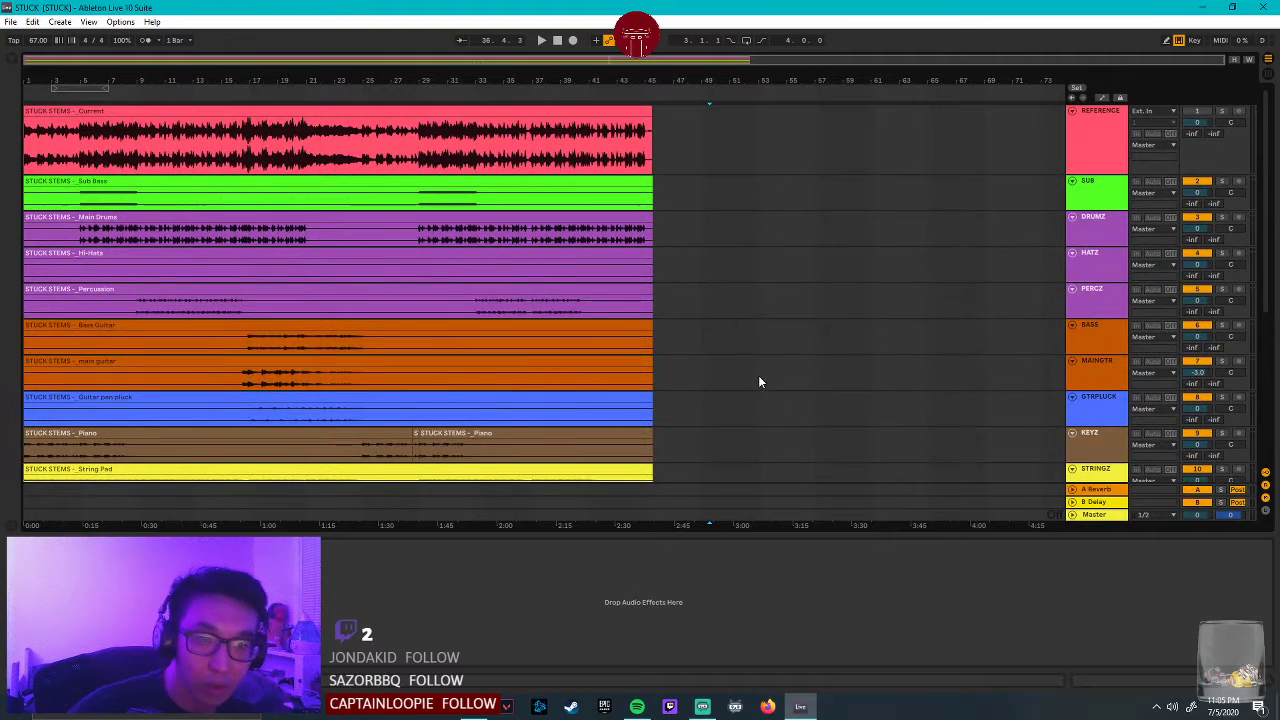
Activate the REFERENCE track, play its clip soloed from bar 1 to the end, and turn its solo off.
{"action": "left_click", "coordinate": [1098, 126]}
{"action": "left_click", "coordinate": [1196, 113]}
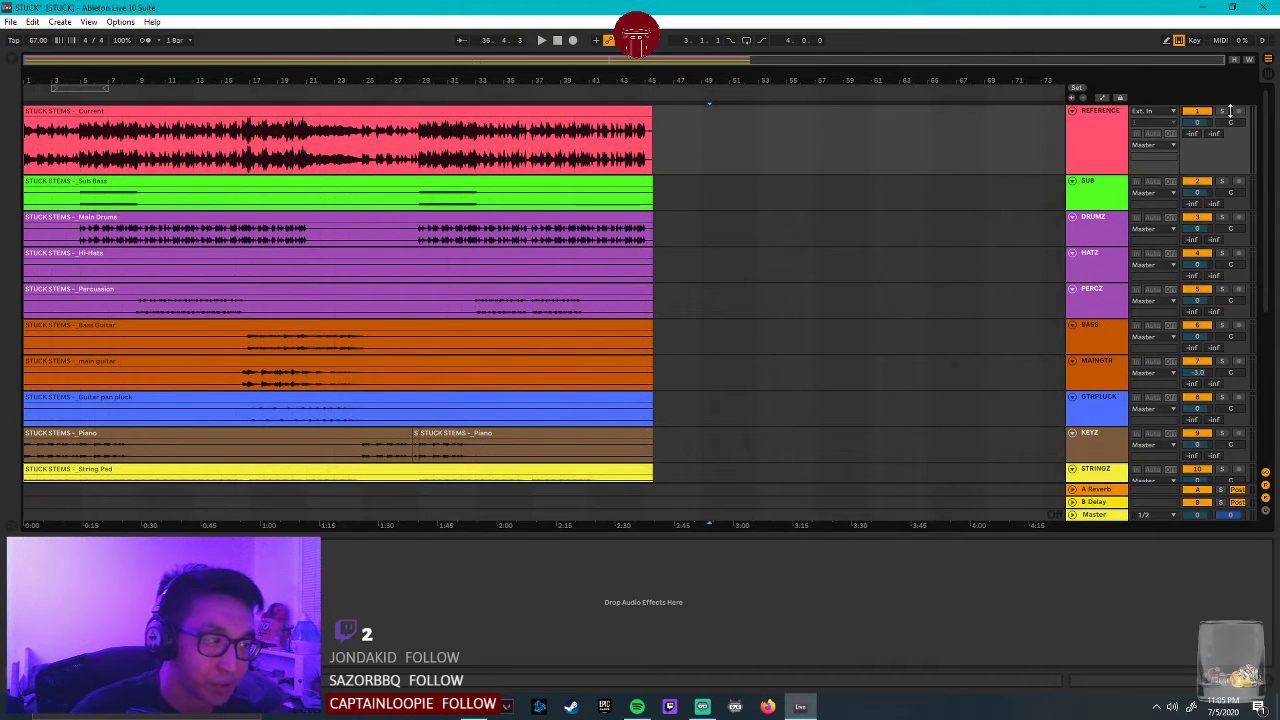
{"action": "left_click", "coordinate": [376, 113]}
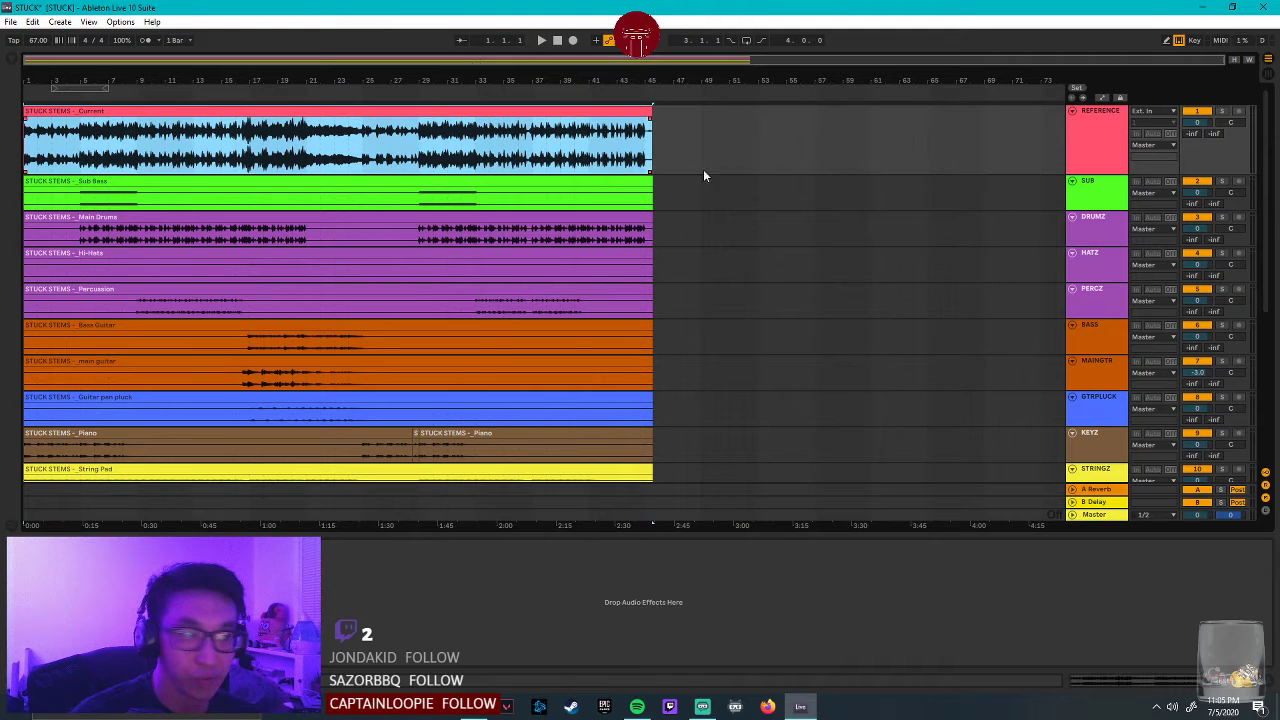
{"action": "left_click", "coordinate": [1224, 113]}
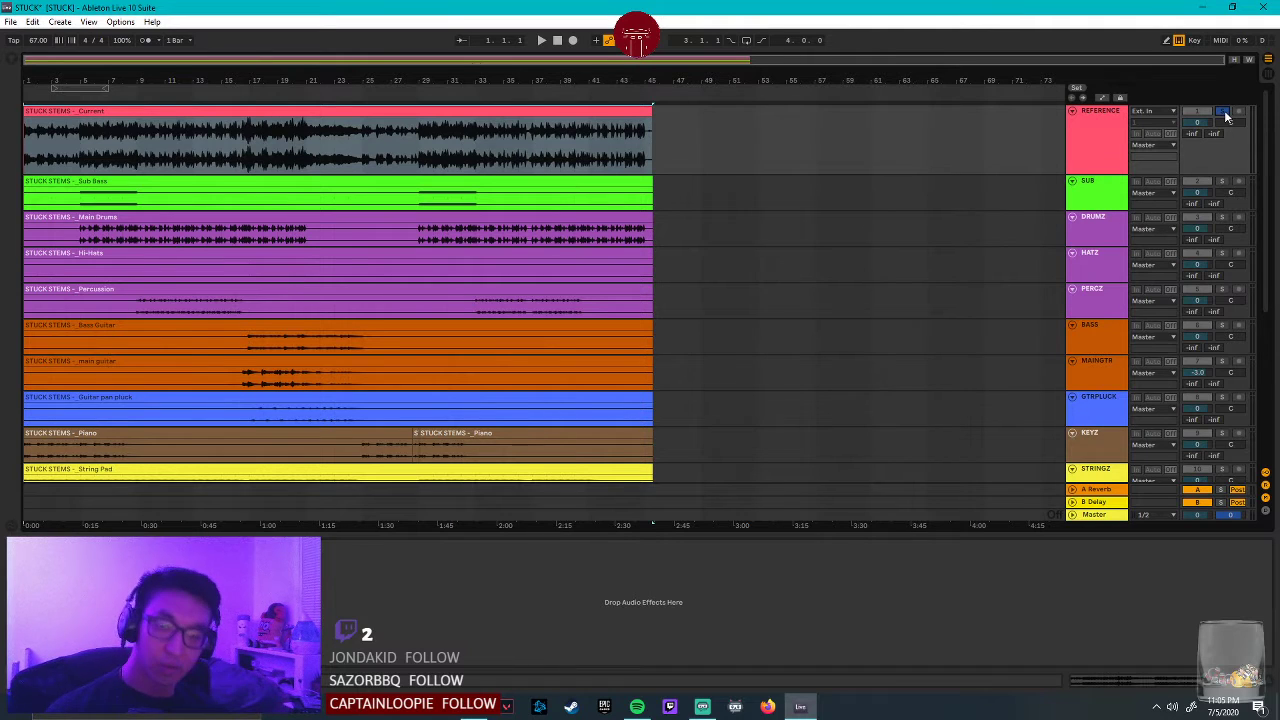
{"action": "key", "text": "space"}
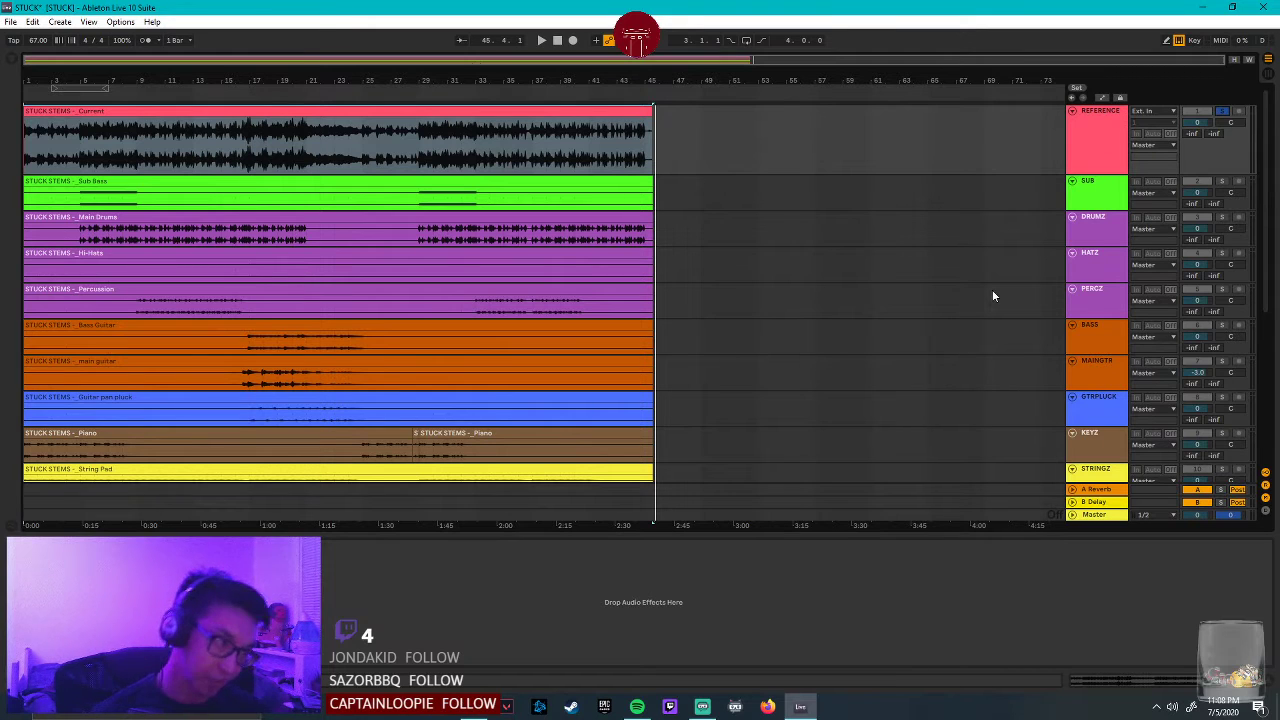
{"action": "left_click", "coordinate": [1220, 113]}
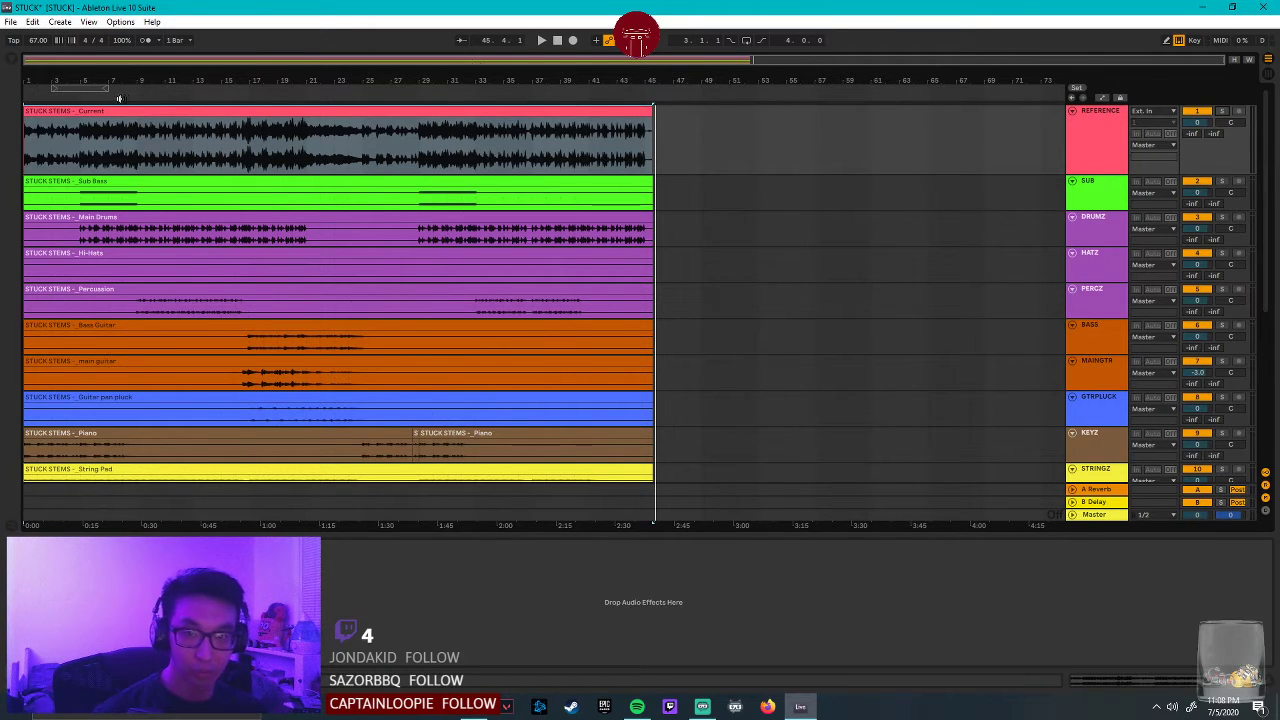
Review the stems from the piano part on KEYZ down to the SIDECHAIN track, and return to SUB and DRUMZ.
{"action": "left_click", "coordinate": [709, 202]}
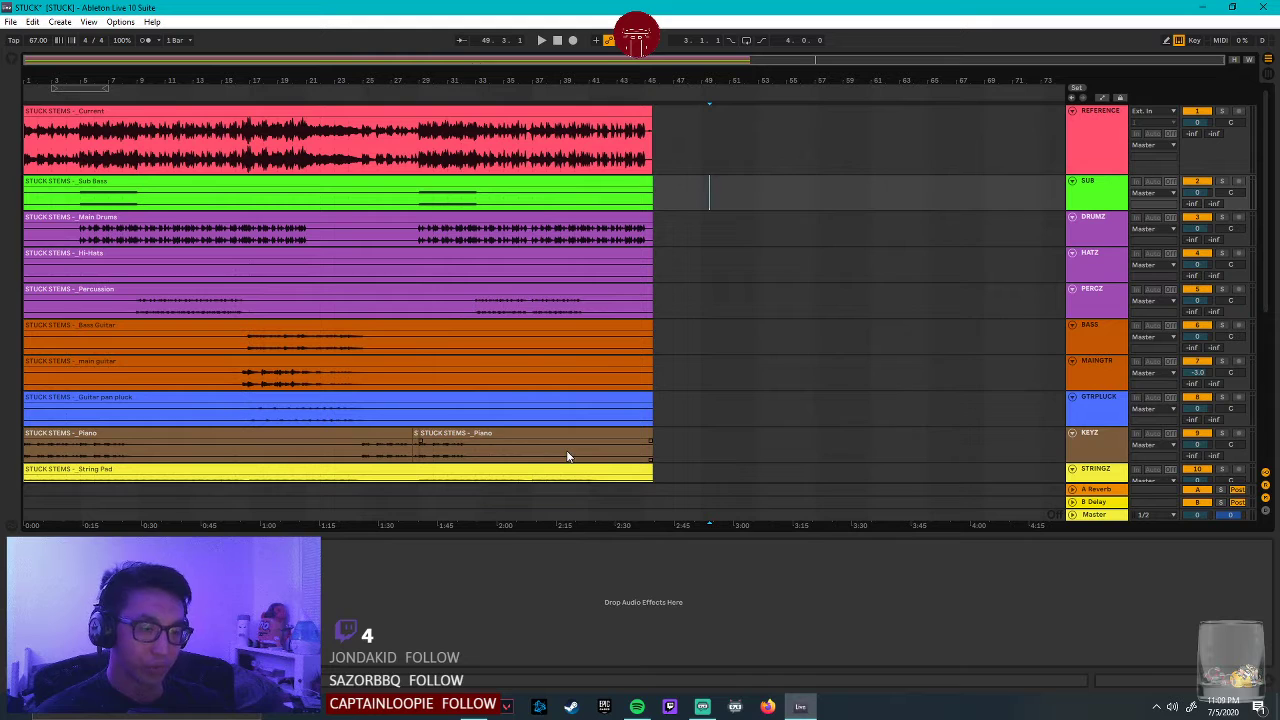
{"action": "left_click_drag", "start_coordinate": [567, 457], "coordinate": [466, 457]}
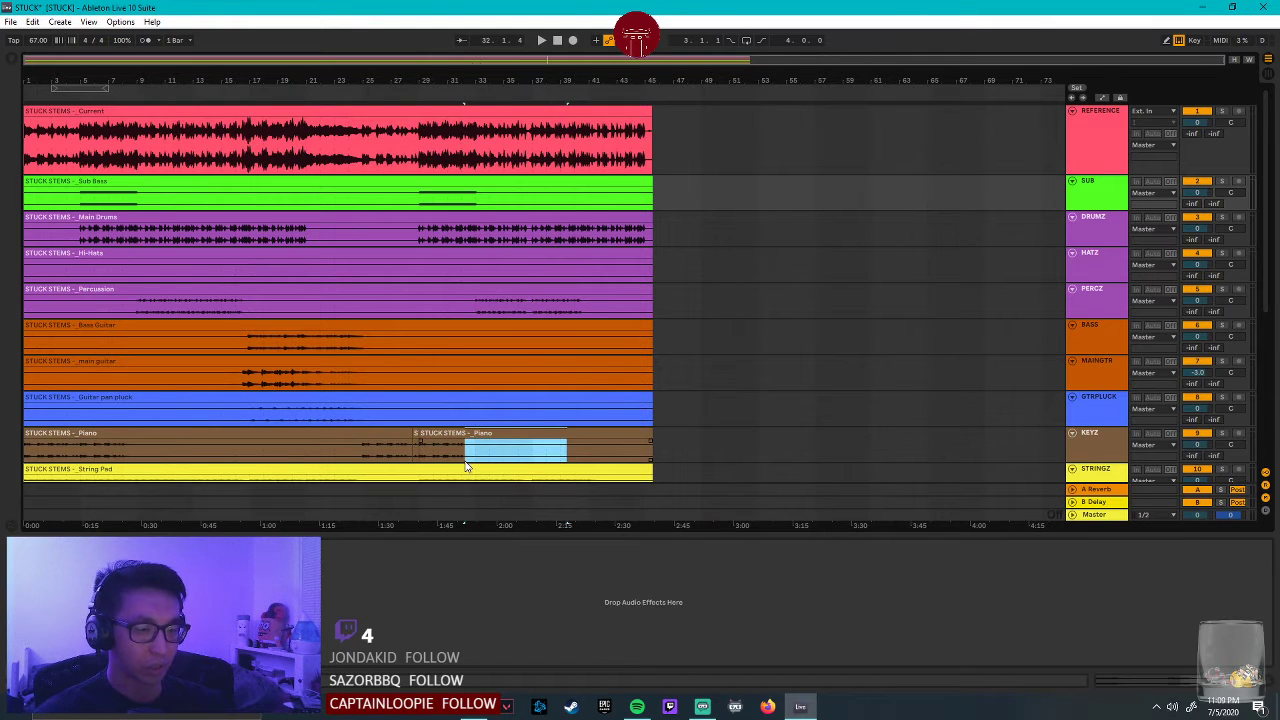
{"action": "left_click", "coordinate": [465, 457]}
{"action": "left_click_drag", "start_coordinate": [447, 457], "coordinate": [470, 457]}
{"action": "left_click", "coordinate": [470, 457]}
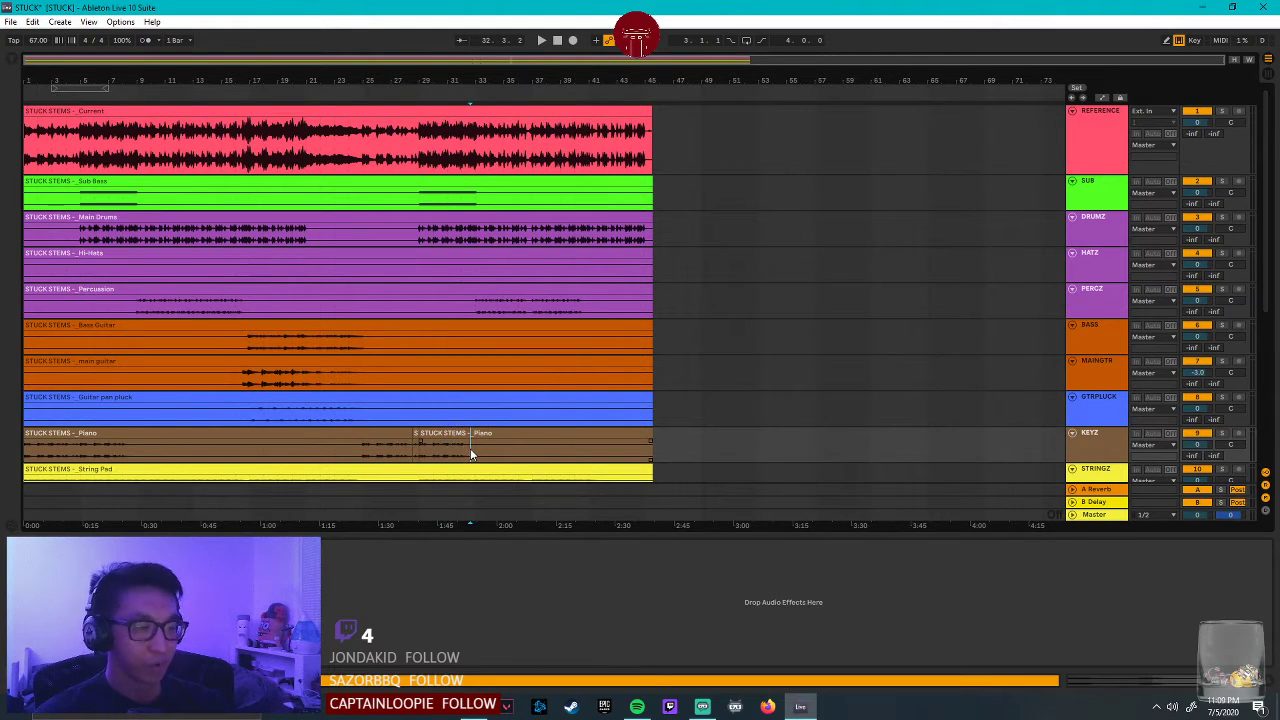
{"action": "left_click", "coordinate": [1104, 456]}
{"action": "scroll", "coordinate": [760, 442], "scroll_direction": "down", "scroll_amount": 3}
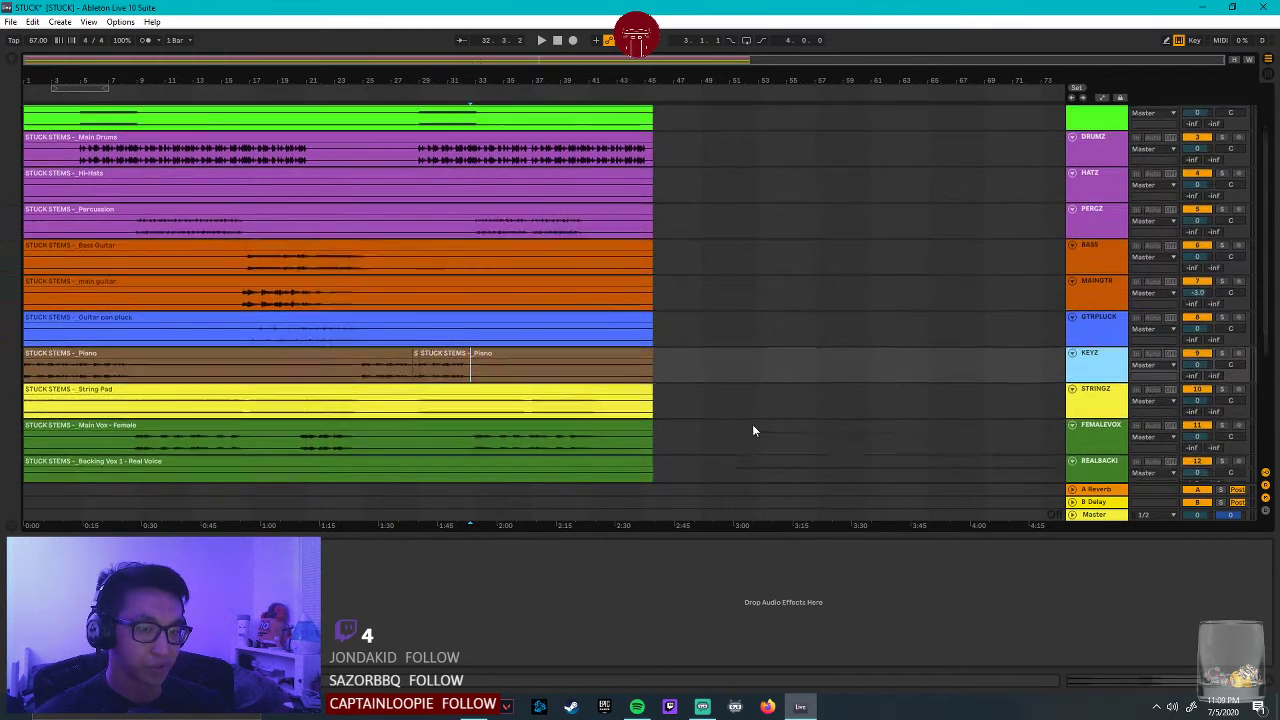
{"action": "scroll", "coordinate": [753, 430], "scroll_direction": "down", "scroll_amount": 5}
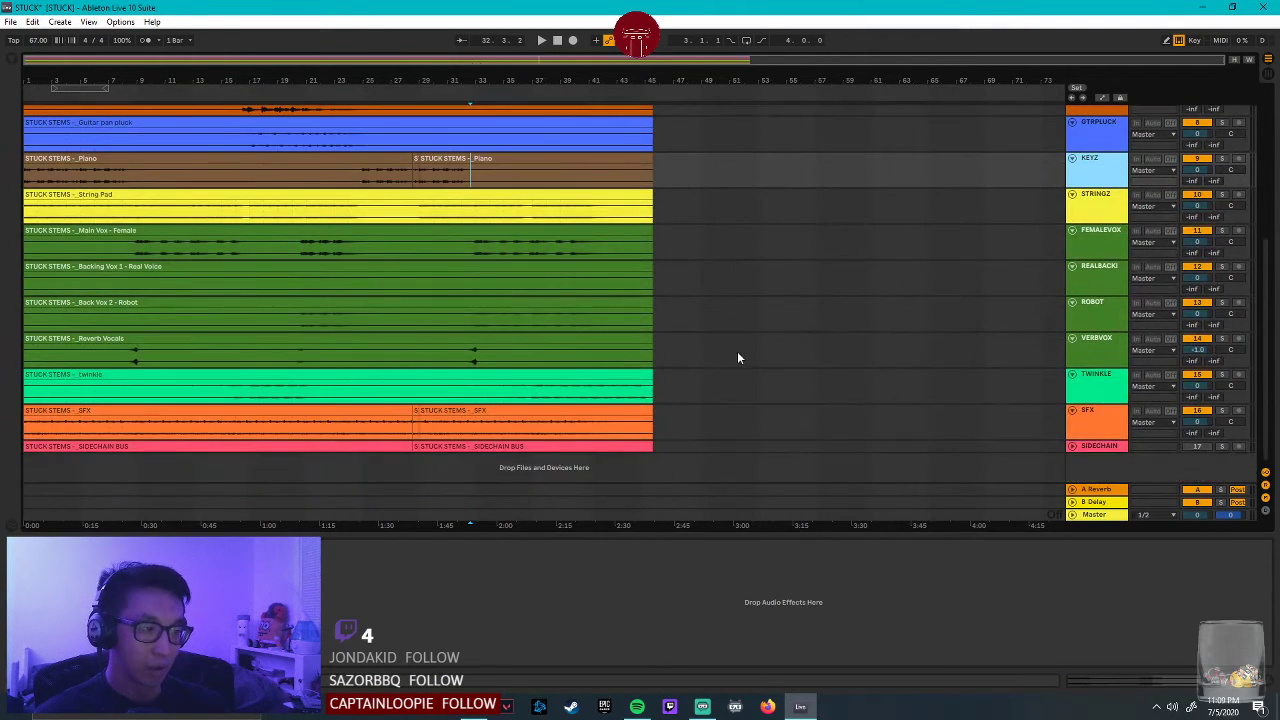
{"action": "left_click", "coordinate": [1095, 447]}
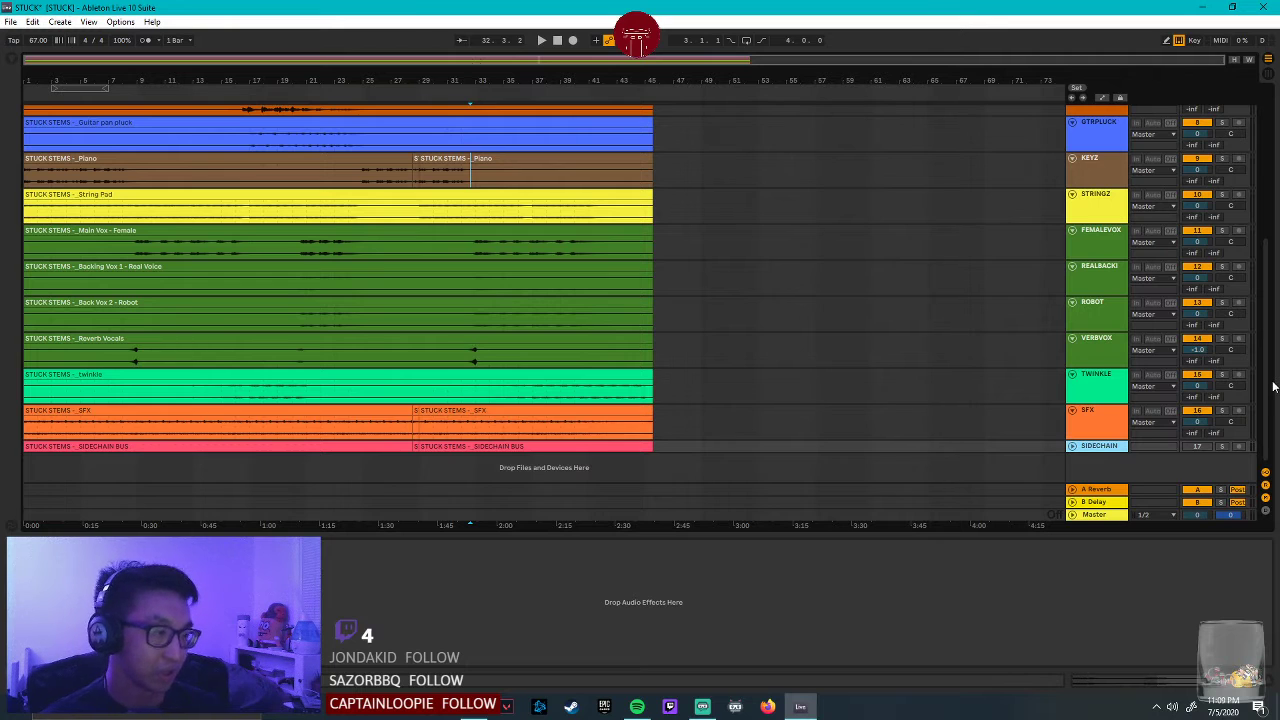
{"action": "scroll", "coordinate": [1266, 378], "scroll_direction": "up", "scroll_amount": 5}
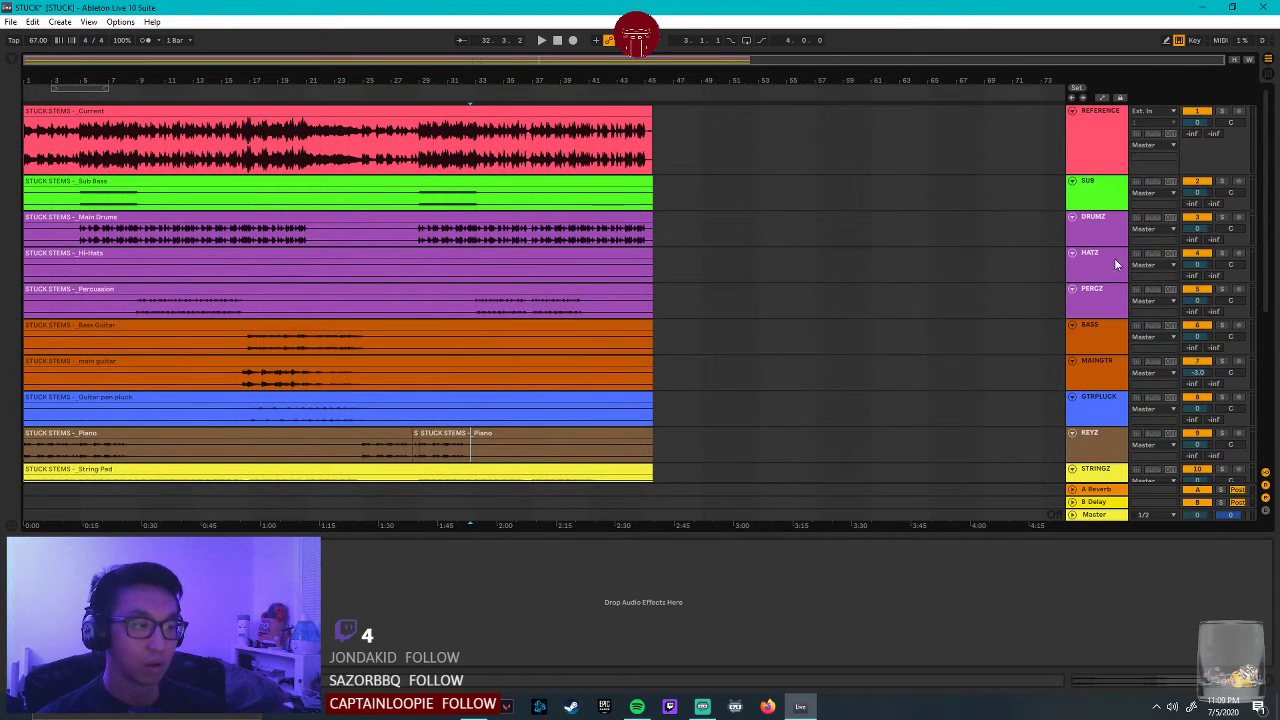
{"action": "left_click", "coordinate": [1110, 185]}
{"action": "left_click", "coordinate": [1103, 222]}
{"action": "scroll", "coordinate": [126, 205], "scroll_direction": "down", "scroll_amount": 3}
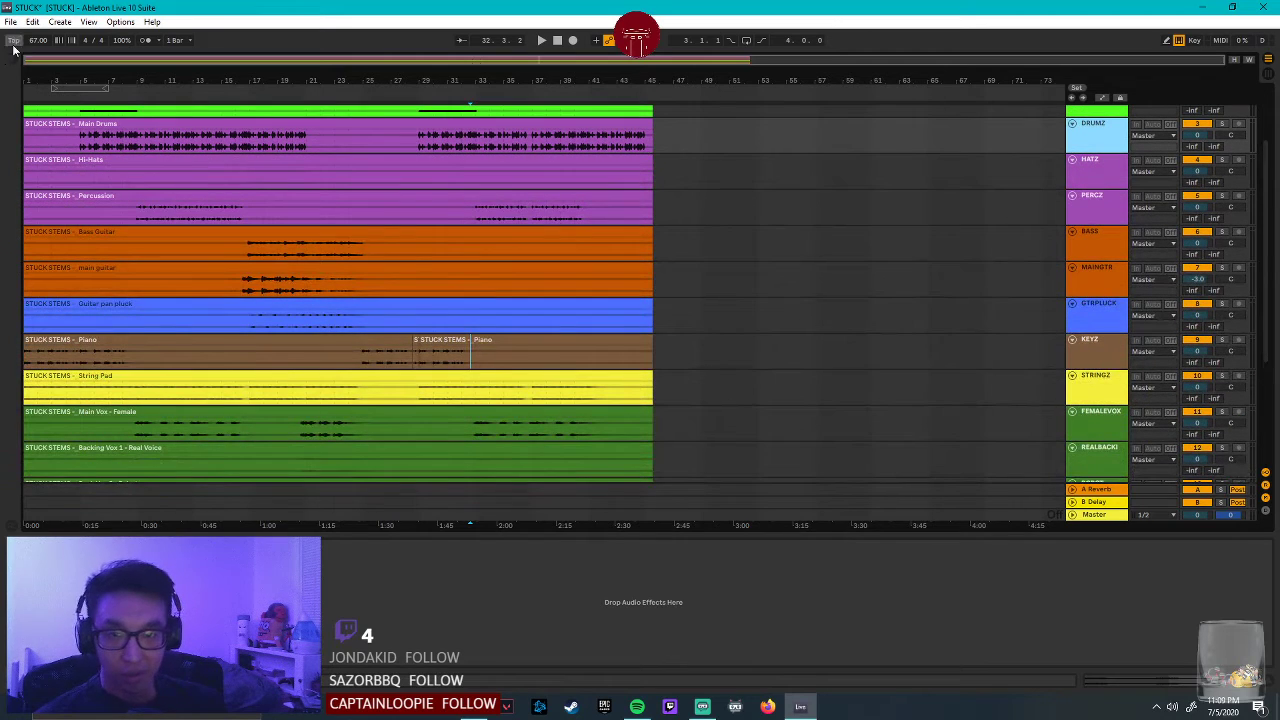
Show the browser with the Audio Effects list and select the SUB track.
{"action": "left_click", "coordinate": [13, 60]}
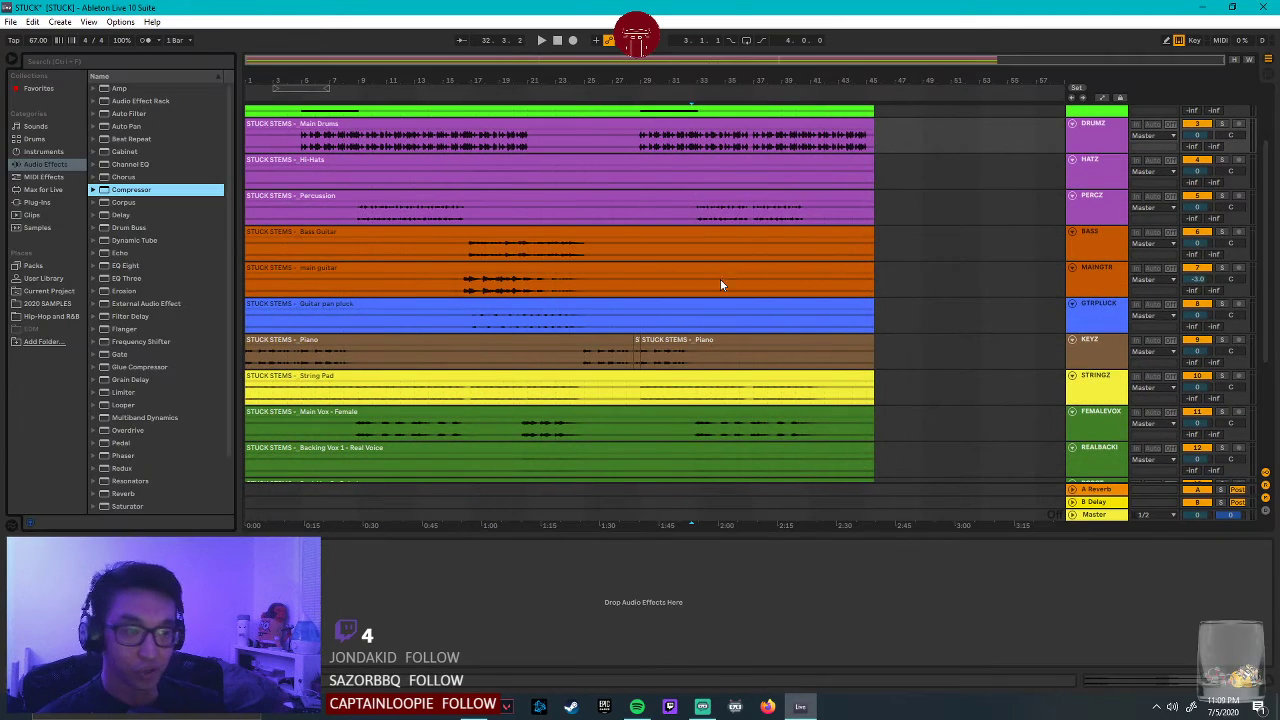
{"action": "scroll", "coordinate": [720, 285], "scroll_direction": "up", "scroll_amount": 3}
{"action": "key", "text": "Up"}
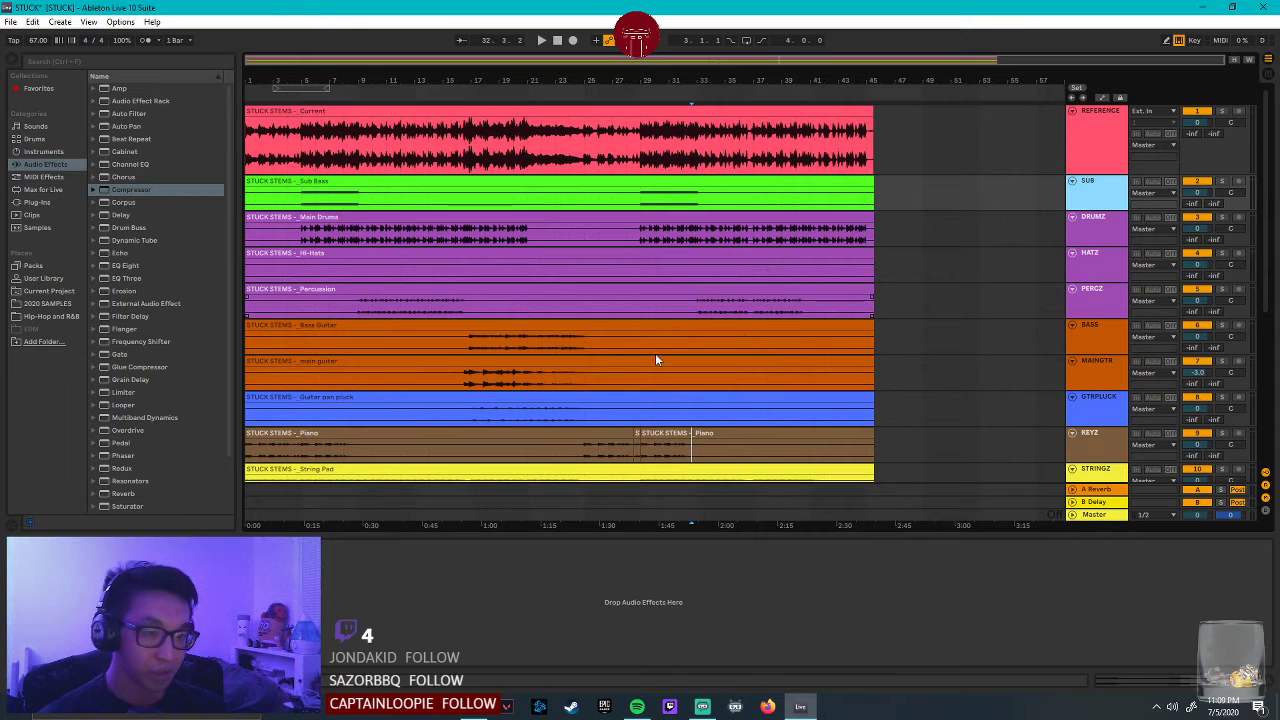
Examine the main guitar passage between about bars 15 and 31 and the opening bars of the sub, drum and bass stems.
{"action": "left_click", "coordinate": [619, 370]}
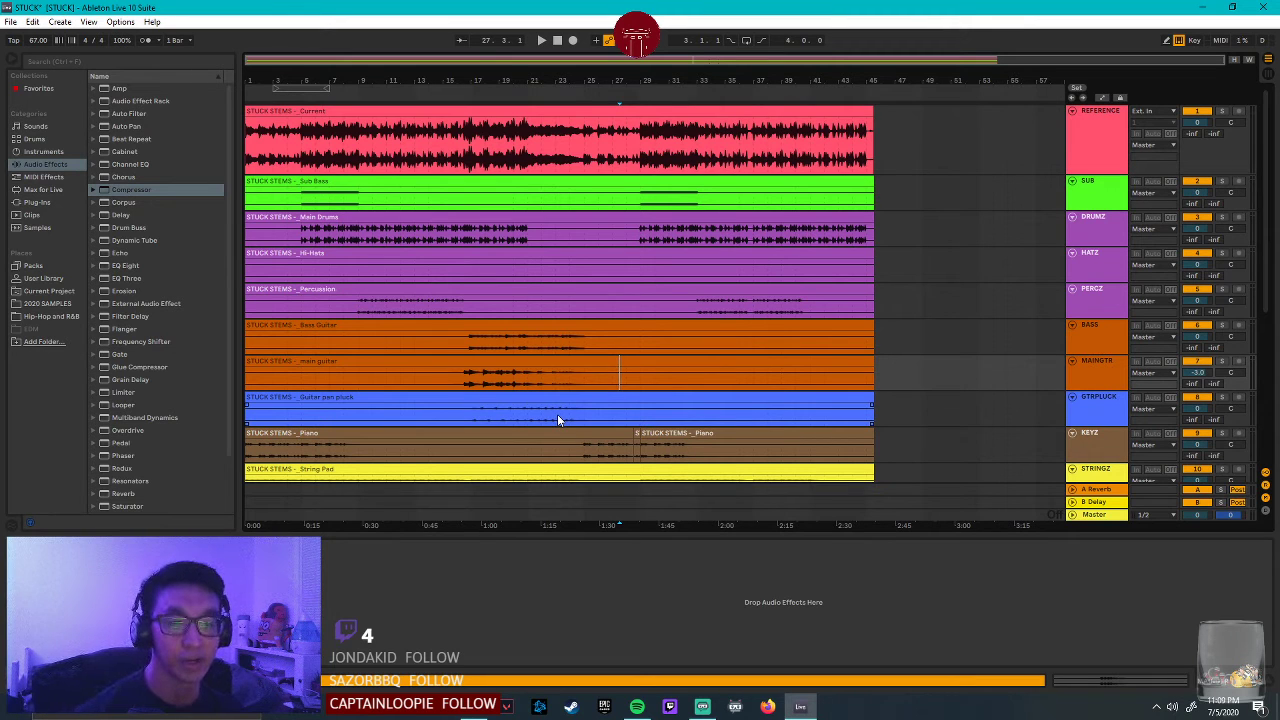
{"action": "mouse_move", "coordinate": [460, 375]}
{"action": "left_mouse_down"}
{"action": "mouse_move", "coordinate": [628, 385]}
{"action": "mouse_move", "coordinate": [464, 373]}
{"action": "left_mouse_up"}
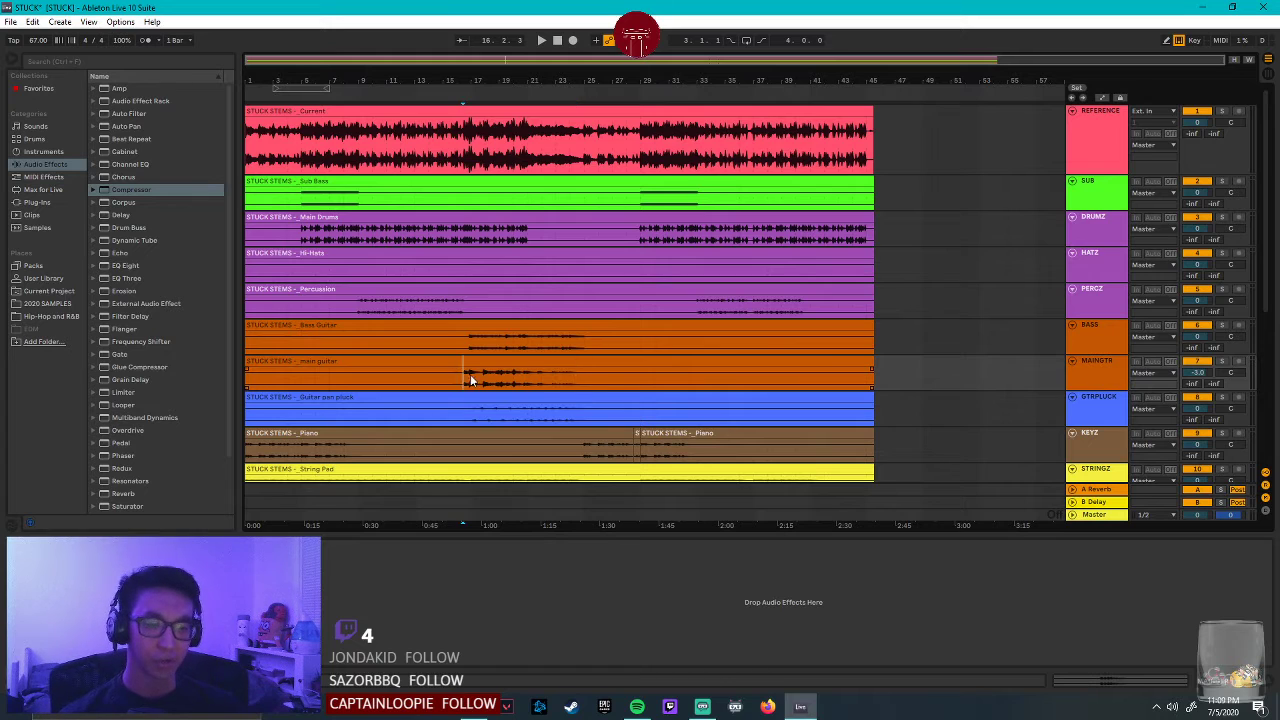
{"action": "left_click", "coordinate": [582, 376]}
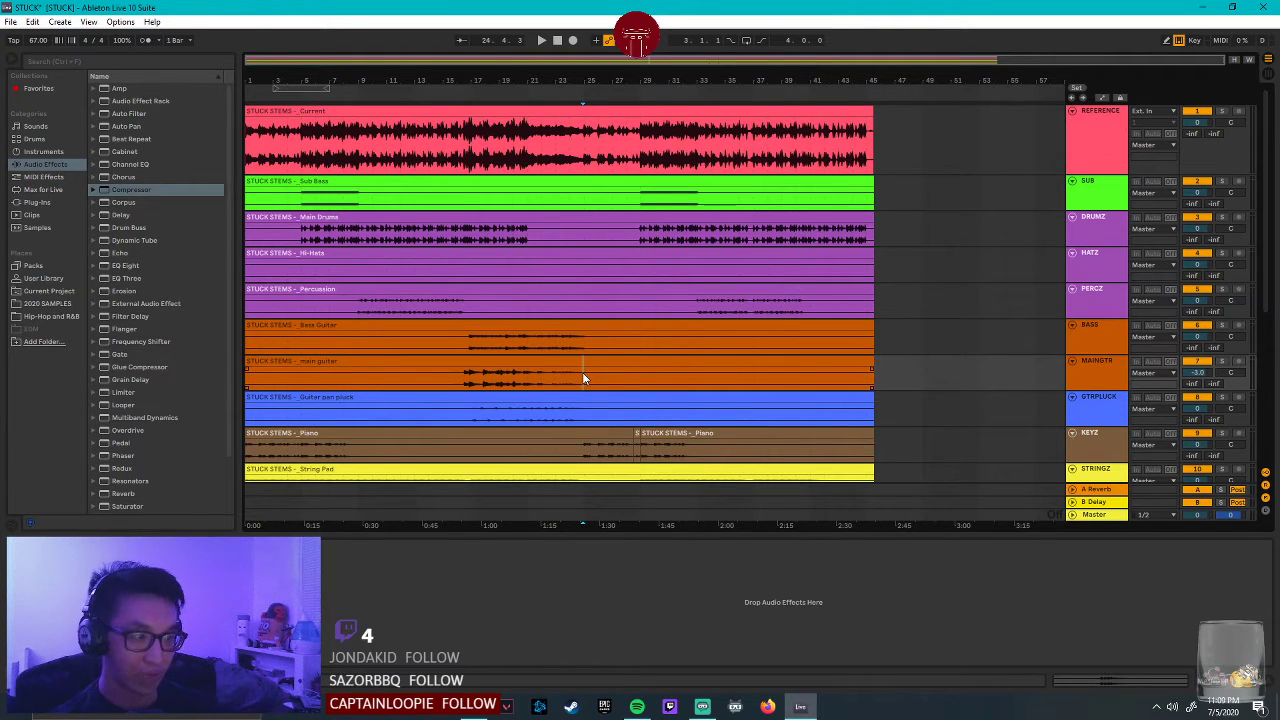
{"action": "left_click_drag", "start_coordinate": [460, 374], "coordinate": [588, 372]}
{"action": "left_click", "coordinate": [588, 372]}
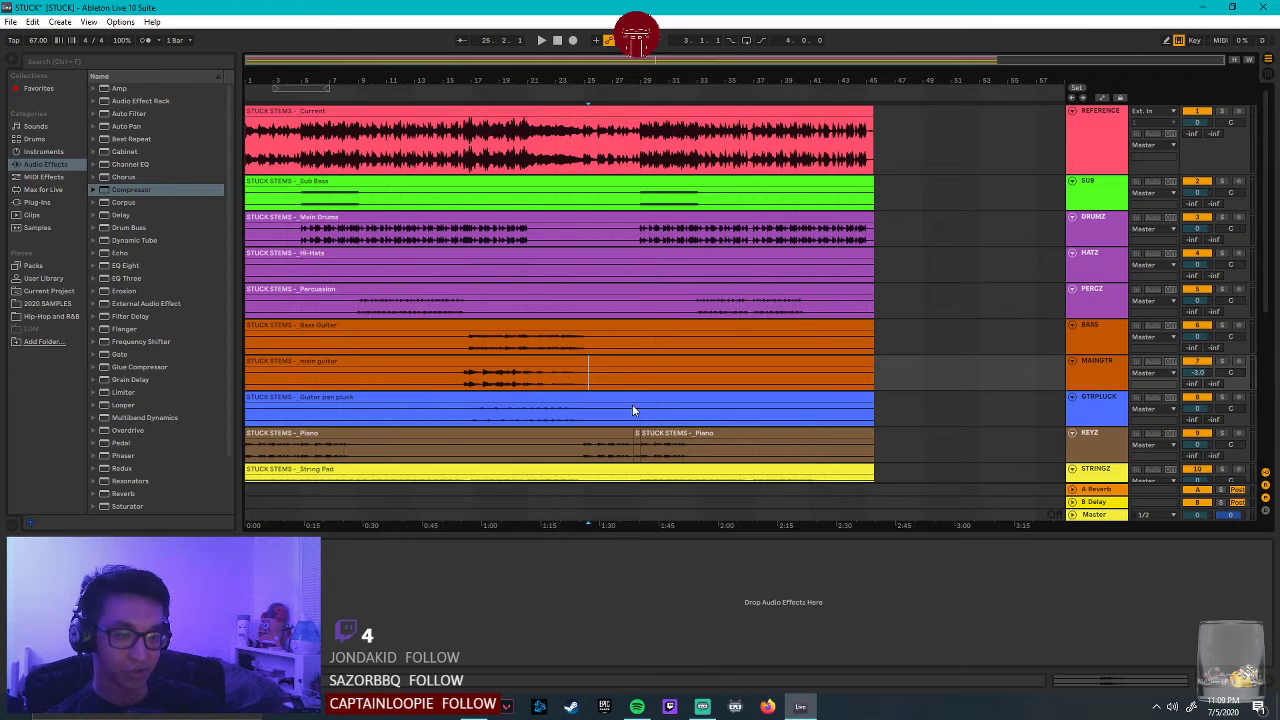
{"action": "left_click_drag", "start_coordinate": [446, 376], "coordinate": [674, 391]}
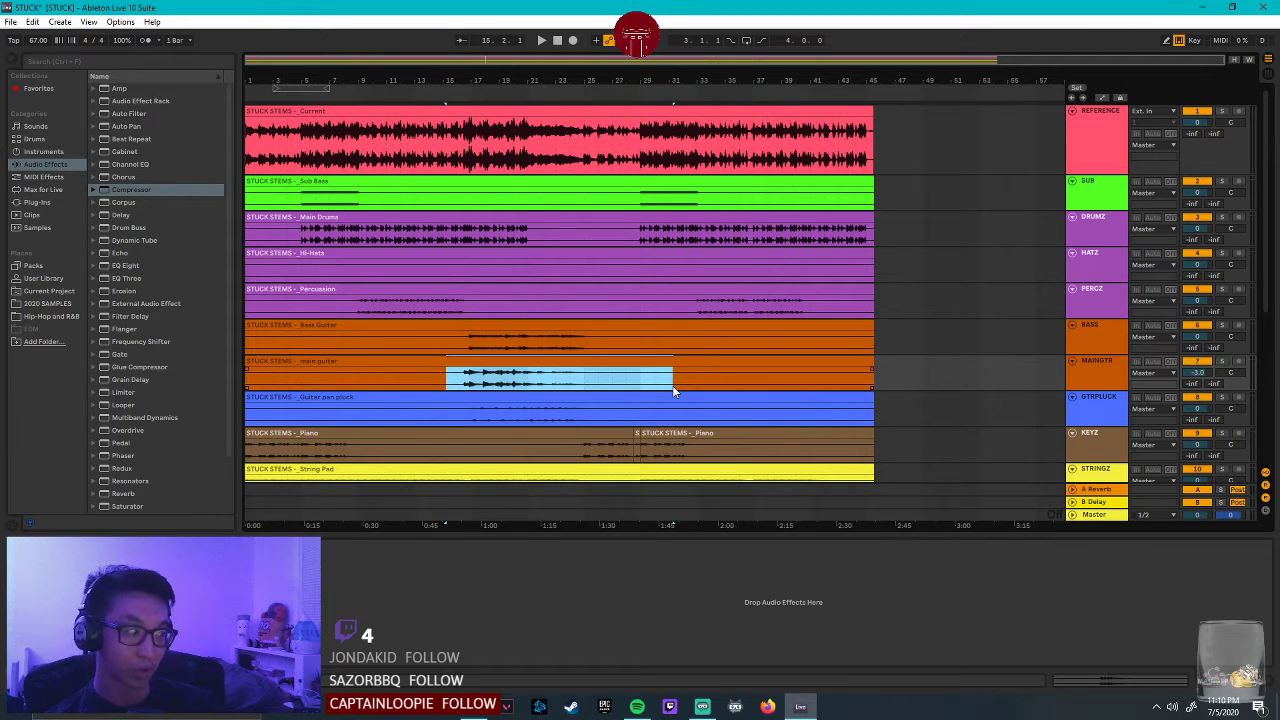
{"action": "left_click", "coordinate": [674, 380]}
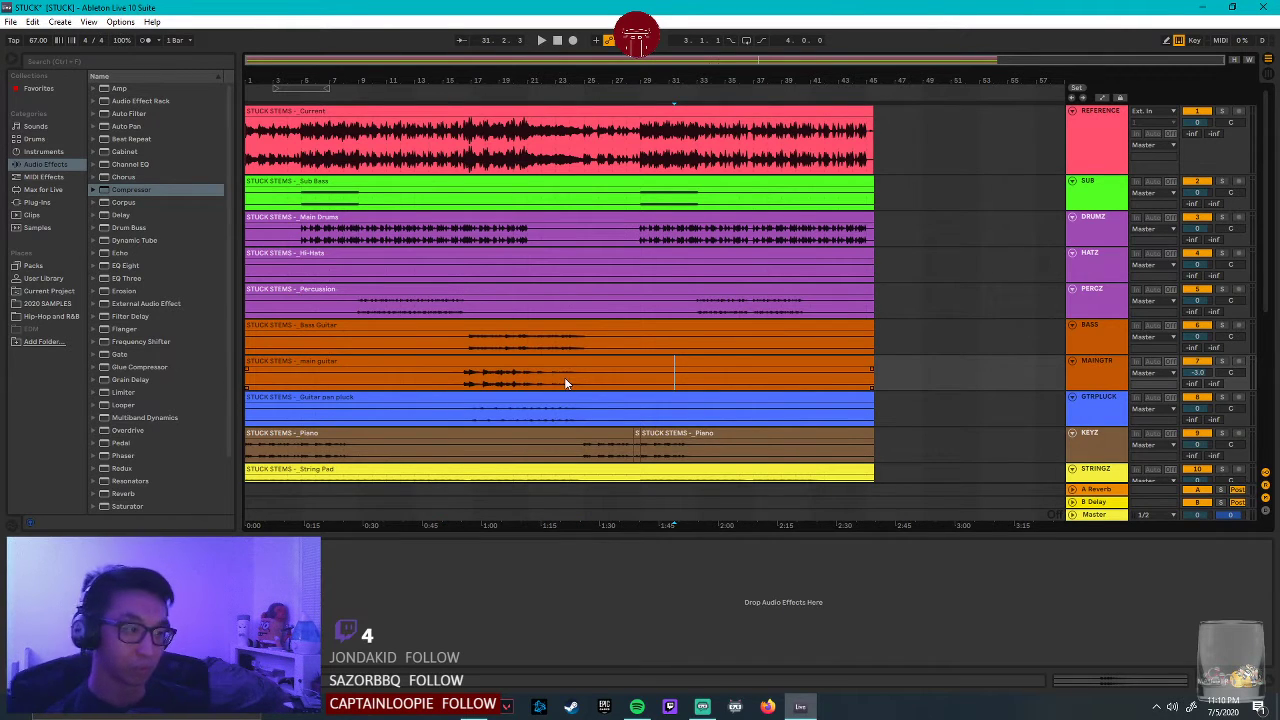
{"action": "left_click", "coordinate": [298, 233]}
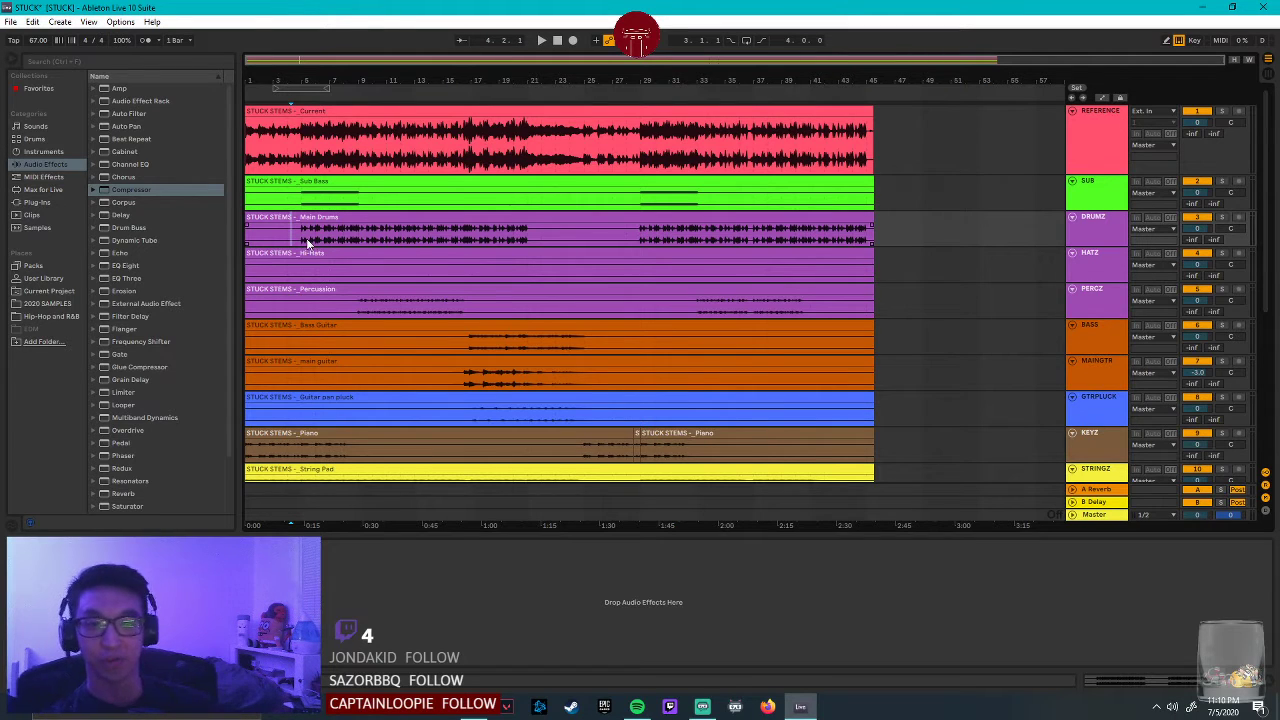
{"action": "left_click_drag", "start_coordinate": [298, 198], "coordinate": [231, 377]}
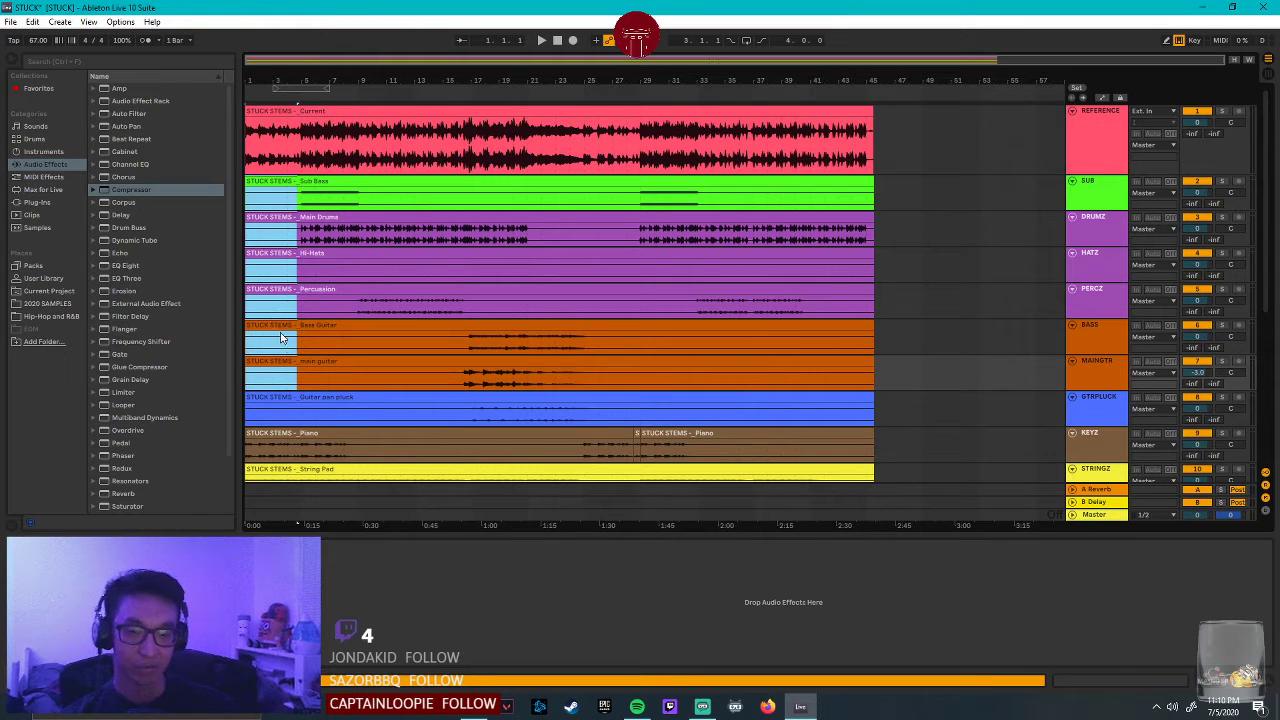
{"action": "left_click", "coordinate": [285, 344]}
{"action": "left_click", "coordinate": [276, 219]}
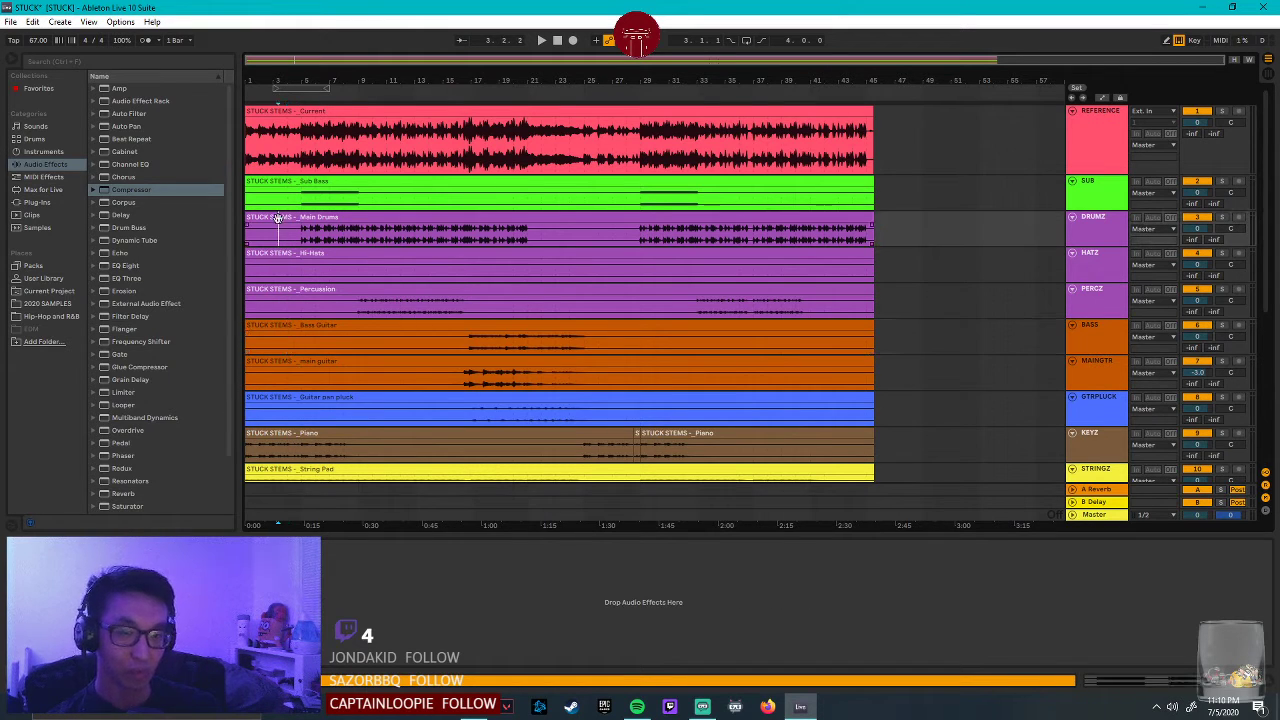
{"action": "left_click", "coordinate": [264, 201]}
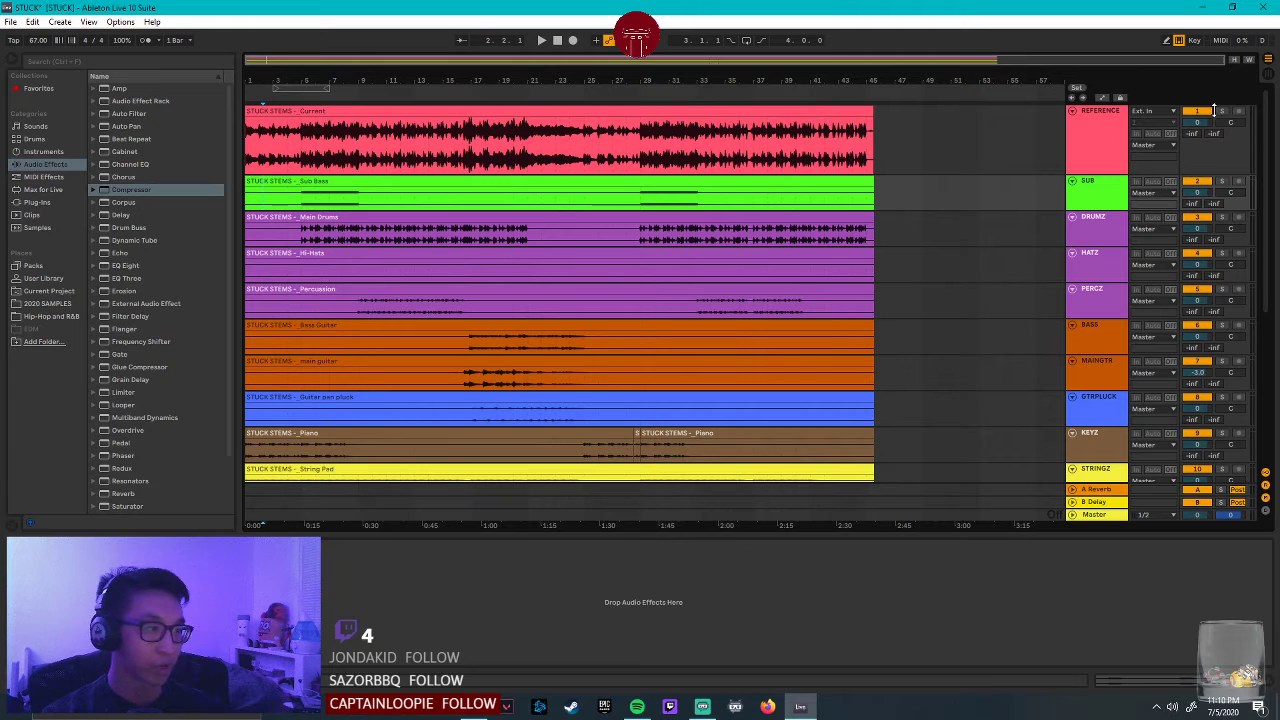
Deactivate and fold the REFERENCE track, and save the Live set.
{"action": "left_click_drag", "start_coordinate": [1097, 177], "coordinate": [1087, 118]}
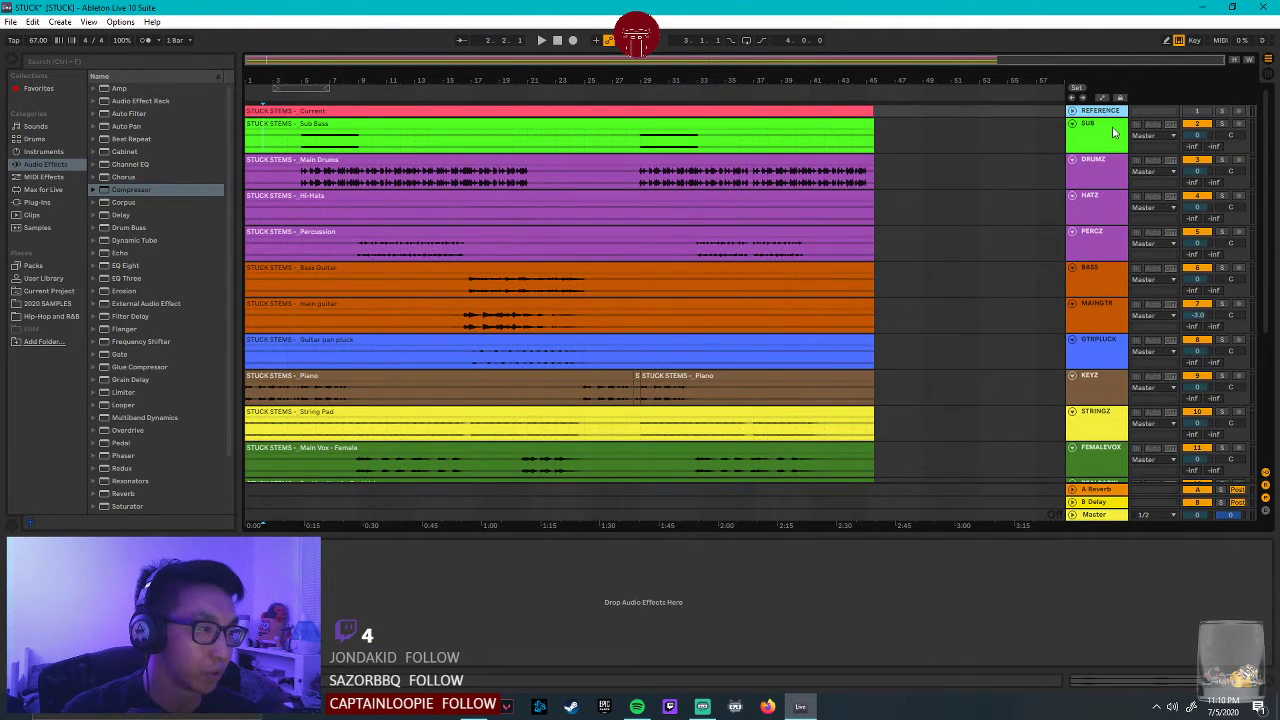
{"action": "left_click", "coordinate": [1113, 131]}
{"action": "key", "text": "ctrl+s"}
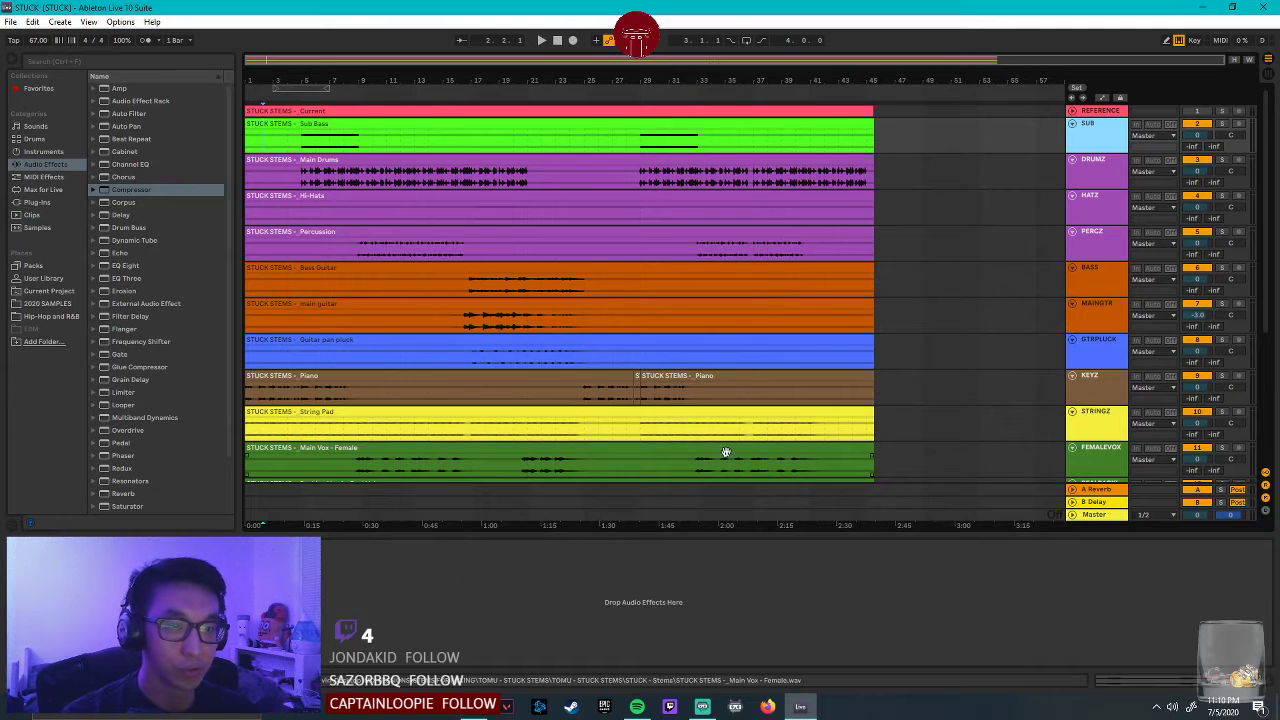
Move the SUB track below PERCZ so it sits directly above BASS.
{"action": "left_click", "coordinate": [1100, 135]}
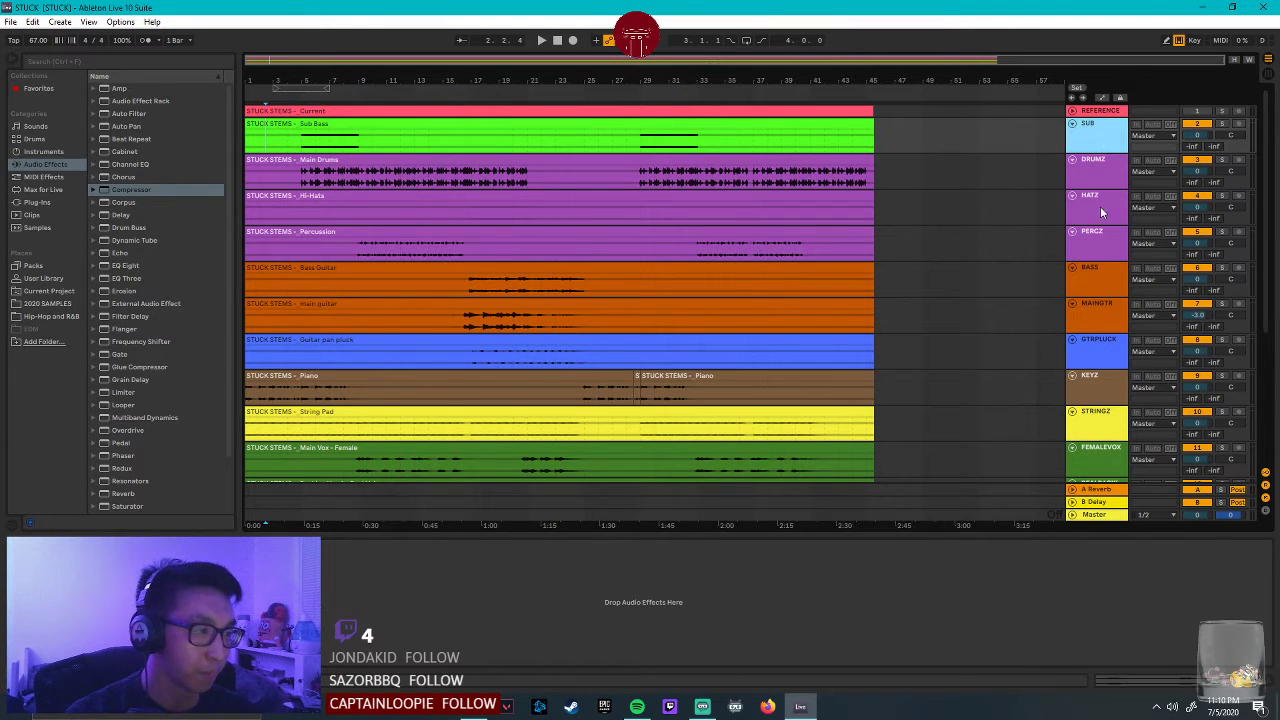
{"action": "left_click_drag", "start_coordinate": [1113, 170], "coordinate": [1118, 263]}
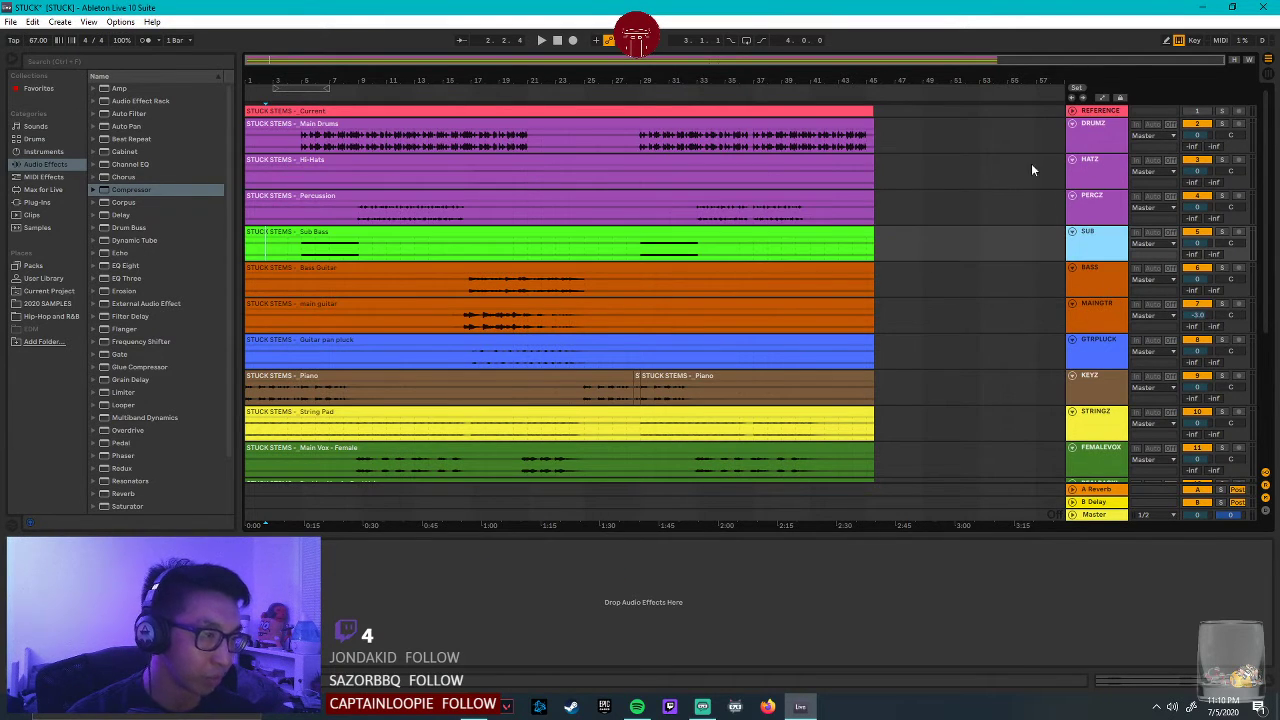
{"action": "left_click", "coordinate": [1100, 196]}
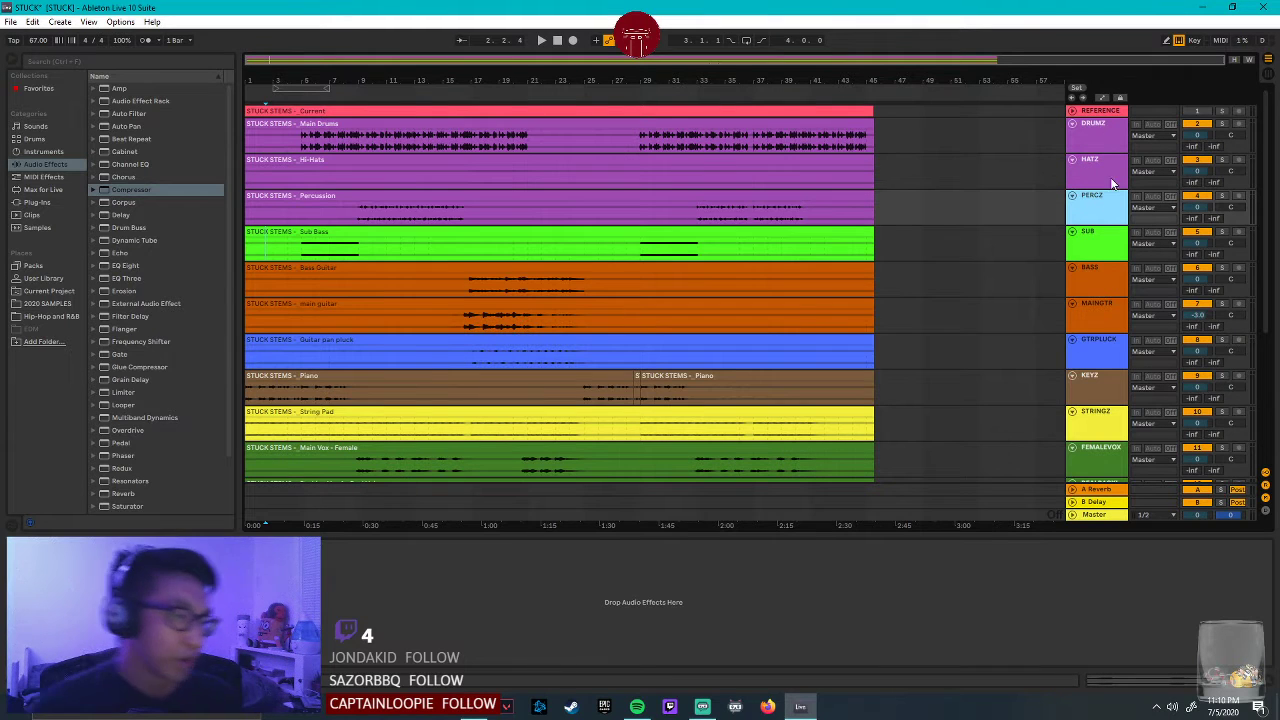
Review the reordered tracks from the drum stems through the piano on KEYZ and STRINGZ to the vocal tracks.
{"action": "left_click", "coordinate": [1115, 140]}
{"action": "left_click", "coordinate": [1109, 210]}
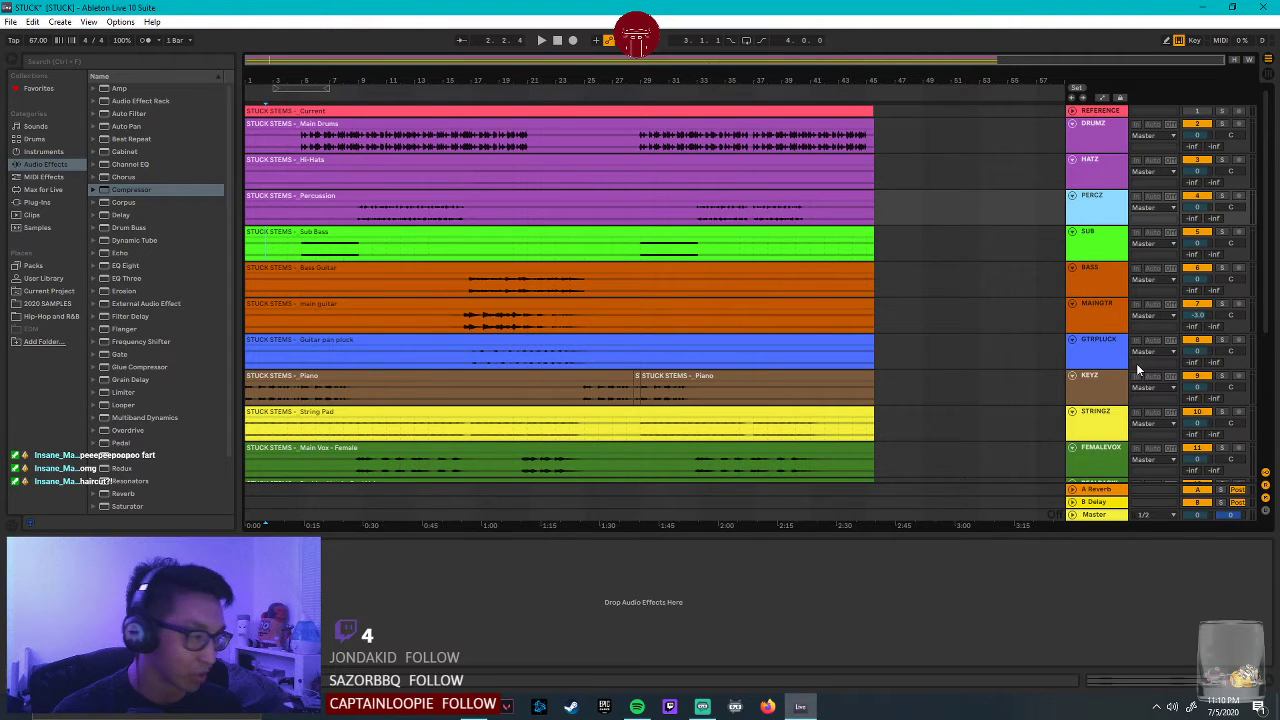
{"action": "left_click", "coordinate": [1102, 382]}
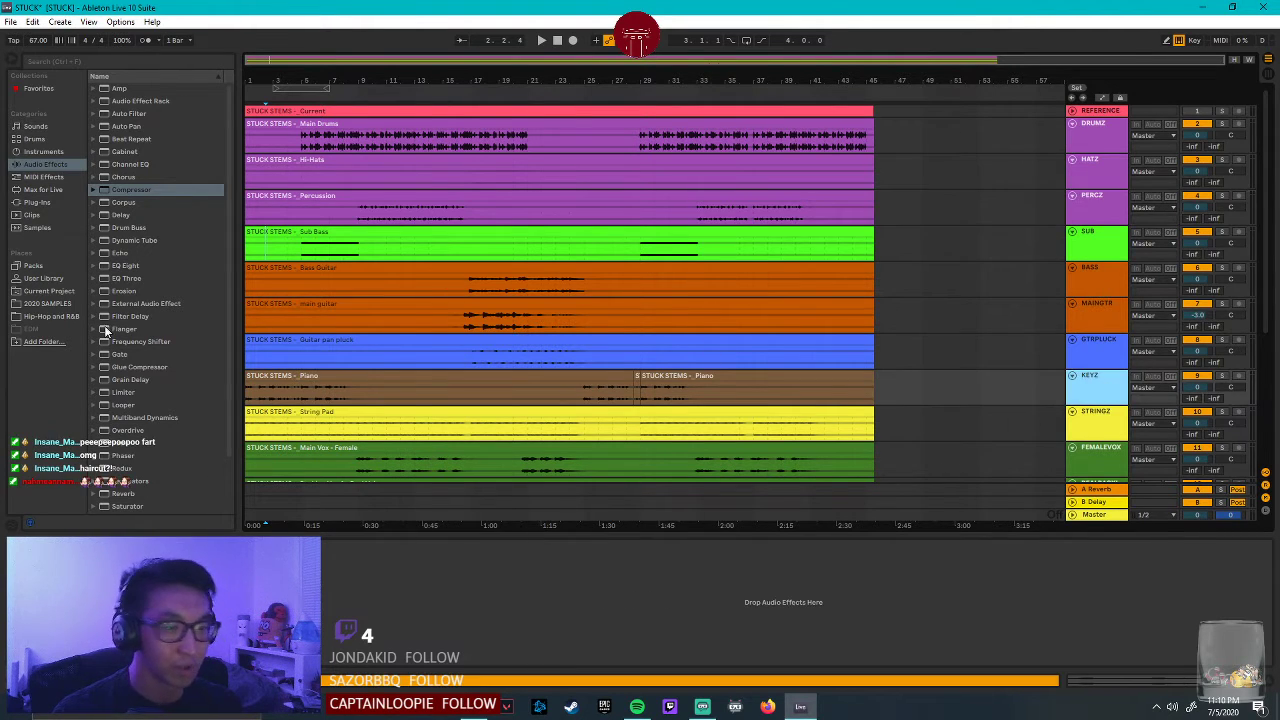
{"action": "left_click_drag", "start_coordinate": [607, 400], "coordinate": [650, 399]}
{"action": "left_click", "coordinate": [1105, 420]}
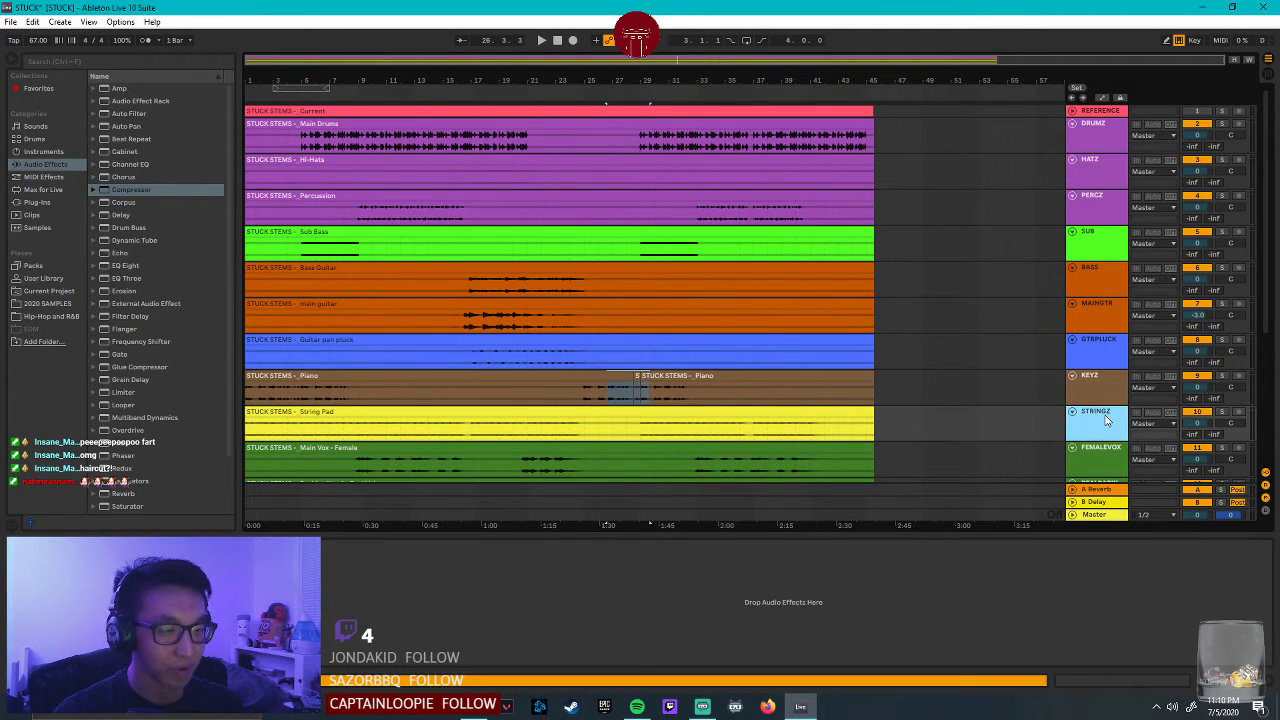
{"action": "left_click", "coordinate": [687, 396]}
{"action": "left_click", "coordinate": [1108, 425]}
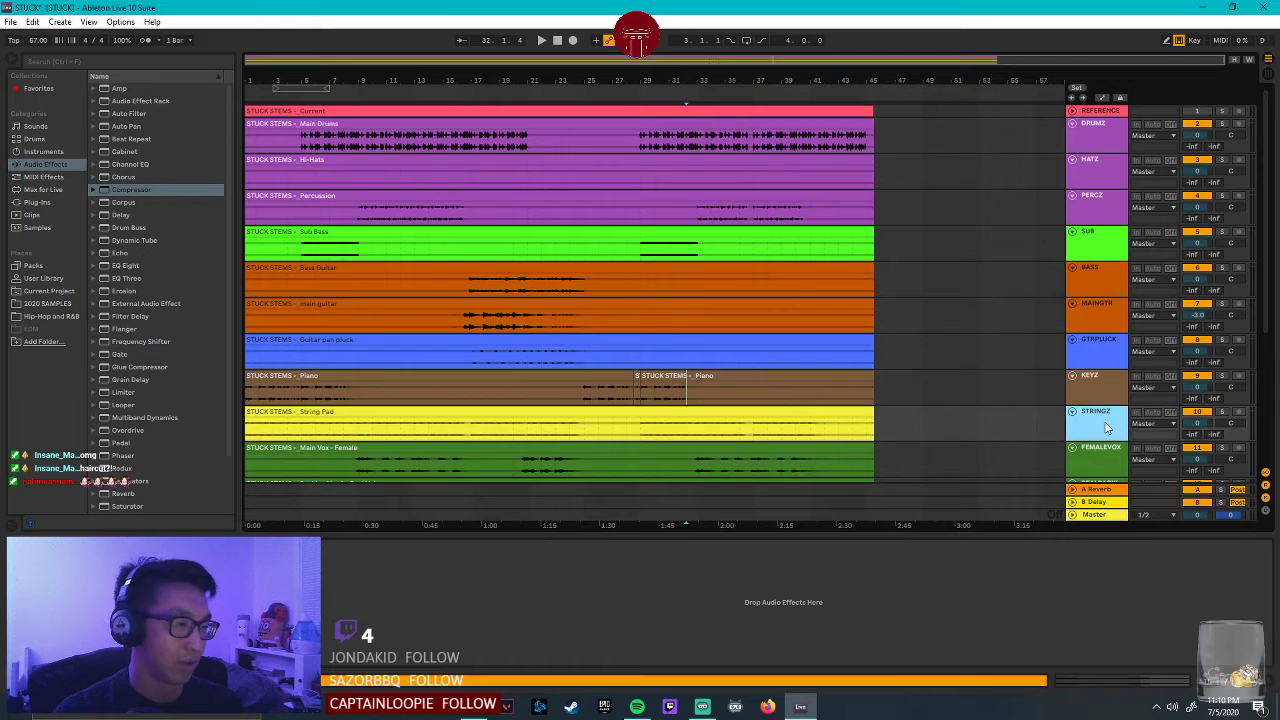
{"action": "scroll", "coordinate": [1108, 428], "scroll_direction": "down", "scroll_amount": 2}
{"action": "scroll", "coordinate": [1170, 354], "scroll_direction": "down", "scroll_amount": 1}
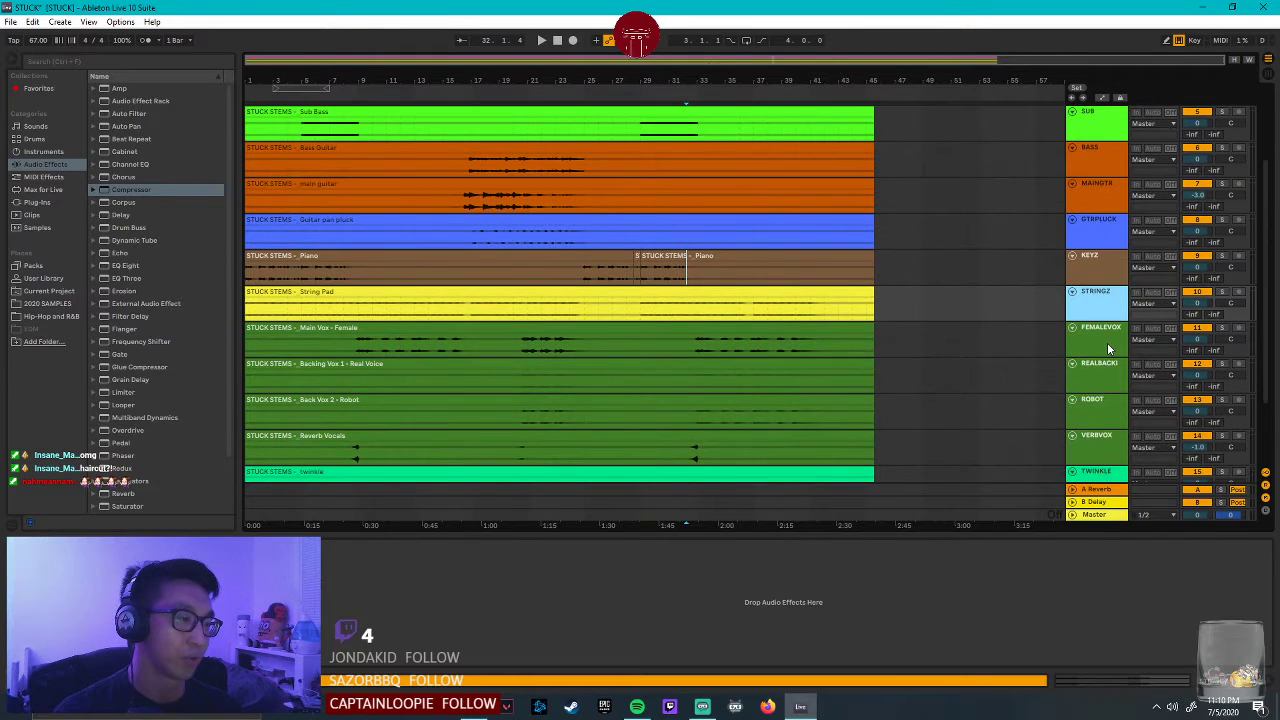
Rename the SFX track to CRACKLES and save the Live set.
{"action": "left_click", "coordinate": [1110, 348]}
{"action": "left_click", "coordinate": [1108, 447]}
{"action": "left_click", "coordinate": [1110, 412]}
{"action": "scroll", "coordinate": [1110, 412], "scroll_direction": "down", "scroll_amount": 3}
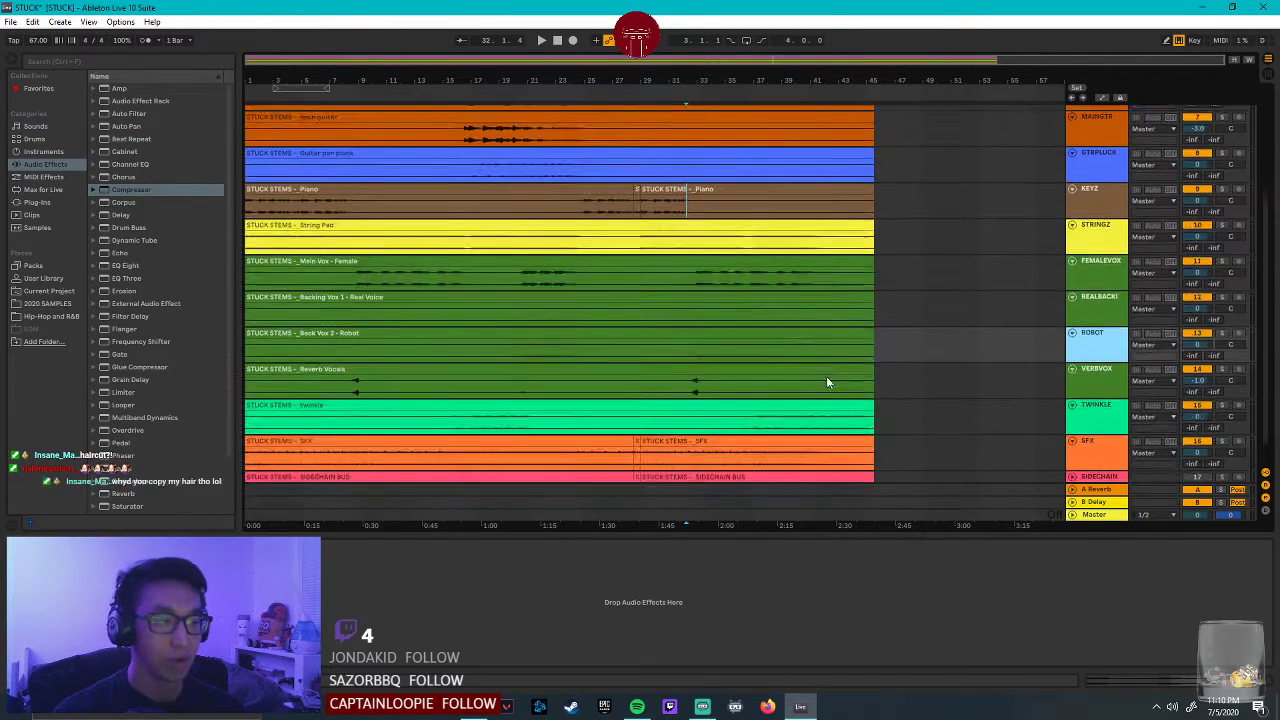
{"action": "left_click", "coordinate": [1108, 393]}
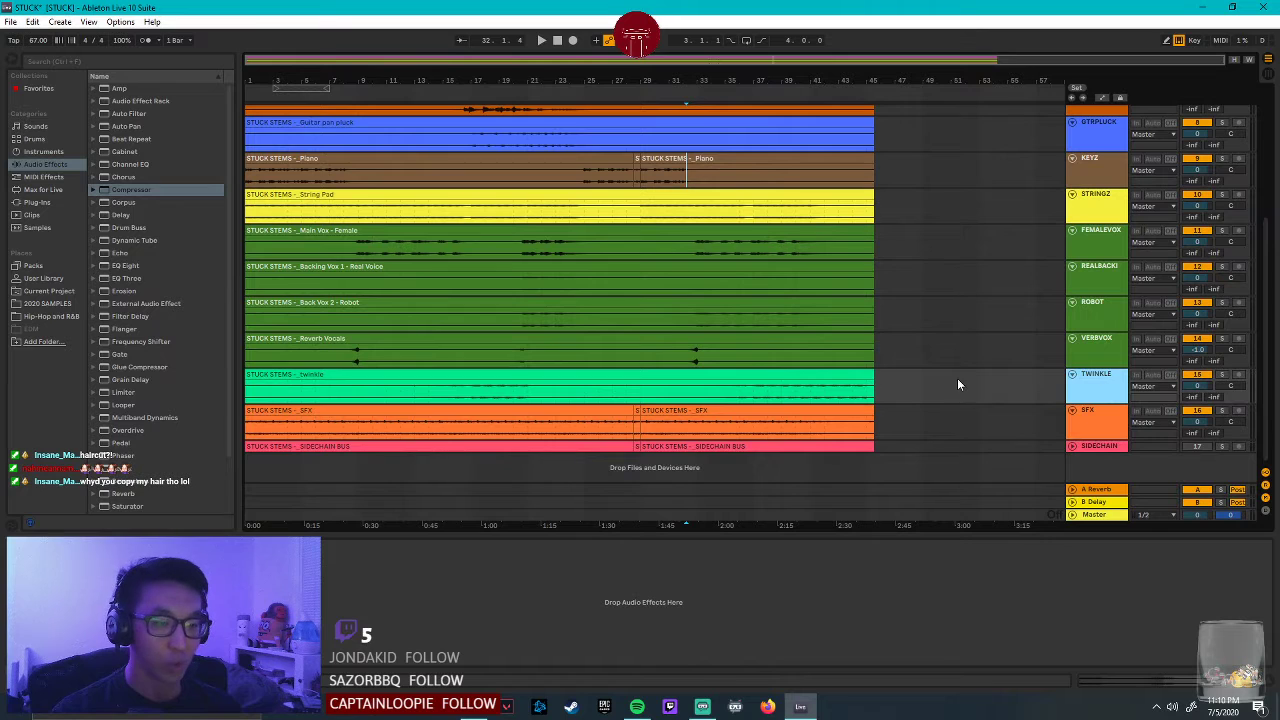
{"action": "left_click", "coordinate": [1102, 424]}
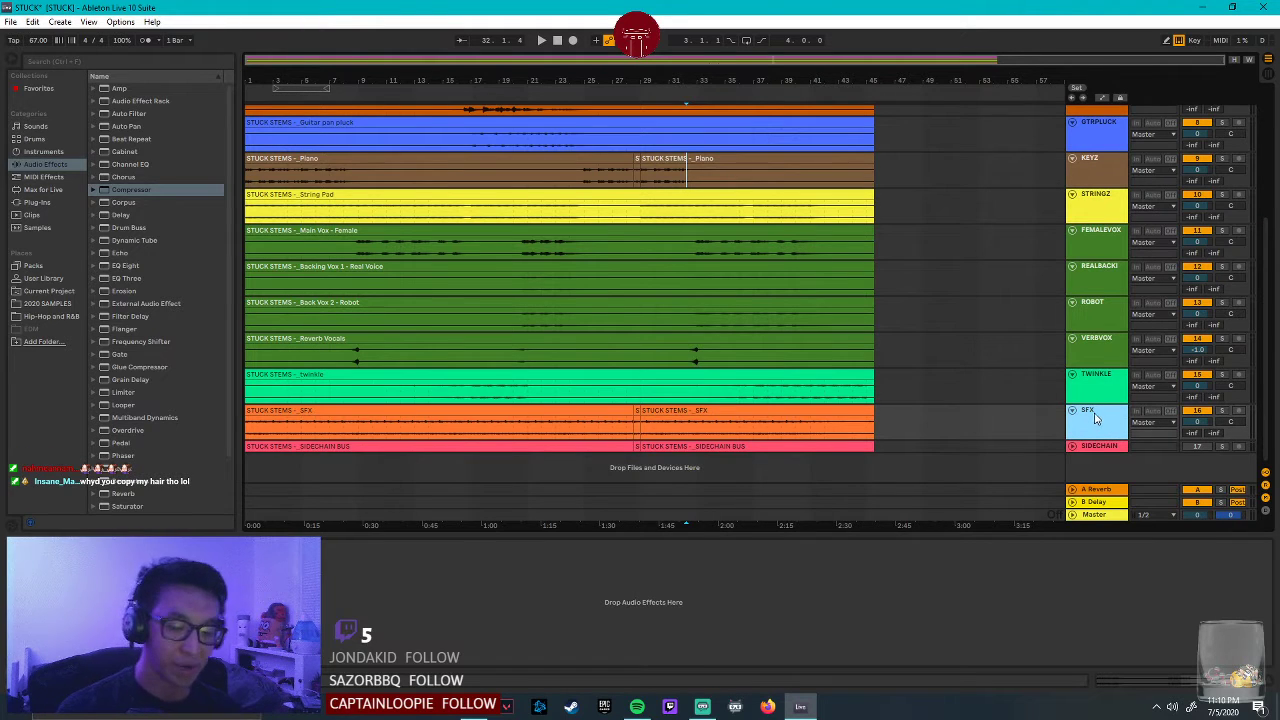
{"action": "key", "text": "ctrl+r"}
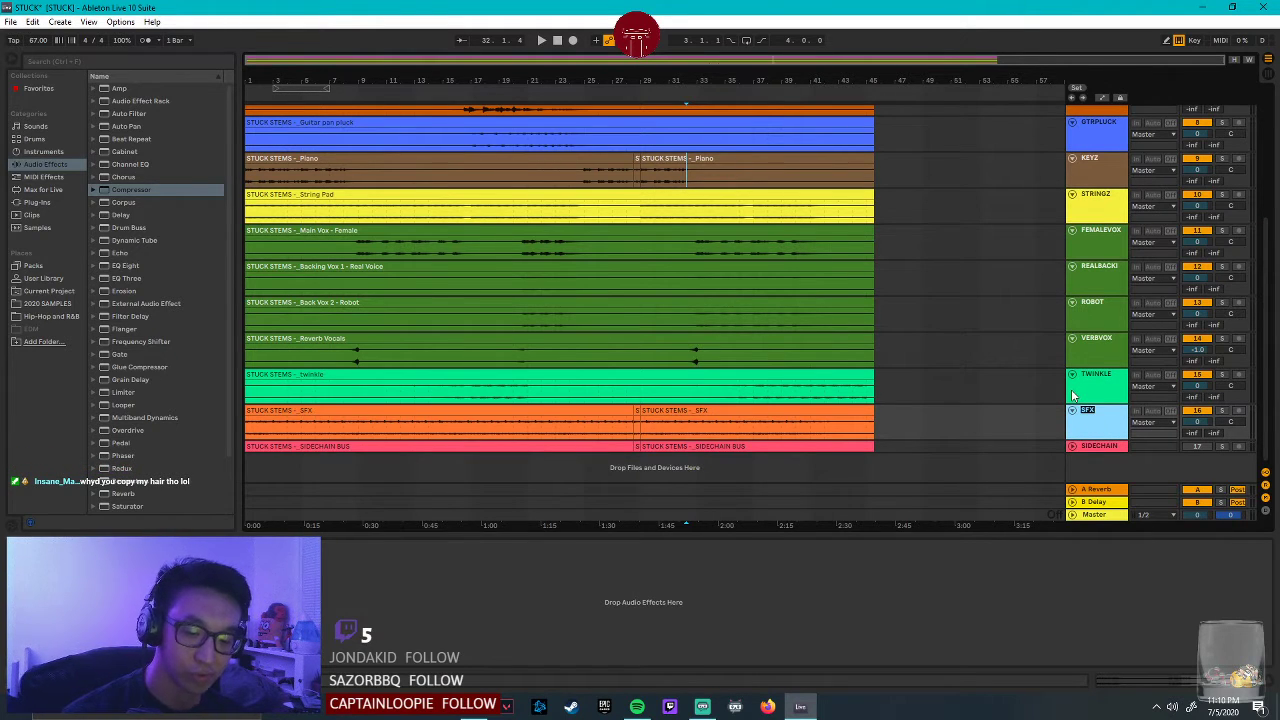
{"action": "type", "text": "CRACKLES"}
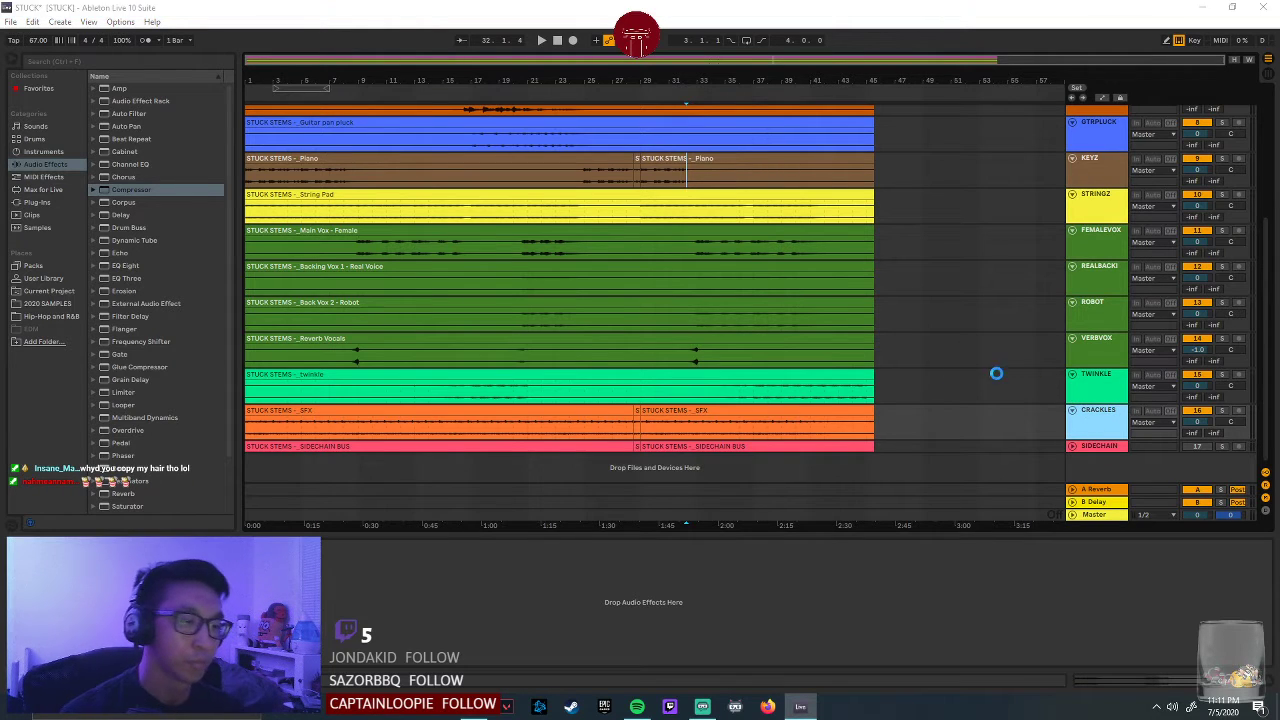
{"action": "scroll", "coordinate": [1017, 390], "scroll_direction": "up", "scroll_amount": 2}
{"action": "scroll", "coordinate": [1019, 380], "scroll_direction": "down", "scroll_amount": 2}
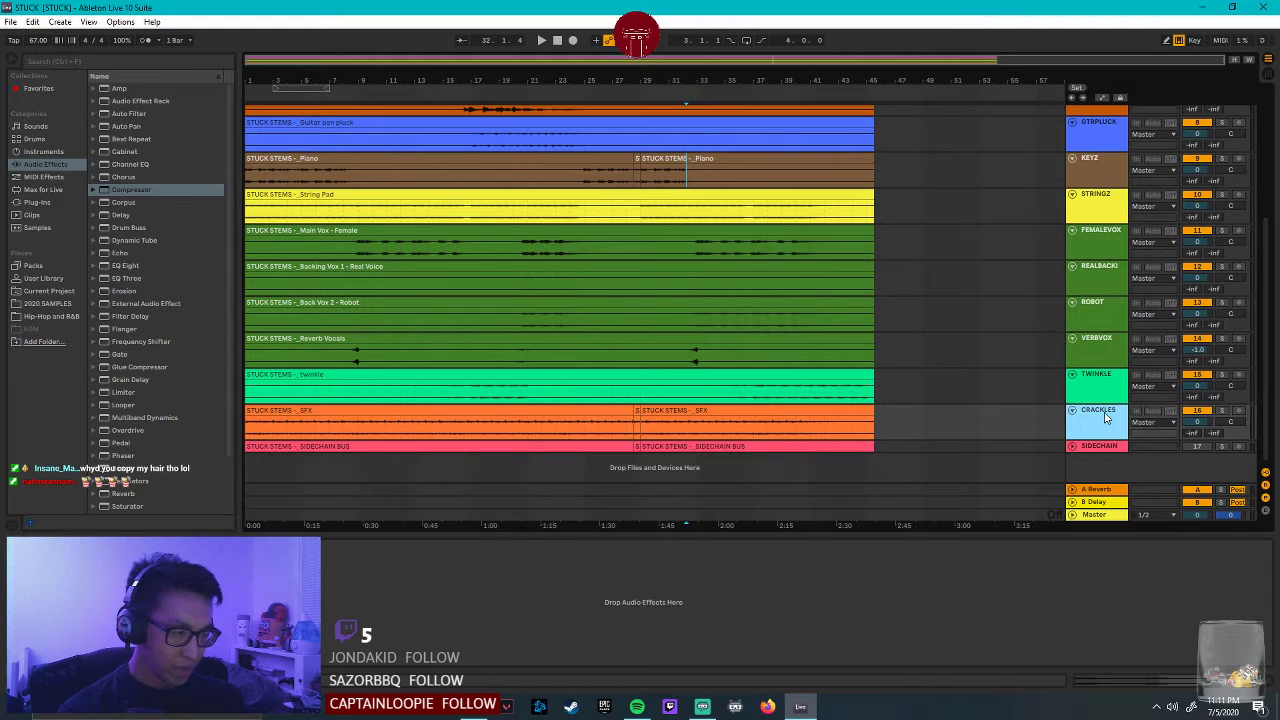
Play the full arrangement of stems from the beginning of the song.
{"action": "scroll", "coordinate": [709, 360], "scroll_direction": "up", "scroll_amount": 3}
{"action": "scroll", "coordinate": [709, 360], "scroll_direction": "up", "scroll_amount": 4}
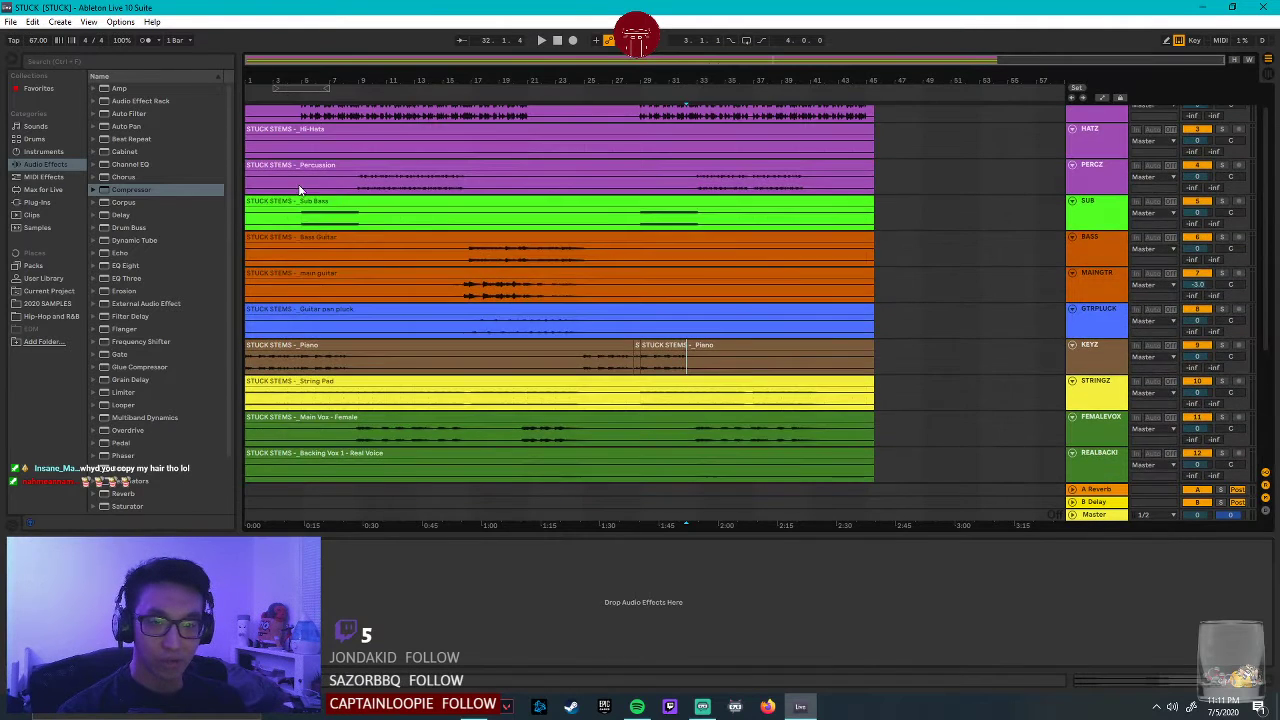
{"action": "left_click", "coordinate": [258, 138]}
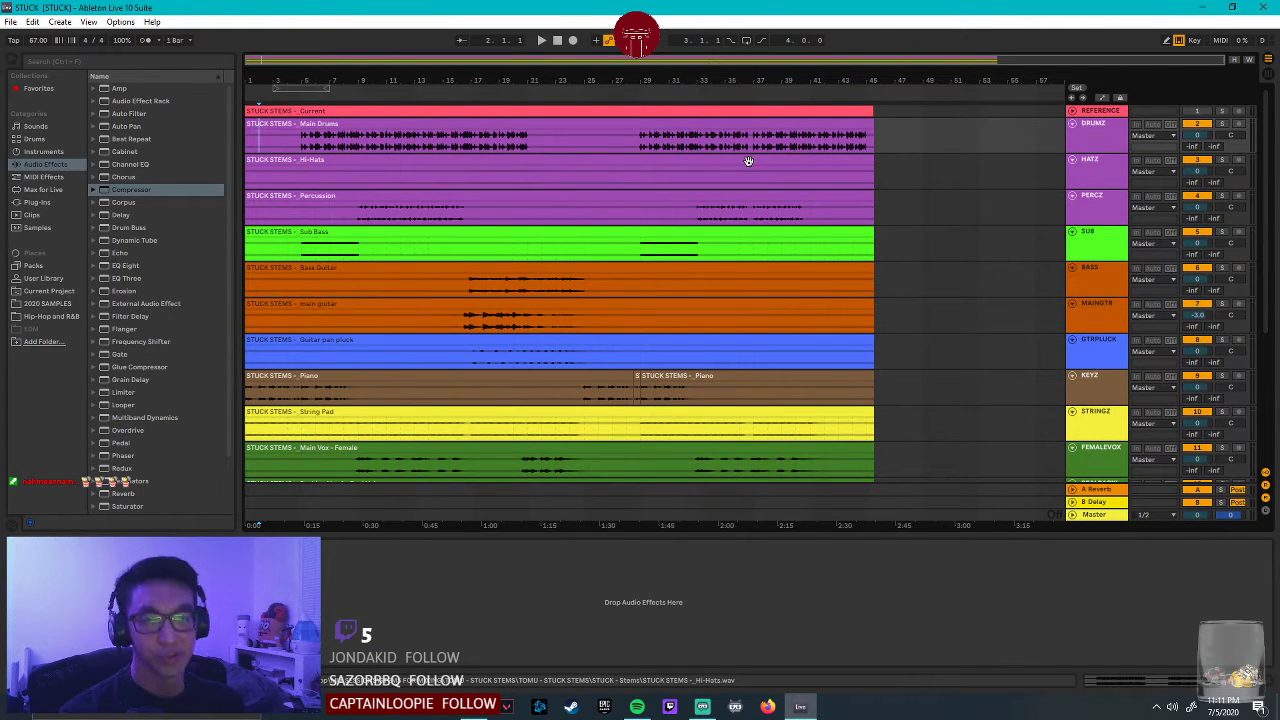
{"action": "left_click", "coordinate": [287, 138]}
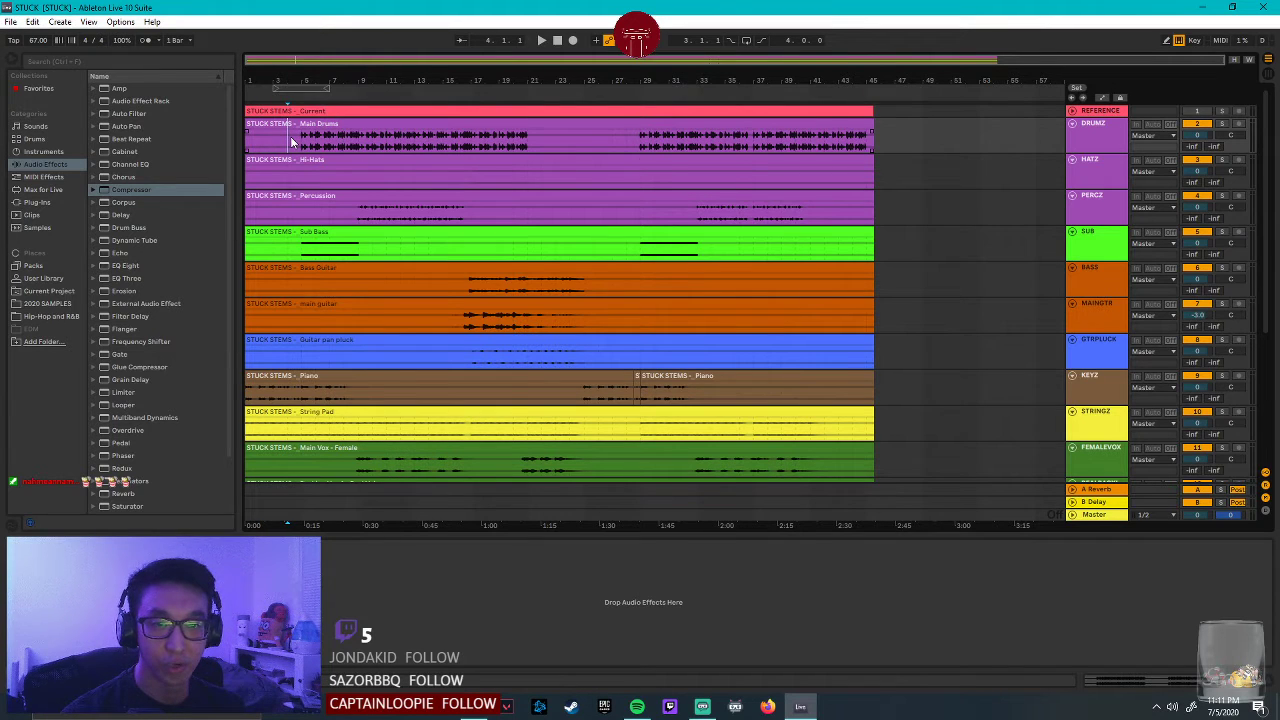
{"action": "left_click", "coordinate": [250, 140]}
{"action": "key", "text": "space"}
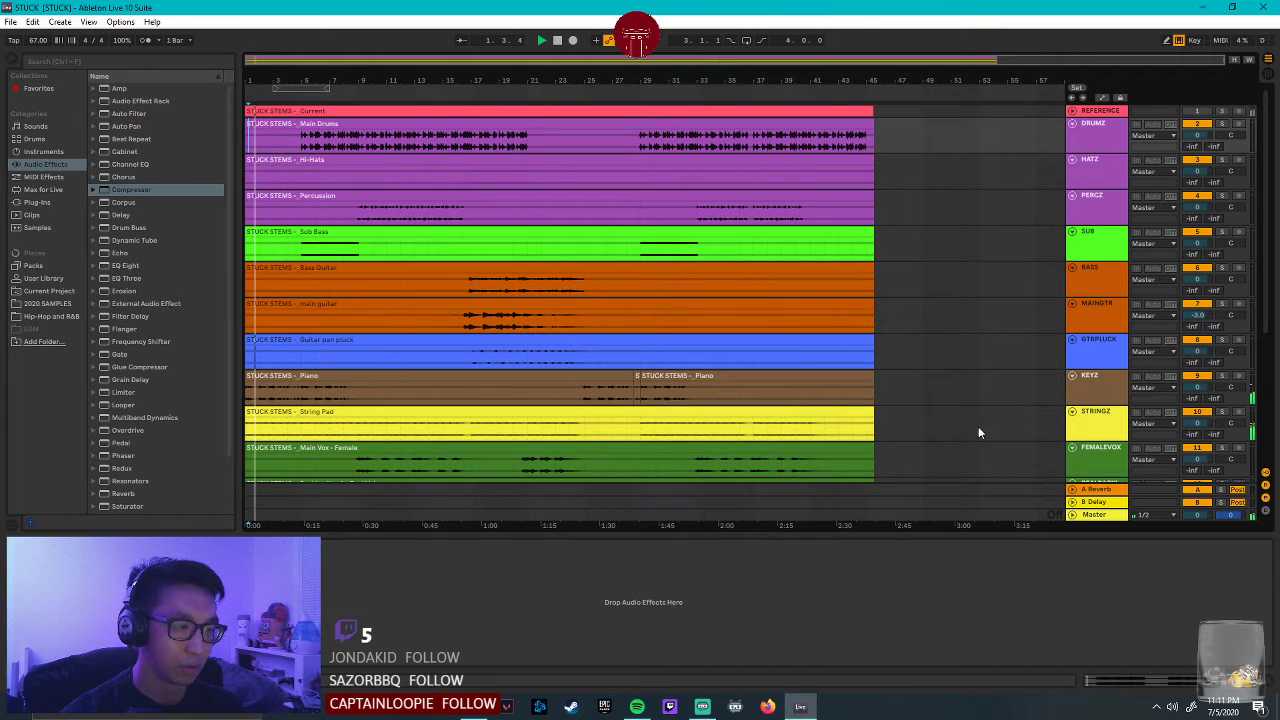
Remove the stock Reverb device from return track A.
{"action": "left_click", "coordinate": [1106, 431]}
{"action": "left_click", "coordinate": [1117, 469]}
{"action": "scroll", "coordinate": [1131, 474], "scroll_direction": "down", "scroll_amount": 2}
{"action": "left_click", "coordinate": [1108, 474]}
{"action": "left_click", "coordinate": [1106, 489]}
{"action": "left_click", "coordinate": [100, 546]}
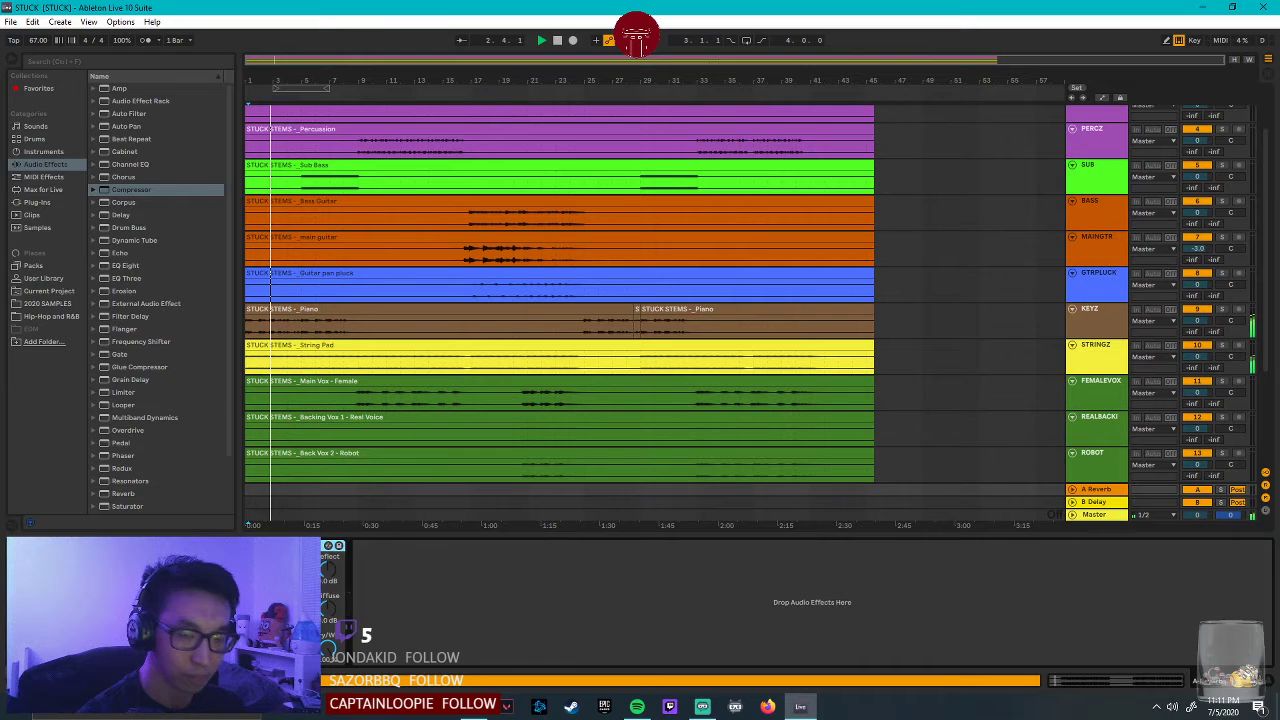
Find the ValhallaVintageVerb VST3 plug-in under Valhalla DSP, LLC and load it onto return track A.
{"action": "left_click", "coordinate": [36, 139]}
{"action": "left_click", "coordinate": [50, 178]}
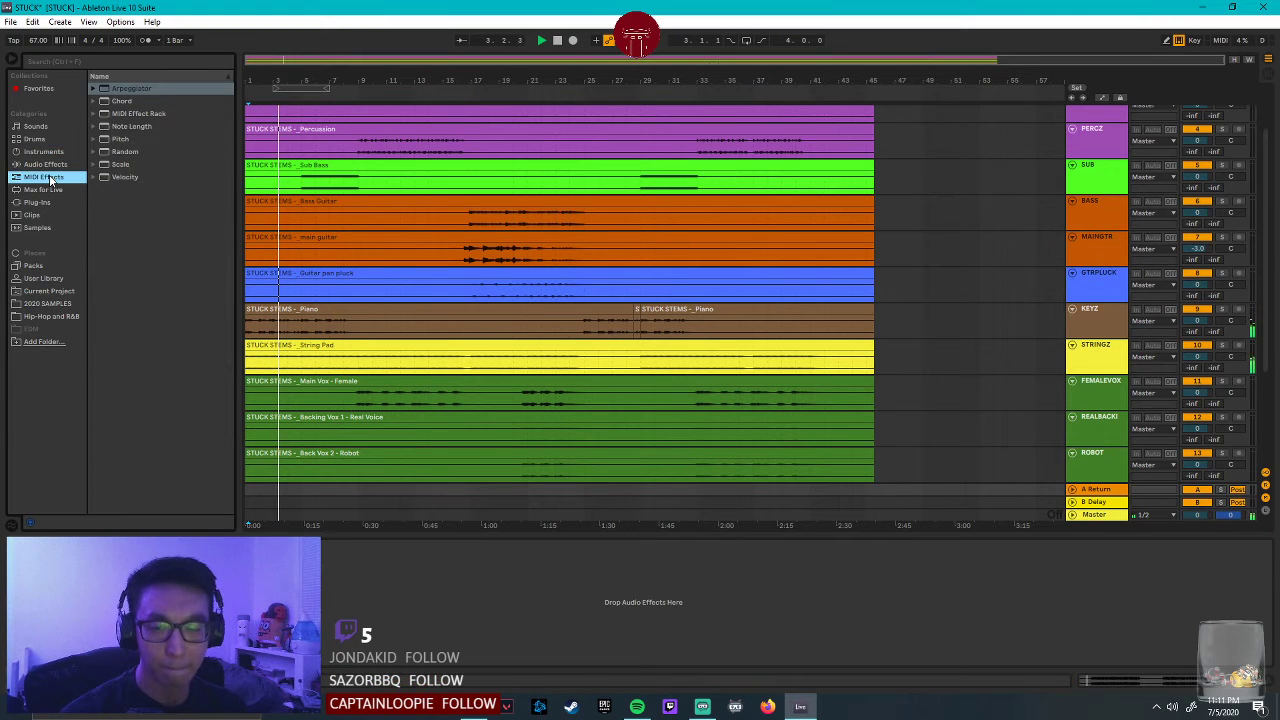
{"action": "left_click", "coordinate": [46, 164]}
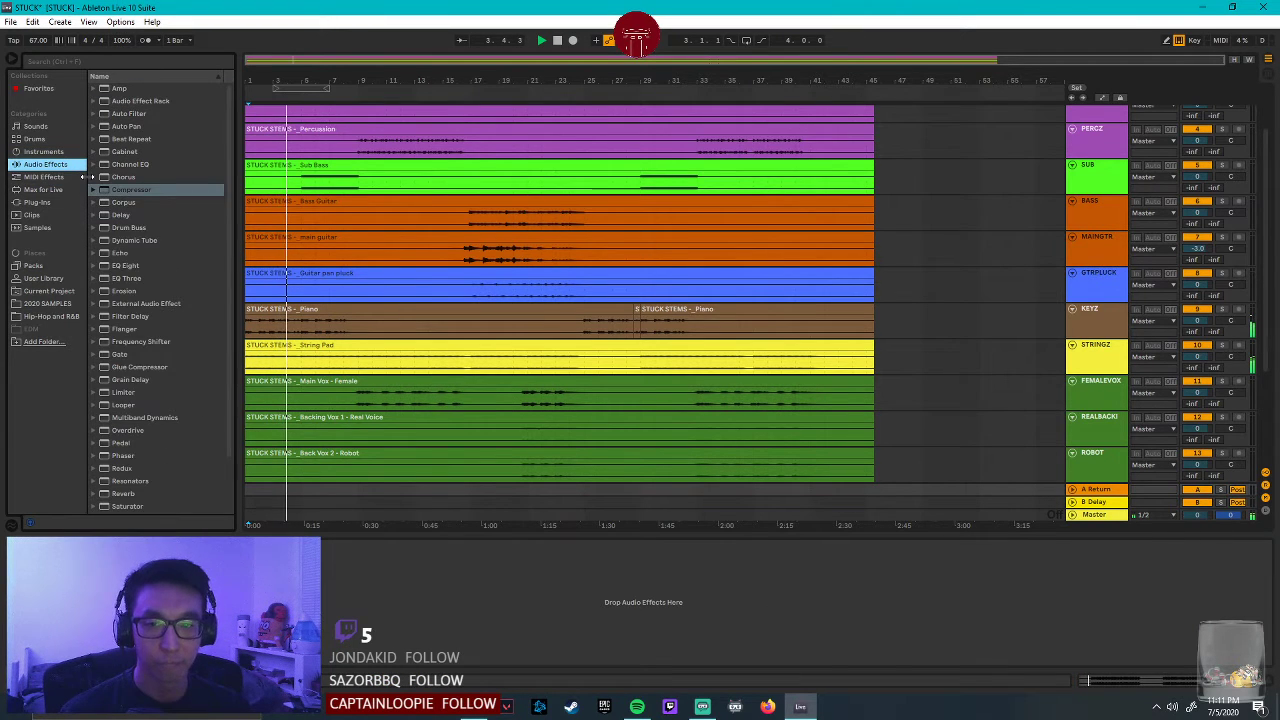
{"action": "left_click", "coordinate": [42, 202]}
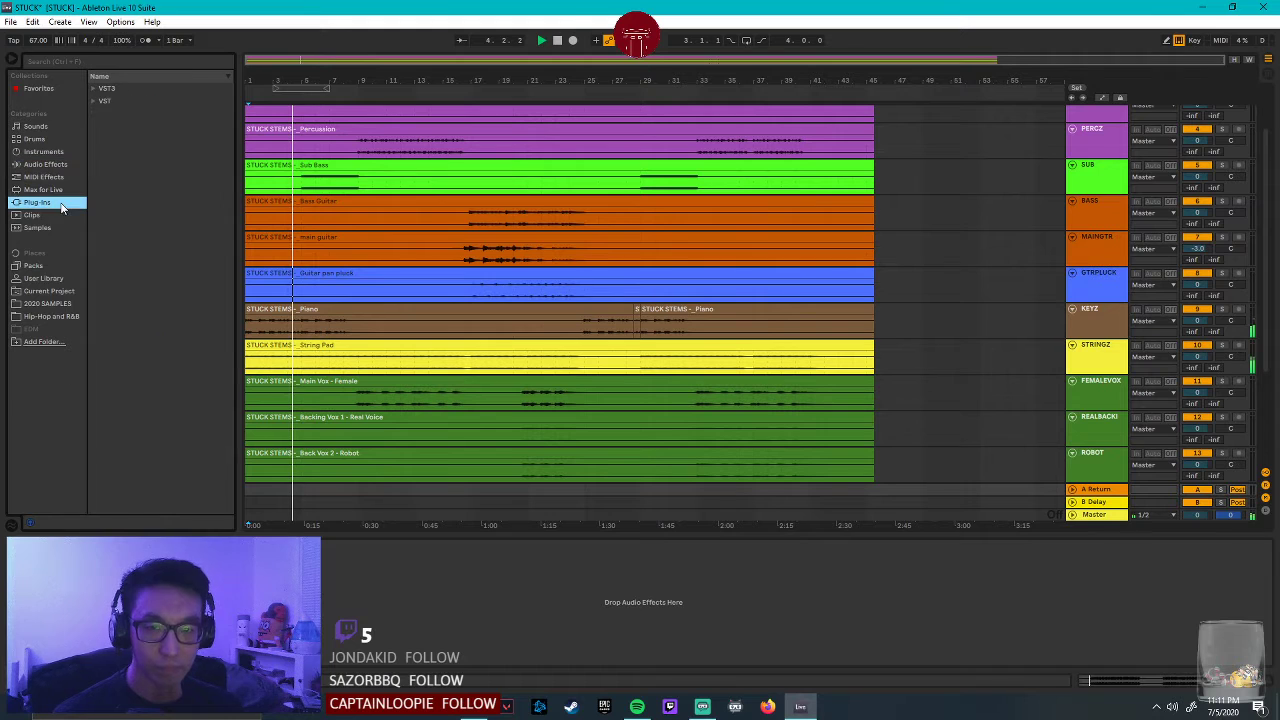
{"action": "left_click", "coordinate": [93, 102]}
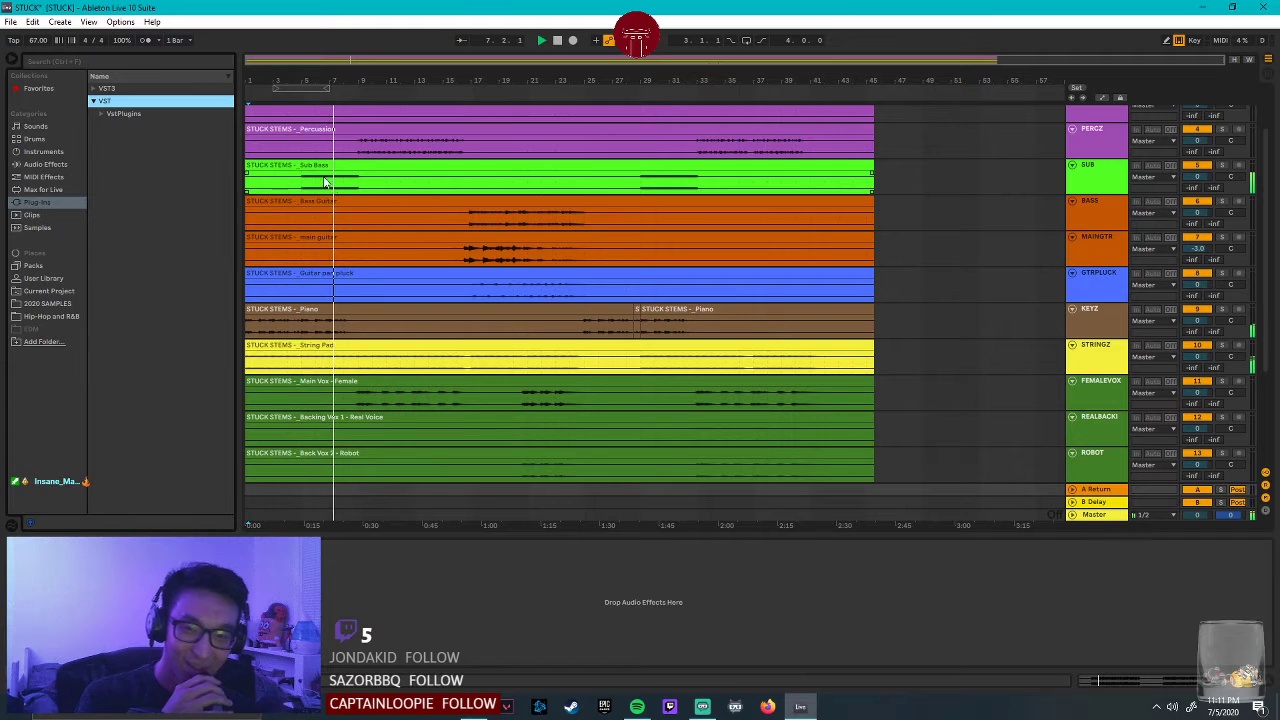
{"action": "left_click", "coordinate": [108, 114]}
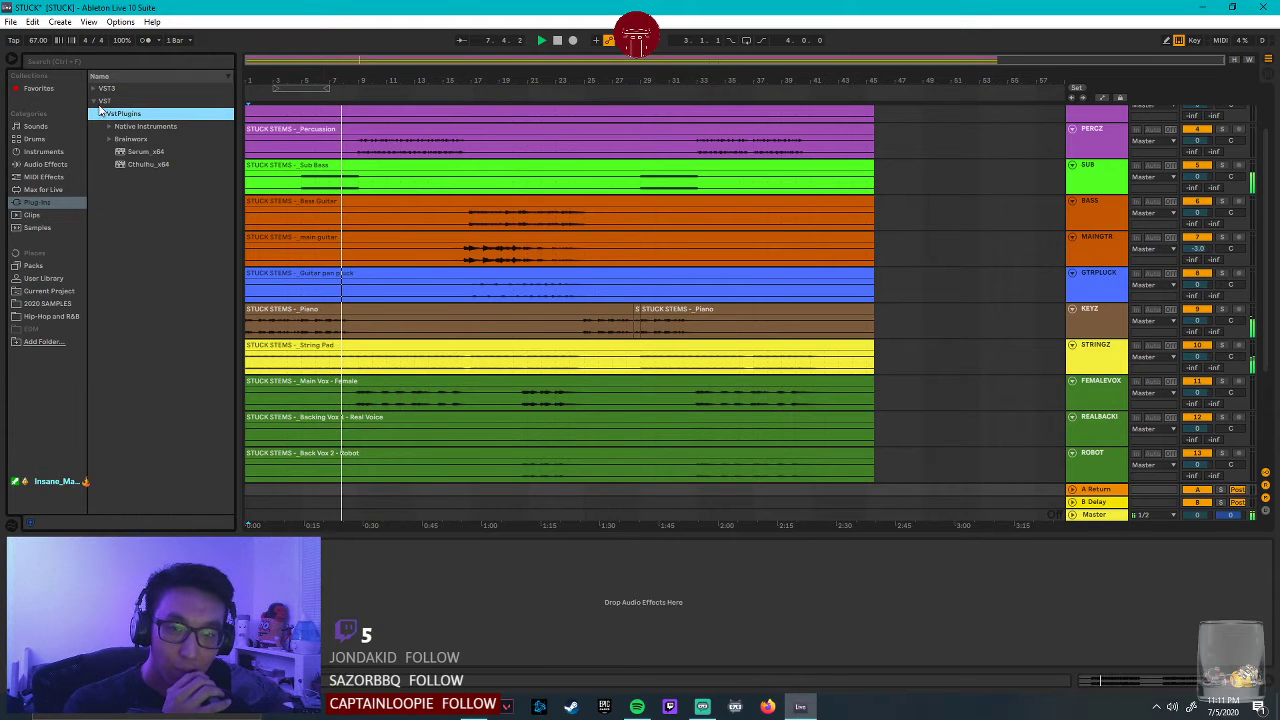
{"action": "left_click", "coordinate": [104, 88]}
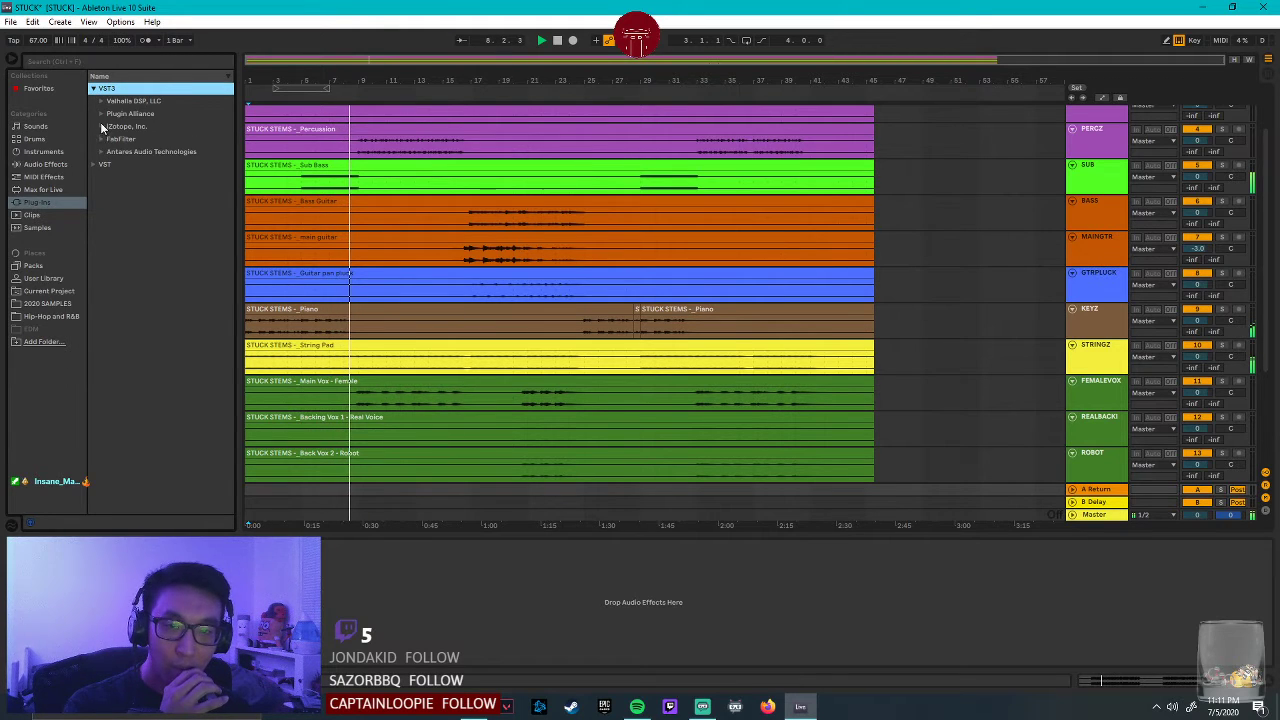
{"action": "left_click", "coordinate": [125, 101]}
{"action": "key", "text": "Right"}
{"action": "key", "text": "Down"}
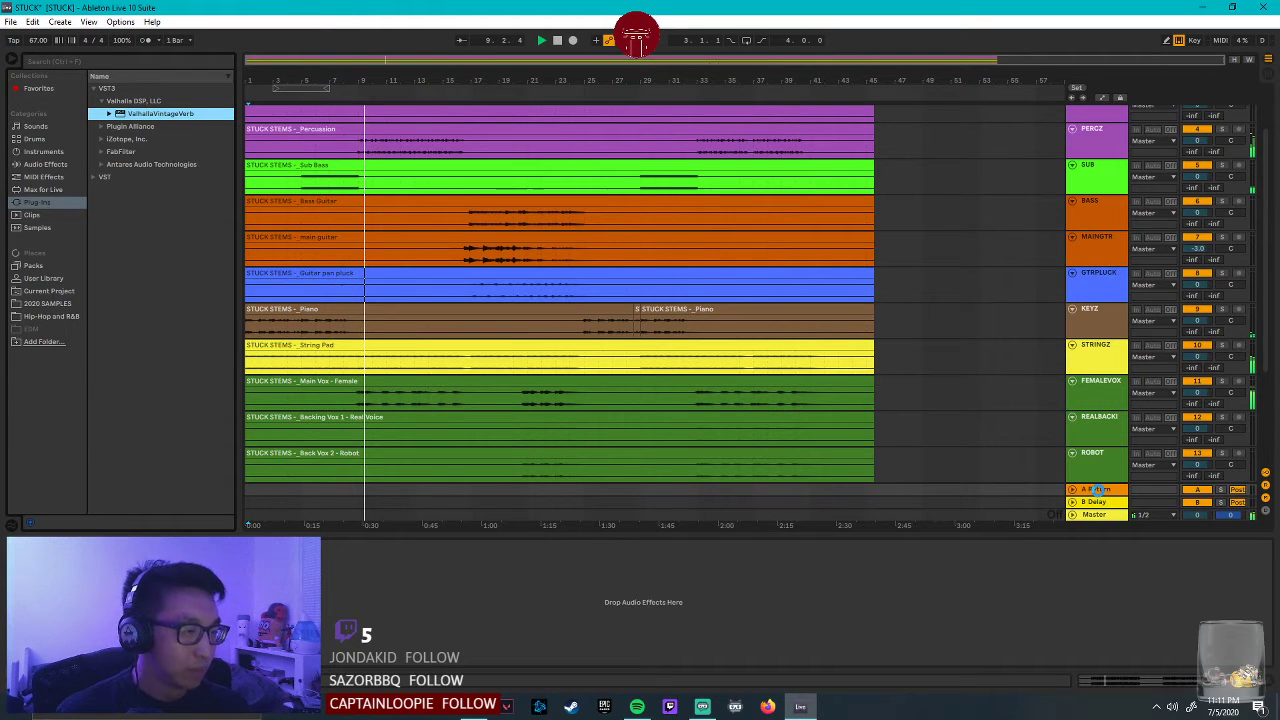
{"action": "left_click_drag", "start_coordinate": [1097, 490], "coordinate": [1097, 490]}
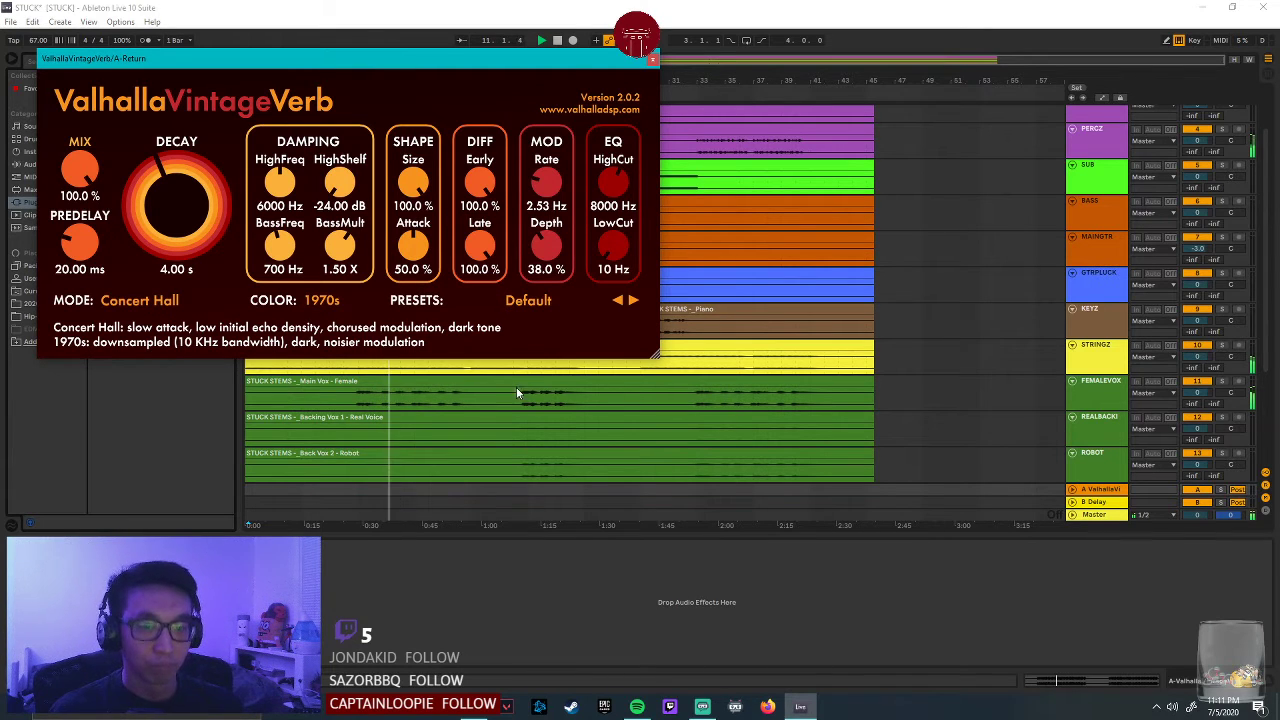
Set the return reverb's mode to Dirty Hall and its color to NOW.
{"action": "left_click", "coordinate": [145, 300]}
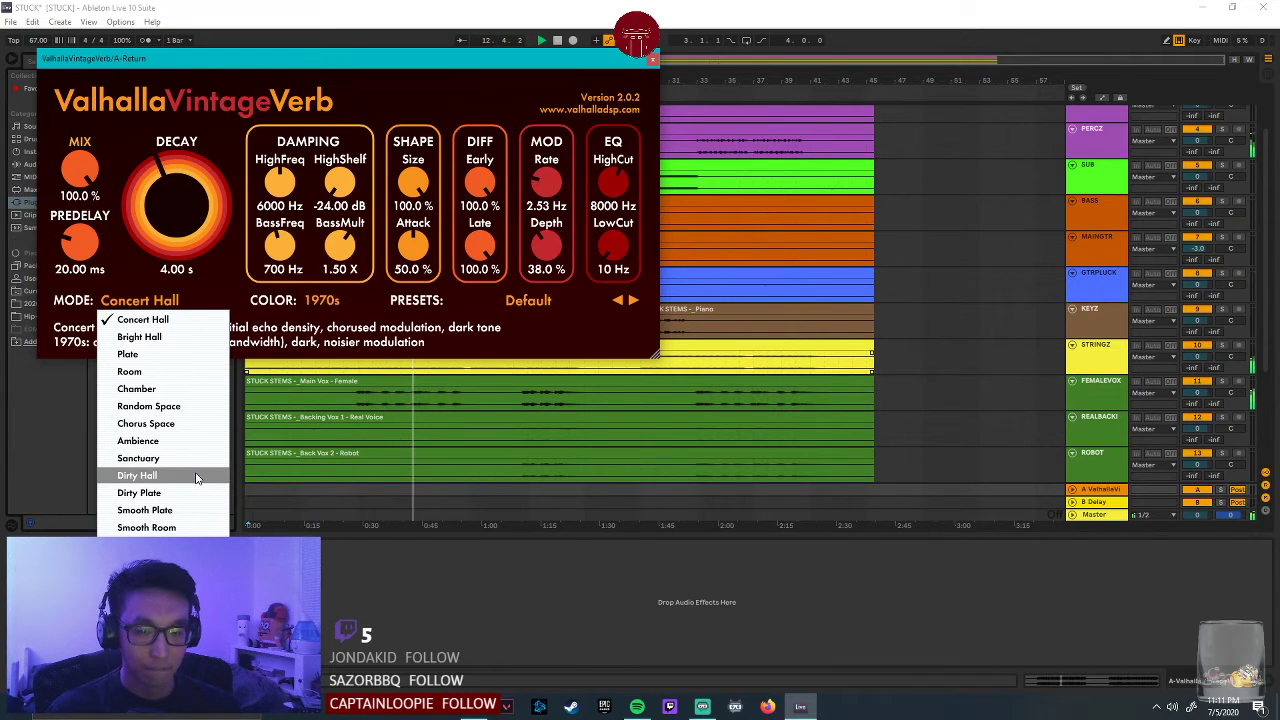
{"action": "left_click", "coordinate": [137, 475]}
{"action": "left_click", "coordinate": [322, 300]}
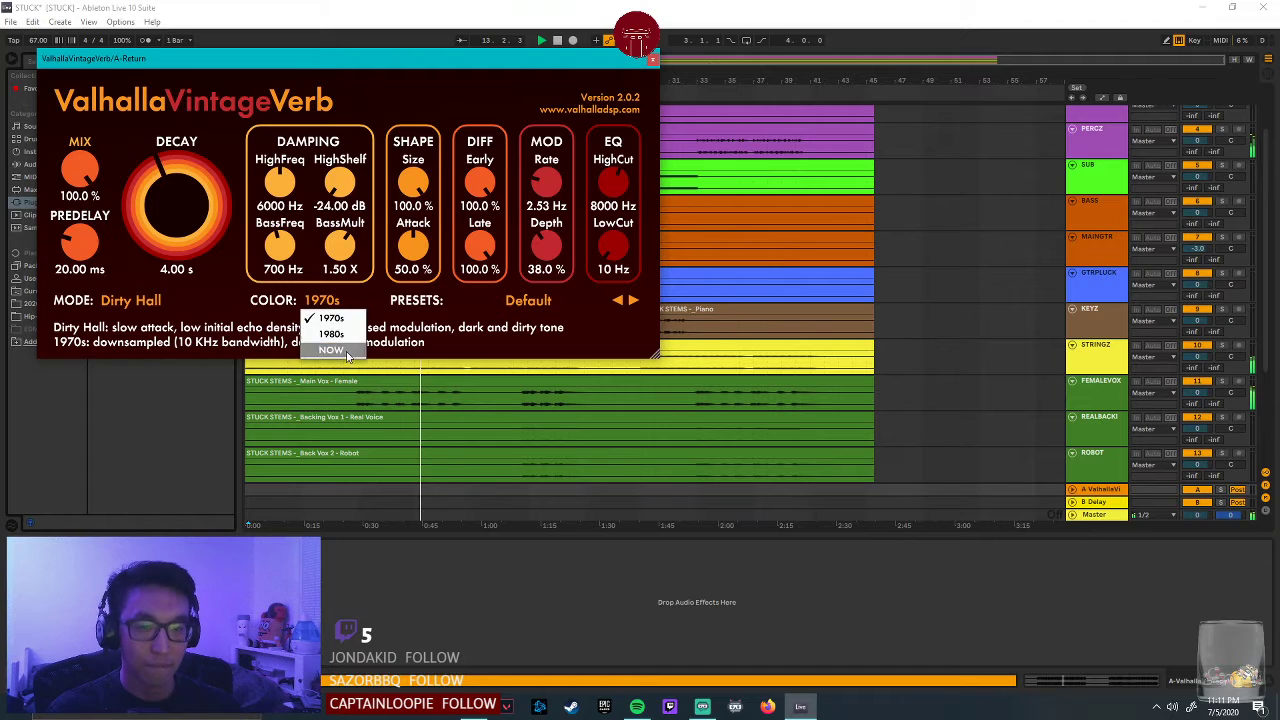
{"action": "left_click", "coordinate": [347, 356]}
Set the reverb's decay to 3.20 s, predelay to 15.82 ms and high cut to 7460 Hz, and close the plug-in window.
{"action": "scroll", "coordinate": [182, 221], "scroll_direction": "down", "scroll_amount": 5}
{"action": "scroll", "coordinate": [181, 221], "scroll_direction": "up", "scroll_amount": 3}
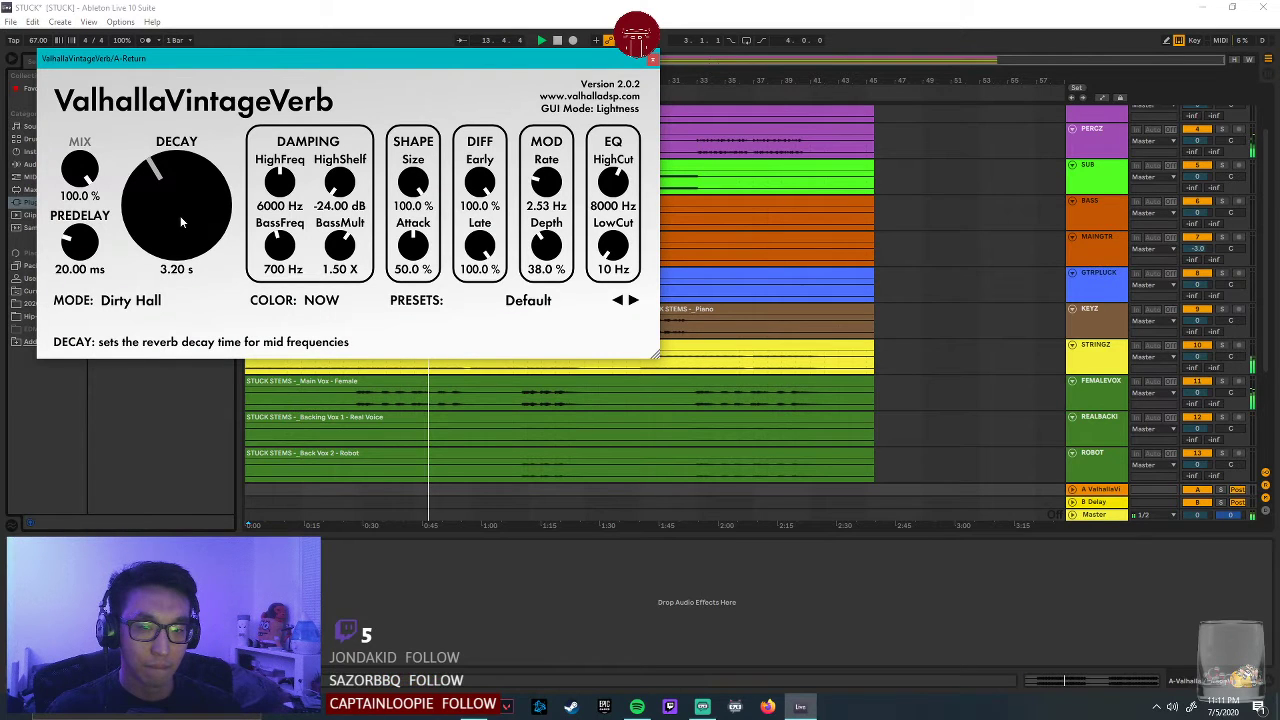
{"action": "scroll", "coordinate": [79, 242], "scroll_direction": "down", "scroll_amount": 2}
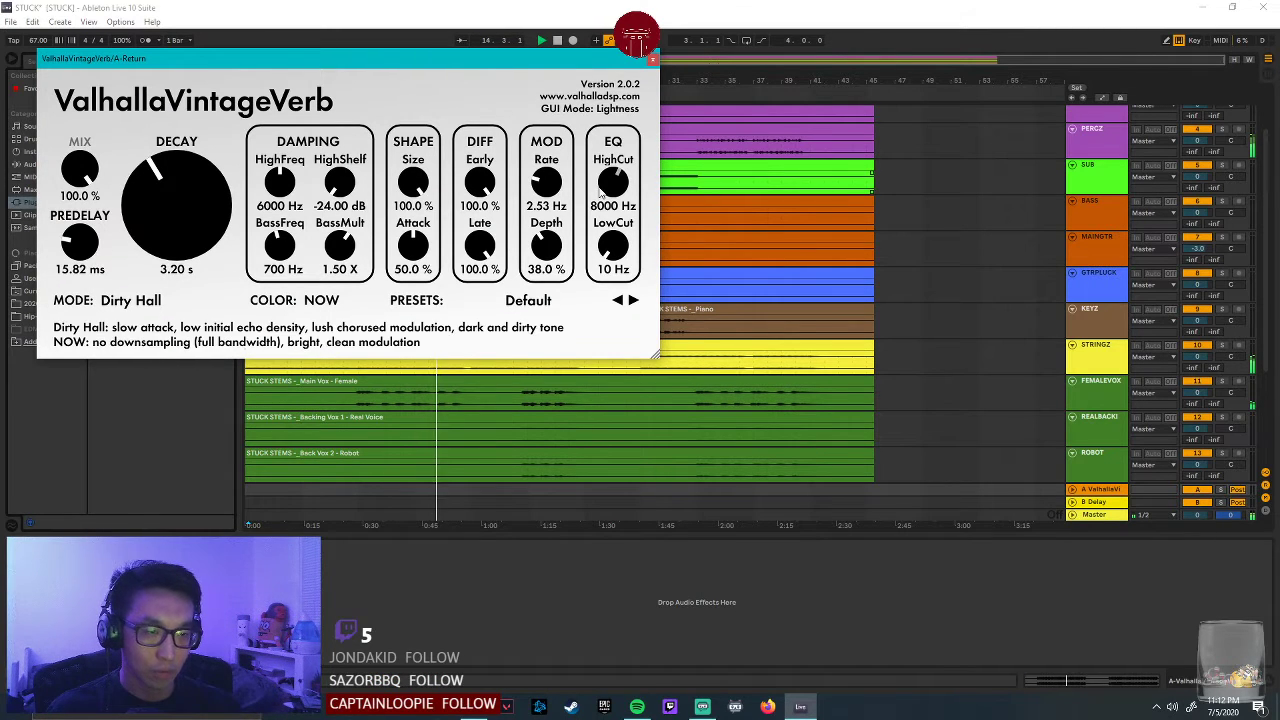
{"action": "scroll", "coordinate": [601, 183], "scroll_direction": "down", "scroll_amount": 3}
{"action": "scroll", "coordinate": [601, 183], "scroll_direction": "up", "scroll_amount": 1}
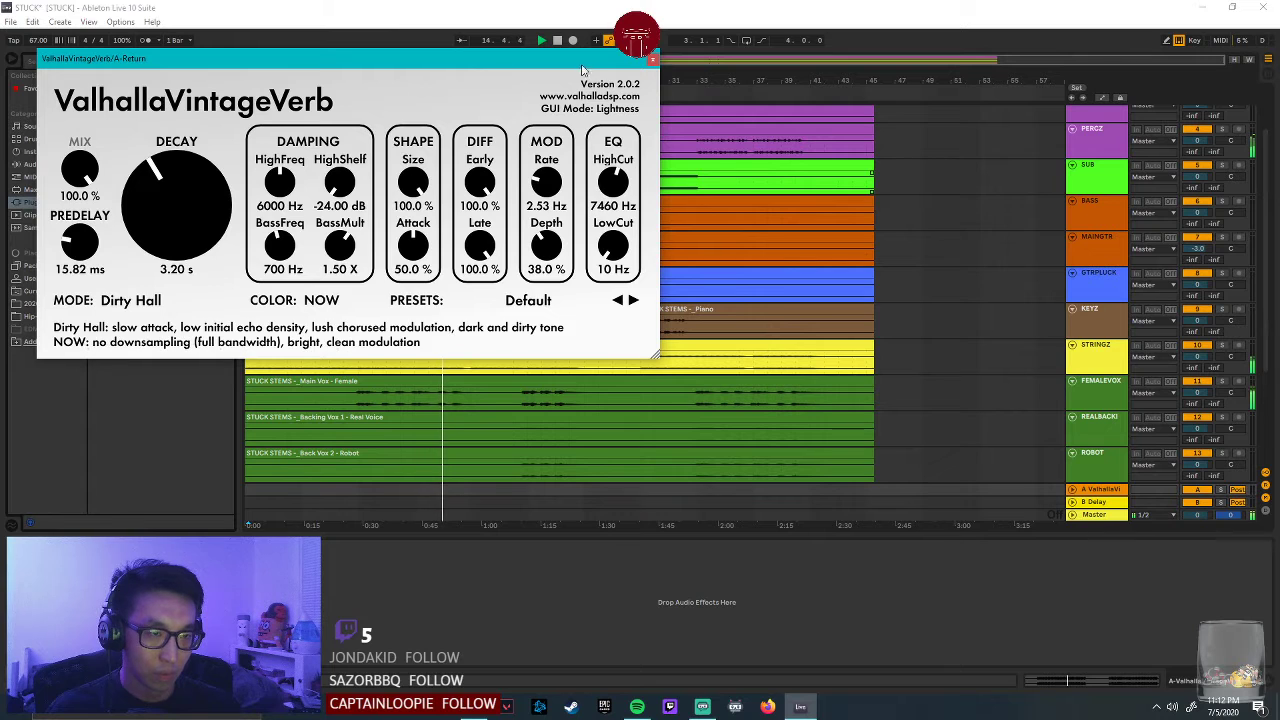
{"action": "left_click", "coordinate": [651, 58]}
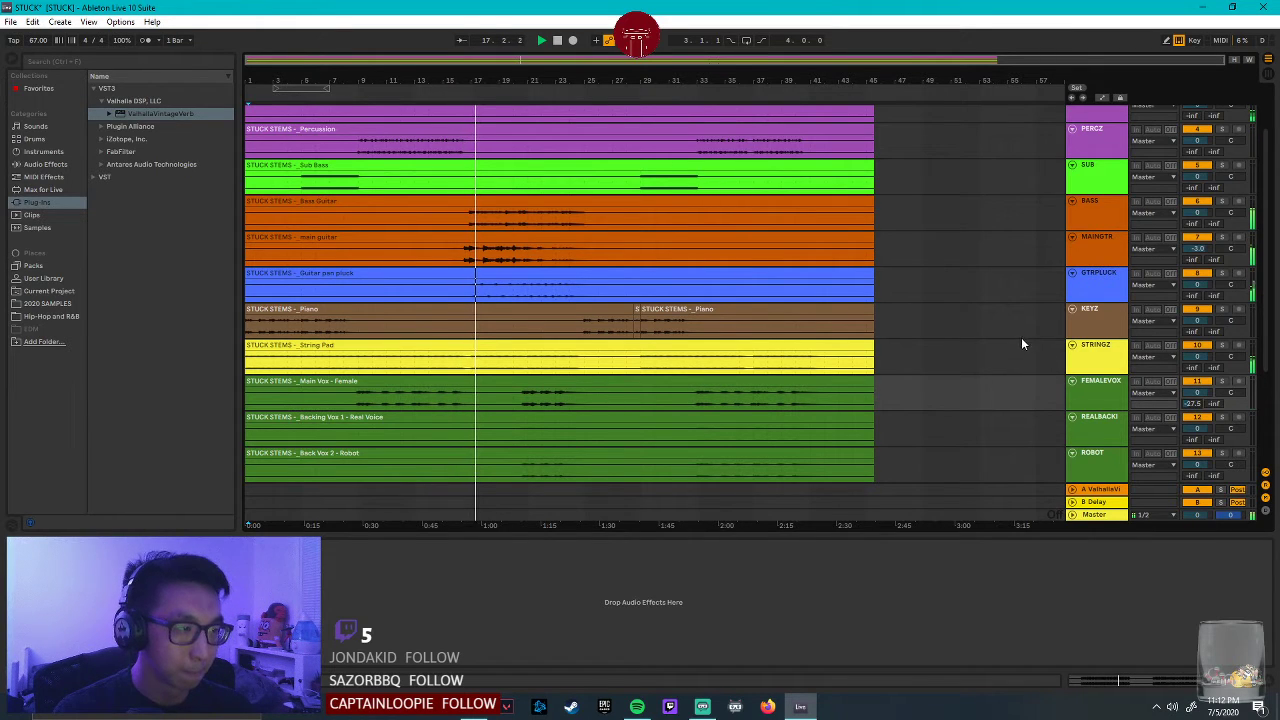
Listen to the MAINGTR track soloed during playback, and return to the full mix.
{"action": "scroll", "coordinate": [1040, 340], "scroll_direction": "up", "scroll_amount": 1}
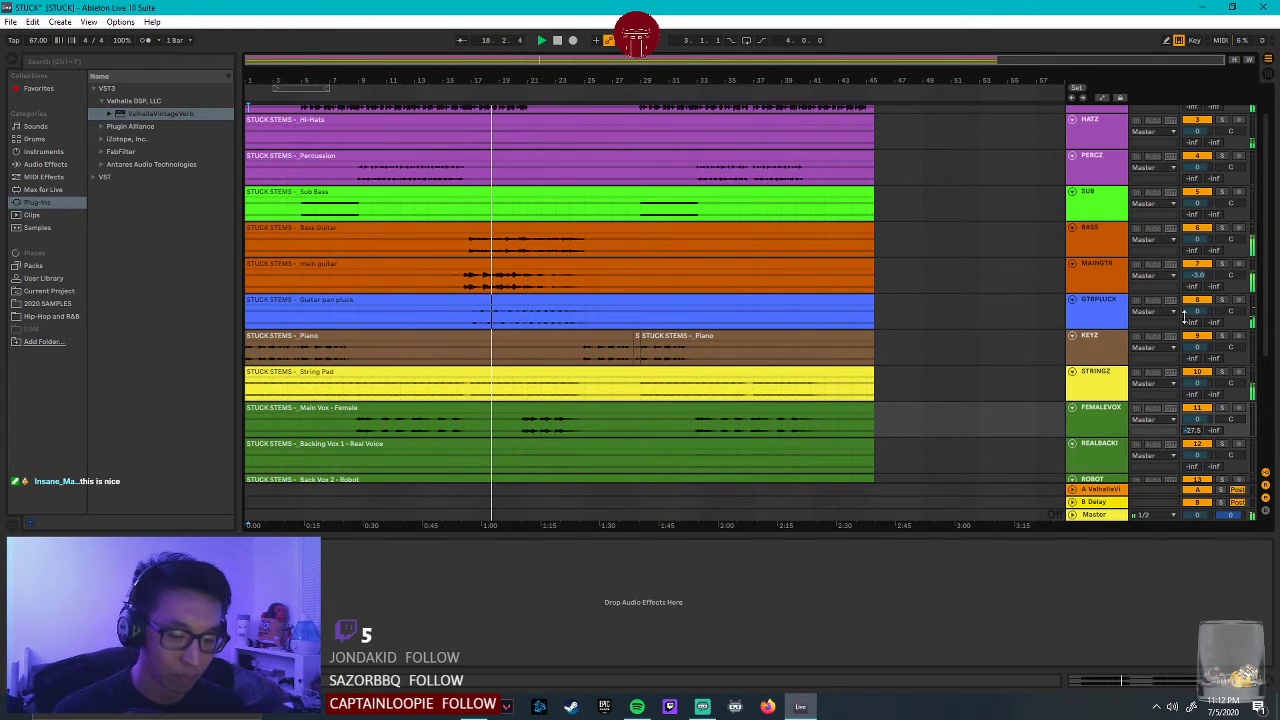
{"action": "left_click", "coordinate": [1221, 265]}
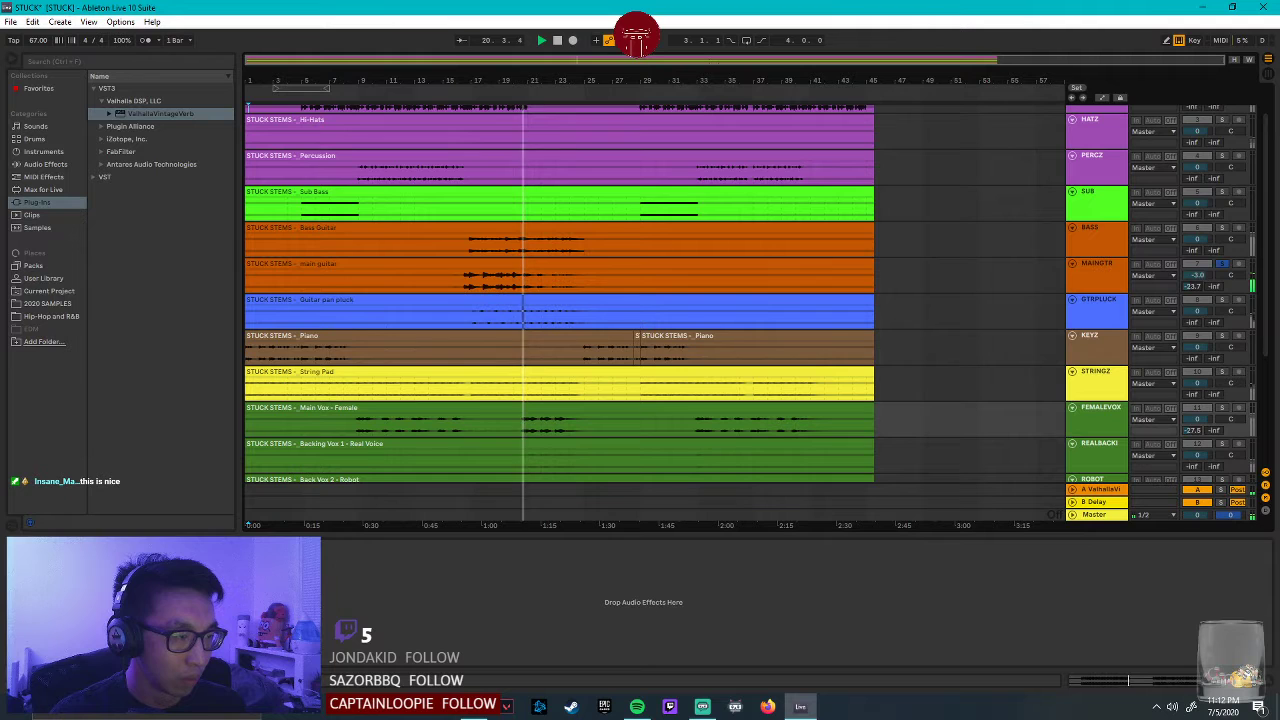
{"action": "left_click", "coordinate": [1221, 265]}
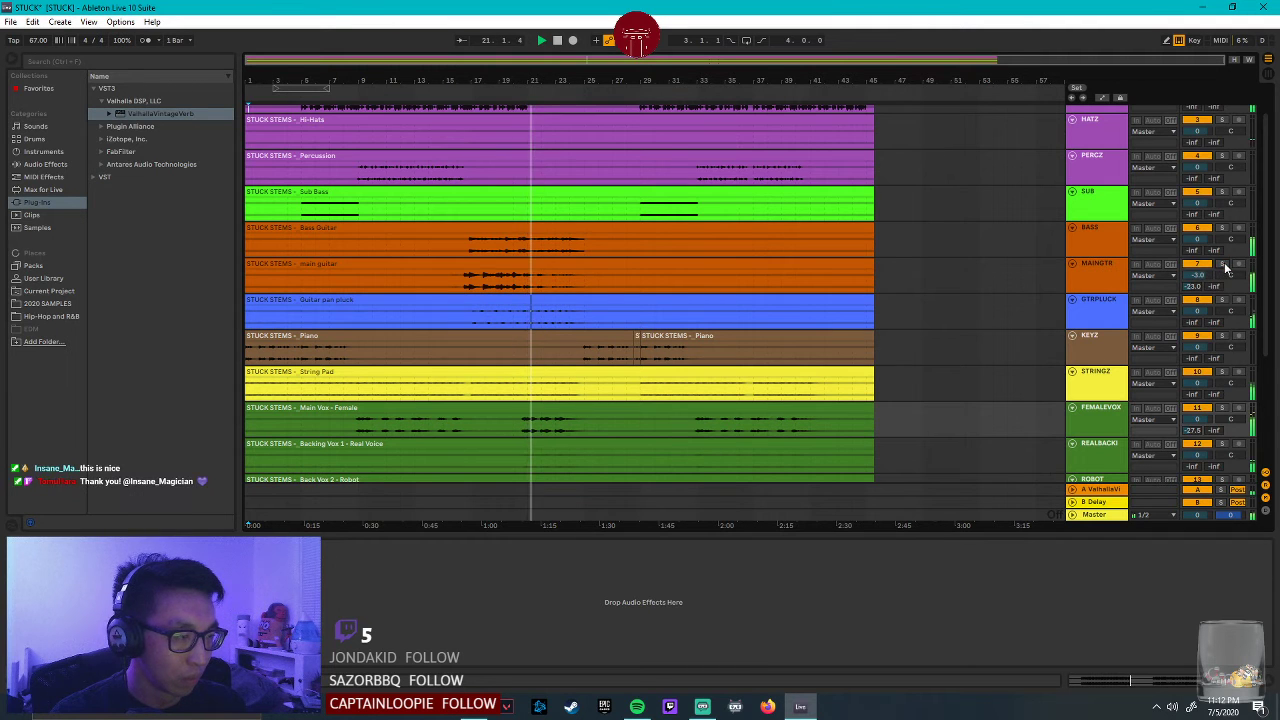
Listen to the REALBACKI, ROBOT and VERBVOX tracks soloed together, and clear their solos.
{"action": "scroll", "coordinate": [924, 394], "scroll_direction": "up", "scroll_amount": 2}
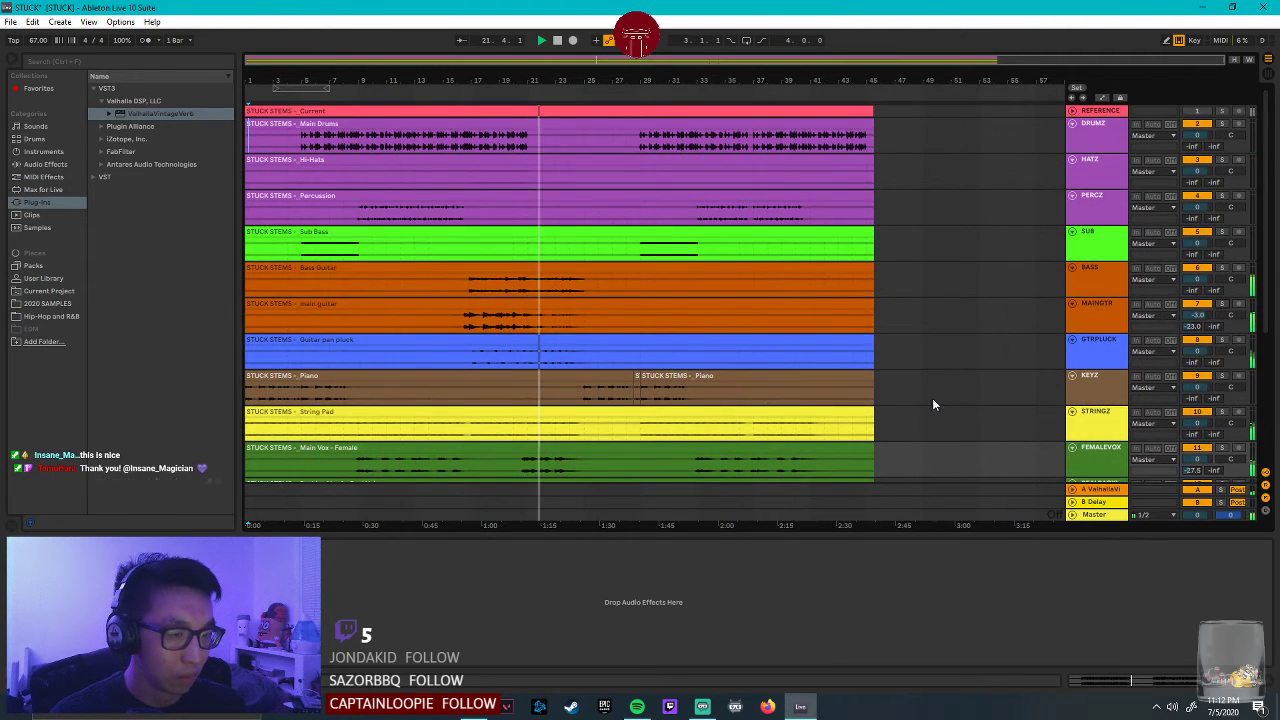
{"action": "scroll", "coordinate": [930, 404], "scroll_direction": "down", "scroll_amount": 8}
{"action": "left_click", "coordinate": [1116, 310]}
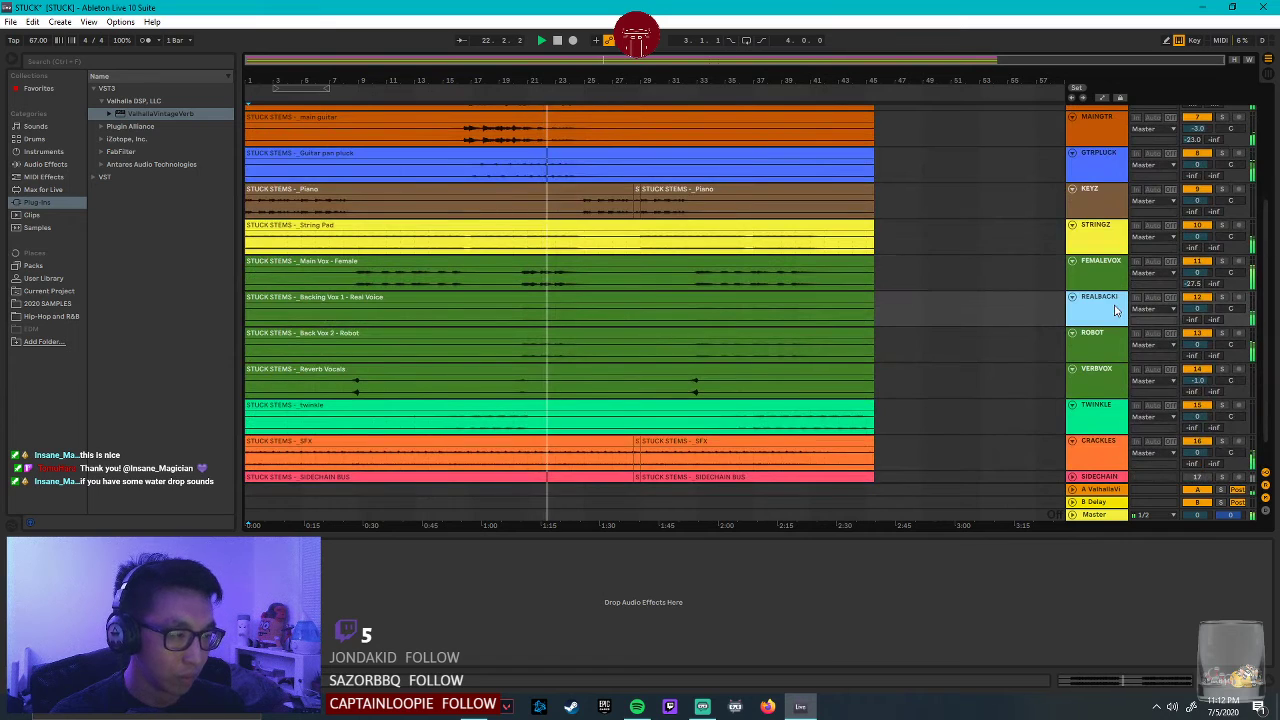
{"action": "left_click", "coordinate": [1100, 384], "text": "shift"}
{"action": "left_click", "coordinate": [1221, 335]}
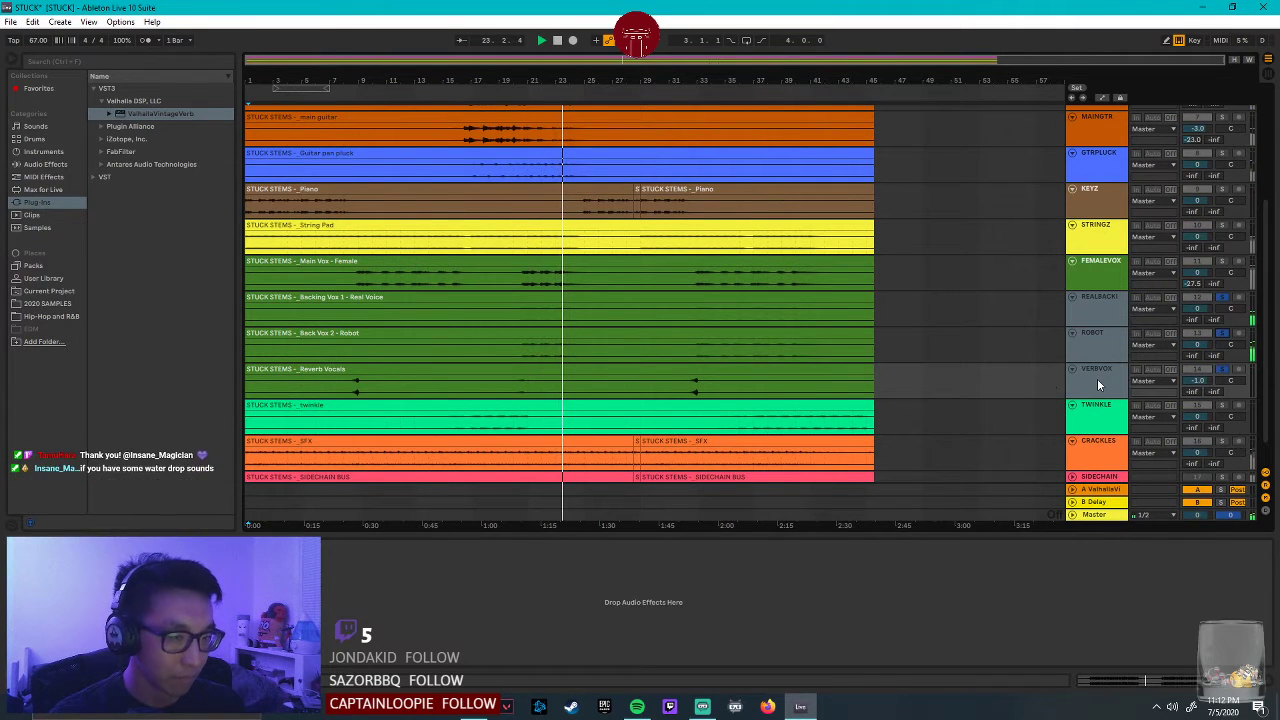
{"action": "left_click", "coordinate": [1223, 370]}
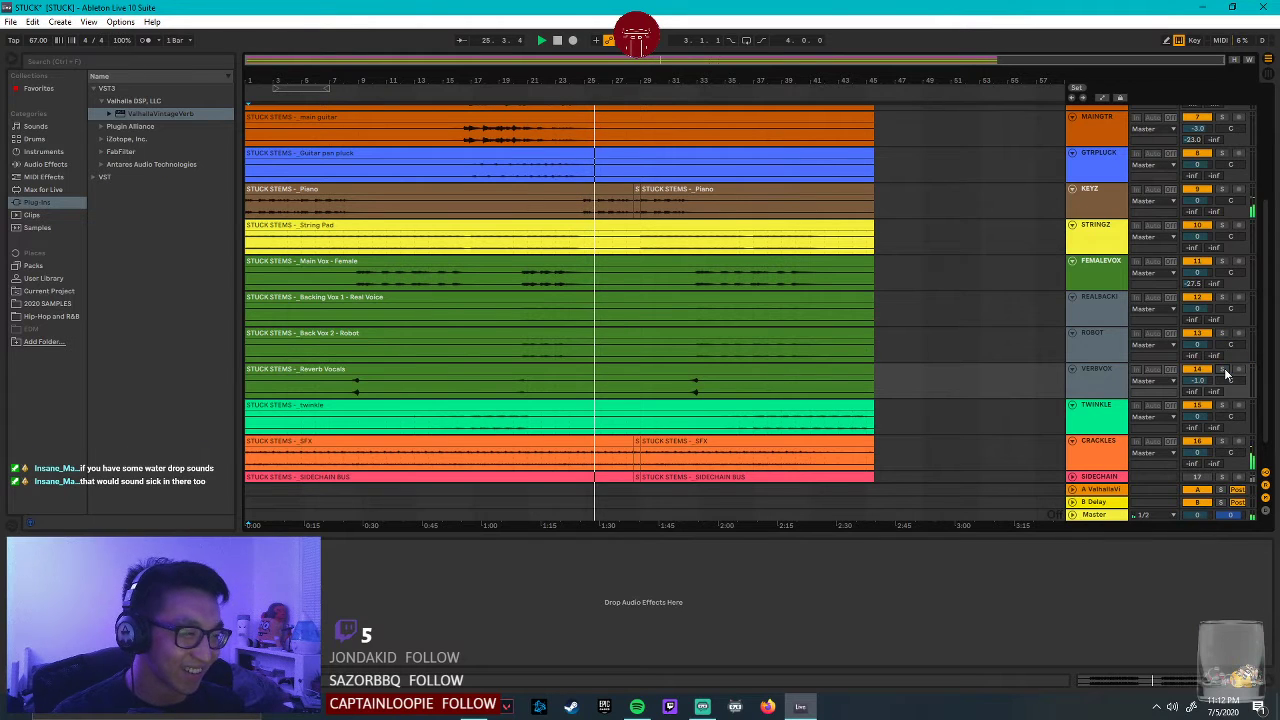
Examine the piano passage on KEYZ between about bars 21 and 33, placing the insert marker near bar 26.
{"action": "left_click", "coordinate": [522, 348]}
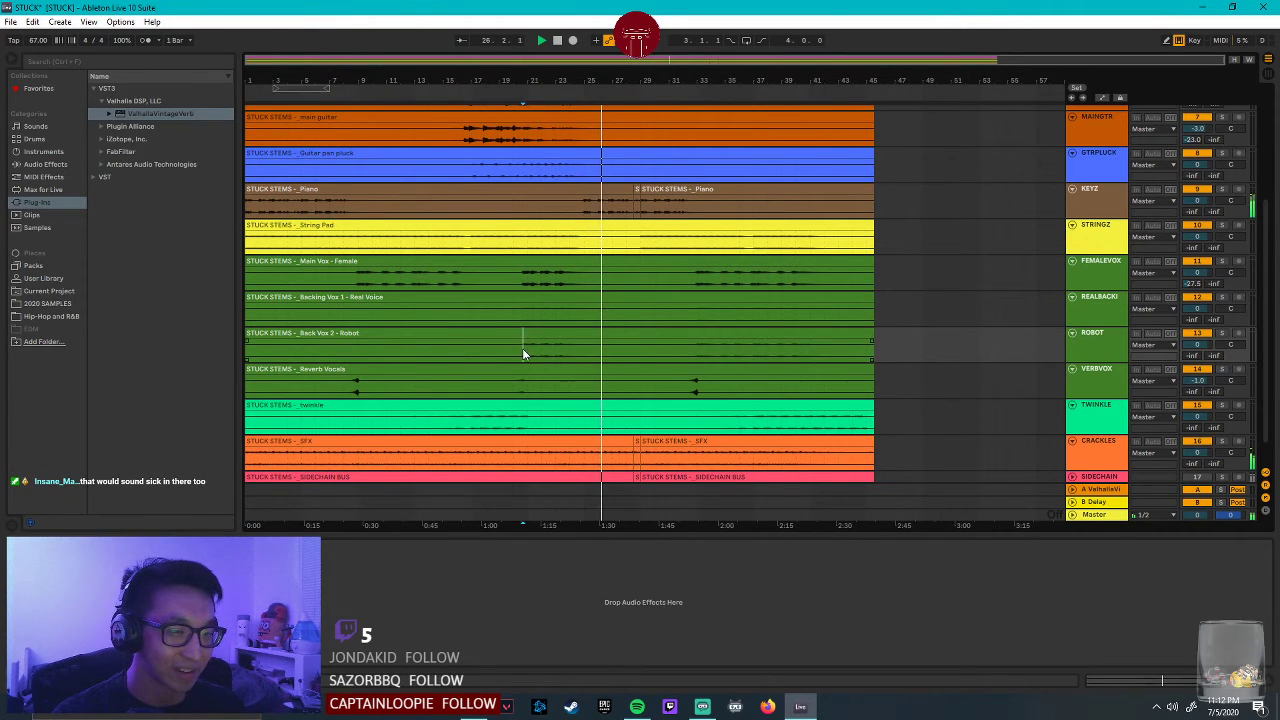
{"action": "scroll", "coordinate": [665, 252], "scroll_direction": "up", "scroll_amount": 5}
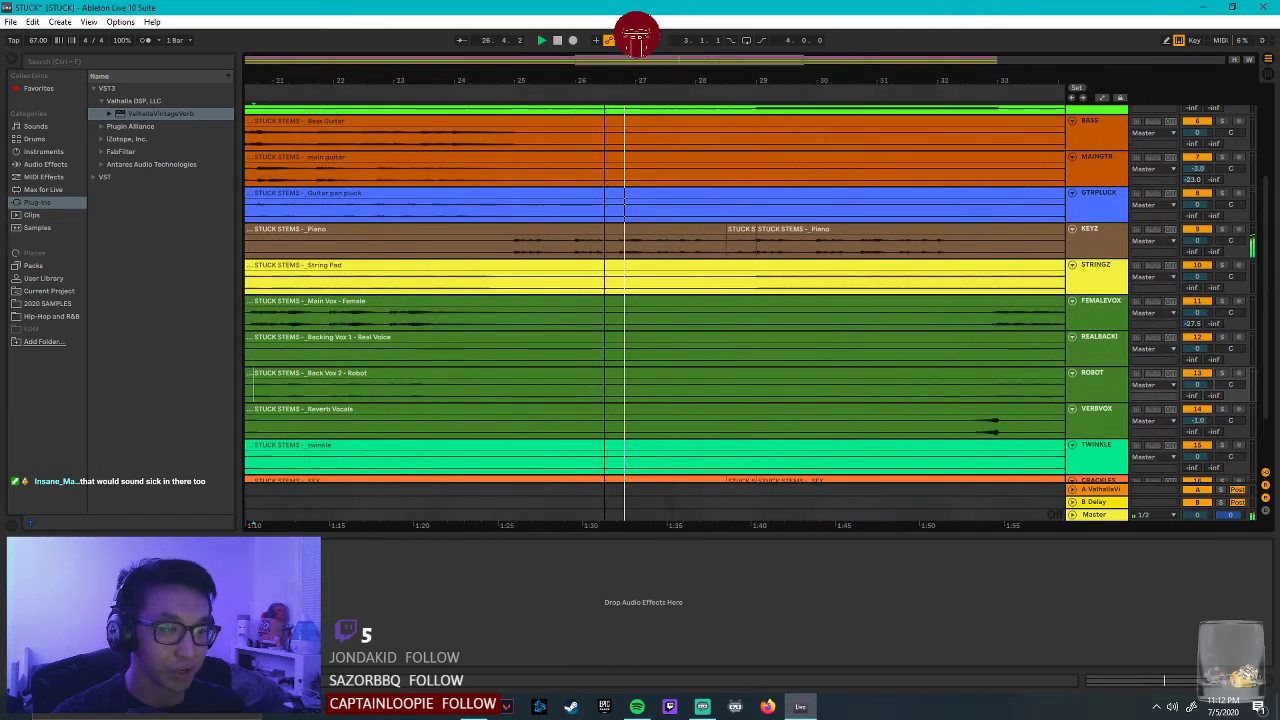
{"action": "left_click", "coordinate": [742, 248]}
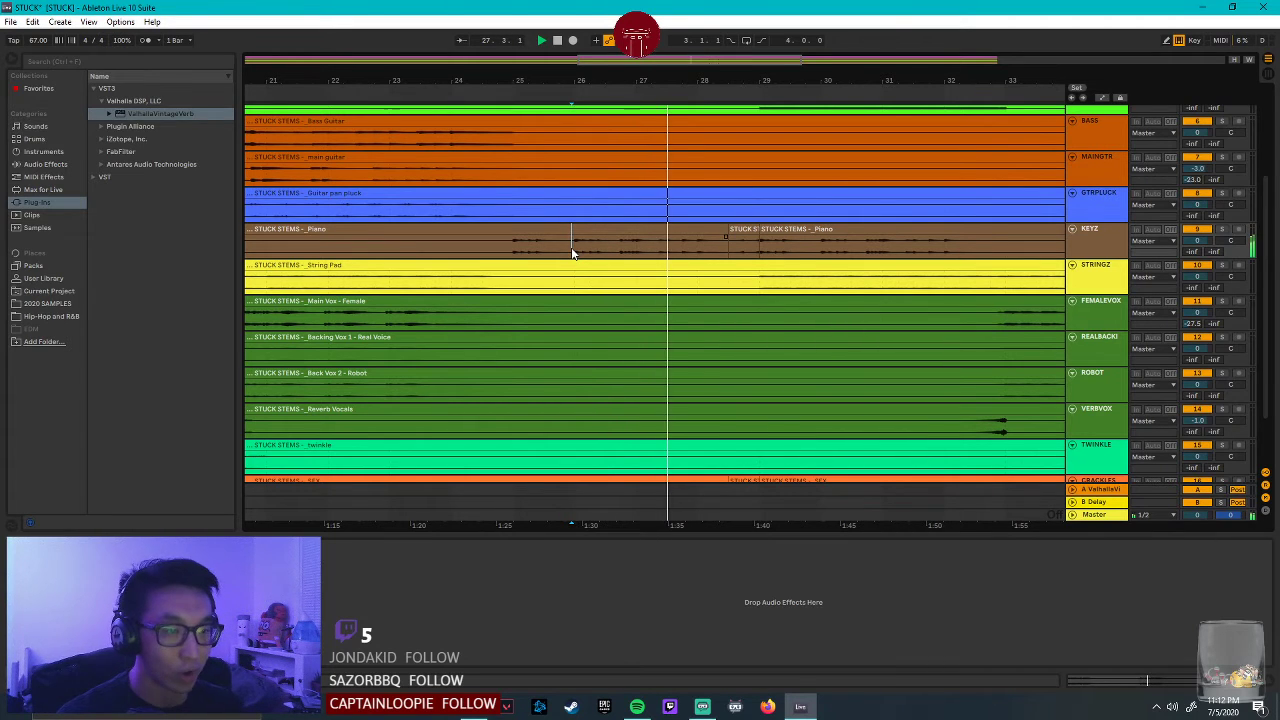
Listen to the string pad on STRINGZ, placing the insert marker near bar 31, and bring the whole arrangement into view.
{"action": "key", "text": "minus"}
{"action": "scroll", "coordinate": [796, 370], "scroll_direction": "up", "scroll_amount": 3}
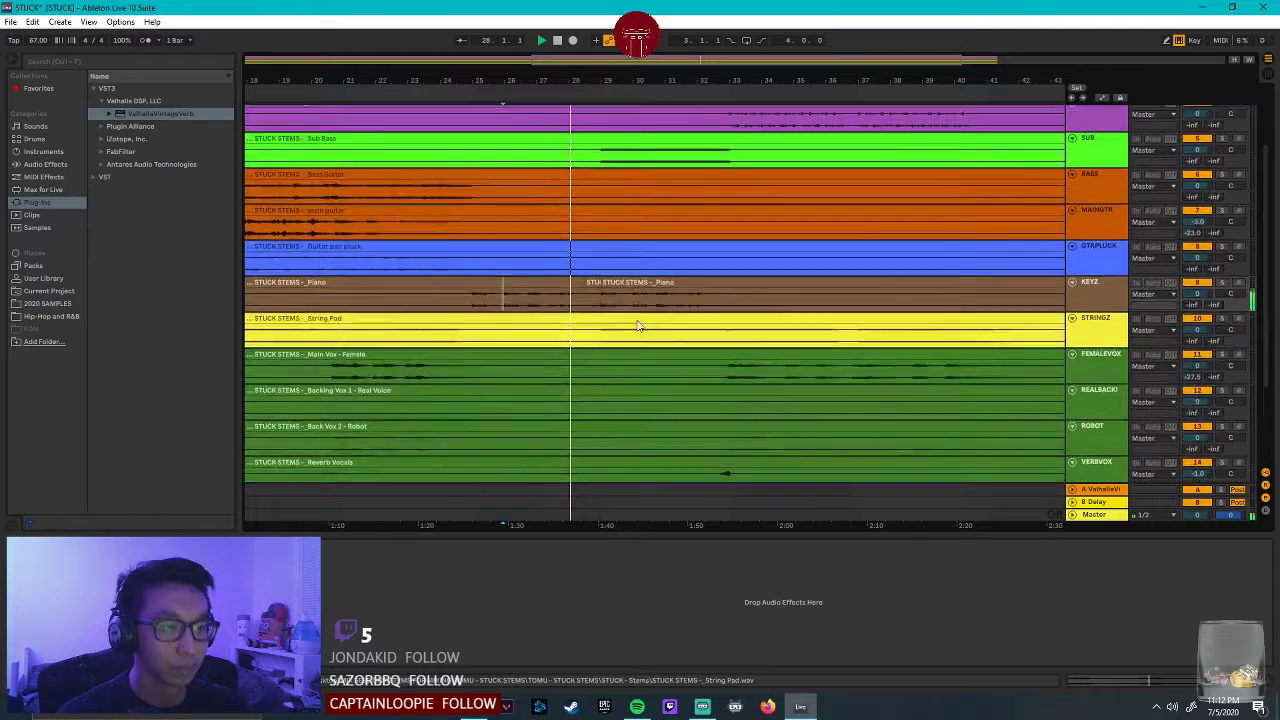
{"action": "scroll", "coordinate": [796, 370], "scroll_direction": "up", "scroll_amount": 1}
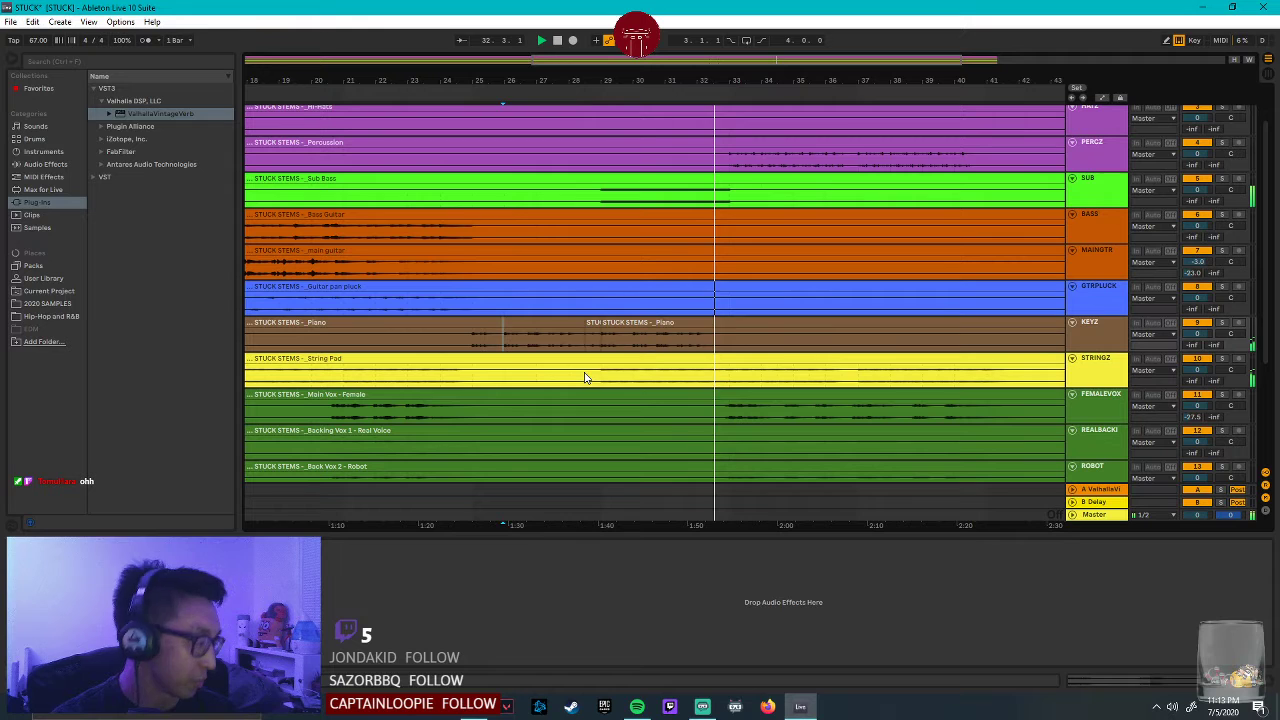
{"action": "left_click_drag", "start_coordinate": [585, 377], "coordinate": [658, 377]}
{"action": "left_click", "coordinate": [660, 377]}
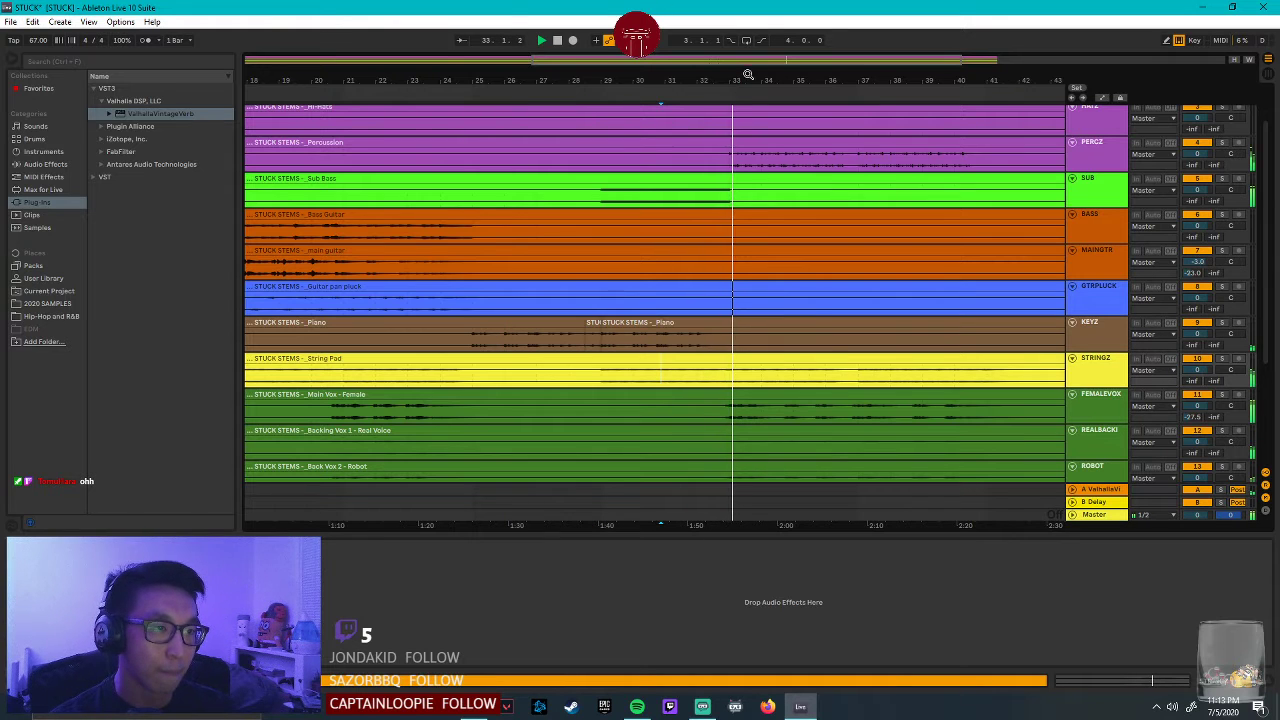
{"action": "double_click", "coordinate": [793, 61]}
{"action": "scroll", "coordinate": [811, 369], "scroll_direction": "up", "scroll_amount": 1}
{"action": "scroll", "coordinate": [811, 372], "scroll_direction": "down", "scroll_amount": 4}
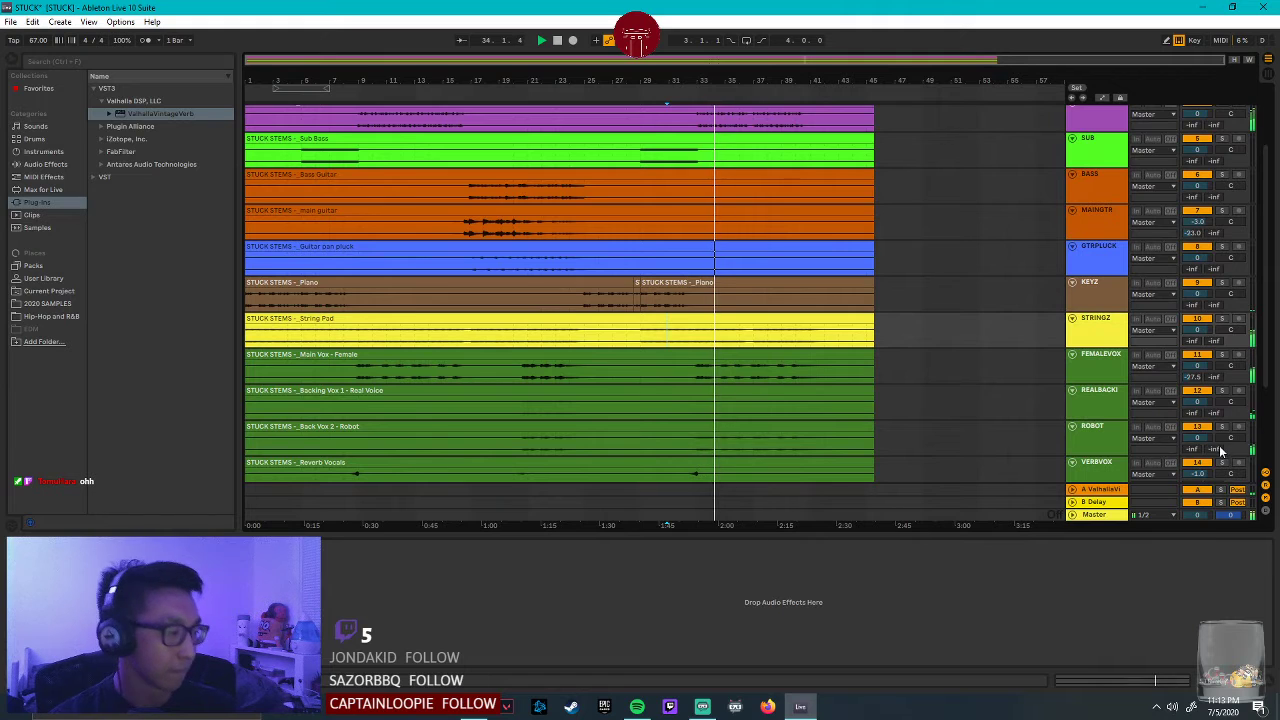
Solo FEMALEVOX and REALBACKI and listen to both vocals together from about bar 32.
{"action": "left_click", "coordinate": [1181, 430]}
{"action": "left_click", "coordinate": [1218, 395]}
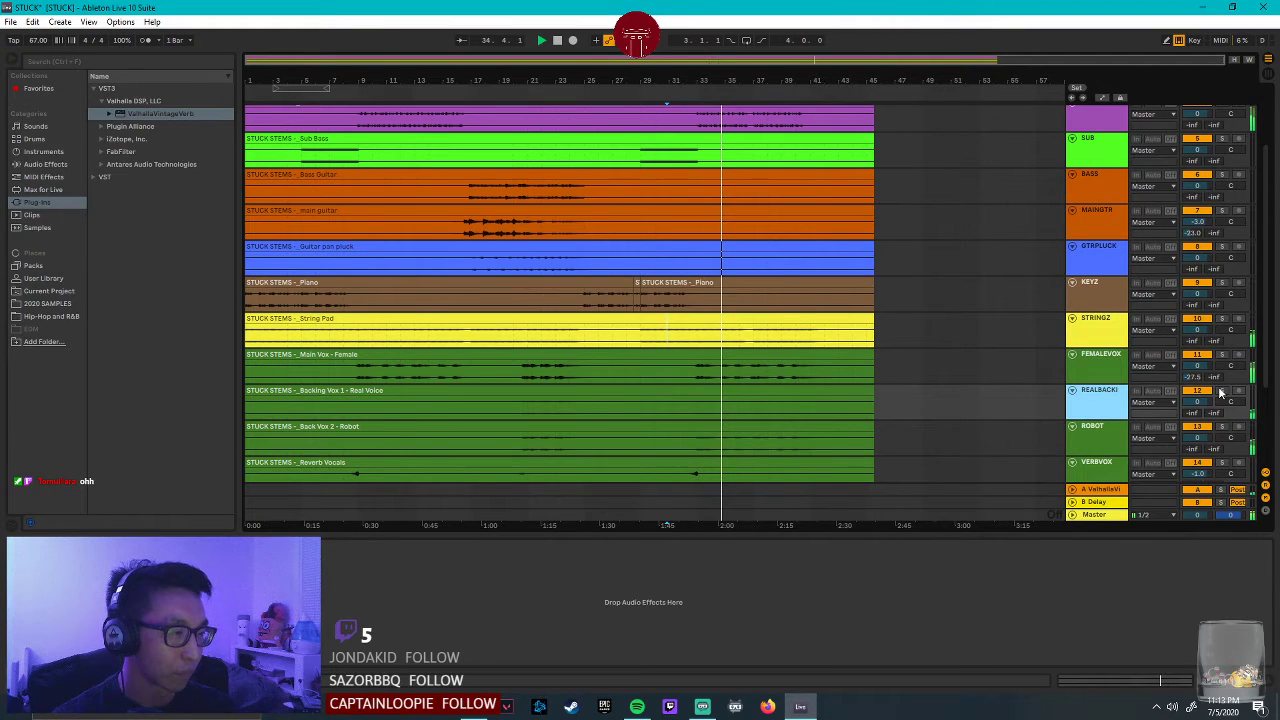
{"action": "left_click", "coordinate": [1223, 391]}
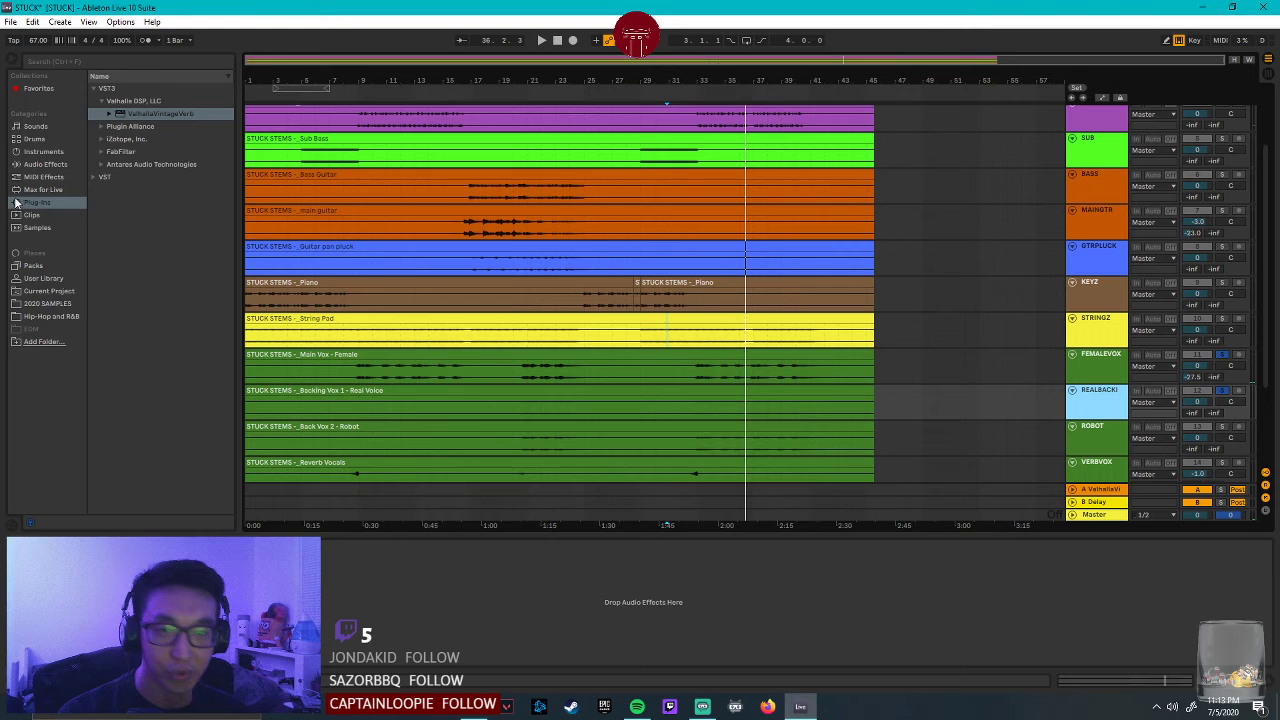
{"action": "left_click", "coordinate": [108, 117]}
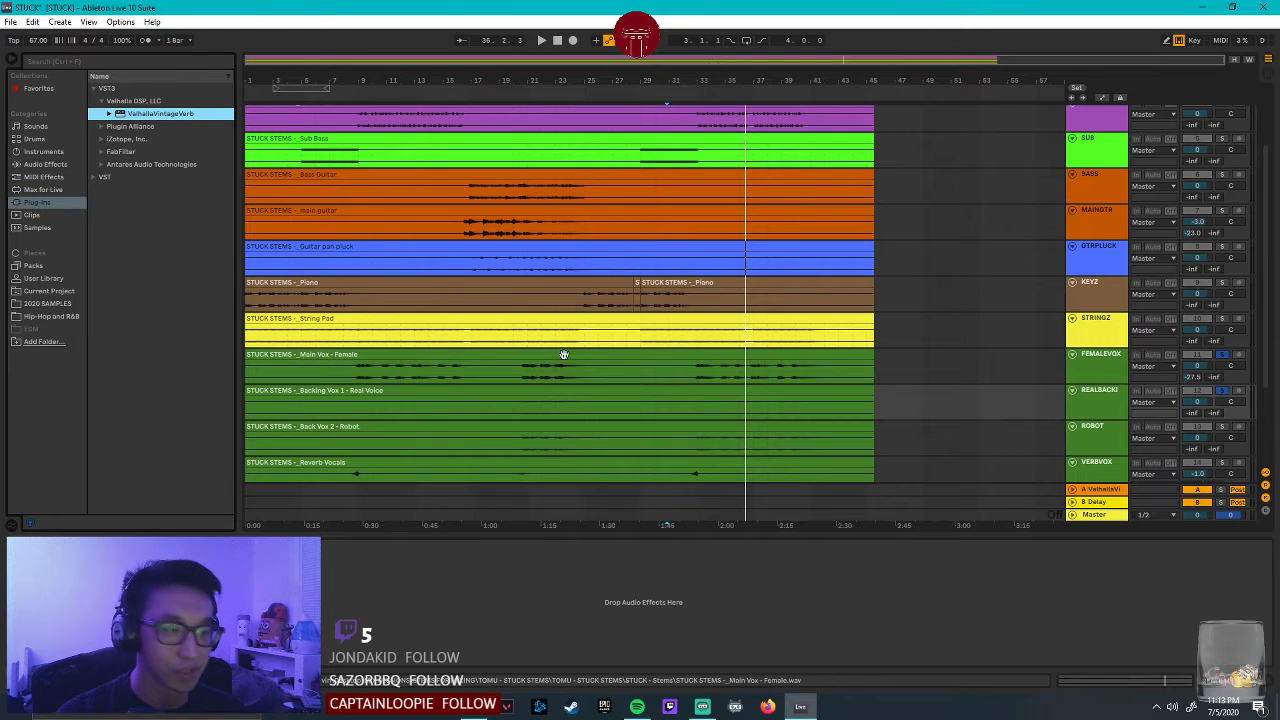
{"action": "left_click", "coordinate": [687, 367]}
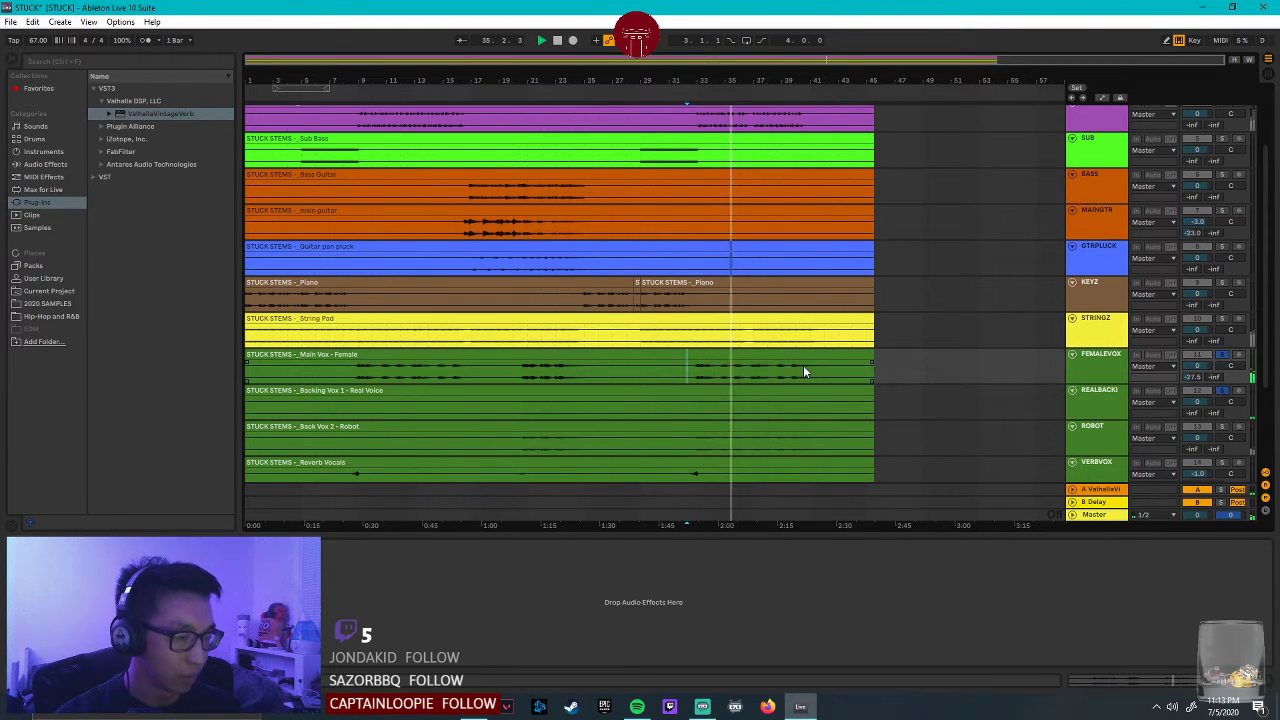
Clear the vocal solos, play the full mix from about bar 33, and add FabFilter Pro-C 2 to the REALBACKI track.
{"action": "left_click", "coordinate": [1105, 395]}
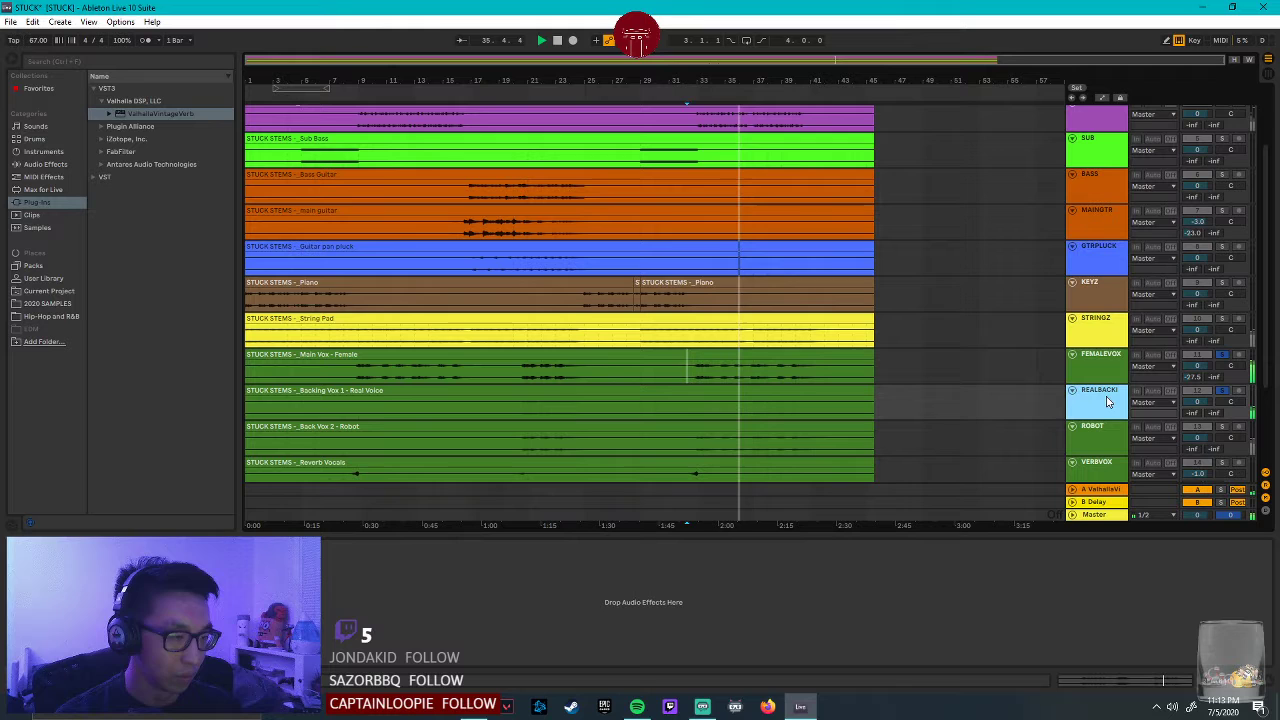
{"action": "left_click", "coordinate": [105, 154]}
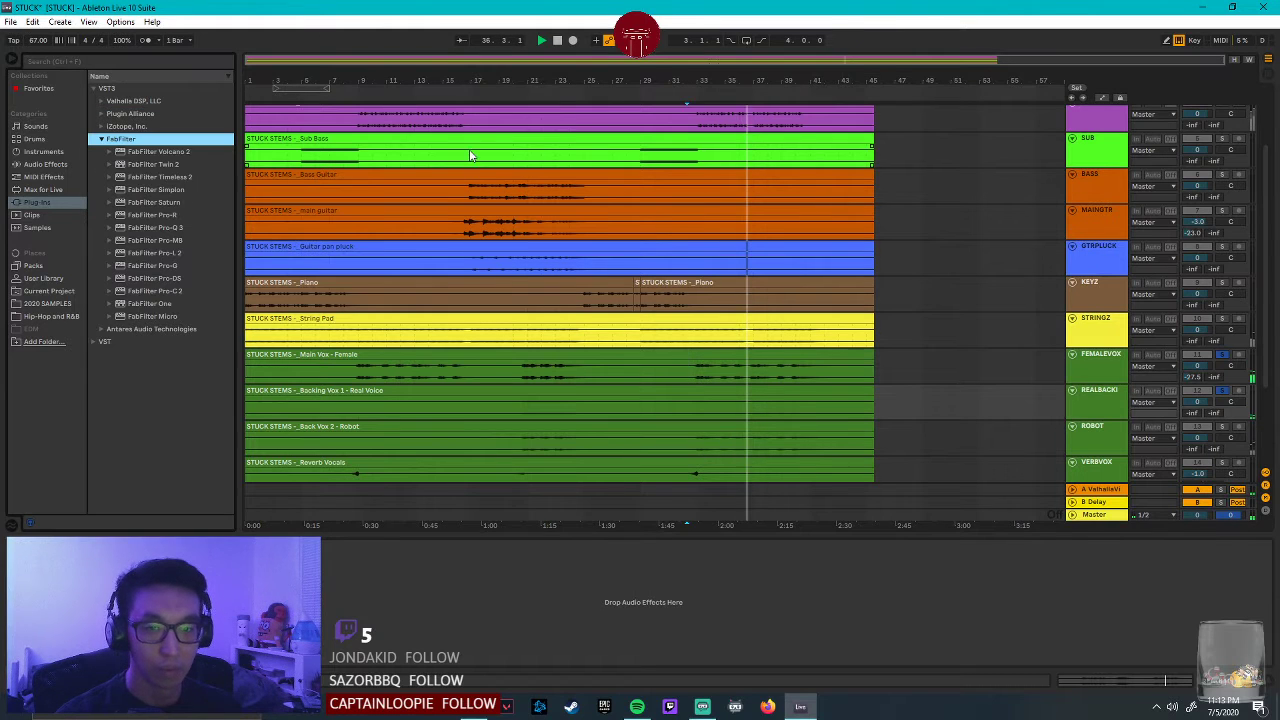
{"action": "left_click", "coordinate": [688, 368]}
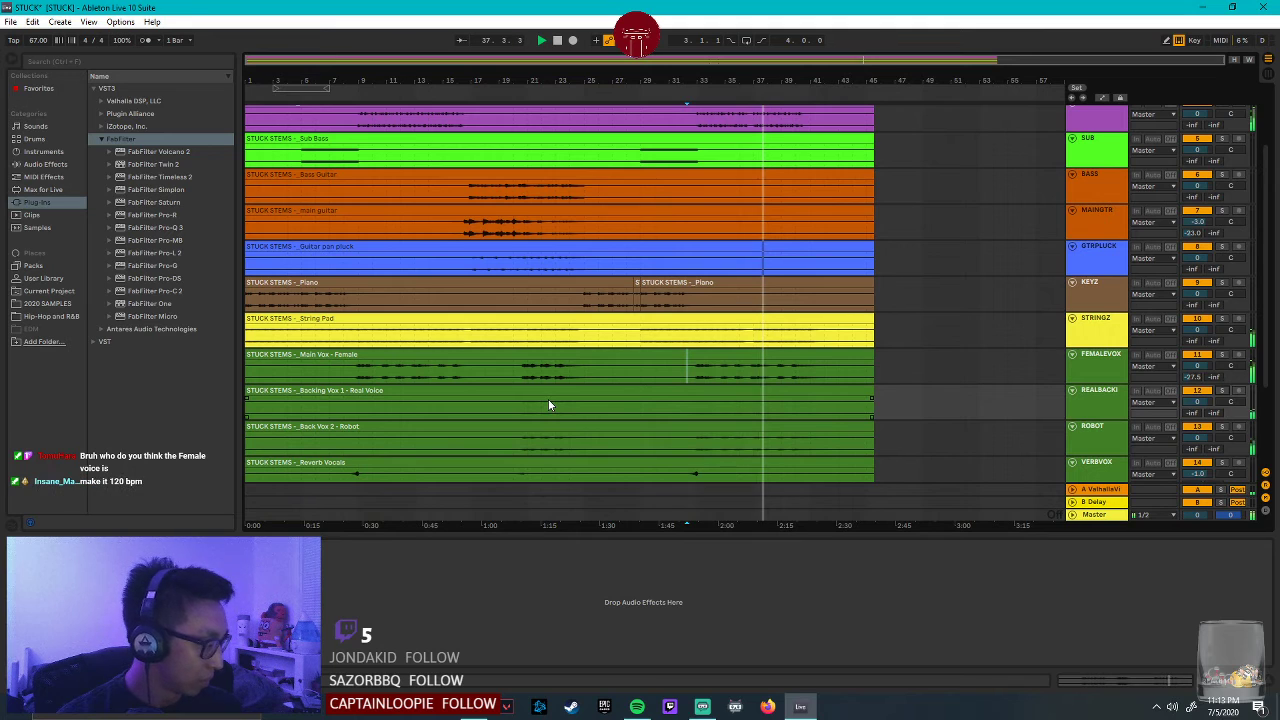
{"action": "key", "text": "space"}
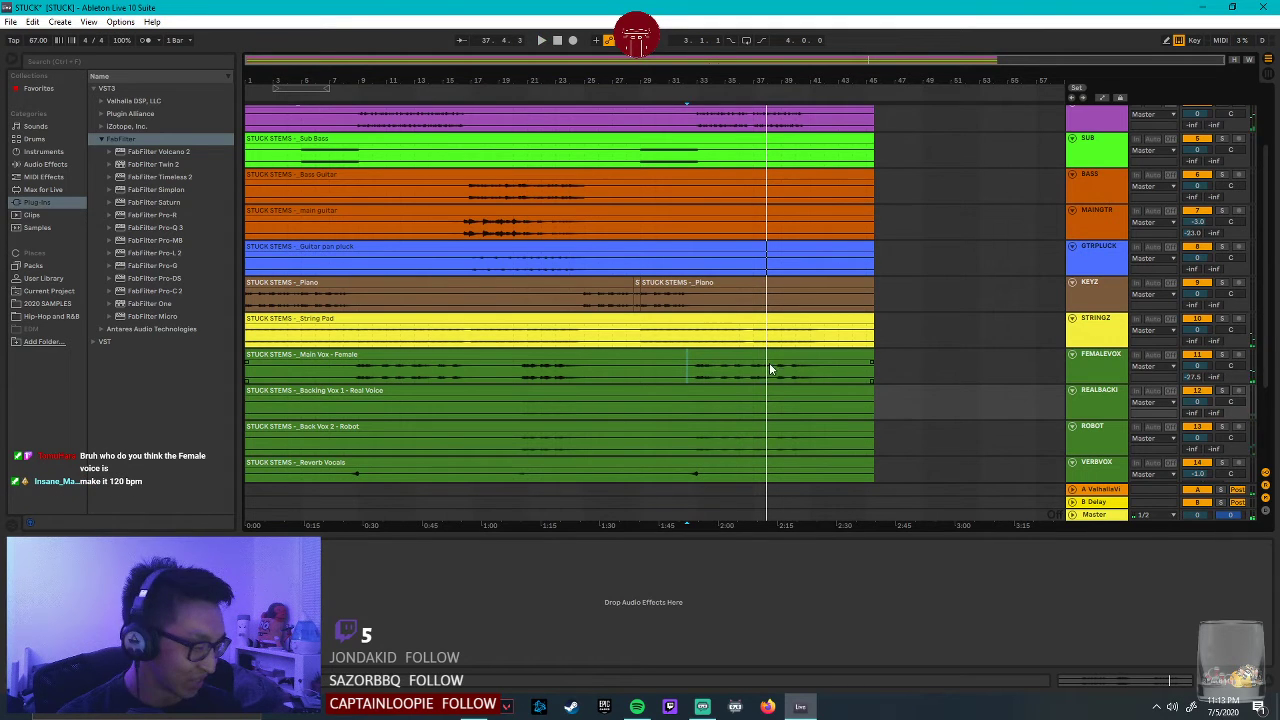
{"action": "left_click", "coordinate": [694, 367]}
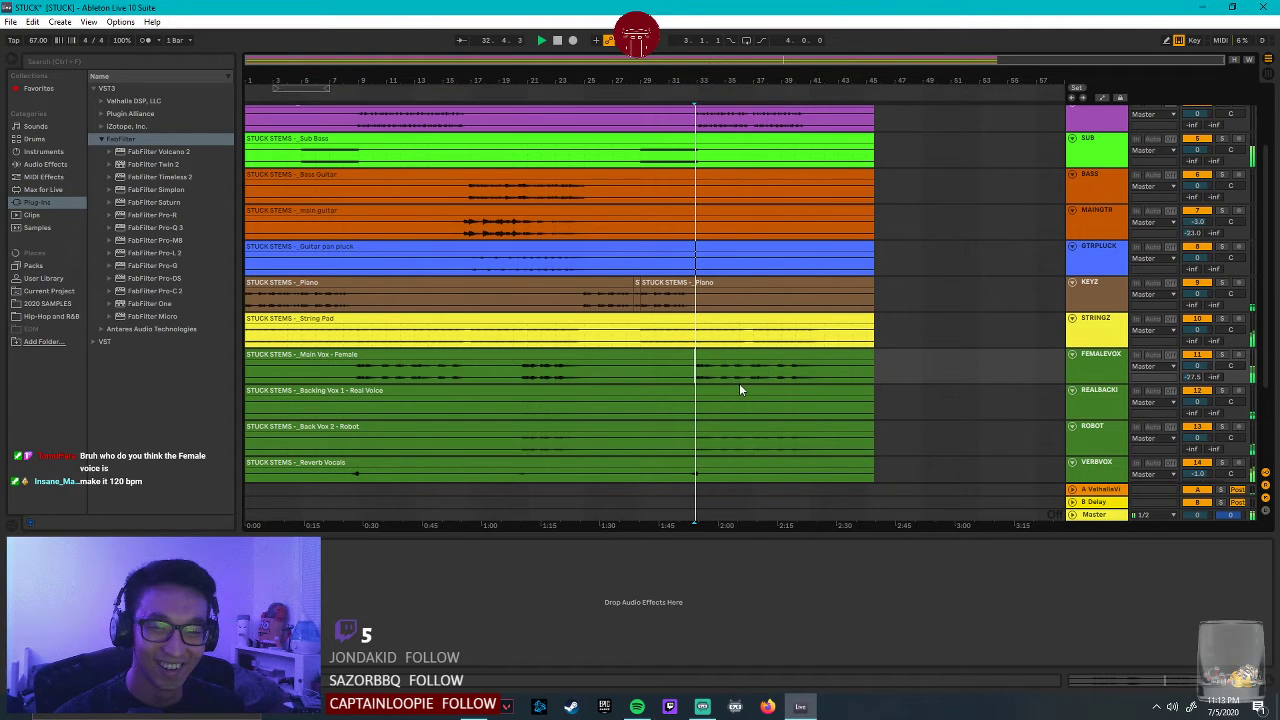
{"action": "key", "text": "space"}
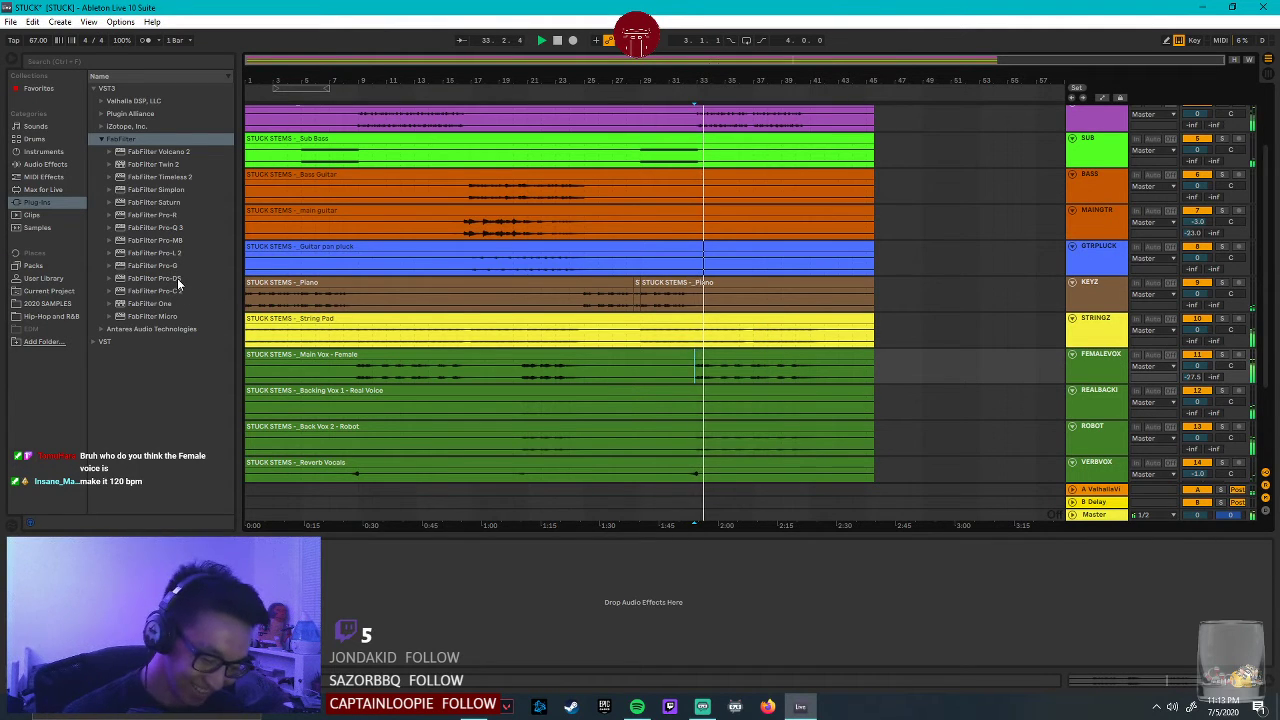
{"action": "left_click", "coordinate": [126, 291]}
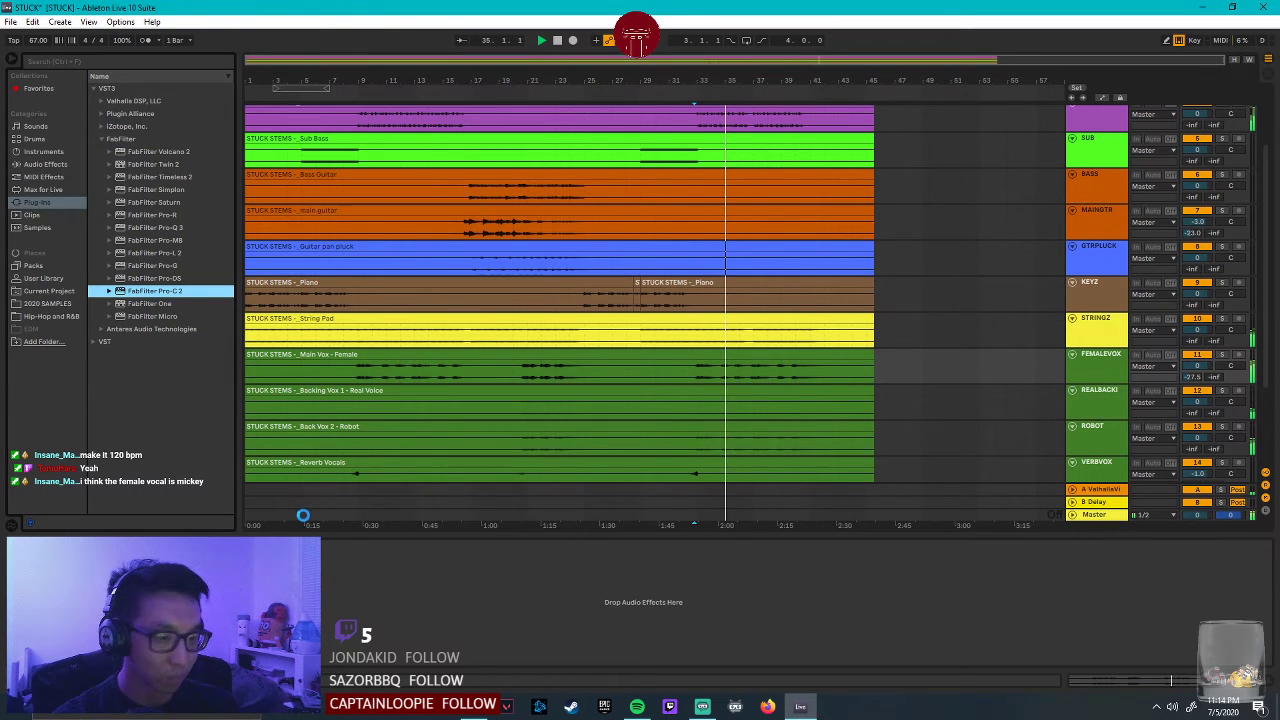
Lower the compressor's threshold, shorten its release, and audition REALBACKI soloed from about bar 33 with the plug-in browser kept in view.
{"action": "left_click_drag", "start_coordinate": [88, 266], "coordinate": [77, 280]}
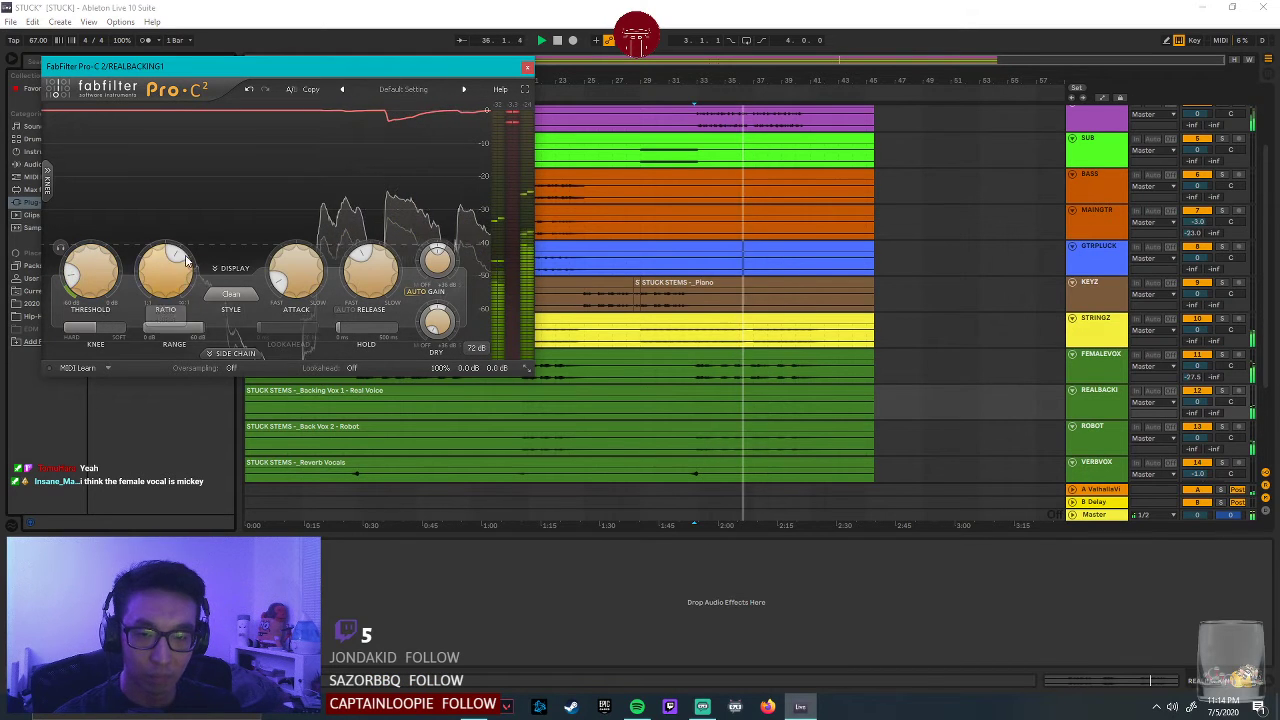
{"action": "left_click_drag", "start_coordinate": [370, 268], "coordinate": [352, 366]}
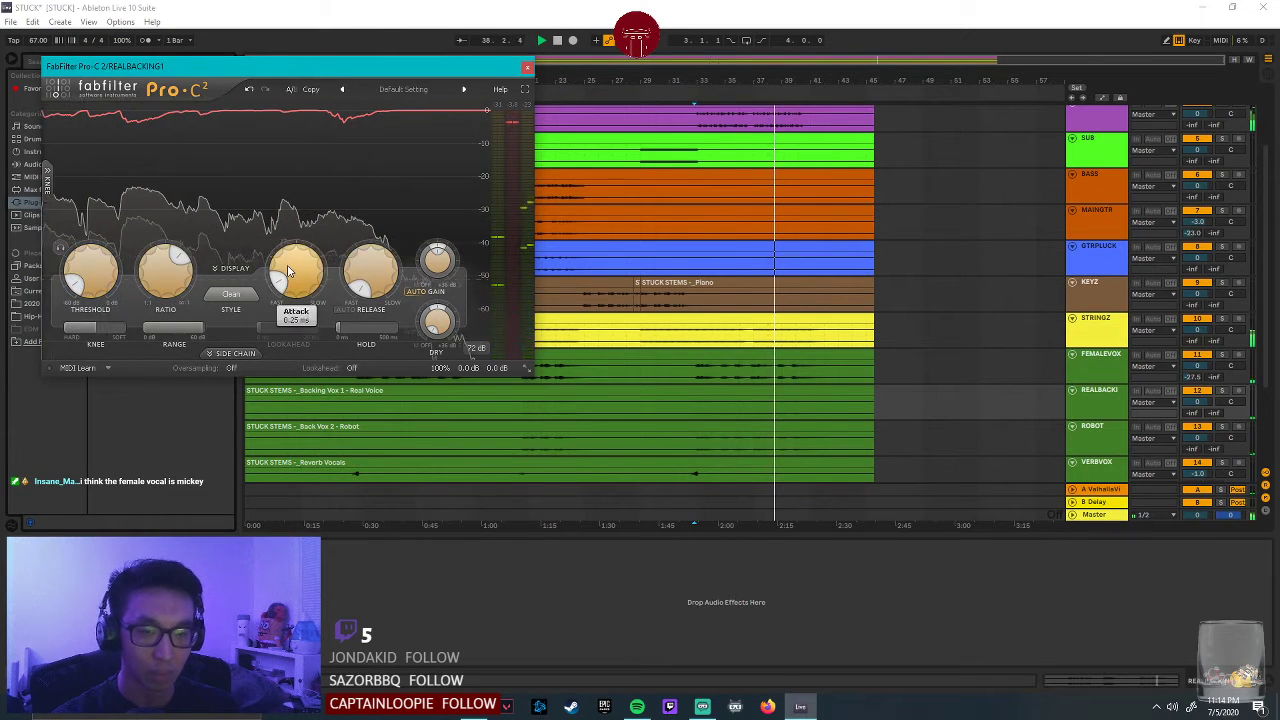
{"action": "left_click", "coordinate": [1222, 393]}
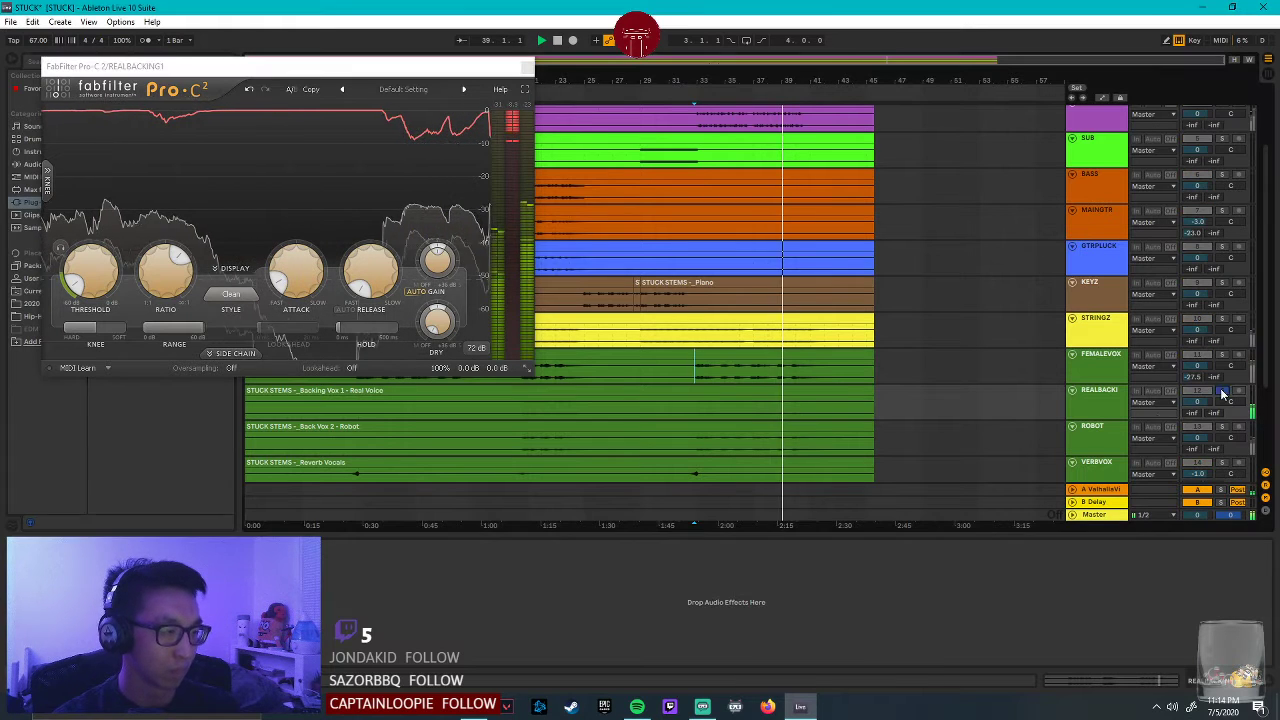
{"action": "key", "text": "ctrl+alt+b"}
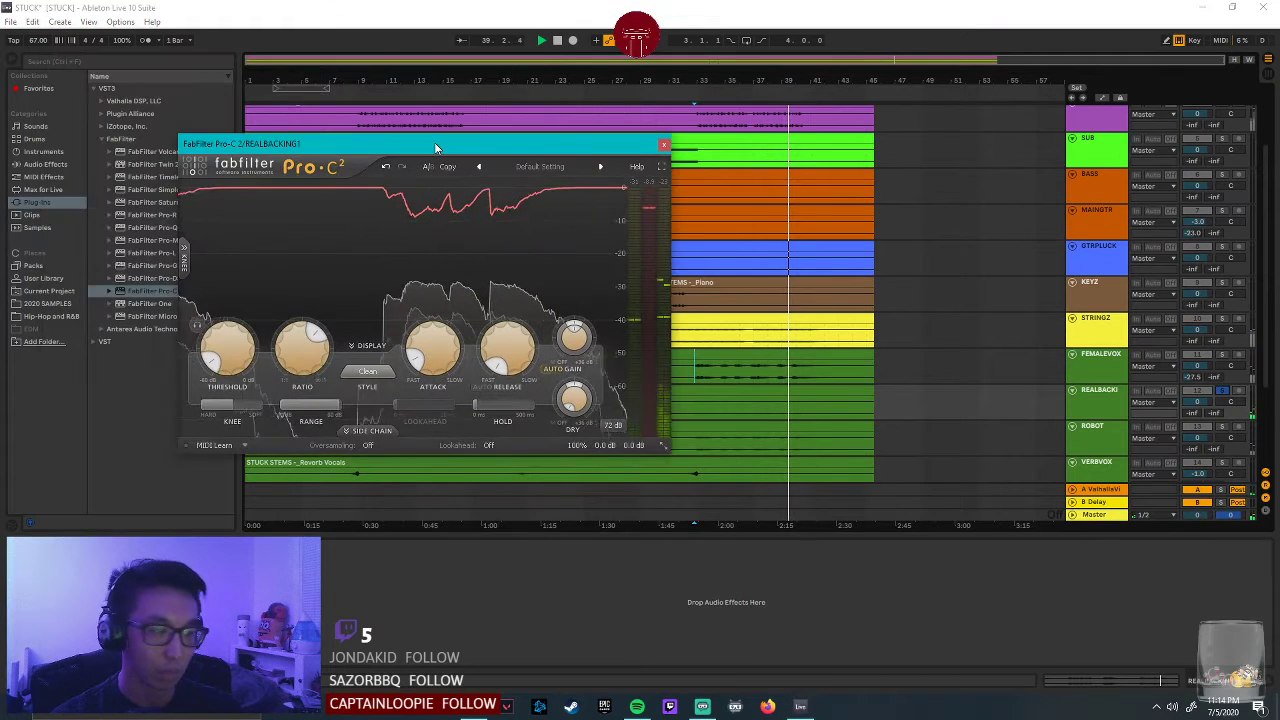
{"action": "left_click", "coordinate": [1230, 410]}
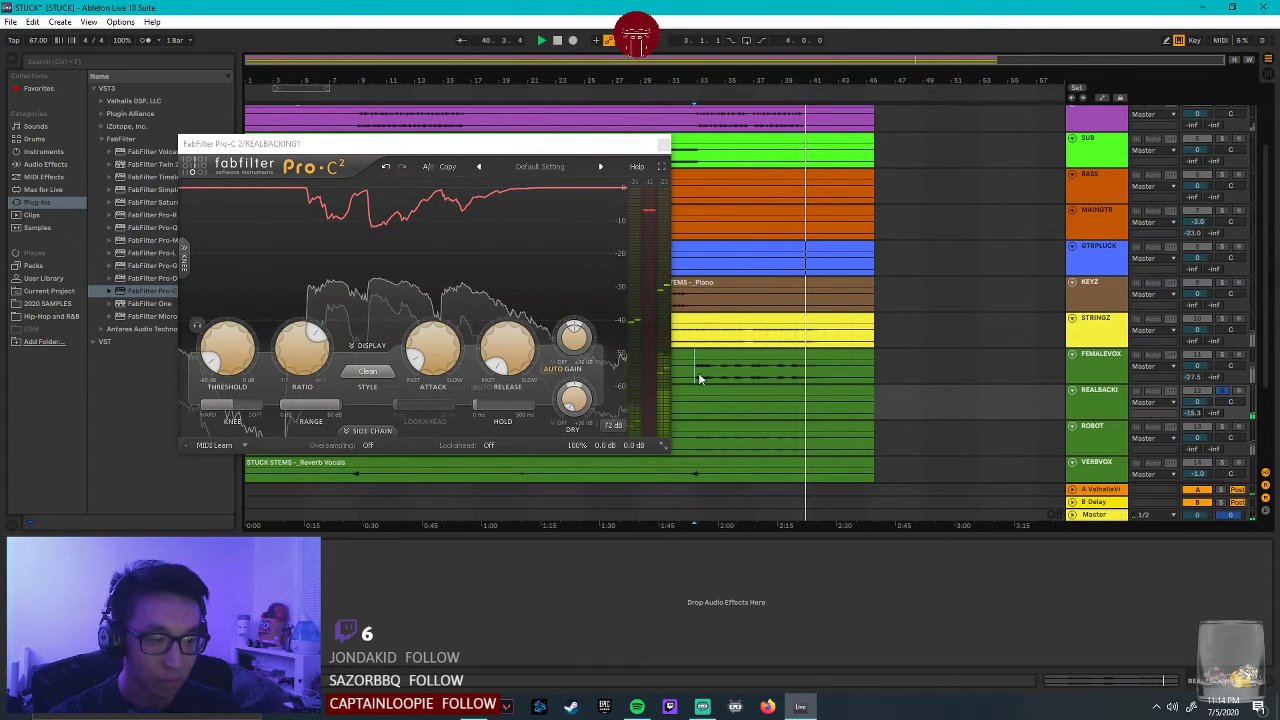
{"action": "key", "text": "space"}
{"action": "key", "text": "space"}
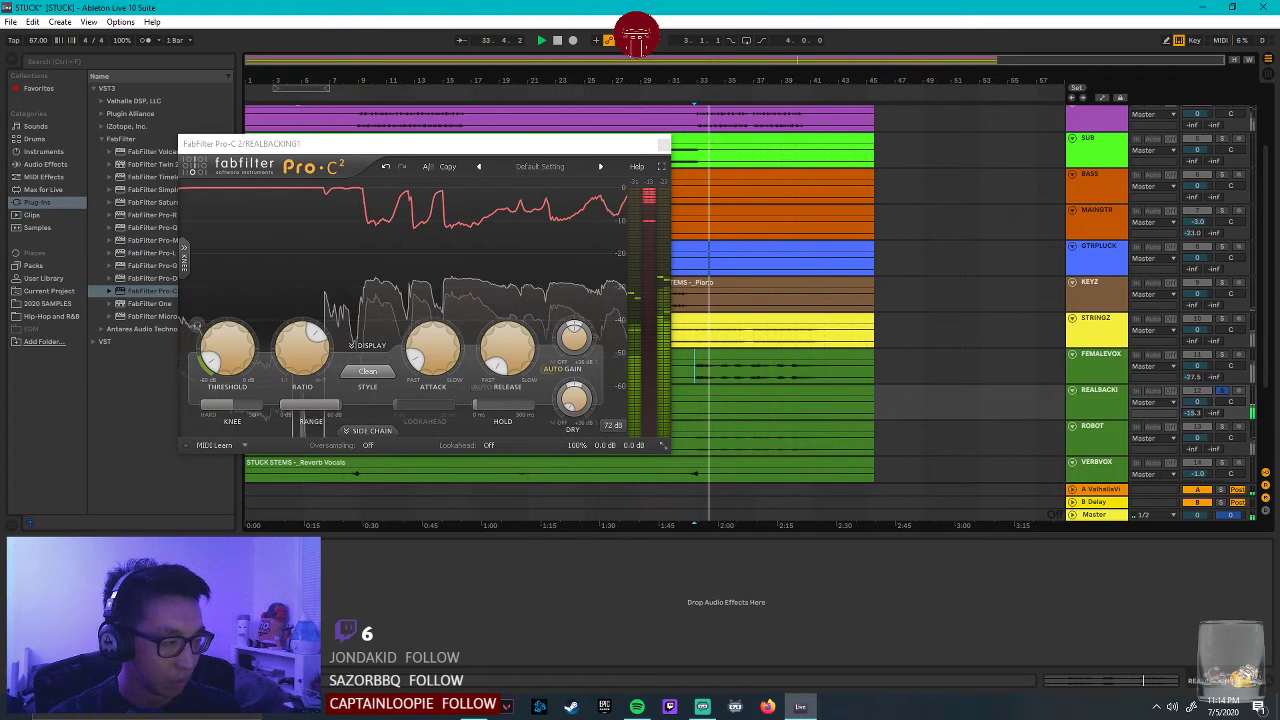
Set the compressor's wet gain to +3.25 dB, unsolo REALBACKI, raise the dry gain to about -13 dB, and close the plug-in window.
{"action": "left_click", "coordinate": [575, 332]}
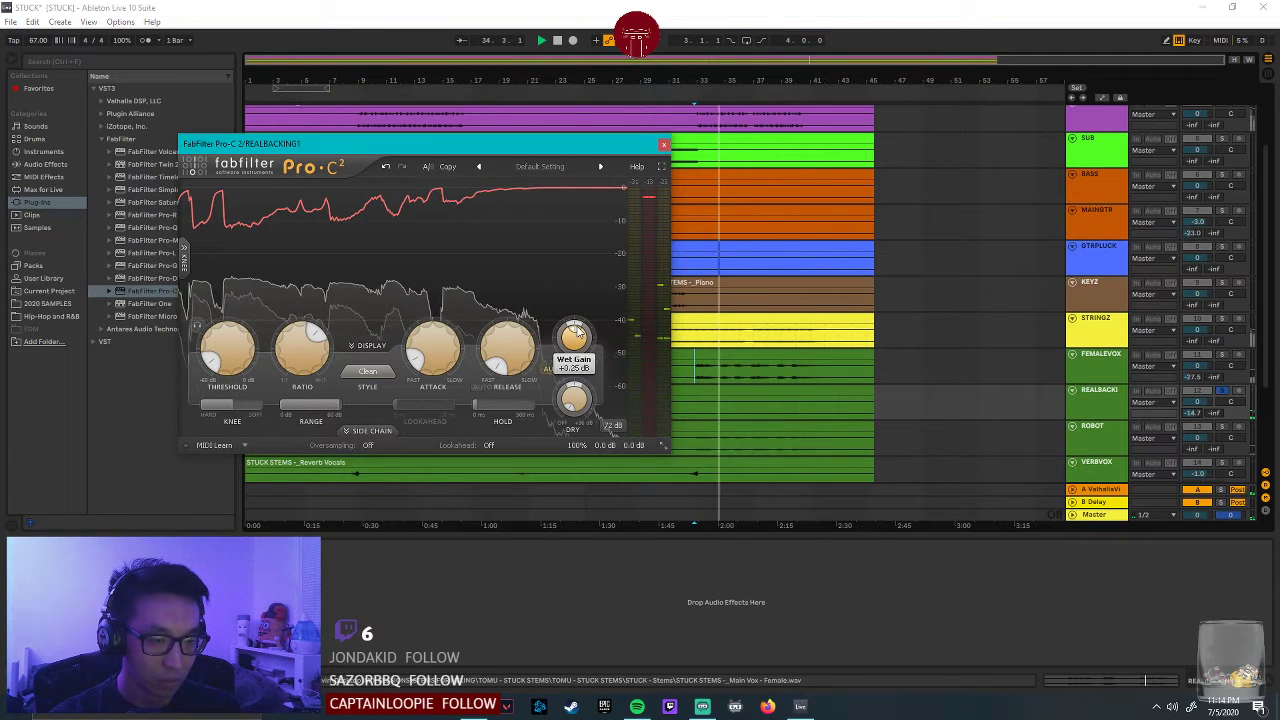
{"action": "left_click", "coordinate": [1223, 394]}
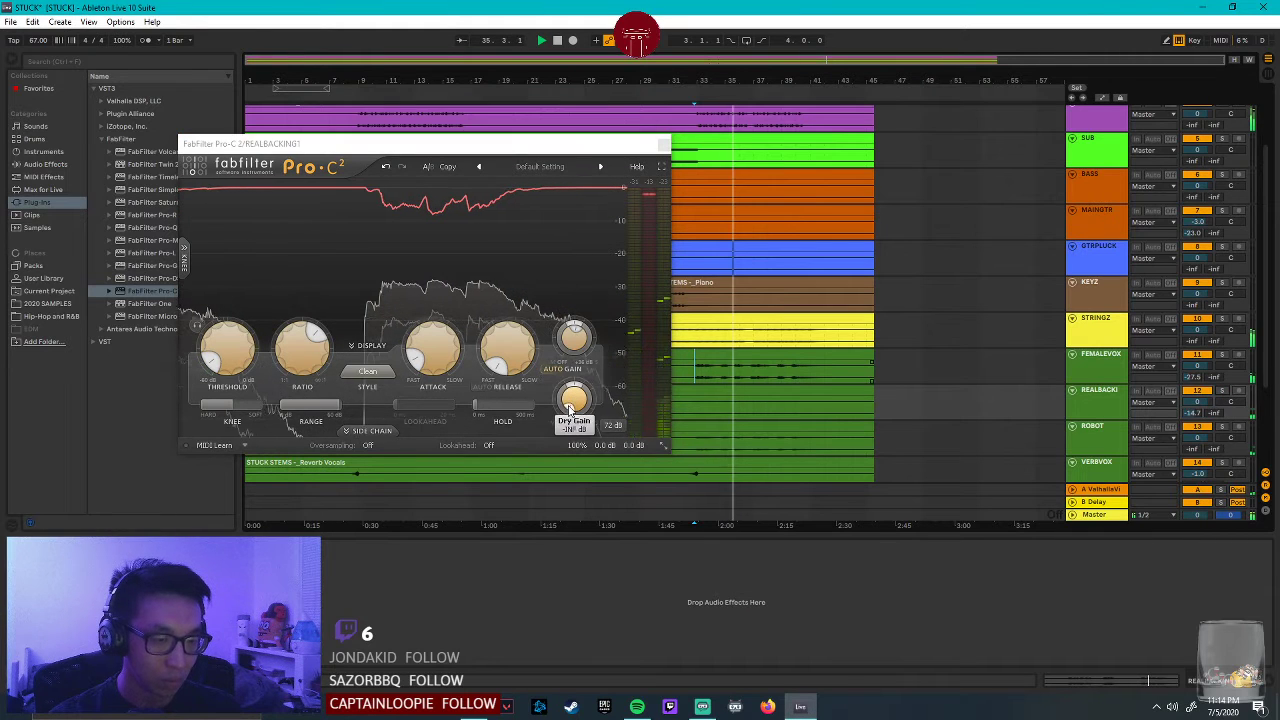
{"action": "left_click_drag", "start_coordinate": [570, 410], "coordinate": [567, 400]}
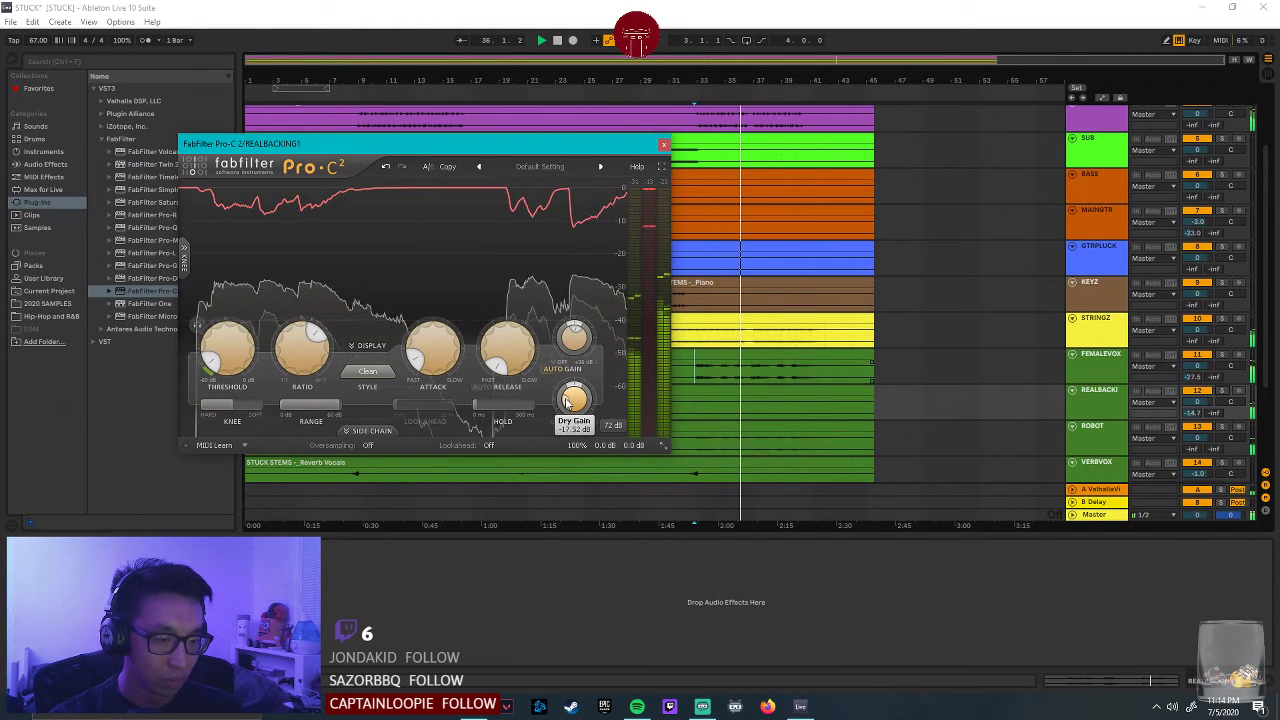
{"action": "scroll", "coordinate": [567, 400], "scroll_direction": "up", "scroll_amount": 3}
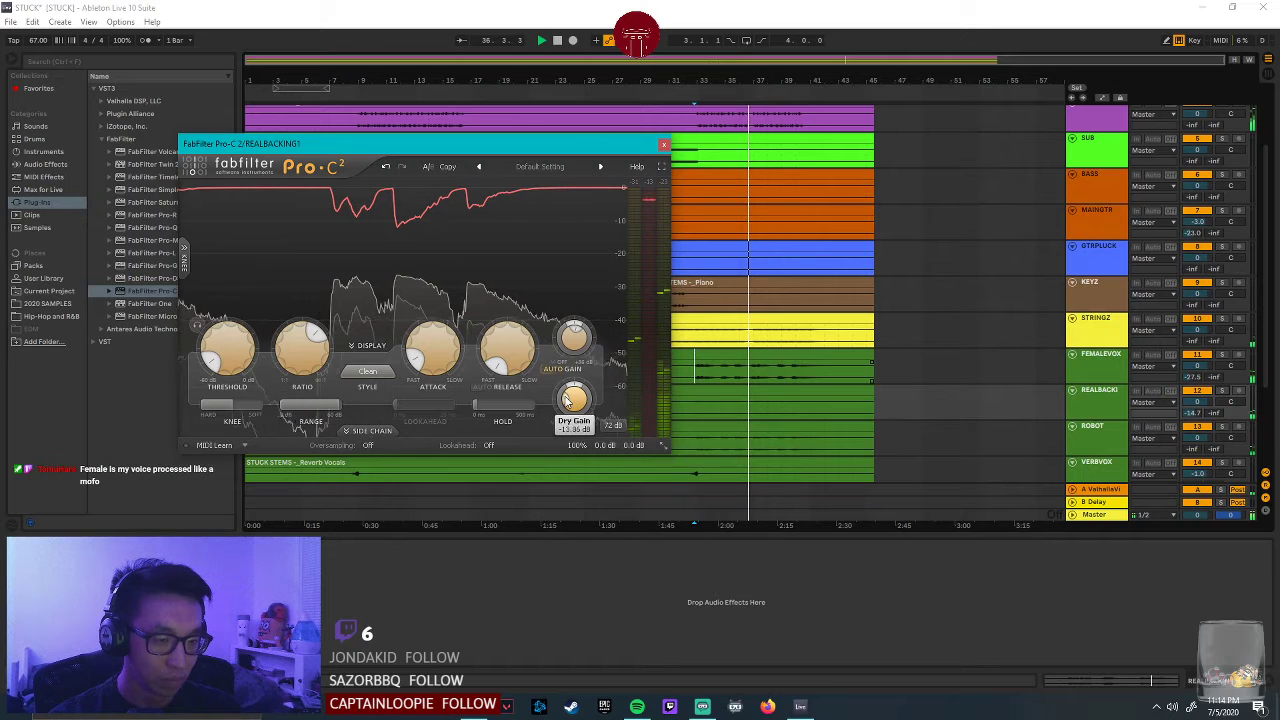
{"action": "scroll", "coordinate": [567, 400], "scroll_direction": "up", "scroll_amount": 1}
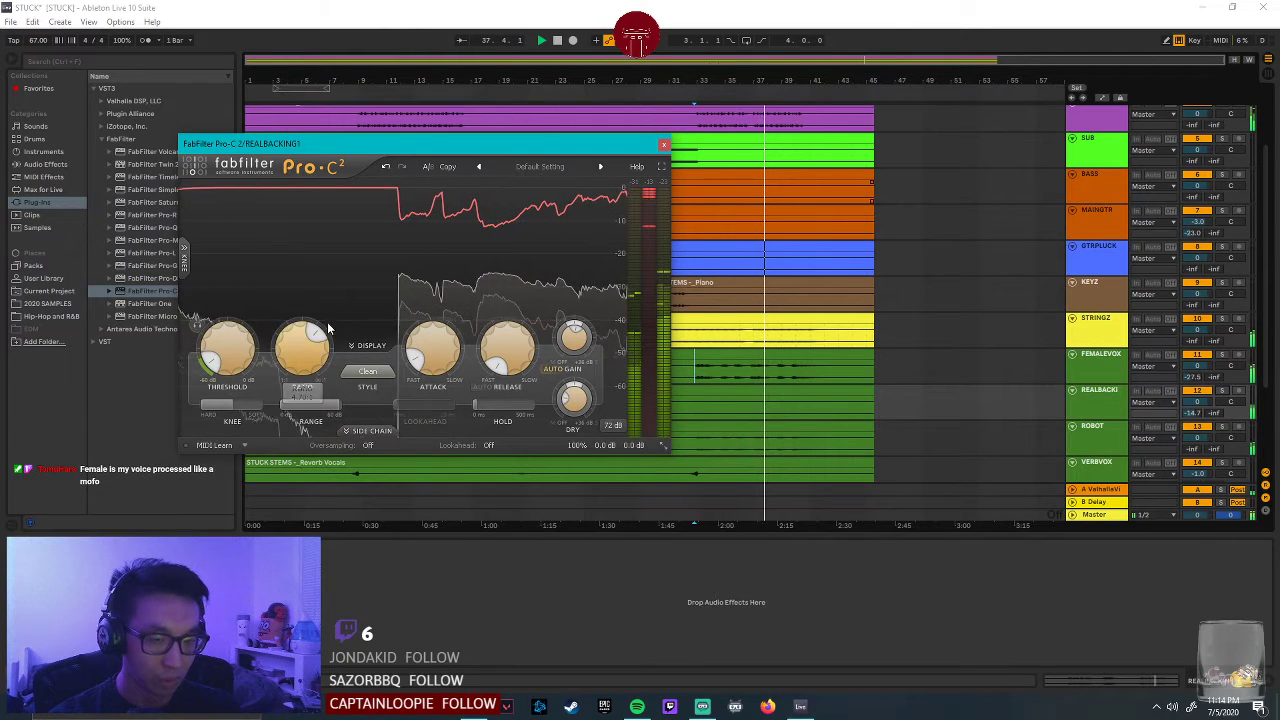
{"action": "left_click", "coordinate": [663, 144]}
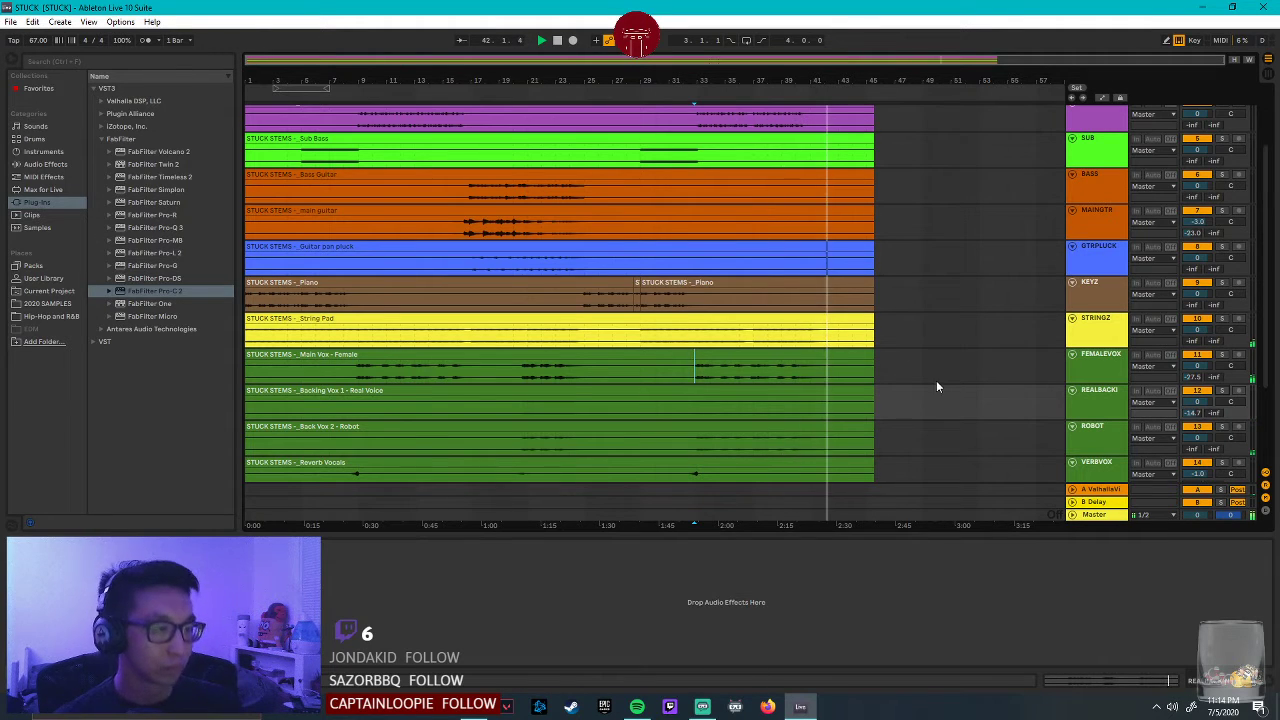
Play the ending from about bar 41 with the marker on GTRPLUCK, and listen to TWINKLE soloed from about bar 37.
{"action": "left_click", "coordinate": [1104, 258]}
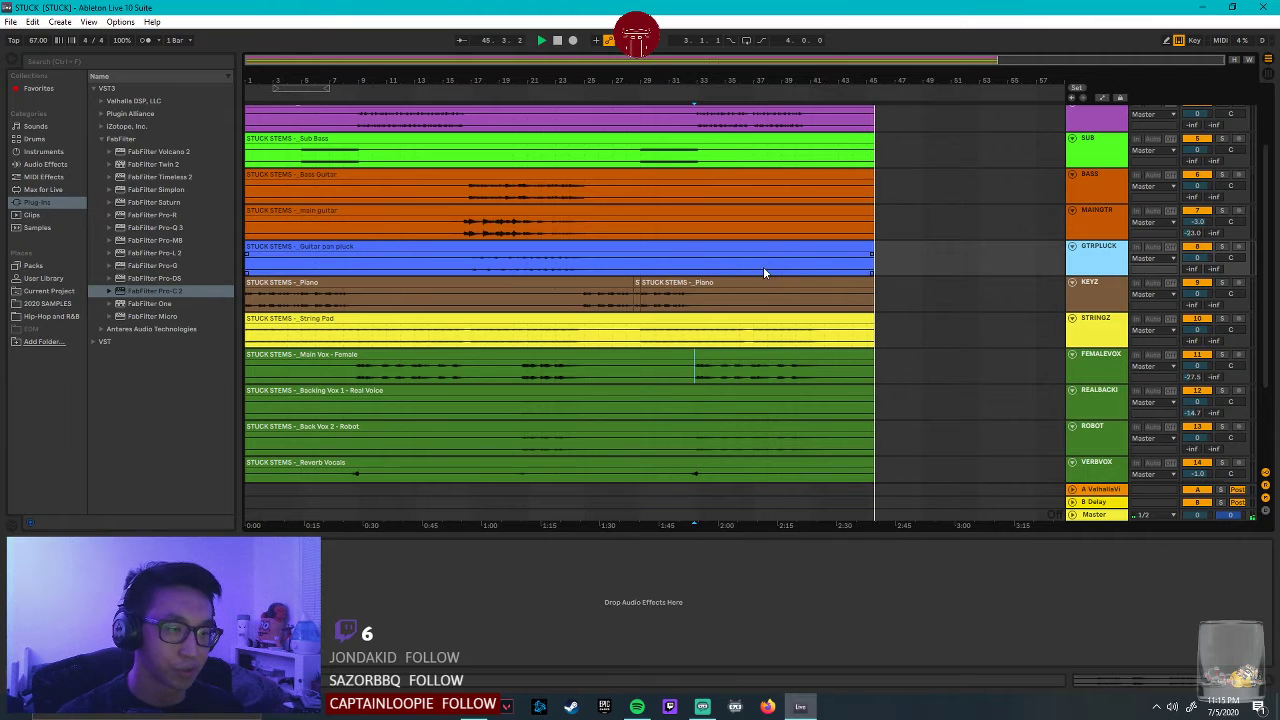
{"action": "key", "text": "space"}
{"action": "left_click", "coordinate": [725, 265]}
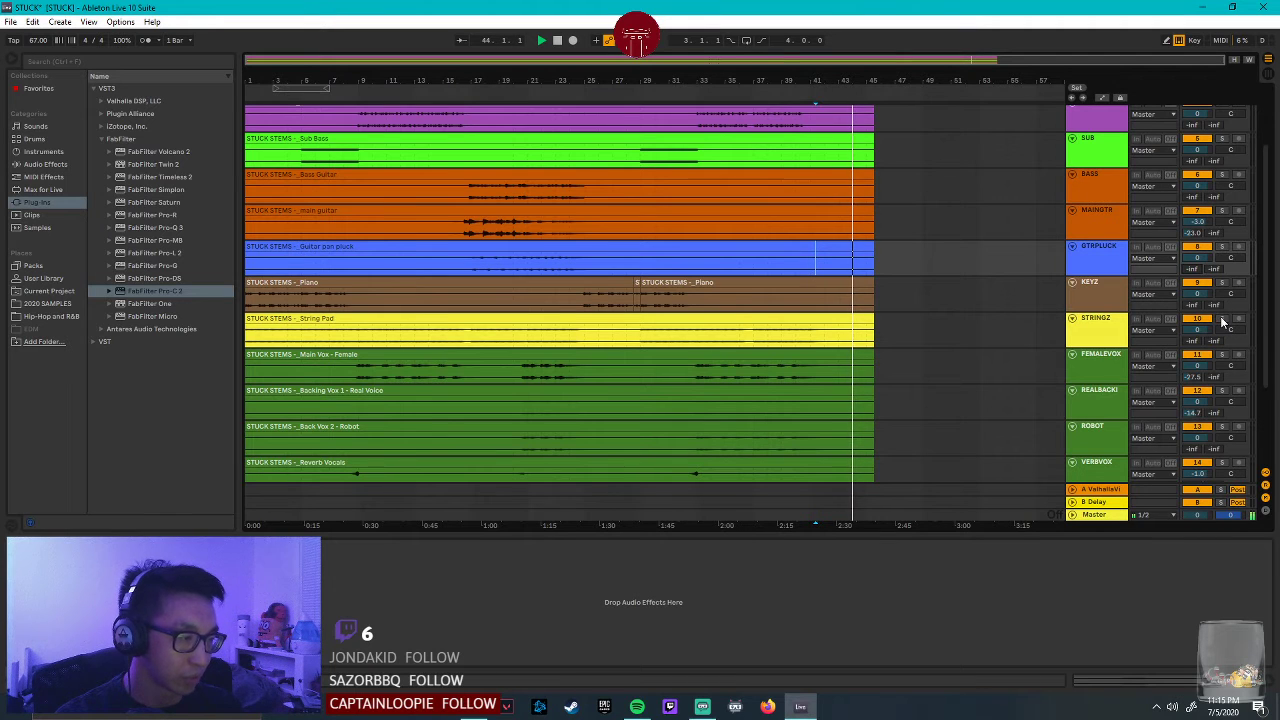
{"action": "scroll", "coordinate": [1039, 362], "scroll_direction": "down", "scroll_amount": 4}
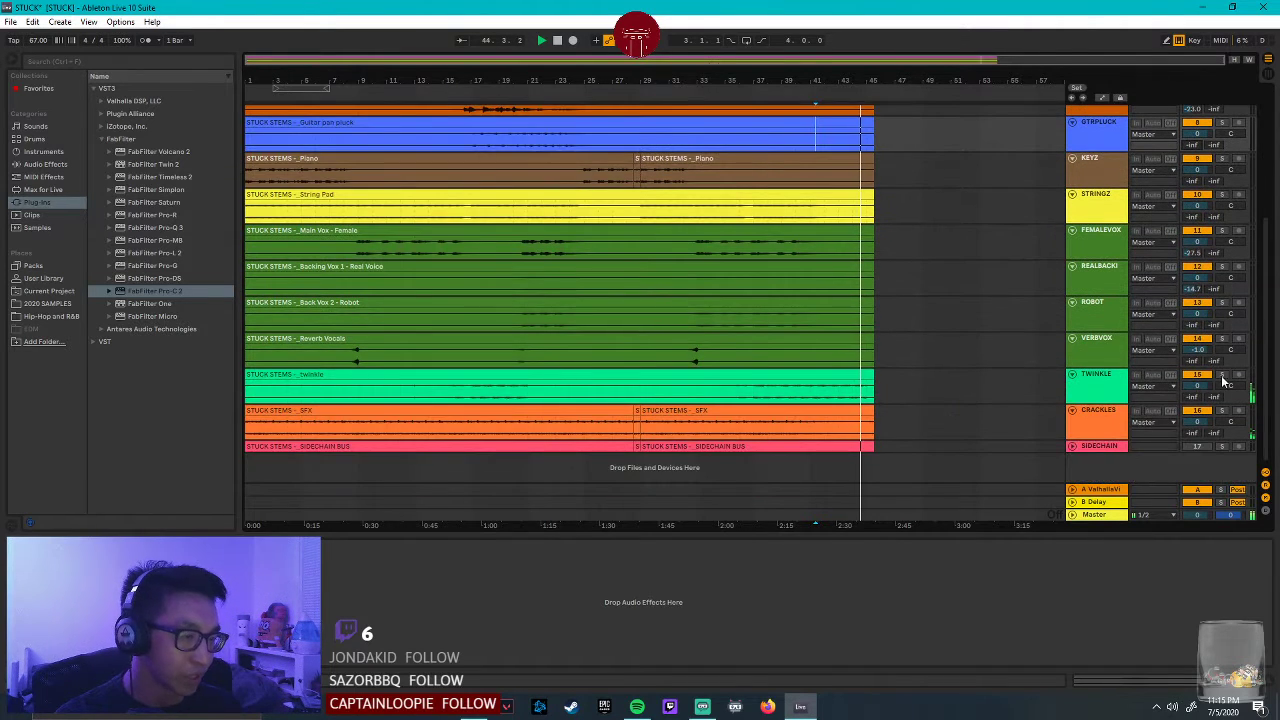
{"action": "left_click", "coordinate": [1221, 374]}
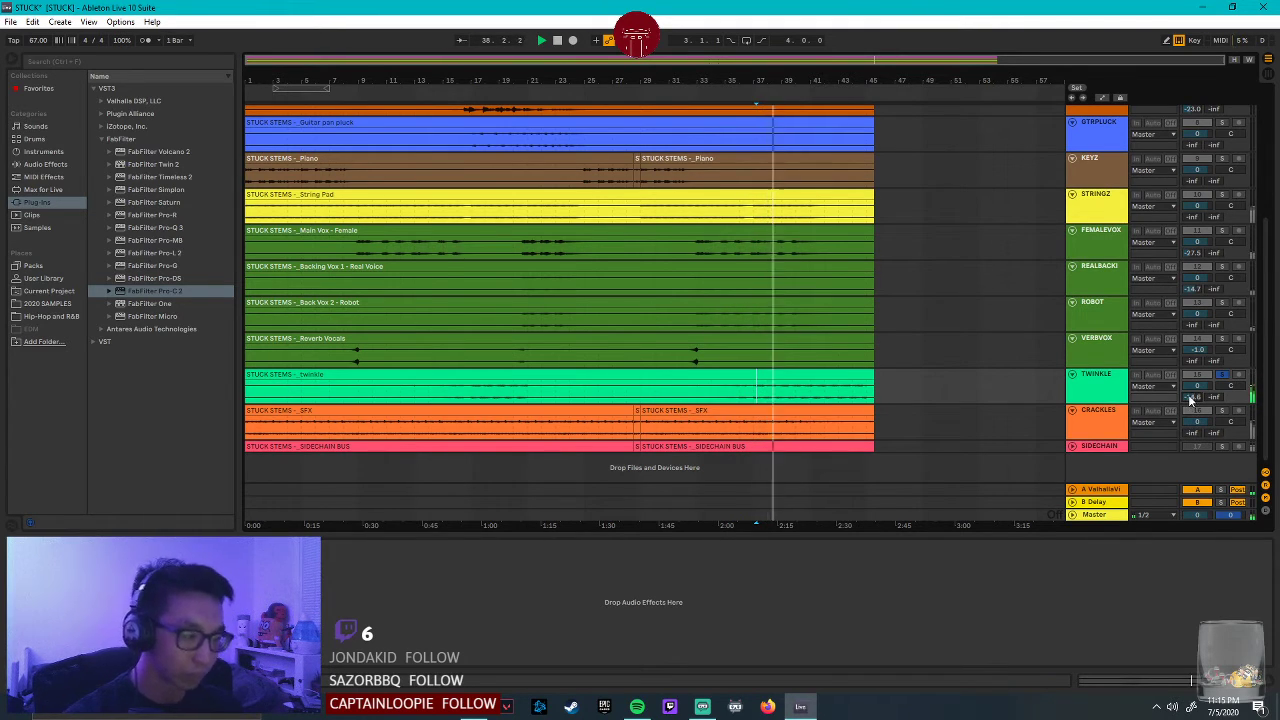
Search the plug-ins for DELAY and add Plugin Alliance's bx_delay2500 to return track B.
{"action": "left_click", "coordinate": [1095, 502]}
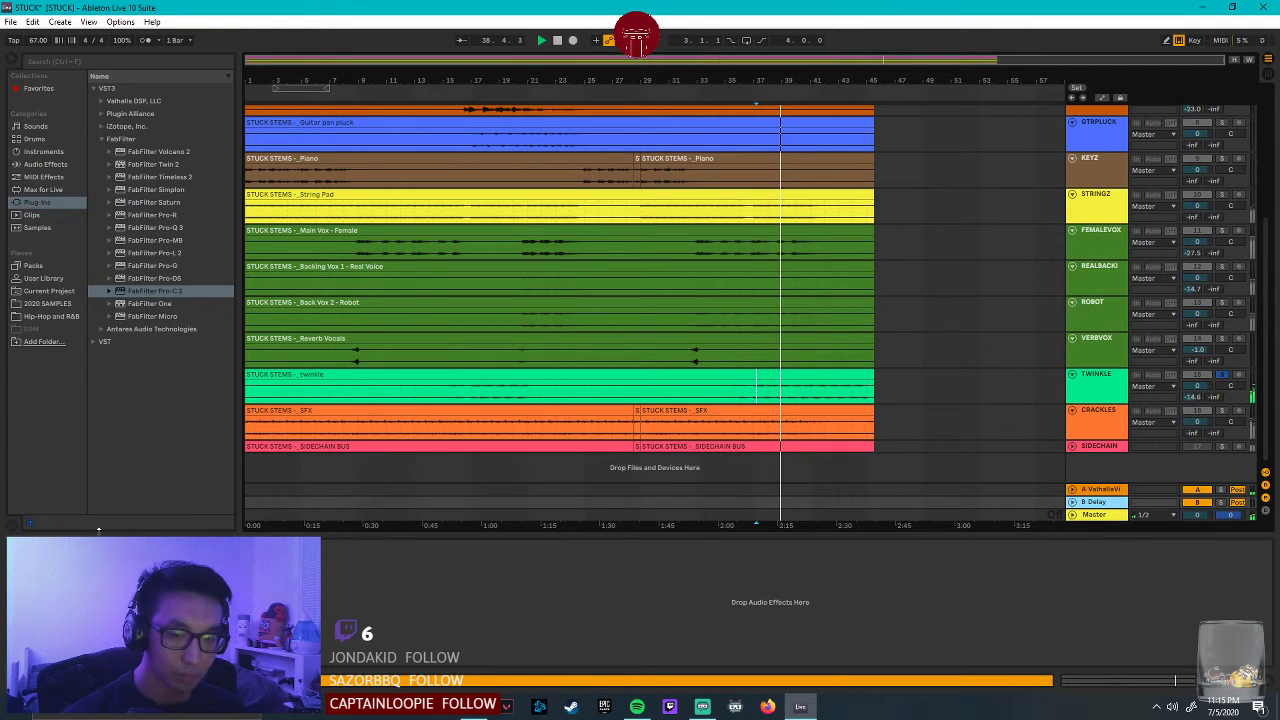
{"action": "left_click", "coordinate": [100, 138]}
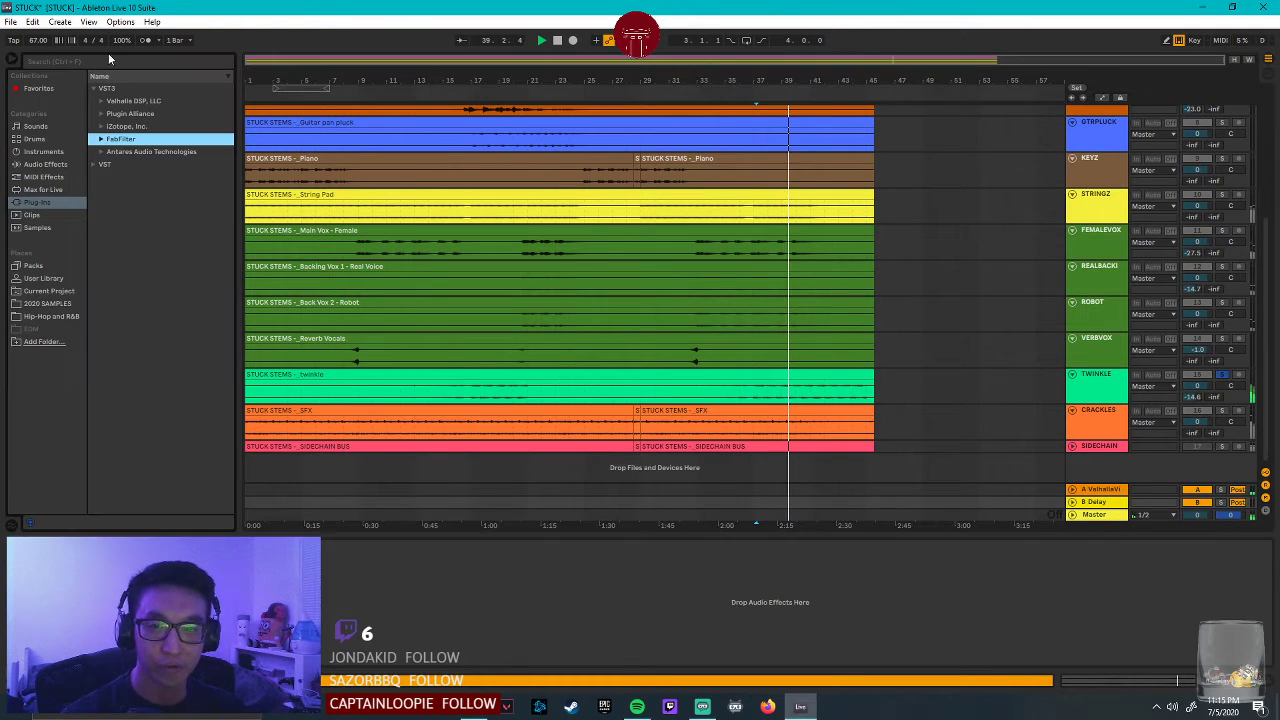
{"action": "left_click", "coordinate": [112, 61]}
{"action": "type", "text": "DELAY"}
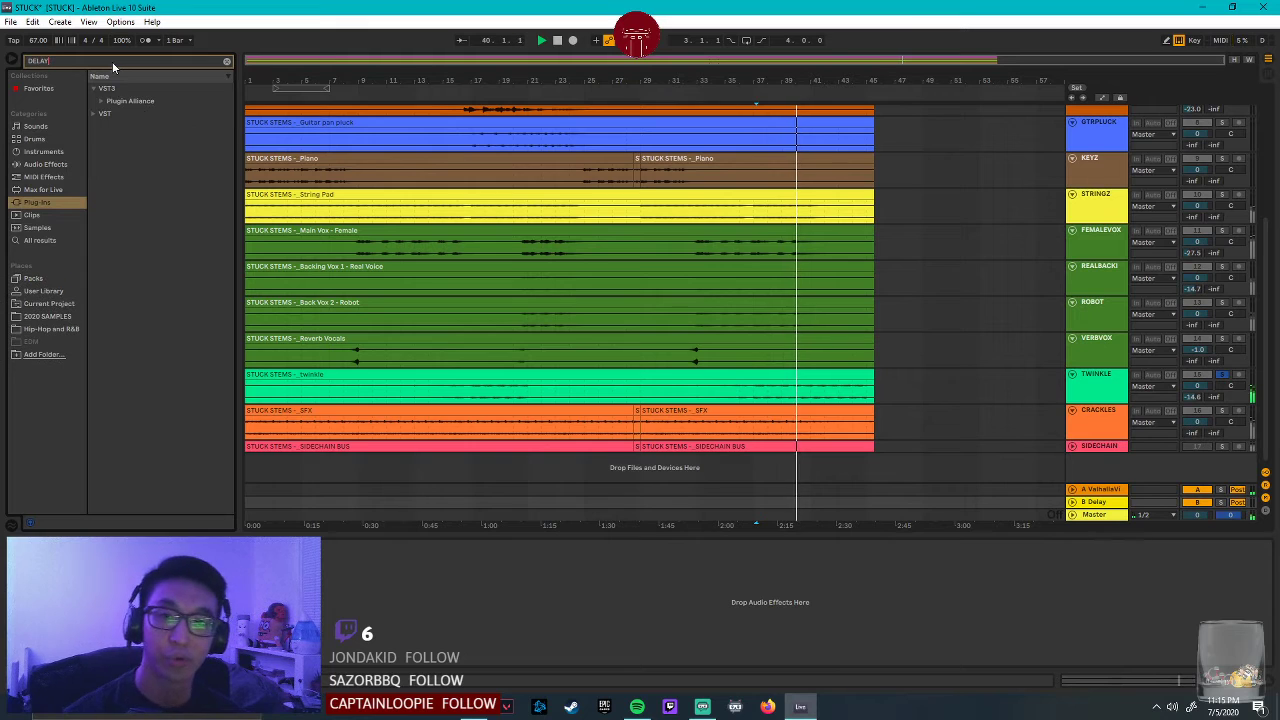
{"action": "left_click", "coordinate": [100, 101]}
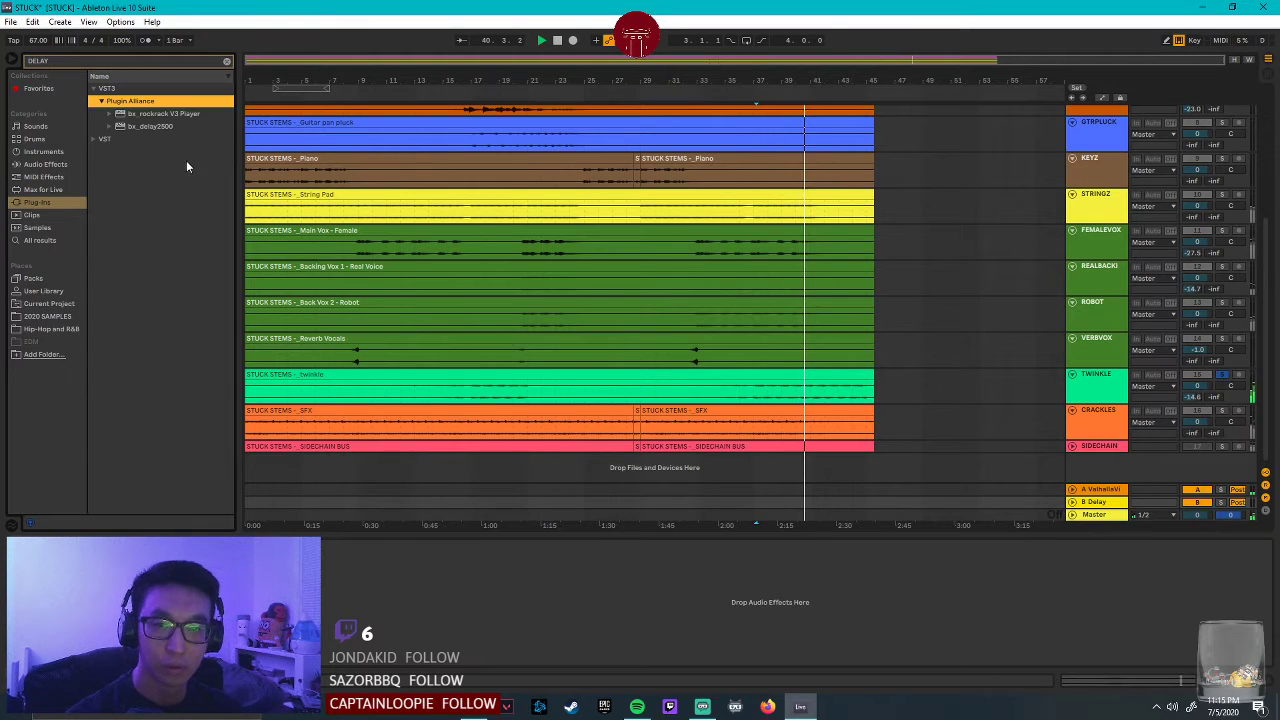
{"action": "left_click", "coordinate": [158, 127]}
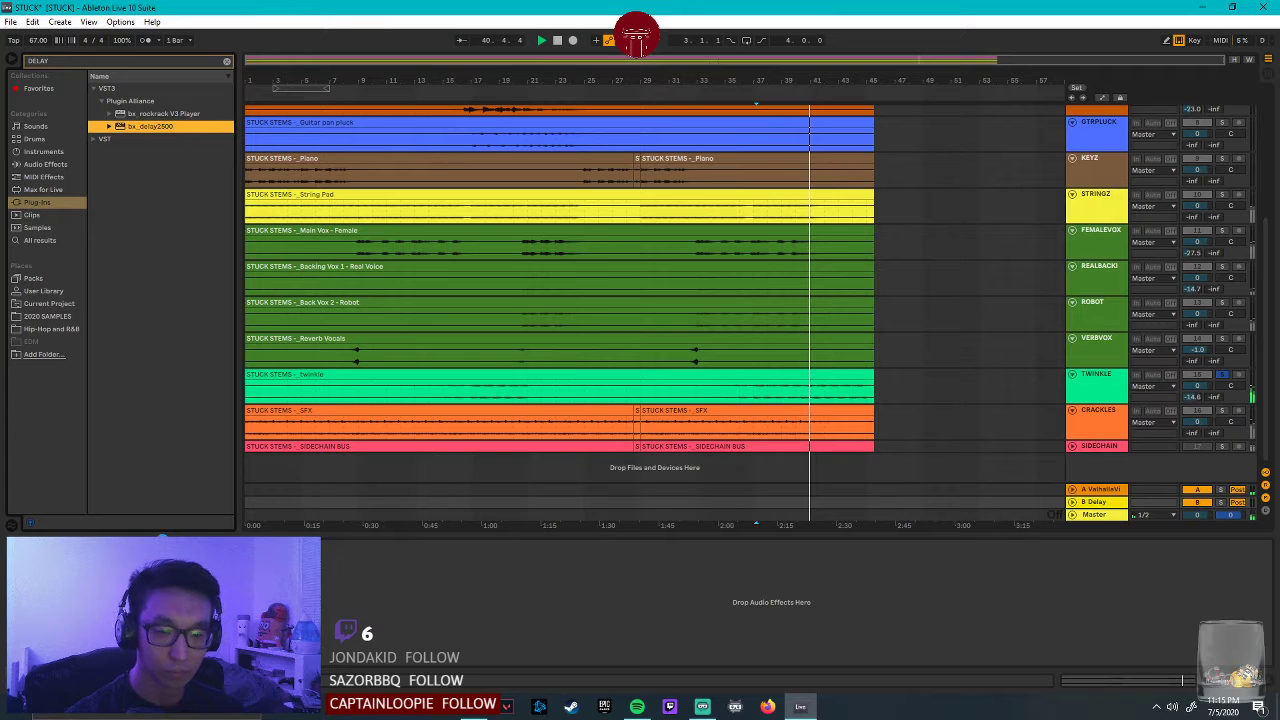
{"action": "key", "text": "Return"}
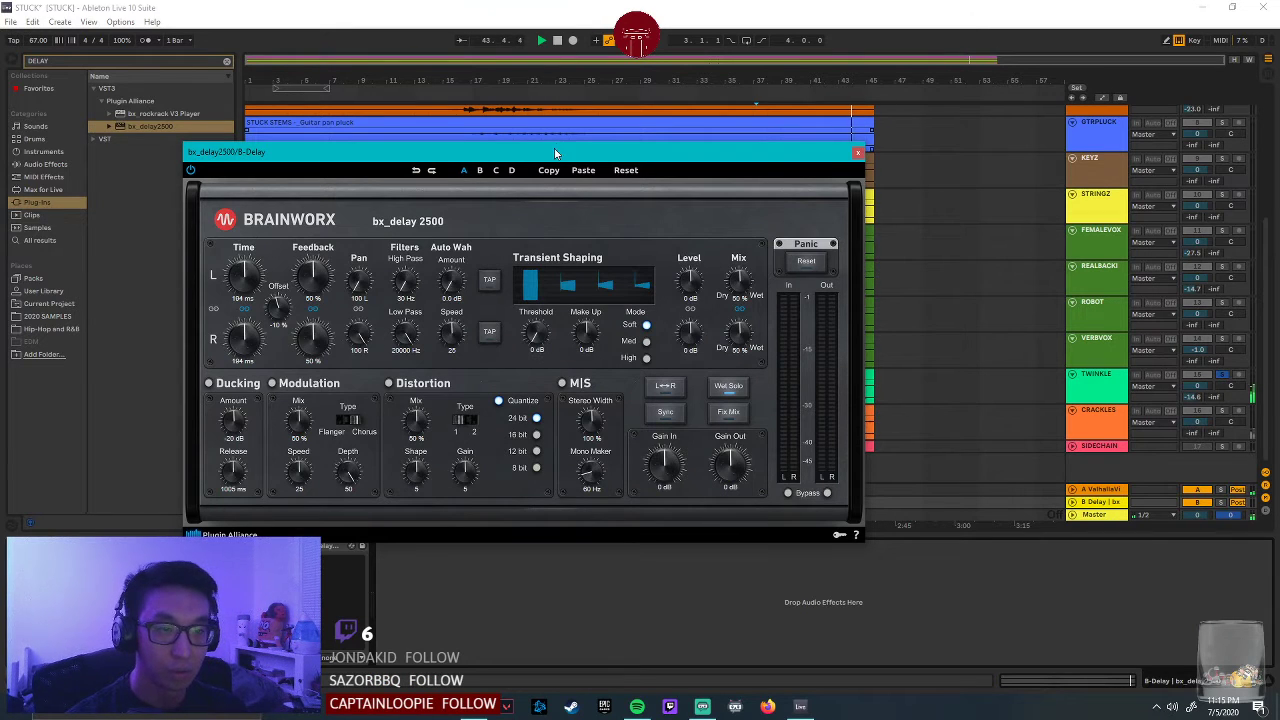
Close the bx_delay2500 window, remove the original Delay device from return B while keeping bx_delay2500, and clear the browser search.
{"action": "left_click_drag", "start_coordinate": [555, 152], "coordinate": [733, 167]}
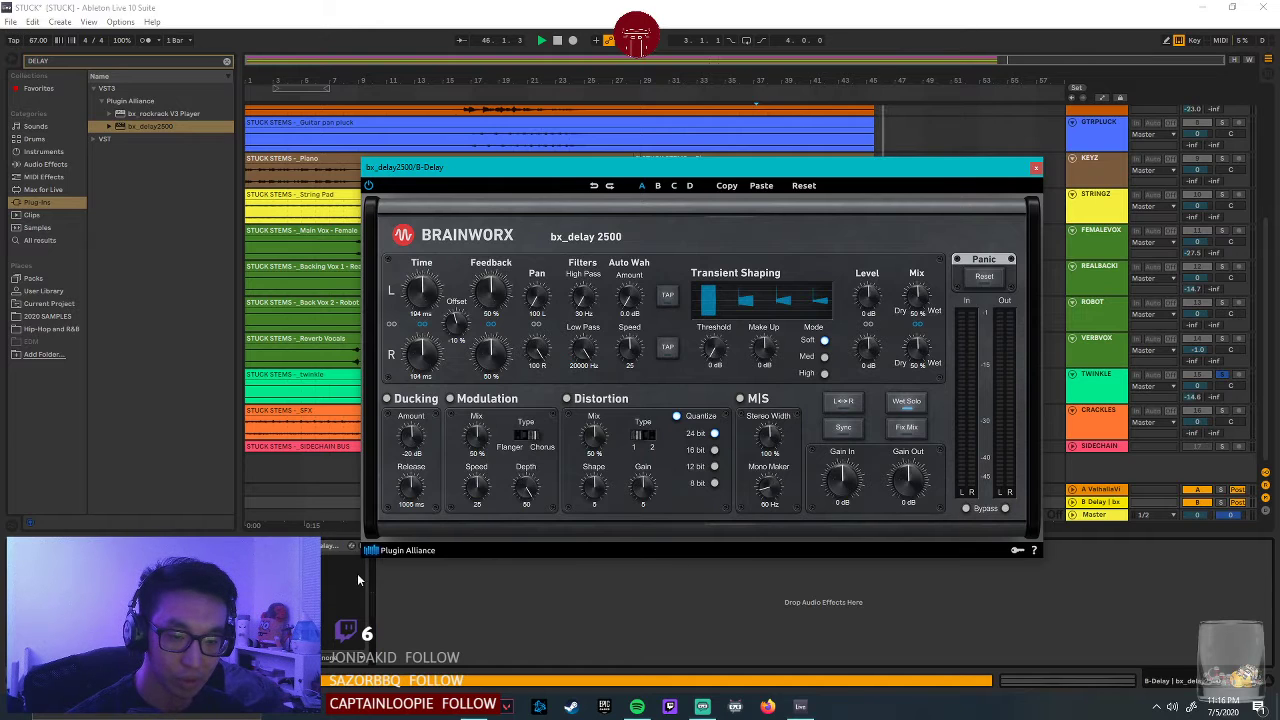
{"action": "left_click", "coordinate": [1036, 168]}
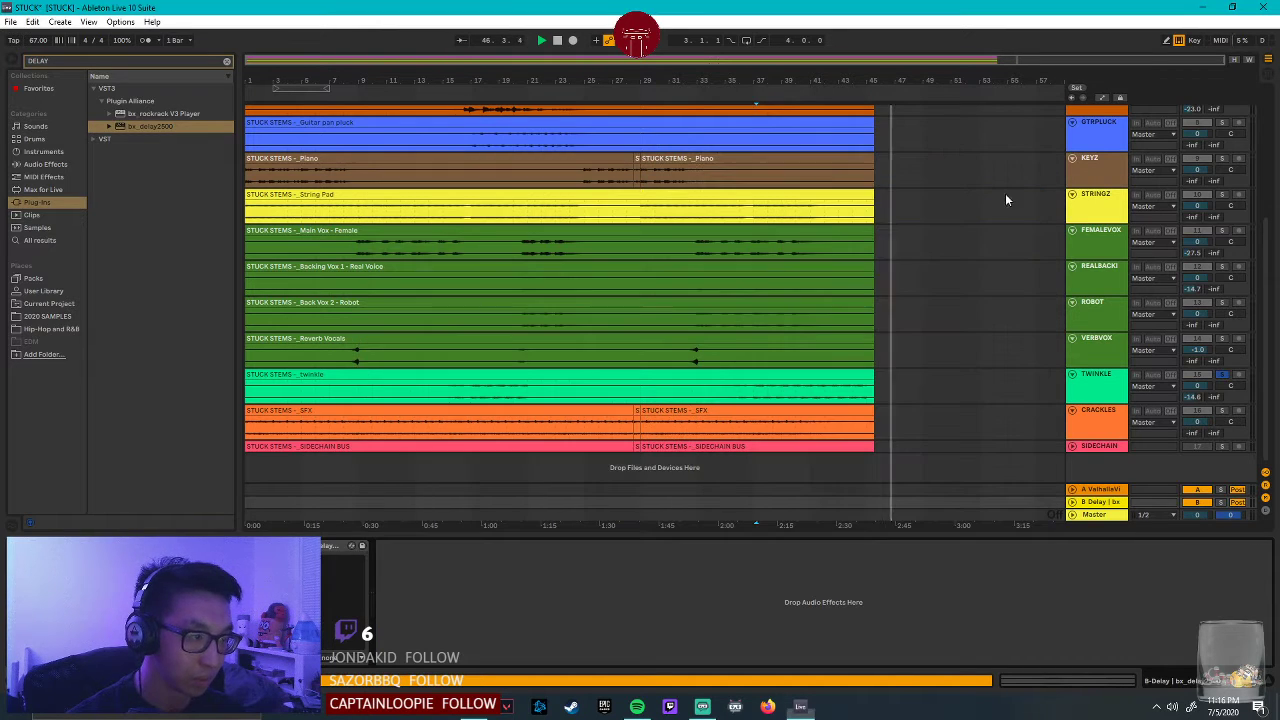
{"action": "key", "text": "Delete"}
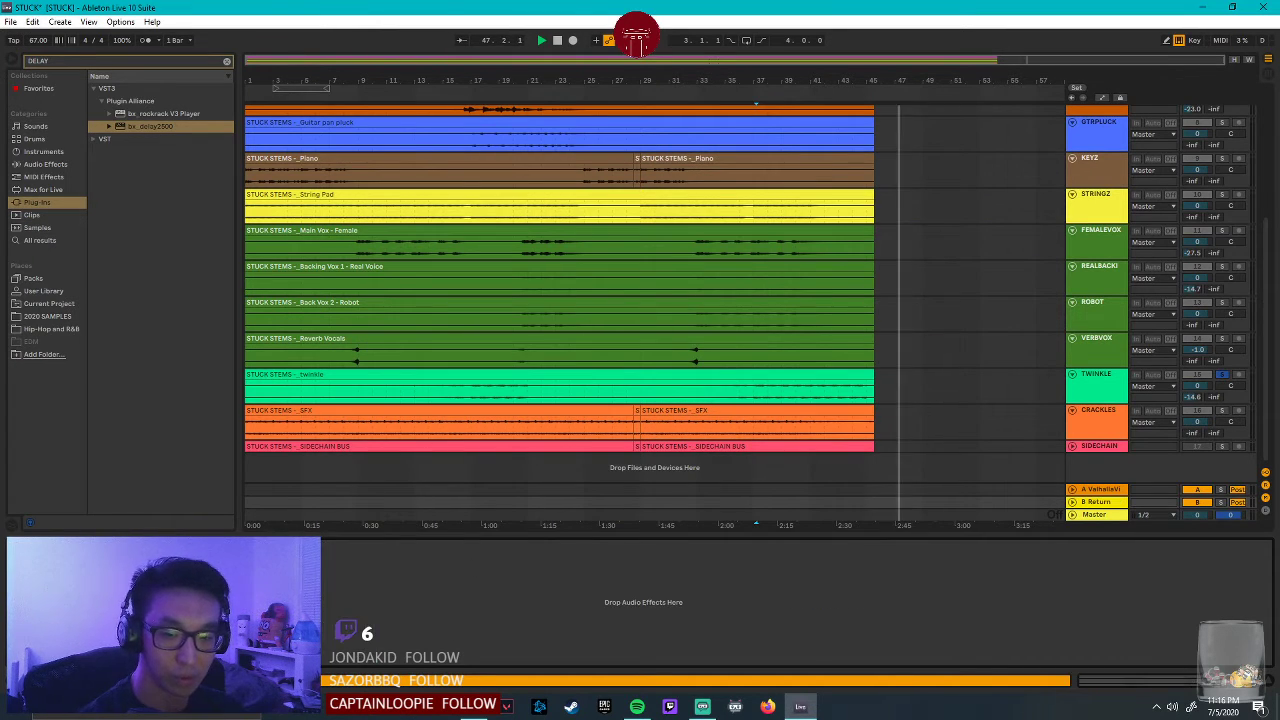
{"action": "key", "text": "ctrl+z"}
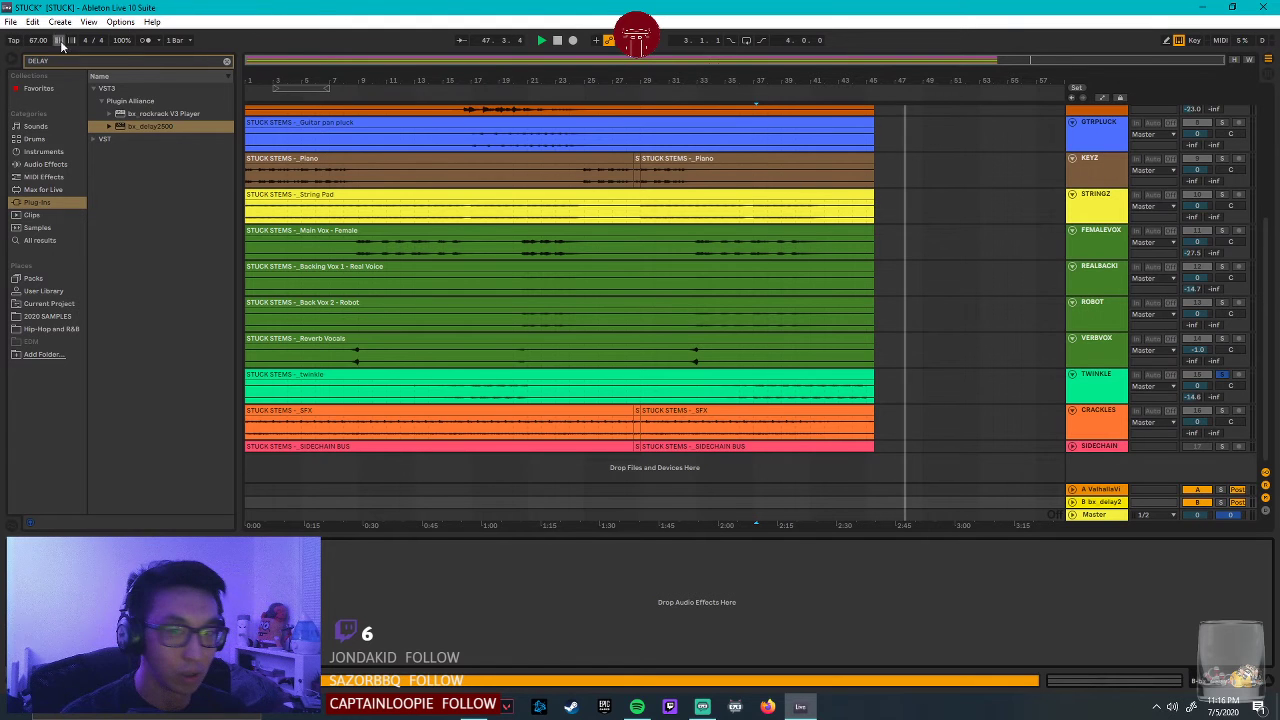
{"action": "left_click", "coordinate": [226, 61]}
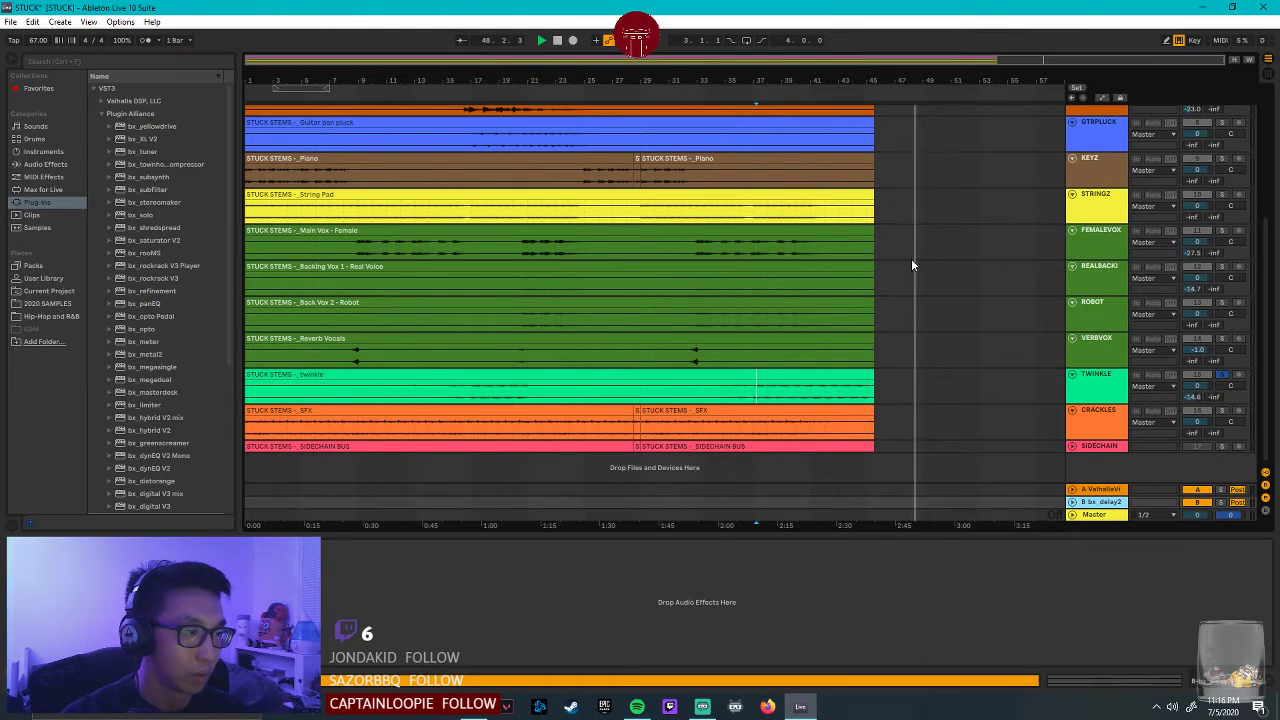
Clear the TWINKLE solo and play the full mix from just before the drums enter at bar 5.
{"action": "scroll", "coordinate": [916, 267], "scroll_direction": "up", "scroll_amount": 6}
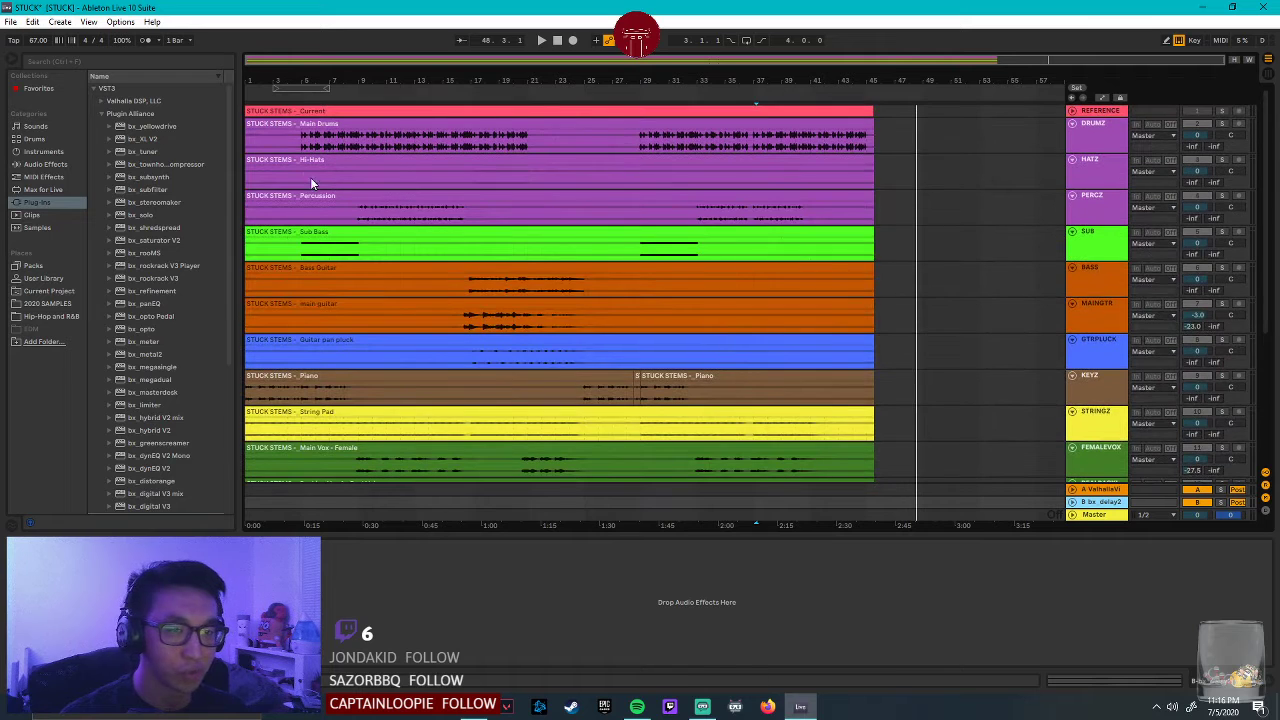
{"action": "left_click", "coordinate": [298, 145]}
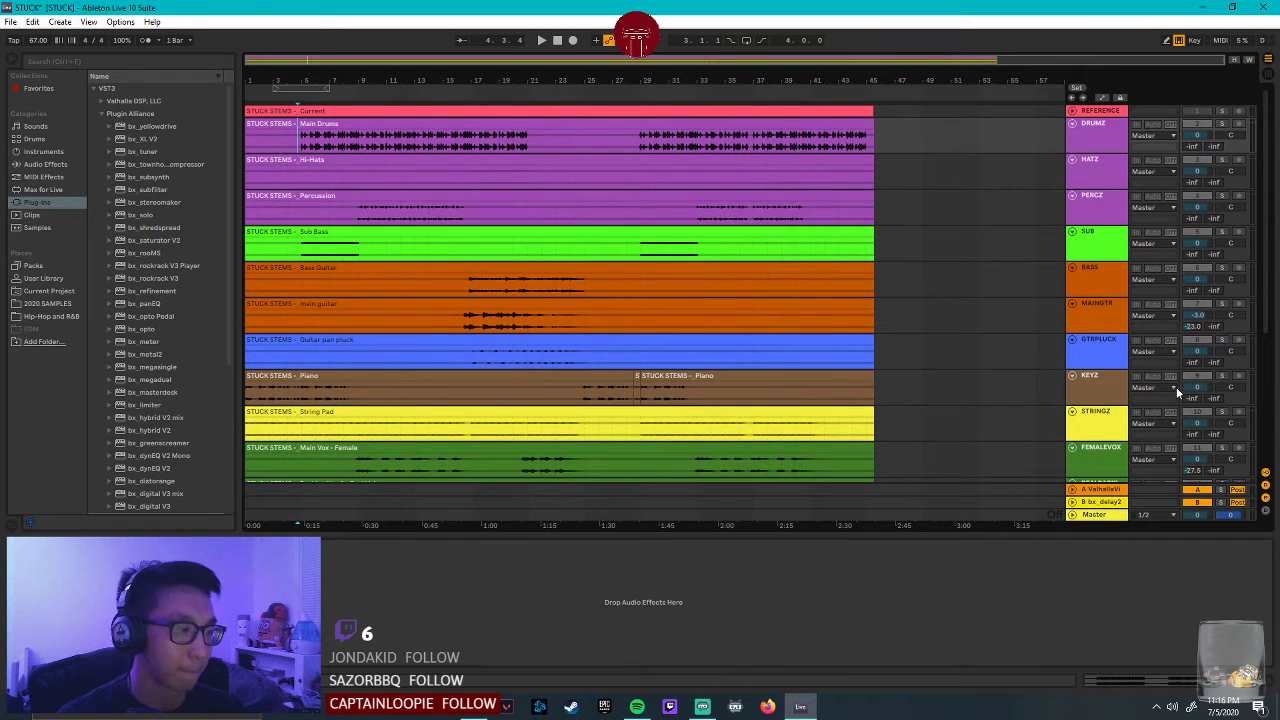
{"action": "scroll", "coordinate": [1201, 367], "scroll_direction": "down", "scroll_amount": 4}
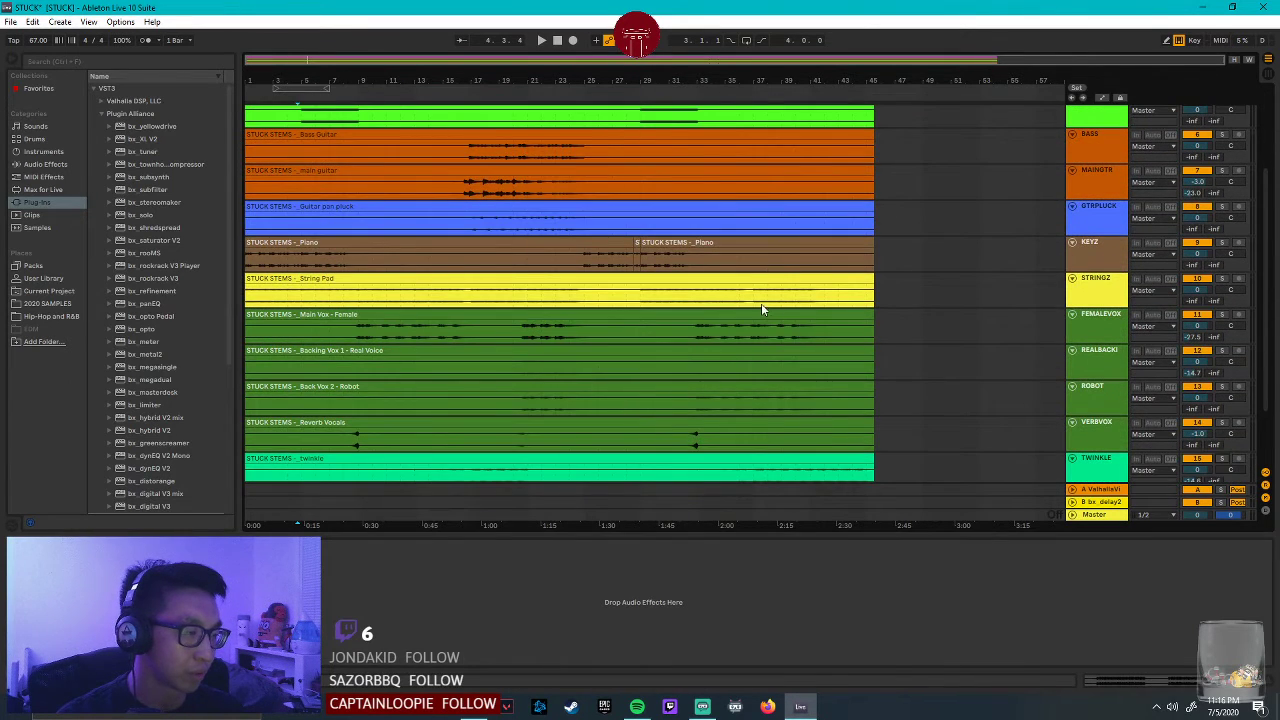
{"action": "scroll", "coordinate": [761, 303], "scroll_direction": "up", "scroll_amount": 4}
{"action": "key", "text": "space"}
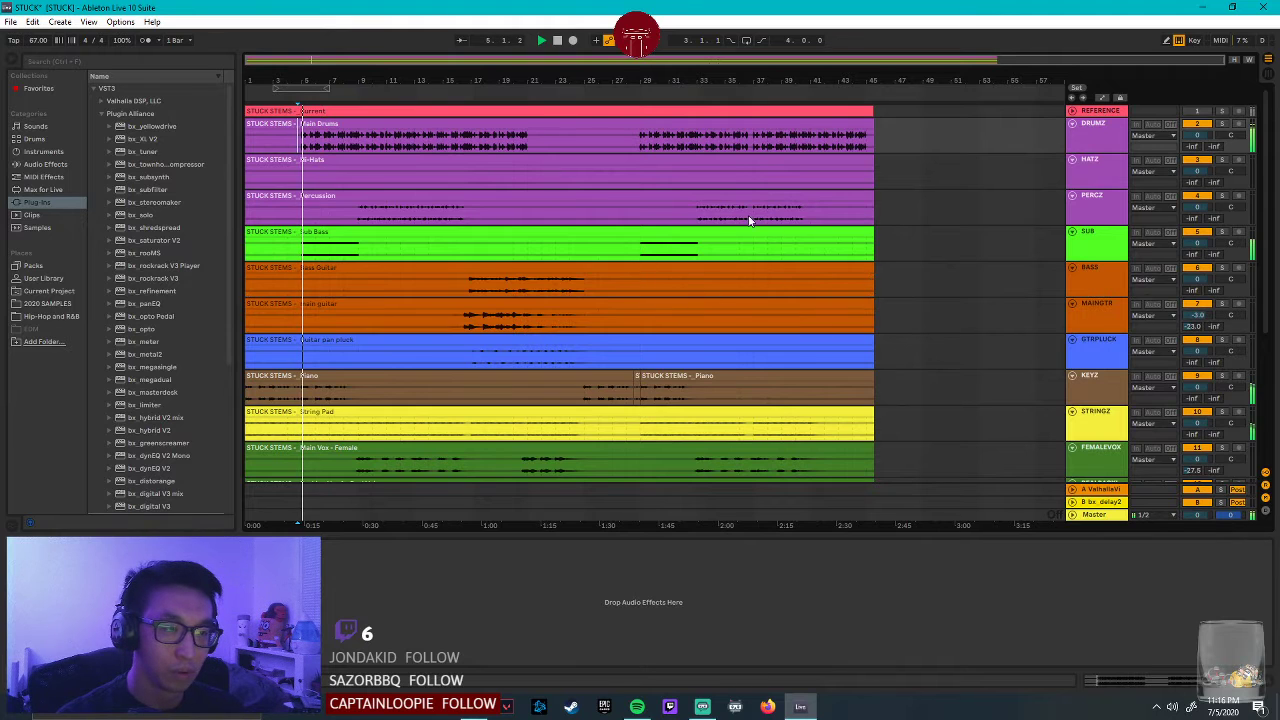
{"action": "scroll", "coordinate": [826, 254], "scroll_direction": "down", "scroll_amount": 3}
{"action": "scroll", "coordinate": [840, 280], "scroll_direction": "up", "scroll_amount": 3}
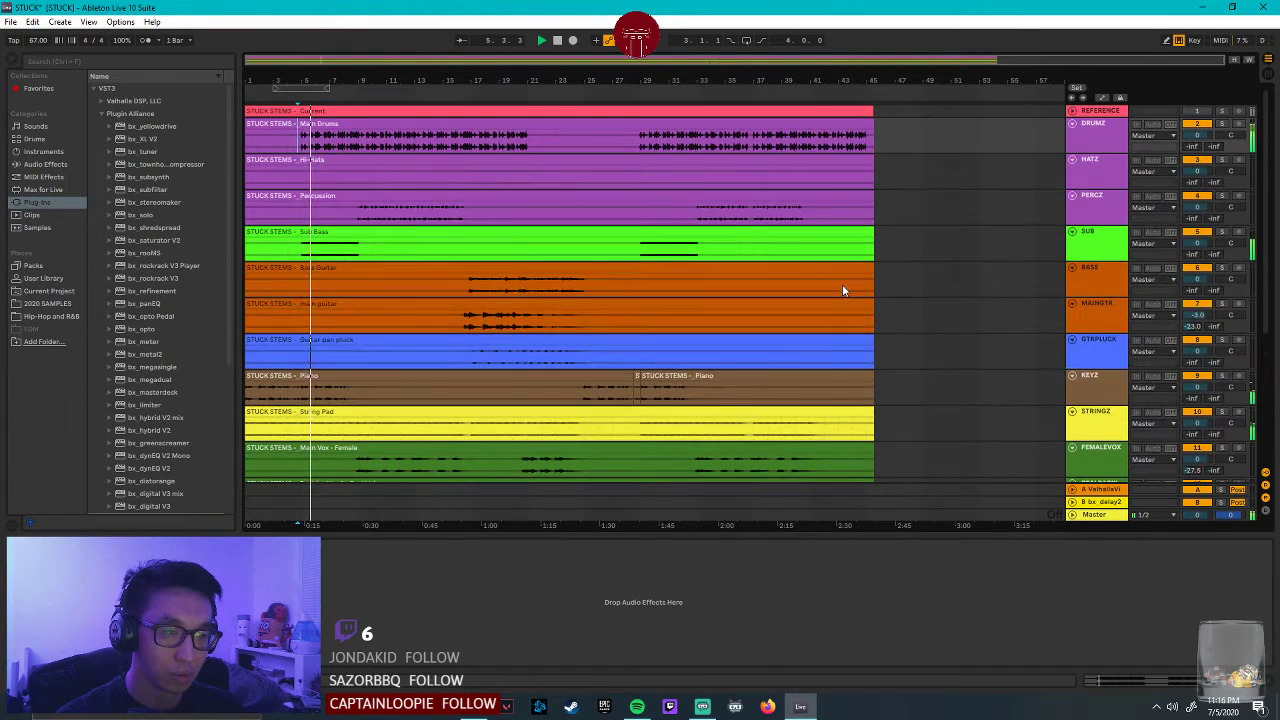
Solo DRUMZ and add the Plugin Alliance bx_townhouse Buss Compressor to that track.
{"action": "left_click", "coordinate": [1222, 124]}
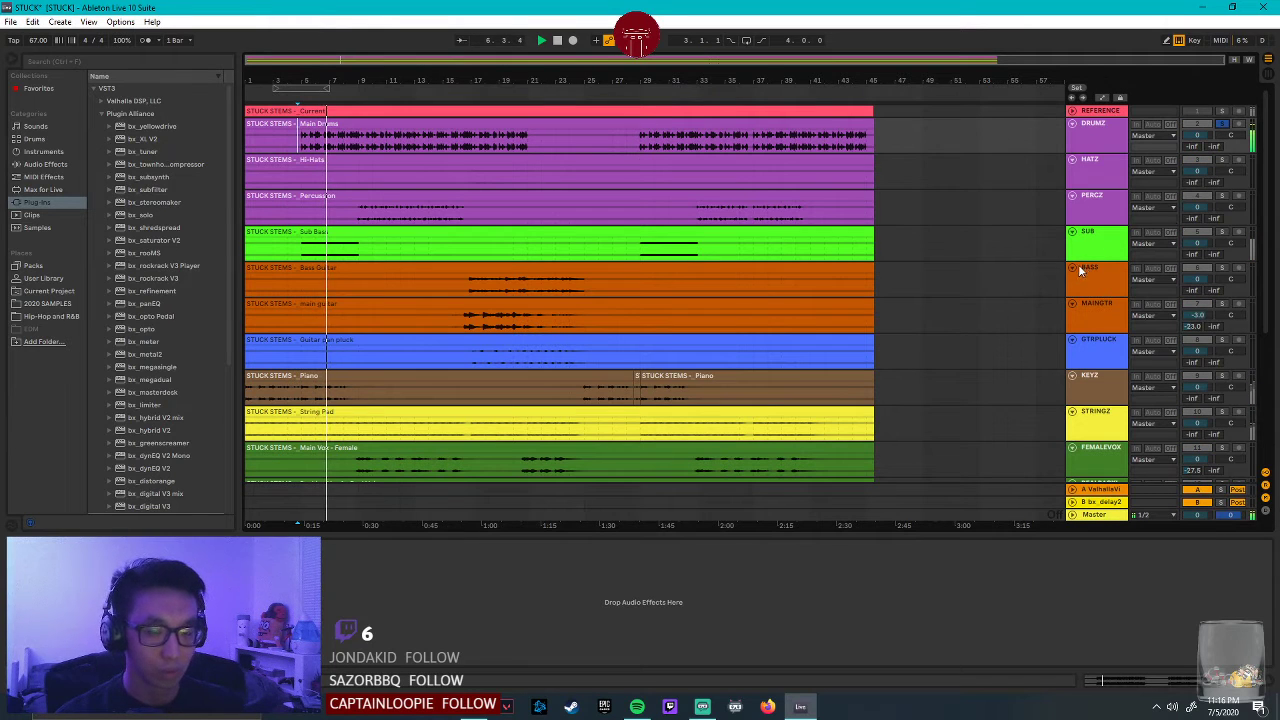
{"action": "scroll", "coordinate": [177, 366], "scroll_direction": "down", "scroll_amount": 3}
{"action": "scroll", "coordinate": [186, 385], "scroll_direction": "down", "scroll_amount": 2}
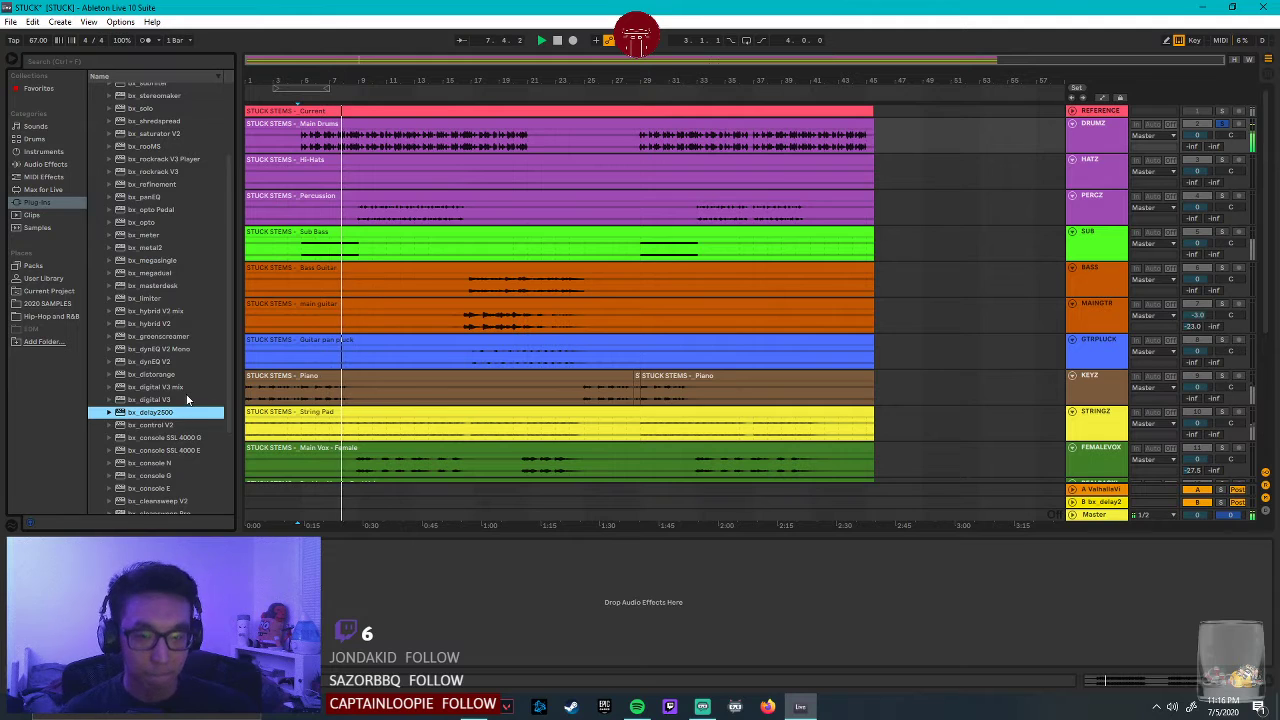
{"action": "scroll", "coordinate": [186, 399], "scroll_direction": "down", "scroll_amount": 2}
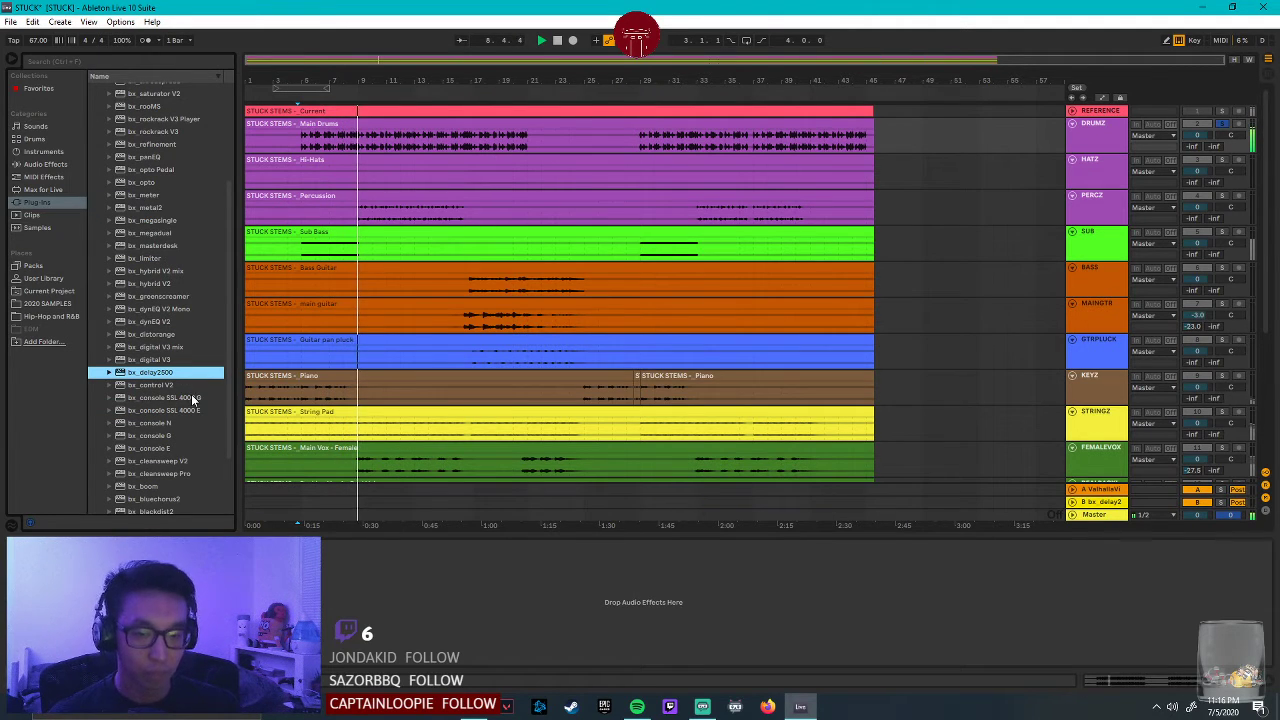
{"action": "scroll", "coordinate": [195, 400], "scroll_direction": "down", "scroll_amount": 6}
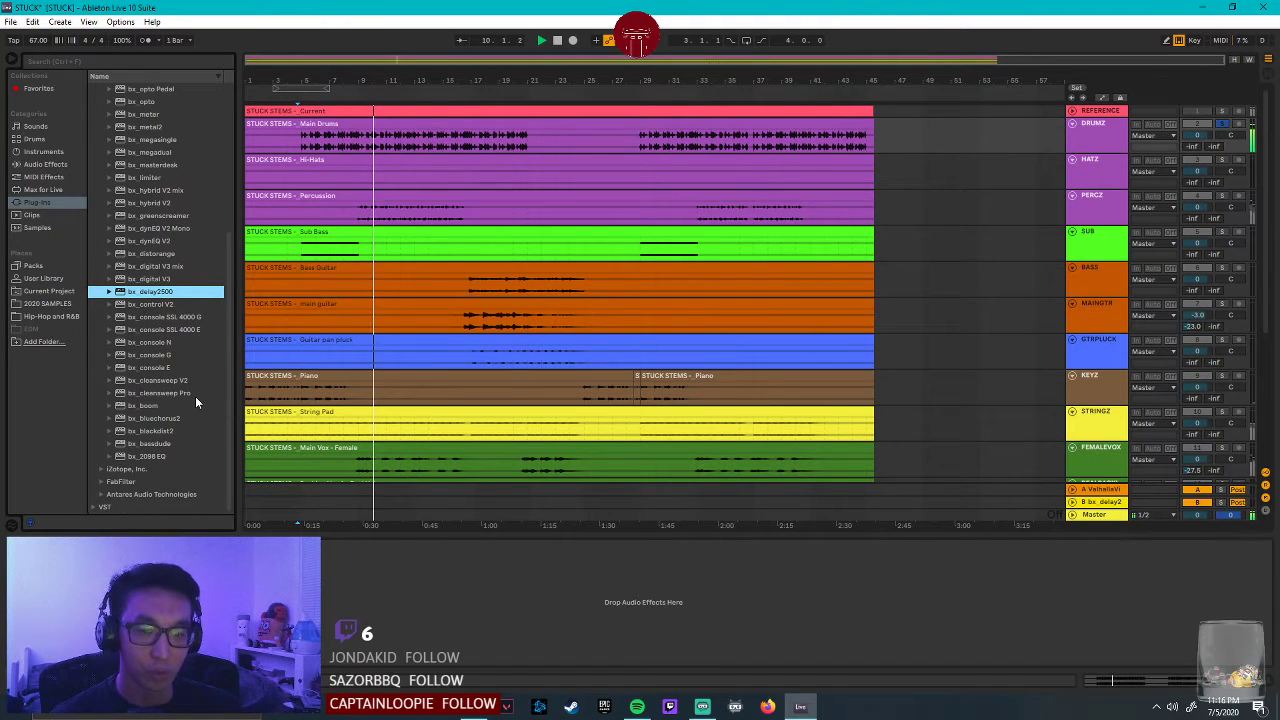
{"action": "scroll", "coordinate": [195, 396], "scroll_direction": "up", "scroll_amount": 3}
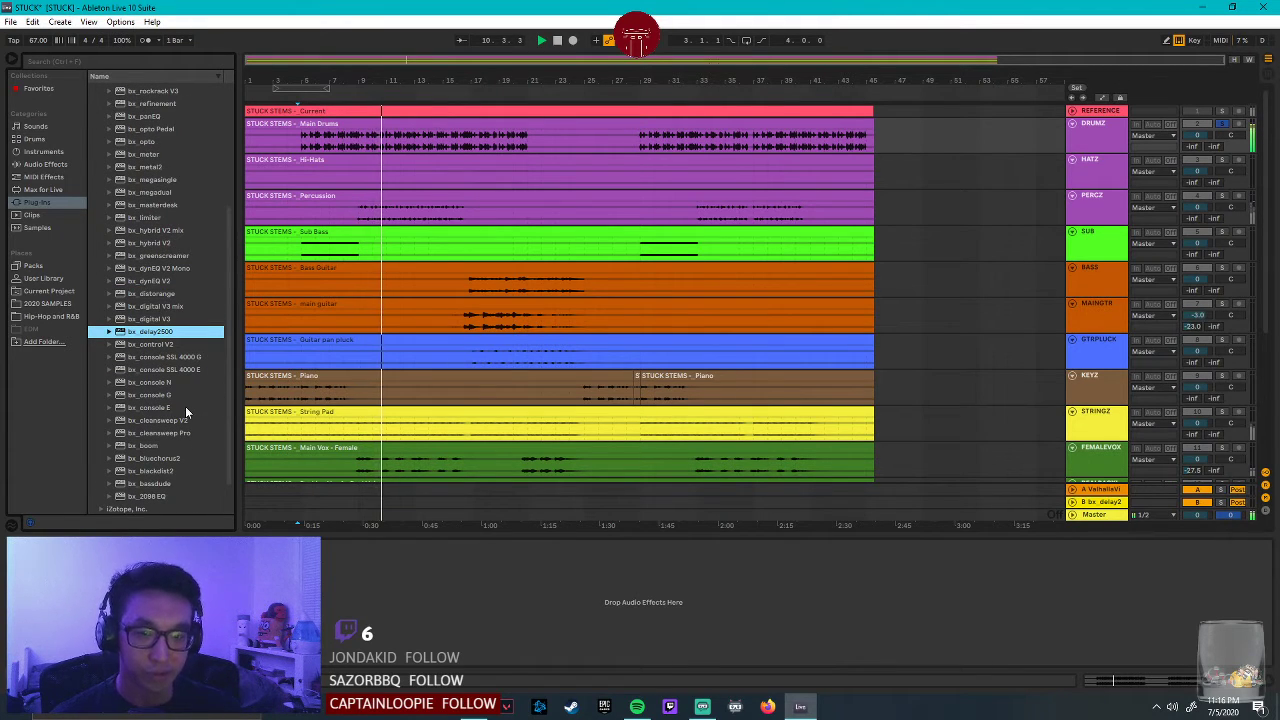
{"action": "scroll", "coordinate": [188, 406], "scroll_direction": "up", "scroll_amount": 9}
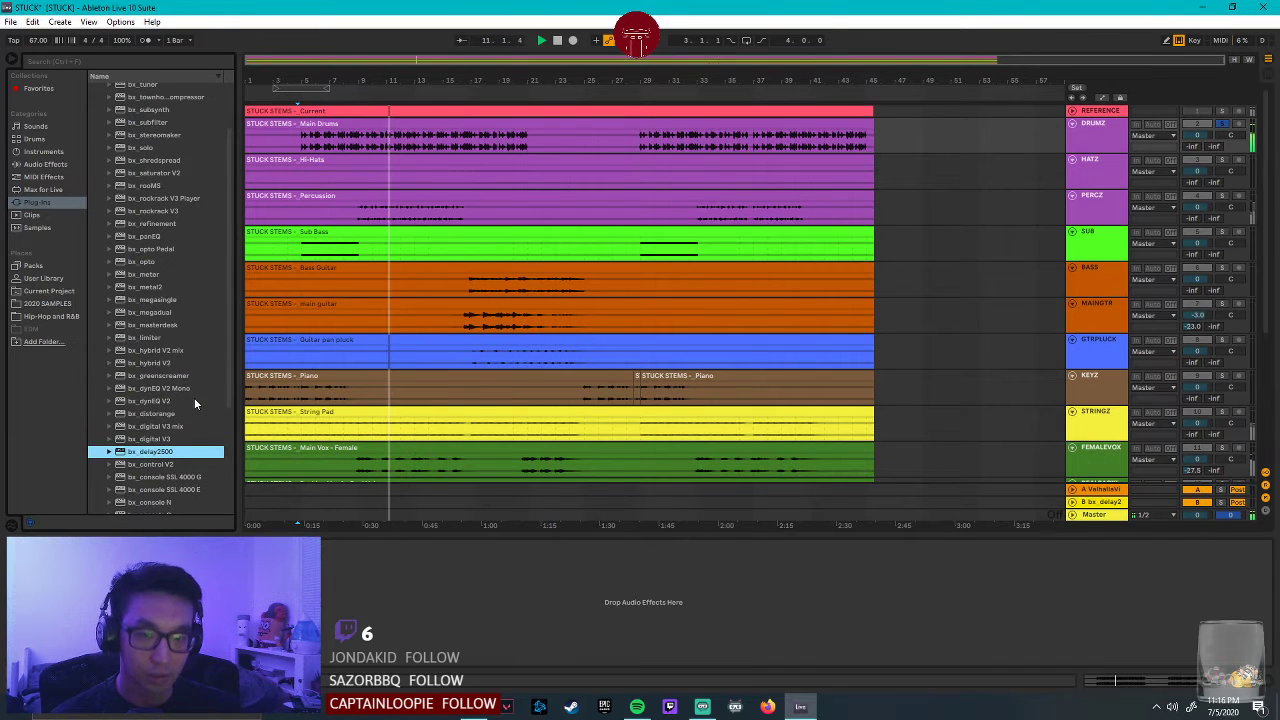
{"action": "left_click", "coordinate": [160, 97]}
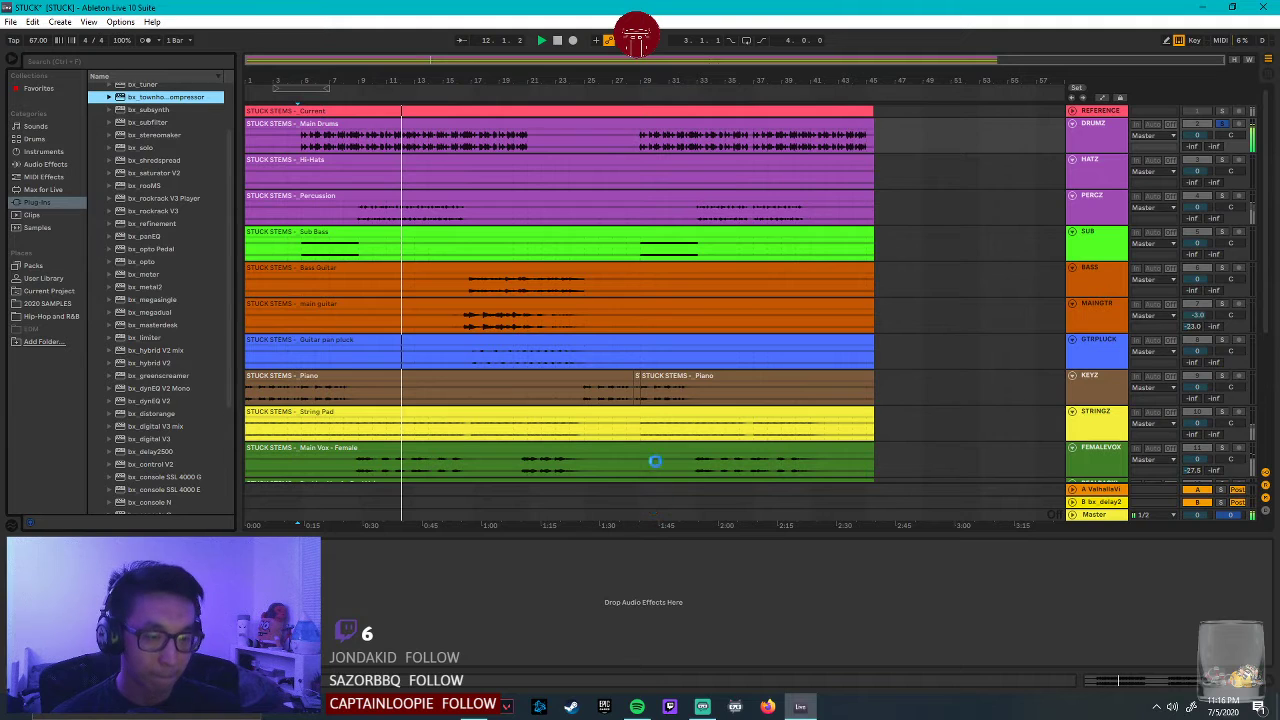
Compare the soloed drums with the buss compressor switched out and in, and close its plug-in window.
{"action": "mouse_move", "coordinate": [616, 263]}
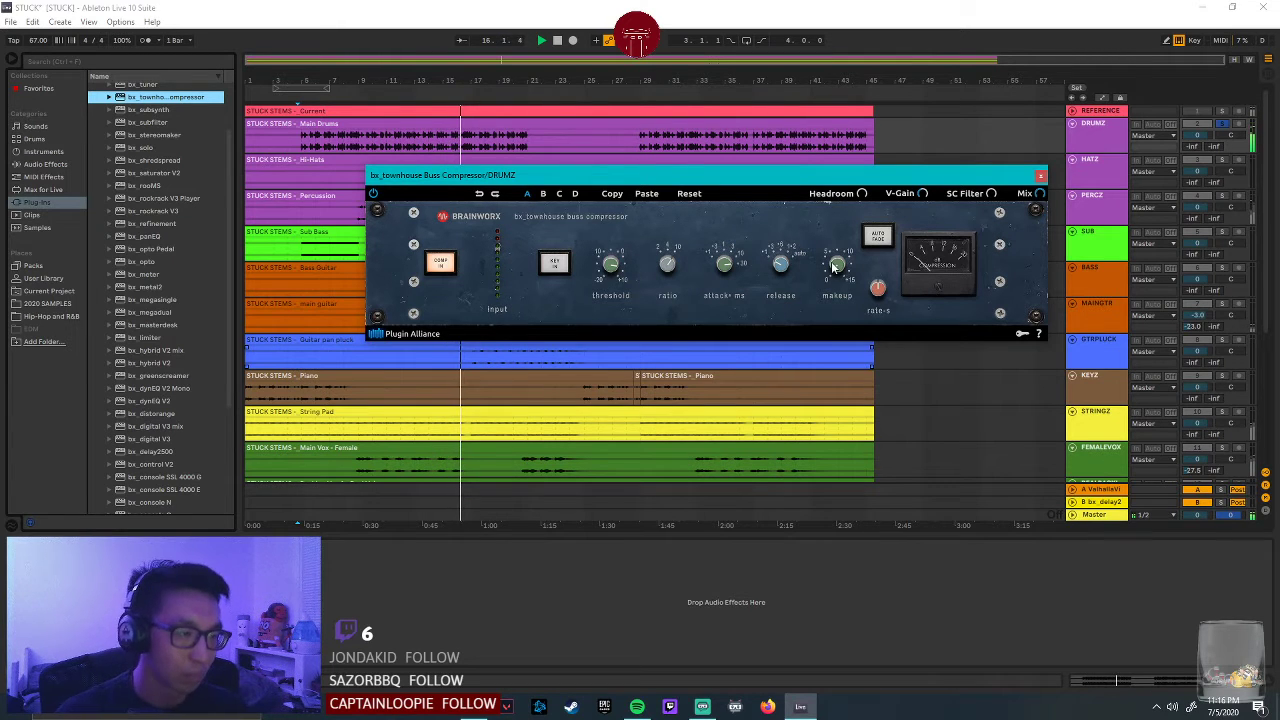
{"action": "left_click", "coordinate": [441, 263]}
{"action": "left_click", "coordinate": [441, 263]}
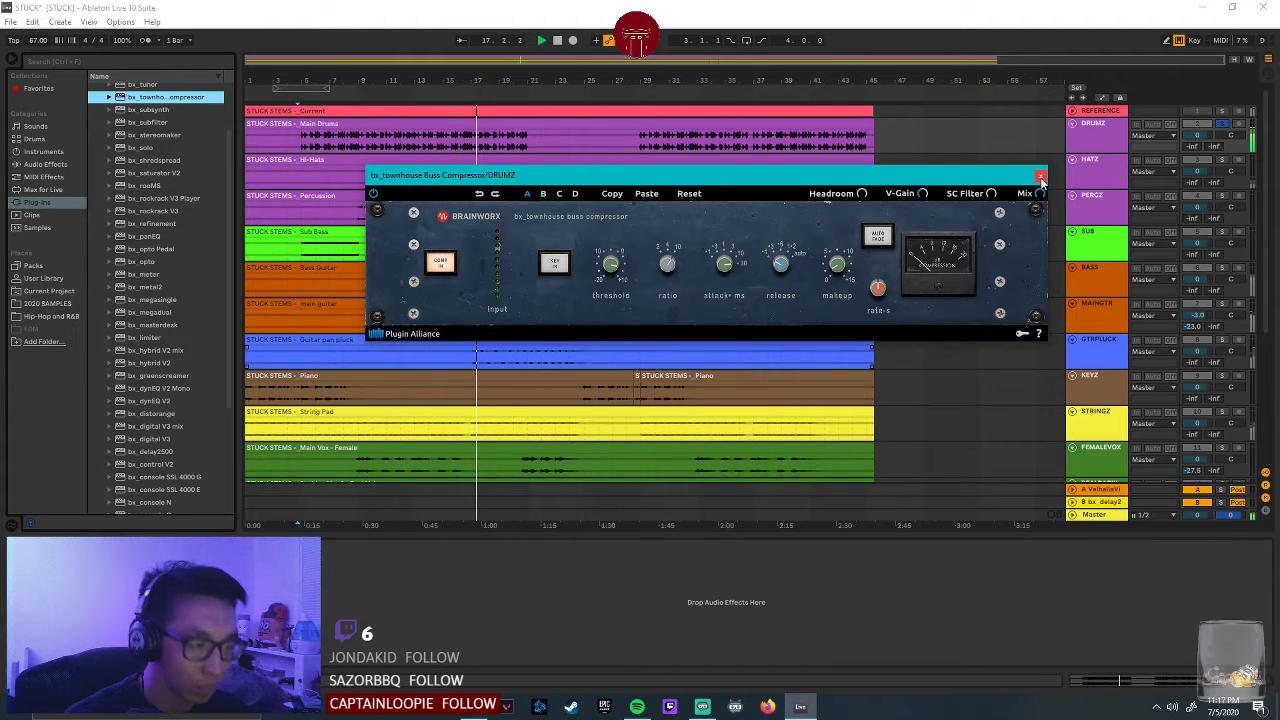
{"action": "left_click", "coordinate": [1040, 177]}
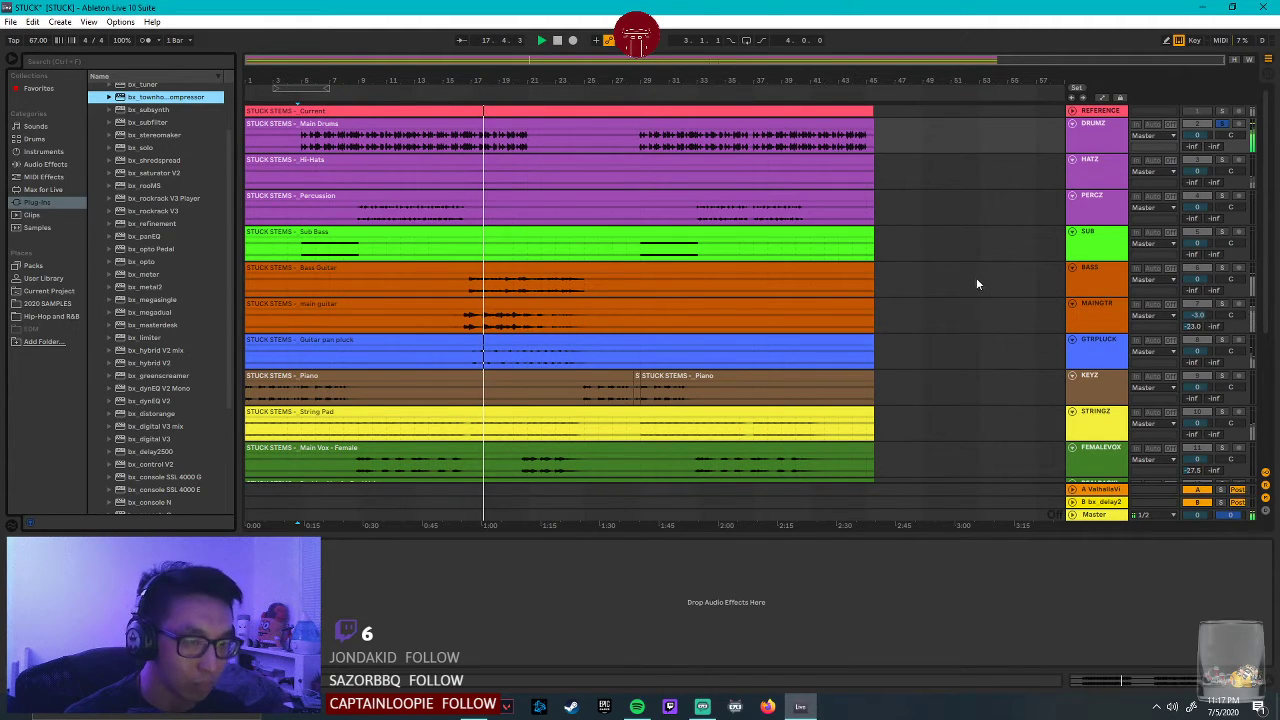
Stop playback, save the set, and select the NY Cut 1 groove in the opened Groove Pool.
{"action": "left_click", "coordinate": [13, 522]}
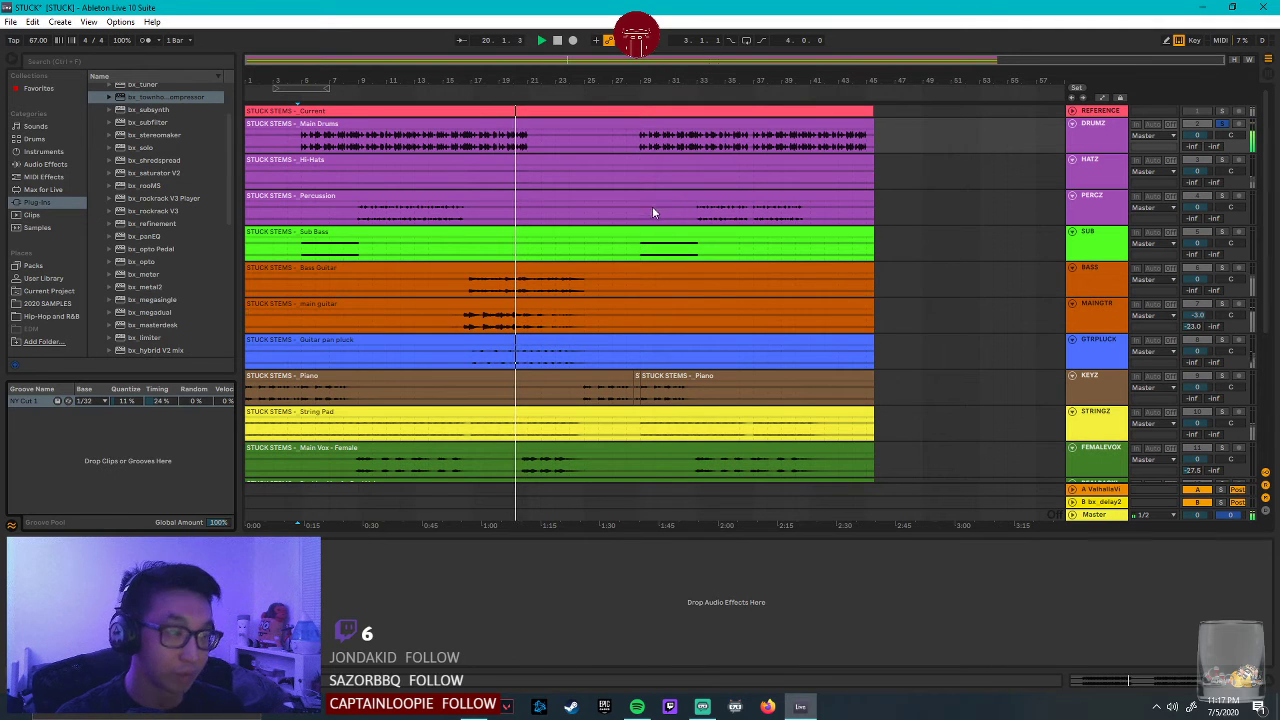
{"action": "left_click", "coordinate": [556, 148]}
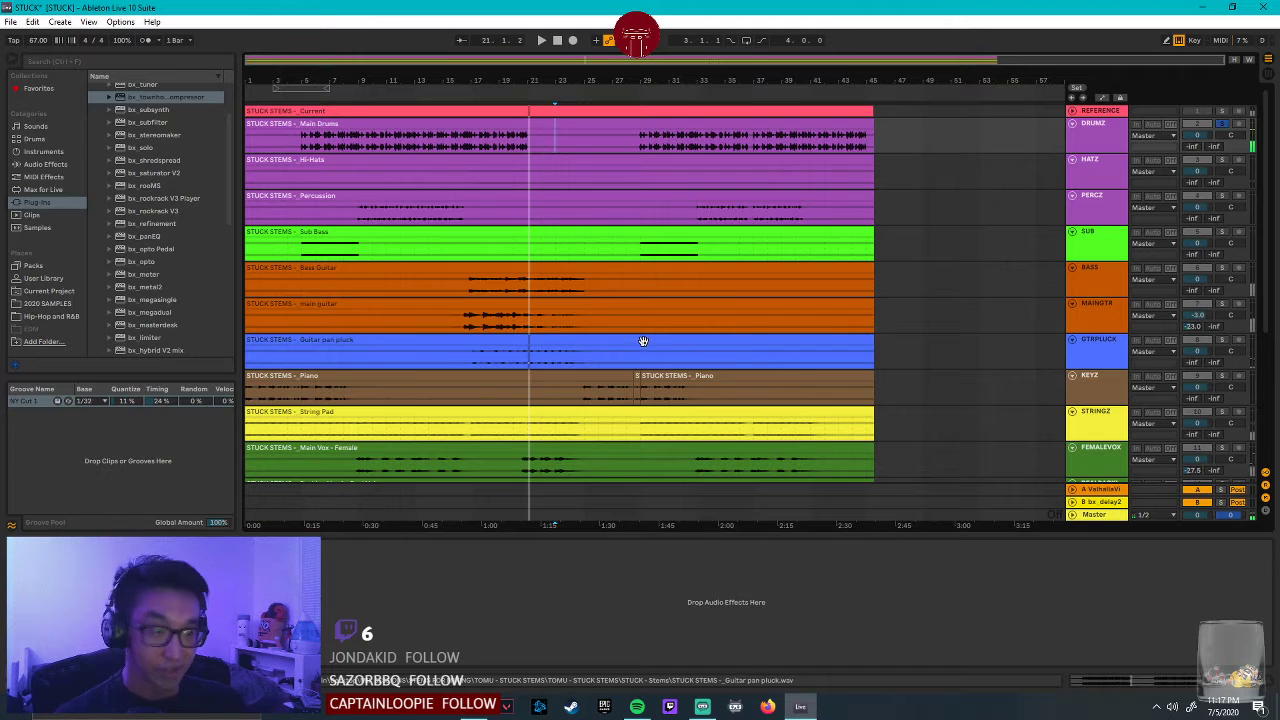
{"action": "left_click", "coordinate": [600, 140]}
{"action": "key", "text": "space"}
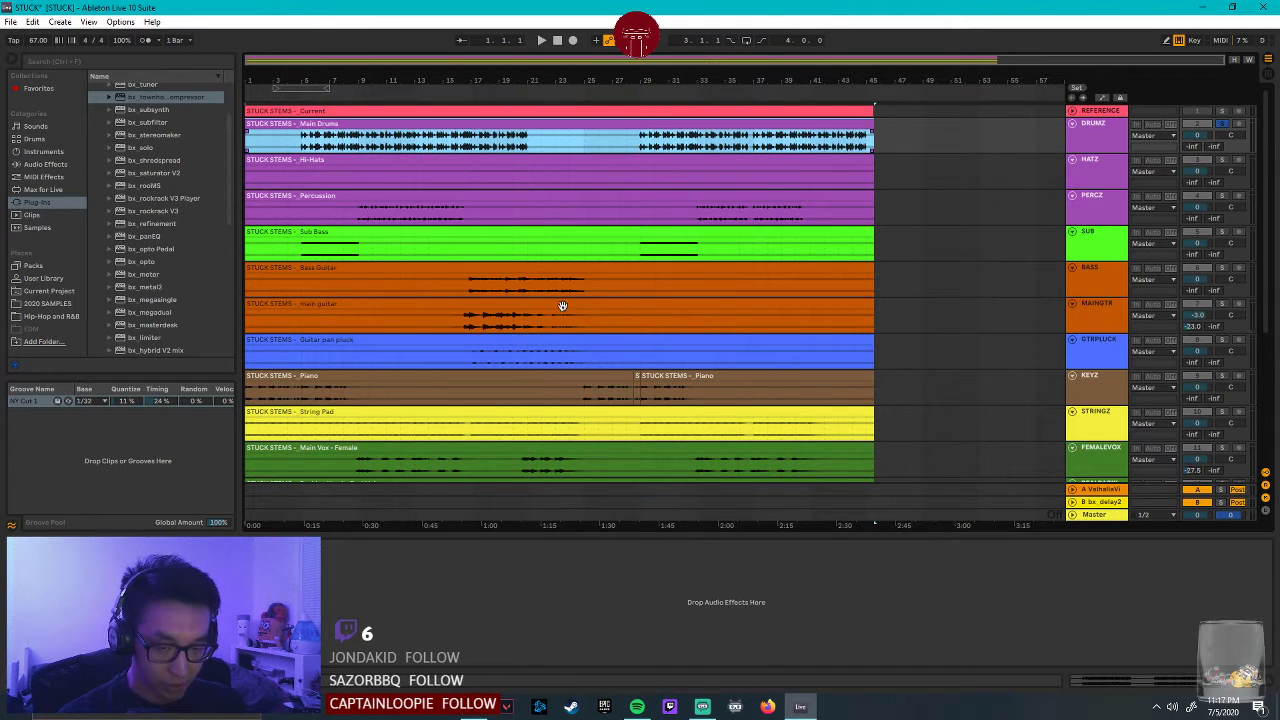
{"action": "left_click", "coordinate": [508, 380]}
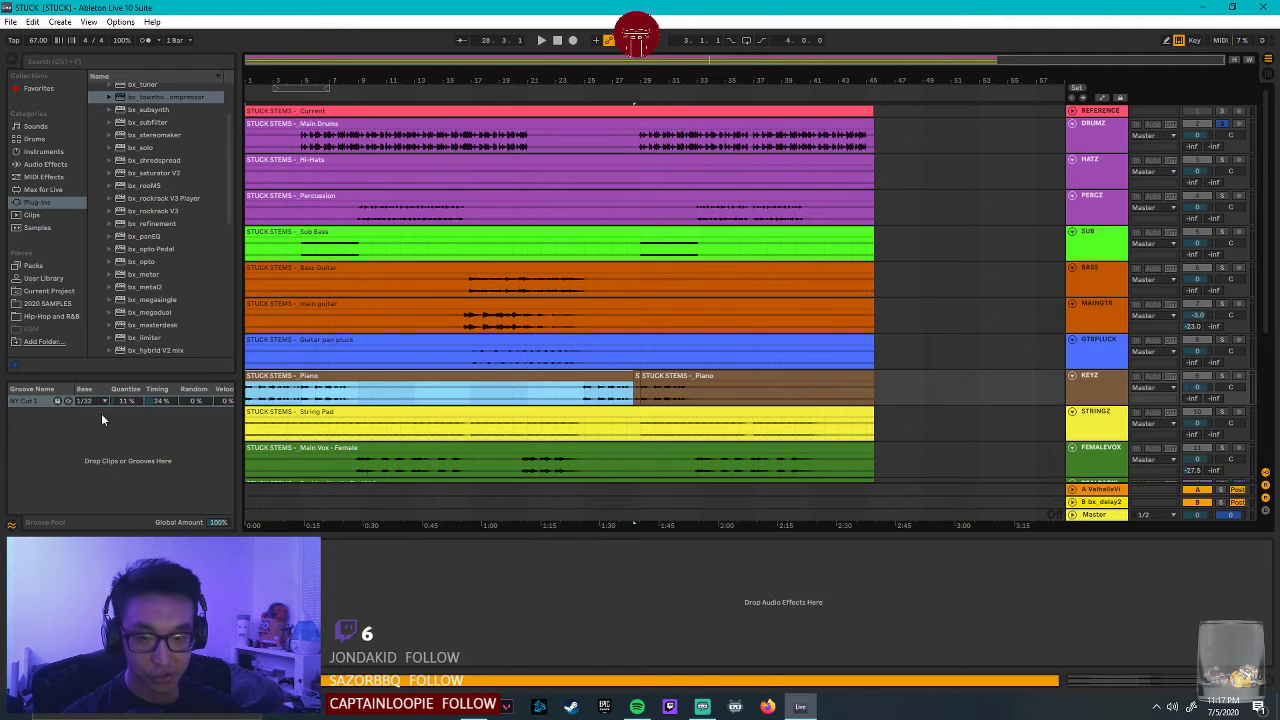
{"action": "left_click", "coordinate": [31, 403]}
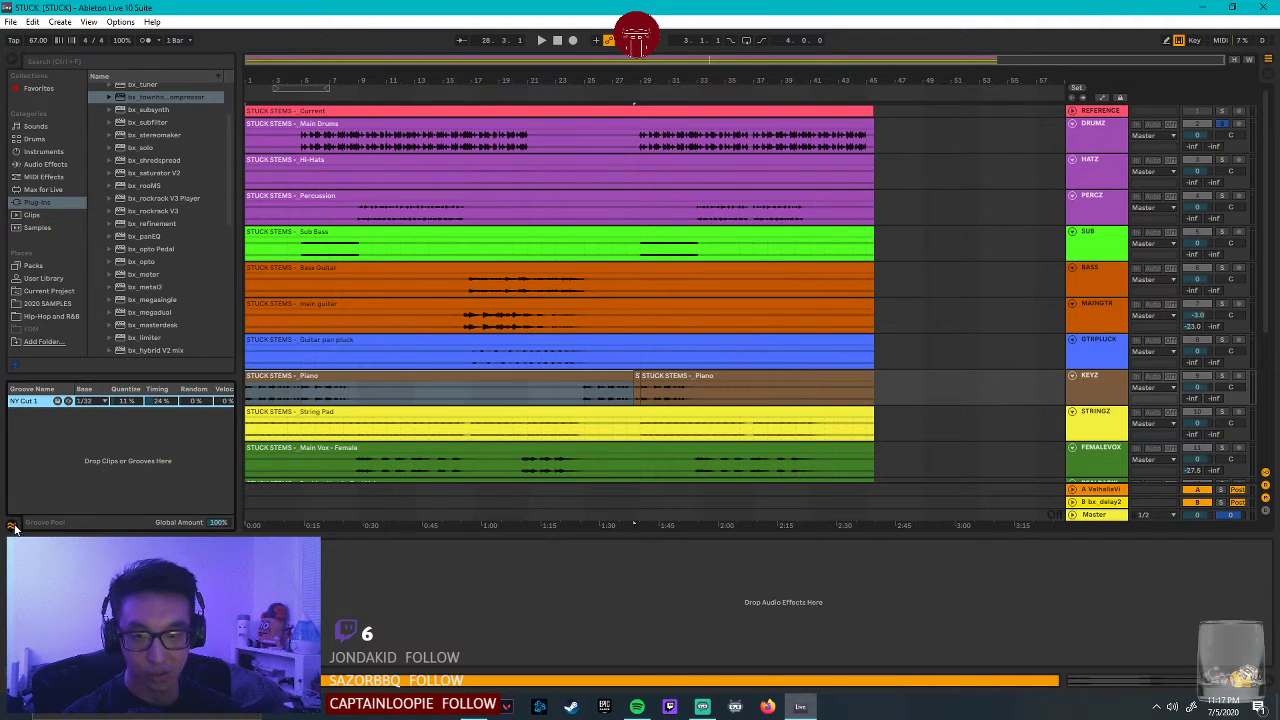
Locate NY Cut 1.agr in the Core Library's Swing and Groove Hip Hop folder and examine its Groove Pool settings.
{"action": "left_click", "coordinate": [37, 489]}
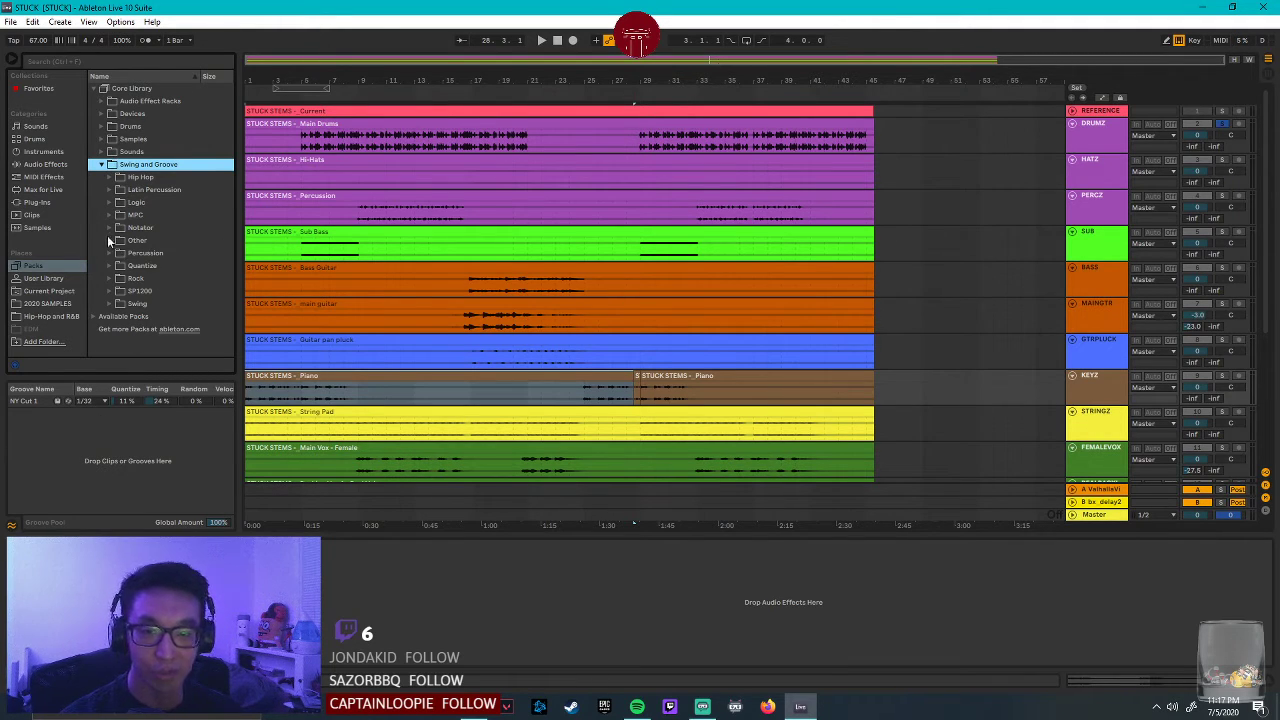
{"action": "left_click", "coordinate": [110, 176]}
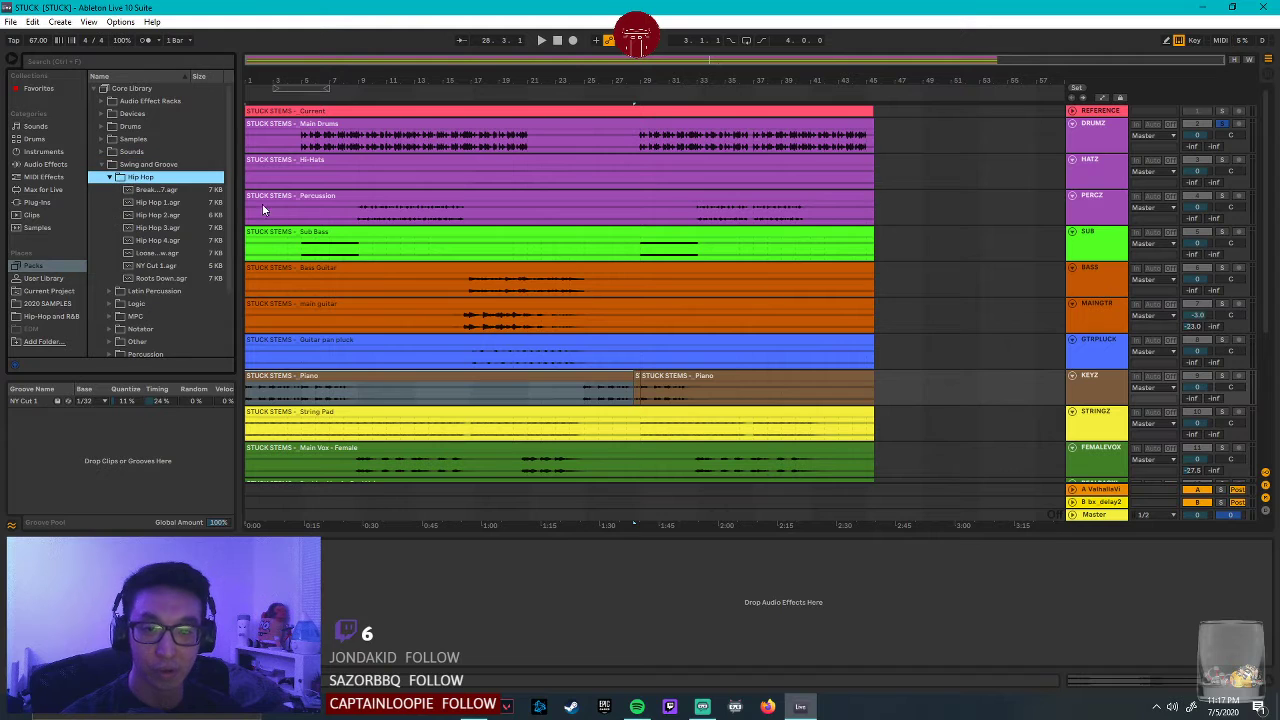
{"action": "left_click", "coordinate": [153, 264]}
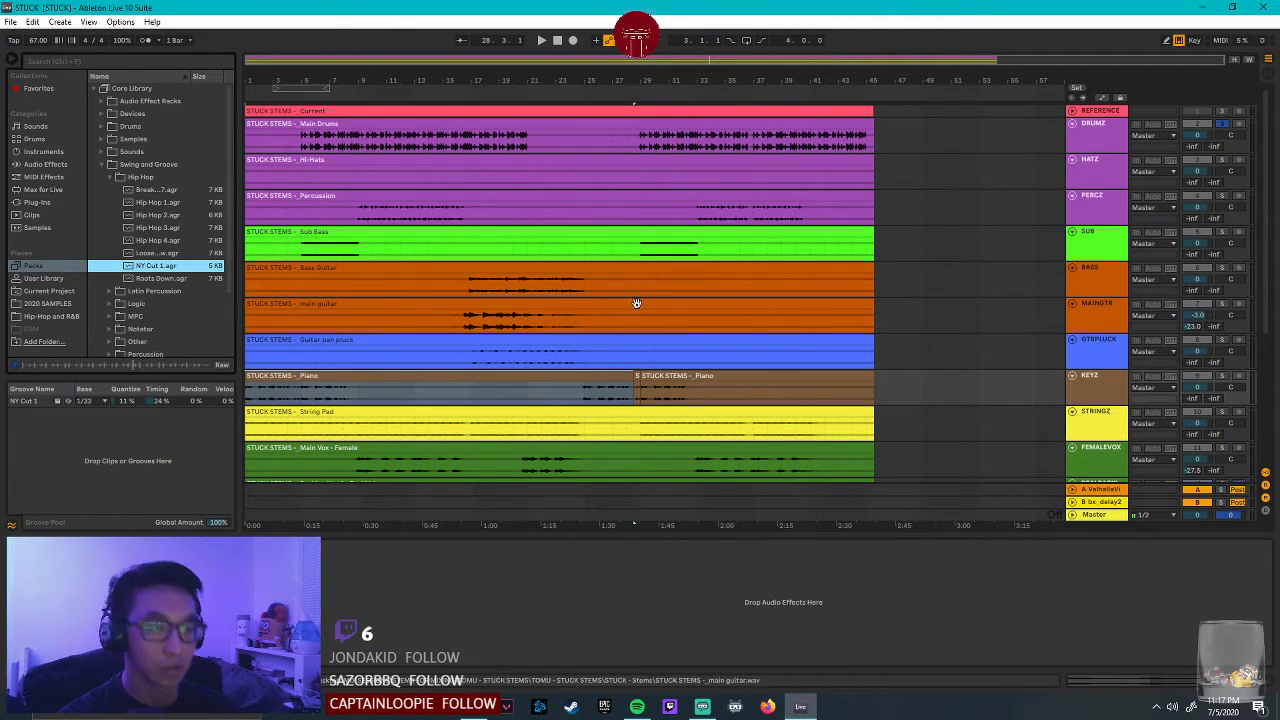
{"action": "left_click", "coordinate": [55, 410]}
{"action": "left_click", "coordinate": [164, 400]}
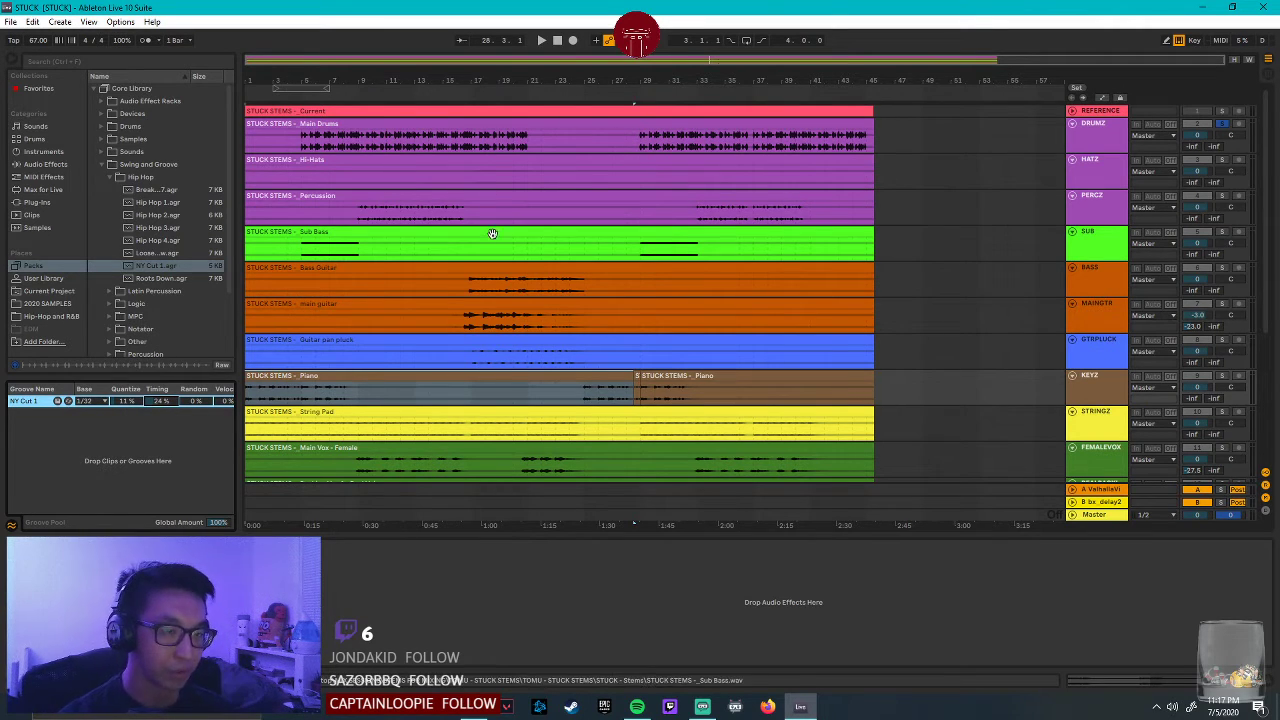
Unsolo DRUMZ and play the full mix from bar 5, where the main drums enter.
{"action": "left_click", "coordinate": [283, 145]}
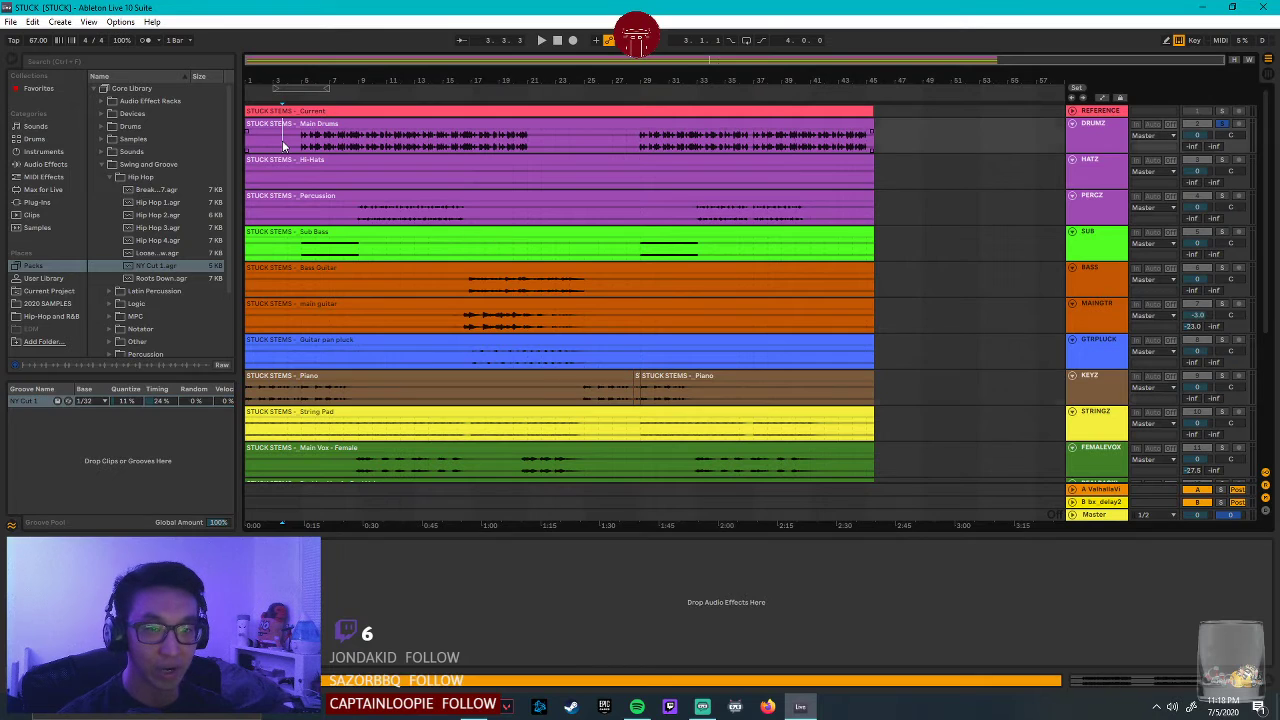
{"action": "left_click", "coordinate": [1226, 126]}
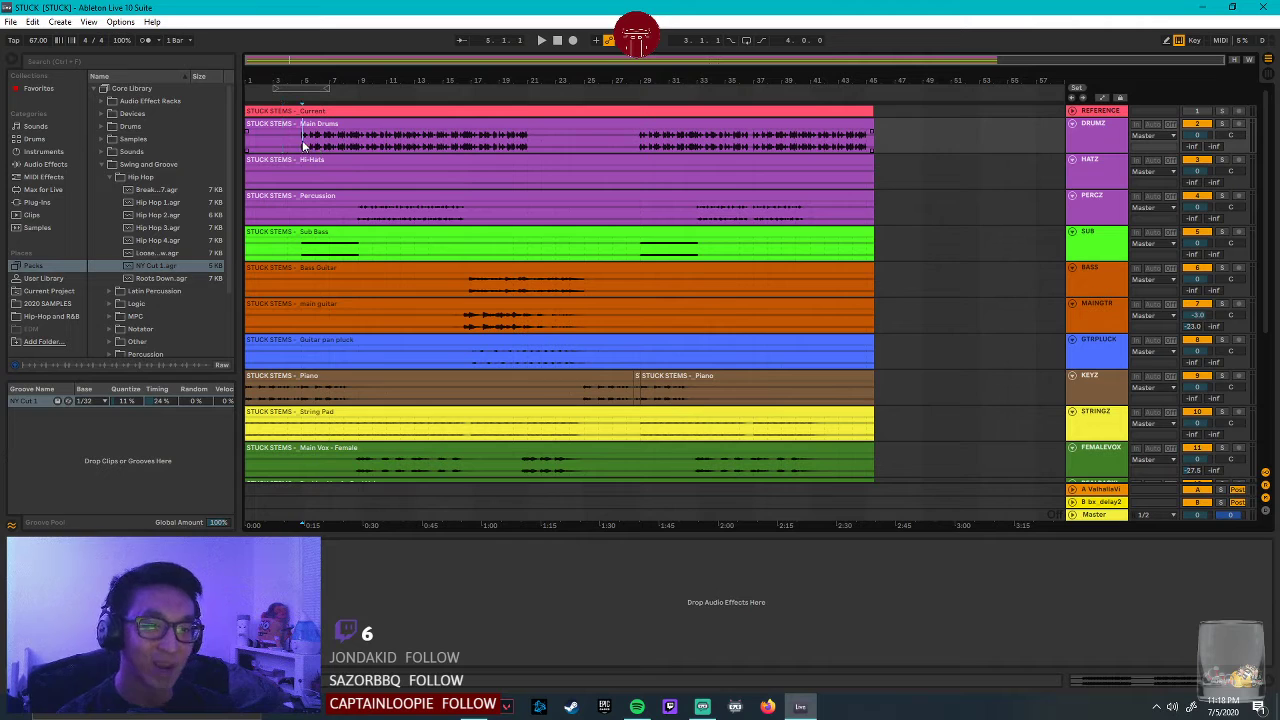
{"action": "key", "text": "space"}
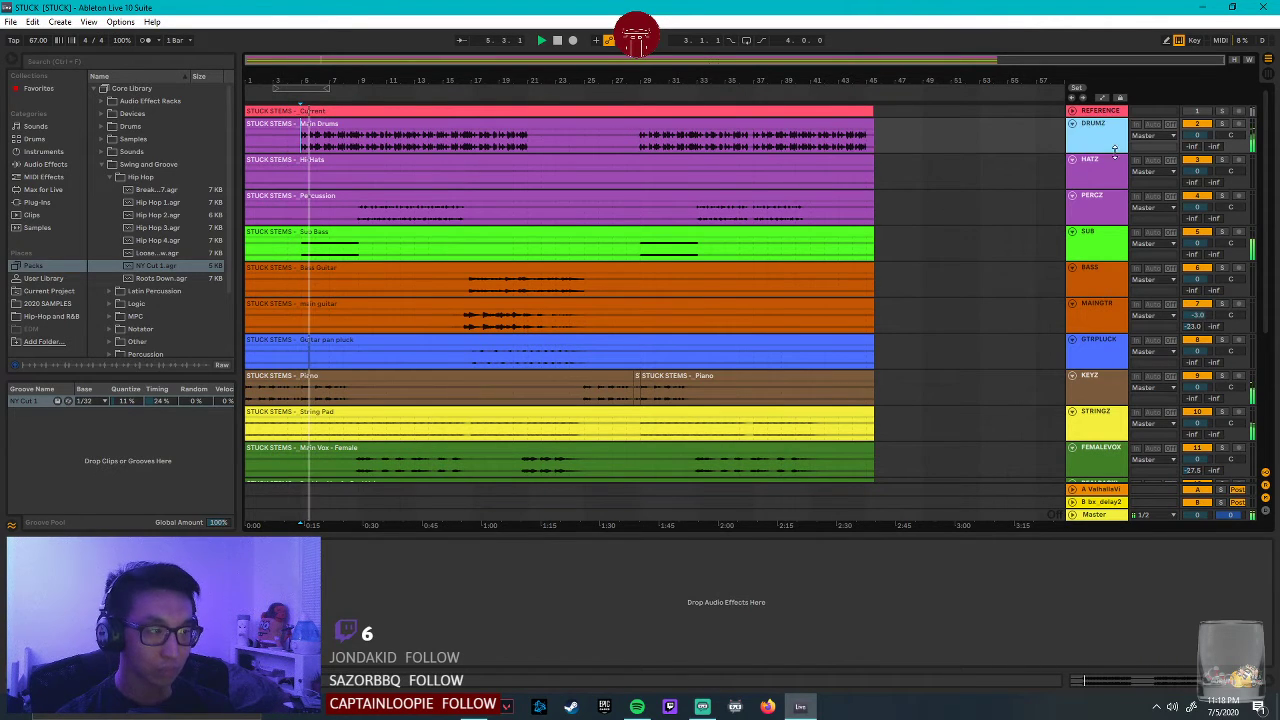
{"action": "left_click", "coordinate": [1090, 183]}
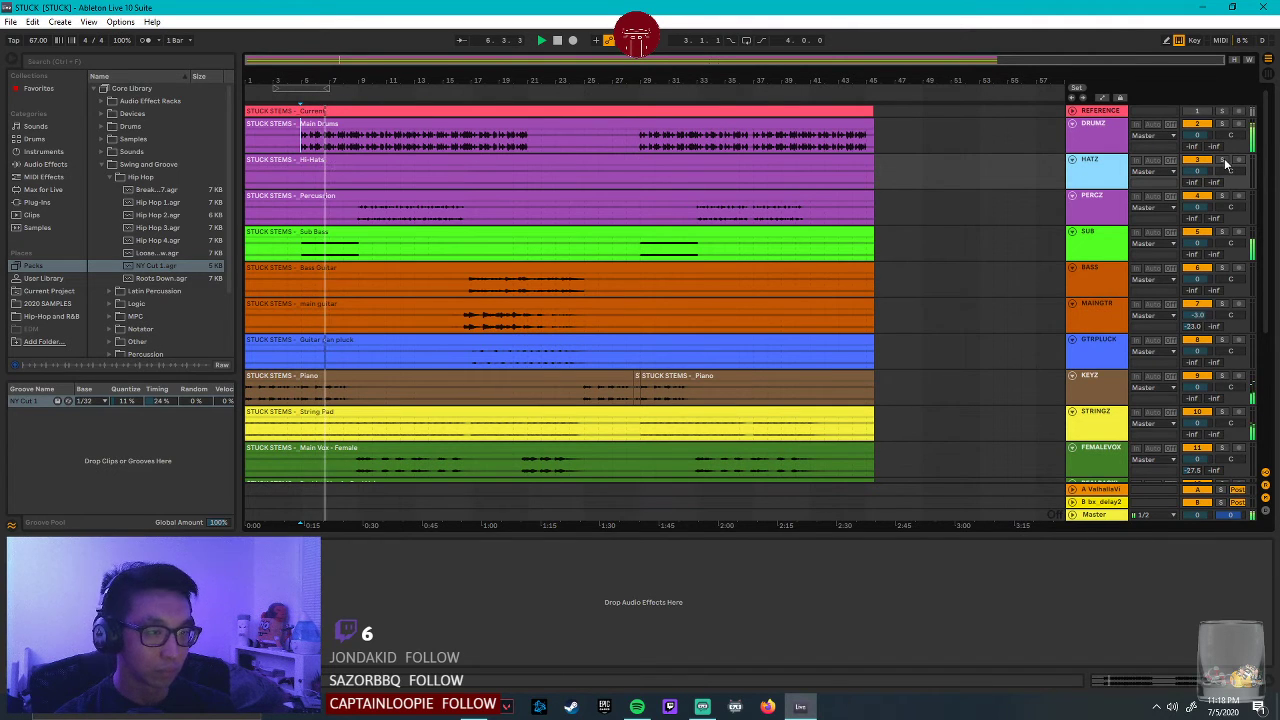
Play the full mix from bar 17 to check the hi-hats and main guitar.
{"action": "left_click_drag", "start_coordinate": [488, 91], "coordinate": [410, 128]}
{"action": "left_click", "coordinate": [449, 160]}
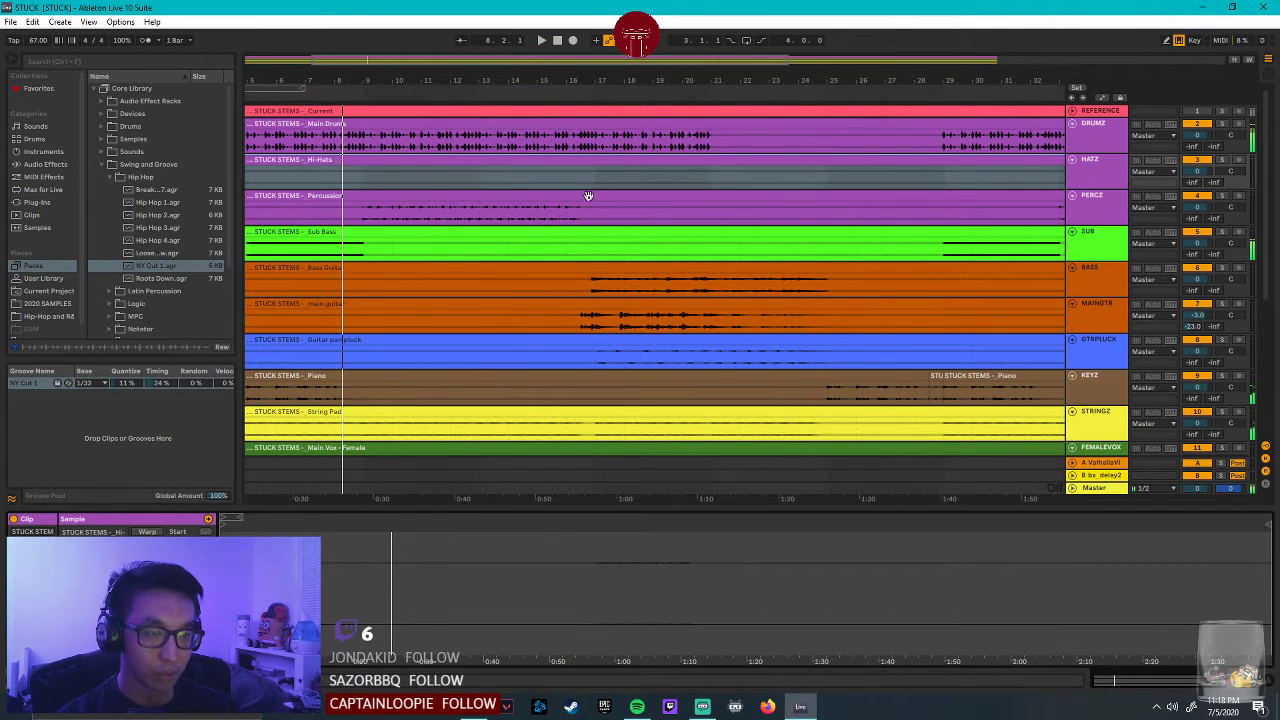
{"action": "key", "text": "space"}
{"action": "left_click", "coordinate": [592, 182]}
{"action": "key", "text": "space"}
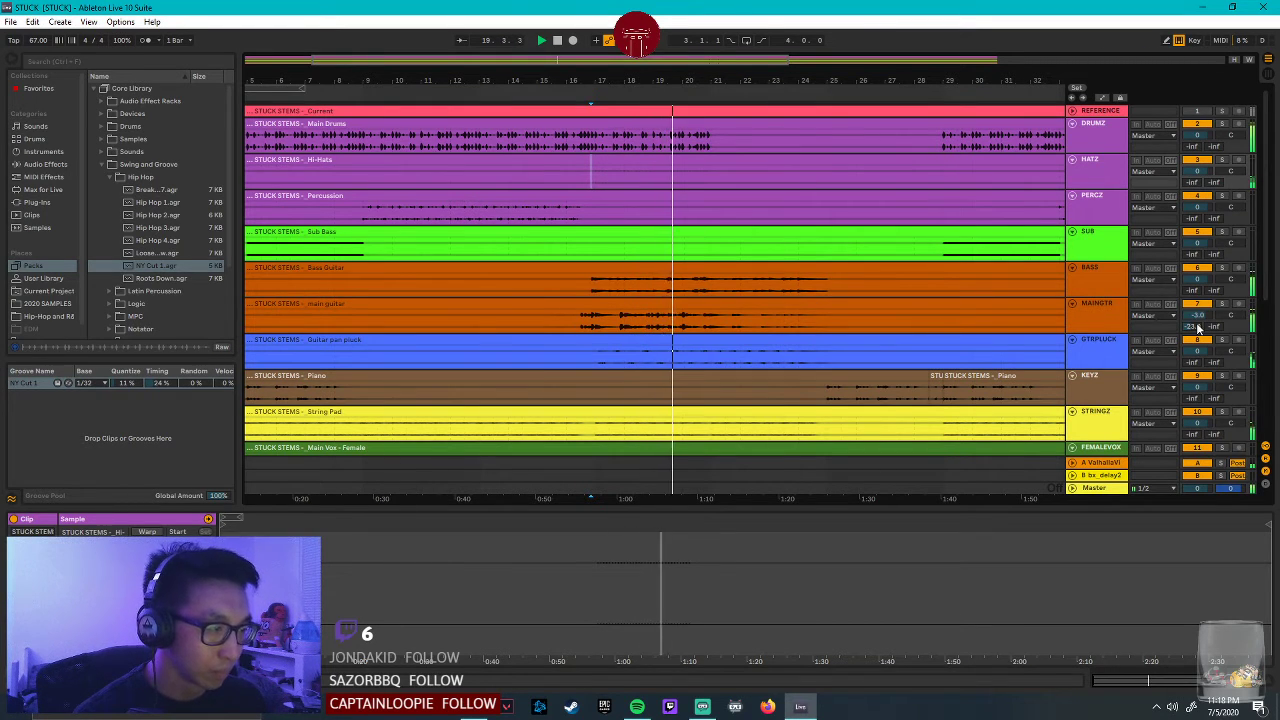
{"action": "left_click", "coordinate": [1096, 304]}
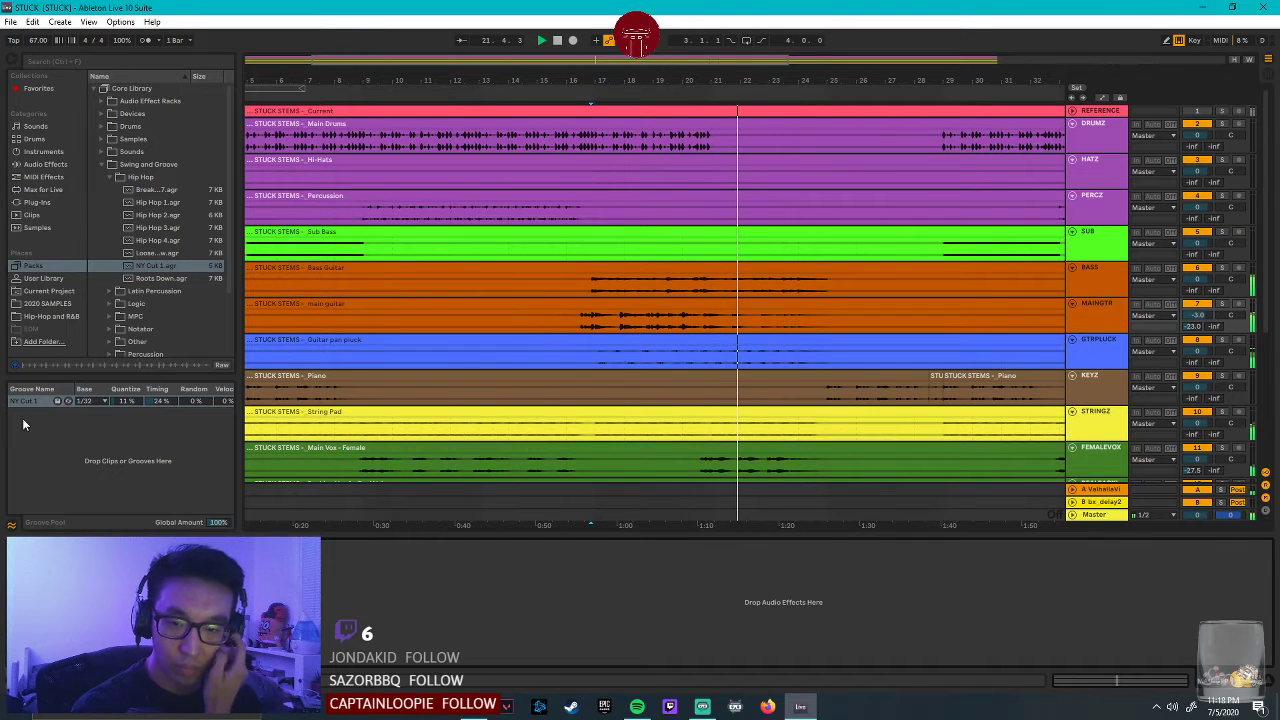
Hide the Groove Pool and switch the browser from the Swing and Groove folder to the plug-in list.
{"action": "key", "text": "ctrl+alt+g"}
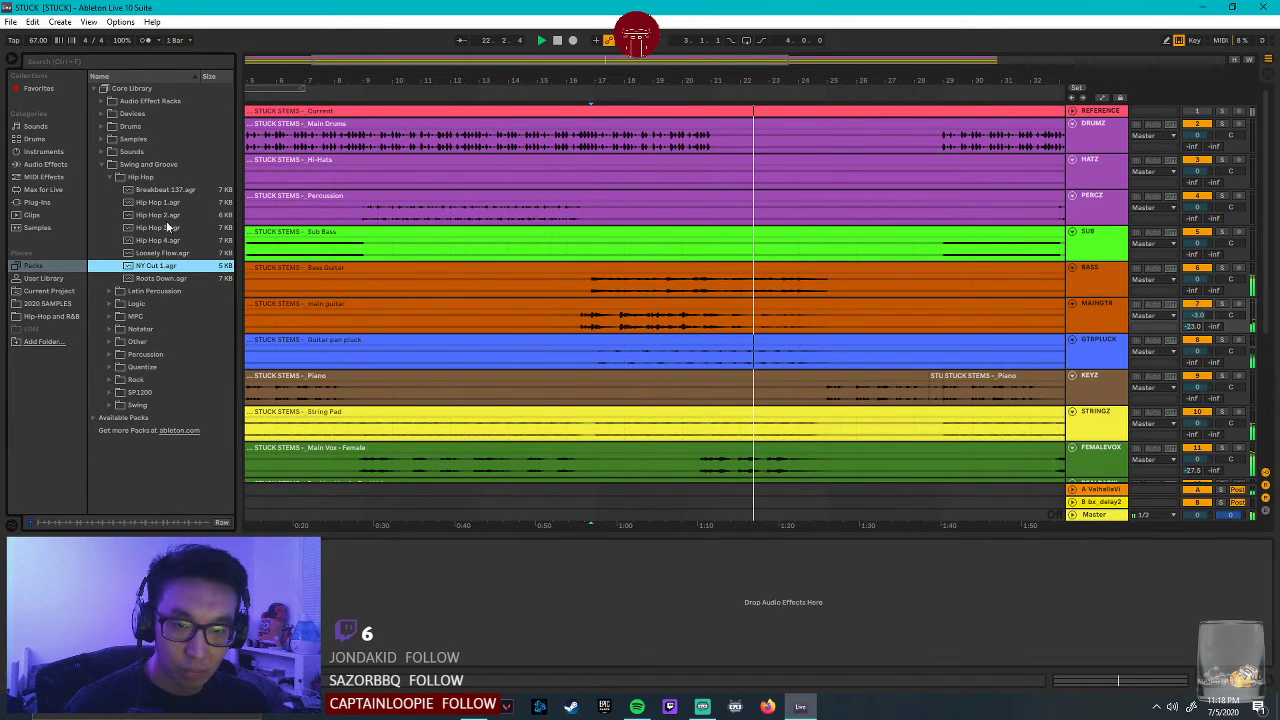
{"action": "left_click", "coordinate": [108, 177]}
{"action": "left_click", "coordinate": [104, 165]}
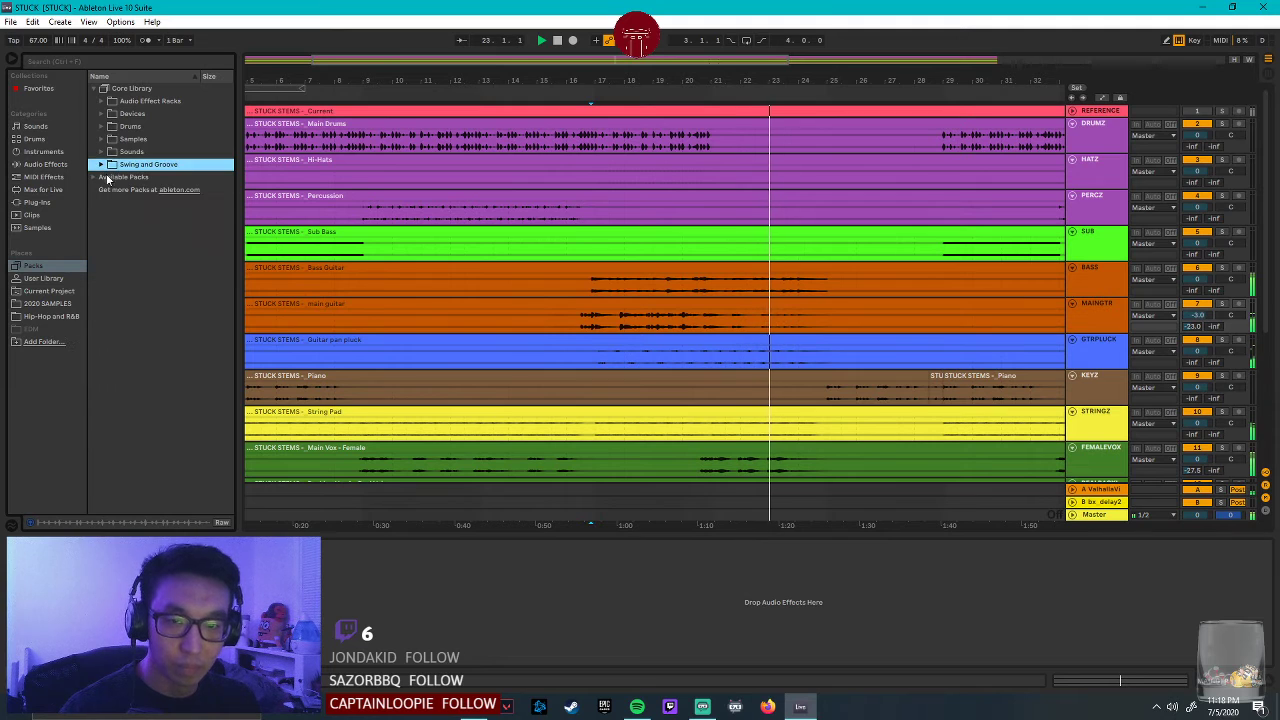
{"action": "left_click", "coordinate": [45, 189]}
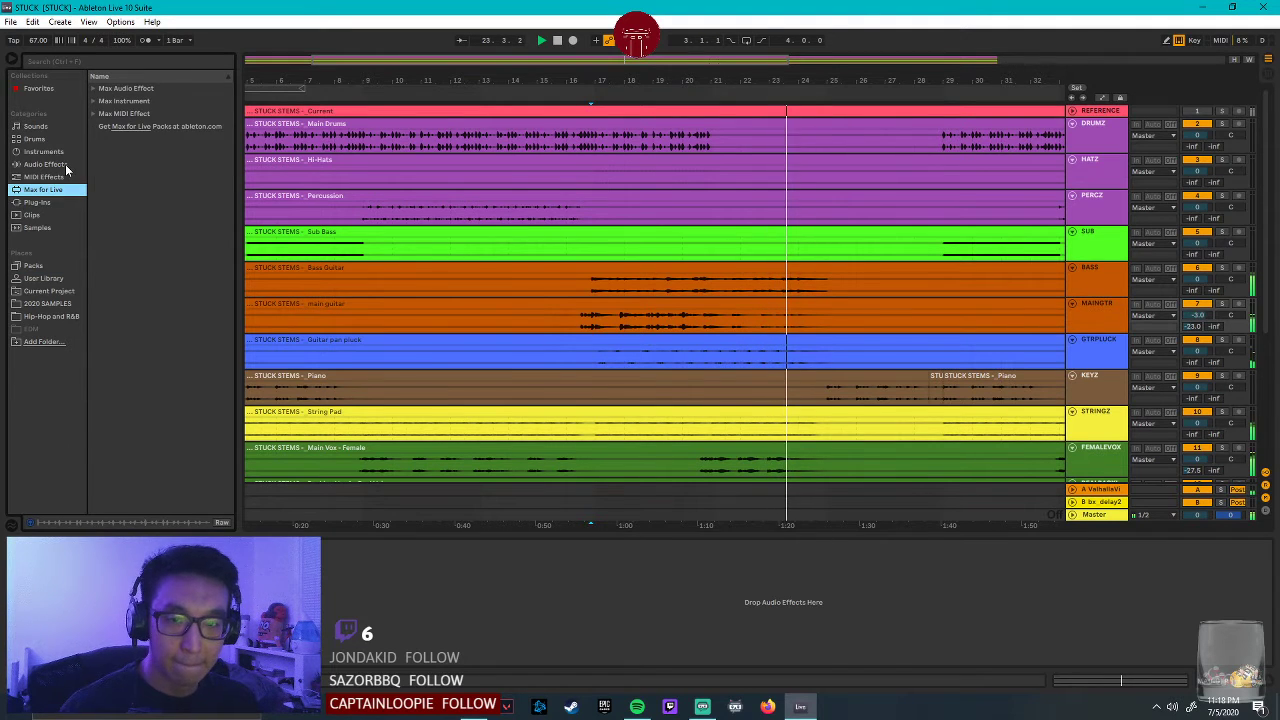
{"action": "left_click", "coordinate": [65, 164]}
{"action": "left_click", "coordinate": [67, 176]}
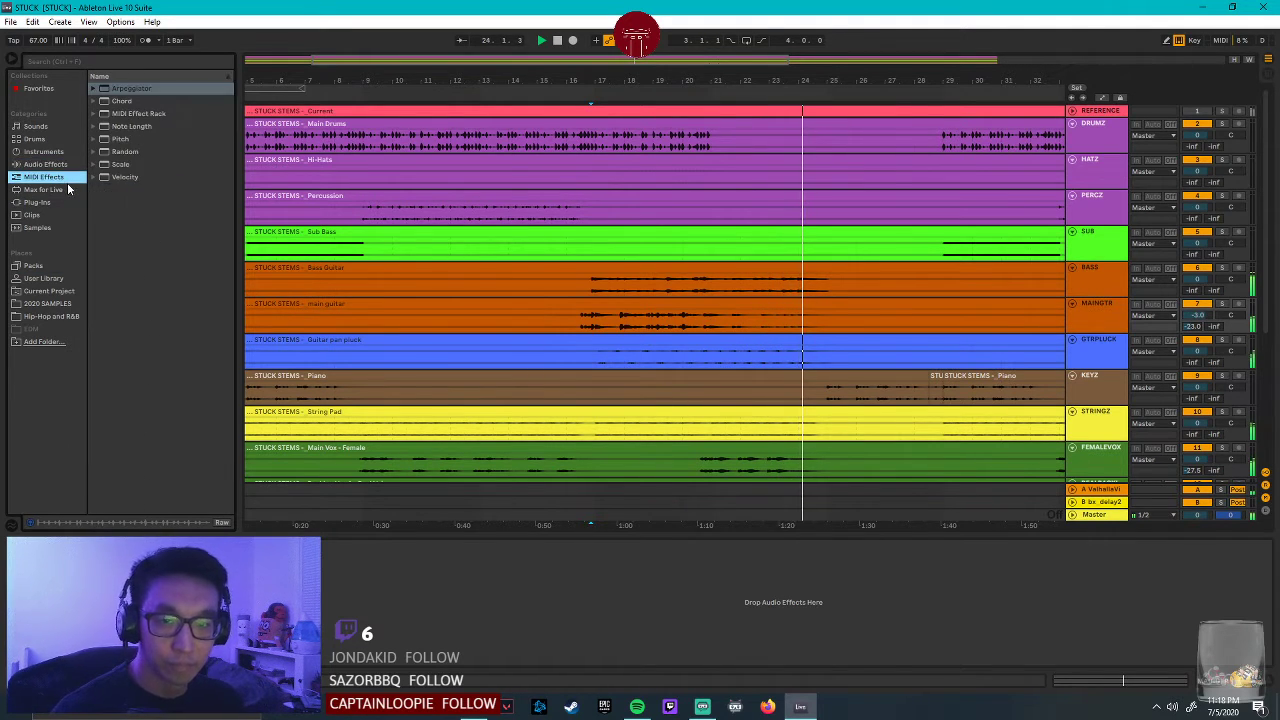
{"action": "left_click", "coordinate": [68, 202]}
{"action": "scroll", "coordinate": [153, 204], "scroll_direction": "up", "scroll_amount": 1}
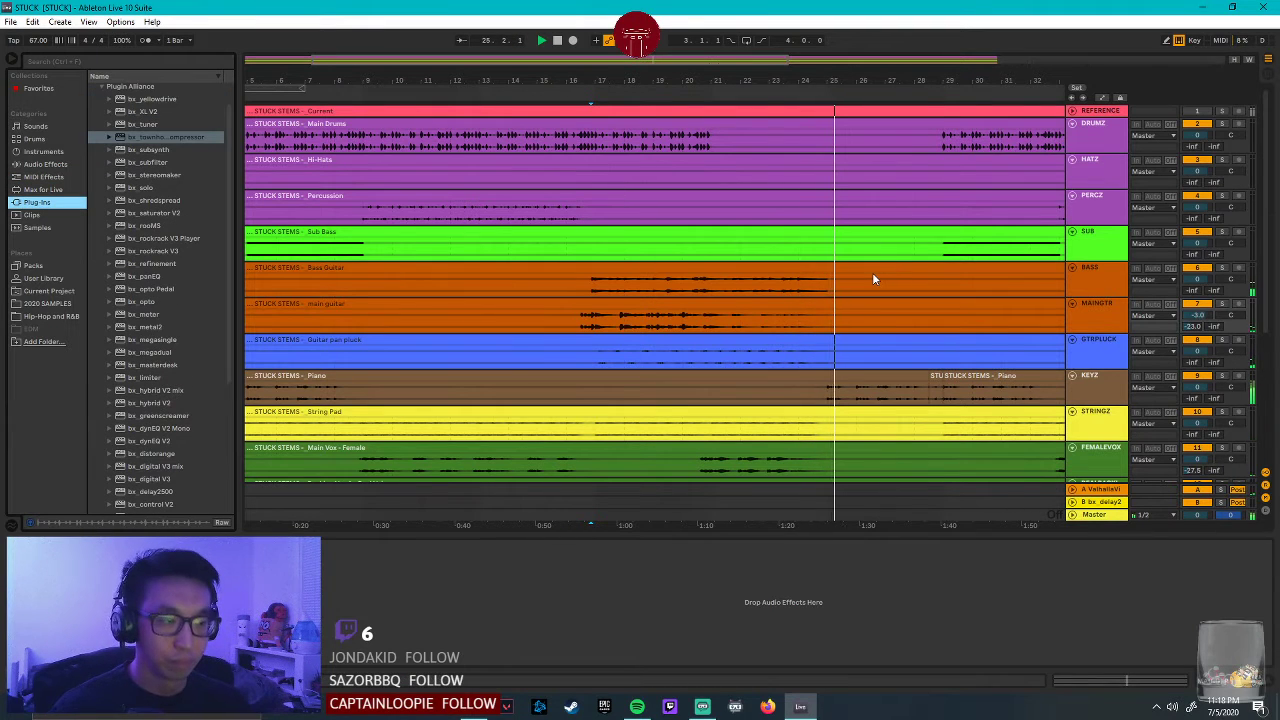
Add FabFilter Pro-Q 3 to the KEYZ track.
{"action": "left_click", "coordinate": [1090, 376]}
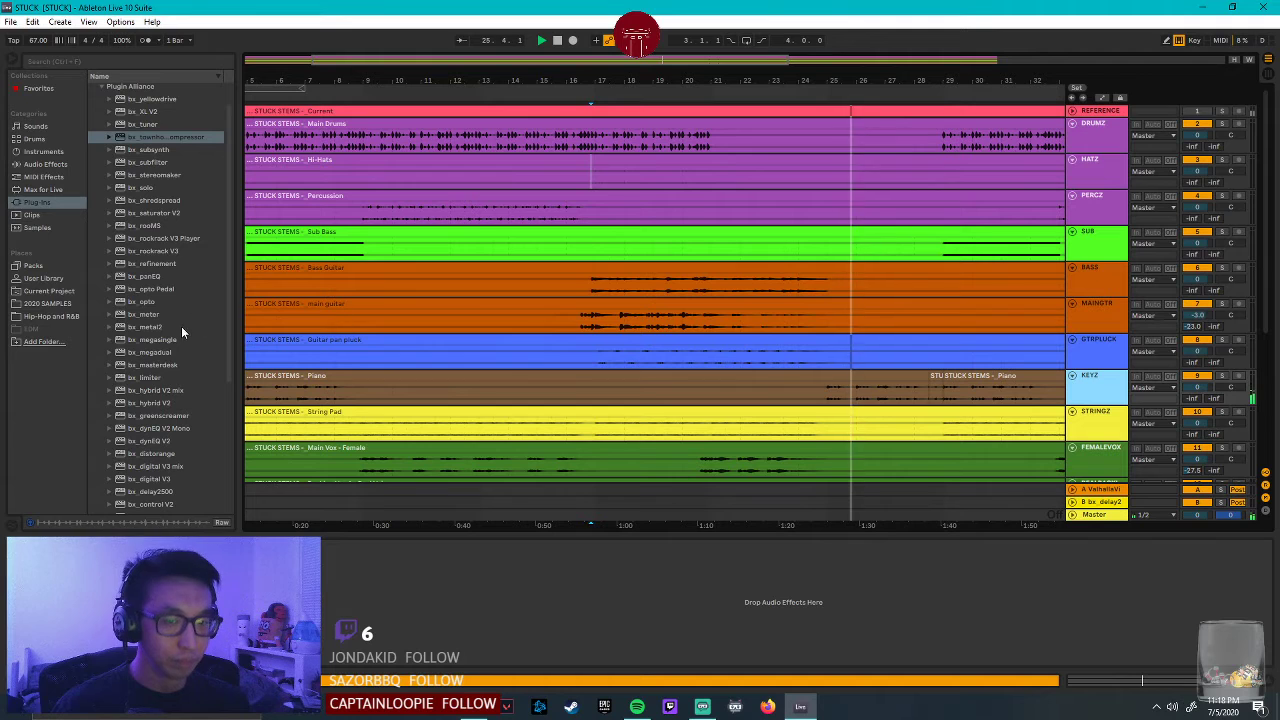
{"action": "scroll", "coordinate": [90, 130], "scroll_direction": "up", "scroll_amount": 1}
{"action": "left_click", "coordinate": [102, 115]}
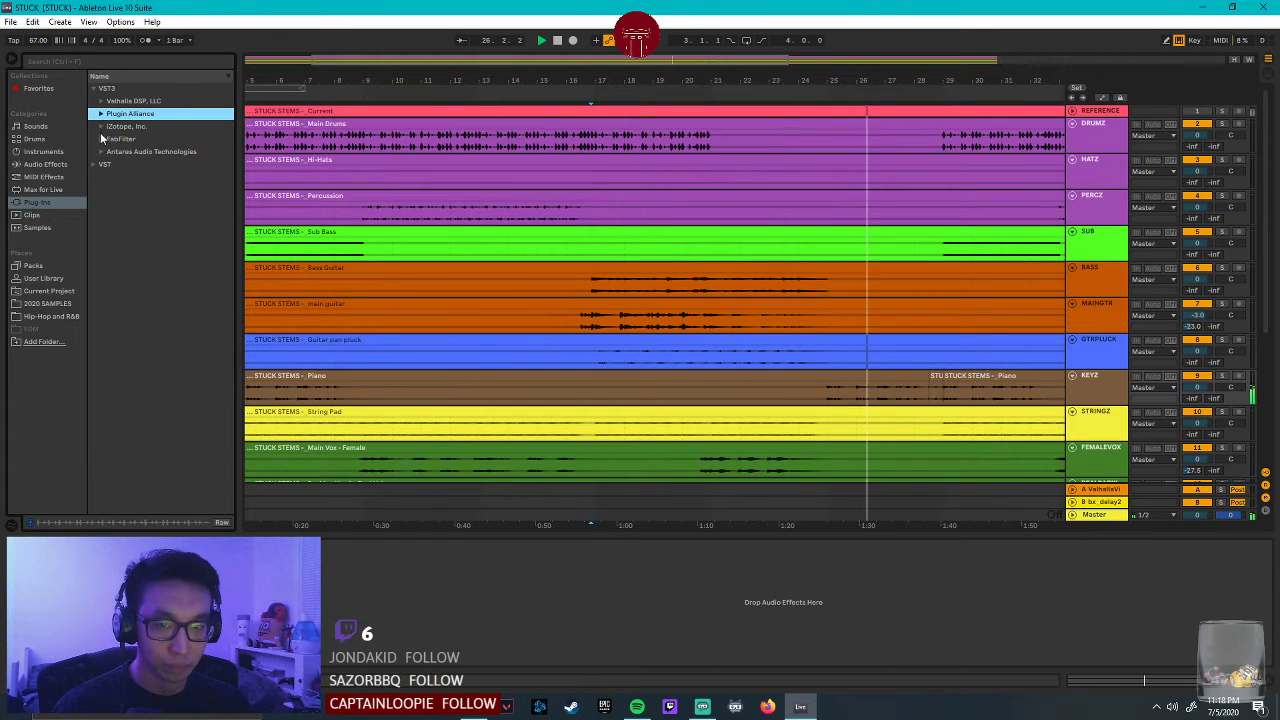
{"action": "left_click", "coordinate": [101, 138]}
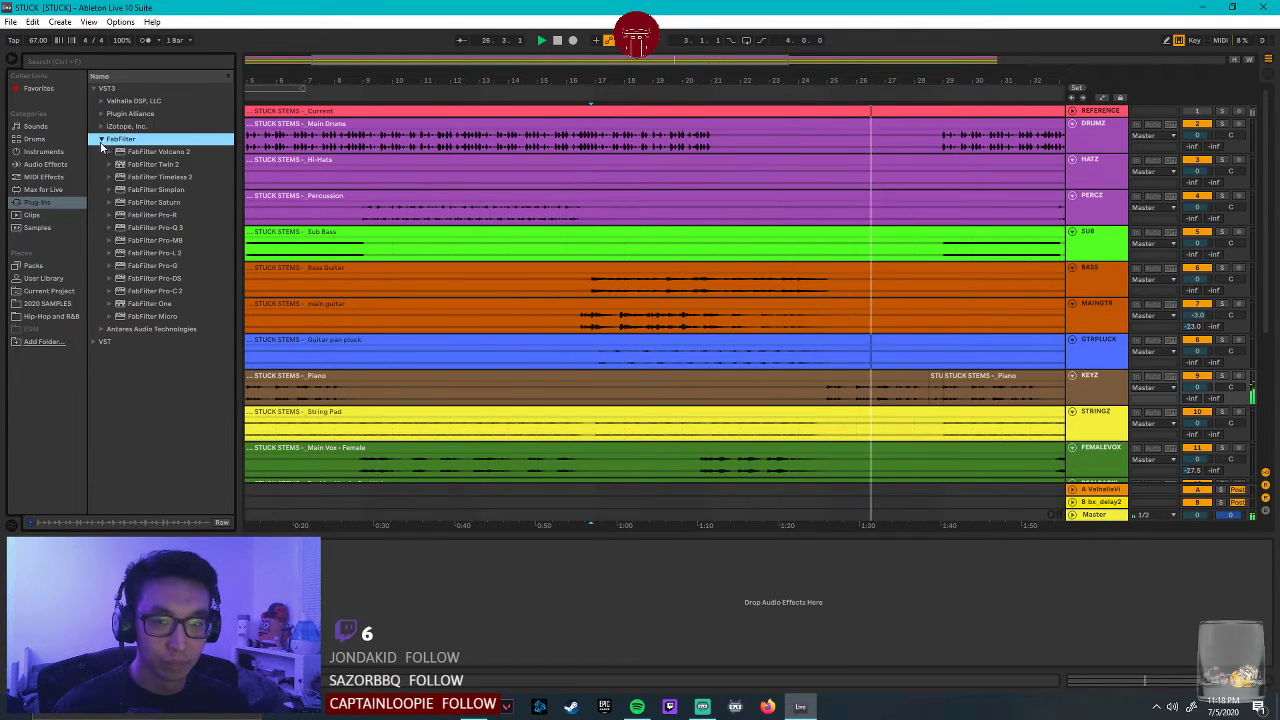
{"action": "left_click", "coordinate": [172, 228]}
{"action": "left_click_drag", "start_coordinate": [1113, 391], "coordinate": [1113, 391]}
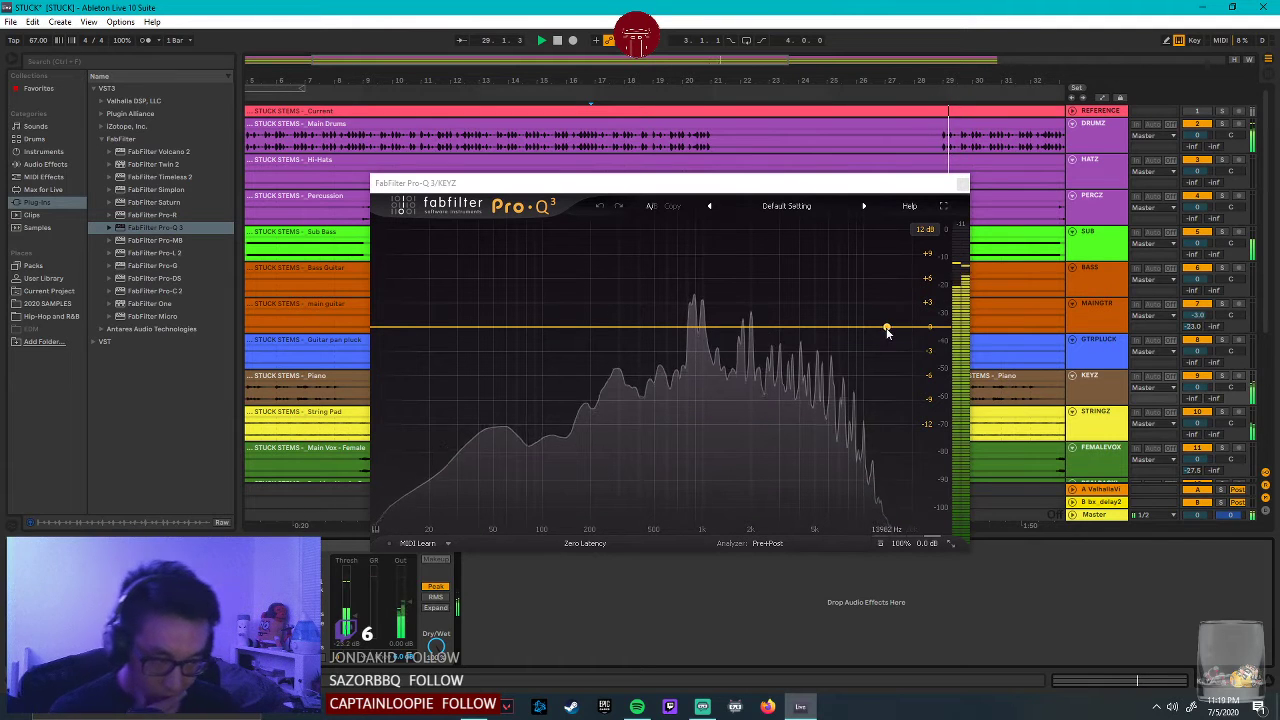
Solo KEYZ and create a High Cut band at about 8350 Hz with a 30 dB/oct slope in Pro-Q 3.
{"action": "left_click", "coordinate": [850, 329]}
{"action": "left_click", "coordinate": [850, 329]}
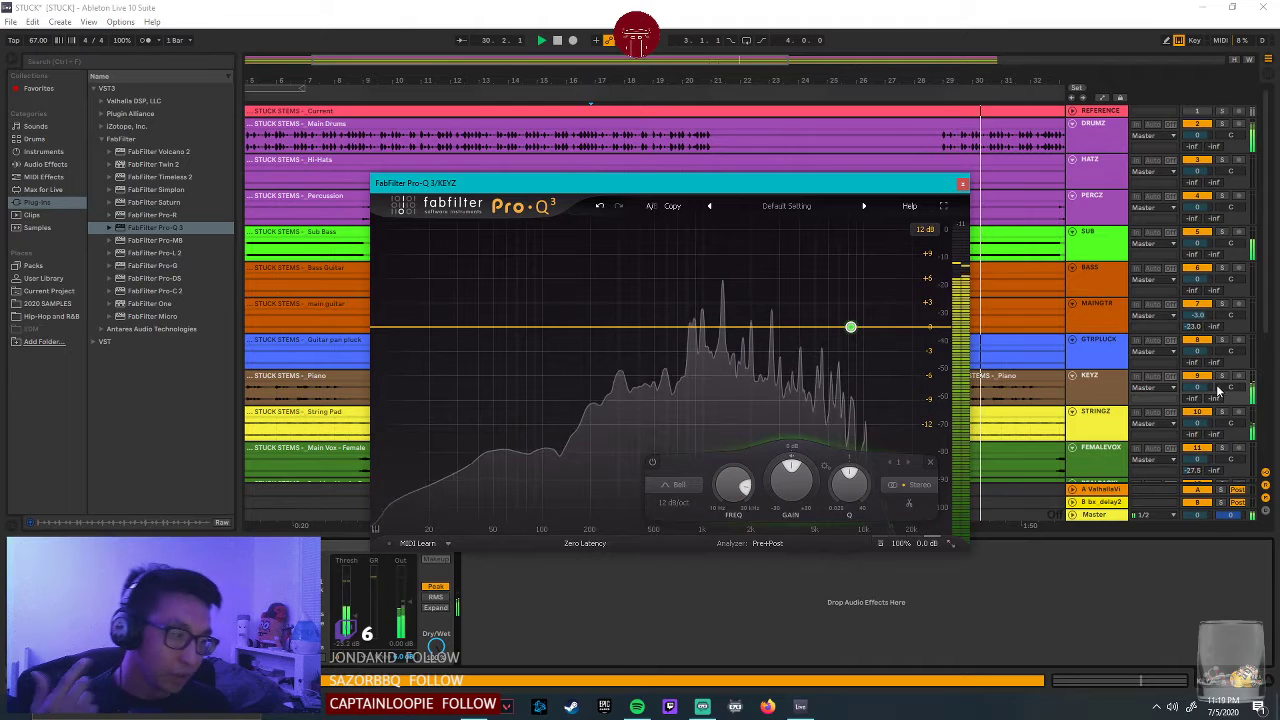
{"action": "left_click", "coordinate": [1185, 372]}
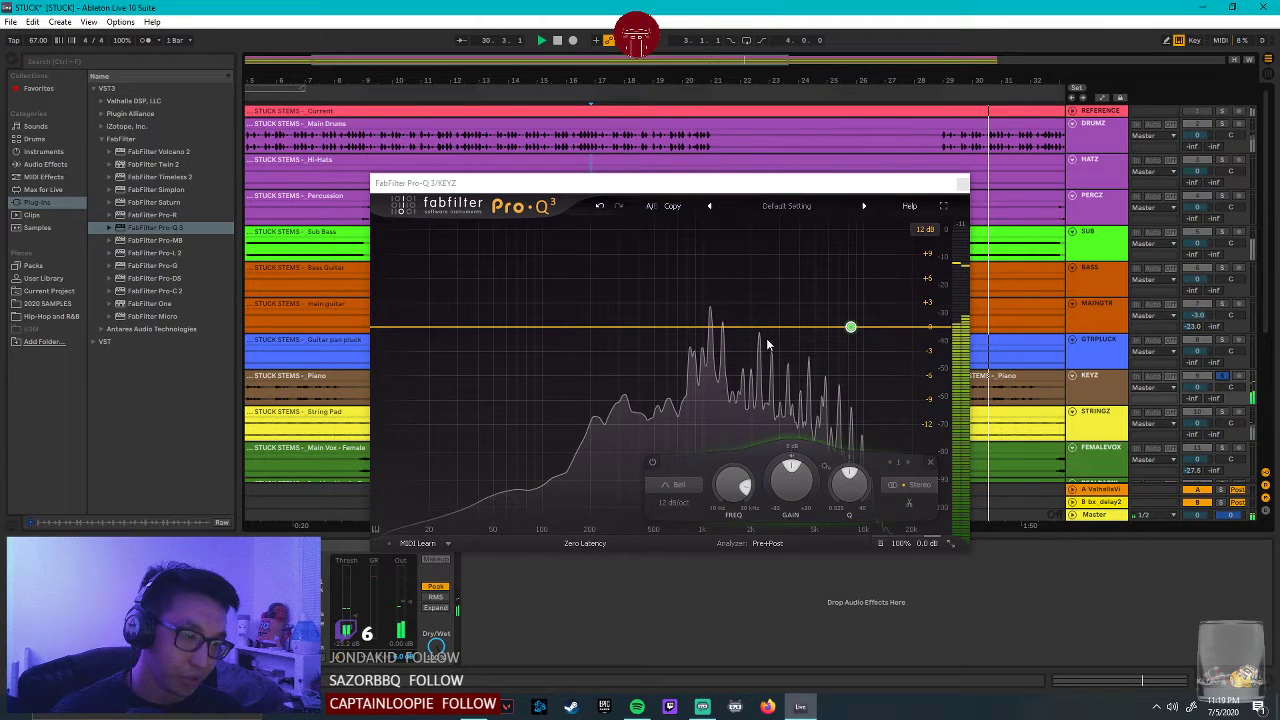
{"action": "left_click", "coordinate": [692, 488]}
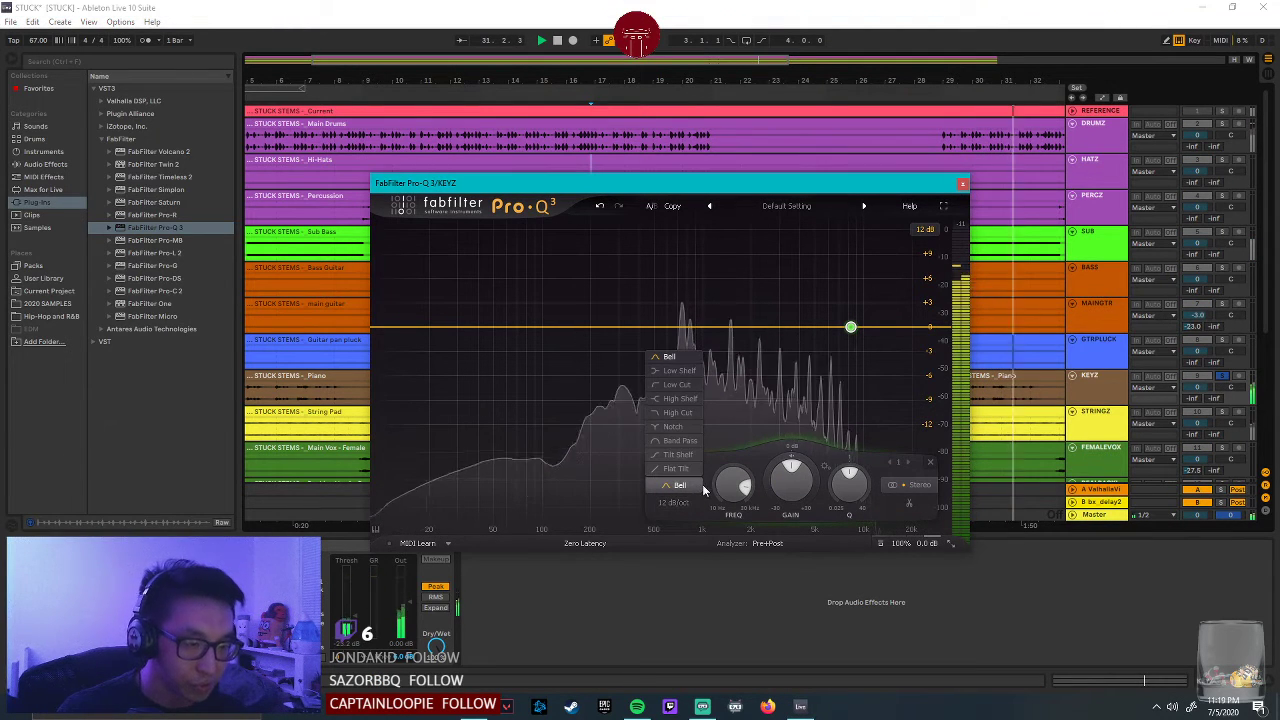
{"action": "left_click", "coordinate": [677, 412]}
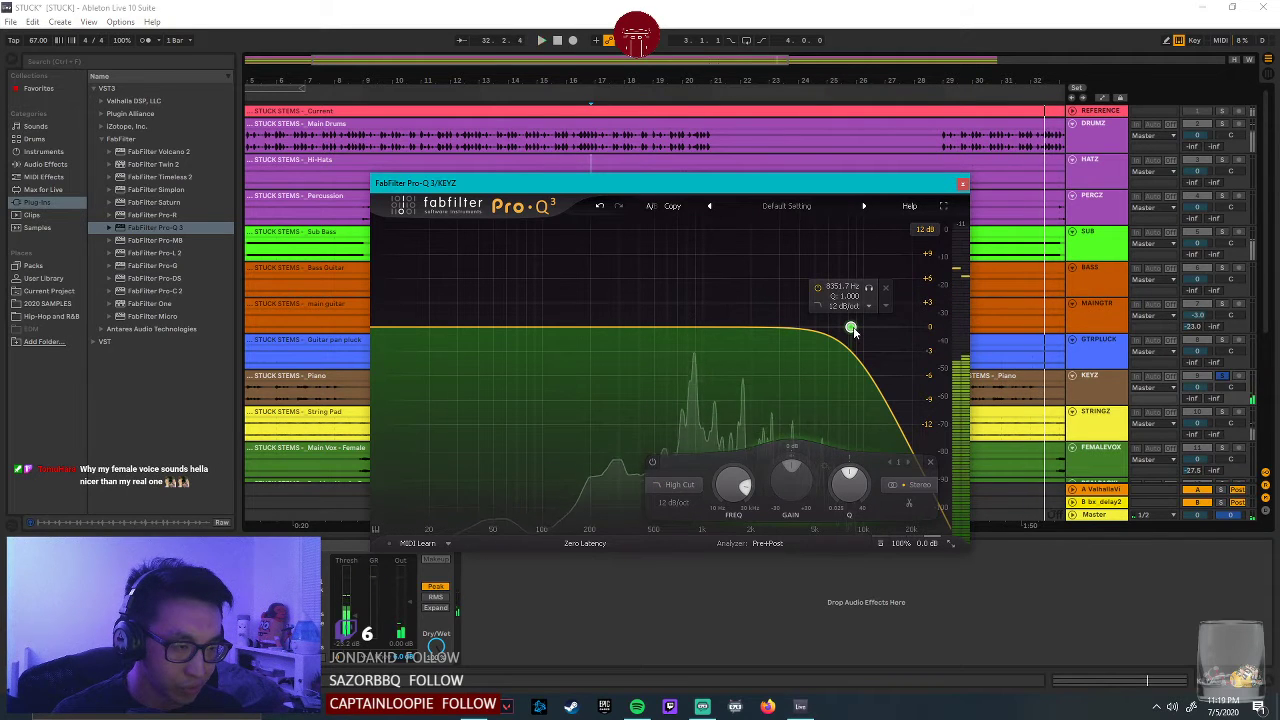
{"action": "mouse_move", "coordinate": [825, 305]}
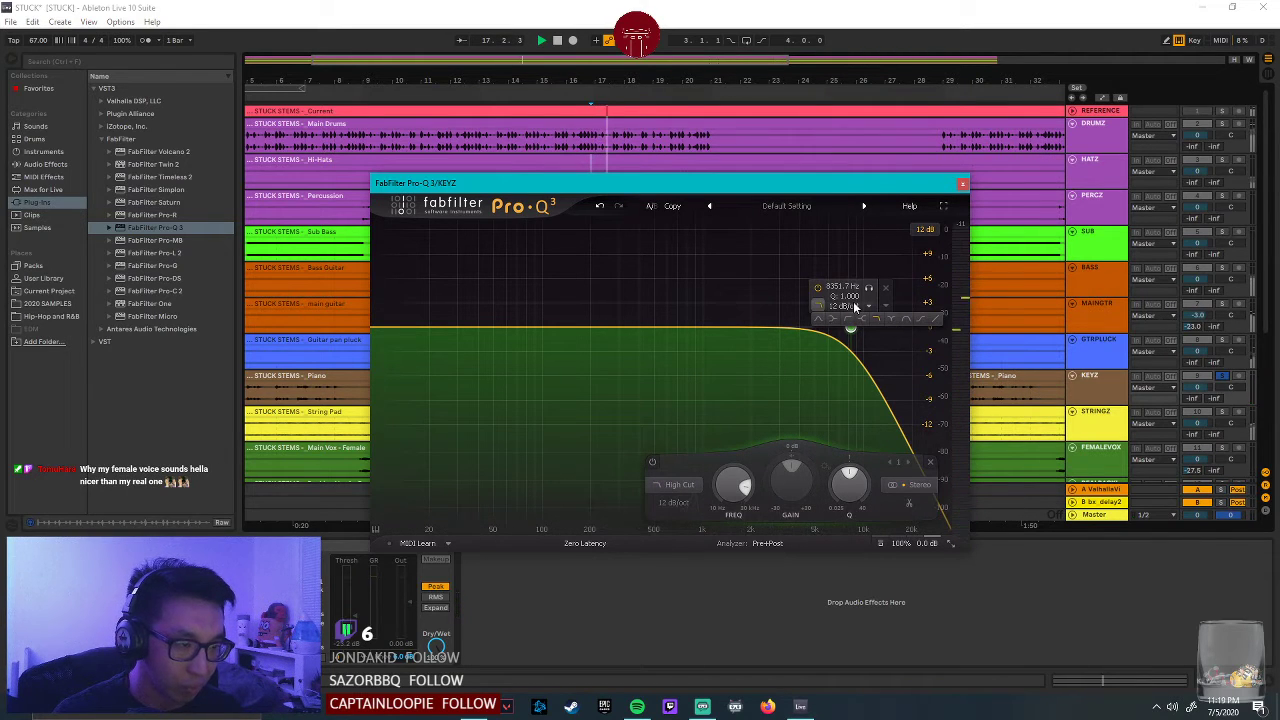
{"action": "left_click", "coordinate": [854, 308]}
{"action": "left_click", "coordinate": [862, 378]}
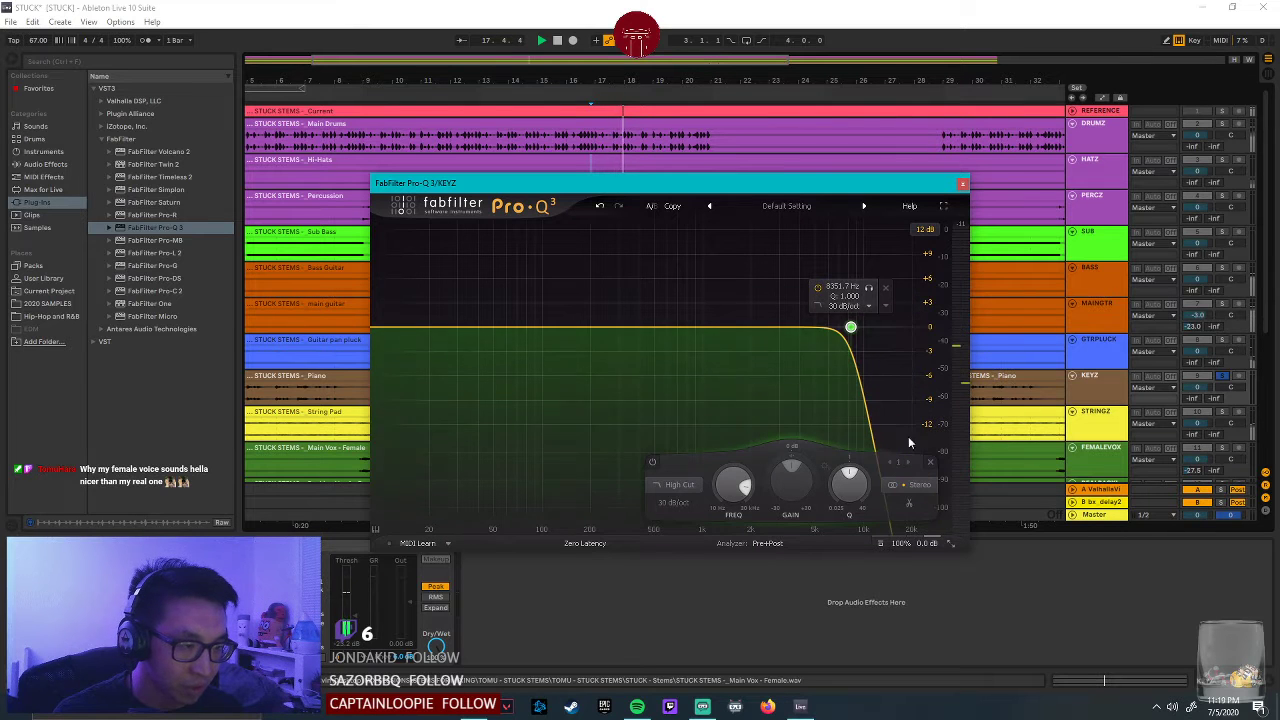
Play the soloed piano from bar 25 and lower its high cut to about 2 kHz with a raised resonant peak.
{"action": "mouse_move", "coordinate": [614, 183]}
{"action": "left_mouse_down"}
{"action": "mouse_move", "coordinate": [310, 150]}
{"action": "mouse_move", "coordinate": [381, 116]}
{"action": "left_mouse_up"}
{"action": "left_click", "coordinate": [826, 383]}
{"action": "key", "text": "space"}
{"action": "left_click_drag", "start_coordinate": [618, 258], "coordinate": [520, 210]}
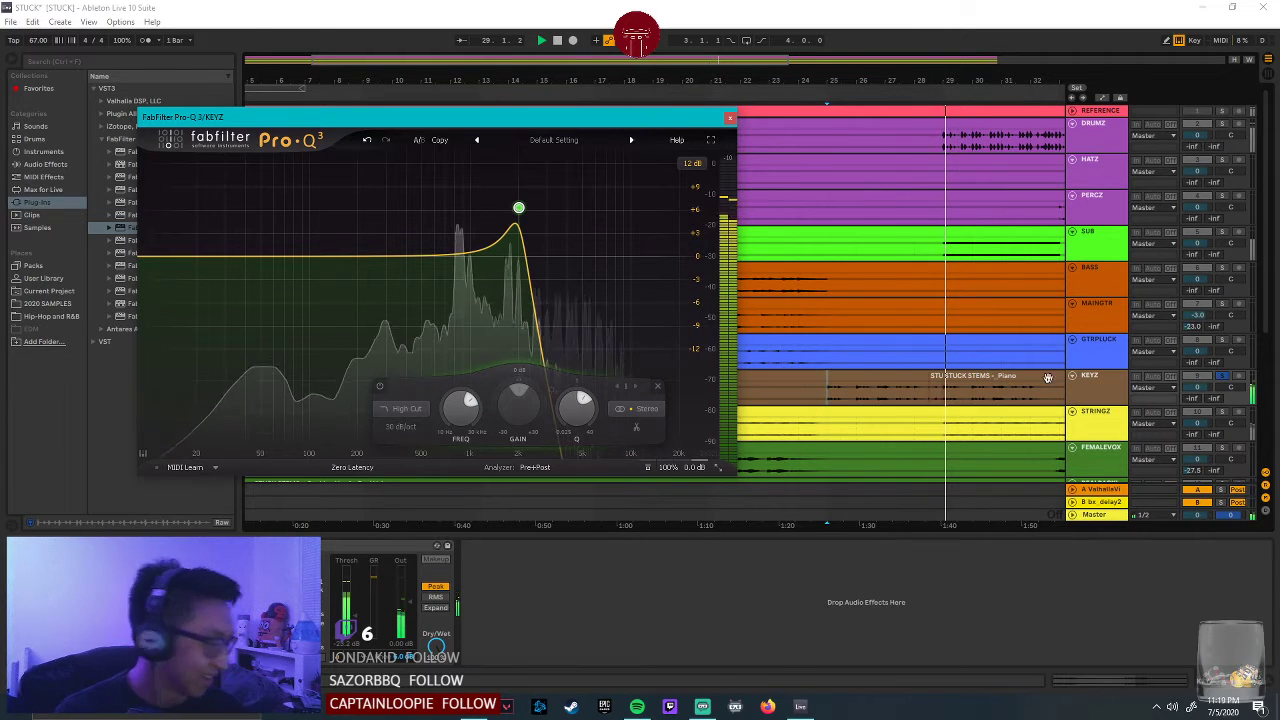
Unsolo KEYZ, slightly raise the high cut's resonant peak while hearing the full mix, and close the Pro-Q 3 window.
{"action": "left_click", "coordinate": [1222, 376]}
{"action": "key", "text": "space"}
{"action": "key", "text": "space"}
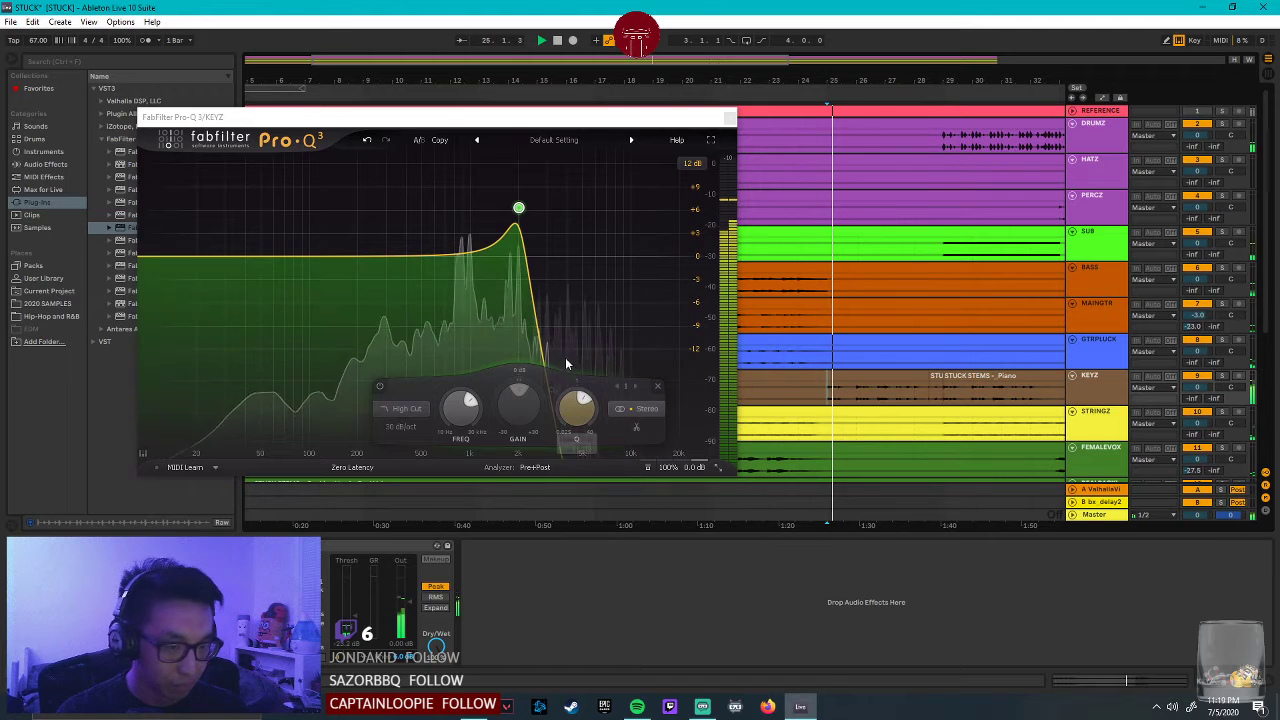
{"action": "mouse_move", "coordinate": [518, 210]}
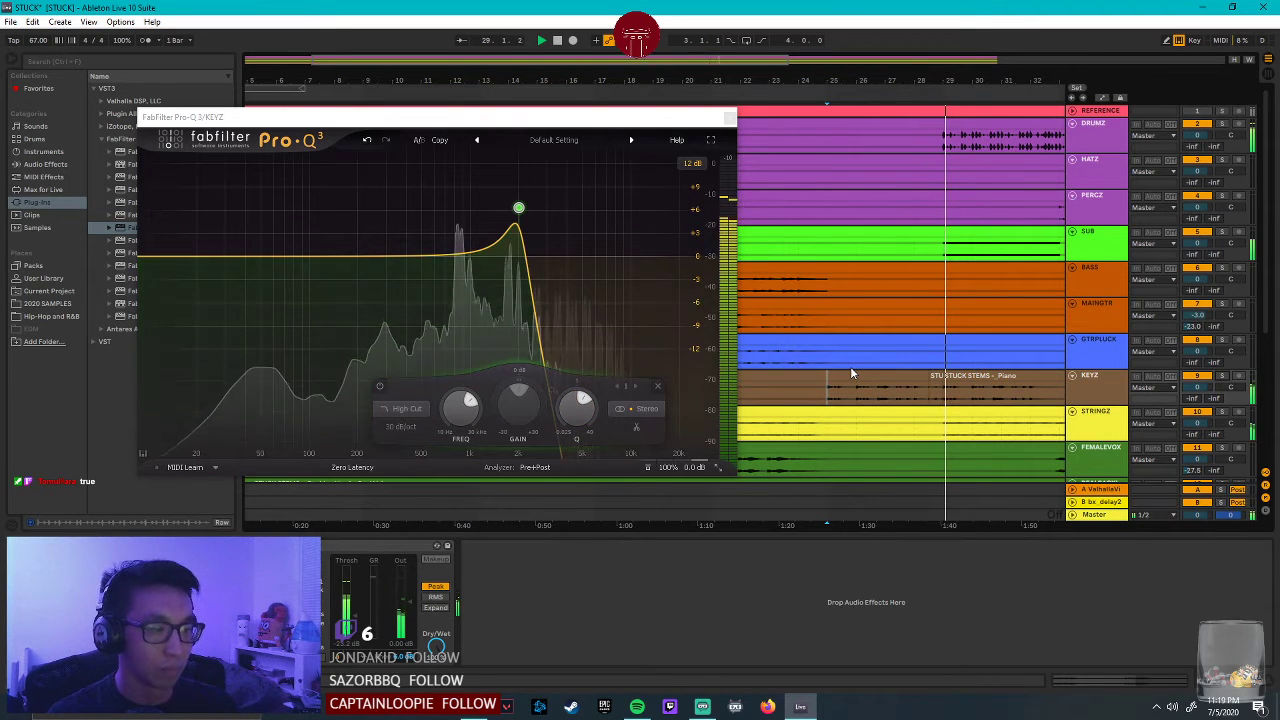
{"action": "left_click", "coordinate": [518, 209]}
{"action": "left_click_drag", "start_coordinate": [518, 209], "coordinate": [517, 203]}
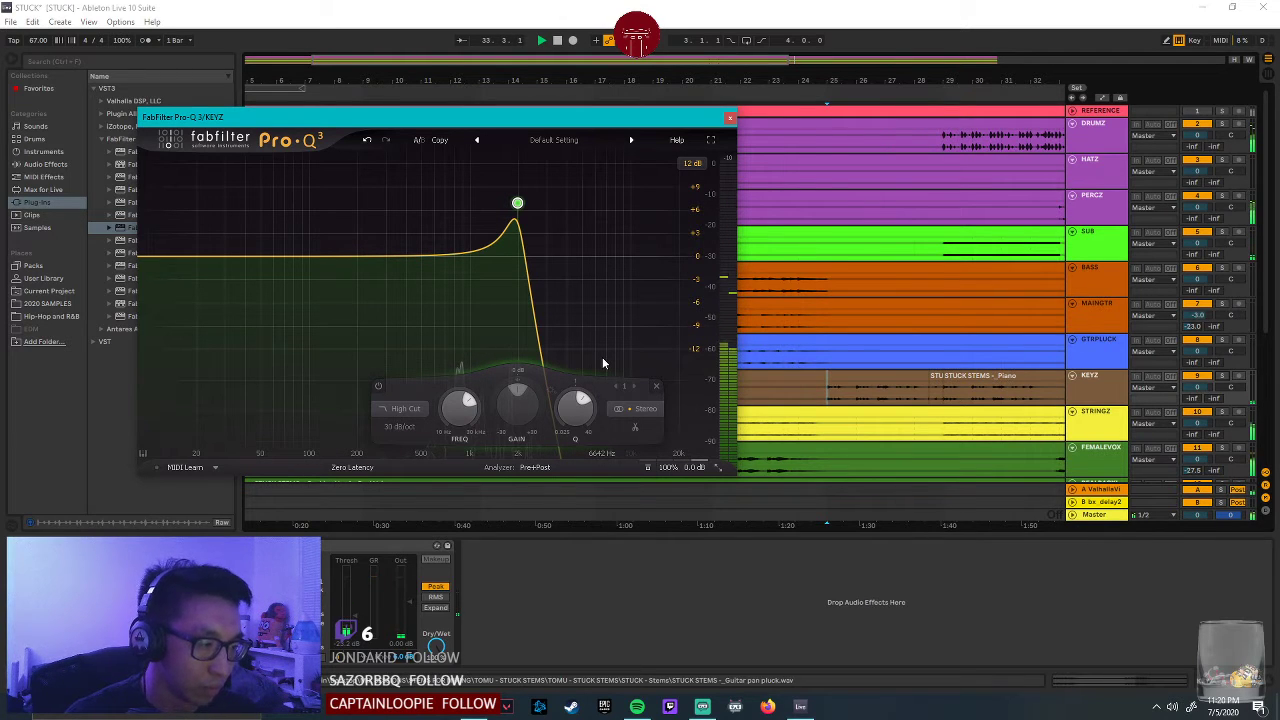
{"action": "left_click", "coordinate": [731, 120]}
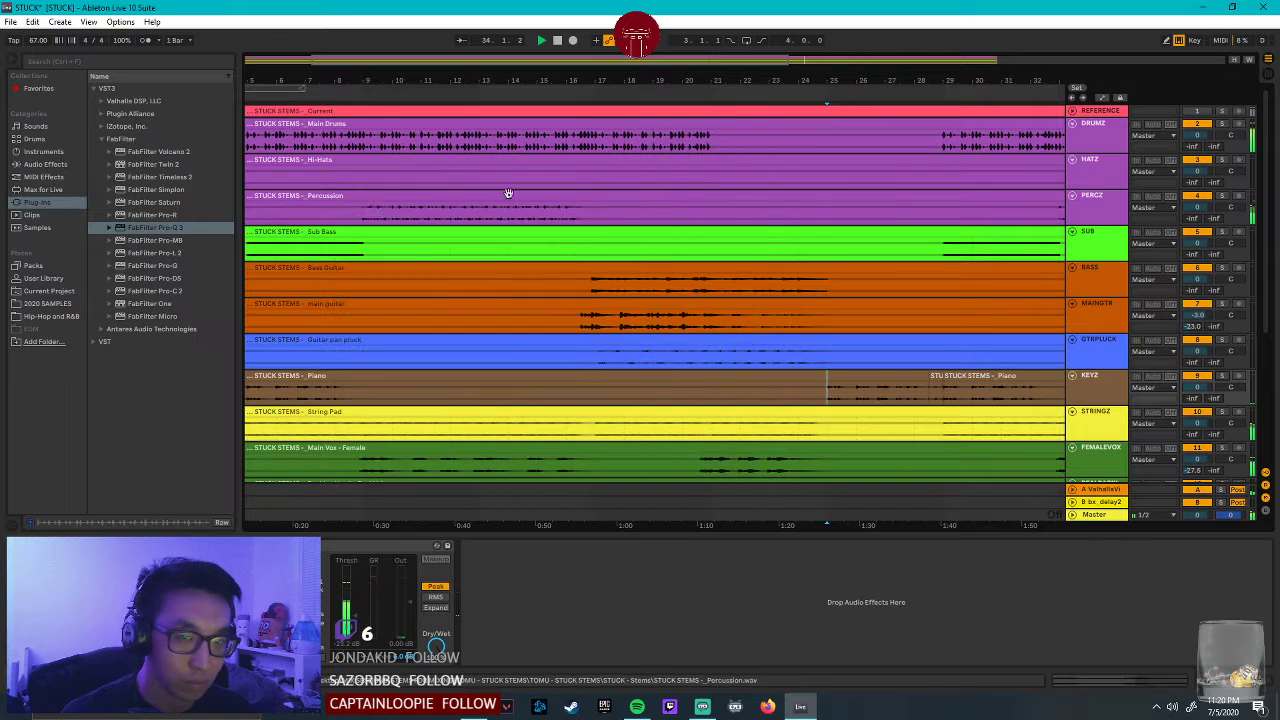
Add the Plugin Alliance bx_stereomaker to the REALBACKING1 vocal track.
{"action": "left_click", "coordinate": [101, 139]}
{"action": "left_click", "coordinate": [101, 101]}
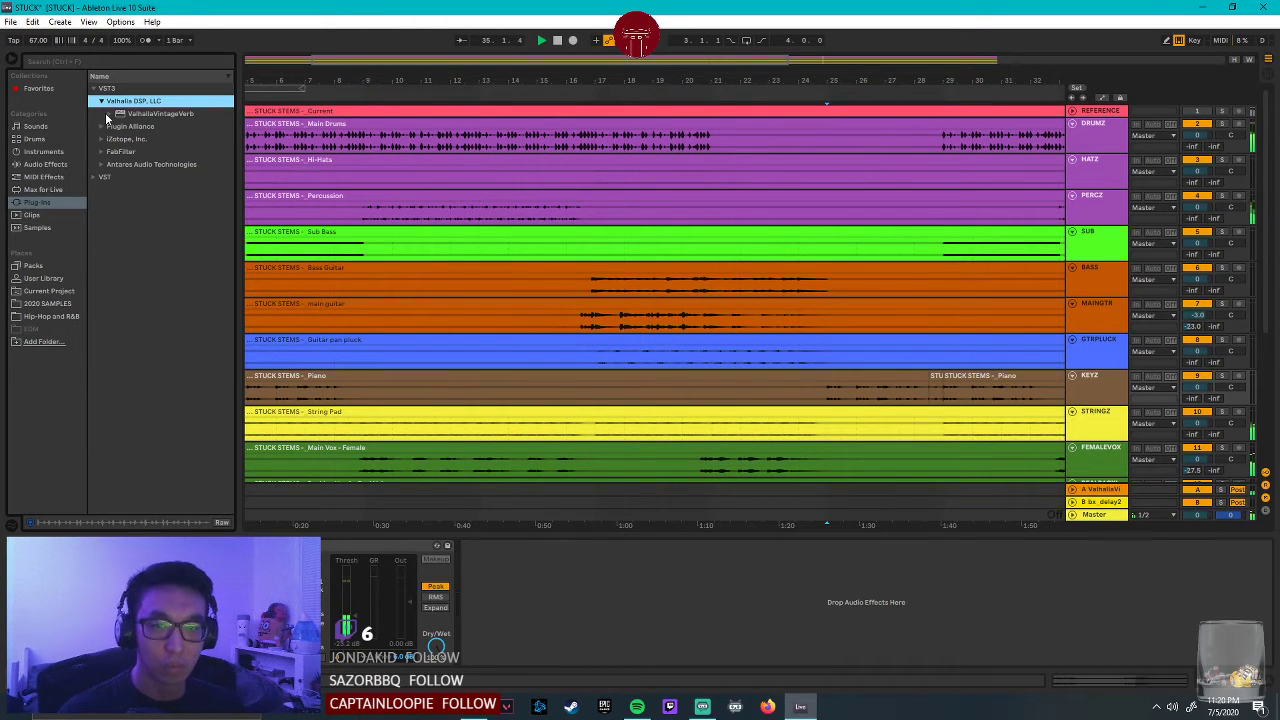
{"action": "left_click", "coordinate": [101, 101]}
{"action": "left_click", "coordinate": [103, 113]}
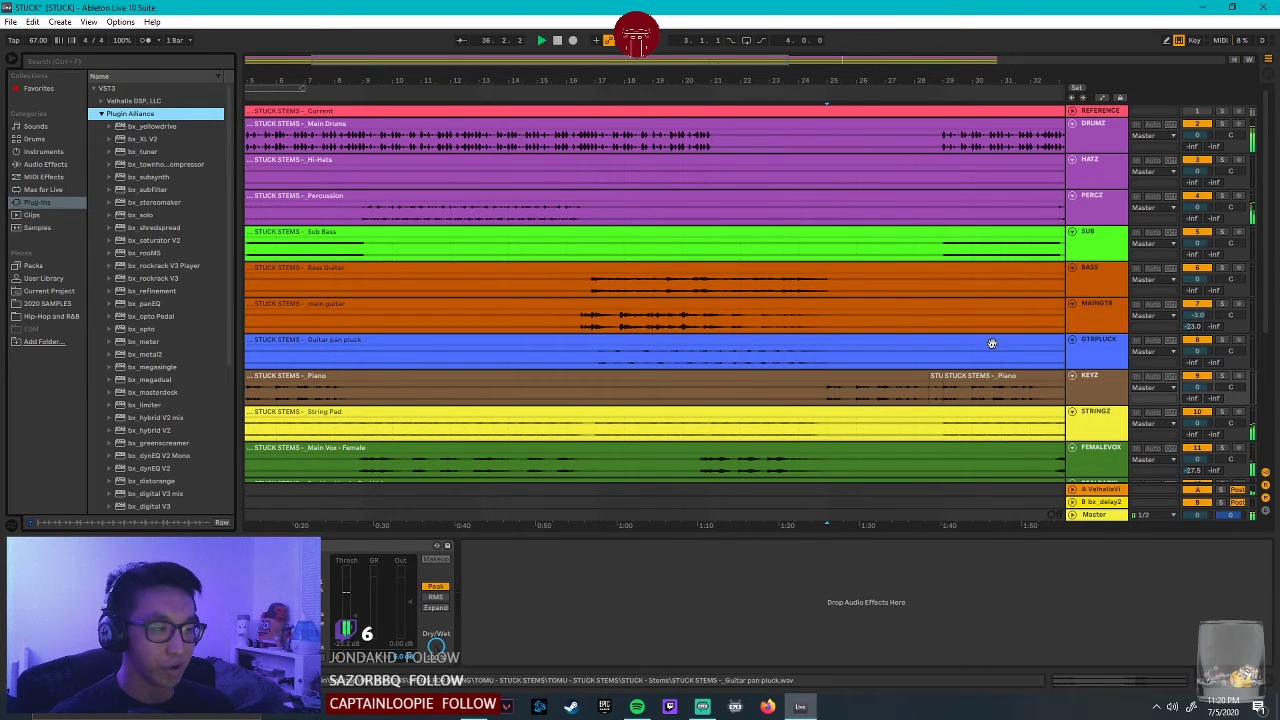
{"action": "scroll", "coordinate": [1050, 400], "scroll_direction": "down", "scroll_amount": 5}
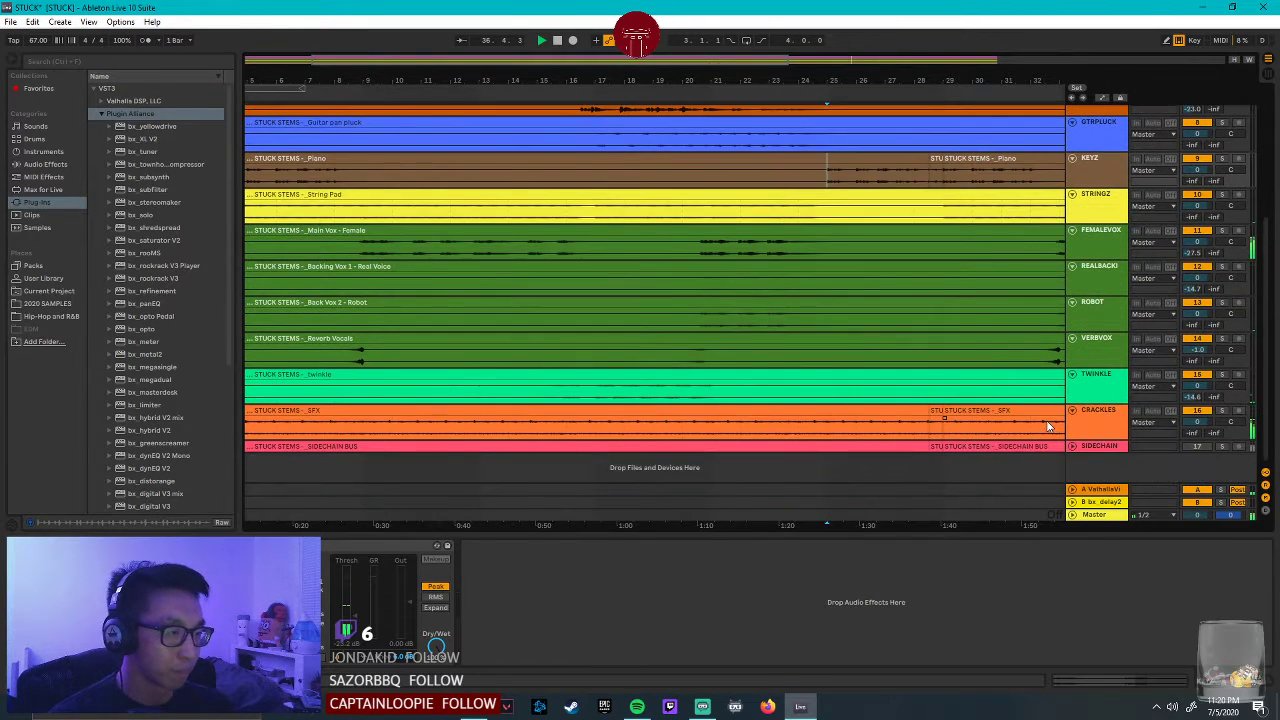
{"action": "left_click", "coordinate": [1082, 275]}
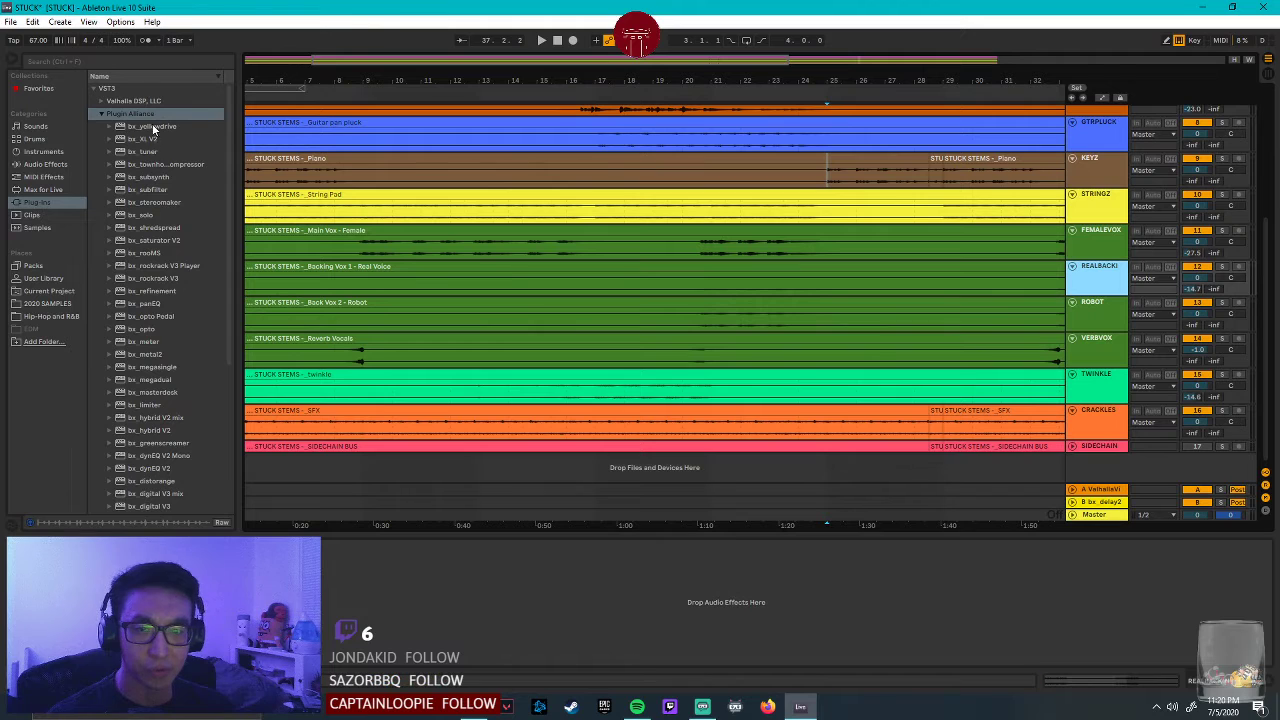
{"action": "left_click", "coordinate": [160, 202]}
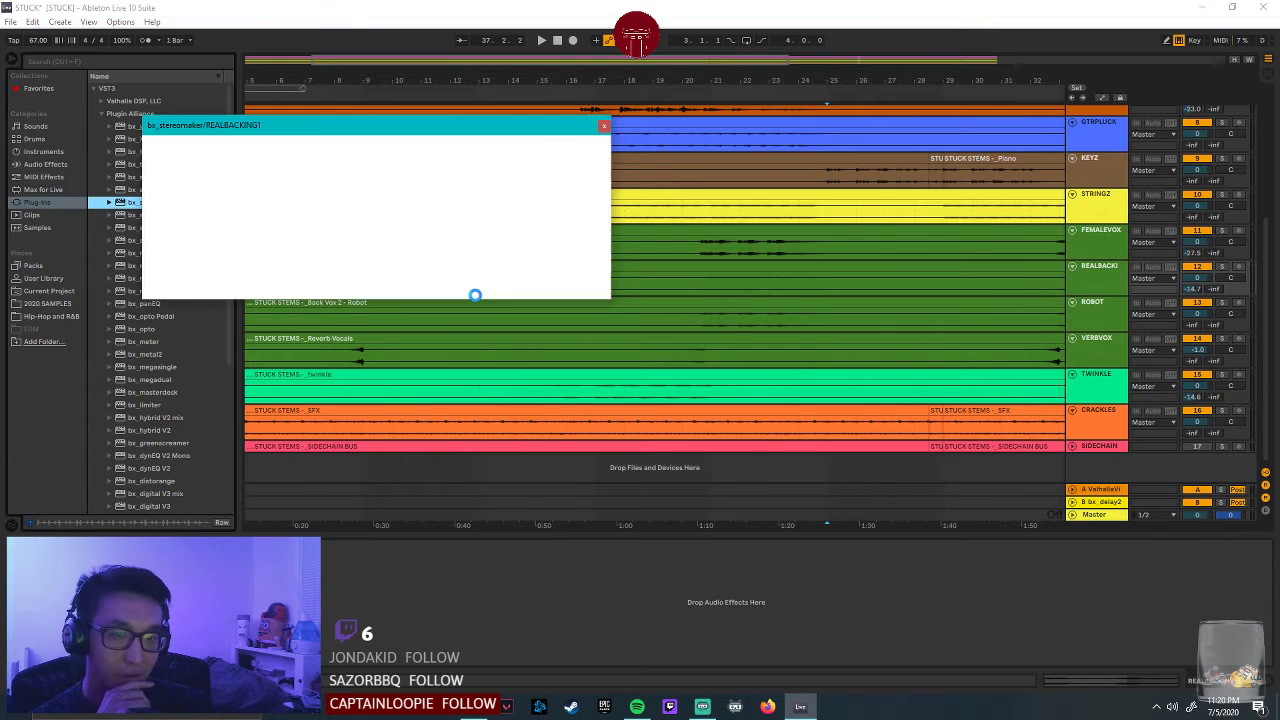
{"action": "left_click_drag", "start_coordinate": [397, 127], "coordinate": [676, 304]}
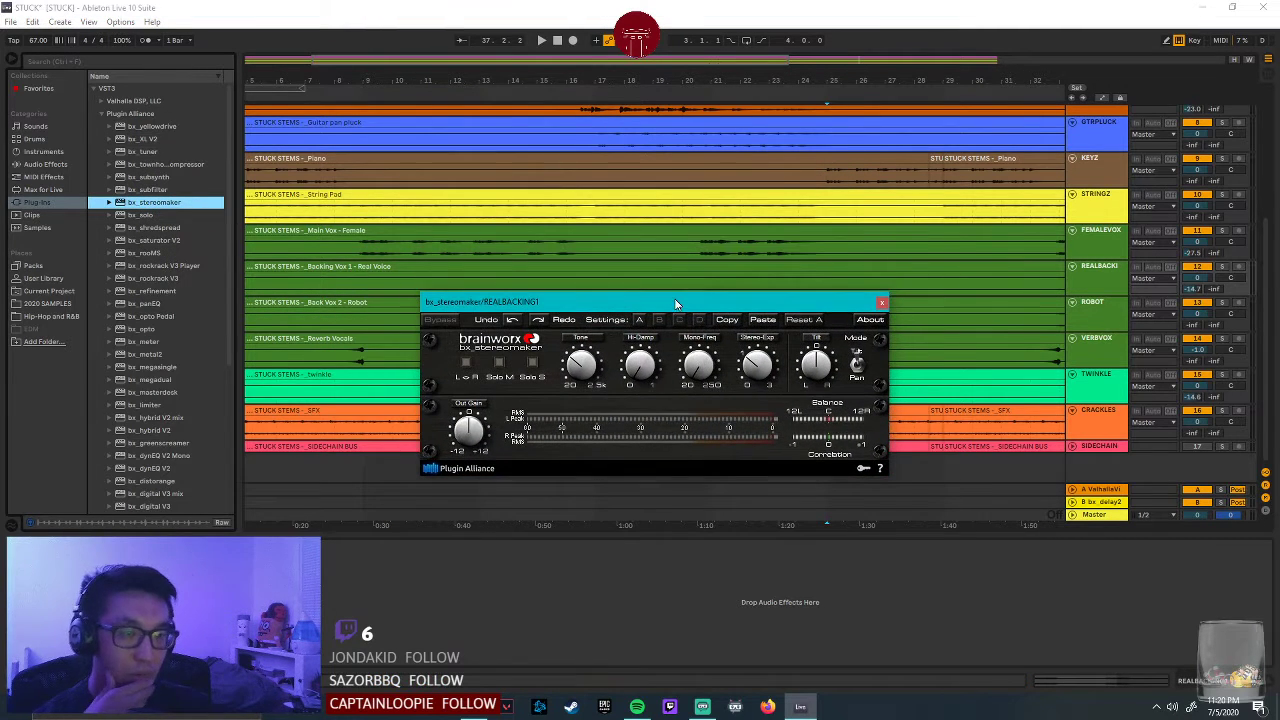
Solo REALBACKING1, play it from about bar 20 and raise the bx_stereomaker Stereo-Exp to about 254 %.
{"action": "left_click", "coordinate": [1199, 272]}
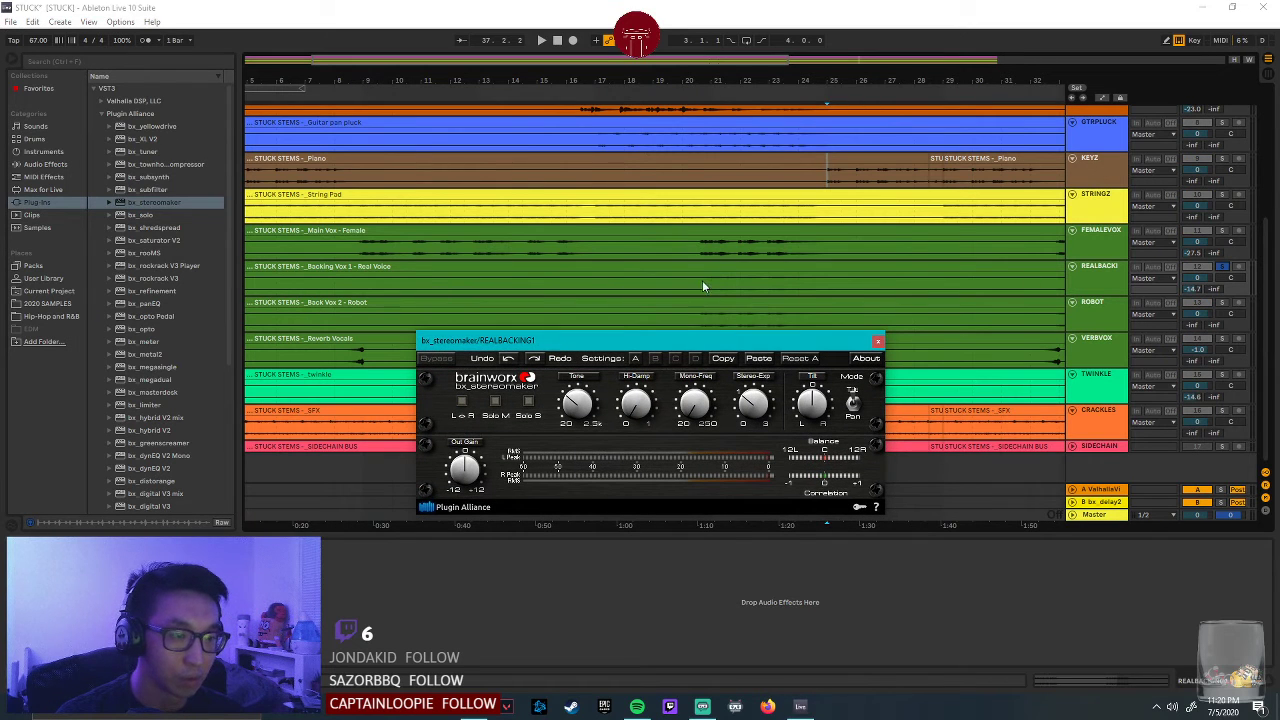
{"action": "left_click", "coordinate": [701, 282]}
{"action": "key", "text": "space"}
{"action": "left_click_drag", "start_coordinate": [744, 400], "coordinate": [768, 397]}
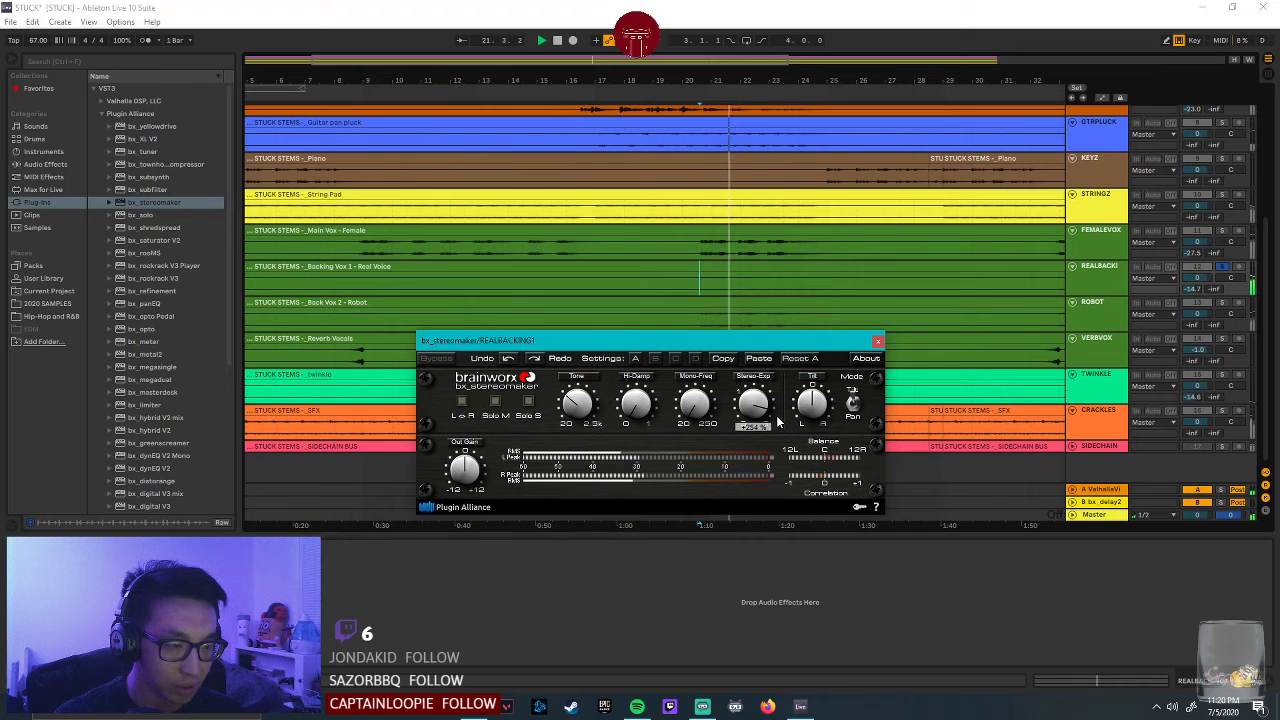
Set bx_stereomaker's Hi-Damp to about 33 %, and lower its Stereo-Exp to about 166 % while playing REALBACKING1 from bar 33.
{"action": "left_click_drag", "start_coordinate": [778, 422], "coordinate": [779, 425]}
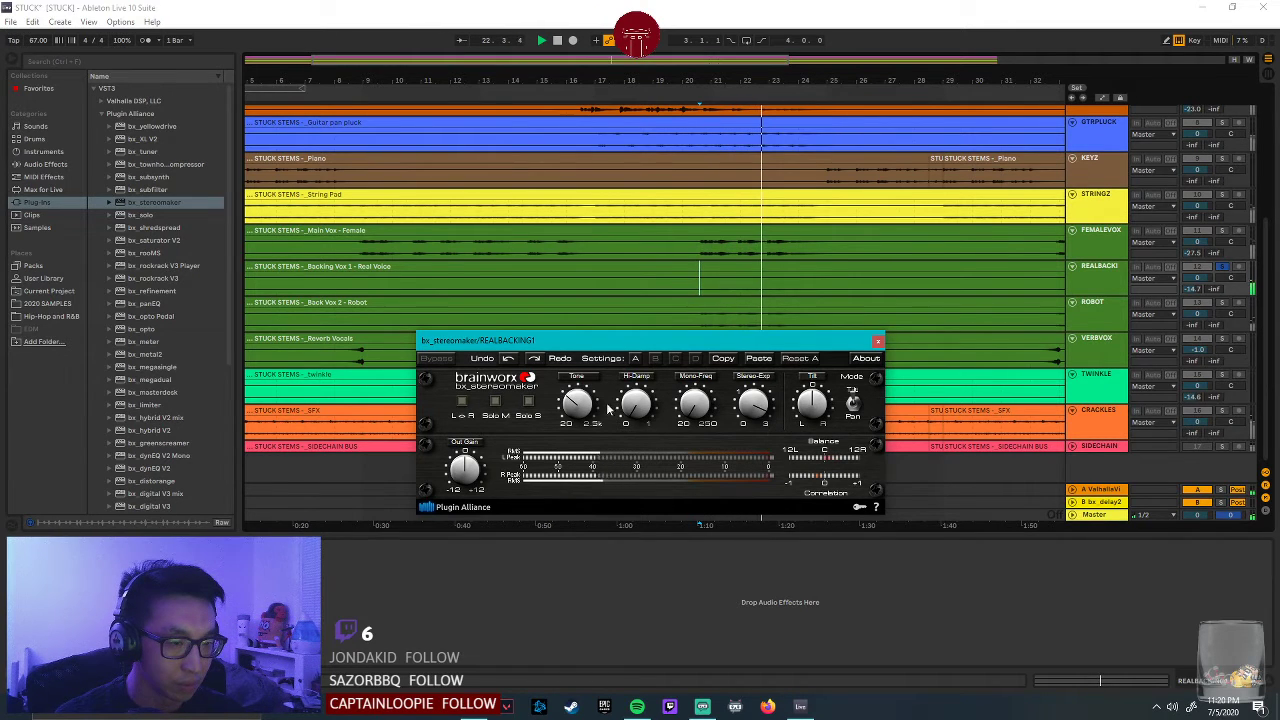
{"action": "mouse_move", "coordinate": [631, 406]}
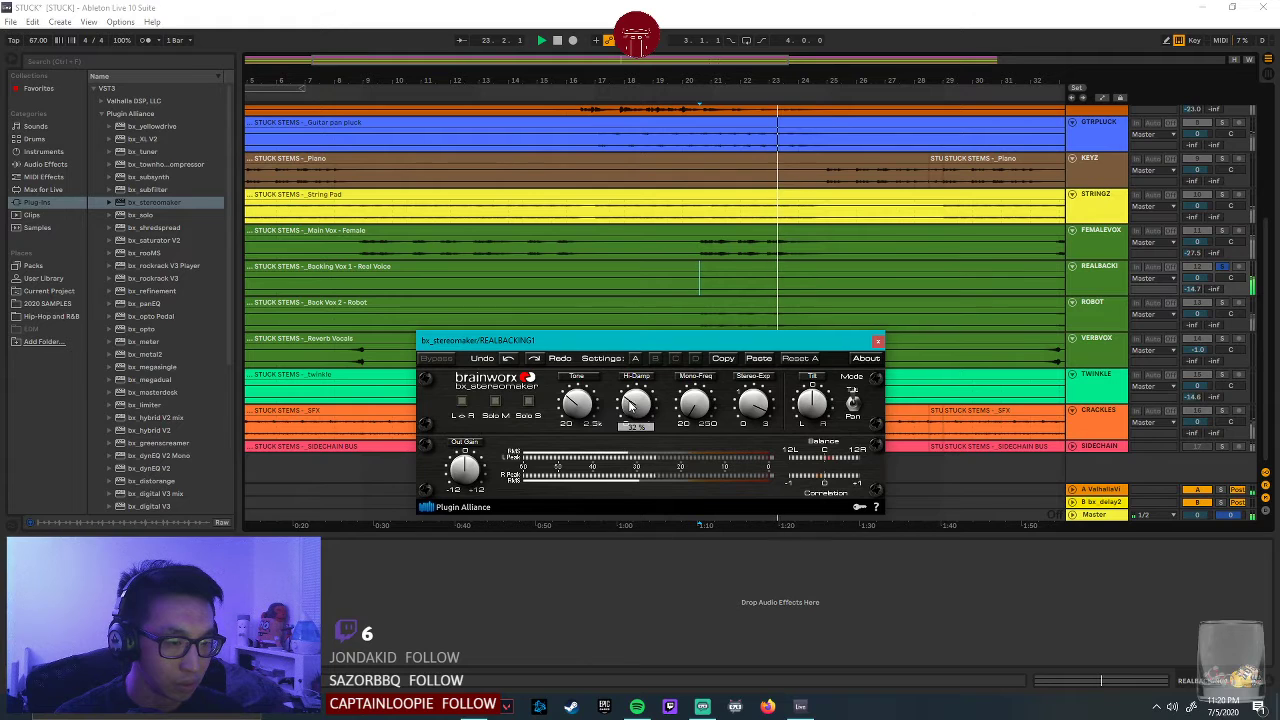
{"action": "left_click_drag", "start_coordinate": [636, 432], "coordinate": [625, 395]}
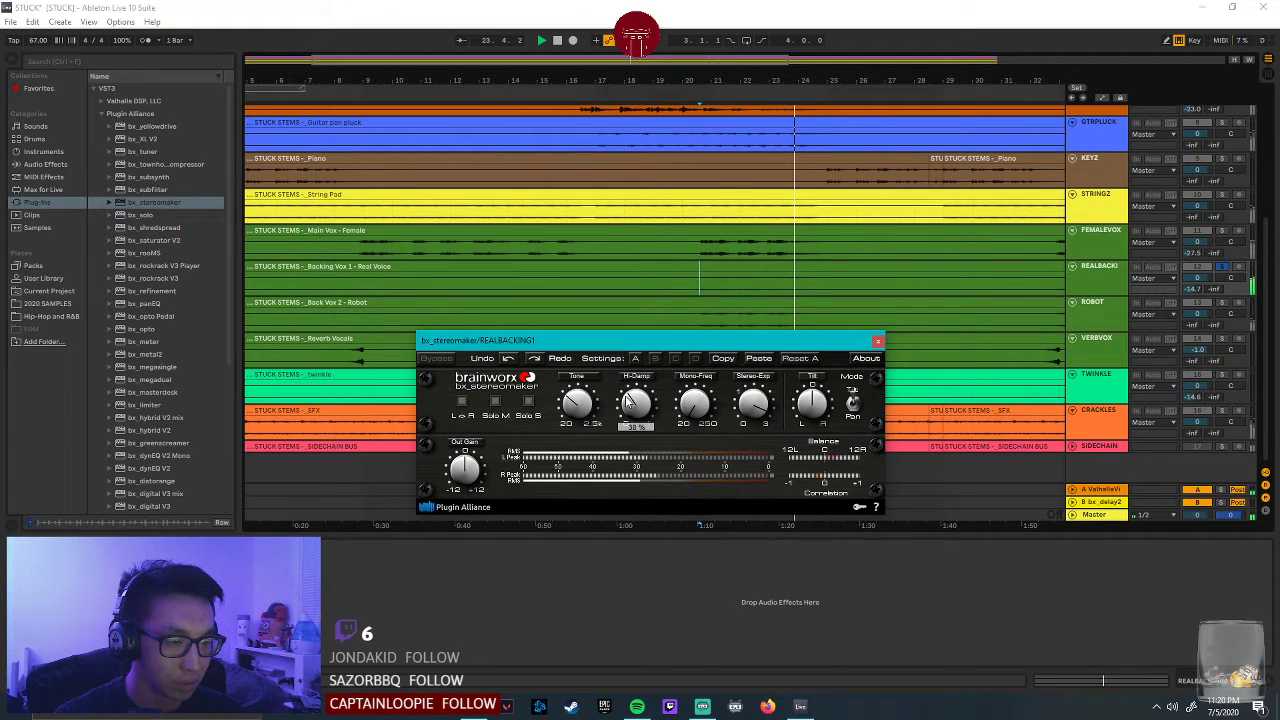
{"action": "left_click", "coordinate": [1051, 287]}
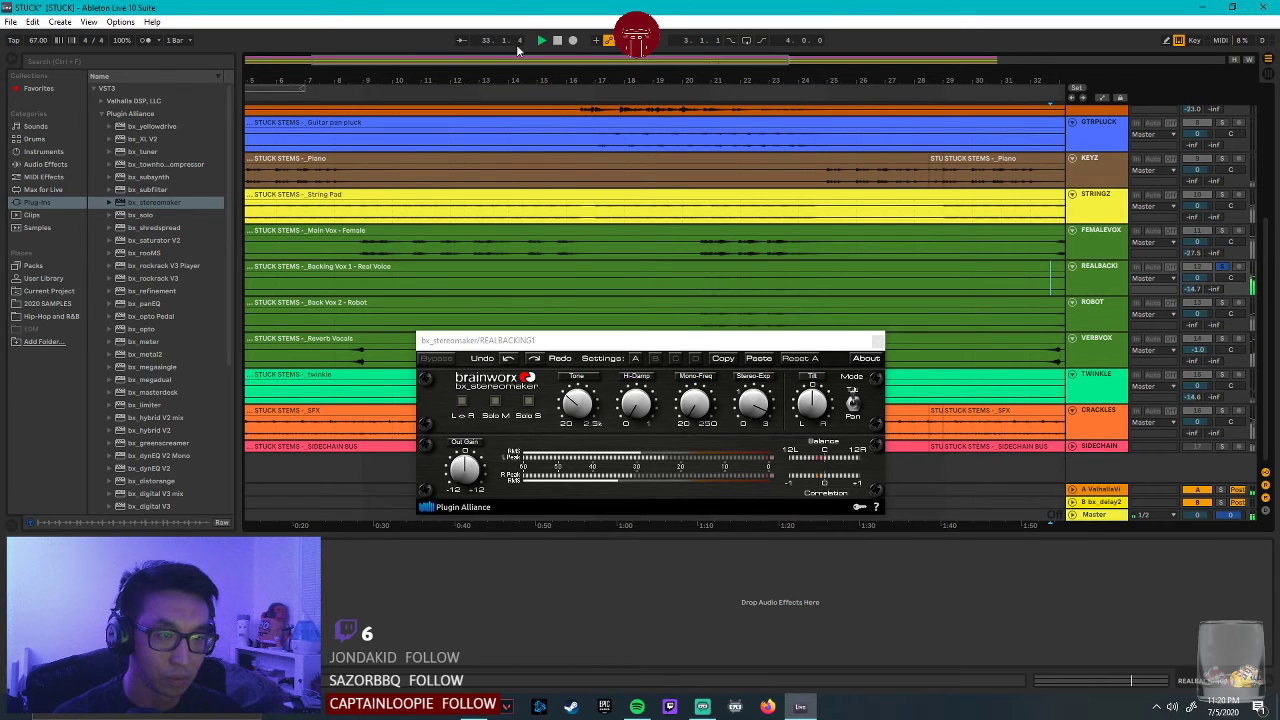
{"action": "left_click_drag", "start_coordinate": [760, 421], "coordinate": [738, 392]}
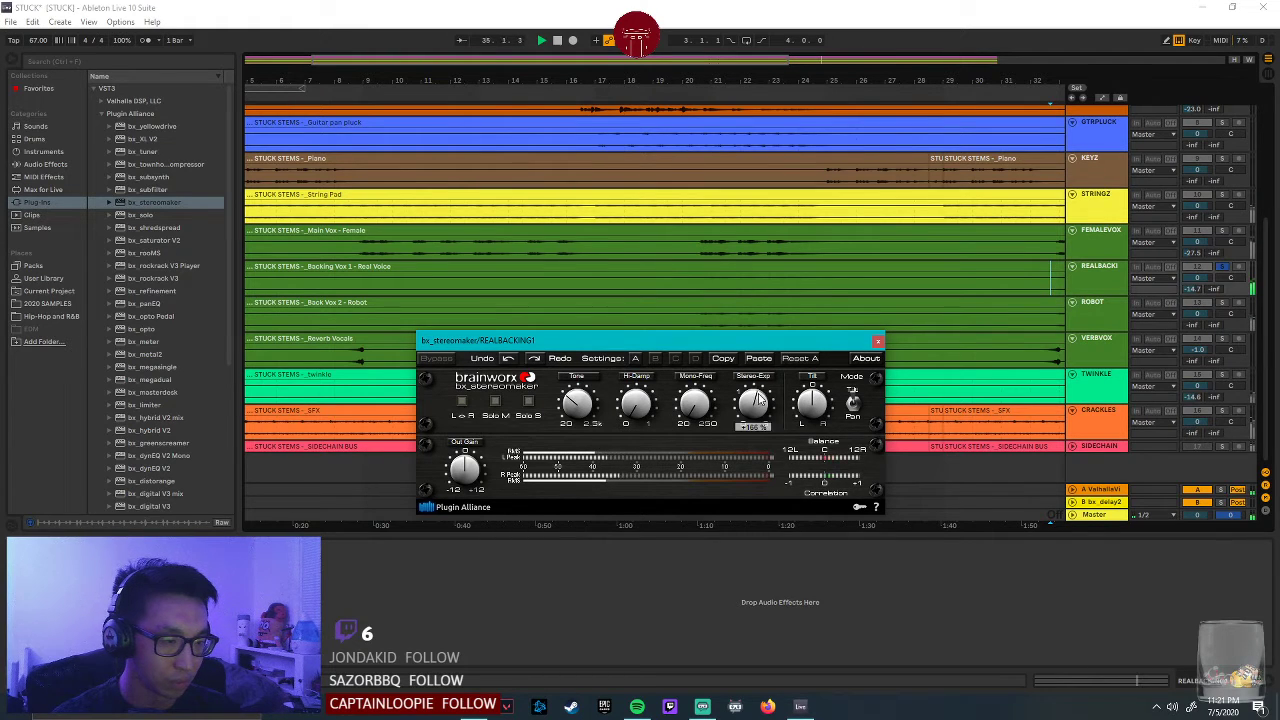
Solo FEMALEVOX alongside REALBACKING1 to hear both vocals, clear the solos and close the bx_stereomaker window.
{"action": "left_click", "coordinate": [1241, 318]}
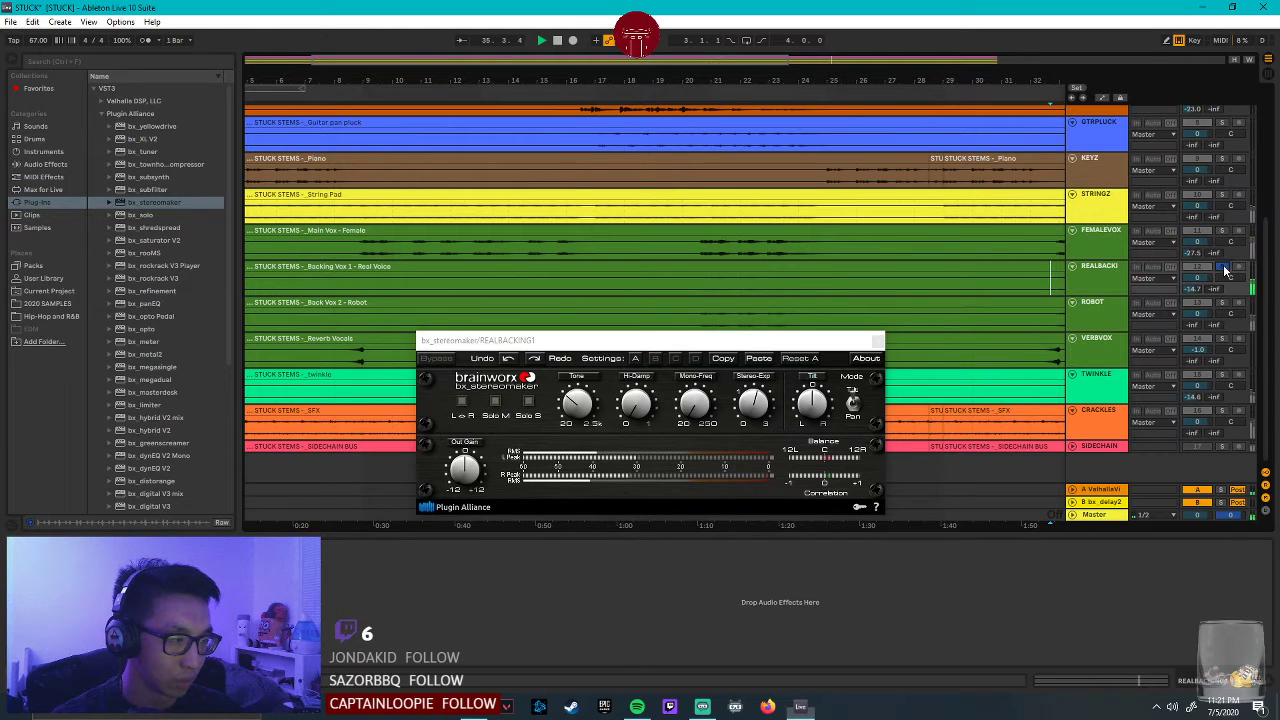
{"action": "left_click", "coordinate": [1224, 231]}
{"action": "left_click", "coordinate": [1223, 268]}
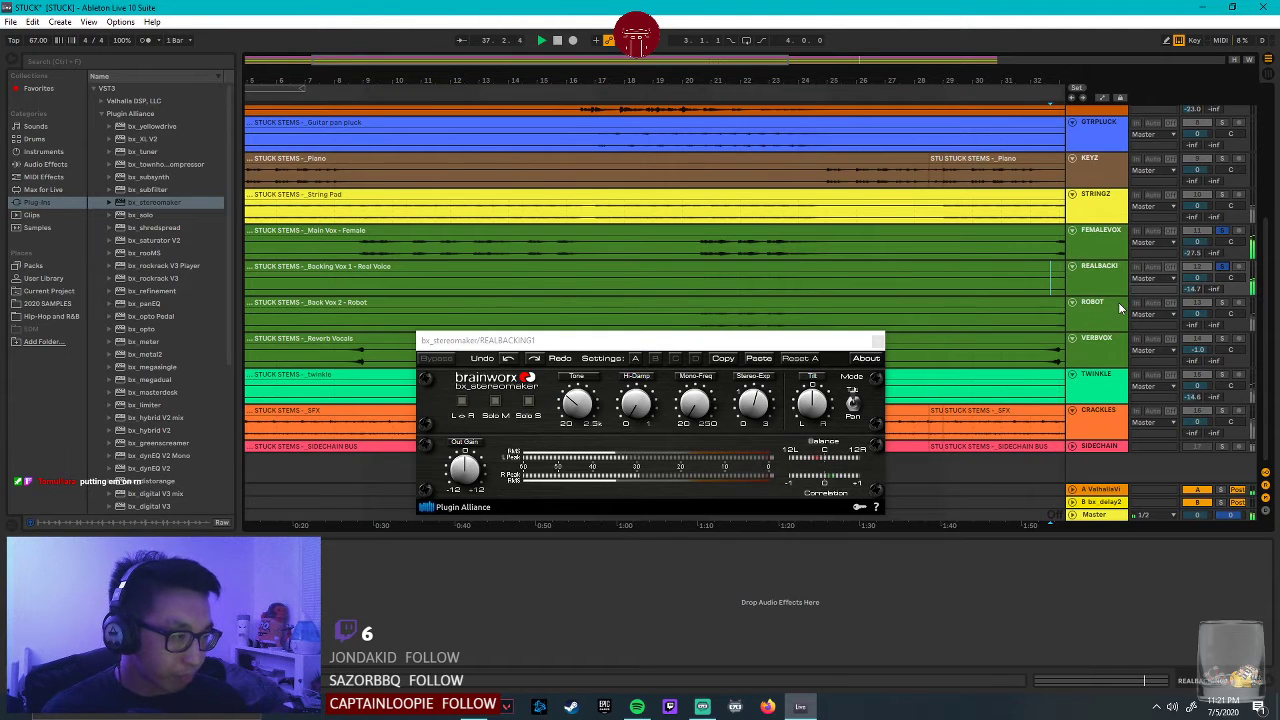
{"action": "left_click", "coordinate": [1221, 267]}
{"action": "left_click", "coordinate": [877, 340]}
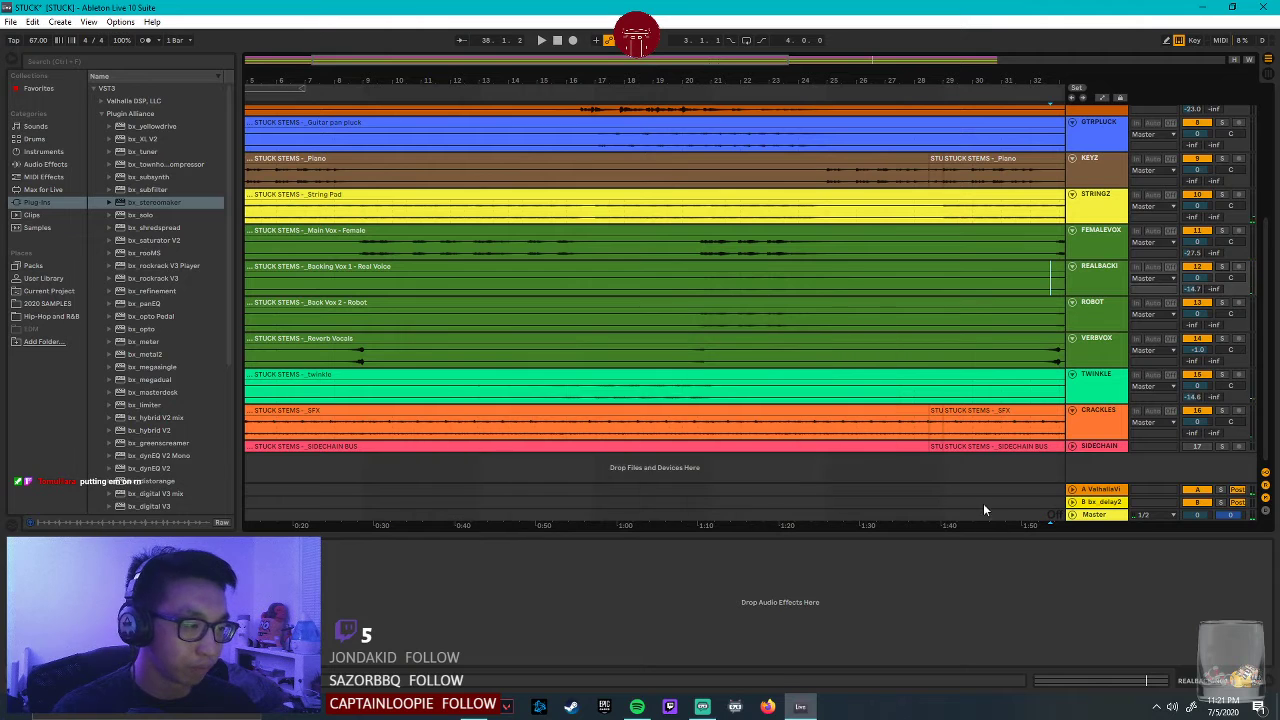
Open the bx_delay2500 on return B, move its window aside and play the female vocal passage from about bar 20.
{"action": "left_click", "coordinate": [1105, 503]}
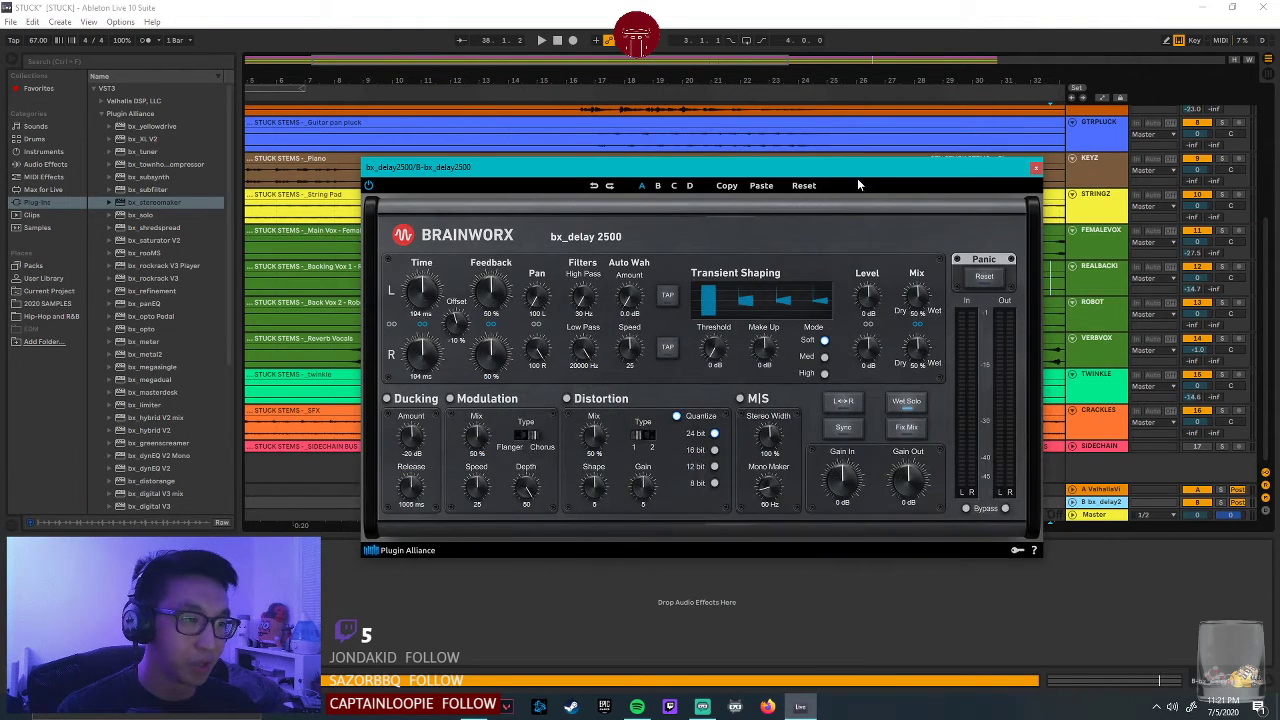
{"action": "left_click_drag", "start_coordinate": [700, 158], "coordinate": [426, 158]}
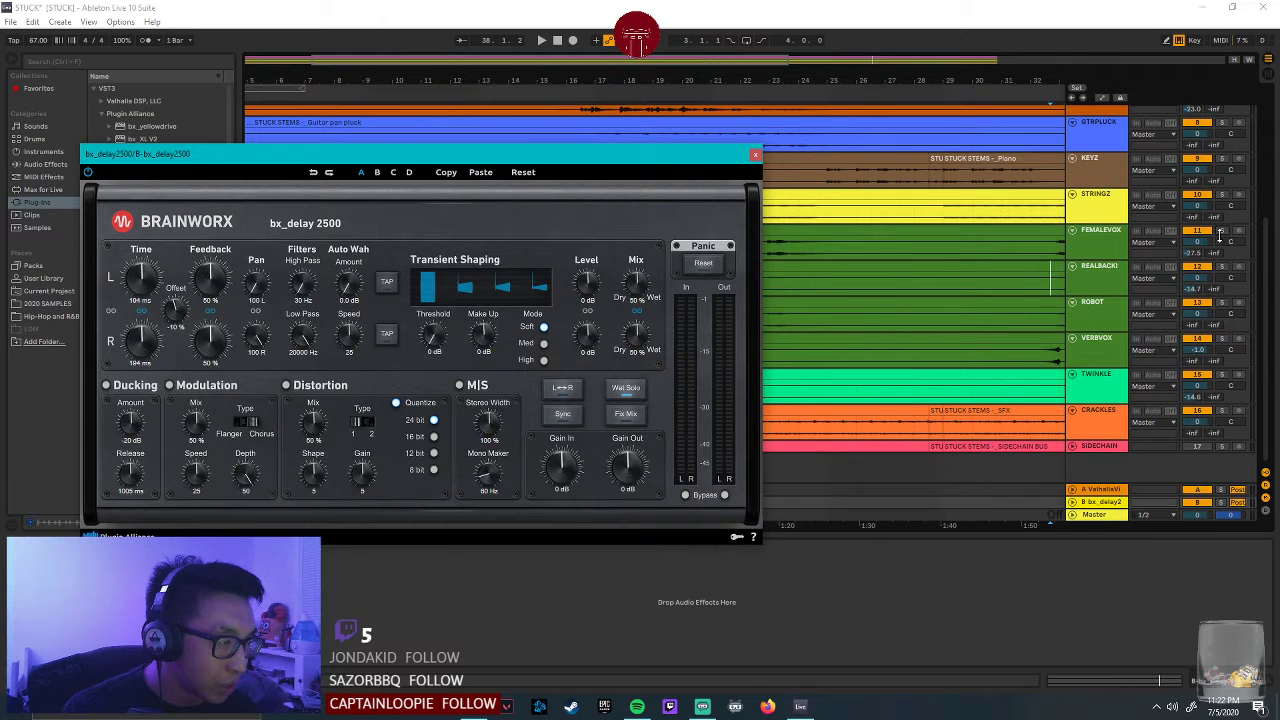
{"action": "left_click_drag", "start_coordinate": [687, 163], "coordinate": [877, 302]}
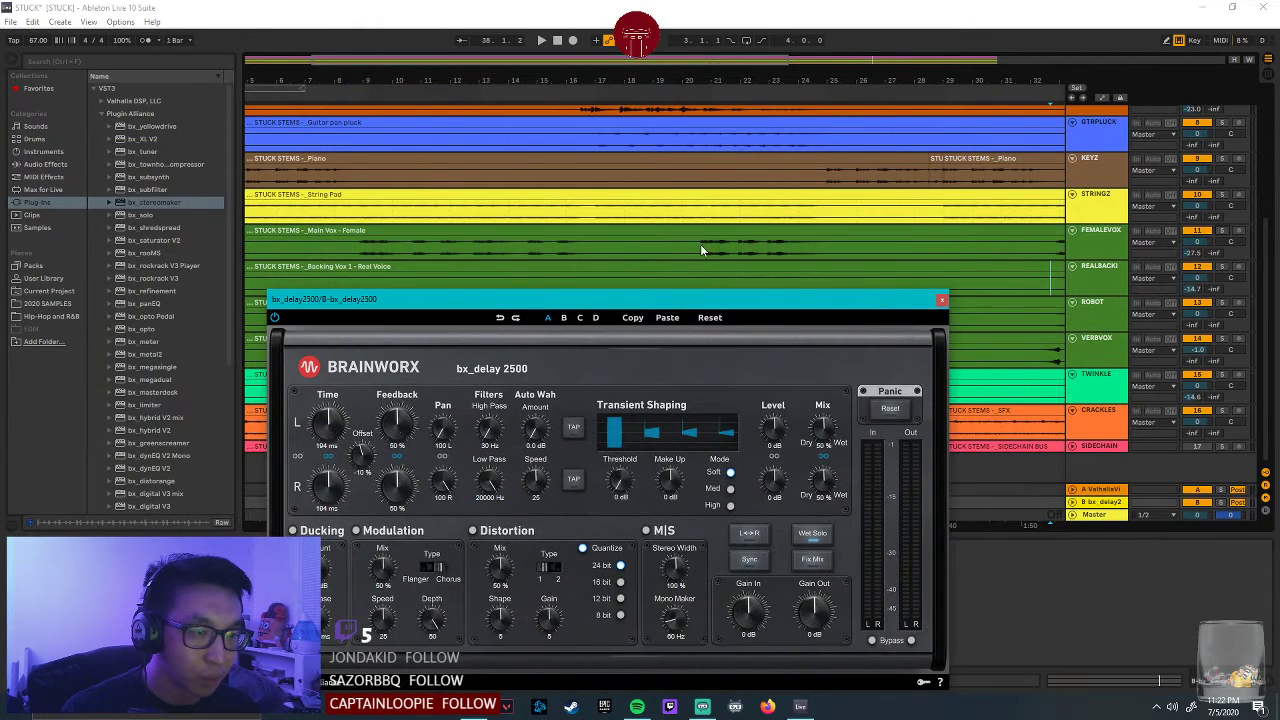
{"action": "left_click", "coordinate": [700, 246]}
{"action": "key", "text": "space"}
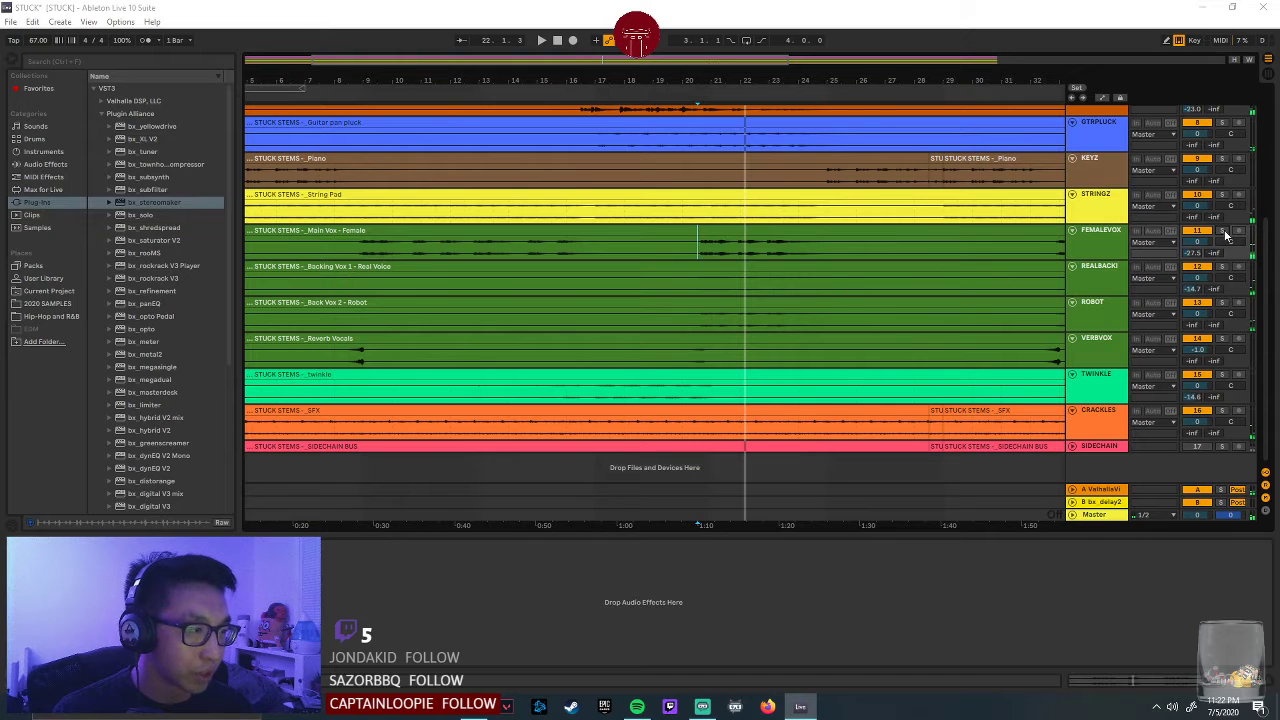
Save the STUCK set, and restore and re-maximize the Live window.
{"action": "scroll", "coordinate": [1172, 360], "scroll_direction": "up", "scroll_amount": 2}
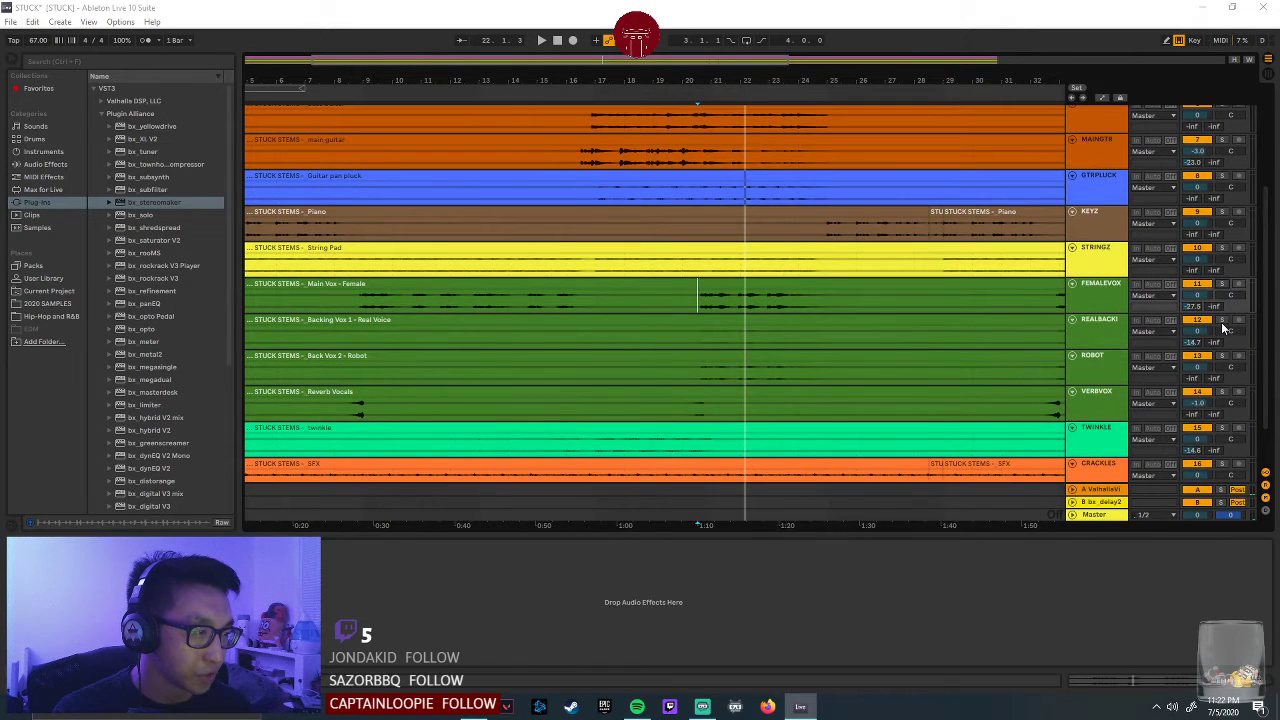
{"action": "key", "text": "alt+Tab"}
{"action": "key", "text": "alt+Tab"}
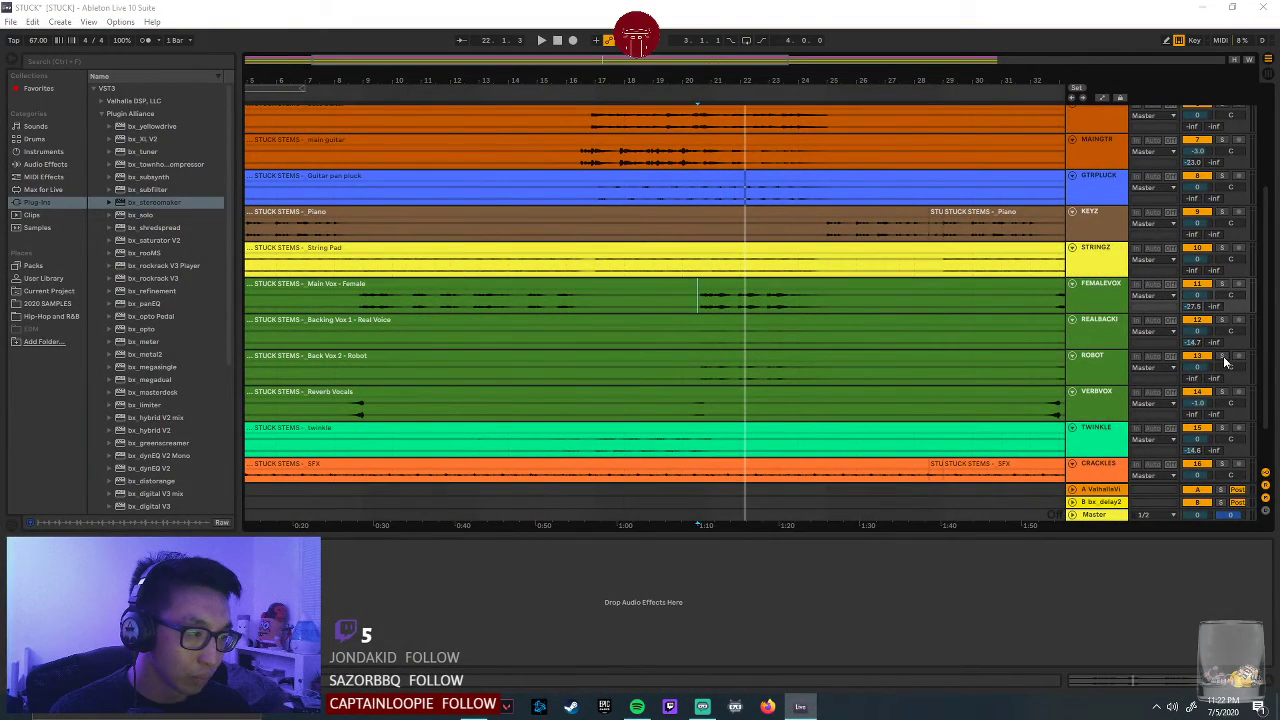
{"action": "scroll", "coordinate": [663, 291], "scroll_direction": "up", "scroll_amount": 2}
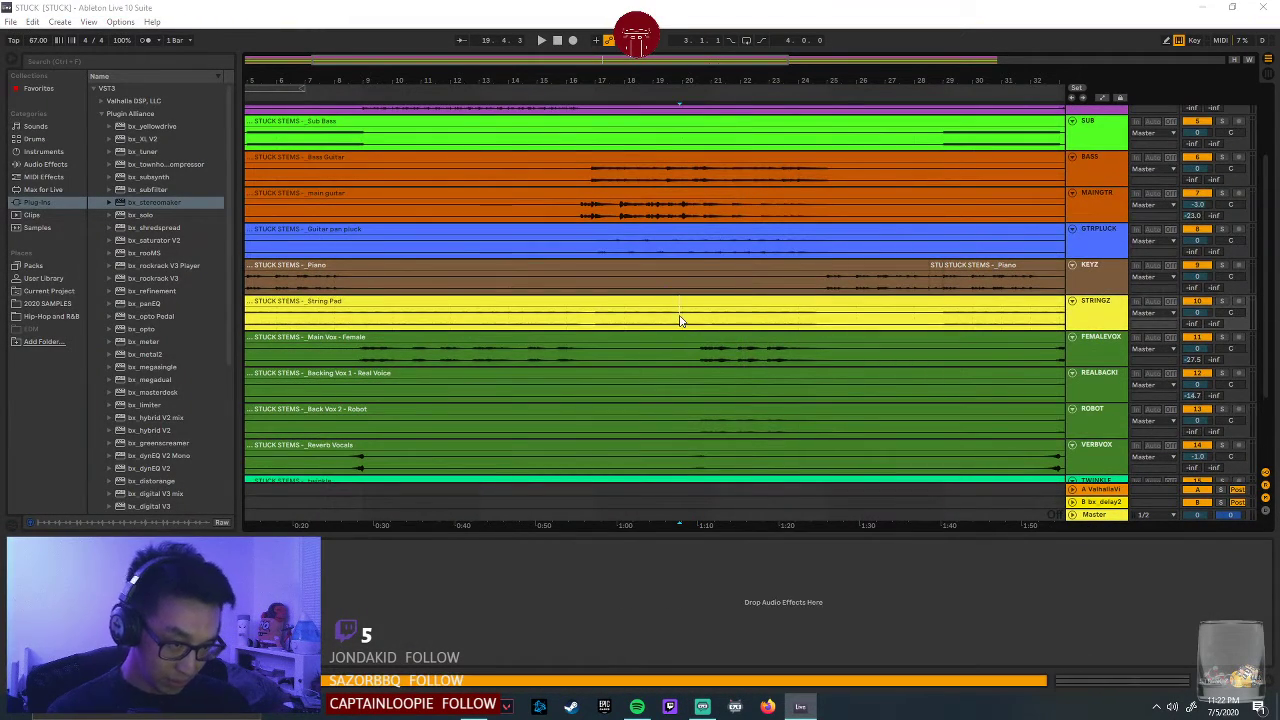
{"action": "scroll", "coordinate": [666, 249], "scroll_direction": "up", "scroll_amount": 4}
{"action": "double_click", "coordinate": [546, 12]}
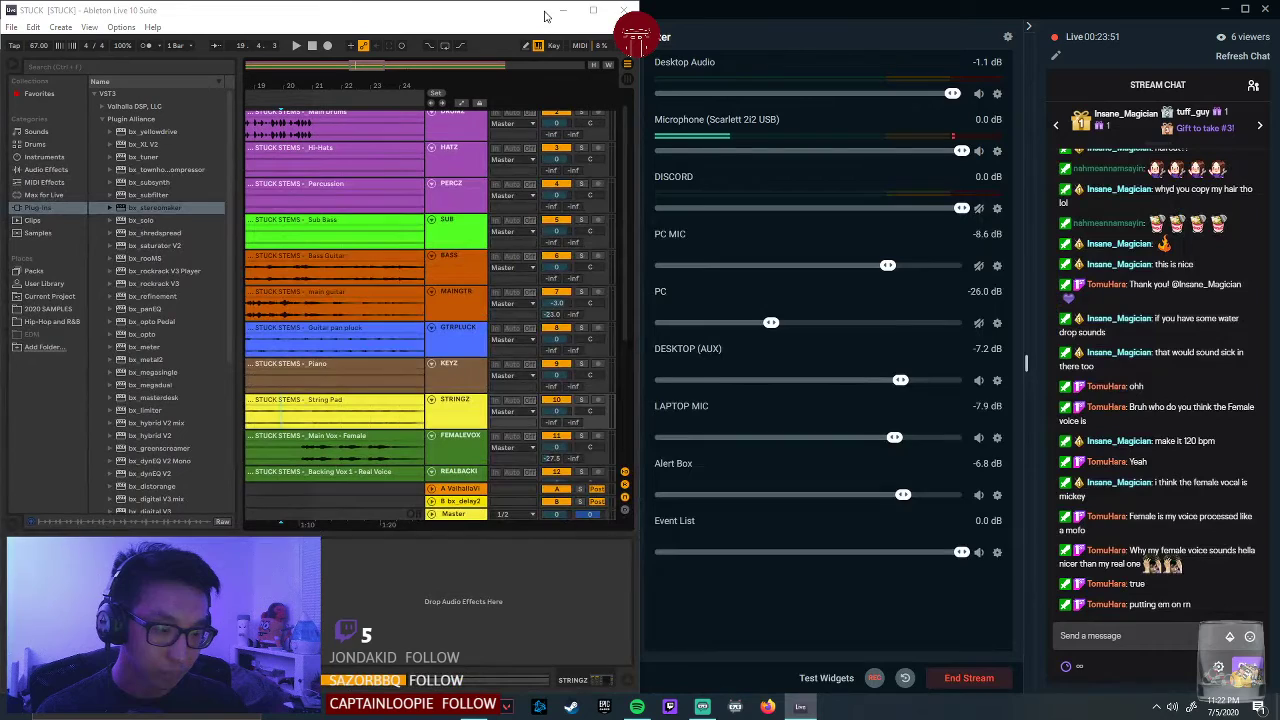
{"action": "left_click", "coordinate": [593, 9]}
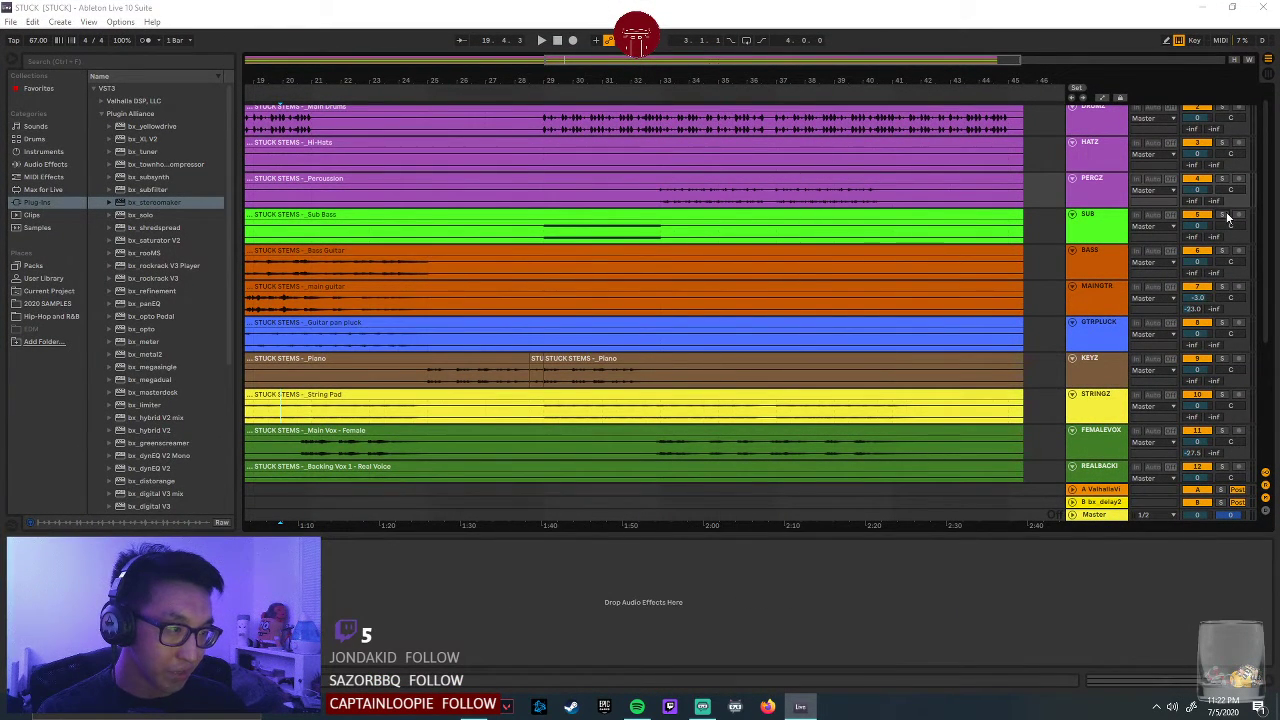
Play the full mix from about bar 32 and examine the vocal tracks.
{"action": "left_click", "coordinate": [549, 237]}
{"action": "left_click", "coordinate": [945, 436]}
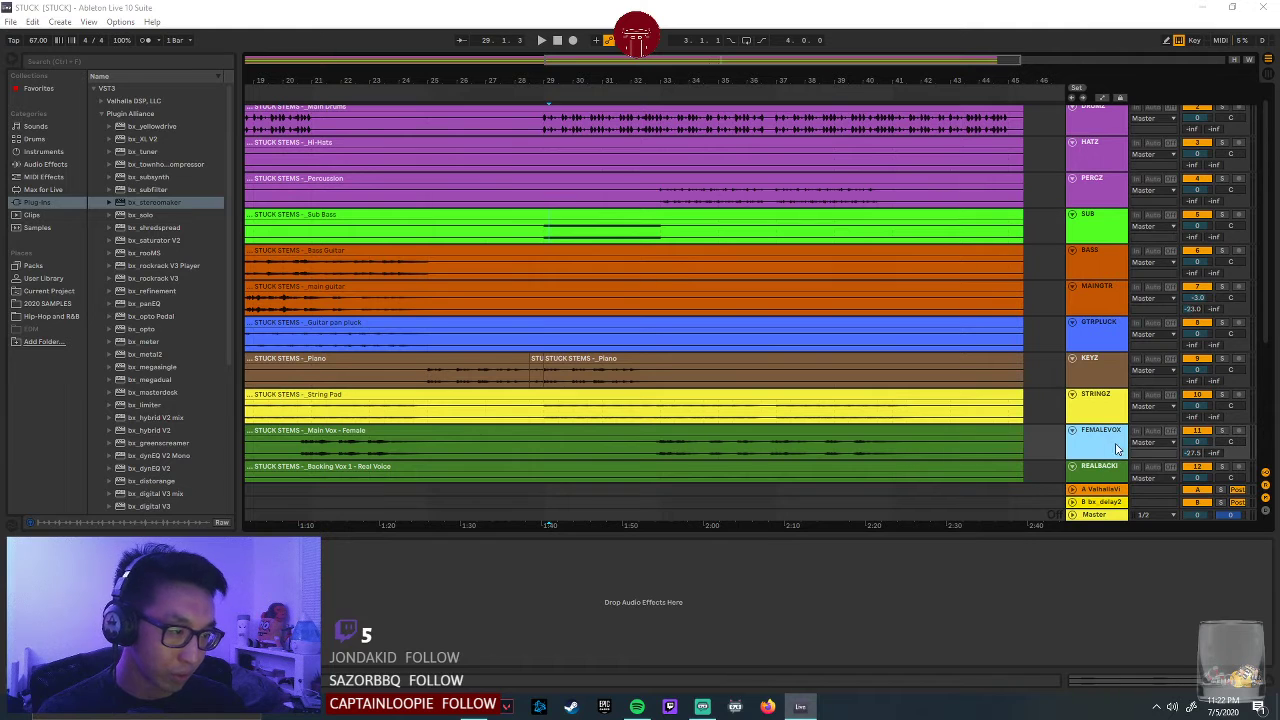
{"action": "scroll", "coordinate": [1030, 476], "scroll_direction": "down", "scroll_amount": 3}
{"action": "scroll", "coordinate": [1030, 476], "scroll_direction": "down", "scroll_amount": 1}
{"action": "left_click", "coordinate": [595, 345]}
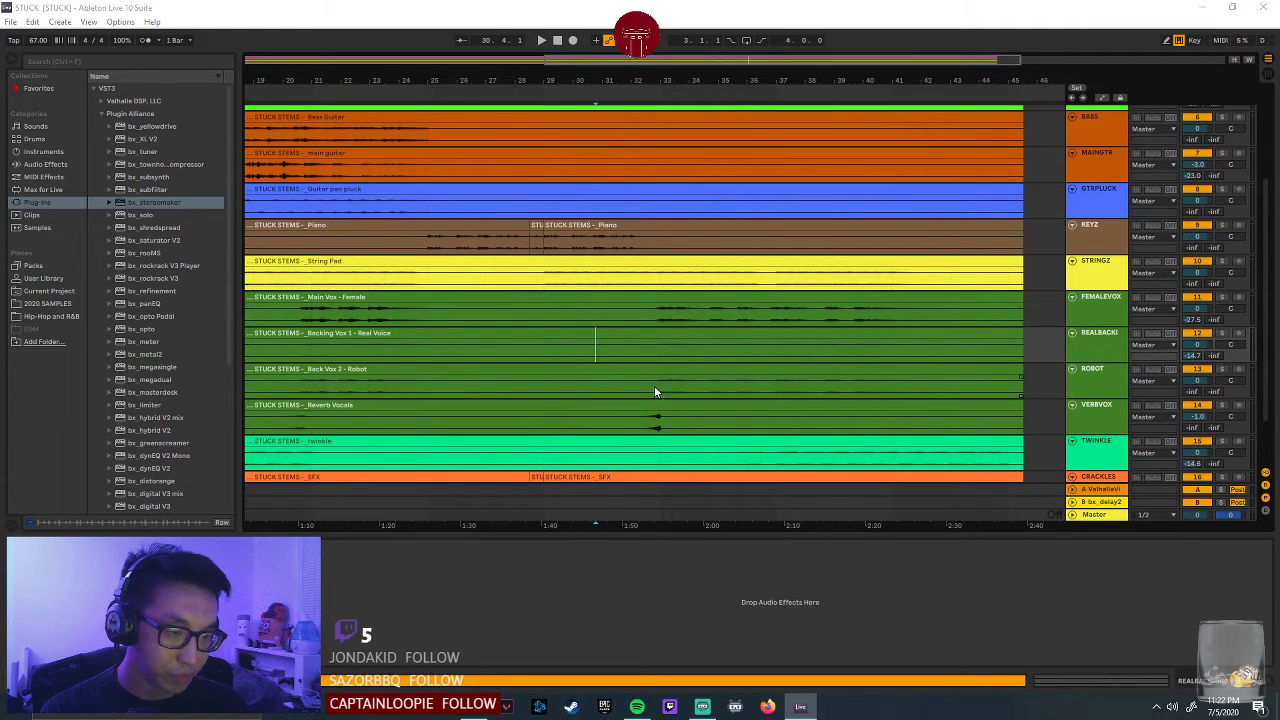
{"action": "left_click", "coordinate": [652, 392]}
{"action": "key", "text": "space"}
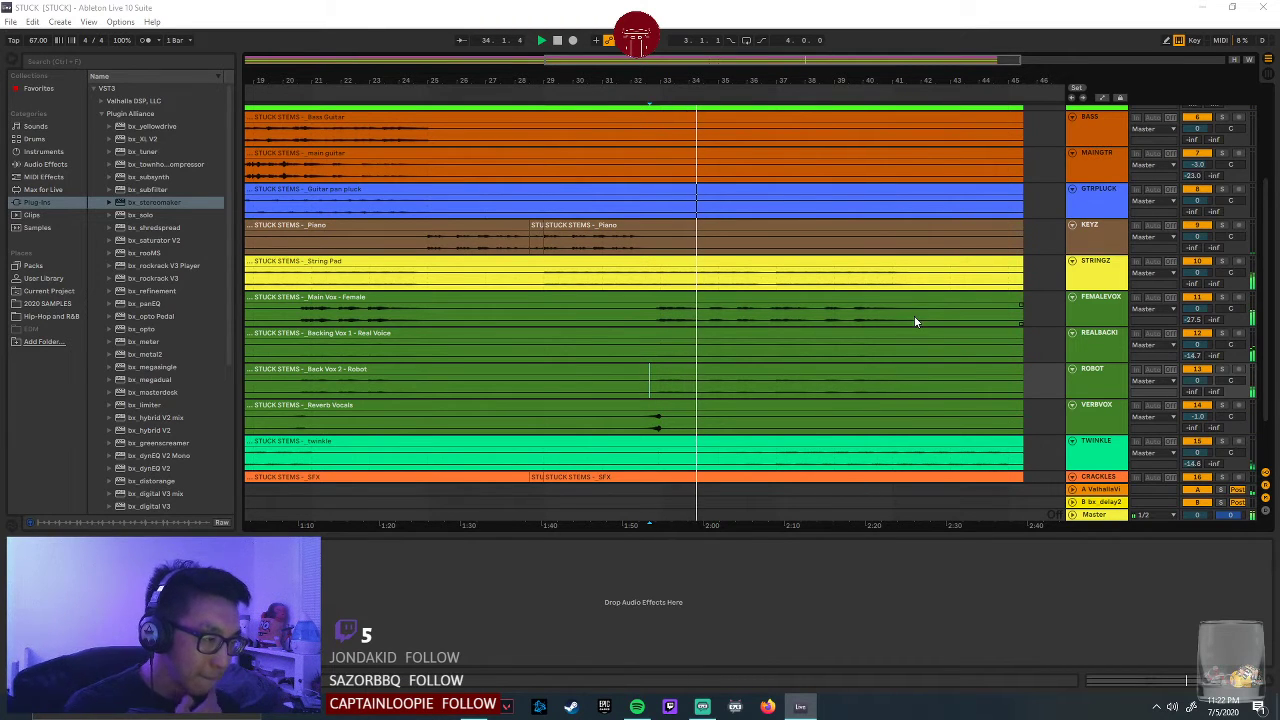
{"action": "scroll", "coordinate": [1153, 388], "scroll_direction": "down", "scroll_amount": 2}
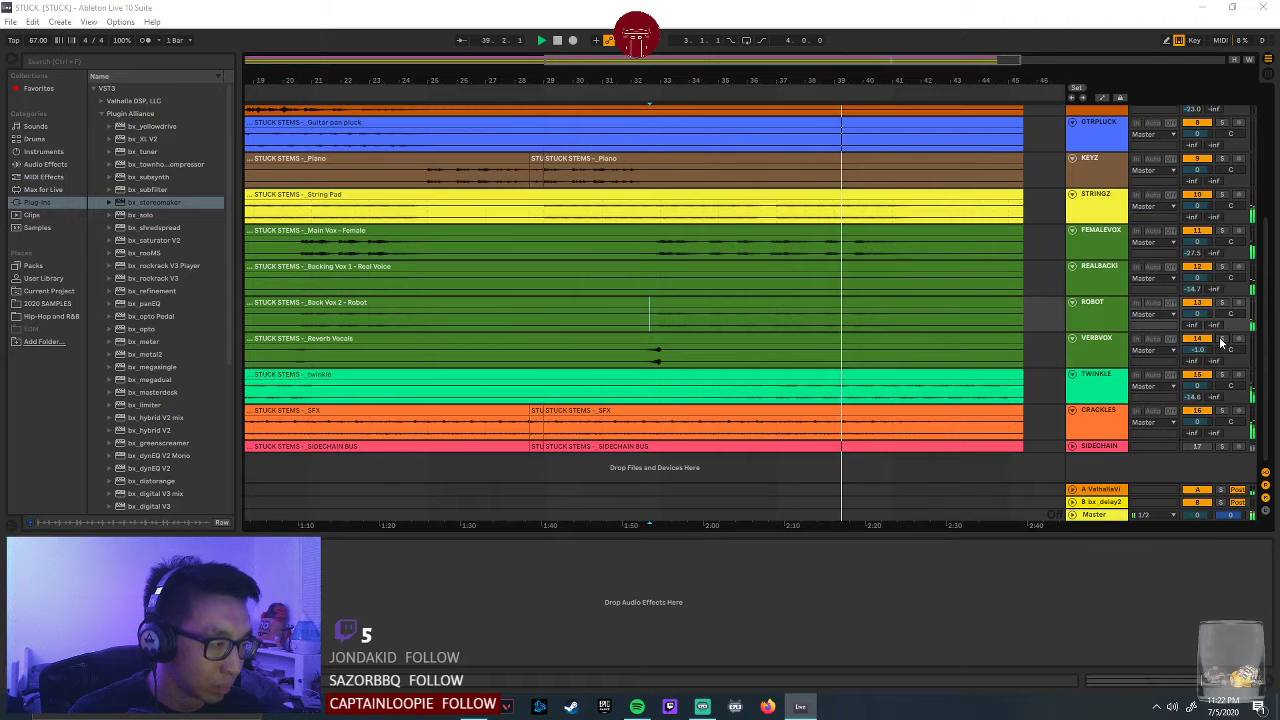
{"action": "scroll", "coordinate": [1212, 390], "scroll_direction": "up", "scroll_amount": 2}
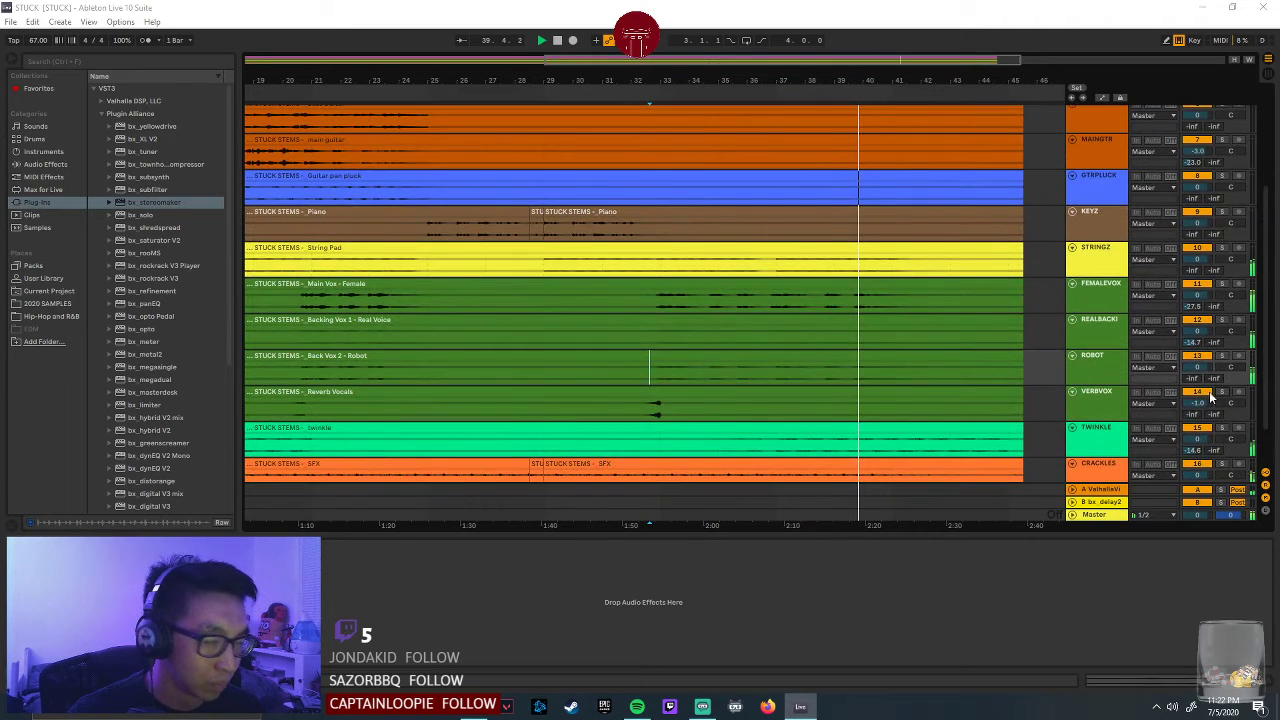
Check the device chain of the REALBACKING1 track and look through the open windows.
{"action": "left_click", "coordinate": [152, 202]}
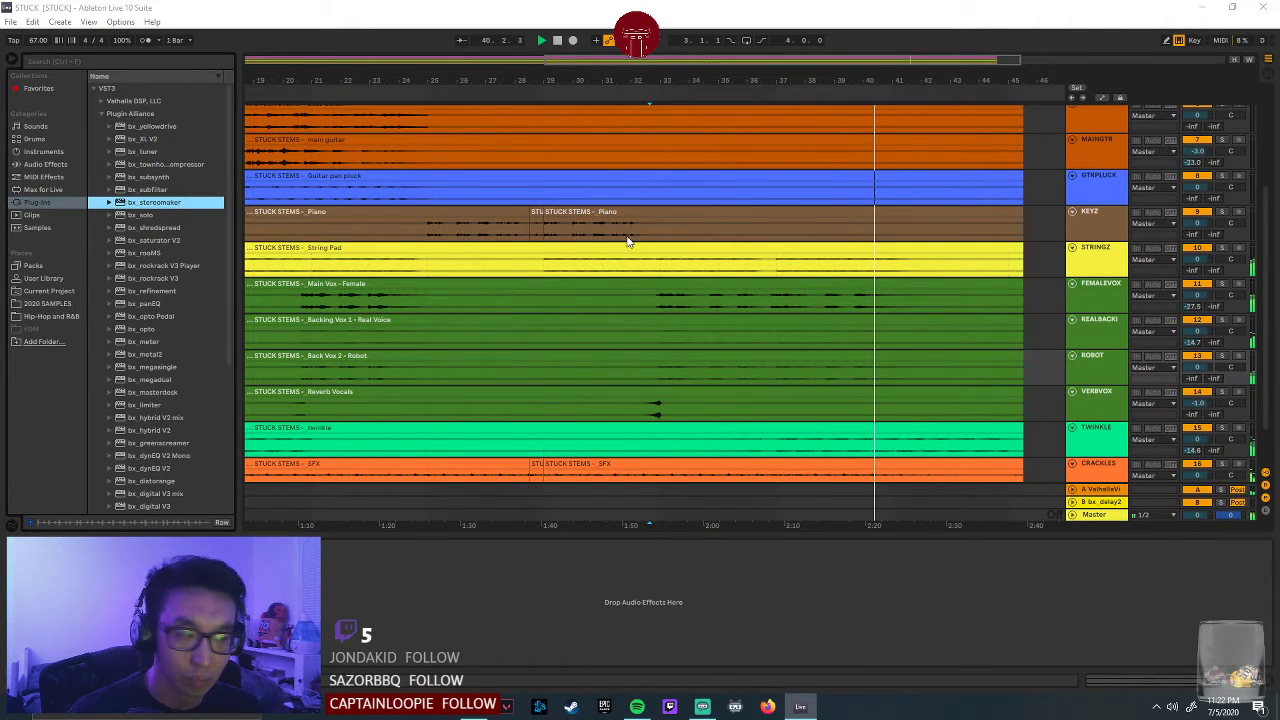
{"action": "left_click", "coordinate": [1080, 345]}
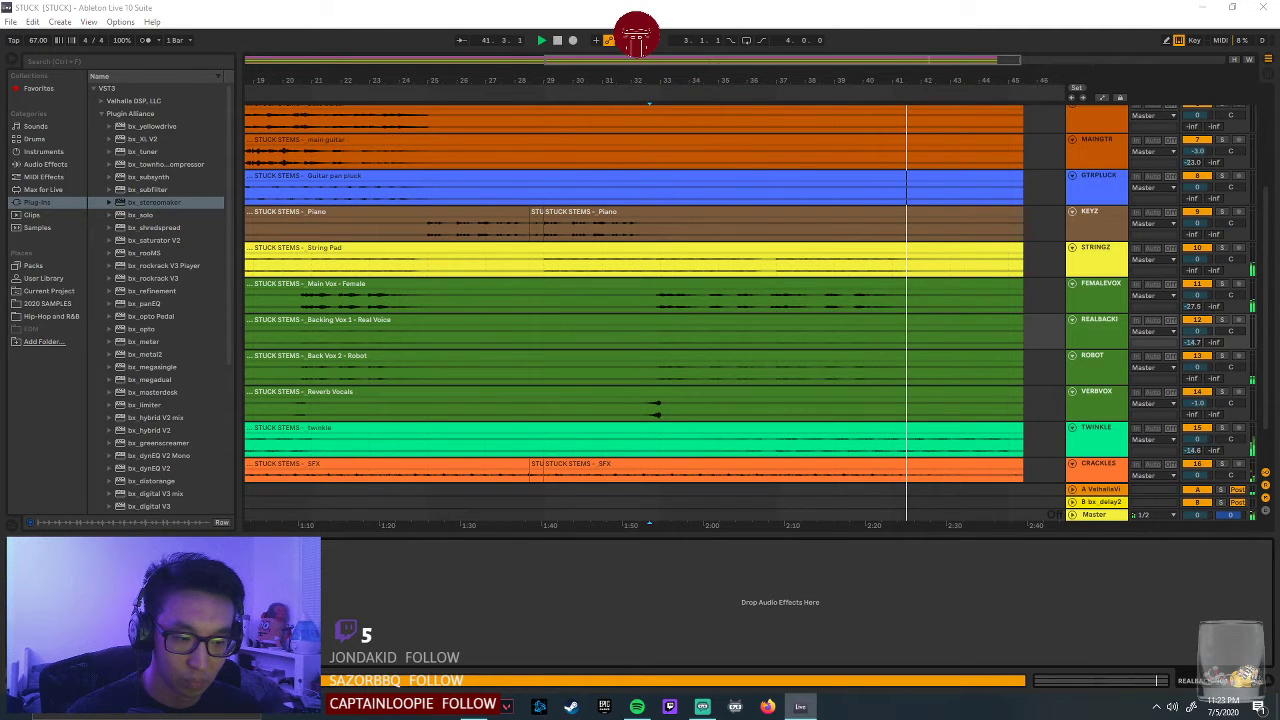
{"action": "key", "text": "alt+Tab"}
{"action": "key", "text": "alt+Tab"}
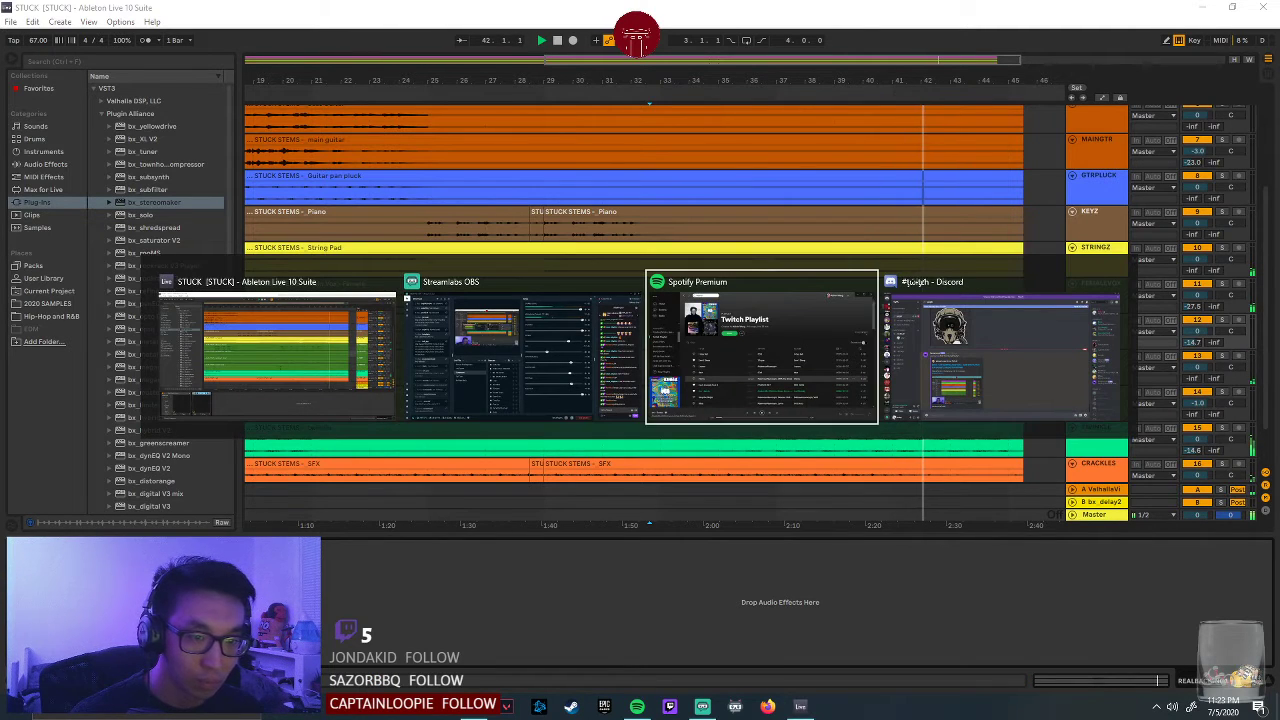
{"action": "key", "text": "alt+Tab"}
{"action": "key", "text": "alt+Tab"}
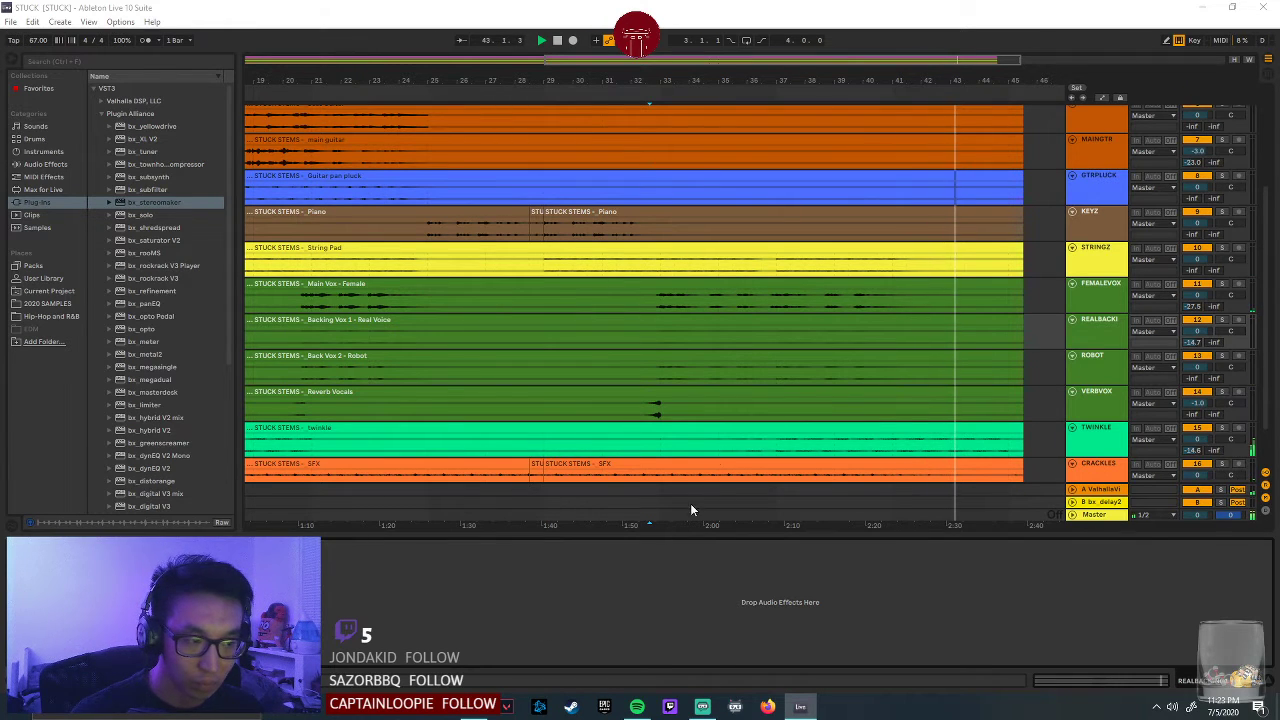
Stop the set's playback, and switch to Spotify to resume Ice - Remix from the Twitch Playlist.
{"action": "left_click", "coordinate": [808, 405]}
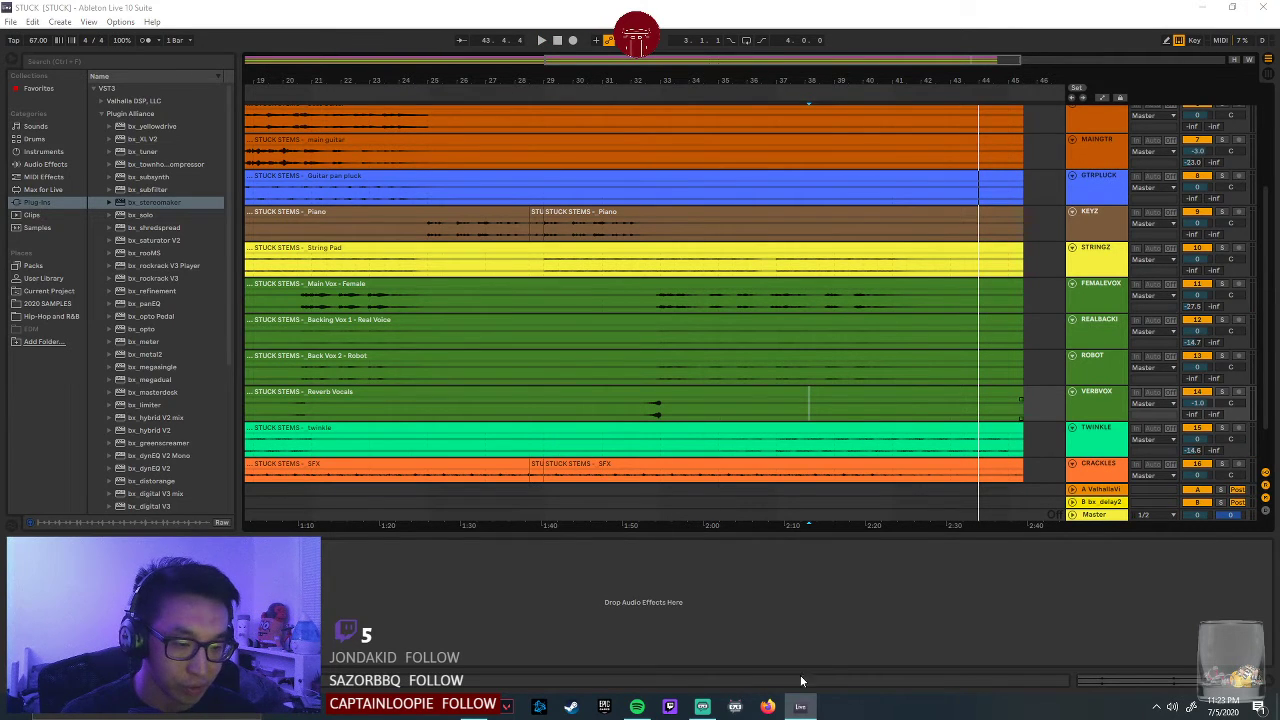
{"action": "left_click", "coordinate": [640, 708]}
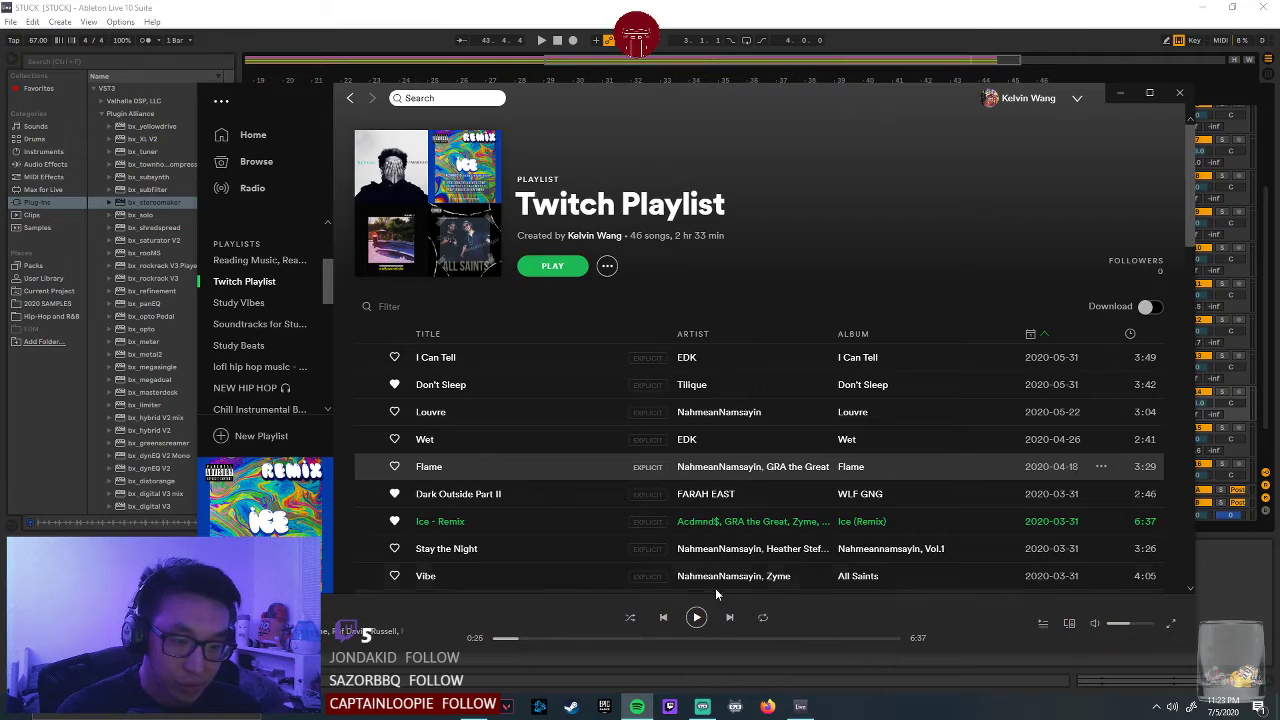
{"action": "left_click", "coordinate": [1212, 576]}
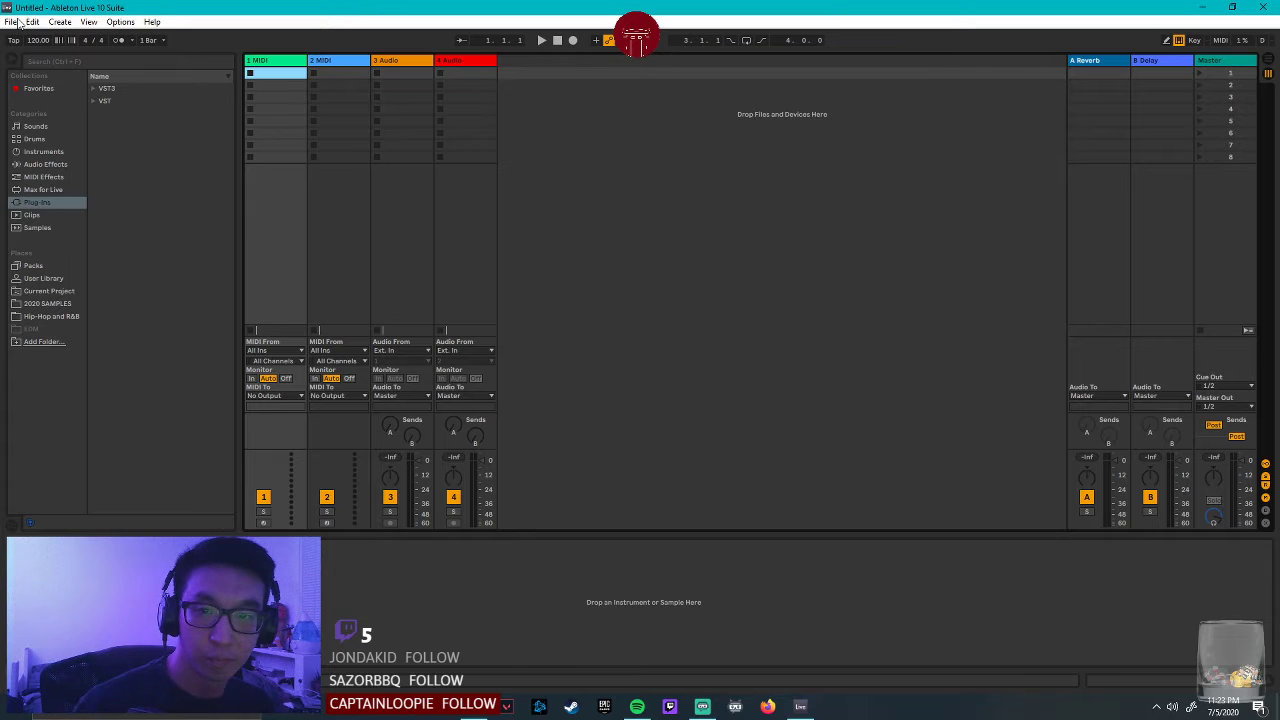
Reopen the STUCK set from the recently used Live sets.
{"action": "left_click", "coordinate": [12, 22]}
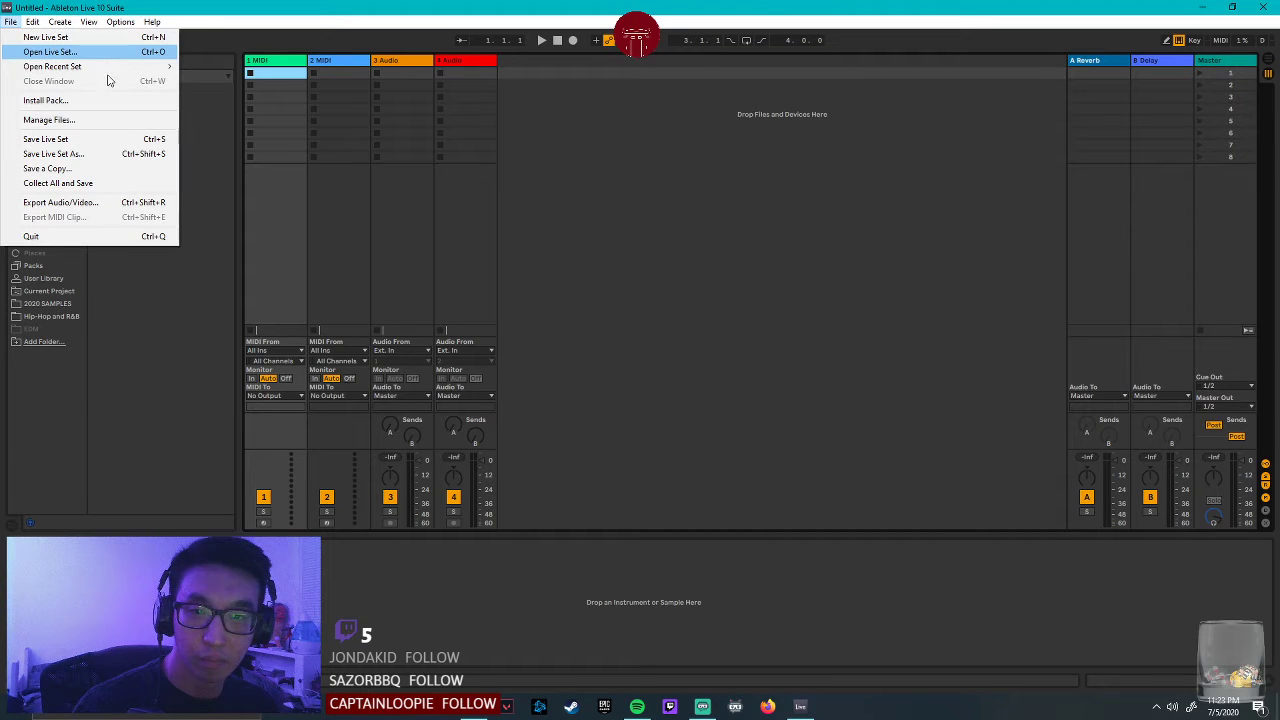
{"action": "mouse_move", "coordinate": [150, 67]}
{"action": "left_click", "coordinate": [205, 67]}
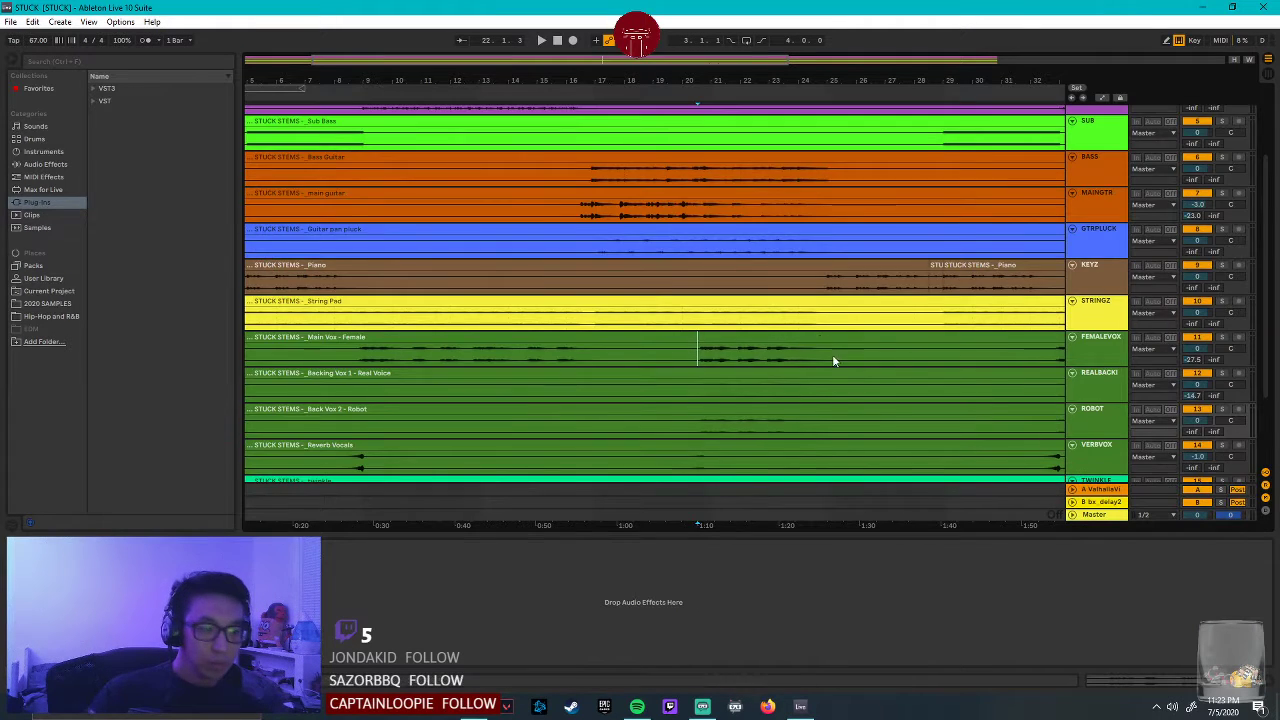
Check the Spotify player, return to Ableton Live and show the whole arrangement of the reopened set.
{"action": "scroll", "coordinate": [834, 360], "scroll_direction": "down", "scroll_amount": 2}
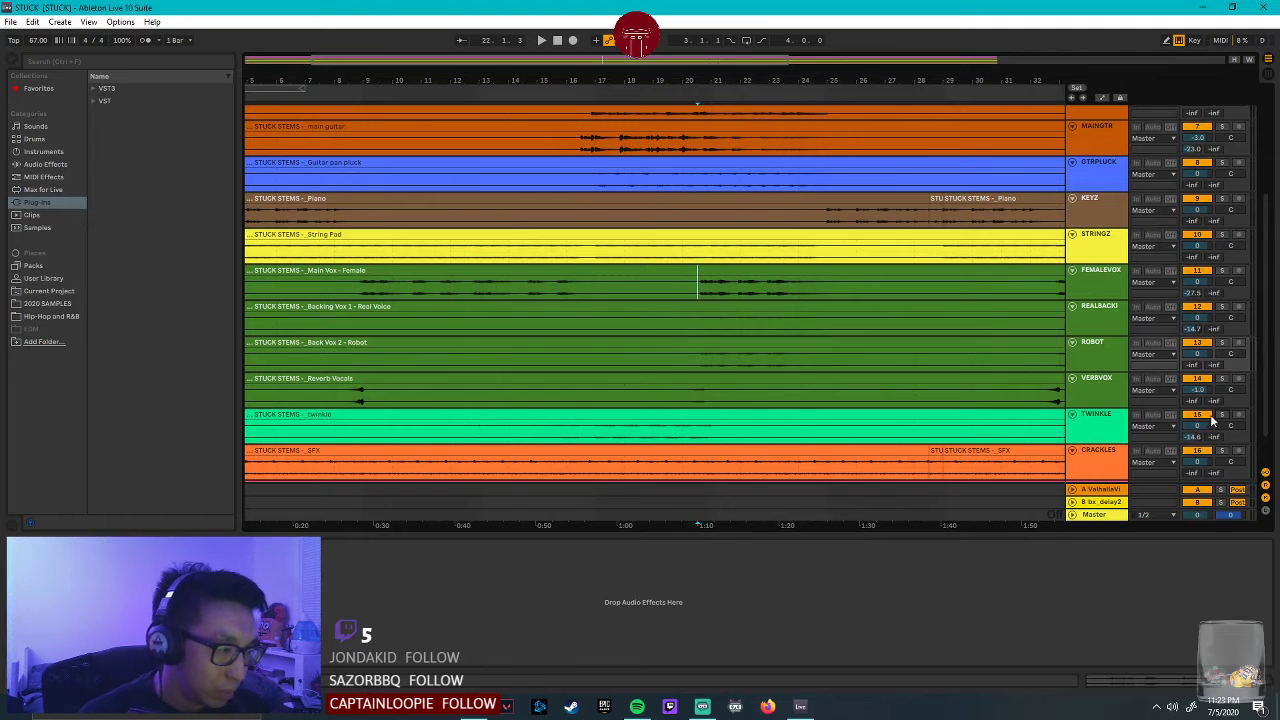
{"action": "scroll", "coordinate": [1218, 420], "scroll_direction": "down", "scroll_amount": 1}
{"action": "left_click", "coordinate": [637, 706]}
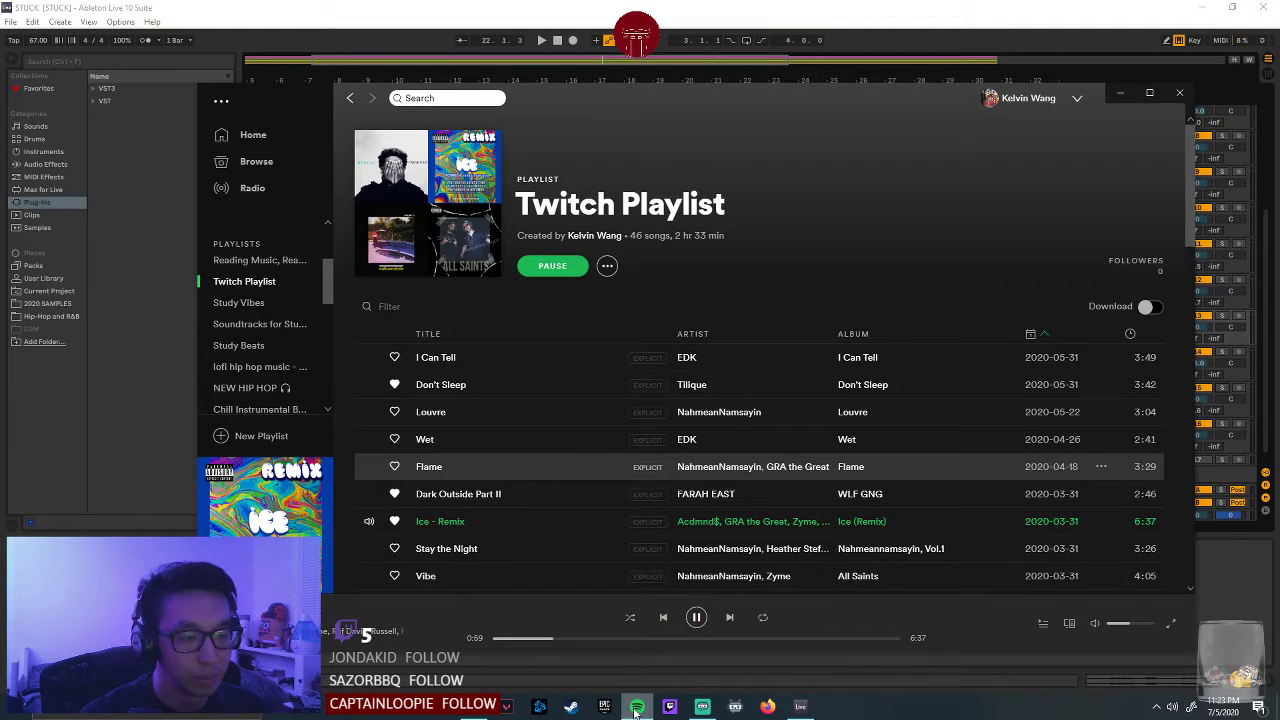
{"action": "left_click", "coordinate": [637, 706]}
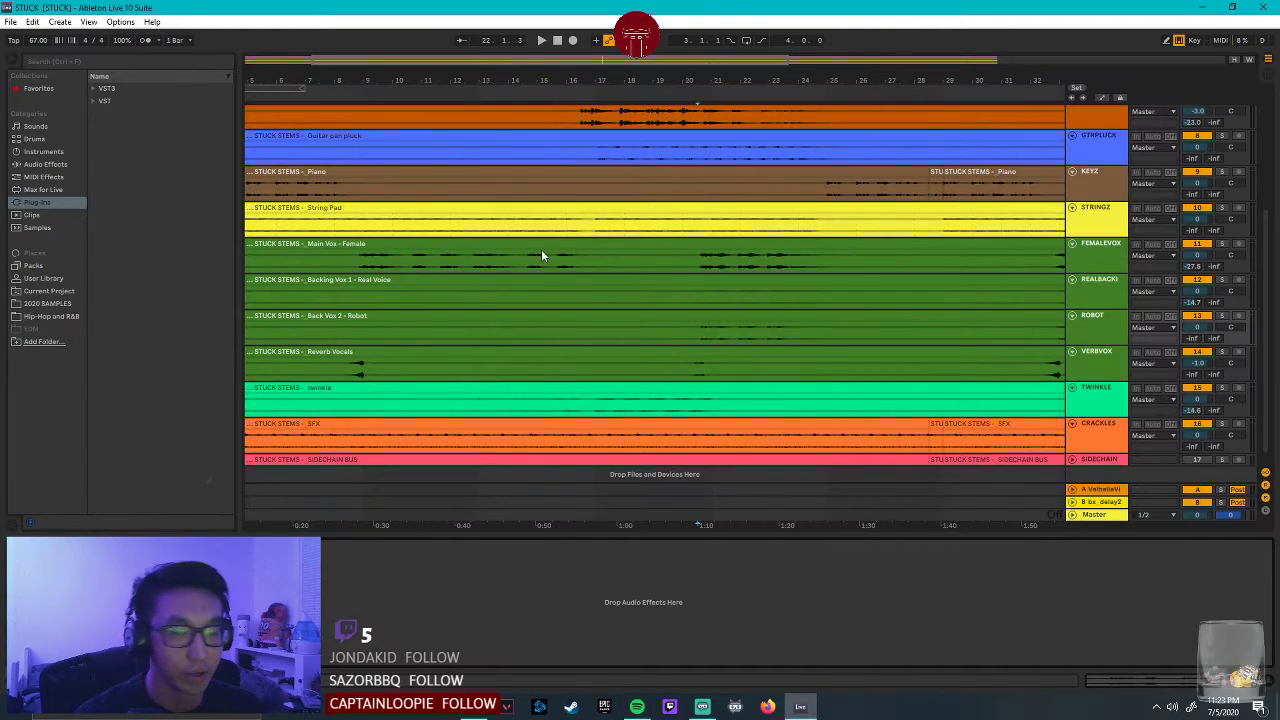
{"action": "key", "text": "minus"}
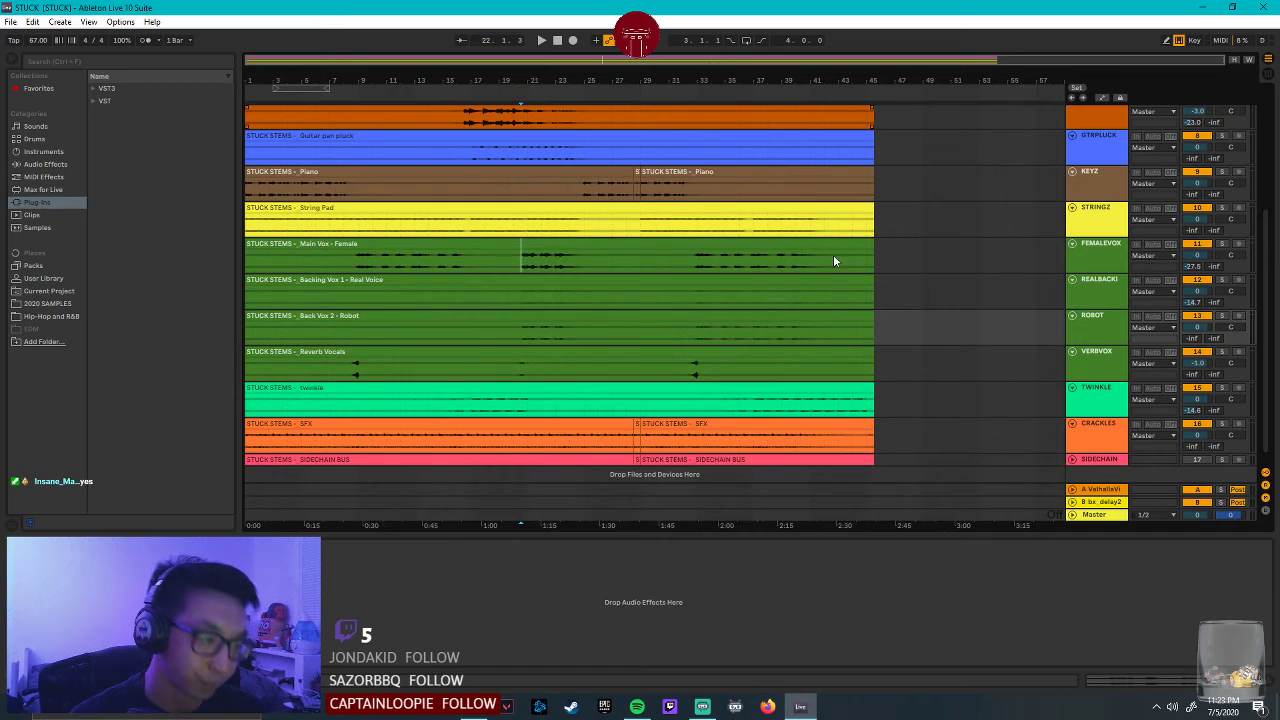
Select the REALBACKING1 track, show its bx_stereomaker plug-in to check the settings, and close the plug-in window.
{"action": "left_click", "coordinate": [1085, 453]}
{"action": "key", "text": "Up"}
{"action": "key", "text": "Up"}
{"action": "key", "text": "Up"}
{"action": "key", "text": "Up"}
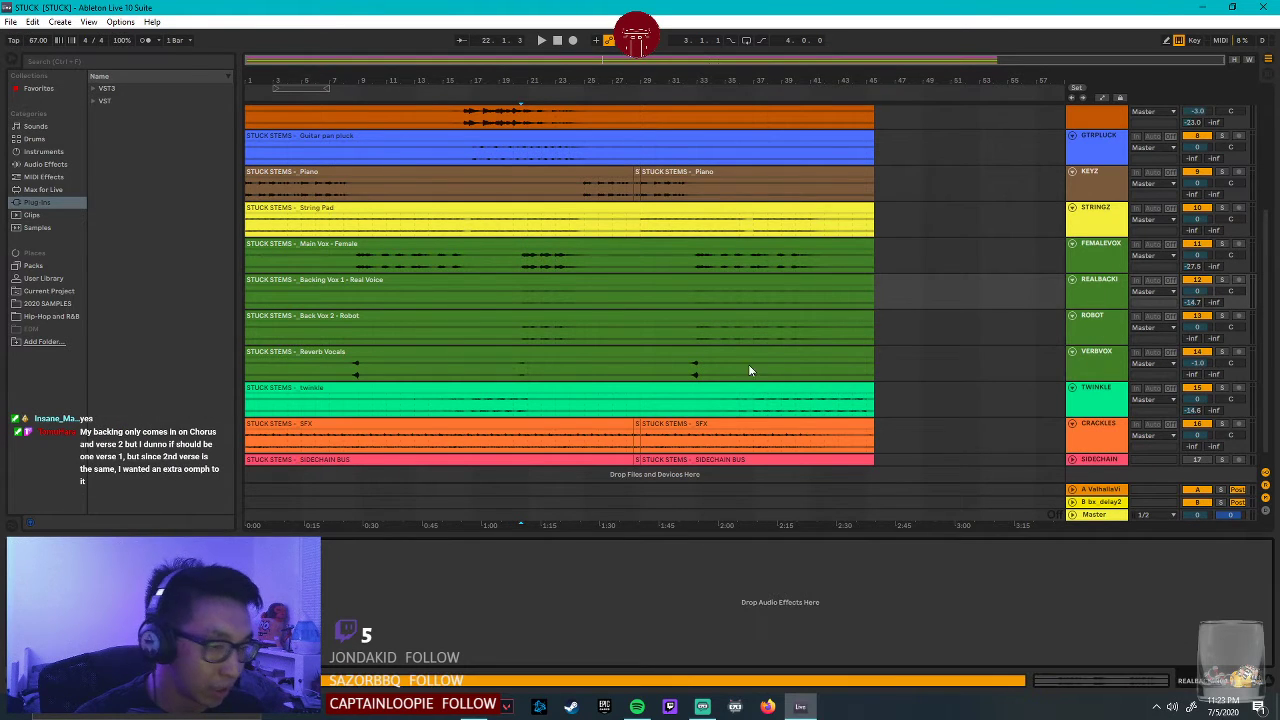
{"action": "key", "text": "ctrl+alt+p"}
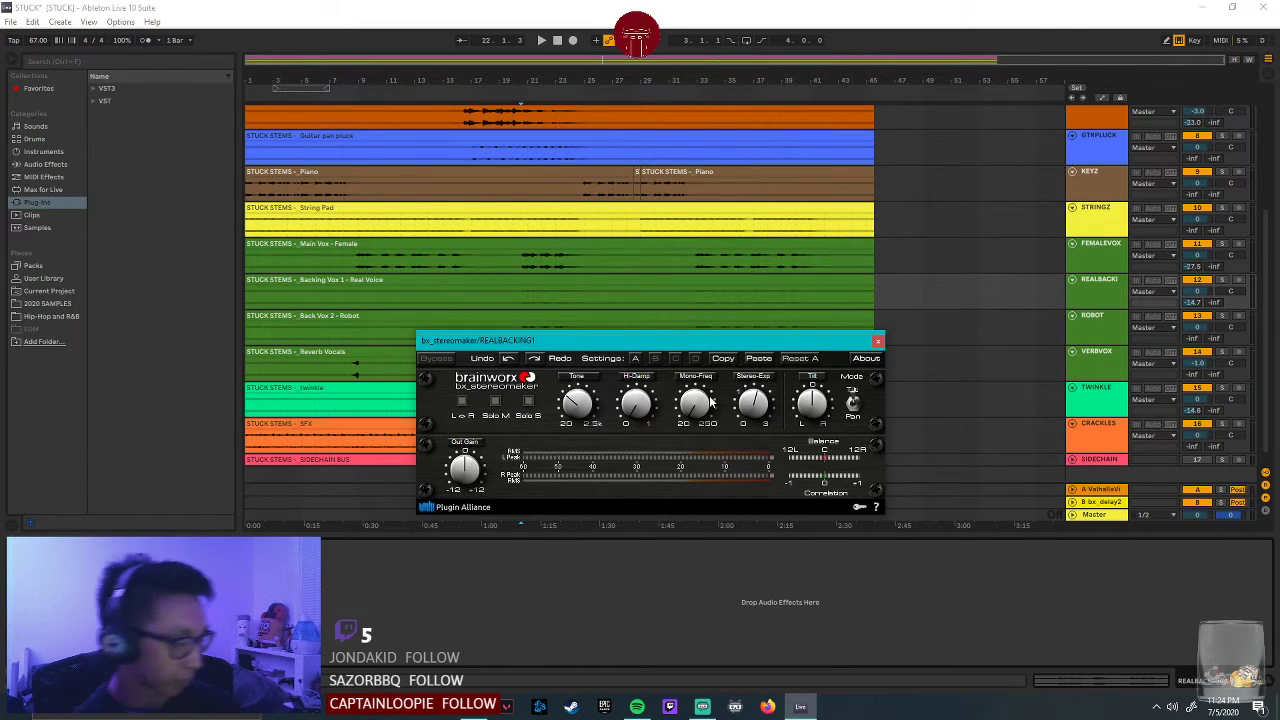
{"action": "left_click", "coordinate": [594, 6]}
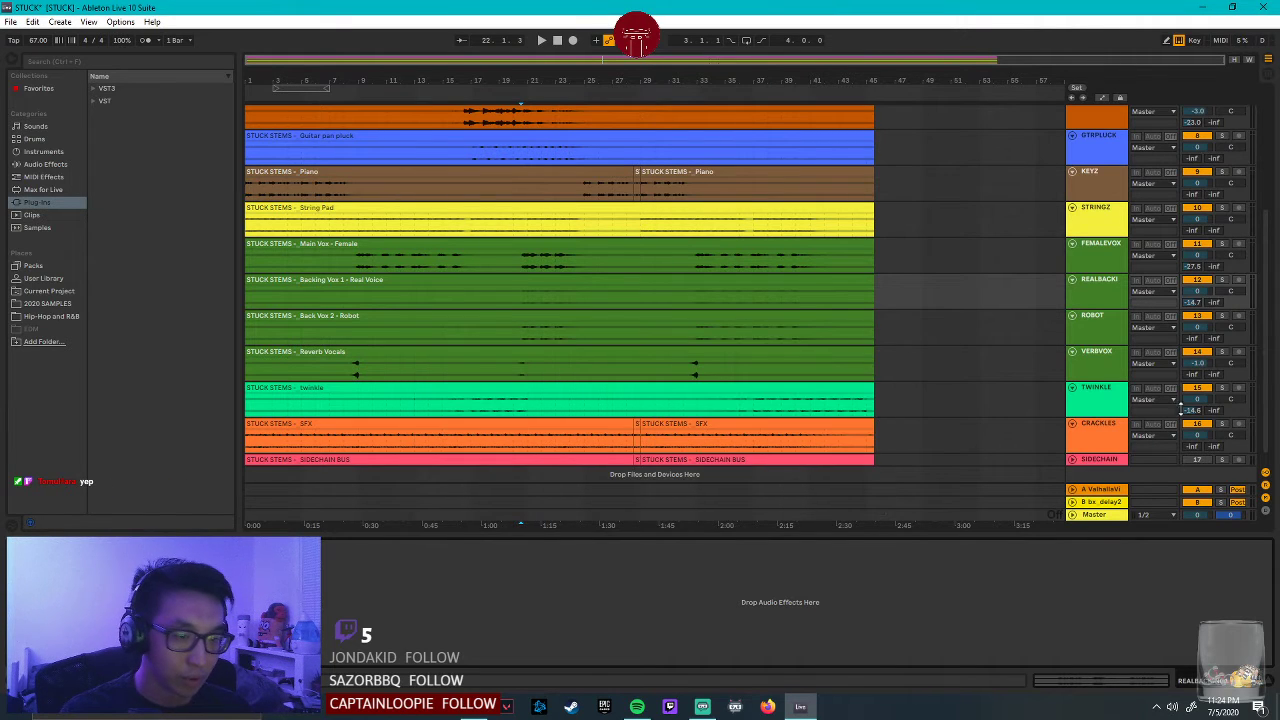
{"action": "left_click", "coordinate": [878, 340]}
Play the set from the beginning and solo the KEYZ track.
{"action": "scroll", "coordinate": [335, 250], "scroll_direction": "up", "scroll_amount": 6}
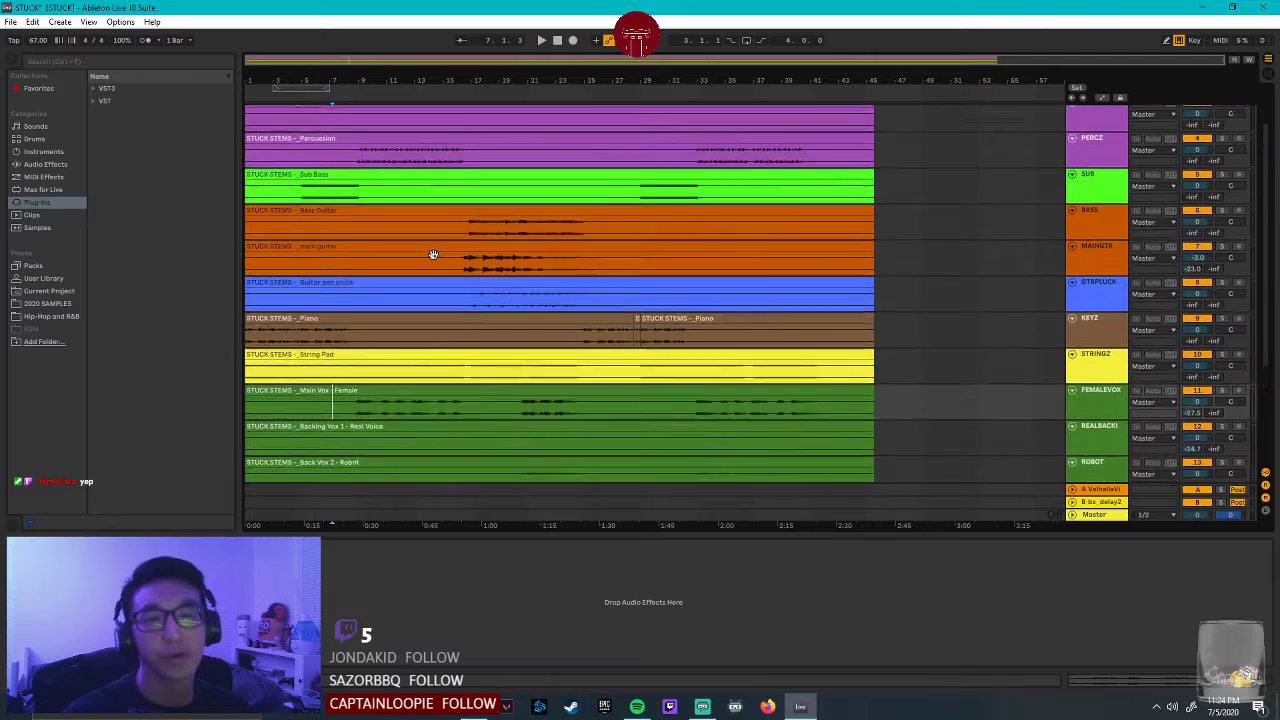
{"action": "key", "text": "space"}
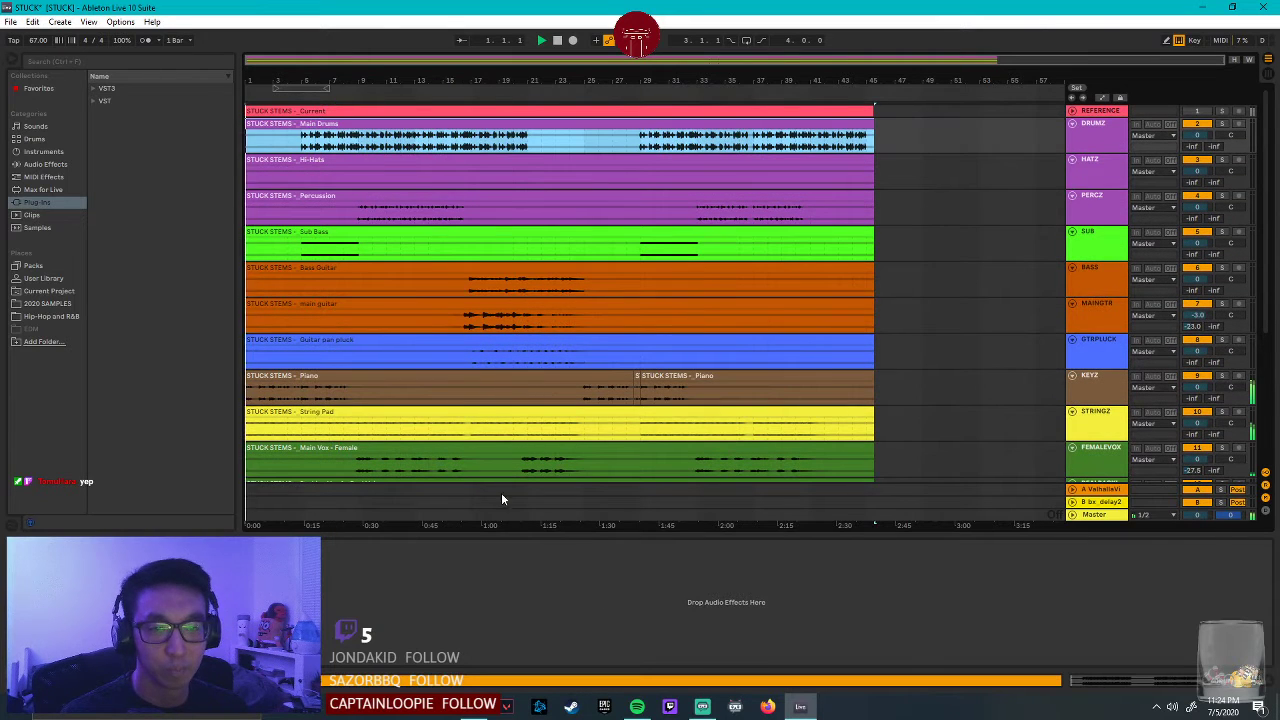
{"action": "left_click", "coordinate": [738, 392]}
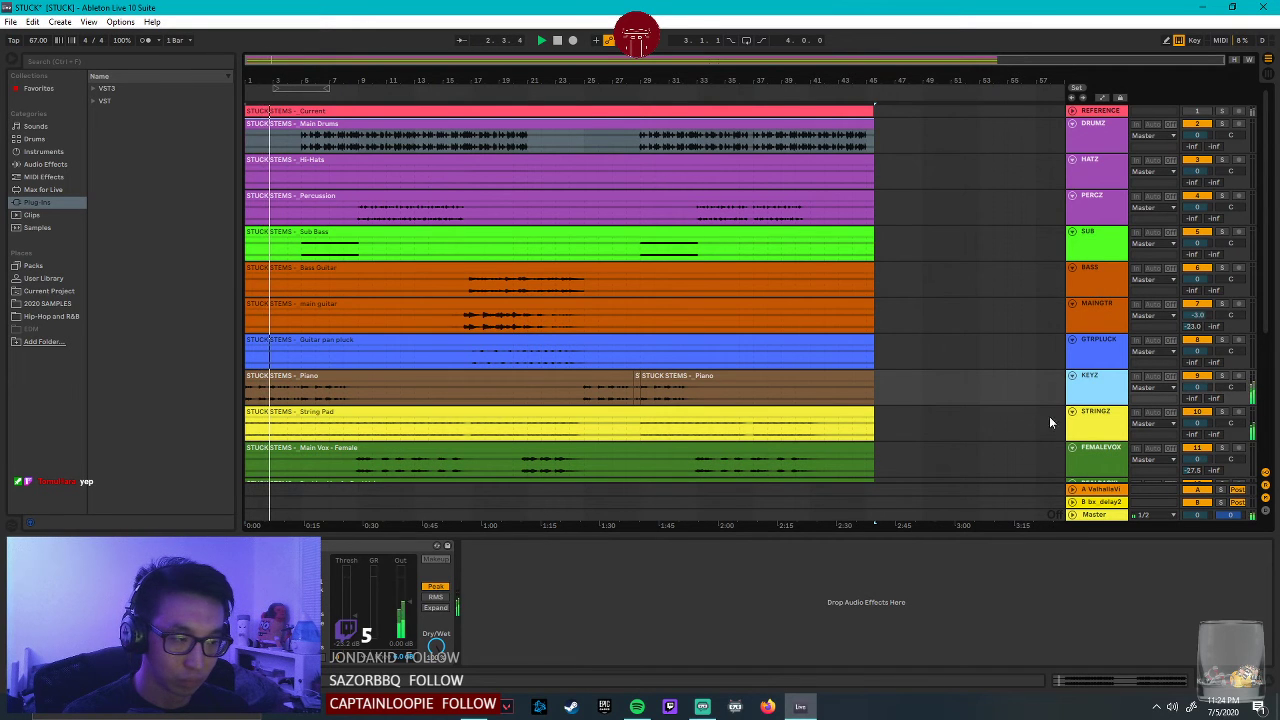
{"action": "left_click", "coordinate": [1223, 376]}
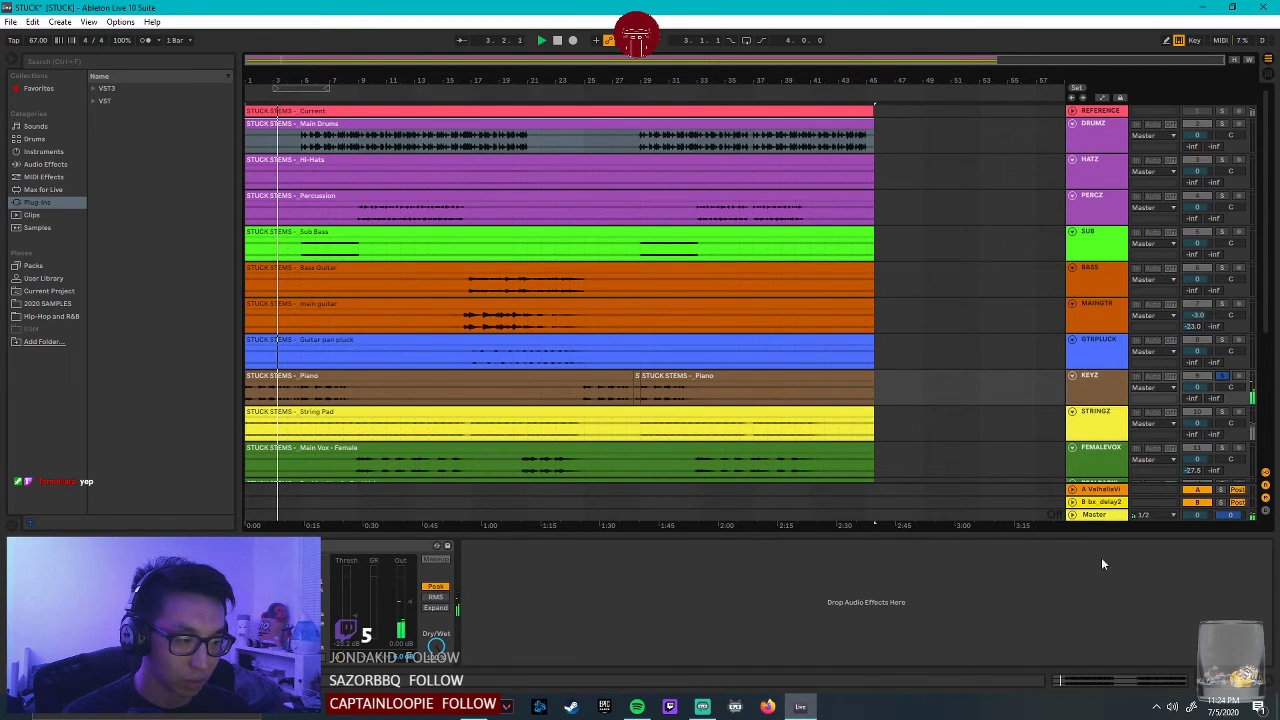
Set the KEYZ track's reverb send to -35 dB and delay send to -25 dB, end its solo, and save the set.
{"action": "left_click", "coordinate": [1086, 503]}
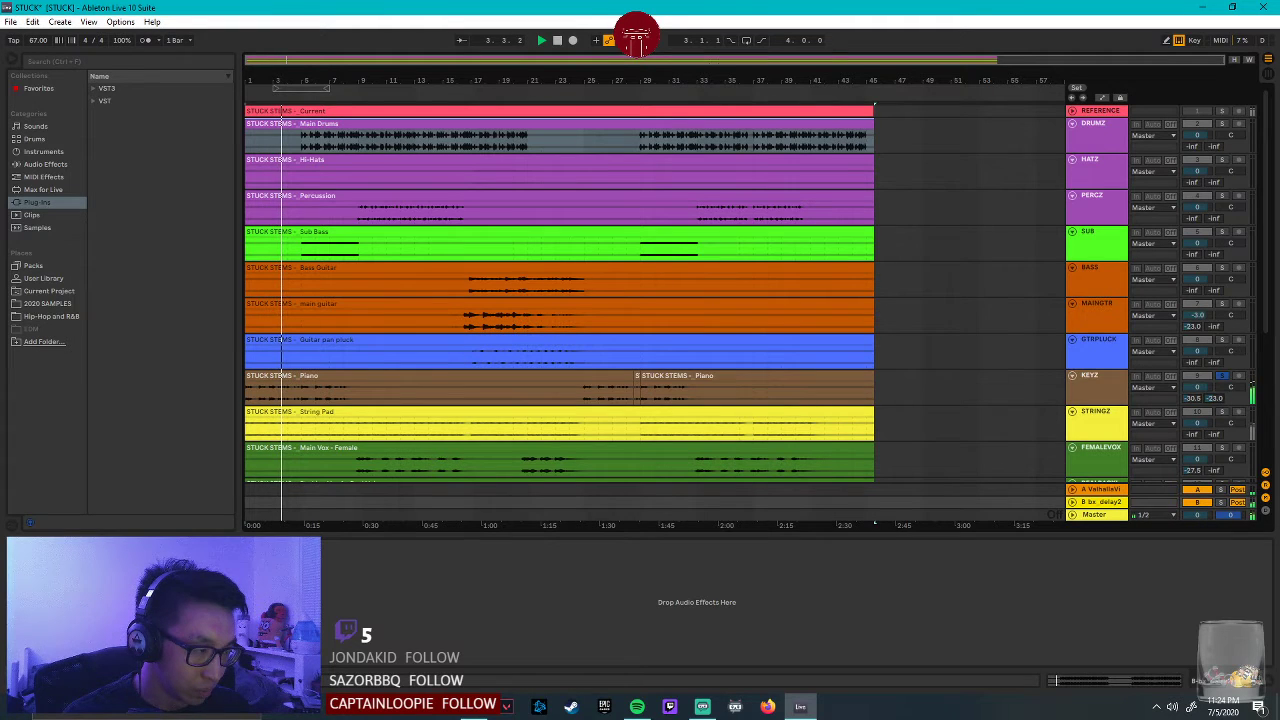
{"action": "left_click", "coordinate": [1220, 364]}
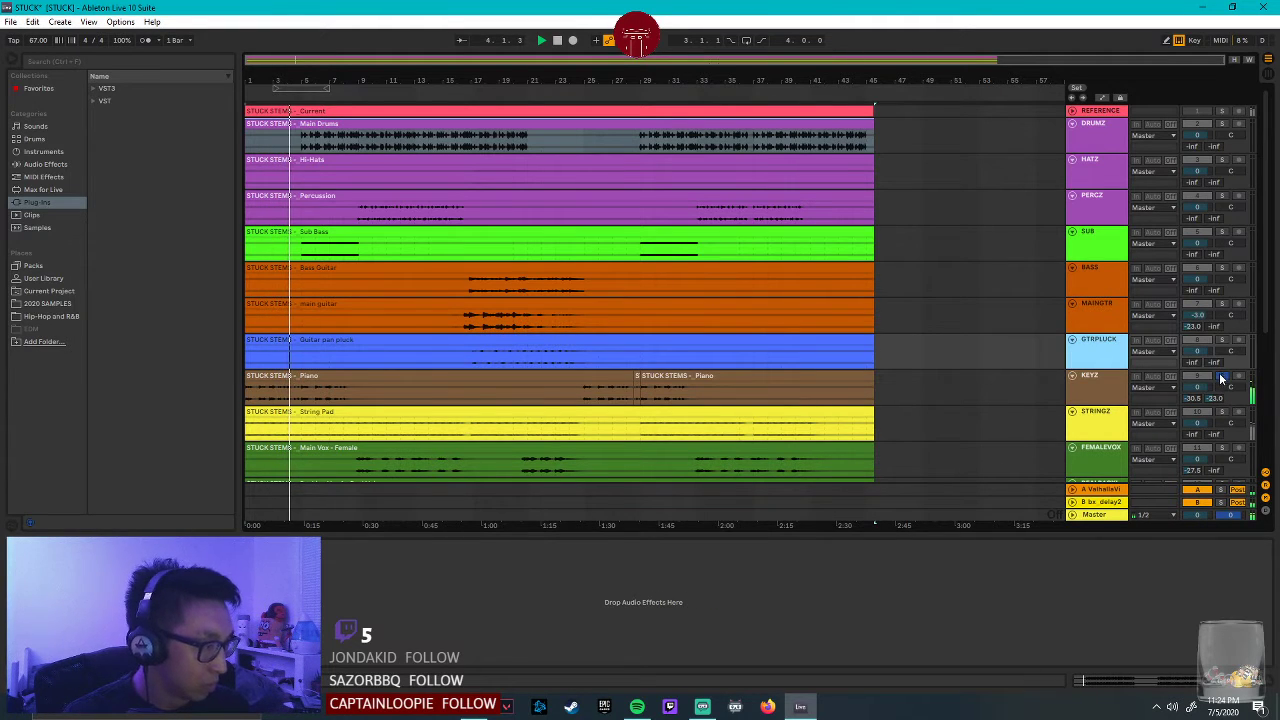
{"action": "left_click", "coordinate": [1220, 376]}
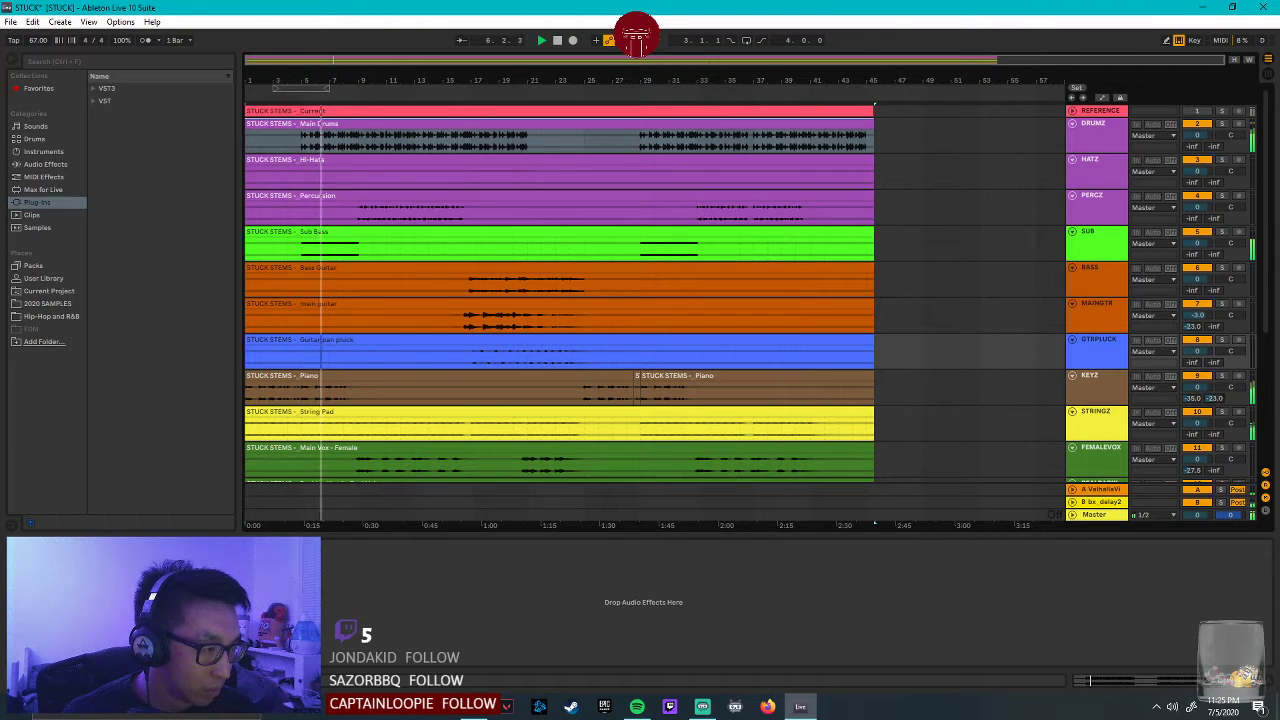
{"action": "left_click", "coordinate": [910, 460]}
{"action": "key", "text": "ctrl+s"}
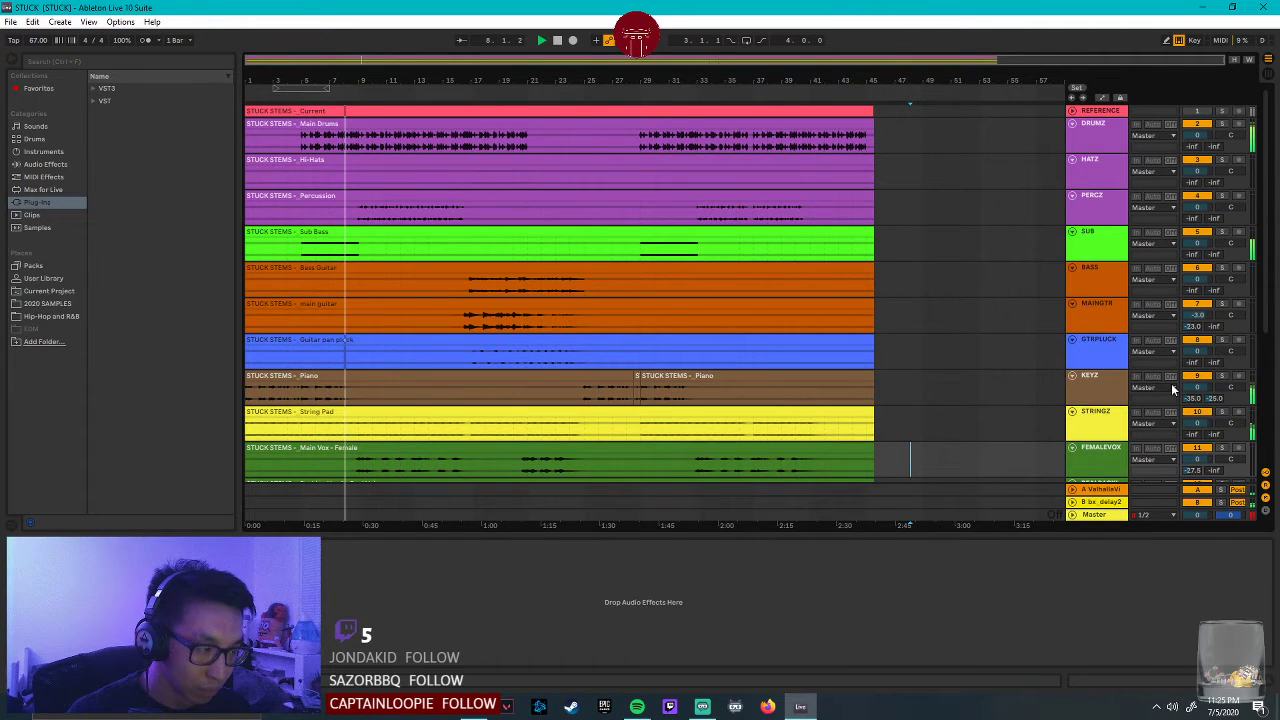
Insert the VST3 version of FabFilter Pro-C 2 on the KEYZ track and move its window clear of the piano clips.
{"action": "left_click", "coordinate": [1096, 378]}
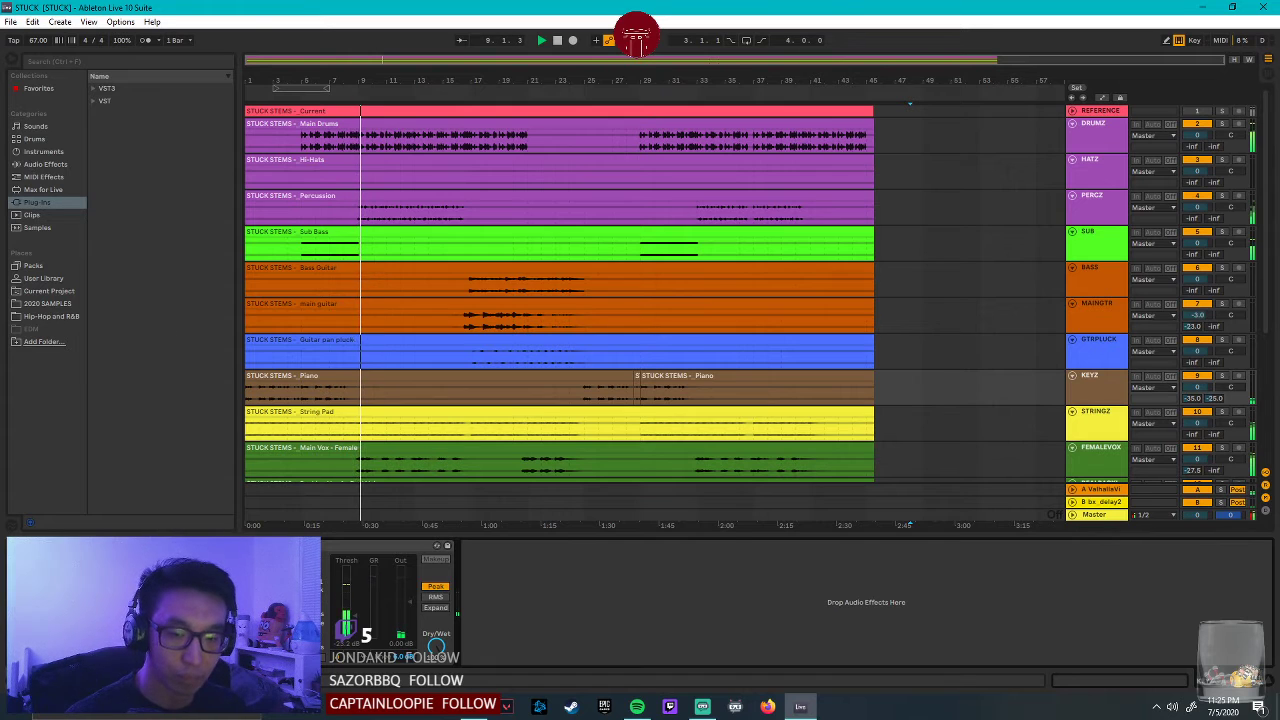
{"action": "left_click", "coordinate": [94, 100]}
{"action": "left_click", "coordinate": [94, 88]}
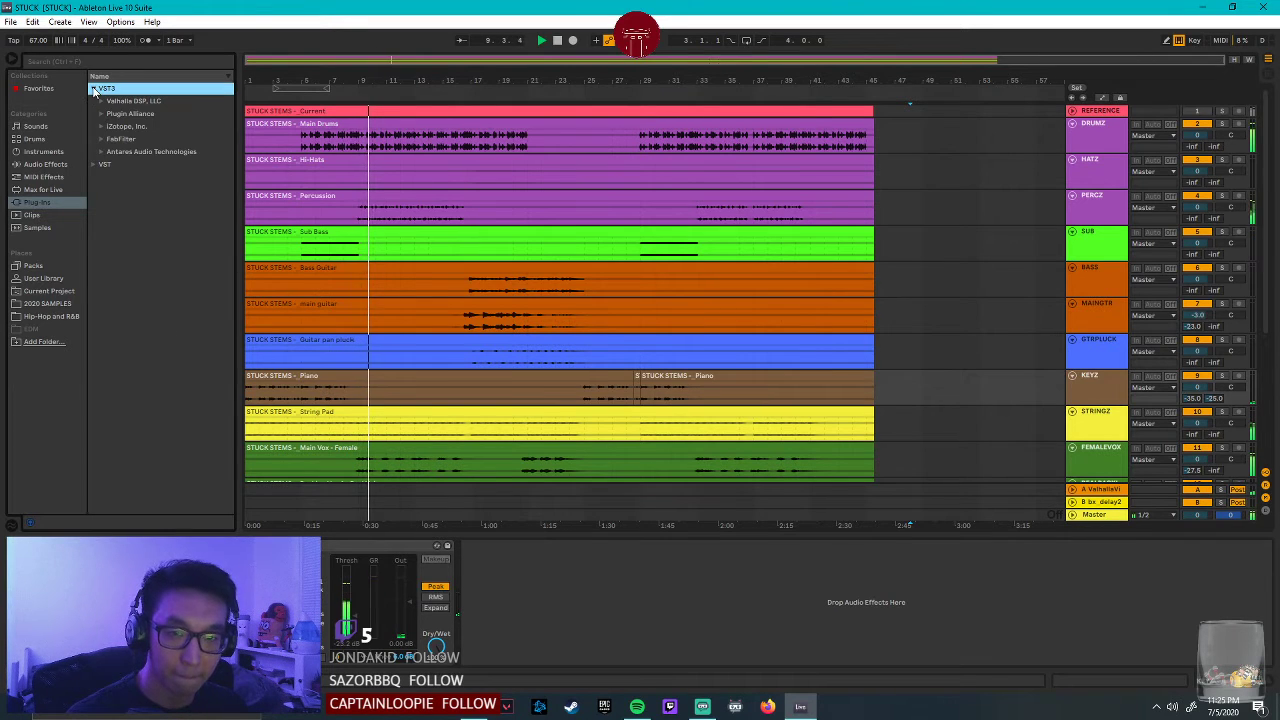
{"action": "left_click", "coordinate": [104, 138]}
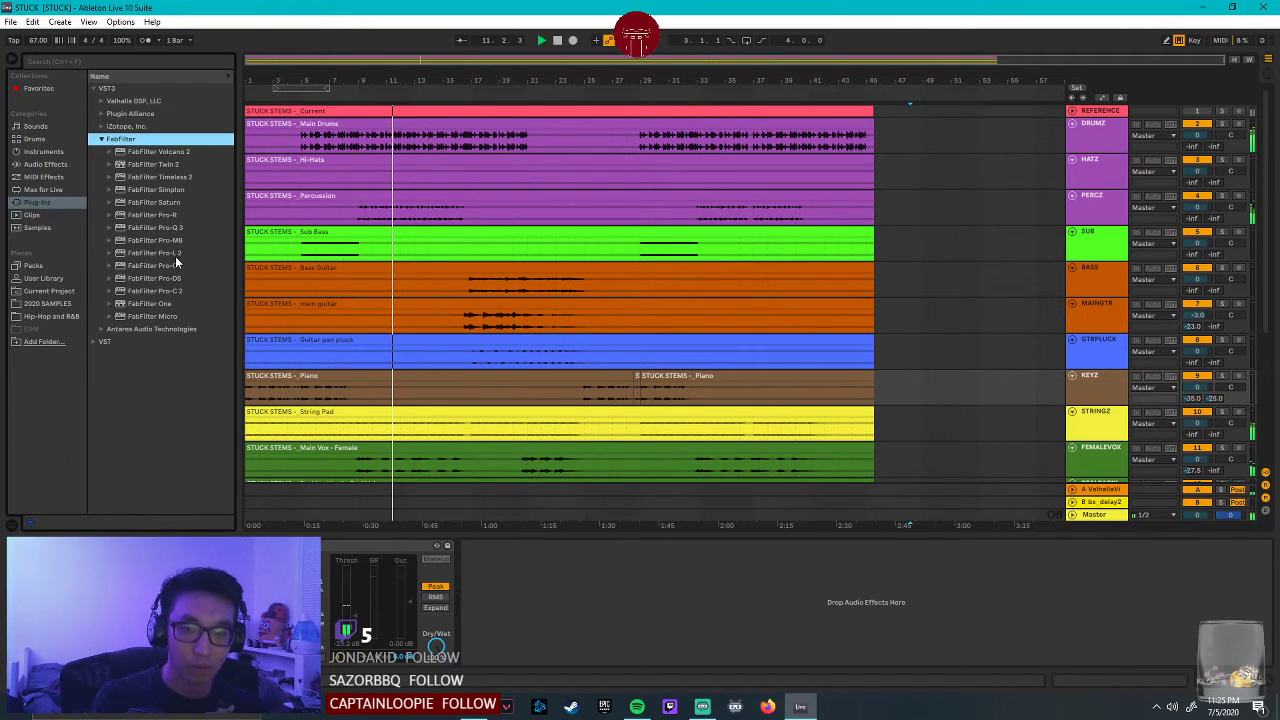
{"action": "left_click", "coordinate": [180, 289]}
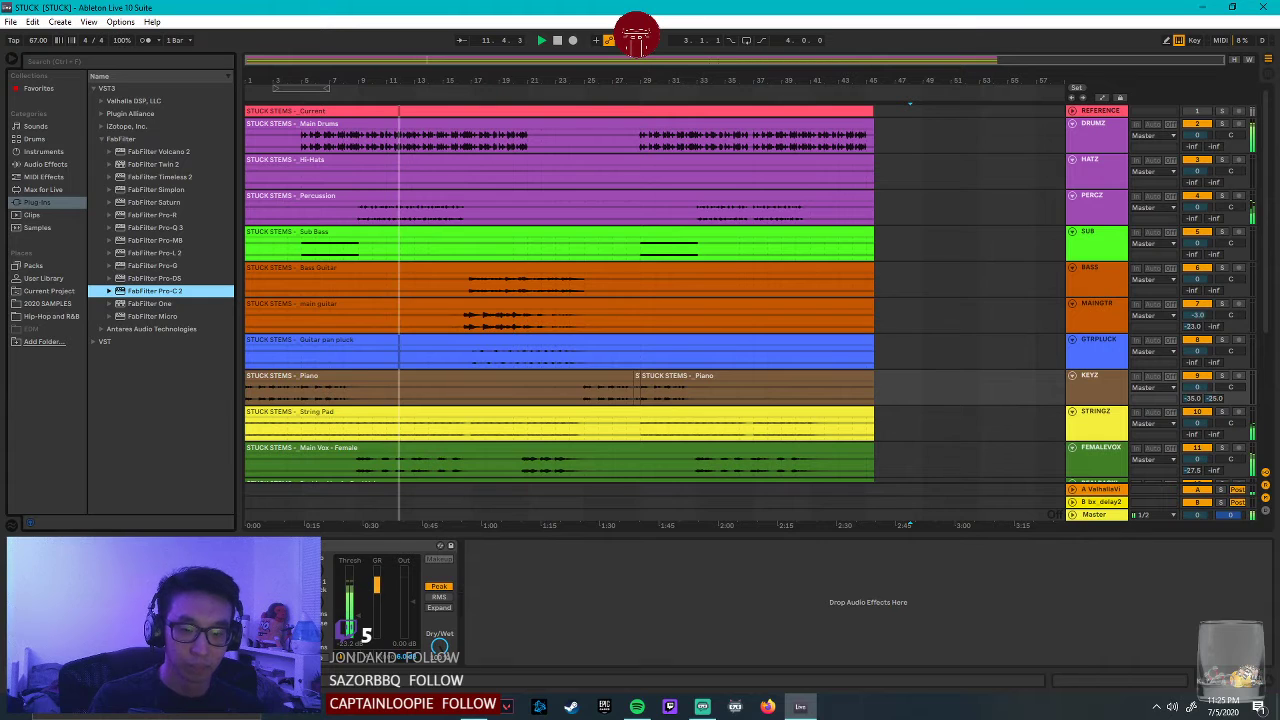
{"action": "key", "text": "Return"}
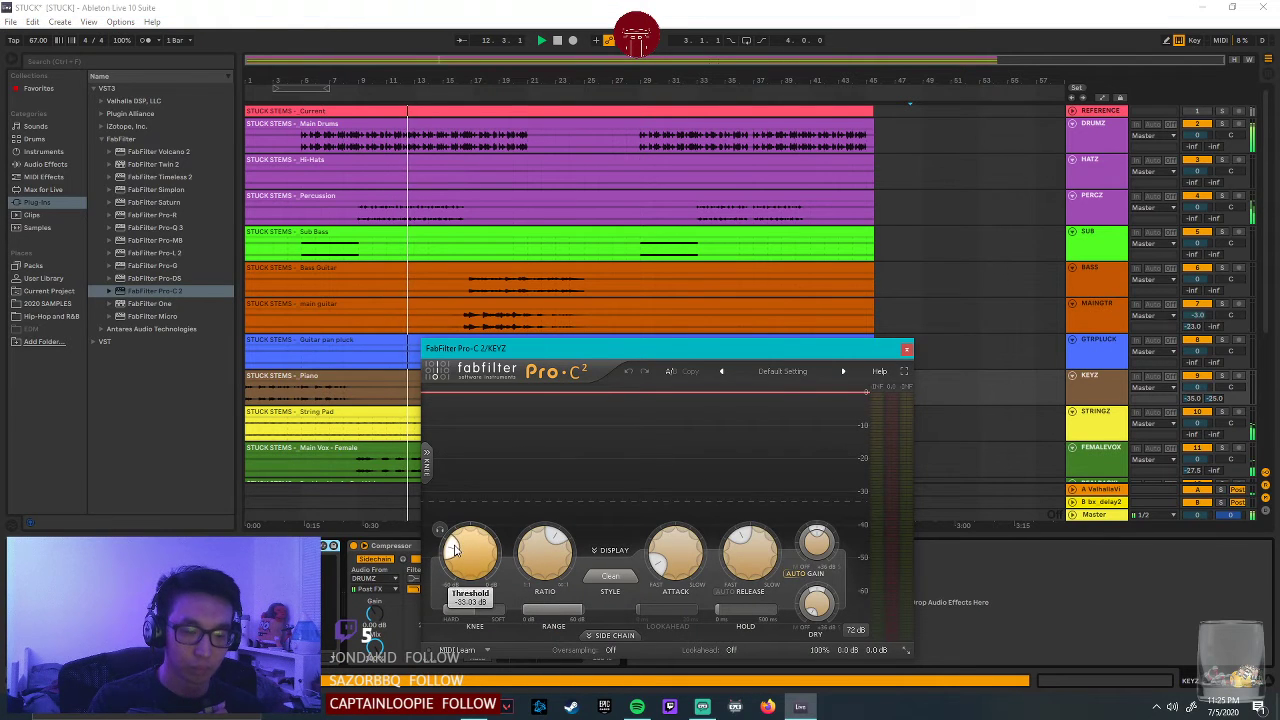
{"action": "left_click_drag", "start_coordinate": [686, 350], "coordinate": [978, 314]}
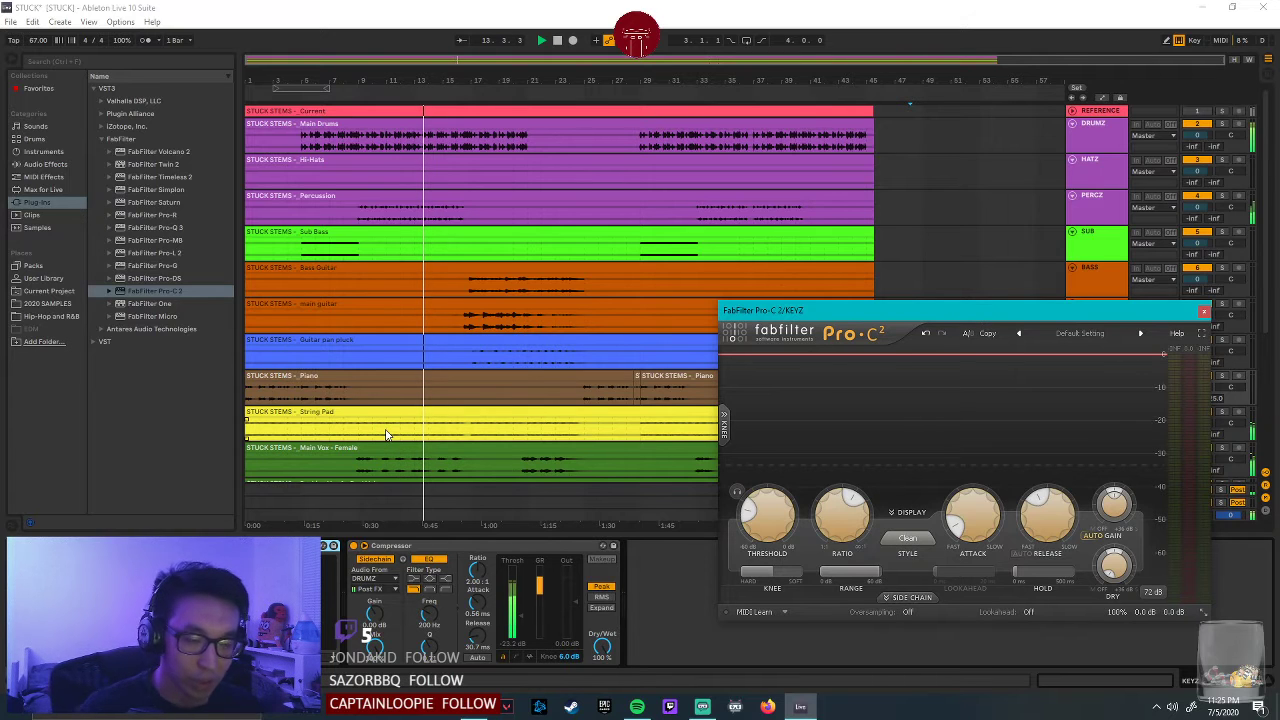
Play the piano from the start and examine how Pro-C 2 compresses it, checking the threshold, ratio, attack and release controls.
{"action": "left_click", "coordinate": [390, 374]}
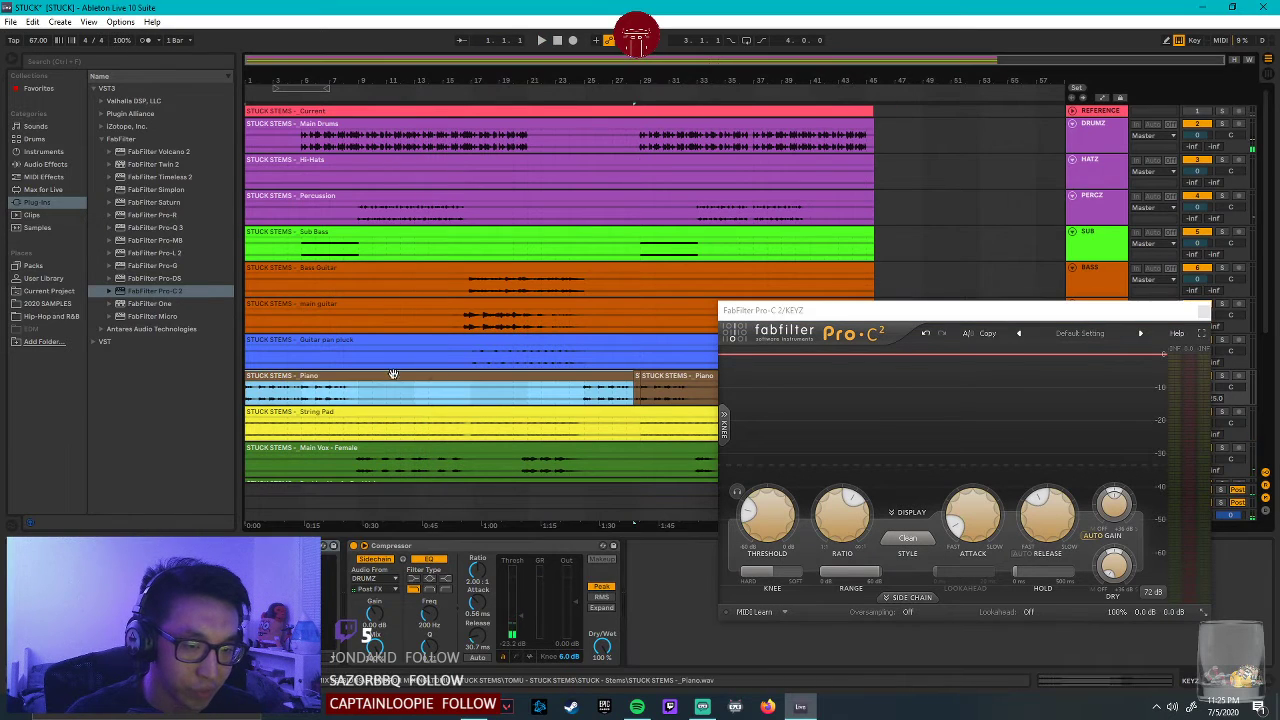
{"action": "key", "text": "space"}
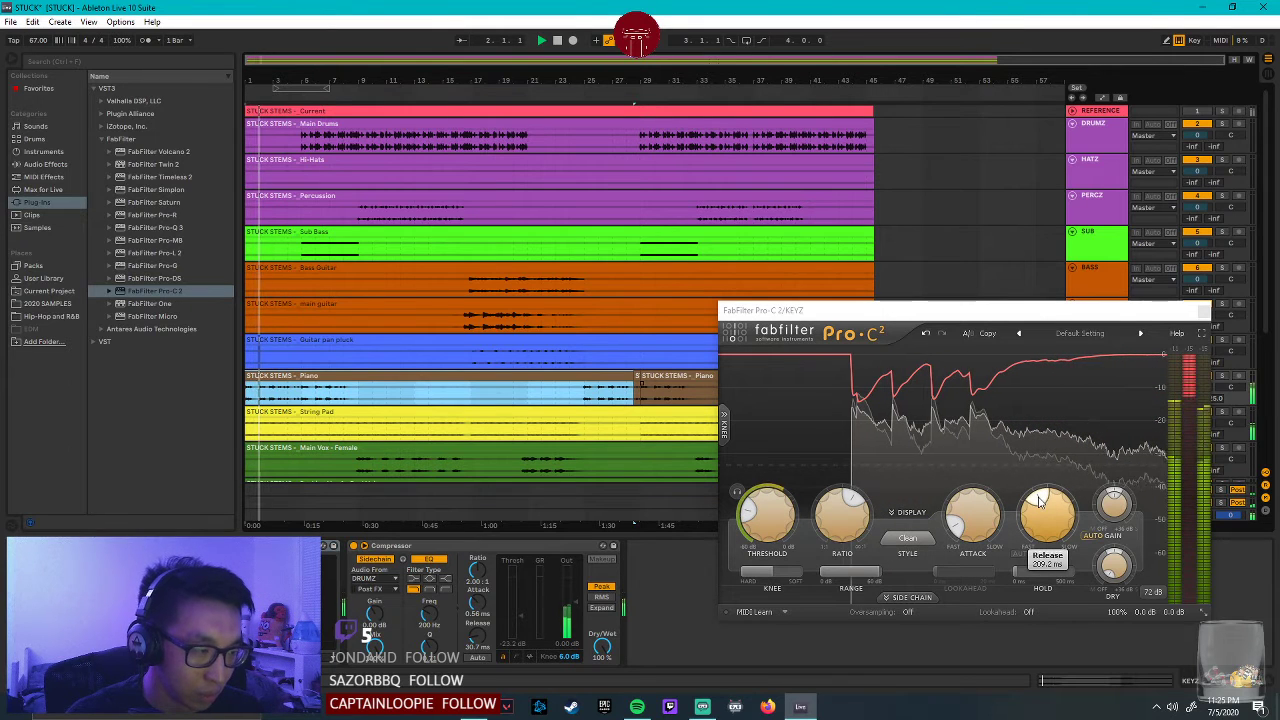
{"action": "mouse_move", "coordinate": [955, 528]}
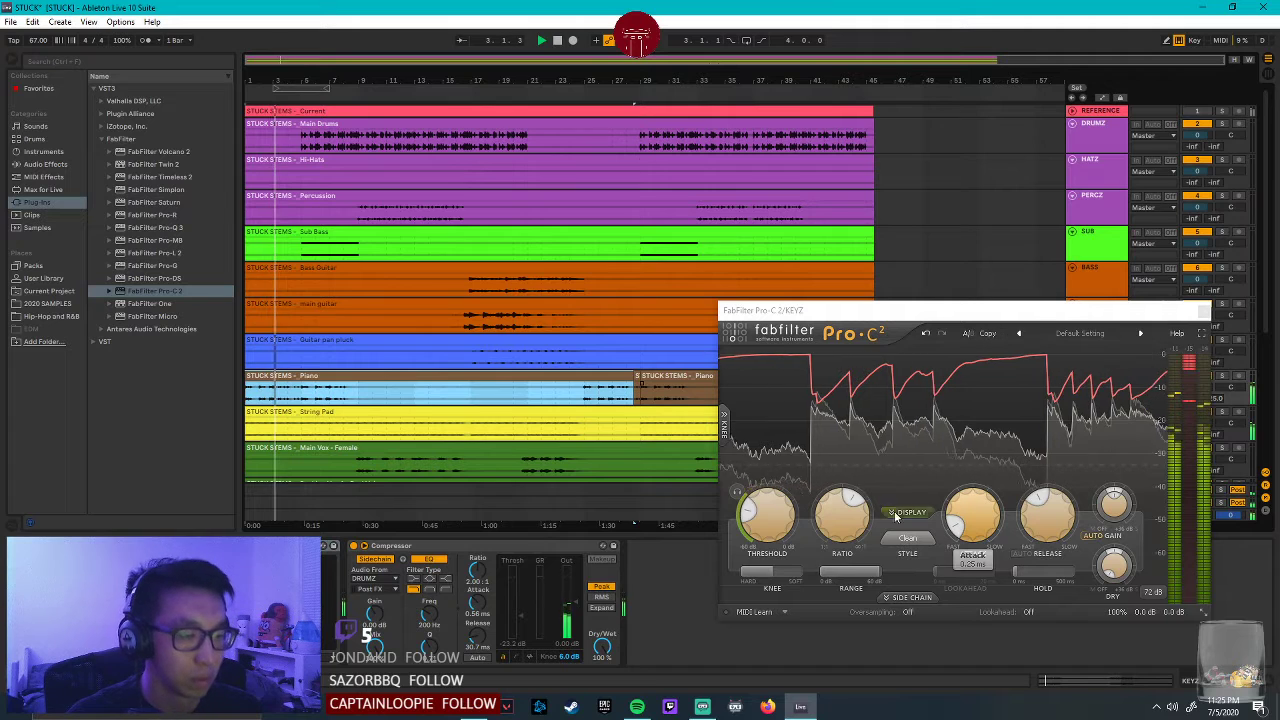
{"action": "mouse_move", "coordinate": [768, 514]}
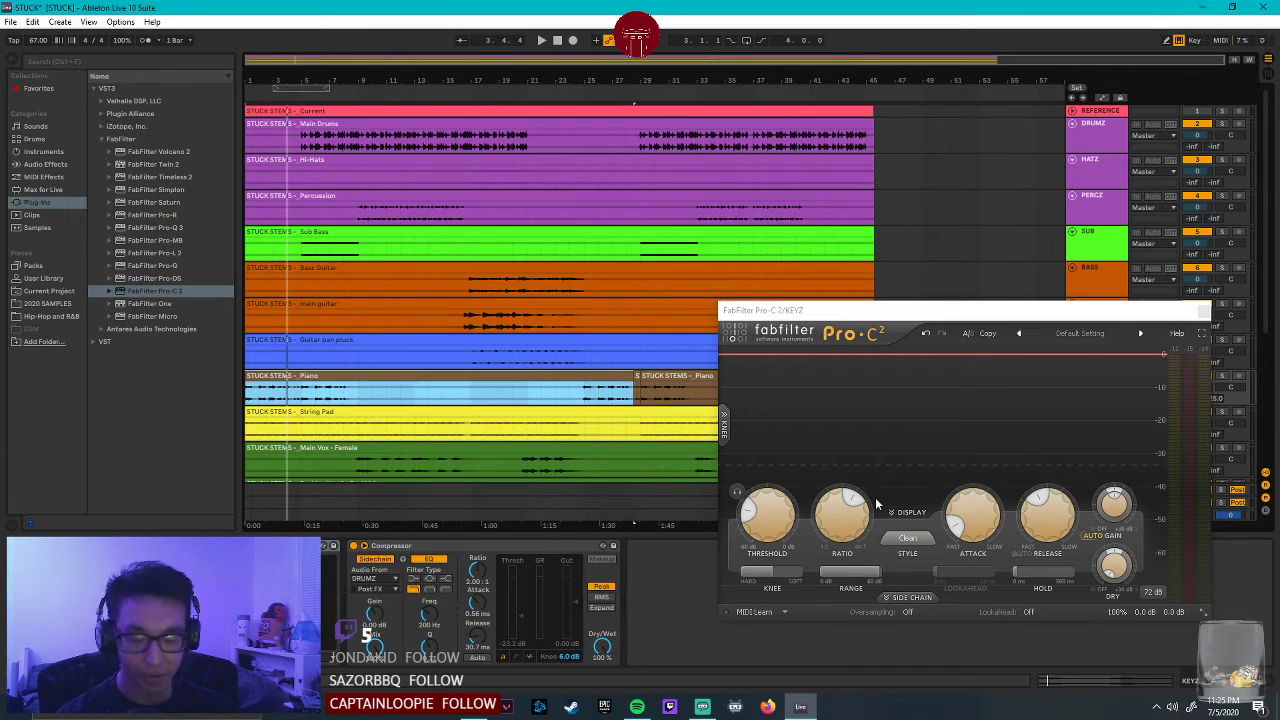
{"action": "mouse_move", "coordinate": [830, 497]}
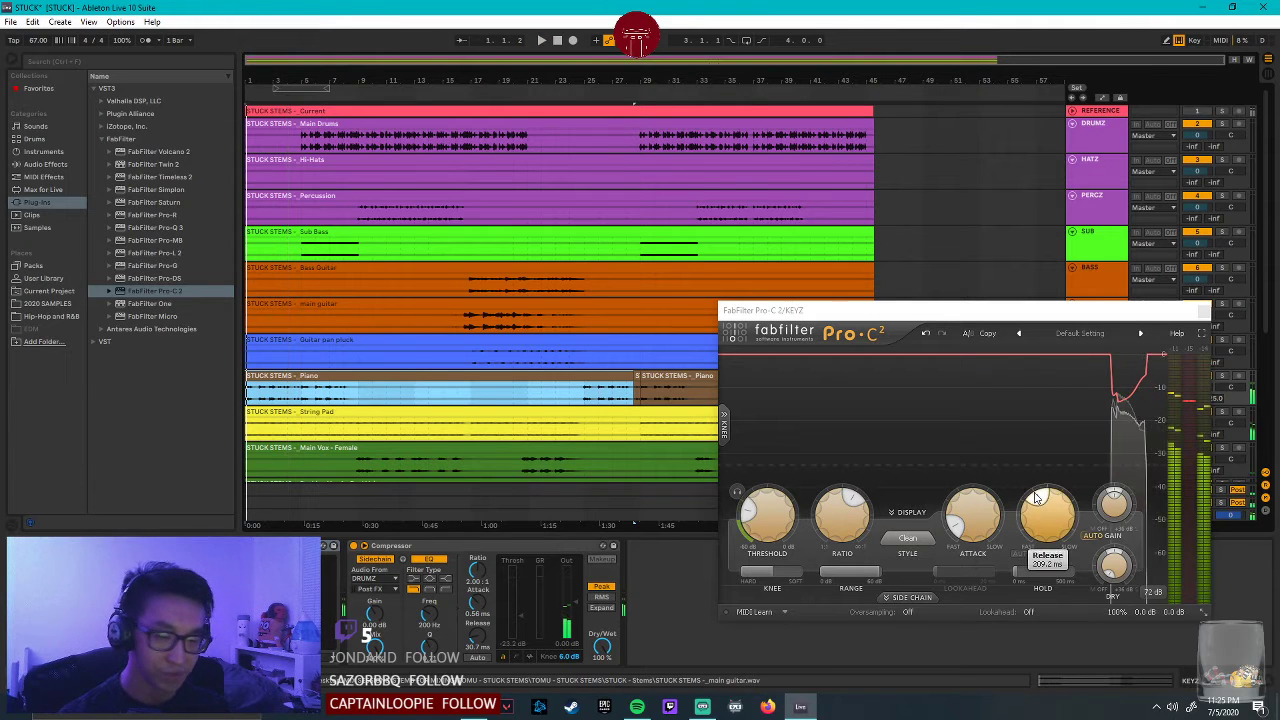
{"action": "mouse_move", "coordinate": [1035, 498]}
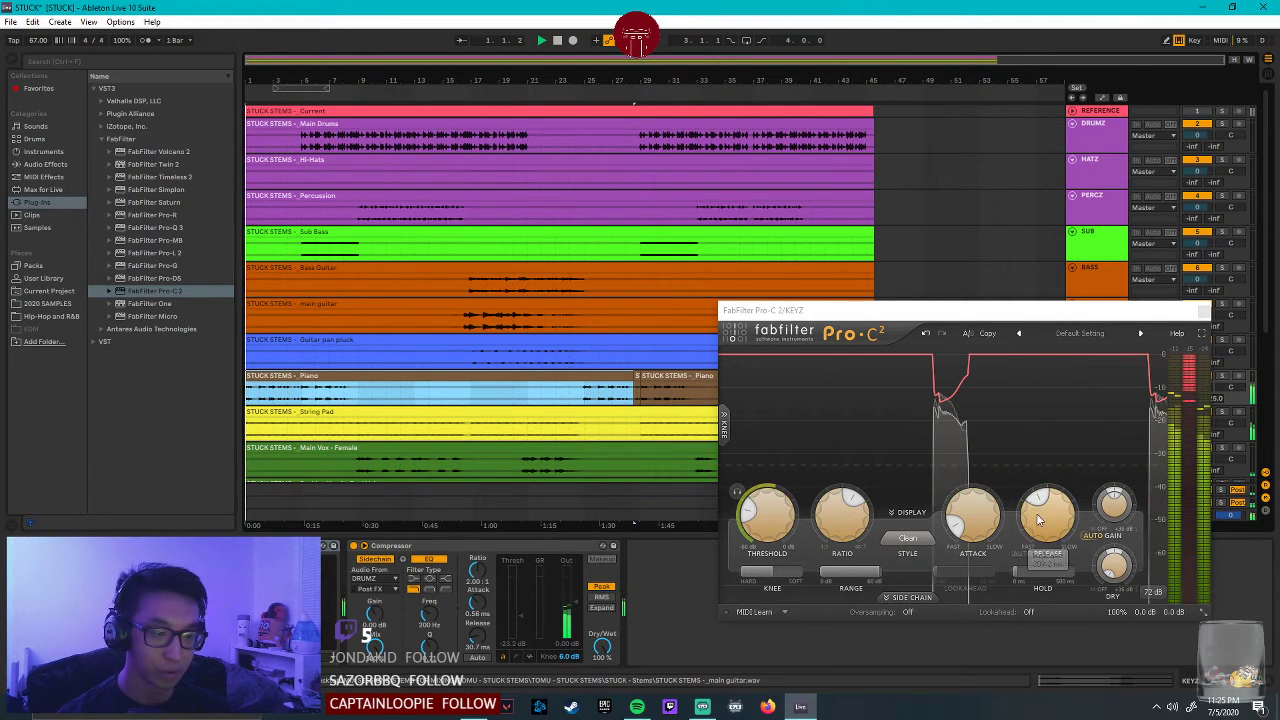
{"action": "mouse_move", "coordinate": [1043, 528]}
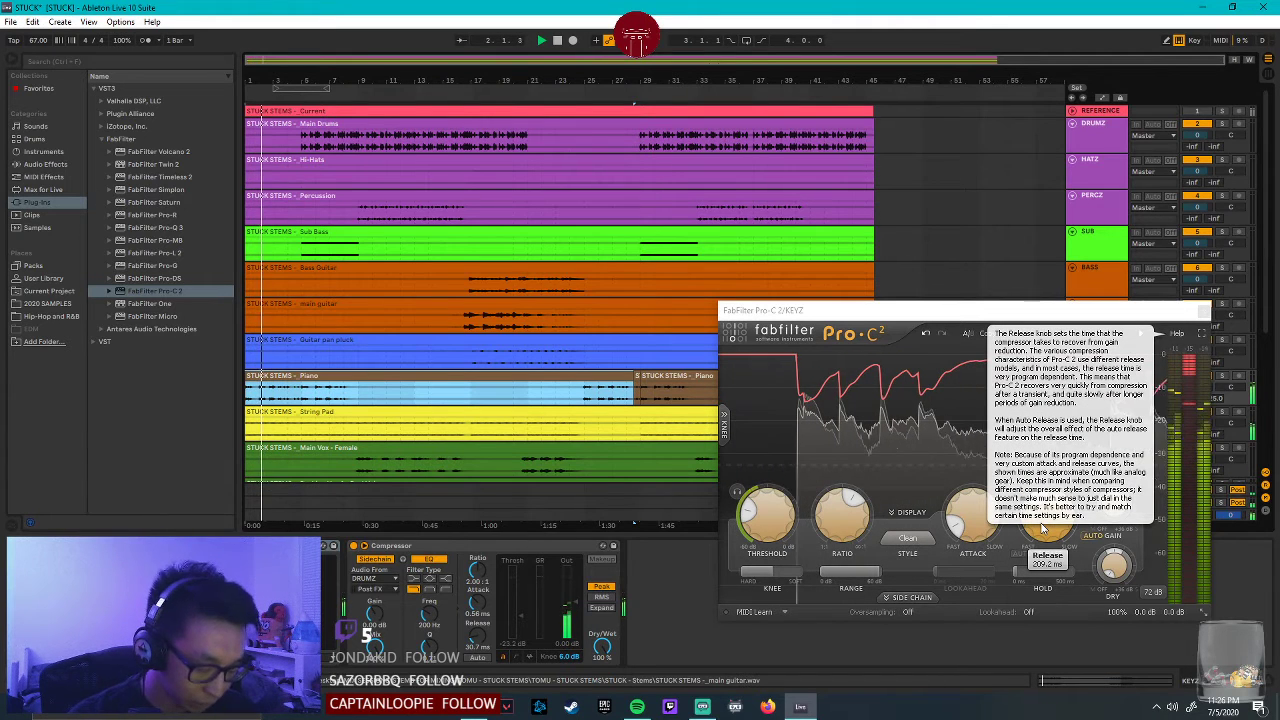
Raise the ratio, shorten the release and set the dry gain to about -18.3 dB in the piano's Pro-C 2, and close it.
{"action": "left_click_drag", "start_coordinate": [1083, 310], "coordinate": [945, 222]}
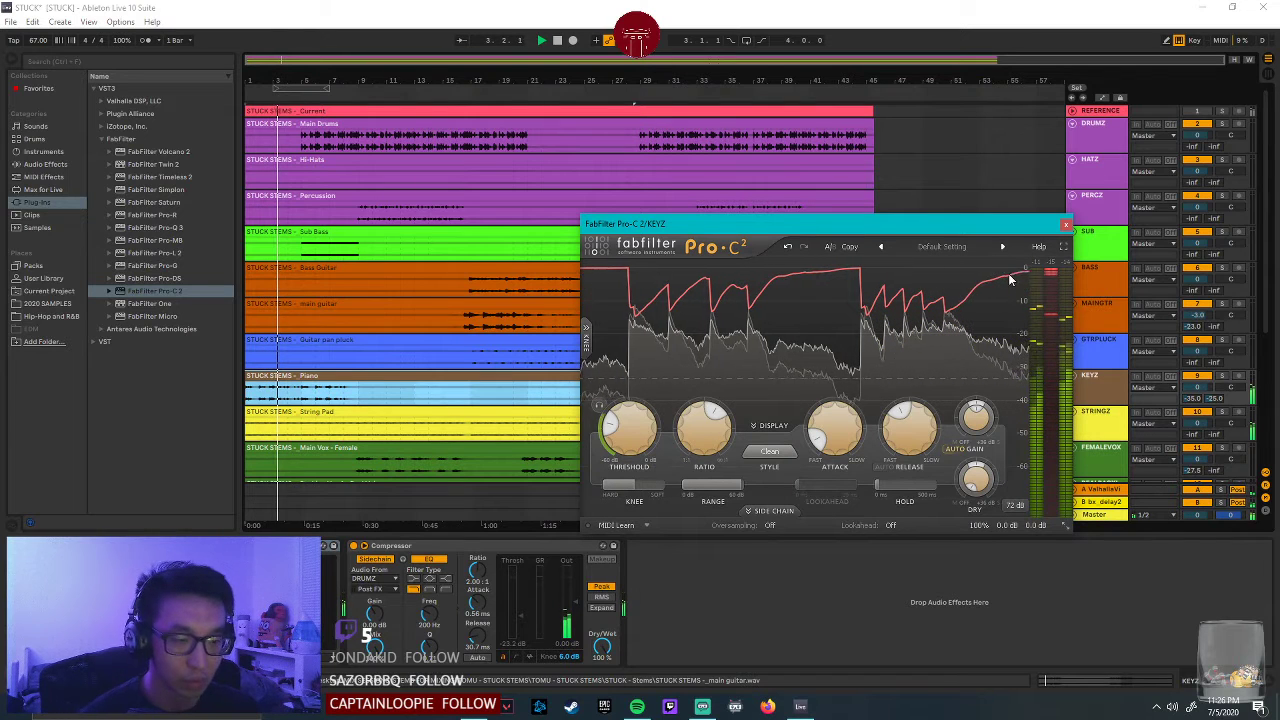
{"action": "mouse_move", "coordinate": [726, 420]}
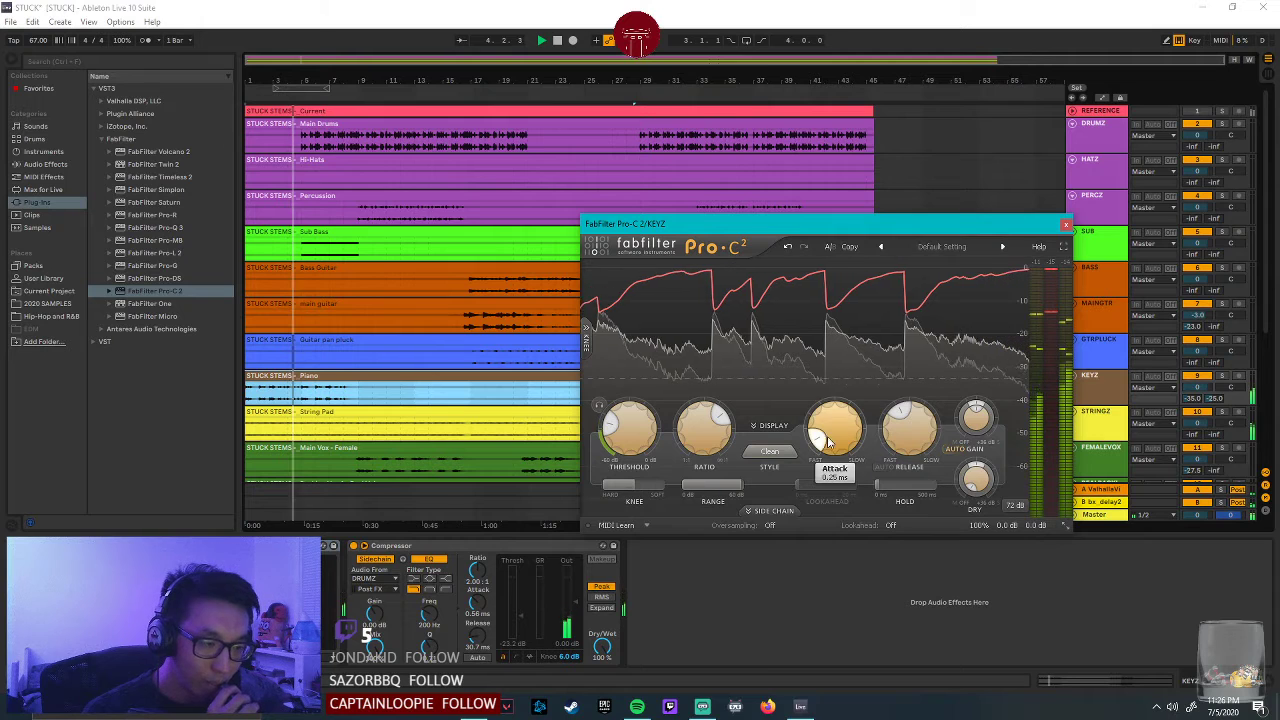
{"action": "mouse_move", "coordinate": [899, 418]}
{"action": "mouse_move", "coordinate": [972, 484]}
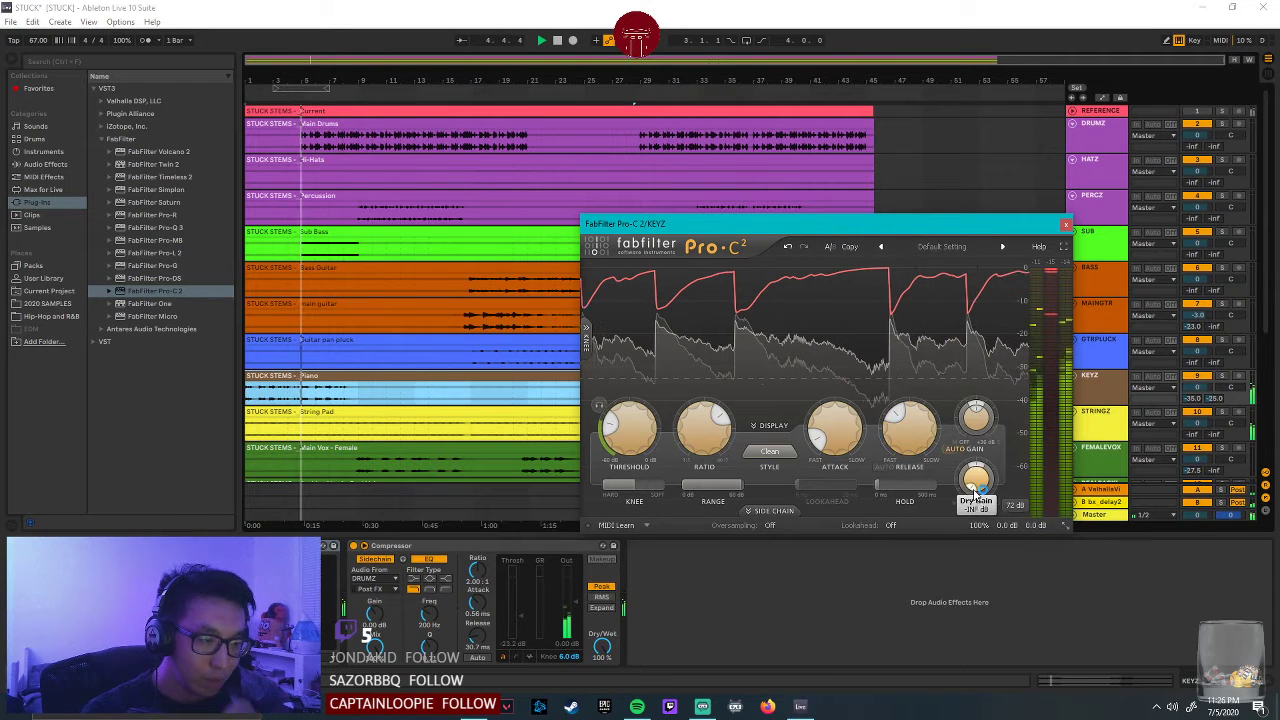
{"action": "scroll", "coordinate": [972, 484], "scroll_direction": "up", "scroll_amount": 5}
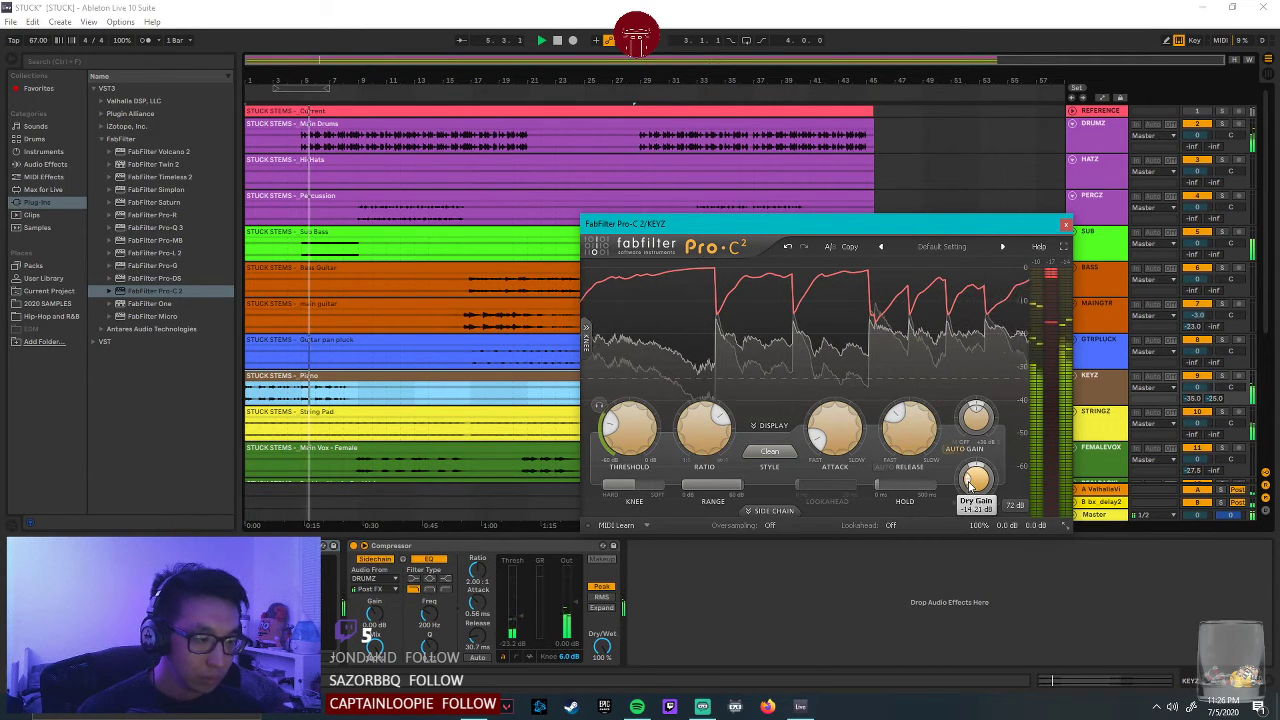
{"action": "scroll", "coordinate": [970, 485], "scroll_direction": "down", "scroll_amount": 2}
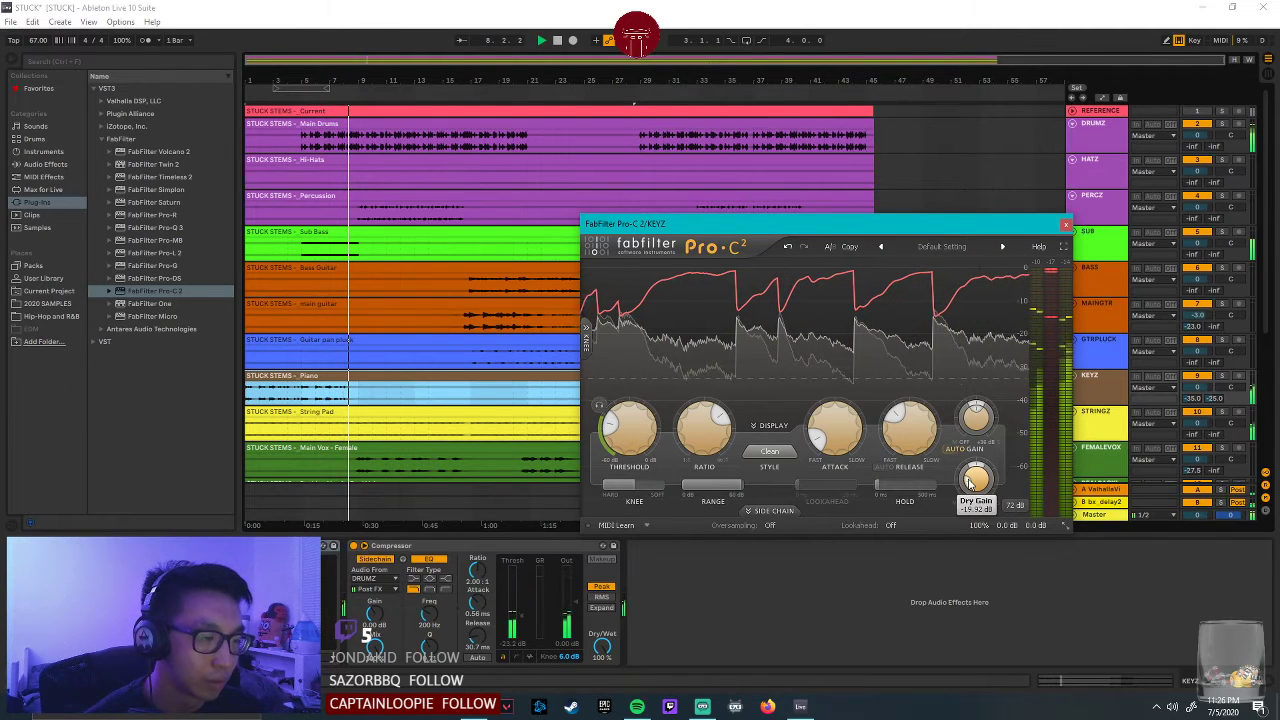
{"action": "scroll", "coordinate": [970, 482], "scroll_direction": "up", "scroll_amount": 4}
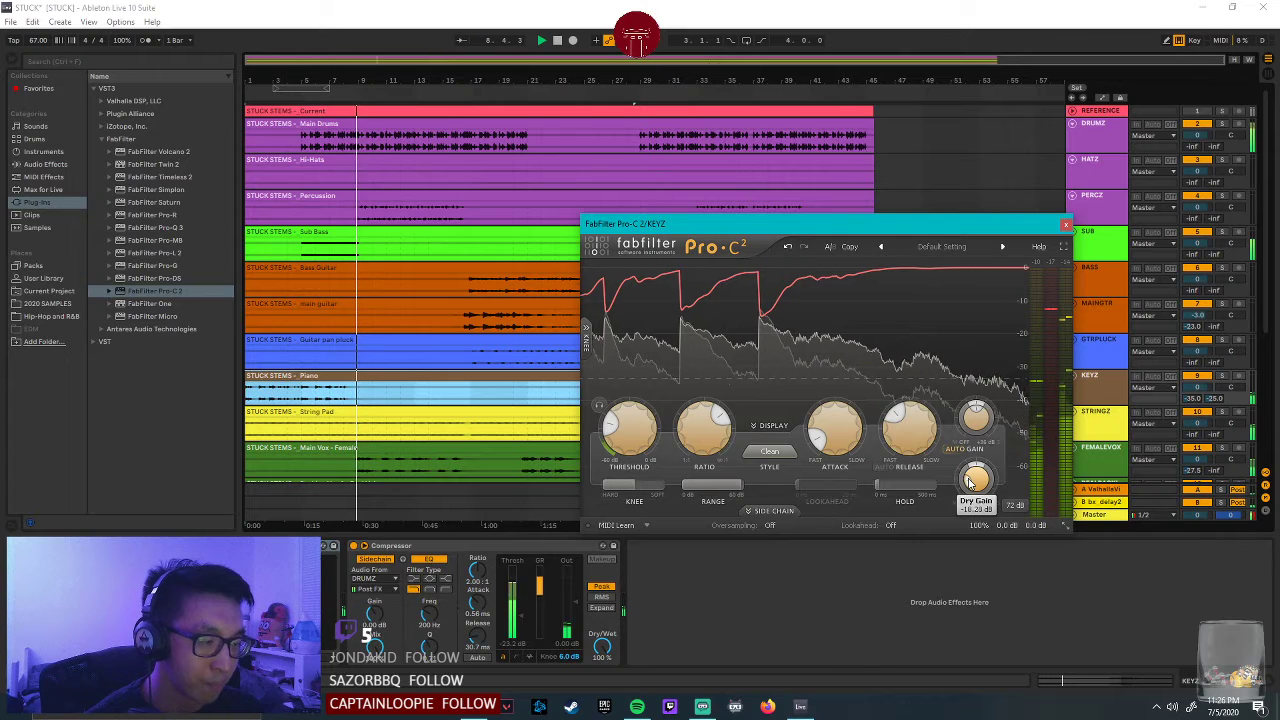
{"action": "left_click", "coordinate": [1066, 223]}
Insert FabFilter Pro-Q 3 on the FEMALEVOX track and move its window away from the track controls.
{"action": "left_click", "coordinate": [674, 391]}
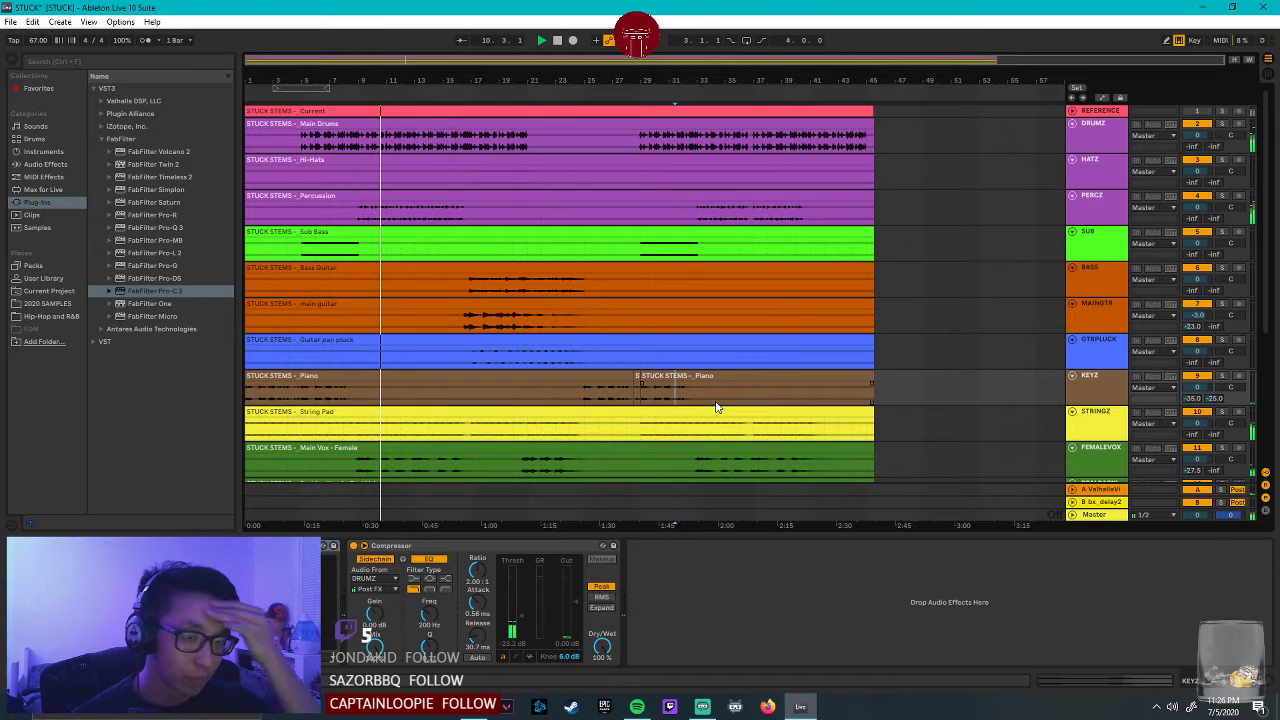
{"action": "scroll", "coordinate": [611, 417], "scroll_direction": "down", "scroll_amount": 3}
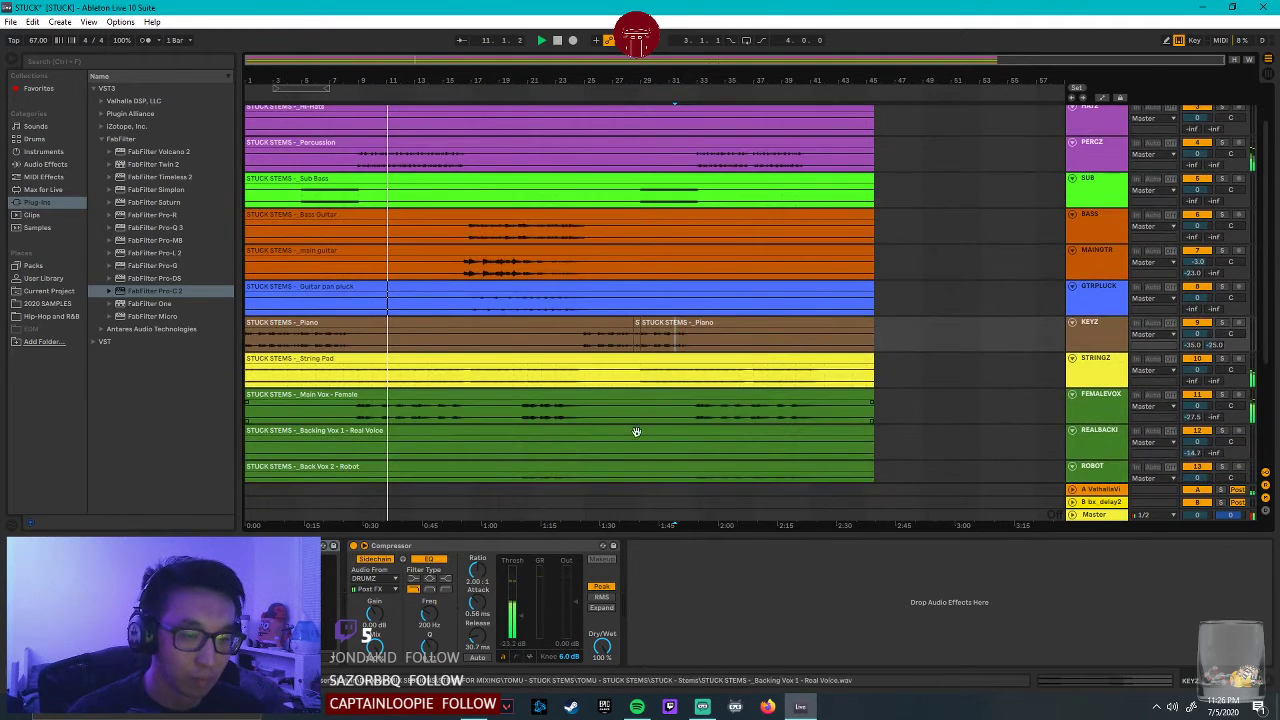
{"action": "left_click", "coordinate": [1107, 408]}
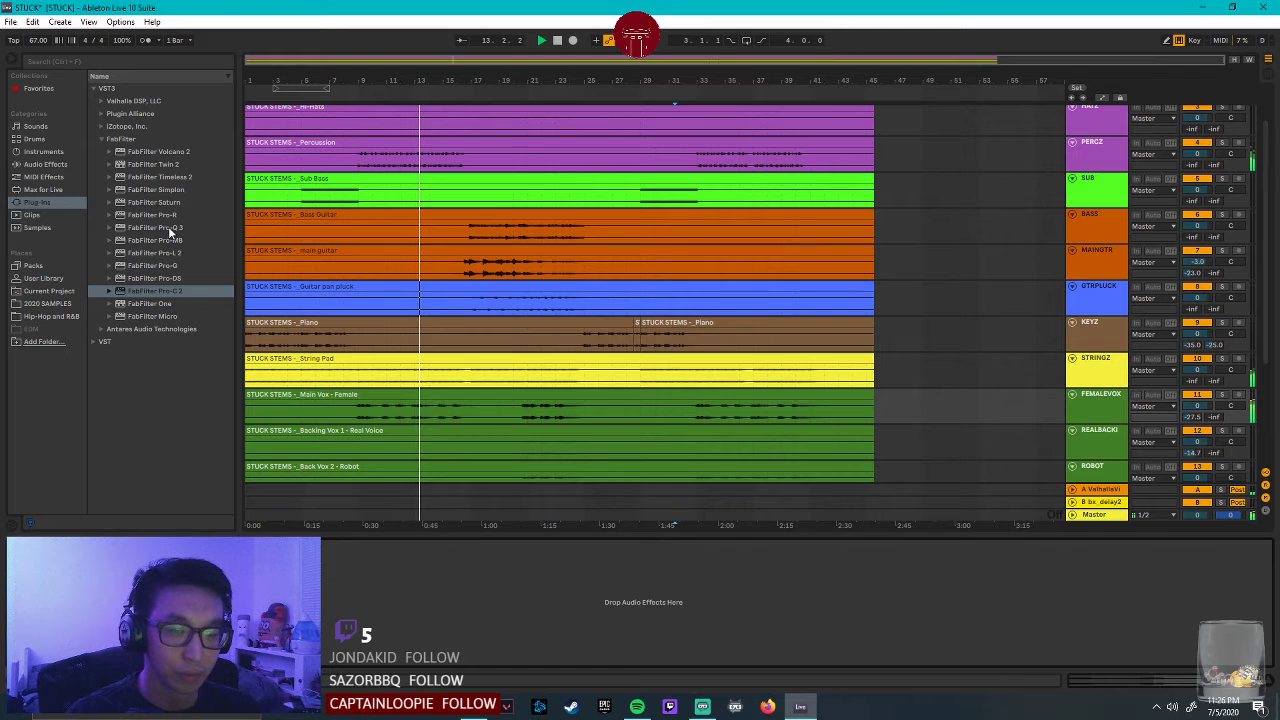
{"action": "left_click_drag", "start_coordinate": [170, 230], "coordinate": [289, 378]}
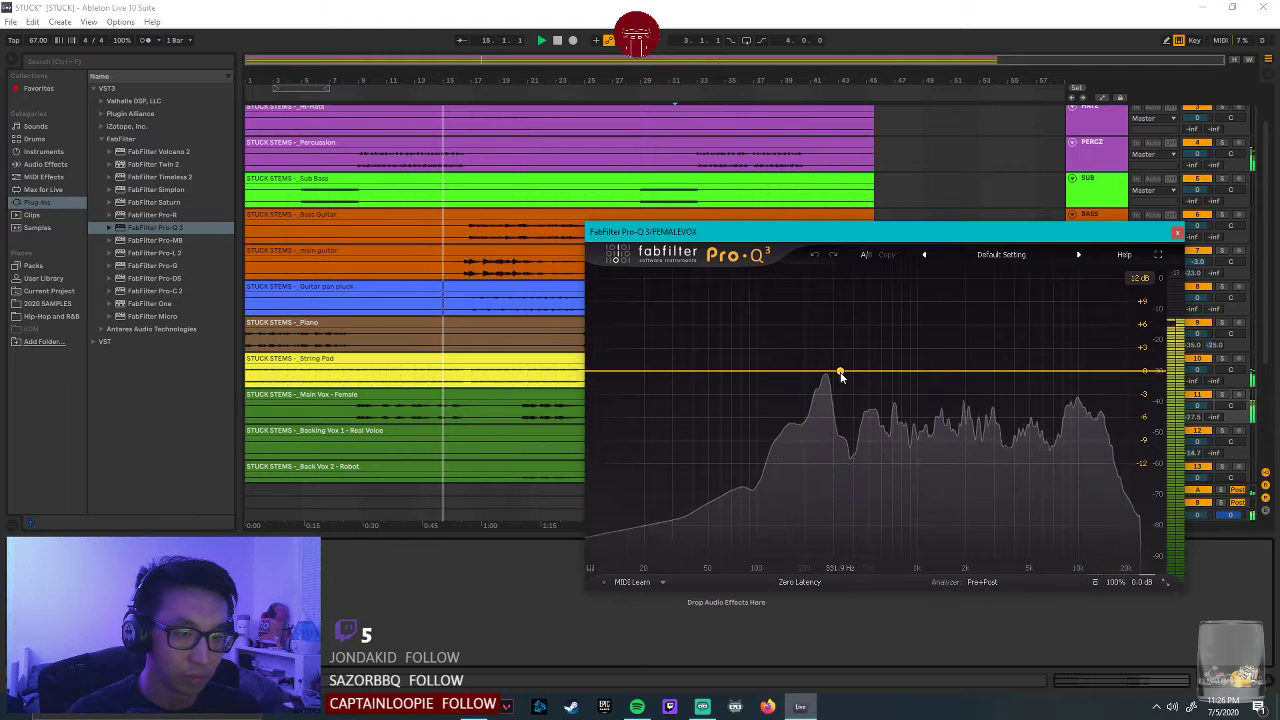
{"action": "left_click_drag", "start_coordinate": [818, 231], "coordinate": [273, 129]}
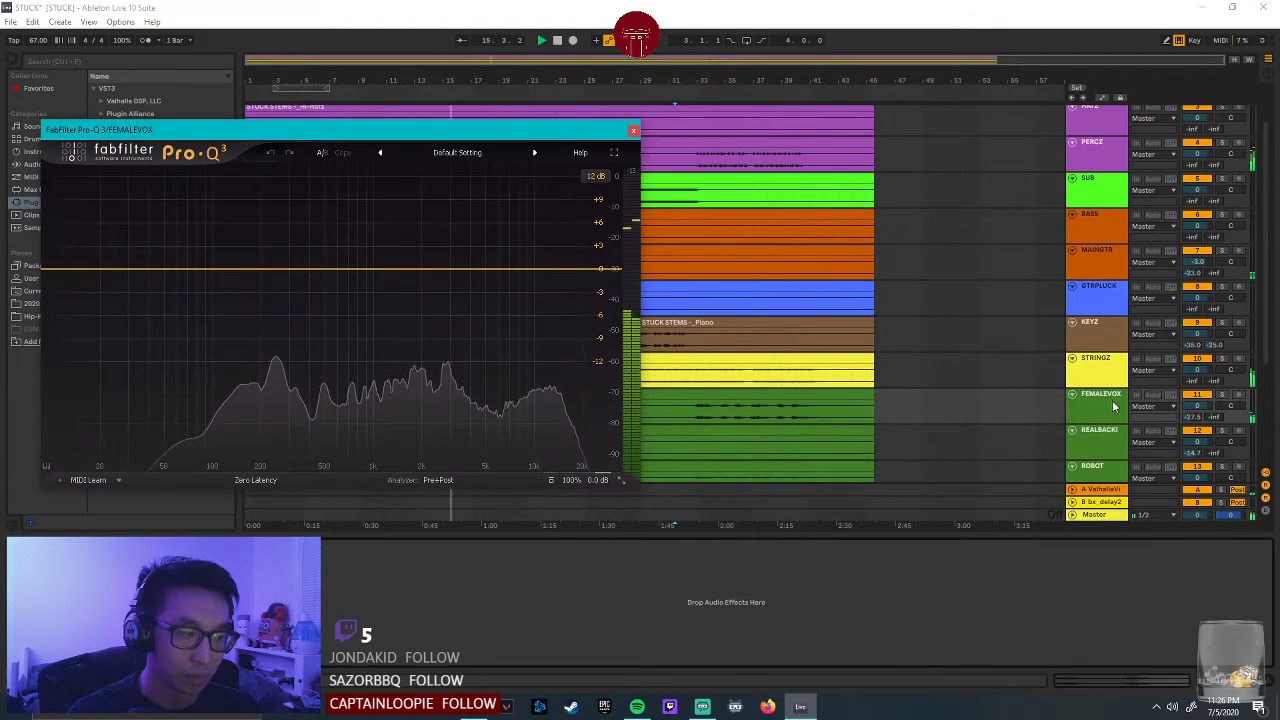
Move the FEMALEVOX Pro-Q 3 window around the arrangement and watch the vocal's spectrum during playback, and stop playback.
{"action": "left_click", "coordinate": [1113, 405]}
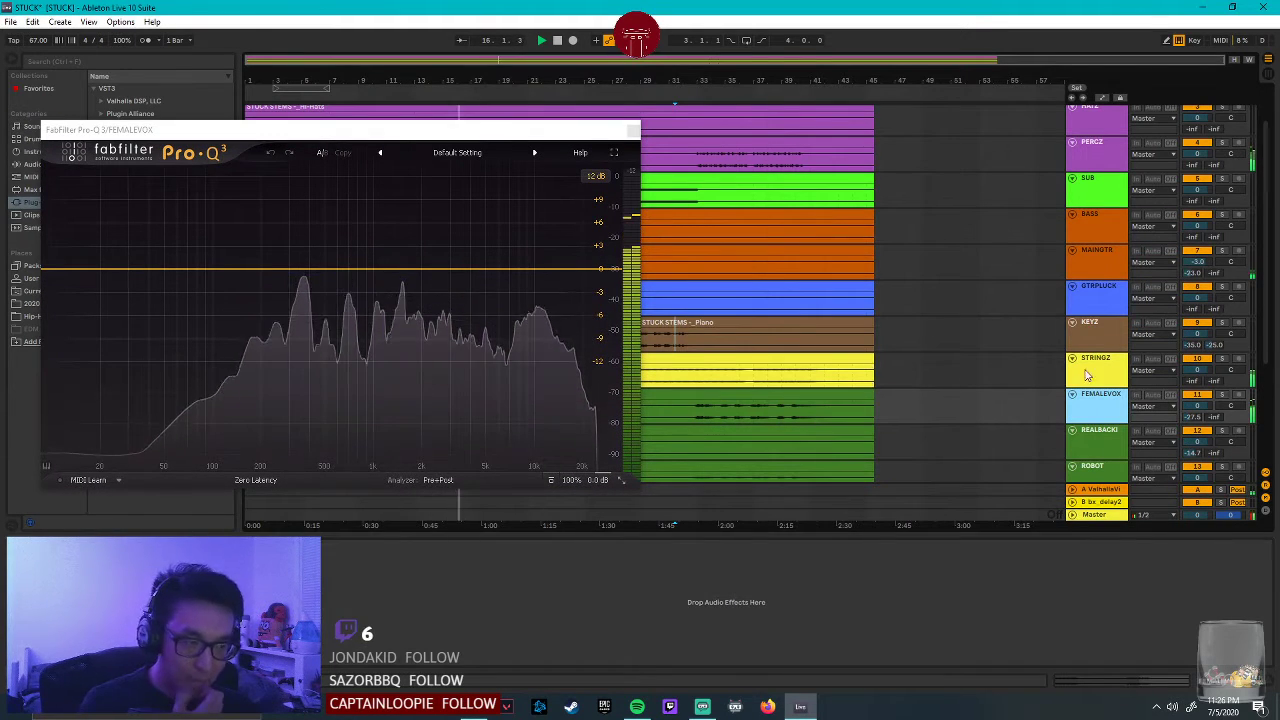
{"action": "left_click_drag", "start_coordinate": [323, 133], "coordinate": [912, 283]}
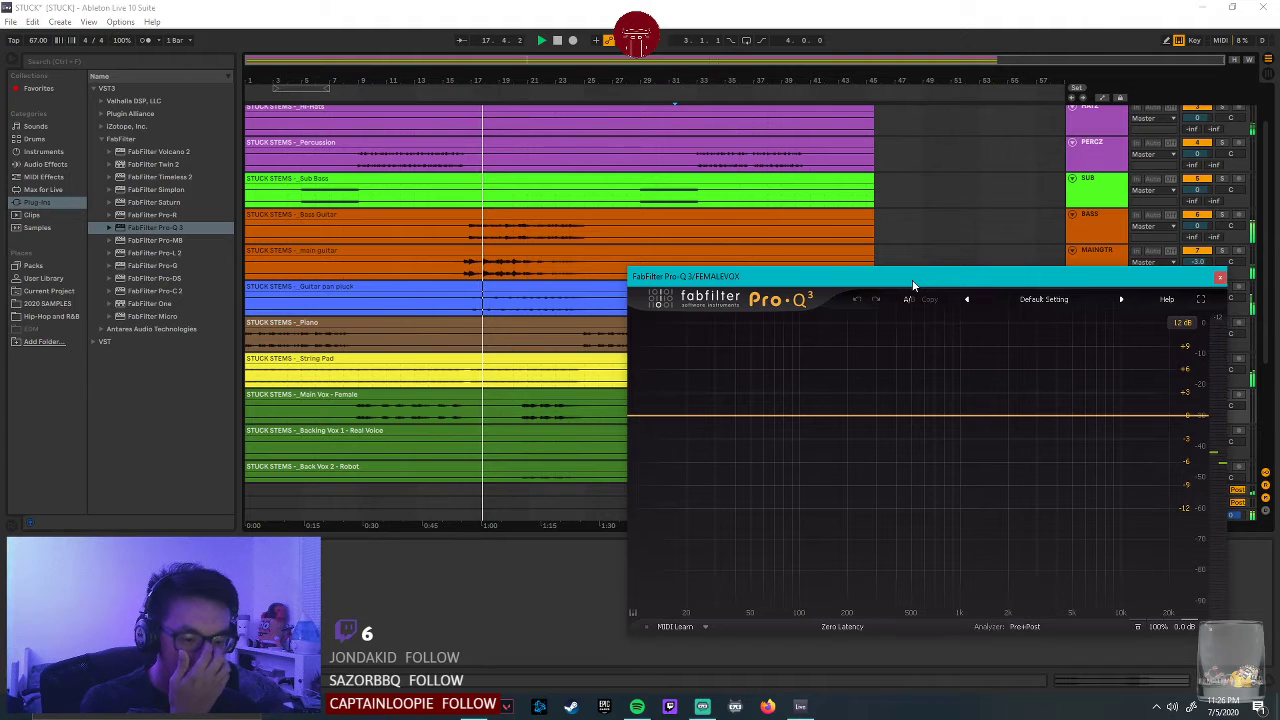
{"action": "left_click_drag", "start_coordinate": [913, 285], "coordinate": [829, 308]}
{"action": "left_click", "coordinate": [1217, 276]}
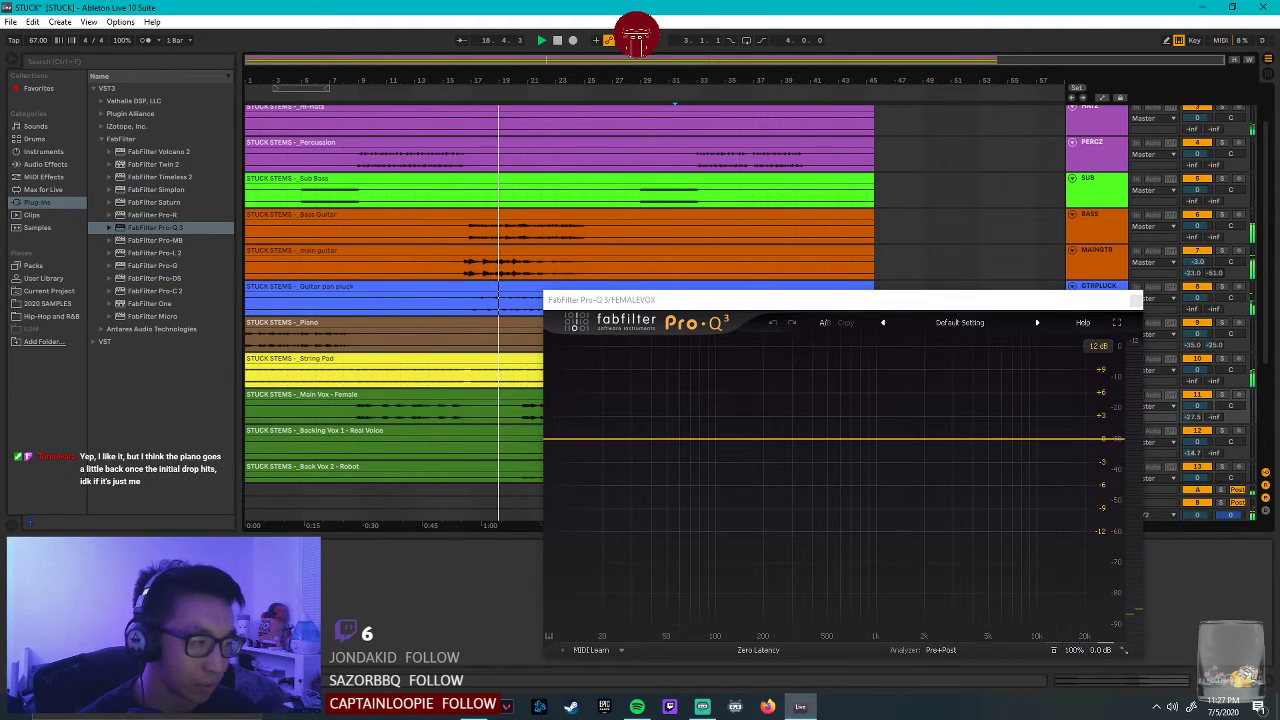
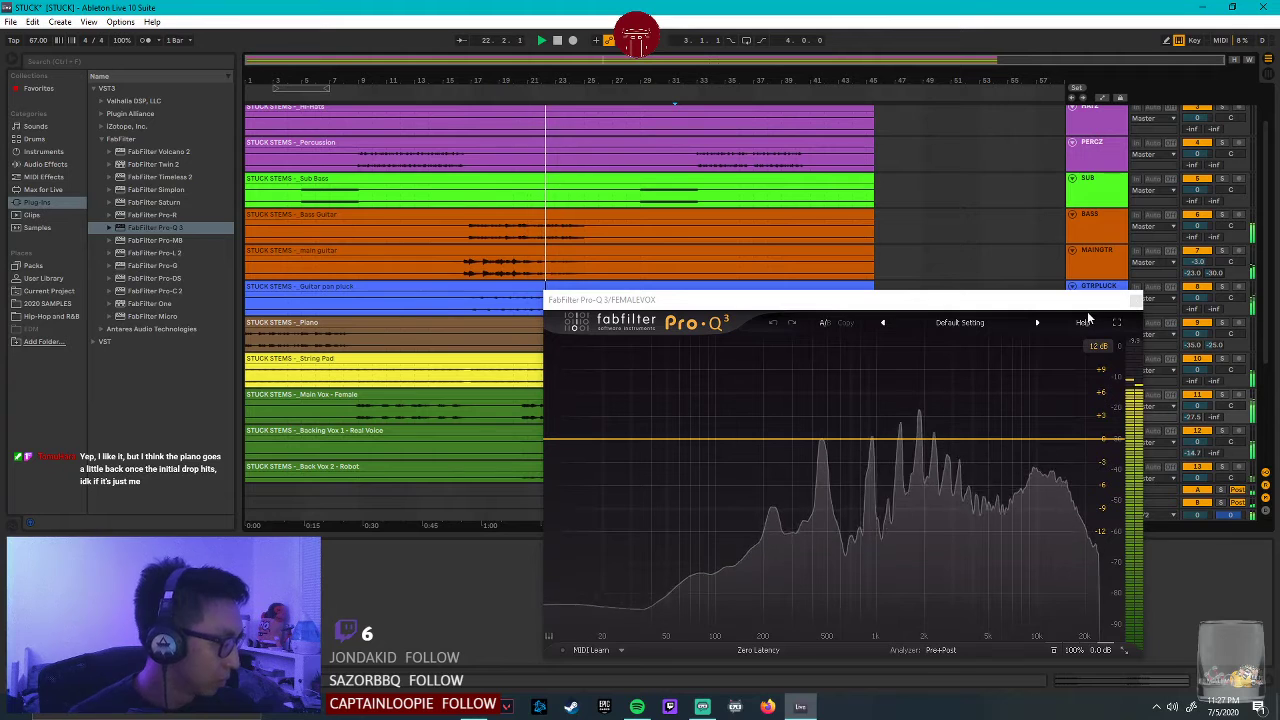
{"action": "key", "text": "space"}
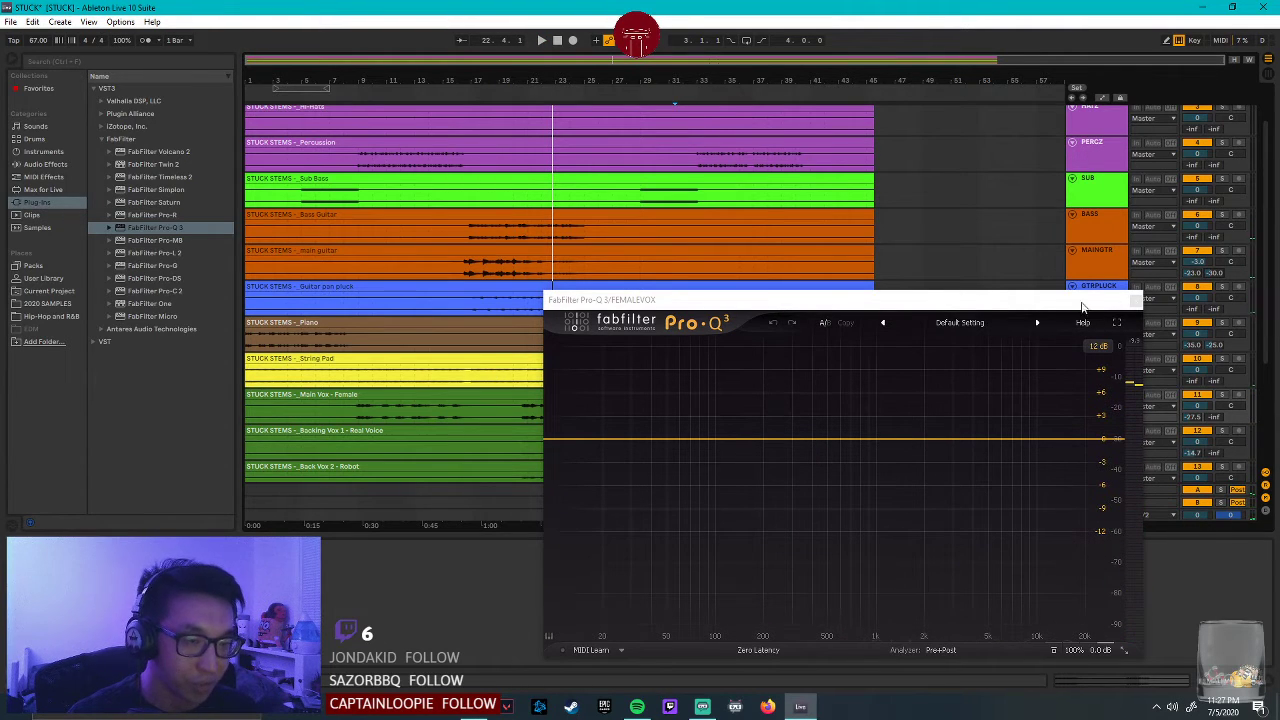
Play the opening section and examine the first piano clip's waveform, and show the KEYZ track's effects with playback stopped.
{"action": "left_click", "coordinate": [338, 350]}
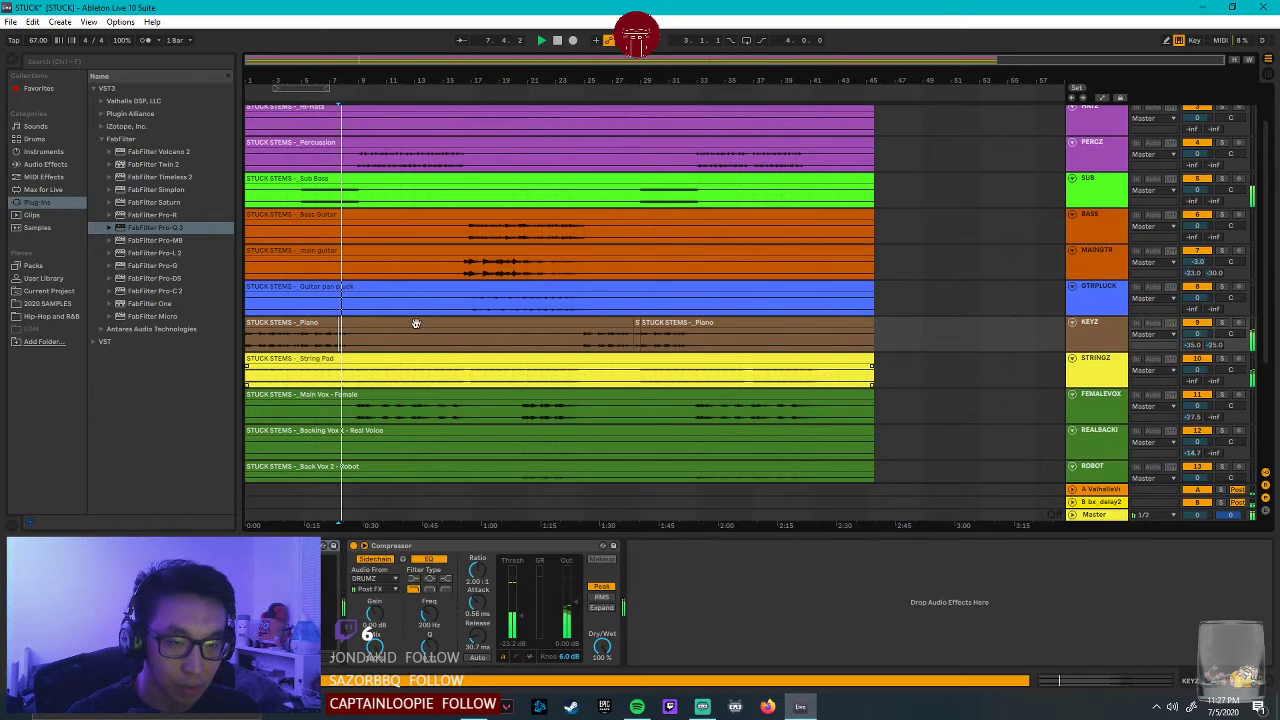
{"action": "scroll", "coordinate": [359, 204], "scroll_direction": "up", "scroll_amount": 3}
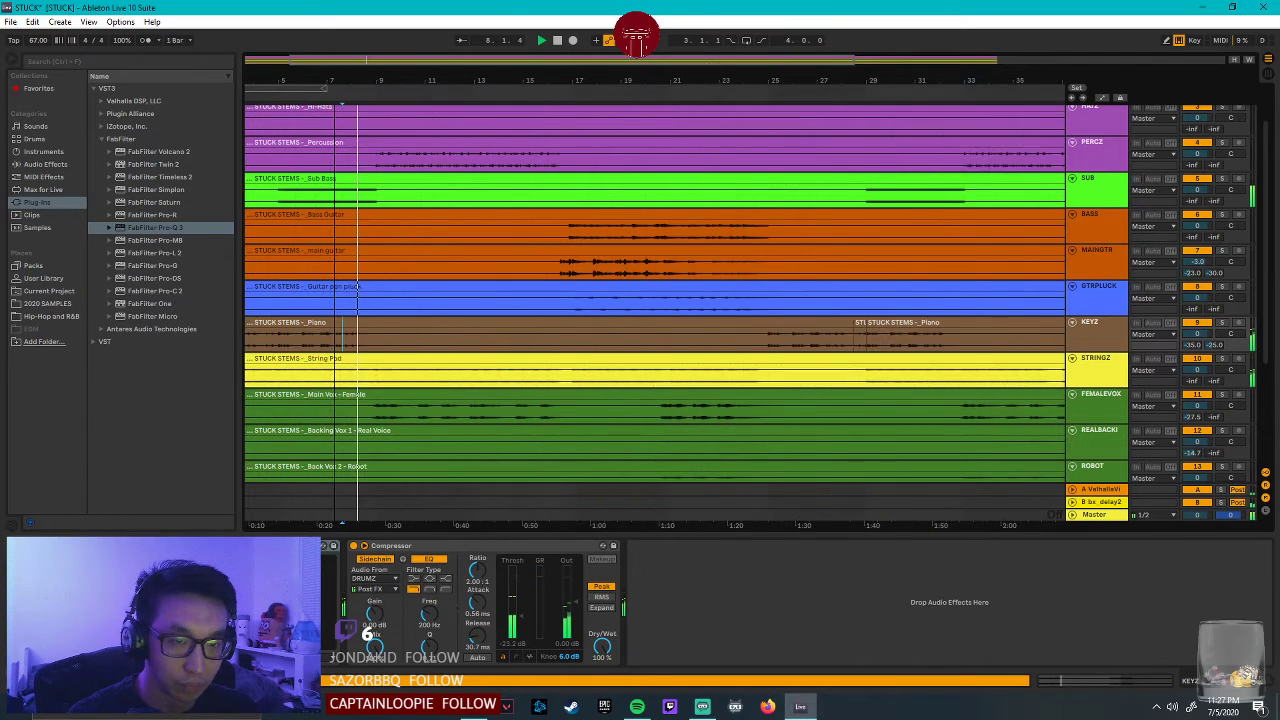
{"action": "left_click", "coordinate": [335, 203]}
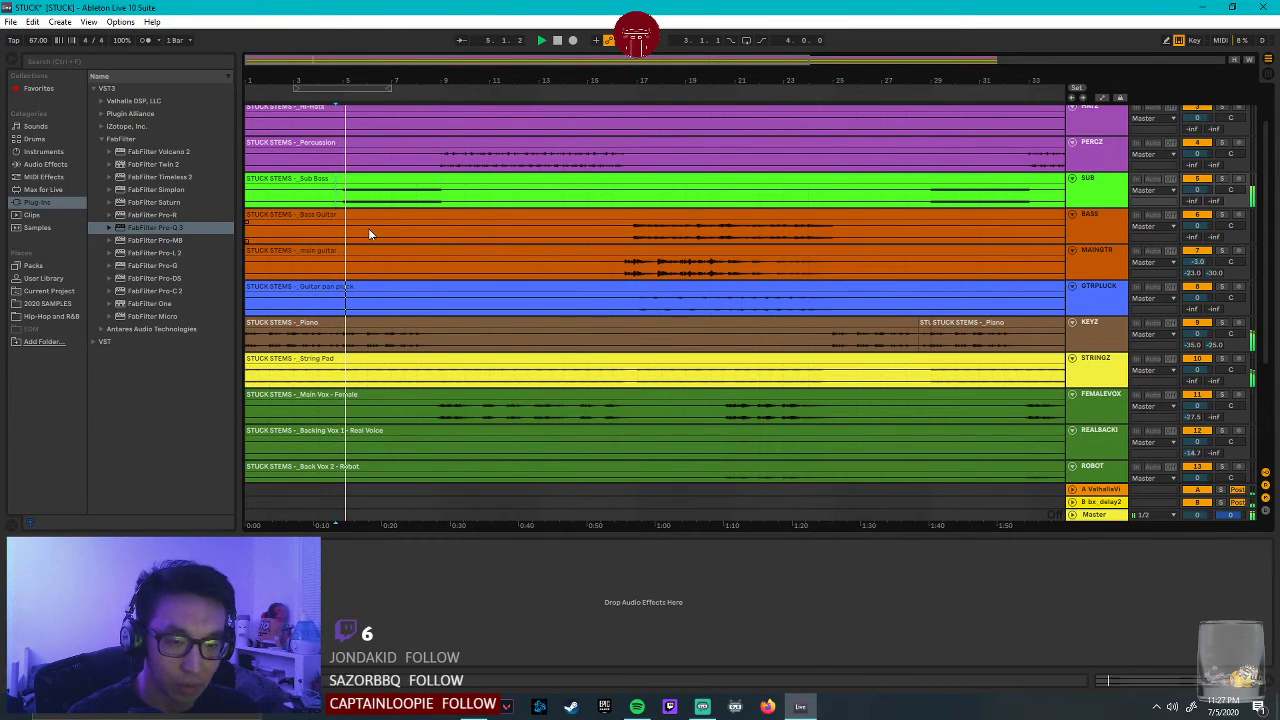
{"action": "left_click_drag", "start_coordinate": [306, 59], "coordinate": [310, 105]}
{"action": "left_click", "coordinate": [483, 322]}
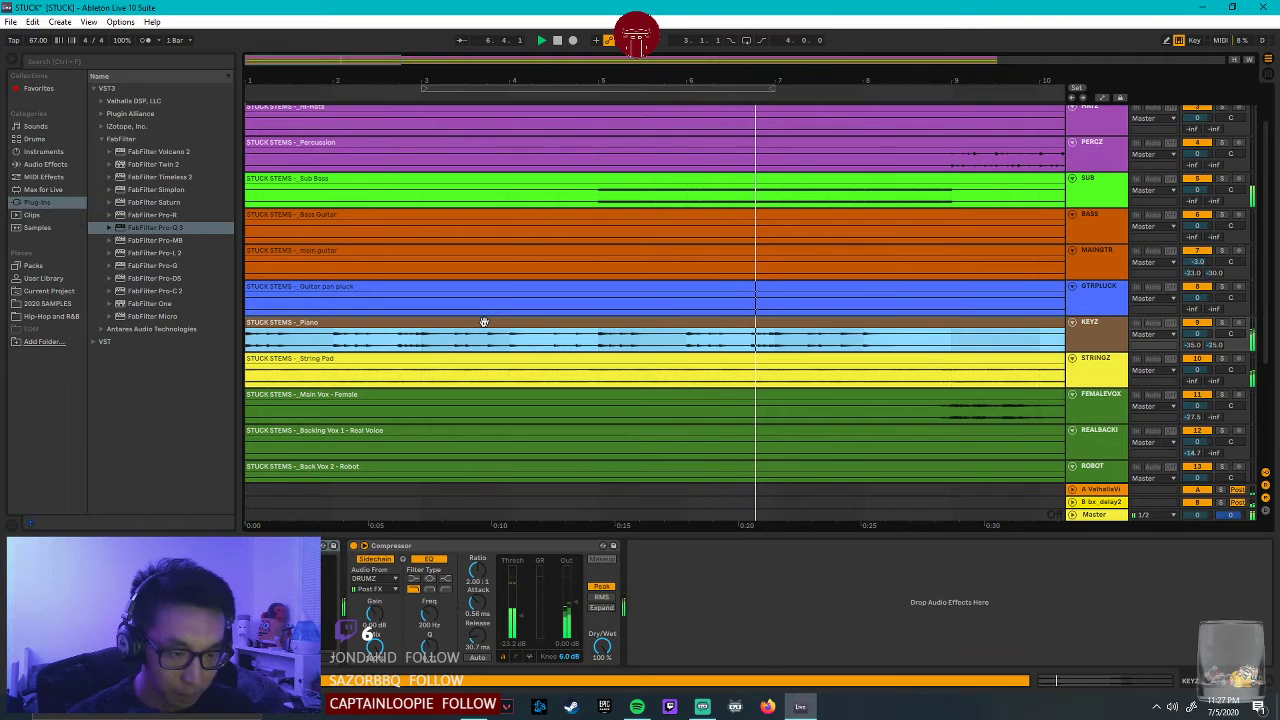
{"action": "double_click", "coordinate": [483, 322]}
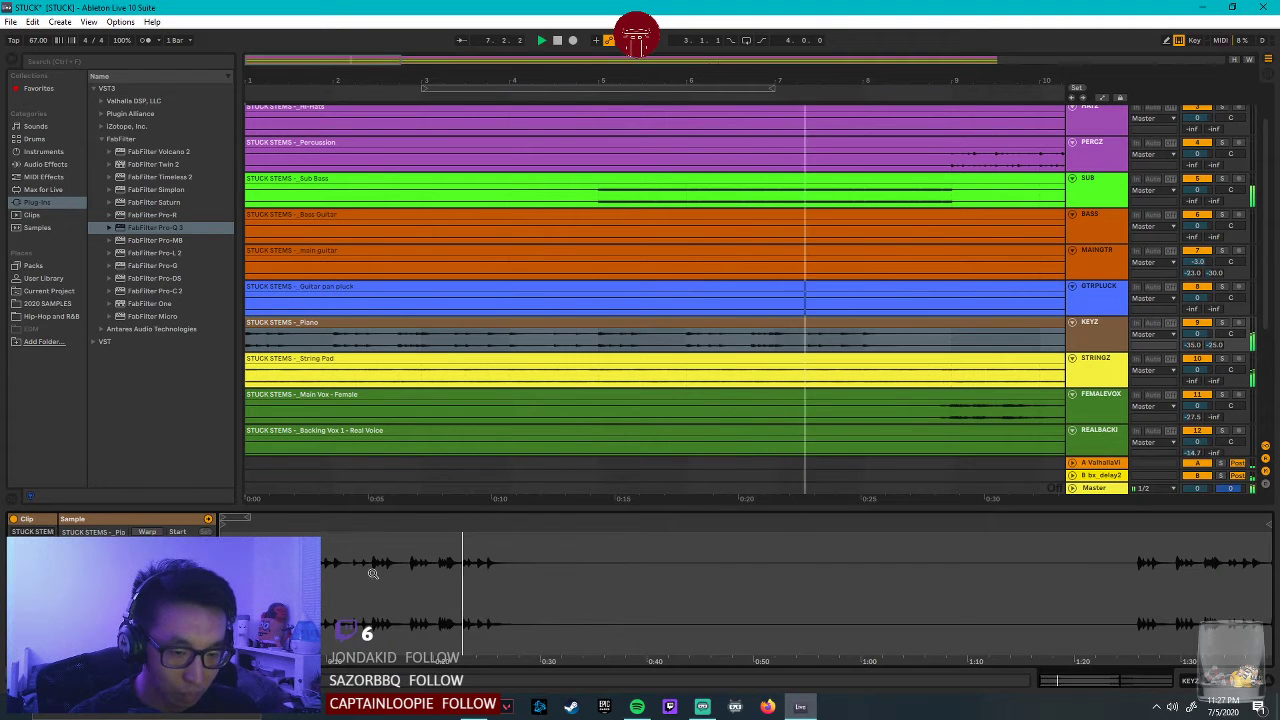
{"action": "left_click_drag", "start_coordinate": [361, 562], "coordinate": [531, 600]}
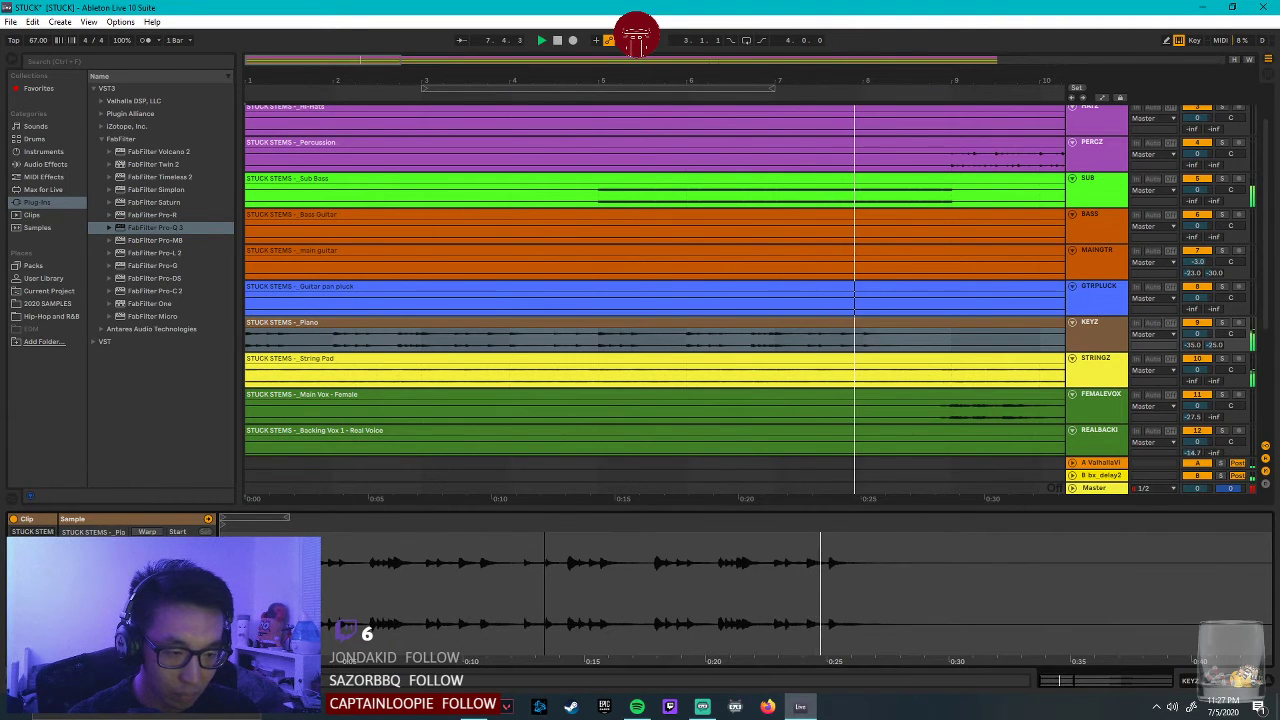
{"action": "left_click_drag", "start_coordinate": [531, 600], "coordinate": [531, 575]}
{"action": "left_click", "coordinate": [1096, 341]}
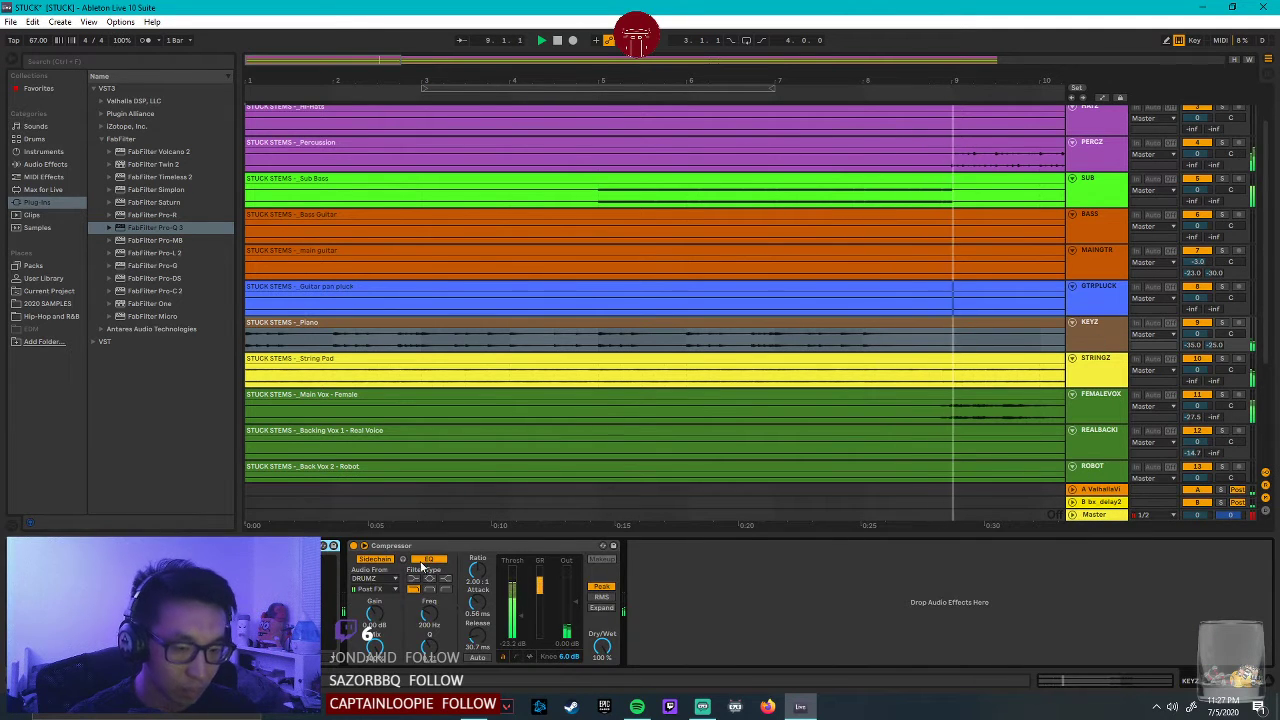
{"action": "key", "text": "space"}
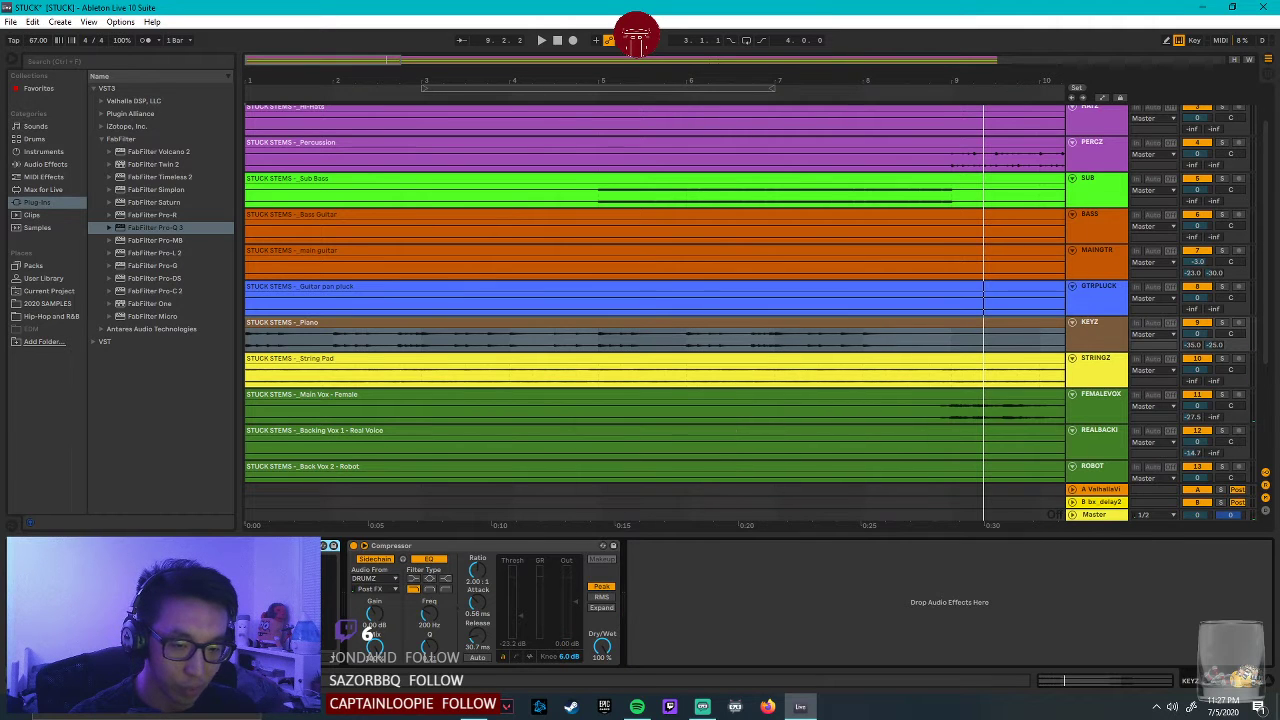
Audition the piano with its Pro-C 2 open, close the compressor and set the KEYZ sends to -36.0 and -26.0 dB.
{"action": "left_click", "coordinate": [254, 546]}
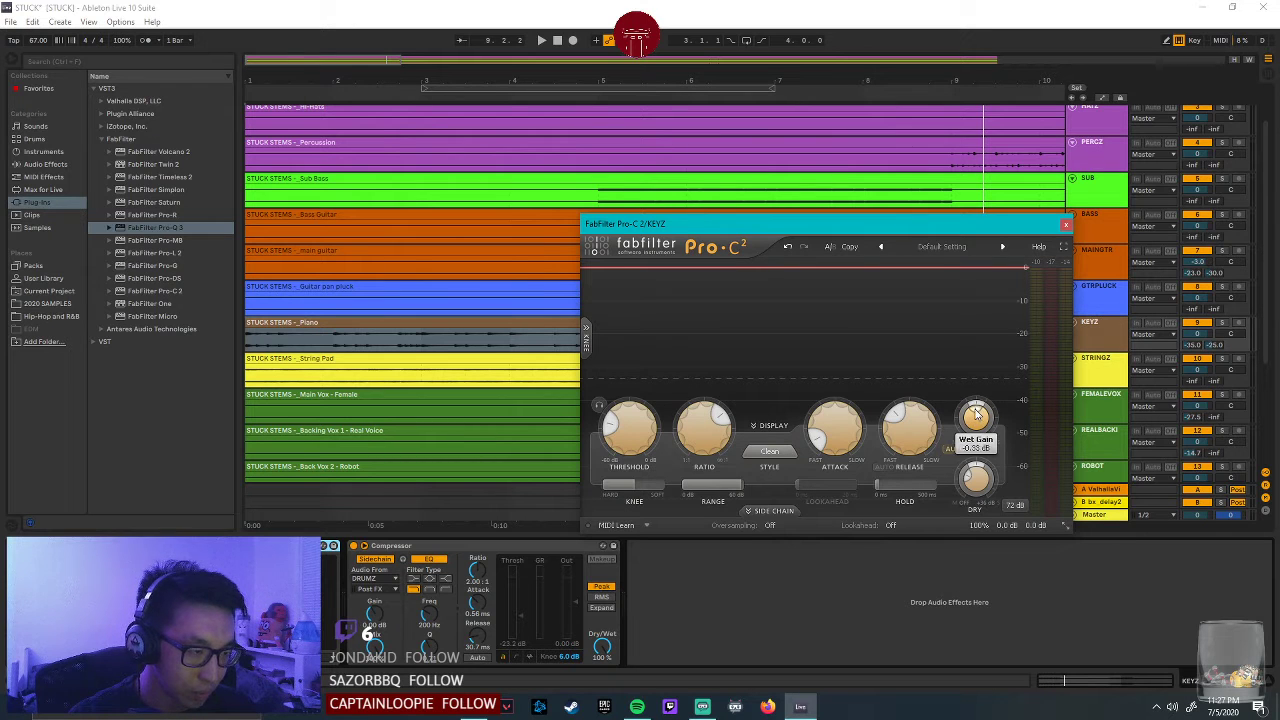
{"action": "key", "text": "space"}
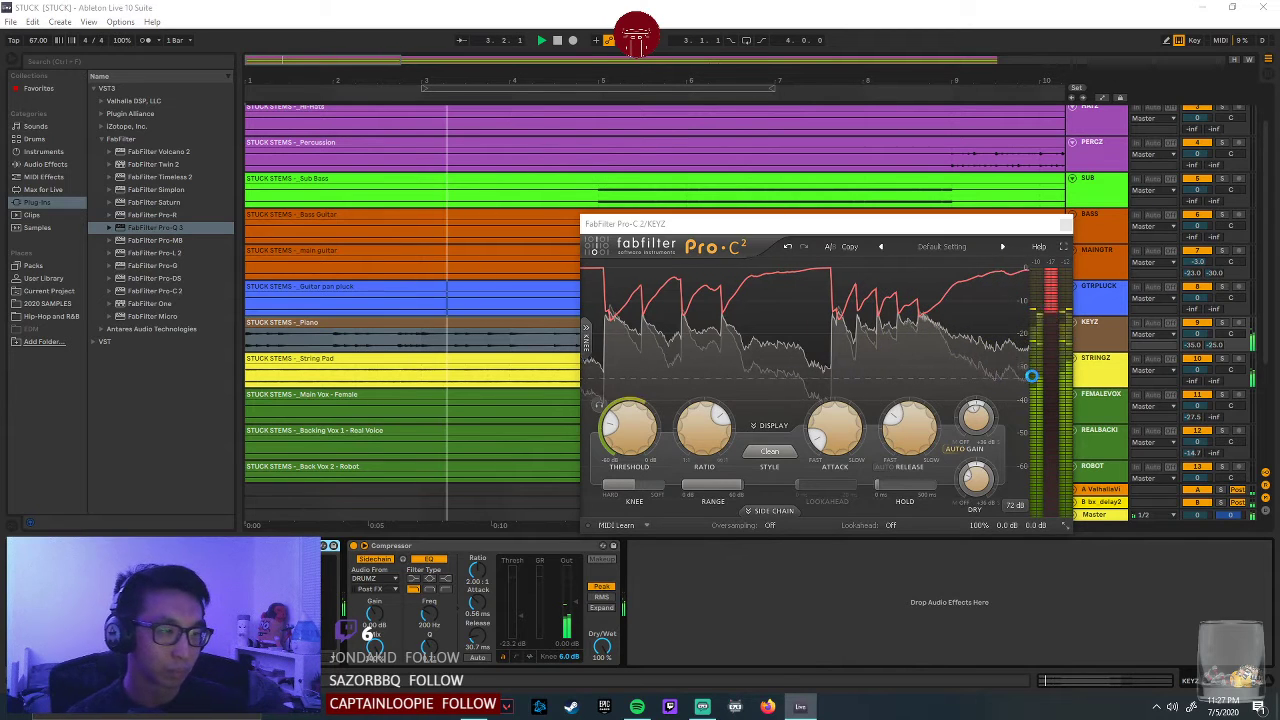
{"action": "left_click", "coordinate": [1066, 224]}
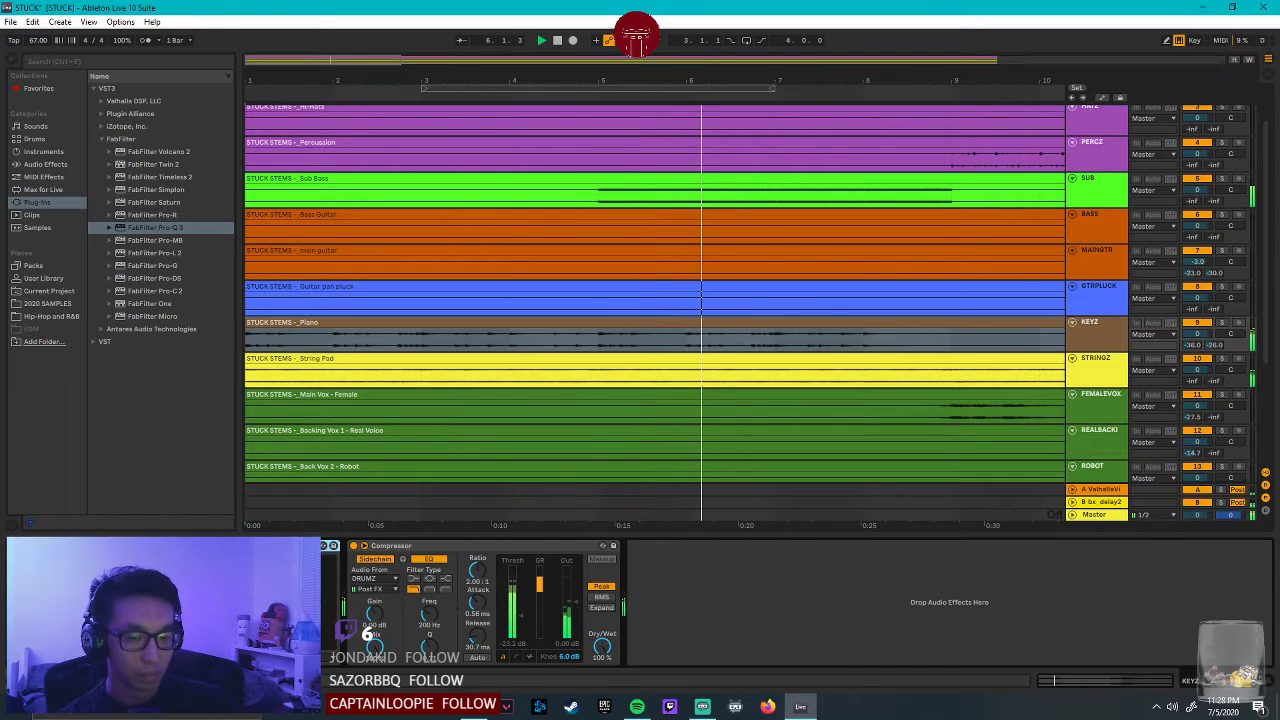
In the piano's Pro-Q 3, lower the high-cut band's Q to about 1.99 and set its slope to 48 dB/oct.
{"action": "left_click", "coordinate": [237, 546]}
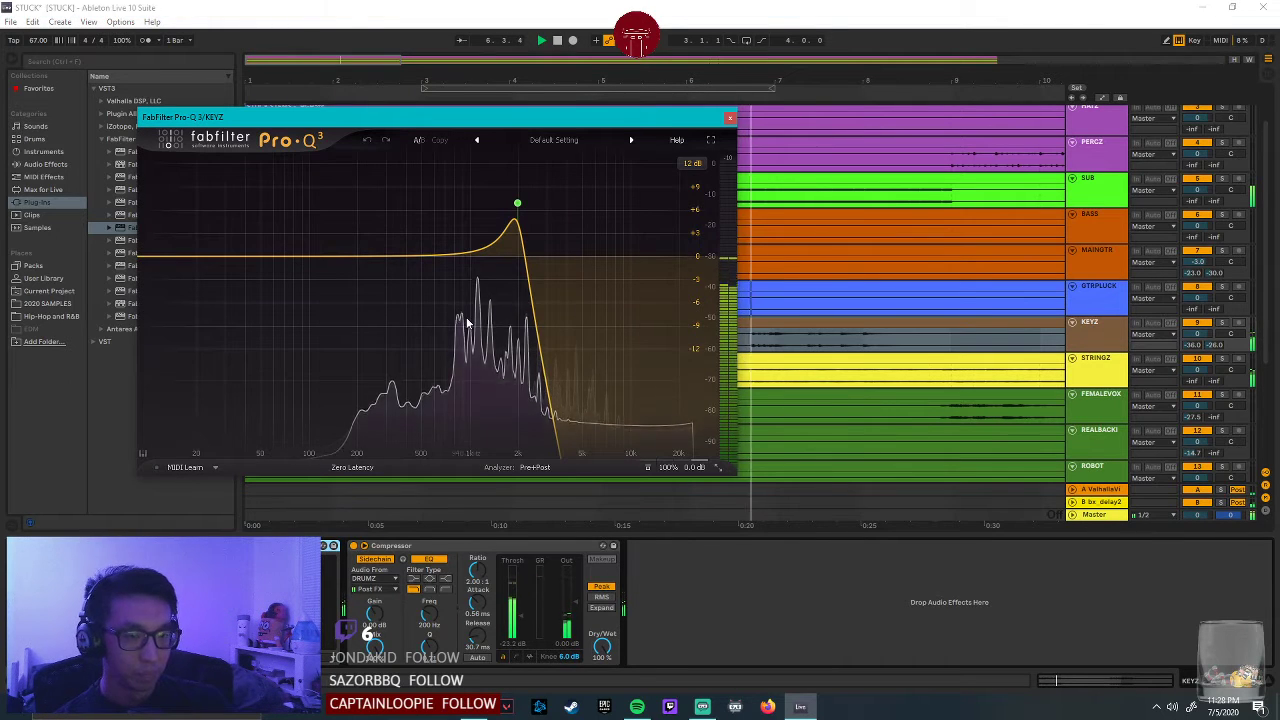
{"action": "left_click", "coordinate": [517, 203]}
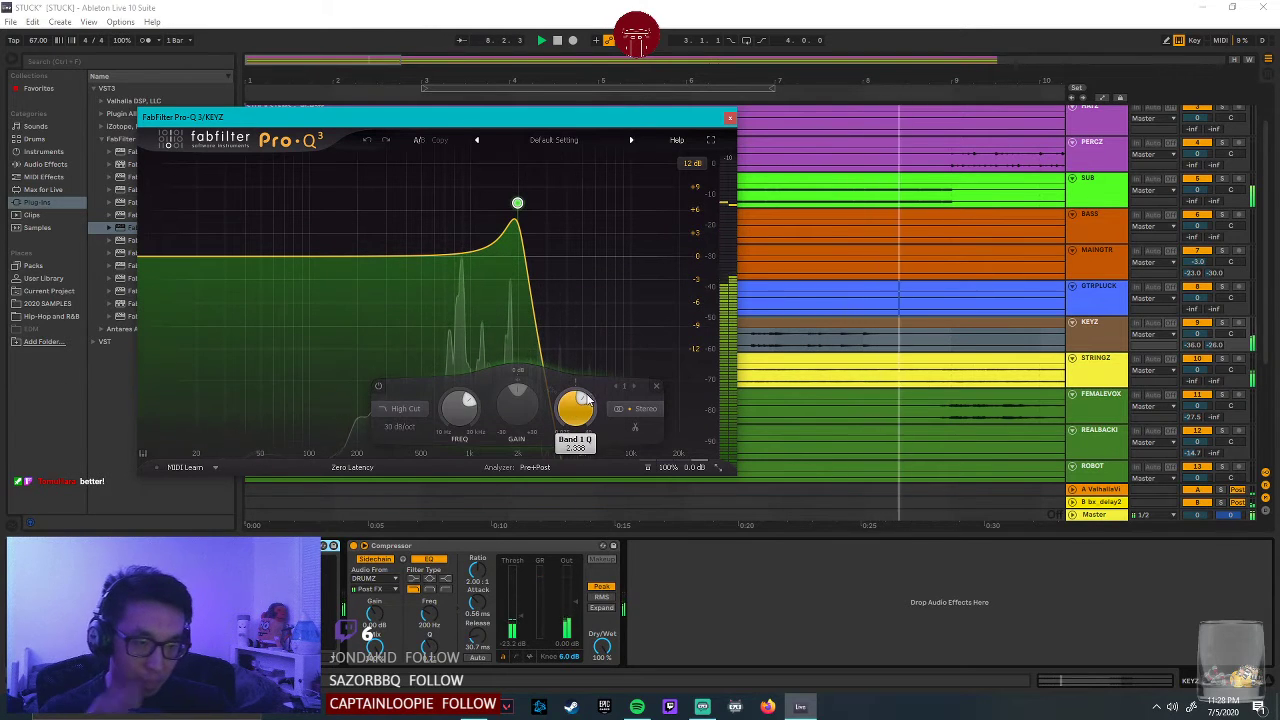
{"action": "scroll", "coordinate": [586, 402], "scroll_direction": "up", "scroll_amount": 2}
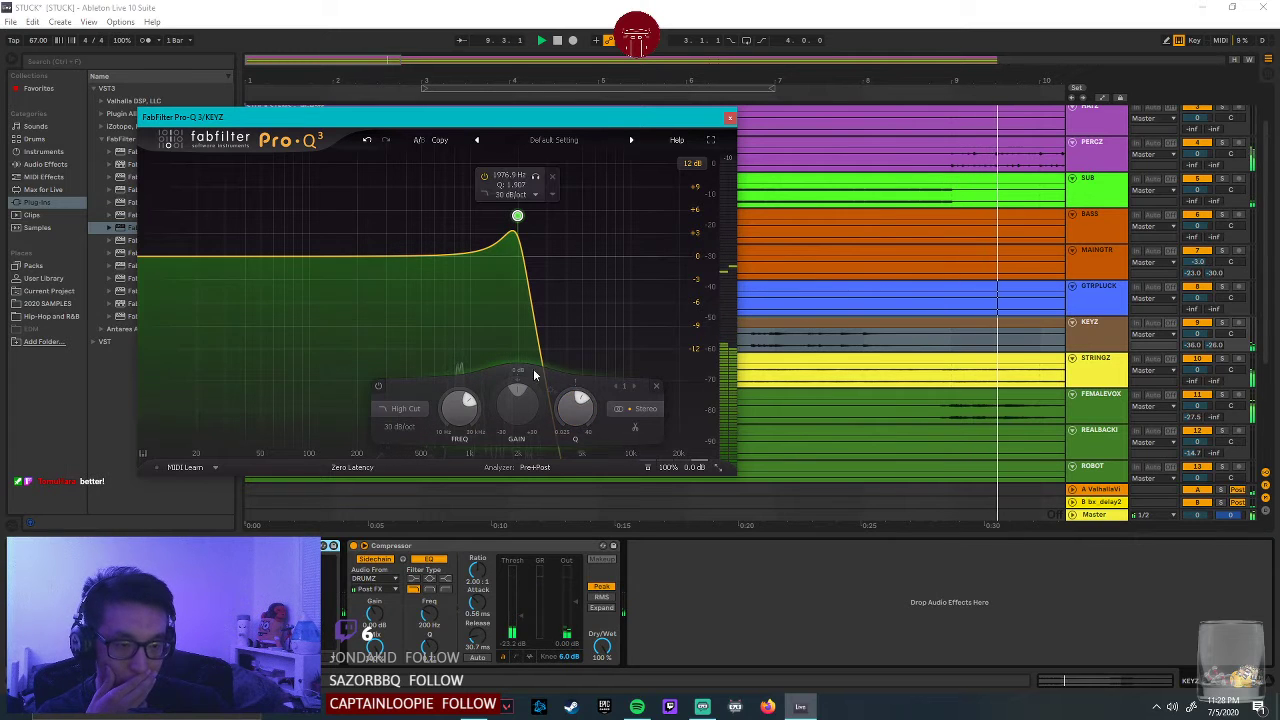
{"action": "left_click", "coordinate": [399, 427]}
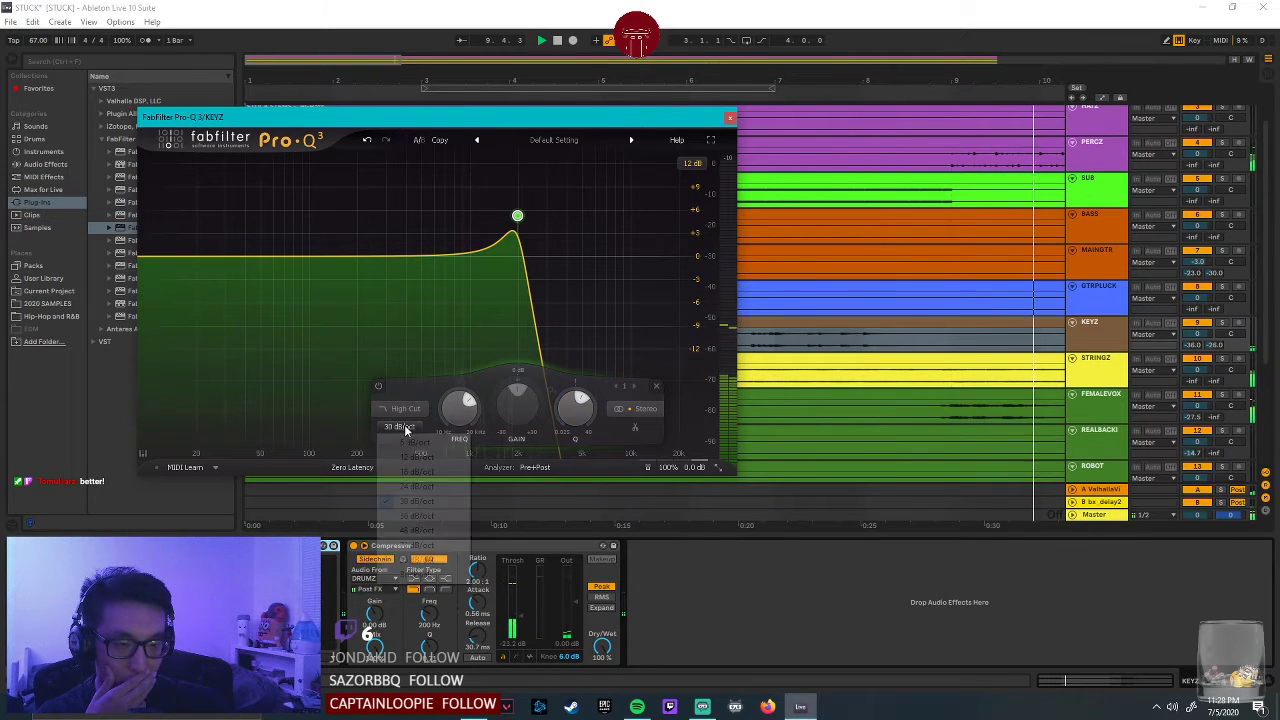
{"action": "left_click", "coordinate": [418, 530]}
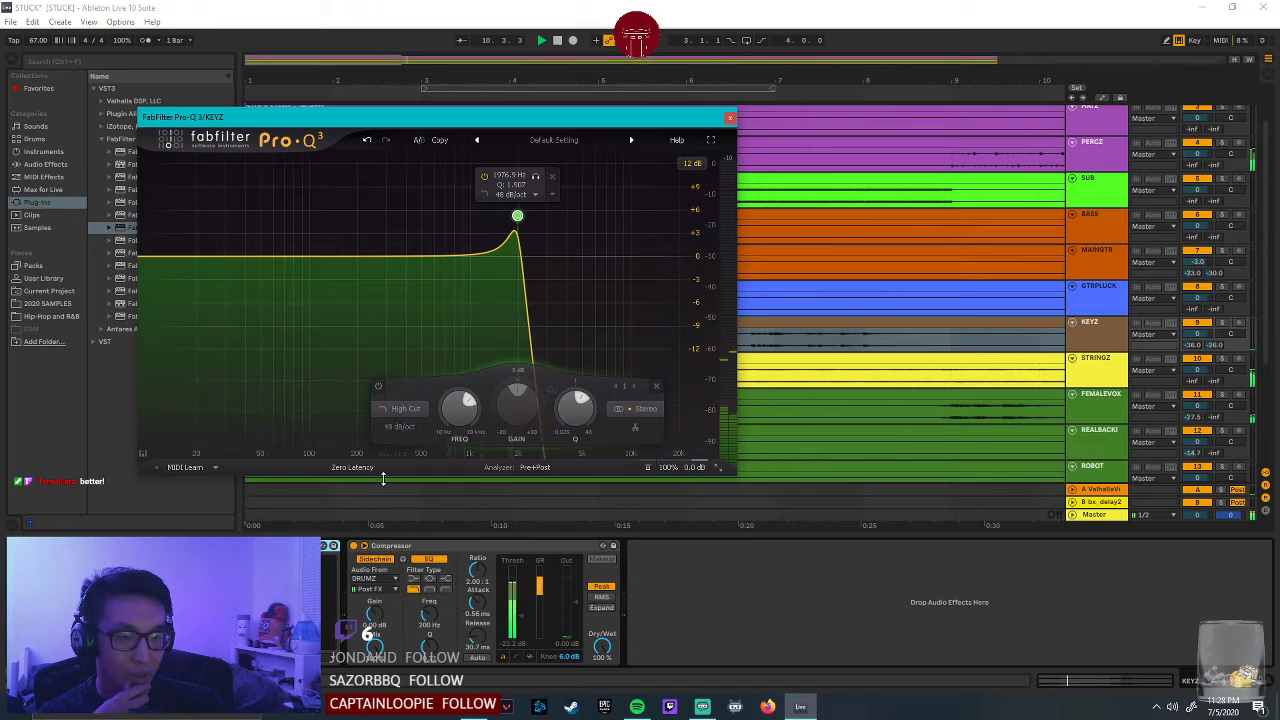
Try a 72 dB/oct slope, move the piano's high cut to about 2113 Hz at 48 dB/oct, close the EQ and save.
{"action": "left_click", "coordinate": [401, 428]}
{"action": "left_click", "coordinate": [418, 545]}
{"action": "left_click_drag", "start_coordinate": [518, 219], "coordinate": [523, 215]}
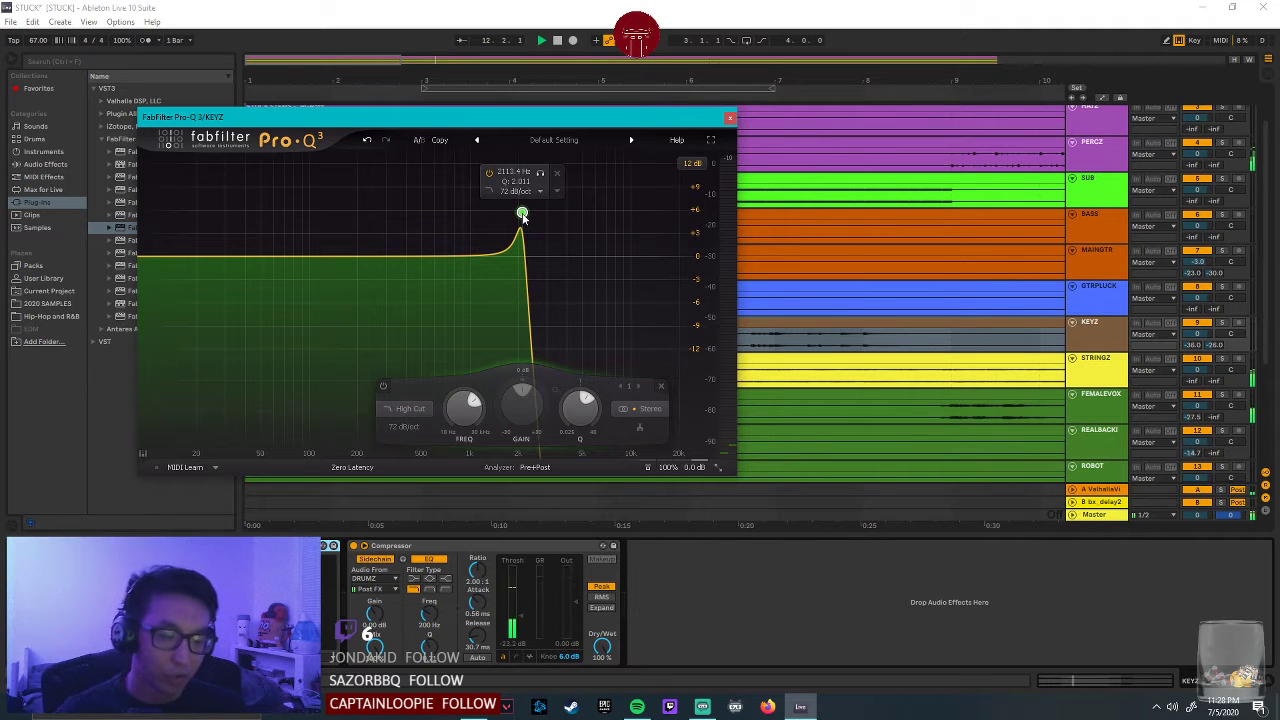
{"action": "left_click", "coordinate": [401, 428]}
{"action": "left_click", "coordinate": [420, 525]}
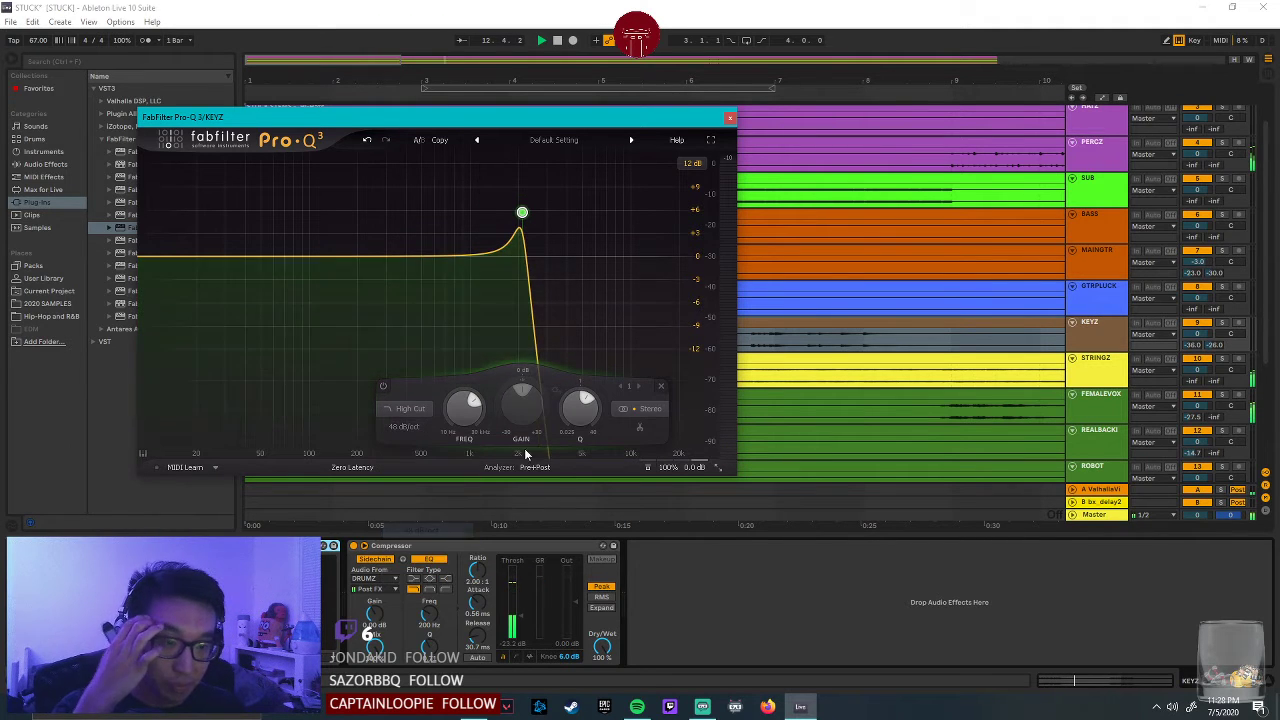
{"action": "left_click", "coordinate": [730, 119]}
{"action": "key", "text": "ctrl+s"}
Play the full arrangement from about bar 16 and lower the CRACKLES track volume to -3.3 dB.
{"action": "left_click", "coordinate": [1249, 60]}
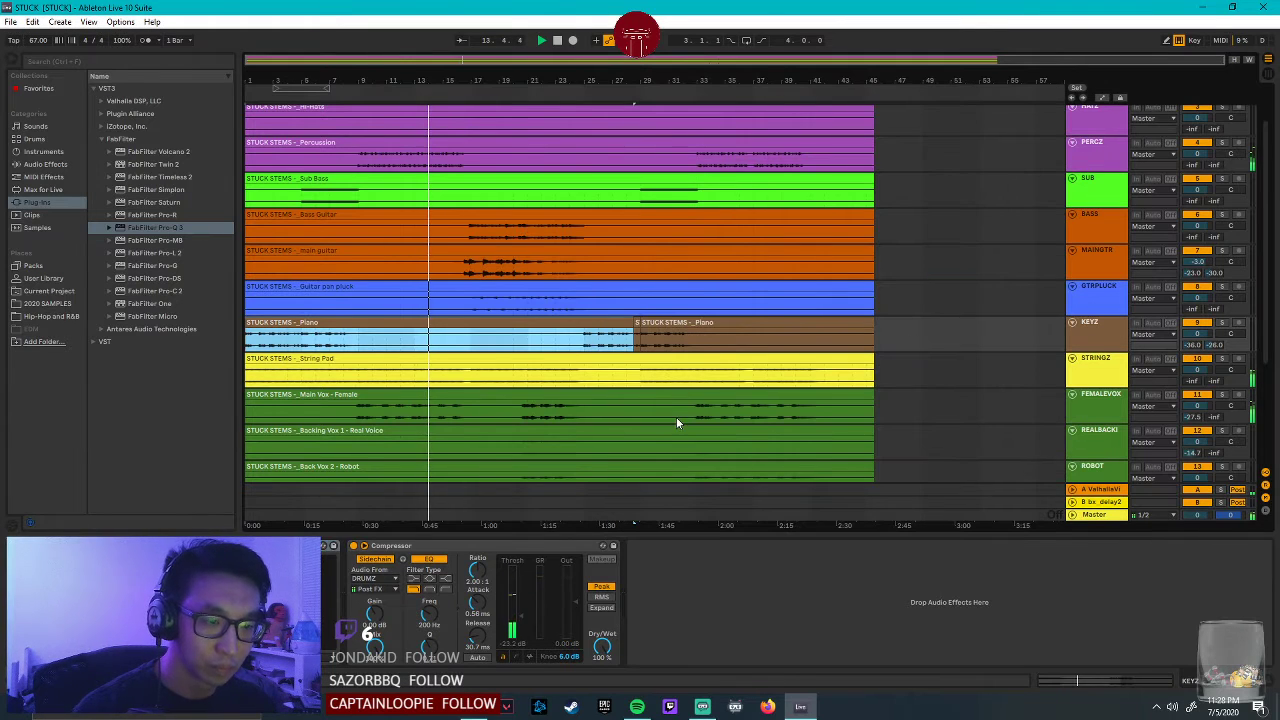
{"action": "left_click", "coordinate": [558, 372]}
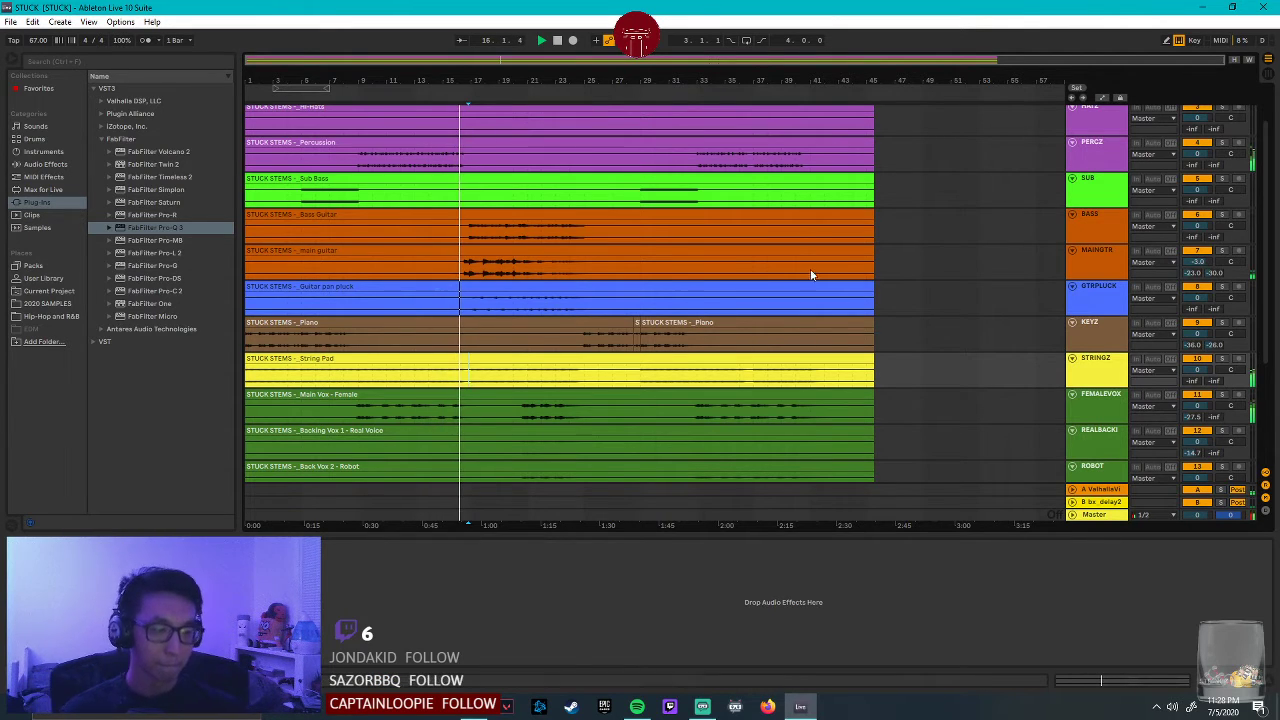
{"action": "scroll", "coordinate": [900, 320], "scroll_direction": "down", "scroll_amount": 5}
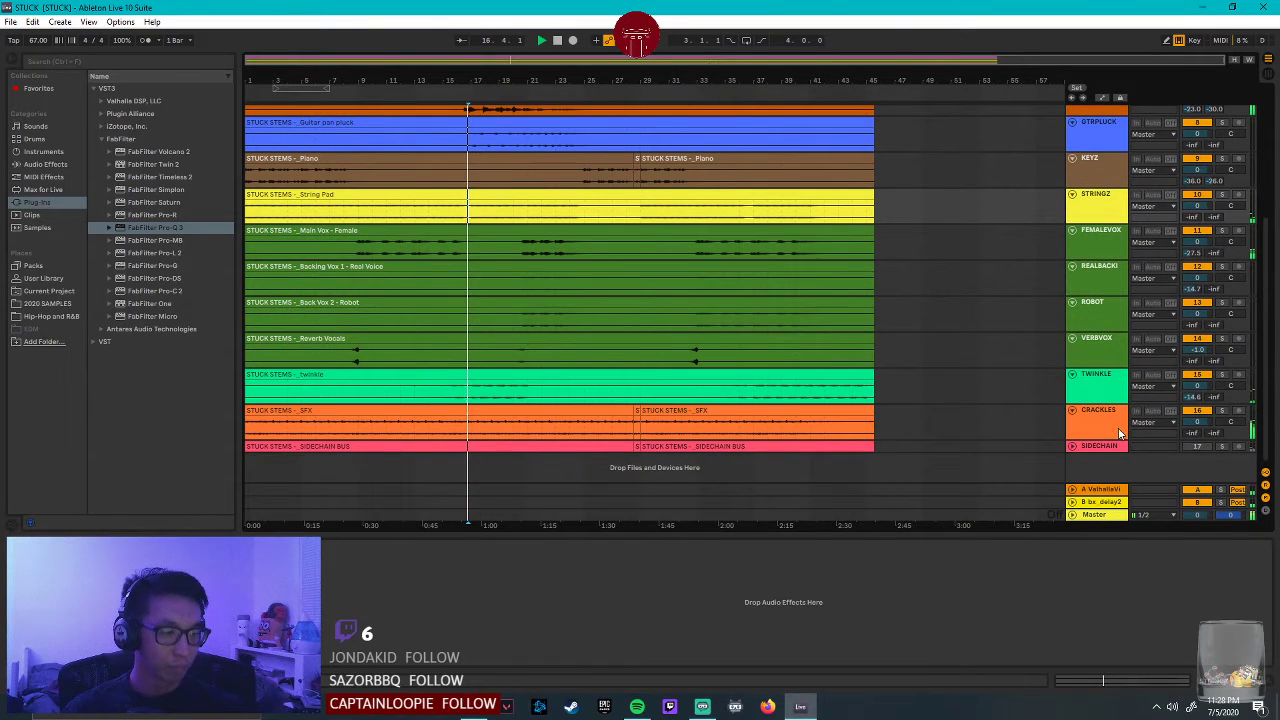
{"action": "left_click_drag", "start_coordinate": [1204, 423], "coordinate": [1204, 426]}
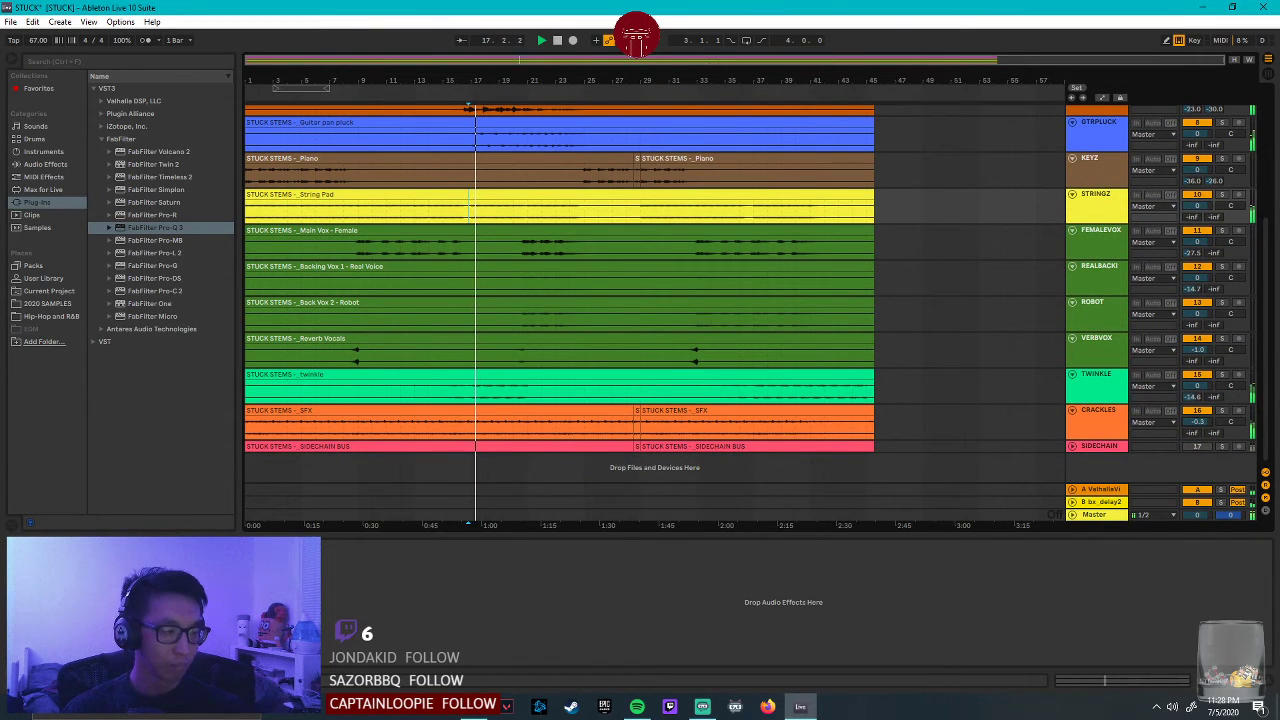
{"action": "left_click", "coordinate": [1049, 410]}
{"action": "scroll", "coordinate": [1040, 337], "scroll_direction": "up", "scroll_amount": 3}
{"action": "left_click", "coordinate": [1115, 228]}
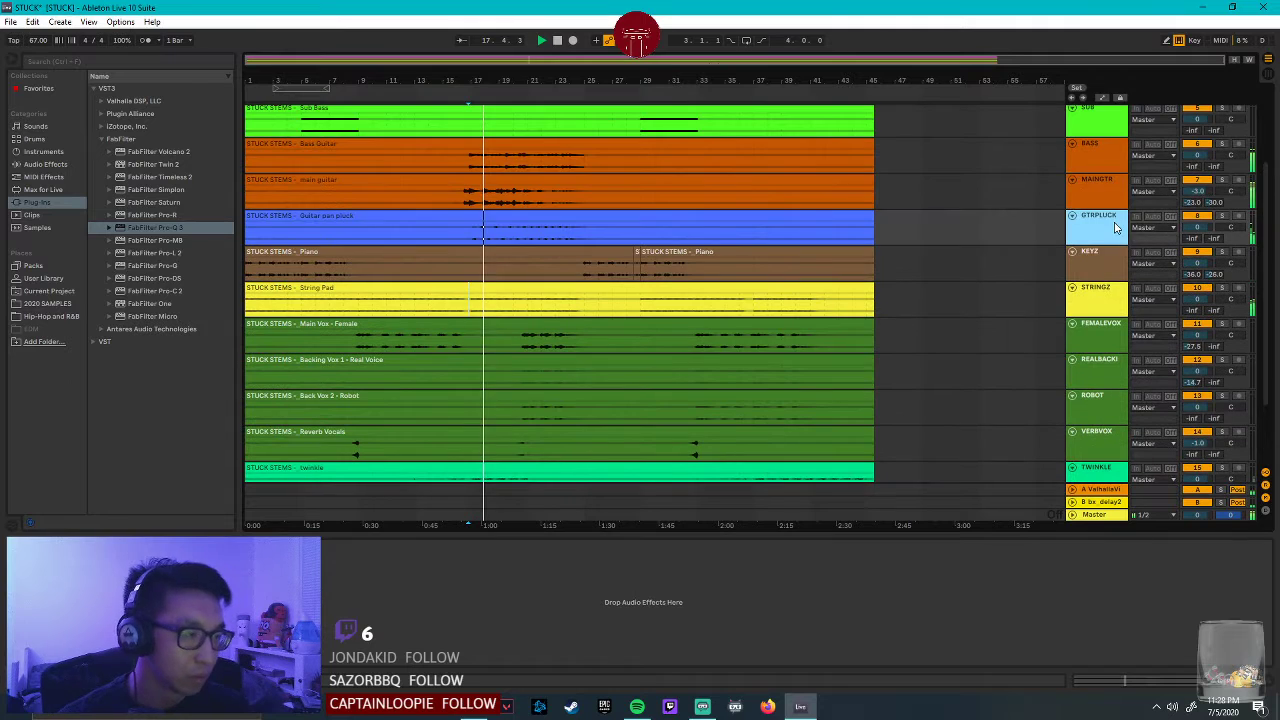
{"action": "key", "text": "Up"}
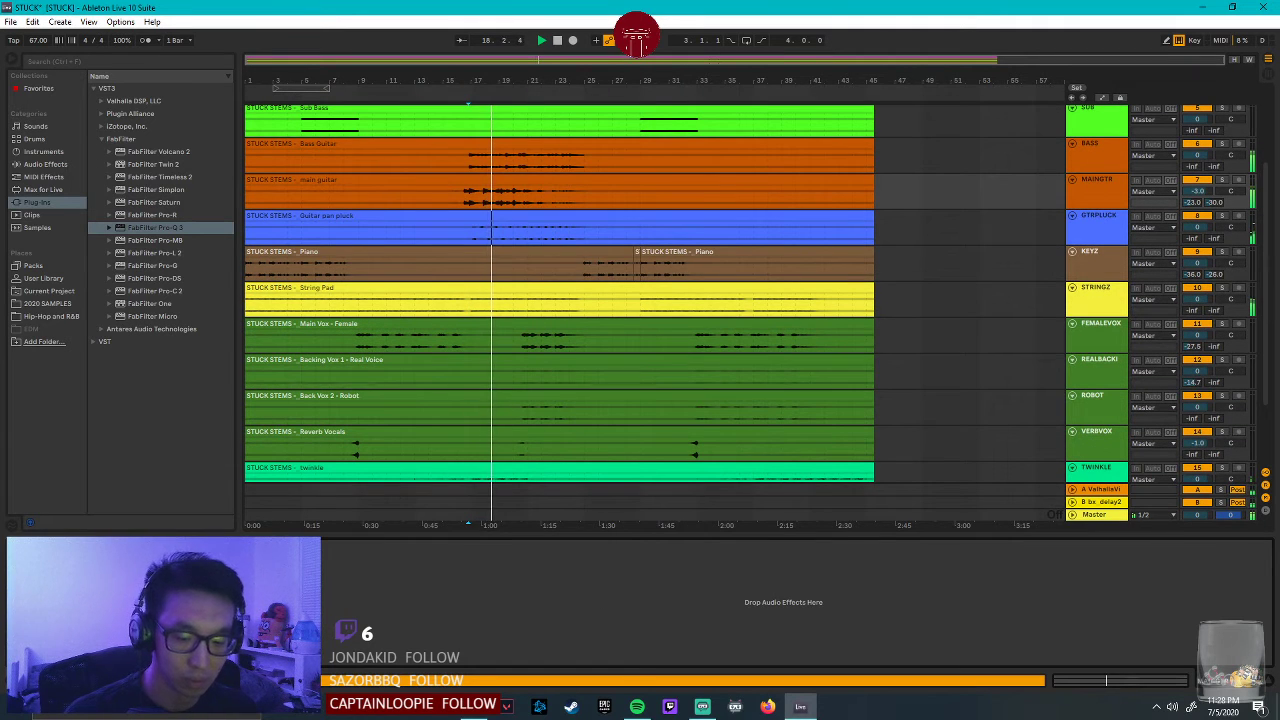
{"action": "scroll", "coordinate": [1097, 430], "scroll_direction": "down", "scroll_amount": 3}
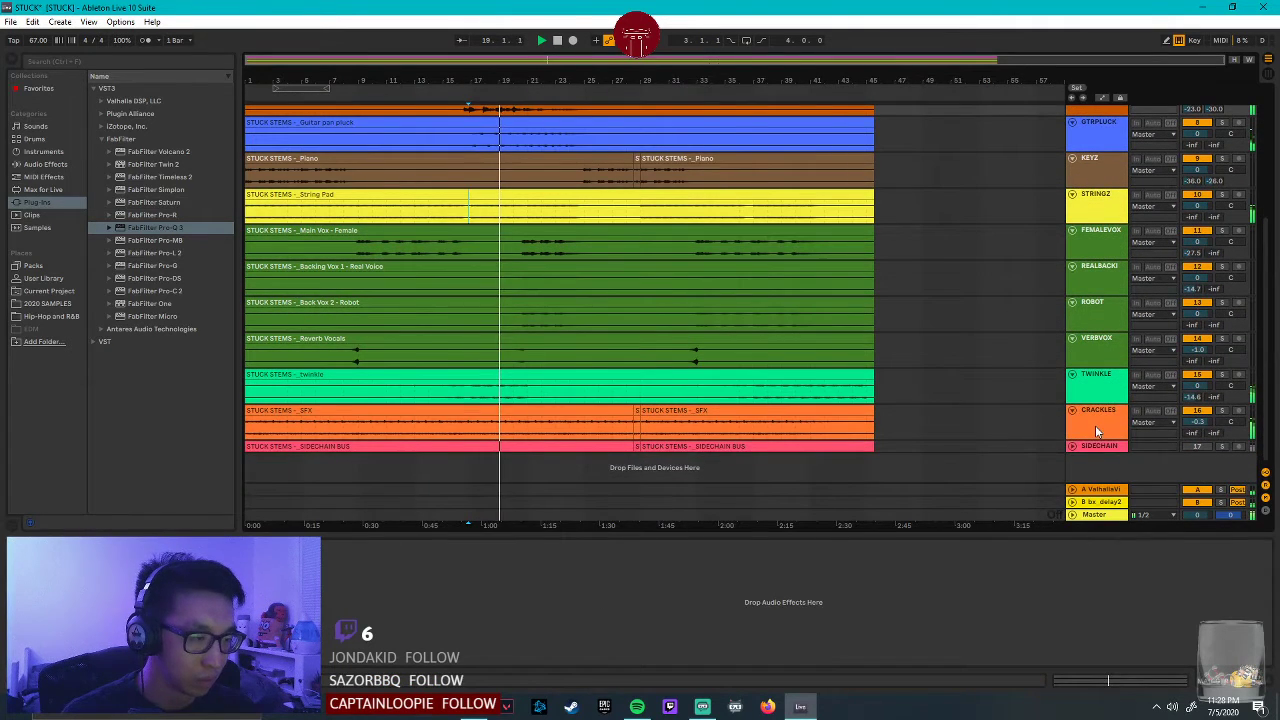
{"action": "left_click", "coordinate": [1097, 432]}
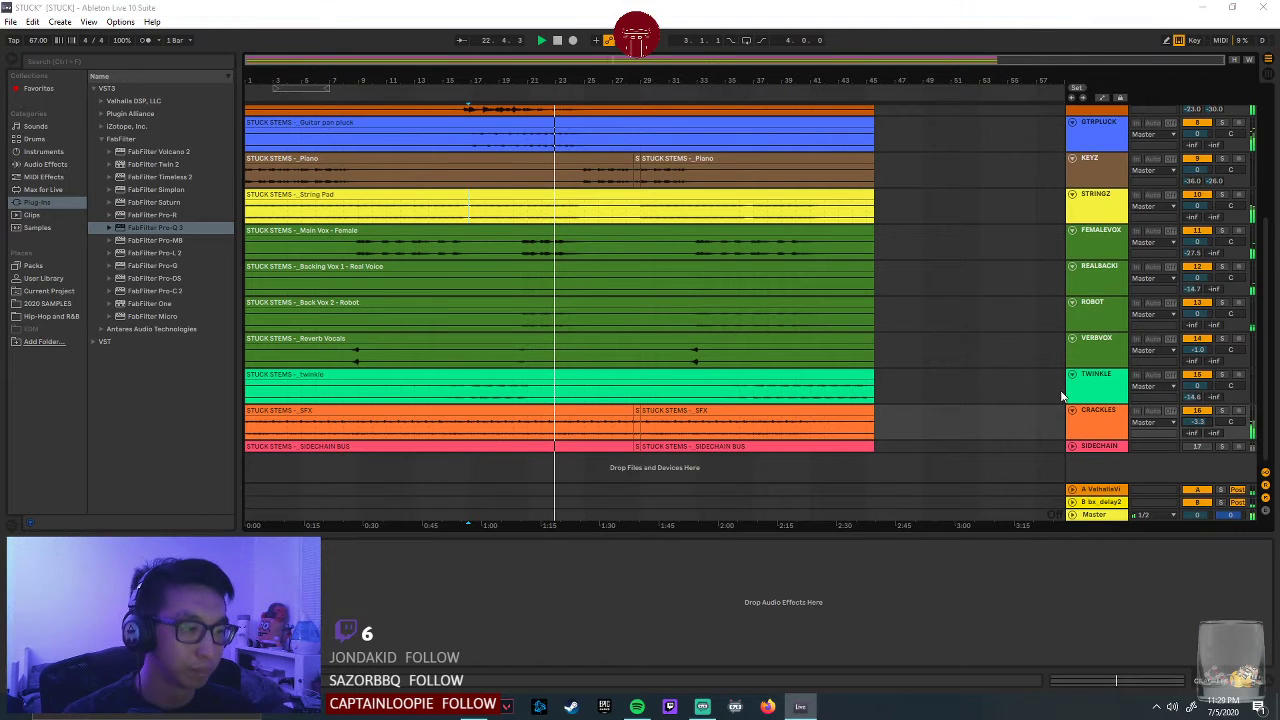
Check the female vocal's spectrum in the FEMALEVOX Pro-Q 3 during playback and close the EQ.
{"action": "scroll", "coordinate": [923, 397], "scroll_direction": "up", "scroll_amount": 2}
{"action": "left_click", "coordinate": [1097, 306]}
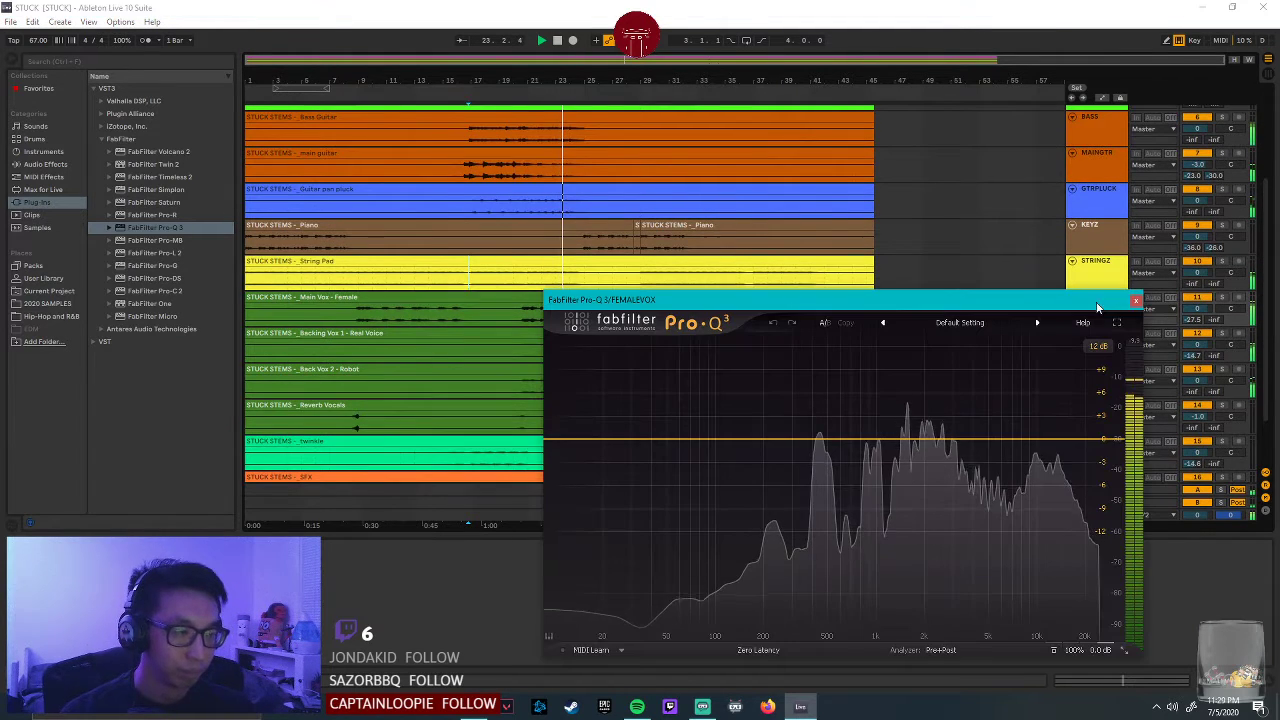
{"action": "left_click", "coordinate": [1135, 300]}
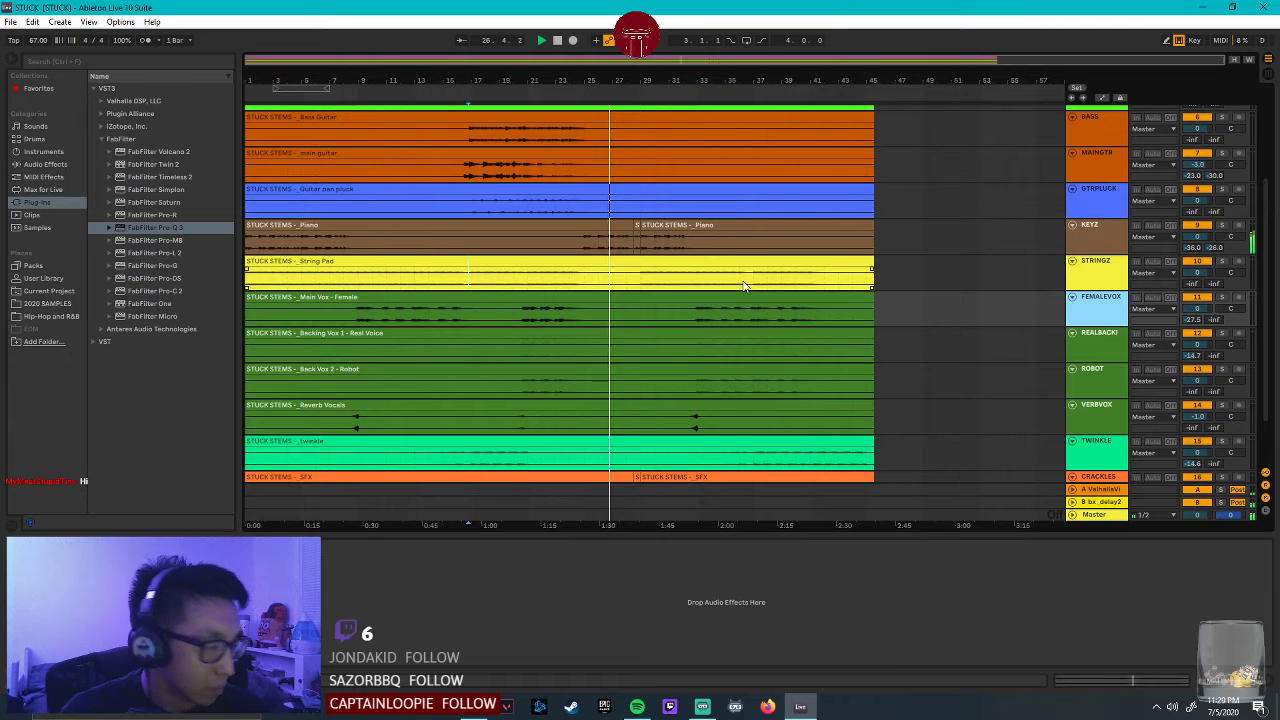
Examine the piano clip's edit points around bar 28 with the KEYZ track enlarged, and restore the track's height.
{"action": "left_click", "coordinate": [1115, 238]}
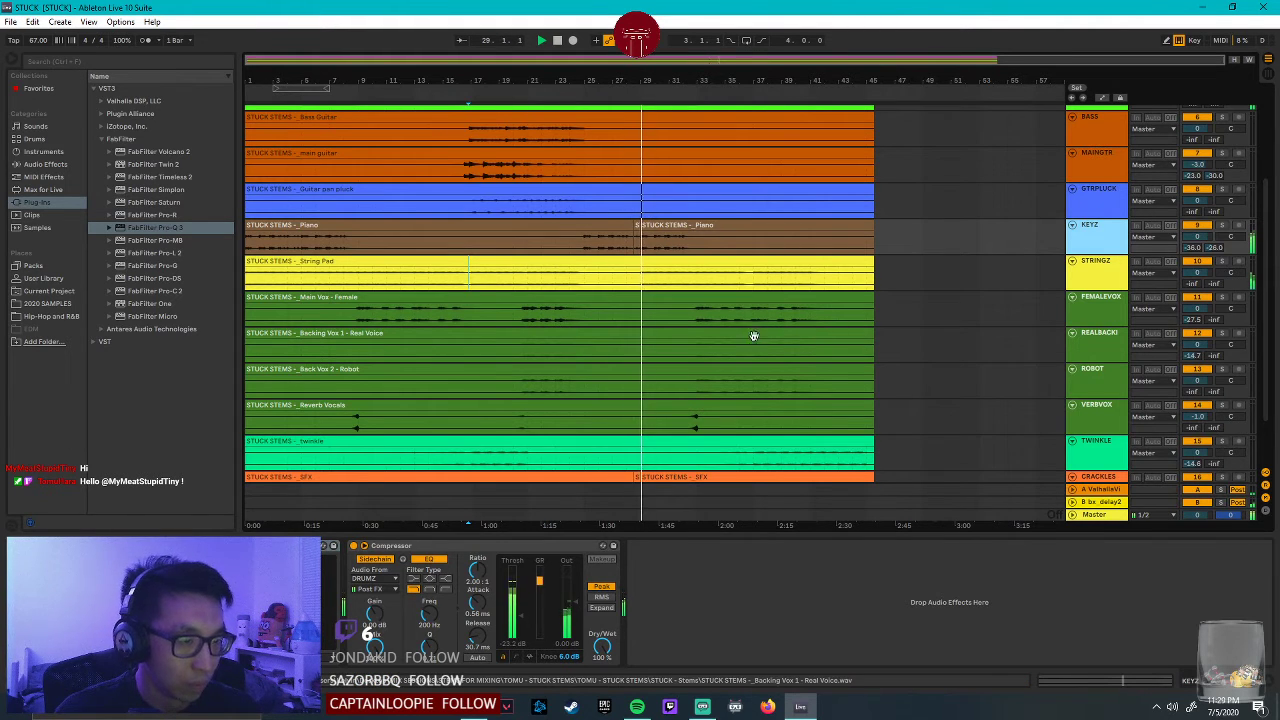
{"action": "scroll", "coordinate": [757, 336], "scroll_direction": "up", "scroll_amount": 2}
{"action": "left_click_drag", "start_coordinate": [693, 62], "coordinate": [1010, 308]}
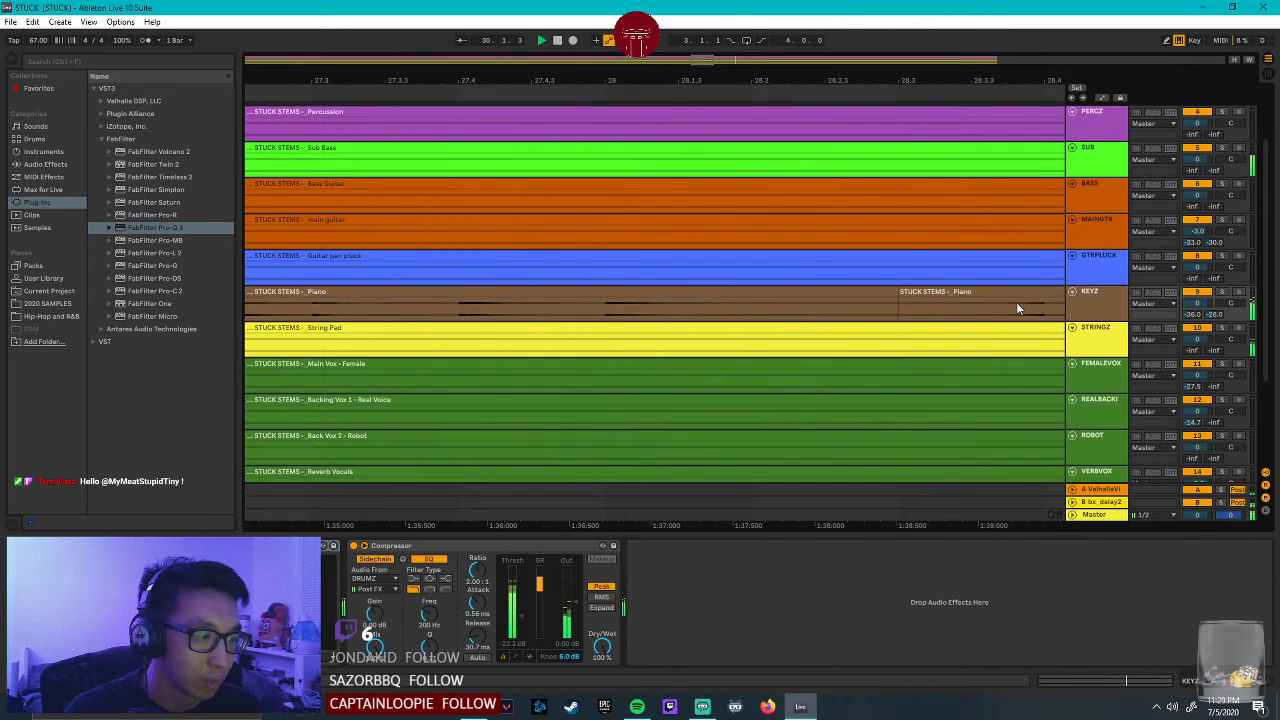
{"action": "left_click_drag", "start_coordinate": [1115, 320], "coordinate": [1108, 424]}
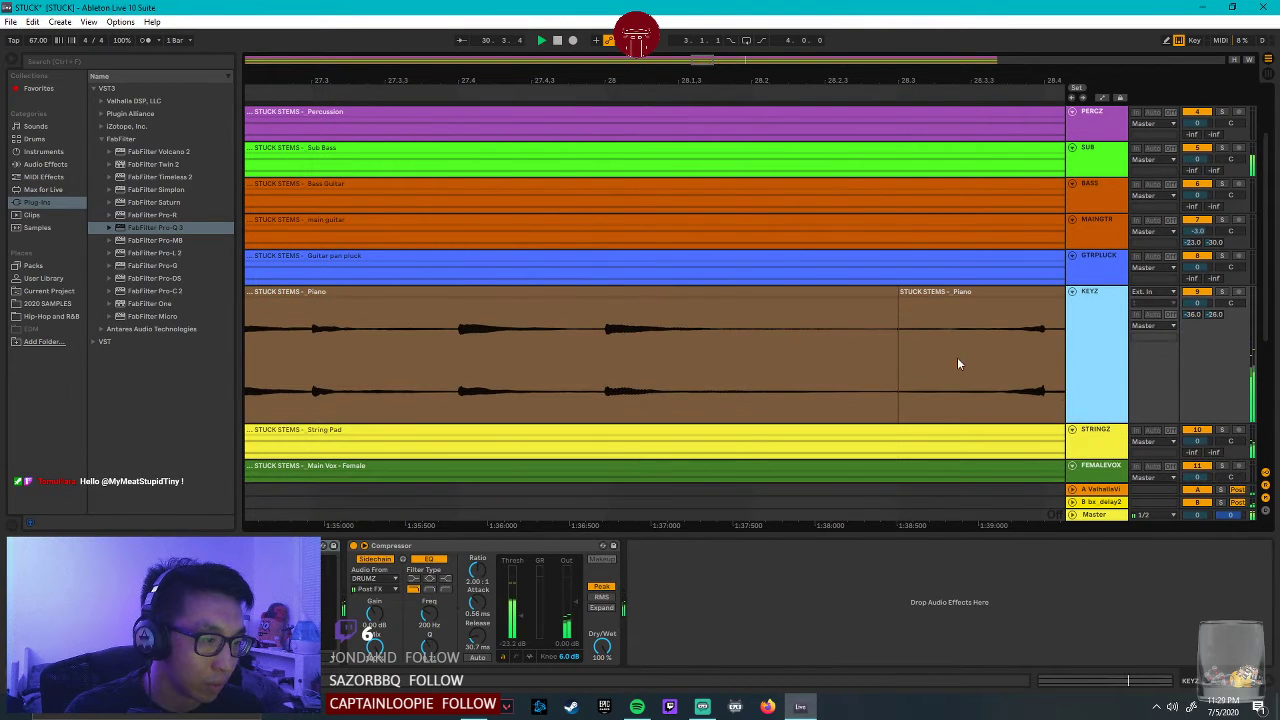
{"action": "left_click_drag", "start_coordinate": [587, 72], "coordinate": [587, 26]}
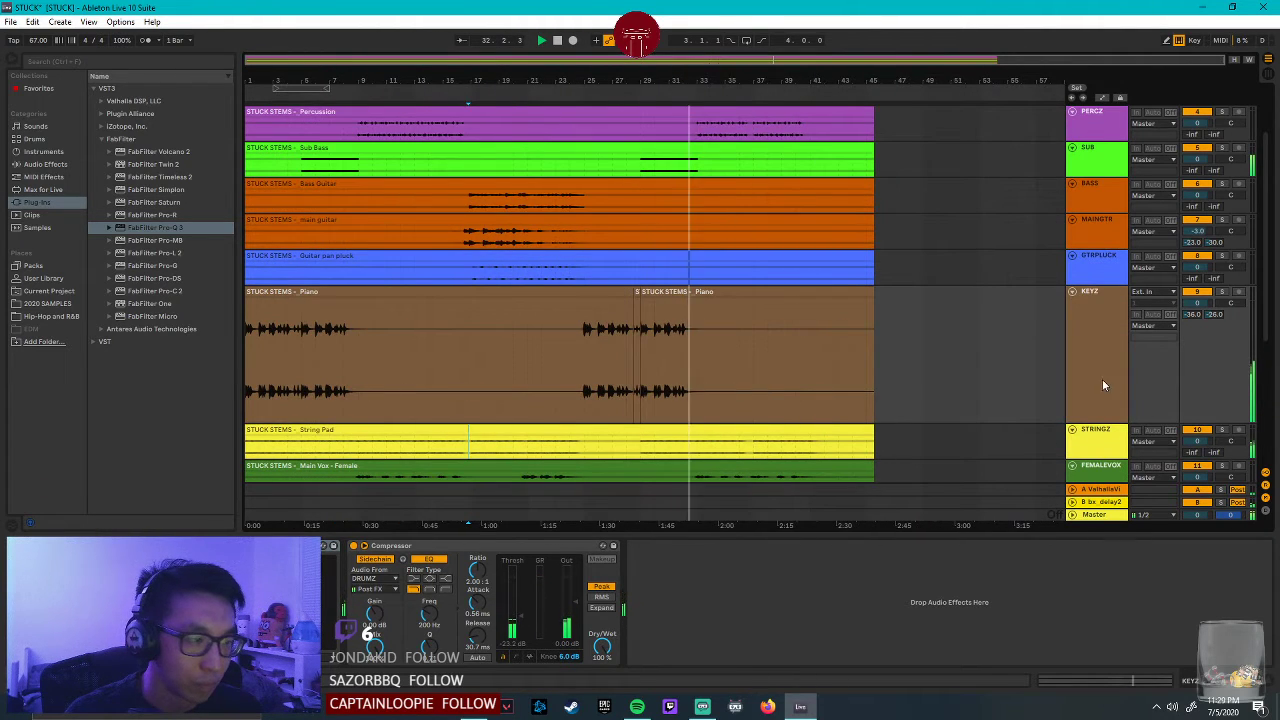
{"action": "left_click", "coordinate": [1103, 384]}
{"action": "left_click_drag", "start_coordinate": [1112, 422], "coordinate": [1110, 320]}
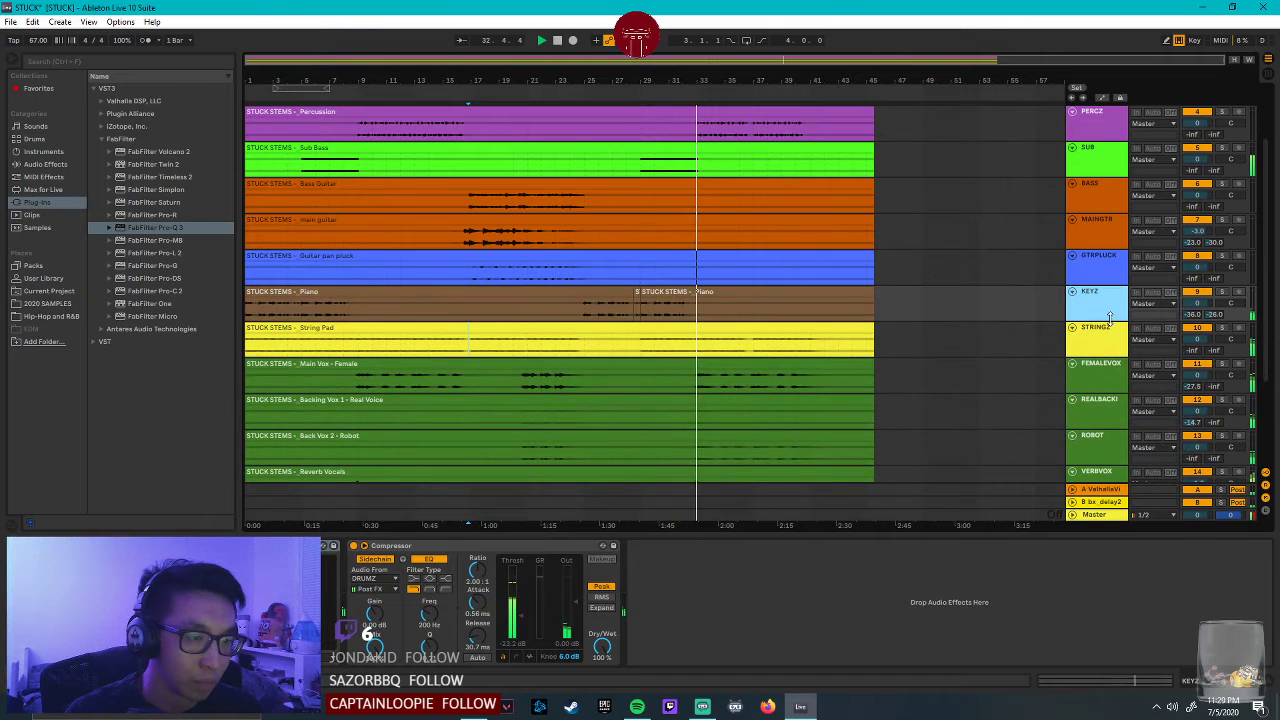
{"action": "left_click", "coordinate": [762, 352]}
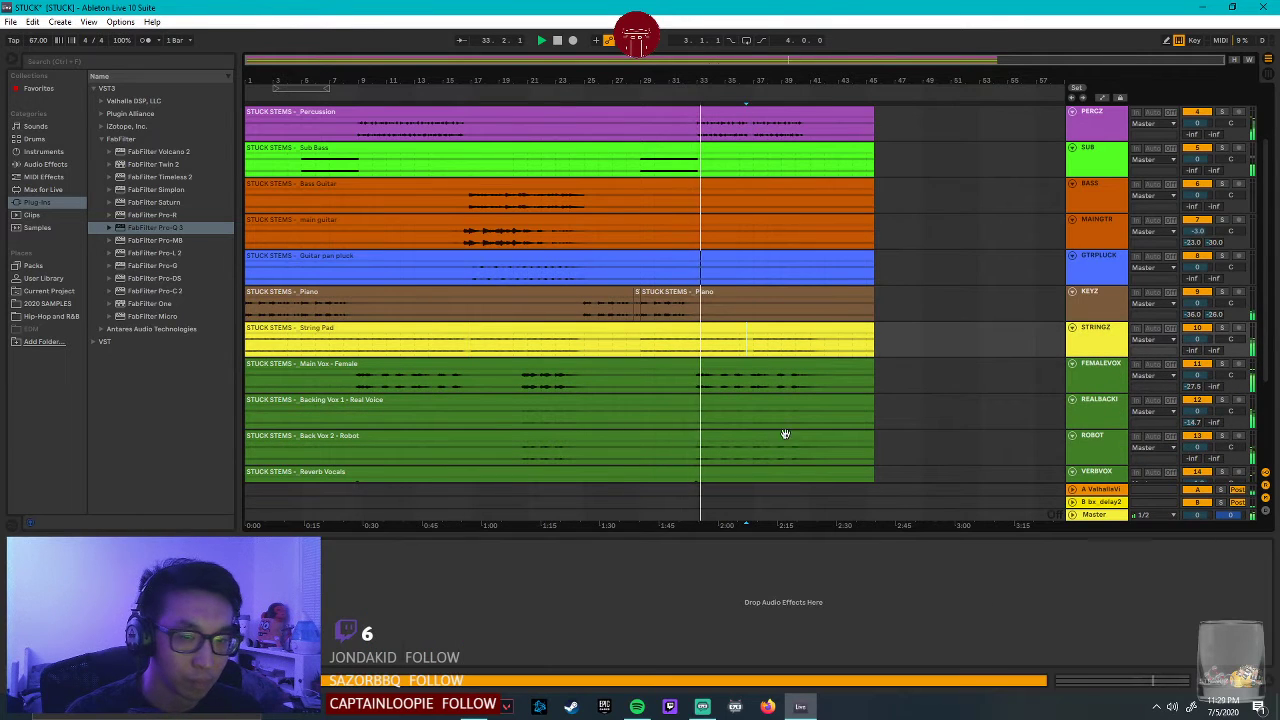
Search the 2020 SAMPLES folder for "sweep" and open the Short folder under KSHMR FX, Sweeps Up.
{"action": "left_click", "coordinate": [57, 303]}
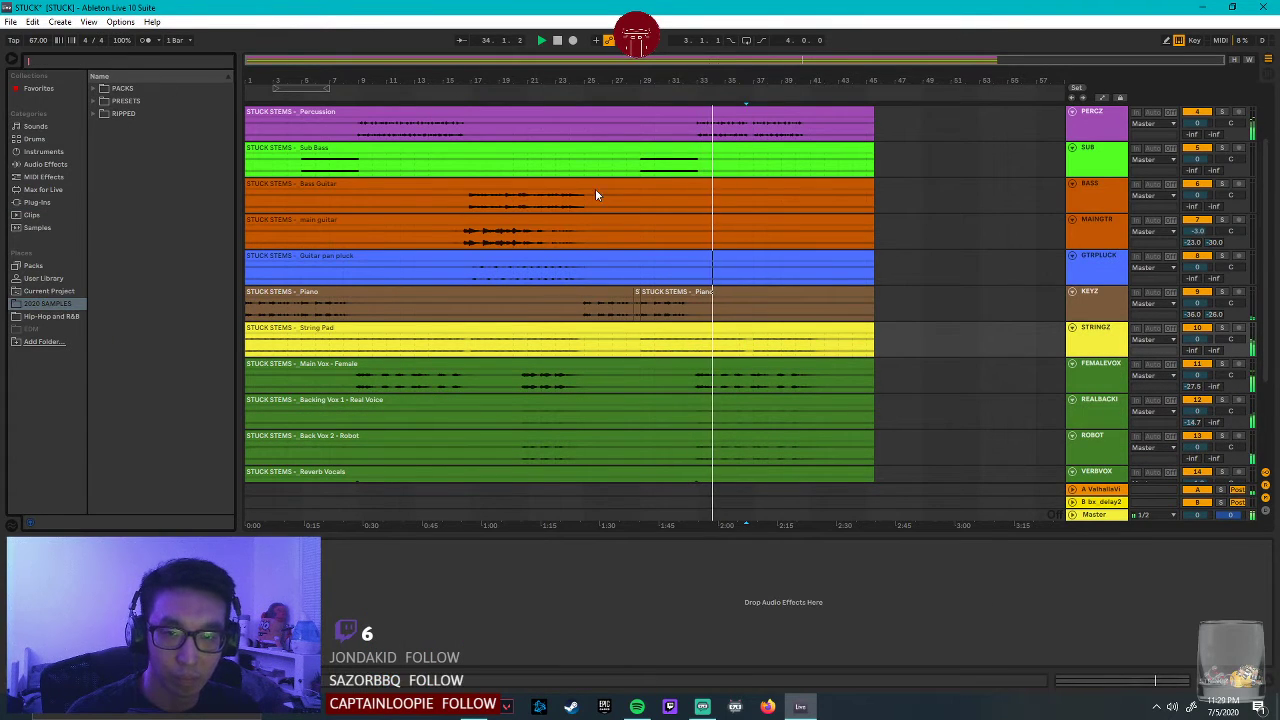
{"action": "type", "text": "sweep"}
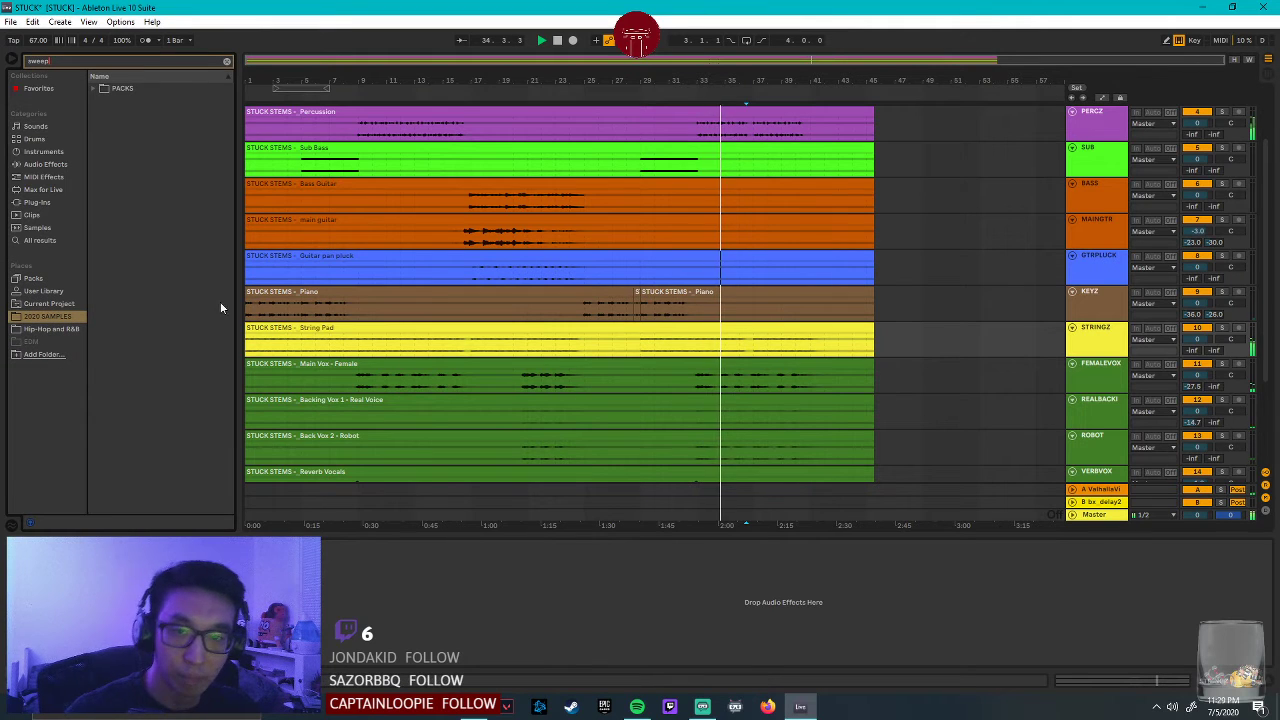
{"action": "left_click", "coordinate": [92, 88]}
{"action": "left_click", "coordinate": [103, 101]}
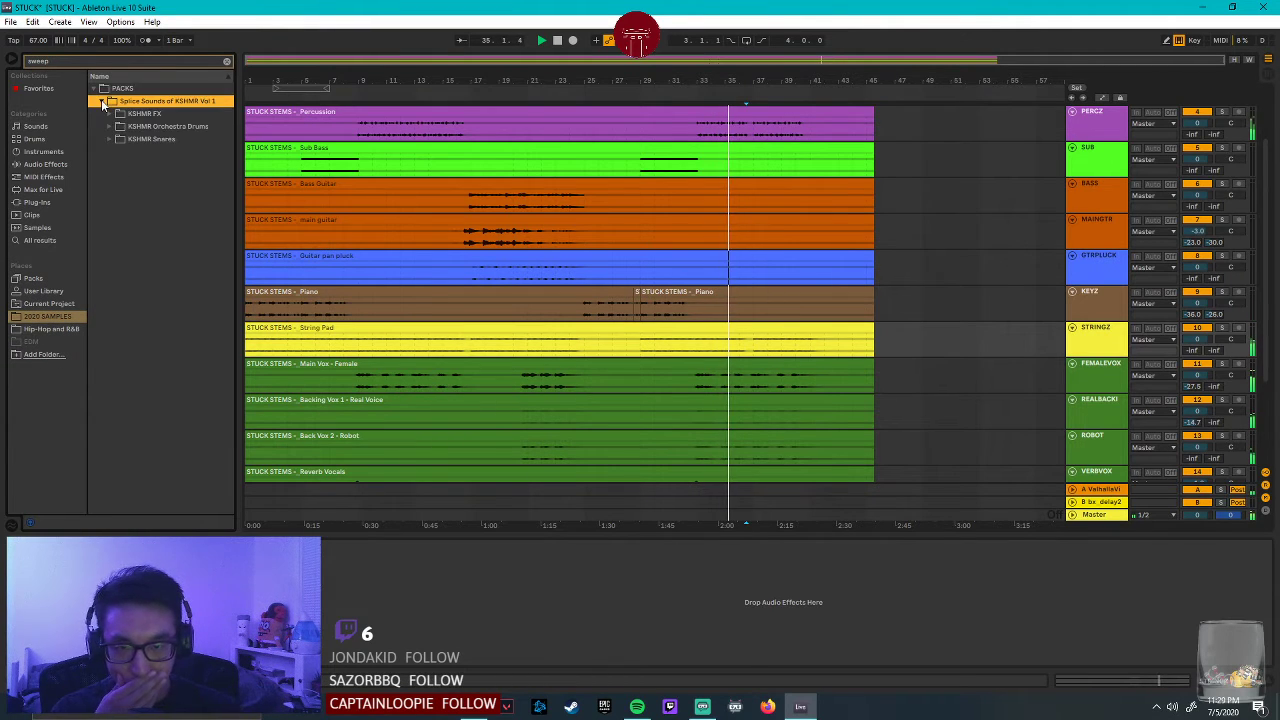
{"action": "key", "text": "Down"}
{"action": "key", "text": "Right"}
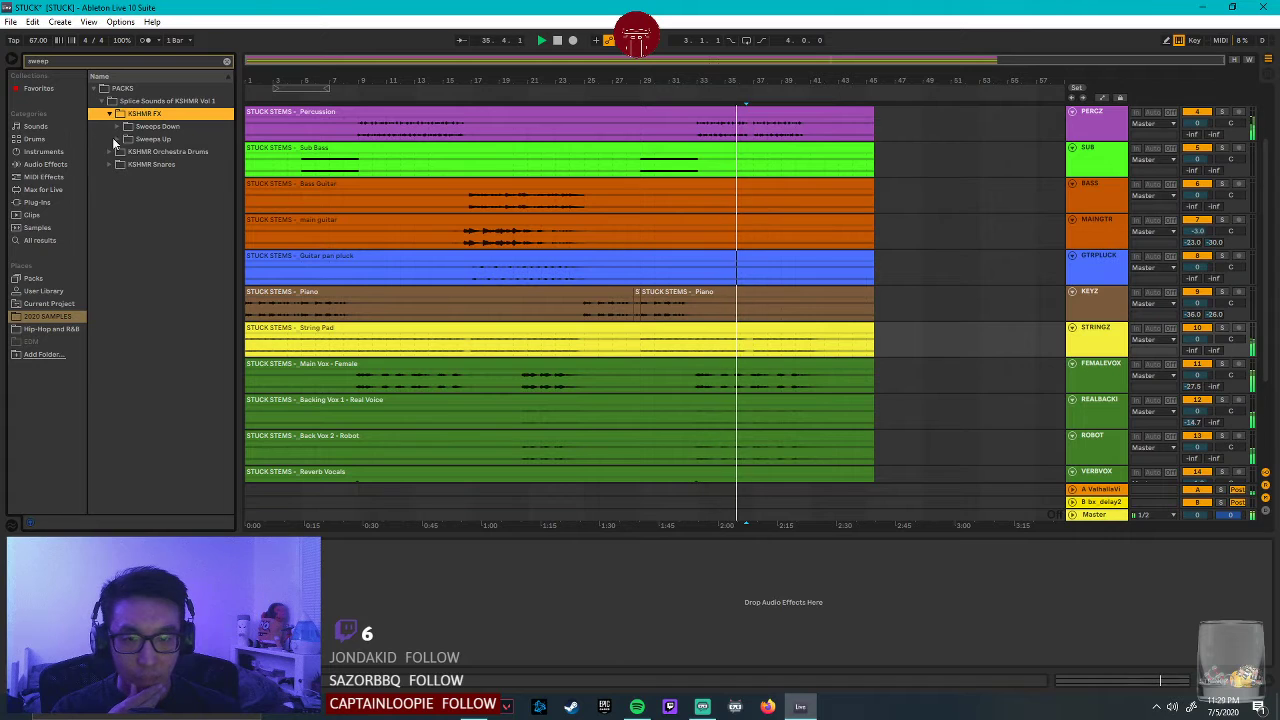
{"action": "key", "text": "Down"}
{"action": "key", "text": "Right"}
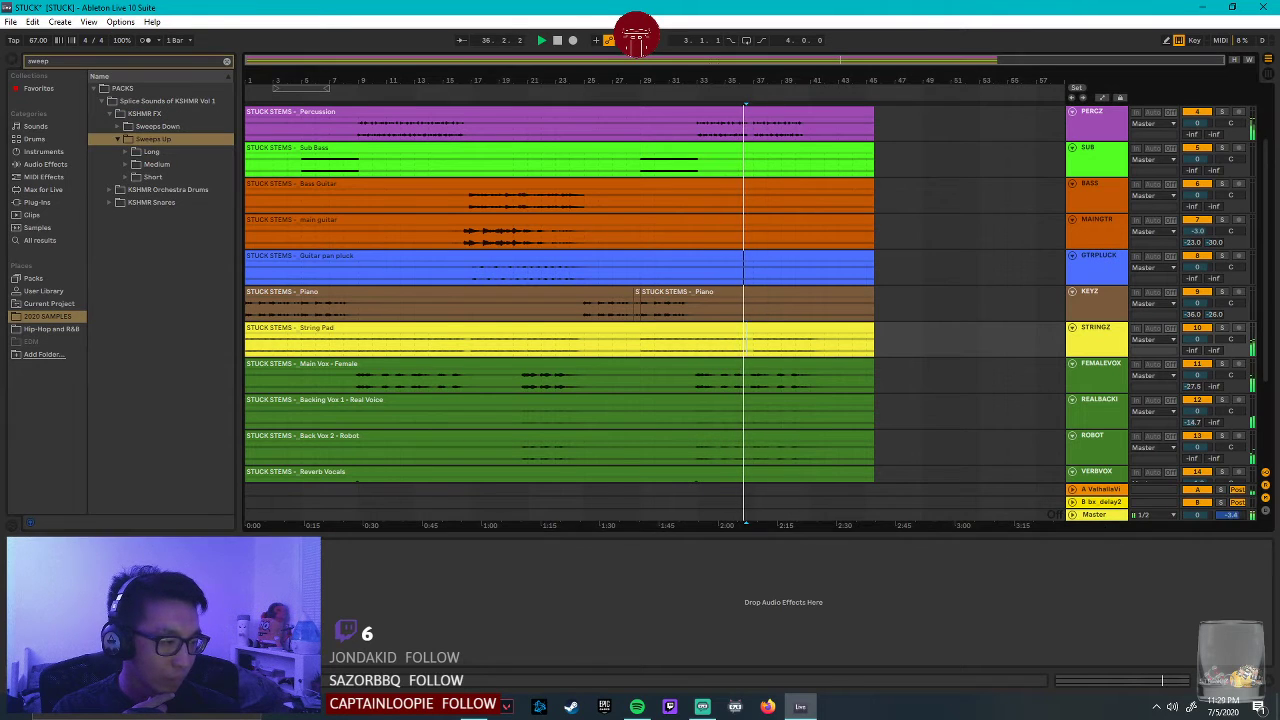
{"action": "left_click", "coordinate": [127, 179]}
Audition the five KSHMR short sweep-up samples, stopping playback to compare them, and go back to sample 02.
{"action": "key", "text": "Down"}
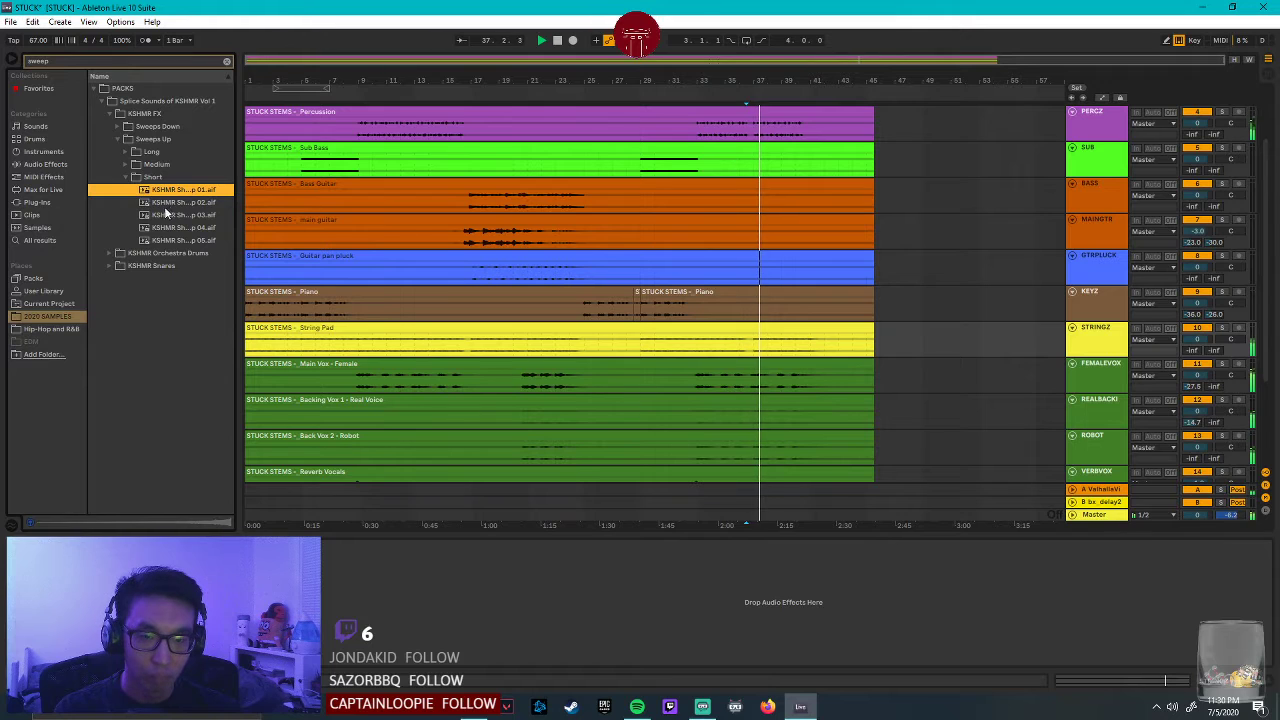
{"action": "key", "text": "Down"}
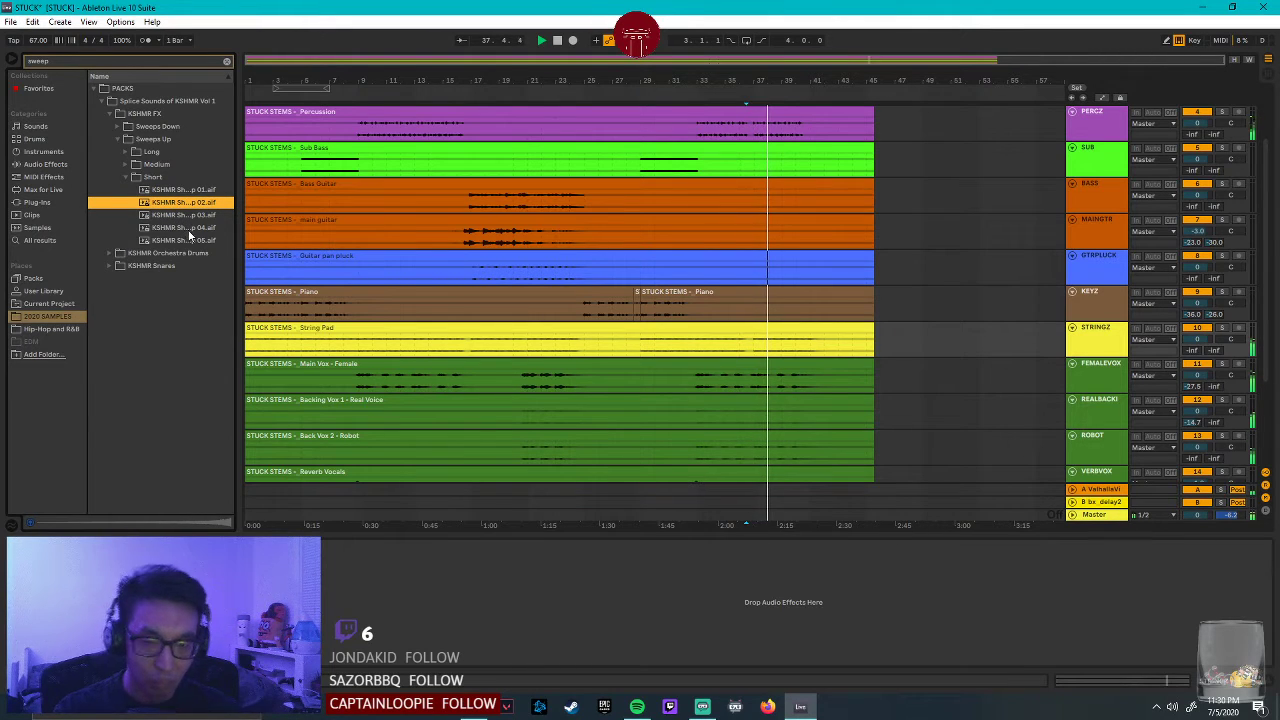
{"action": "key", "text": "Down"}
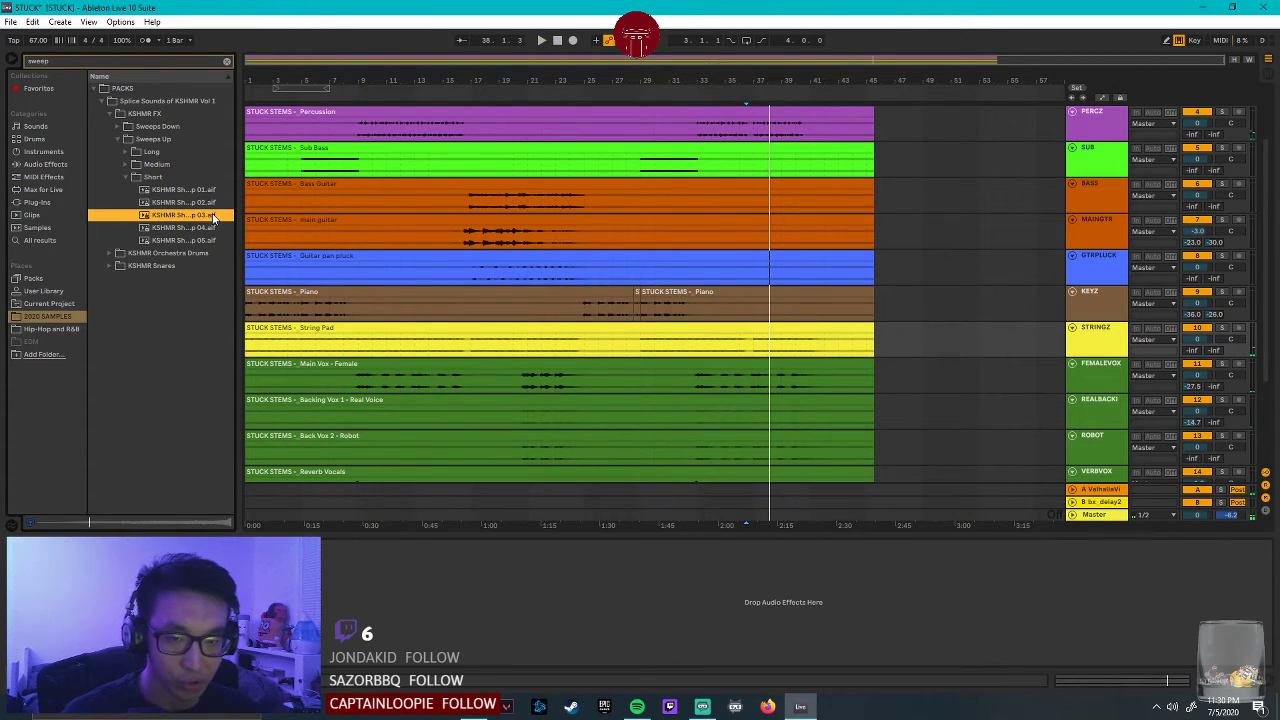
{"action": "key", "text": "Down"}
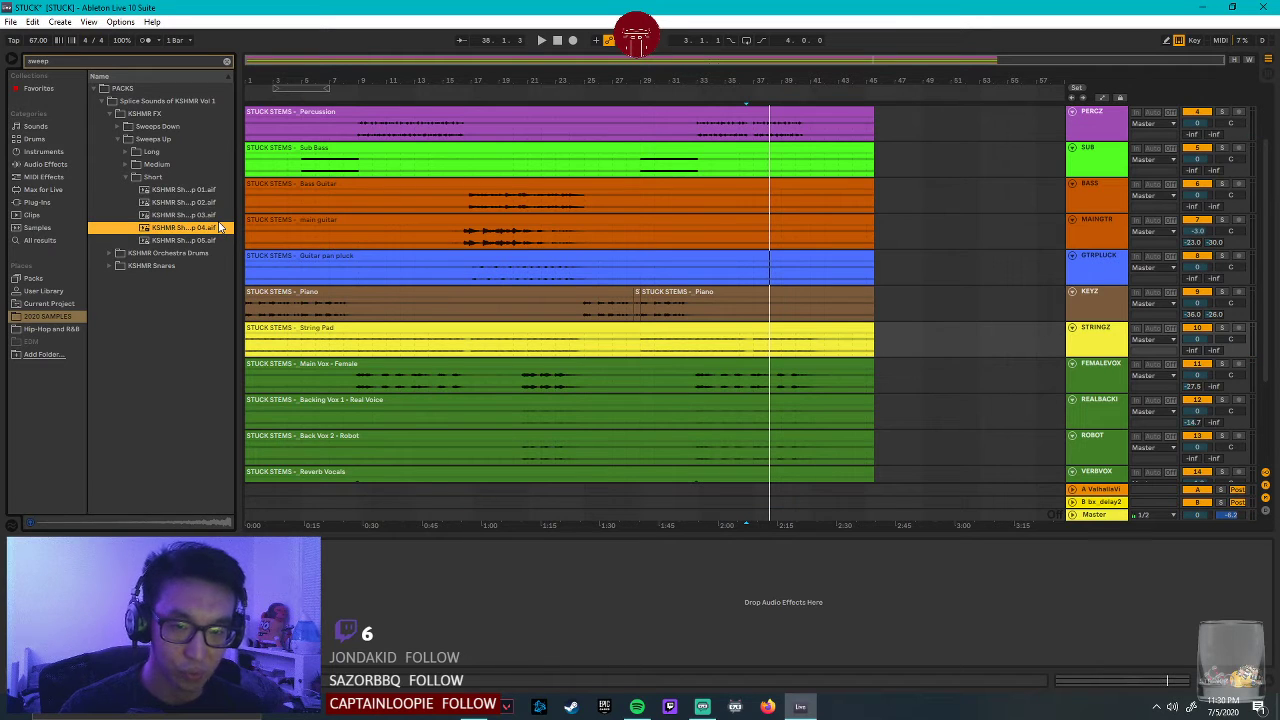
{"action": "key", "text": "Down"}
{"action": "key", "text": "Up"}
{"action": "key", "text": "Up"}
{"action": "key", "text": "Up"}
{"action": "key", "text": "Up"}
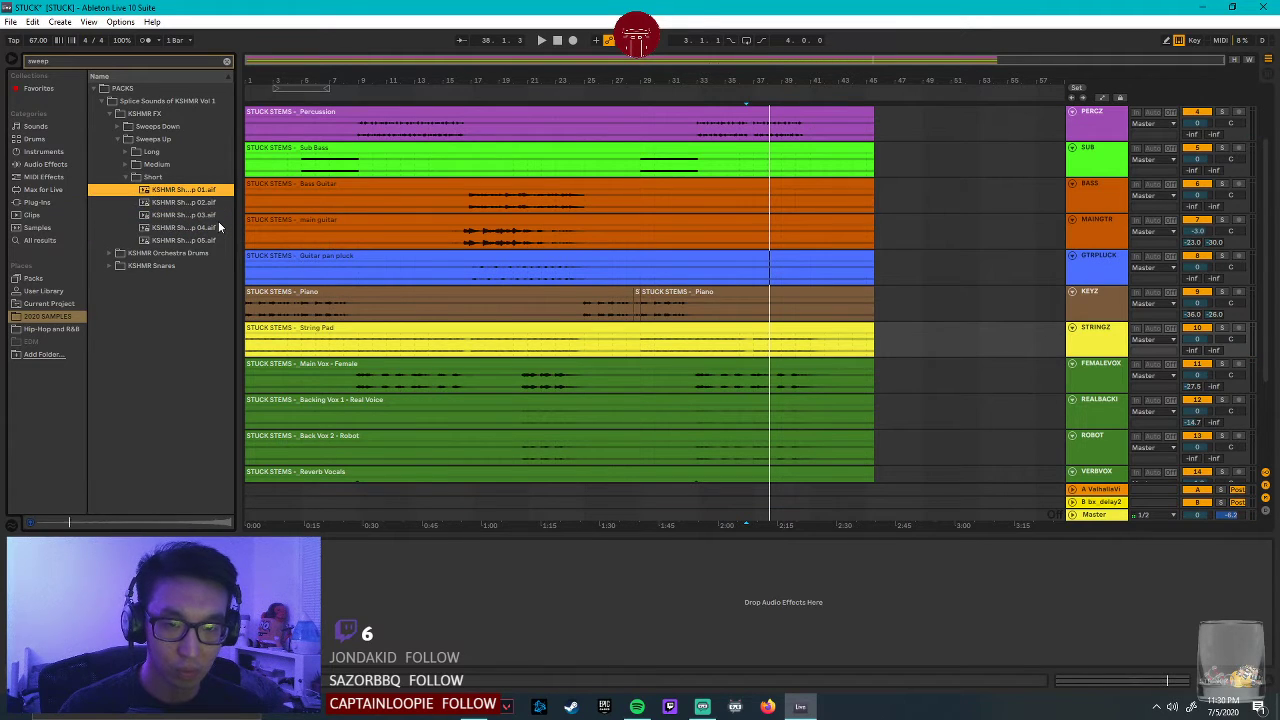
{"action": "key", "text": "Down"}
{"action": "key", "text": "Down"}
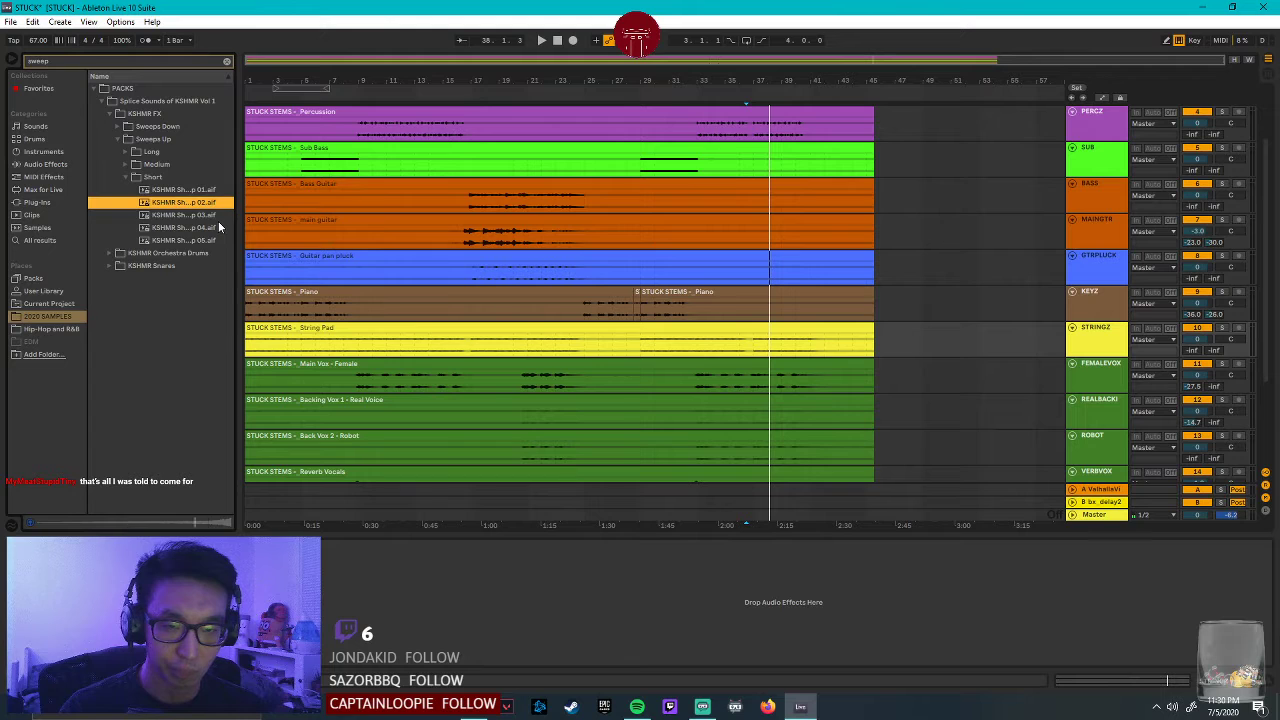
{"action": "key", "text": "Down"}
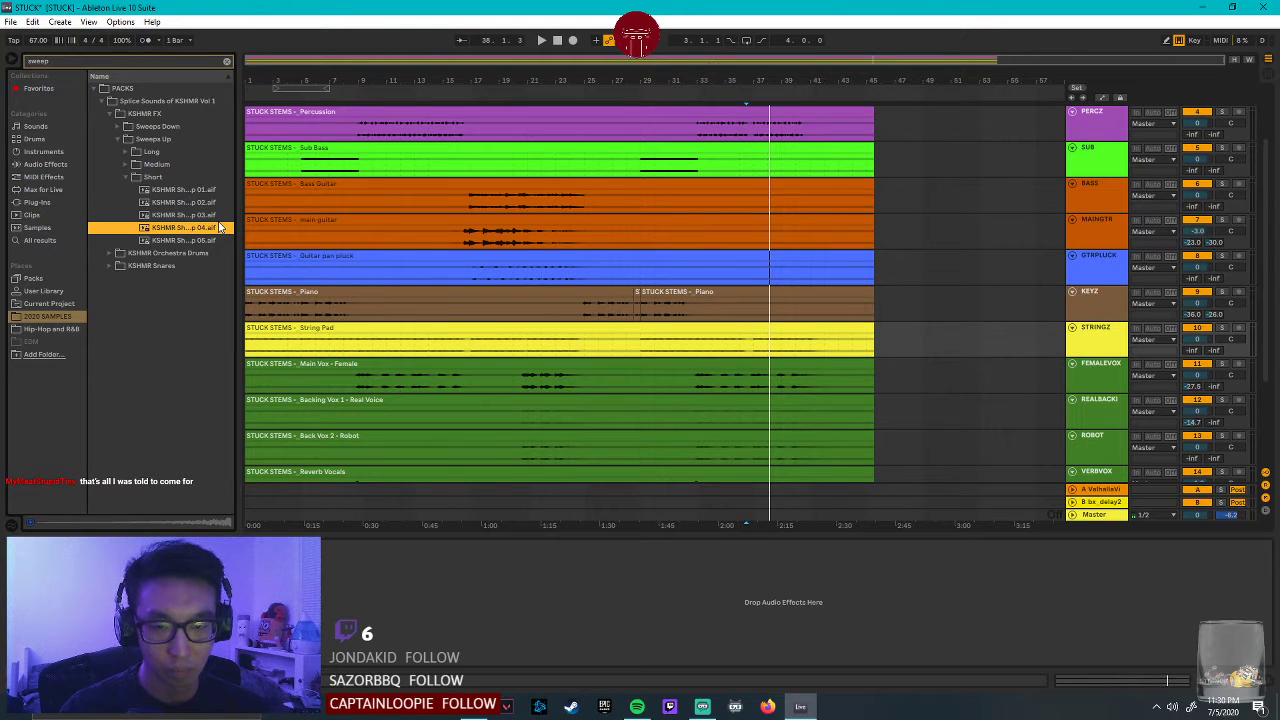
{"action": "key", "text": "Down"}
{"action": "key", "text": "Up"}
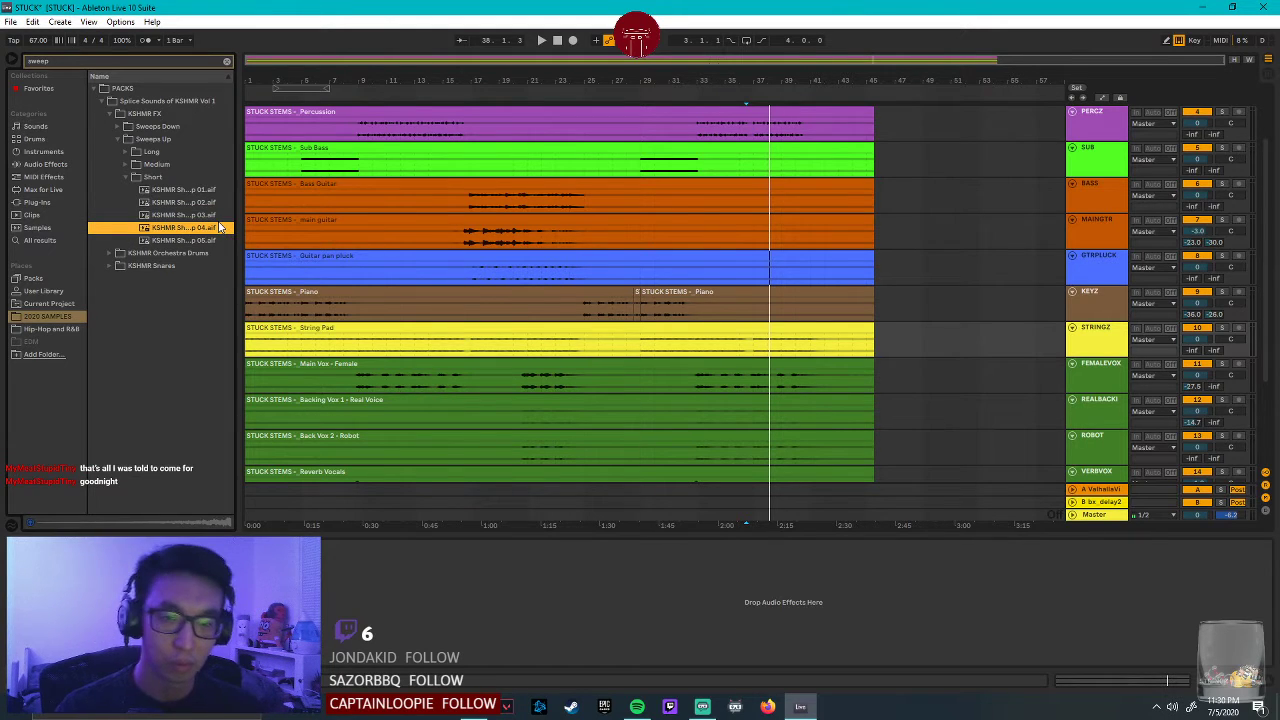
{"action": "key", "text": "Up"}
{"action": "key", "text": "Up"}
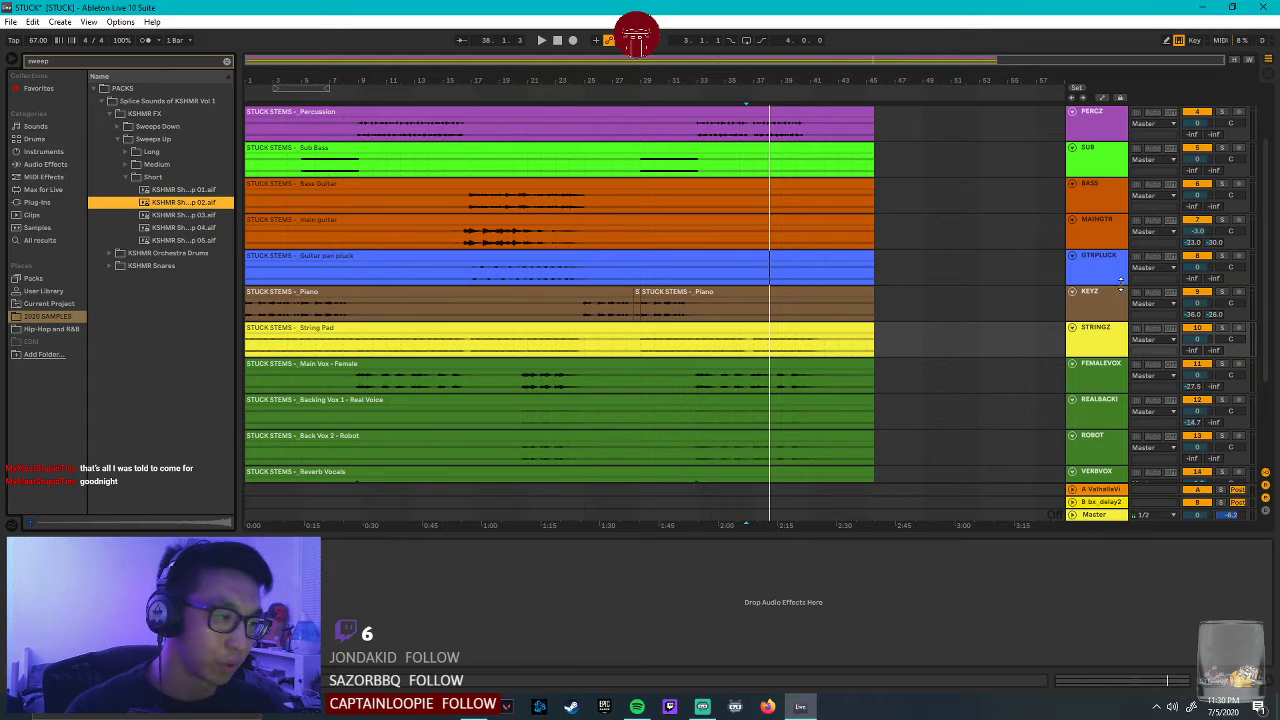
Place KSHMR Short Sweep Up 02 on a new audio track below KEYZ, just before bar 29.
{"action": "left_click", "coordinate": [1104, 342]}
{"action": "left_click", "coordinate": [1117, 317]}
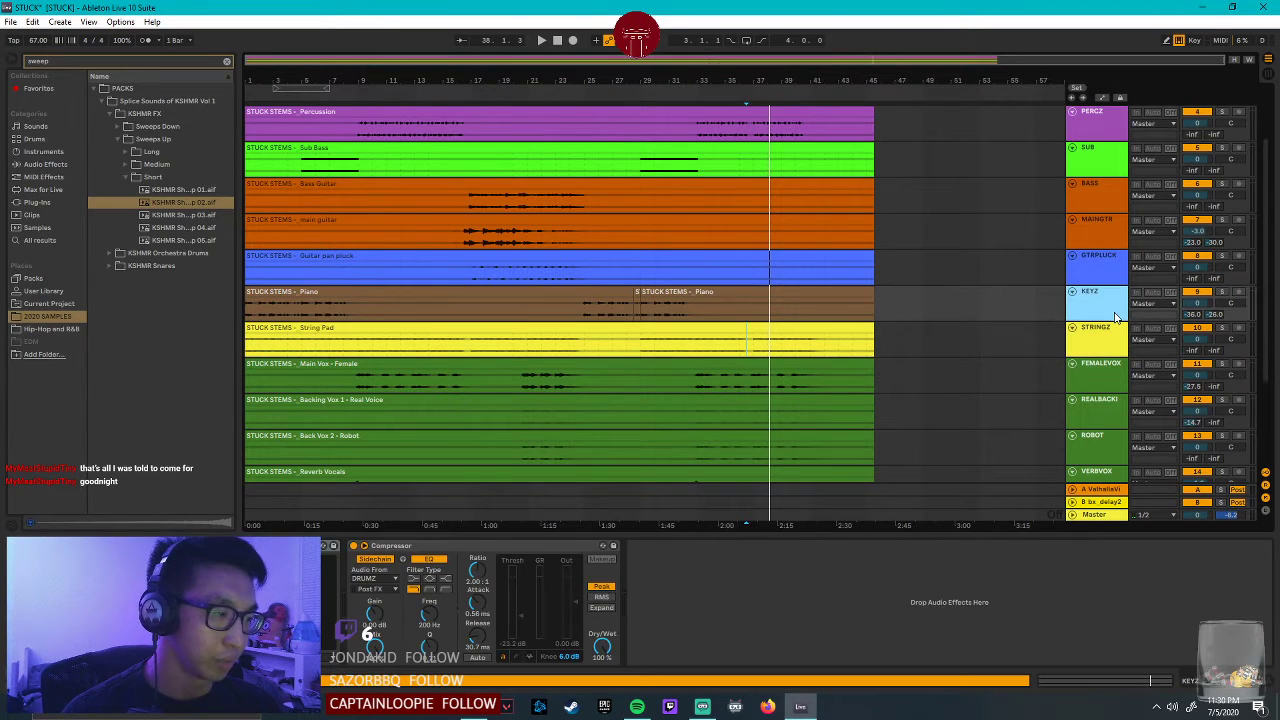
{"action": "key", "text": "ctrl+t"}
{"action": "left_click_drag", "start_coordinate": [183, 204], "coordinate": [638, 350]}
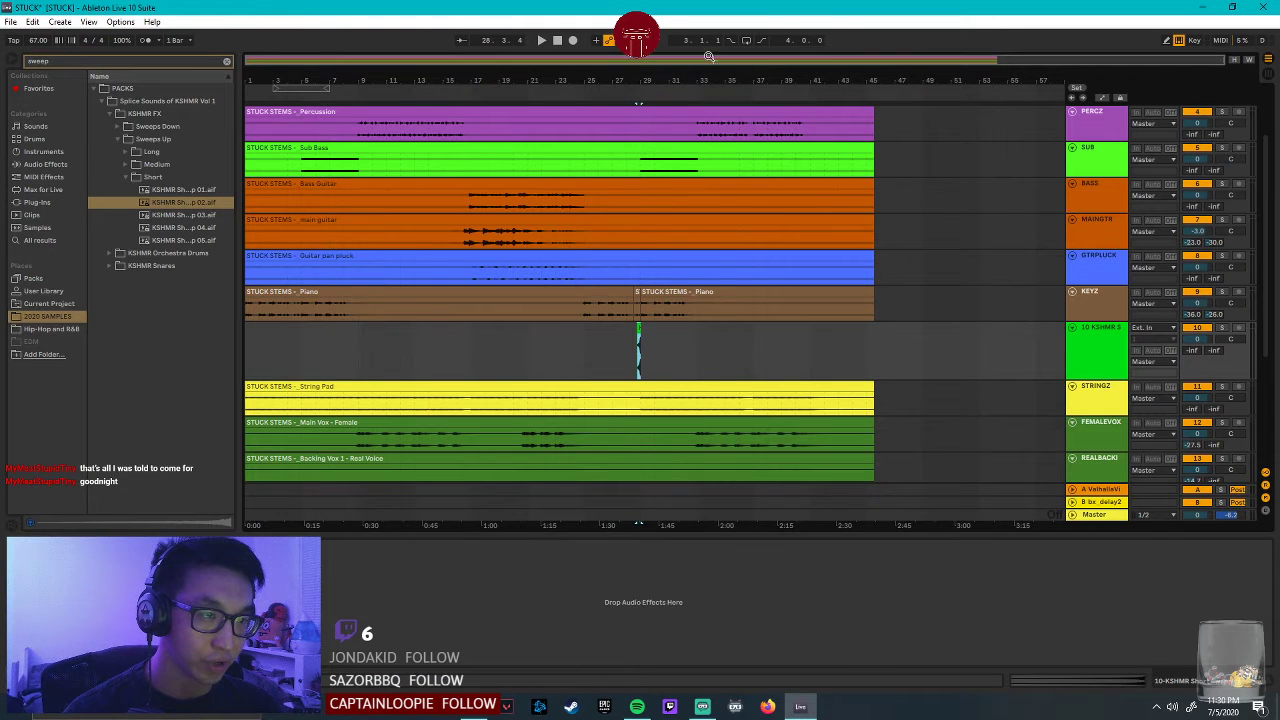
Align the end of the sweep clip exactly with bar 29, where the next piano clip starts.
{"action": "key", "text": "z"}
{"action": "left_click_drag", "start_coordinate": [760, 80], "coordinate": [600, 185]}
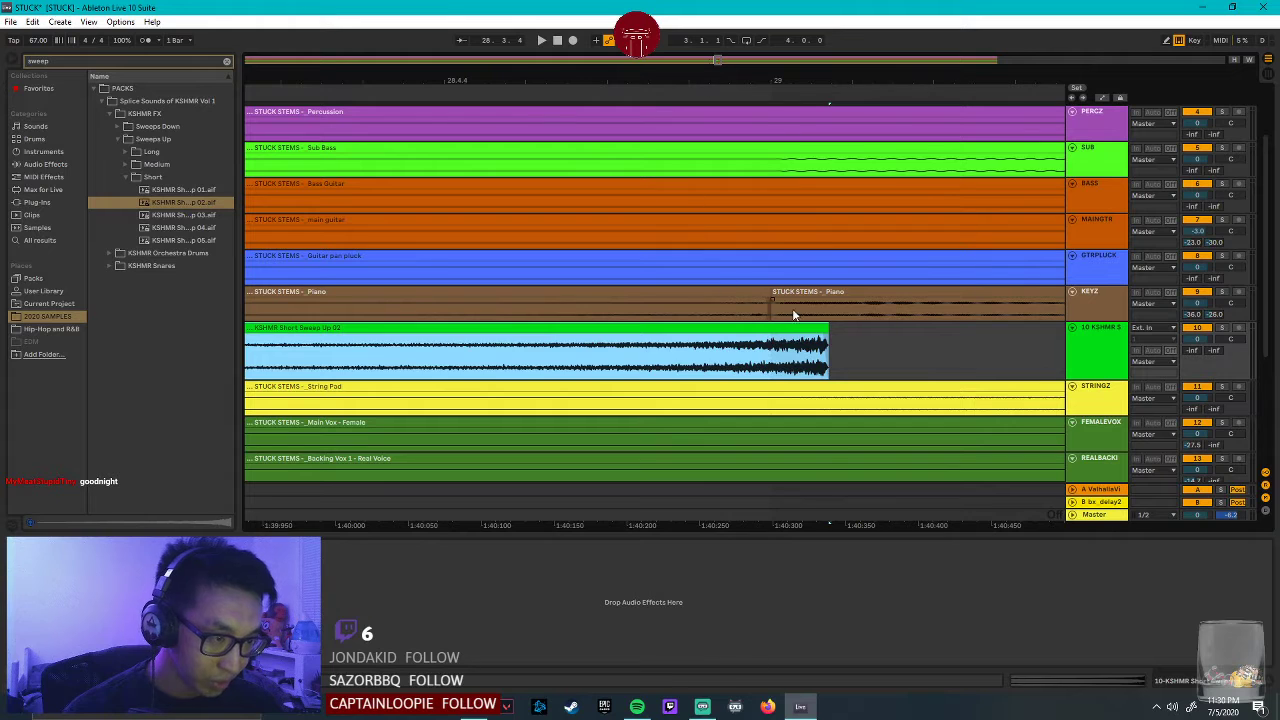
{"action": "left_click_drag", "start_coordinate": [800, 328], "coordinate": [747, 328]}
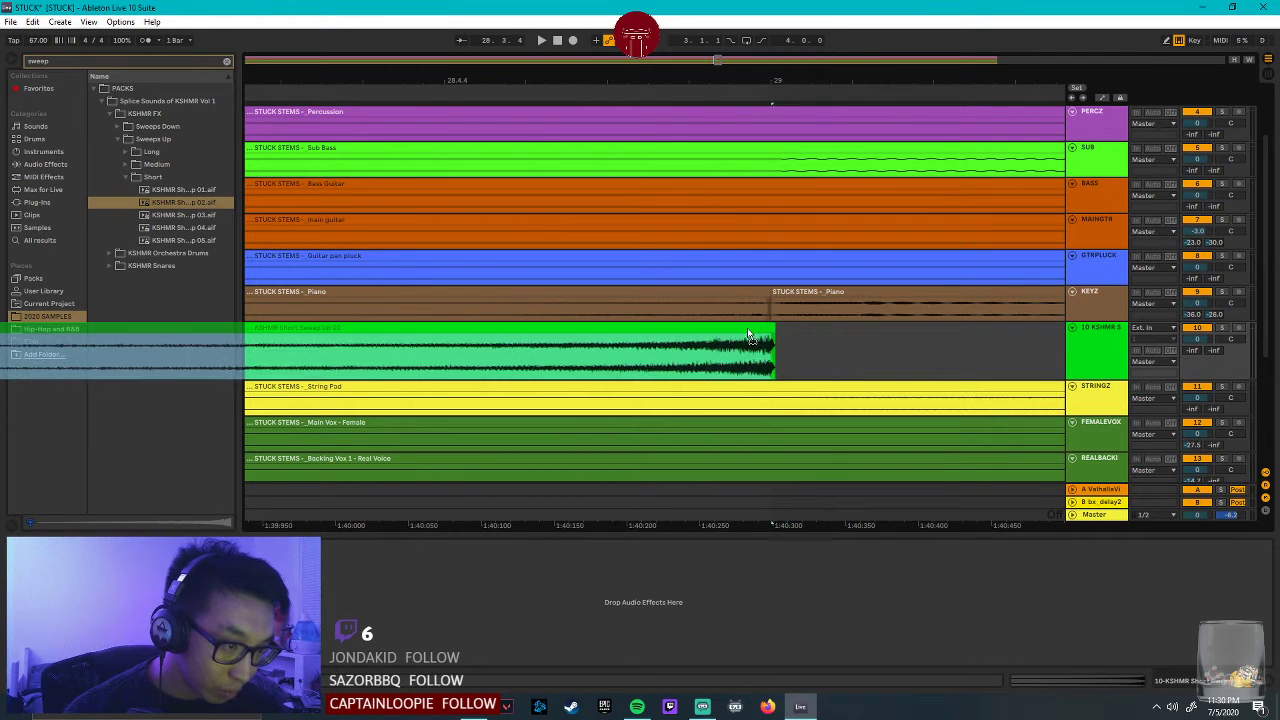
{"action": "mouse_move", "coordinate": [717, 62]}
{"action": "left_mouse_down"}
{"action": "mouse_move", "coordinate": [717, 95]}
{"action": "mouse_move", "coordinate": [717, 60]}
{"action": "left_mouse_up"}
{"action": "left_click_drag", "start_coordinate": [625, 522], "coordinate": [578, 522]}
{"action": "left_click_drag", "start_coordinate": [717, 61], "coordinate": [707, 62]}
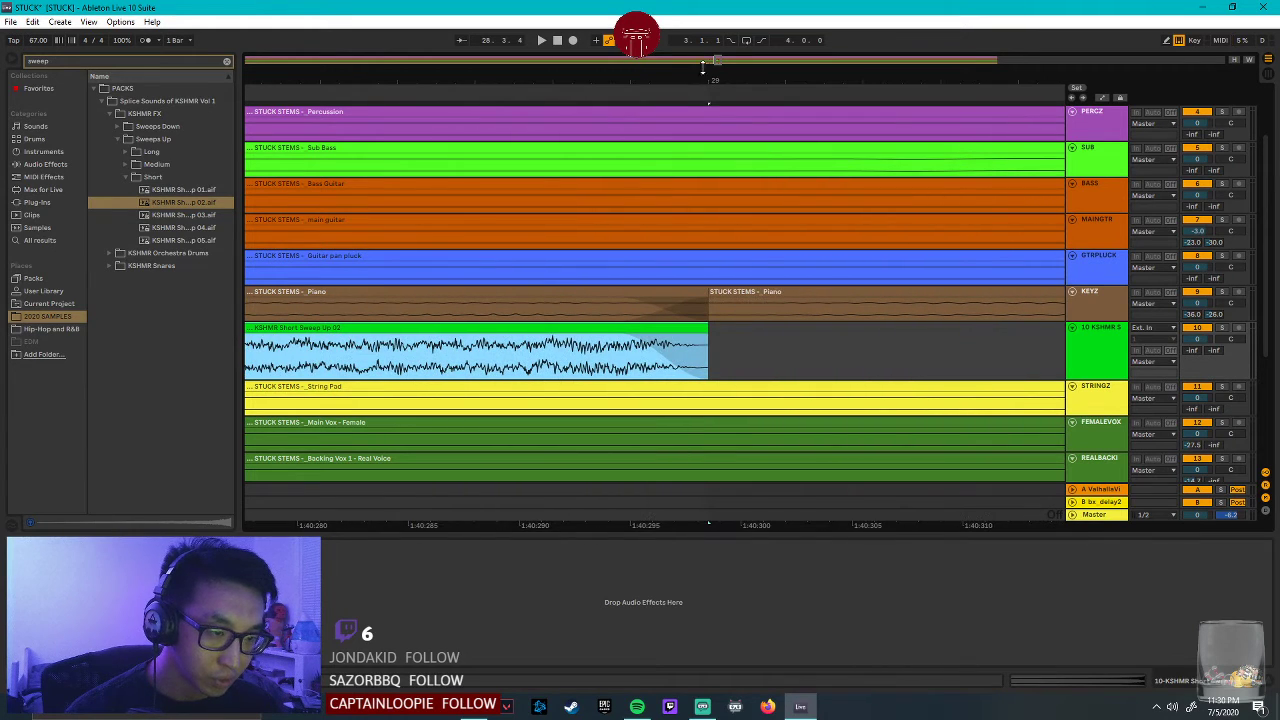
{"action": "left_click_drag", "start_coordinate": [672, 342], "coordinate": [677, 338]}
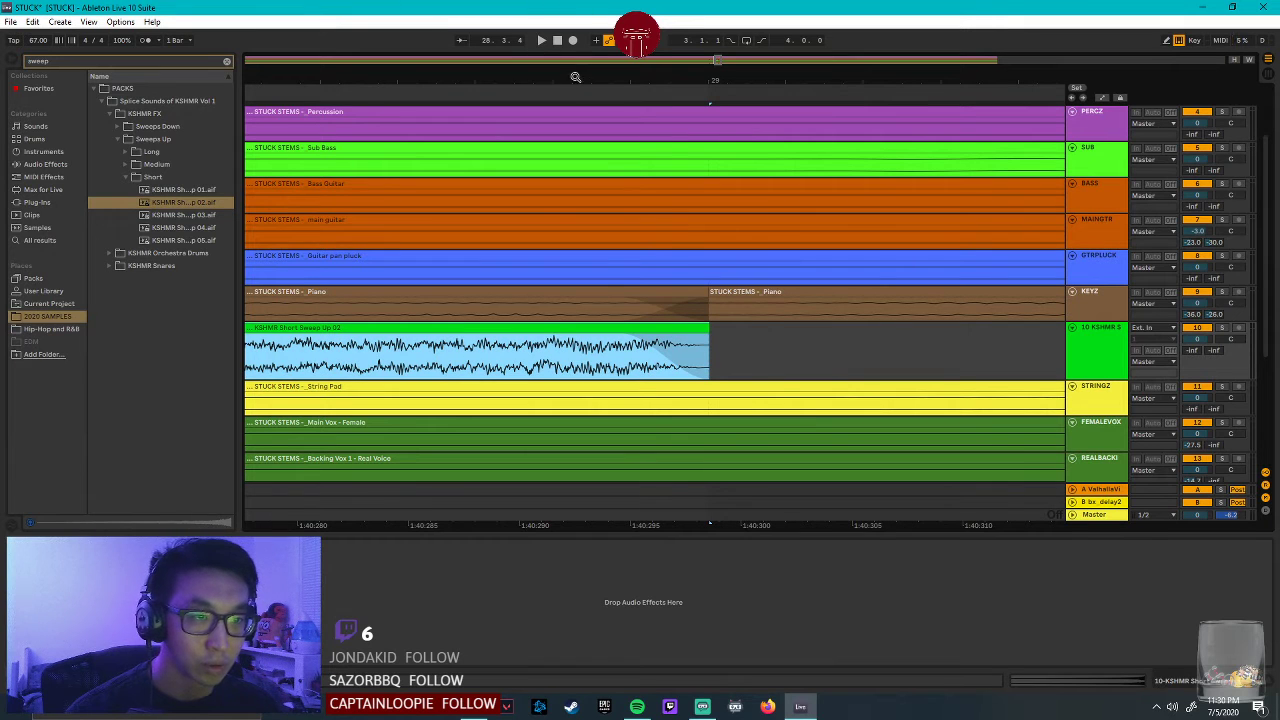
Lower the sweep track's volume to -8.5 dB and stretch the sweep clip so it extends past bar 29.
{"action": "left_click_drag", "start_coordinate": [717, 61], "coordinate": [817, 62]}
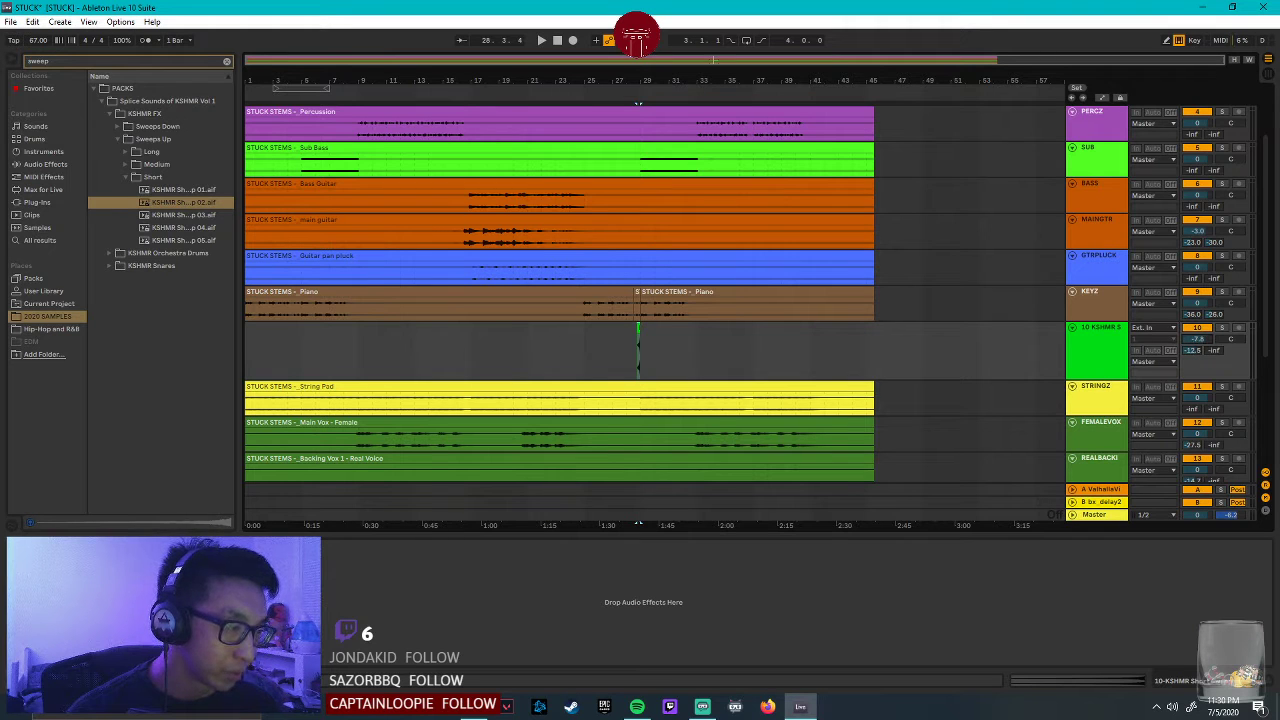
{"action": "left_click_drag", "start_coordinate": [712, 61], "coordinate": [716, 82]}
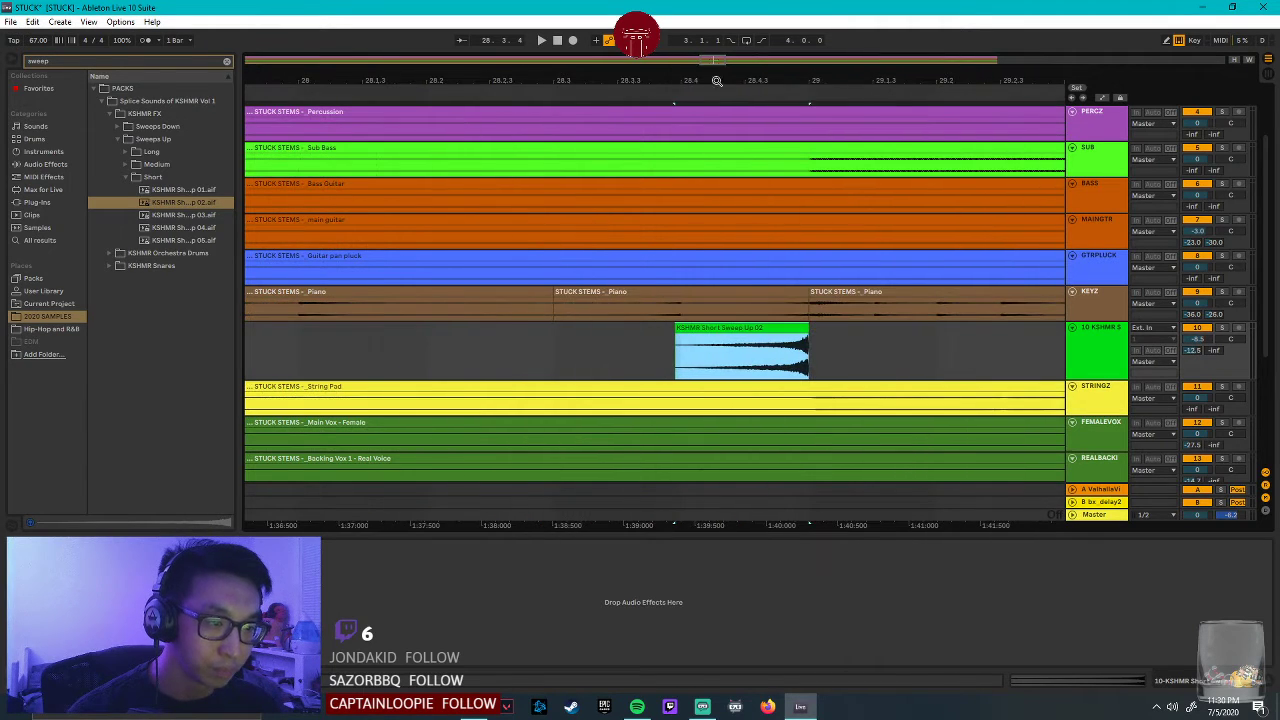
{"action": "double_click", "coordinate": [740, 350]}
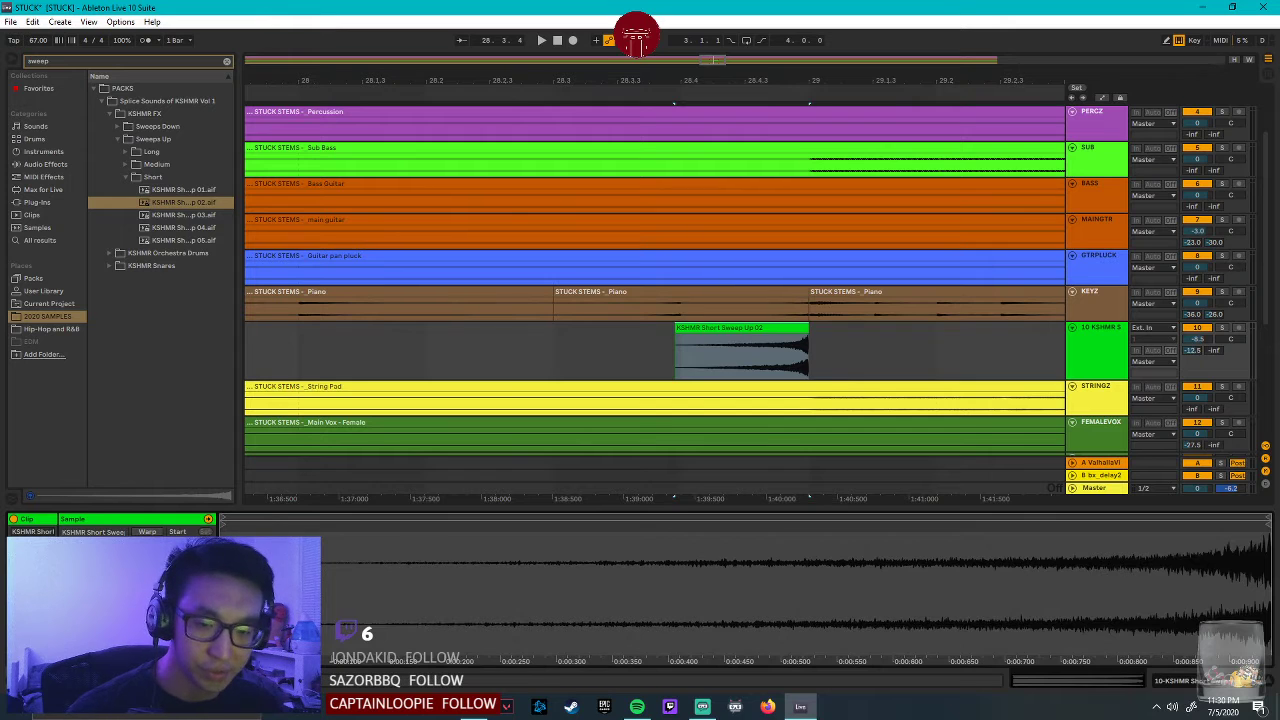
{"action": "left_click_drag", "start_coordinate": [825, 350], "coordinate": [853, 350]}
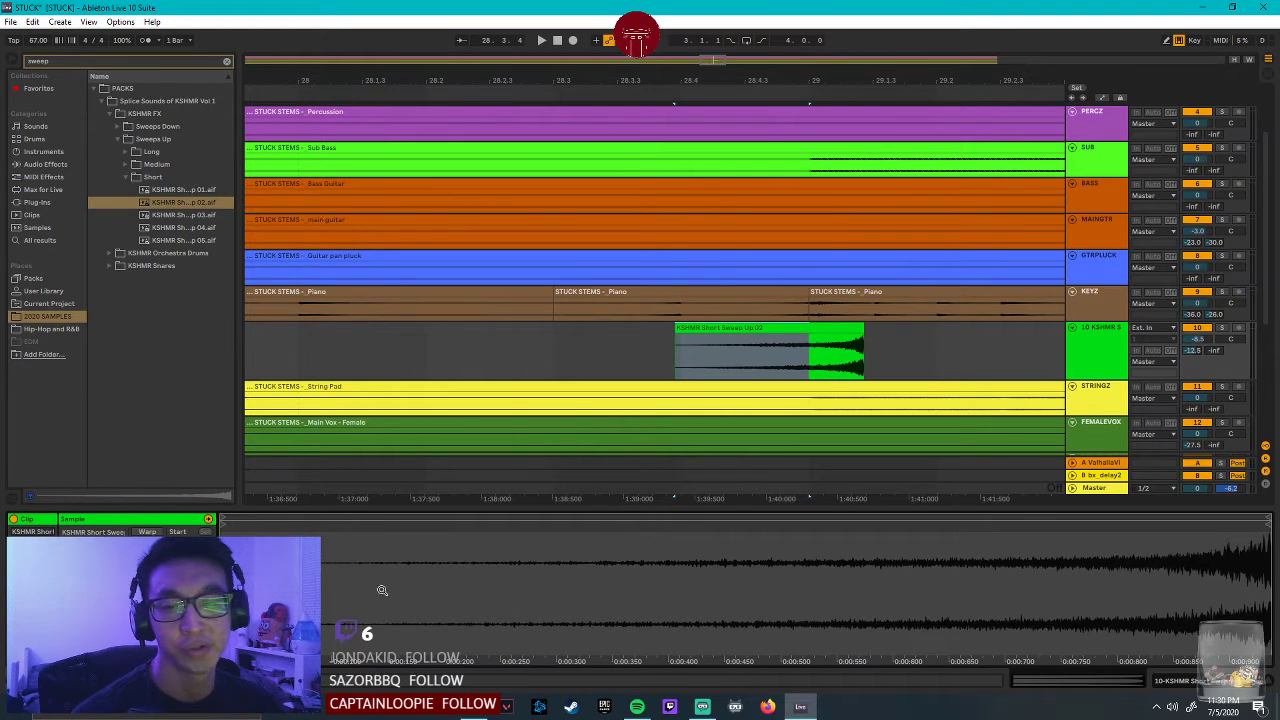
Move the stretched sweep clip earlier so that it ends exactly at bar 29.
{"action": "left_click", "coordinate": [894, 331]}
{"action": "left_click", "coordinate": [783, 340]}
{"action": "left_click_drag", "start_coordinate": [783, 340], "coordinate": [769, 329]}
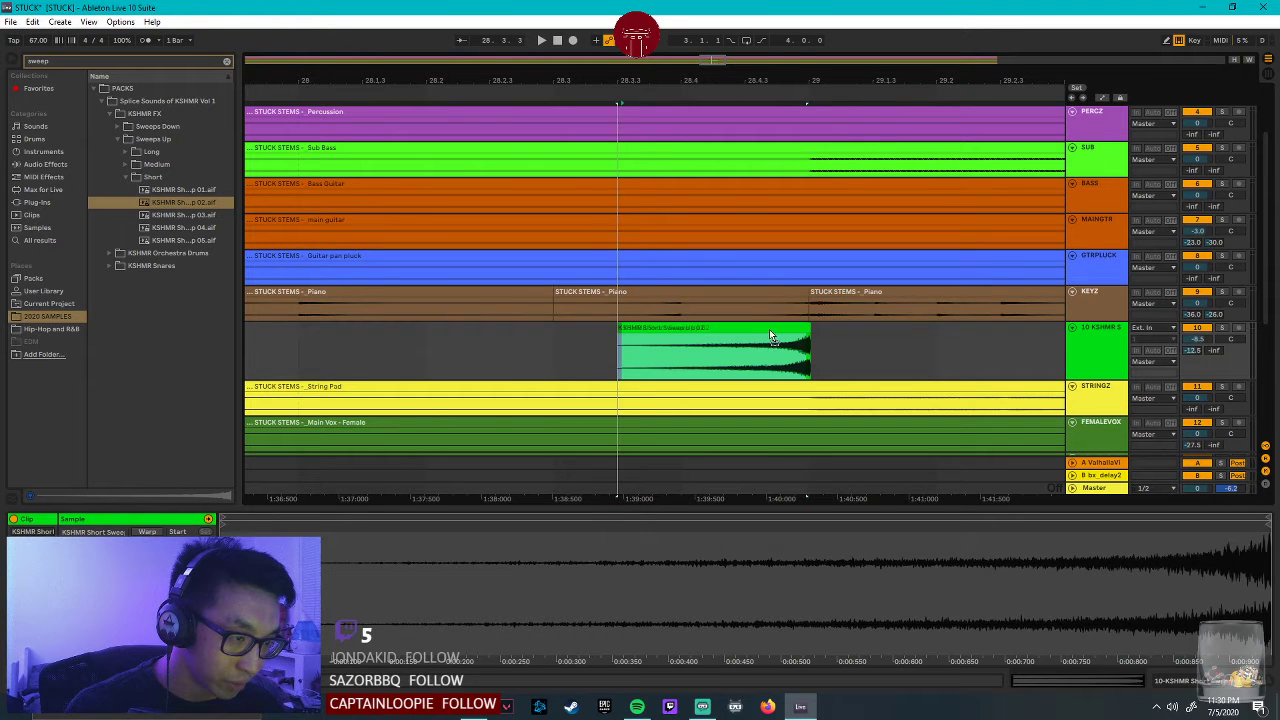
{"action": "left_click", "coordinate": [690, 340]}
{"action": "left_click_drag", "start_coordinate": [703, 66], "coordinate": [574, 217]}
{"action": "left_click_drag", "start_coordinate": [621, 327], "coordinate": [717, 60]}
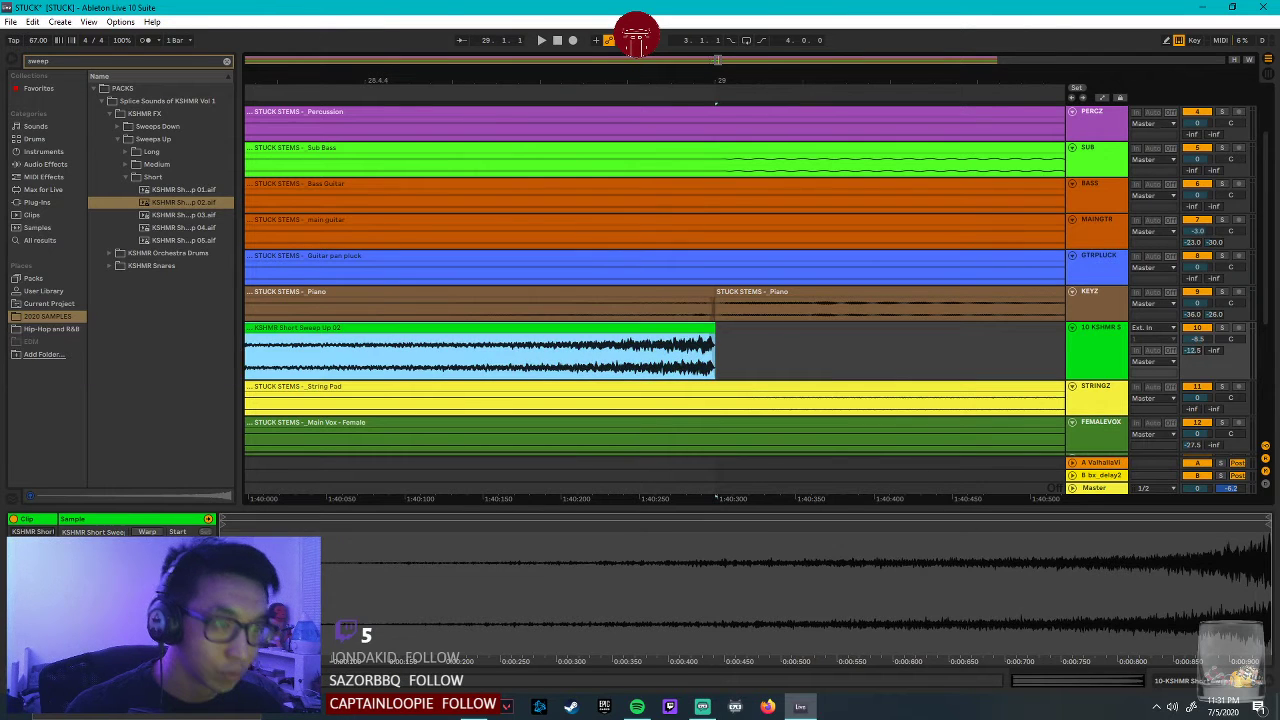
Play the transition from just before bar 27 and lower the sweep track's volume to -15 dB.
{"action": "key", "text": "minus"}
{"action": "key", "text": "minus"}
{"action": "key", "text": "minus"}
{"action": "key", "text": "minus"}
{"action": "key", "text": "minus"}
{"action": "key", "text": "minus"}
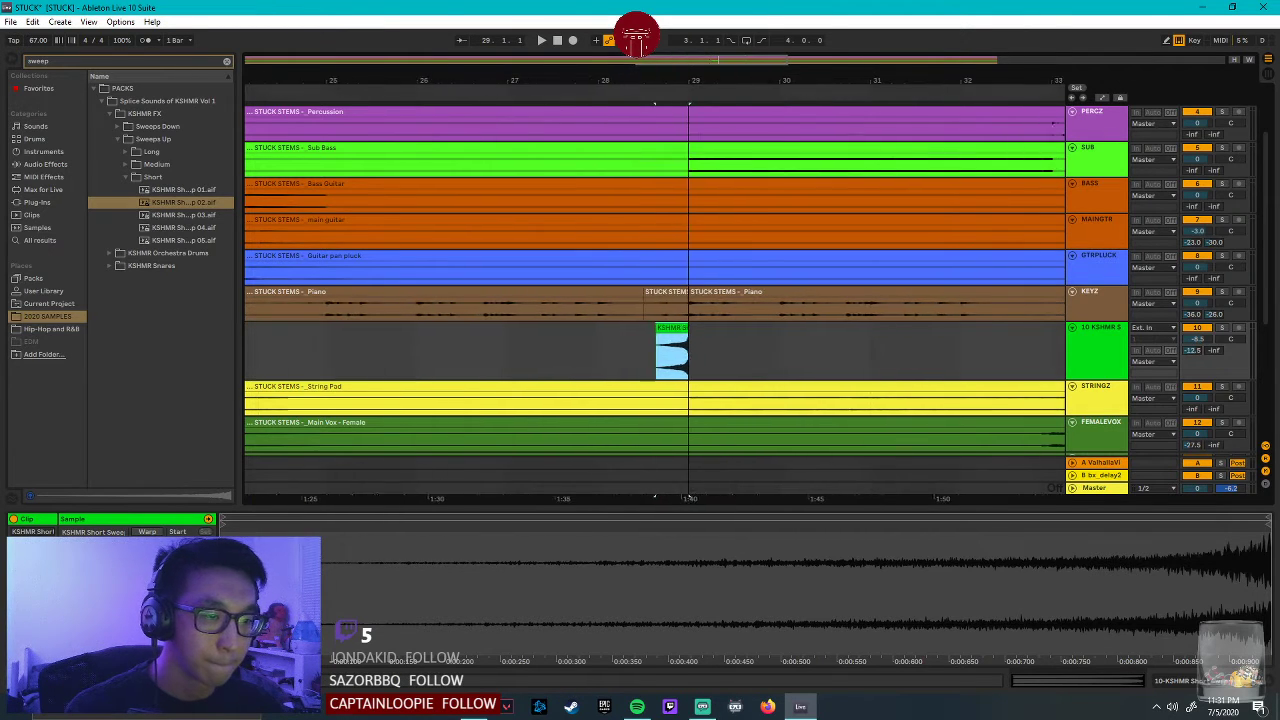
{"action": "left_click", "coordinate": [500, 350]}
{"action": "key", "text": "space"}
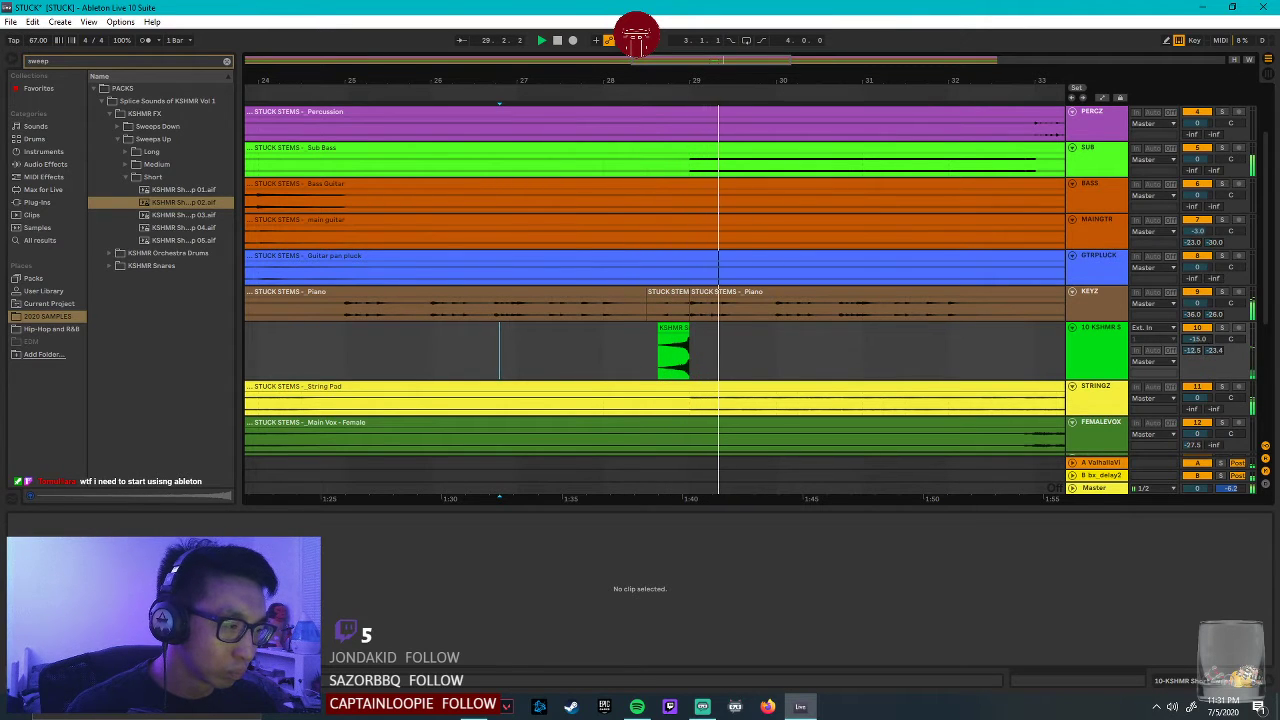
Stretch the sweep clip past bar 29, and move it earlier so that it ends exactly at bar 29.
{"action": "left_click", "coordinate": [659, 350]}
{"action": "left_click", "coordinate": [110, 600]}
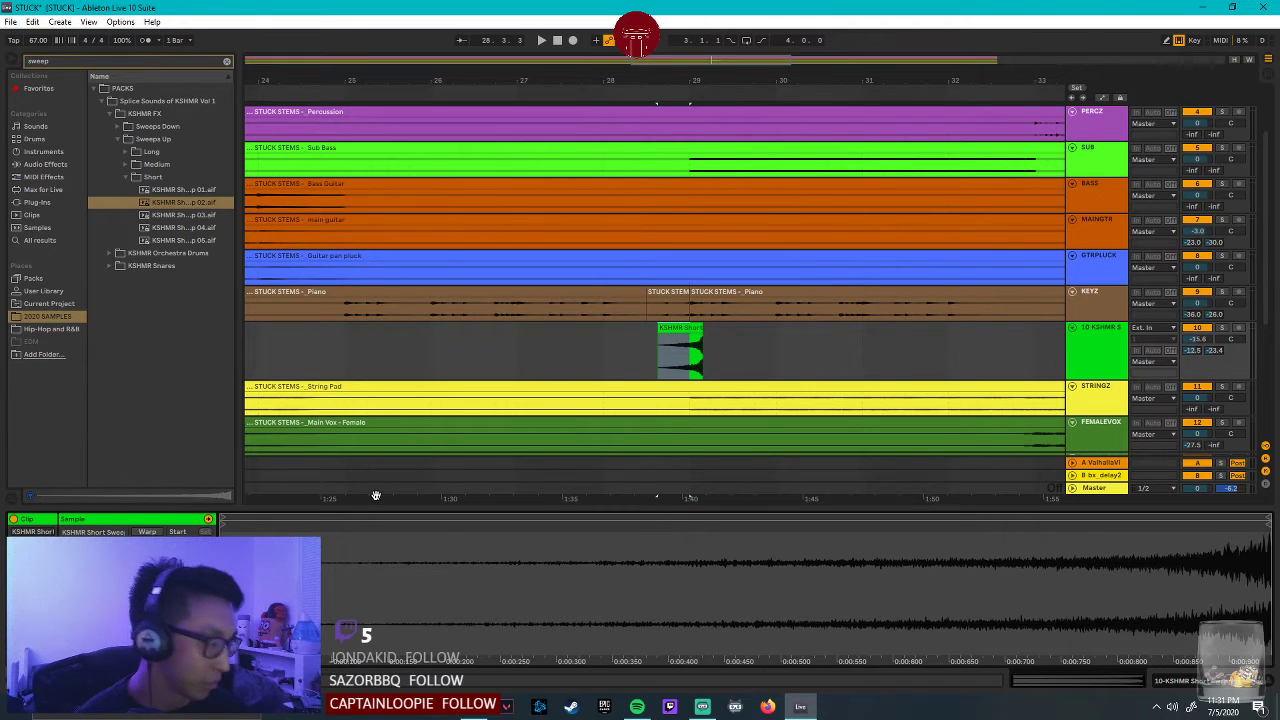
{"action": "left_click", "coordinate": [659, 330]}
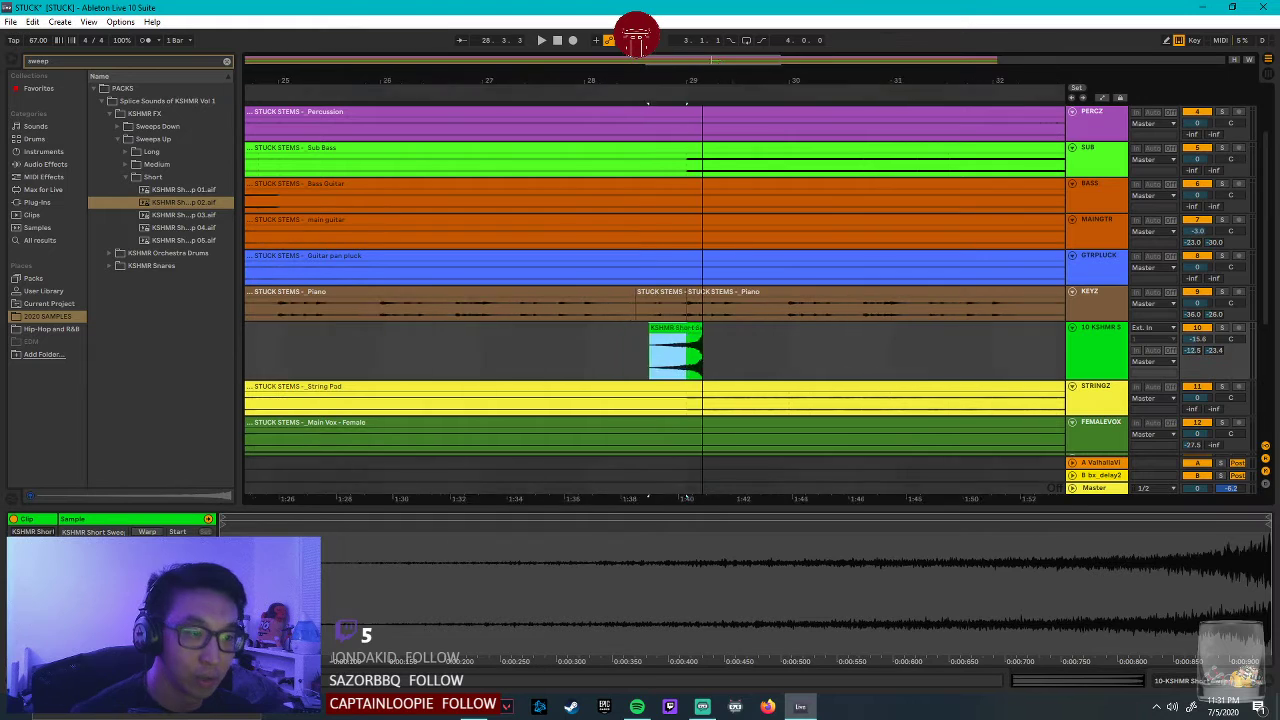
{"action": "key", "text": "plus"}
{"action": "left_click_drag", "start_coordinate": [659, 330], "coordinate": [575, 330]}
{"action": "mouse_move", "coordinate": [724, 69]}
{"action": "left_mouse_down"}
{"action": "mouse_move", "coordinate": [723, 136]}
{"action": "mouse_move", "coordinate": [530, 140]}
{"action": "mouse_move", "coordinate": [718, 60]}
{"action": "left_mouse_up"}
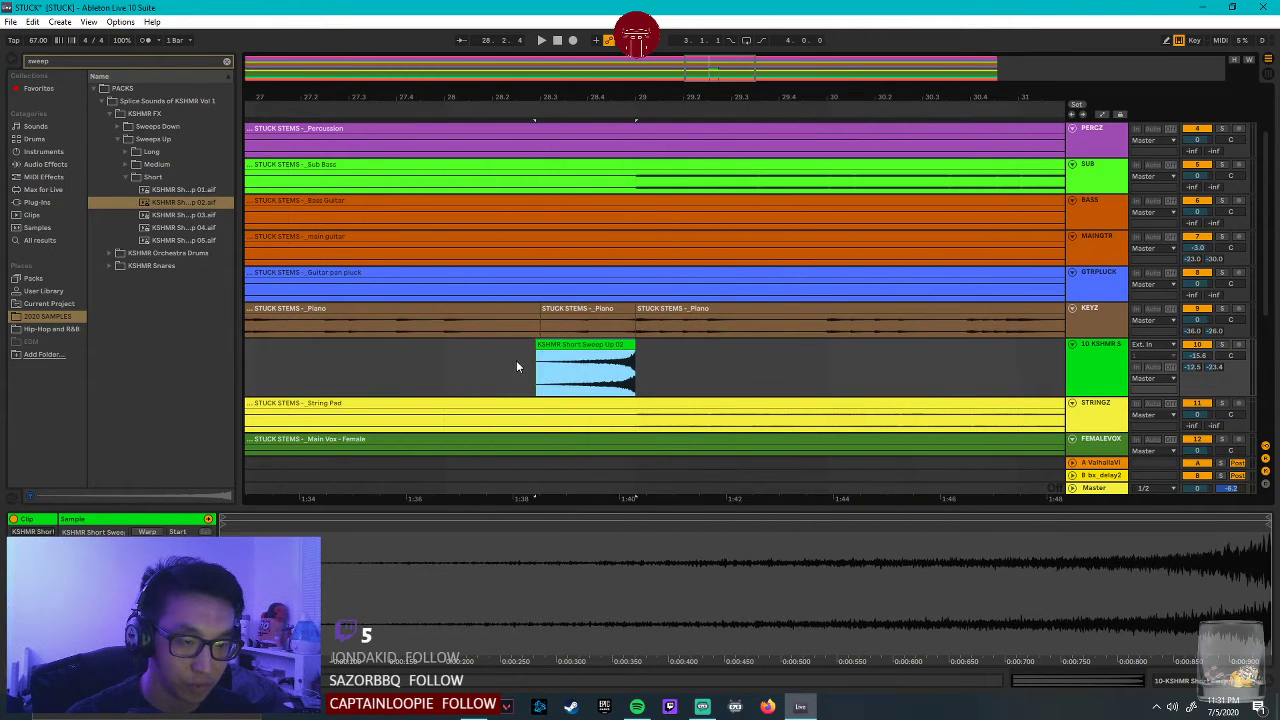
Play the transition from just before the sweep clip into bar 29, and replay it from the start of the clip.
{"action": "left_click", "coordinate": [516, 366]}
{"action": "key", "text": "space"}
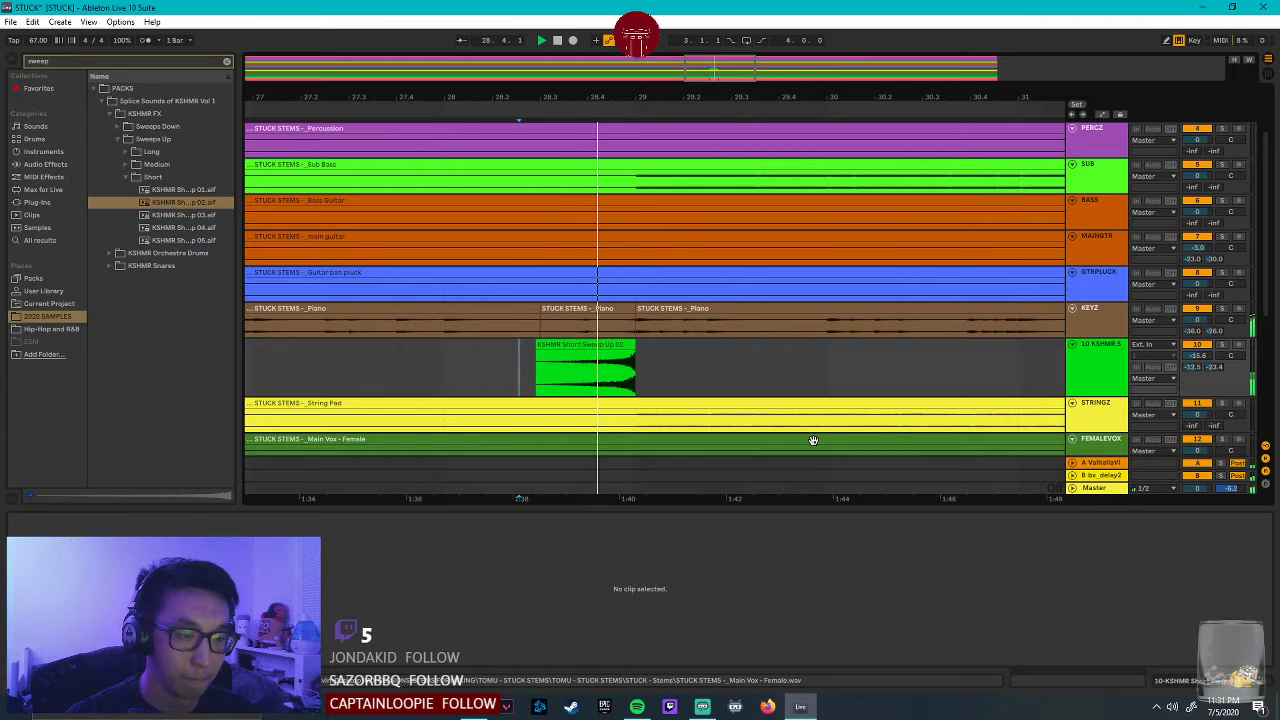
{"action": "left_click", "coordinate": [624, 343]}
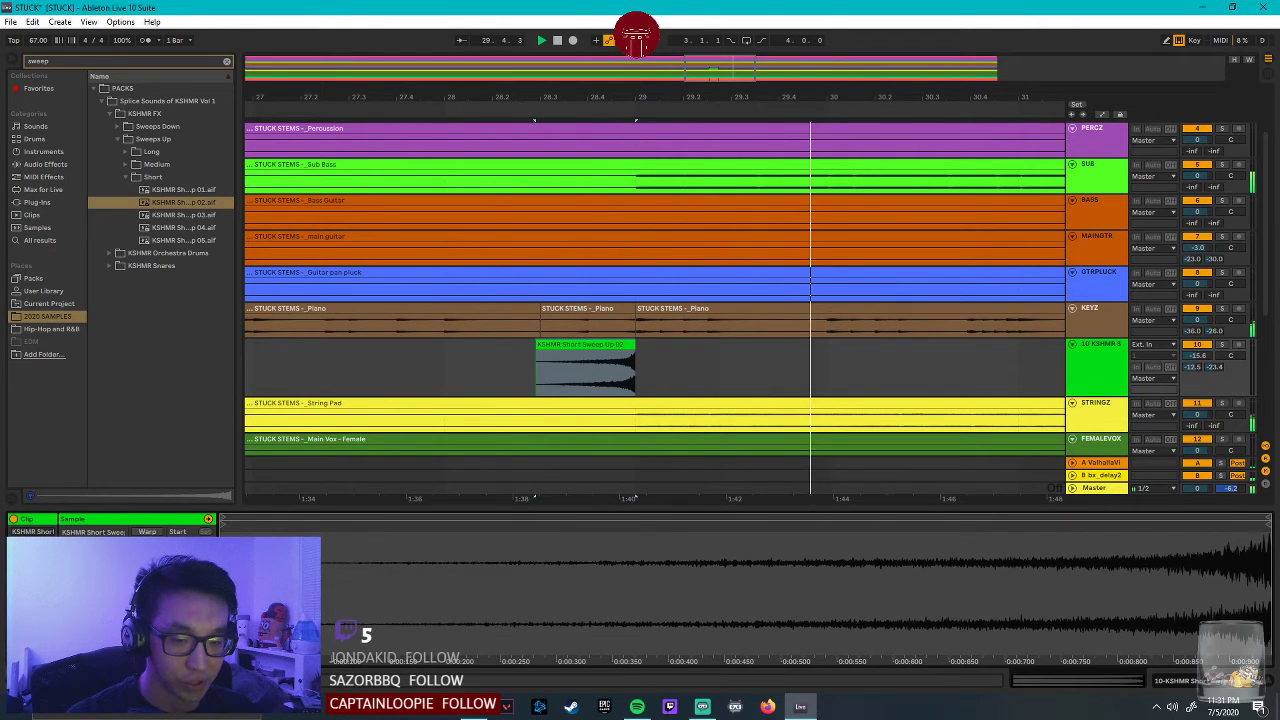
{"action": "key", "text": "space"}
{"action": "key", "text": "space"}
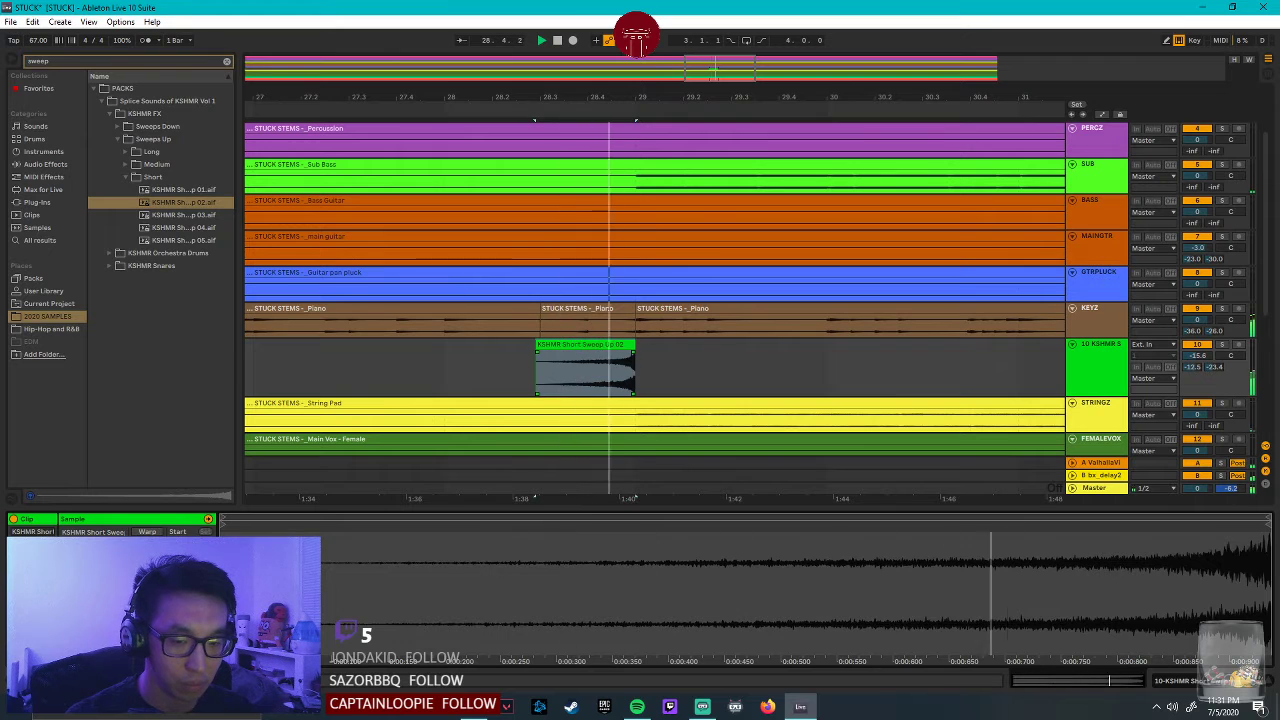
{"action": "key", "text": "space"}
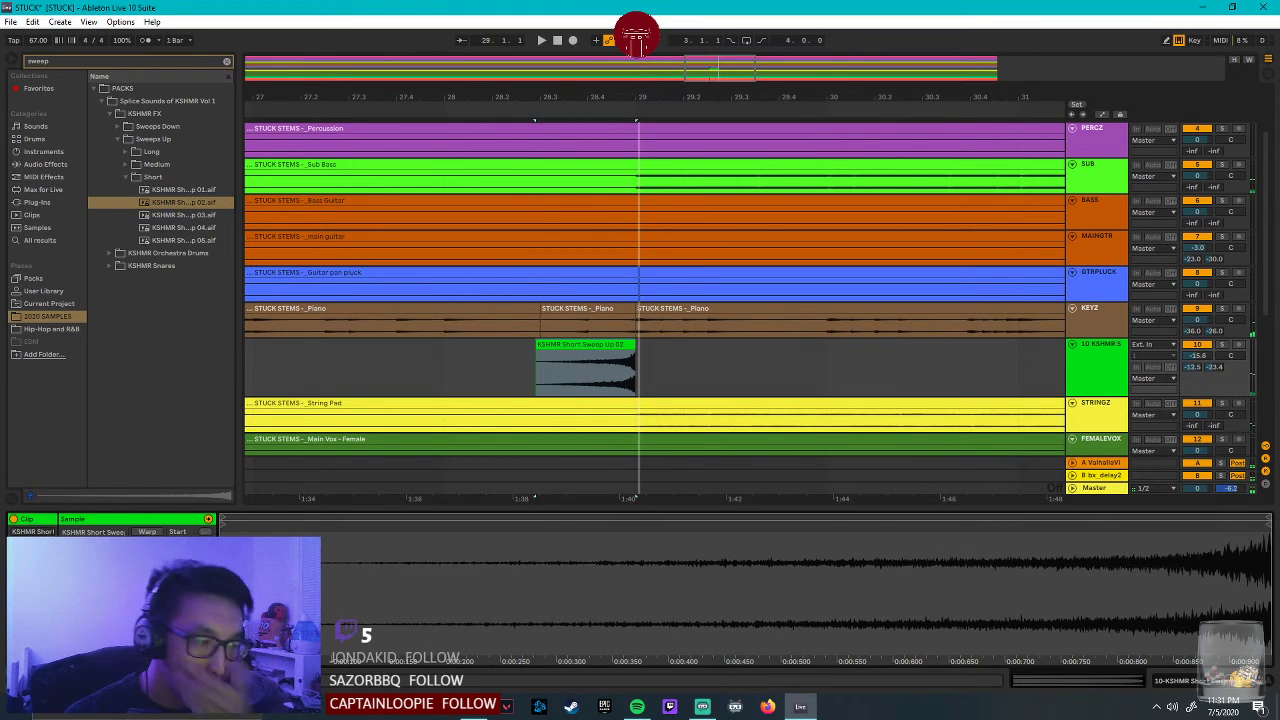
Audition the TrapJunkie Beat 2 sweep sample in the Hip-Hop and R&B folder.
{"action": "left_click", "coordinate": [70, 329]}
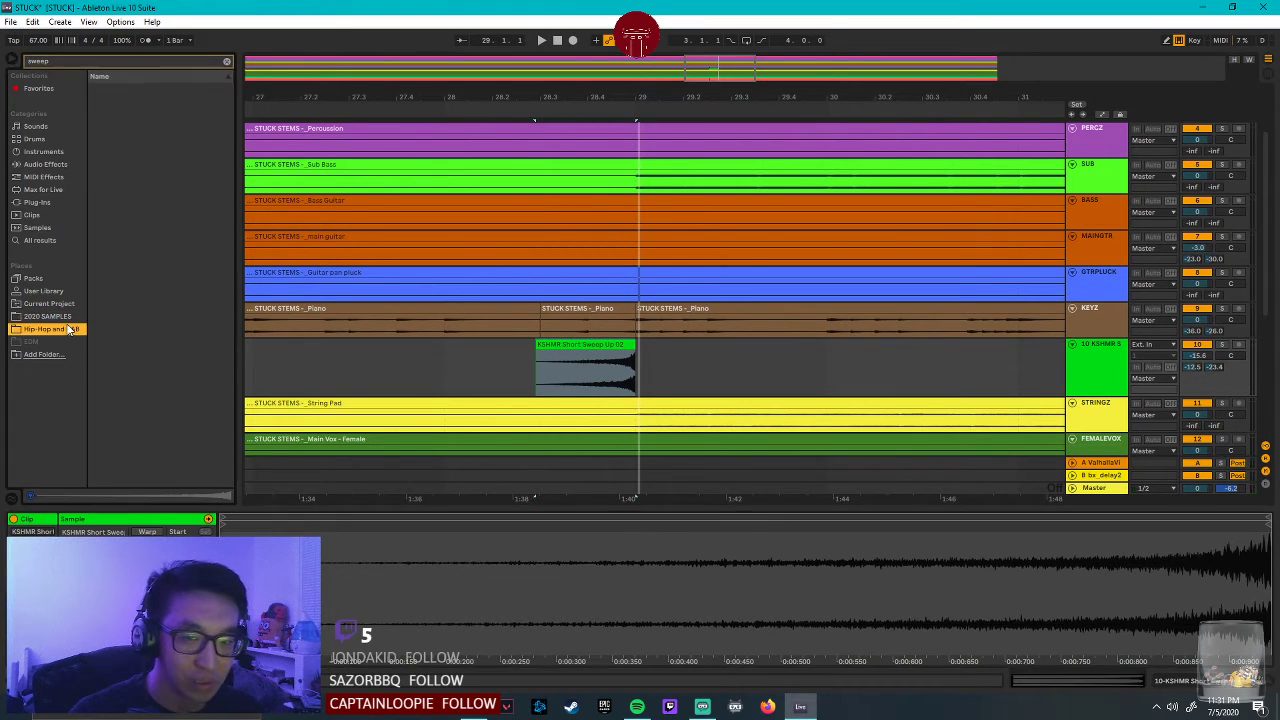
{"action": "left_click", "coordinate": [95, 89]}
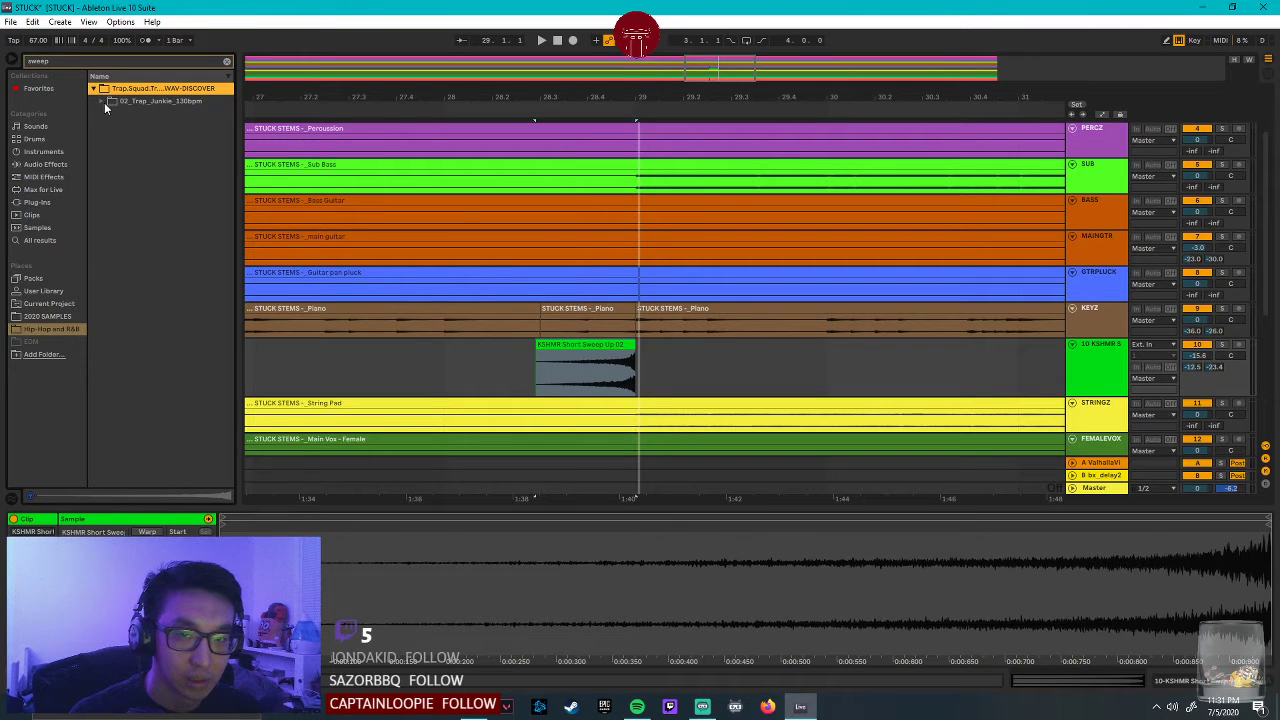
{"action": "left_click", "coordinate": [102, 101]}
{"action": "left_click", "coordinate": [155, 114]}
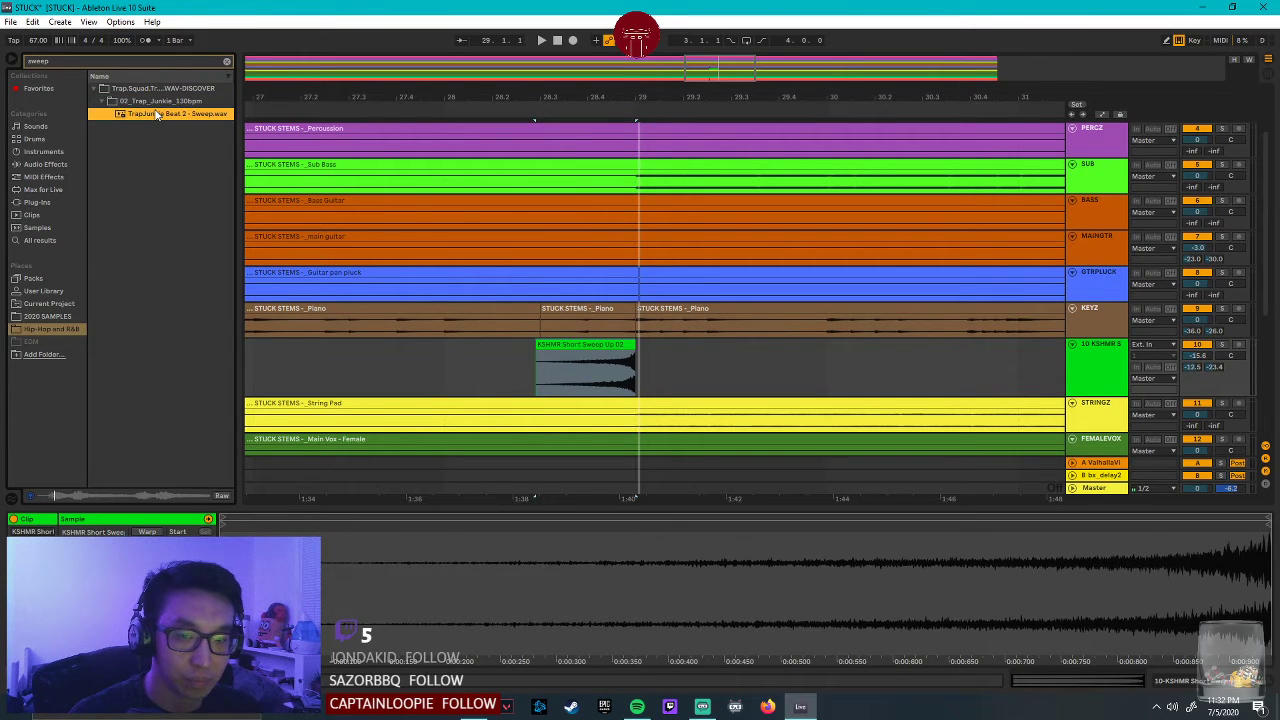
{"action": "left_click", "coordinate": [159, 105]}
{"action": "left_click", "coordinate": [100, 89]}
Audition KSHMR short sweep-ups 03 and 04 from 2020 SAMPLES and replace the current sweep clip with number 04.
{"action": "left_click", "coordinate": [47, 316]}
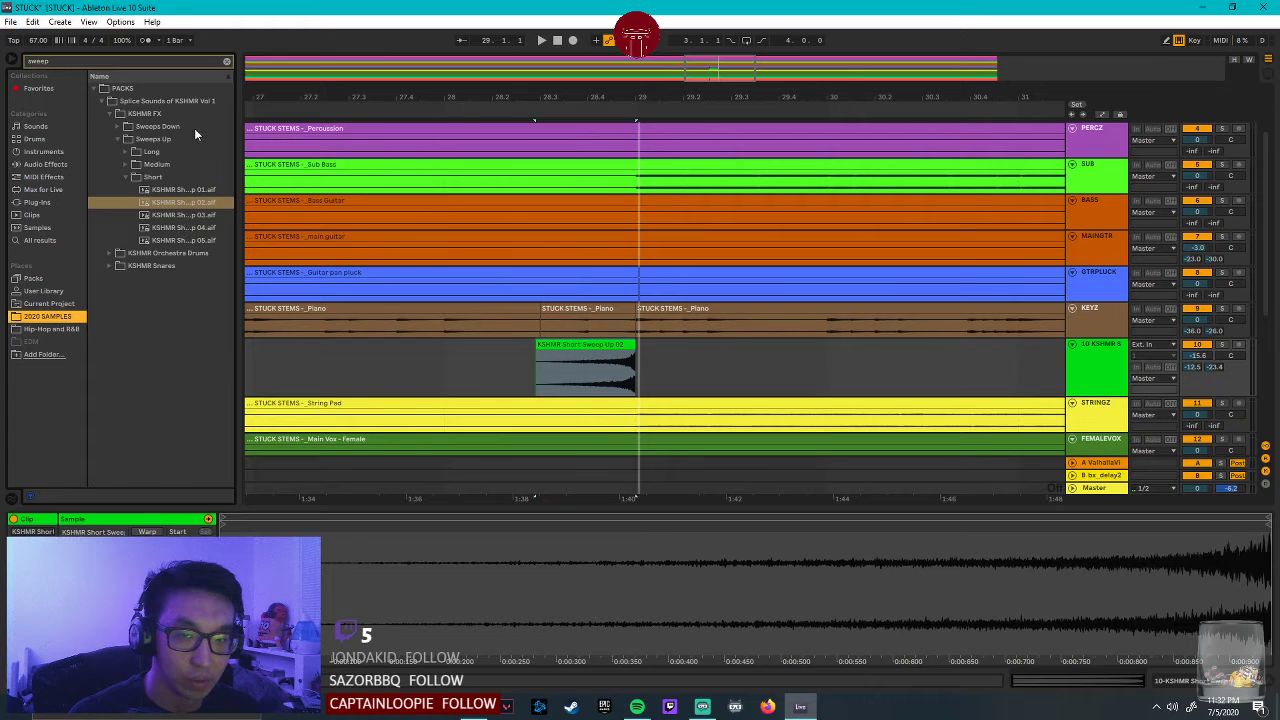
{"action": "left_click", "coordinate": [187, 217]}
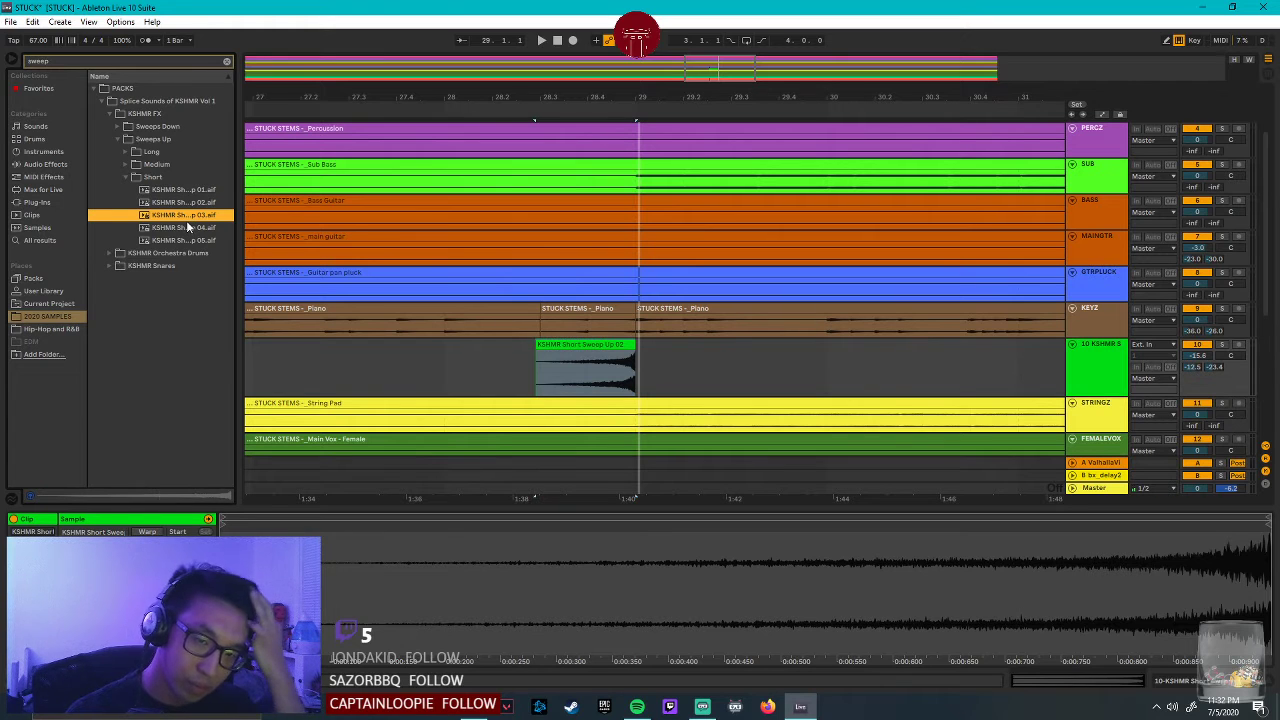
{"action": "left_click", "coordinate": [187, 228]}
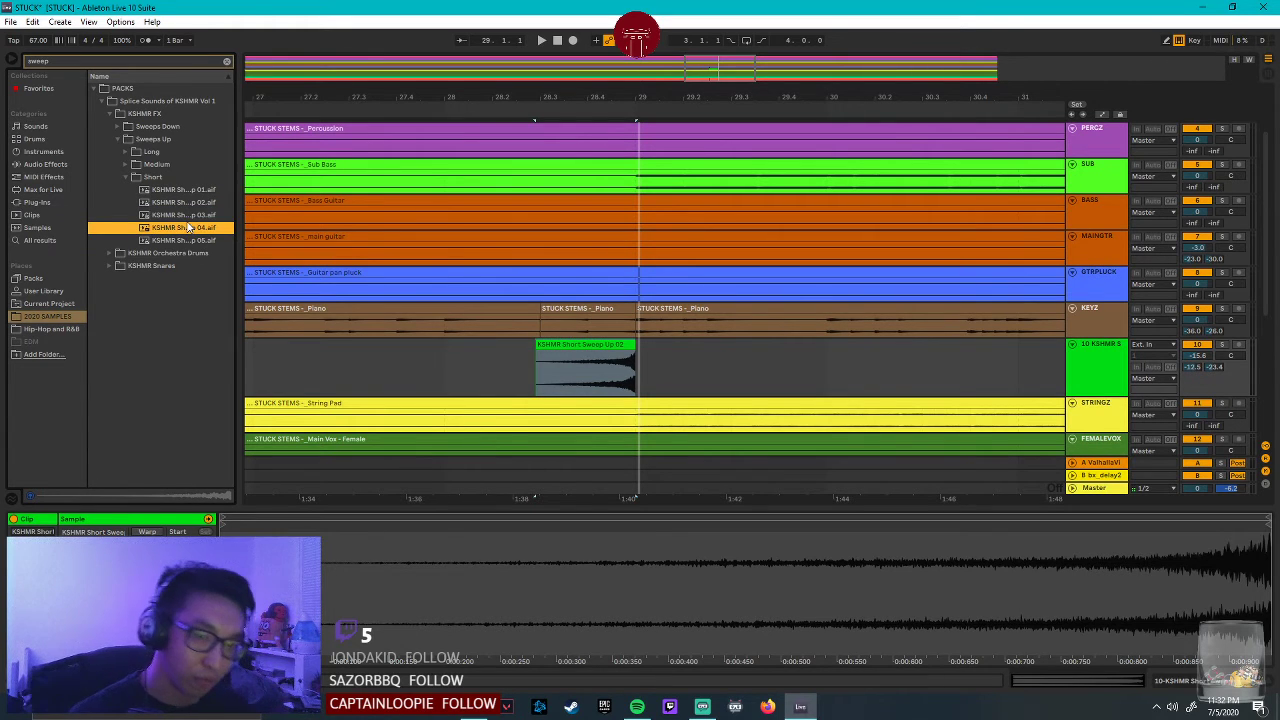
{"action": "mouse_move", "coordinate": [634, 370]}
{"action": "left_mouse_down"}
{"action": "mouse_move", "coordinate": [608, 370]}
{"action": "mouse_move", "coordinate": [640, 345]}
{"action": "mouse_move", "coordinate": [626, 349]}
{"action": "left_mouse_up"}
{"action": "left_click", "coordinate": [586, 344]}
{"action": "key", "text": "Delete"}
Stretch the Short Sweep Up 04 clip and move it earlier so its end meets the piano clip starting at bar 29.
{"action": "left_click_drag", "start_coordinate": [80, 608], "coordinate": [80, 680]}
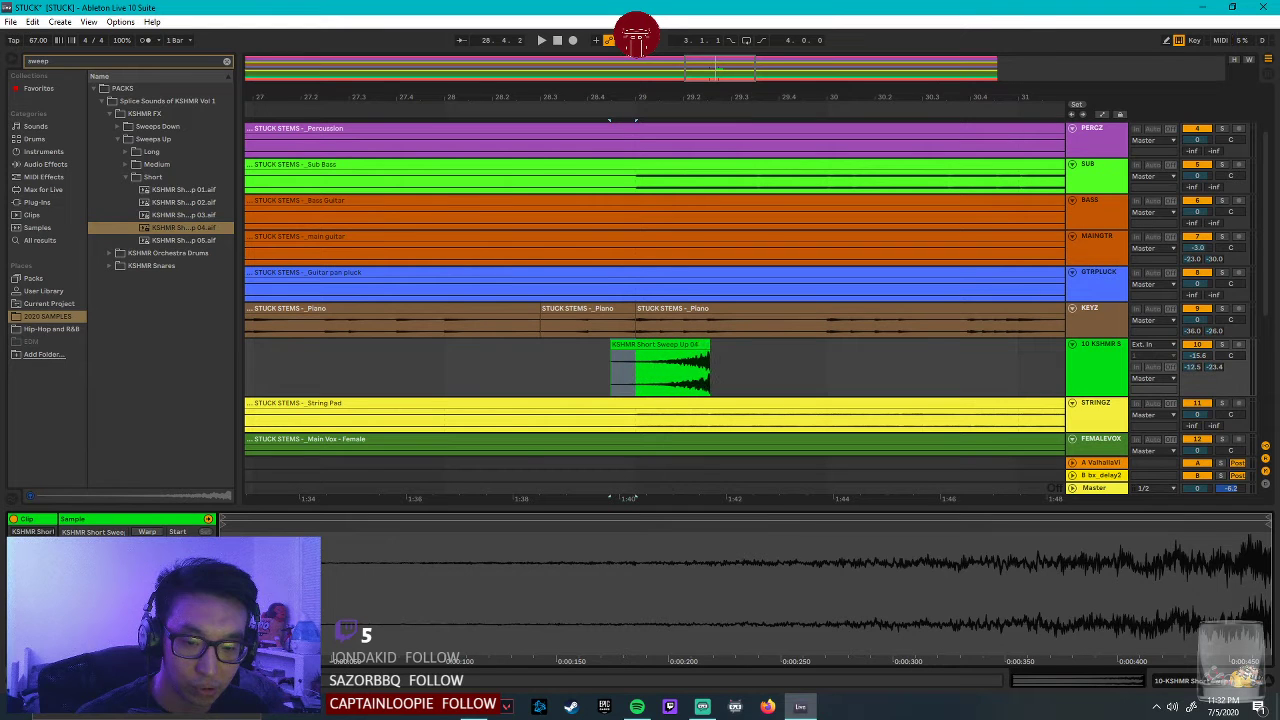
{"action": "left_click", "coordinate": [673, 344]}
{"action": "left_click_drag", "start_coordinate": [673, 344], "coordinate": [596, 344]}
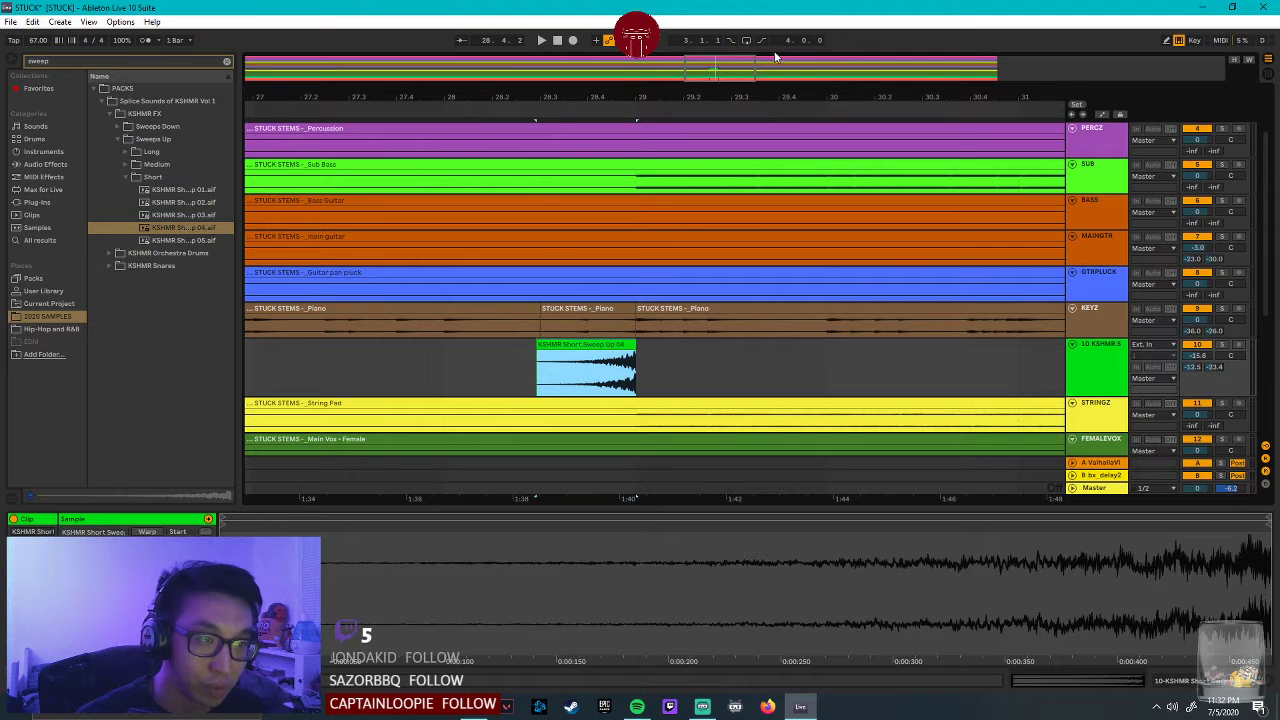
{"action": "scroll", "coordinate": [596, 344], "scroll_direction": "up", "scroll_amount": 5}
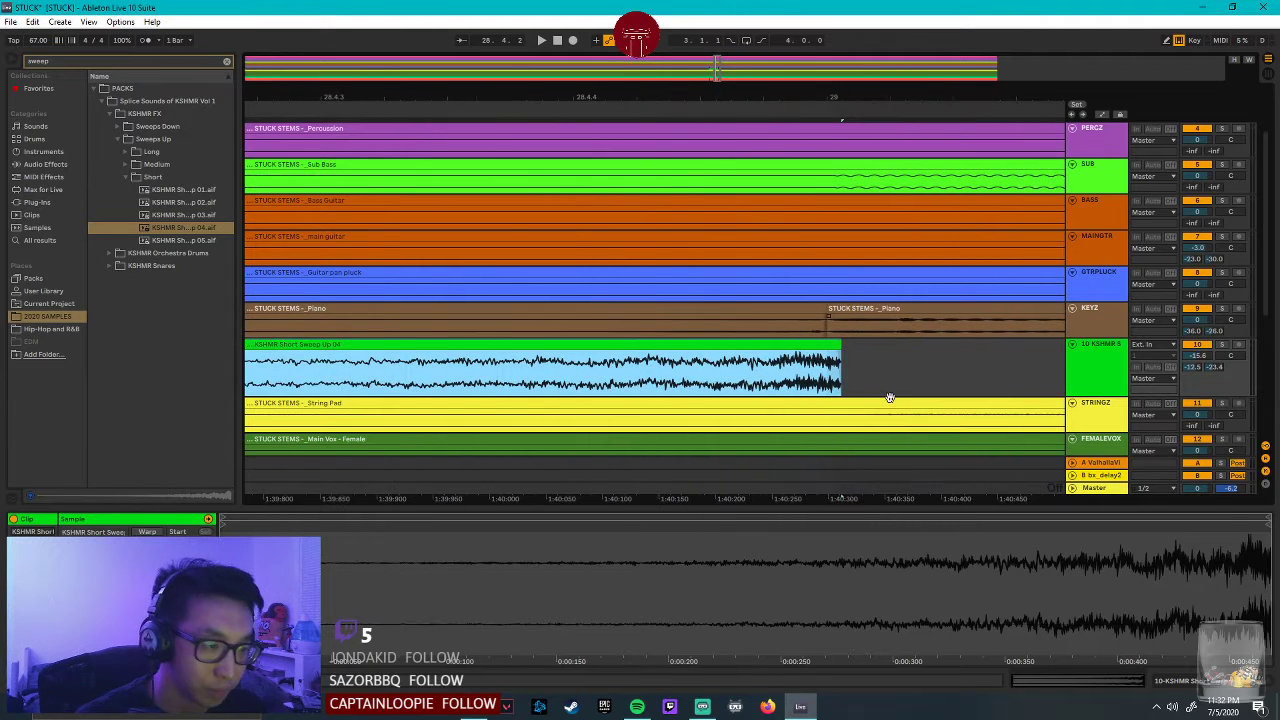
{"action": "mouse_move", "coordinate": [807, 347]}
{"action": "left_mouse_down"}
{"action": "mouse_move", "coordinate": [793, 347]}
{"action": "mouse_move", "coordinate": [812, 352]}
{"action": "left_mouse_up"}
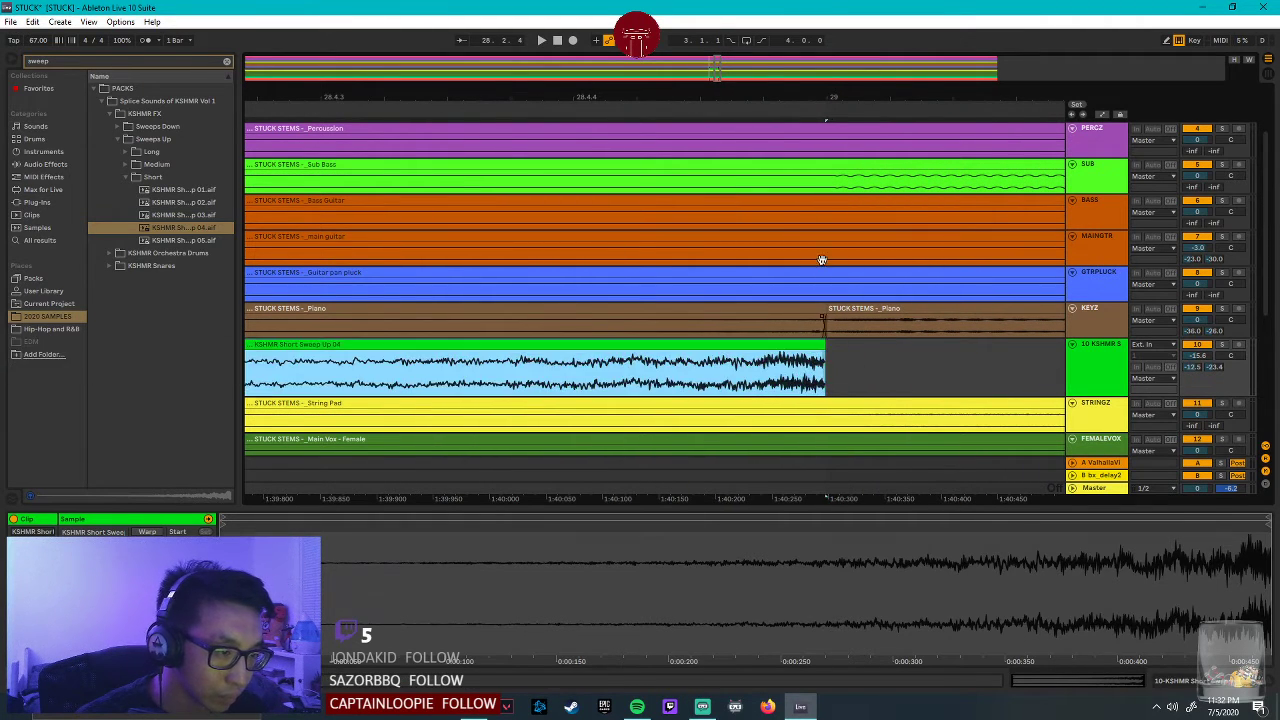
Play the new sweep in context from bar 27 past bar 29 and save the project.
{"action": "double_click", "coordinate": [717, 76]}
{"action": "left_click", "coordinate": [614, 366]}
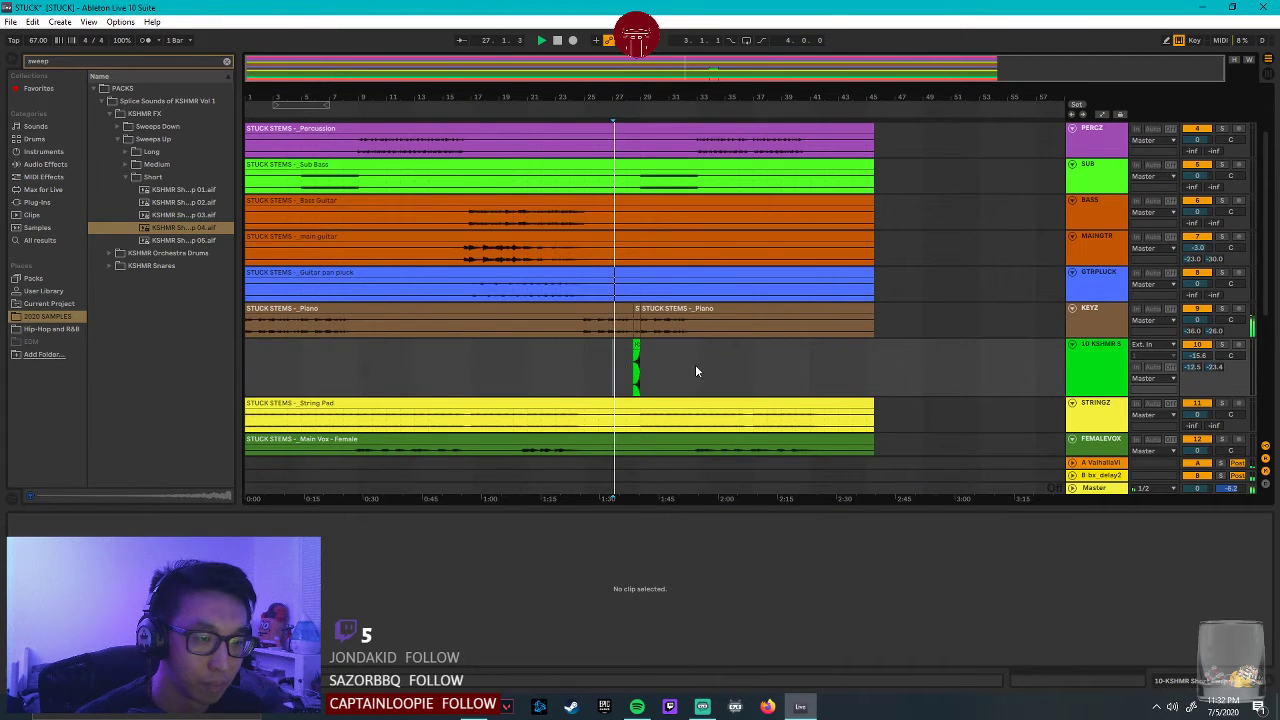
{"action": "left_click_drag", "start_coordinate": [685, 77], "coordinate": [751, 86]}
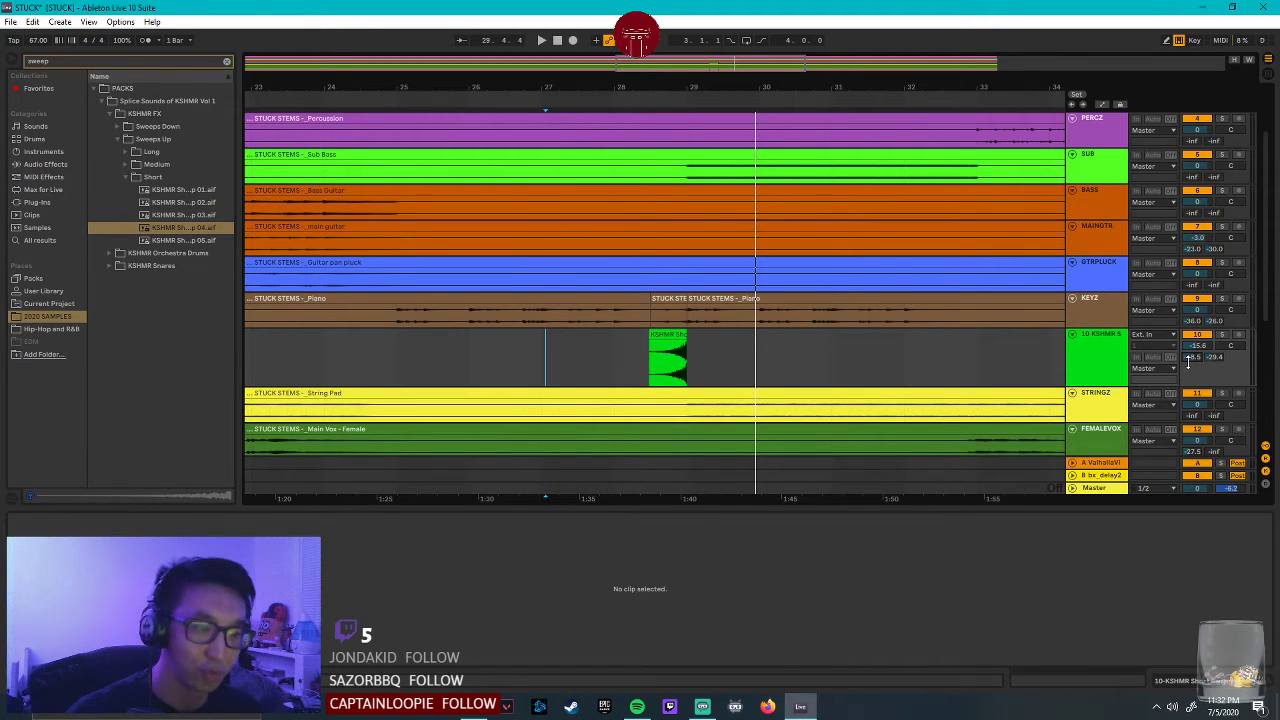
{"action": "key", "text": "ctrl+s"}
Rename the sweep sample's track as SWEEP and reduce its height to match the neighbouring tracks.
{"action": "left_click", "coordinate": [1097, 358]}
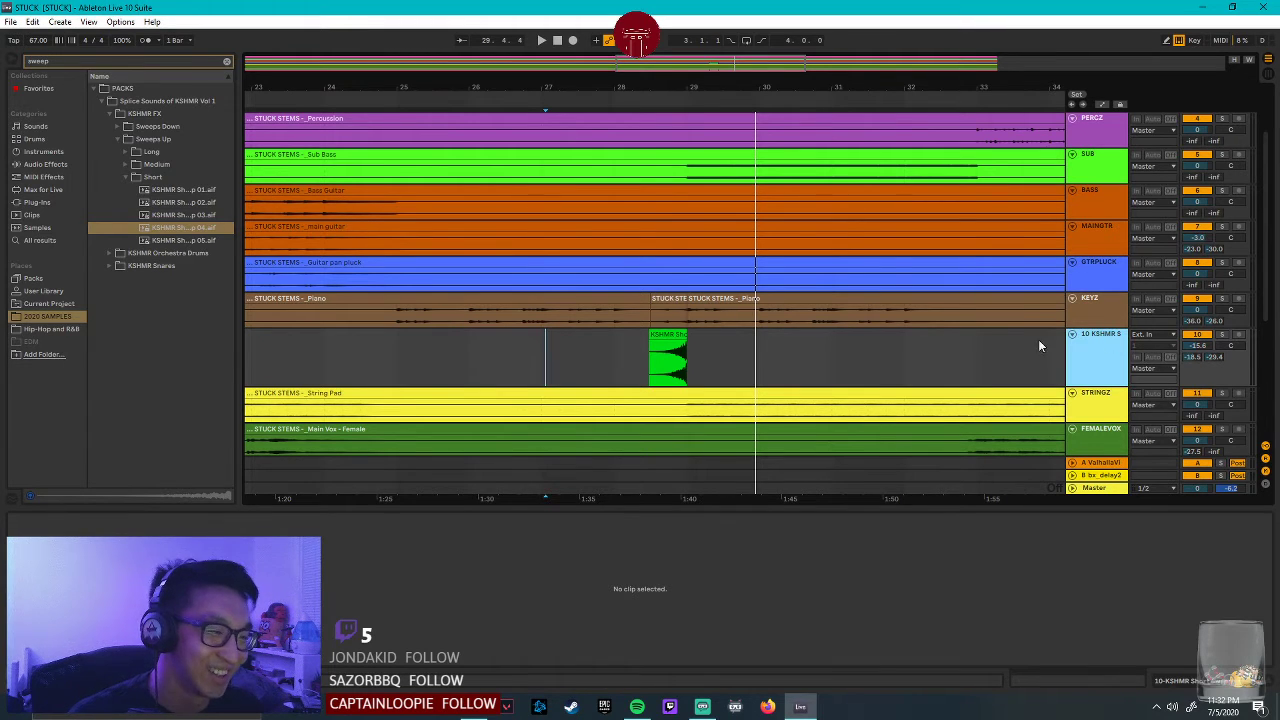
{"action": "left_click", "coordinate": [613, 372]}
{"action": "left_click_drag", "start_coordinate": [1080, 386], "coordinate": [1095, 362]}
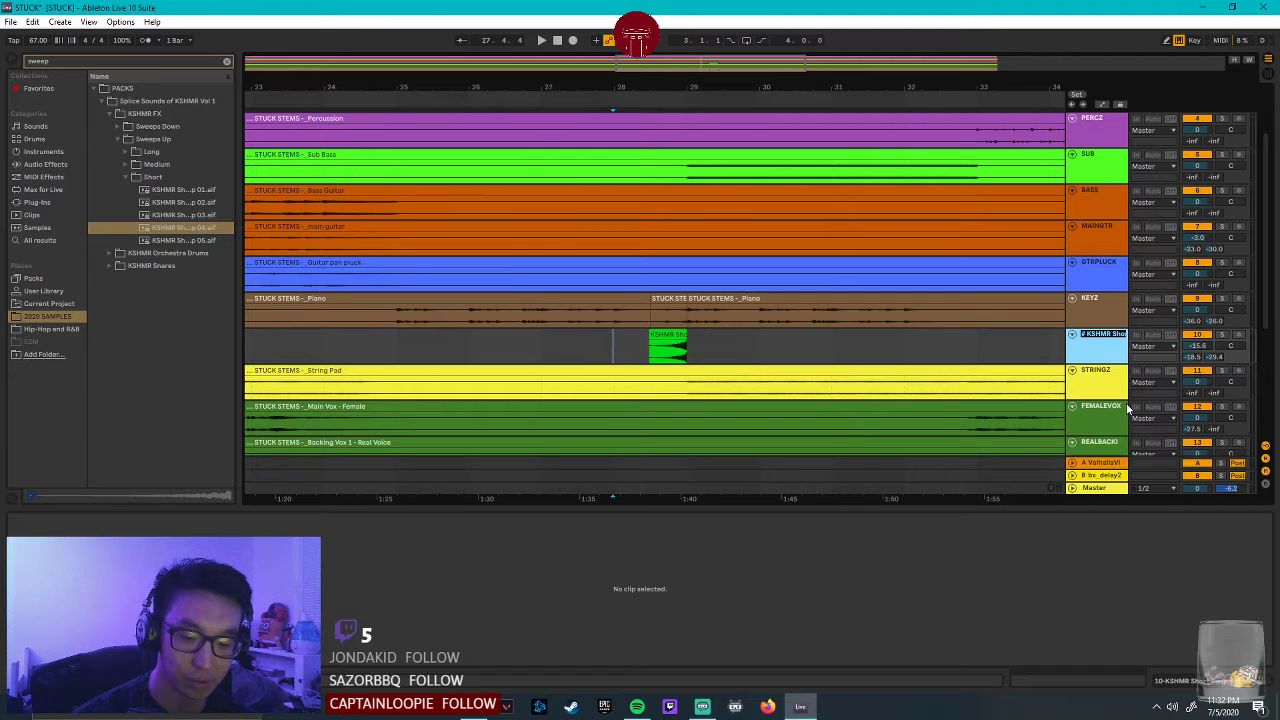
Play the full arrangement from just before bar 17 to check the mix leading into the piano section.
{"action": "left_click", "coordinate": [694, 63]}
{"action": "left_click_drag", "start_coordinate": [694, 63], "coordinate": [412, 354]}
{"action": "key", "text": "space"}
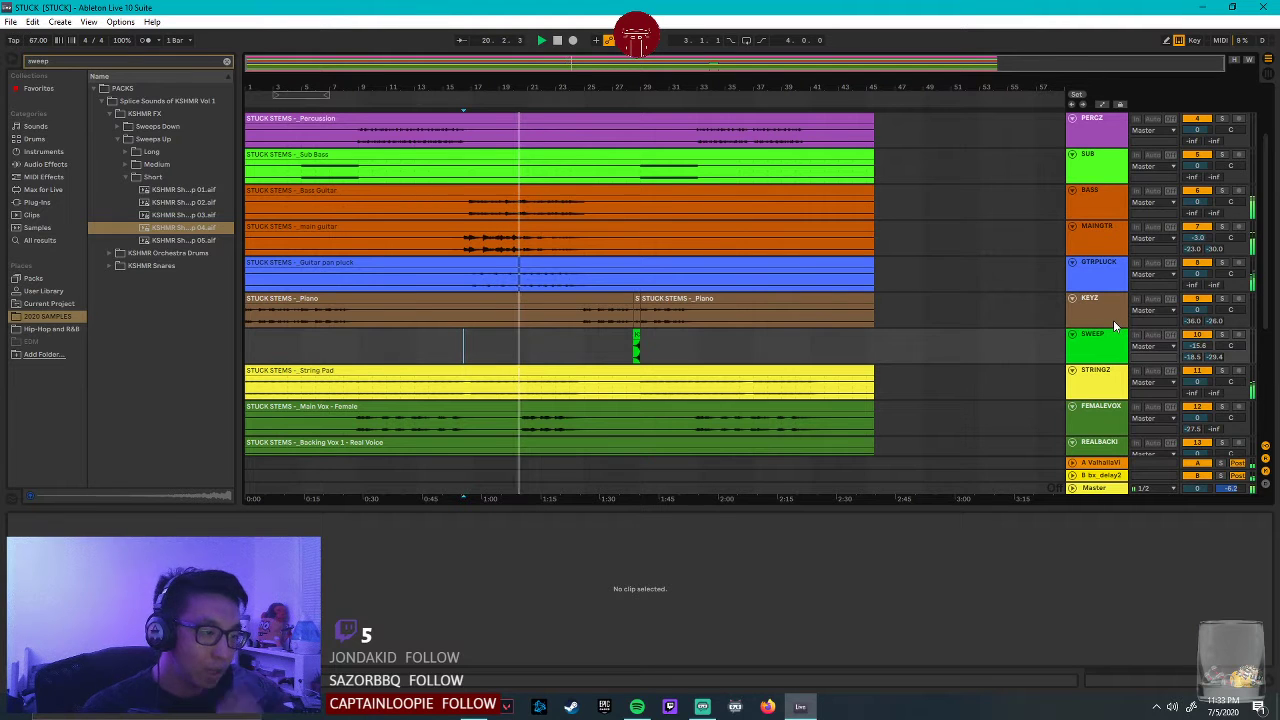
{"action": "scroll", "coordinate": [1060, 366], "scroll_direction": "down", "scroll_amount": 2}
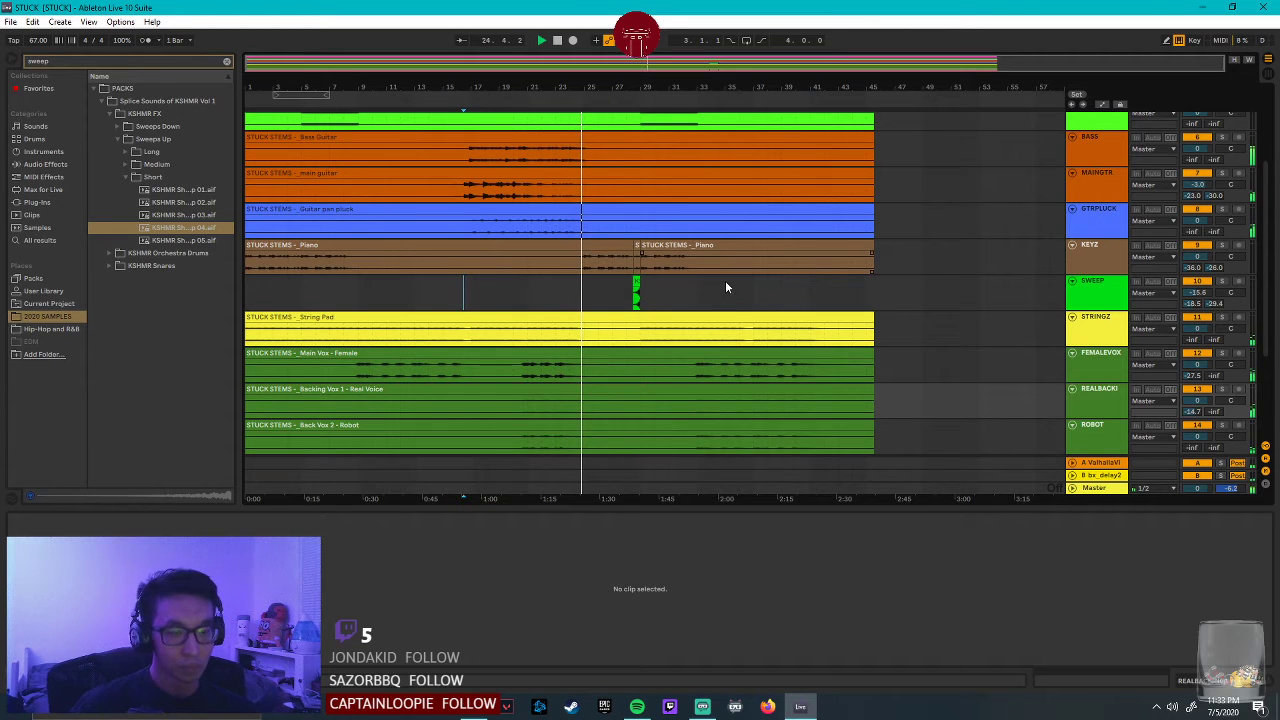
Lower the KEYZ track's volume to -1 dB during playback.
{"action": "left_click", "coordinate": [1111, 257]}
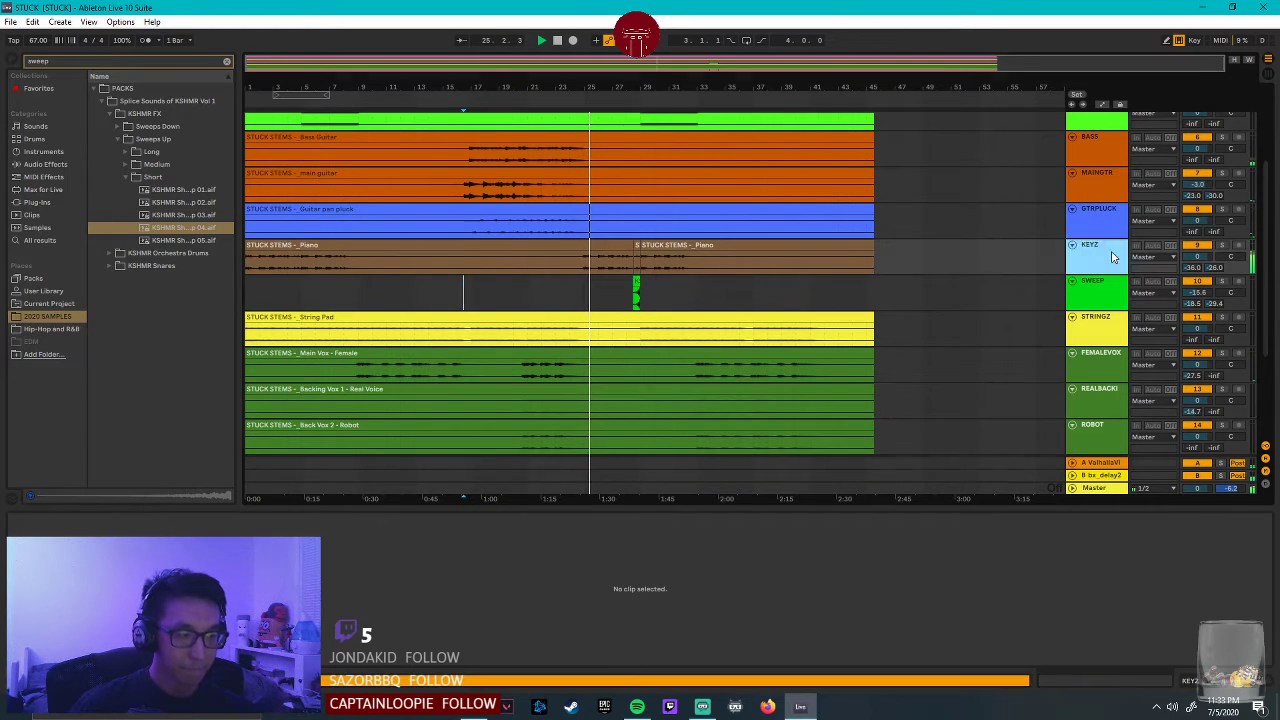
{"action": "left_click", "coordinate": [1107, 251]}
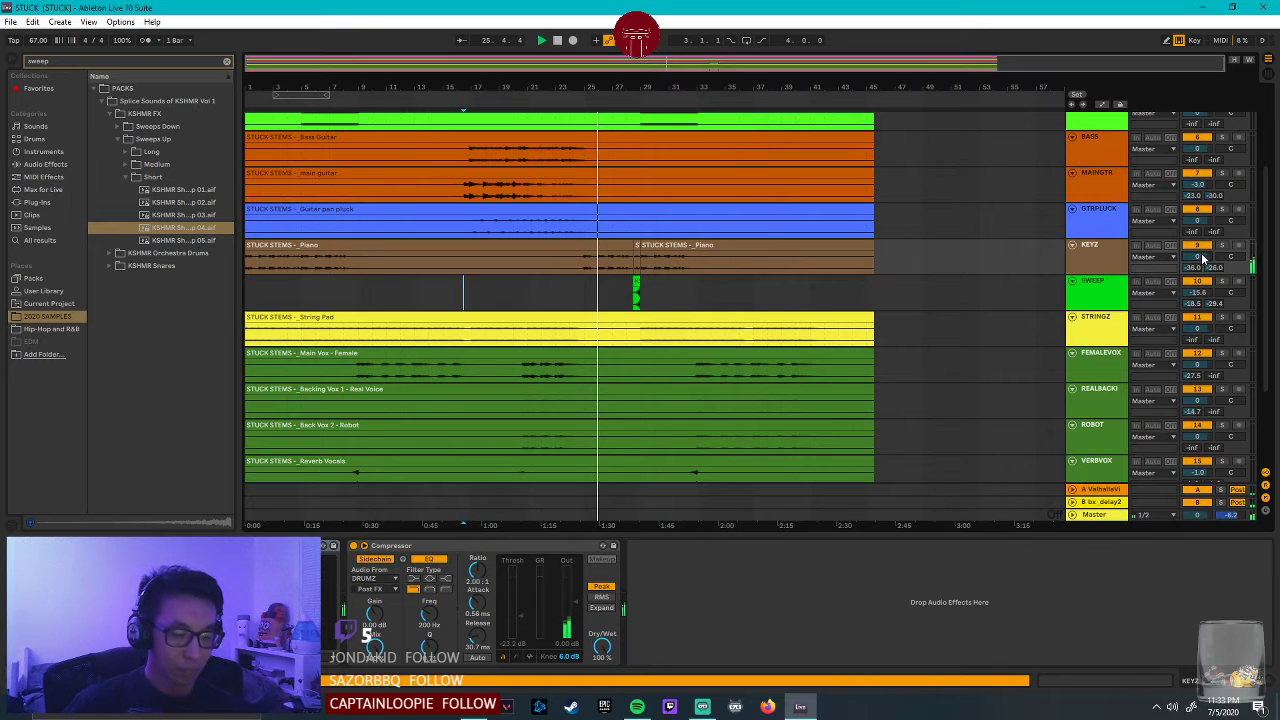
{"action": "left_click", "coordinate": [1127, 253]}
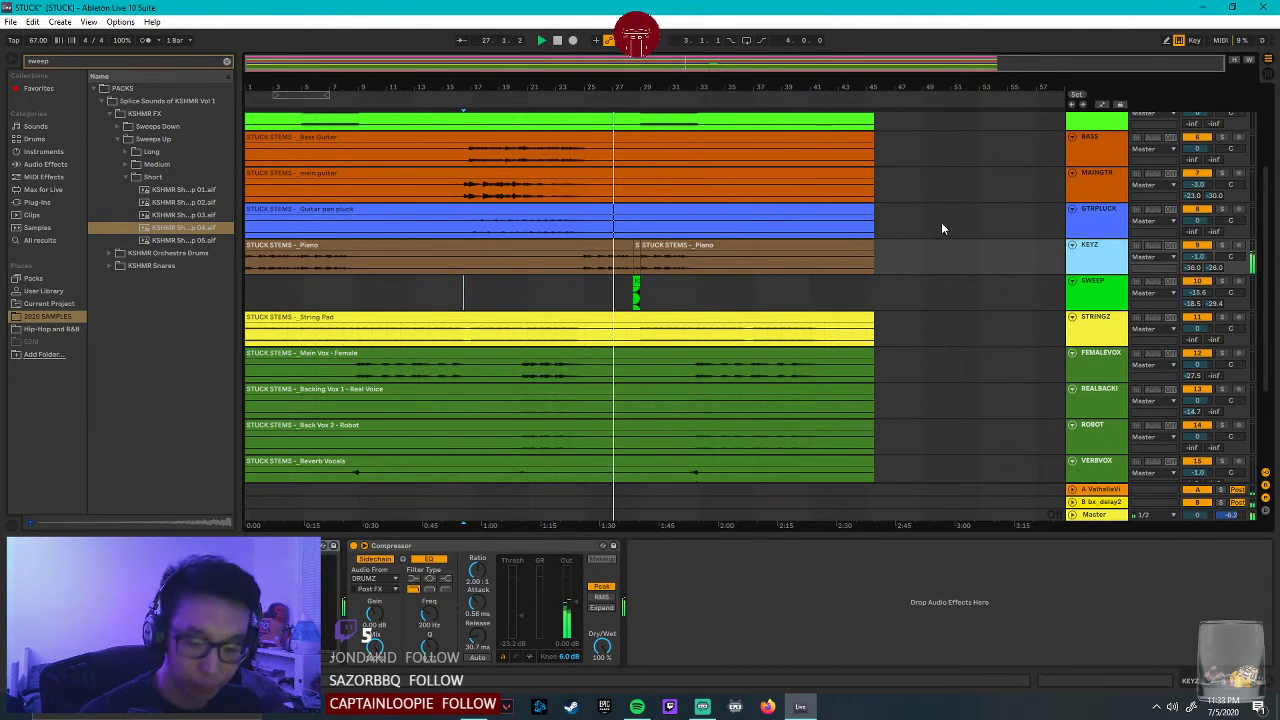
{"action": "scroll", "coordinate": [941, 222], "scroll_direction": "up", "scroll_amount": 2}
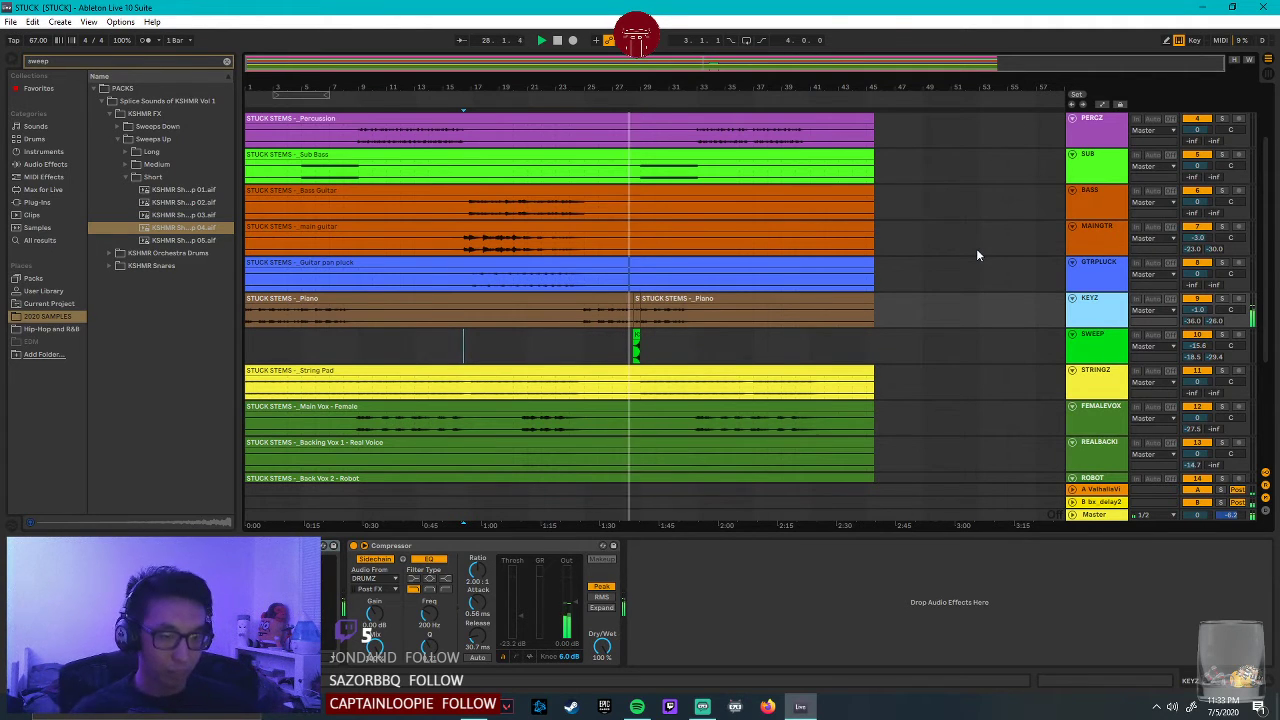
Search the 2020 SAMPLES folder for "drop" instead of sweep samples.
{"action": "left_click", "coordinate": [226, 62]}
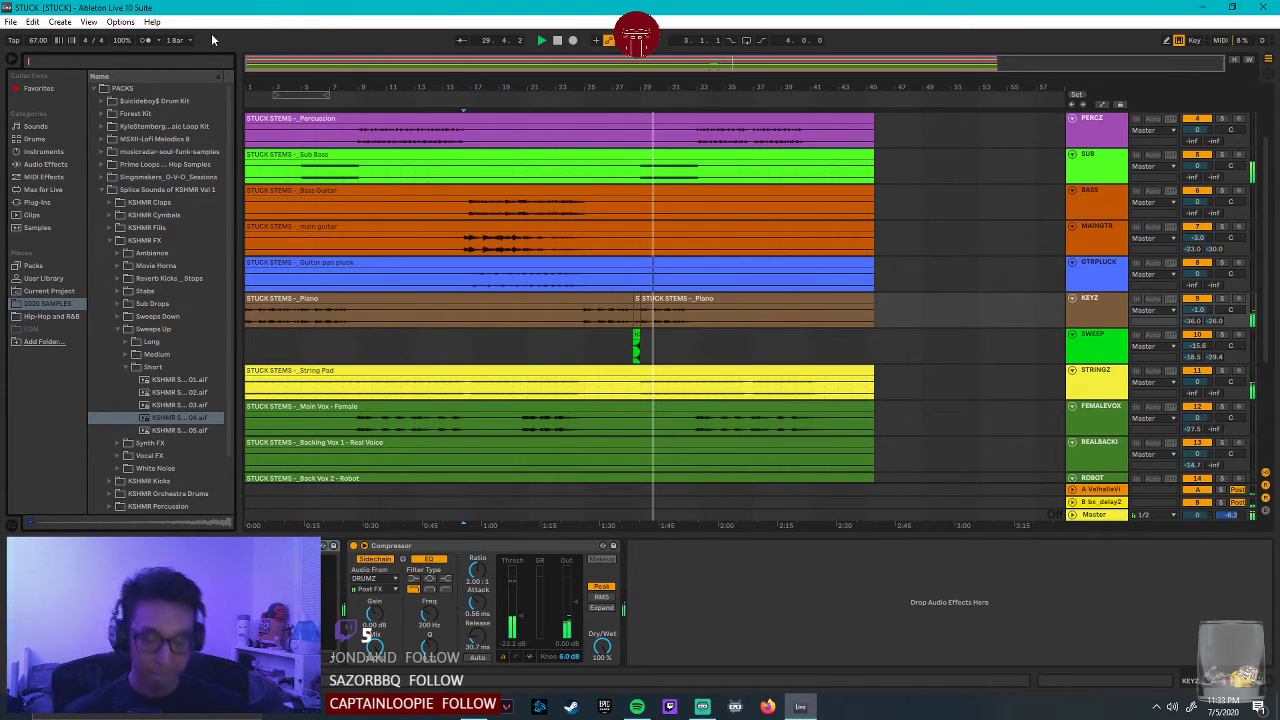
{"action": "type", "text": "doop"}
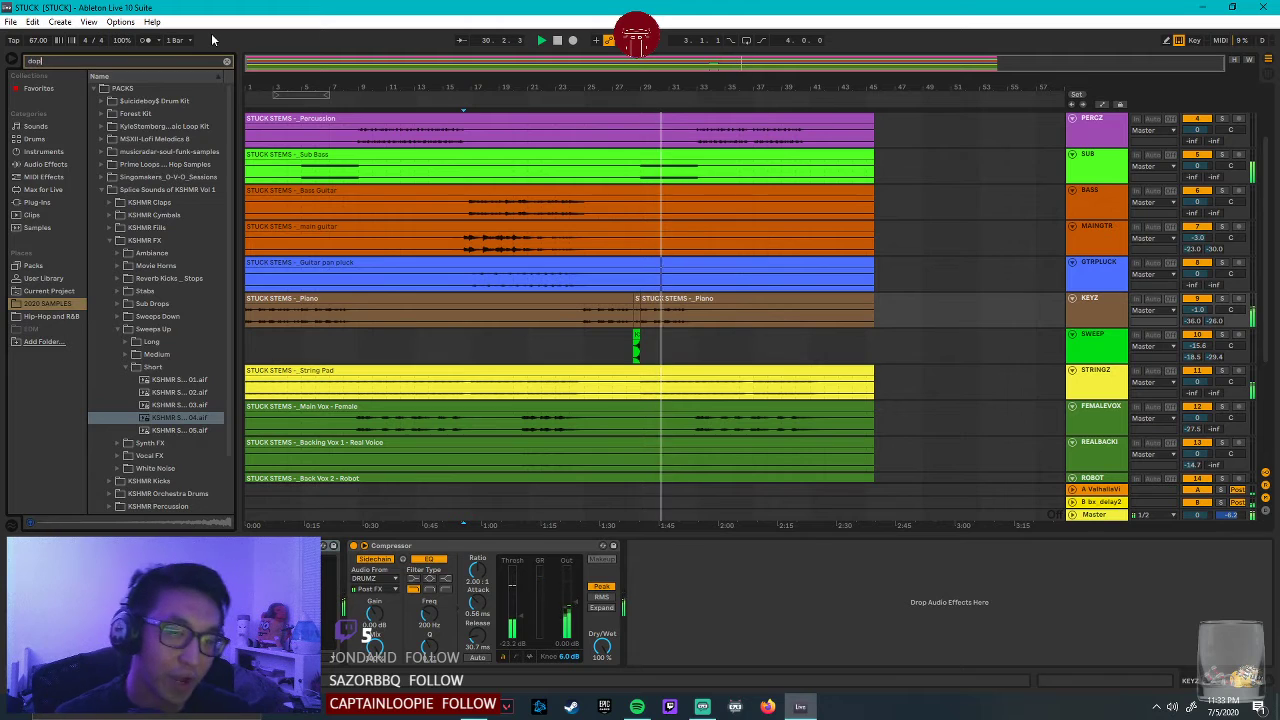
{"action": "key", "text": "BackSpace"}
{"action": "key", "text": "BackSpace"}
{"action": "key", "text": "BackSpace"}
{"action": "type", "text": "rop"}
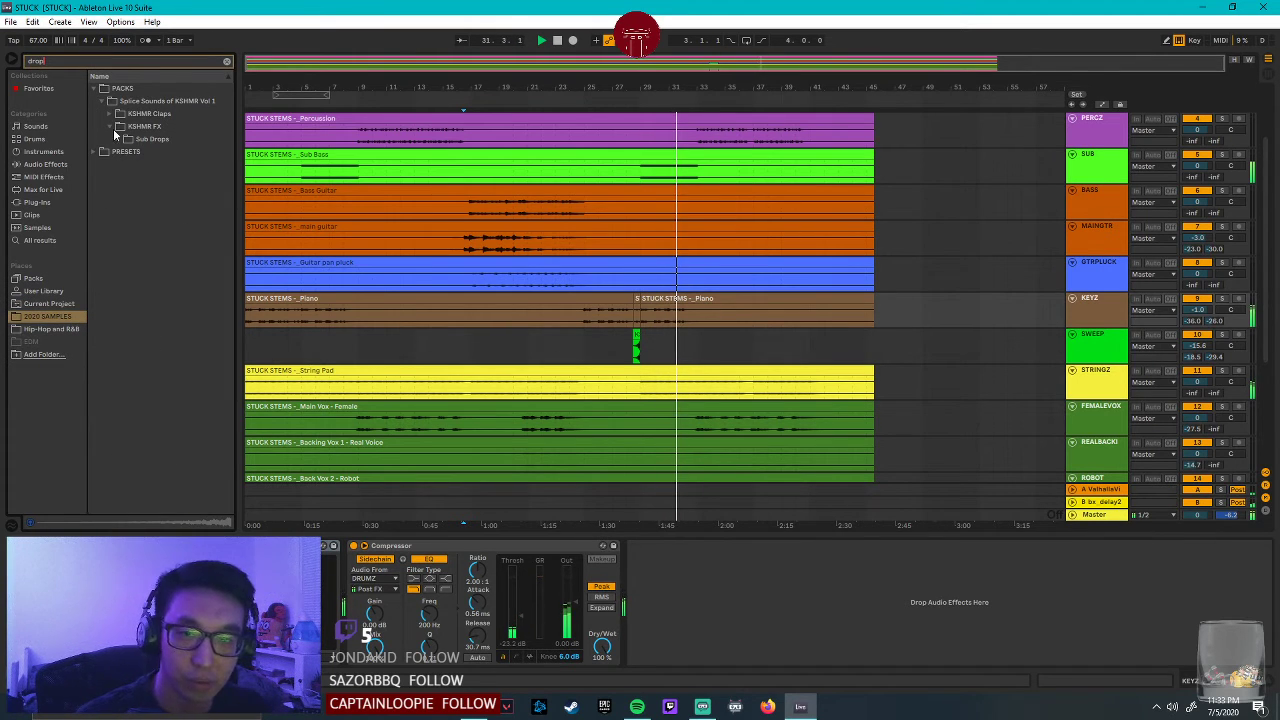
Browse the "drop" search results, collapsing the KSHMR packs and opening the Trap Serum 1 156 BPM construction kit under PRESETS.
{"action": "left_click", "coordinate": [110, 127]}
{"action": "left_click", "coordinate": [110, 114]}
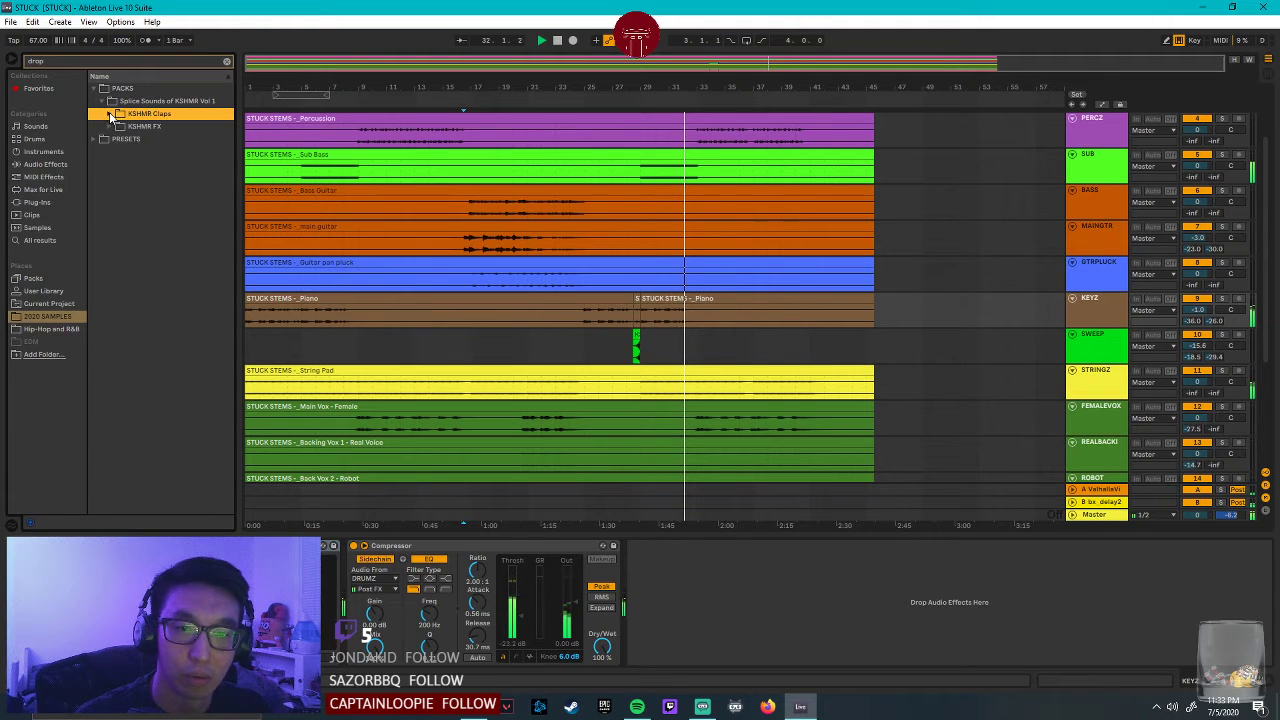
{"action": "left_click", "coordinate": [102, 113]}
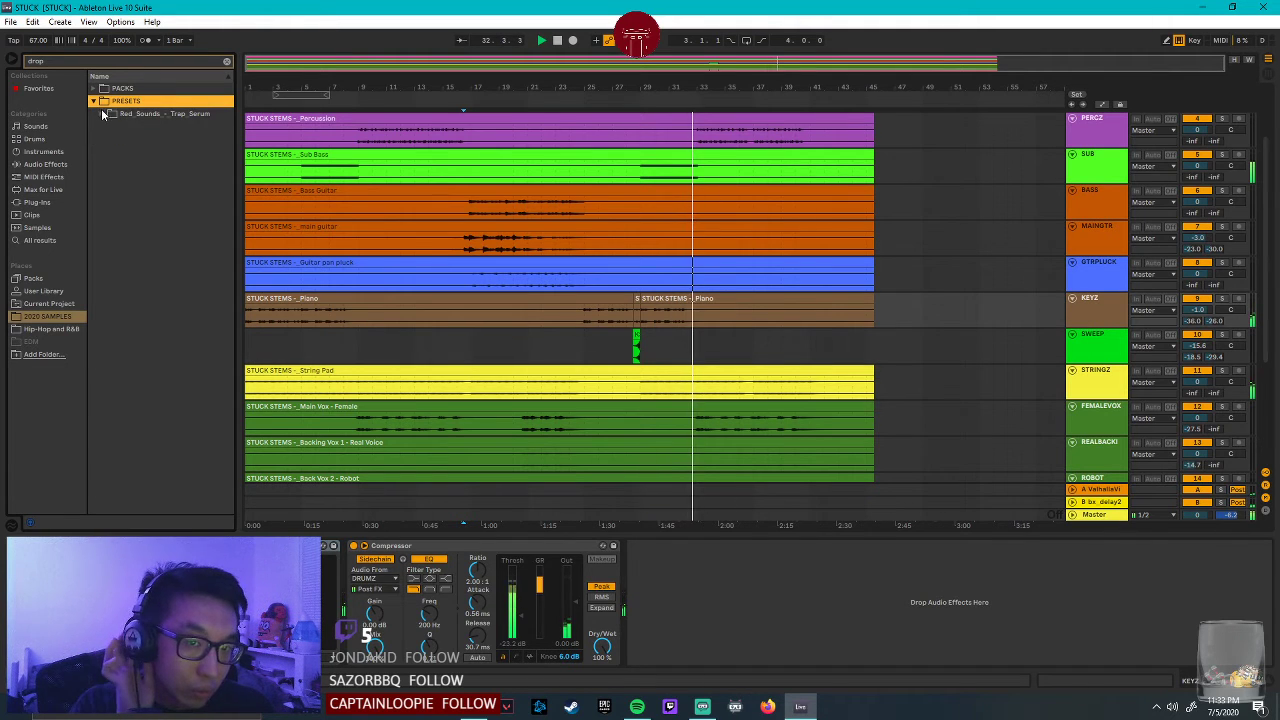
{"action": "left_click", "coordinate": [103, 113]}
{"action": "left_click", "coordinate": [110, 126]}
{"action": "left_click", "coordinate": [117, 139]}
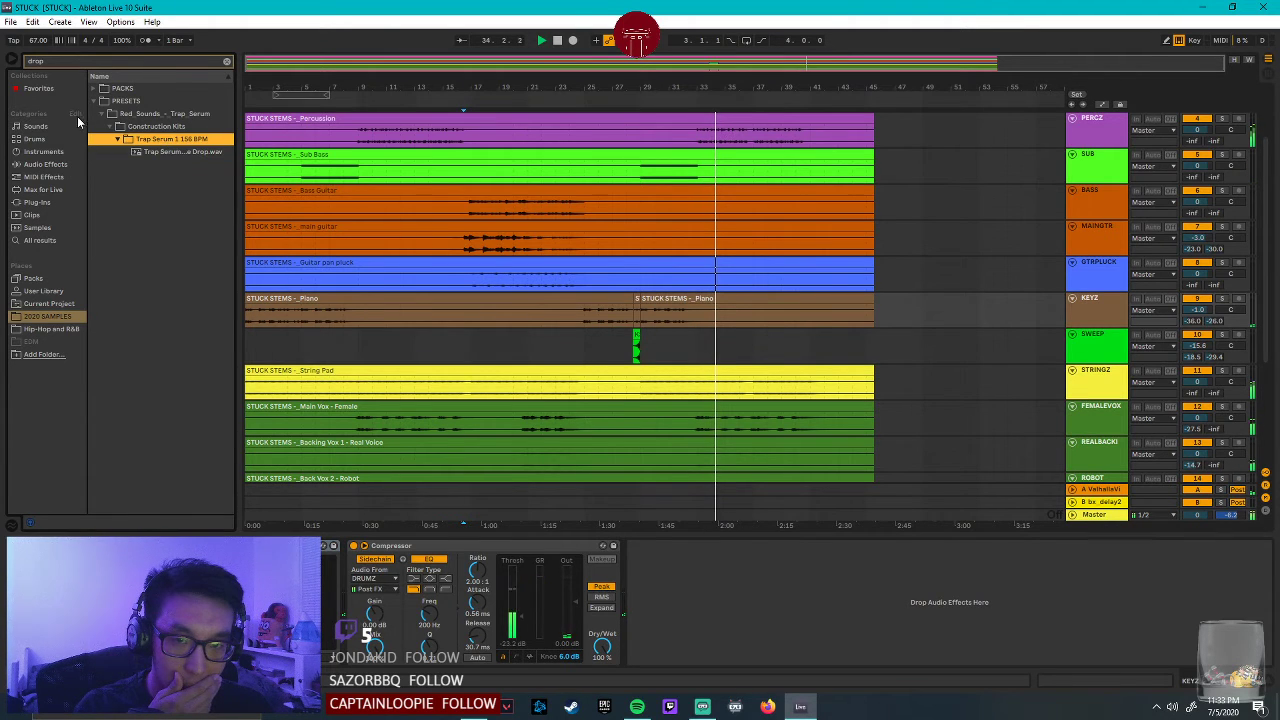
Search the Hip-Hop and R&B folder for "water", preview 78 Bong Water Fill.wav in Oak Fills, and collapse the folders.
{"action": "left_click", "coordinate": [191, 64]}
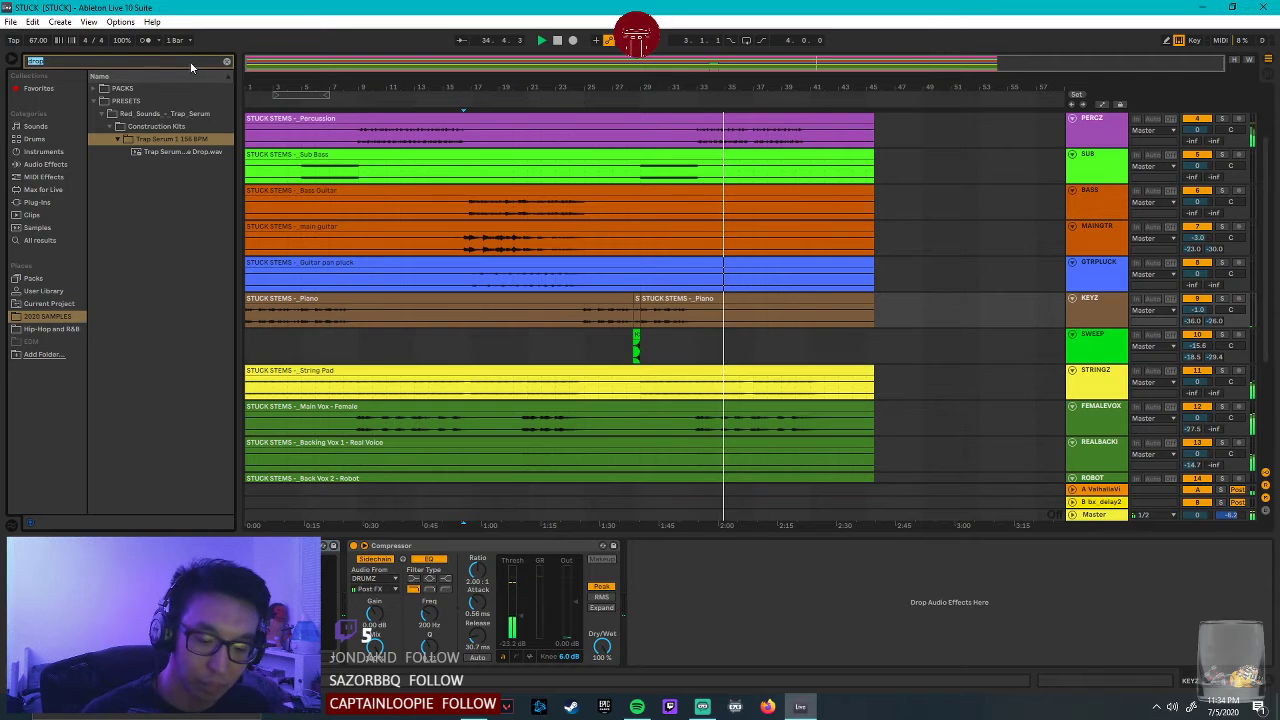
{"action": "type", "text": "water"}
{"action": "left_click", "coordinate": [66, 330]}
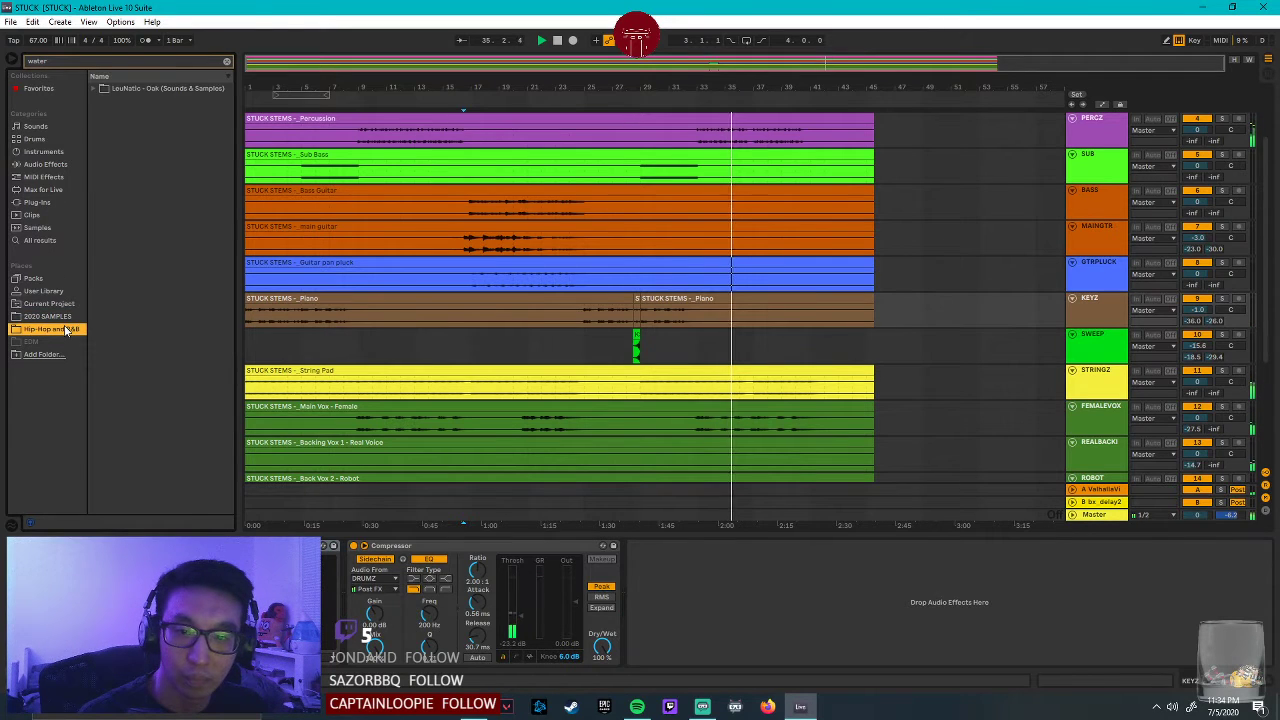
{"action": "left_click", "coordinate": [96, 89]}
{"action": "left_click", "coordinate": [105, 101]}
{"action": "left_click", "coordinate": [150, 113]}
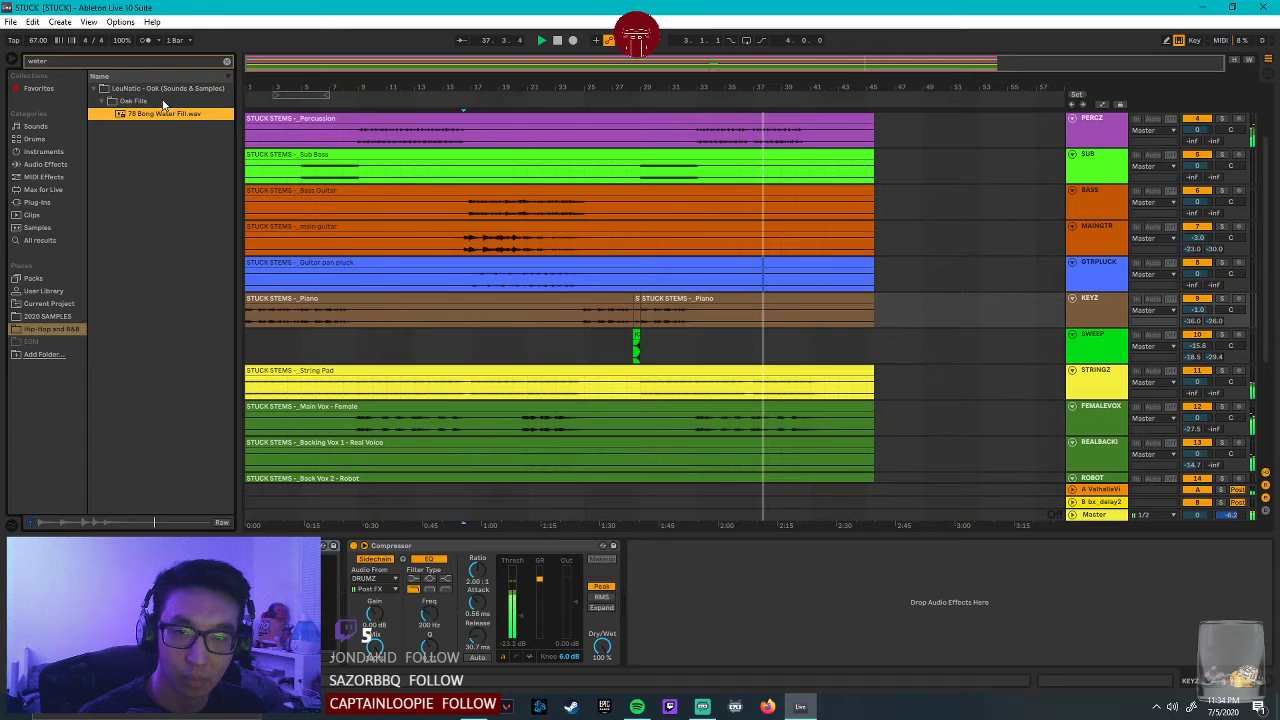
{"action": "left_click", "coordinate": [103, 101]}
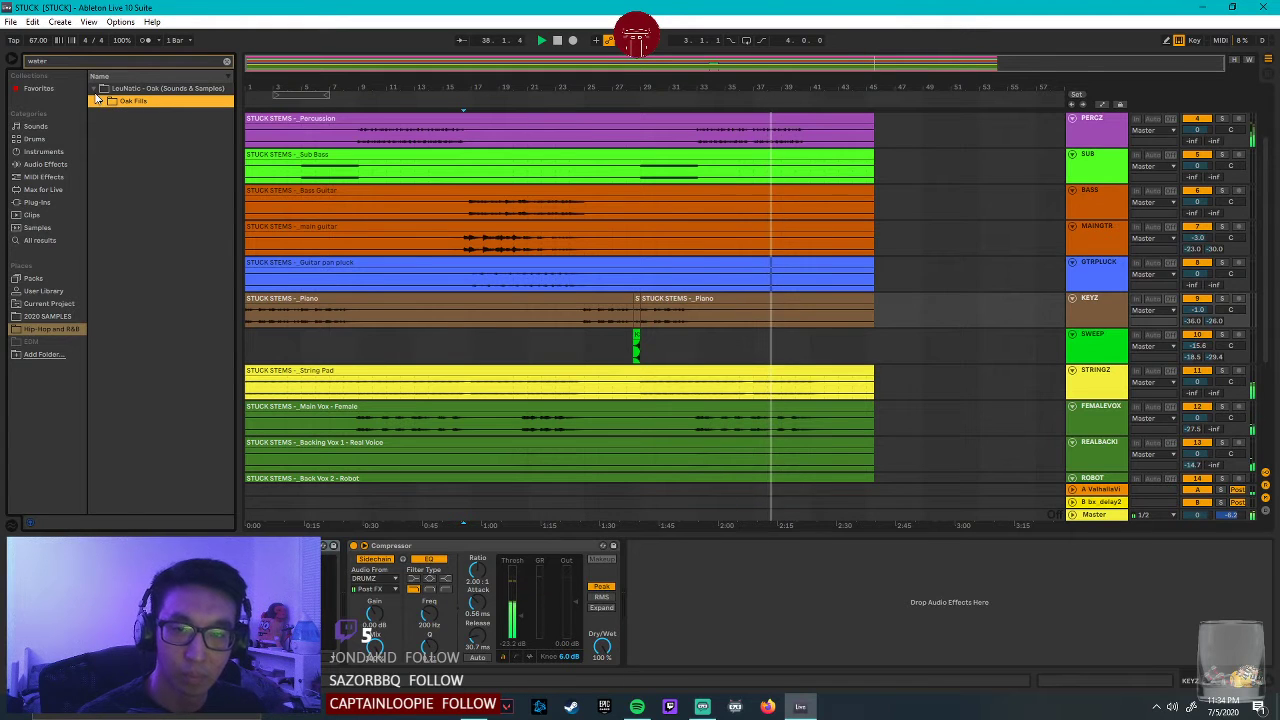
{"action": "left_click", "coordinate": [94, 89]}
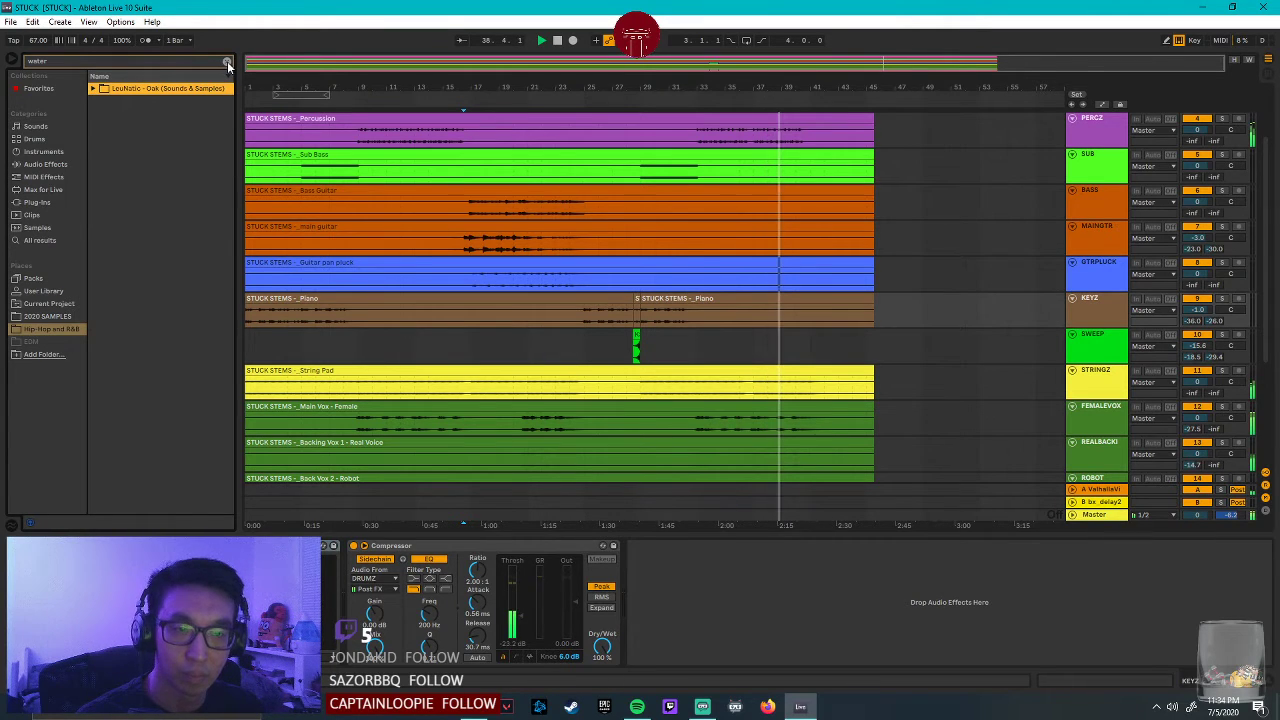
Solo the HATZ track and listen to its hi-hats from bar 36.
{"action": "left_click", "coordinate": [1095, 165]}
{"action": "left_click", "coordinate": [1110, 372]}
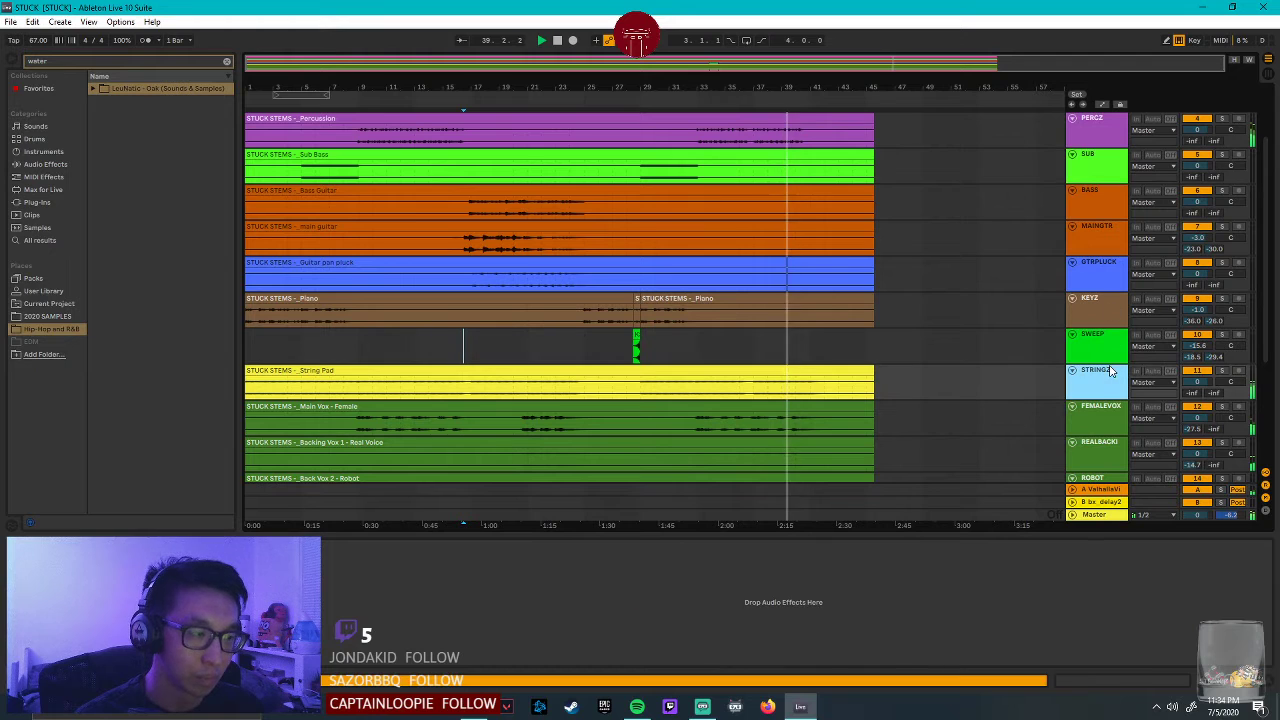
{"action": "left_click", "coordinate": [1095, 280]}
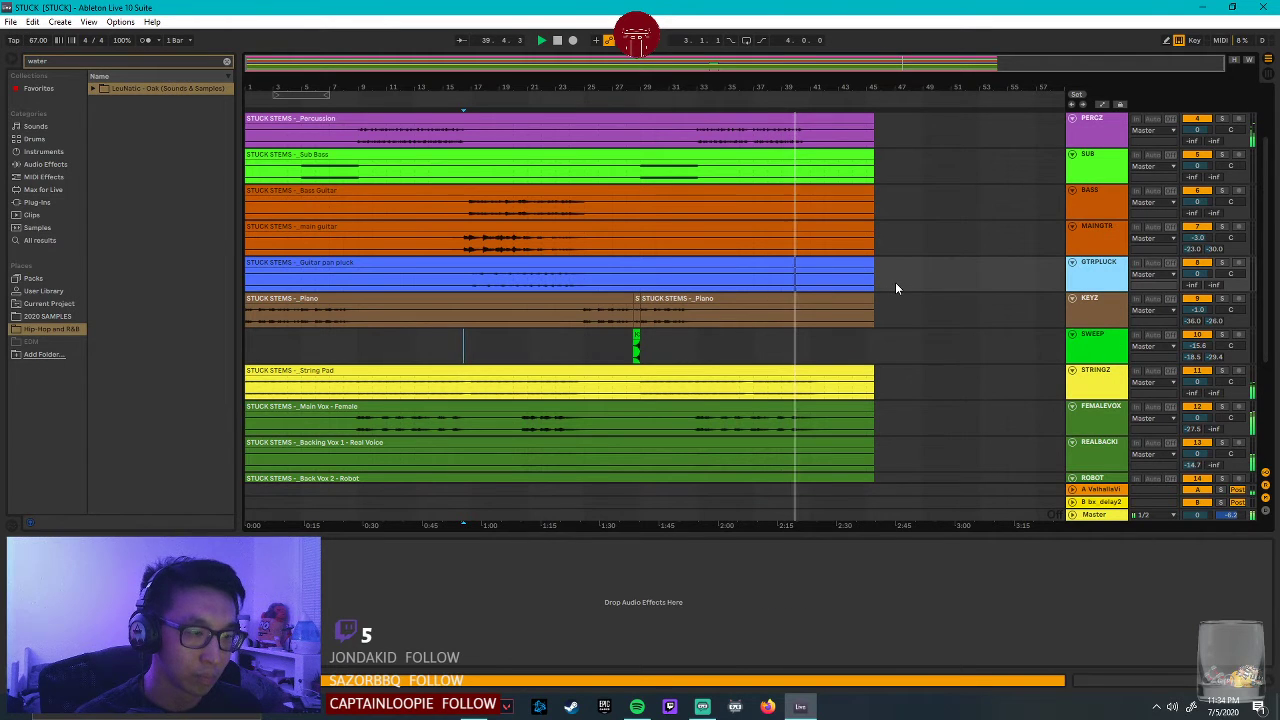
{"action": "scroll", "coordinate": [990, 289], "scroll_direction": "up", "scroll_amount": 2}
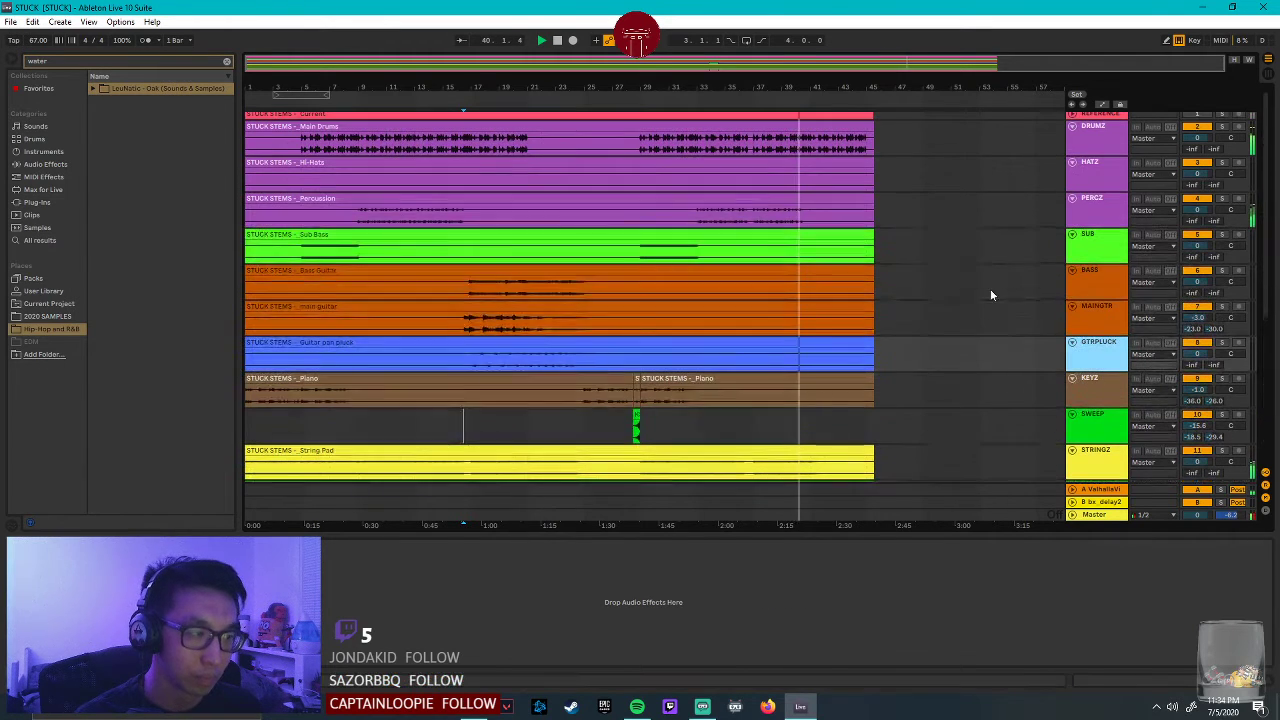
{"action": "left_click", "coordinate": [1220, 162]}
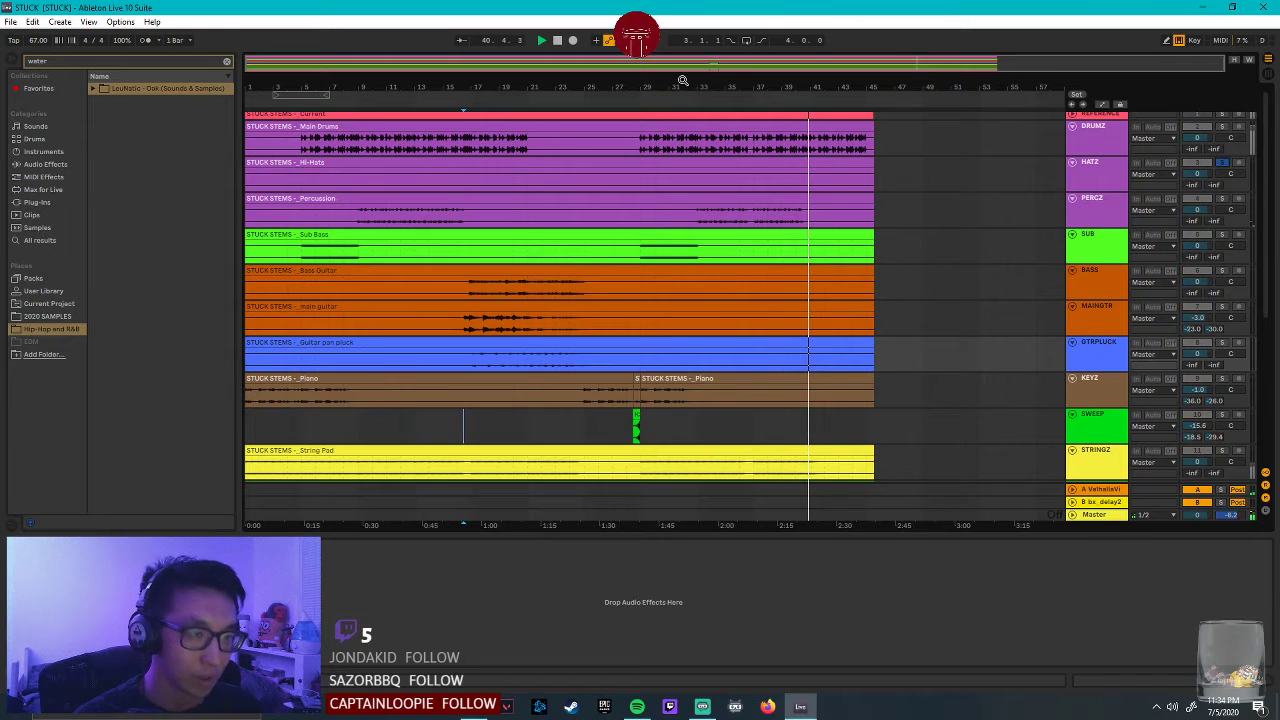
{"action": "left_click", "coordinate": [706, 181]}
{"action": "left_click", "coordinate": [739, 175]}
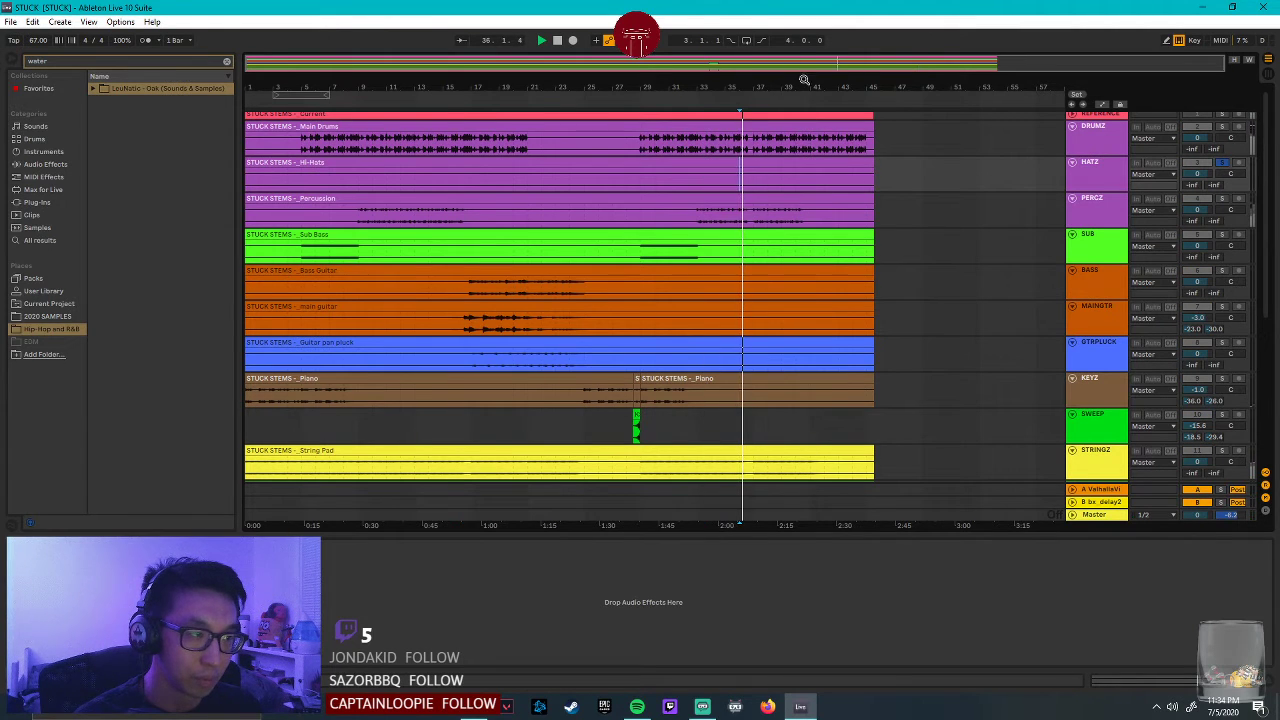
Enlarge the HATZ track's height, listen to it from bar 17, and turn off its solo.
{"action": "left_click_drag", "start_coordinate": [1093, 193], "coordinate": [1093, 234]}
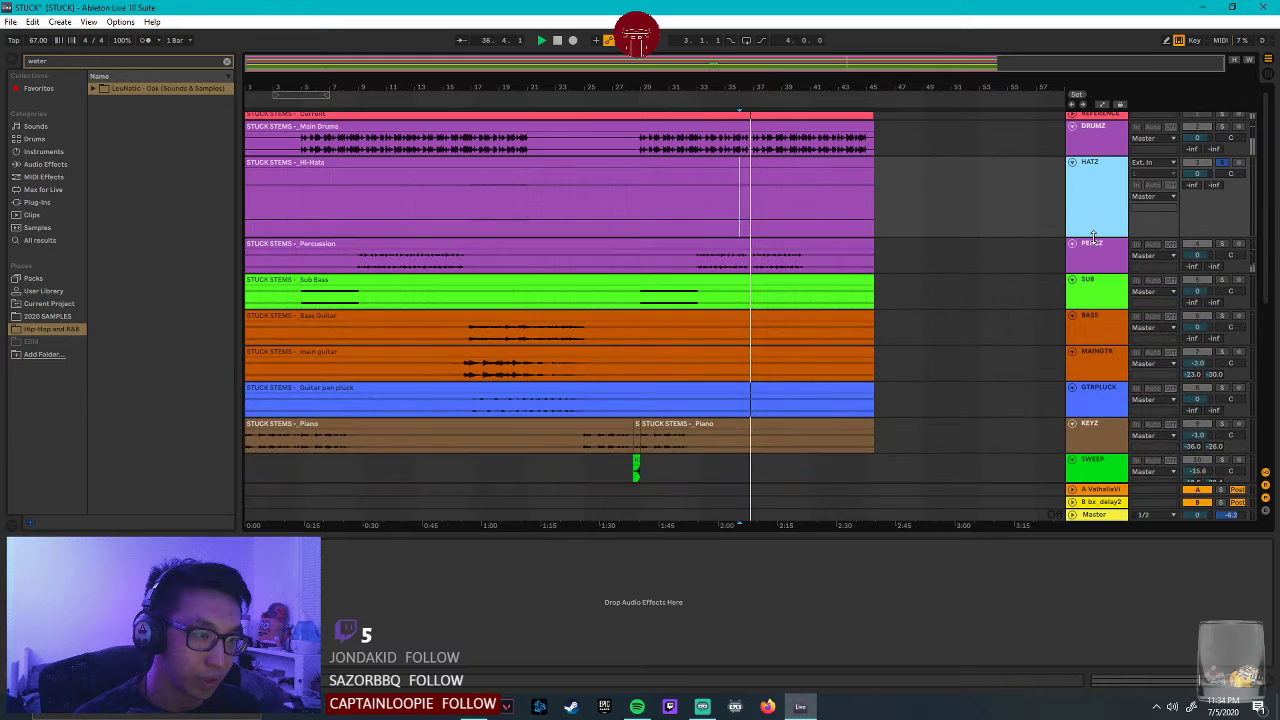
{"action": "left_click", "coordinate": [469, 187]}
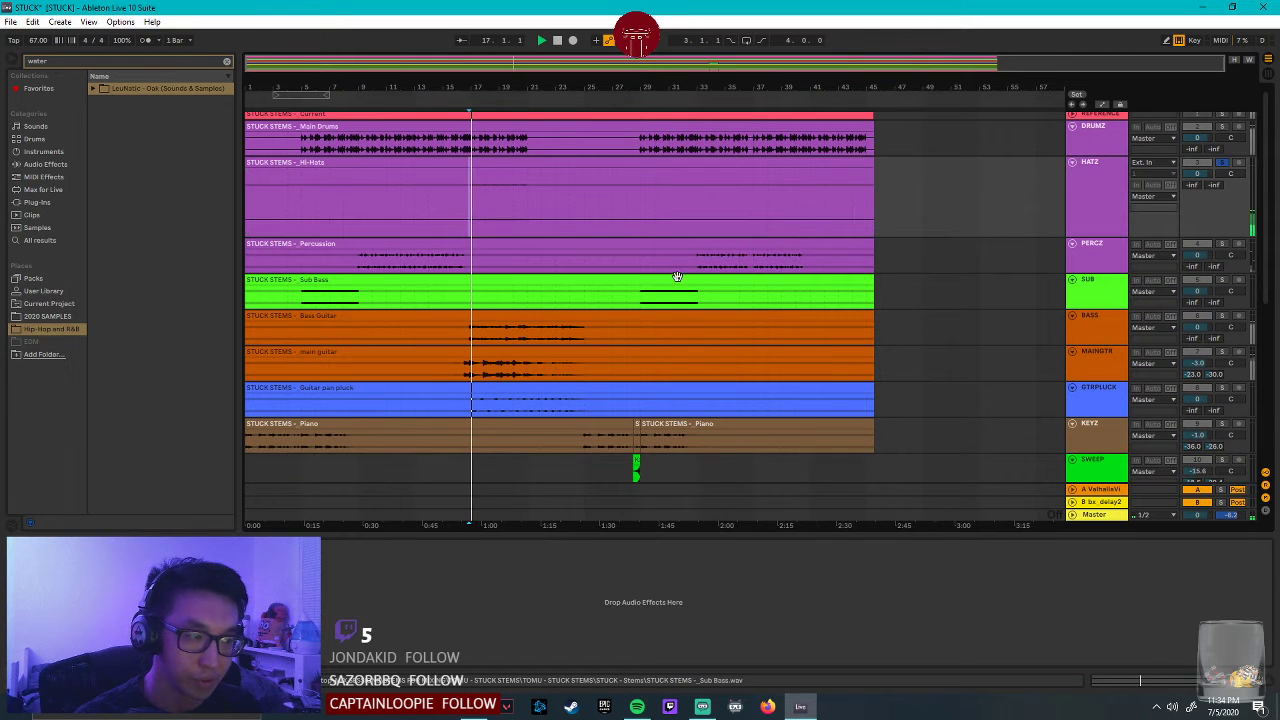
{"action": "left_click", "coordinate": [1224, 162]}
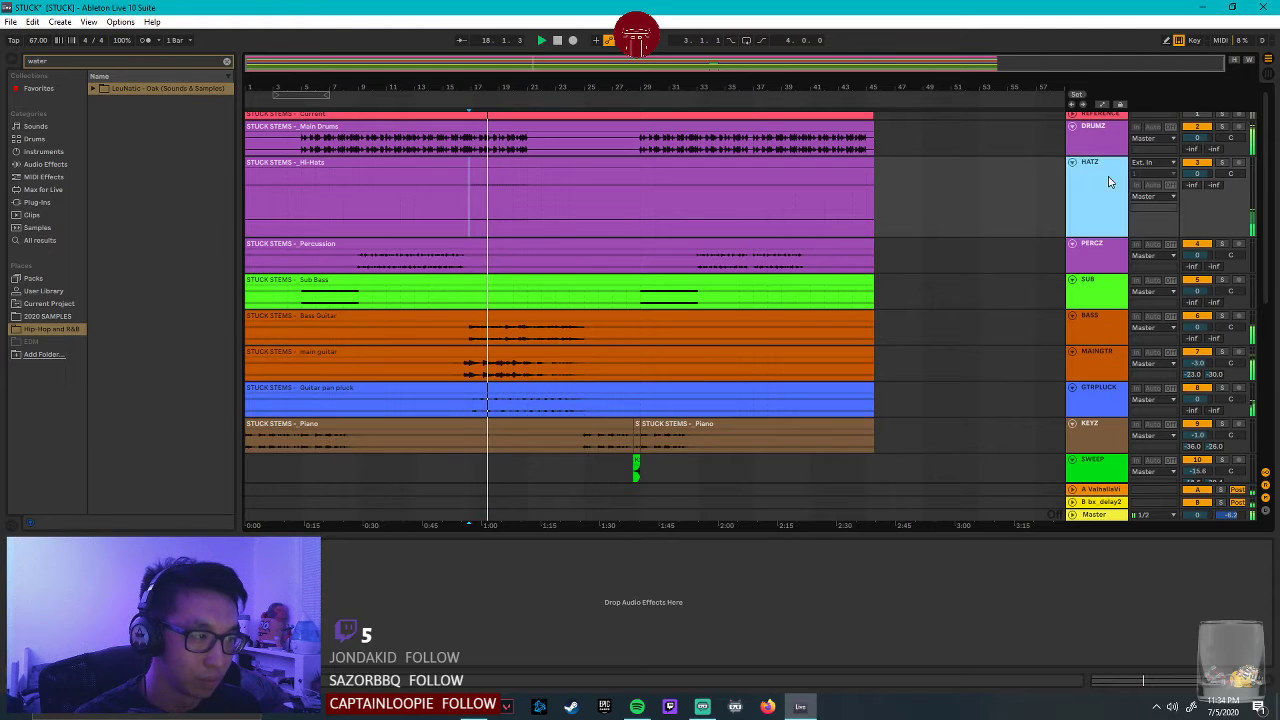
Clear the "water" search and list the instruments in the browser.
{"action": "left_click", "coordinate": [228, 63]}
{"action": "left_click", "coordinate": [43, 152]}
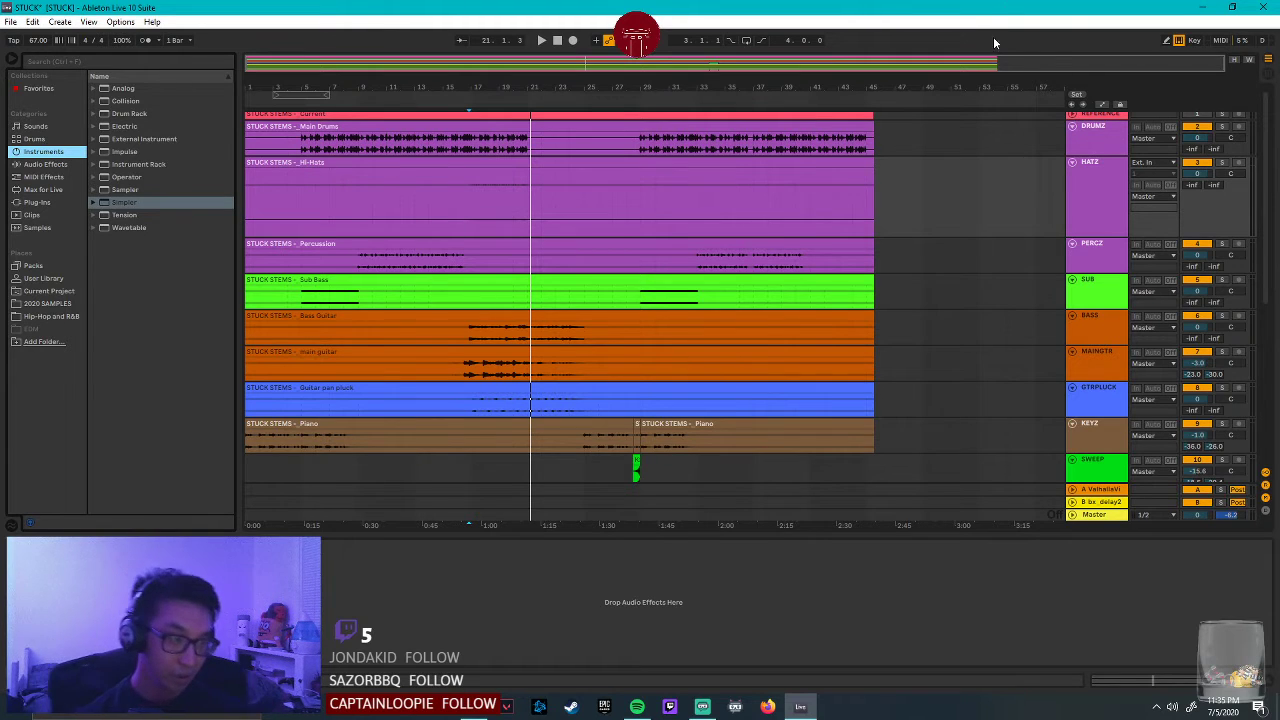
Pan the HATZ track slightly right to 3R.
{"action": "left_click", "coordinate": [1113, 231]}
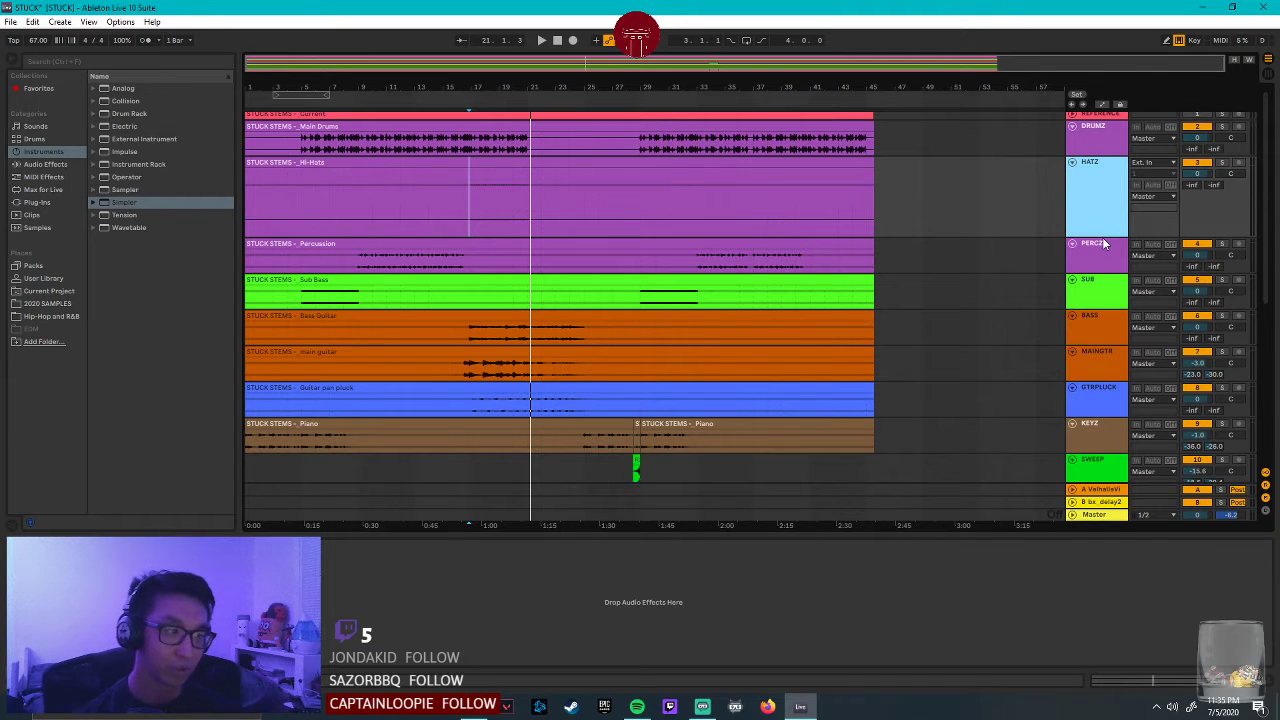
{"action": "left_click_drag", "start_coordinate": [1234, 176], "coordinate": [1234, 173]}
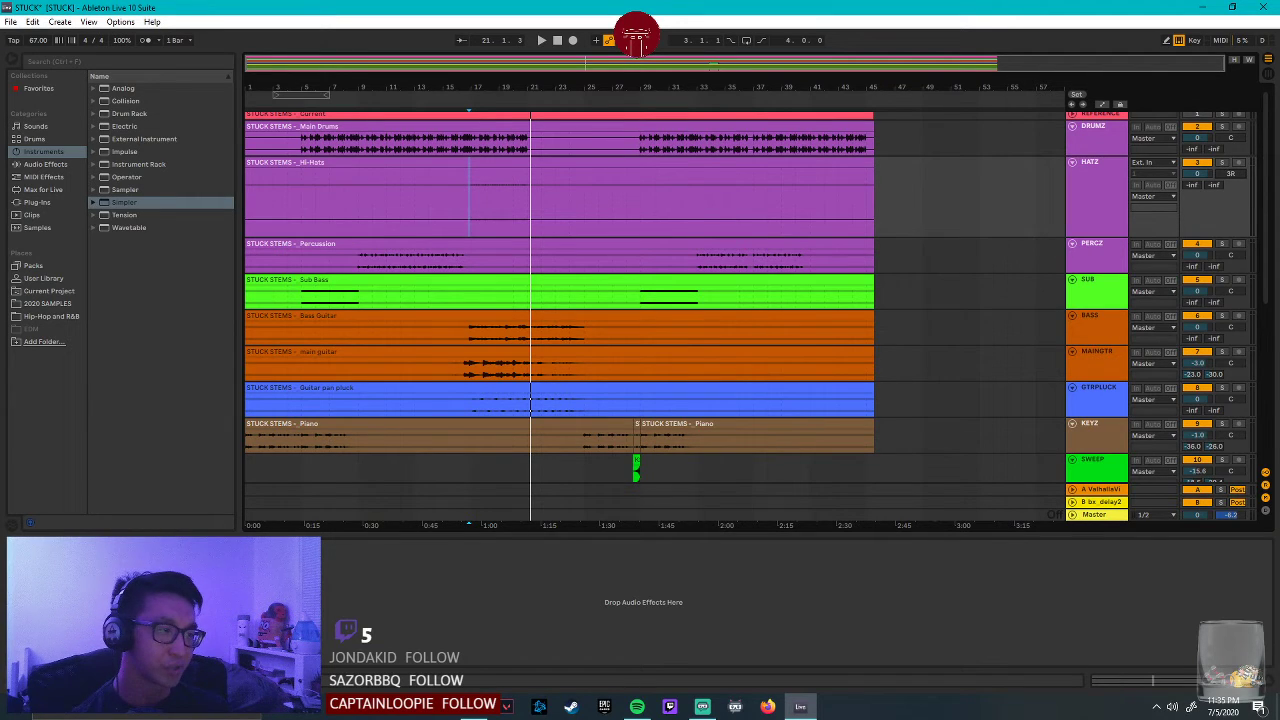
{"action": "left_click", "coordinate": [1108, 213]}
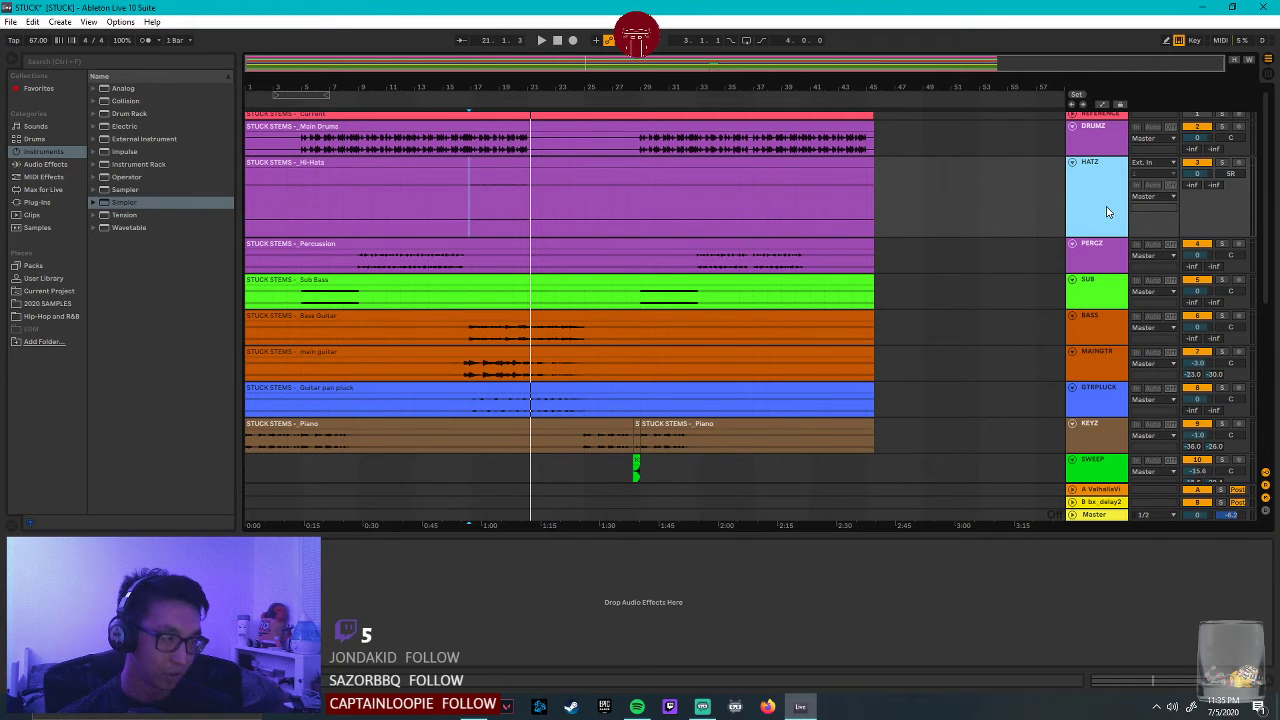
{"action": "left_click", "coordinate": [1237, 176]}
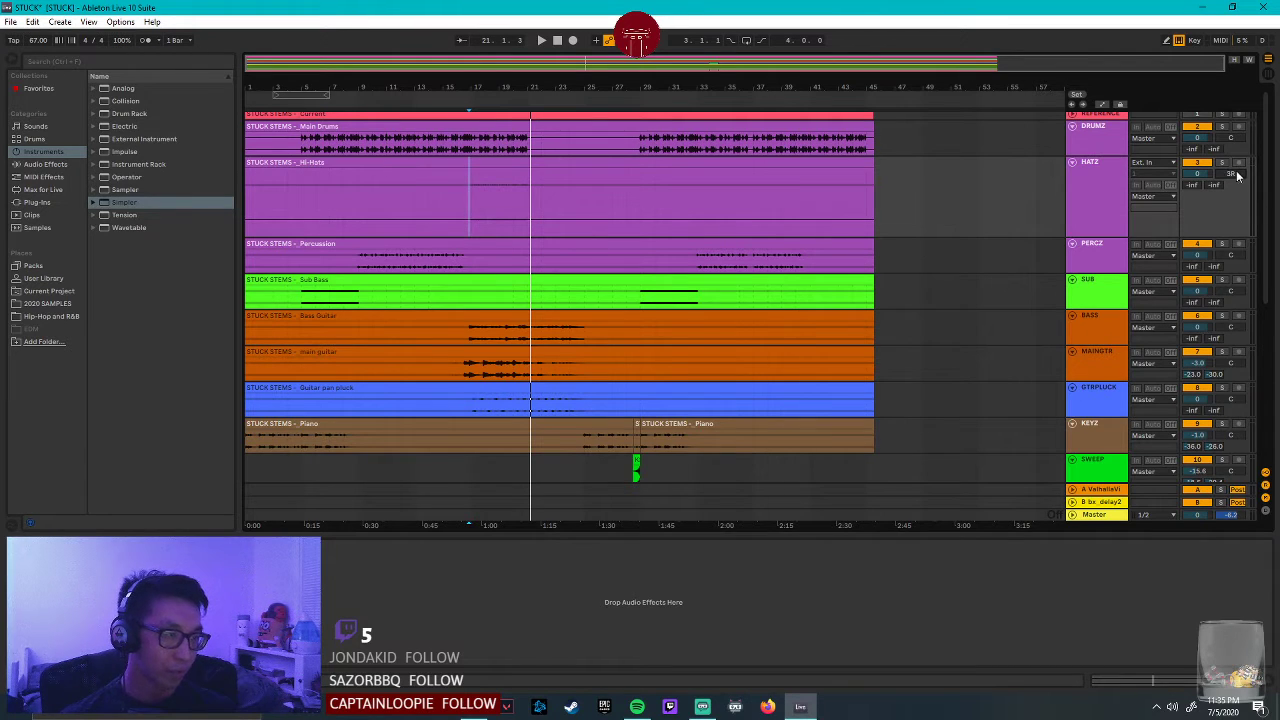
Play the arrangement from about bar 9 and again from about bar 17 to check the panned hi-hats in the mix.
{"action": "left_click", "coordinate": [1103, 141]}
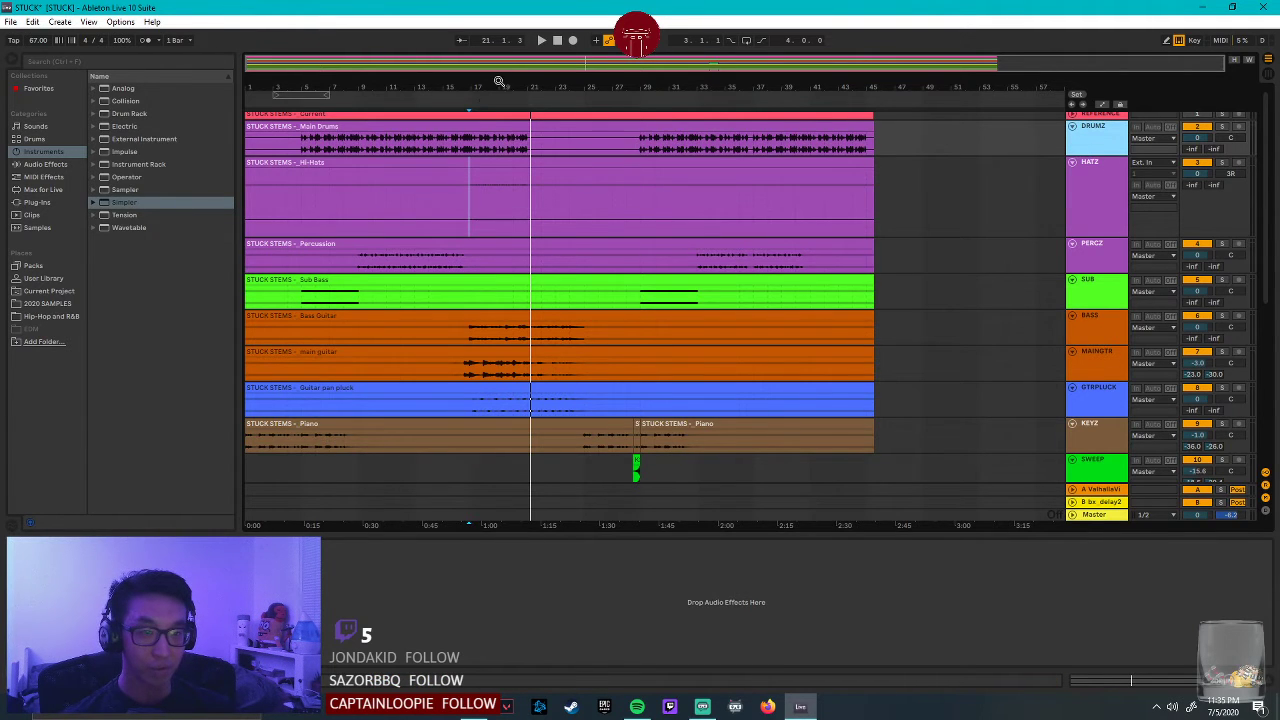
{"action": "left_click_drag", "start_coordinate": [495, 89], "coordinate": [495, 150]}
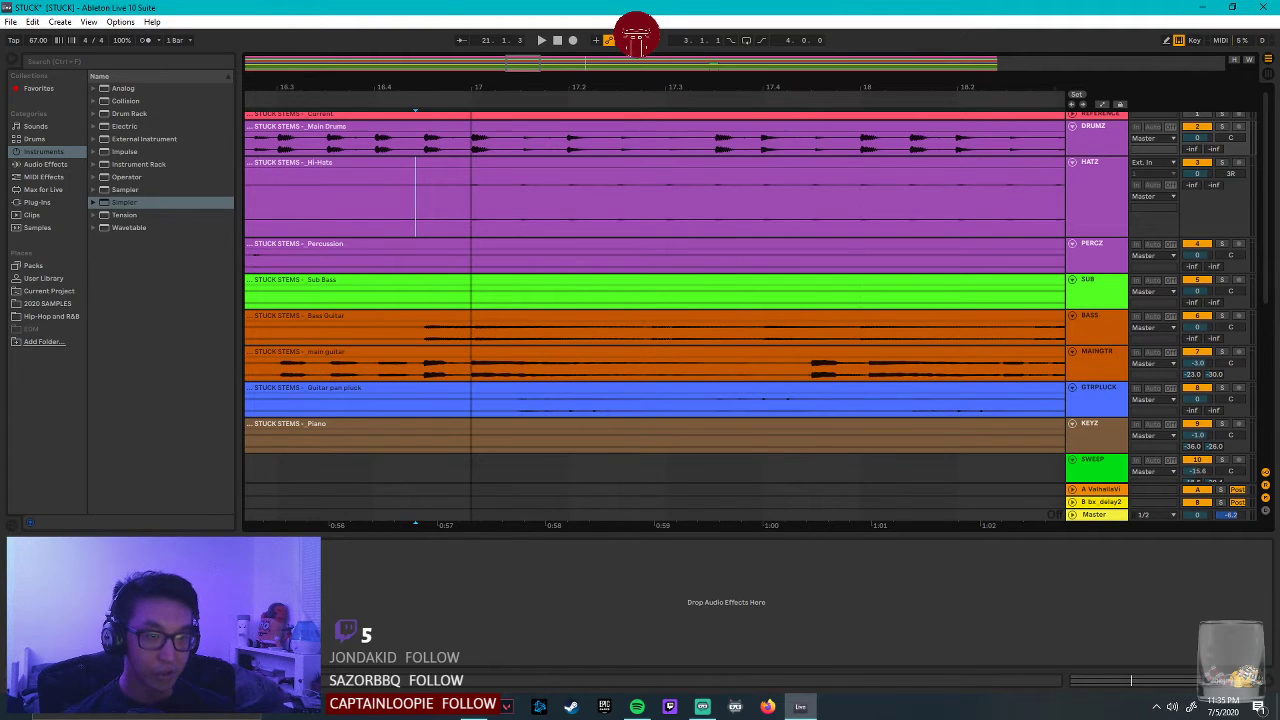
{"action": "left_click_drag", "start_coordinate": [548, 63], "coordinate": [548, 0]}
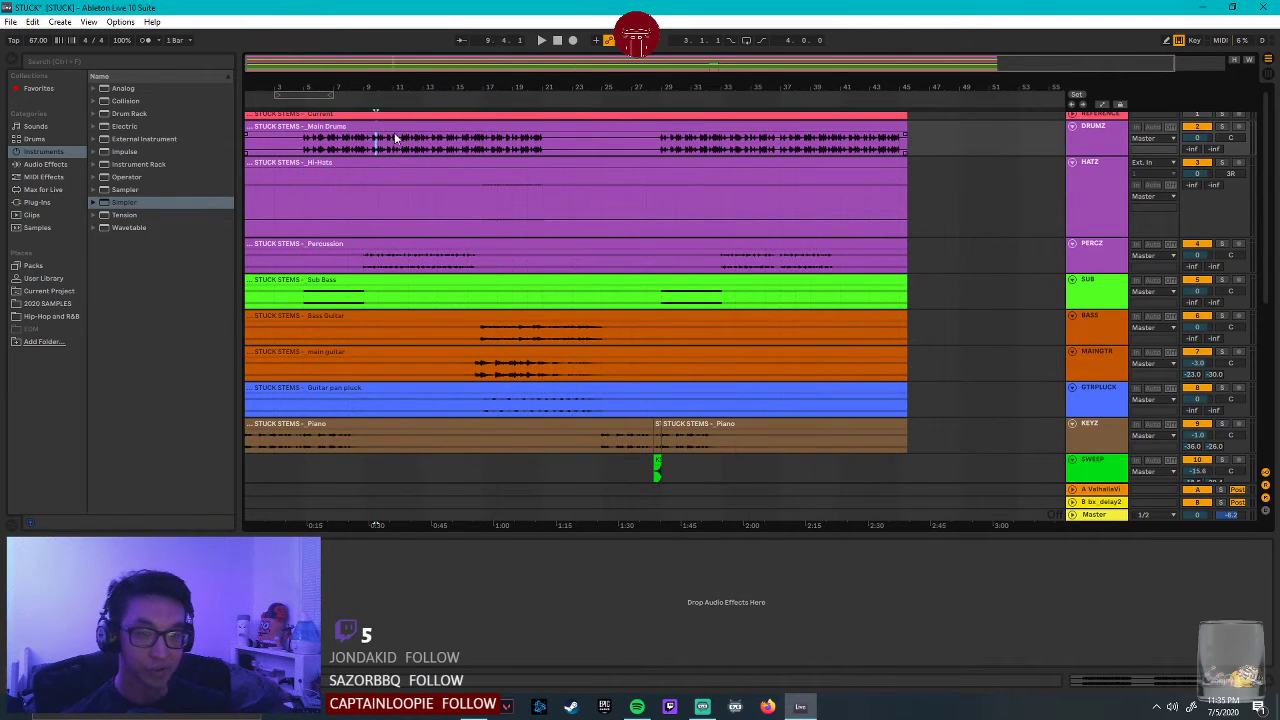
{"action": "left_click", "coordinate": [481, 197]}
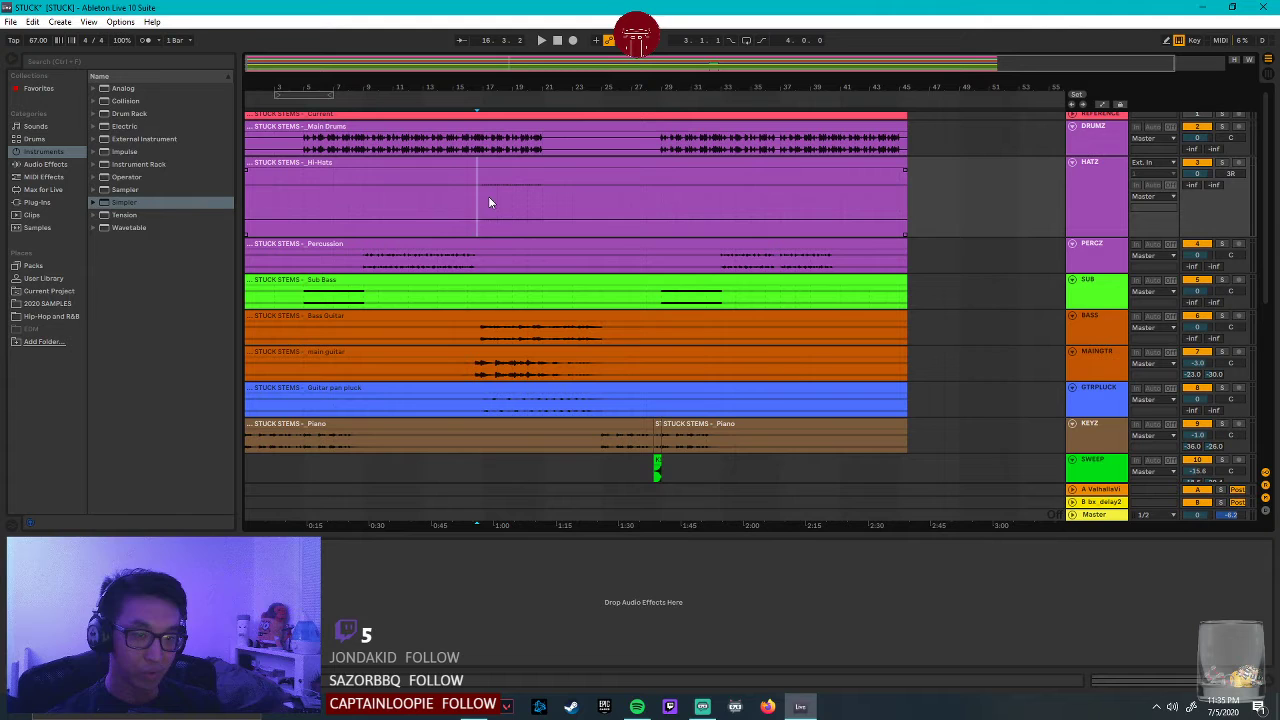
{"action": "mouse_move", "coordinate": [488, 72]}
{"action": "left_mouse_down"}
{"action": "mouse_move", "coordinate": [488, 120]}
{"action": "mouse_move", "coordinate": [488, 60]}
{"action": "left_mouse_up"}
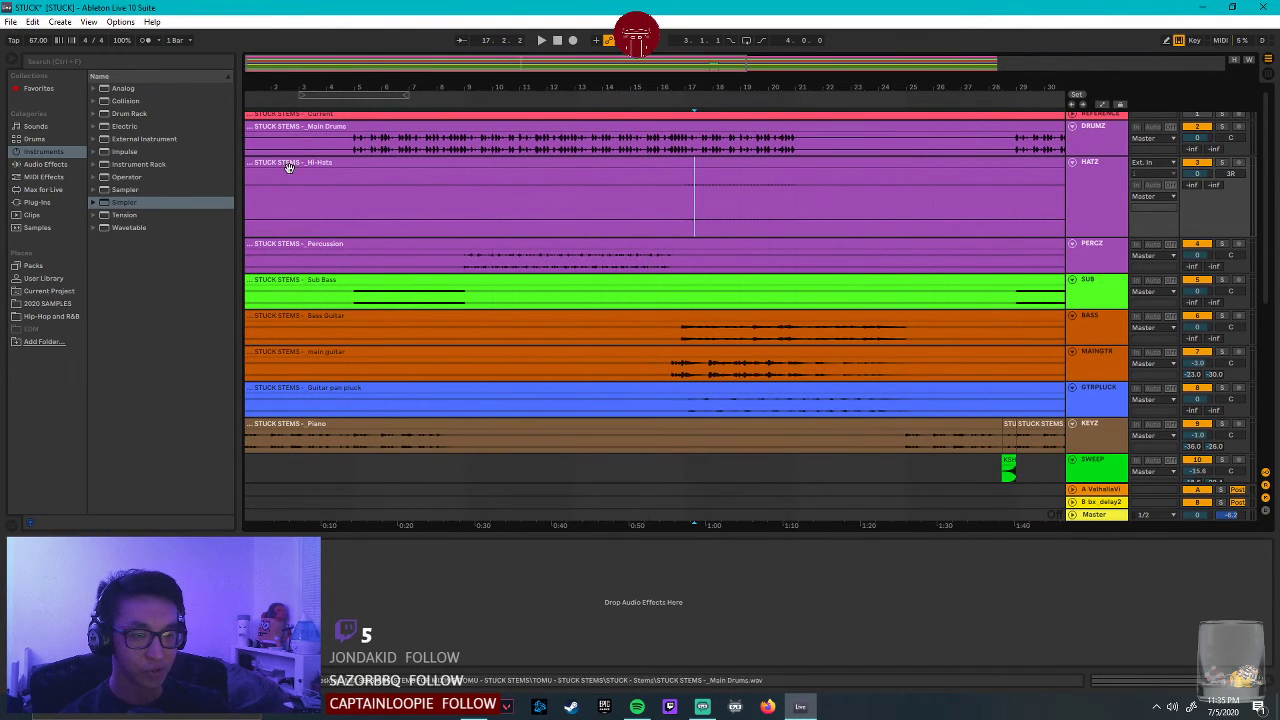
{"action": "left_click", "coordinate": [464, 266]}
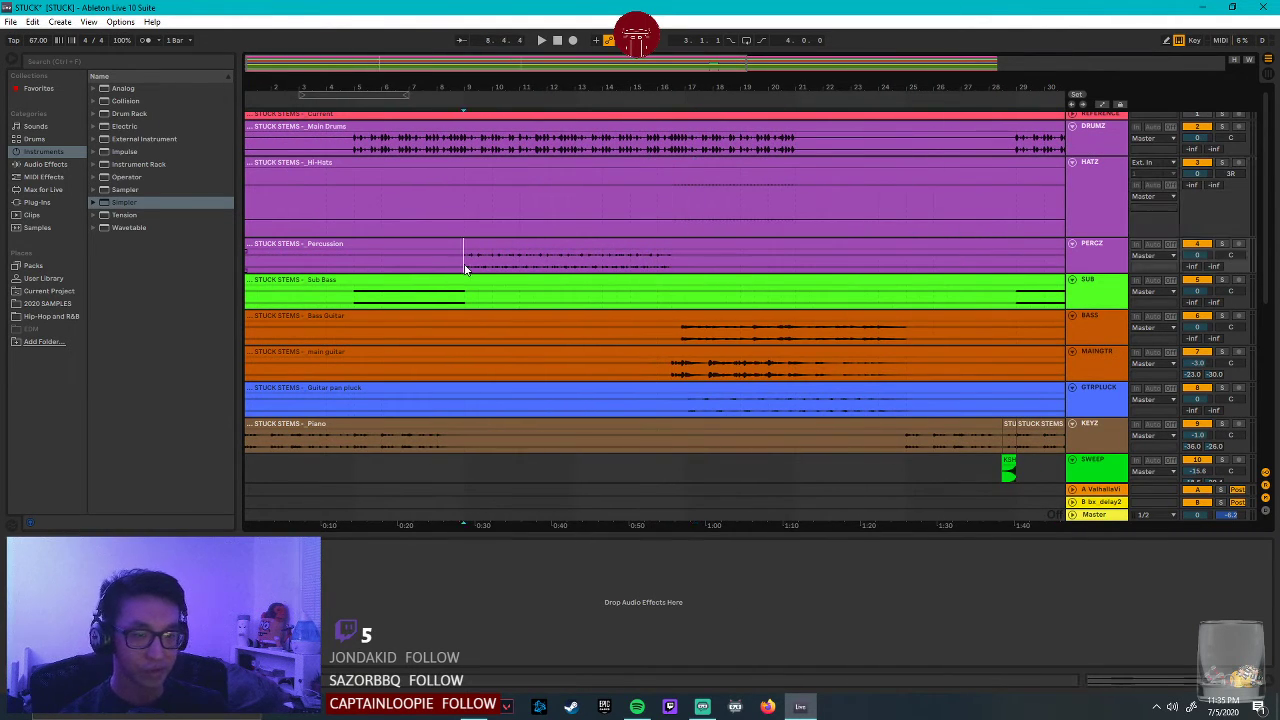
{"action": "key", "text": "space"}
{"action": "left_click", "coordinate": [685, 204]}
Reduce the HATZ track to the same height as the other tracks and save the project.
{"action": "left_click_drag", "start_coordinate": [1118, 232], "coordinate": [1118, 185]}
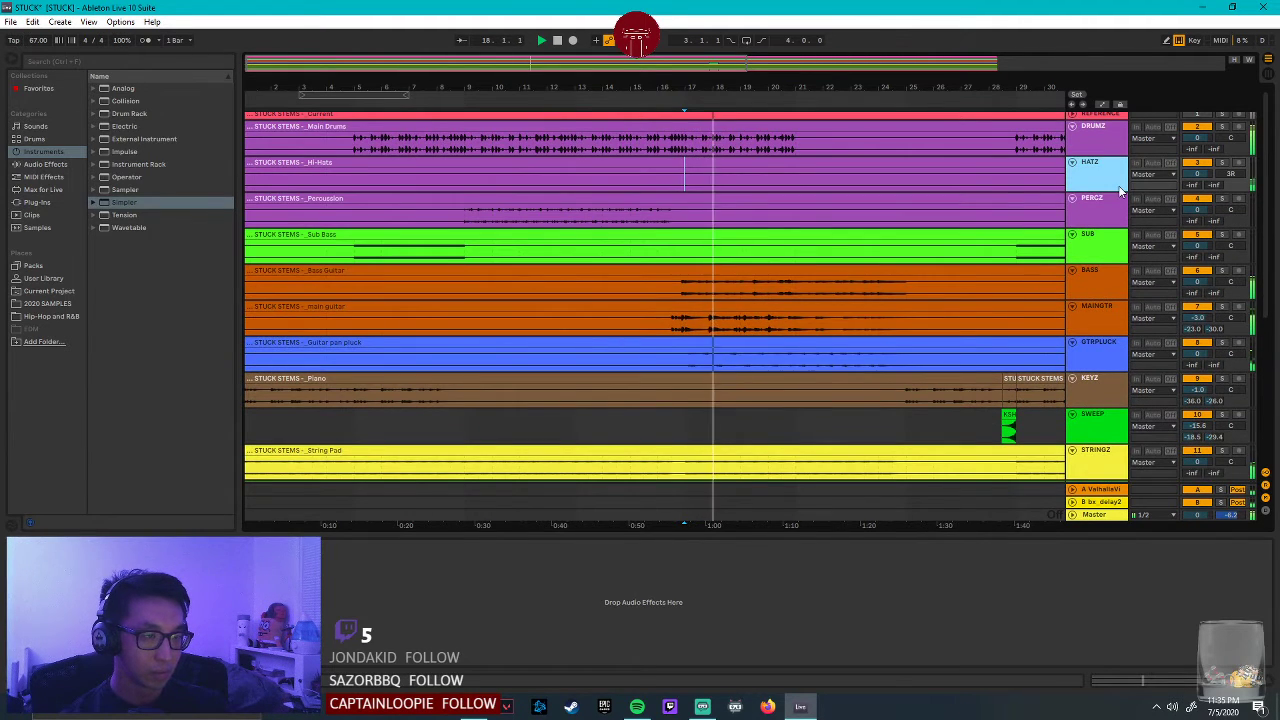
{"action": "key", "text": "ctrl+s"}
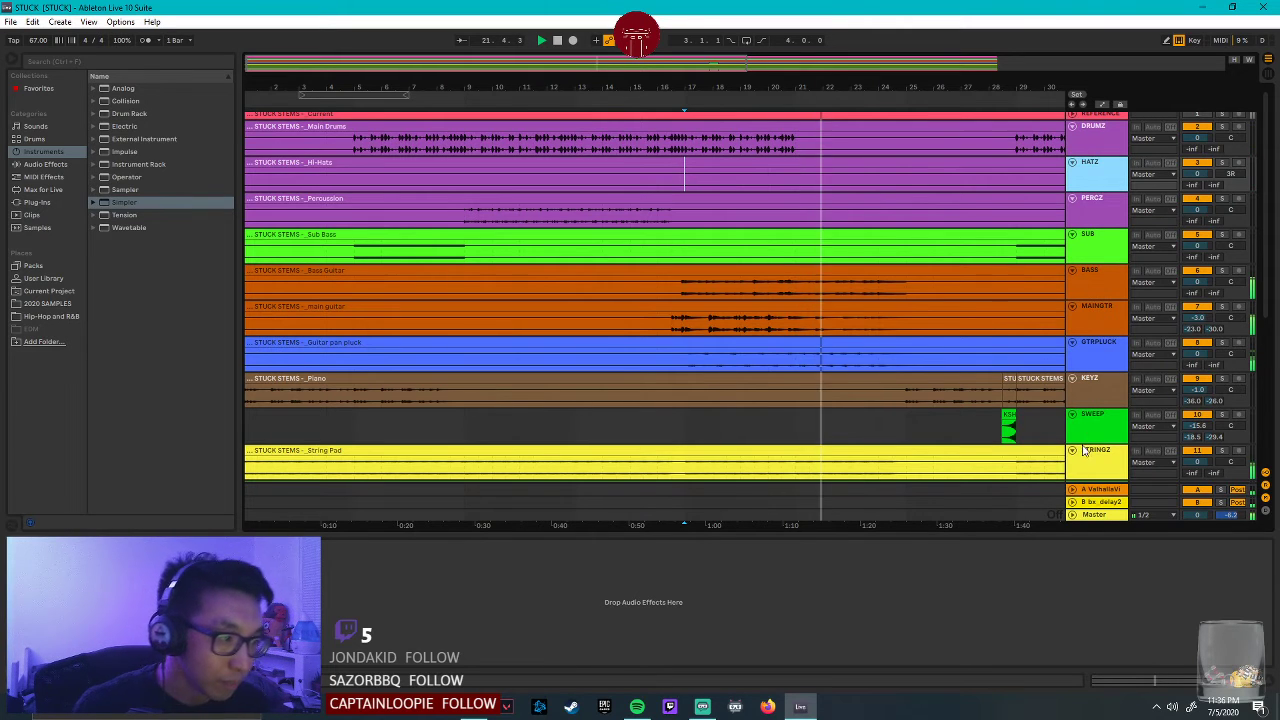
Stop playback and place the insert marker at bar 25 on the Main Vox - Female clip of the FEMALEVOX track.
{"action": "scroll", "coordinate": [1094, 432], "scroll_direction": "down", "scroll_amount": 4}
{"action": "left_click", "coordinate": [1112, 356]}
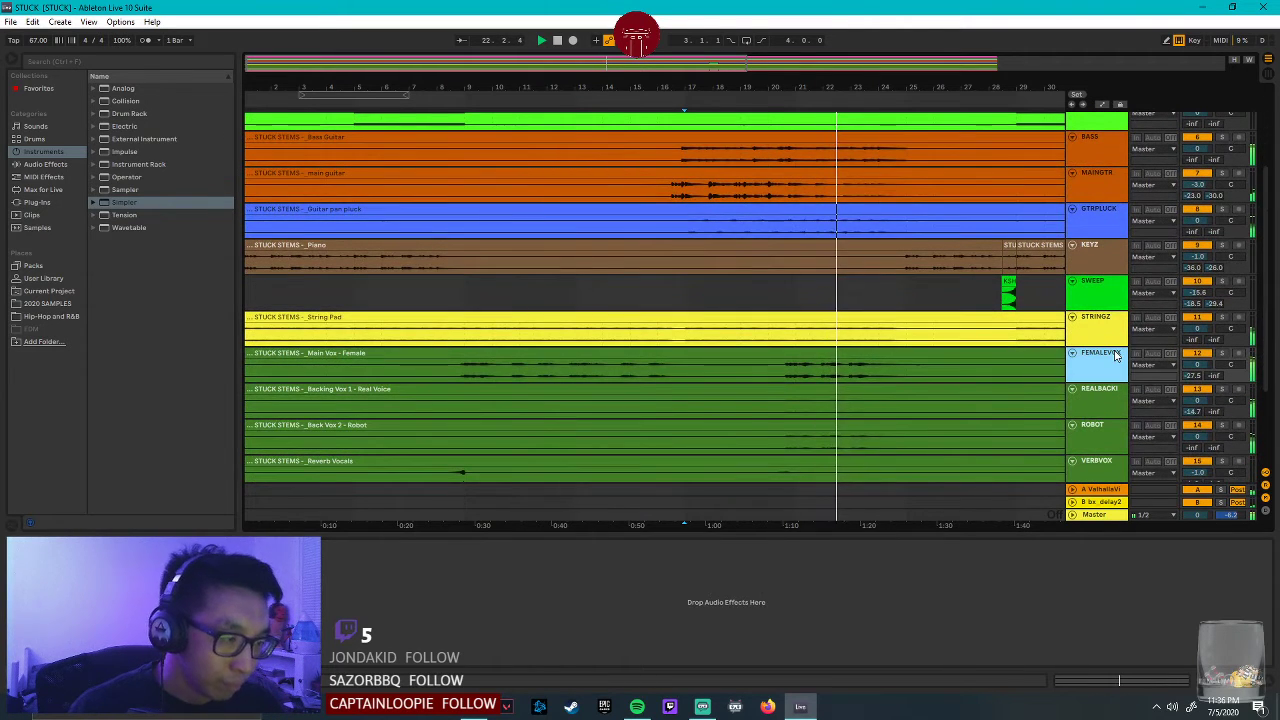
{"action": "left_click", "coordinate": [81, 488]}
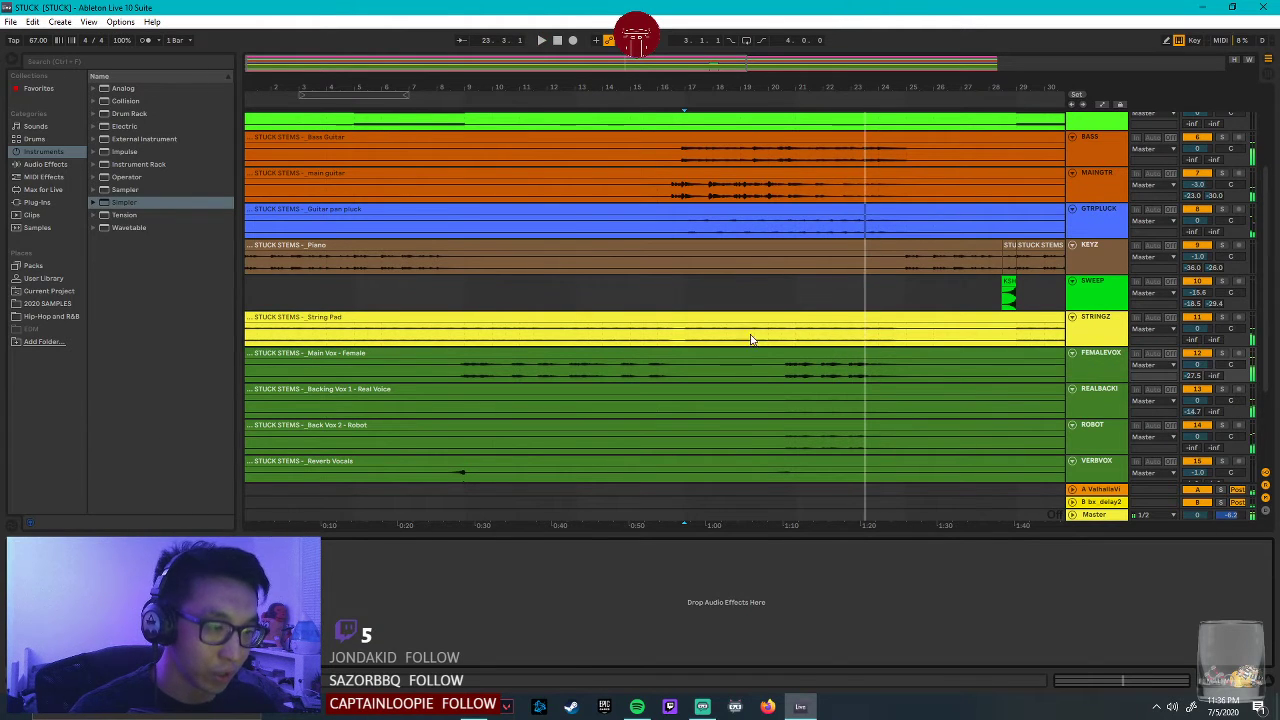
{"action": "key", "text": "space"}
{"action": "left_click_drag", "start_coordinate": [783, 372], "coordinate": [909, 372]}
{"action": "left_click", "coordinate": [910, 366]}
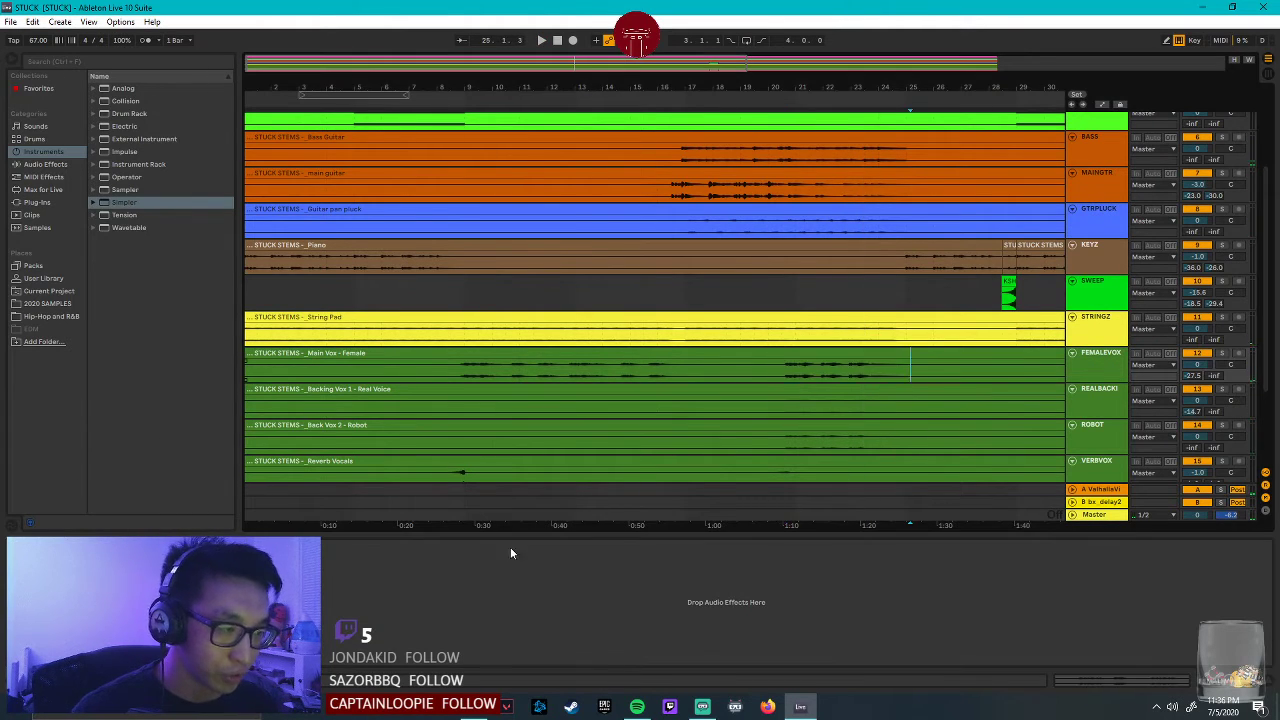
Collapse the open Trap Serum and PRESETS folders in 2020 SAMPLES and list the MIDI effects.
{"action": "left_click", "coordinate": [48, 303]}
{"action": "left_click", "coordinate": [52, 316]}
{"action": "left_click", "coordinate": [48, 303]}
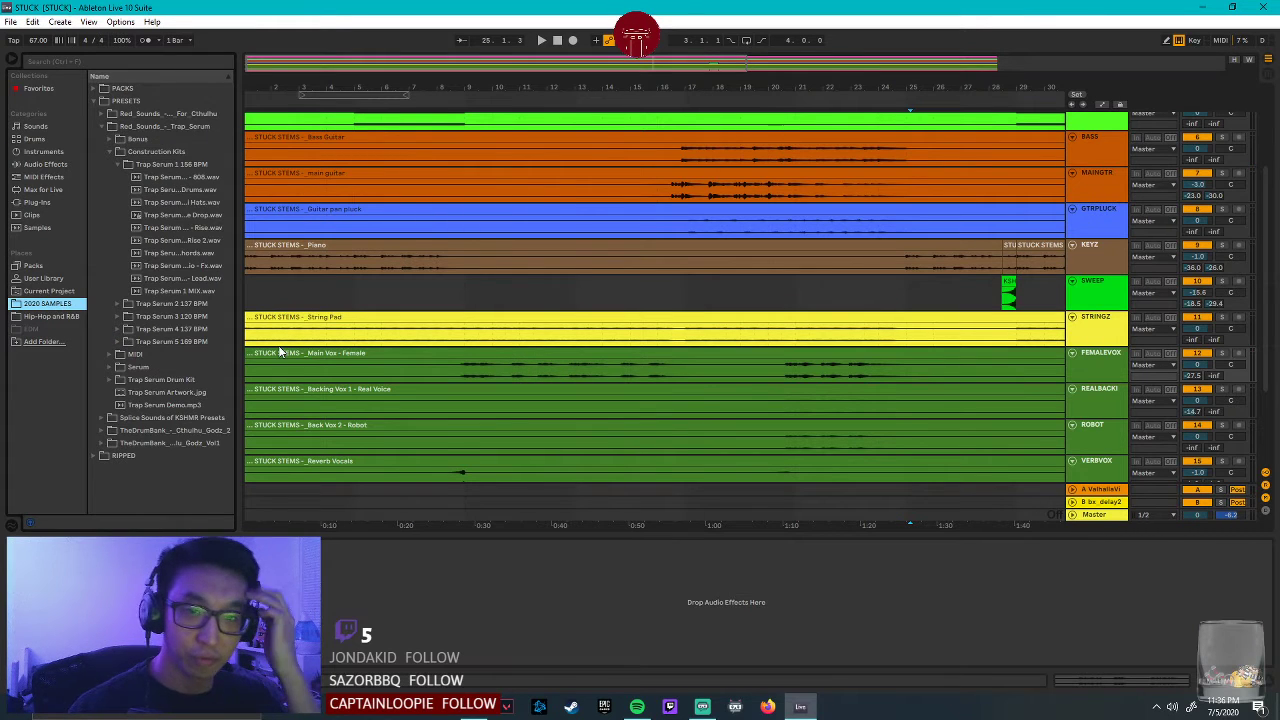
{"action": "left_click", "coordinate": [118, 164]}
{"action": "left_click", "coordinate": [110, 152]}
{"action": "left_click", "coordinate": [102, 127]}
{"action": "left_click", "coordinate": [93, 102]}
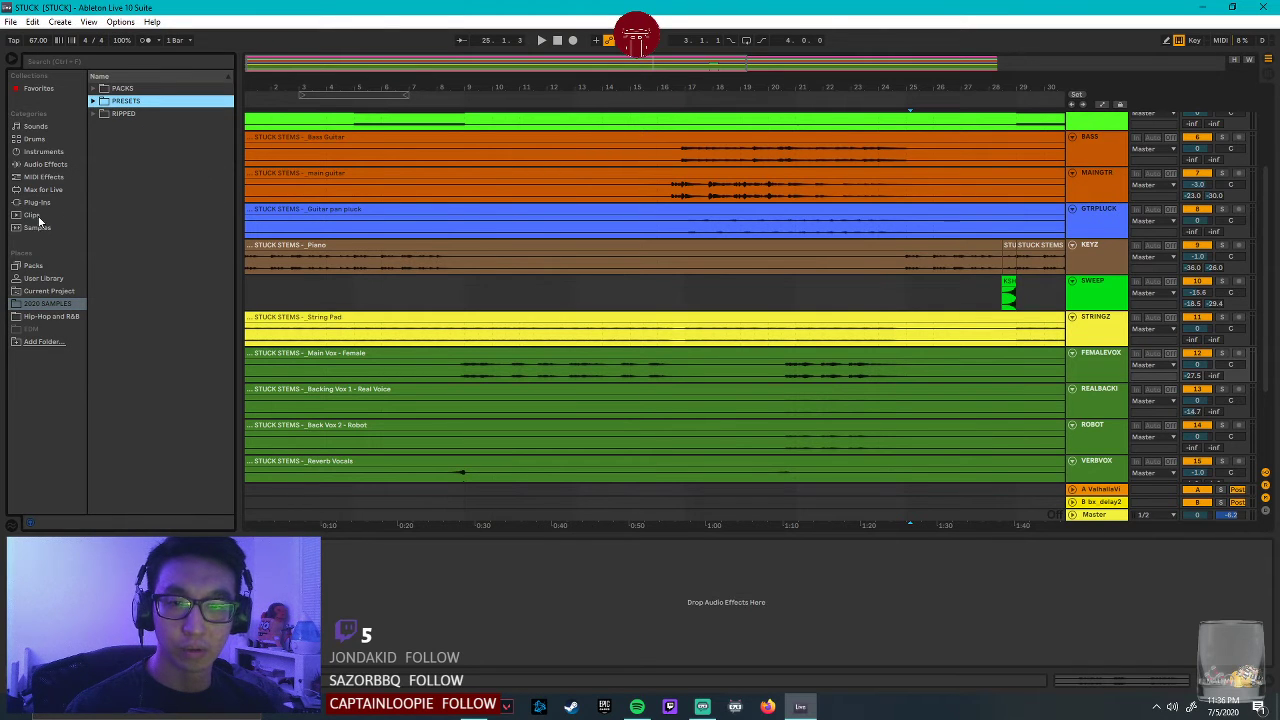
{"action": "left_click", "coordinate": [48, 177]}
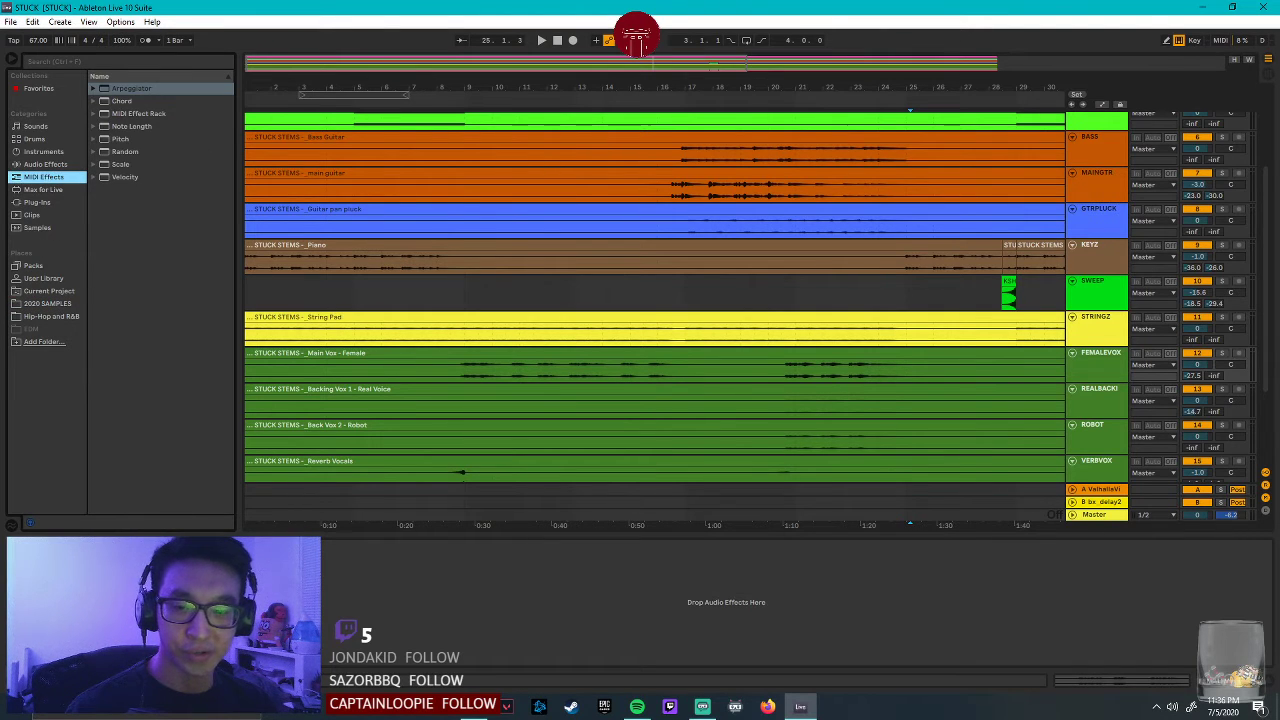
Add FabFilter Pro-C 2 and FabFilter Pro-Q 3 to the FEMALEVOX track, leaving only the Pro-Q 3 window open.
{"action": "left_click", "coordinate": [1108, 375]}
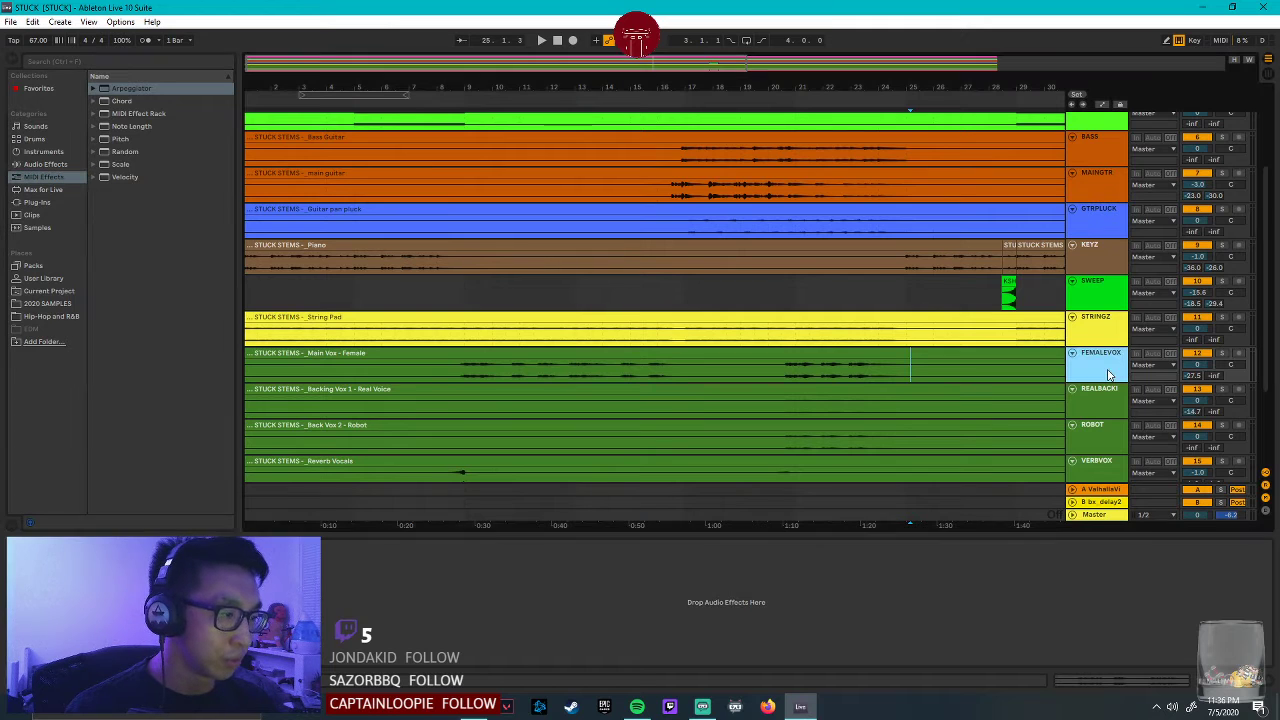
{"action": "left_click", "coordinate": [60, 202]}
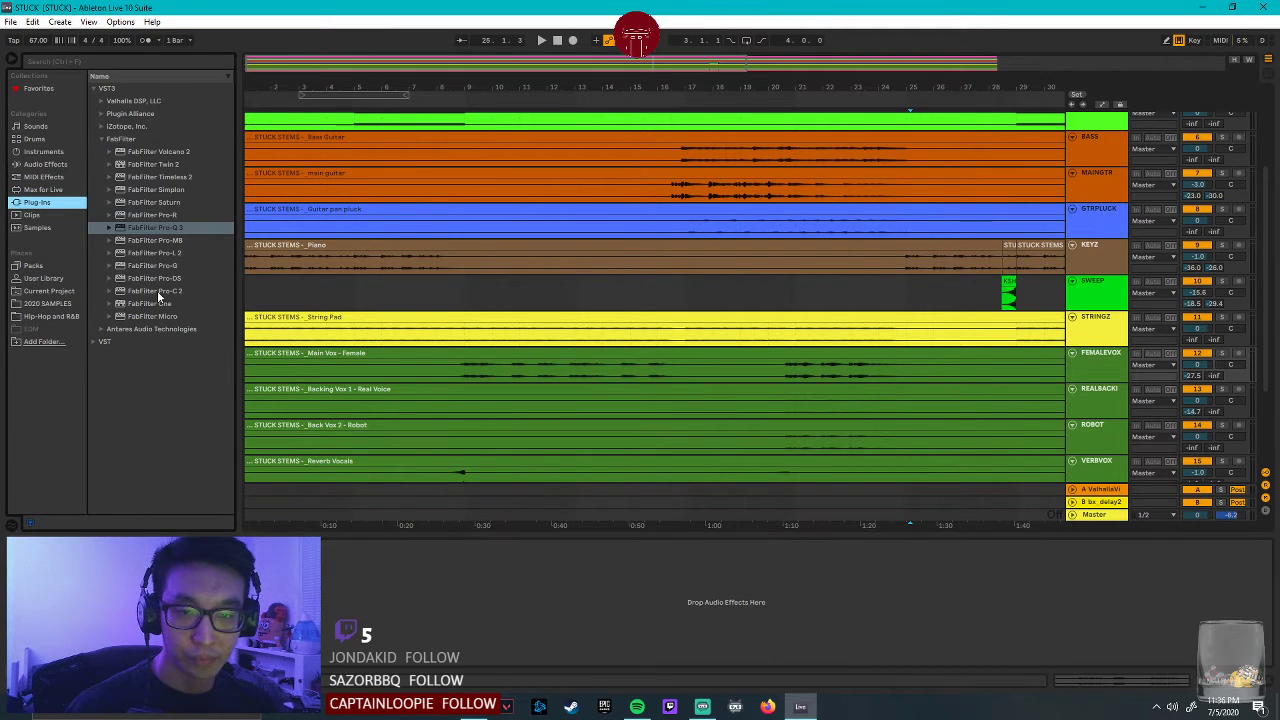
{"action": "left_click", "coordinate": [155, 291]}
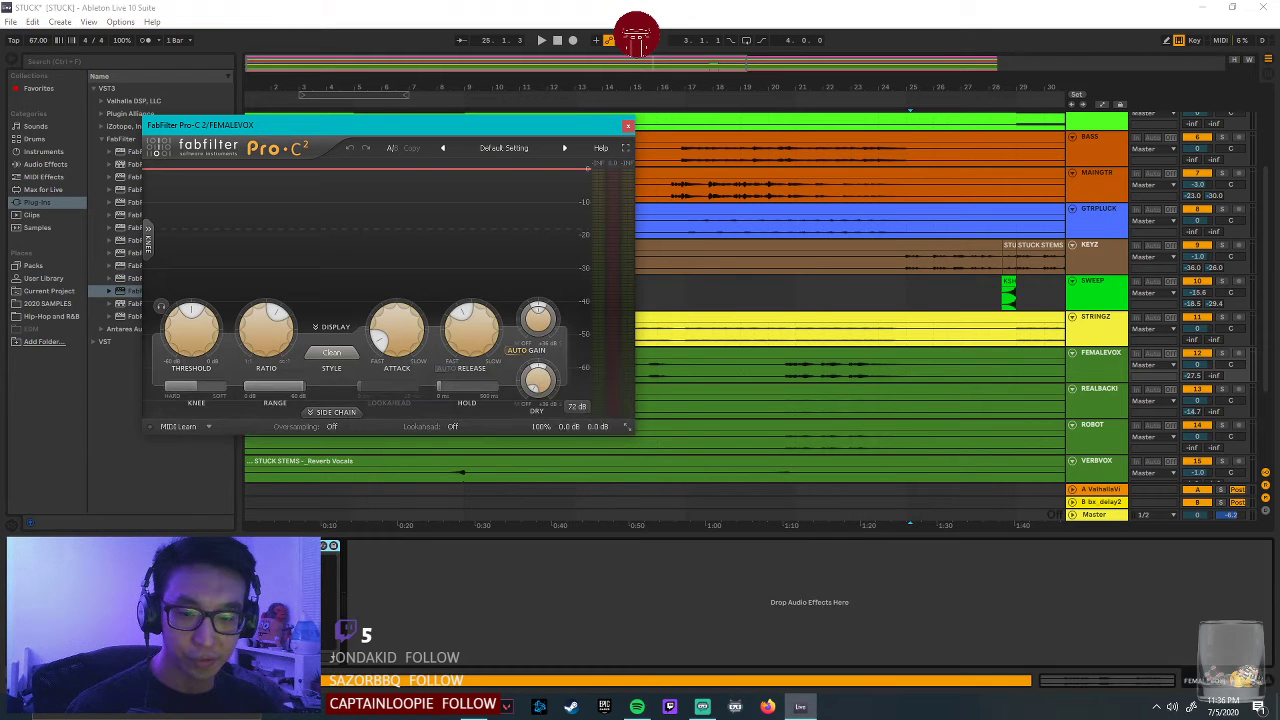
{"action": "left_click_drag", "start_coordinate": [1058, 303], "coordinate": [688, 227]}
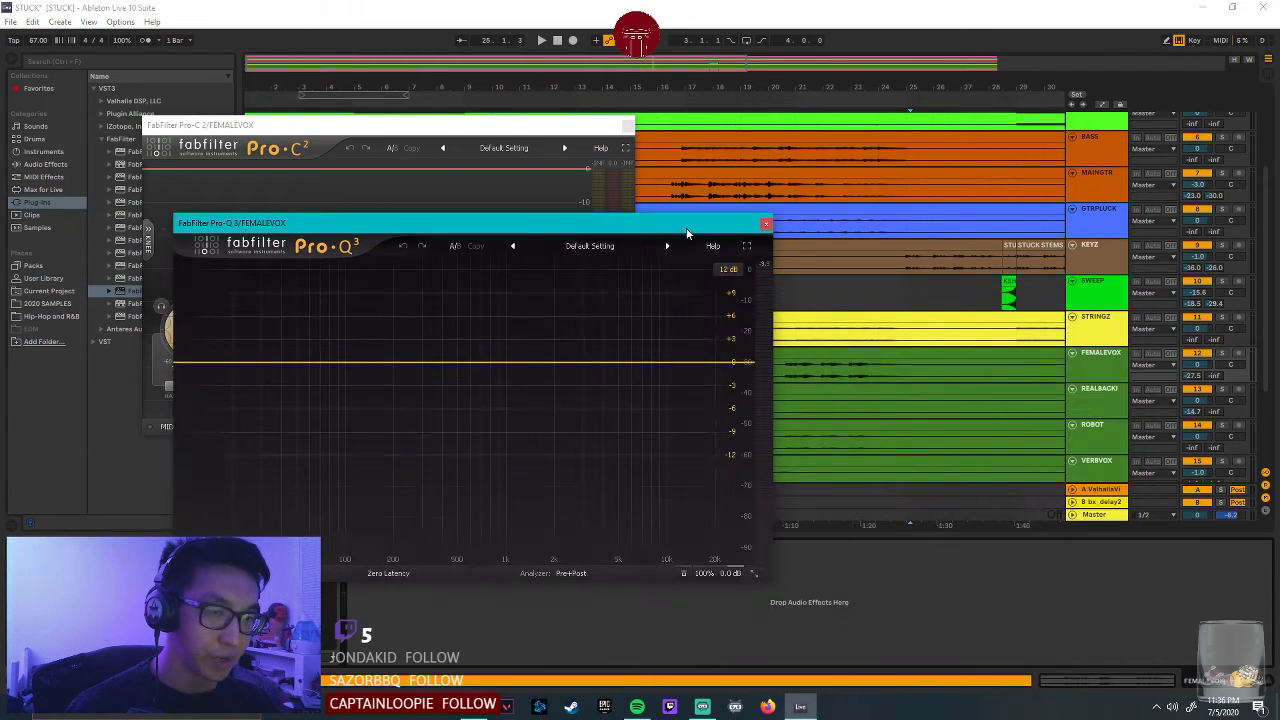
{"action": "left_click_drag", "start_coordinate": [628, 126], "coordinate": [1232, 262]}
{"action": "left_click", "coordinate": [1218, 261]}
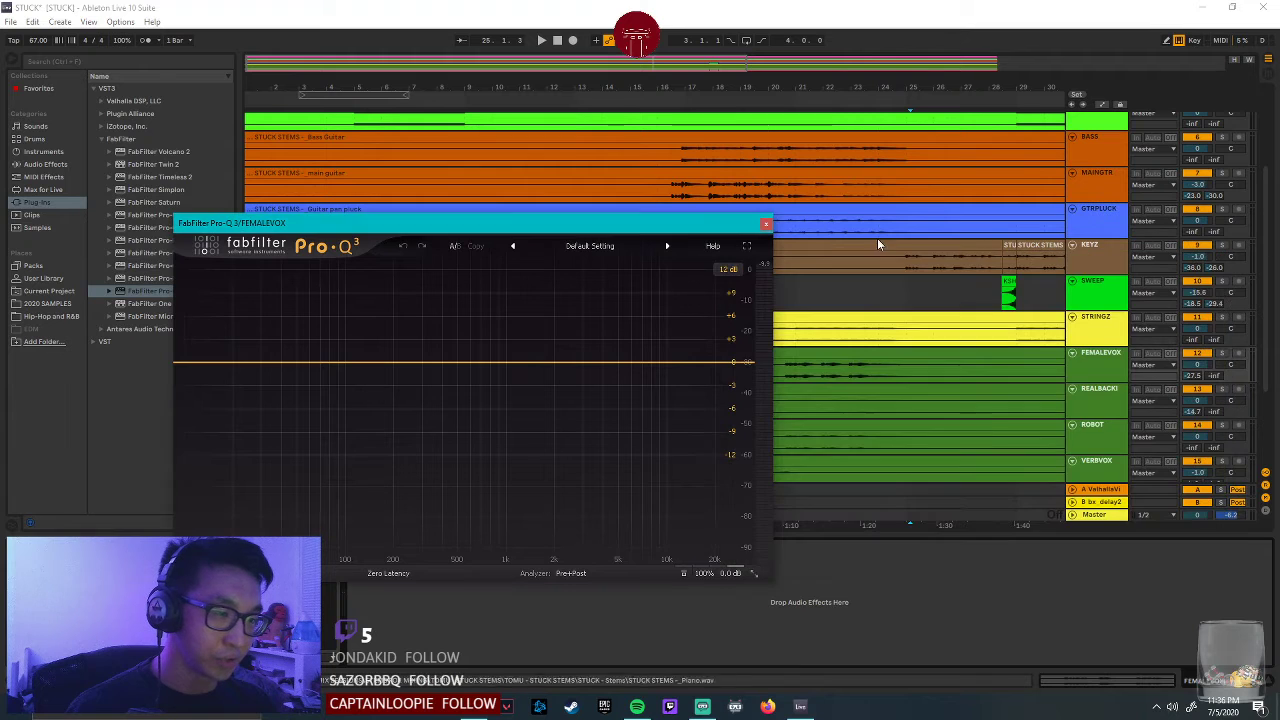
{"action": "left_click_drag", "start_coordinate": [686, 218], "coordinate": [624, 86]}
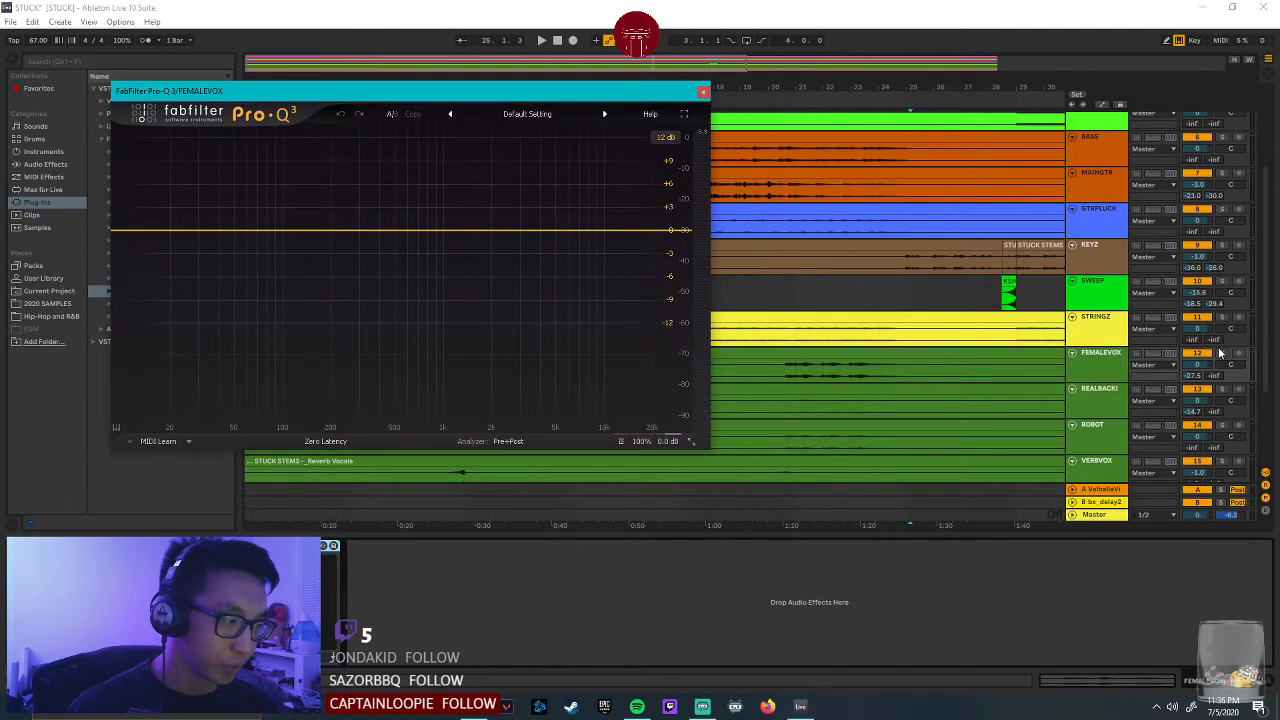
Solo the FEMALEVOX track and play its vocal from about bar 20, and again from about bar 9, keeping the Pro-Q 3 analyzer in view.
{"action": "left_click", "coordinate": [910, 365]}
{"action": "left_click", "coordinate": [782, 368]}
{"action": "key", "text": "space"}
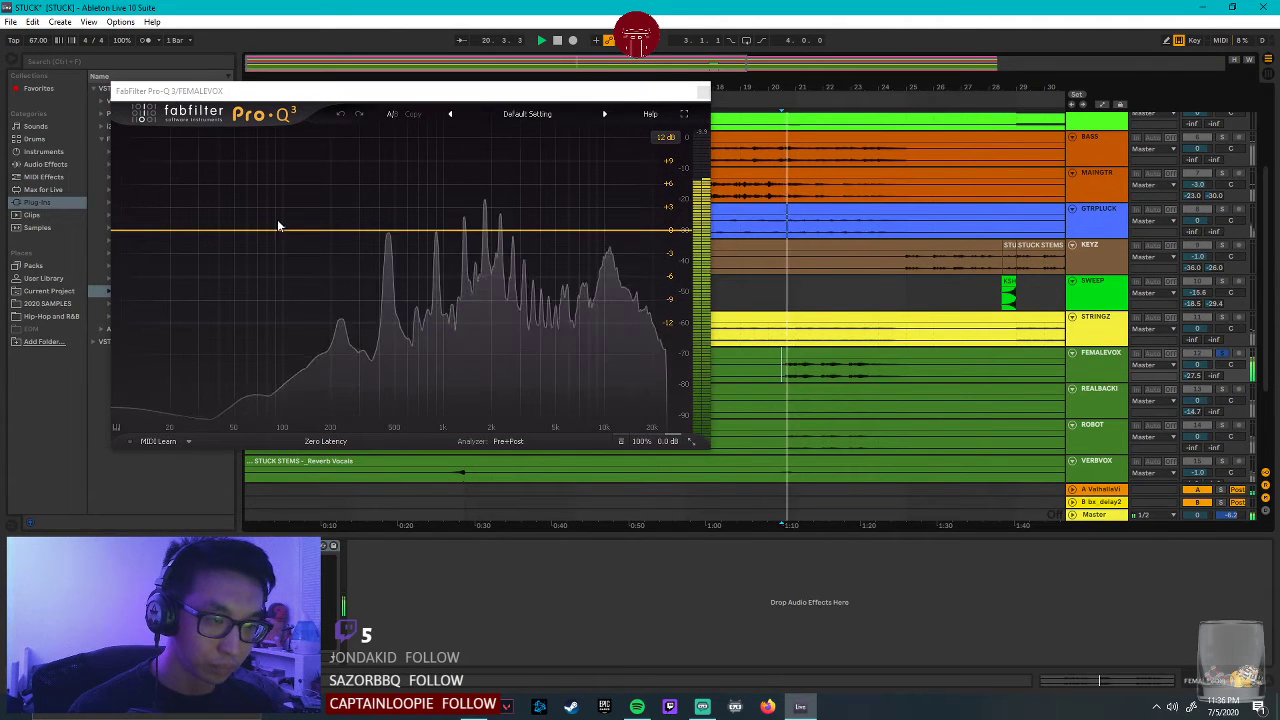
{"action": "left_click_drag", "start_coordinate": [588, 97], "coordinate": [1072, 410]}
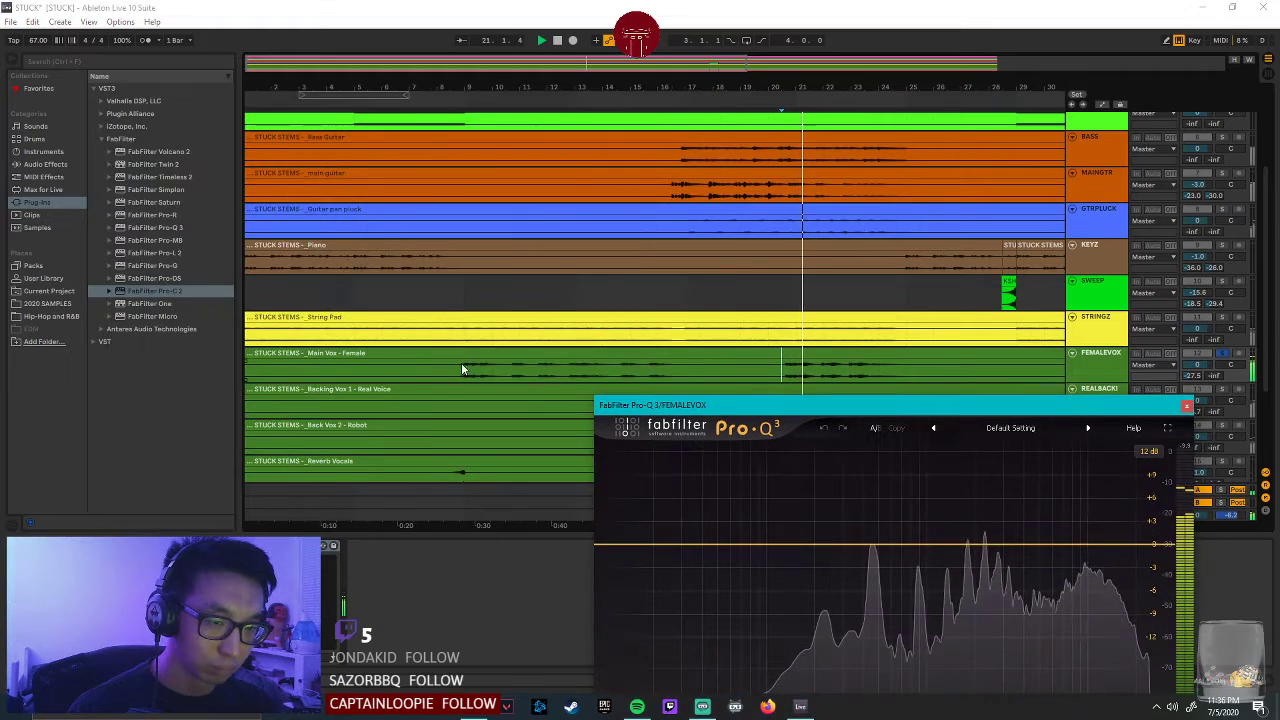
{"action": "left_click_drag", "start_coordinate": [932, 410], "coordinate": [830, 96]}
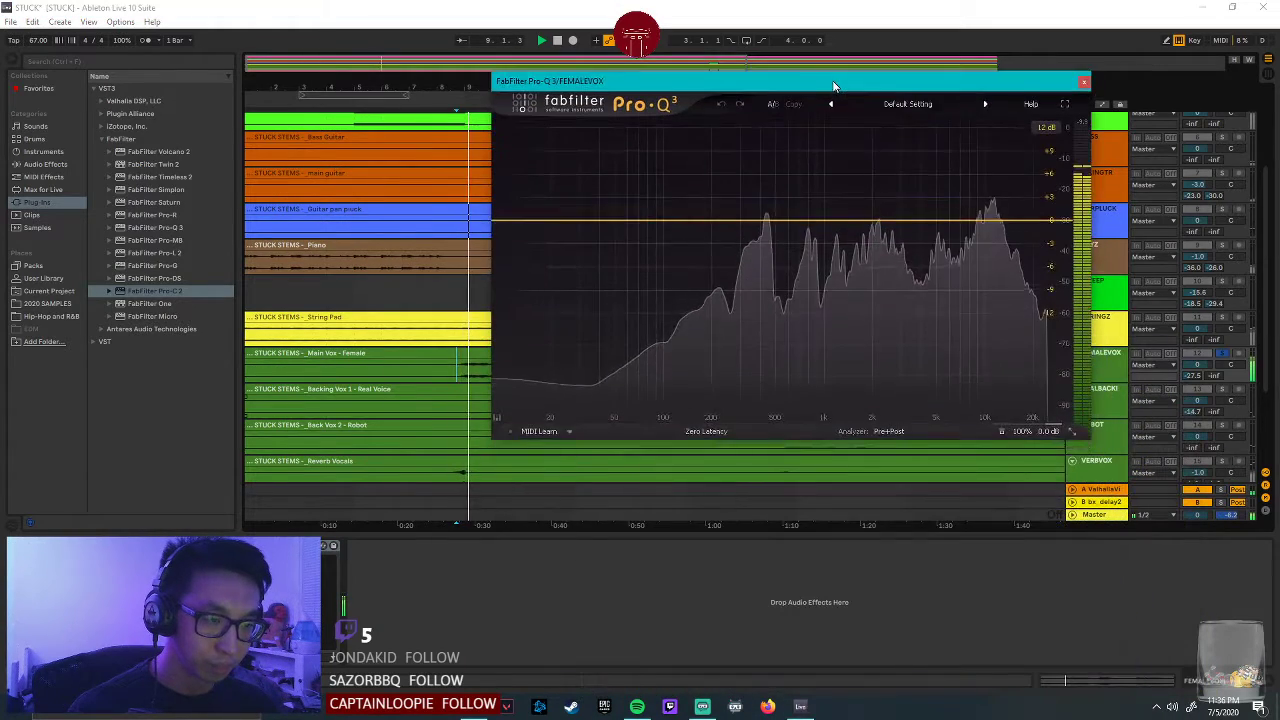
Add four bands along the Pro-Q 3 curve and boost the lowest one to about +8.29 dB at 434 Hz while auditioning it.
{"action": "double_click", "coordinate": [758, 231]}
{"action": "double_click", "coordinate": [872, 232]}
{"action": "double_click", "coordinate": [922, 232]}
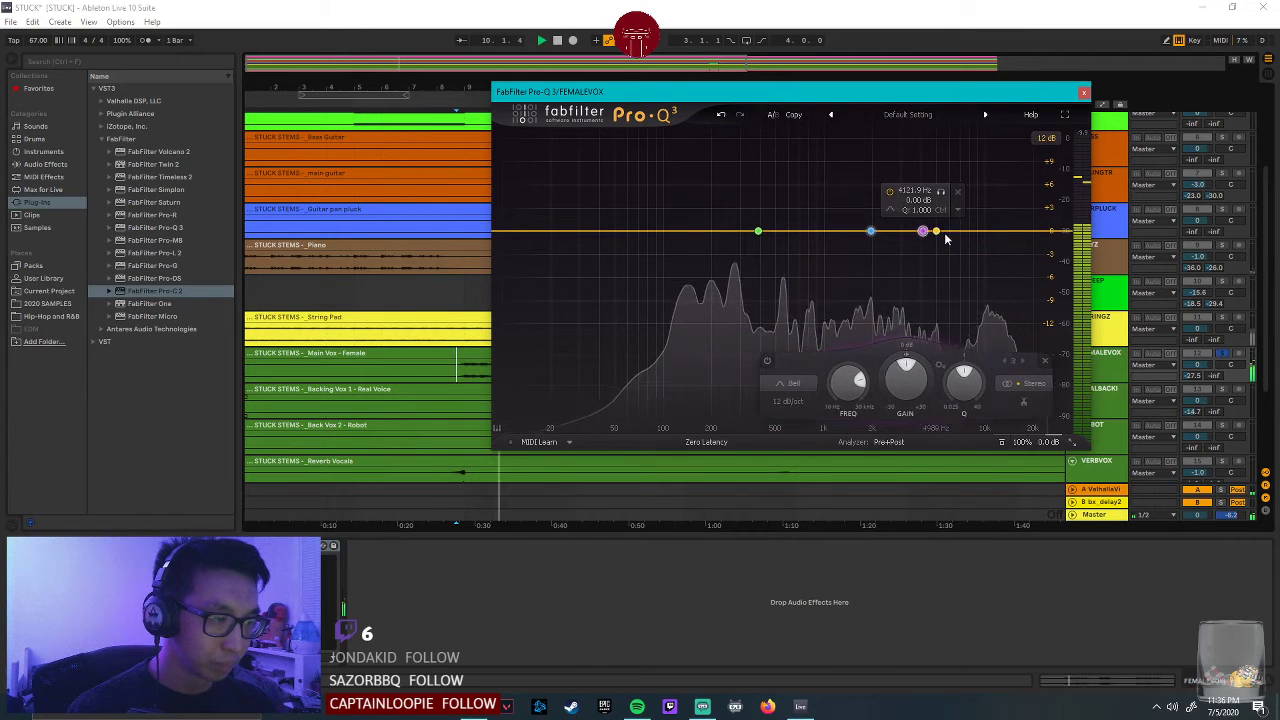
{"action": "double_click", "coordinate": [1005, 232]}
{"action": "left_click_drag", "start_coordinate": [758, 231], "coordinate": [760, 170]}
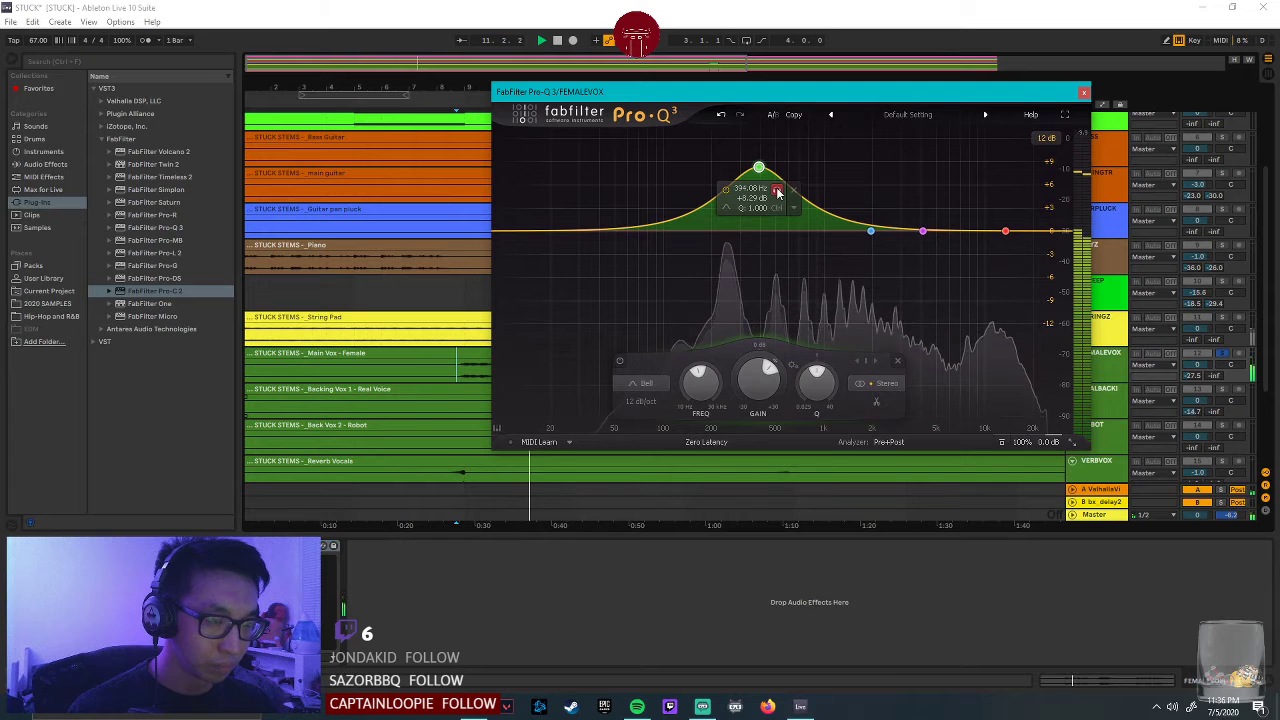
{"action": "left_click_drag", "start_coordinate": [778, 193], "coordinate": [787, 193]}
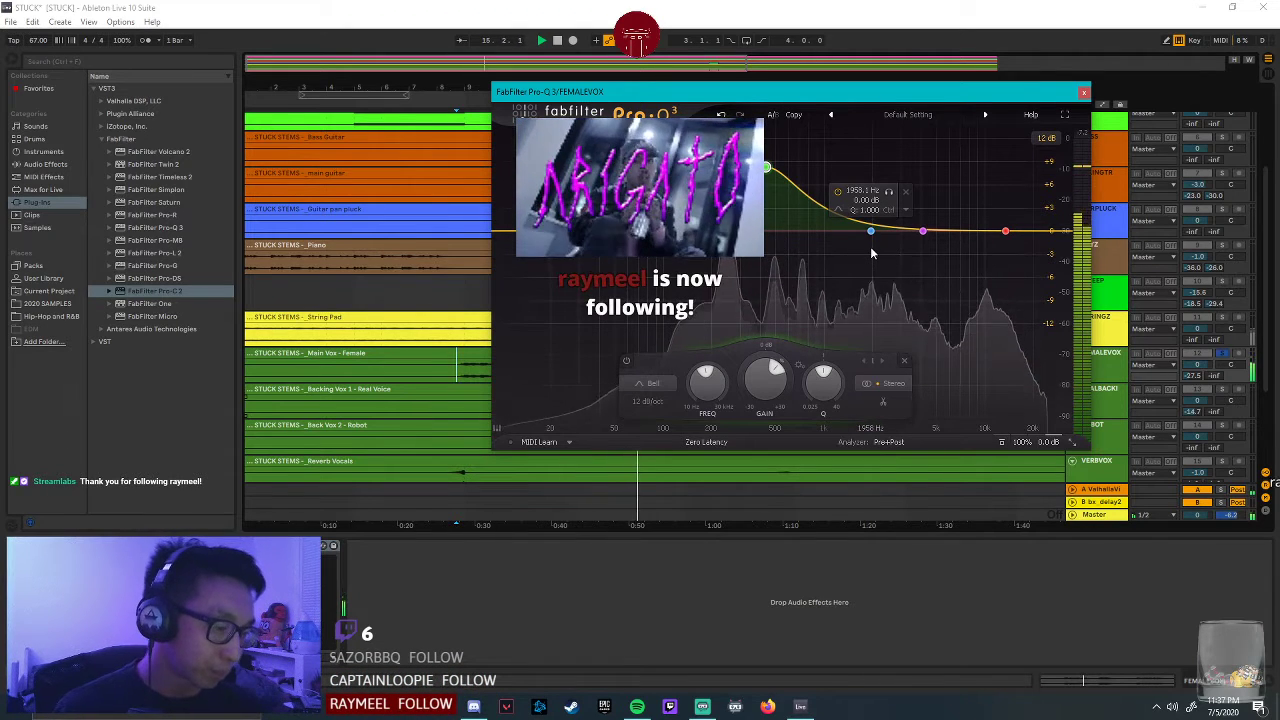
Switch to Streamlabs OBS to check the stream feed and chat, and return to Ableton Live.
{"action": "key", "text": "alt+Tab"}
{"action": "key", "text": "Tab"}
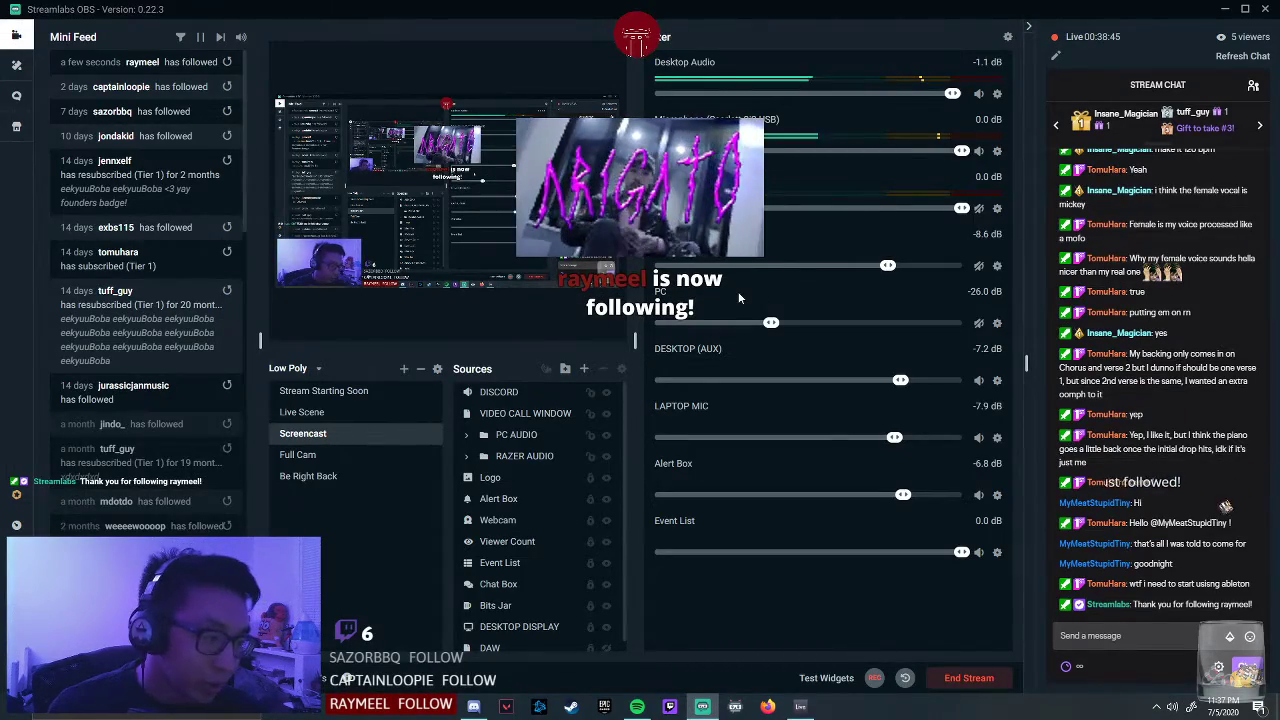
{"action": "key", "text": "alt+Tab"}
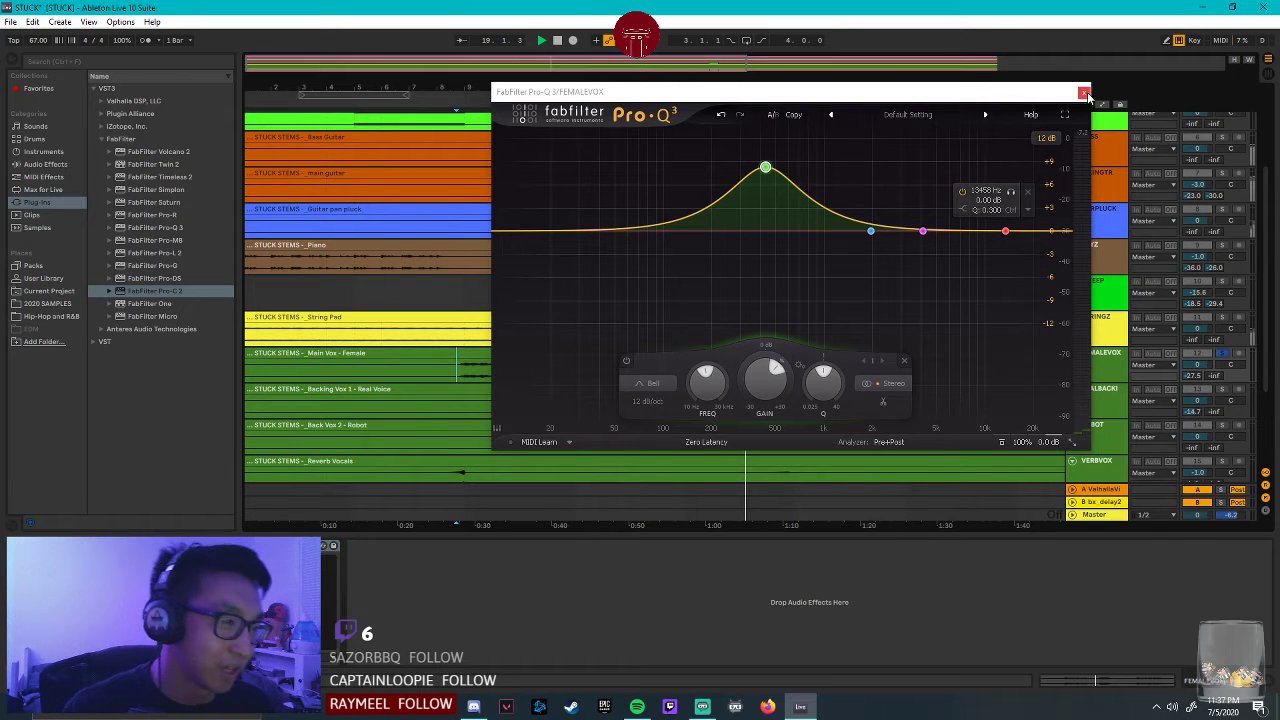
Move the Pro-Q 3 window aside and replay the soloed female vocal from about bar 9 to hear the boosted band.
{"action": "left_click_drag", "start_coordinate": [971, 91], "coordinate": [793, 64]}
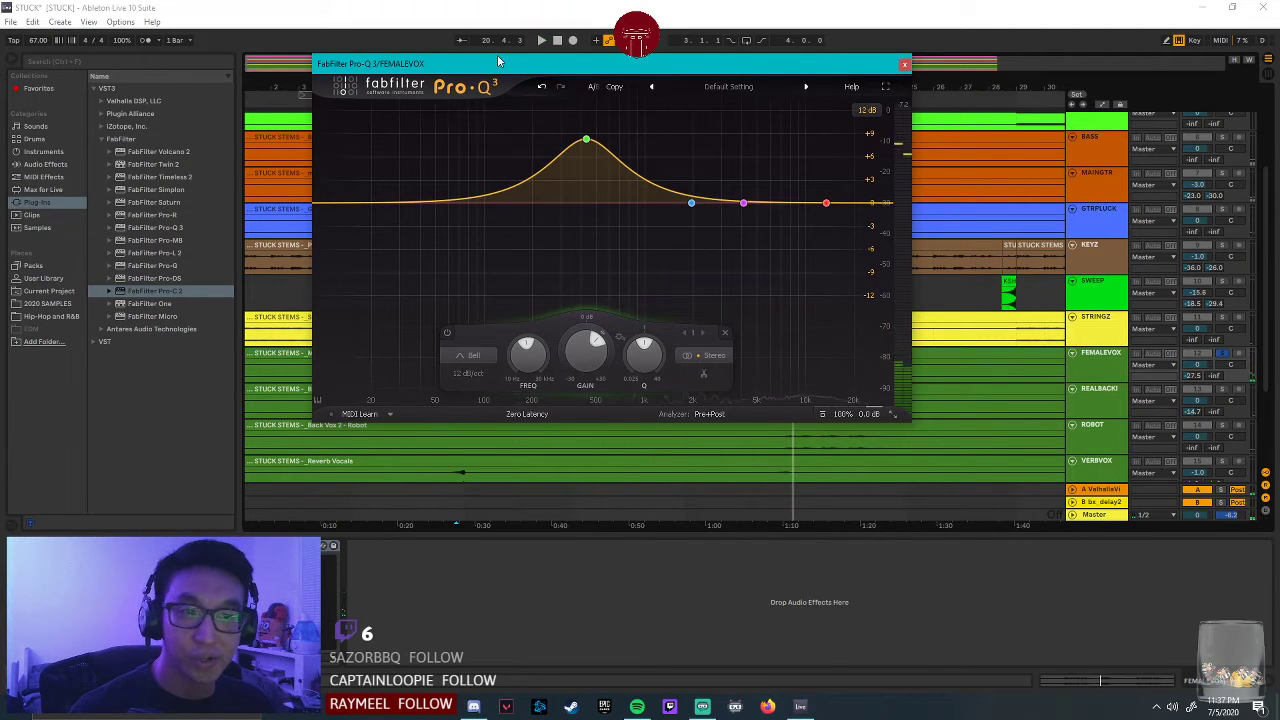
{"action": "left_click_drag", "start_coordinate": [498, 62], "coordinate": [450, 65]}
{"action": "mouse_move", "coordinate": [548, 167]}
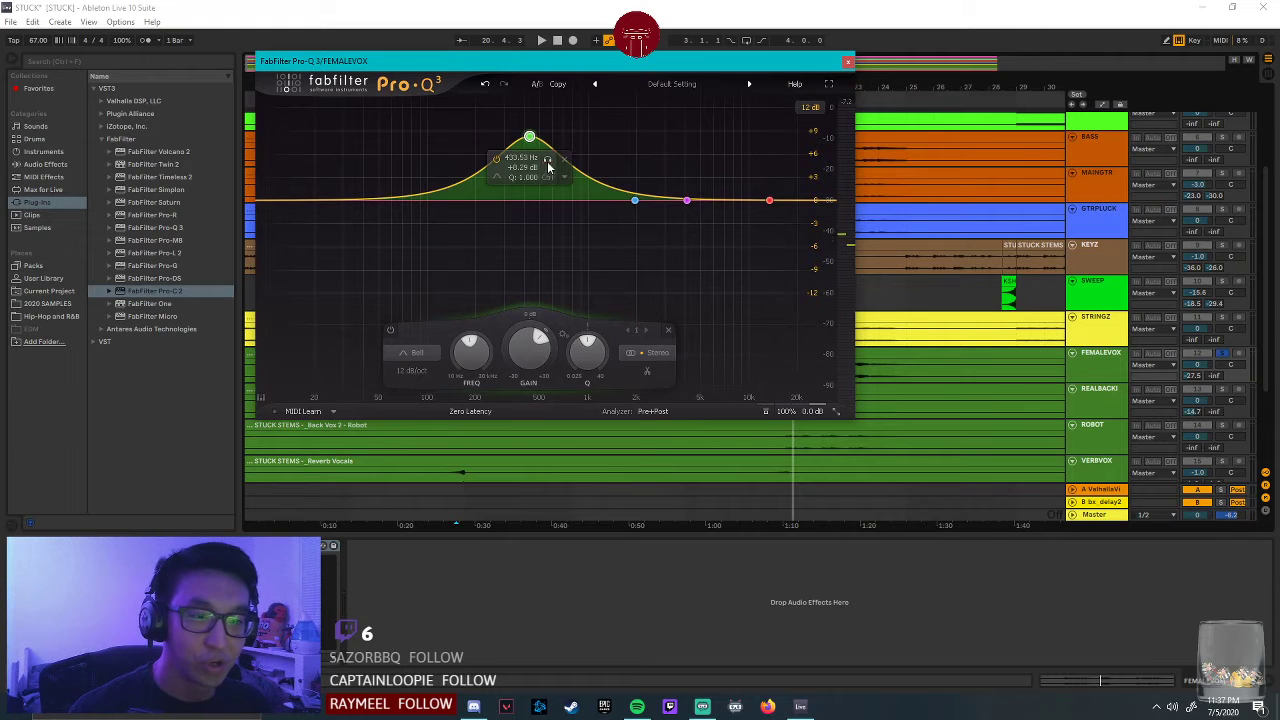
{"action": "key", "text": "space"}
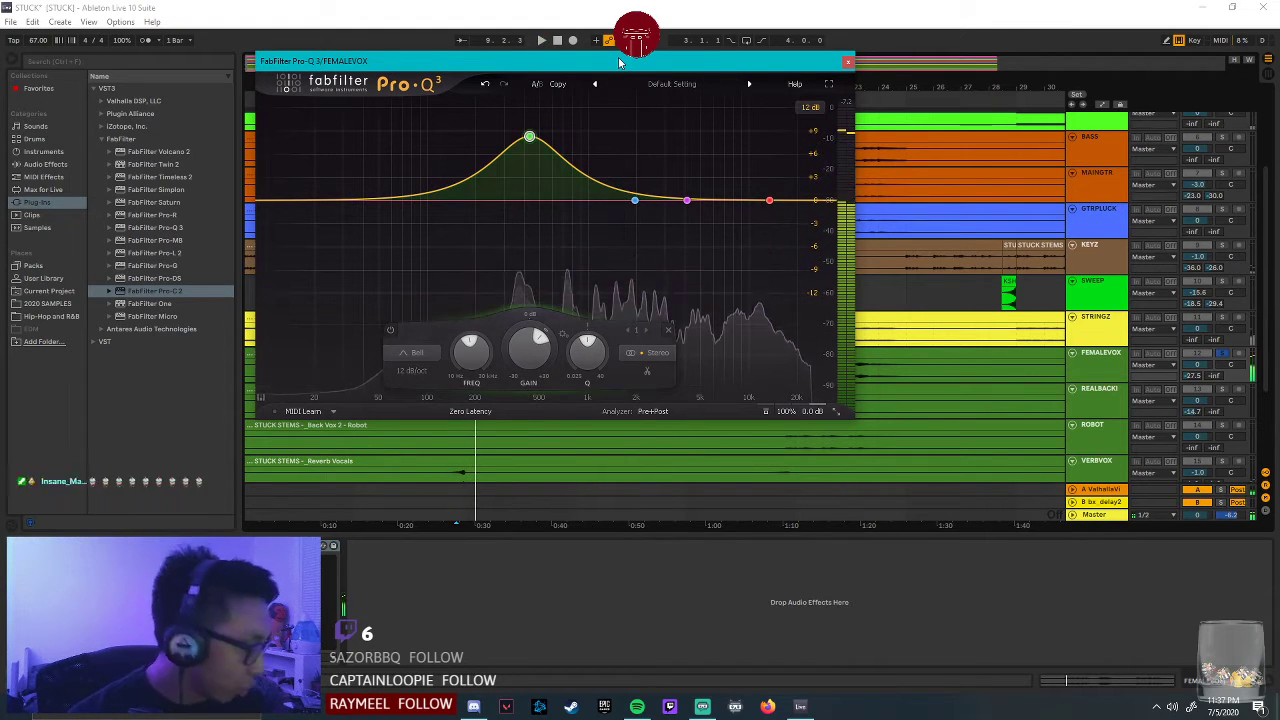
{"action": "key", "text": "space"}
{"action": "key", "text": "space"}
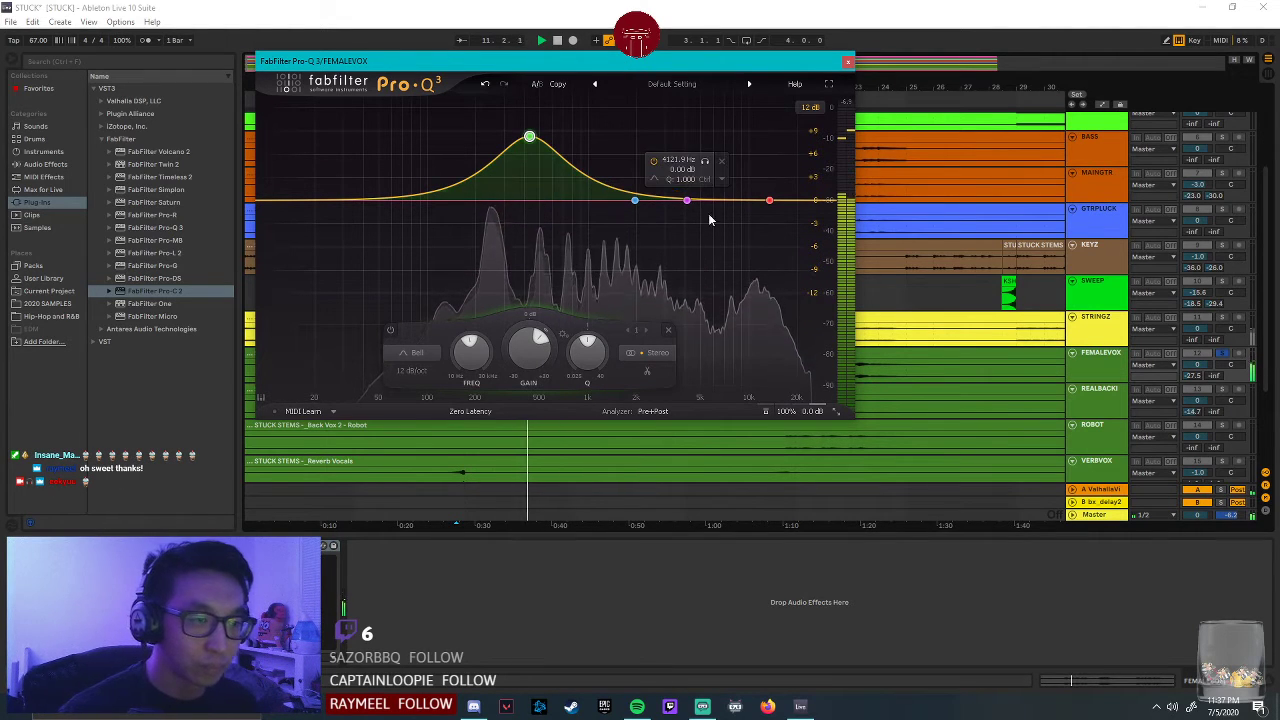
Lower the high shelf to -3.45 dB at 13587 Hz and set the lowest band to +5.96 dB at 429.42 Hz with Q 1.578.
{"action": "left_click_drag", "start_coordinate": [769, 200], "coordinate": [771, 230]}
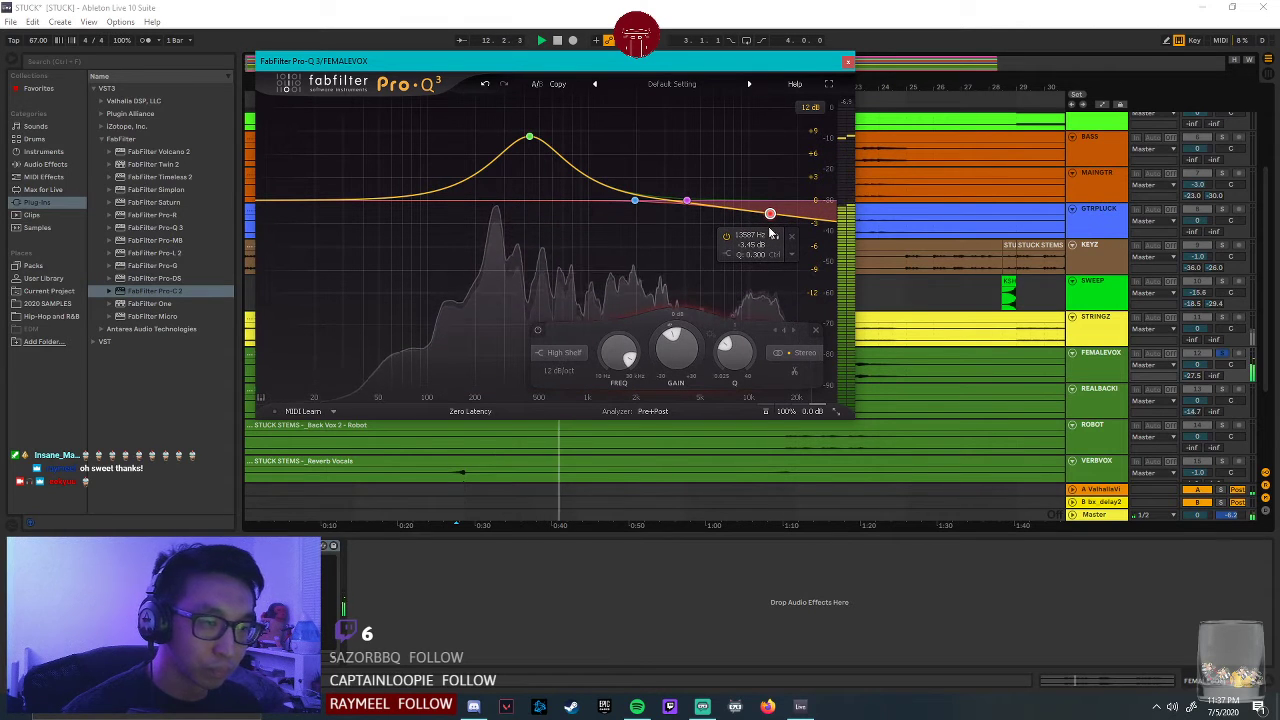
{"action": "mouse_move", "coordinate": [731, 256]}
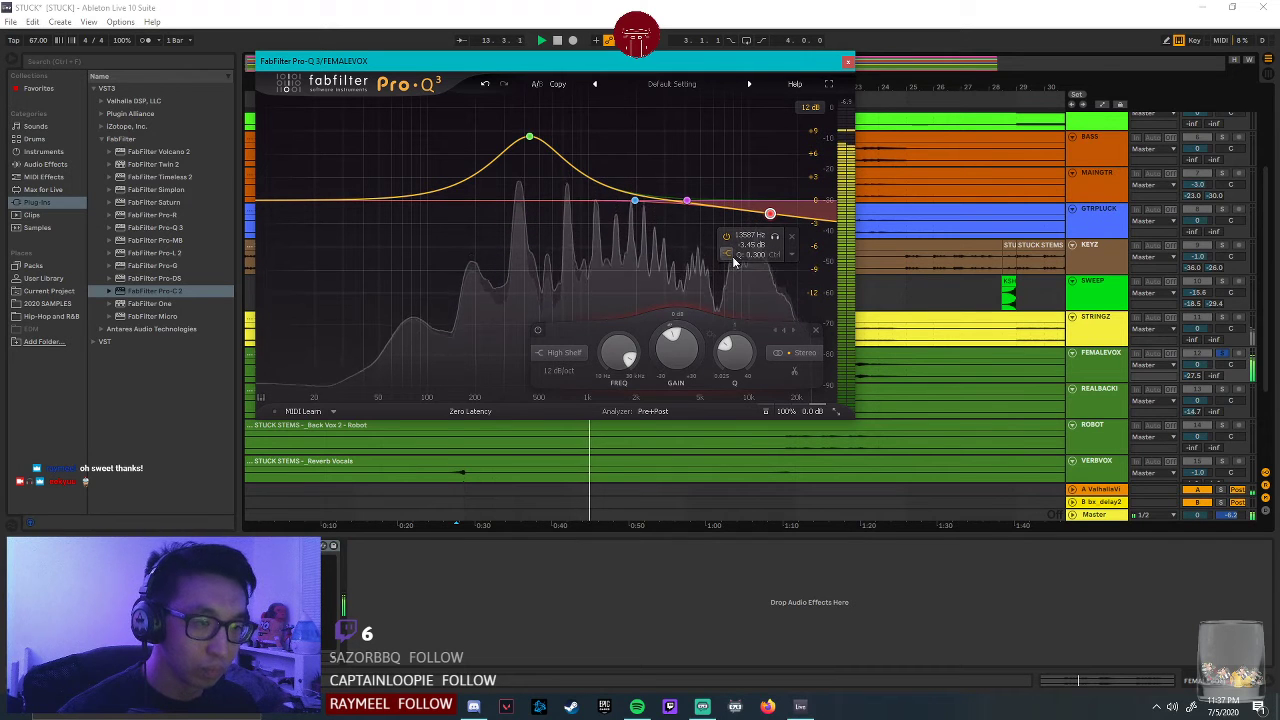
{"action": "left_click", "coordinate": [529, 136]}
{"action": "left_click_drag", "start_coordinate": [592, 345], "coordinate": [592, 325]}
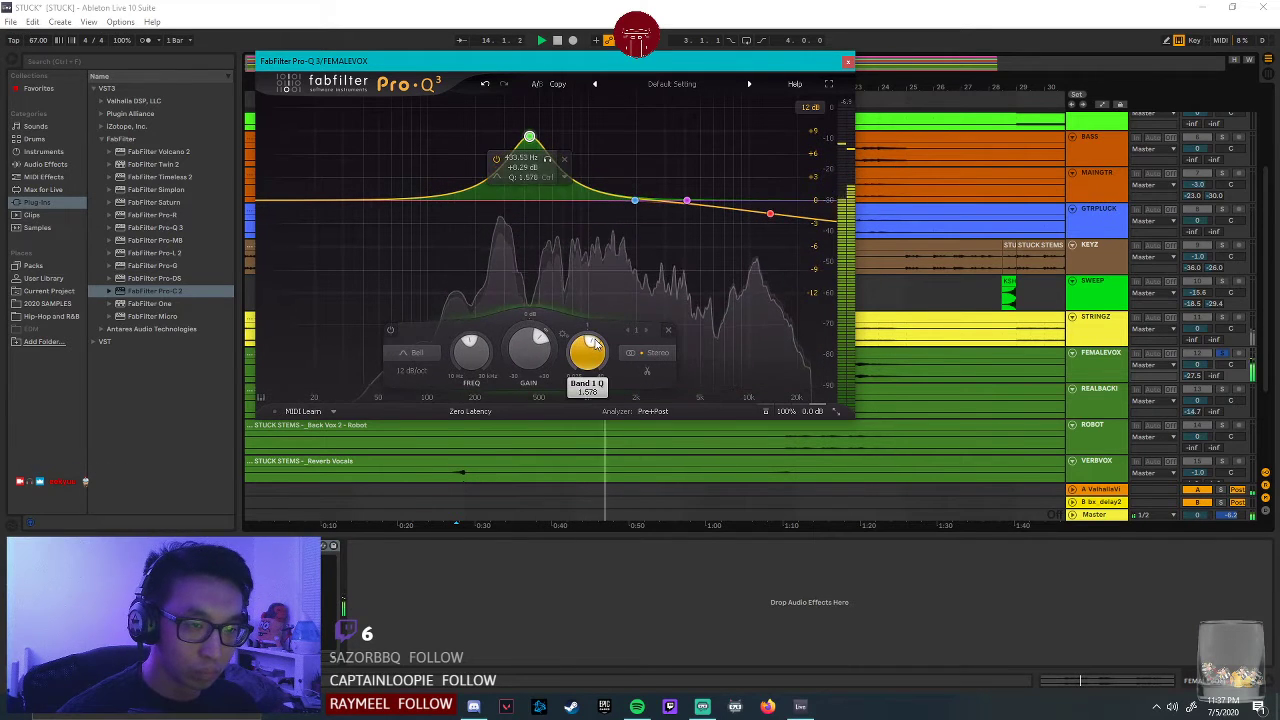
{"action": "left_click_drag", "start_coordinate": [529, 137], "coordinate": [528, 155]}
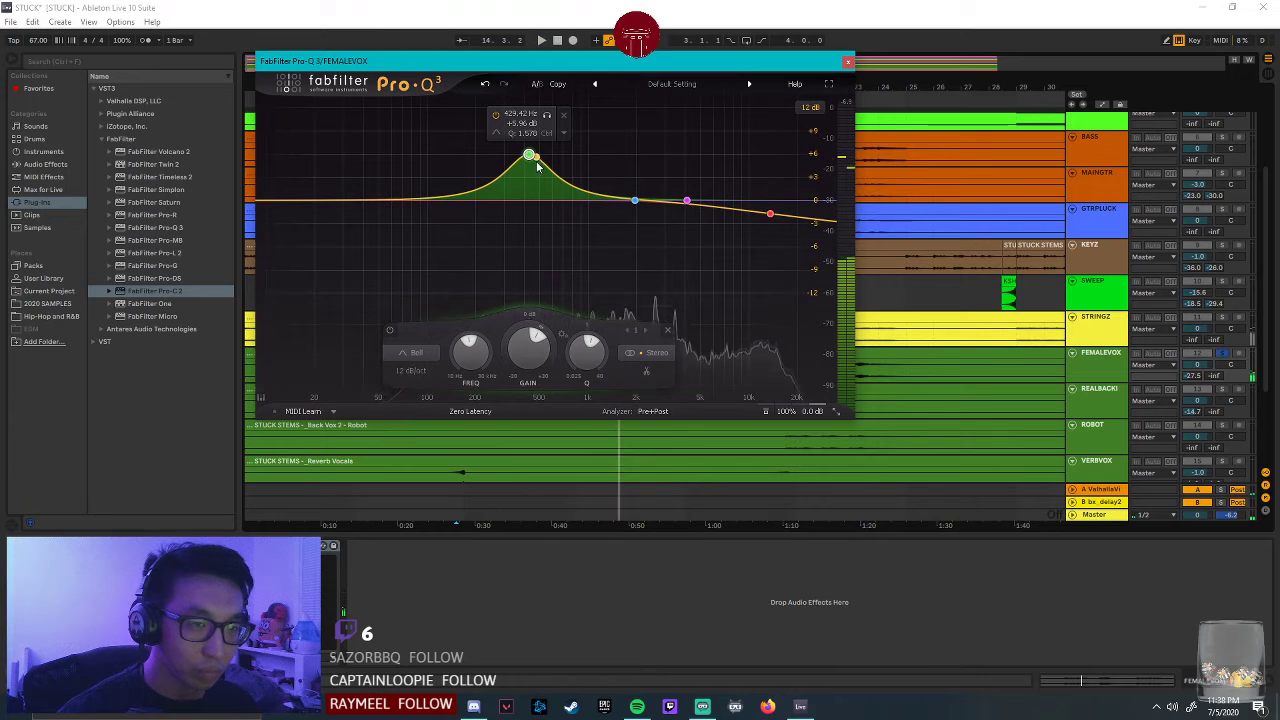
Turn off the solo on FEMALEVOX and play the full mix from about bar 9 with the equalized vocal.
{"action": "left_click_drag", "start_coordinate": [620, 63], "coordinate": [605, 98]}
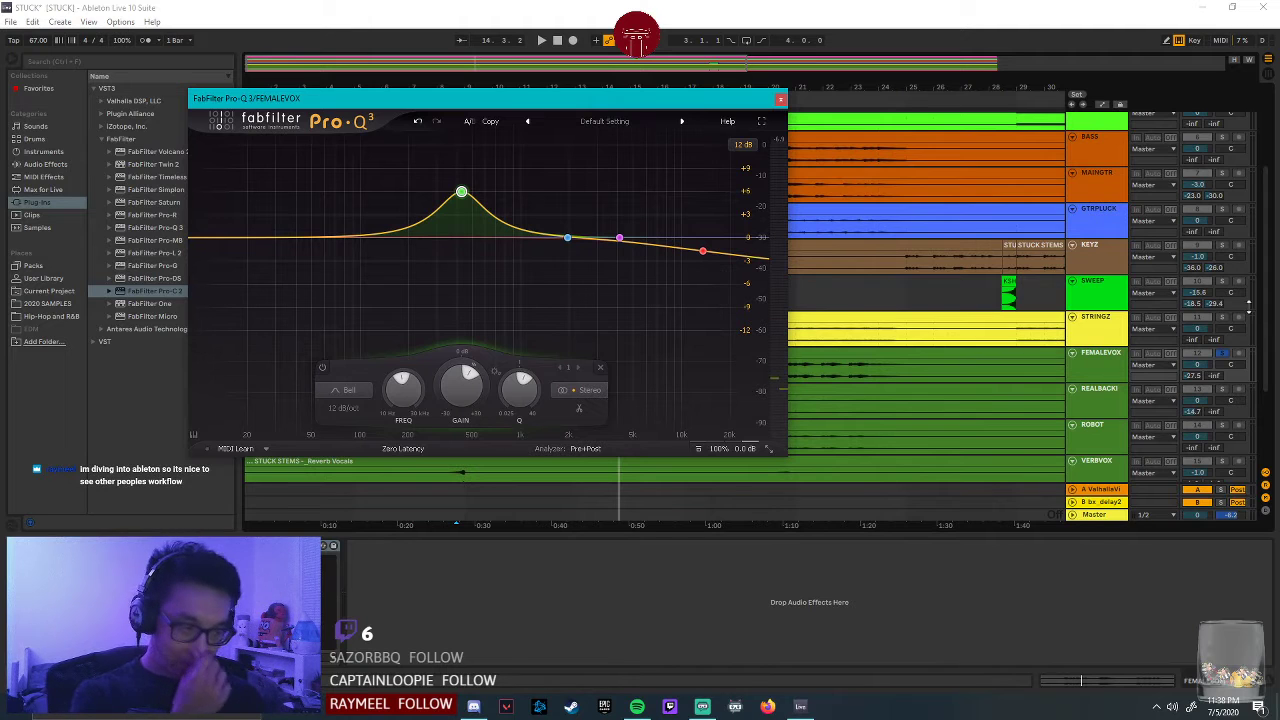
{"action": "left_click", "coordinate": [1227, 370]}
{"action": "key", "text": "space"}
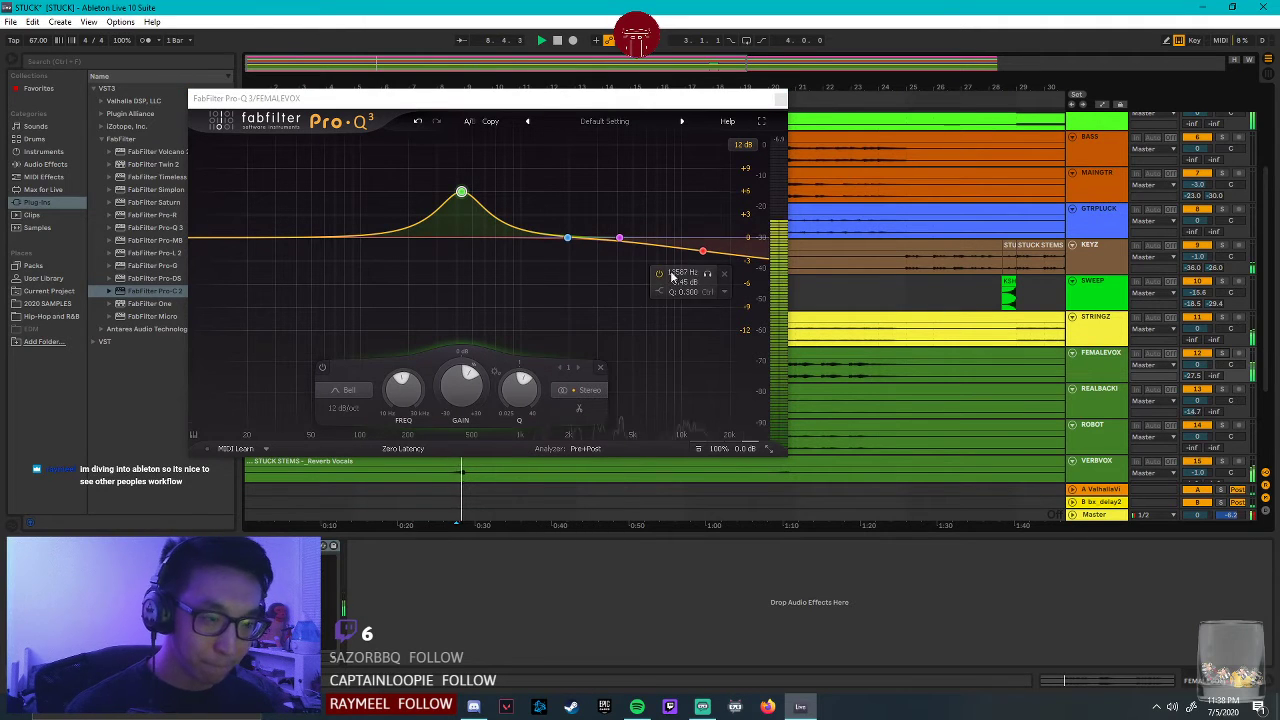
Reopen Pro-C 2 on FEMALEVOX, lower its threshold, and set the release to 10.0 ms and the attack to about 6.01 ms.
{"action": "left_click", "coordinate": [245, 545]}
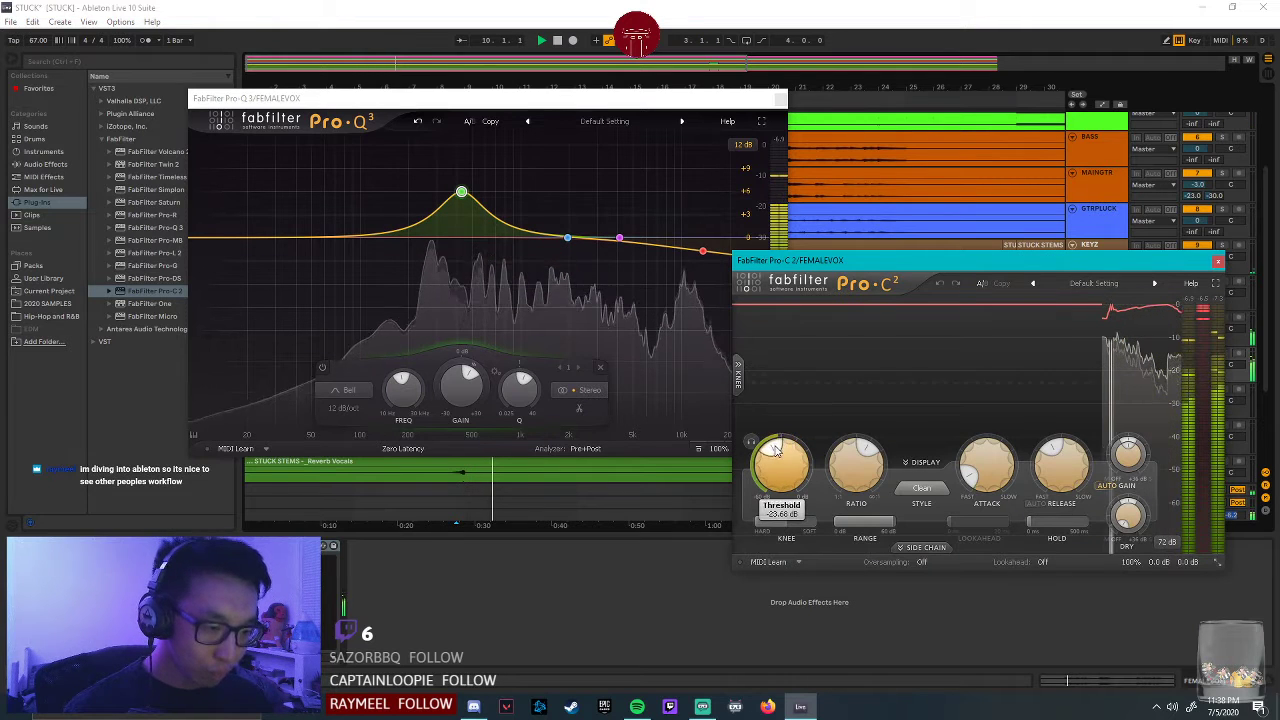
{"action": "left_click_drag", "start_coordinate": [781, 449], "coordinate": [768, 453]}
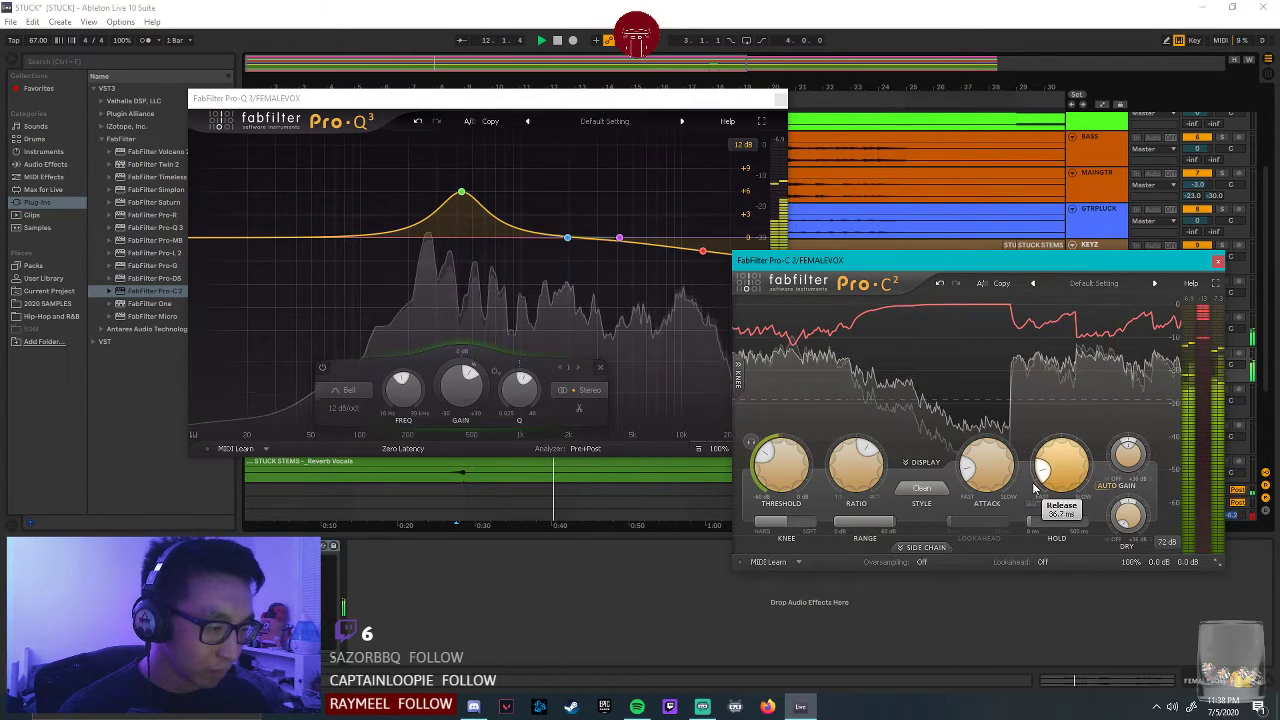
{"action": "mouse_move", "coordinate": [968, 468]}
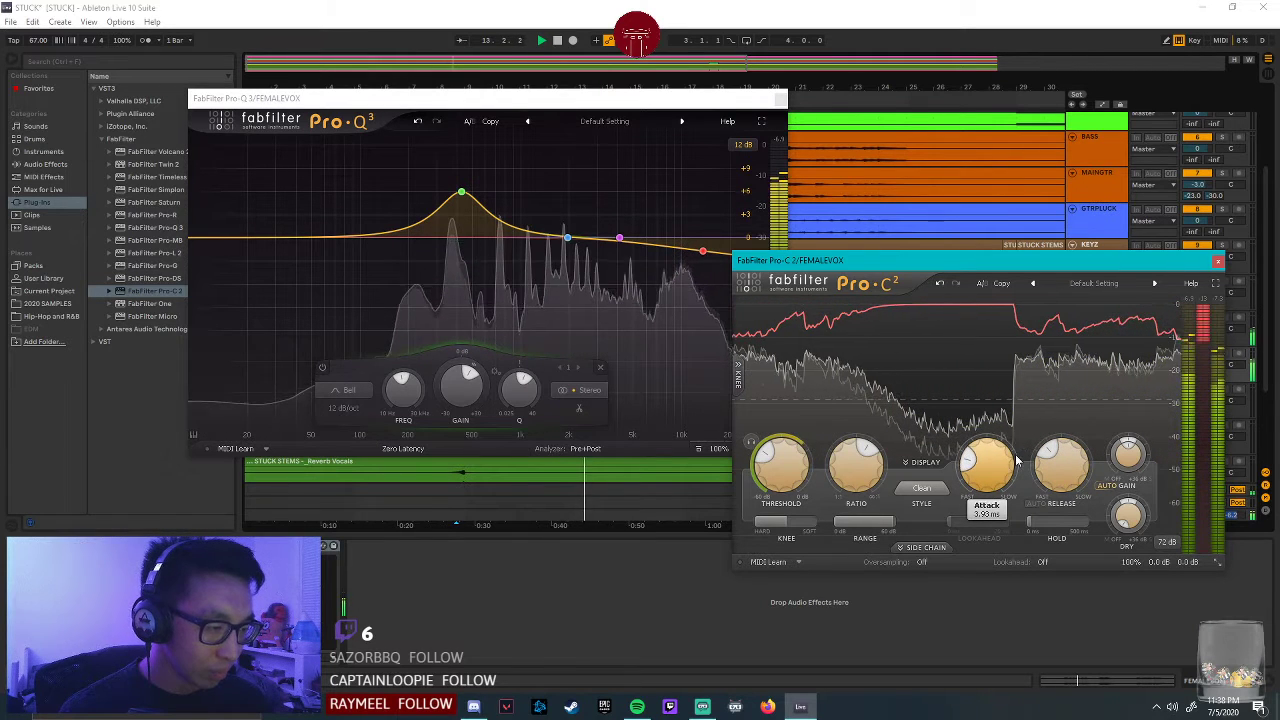
{"action": "left_click_drag", "start_coordinate": [1062, 462], "coordinate": [1027, 541]}
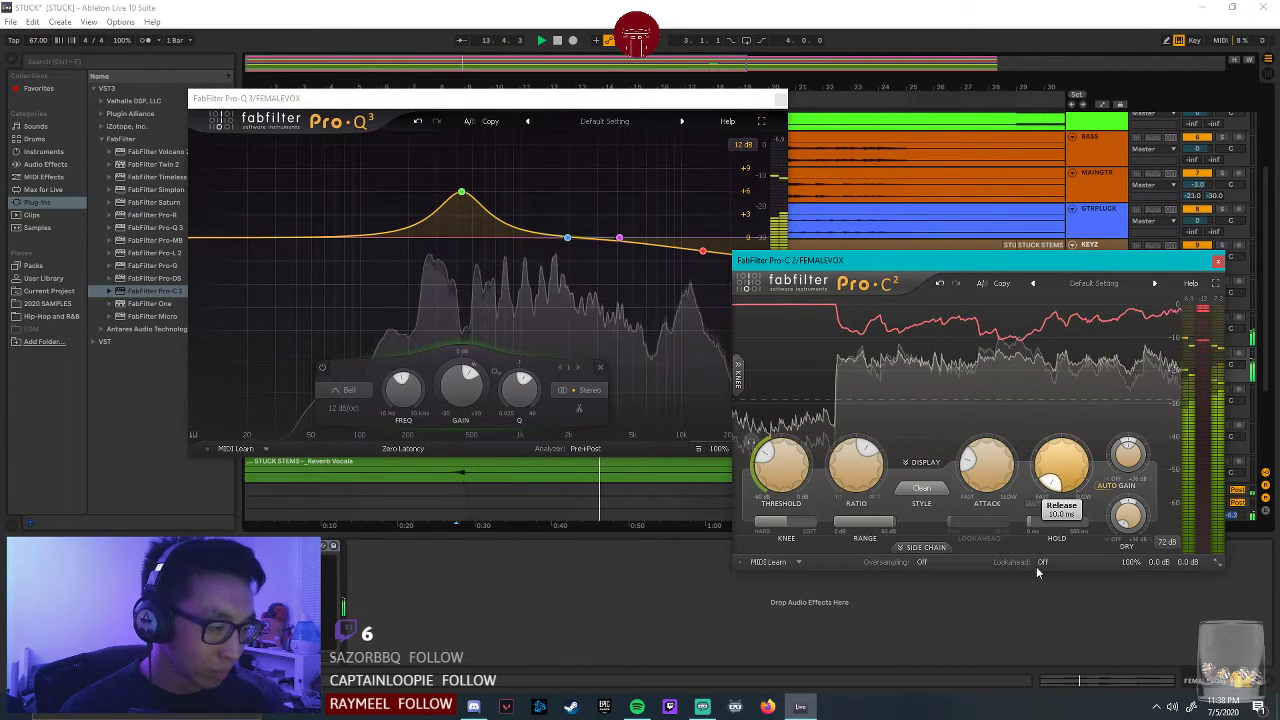
{"action": "mouse_move", "coordinate": [968, 460]}
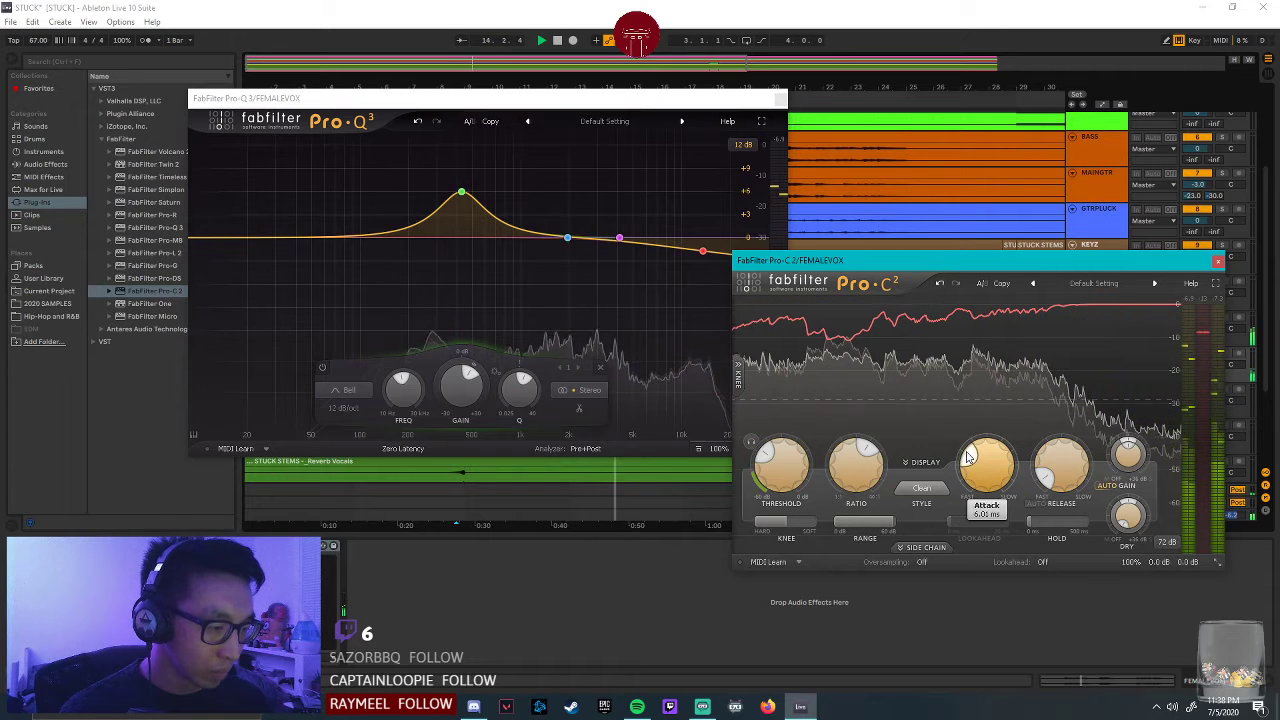
{"action": "mouse_move", "coordinate": [459, 322]}
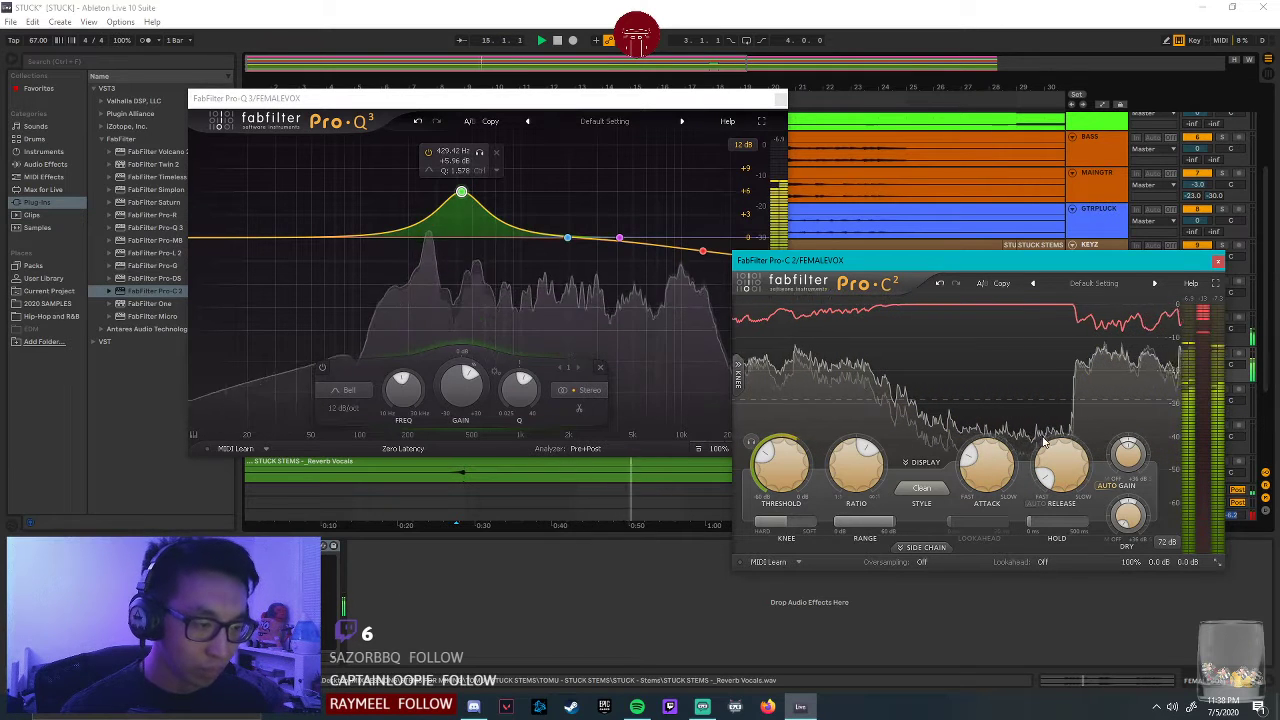
{"action": "mouse_move", "coordinate": [873, 466]}
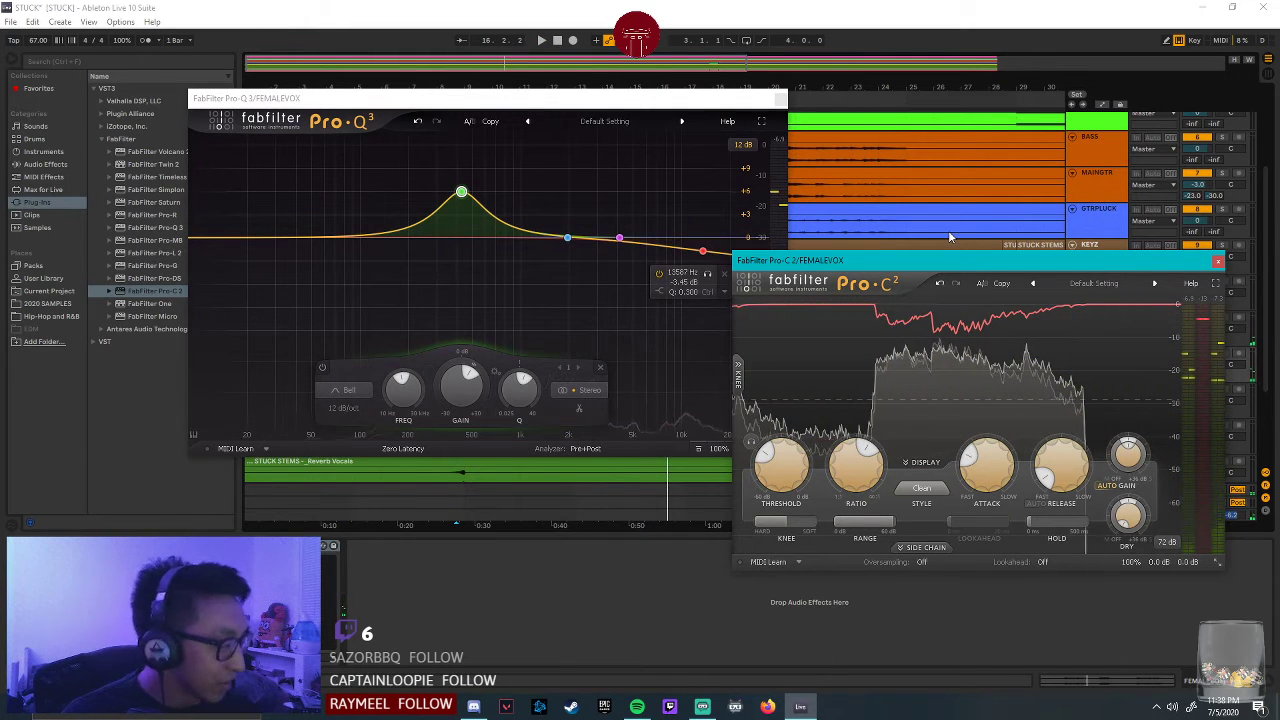
Arrange the Pro-Q 3 and Pro-C 2 windows side by side so that both displays can be watched.
{"action": "left_click_drag", "start_coordinate": [966, 262], "coordinate": [681, 261]}
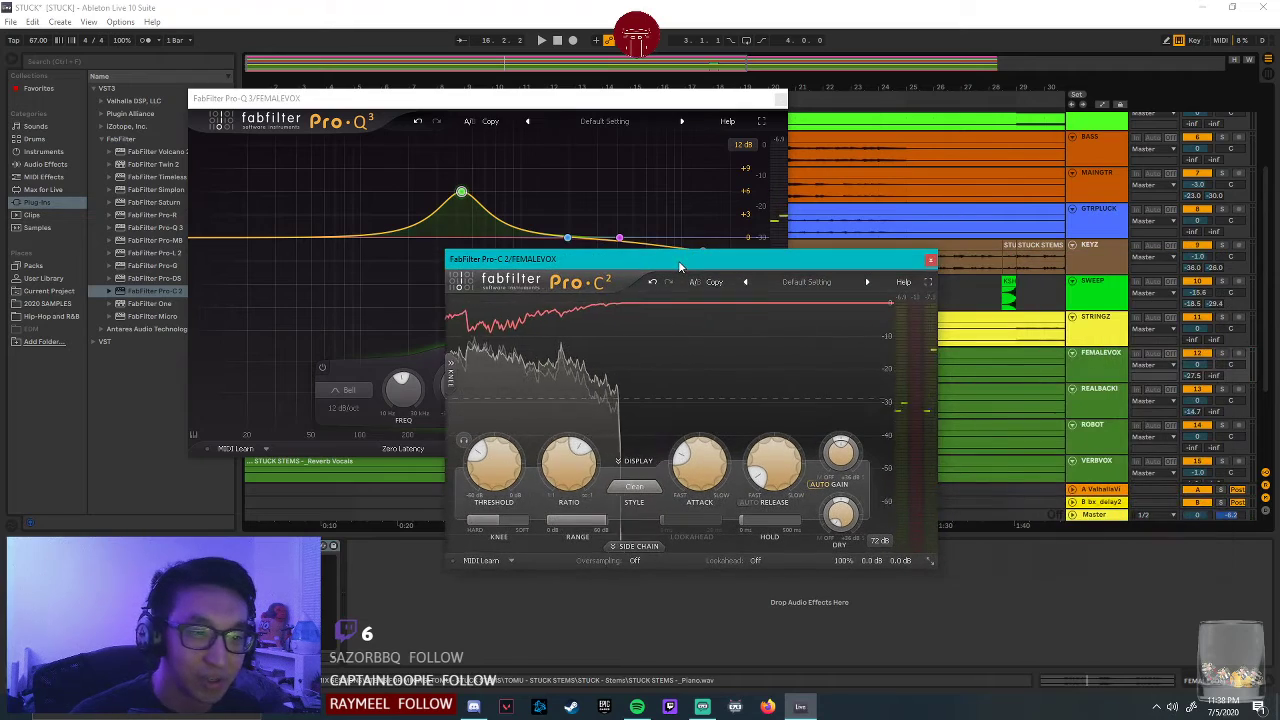
{"action": "left_click_drag", "start_coordinate": [538, 106], "coordinate": [401, 72]}
{"action": "left_click_drag", "start_coordinate": [792, 264], "coordinate": [1008, 86]}
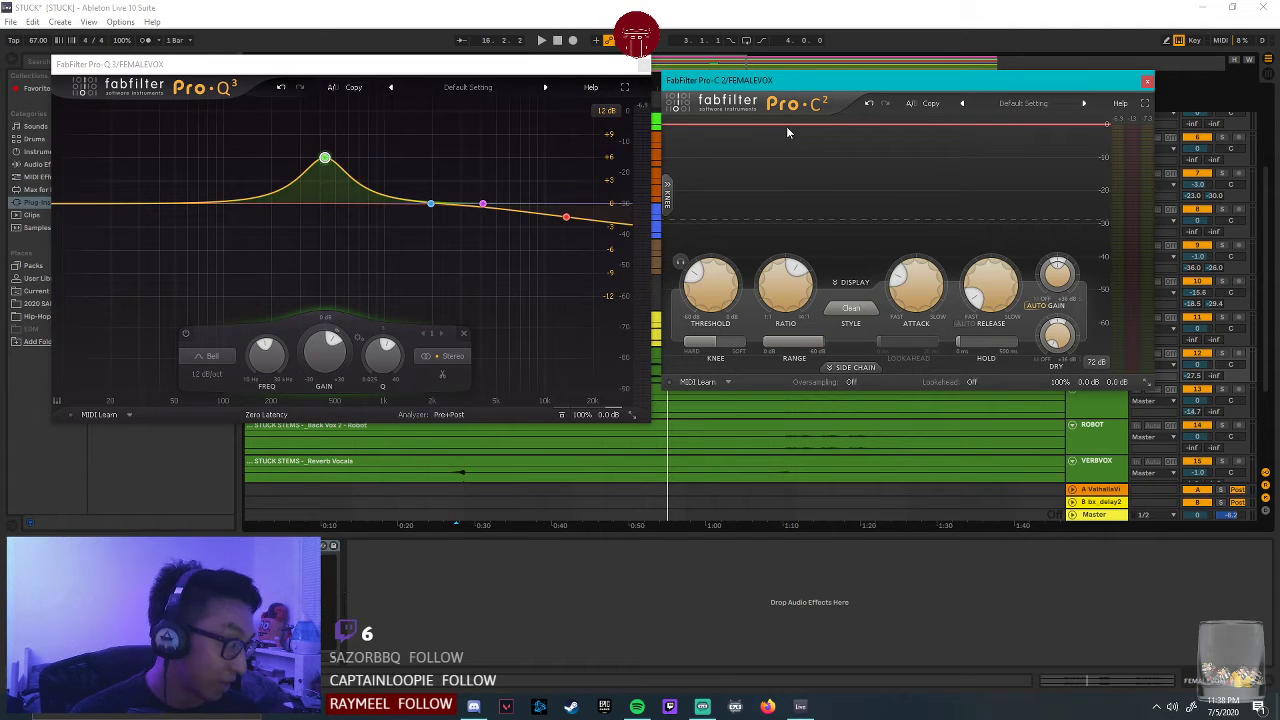
{"action": "left_click_drag", "start_coordinate": [795, 85], "coordinate": [790, 180]}
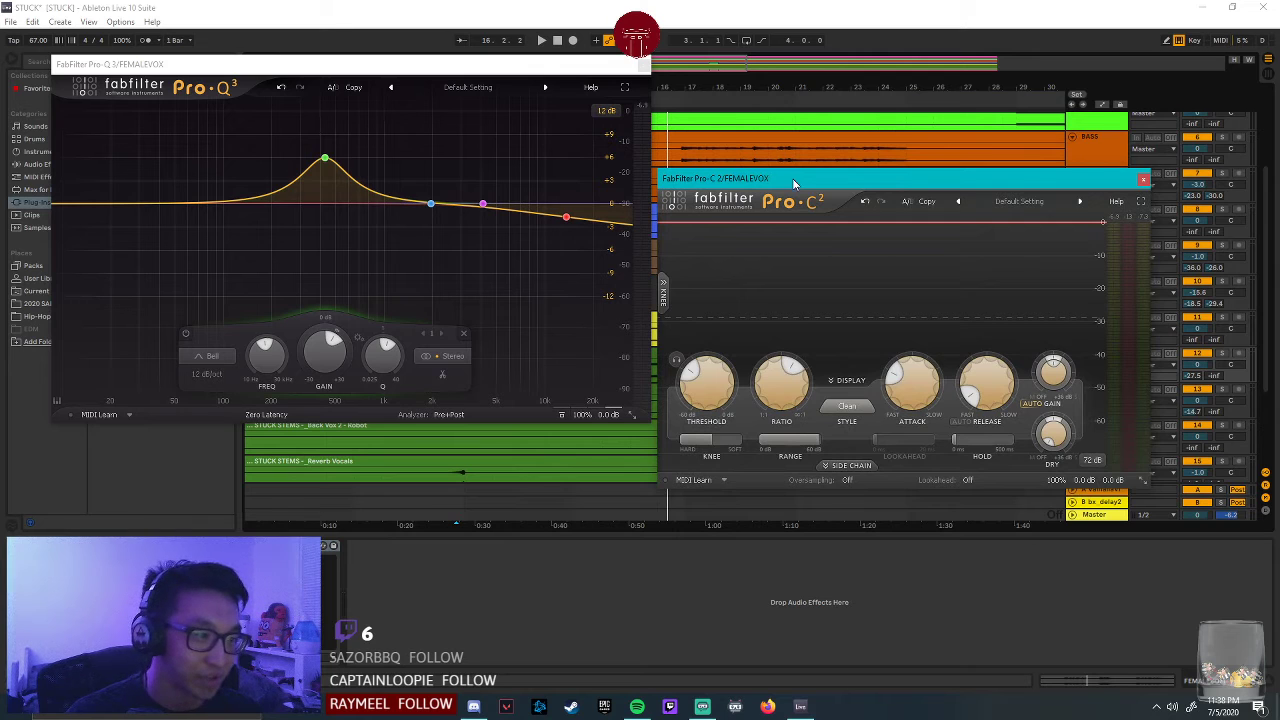
{"action": "left_click_drag", "start_coordinate": [912, 178], "coordinate": [916, 224]}
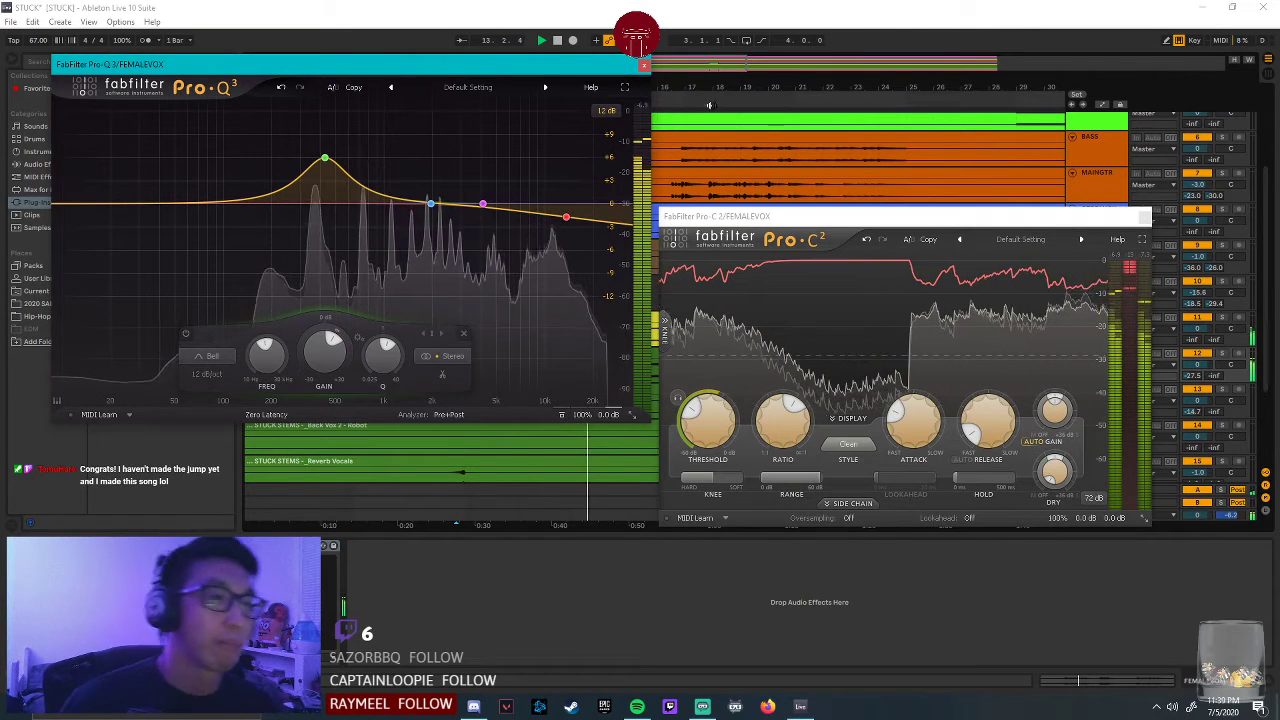
Close the Pro-Q 3 window for FEMALEVOX, set its Pro-C 2 dry gain to about -19.16 dB, and close the compressor.
{"action": "left_click", "coordinate": [826, 220]}
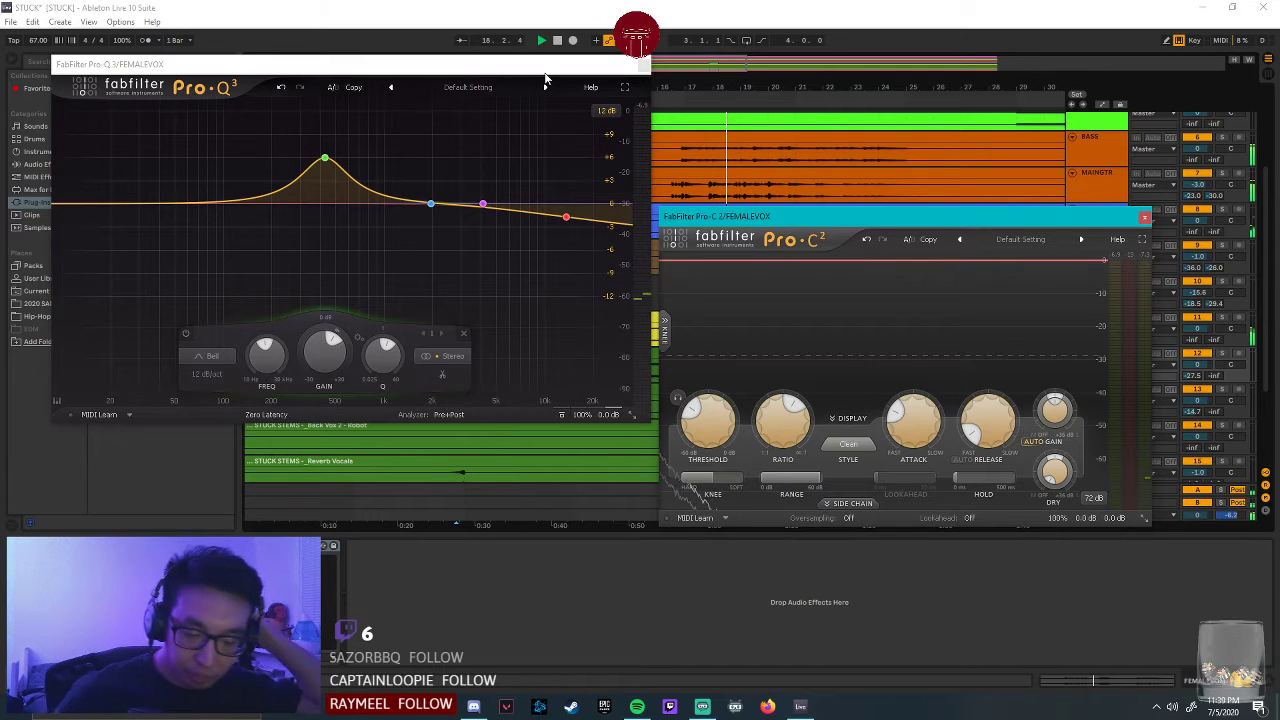
{"action": "left_click", "coordinate": [645, 68]}
{"action": "left_click", "coordinate": [645, 68]}
{"action": "left_click_drag", "start_coordinate": [1030, 216], "coordinate": [1090, 380]}
{"action": "left_click_drag", "start_coordinate": [805, 378], "coordinate": [323, 272]}
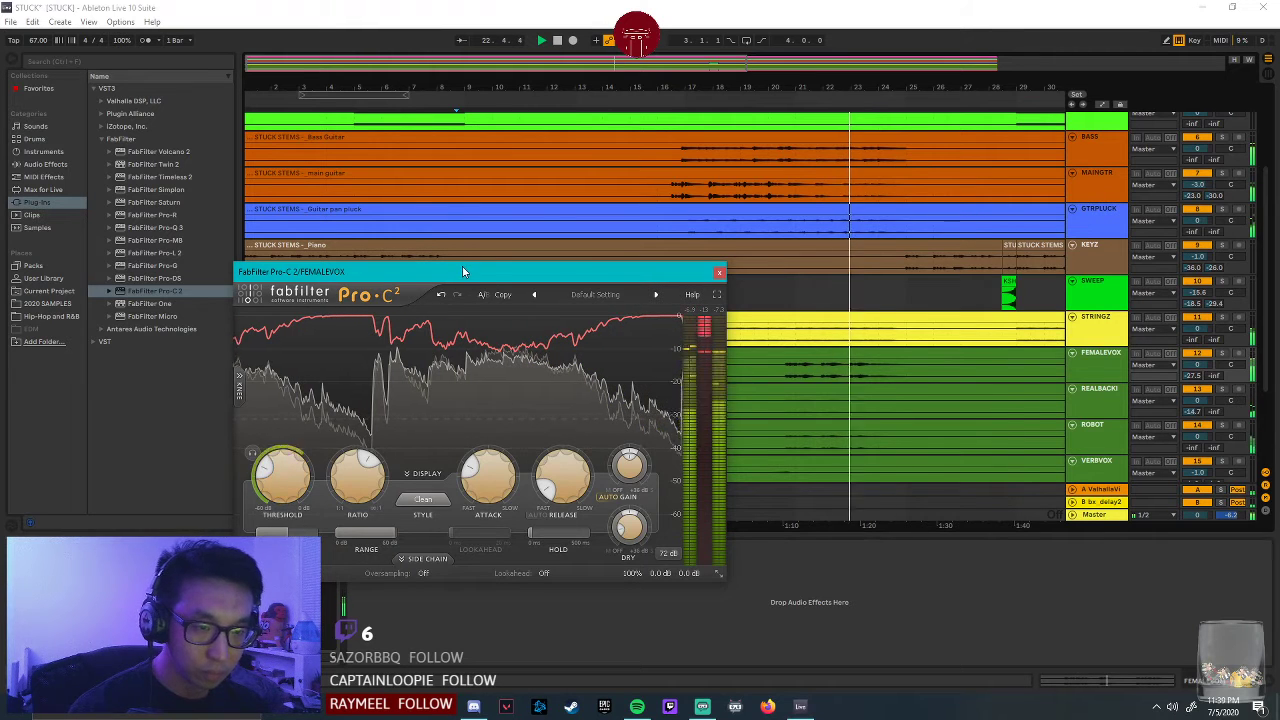
{"action": "left_click_drag", "start_coordinate": [470, 271], "coordinate": [802, 219]}
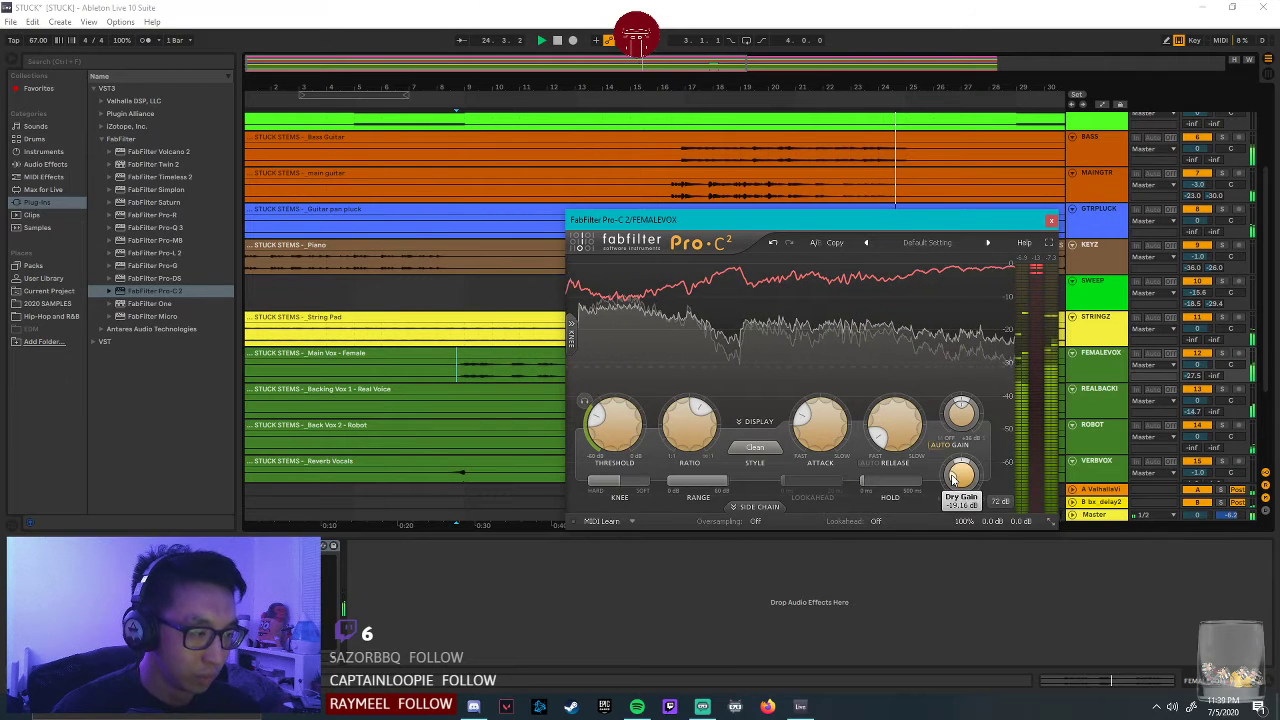
{"action": "left_click", "coordinate": [1051, 219]}
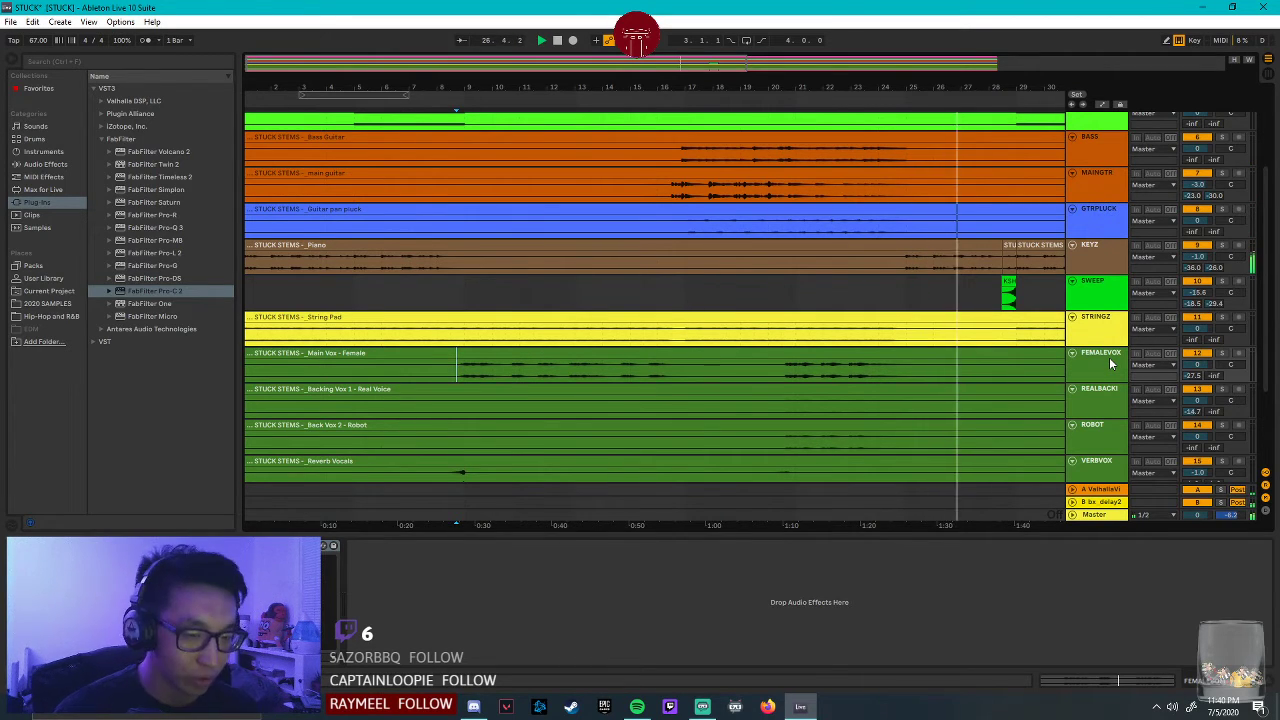
Add a fade-in about half a beat long to the start of the KSHMR Short Sweep Up 04 clip before bar 29.
{"action": "left_click", "coordinate": [781, 368]}
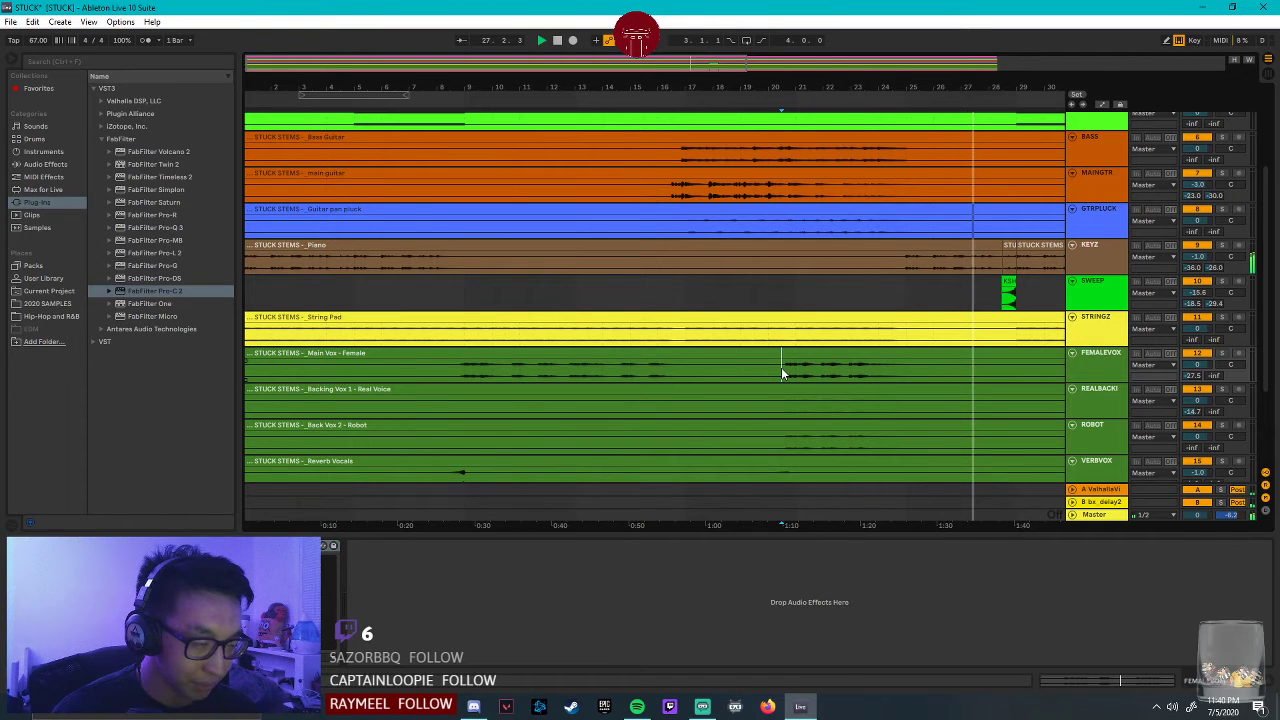
{"action": "scroll", "coordinate": [918, 427], "scroll_direction": "down", "scroll_amount": 2}
{"action": "scroll", "coordinate": [920, 412], "scroll_direction": "up", "scroll_amount": 4}
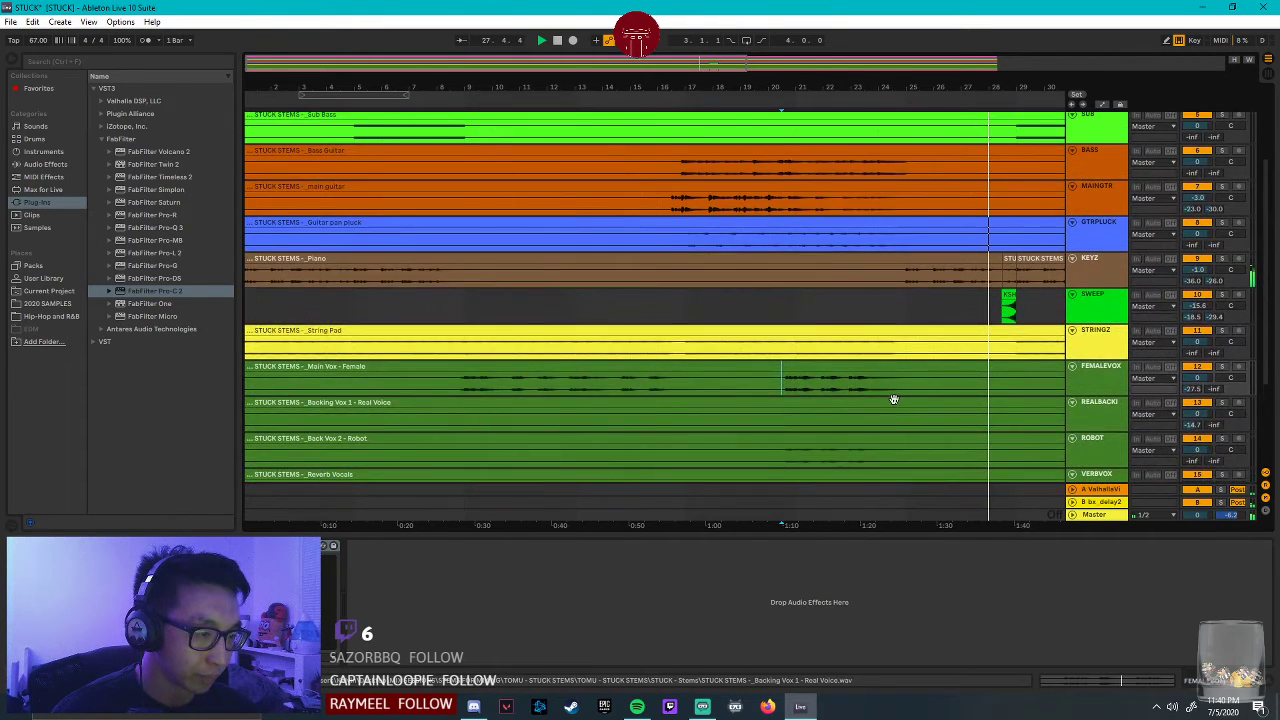
{"action": "scroll", "coordinate": [891, 397], "scroll_direction": "down", "scroll_amount": 1}
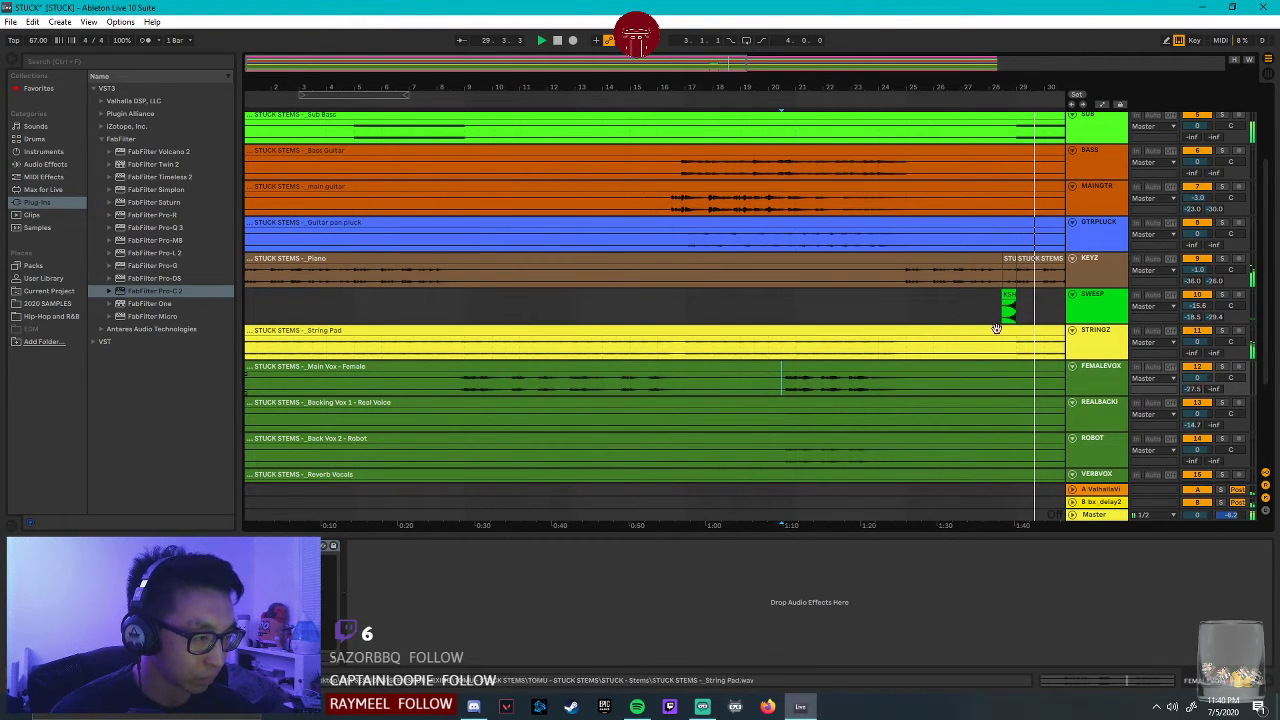
{"action": "left_click_drag", "start_coordinate": [740, 63], "coordinate": [621, 351]}
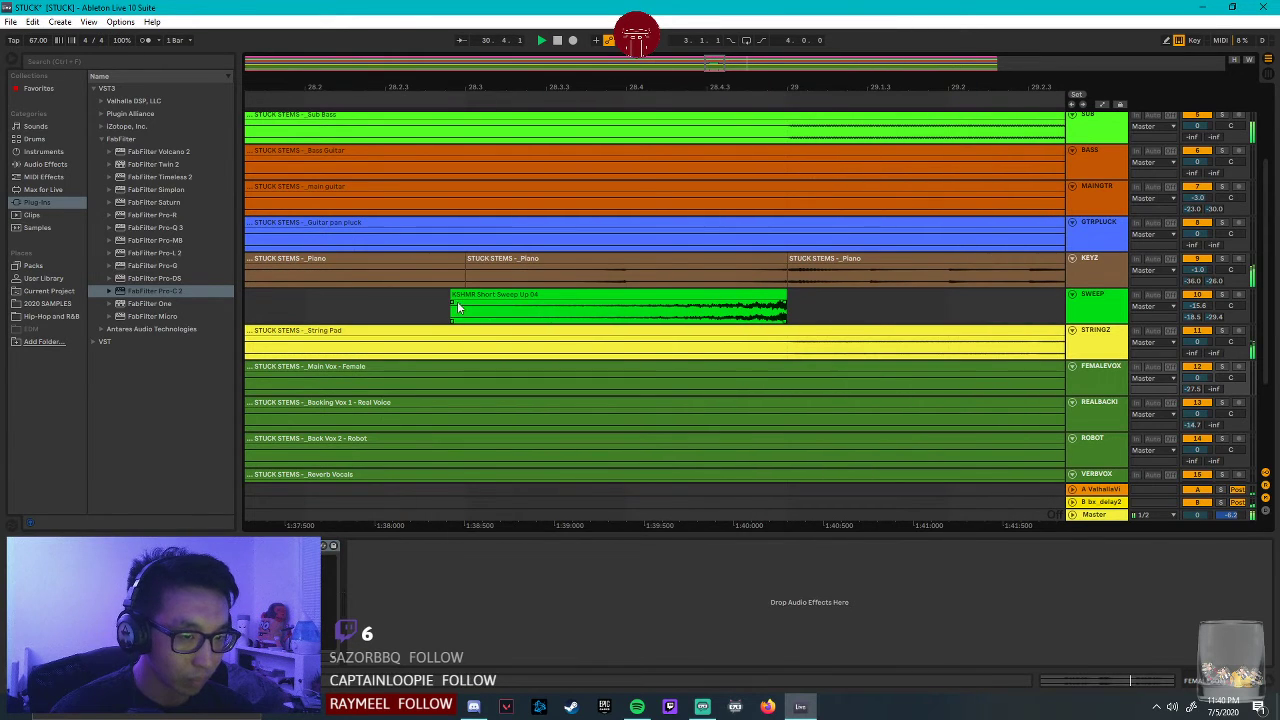
{"action": "left_click_drag", "start_coordinate": [452, 308], "coordinate": [500, 315]}
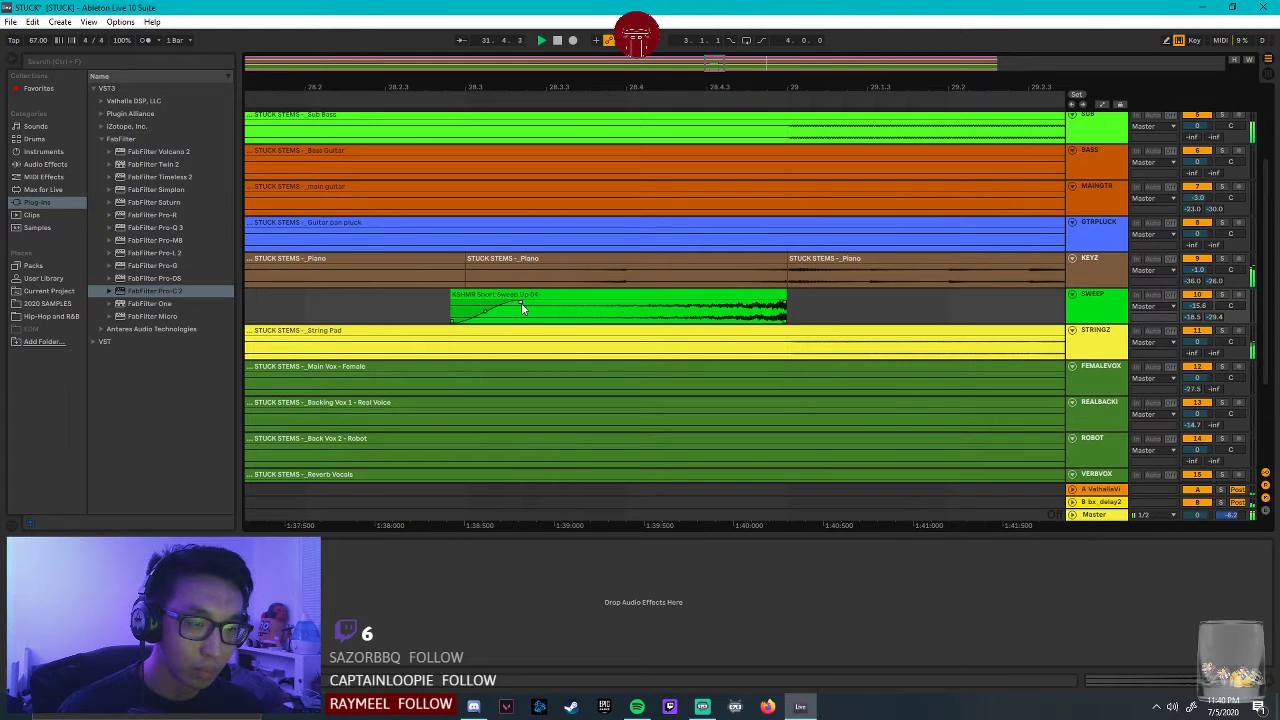
Reduce the height of the SWEEP track slightly and save the set.
{"action": "key", "text": "minus"}
{"action": "key", "text": "minus"}
{"action": "key", "text": "minus"}
{"action": "key", "text": "minus"}
{"action": "key", "text": "minus"}
{"action": "key", "text": "minus"}
{"action": "key", "text": "minus"}
{"action": "key", "text": "minus"}
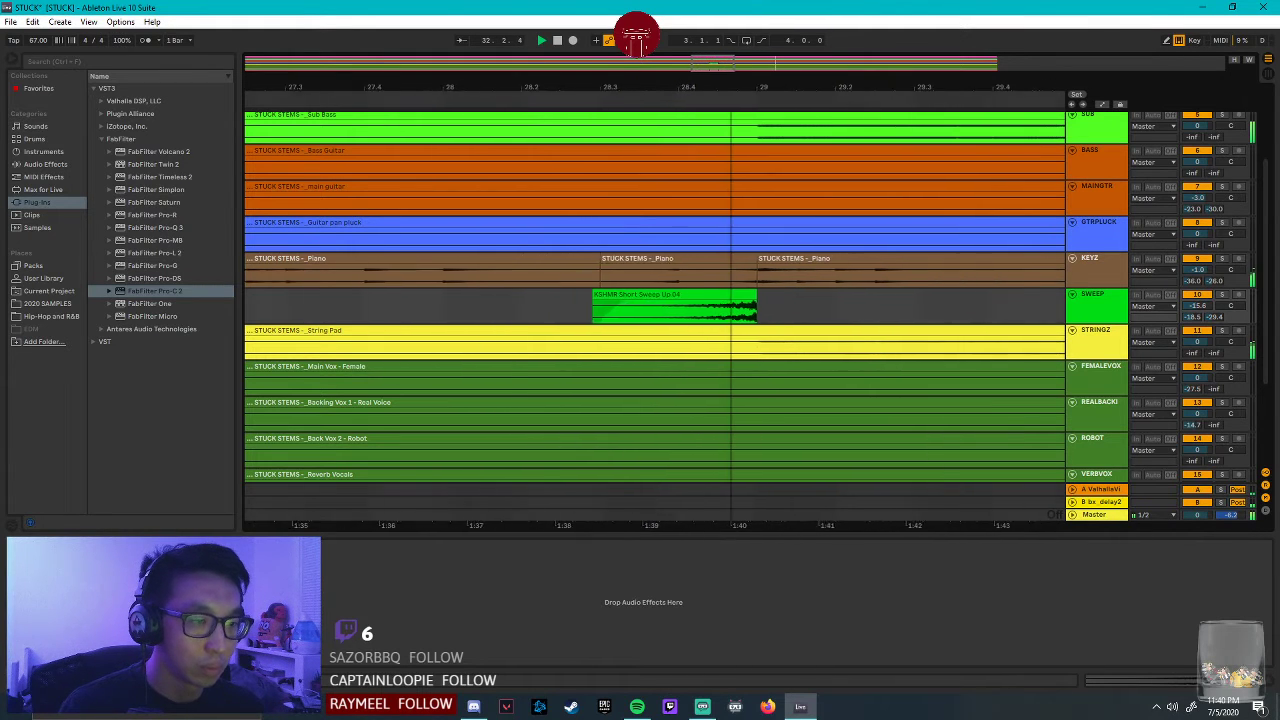
{"action": "key", "text": "minus"}
{"action": "key", "text": "minus"}
{"action": "key", "text": "minus"}
{"action": "key", "text": "minus"}
{"action": "key", "text": "minus"}
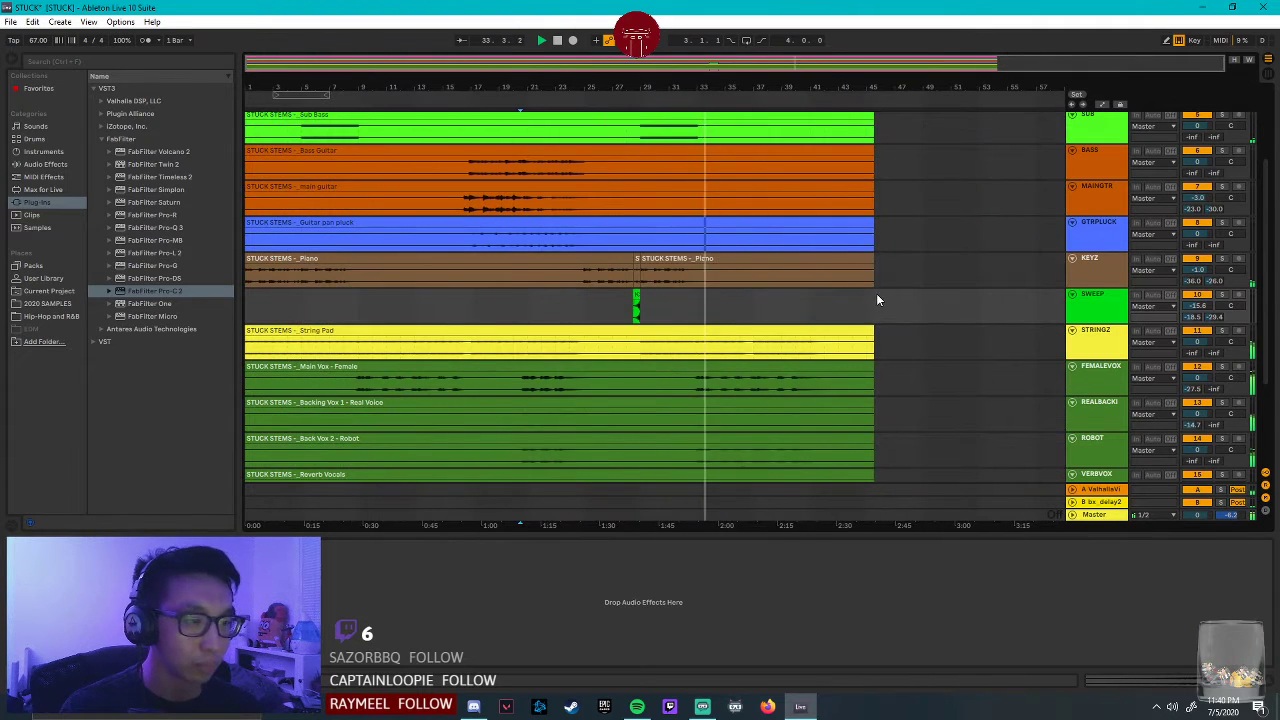
{"action": "scroll", "coordinate": [876, 293], "scroll_direction": "down", "scroll_amount": 2}
{"action": "left_click", "coordinate": [1117, 246]}
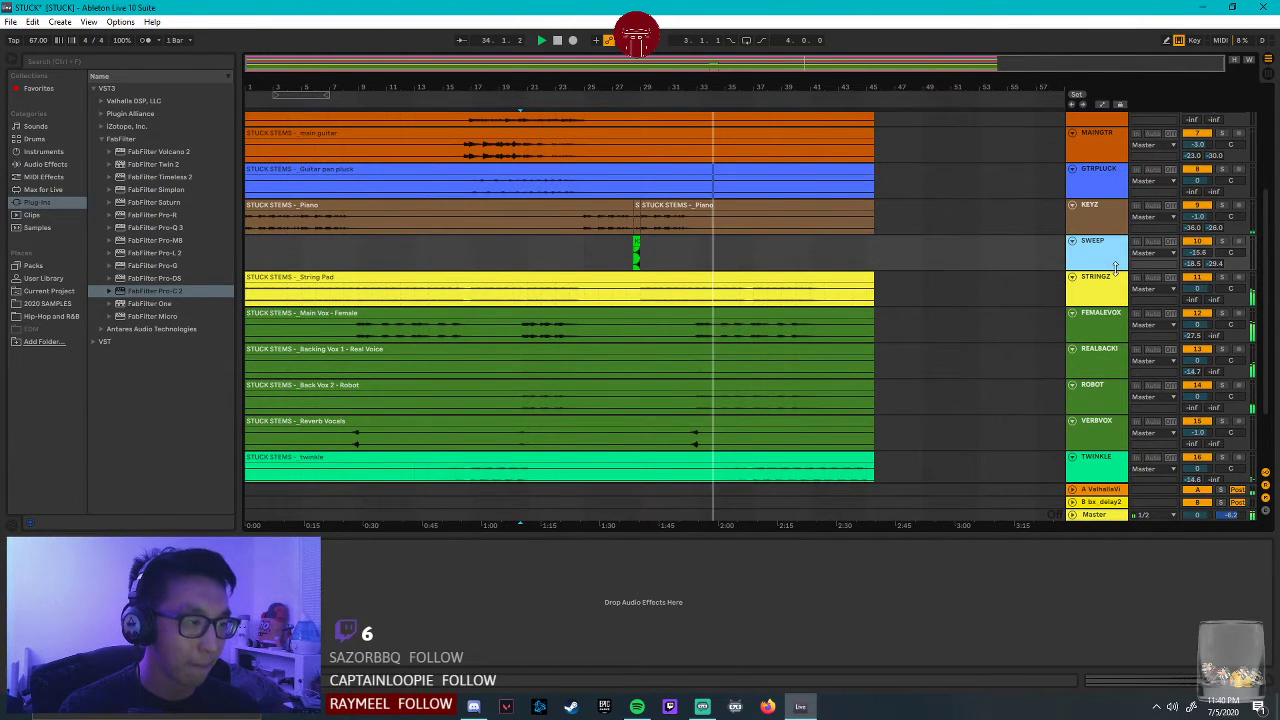
{"action": "left_click_drag", "start_coordinate": [1114, 265], "coordinate": [1114, 254]}
{"action": "left_click", "coordinate": [992, 275]}
{"action": "key", "text": "ctrl+s"}
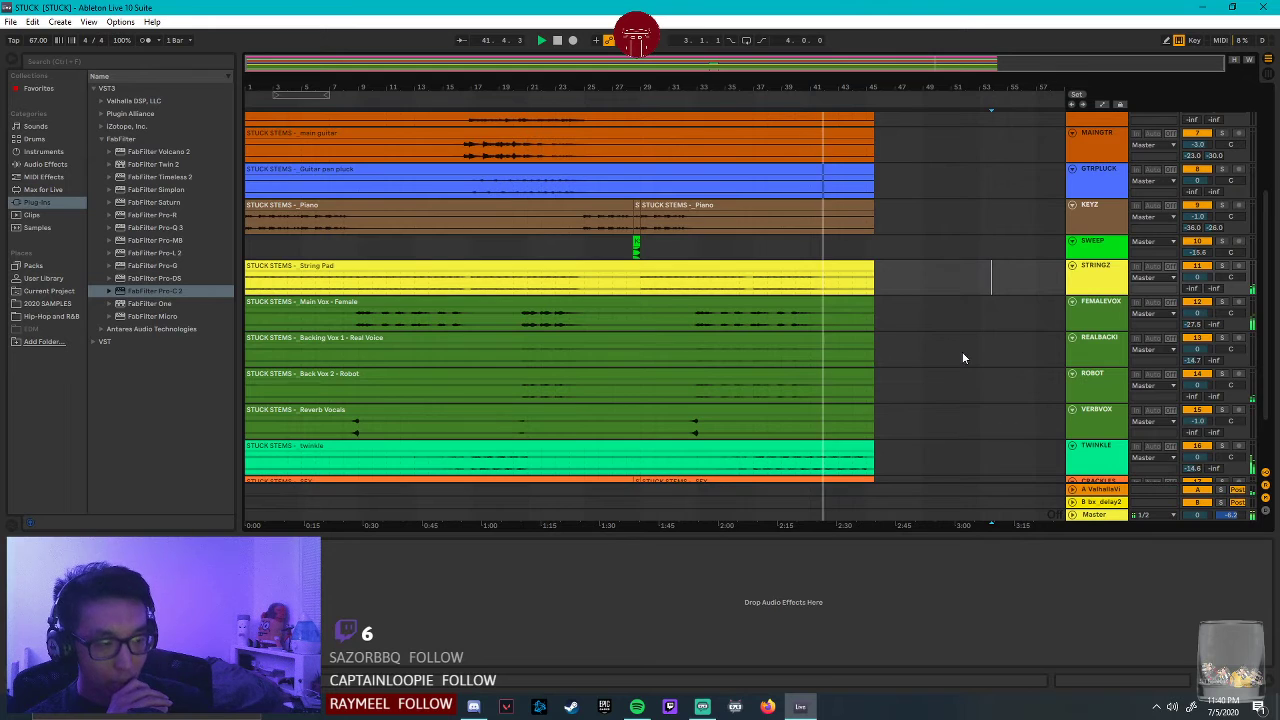
Solo the TWINKLE track and add FabFilter Pro-C 2 to it with a threshold of -33.17 dB and a faster release.
{"action": "scroll", "coordinate": [980, 362], "scroll_direction": "down", "scroll_amount": 2}
{"action": "left_click", "coordinate": [1090, 392]}
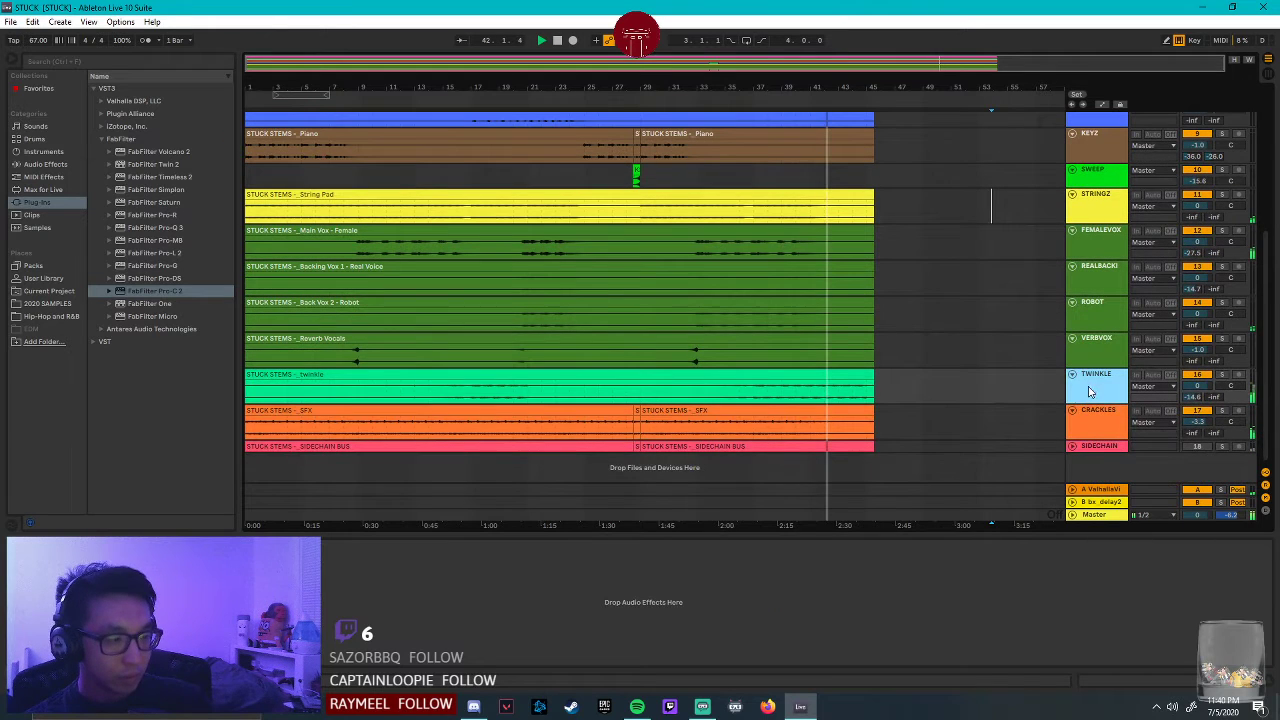
{"action": "left_click", "coordinate": [1222, 376]}
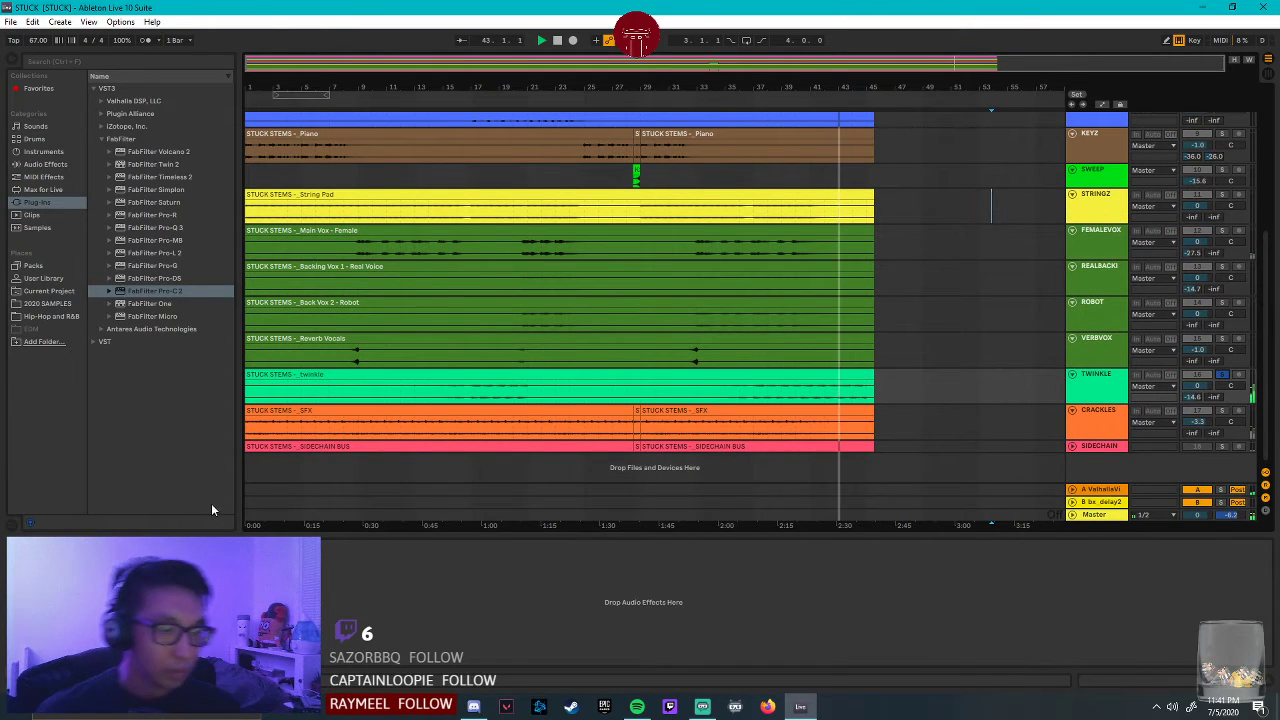
{"action": "double_click", "coordinate": [163, 289]}
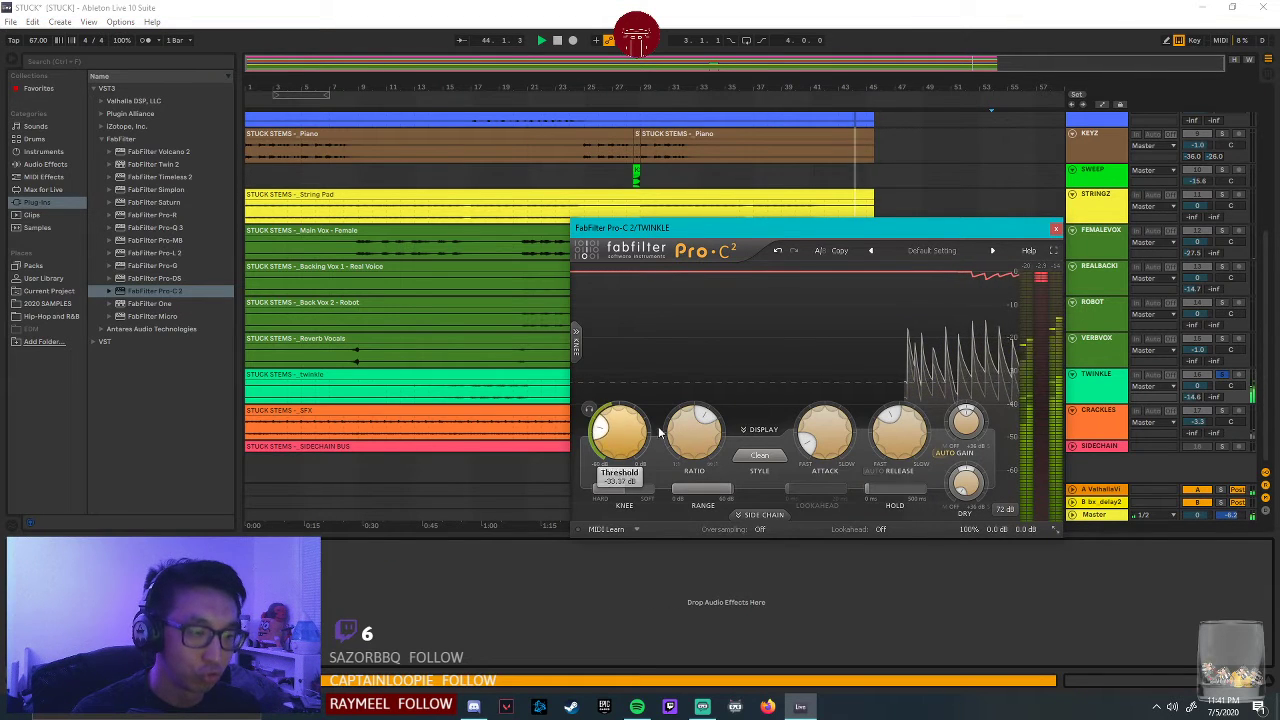
{"action": "mouse_move", "coordinate": [810, 456]}
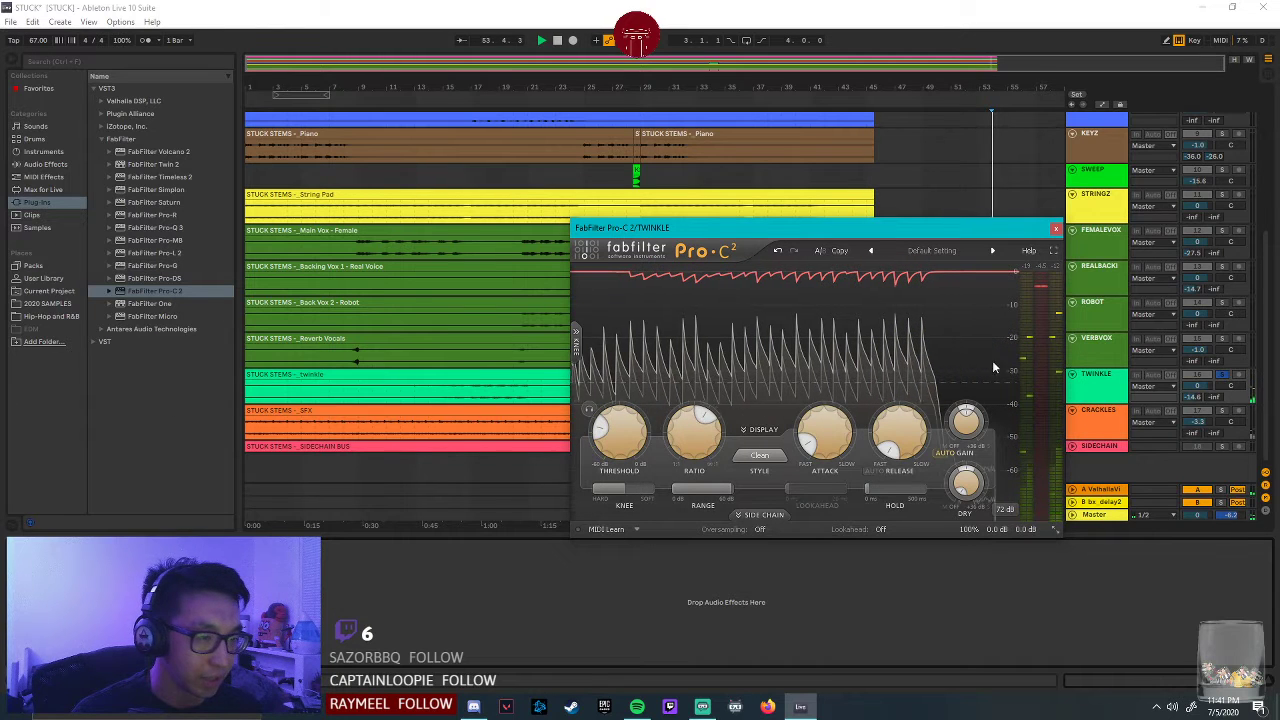
Play the soloed TWINKLE track from about bar 34 and add FabFilter Pro-Q 3 to it.
{"action": "left_click_drag", "start_coordinate": [722, 228], "coordinate": [725, 465]}
{"action": "left_click", "coordinate": [725, 395]}
{"action": "key", "text": "space"}
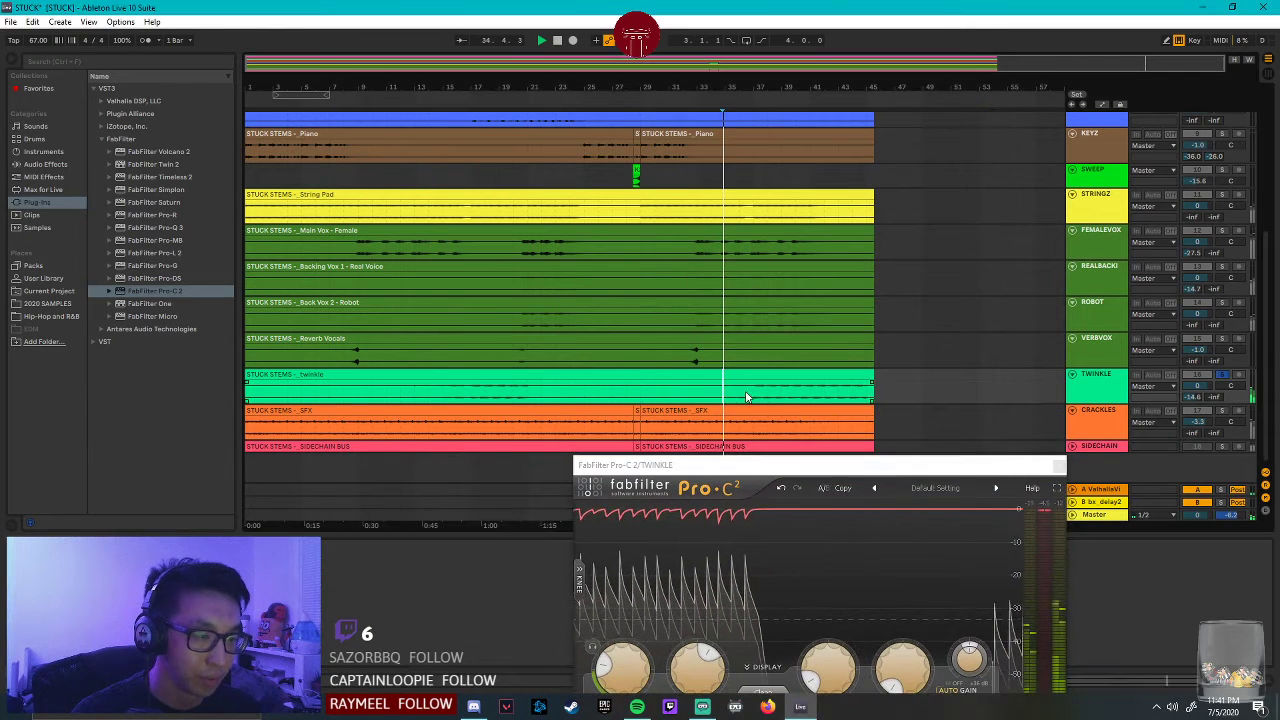
{"action": "left_click", "coordinate": [158, 227]}
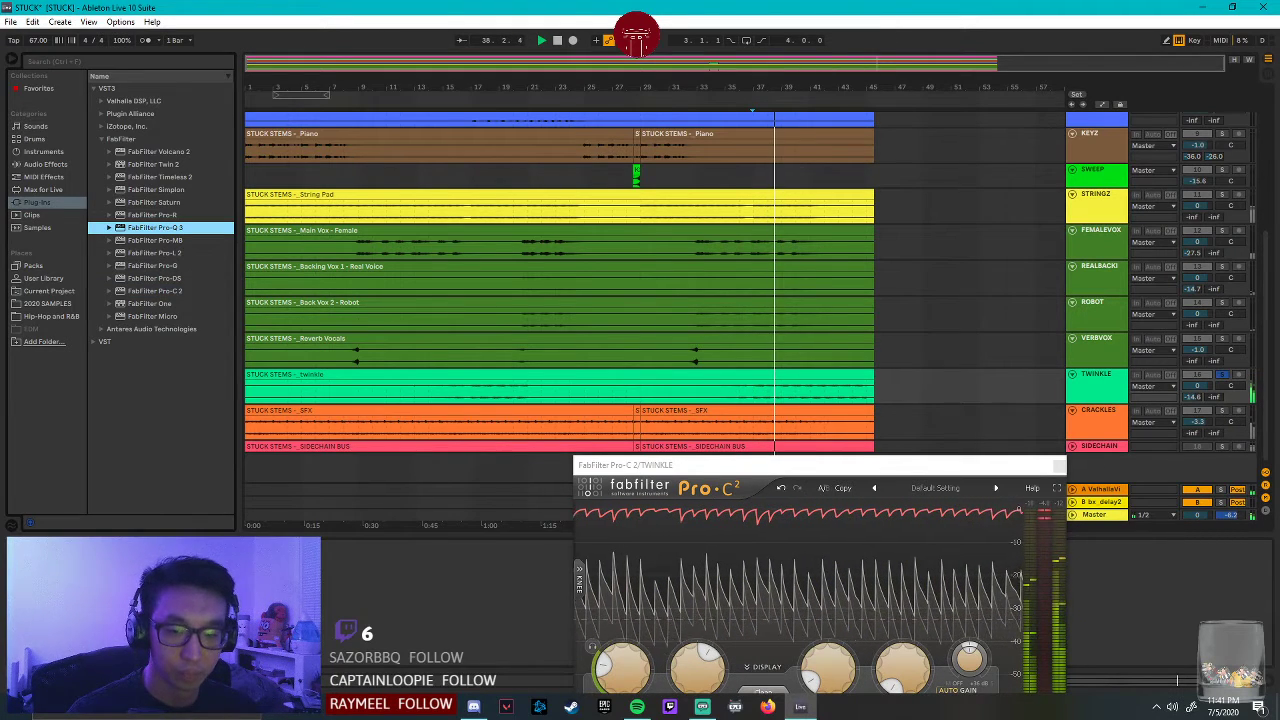
{"action": "key", "text": "Return"}
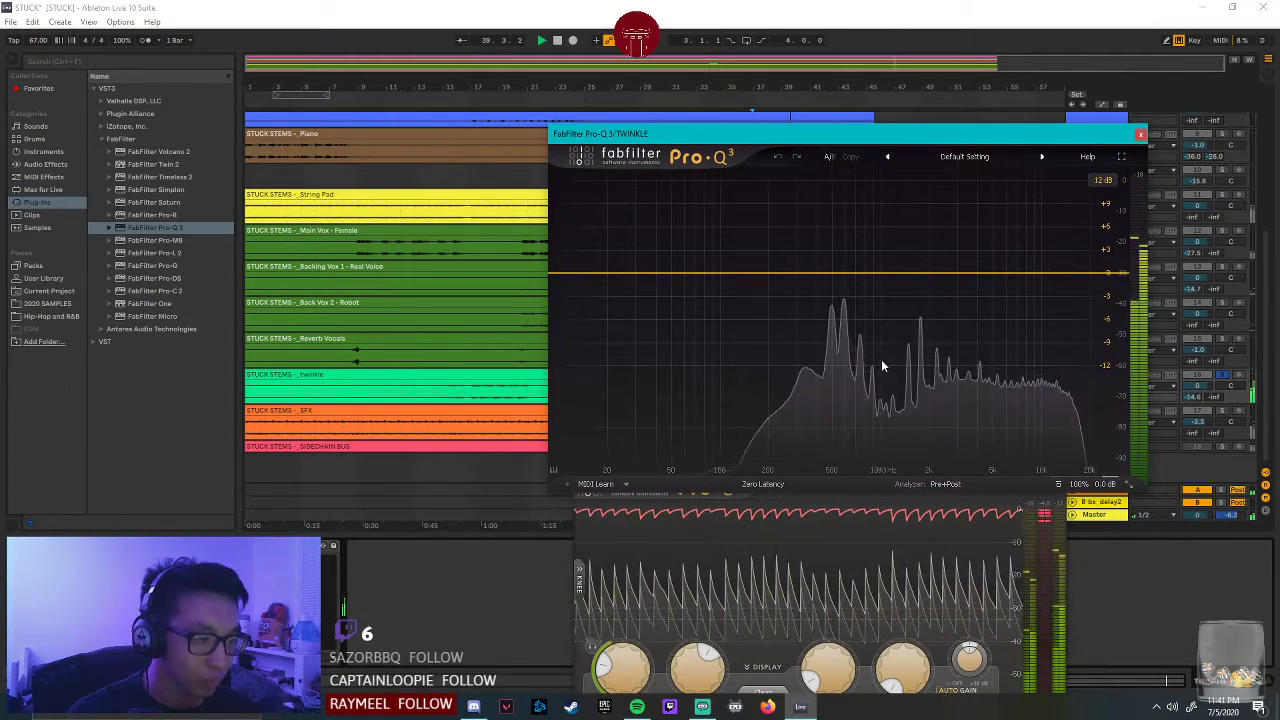
Watch TWINKLE's compression and frequency spectrum during playback, closing each plug-in window when done.
{"action": "left_click", "coordinate": [857, 532]}
{"action": "left_click_drag", "start_coordinate": [1020, 465], "coordinate": [477, 207]}
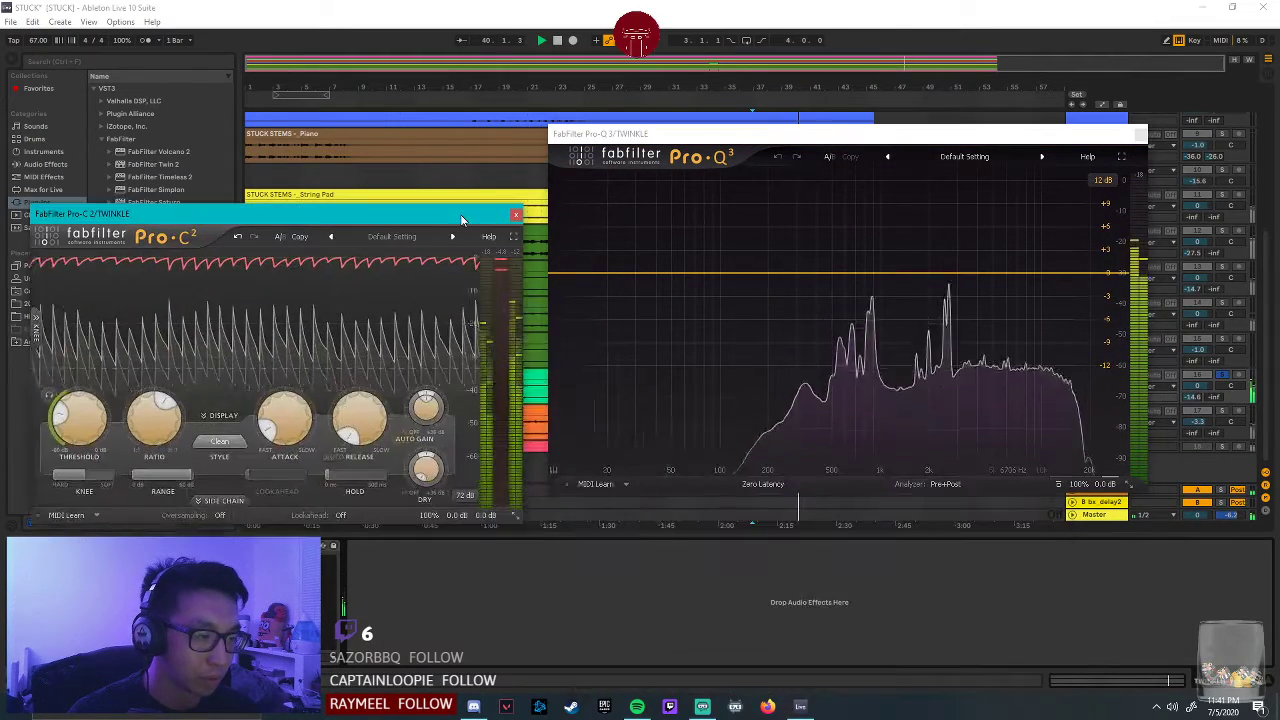
{"action": "left_click", "coordinate": [516, 207]}
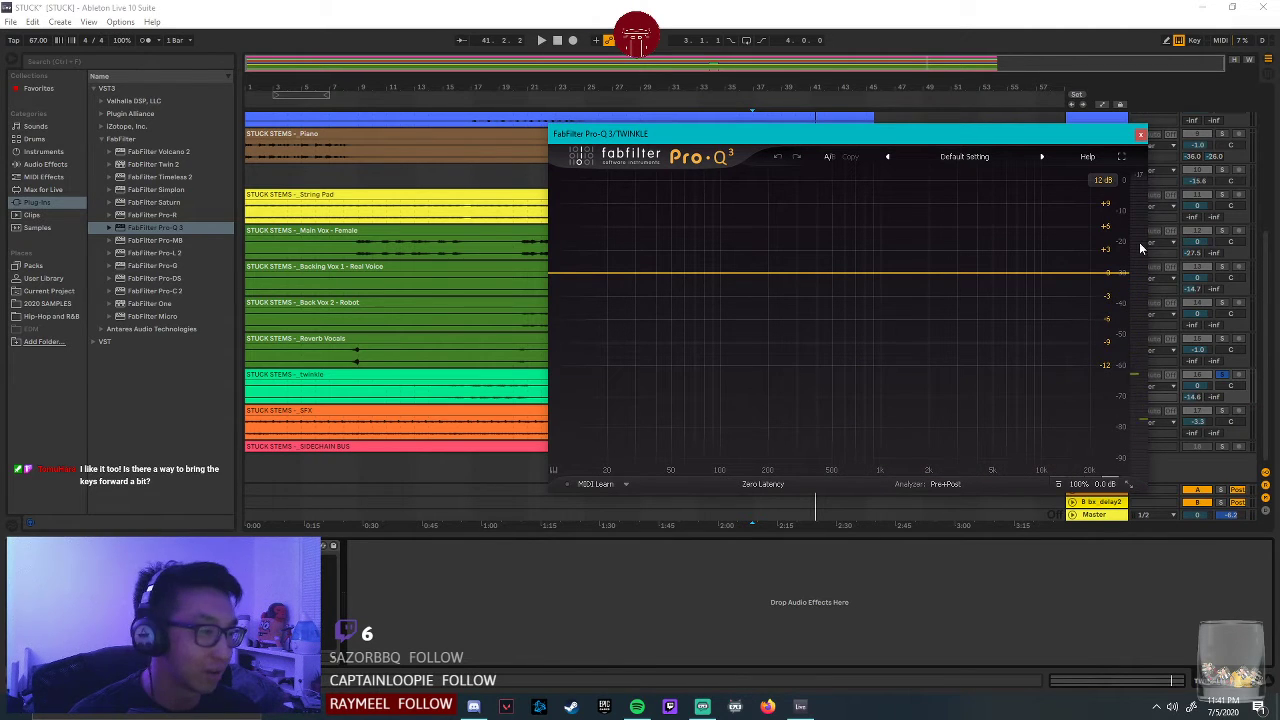
{"action": "key", "text": "space"}
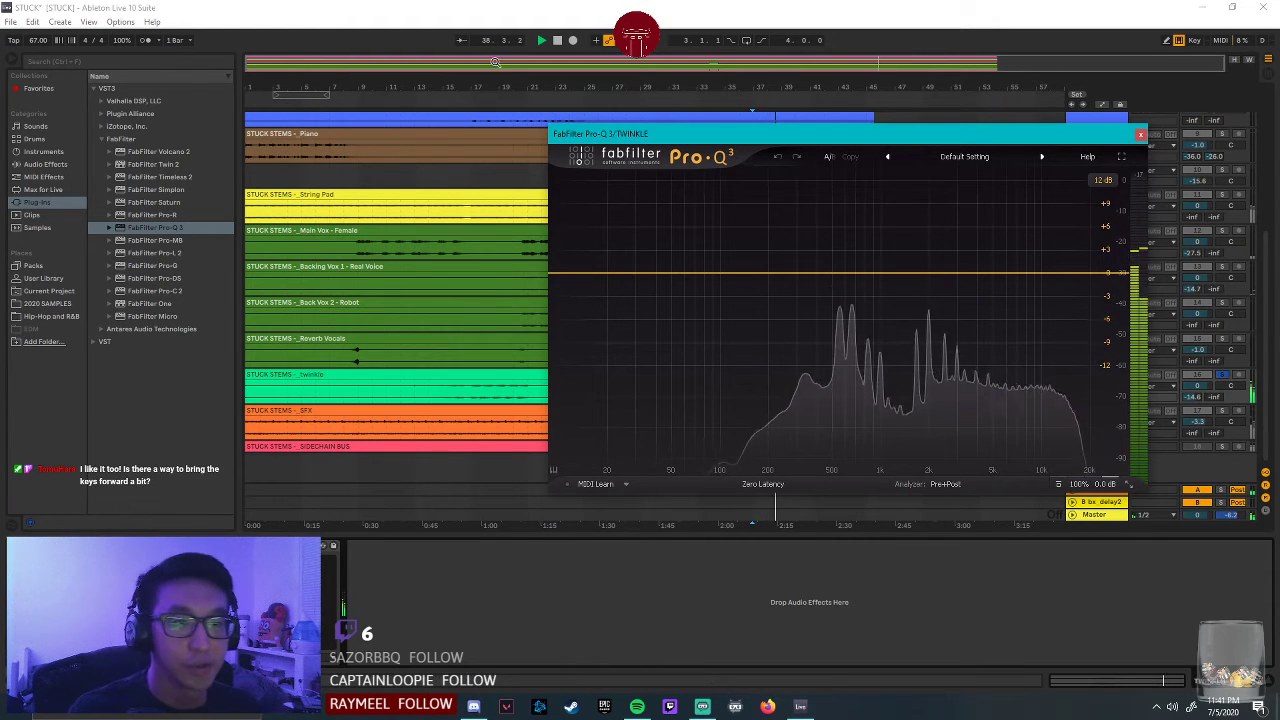
{"action": "left_click", "coordinate": [506, 64]}
{"action": "left_click", "coordinate": [1141, 134]}
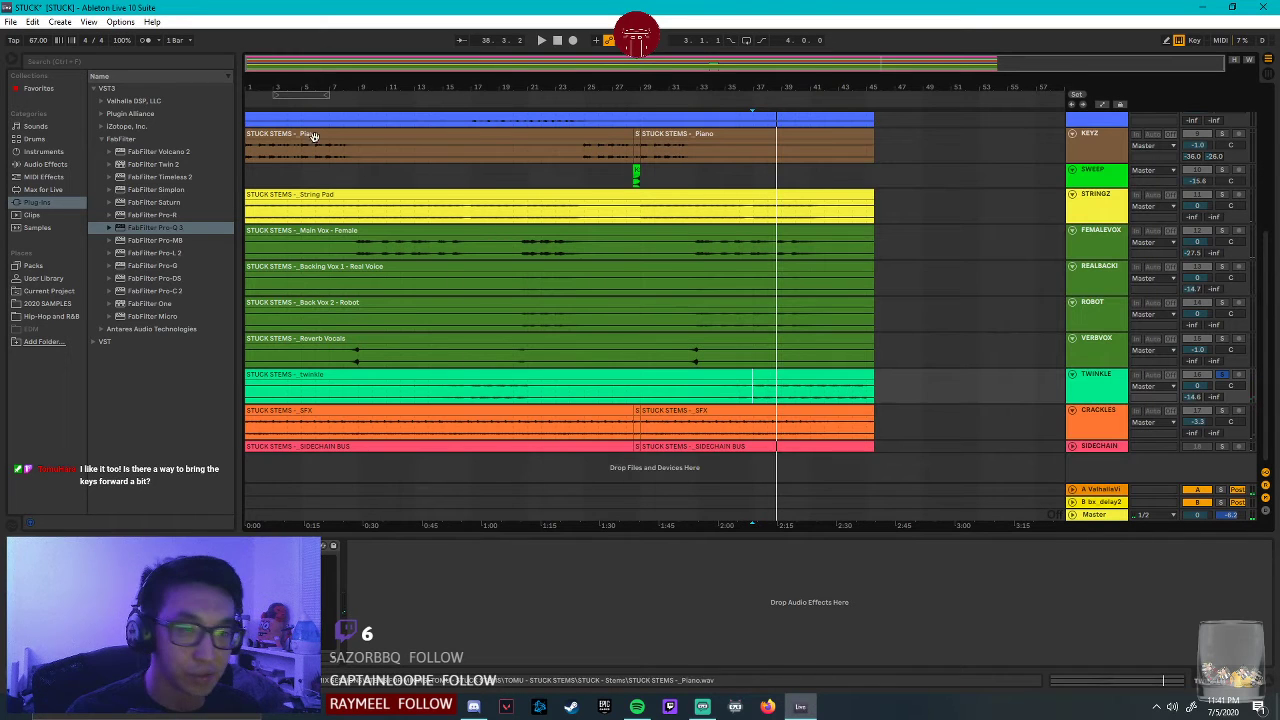
Play the full mix from the piano at about bar 3 without the TWINKLE solo and open Pro-C 2 on KEYZ.
{"action": "left_click", "coordinate": [275, 157]}
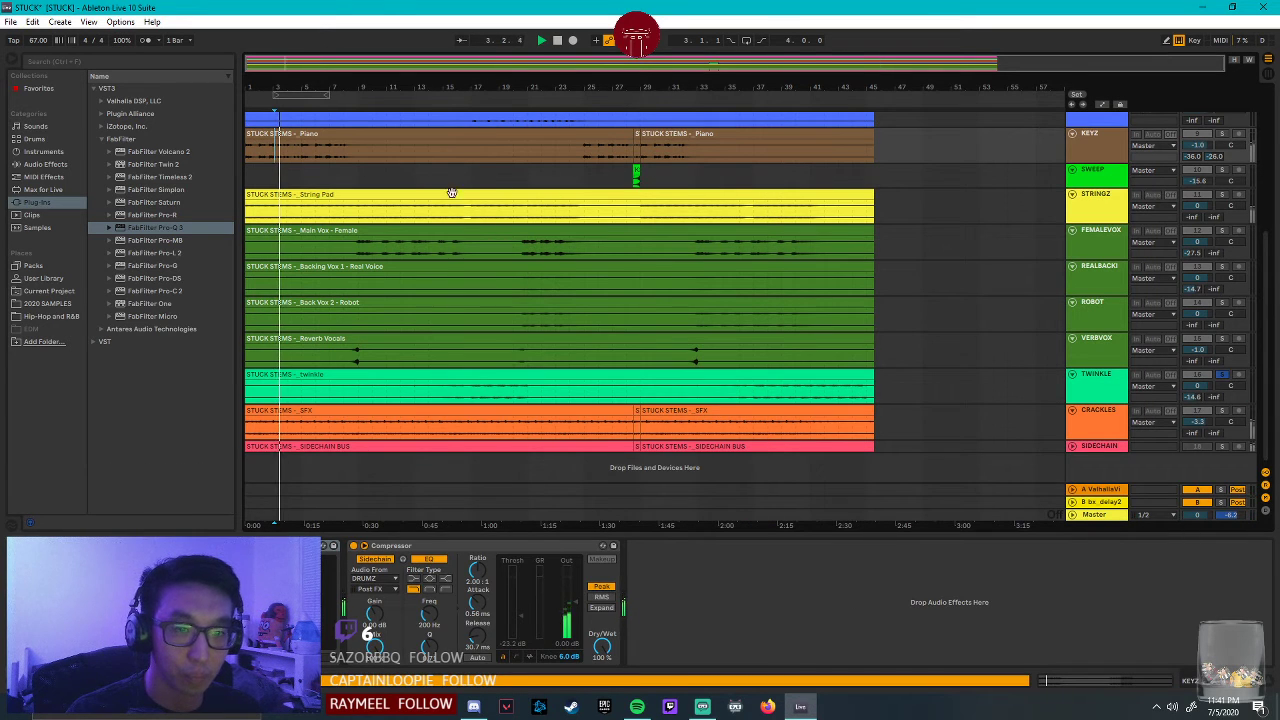
{"action": "scroll", "coordinate": [1222, 378], "scroll_direction": "up", "scroll_amount": 5}
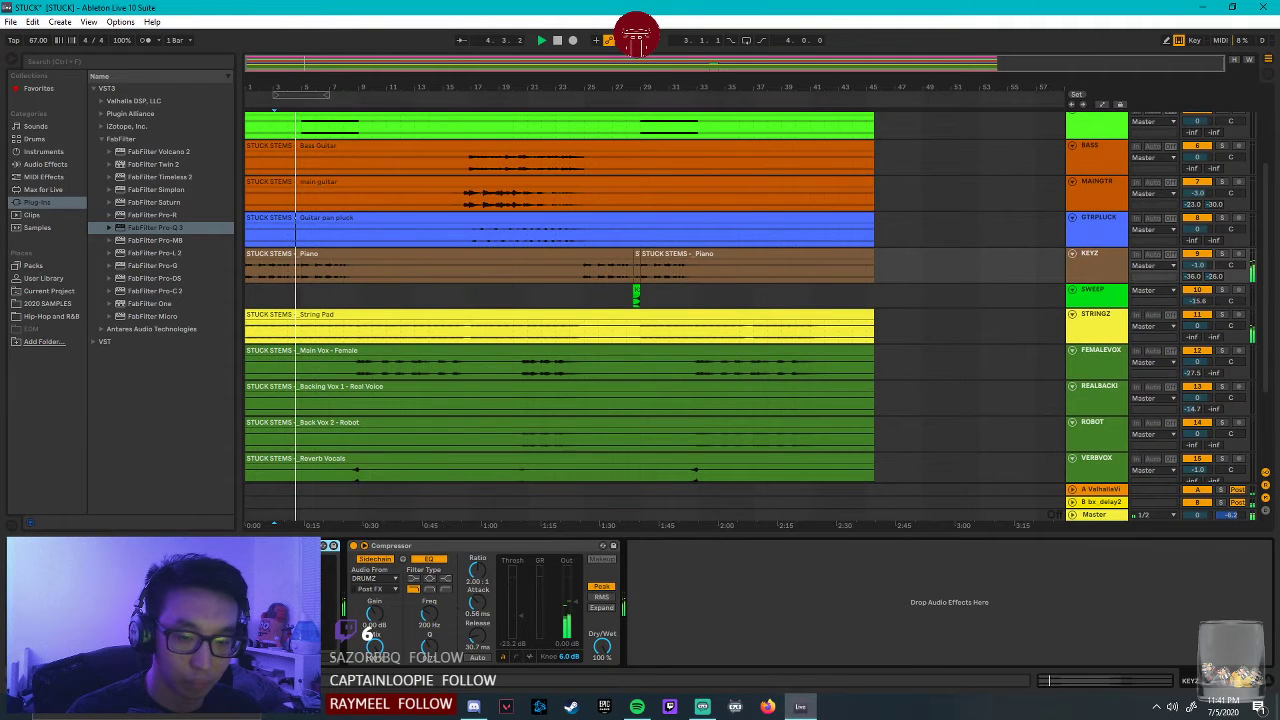
{"action": "left_click", "coordinate": [243, 546]}
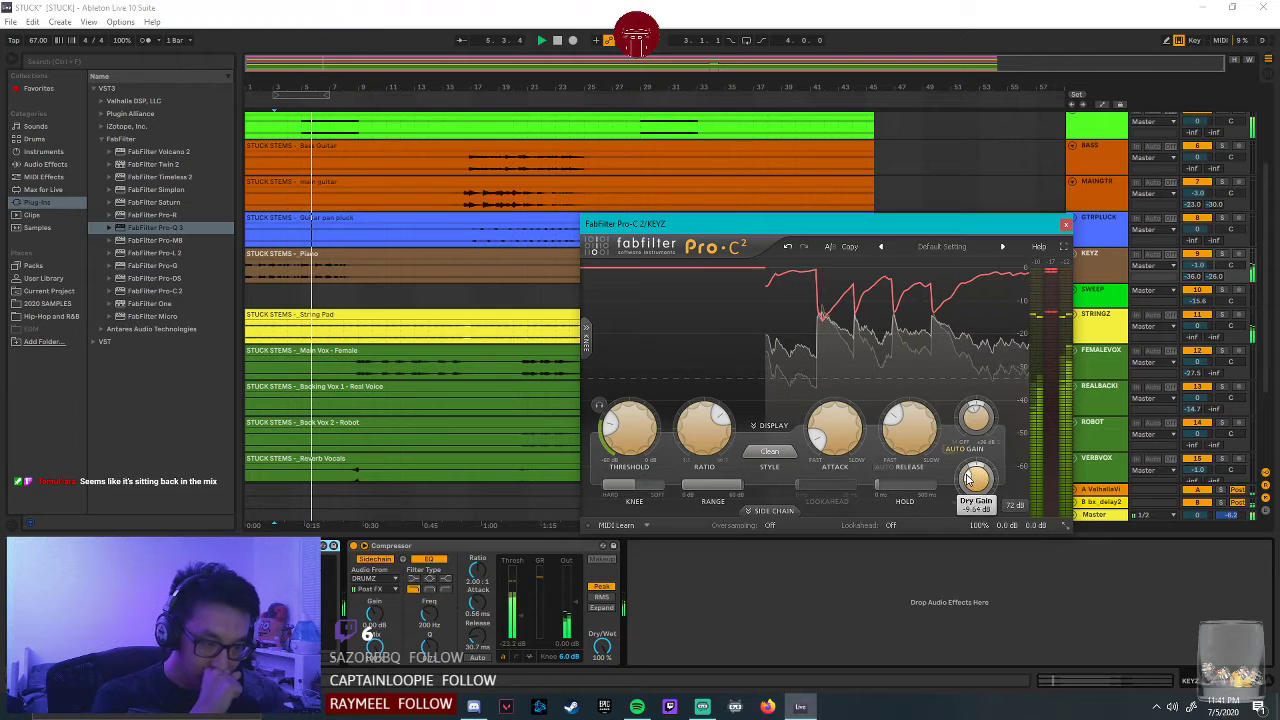
Raise the dry gain of Pro-C 2 on KEYZ to about -6.13 dB, replay the piano, and close the compressor window.
{"action": "mouse_move", "coordinate": [815, 428]}
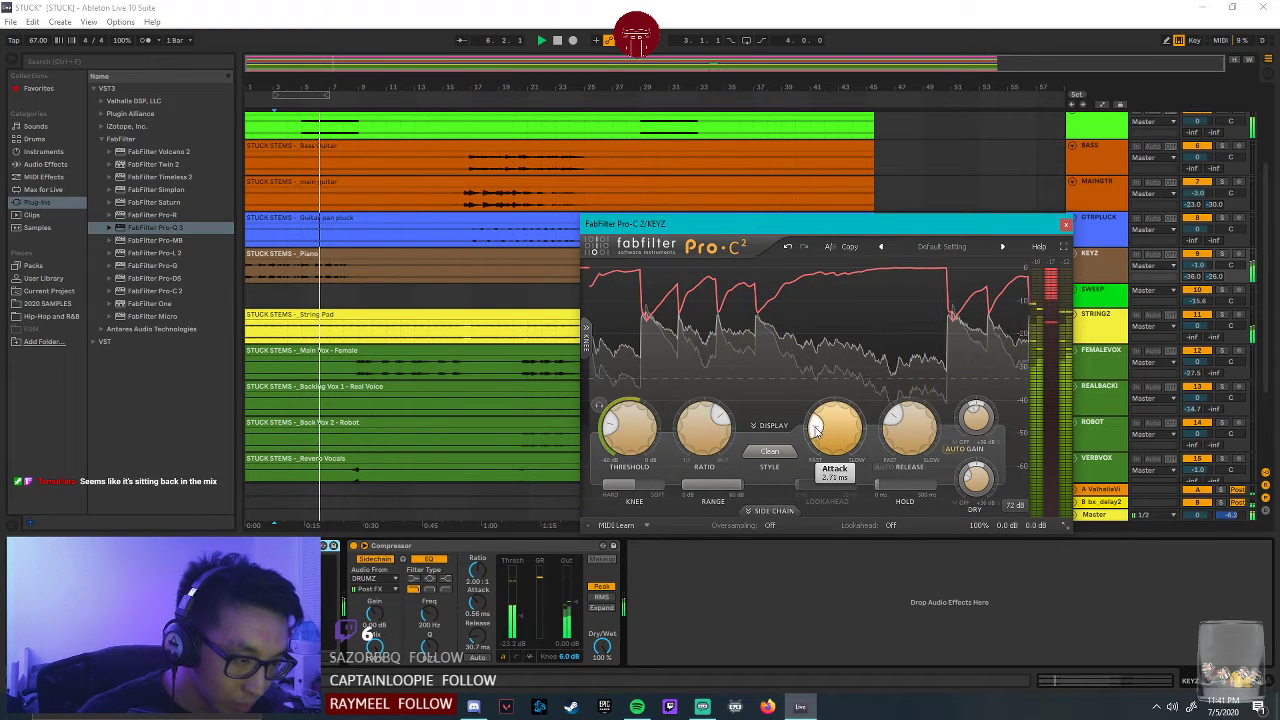
{"action": "mouse_move", "coordinate": [895, 418]}
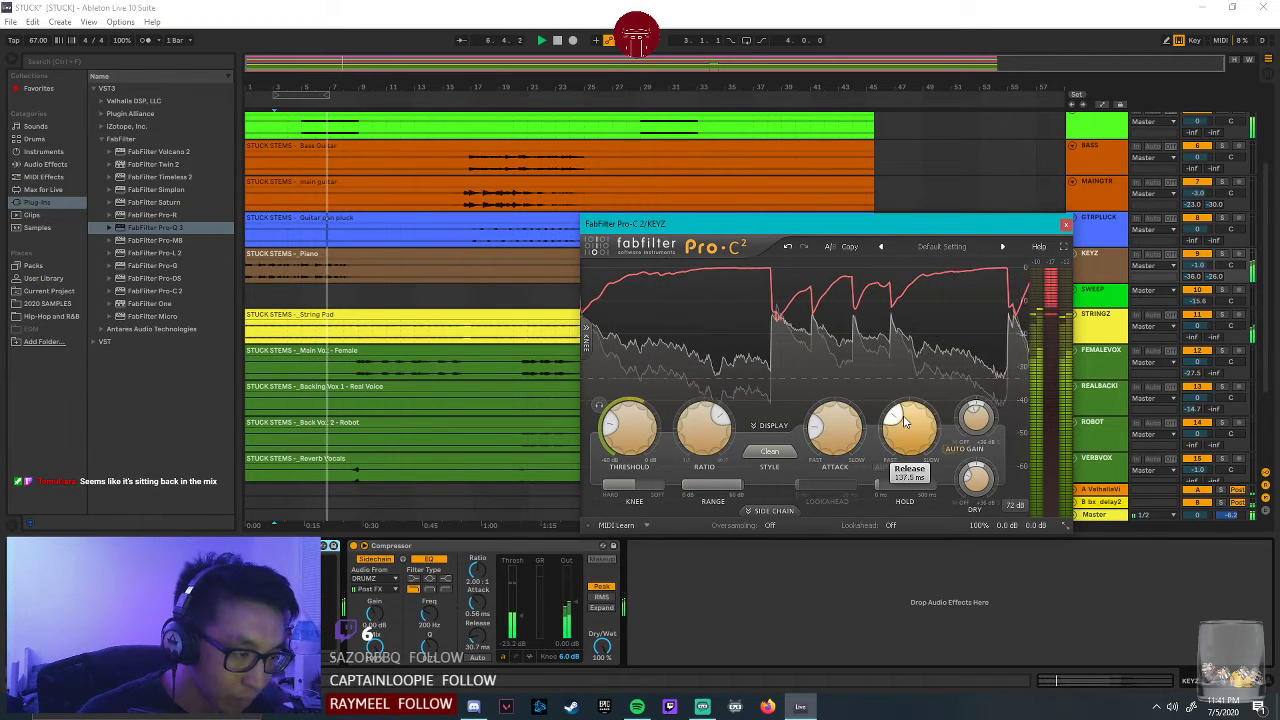
{"action": "mouse_move", "coordinate": [975, 416]}
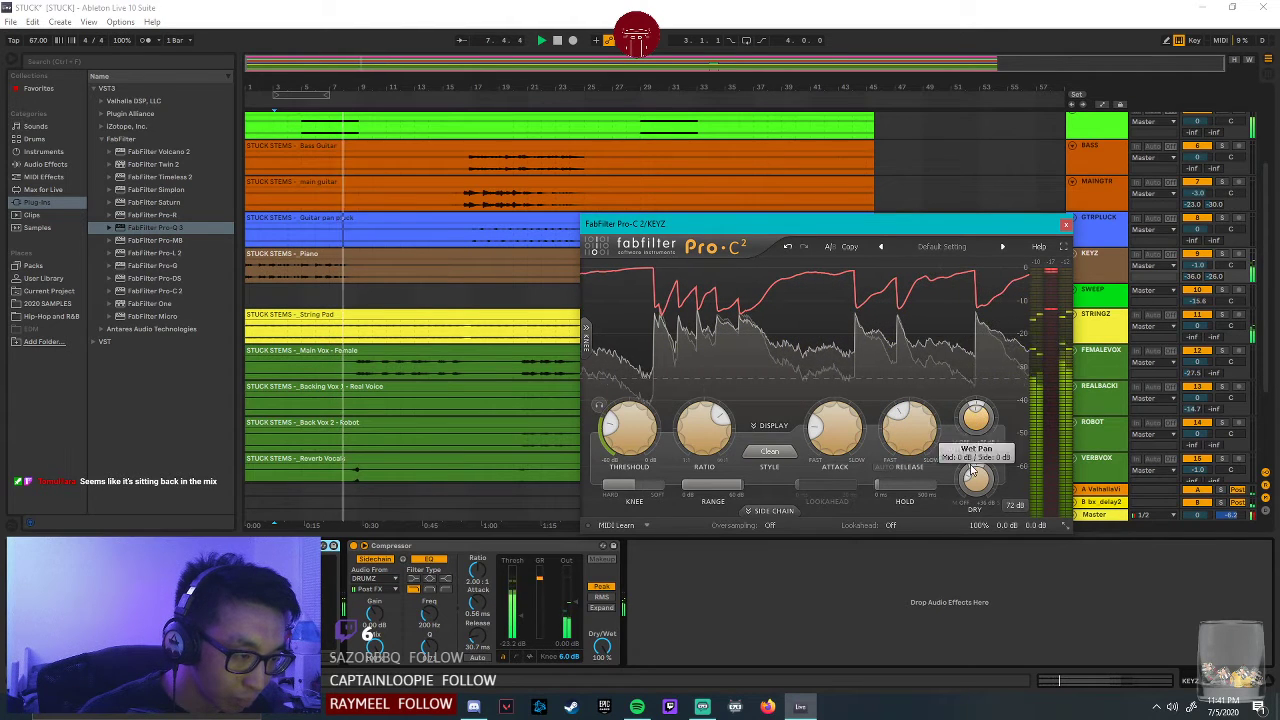
{"action": "mouse_move", "coordinate": [968, 477]}
{"action": "scroll", "coordinate": [968, 480], "scroll_direction": "up", "scroll_amount": 5}
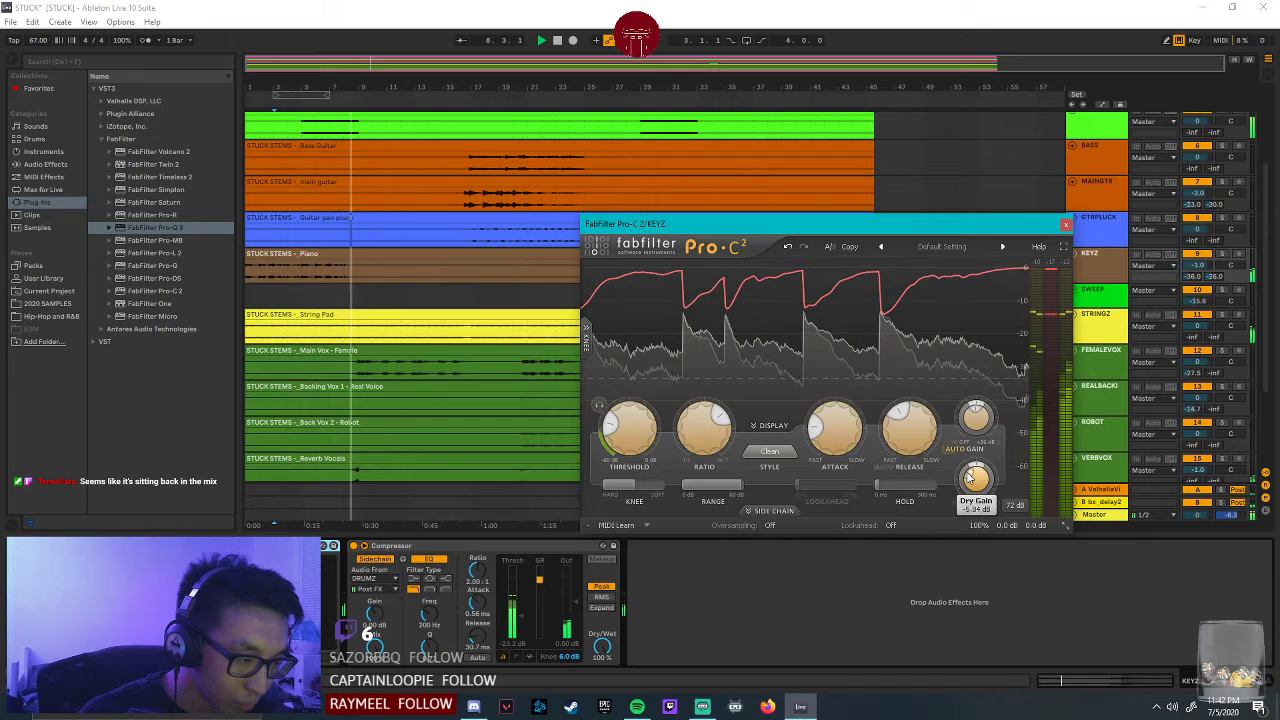
{"action": "mouse_move", "coordinate": [668, 443]}
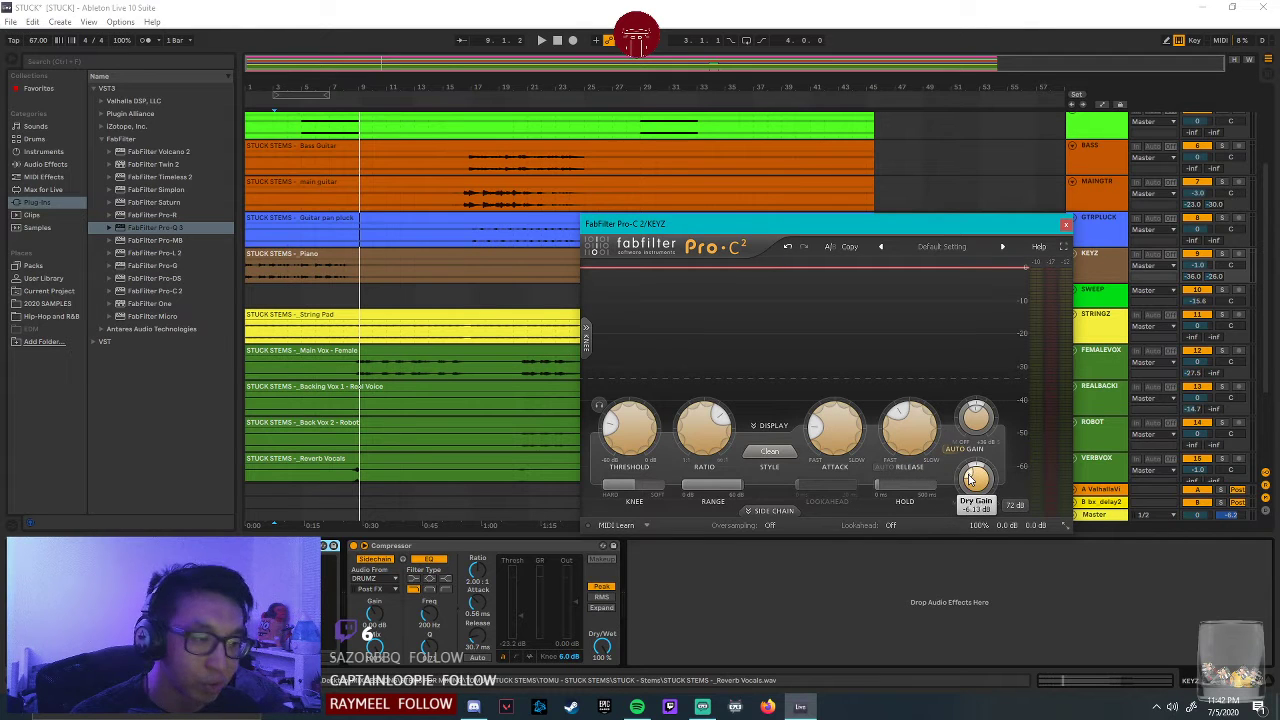
{"action": "key", "text": "space"}
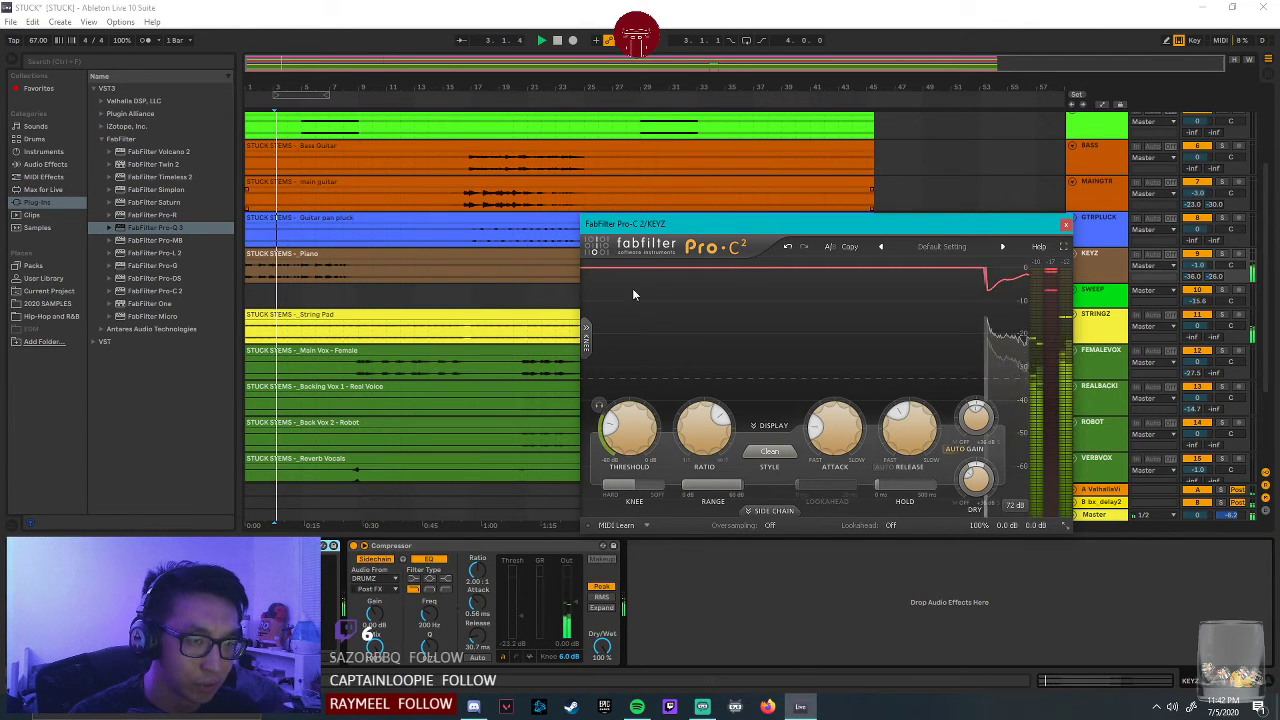
{"action": "left_click", "coordinate": [1066, 225]}
Save the set and play the mix from just before the first female vocal entrance, at about bar 8.
{"action": "key", "text": "ctrl+s"}
{"action": "scroll", "coordinate": [632, 390], "scroll_direction": "down", "scroll_amount": 2}
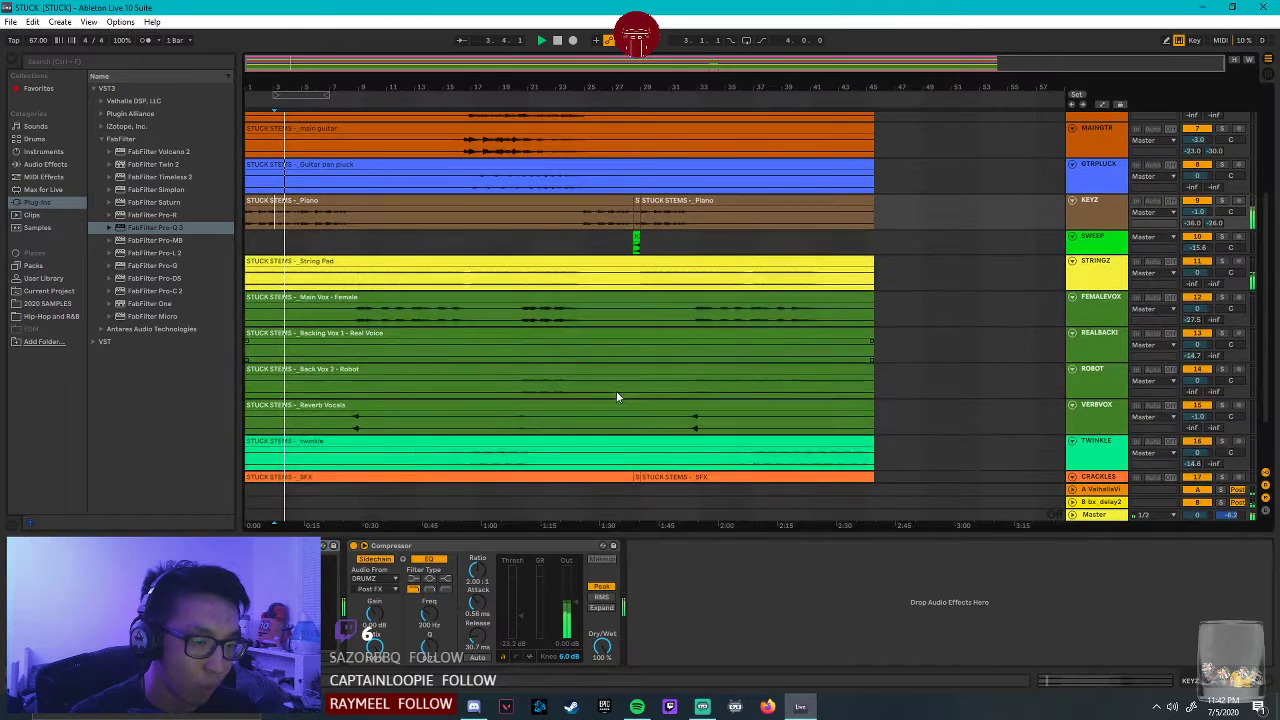
{"action": "left_click", "coordinate": [365, 318]}
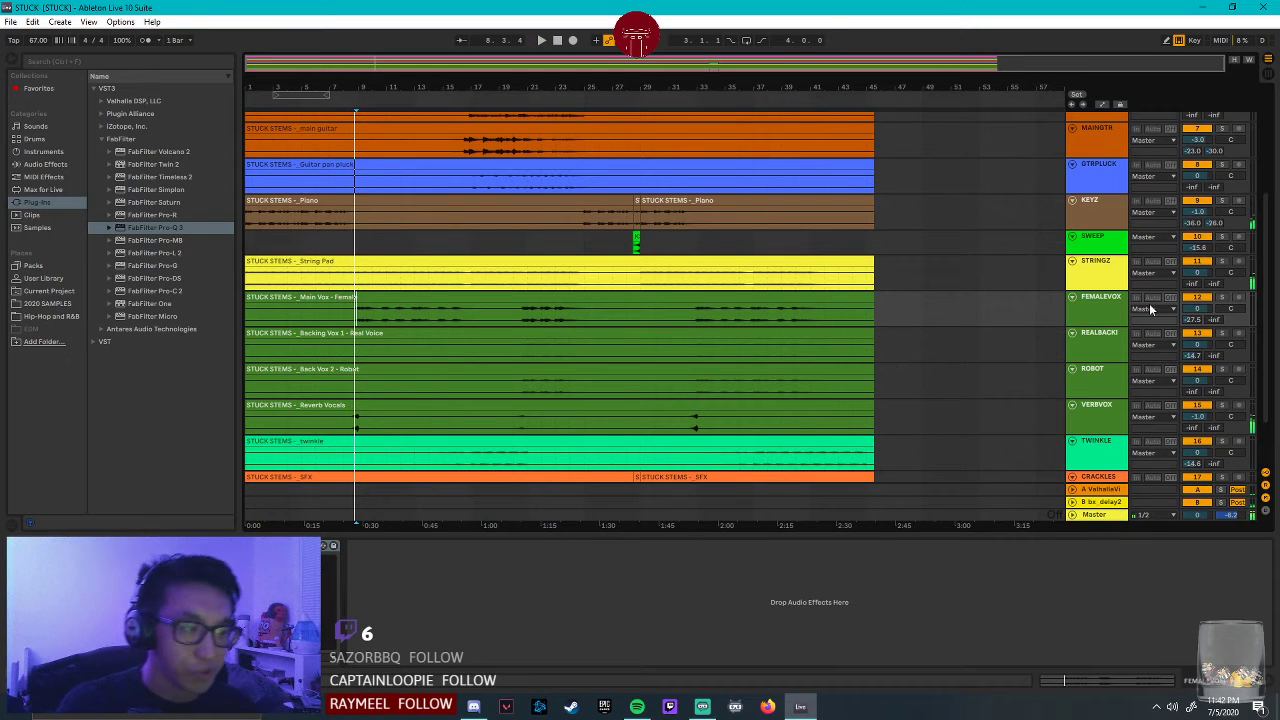
Search the plug-ins for "stereo" and add bx_shredspread from Plugin Alliance to the KEYZ track.
{"action": "left_click", "coordinate": [1101, 219]}
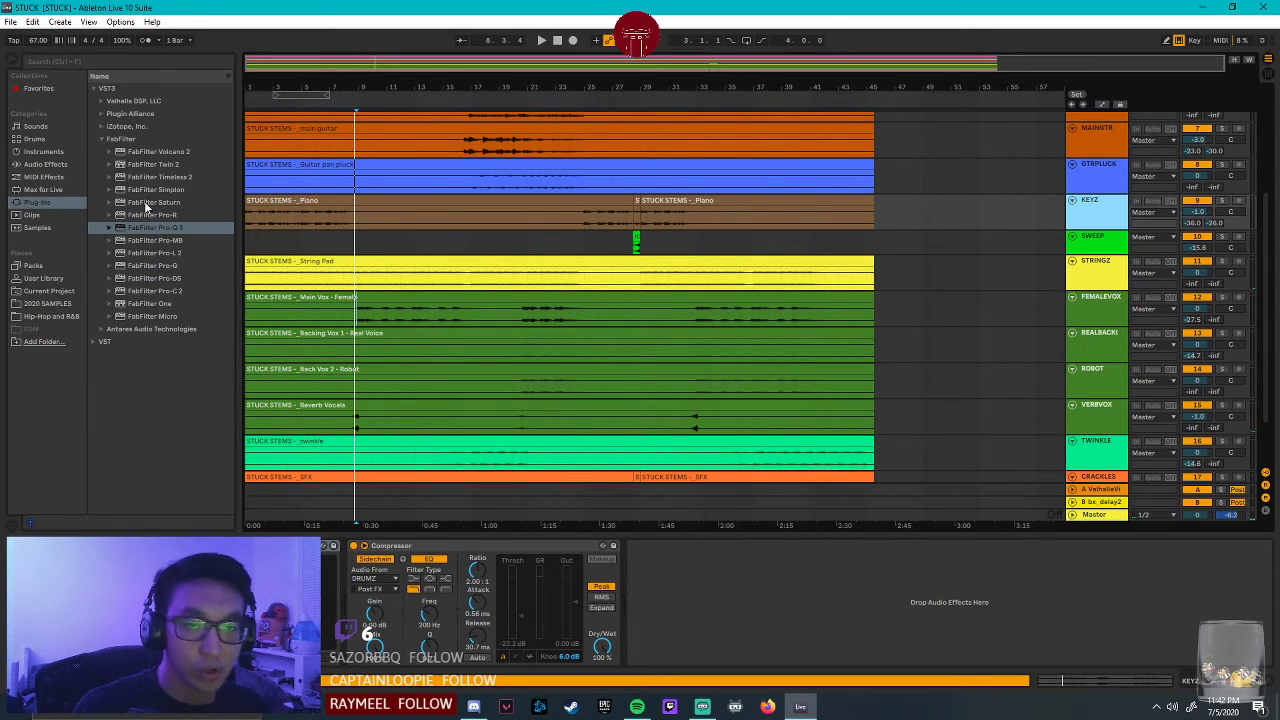
{"action": "left_click", "coordinate": [104, 140]}
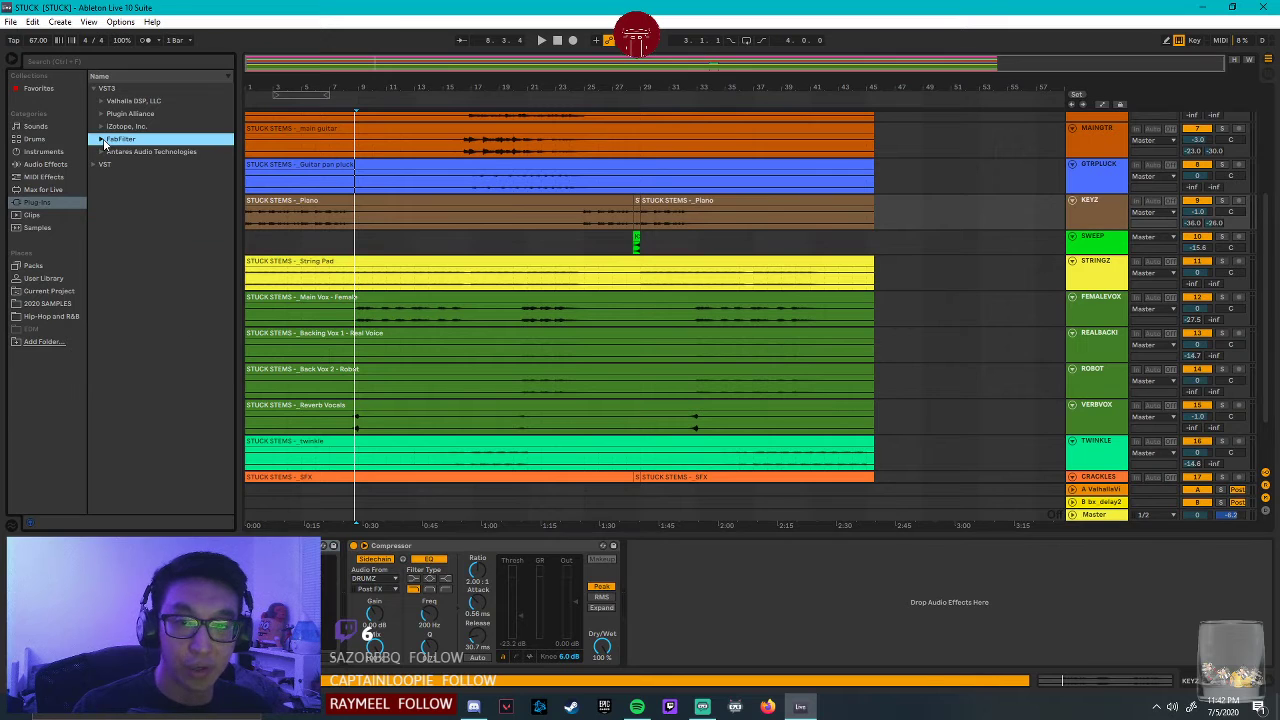
{"action": "left_click", "coordinate": [102, 126]}
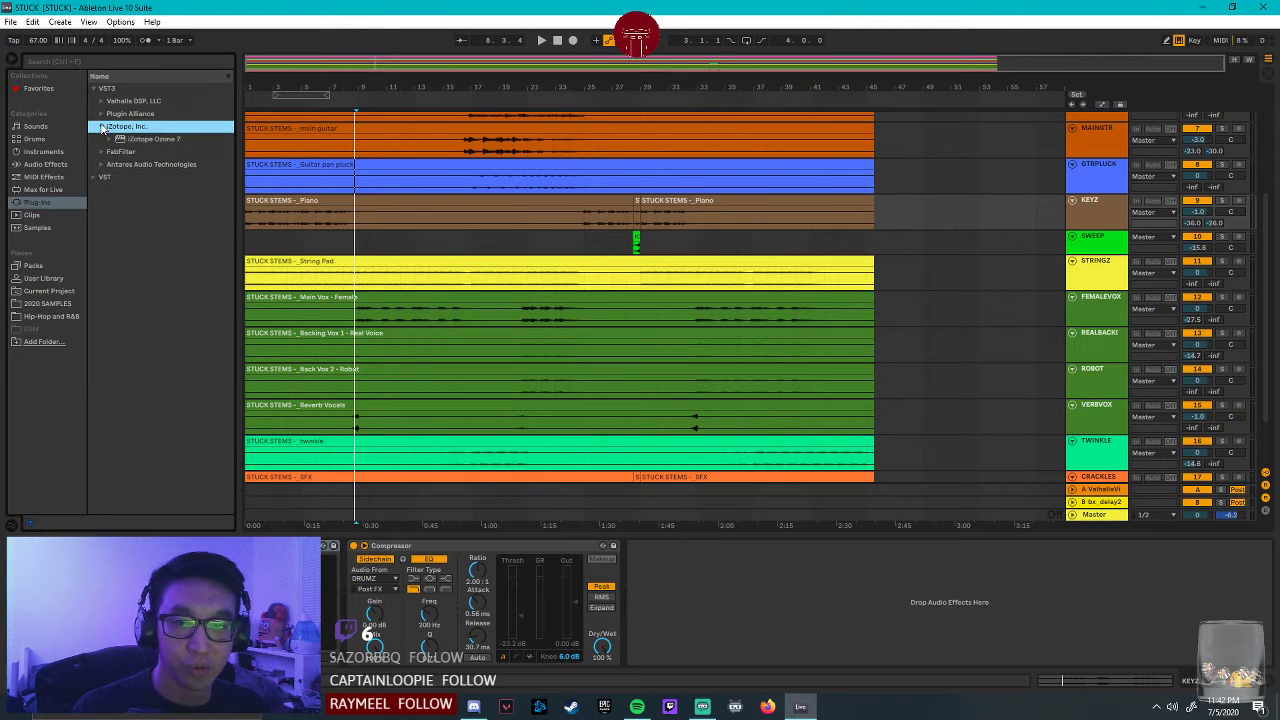
{"action": "left_click", "coordinate": [117, 61]}
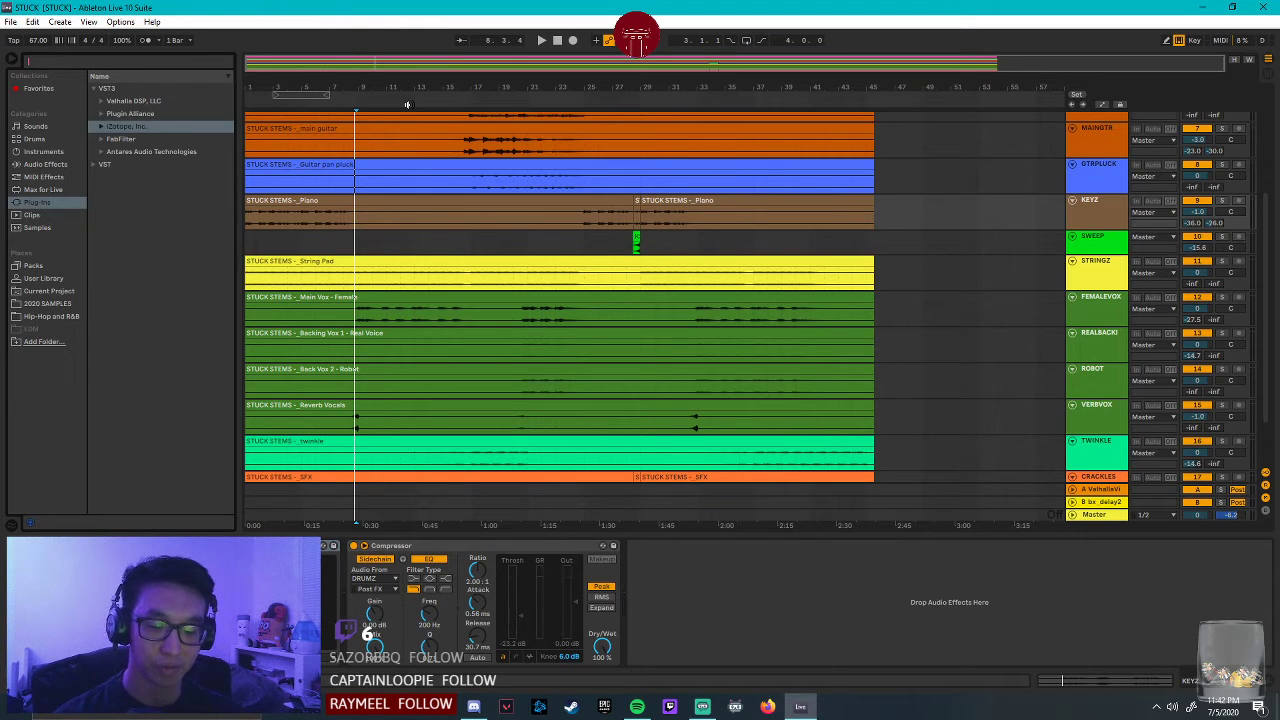
{"action": "type", "text": "s"}
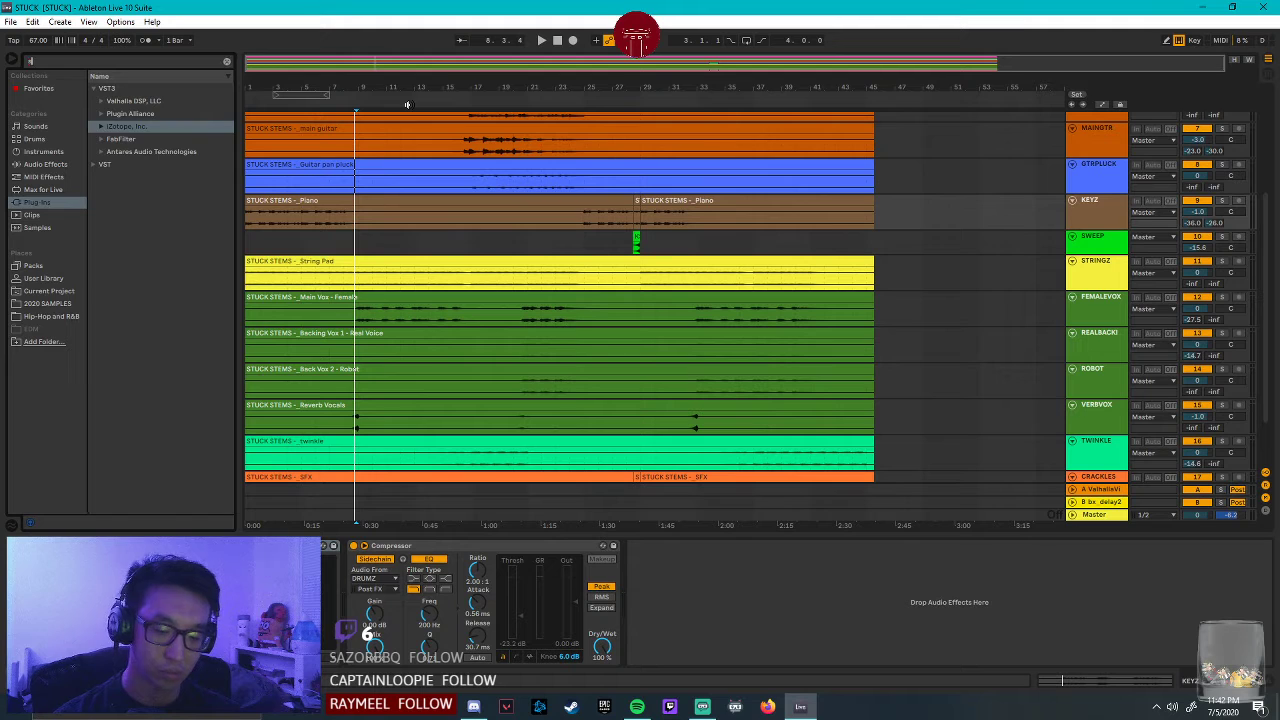
{"action": "type", "text": "tereo"}
{"action": "left_click", "coordinate": [102, 101]}
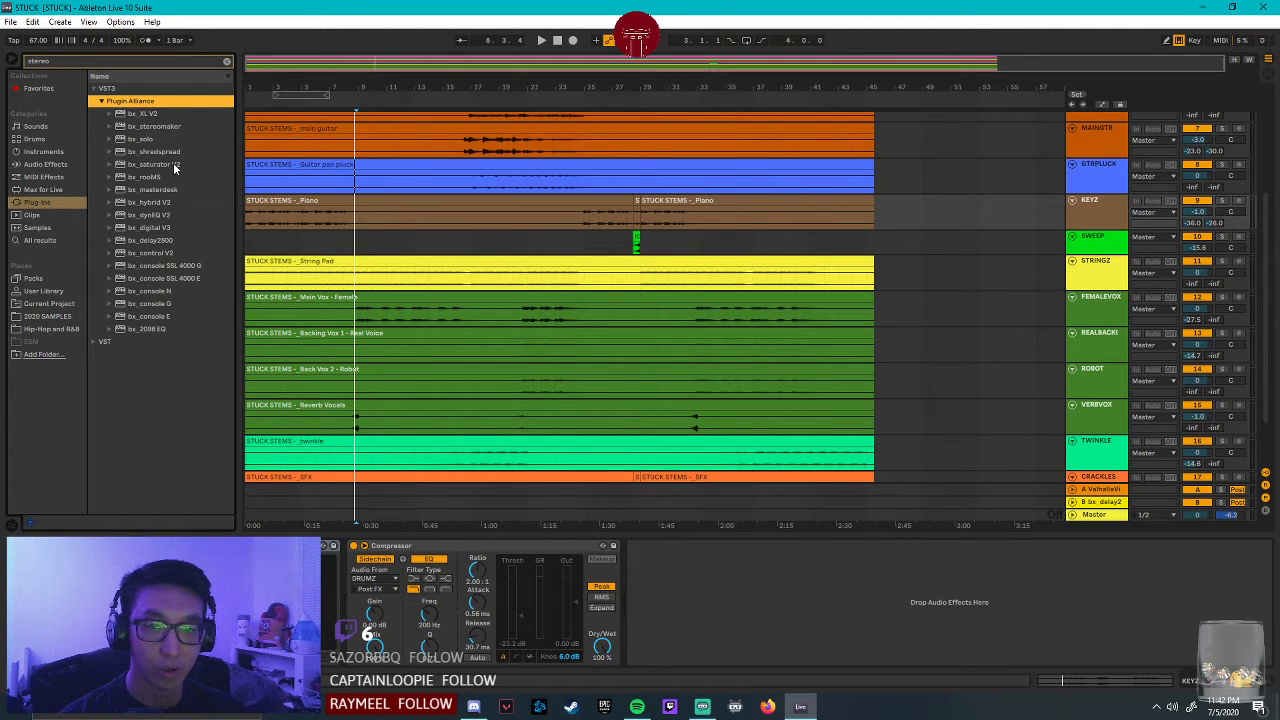
{"action": "left_click", "coordinate": [177, 152]}
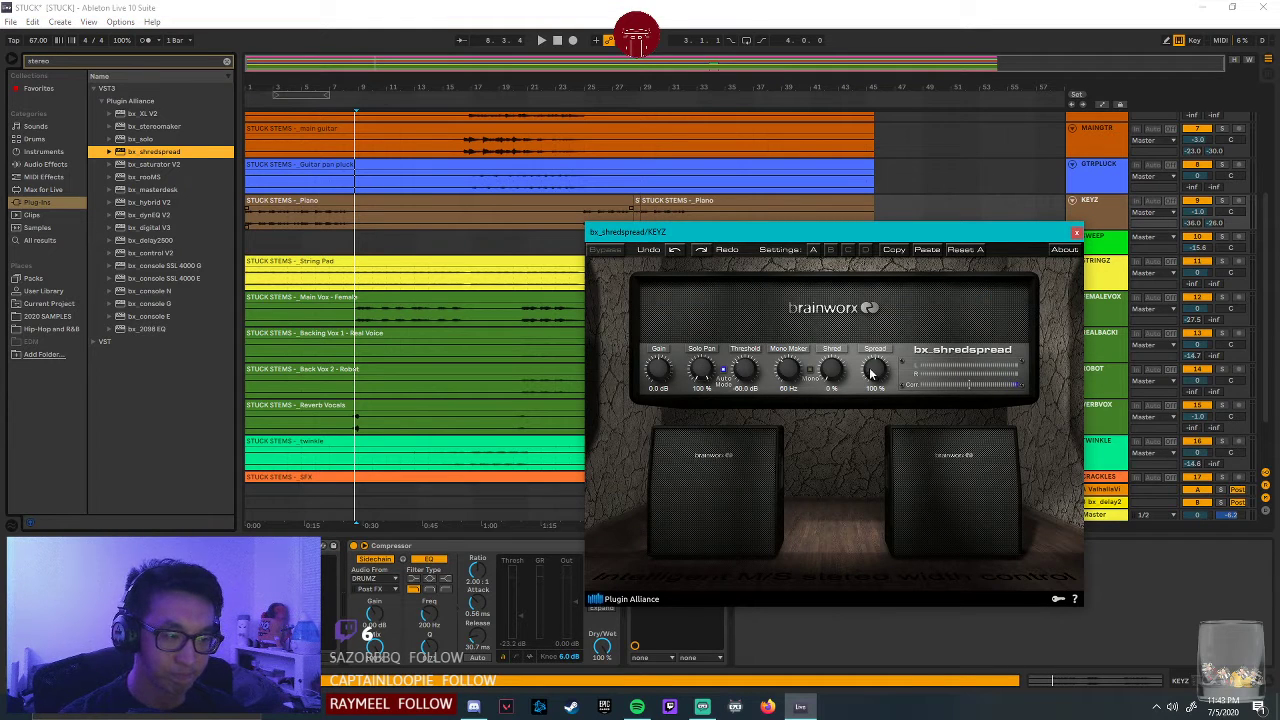
Solo KEYZ, play the piano from about bar 3, and set the bx_shredspread Spread to 50%.
{"action": "left_click_drag", "start_coordinate": [975, 233], "coordinate": [1056, 174]}
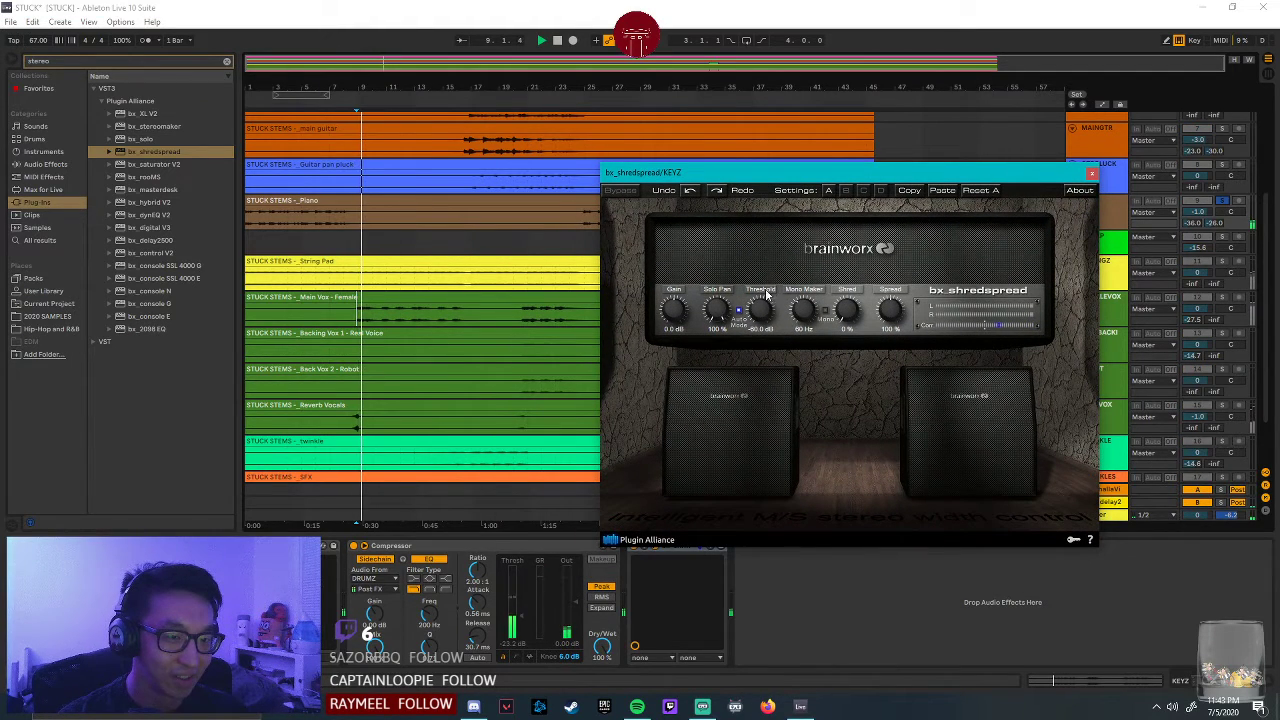
{"action": "left_click", "coordinate": [281, 215]}
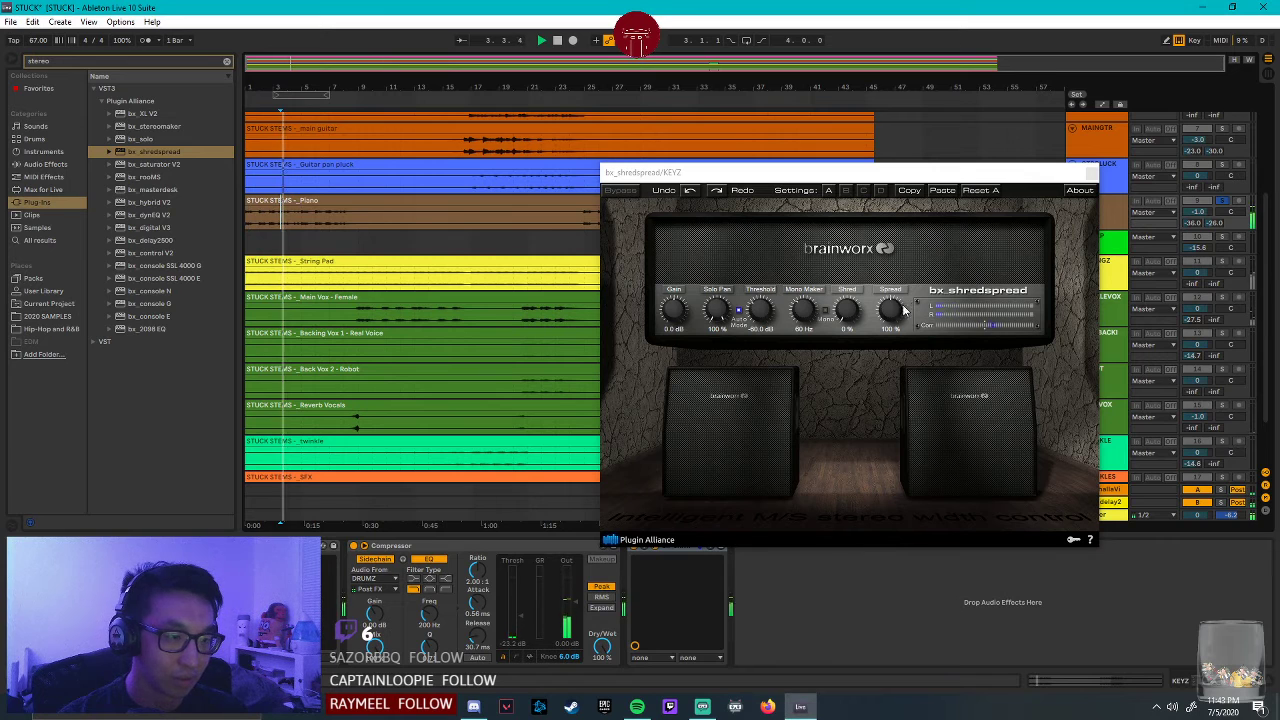
{"action": "left_click_drag", "start_coordinate": [889, 302], "coordinate": [878, 311]}
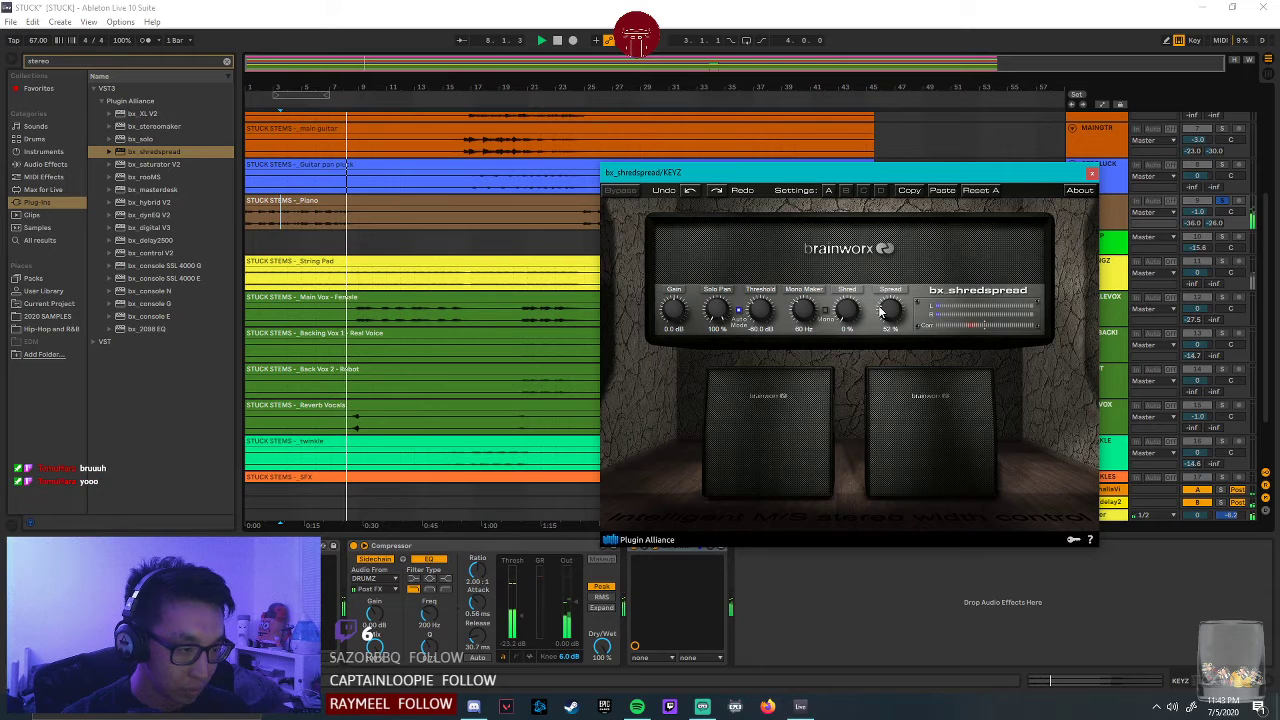
{"action": "left_click_drag", "start_coordinate": [883, 311], "coordinate": [883, 310]}
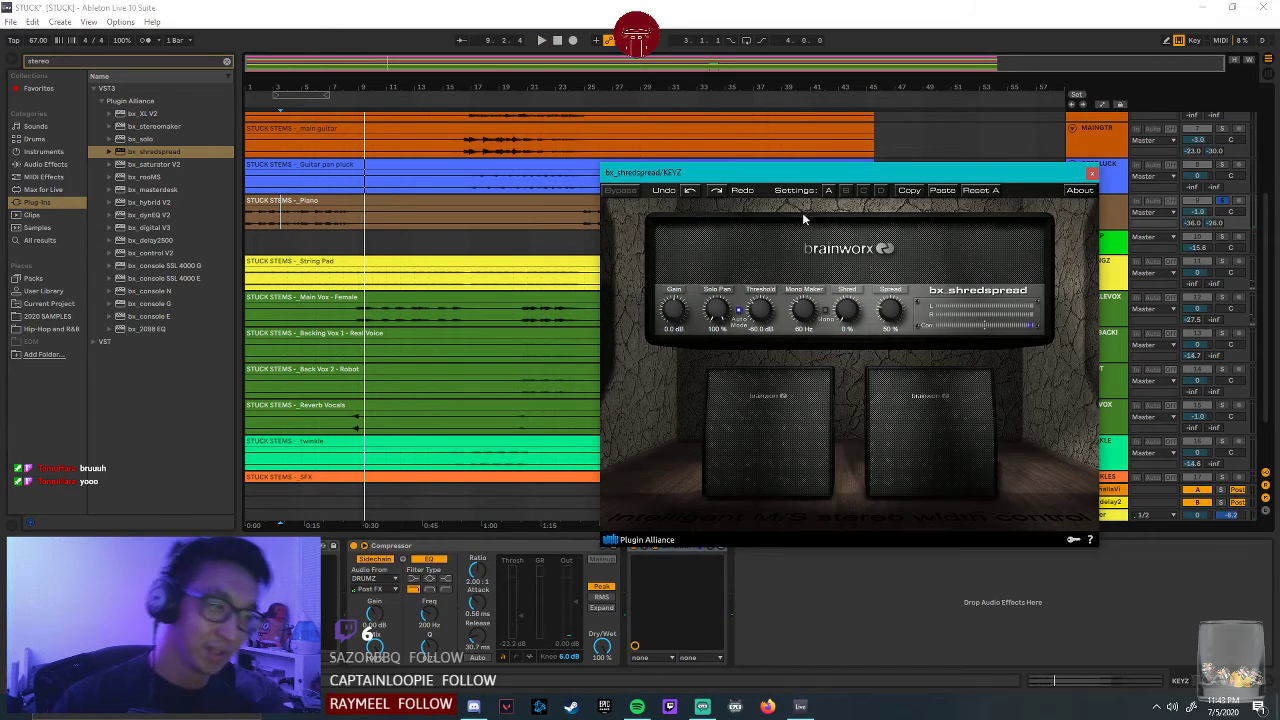
{"action": "left_click_drag", "start_coordinate": [824, 173], "coordinate": [900, 132]}
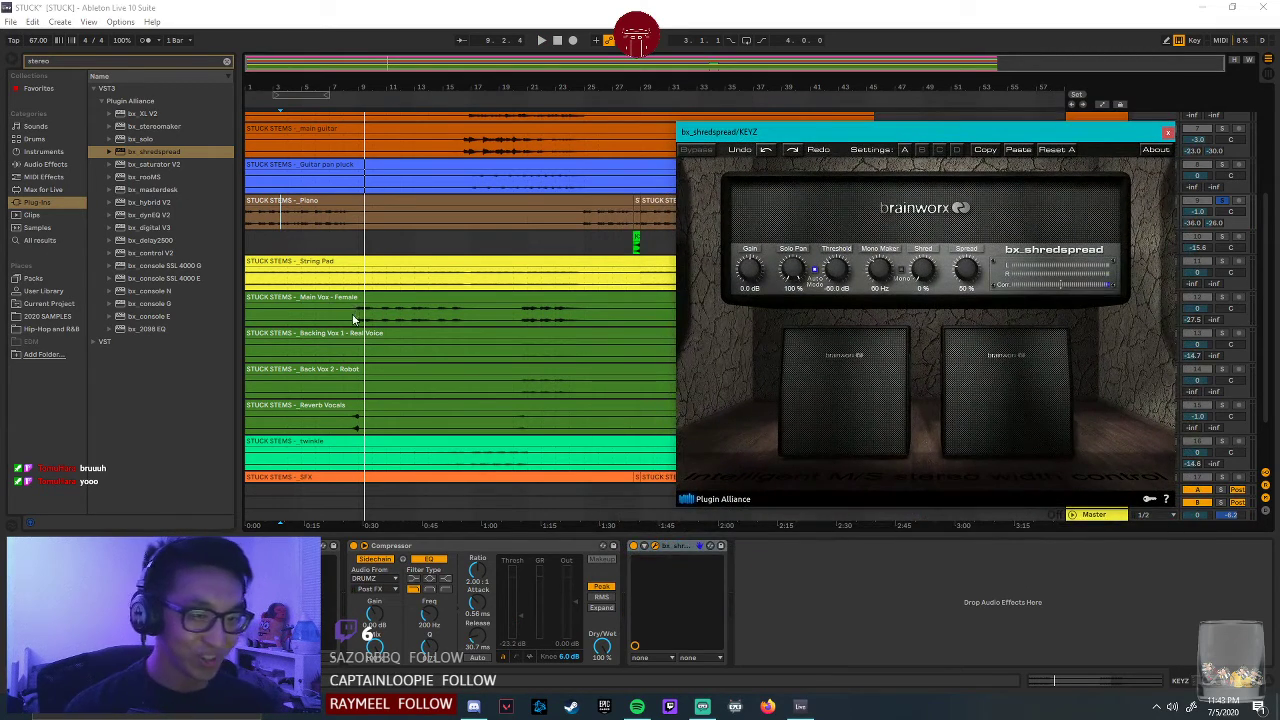
{"action": "left_click_drag", "start_coordinate": [1114, 133], "coordinate": [1002, 122]}
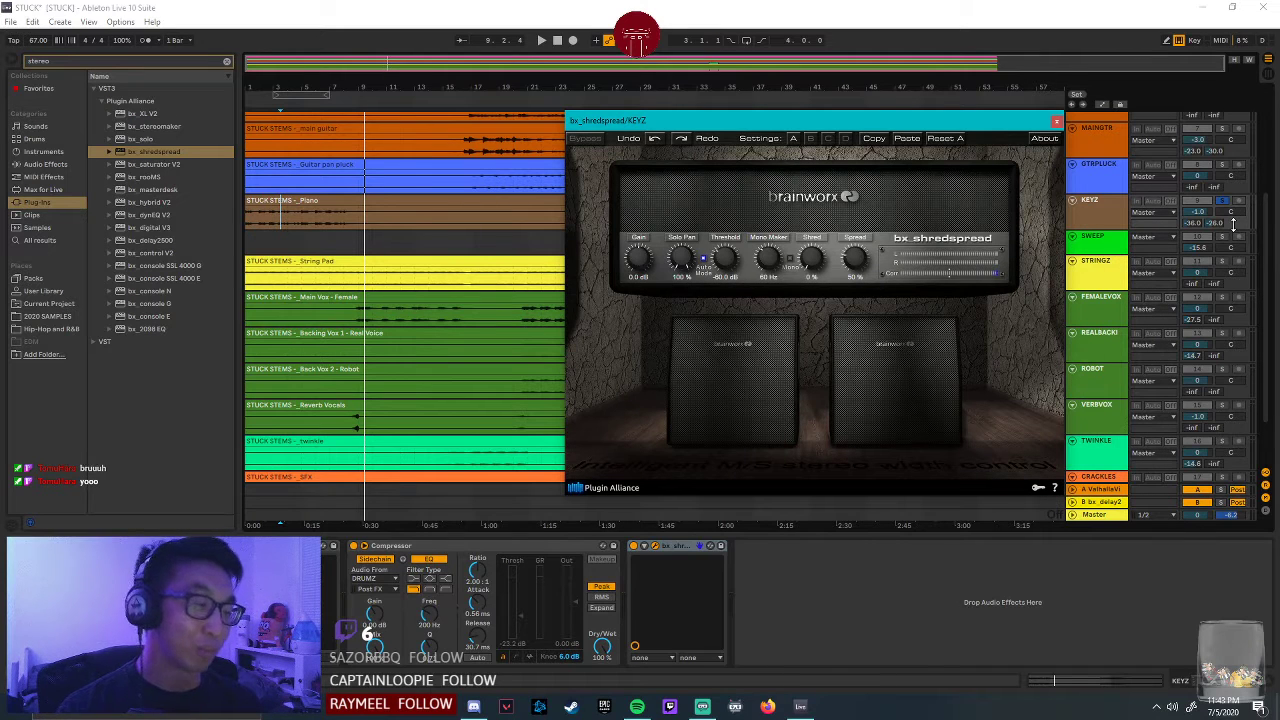
Turn off the KEYZ solo, play the widened piano in the full mix, and close the bx_shredspread window.
{"action": "left_click", "coordinate": [324, 241]}
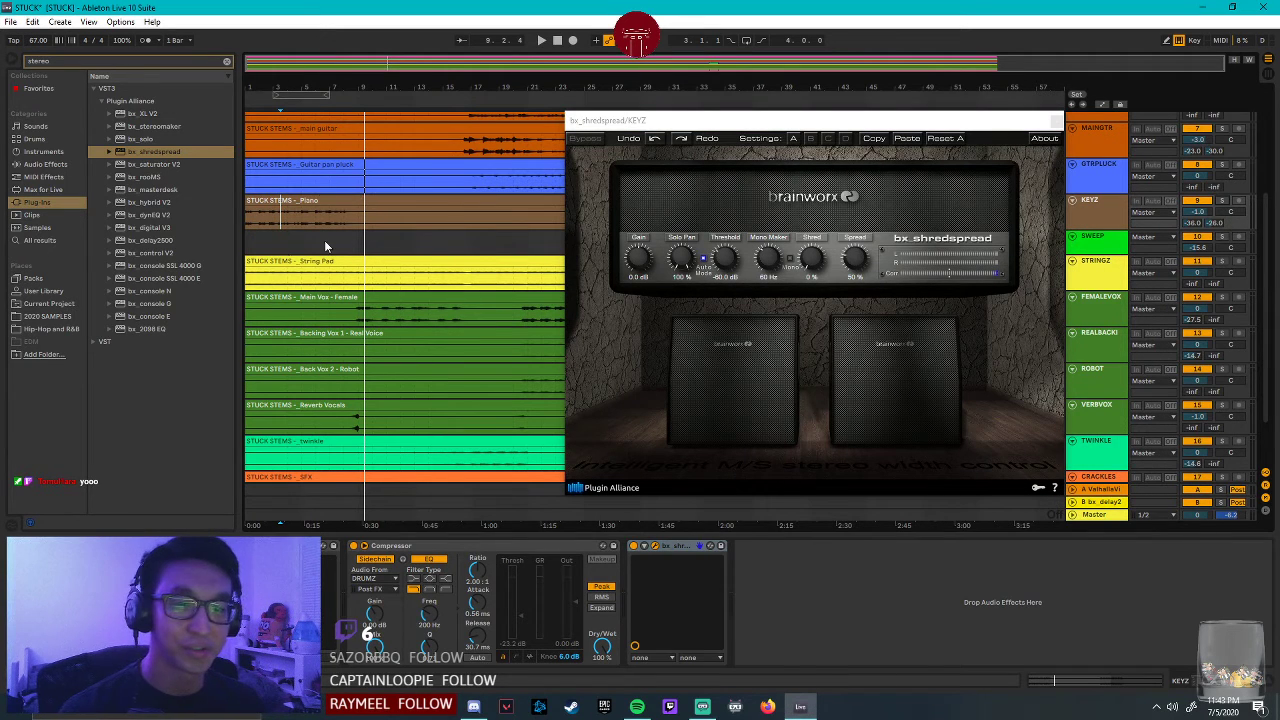
{"action": "left_click", "coordinate": [290, 200]}
{"action": "key", "text": "space"}
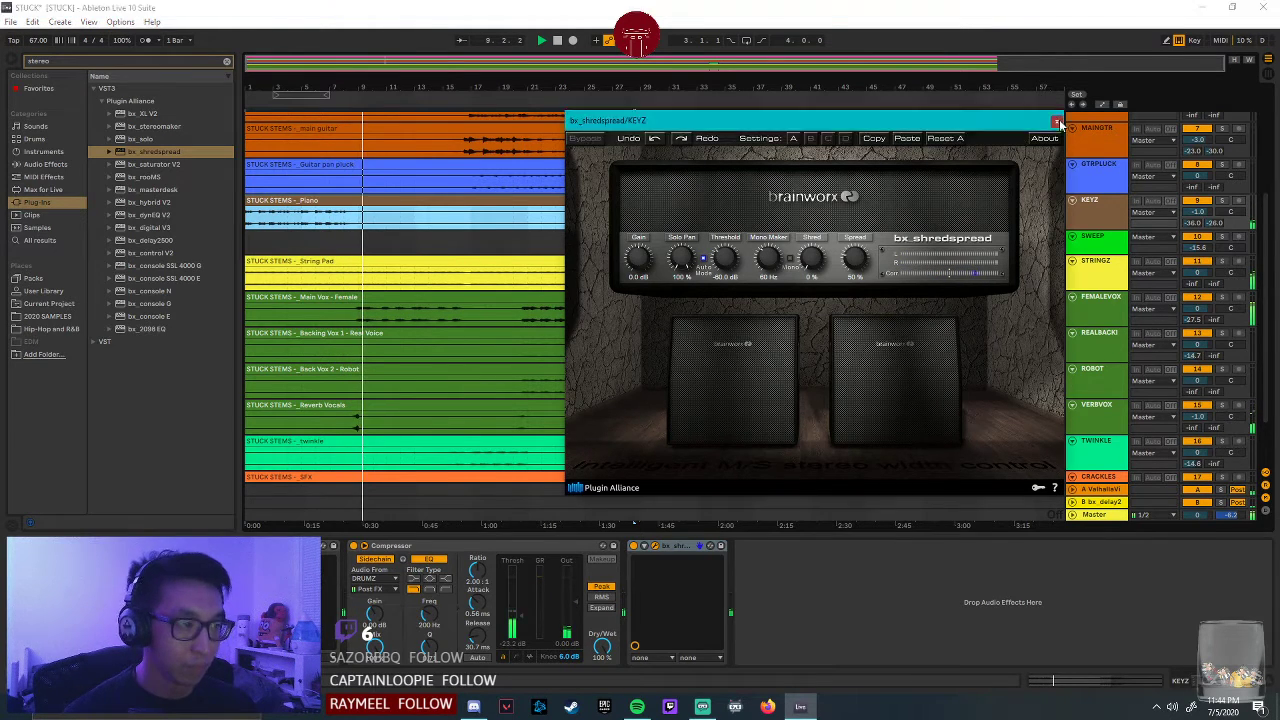
{"action": "left_click", "coordinate": [1056, 121]}
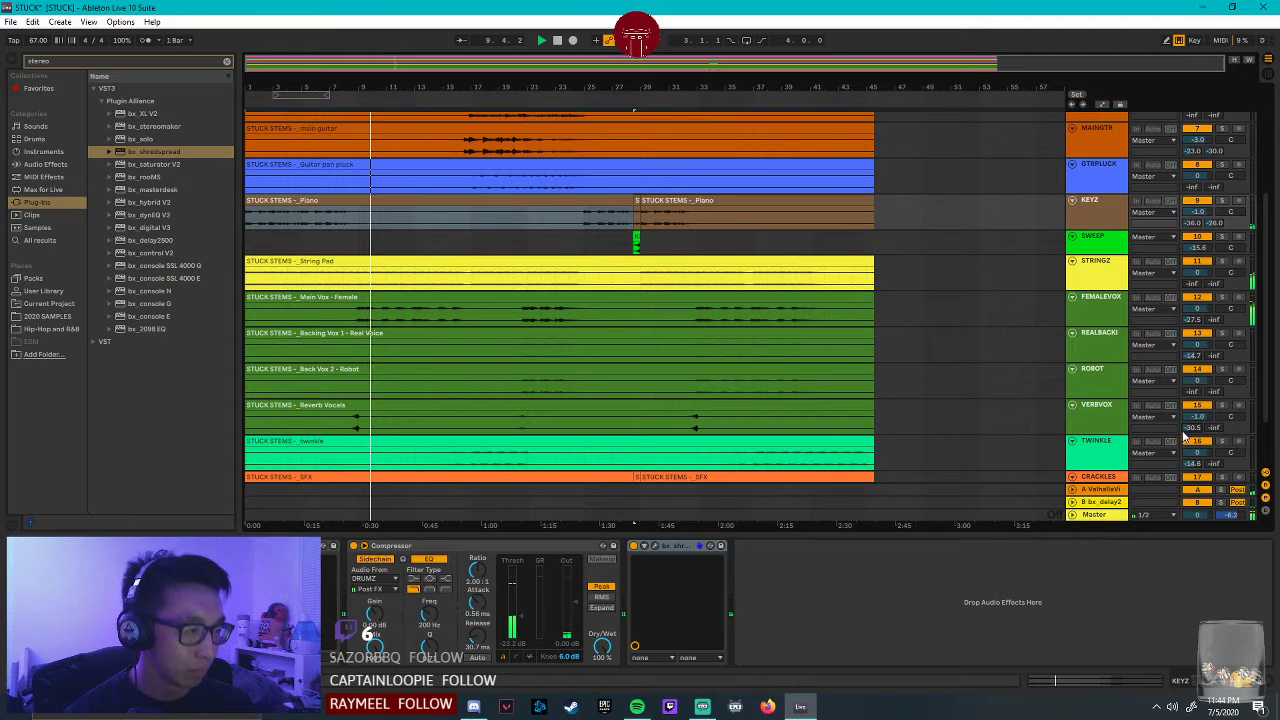
Briefly solo PERCZ during playback to listen to the percussion on its own.
{"action": "scroll", "coordinate": [900, 340], "scroll_direction": "up", "scroll_amount": 5}
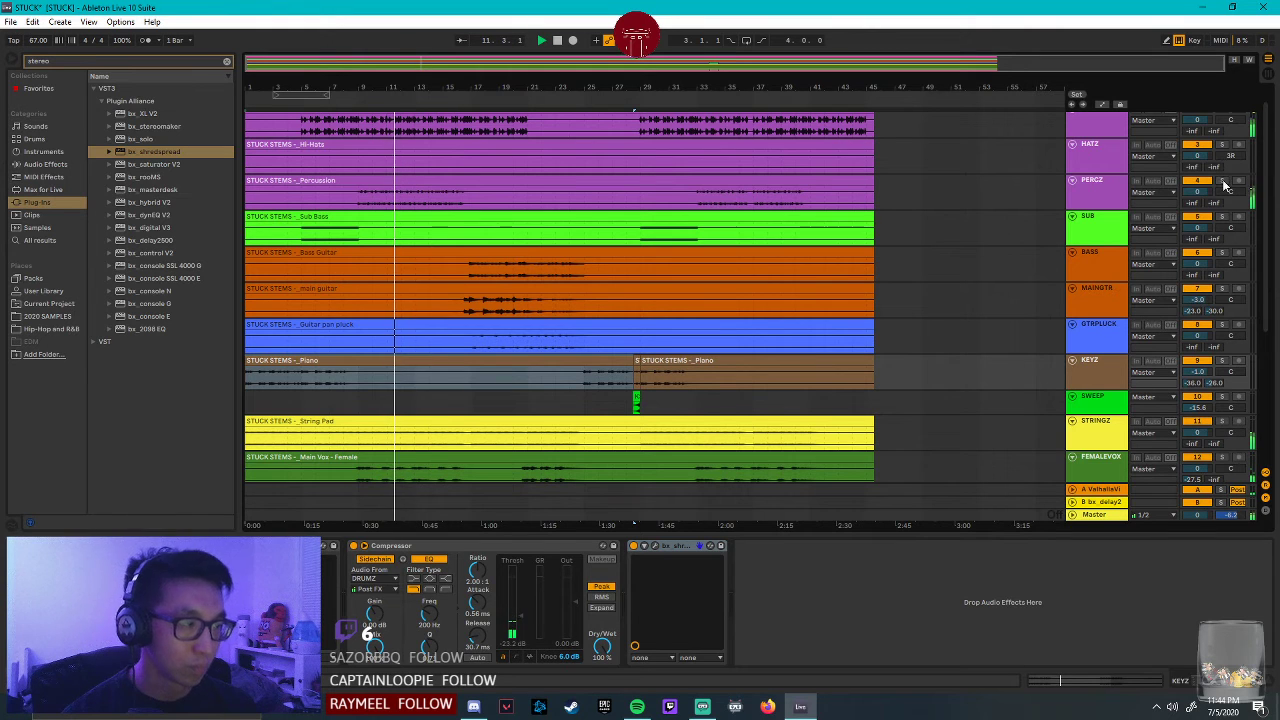
{"action": "left_click", "coordinate": [1222, 181]}
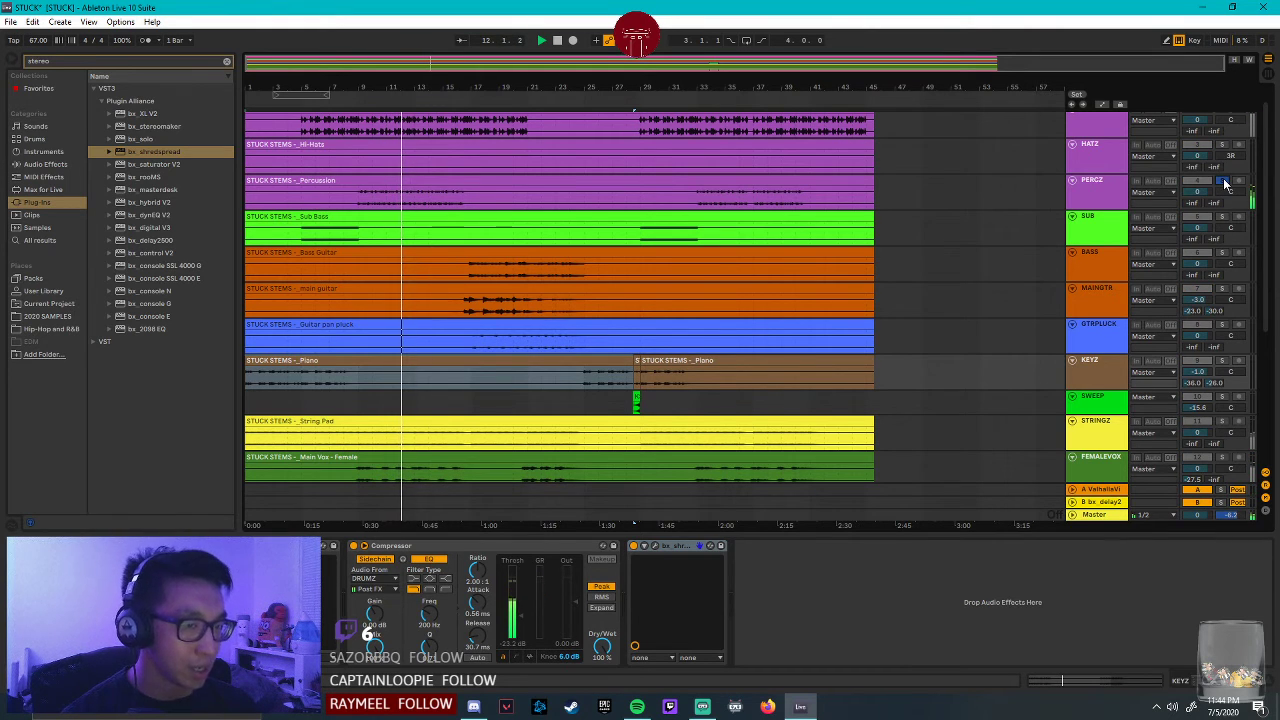
{"action": "left_click", "coordinate": [1222, 181]}
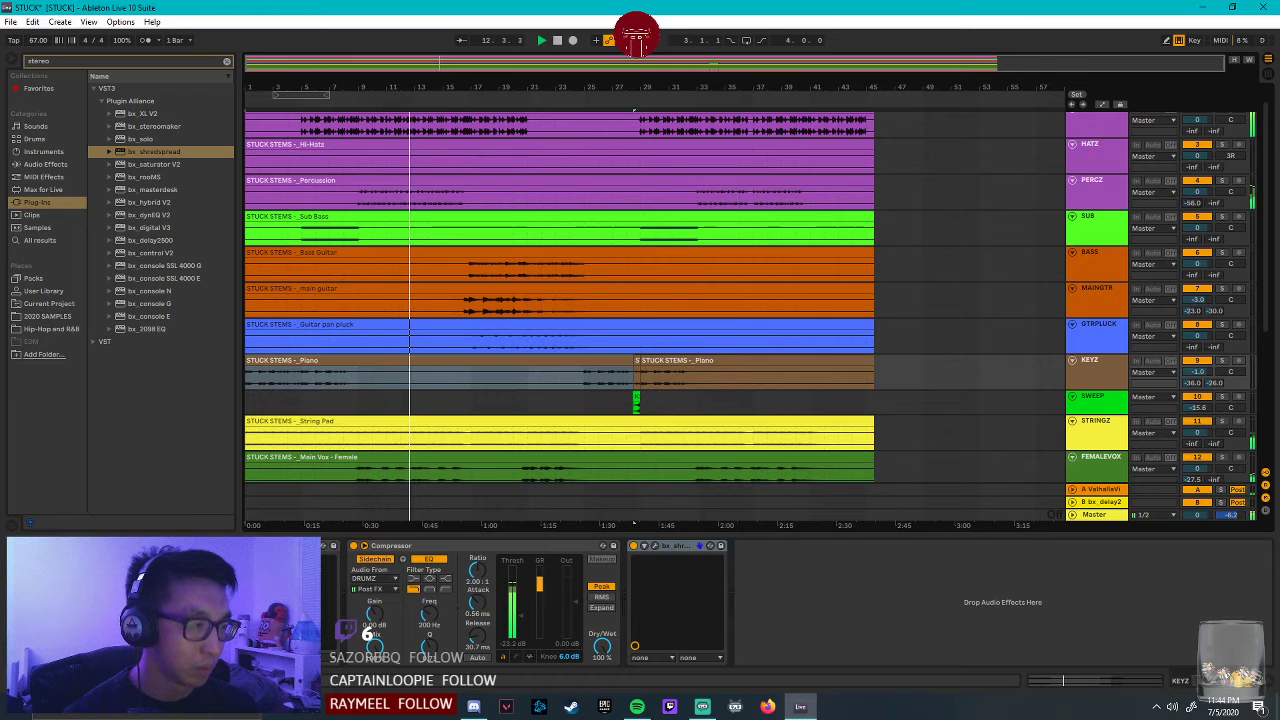
Clear the plug-in search, add FabFilter Pro-Q 3 to PERCZ, and close its window.
{"action": "left_click", "coordinate": [1210, 192]}
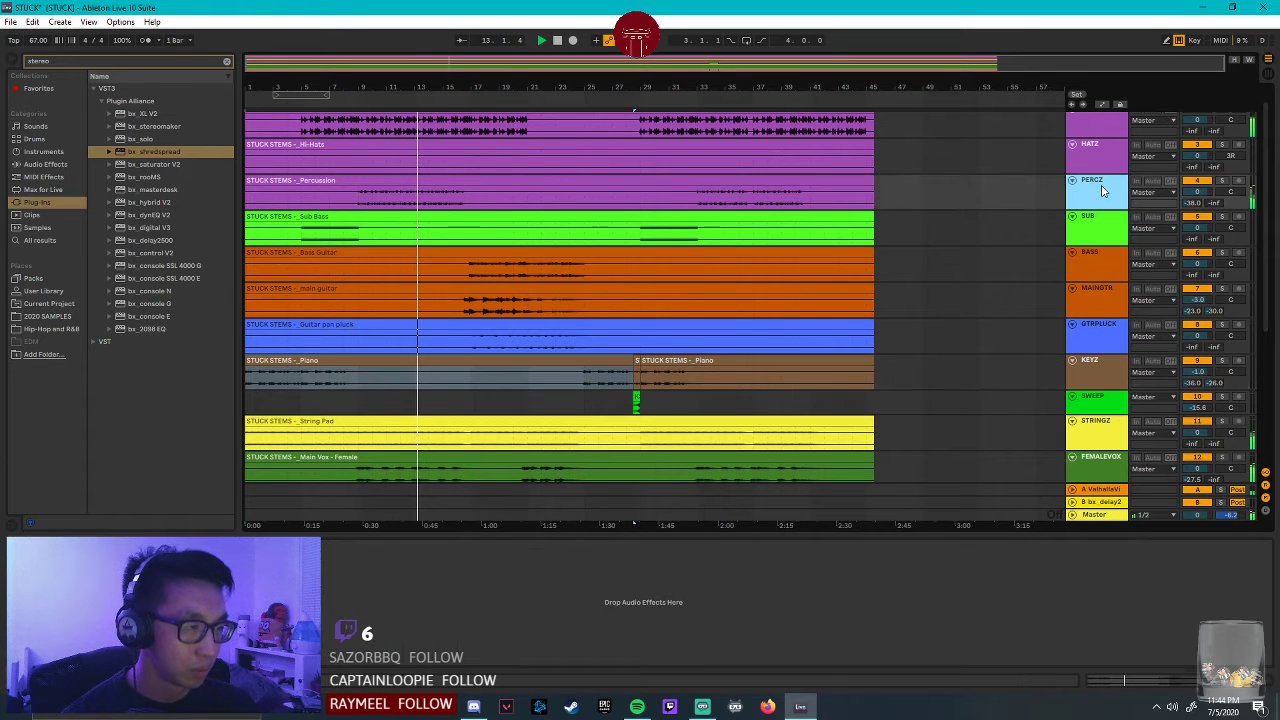
{"action": "left_click", "coordinate": [226, 62]}
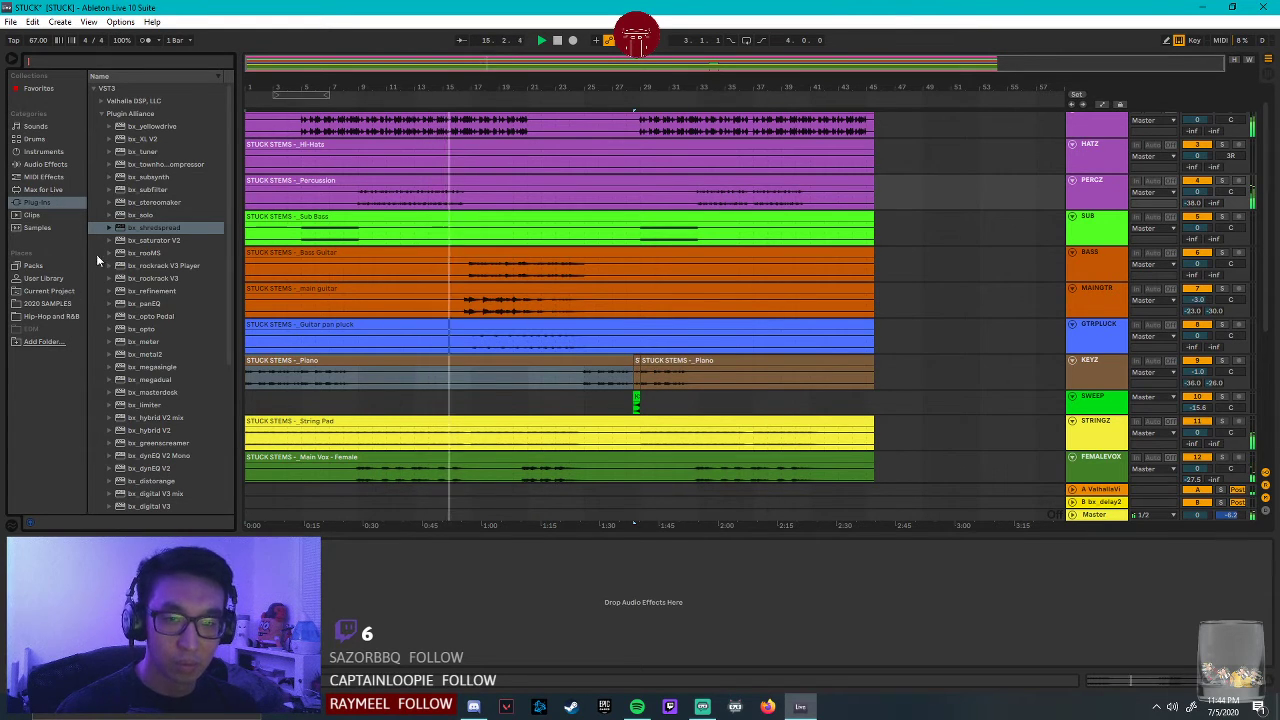
{"action": "left_click", "coordinate": [101, 114]}
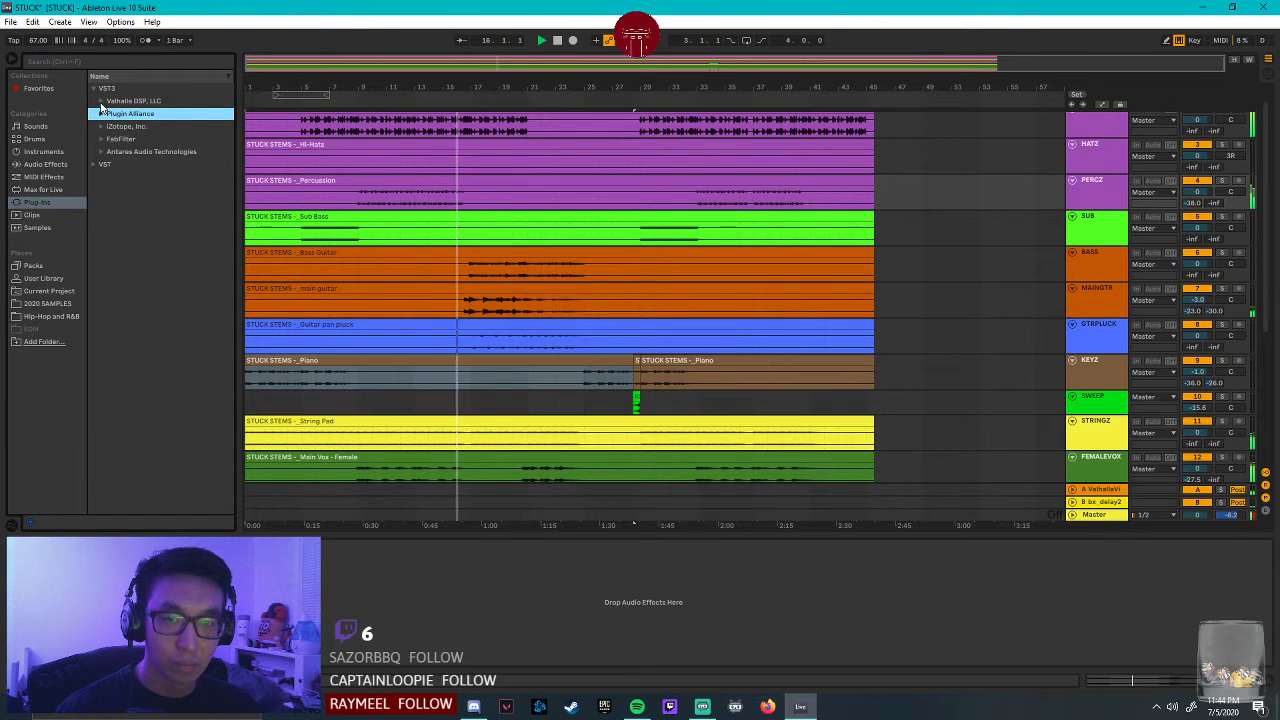
{"action": "left_click", "coordinate": [101, 139]}
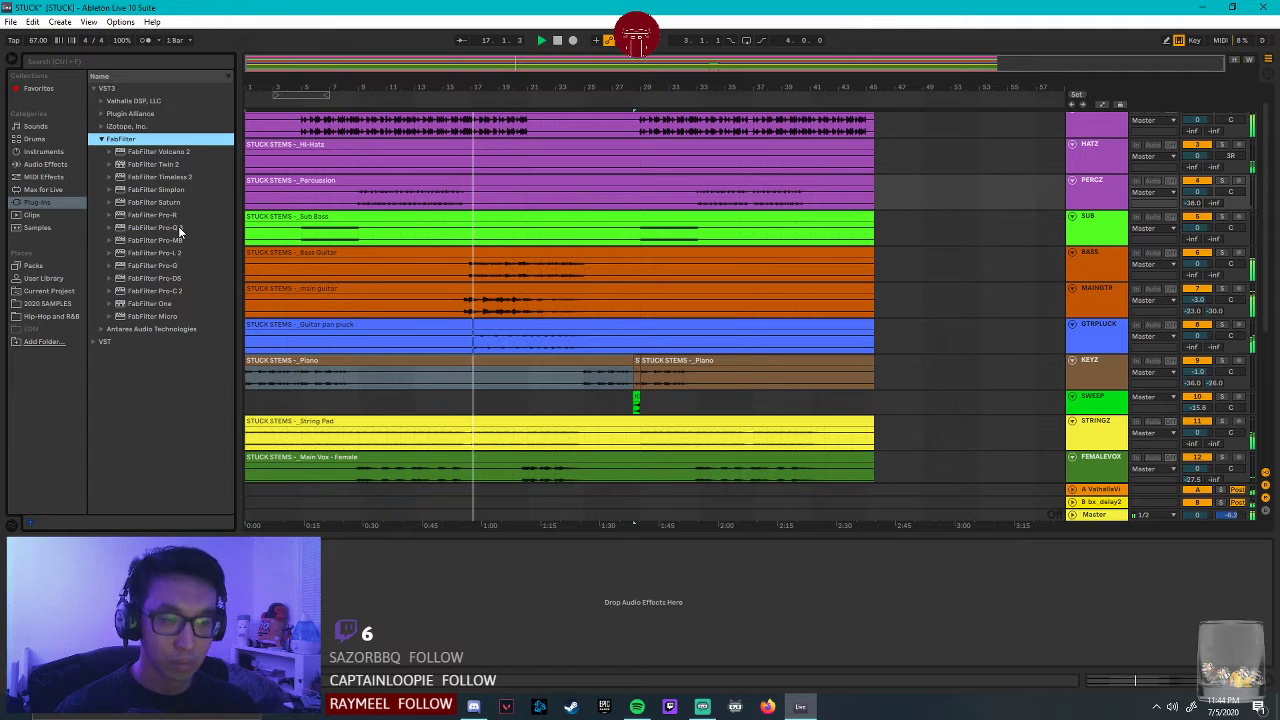
{"action": "left_click_drag", "start_coordinate": [180, 229], "coordinate": [400, 196]}
{"action": "left_click", "coordinate": [1161, 130]}
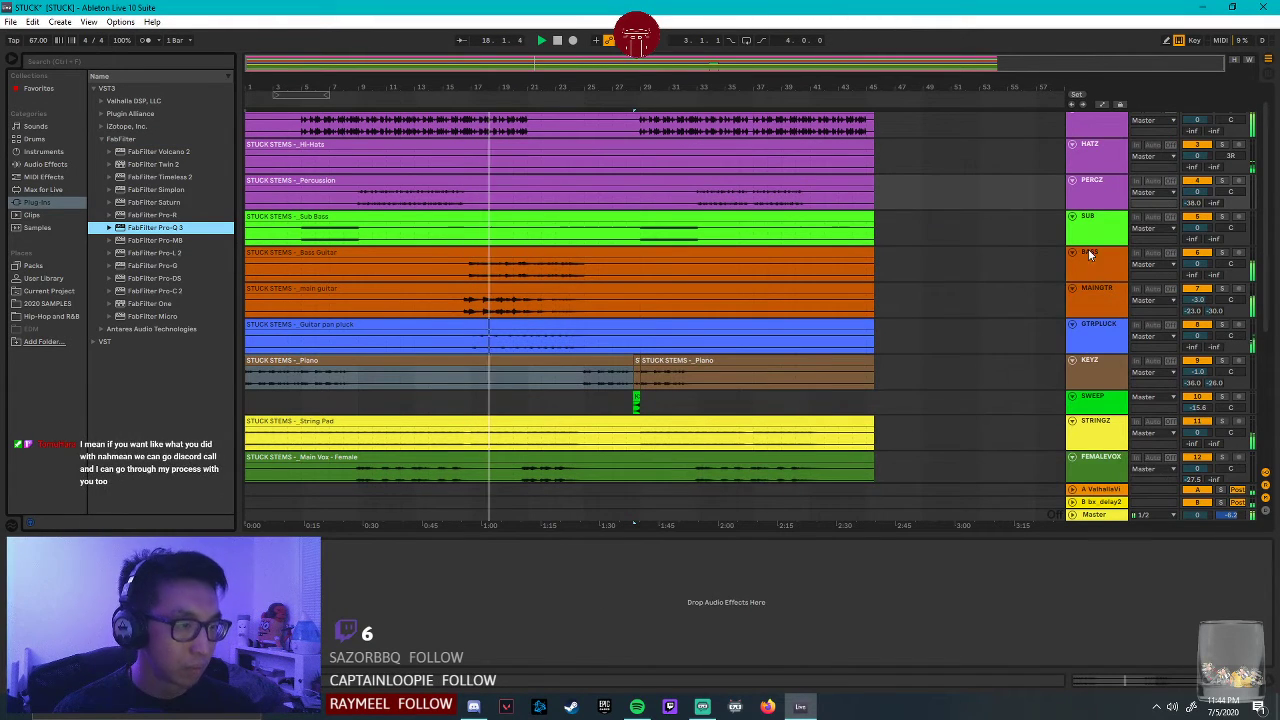
Add FabFilter Pro-Q 3 to MAINGTR and create a bell boost of about 2.41 dB near 264 Hz.
{"action": "left_click", "coordinate": [596, 317]}
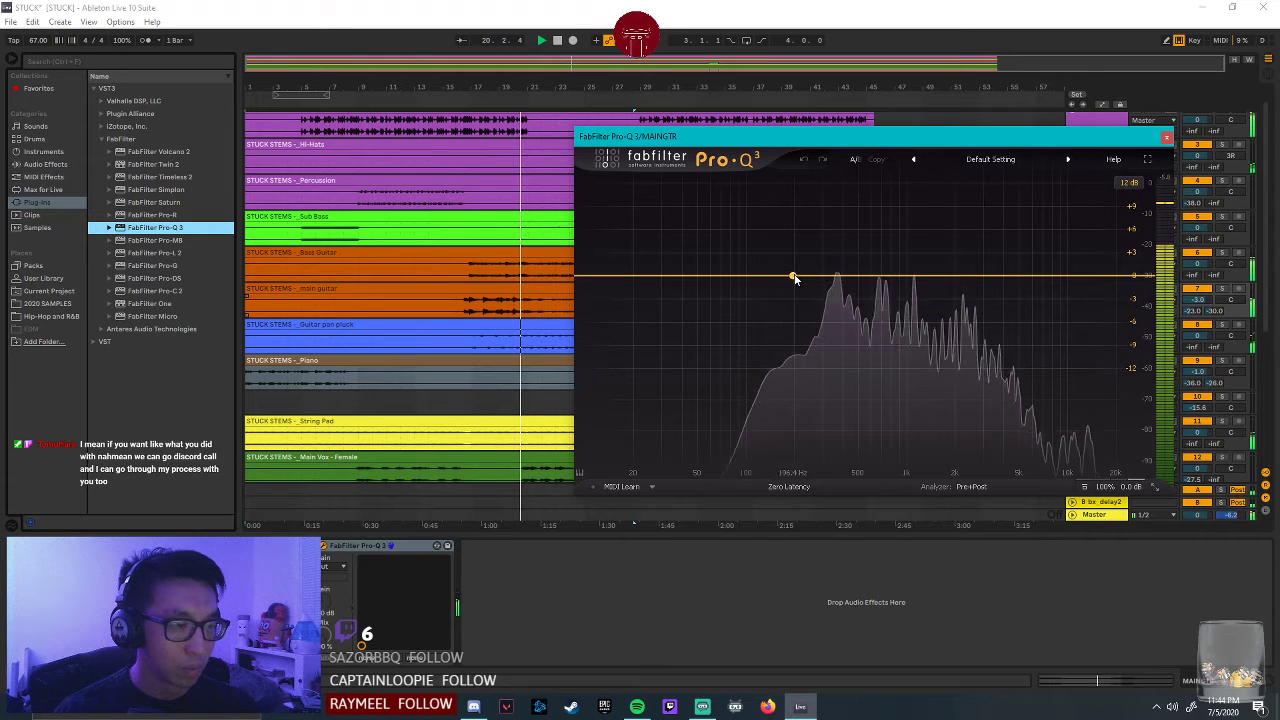
{"action": "left_click_drag", "start_coordinate": [791, 275], "coordinate": [795, 263]}
{"action": "left_click_drag", "start_coordinate": [853, 428], "coordinate": [799, 414]}
{"action": "left_click_drag", "start_coordinate": [816, 219], "coordinate": [835, 221]}
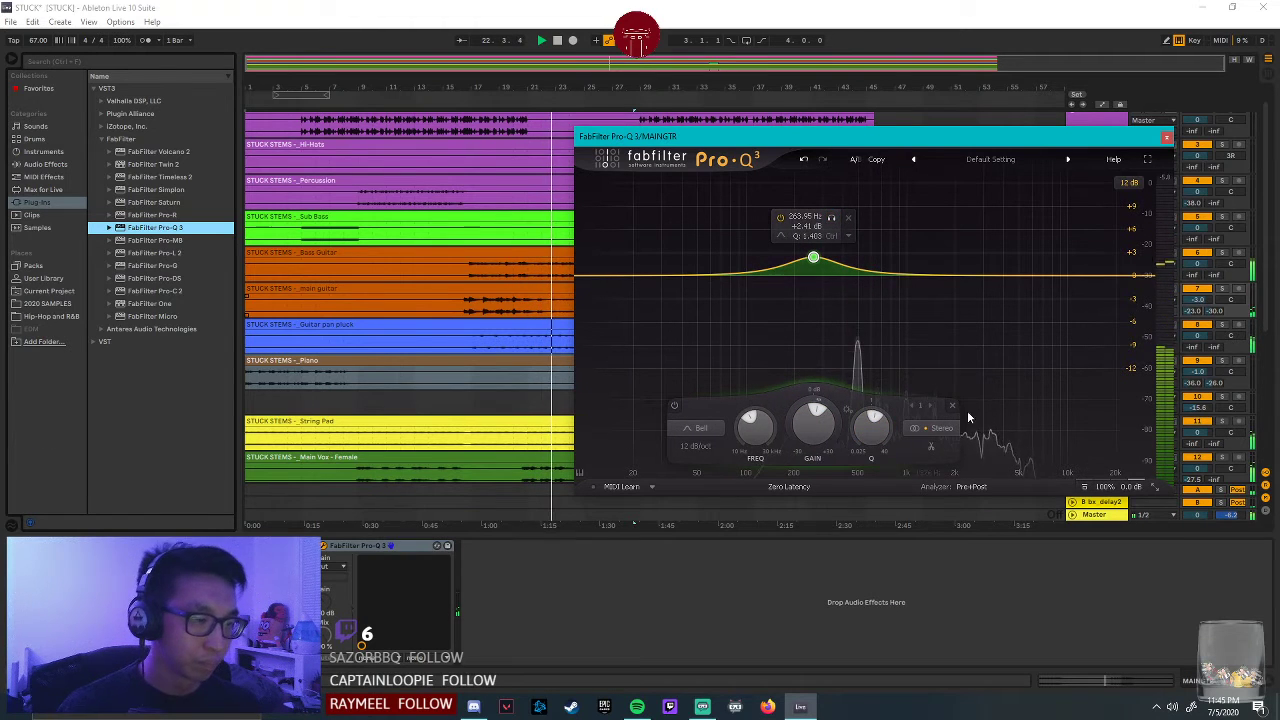
{"action": "left_click_drag", "start_coordinate": [1046, 140], "coordinate": [917, 306]}
Replay the soloed MAINGTR from about bar 16 and move its Pro-Q 3 bell boost to about 296 Hz.
{"action": "left_click", "coordinate": [467, 268]}
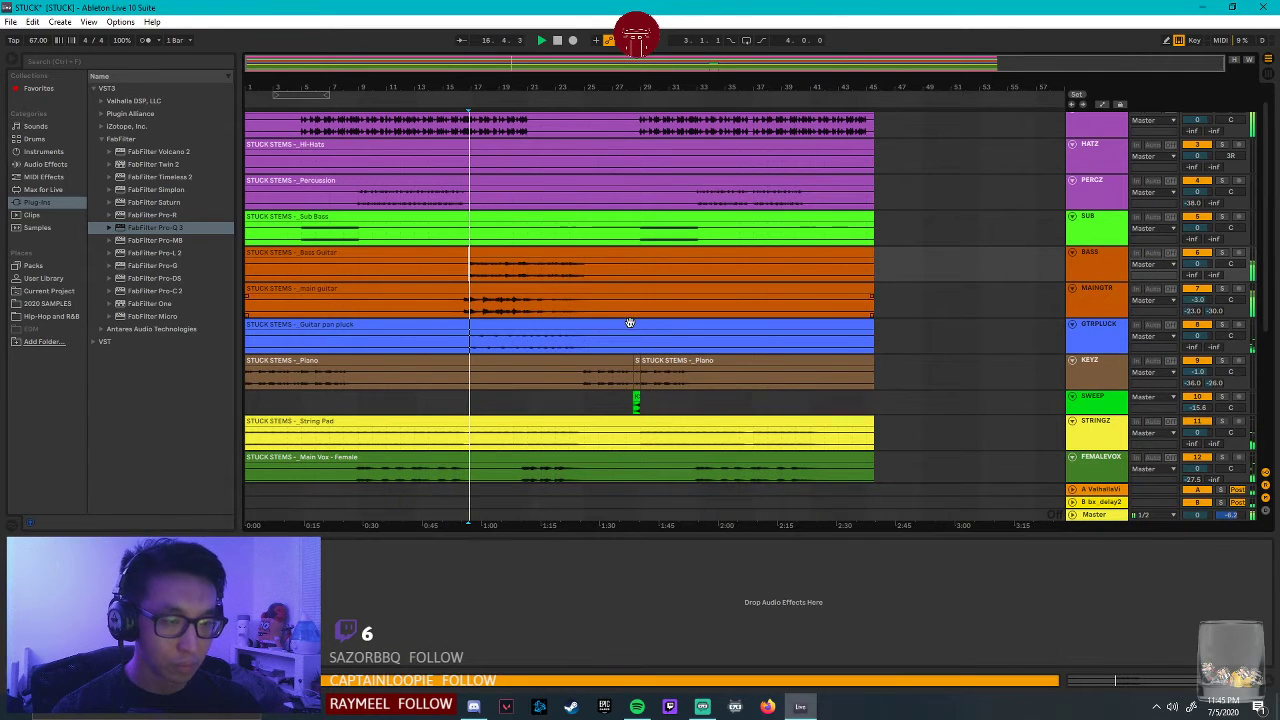
{"action": "left_click", "coordinate": [1222, 288]}
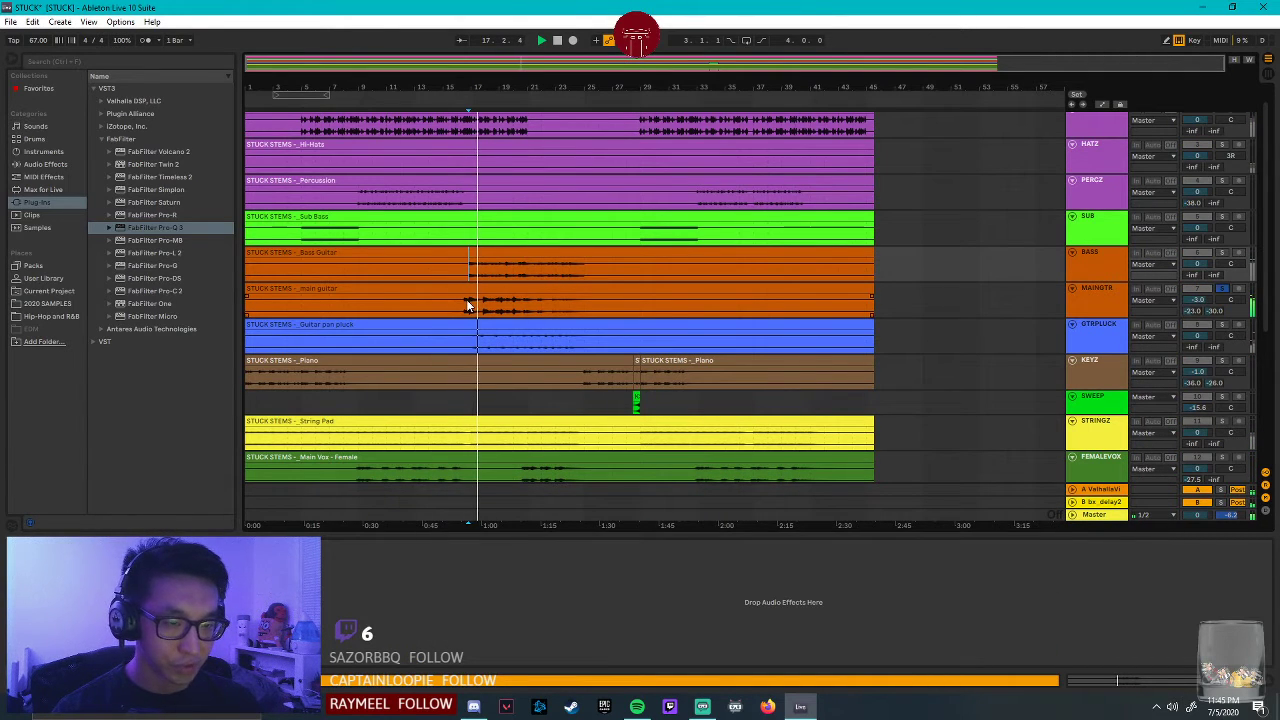
{"action": "left_click", "coordinate": [466, 304]}
{"action": "left_click_drag", "start_coordinate": [700, 294], "coordinate": [655, 183]}
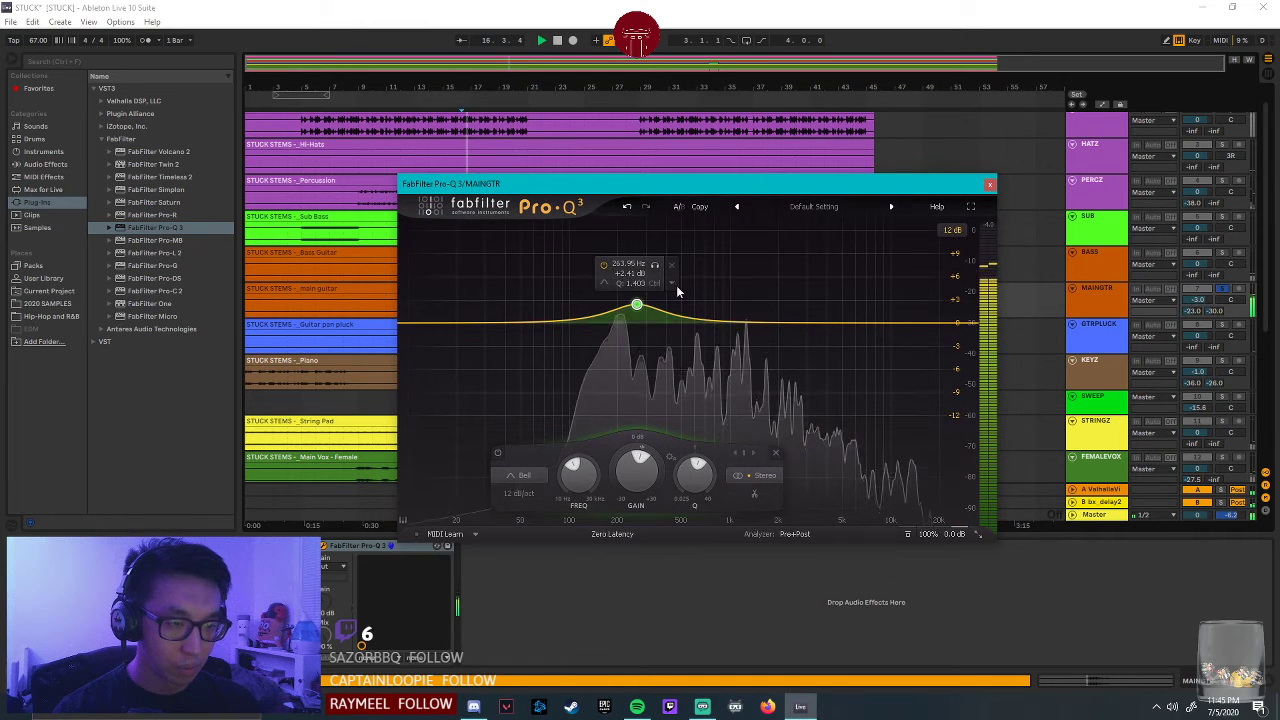
{"action": "left_click", "coordinate": [648, 266]}
{"action": "mouse_move", "coordinate": [648, 266]}
{"action": "left_mouse_down"}
{"action": "mouse_move", "coordinate": [697, 268]}
{"action": "mouse_move", "coordinate": [654, 272]}
{"action": "left_mouse_up"}
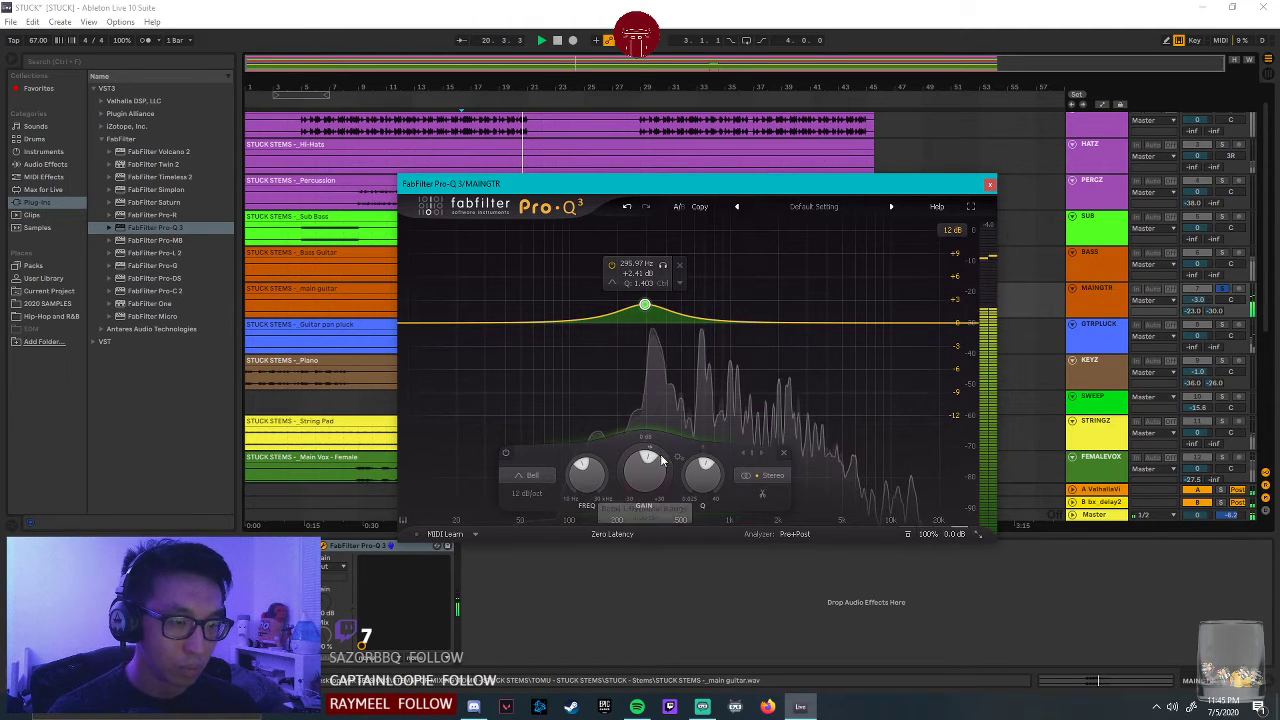
Add a high cut at about 18.6 kHz with an 18 dB/oct slope to the MAINGTR equalizer.
{"action": "left_click", "coordinate": [933, 324]}
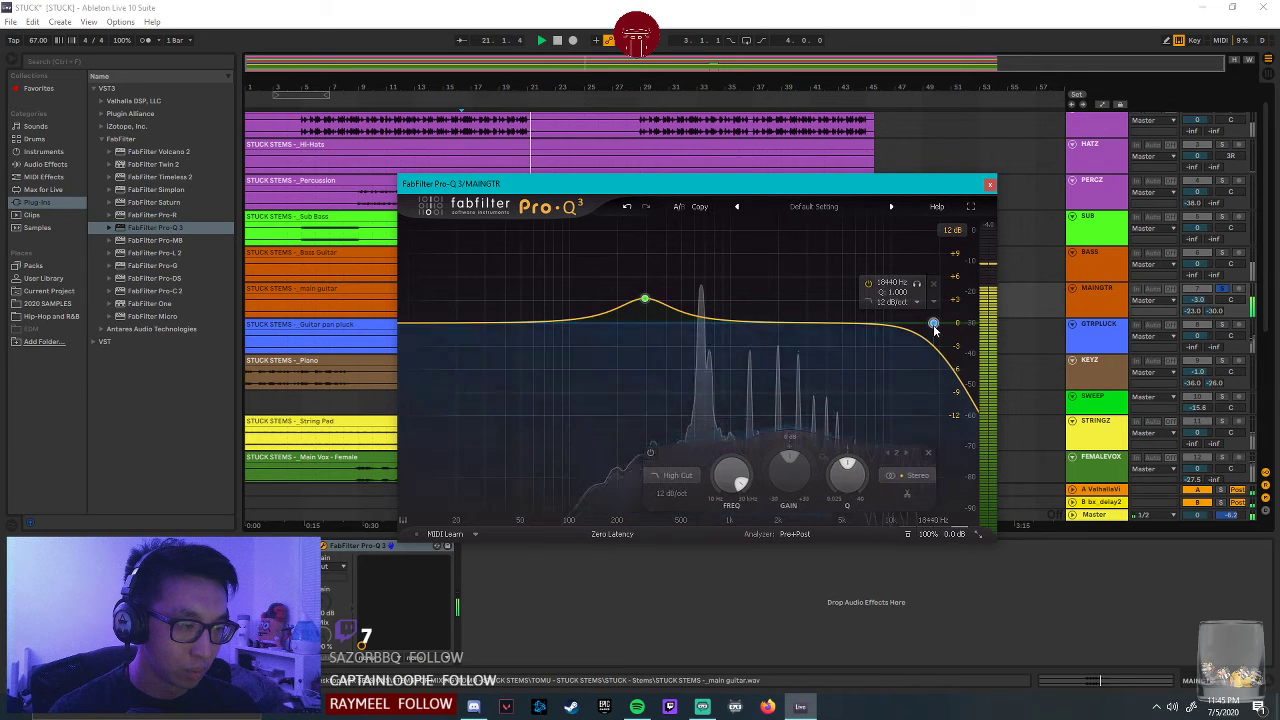
{"action": "left_click", "coordinate": [919, 345]}
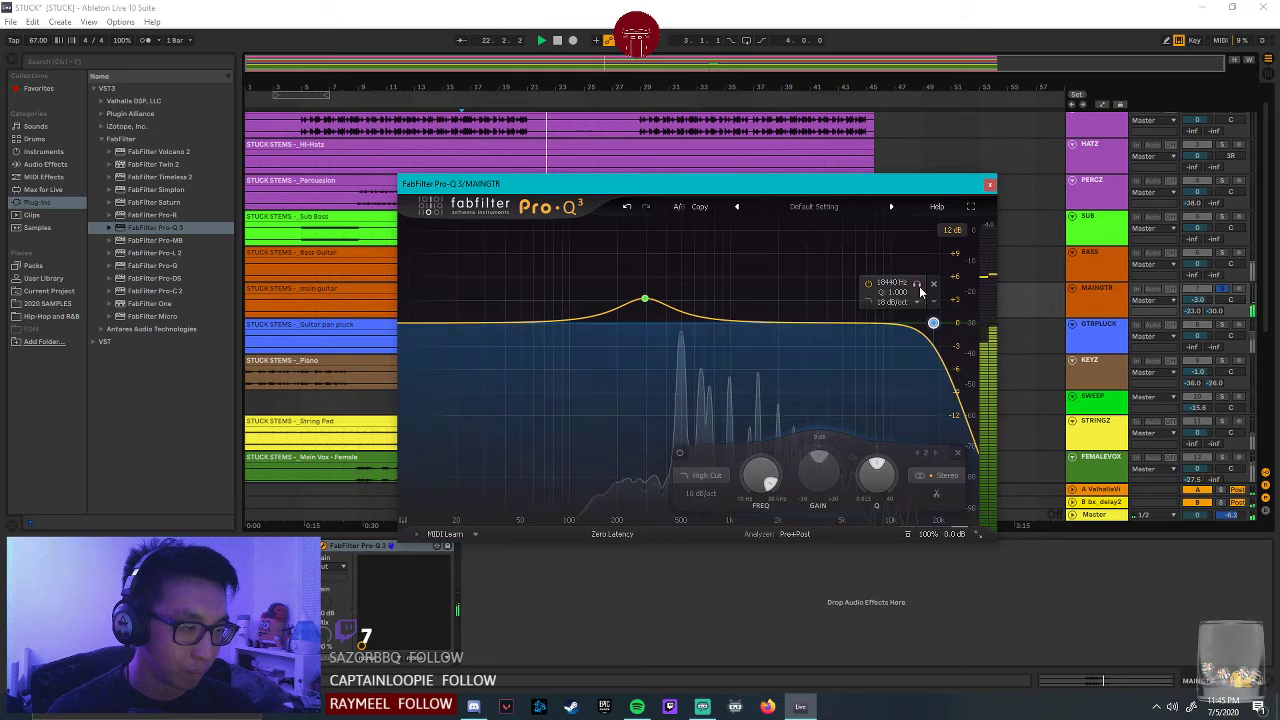
{"action": "left_click_drag", "start_coordinate": [935, 324], "coordinate": [939, 320]}
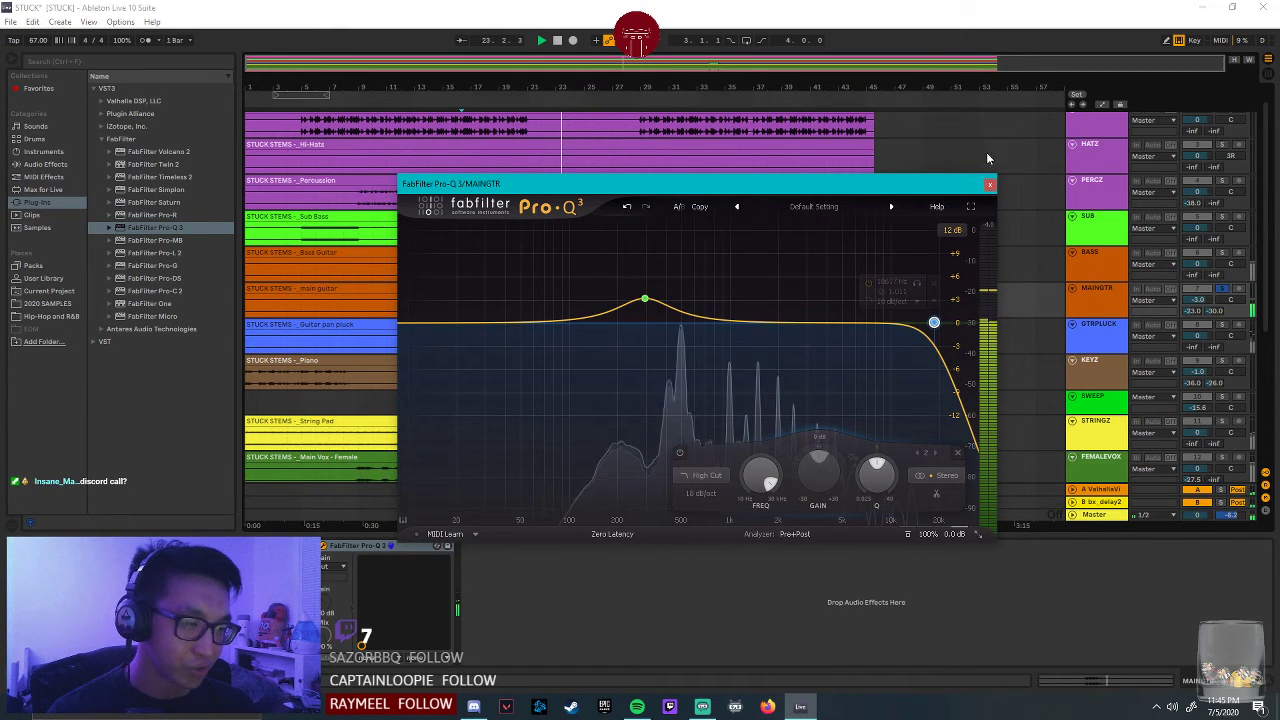
Close the MAINGTR equalizer, replay the mix from about bar 16 without the solo, and raise MAINGTR to -2.0 dB.
{"action": "left_click", "coordinate": [989, 184]}
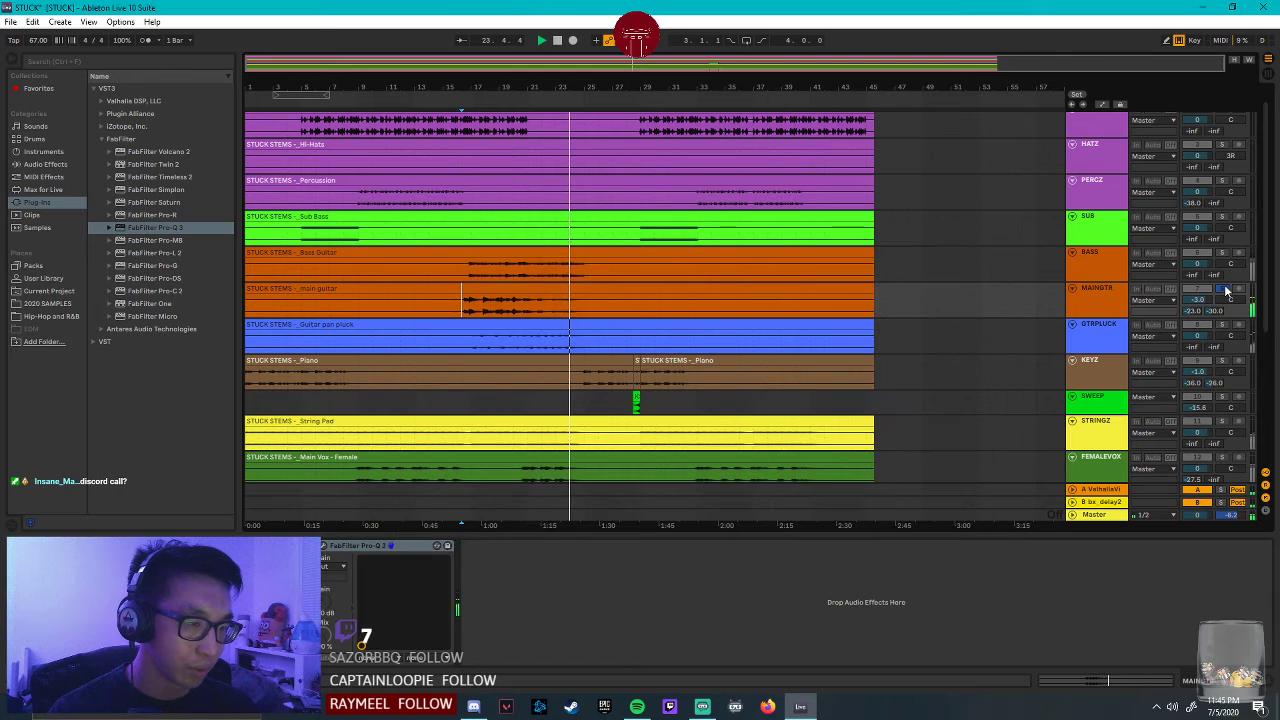
{"action": "key", "text": "space"}
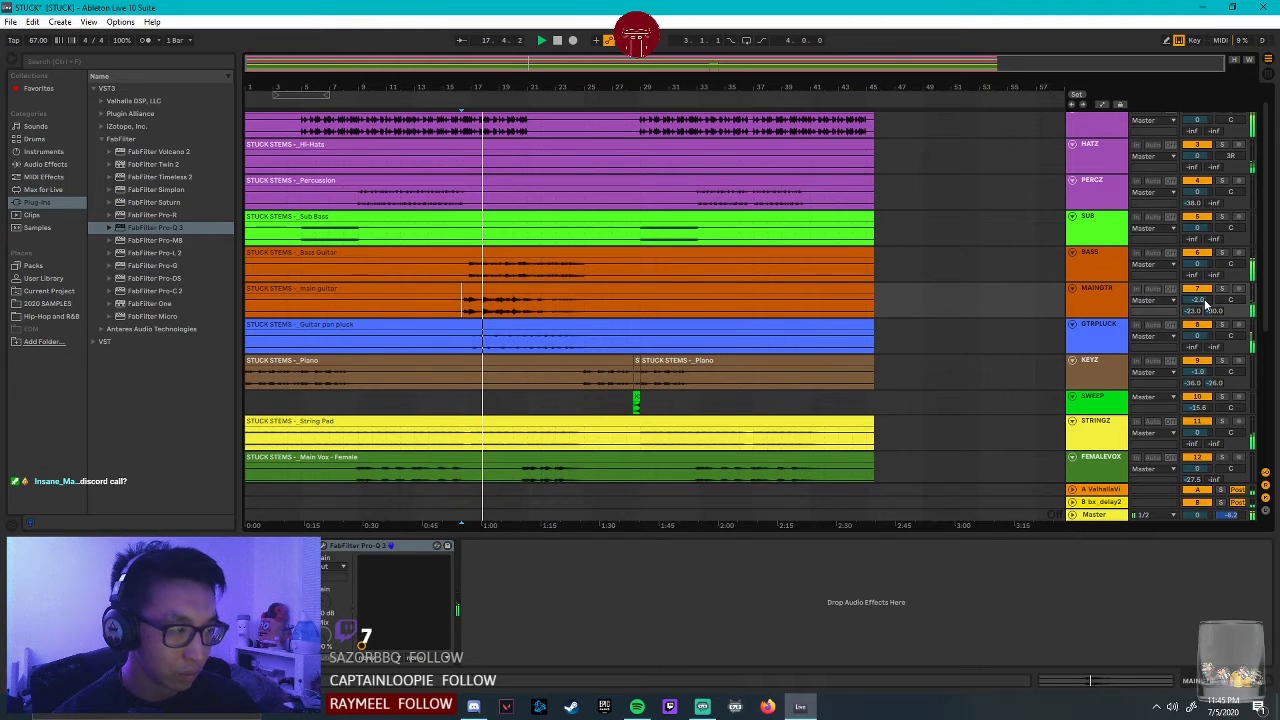
Add FabFilter Pro-C 2 after the equalizer on the MAINGTR track and close its plug-in window.
{"action": "left_click", "coordinate": [1089, 301]}
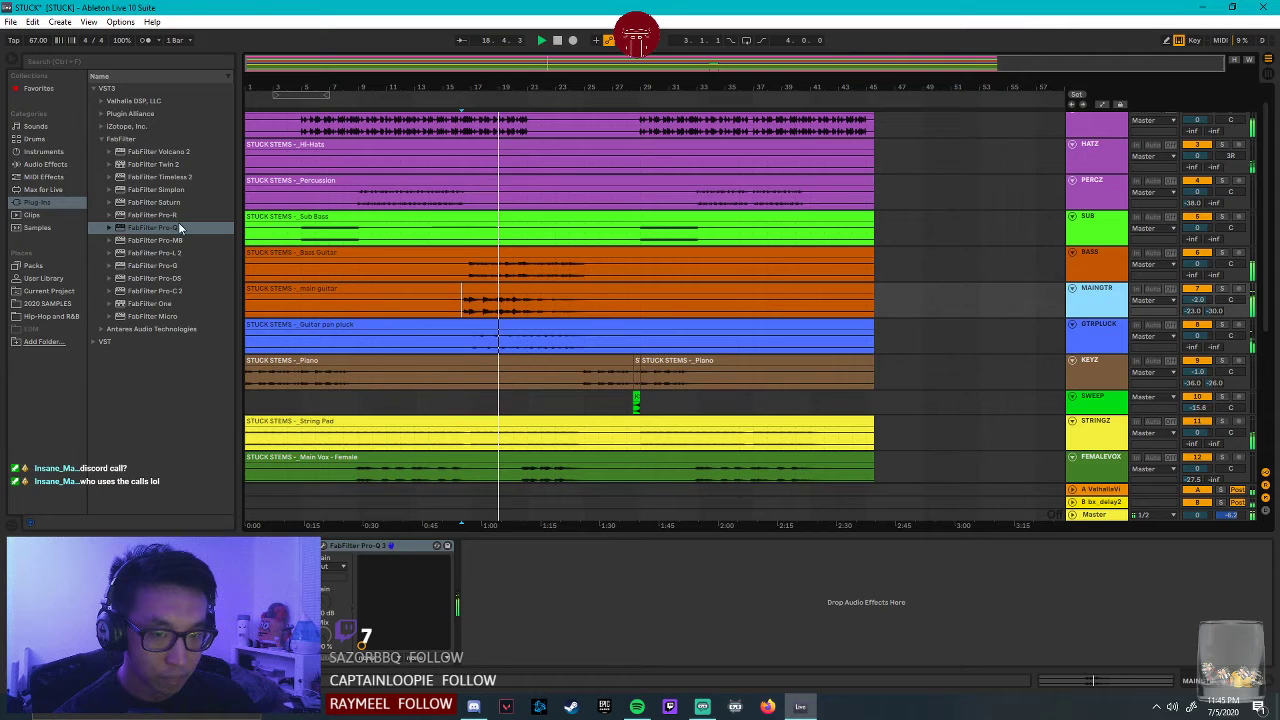
{"action": "left_click_drag", "start_coordinate": [178, 289], "coordinate": [560, 630]}
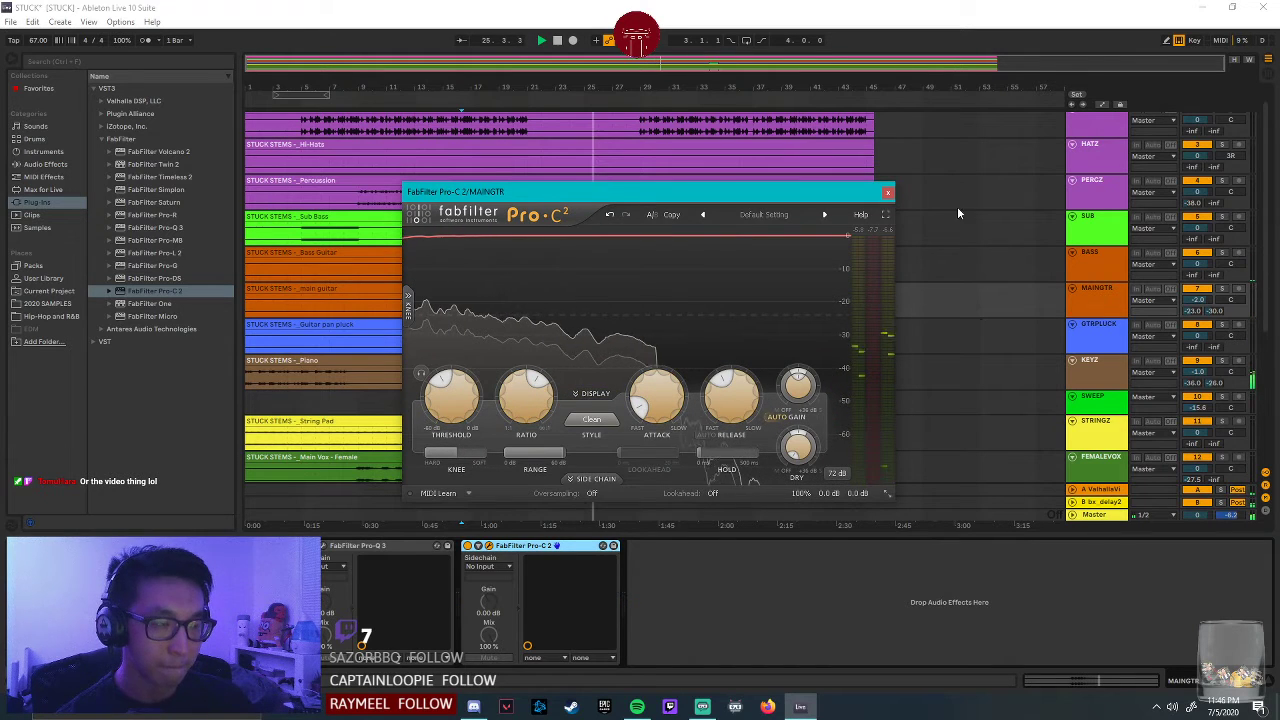
{"action": "left_click", "coordinate": [887, 191]}
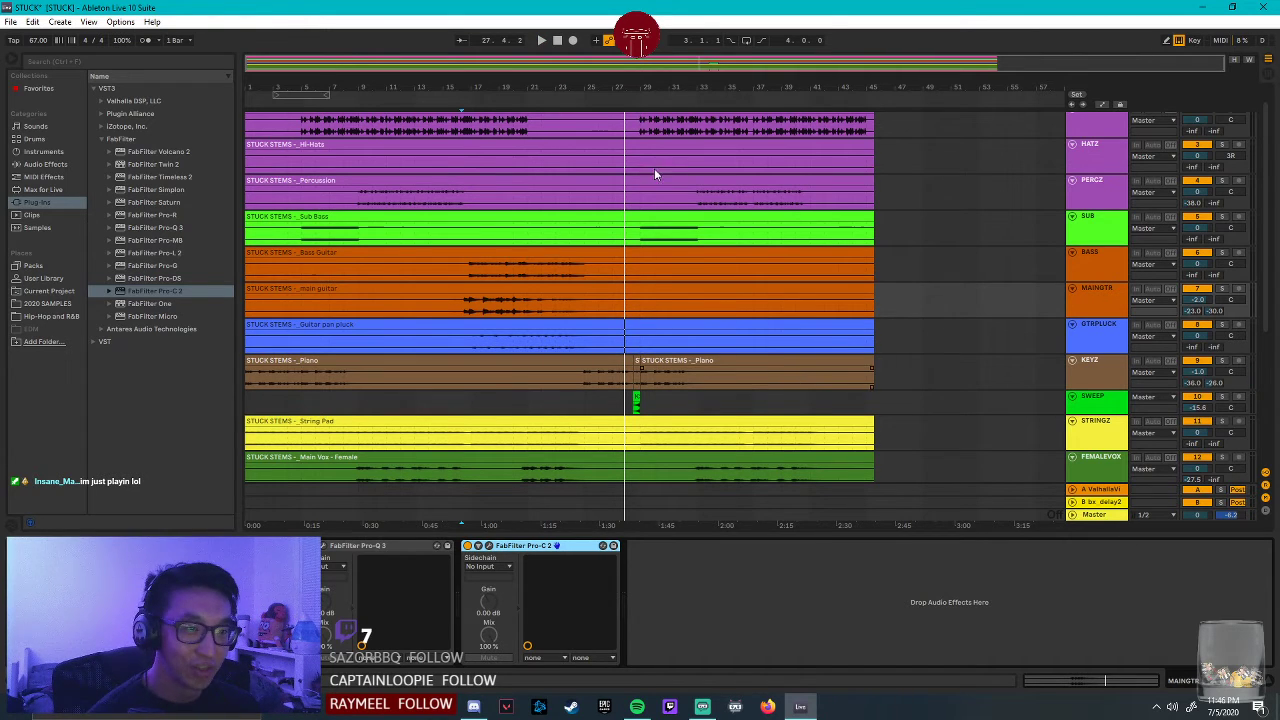
{"action": "key", "text": "plus"}
{"action": "key", "text": "plus"}
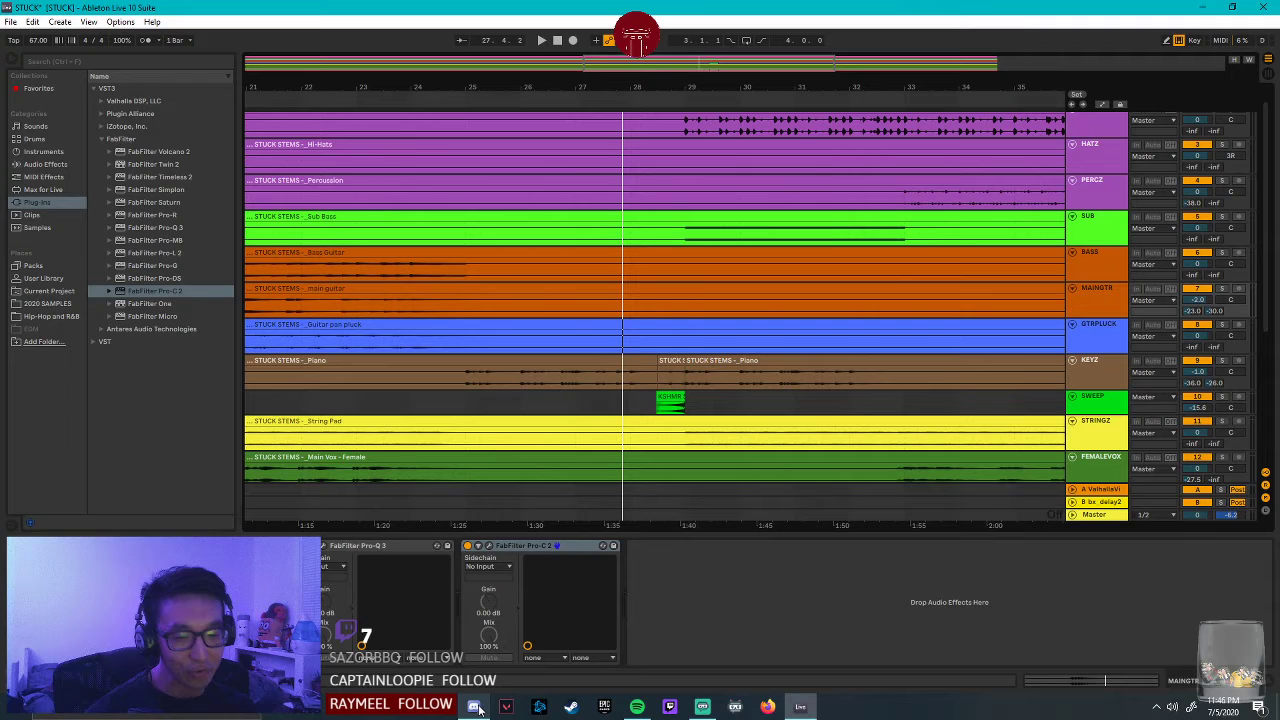
{"action": "mouse_move", "coordinate": [480, 708]}
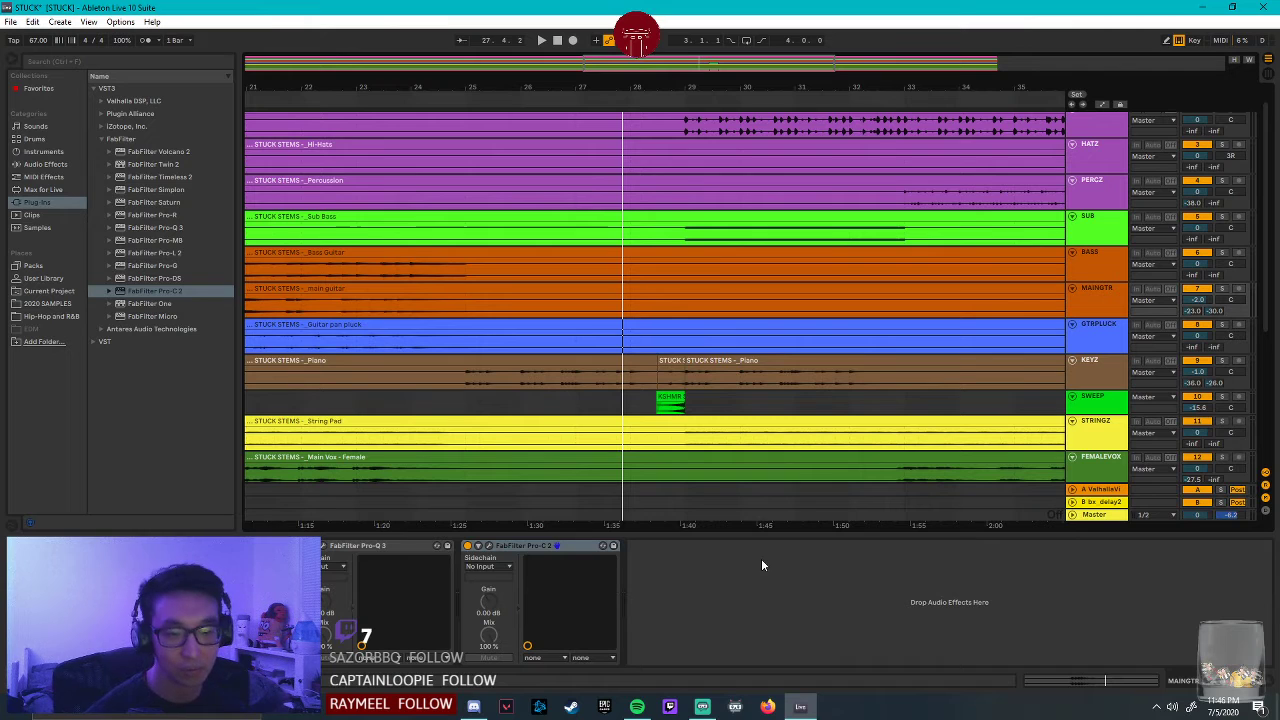
{"action": "left_click", "coordinate": [1110, 406]}
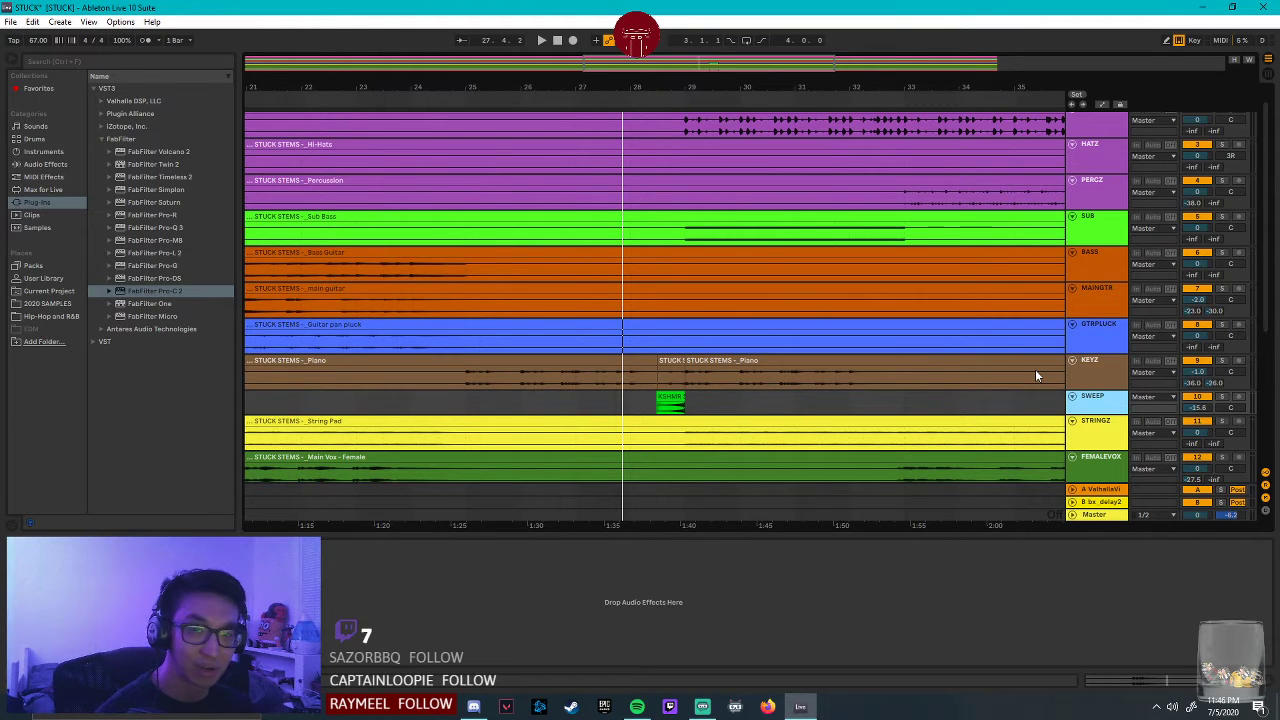
{"action": "key", "text": "minus"}
{"action": "key", "text": "minus"}
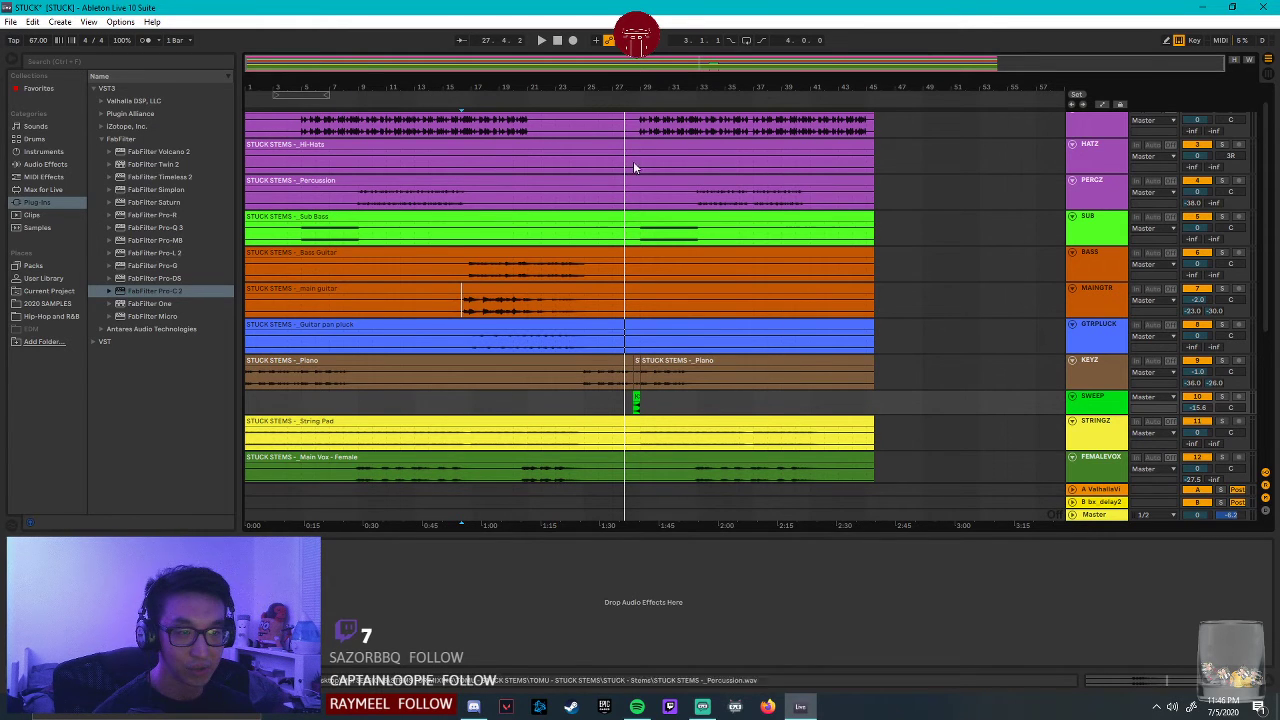
{"action": "mouse_move", "coordinate": [714, 62]}
{"action": "left_mouse_down"}
{"action": "mouse_move", "coordinate": [713, 145]}
{"action": "mouse_move", "coordinate": [714, 62]}
{"action": "left_mouse_up"}
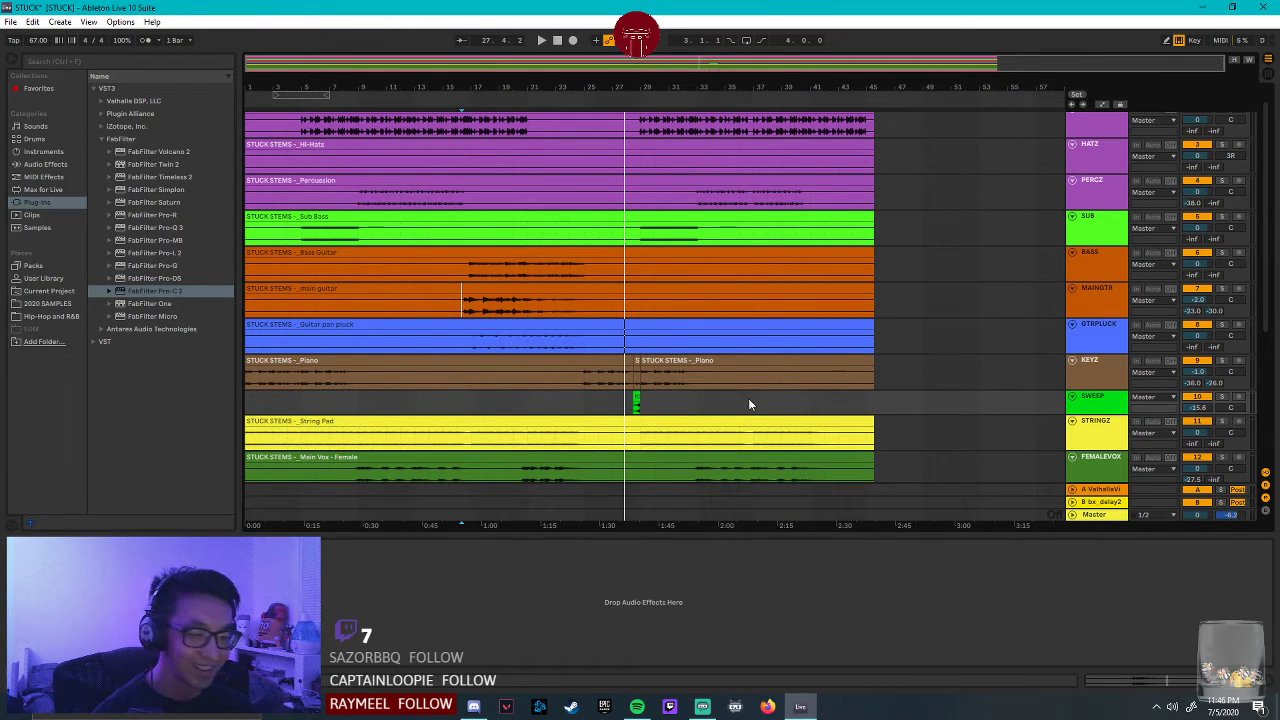
{"action": "left_click_drag", "start_coordinate": [290, 400], "coordinate": [634, 408]}
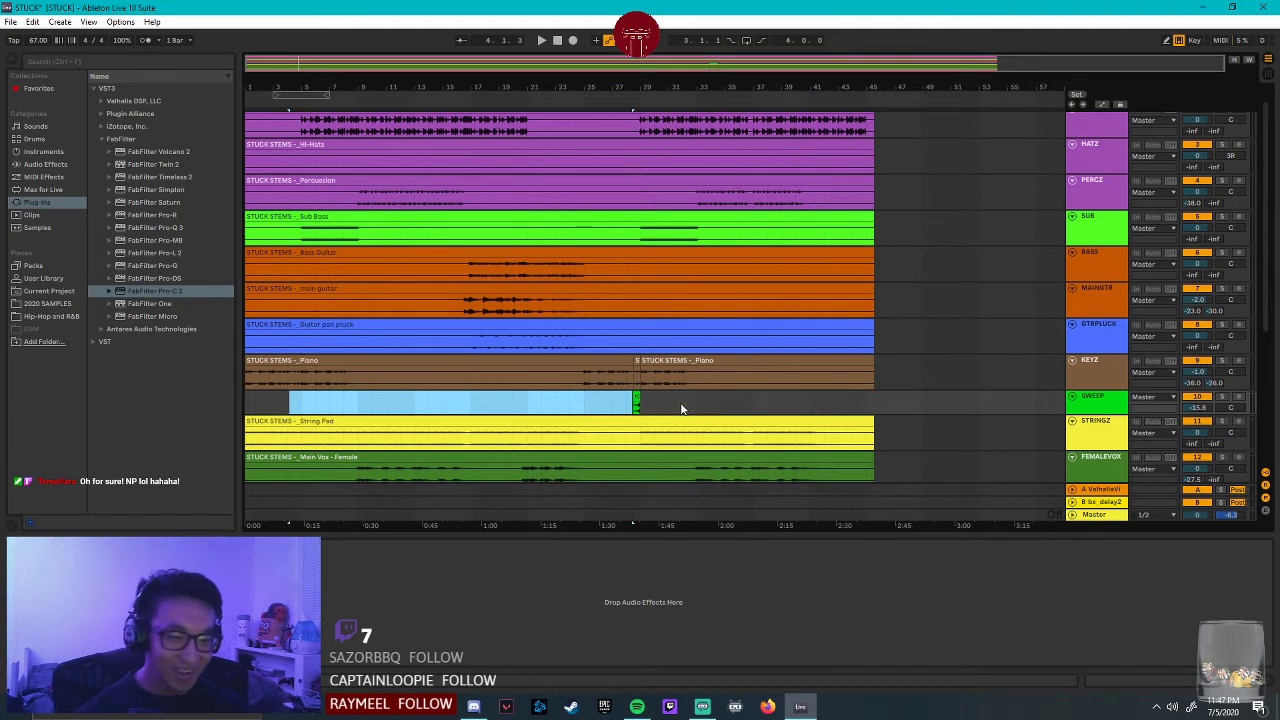
{"action": "mouse_move", "coordinate": [649, 406]}
{"action": "left_mouse_down"}
{"action": "mouse_move", "coordinate": [876, 384]}
{"action": "mouse_move", "coordinate": [880, 404]}
{"action": "left_mouse_up"}
{"action": "left_click", "coordinate": [880, 404]}
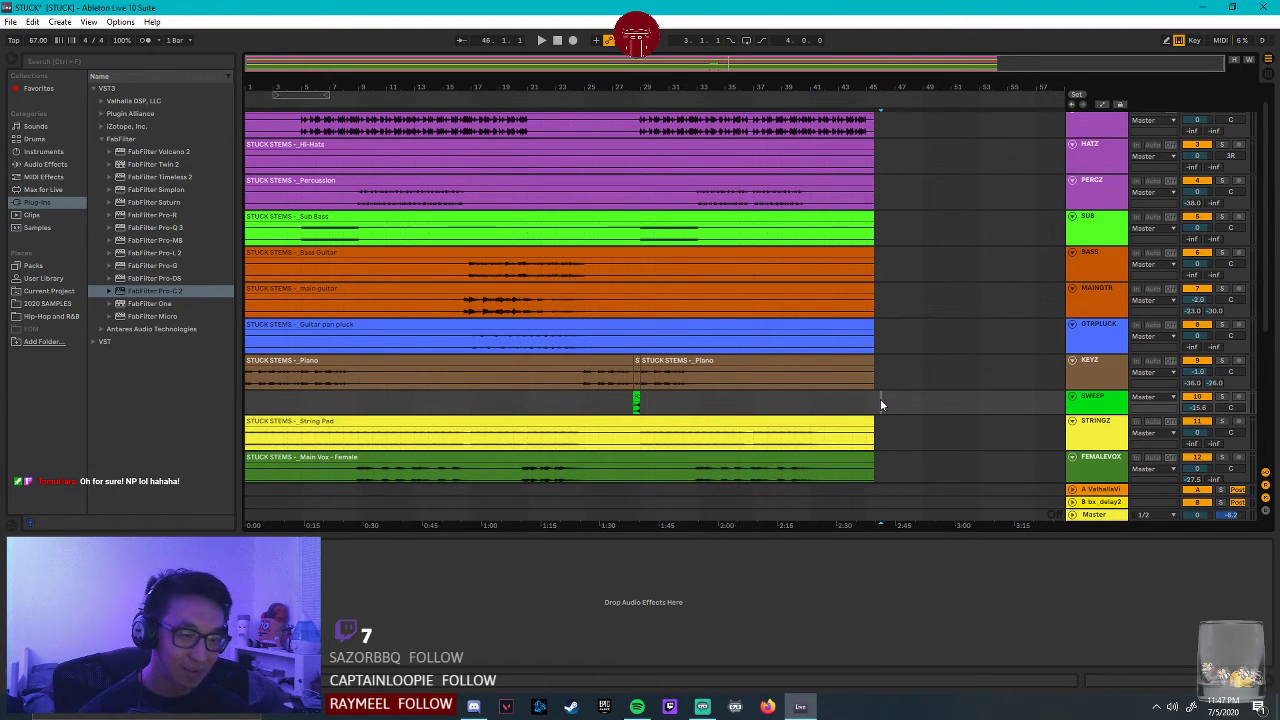
{"action": "left_click_drag", "start_coordinate": [660, 407], "coordinate": [553, 405]}
{"action": "left_click", "coordinate": [553, 404]}
{"action": "left_click", "coordinate": [423, 404]}
Save the Live set and audition the mix from about bar 25 with the KEYZ track selected.
{"action": "key", "text": "ctrl+s"}
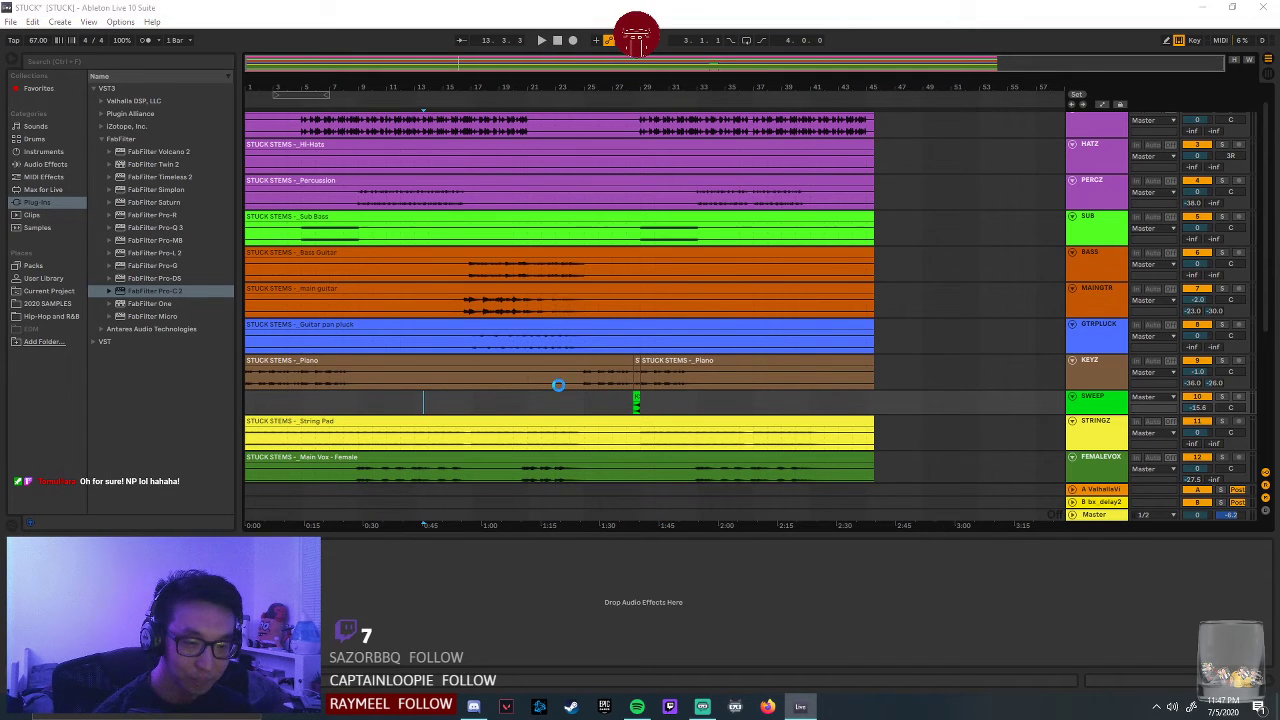
{"action": "left_click", "coordinate": [582, 404]}
{"action": "key", "text": "space"}
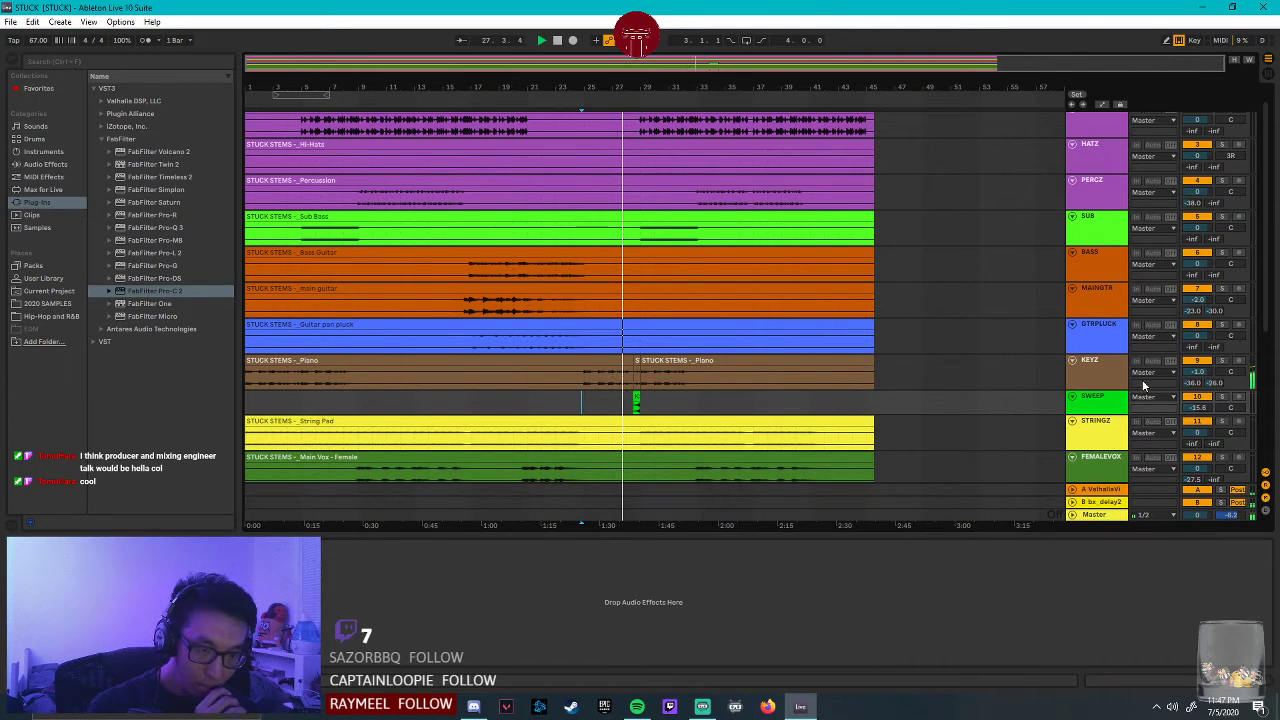
{"action": "left_click", "coordinate": [1087, 373]}
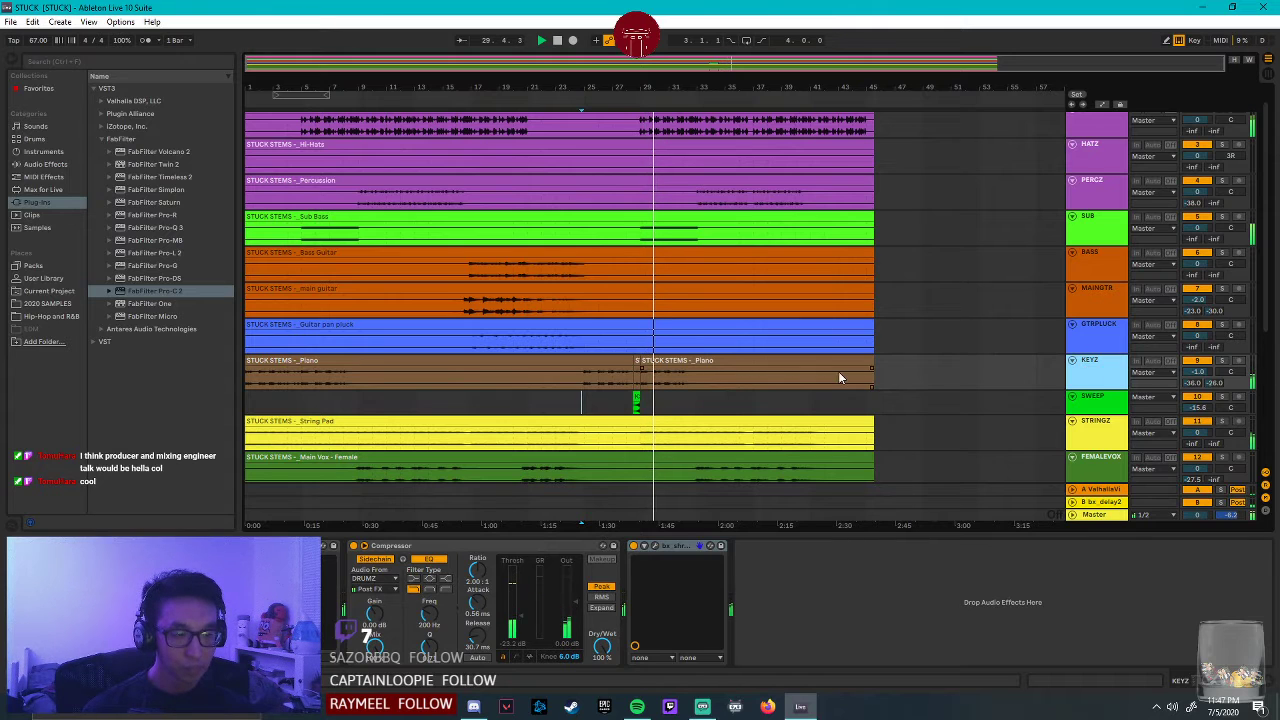
{"action": "scroll", "coordinate": [845, 378], "scroll_direction": "down", "scroll_amount": 1}
{"action": "scroll", "coordinate": [848, 380], "scroll_direction": "down", "scroll_amount": 1}
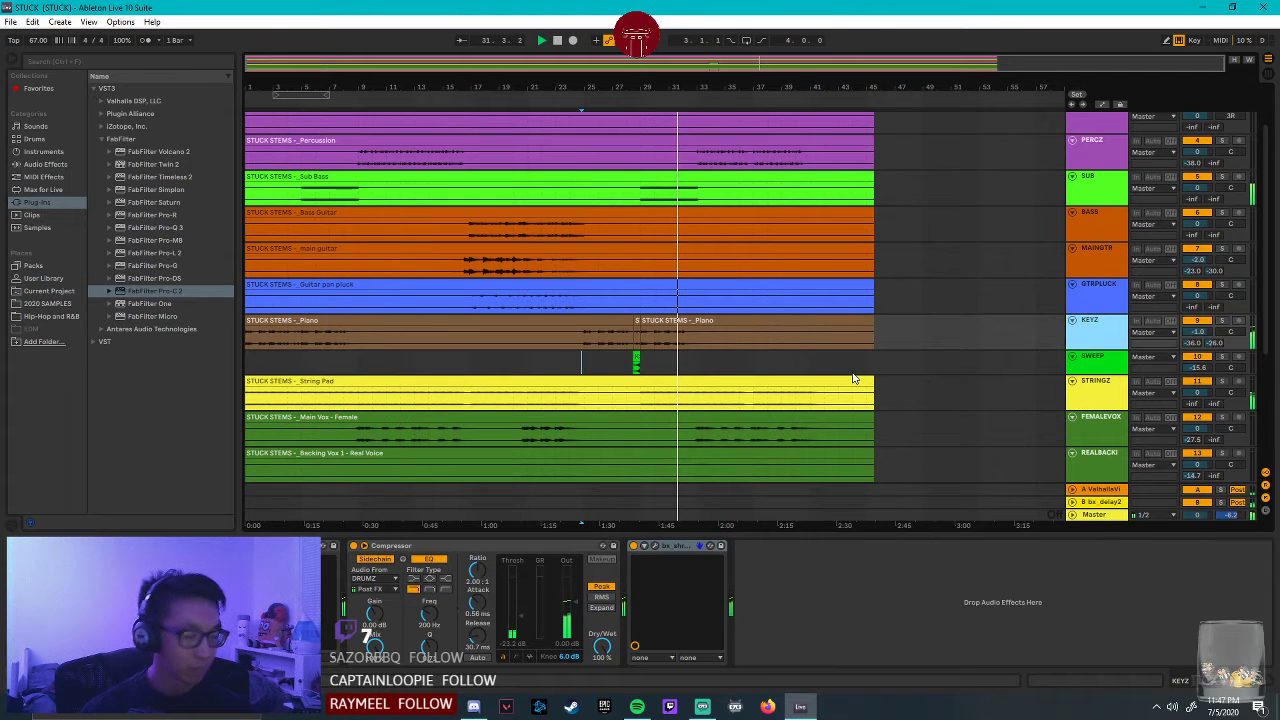
{"action": "scroll", "coordinate": [852, 375], "scroll_direction": "down", "scroll_amount": 4}
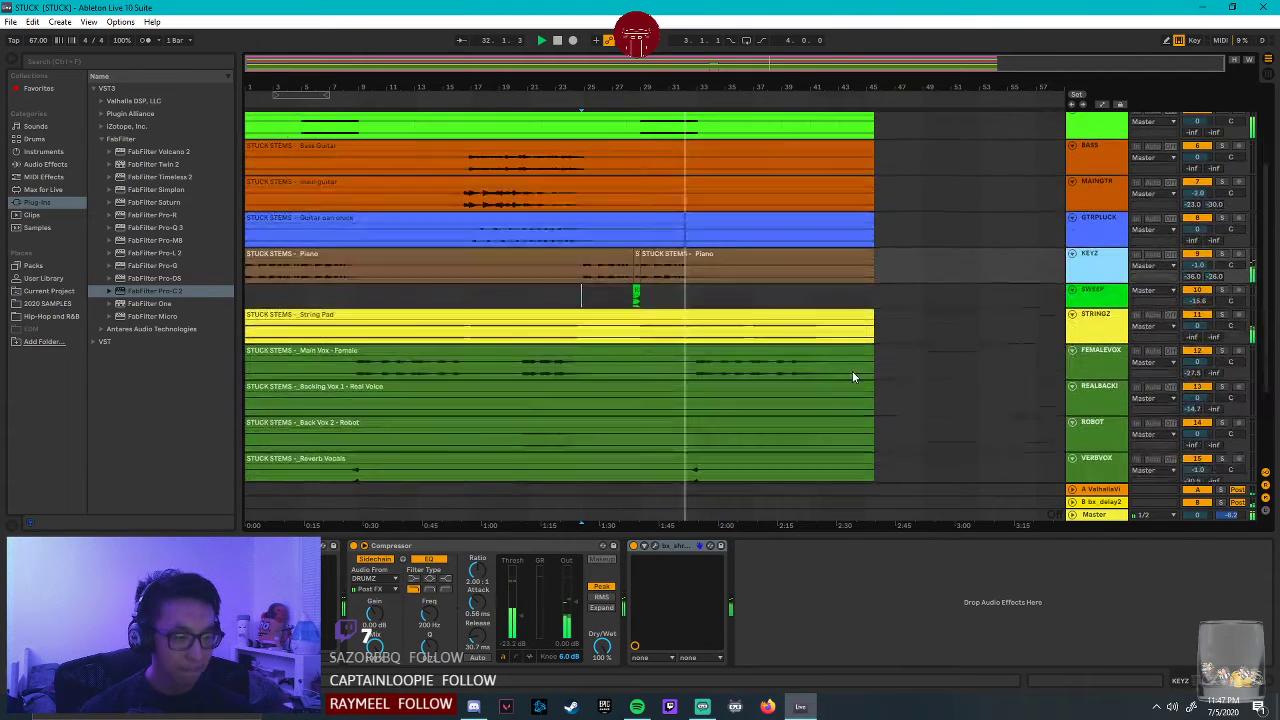
{"action": "scroll", "coordinate": [860, 360], "scroll_direction": "up", "scroll_amount": 3}
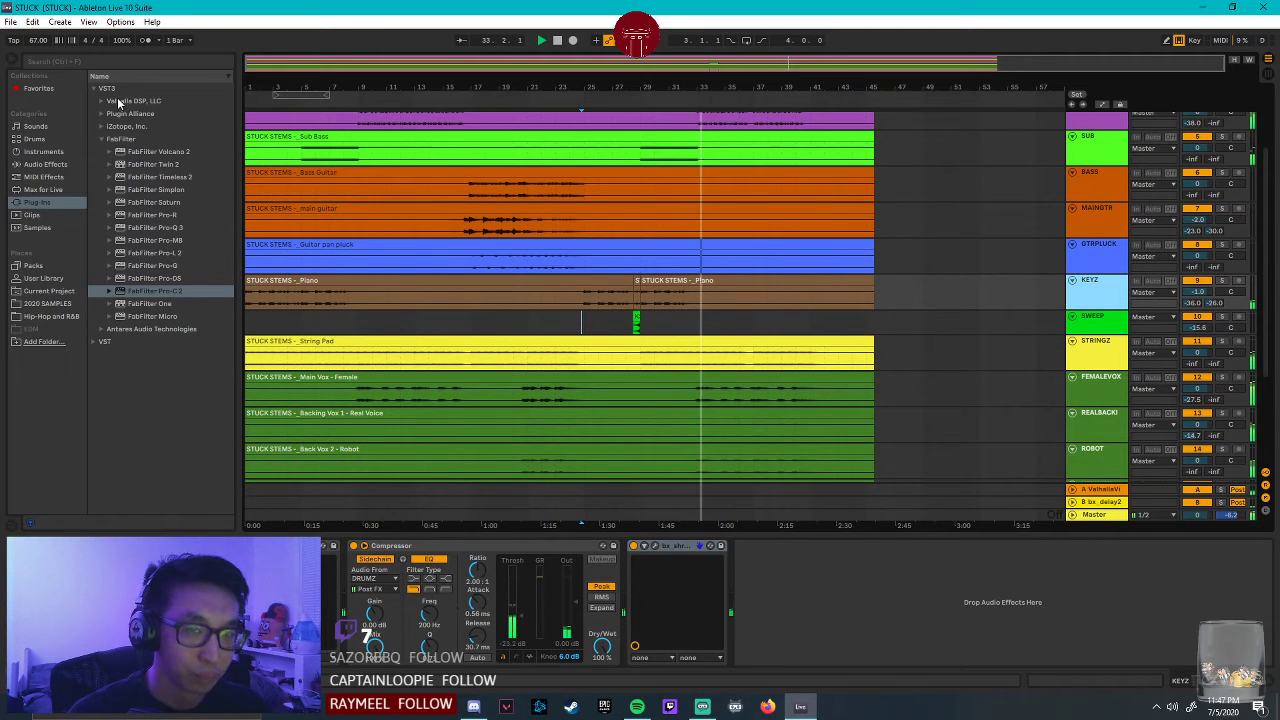
Solo MAINGTR and play it from about bar 16.
{"action": "left_click", "coordinate": [462, 220]}
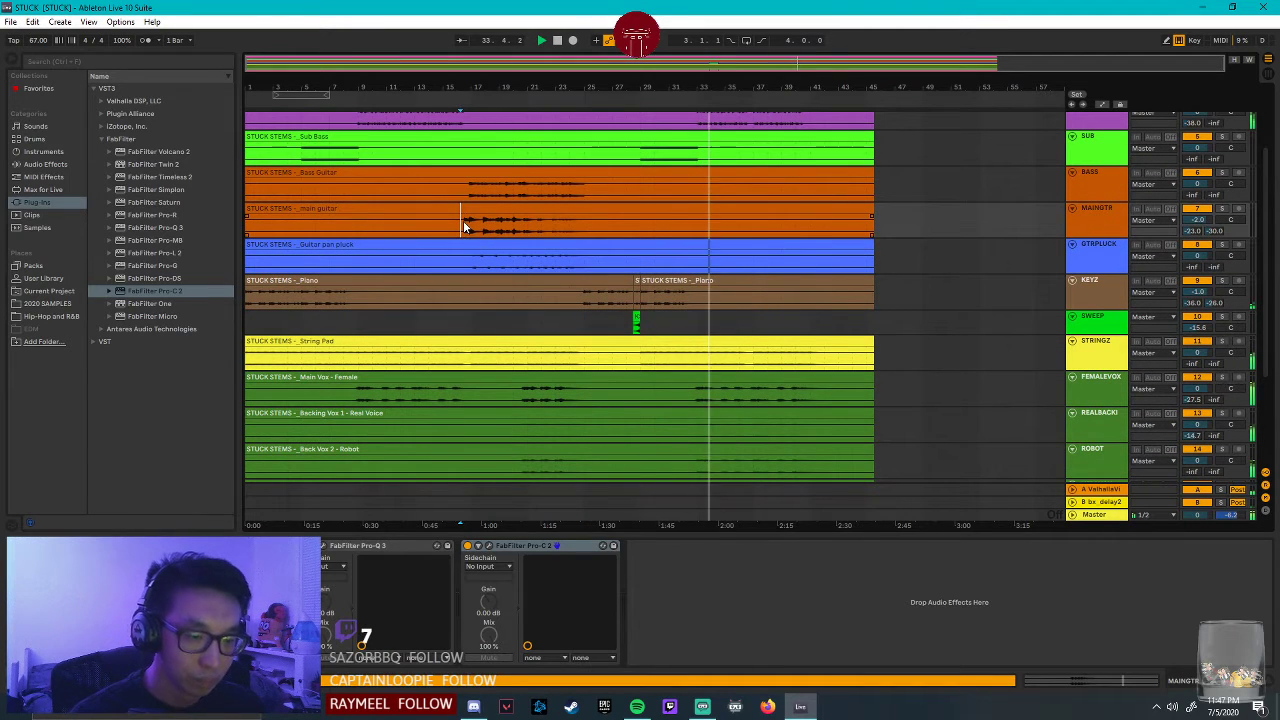
{"action": "key", "text": "space"}
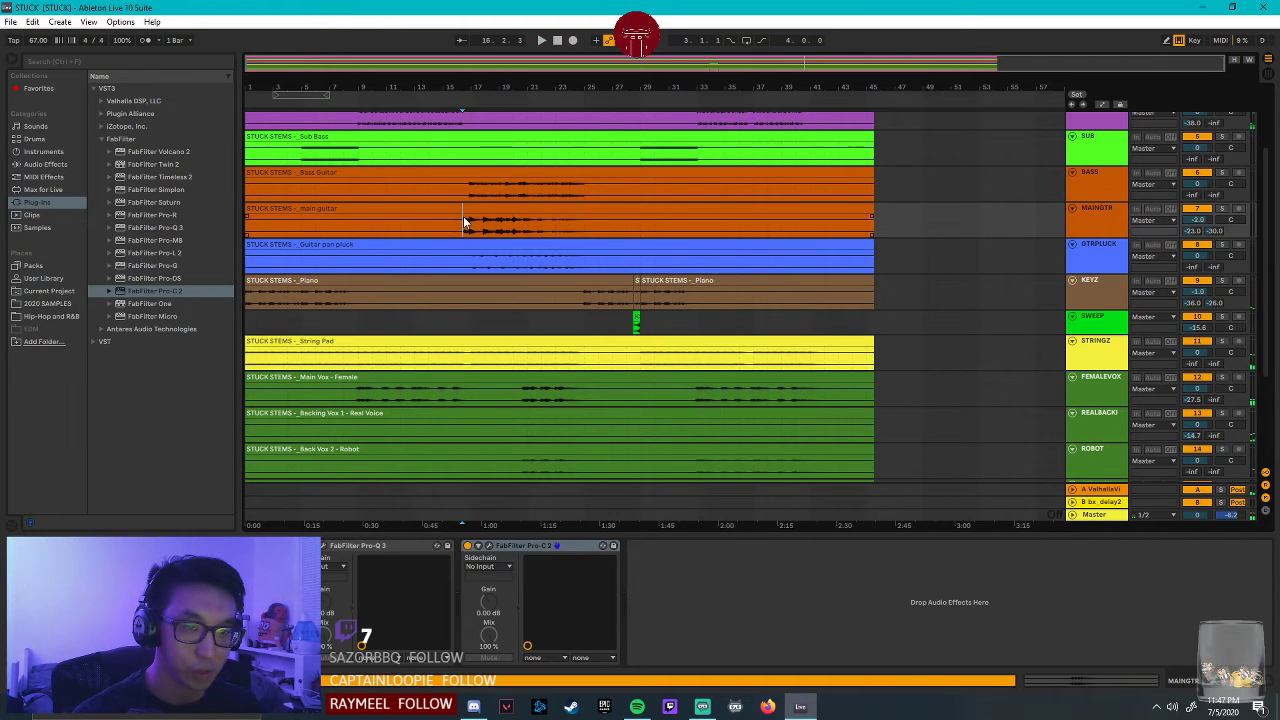
{"action": "left_click", "coordinate": [1219, 208]}
{"action": "key", "text": "space"}
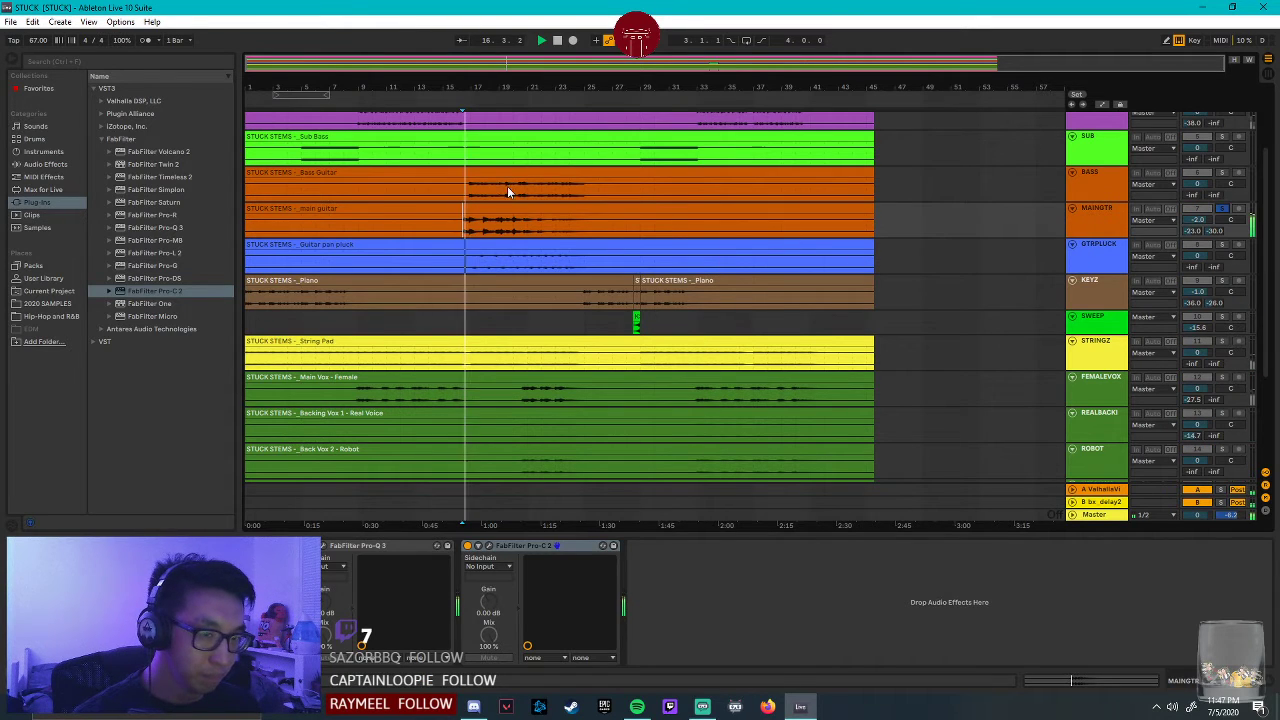
Reopen the MAINGTR Pro-C 2, fine-tune its threshold with the track unsoloed, and close the plug-in window.
{"action": "left_click", "coordinate": [488, 545]}
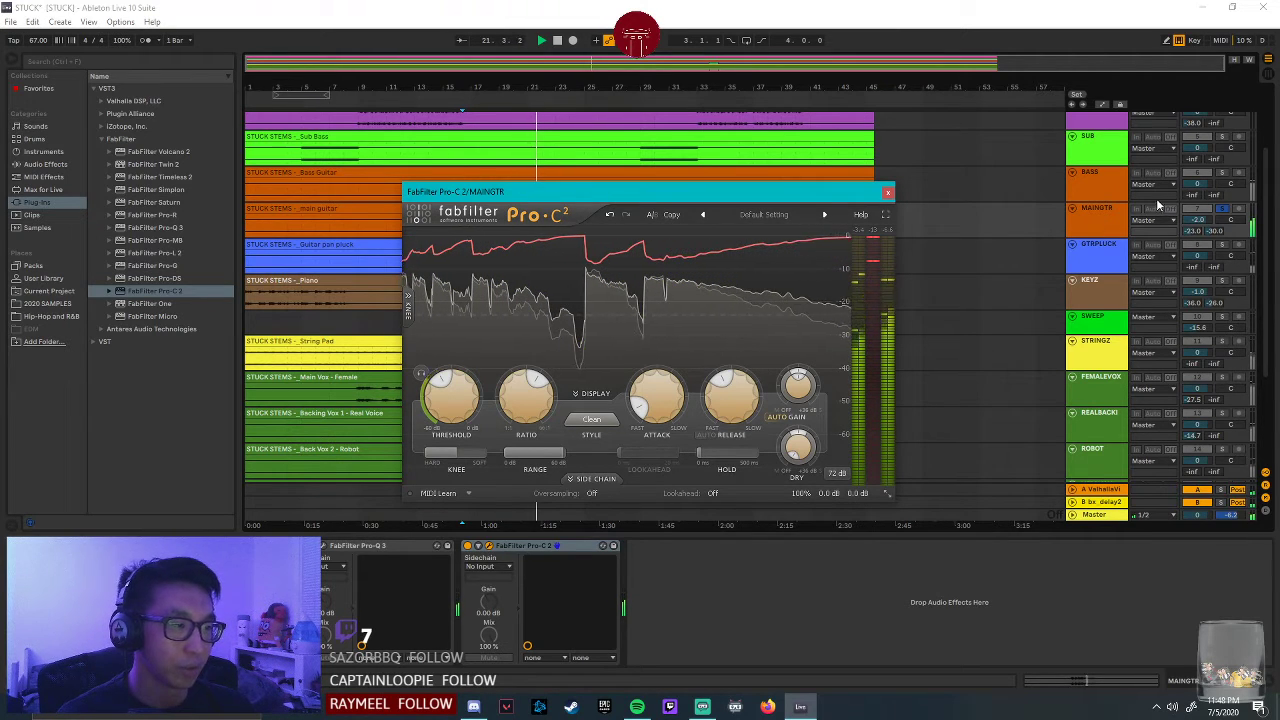
{"action": "left_click", "coordinate": [1045, 221]}
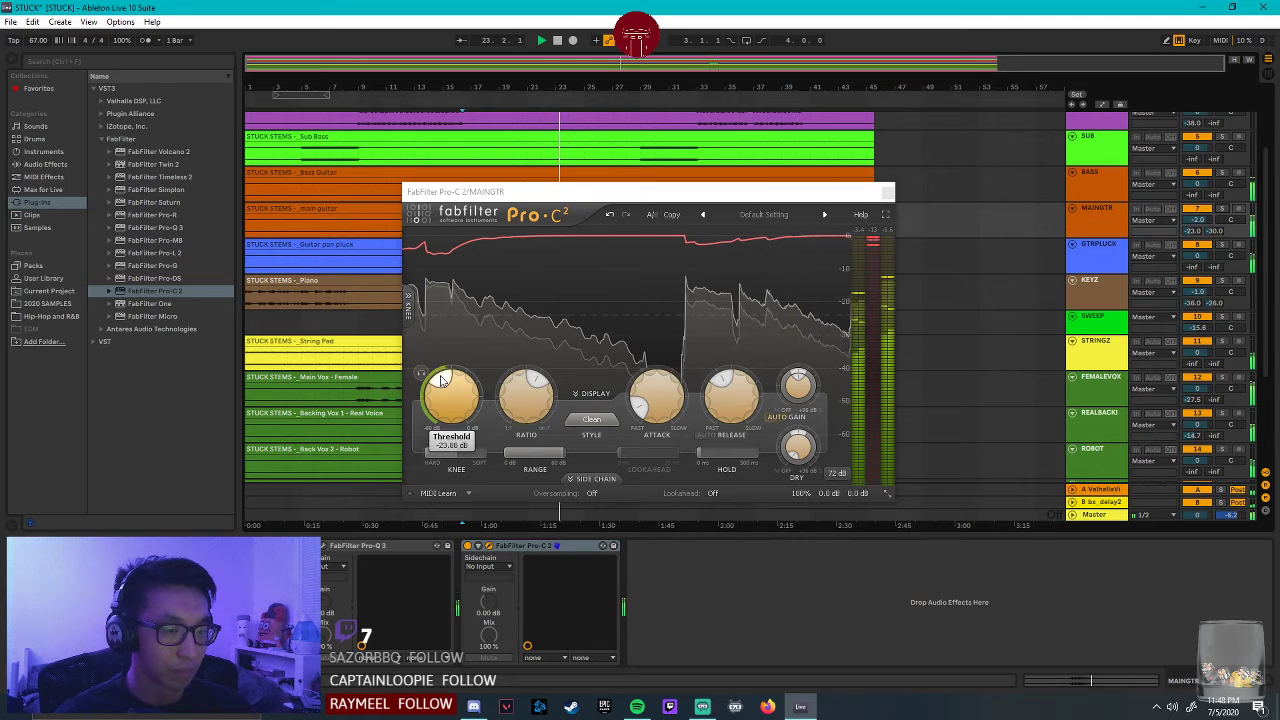
{"action": "left_click_drag", "start_coordinate": [449, 376], "coordinate": [449, 379]}
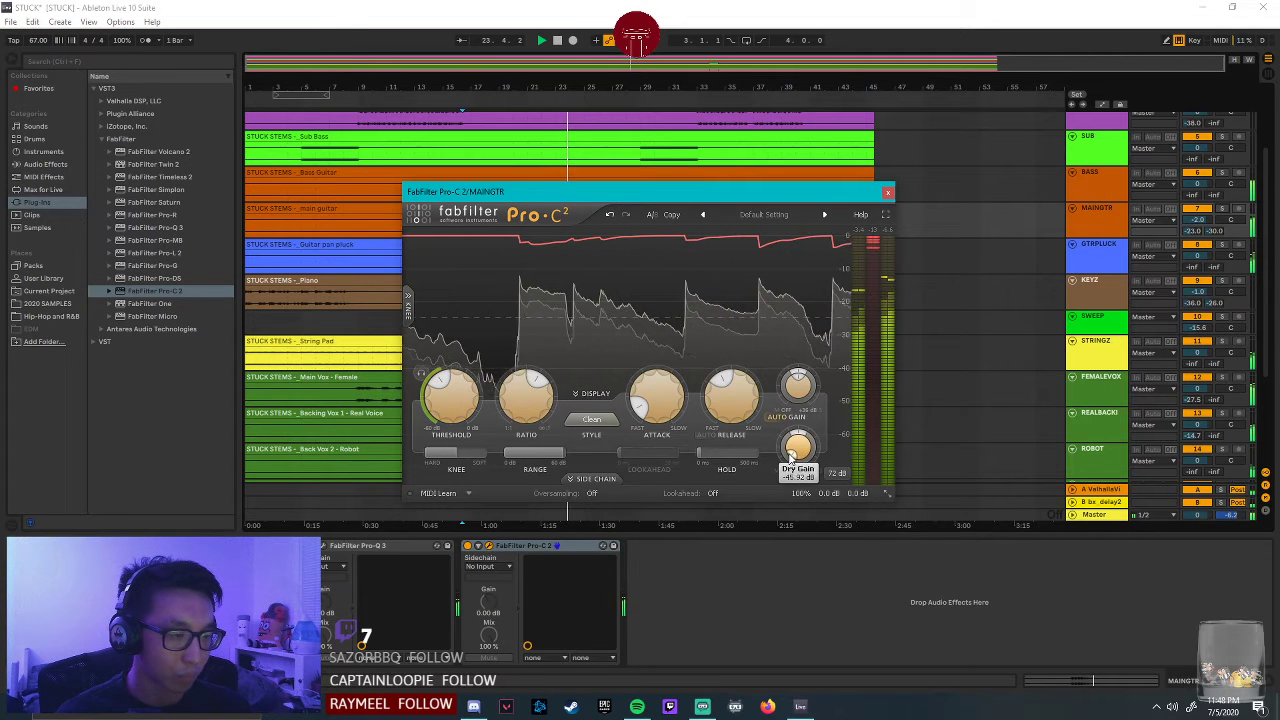
{"action": "left_click", "coordinate": [888, 195]}
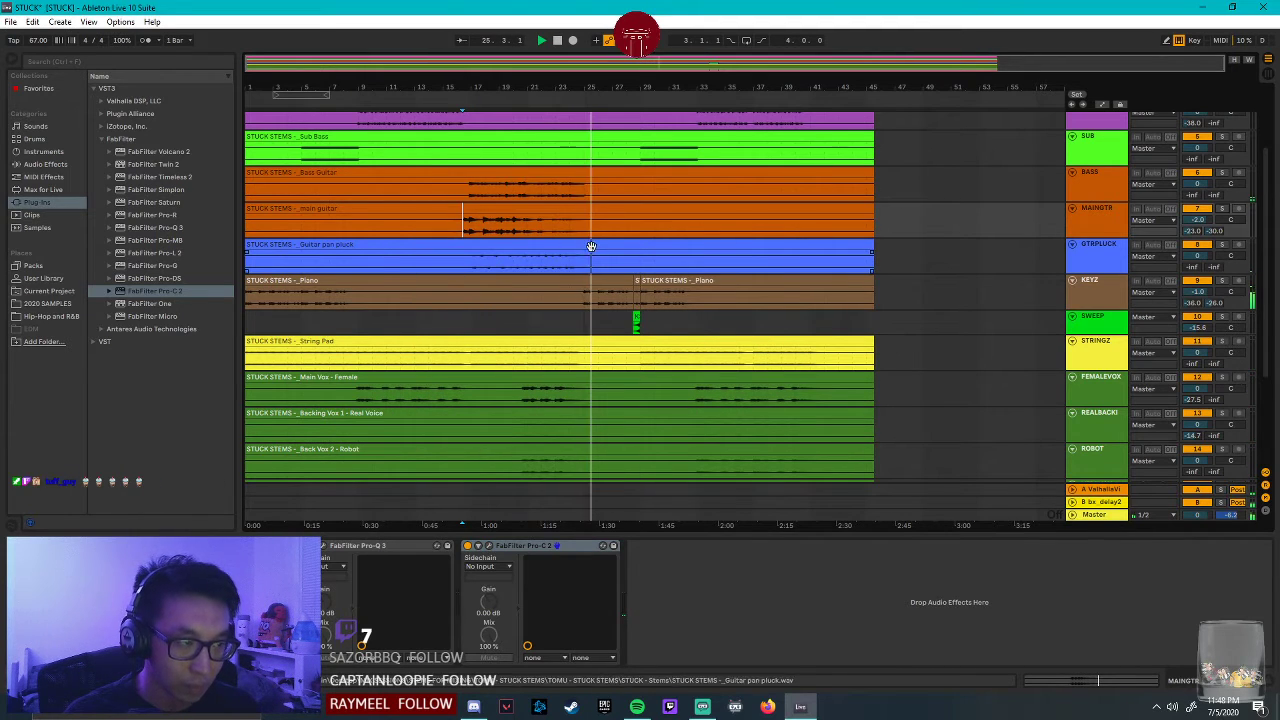
Solo BASS, MAINGTR and GTRPLUCK together and play them from about bar 16.
{"action": "left_click", "coordinate": [466, 185]}
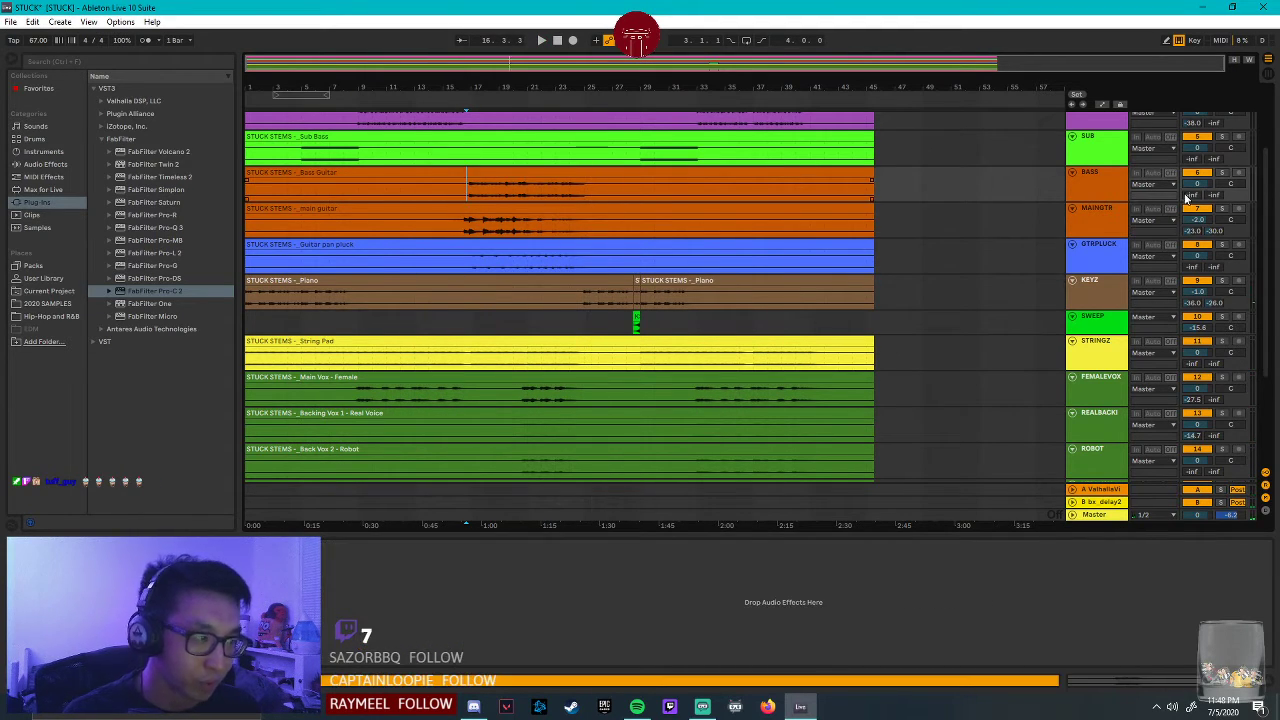
{"action": "left_click", "coordinate": [1222, 173]}
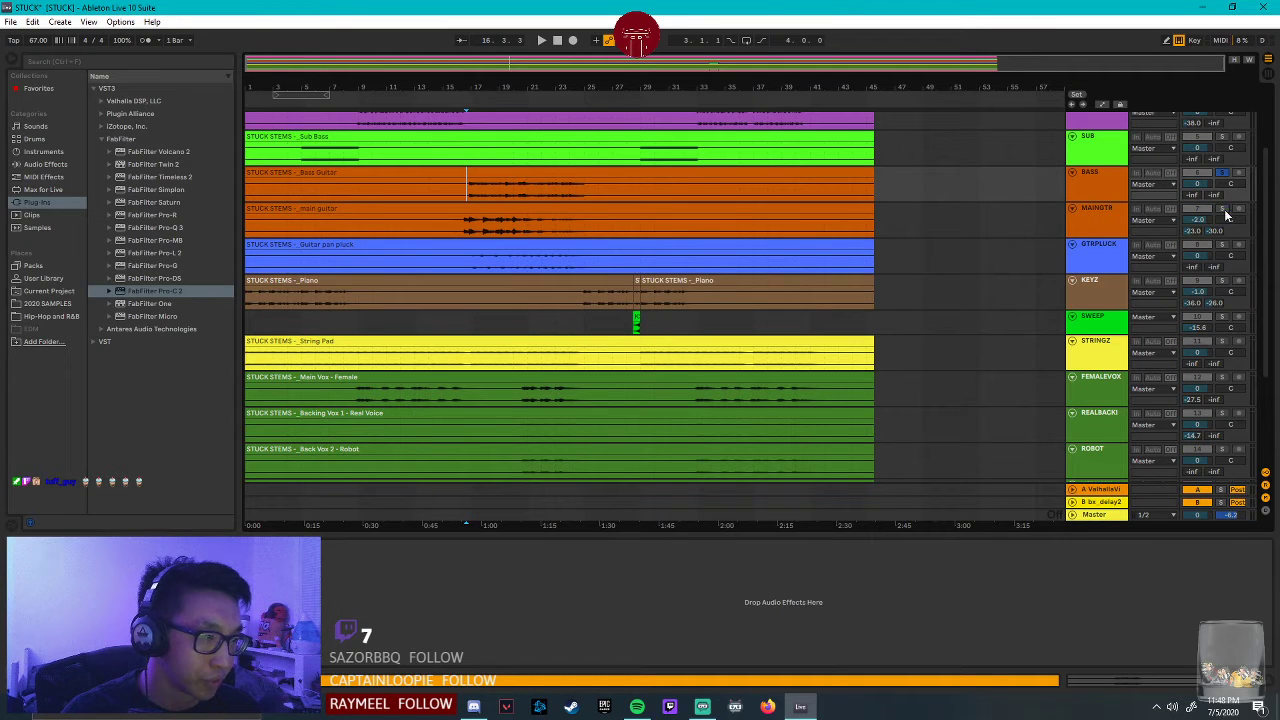
{"action": "key", "text": "space"}
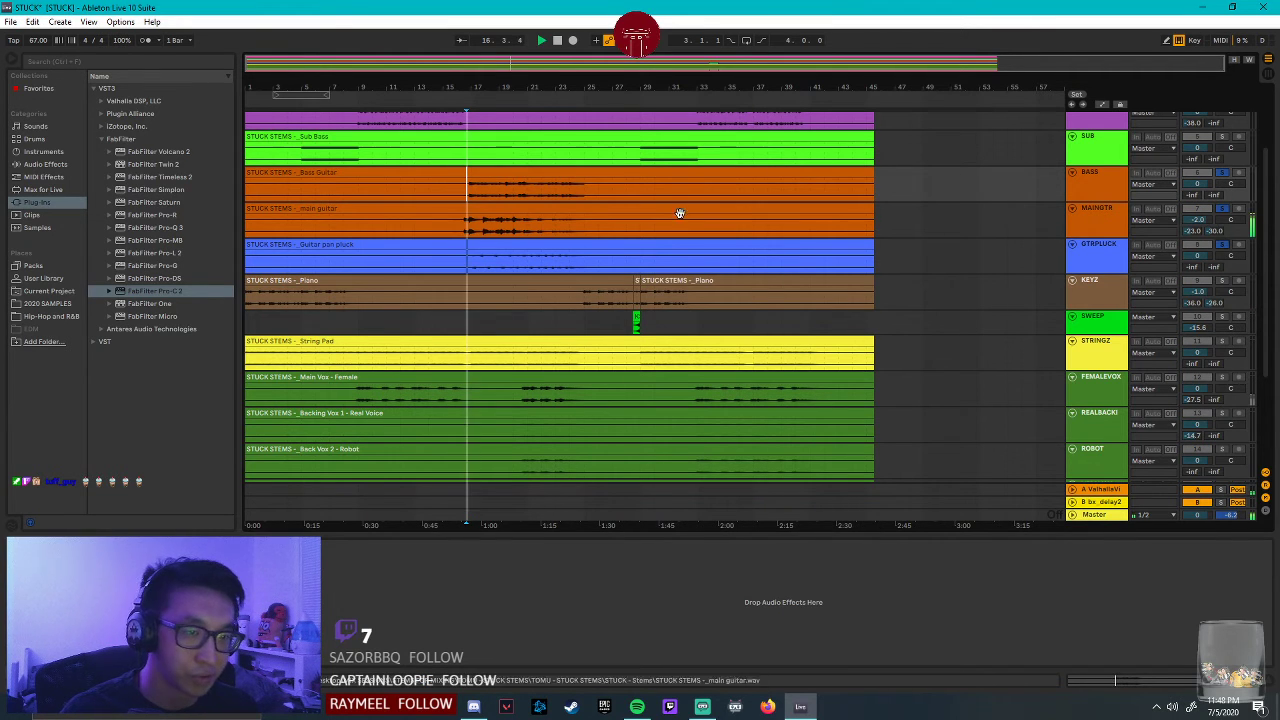
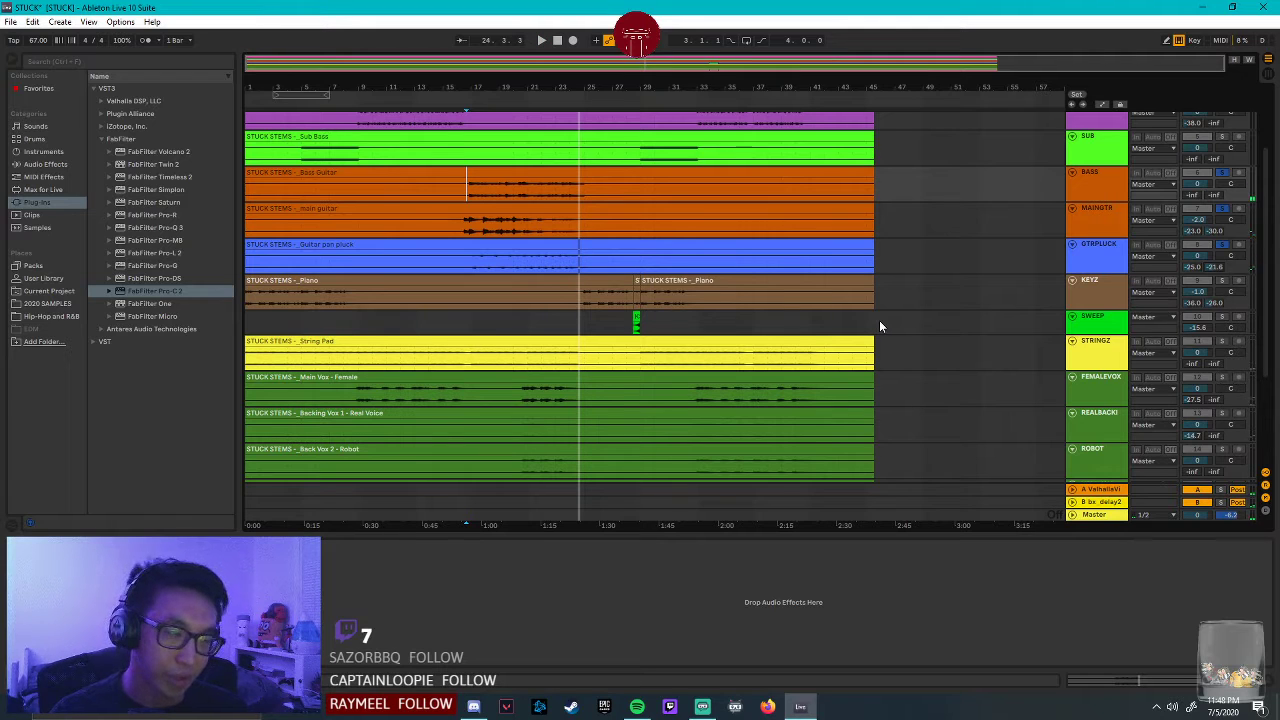
Replay the soloed bass and guitars from about bar 16 and add FabFilter Pro-C 2 to GTRPLUCK.
{"action": "left_click", "coordinate": [1113, 182]}
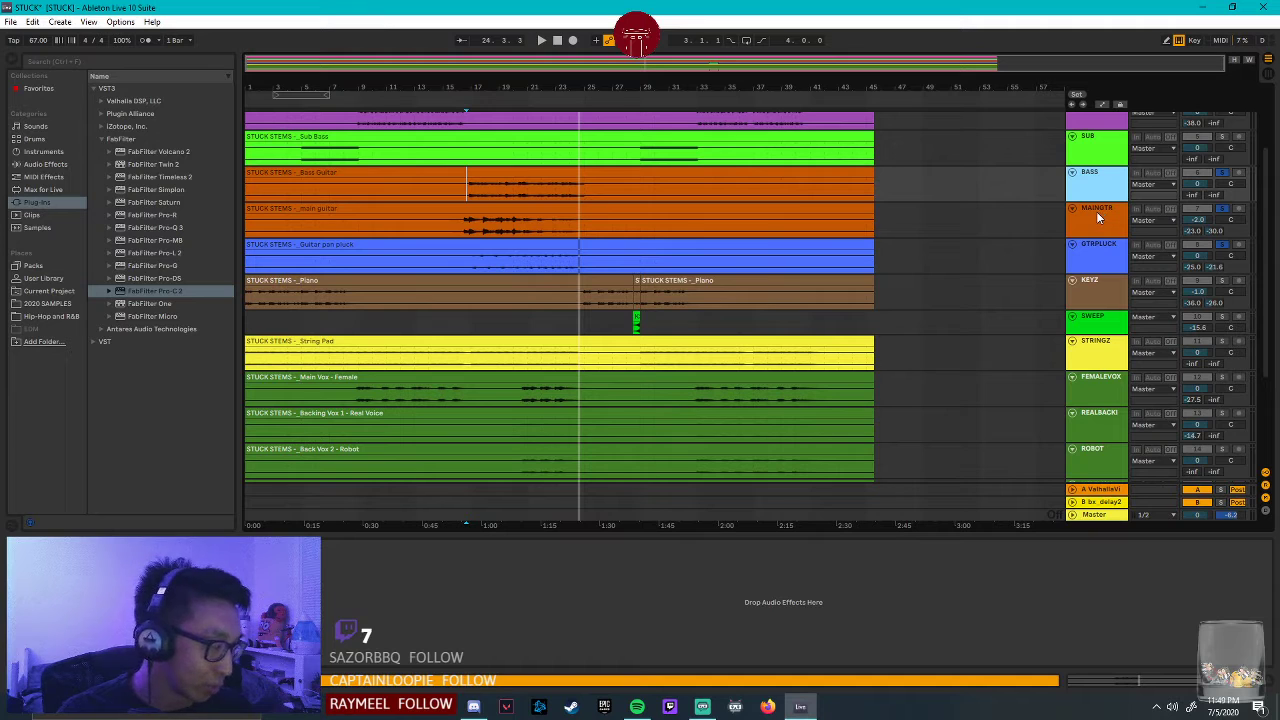
{"action": "left_click", "coordinate": [580, 294]}
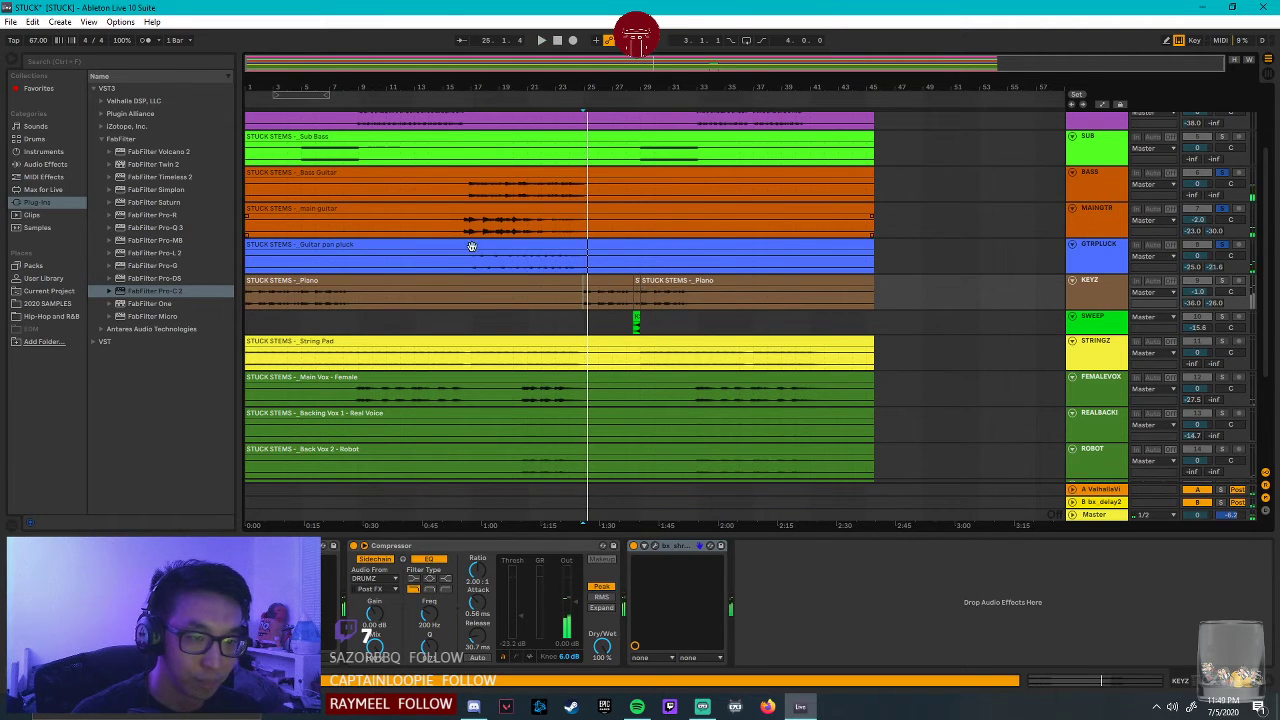
{"action": "left_click", "coordinate": [1100, 215]}
{"action": "left_click", "coordinate": [1105, 265]}
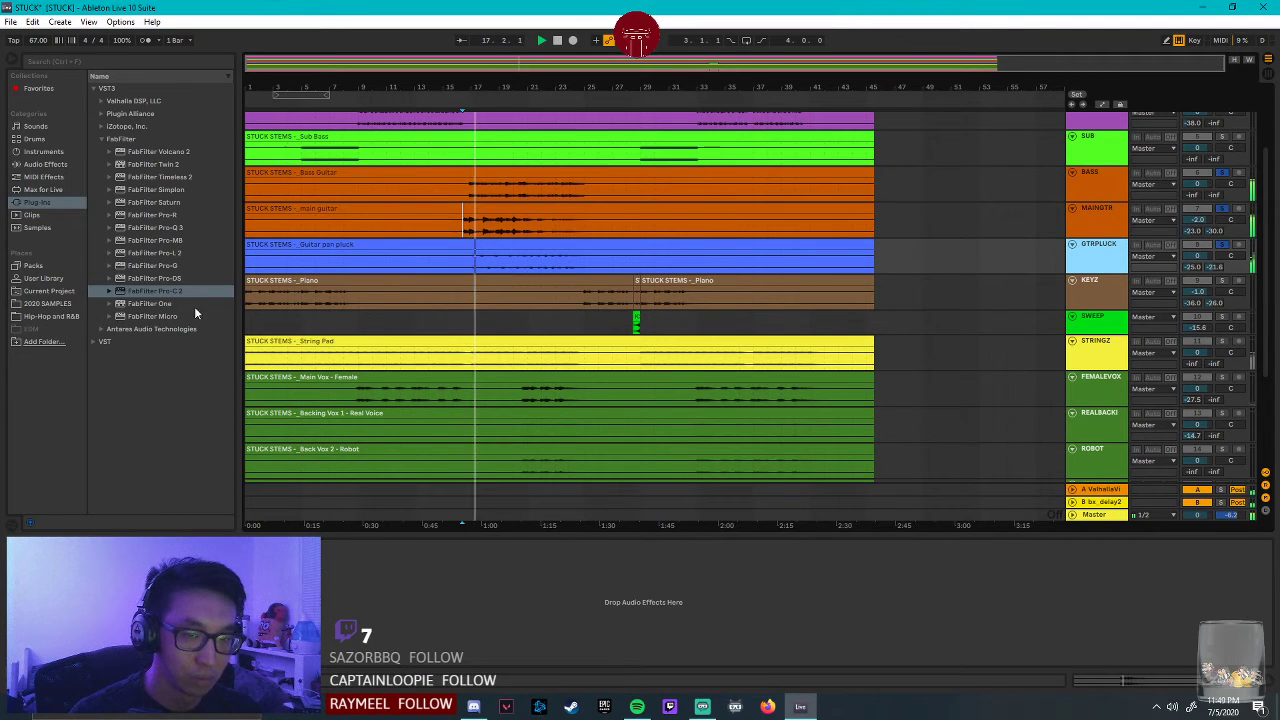
{"action": "left_click_drag", "start_coordinate": [185, 292], "coordinate": [1092, 252]}
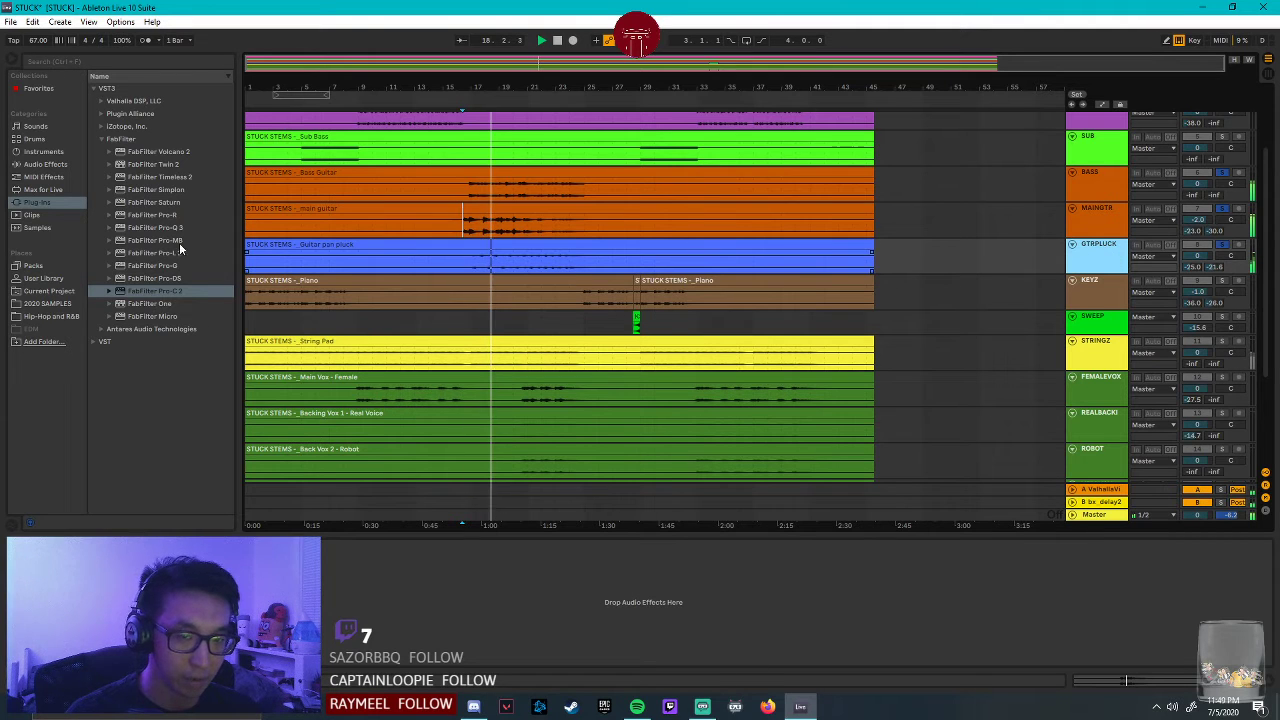
{"action": "left_click", "coordinate": [160, 291]}
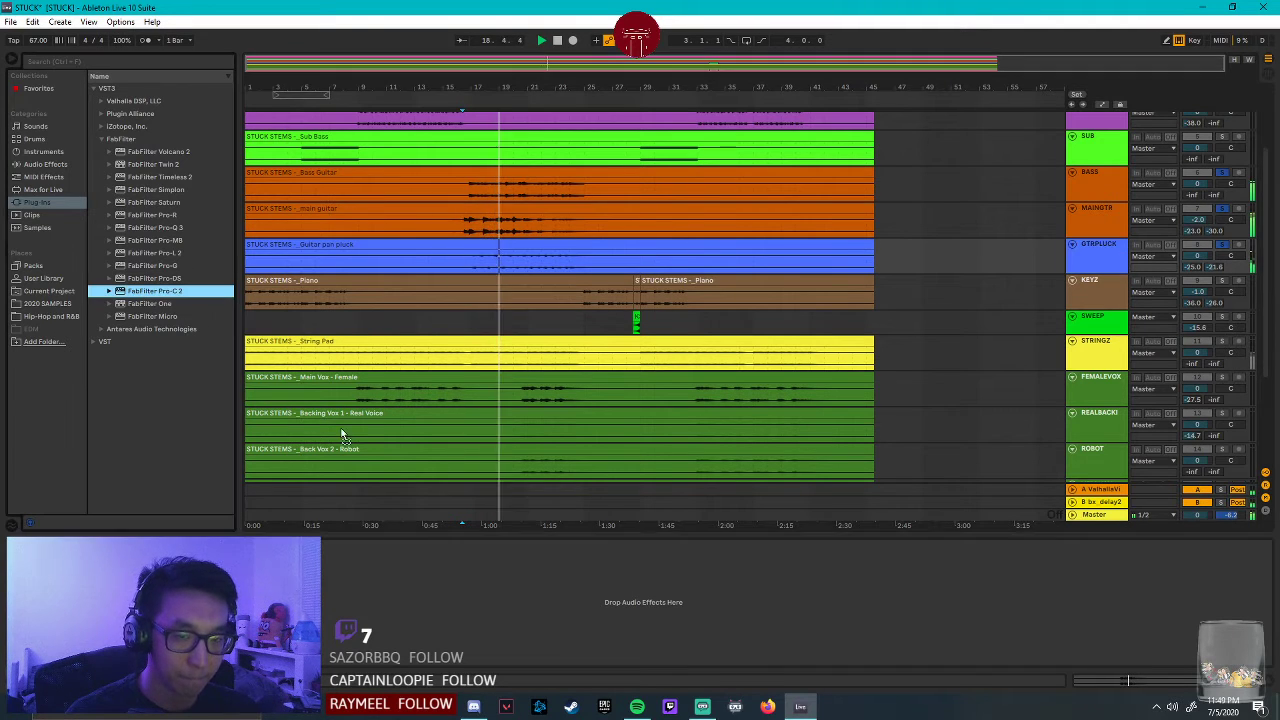
{"action": "key", "text": "Return"}
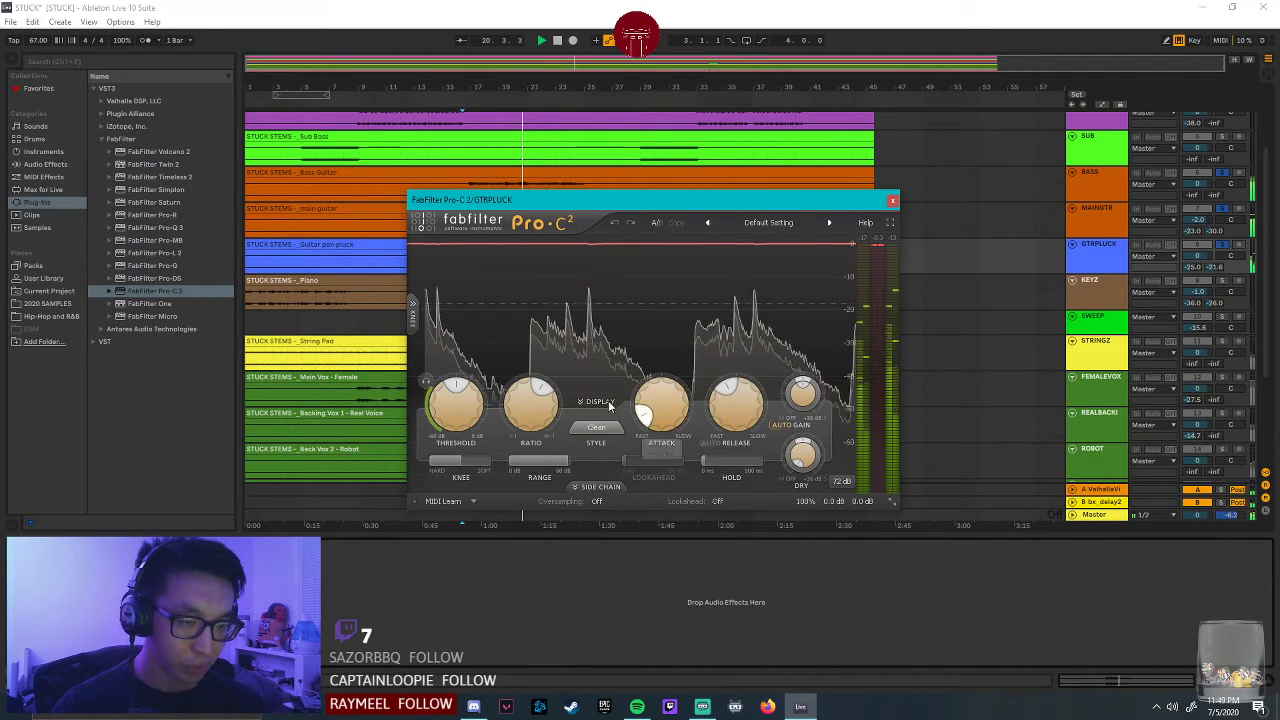
Lower the GTRPLUCK Pro-C 2 threshold and shorten its release to 10 ms while the soloed guitars play.
{"action": "left_click_drag", "start_coordinate": [449, 385], "coordinate": [406, 367]}
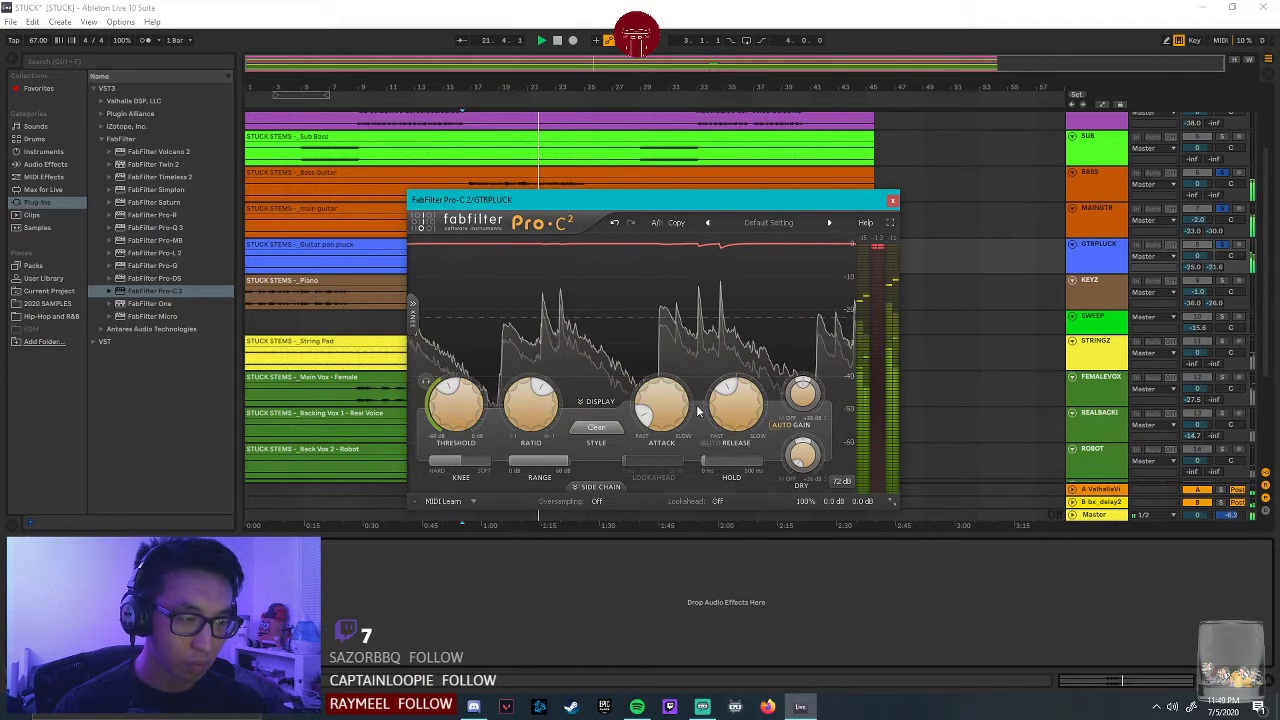
{"action": "mouse_move", "coordinate": [502, 398]}
{"action": "mouse_move", "coordinate": [676, 414]}
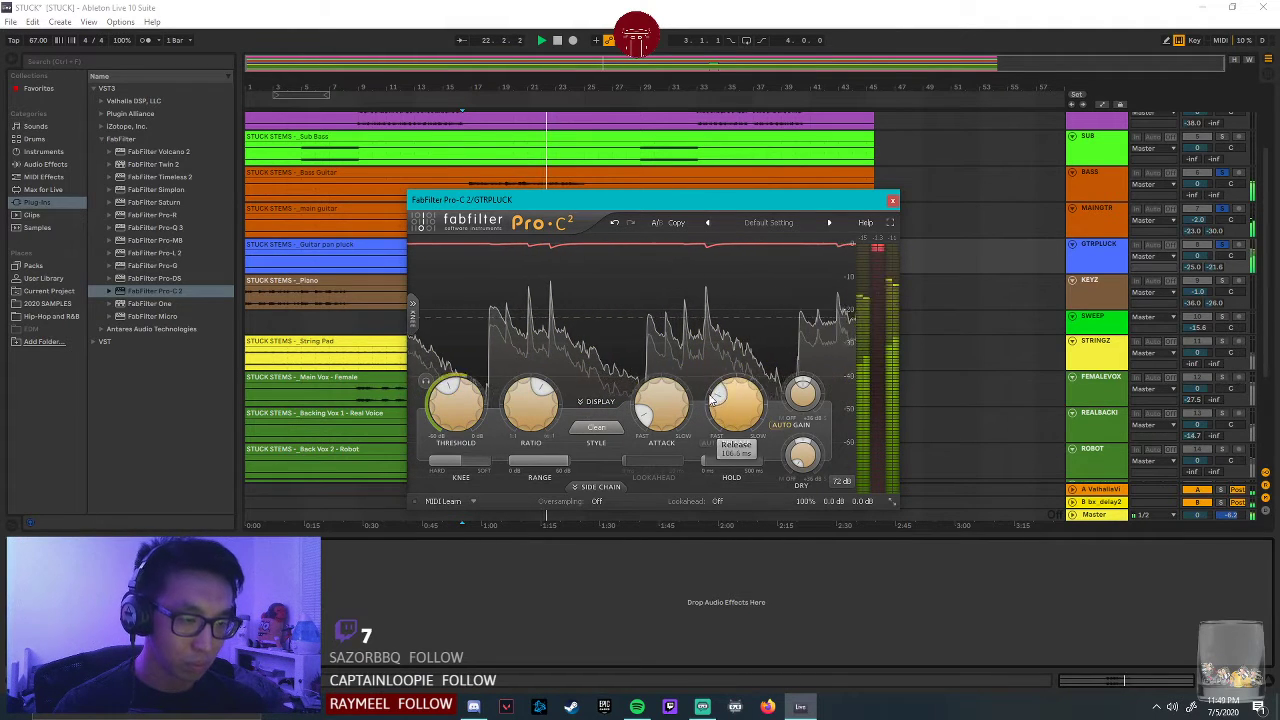
{"action": "left_click_drag", "start_coordinate": [736, 402], "coordinate": [778, 522]}
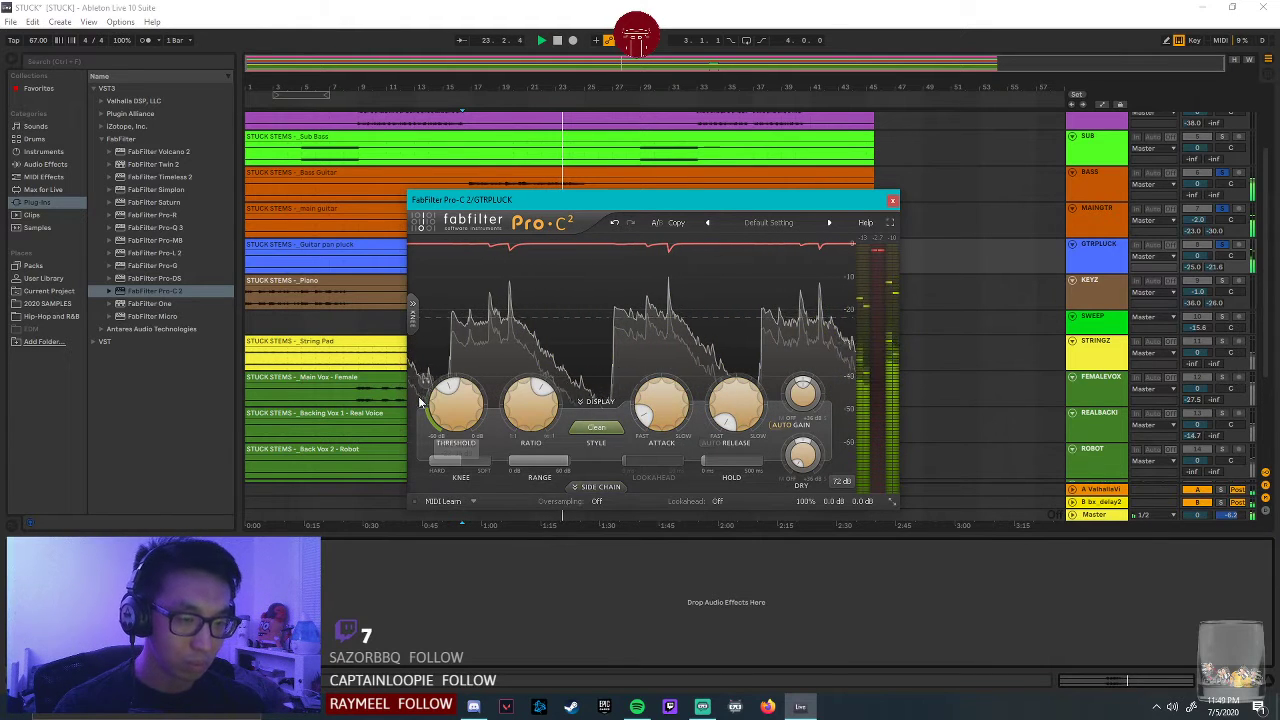
{"action": "mouse_move", "coordinate": [449, 390]}
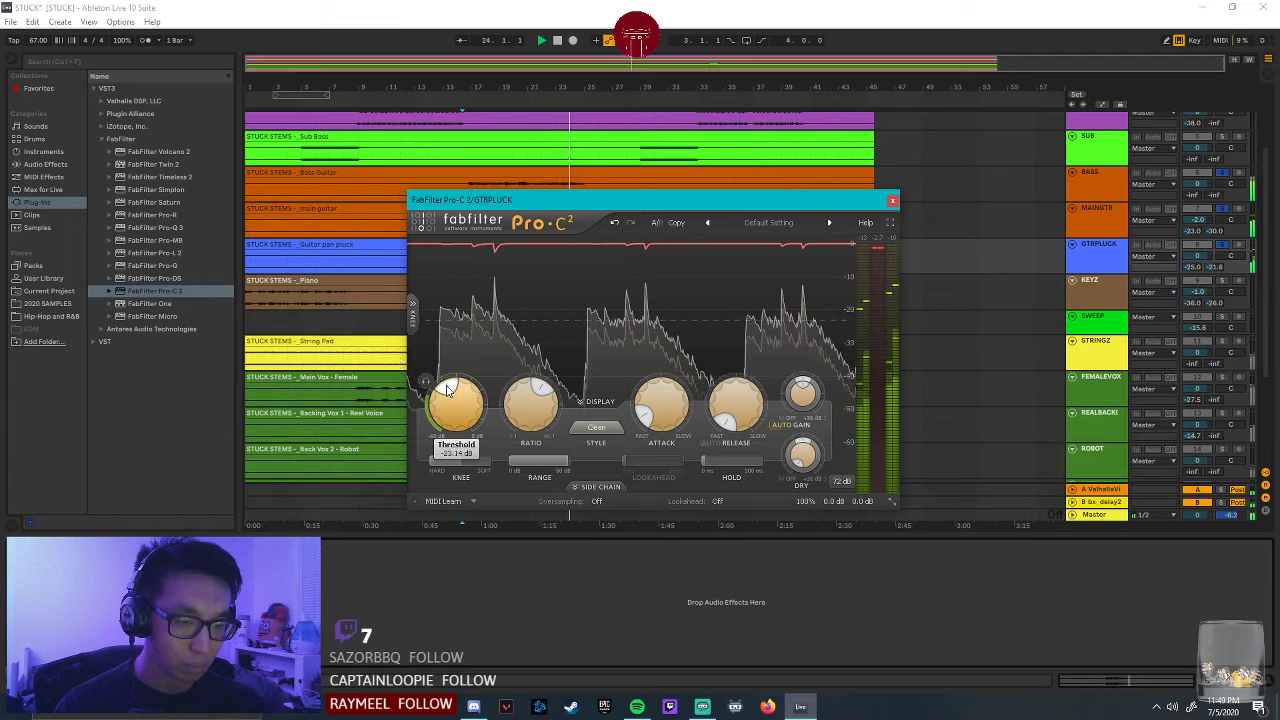
{"action": "scroll", "coordinate": [449, 390], "scroll_direction": "down", "scroll_amount": 3}
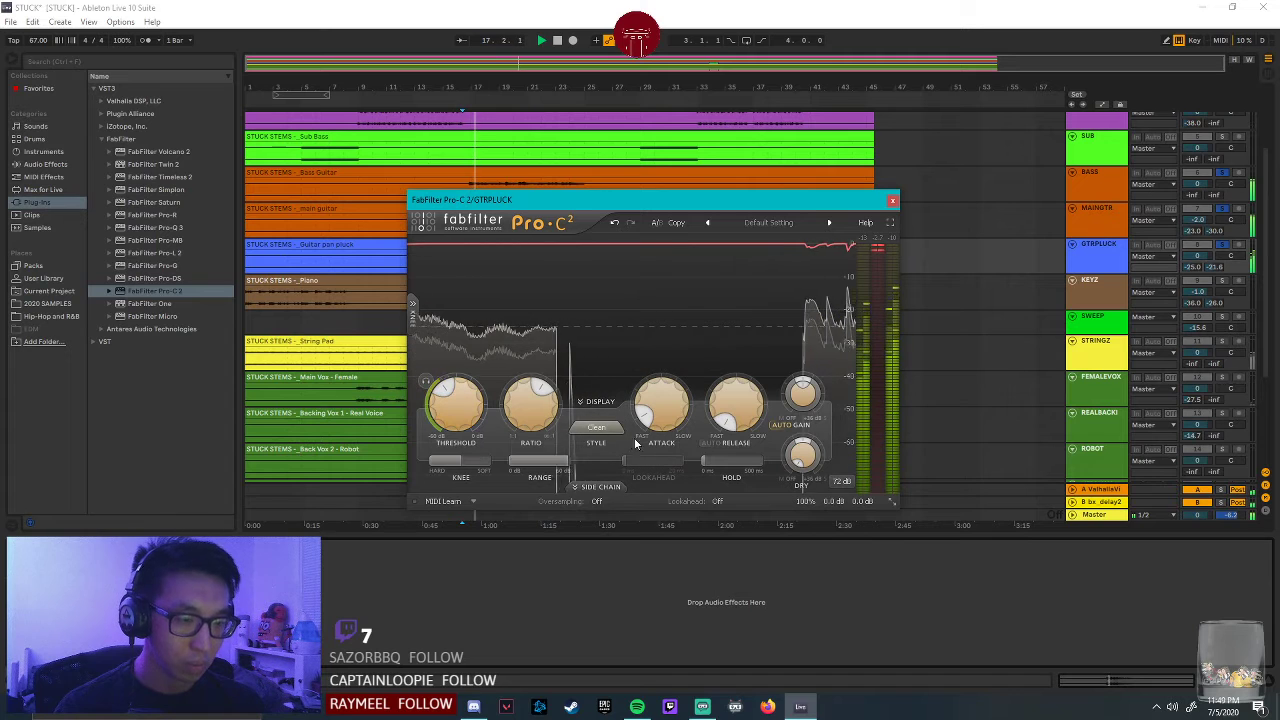
Collapse the Pro-C 2 level display, close the plug-in window and unsolo the bass and guitar tracks.
{"action": "left_click", "coordinate": [584, 400]}
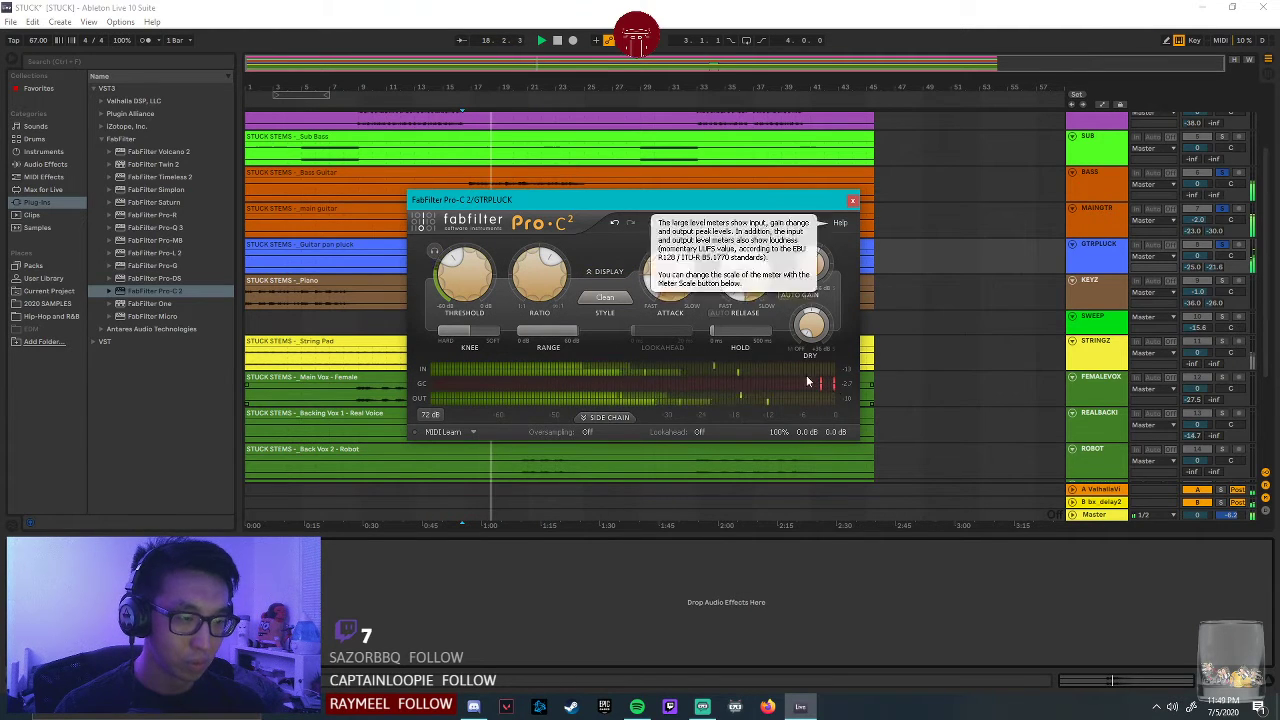
{"action": "mouse_move", "coordinate": [450, 258]}
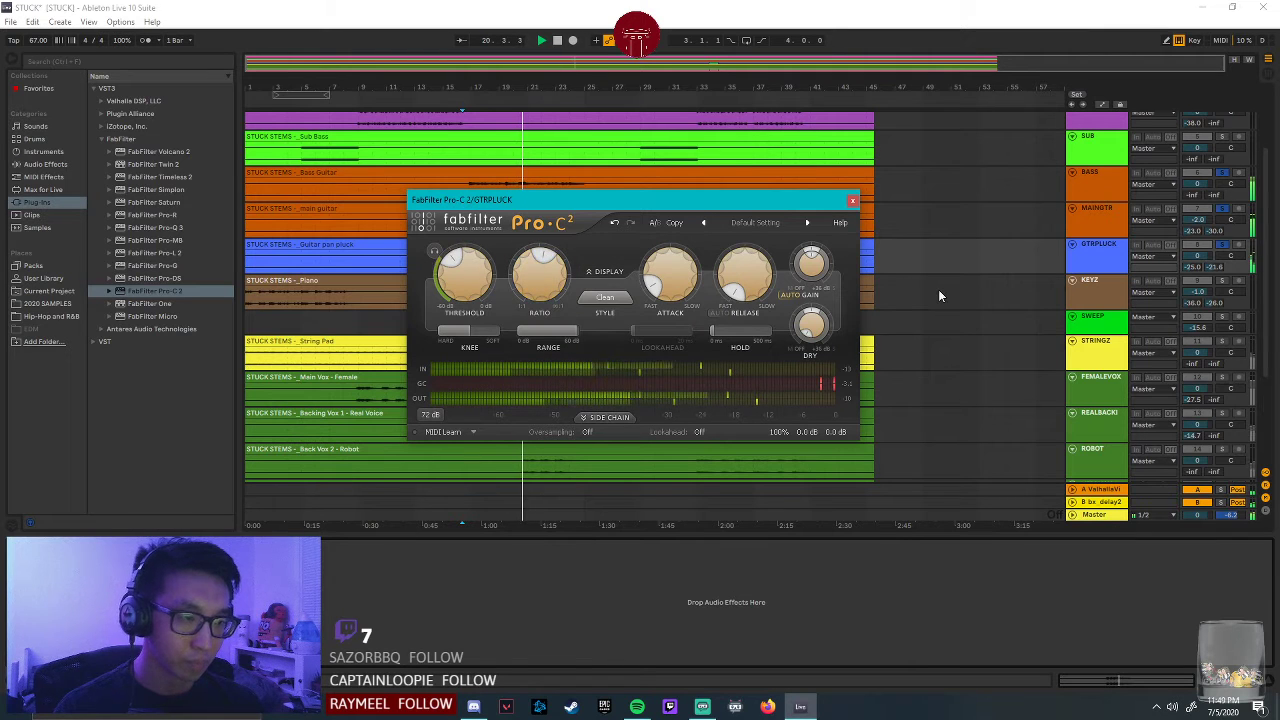
{"action": "left_click", "coordinate": [852, 203]}
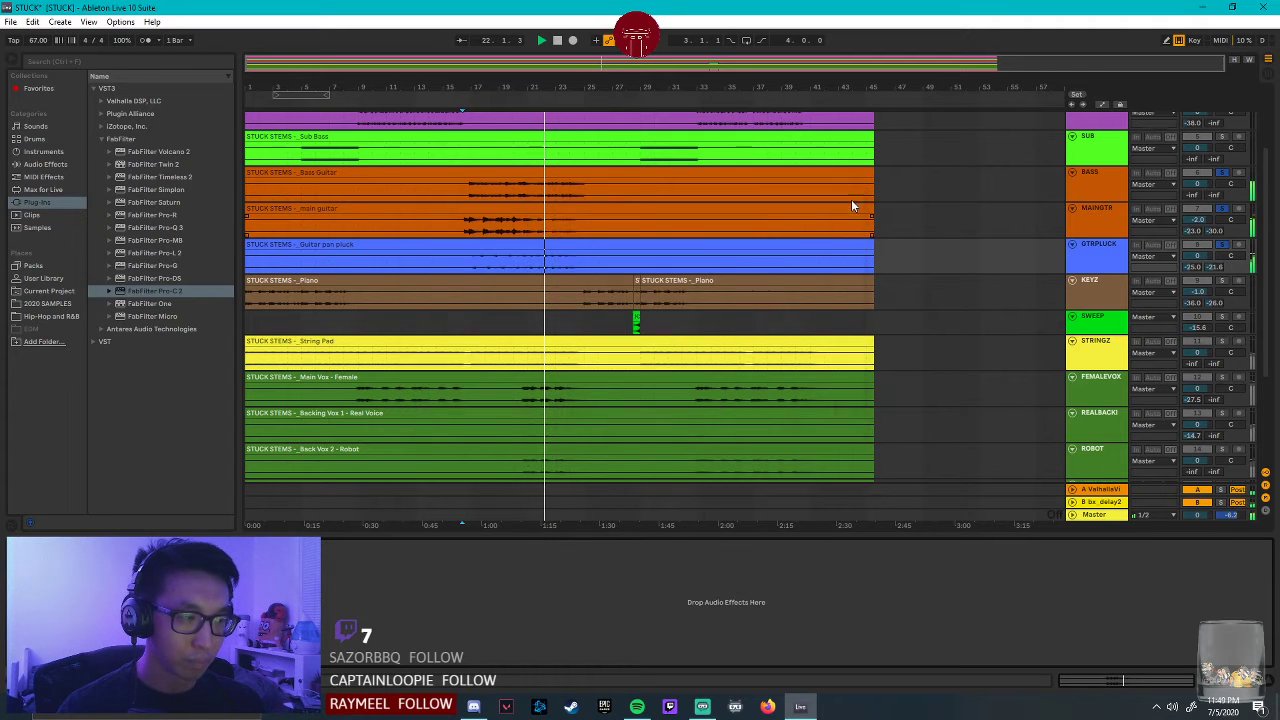
{"action": "left_click", "coordinate": [1224, 246]}
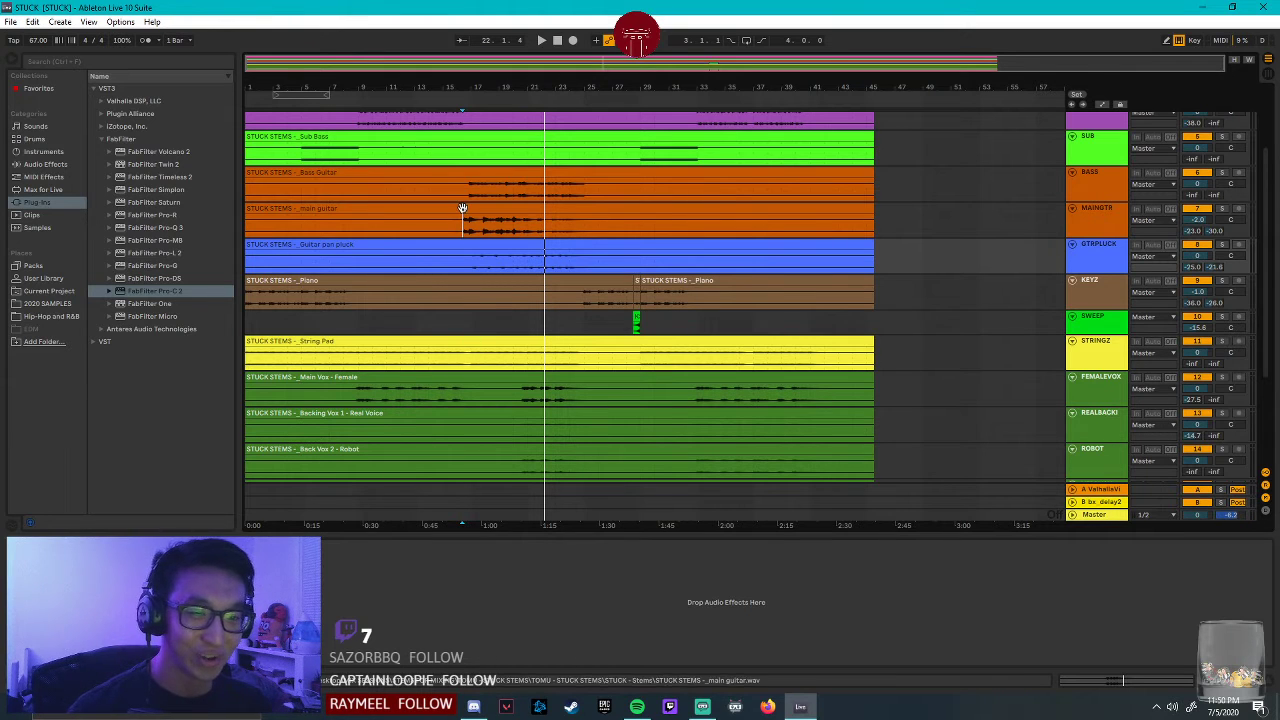
Play from about bar 4 and solo the SUB track to hear the sub bass alone.
{"action": "left_click", "coordinate": [14, 62]}
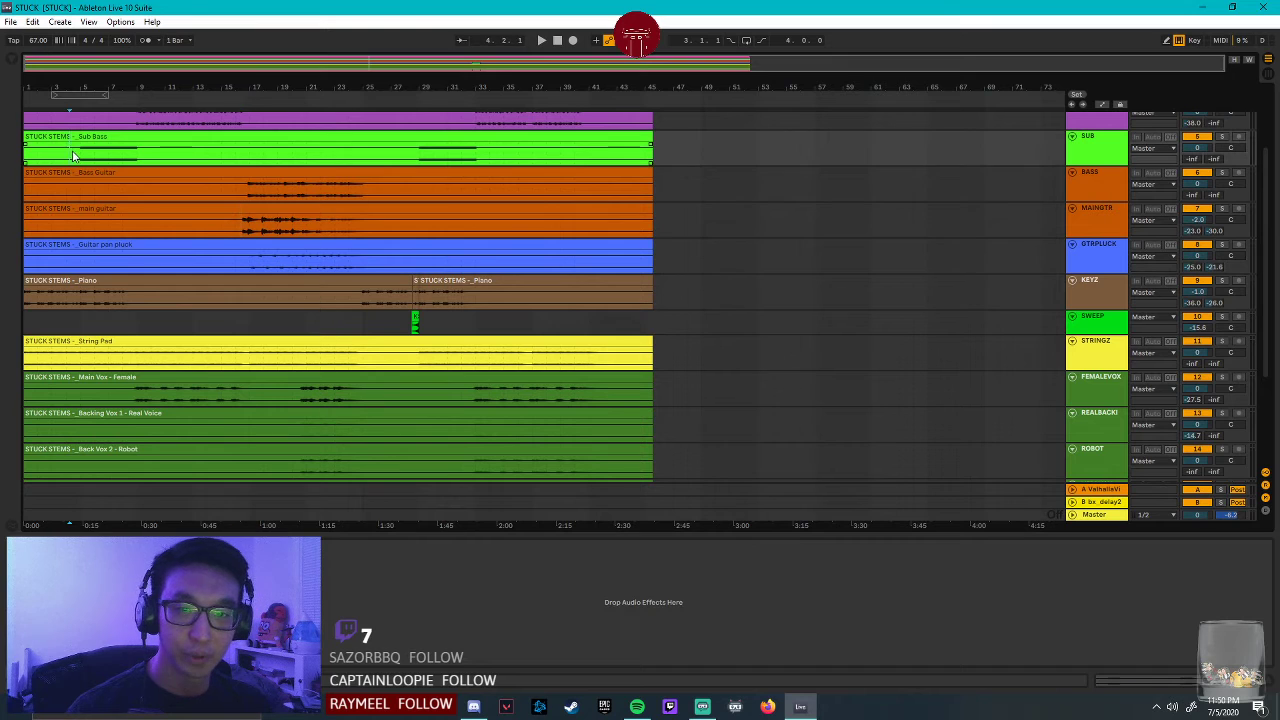
{"action": "left_click", "coordinate": [1222, 137]}
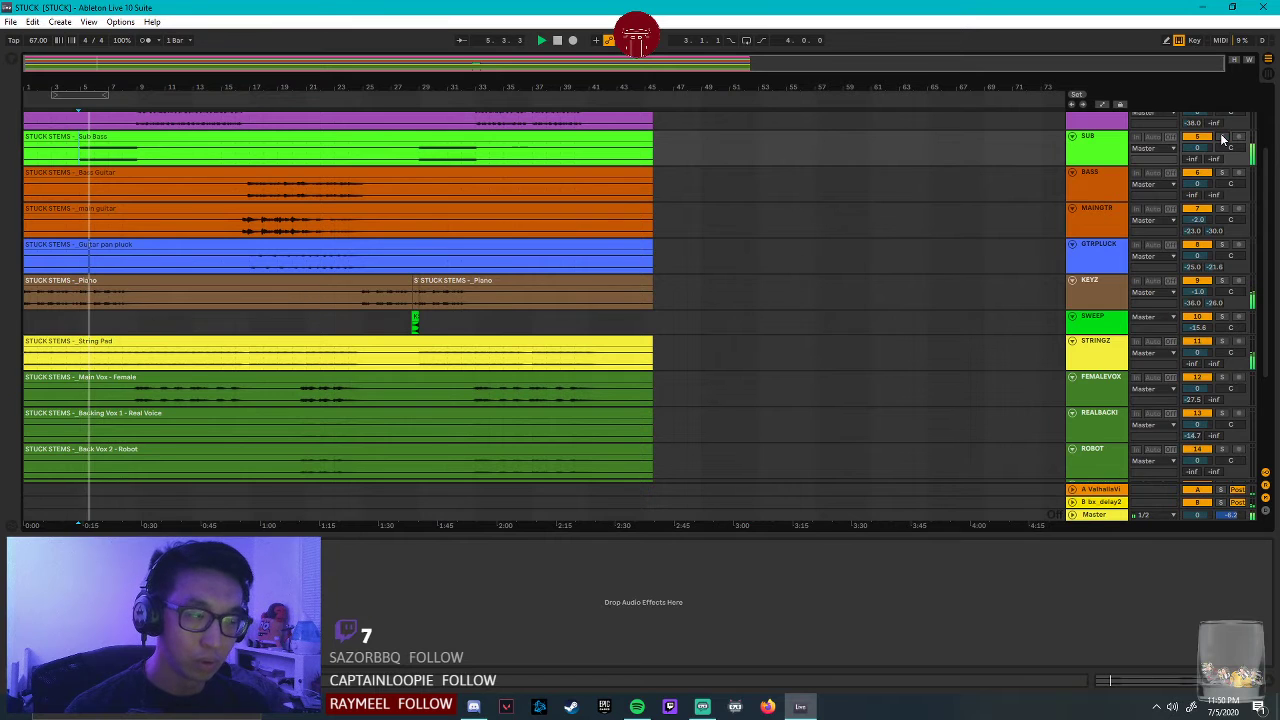
{"action": "left_click", "coordinate": [1222, 138]}
{"action": "left_click", "coordinate": [1222, 138]}
{"action": "key", "text": "space"}
Search the plug-ins for "sub" and add bx_subfilter to the SUB track.
{"action": "left_click", "coordinate": [18, 68]}
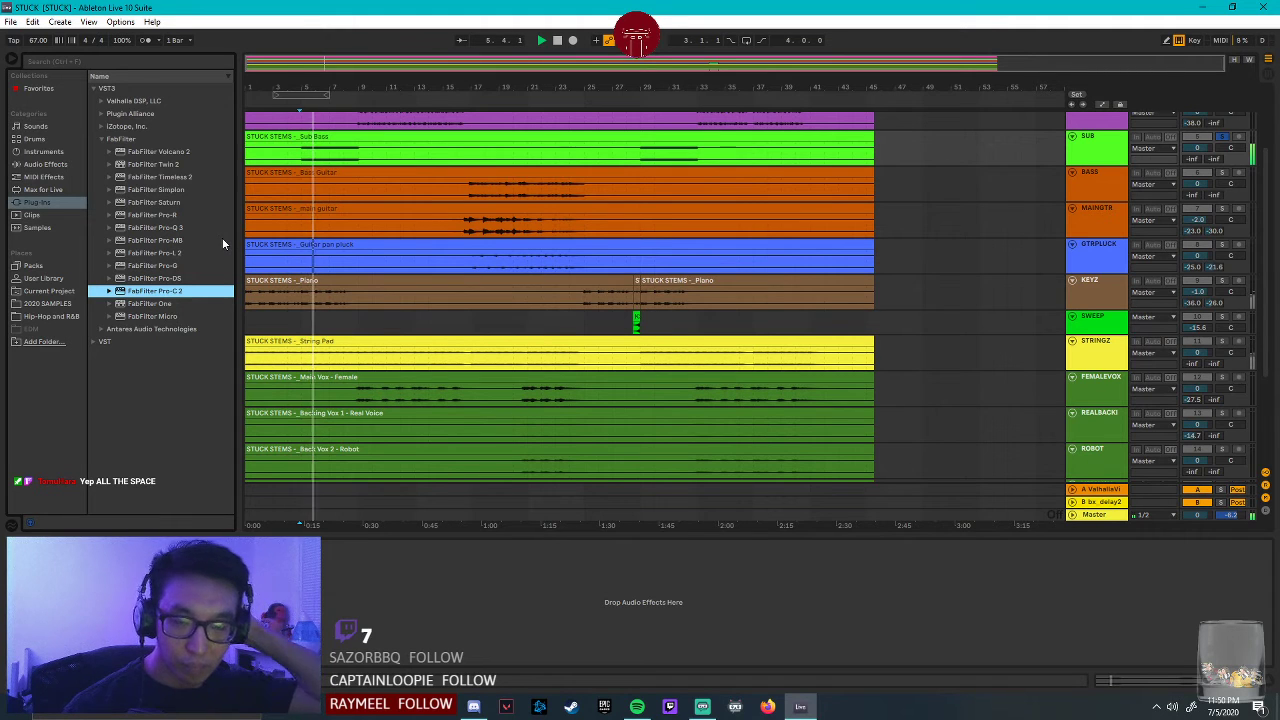
{"action": "left_click", "coordinate": [107, 138]}
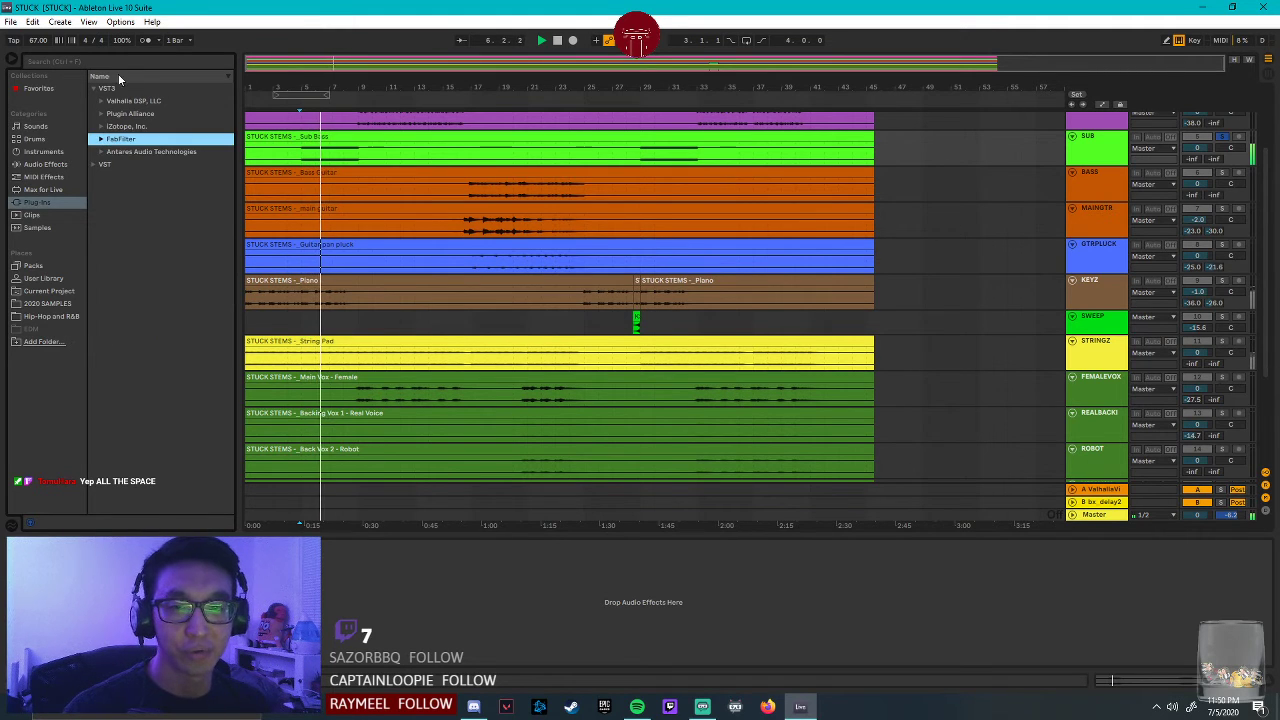
{"action": "left_click", "coordinate": [103, 115]}
{"action": "left_click", "coordinate": [145, 60]}
{"action": "type", "text": "sub"}
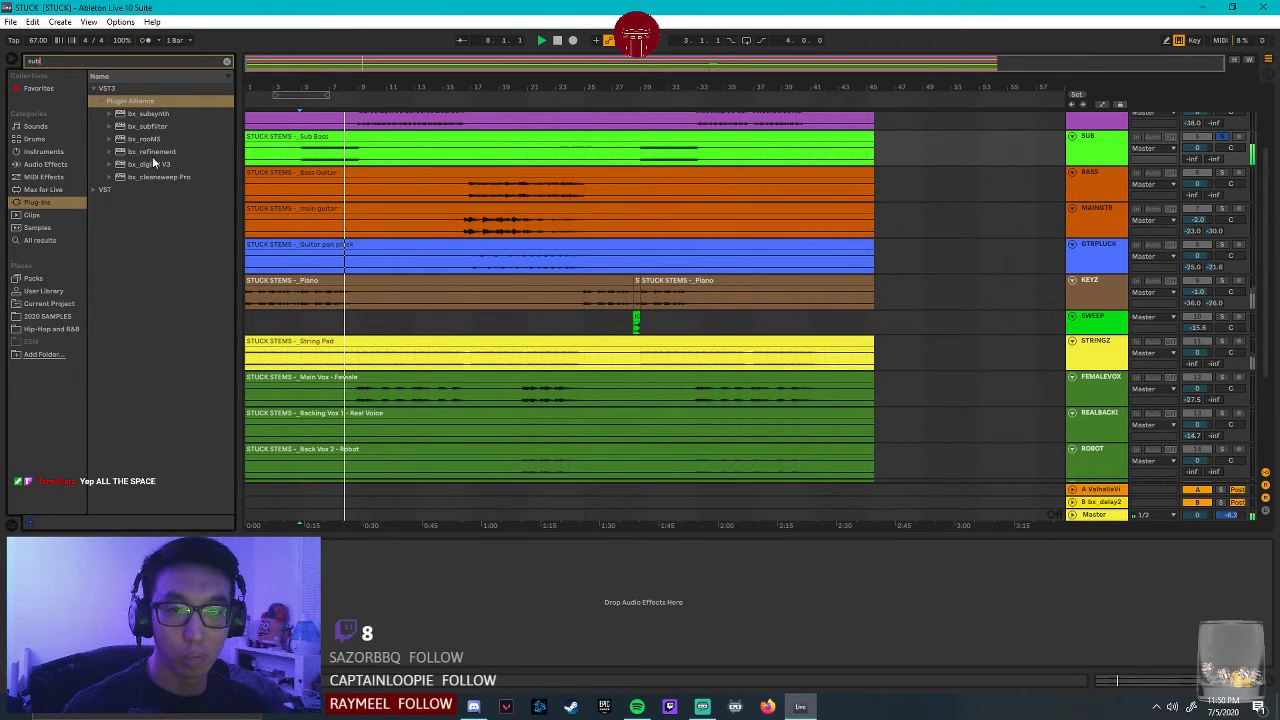
{"action": "left_click", "coordinate": [160, 127]}
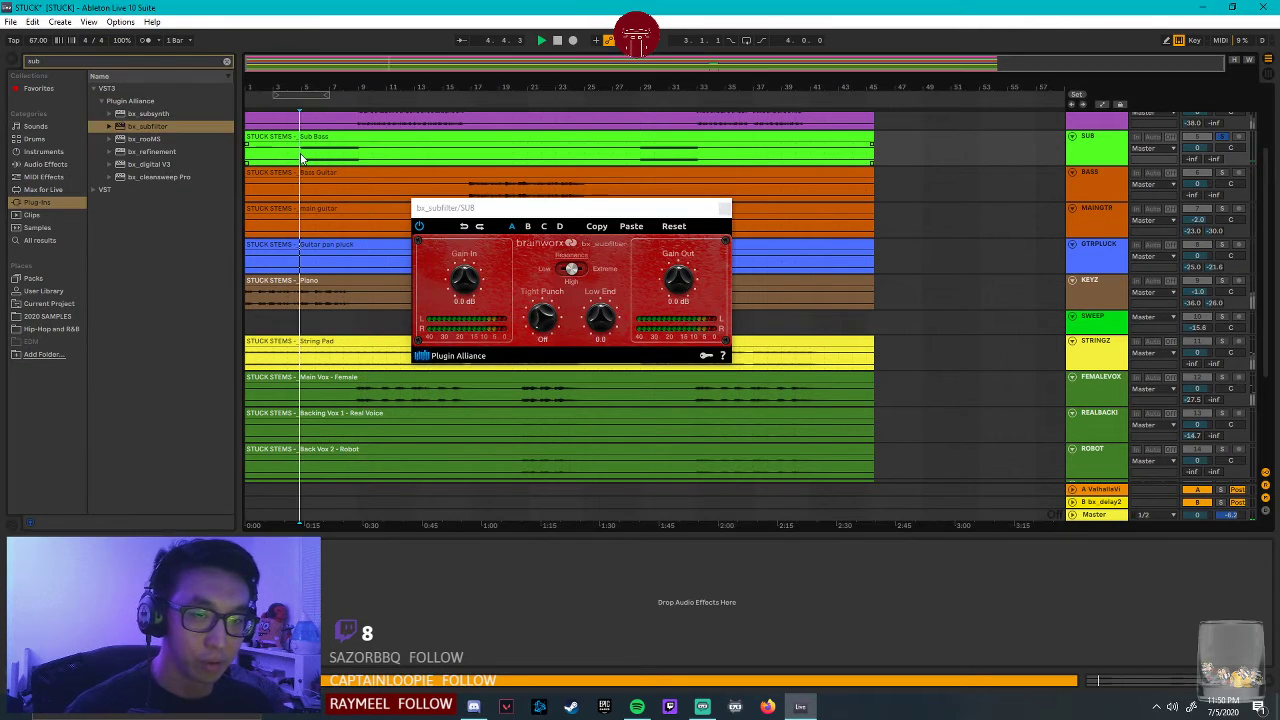
In bx_subfilter on SUB, set Tight Punch to 27 Hz, Low End to 2.2 and Resonance to Extreme.
{"action": "left_click_drag", "start_coordinate": [562, 207], "coordinate": [728, 236]}
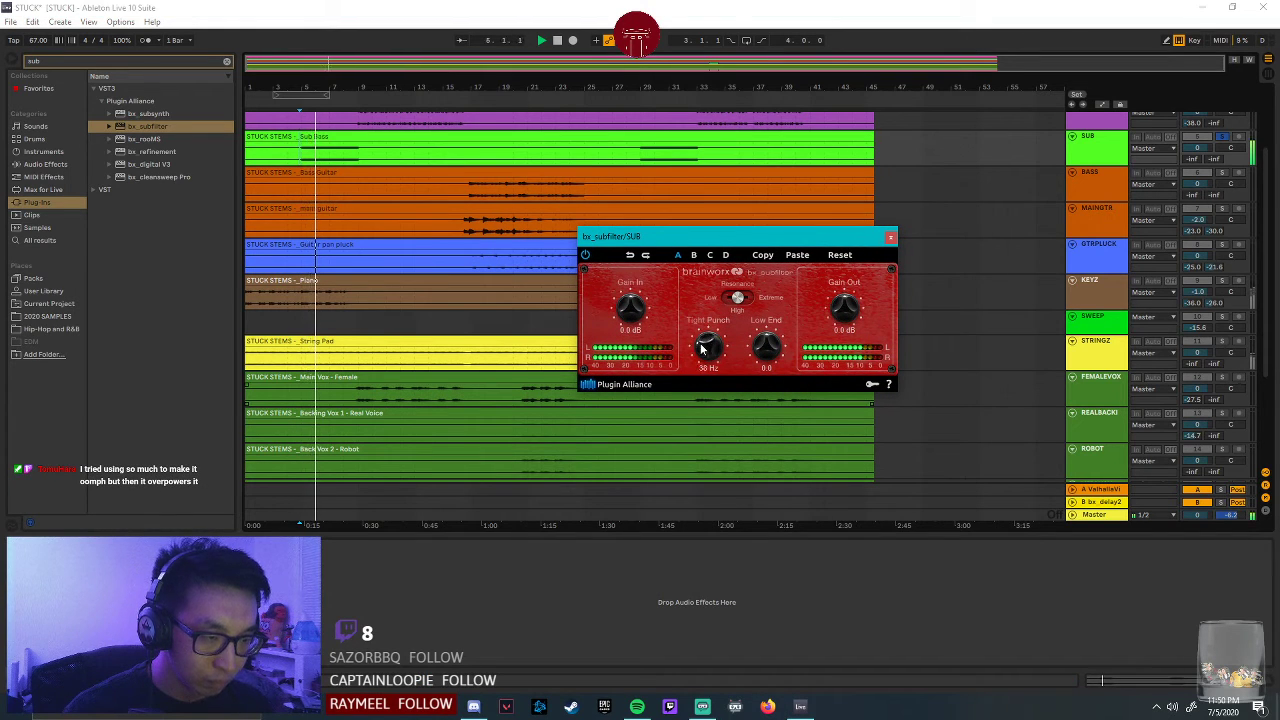
{"action": "left_click_drag", "start_coordinate": [702, 350], "coordinate": [702, 355]}
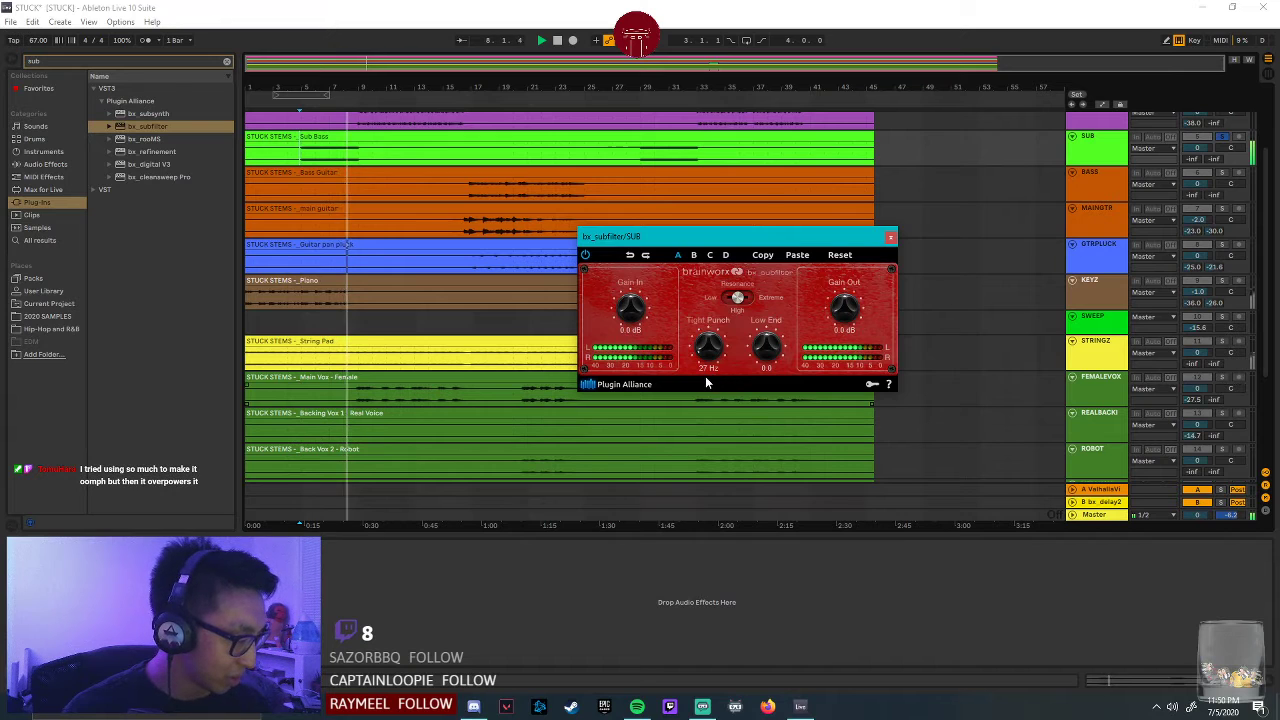
{"action": "left_click_drag", "start_coordinate": [703, 352], "coordinate": [701, 357]}
{"action": "scroll", "coordinate": [700, 357], "scroll_direction": "up", "scroll_amount": 1}
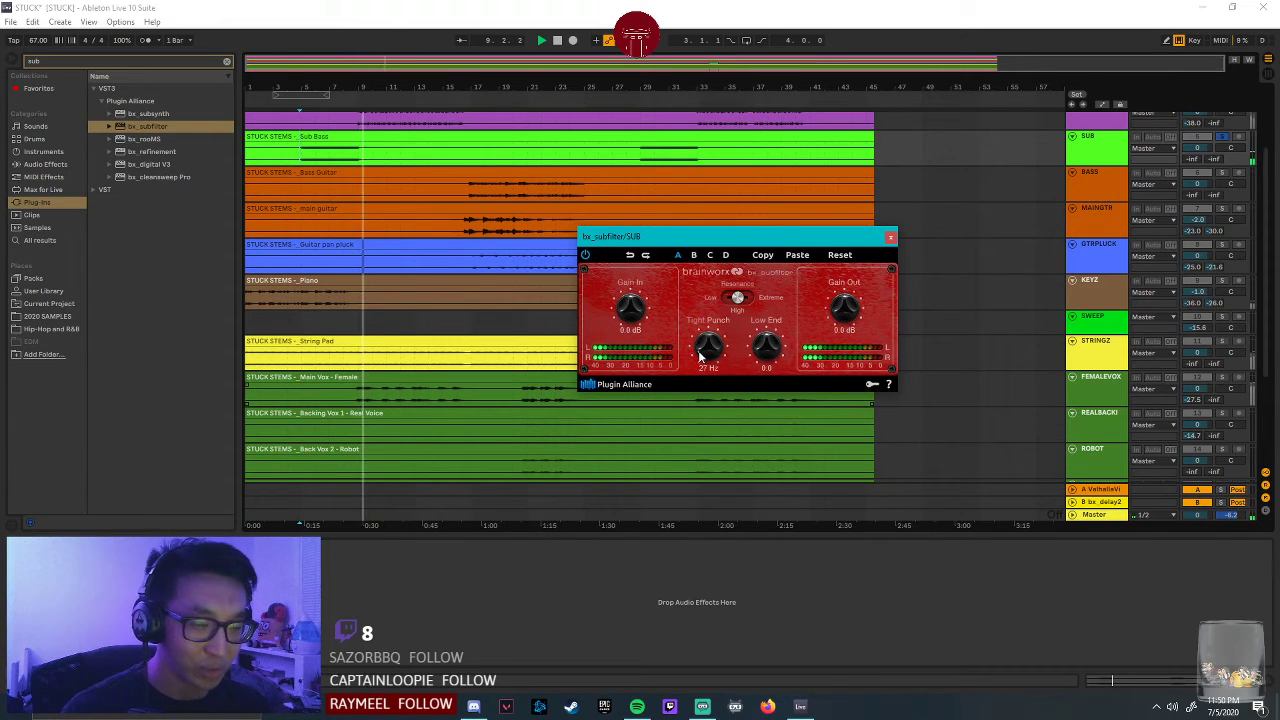
{"action": "key", "text": "space"}
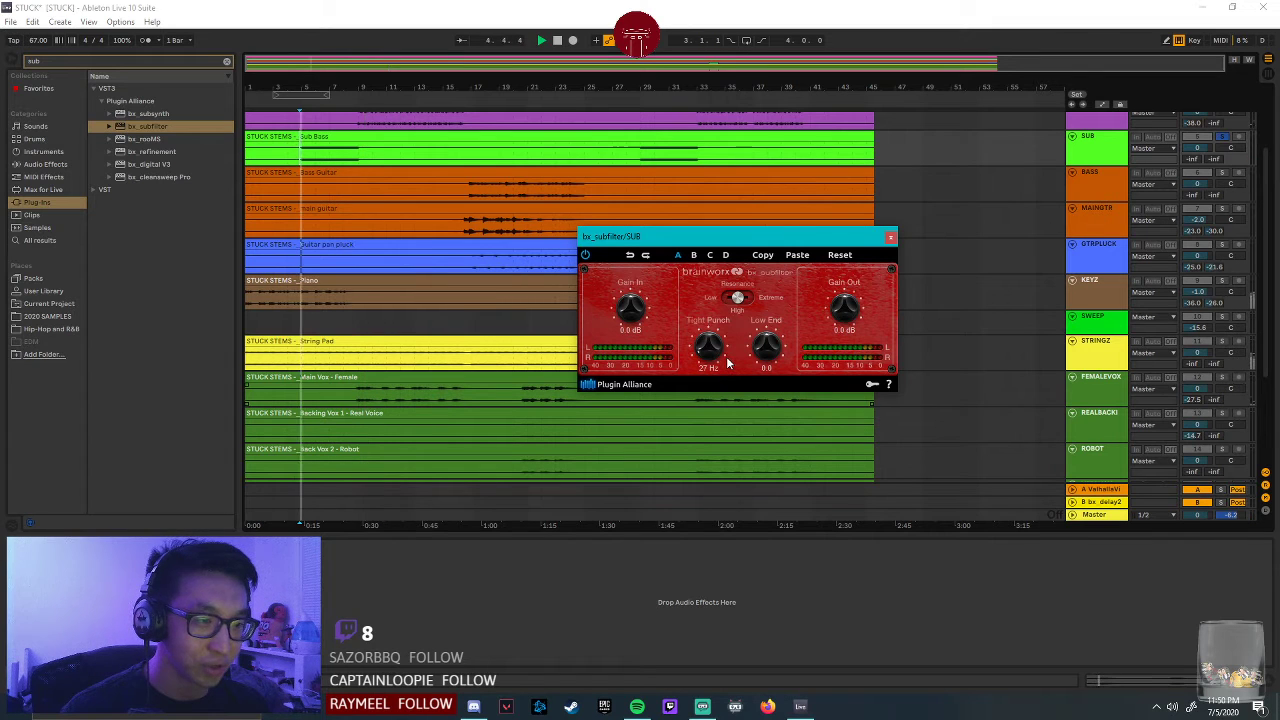
{"action": "scroll", "coordinate": [768, 342], "scroll_direction": "up", "scroll_amount": 2}
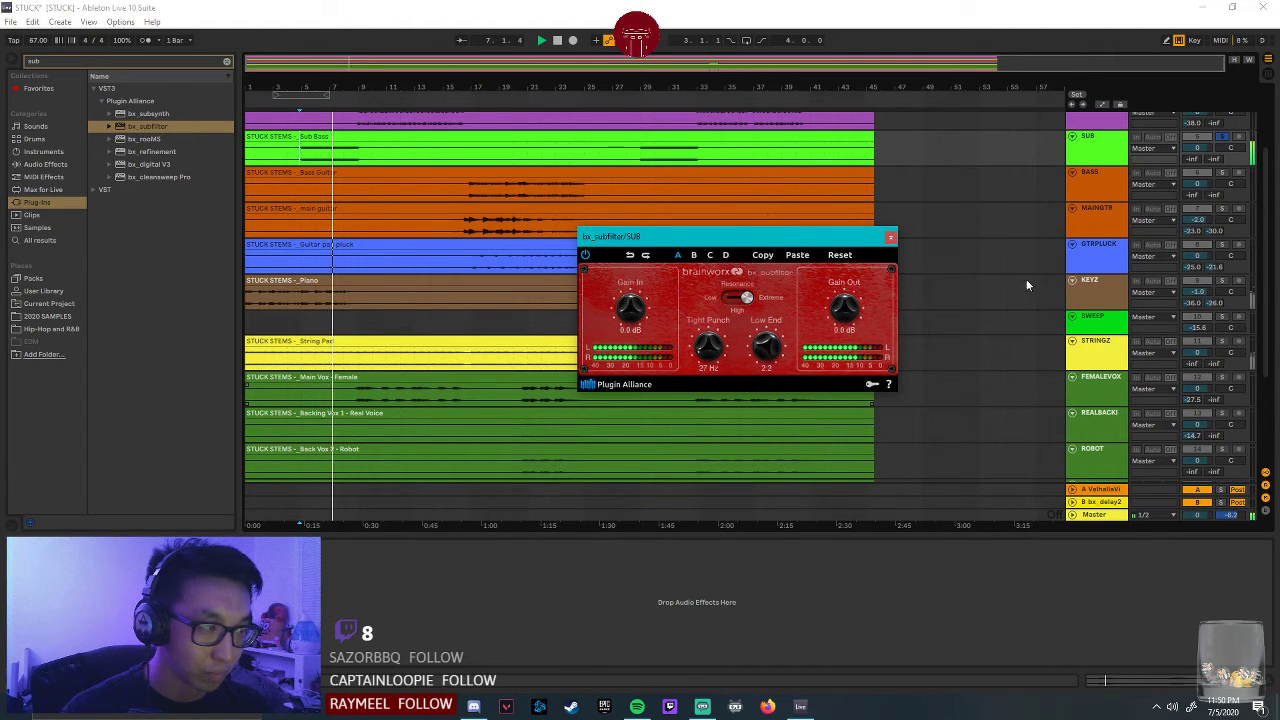
Unsolo SUB, refine bx_subfilter to Tight Punch 26 Hz, Low End 1.4 and Gain Out -1.1 dB, and close it.
{"action": "left_click", "coordinate": [1220, 143]}
{"action": "key", "text": "space"}
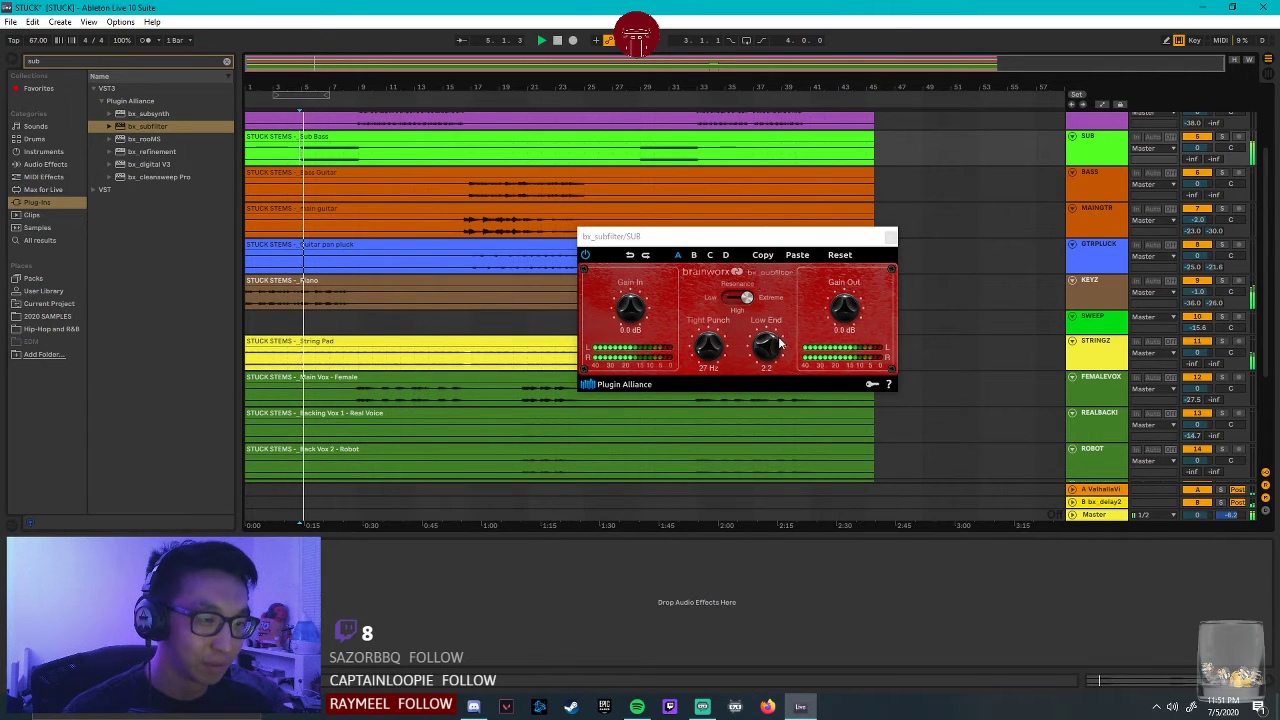
{"action": "left_click", "coordinate": [700, 355]}
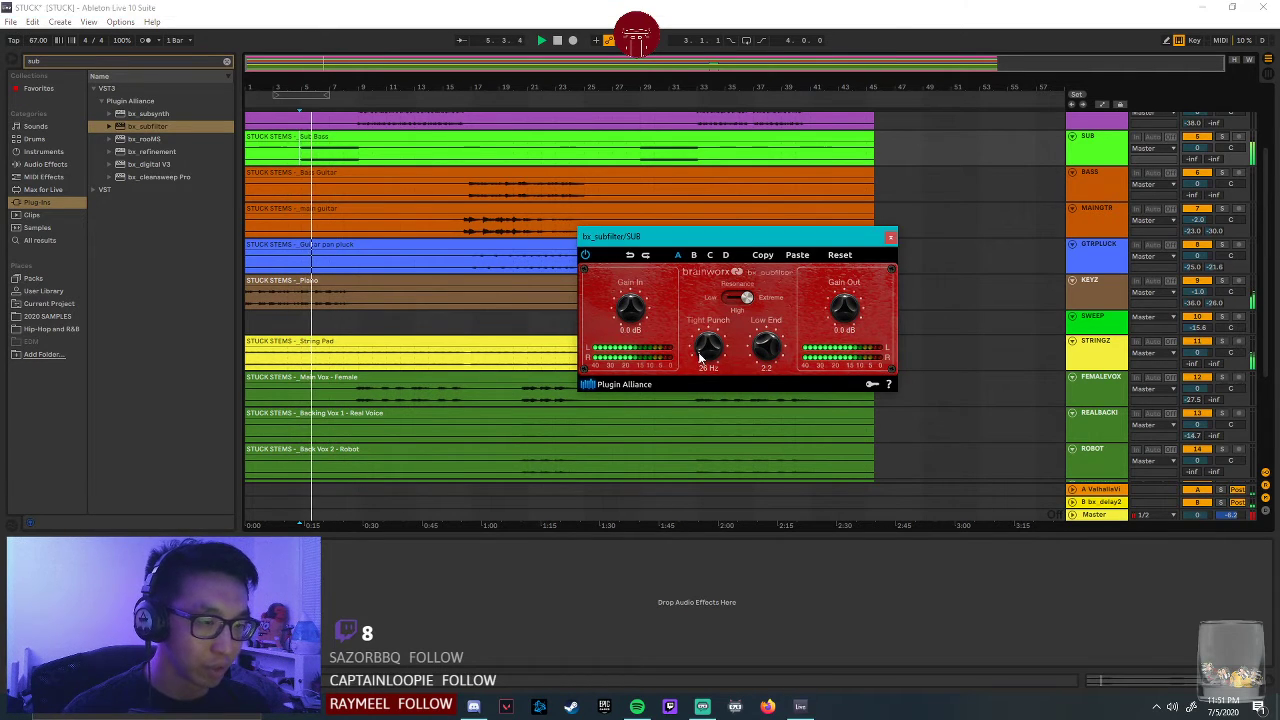
{"action": "left_click_drag", "start_coordinate": [767, 346], "coordinate": [772, 340]}
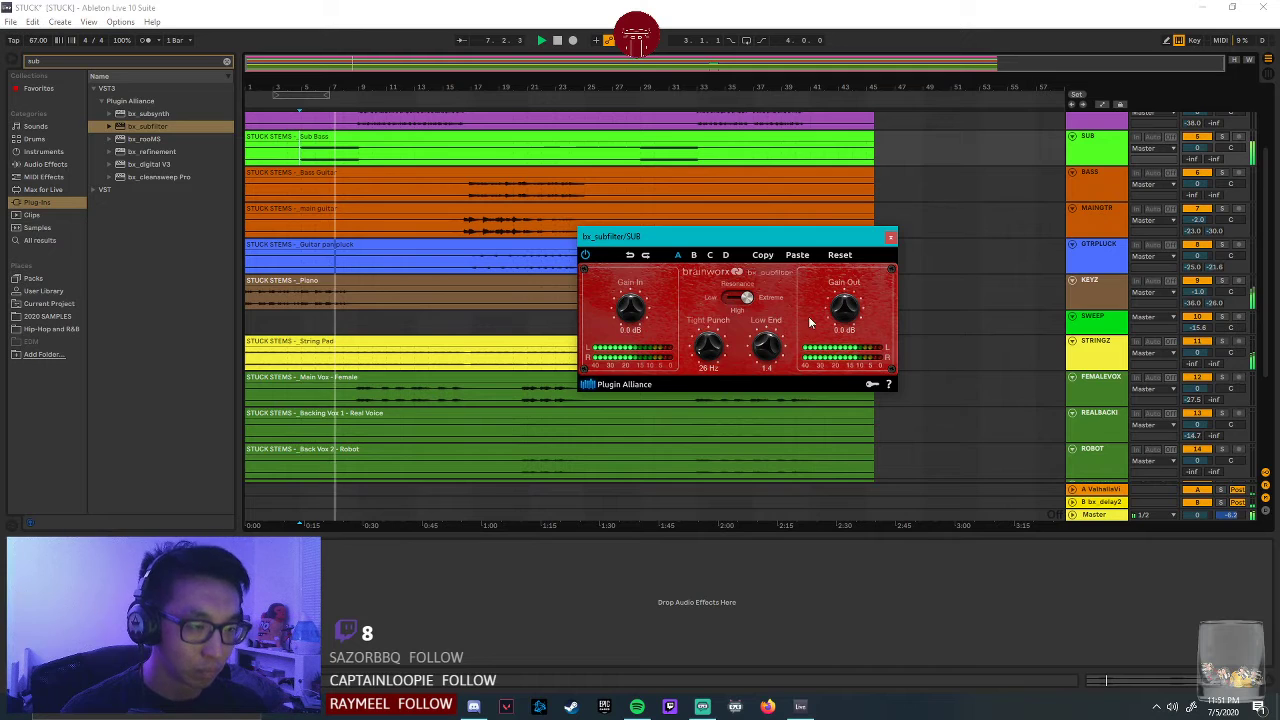
{"action": "left_click_drag", "start_coordinate": [845, 306], "coordinate": [845, 300]}
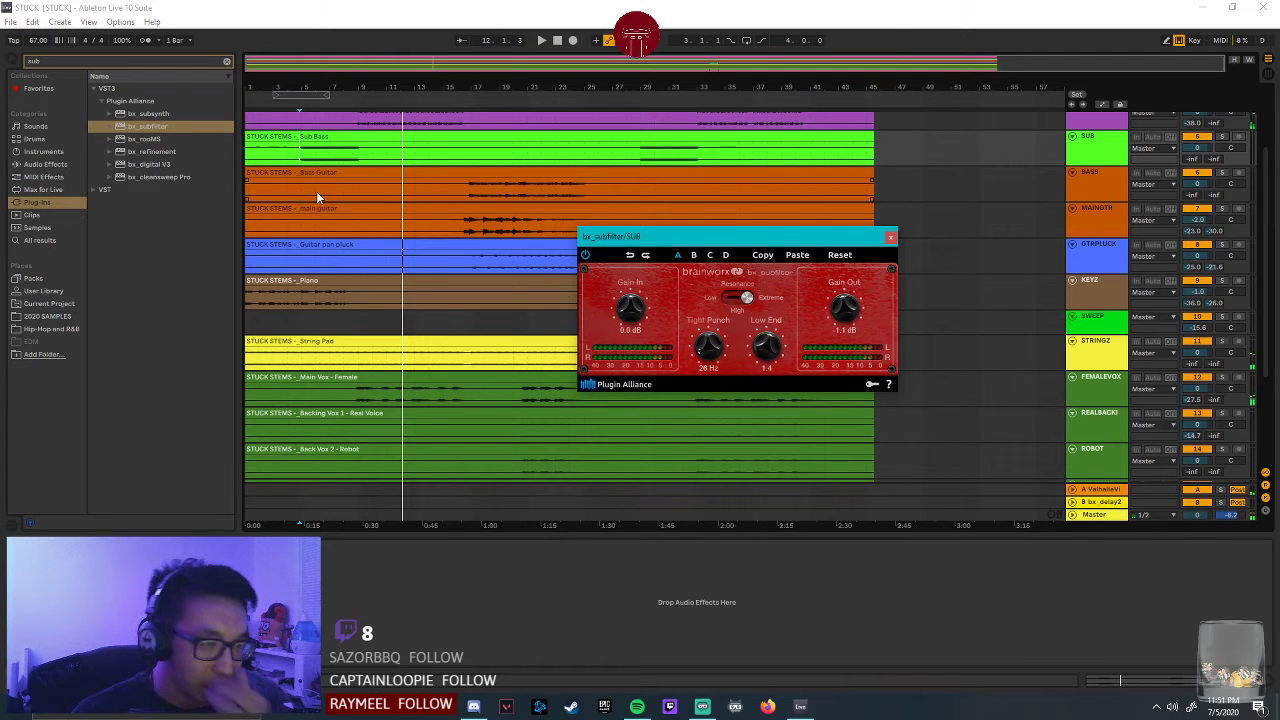
{"action": "left_click", "coordinate": [637, 153]}
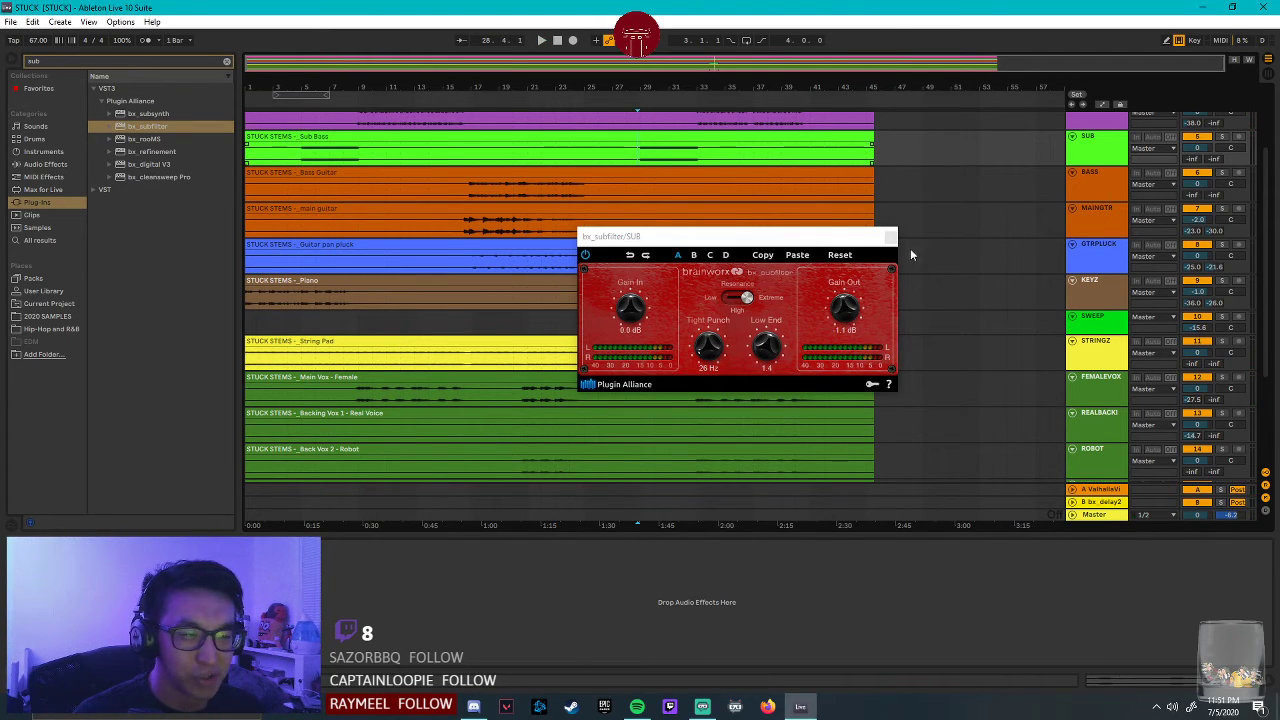
{"action": "left_click", "coordinate": [891, 238]}
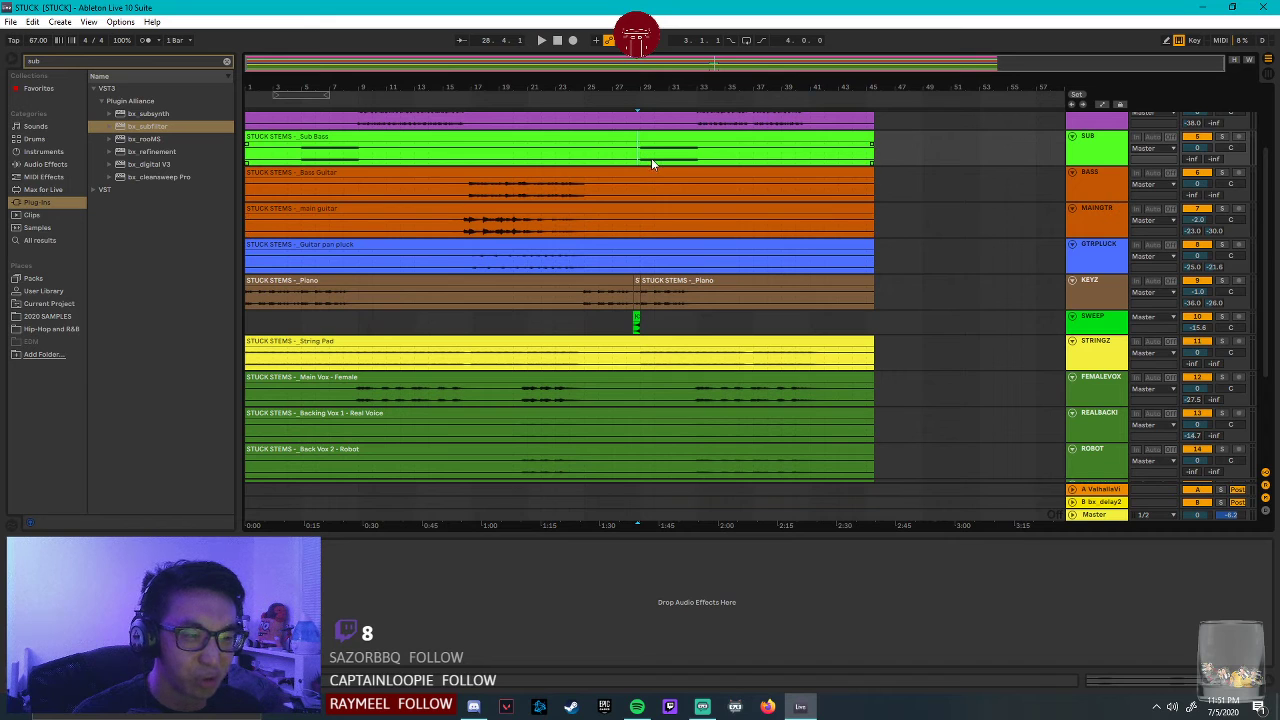
Play the full mix from about bar 16, where the bass and guitars enter.
{"action": "scroll", "coordinate": [588, 408], "scroll_direction": "up", "scroll_amount": 3}
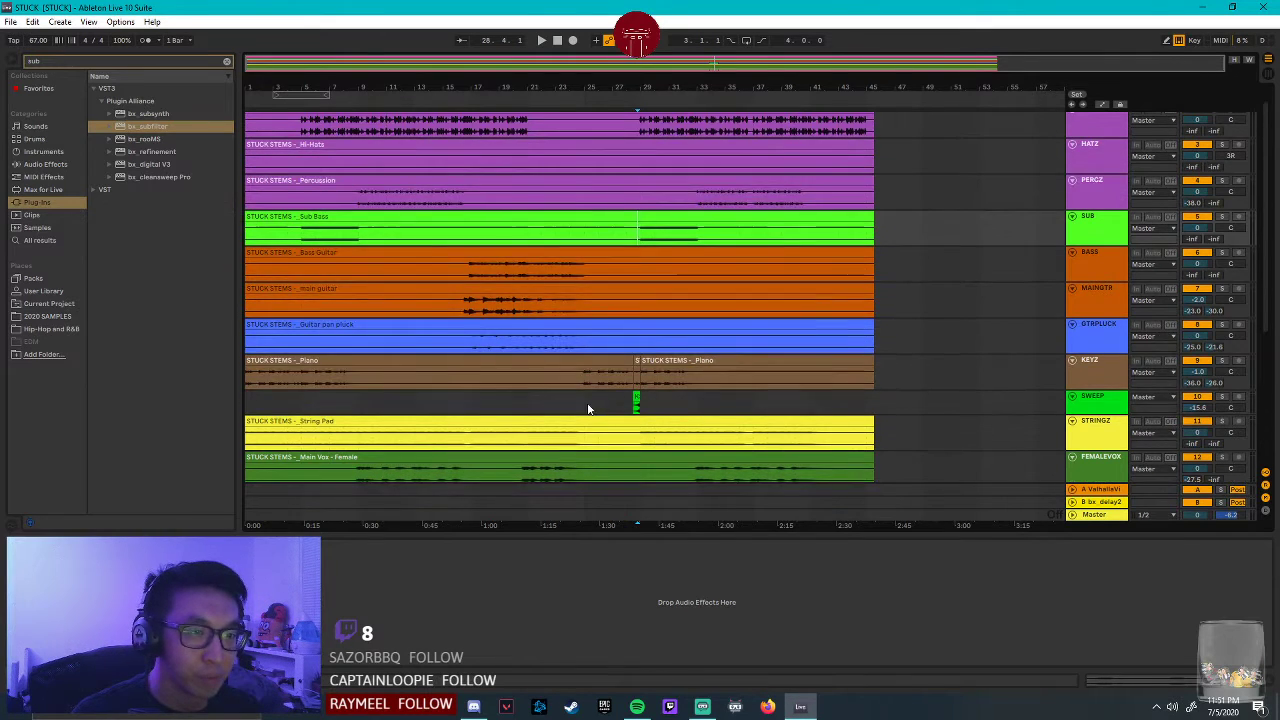
{"action": "scroll", "coordinate": [590, 415], "scroll_direction": "up", "scroll_amount": 1}
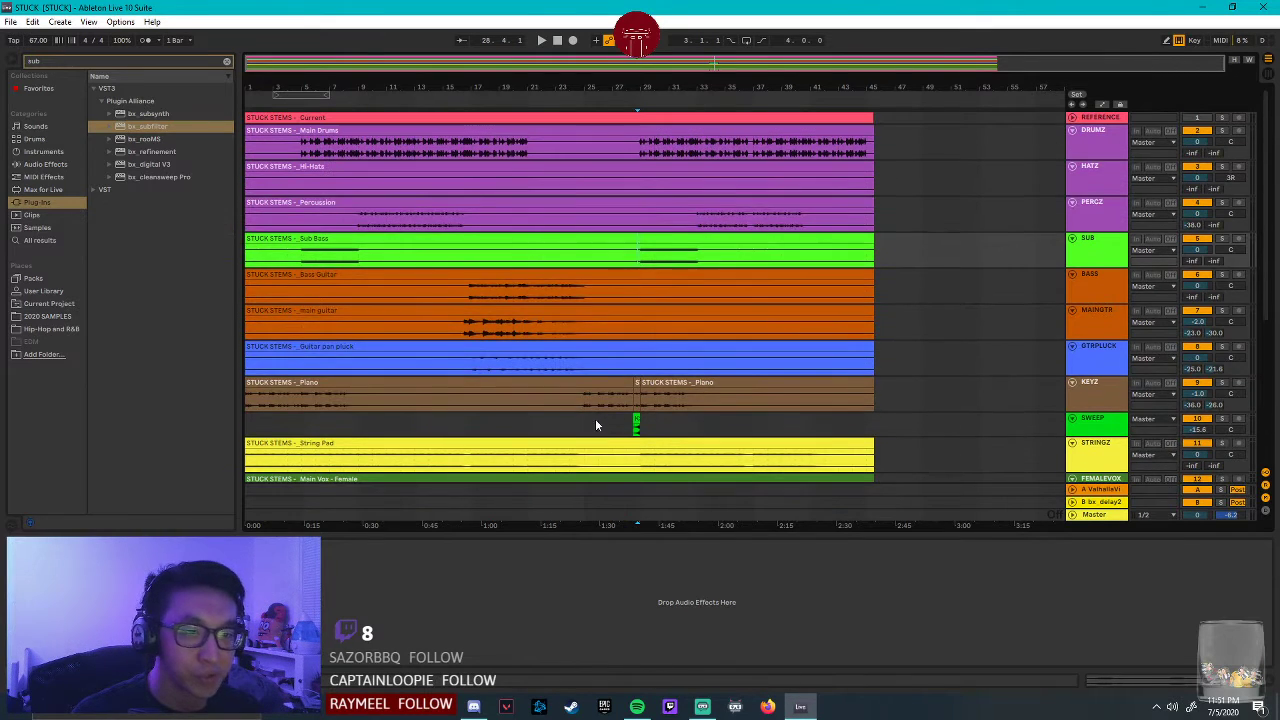
{"action": "left_click", "coordinate": [465, 293]}
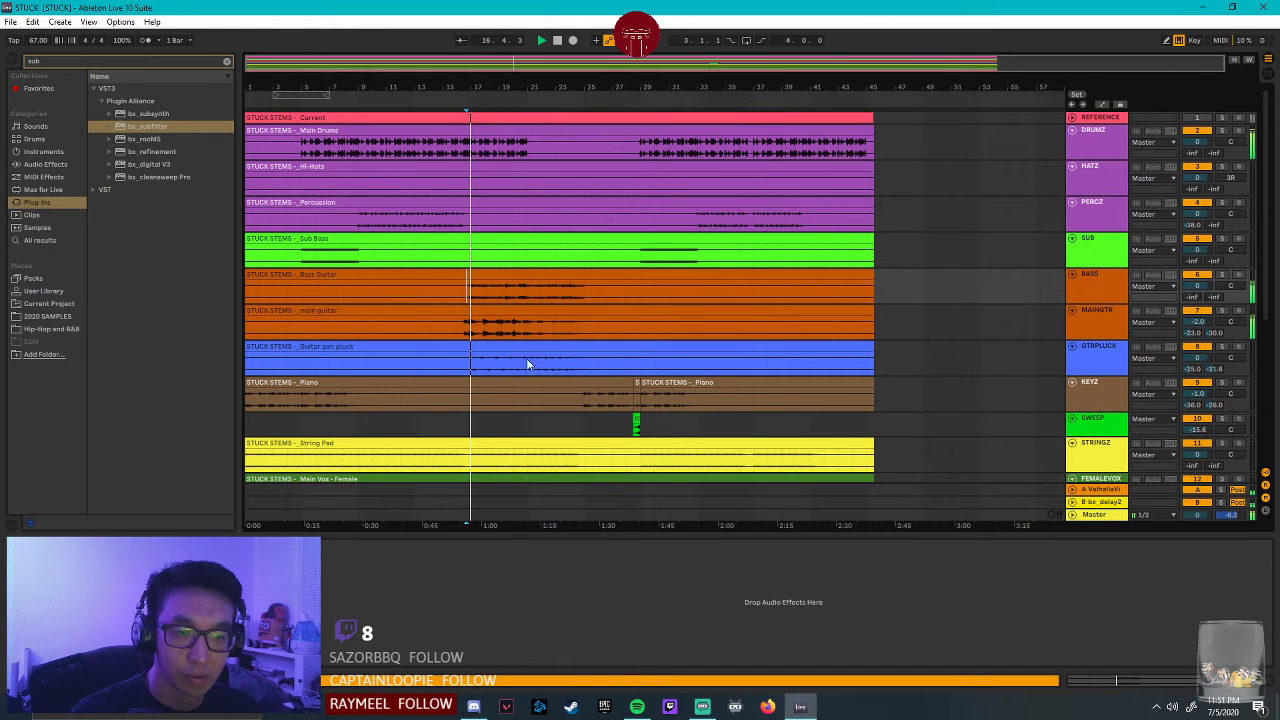
{"action": "scroll", "coordinate": [692, 345], "scroll_direction": "down", "scroll_amount": 3}
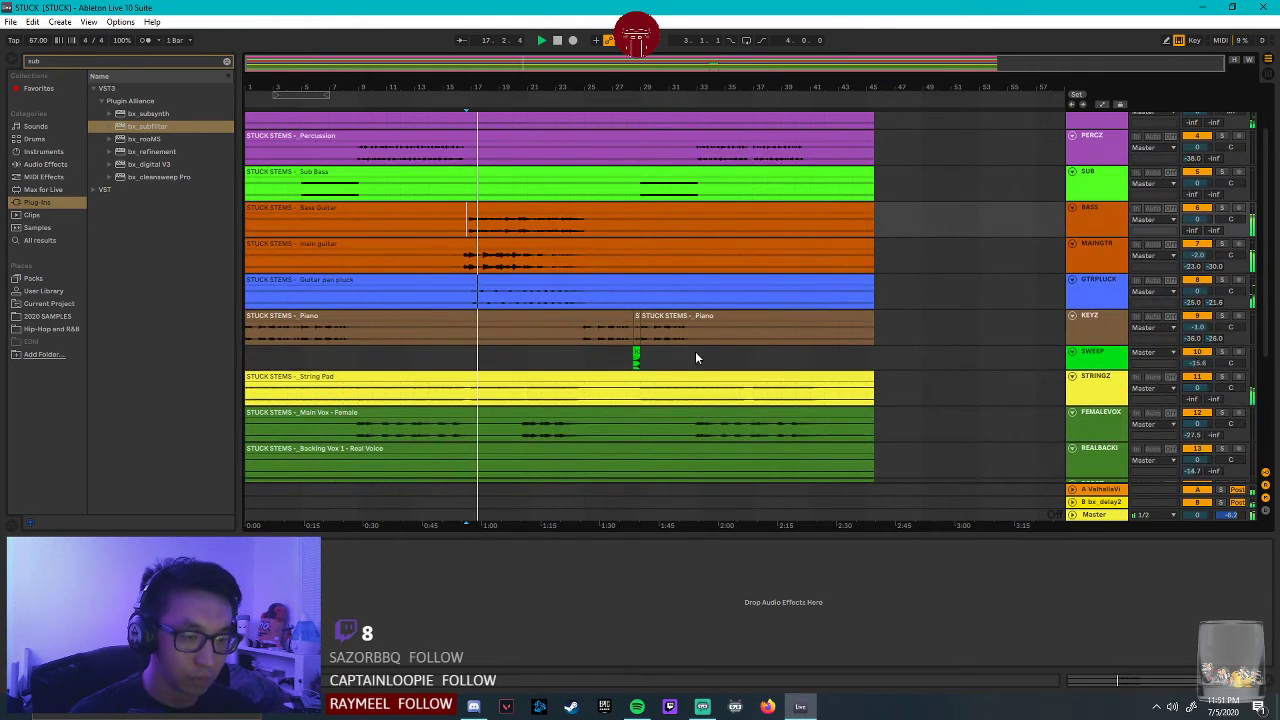
Reopen the GTRPLUCK Pro-C 2, lower its wet gain to about -6.9 dB and bring in a little dry gain.
{"action": "left_click", "coordinate": [1091, 285]}
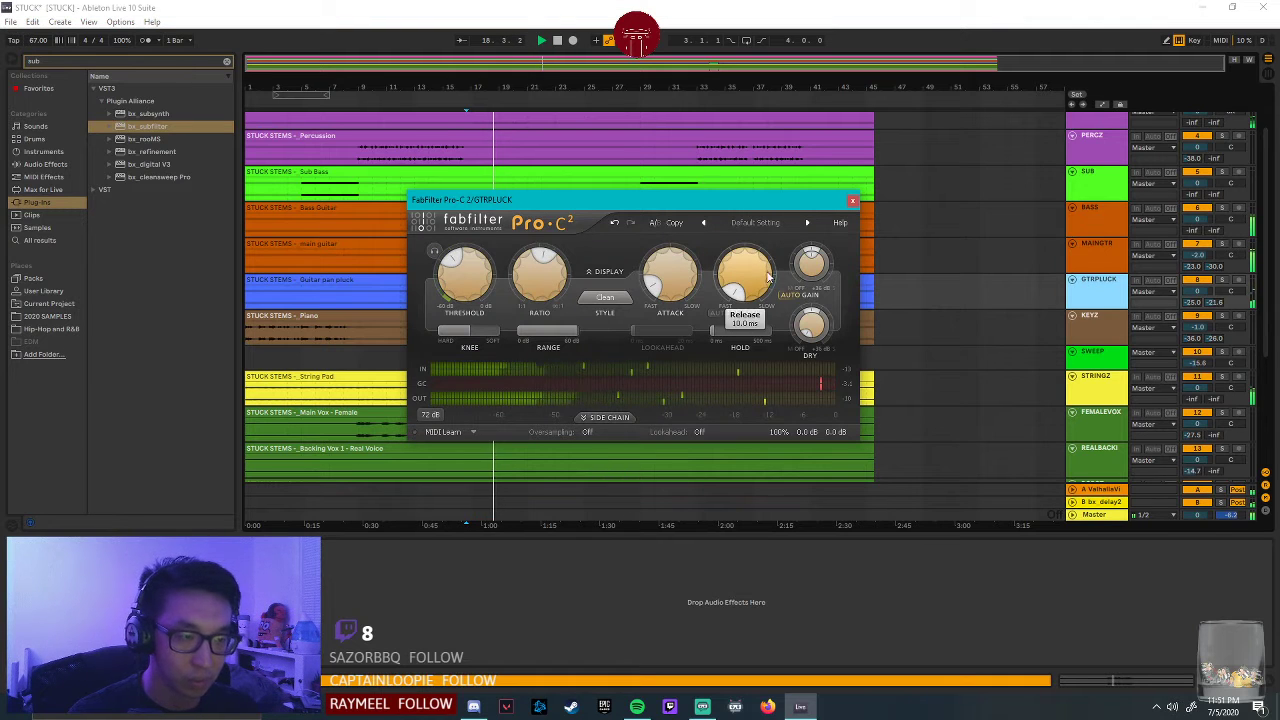
{"action": "scroll", "coordinate": [811, 260], "scroll_direction": "down", "scroll_amount": 4}
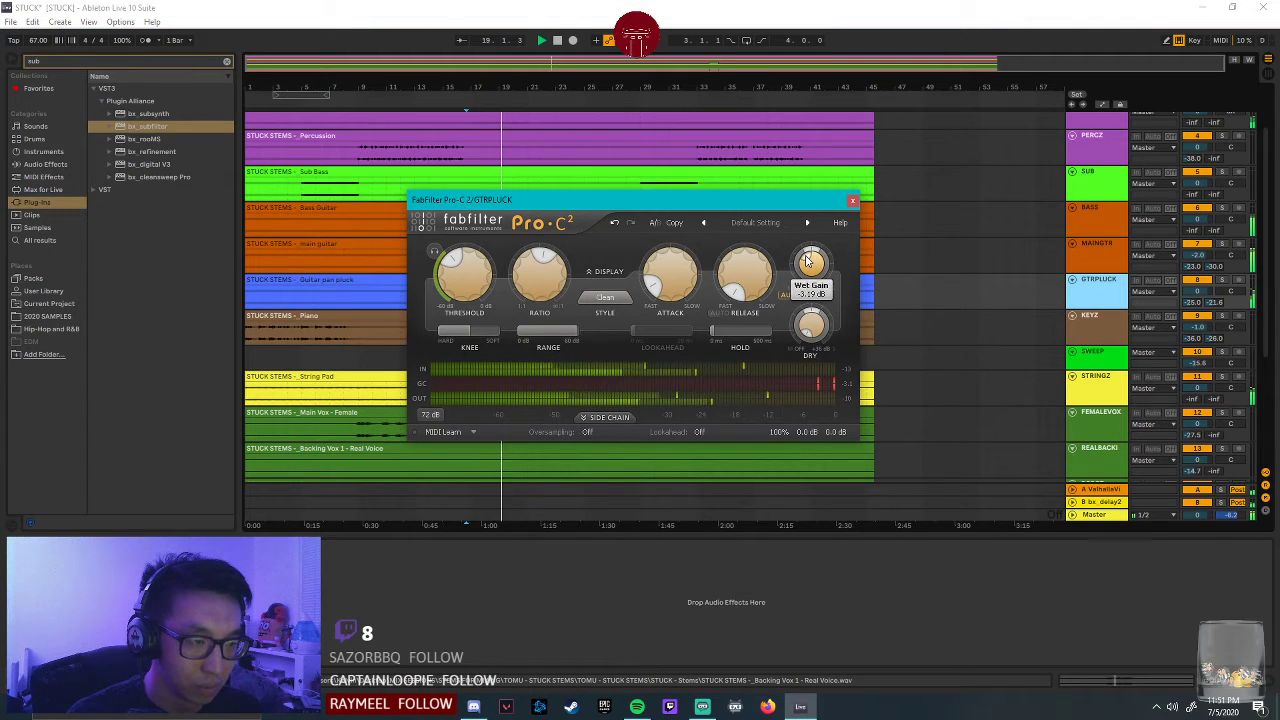
{"action": "scroll", "coordinate": [808, 260], "scroll_direction": "down", "scroll_amount": 2}
{"action": "scroll", "coordinate": [806, 261], "scroll_direction": "down", "scroll_amount": 4}
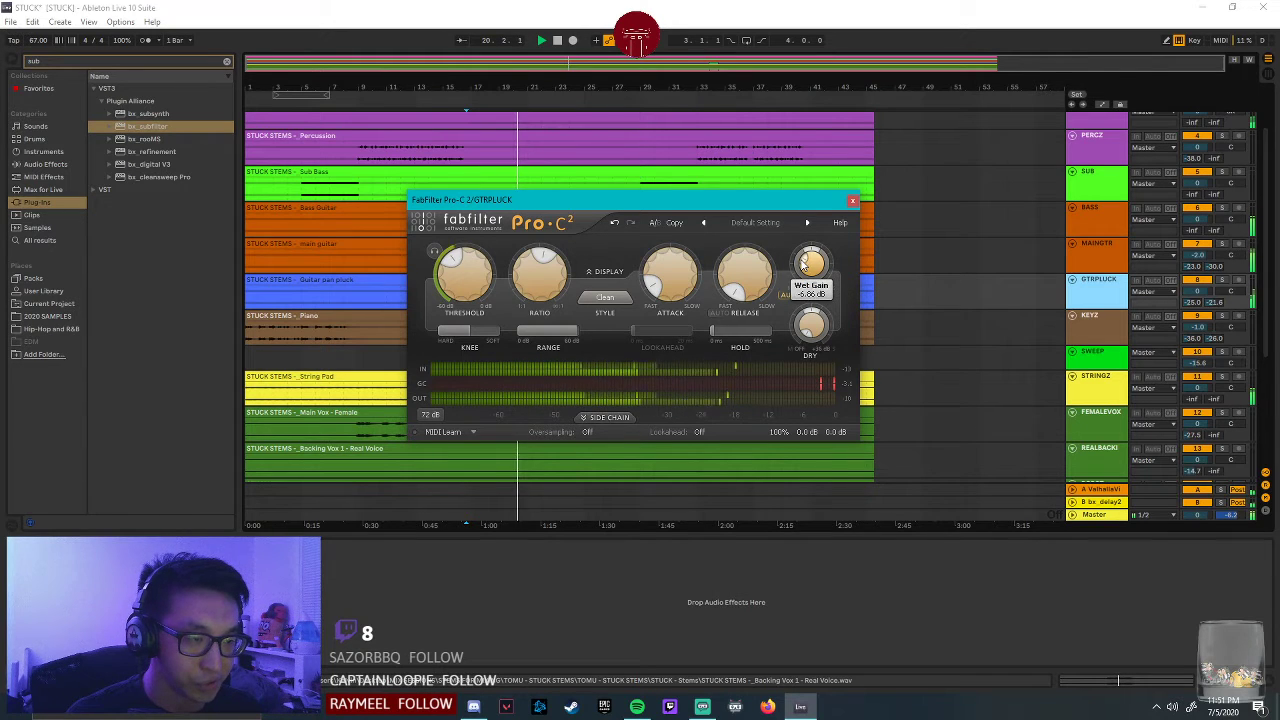
{"action": "scroll", "coordinate": [806, 327], "scroll_direction": "up", "scroll_amount": 2}
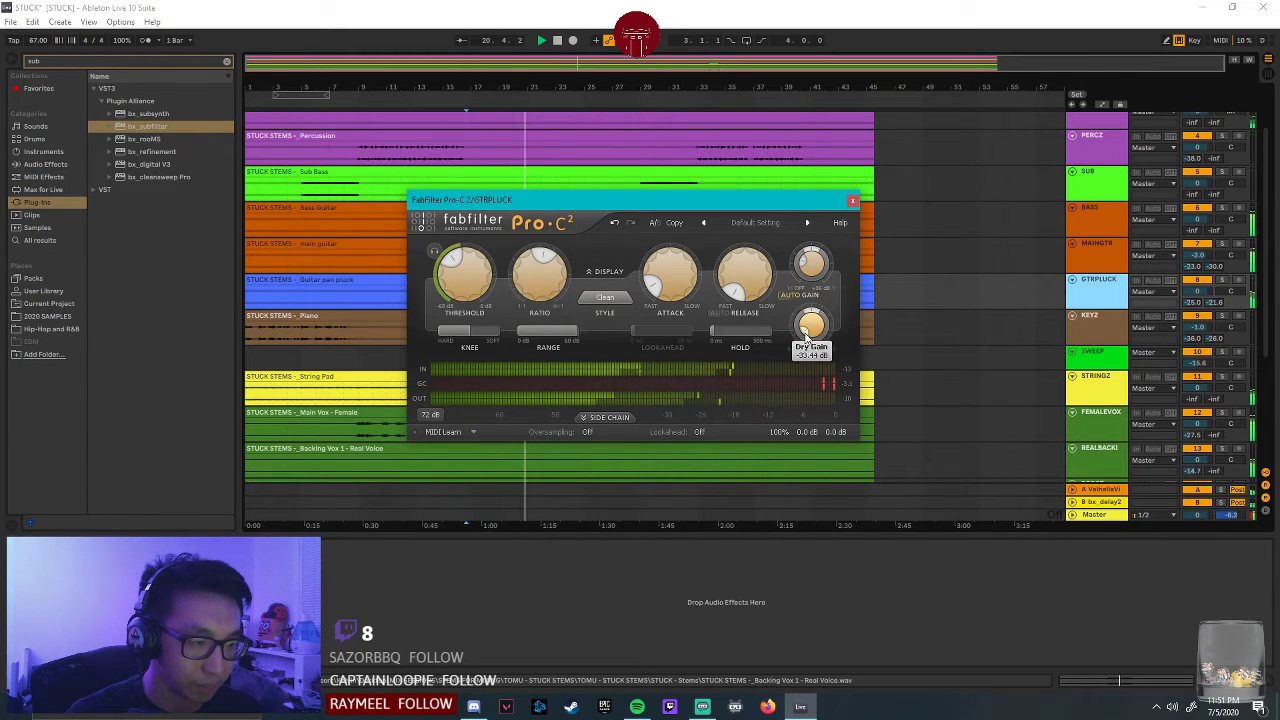
{"action": "scroll", "coordinate": [801, 261], "scroll_direction": "down", "scroll_amount": 1}
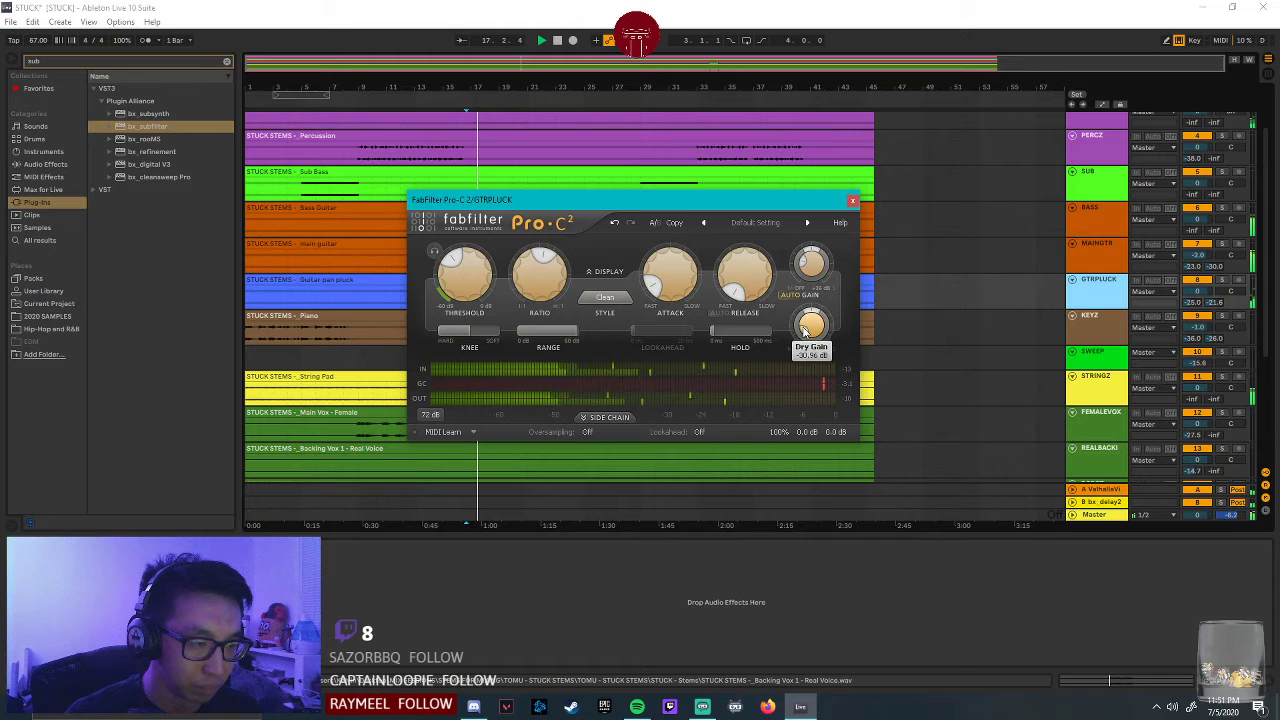
Fine-tune the GTRPLUCK Pro-C 2 wet gain, close the compressor and replay the mix from about bar 16.
{"action": "left_click_drag", "start_coordinate": [802, 283], "coordinate": [810, 266]}
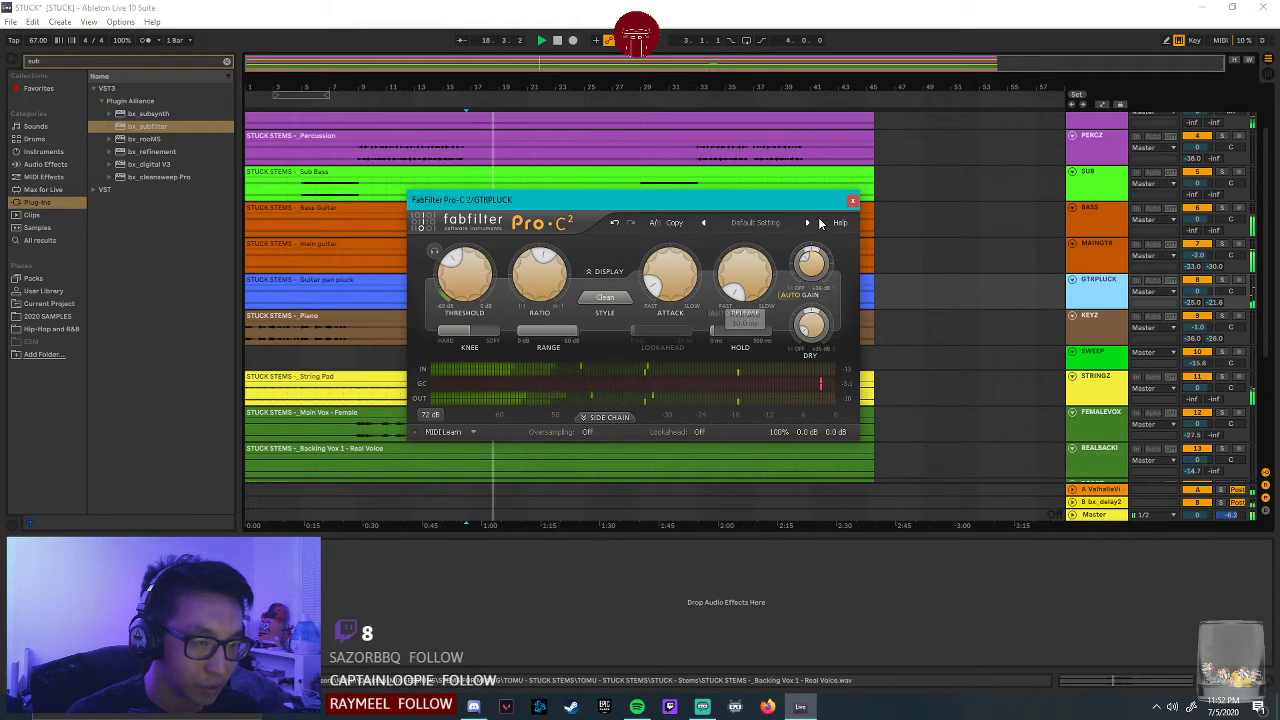
{"action": "left_click", "coordinate": [852, 200]}
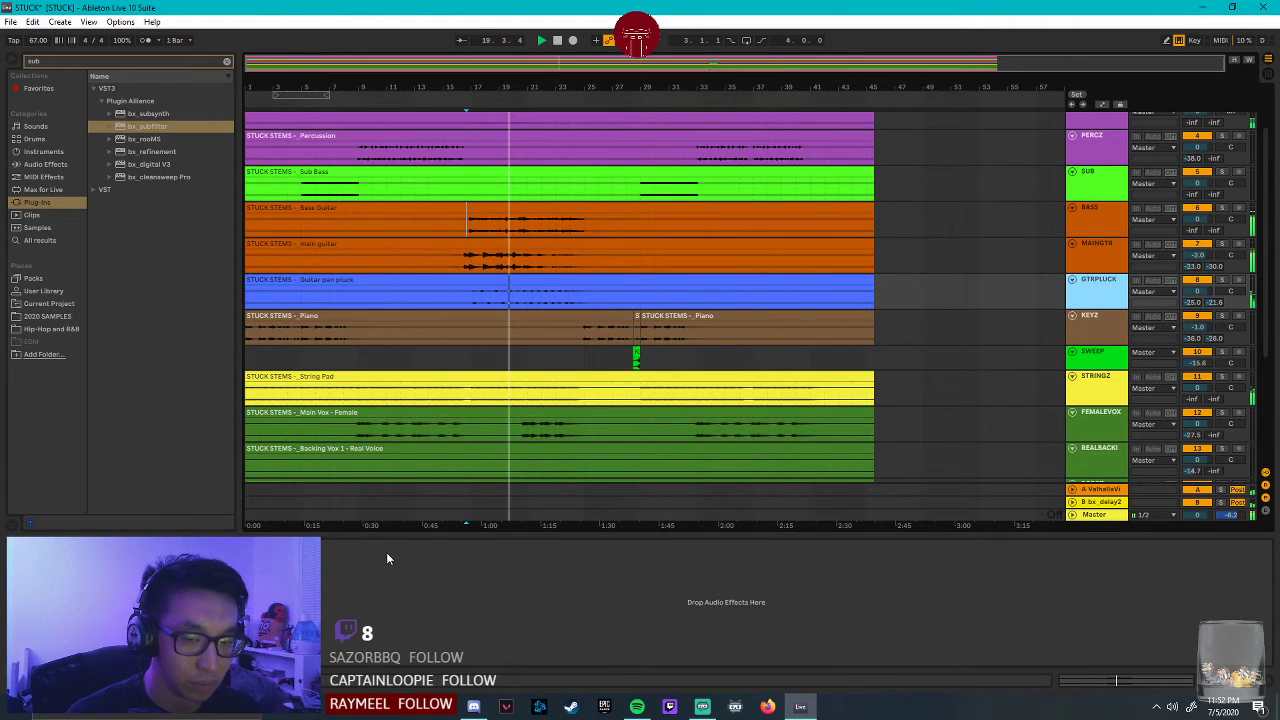
{"action": "scroll", "coordinate": [804, 415], "scroll_direction": "down", "scroll_amount": 5}
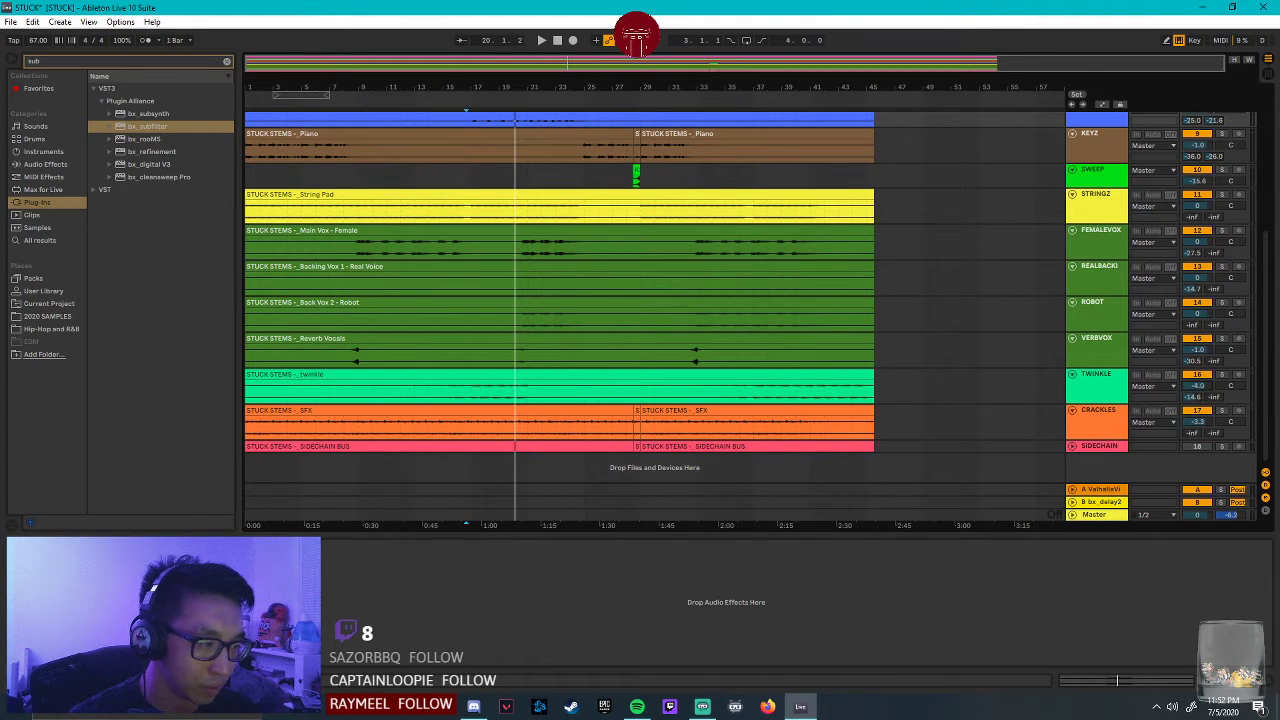
{"action": "key", "text": "space"}
{"action": "scroll", "coordinate": [1233, 258], "scroll_direction": "up", "scroll_amount": 4}
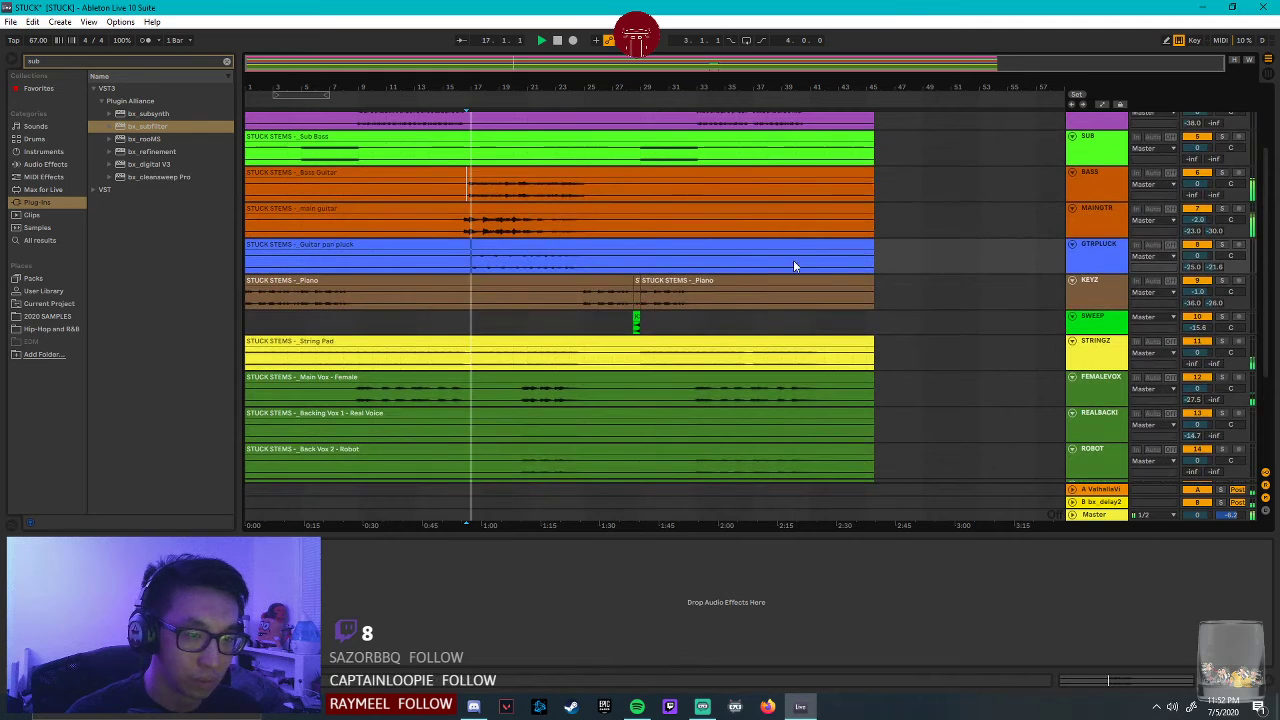
Solo BASS, MAINGTR and GTRPLUCK, raise the GTRPLUCK Pro-C 2 dry gain to about -11.6 dB, and close the compressor.
{"action": "left_click", "coordinate": [1222, 208]}
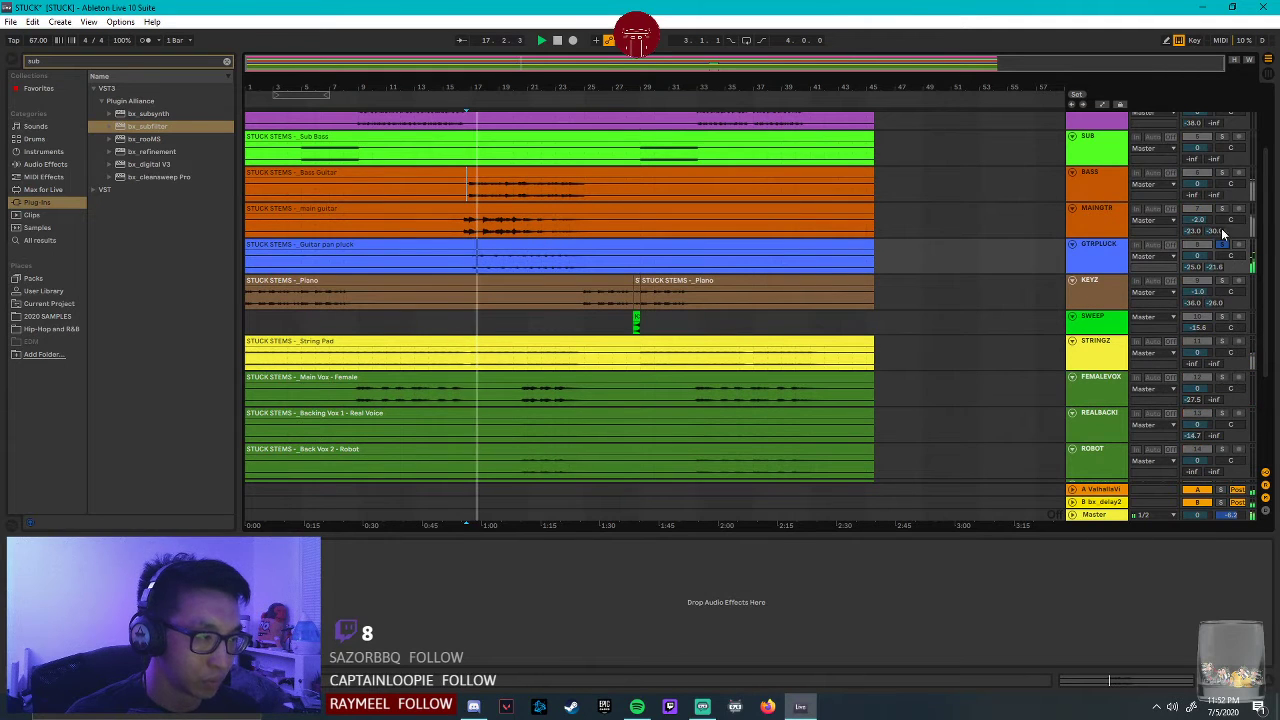
{"action": "left_click", "coordinate": [1222, 172], "text": "ctrl"}
{"action": "left_click", "coordinate": [734, 262]}
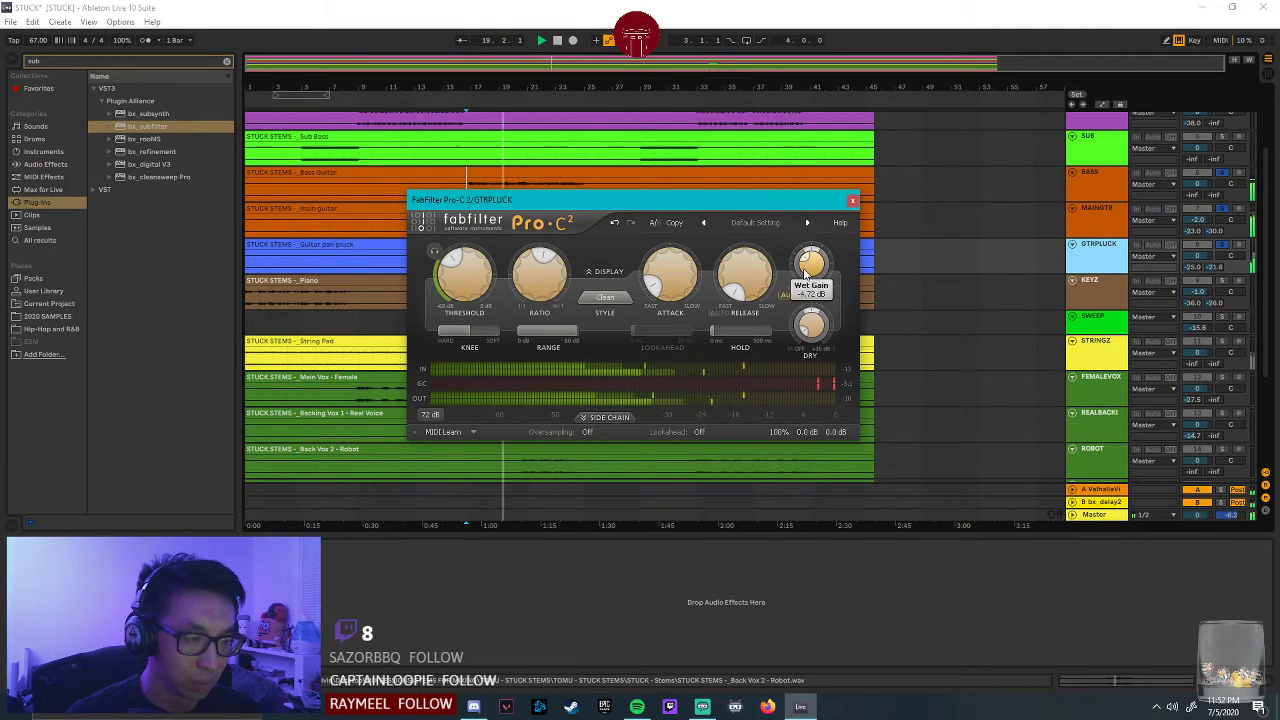
{"action": "mouse_move", "coordinate": [808, 333]}
{"action": "scroll", "coordinate": [808, 333], "scroll_direction": "up", "scroll_amount": 5}
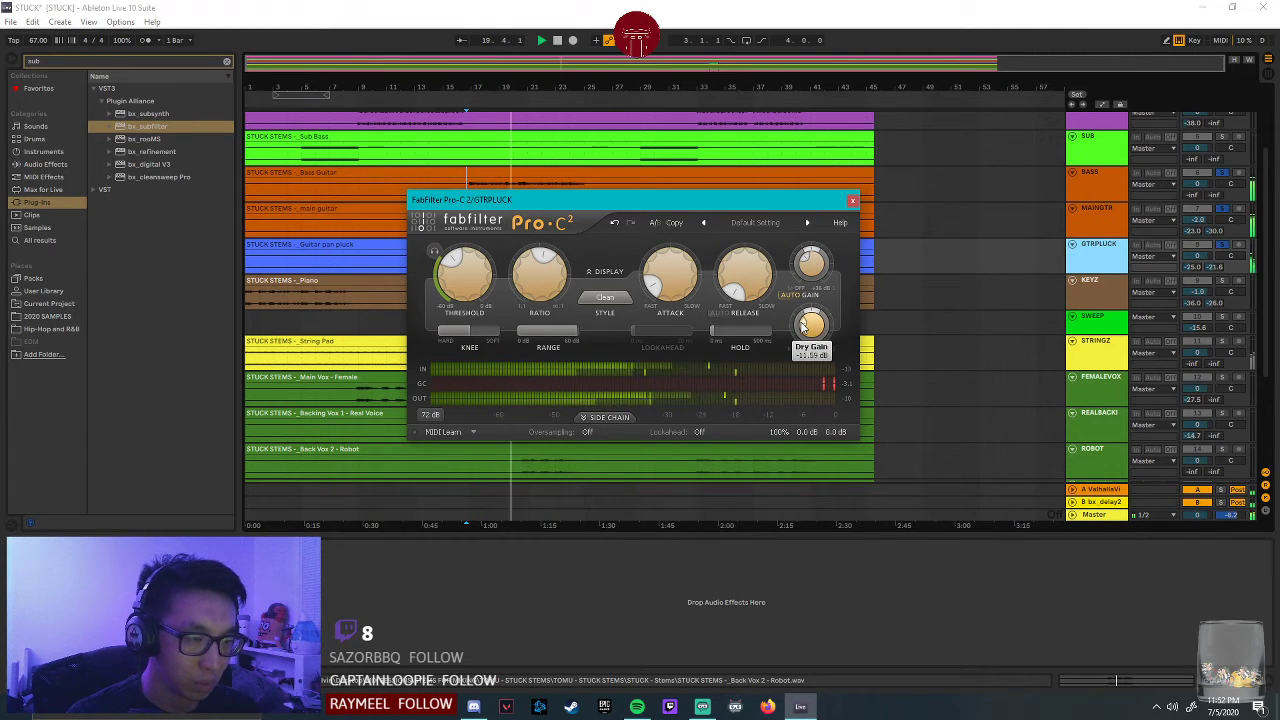
{"action": "mouse_move", "coordinate": [455, 262]}
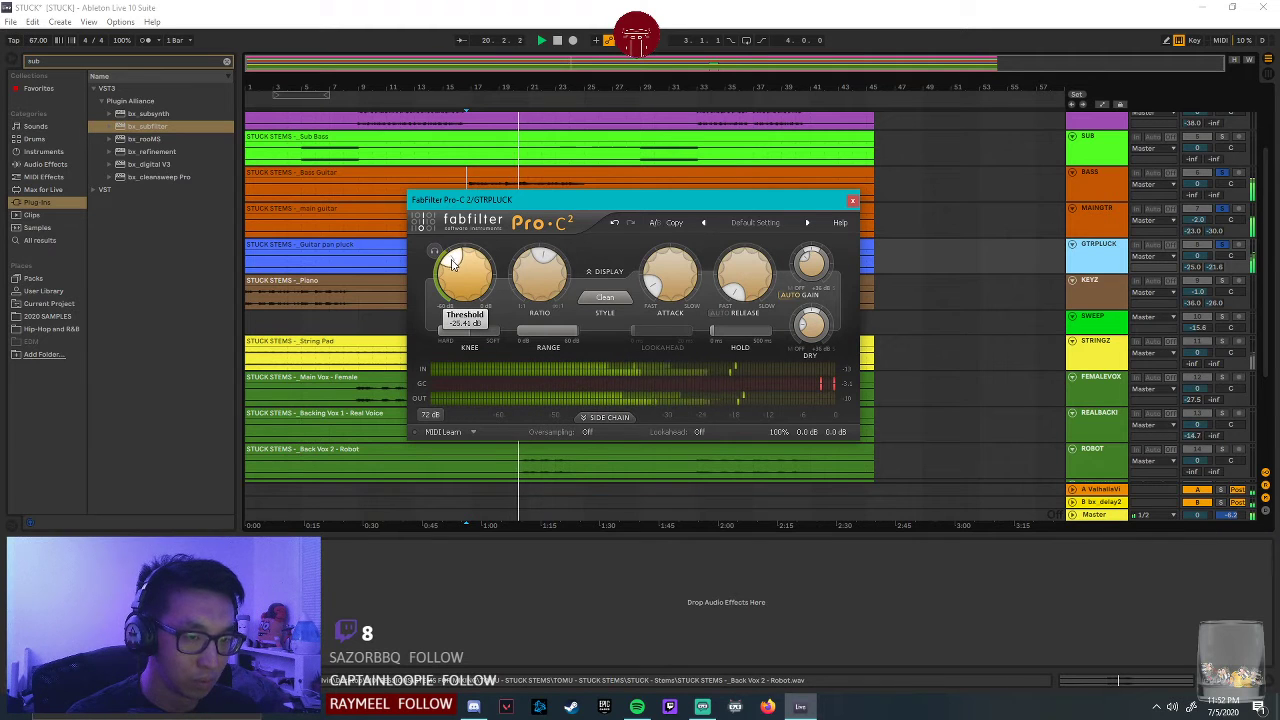
{"action": "left_click", "coordinate": [852, 200]}
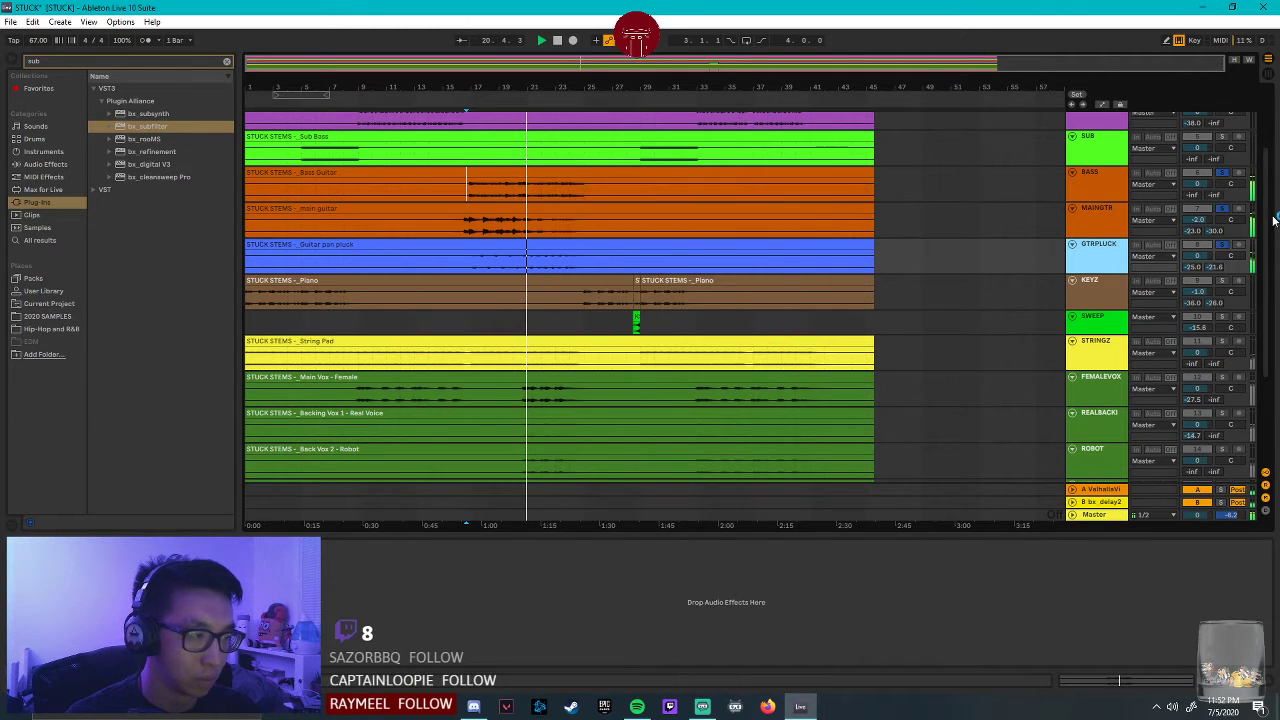
Unsolo the bass and guitar tracks and clear the plug-in browser's search.
{"action": "left_click", "coordinate": [1226, 248]}
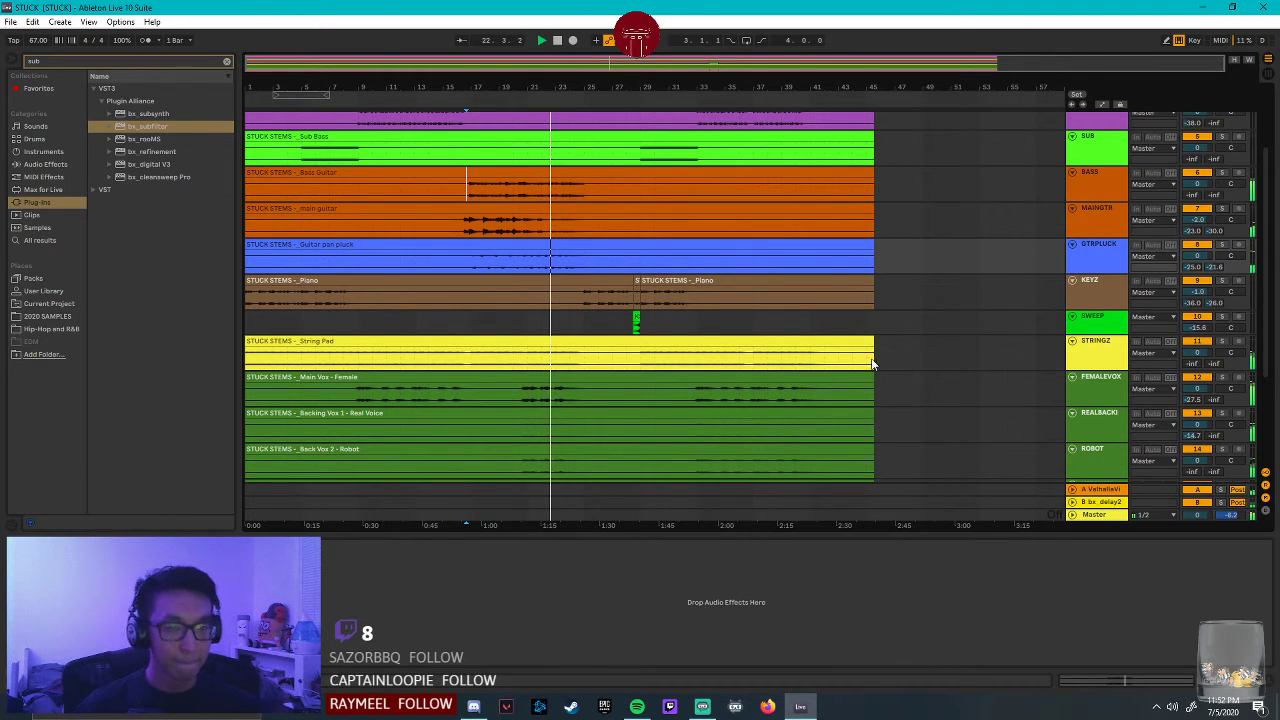
{"action": "scroll", "coordinate": [539, 378], "scroll_direction": "up", "scroll_amount": 2}
{"action": "left_click", "coordinate": [227, 62]}
{"action": "scroll", "coordinate": [343, 231], "scroll_direction": "up", "scroll_amount": 2}
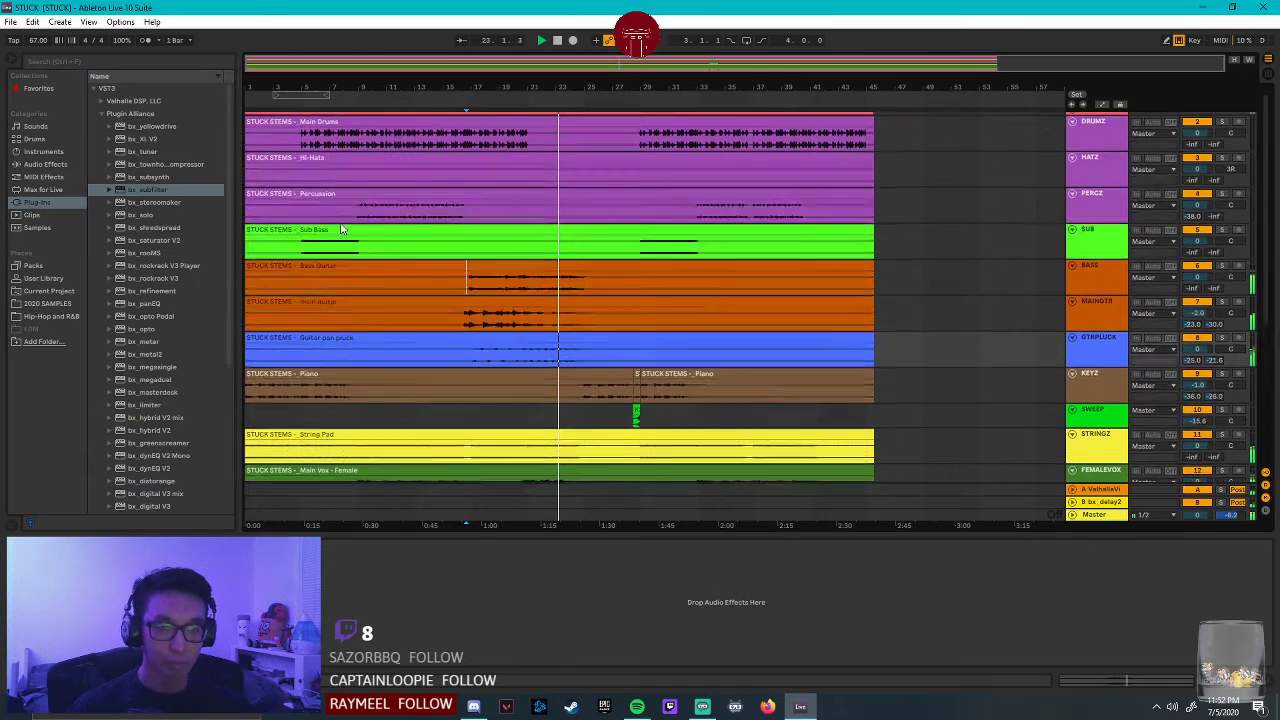
Open the FEMALEVOX Pro-C 2, adjust its wet gain slightly and move its window clear of the arrangement.
{"action": "scroll", "coordinate": [753, 409], "scroll_direction": "down", "scroll_amount": 4}
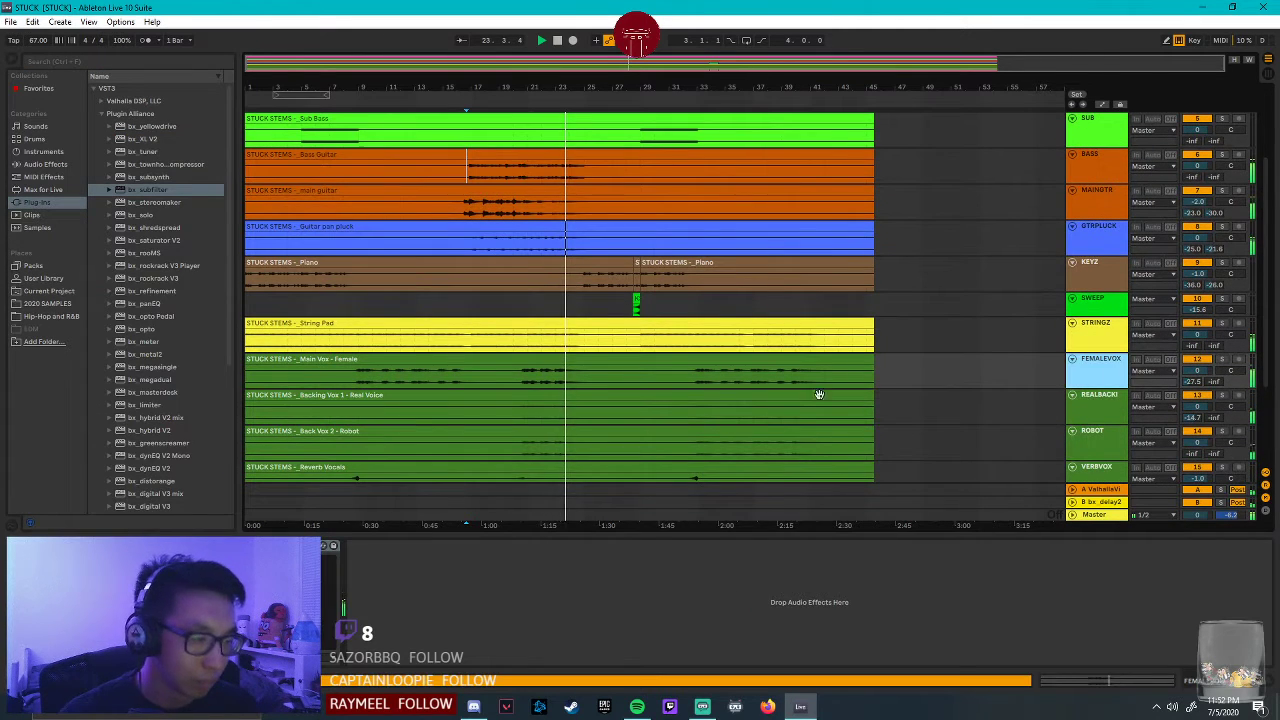
{"action": "left_click", "coordinate": [264, 546]}
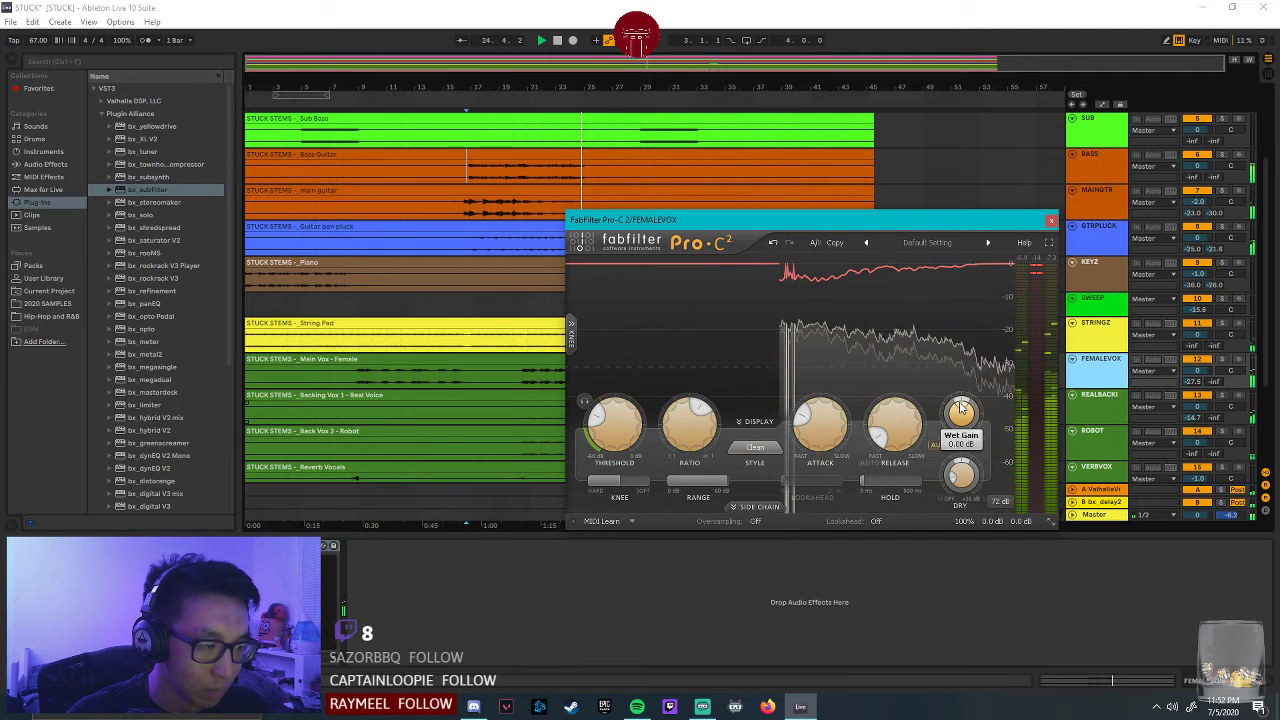
{"action": "scroll", "coordinate": [961, 410], "scroll_direction": "down", "scroll_amount": 2}
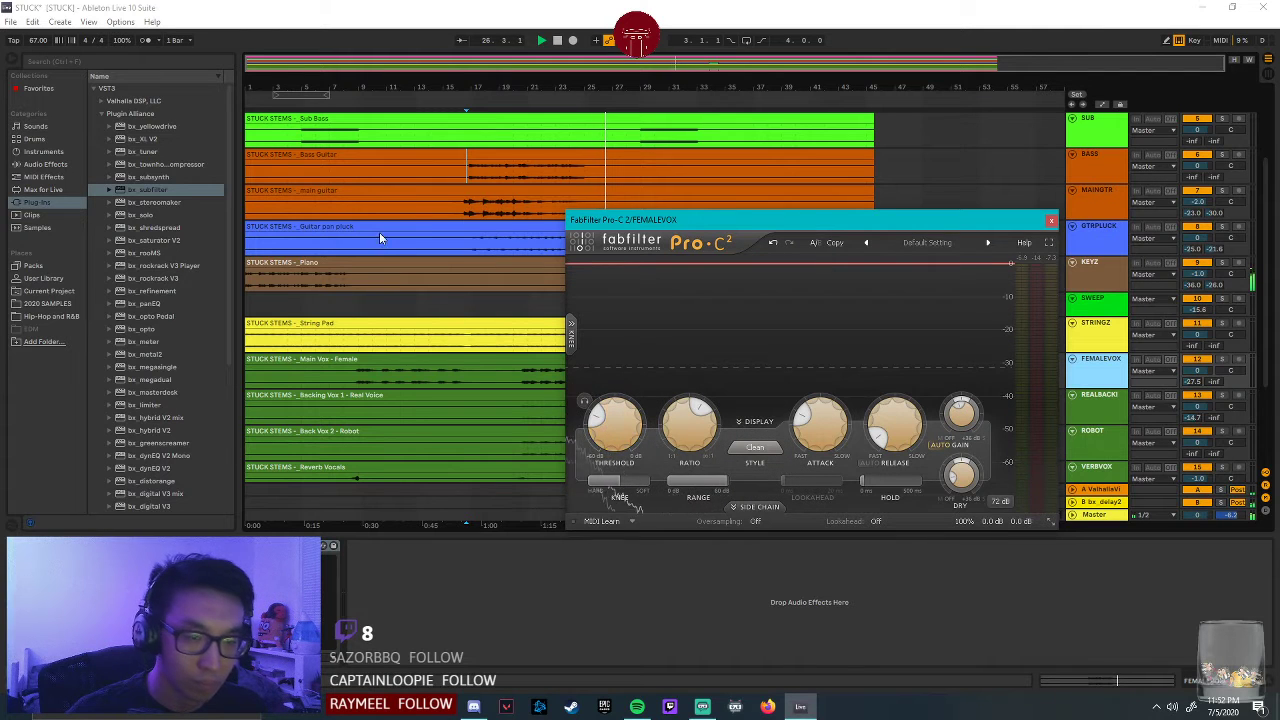
{"action": "left_click_drag", "start_coordinate": [685, 222], "coordinate": [920, 249]}
{"action": "scroll", "coordinate": [667, 265], "scroll_direction": "up", "scroll_amount": 3}
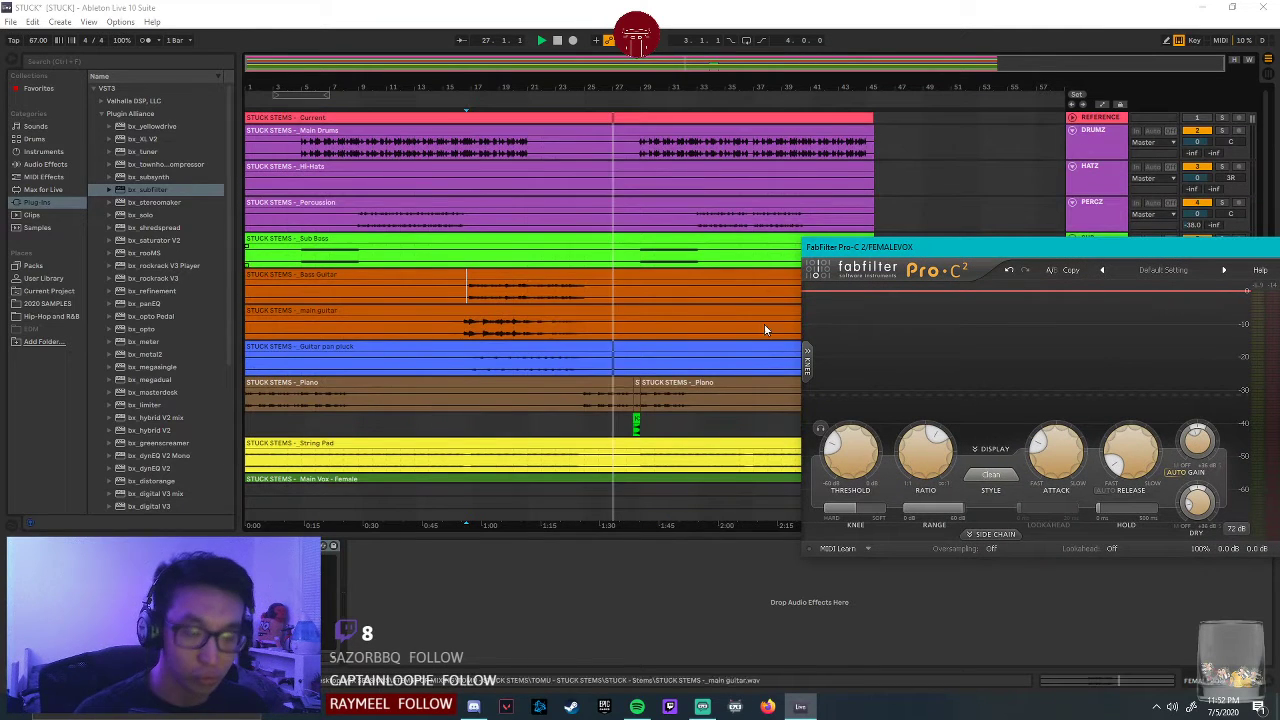
Play the mix from about bar 28 and from about bar 5, checking the DRUMZ bx_townhouse Buss Compressor before closing it.
{"action": "left_click", "coordinate": [632, 284]}
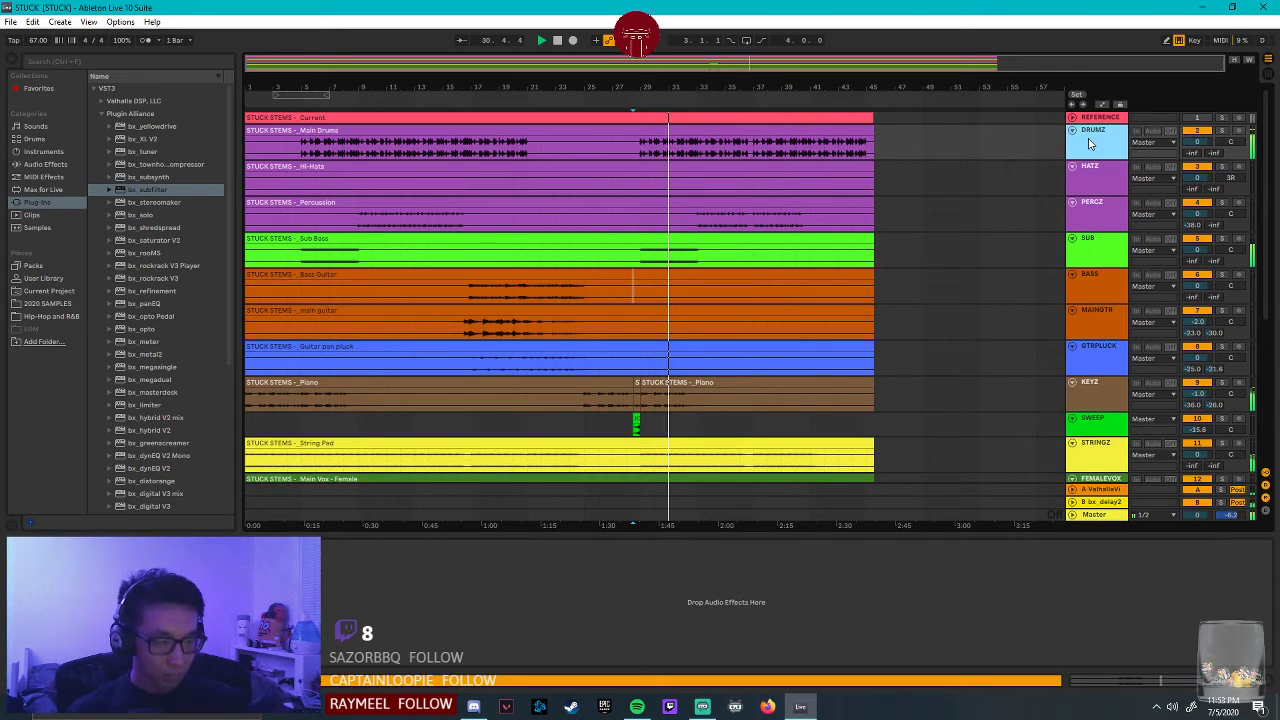
{"action": "key", "text": "ctrl+alt+p"}
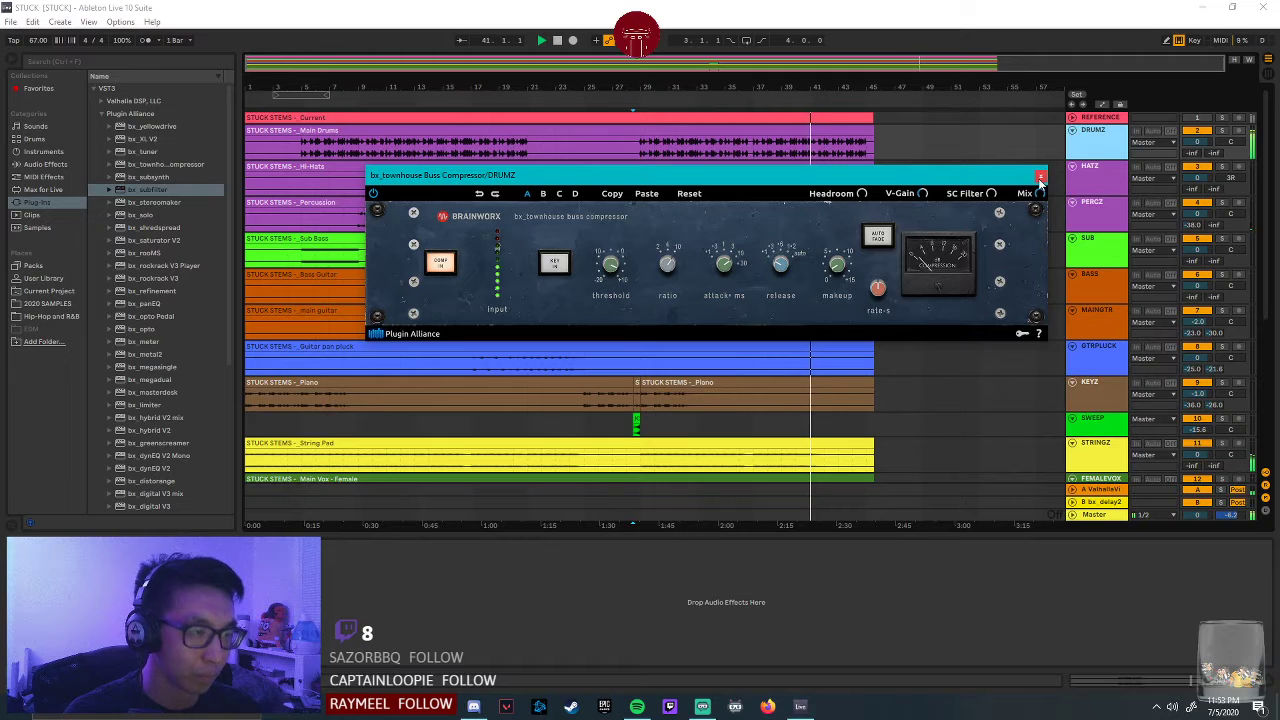
{"action": "left_click", "coordinate": [297, 150]}
{"action": "key", "text": "space"}
{"action": "key", "text": "space"}
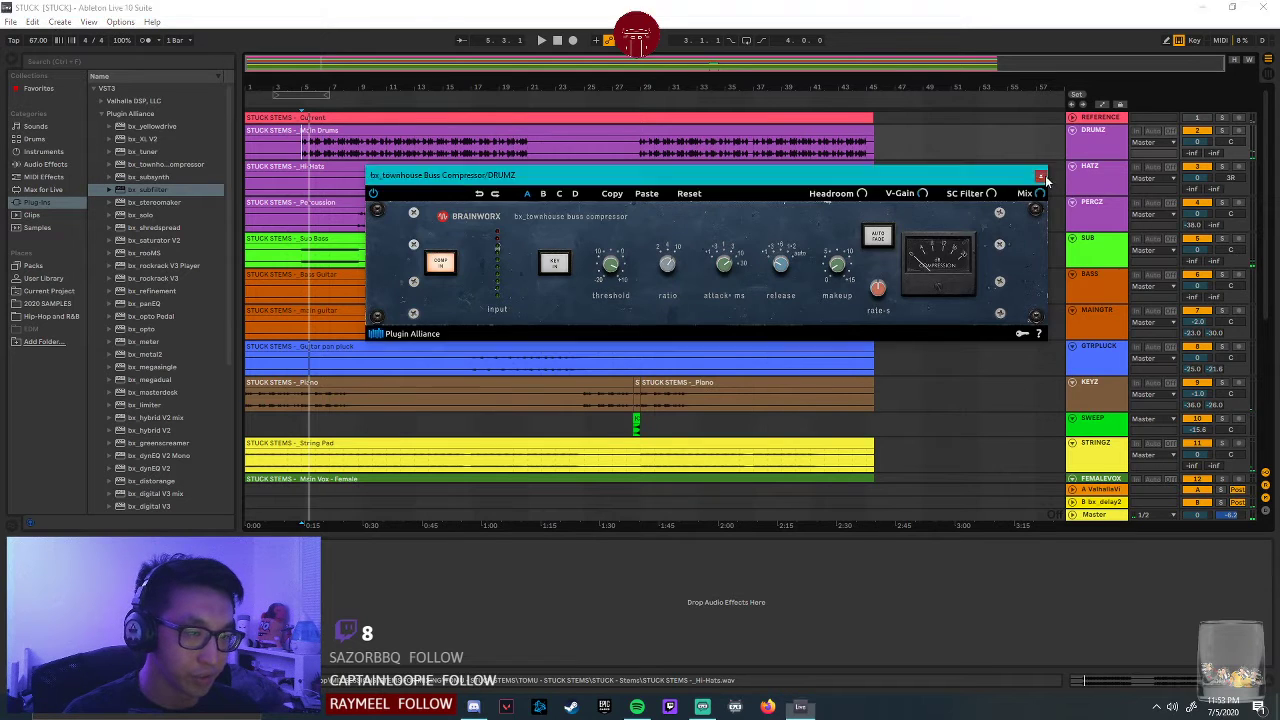
{"action": "left_click", "coordinate": [1040, 175]}
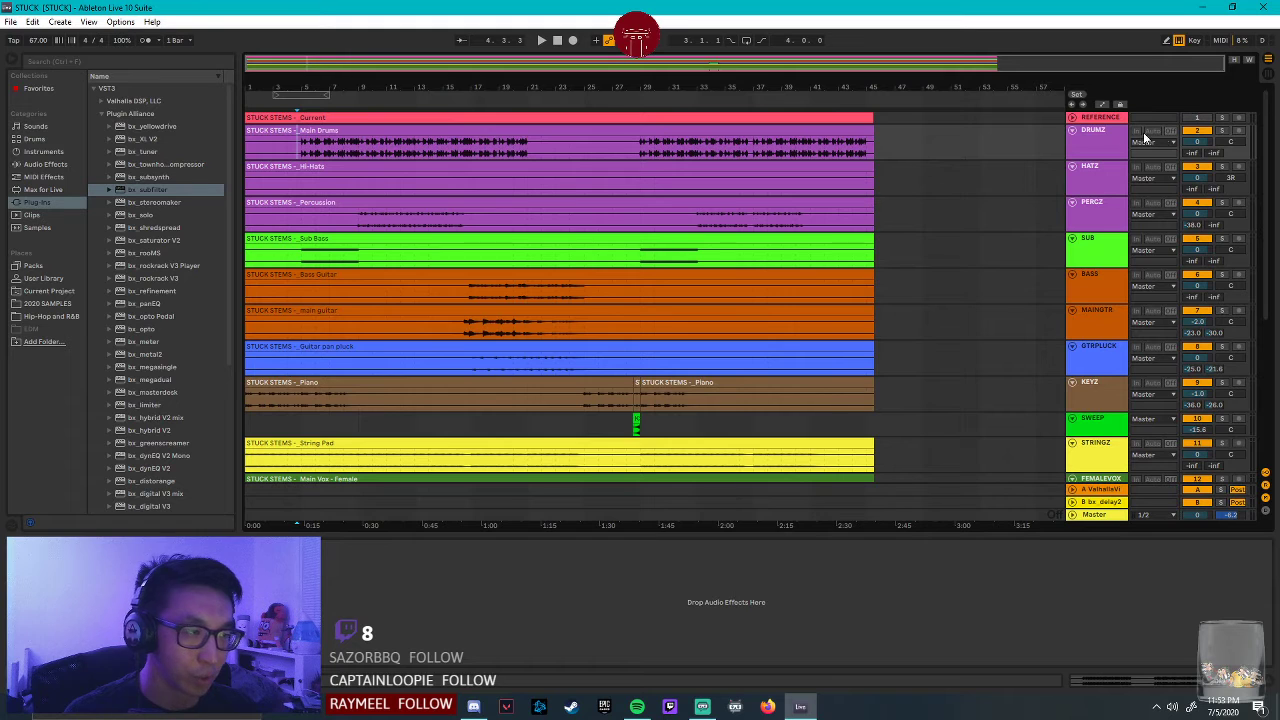
Enlarge and solo the REFERENCE track, and save the set.
{"action": "left_click_drag", "start_coordinate": [1101, 127], "coordinate": [1104, 180]}
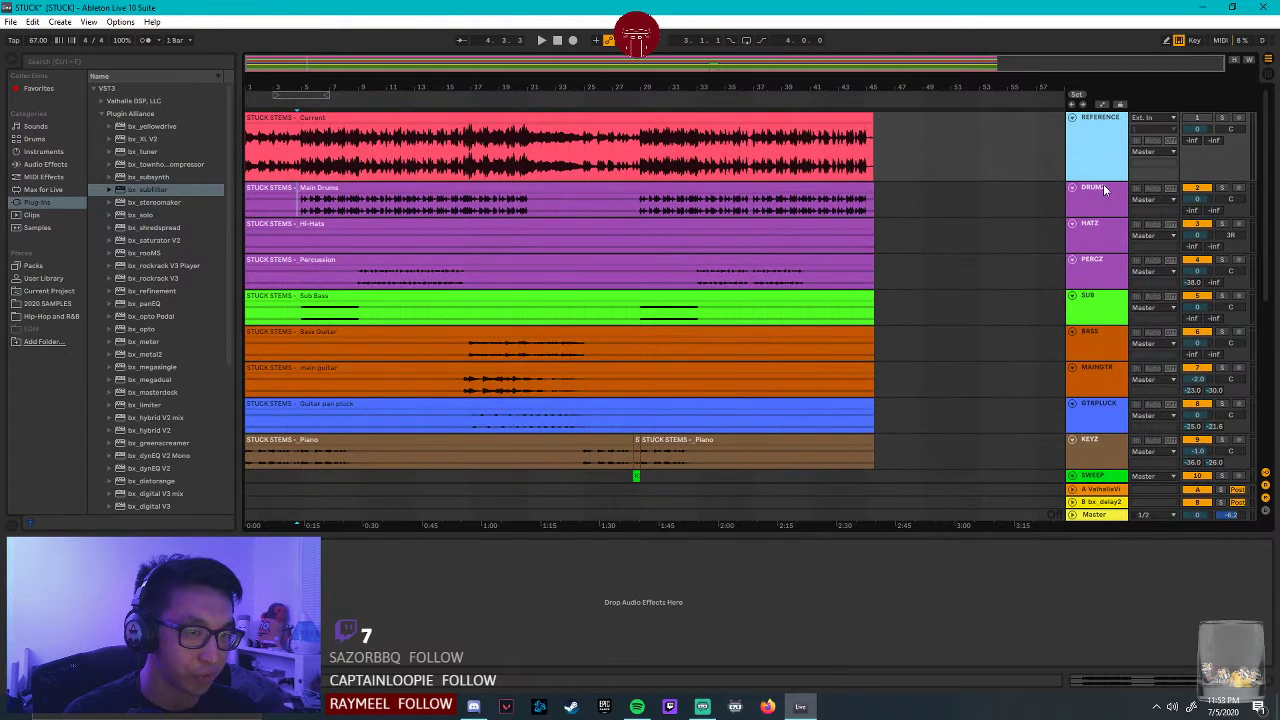
{"action": "left_click", "coordinate": [496, 154]}
{"action": "left_click", "coordinate": [916, 174]}
{"action": "left_click", "coordinate": [297, 163]}
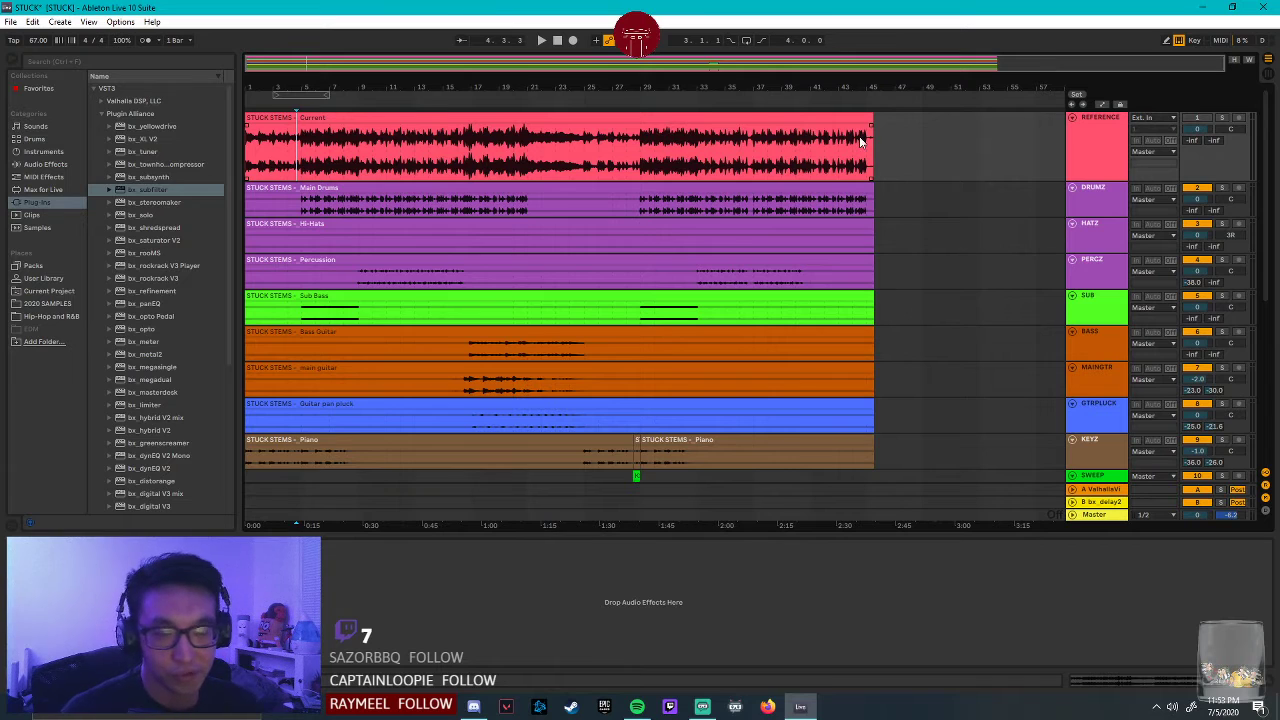
{"action": "left_click", "coordinate": [1220, 120]}
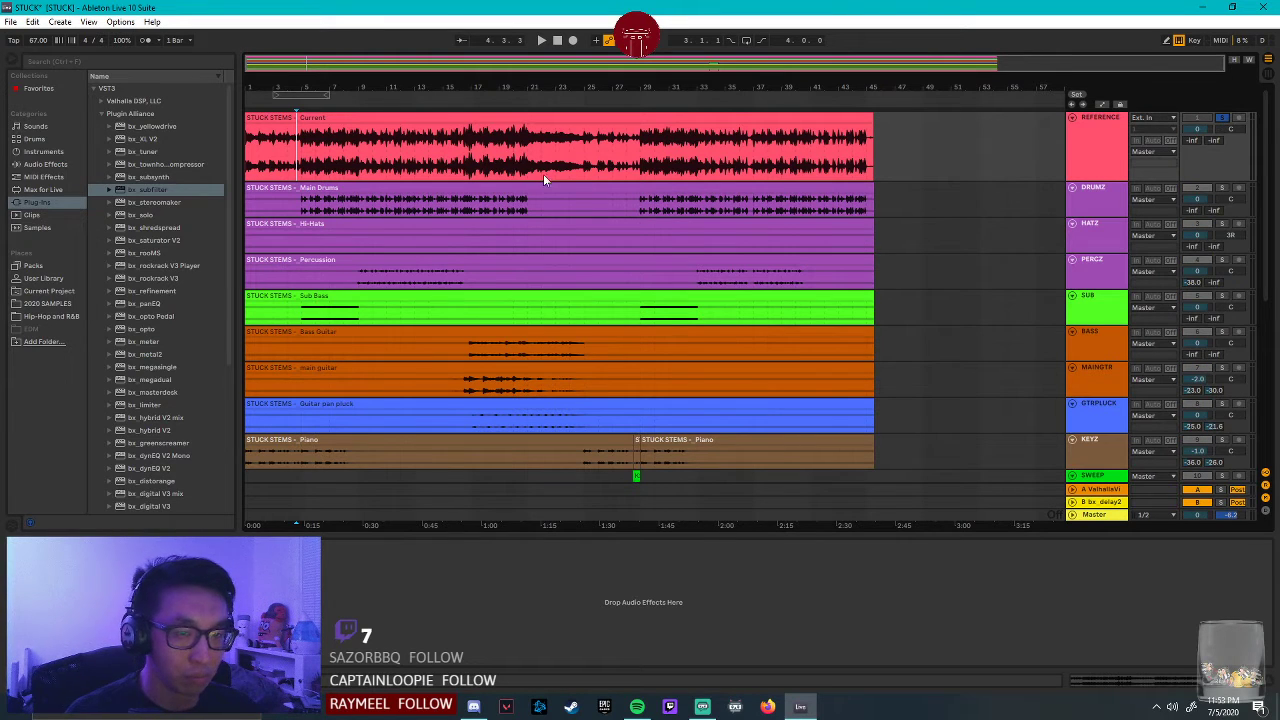
{"action": "key", "text": "ctrl+s"}
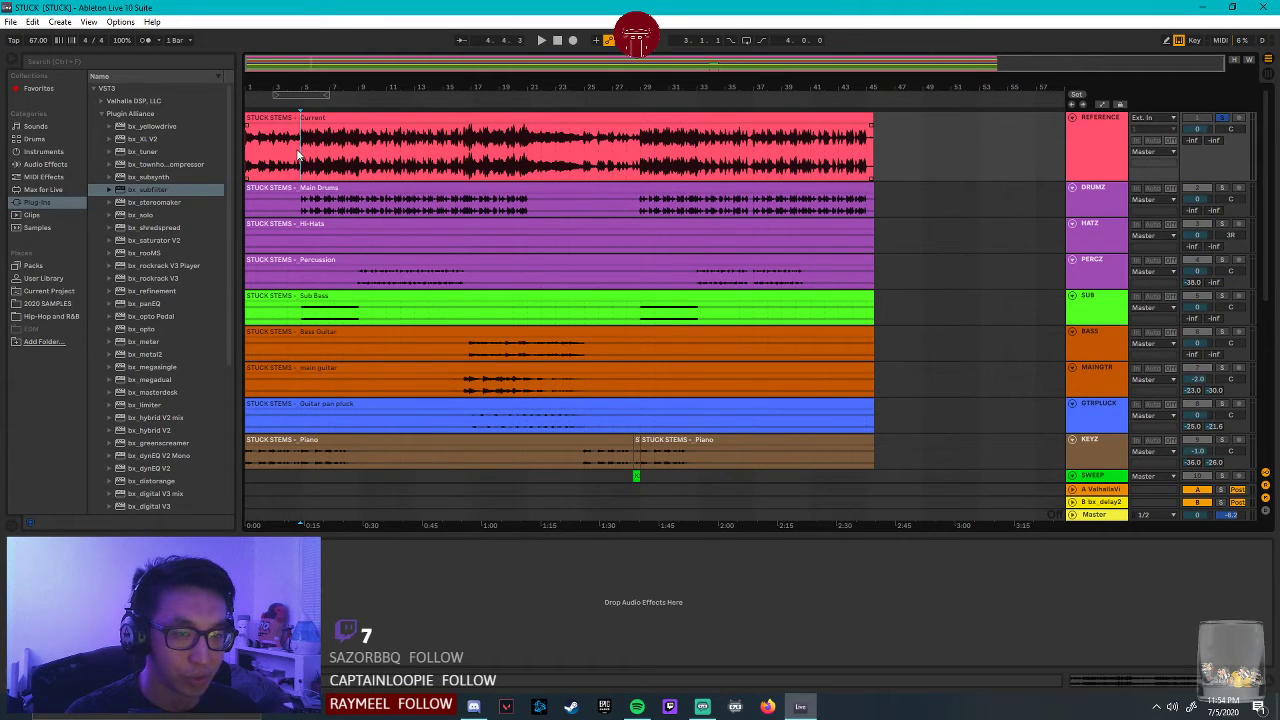
Play the soloed reference track from about bar 5 to compare it with the mix.
{"action": "mouse_move", "coordinate": [300, 160]}
{"action": "left_mouse_down"}
{"action": "mouse_move", "coordinate": [486, 160]}
{"action": "mouse_move", "coordinate": [300, 167]}
{"action": "left_mouse_up"}
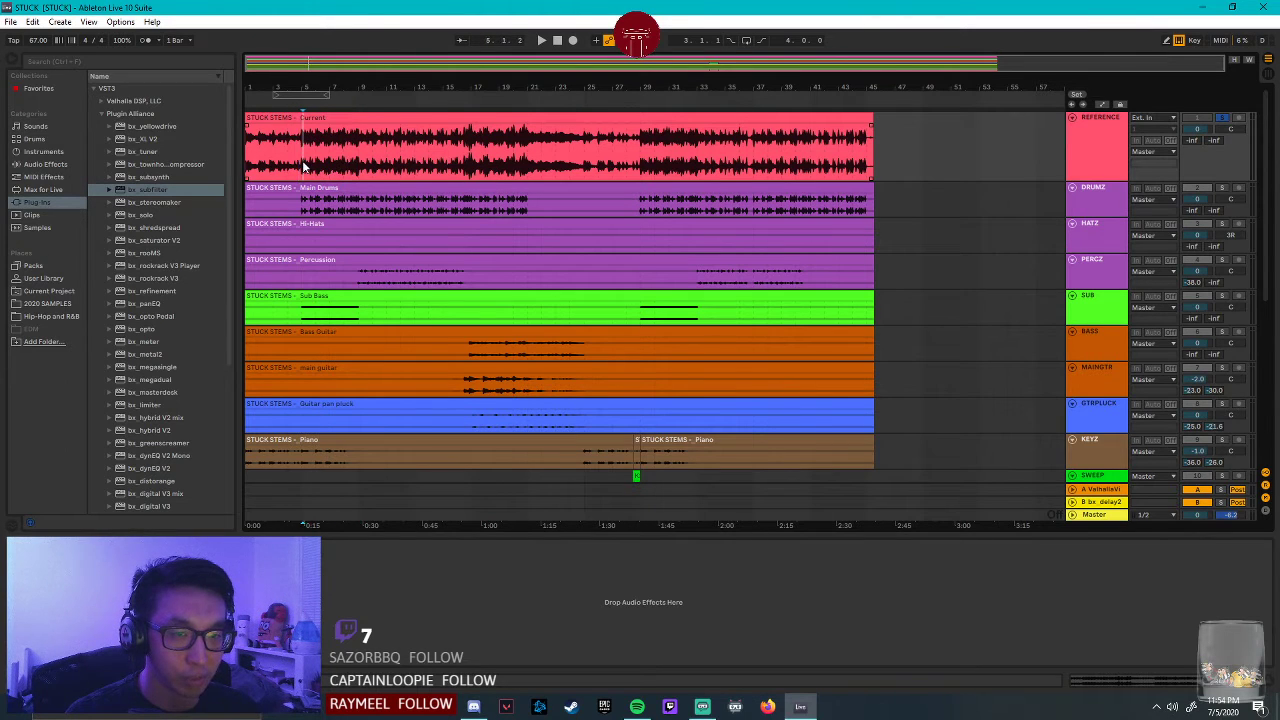
{"action": "key", "text": "space"}
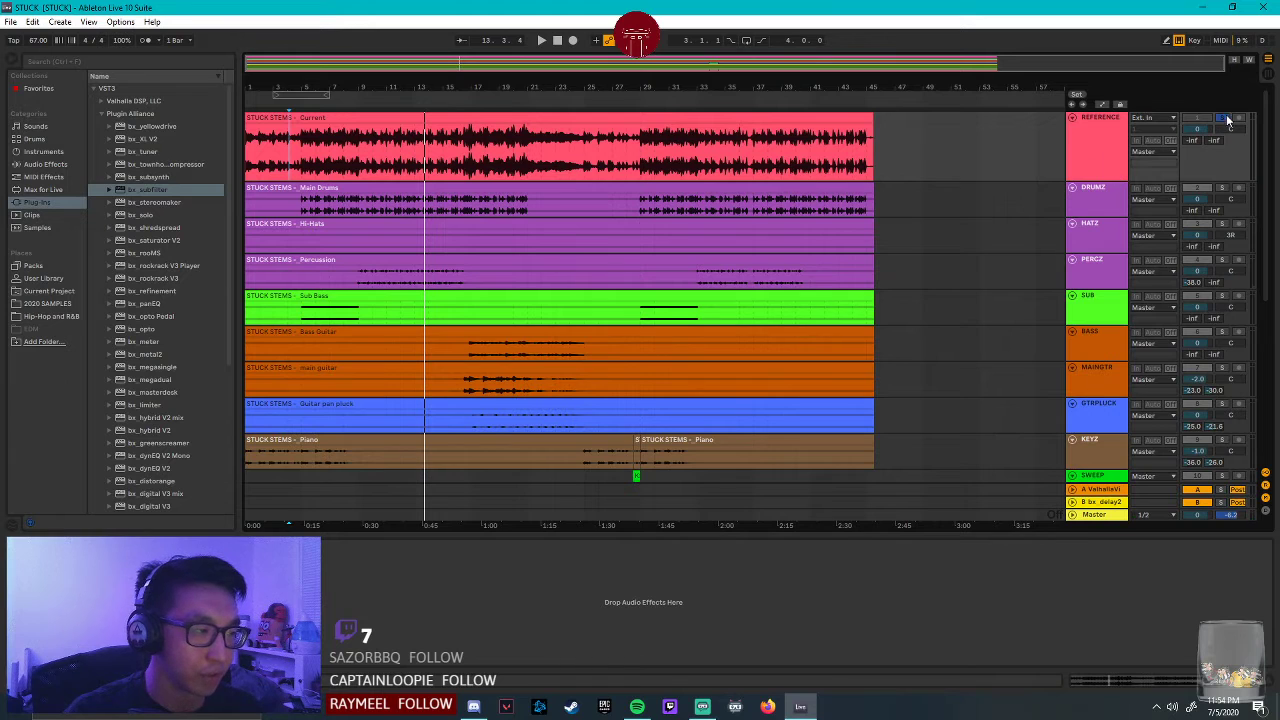
{"action": "scroll", "coordinate": [993, 336], "scroll_direction": "down", "scroll_amount": 1}
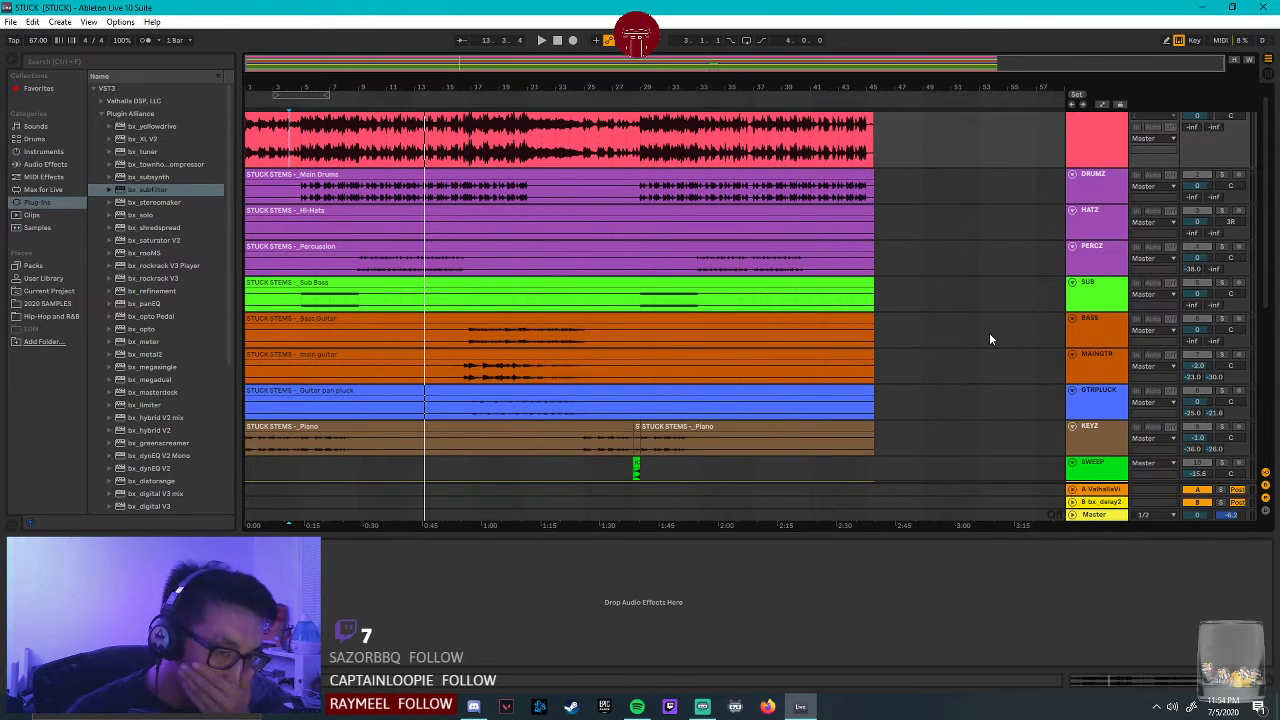
{"action": "scroll", "coordinate": [945, 370], "scroll_direction": "up", "scroll_amount": 1}
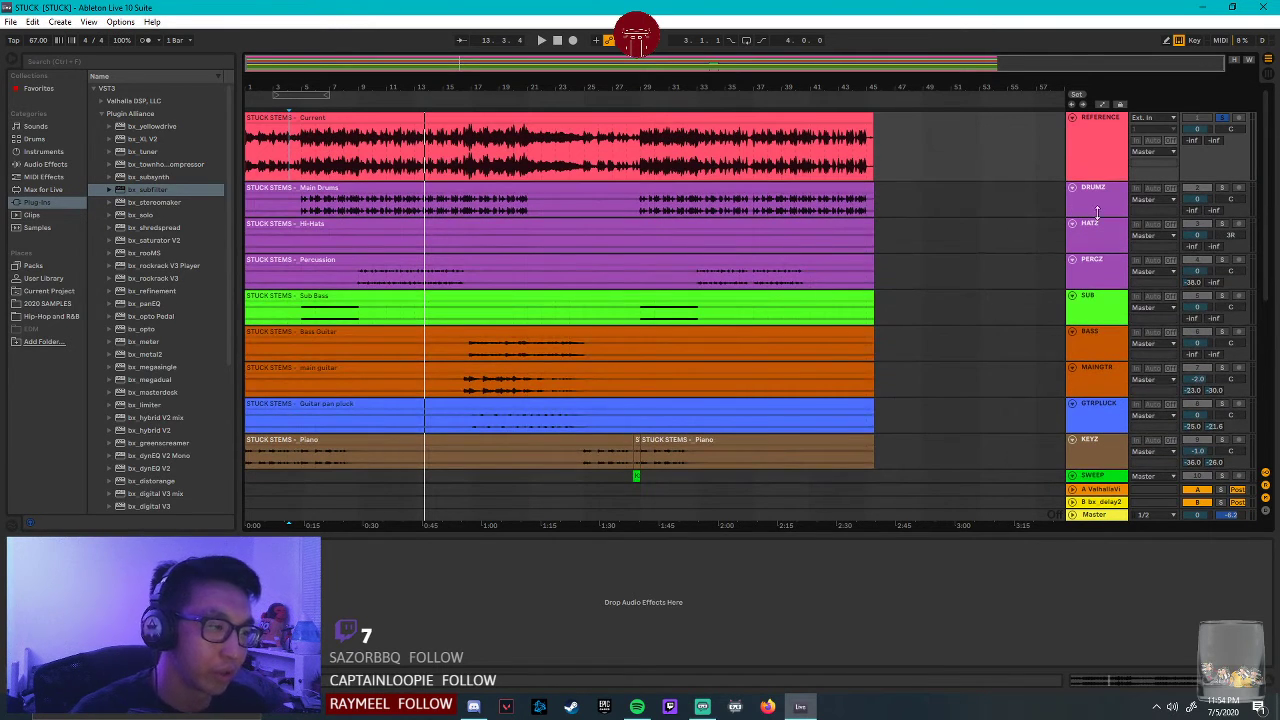
Unsolo the REFERENCE track and play the full mix from about bar 4.
{"action": "left_click", "coordinate": [1224, 119]}
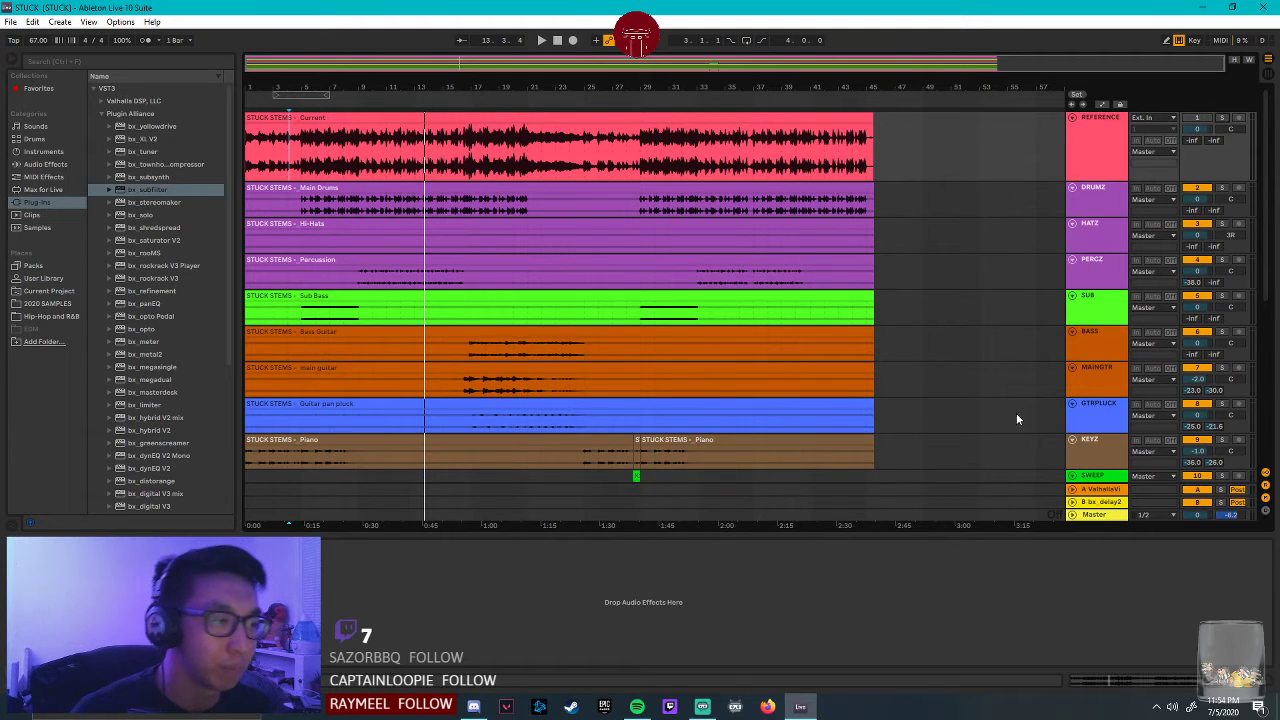
{"action": "left_click", "coordinate": [286, 198]}
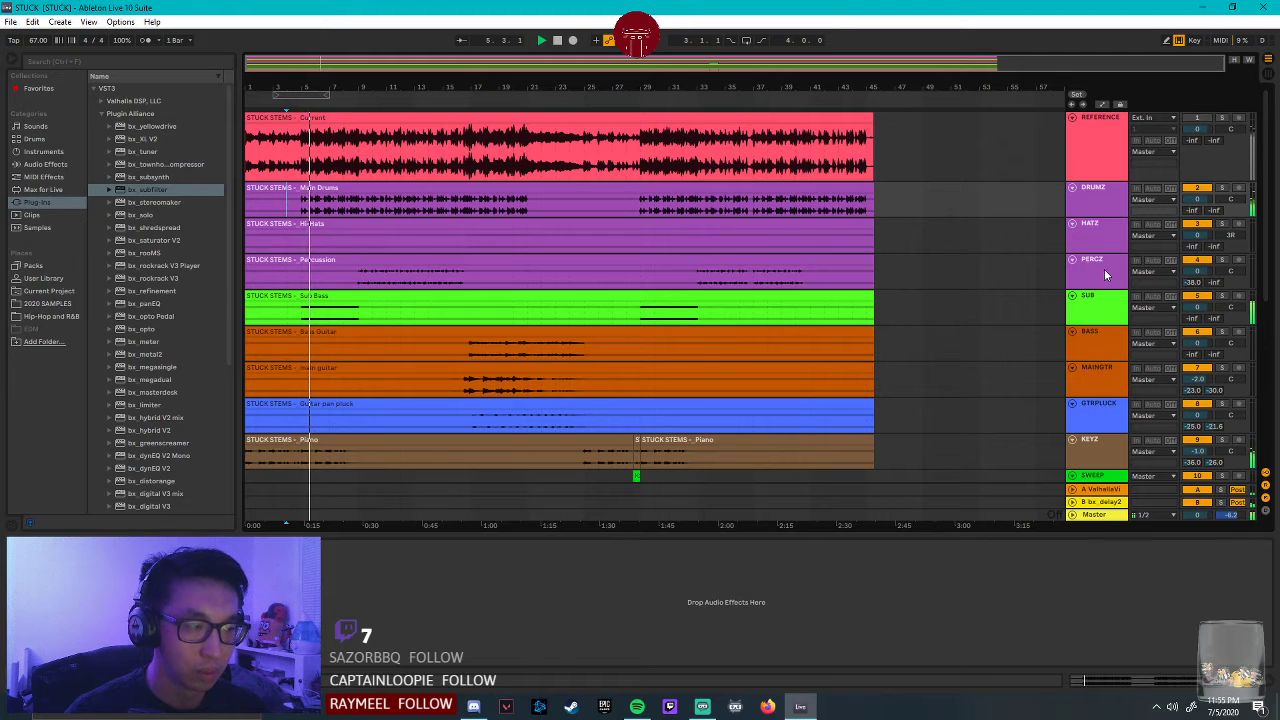
{"action": "scroll", "coordinate": [1015, 324], "scroll_direction": "down", "scroll_amount": 4}
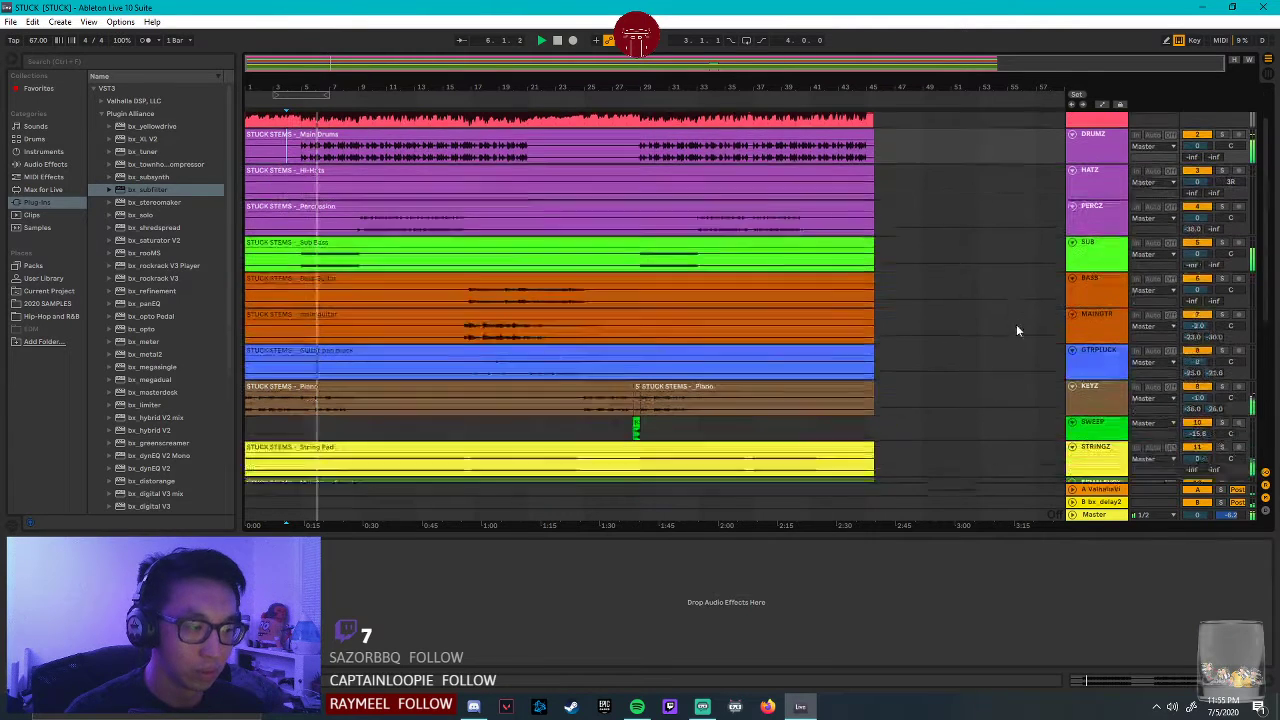
Look over the devices on the STRINGZ and FEMALEVOX tracks during playback.
{"action": "left_click", "coordinate": [1117, 396]}
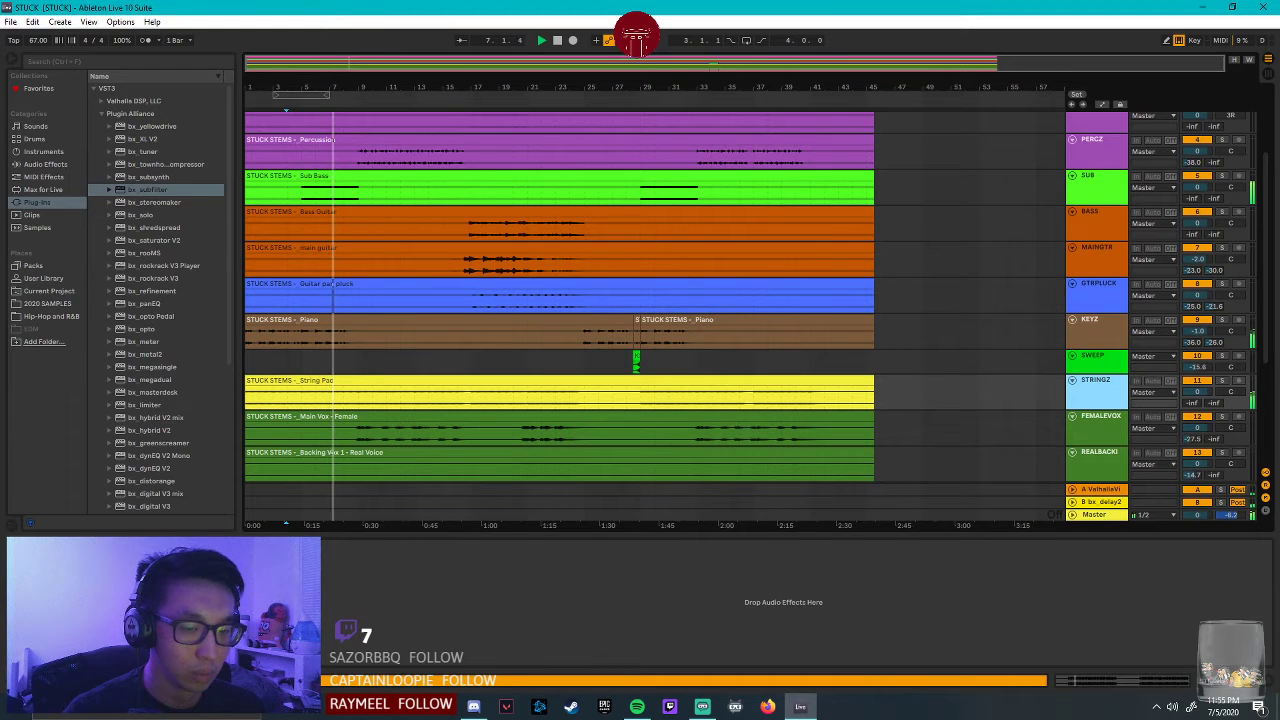
{"action": "left_click", "coordinate": [527, 492]}
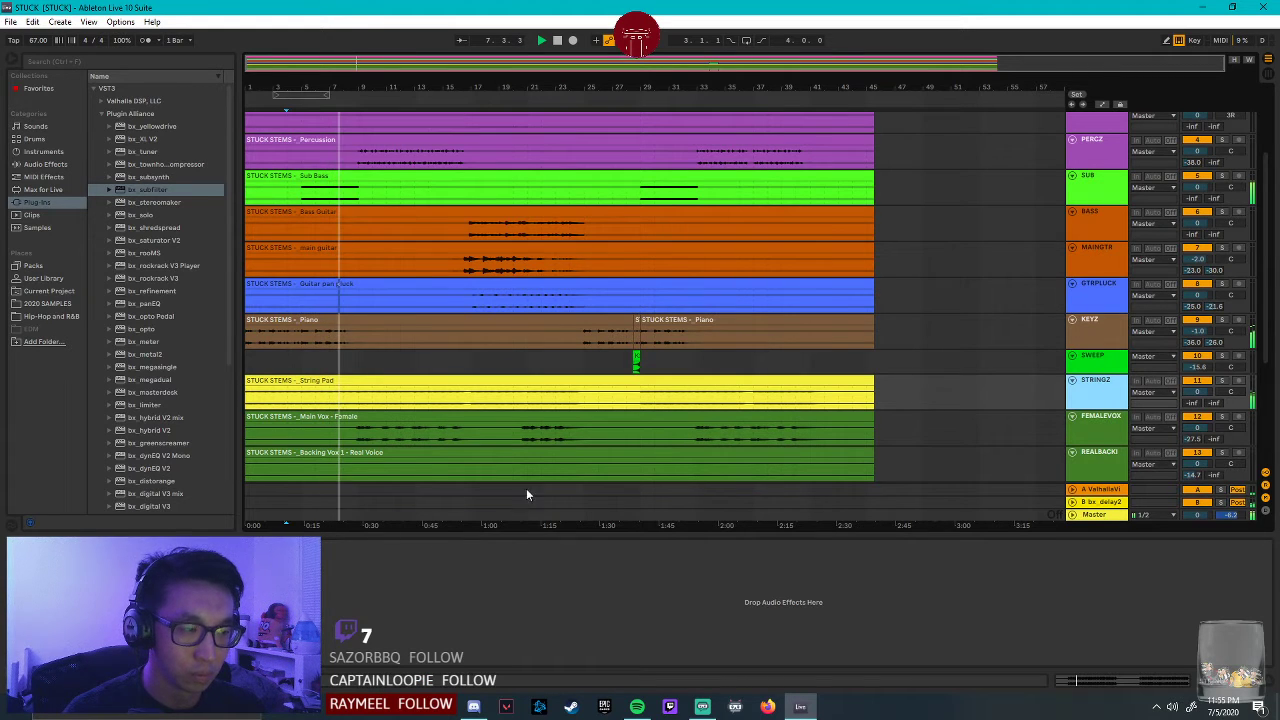
{"action": "left_click", "coordinate": [1106, 422]}
{"action": "left_click", "coordinate": [1273, 248]}
Review the Pro-C 2 compressor on REALBACKING1 and the devices on FEMALEVOX and STRINGZ during playback, saving the set.
{"action": "scroll", "coordinate": [959, 338], "scroll_direction": "down", "scroll_amount": 1}
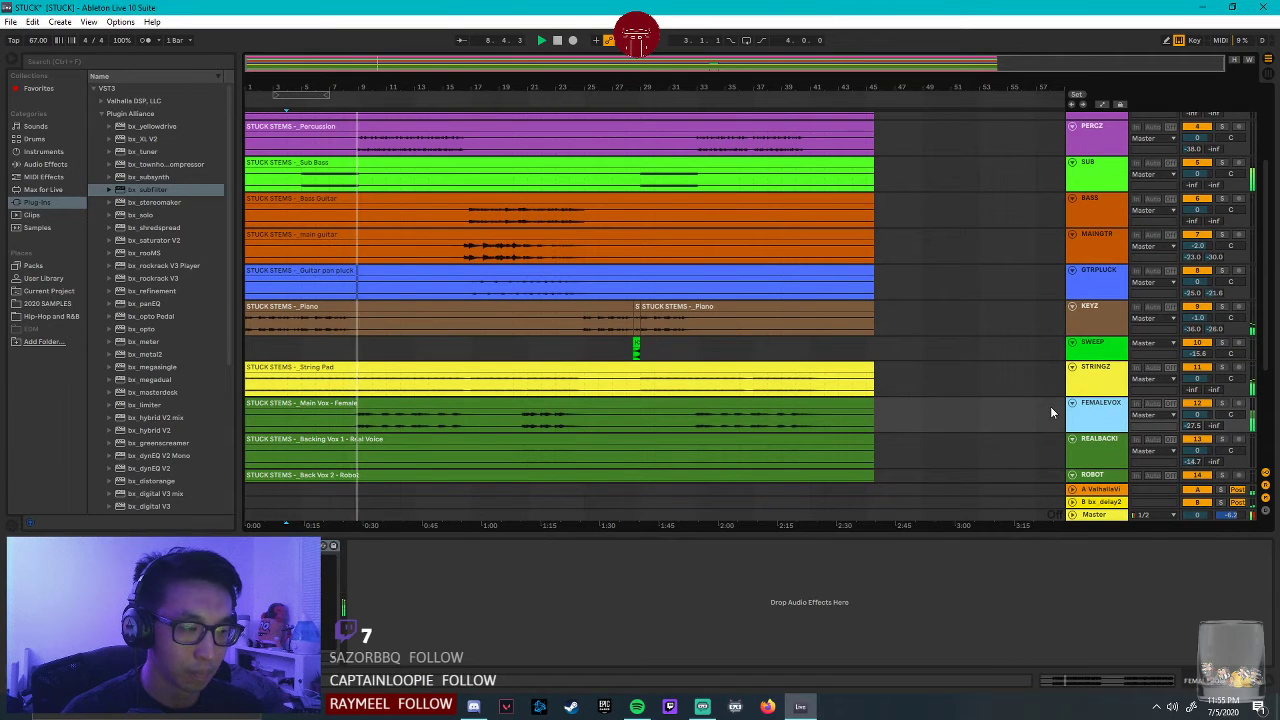
{"action": "scroll", "coordinate": [1020, 381], "scroll_direction": "down", "scroll_amount": 3}
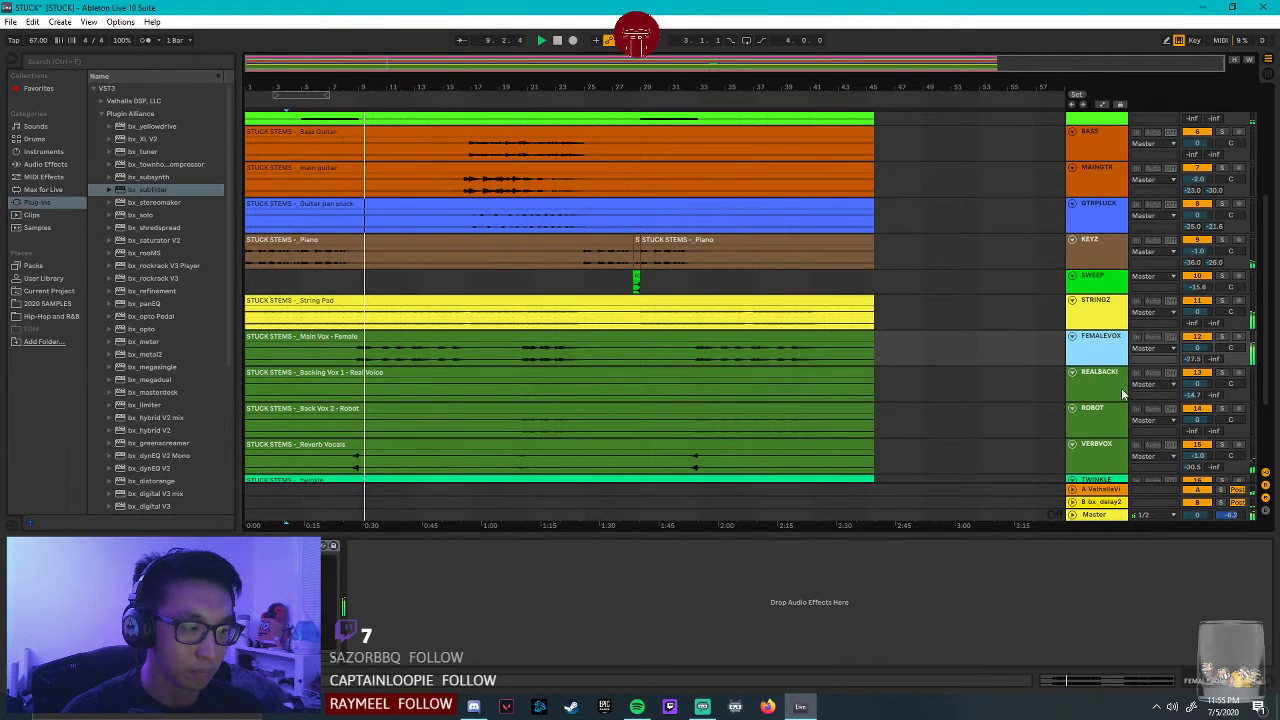
{"action": "left_click", "coordinate": [1120, 388]}
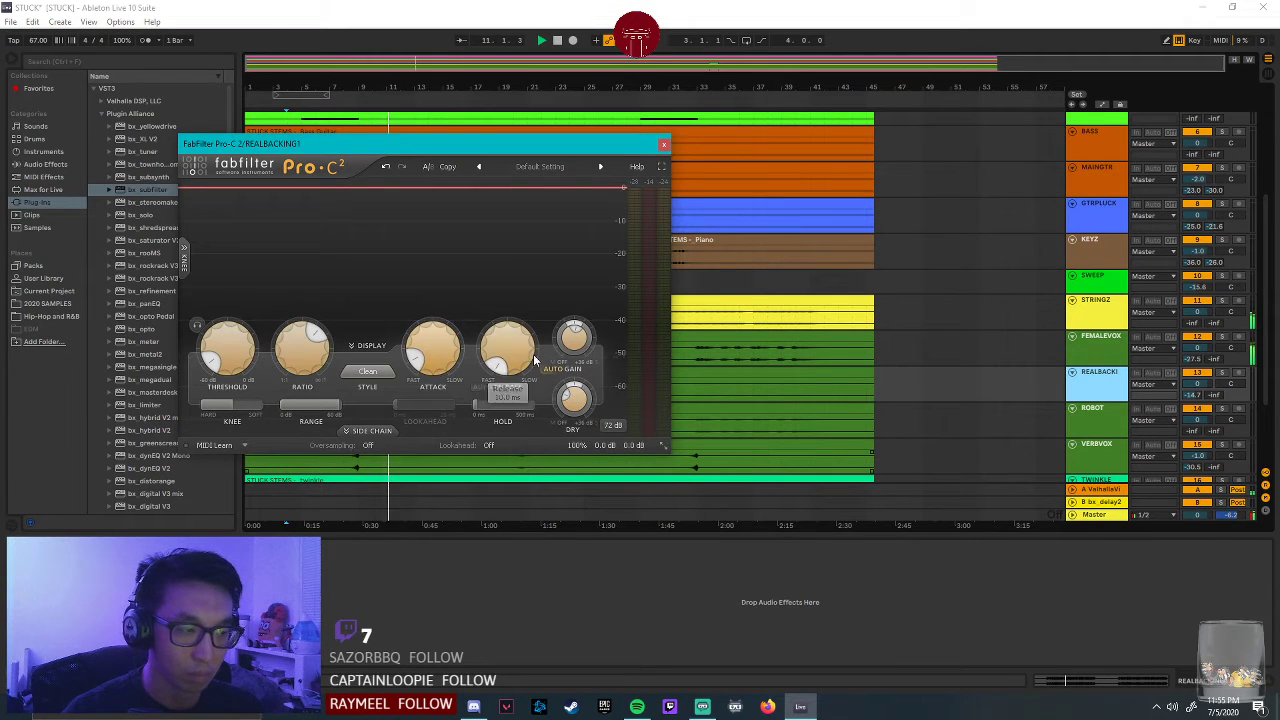
{"action": "left_click_drag", "start_coordinate": [580, 147], "coordinate": [1122, 212]}
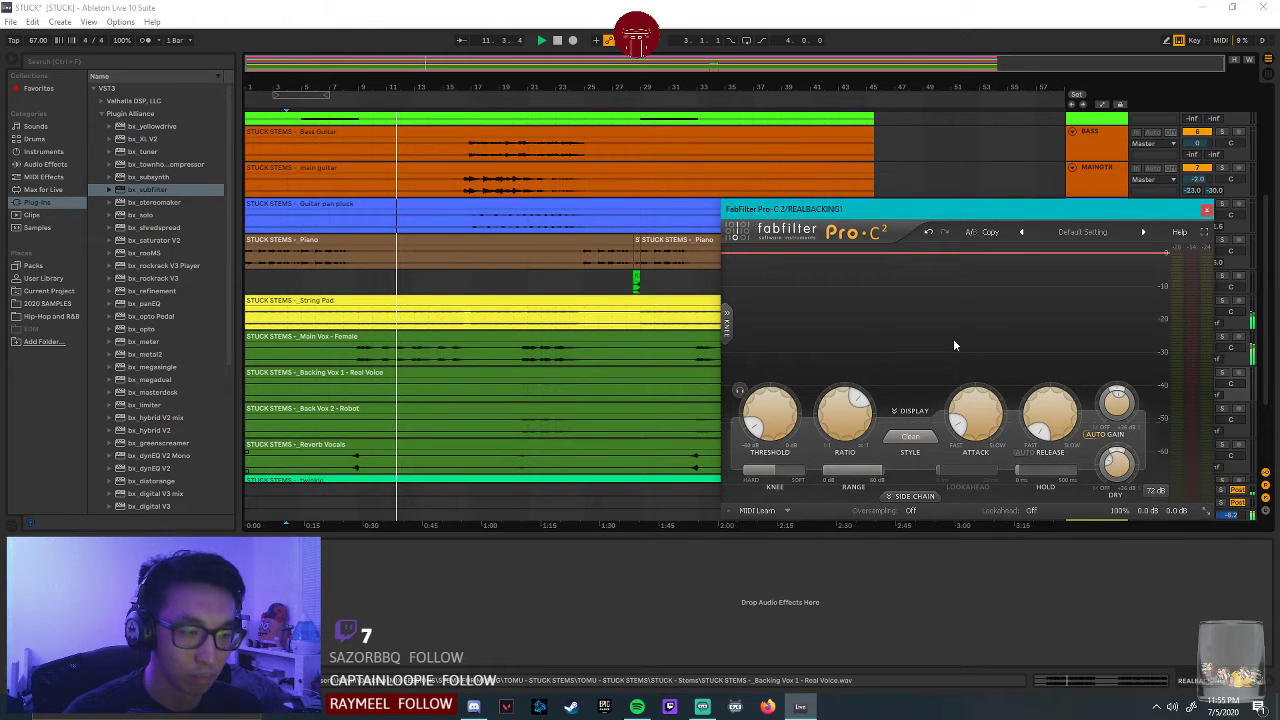
{"action": "mouse_move", "coordinate": [1110, 462]}
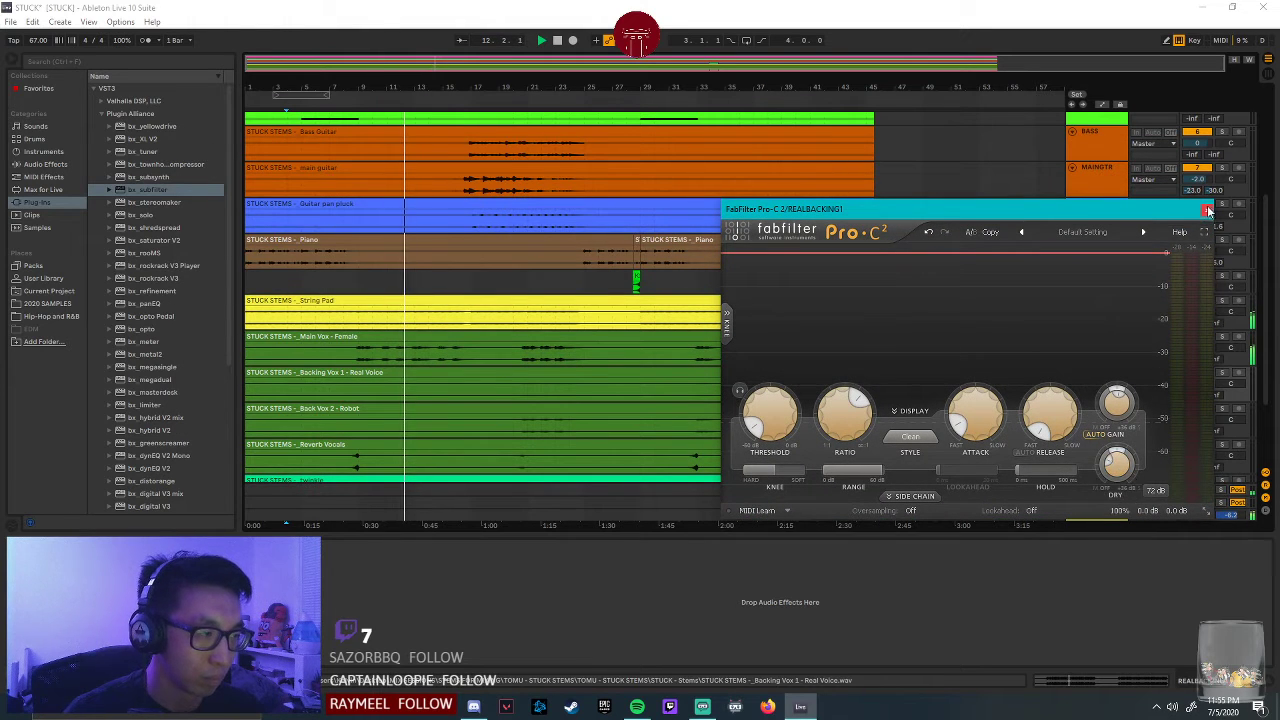
{"action": "key", "text": "ctrl+alt+p"}
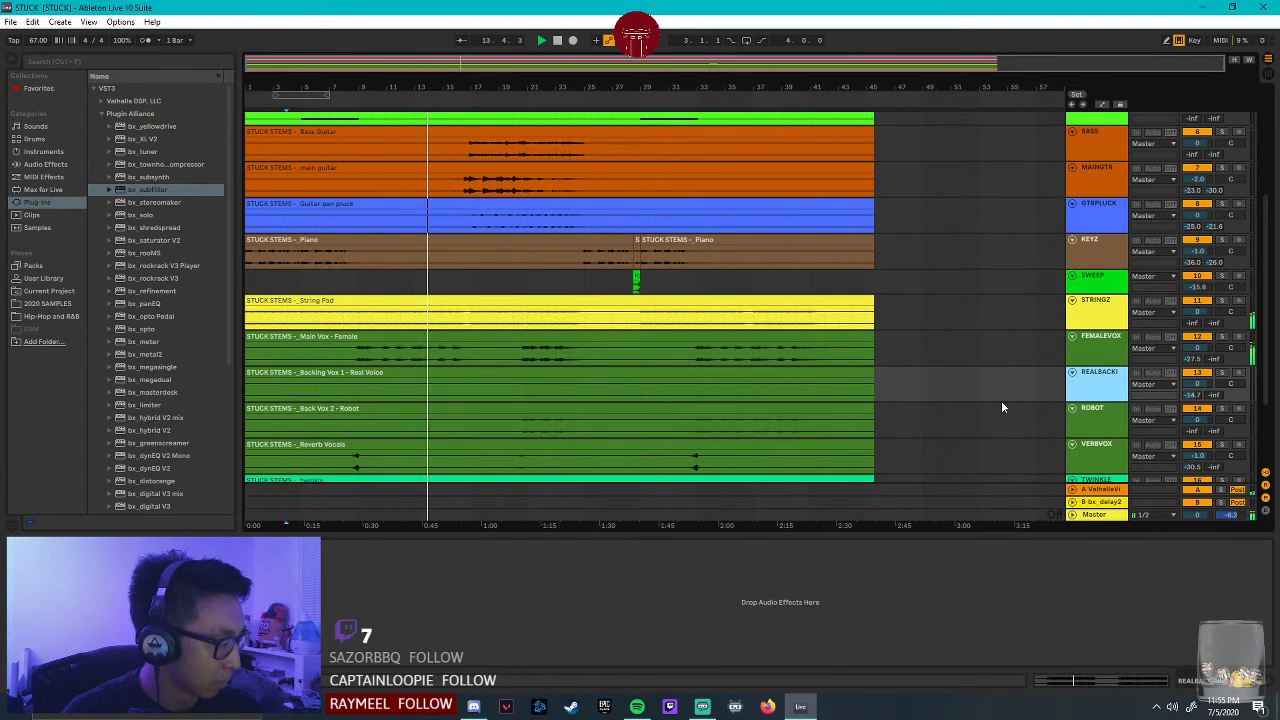
{"action": "left_click", "coordinate": [1110, 349]}
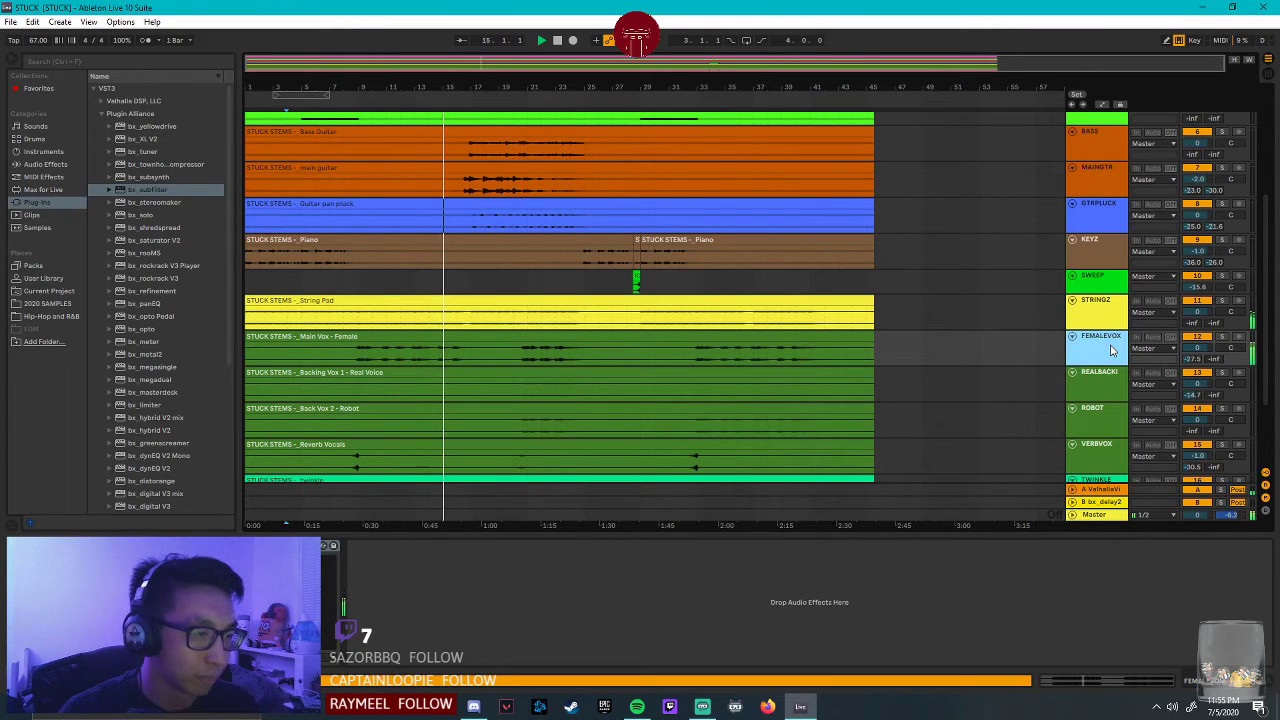
{"action": "left_click", "coordinate": [1117, 318]}
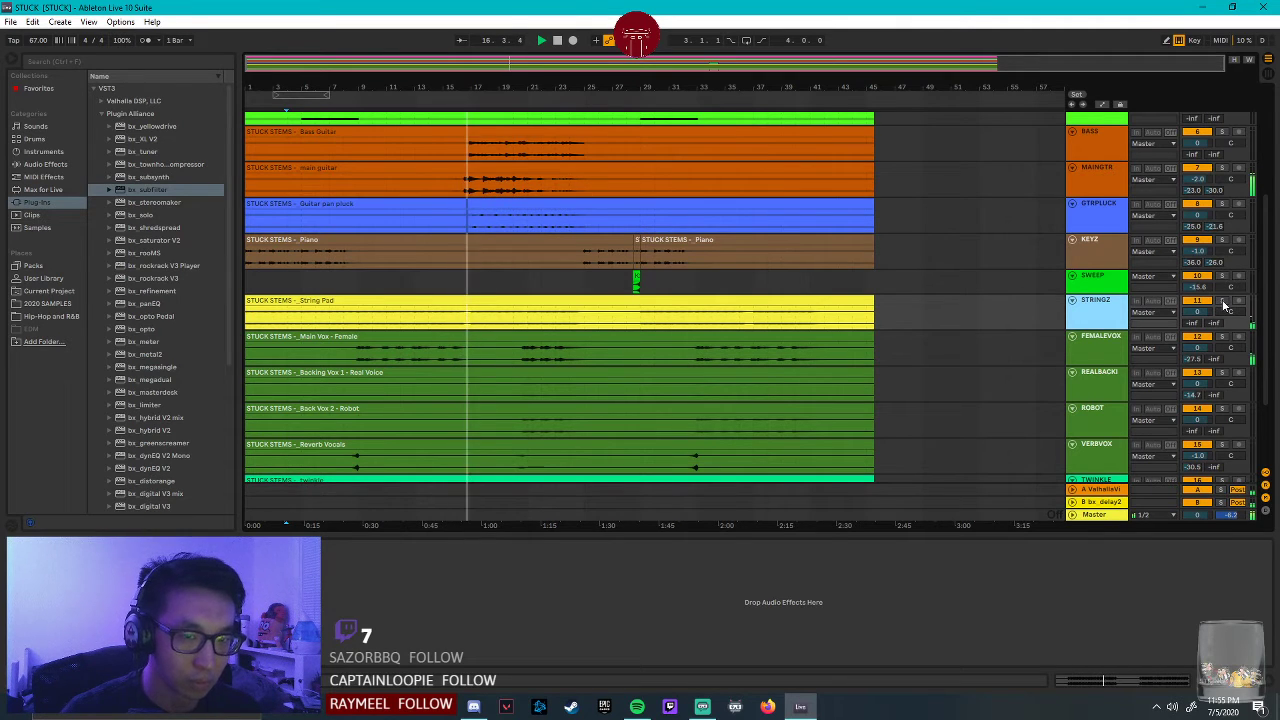
Solo the REFERENCE track, play it from about bar 16 to compare it with the mix, and unsolo it.
{"action": "scroll", "coordinate": [477, 270], "scroll_direction": "up", "scroll_amount": 5}
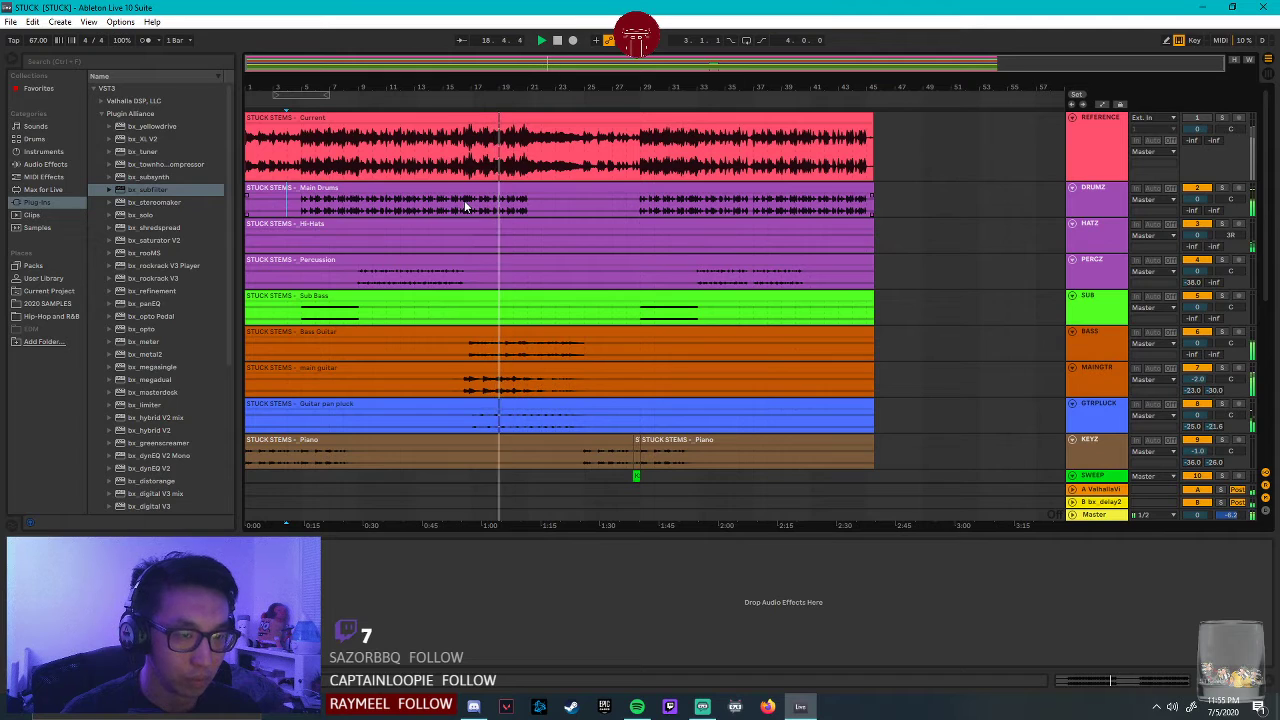
{"action": "left_click", "coordinate": [463, 200]}
{"action": "key", "text": "space"}
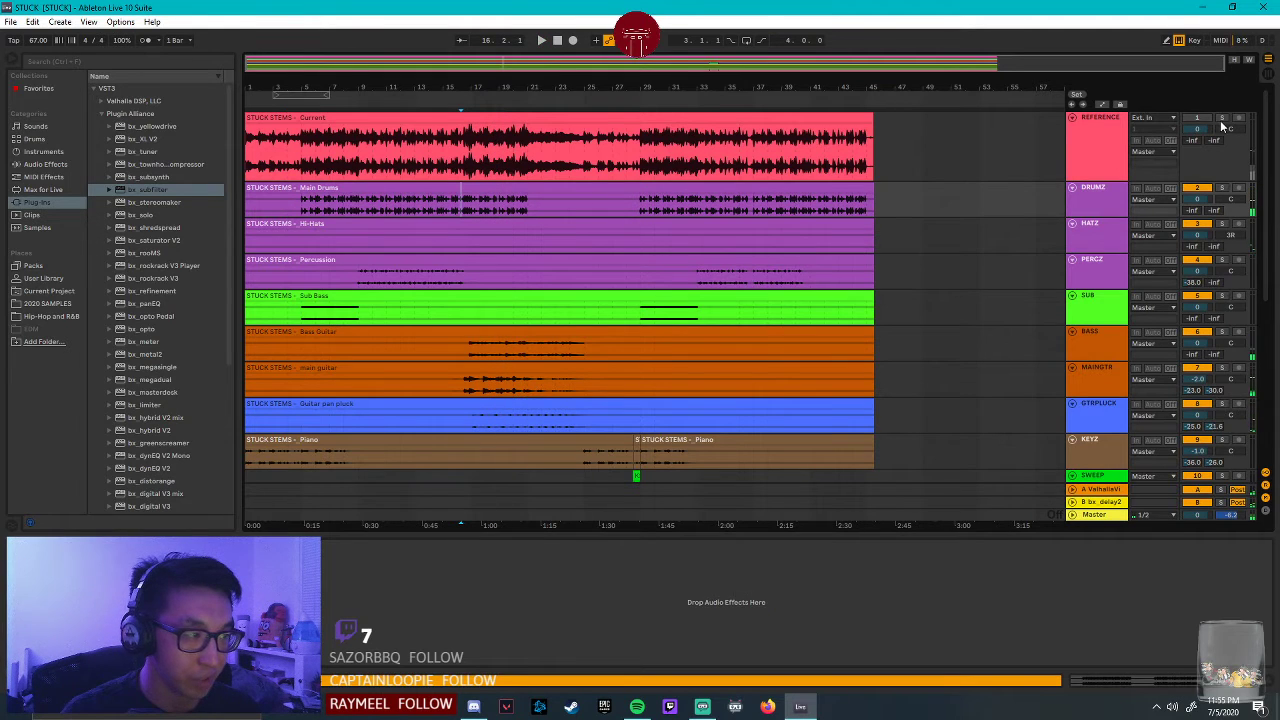
{"action": "left_click", "coordinate": [1223, 119]}
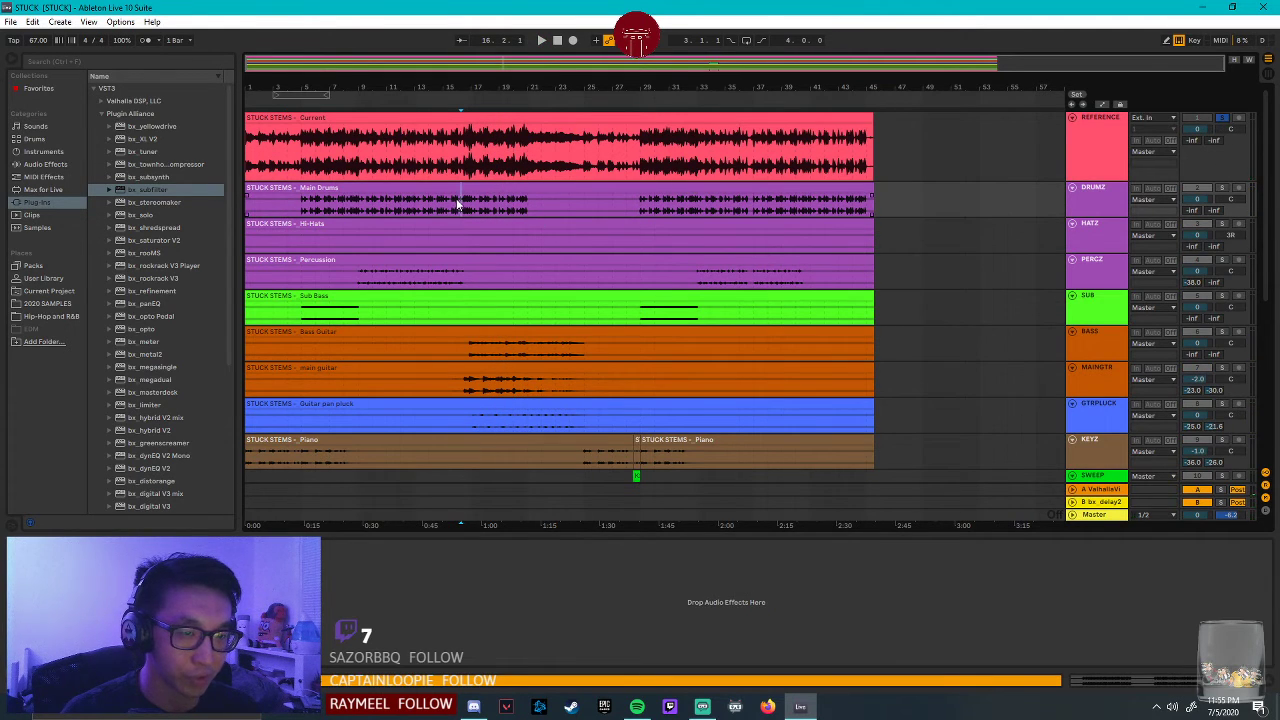
{"action": "key", "text": "space"}
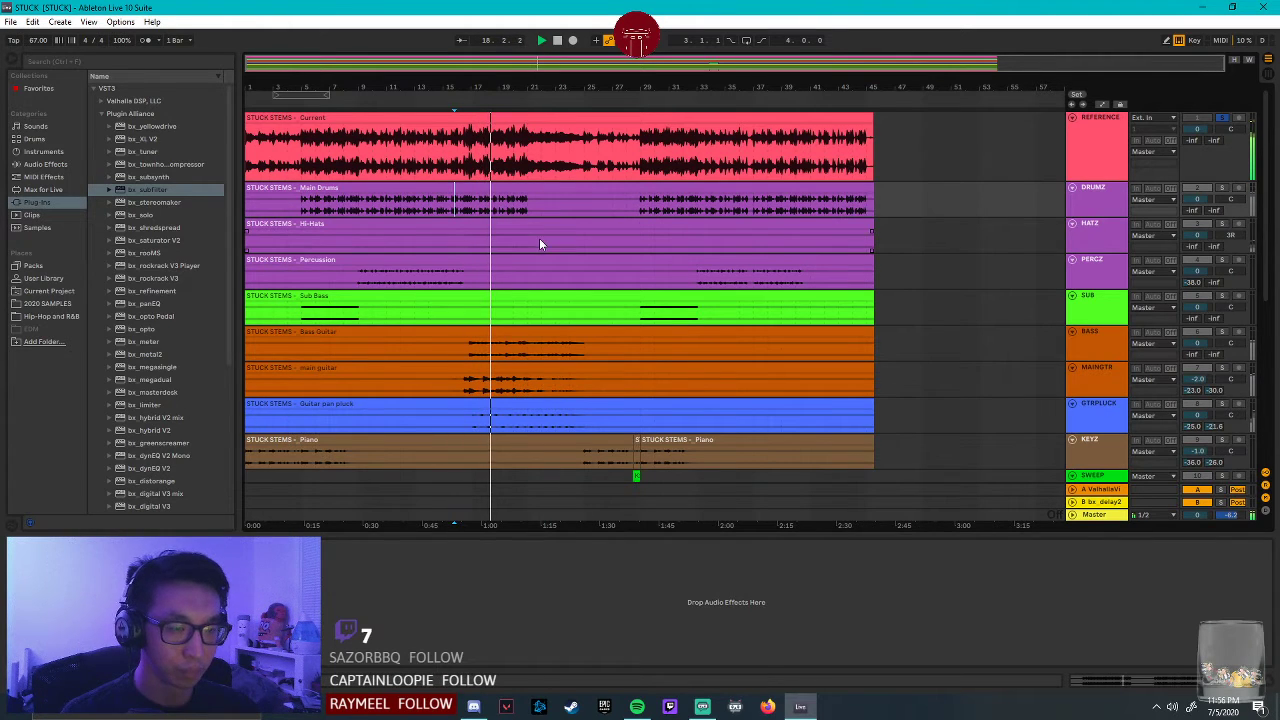
{"action": "left_click", "coordinate": [1222, 119]}
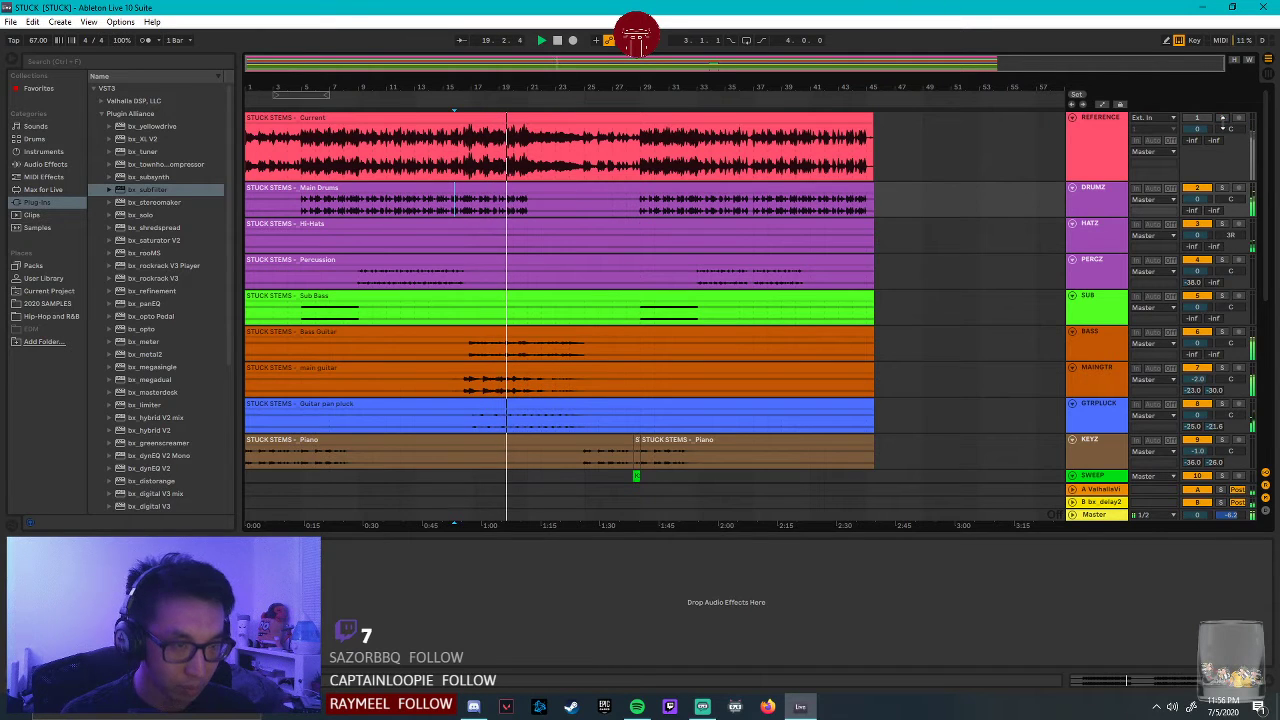
Reduce the height of the REFERENCE track and set the MAINGTR track's volume to -1.0 dB.
{"action": "left_click_drag", "start_coordinate": [1132, 184], "coordinate": [1128, 152]}
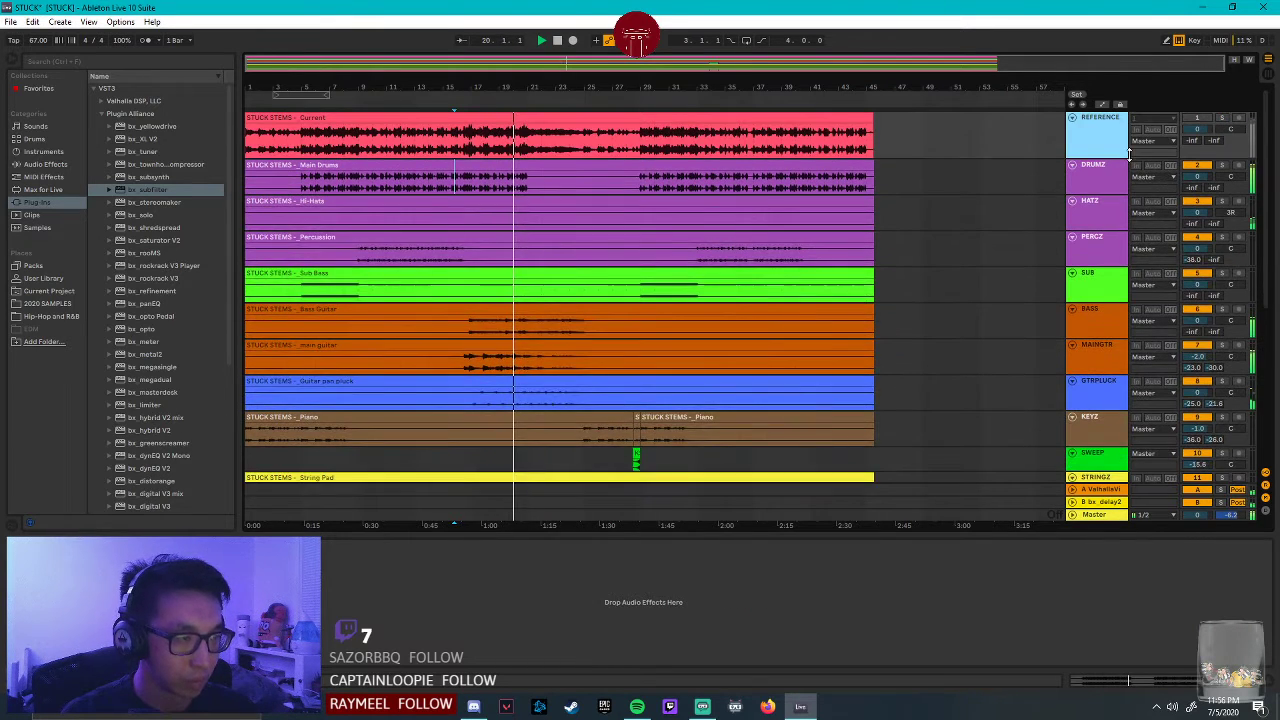
{"action": "left_click", "coordinate": [1133, 362]}
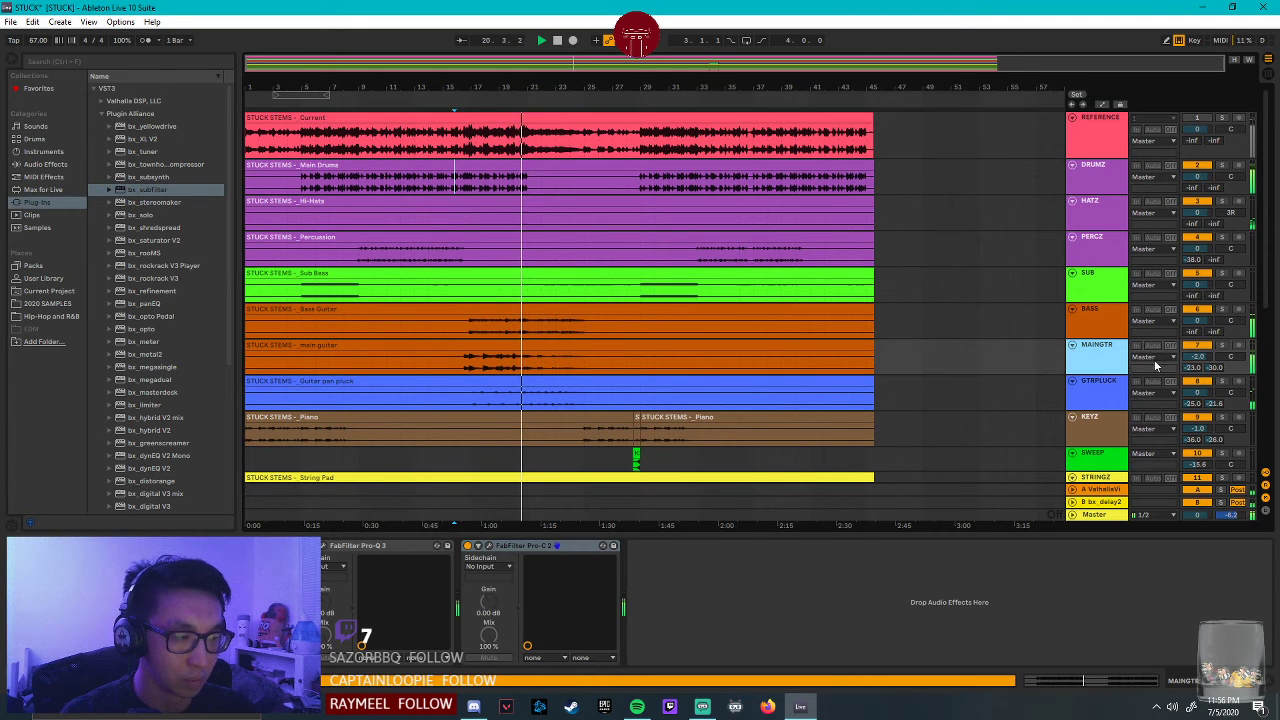
{"action": "left_click_drag", "start_coordinate": [1201, 352], "coordinate": [1201, 372]}
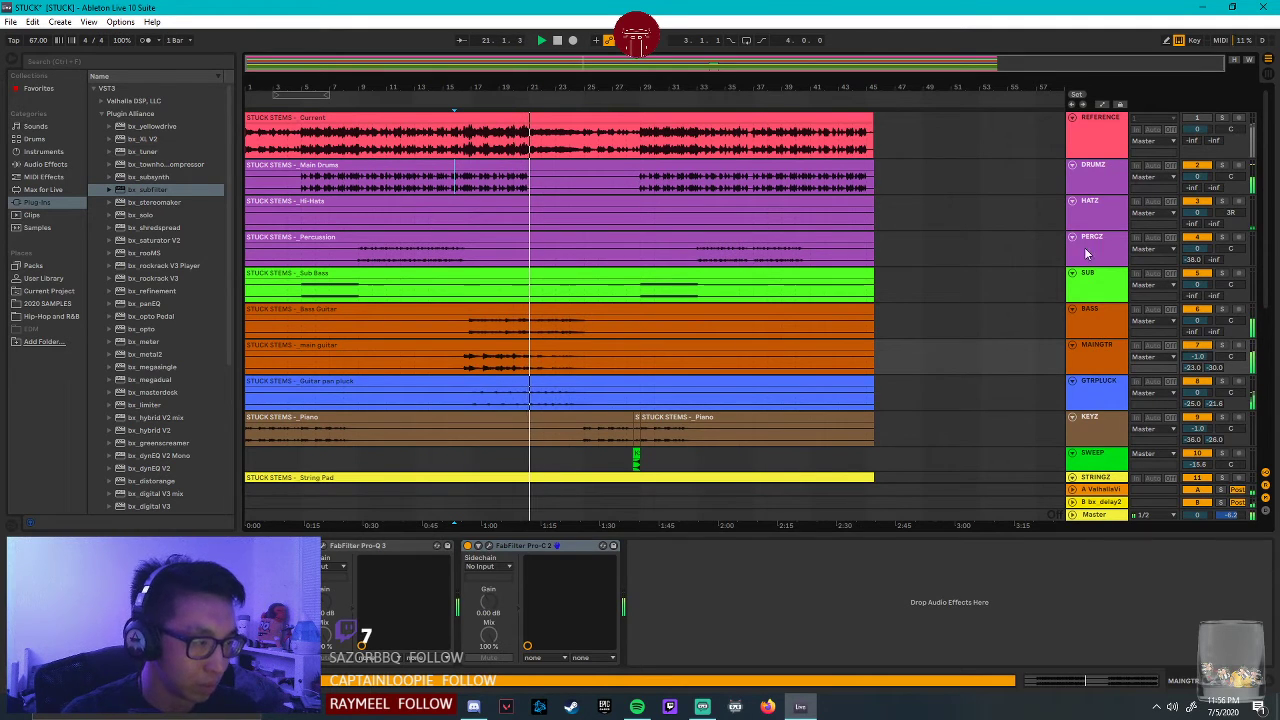
Look over the SUB and BASS tracks during playback, and save the set.
{"action": "left_click", "coordinate": [1090, 284]}
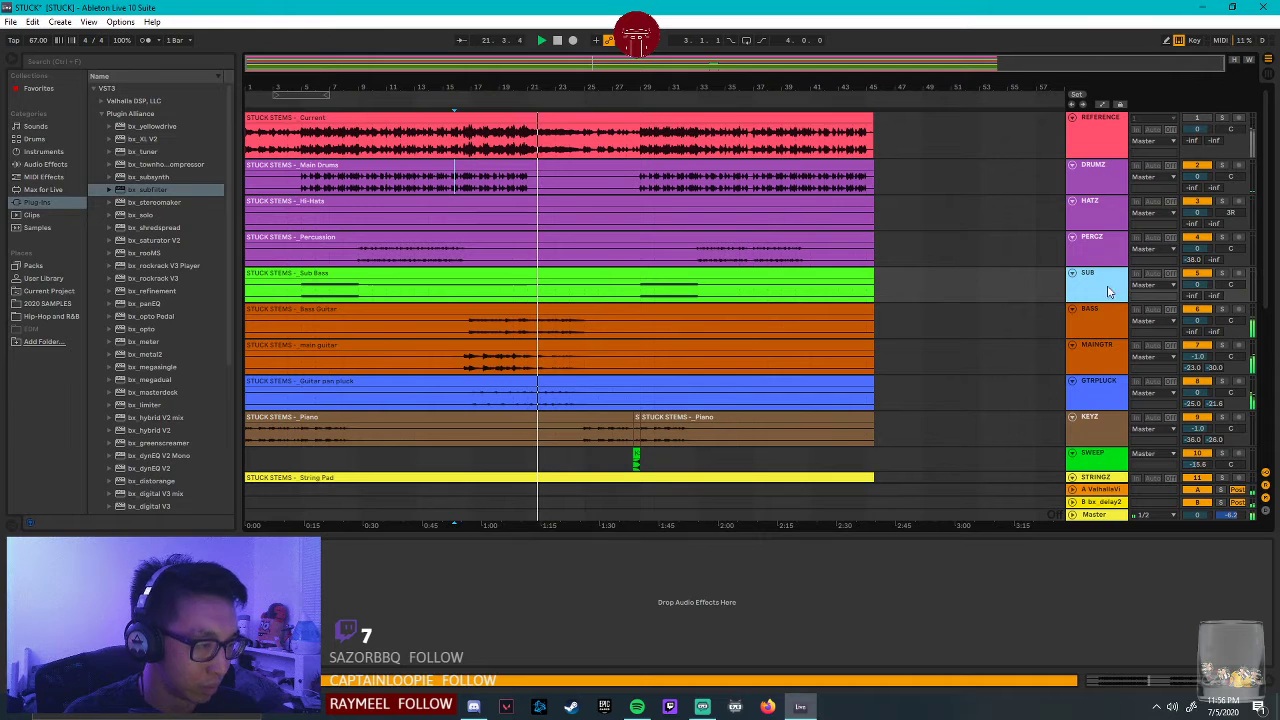
{"action": "left_click", "coordinate": [1197, 286]}
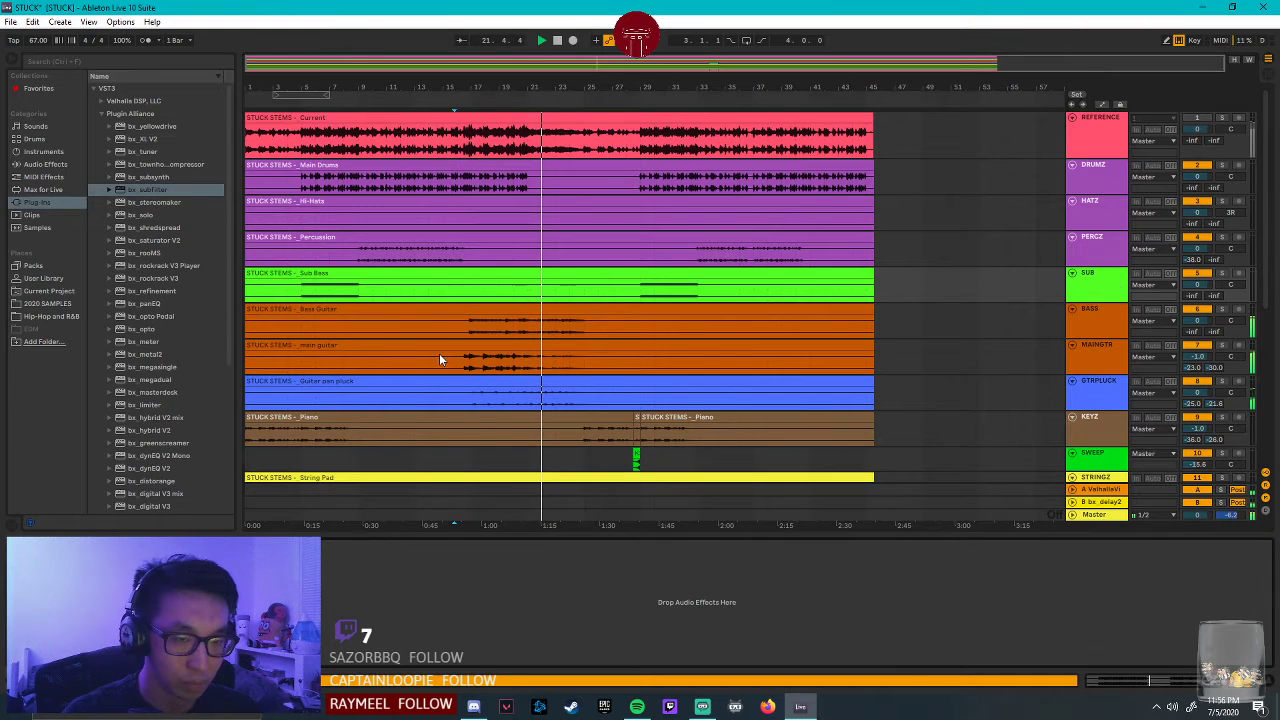
{"action": "left_click", "coordinate": [1098, 319]}
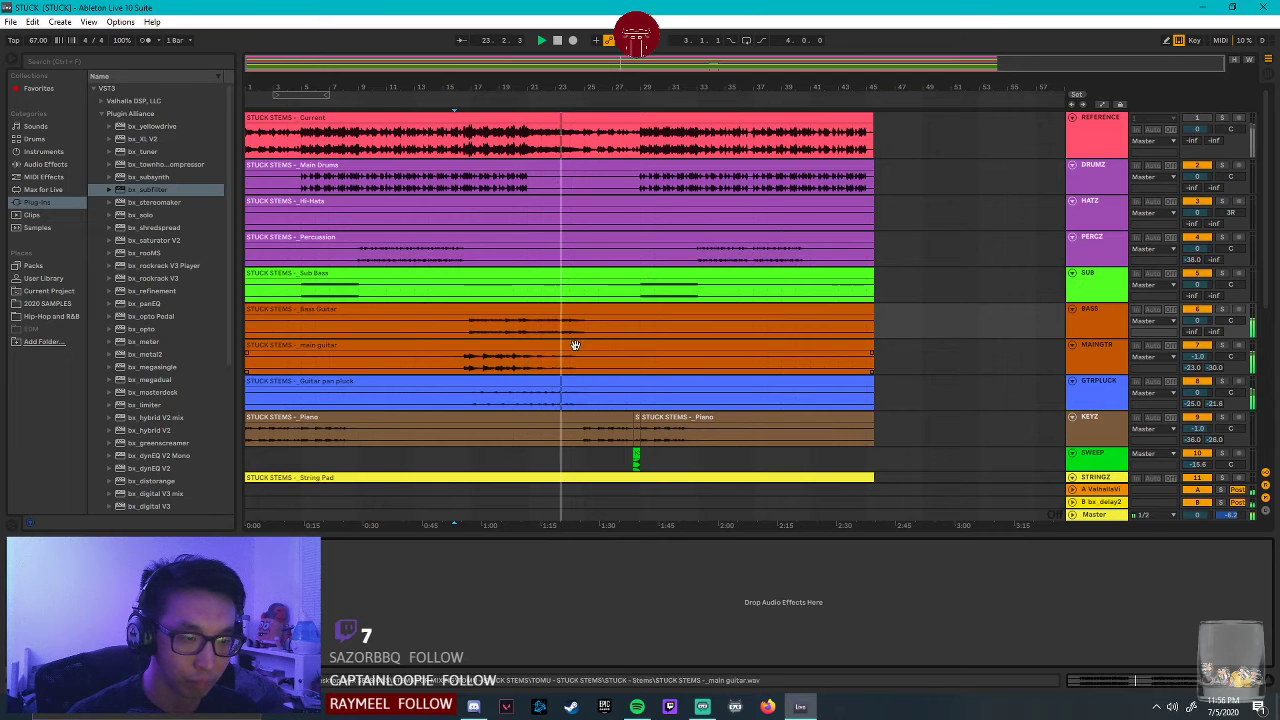
{"action": "scroll", "coordinate": [580, 354], "scroll_direction": "down", "scroll_amount": 1}
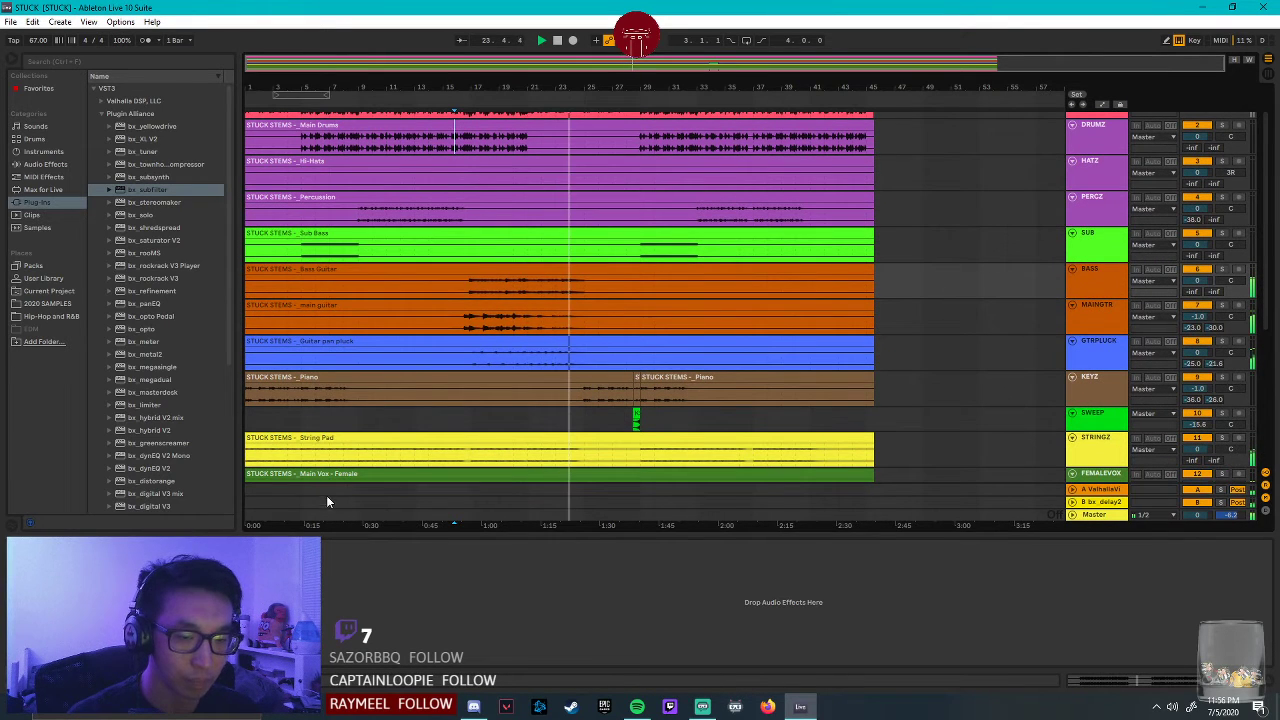
{"action": "scroll", "coordinate": [575, 389], "scroll_direction": "down", "scroll_amount": 3}
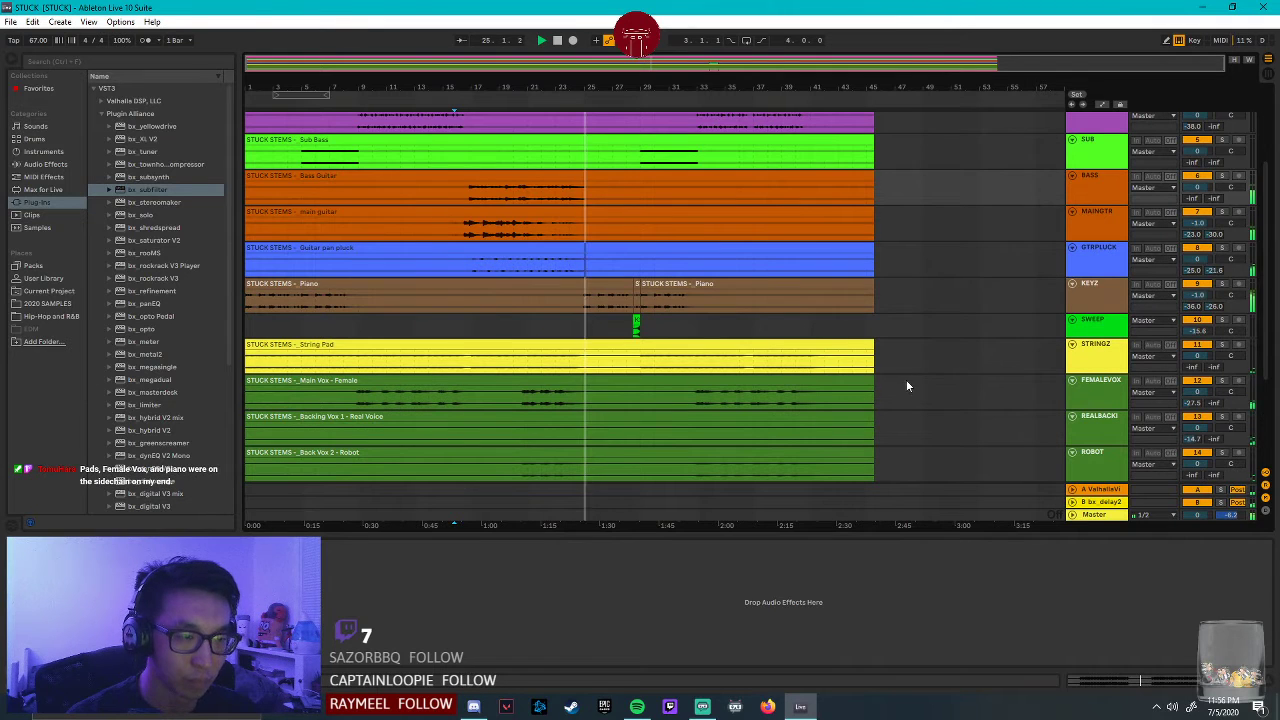
Check the devices on the KEYZ track and on the tracks from FEMALEVOX down to TWINKLE for sidechain compression.
{"action": "left_click", "coordinate": [1110, 290]}
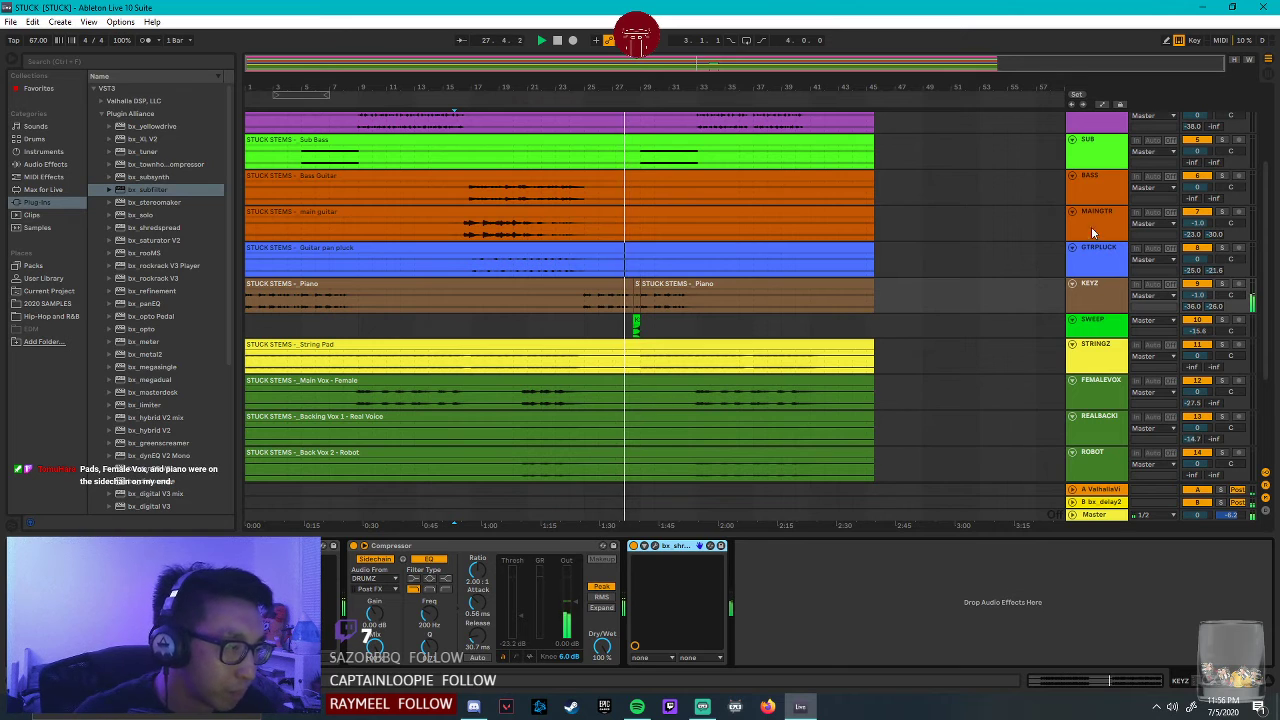
{"action": "scroll", "coordinate": [1090, 210], "scroll_direction": "down", "scroll_amount": 2}
{"action": "scroll", "coordinate": [1049, 317], "scroll_direction": "down", "scroll_amount": 2}
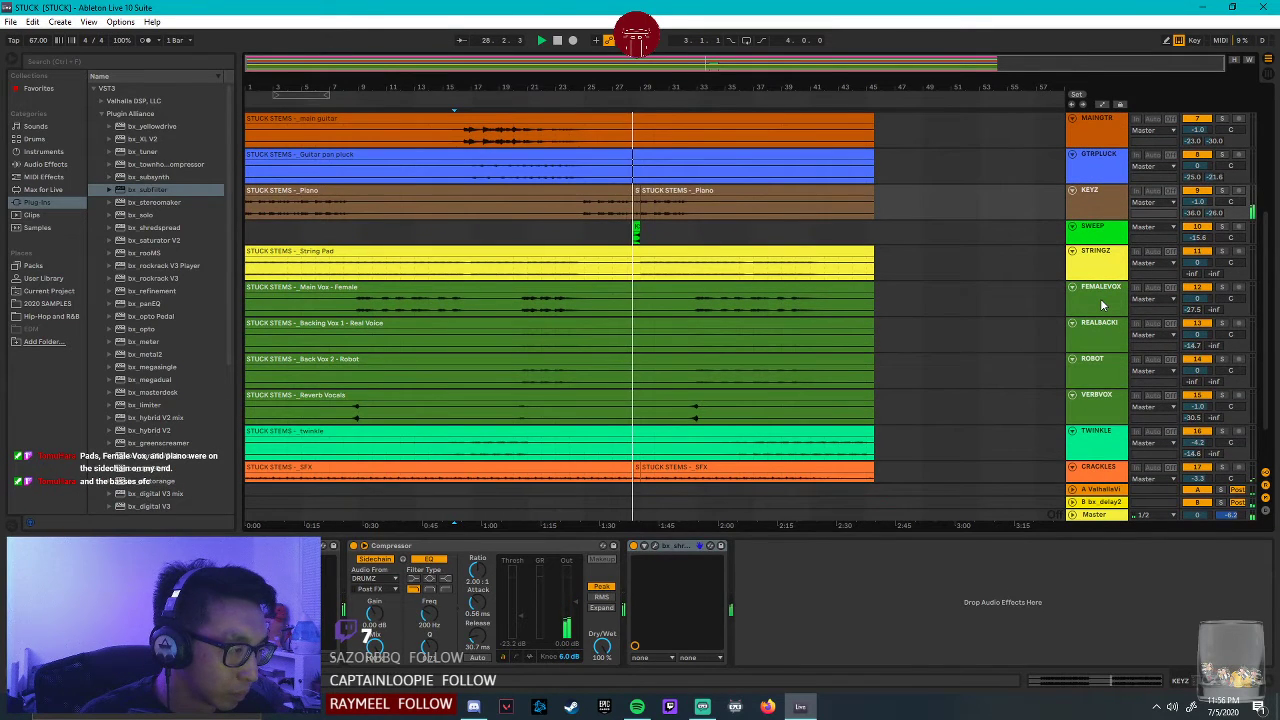
{"action": "left_click", "coordinate": [1102, 305]}
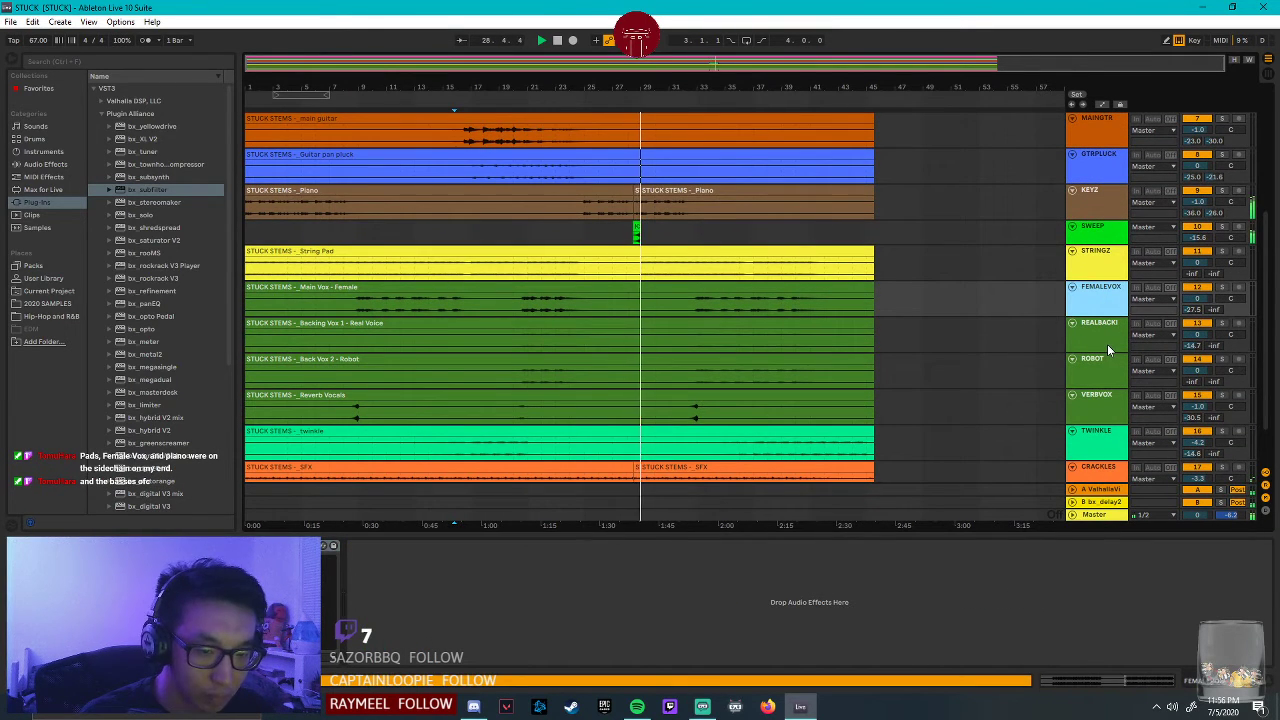
{"action": "key", "text": "Down"}
{"action": "key", "text": "Down"}
{"action": "key", "text": "Down"}
{"action": "key", "text": "Down"}
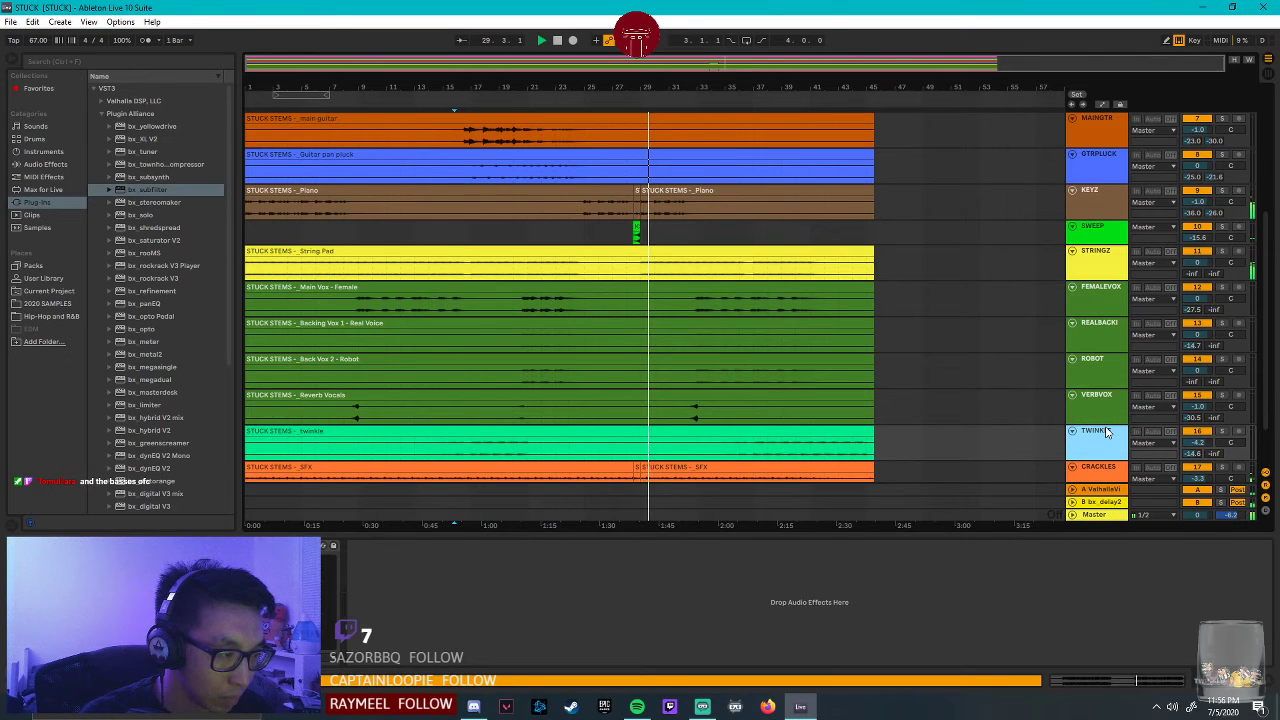
{"action": "scroll", "coordinate": [1105, 420], "scroll_direction": "down", "scroll_amount": 2}
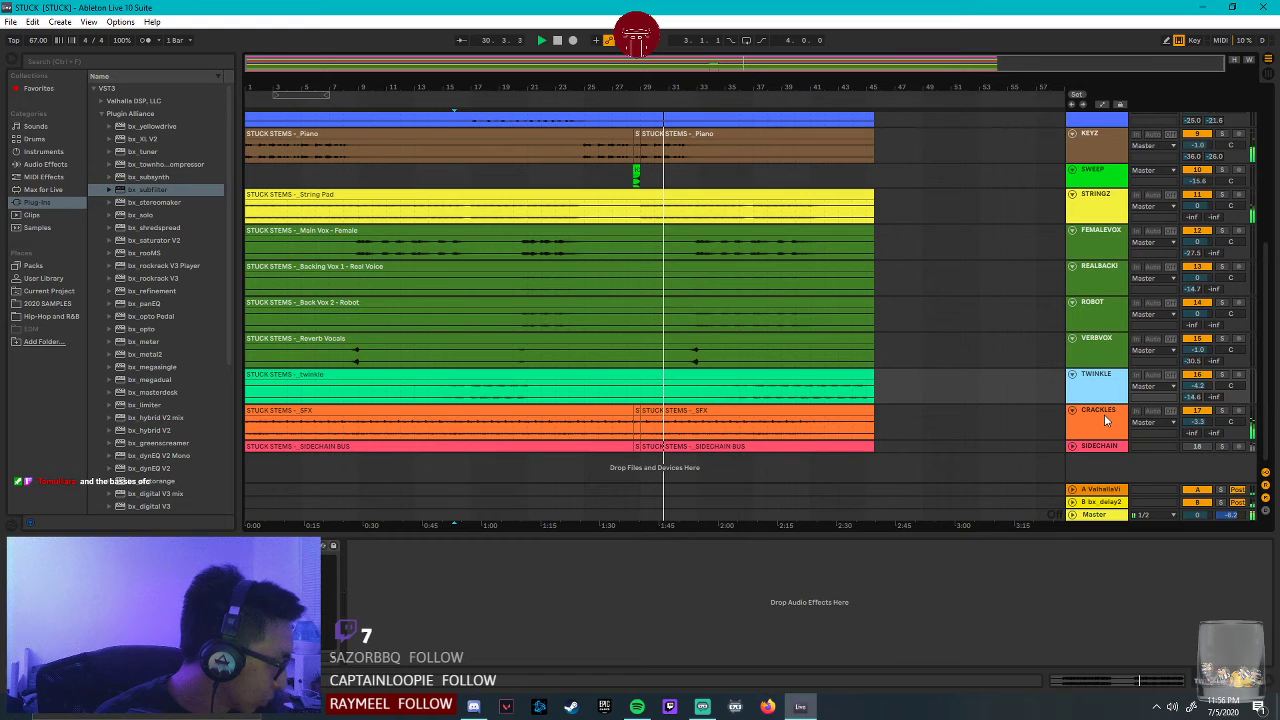
Add a Compressor to the SUB track, and audition the track soloed from about bar 29 before unsoloing it.
{"action": "scroll", "coordinate": [1104, 414], "scroll_direction": "up", "scroll_amount": 8}
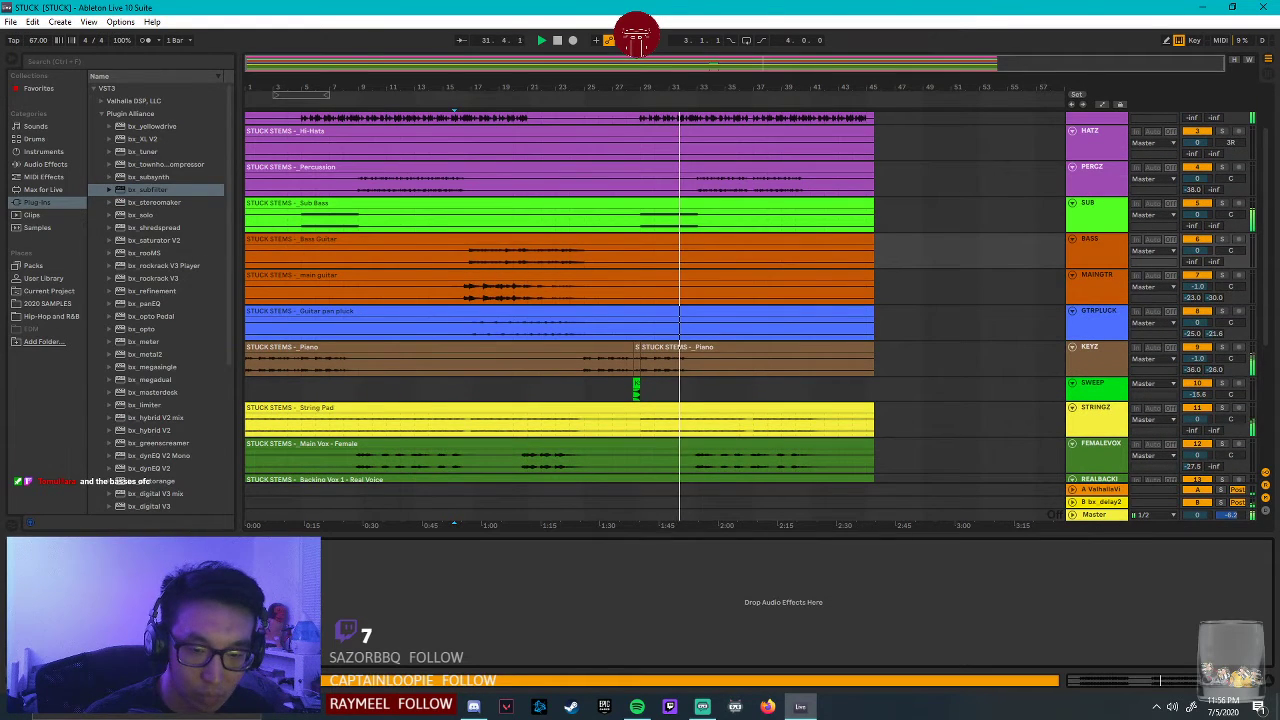
{"action": "left_click", "coordinate": [1110, 204]}
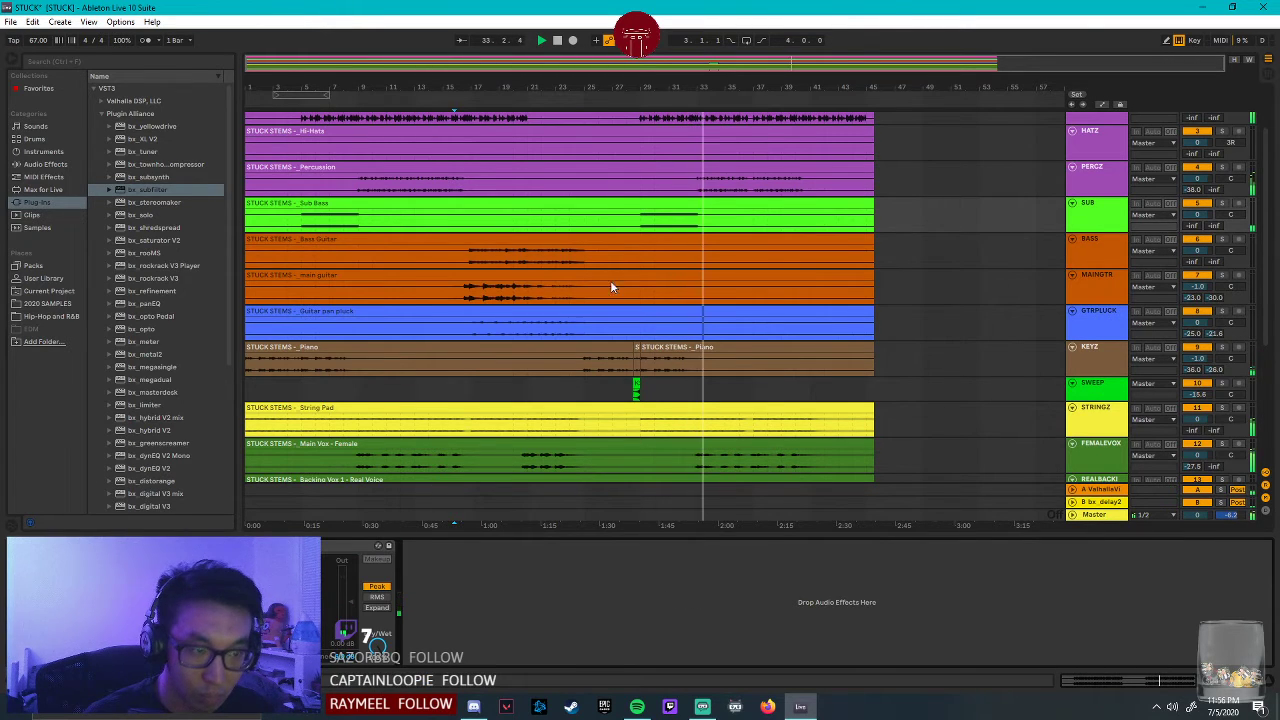
{"action": "left_click", "coordinate": [638, 223]}
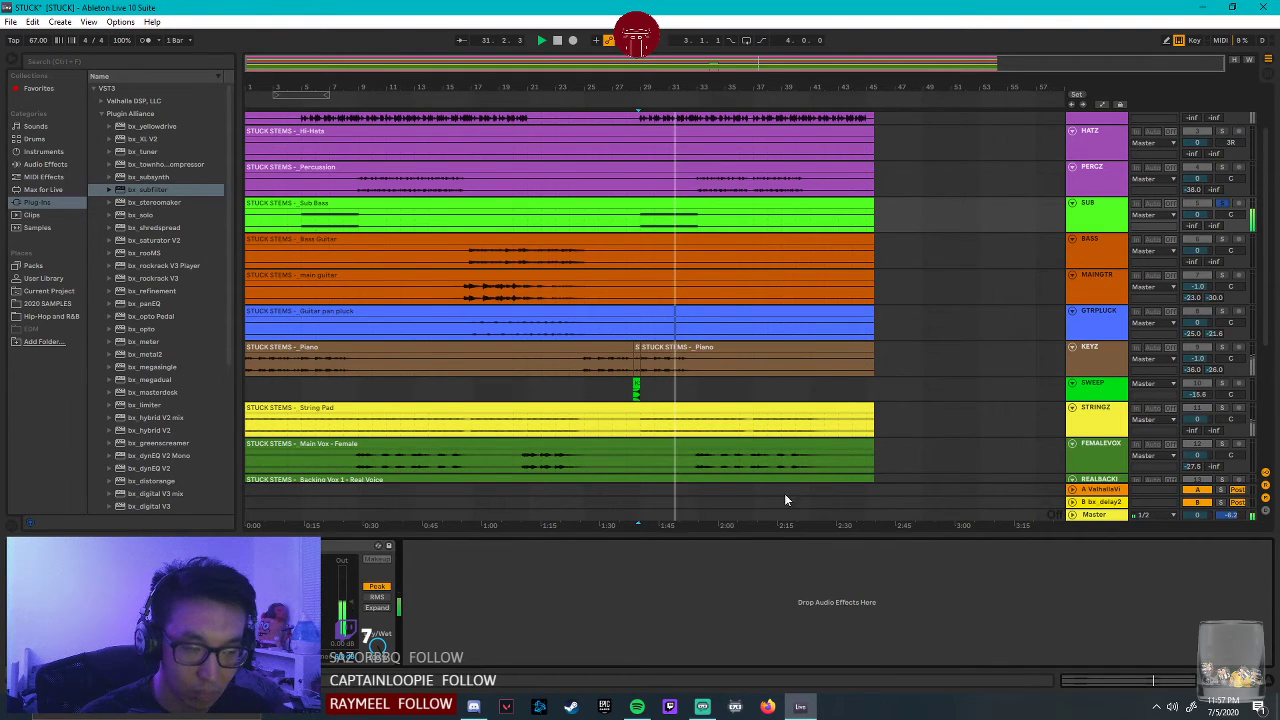
{"action": "left_click", "coordinate": [1221, 203]}
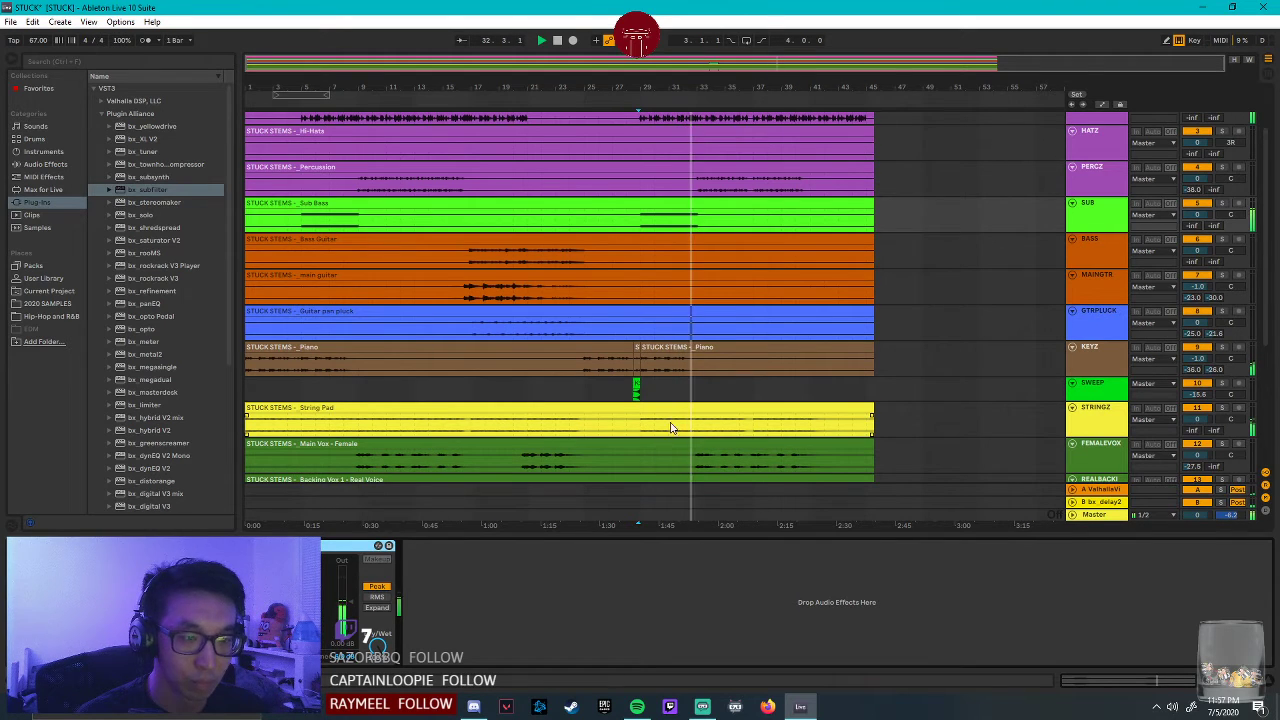
Examine the device chains on the BASS, MAINGTR, FEMALEVOX and STRINGZ tracks while the full mix plays.
{"action": "left_click", "coordinate": [1099, 250]}
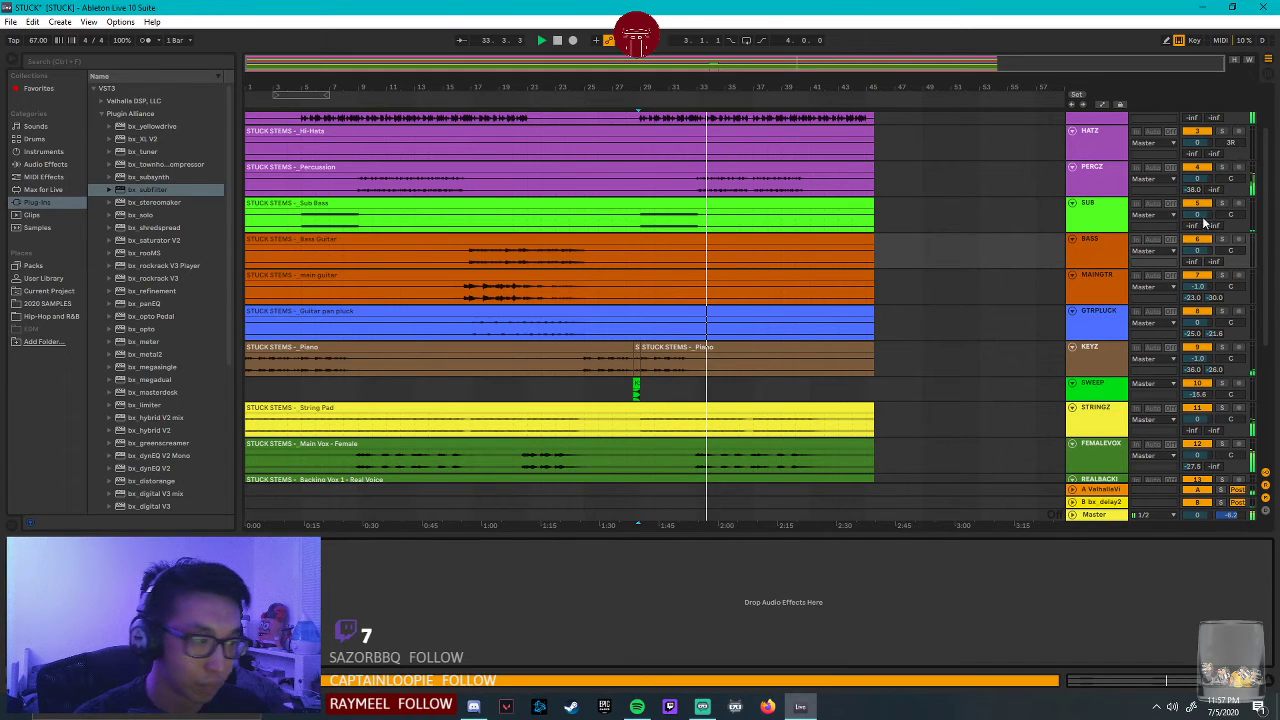
{"action": "left_click", "coordinate": [1099, 285]}
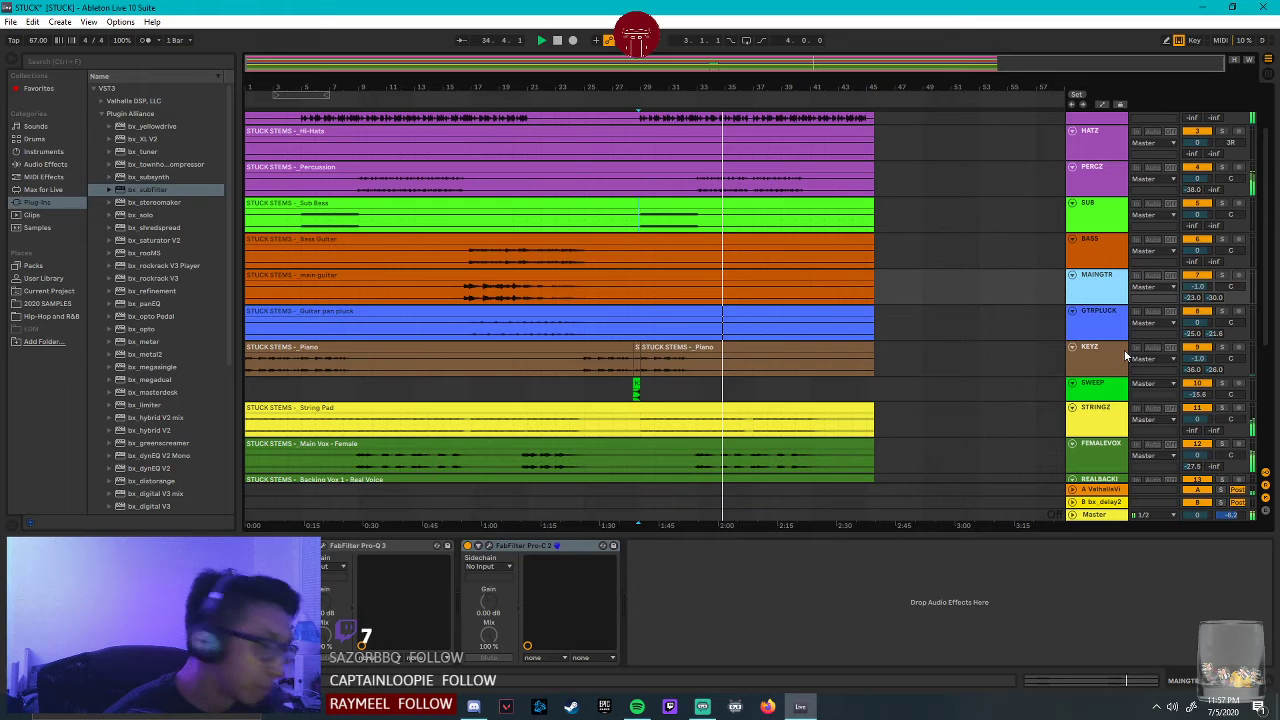
{"action": "left_click", "coordinate": [829, 474]}
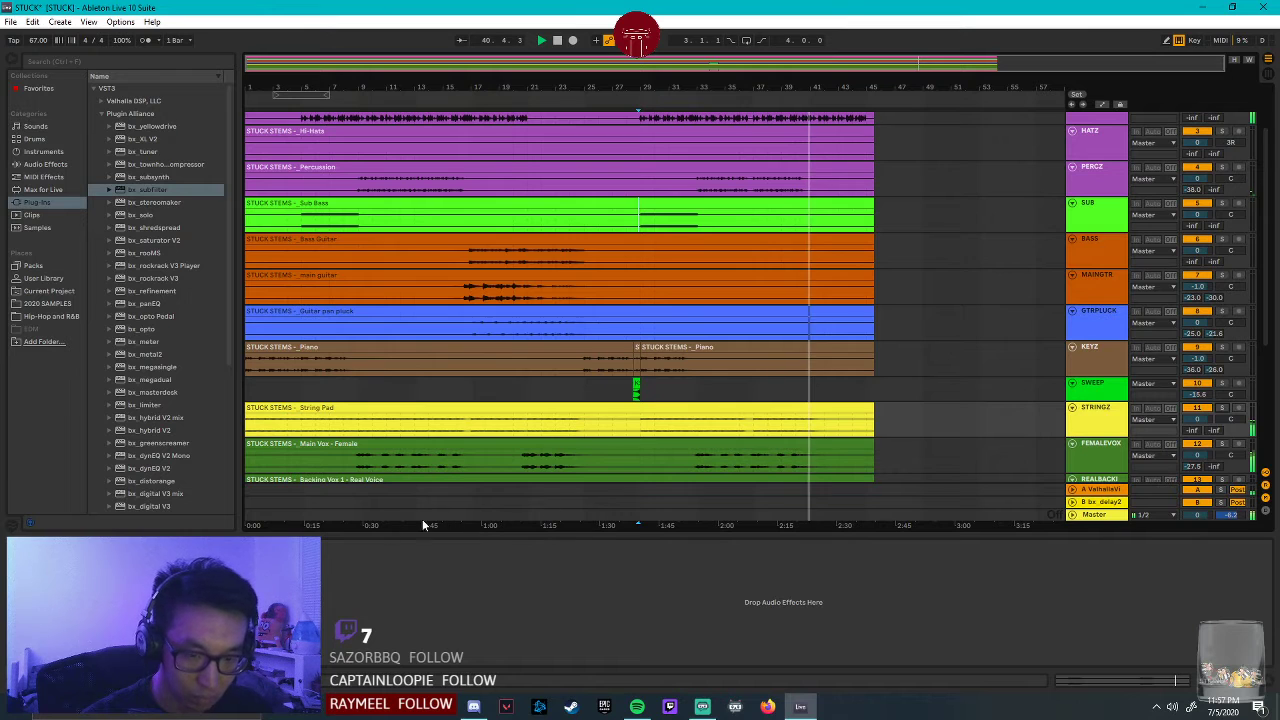
{"action": "left_click", "coordinate": [1104, 452]}
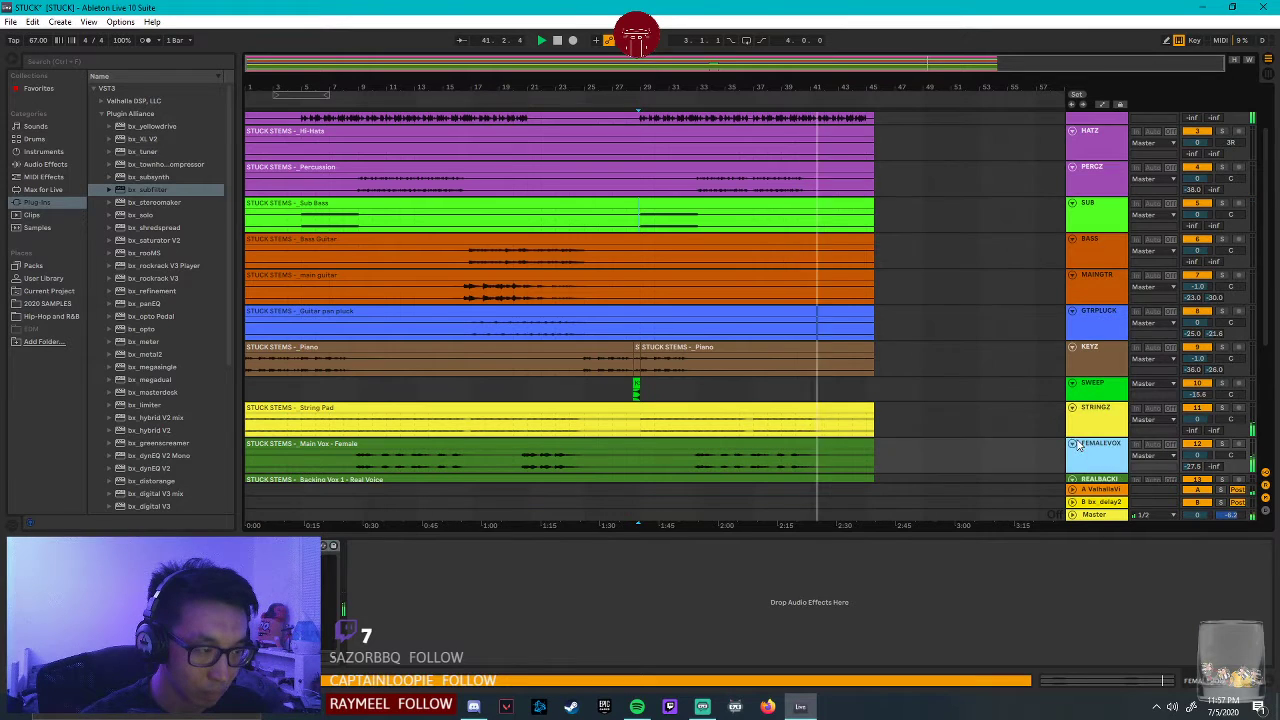
{"action": "scroll", "coordinate": [975, 393], "scroll_direction": "down", "scroll_amount": 2}
{"action": "left_click", "coordinate": [1095, 335]}
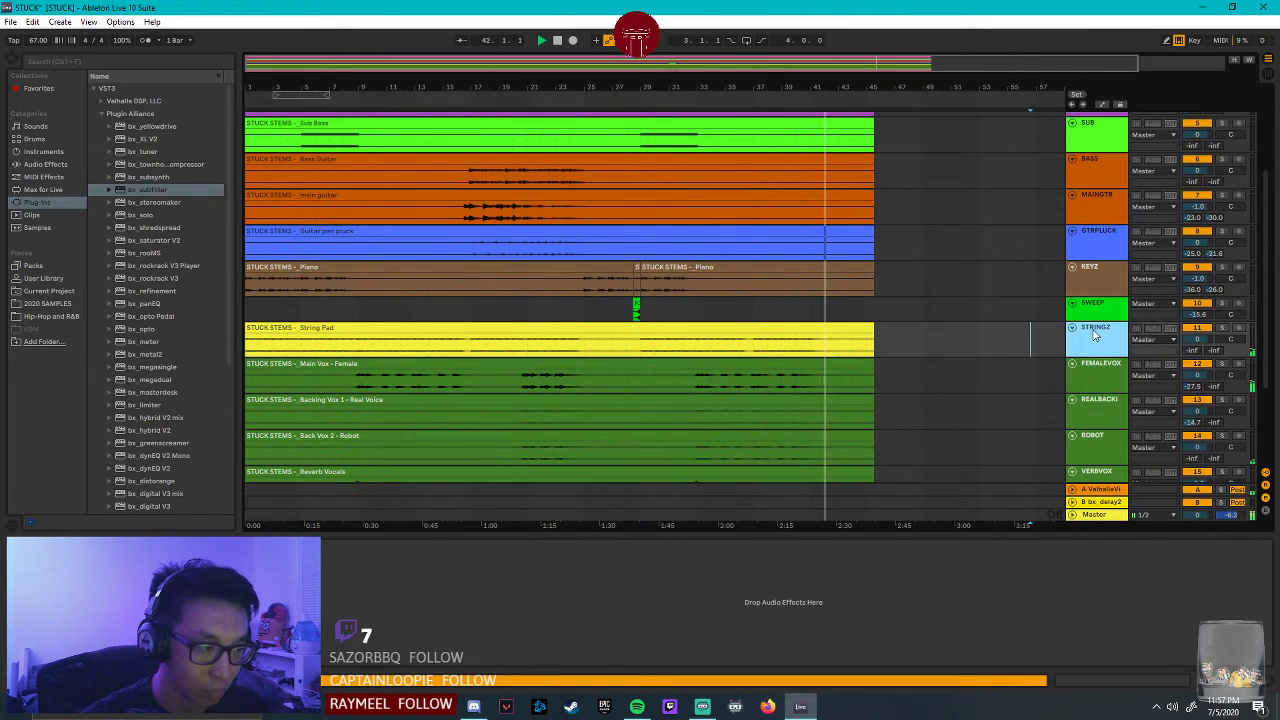
Check the device chains on GTRPLUCK, MAINGTR and BASS, and on the vocal tracks from FEMALEVOX down to VERBVOX.
{"action": "left_click", "coordinate": [1091, 245]}
{"action": "left_click", "coordinate": [1107, 204]}
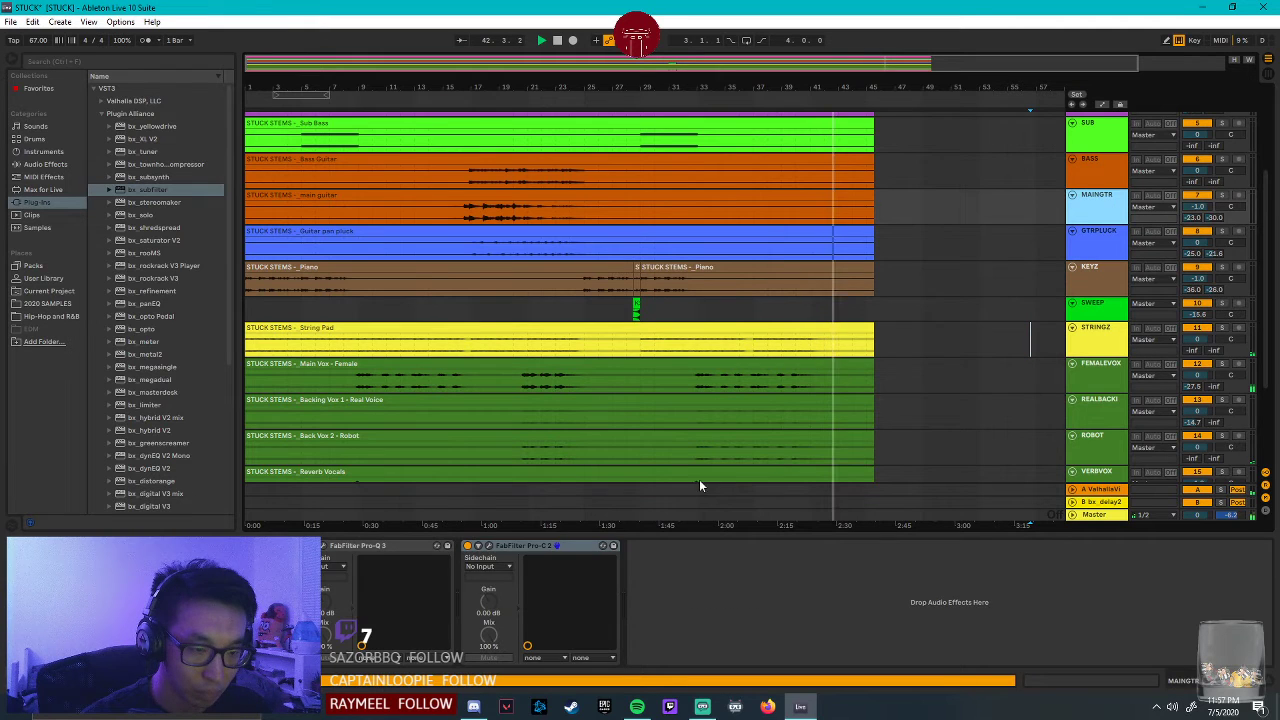
{"action": "left_click", "coordinate": [1113, 165]}
{"action": "left_click", "coordinate": [157, 546]}
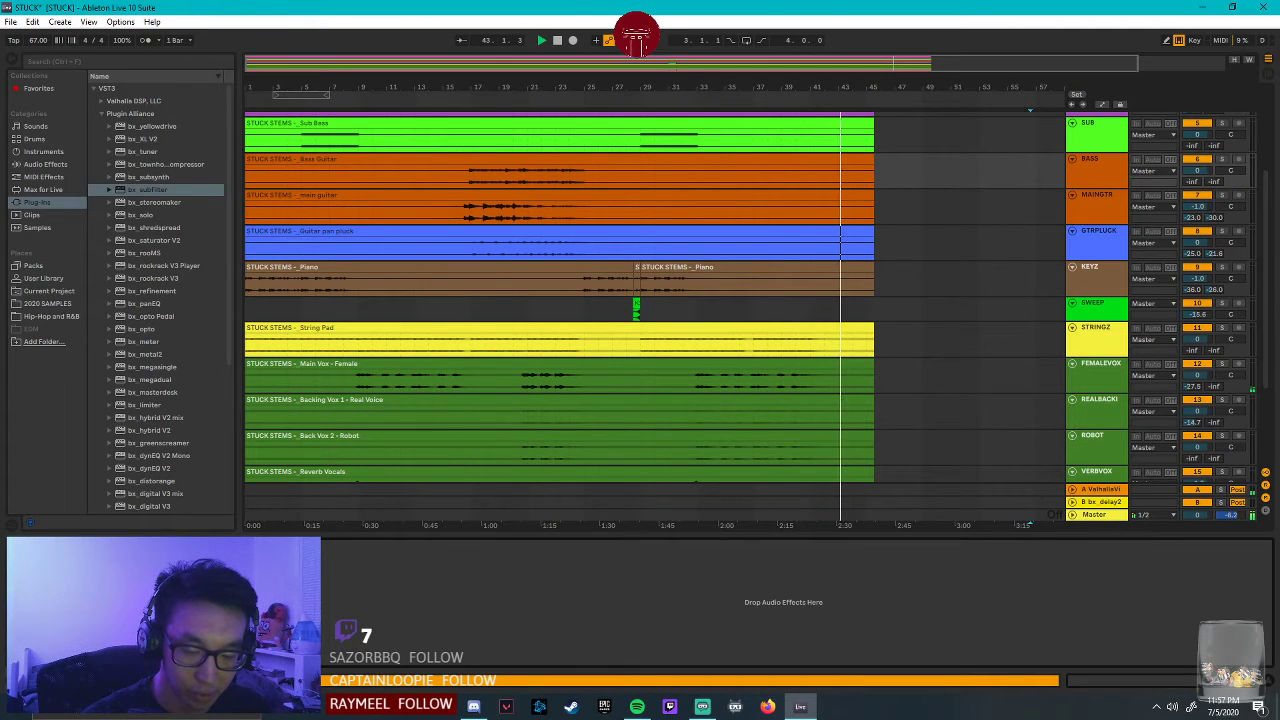
{"action": "left_click", "coordinate": [1100, 370]}
{"action": "scroll", "coordinate": [1100, 456], "scroll_direction": "down", "scroll_amount": 1}
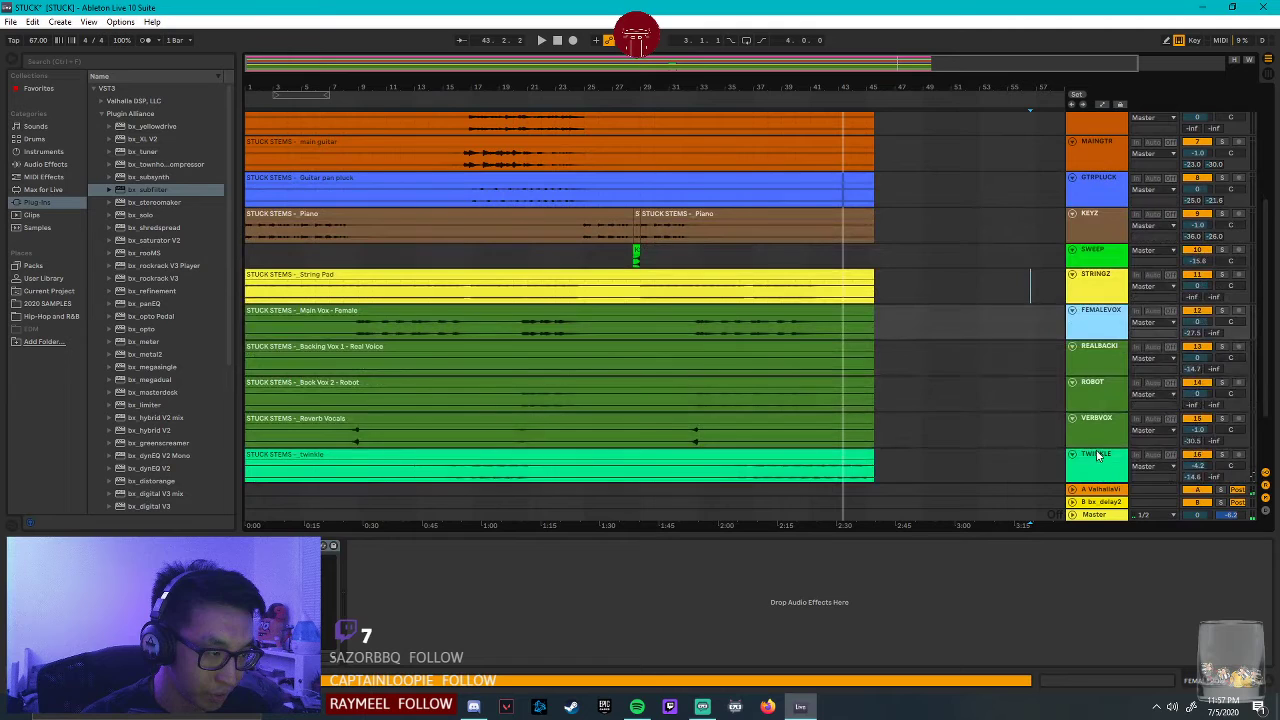
{"action": "left_click", "coordinate": [1128, 369]}
{"action": "left_click", "coordinate": [1100, 365]}
{"action": "left_click", "coordinate": [1096, 400]}
{"action": "left_click", "coordinate": [1037, 593]}
{"action": "left_click", "coordinate": [1102, 436]}
{"action": "left_click", "coordinate": [1029, 611]}
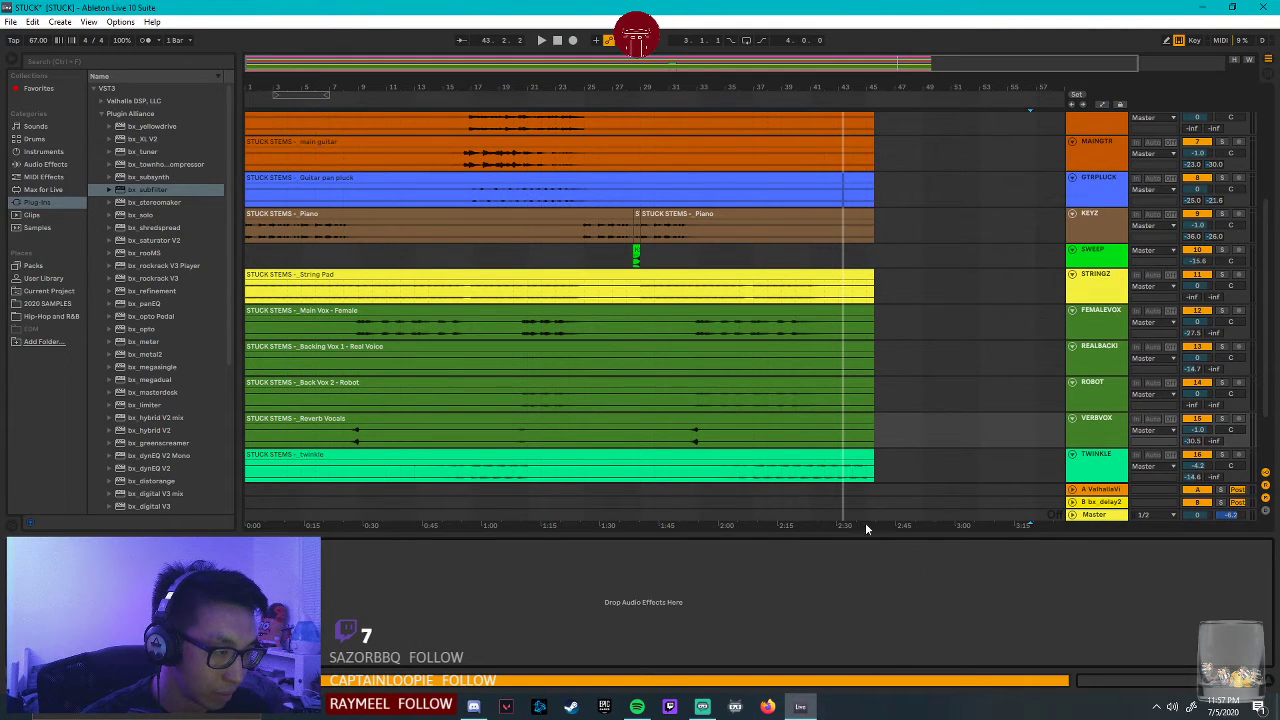
Play the mix from about bar 32 and paste the DRUMZ-sidechained Compressor onto the end of the TWINKLE track's chain.
{"action": "left_click", "coordinate": [692, 318]}
{"action": "key", "text": "space"}
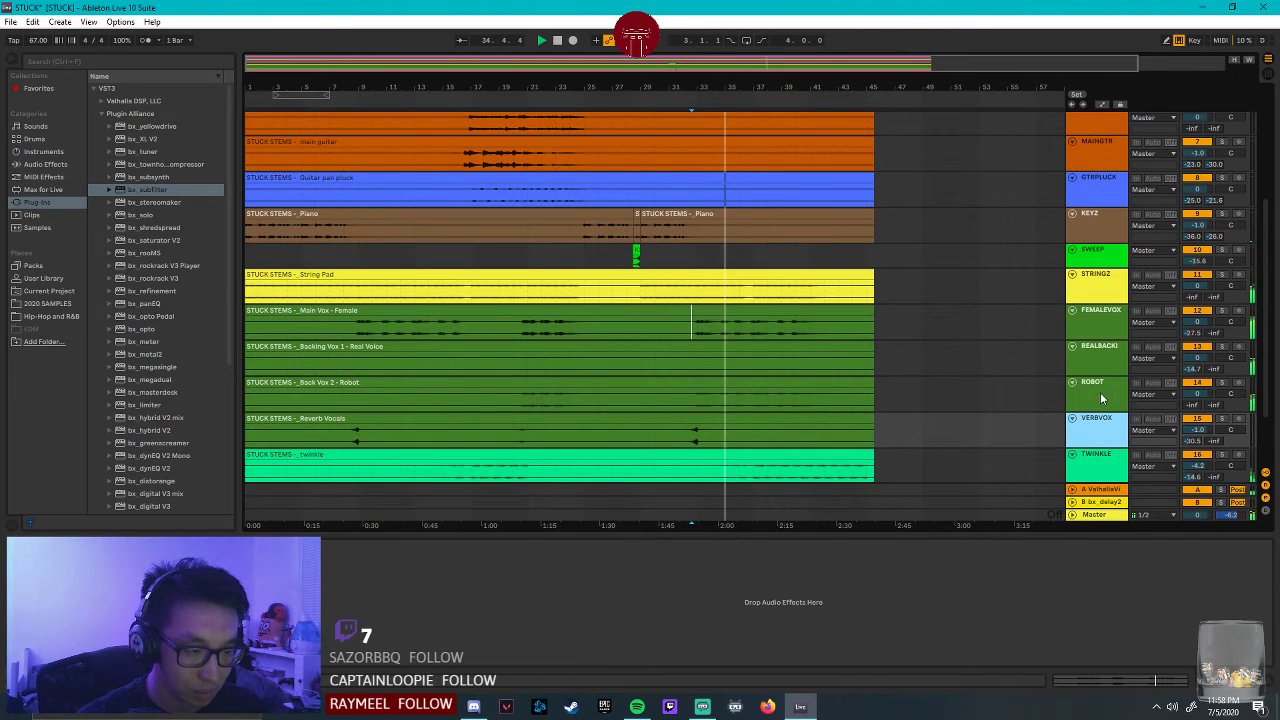
{"action": "left_click", "coordinate": [1108, 464]}
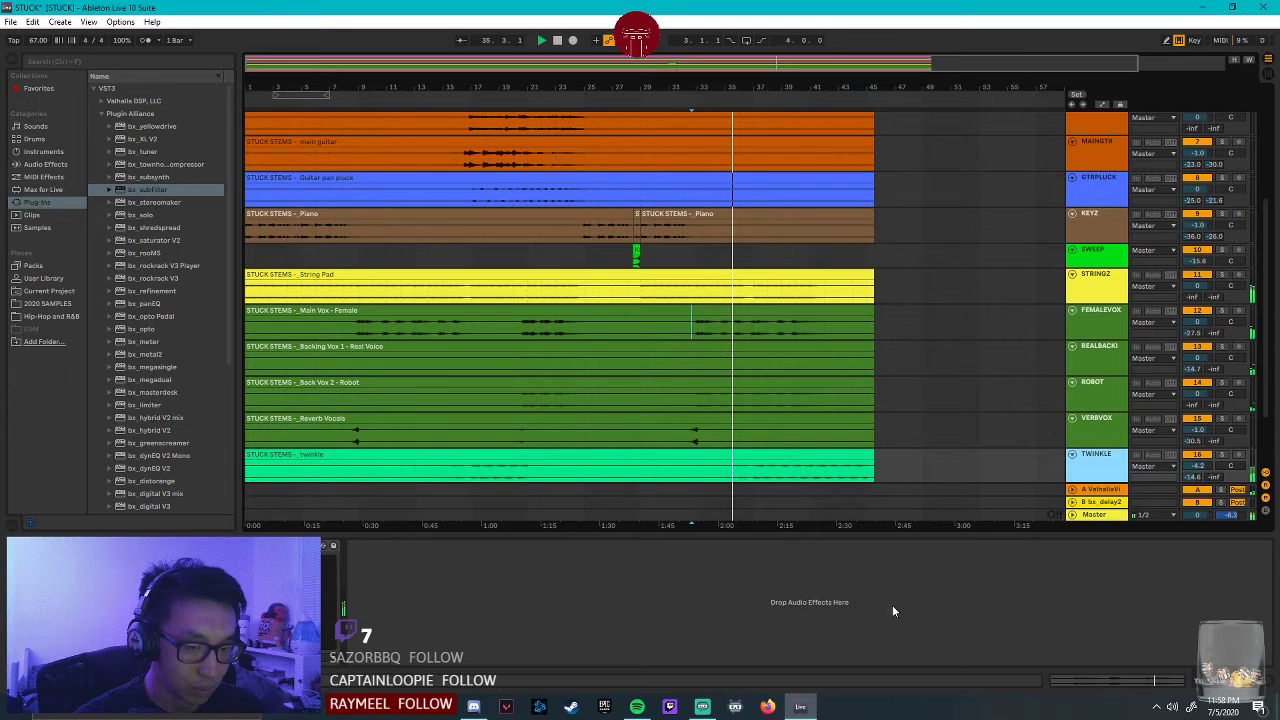
{"action": "left_click", "coordinate": [622, 635]}
{"action": "key", "text": "ctrl+v"}
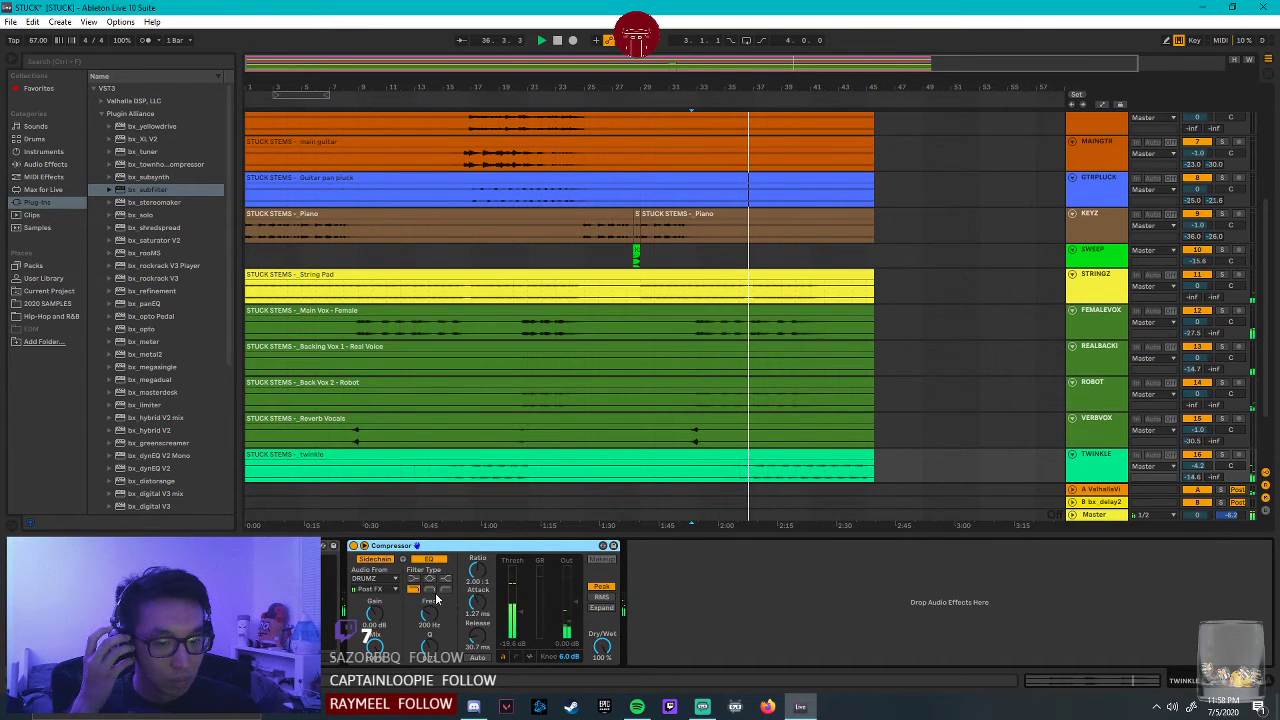
Set the TWINKLE track's Pro-C 2 threshold to about -34.9 dB and its wet gain to about -1.3 dB.
{"action": "left_click", "coordinate": [255, 546]}
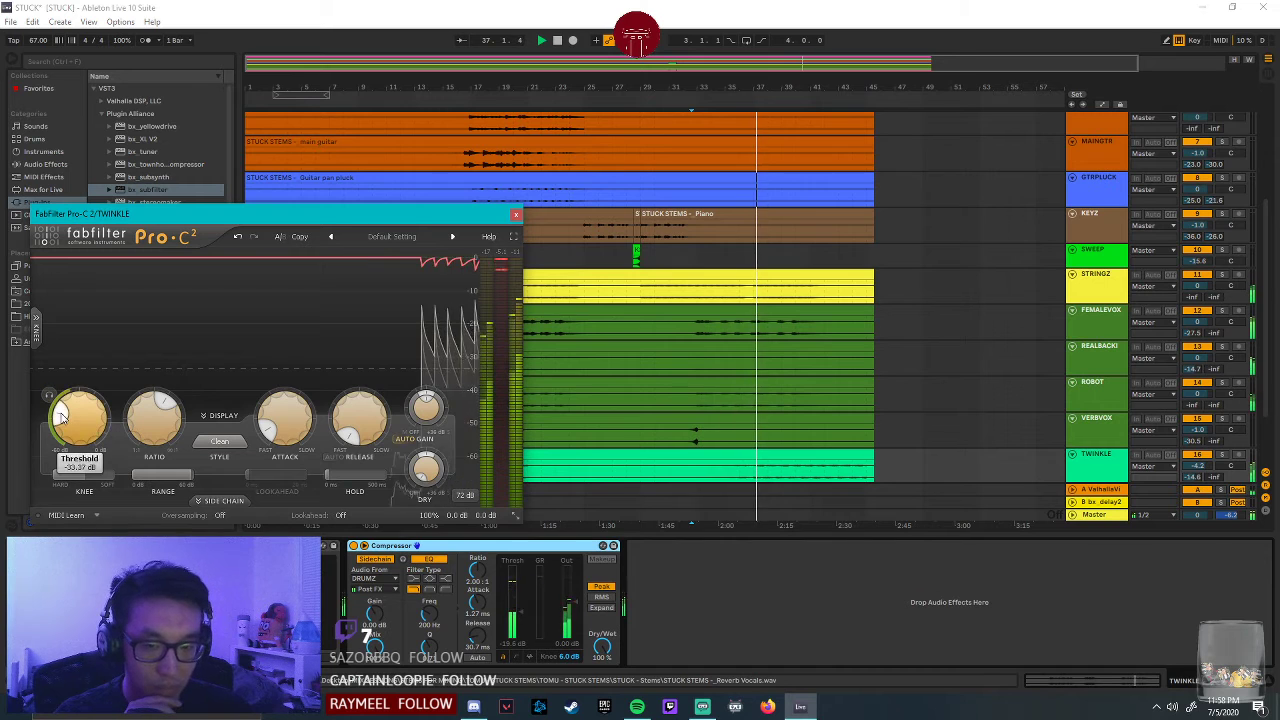
{"action": "scroll", "coordinate": [60, 415], "scroll_direction": "down", "scroll_amount": 2}
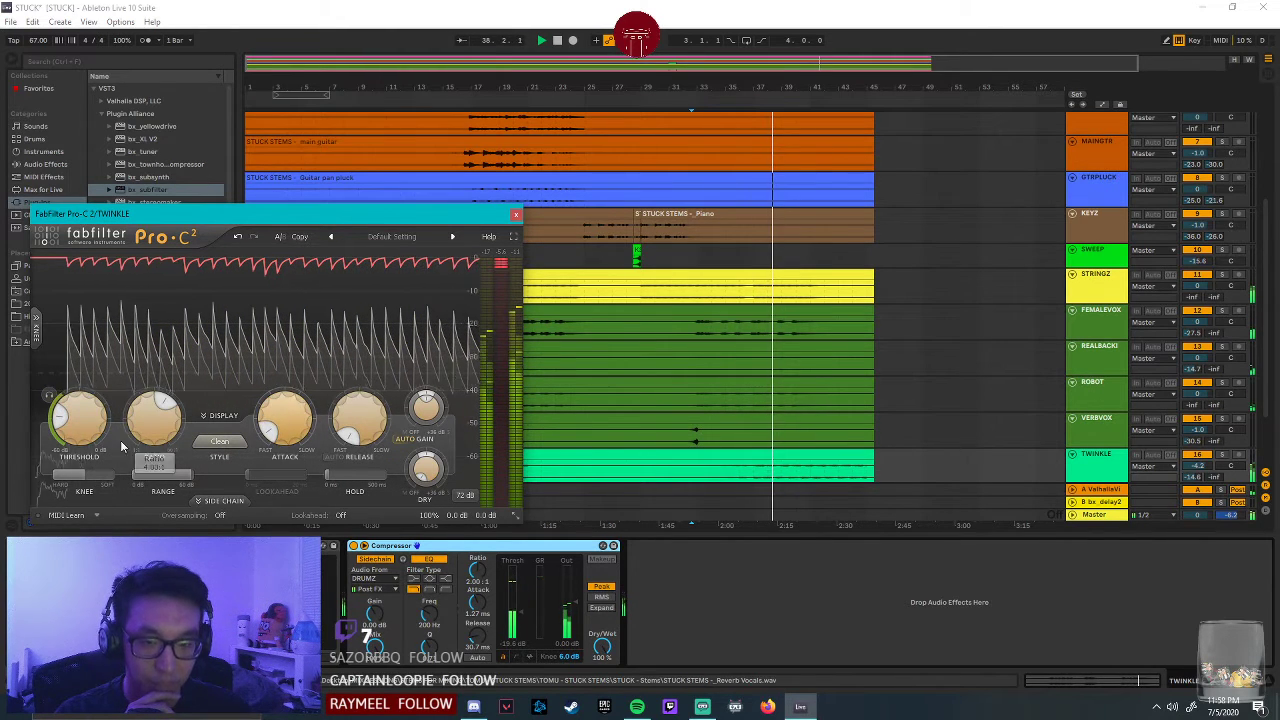
{"action": "double_click", "coordinate": [80, 420]}
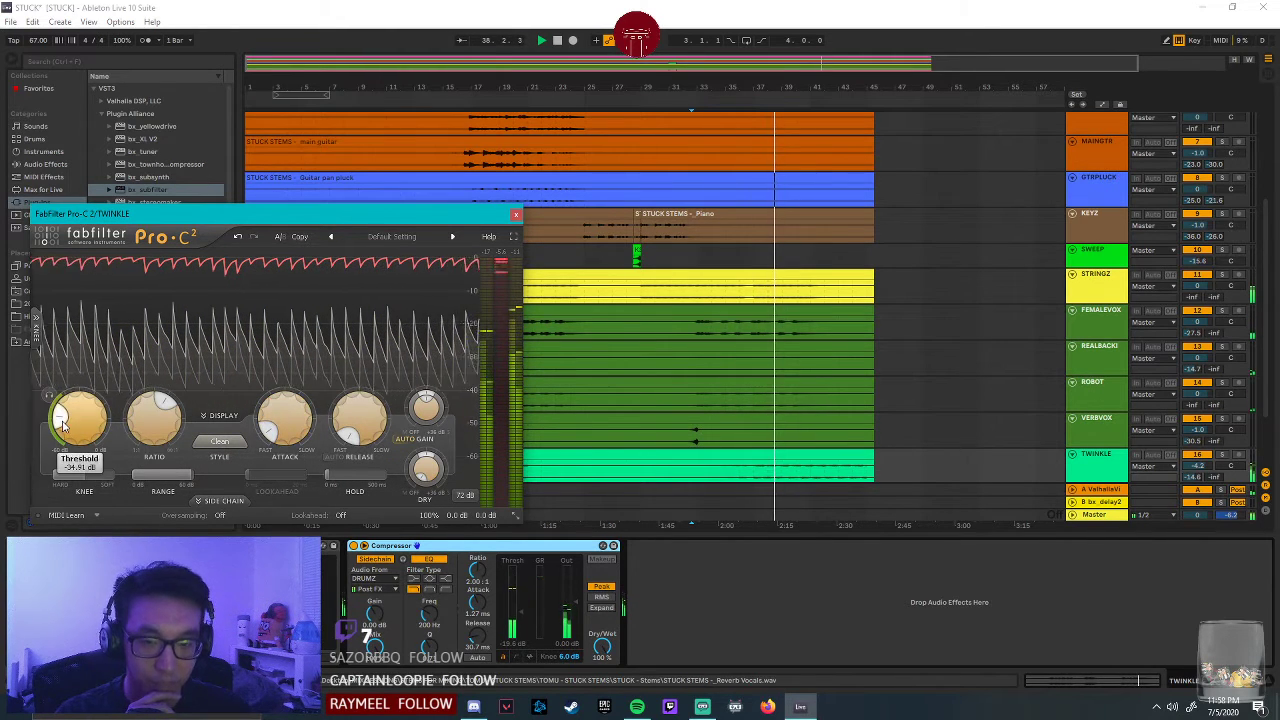
{"action": "left_click", "coordinate": [426, 408]}
{"action": "scroll", "coordinate": [428, 405], "scroll_direction": "down", "scroll_amount": 2}
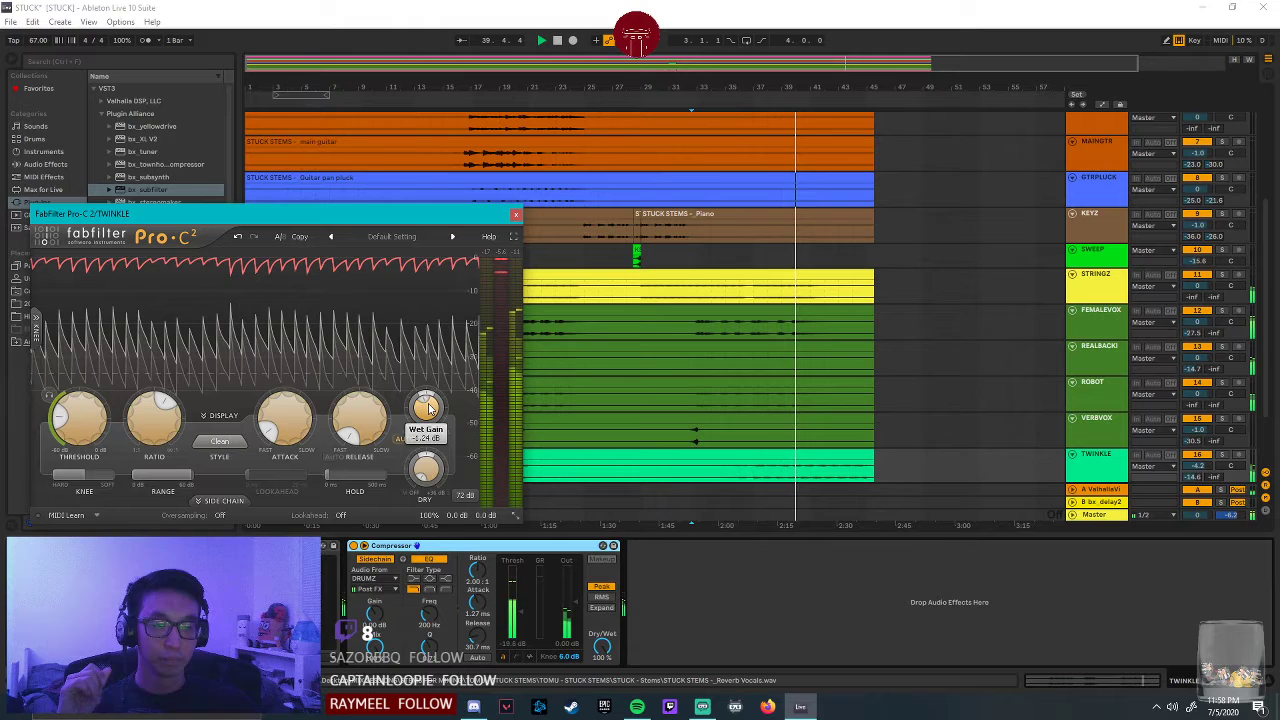
{"action": "left_click_drag", "start_coordinate": [428, 405], "coordinate": [426, 418]}
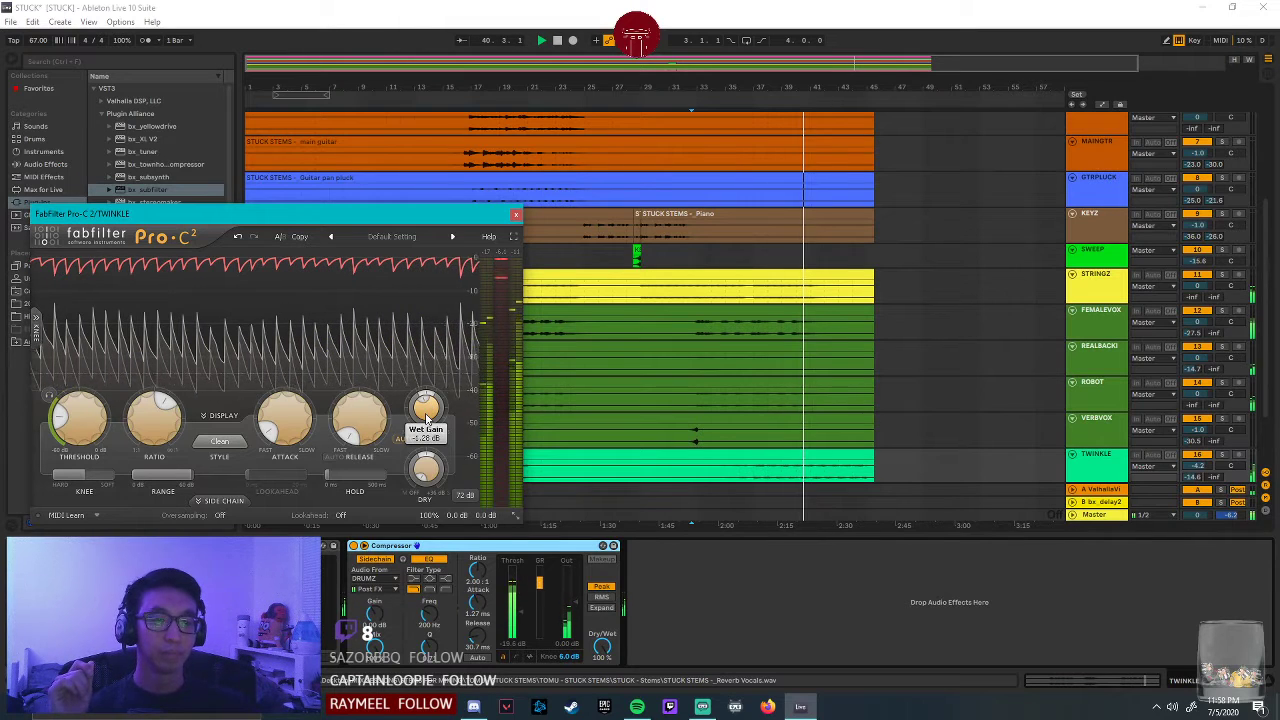
Add a 12 dB/oct low cut at about 948 Hz in the TWINKLE track's Pro-Q 3, and save the set.
{"action": "left_click", "coordinate": [160, 546]}
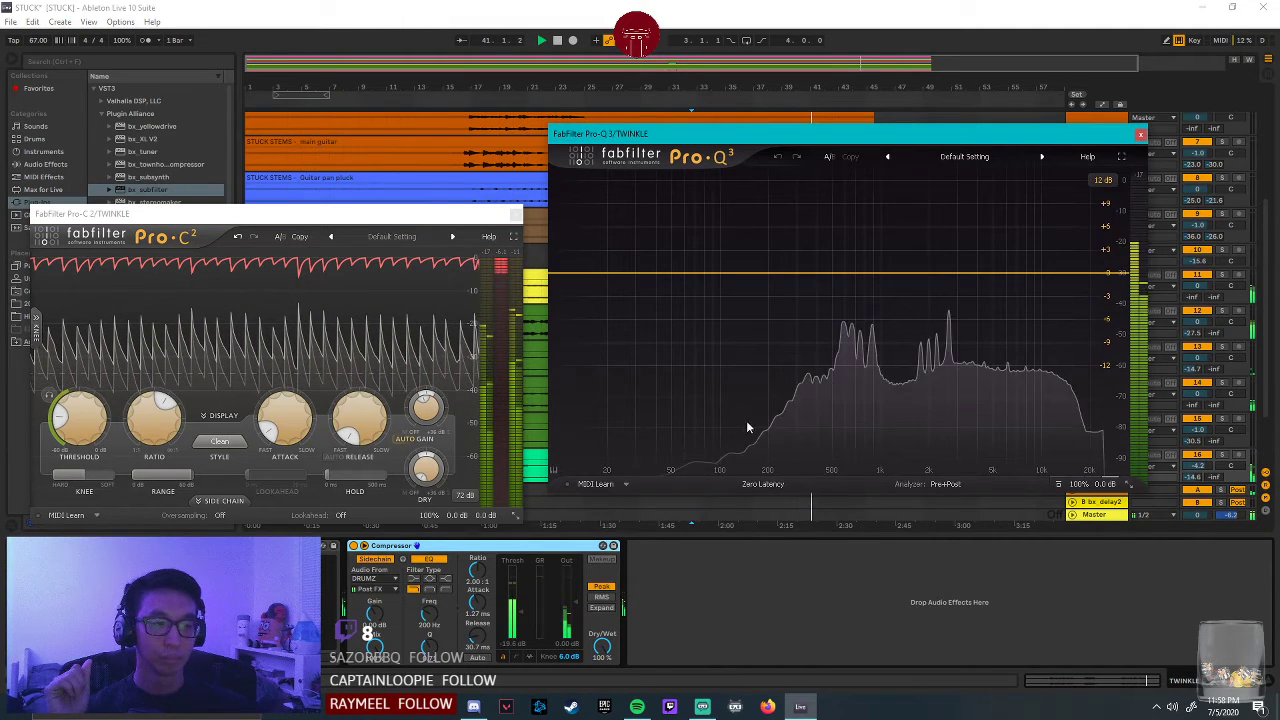
{"action": "left_click", "coordinate": [773, 272]}
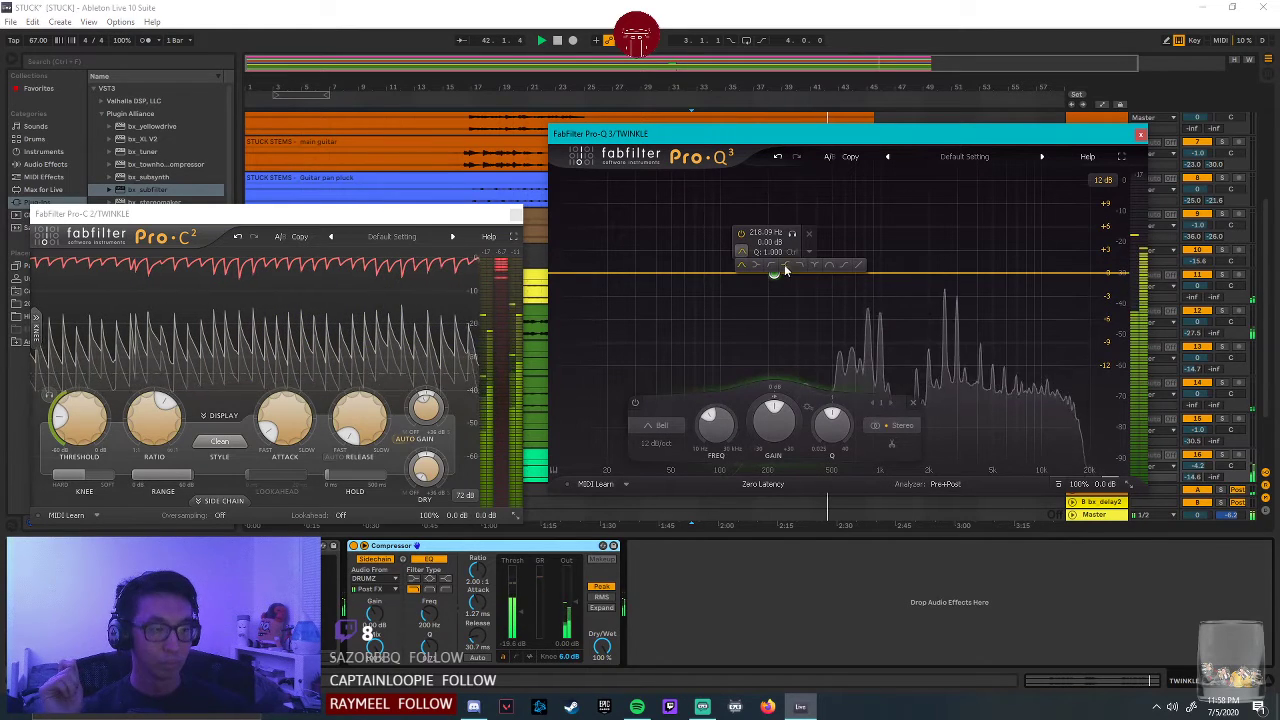
{"action": "left_click", "coordinate": [775, 264]}
{"action": "left_click_drag", "start_coordinate": [787, 276], "coordinate": [879, 267]}
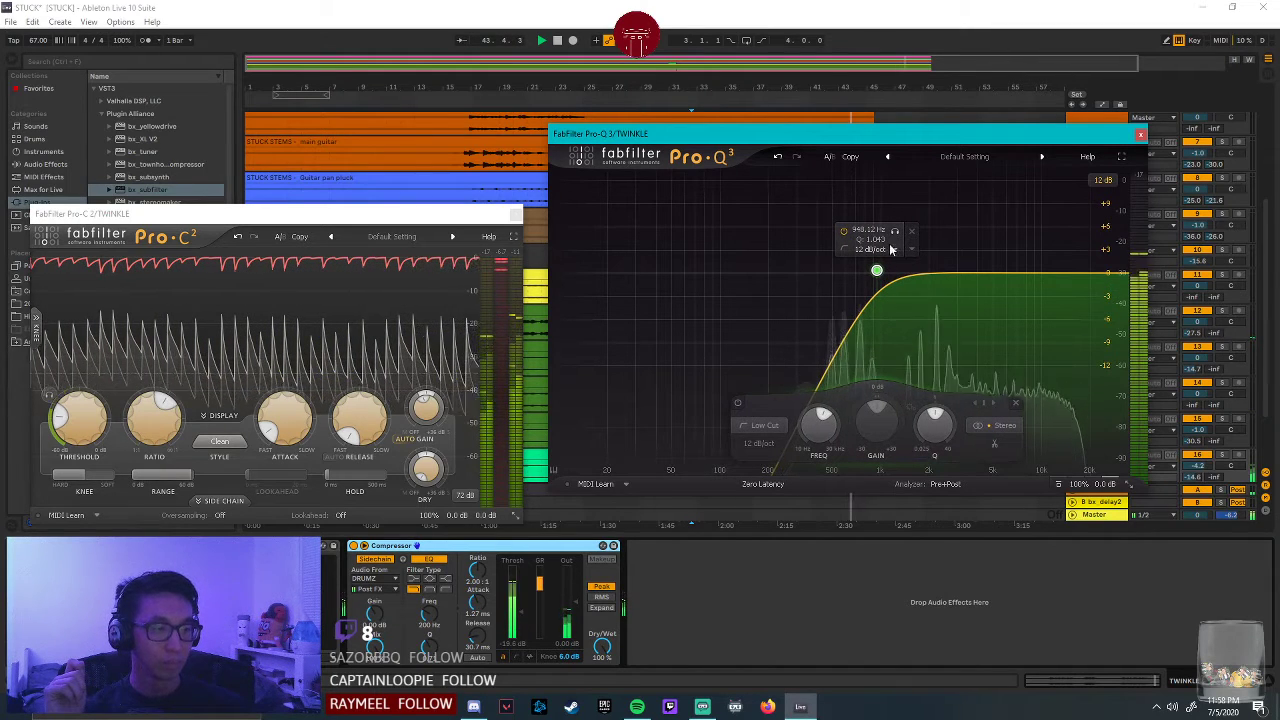
{"action": "left_click", "coordinate": [910, 231]}
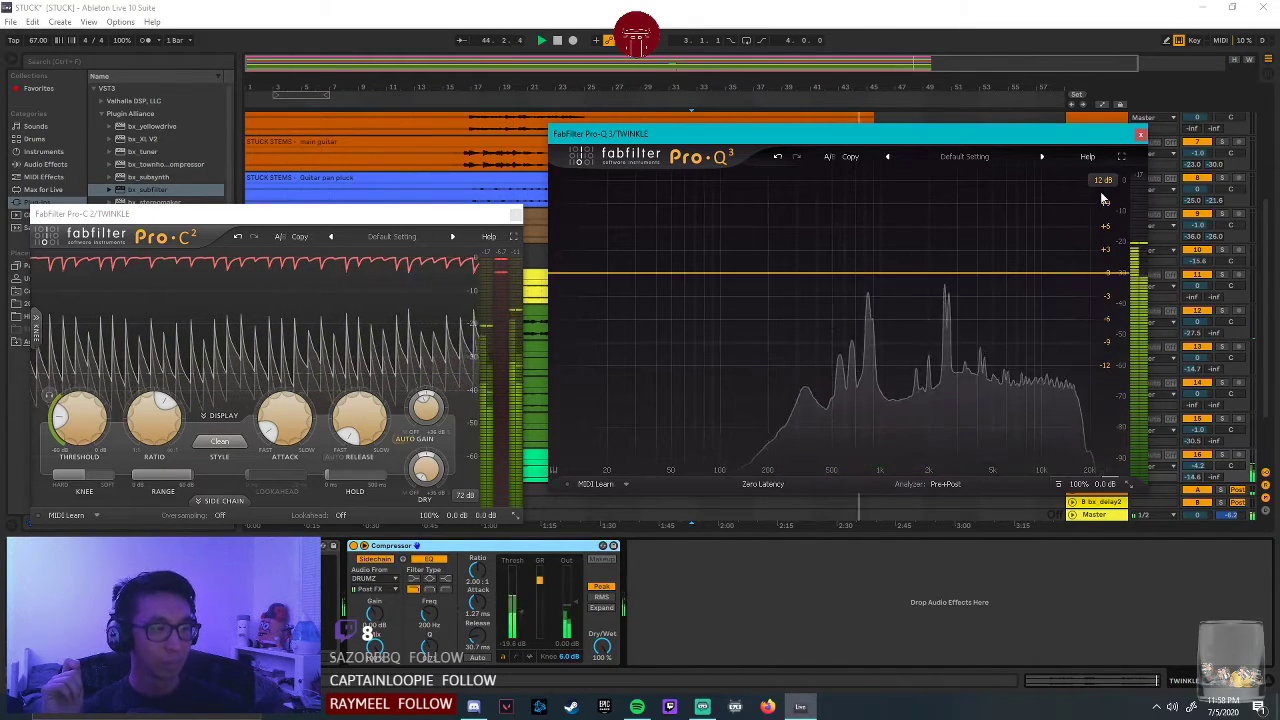
{"action": "left_click", "coordinate": [777, 158]}
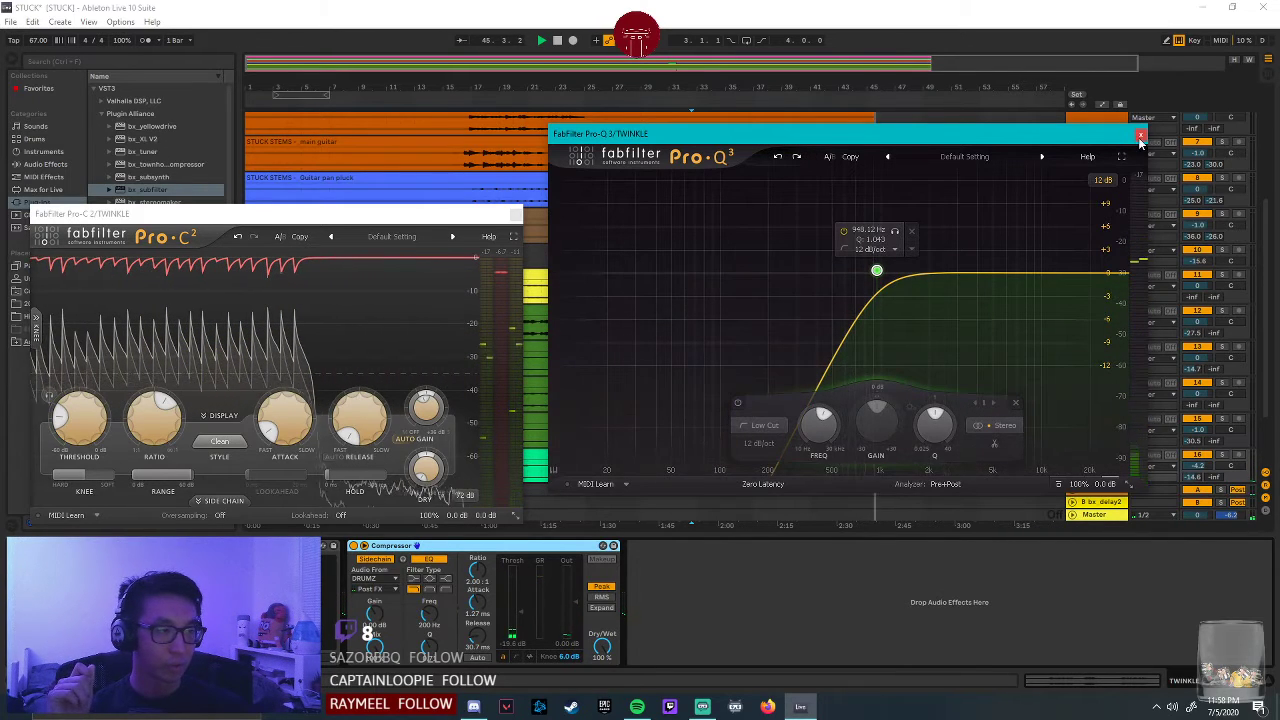
{"action": "left_click", "coordinate": [1140, 134]}
{"action": "key", "text": "ctrl+alt+p"}
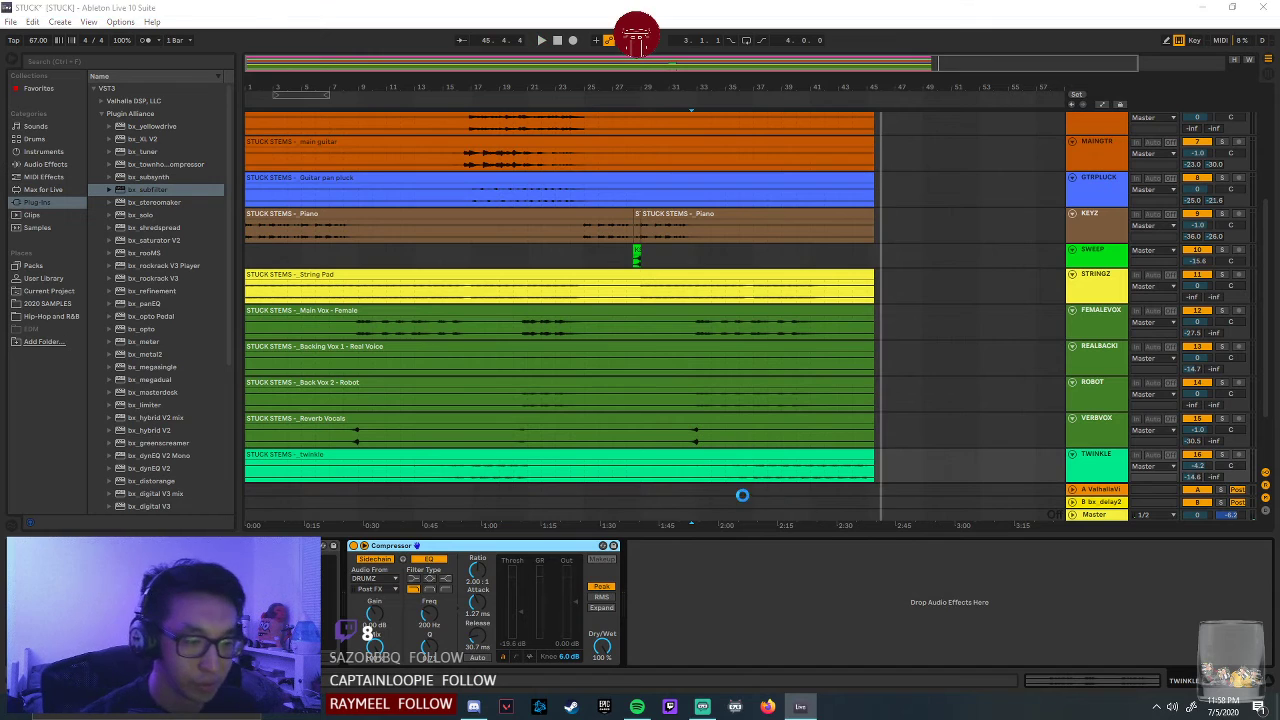
Replay from about bar 36 and set the TWINKLE Compressor's threshold to -21.3 dB and attack to 0.95 ms.
{"action": "left_click", "coordinate": [748, 474]}
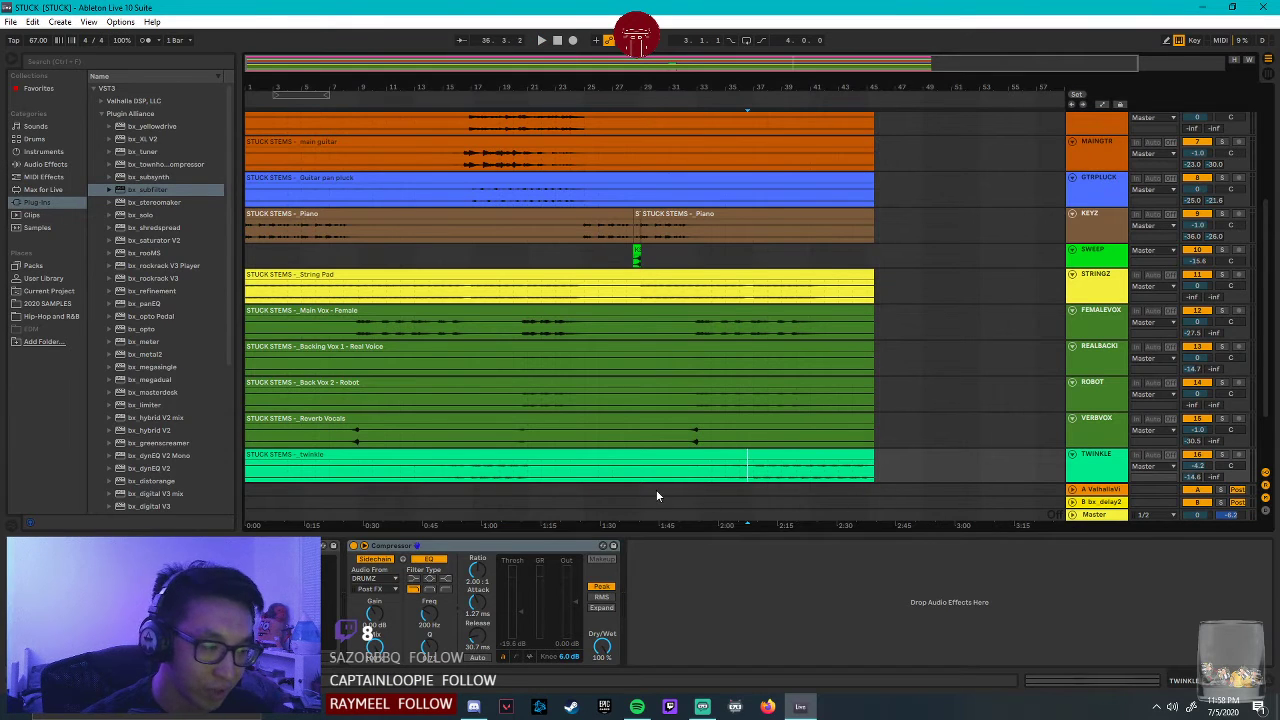
{"action": "key", "text": "space"}
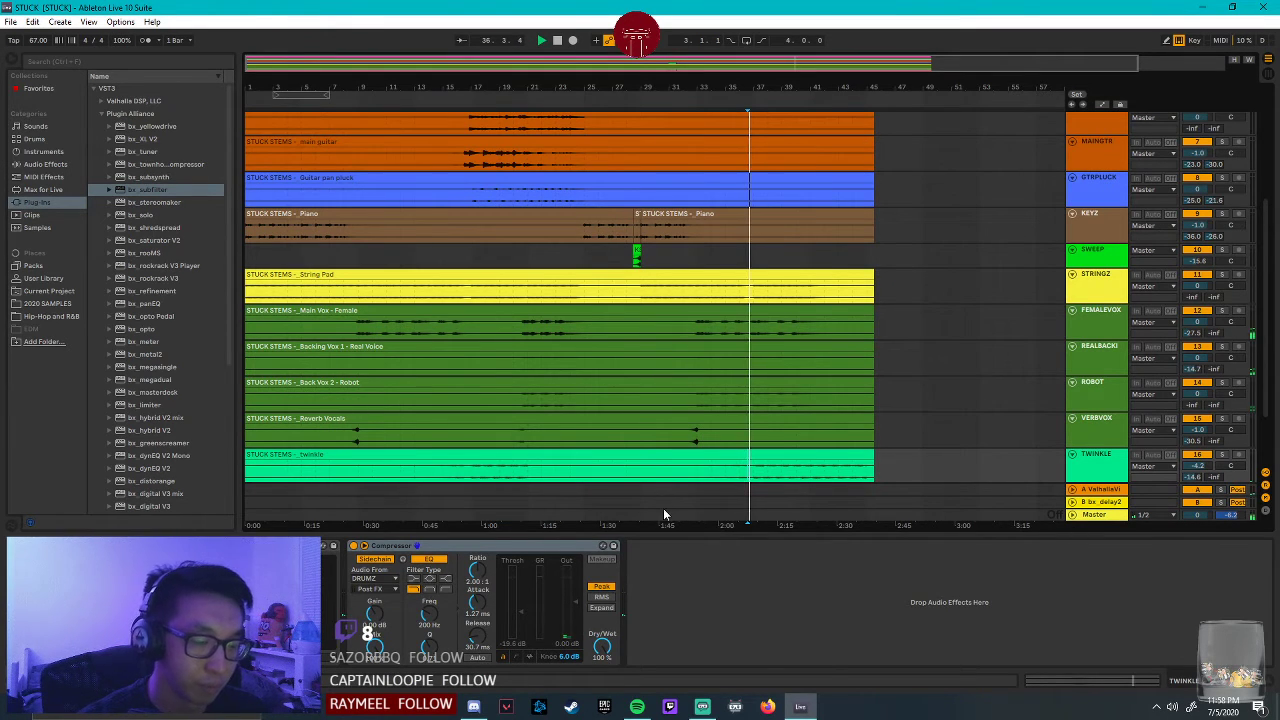
{"action": "scroll", "coordinate": [897, 335], "scroll_direction": "up", "scroll_amount": 2}
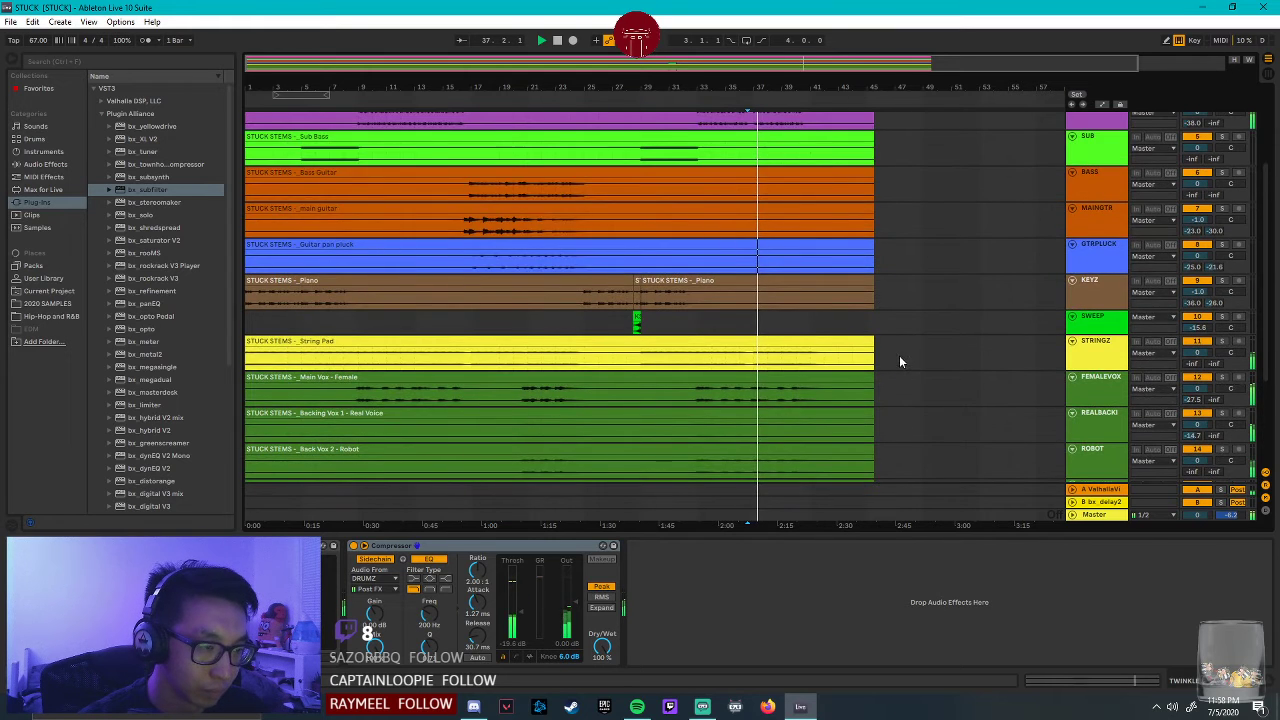
{"action": "scroll", "coordinate": [900, 355], "scroll_direction": "down", "scroll_amount": 3}
{"action": "left_click", "coordinate": [1096, 420]}
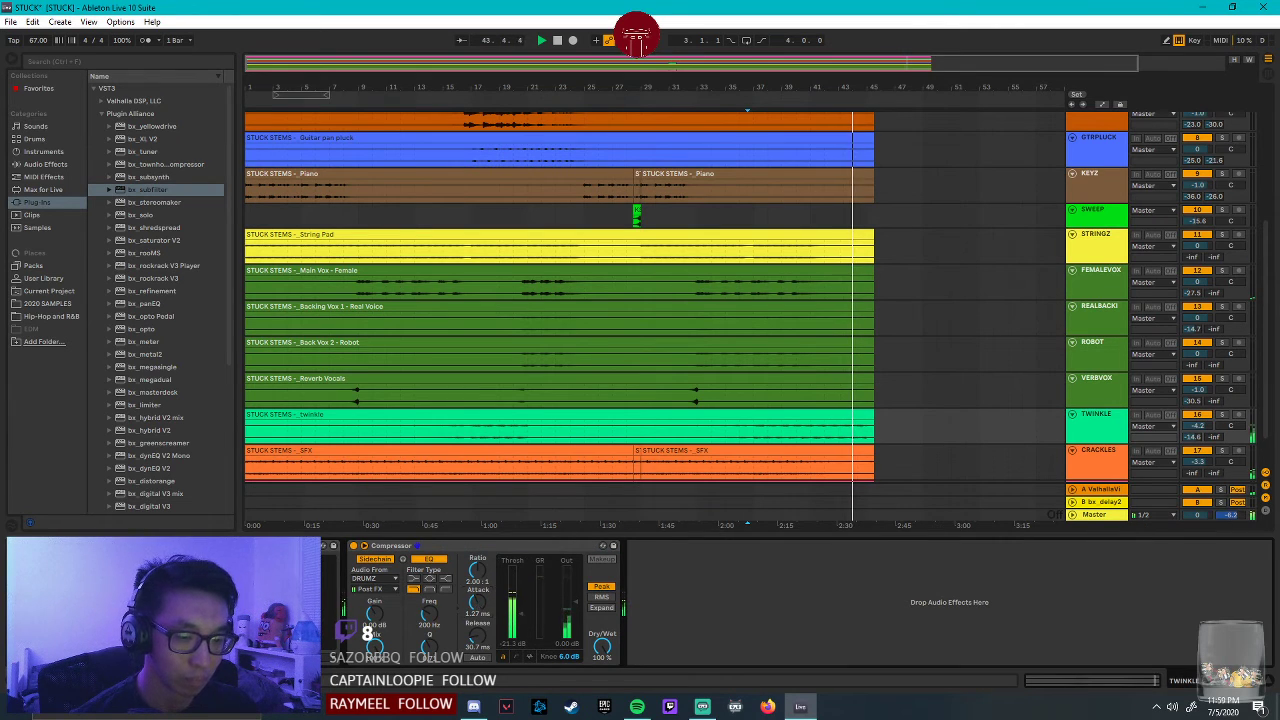
{"action": "scroll", "coordinate": [1057, 403], "scroll_direction": "down", "scroll_amount": 2}
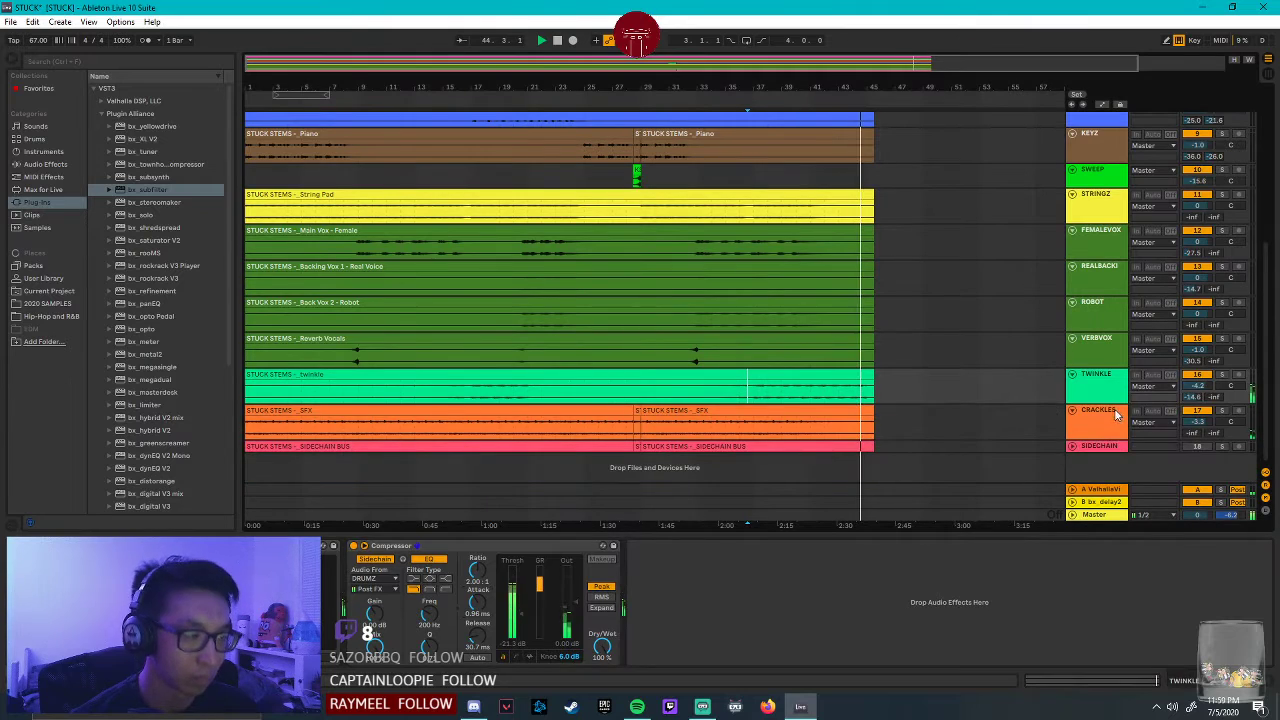
Check the devices on the CRACKLES, DRUMZ, BASS and MAINGTR tracks, and play the mix from about bar 16.
{"action": "left_click", "coordinate": [1117, 412]}
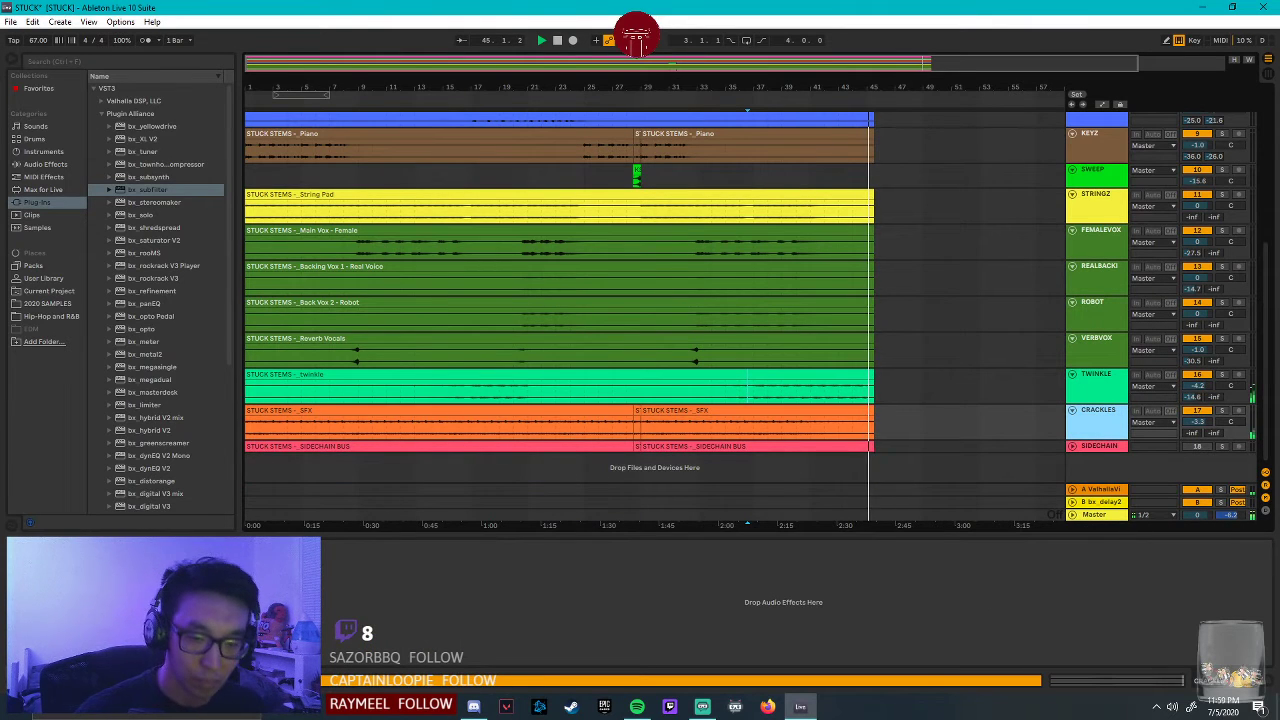
{"action": "left_click", "coordinate": [427, 449]}
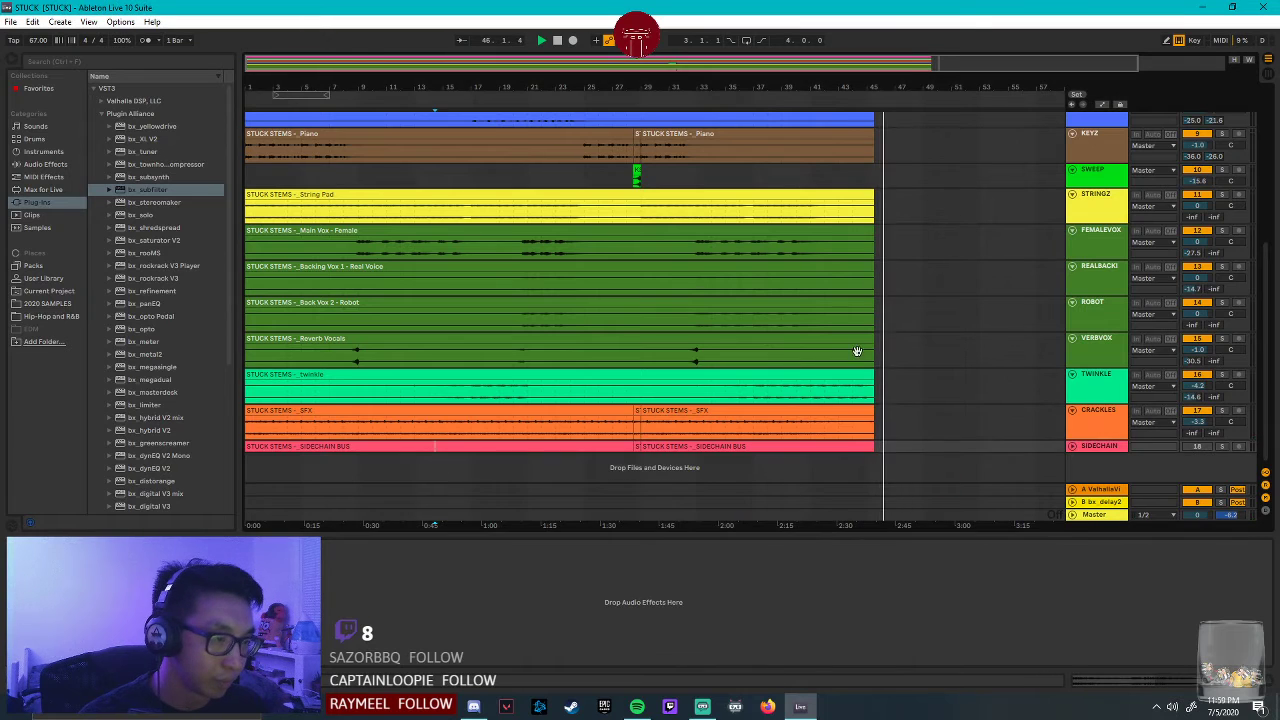
{"action": "scroll", "coordinate": [923, 374], "scroll_direction": "up", "scroll_amount": 10}
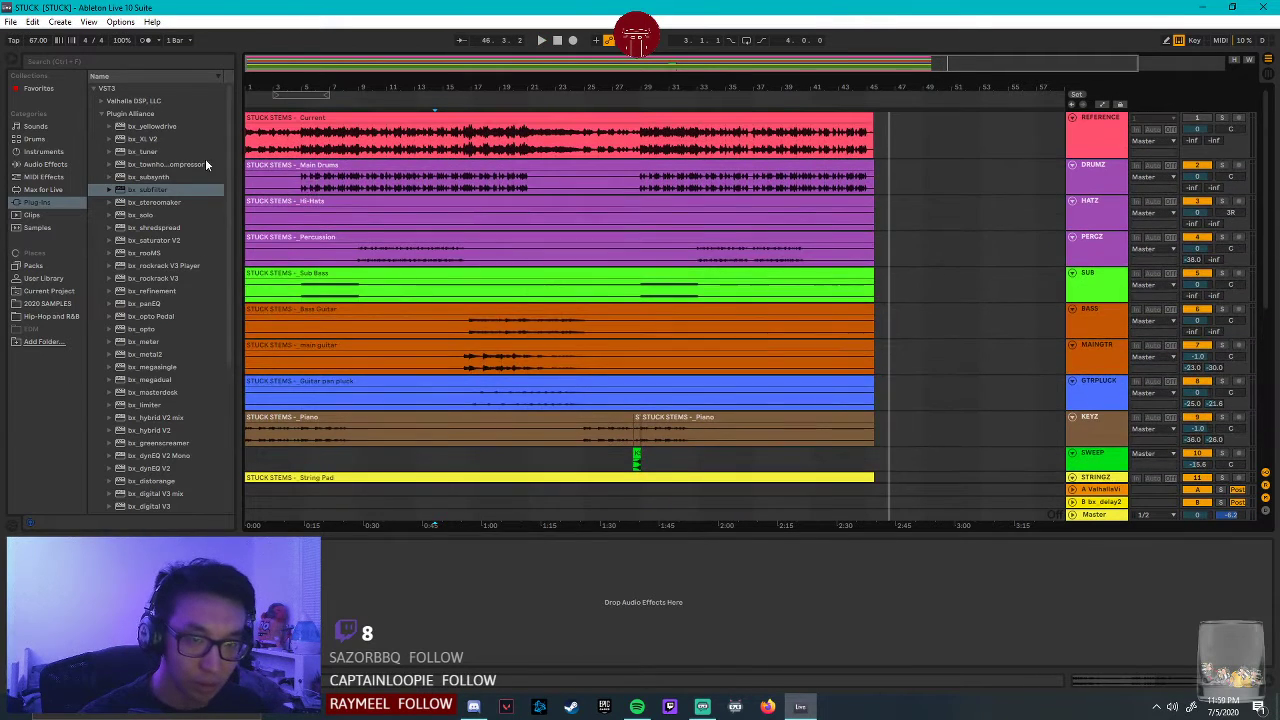
{"action": "left_click", "coordinate": [298, 186]}
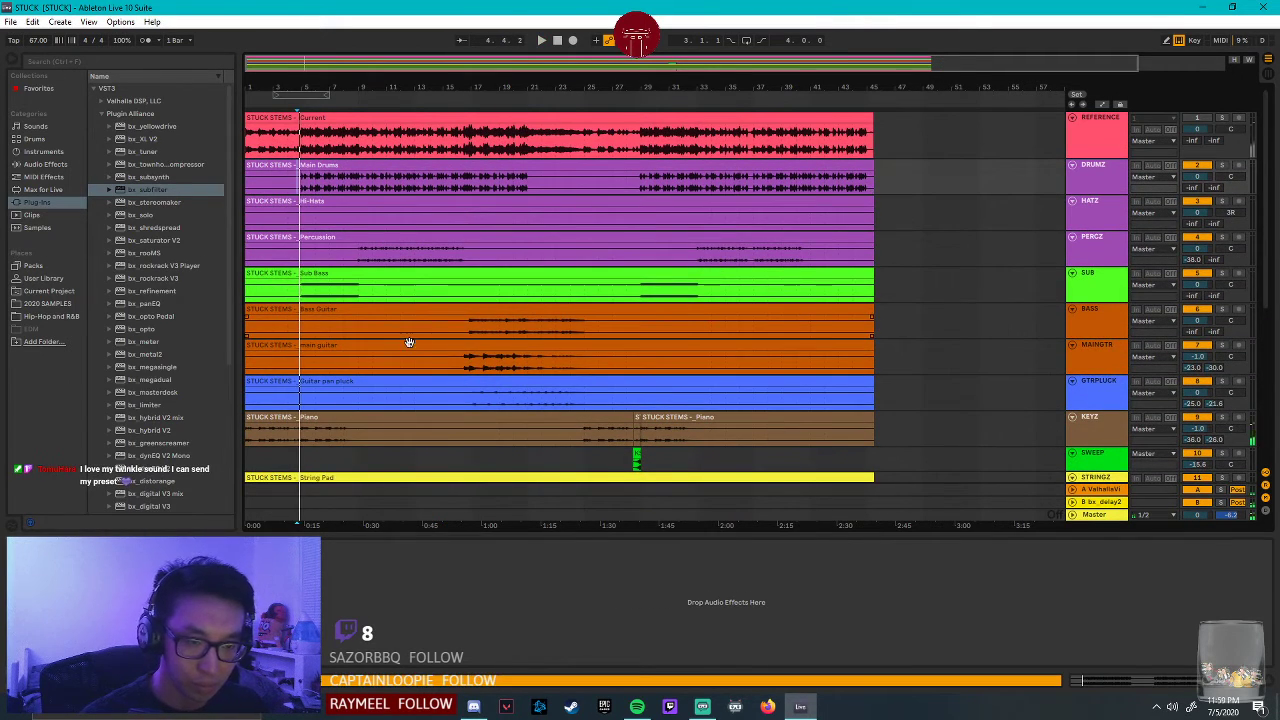
{"action": "left_click", "coordinate": [462, 326]}
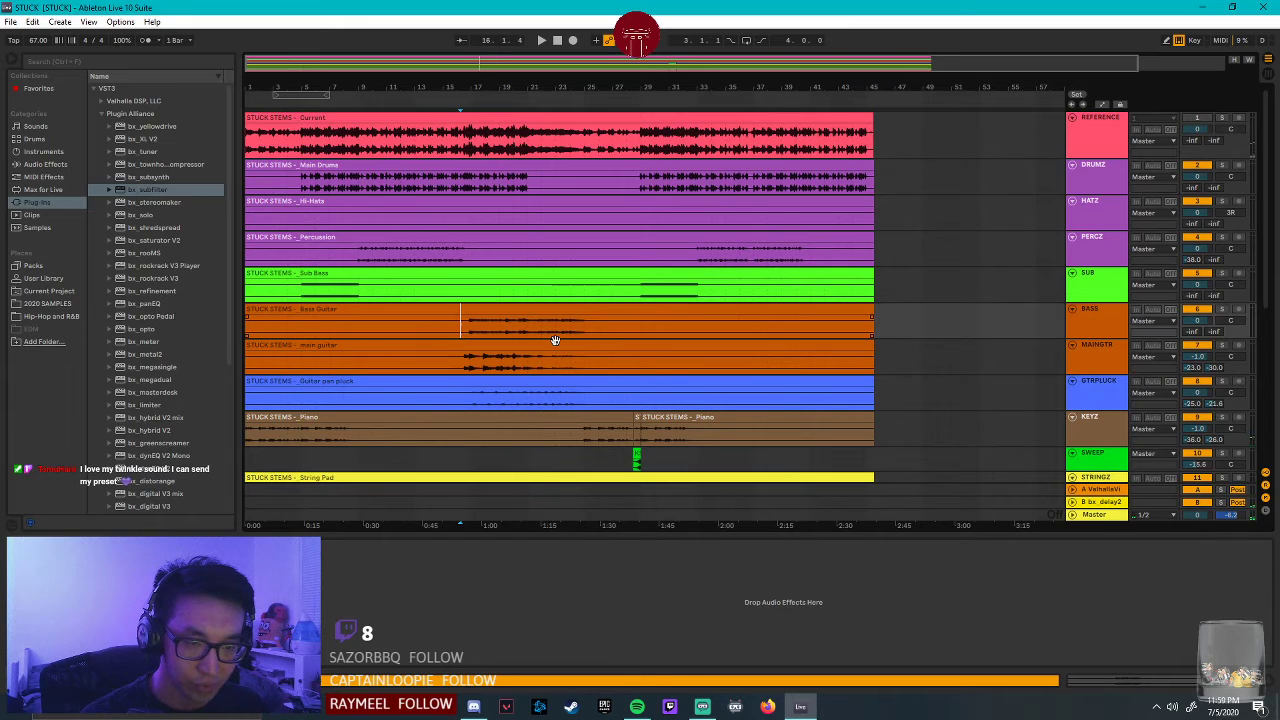
{"action": "left_click", "coordinate": [464, 358]}
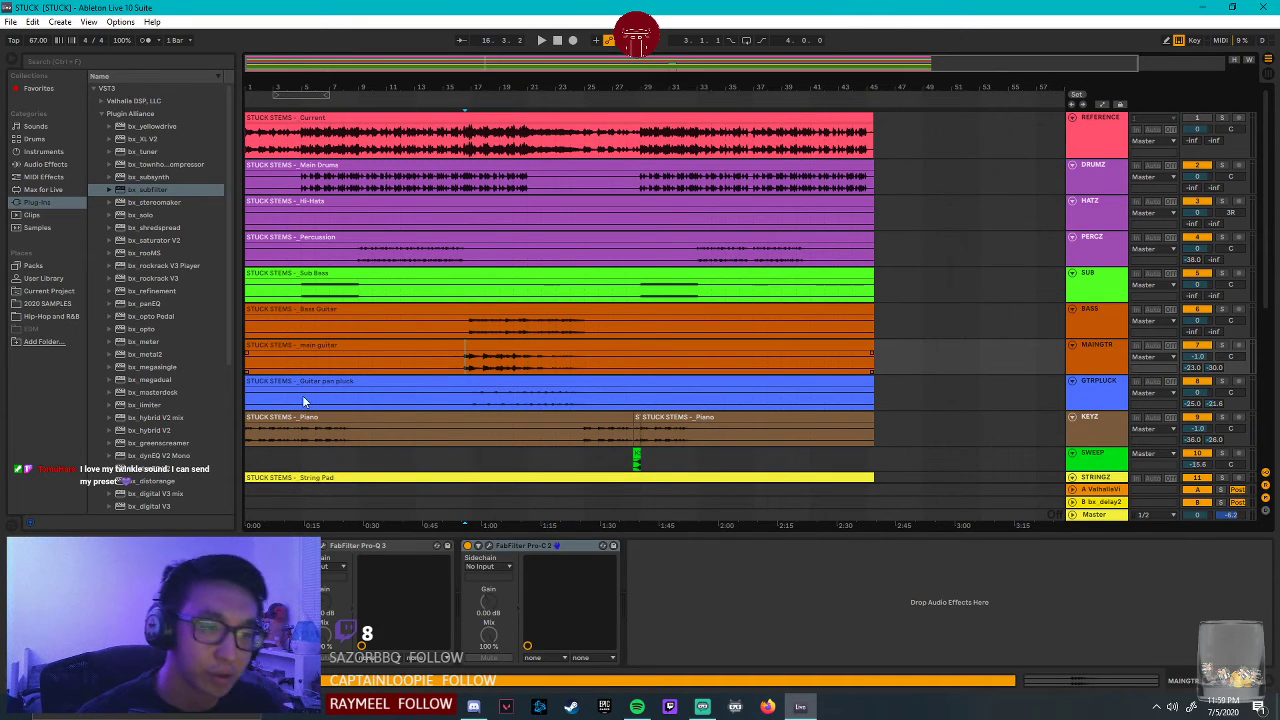
{"action": "key", "text": "space"}
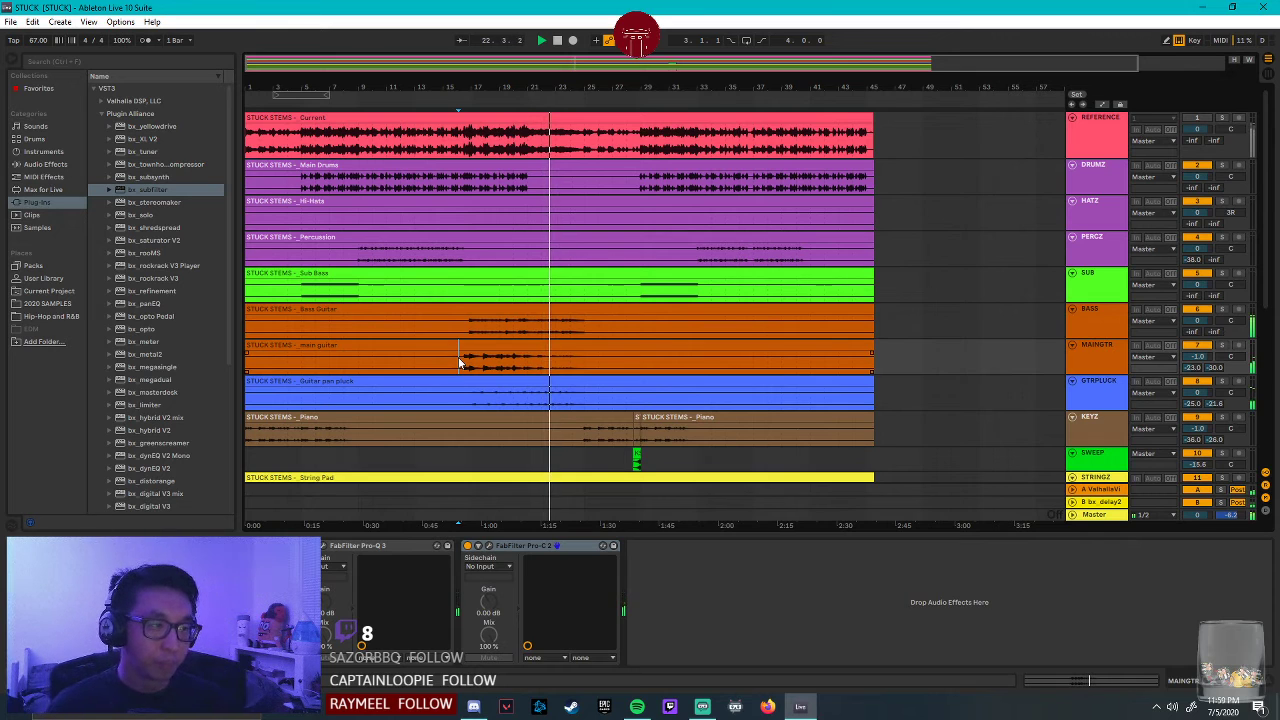
Open the FEMALEVOX track's Pro-Q 3, examine its EQ bands, and play the mix briefly from about bar 16.
{"action": "left_click", "coordinate": [1110, 367]}
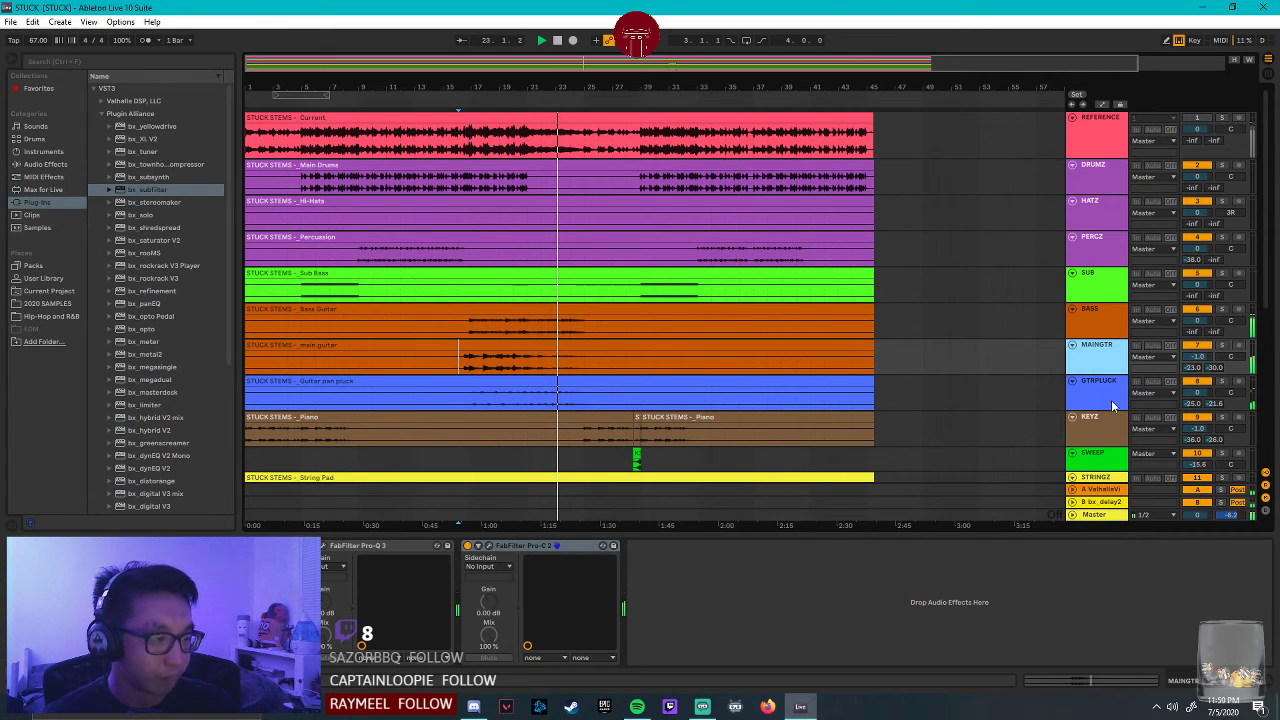
{"action": "scroll", "coordinate": [1100, 380], "scroll_direction": "down", "scroll_amount": 3}
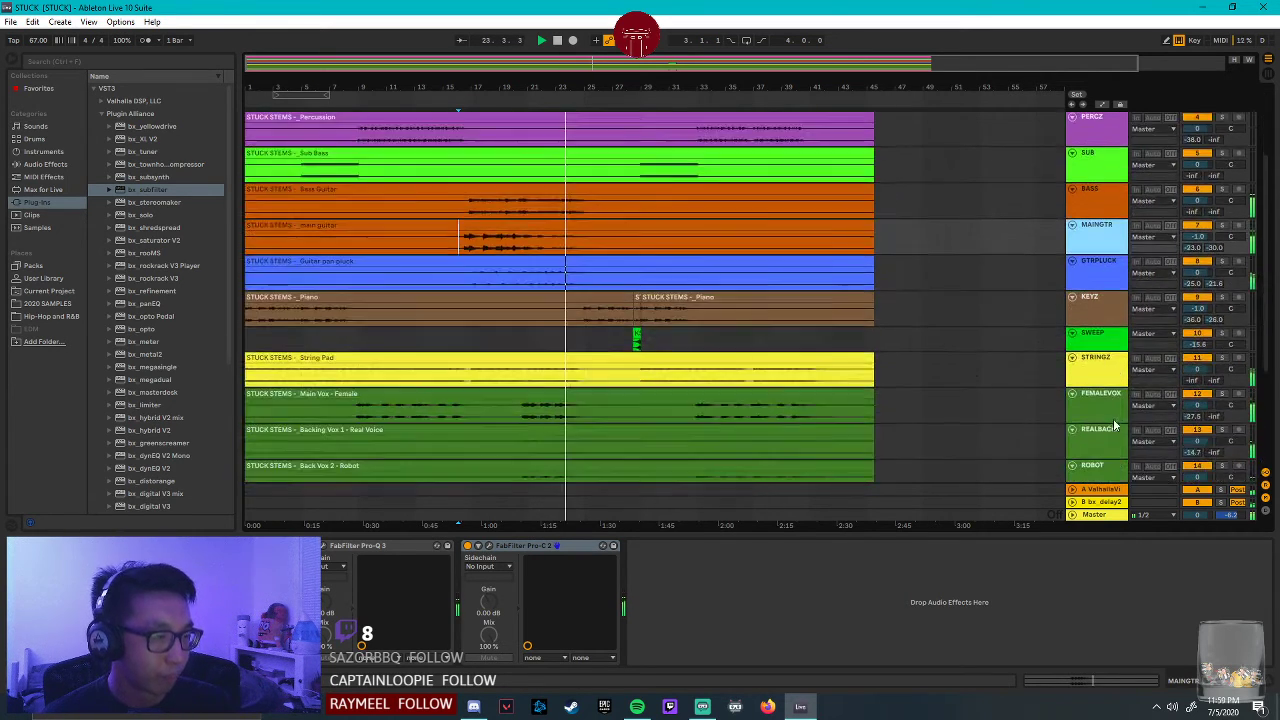
{"action": "left_click", "coordinate": [1104, 414]}
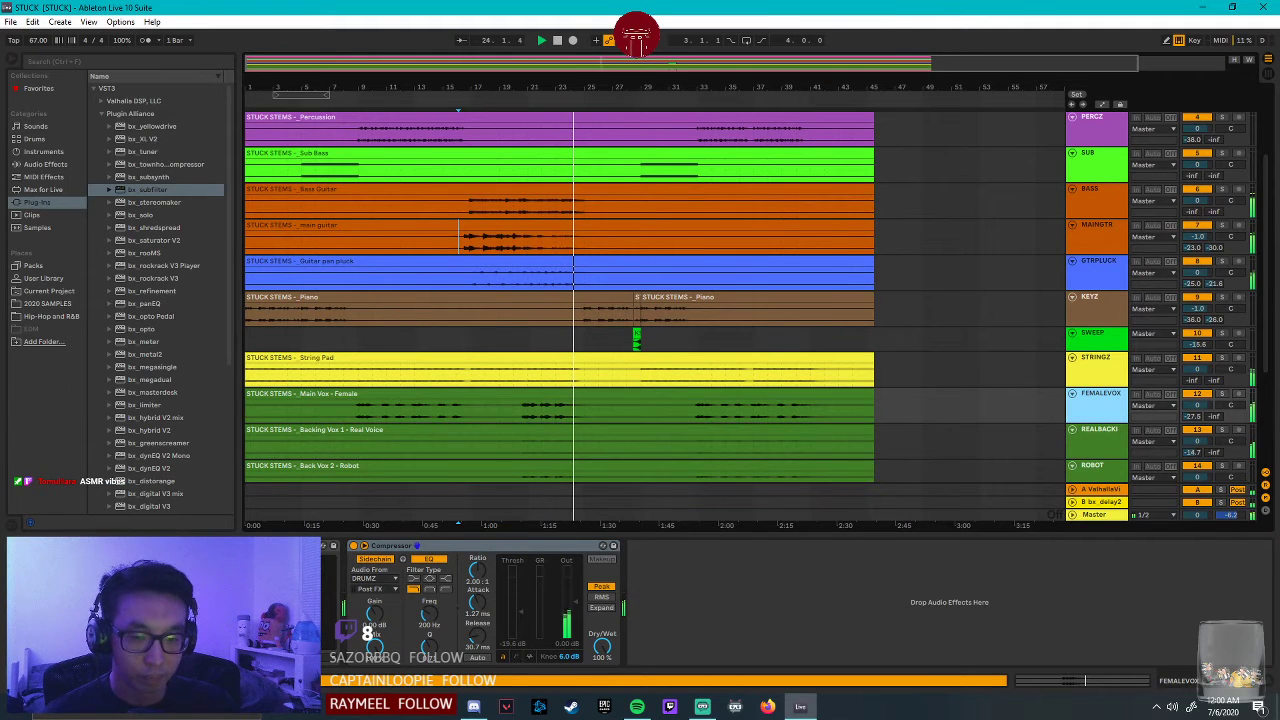
{"action": "left_click", "coordinate": [258, 546]}
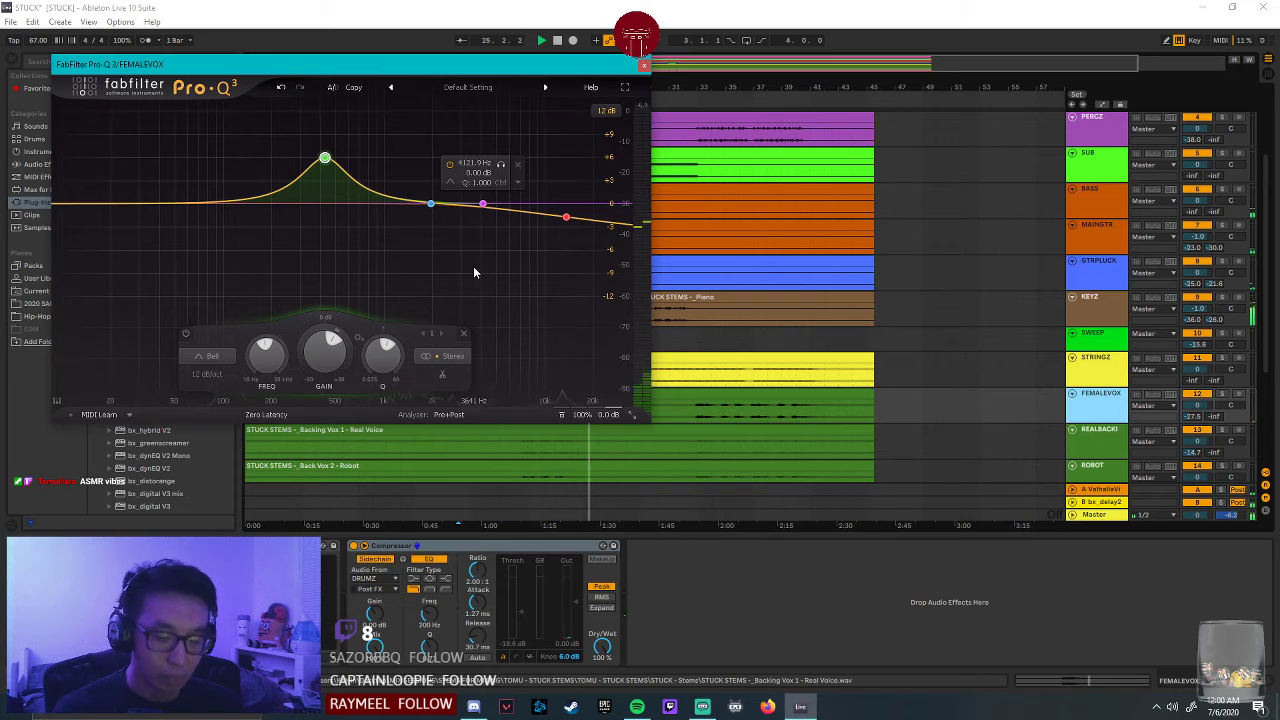
{"action": "left_click_drag", "start_coordinate": [405, 67], "coordinate": [860, 185]}
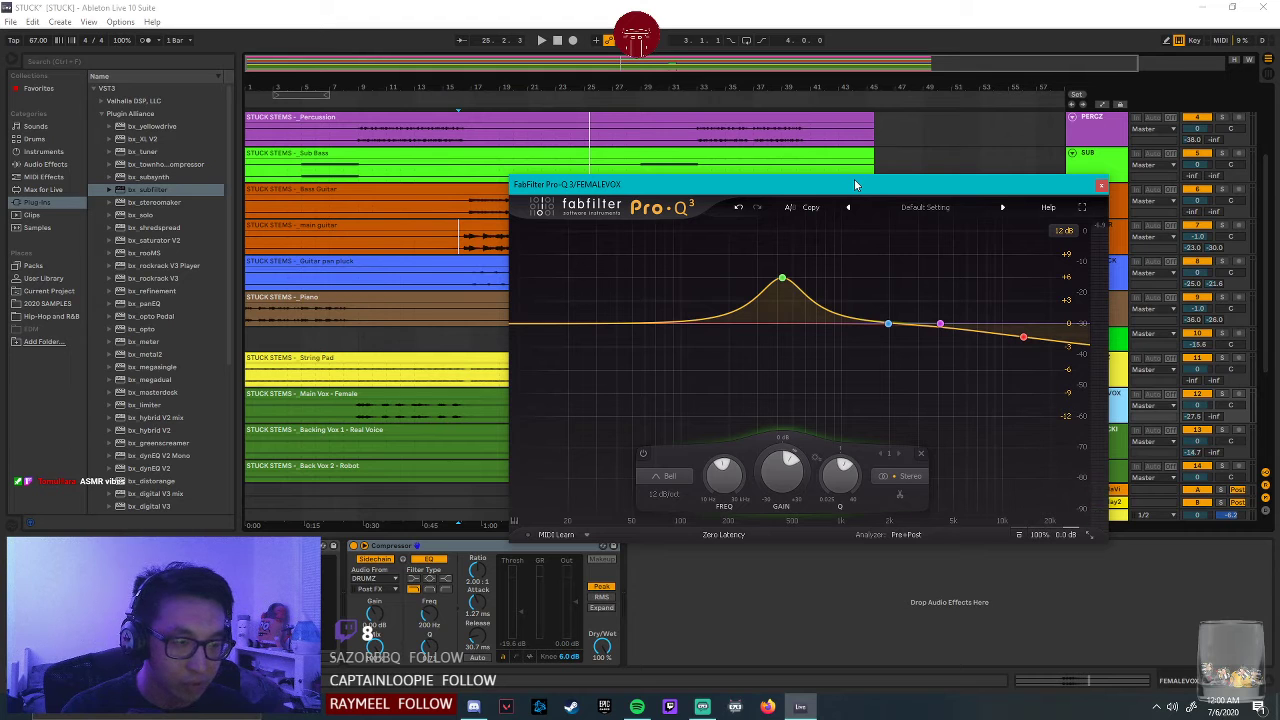
{"action": "left_click_drag", "start_coordinate": [855, 184], "coordinate": [687, 172]}
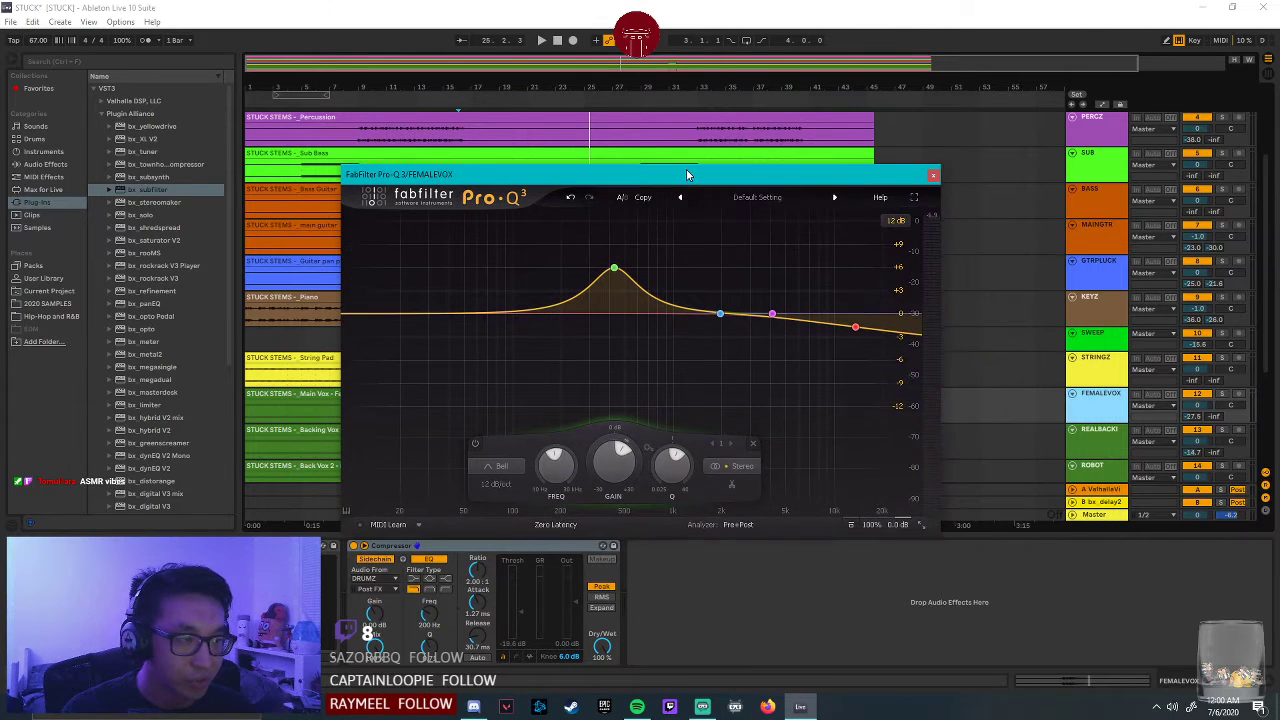
{"action": "mouse_move", "coordinate": [641, 268]}
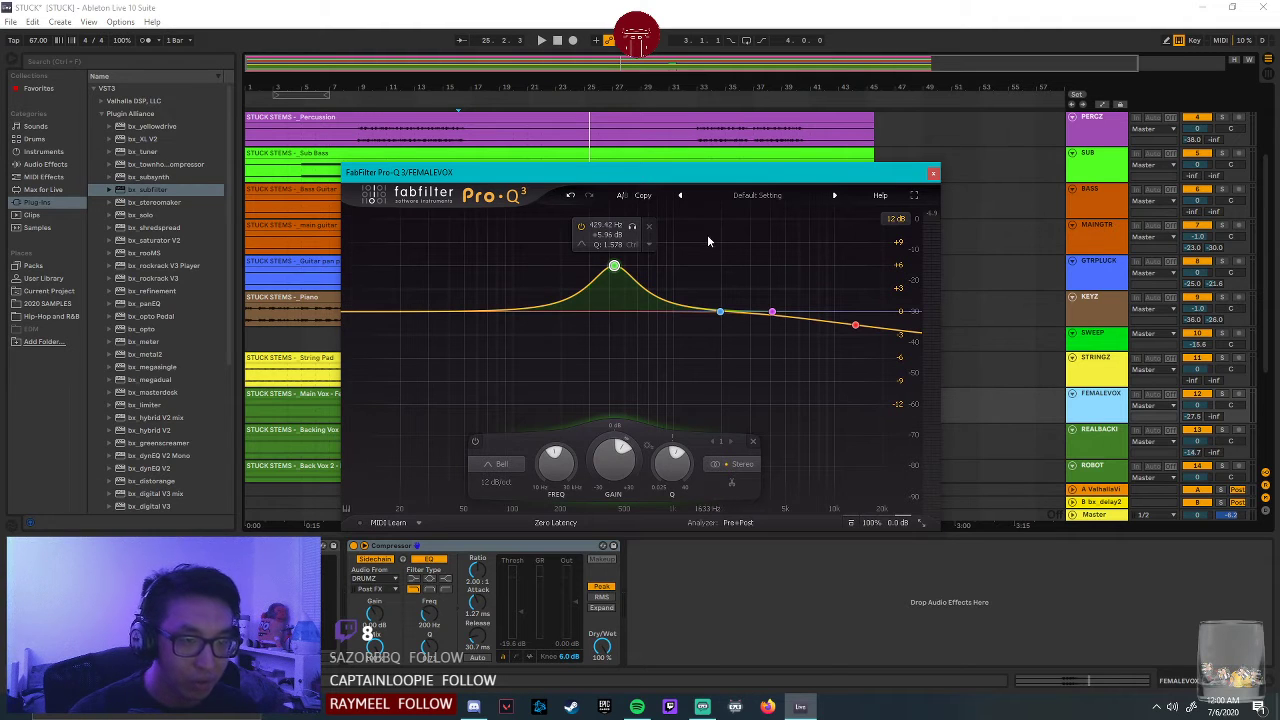
{"action": "mouse_move", "coordinate": [672, 341]}
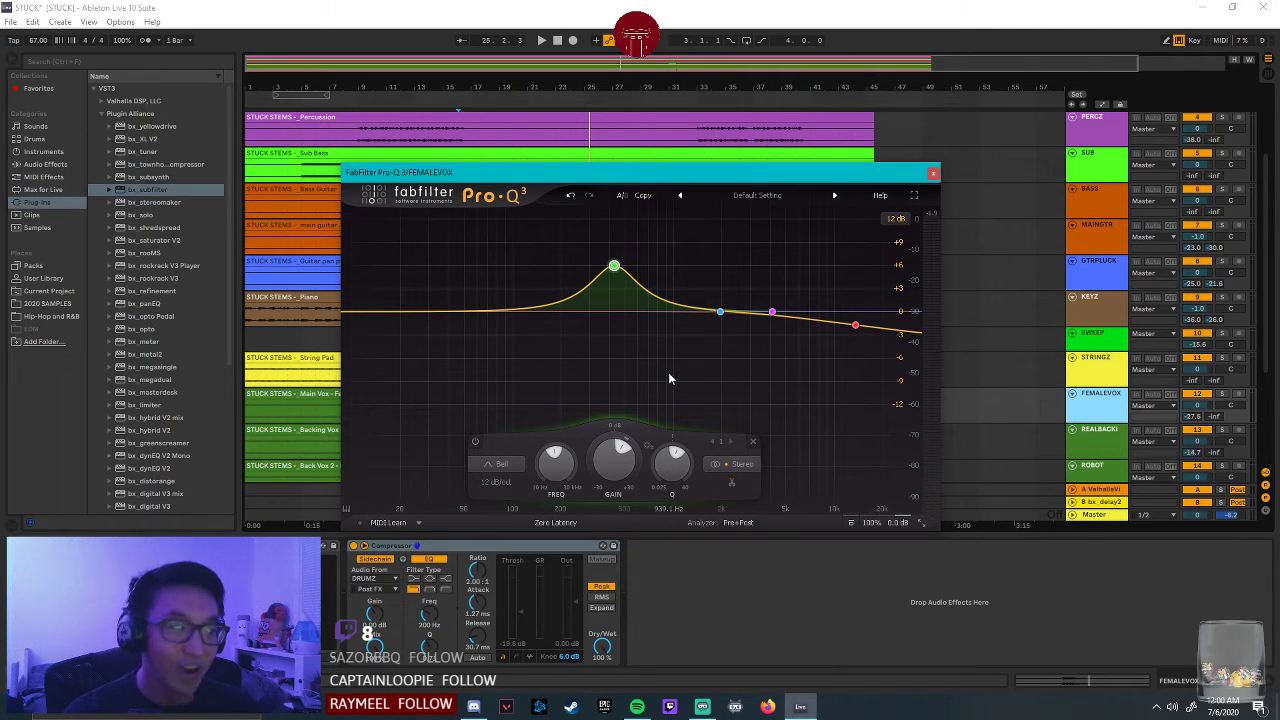
{"action": "left_click_drag", "start_coordinate": [787, 173], "coordinate": [960, 134]}
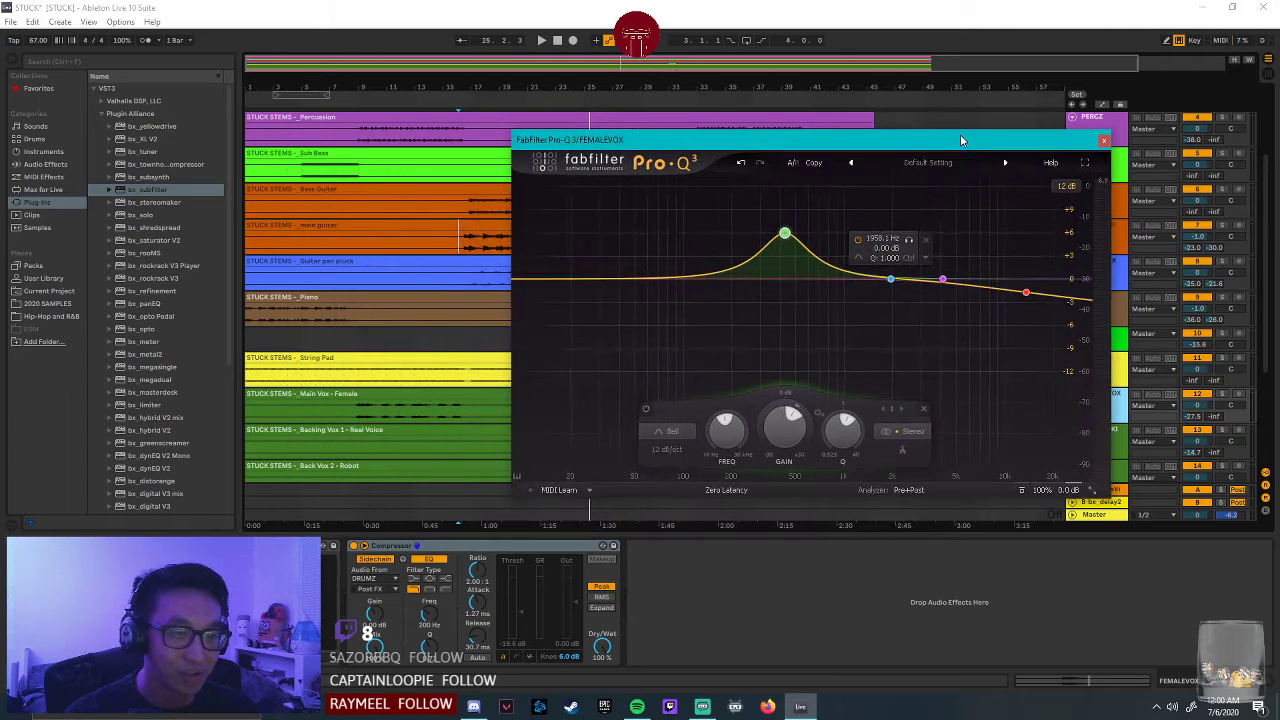
{"action": "key", "text": "space"}
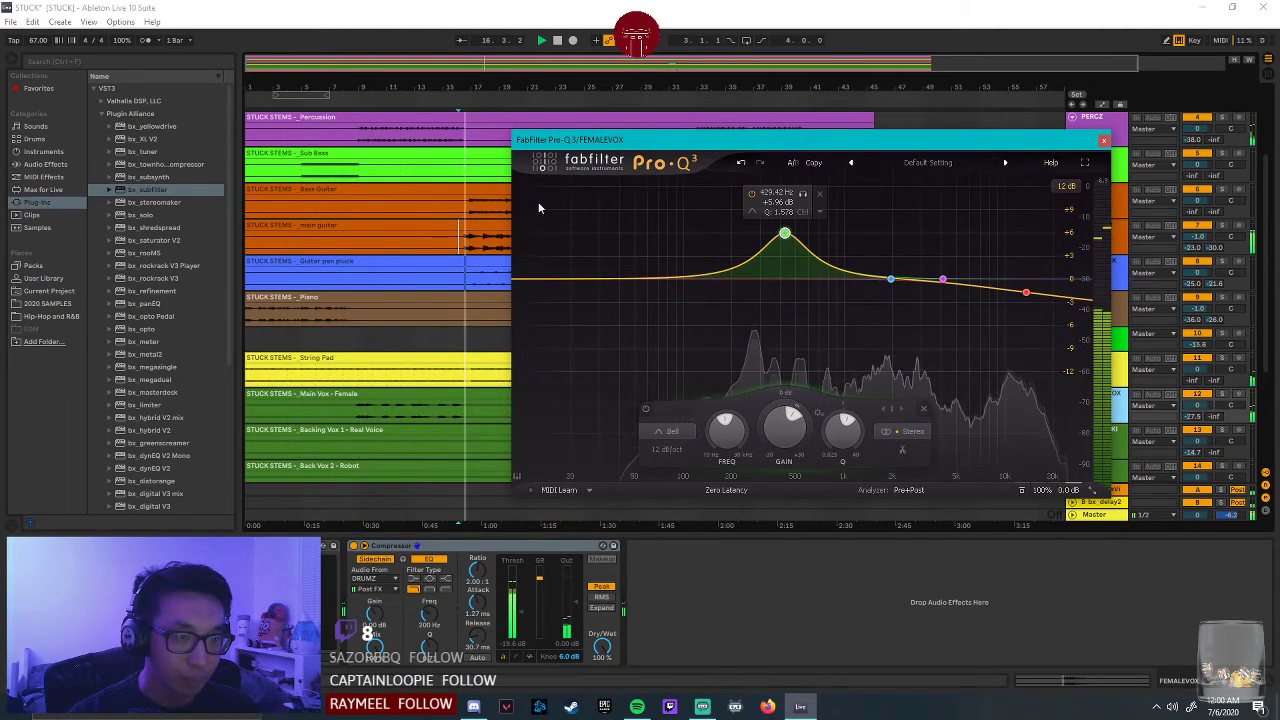
{"action": "left_click_drag", "start_coordinate": [808, 141], "coordinate": [857, 274]}
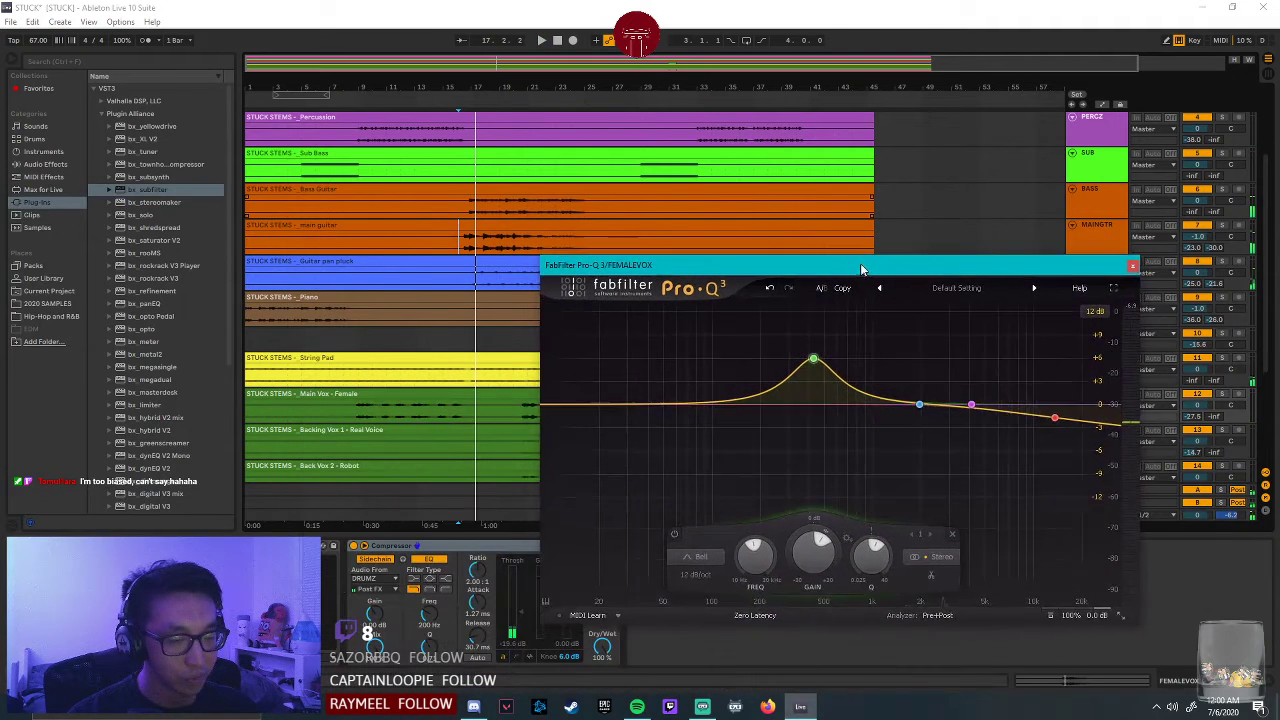
Play FEMALEVOX from just before bar 9 and turn its Pro-Q 3 bell into a cut of about -3.7 dB at 342 Hz.
{"action": "left_click", "coordinate": [357, 414]}
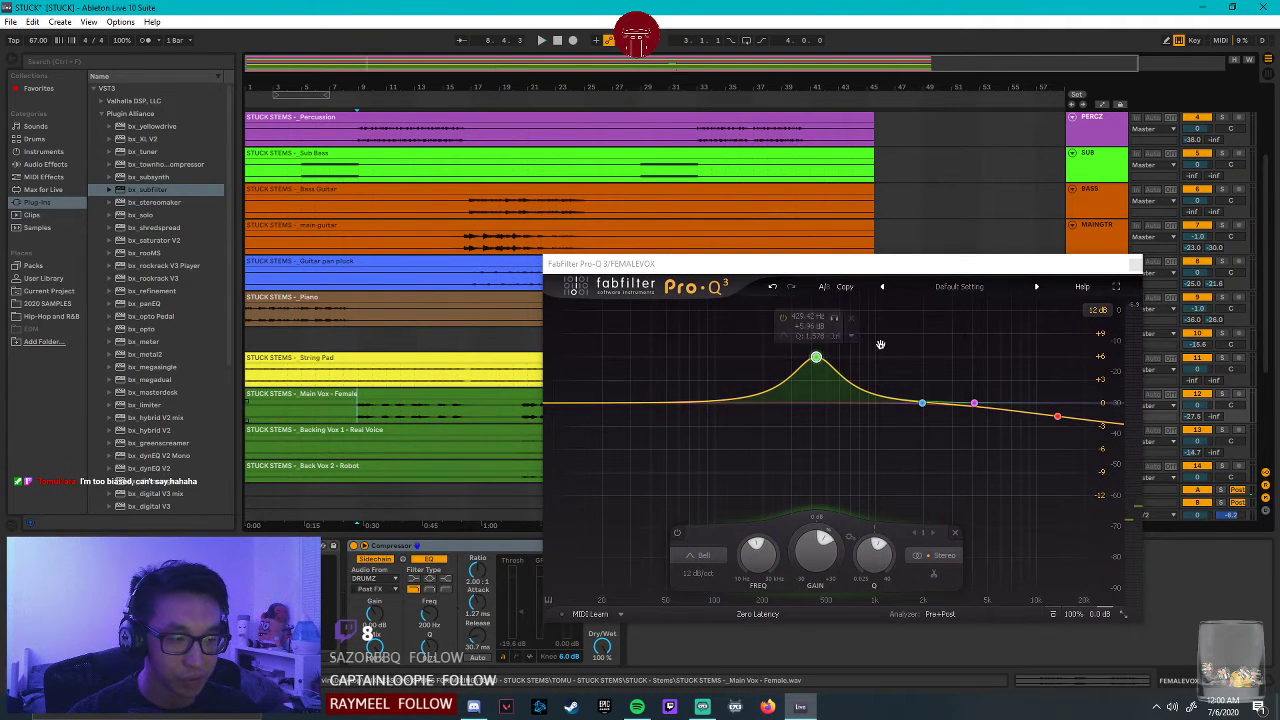
{"action": "key", "text": "space"}
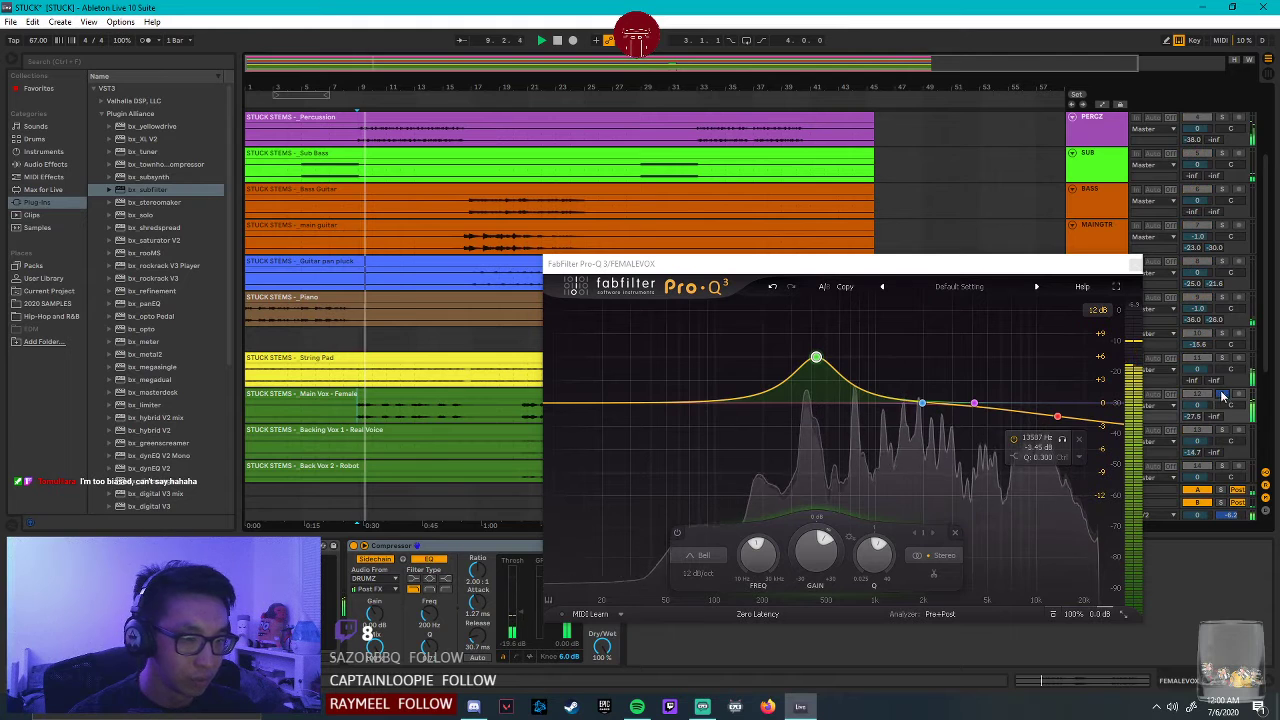
{"action": "left_click_drag", "start_coordinate": [816, 357], "coordinate": [812, 440]}
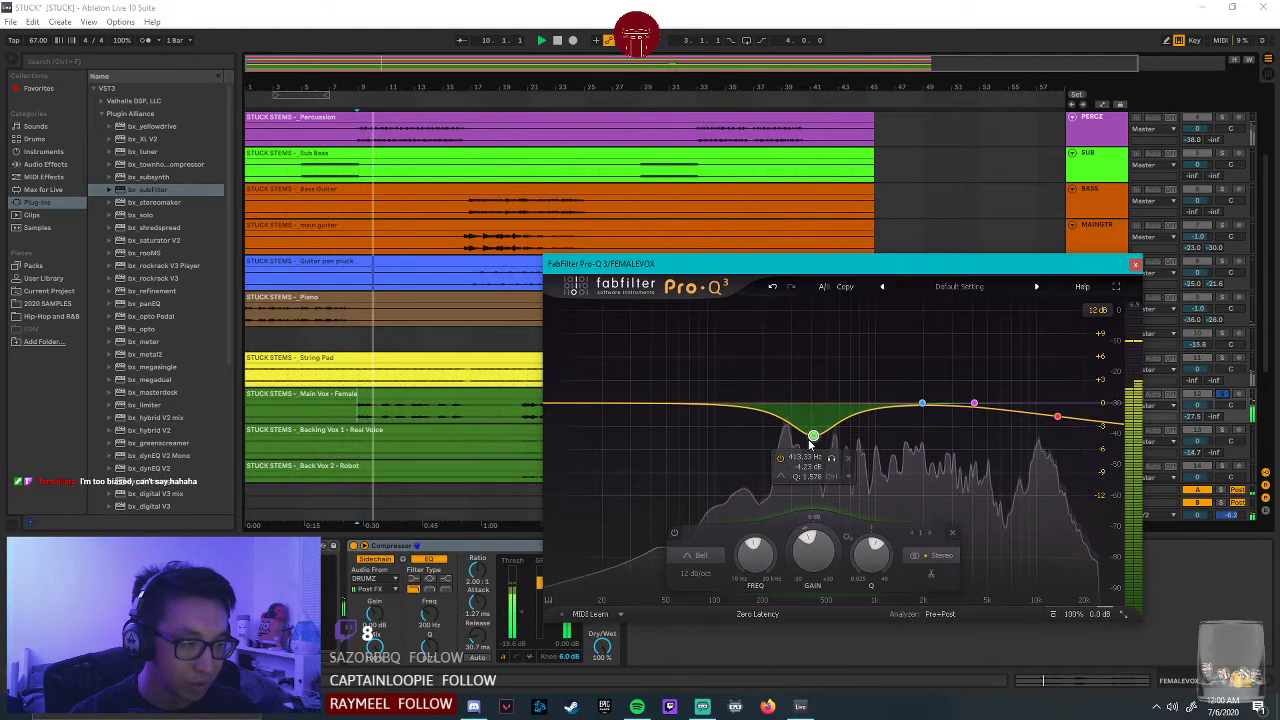
{"action": "left_click_drag", "start_coordinate": [818, 440], "coordinate": [808, 438]}
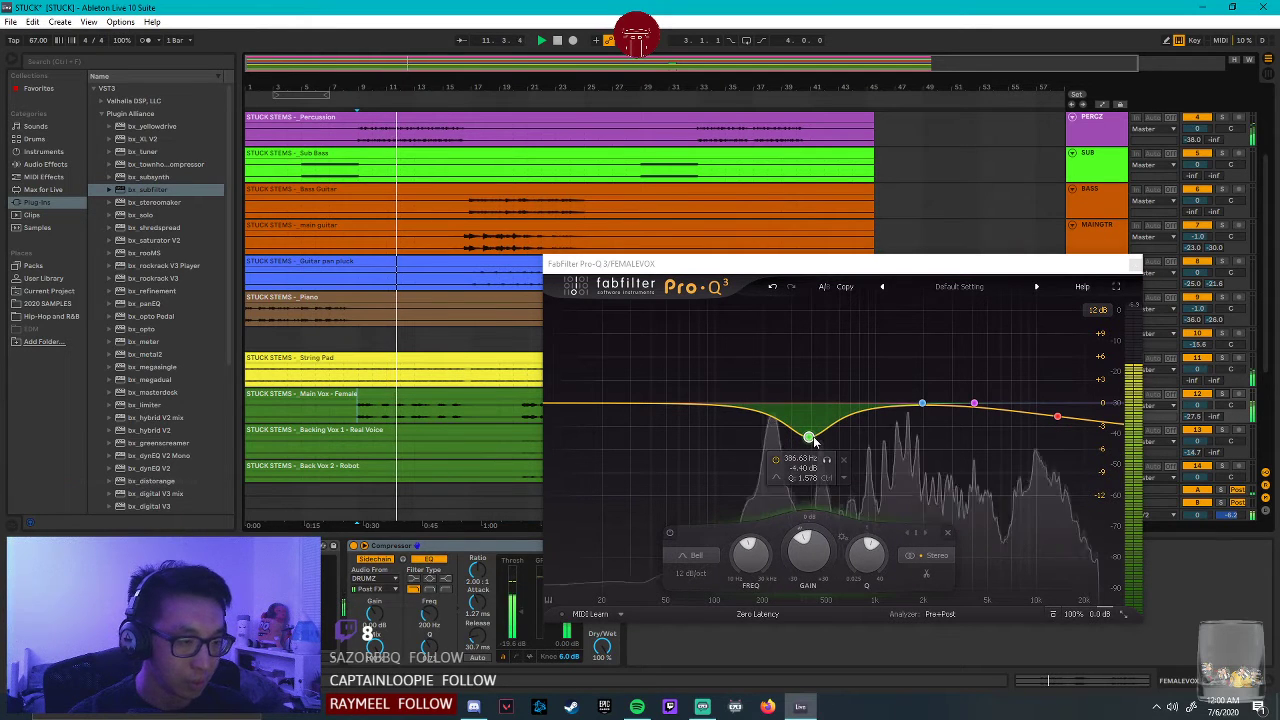
{"action": "left_click_drag", "start_coordinate": [808, 437], "coordinate": [800, 431]}
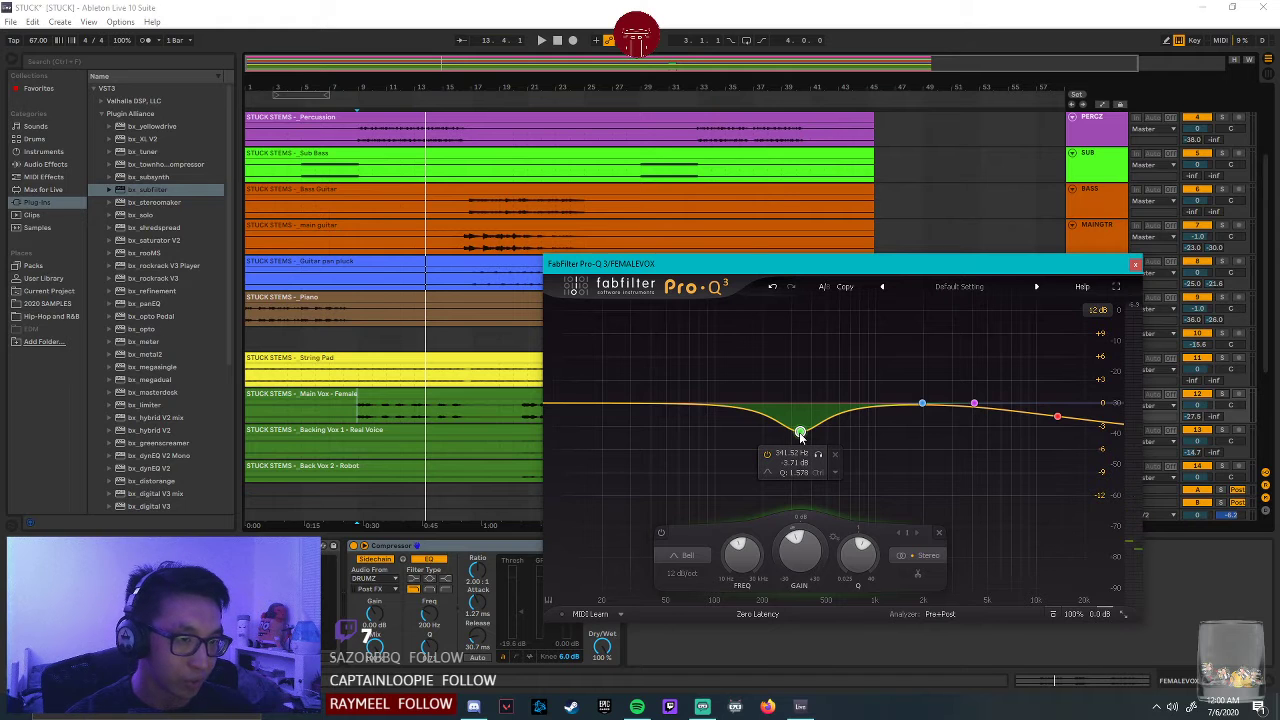
{"action": "key", "text": "space"}
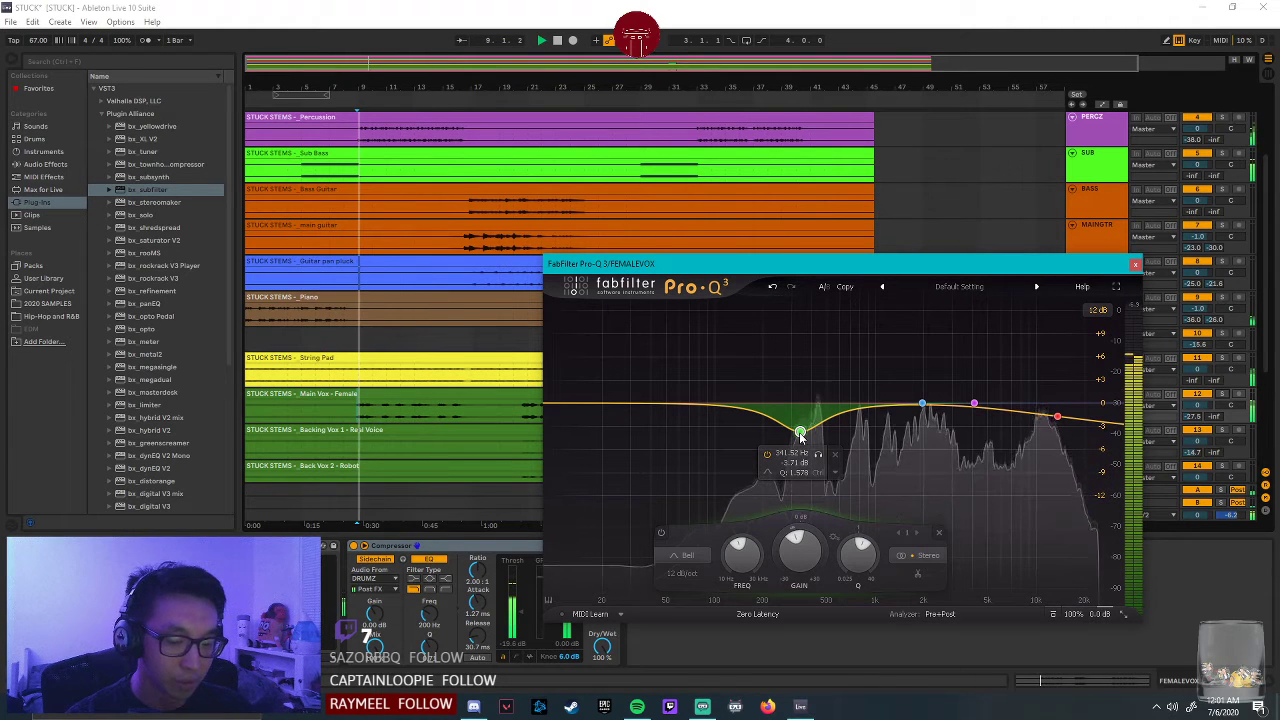
Lower the FEMALEVOX high shelf to about -4.2 dB, set the bell cut to about -4.1 dB at 288 Hz, and save the set.
{"action": "left_click_drag", "start_coordinate": [813, 263], "coordinate": [812, 229]}
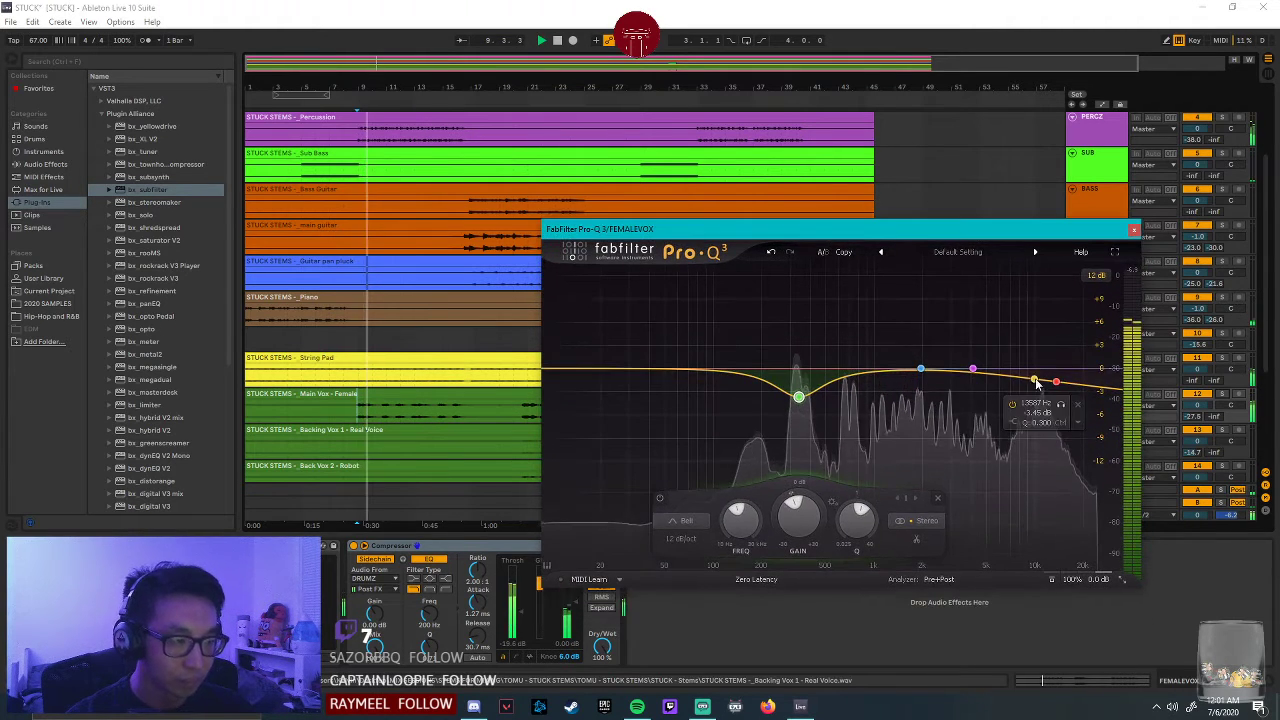
{"action": "left_click_drag", "start_coordinate": [1057, 381], "coordinate": [1057, 390]}
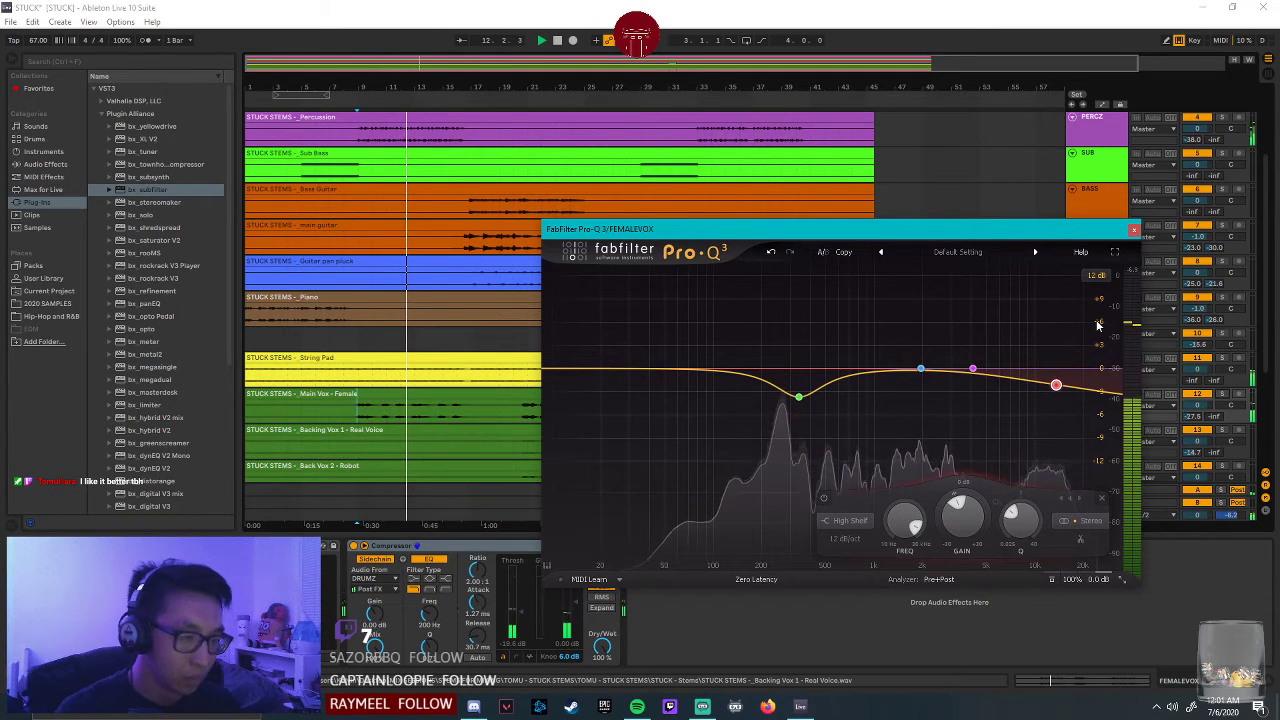
{"action": "left_click", "coordinate": [798, 397]}
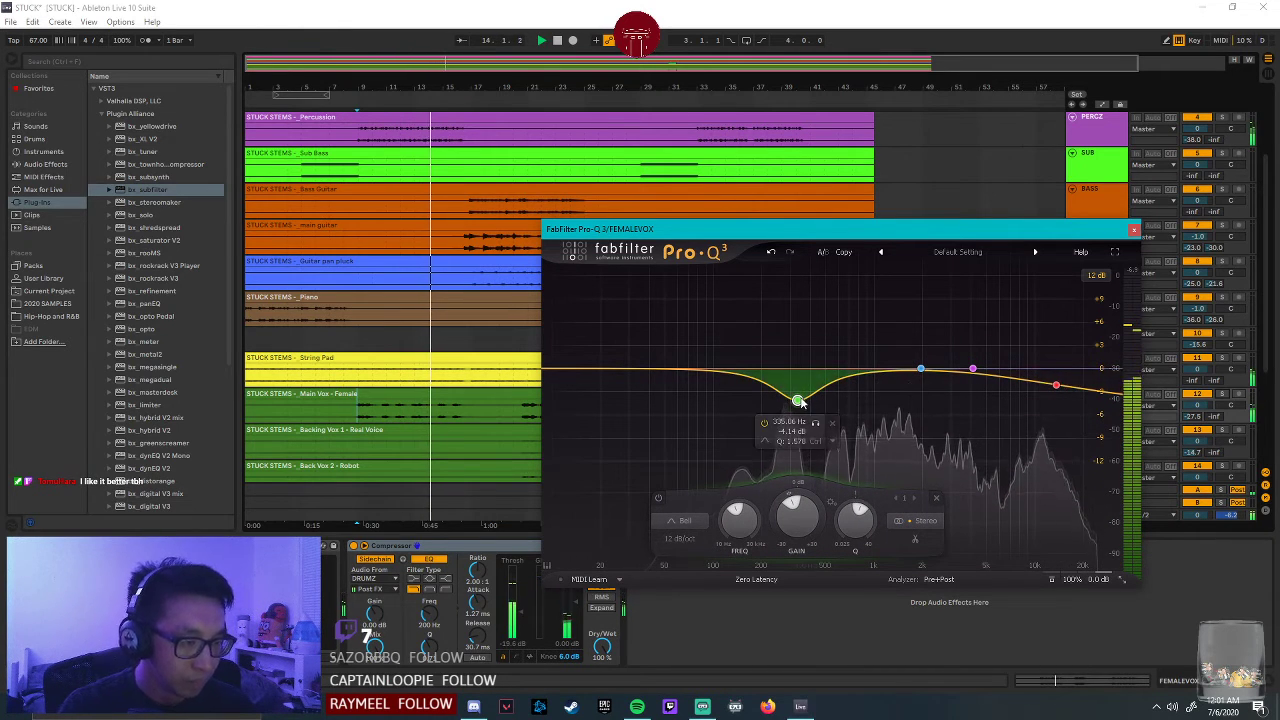
{"action": "left_click", "coordinate": [815, 423]}
{"action": "left_click_drag", "start_coordinate": [815, 423], "coordinate": [805, 423]}
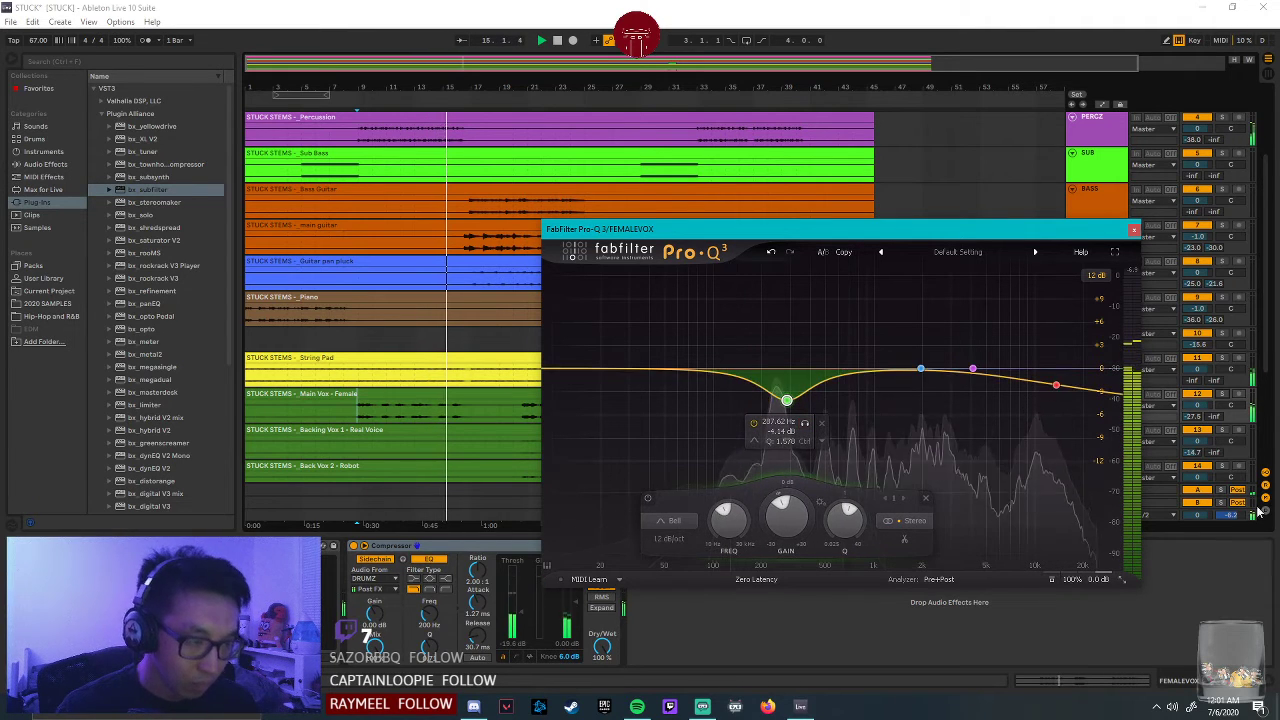
{"action": "key", "text": "ctrl+alt+p"}
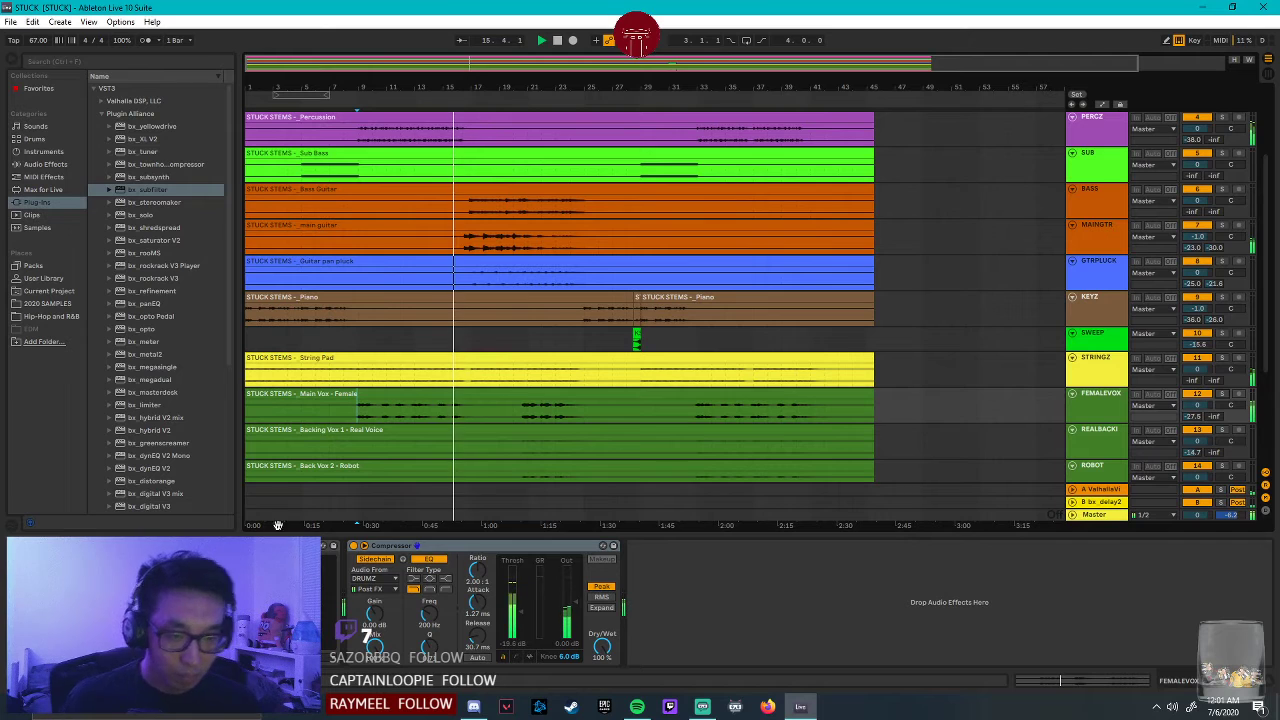
Replay the soloed FEMALEVOX from just before bar 9, move its Pro-Q 3 bell cut to about 362 Hz, and close the EQ.
{"action": "left_click", "coordinate": [1093, 402]}
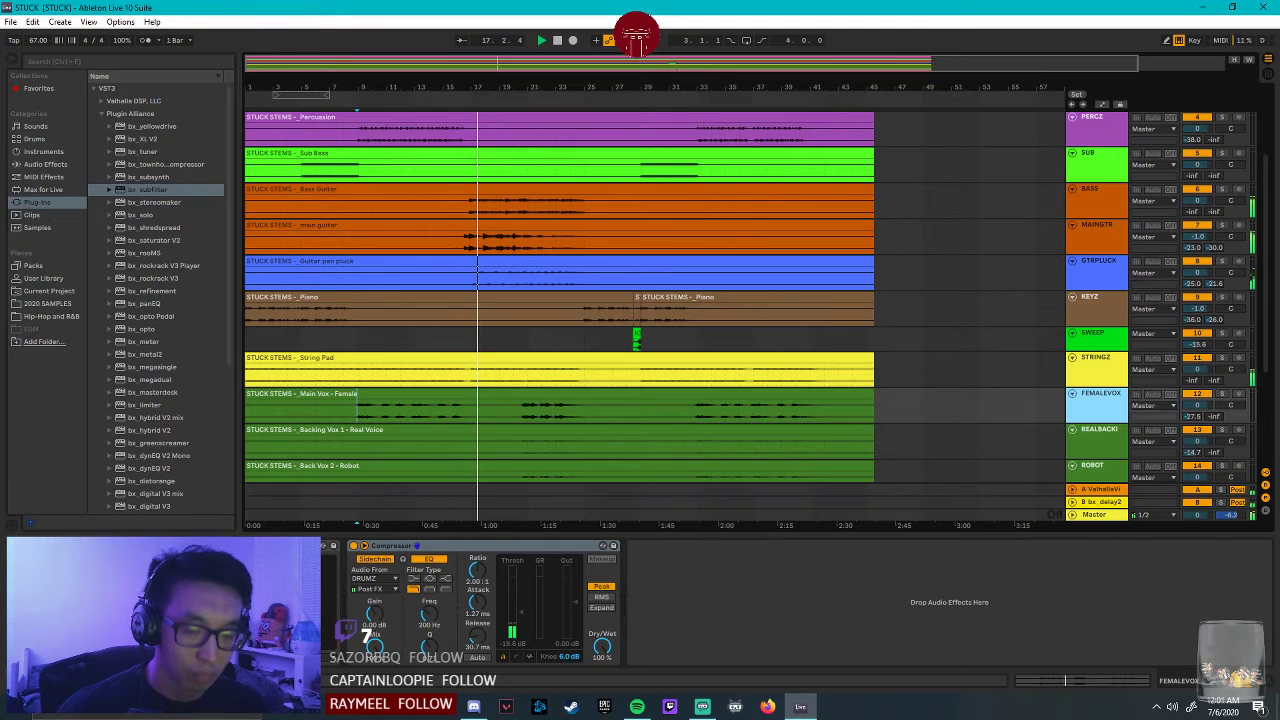
{"action": "key", "text": "ctrl+alt+p"}
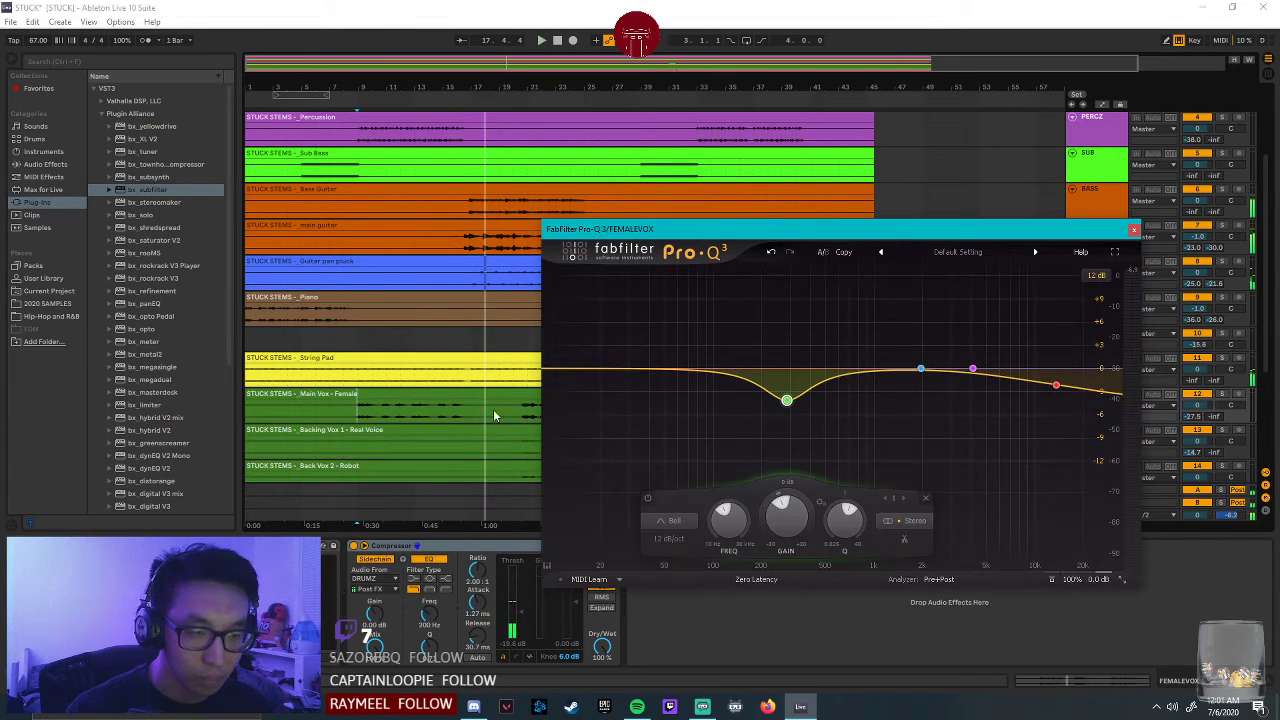
{"action": "key", "text": "space"}
{"action": "key", "text": "space"}
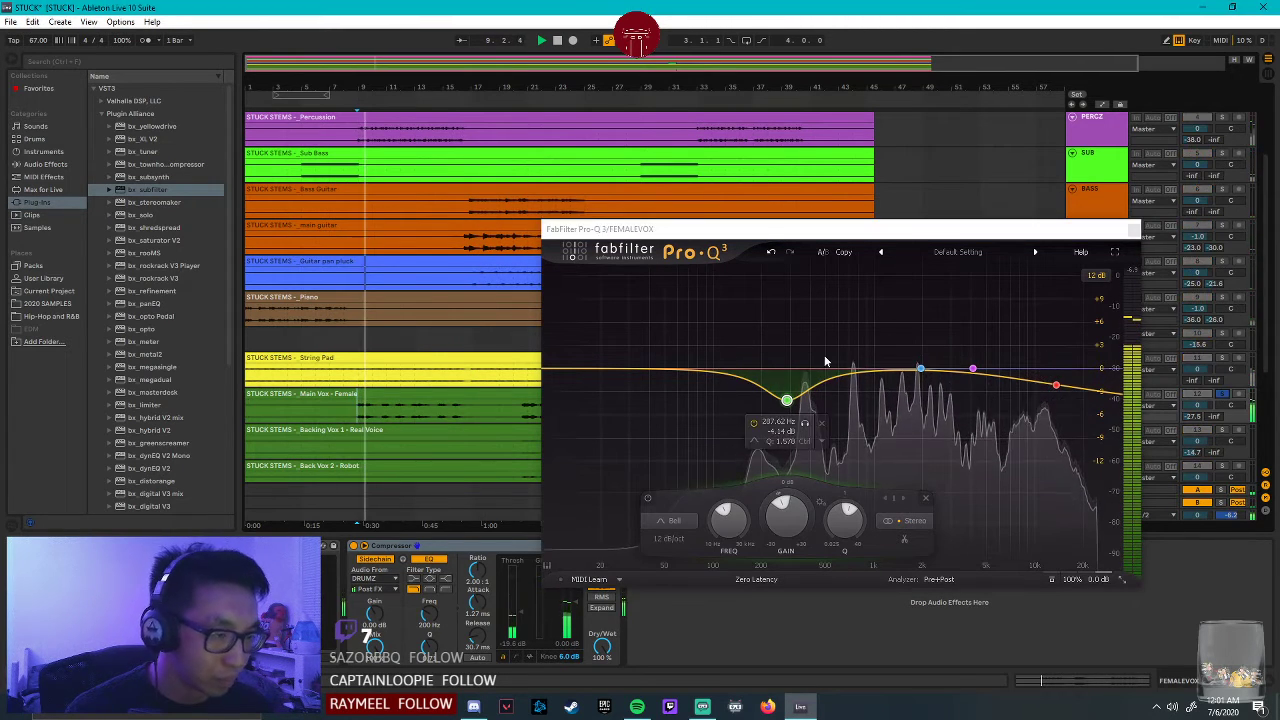
{"action": "left_click", "coordinate": [805, 423]}
{"action": "left_click_drag", "start_coordinate": [810, 427], "coordinate": [828, 427]}
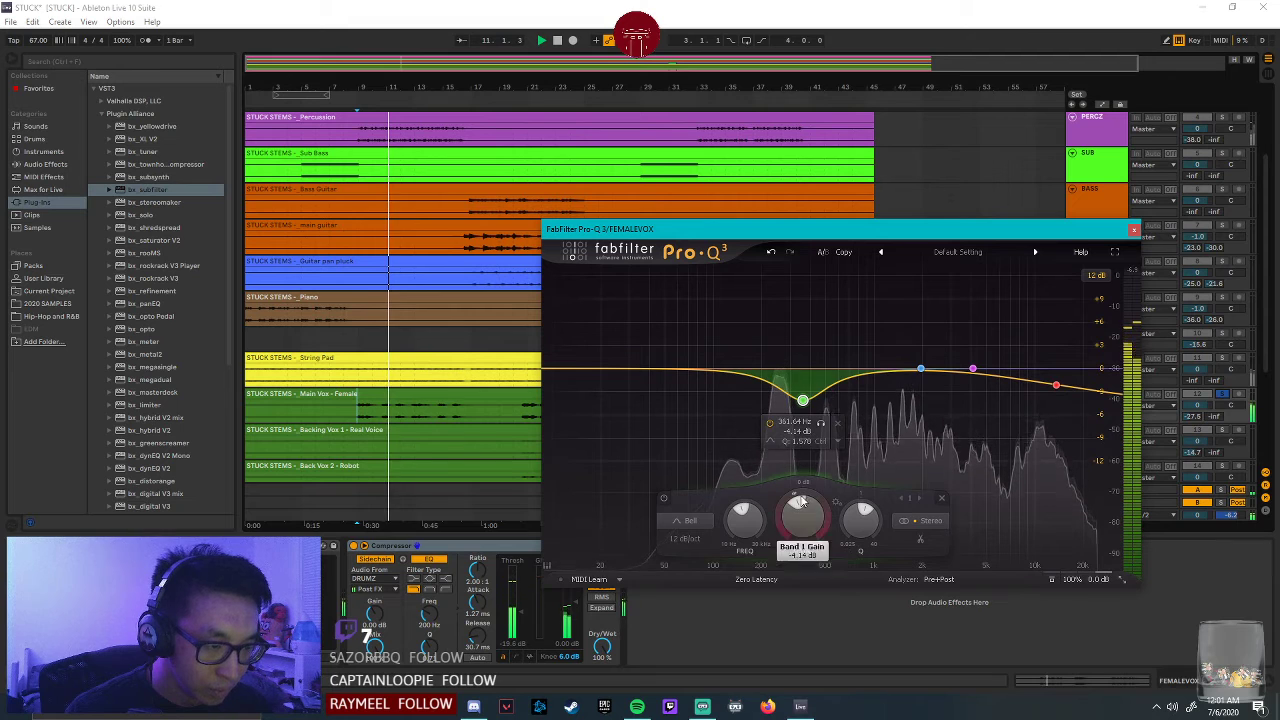
{"action": "left_click", "coordinate": [1222, 398]}
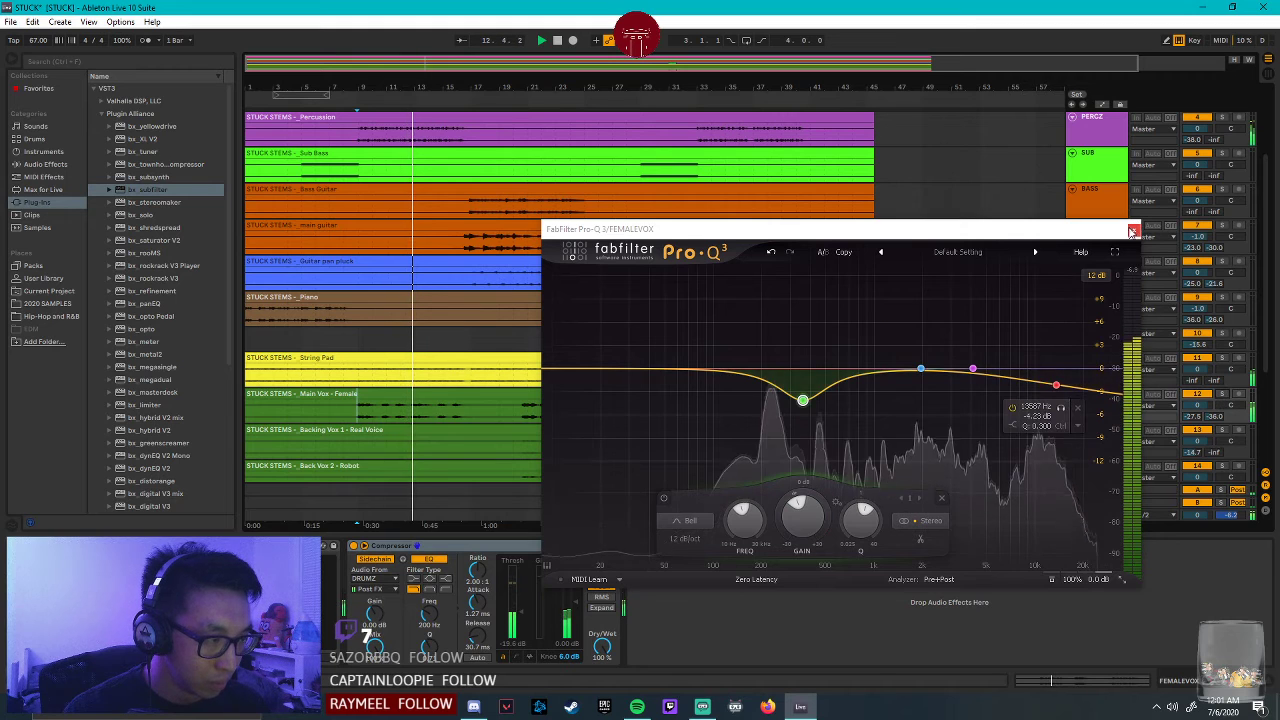
{"action": "left_click", "coordinate": [1133, 228]}
Check the devices on the REALBACKI, ROBOT and VERBVOX tracks, and play FEMALEVOX and ROBOT soloed from about bar 20.
{"action": "scroll", "coordinate": [1229, 396], "scroll_direction": "down", "scroll_amount": 2}
{"action": "left_click", "coordinate": [1229, 396]}
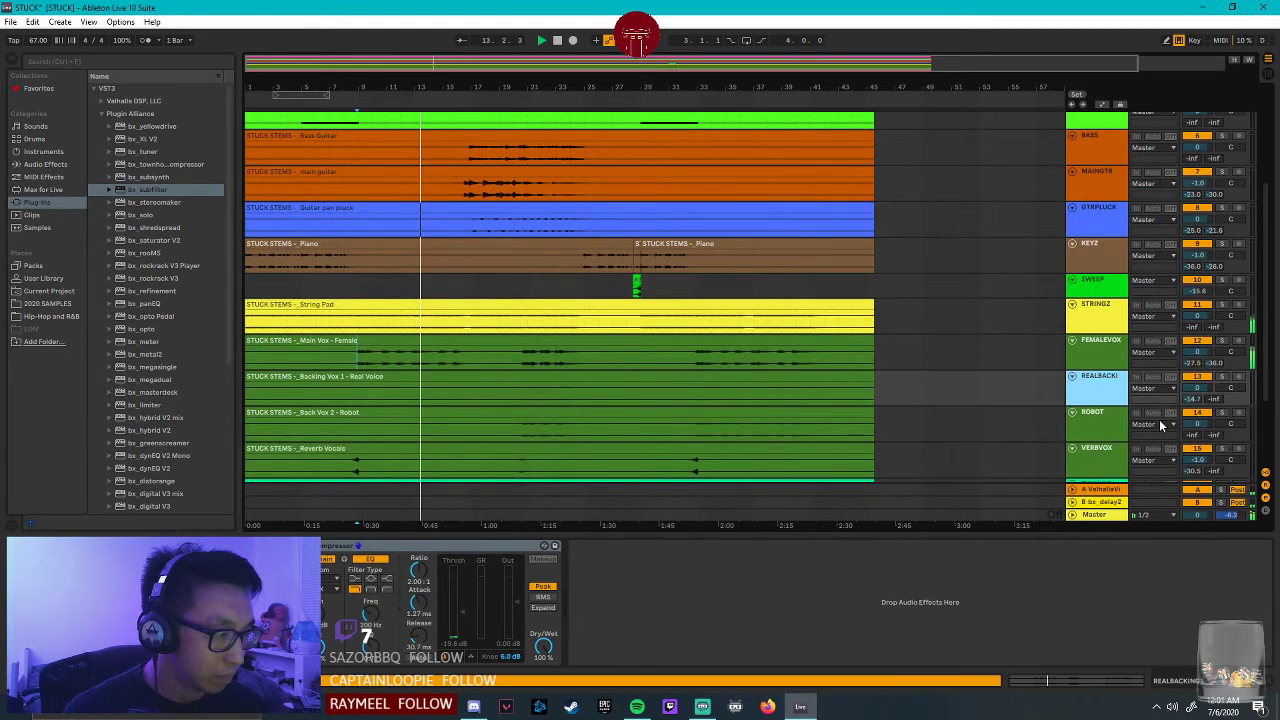
{"action": "left_click", "coordinate": [1236, 418]}
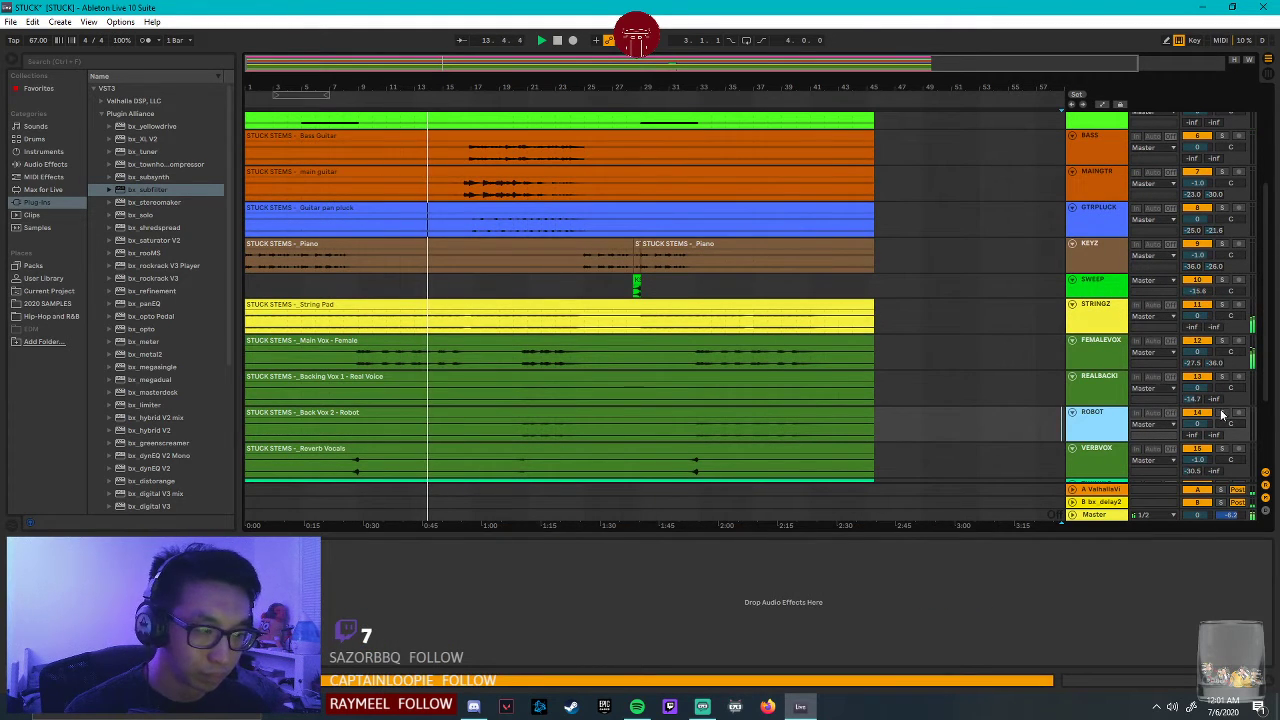
{"action": "left_click", "coordinate": [1110, 463]}
{"action": "left_click", "coordinate": [358, 464]}
{"action": "left_click", "coordinate": [522, 428]}
{"action": "key", "text": "space"}
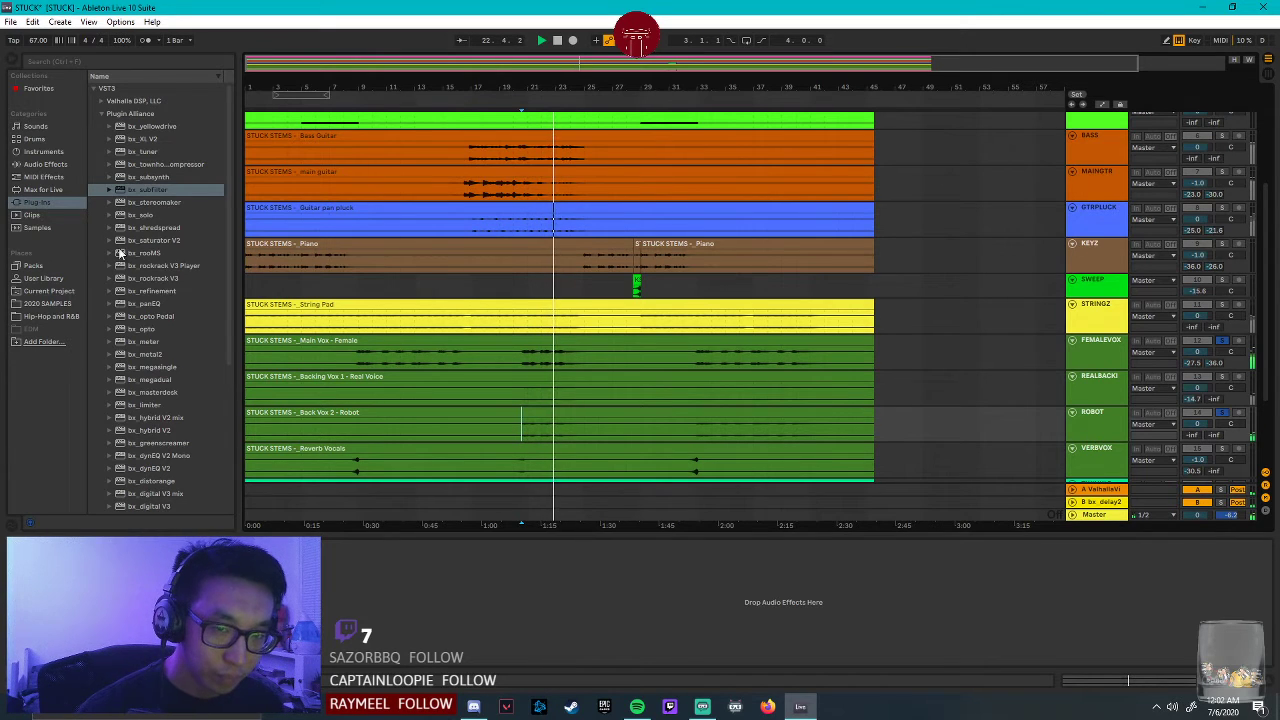
Add the bx_shredspread plug-in to the ROBOT track and move its window clear of the solo controls.
{"action": "left_click", "coordinate": [141, 229]}
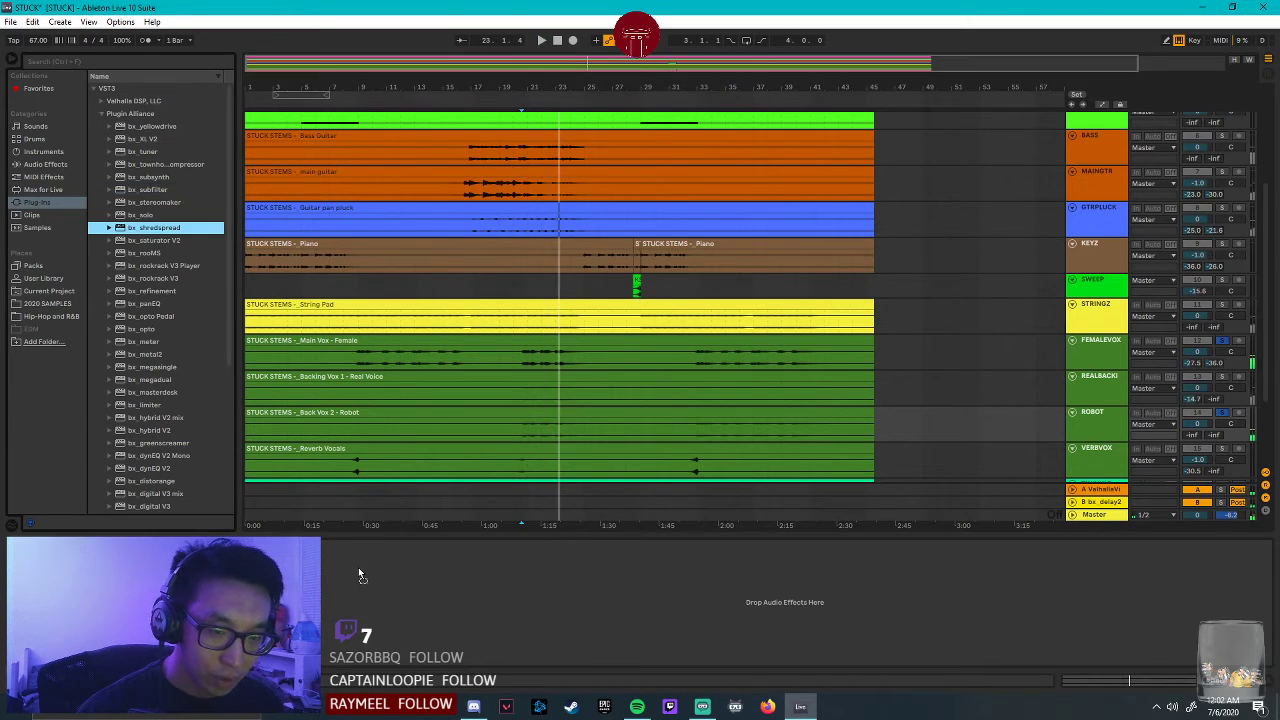
{"action": "left_click", "coordinate": [1113, 430]}
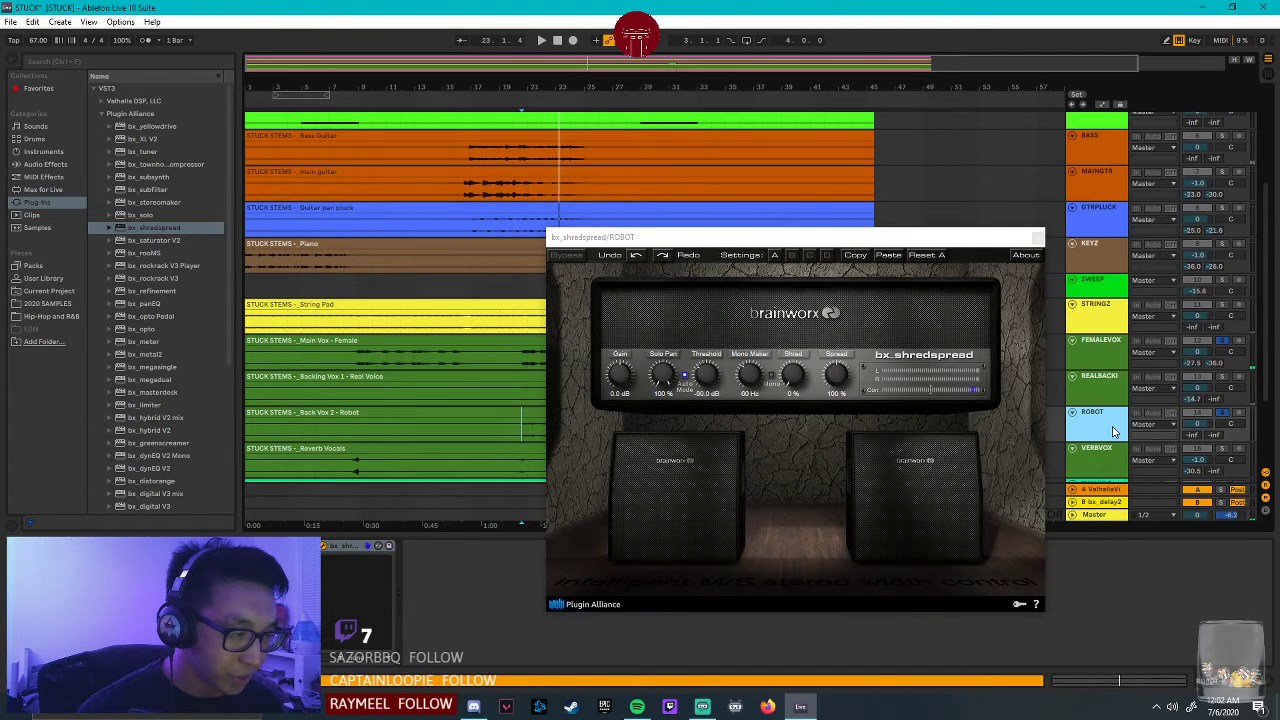
{"action": "left_click_drag", "start_coordinate": [778, 238], "coordinate": [833, 142]}
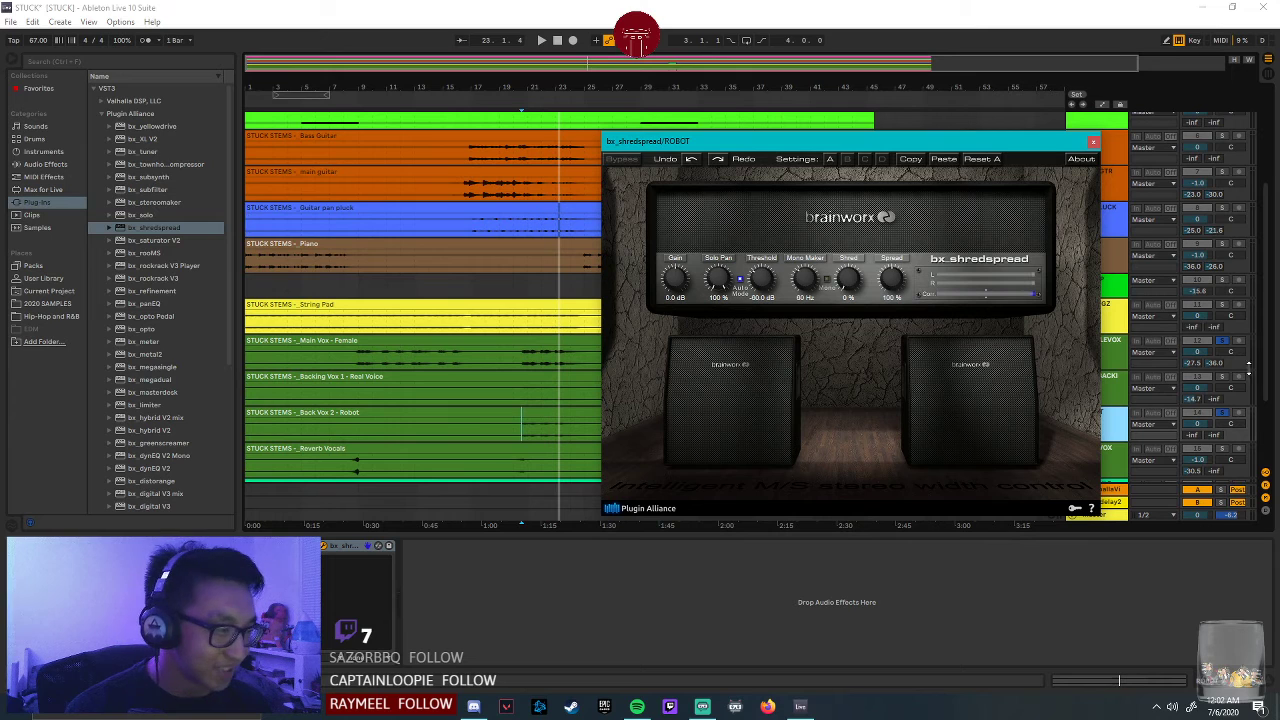
Try a Shred amount of 34% in the robot vocal's bx_shredspread during playback.
{"action": "key", "text": "space"}
{"action": "mouse_move", "coordinate": [848, 284]}
{"action": "left_mouse_down"}
{"action": "mouse_move", "coordinate": [868, 282]}
{"action": "mouse_move", "coordinate": [852, 256]}
{"action": "mouse_move", "coordinate": [842, 276]}
{"action": "left_mouse_up"}
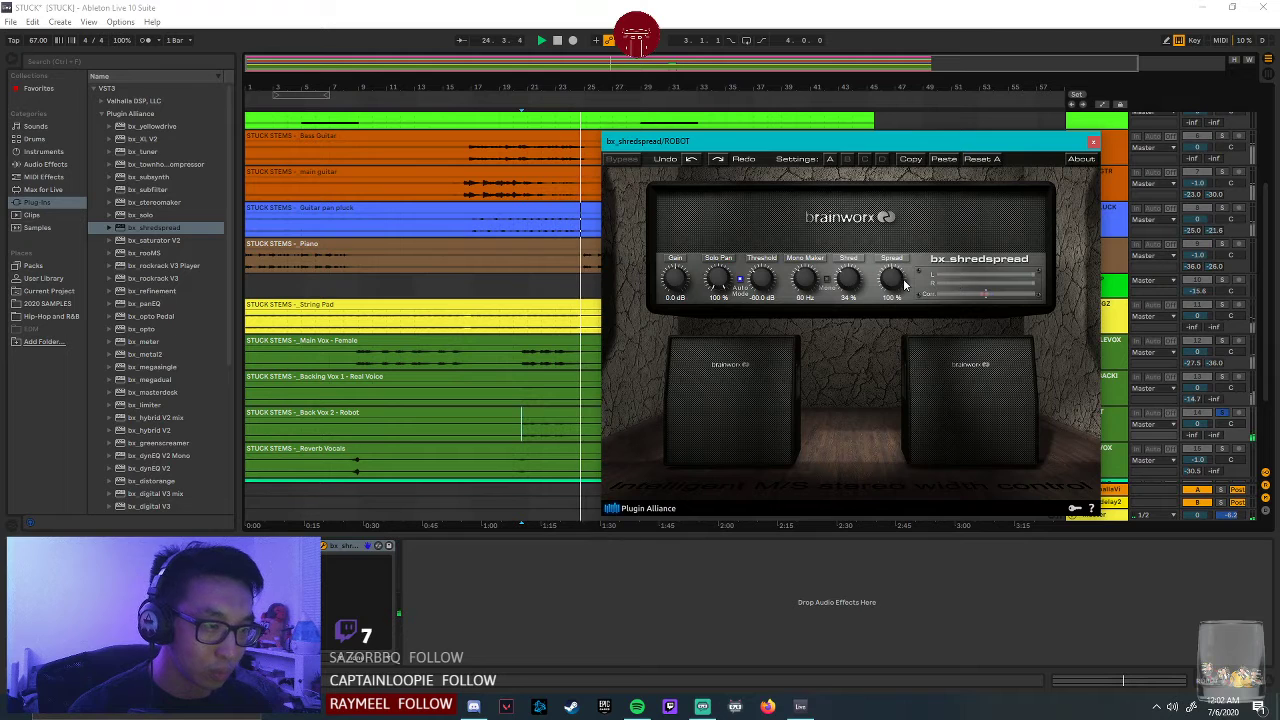
{"action": "key", "text": "space"}
{"action": "key", "text": "space"}
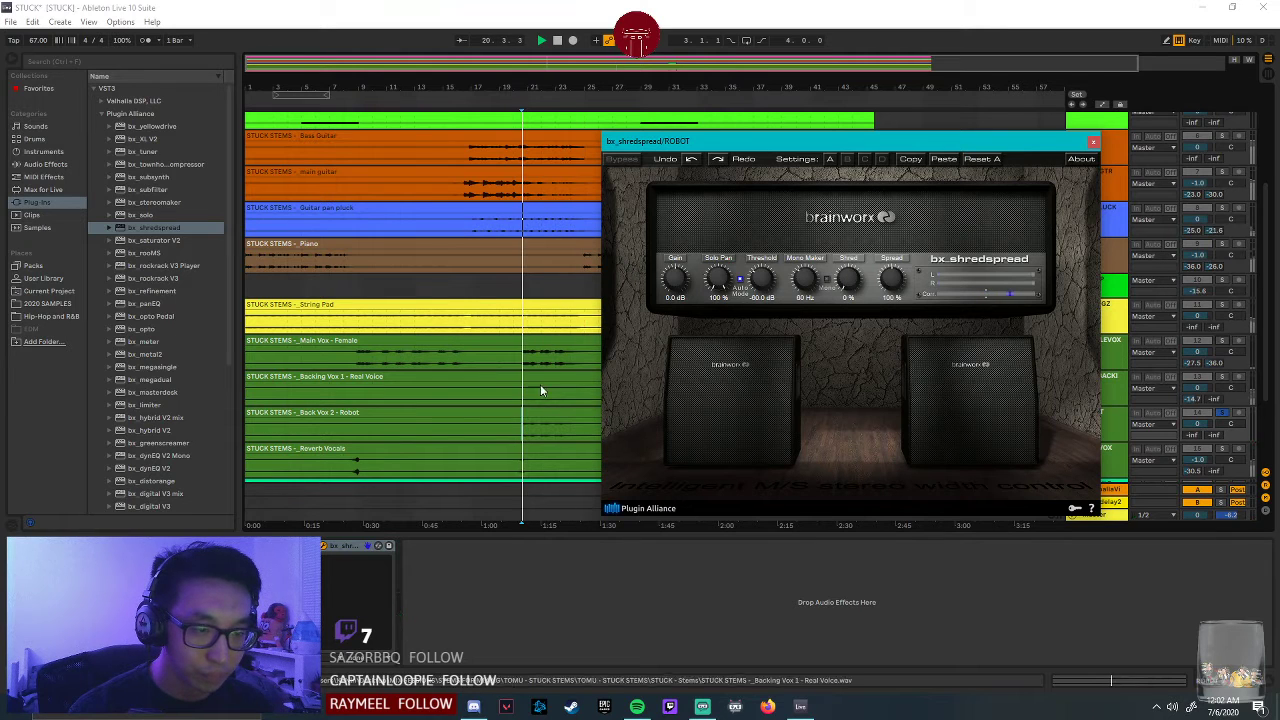
Replay the robot vocal from bar 23 while setting its bx_shredspread Shred to 28% and Spread to 81%, taking the track out of solo.
{"action": "left_click", "coordinate": [560, 424]}
{"action": "key", "text": "space"}
{"action": "key", "text": "space"}
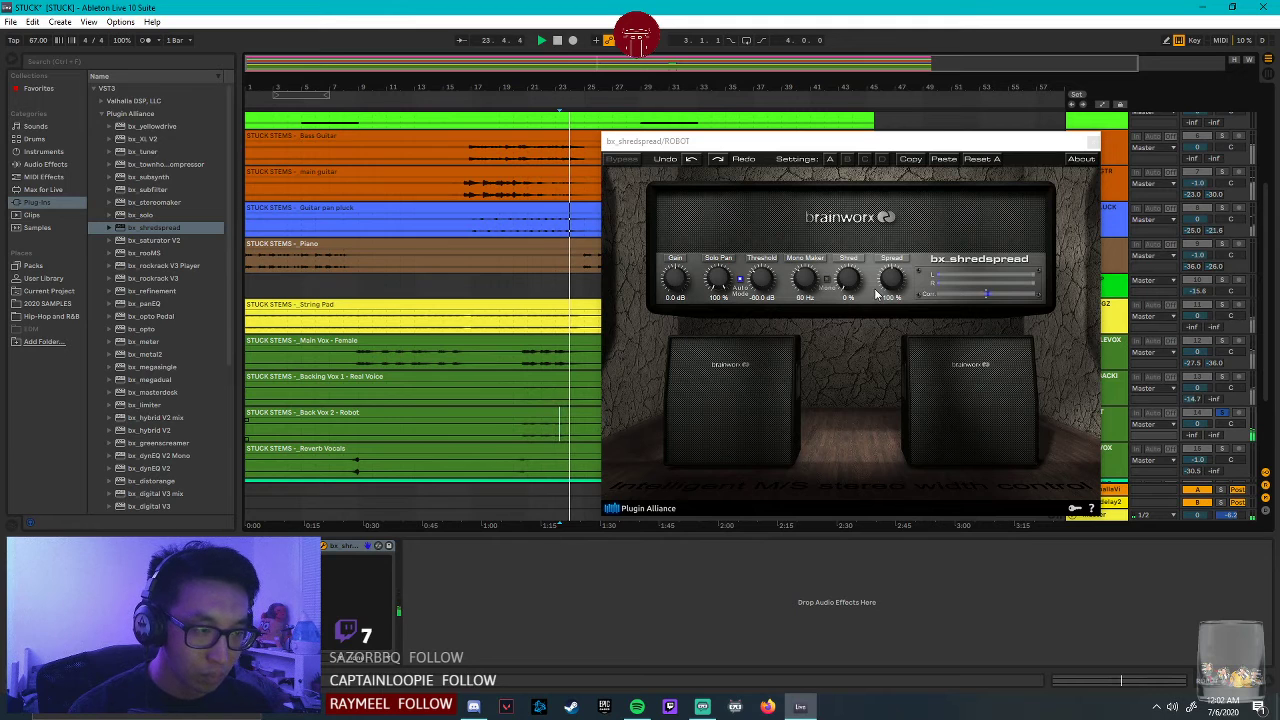
{"action": "left_click_drag", "start_coordinate": [846, 287], "coordinate": [842, 268]}
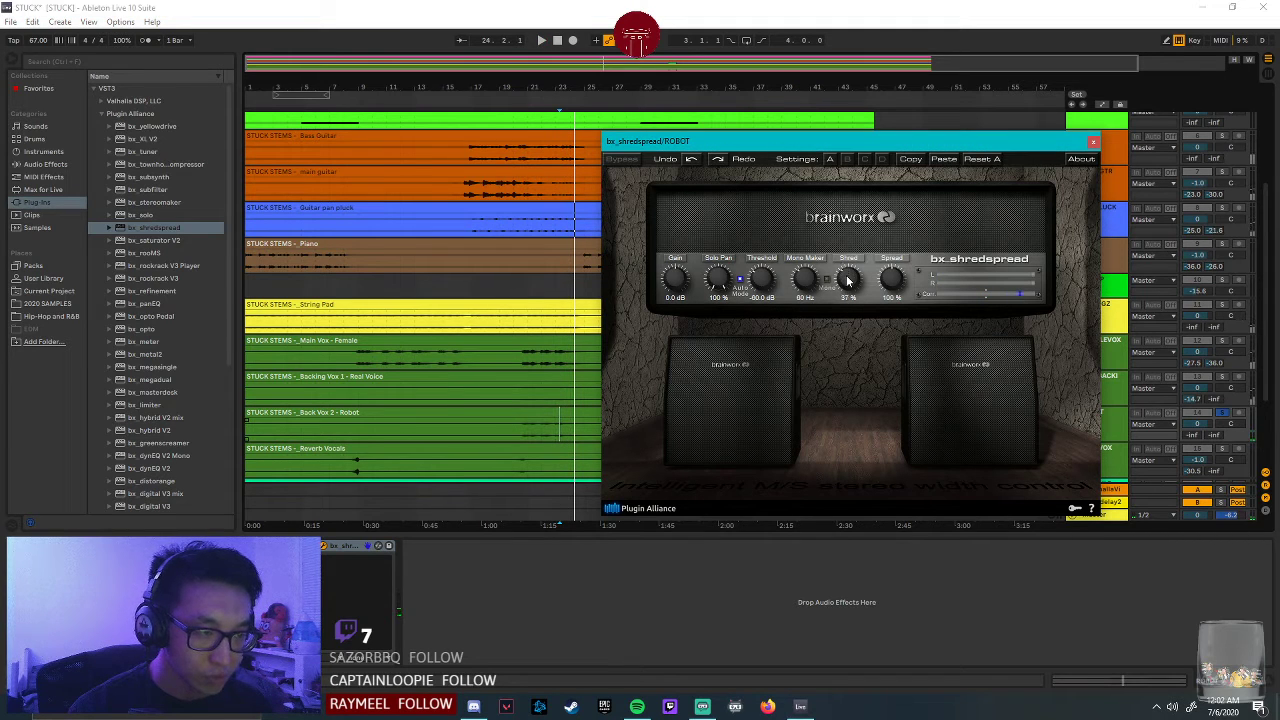
{"action": "left_click_drag", "start_coordinate": [881, 148], "coordinate": [796, 187]}
{"action": "left_click", "coordinate": [1226, 414]}
{"action": "key", "text": "space"}
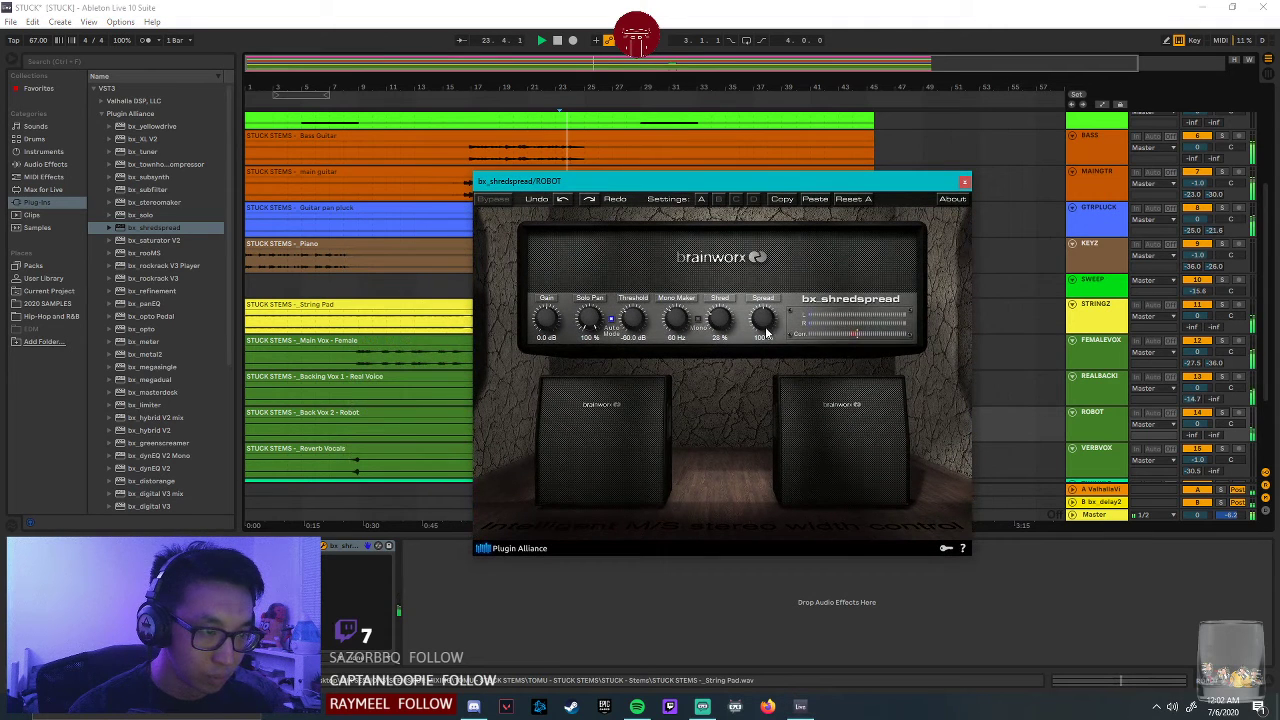
{"action": "scroll", "coordinate": [762, 317], "scroll_direction": "down", "scroll_amount": 4}
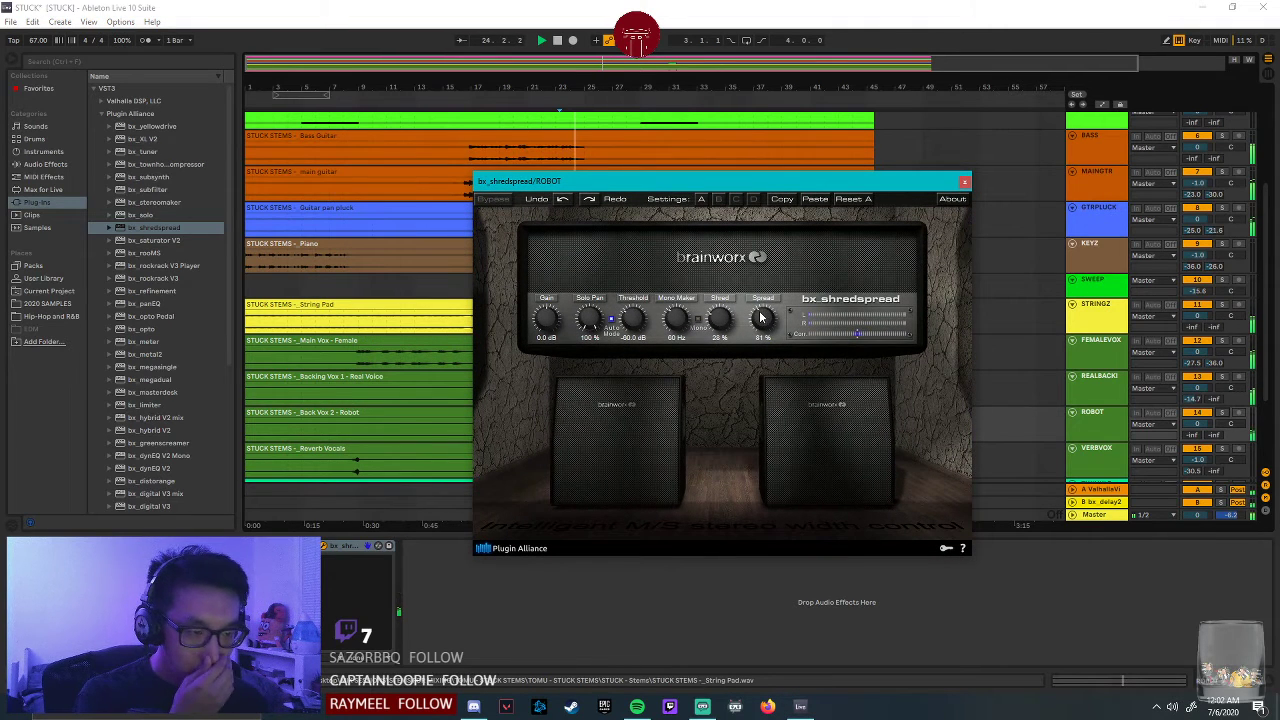
{"action": "left_click", "coordinate": [963, 182]}
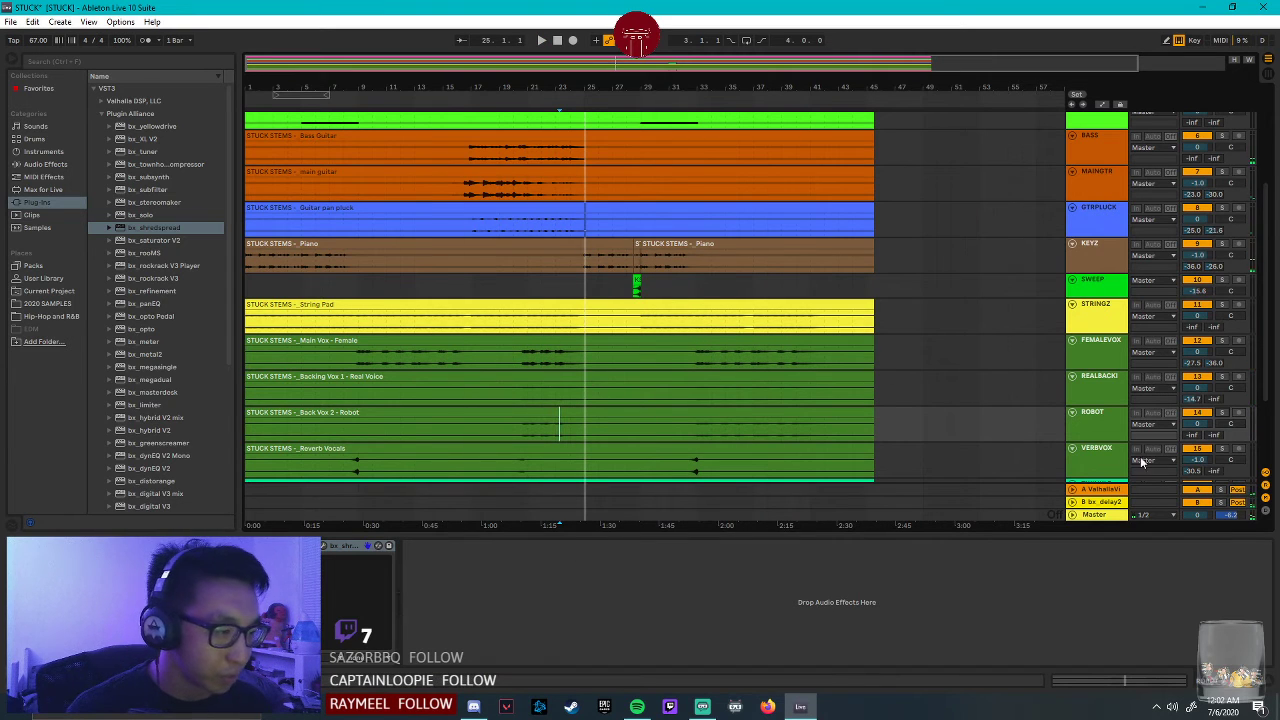
Select the ROBOT track and find the FabFilter VST3 plug-ins in the browser.
{"action": "left_click", "coordinate": [1124, 422]}
{"action": "double_click", "coordinate": [1119, 421]}
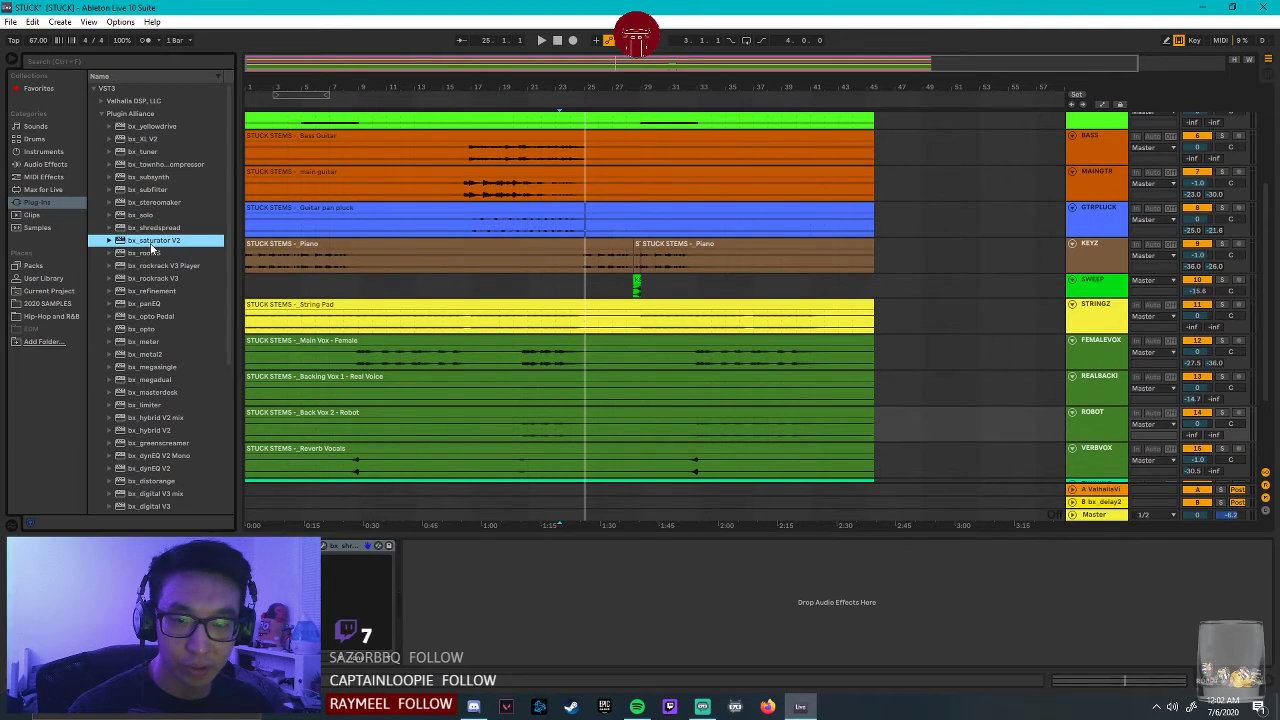
{"action": "left_click", "coordinate": [160, 292]}
{"action": "left_click", "coordinate": [43, 177]}
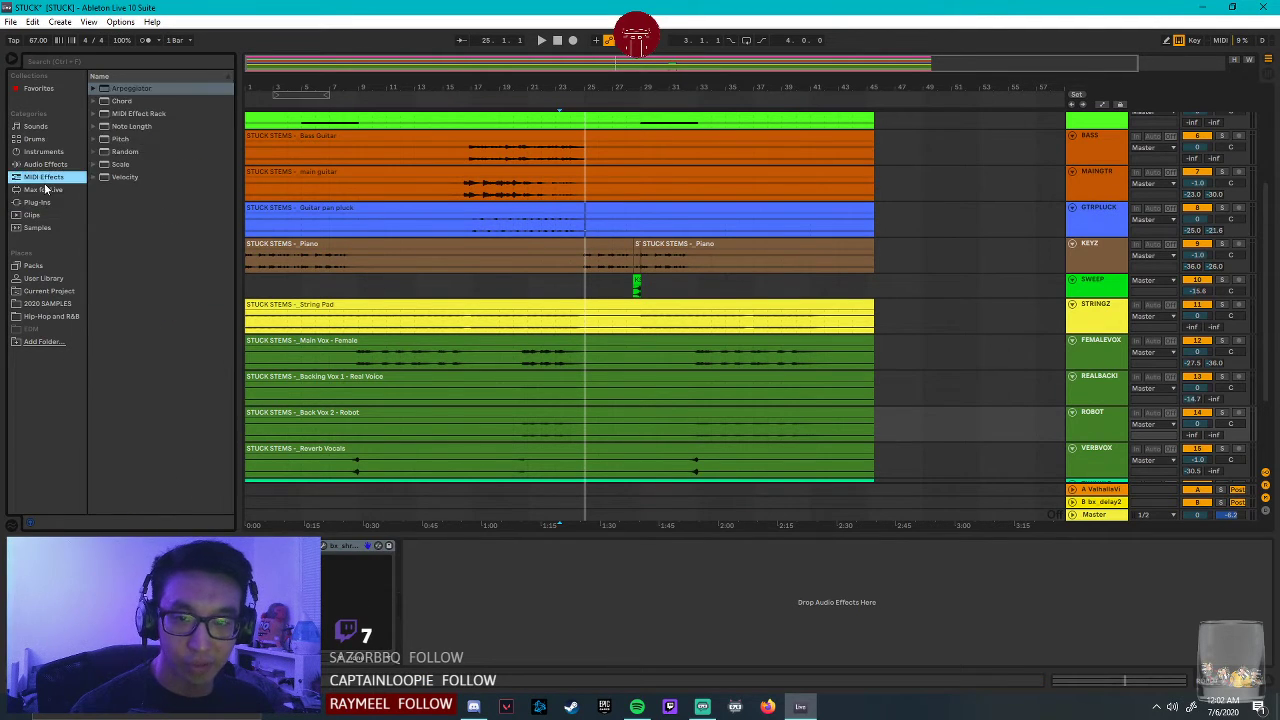
{"action": "left_click", "coordinate": [47, 189]}
{"action": "left_click", "coordinate": [58, 151]}
{"action": "left_click", "coordinate": [64, 177]}
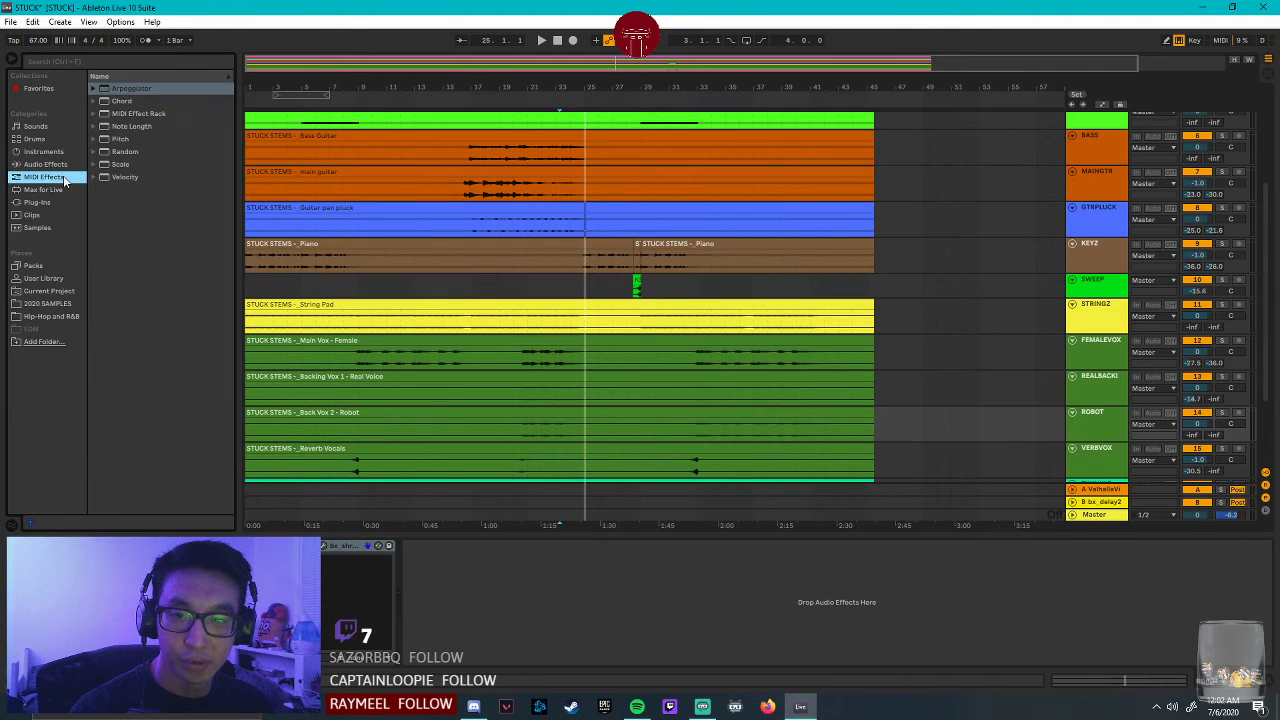
{"action": "left_click", "coordinate": [44, 202]}
{"action": "left_click", "coordinate": [101, 114]}
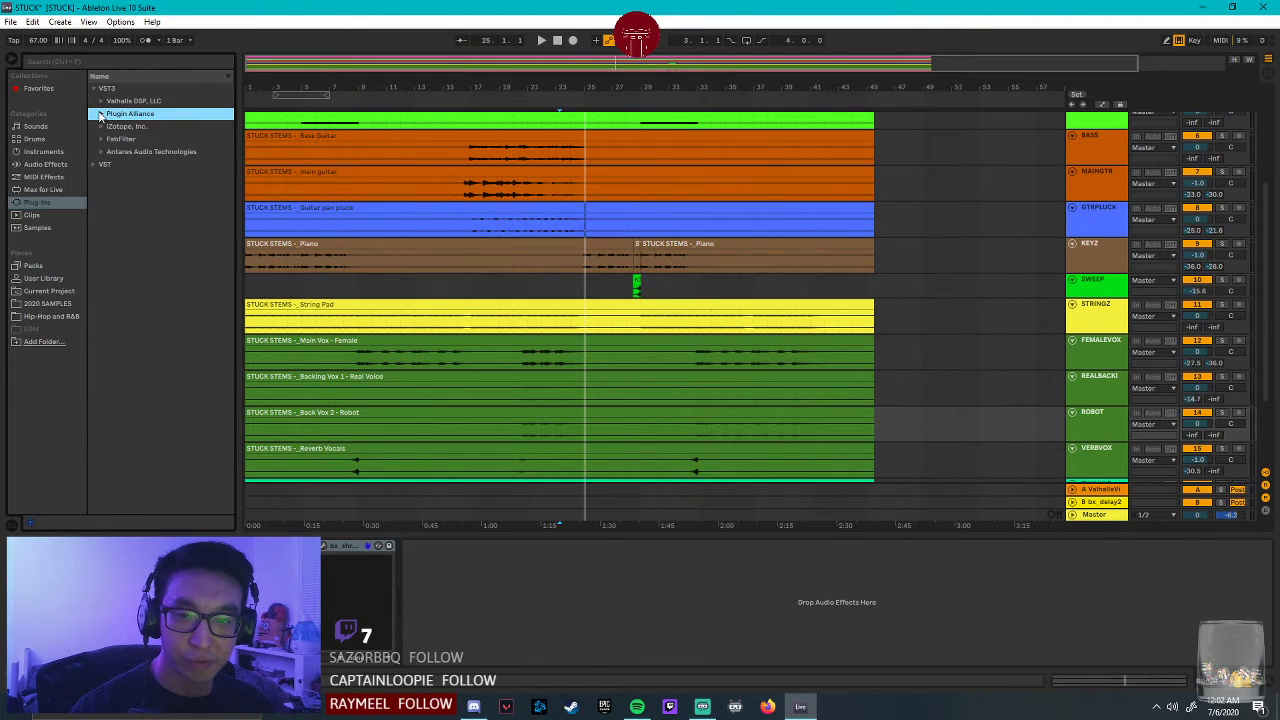
{"action": "left_click", "coordinate": [101, 139]}
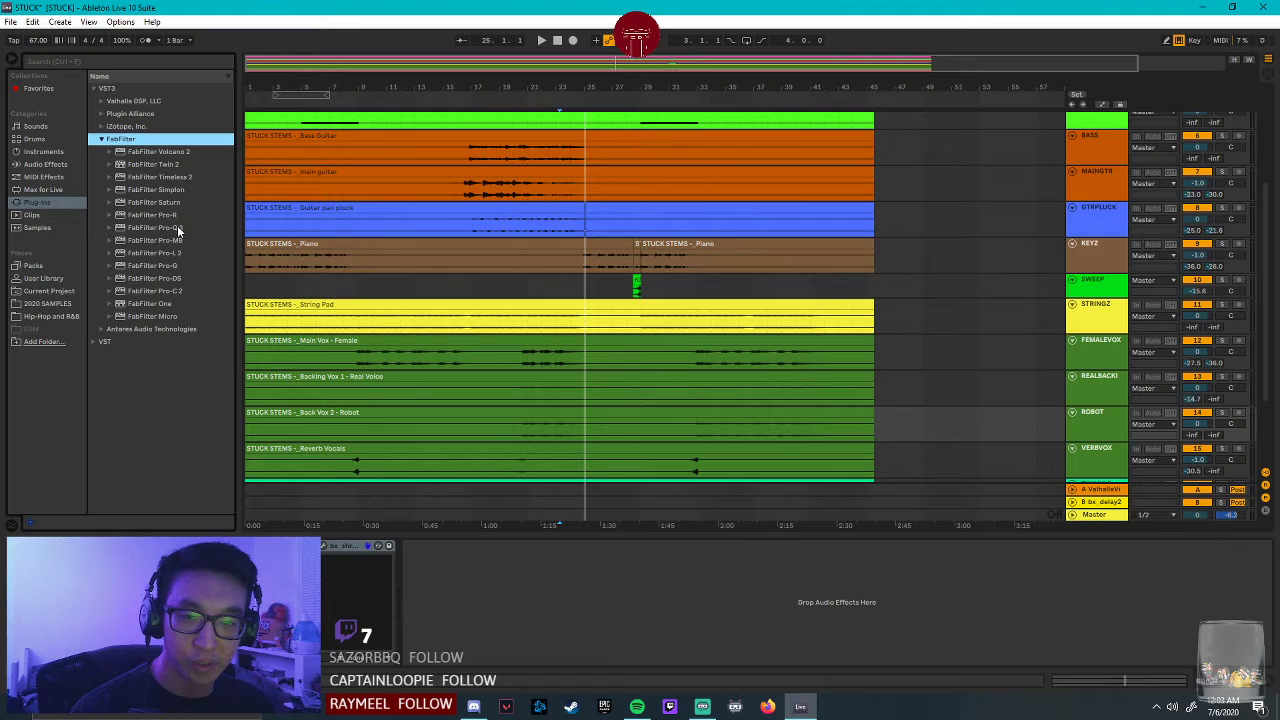
Add FabFilter Pro-Q 3 and FabFilter Pro-C 2 to the ROBOT track, placing Pro-Q 3 ahead of bx_shredspread.
{"action": "double_click", "coordinate": [178, 229]}
{"action": "left_click", "coordinate": [170, 291]}
{"action": "left_click_drag", "start_coordinate": [612, 663], "coordinate": [620, 636]}
{"action": "left_click", "coordinate": [929, 196]}
{"action": "left_click", "coordinate": [1069, 190]}
{"action": "left_click", "coordinate": [514, 558]}
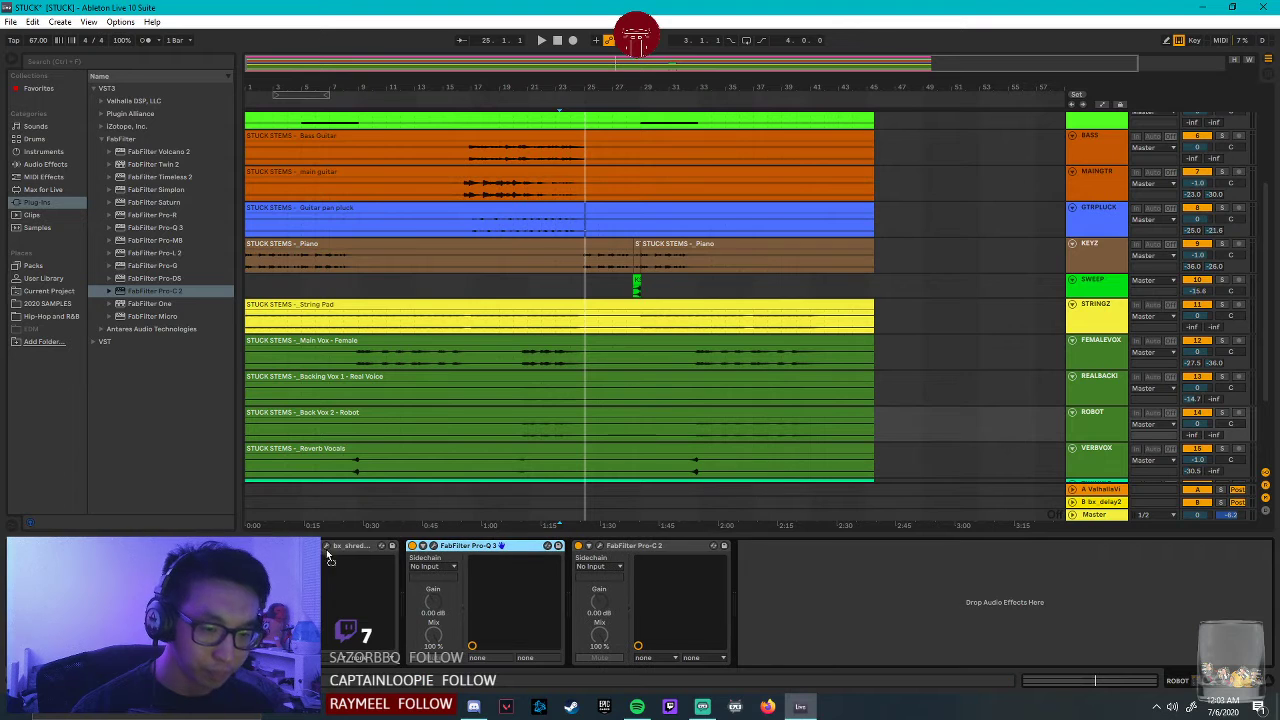
{"action": "left_click_drag", "start_coordinate": [501, 545], "coordinate": [392, 545]}
Add a 12 dB/oct low cut at about 123 Hz in the ROBOT track's Pro-Q 3 while playing the vocal.
{"action": "left_click", "coordinate": [322, 549]}
{"action": "key", "text": "space"}
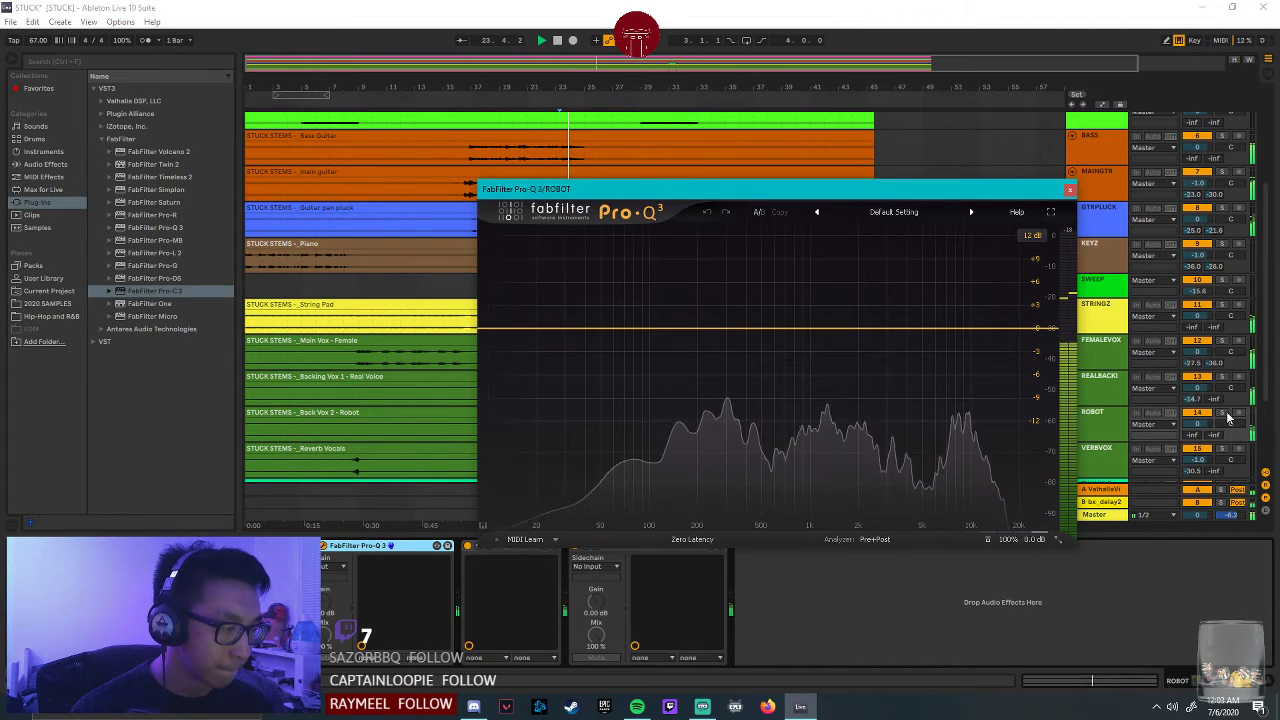
{"action": "left_click_drag", "start_coordinate": [700, 188], "coordinate": [412, 127]}
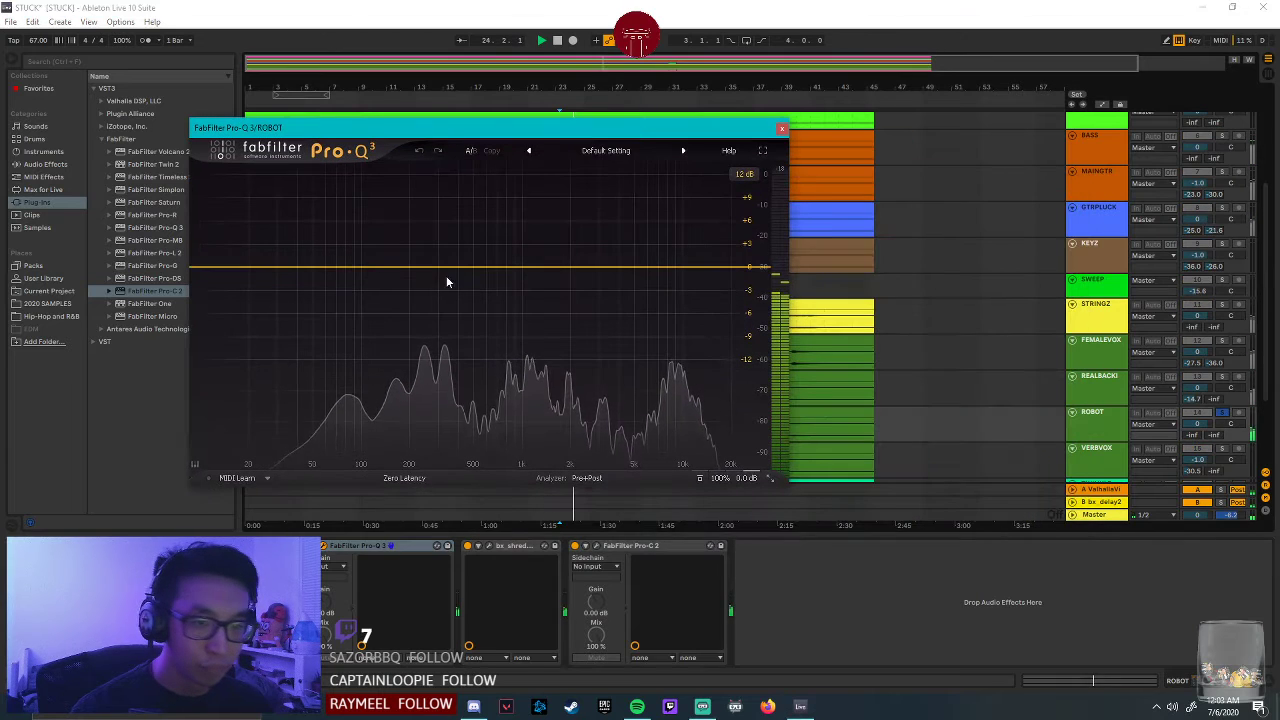
{"action": "double_click", "coordinate": [353, 262]}
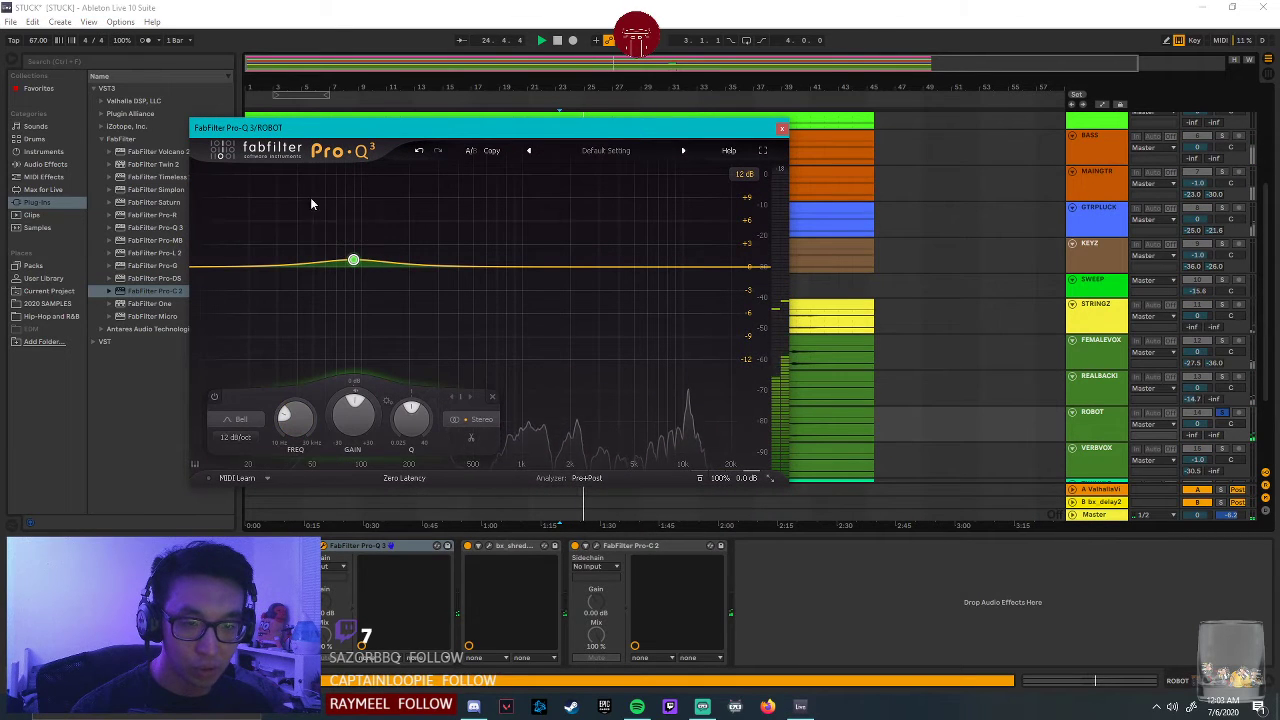
{"action": "left_click", "coordinate": [350, 256]}
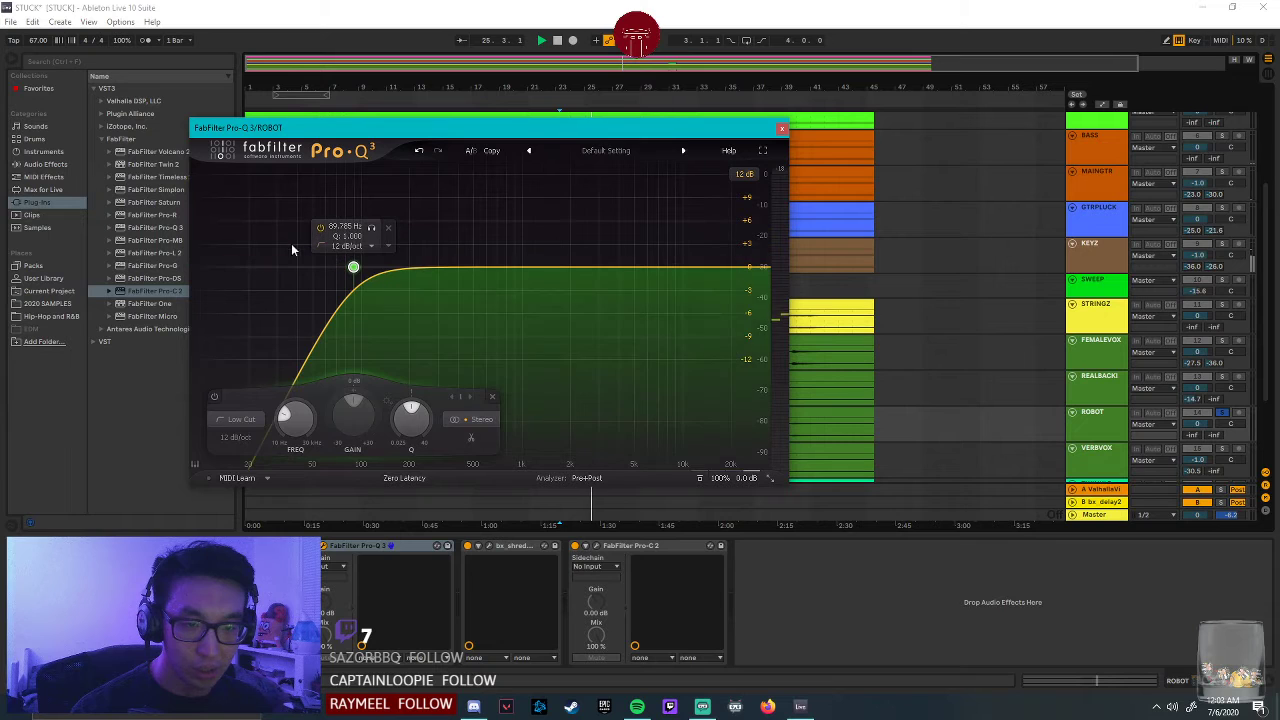
{"action": "key", "text": "space"}
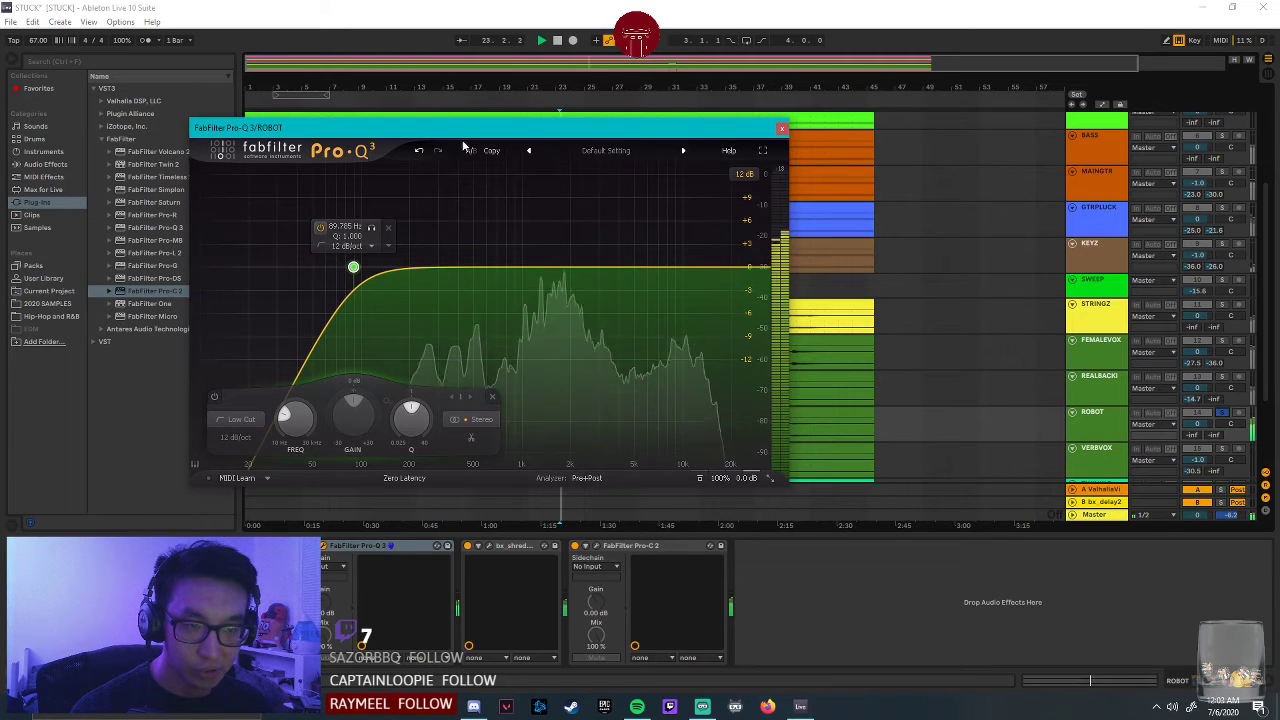
{"action": "left_click_drag", "start_coordinate": [353, 267], "coordinate": [380, 275]}
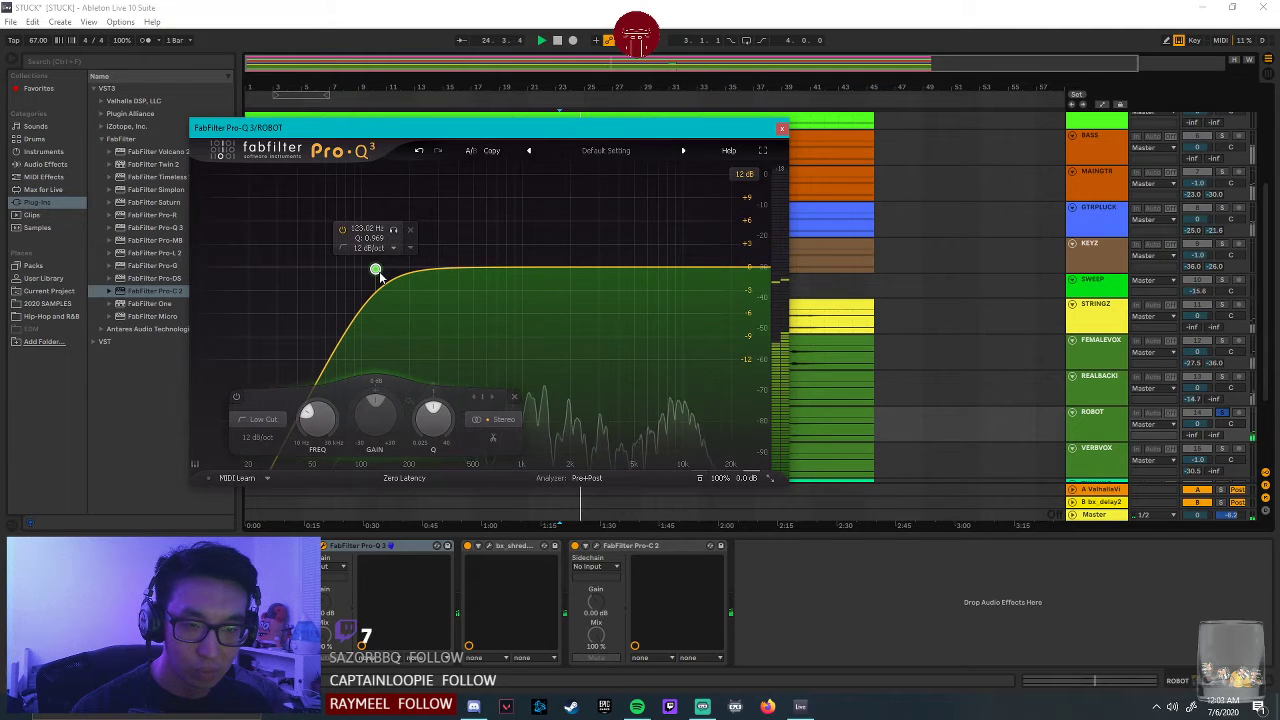
{"action": "left_click", "coordinate": [780, 128]}
Play the robot vocal from just before bar 21, adjust its Pro-C 2 compression, and check it in the full mix.
{"action": "left_click", "coordinate": [551, 428]}
{"action": "left_click", "coordinate": [521, 427]}
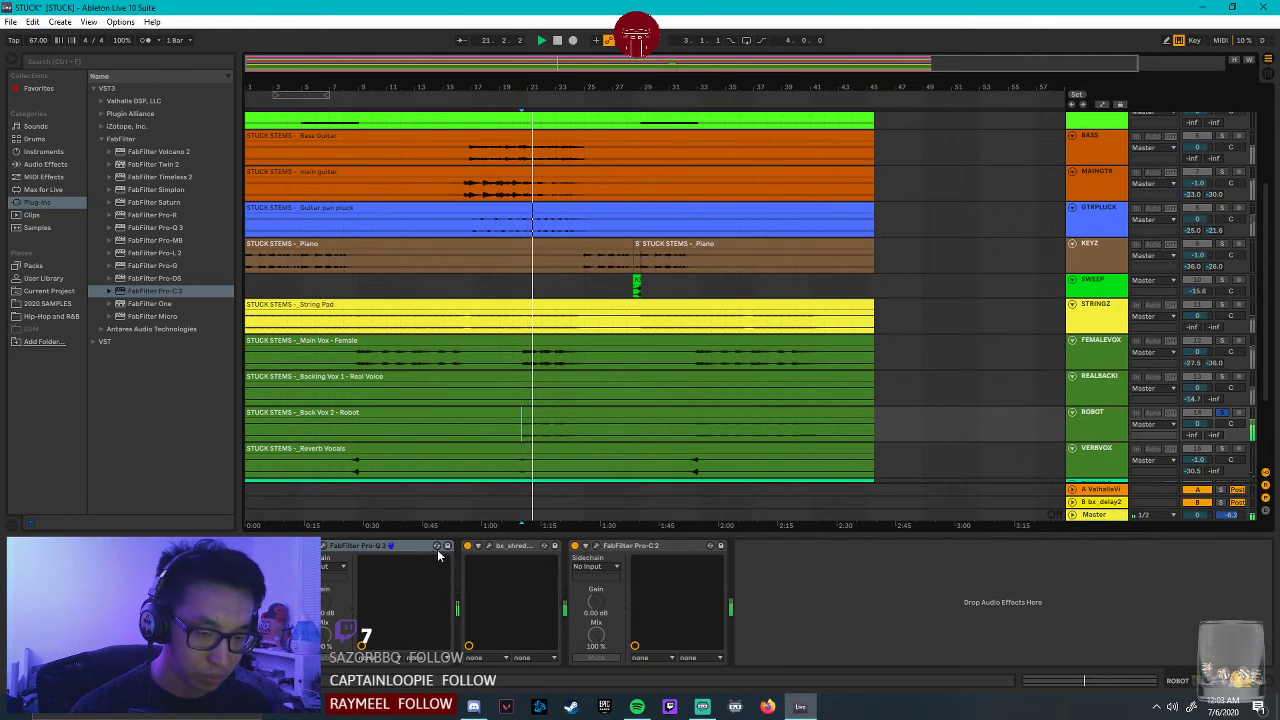
{"action": "left_click", "coordinate": [597, 546]}
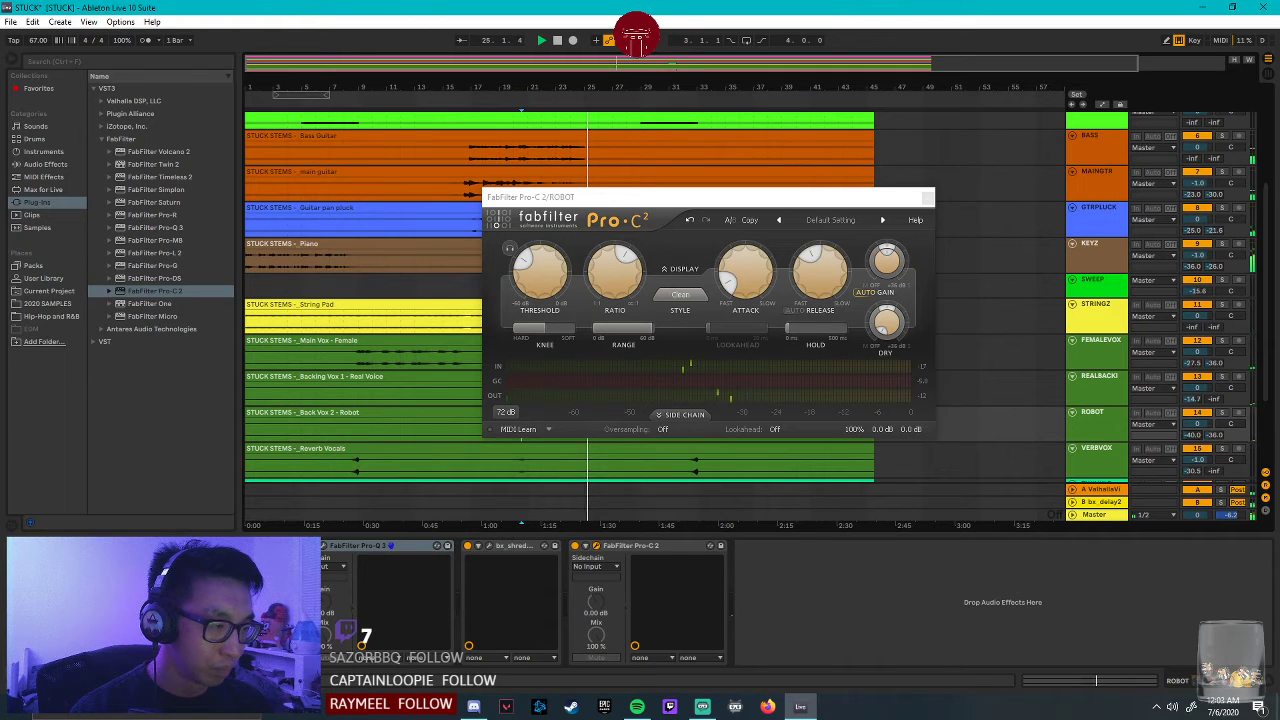
{"action": "key", "text": "space"}
{"action": "key", "text": "space"}
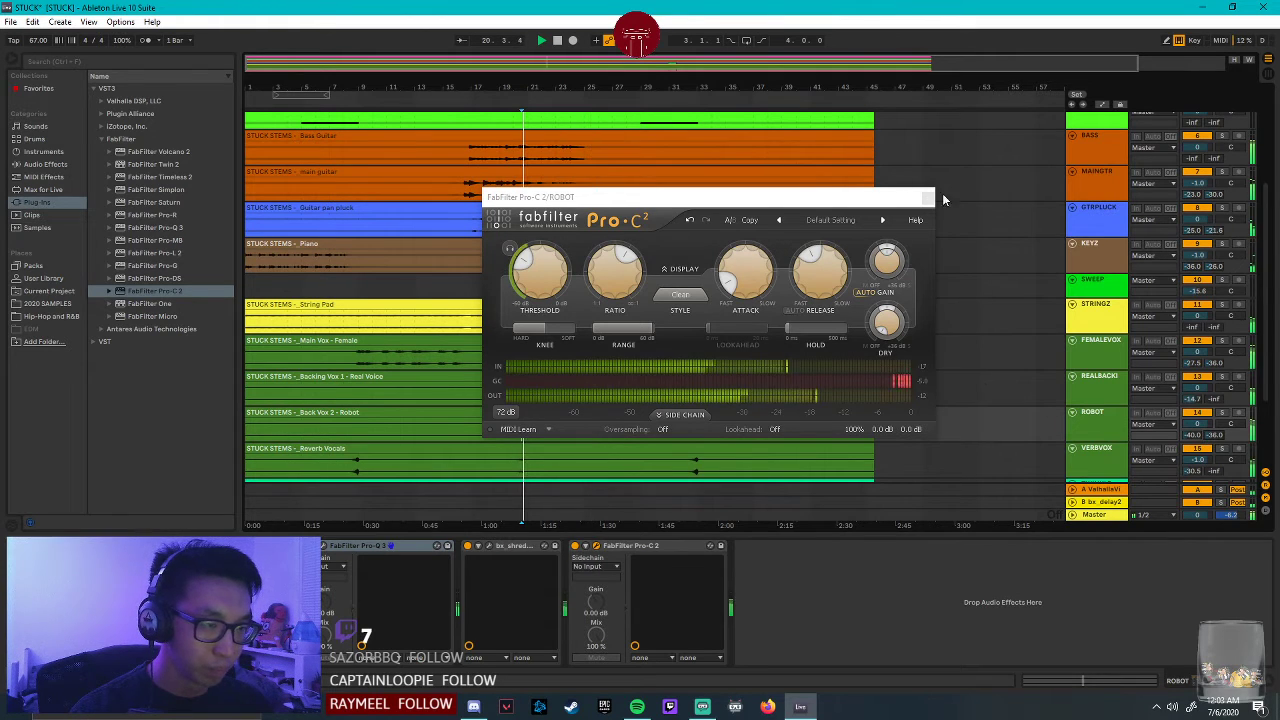
{"action": "left_click", "coordinate": [928, 197]}
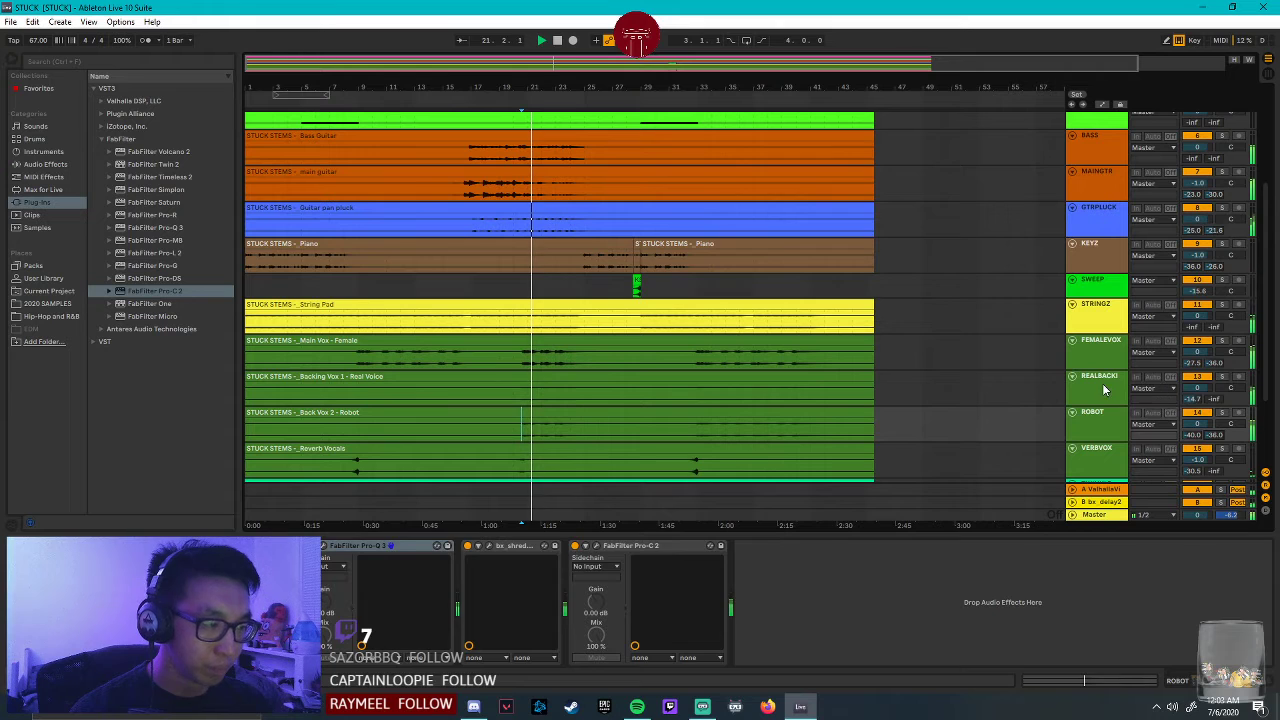
Add a bell boost at about 296 Hz with a Q of 1.59 in the ROBOT track's Pro-Q 3.
{"action": "left_click", "coordinate": [1207, 397]}
{"action": "left_click", "coordinate": [1110, 432]}
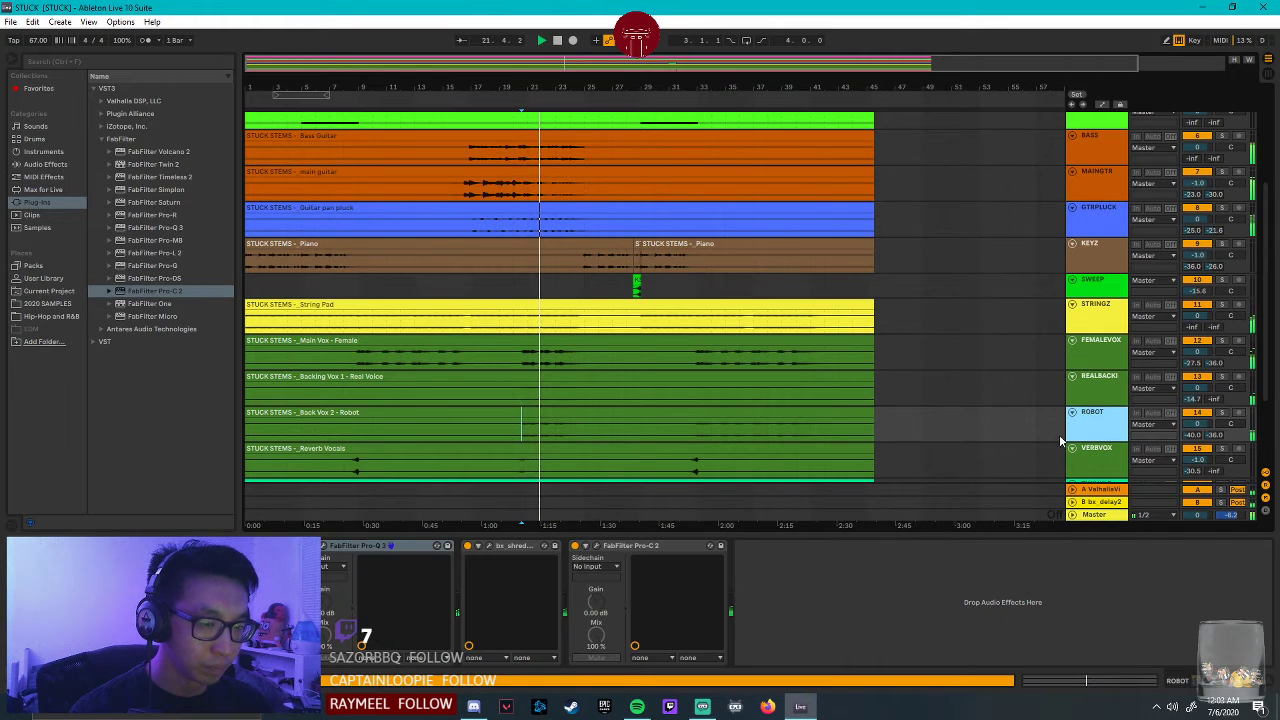
{"action": "left_click", "coordinate": [391, 545]}
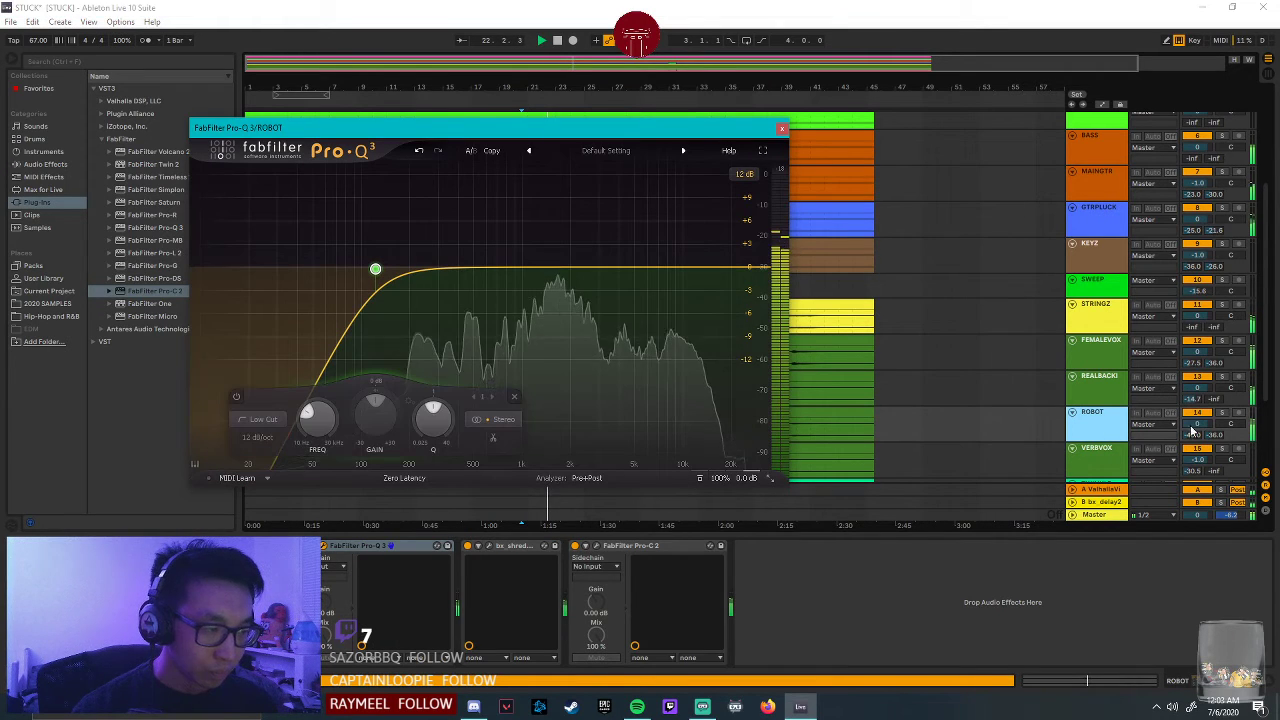
{"action": "left_click", "coordinate": [479, 267]}
{"action": "left_click_drag", "start_coordinate": [480, 266], "coordinate": [448, 178]}
{"action": "left_click_drag", "start_coordinate": [433, 392], "coordinate": [493, 410]}
{"action": "mouse_move", "coordinate": [438, 226]}
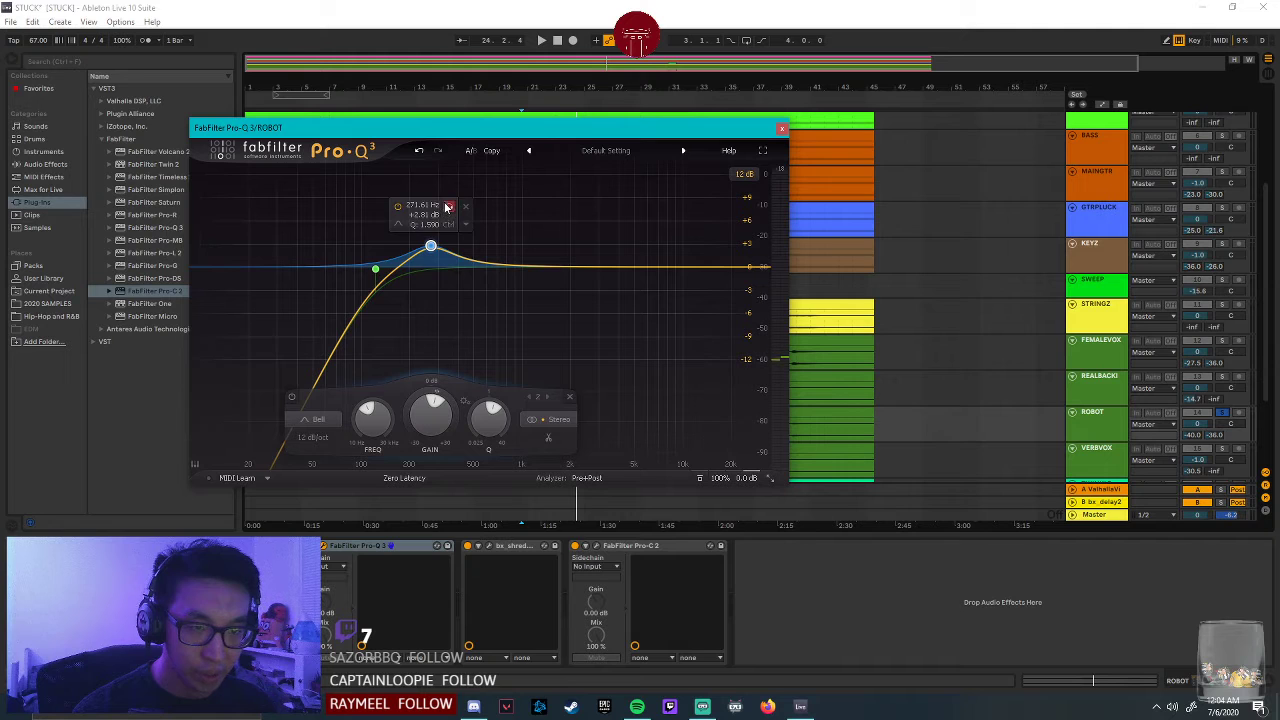
{"action": "key", "text": "space"}
{"action": "left_click_drag", "start_coordinate": [450, 207], "coordinate": [458, 207]}
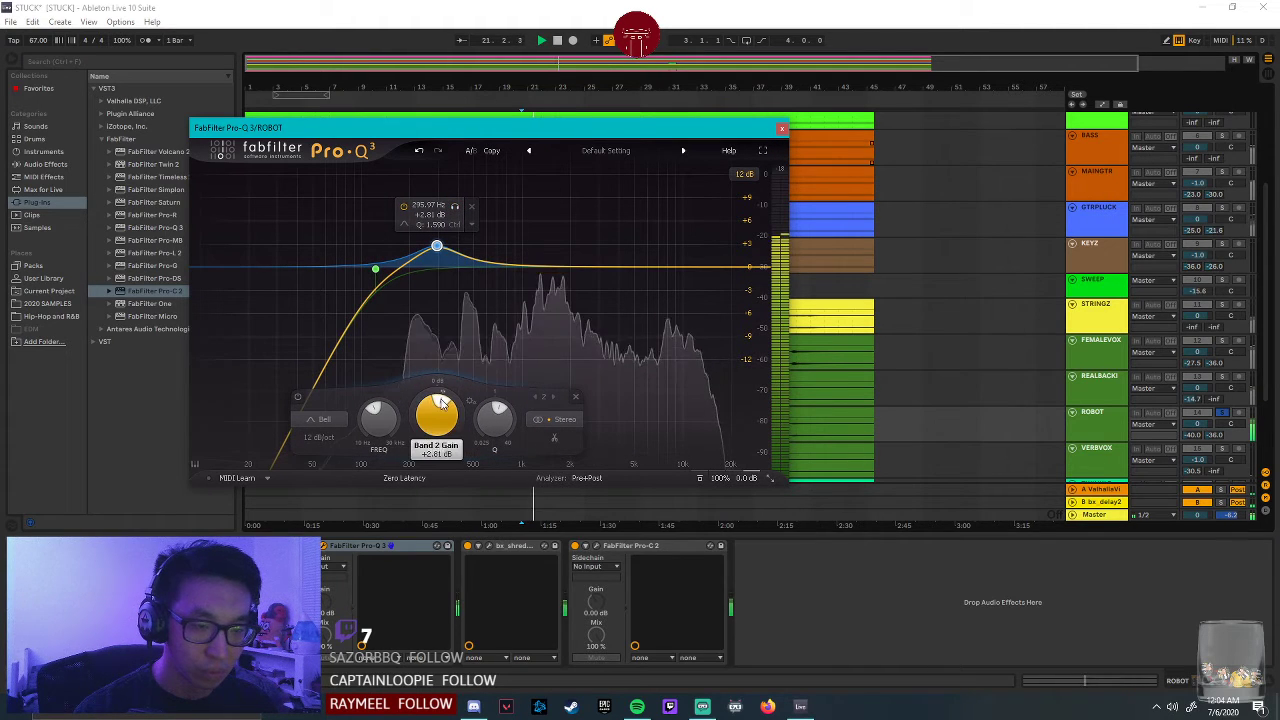
{"action": "left_click_drag", "start_coordinate": [437, 414], "coordinate": [437, 400]}
{"action": "left_click", "coordinate": [781, 128]}
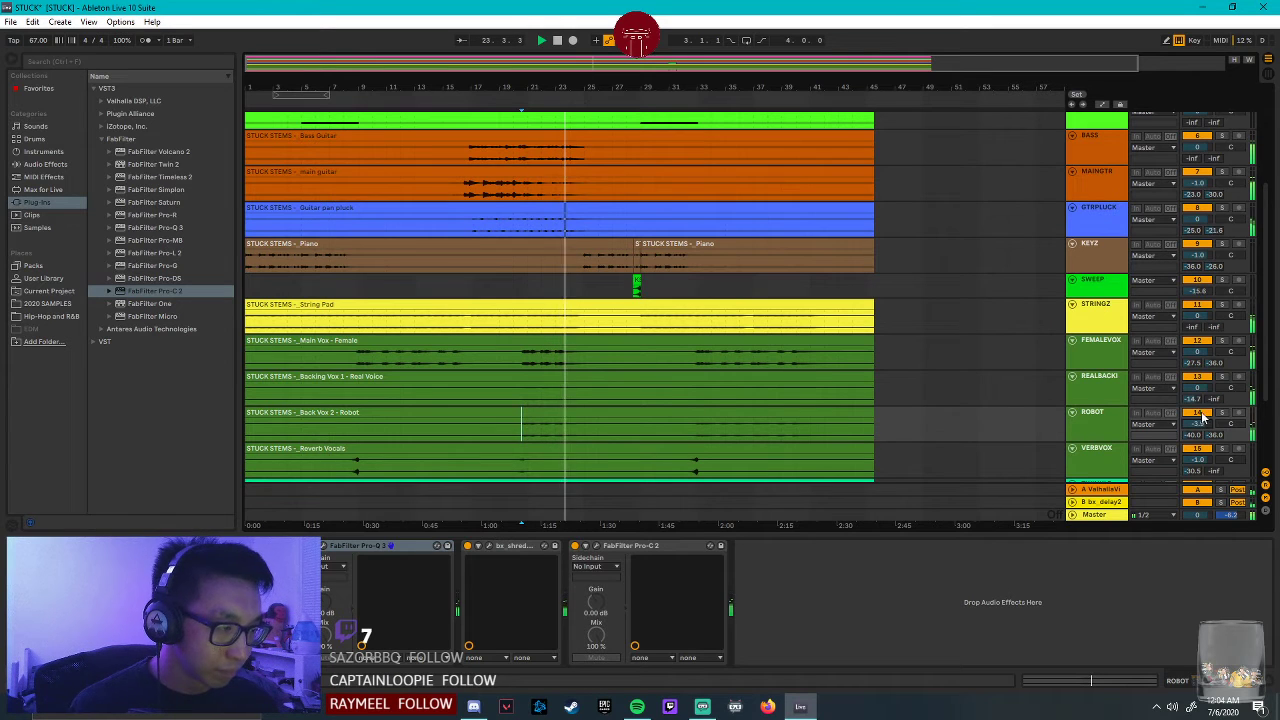
Set playback to start just before bar 21 on the real-voice backing track and solo FEMALEVOX and REALBACKING1.
{"action": "left_click", "coordinate": [550, 385]}
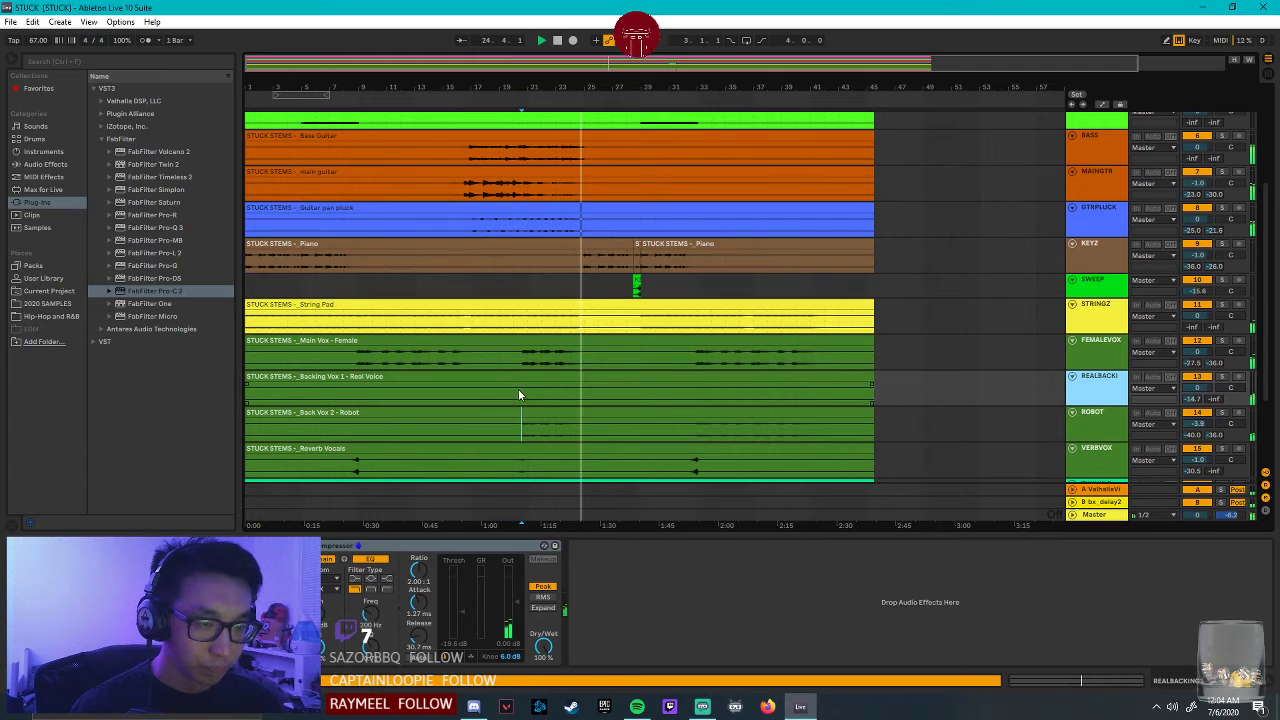
{"action": "left_click", "coordinate": [518, 390]}
{"action": "left_click", "coordinate": [1221, 341]}
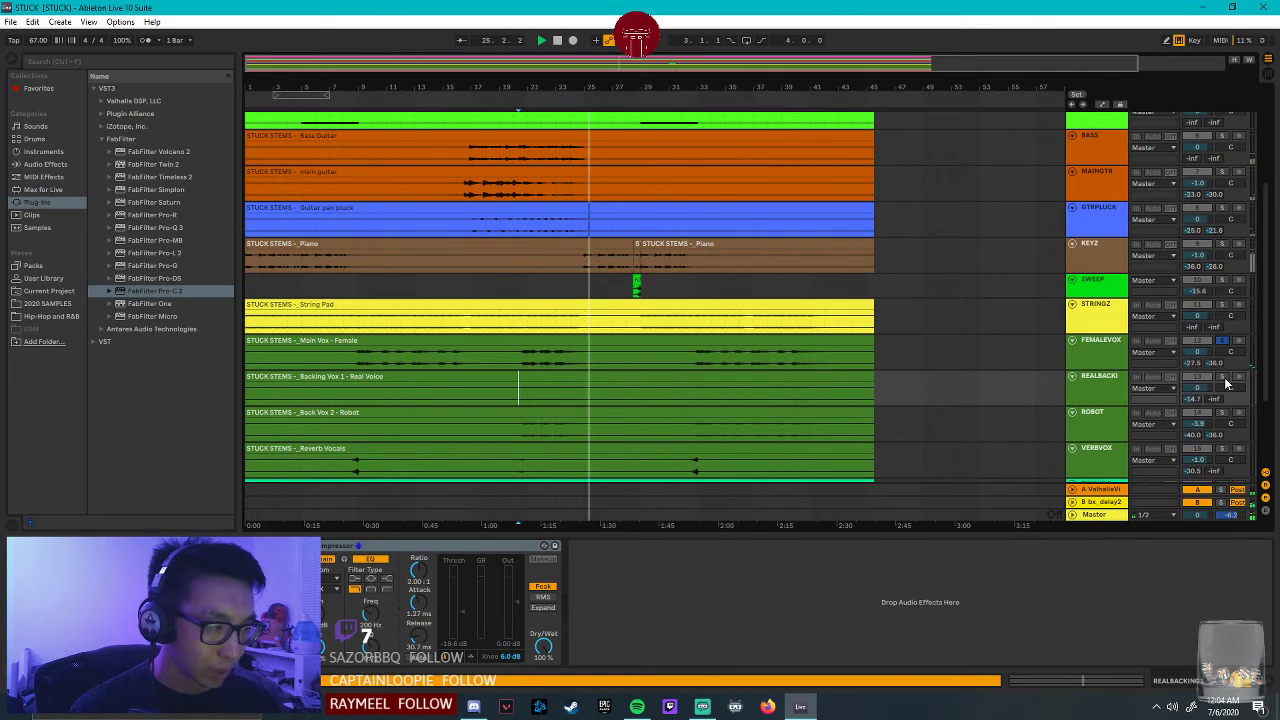
{"action": "left_click", "coordinate": [1222, 377]}
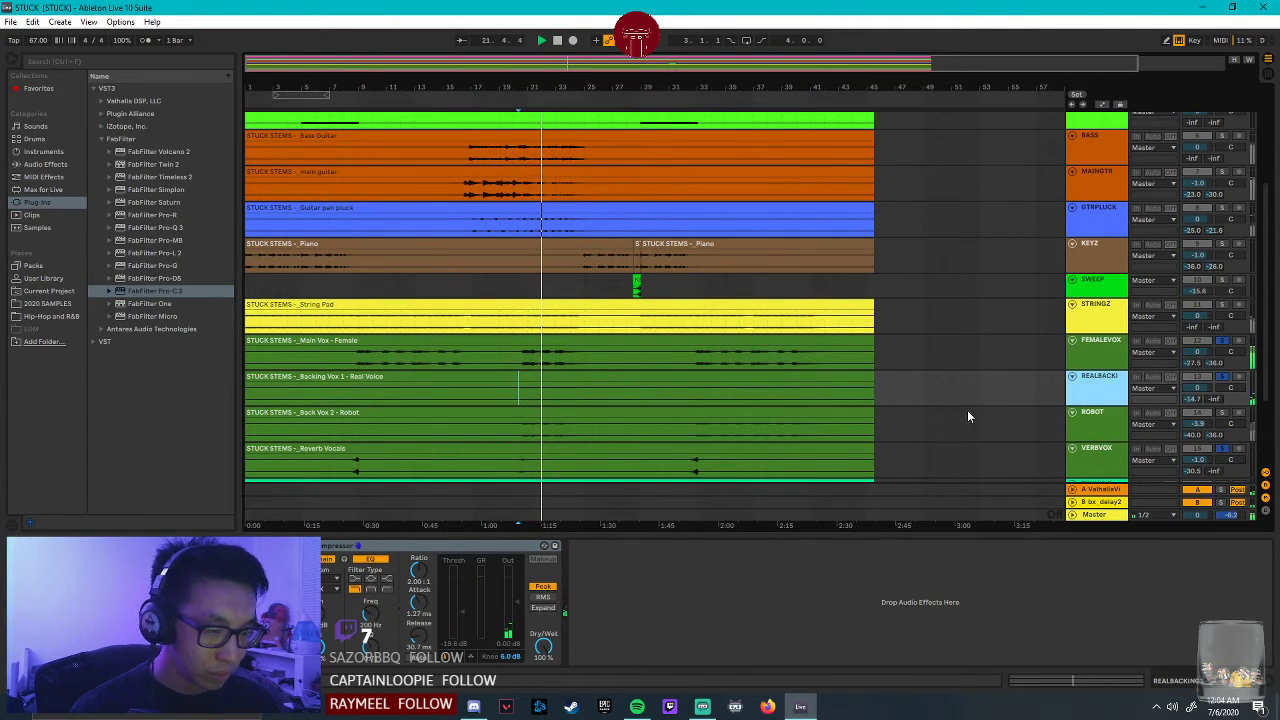
Set the wet gain of REALBACKING1's Pro-C 2 to about +1.28 dB and return the vocals to the full mix.
{"action": "key", "text": "ctrl+alt+p"}
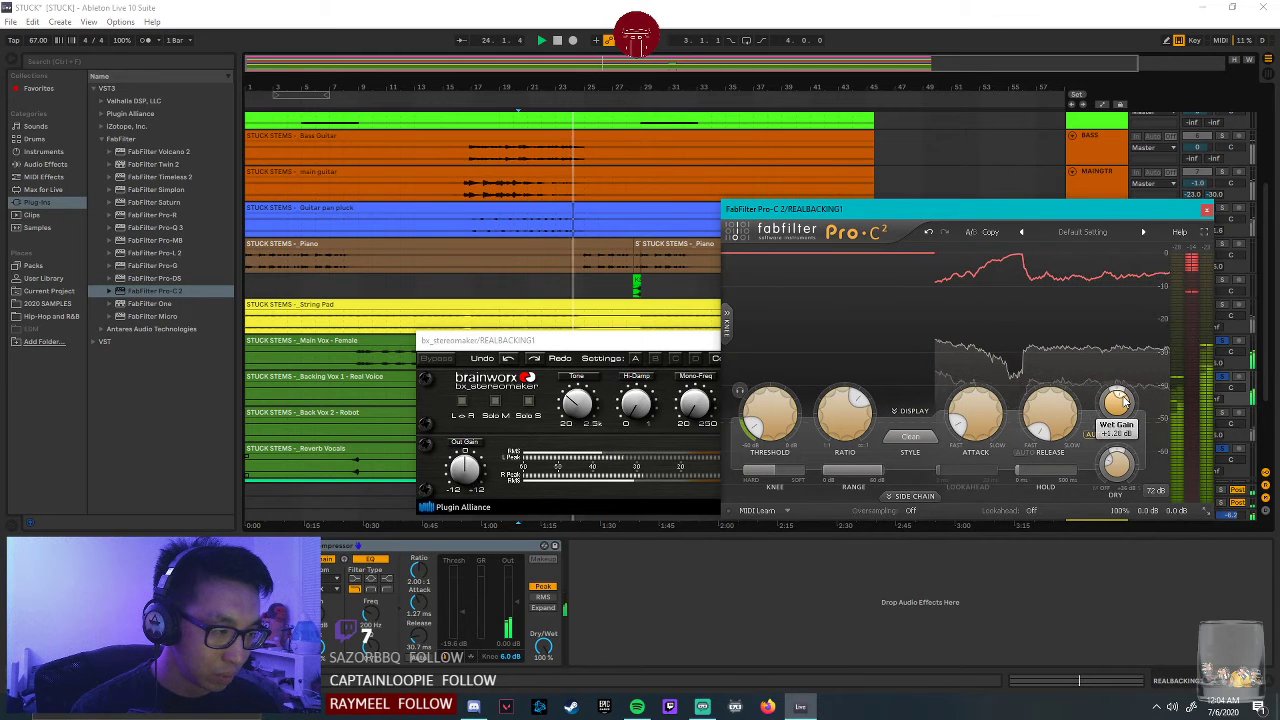
{"action": "left_click", "coordinate": [1207, 209]}
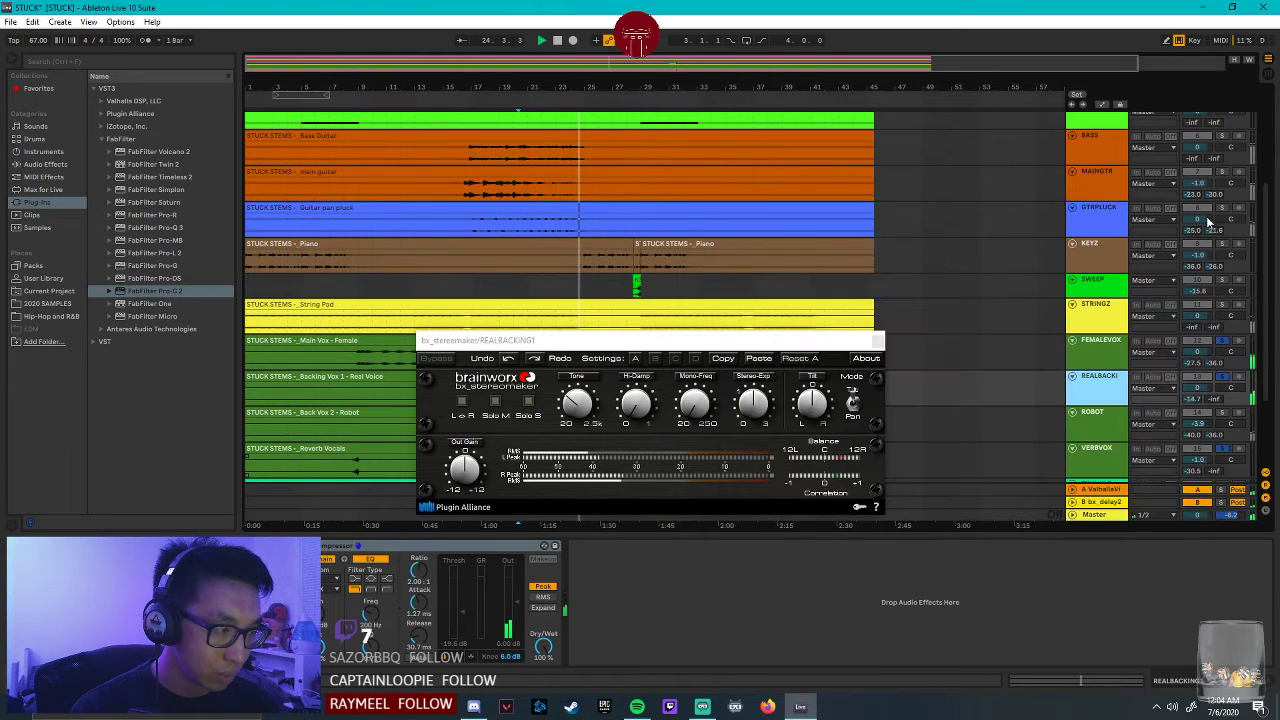
{"action": "left_click", "coordinate": [1222, 341]}
{"action": "left_click", "coordinate": [1222, 378]}
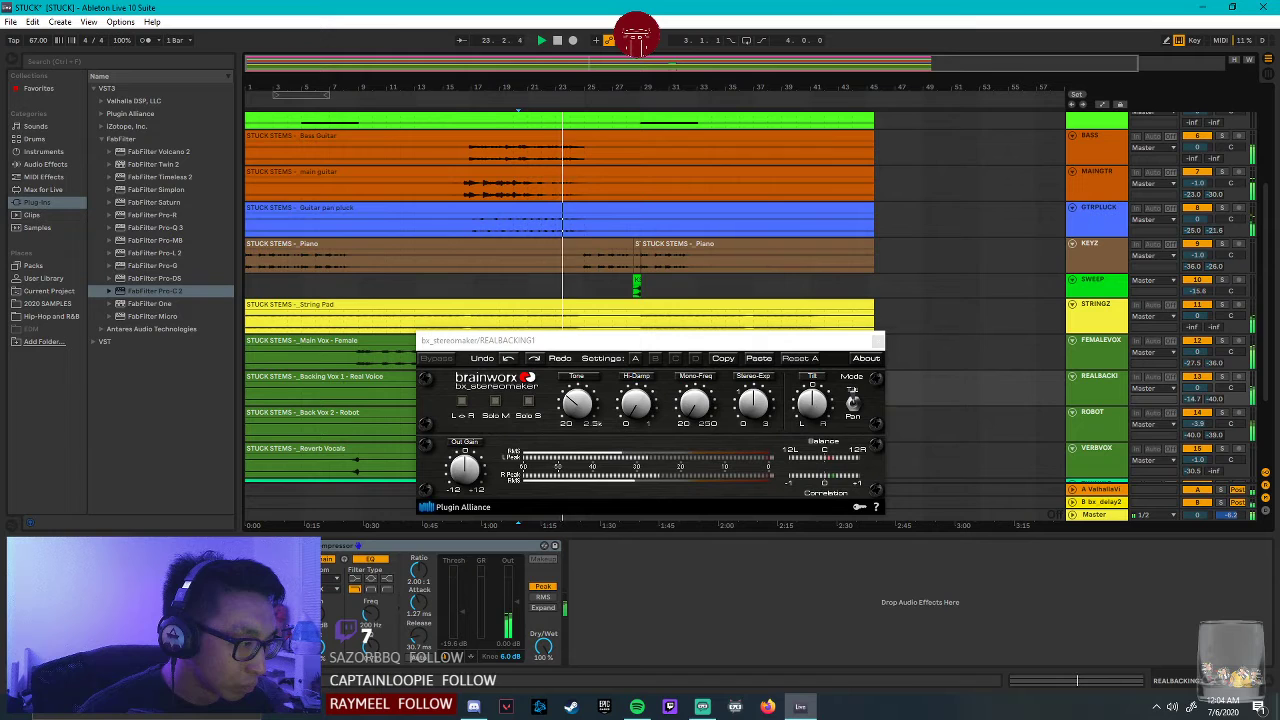
{"action": "left_click", "coordinate": [878, 341]}
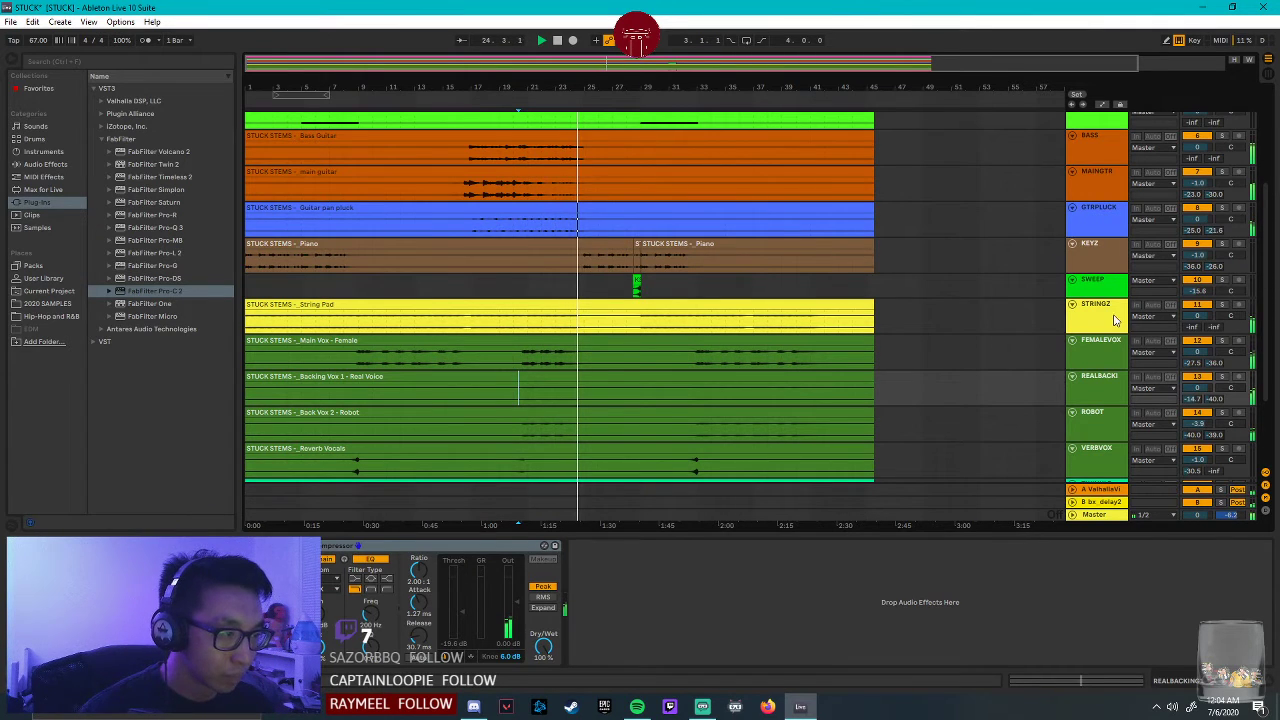
Make the STRINGZ track taller, set playback to start just before bar 29, and check the string pad soloed and in the mix.
{"action": "left_click", "coordinate": [1235, 313]}
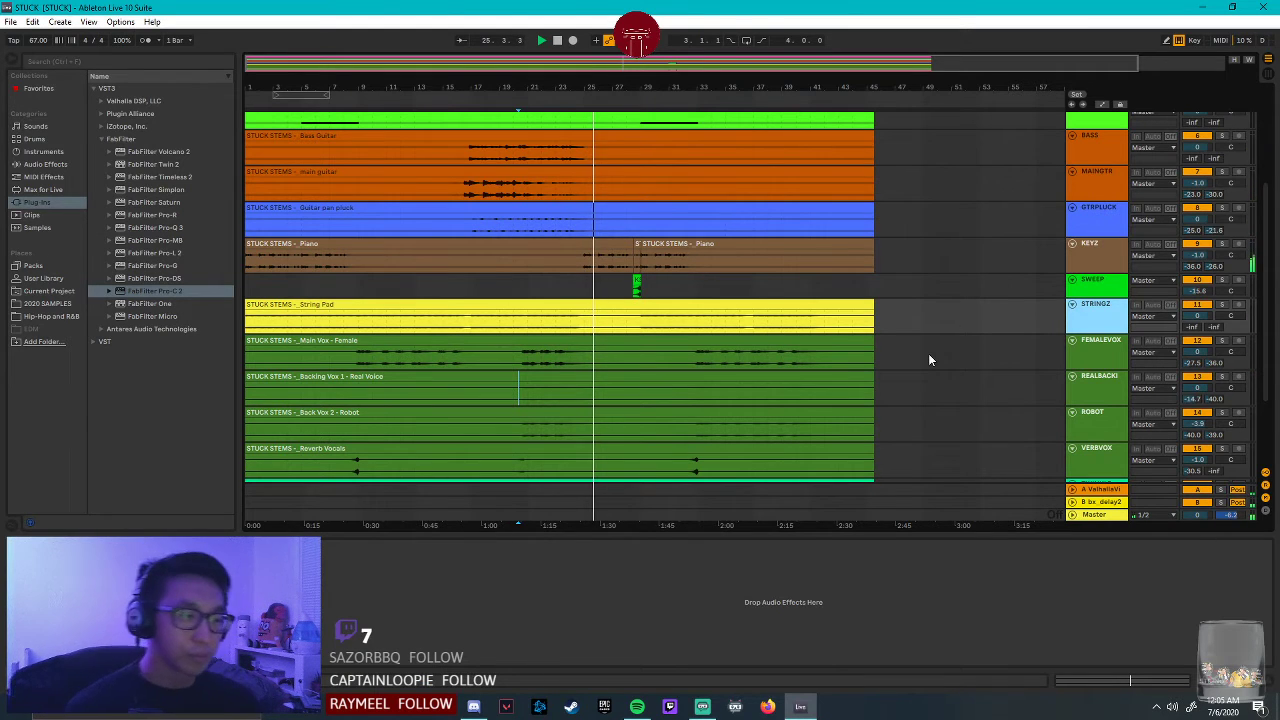
{"action": "left_click", "coordinate": [637, 320]}
{"action": "left_click_drag", "start_coordinate": [1110, 333], "coordinate": [1110, 377]}
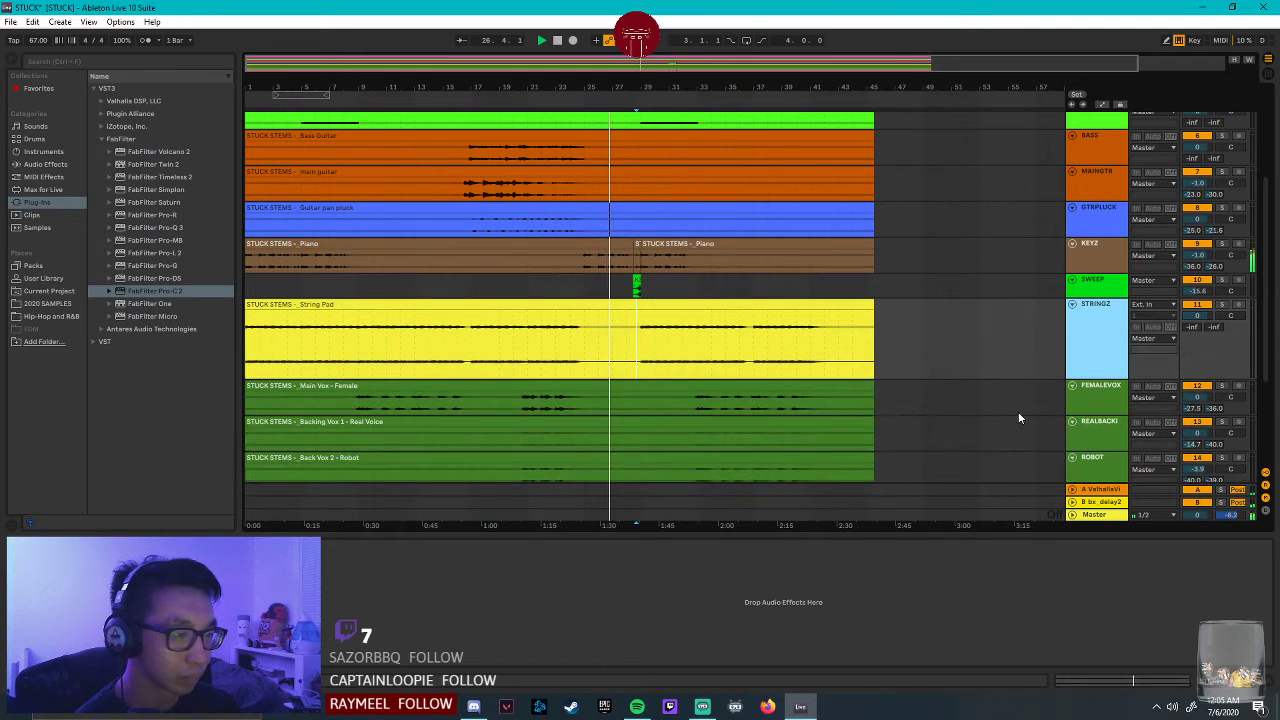
{"action": "left_click", "coordinate": [640, 331]}
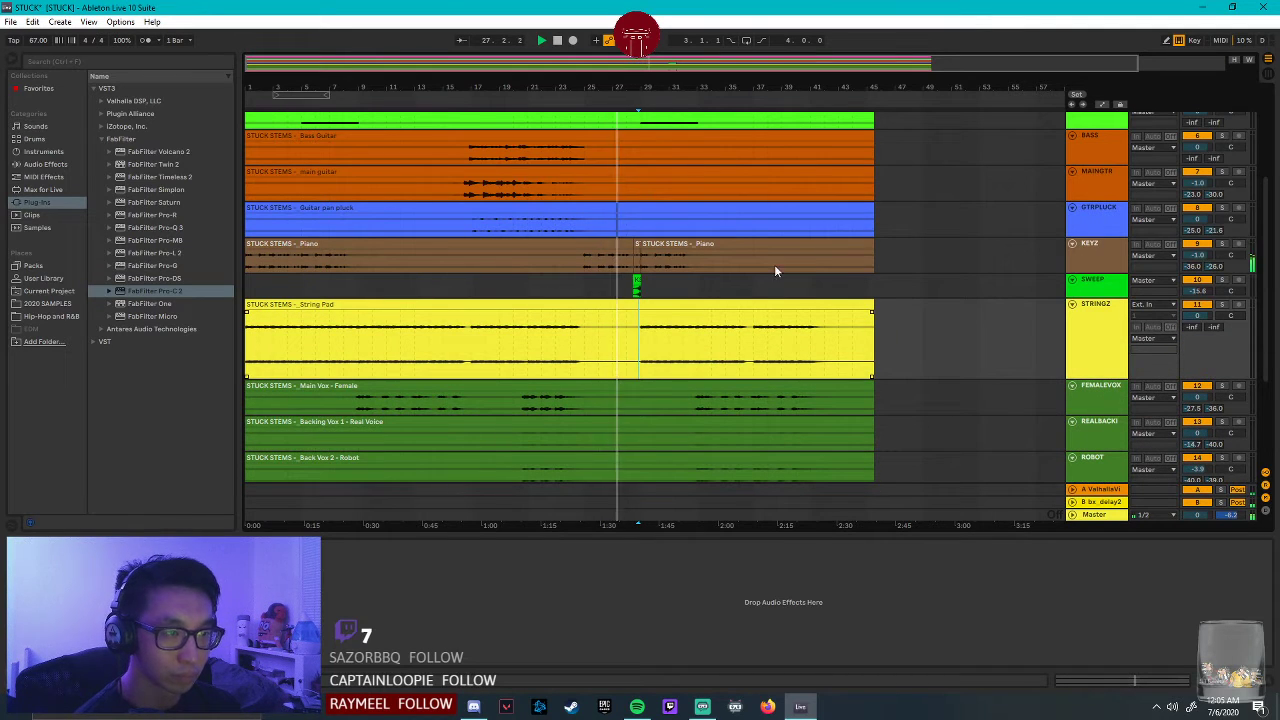
{"action": "mouse_move", "coordinate": [643, 88]}
{"action": "left_mouse_down"}
{"action": "mouse_move", "coordinate": [642, 150]}
{"action": "mouse_move", "coordinate": [588, 152]}
{"action": "mouse_move", "coordinate": [586, 140]}
{"action": "left_mouse_up"}
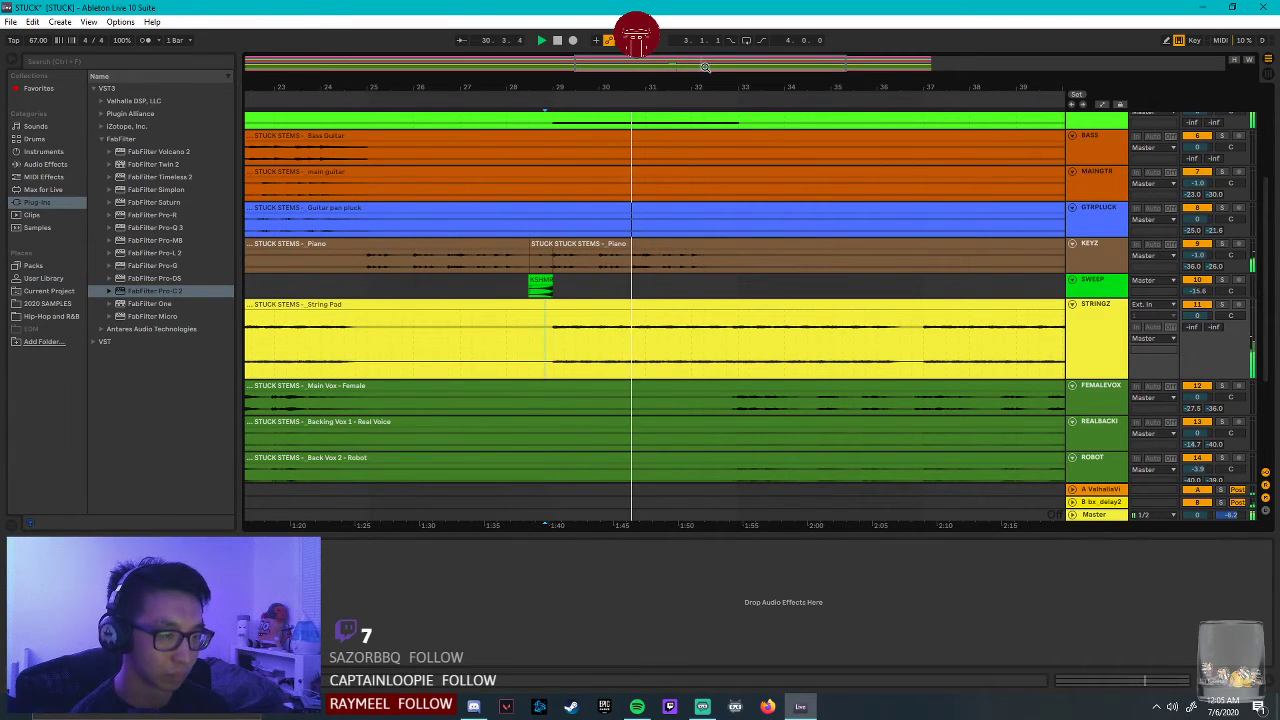
{"action": "left_click", "coordinate": [1222, 304]}
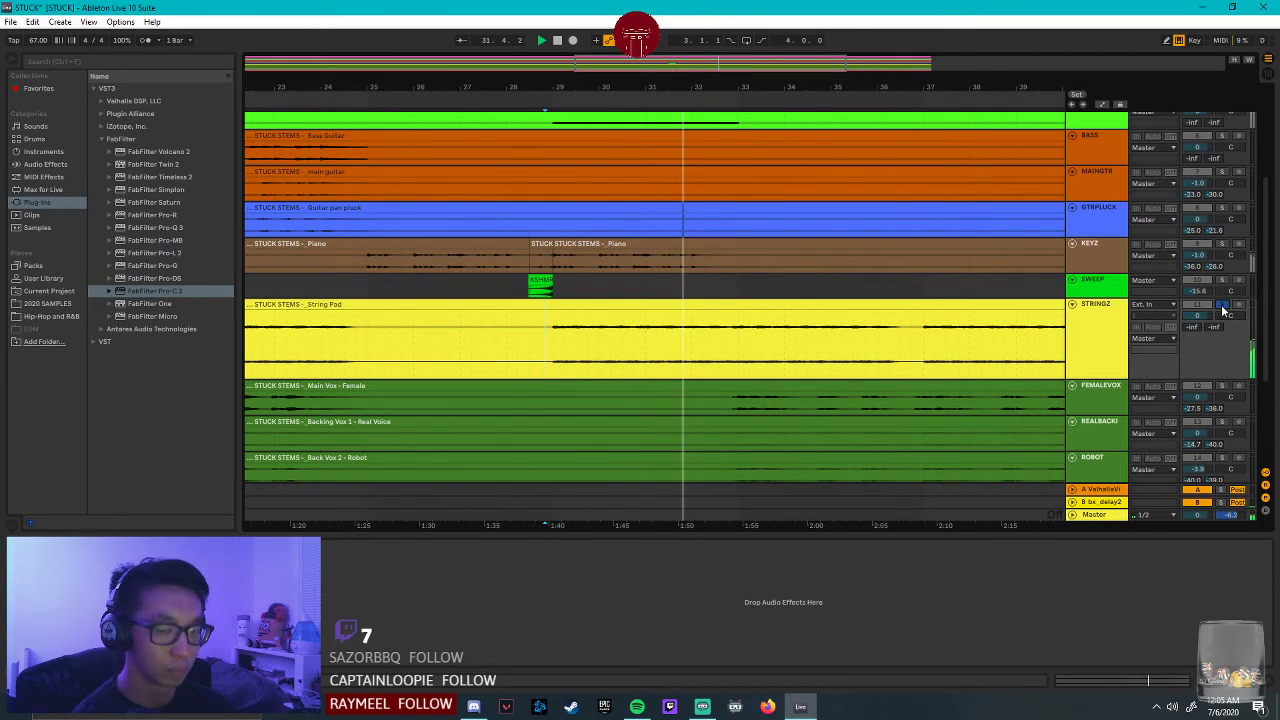
{"action": "left_click", "coordinate": [1222, 304]}
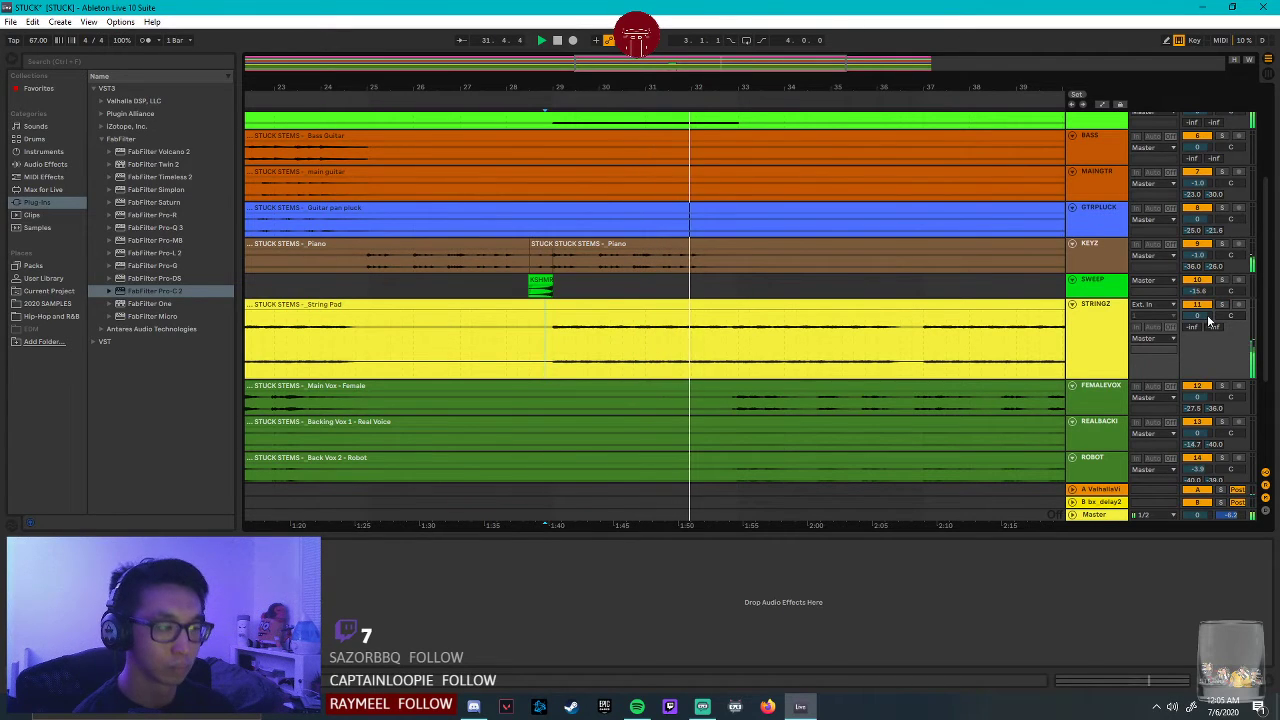
Add FabFilter Pro-Q 3 to STRINGZ and, listening in solo, place a bell band and a high shelf at about 8677 Hz.
{"action": "double_click", "coordinate": [140, 228]}
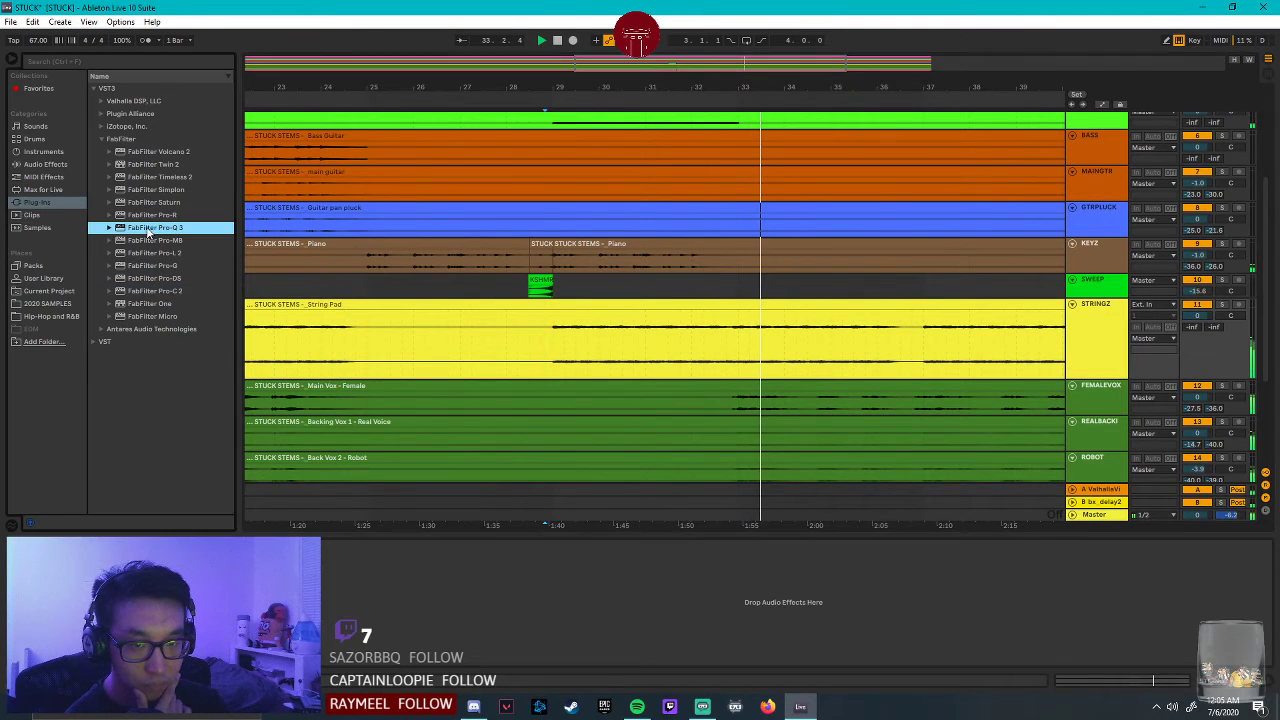
{"action": "left_click_drag", "start_coordinate": [1088, 222], "coordinate": [518, 253]}
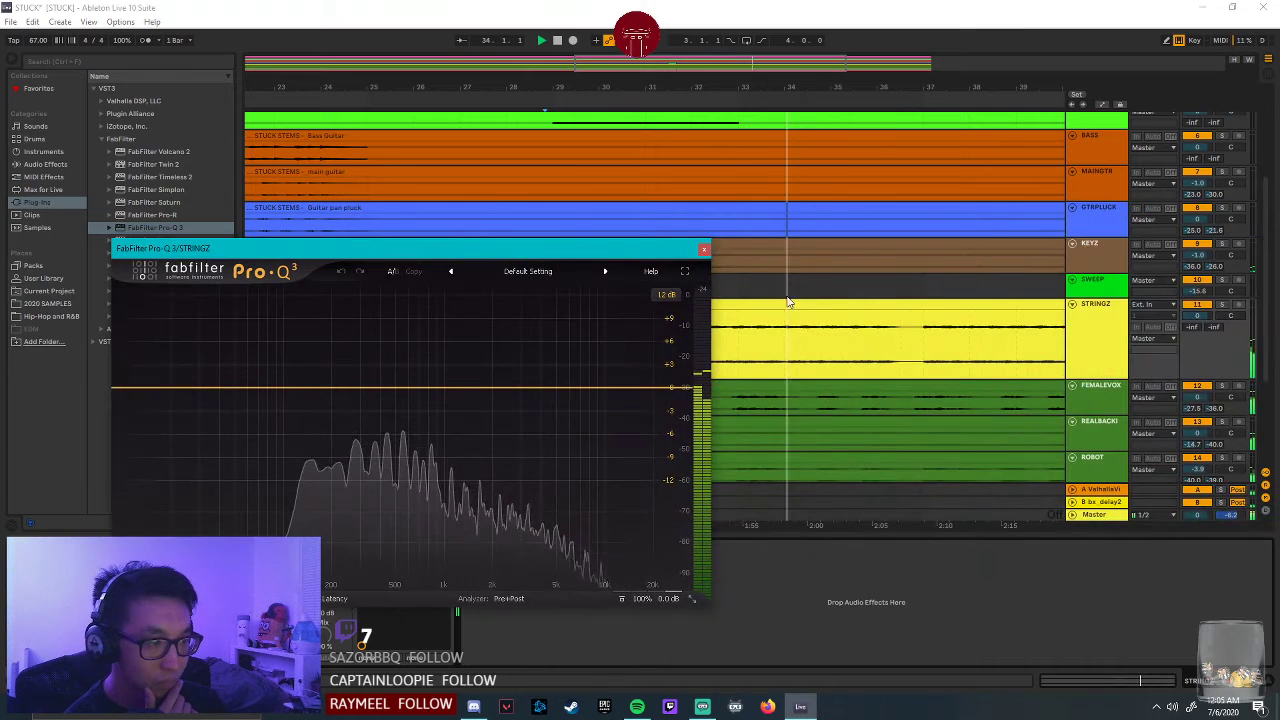
{"action": "left_click", "coordinate": [543, 387]}
{"action": "left_click", "coordinate": [626, 389]}
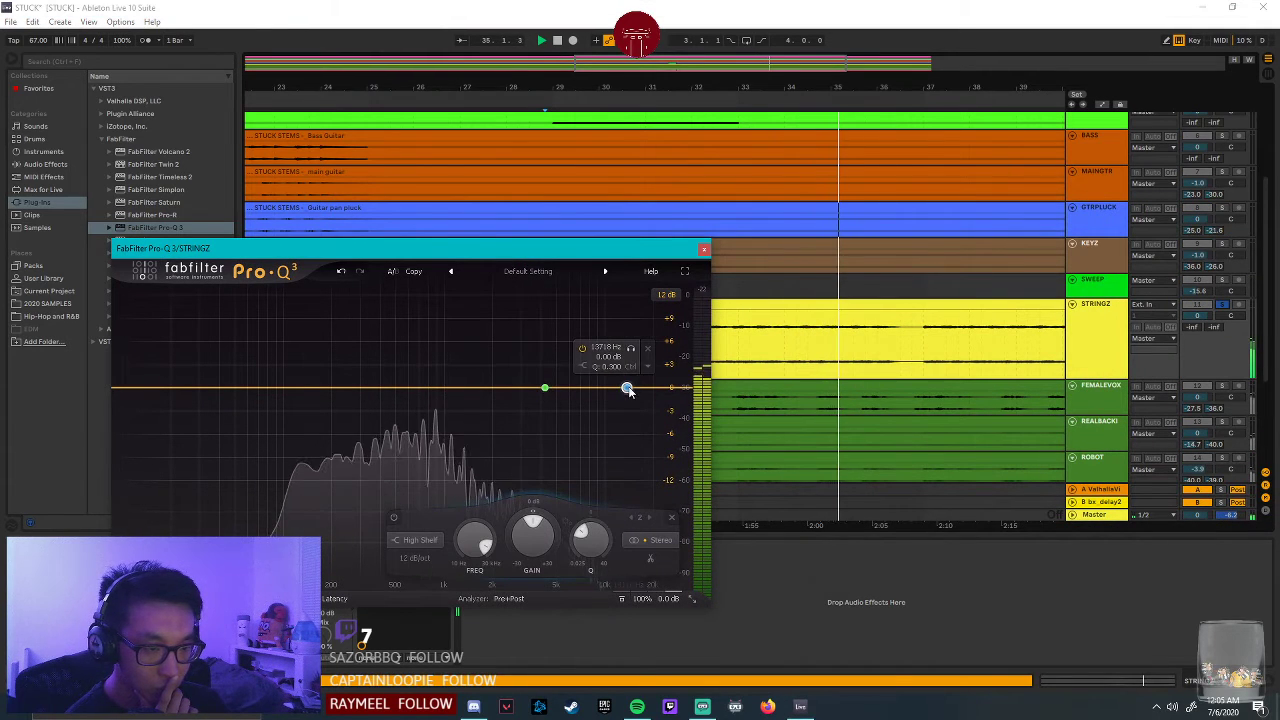
{"action": "left_click_drag", "start_coordinate": [626, 389], "coordinate": [463, 287]}
{"action": "left_click_drag", "start_coordinate": [460, 366], "coordinate": [594, 388]}
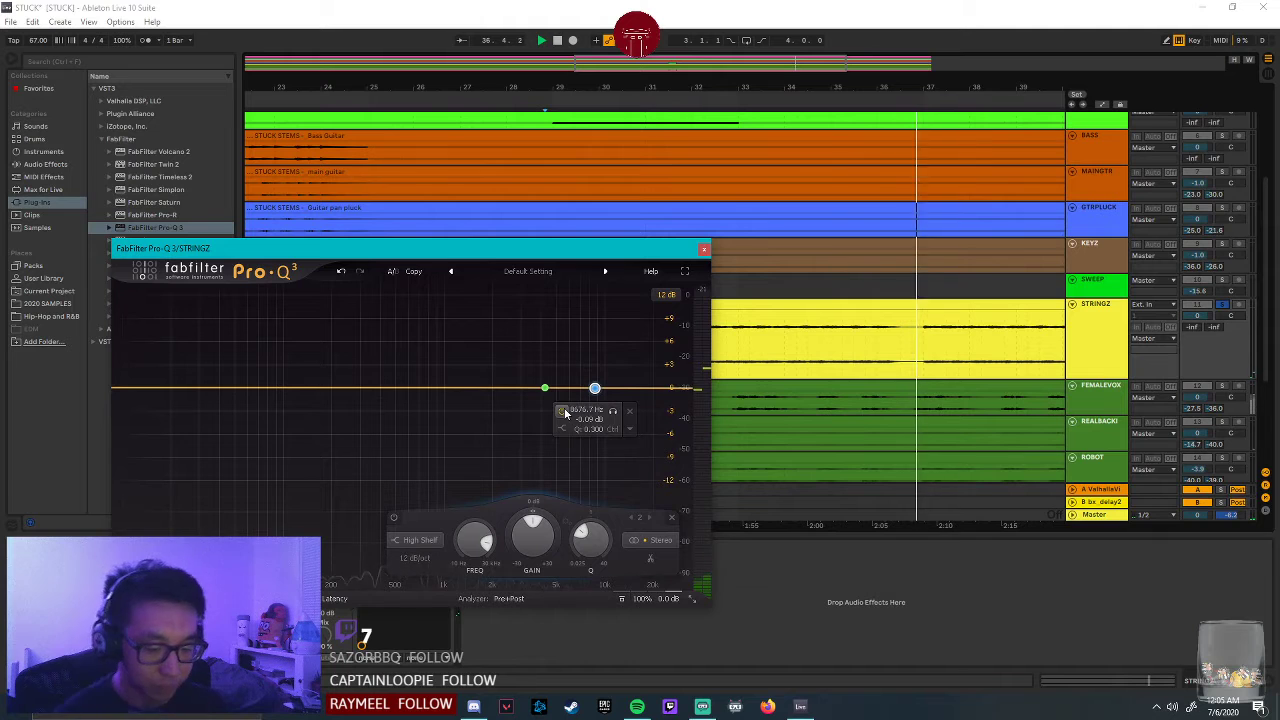
{"action": "left_click", "coordinate": [1228, 311]}
Shape the bell band on STRINGZ into a +1.99 dB boost at about 814 Hz with a Q of 1.343.
{"action": "left_click_drag", "start_coordinate": [543, 385], "coordinate": [427, 369]}
{"action": "scroll", "coordinate": [487, 532], "scroll_direction": "up", "scroll_amount": 2}
{"action": "left_click_drag", "start_coordinate": [429, 367], "coordinate": [431, 376]}
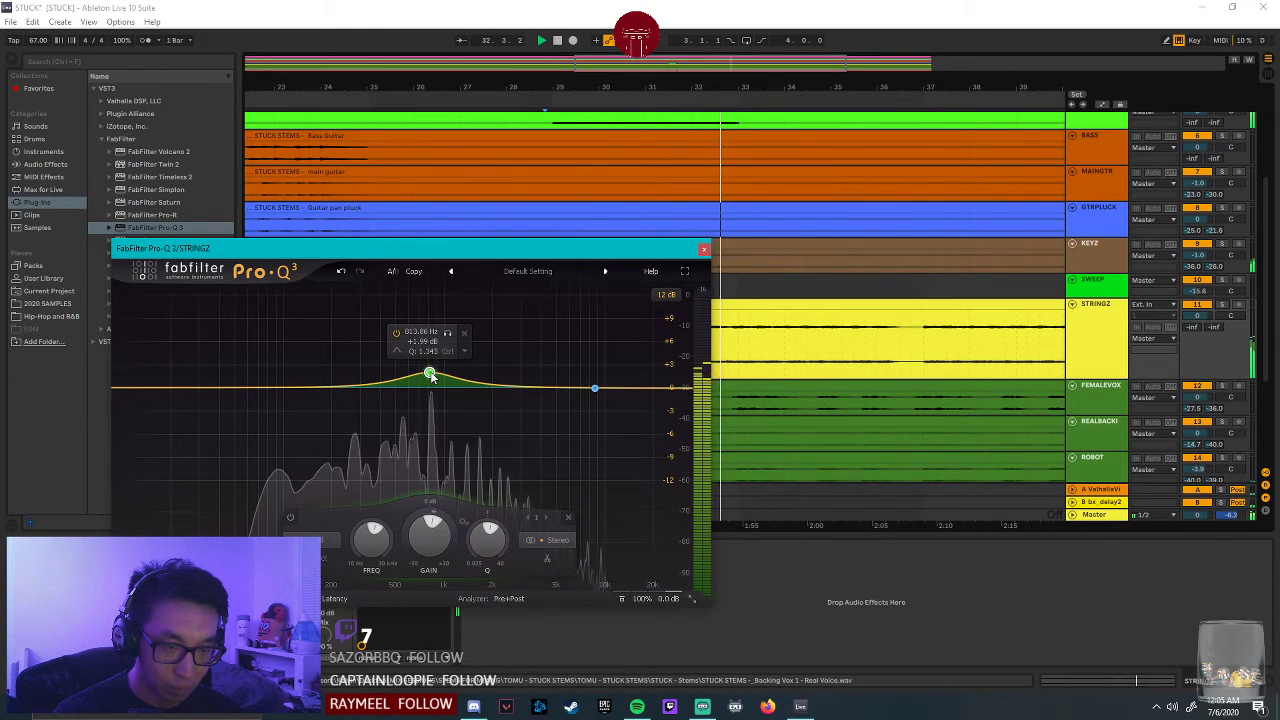
Add a +4.14 dB bell at about 3430 Hz on STRINGZ and lower the high shelf to -1.81 dB at about 9101 Hz.
{"action": "left_click", "coordinate": [557, 387]}
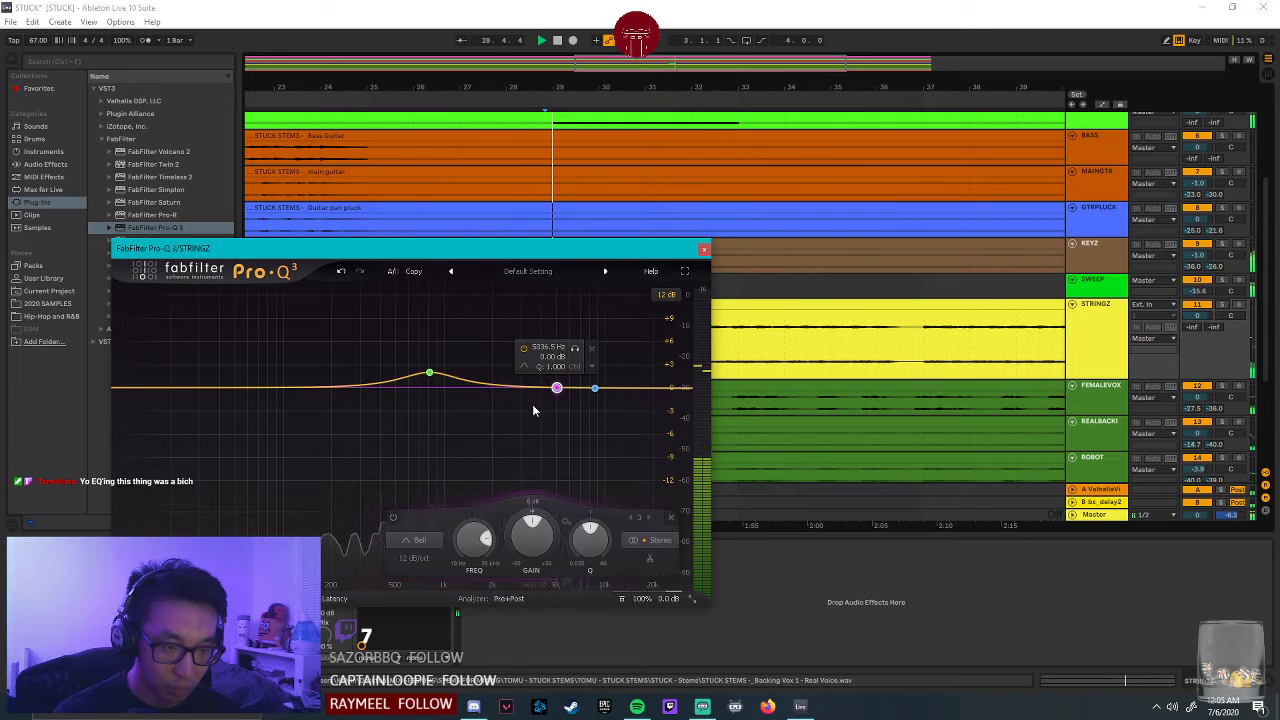
{"action": "left_click_drag", "start_coordinate": [557, 387], "coordinate": [543, 368]}
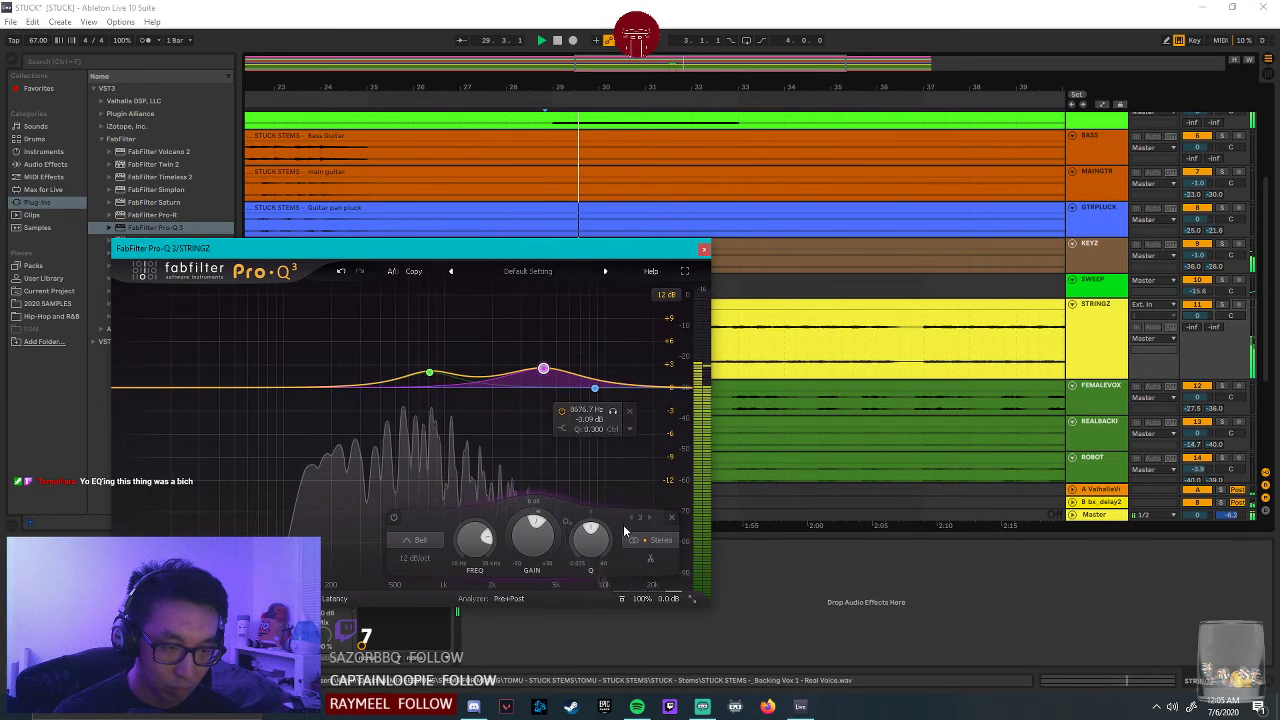
{"action": "mouse_move", "coordinate": [560, 325]}
{"action": "left_mouse_down"}
{"action": "mouse_move", "coordinate": [518, 333]}
{"action": "mouse_move", "coordinate": [546, 331]}
{"action": "left_mouse_up"}
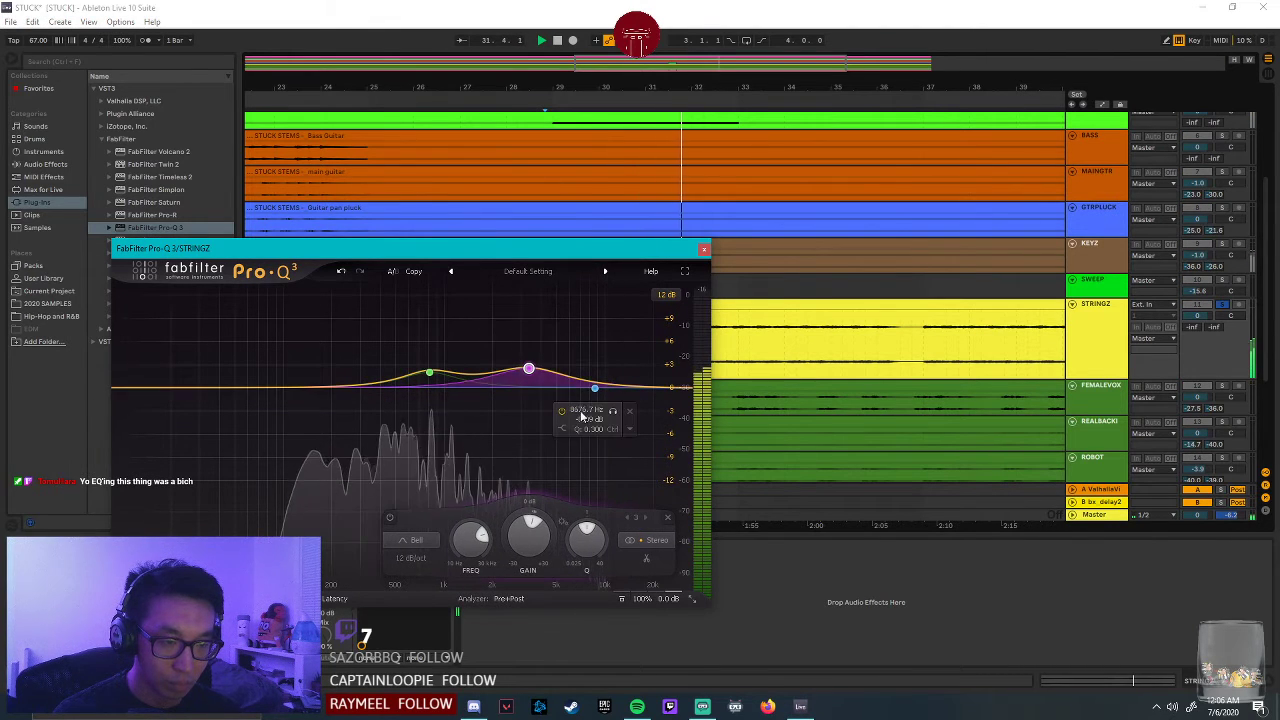
{"action": "left_click_drag", "start_coordinate": [594, 387], "coordinate": [597, 395]}
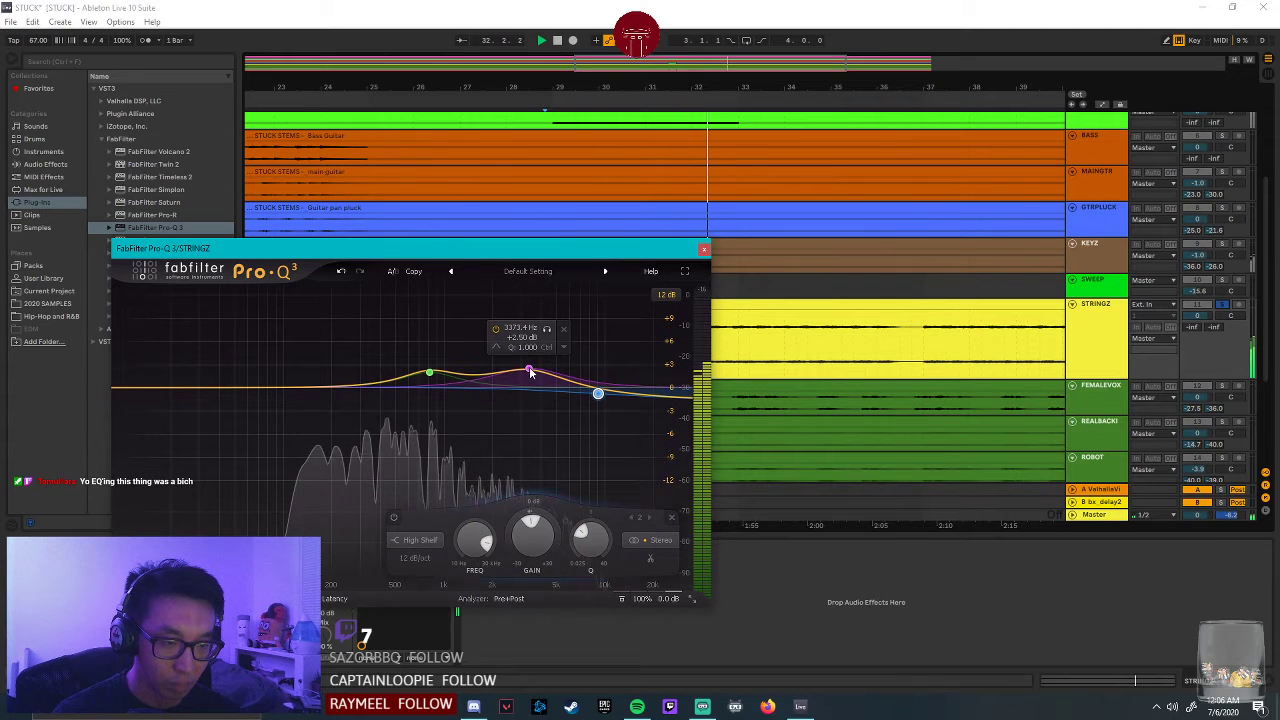
{"action": "left_click_drag", "start_coordinate": [529, 369], "coordinate": [531, 358]}
{"action": "left_click", "coordinate": [599, 393]}
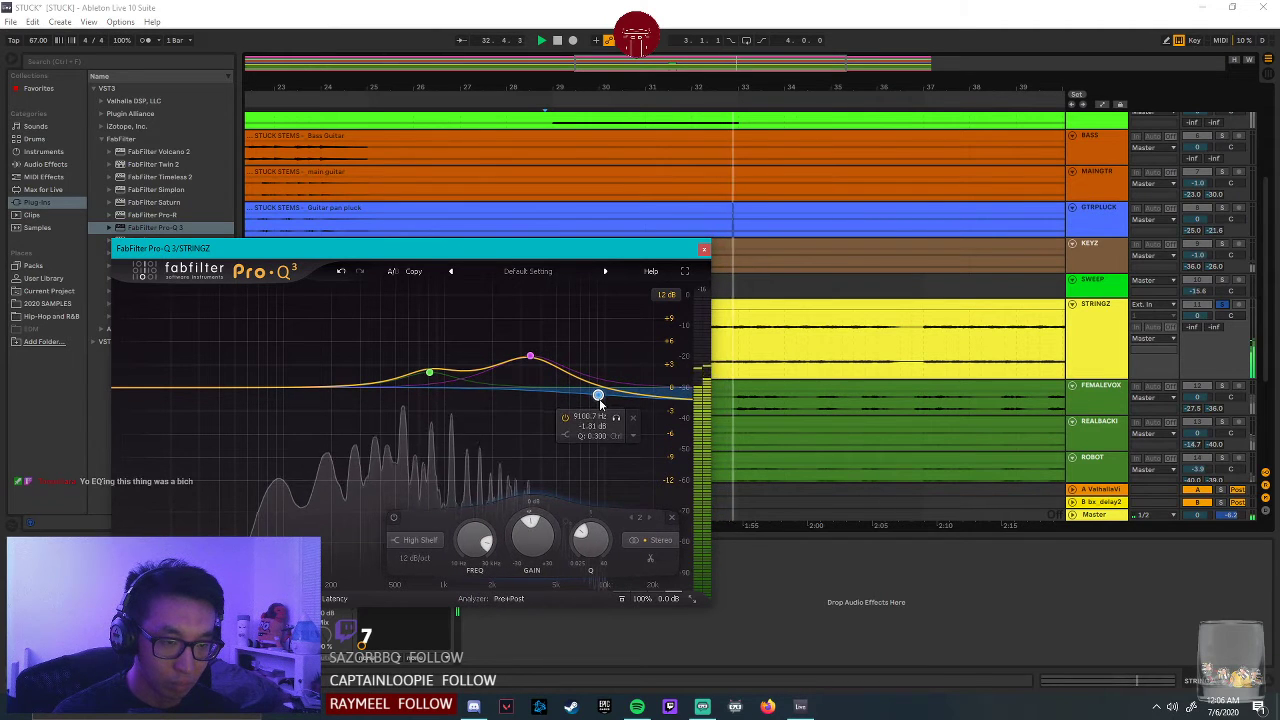
Add a low-mid bell on STRINGZ at about 247 Hz with +1.90 dB gain and a Q of 3.46.
{"action": "left_click", "coordinate": [341, 385]}
{"action": "scroll", "coordinate": [345, 384], "scroll_direction": "up", "scroll_amount": 5}
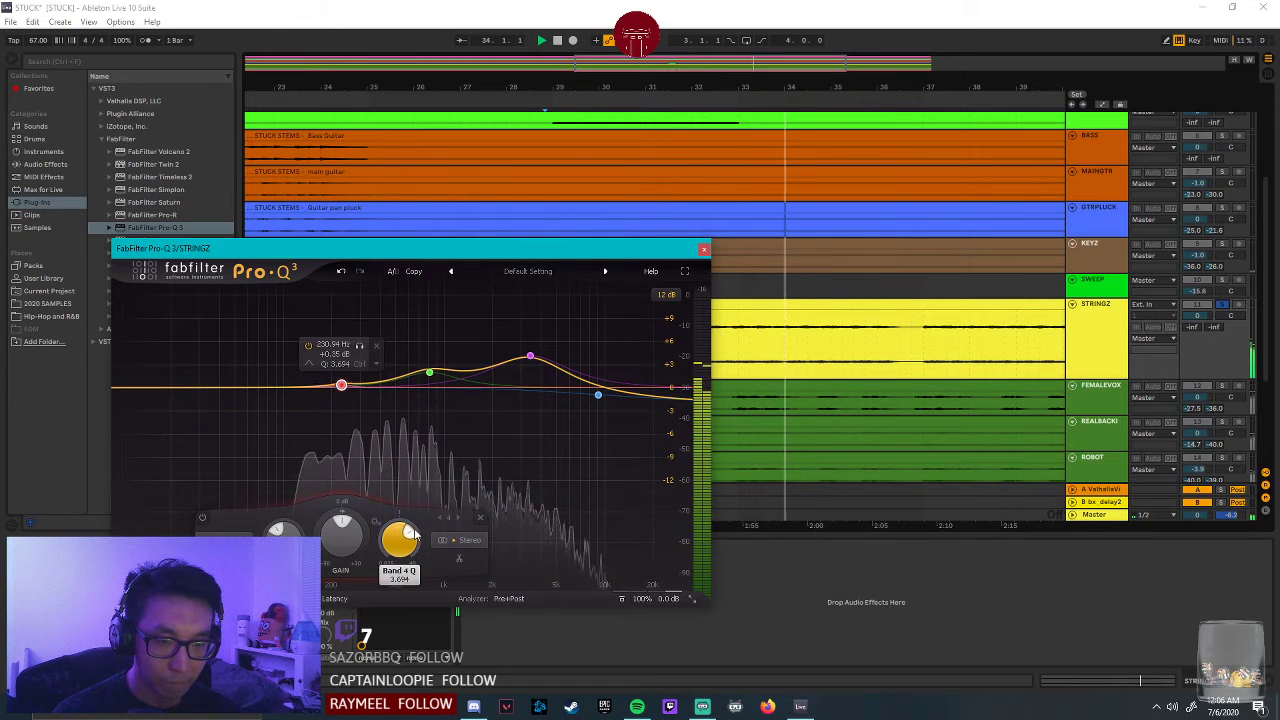
{"action": "scroll", "coordinate": [355, 348], "scroll_direction": "up", "scroll_amount": 10}
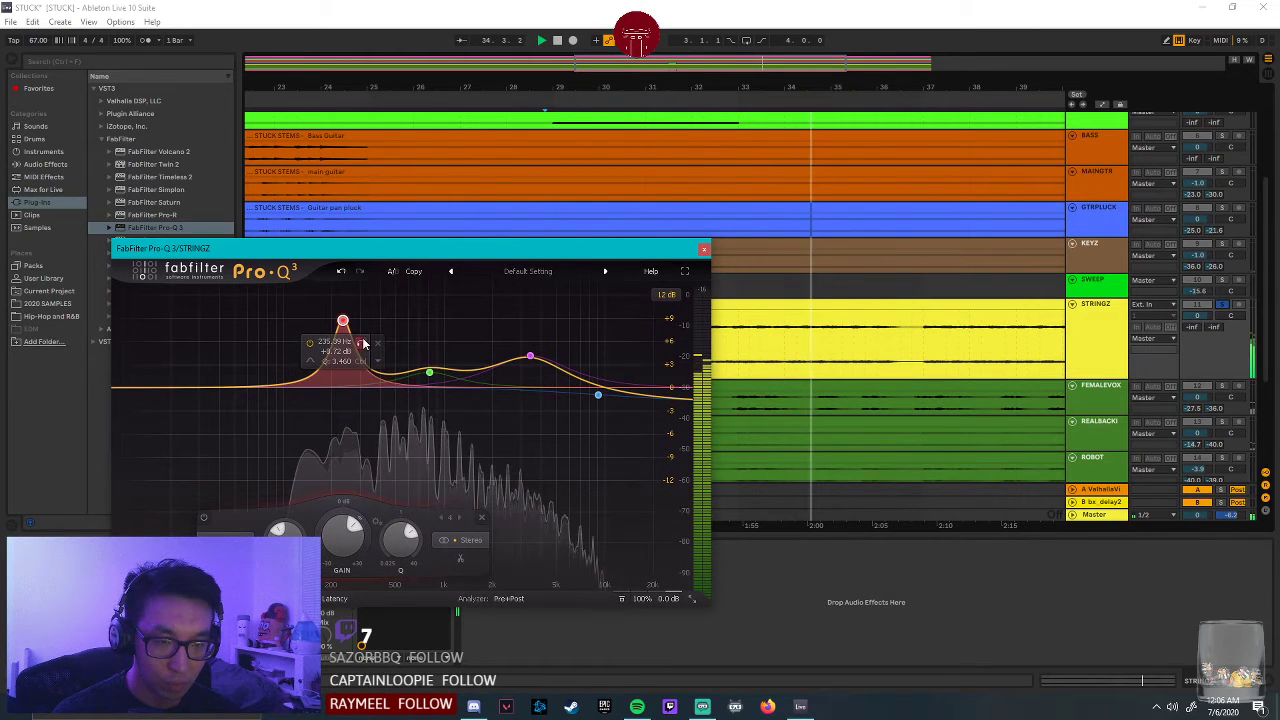
{"action": "left_click_drag", "start_coordinate": [364, 344], "coordinate": [347, 375]}
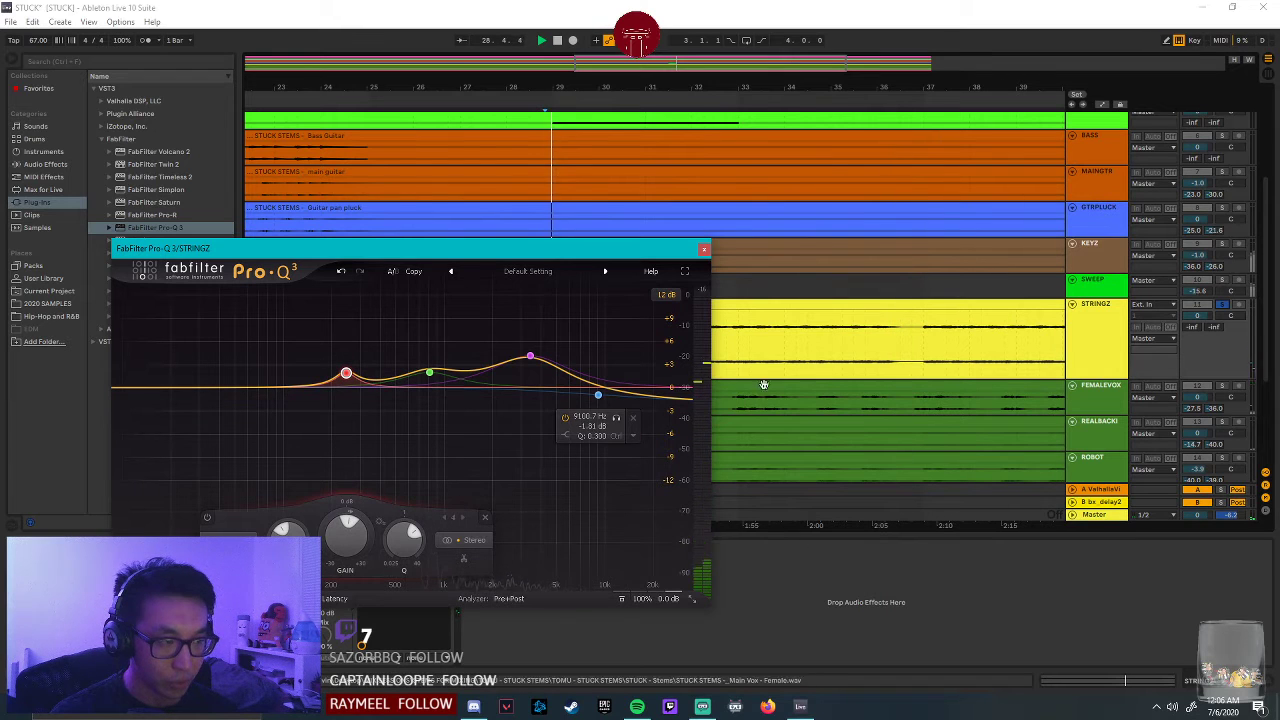
Shift the two upper bells slightly higher in frequency and set the high shelf to -1.64 dB at about 11443 Hz.
{"action": "left_click_drag", "start_coordinate": [400, 248], "coordinate": [826, 185]}
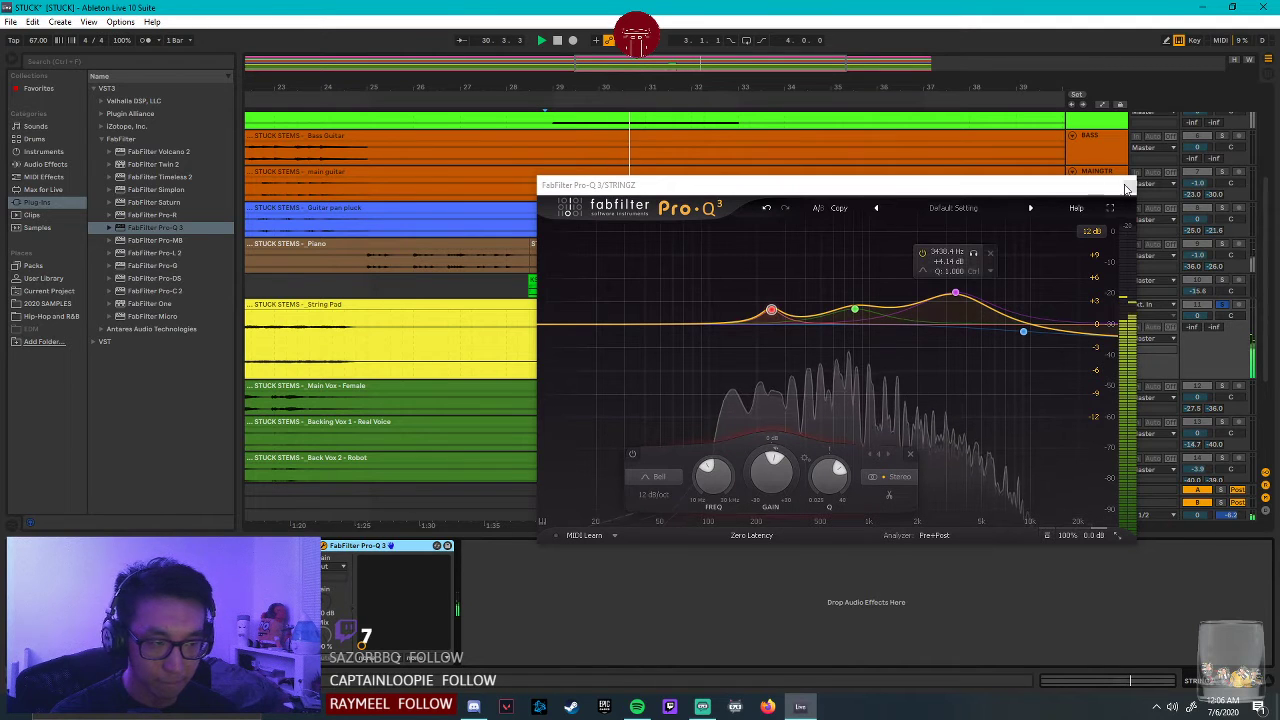
{"action": "left_click", "coordinate": [958, 292]}
{"action": "left_click_drag", "start_coordinate": [1026, 329], "coordinate": [1039, 330]}
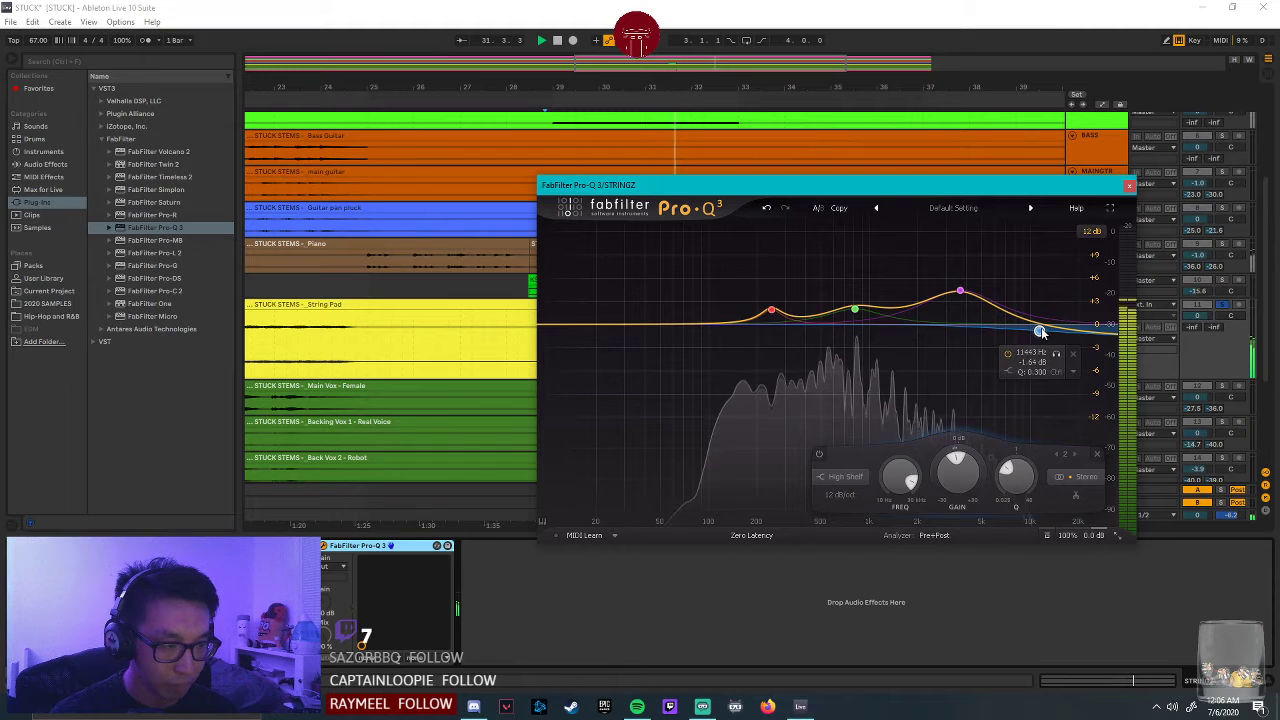
{"action": "left_click", "coordinate": [854, 311]}
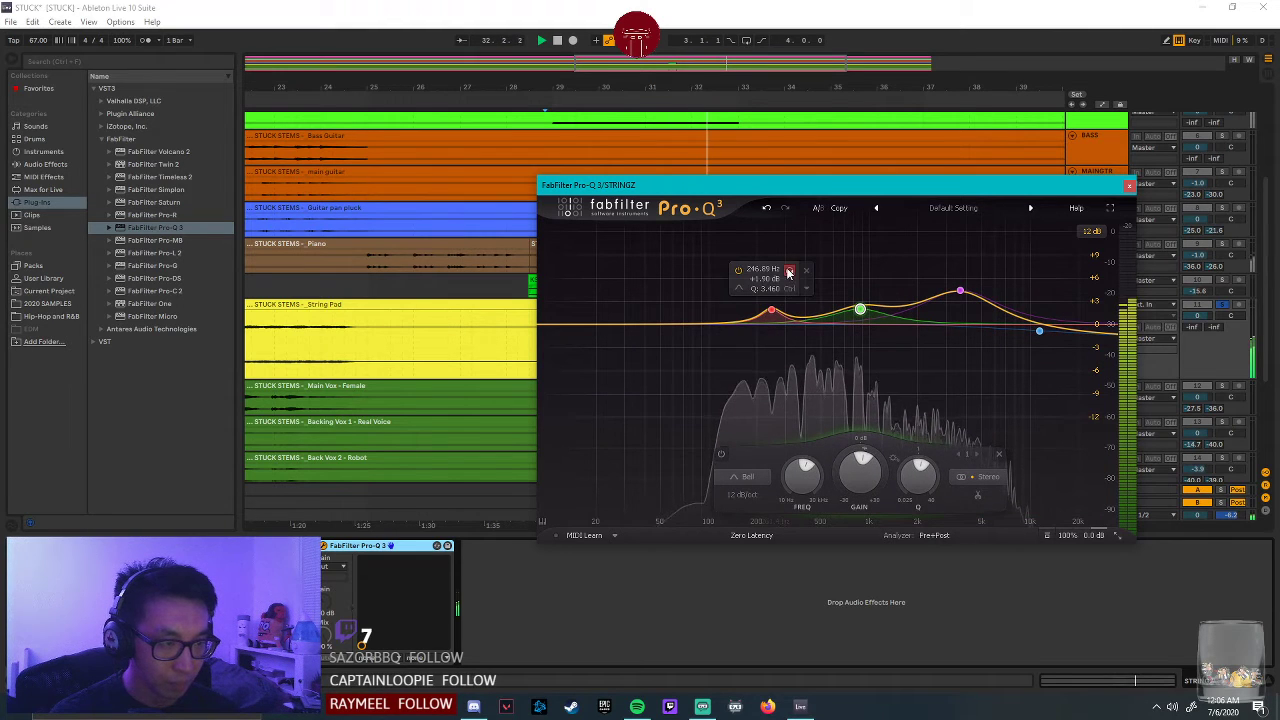
Turn the 247 Hz bell on STRINGZ into a -3.24 dB cut and fine-tune its Q.
{"action": "left_click", "coordinate": [771, 311]}
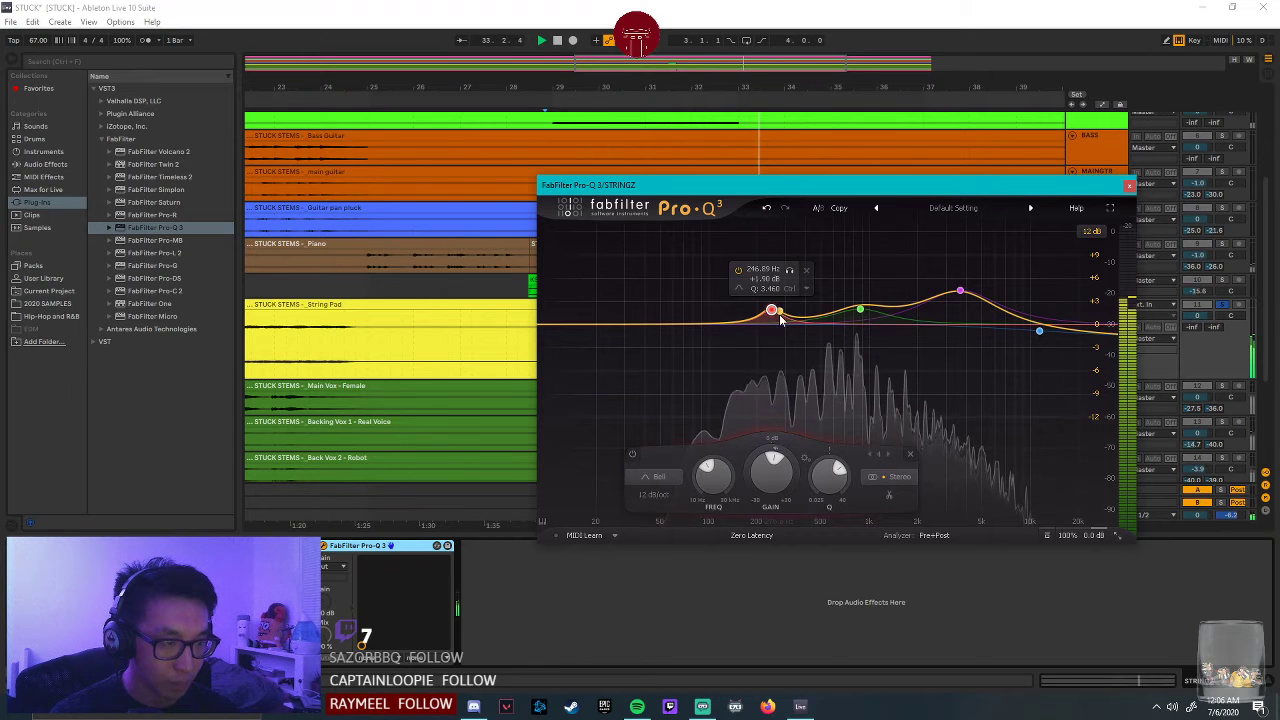
{"action": "scroll", "coordinate": [773, 462], "scroll_direction": "down", "scroll_amount": 2}
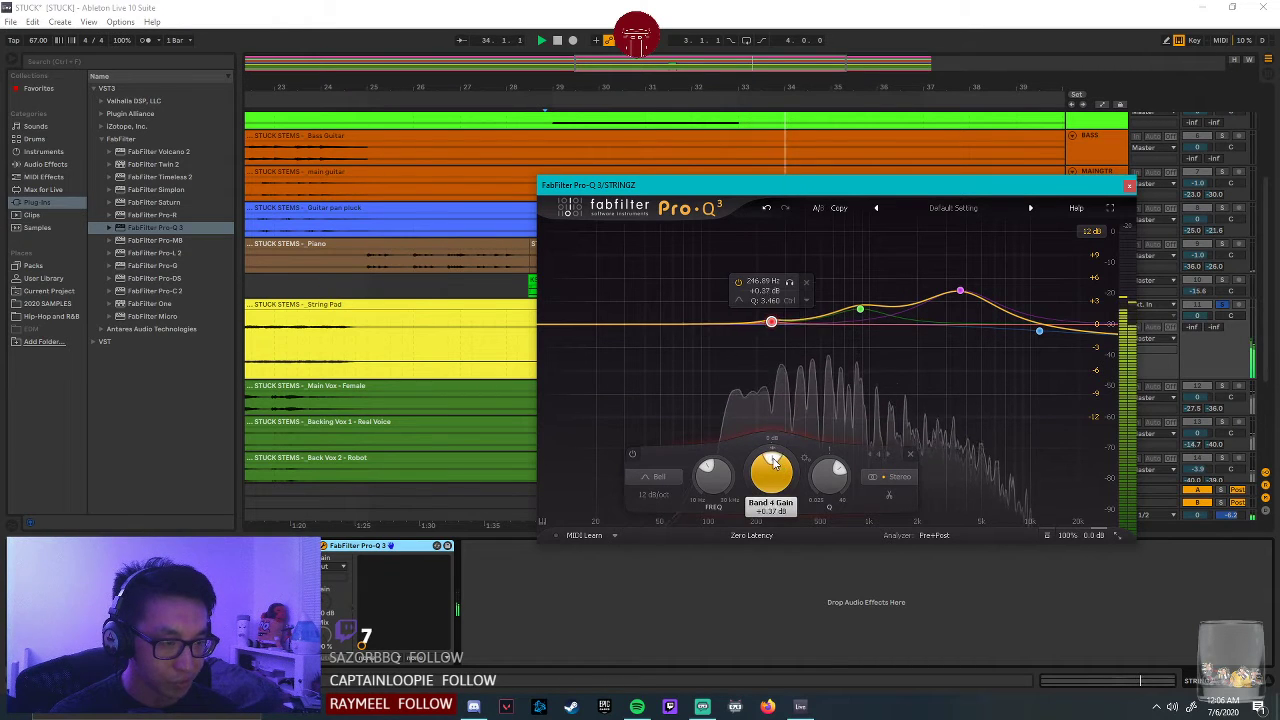
{"action": "scroll", "coordinate": [773, 462], "scroll_direction": "down", "scroll_amount": 4}
{"action": "left_click_drag", "start_coordinate": [772, 350], "coordinate": [772, 352]}
{"action": "scroll", "coordinate": [833, 470], "scroll_direction": "up", "scroll_amount": 2}
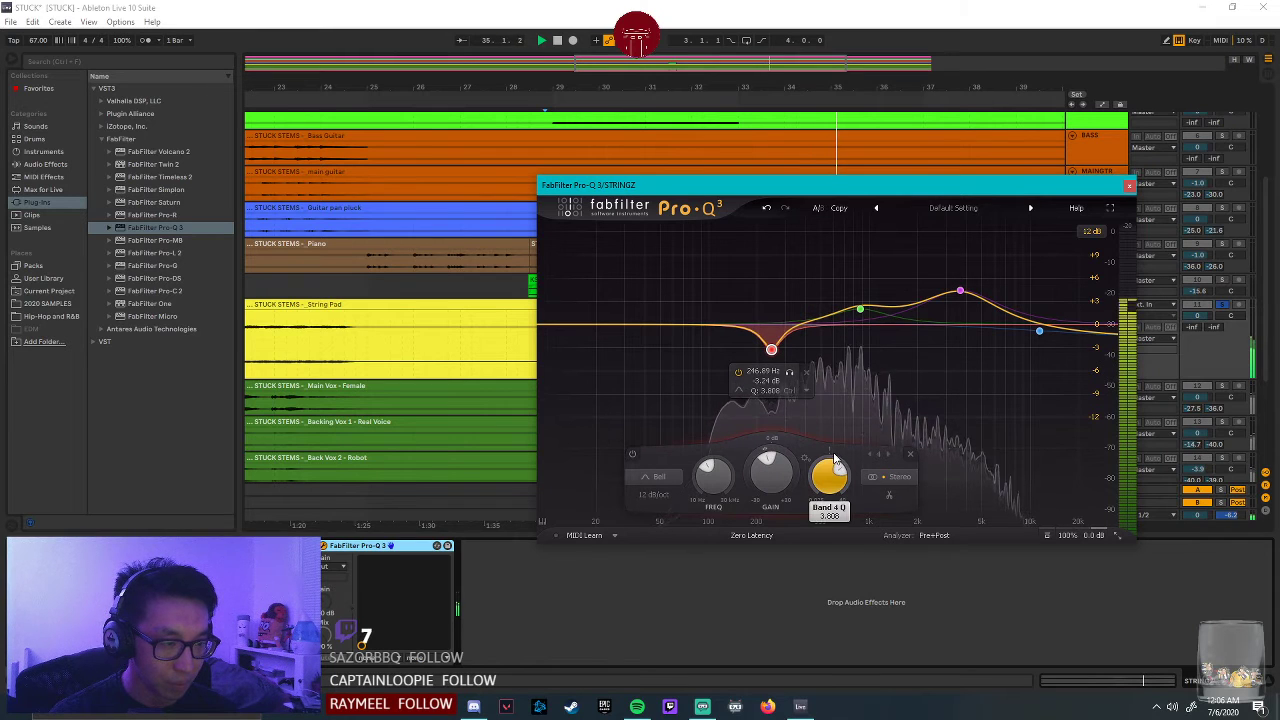
{"action": "scroll", "coordinate": [835, 462], "scroll_direction": "down", "scroll_amount": 6}
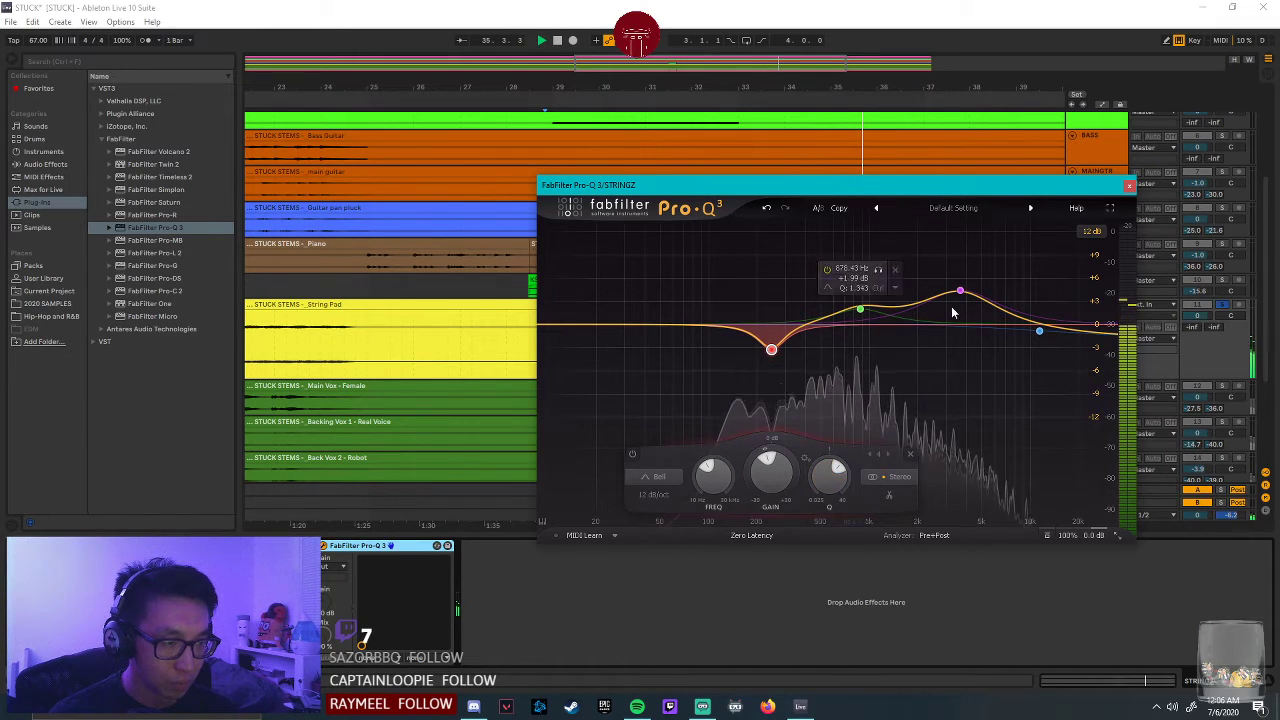
Hide the EQ window, reset the STRINGZ peak meter, and play the strings in the full mix from just before bar 29.
{"action": "key", "text": "ctrl+alt+p"}
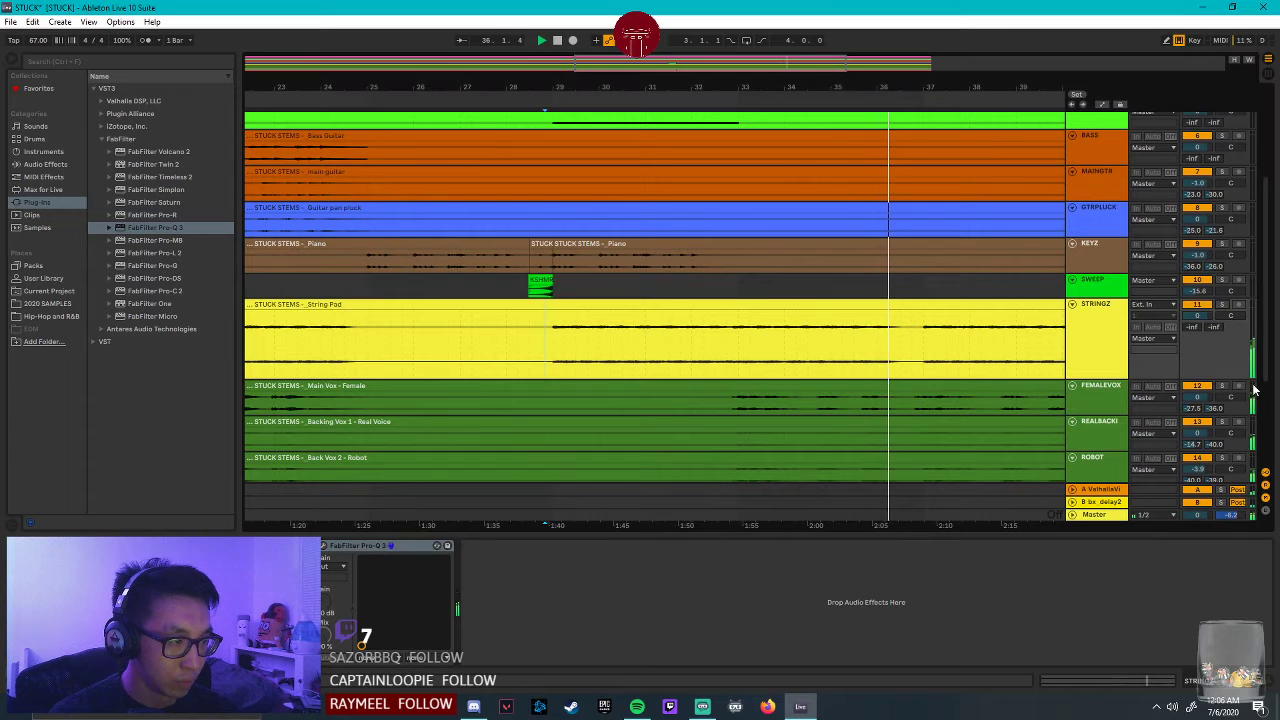
{"action": "left_click", "coordinate": [1076, 327]}
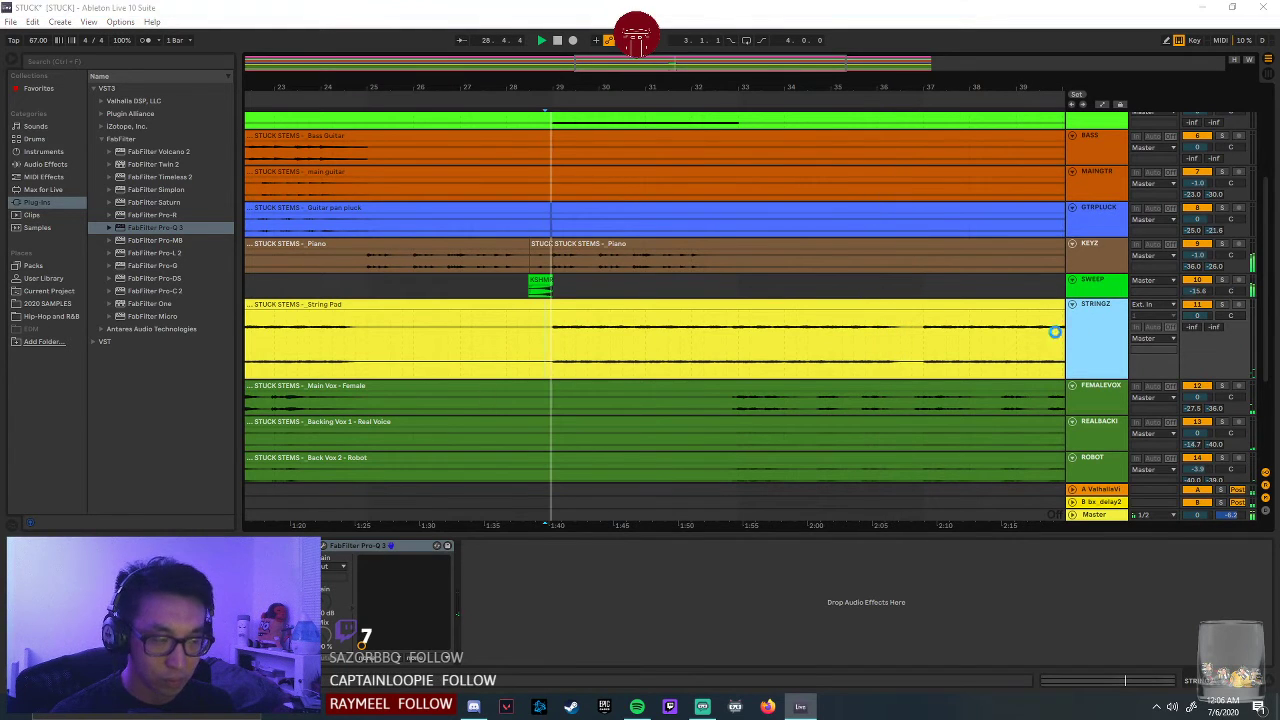
{"action": "left_click", "coordinate": [1192, 328]}
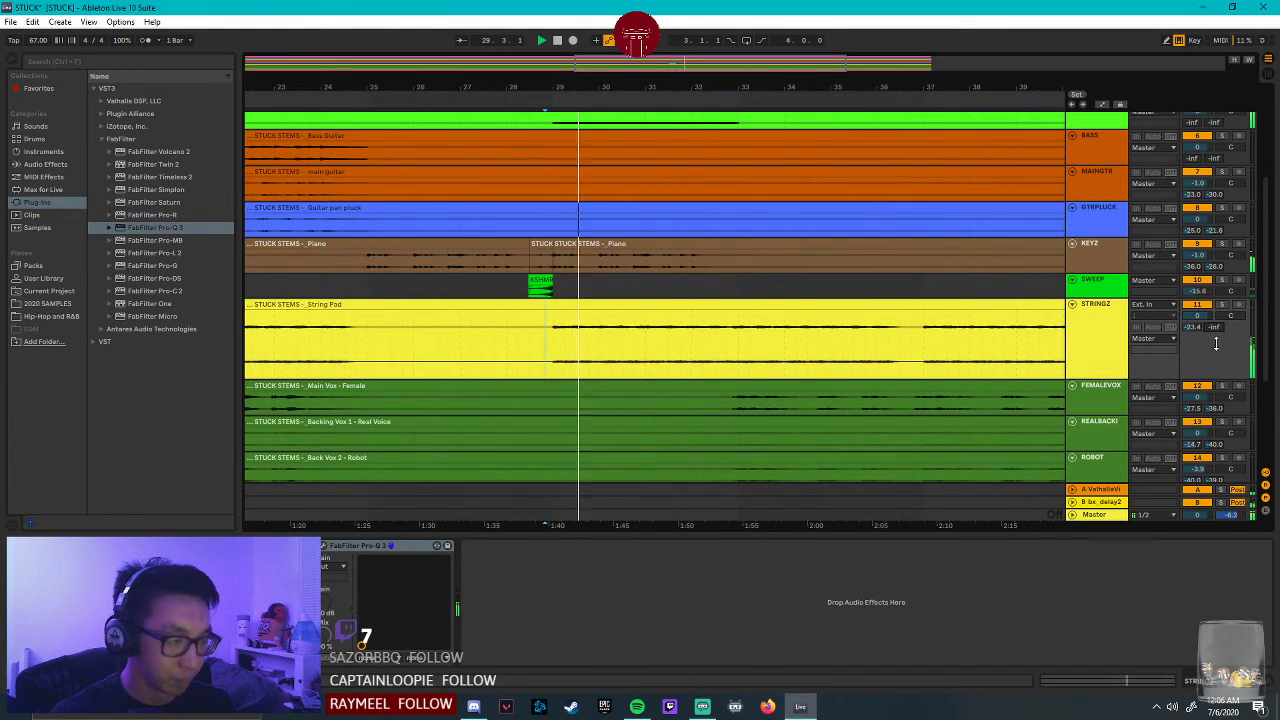
{"action": "left_click", "coordinate": [1108, 333]}
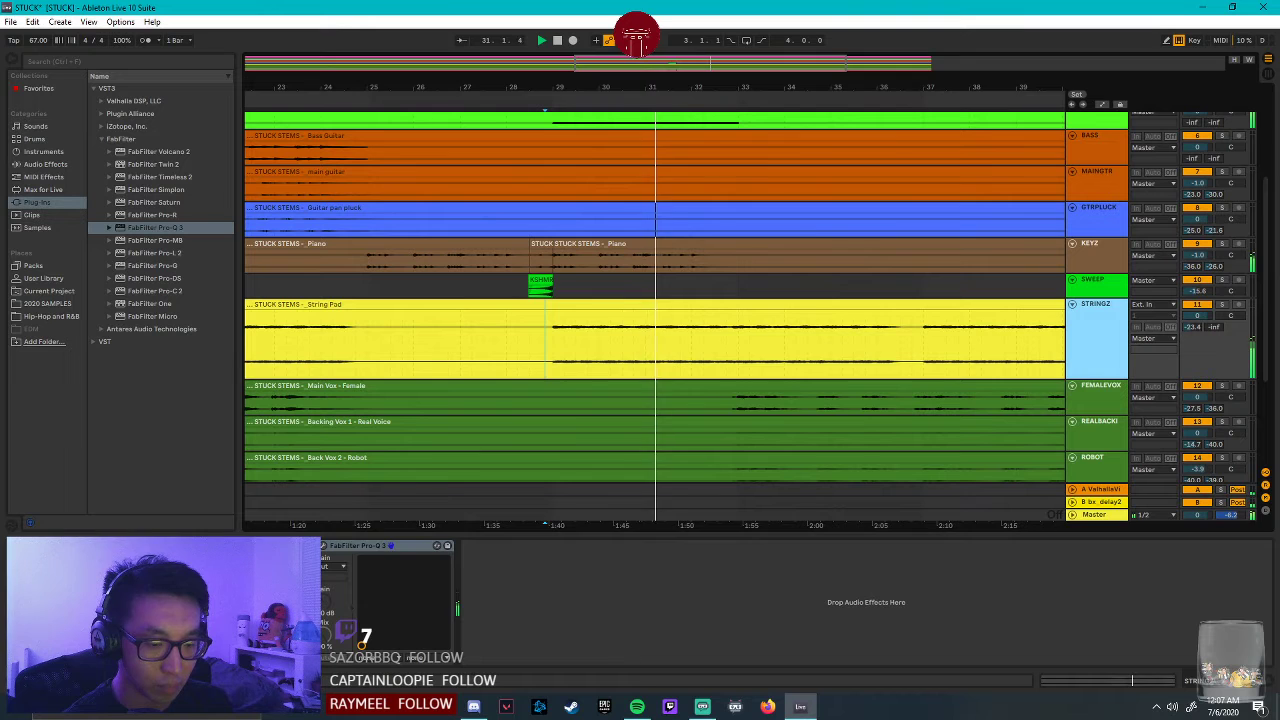
{"action": "left_click", "coordinate": [323, 546]}
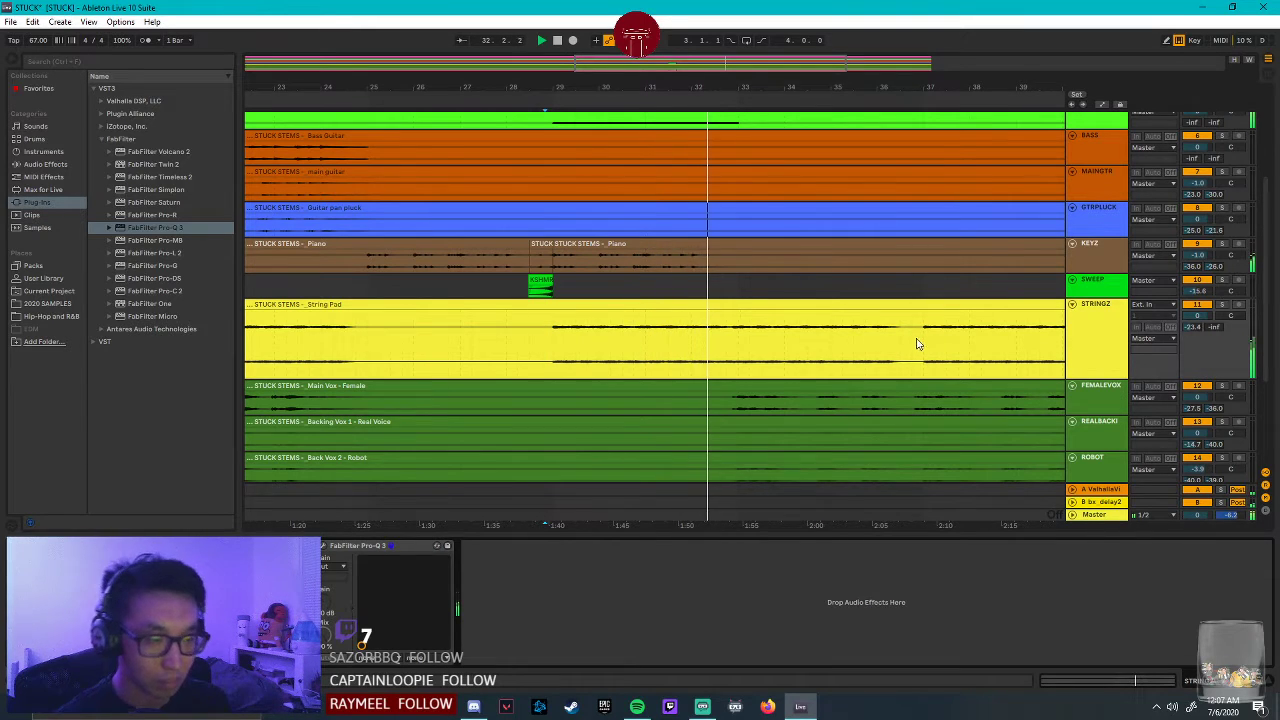
Select the BASS track and stop playback.
{"action": "scroll", "coordinate": [915, 347], "scroll_direction": "up", "scroll_amount": 5}
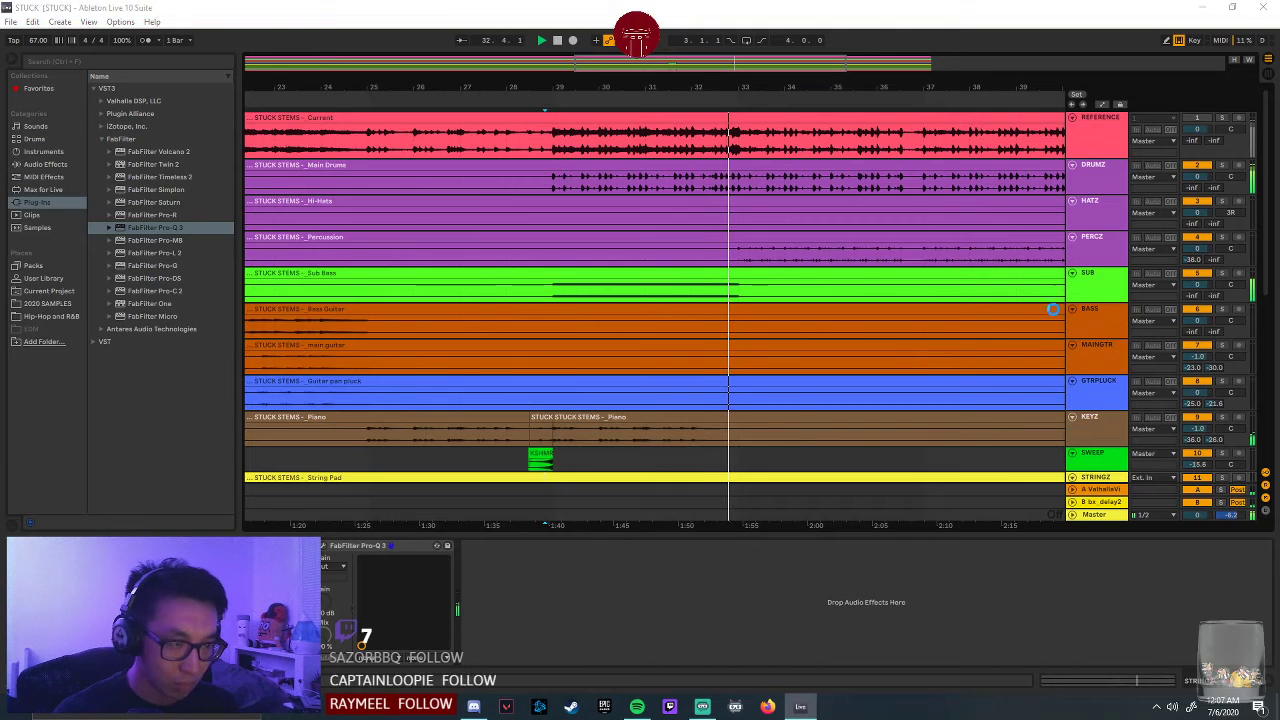
{"action": "left_click", "coordinate": [645, 477]}
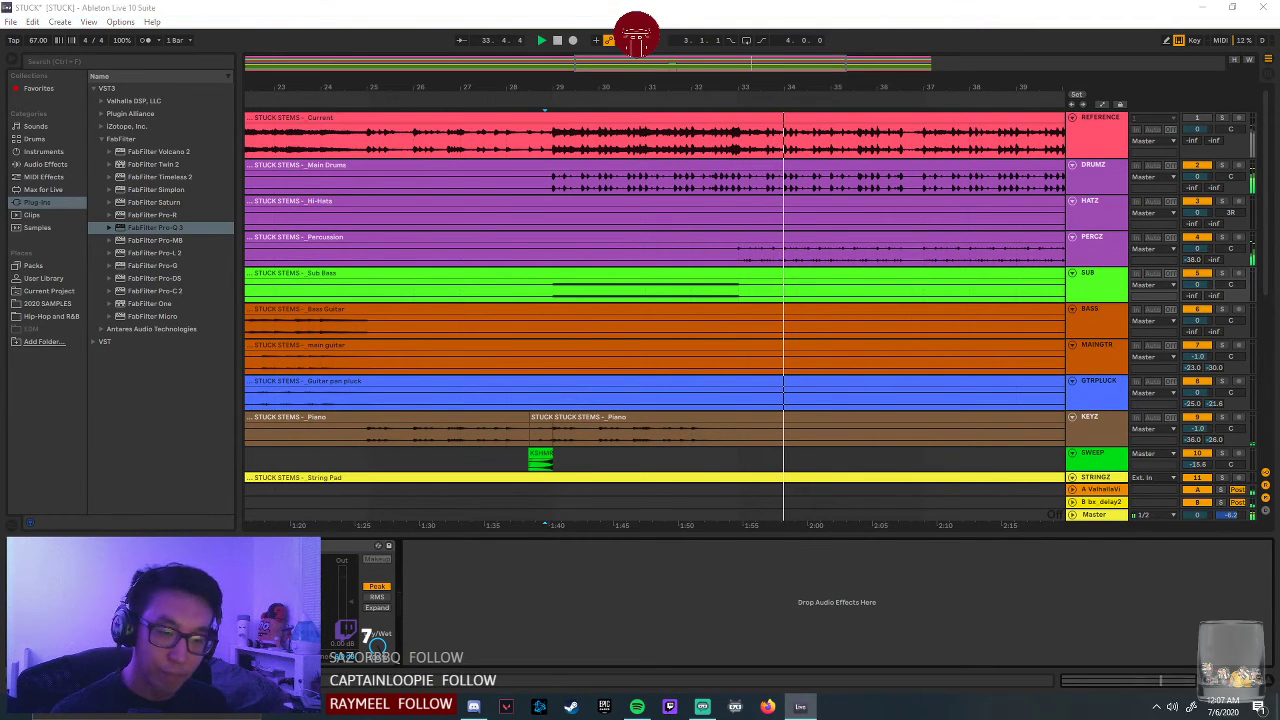
{"action": "left_click", "coordinate": [1092, 315]}
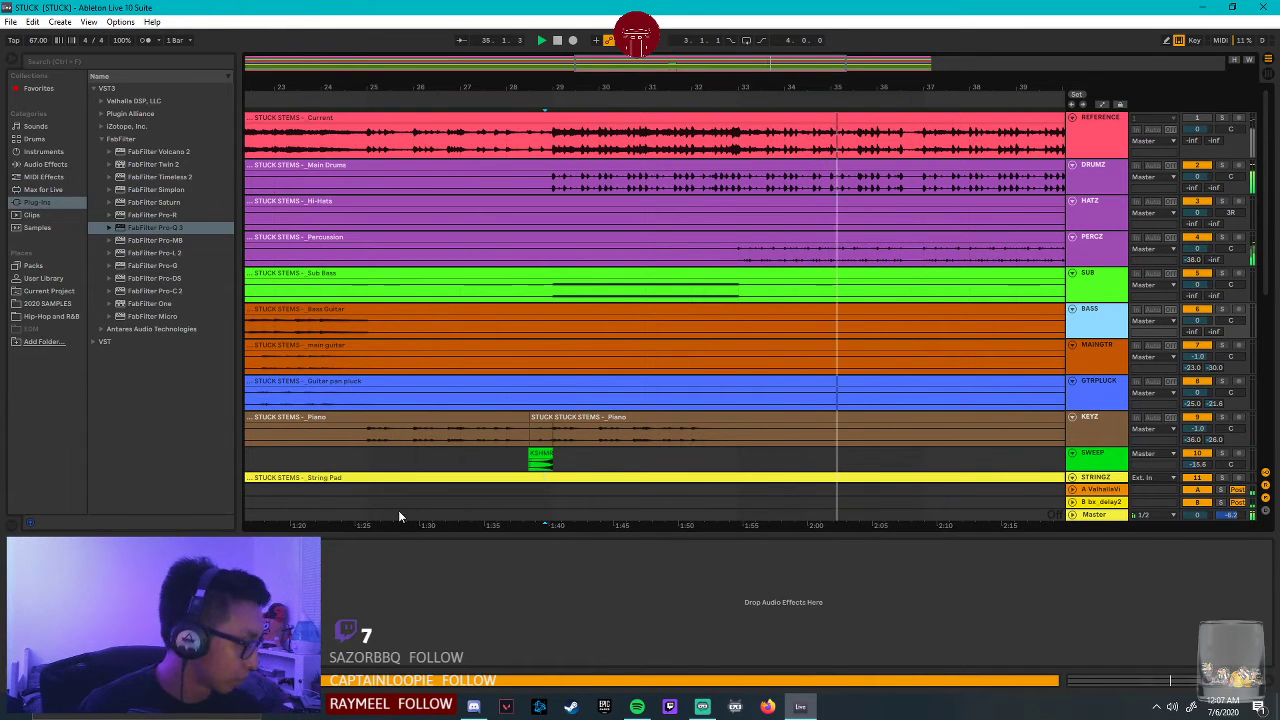
{"action": "key", "text": "space"}
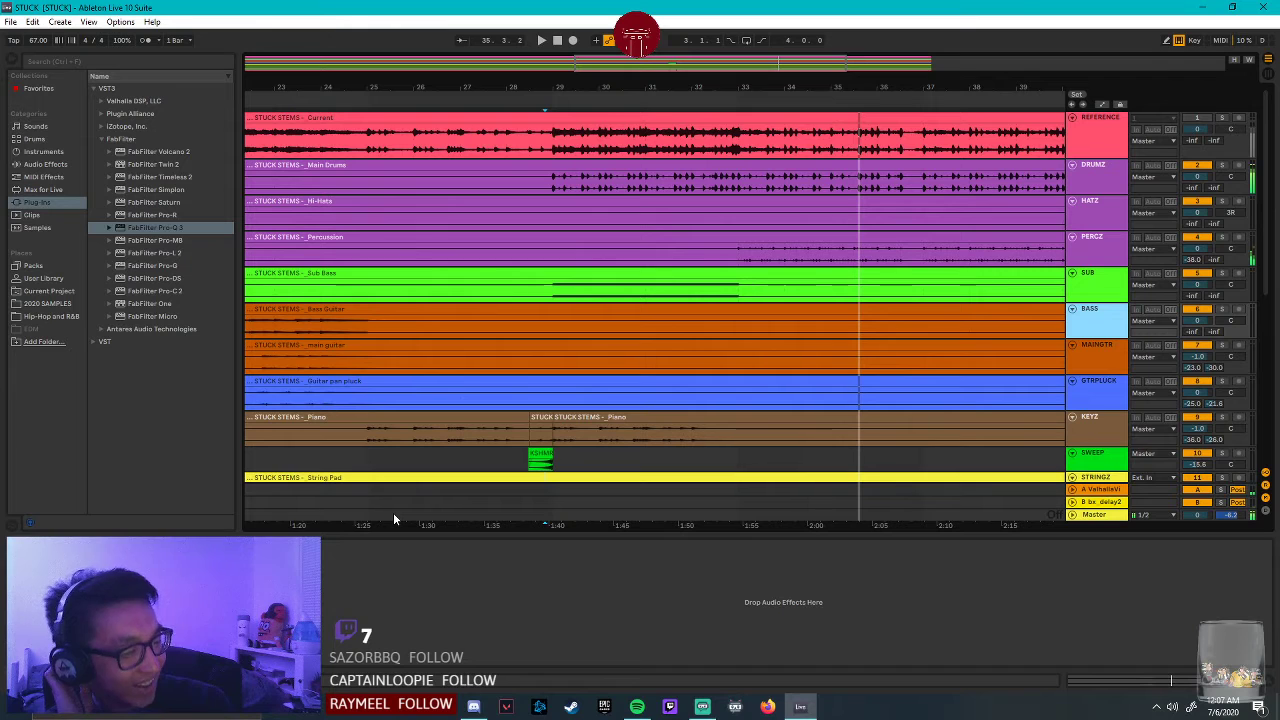
Play the mix from the main guitar entrance in bar 16.
{"action": "left_click", "coordinate": [565, 63]}
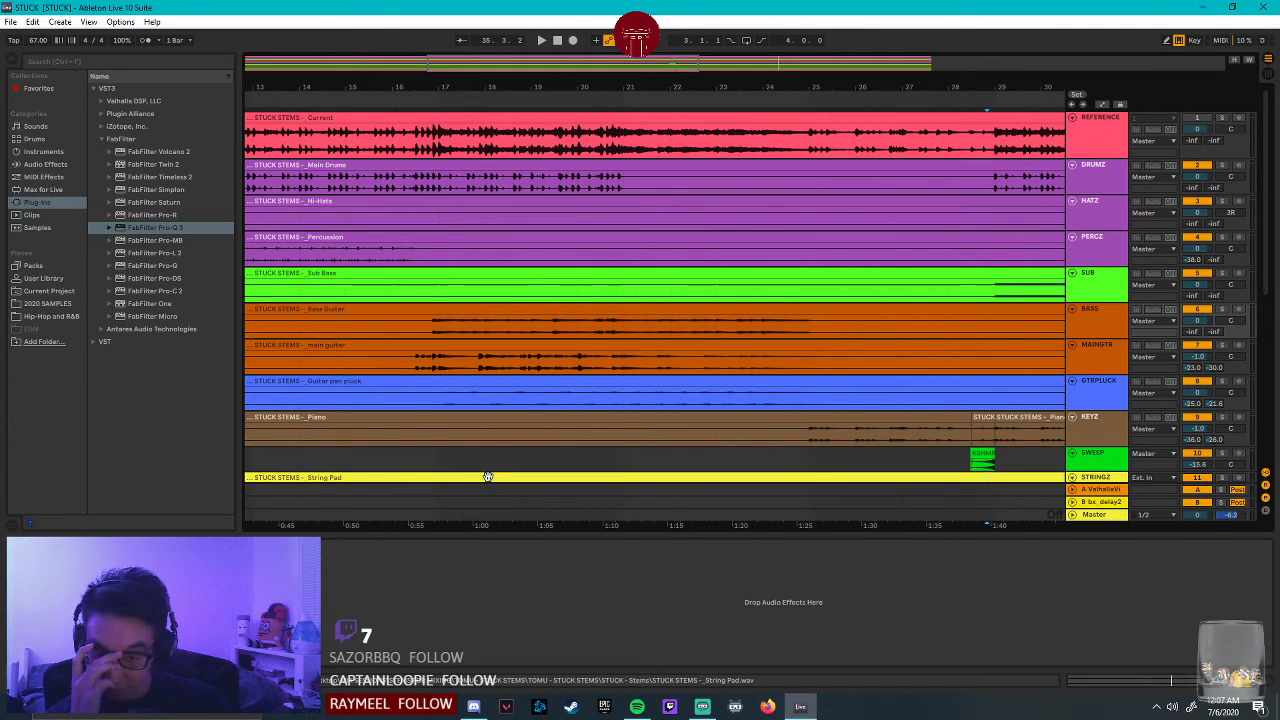
{"action": "left_click", "coordinate": [413, 357]}
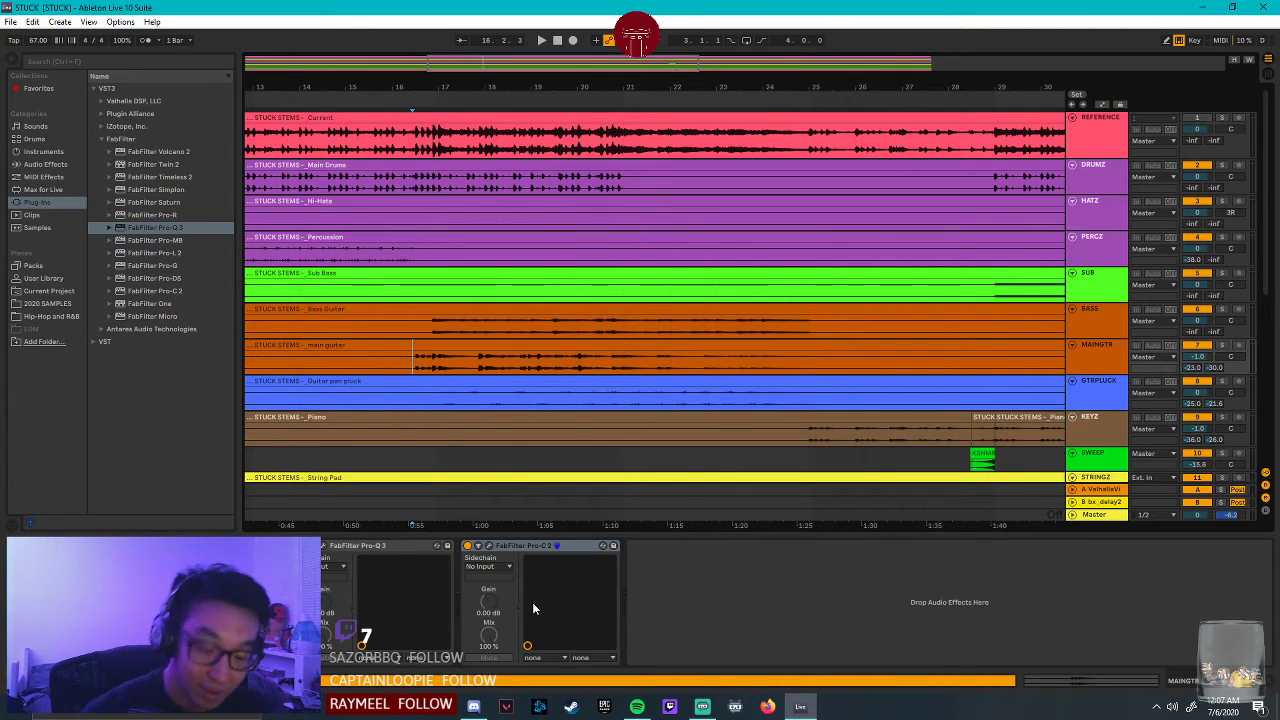
{"action": "key", "text": "space"}
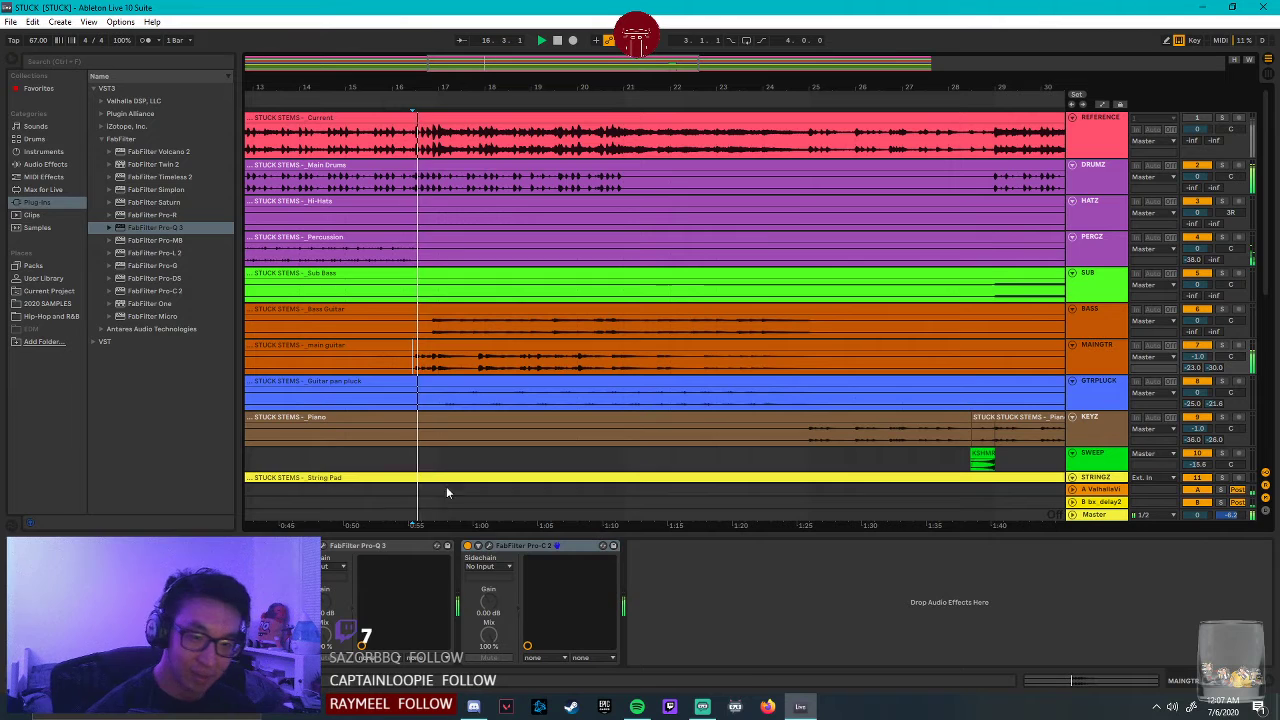
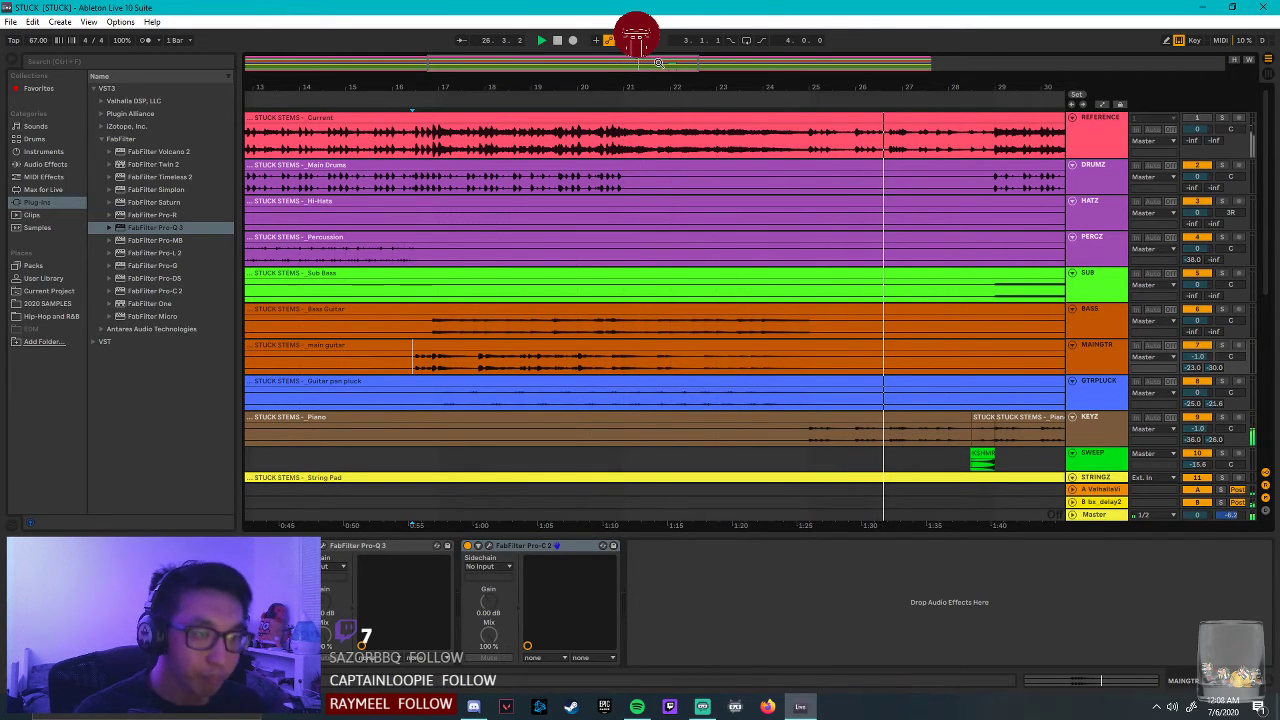
Reduce the height of the STRINGZ track in the arrangement.
{"action": "scroll", "coordinate": [868, 394], "scroll_direction": "down", "scroll_amount": 3}
{"action": "scroll", "coordinate": [868, 394], "scroll_direction": "down", "scroll_amount": 3}
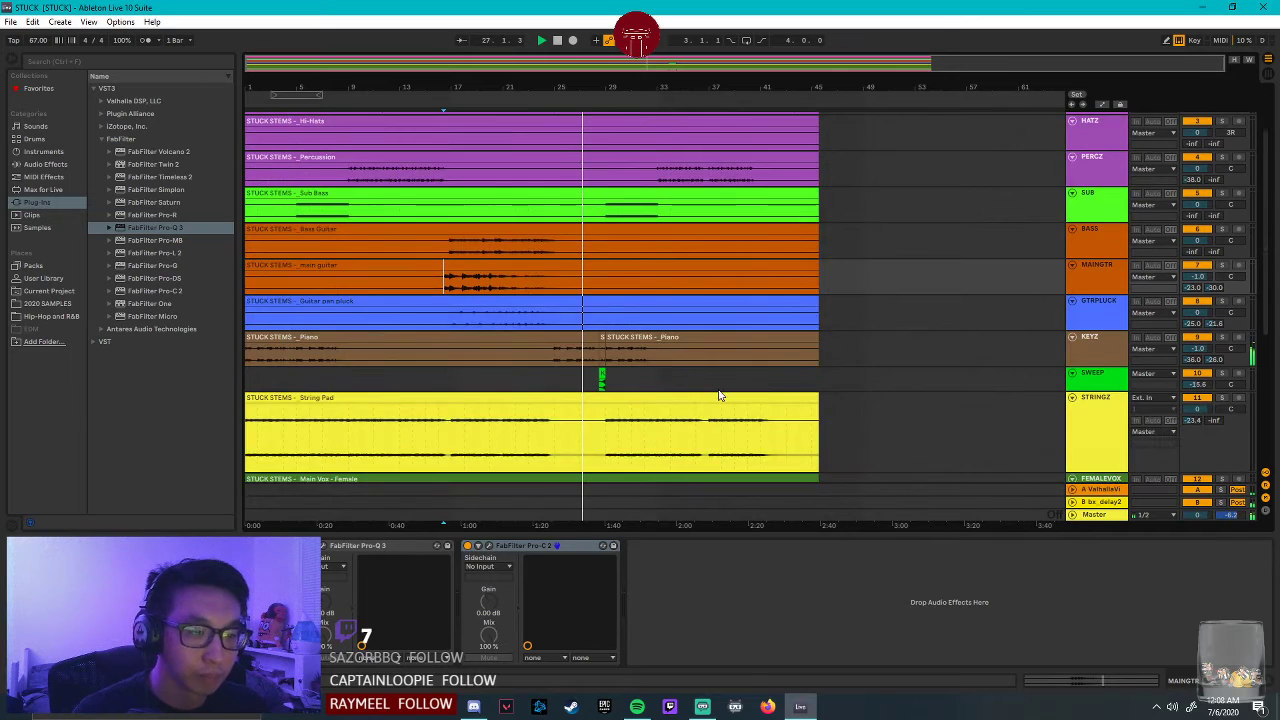
{"action": "left_click_drag", "start_coordinate": [1117, 456], "coordinate": [1113, 413]}
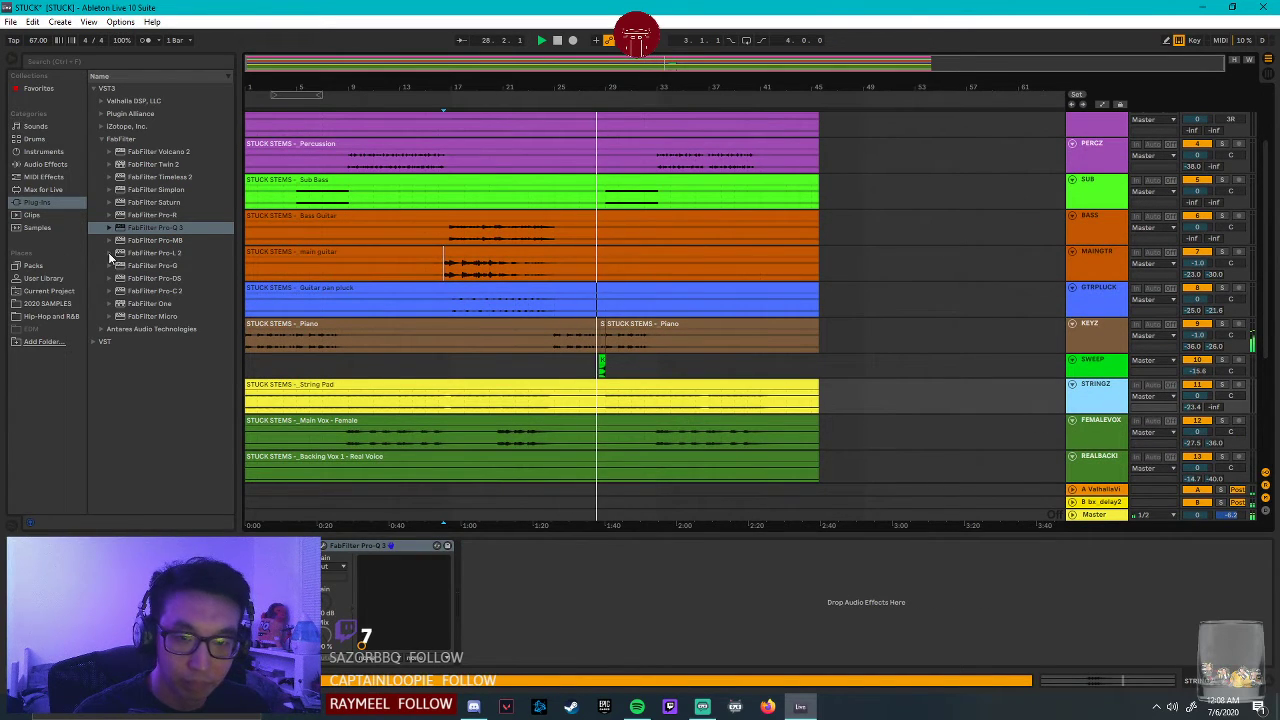
Add FabFilter Pro-C 2 to STRINGZ, lower its threshold, trim the wet gain to about -0.90 dB, and close its window.
{"action": "left_click_drag", "start_coordinate": [181, 289], "coordinate": [329, 359]}
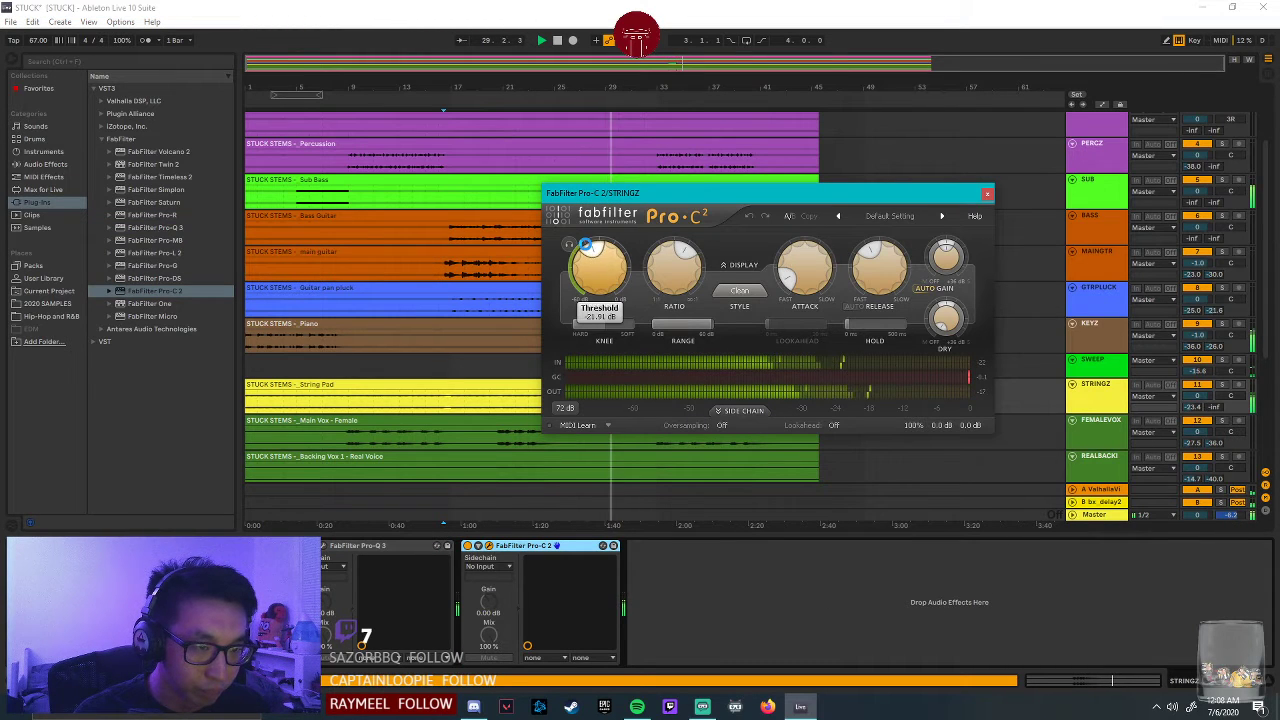
{"action": "left_click_drag", "start_coordinate": [577, 247], "coordinate": [574, 246]}
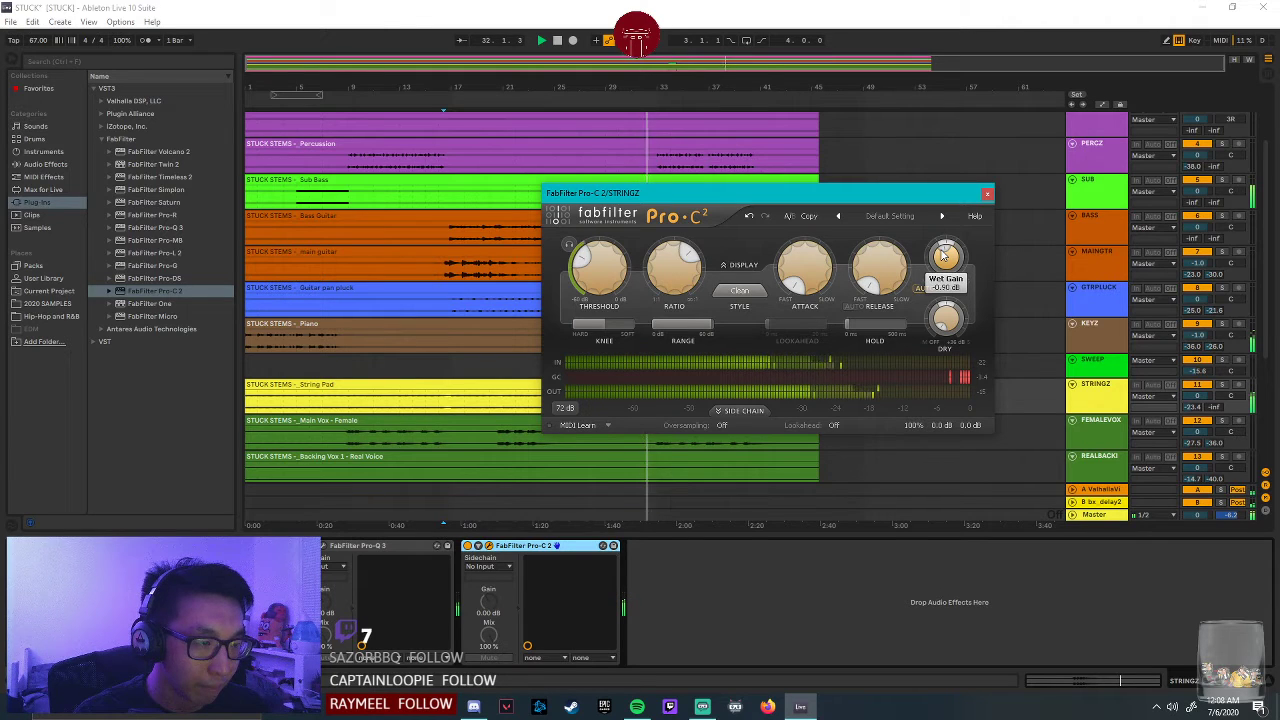
{"action": "left_click", "coordinate": [987, 194]}
{"action": "left_click", "coordinate": [645, 371]}
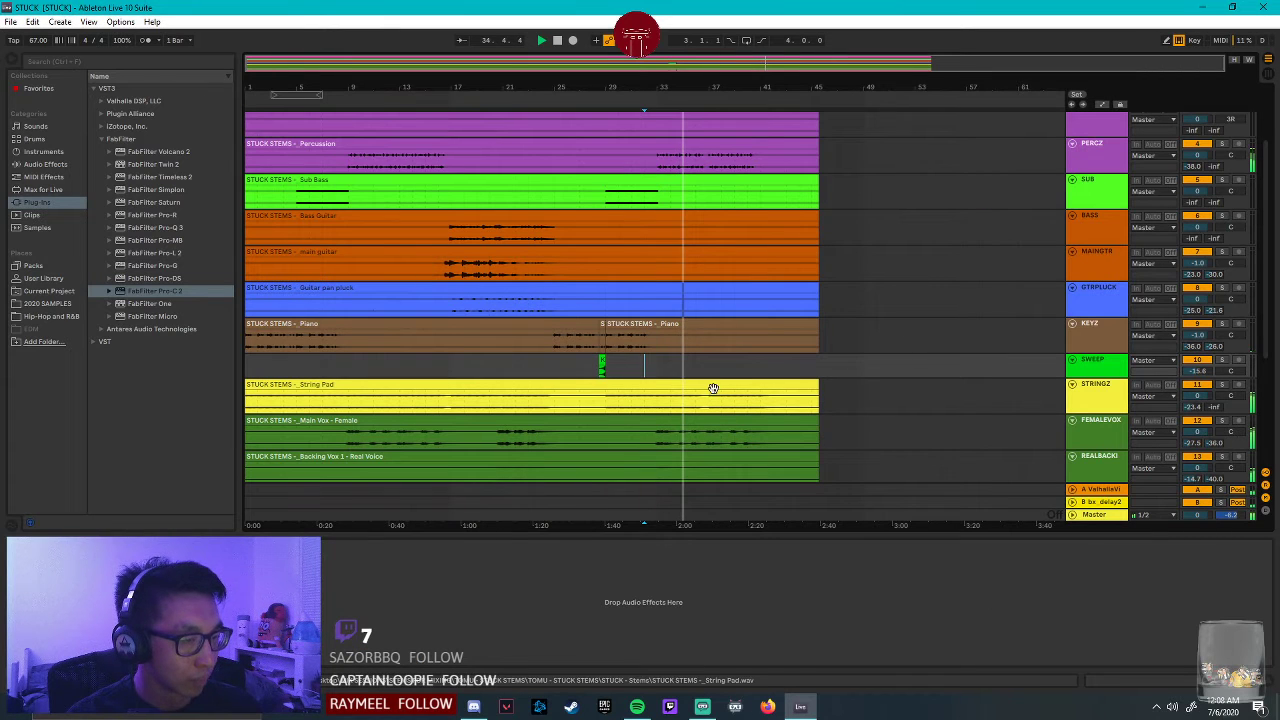
Stop playback and select the Master track.
{"action": "scroll", "coordinate": [976, 429], "scroll_direction": "up", "scroll_amount": 3}
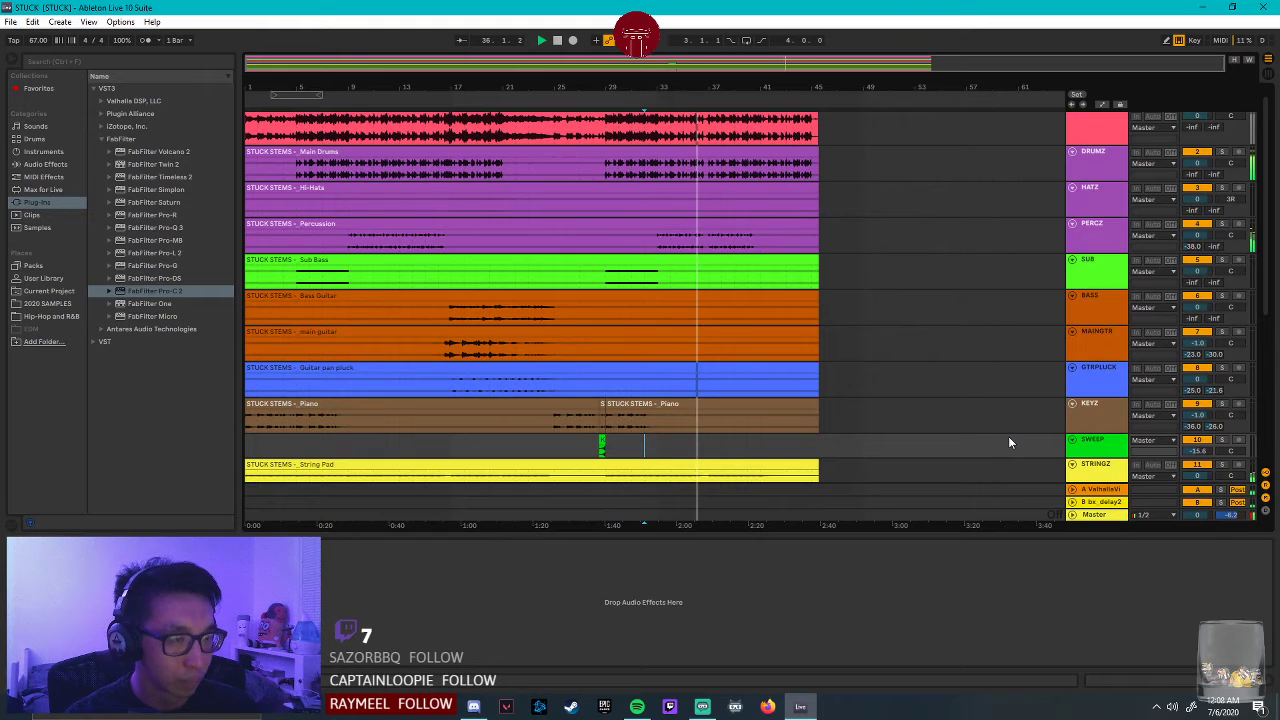
{"action": "scroll", "coordinate": [1008, 441], "scroll_direction": "up", "scroll_amount": 1}
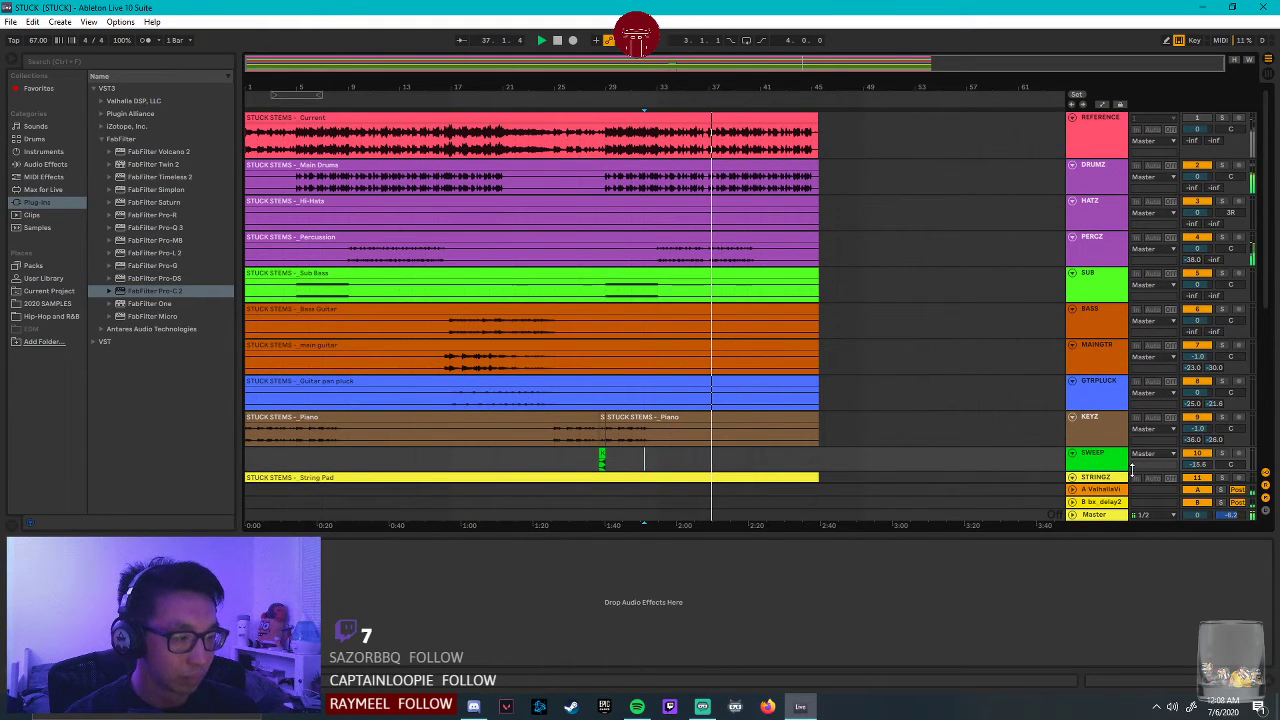
{"action": "left_click", "coordinate": [1115, 516]}
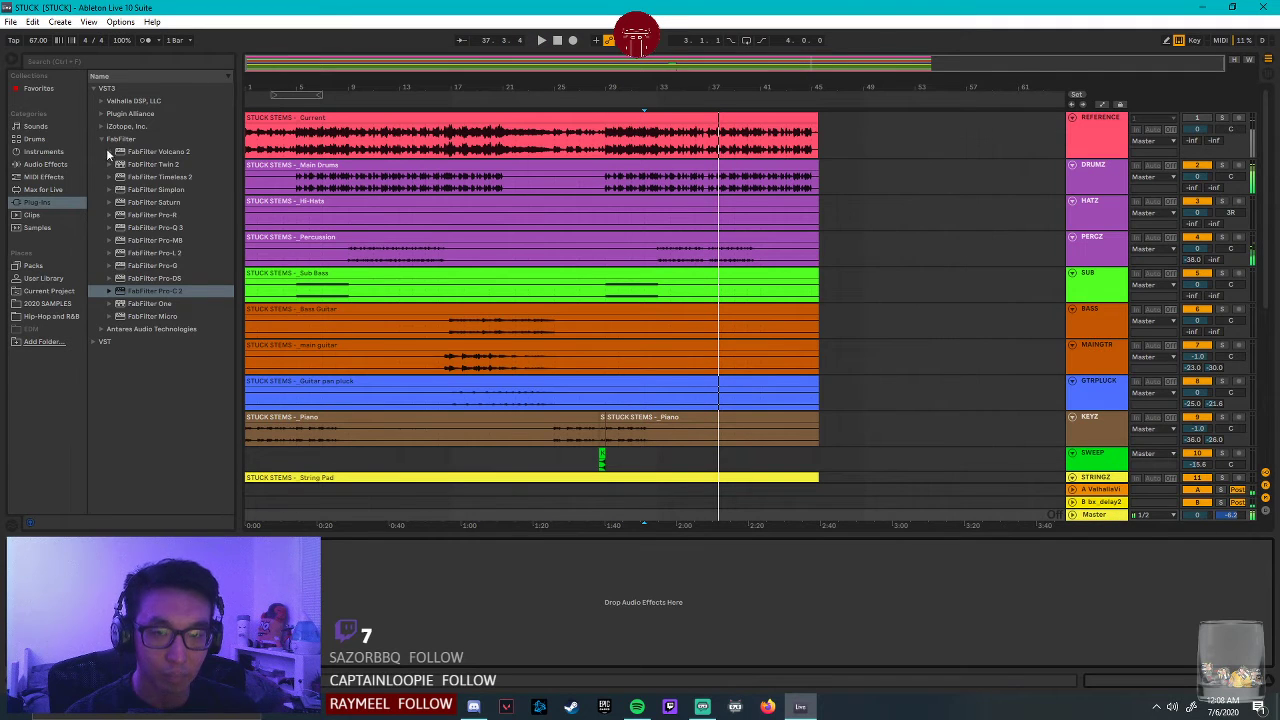
{"action": "left_click", "coordinate": [1112, 516]}
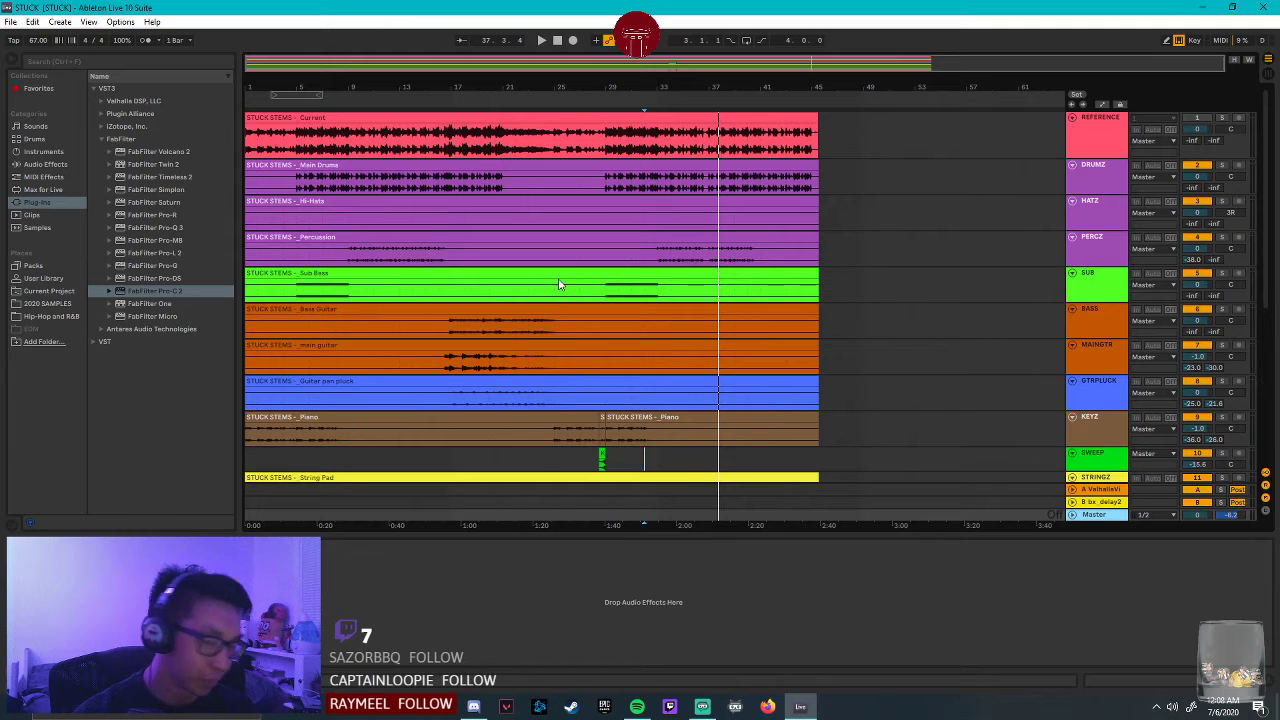
Play the full mix from bar 5, where the drums and sub bass enter.
{"action": "left_click_drag", "start_coordinate": [433, 323], "coordinate": [395, 358]}
{"action": "left_click", "coordinate": [581, 358]}
{"action": "left_click", "coordinate": [395, 358]}
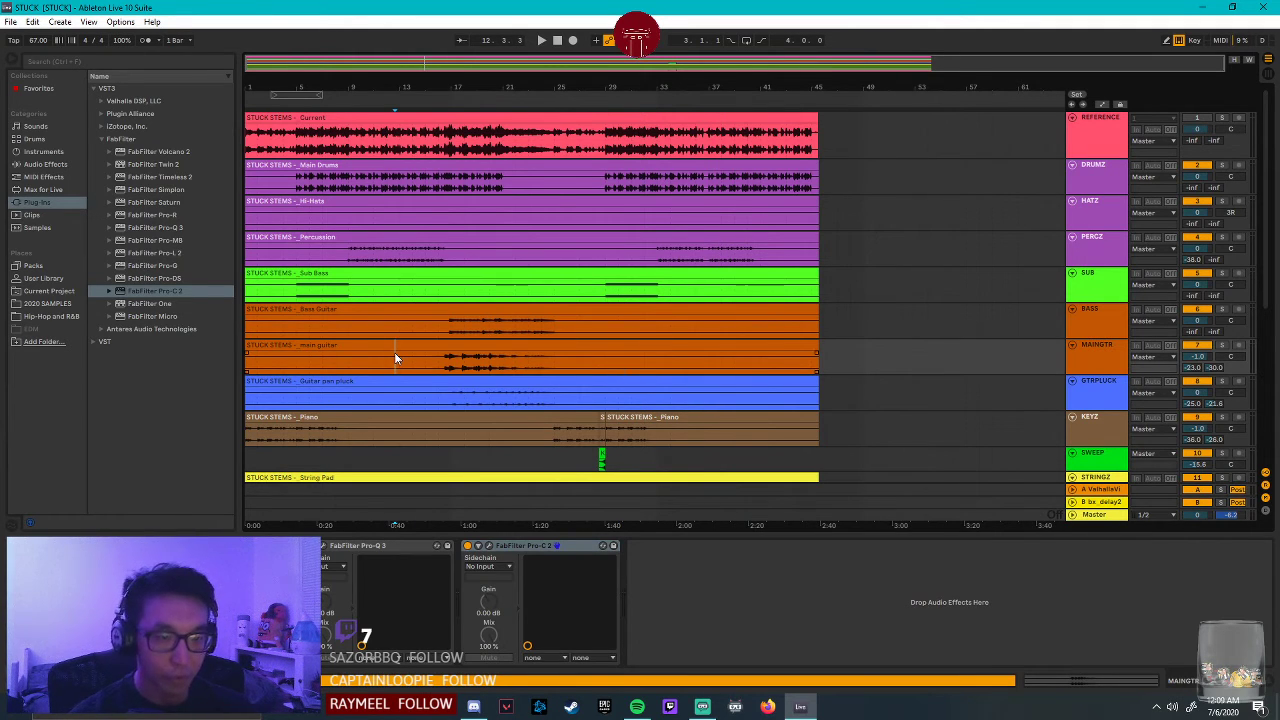
{"action": "left_click", "coordinate": [400, 358]}
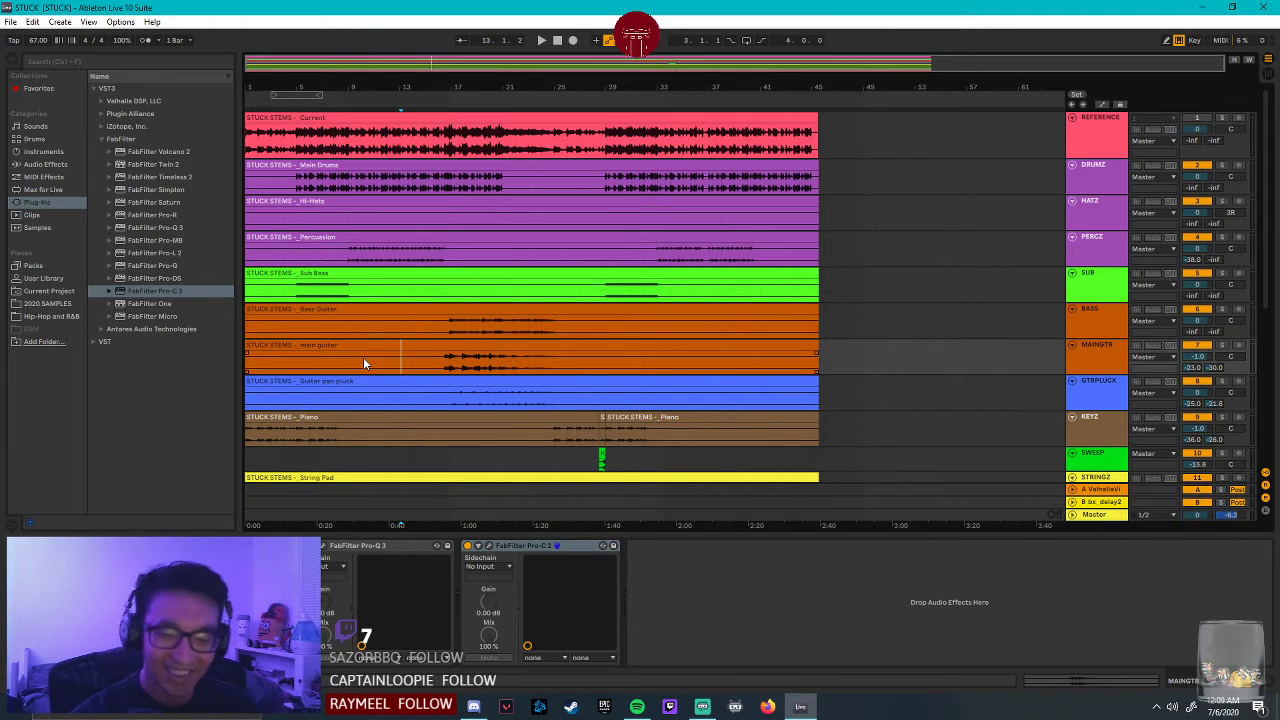
{"action": "left_click", "coordinate": [300, 326]}
{"action": "key", "text": "space"}
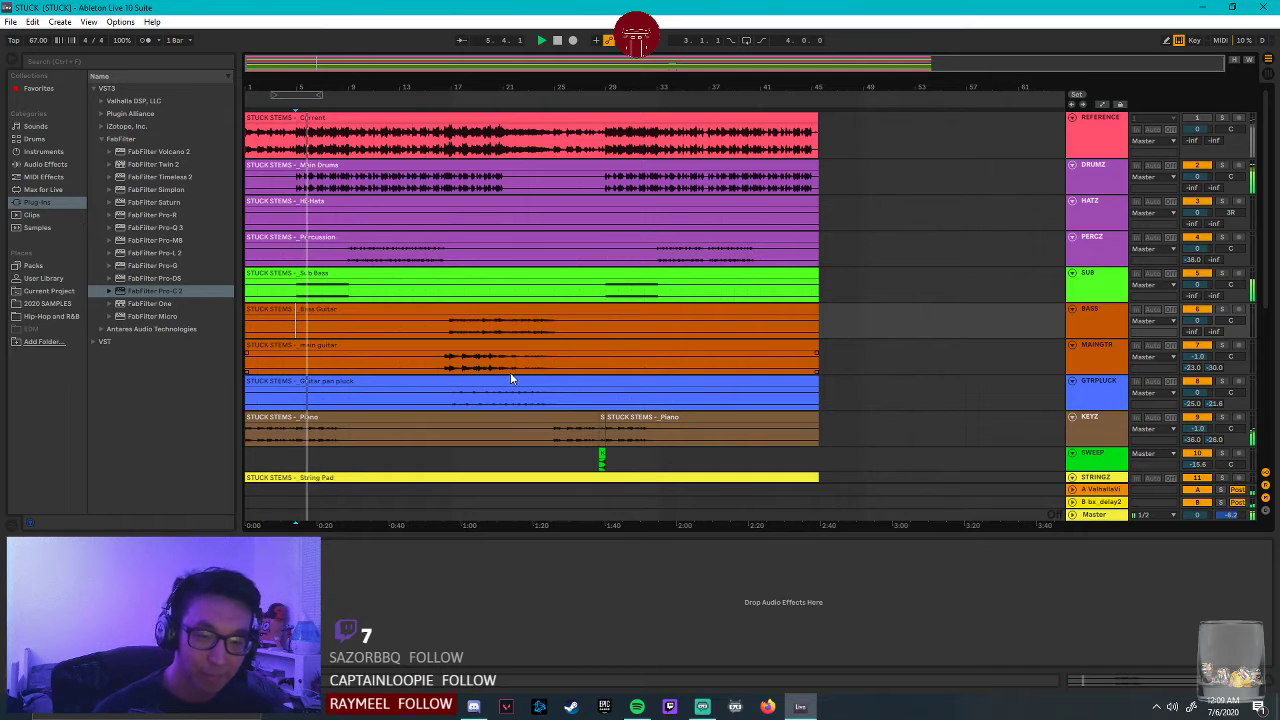
Add the Plugin Alliance bx_townhouse Buss Compressor to the Master track and reposition its window.
{"action": "scroll", "coordinate": [450, 324], "scroll_direction": "down", "scroll_amount": 2}
{"action": "scroll", "coordinate": [445, 330], "scroll_direction": "down", "scroll_amount": 10}
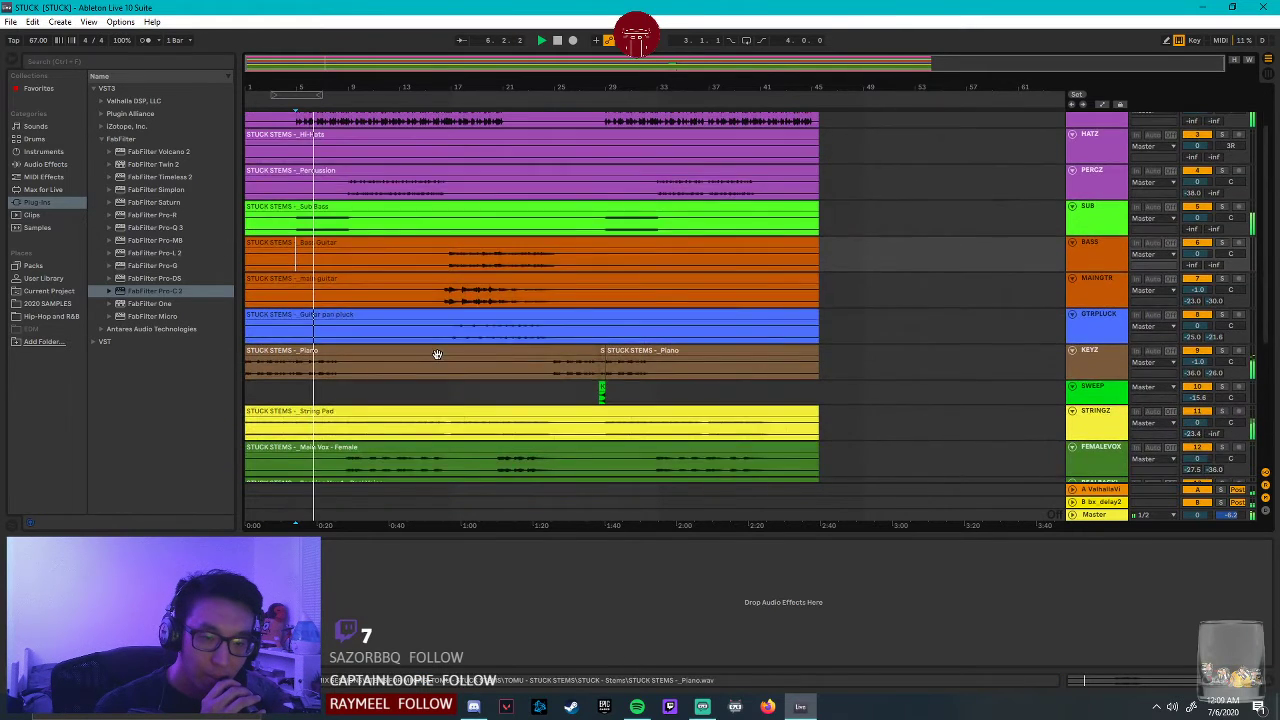
{"action": "scroll", "coordinate": [437, 354], "scroll_direction": "down", "scroll_amount": 1}
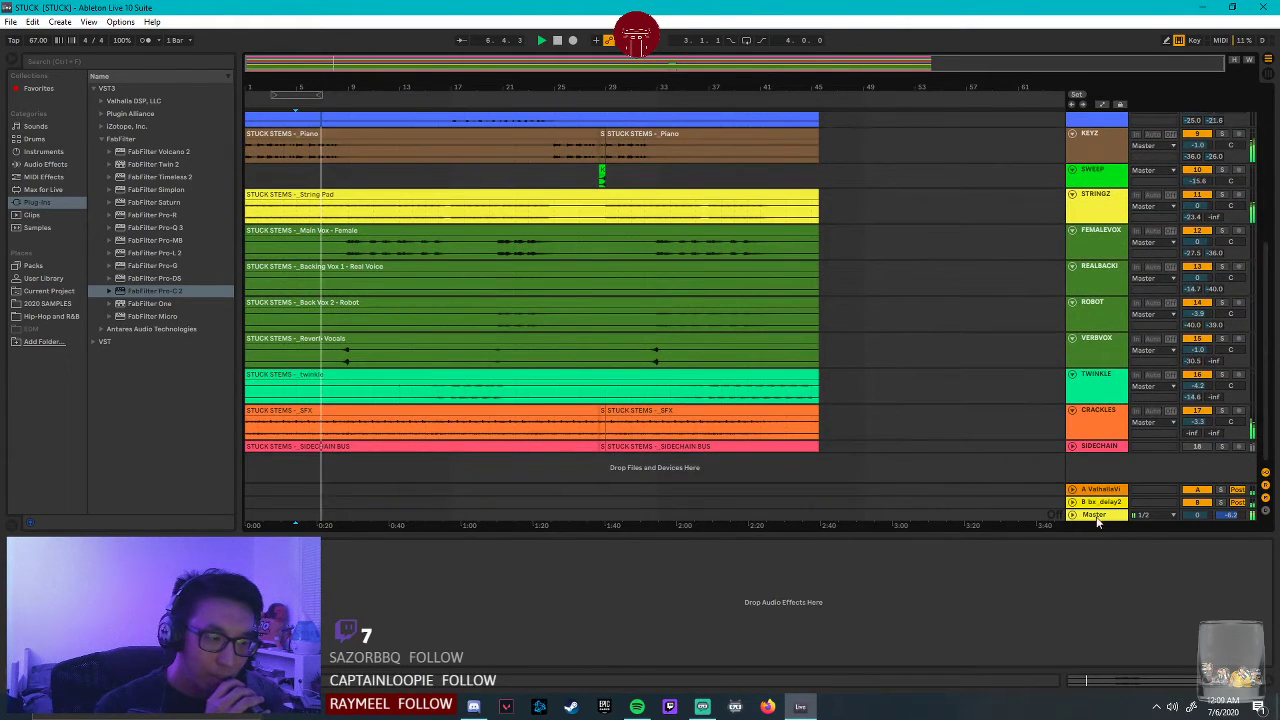
{"action": "left_click", "coordinate": [101, 138]}
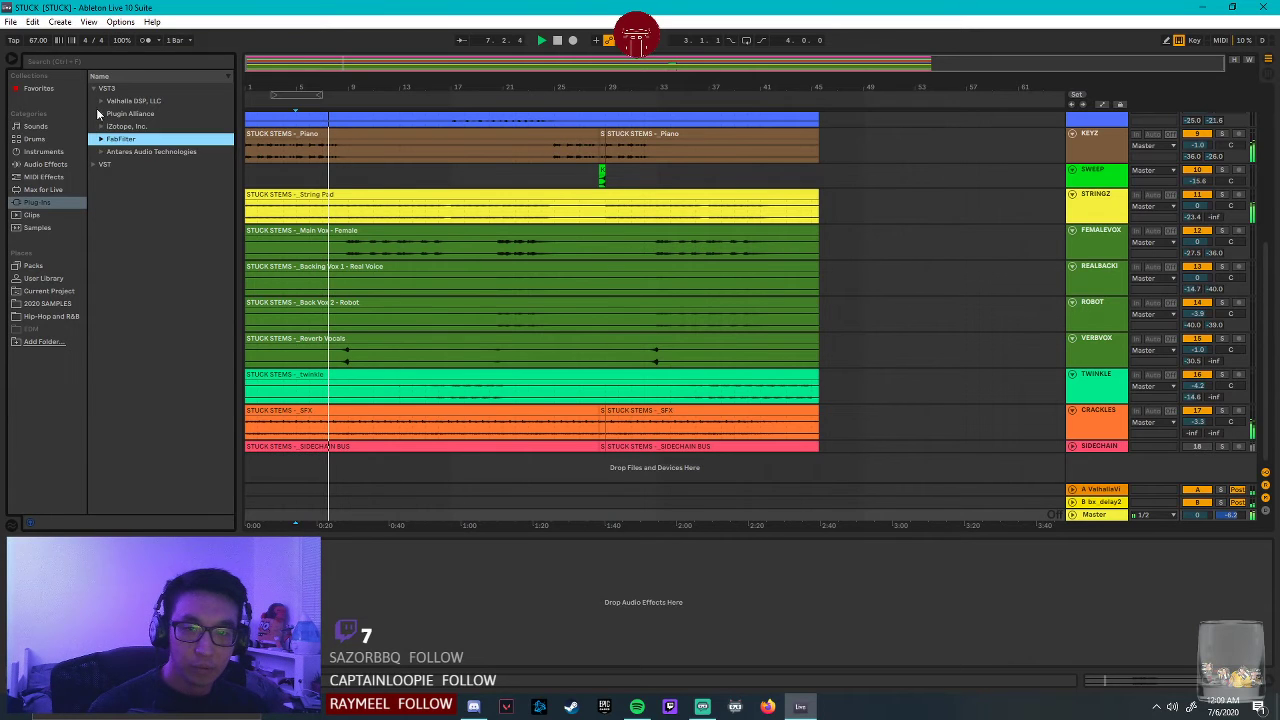
{"action": "left_click", "coordinate": [103, 114]}
{"action": "left_click", "coordinate": [160, 164]}
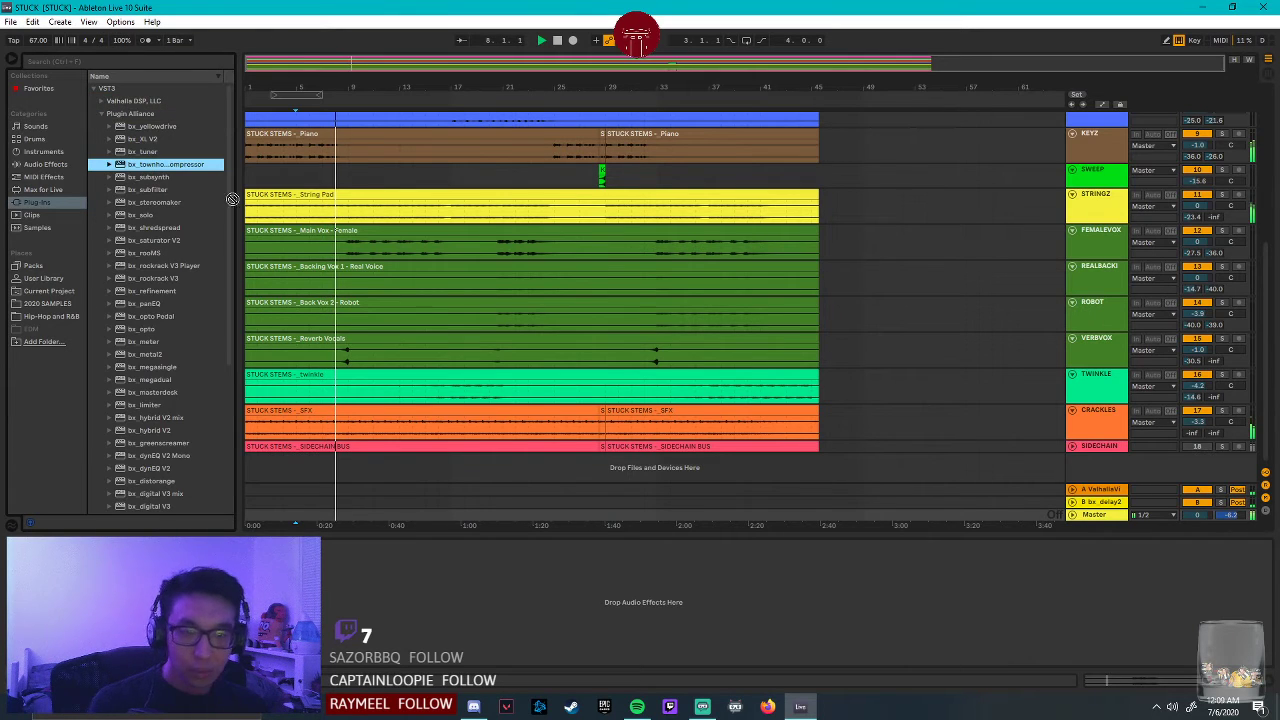
{"action": "left_click_drag", "start_coordinate": [1112, 496], "coordinate": [1107, 517]}
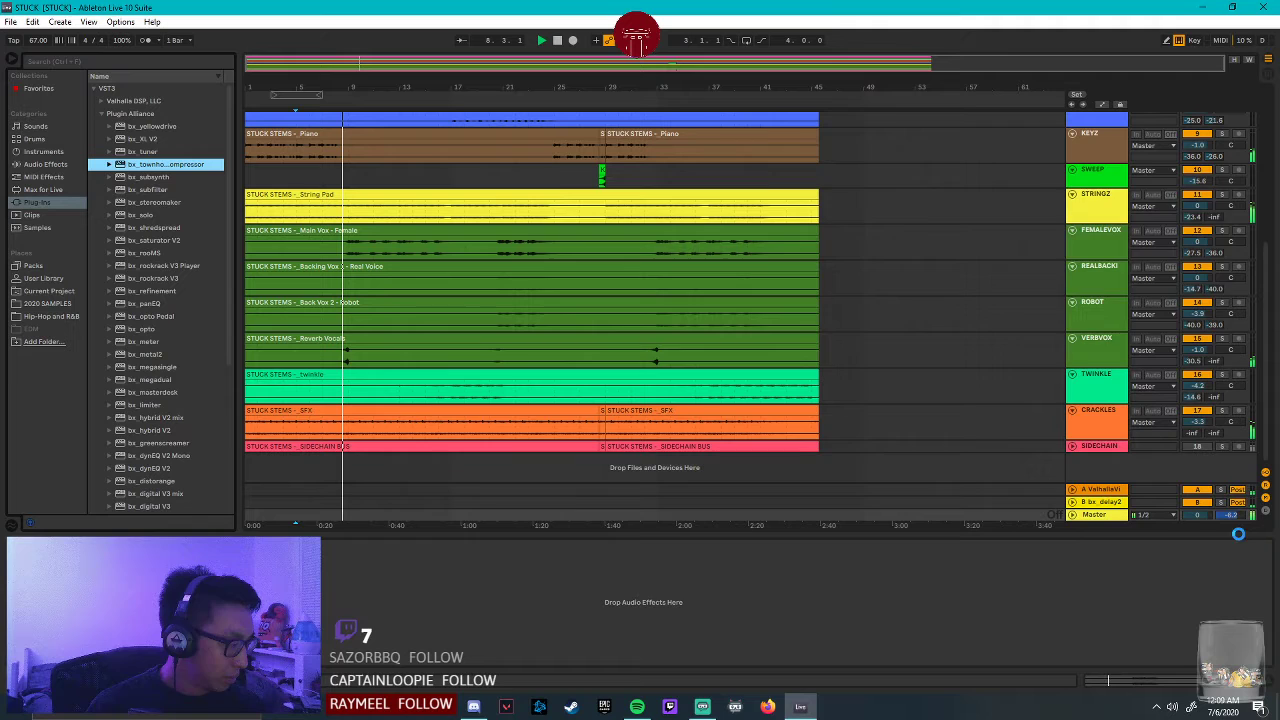
{"action": "left_click_drag", "start_coordinate": [860, 201], "coordinate": [752, 201]}
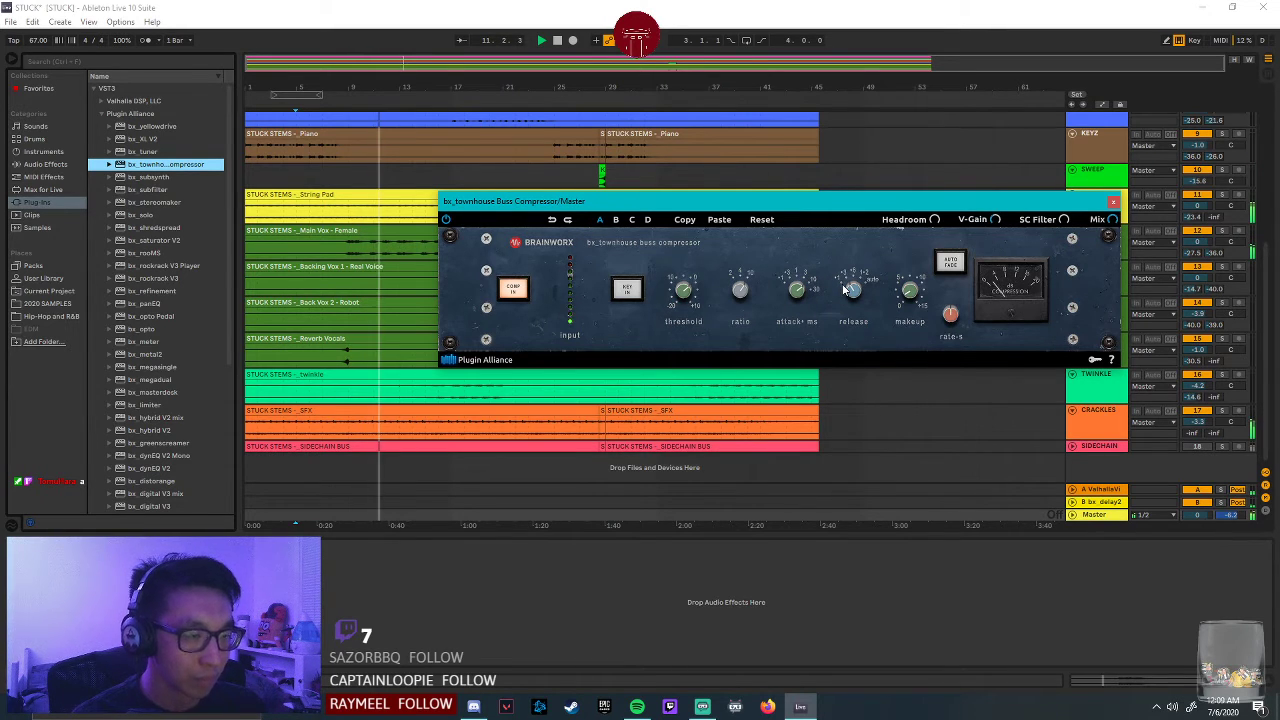
{"action": "mouse_move", "coordinate": [700, 296]}
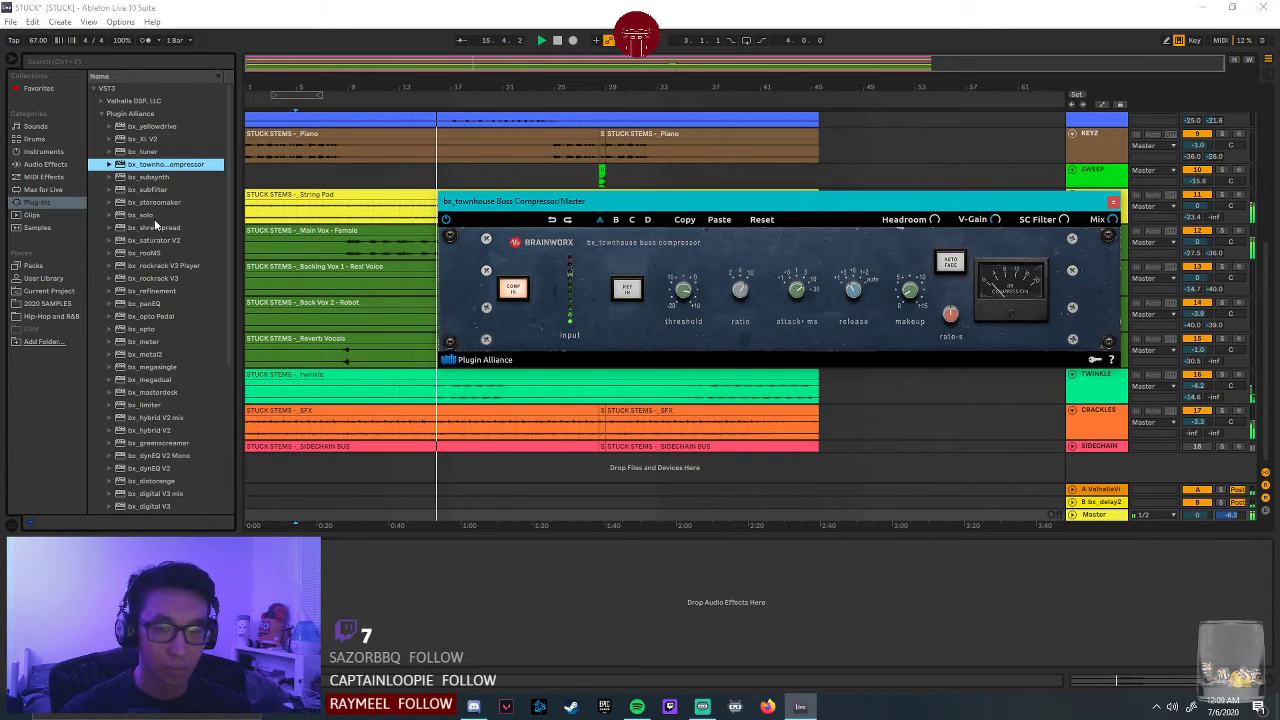
Search the plug-ins for "eq" and add bx_2098 EQ to the Master track.
{"action": "left_click", "coordinate": [118, 58]}
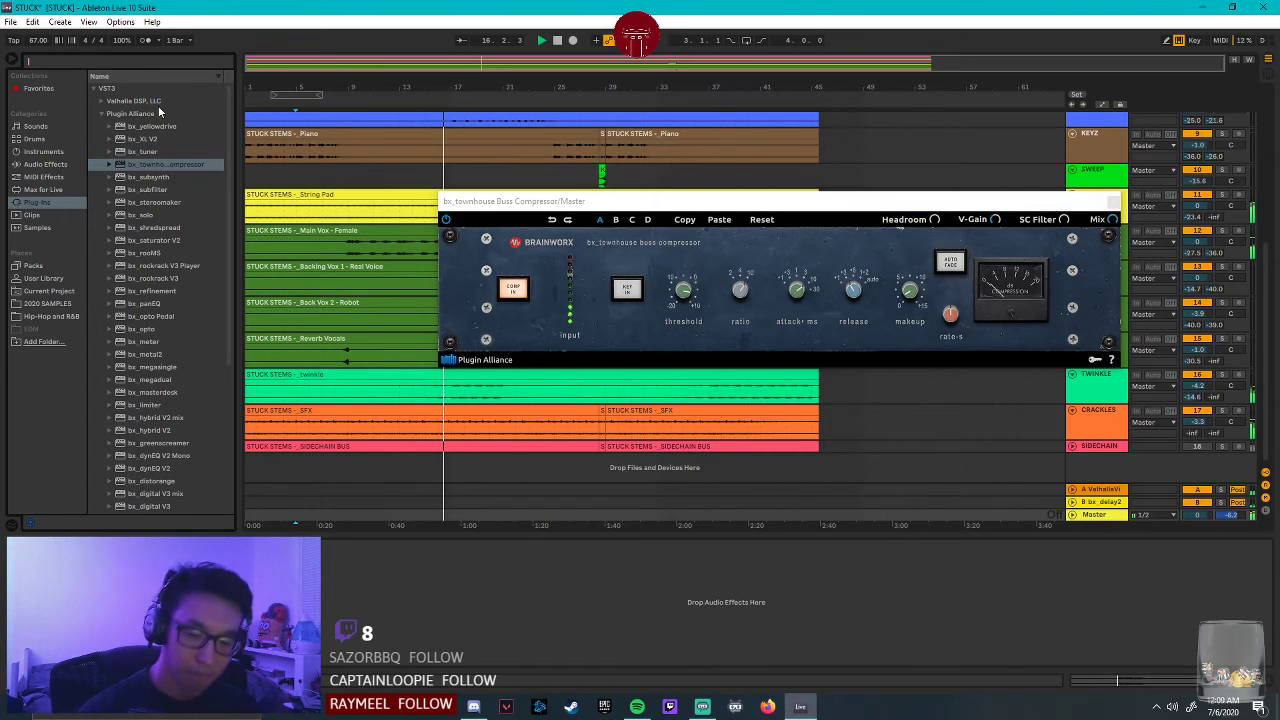
{"action": "type", "text": "eq"}
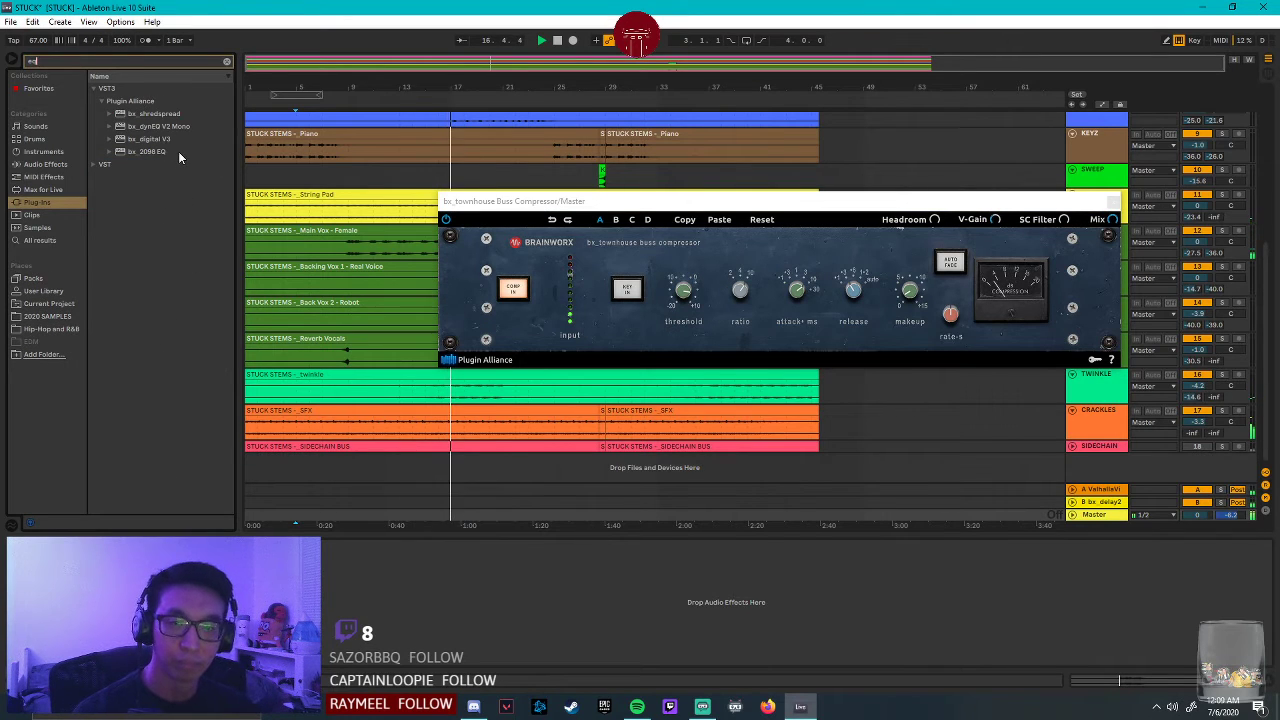
{"action": "left_click", "coordinate": [179, 152]}
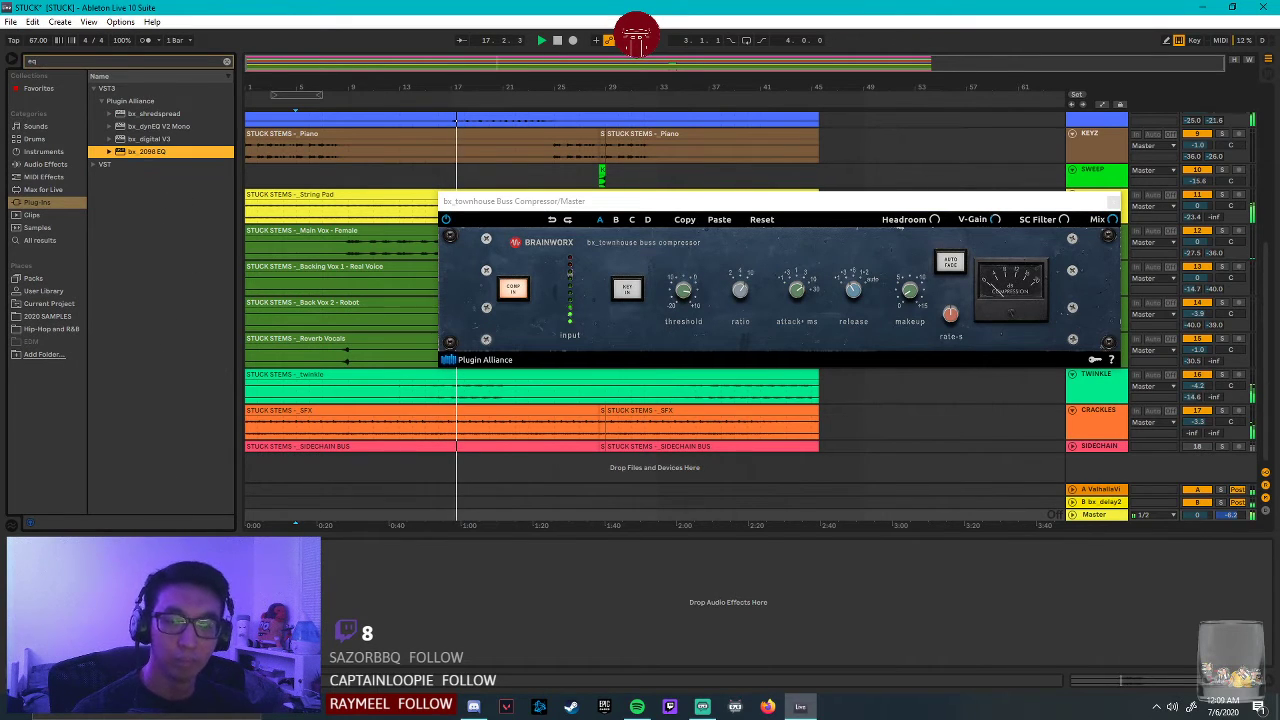
{"action": "key", "text": "Return"}
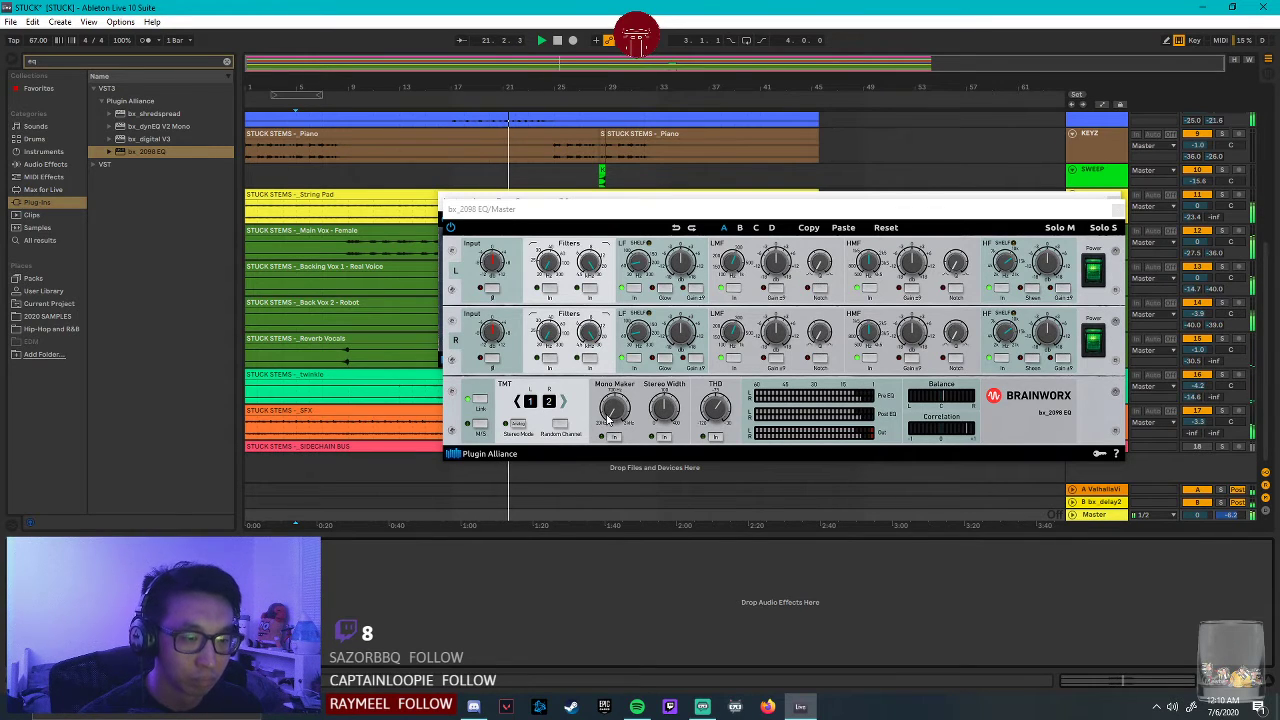
Adjust the Mono Maker frequency on the master's bx_2098 EQ, and close both master plug-in windows.
{"action": "left_click", "coordinate": [607, 417]}
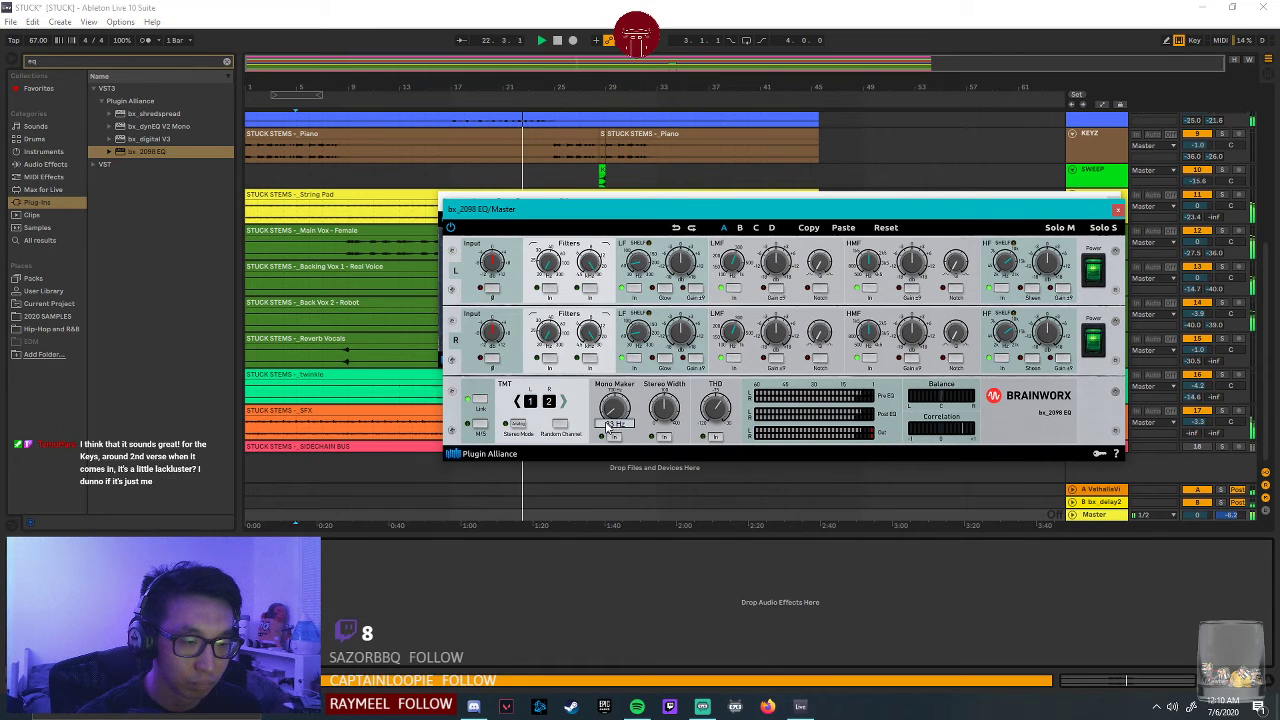
{"action": "left_click_drag", "start_coordinate": [607, 427], "coordinate": [604, 422]}
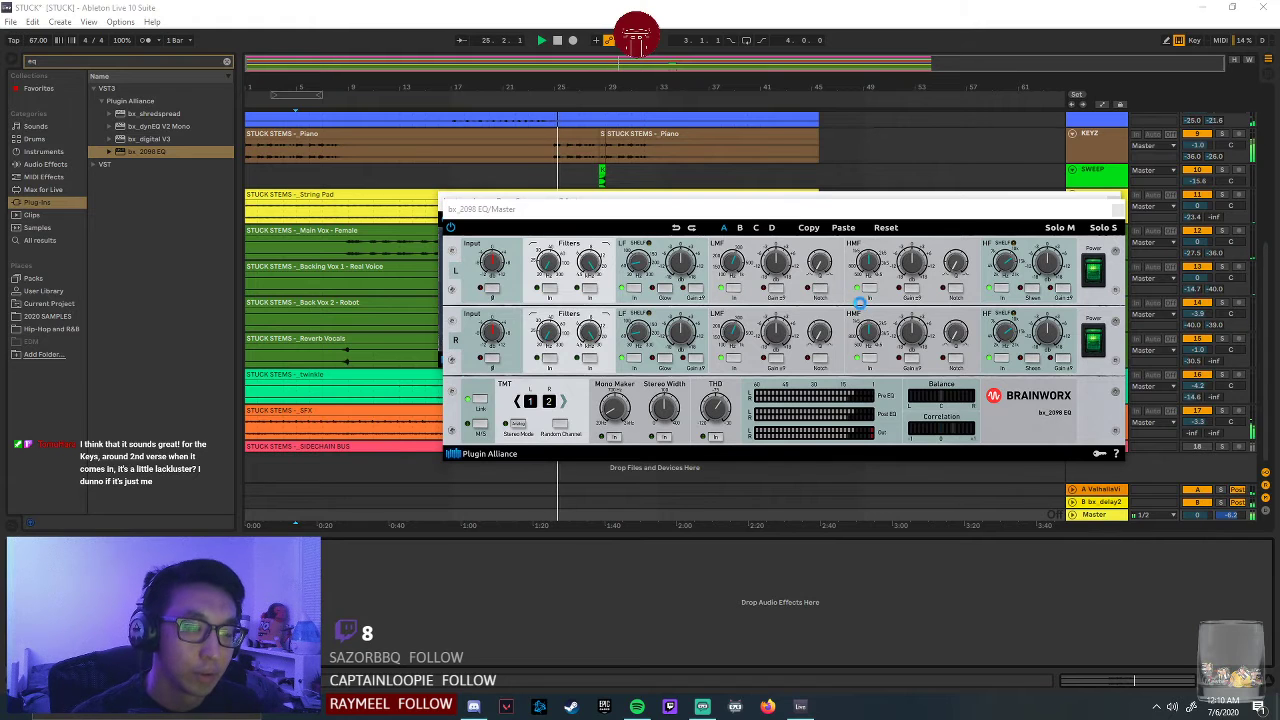
{"action": "left_click", "coordinate": [1117, 209]}
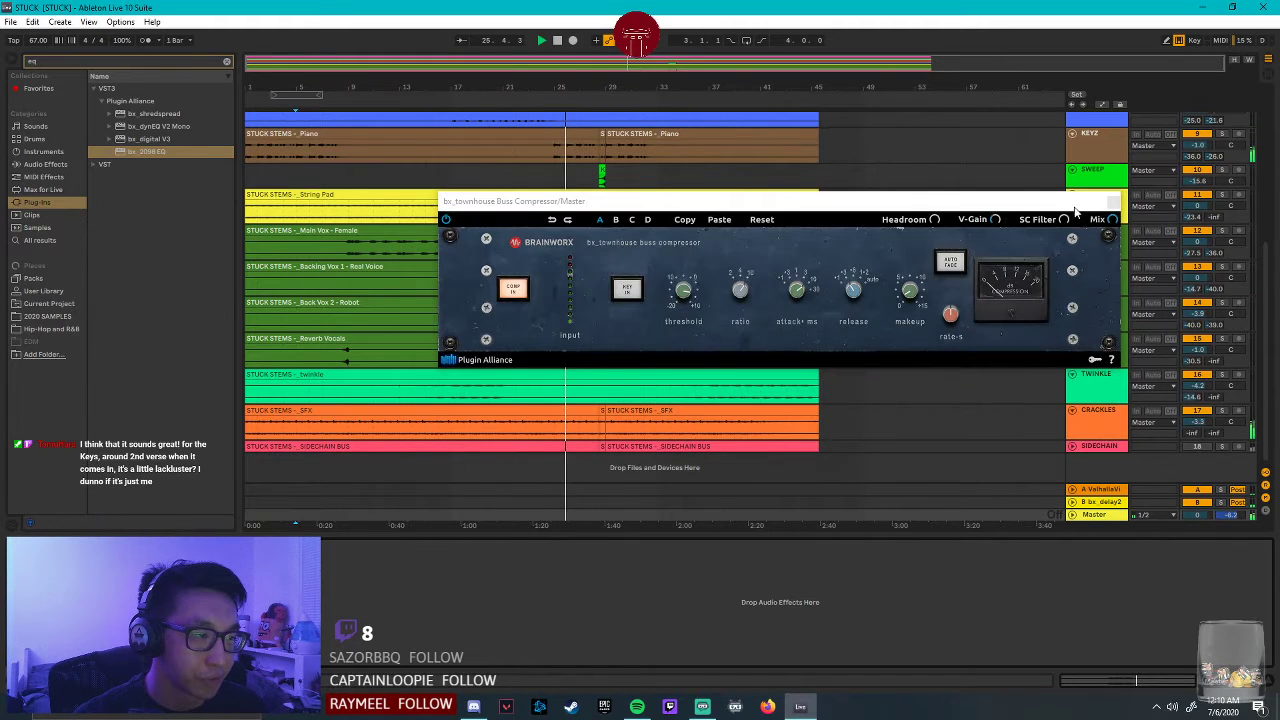
{"action": "left_click", "coordinate": [1108, 213]}
Play the mix from the second FEMALEVOX passage, just before bar 21.
{"action": "scroll", "coordinate": [352, 254], "scroll_direction": "up", "scroll_amount": 3}
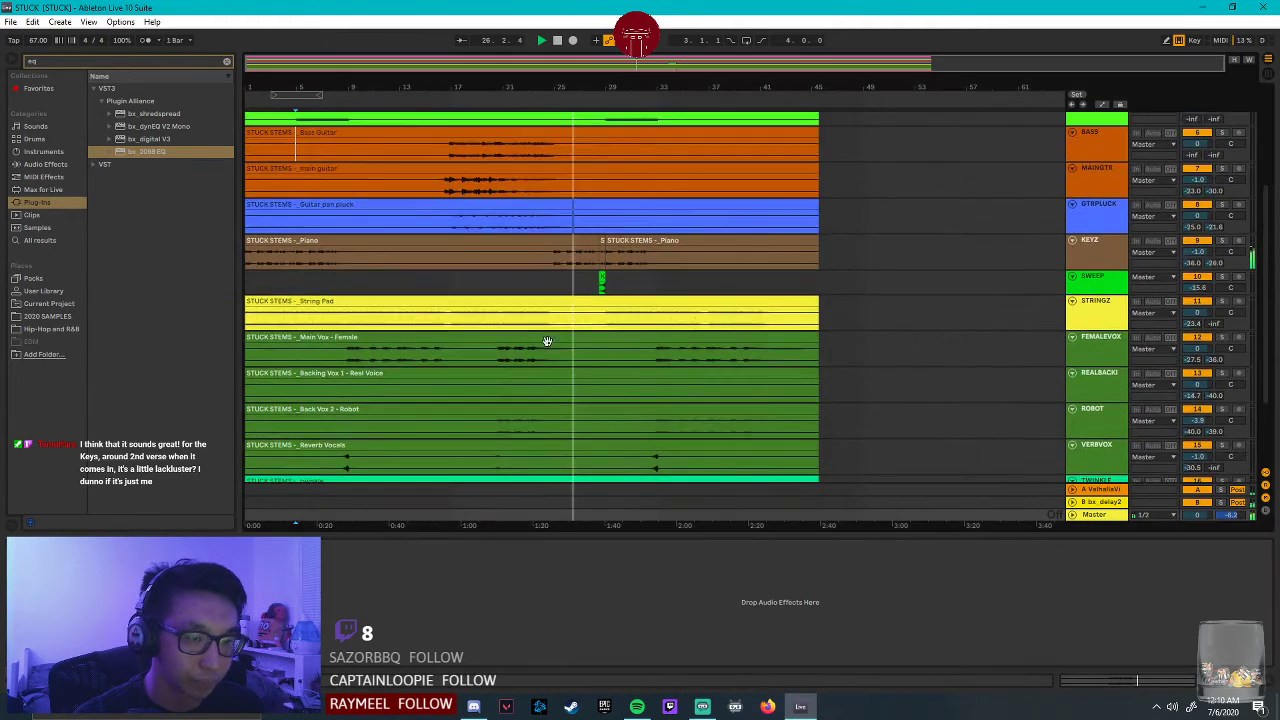
{"action": "scroll", "coordinate": [528, 349], "scroll_direction": "up", "scroll_amount": 3}
{"action": "scroll", "coordinate": [528, 349], "scroll_direction": "down", "scroll_amount": 4}
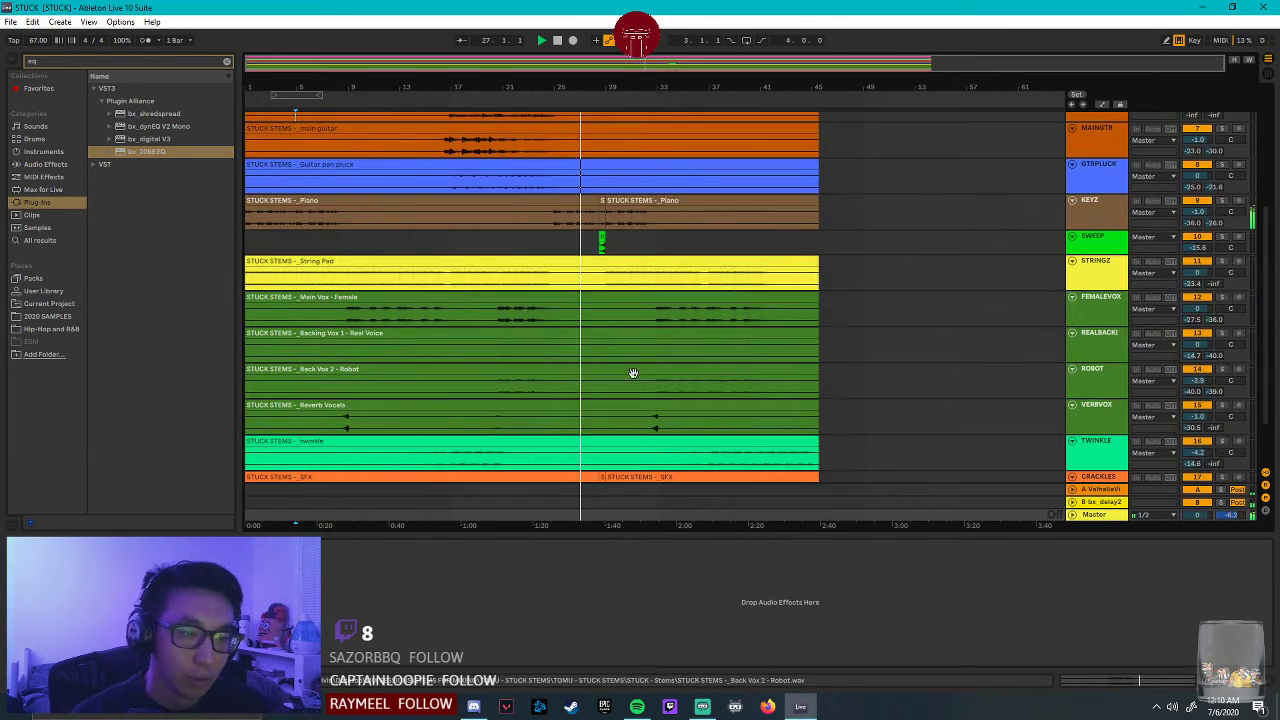
{"action": "left_click", "coordinate": [658, 316]}
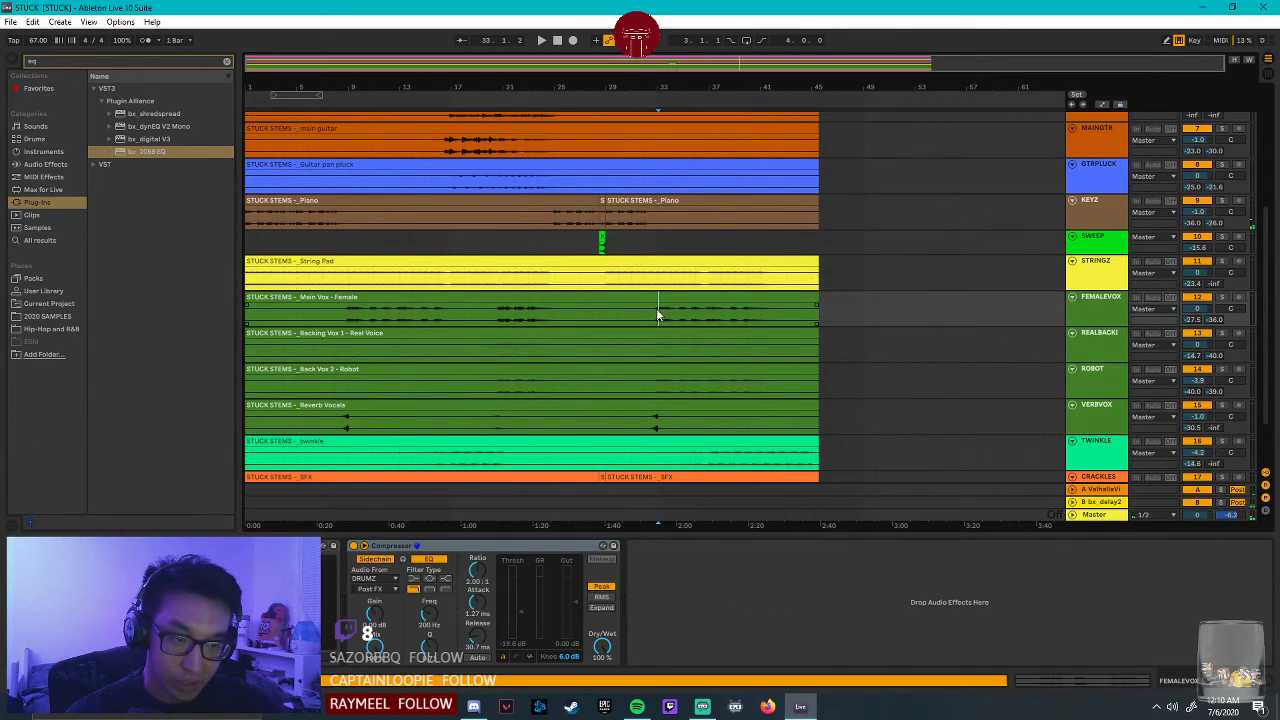
{"action": "left_click", "coordinate": [499, 313]}
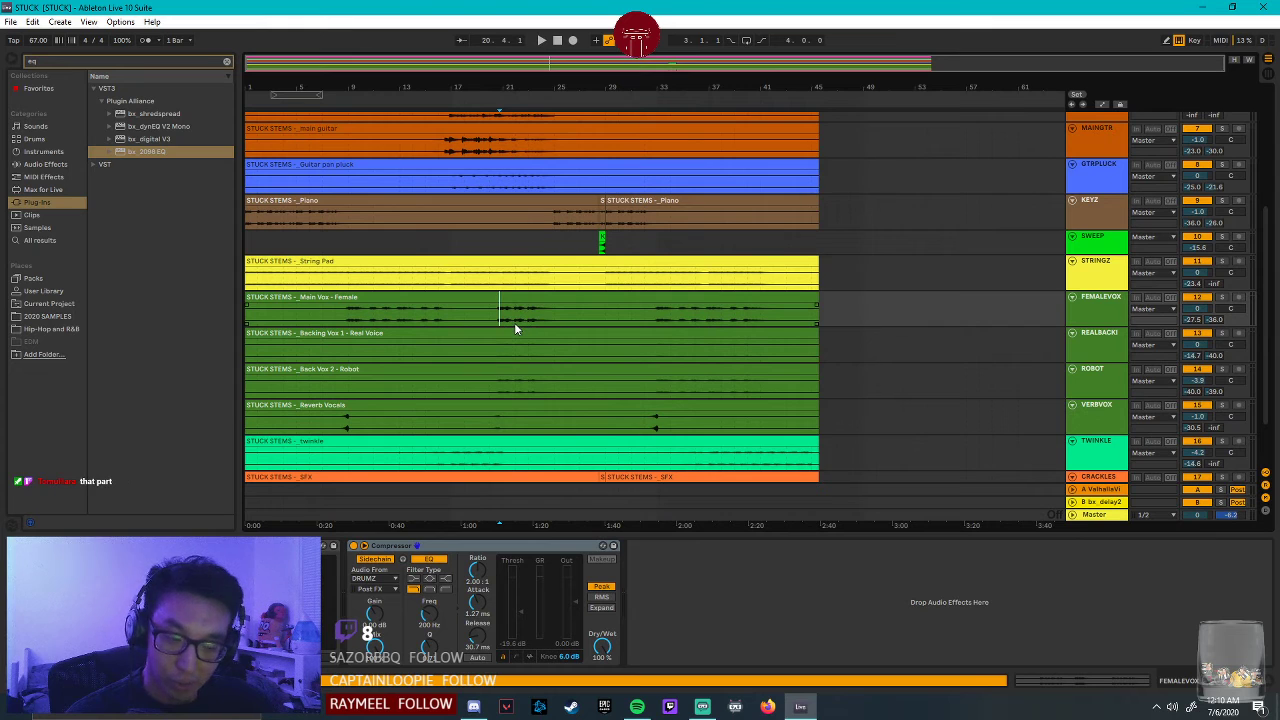
{"action": "key", "text": "space"}
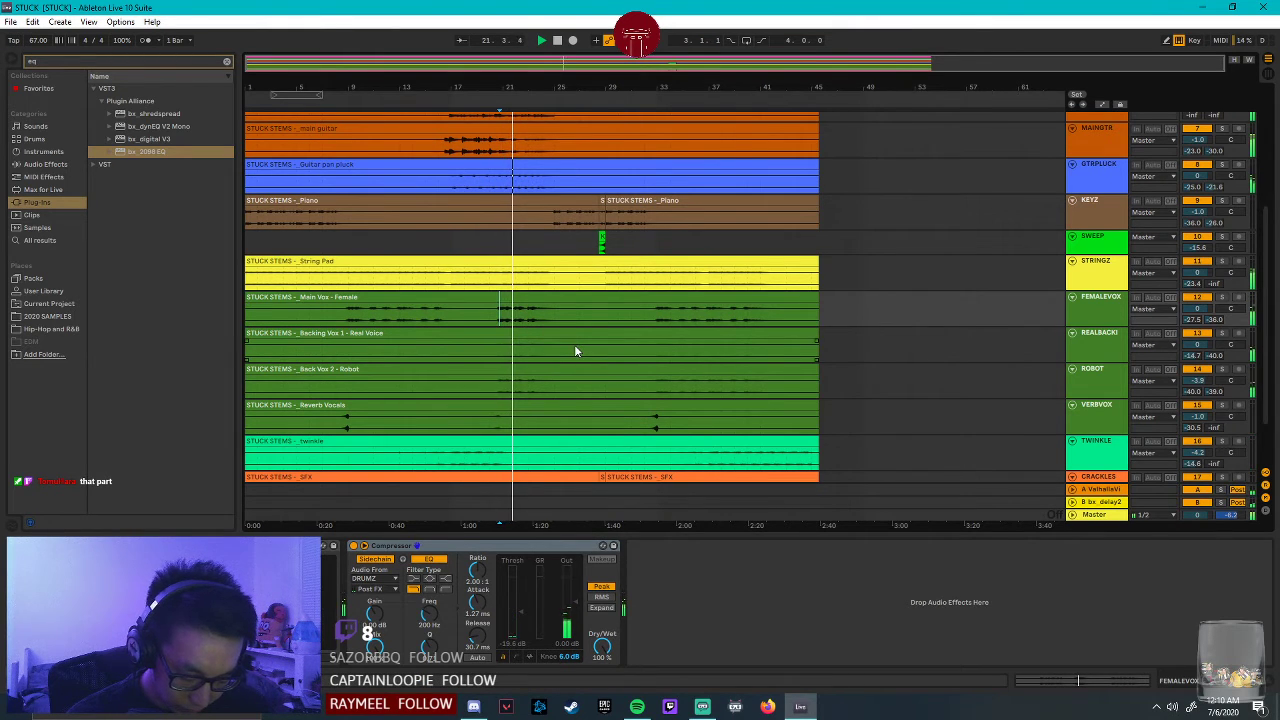
Play the mix from the last FEMALEVOX passage, at about bar 32.
{"action": "key", "text": "space"}
{"action": "left_click", "coordinate": [650, 313]}
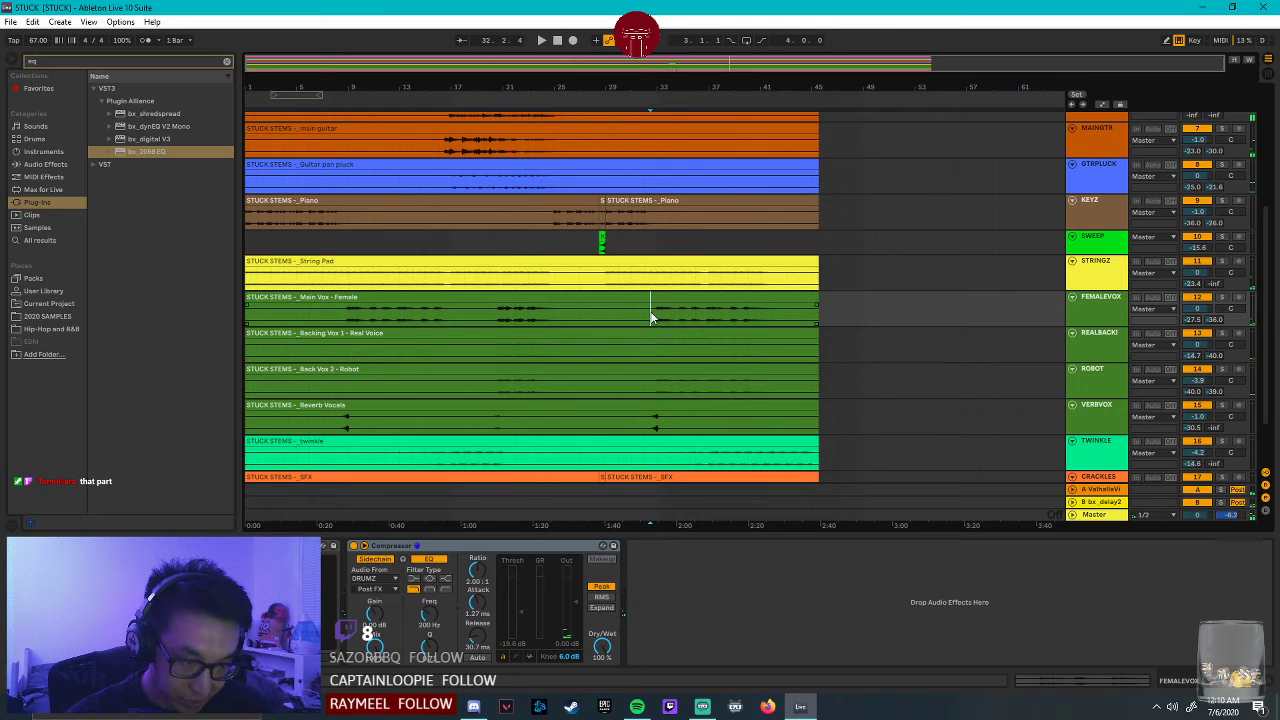
{"action": "key", "text": "space"}
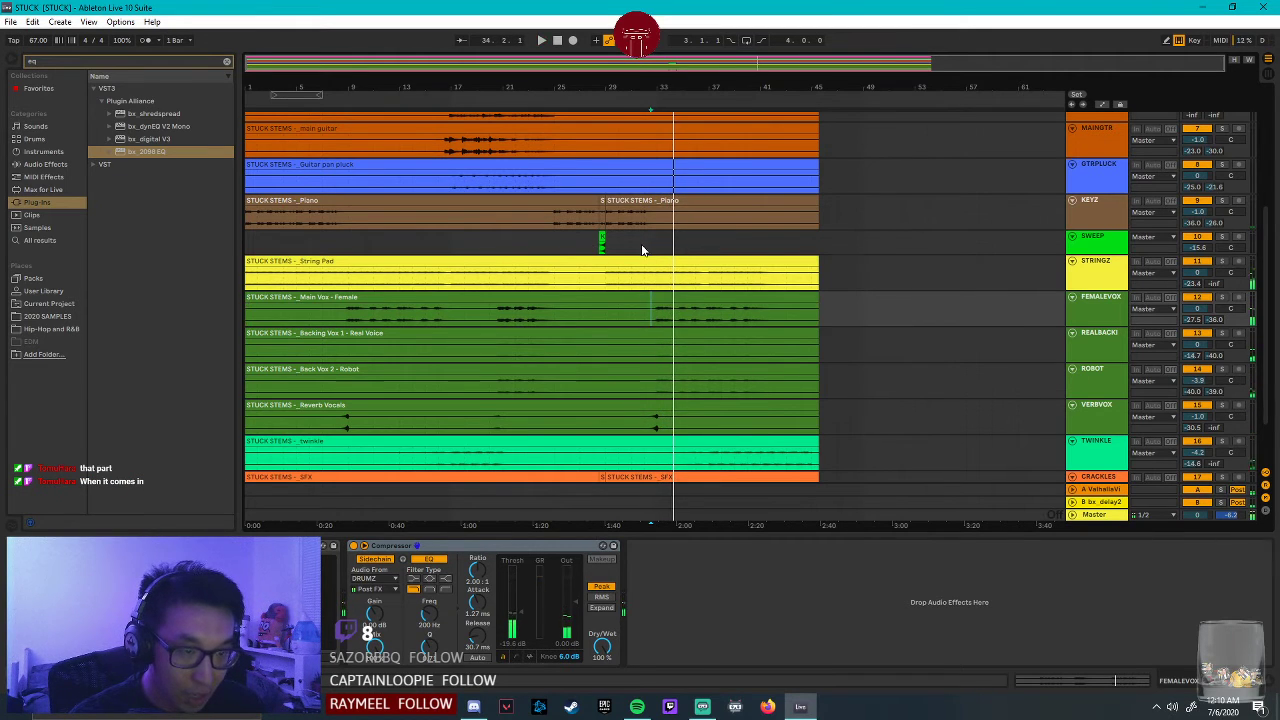
{"action": "scroll", "coordinate": [642, 250], "scroll_direction": "up", "scroll_amount": 2}
{"action": "key", "text": "space"}
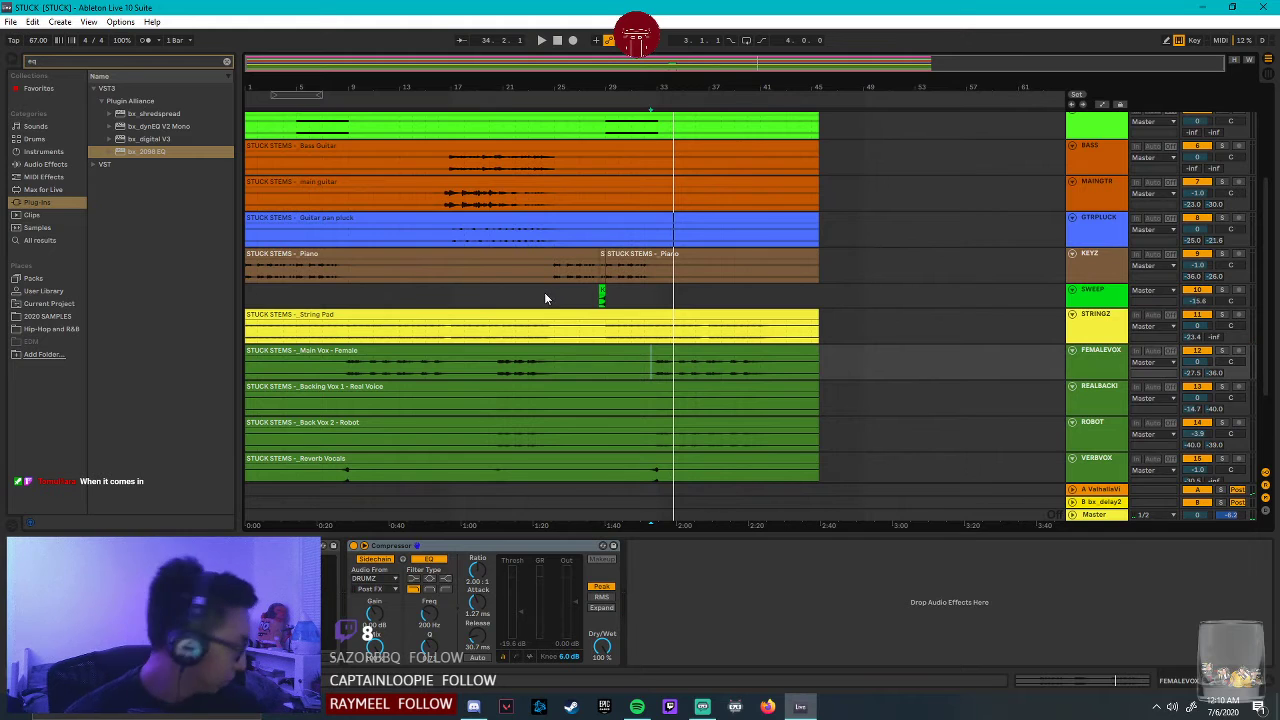
Play the transition around the SWEEP clip, starting from bar 28.
{"action": "left_click", "coordinate": [602, 292]}
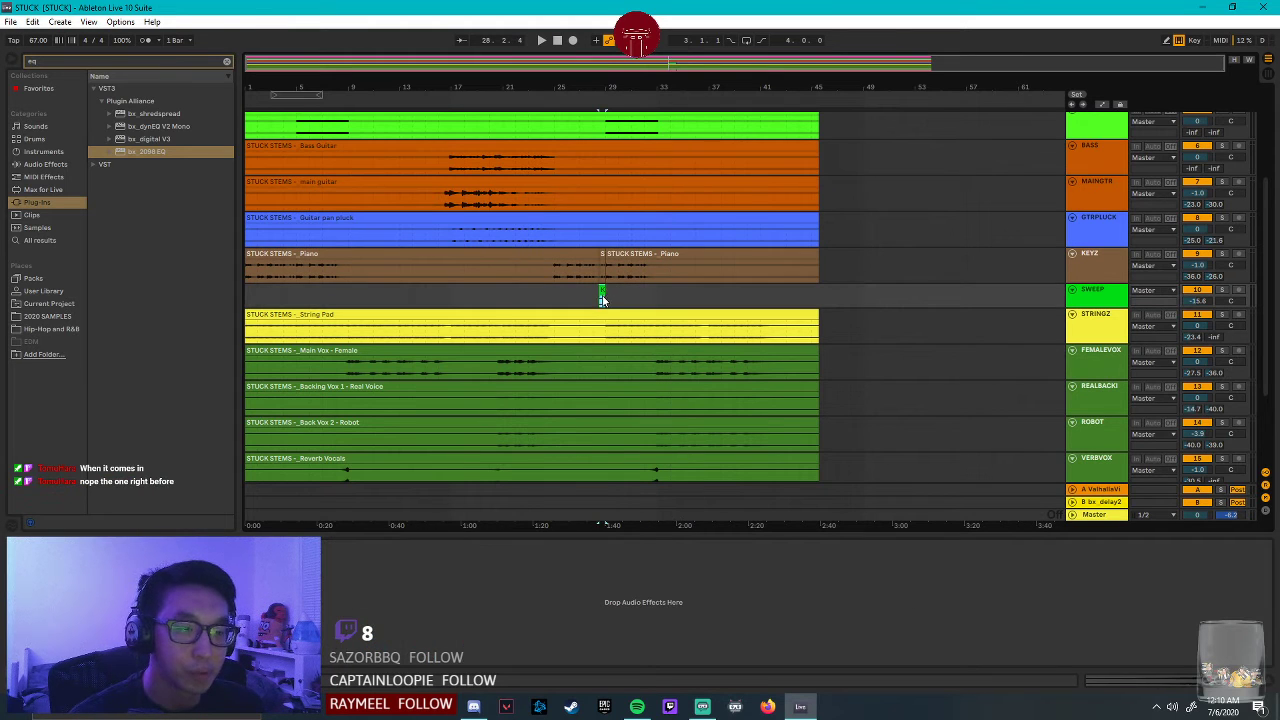
{"action": "scroll", "coordinate": [710, 332], "scroll_direction": "up", "scroll_amount": 5}
{"action": "key", "text": "space"}
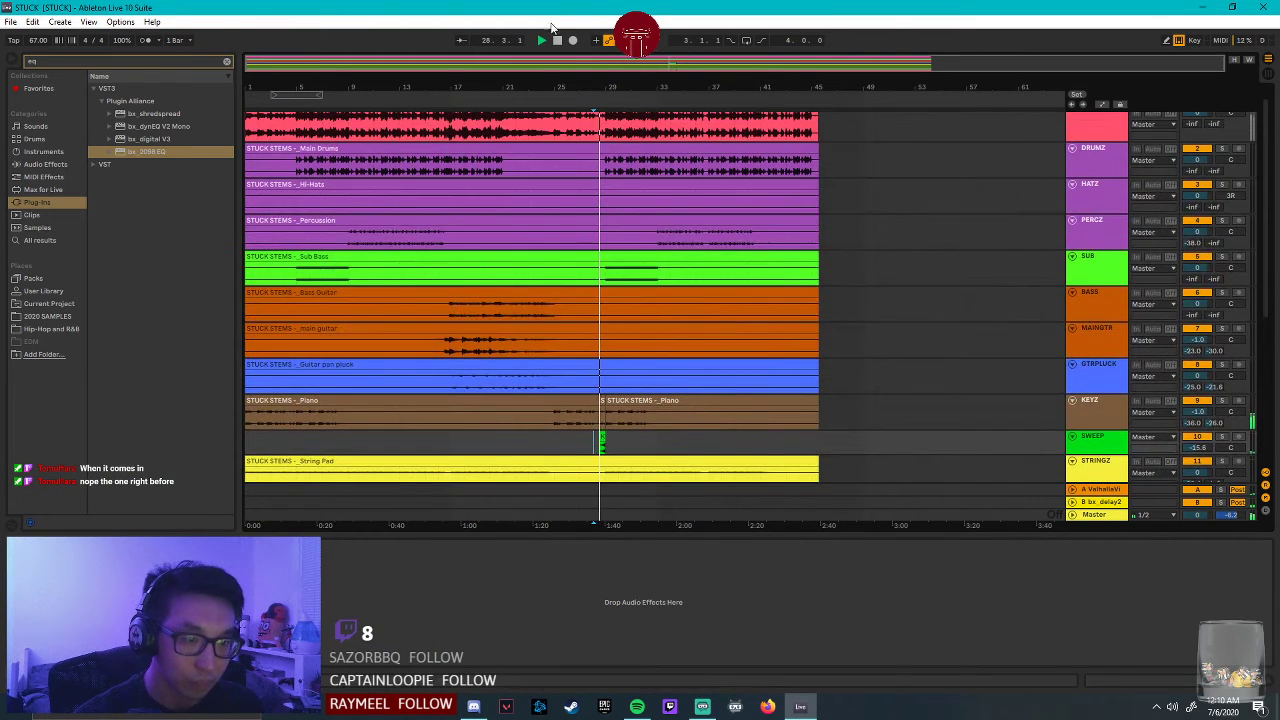
{"action": "key", "text": "plus"}
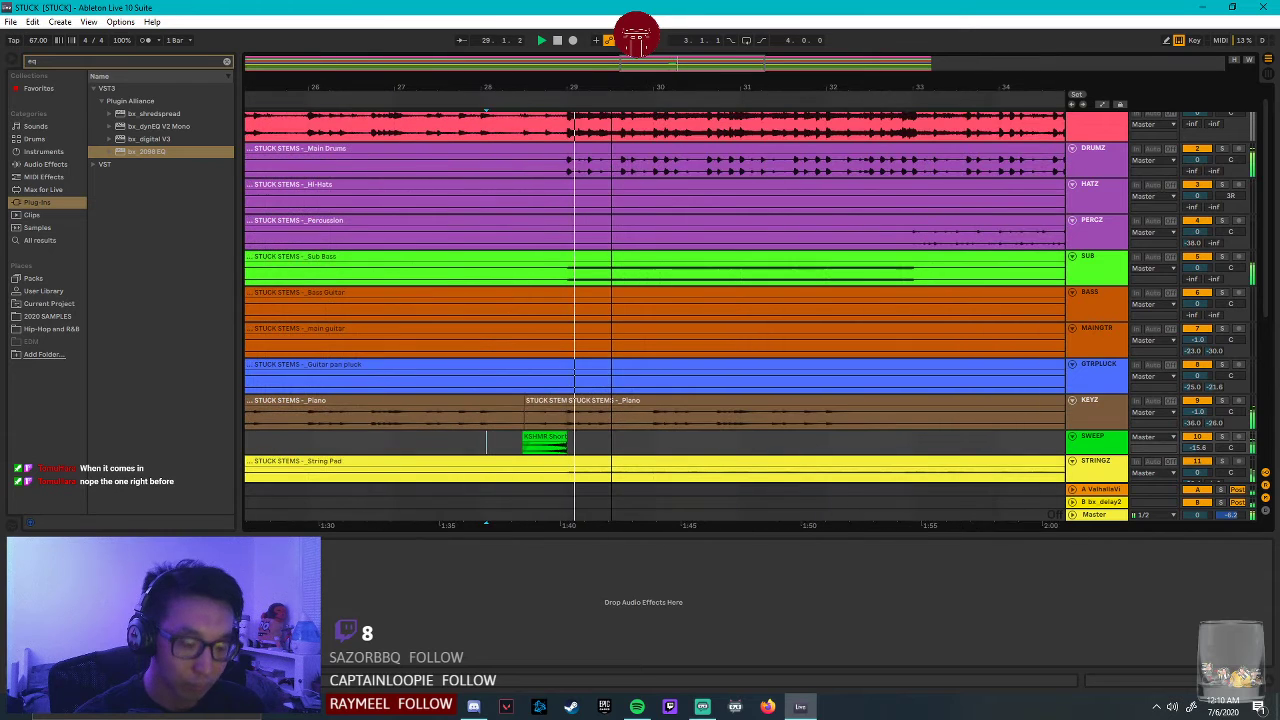
{"action": "key", "text": "minus"}
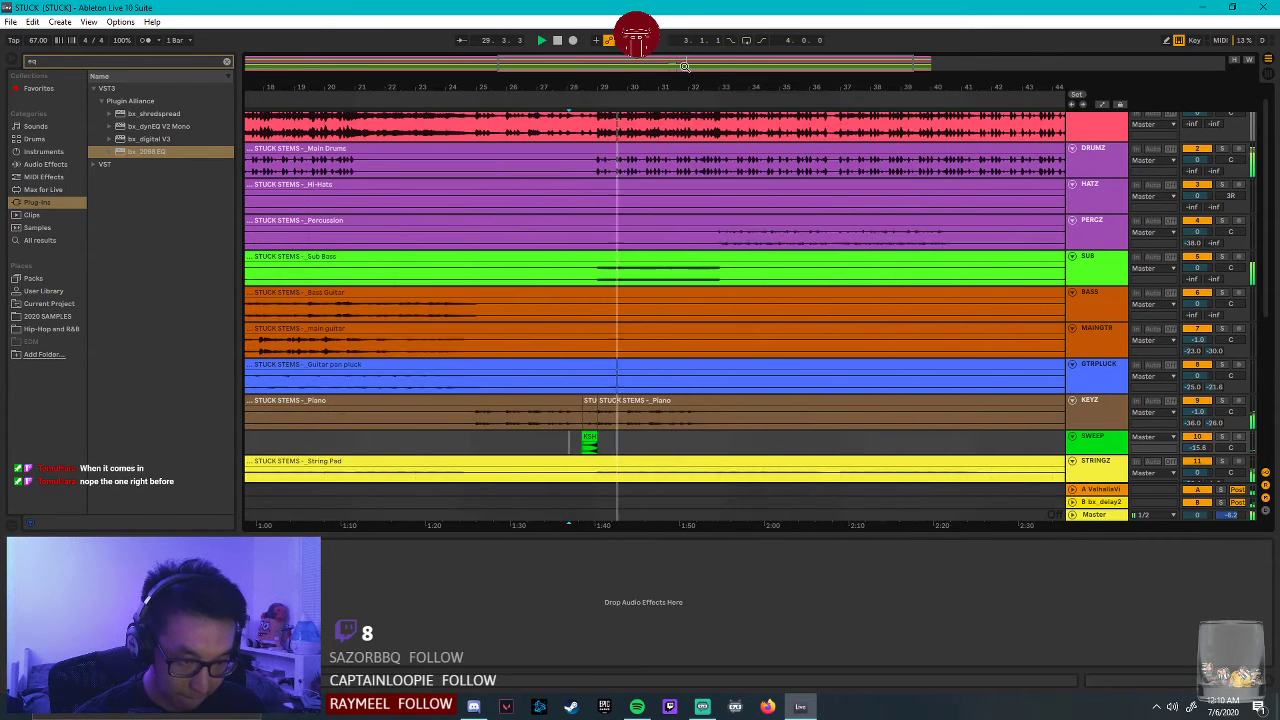
{"action": "scroll", "coordinate": [468, 424], "scroll_direction": "up", "scroll_amount": 1}
Play the mix from about bar 24 through the piano passage that leads into the SWEEP clip.
{"action": "left_click", "coordinate": [459, 455]}
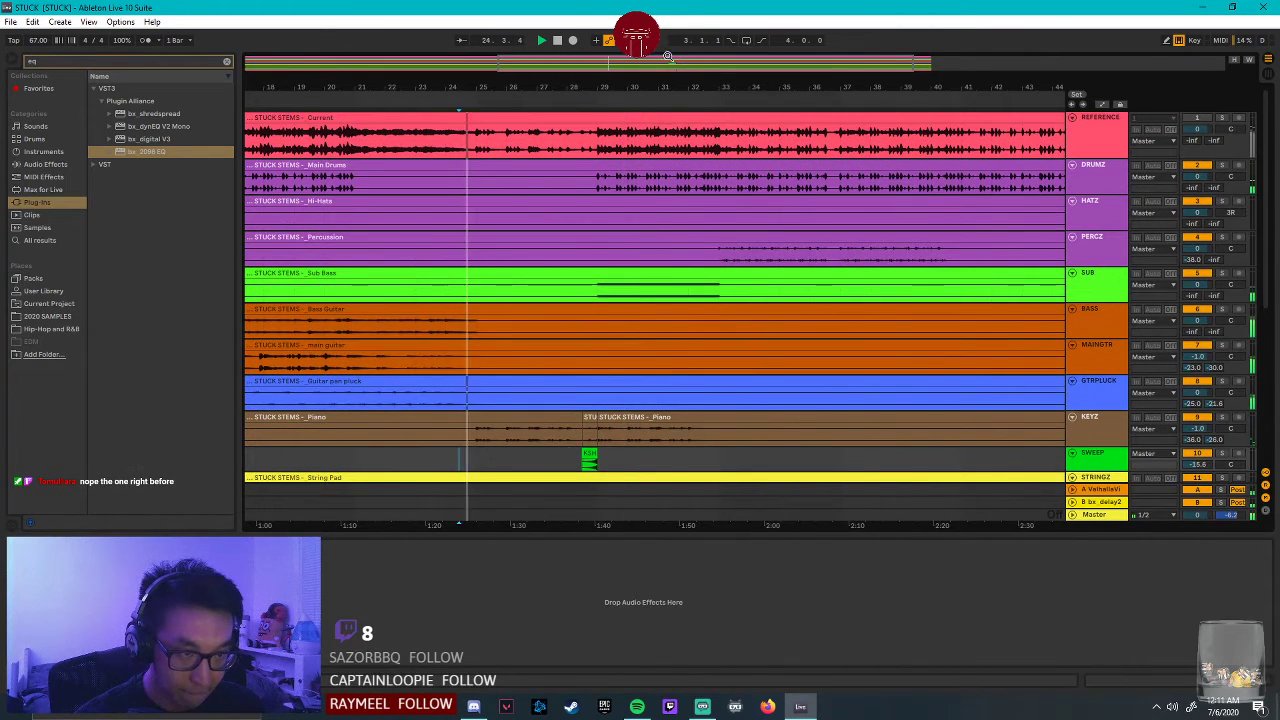
{"action": "key", "text": "minus"}
{"action": "scroll", "coordinate": [420, 275], "scroll_direction": "down", "scroll_amount": 3}
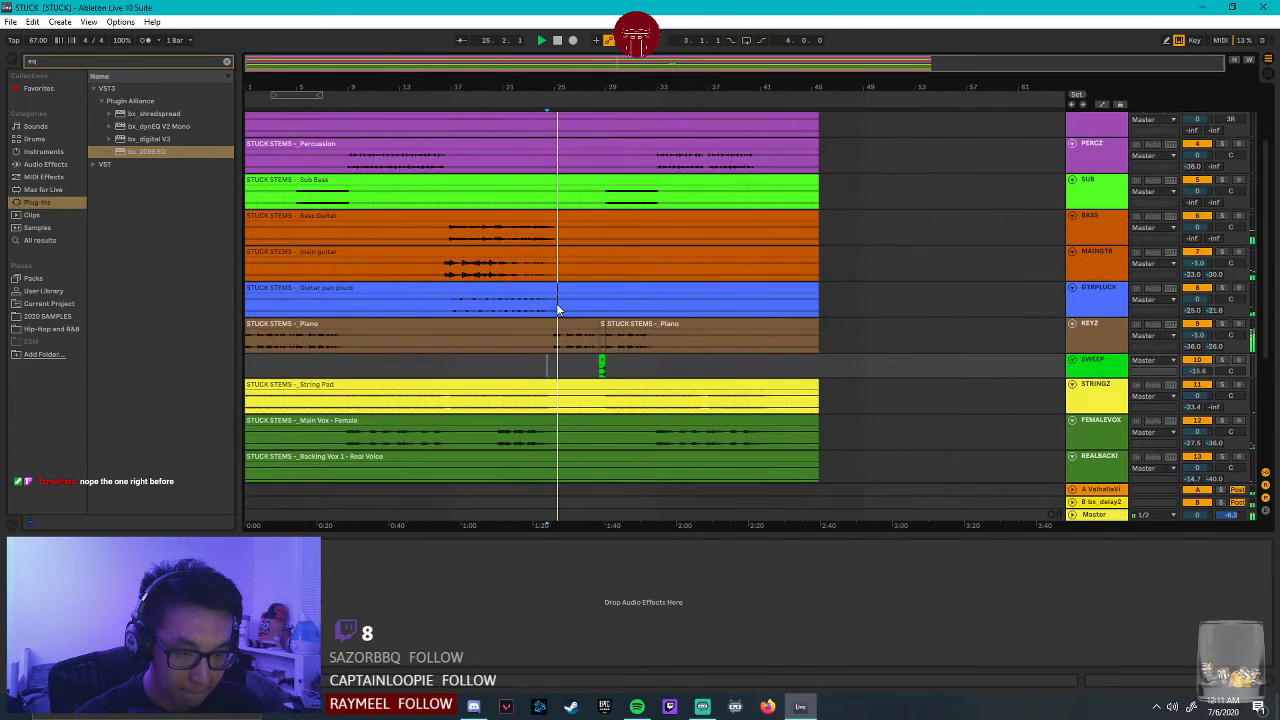
{"action": "scroll", "coordinate": [649, 330], "scroll_direction": "down", "scroll_amount": 2}
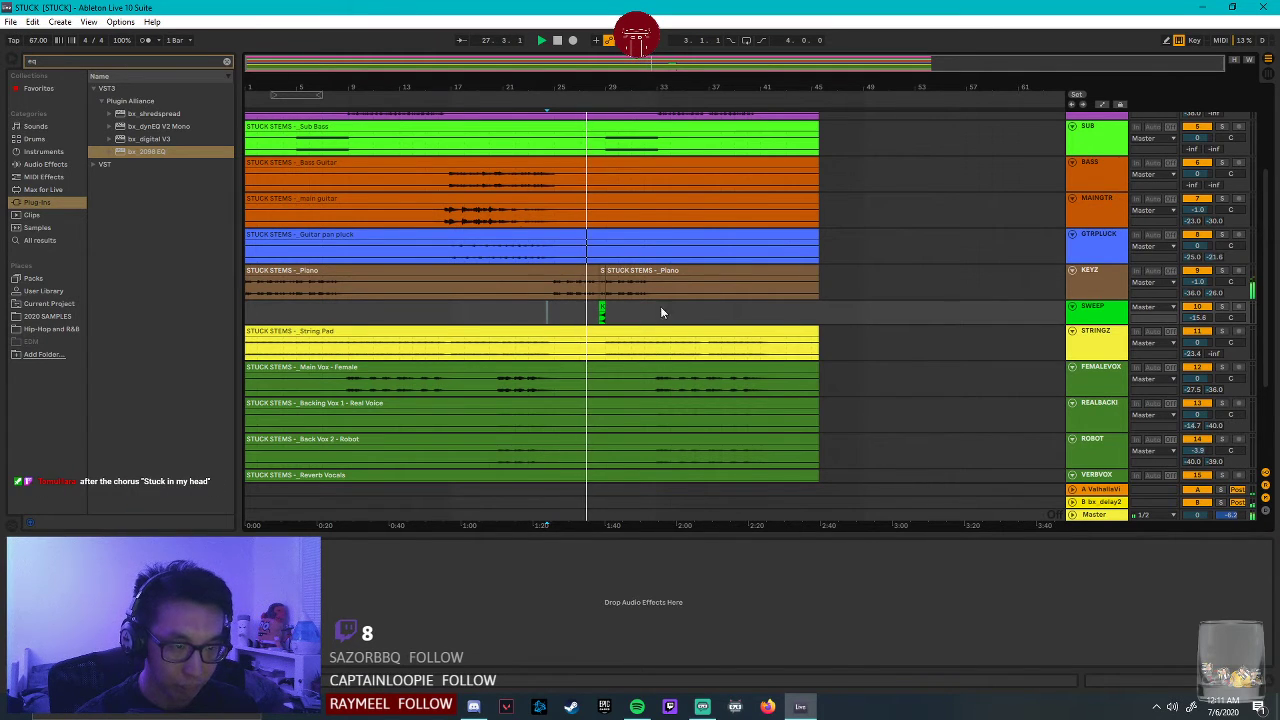
{"action": "key", "text": "plus"}
{"action": "key", "text": "plus"}
{"action": "key", "text": "plus"}
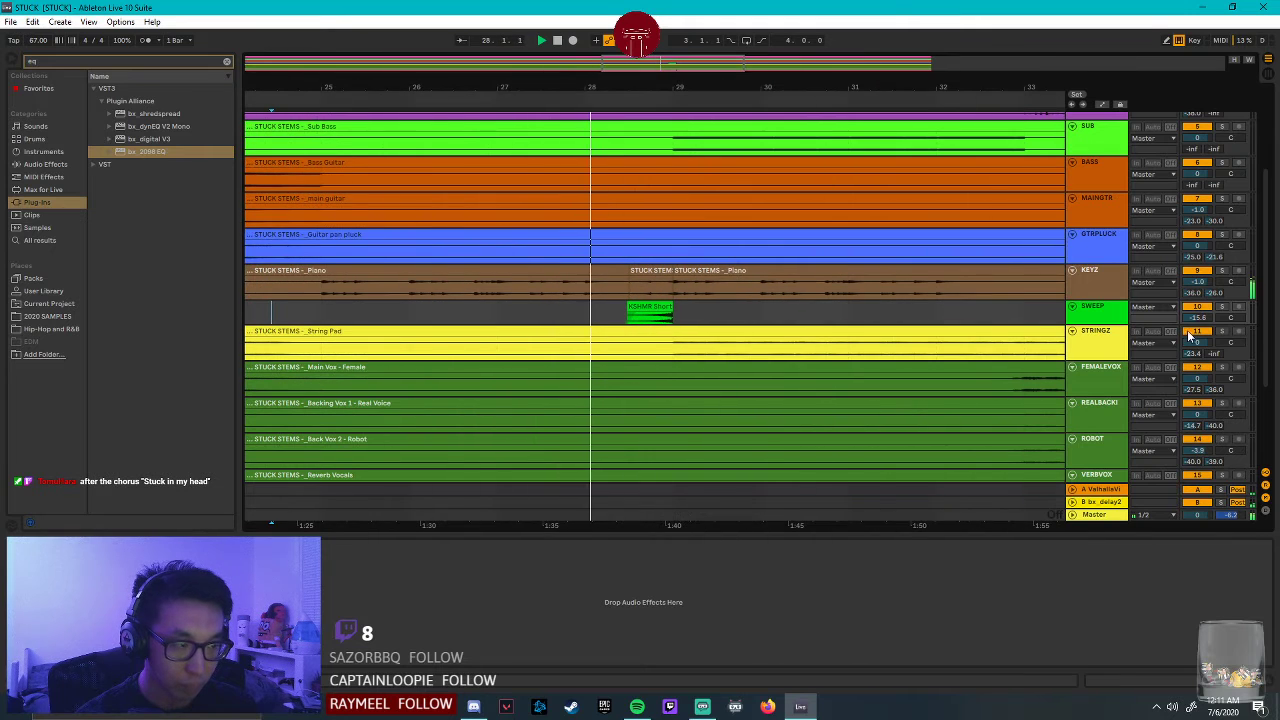
Select the KEYZ track and open its piano clip starting at bar 29 to inspect its waveform.
{"action": "left_click", "coordinate": [1077, 273]}
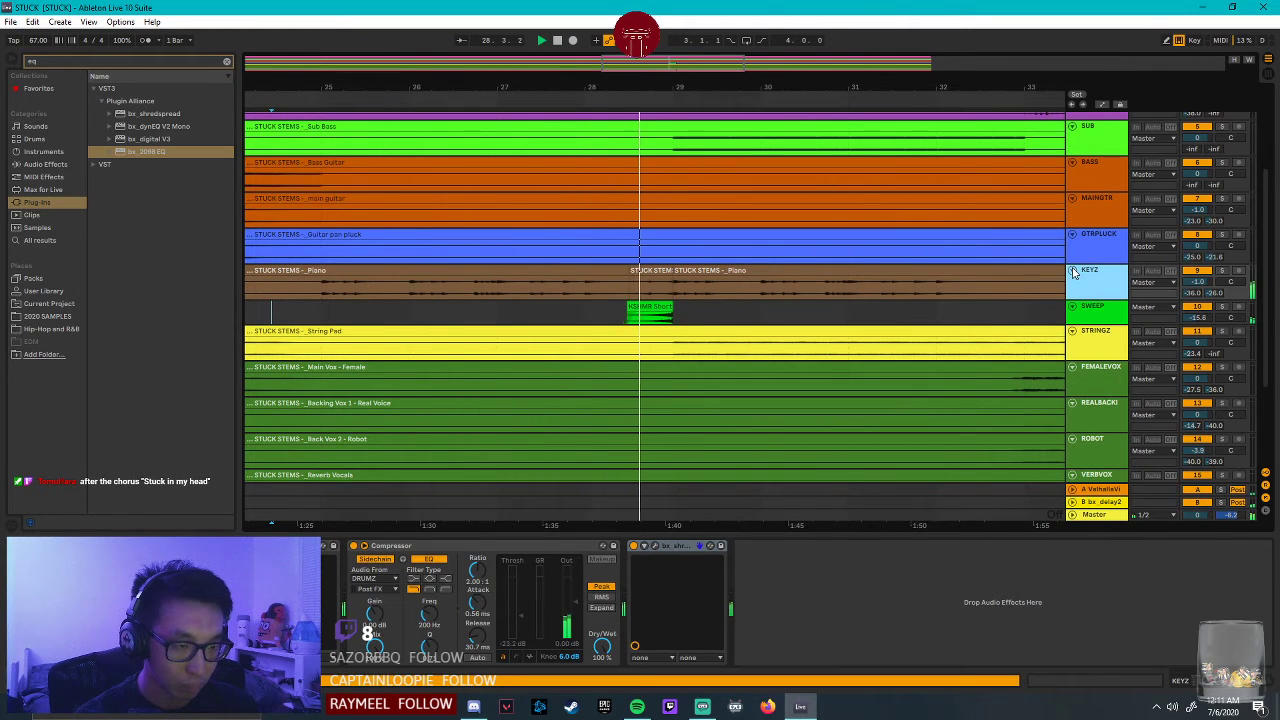
{"action": "left_click", "coordinate": [966, 290]}
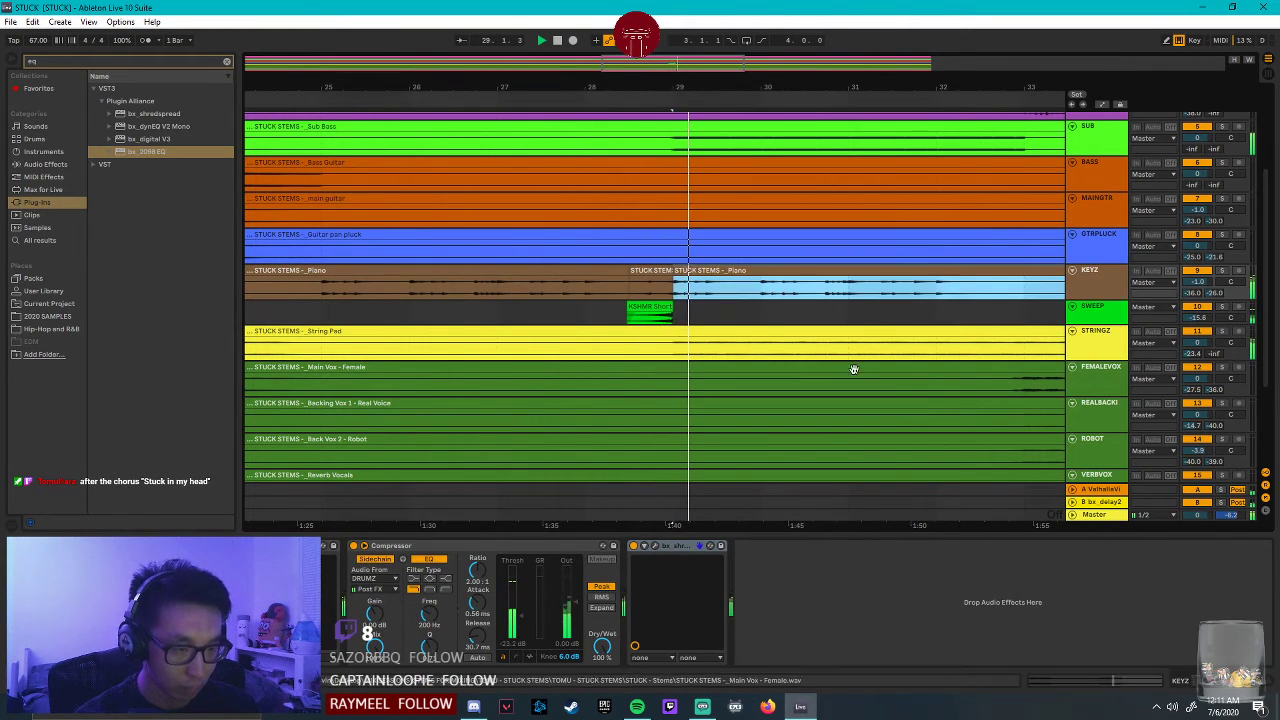
{"action": "double_click", "coordinate": [777, 268]}
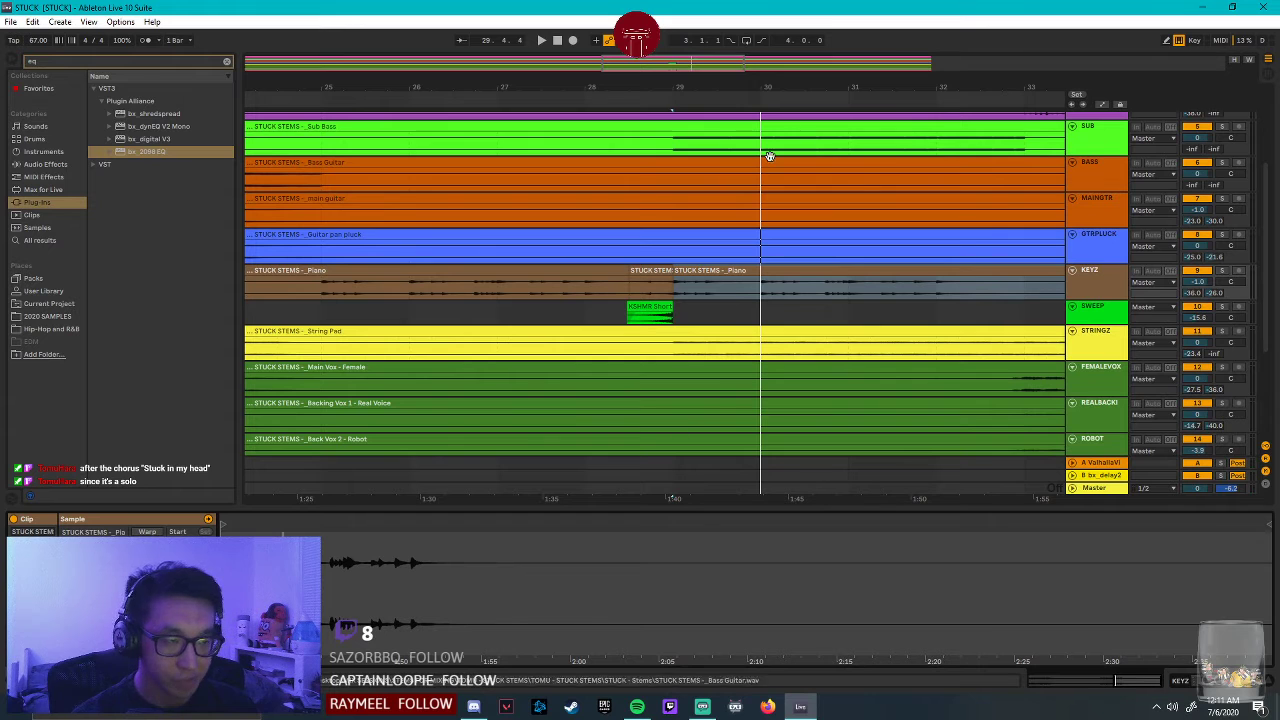
{"action": "double_click", "coordinate": [626, 64]}
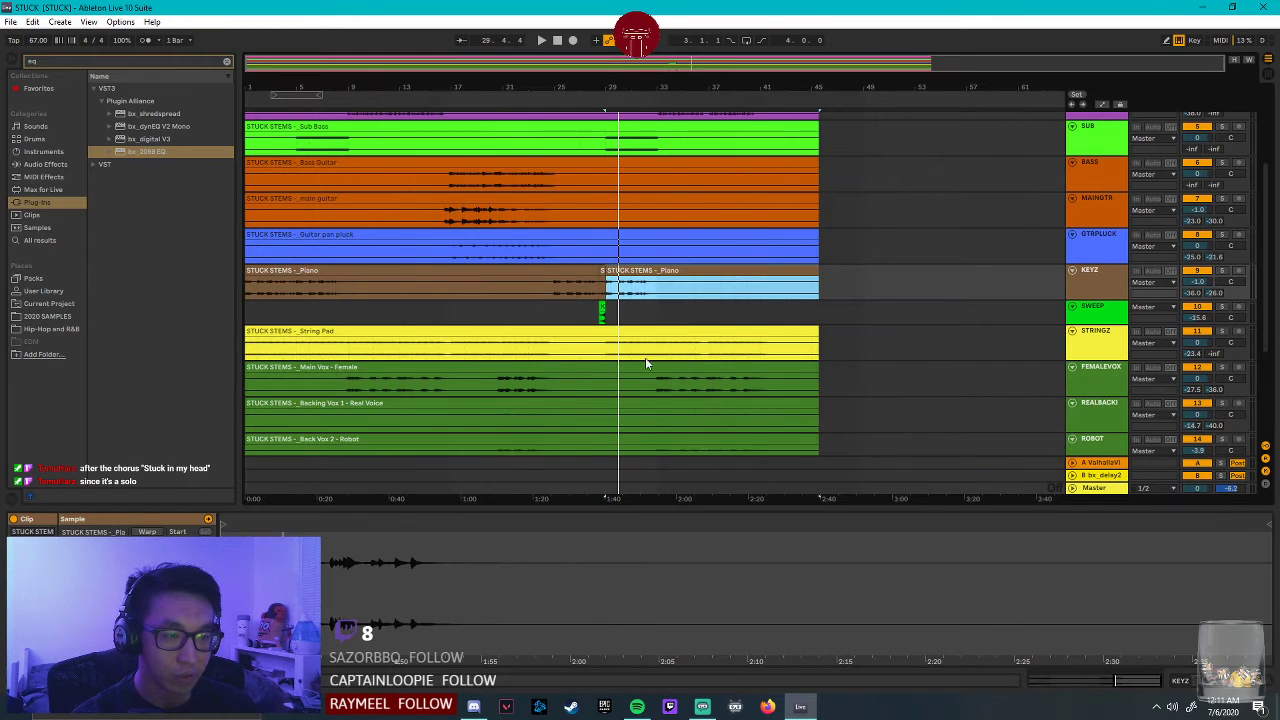
Save the set and play the mix from about bar 25 through the SWEEP transition.
{"action": "scroll", "coordinate": [648, 362], "scroll_direction": "up", "scroll_amount": 3}
{"action": "scroll", "coordinate": [649, 382], "scroll_direction": "down", "scroll_amount": 4}
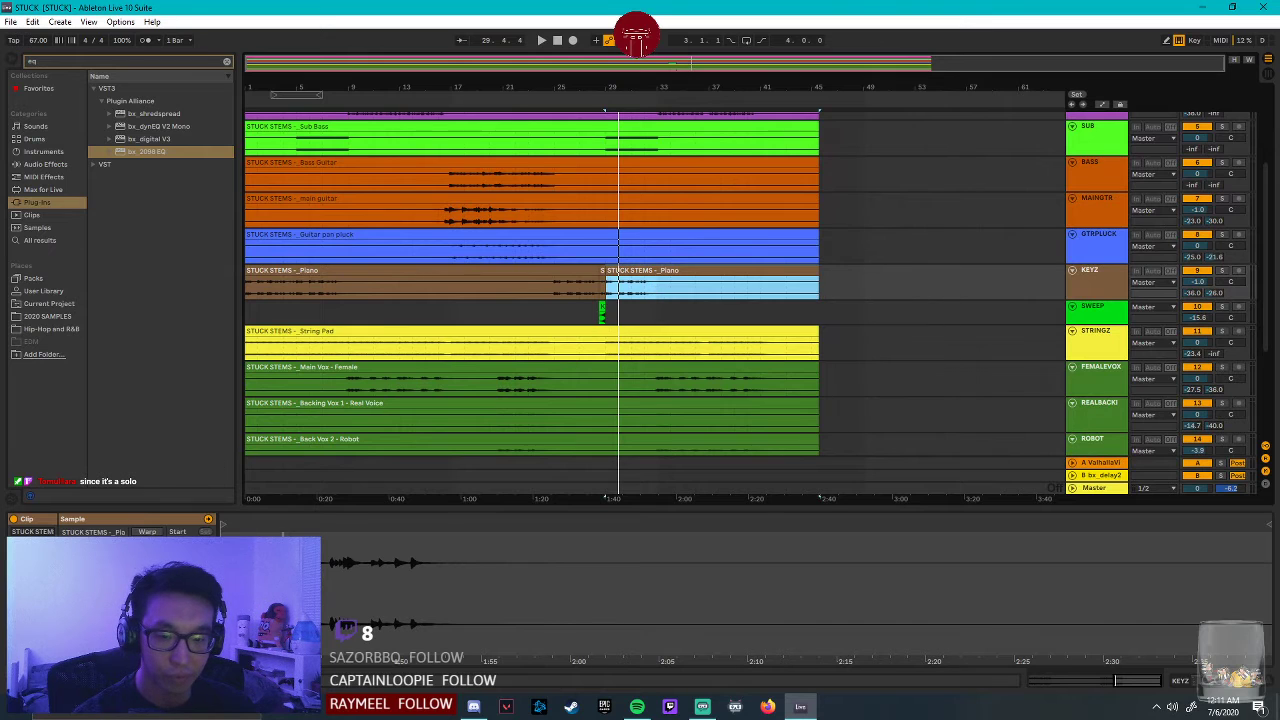
{"action": "left_click", "coordinate": [1197, 282]}
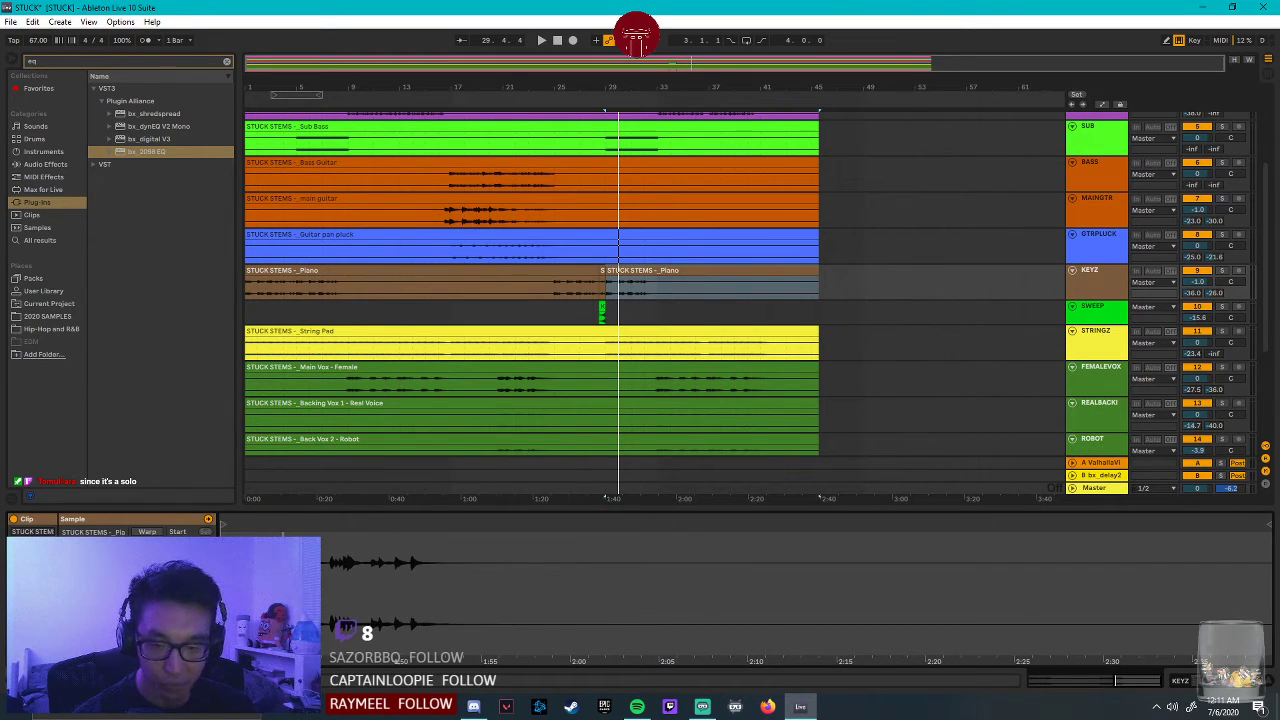
{"action": "left_click", "coordinate": [595, 307]}
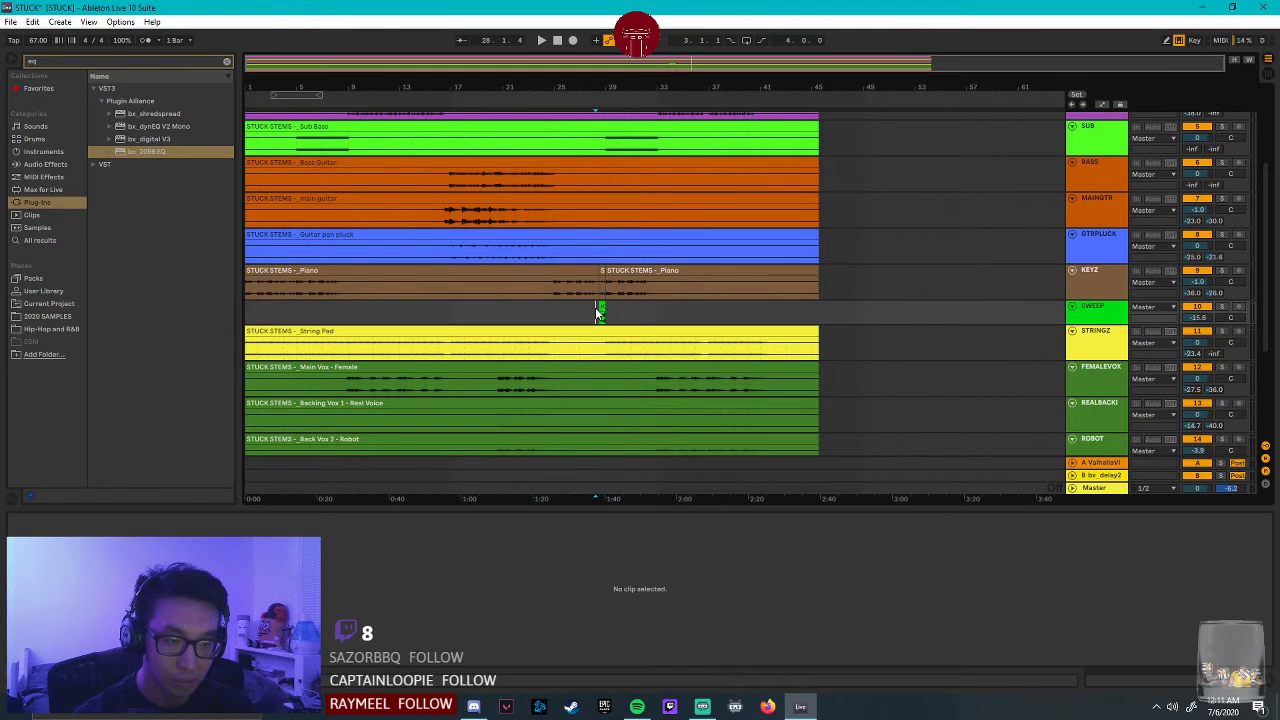
{"action": "key", "text": "ctrl+s"}
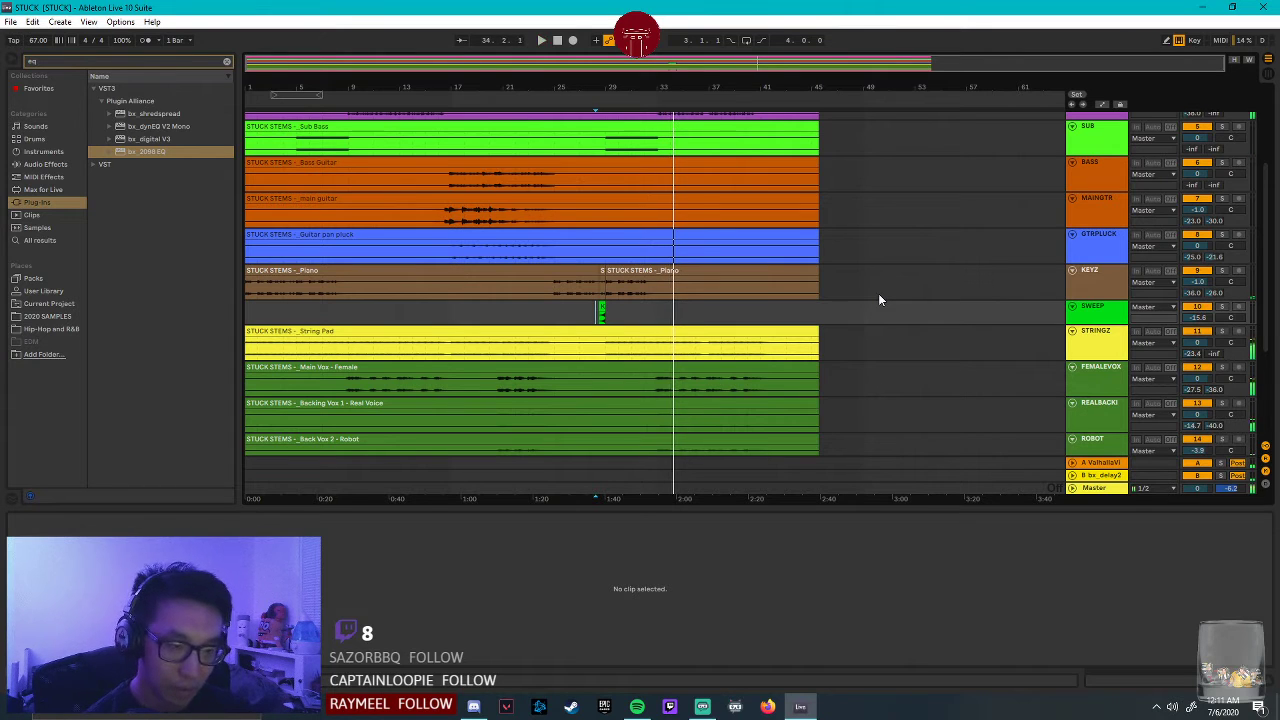
{"action": "left_click", "coordinate": [551, 315]}
{"action": "key", "text": "space"}
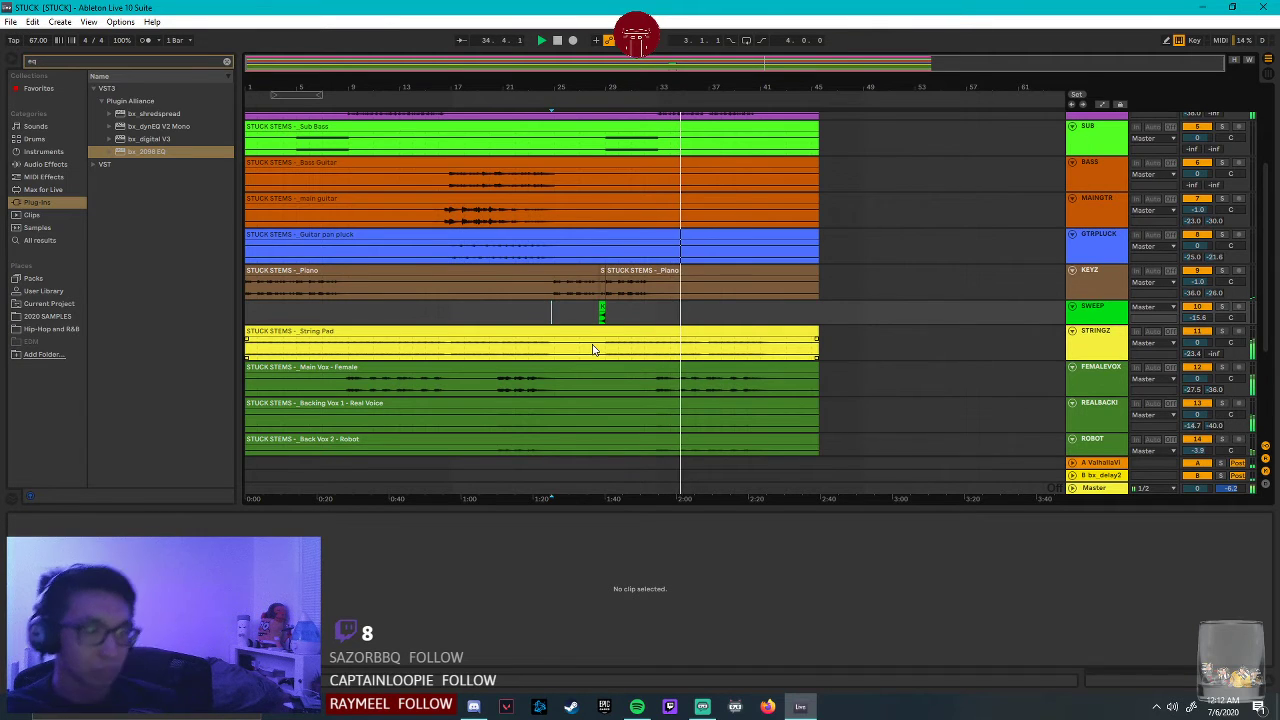
Cut the PERCZ highs in FabFilter Pro-Q 3 with a high shelf of about -3.88 dB at 8193 Hz, and save the set.
{"action": "scroll", "coordinate": [600, 355], "scroll_direction": "up", "scroll_amount": 2}
{"action": "left_click", "coordinate": [1087, 150]}
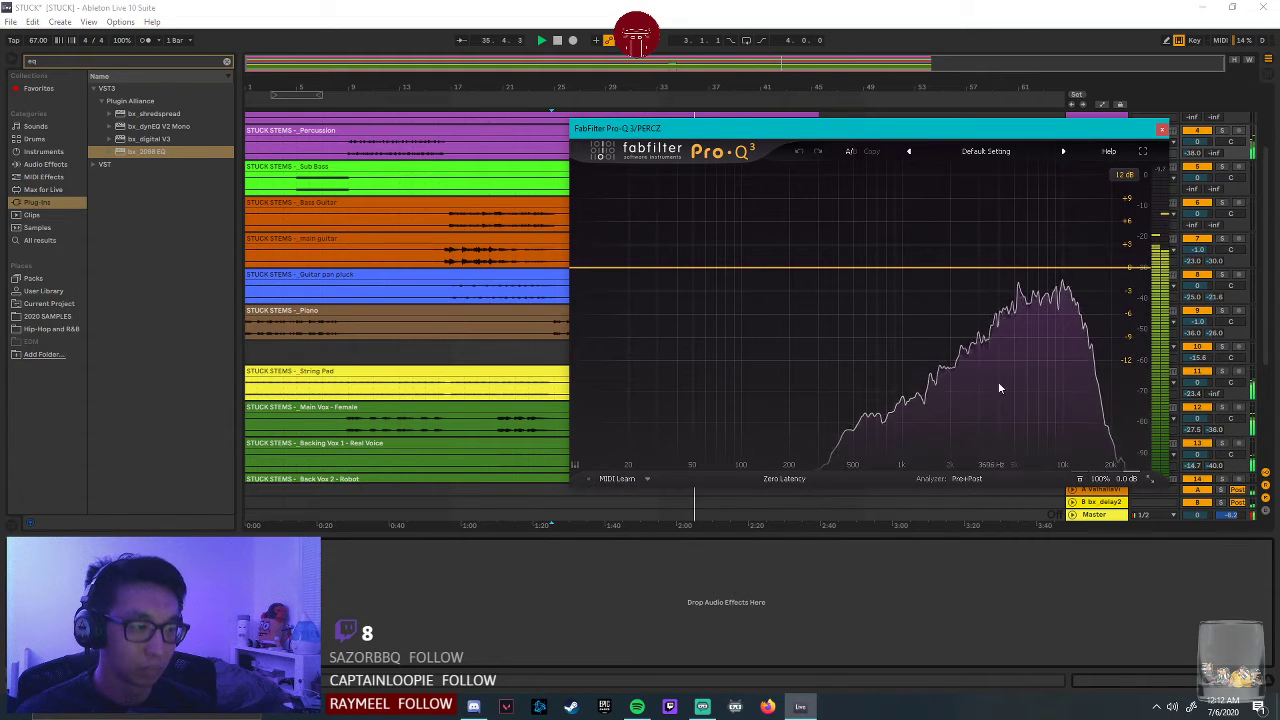
{"action": "left_click", "coordinate": [1111, 270]}
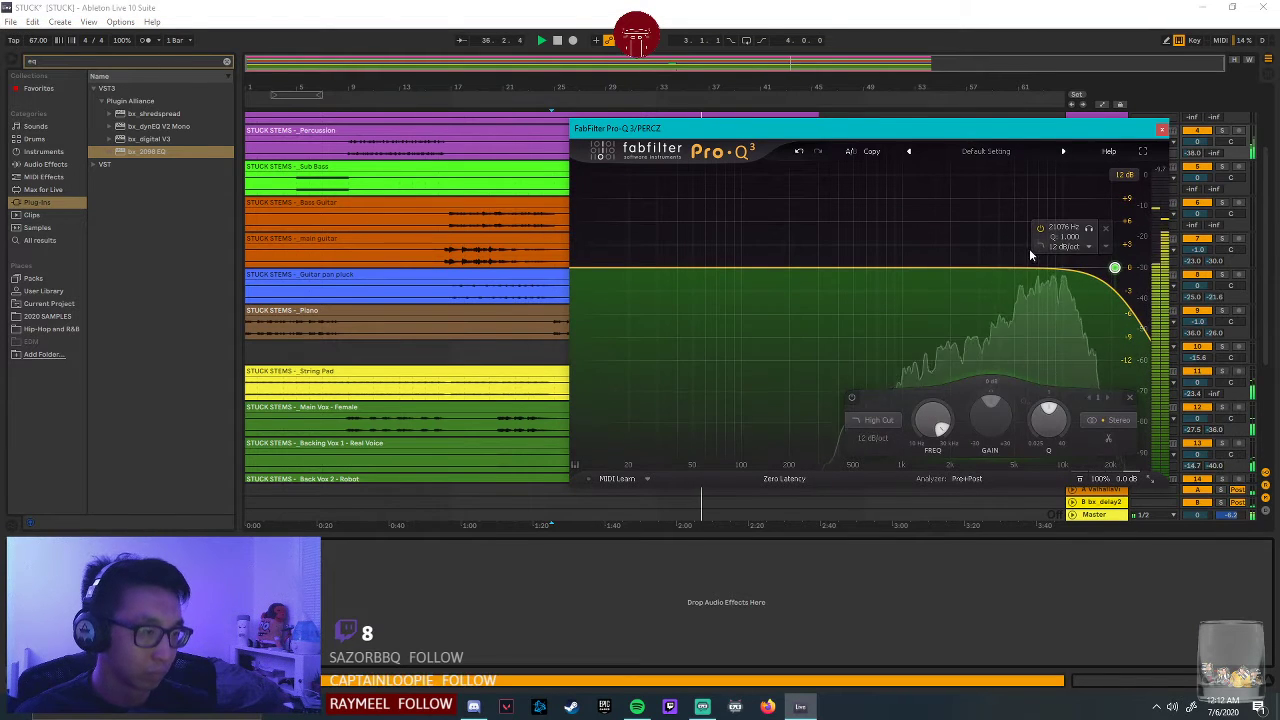
{"action": "left_click", "coordinate": [1084, 262]}
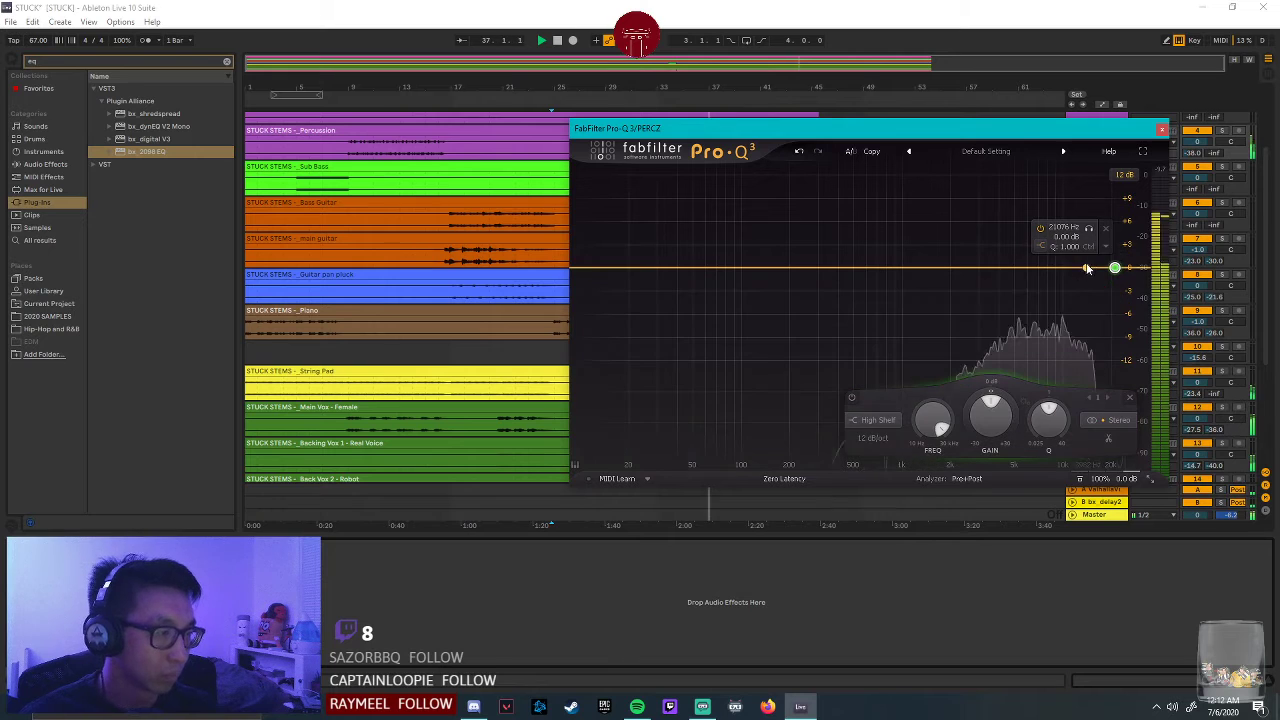
{"action": "left_click_drag", "start_coordinate": [1112, 268], "coordinate": [1047, 283]}
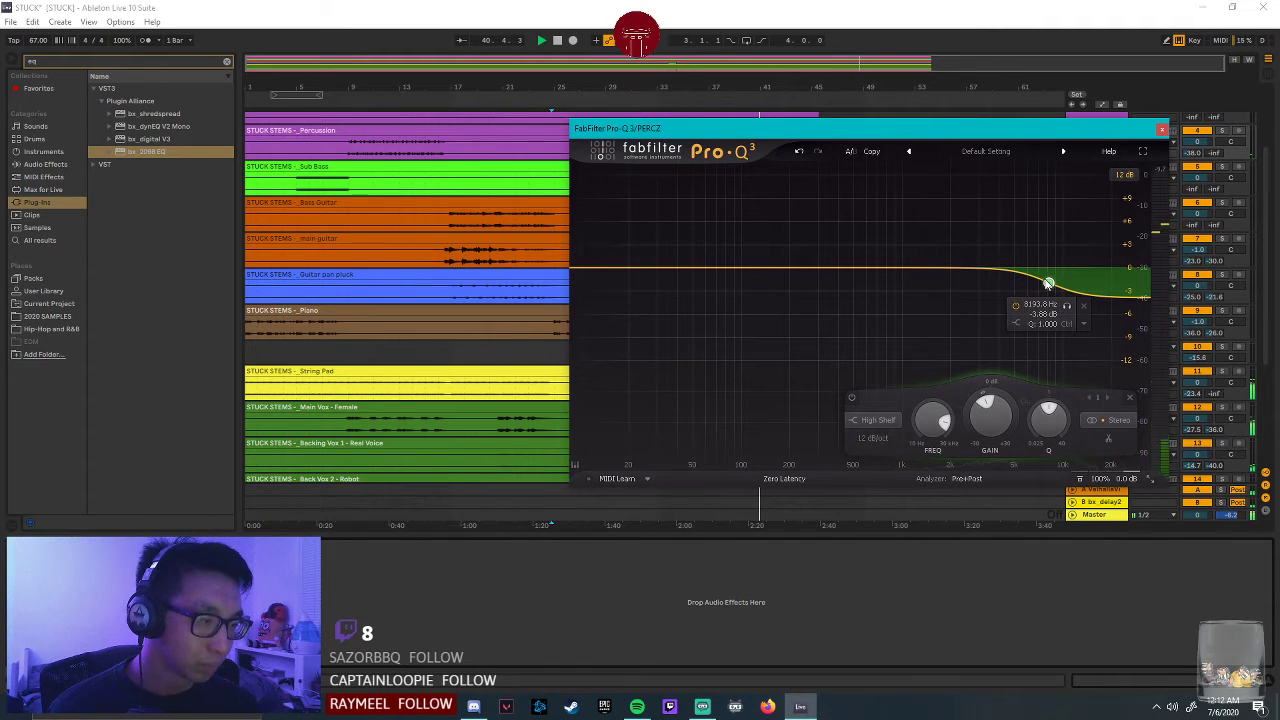
{"action": "left_click", "coordinate": [1162, 131]}
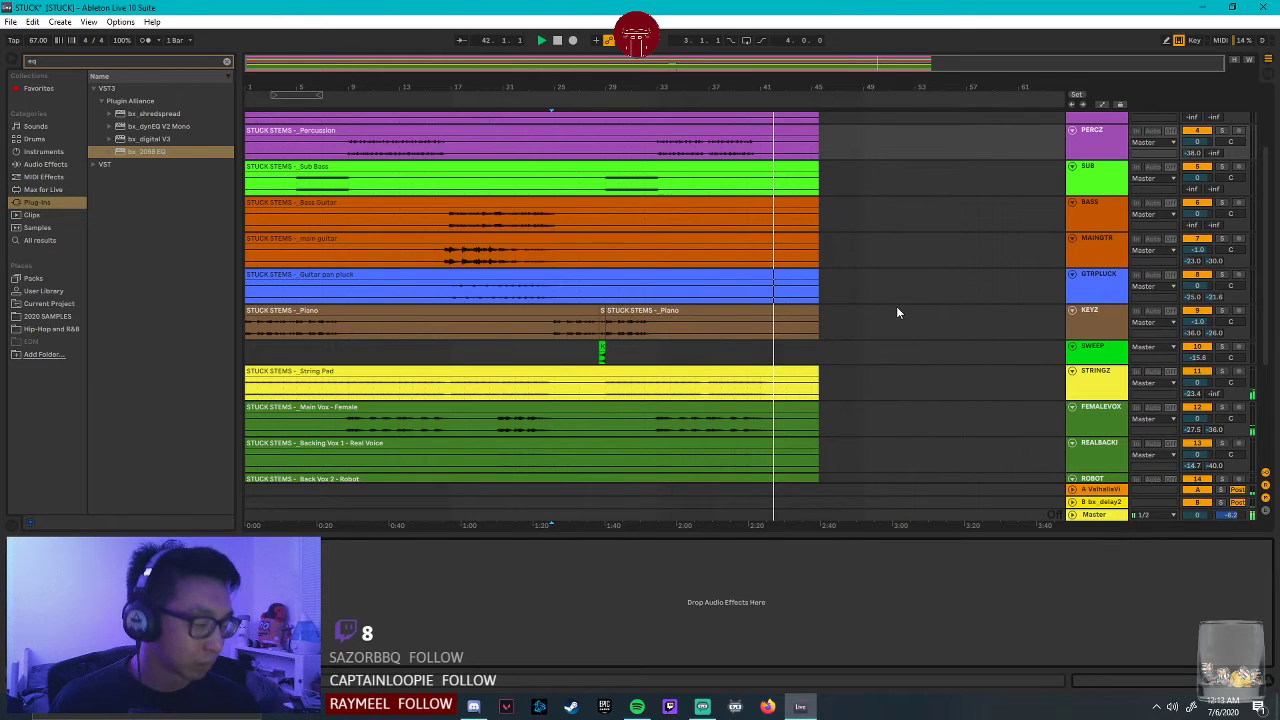
{"action": "key", "text": "ctrl+s"}
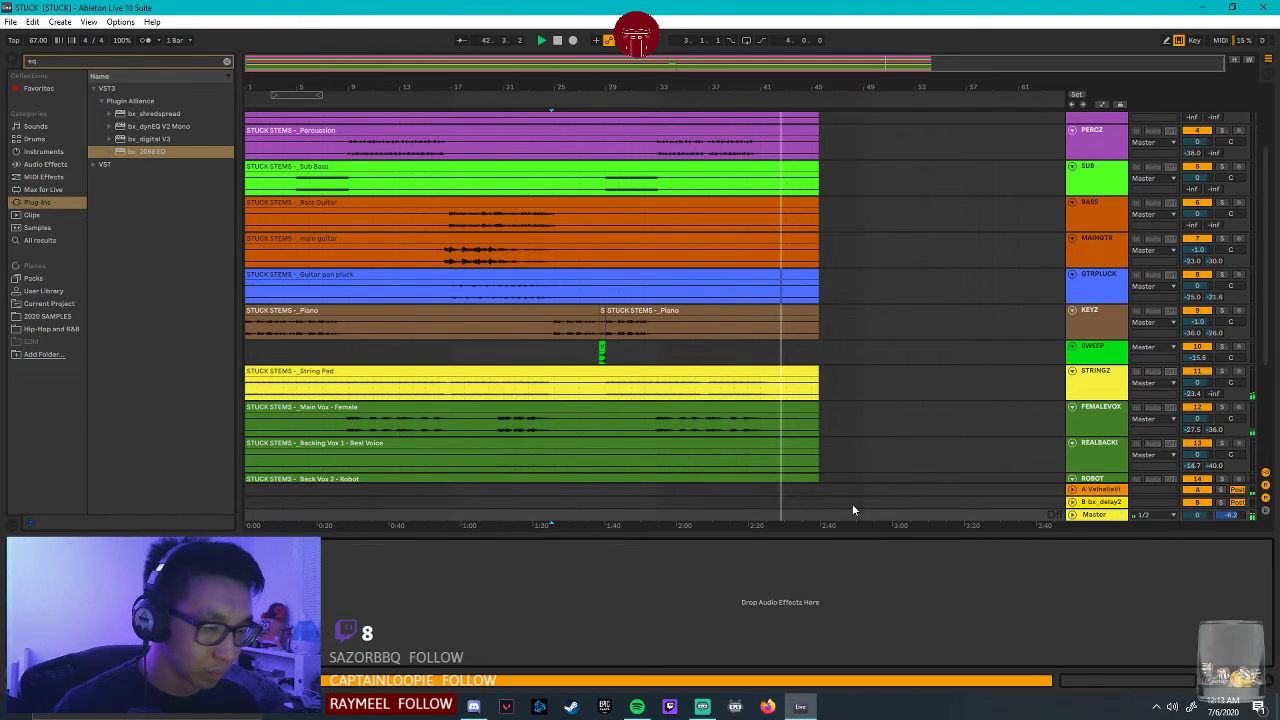
Play the mix from the beginning and reposition the Master track's bx_2098 EQ window over the arrangement.
{"action": "key", "text": "Return"}
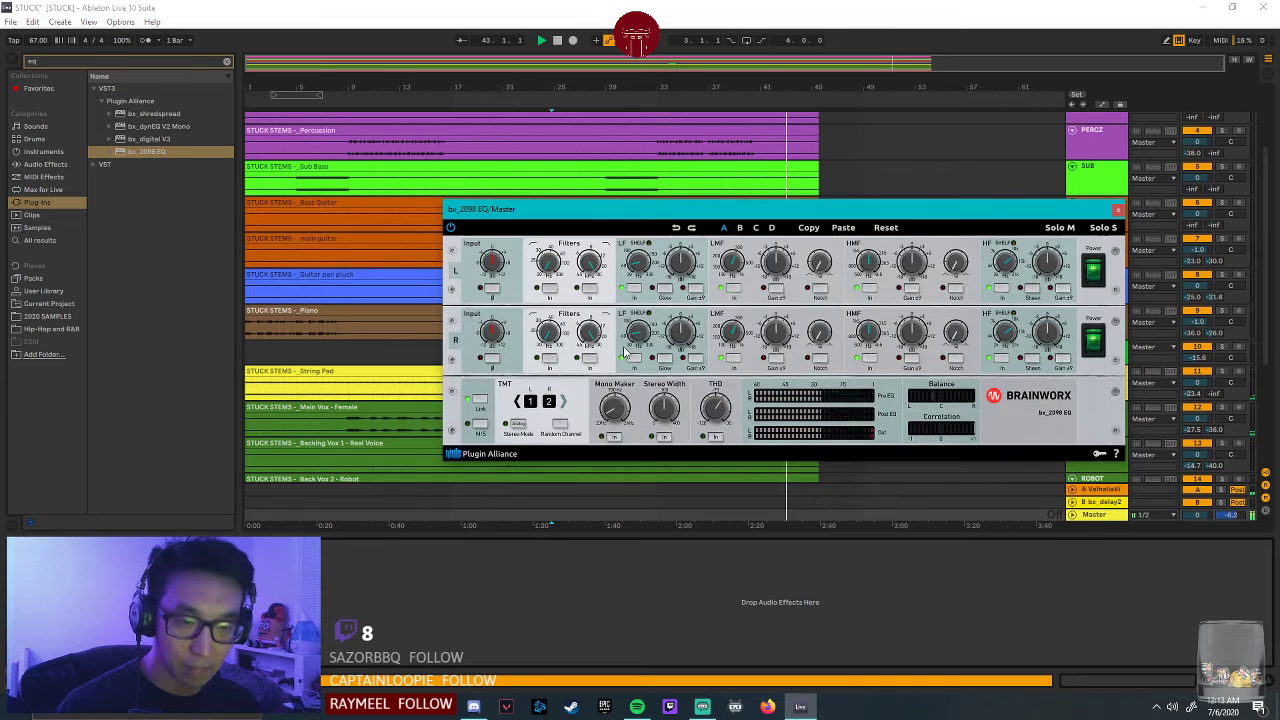
{"action": "left_click", "coordinate": [384, 132]}
{"action": "key", "text": "space"}
{"action": "key", "text": "space"}
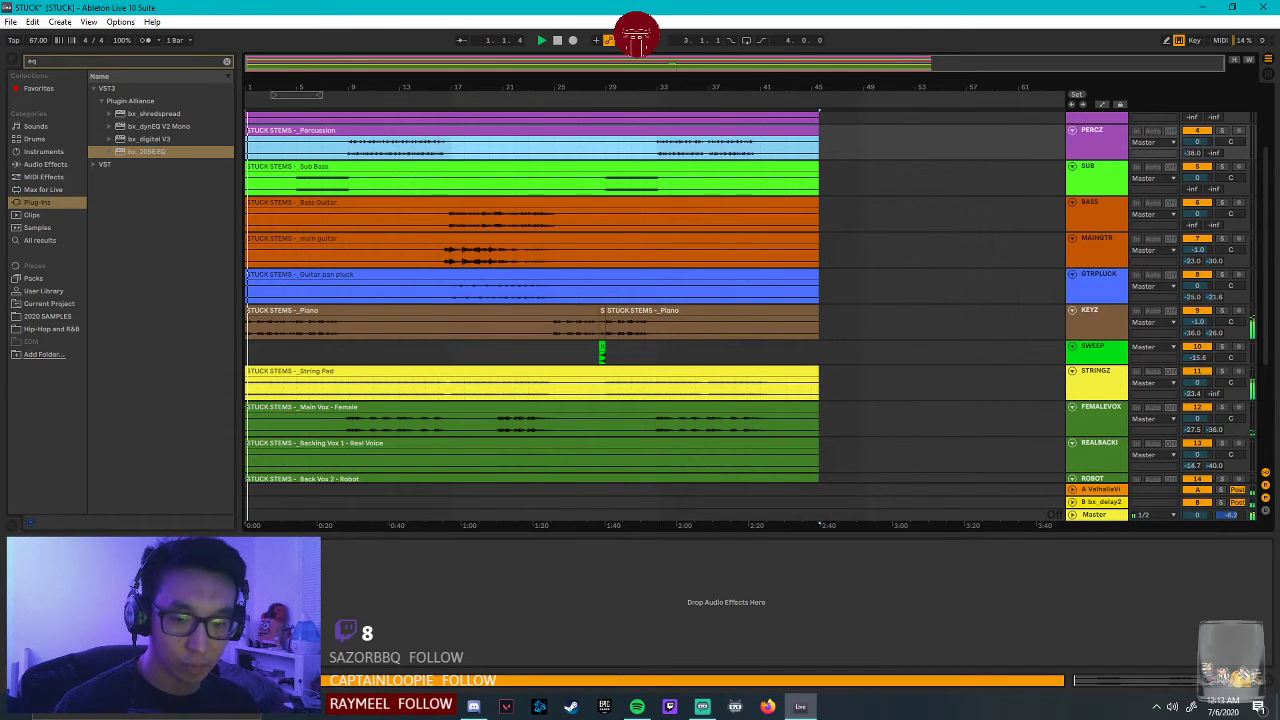
{"action": "left_click", "coordinate": [1087, 516]}
{"action": "left_click_drag", "start_coordinate": [806, 210], "coordinate": [778, 147]}
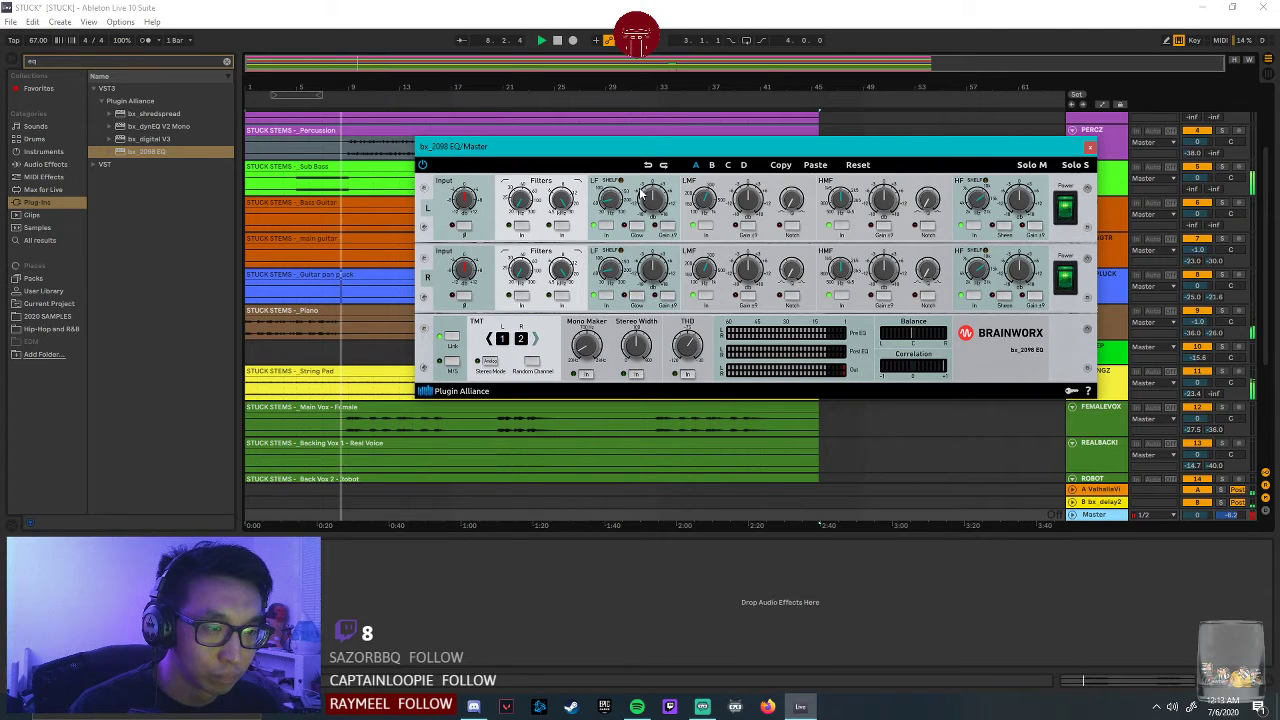
Raise the LF shelf frequency and slightly boost the LF gain on the master's bx_2098 EQ.
{"action": "mouse_move", "coordinate": [666, 198]}
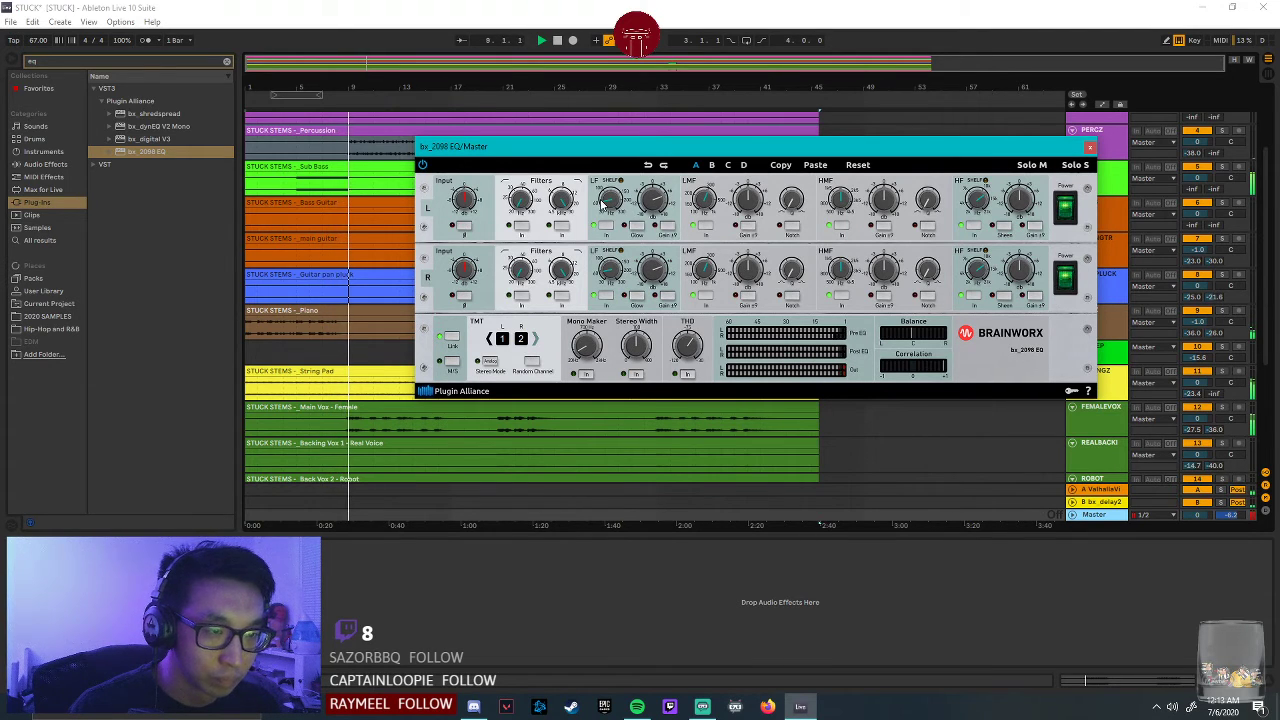
{"action": "mouse_move", "coordinate": [603, 203]}
{"action": "left_mouse_down"}
{"action": "mouse_move", "coordinate": [620, 199]}
{"action": "mouse_move", "coordinate": [615, 186]}
{"action": "left_mouse_up"}
{"action": "mouse_move", "coordinate": [656, 196]}
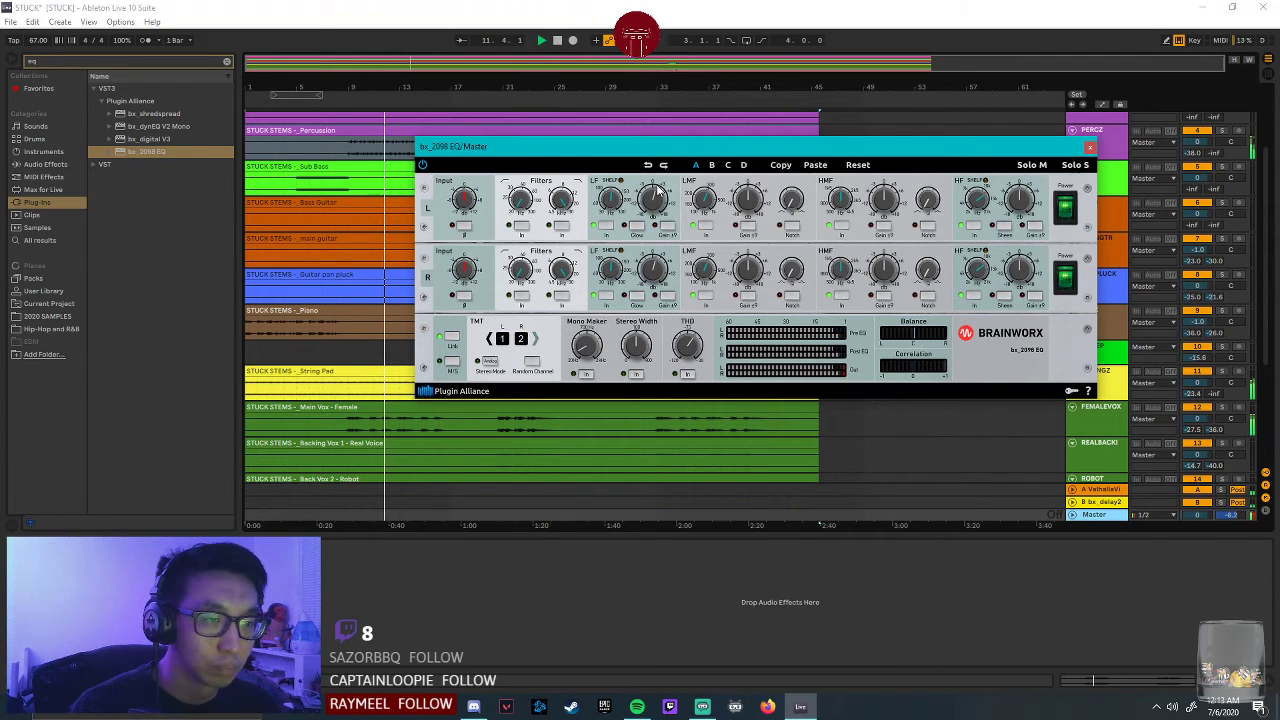
{"action": "mouse_move", "coordinate": [612, 194]}
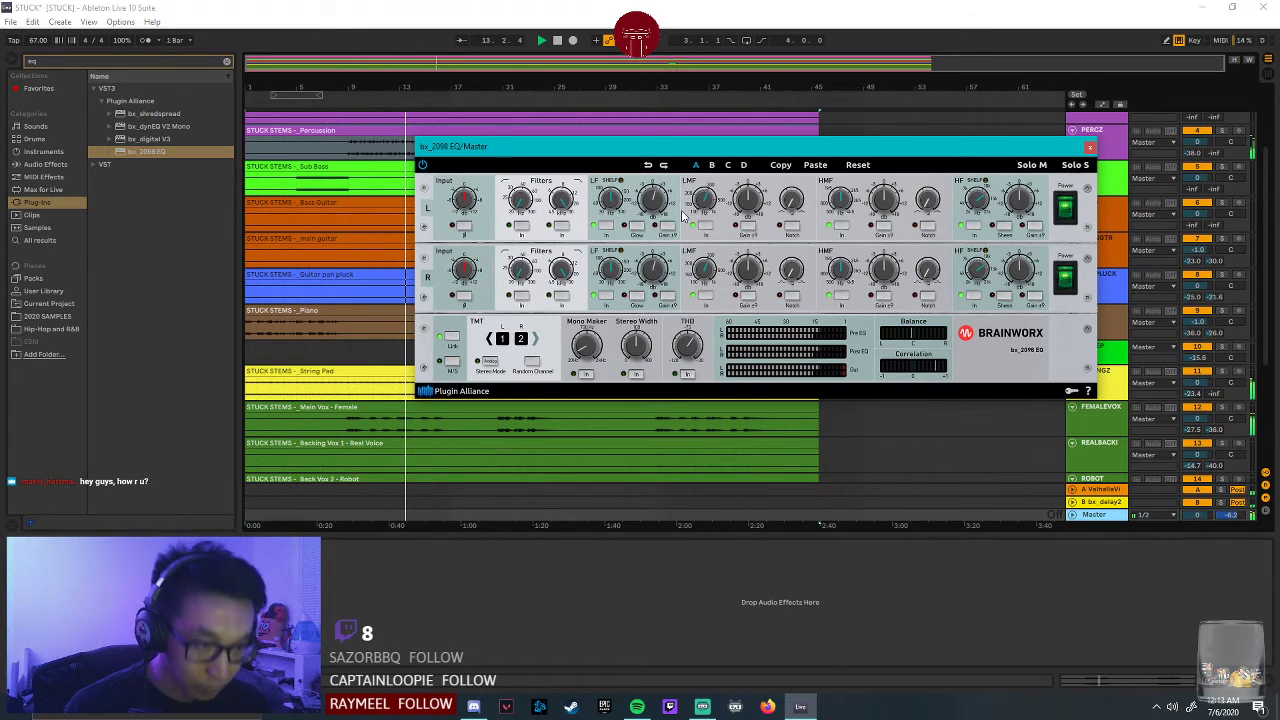
Move the bx_2098 EQ window lower, restart playback from bar 13 and bring the Master track's EQ back up.
{"action": "left_click_drag", "start_coordinate": [757, 152], "coordinate": [795, 281]}
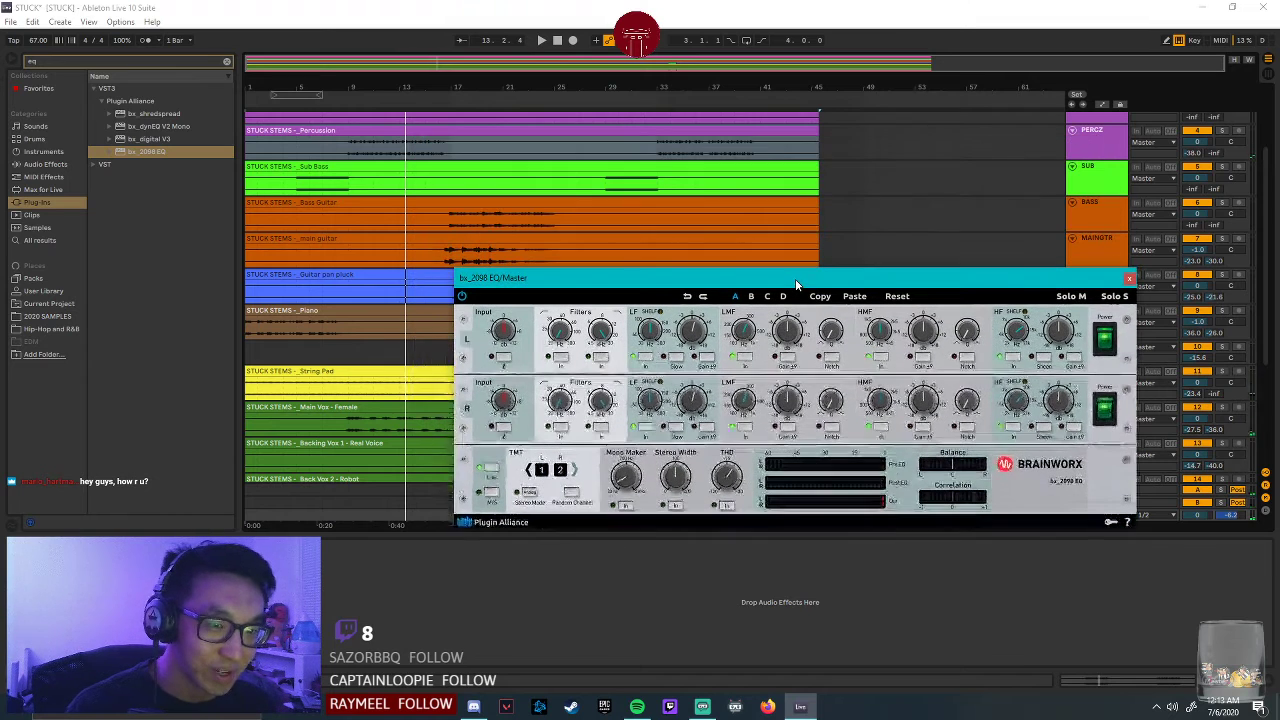
{"action": "left_click", "coordinate": [406, 183]}
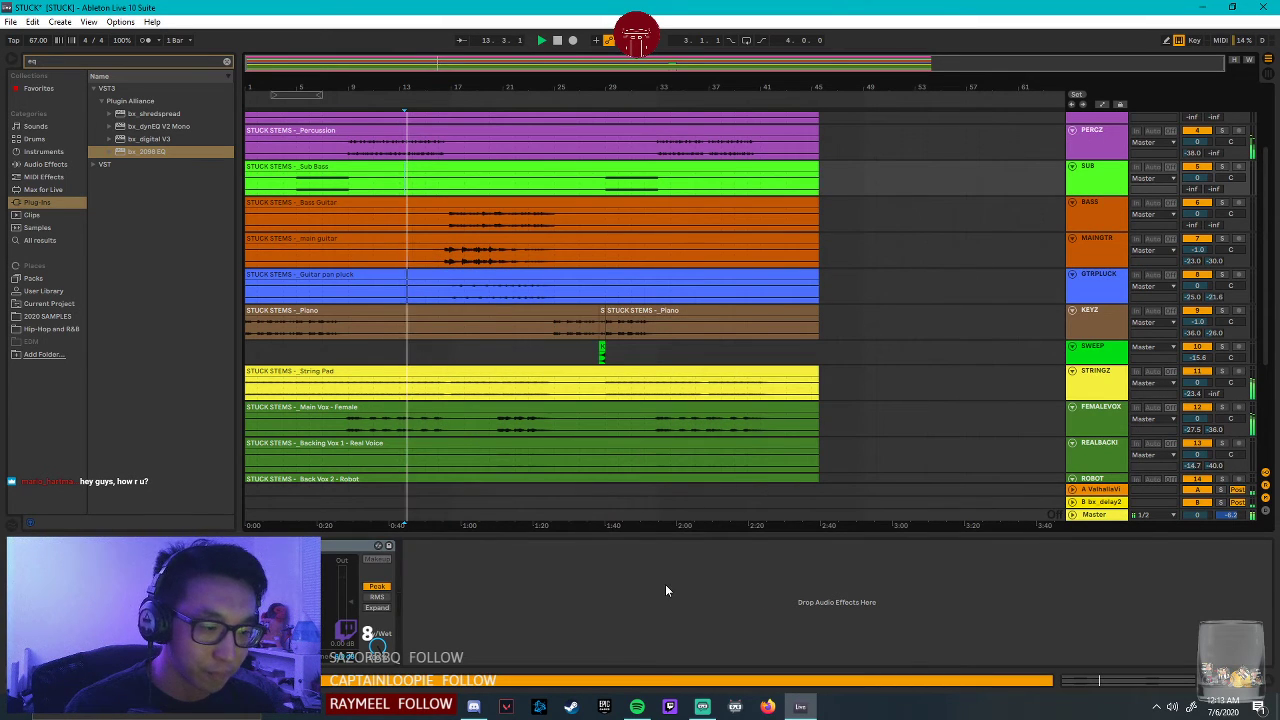
{"action": "left_click", "coordinate": [1106, 516]}
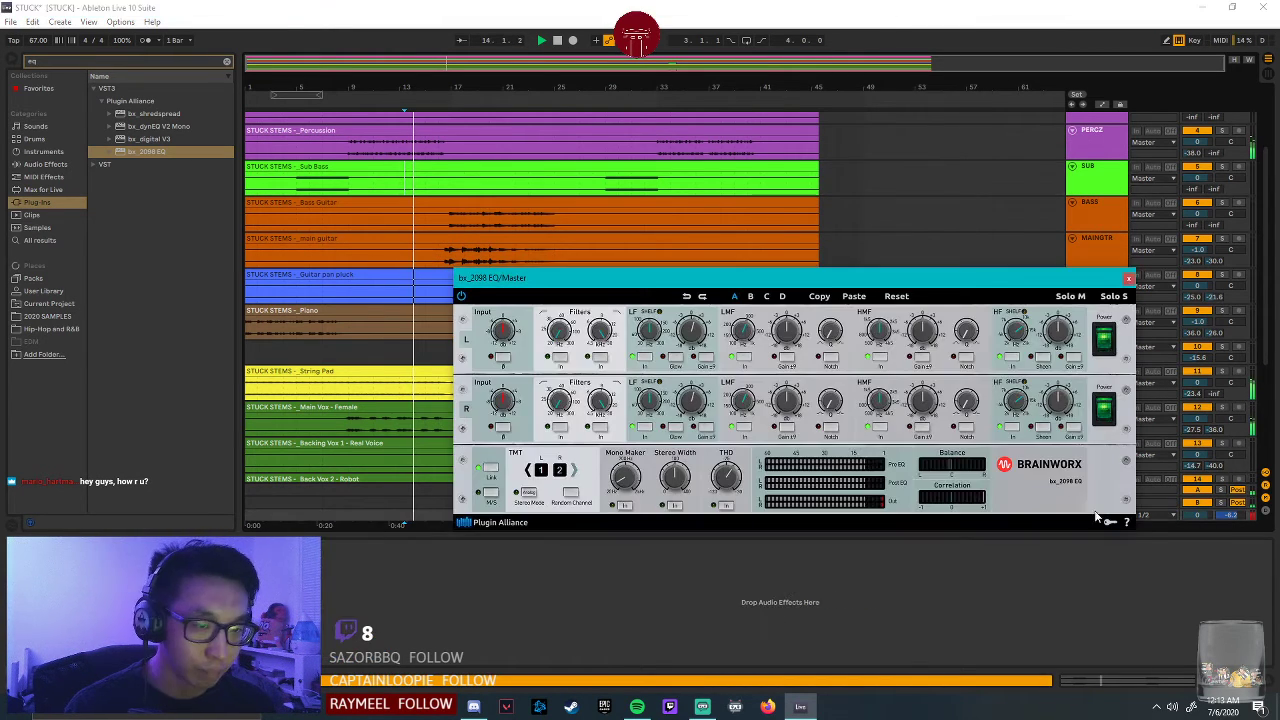
Move the Master's bx_2098 EQ window clear of the arrangement during playback, close it and select the MAINGTR track.
{"action": "left_click_drag", "start_coordinate": [704, 284], "coordinate": [787, 169]}
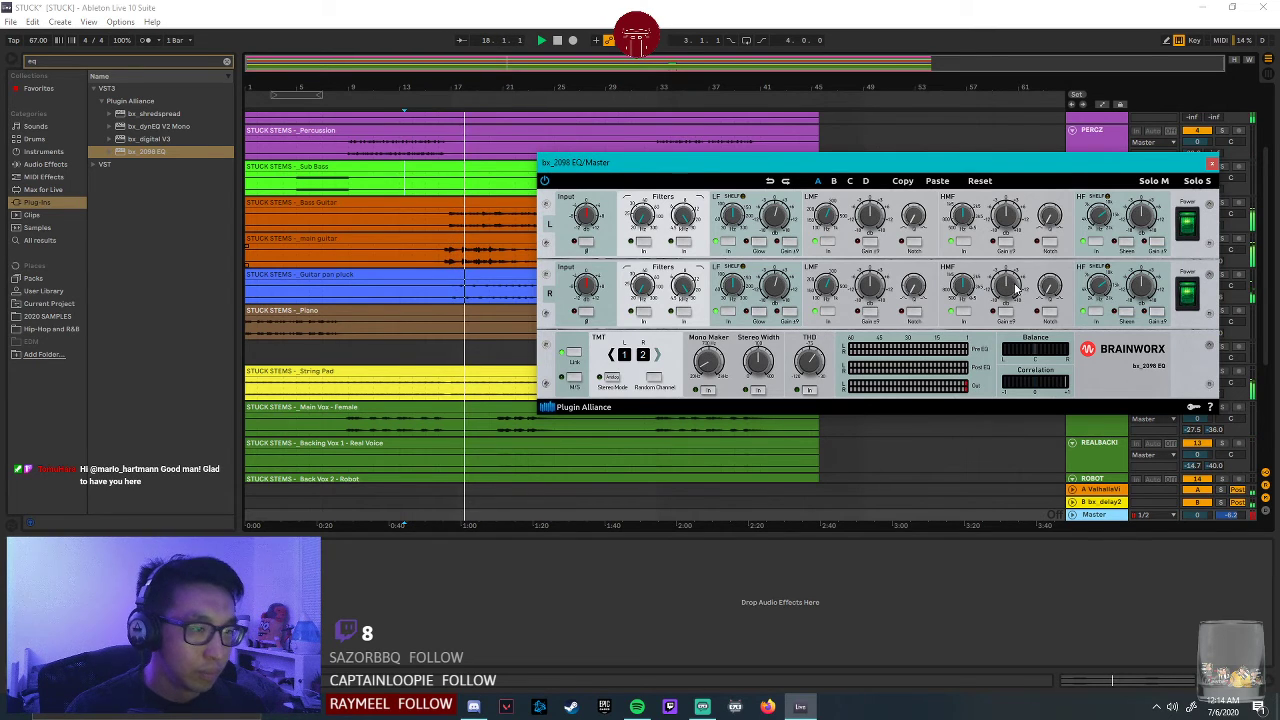
{"action": "left_click_drag", "start_coordinate": [1080, 172], "coordinate": [1057, 350]}
{"action": "left_click", "coordinate": [1010, 330]}
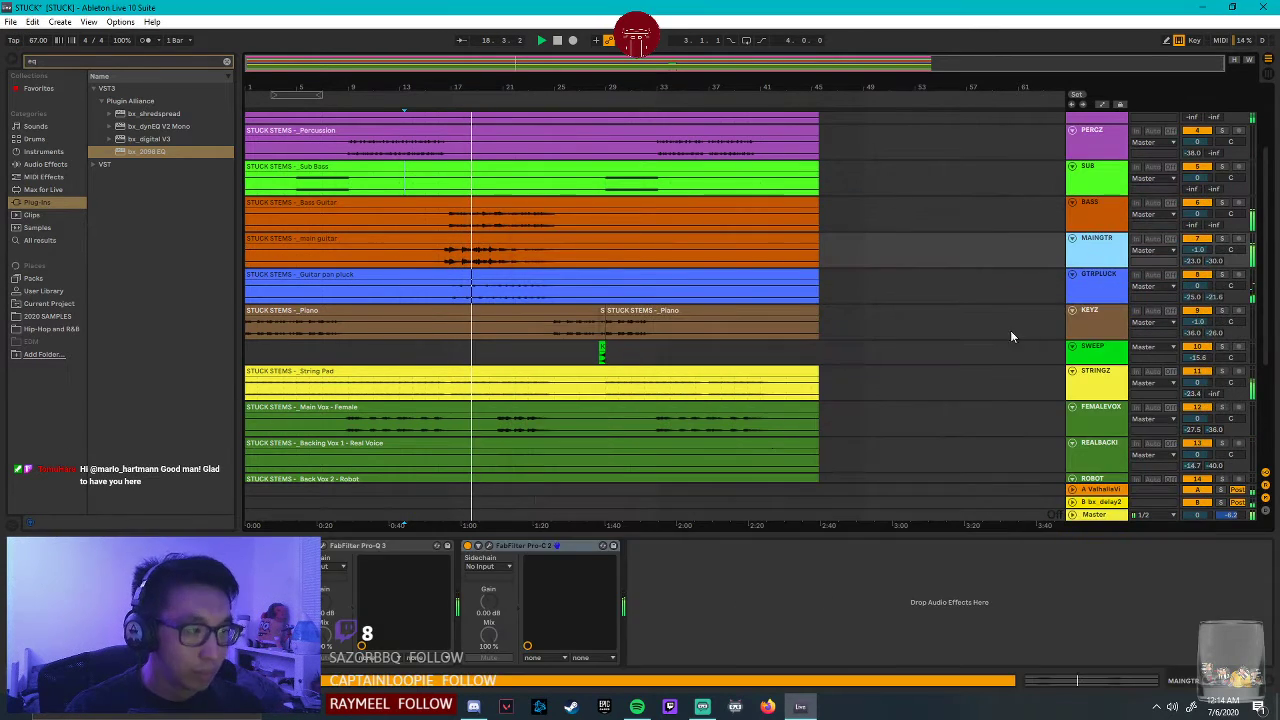
Set the wet gain of the MAINGTR track's FabFilter Pro-C 2 to -0.45 dB and close the compressor.
{"action": "left_click", "coordinate": [478, 545]}
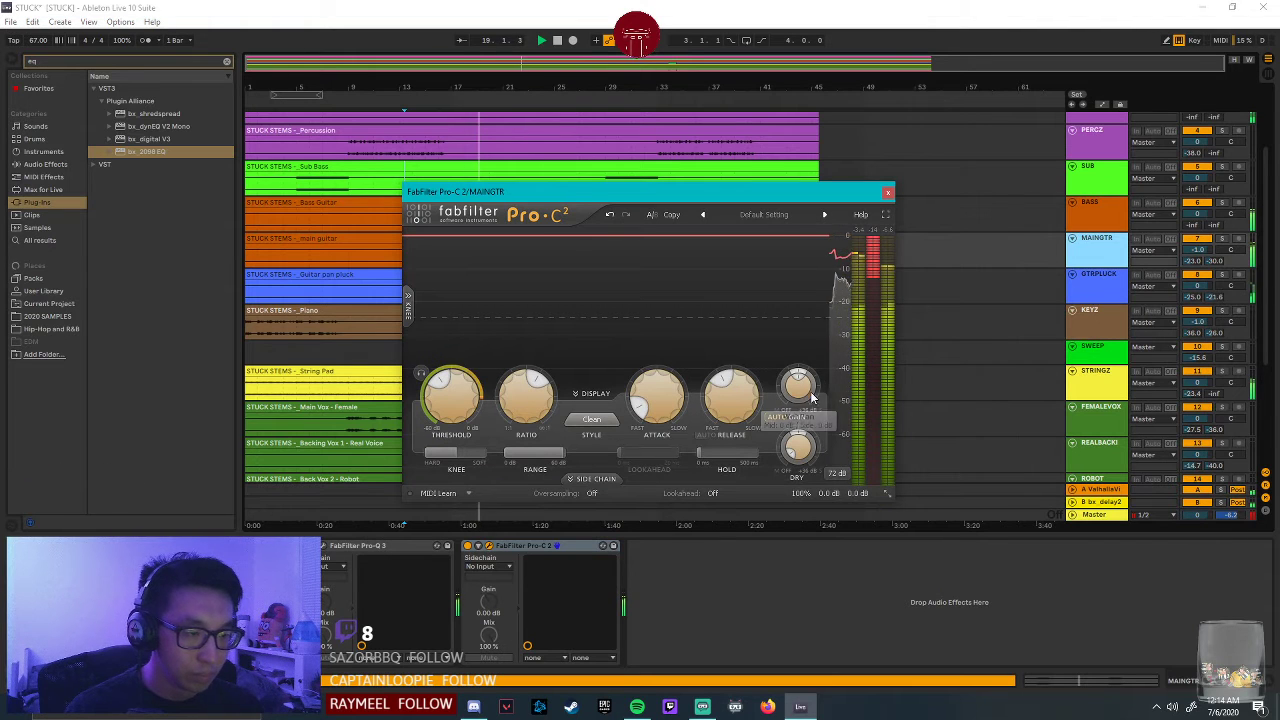
{"action": "scroll", "coordinate": [801, 384], "scroll_direction": "down", "scroll_amount": 2}
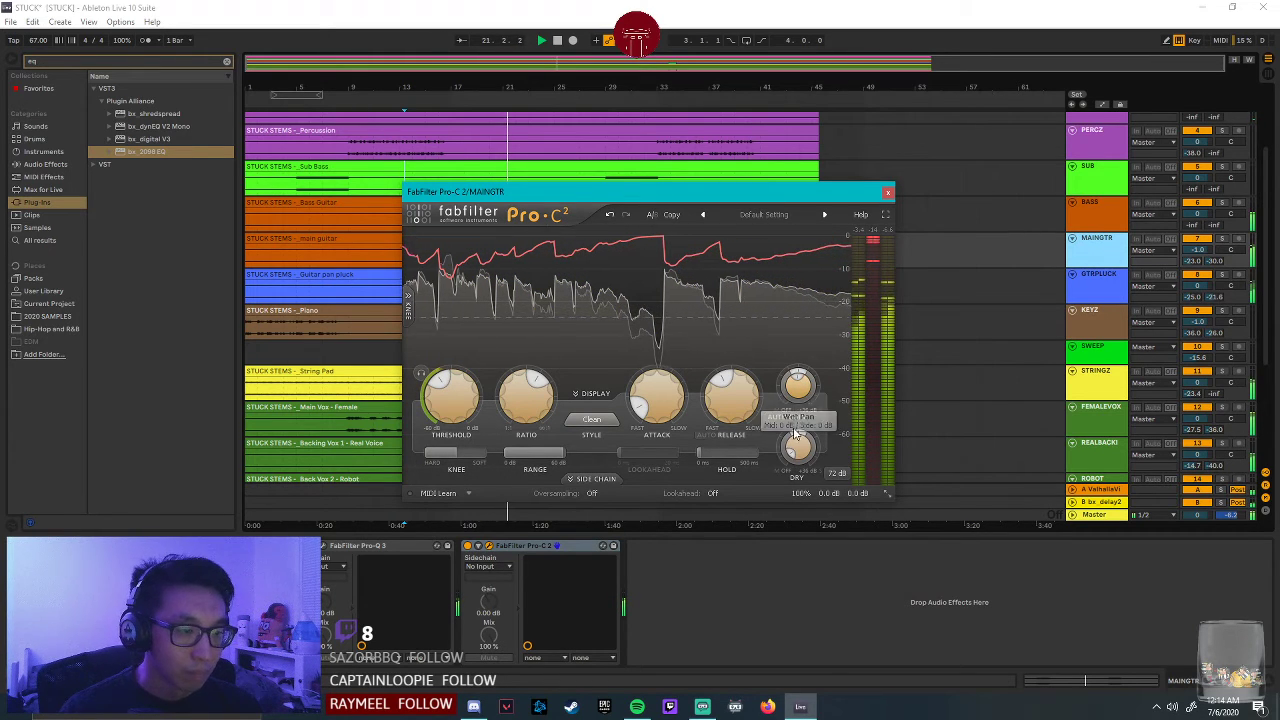
{"action": "mouse_move", "coordinate": [793, 452]}
{"action": "mouse_move", "coordinate": [797, 388]}
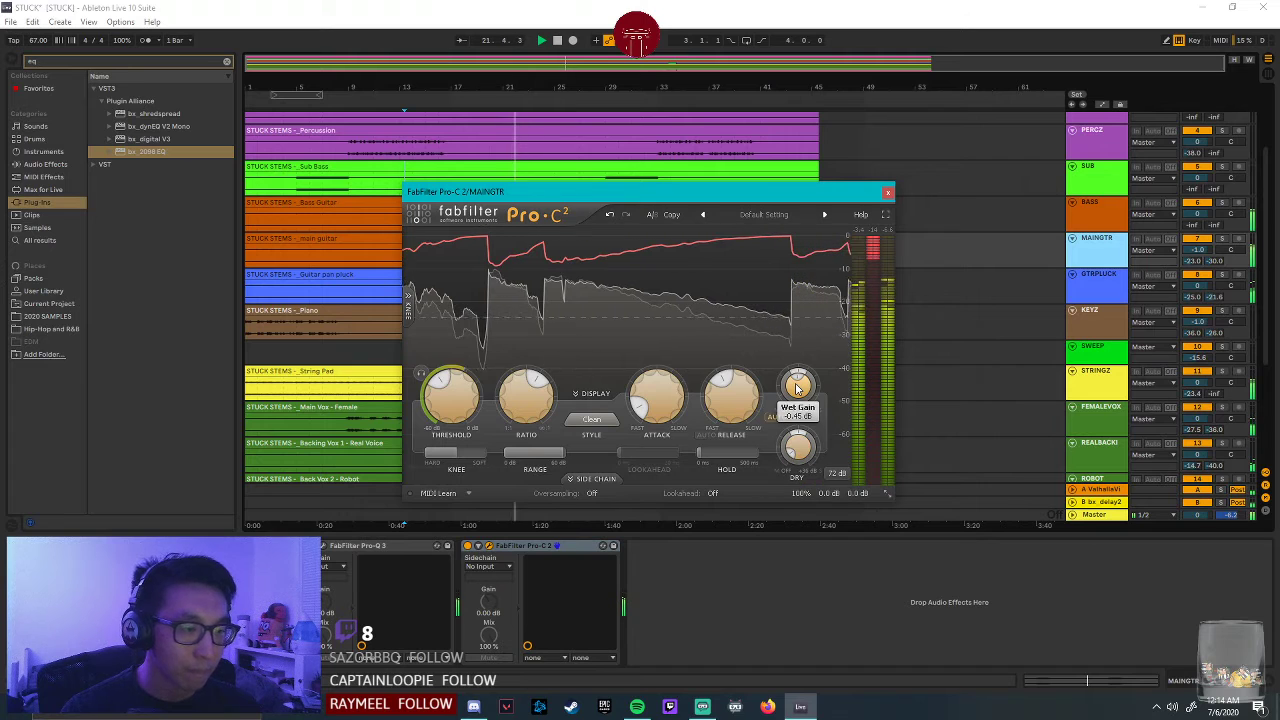
{"action": "left_click", "coordinate": [887, 191]}
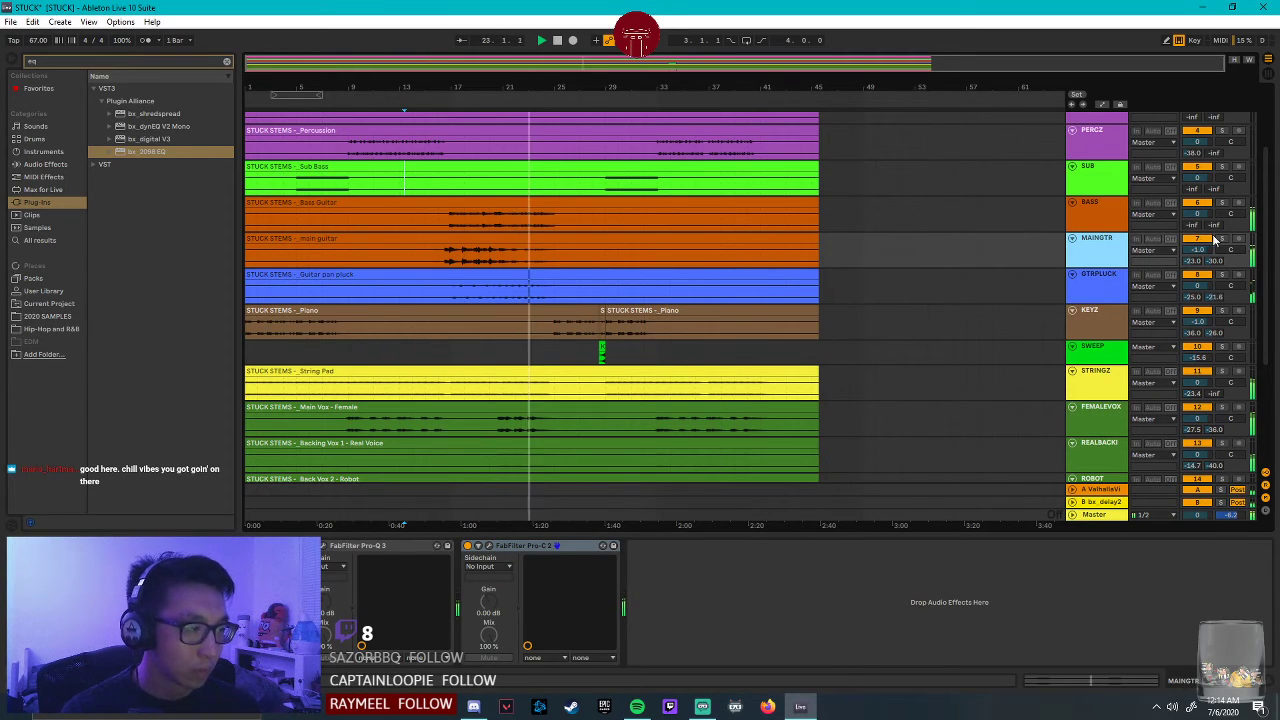
Solo MAINGTR from about bar 16 and set a Pro-Q 3 bell boost of +1.64 dB at 1063.1 Hz with Q 2.762.
{"action": "left_click", "coordinate": [323, 549]}
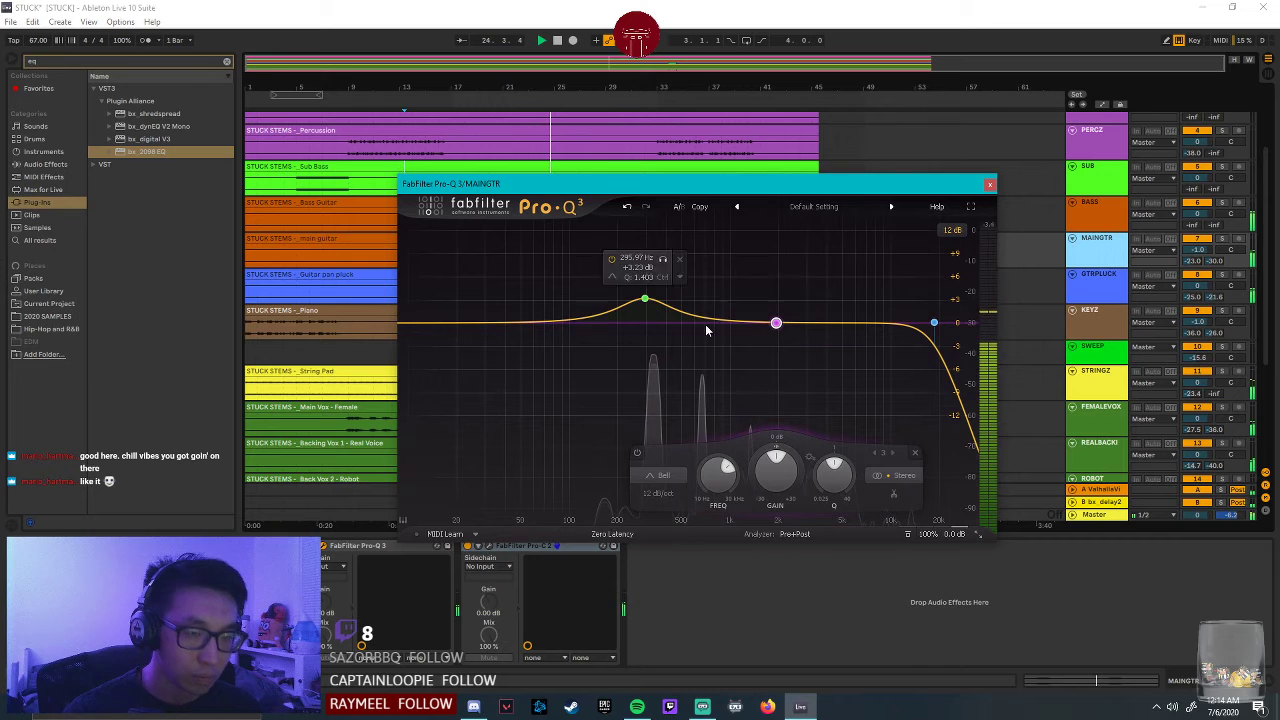
{"action": "left_click_drag", "start_coordinate": [600, 183], "coordinate": [872, 311]}
{"action": "left_click", "coordinate": [443, 265]}
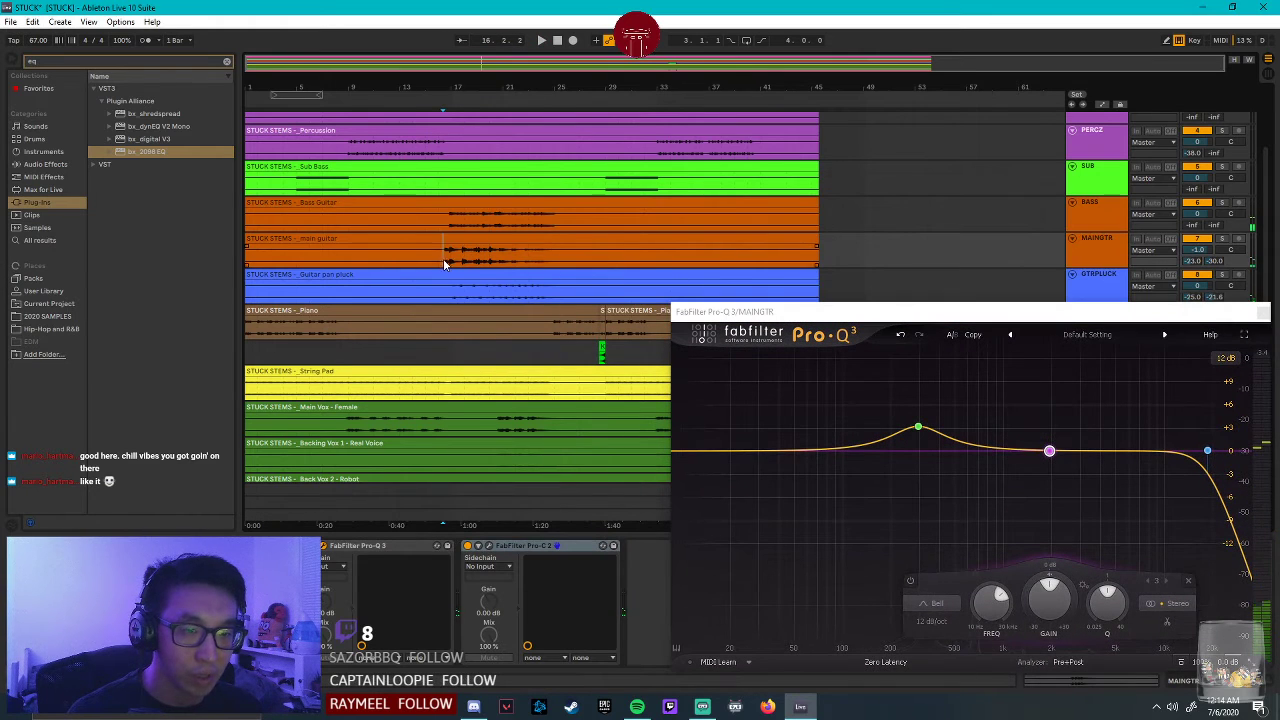
{"action": "key", "text": "space"}
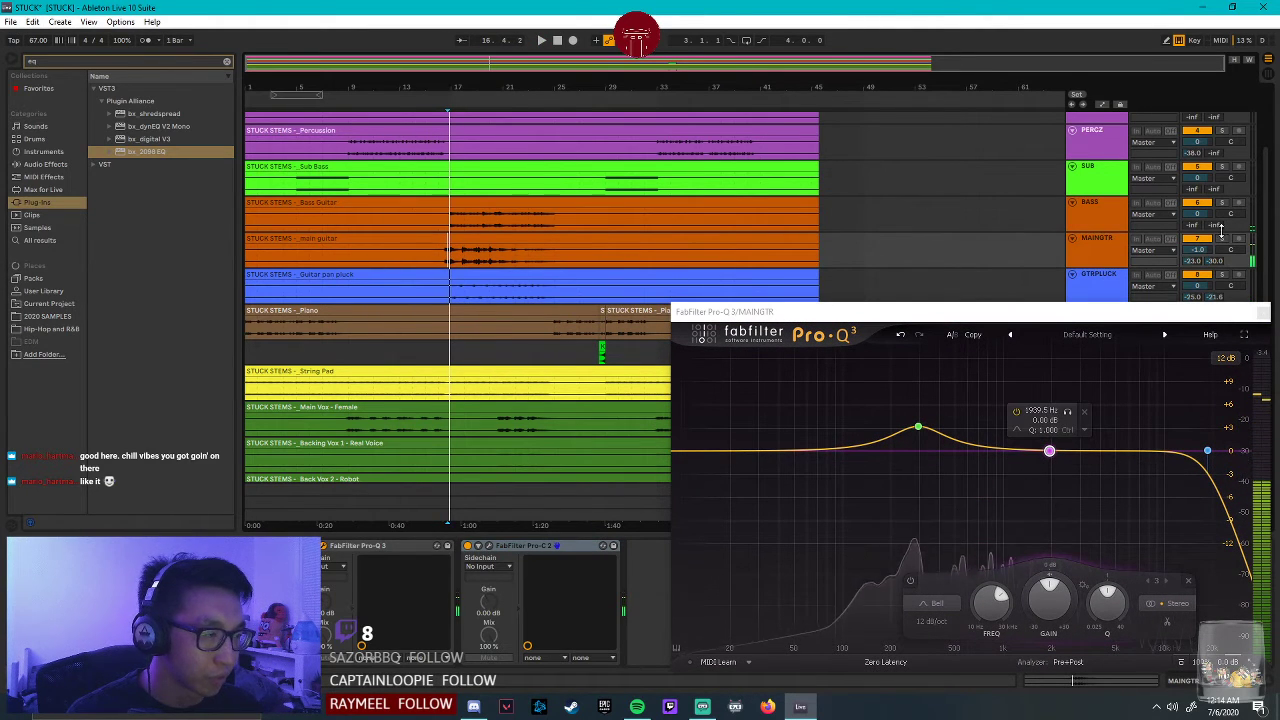
{"action": "left_click_drag", "start_coordinate": [1049, 451], "coordinate": [1035, 385]}
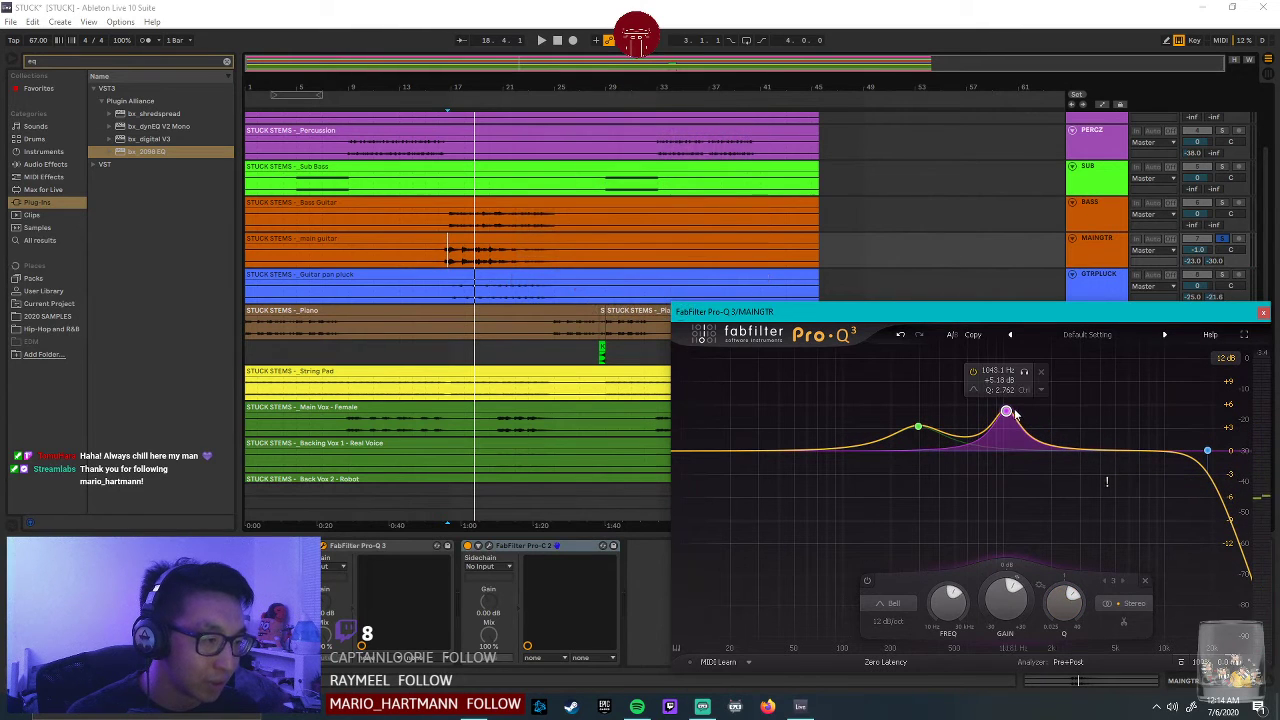
{"action": "left_click_drag", "start_coordinate": [1005, 412], "coordinate": [1007, 441]}
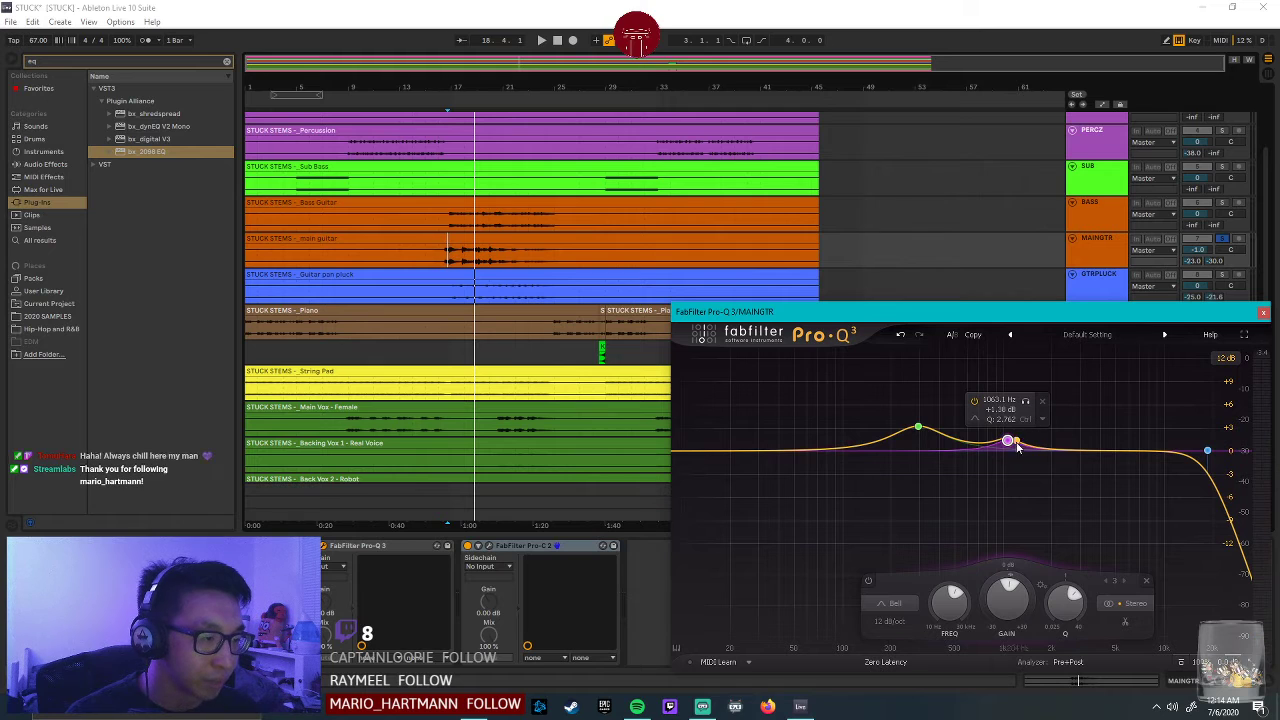
{"action": "left_click_drag", "start_coordinate": [1008, 442], "coordinate": [1006, 438]}
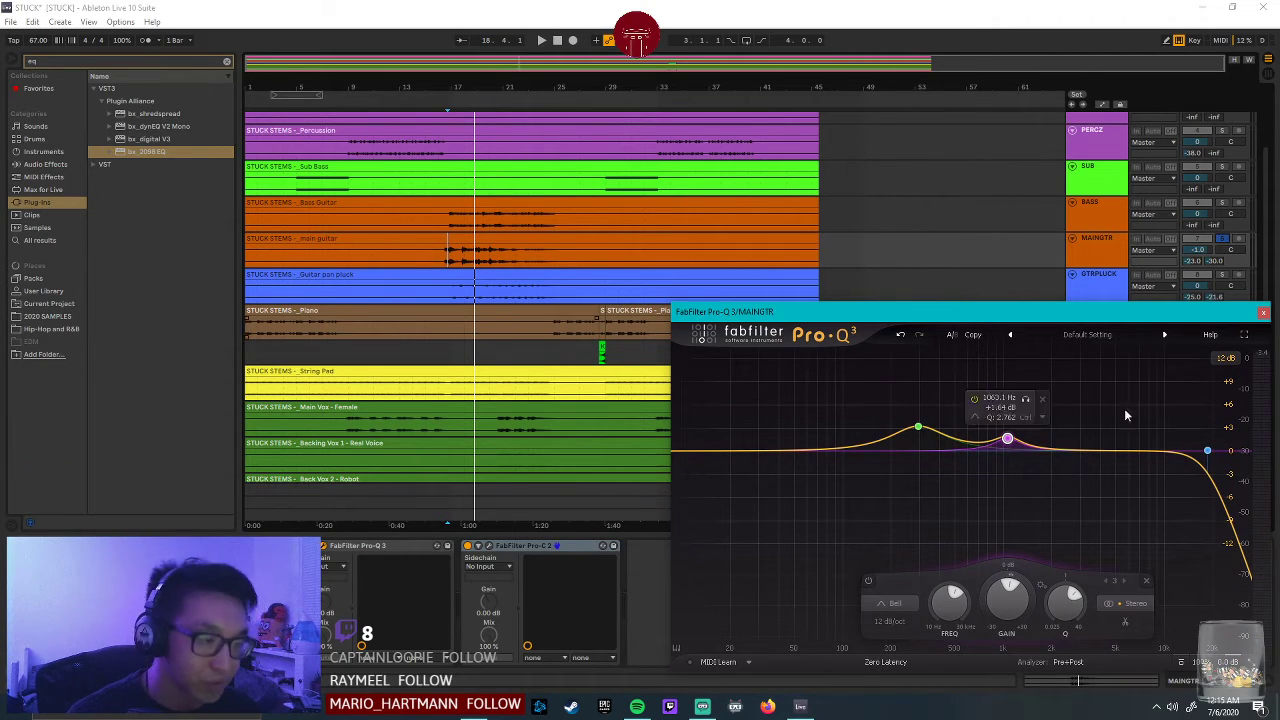
Audition the new MAINGTR bell band in isolation during playback and shift it to a lower frequency.
{"action": "key", "text": "space"}
{"action": "mouse_move", "coordinate": [1007, 440]}
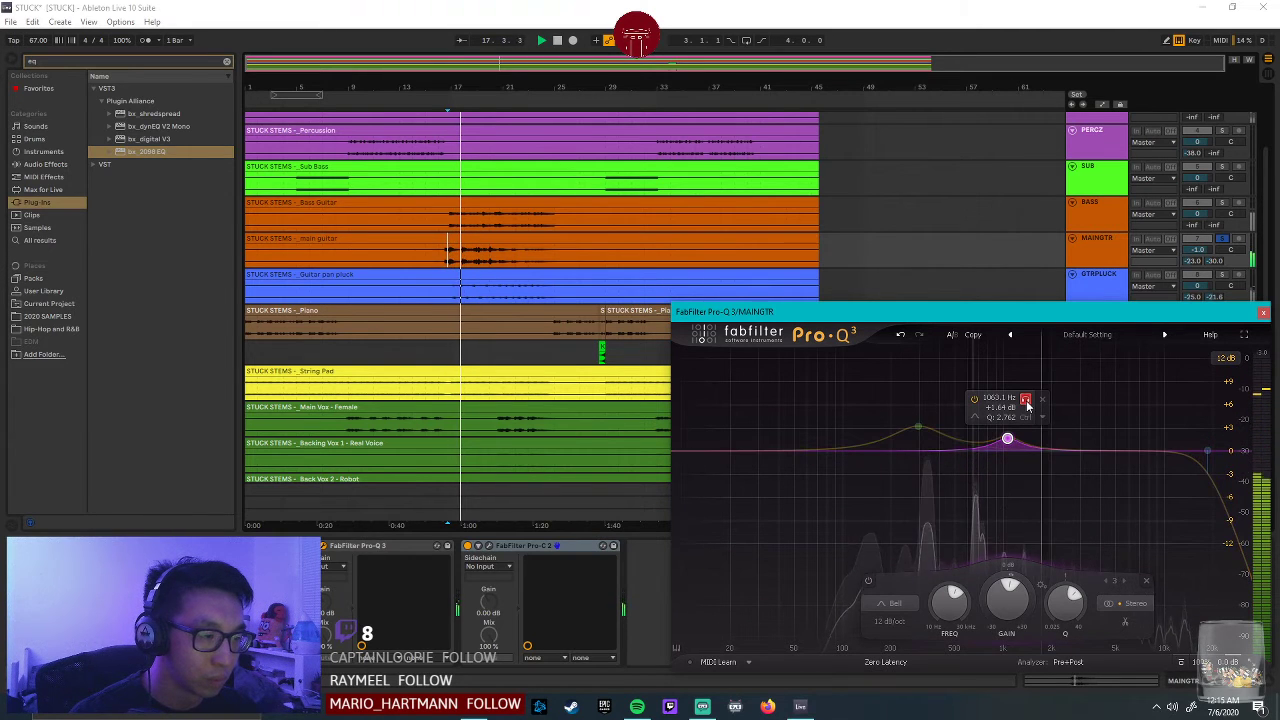
{"action": "left_click_drag", "start_coordinate": [1027, 405], "coordinate": [1001, 411]}
{"action": "key", "text": "space"}
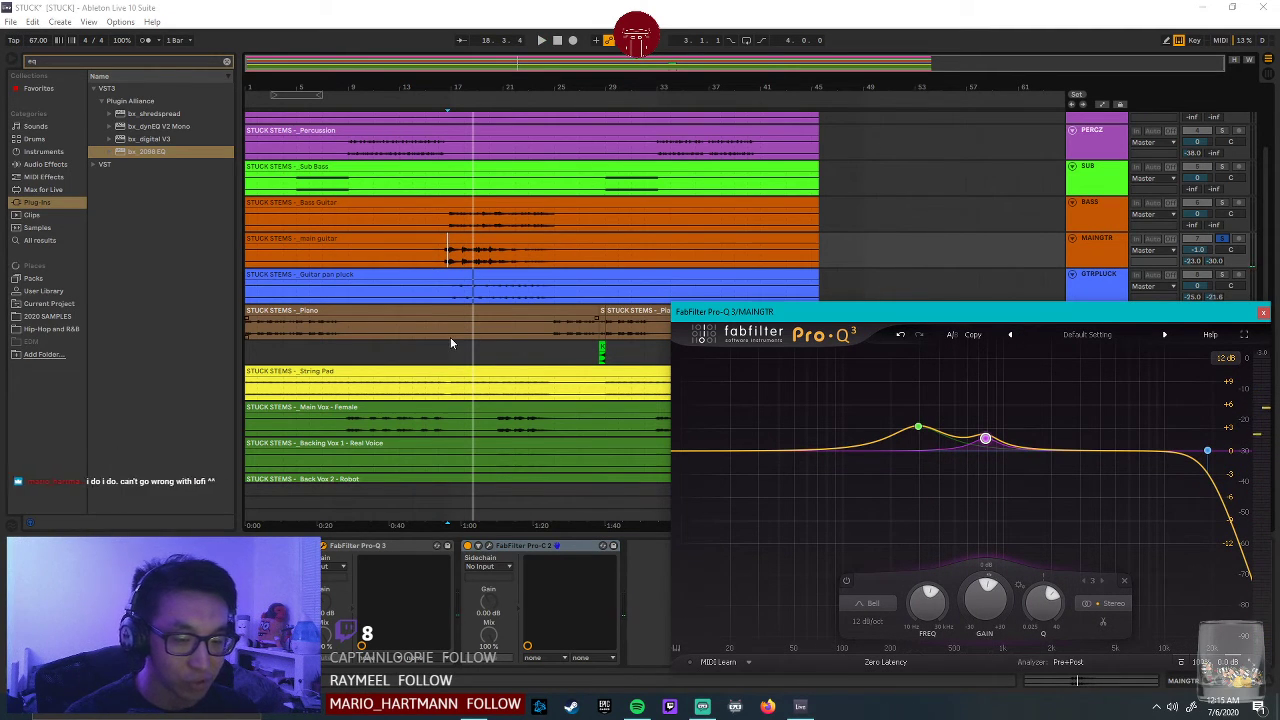
Close the MAINGTR EQ, save the set and play the full mix with the guitar unsoloed.
{"action": "left_click_drag", "start_coordinate": [949, 320], "coordinate": [768, 235]}
{"action": "left_click", "coordinate": [1084, 227]}
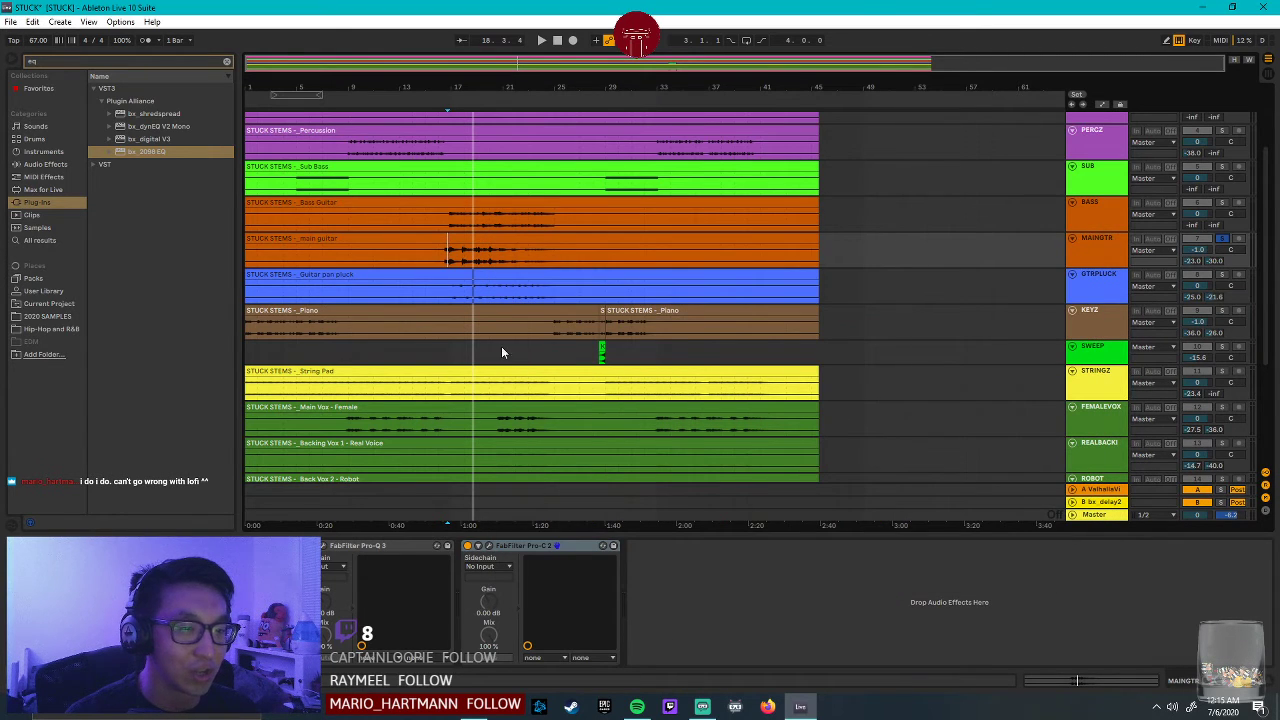
{"action": "key", "text": "ctrl+s"}
{"action": "key", "text": "space"}
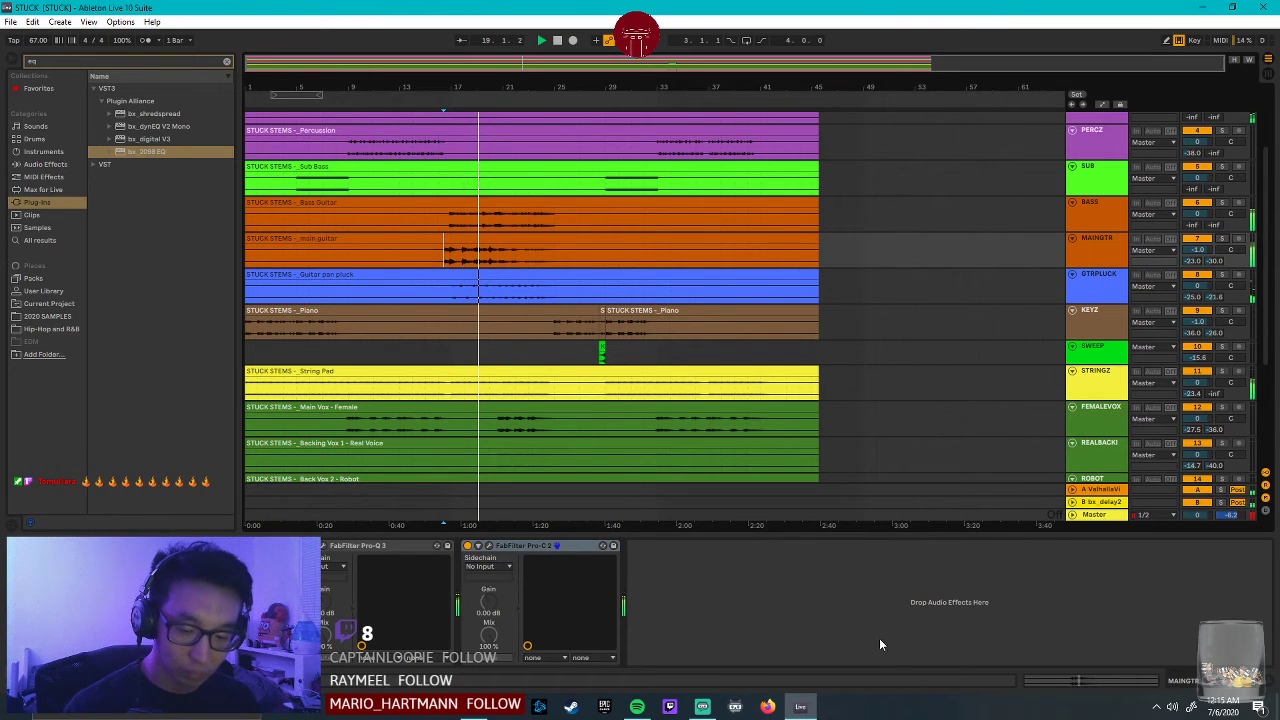
Examine the TWINKLE track's sidechain Compressor while the mix plays.
{"action": "scroll", "coordinate": [1104, 416], "scroll_direction": "down", "scroll_amount": 5}
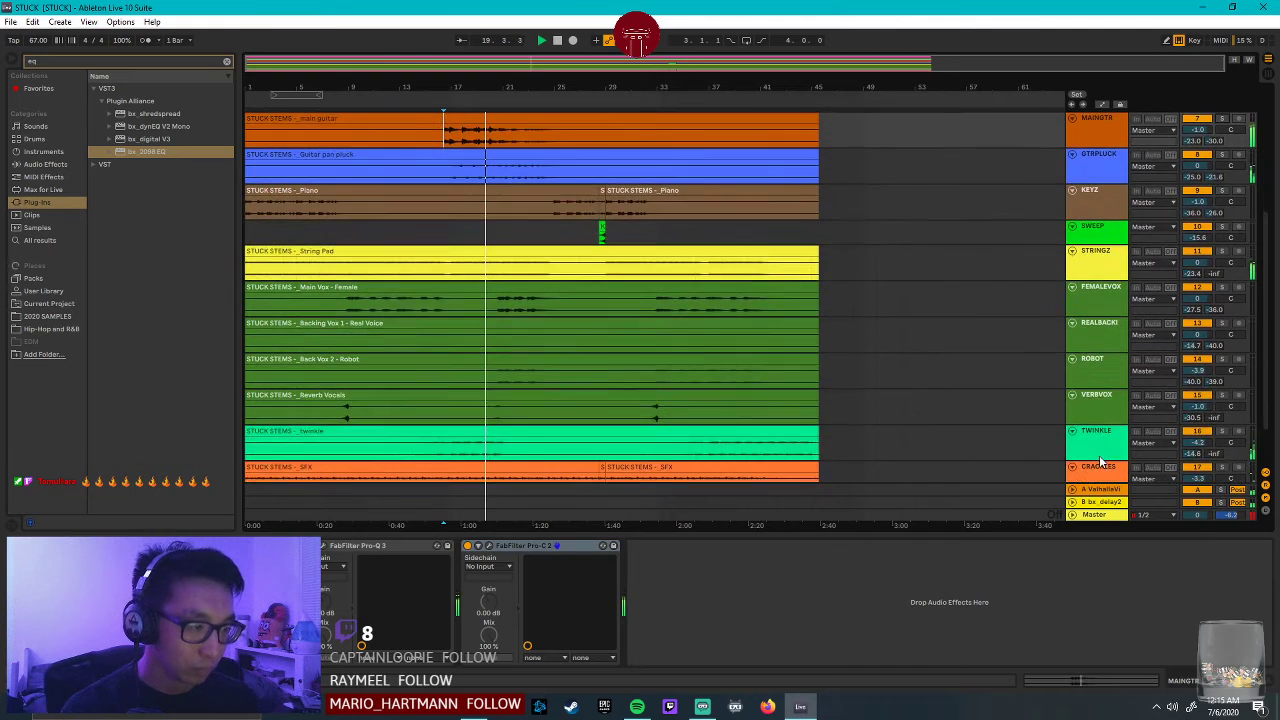
{"action": "left_click", "coordinate": [1096, 442]}
{"action": "left_click", "coordinate": [1114, 428]}
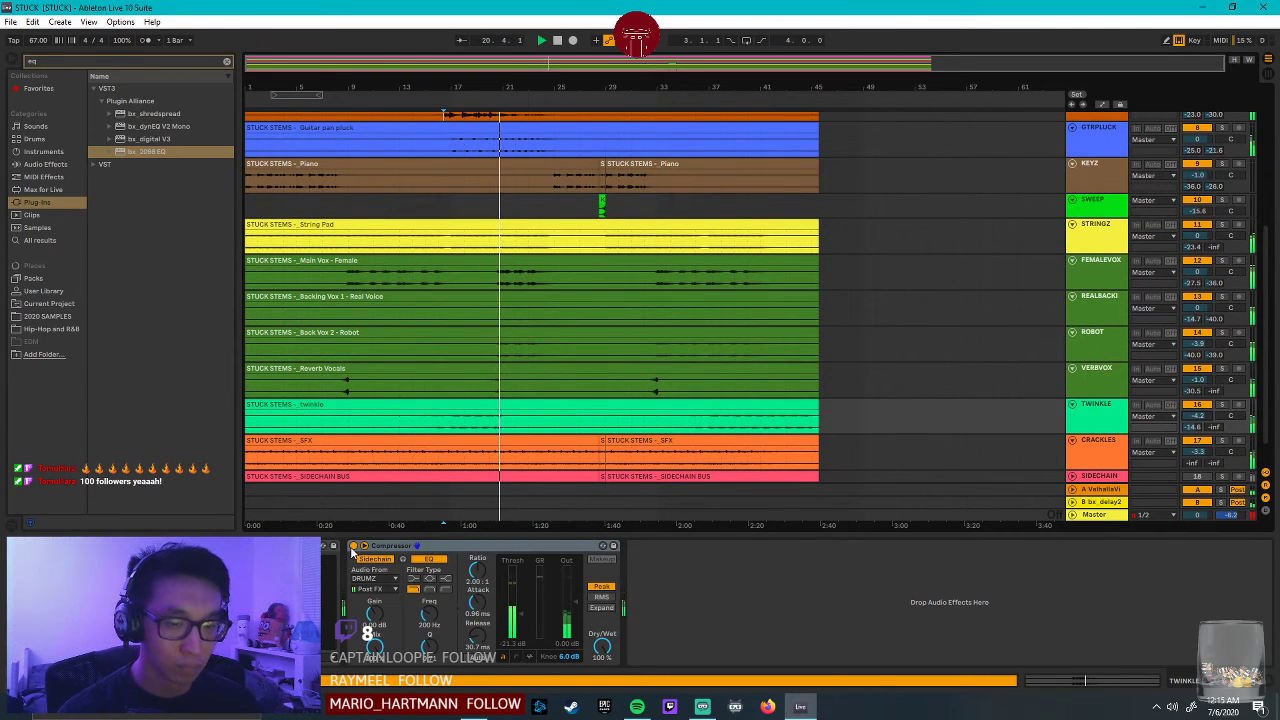
{"action": "left_click", "coordinate": [1100, 421]}
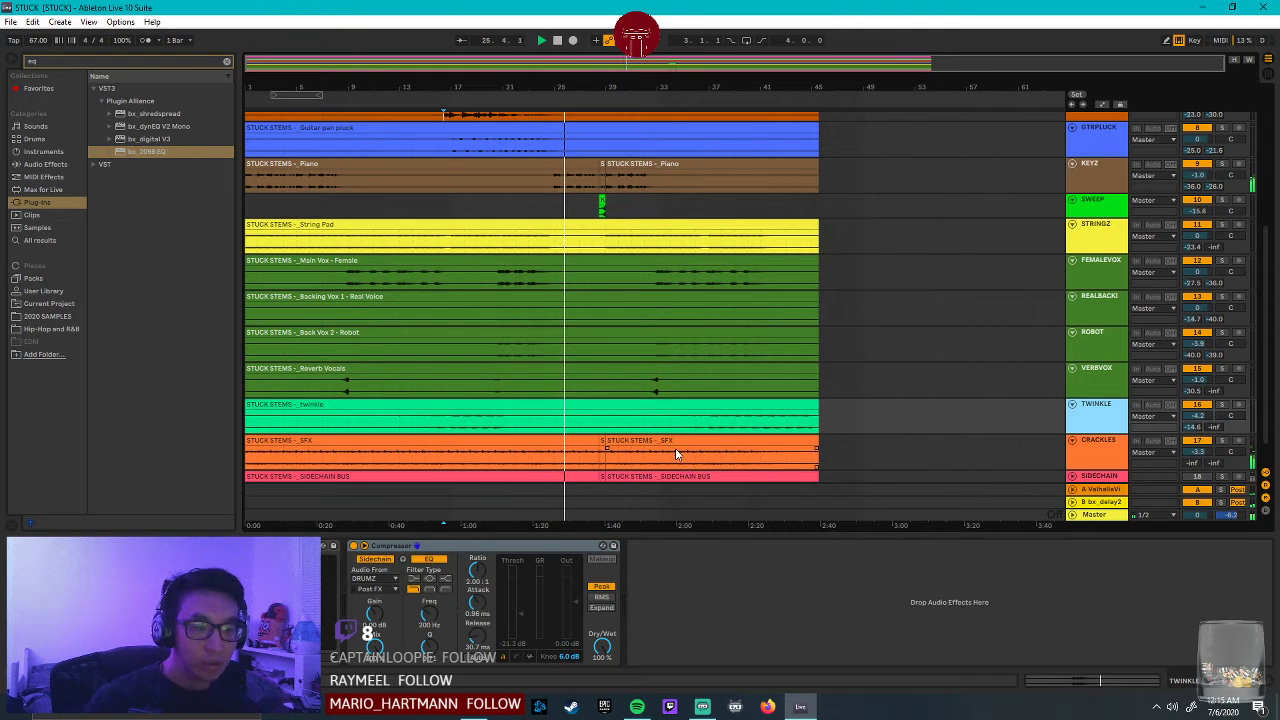
Listen through the second half of the song from about bar 26 to bar 35, looking over all the tracks.
{"action": "left_click_drag", "start_coordinate": [637, 64], "coordinate": [615, 160]}
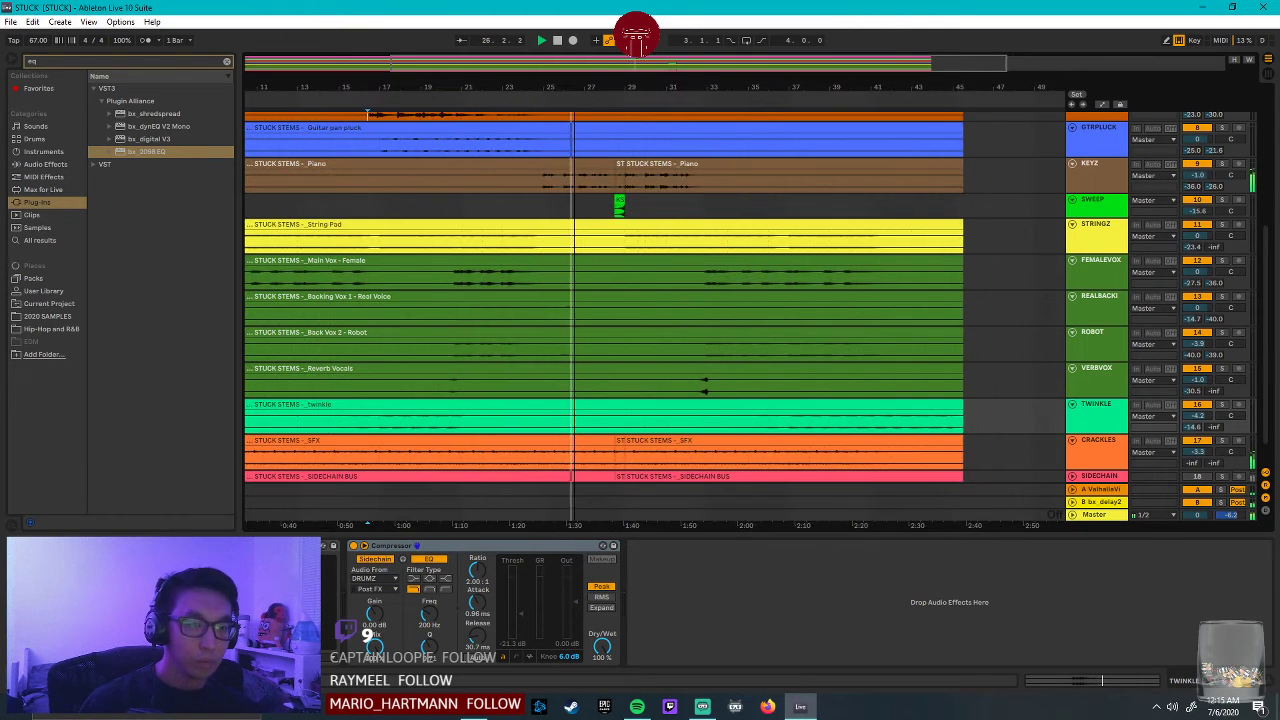
{"action": "scroll", "coordinate": [613, 253], "scroll_direction": "up", "scroll_amount": 4}
{"action": "scroll", "coordinate": [613, 253], "scroll_direction": "up", "scroll_amount": 2}
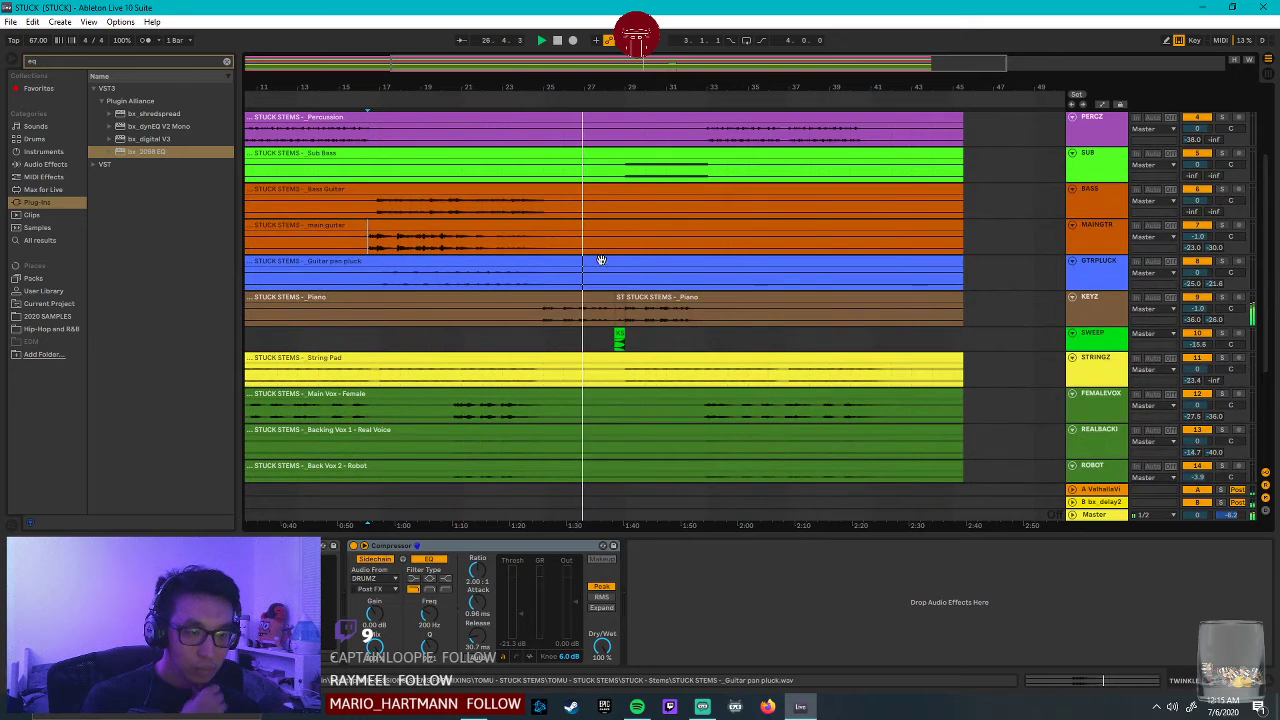
{"action": "scroll", "coordinate": [650, 320], "scroll_direction": "down", "scroll_amount": 5}
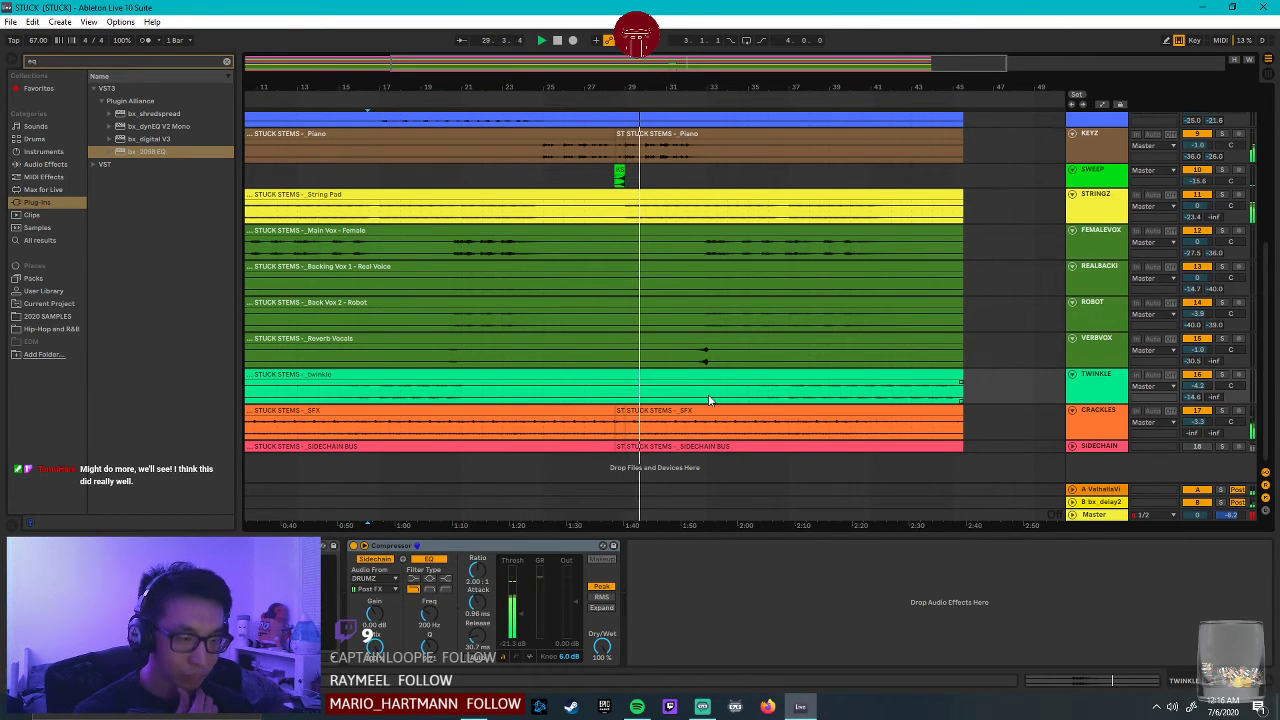
{"action": "scroll", "coordinate": [708, 401], "scroll_direction": "up", "scroll_amount": 3}
{"action": "scroll", "coordinate": [708, 405], "scroll_direction": "up", "scroll_amount": 5}
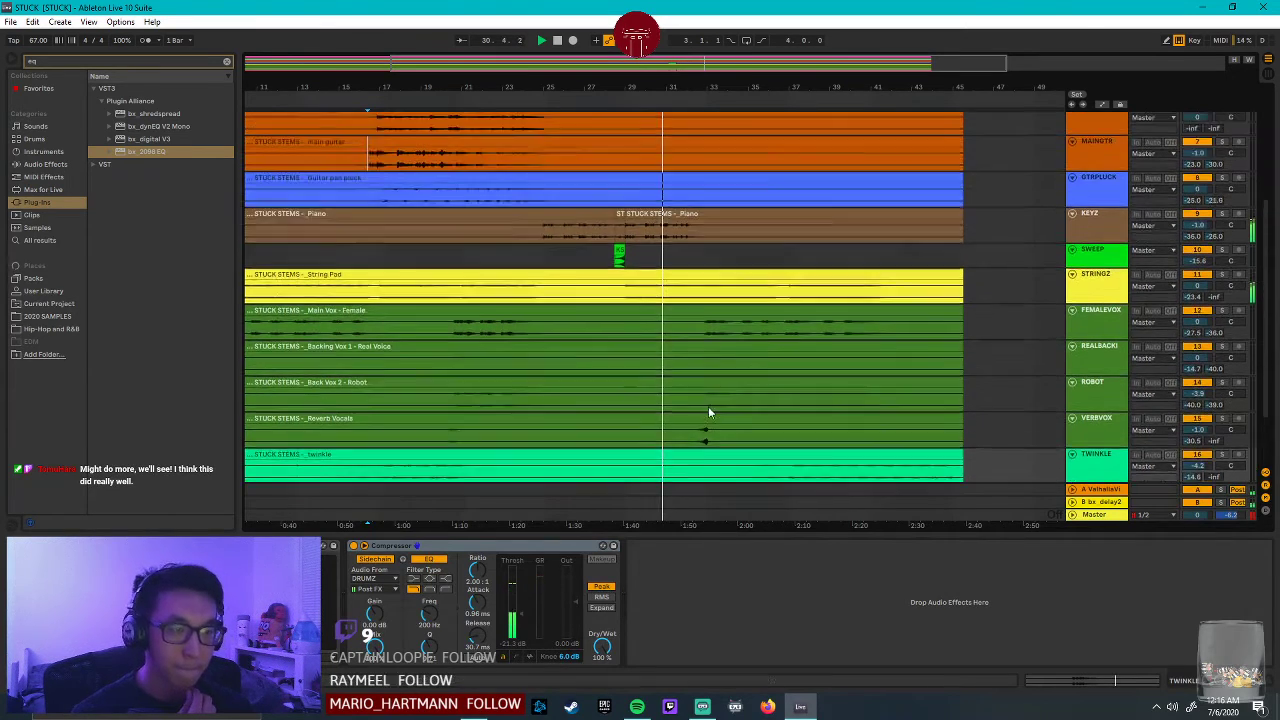
{"action": "scroll", "coordinate": [708, 416], "scroll_direction": "up", "scroll_amount": 1}
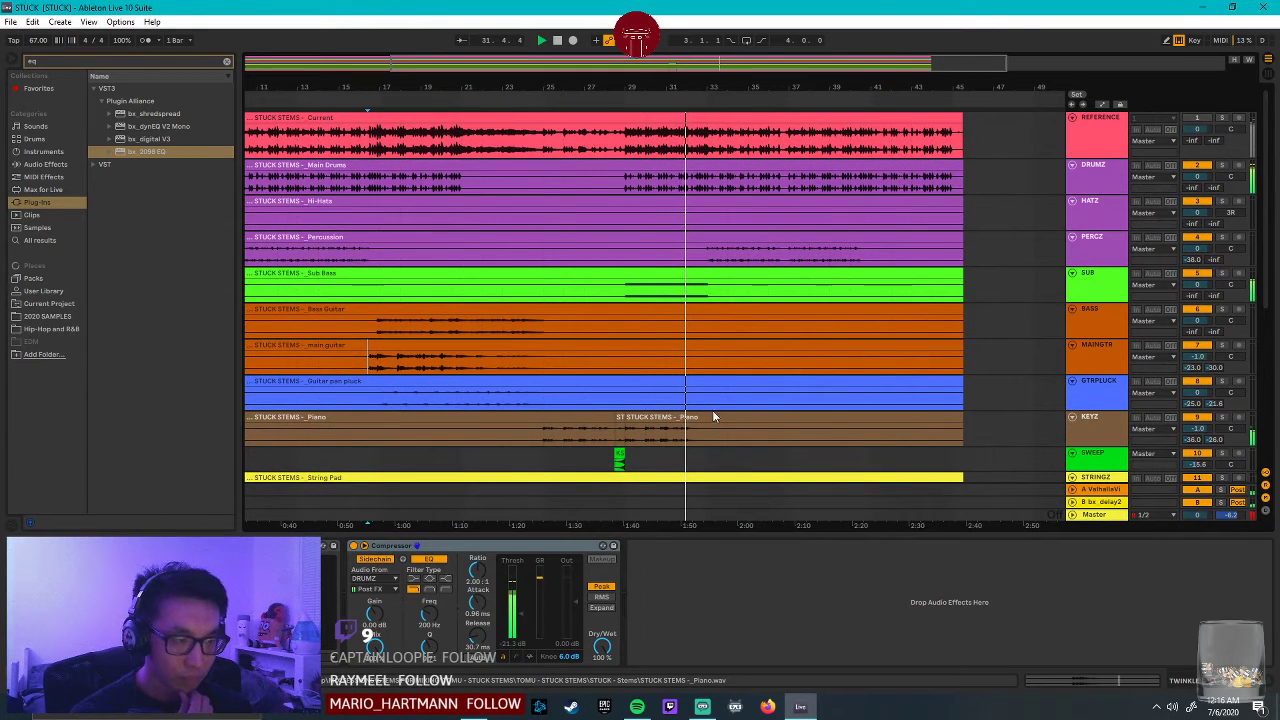
{"action": "scroll", "coordinate": [715, 407], "scroll_direction": "down", "scroll_amount": 1}
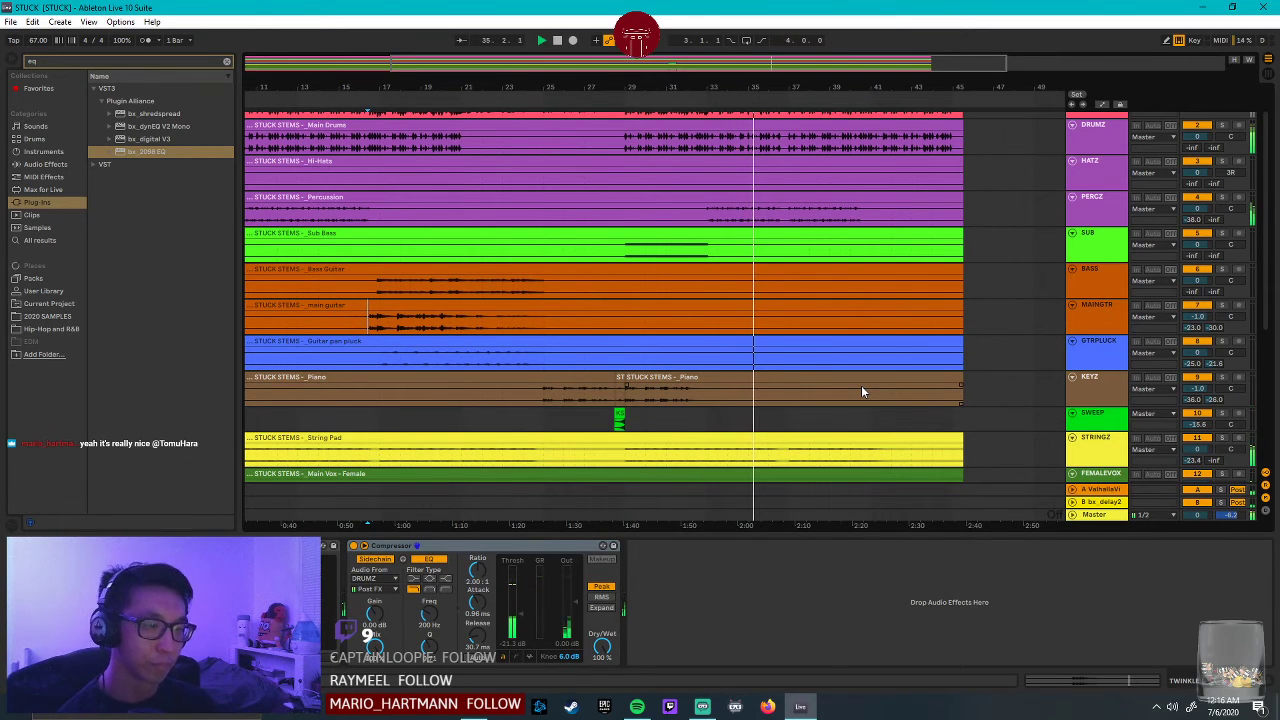
Restart playback from bar 33 to check the final section.
{"action": "left_click", "coordinate": [760, 418]}
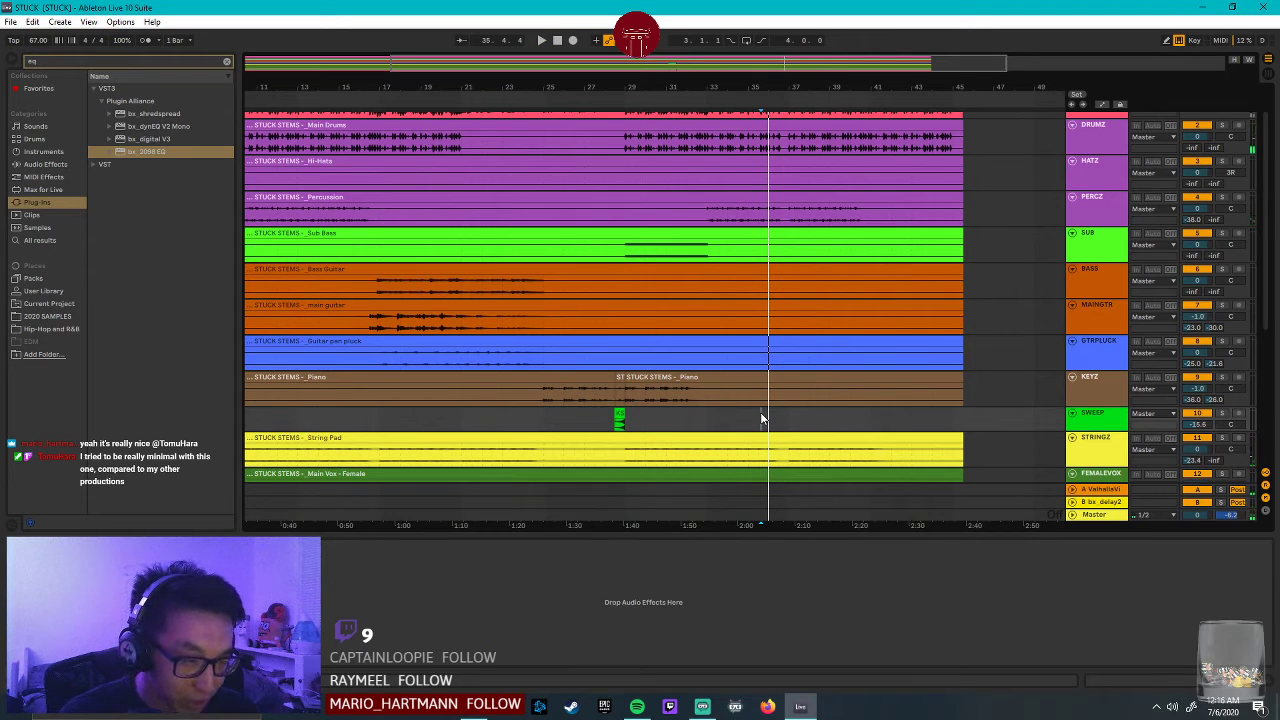
{"action": "key", "text": "space"}
{"action": "left_click", "coordinate": [708, 418]}
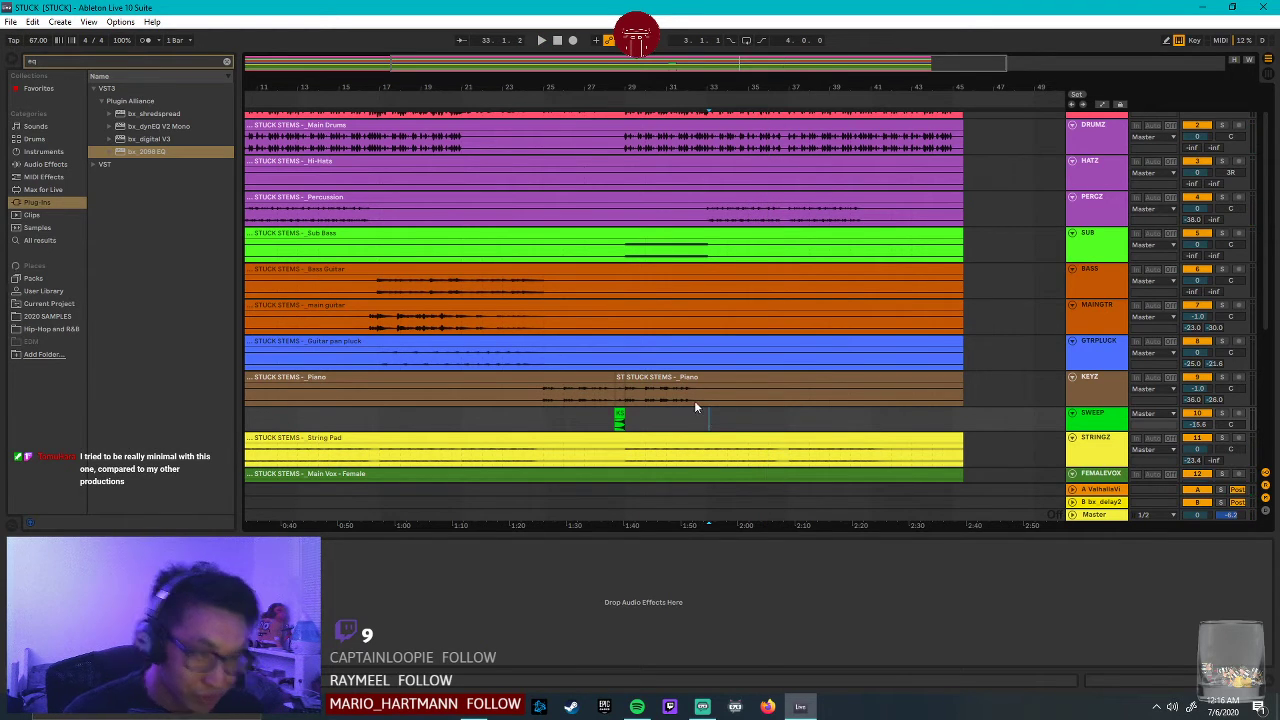
{"action": "key", "text": "space"}
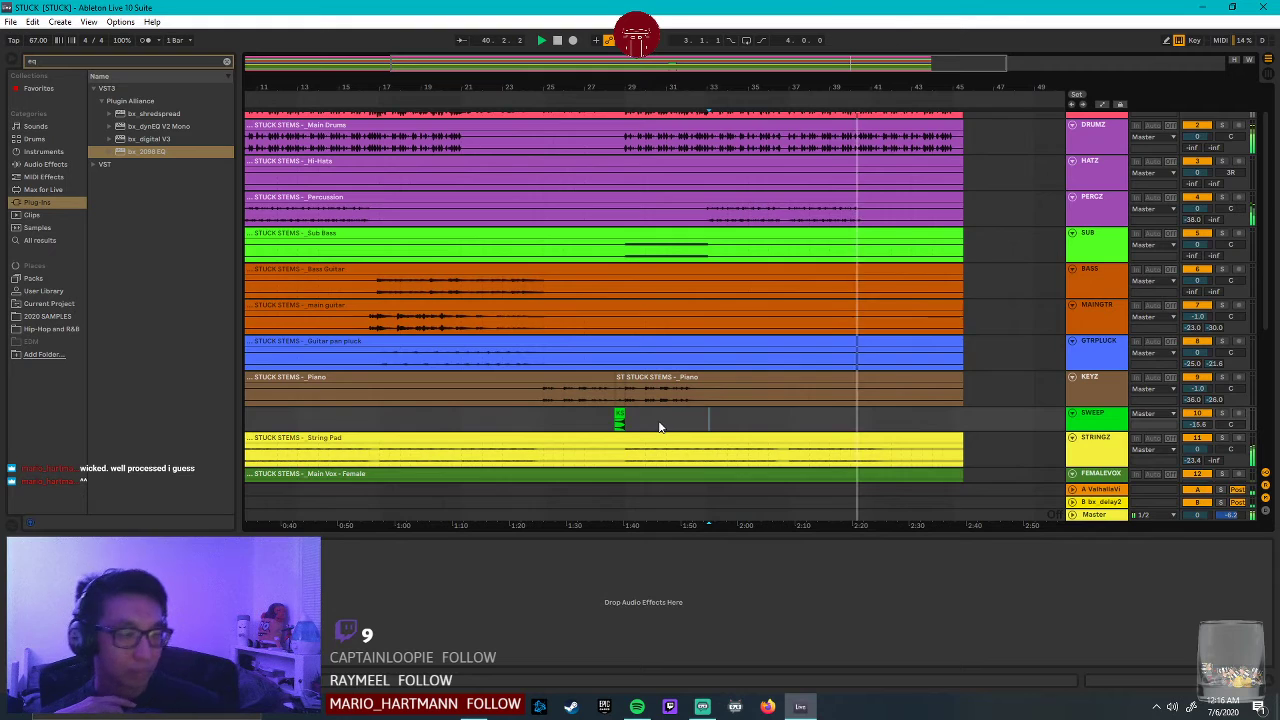
Set the Q of Band 1, the FEMALEVOX low-mid cut, to 1.015 in FabFilter Pro-Q 3 and close the EQ.
{"action": "scroll", "coordinate": [659, 427], "scroll_direction": "down", "scroll_amount": 2}
{"action": "left_click", "coordinate": [1109, 427]}
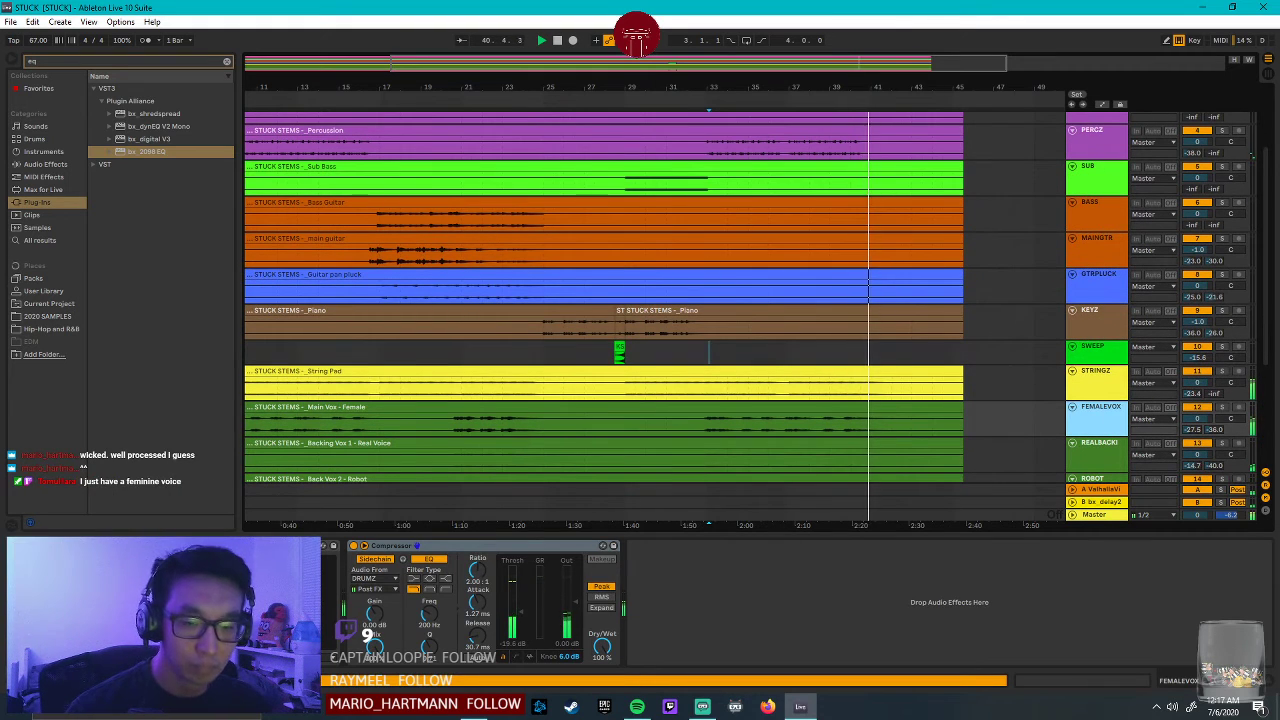
{"action": "left_click", "coordinate": [803, 401]}
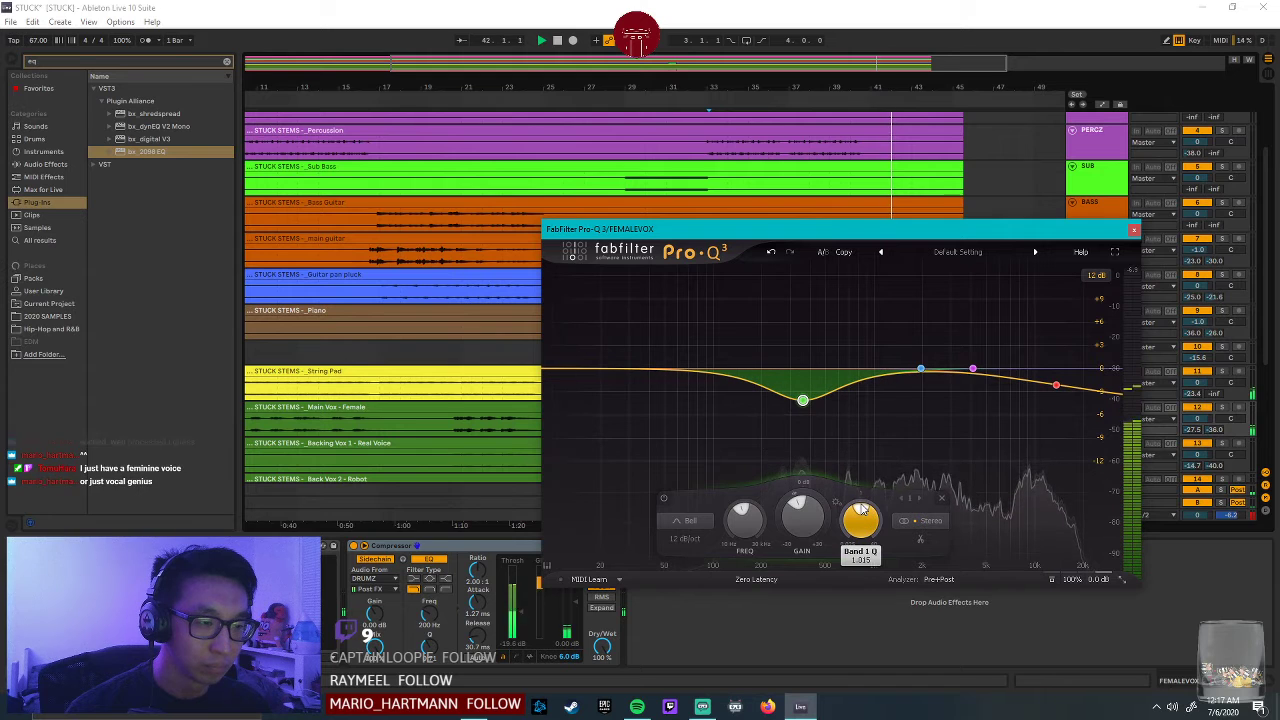
{"action": "left_click", "coordinate": [1133, 230]}
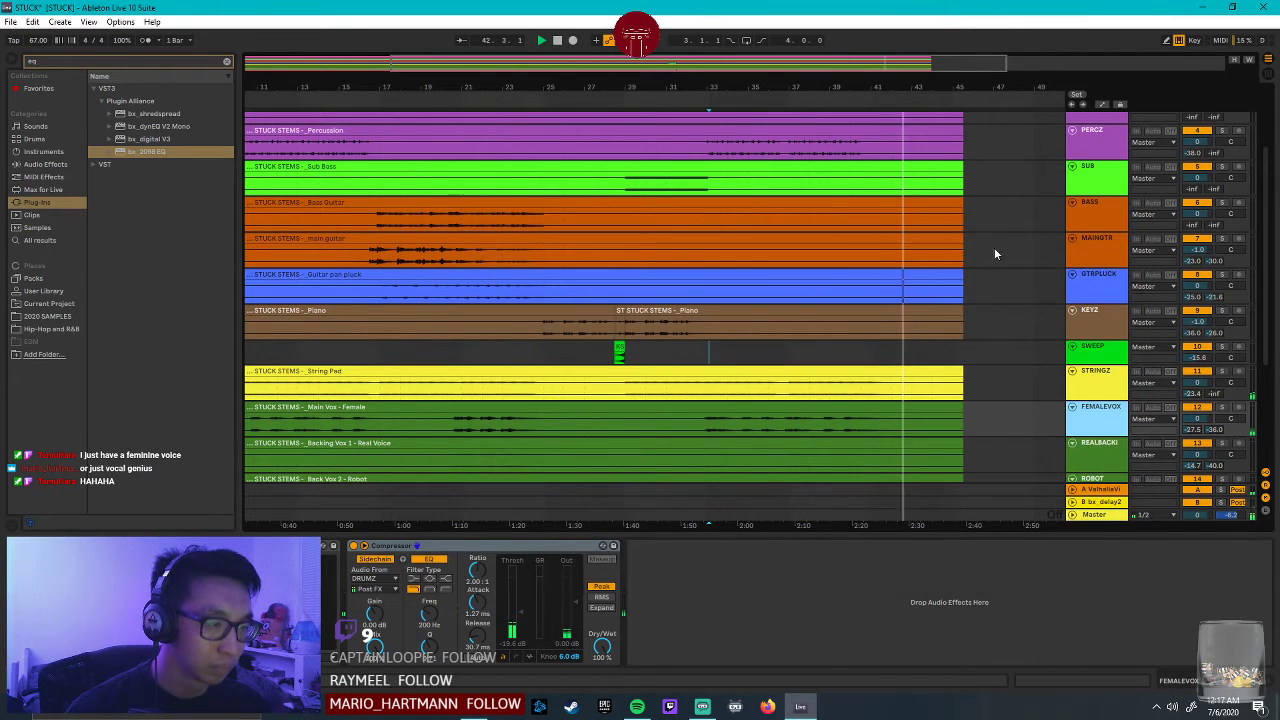
Examine the Master's bx_2098 EQ and bx_townhouse Buss Compressor side by side, then close the compressor and reposition the EQ window.
{"action": "scroll", "coordinate": [994, 250], "scroll_direction": "up", "scroll_amount": 1}
{"action": "left_click", "coordinate": [1110, 515]}
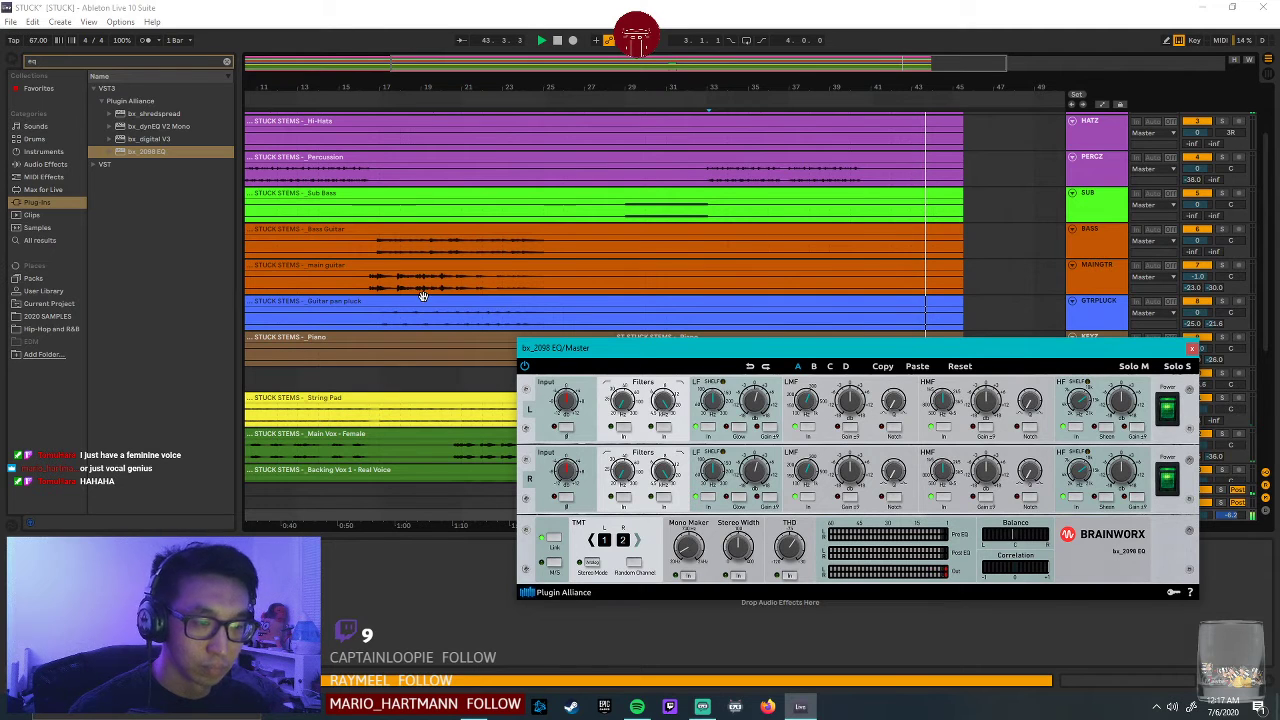
{"action": "left_click_drag", "start_coordinate": [631, 356], "coordinate": [537, 307]}
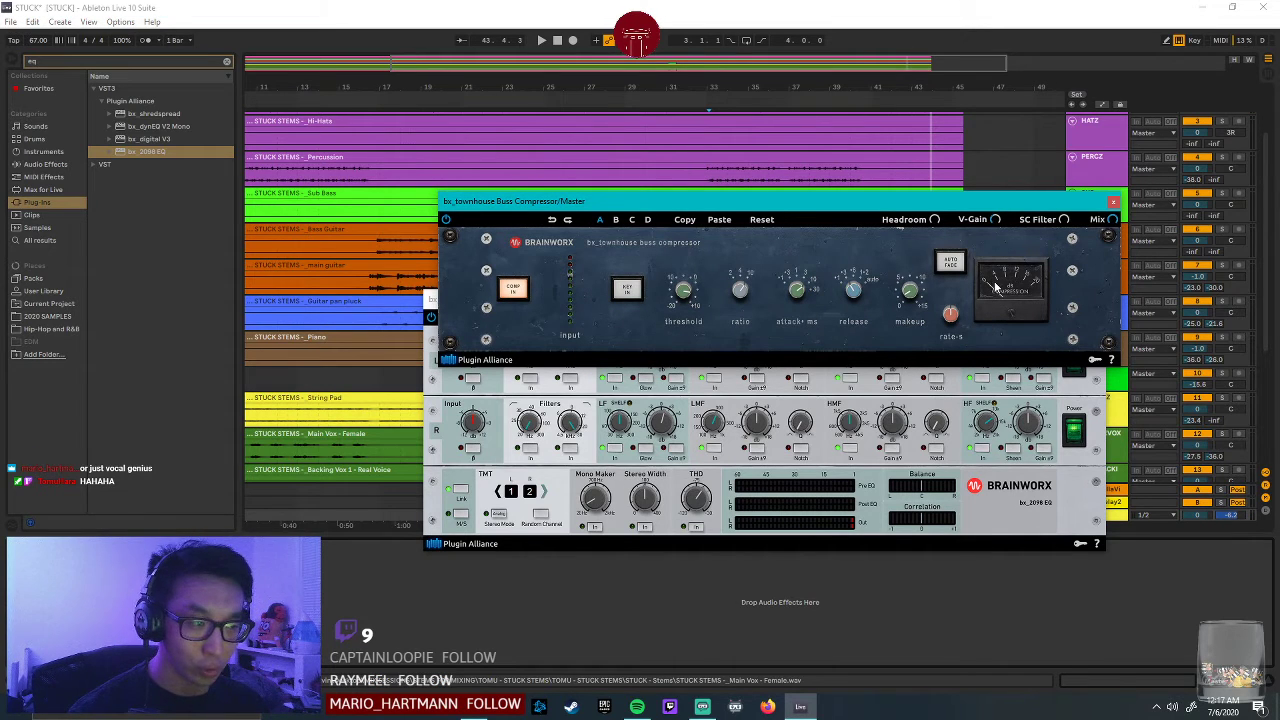
{"action": "left_click_drag", "start_coordinate": [743, 205], "coordinate": [671, 122]}
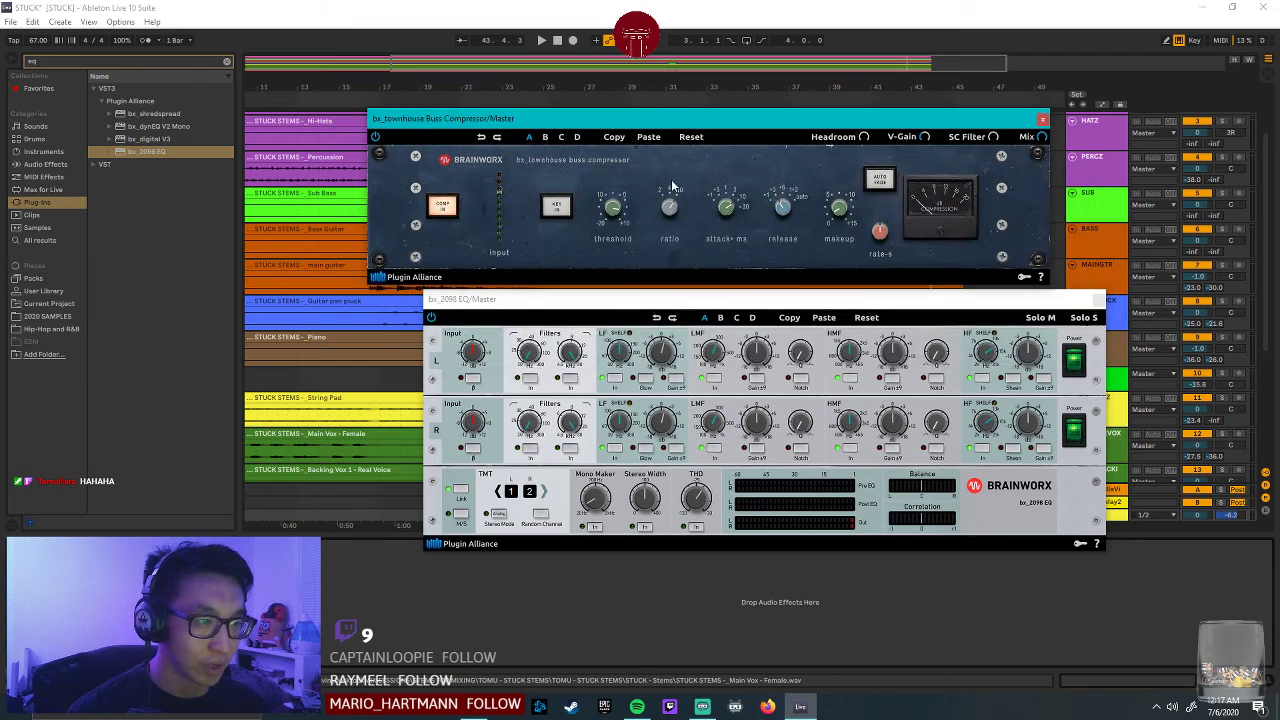
{"action": "left_click", "coordinate": [1042, 119]}
{"action": "left_click_drag", "start_coordinate": [500, 298], "coordinate": [431, 220]}
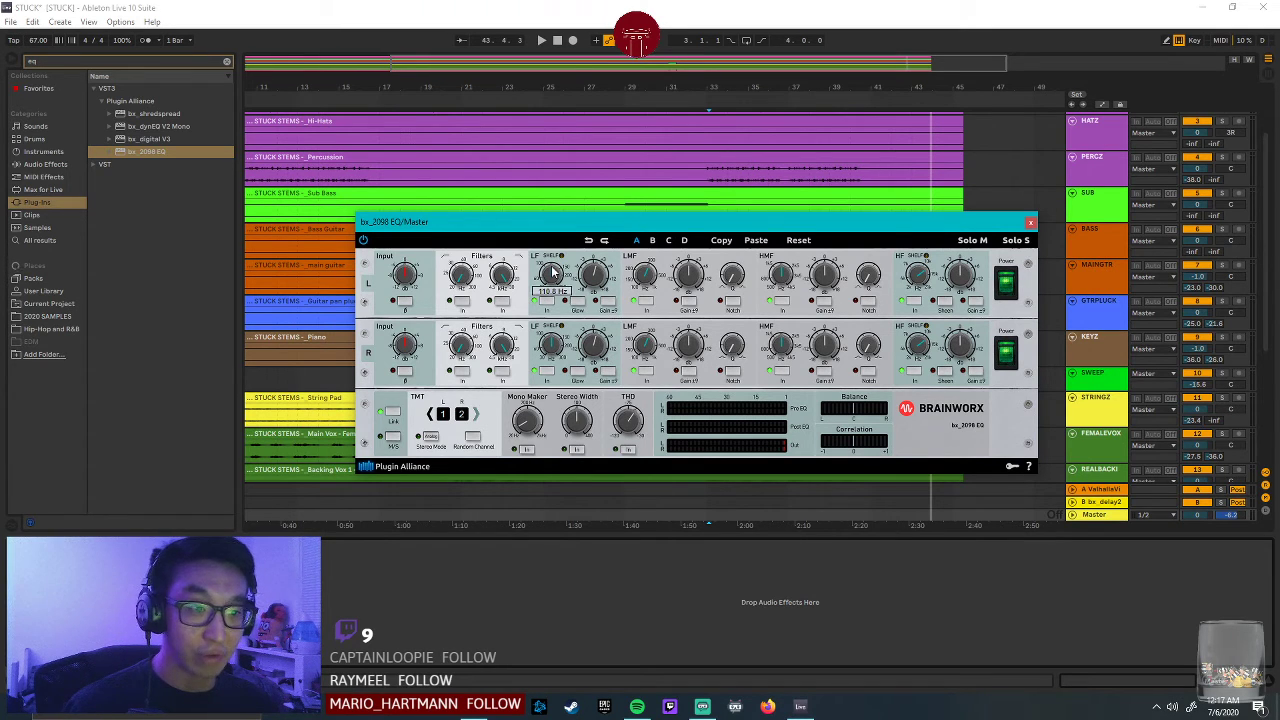
Close the Master's bx_2098 EQ and clear the plug-in search in the browser.
{"action": "scroll", "coordinate": [1064, 345], "scroll_direction": "up", "scroll_amount": 2}
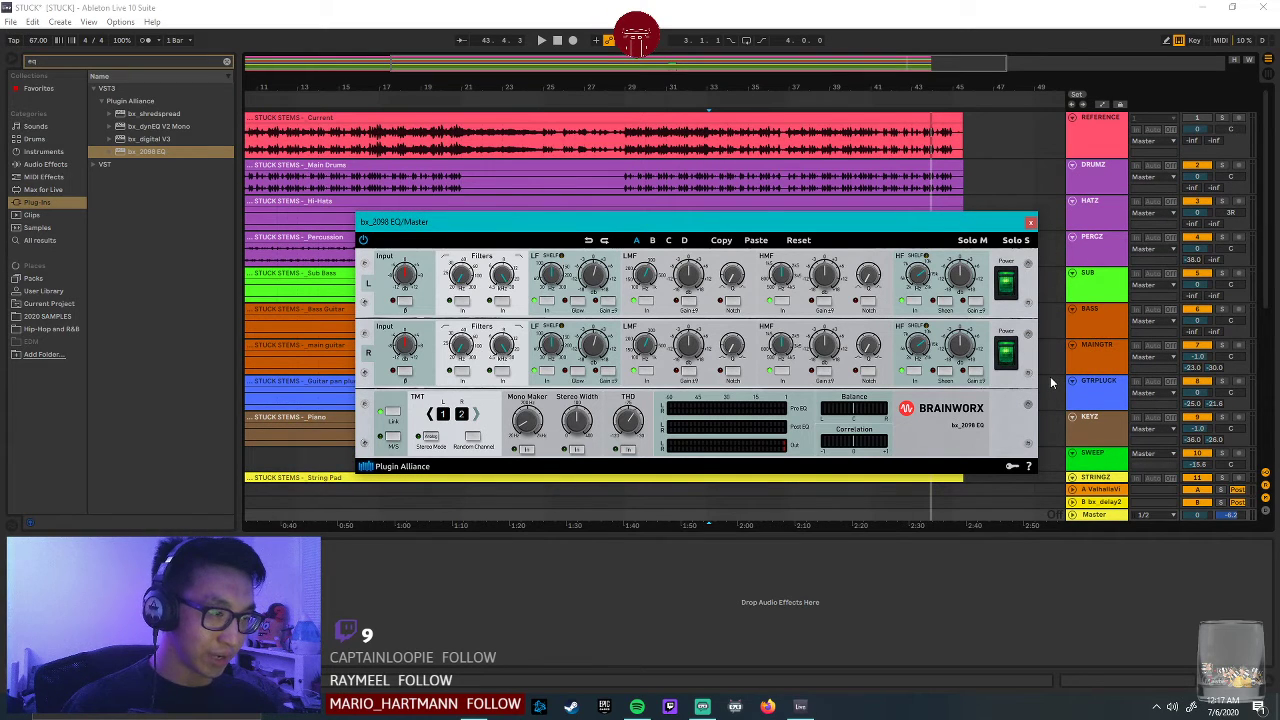
{"action": "left_click_drag", "start_coordinate": [948, 231], "coordinate": [932, 332]}
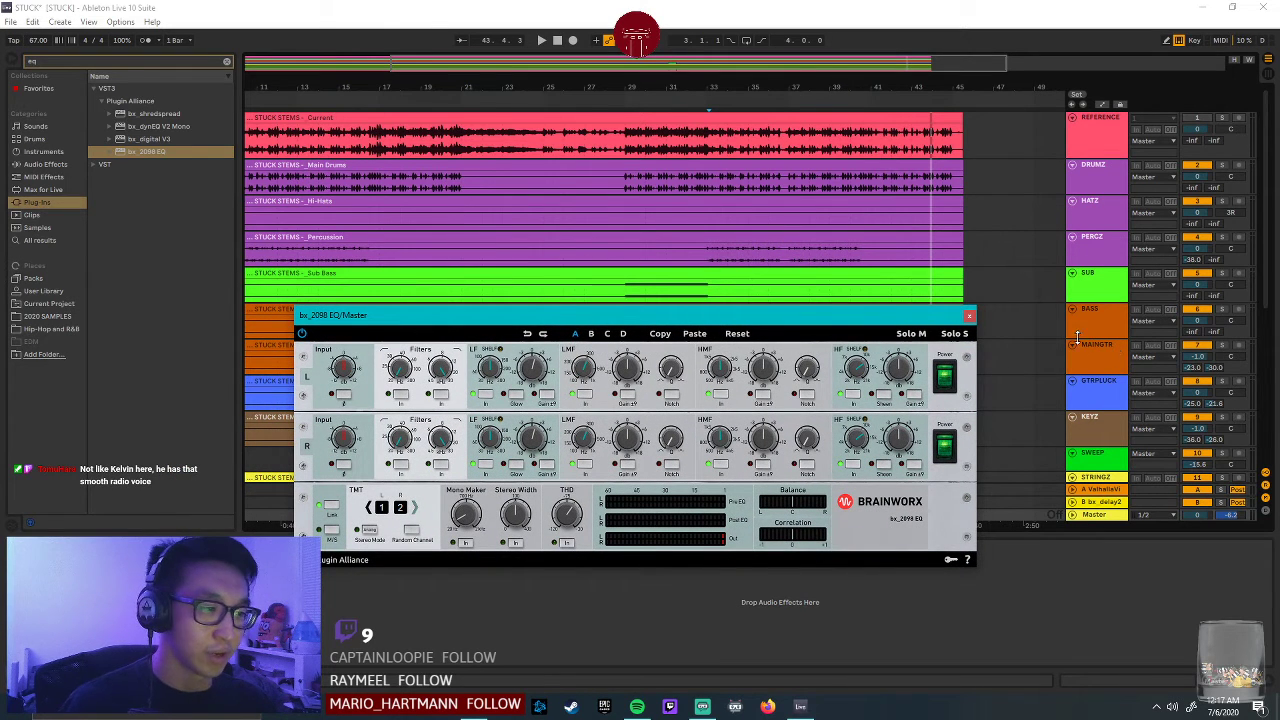
{"action": "left_click", "coordinate": [969, 316]}
{"action": "left_click", "coordinate": [367, 324]}
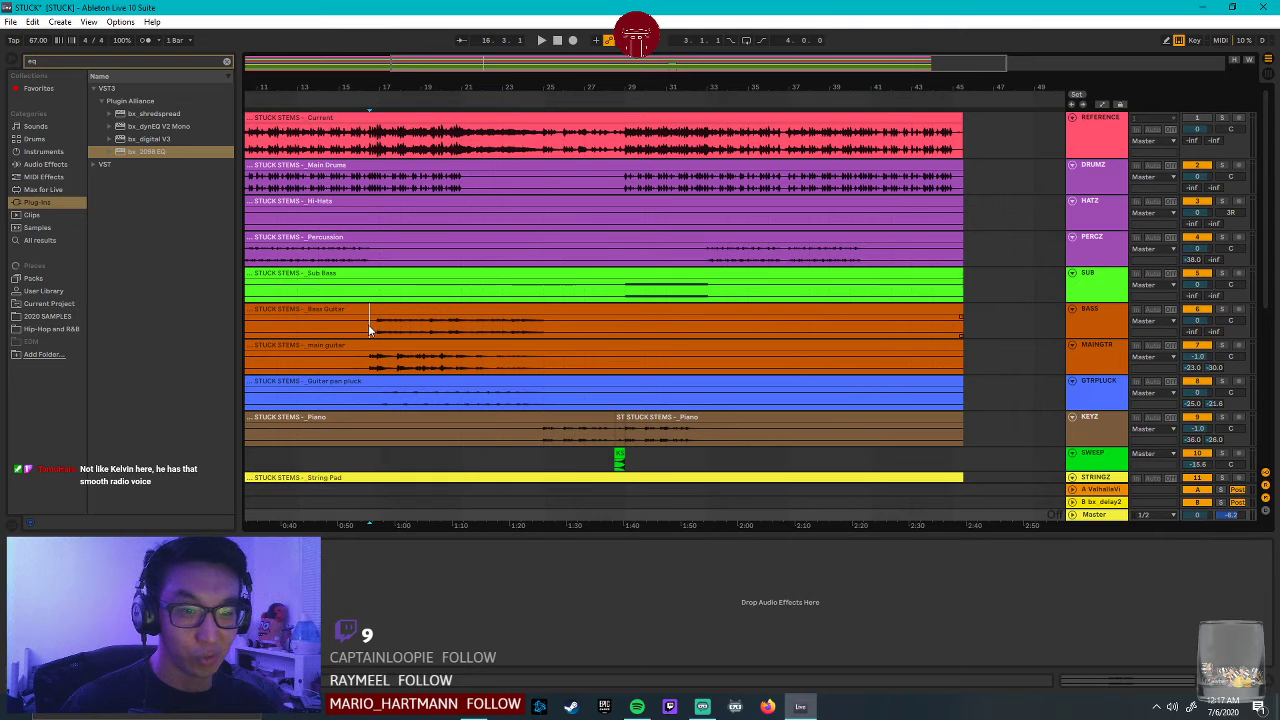
{"action": "scroll", "coordinate": [920, 440], "scroll_direction": "down", "scroll_amount": 2}
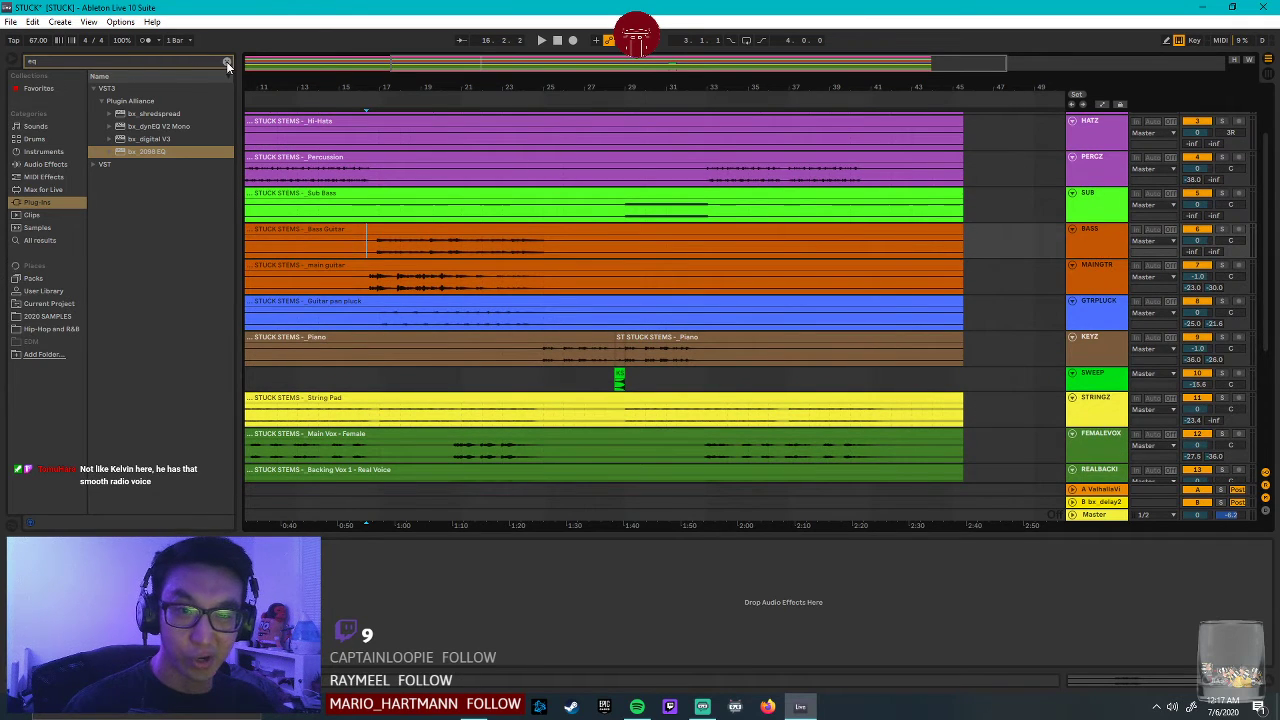
{"action": "left_click", "coordinate": [226, 62]}
During playback from about bar 16, boost the LF and HF gains on the Master's bx_2098 EQ, with Glow and Sheen enabled.
{"action": "left_click", "coordinate": [438, 352]}
{"action": "key", "text": "space"}
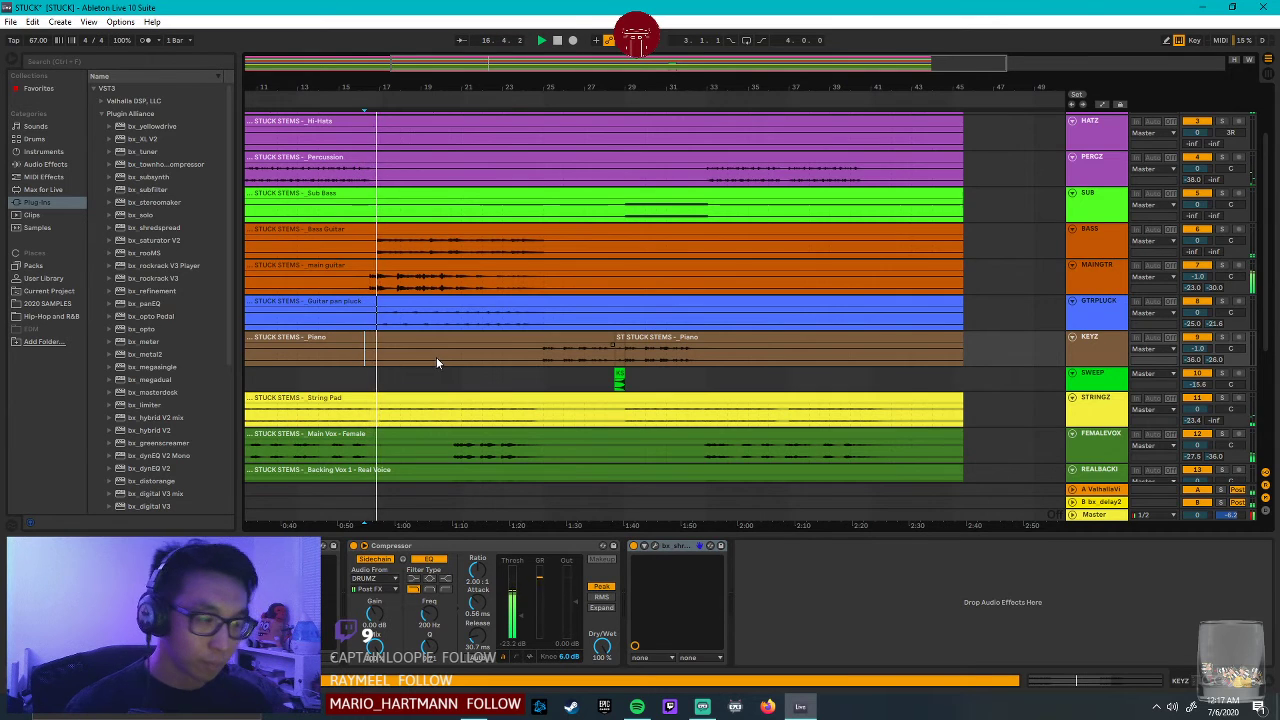
{"action": "scroll", "coordinate": [734, 426], "scroll_direction": "down", "scroll_amount": 2}
{"action": "left_click", "coordinate": [1095, 515]}
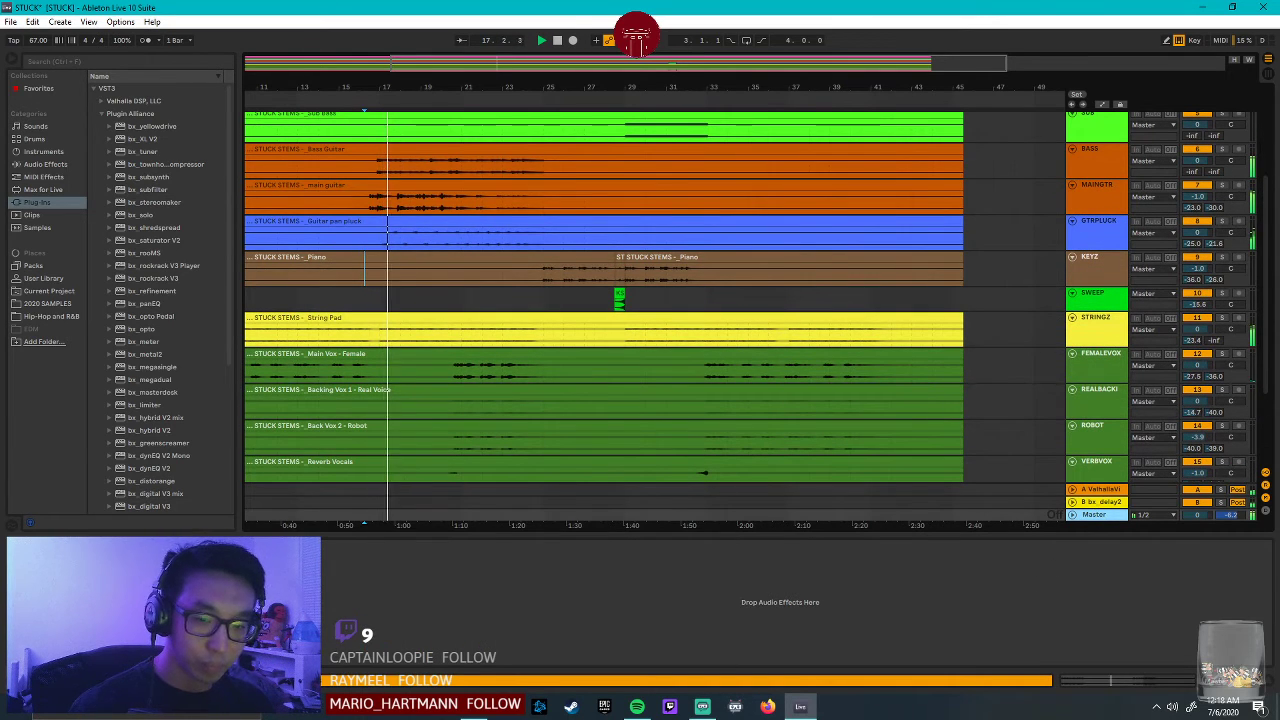
{"action": "left_click", "coordinate": [4, 70]}
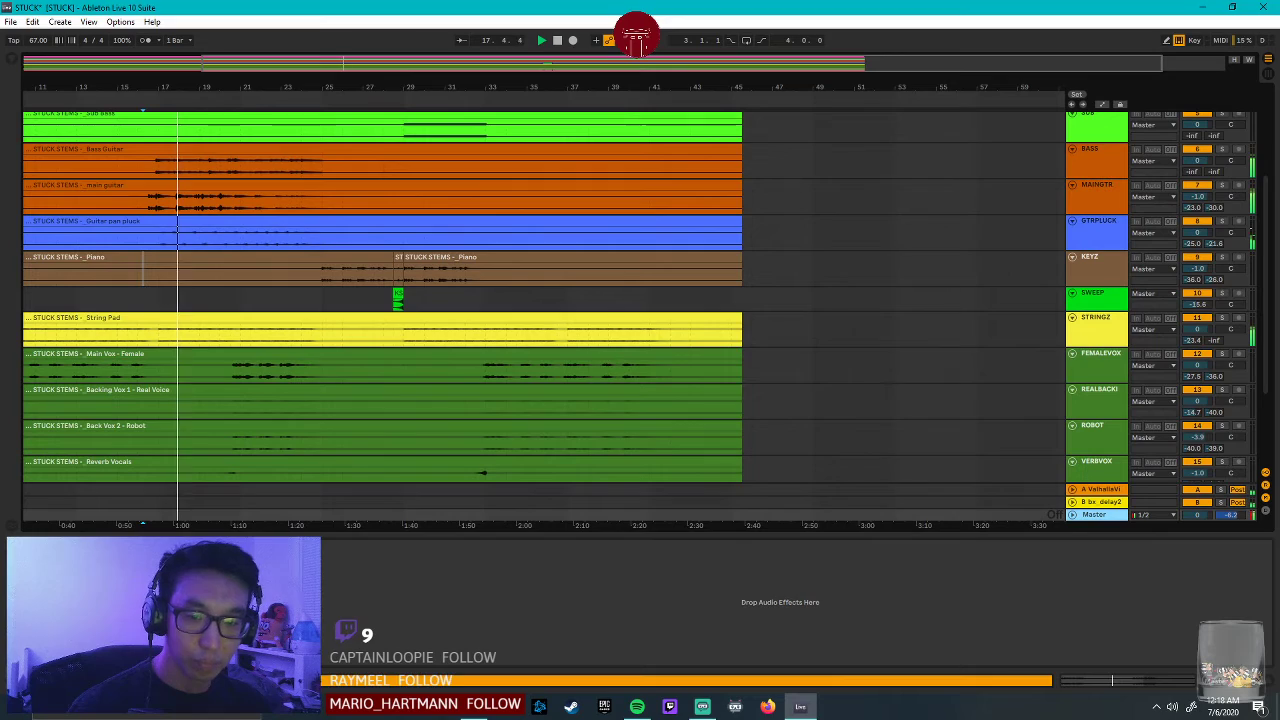
{"action": "left_click_drag", "start_coordinate": [538, 316], "coordinate": [706, 315]}
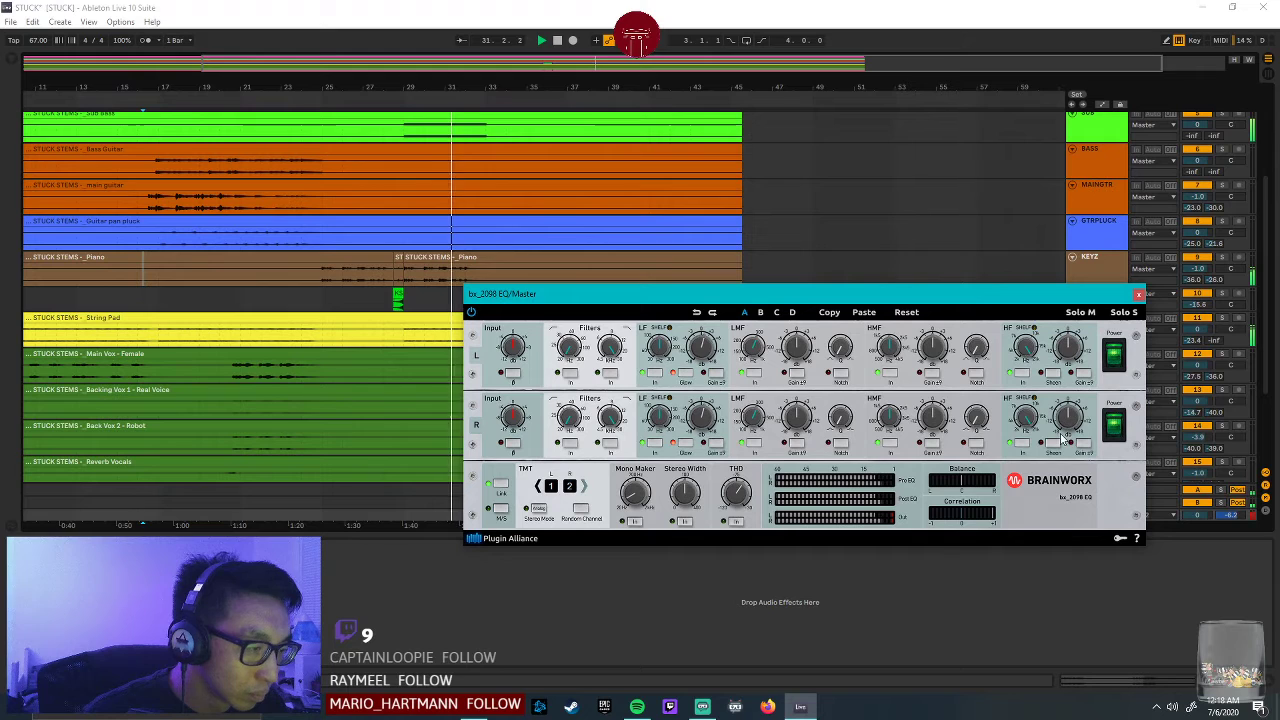
{"action": "left_click_drag", "start_coordinate": [1060, 358], "coordinate": [1077, 342]}
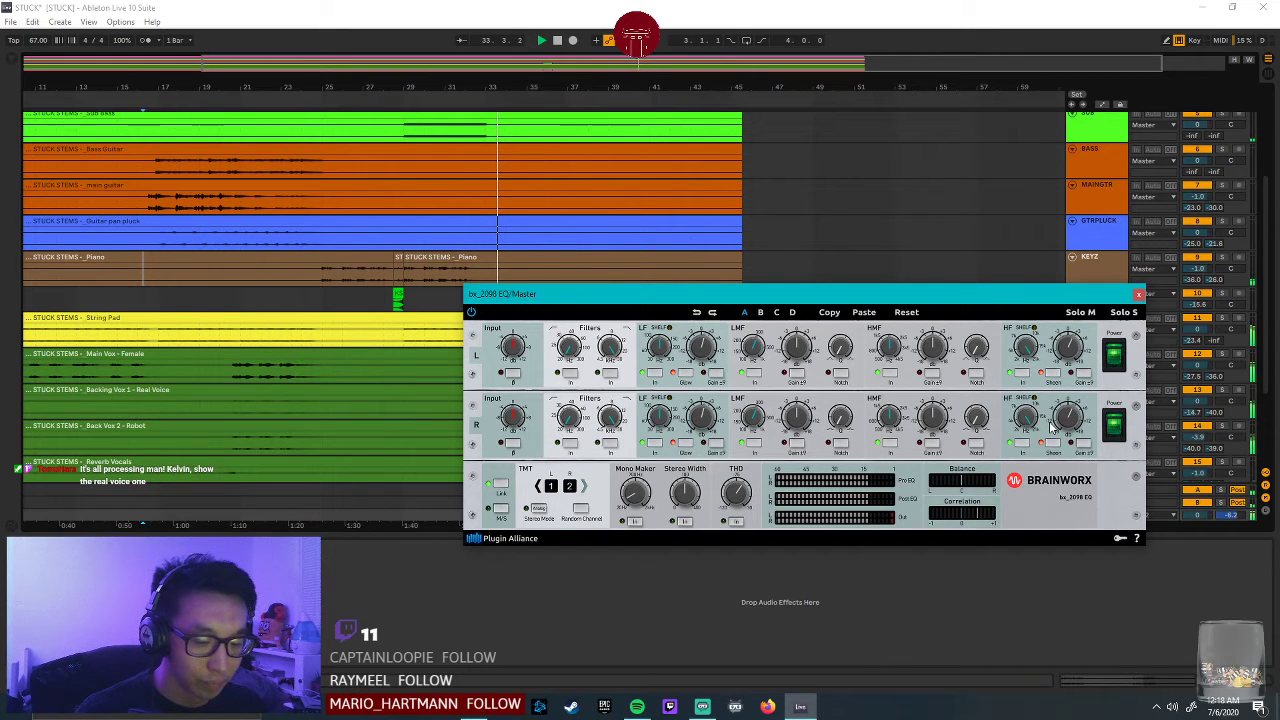
{"action": "left_click_drag", "start_coordinate": [680, 298], "coordinate": [454, 309]}
{"action": "left_click_drag", "start_coordinate": [778, 304], "coordinate": [996, 370]}
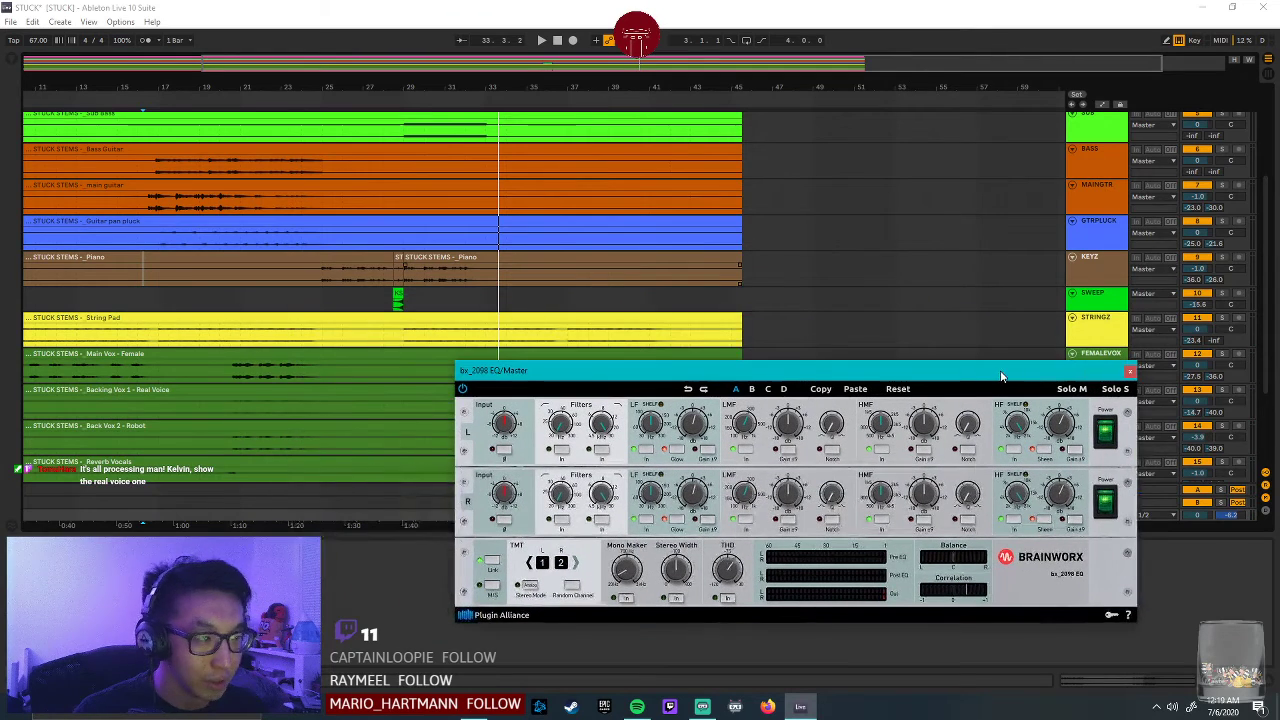
{"action": "scroll", "coordinate": [728, 340], "scroll_direction": "up", "scroll_amount": 6}
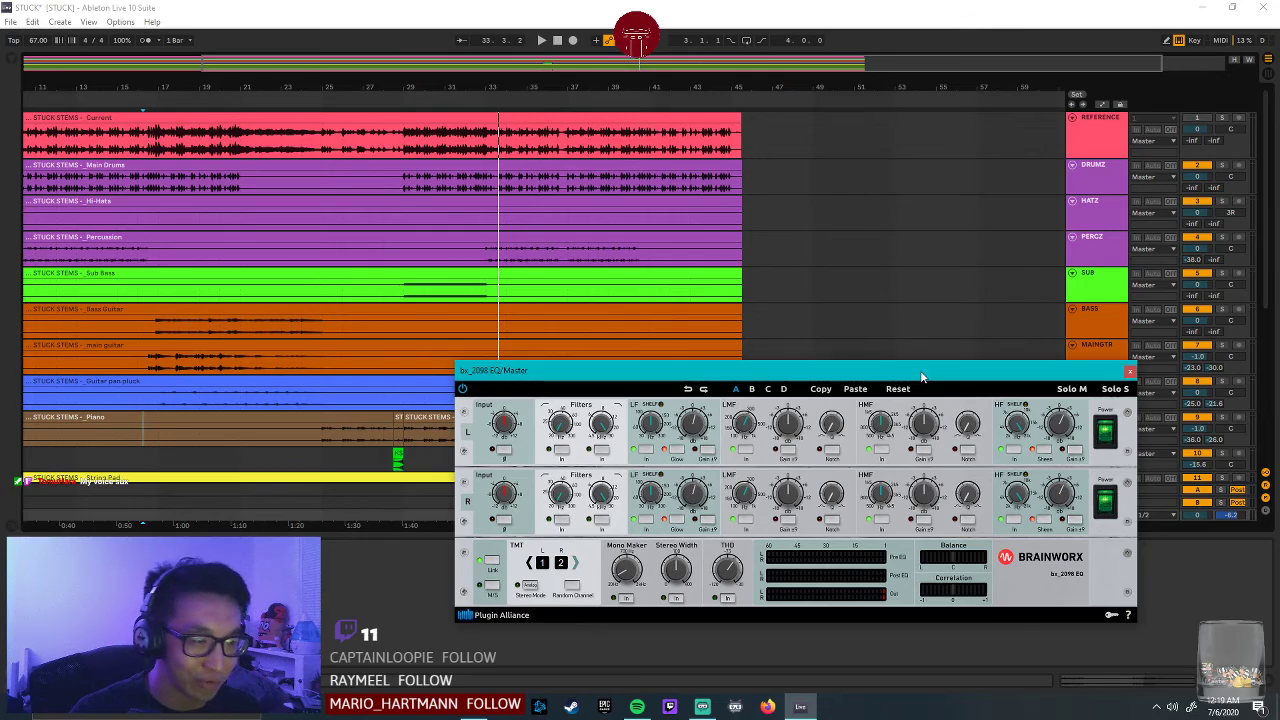
{"action": "left_click_drag", "start_coordinate": [921, 376], "coordinate": [711, 319]}
{"action": "left_click_drag", "start_coordinate": [846, 318], "coordinate": [1172, 142]}
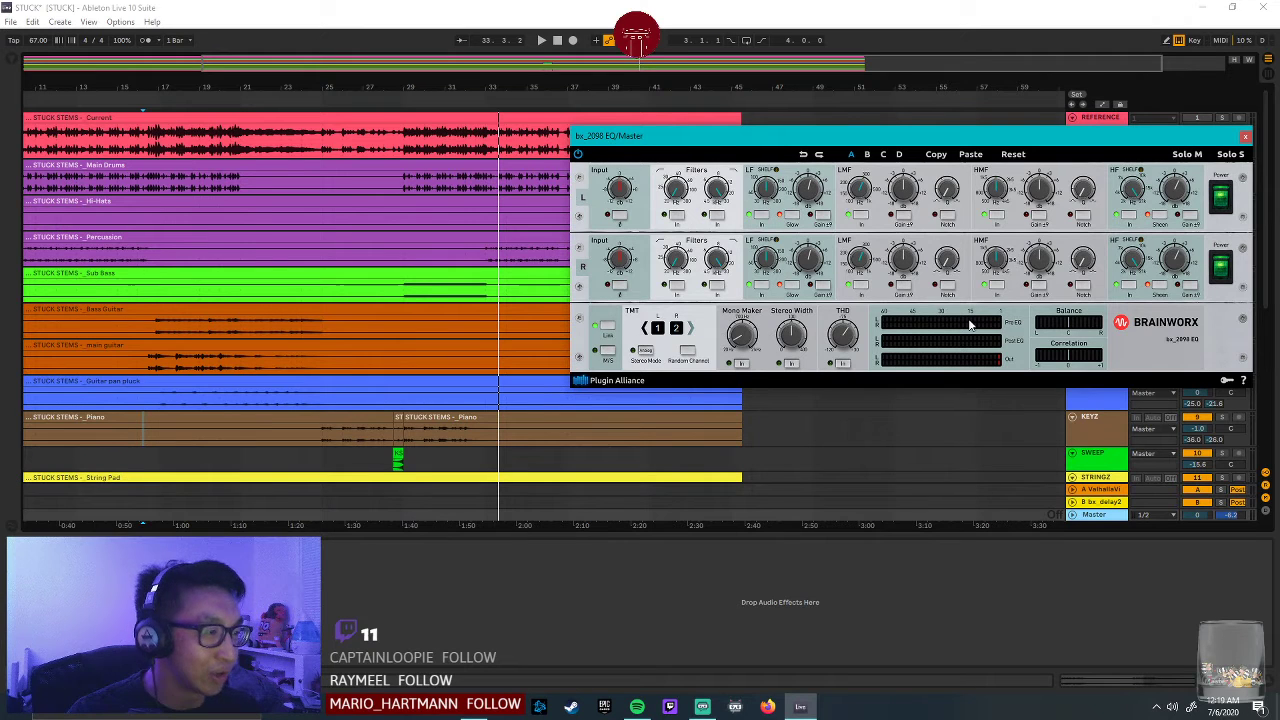
Replay the song from about bar 29 to check the low and high boosts on the Master's bx_2098 EQ.
{"action": "left_click", "coordinate": [490, 258]}
{"action": "key", "text": "space"}
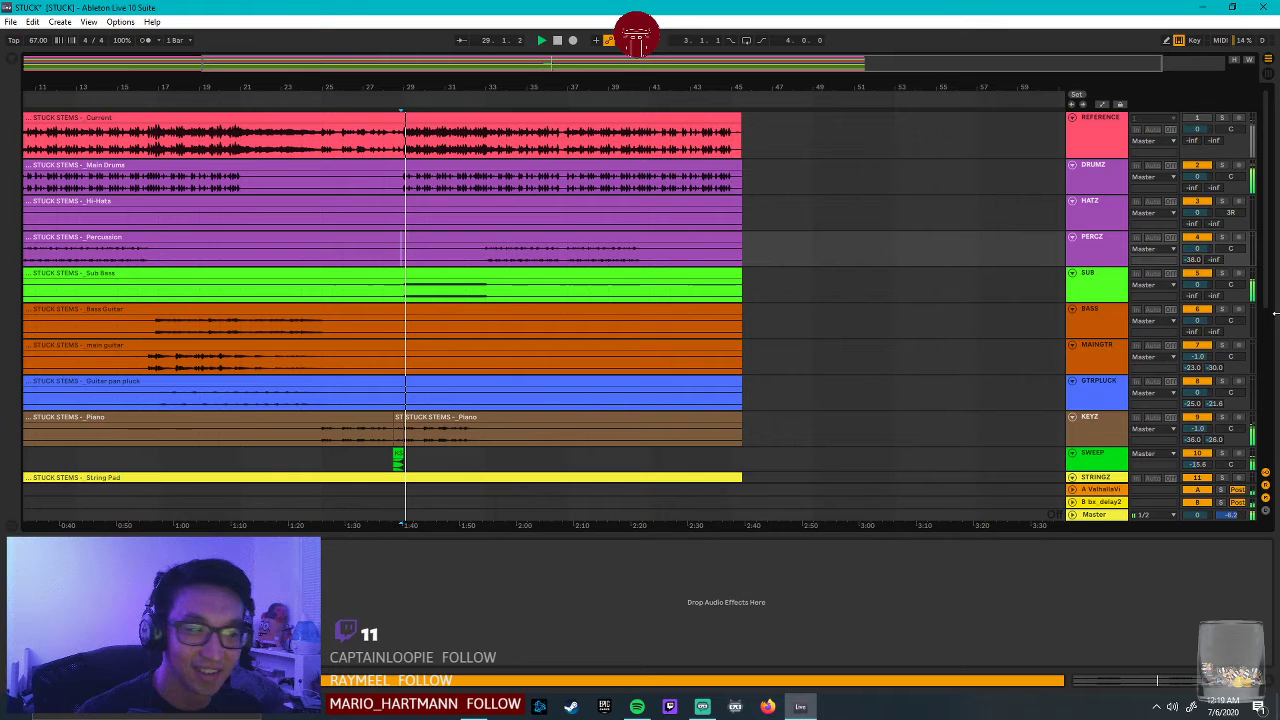
{"action": "left_click", "coordinate": [1104, 518]}
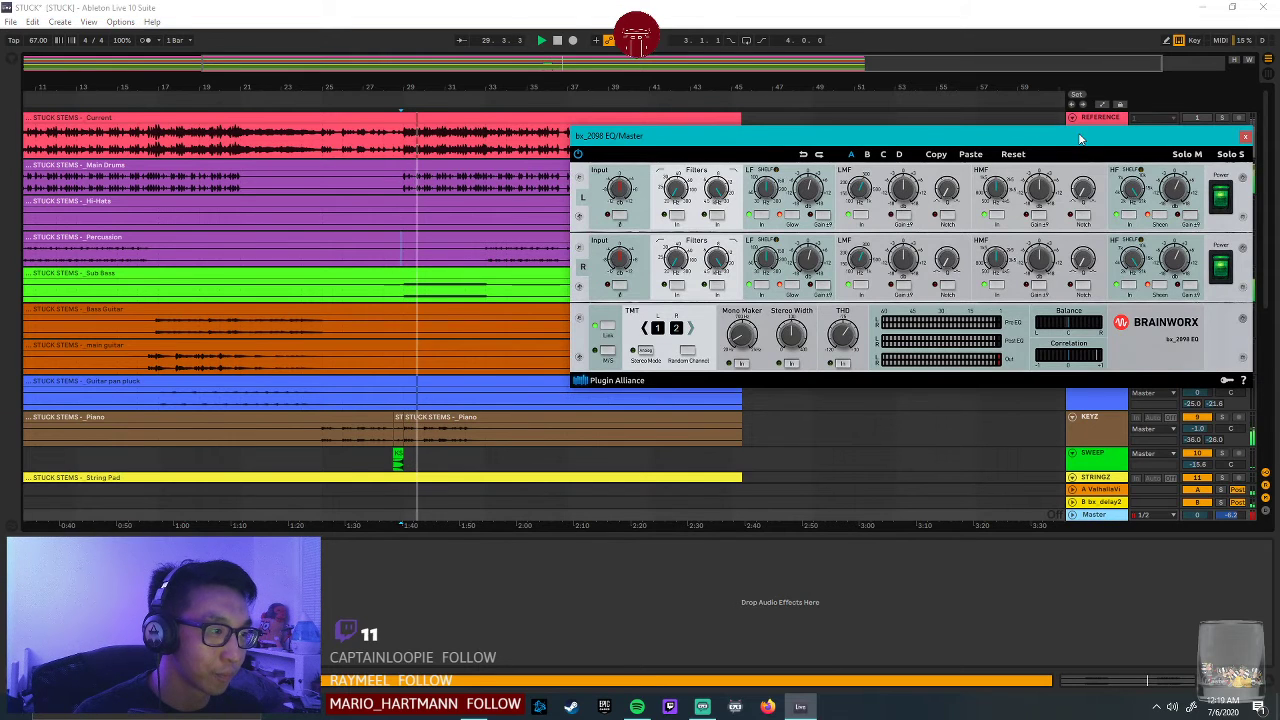
{"action": "left_click_drag", "start_coordinate": [1150, 130], "coordinate": [1024, 181]}
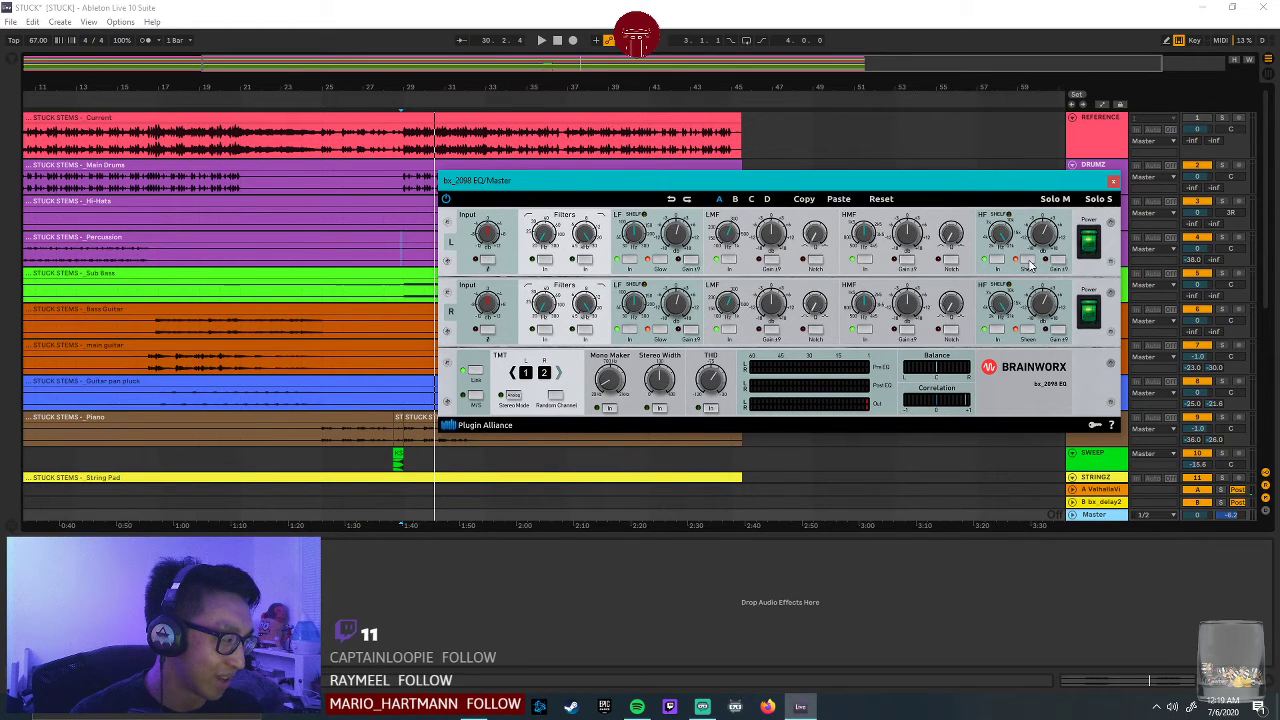
{"action": "key", "text": "space"}
{"action": "key", "text": "space"}
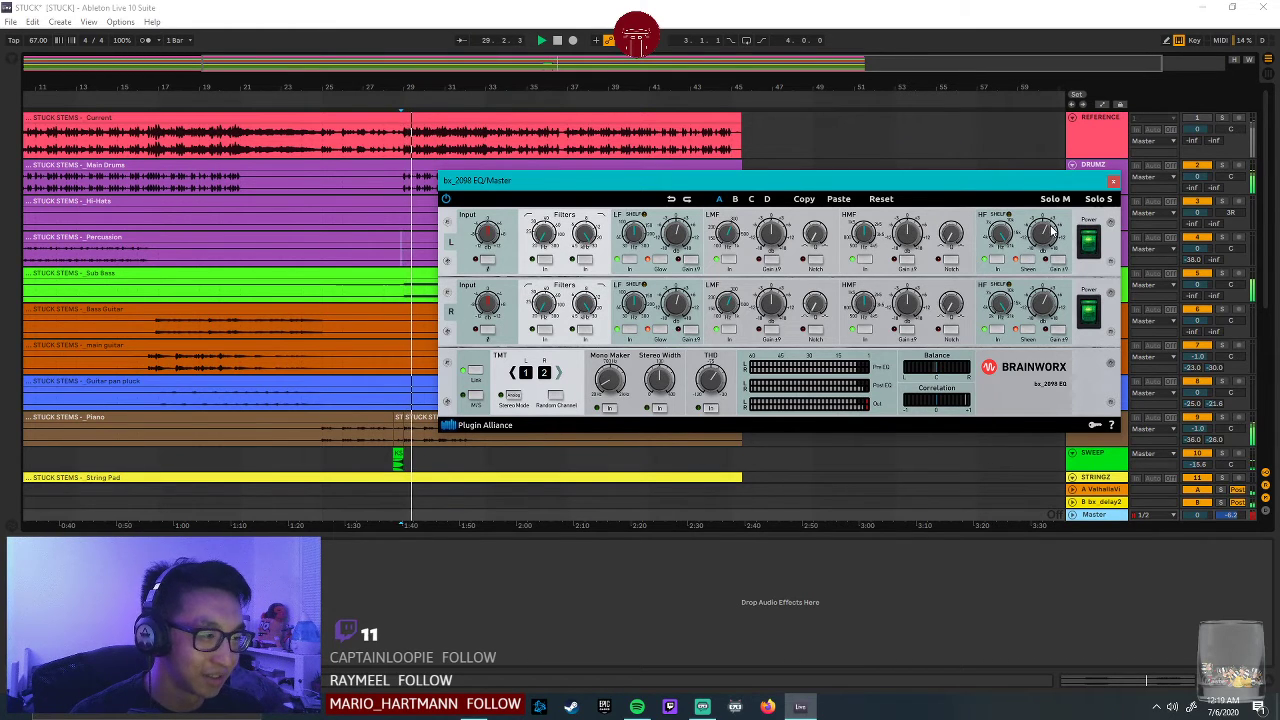
{"action": "mouse_move", "coordinate": [1050, 228]}
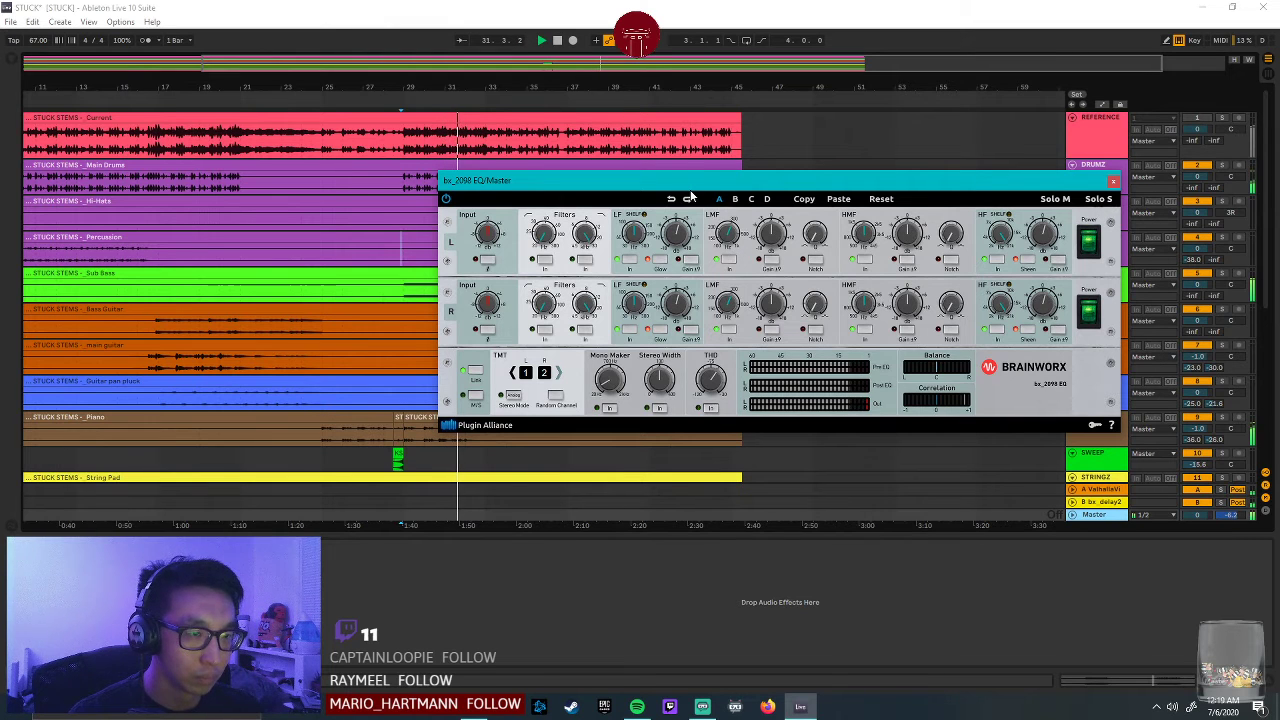
{"action": "left_click_drag", "start_coordinate": [690, 183], "coordinate": [825, 206]}
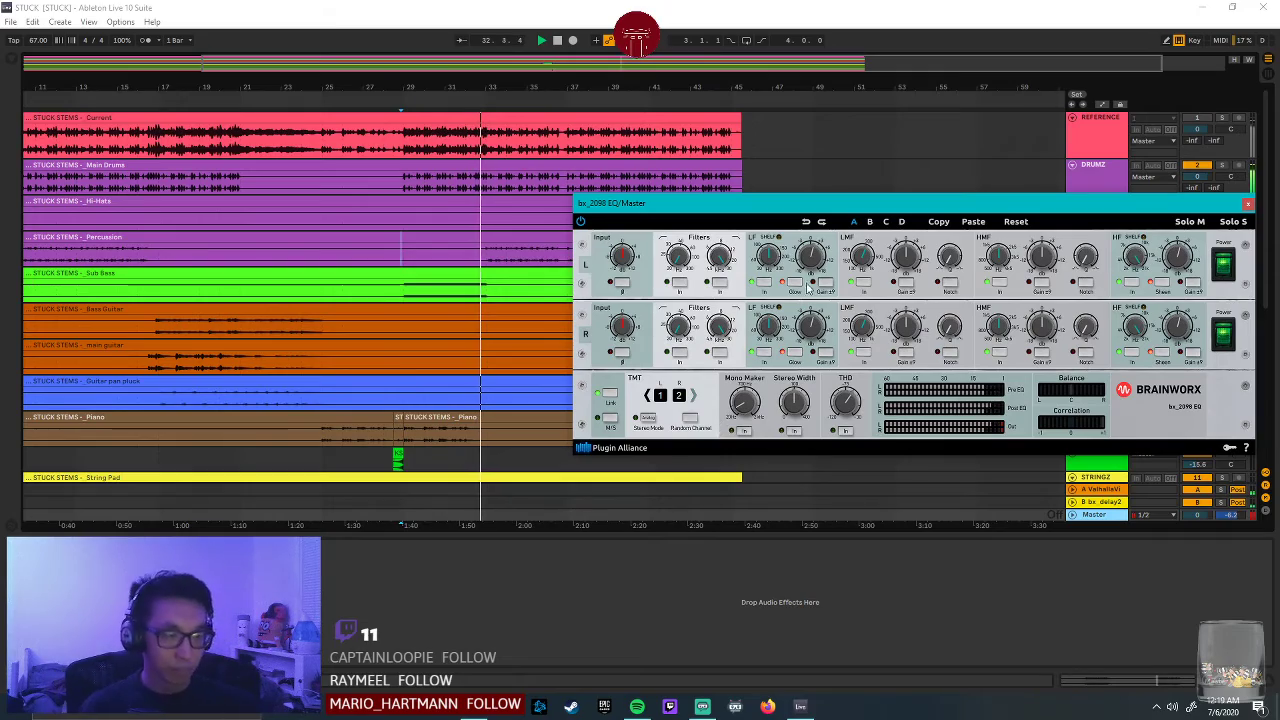
Raise FEMALEVOX's send to the bx_delay2 return to -34.0 dB and close the Master's EQ window.
{"action": "left_click_drag", "start_coordinate": [858, 206], "coordinate": [838, 401]}
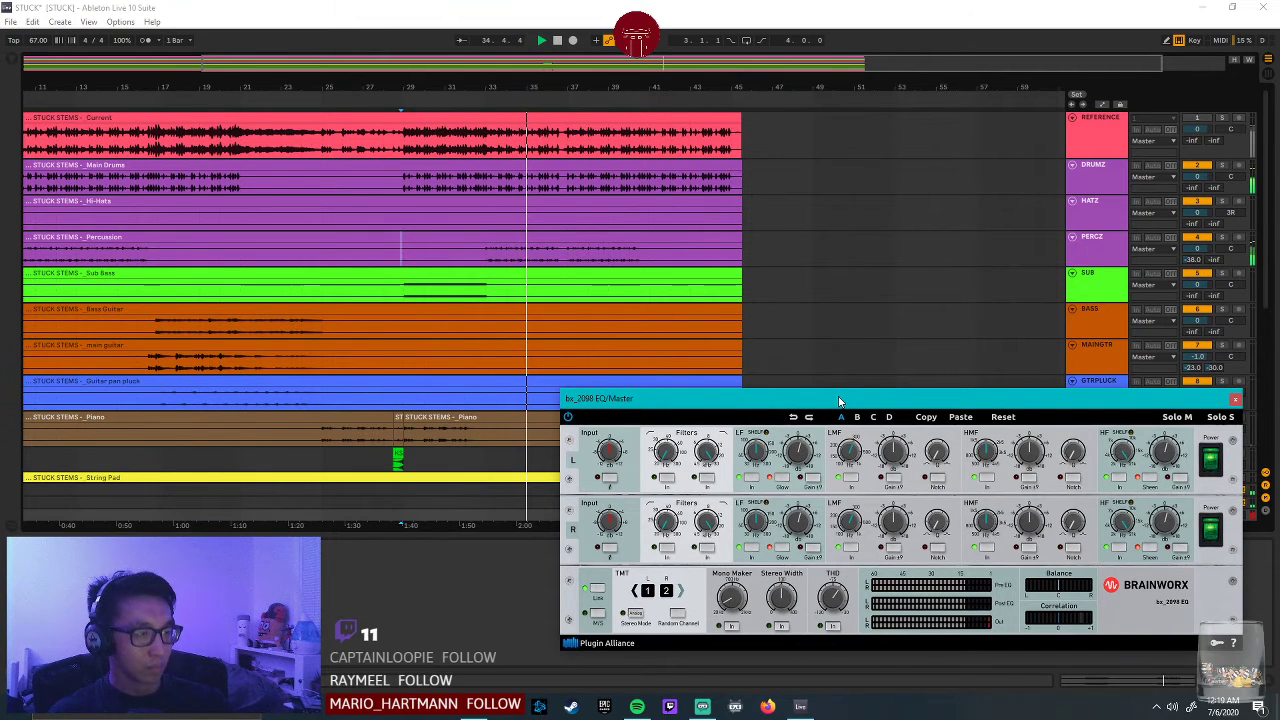
{"action": "scroll", "coordinate": [913, 355], "scroll_direction": "down", "scroll_amount": 3}
{"action": "scroll", "coordinate": [925, 362], "scroll_direction": "down", "scroll_amount": 3}
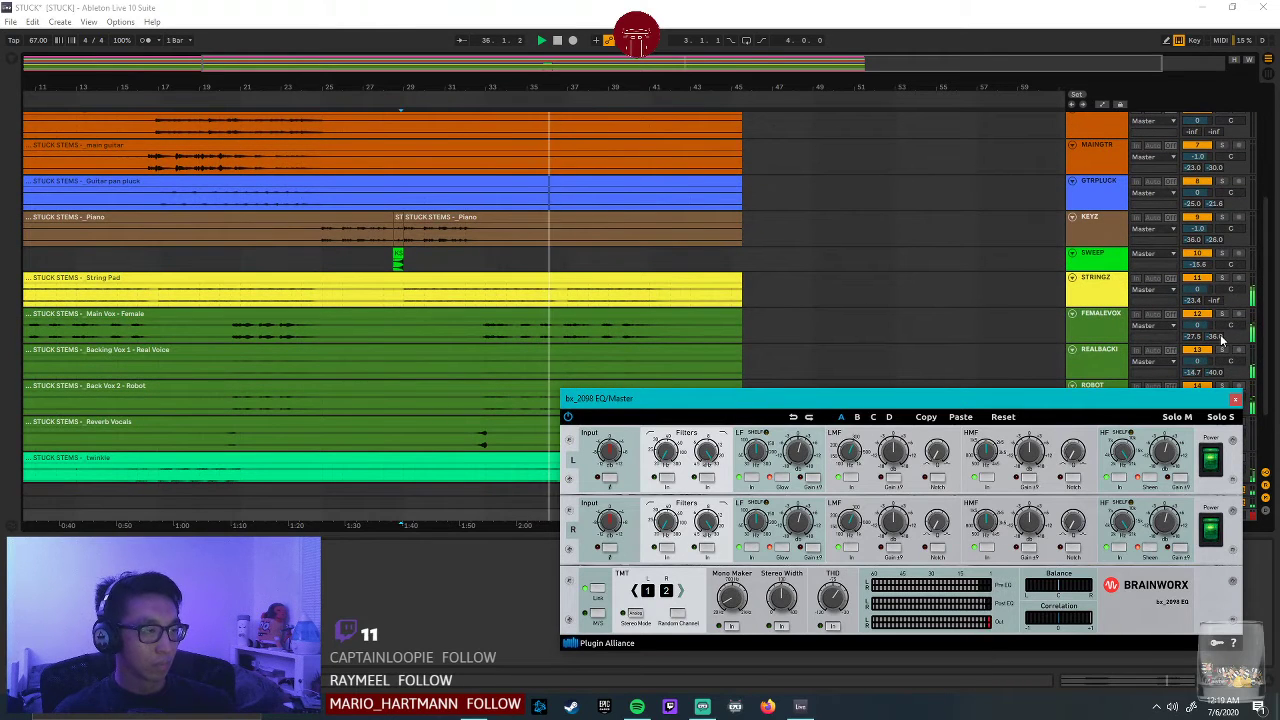
{"action": "left_click", "coordinate": [1220, 340]}
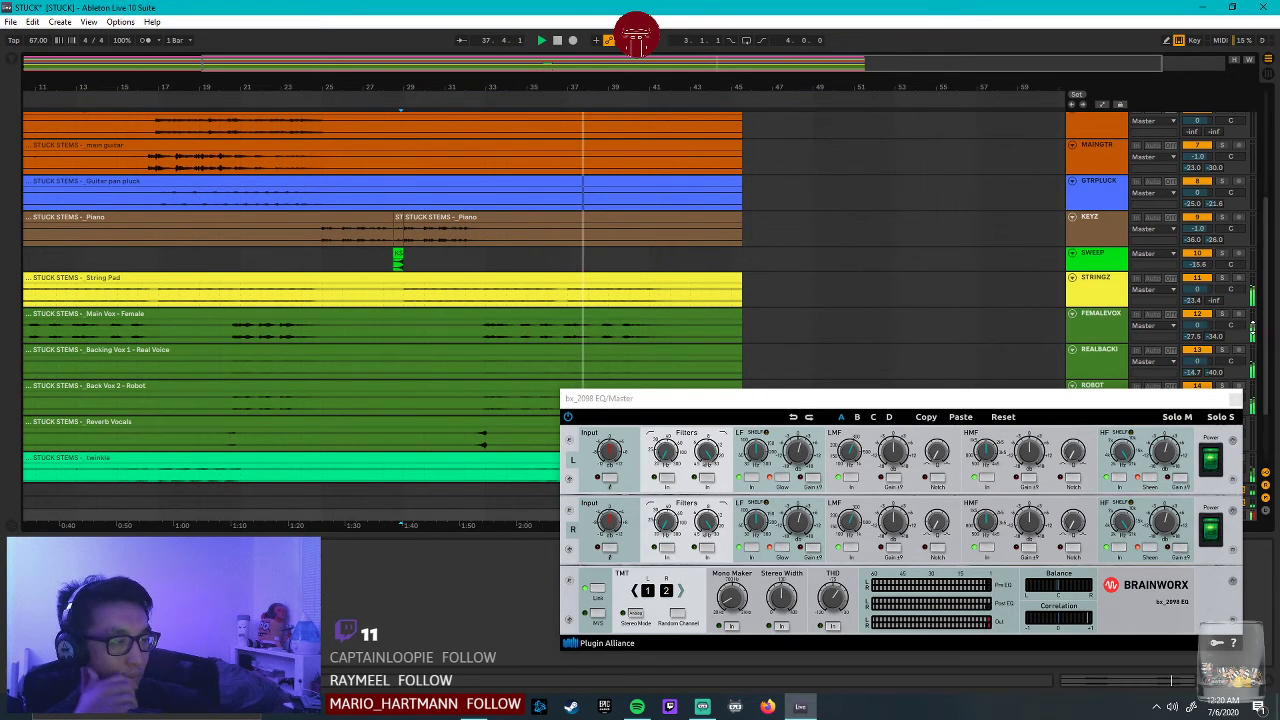
{"action": "left_click", "coordinate": [1236, 400]}
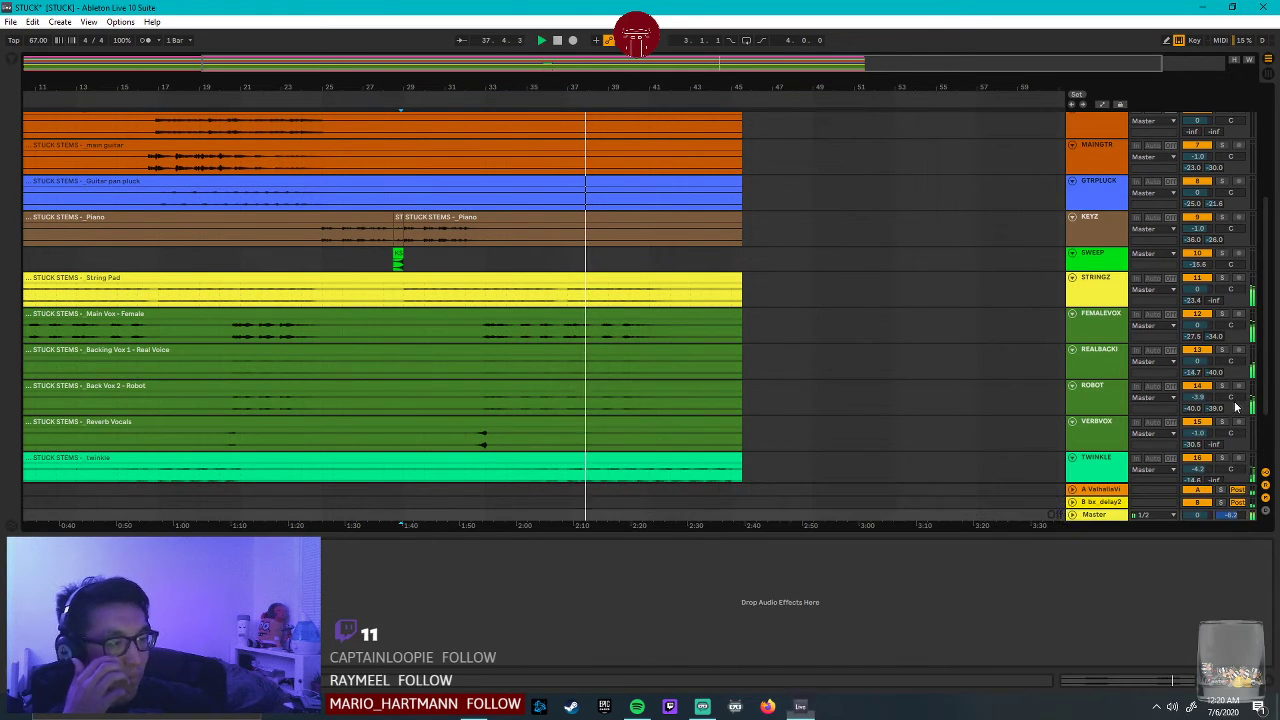
Examine the Master's bx_townhouse Buss Compressor and bx_2098 EQ during playback, then close both and stop the song.
{"action": "left_click", "coordinate": [1114, 503]}
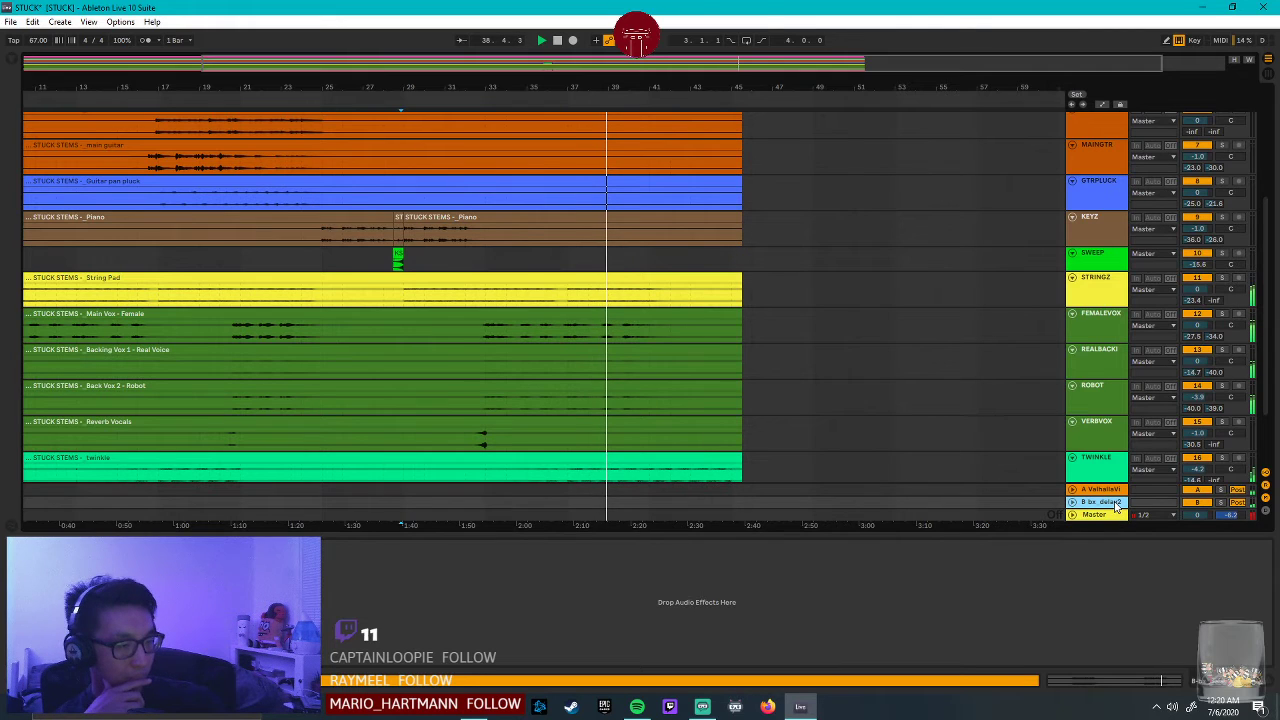
{"action": "left_click", "coordinate": [1112, 514]}
{"action": "key", "text": "ctrl+alt+p"}
{"action": "left_click", "coordinate": [895, 122]}
{"action": "left_click_drag", "start_coordinate": [895, 122], "coordinate": [1093, 219]}
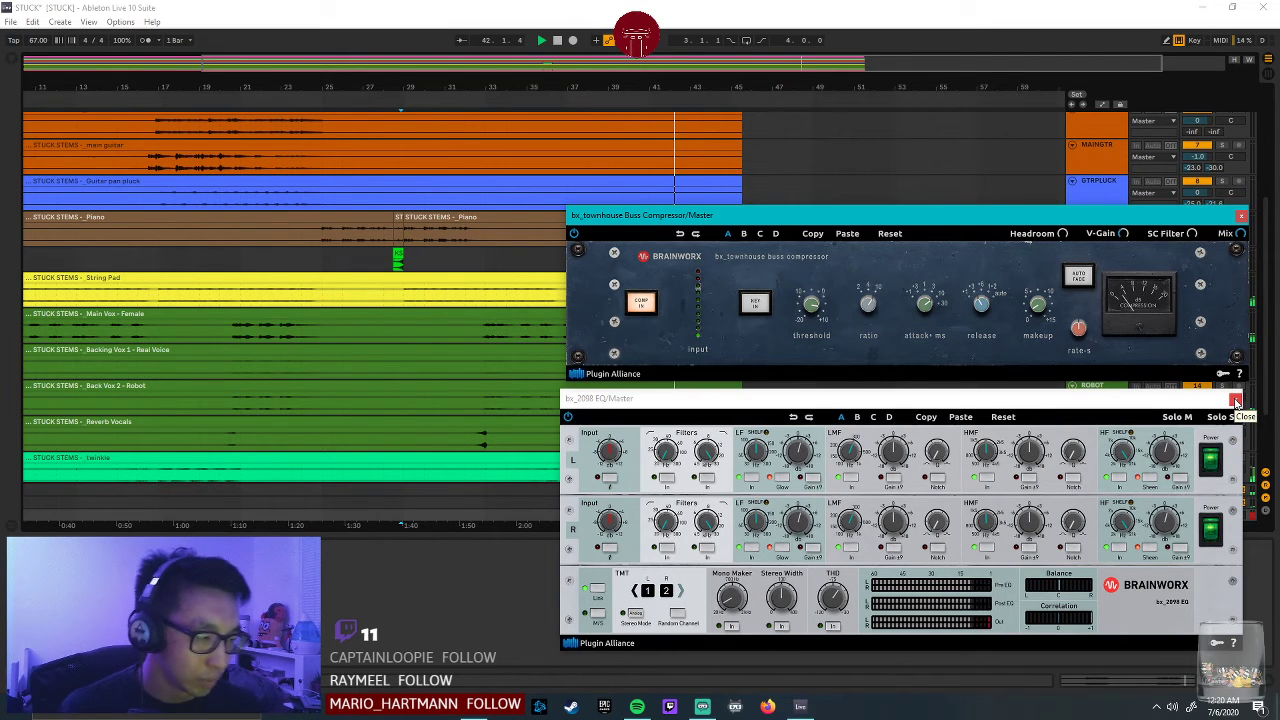
{"action": "left_click", "coordinate": [1236, 401]}
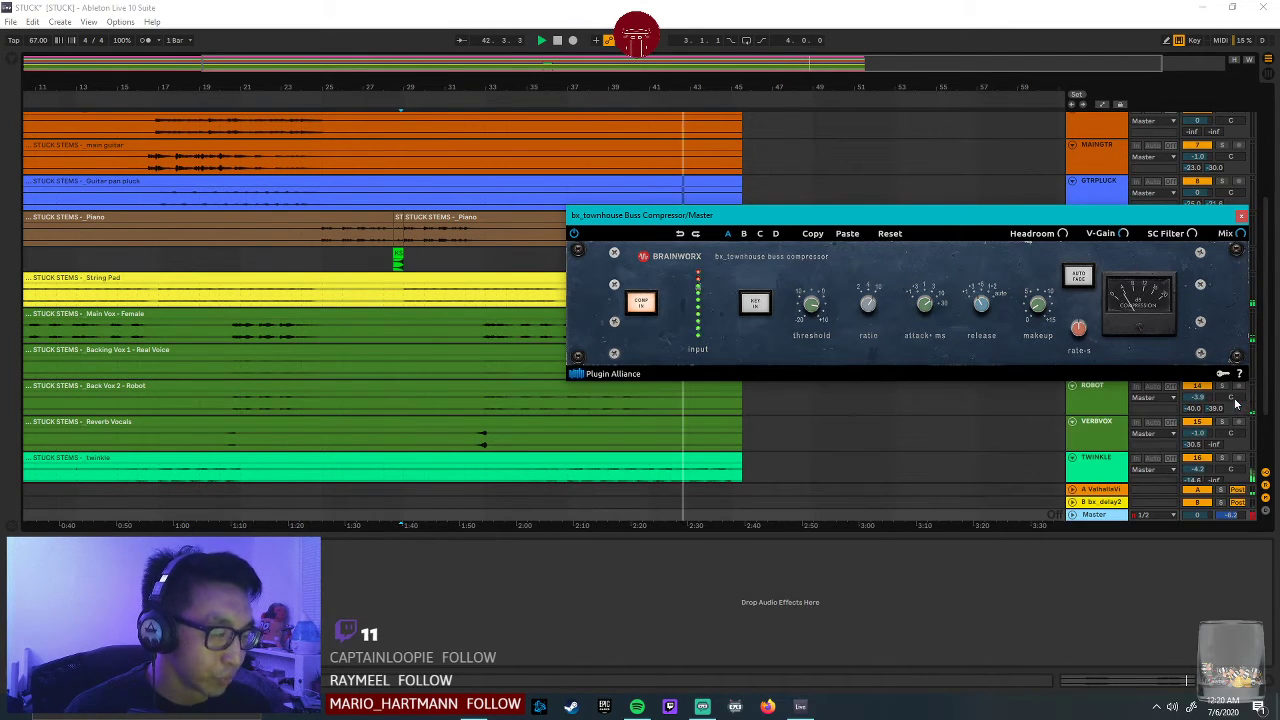
{"action": "left_click", "coordinate": [1242, 216]}
{"action": "key", "text": "space"}
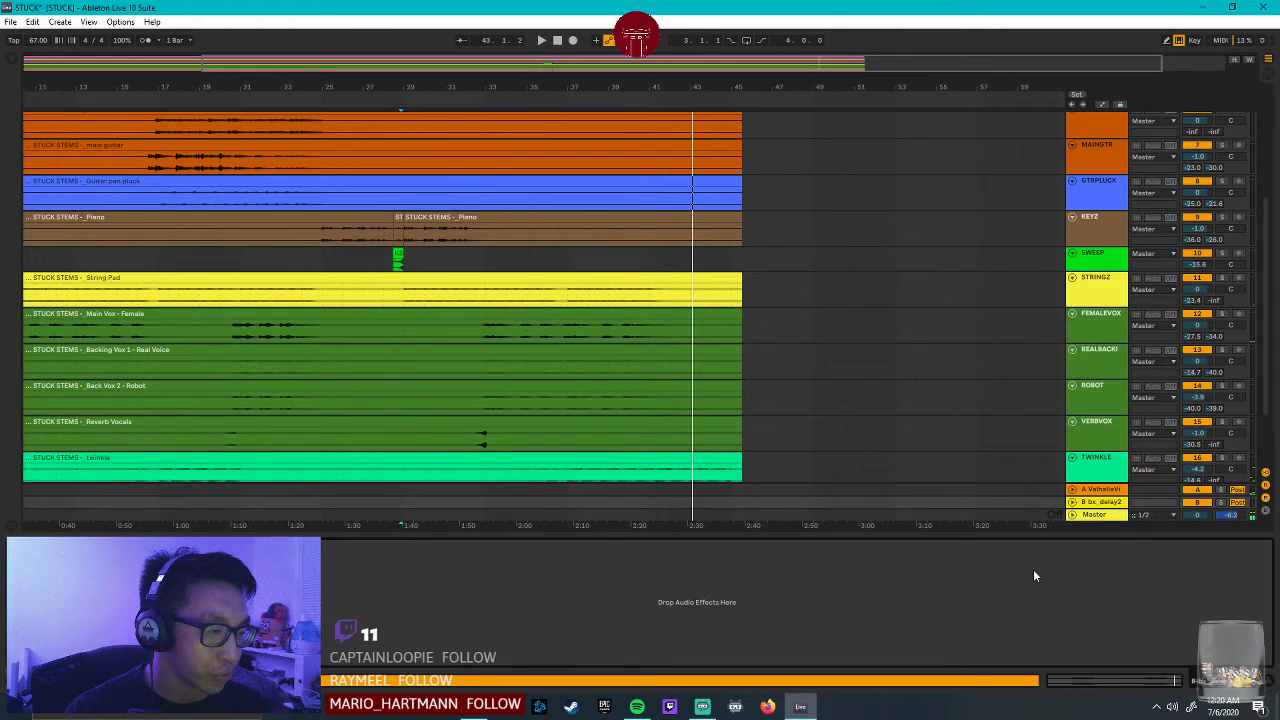
{"action": "left_click", "coordinate": [1116, 500]}
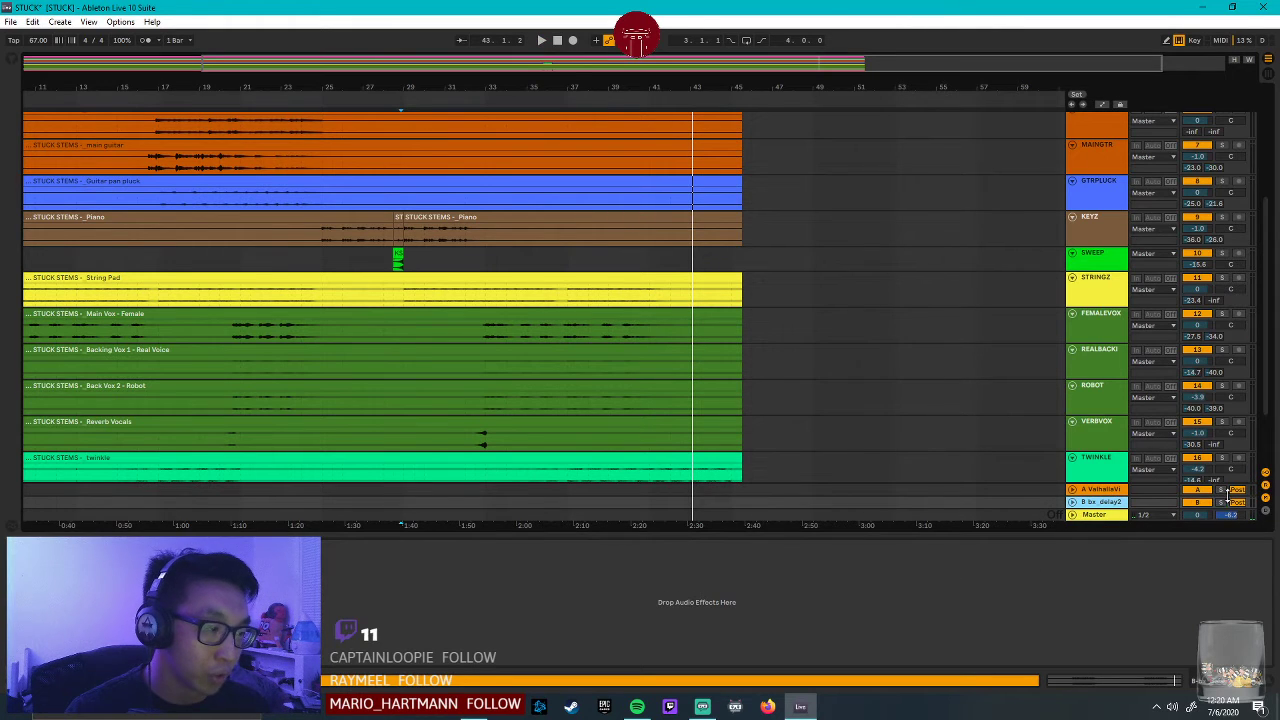
{"action": "left_click", "coordinate": [1117, 501]}
{"action": "left_click", "coordinate": [1112, 489]}
{"action": "left_click", "coordinate": [1114, 502]}
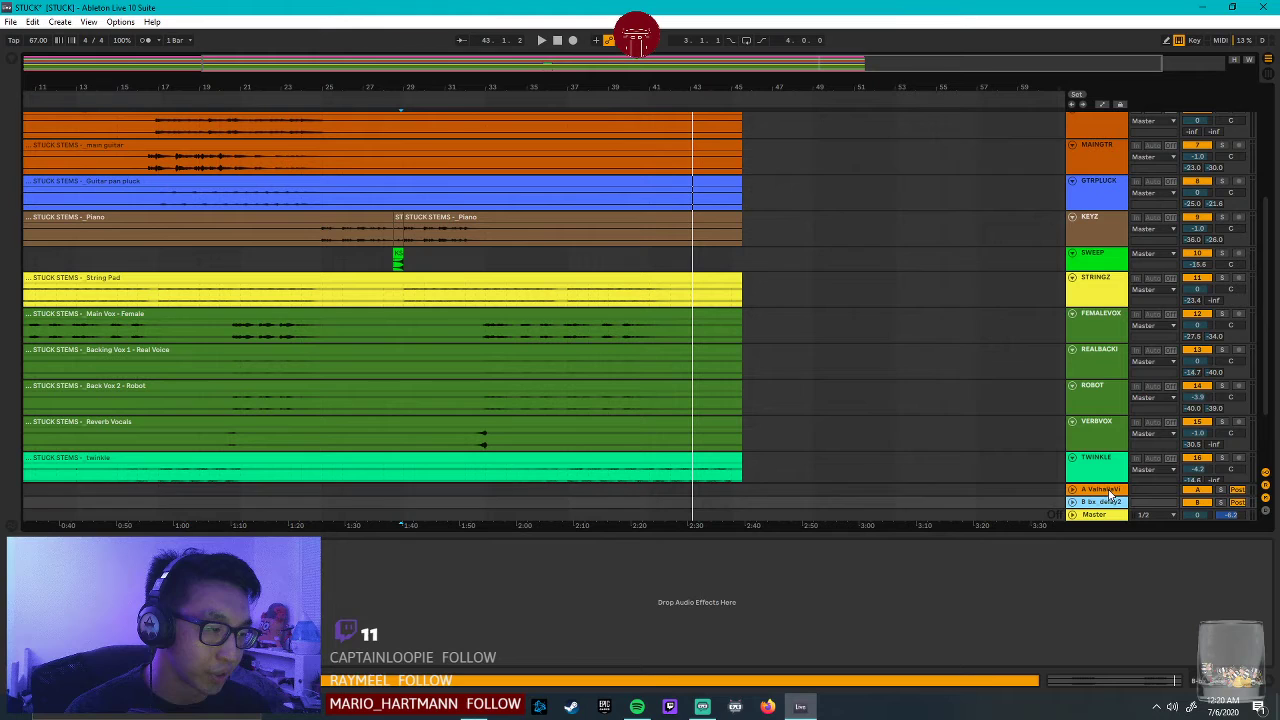
{"action": "left_click", "coordinate": [1106, 488]}
{"action": "left_click", "coordinate": [1109, 503]}
{"action": "left_click", "coordinate": [1104, 488]}
{"action": "left_click", "coordinate": [1111, 504]}
{"action": "left_click", "coordinate": [1108, 489]}
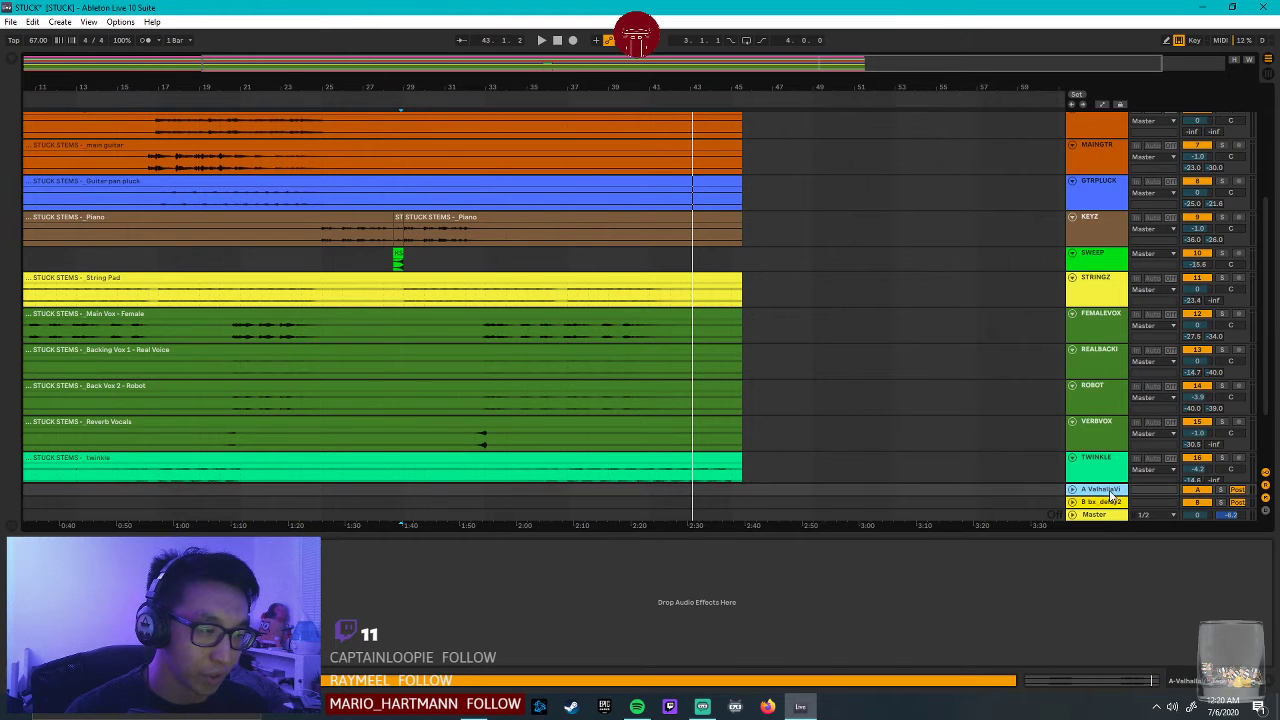
{"action": "left_click", "coordinate": [1112, 503]}
{"action": "left_click", "coordinate": [1108, 488]}
{"action": "left_click", "coordinate": [1113, 503]}
{"action": "left_click", "coordinate": [1114, 490]}
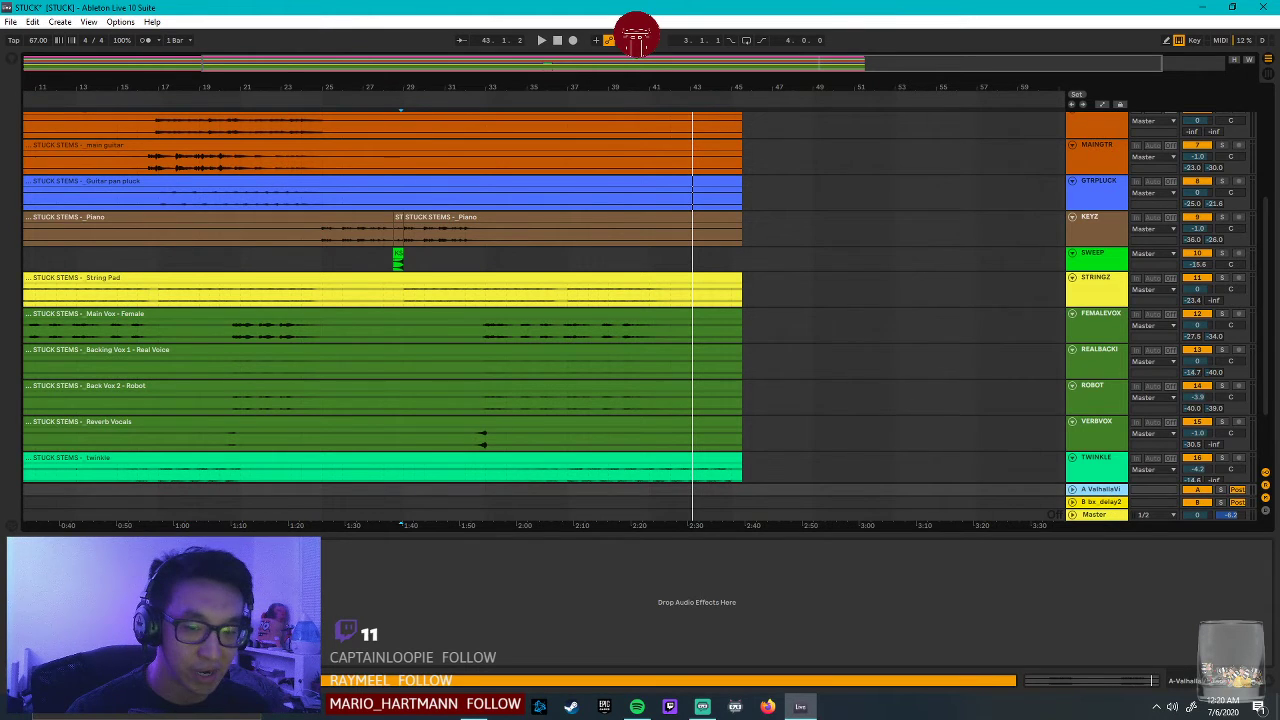
{"action": "left_click", "coordinate": [46, 547]}
{"action": "left_click", "coordinate": [46, 547]}
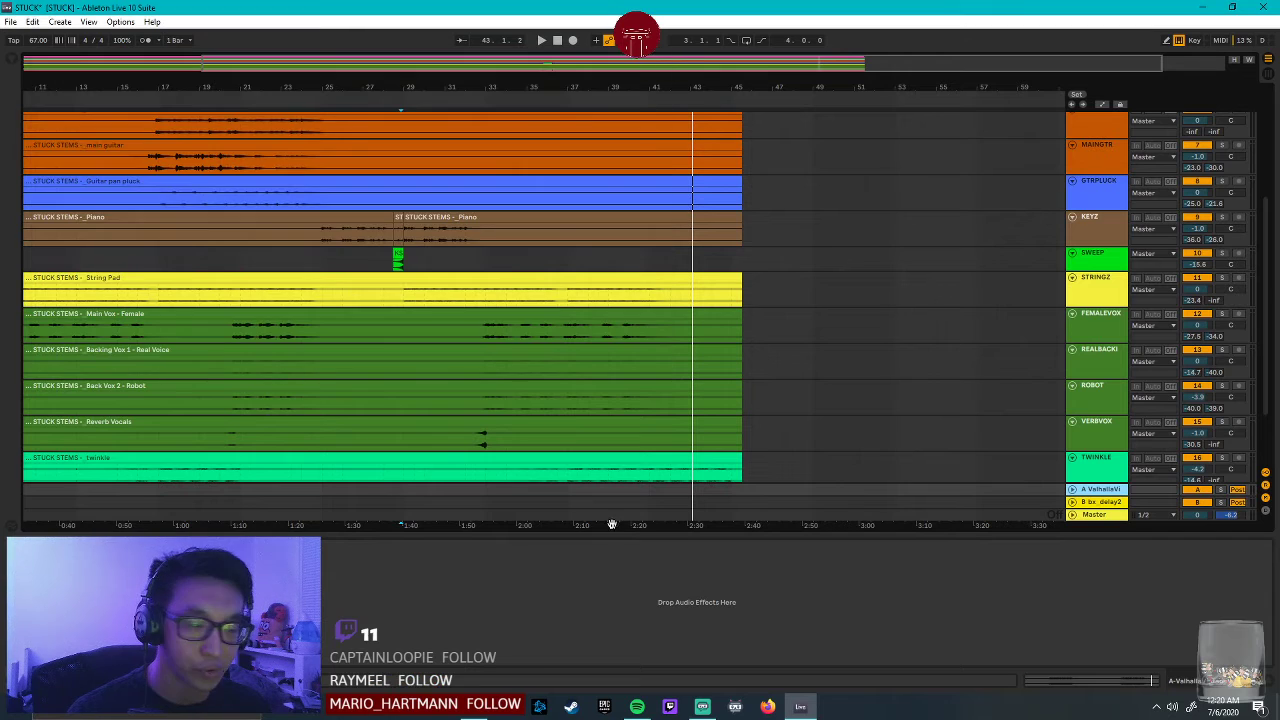
Show the browser again and open ValhallaVintageVerb on return track A.
{"action": "left_click", "coordinate": [1108, 503]}
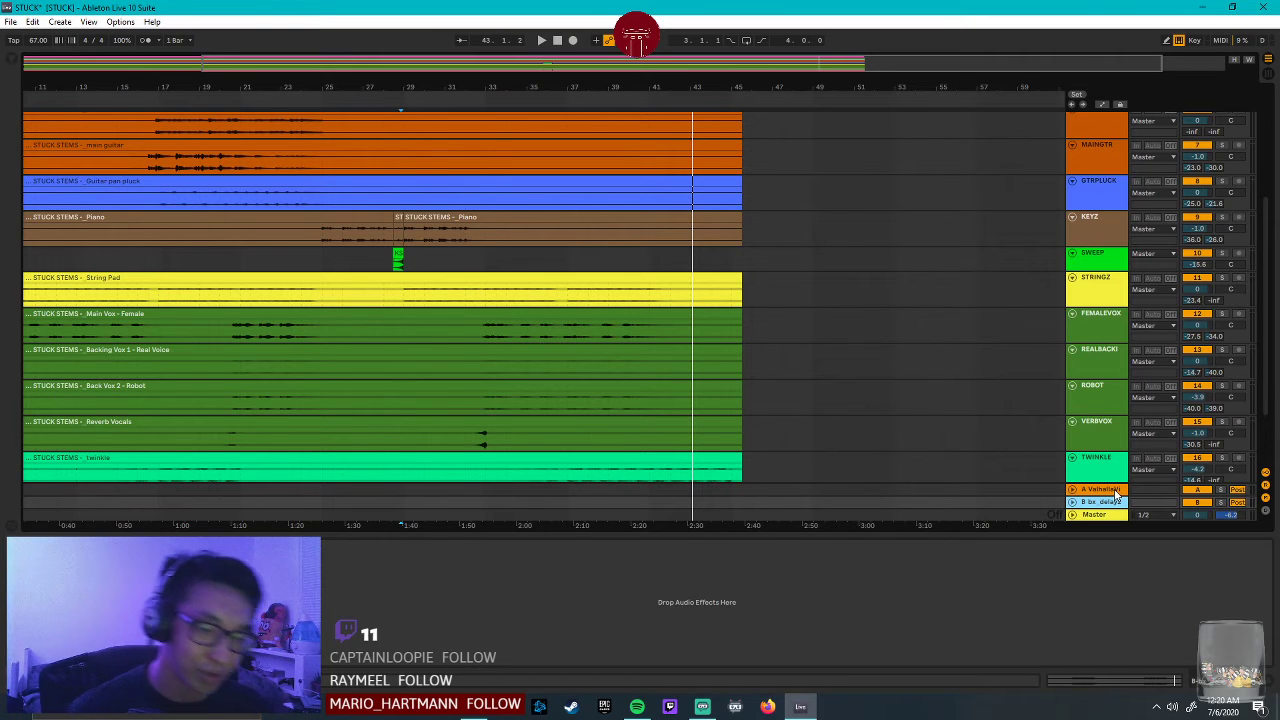
{"action": "left_click", "coordinate": [13, 64]}
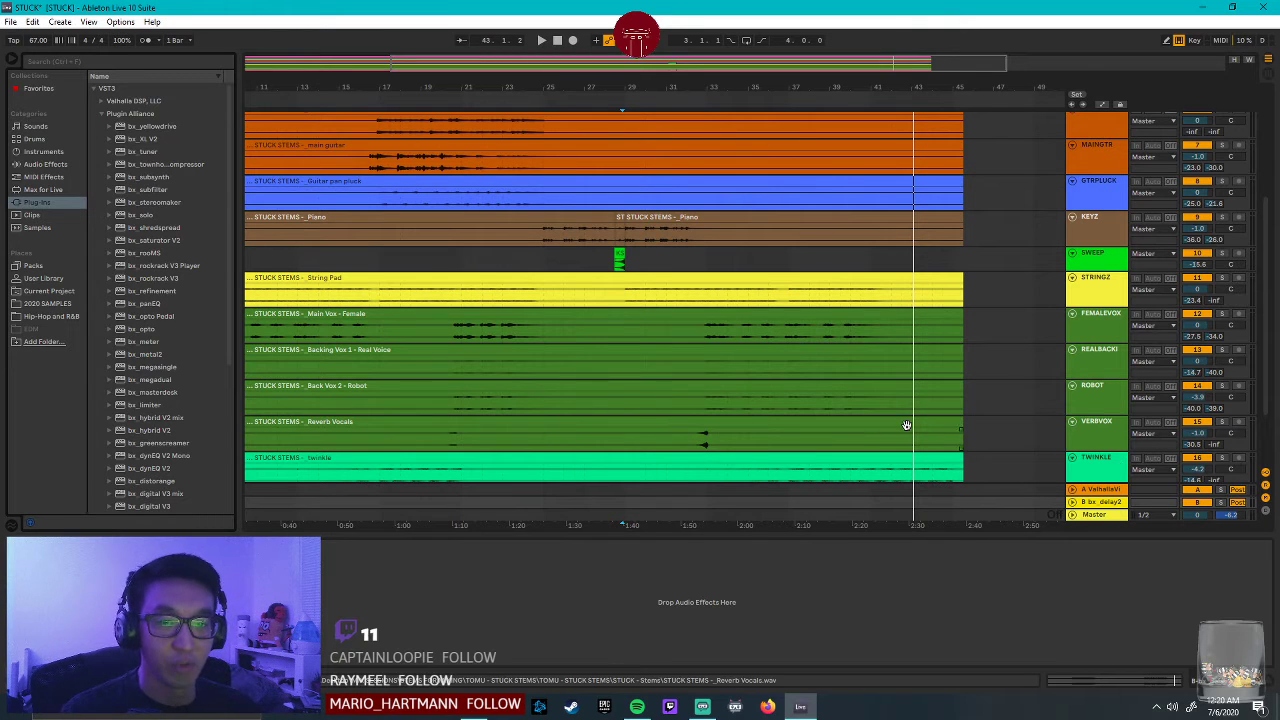
{"action": "left_click", "coordinate": [1110, 492]}
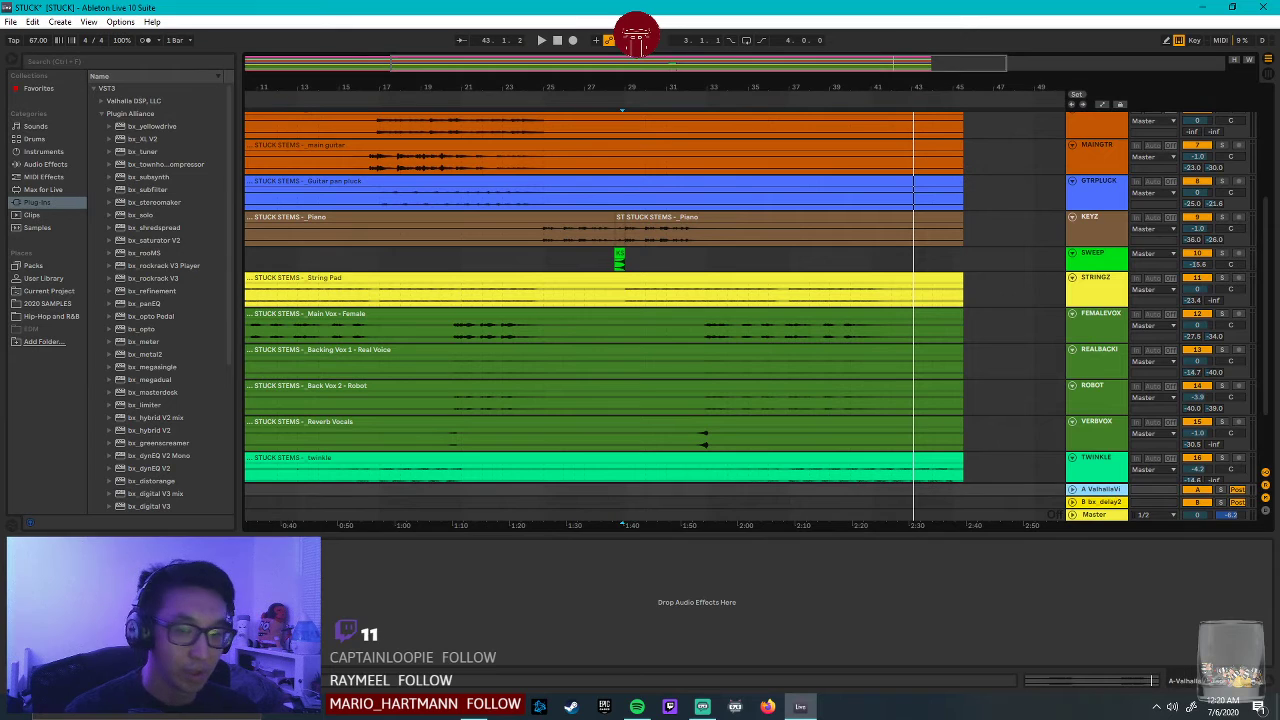
{"action": "key", "text": "ctrl+alt+p"}
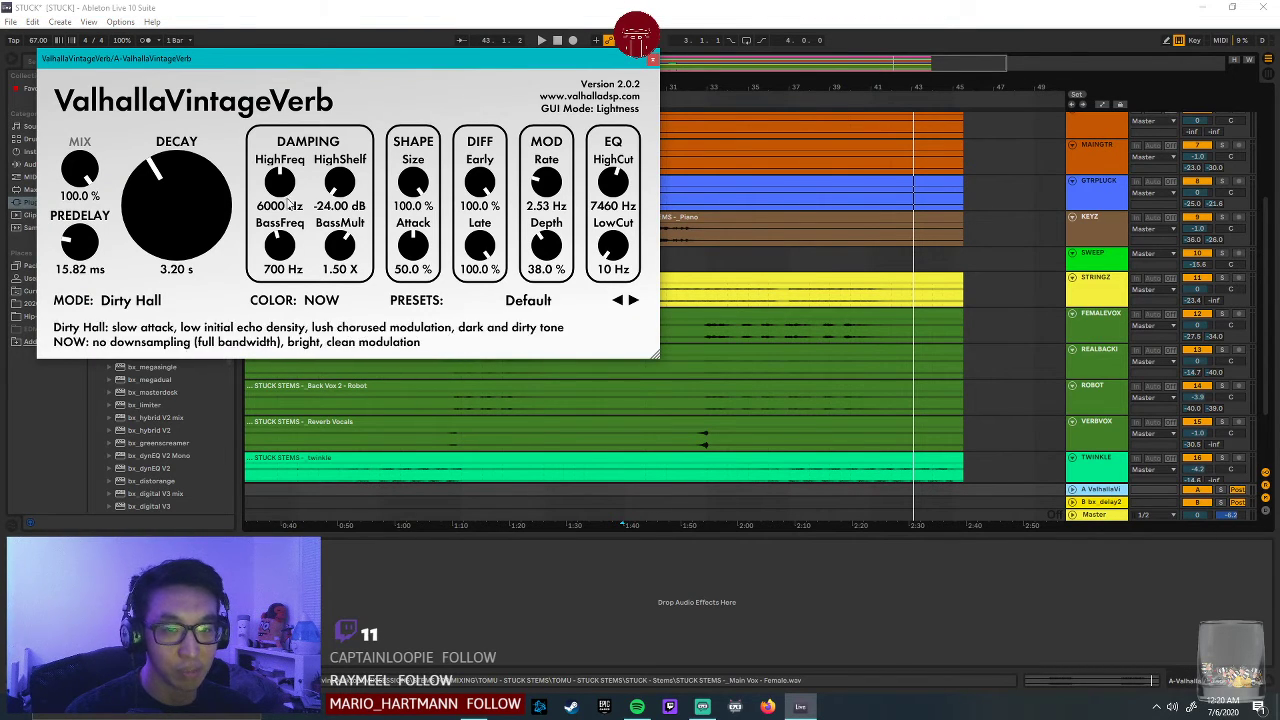
Close the ValhallaVintageVerb window, solo return track A and play the song from about bar 33.
{"action": "left_click", "coordinate": [653, 58]}
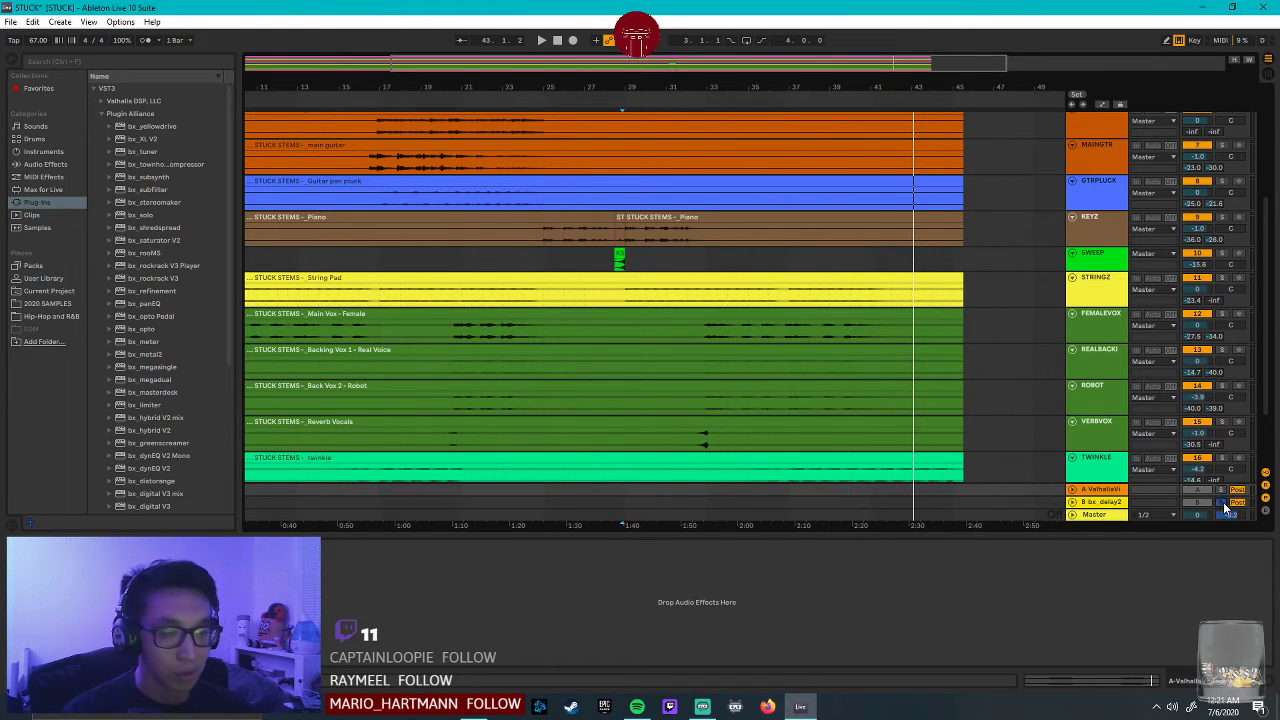
{"action": "scroll", "coordinate": [723, 403], "scroll_direction": "down", "scroll_amount": 3}
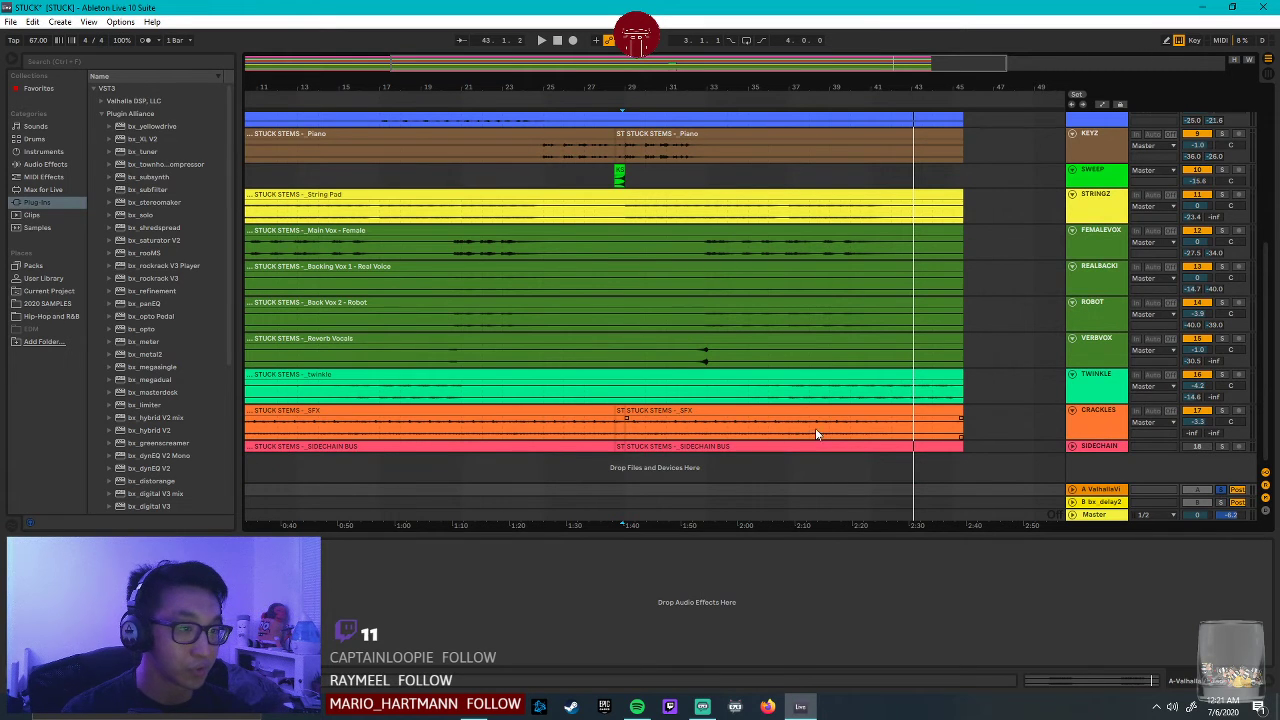
{"action": "scroll", "coordinate": [472, 295], "scroll_direction": "up", "scroll_amount": 3}
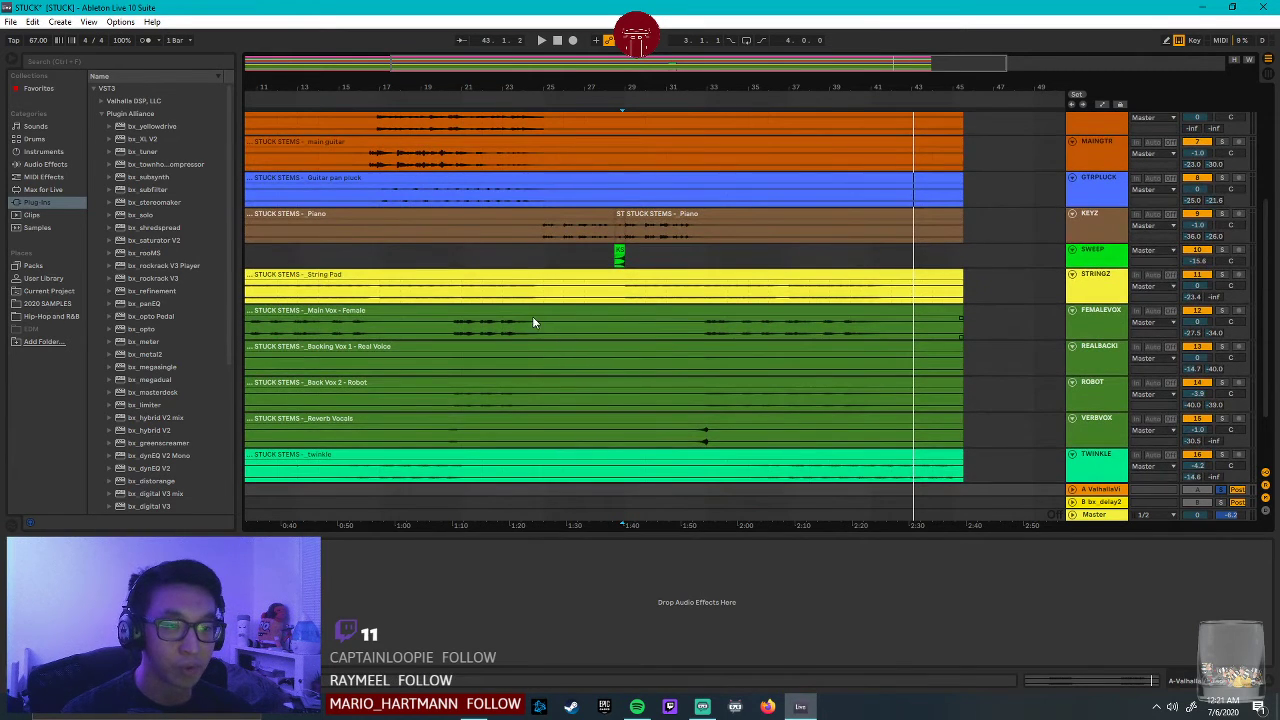
{"action": "left_click", "coordinate": [704, 323]}
{"action": "scroll", "coordinate": [724, 347], "scroll_direction": "up", "scroll_amount": 6}
{"action": "scroll", "coordinate": [724, 347], "scroll_direction": "down", "scroll_amount": 9}
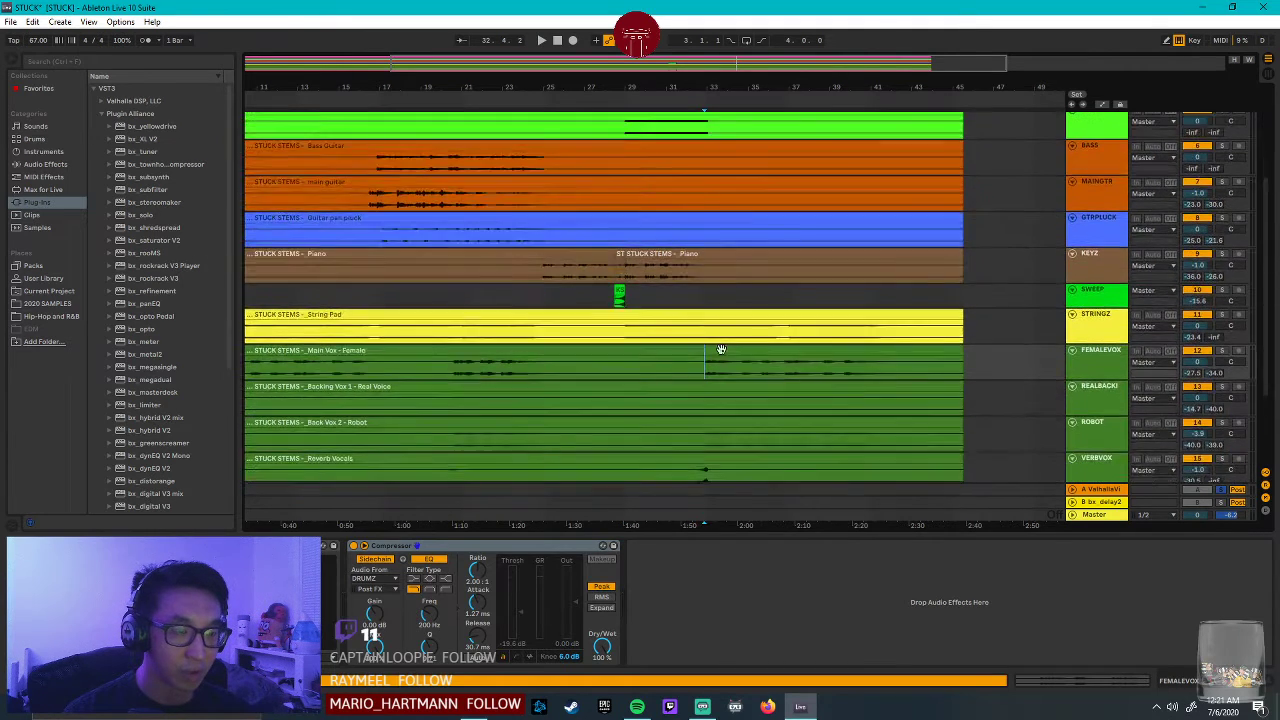
{"action": "key", "text": "space"}
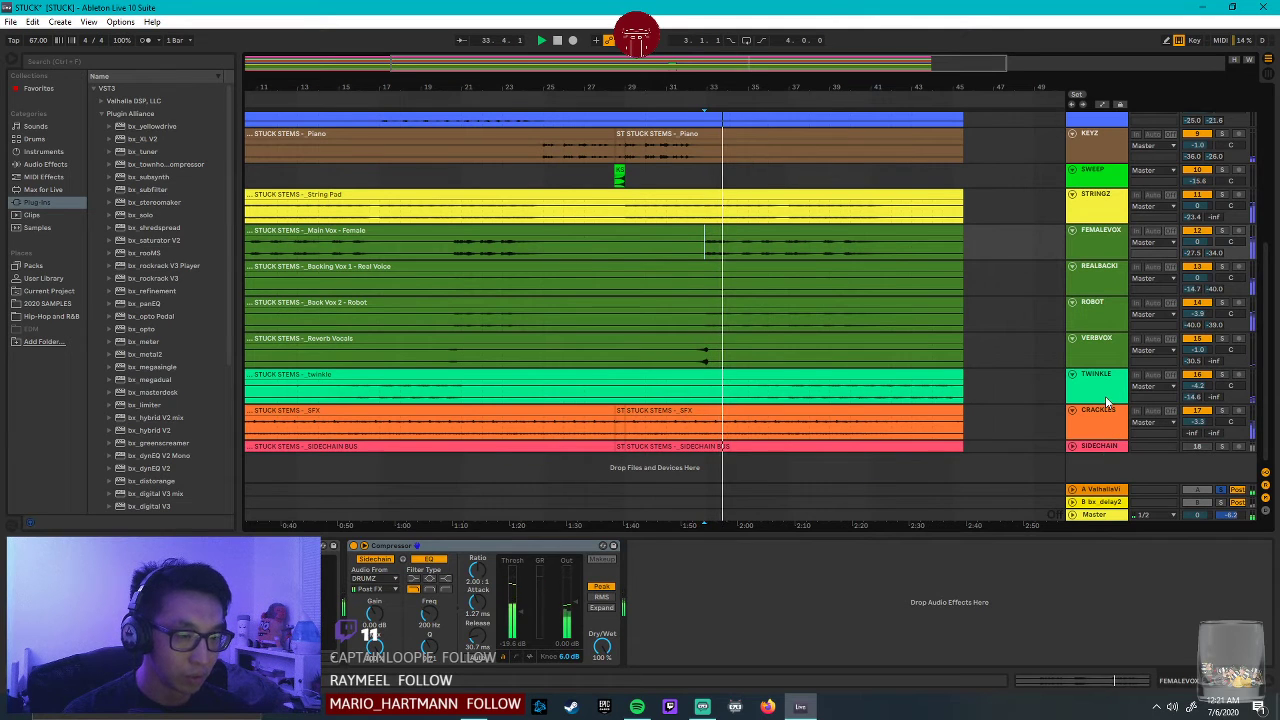
Add FabFilter Pro-Q 3 after ValhallaVintageVerb on return track A.
{"action": "left_click", "coordinate": [1100, 447]}
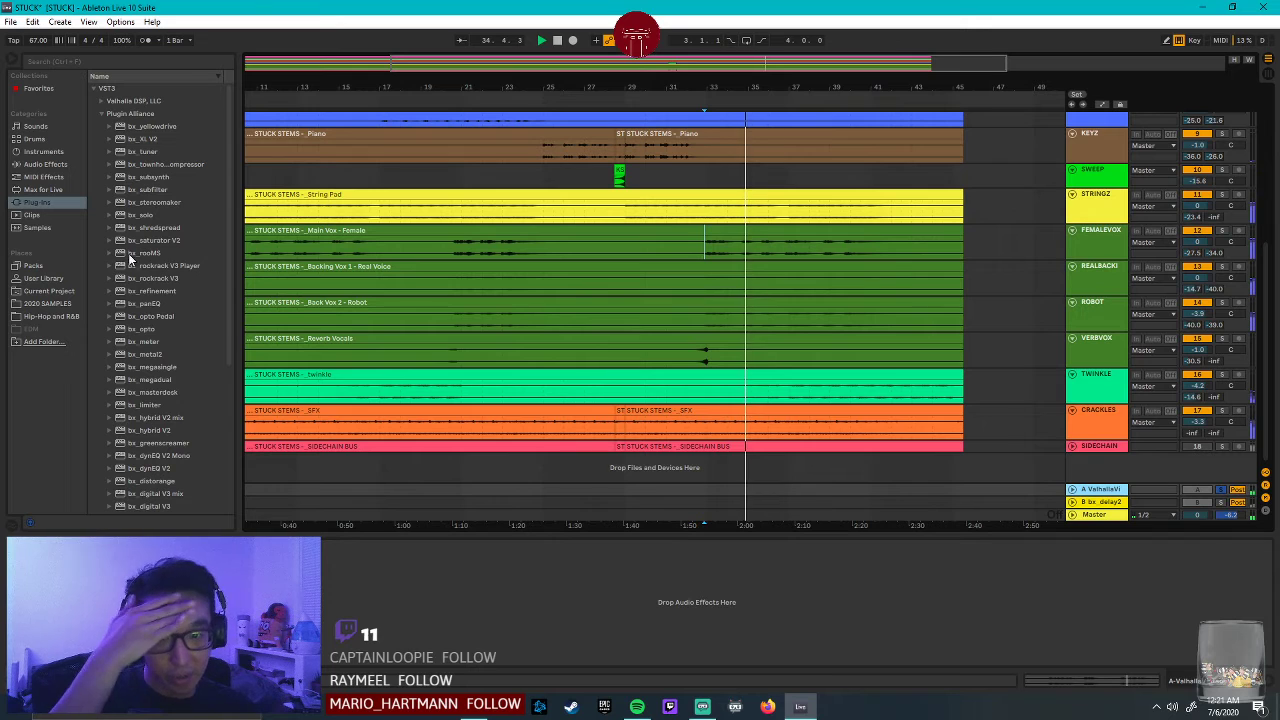
{"action": "scroll", "coordinate": [150, 345], "scroll_direction": "down", "scroll_amount": 1}
{"action": "scroll", "coordinate": [155, 350], "scroll_direction": "down", "scroll_amount": 1}
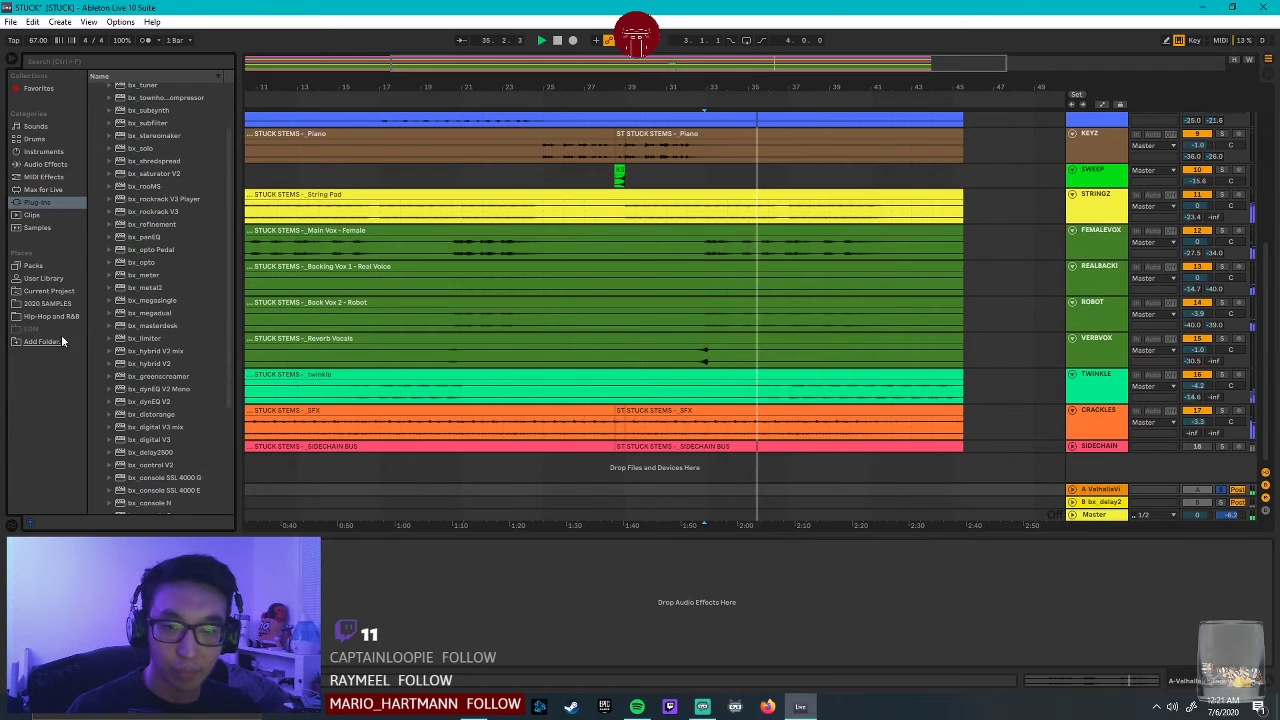
{"action": "left_click", "coordinate": [42, 153]}
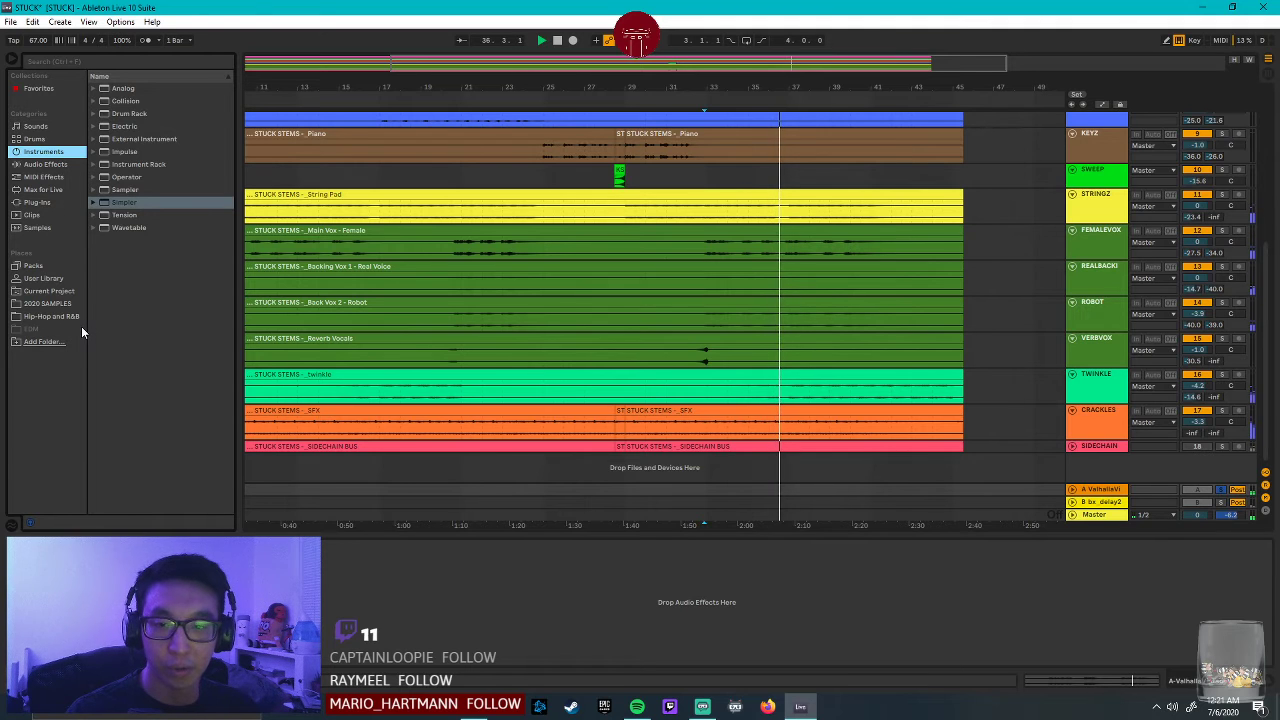
{"action": "left_click", "coordinate": [44, 164]}
{"action": "left_click", "coordinate": [56, 203]}
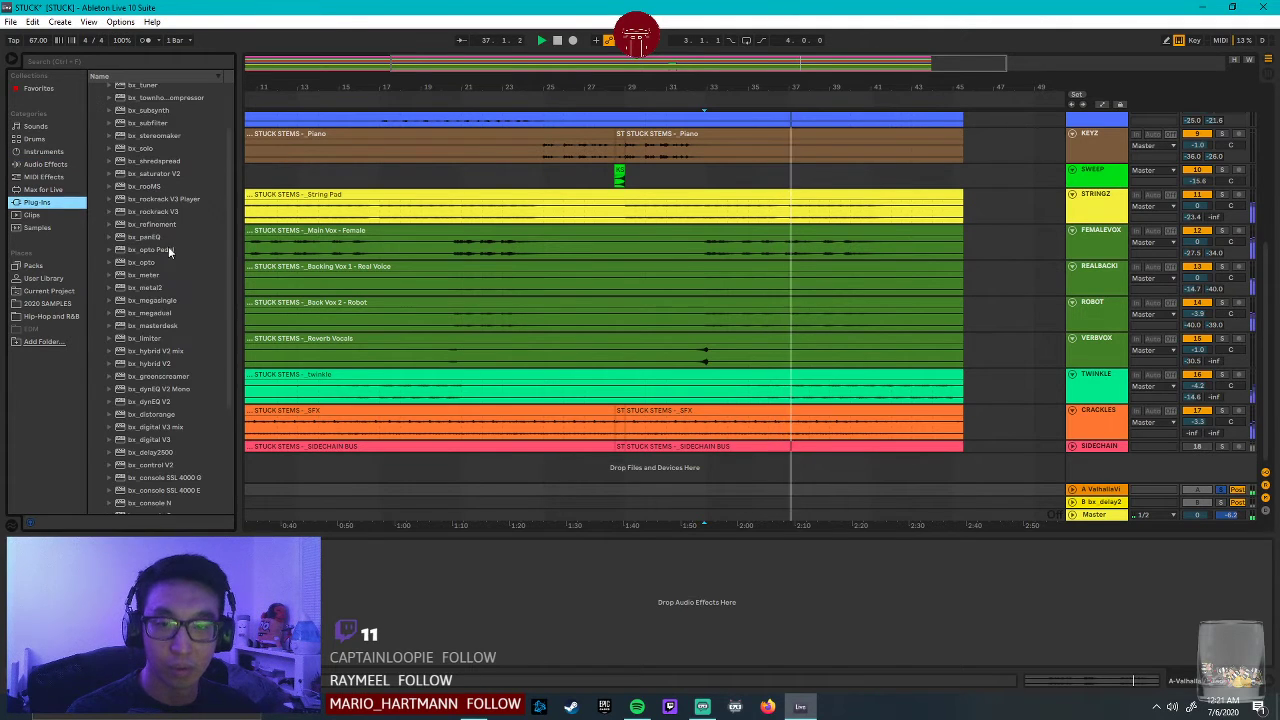
{"action": "left_click", "coordinate": [101, 104]}
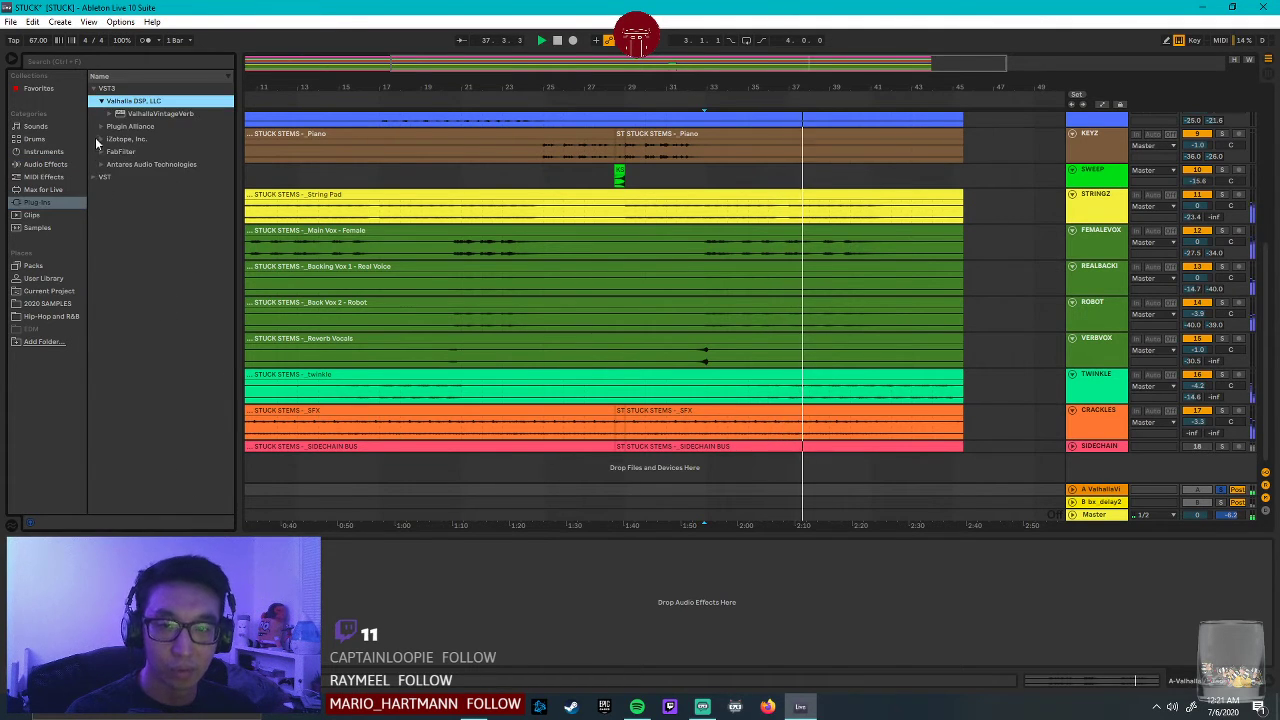
{"action": "left_click", "coordinate": [101, 151]}
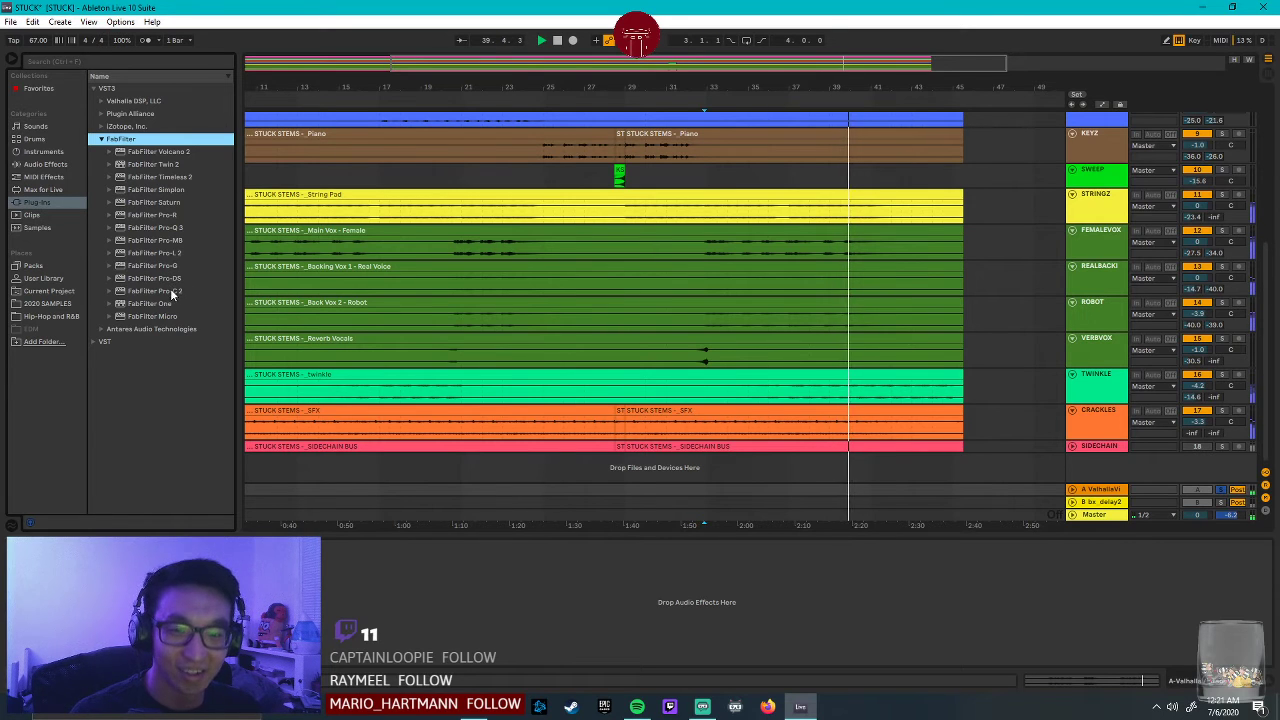
{"action": "left_click", "coordinate": [155, 227]}
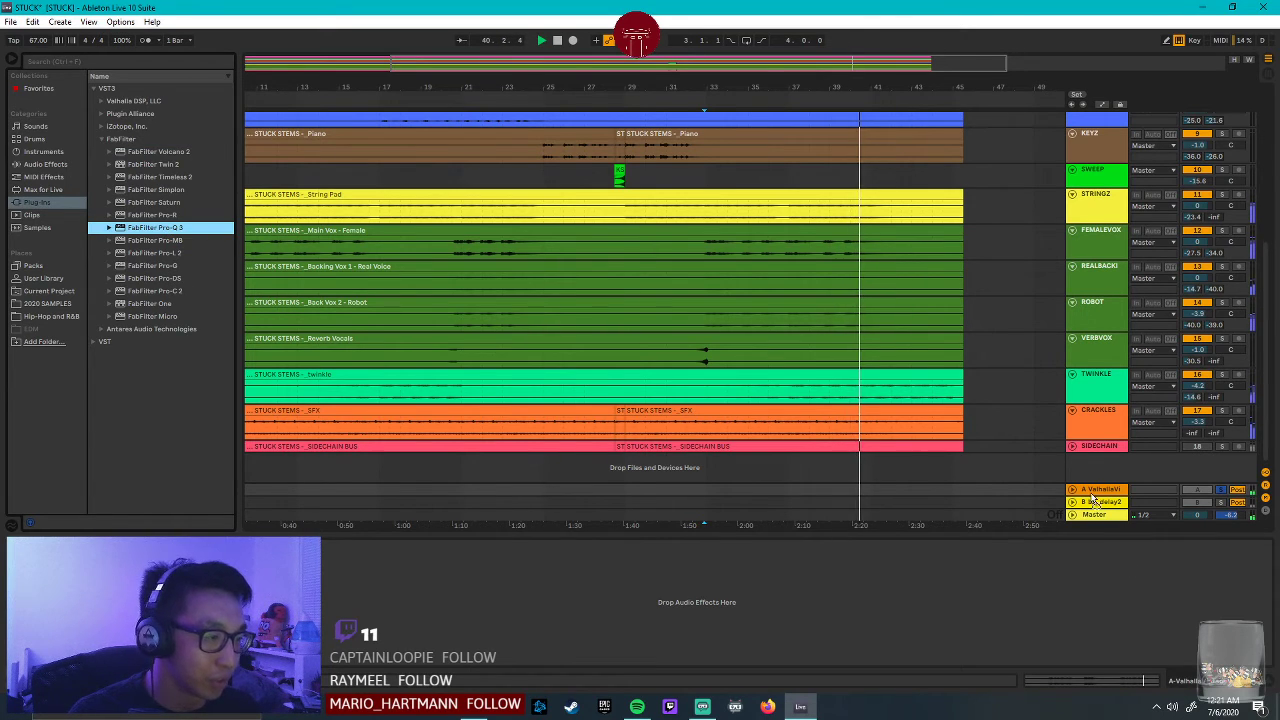
{"action": "key", "text": "Return"}
{"action": "left_click_drag", "start_coordinate": [297, 65], "coordinate": [613, 145]}
Add a bell boost of about 5.3 dB near 1080 Hz in return A's Pro-Q 3.
{"action": "left_click_drag", "start_coordinate": [613, 285], "coordinate": [708, 219]}
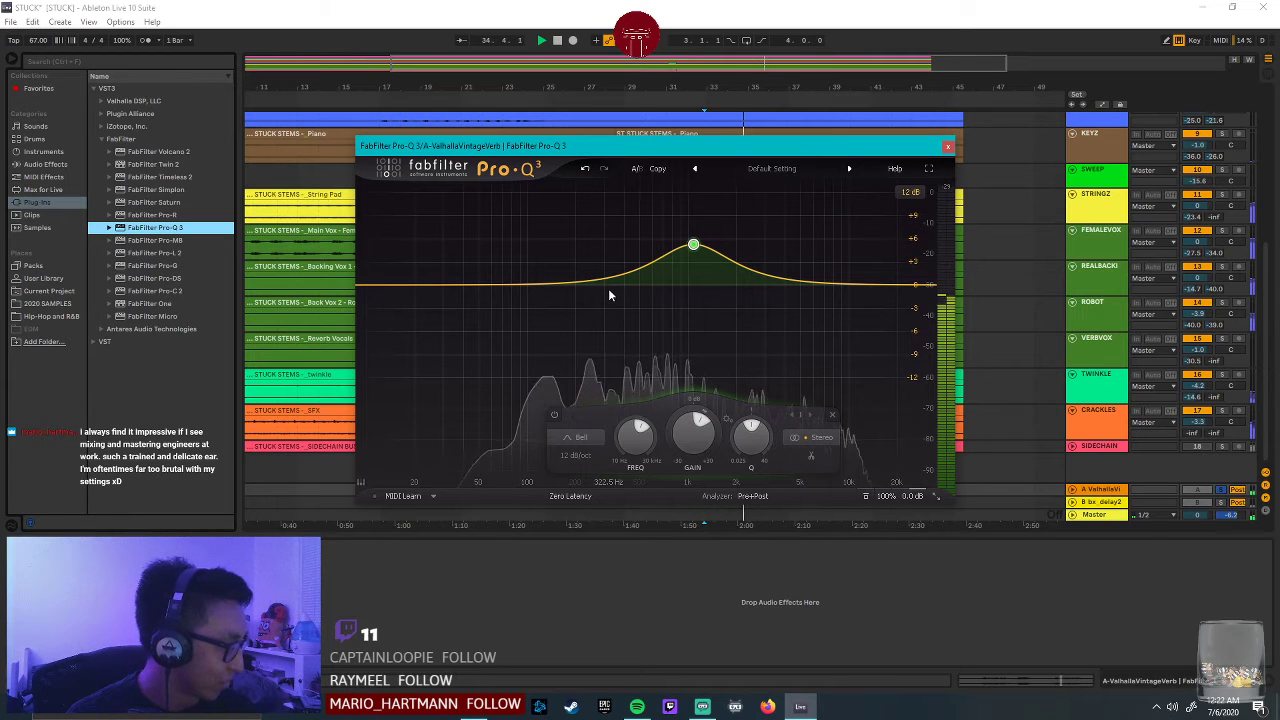
{"action": "mouse_move", "coordinate": [688, 278]}
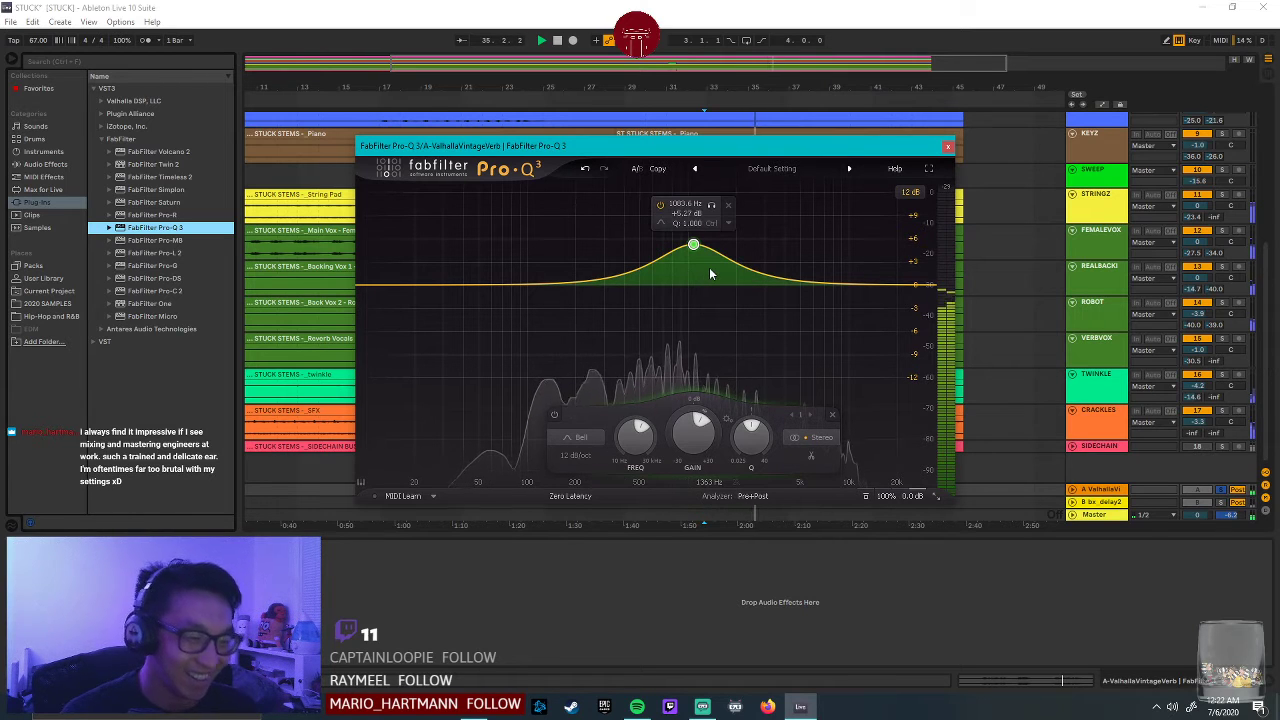
{"action": "left_click", "coordinate": [710, 205]}
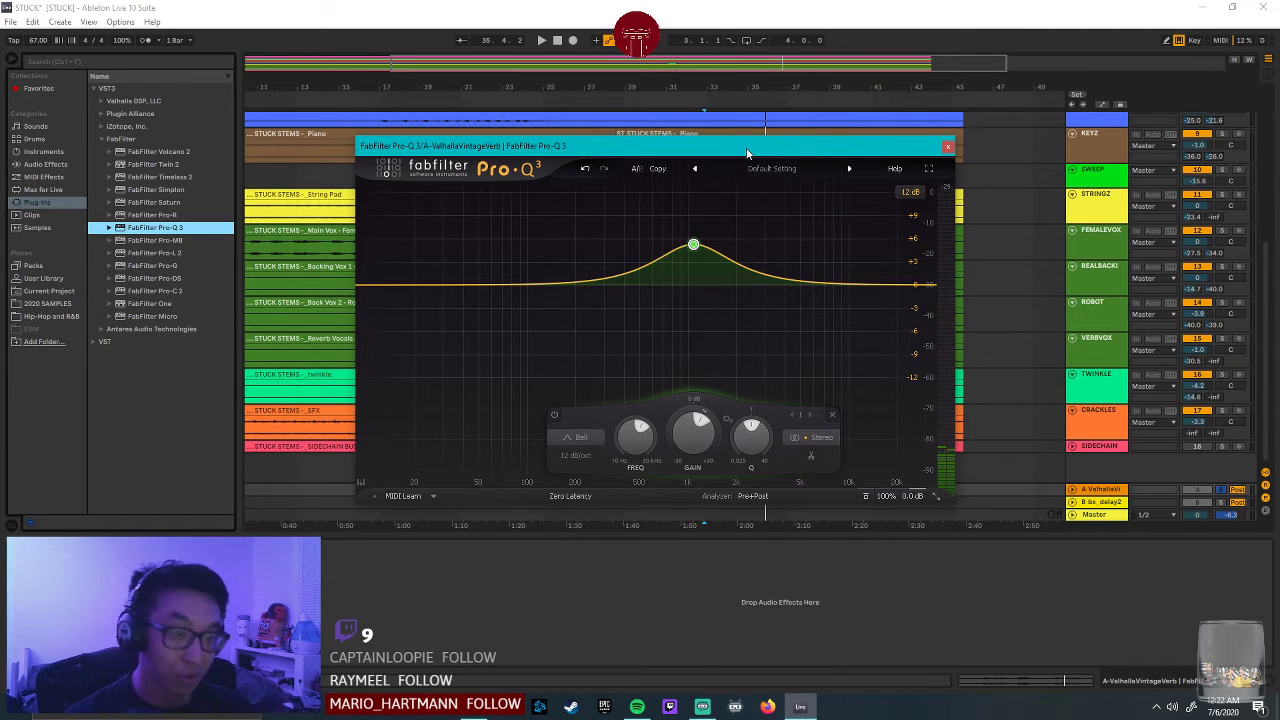
{"action": "left_click_drag", "start_coordinate": [752, 152], "coordinate": [857, 158]}
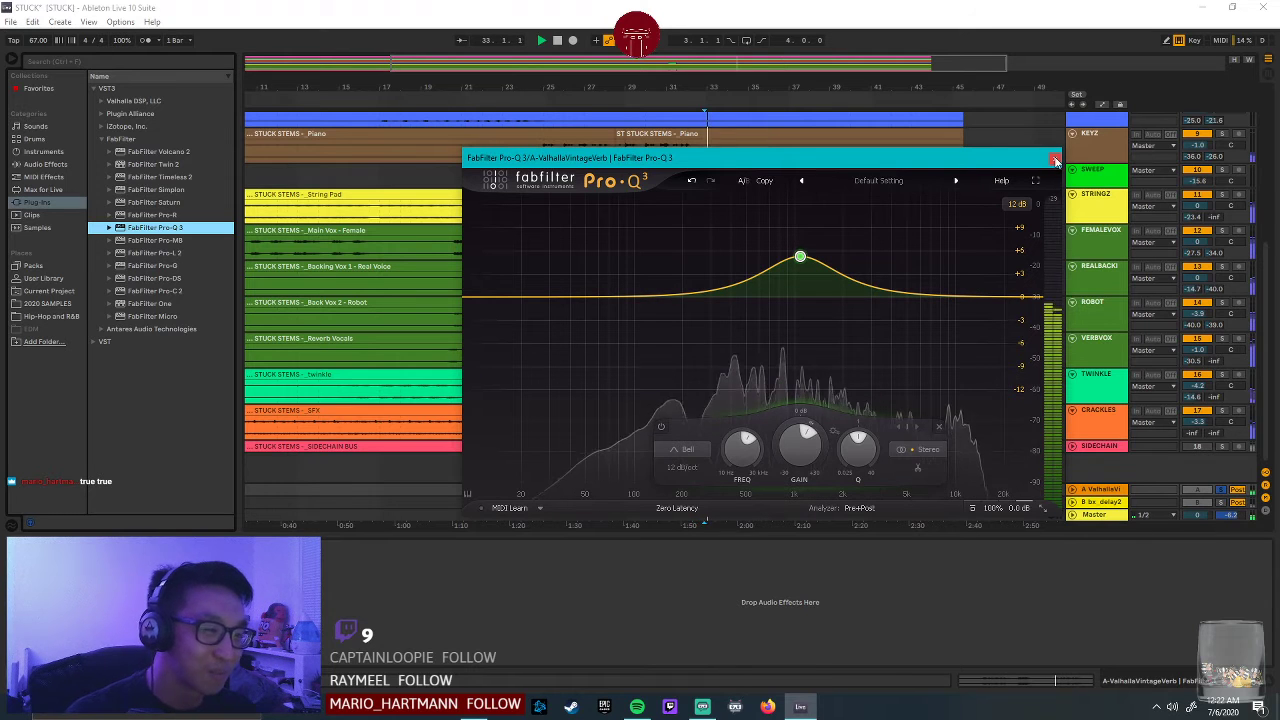
Add a second bell band near 144 Hz in return A's Pro-Q 3, cutting about 2.5 dB with Q about 3.
{"action": "left_click_drag", "start_coordinate": [674, 292], "coordinate": [676, 210]}
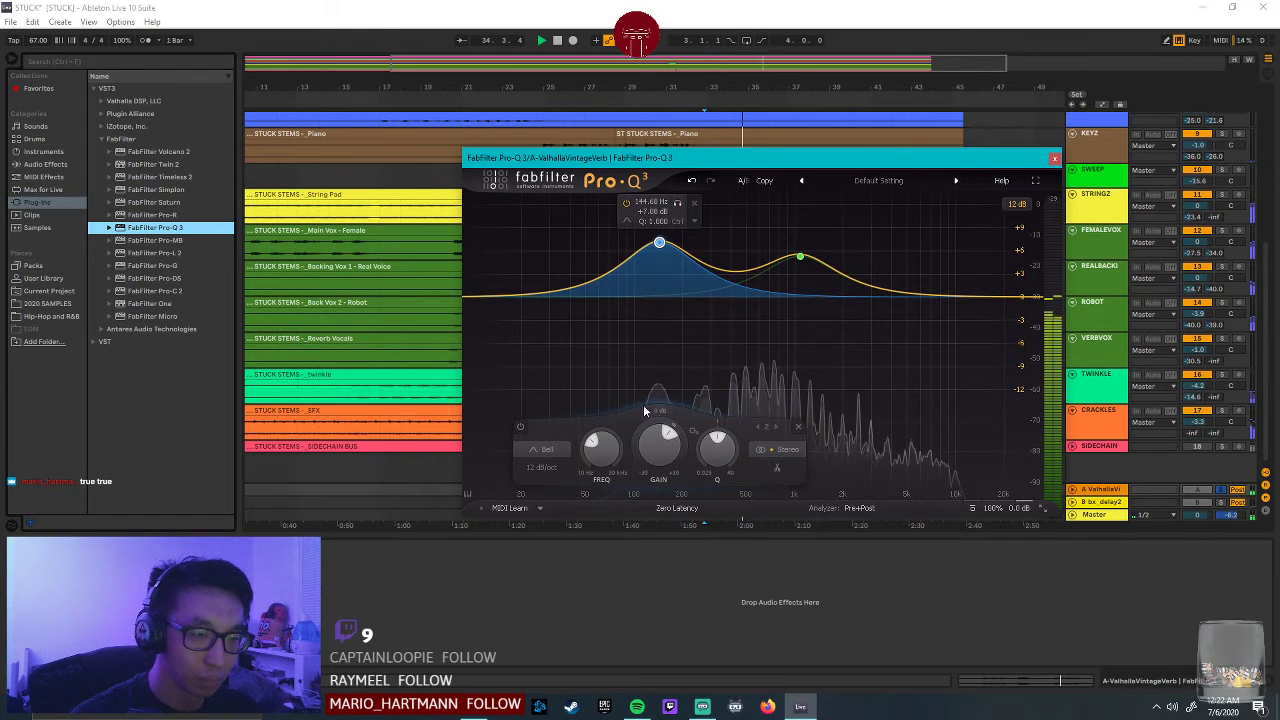
{"action": "scroll", "coordinate": [656, 428], "scroll_direction": "down", "scroll_amount": 10}
{"action": "scroll", "coordinate": [656, 428], "scroll_direction": "down", "scroll_amount": 3}
{"action": "scroll", "coordinate": [717, 447], "scroll_direction": "up", "scroll_amount": 5}
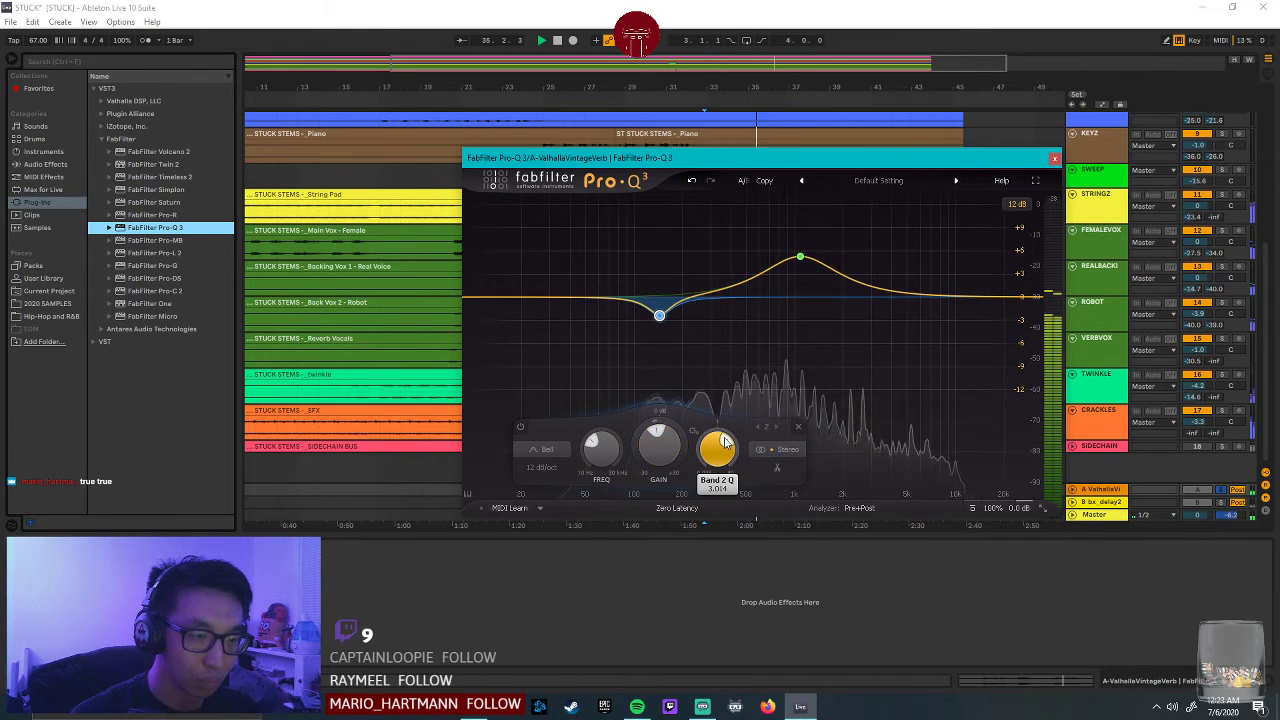
Add a high bell boost of about 1.6 dB near 10.1 kHz in return A's Pro-Q 3, then close it and unsolo the return.
{"action": "left_click", "coordinate": [949, 293]}
{"action": "left_click_drag", "start_coordinate": [952, 291], "coordinate": [959, 286]}
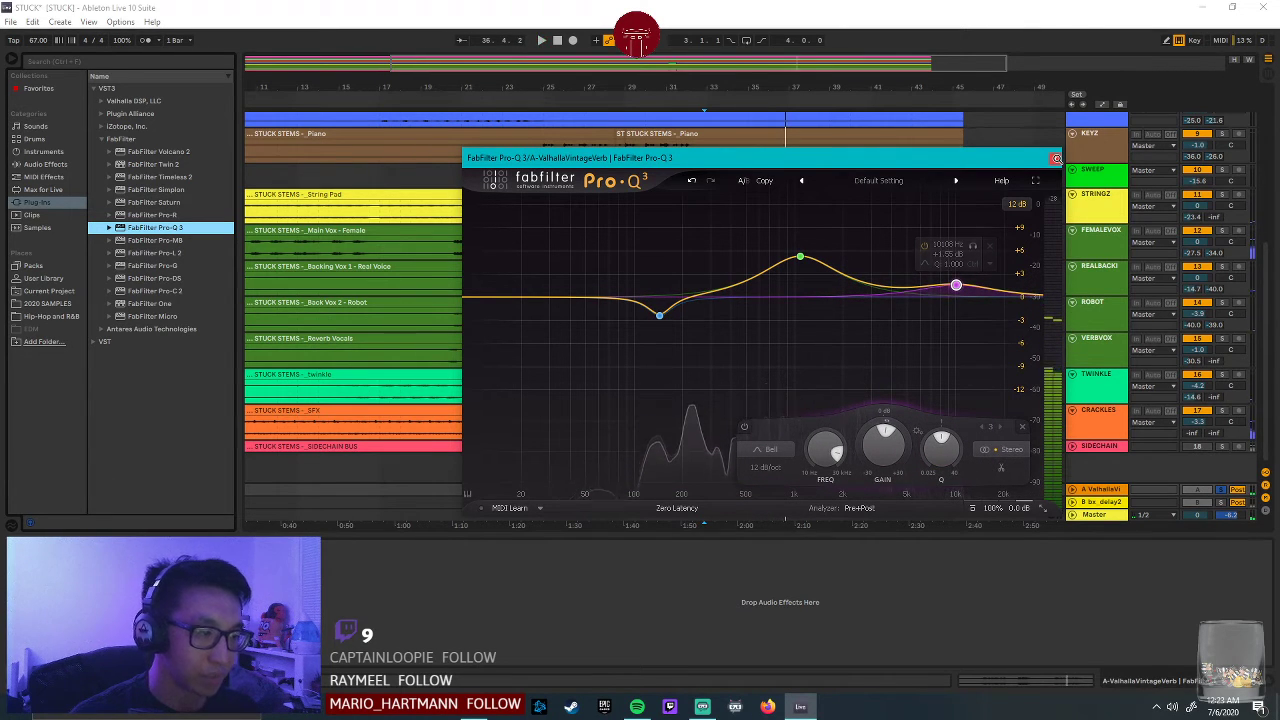
{"action": "left_click", "coordinate": [1056, 160]}
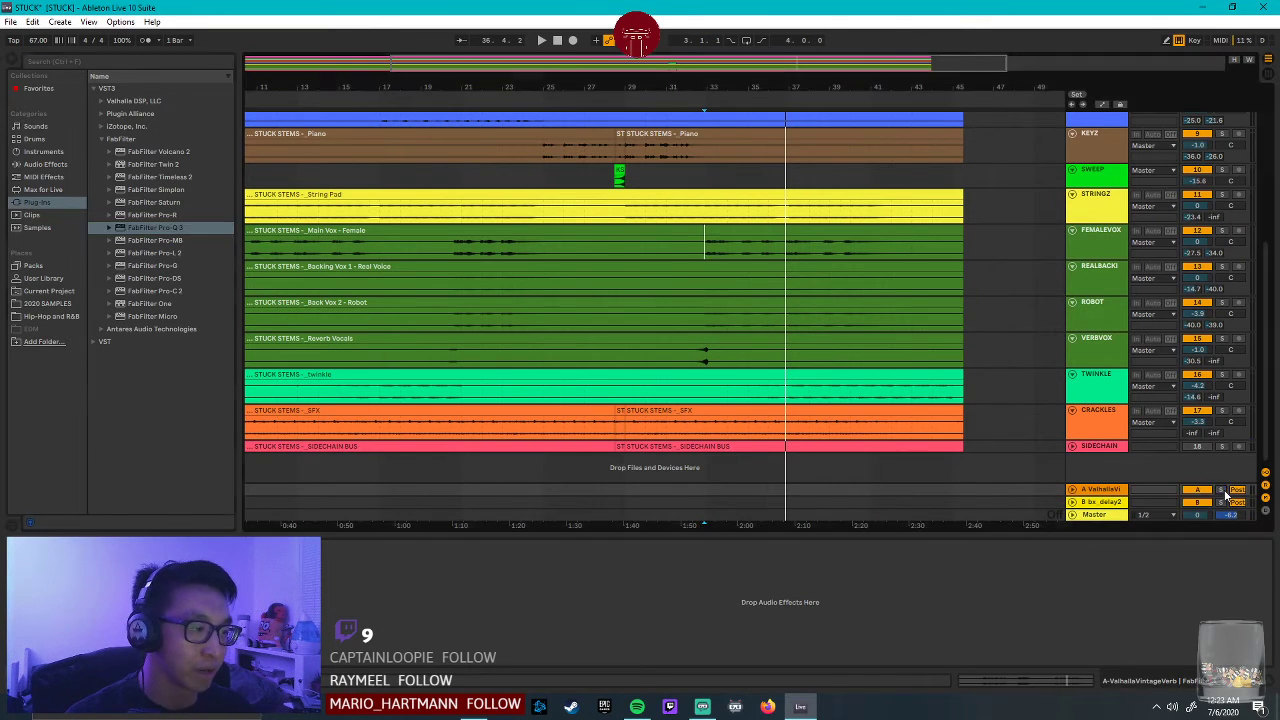
Save the set and play the full mix from the FEMALEVOX phrase starting at about bar 20.
{"action": "left_click", "coordinate": [705, 248]}
{"action": "left_click_drag", "start_coordinate": [700, 246], "coordinate": [905, 257]}
{"action": "left_click", "coordinate": [905, 257]}
{"action": "scroll", "coordinate": [970, 320], "scroll_direction": "up", "scroll_amount": 3}
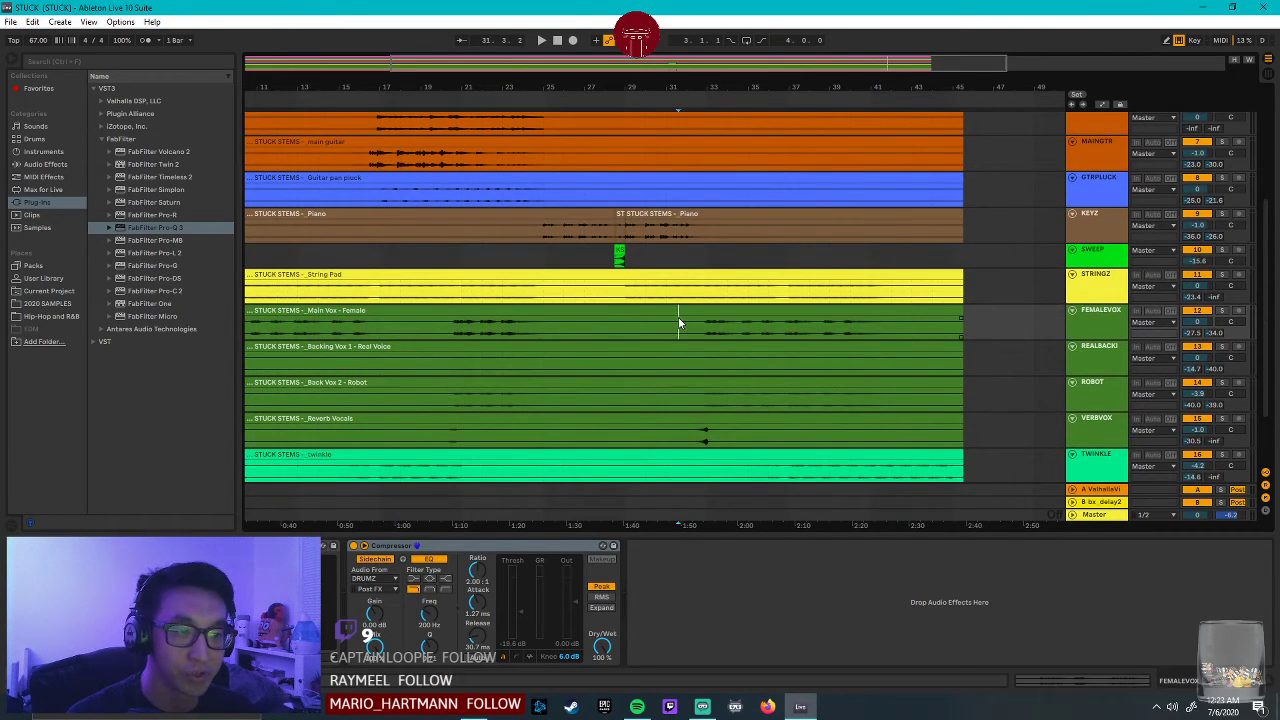
{"action": "left_click_drag", "start_coordinate": [678, 322], "coordinate": [750, 326]}
{"action": "left_click", "coordinate": [762, 325]}
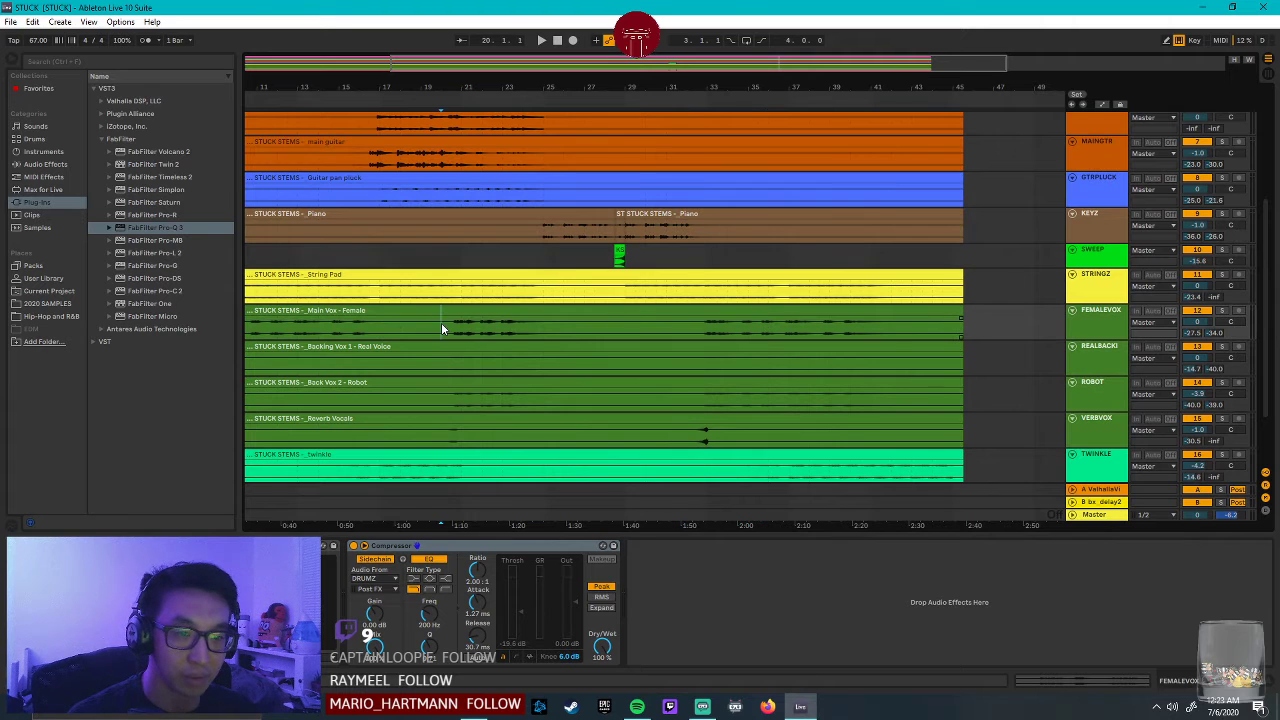
{"action": "scroll", "coordinate": [765, 360], "scroll_direction": "down", "scroll_amount": 3}
{"action": "key", "text": "space"}
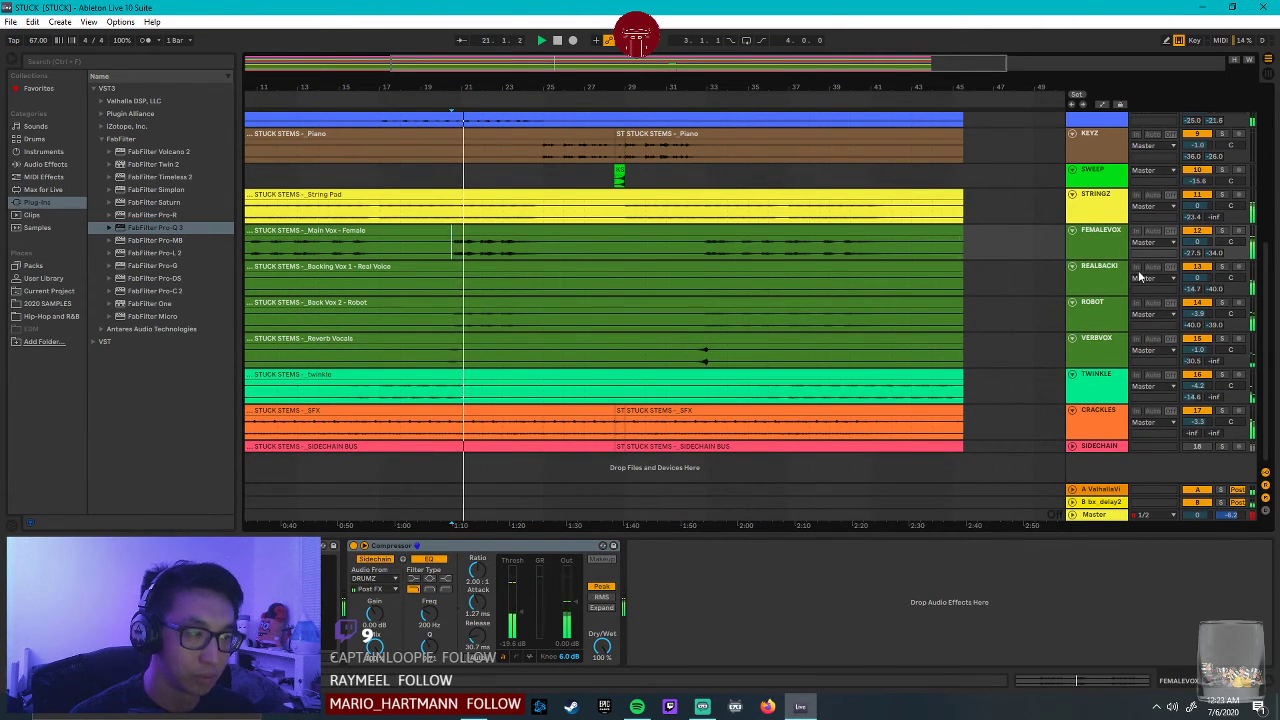
{"action": "left_click", "coordinate": [1208, 250]}
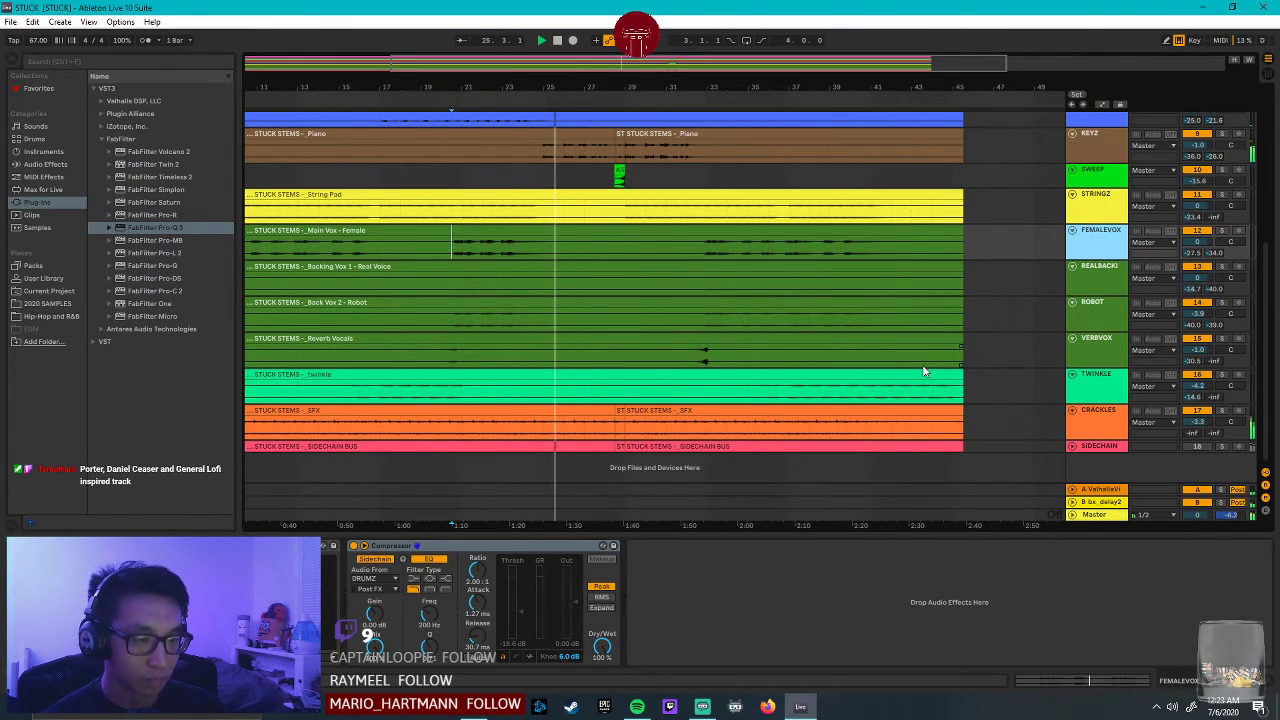
{"action": "scroll", "coordinate": [713, 309], "scroll_direction": "up", "scroll_amount": 2}
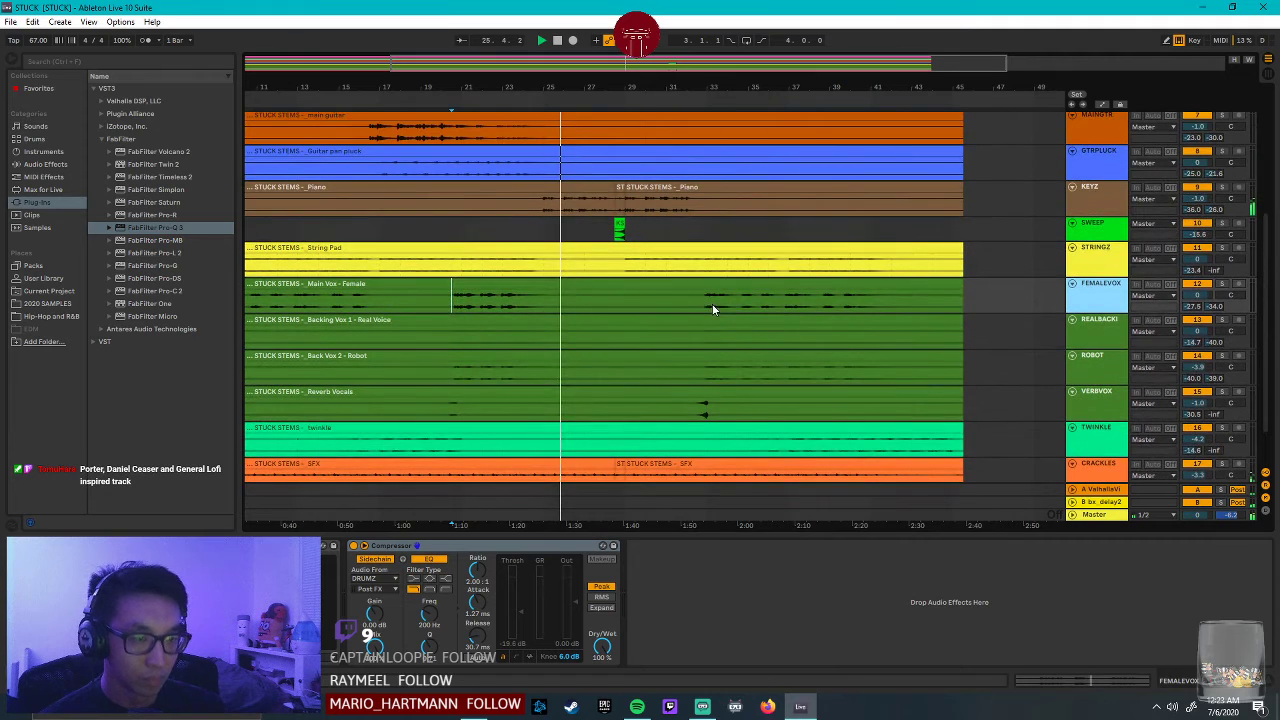
Adjust the 48 dB/oct high cut on KEYZ's Pro-Q 3 to about 2134 Hz with Q about 1.75, then hide the plug-in window.
{"action": "left_click", "coordinate": [1105, 200]}
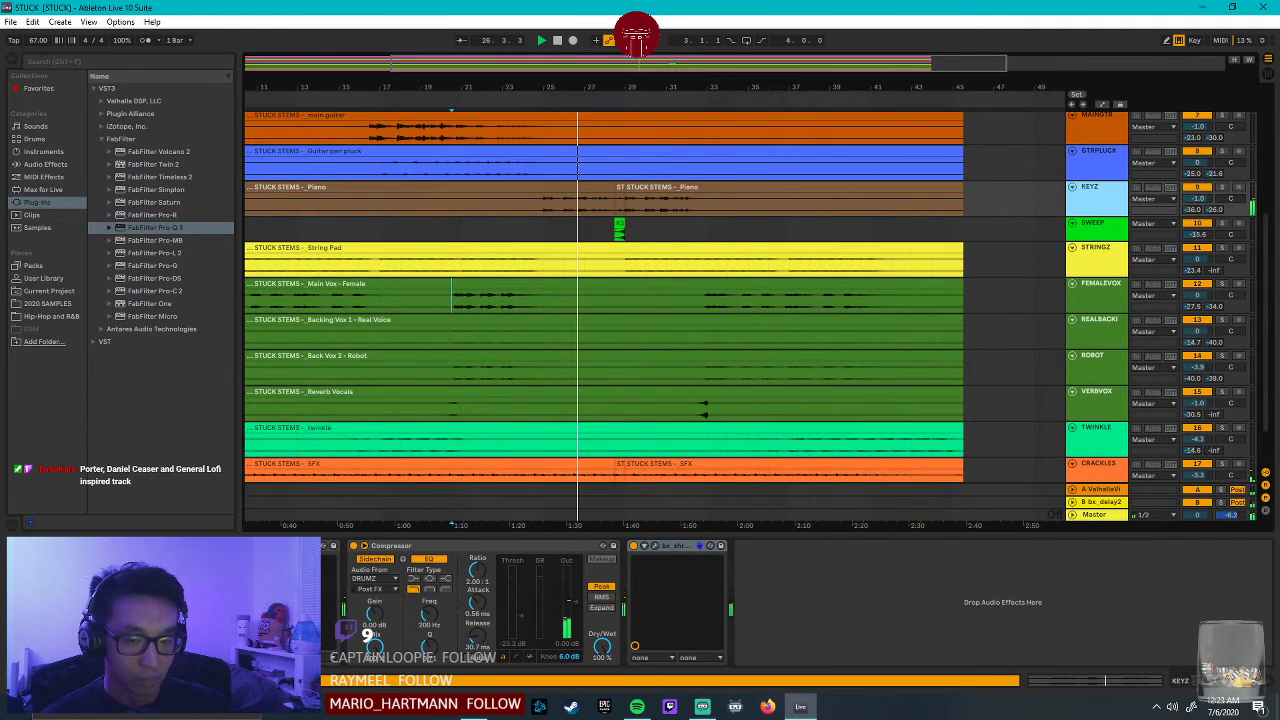
{"action": "key", "text": "ctrl+alt+p"}
{"action": "left_click_drag", "start_coordinate": [523, 214], "coordinate": [524, 222]}
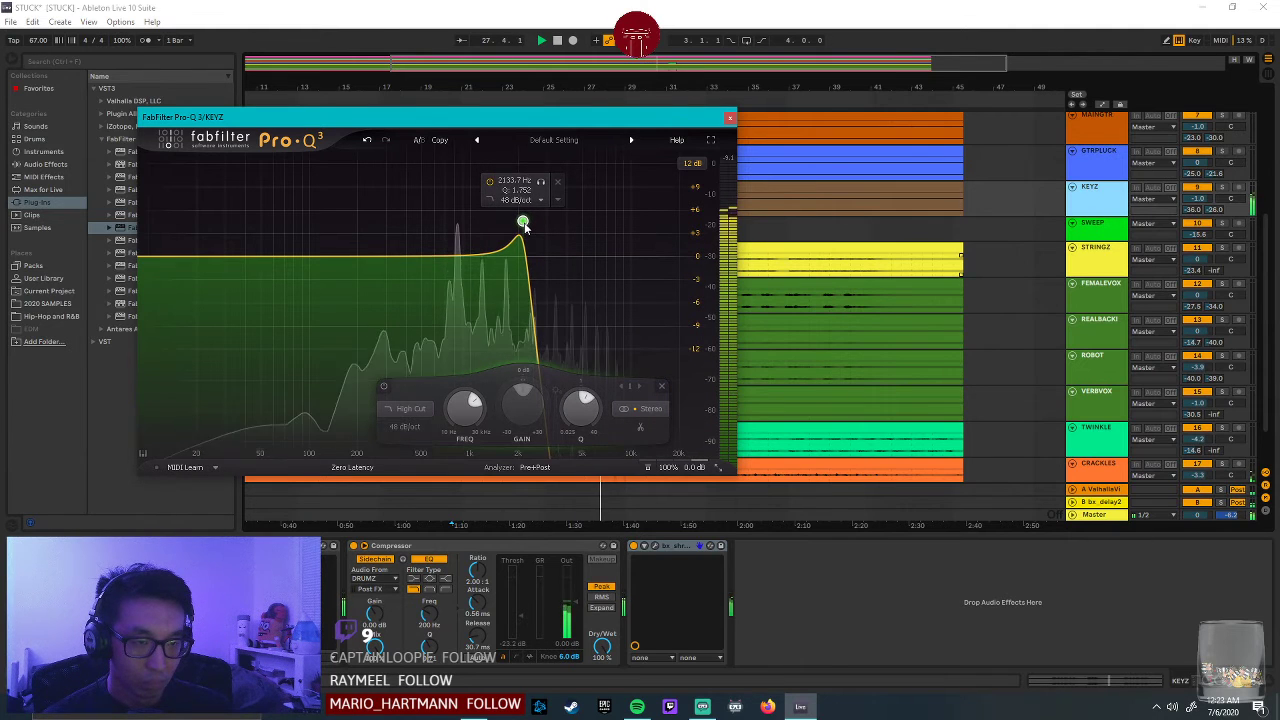
{"action": "key", "text": "ctrl+alt+p"}
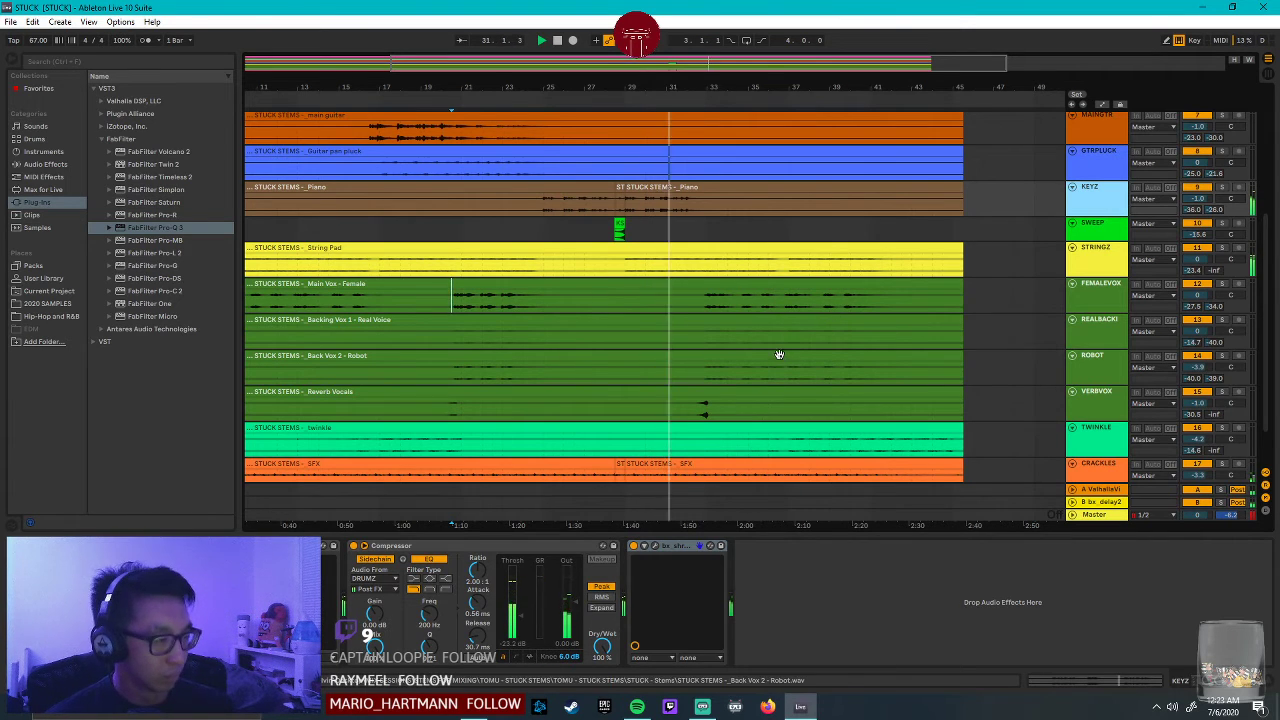
Fold the SWEEP track in the arrangement.
{"action": "scroll", "coordinate": [784, 350], "scroll_direction": "down", "scroll_amount": 2}
{"action": "left_click", "coordinate": [1040, 446]}
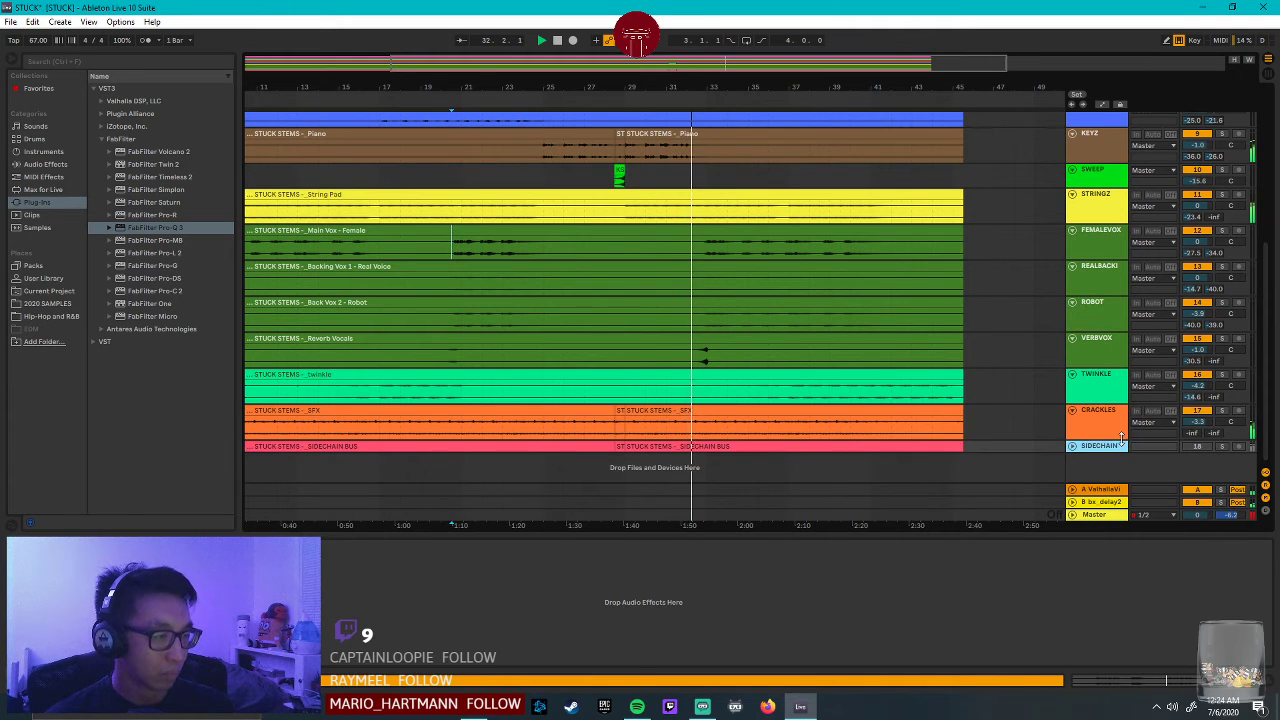
{"action": "left_click_drag", "start_coordinate": [1120, 446], "coordinate": [1122, 444]}
{"action": "left_click", "coordinate": [1100, 385]}
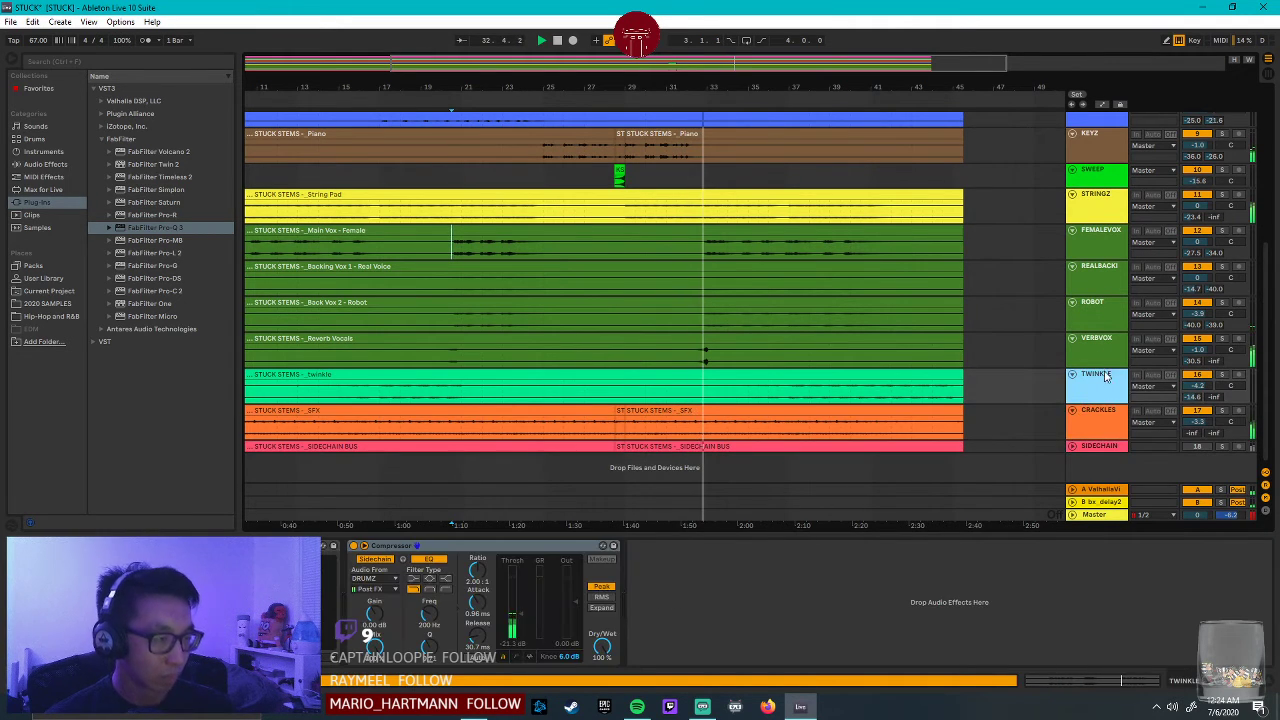
{"action": "double_click", "coordinate": [1104, 180]}
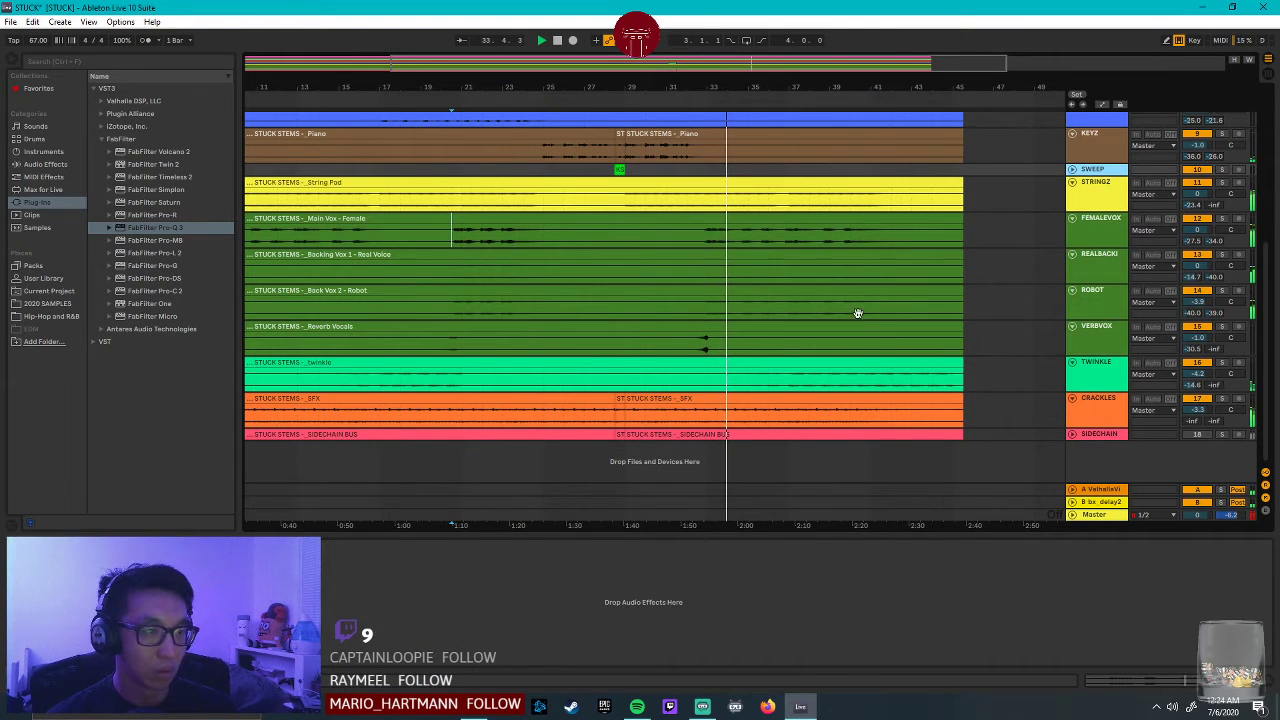
Boost the LMF band by about 1.1 dB on the Master's bx_2098 EQ and close its window.
{"action": "scroll", "coordinate": [855, 300], "scroll_direction": "up", "scroll_amount": 3}
{"action": "left_click", "coordinate": [851, 240]}
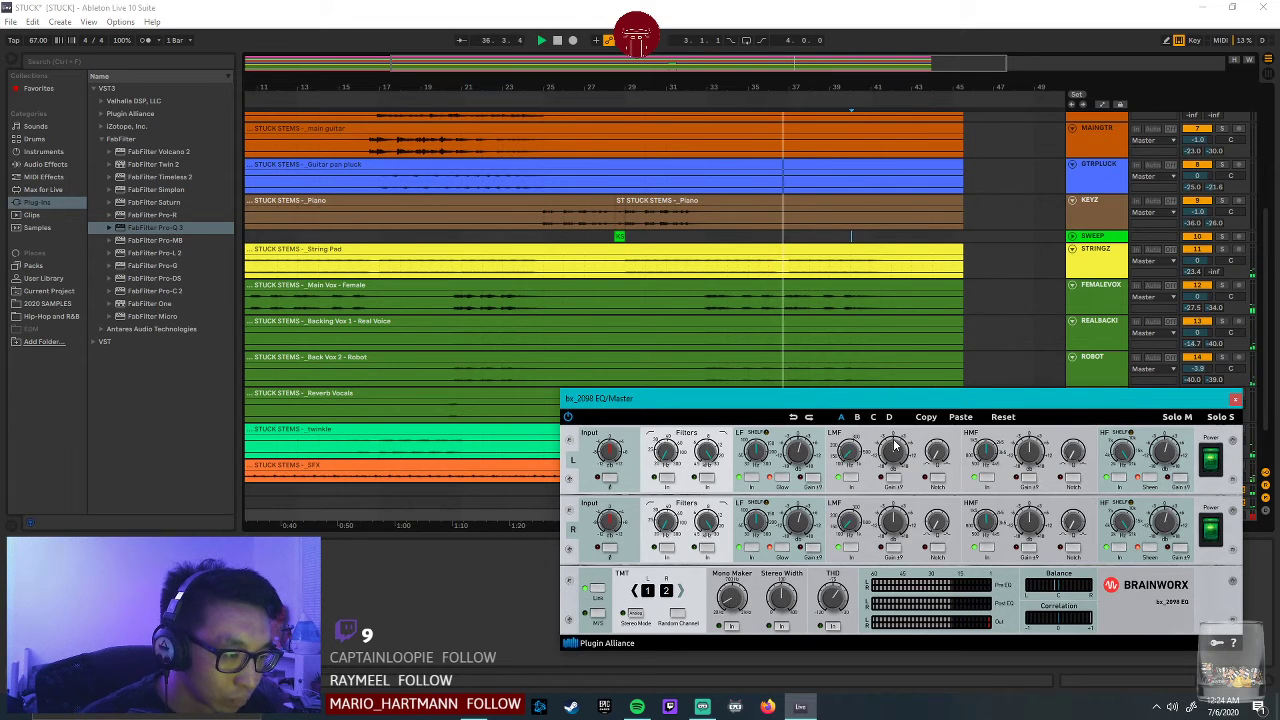
{"action": "mouse_move", "coordinate": [900, 450]}
{"action": "mouse_move", "coordinate": [846, 459]}
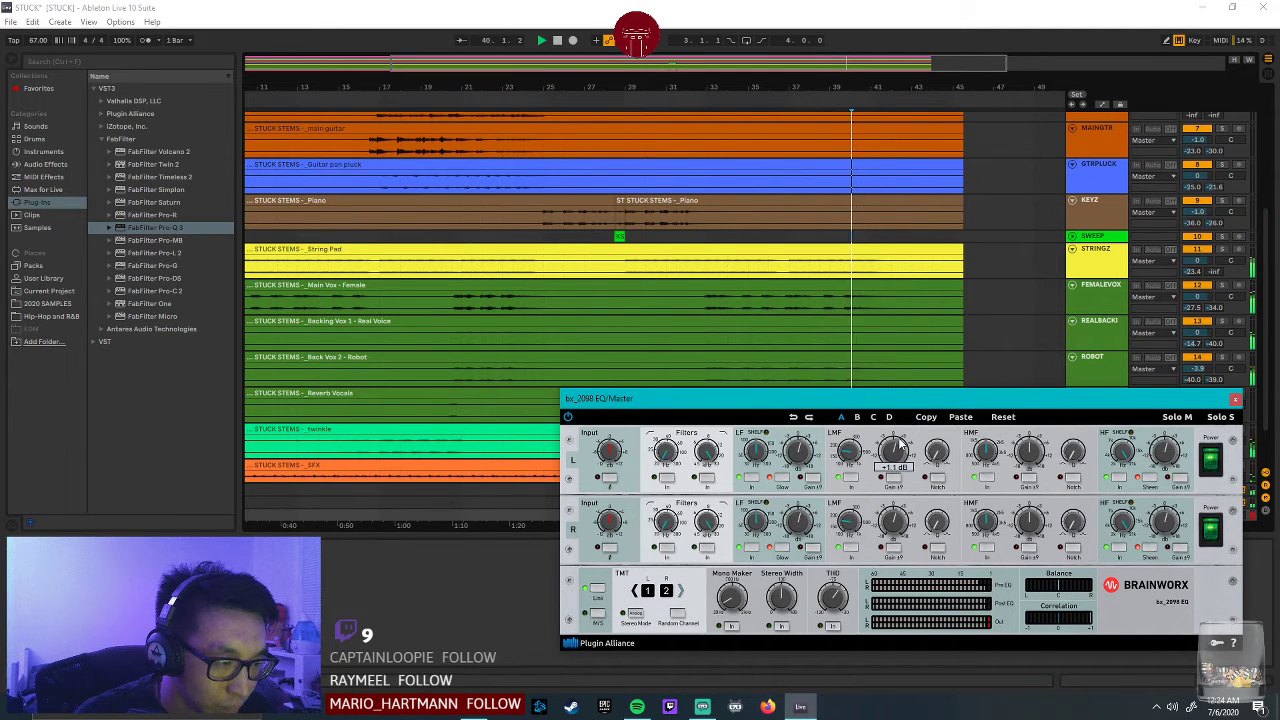
{"action": "left_click_drag", "start_coordinate": [940, 402], "coordinate": [700, 319]}
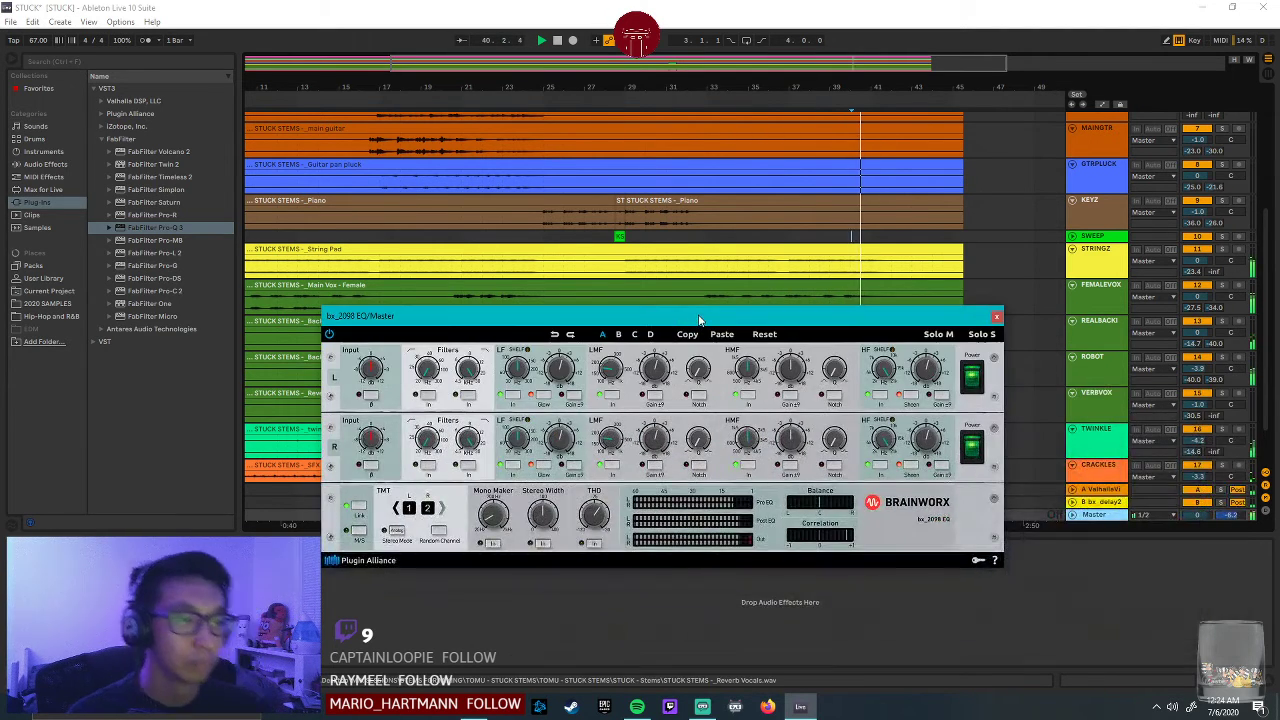
{"action": "left_click", "coordinate": [997, 319]}
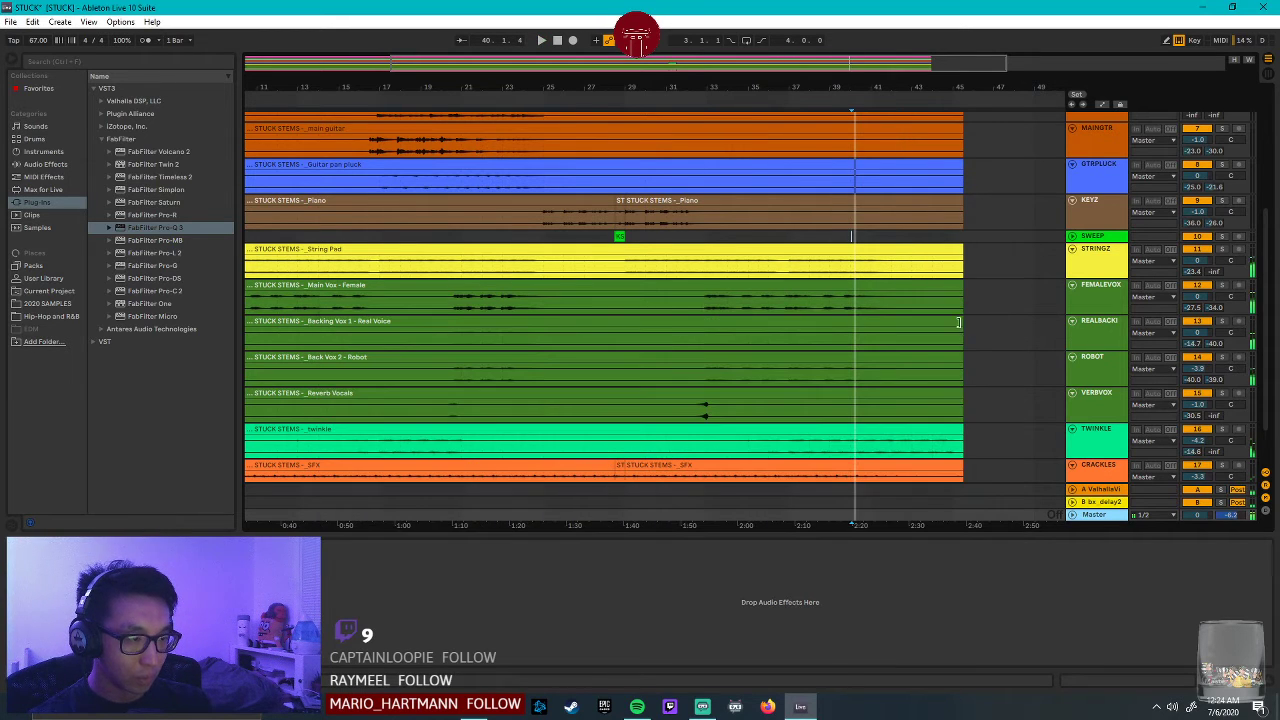
Play from the FEMALEVOX phrase at about bar 33, first with the REFERENCE track soloed and again with the full mix.
{"action": "left_click", "coordinate": [704, 302]}
{"action": "scroll", "coordinate": [826, 371], "scroll_direction": "up", "scroll_amount": 6}
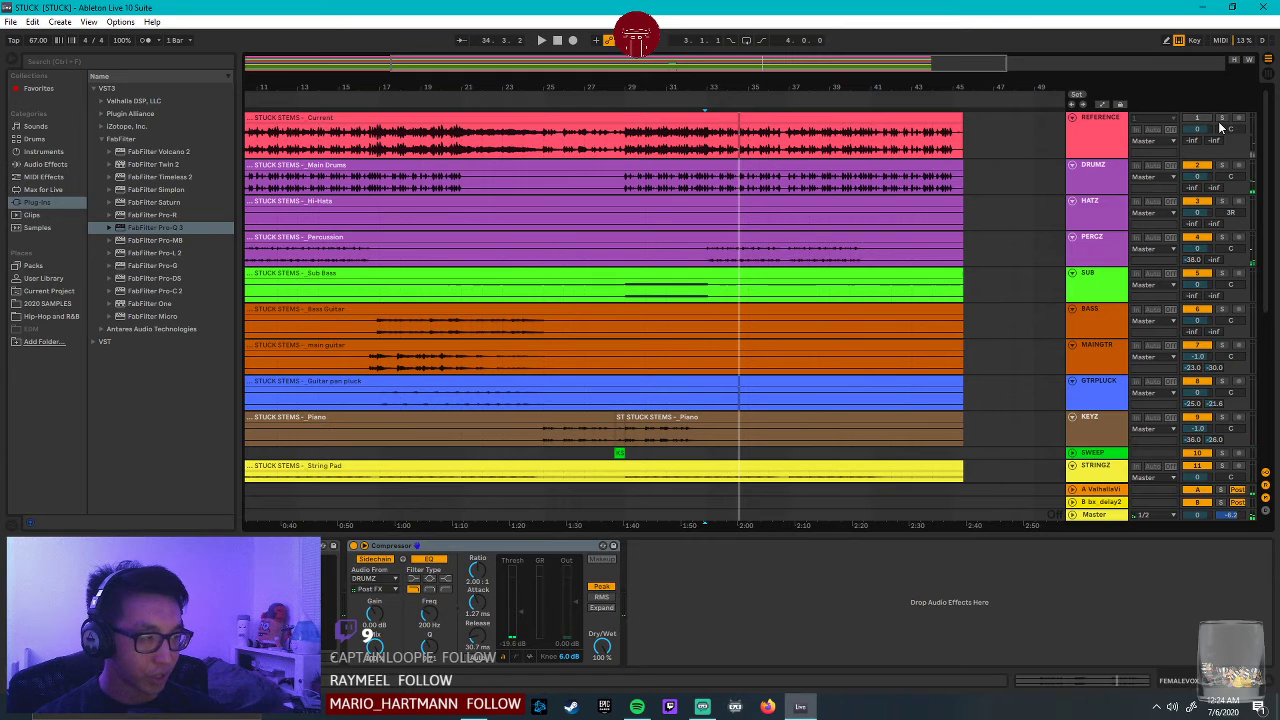
{"action": "left_click", "coordinate": [1222, 118]}
{"action": "key", "text": "space"}
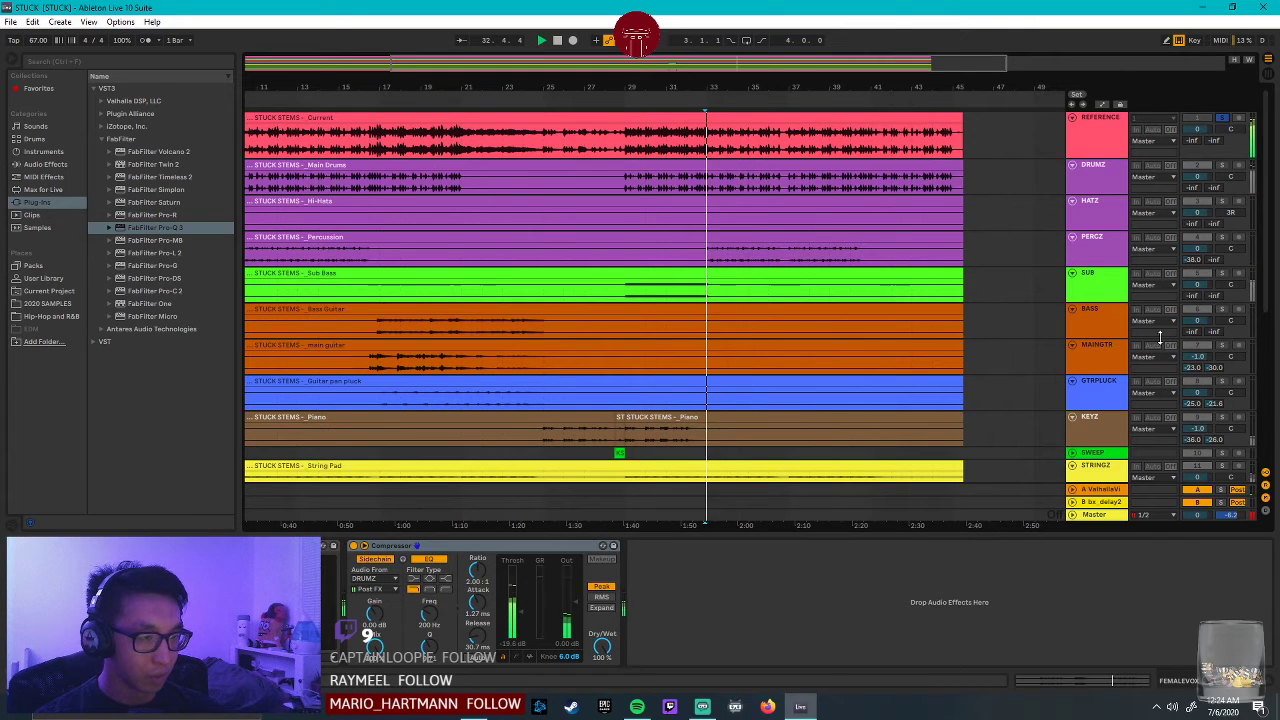
{"action": "left_click", "coordinate": [1222, 118]}
{"action": "key", "text": "space"}
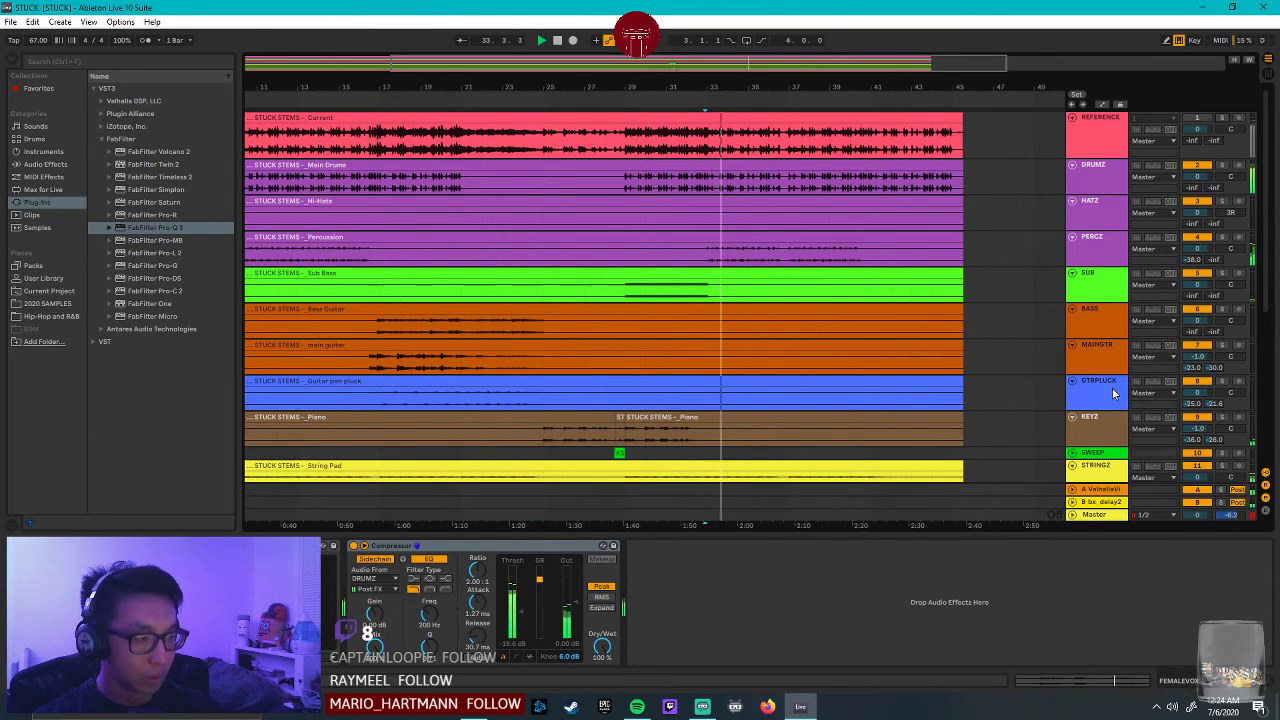
Select the STRINGZ track, check its Pro-Q 3 curve during playback, and hide the plug-in window.
{"action": "scroll", "coordinate": [1105, 364], "scroll_direction": "down", "scroll_amount": 3}
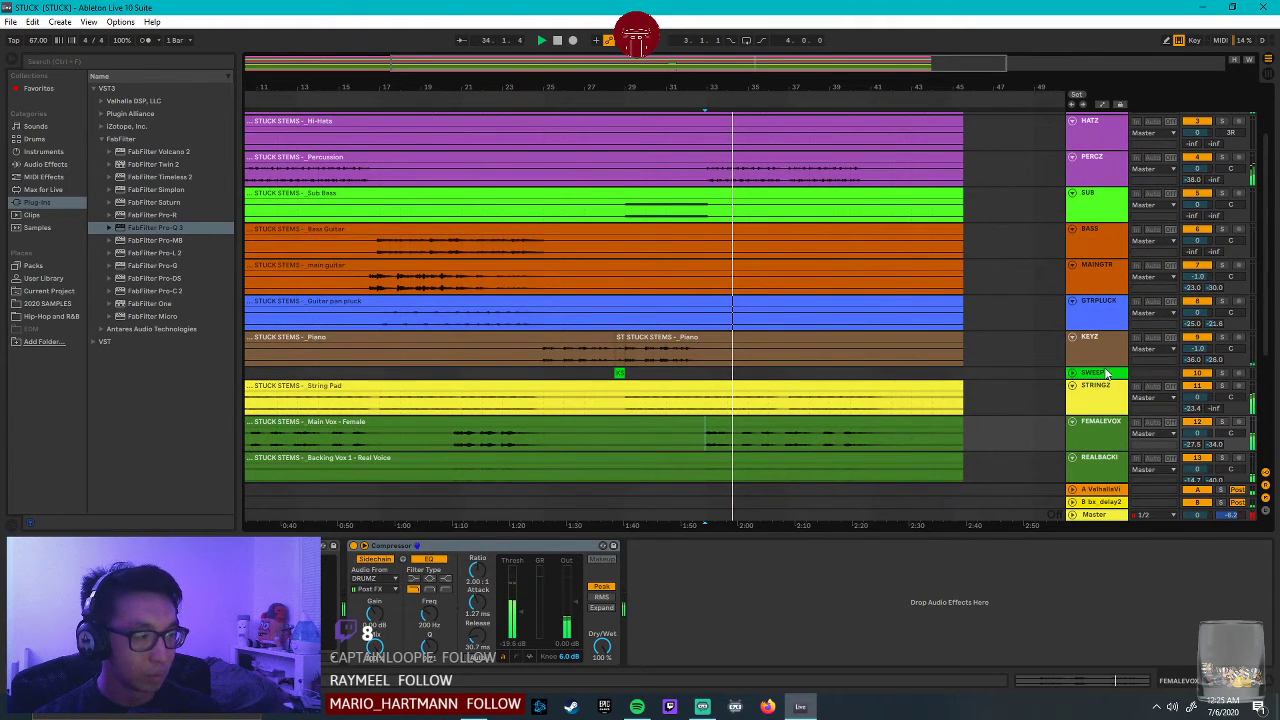
{"action": "scroll", "coordinate": [1110, 377], "scroll_direction": "up", "scroll_amount": 2}
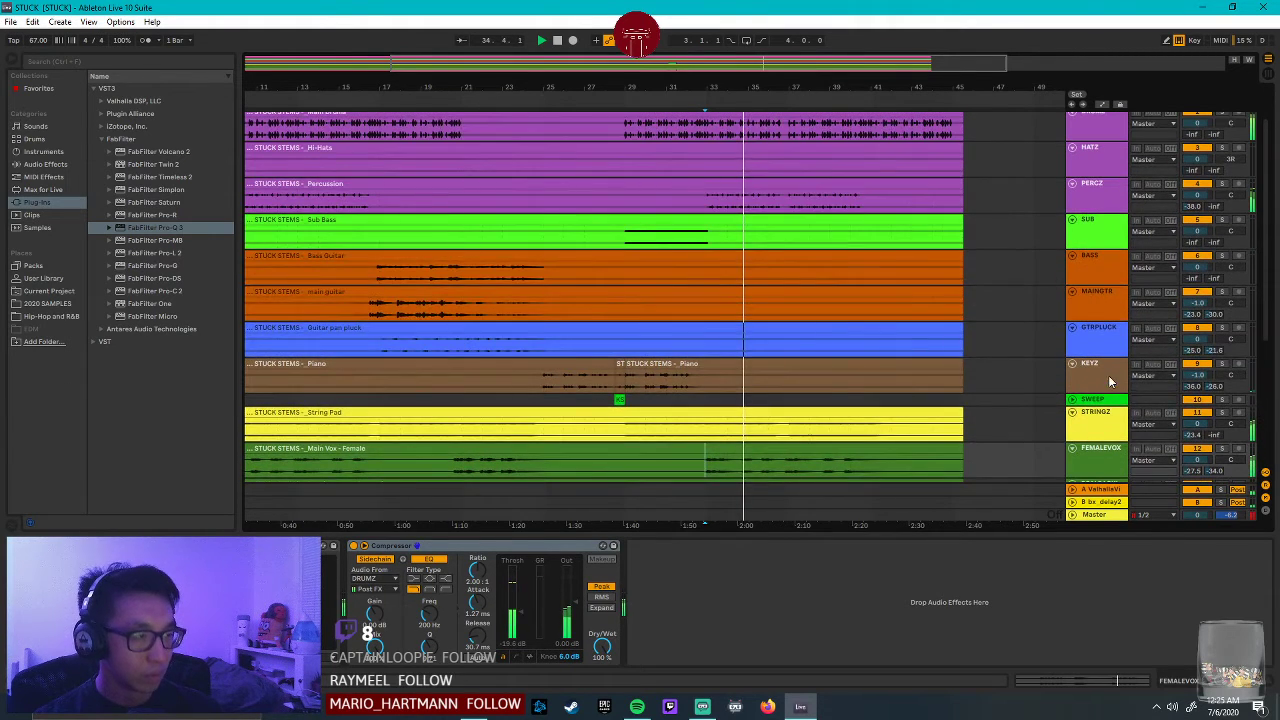
{"action": "scroll", "coordinate": [1117, 378], "scroll_direction": "down", "scroll_amount": 2}
{"action": "left_click", "coordinate": [1117, 372]}
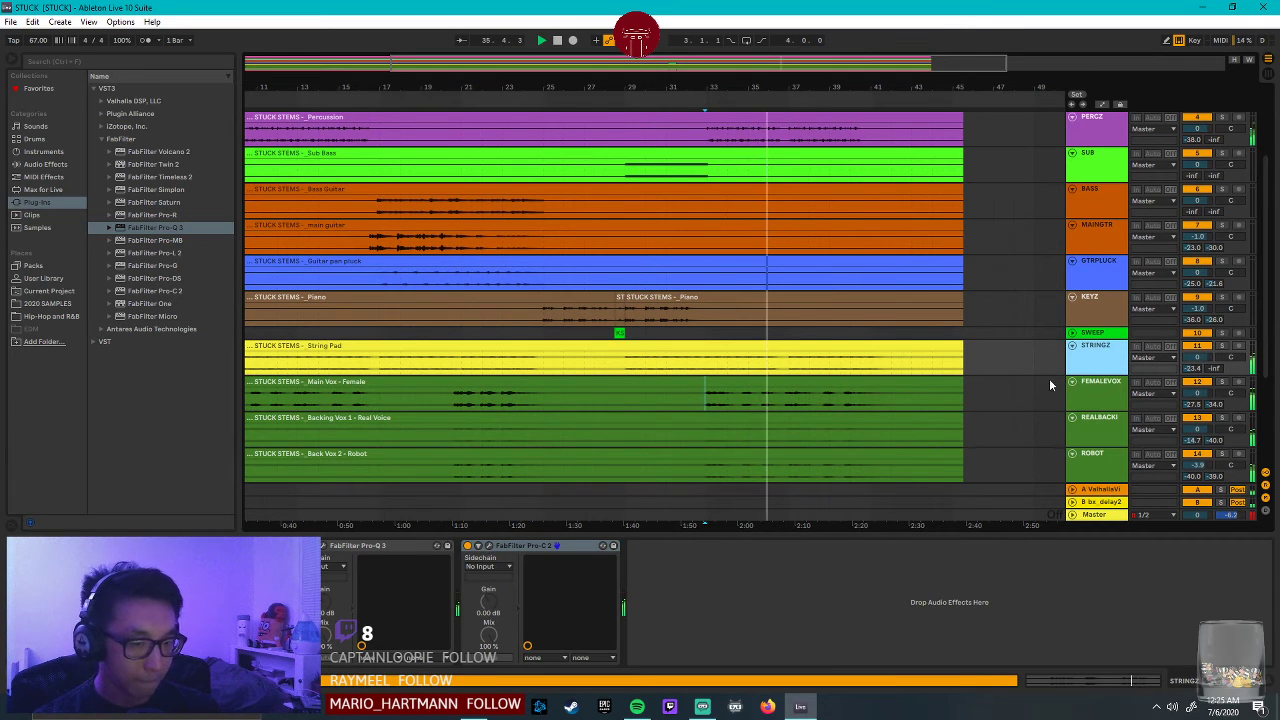
{"action": "key", "text": "ctrl+alt+p"}
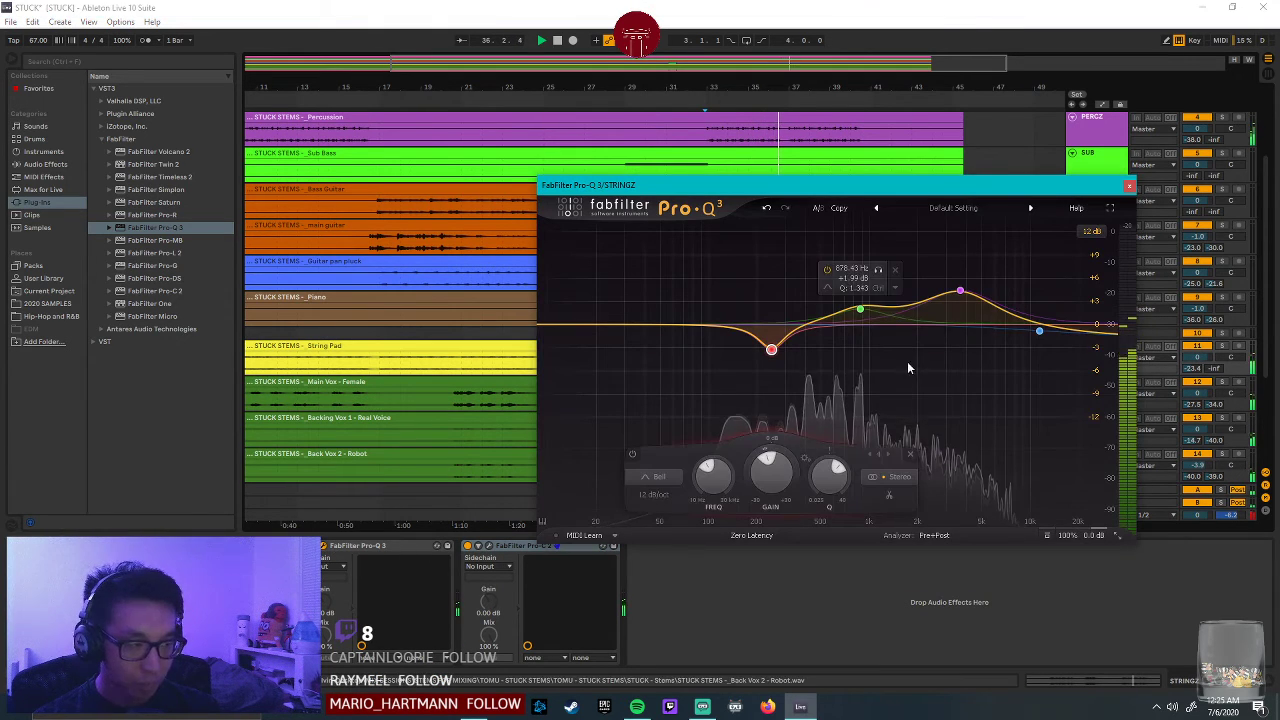
{"action": "key", "text": "ctrl+alt+p"}
{"action": "scroll", "coordinate": [1047, 287], "scroll_direction": "up", "scroll_amount": 3}
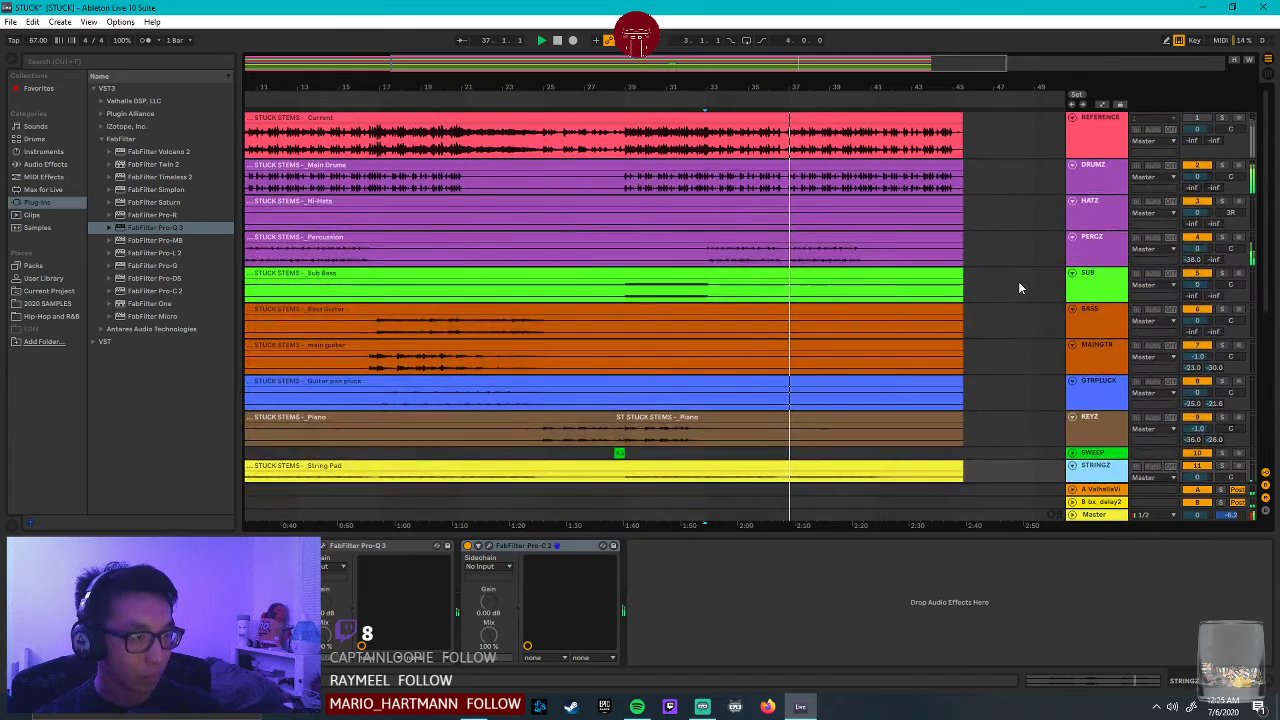
Compare the playing mix with the soloed REFERENCE track, then inspect the DRUMZ bx_townhouse Buss Compressor and close its window.
{"action": "left_click", "coordinate": [1222, 118]}
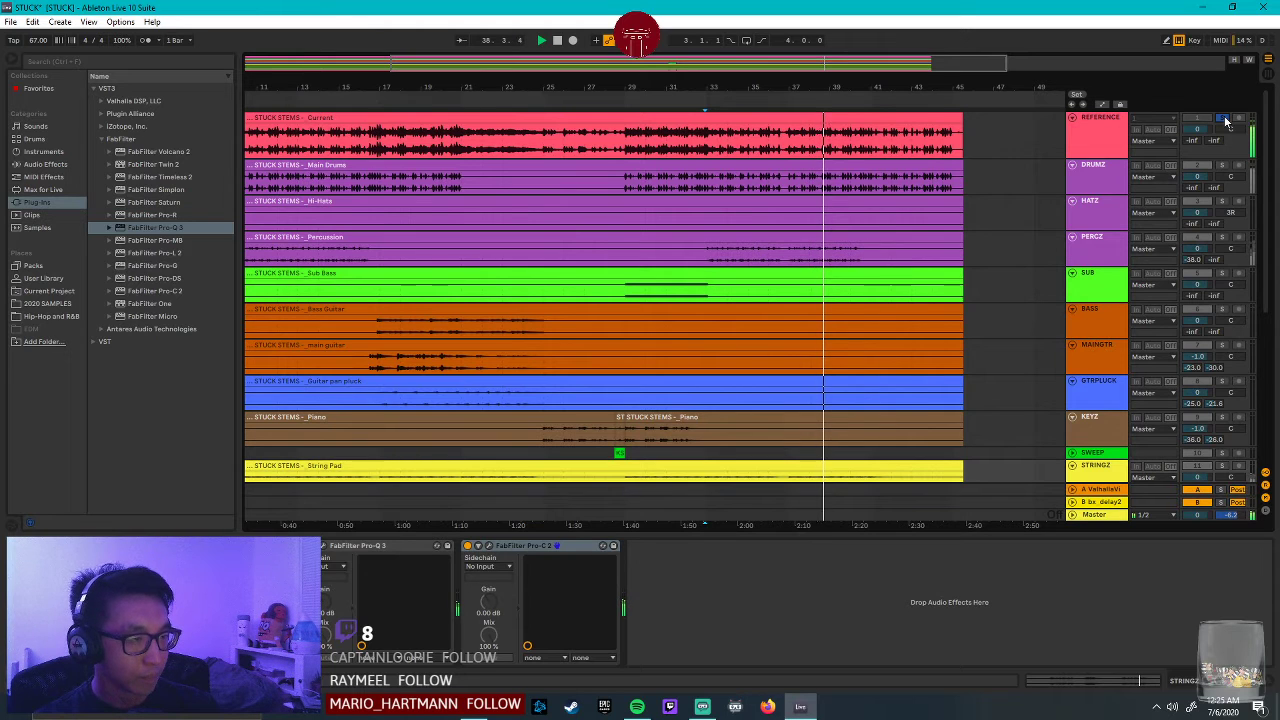
{"action": "left_click", "coordinate": [1223, 119]}
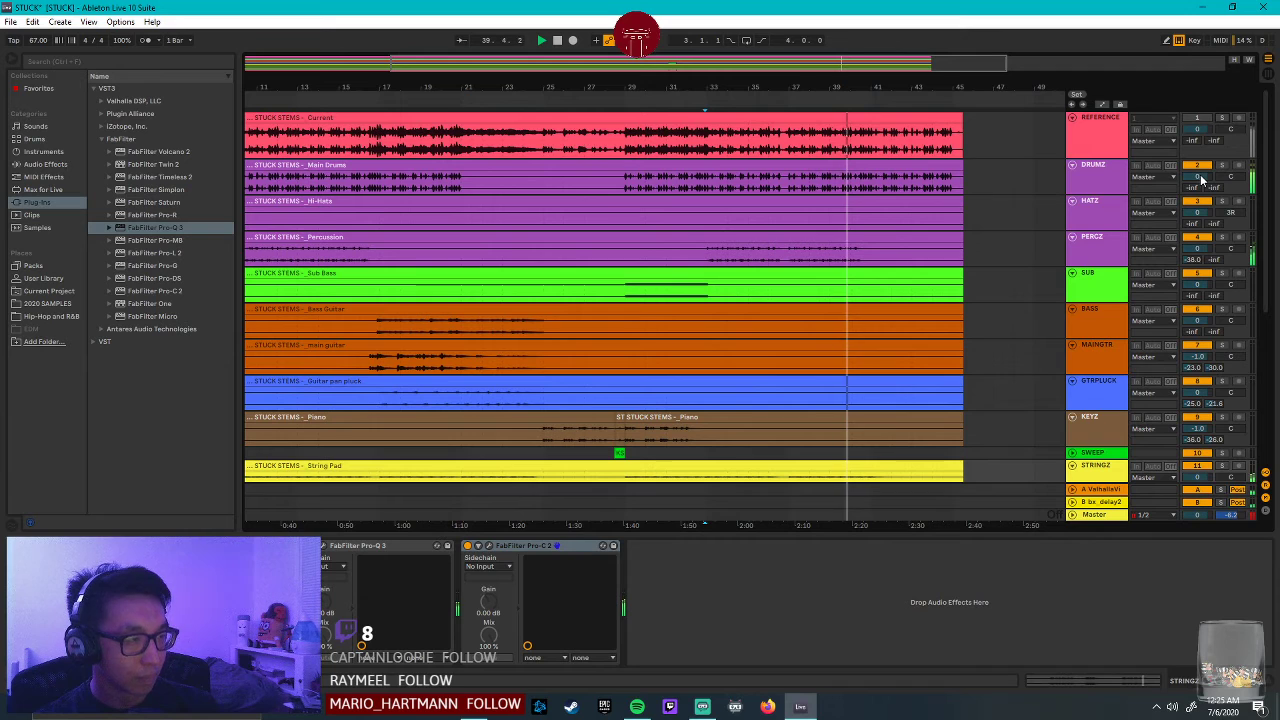
{"action": "left_click", "coordinate": [1137, 181]}
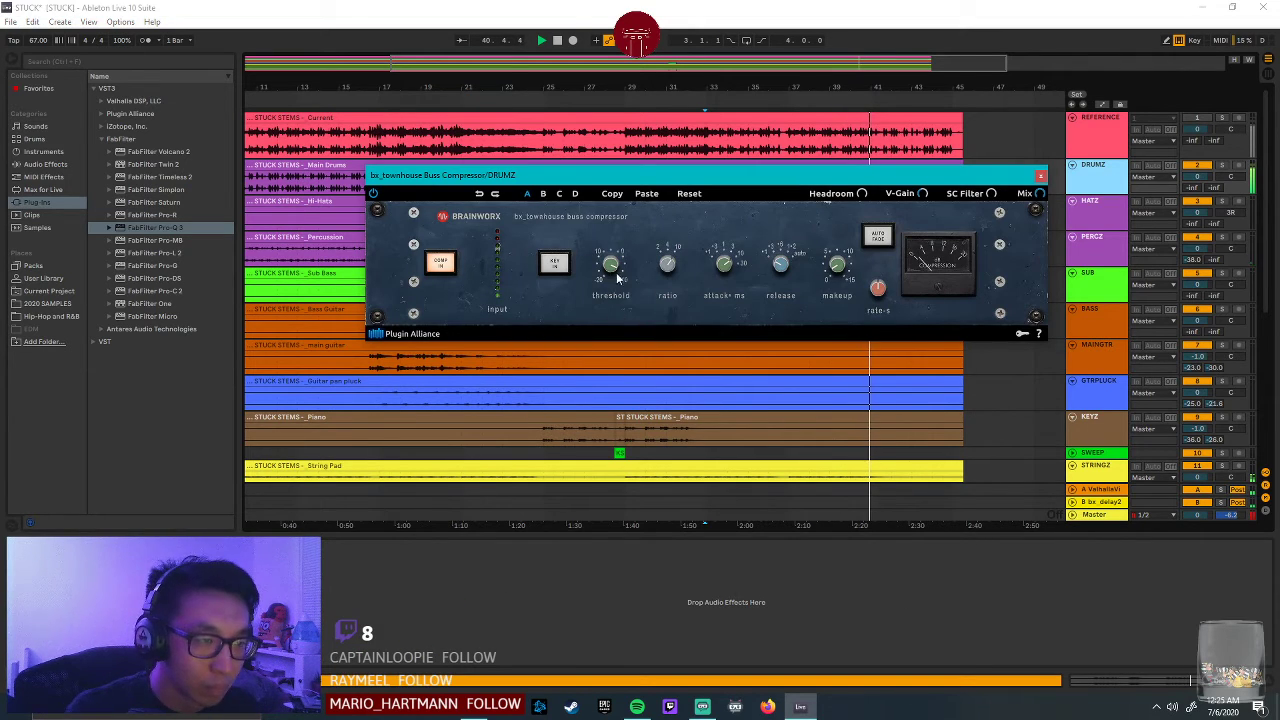
{"action": "mouse_move", "coordinate": [774, 258]}
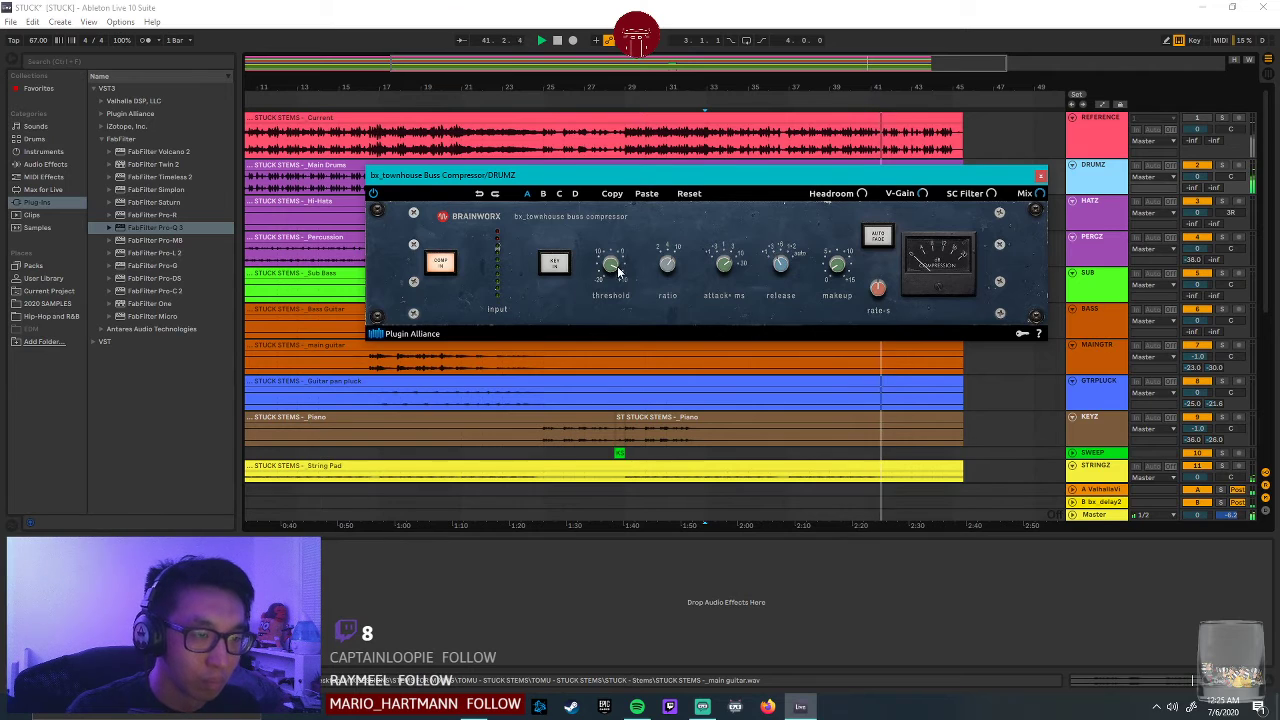
{"action": "scroll", "coordinate": [618, 272], "scroll_direction": "up", "scroll_amount": 3}
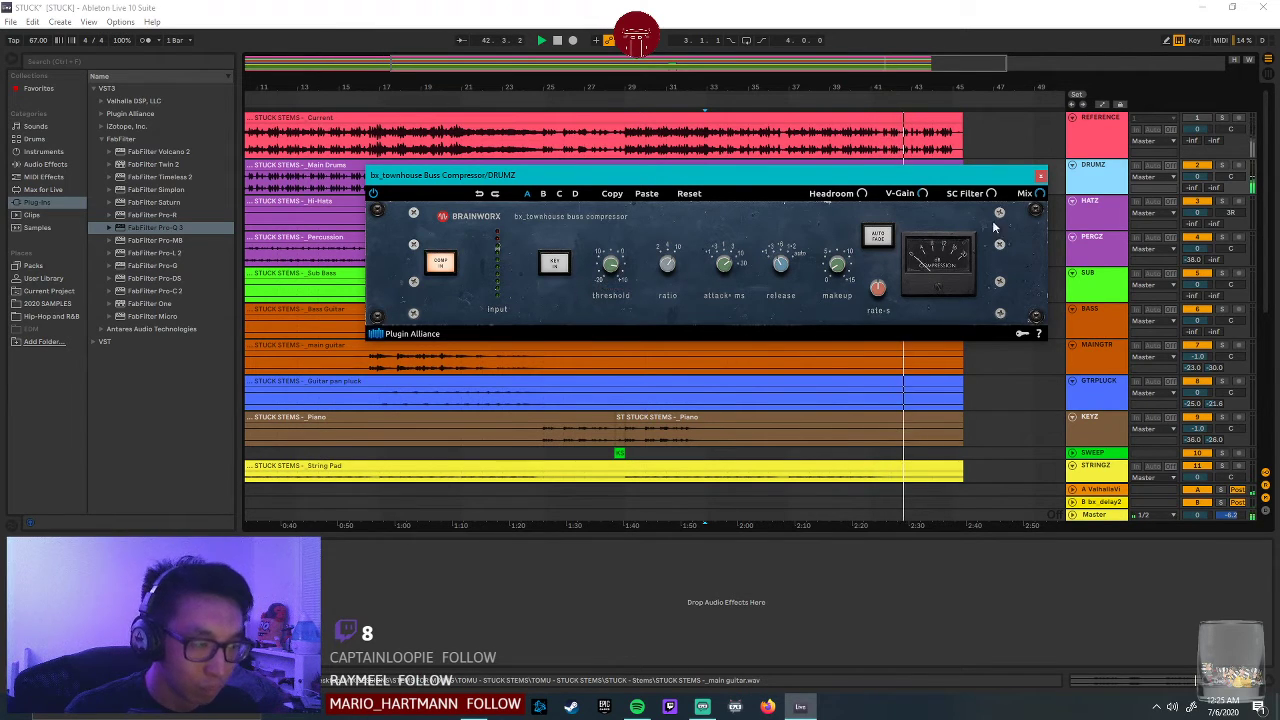
{"action": "left_click", "coordinate": [1040, 176]}
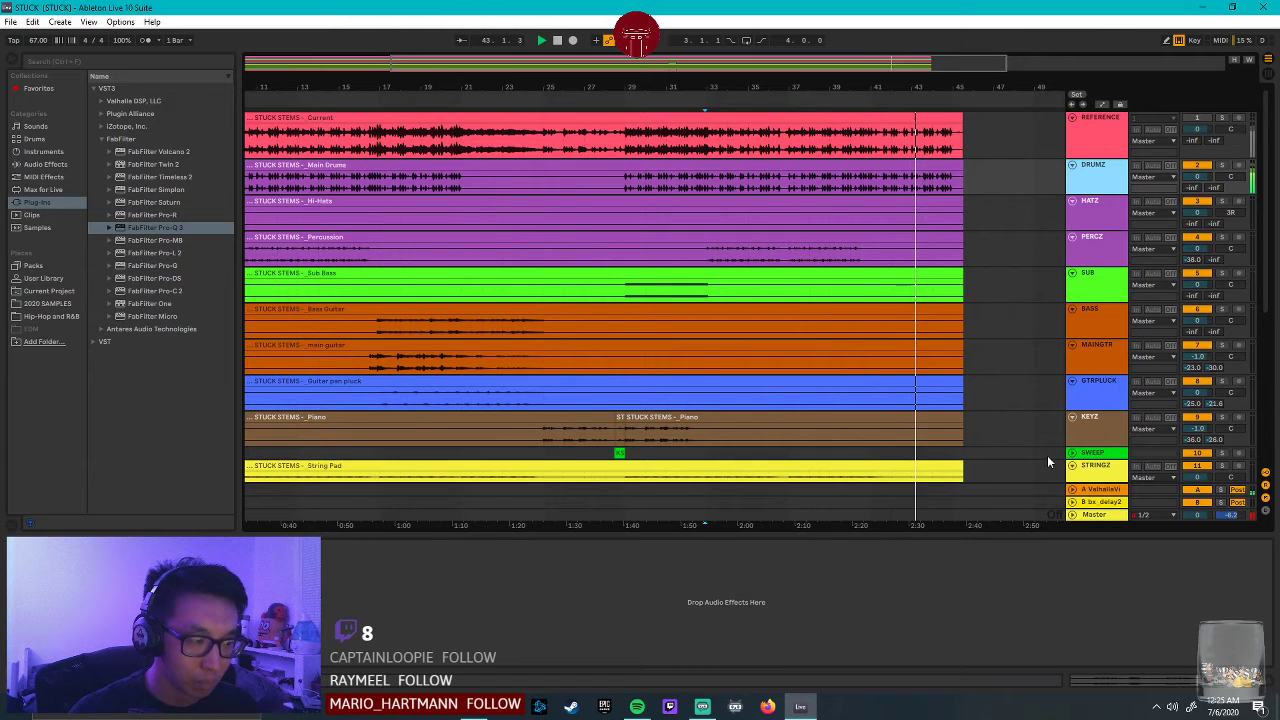
Zoom the arrangement out to show the whole song, hide the browser, and play the full mix from bar 1.
{"action": "double_click", "coordinate": [829, 68]}
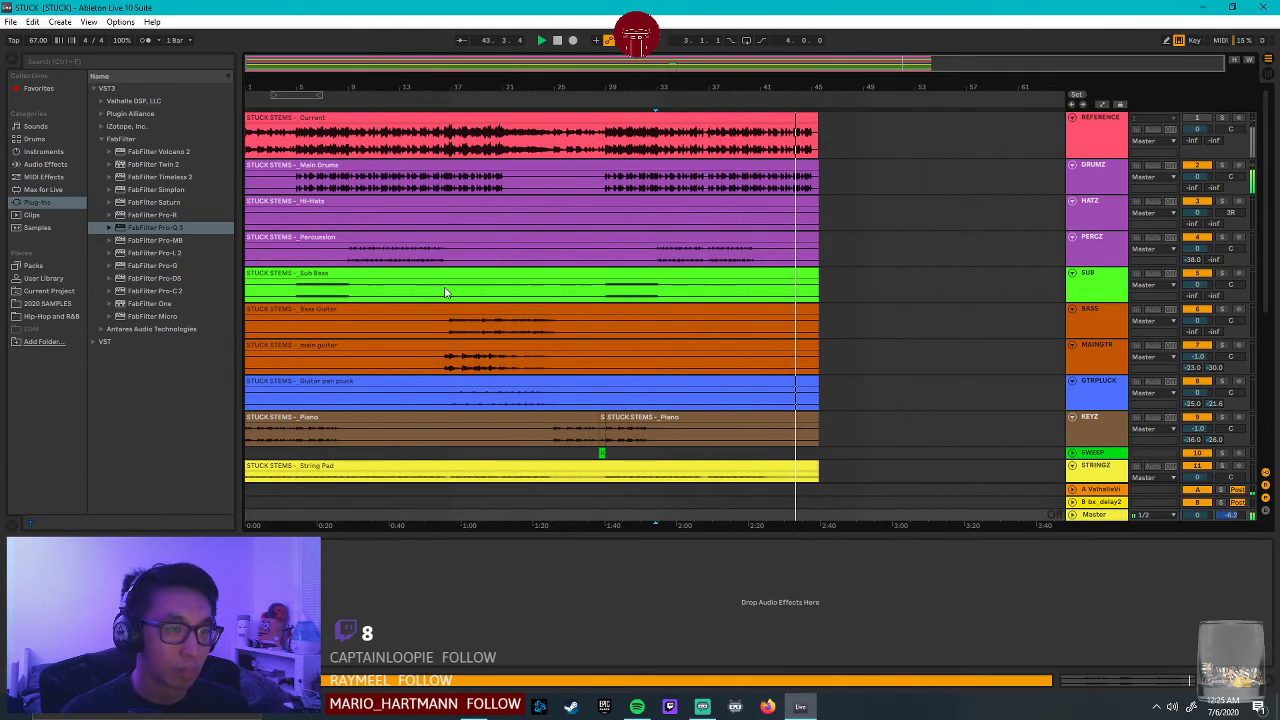
{"action": "left_click", "coordinate": [11, 63]}
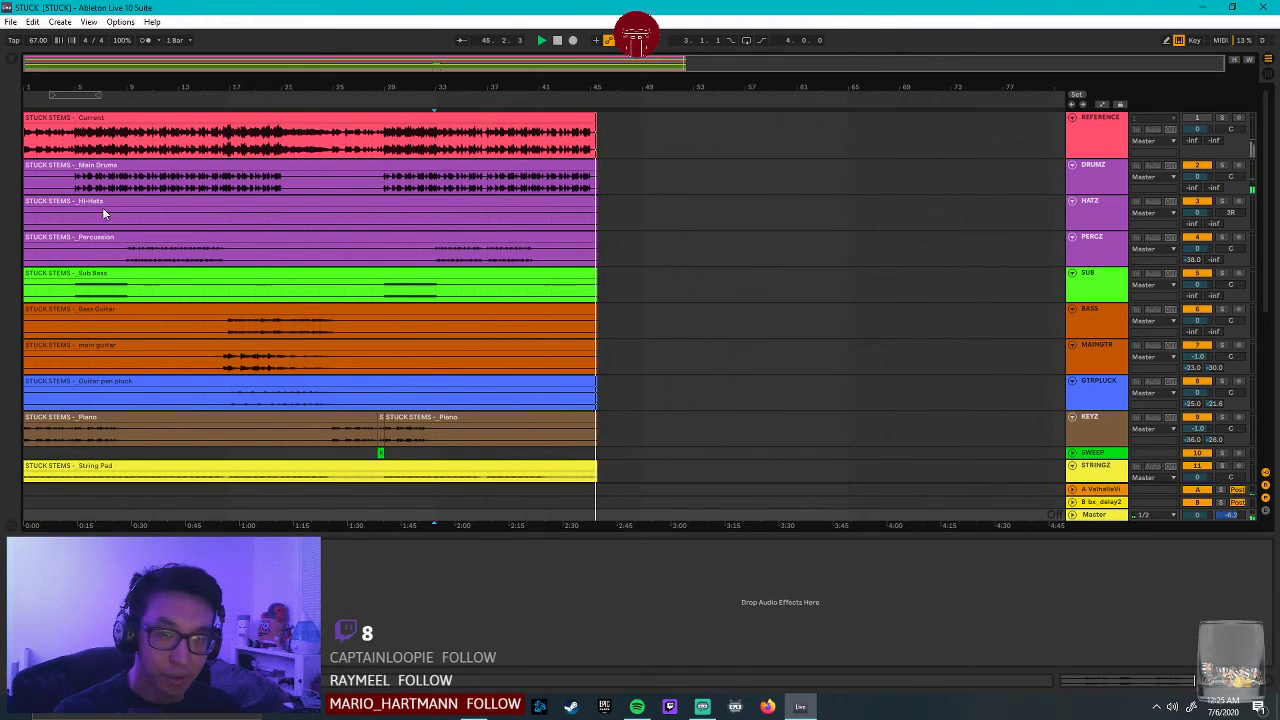
{"action": "key", "text": "space"}
{"action": "left_click", "coordinate": [62, 180]}
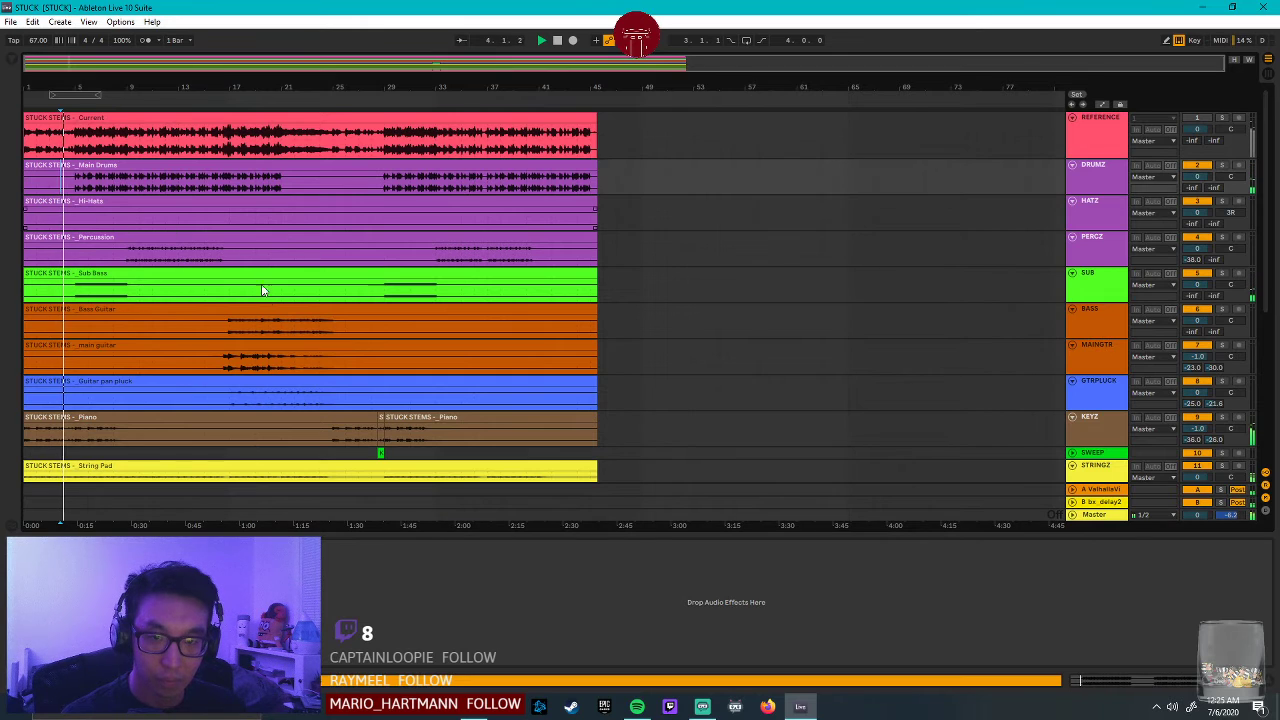
{"action": "left_click", "coordinate": [116, 162]}
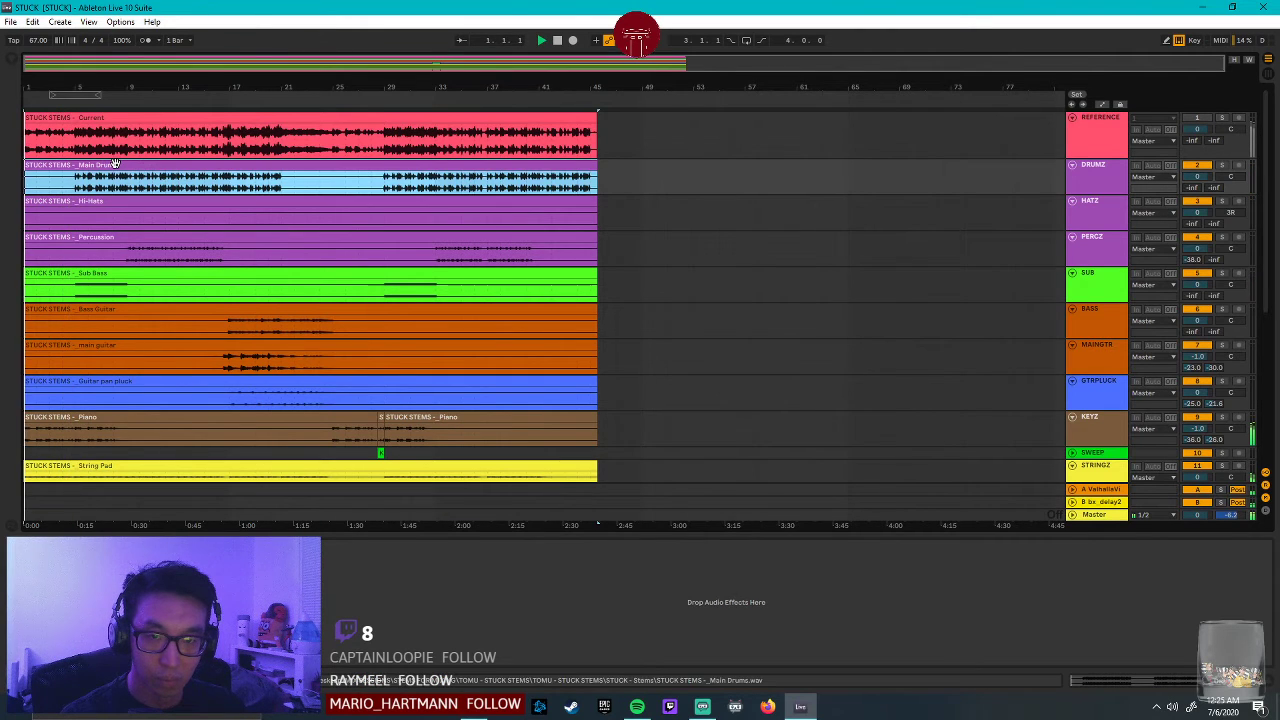
Play the mix from the first VERBVOX swell just before bar 9, listen into the vocal entry, and stop playback.
{"action": "scroll", "coordinate": [820, 375], "scroll_direction": "down", "scroll_amount": 8}
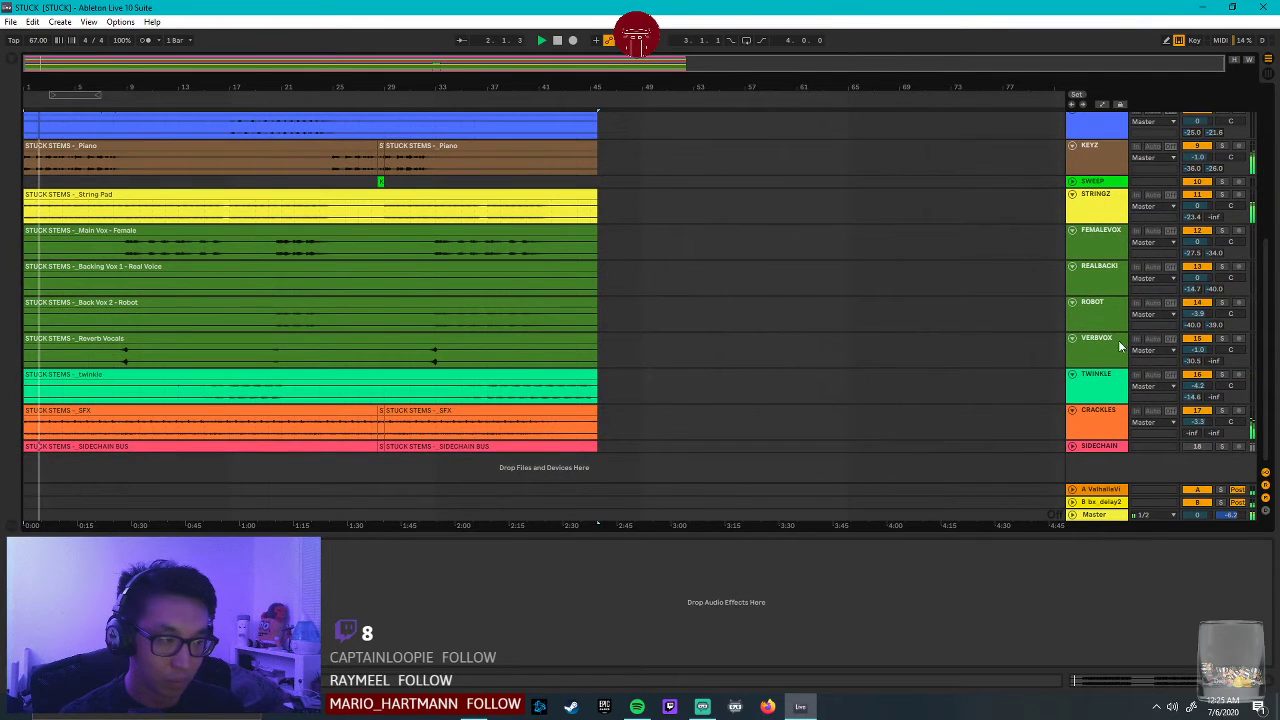
{"action": "left_click", "coordinate": [117, 352]}
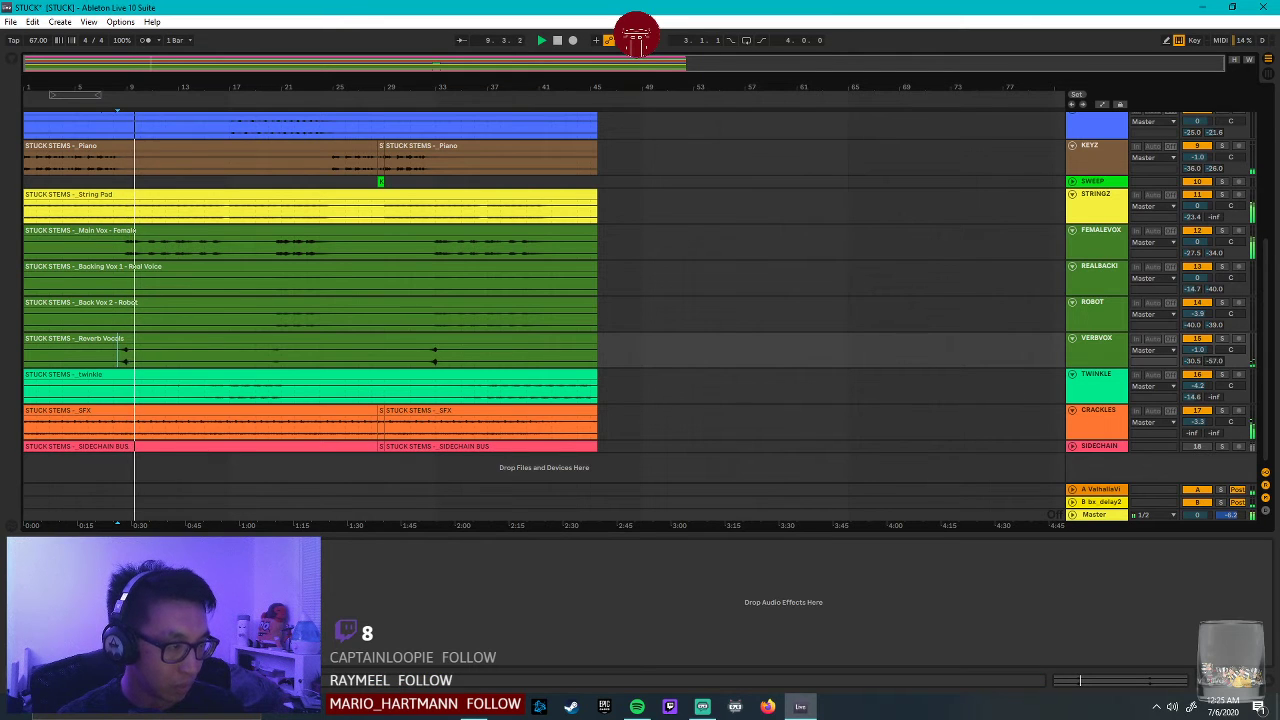
{"action": "scroll", "coordinate": [486, 391], "scroll_direction": "up", "scroll_amount": 4}
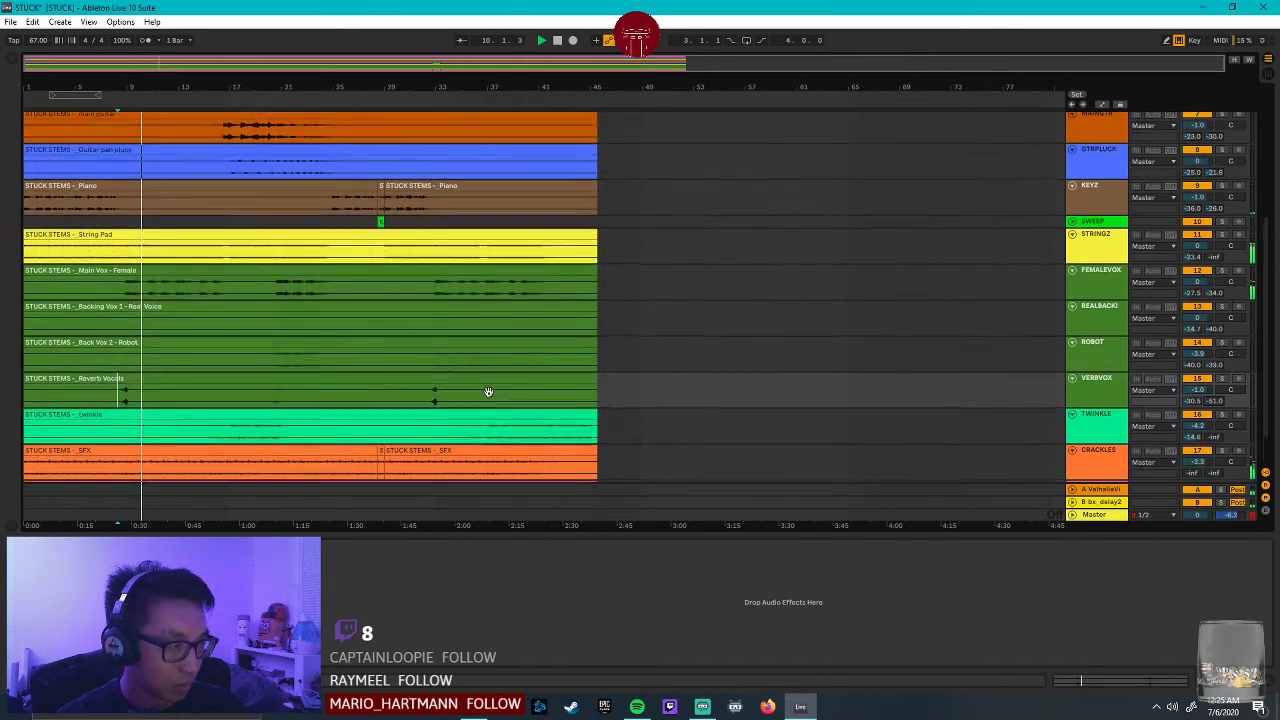
{"action": "left_click", "coordinate": [702, 480]}
{"action": "key", "text": "space"}
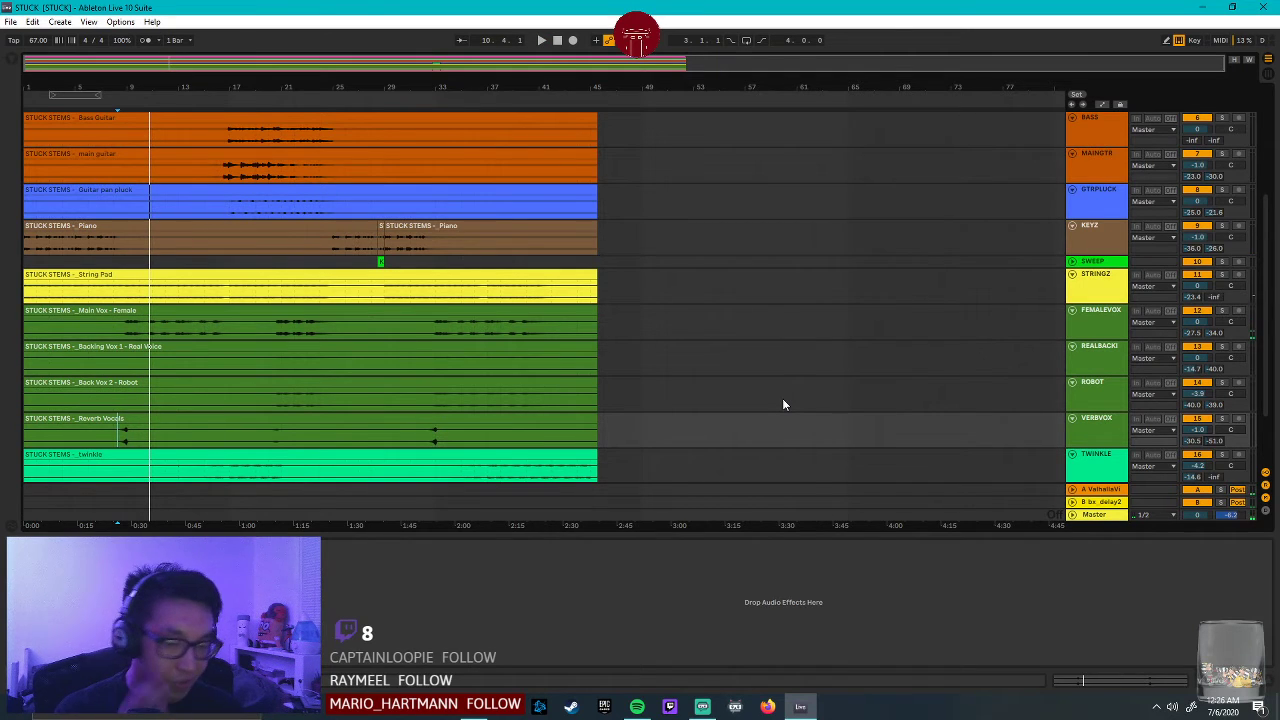
Inspect the bx_2098 EQ settings on the Master track and close its window.
{"action": "left_click", "coordinate": [1098, 516]}
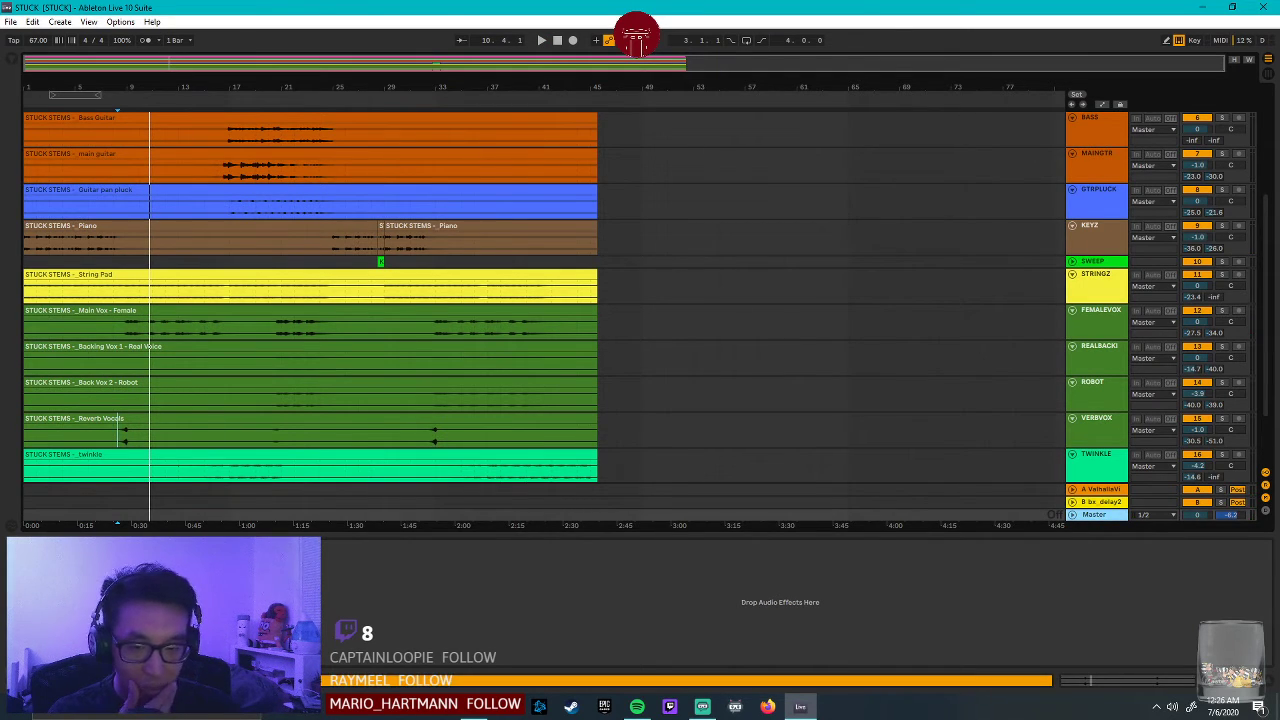
{"action": "left_click", "coordinate": [48, 547]}
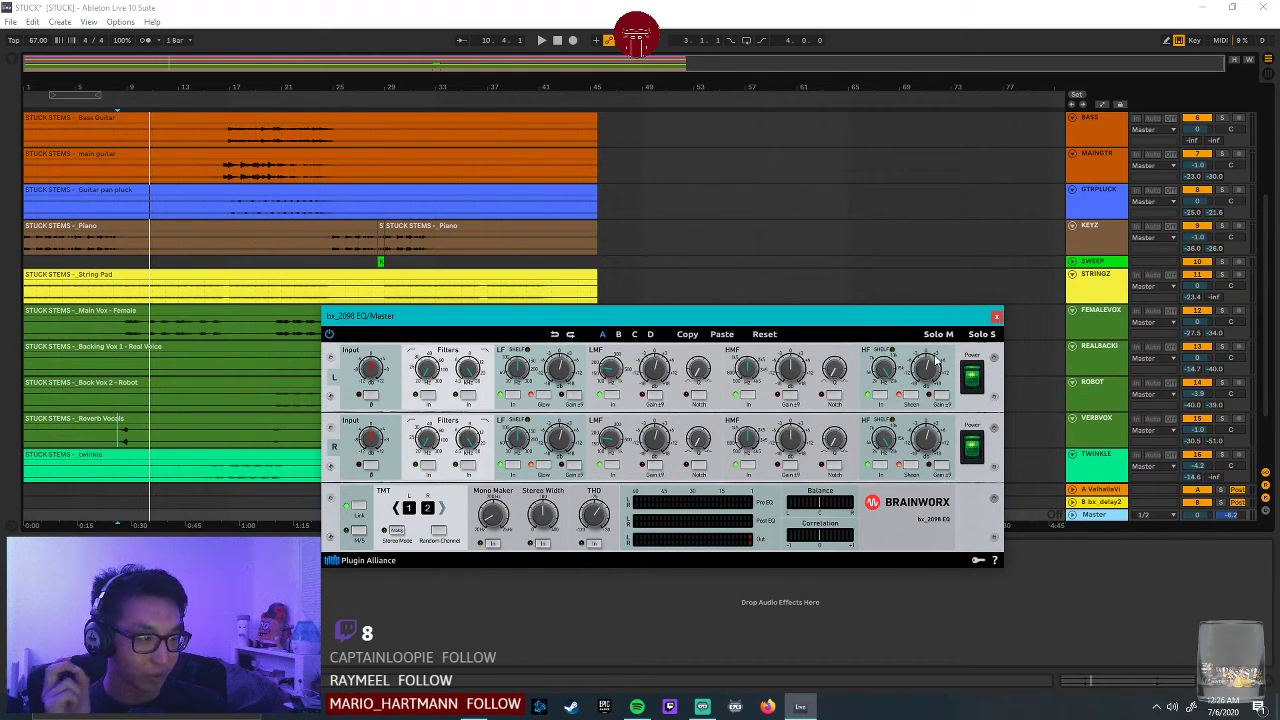
{"action": "left_click", "coordinate": [995, 318]}
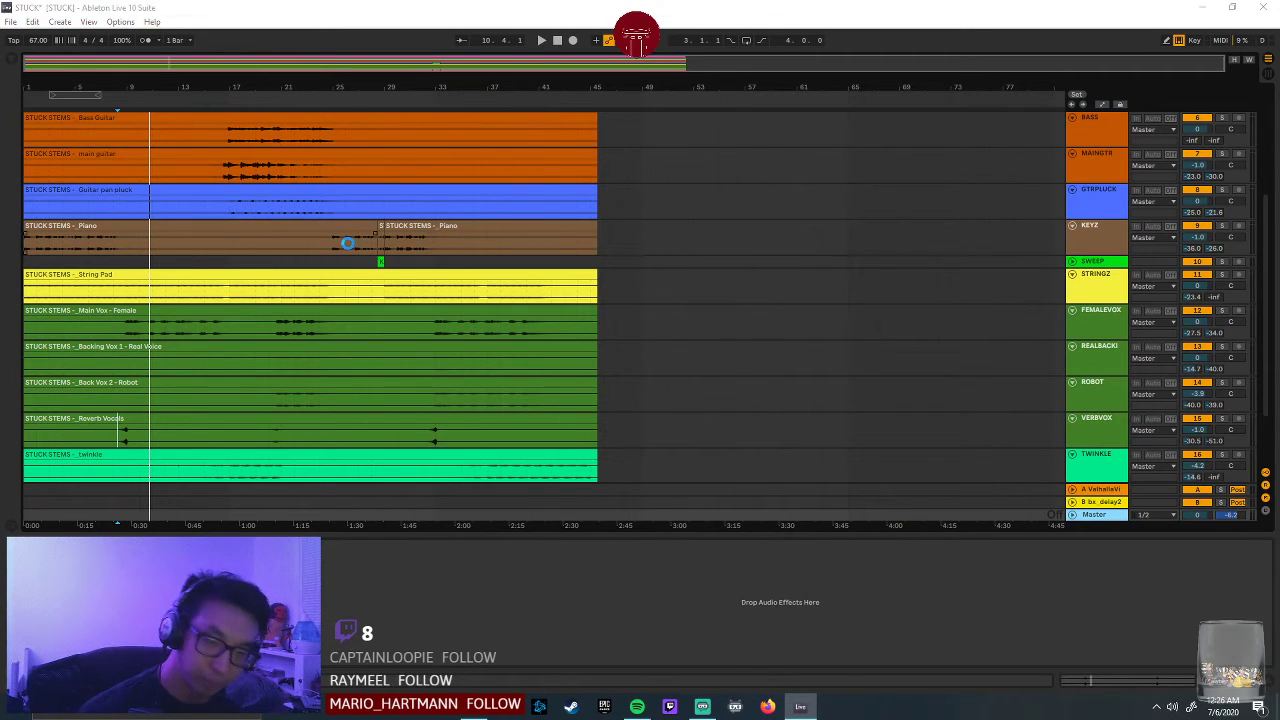
Select the Main Drums clip and play the full mix from bar 1.
{"action": "left_click", "coordinate": [119, 326]}
{"action": "left_click", "coordinate": [174, 312]}
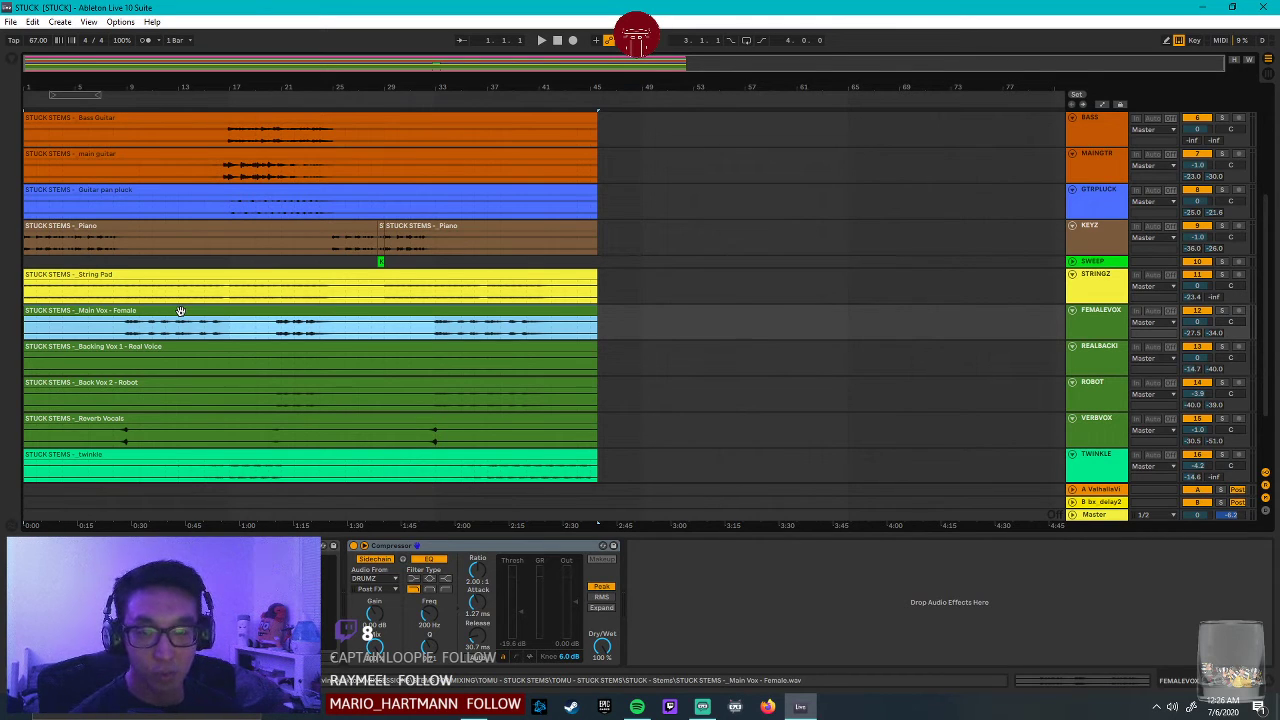
{"action": "scroll", "coordinate": [180, 311], "scroll_direction": "up", "scroll_amount": 5}
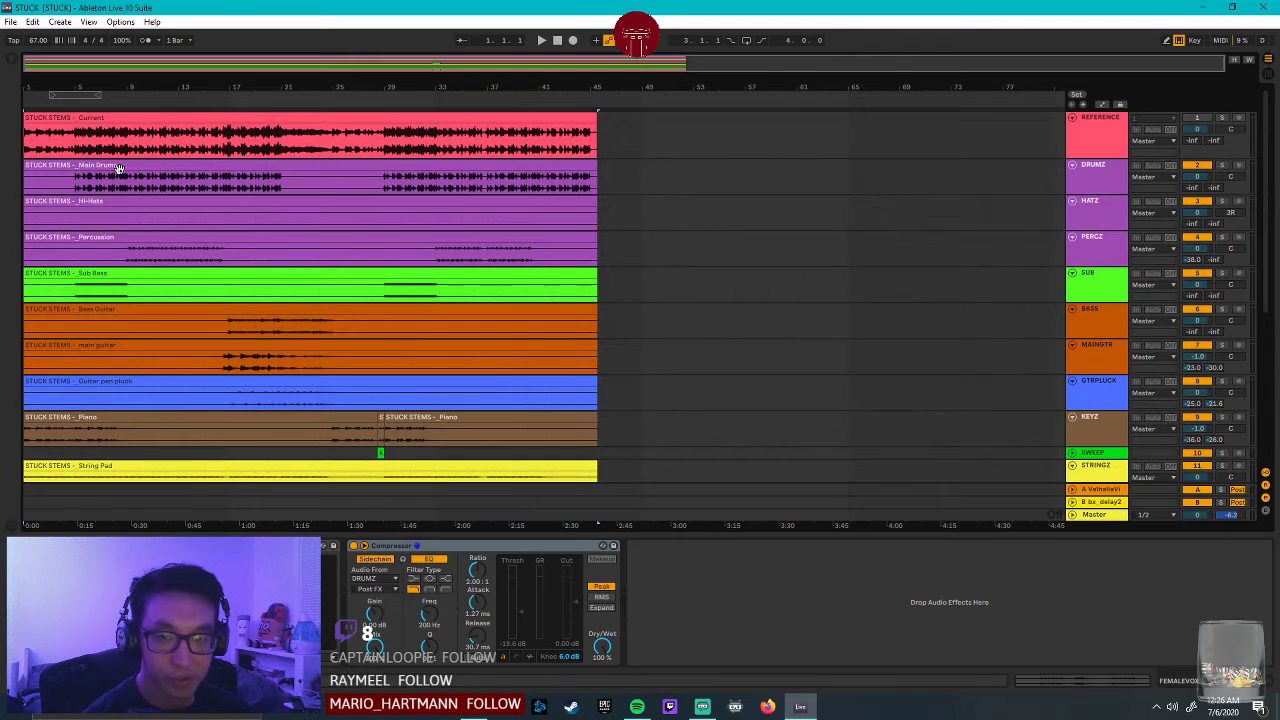
{"action": "left_click", "coordinate": [129, 160]}
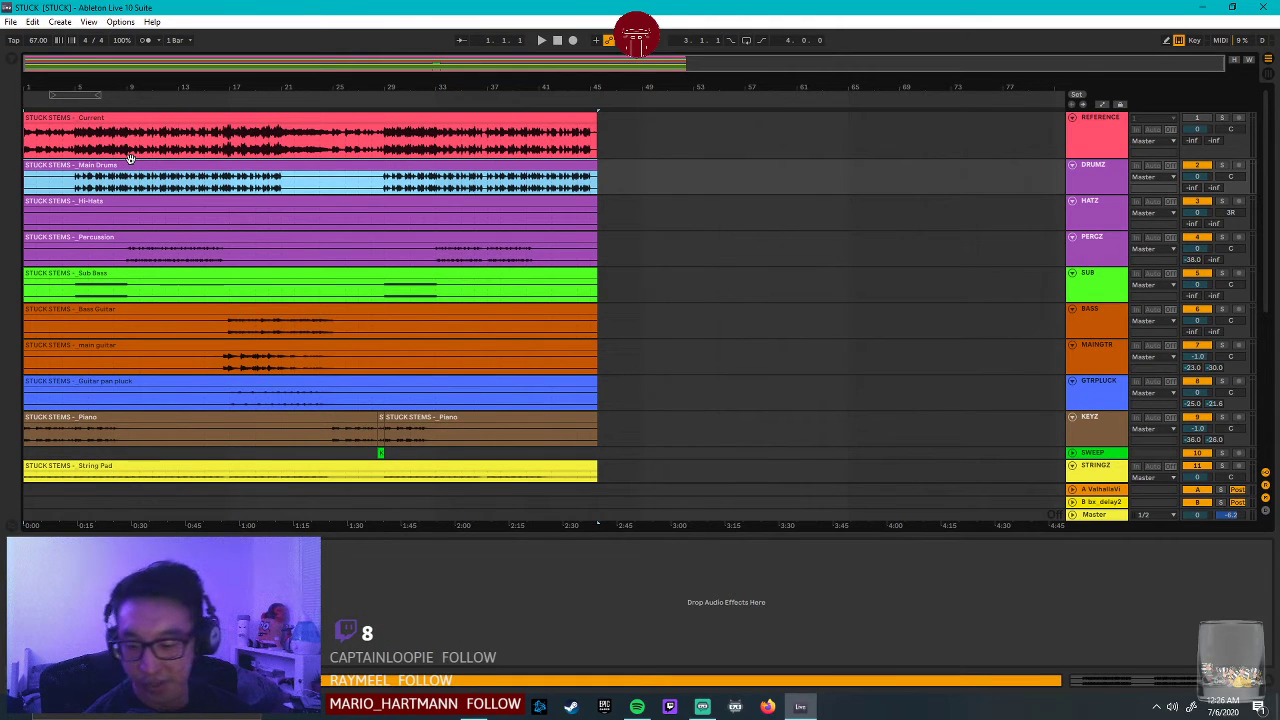
{"action": "key", "text": "space"}
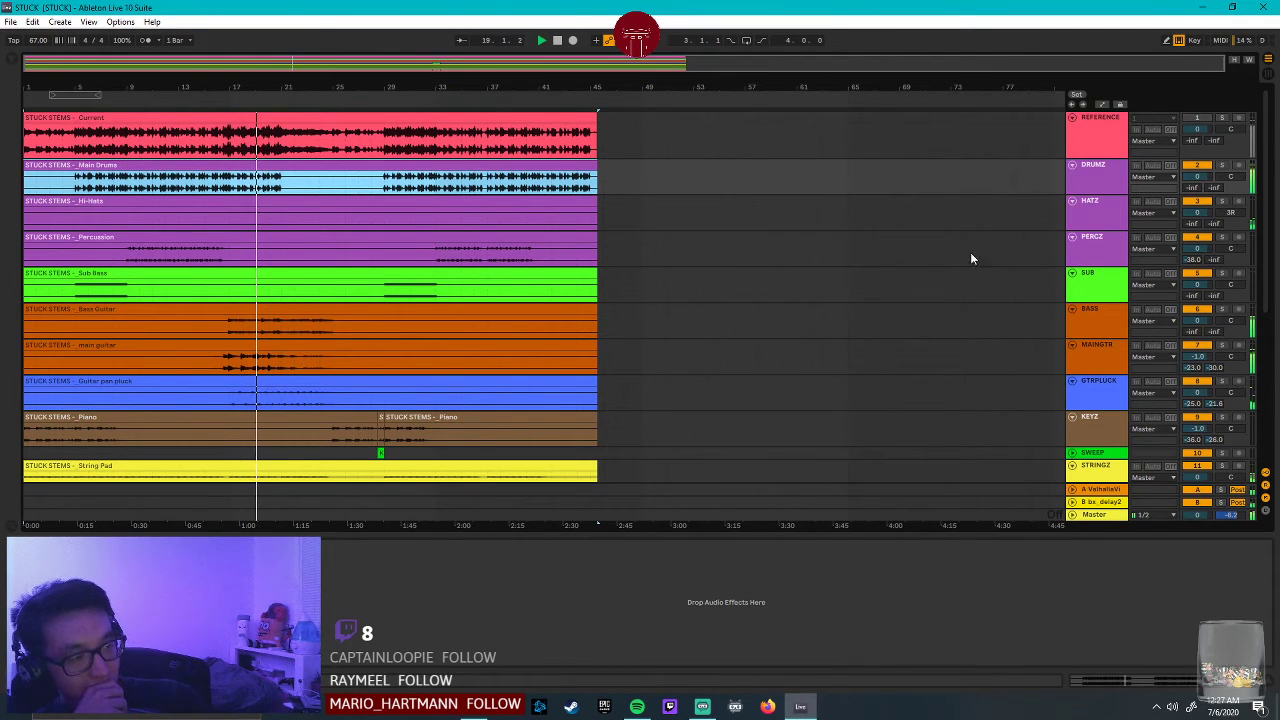
Narrow band 1 on MAINGTR's Pro-Q 3, lower its gain to about +1.87 dB, and close the plug-in window.
{"action": "left_click", "coordinate": [1092, 353]}
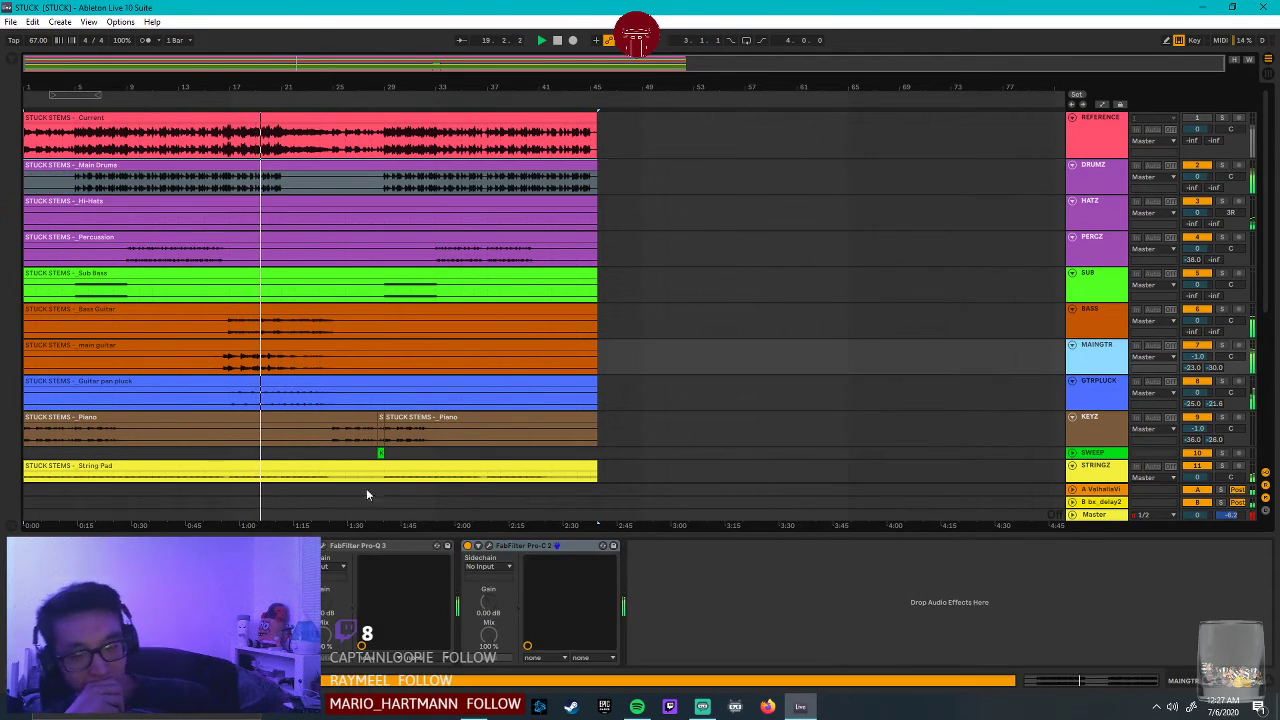
{"action": "left_click", "coordinate": [323, 548]}
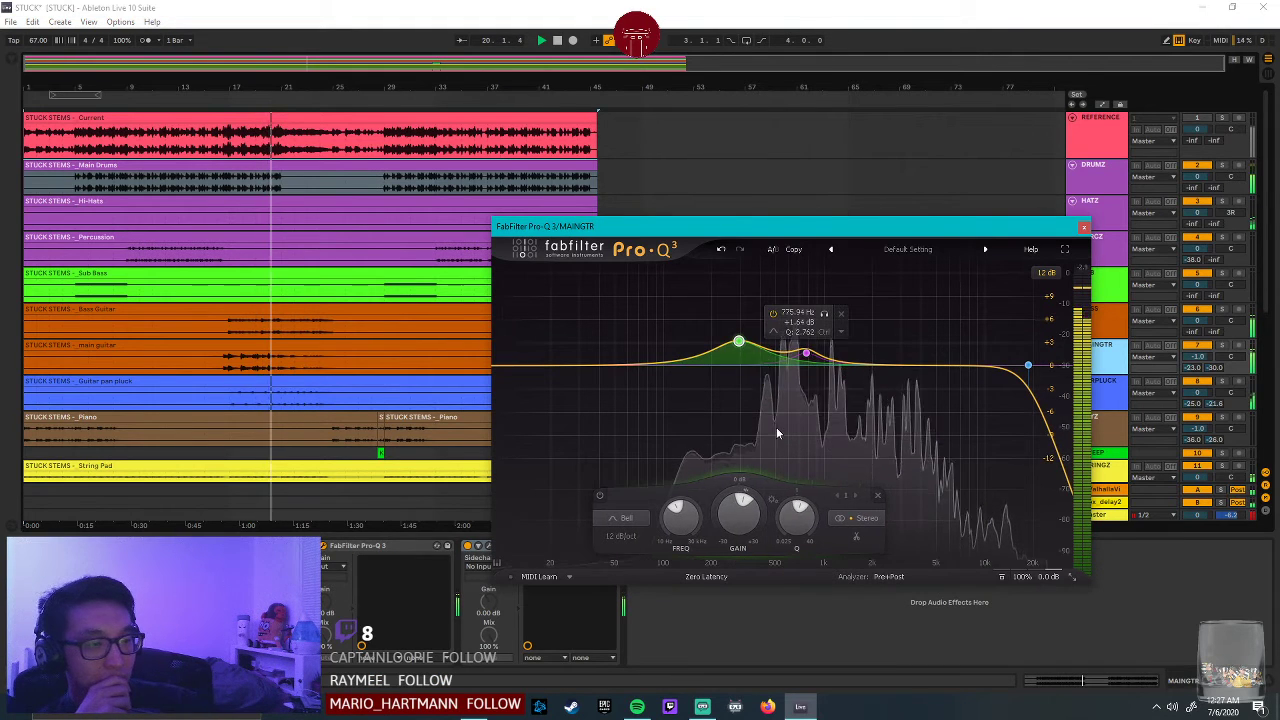
{"action": "scroll", "coordinate": [776, 500], "scroll_direction": "up", "scroll_amount": 3}
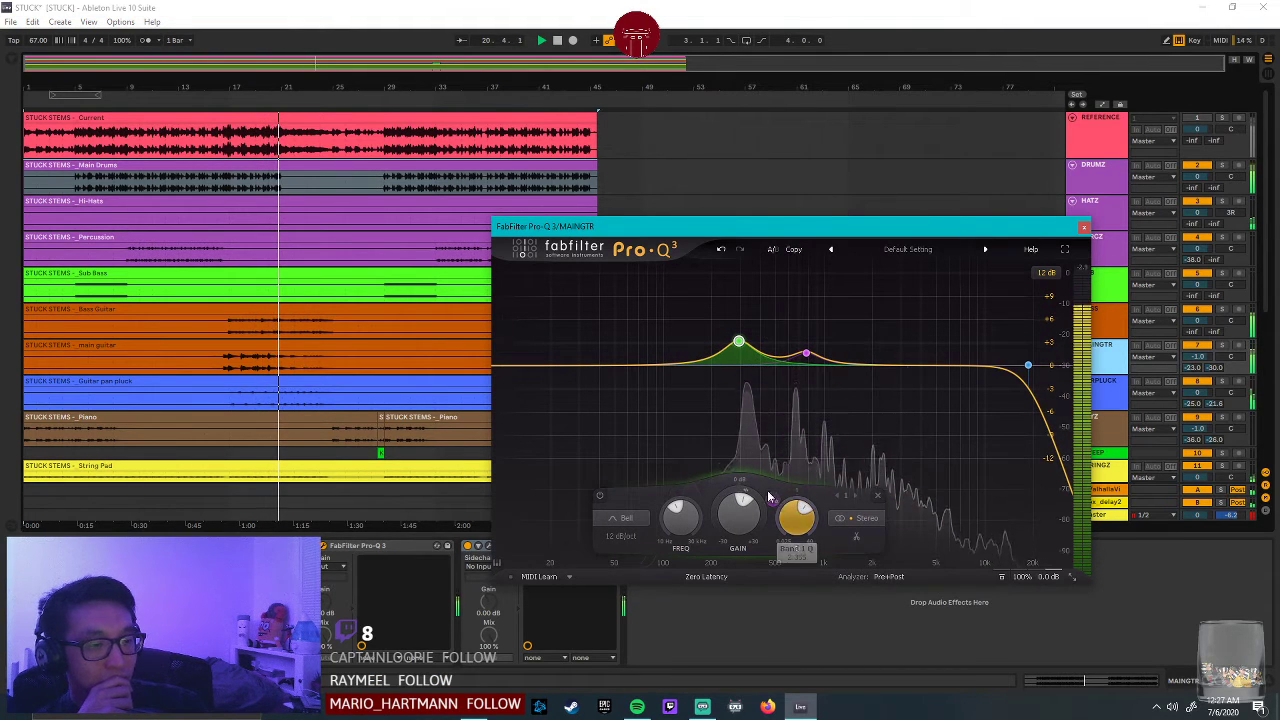
{"action": "scroll", "coordinate": [744, 505], "scroll_direction": "down", "scroll_amount": 1}
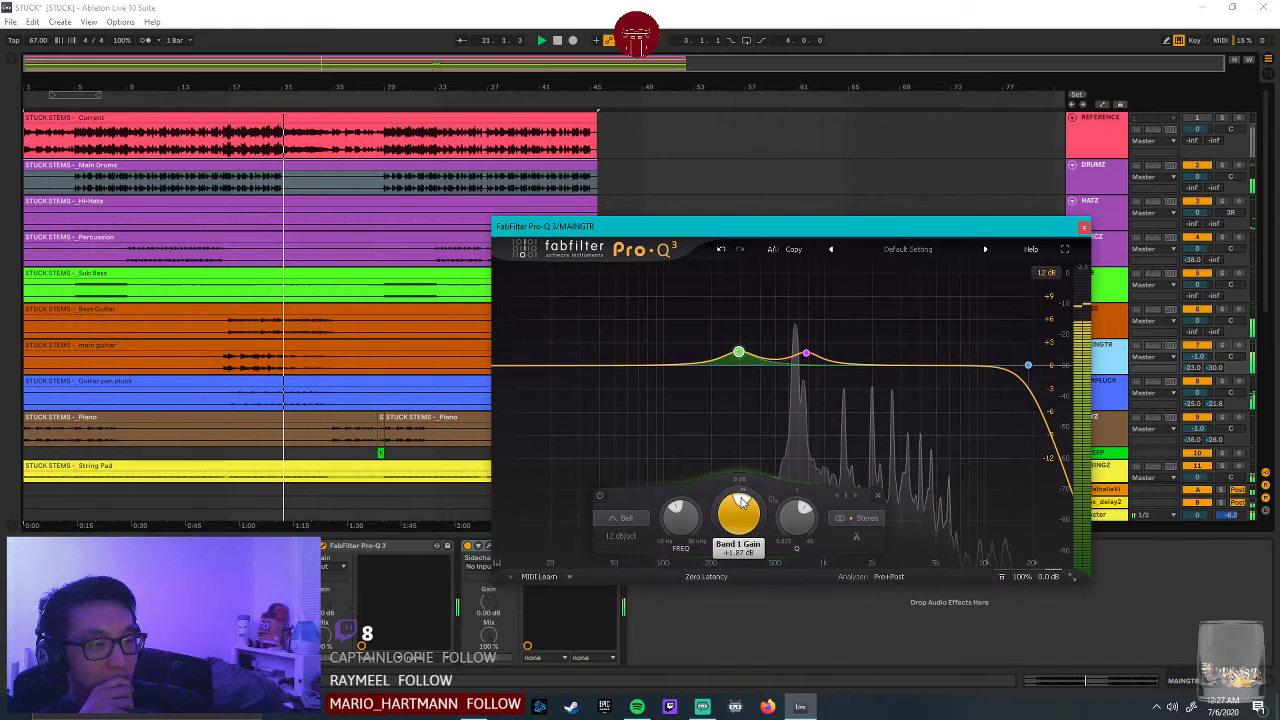
{"action": "left_click", "coordinate": [1084, 227]}
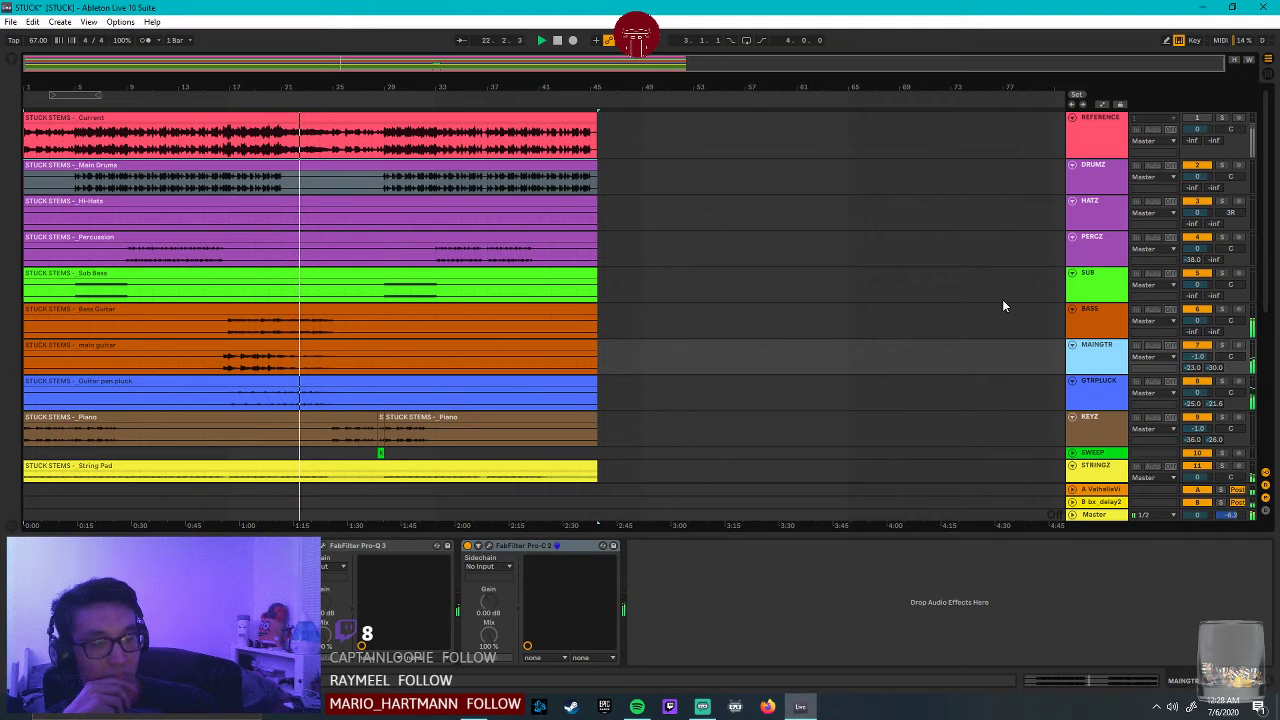
Check the lower tracks of the arrangement during playback, including the SWEEP track's mixer settings and the sections from bar 12 onward.
{"action": "left_click", "coordinate": [1123, 330]}
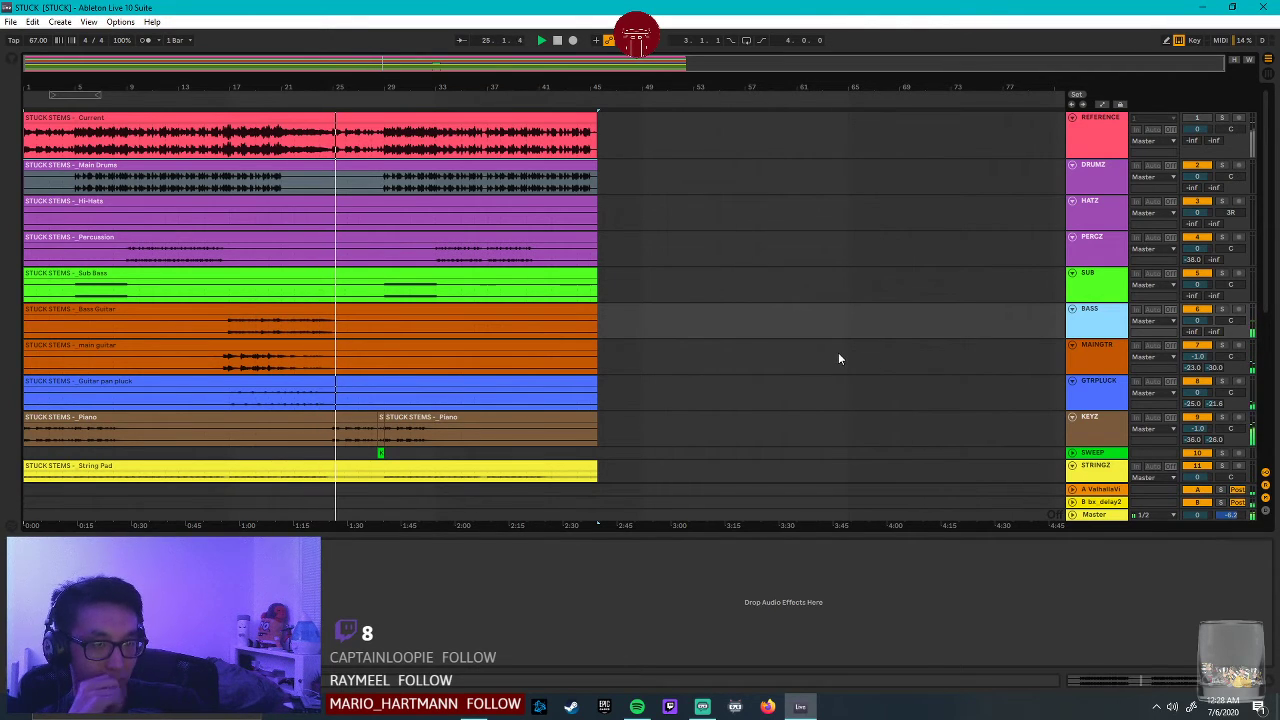
{"action": "scroll", "coordinate": [840, 362], "scroll_direction": "down", "scroll_amount": 5}
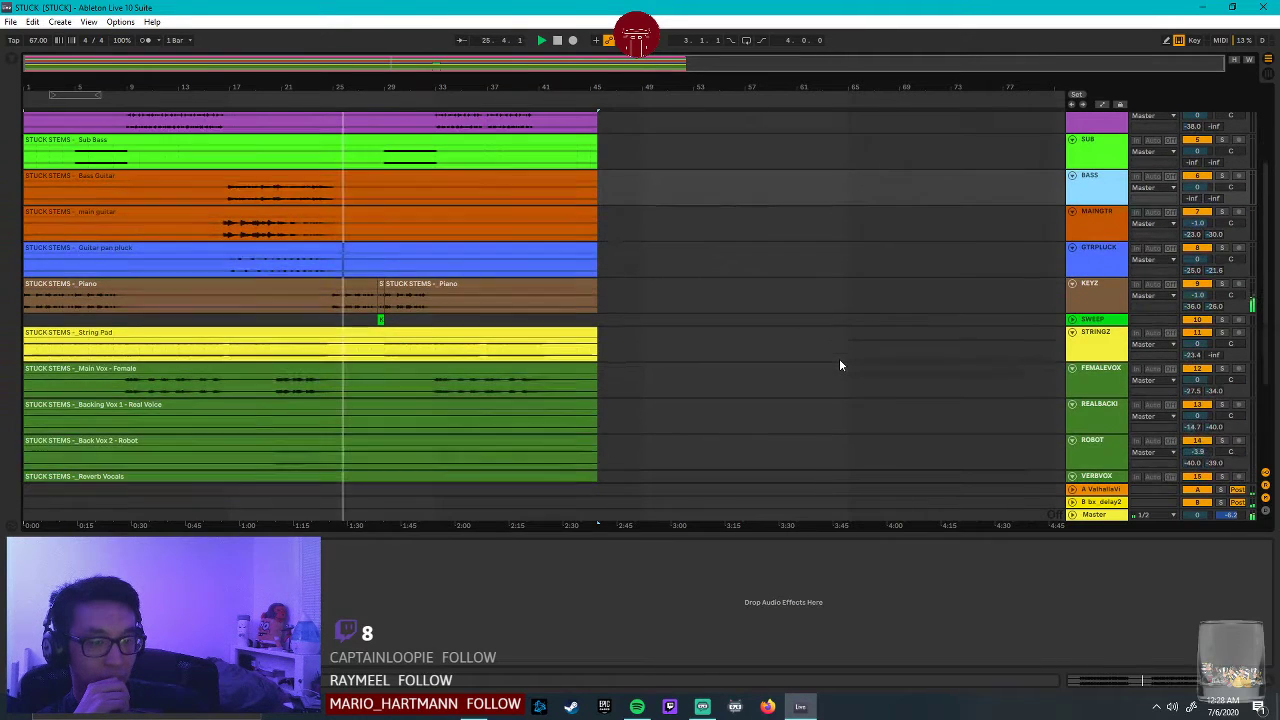
{"action": "scroll", "coordinate": [840, 365], "scroll_direction": "down", "scroll_amount": 1}
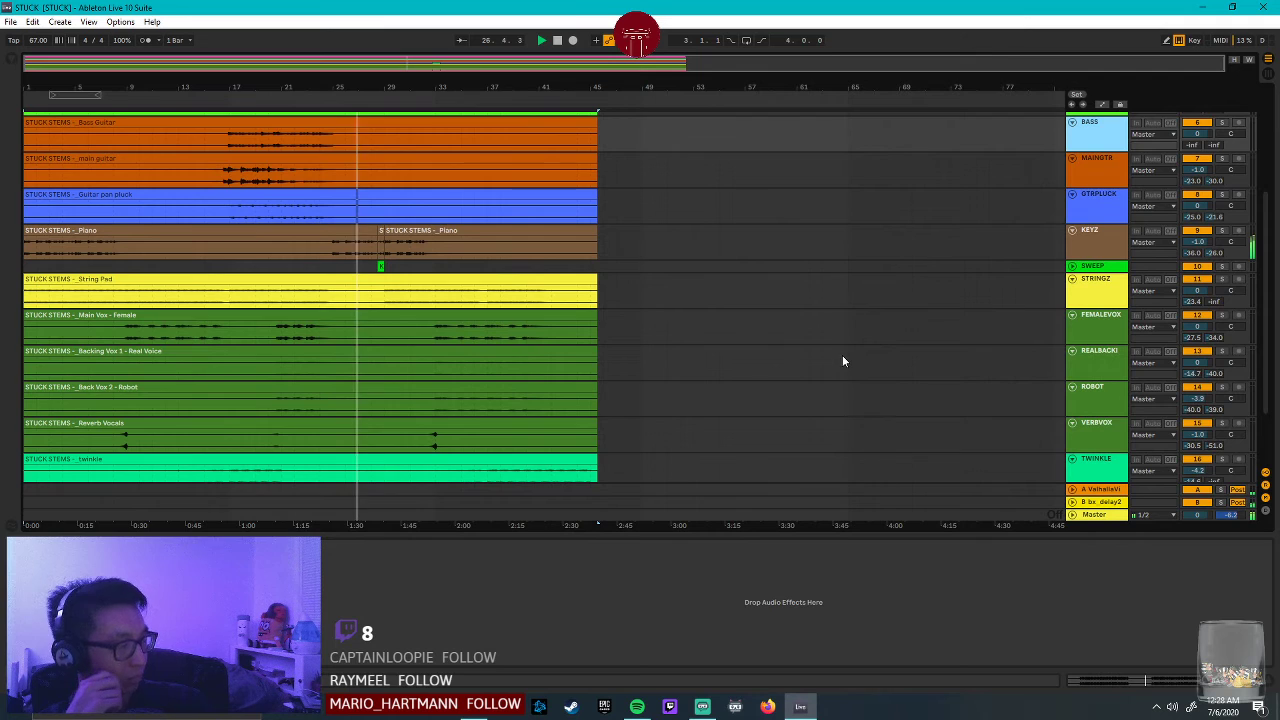
{"action": "scroll", "coordinate": [840, 360], "scroll_direction": "down", "scroll_amount": 3}
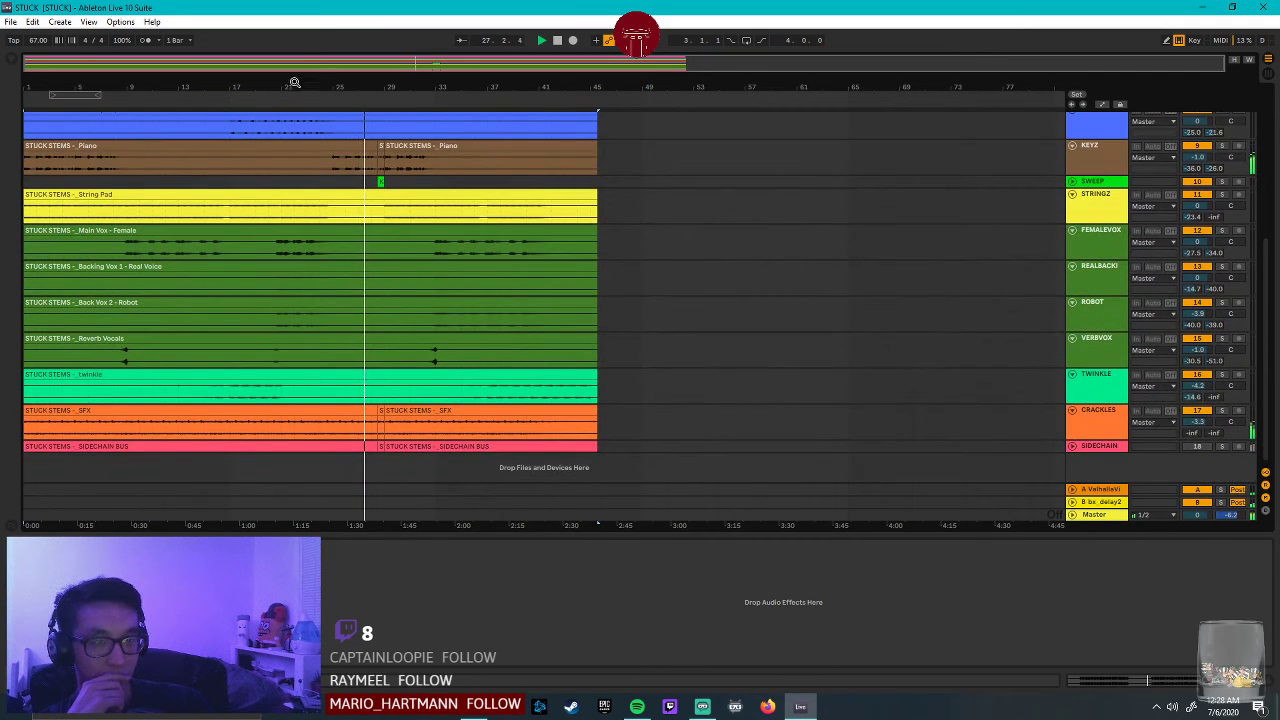
{"action": "key", "text": "plus"}
{"action": "key", "text": "plus"}
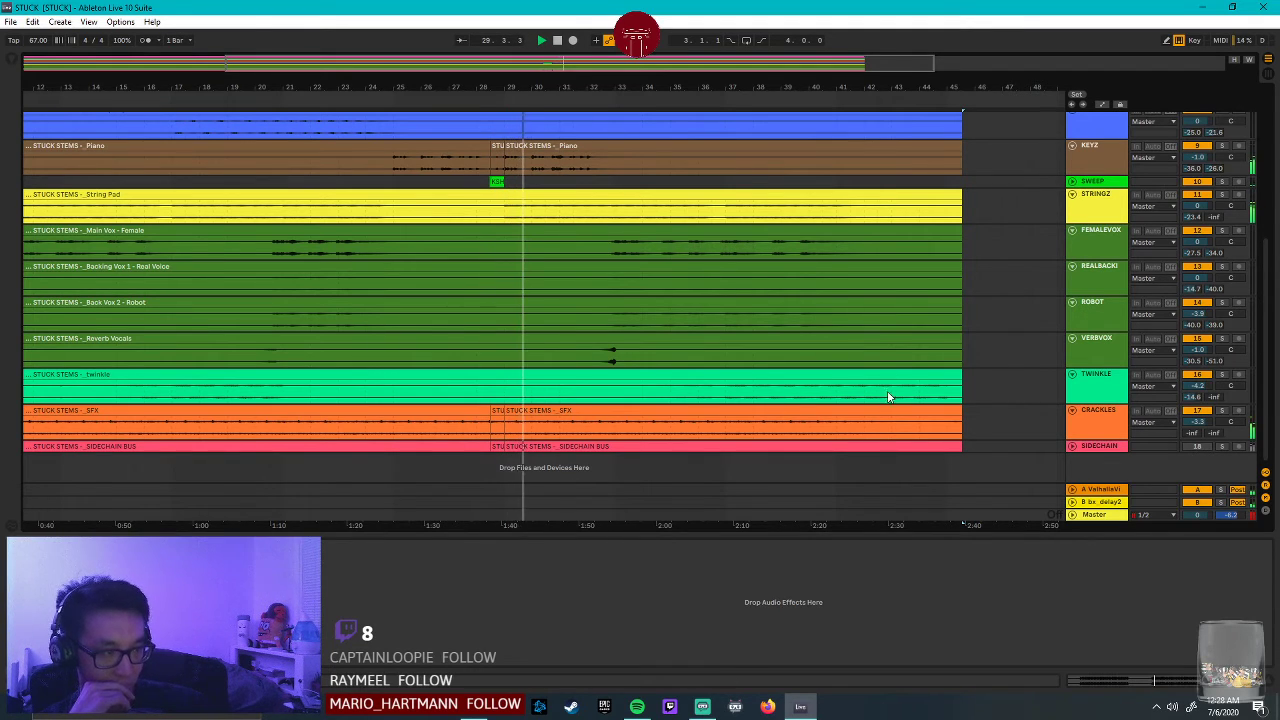
{"action": "left_click", "coordinate": [1072, 181]}
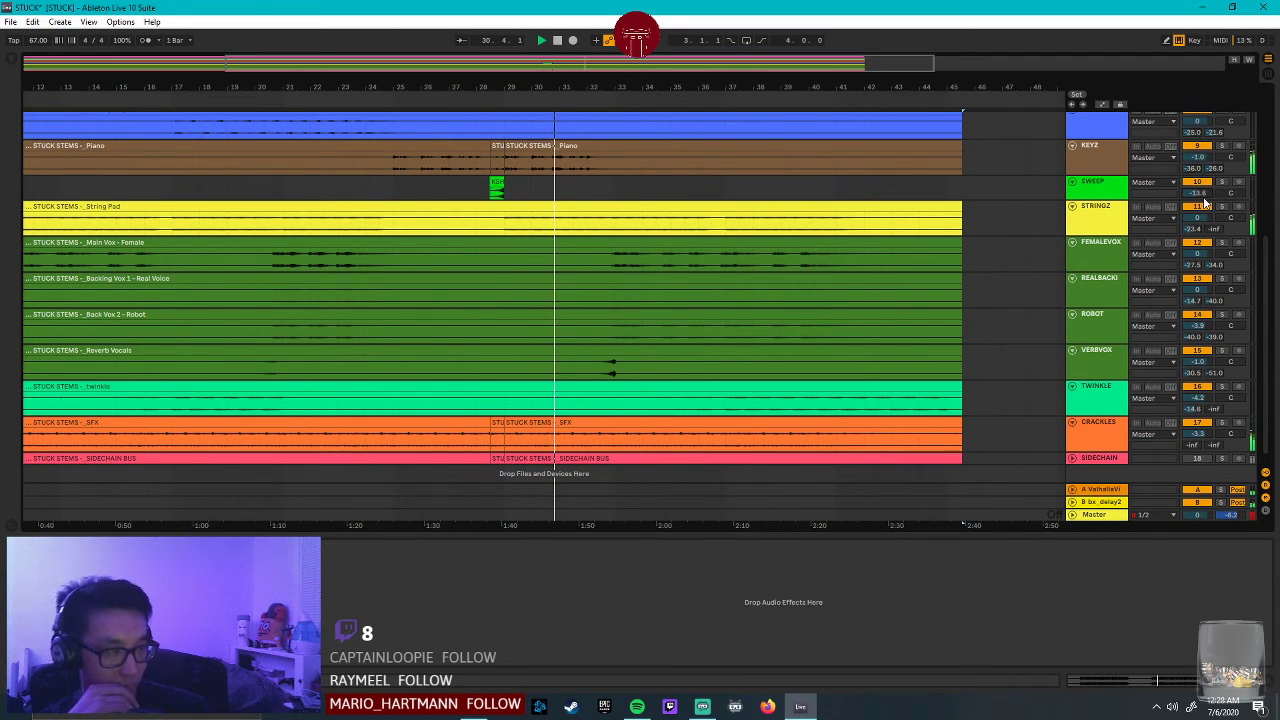
{"action": "left_click", "coordinate": [1069, 183]}
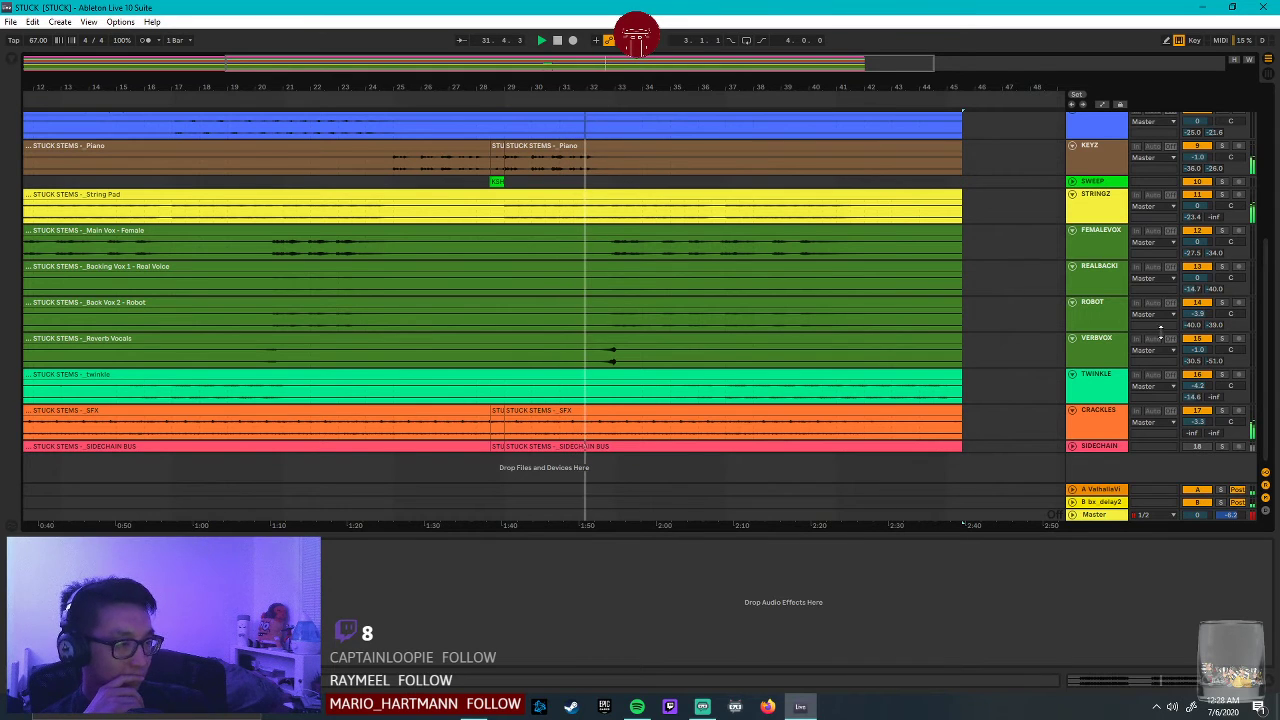
{"action": "scroll", "coordinate": [999, 342], "scroll_direction": "up", "scroll_amount": 2}
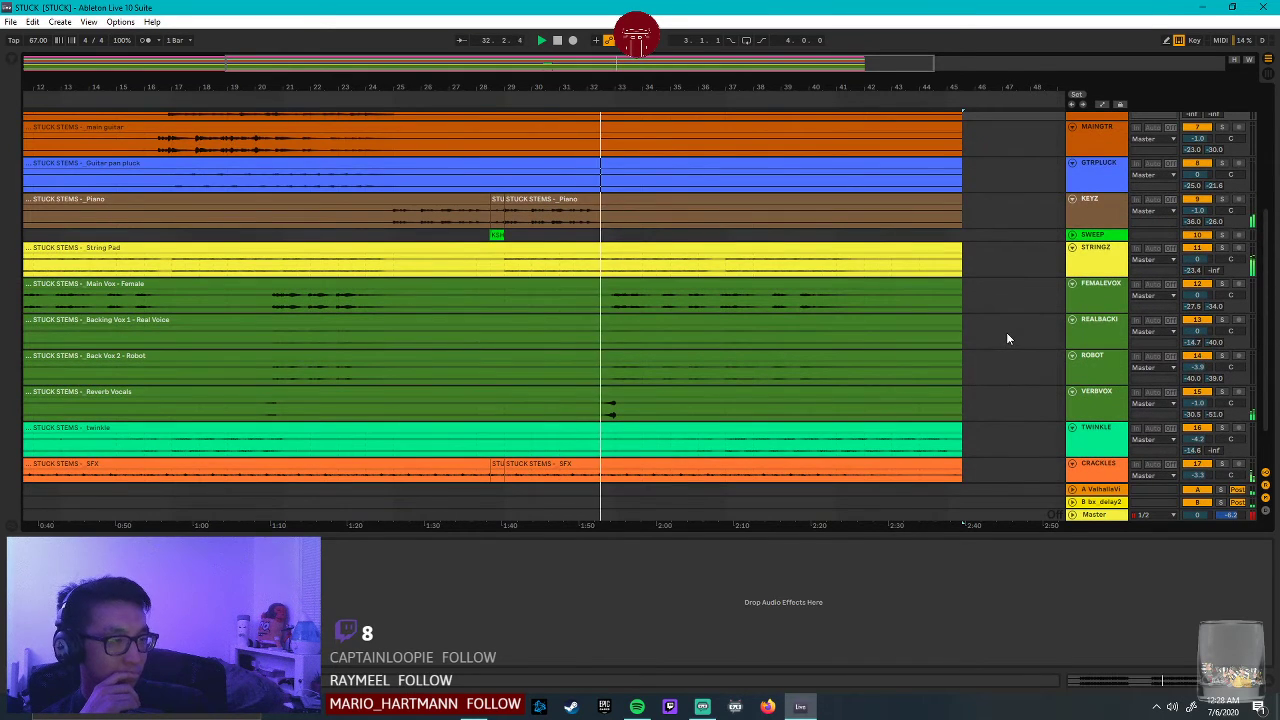
Switch to the Session mixer, show the plug-in browser and find bx_limiter by searching for "limit".
{"action": "key", "text": "Tab"}
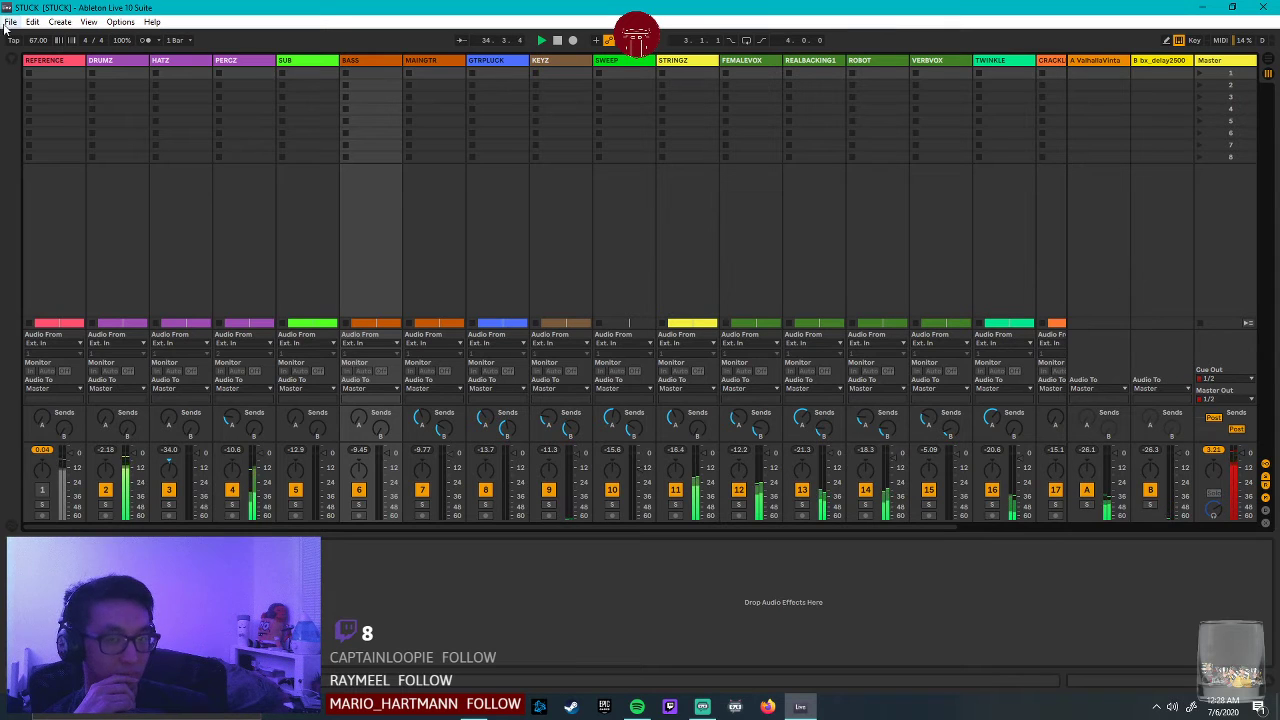
{"action": "left_click", "coordinate": [12, 66]}
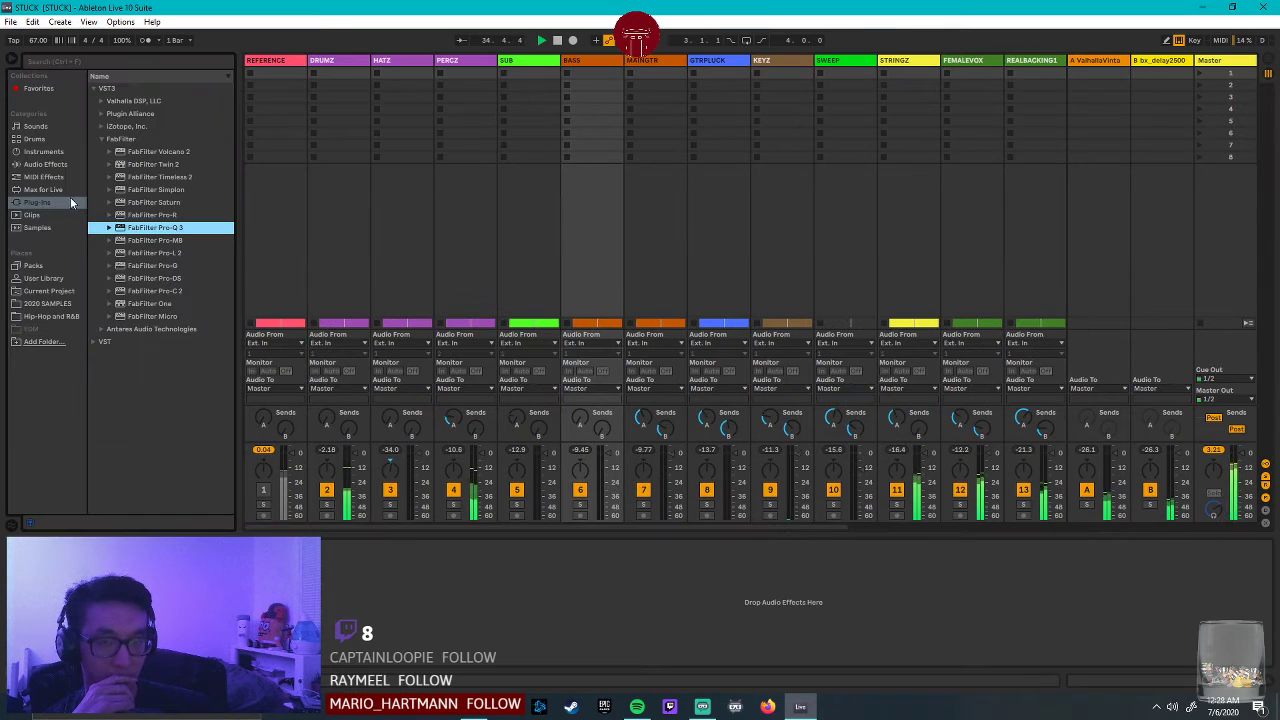
{"action": "left_click", "coordinate": [136, 253]}
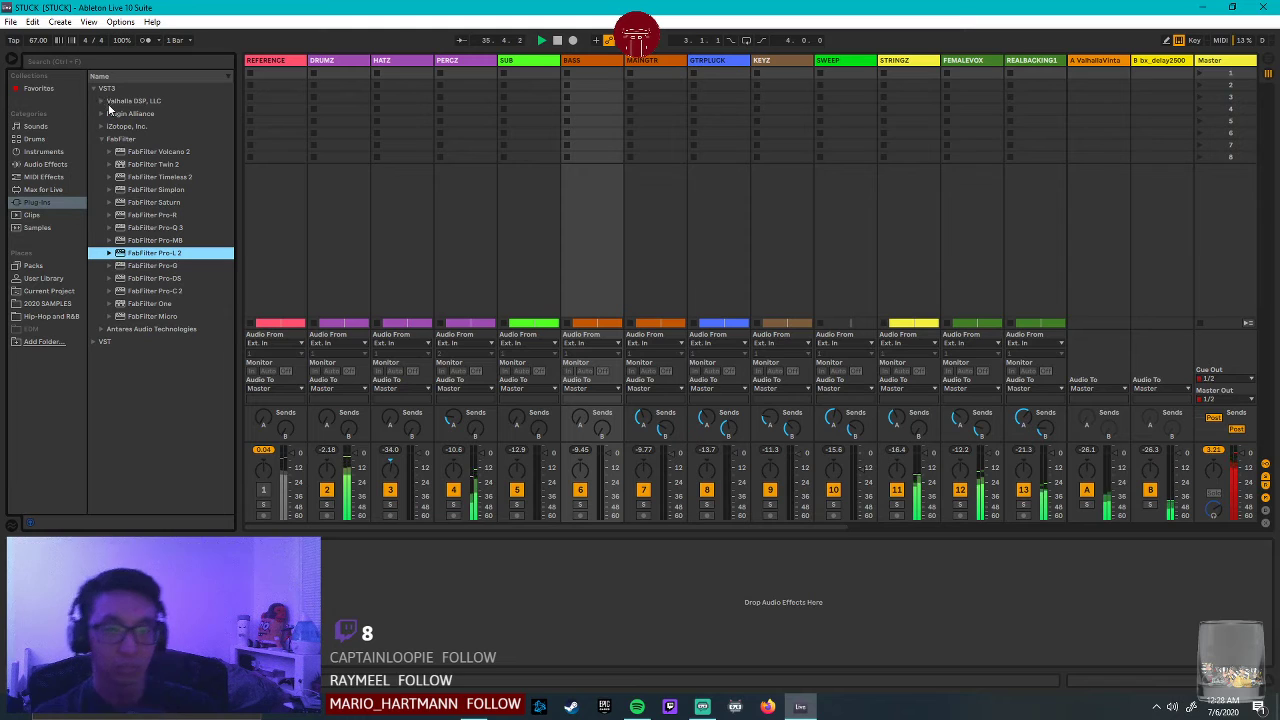
{"action": "left_click", "coordinate": [120, 62]}
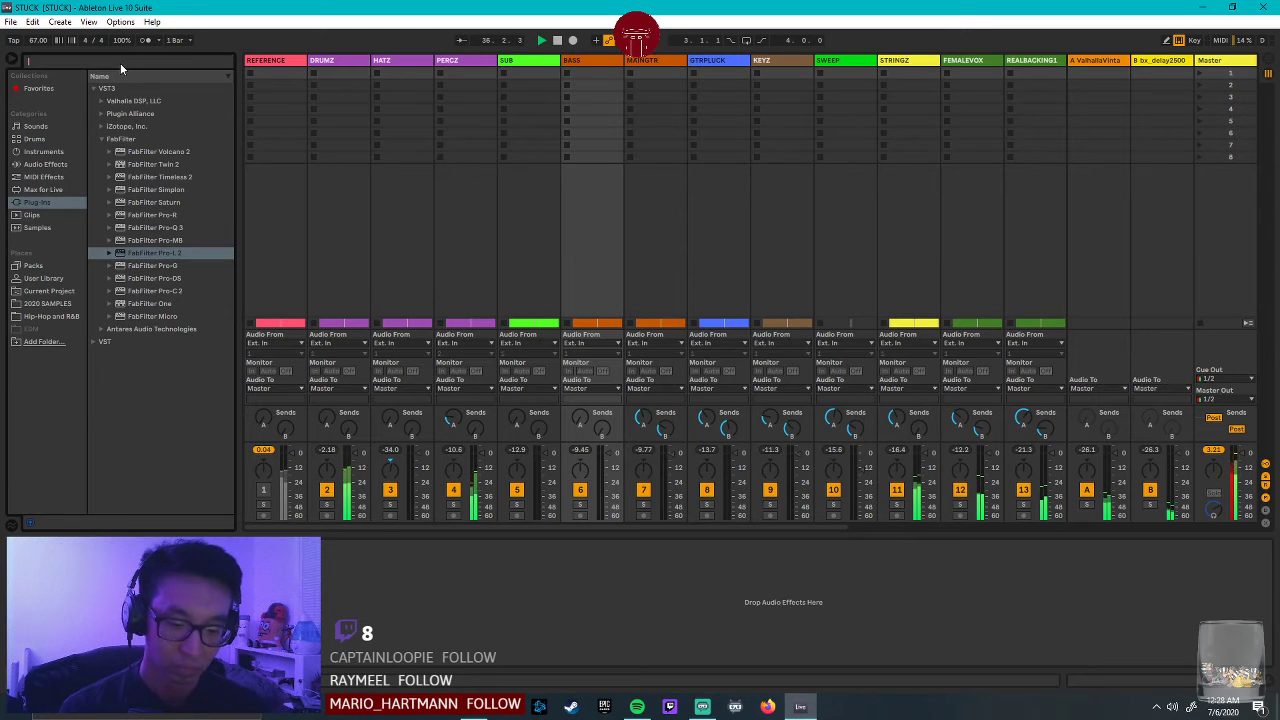
{"action": "type", "text": "limit"}
{"action": "left_click", "coordinate": [125, 100]}
{"action": "key", "text": "Right"}
{"action": "key", "text": "Down"}
{"action": "key", "text": "Down"}
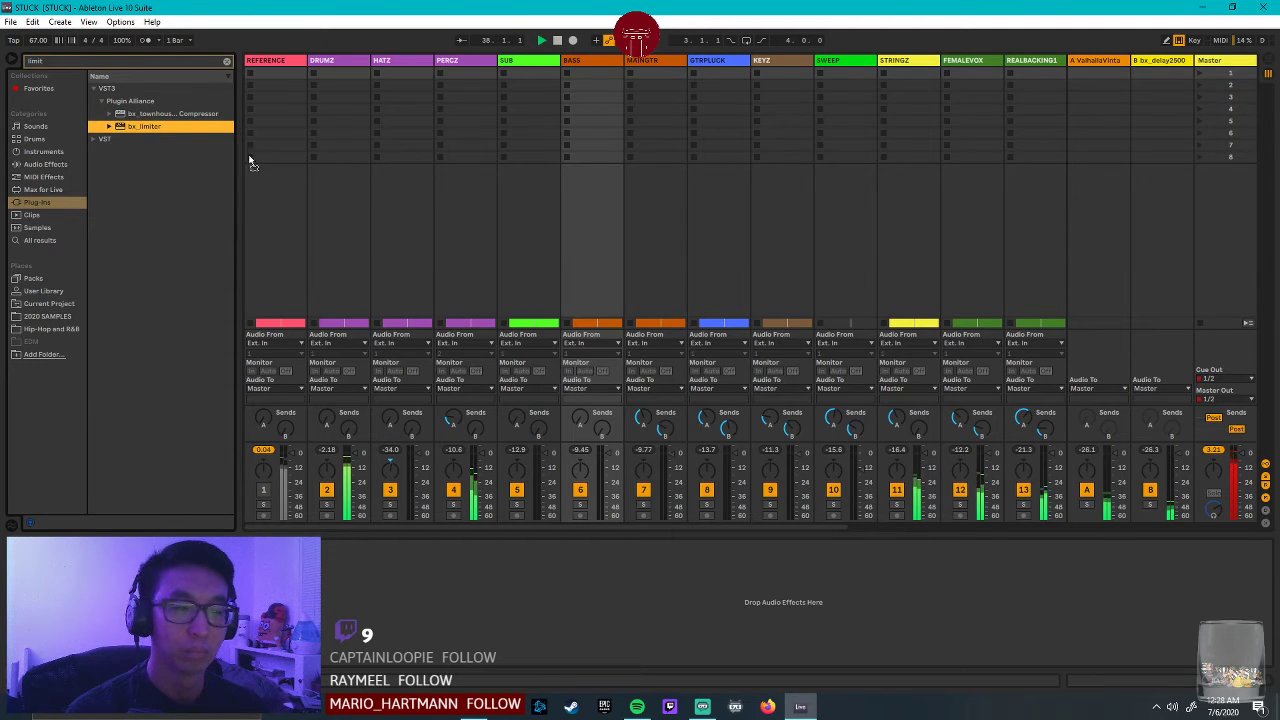
Add bx_limiter to the Master track, set its threshold to -0.10 dB, and close the plug-in window.
{"action": "left_click", "coordinate": [1213, 127]}
{"action": "key", "text": "Return"}
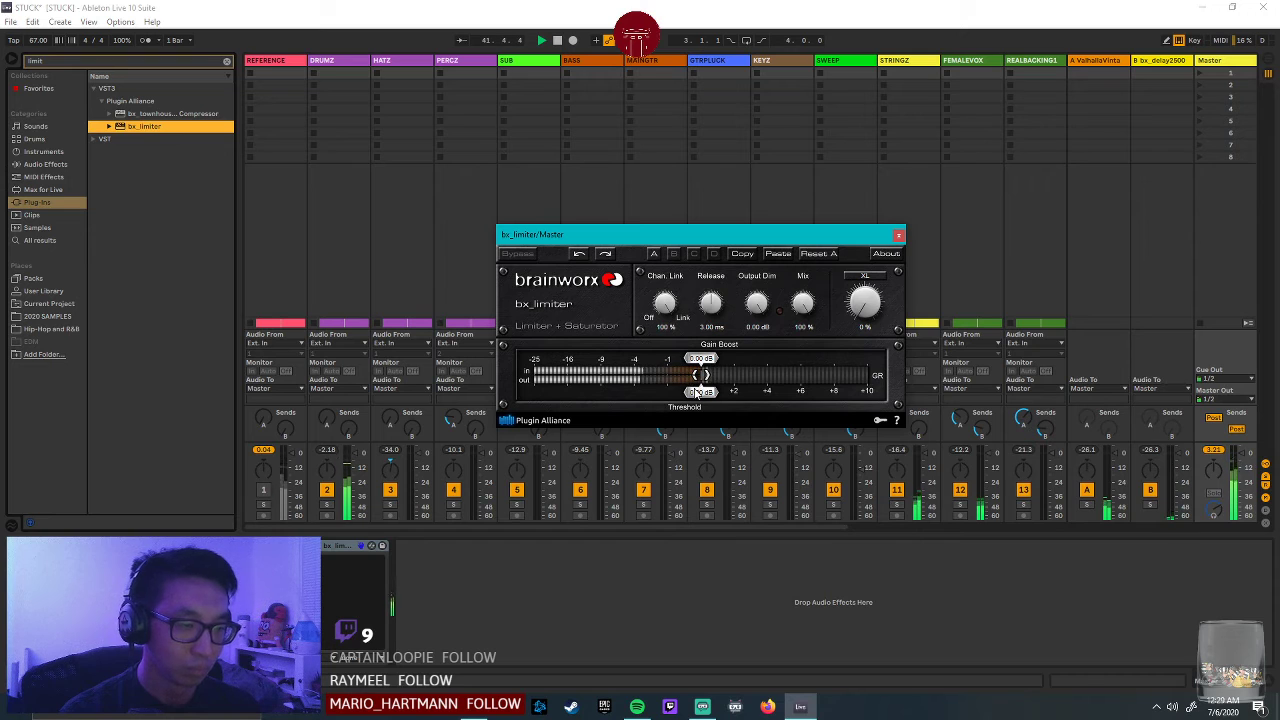
{"action": "left_click_drag", "start_coordinate": [693, 397], "coordinate": [692, 400]}
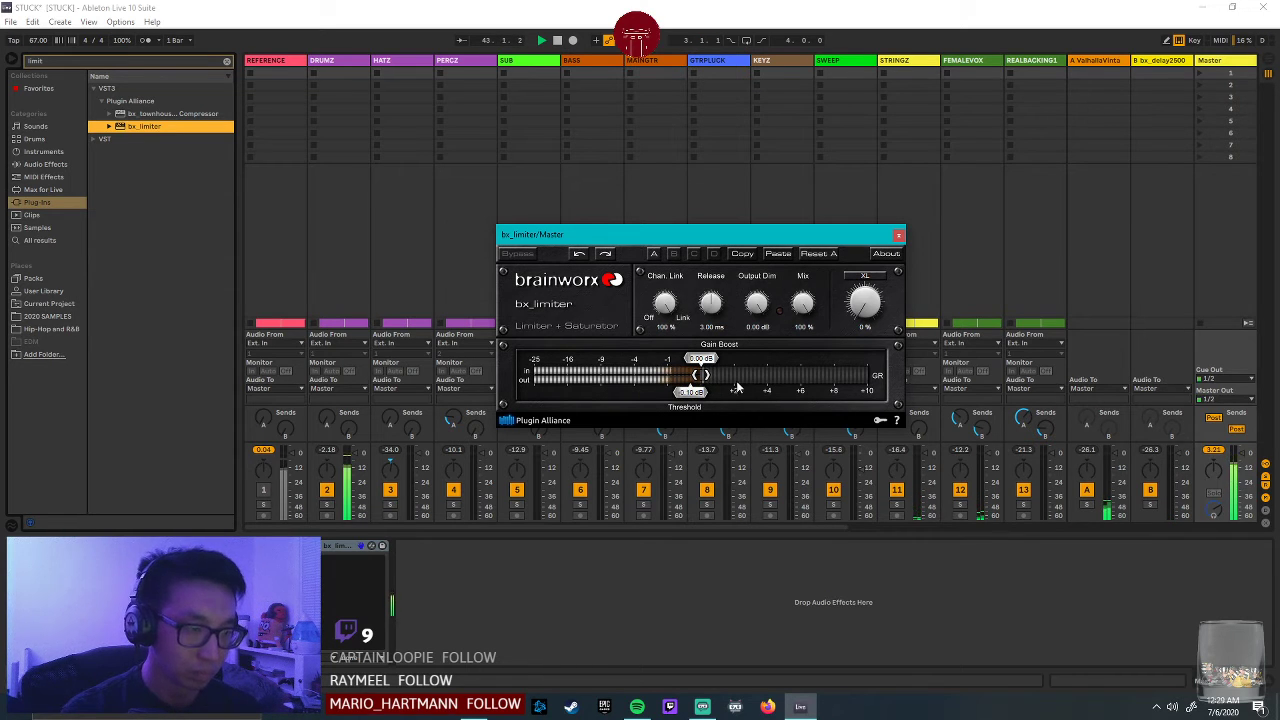
{"action": "left_click", "coordinate": [898, 235]}
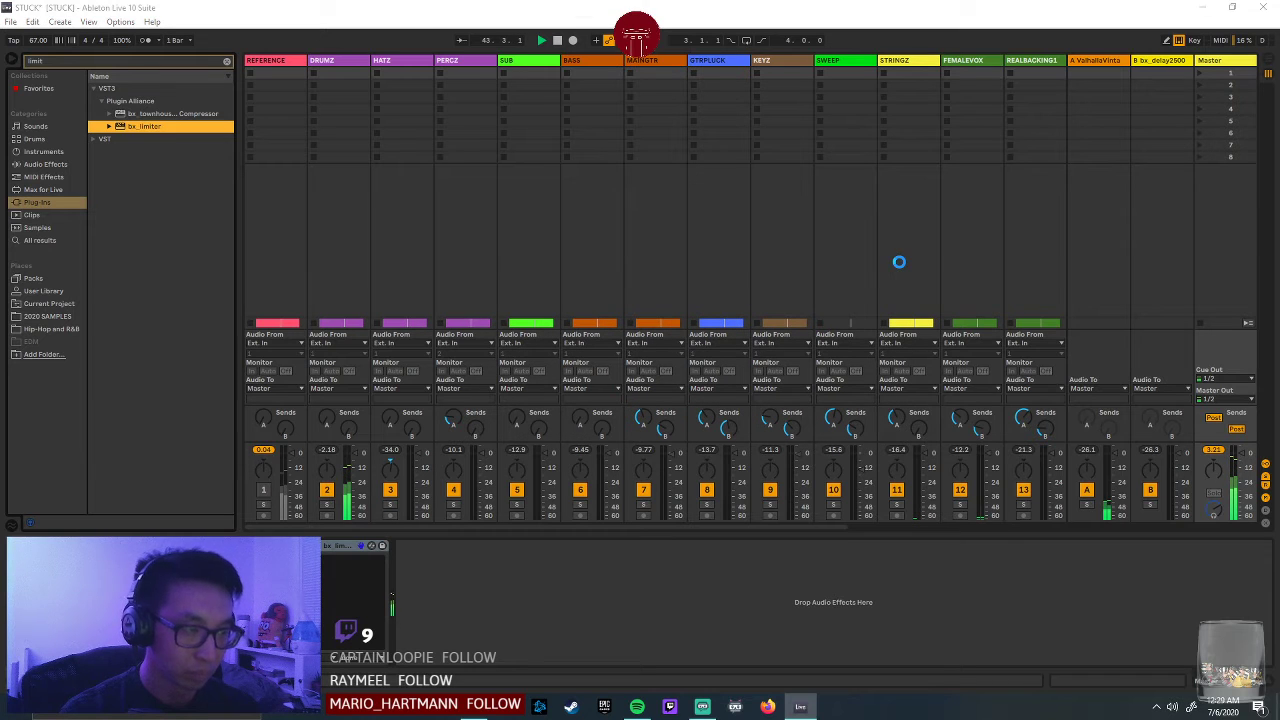
Return to the Arrangement with the whole song in view, let playback finish, and clear the browser's search term.
{"action": "key", "text": "Tab"}
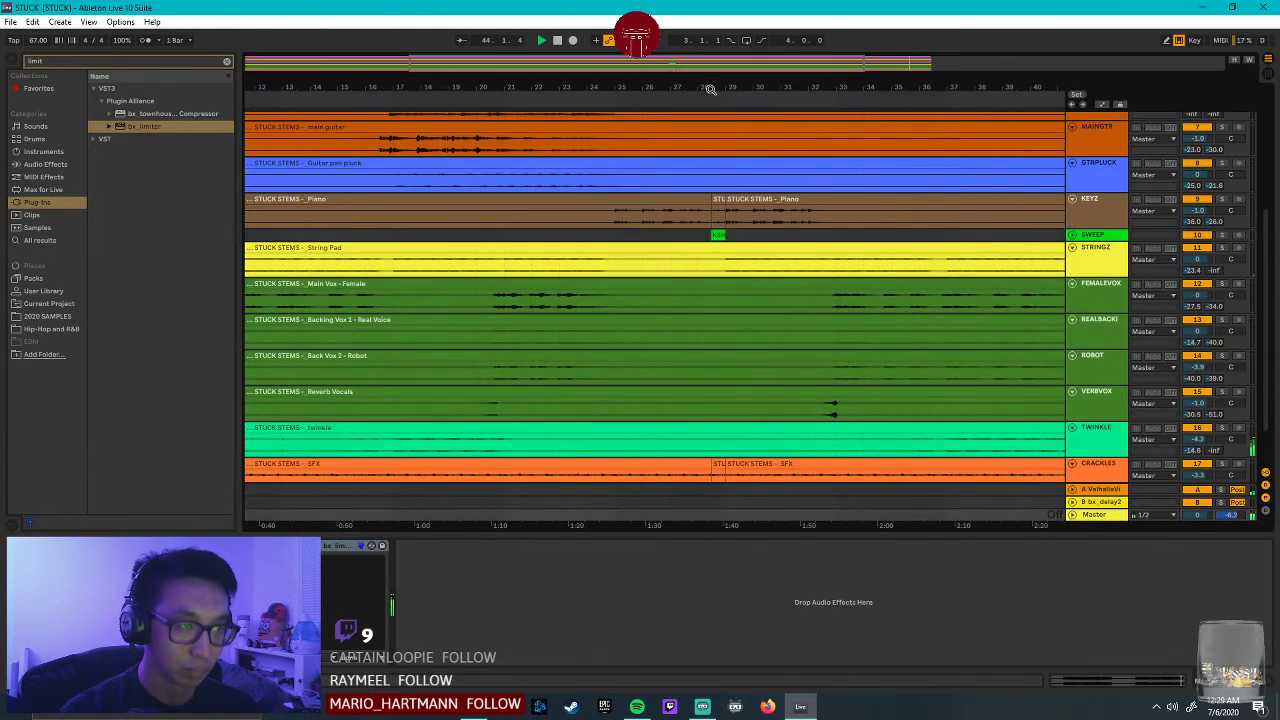
{"action": "key", "text": "minus"}
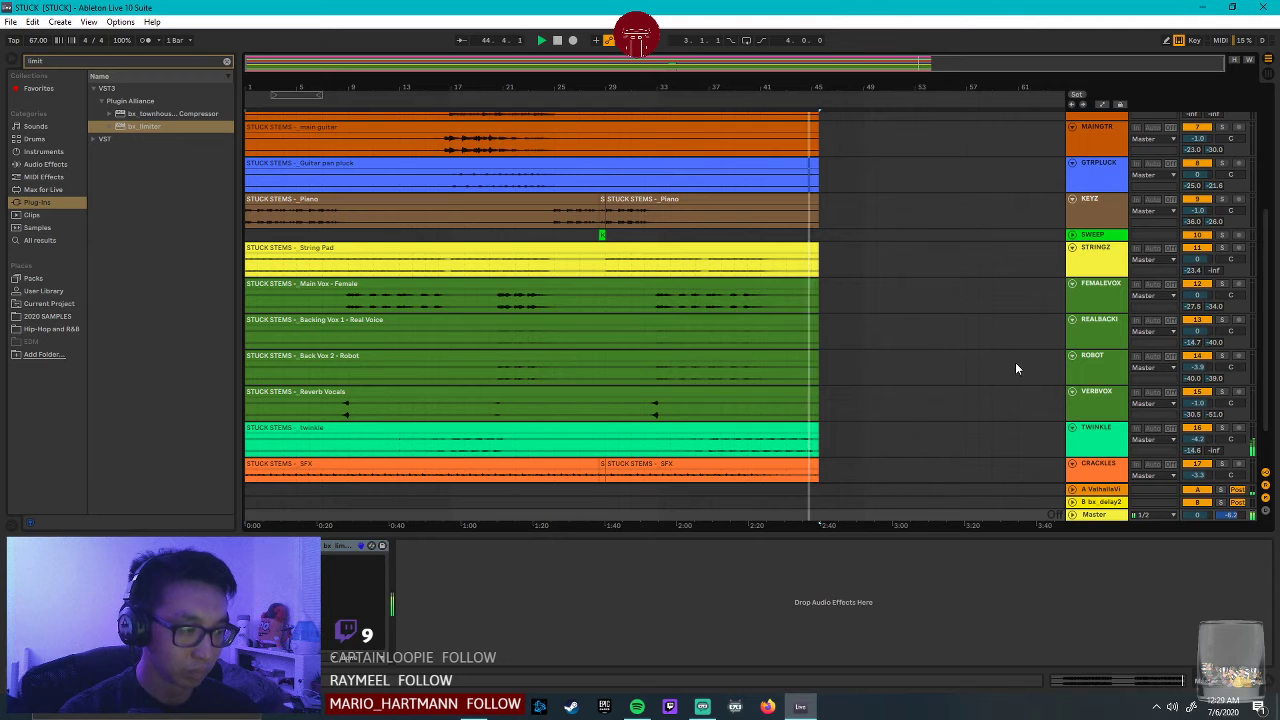
{"action": "scroll", "coordinate": [1010, 370], "scroll_direction": "down", "scroll_amount": 4}
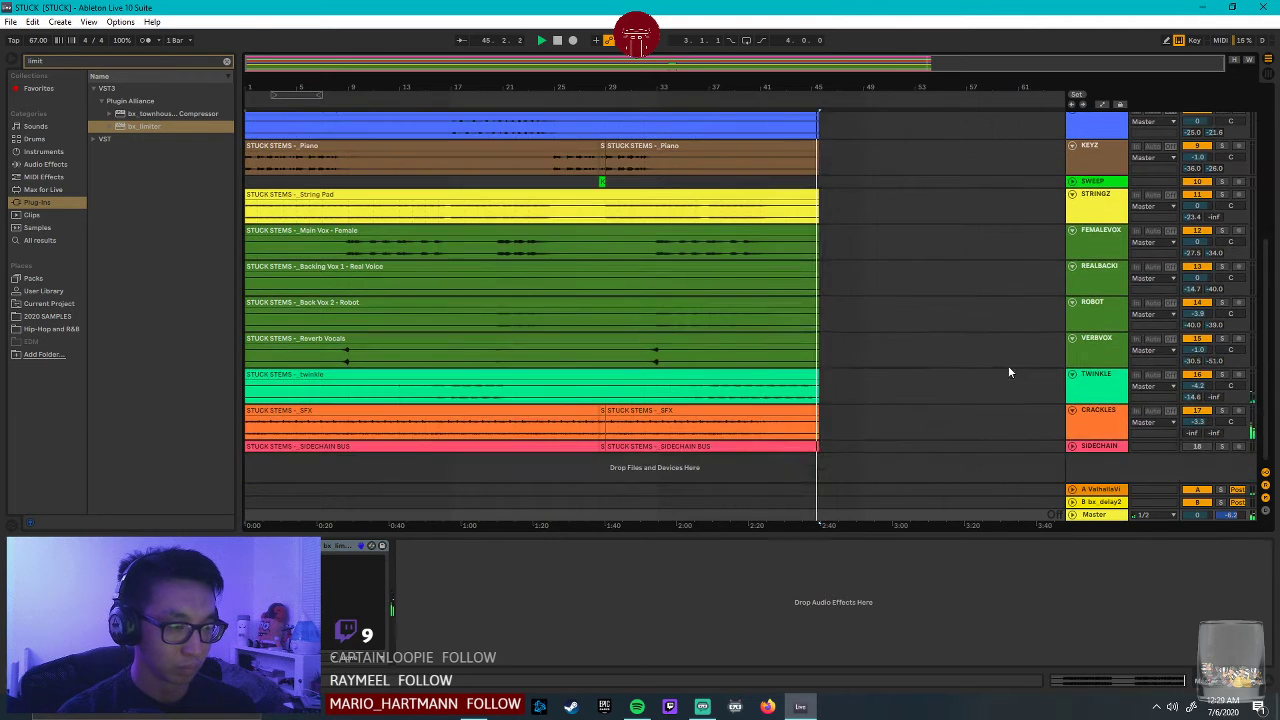
{"action": "scroll", "coordinate": [1008, 370], "scroll_direction": "up", "scroll_amount": 1}
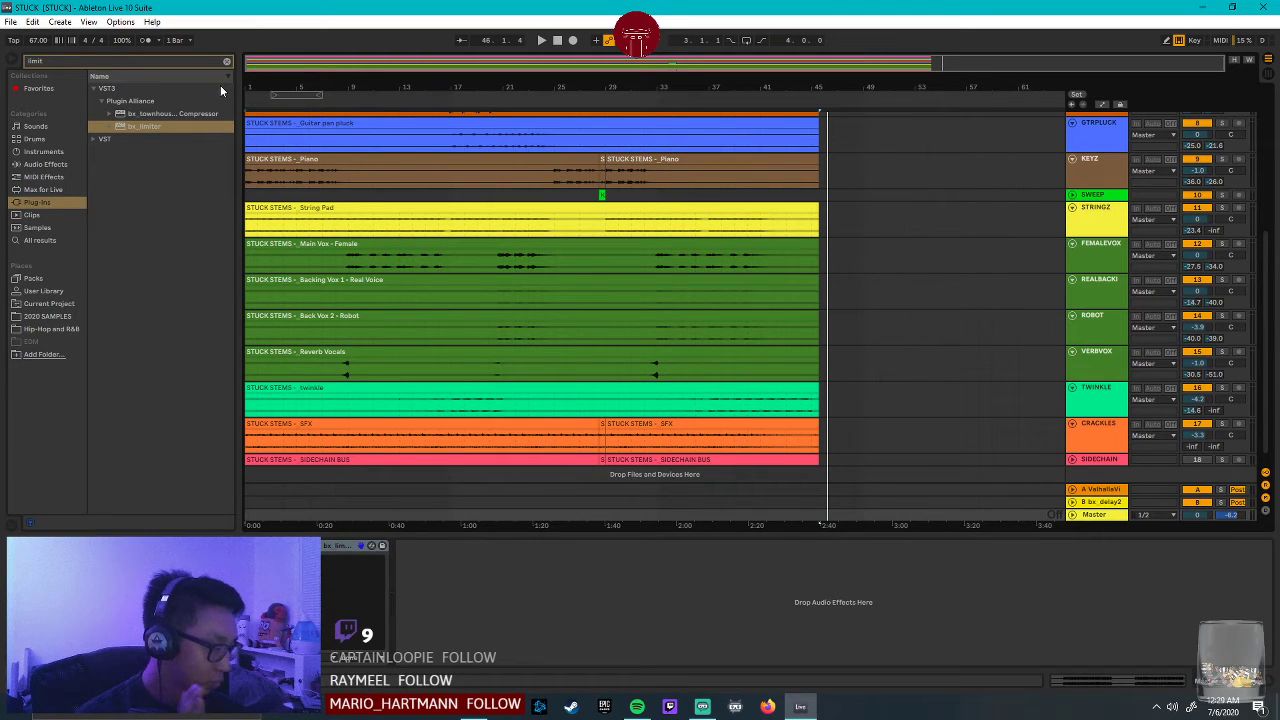
{"action": "scroll", "coordinate": [245, 180], "scroll_direction": "up", "scroll_amount": 4}
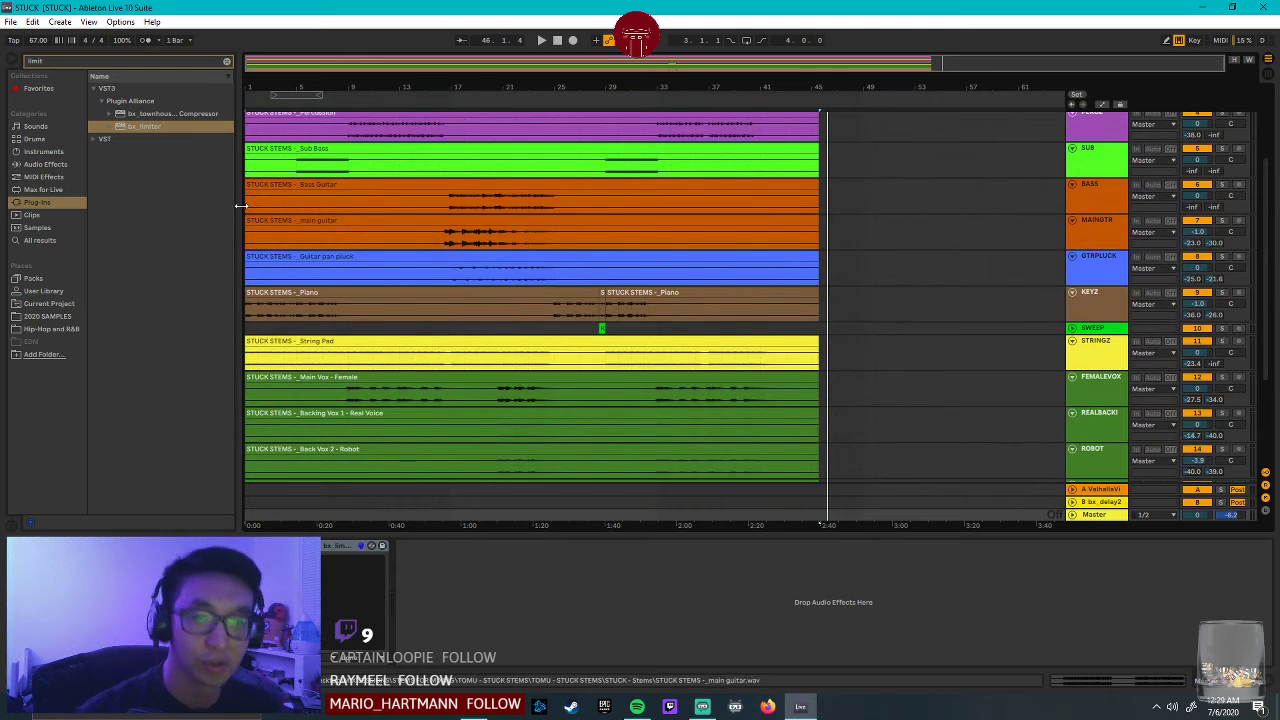
{"action": "left_click", "coordinate": [227, 61]}
{"action": "scroll", "coordinate": [805, 181], "scroll_direction": "up", "scroll_amount": 2}
{"action": "scroll", "coordinate": [805, 181], "scroll_direction": "up", "scroll_amount": 2}
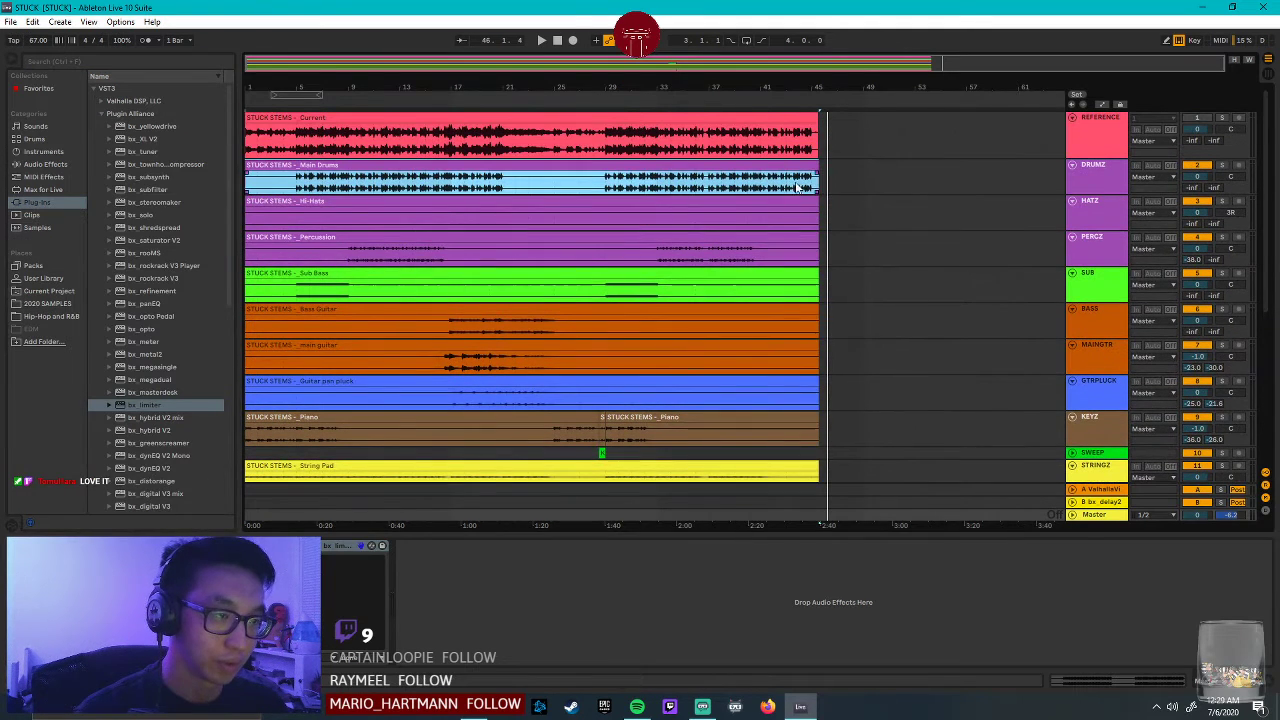
{"action": "left_click", "coordinate": [833, 176]}
{"action": "left_click", "coordinate": [800, 160]}
{"action": "key", "text": "ctrl+a"}
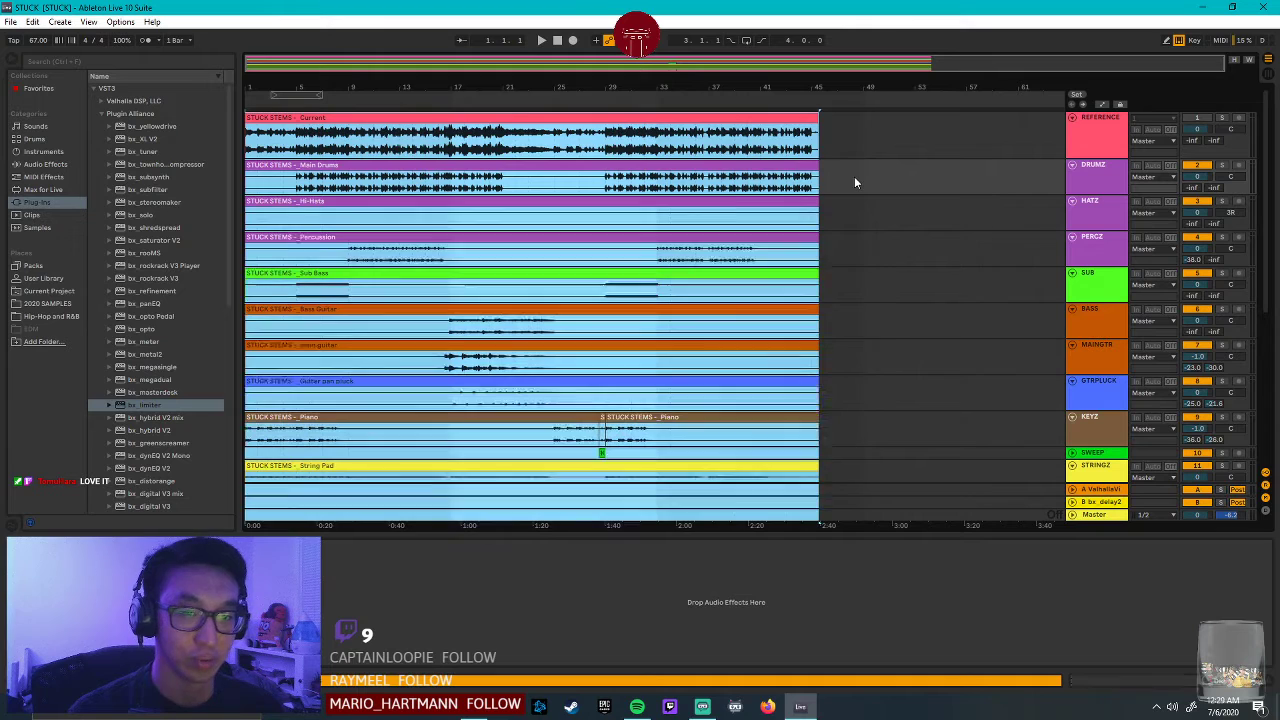
{"action": "left_click", "coordinate": [870, 185]}
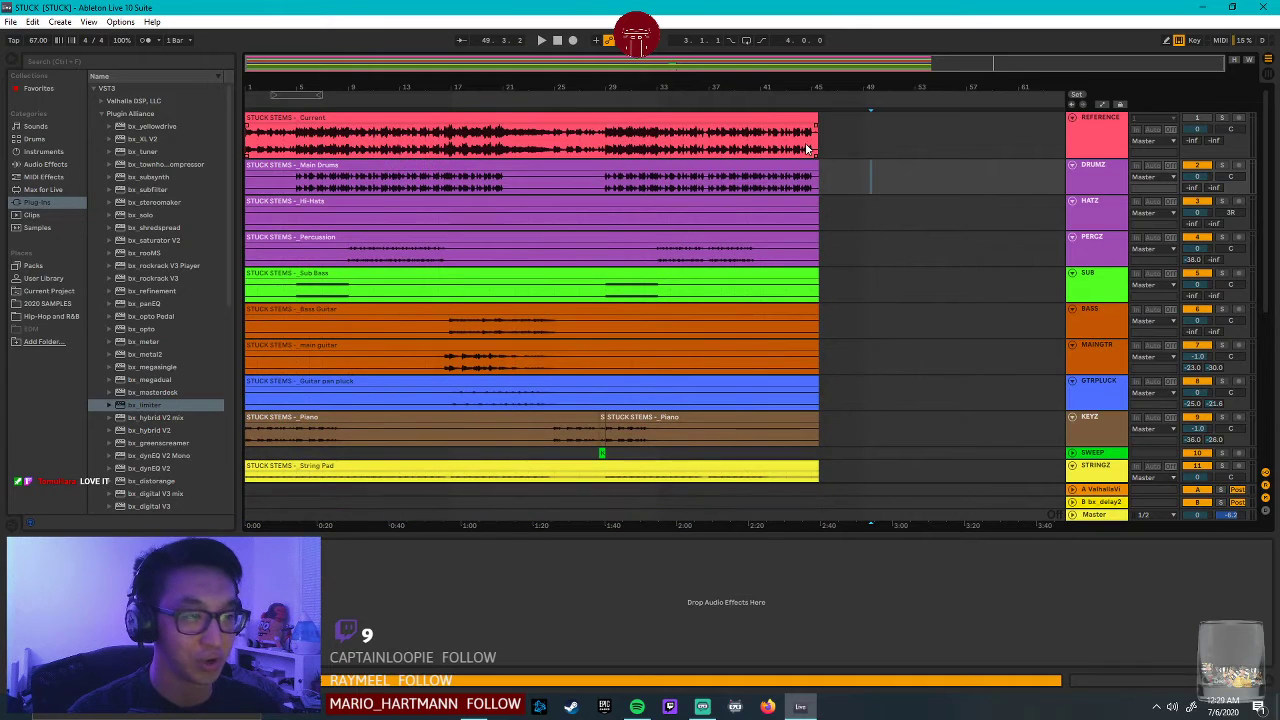
Delete the REFERENCE track from the arrangement.
{"action": "scroll", "coordinate": [1073, 120], "scroll_direction": "down", "scroll_amount": 1}
{"action": "left_click", "coordinate": [1073, 120]}
{"action": "scroll", "coordinate": [1073, 120], "scroll_direction": "up", "scroll_amount": 1}
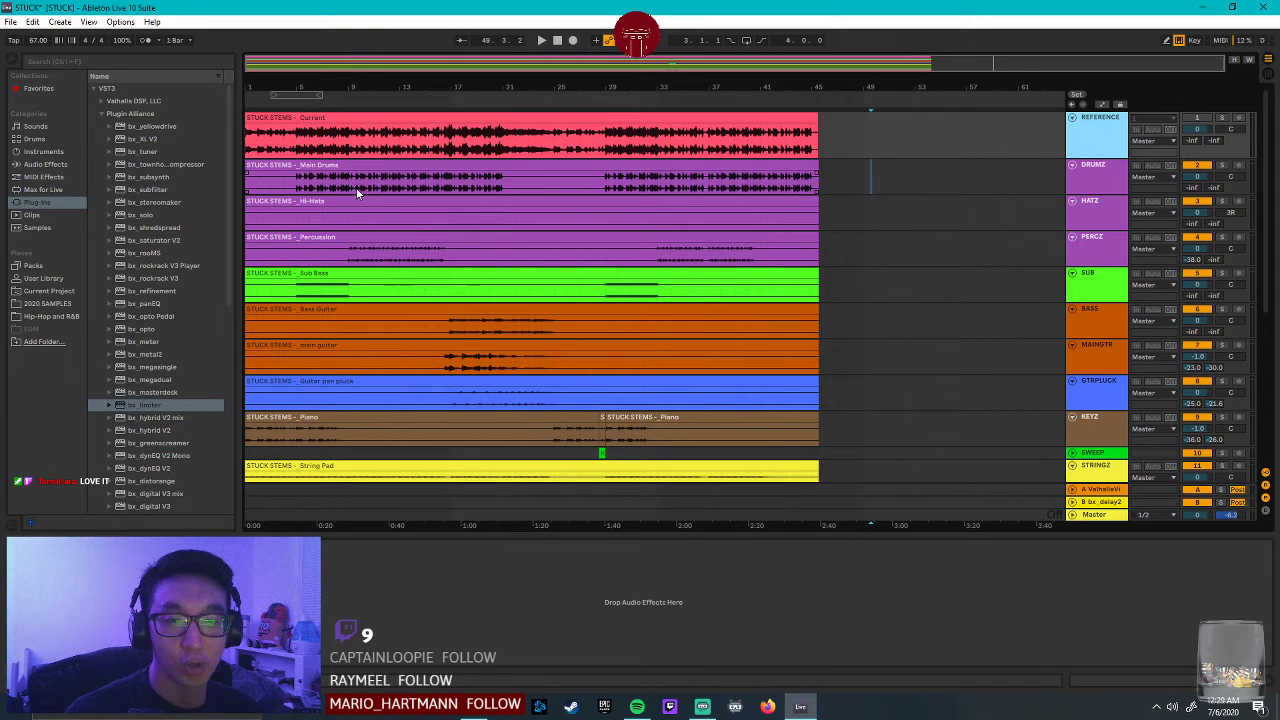
{"action": "left_click", "coordinate": [296, 190]}
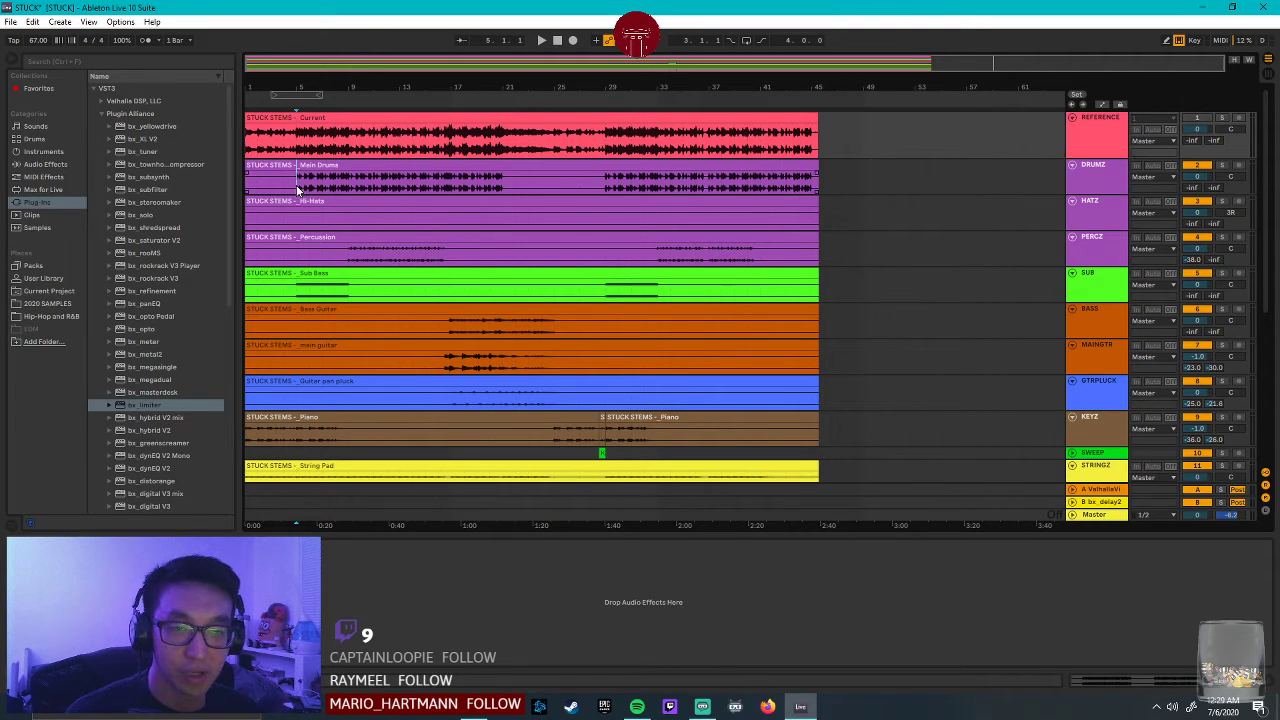
{"action": "key", "text": "ctrl+a"}
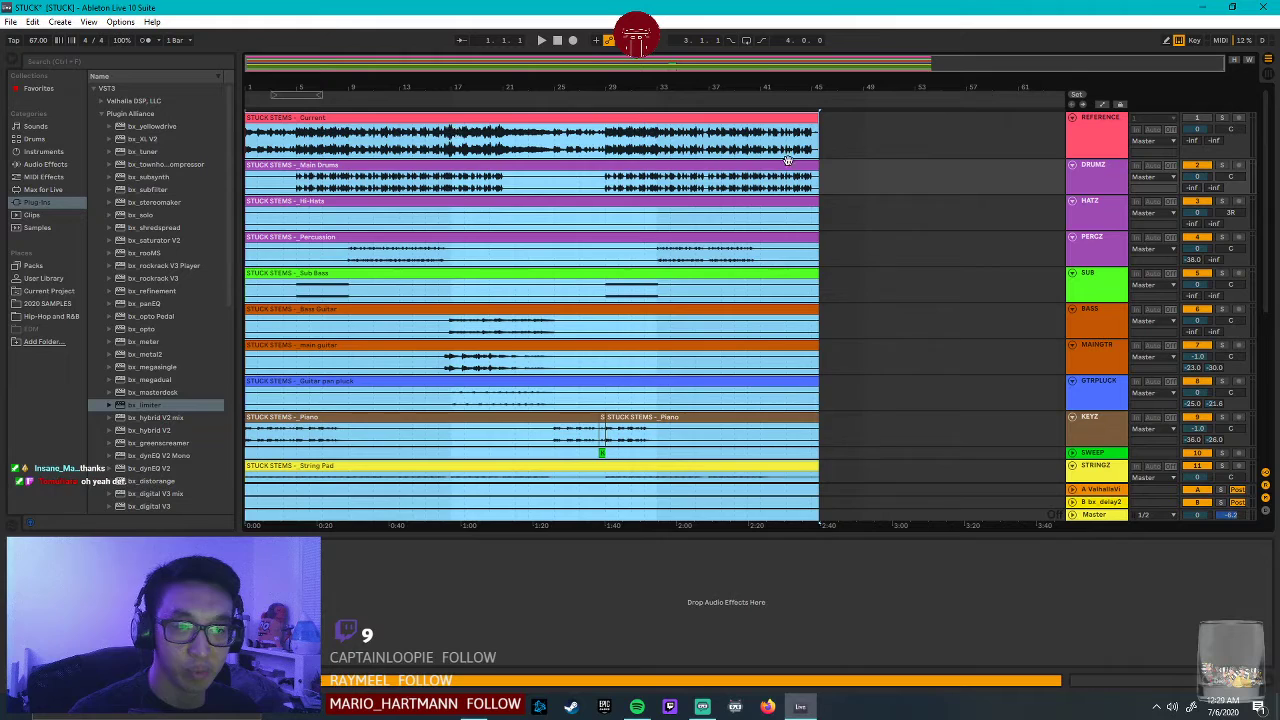
{"action": "left_click", "coordinate": [850, 135]}
{"action": "key", "text": "Delete"}
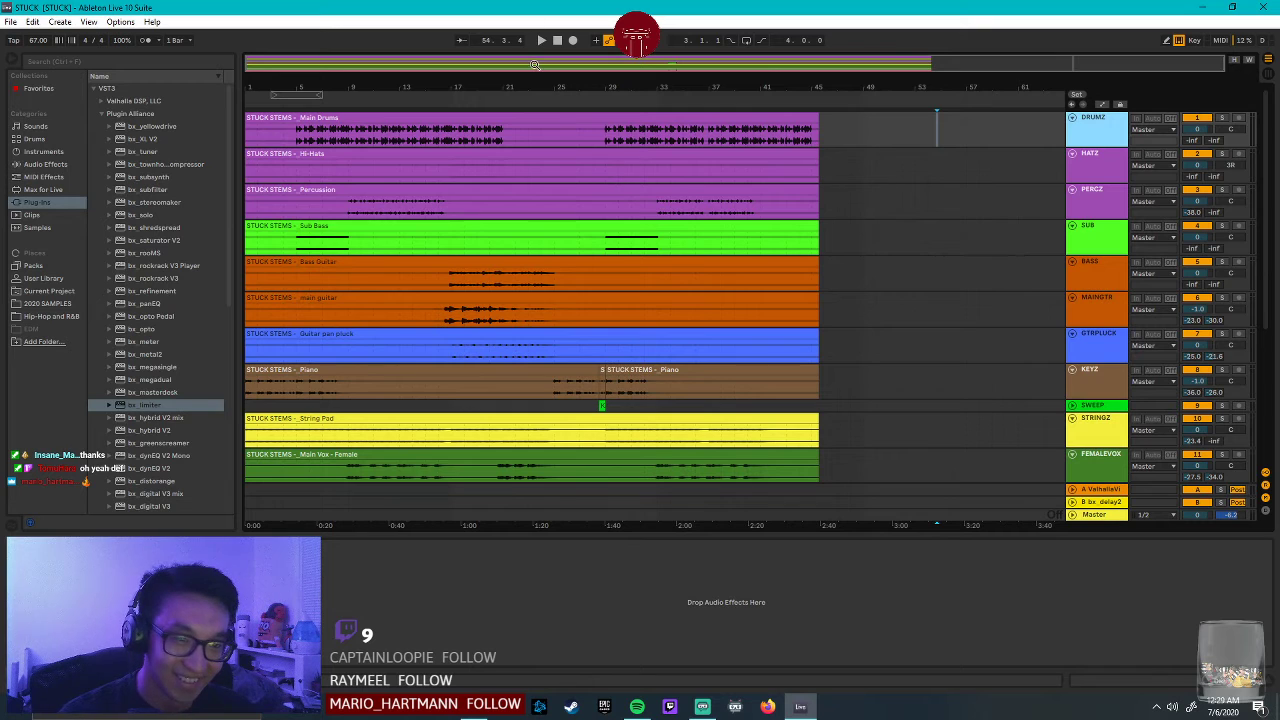
Export the whole arrangement from the Master as a 44100 Hz, 16-bit WAV to the Desktop, with a file name beginning "STUCK MAS".
{"action": "key", "text": "ctrl+a"}
{"action": "left_click", "coordinate": [10, 22]}
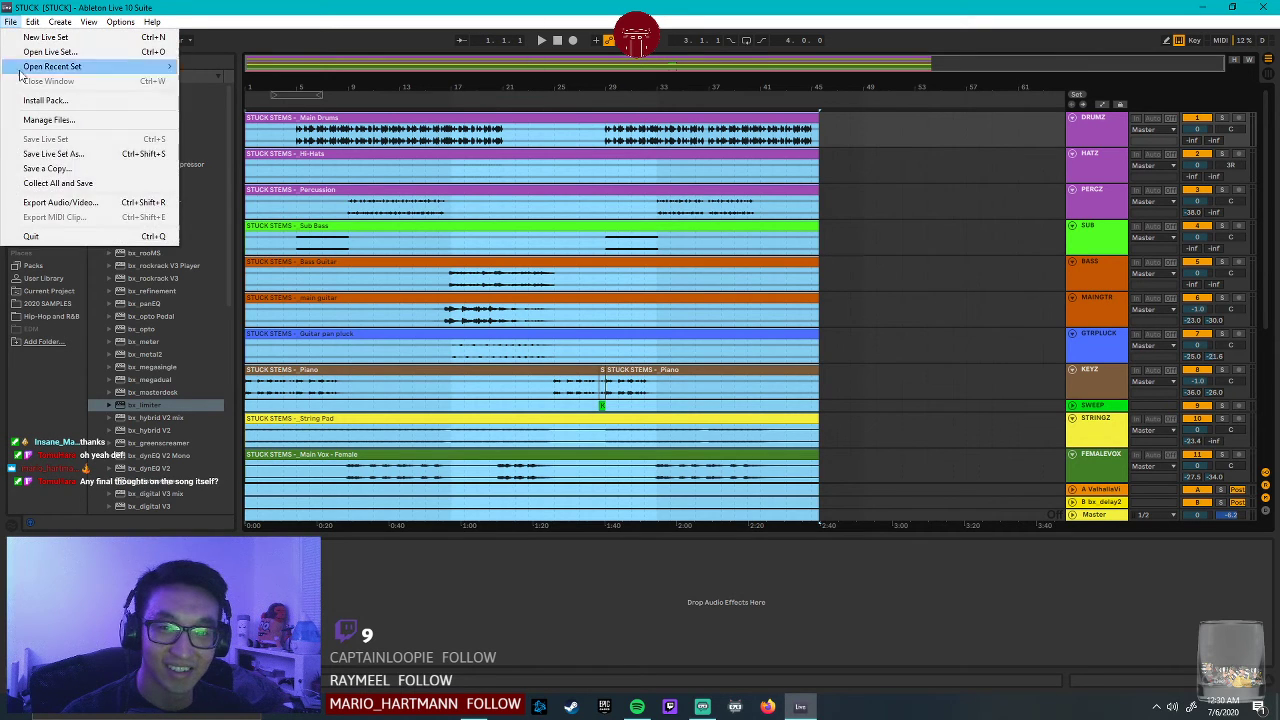
{"action": "left_click", "coordinate": [96, 203]}
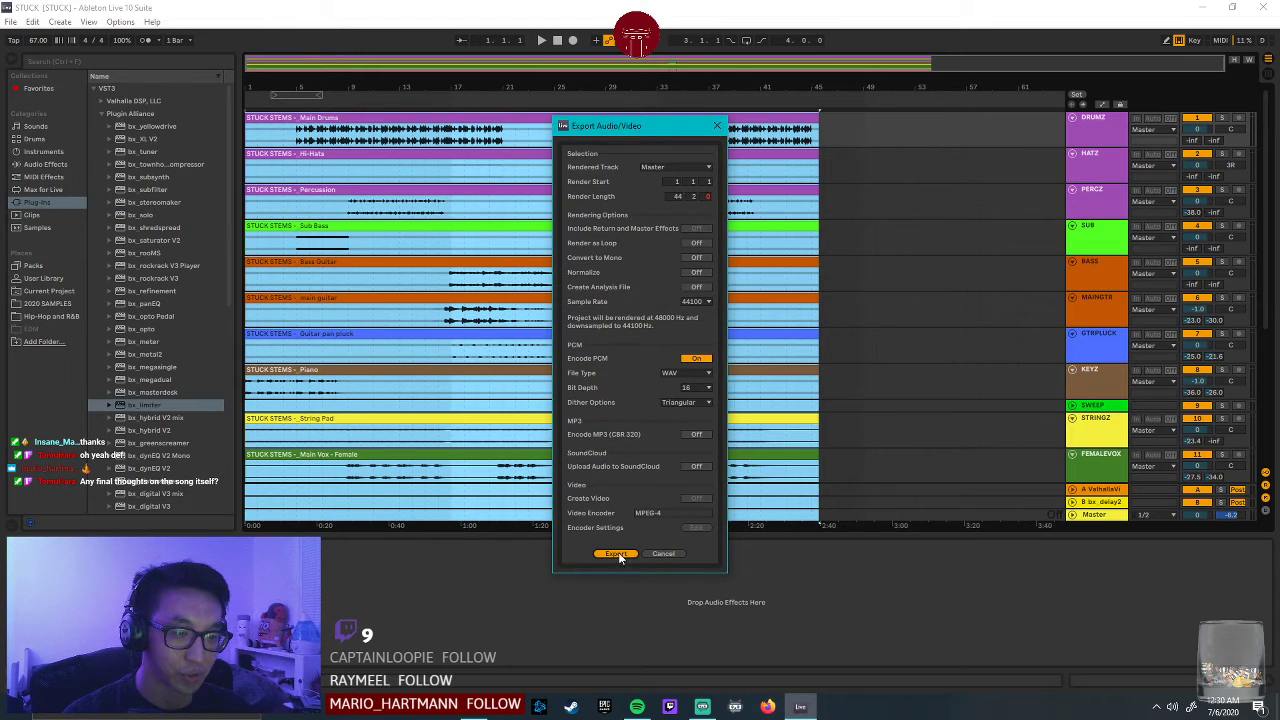
{"action": "left_click", "coordinate": [612, 554]}
{"action": "key", "text": "Home"}
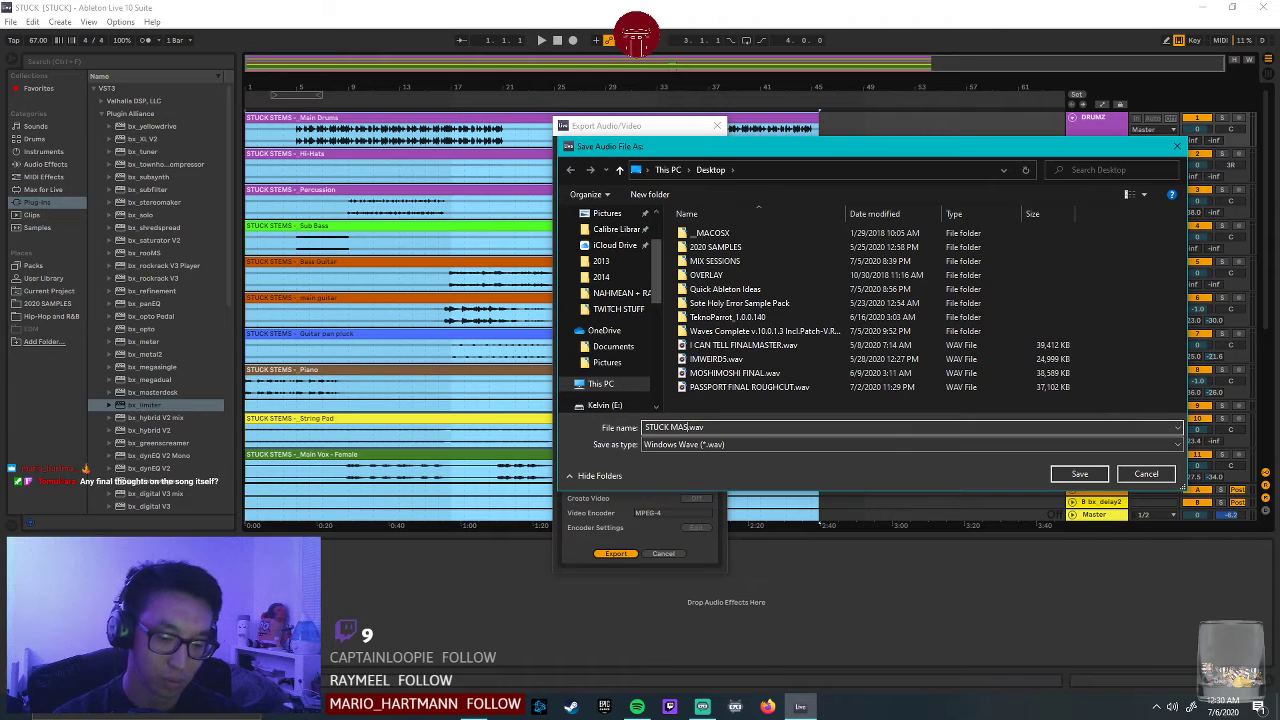
{"action": "left_click", "coordinate": [1082, 476]}
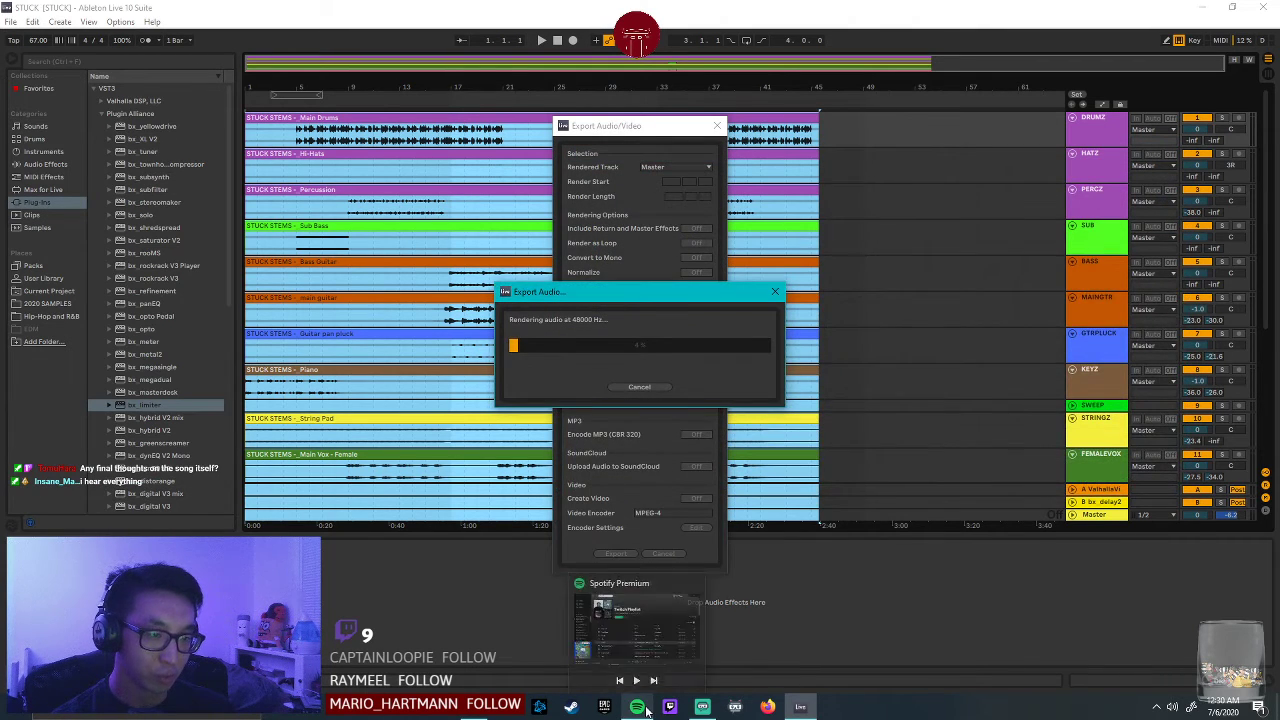
Switch to Spotify during the render and adjust the volume of the playing Twitch Playlist.
{"action": "left_click", "coordinate": [646, 710]}
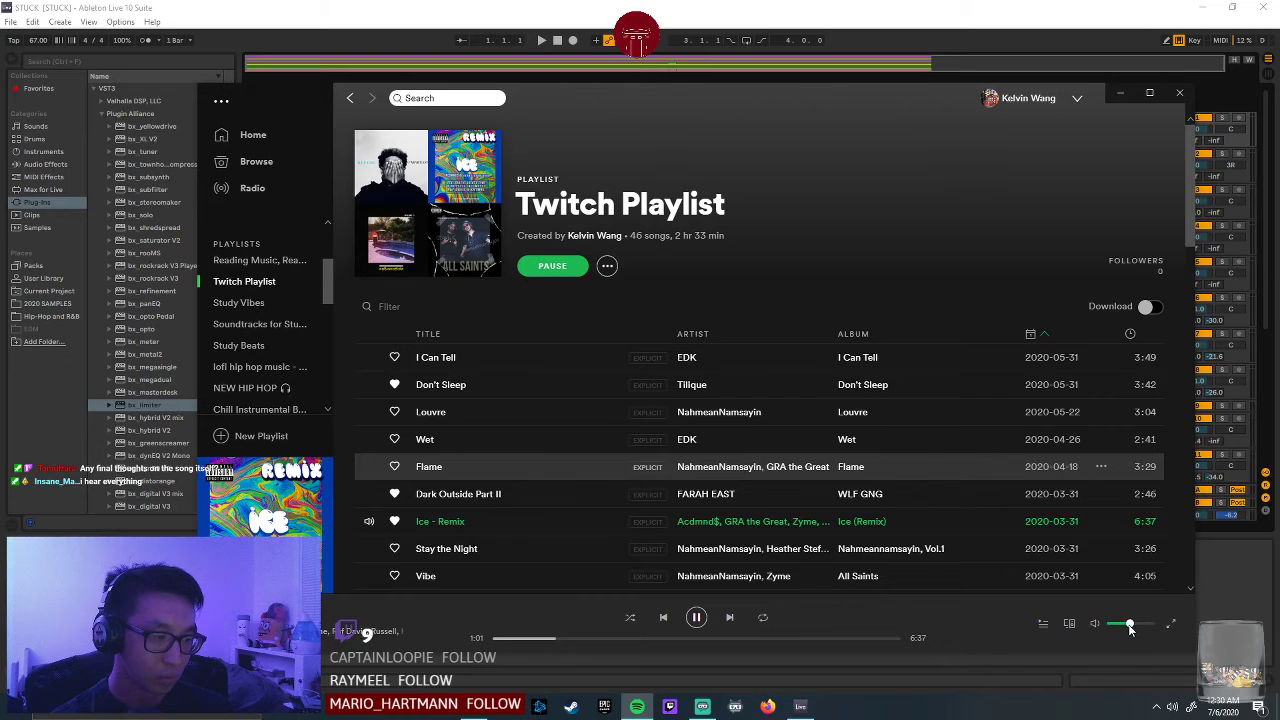
{"action": "left_click", "coordinate": [1270, 645]}
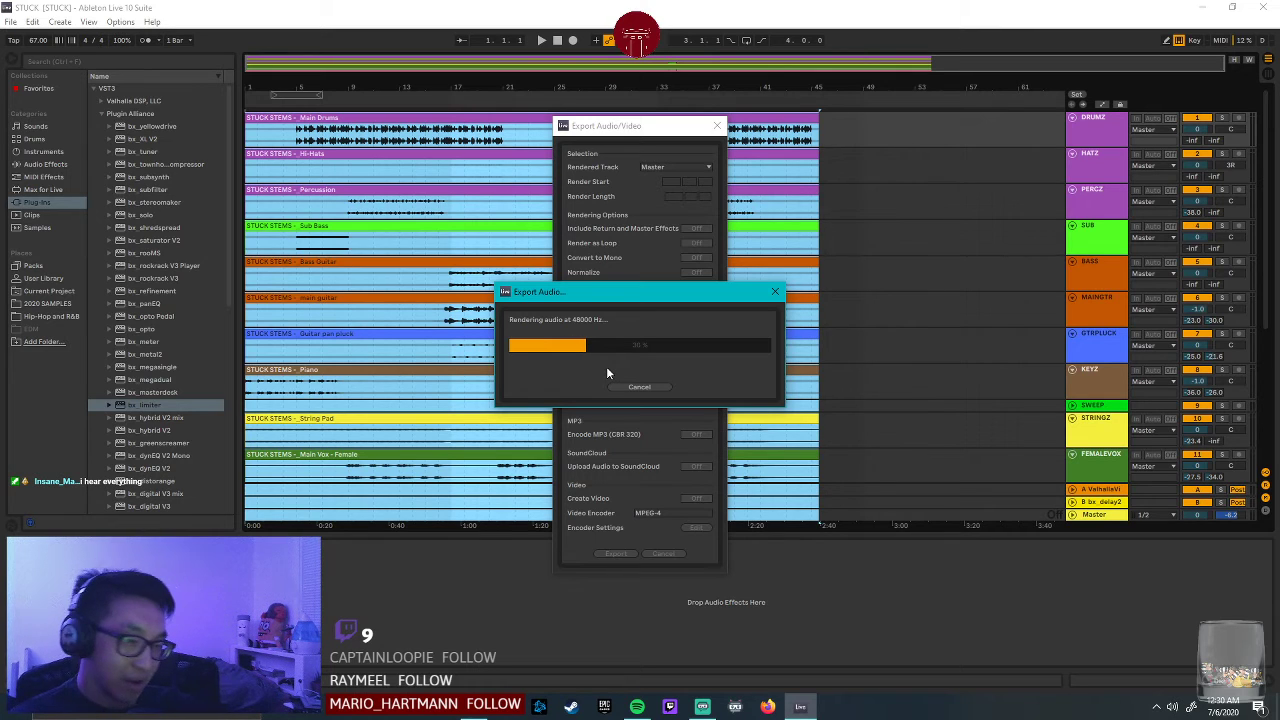
{"action": "left_click", "coordinate": [643, 707]}
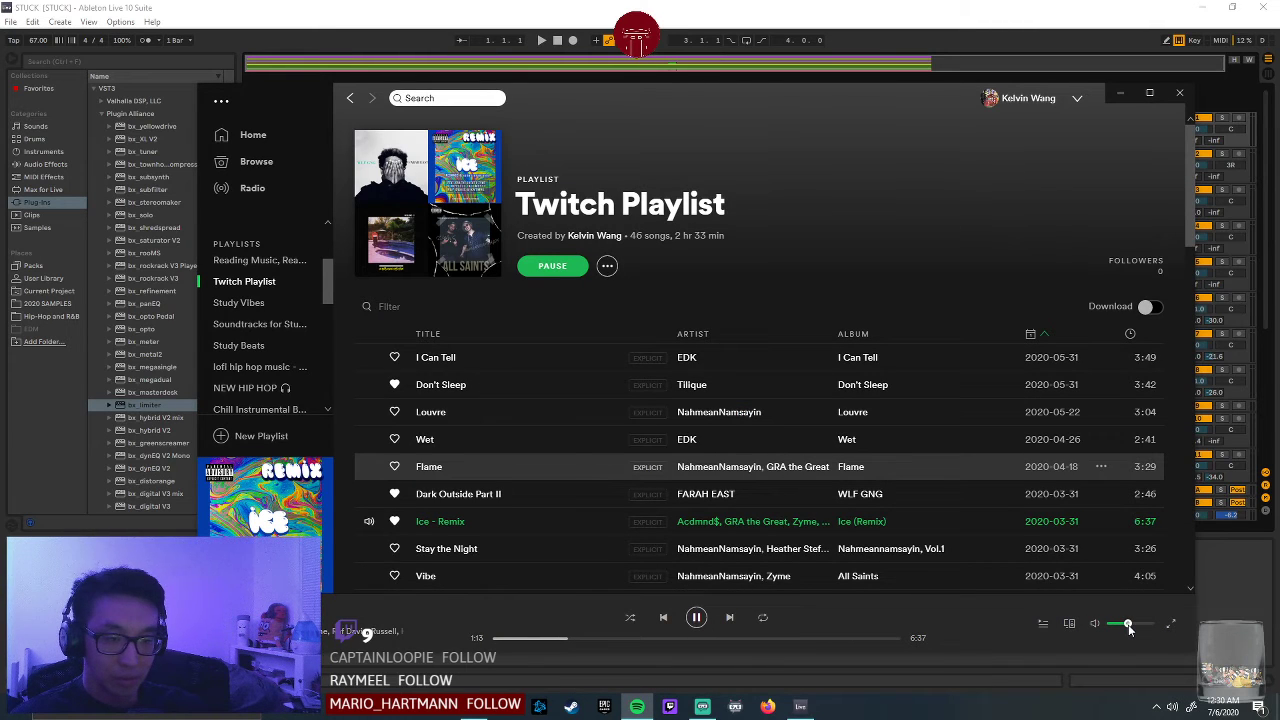
Return to Ableton Live, move the render progress window away from the export settings and wait for the export to finish.
{"action": "left_click", "coordinate": [1218, 605]}
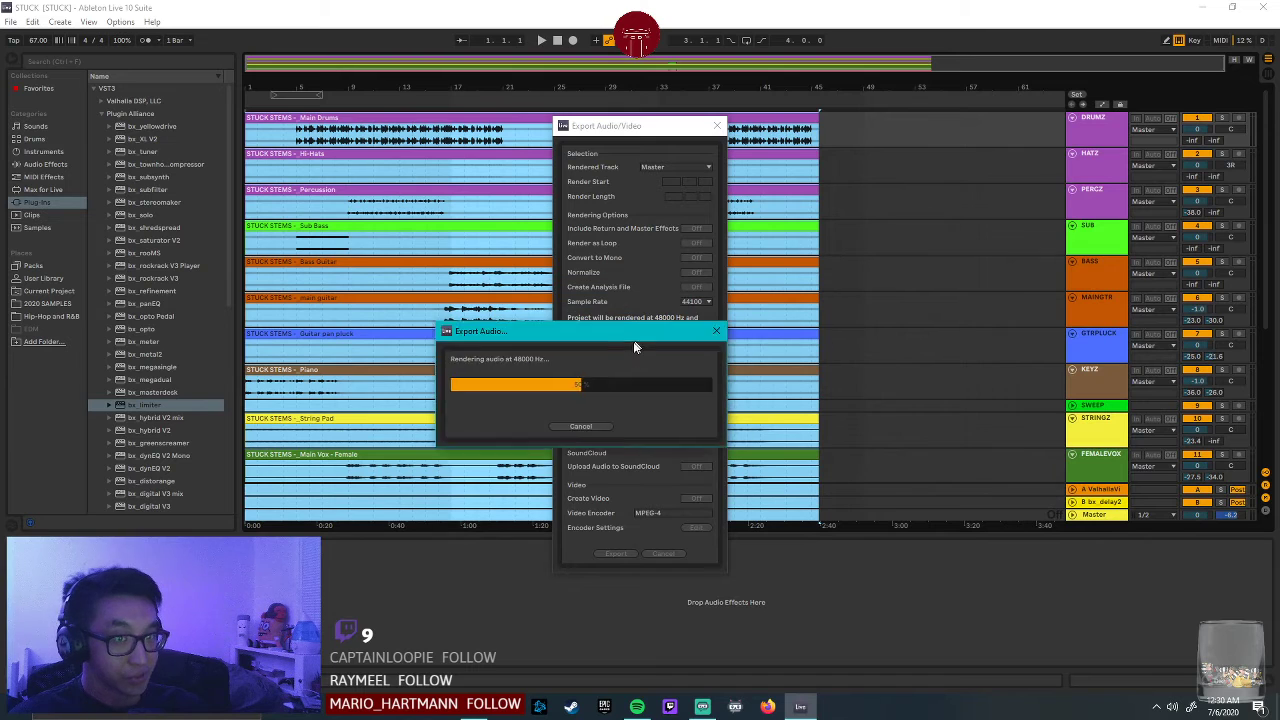
{"action": "left_click_drag", "start_coordinate": [645, 337], "coordinate": [503, 444]}
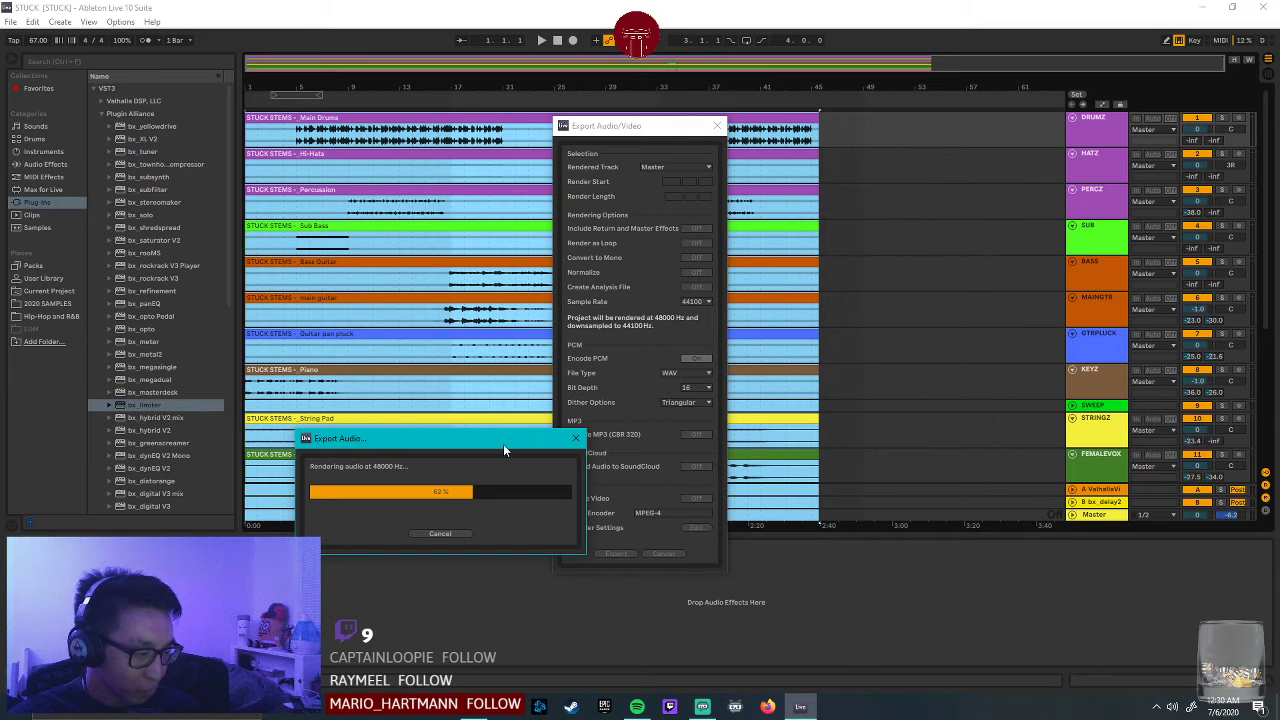
{"action": "left_click_drag", "start_coordinate": [503, 444], "coordinate": [466, 456]}
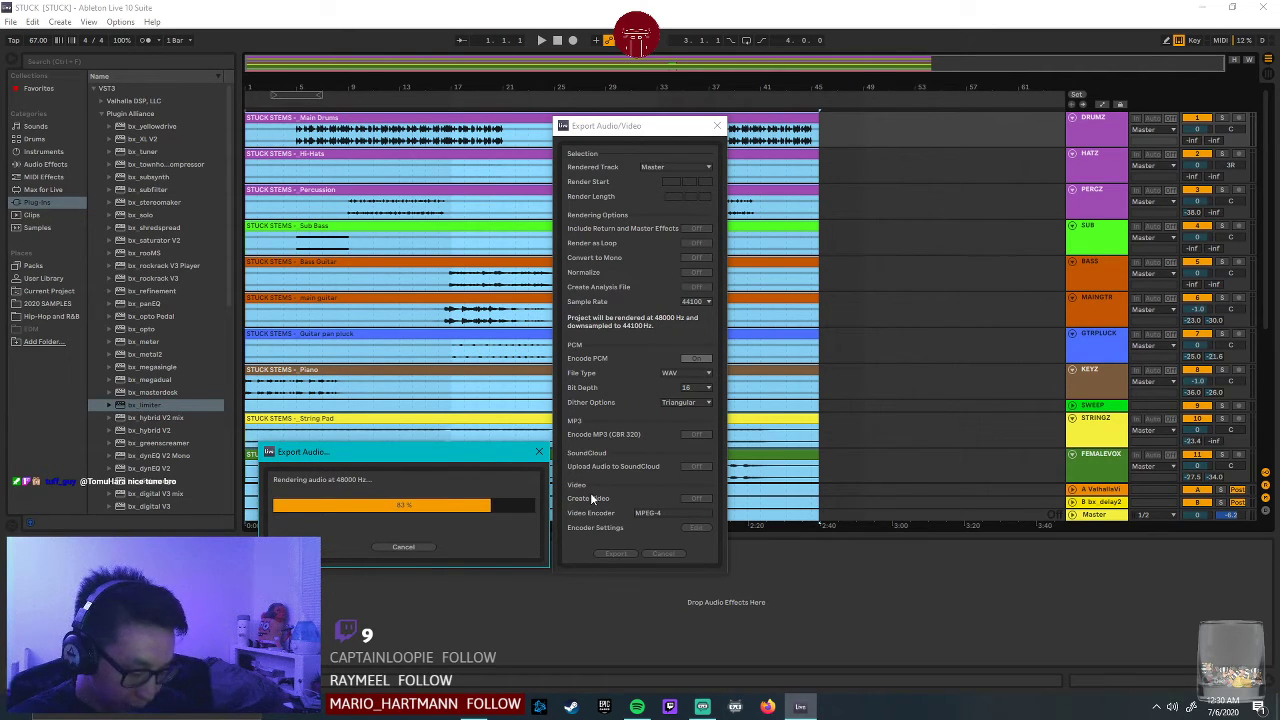
{"action": "left_click_drag", "start_coordinate": [508, 452], "coordinate": [504, 457]}
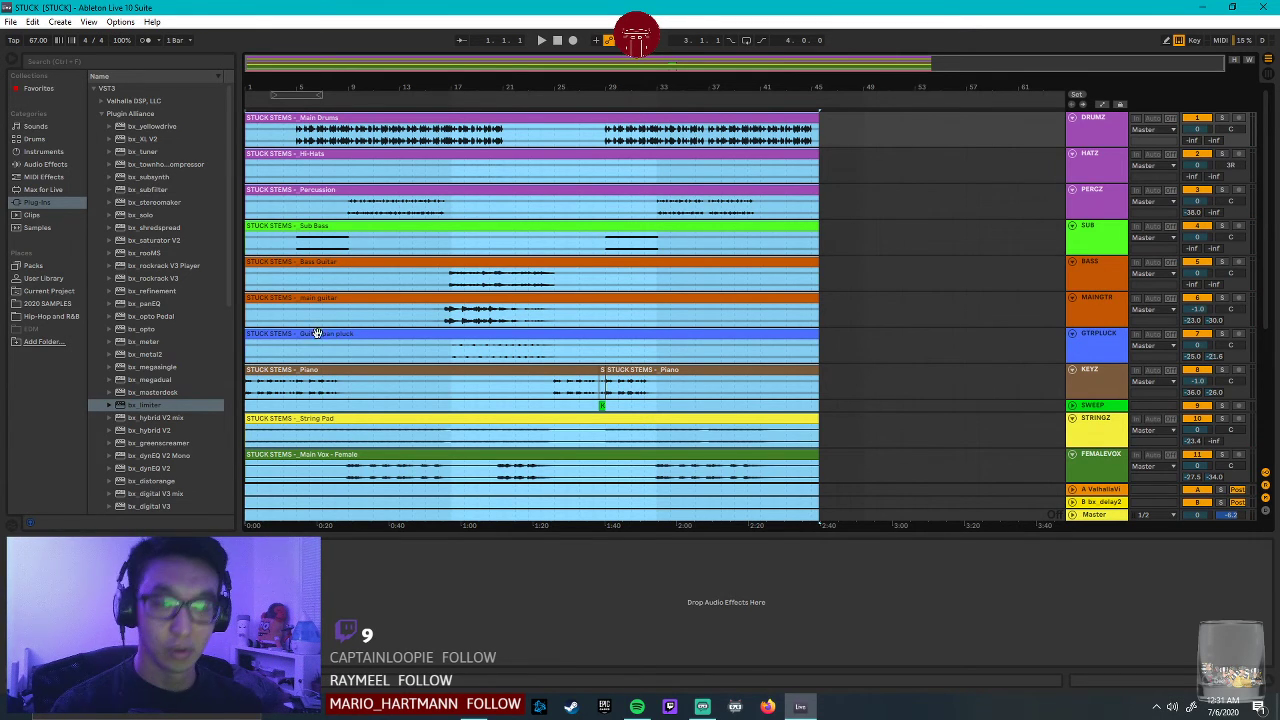
Open the recent Live set BLM.als and bring its whole arrangement into view.
{"action": "left_click", "coordinate": [10, 22]}
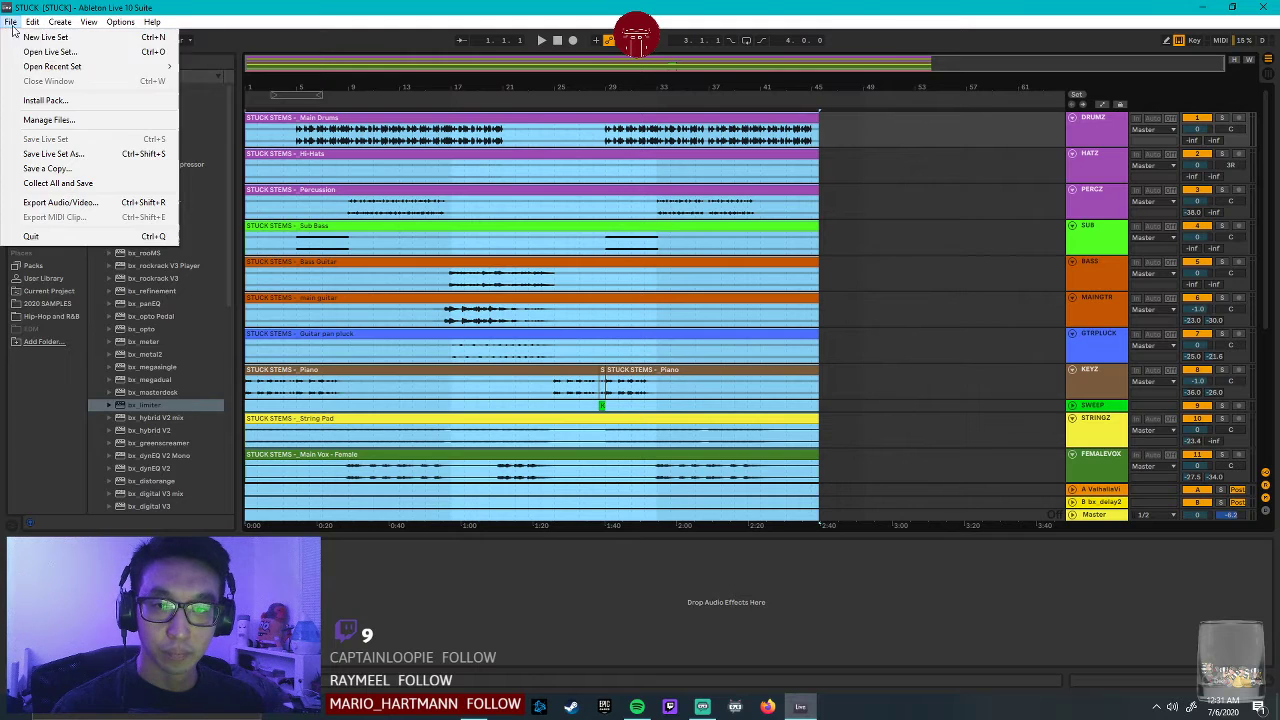
{"action": "mouse_move", "coordinate": [36, 66]}
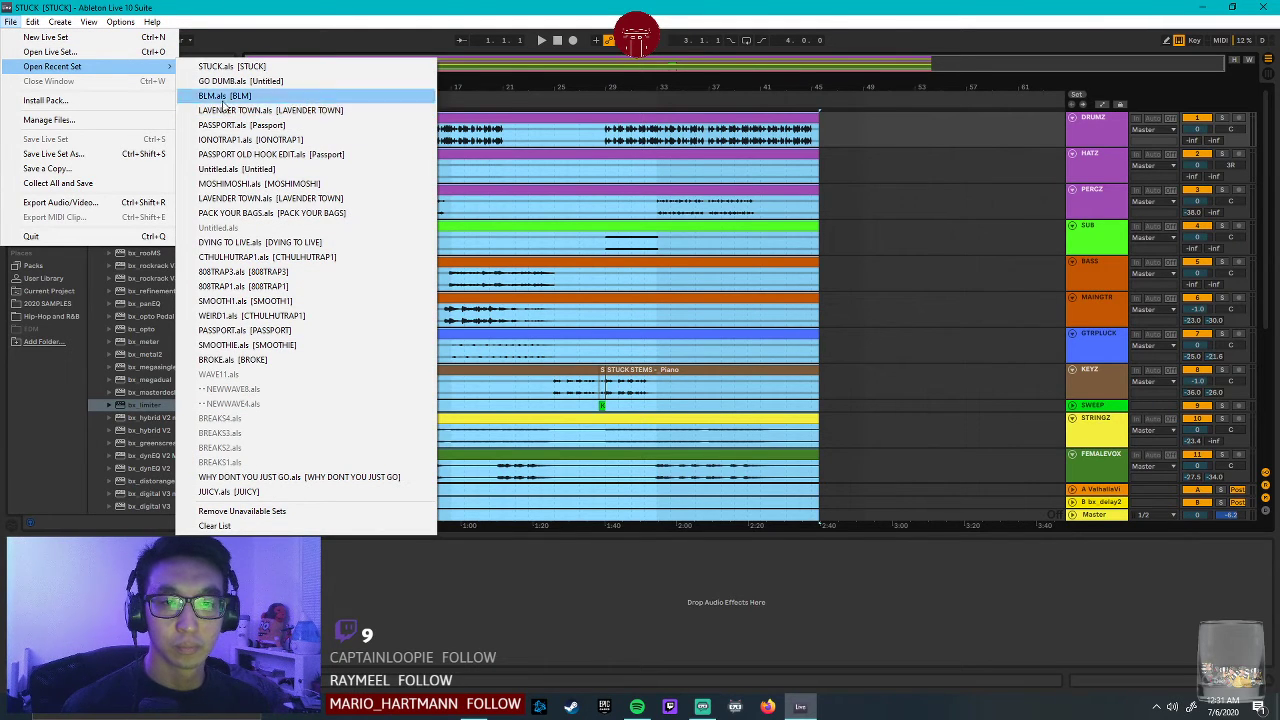
{"action": "left_click", "coordinate": [353, 100]}
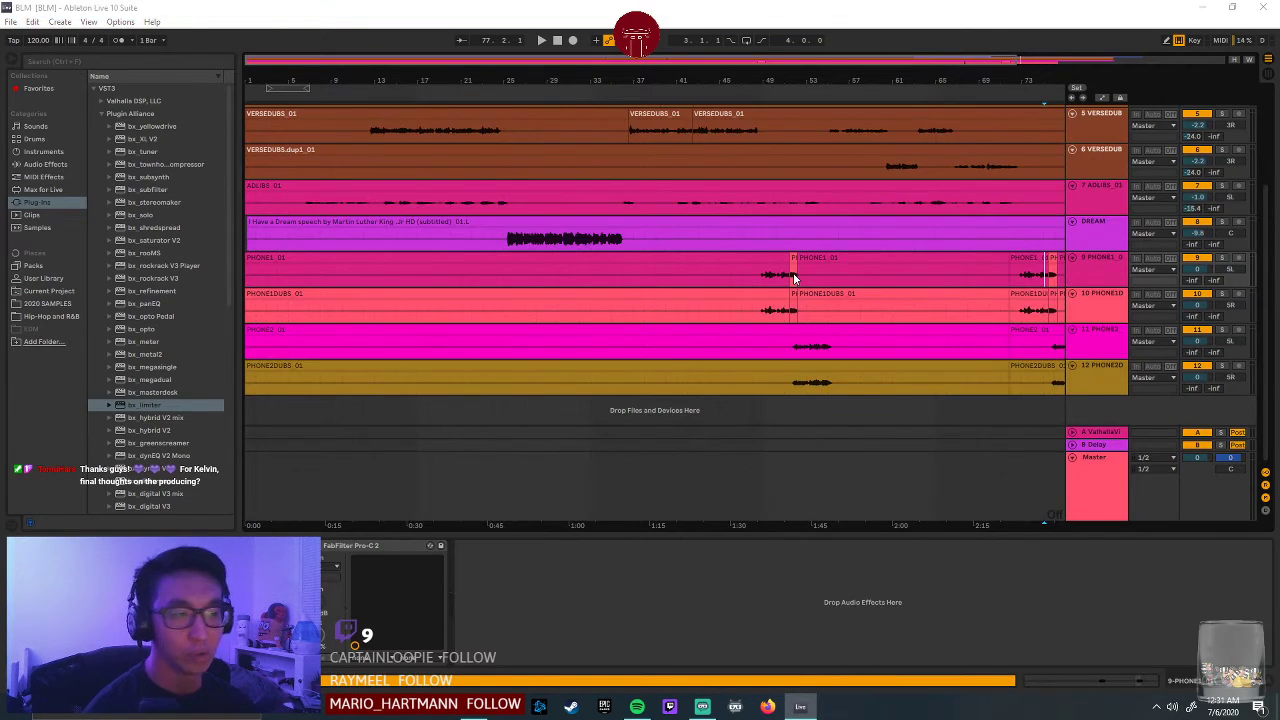
{"action": "scroll", "coordinate": [785, 265], "scroll_direction": "up", "scroll_amount": 4}
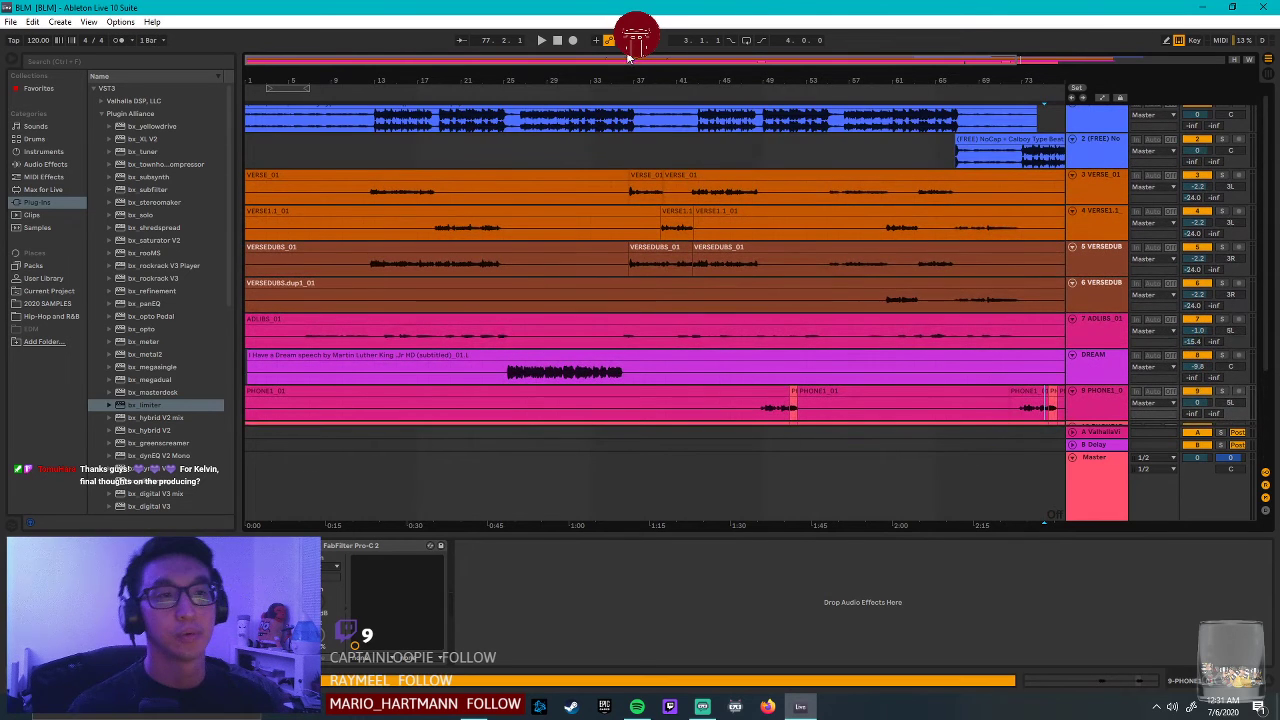
{"action": "left_click_drag", "start_coordinate": [630, 62], "coordinate": [632, 54]}
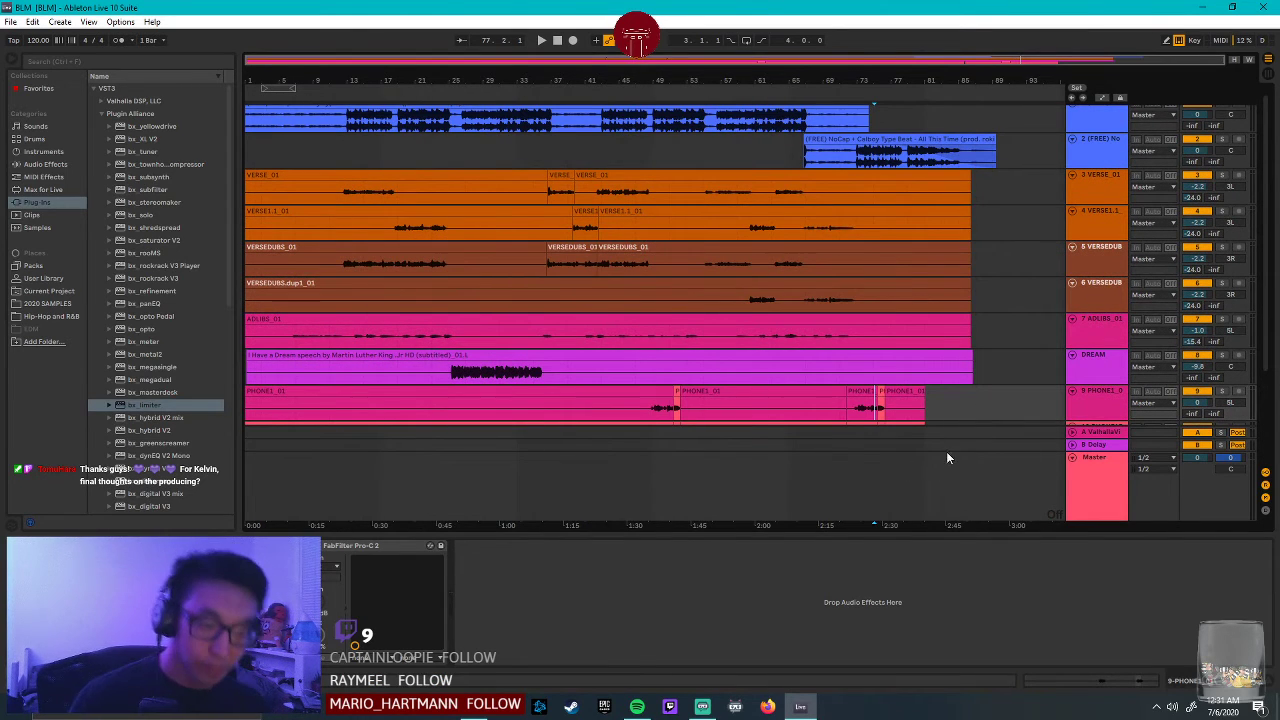
Pause the Twitch Playlist in Spotify, and hide the browser back in Ableton Live.
{"action": "left_click", "coordinate": [637, 706]}
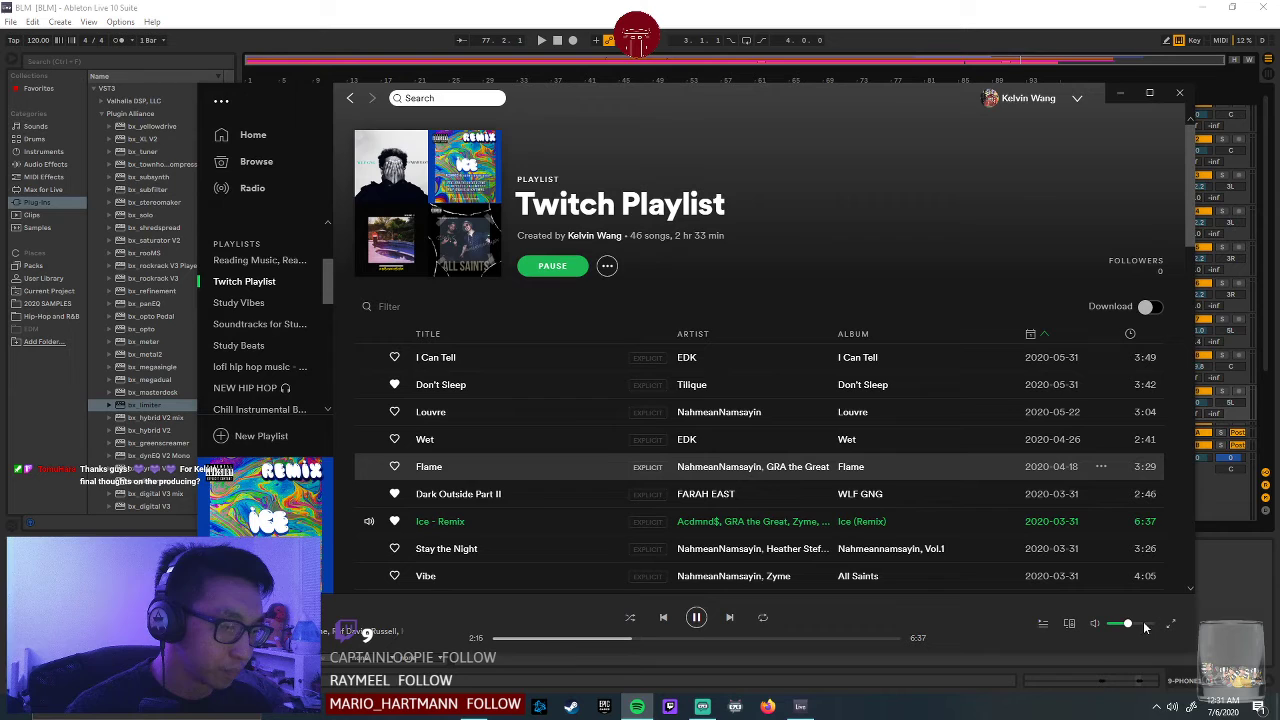
{"action": "left_click", "coordinate": [1207, 621]}
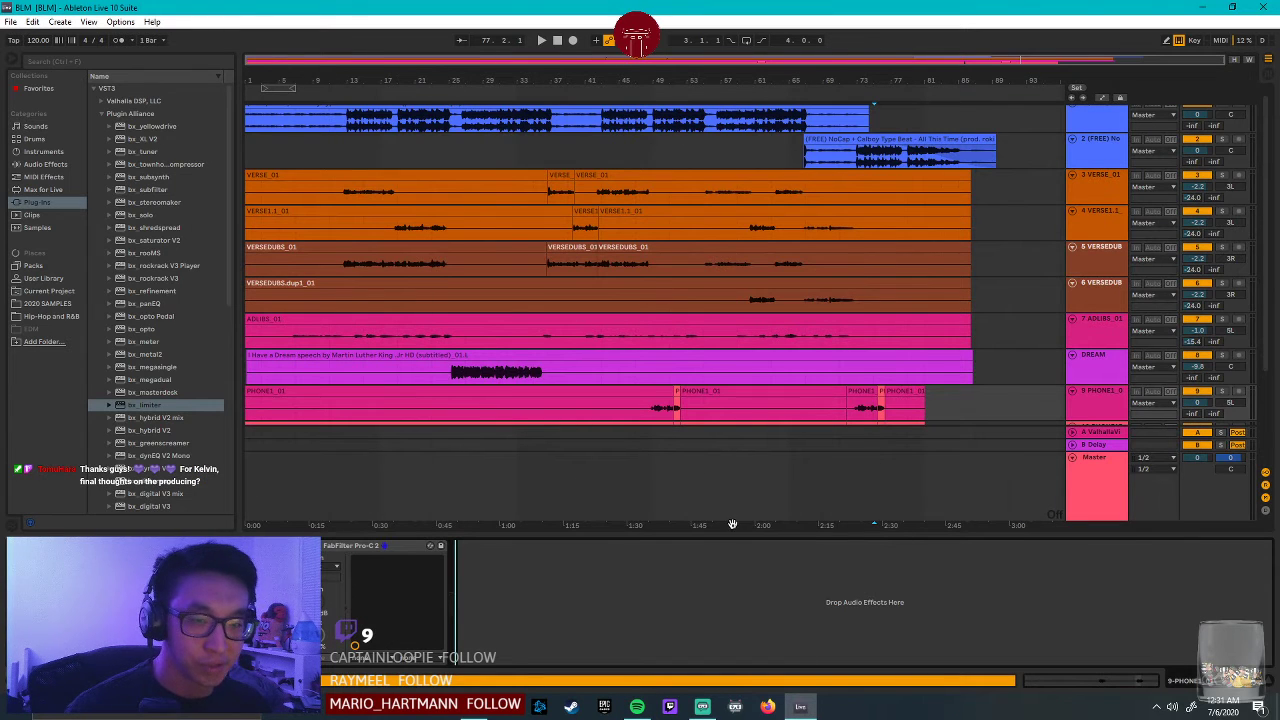
{"action": "left_click", "coordinate": [10, 63]}
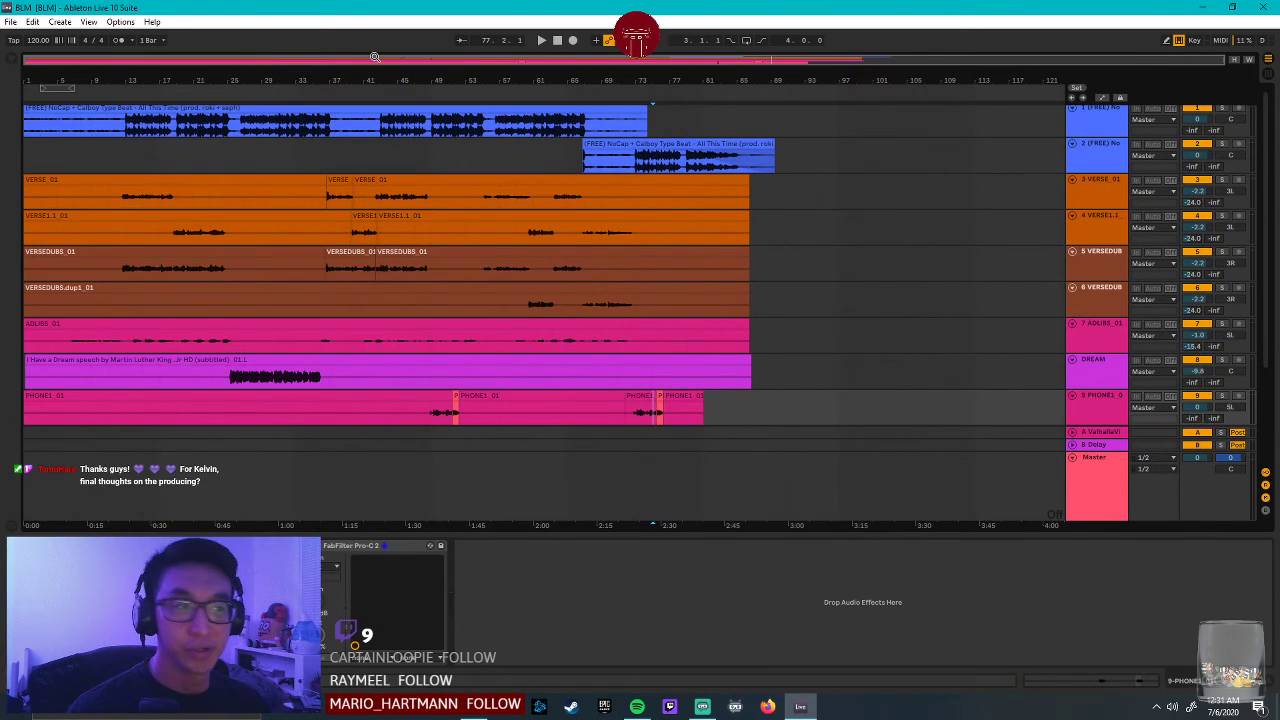
Examine the beat, verse, dub, ad-lib, DREAM speech and phone tracks across the BLM arrangement.
{"action": "left_click", "coordinate": [32, 160]}
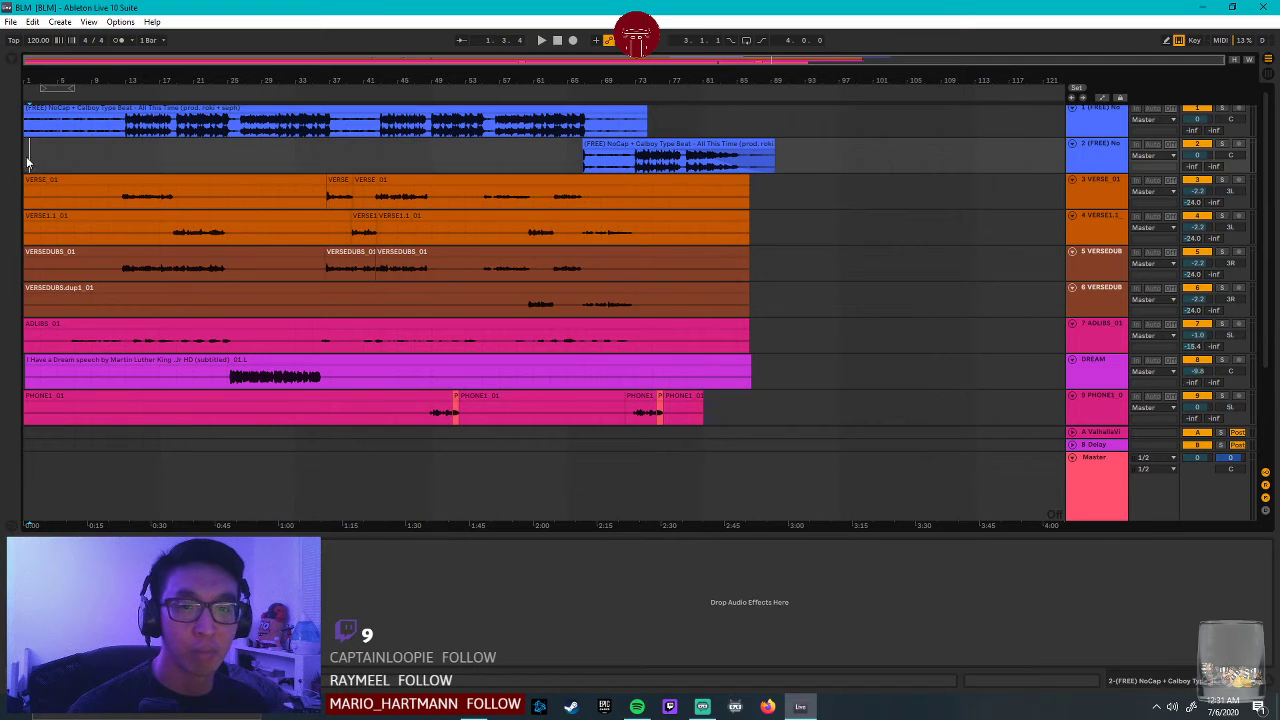
{"action": "left_click", "coordinate": [838, 233]}
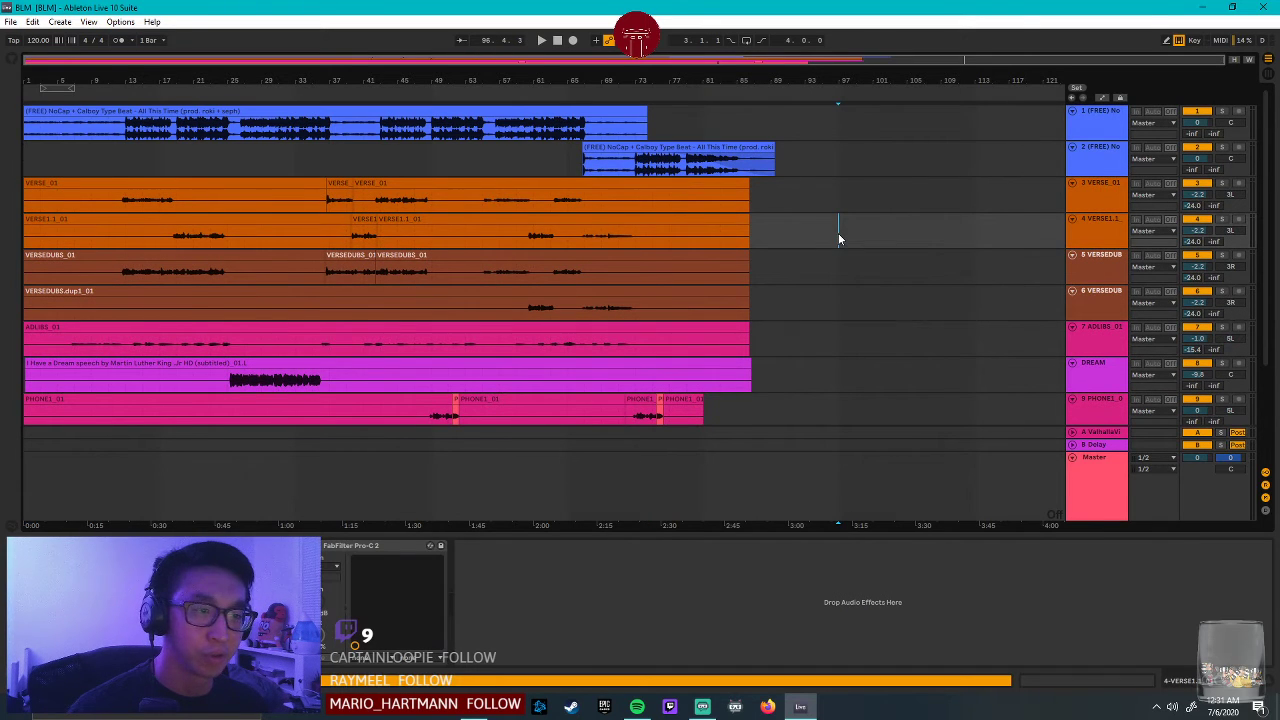
{"action": "mouse_move", "coordinate": [805, 122]}
{"action": "left_mouse_down"}
{"action": "mouse_move", "coordinate": [131, 220]}
{"action": "mouse_move", "coordinate": [9, 397]}
{"action": "mouse_move", "coordinate": [775, 195]}
{"action": "left_mouse_up"}
{"action": "left_click", "coordinate": [823, 190]}
{"action": "mouse_move", "coordinate": [774, 120]}
{"action": "left_mouse_down"}
{"action": "mouse_move", "coordinate": [702, 136]}
{"action": "mouse_move", "coordinate": [642, 318]}
{"action": "left_mouse_up"}
{"action": "left_click", "coordinate": [814, 365]}
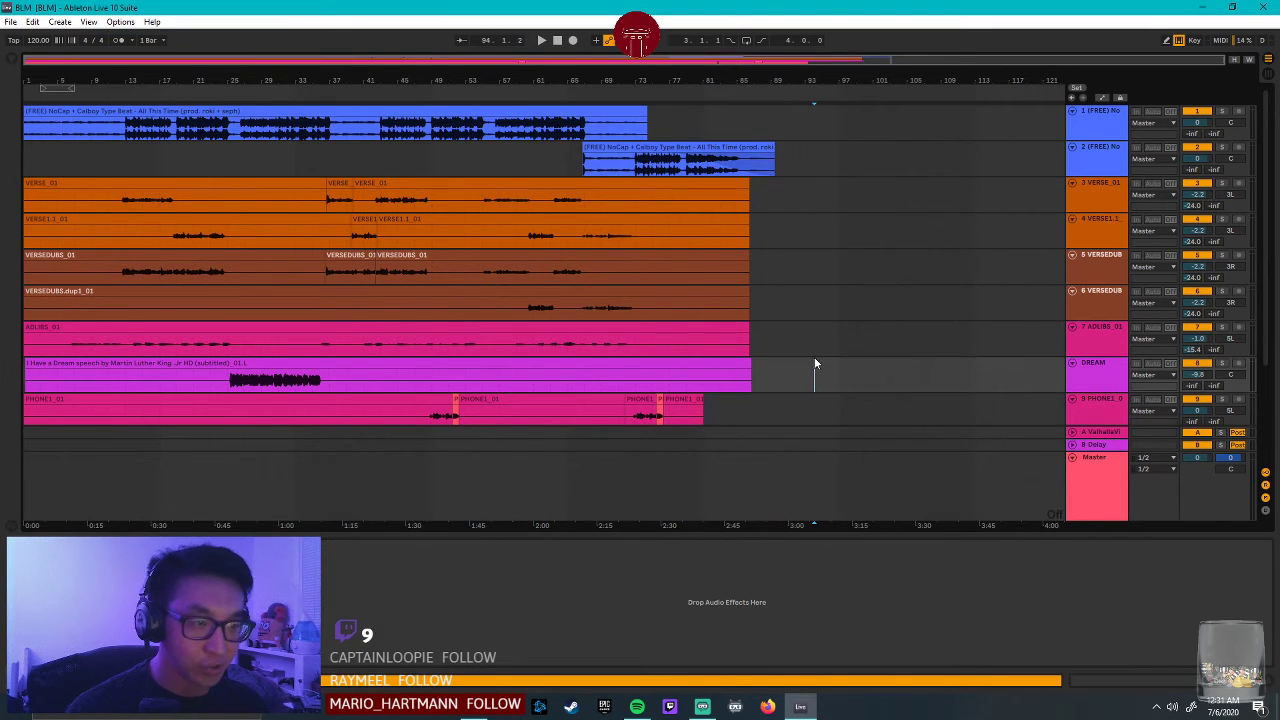
{"action": "left_click", "coordinate": [780, 122]}
{"action": "left_click", "coordinate": [796, 158]}
{"action": "left_click_drag", "start_coordinate": [759, 119], "coordinate": [57, 371]}
{"action": "key", "text": "ctrl+z"}
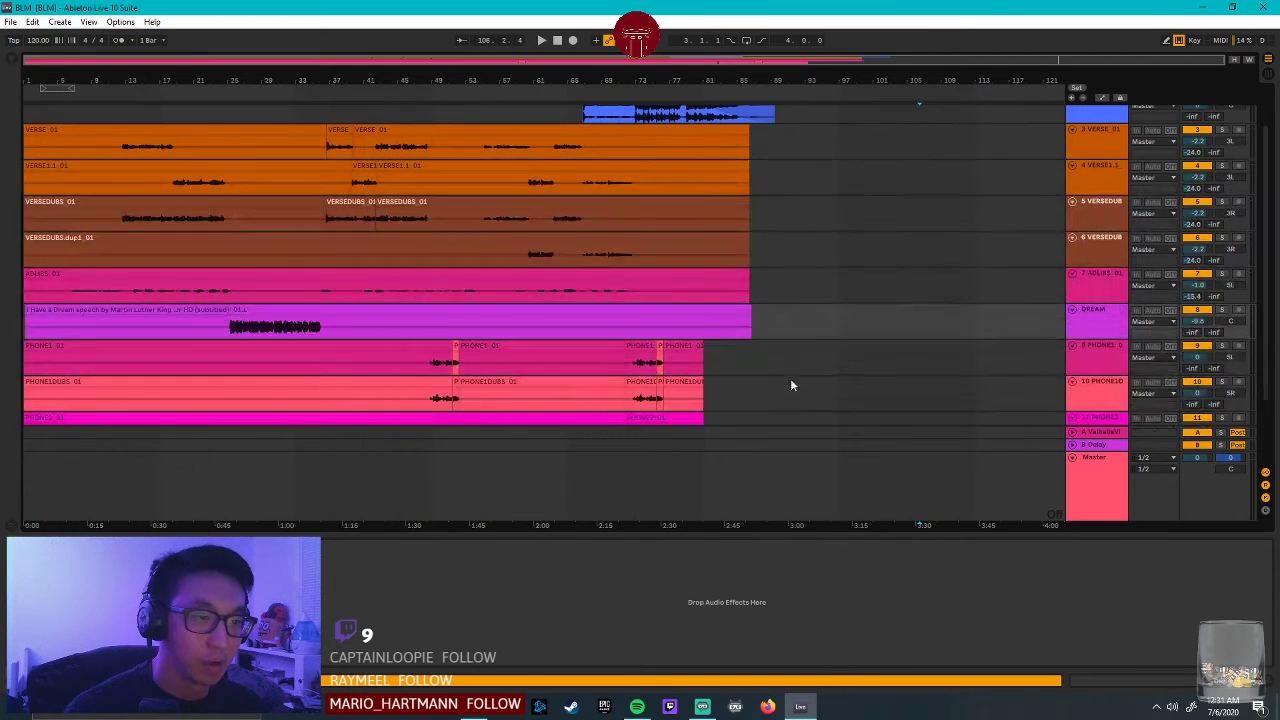
{"action": "key", "text": "ctrl+z"}
{"action": "key", "text": "ctrl+z"}
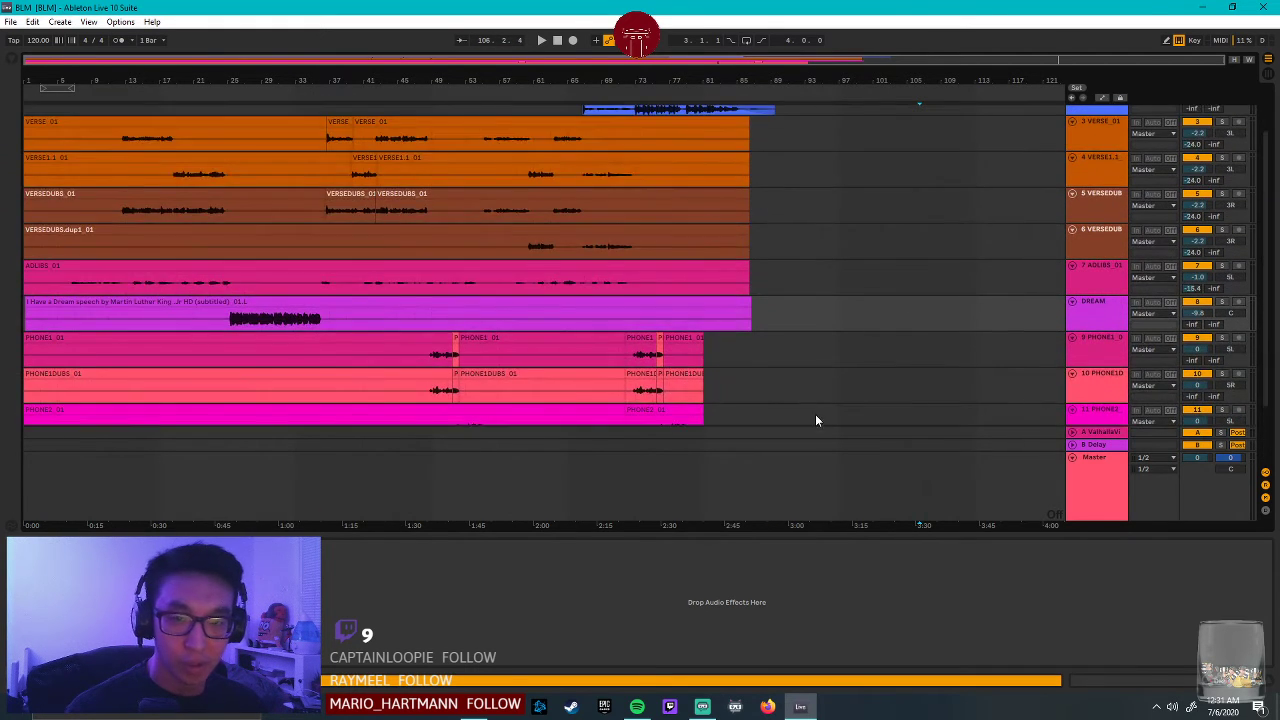
{"action": "key", "text": "ctrl+z"}
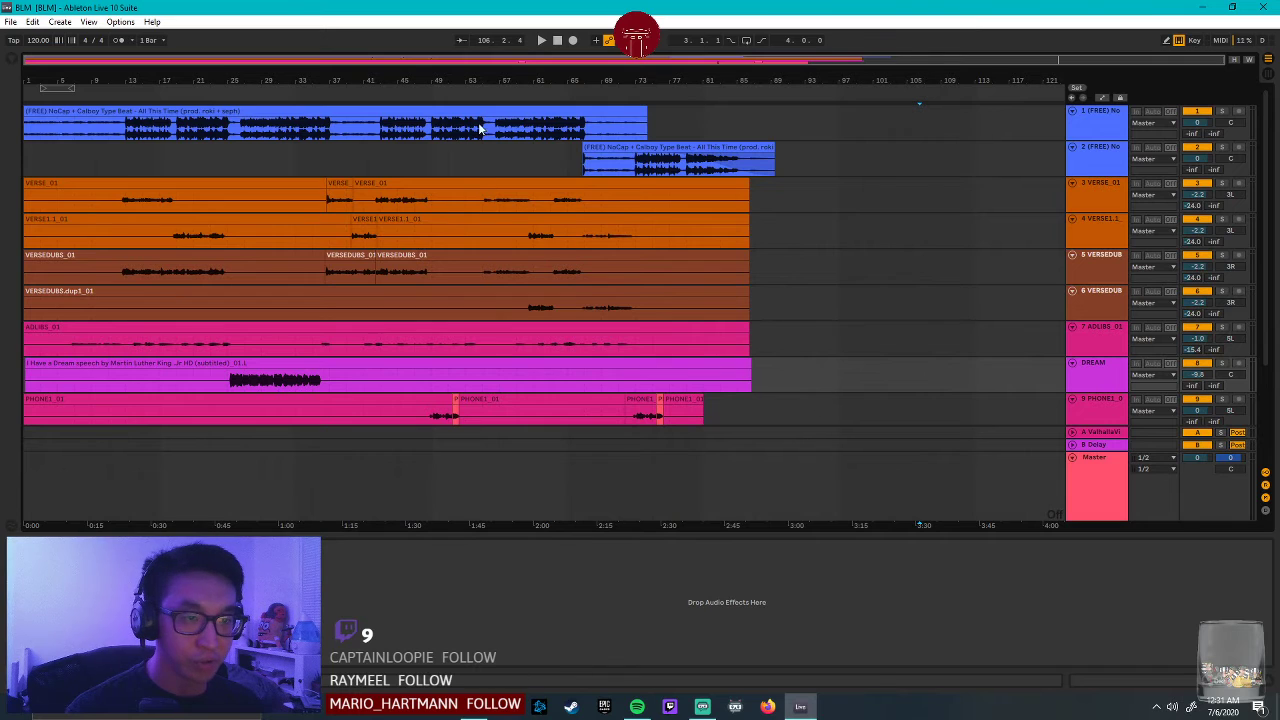
{"action": "left_click", "coordinate": [860, 228]}
{"action": "left_click_drag", "start_coordinate": [82, 200], "coordinate": [793, 335]}
Inspect the bx_console SSL 4000 G plug-in on the ADLIBS track and close its window.
{"action": "left_click", "coordinate": [815, 338]}
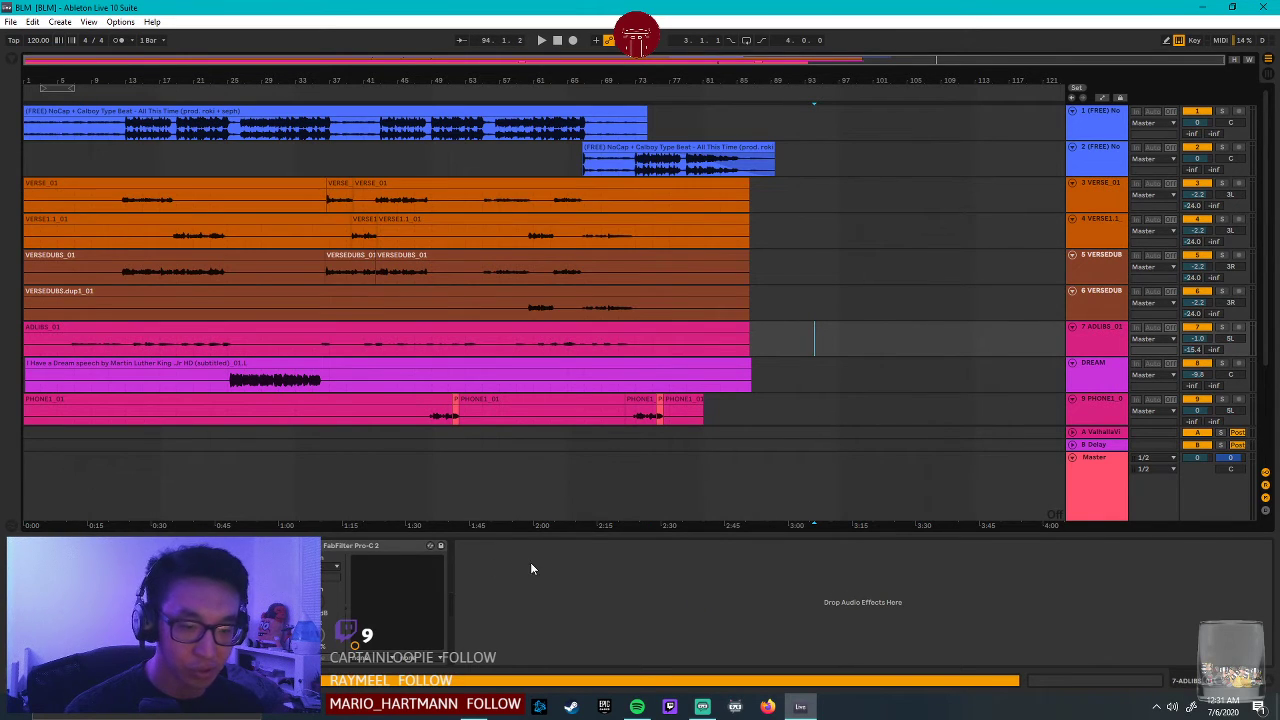
{"action": "key", "text": "ctrl+alt+p"}
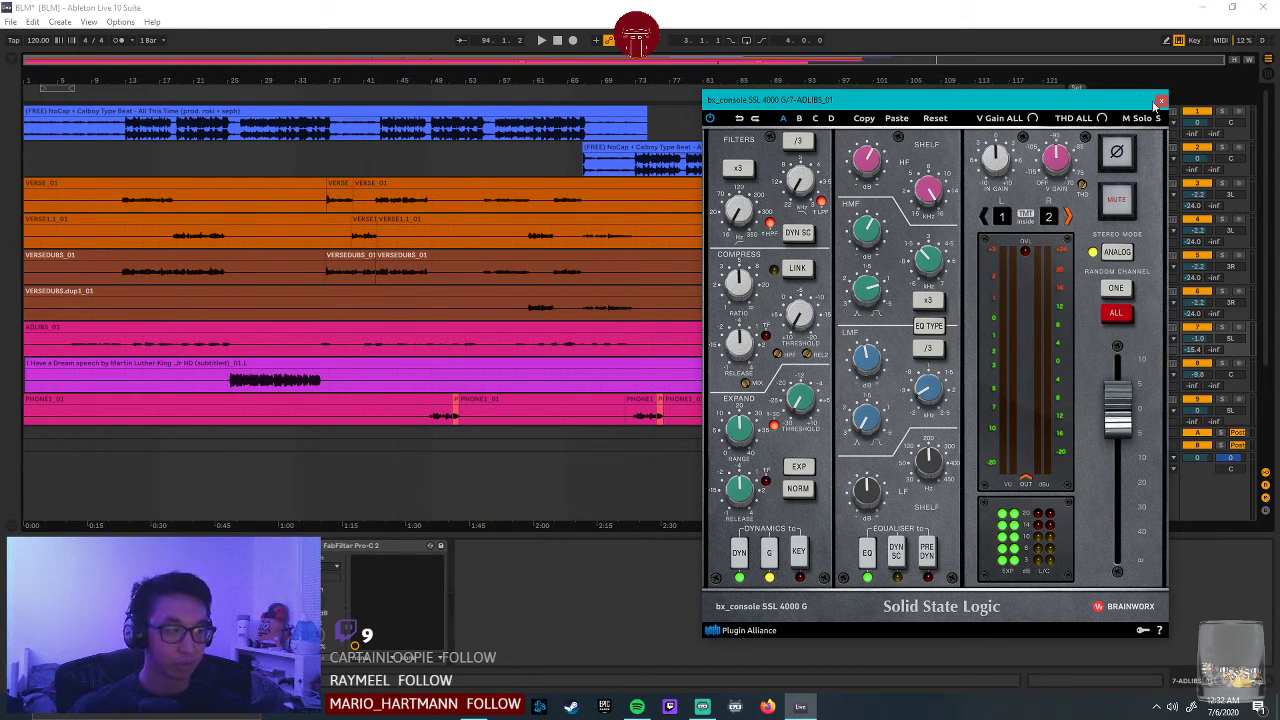
{"action": "left_click", "coordinate": [1161, 101]}
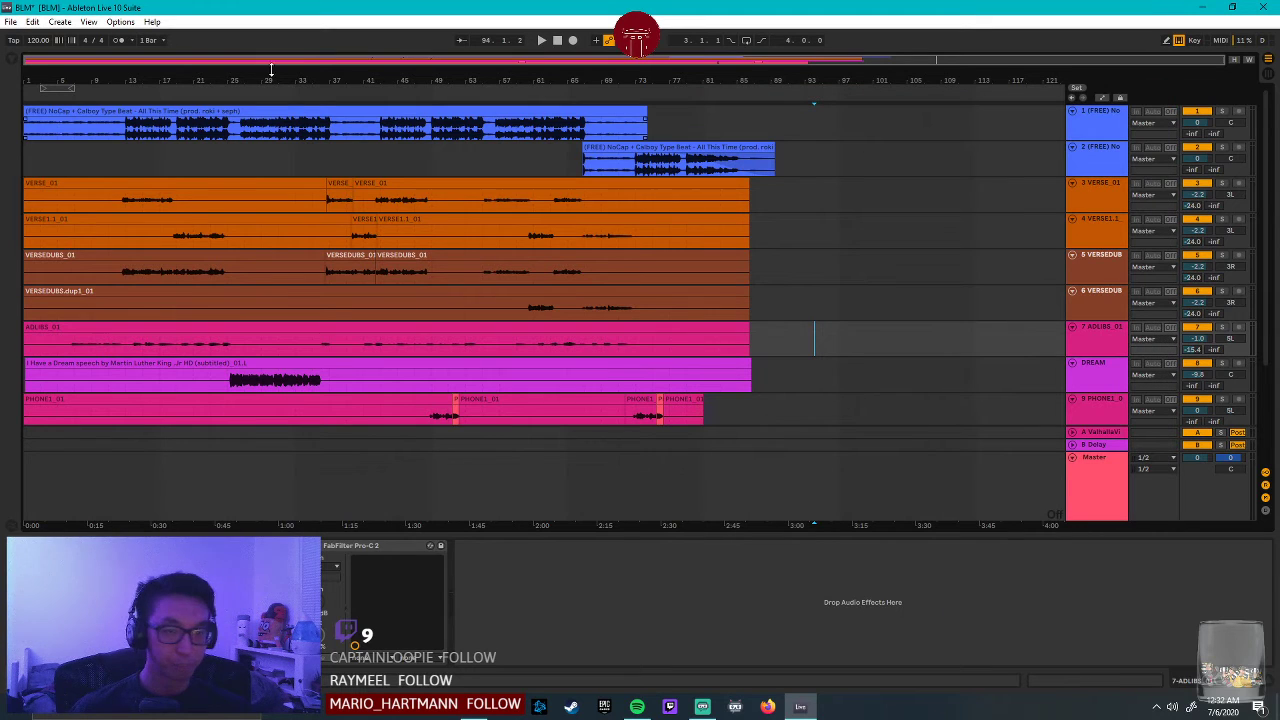
{"action": "left_click", "coordinate": [199, 151]}
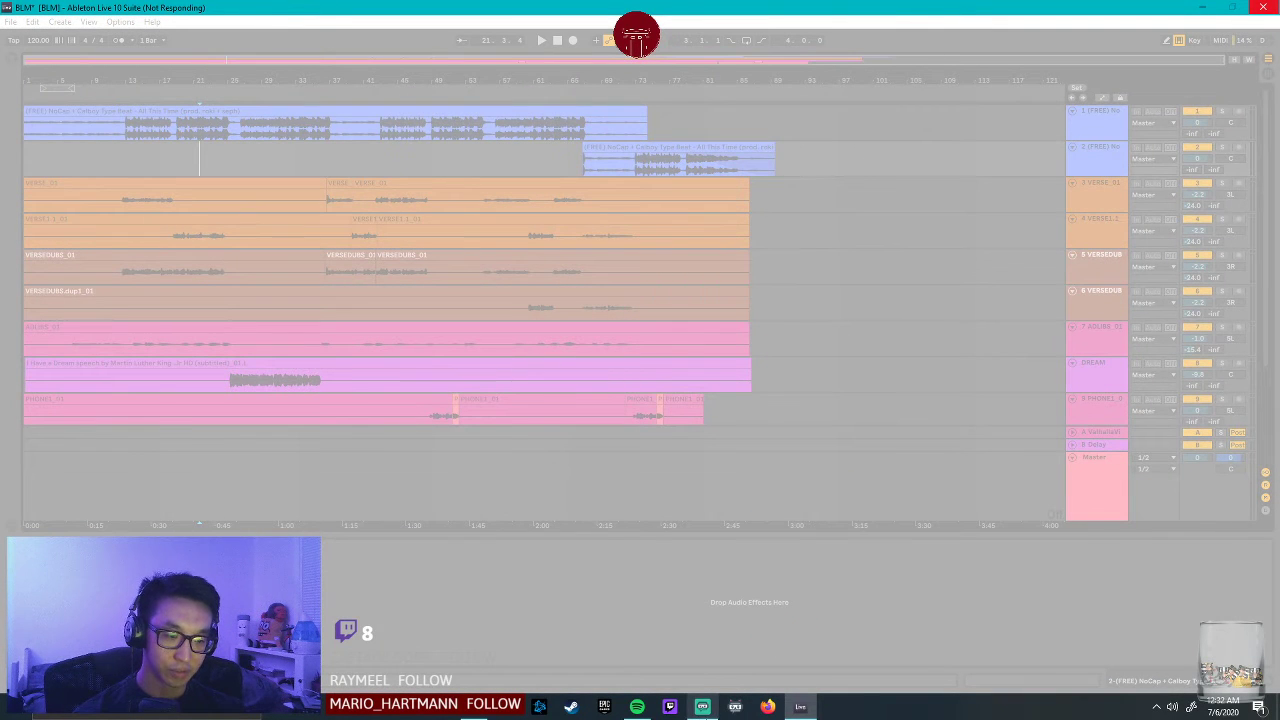
Switch to Spotify and resume playback of the Twitch Playlist.
{"action": "mouse_move", "coordinate": [637, 707]}
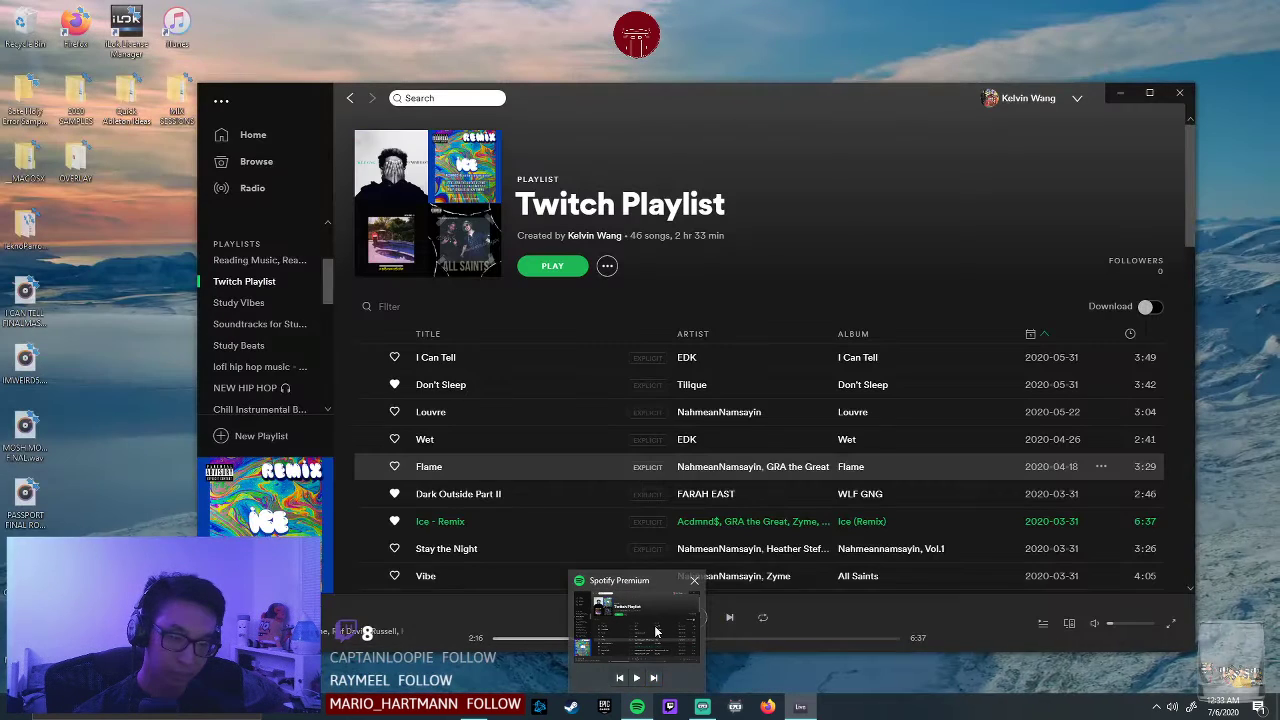
{"action": "left_click", "coordinate": [656, 632]}
{"action": "left_click", "coordinate": [696, 617]}
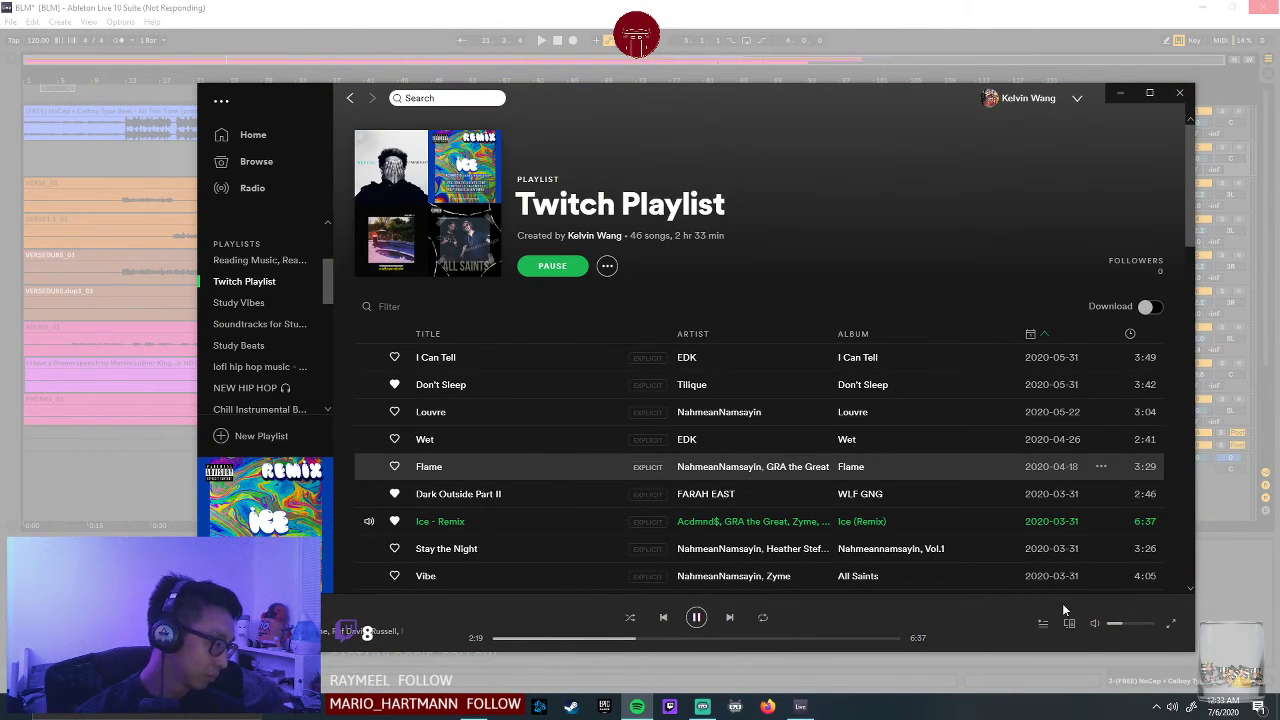
Pause the playlist in Spotify and return to the Ableton Live arrangement.
{"action": "left_click", "coordinate": [1097, 6]}
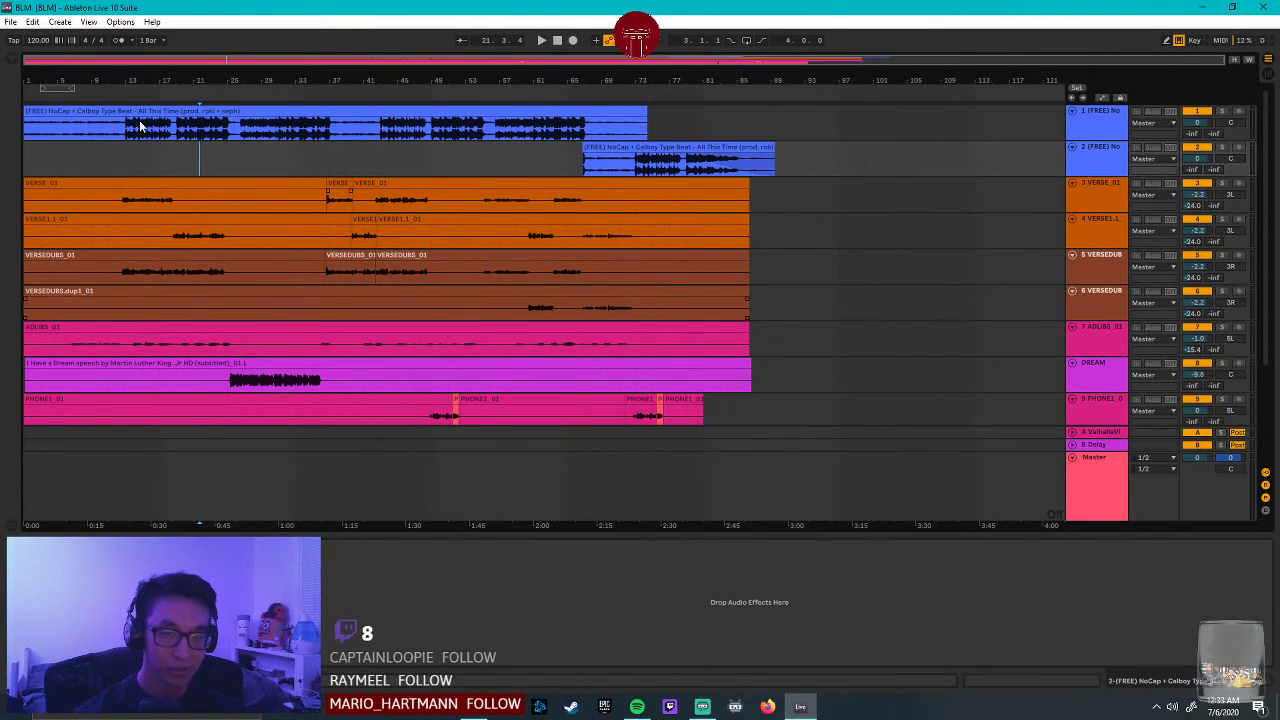
{"action": "left_click", "coordinate": [140, 125]}
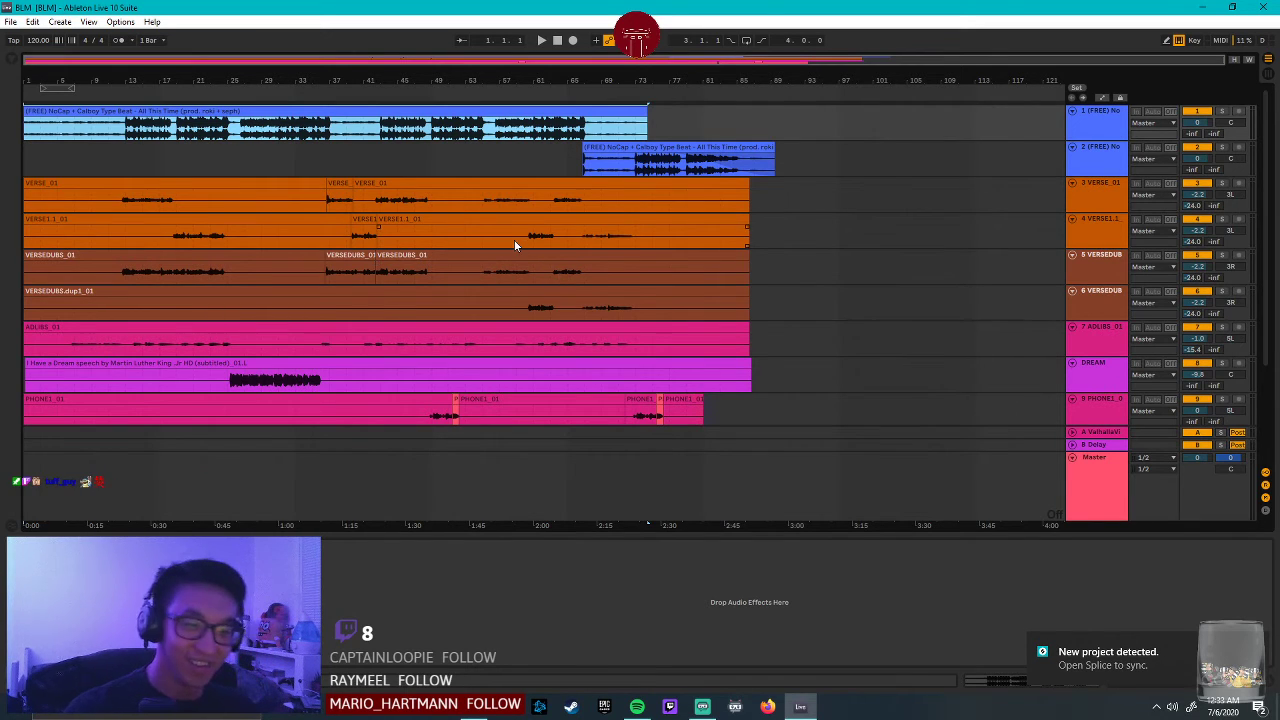
{"action": "key", "text": "alt+Tab"}
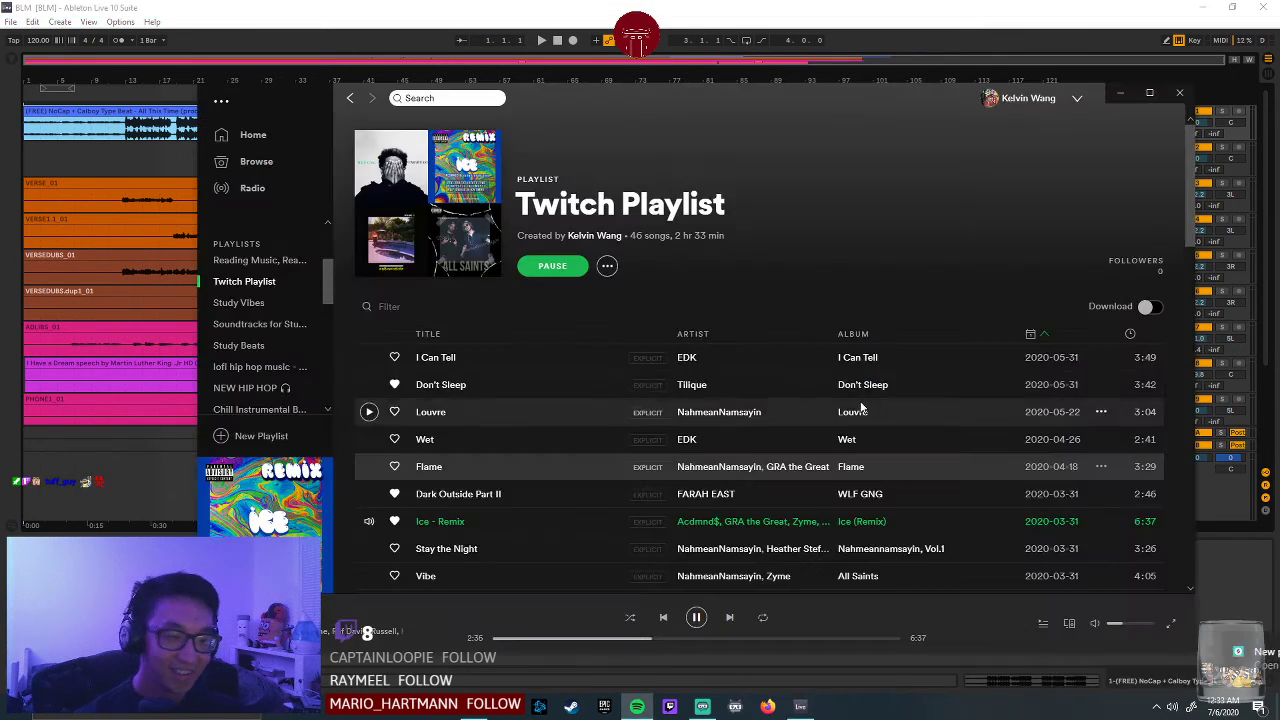
{"action": "key", "text": "alt+Tab"}
Select the full time range across both beat tracks and play the arrangement from the start.
{"action": "left_click", "coordinate": [50, 160]}
{"action": "left_click_drag", "start_coordinate": [85, 157], "coordinate": [775, 122]}
{"action": "key", "text": "space"}
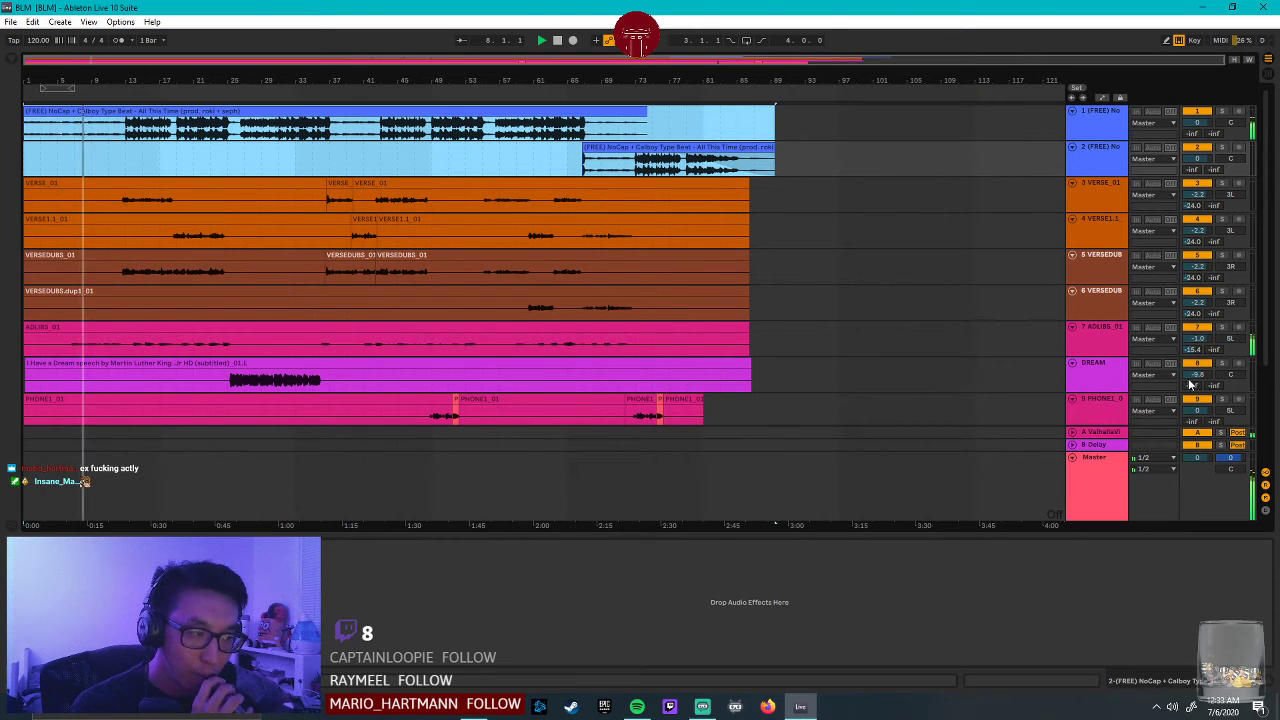
Inspect the device chains of the ADLIBS, VERSE and VERSEDUBS tracks during playback.
{"action": "left_click", "coordinate": [1109, 335]}
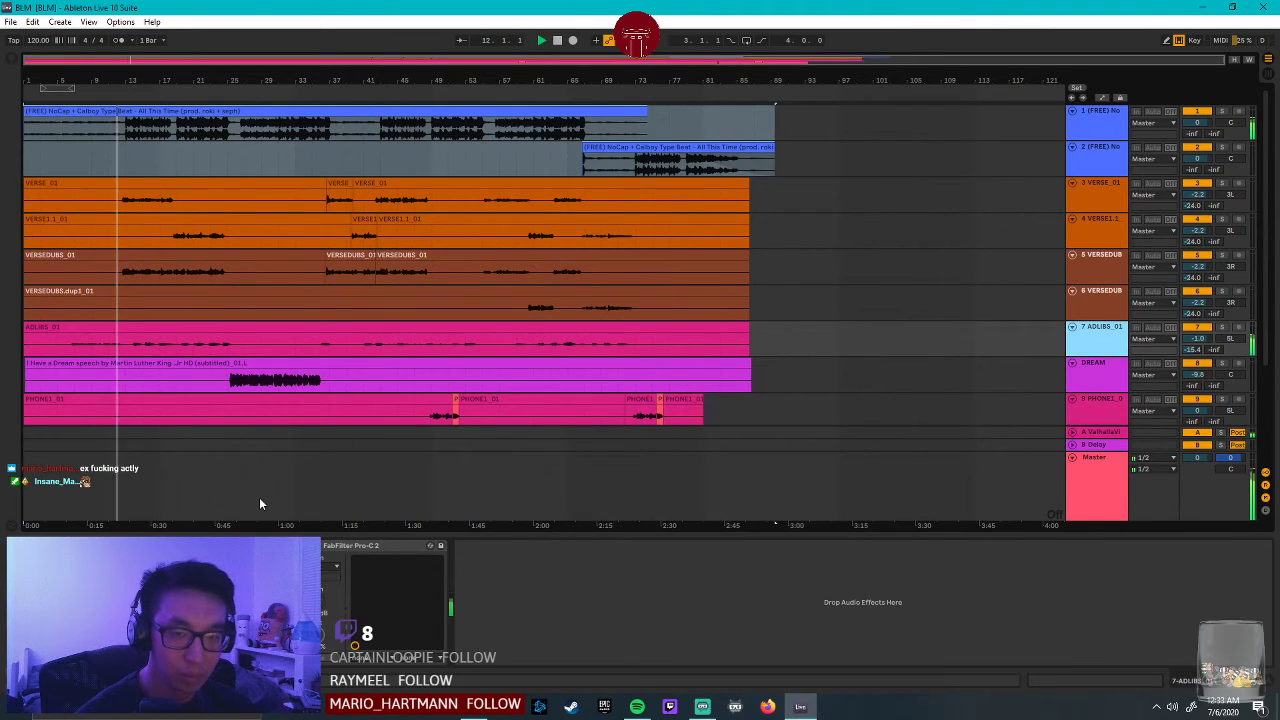
{"action": "left_click", "coordinate": [1096, 190]}
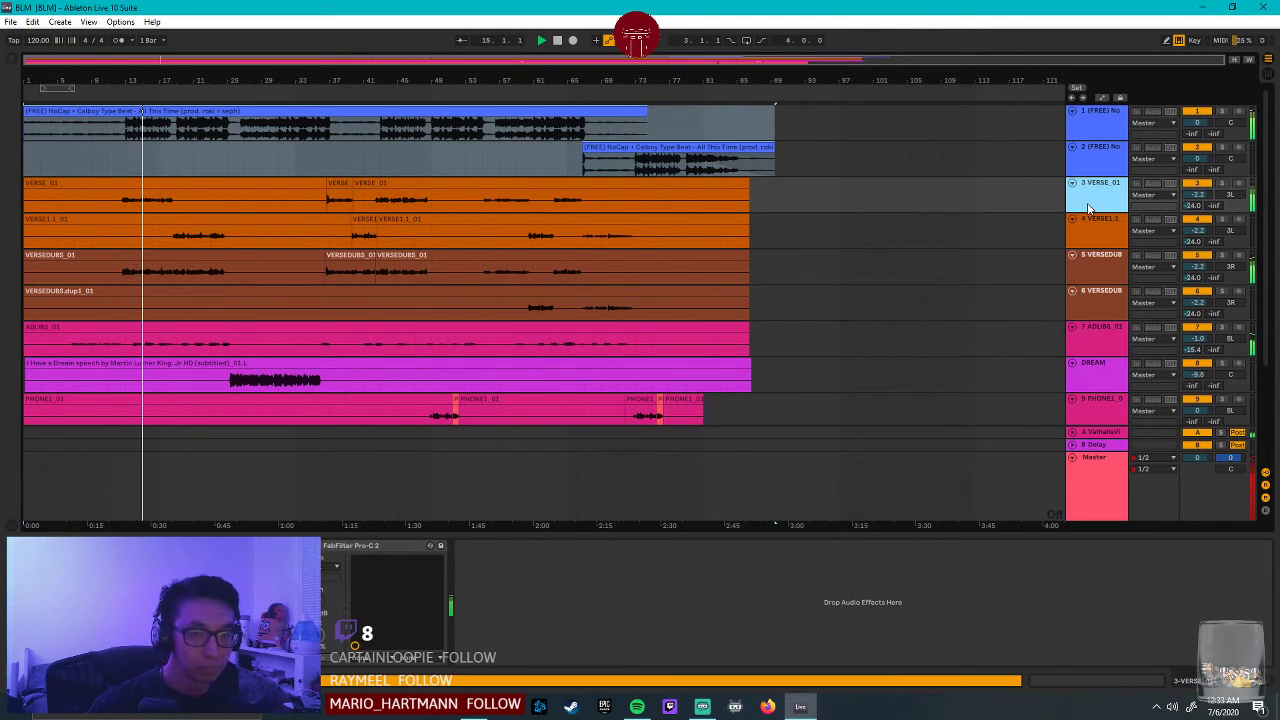
{"action": "left_click", "coordinate": [1100, 262]}
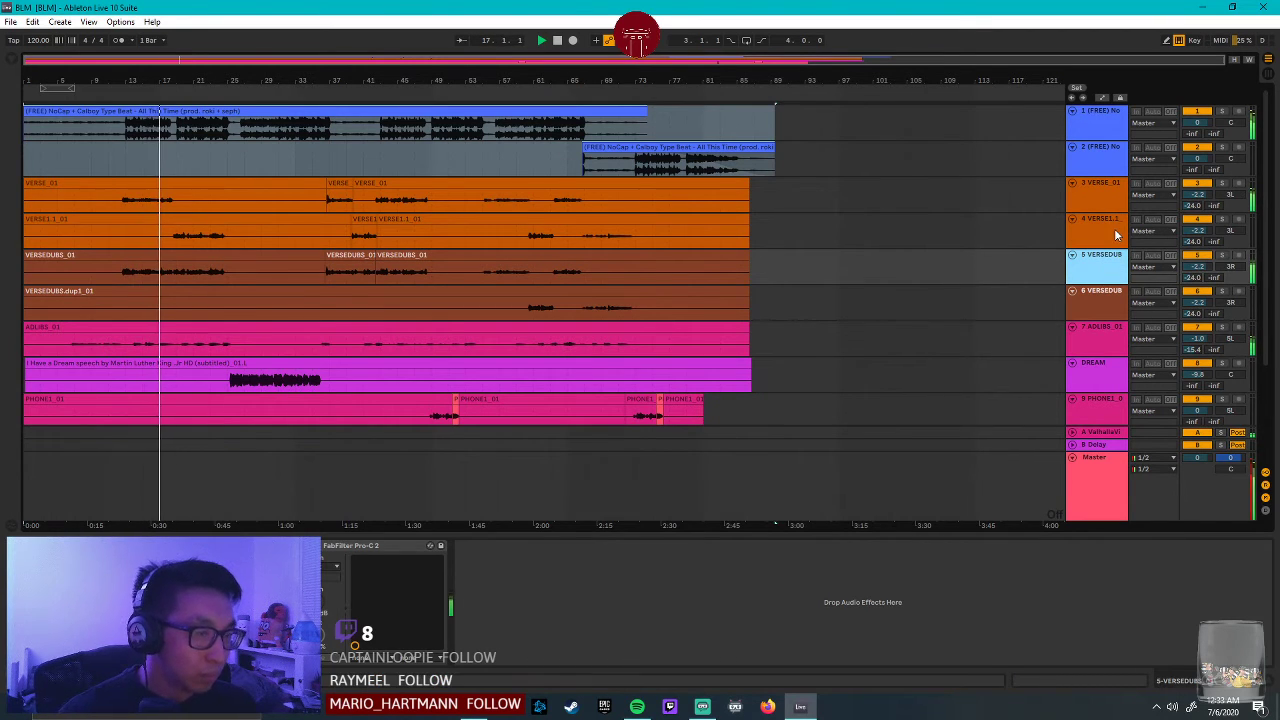
{"action": "key", "text": "Up"}
{"action": "key", "text": "Up"}
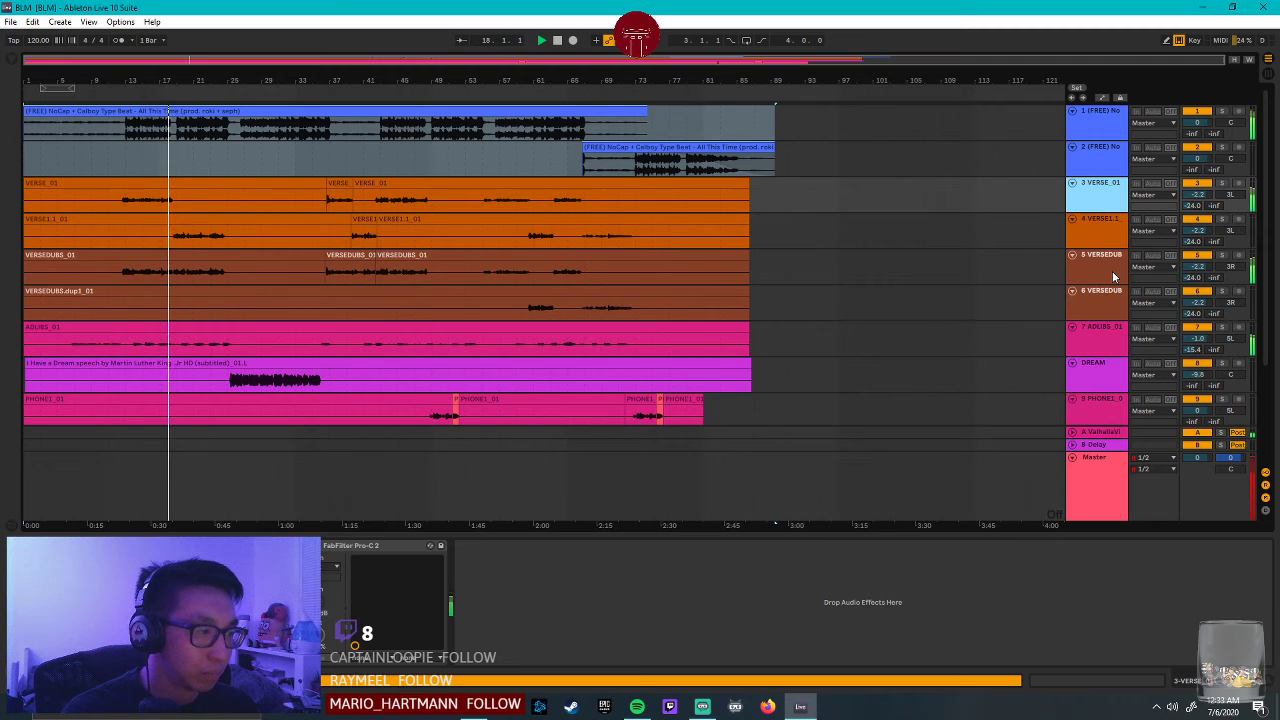
Set the volume of both VERSEDUBS tracks to -2.1 dB.
{"action": "left_click", "coordinate": [1100, 262]}
{"action": "left_click", "coordinate": [1100, 296], "text": "shift"}
{"action": "left_click_drag", "start_coordinate": [1197, 266], "coordinate": [1197, 266]}
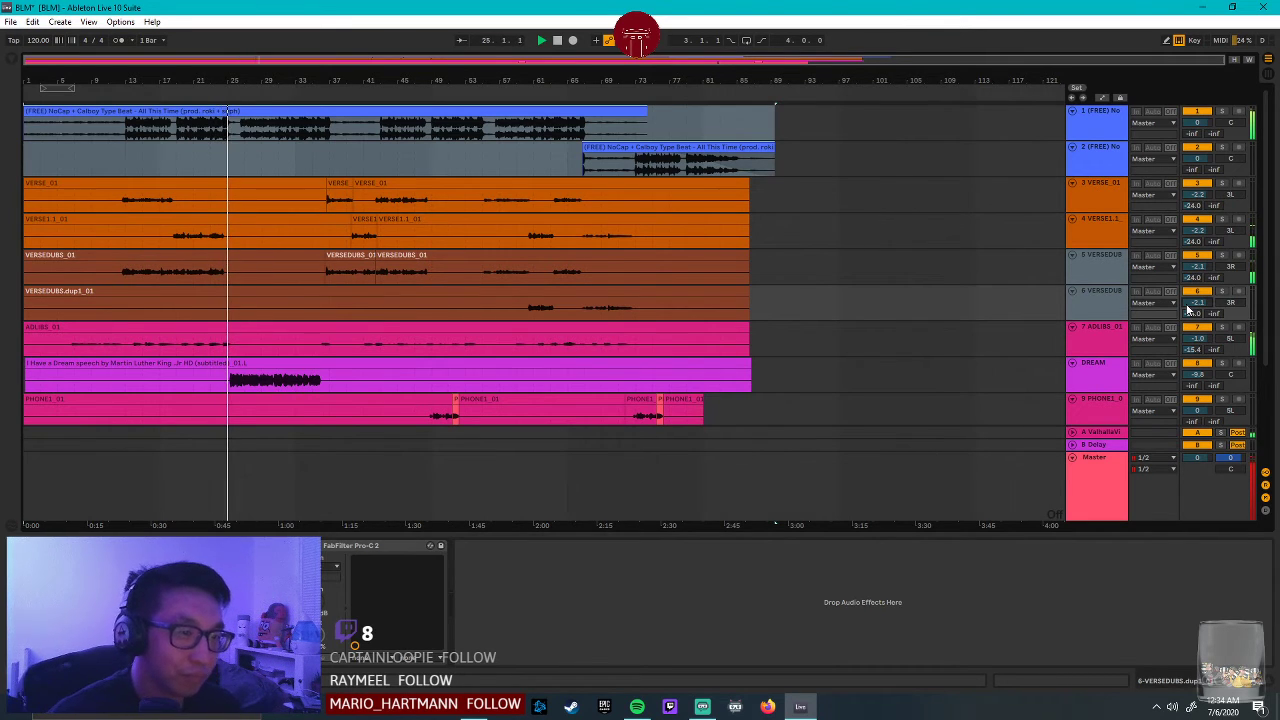
Select the DREAM track and place the insert marker where its speech audio begins.
{"action": "left_click", "coordinate": [1124, 376]}
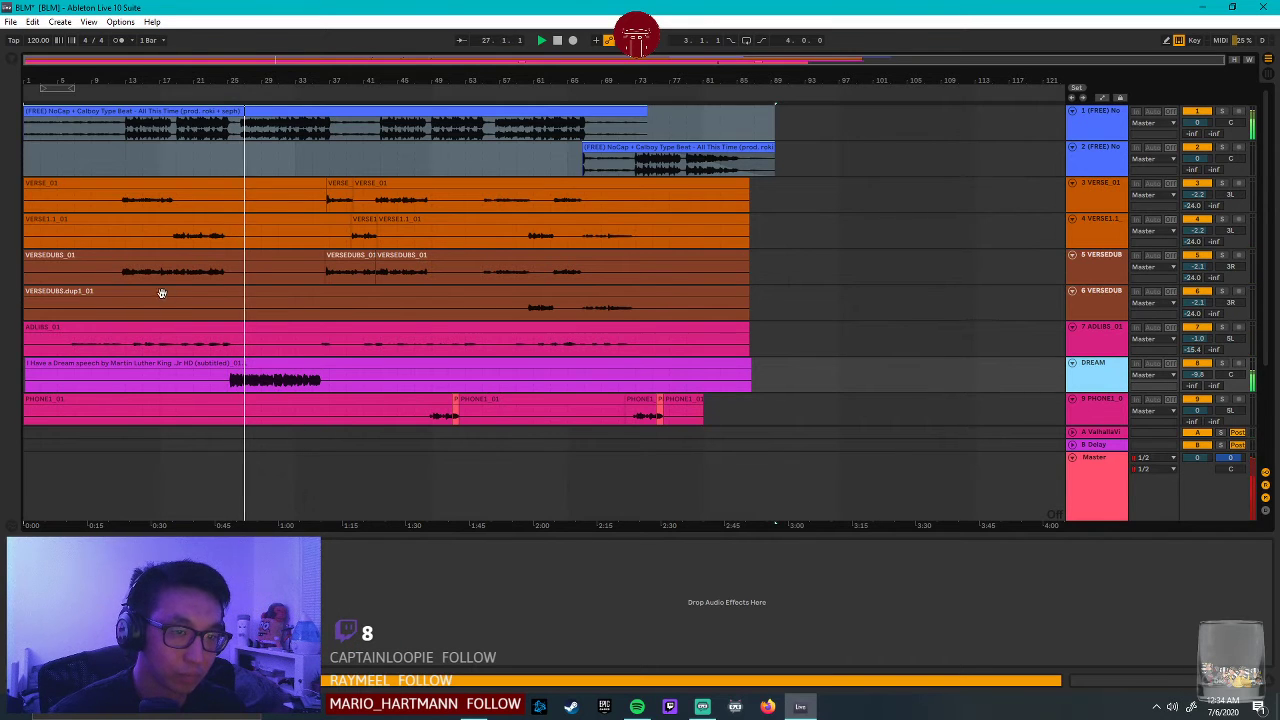
{"action": "left_click", "coordinate": [228, 386]}
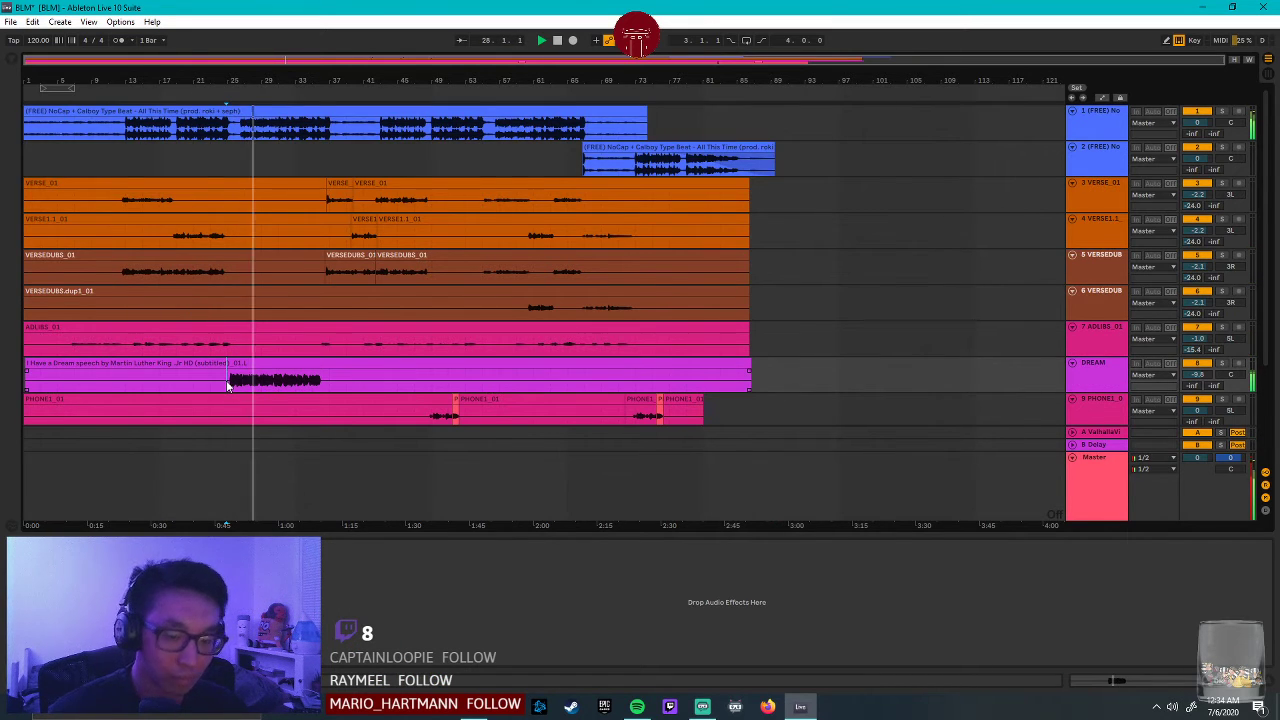
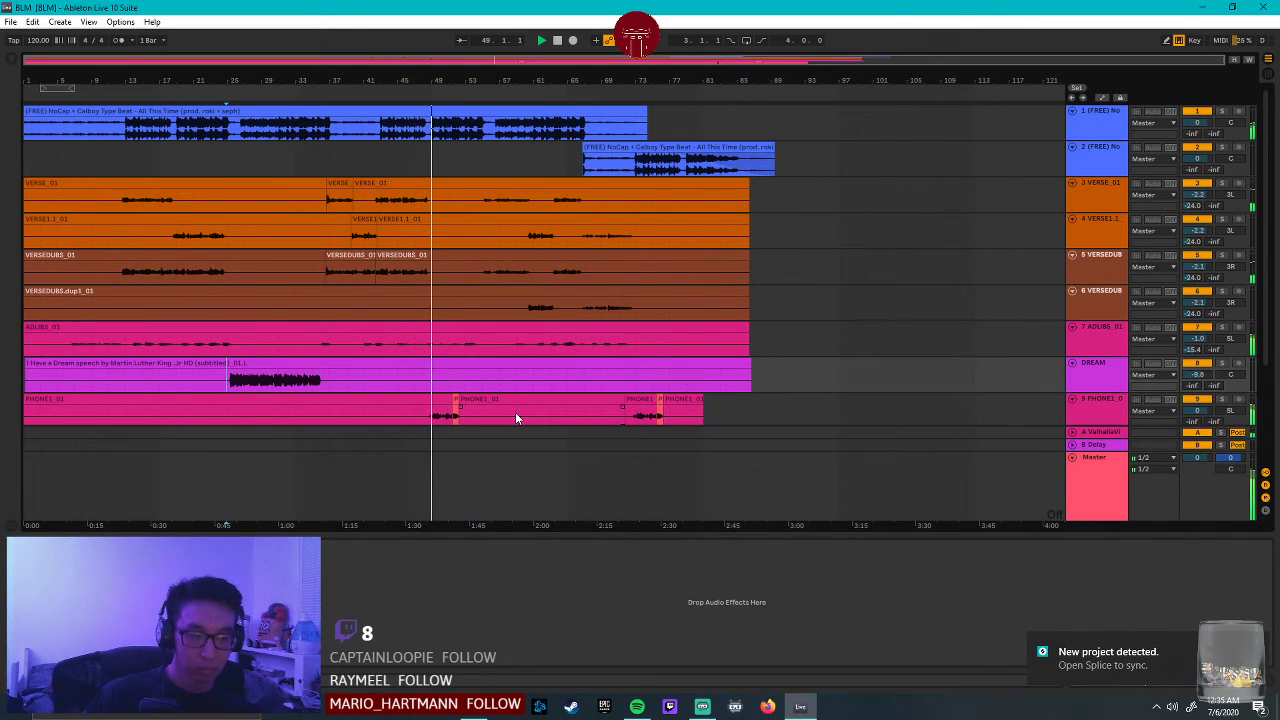
Dismiss the new project notification and quit the Splice background app.
{"action": "left_click", "coordinate": [1258, 648]}
{"action": "left_click", "coordinate": [1157, 706]}
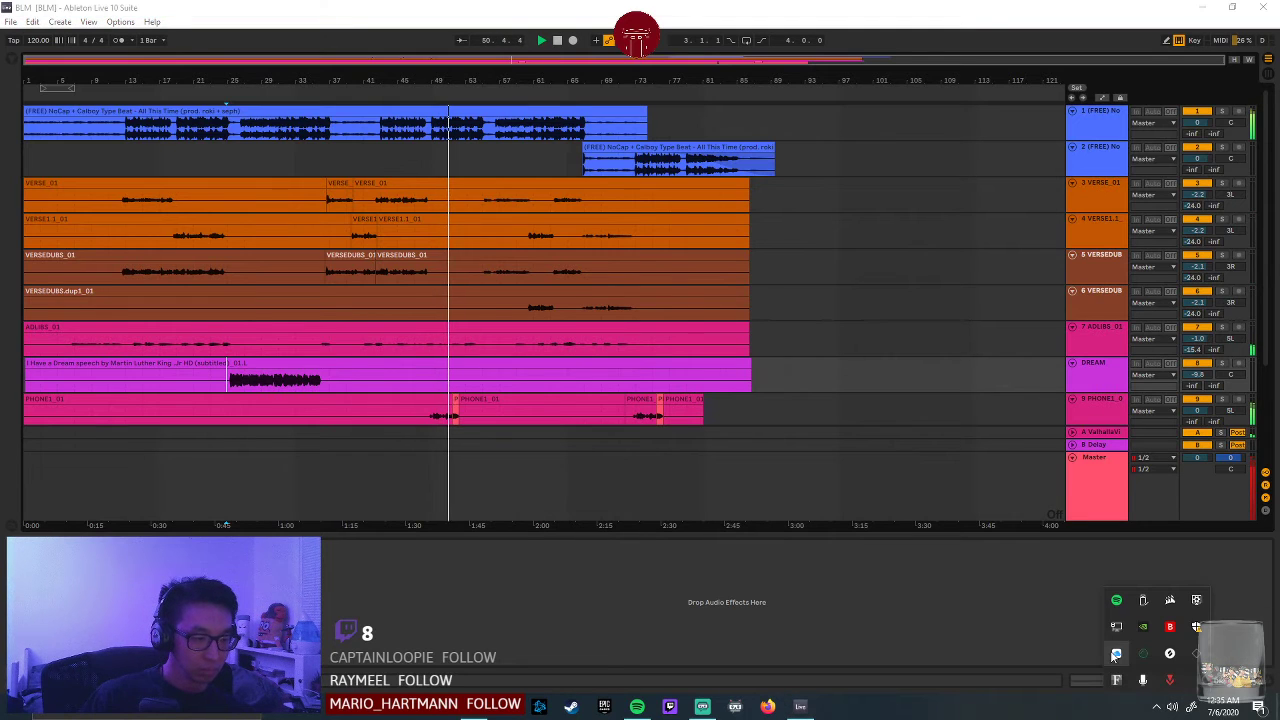
{"action": "right_click", "coordinate": [1170, 653]}
{"action": "left_click", "coordinate": [1167, 641]}
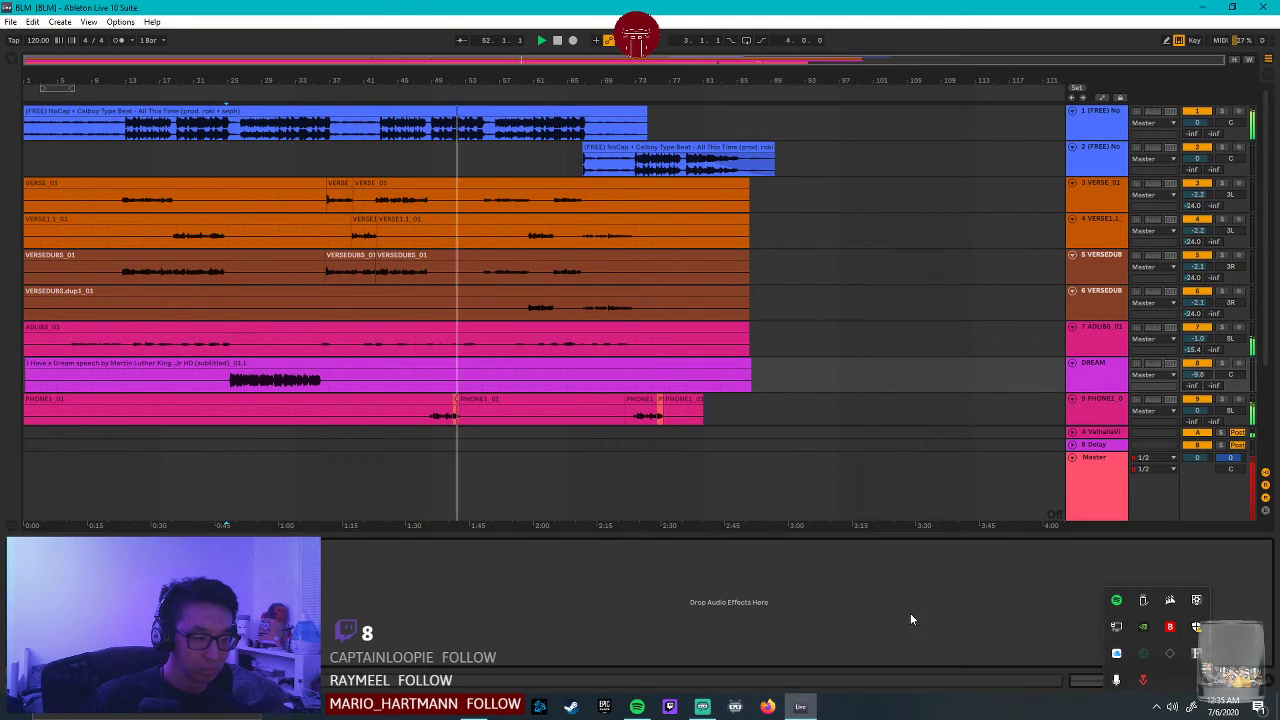
{"action": "left_click", "coordinate": [1157, 706]}
{"action": "left_click", "coordinate": [616, 478]}
{"action": "scroll", "coordinate": [488, 318], "scroll_direction": "down", "scroll_amount": 2}
{"action": "scroll", "coordinate": [491, 322], "scroll_direction": "up", "scroll_amount": 2}
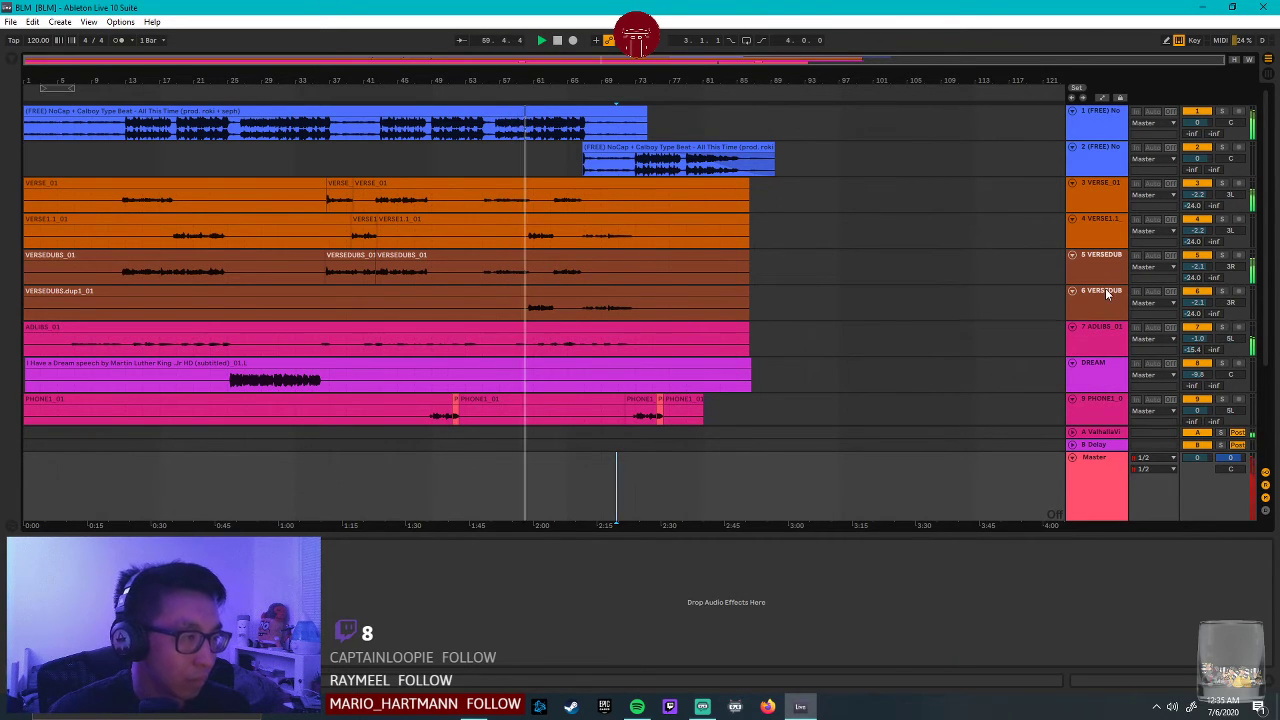
Find FabFilter Pro-Q 3 among the VST3 plug-ins and load it on the first beat track.
{"action": "left_click", "coordinate": [1108, 160]}
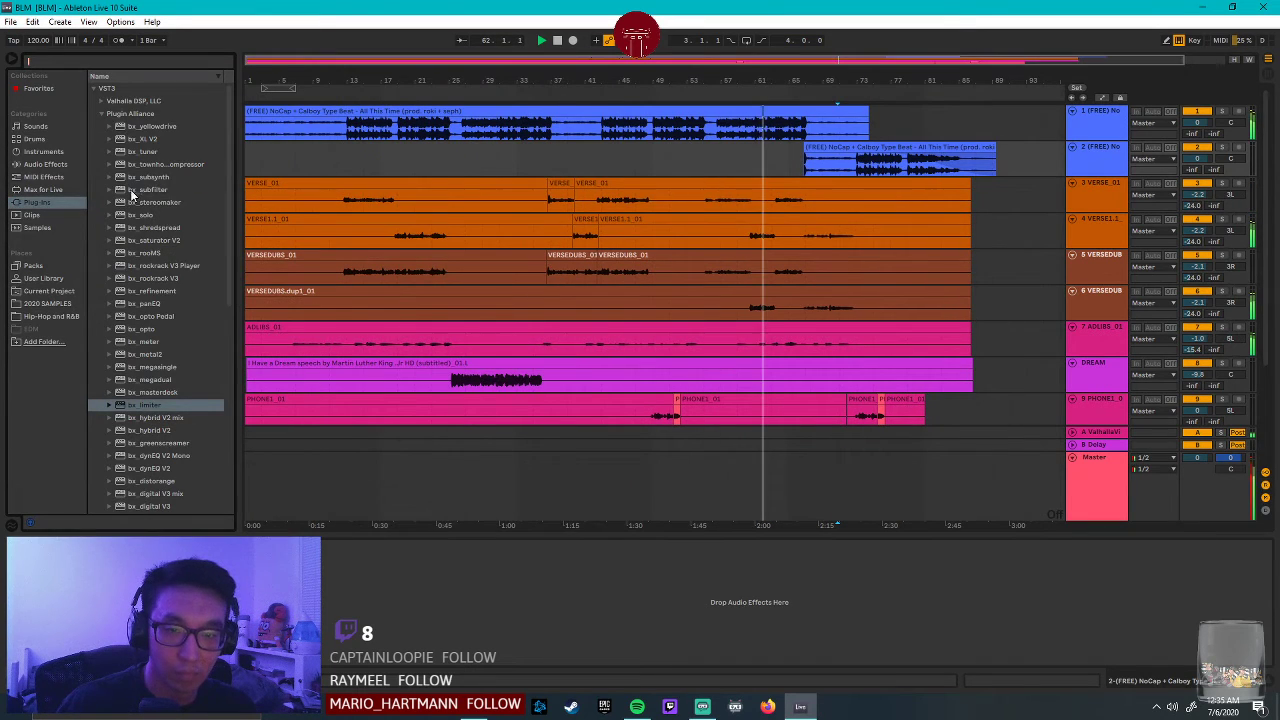
{"action": "left_click", "coordinate": [101, 113]}
{"action": "left_click", "coordinate": [101, 101]}
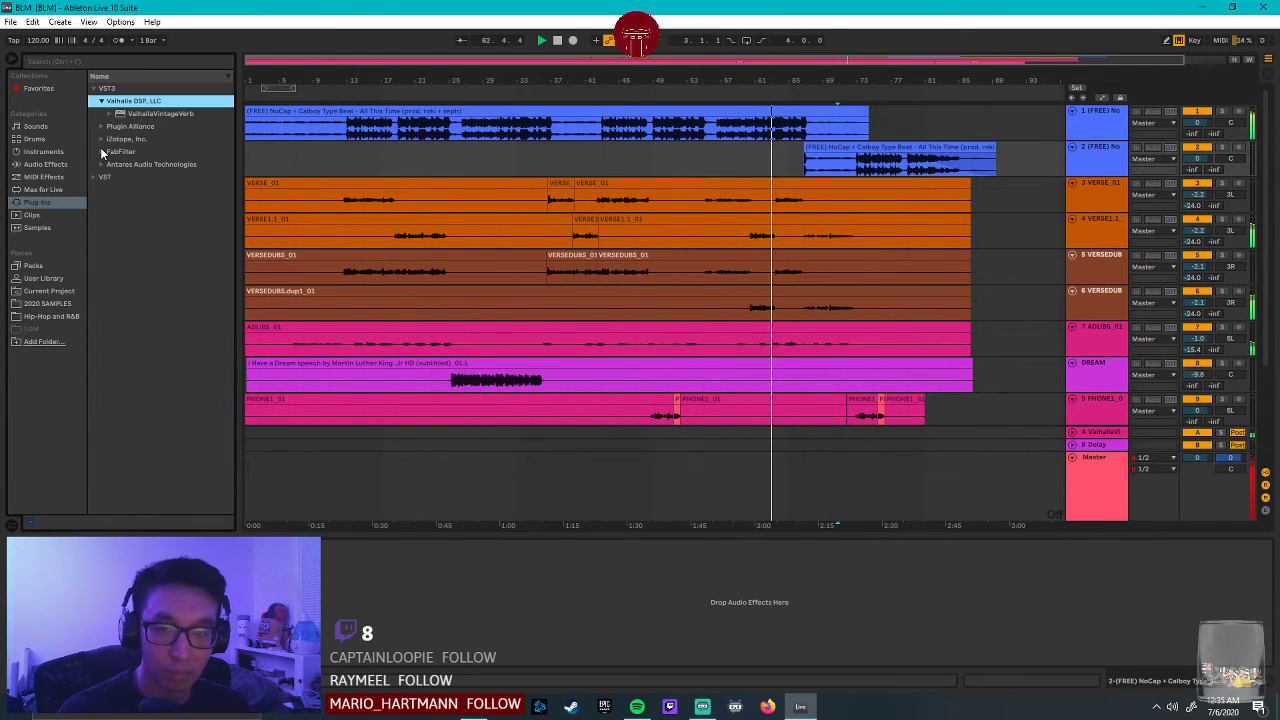
{"action": "left_click", "coordinate": [101, 151]}
{"action": "double_click", "coordinate": [169, 227]}
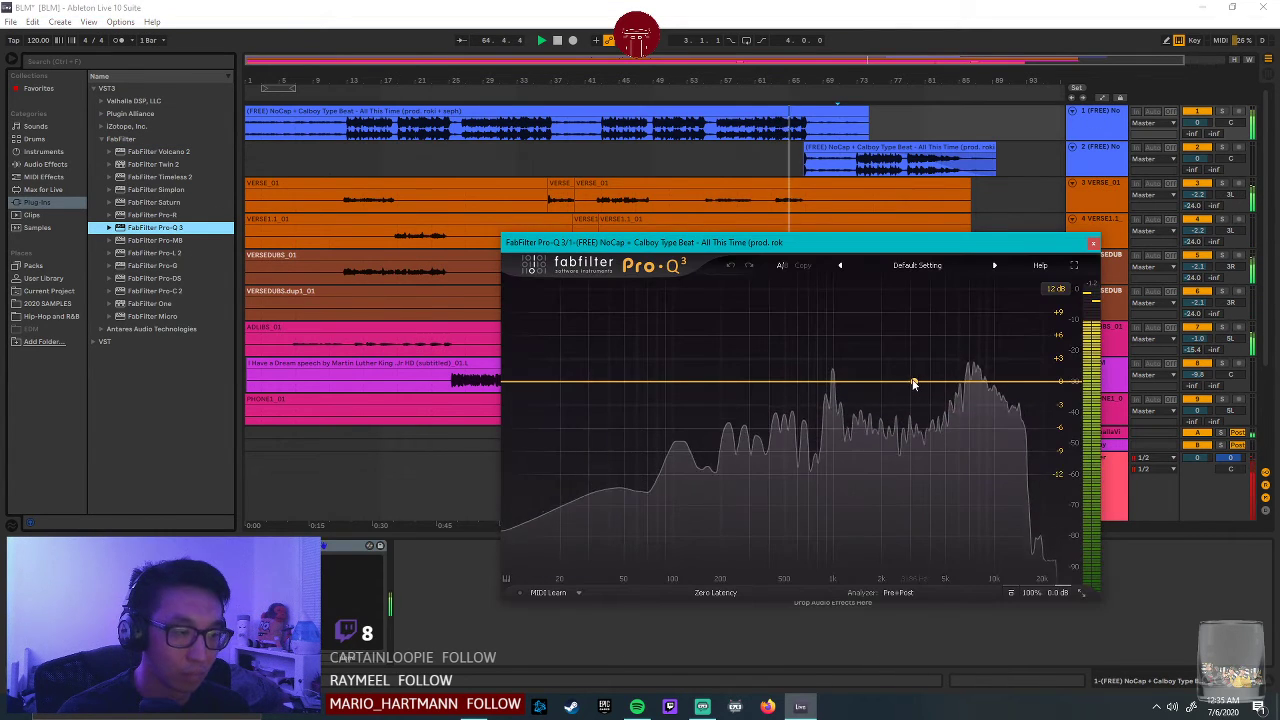
Add a bell band at about 1830 Hz to the first beat track's Pro-Q 3 and lower its gain to -1.24 dB.
{"action": "left_click", "coordinate": [878, 385]}
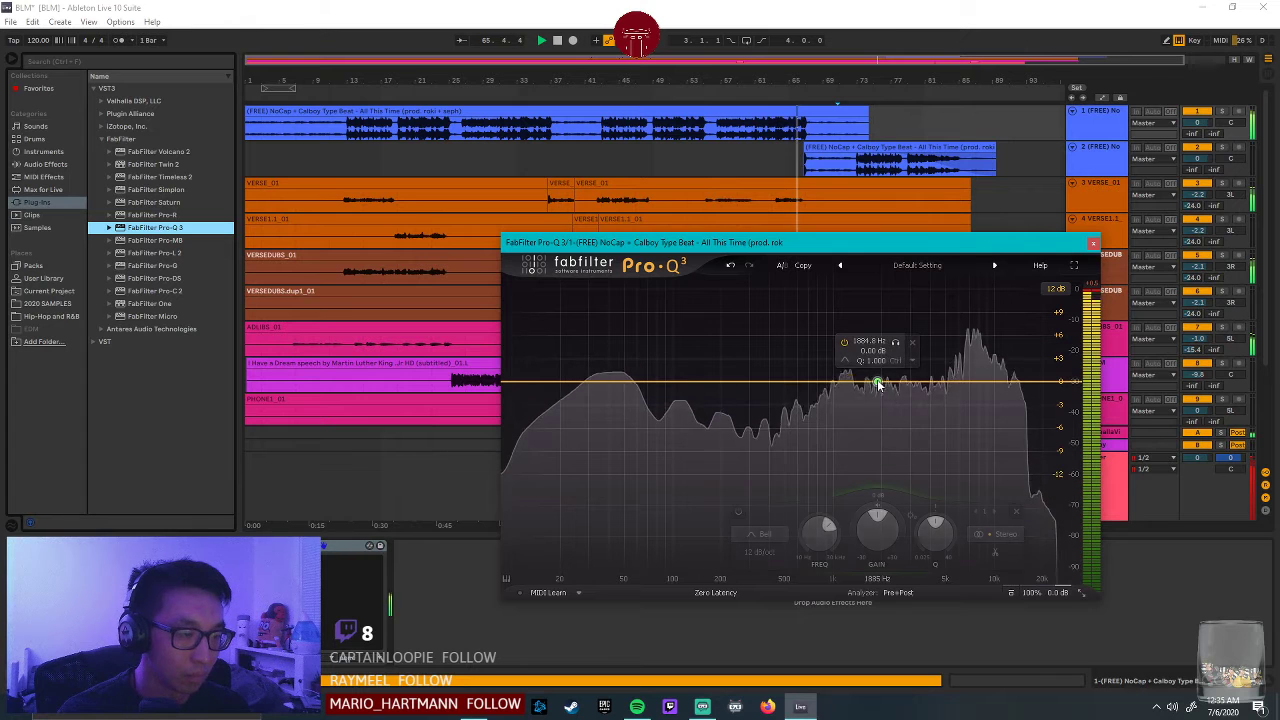
{"action": "left_click_drag", "start_coordinate": [878, 388], "coordinate": [878, 389]}
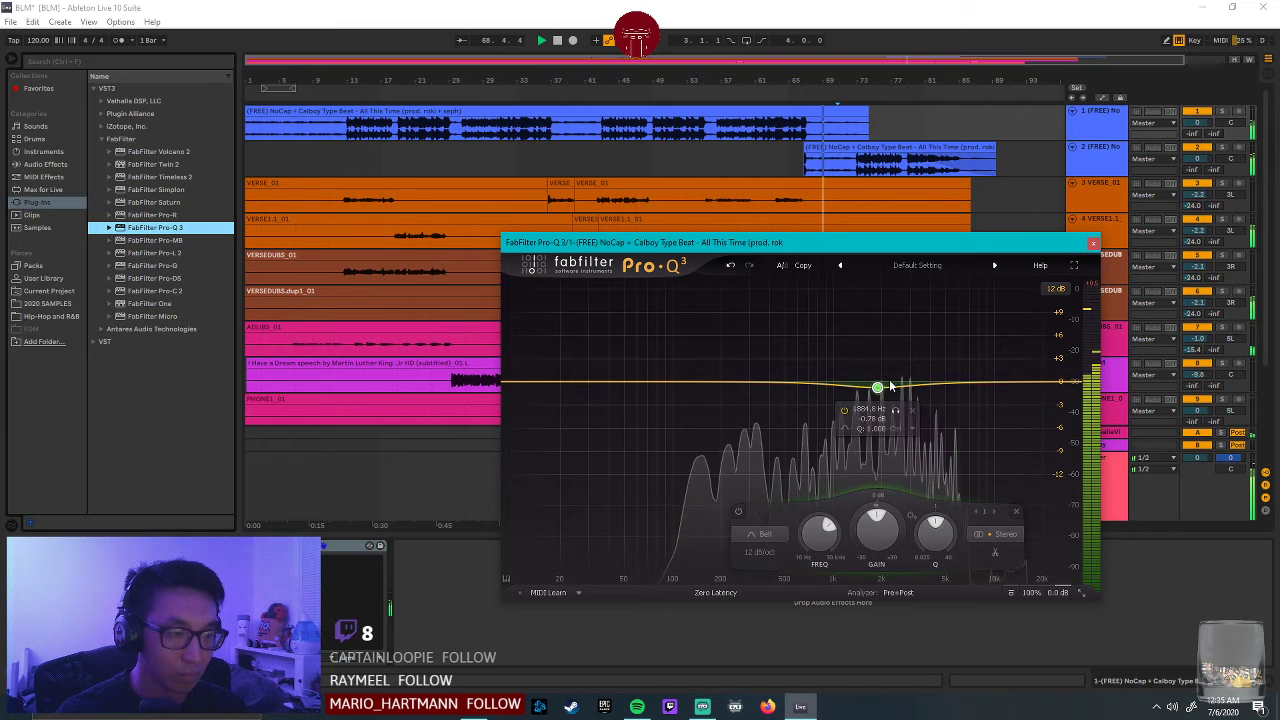
{"action": "mouse_move", "coordinate": [906, 392]}
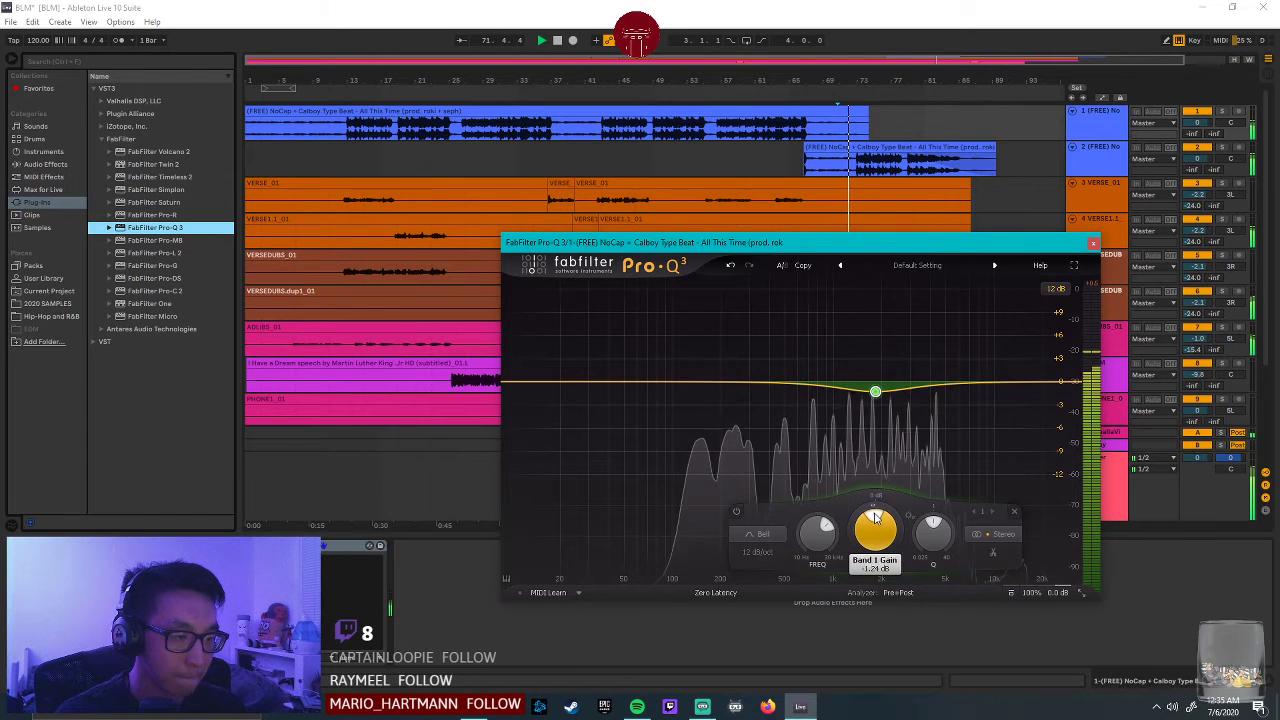
Copy the Pro-Q 3 from the first beat track to the second beat track and close the plug-in window.
{"action": "left_click", "coordinate": [373, 524]}
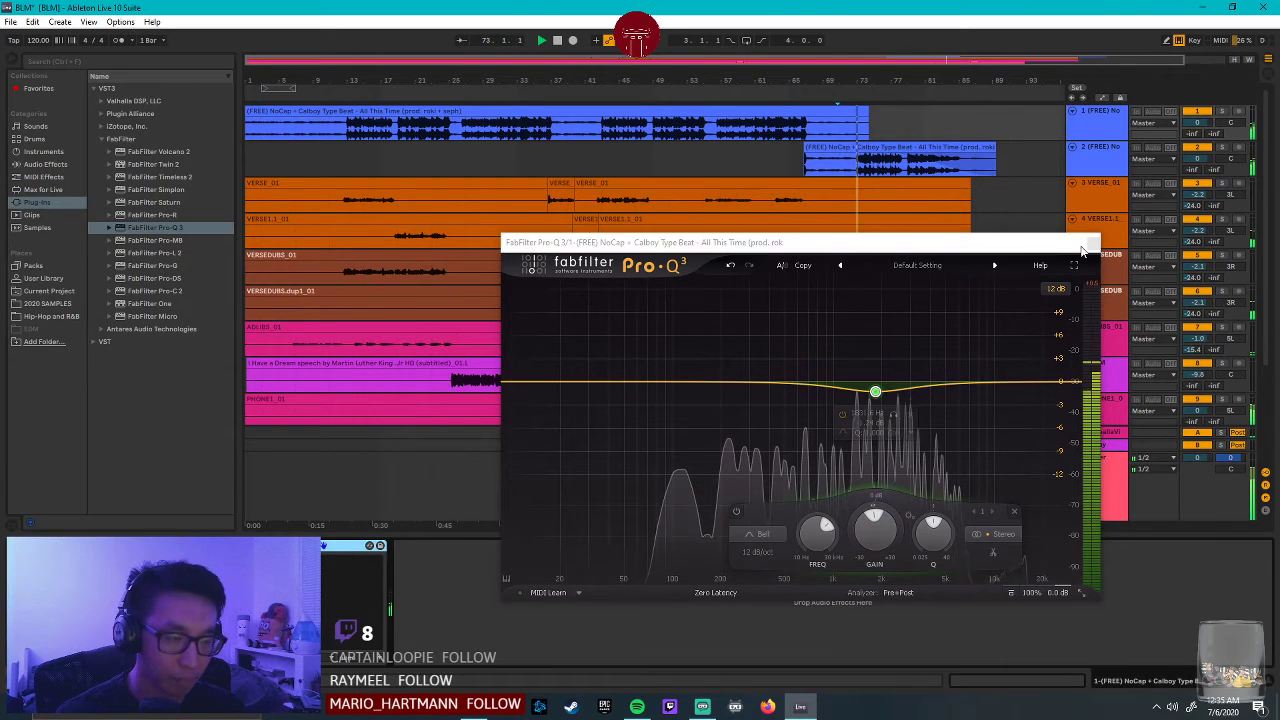
{"action": "left_click", "coordinate": [1093, 242]}
{"action": "left_click", "coordinate": [839, 490]}
{"action": "left_click", "coordinate": [657, 569]}
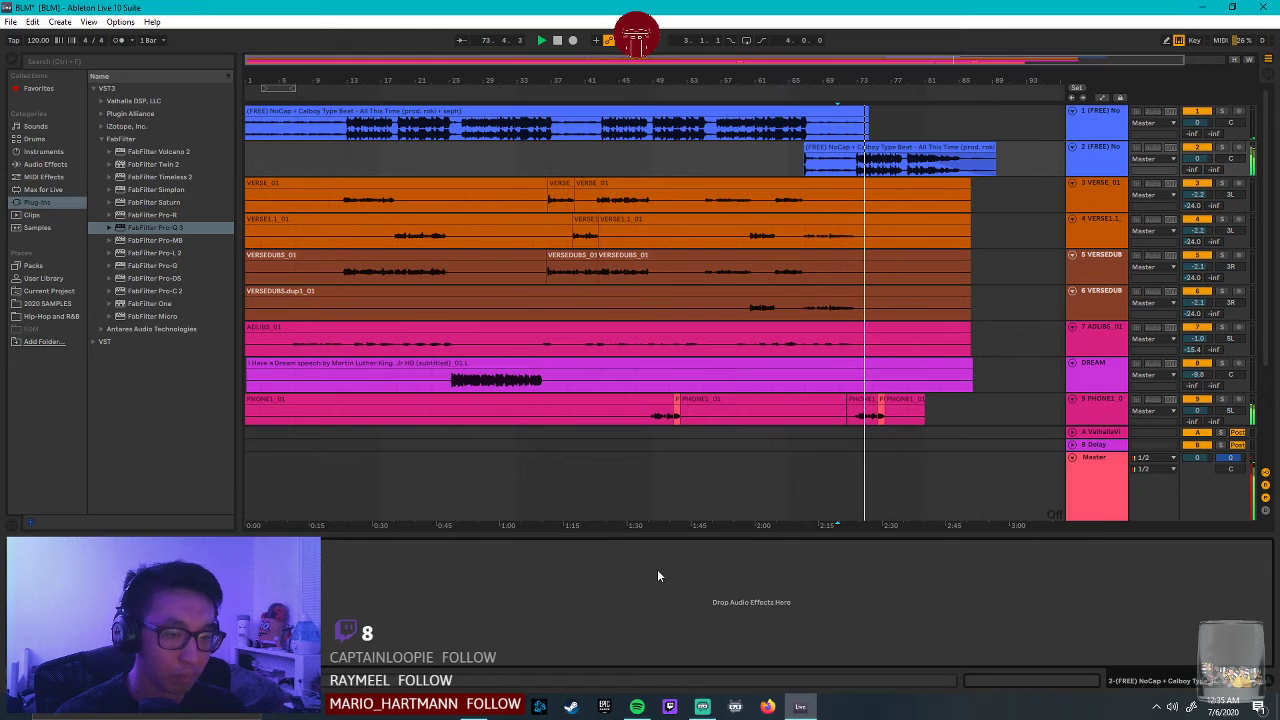
{"action": "key", "text": "ctrl+v"}
{"action": "left_click", "coordinate": [1092, 241]}
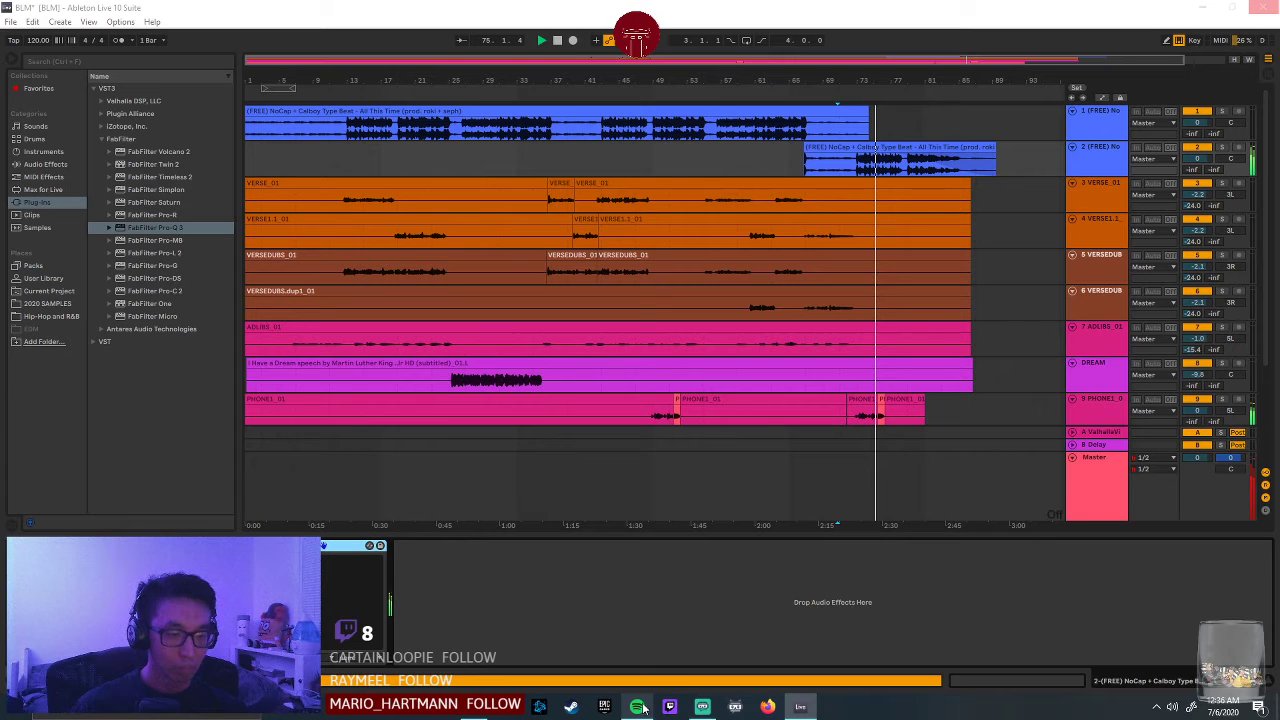
{"action": "mouse_move", "coordinate": [642, 708]}
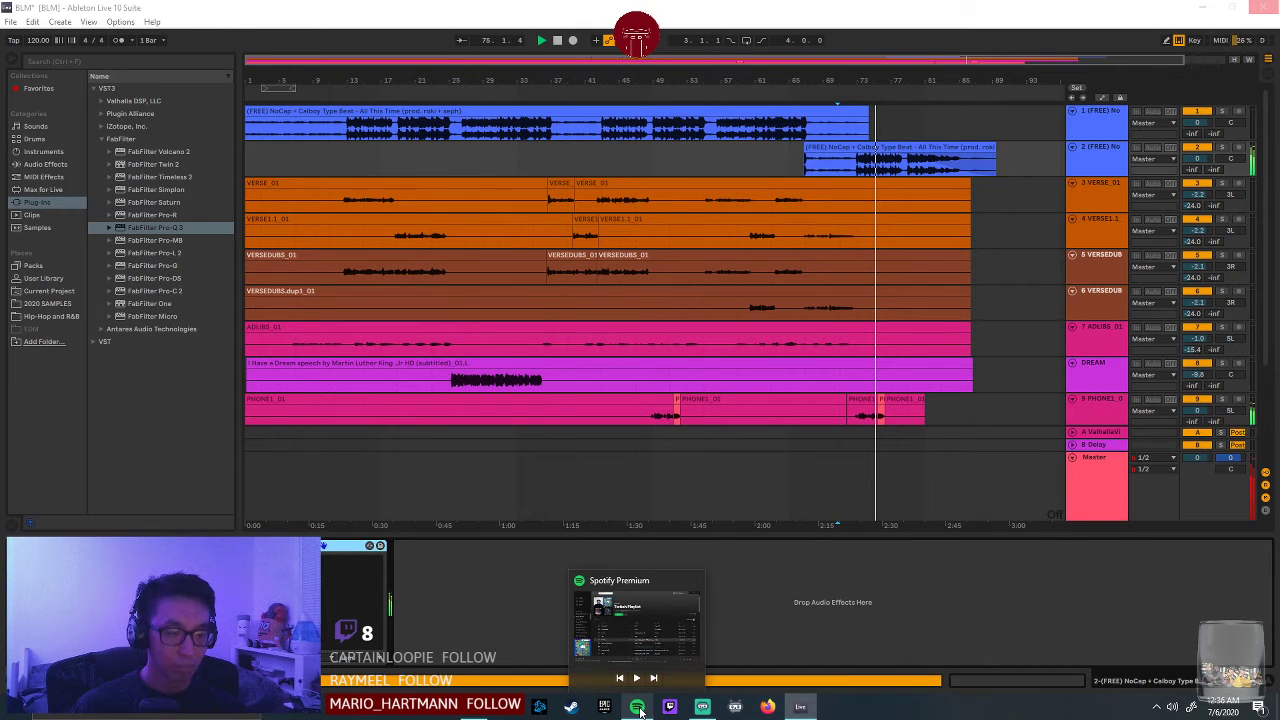
{"action": "left_click", "coordinate": [638, 708]}
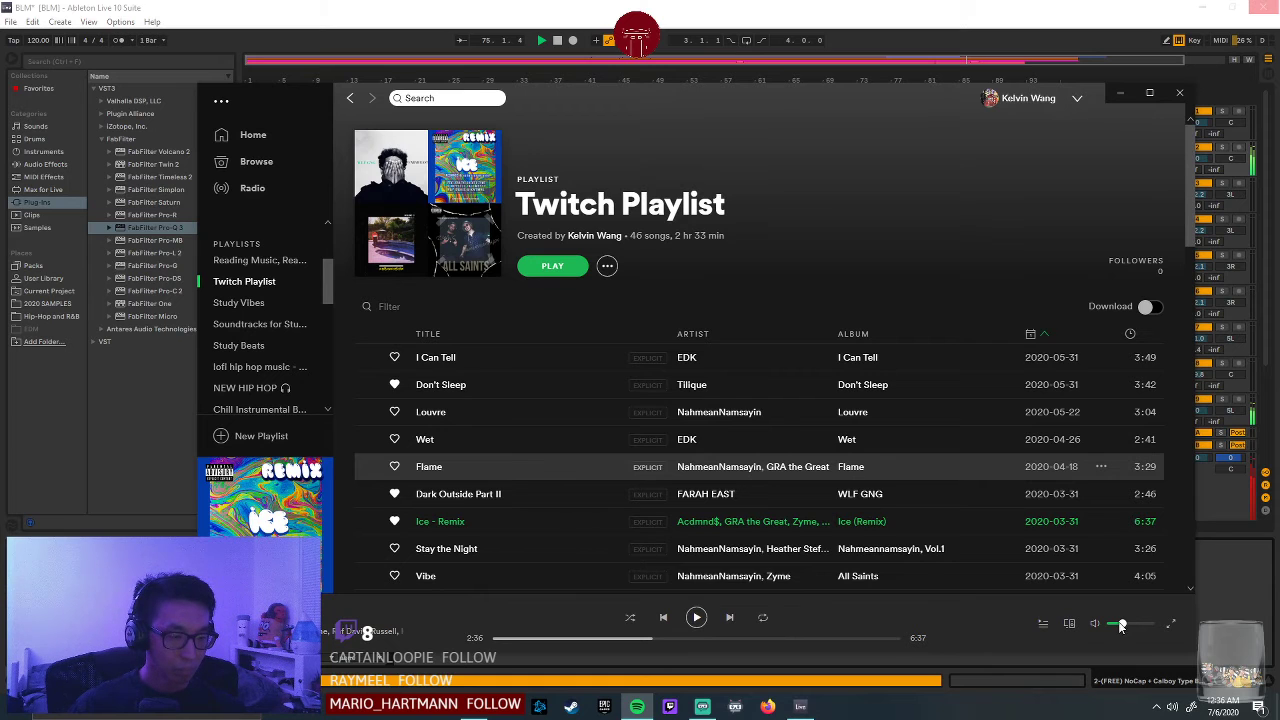
{"action": "left_click", "coordinate": [800, 707]}
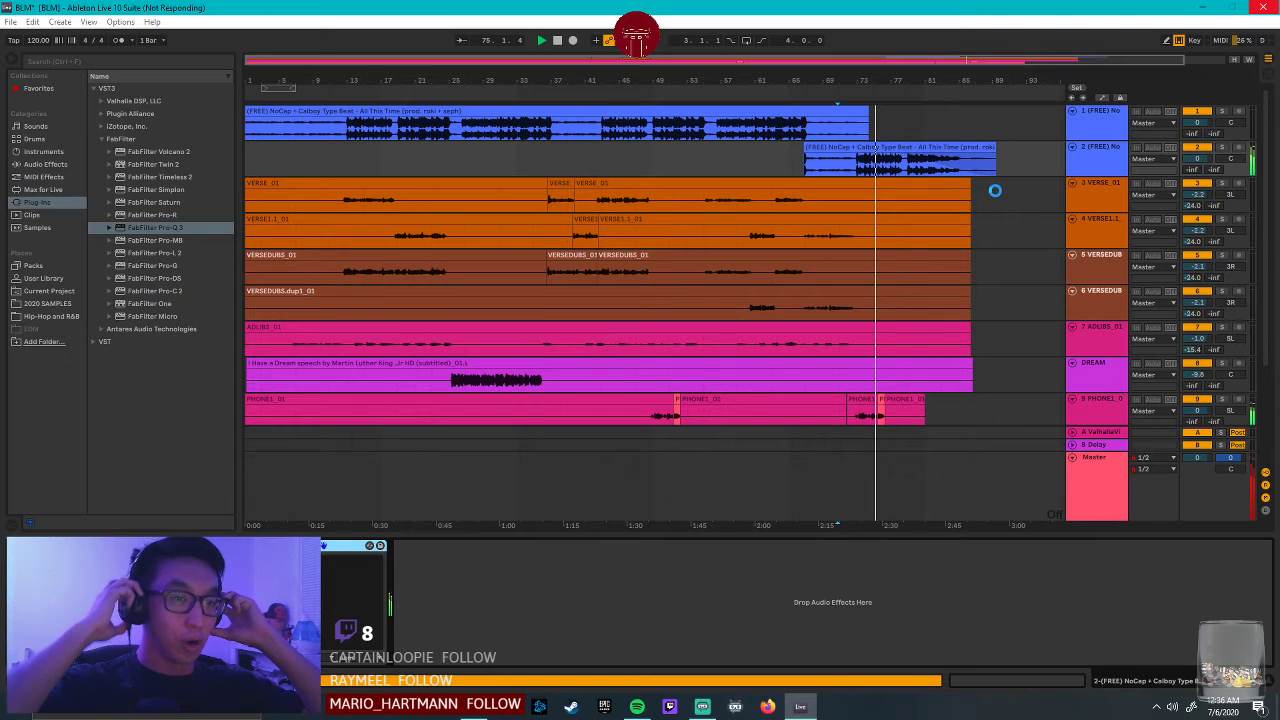
Check the band settings of the Pro-Q 3 pasted on the second beat track and close its window.
{"action": "left_click", "coordinate": [1105, 160]}
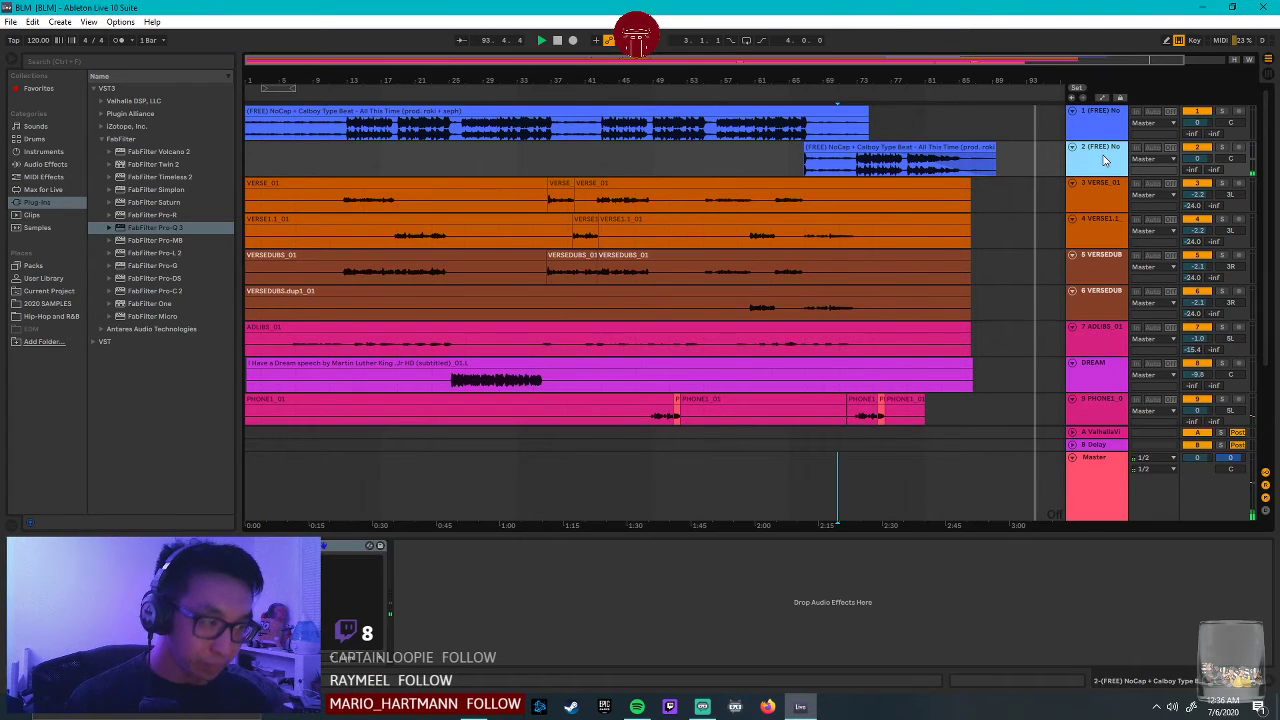
{"action": "left_click", "coordinate": [913, 148]}
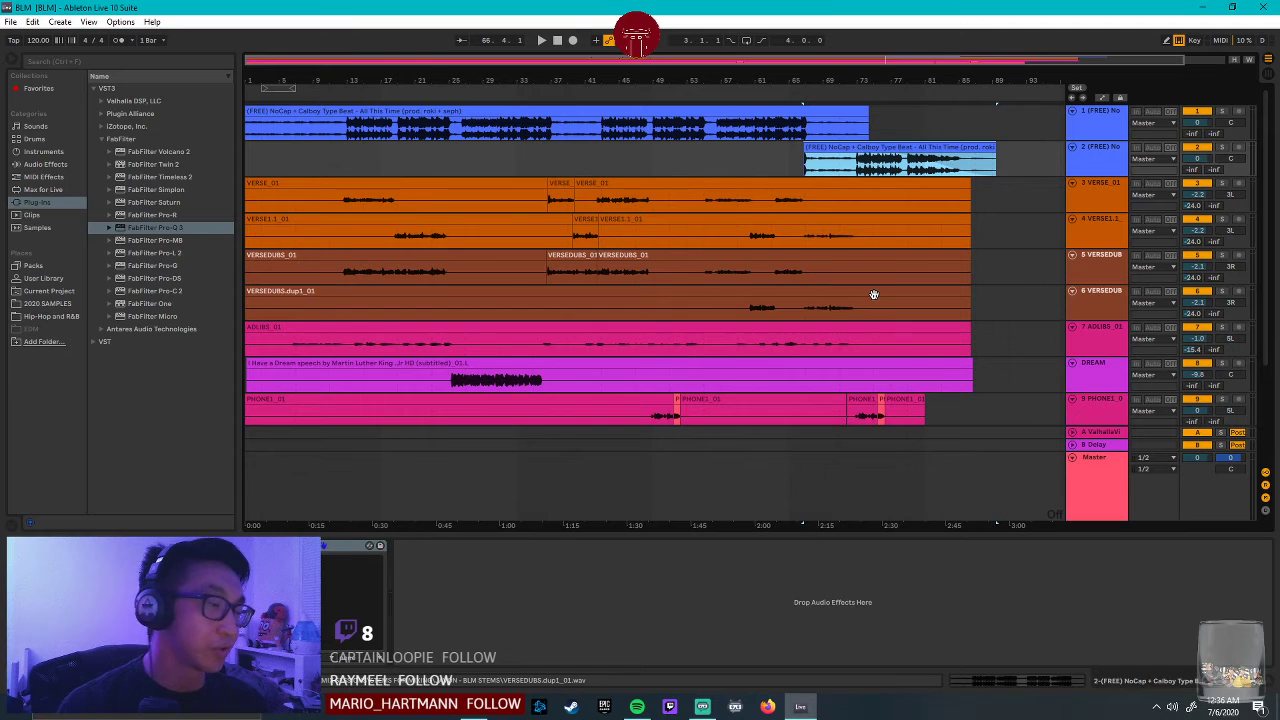
{"action": "left_click", "coordinate": [1098, 200]}
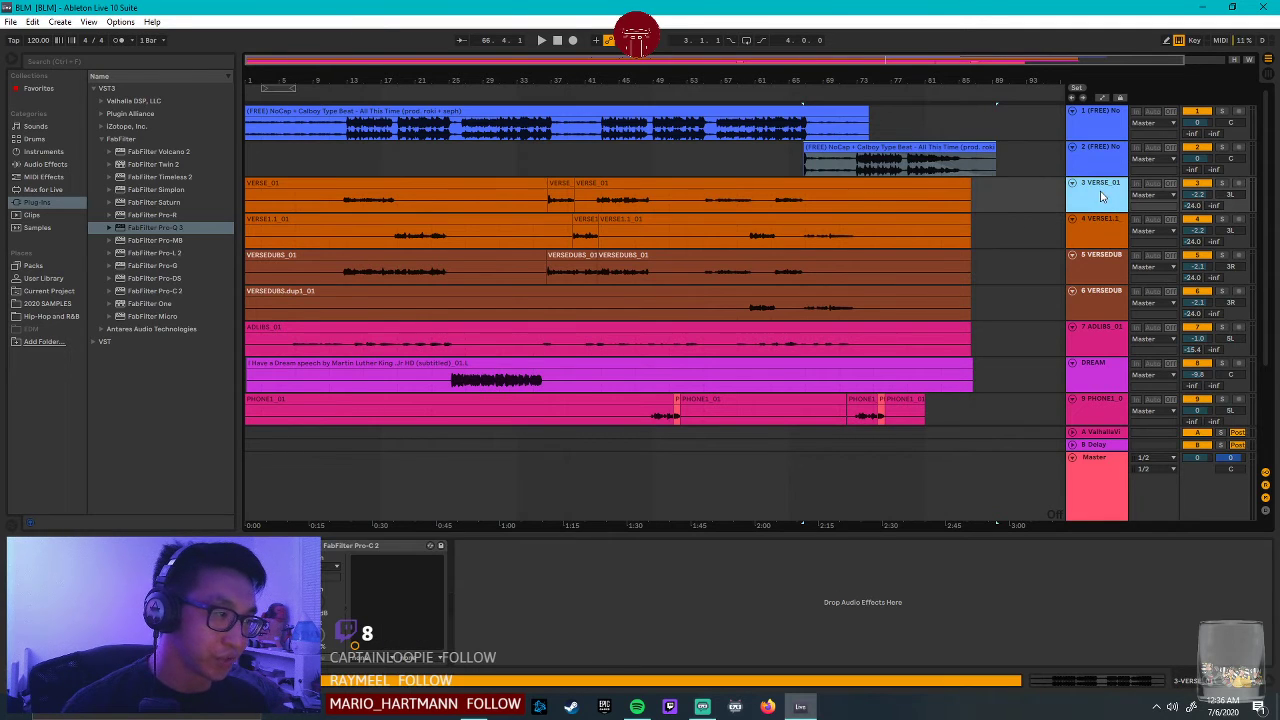
{"action": "left_click", "coordinate": [1041, 163]}
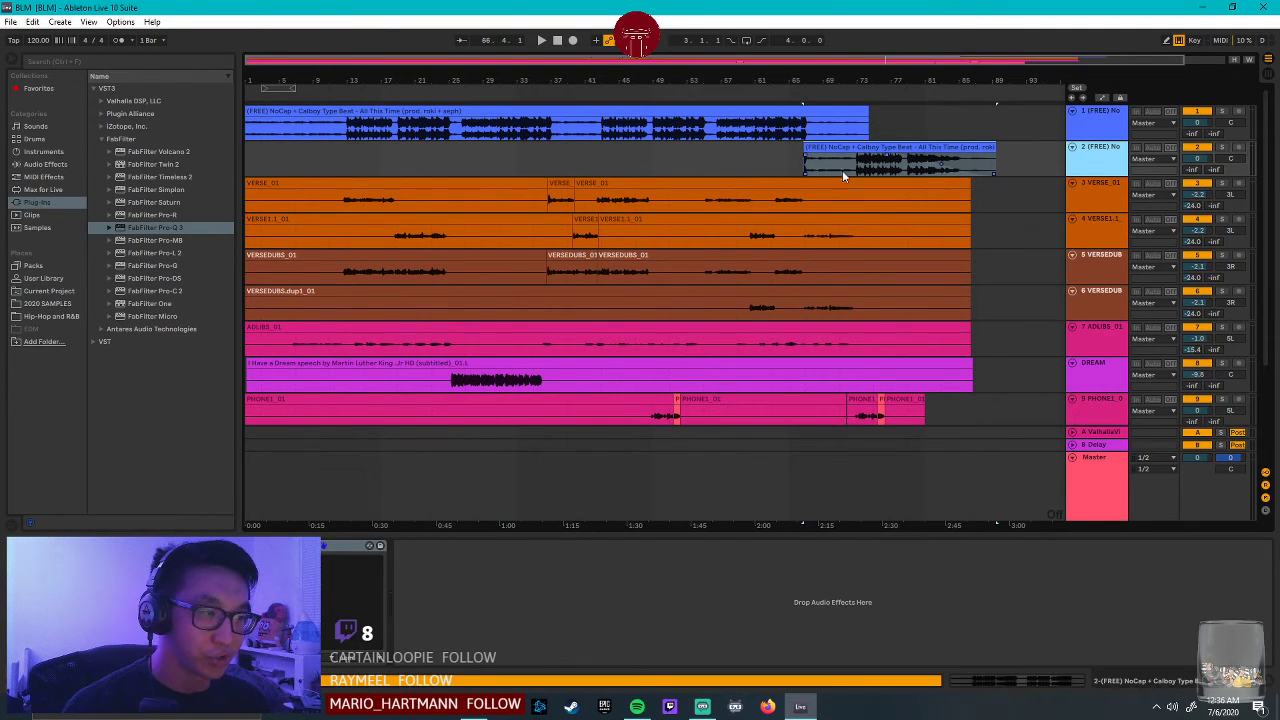
{"action": "left_click", "coordinate": [293, 546]}
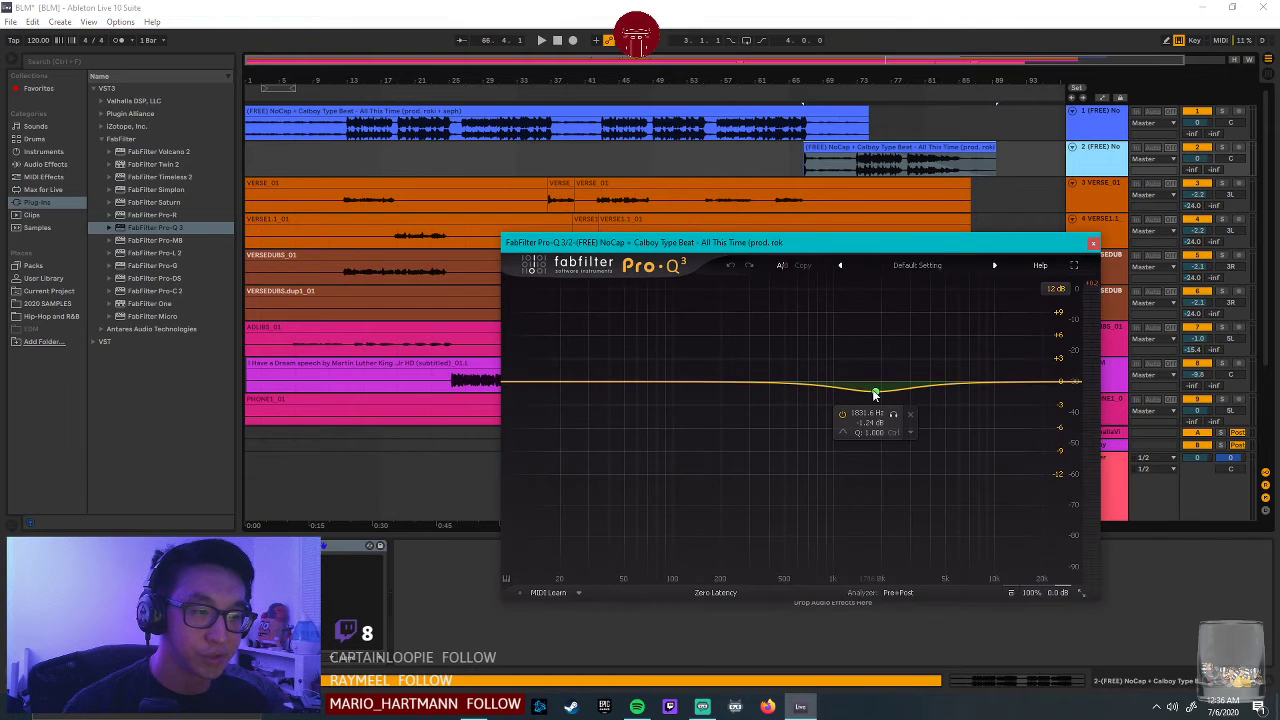
{"action": "left_click", "coordinate": [1094, 245]}
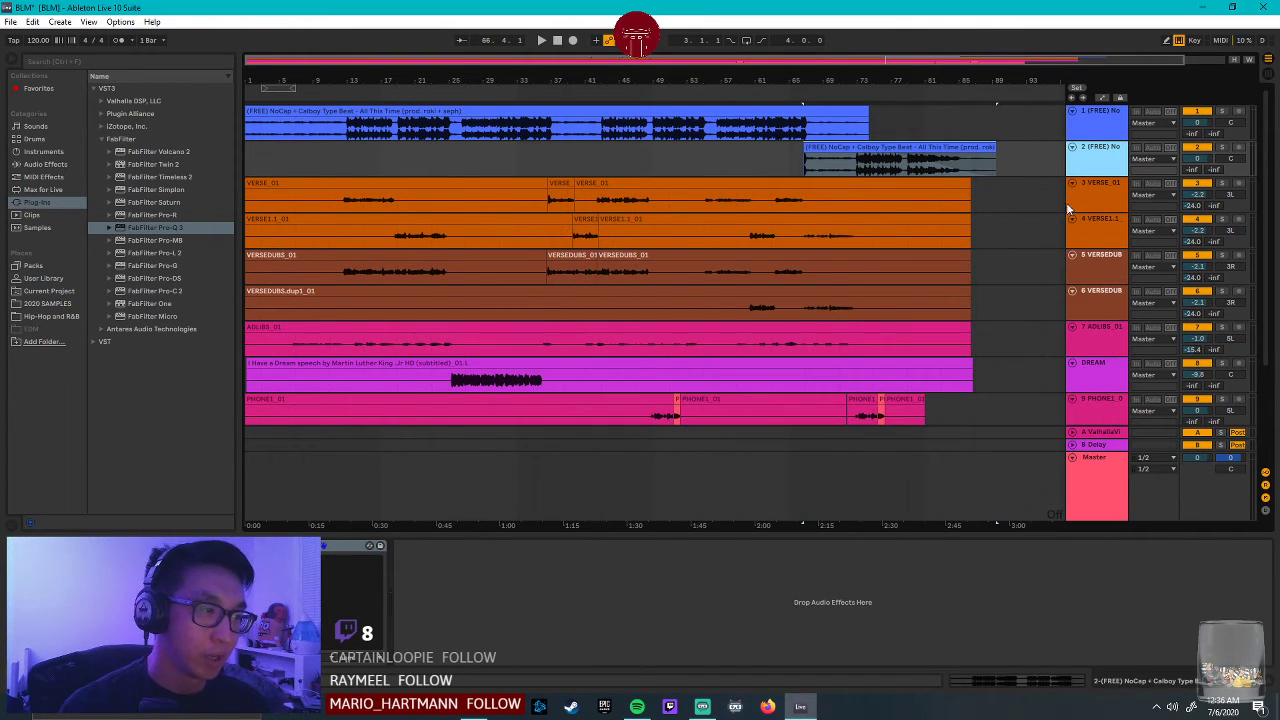
Place the insert marker at bar 55 on the VERSE1.1 track and look over the lower tracks, including the PHONE vocals.
{"action": "left_click", "coordinate": [703, 231]}
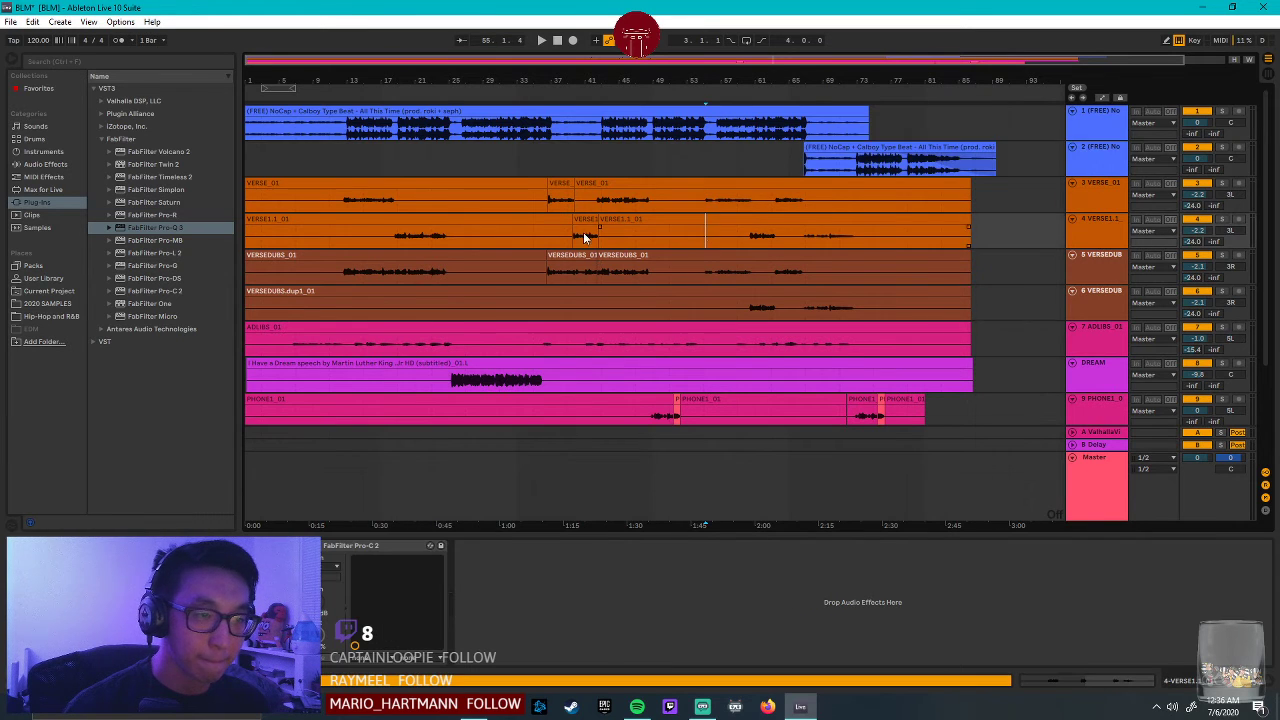
{"action": "scroll", "coordinate": [398, 245], "scroll_direction": "down", "scroll_amount": 3}
{"action": "scroll", "coordinate": [398, 244], "scroll_direction": "down", "scroll_amount": 3}
{"action": "scroll", "coordinate": [270, 278], "scroll_direction": "down", "scroll_amount": 2}
{"action": "scroll", "coordinate": [270, 278], "scroll_direction": "up", "scroll_amount": 3}
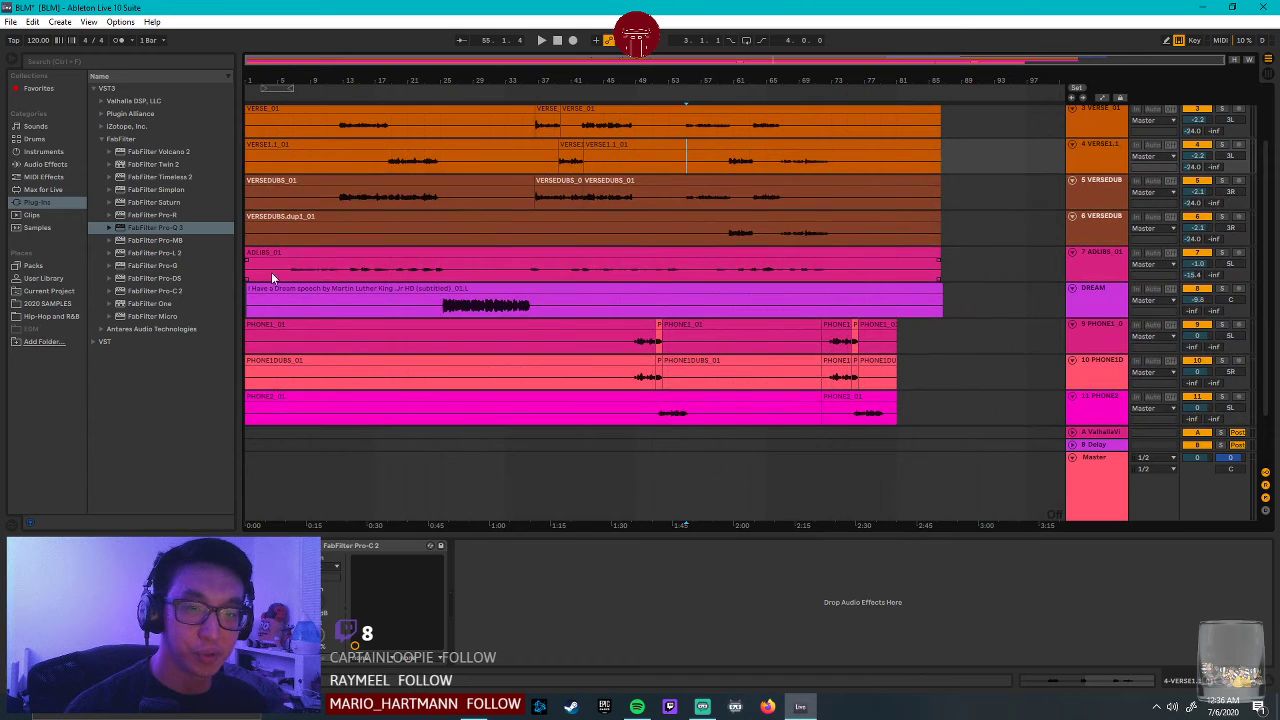
{"action": "left_click", "coordinate": [289, 272]}
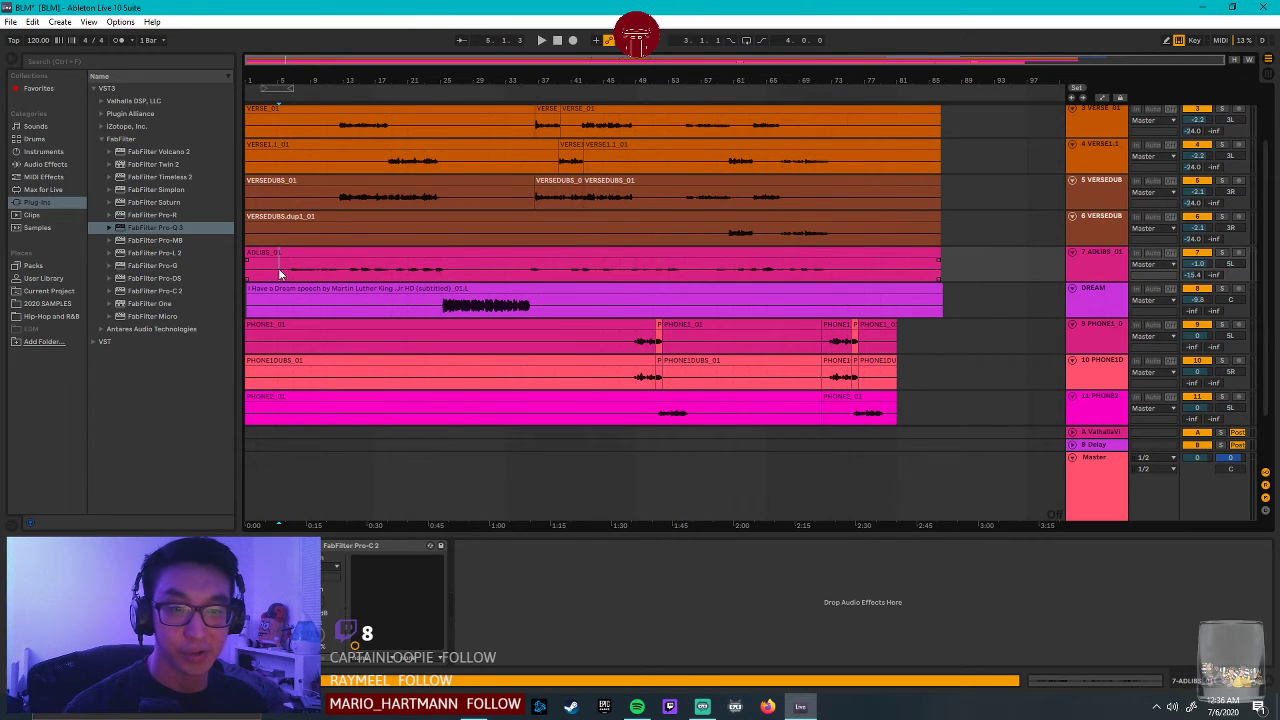
{"action": "scroll", "coordinate": [268, 274], "scroll_direction": "up", "scroll_amount": 3}
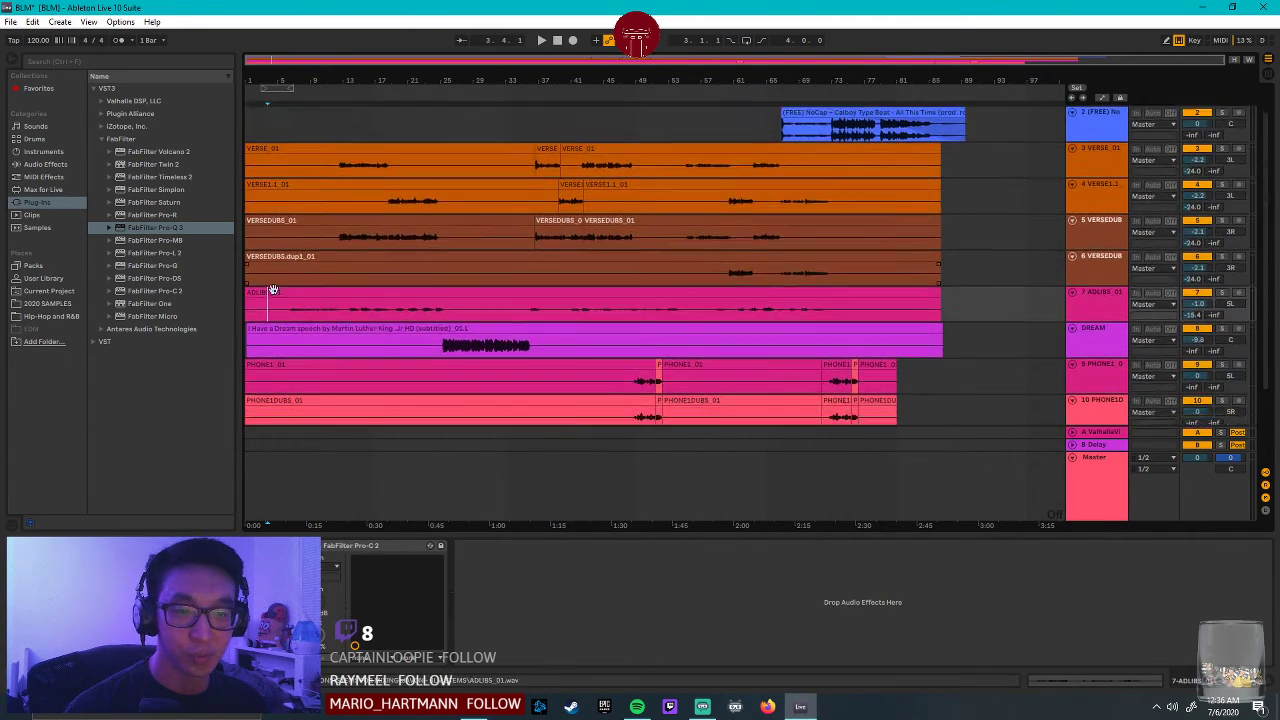
{"action": "scroll", "coordinate": [280, 275], "scroll_direction": "down", "scroll_amount": 4}
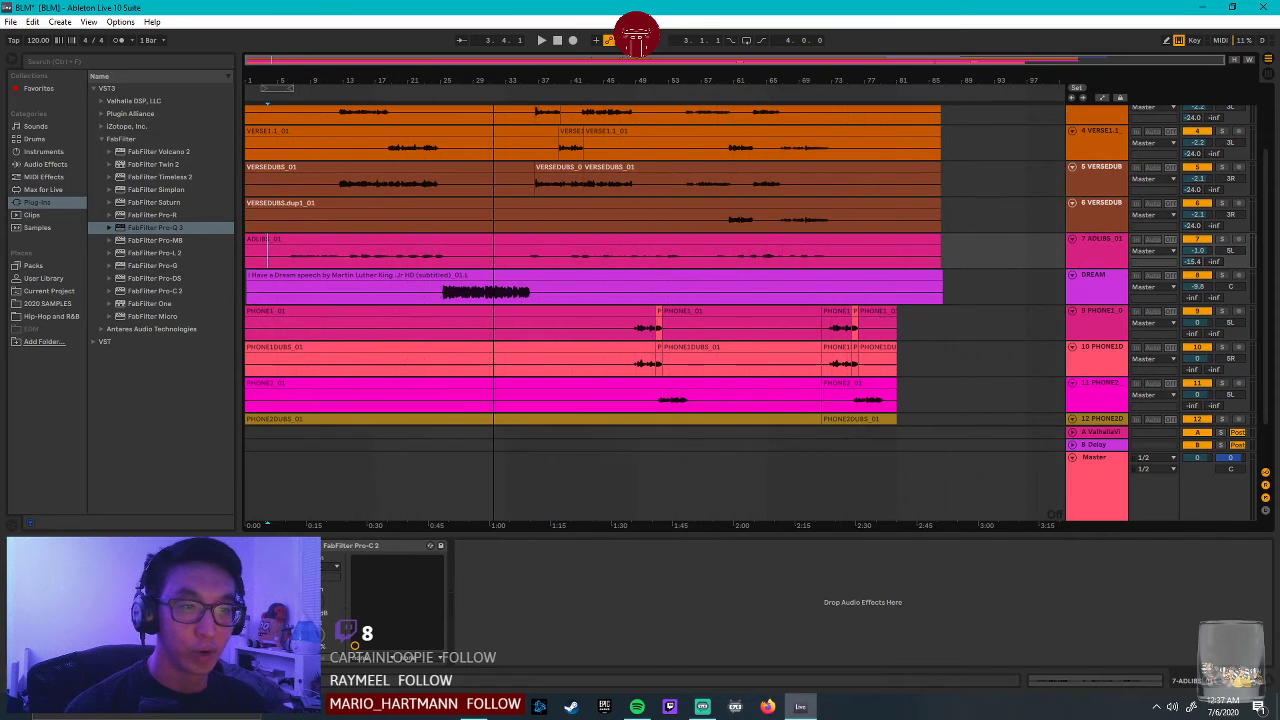
{"action": "scroll", "coordinate": [930, 215], "scroll_direction": "up", "scroll_amount": 2}
{"action": "left_click_drag", "start_coordinate": [891, 160], "coordinate": [988, 348]}
{"action": "left_click", "coordinate": [988, 348]}
{"action": "scroll", "coordinate": [338, 200], "scroll_direction": "up", "scroll_amount": 1}
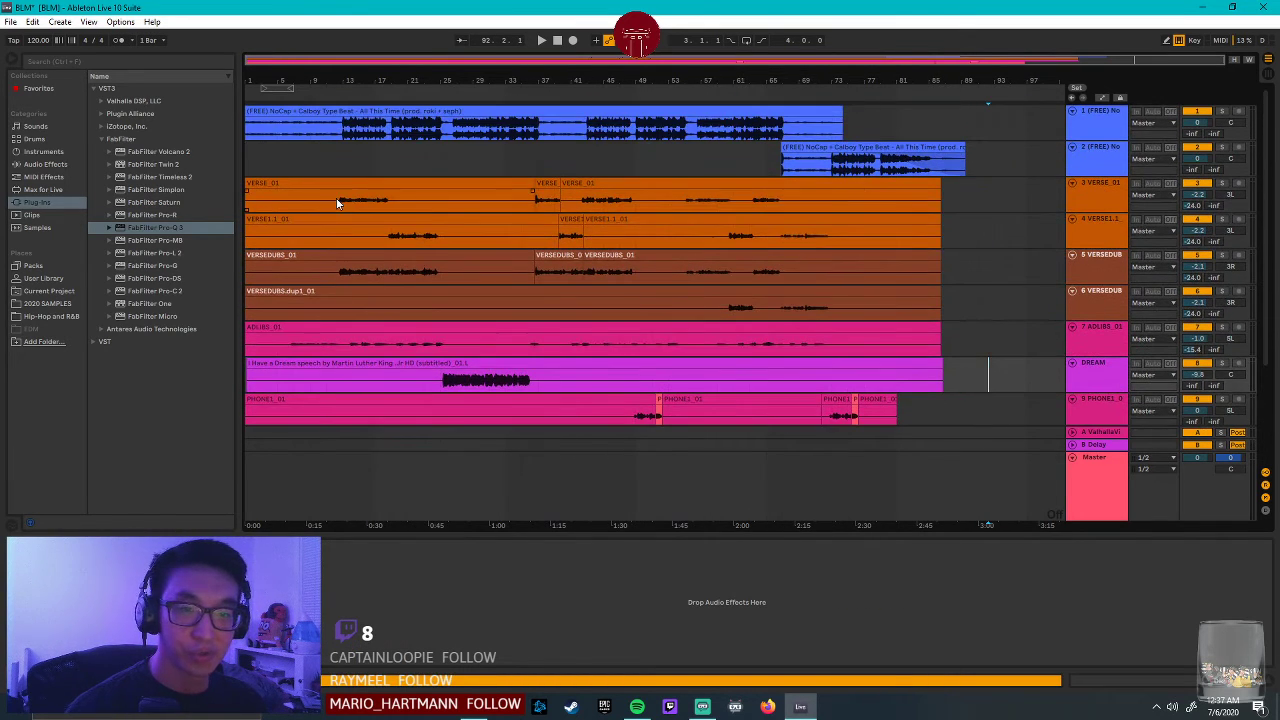
Play the song from bar 12, just before the first VERSE_01 vocals.
{"action": "left_click", "coordinate": [335, 199]}
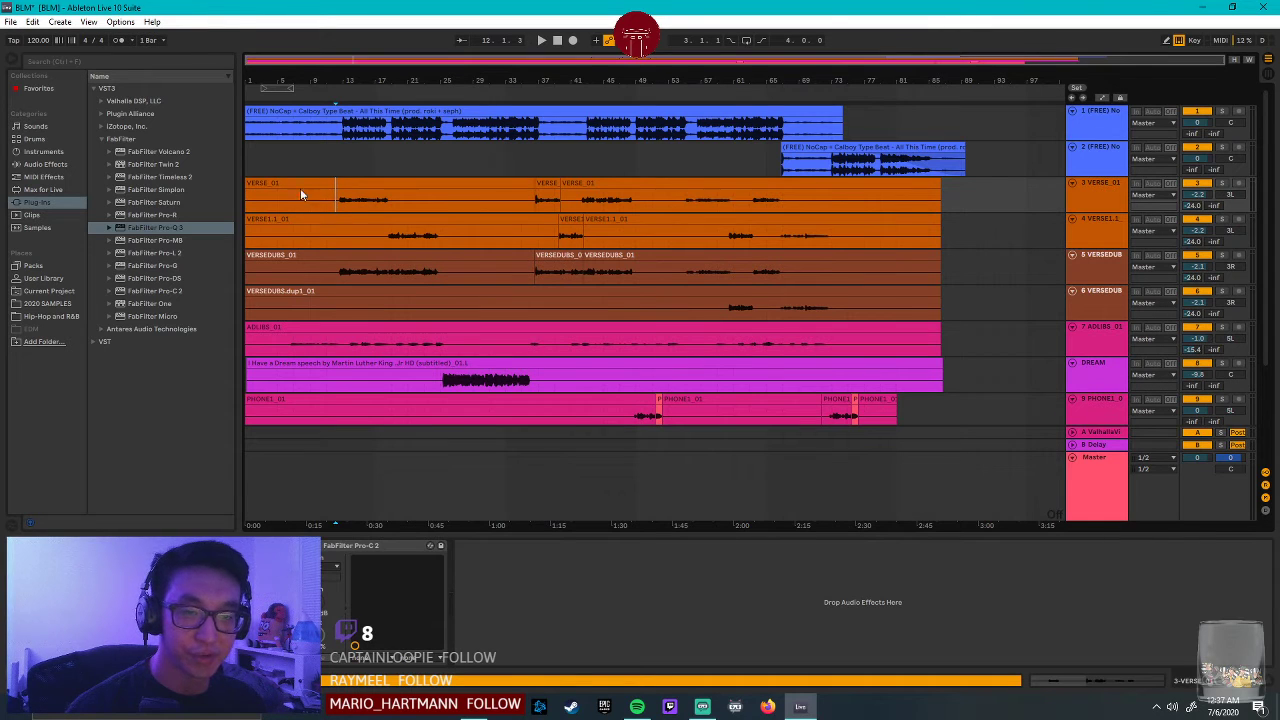
{"action": "left_click", "coordinate": [336, 200]}
{"action": "key", "text": "space"}
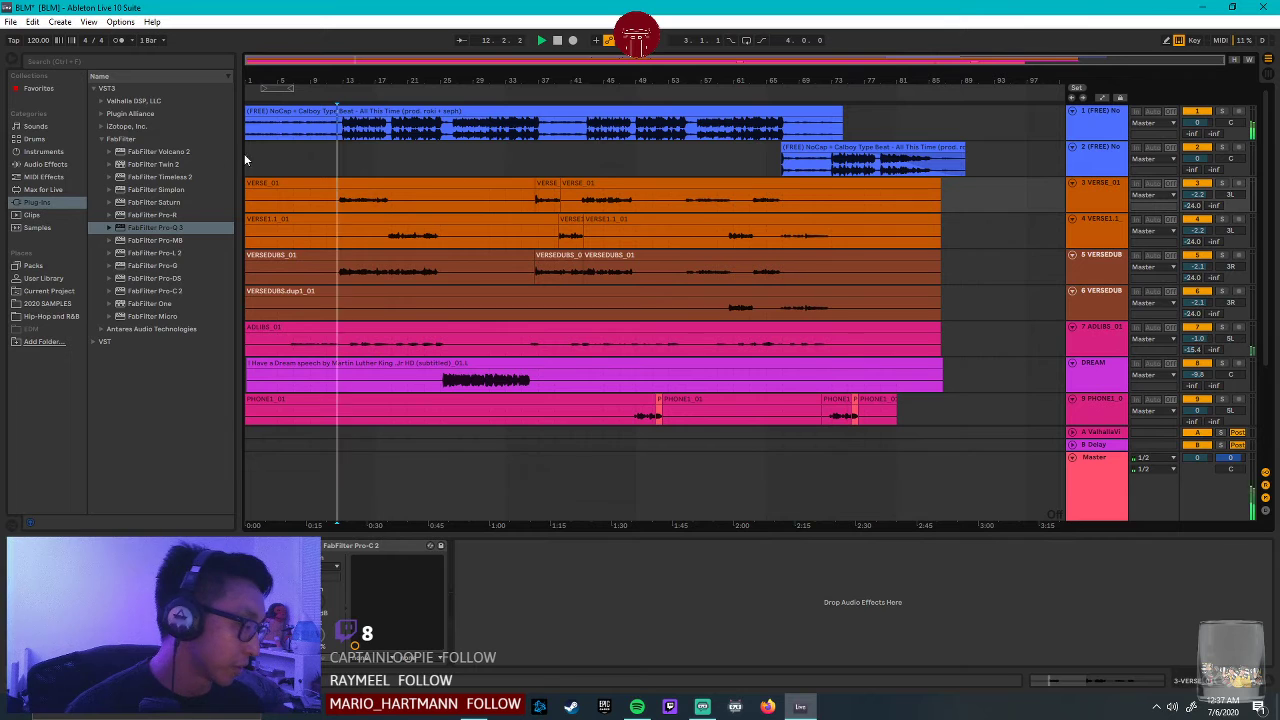
Check the HMF frequency in the bx_console SSL 4000 G on the VERSE_01 and VERSEDUBS_01 tracks during playback.
{"action": "left_click", "coordinate": [1107, 205]}
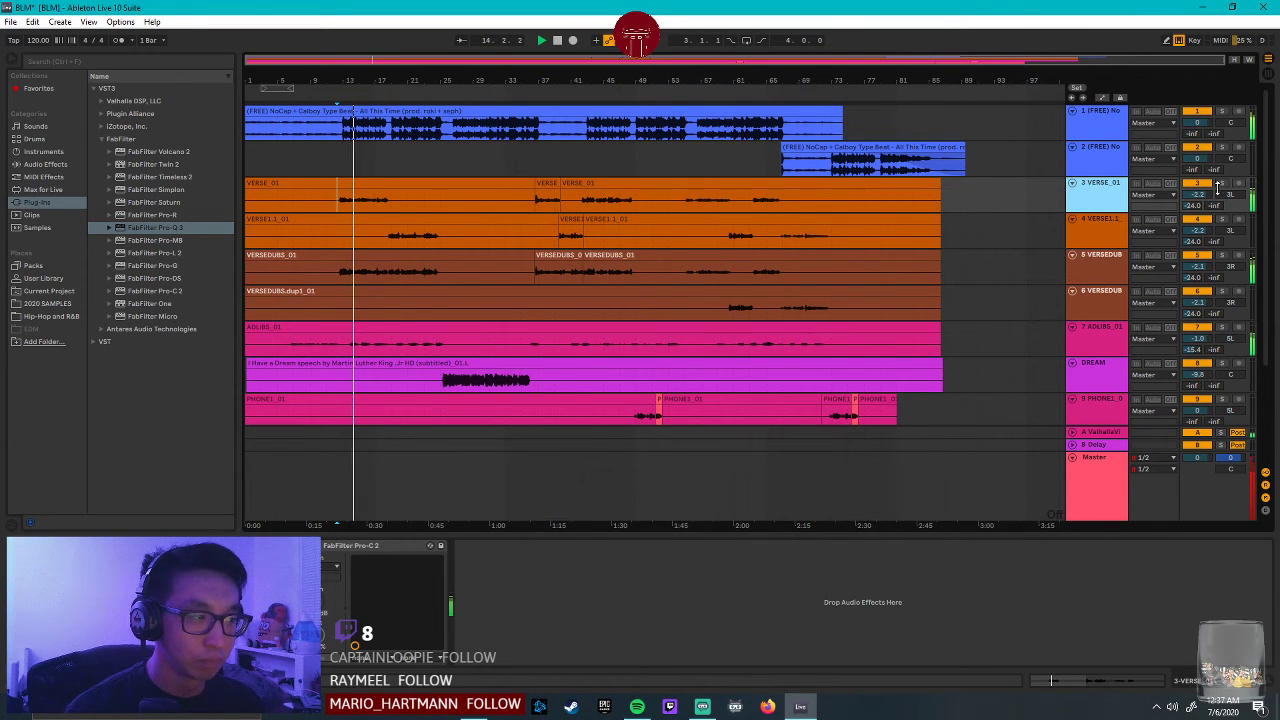
{"action": "left_click", "coordinate": [151, 546]}
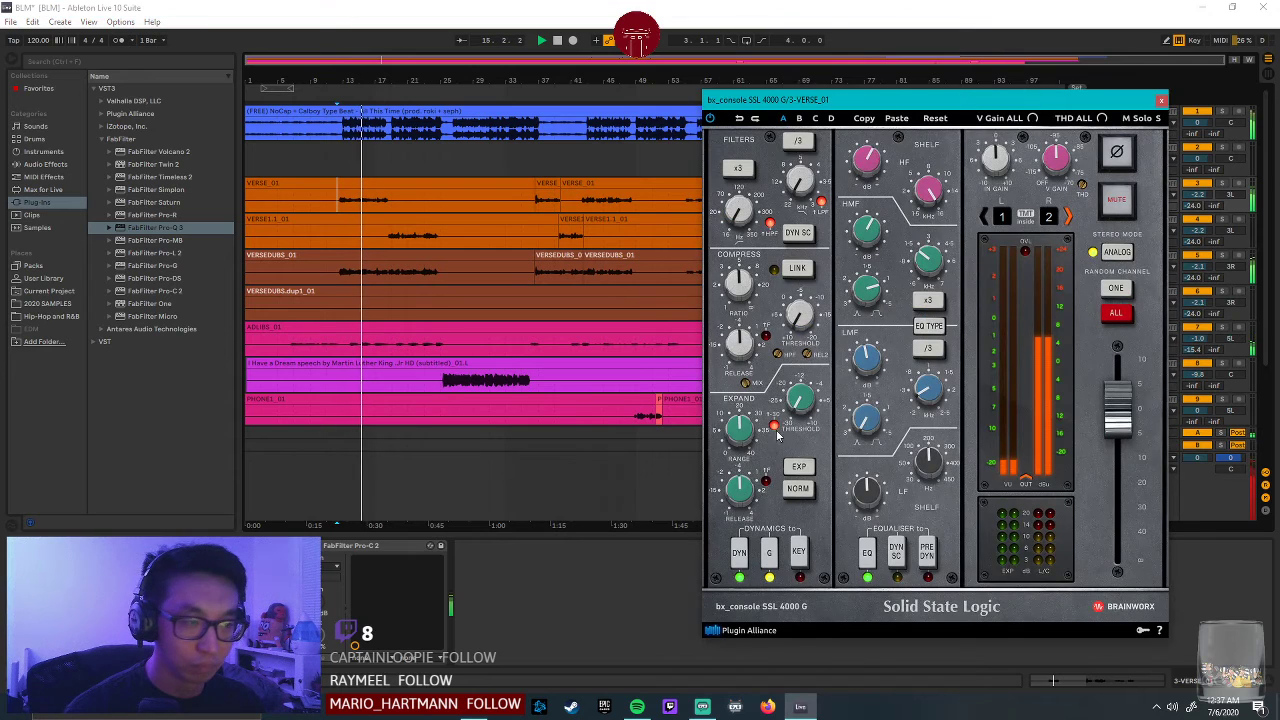
{"action": "mouse_move", "coordinate": [919, 260]}
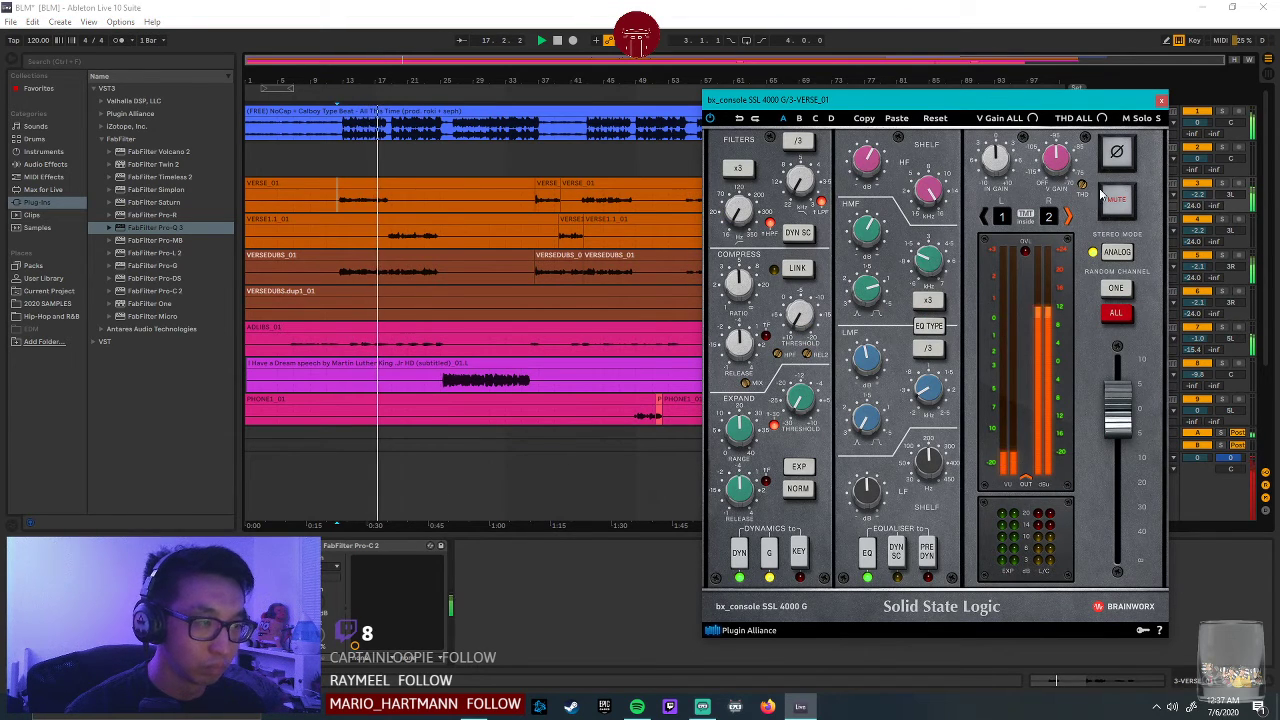
{"action": "key", "text": "ctrl+alt+p"}
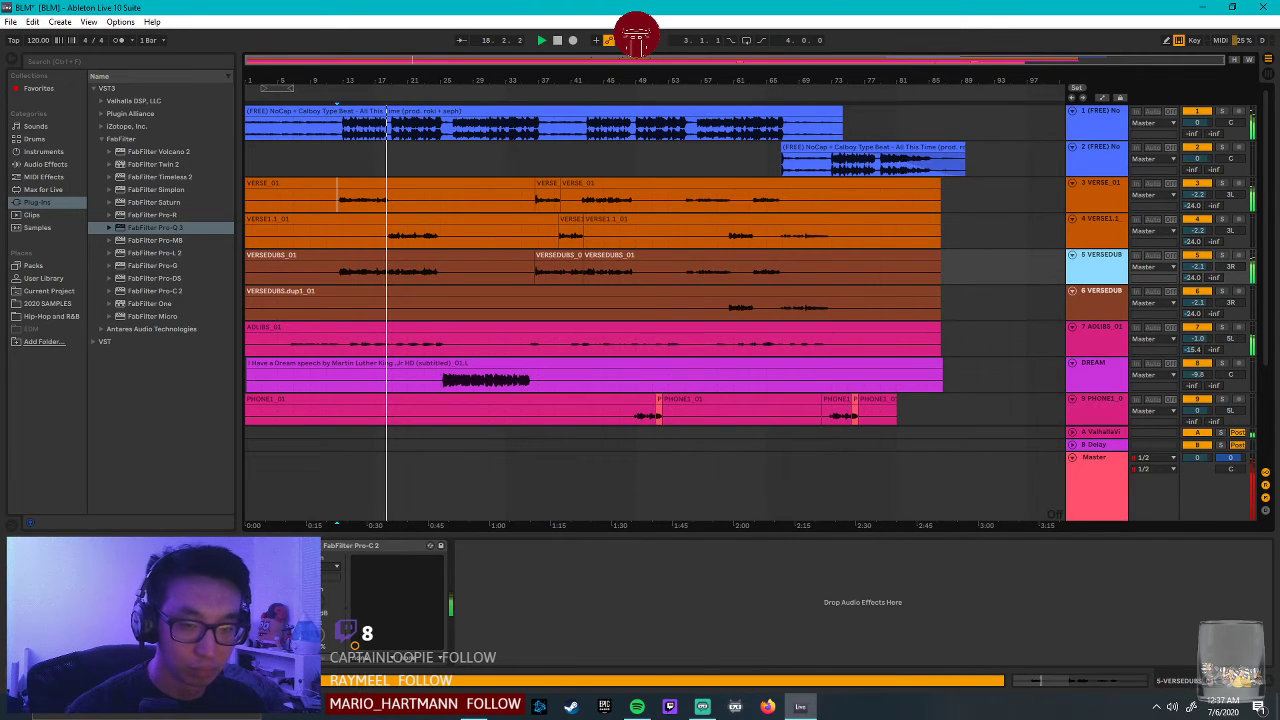
{"action": "key", "text": "ctrl+alt+p"}
{"action": "left_click_drag", "start_coordinate": [919, 257], "coordinate": [917, 262]}
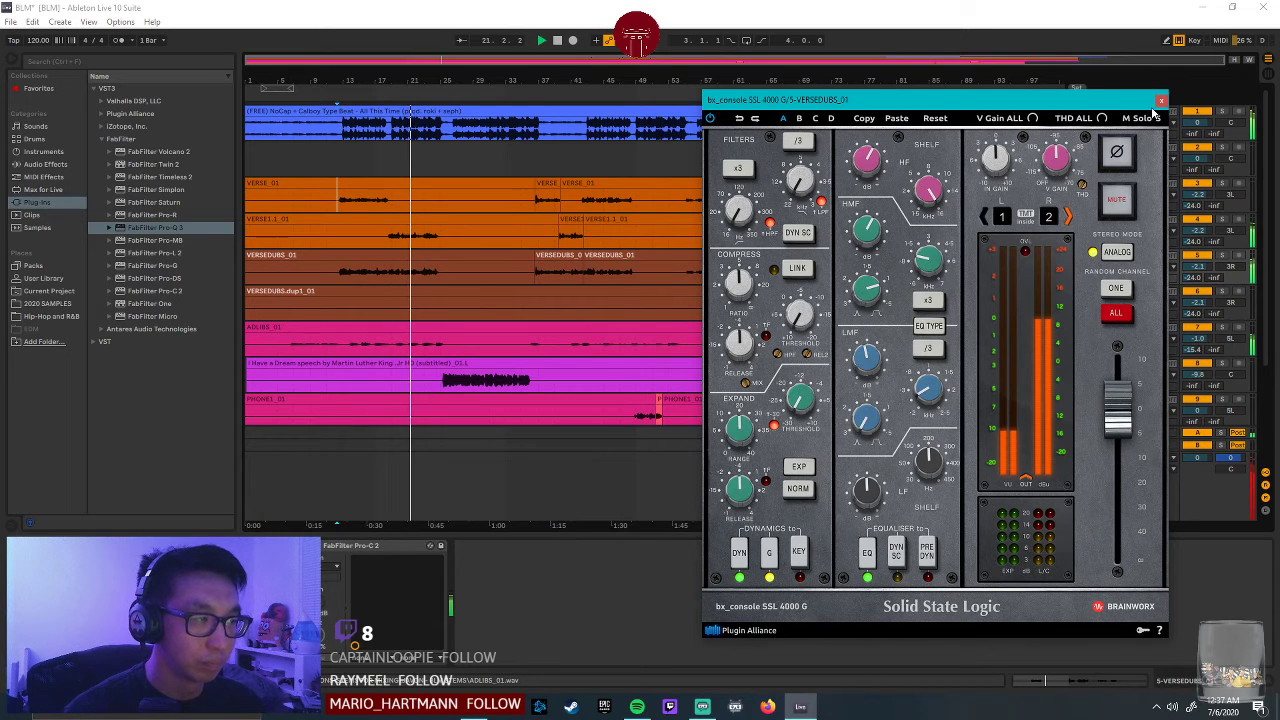
{"action": "key", "text": "ctrl+alt+p"}
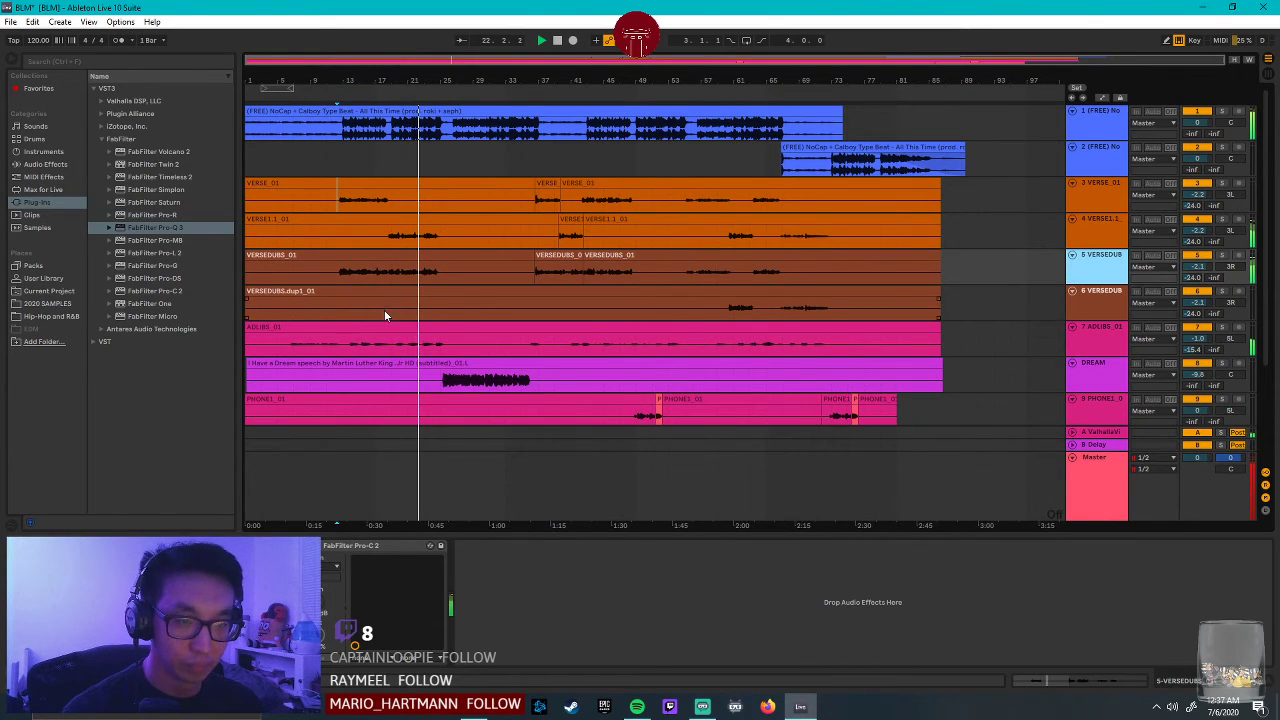
Check the HMF frequency in the bx_console SSL 4000 G on the VERSE1.1 and VERSEDUBS.dup1 tracks and close each plug-in window.
{"action": "left_click", "coordinate": [1101, 190]}
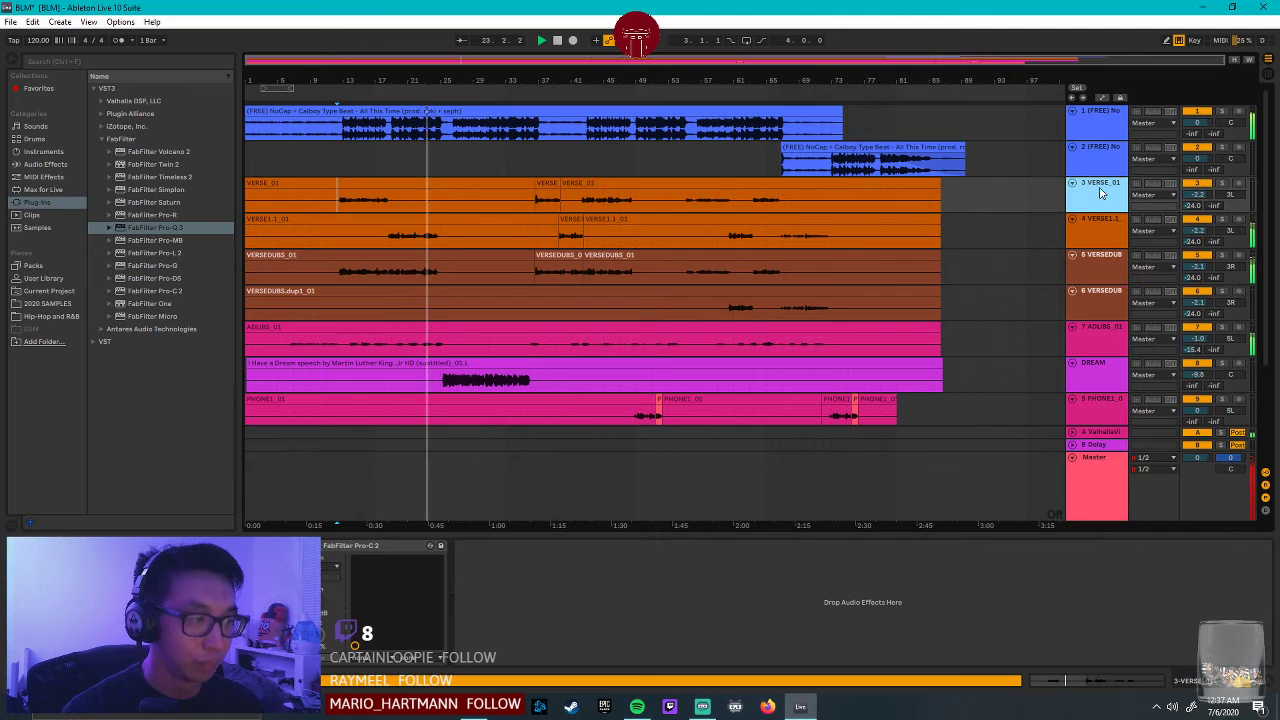
{"action": "left_click", "coordinate": [1100, 232]}
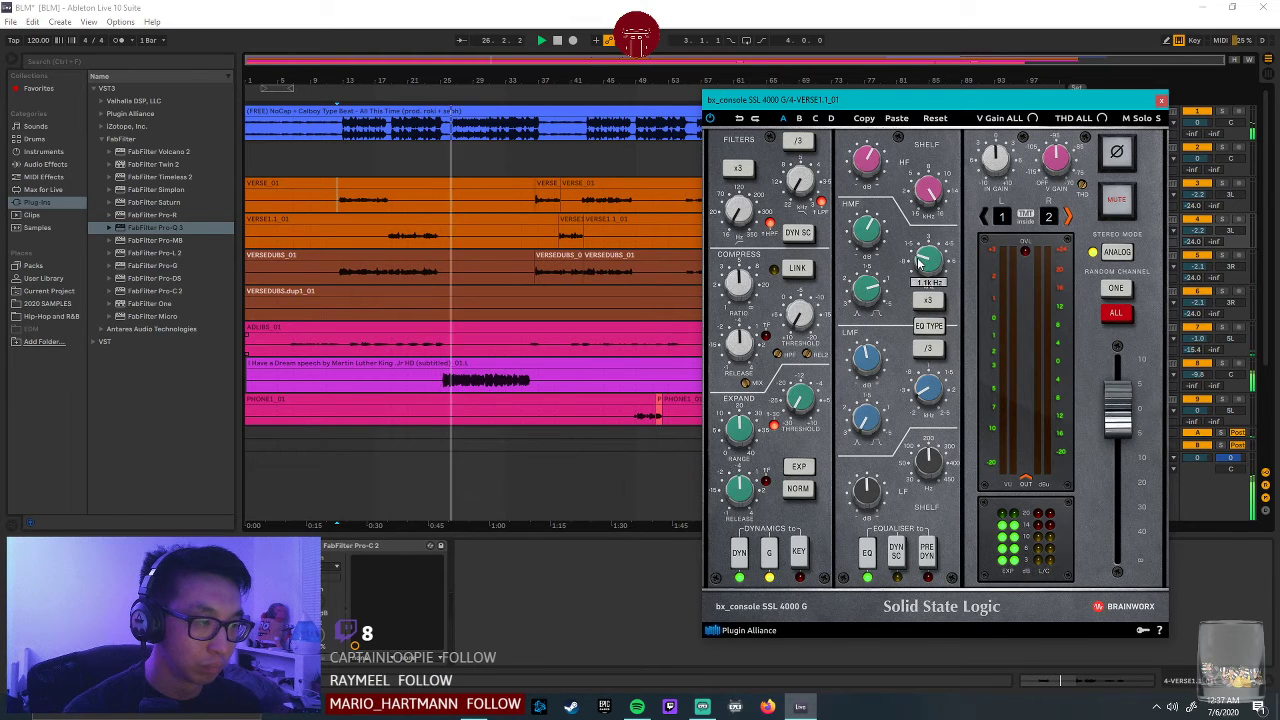
{"action": "left_click", "coordinate": [1161, 101]}
{"action": "left_click", "coordinate": [1122, 304]}
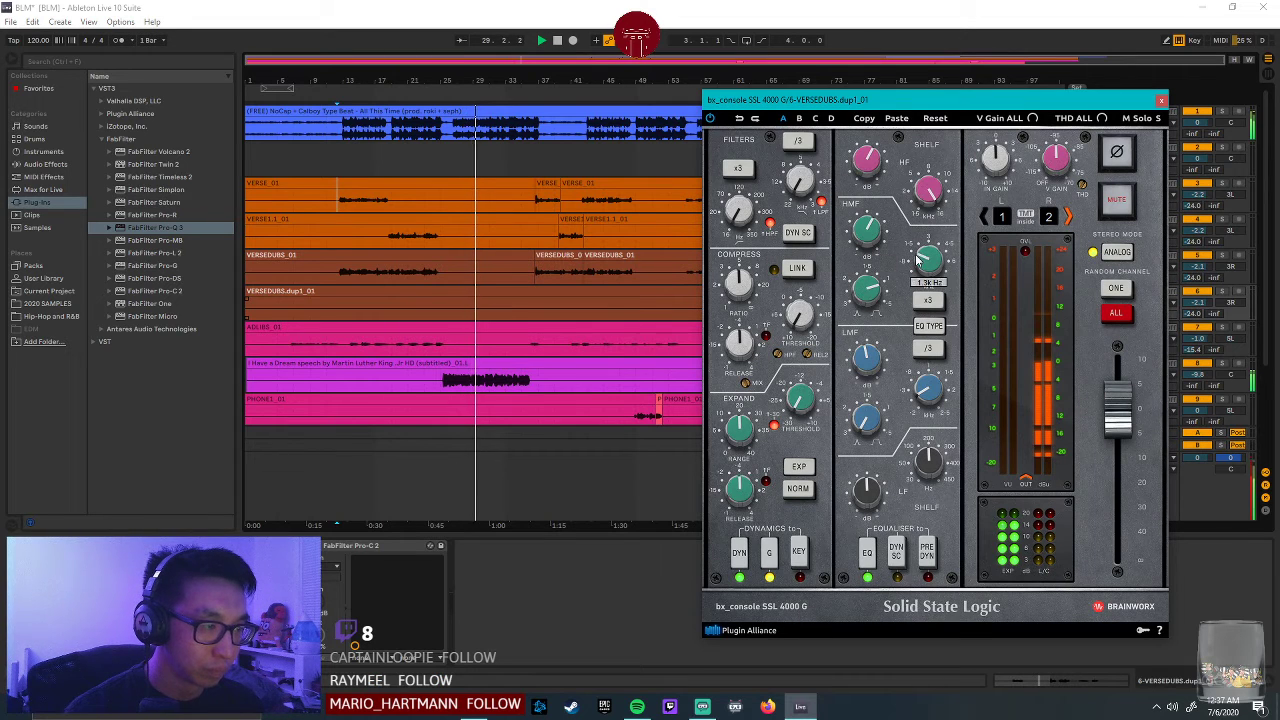
{"action": "left_click", "coordinate": [1162, 100]}
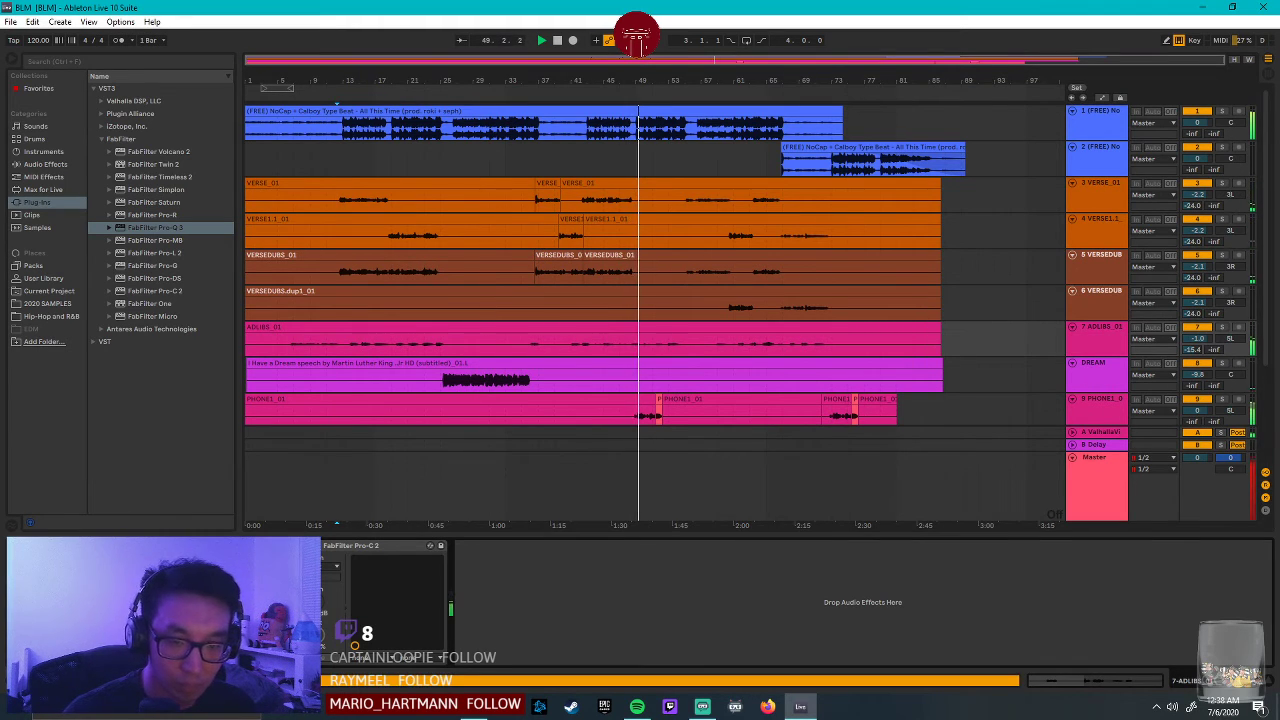
Examine the HMF and LMF equaliser settings in the ADLIBS track's bx_console SSL 4000 G during playback and close its window.
{"action": "left_click_drag", "start_coordinate": [946, 95], "coordinate": [383, 79]}
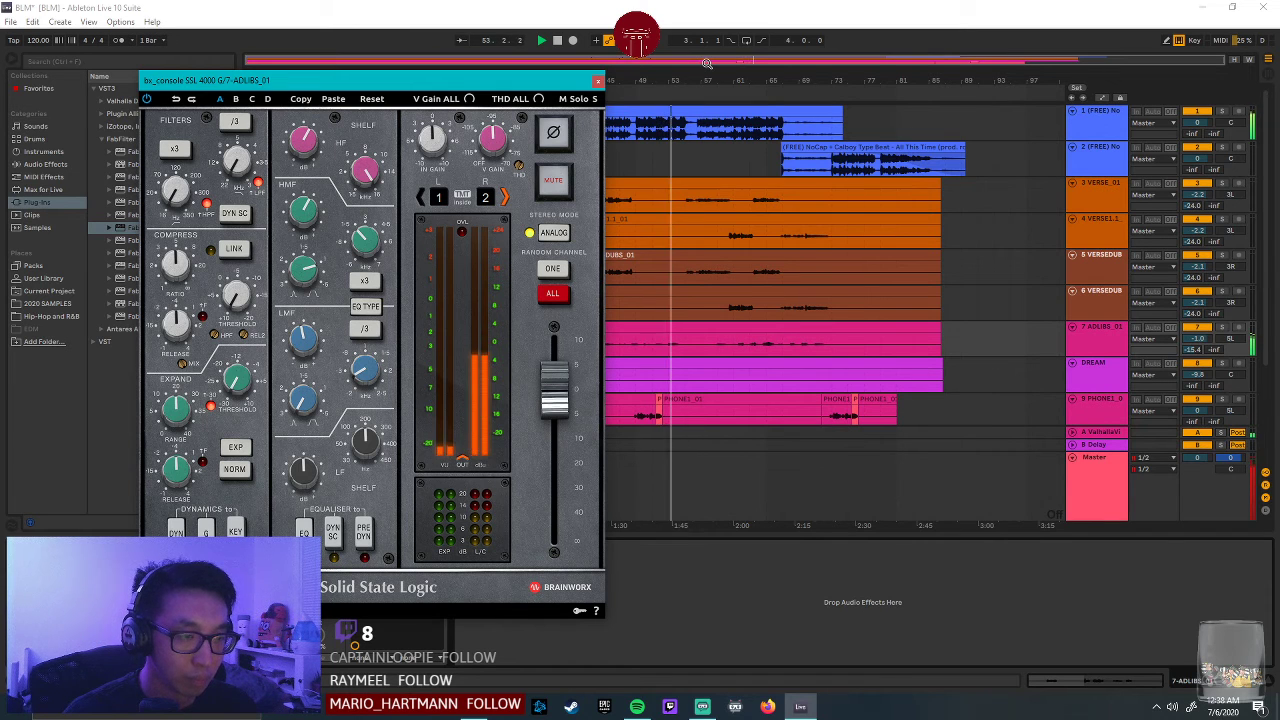
{"action": "left_click_drag", "start_coordinate": [705, 63], "coordinate": [705, 85]}
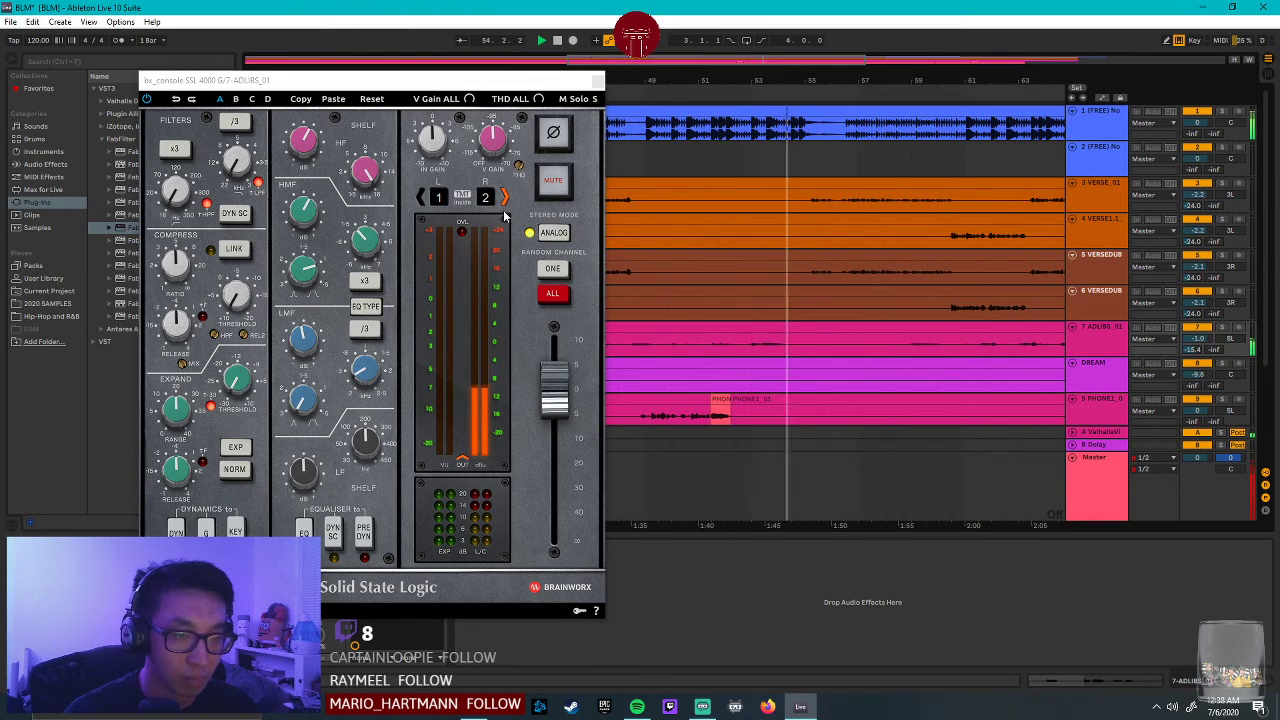
{"action": "left_click", "coordinate": [296, 337]}
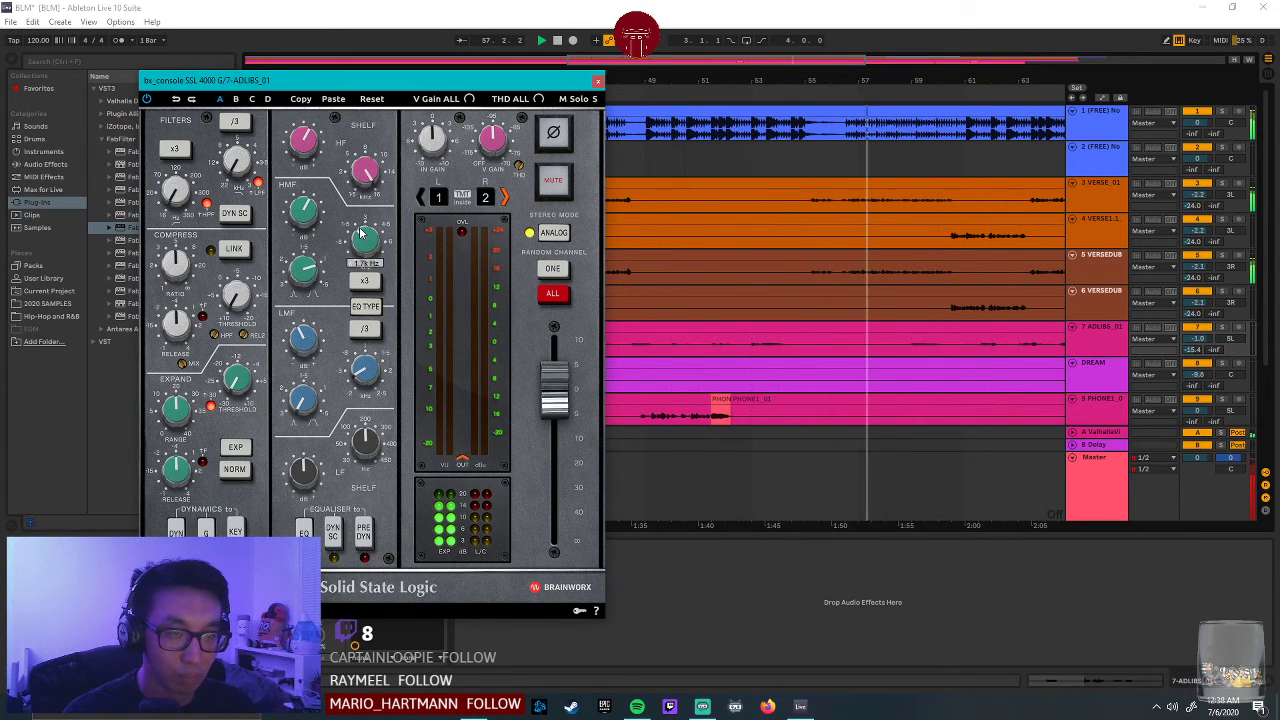
{"action": "mouse_move", "coordinate": [315, 206]}
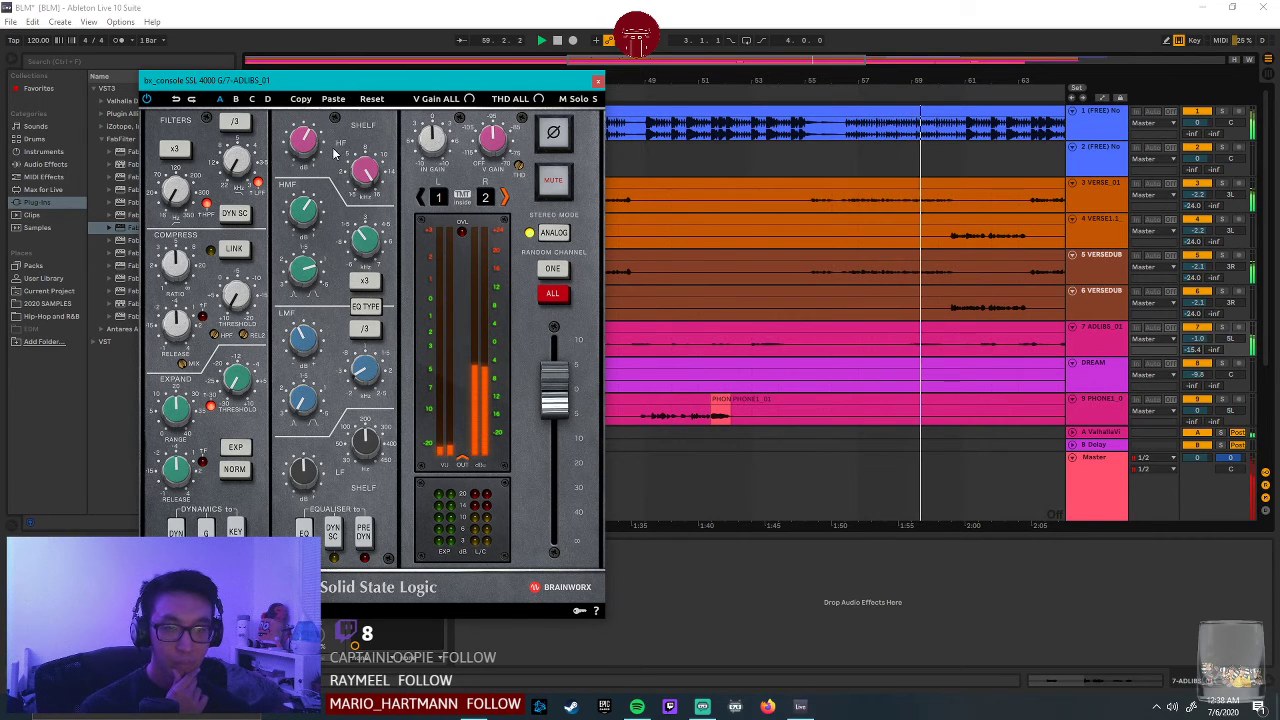
{"action": "mouse_move", "coordinate": [297, 335]}
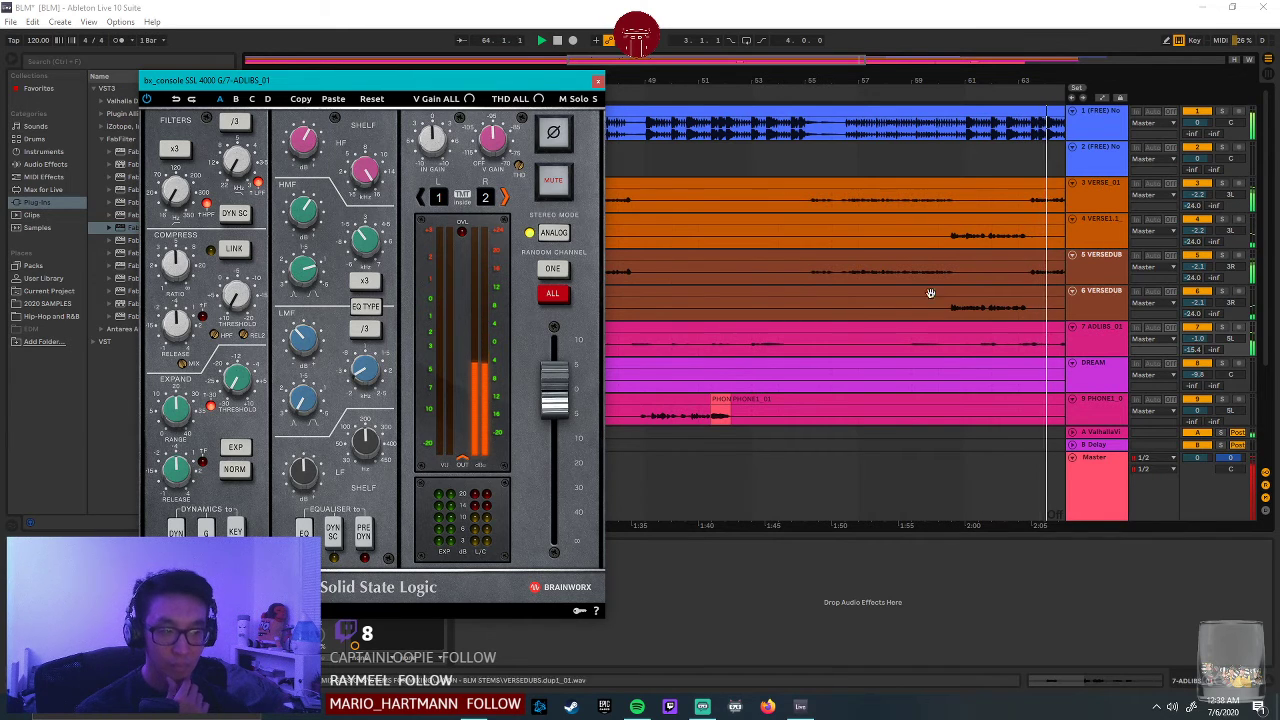
{"action": "left_click", "coordinate": [1193, 345]}
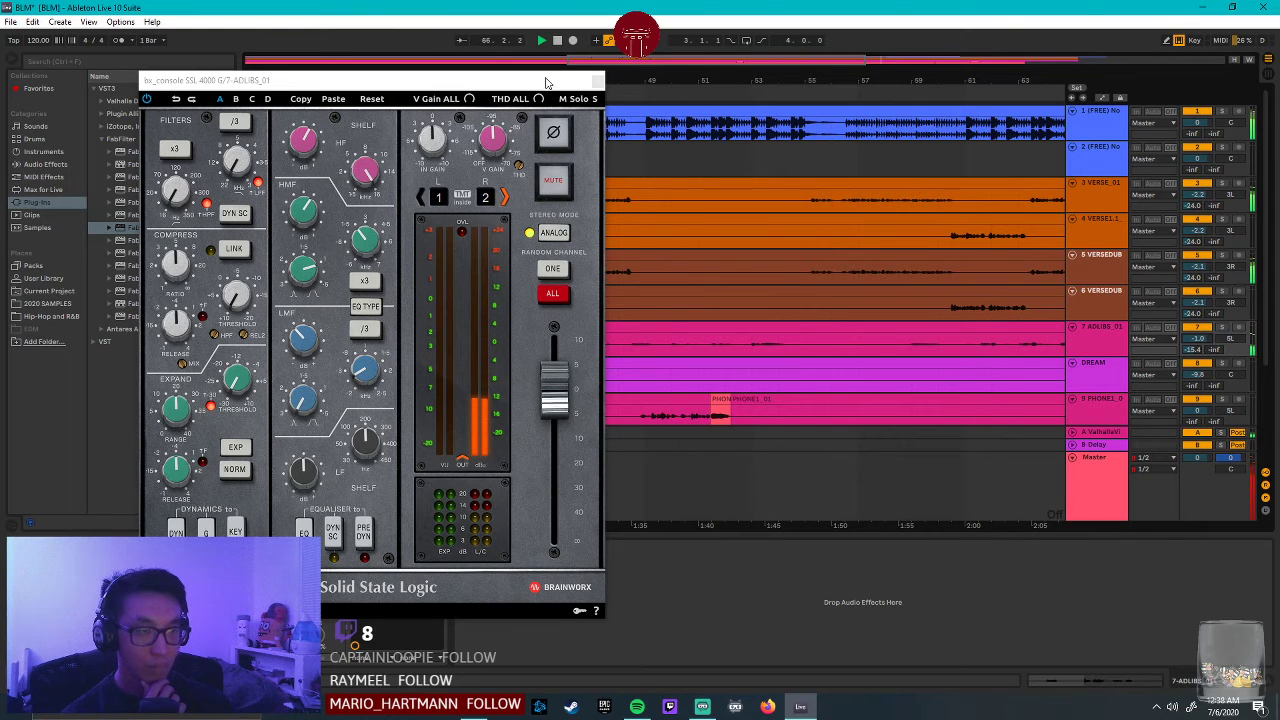
{"action": "left_click", "coordinate": [1116, 272]}
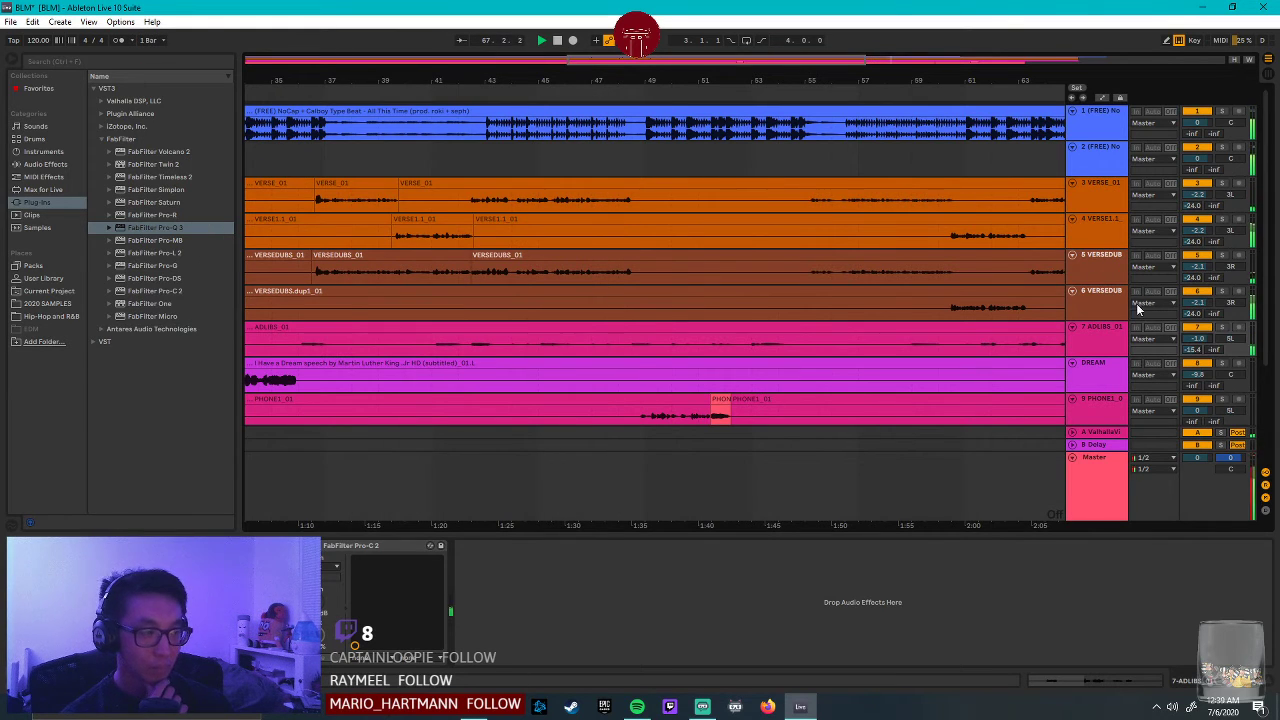
{"action": "scroll", "coordinate": [600, 172], "scroll_direction": "down", "scroll_amount": 4}
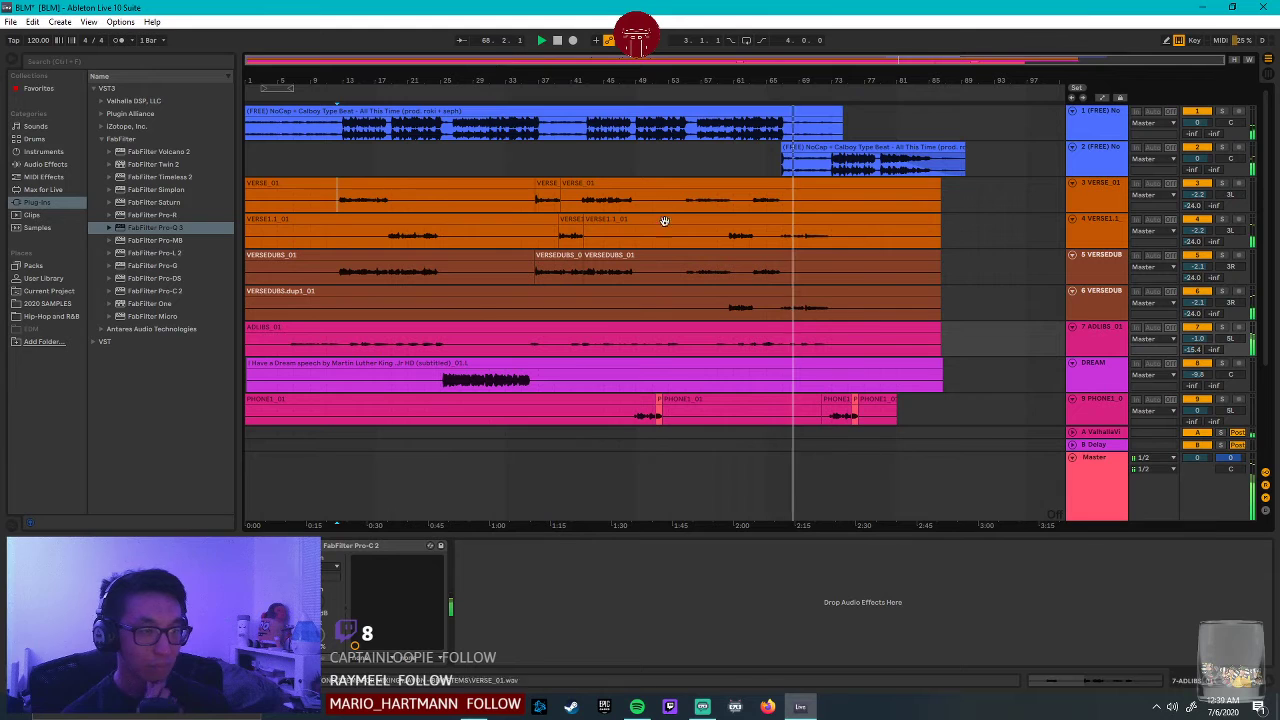
{"action": "scroll", "coordinate": [771, 316], "scroll_direction": "down", "scroll_amount": 3}
{"action": "scroll", "coordinate": [771, 316], "scroll_direction": "down", "scroll_amount": 1}
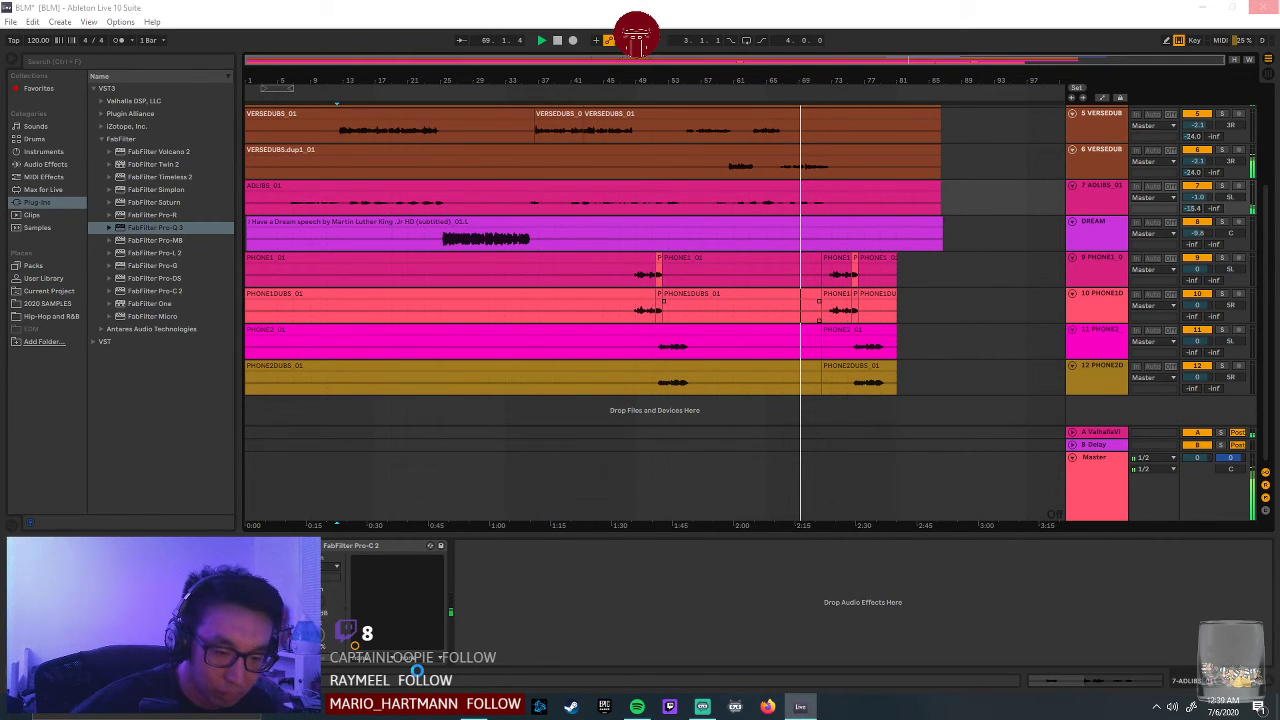
Switch to File Explorer, browse to the artist's folder in MIX SESSIONS on the Desktop, and return to Ableton Live.
{"action": "left_click", "coordinate": [539, 706]}
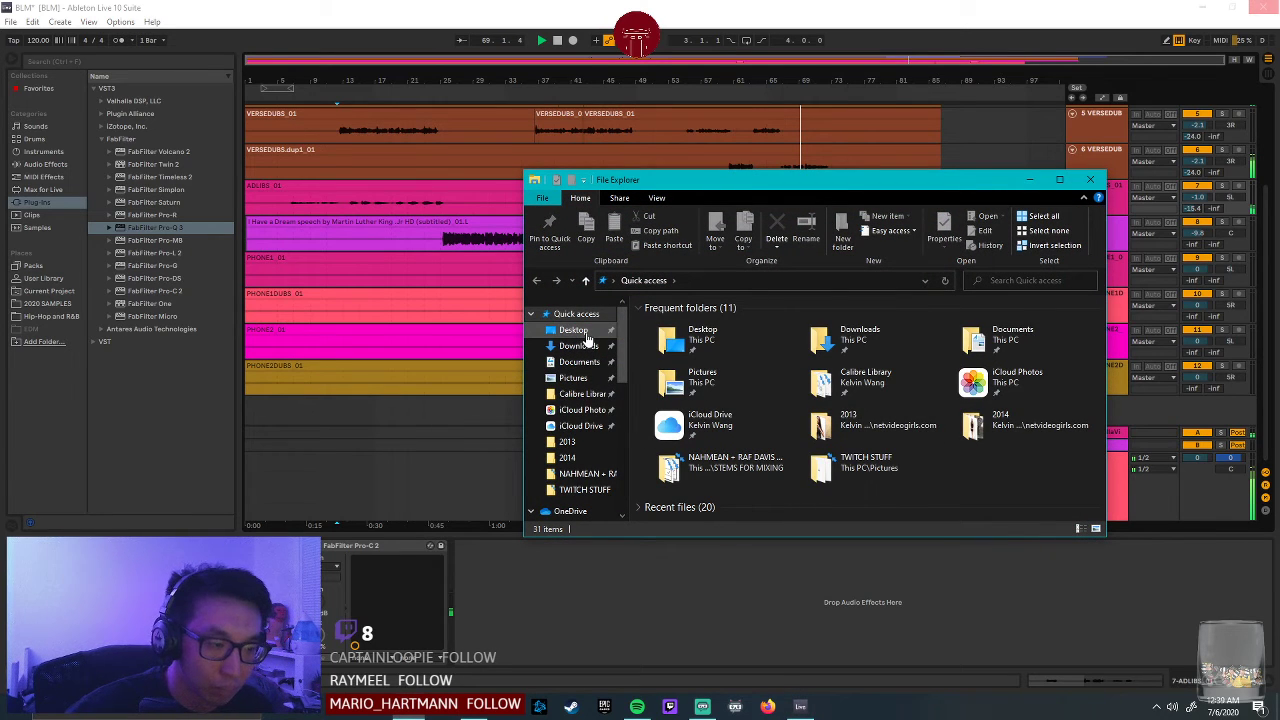
{"action": "left_click", "coordinate": [580, 331]}
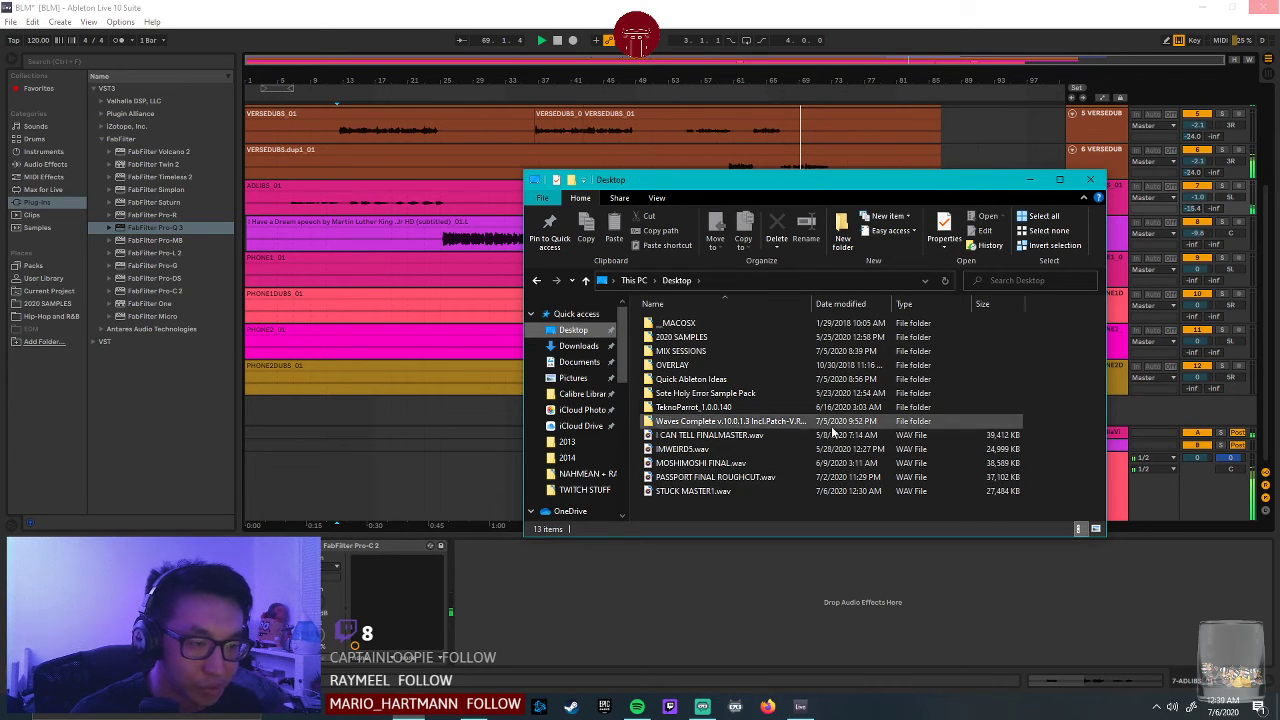
{"action": "scroll", "coordinate": [563, 462], "scroll_direction": "down", "scroll_amount": 4}
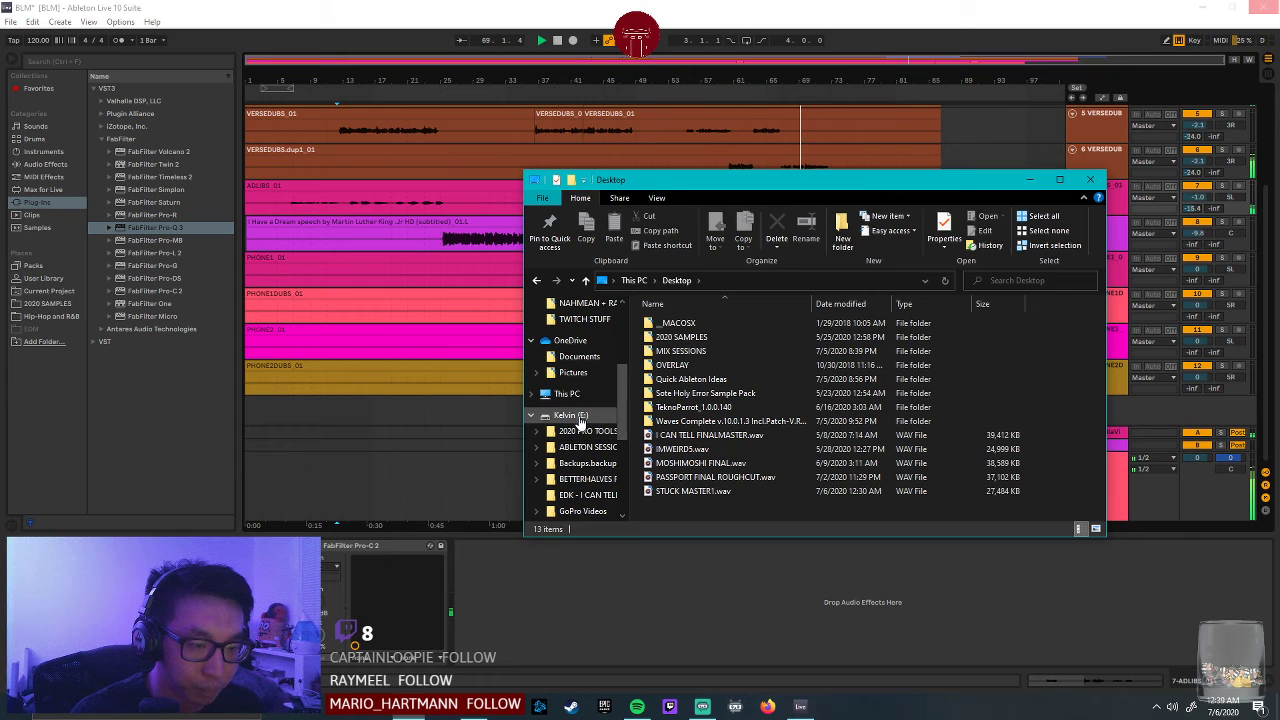
{"action": "scroll", "coordinate": [580, 420], "scroll_direction": "up", "scroll_amount": 4}
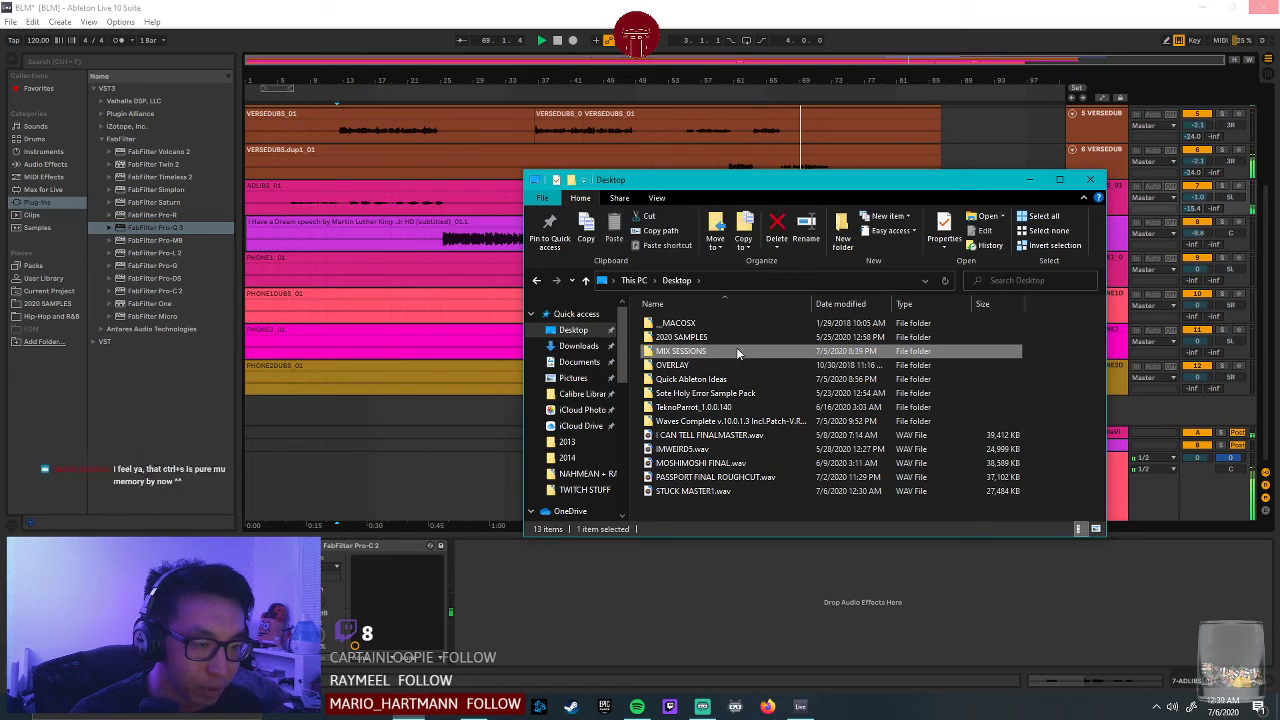
{"action": "double_click", "coordinate": [736, 350]}
{"action": "double_click", "coordinate": [748, 342]}
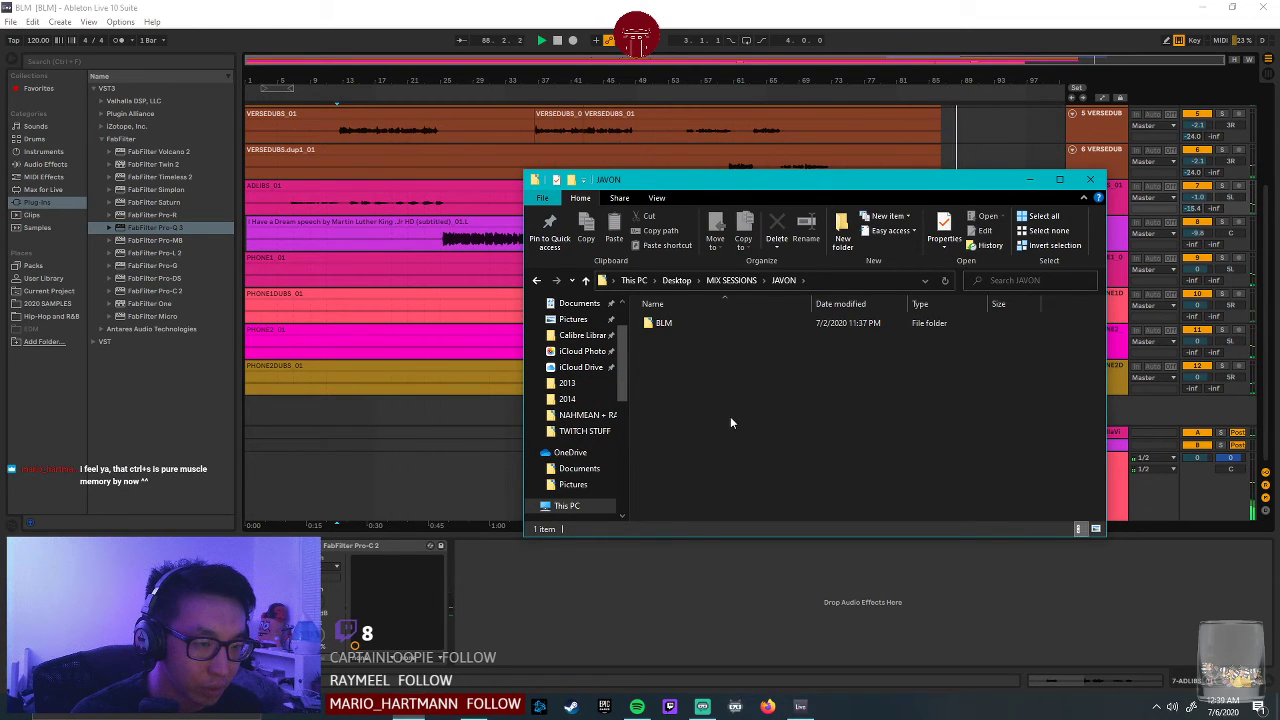
{"action": "key", "text": "alt+Tab"}
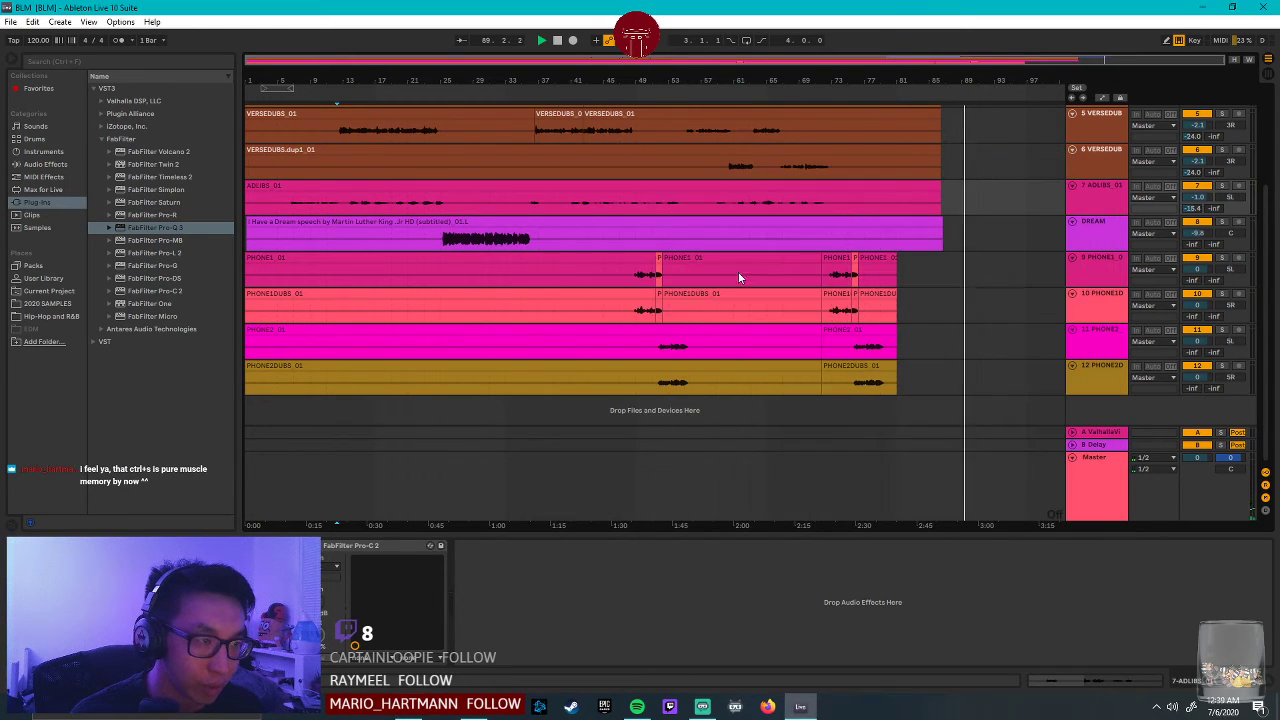
Stop playback and place the insert marker at bar 75 on the Delay return track.
{"action": "scroll", "coordinate": [820, 400], "scroll_direction": "up", "scroll_amount": 2}
{"action": "scroll", "coordinate": [846, 432], "scroll_direction": "up", "scroll_amount": 2}
{"action": "right_click", "coordinate": [853, 446]}
{"action": "left_click", "coordinate": [925, 383]}
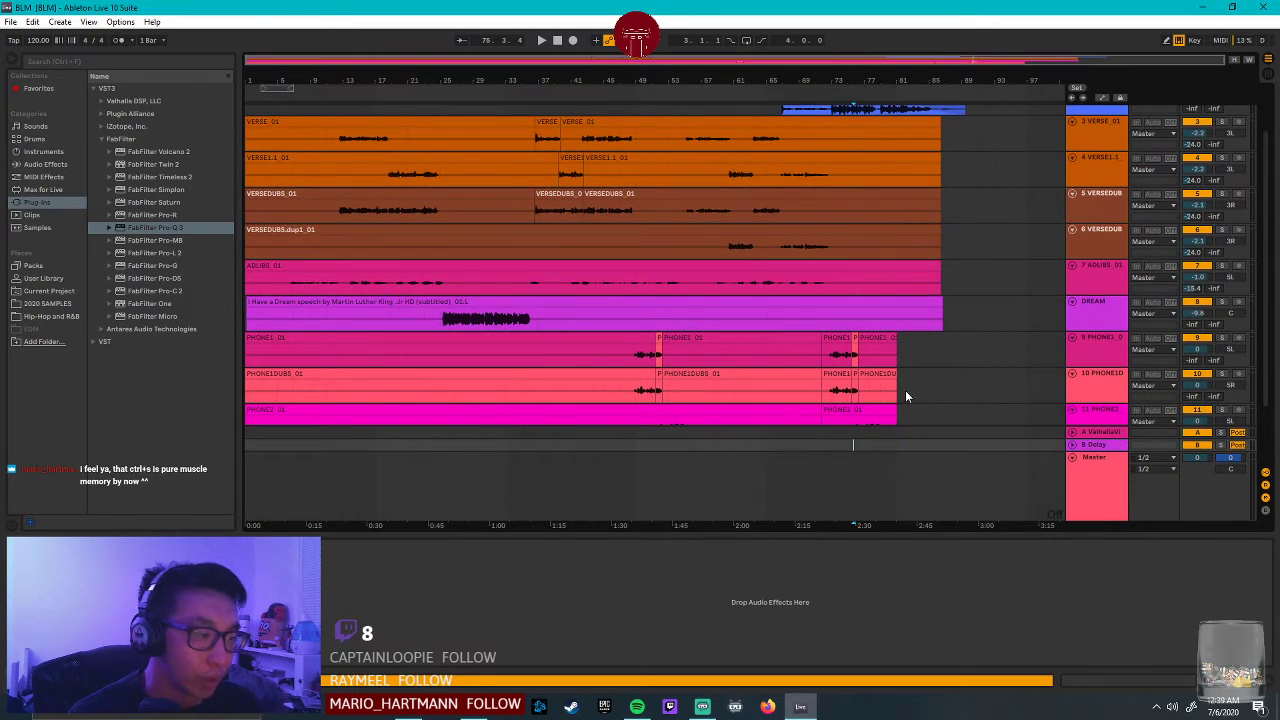
Inspect the device chains of the PHONE2 and PHONE2DUBS tracks.
{"action": "scroll", "coordinate": [900, 402], "scroll_direction": "down", "scroll_amount": 3}
{"action": "left_click", "coordinate": [1097, 365]}
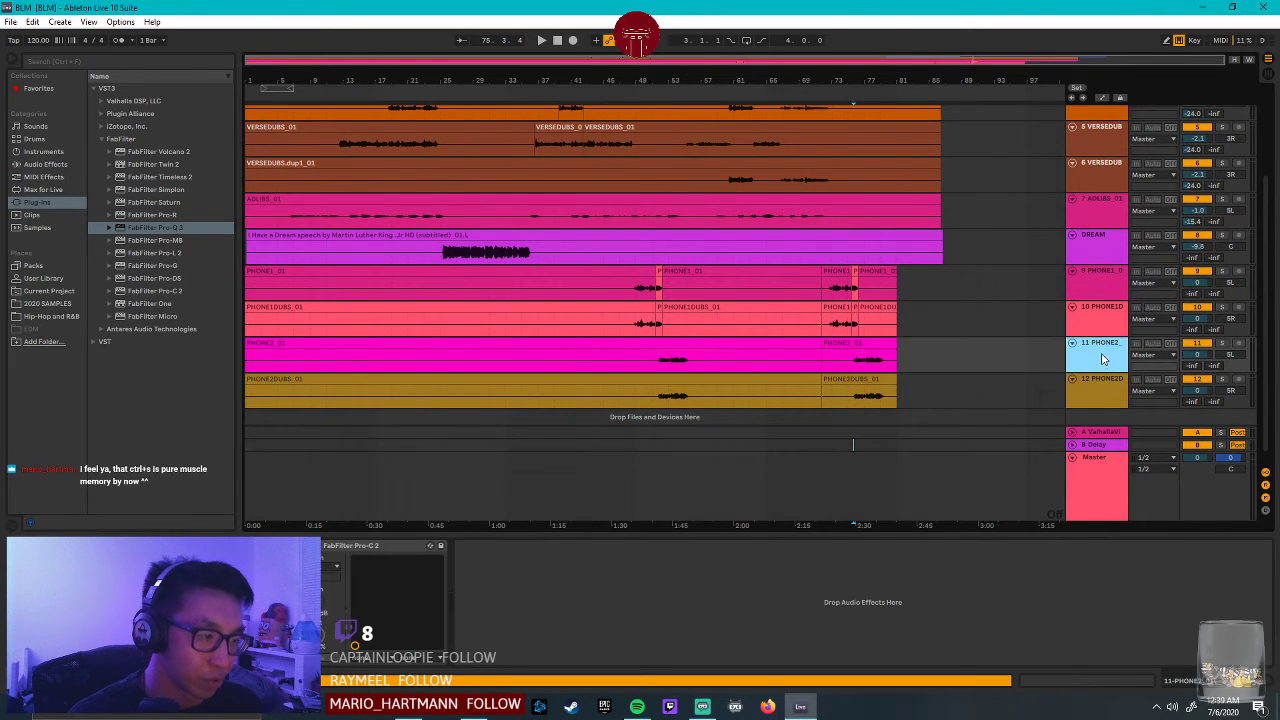
{"action": "left_click", "coordinate": [1091, 398]}
{"action": "left_click", "coordinate": [1098, 360]}
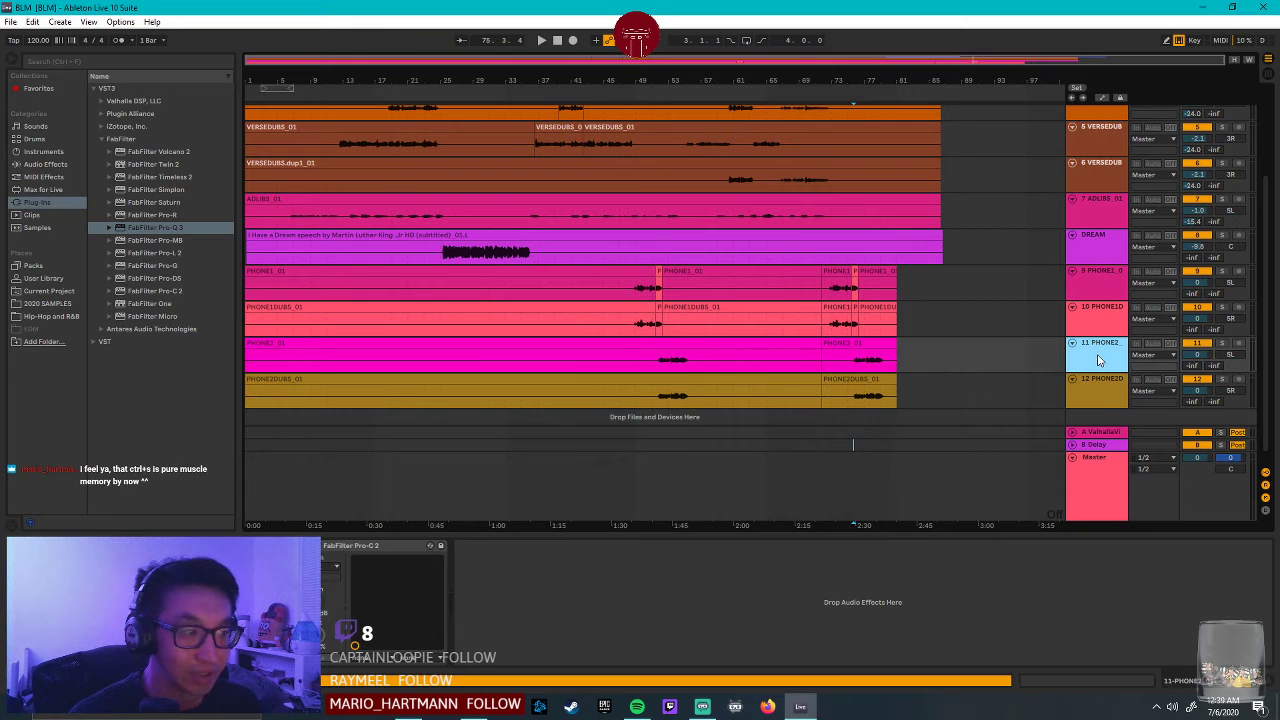
{"action": "mouse_move", "coordinate": [1105, 302]}
{"action": "left_mouse_down"}
{"action": "mouse_move", "coordinate": [1106, 314]}
{"action": "mouse_move", "coordinate": [1105, 296]}
{"action": "left_mouse_up"}
{"action": "left_click", "coordinate": [976, 357]}
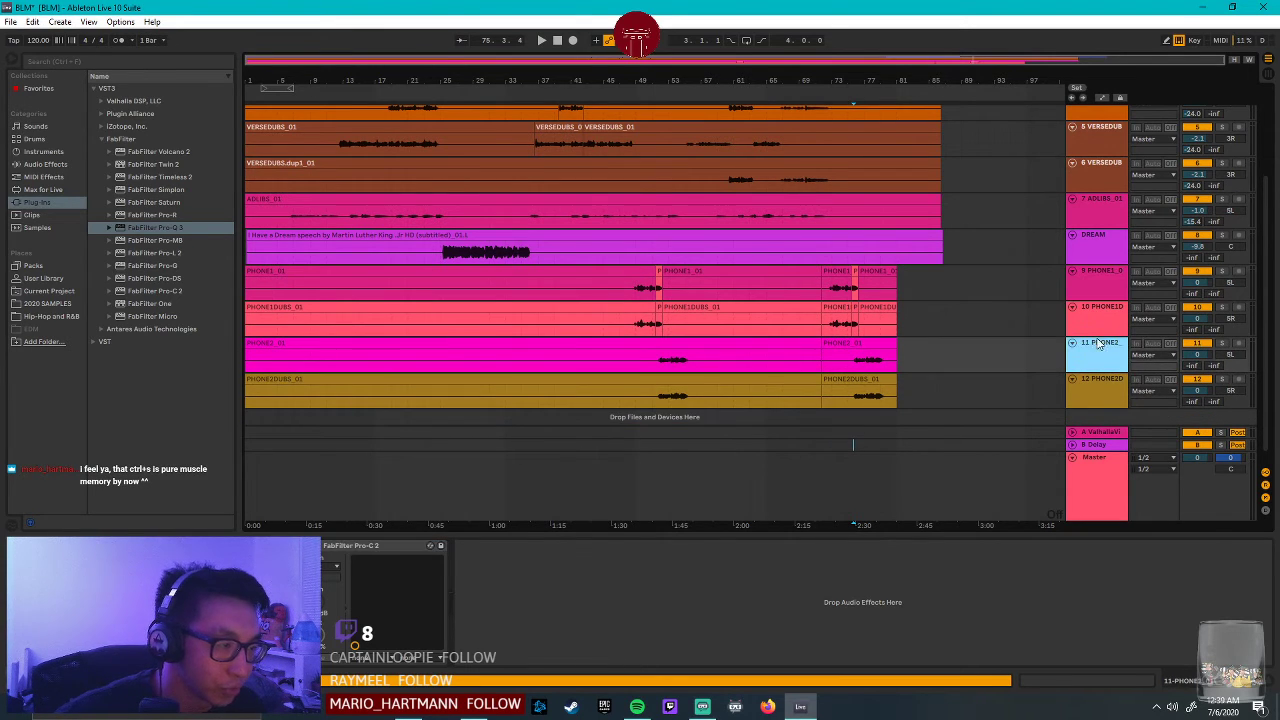
{"action": "left_click", "coordinate": [990, 212]}
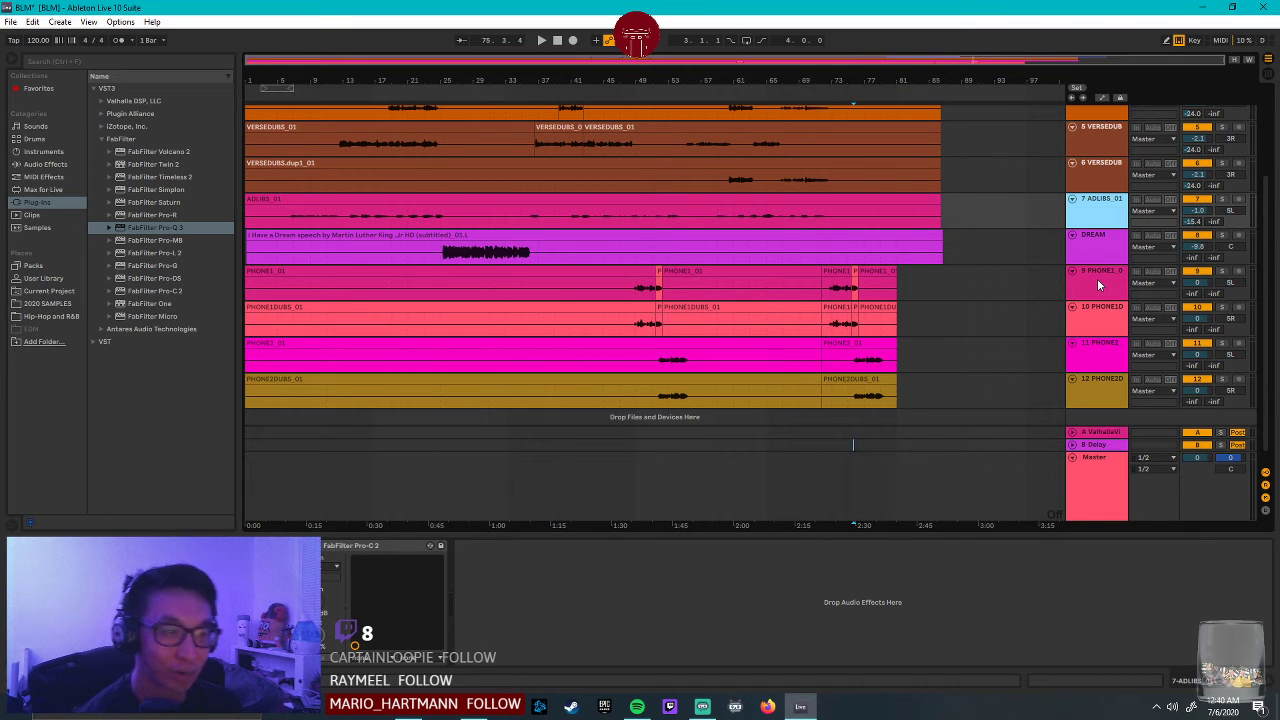
{"action": "scroll", "coordinate": [960, 260], "scroll_direction": "up", "scroll_amount": 3}
{"action": "scroll", "coordinate": [959, 340], "scroll_direction": "up", "scroll_amount": 3}
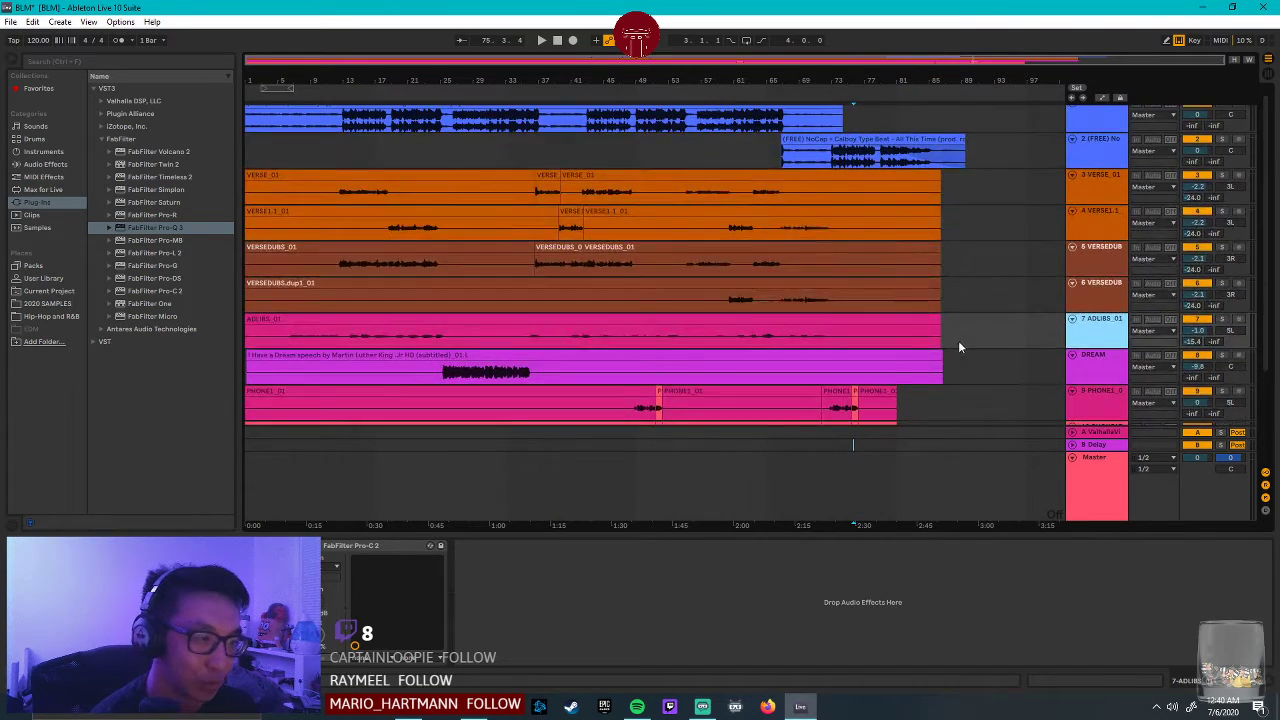
{"action": "scroll", "coordinate": [954, 346], "scroll_direction": "down", "scroll_amount": 3}
{"action": "left_click", "coordinate": [952, 309]}
{"action": "mouse_move", "coordinate": [1008, 310]}
{"action": "left_mouse_down"}
{"action": "mouse_move", "coordinate": [908, 260]}
{"action": "mouse_move", "coordinate": [940, 160]}
{"action": "left_mouse_up"}
{"action": "left_click", "coordinate": [1006, 165]}
{"action": "scroll", "coordinate": [892, 274], "scroll_direction": "up", "scroll_amount": 4}
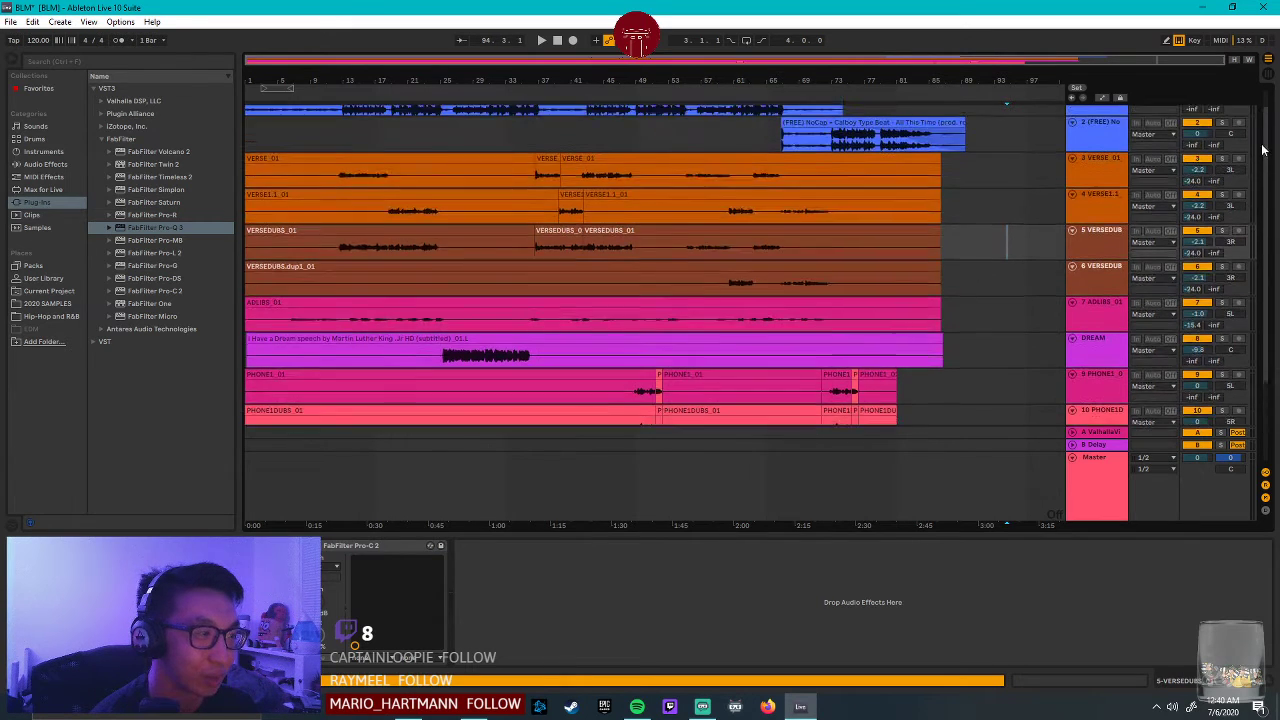
{"action": "scroll", "coordinate": [923, 288], "scroll_direction": "down", "scroll_amount": 5}
{"action": "left_click", "coordinate": [951, 235]}
{"action": "left_click", "coordinate": [968, 232]}
{"action": "left_click", "coordinate": [974, 233]}
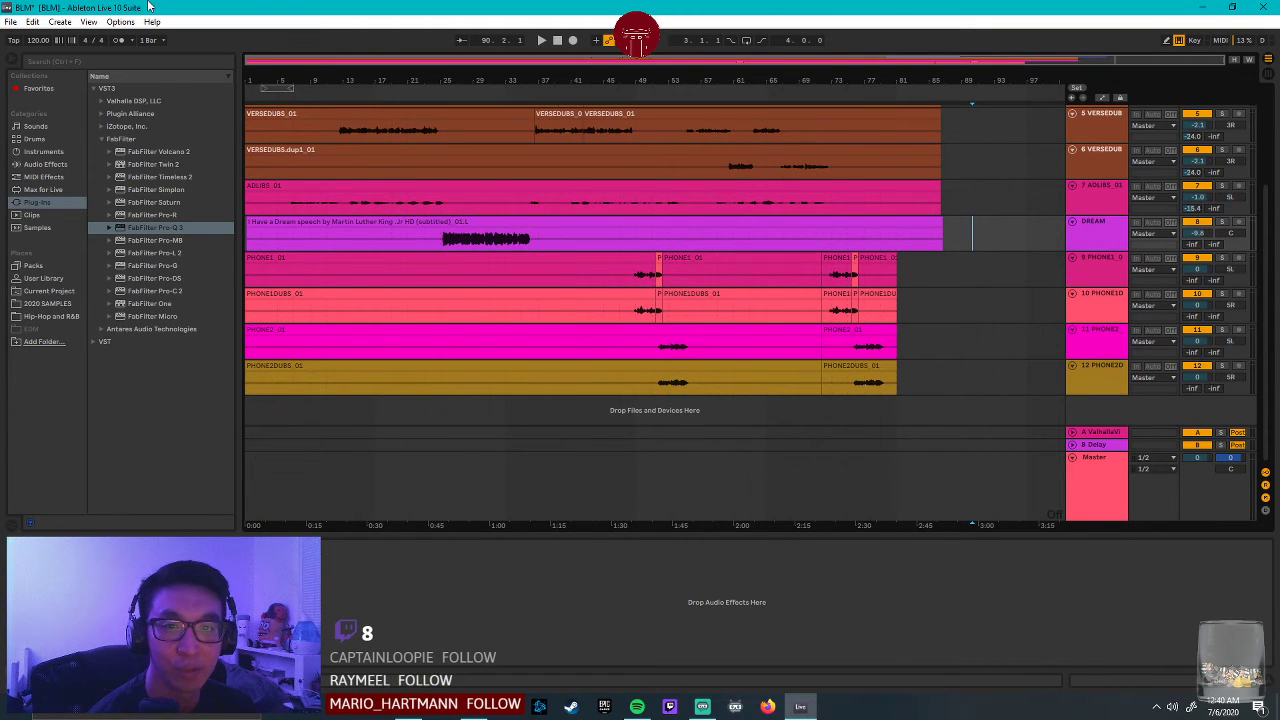
{"action": "scroll", "coordinate": [840, 280], "scroll_direction": "up", "scroll_amount": 3}
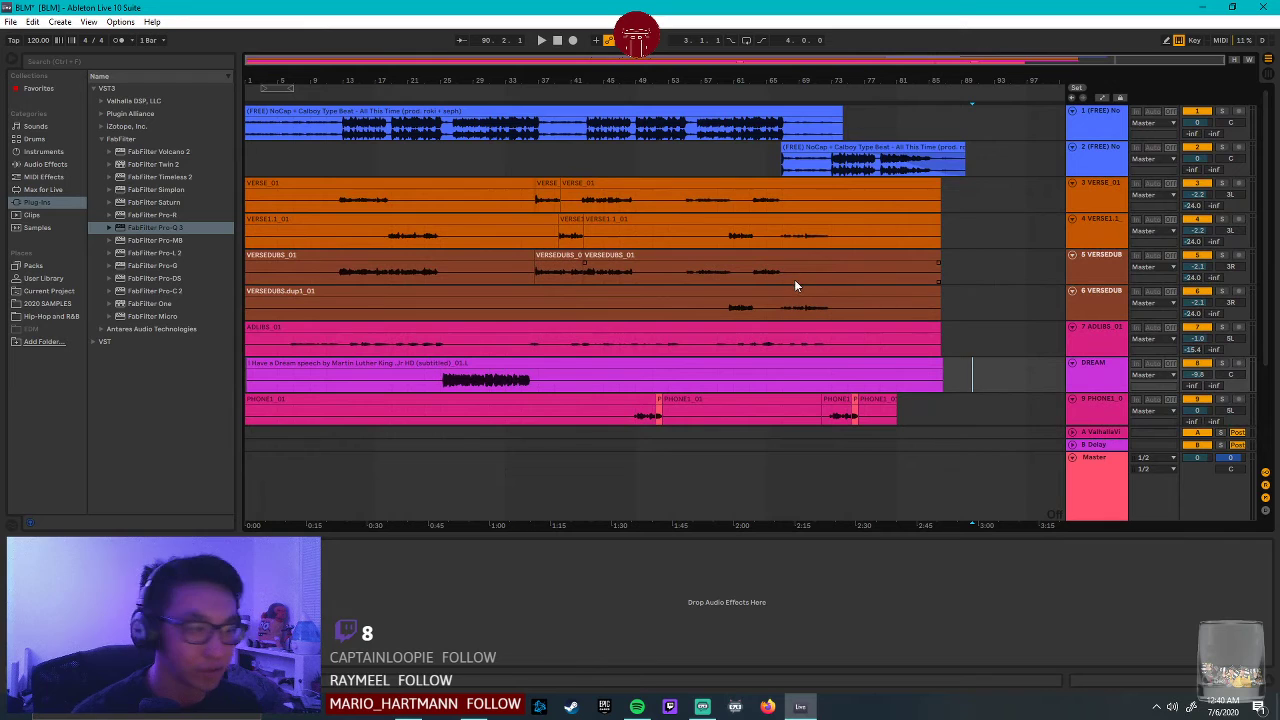
{"action": "scroll", "coordinate": [406, 370], "scroll_direction": "down", "scroll_amount": 2}
{"action": "scroll", "coordinate": [751, 325], "scroll_direction": "down", "scroll_amount": 2}
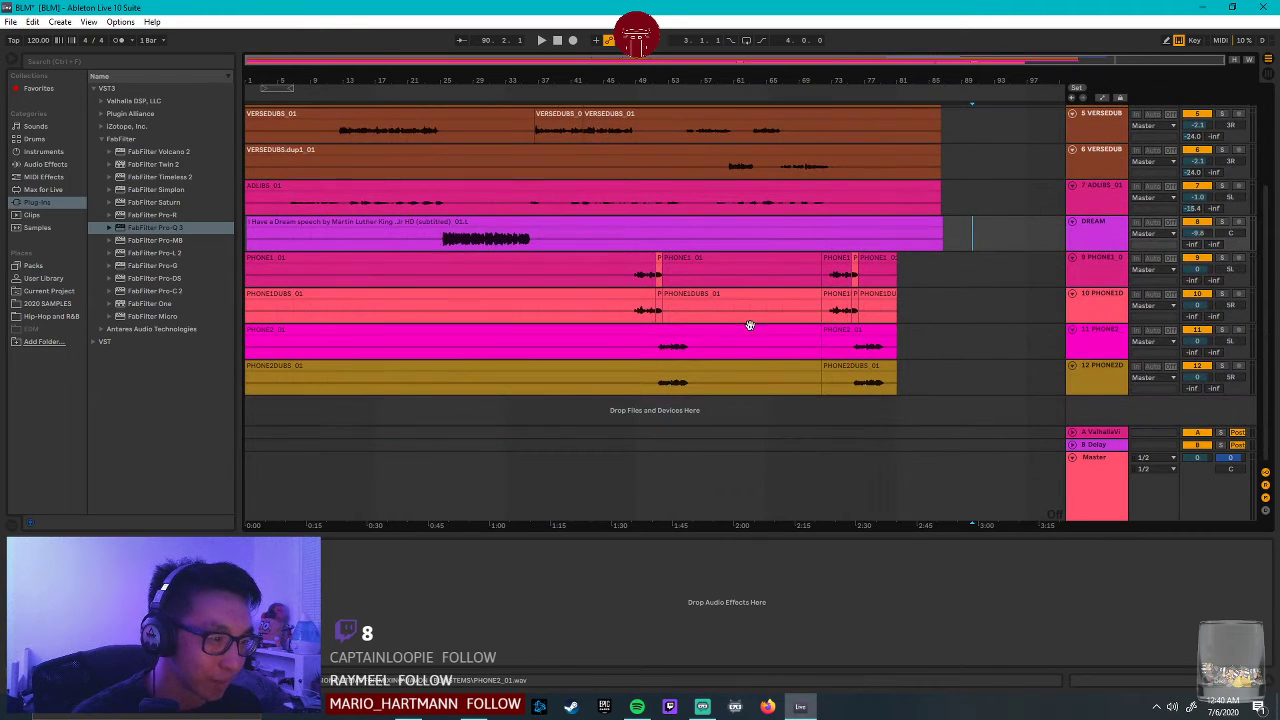
{"action": "left_click", "coordinate": [1113, 388]}
{"action": "scroll", "coordinate": [1108, 381], "scroll_direction": "up", "scroll_amount": 4}
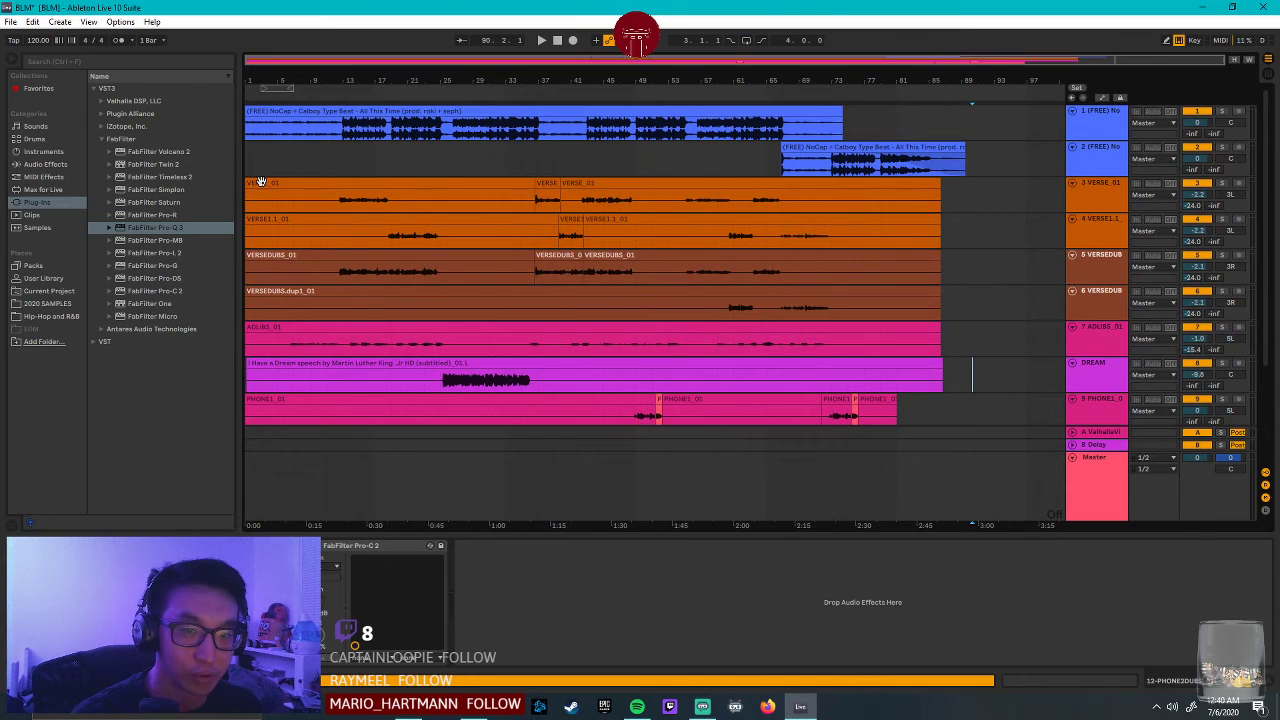
Highlight the whole ADLIBS clip in the arrangement to review it.
{"action": "left_click", "coordinate": [335, 193]}
{"action": "scroll", "coordinate": [292, 252], "scroll_direction": "down", "scroll_amount": 2}
{"action": "left_click", "coordinate": [356, 189]}
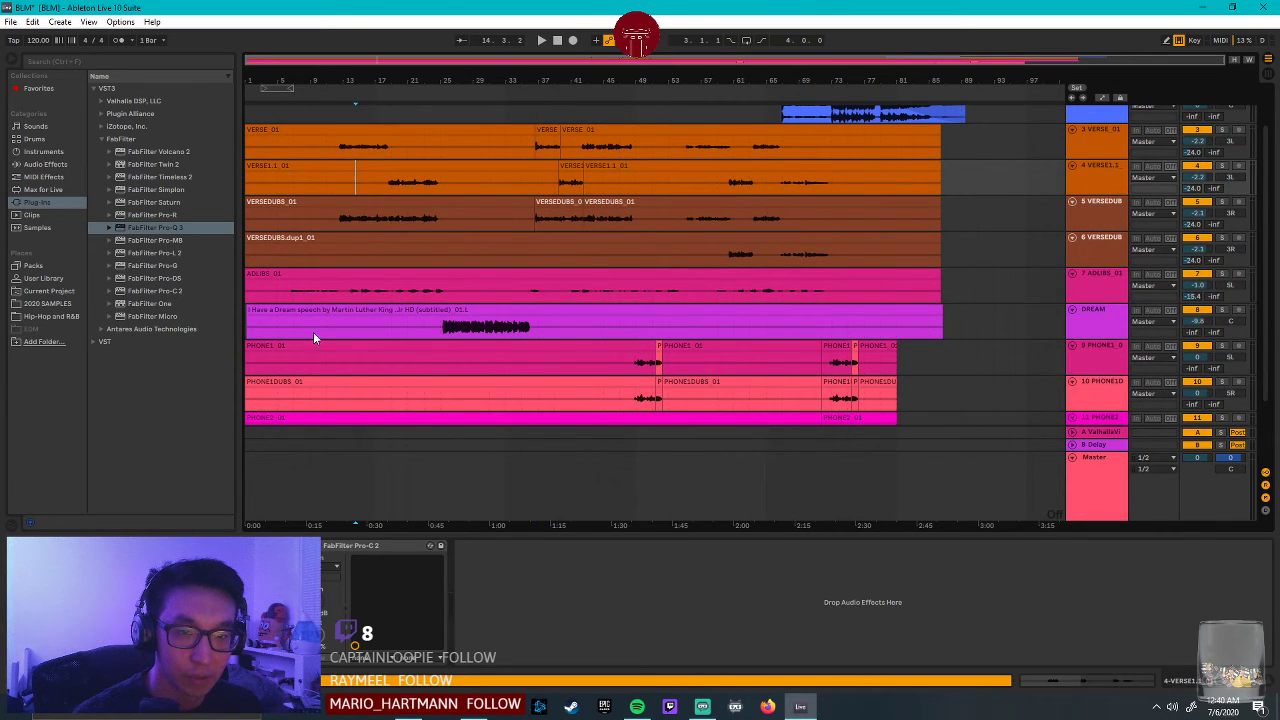
{"action": "left_click_drag", "start_coordinate": [286, 290], "coordinate": [244, 296]}
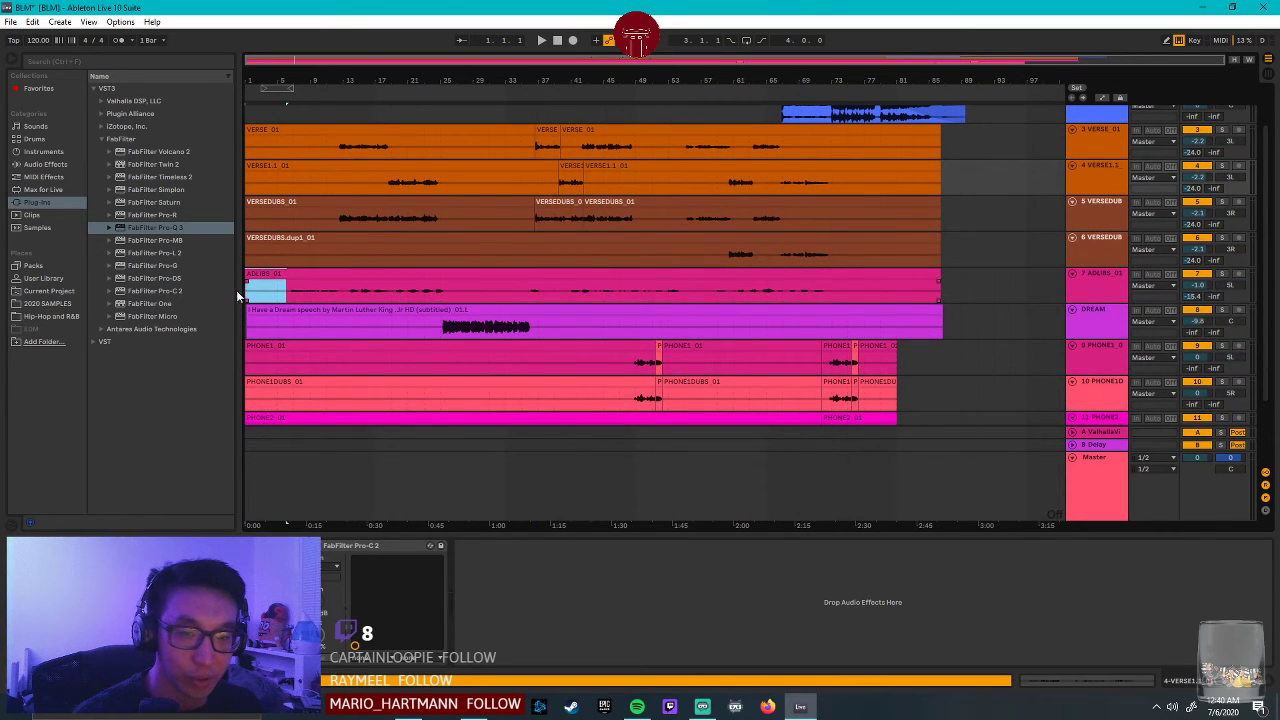
{"action": "left_click", "coordinate": [286, 274]}
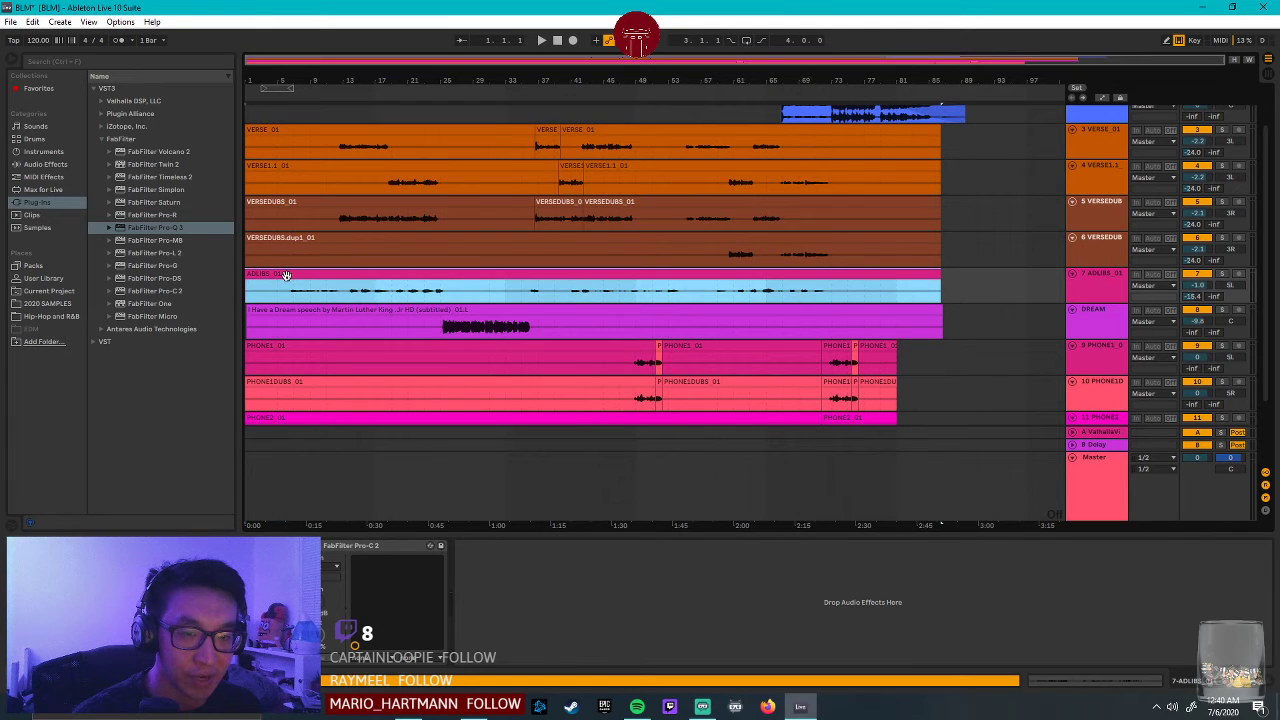
{"action": "double_click", "coordinate": [286, 274]}
{"action": "key", "text": "shift+Tab"}
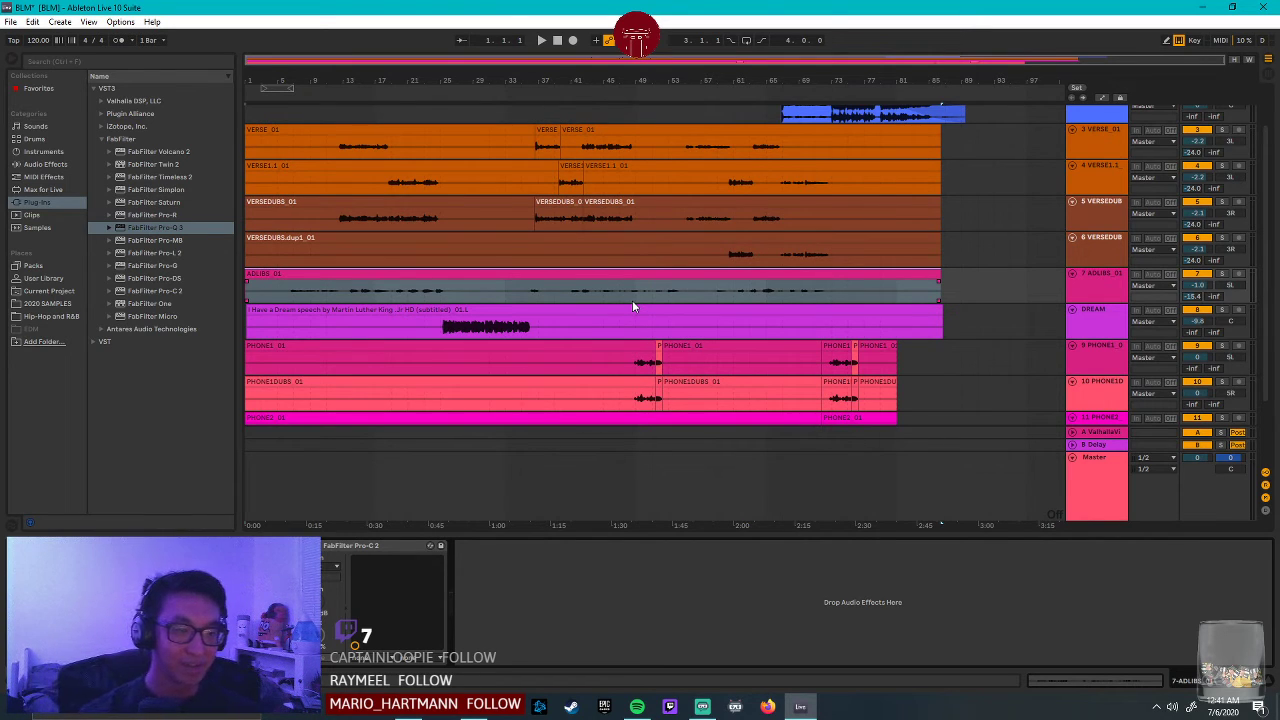
Highlight the second half of the ADLIBS clip up to bar 77 and play the song from bar 36.
{"action": "left_click", "coordinate": [531, 324]}
{"action": "left_click_drag", "start_coordinate": [524, 290], "coordinate": [866, 288]}
{"action": "left_click", "coordinate": [994, 296]}
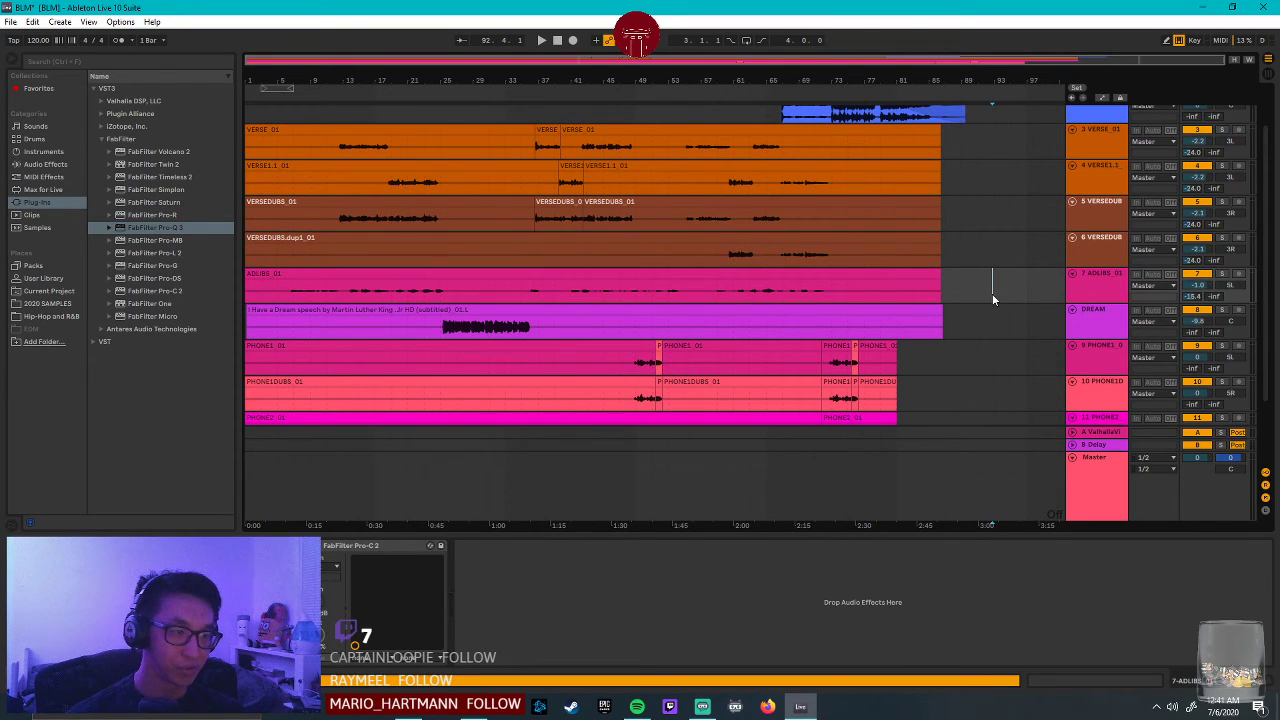
{"action": "left_click_drag", "start_coordinate": [979, 284], "coordinate": [844, 290]}
{"action": "left_click", "coordinate": [844, 290]}
{"action": "left_click", "coordinate": [1082, 277]}
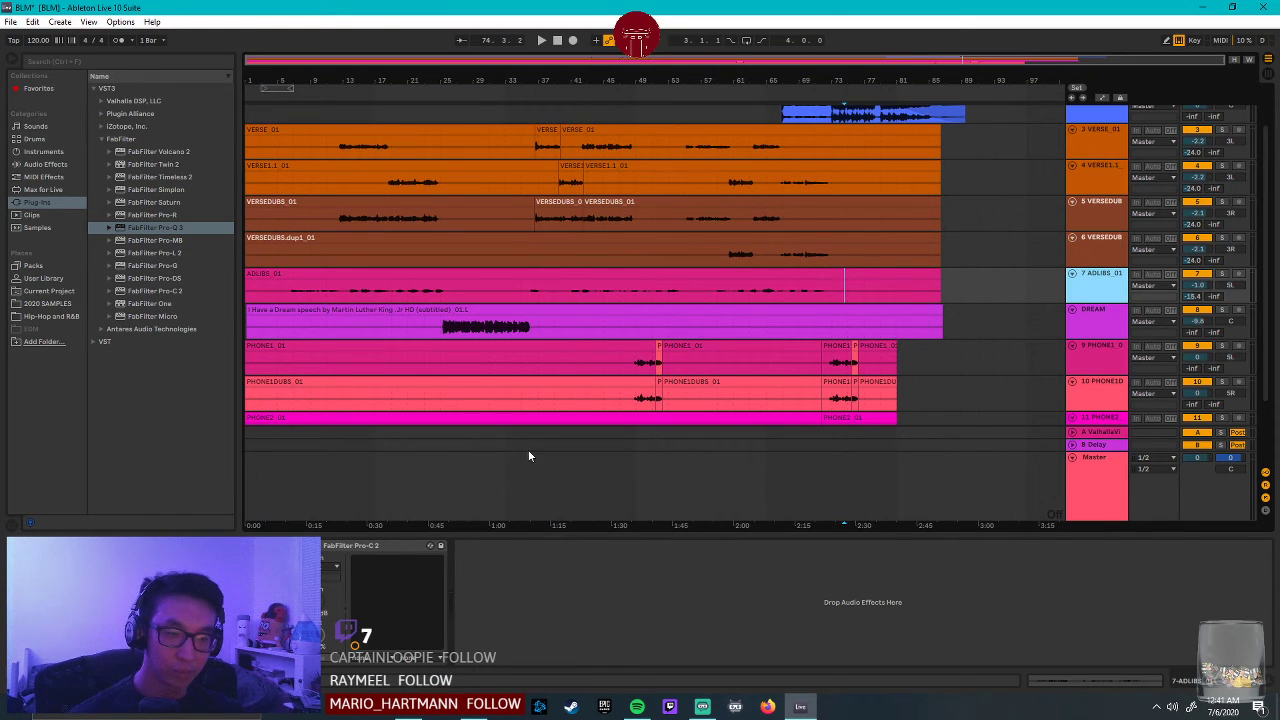
{"action": "left_click", "coordinate": [528, 298]}
{"action": "left_click_drag", "start_coordinate": [528, 297], "coordinate": [864, 305]}
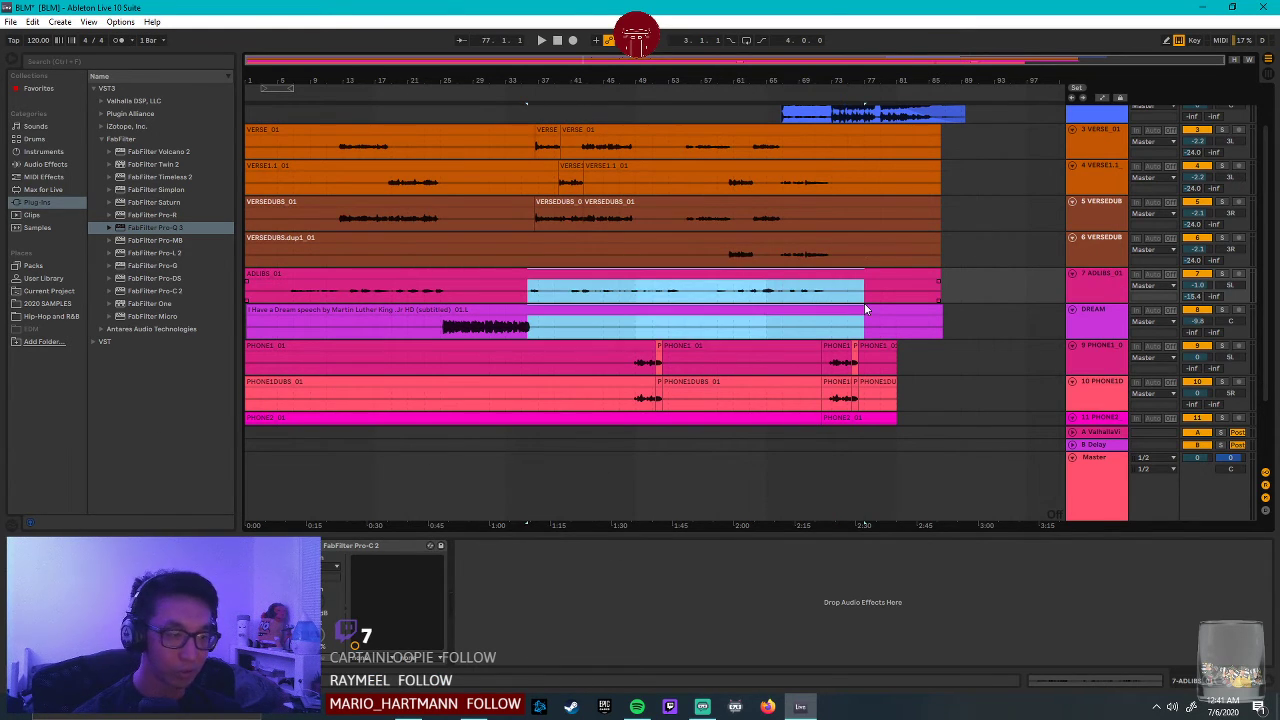
{"action": "left_click", "coordinate": [861, 297]}
{"action": "key", "text": "space"}
{"action": "left_click", "coordinate": [532, 290]}
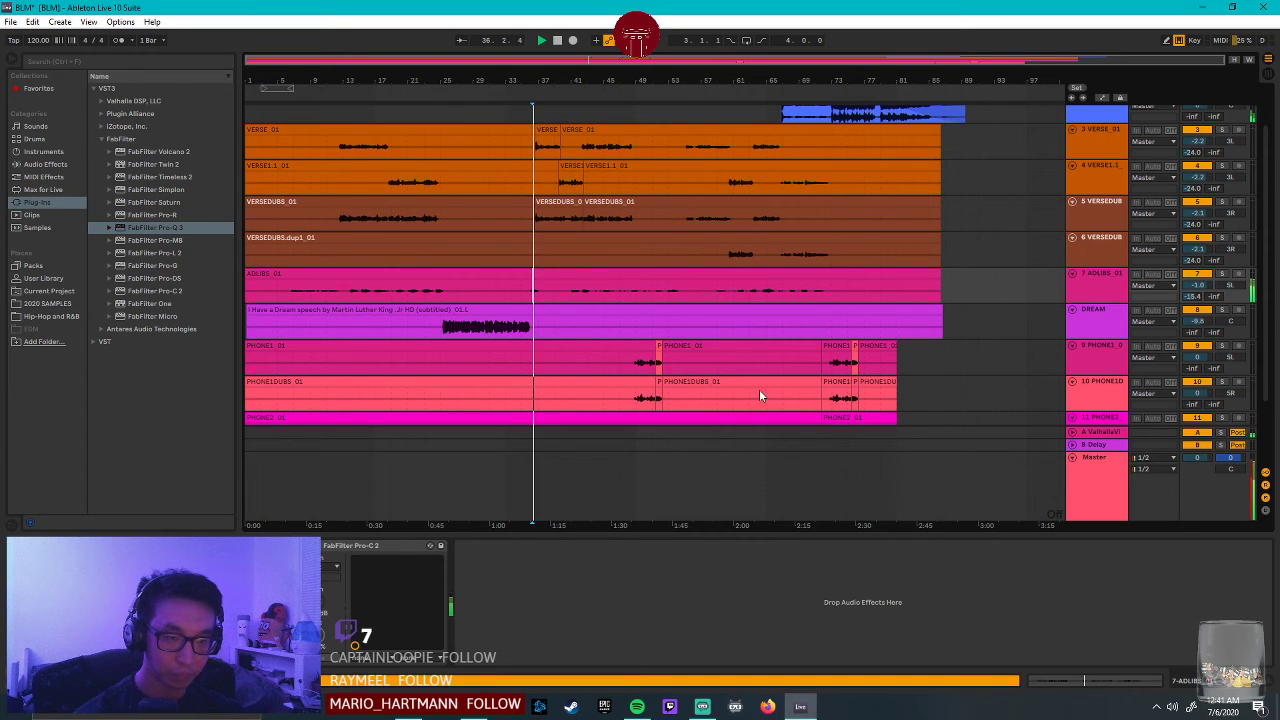
Lower the four verse tracks together, setting VERSE and VERSE1.1 to -2.8 dB and both VERSEDUBS tracks to -2.7 dB.
{"action": "scroll", "coordinate": [609, 256], "scroll_direction": "up", "scroll_amount": 2}
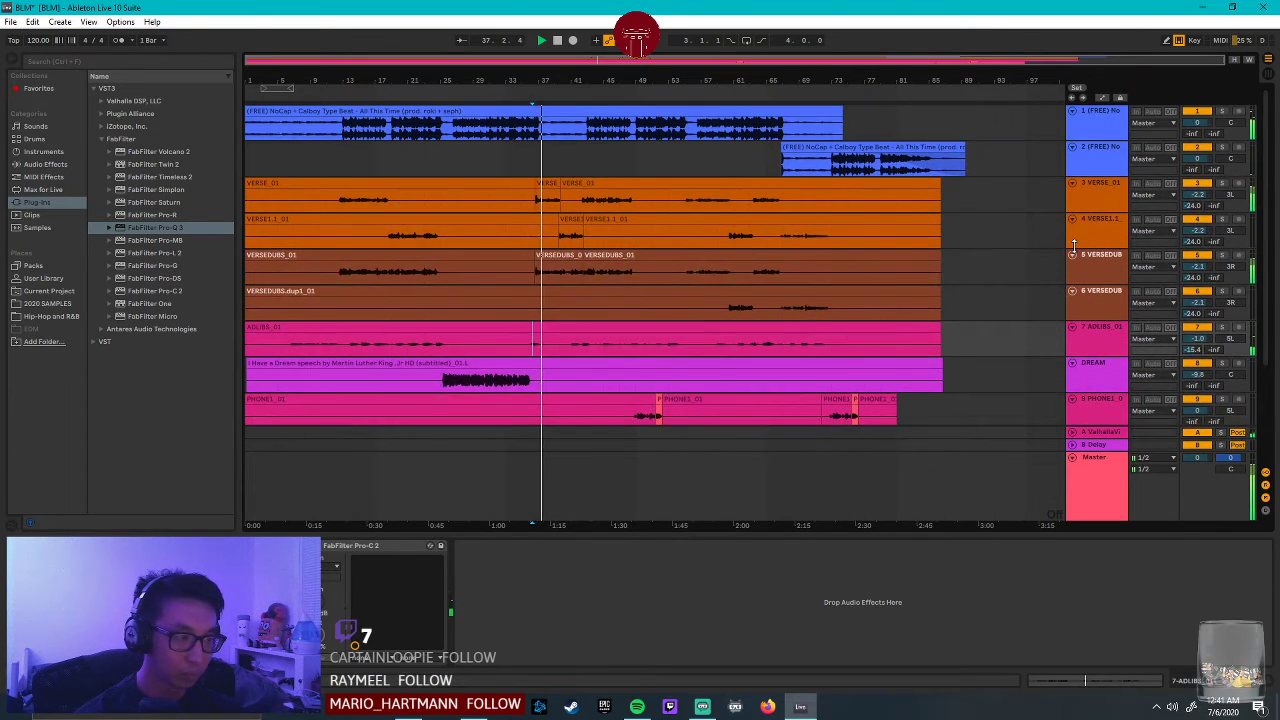
{"action": "left_click", "coordinate": [1100, 196]}
{"action": "left_click", "coordinate": [1107, 230]}
{"action": "left_click", "coordinate": [1108, 198]}
{"action": "left_click", "coordinate": [1110, 284], "text": "shift"}
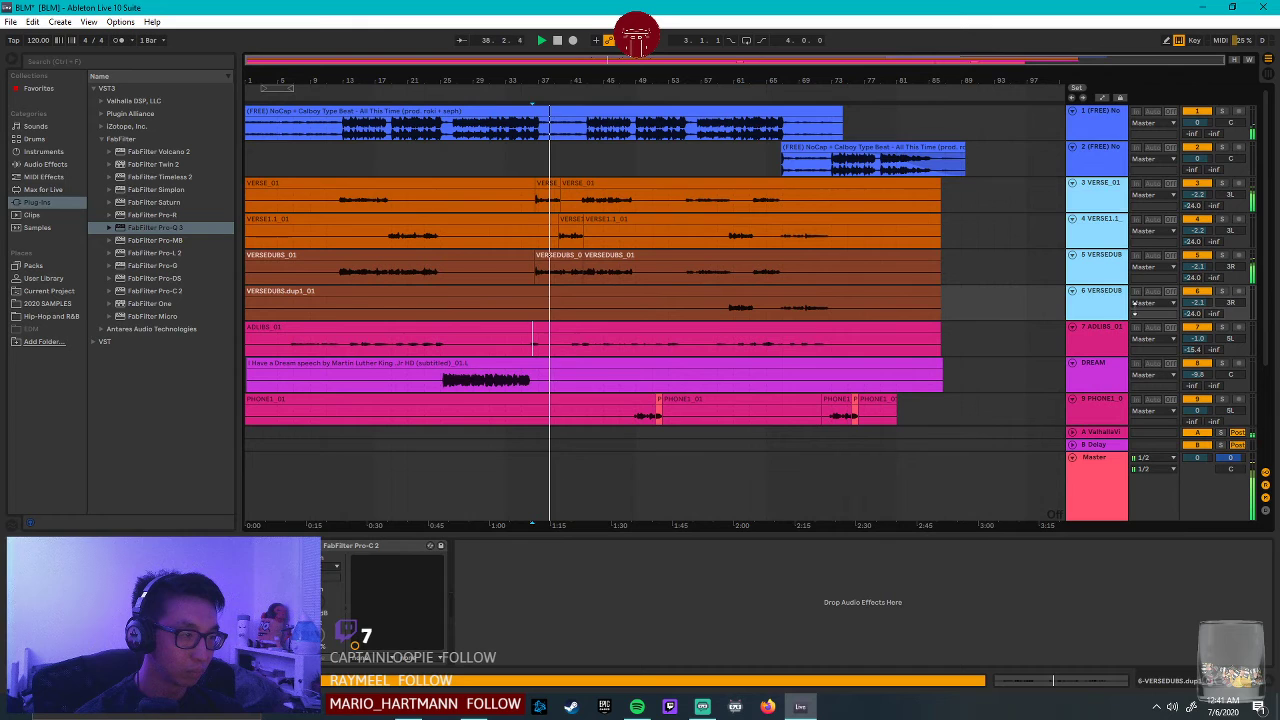
{"action": "left_click_drag", "start_coordinate": [1200, 305], "coordinate": [1200, 311]}
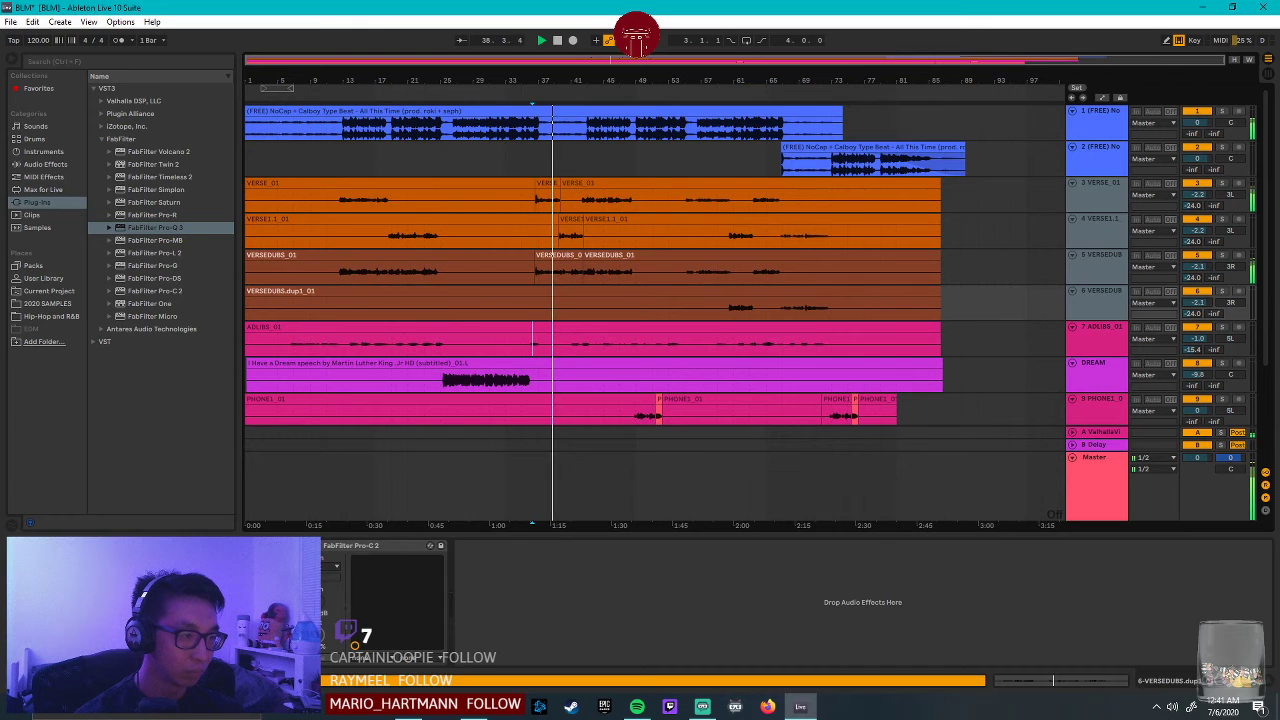
Listen to the rebalanced verse vocals and replay the song from bar 61.
{"action": "left_click", "coordinate": [855, 230]}
{"action": "left_click", "coordinate": [578, 200]}
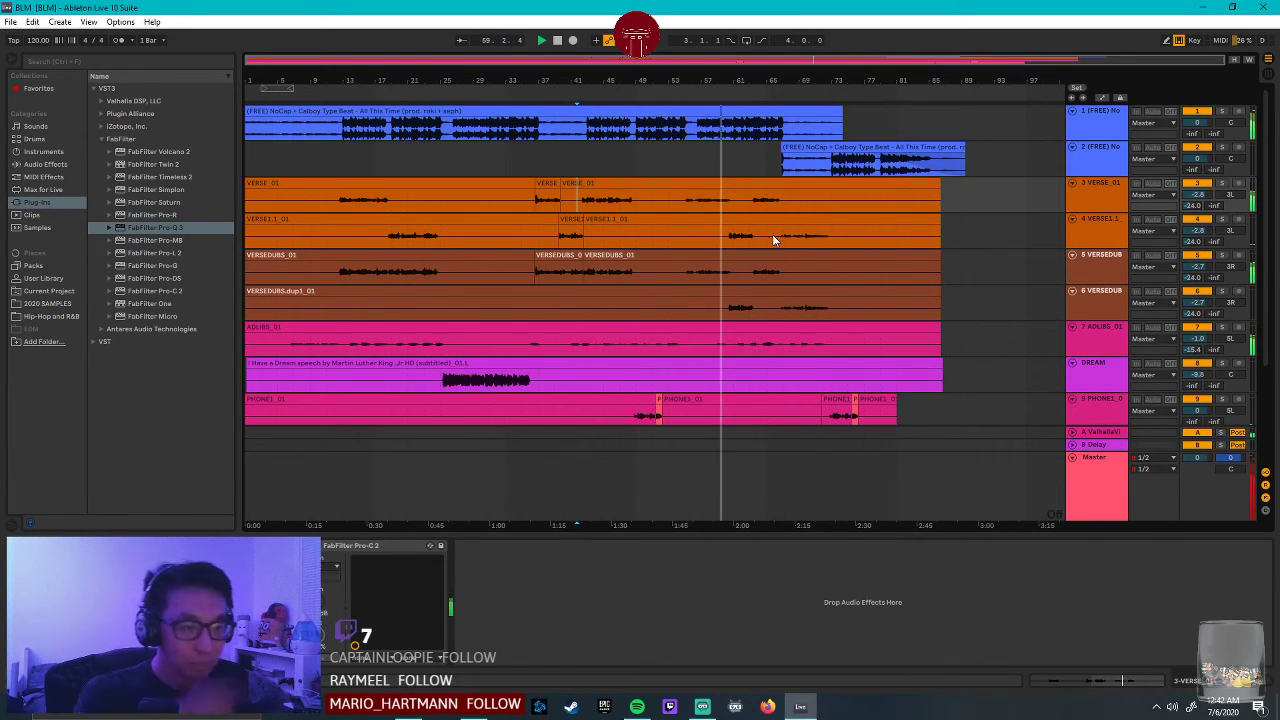
{"action": "left_click", "coordinate": [781, 272]}
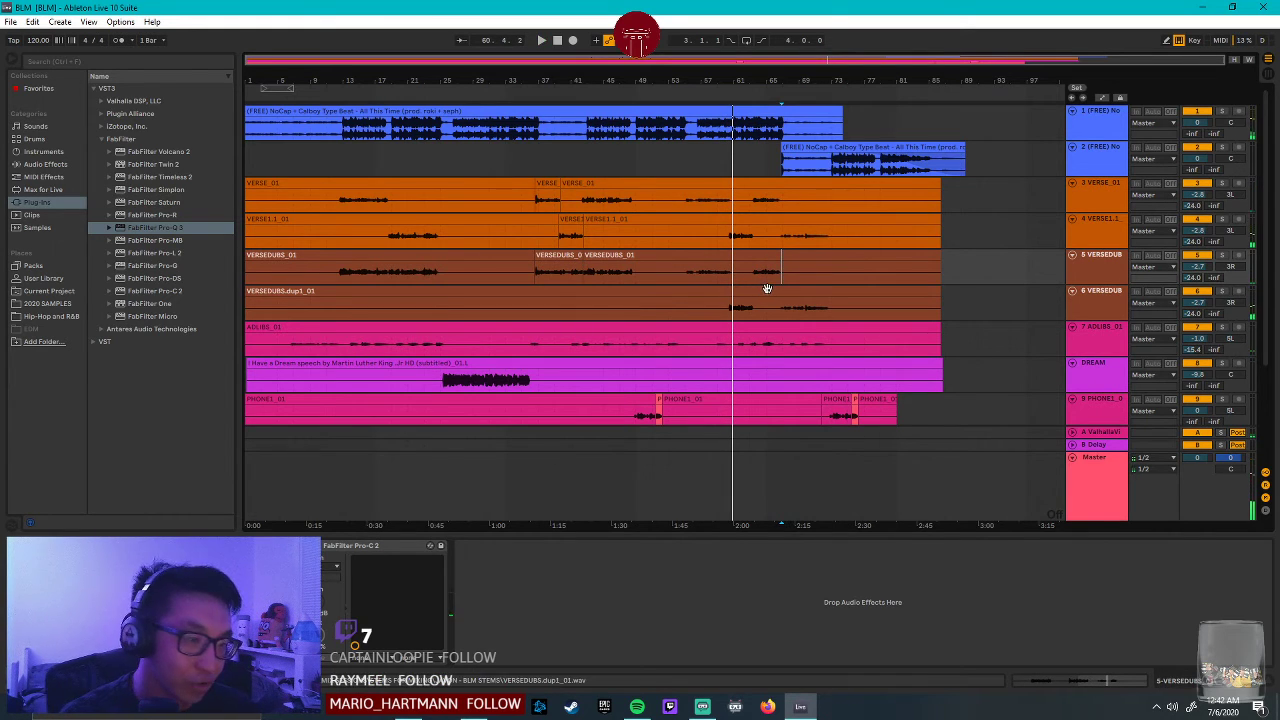
{"action": "left_click", "coordinate": [736, 267]}
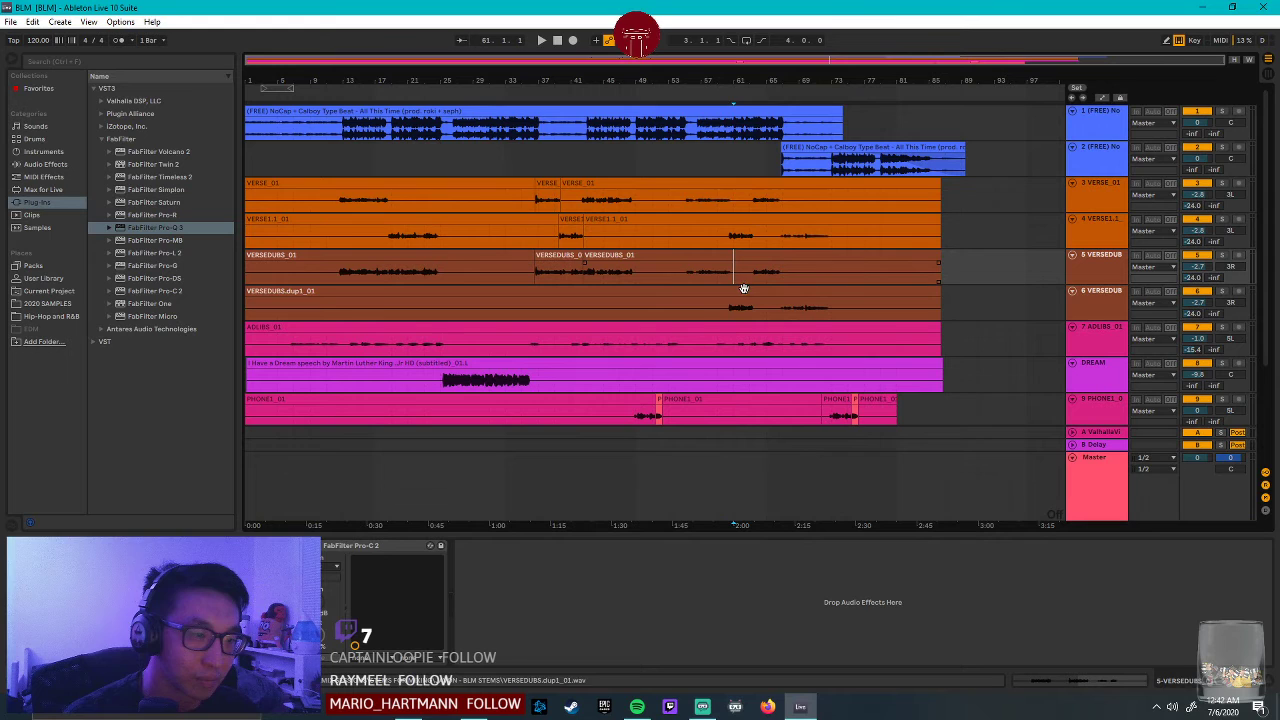
{"action": "key", "text": "space"}
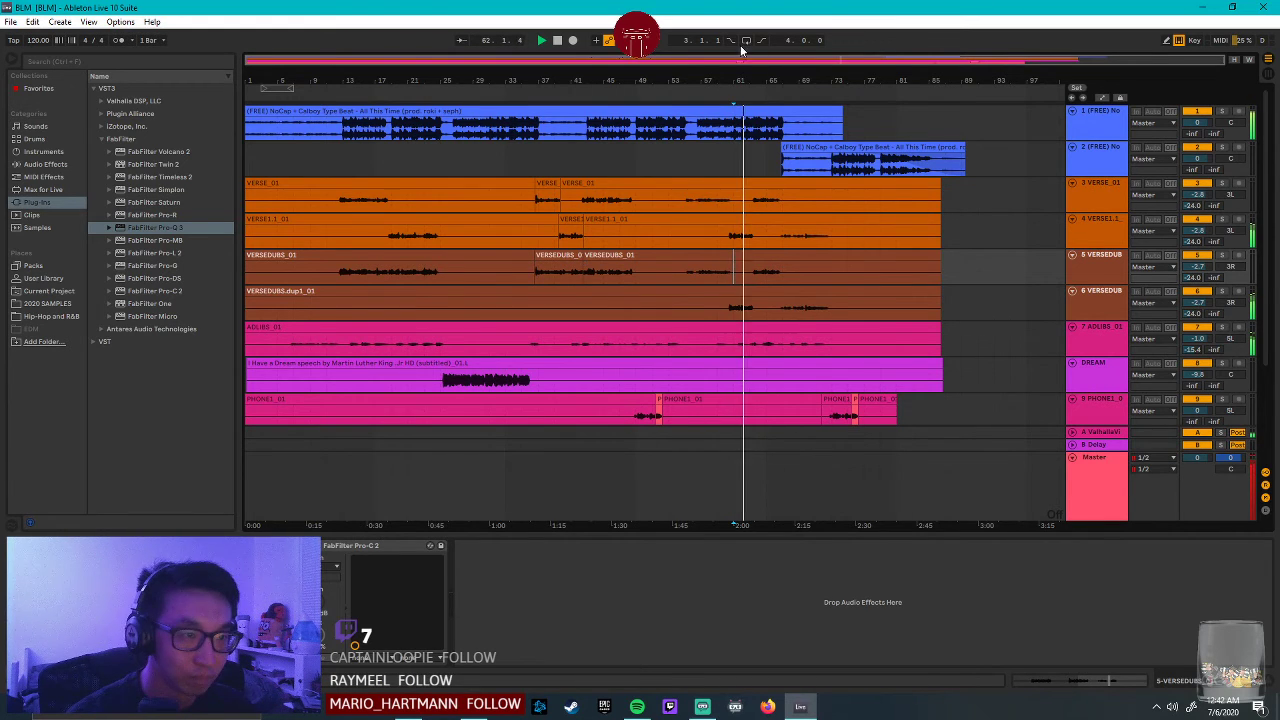
{"action": "left_click_drag", "start_coordinate": [754, 80], "coordinate": [754, 135]}
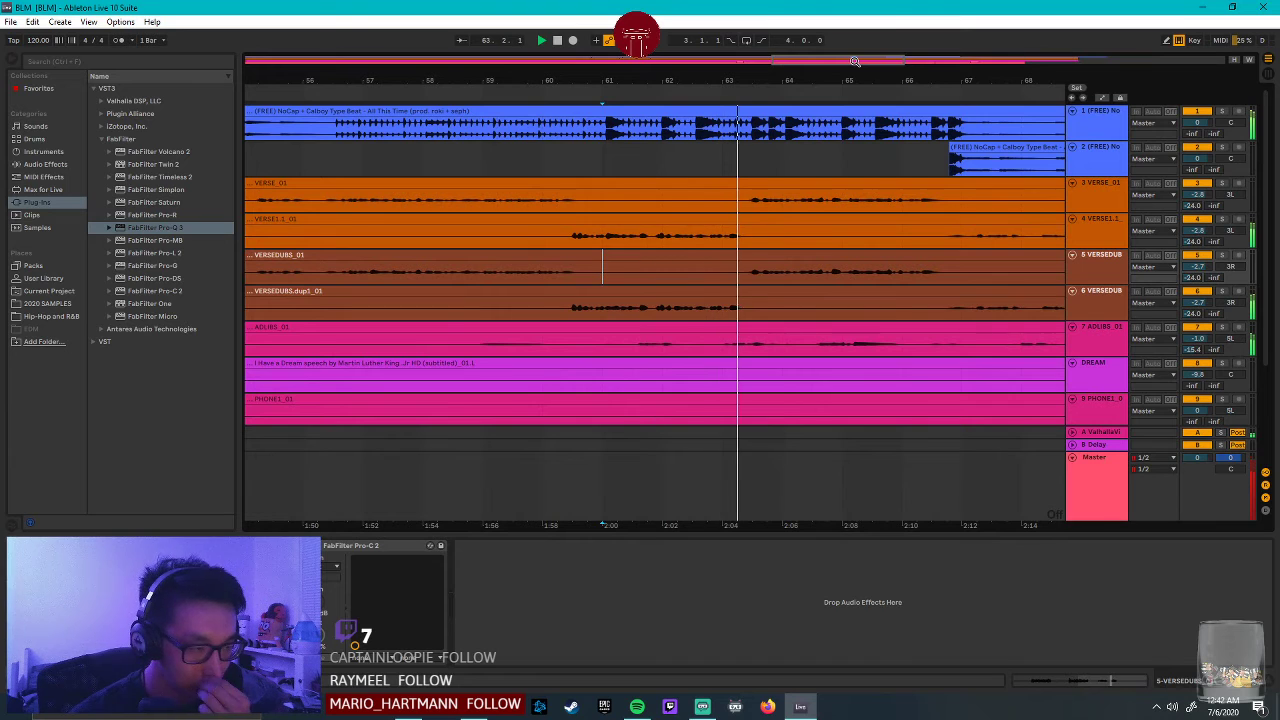
Examine the bx_townhouse Buss Compressor on the Master track during playback and close its window.
{"action": "left_click", "coordinate": [1088, 466]}
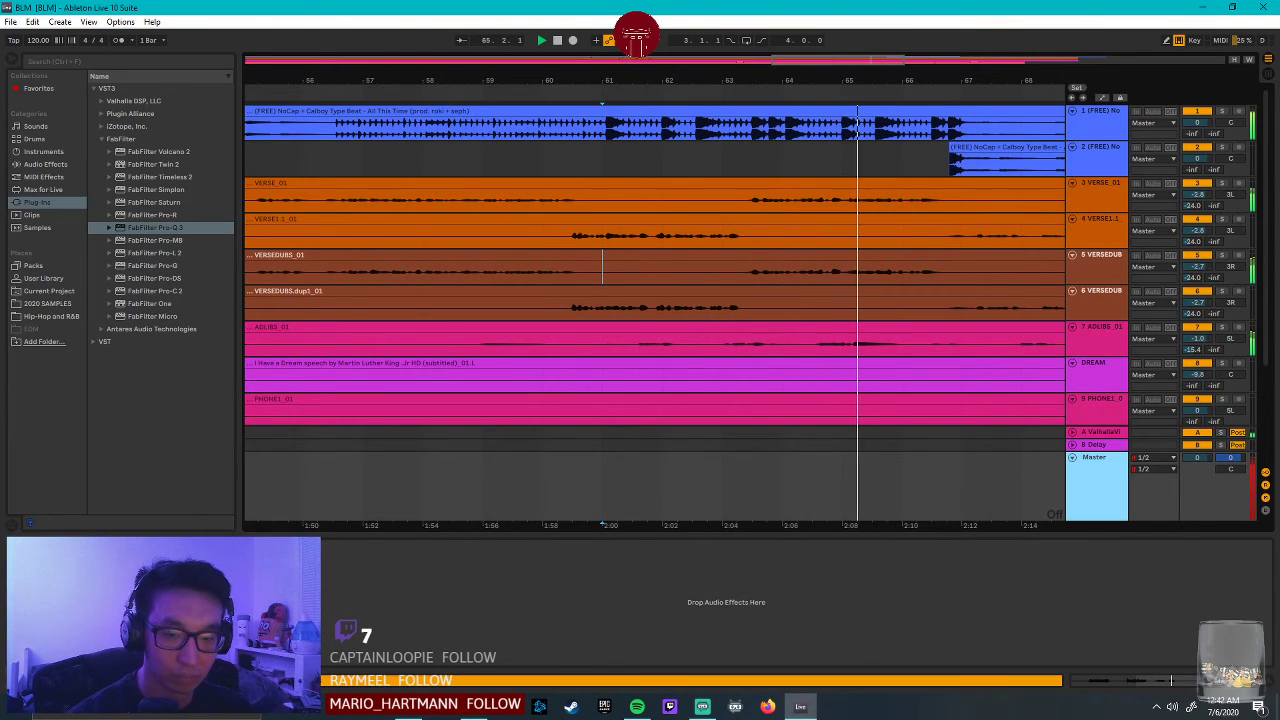
{"action": "left_click", "coordinate": [37, 549]}
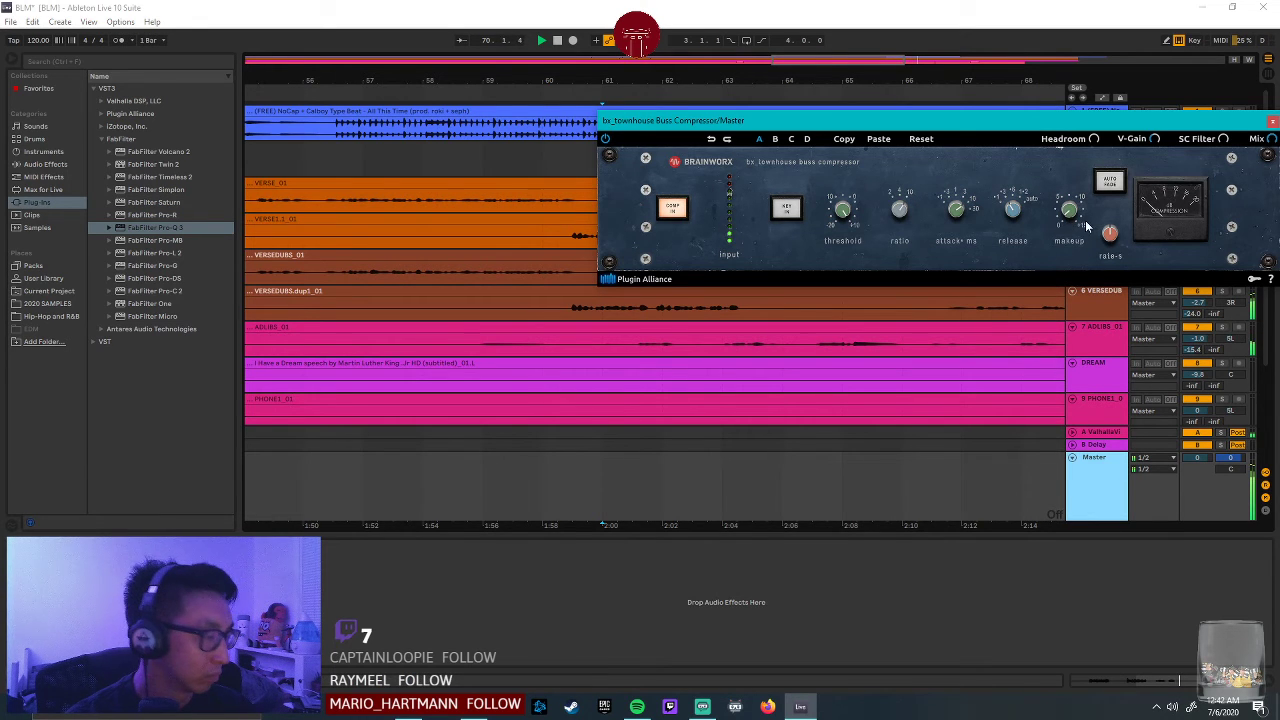
{"action": "left_click_drag", "start_coordinate": [1197, 122], "coordinate": [825, 125]}
{"action": "left_click", "coordinate": [900, 124]}
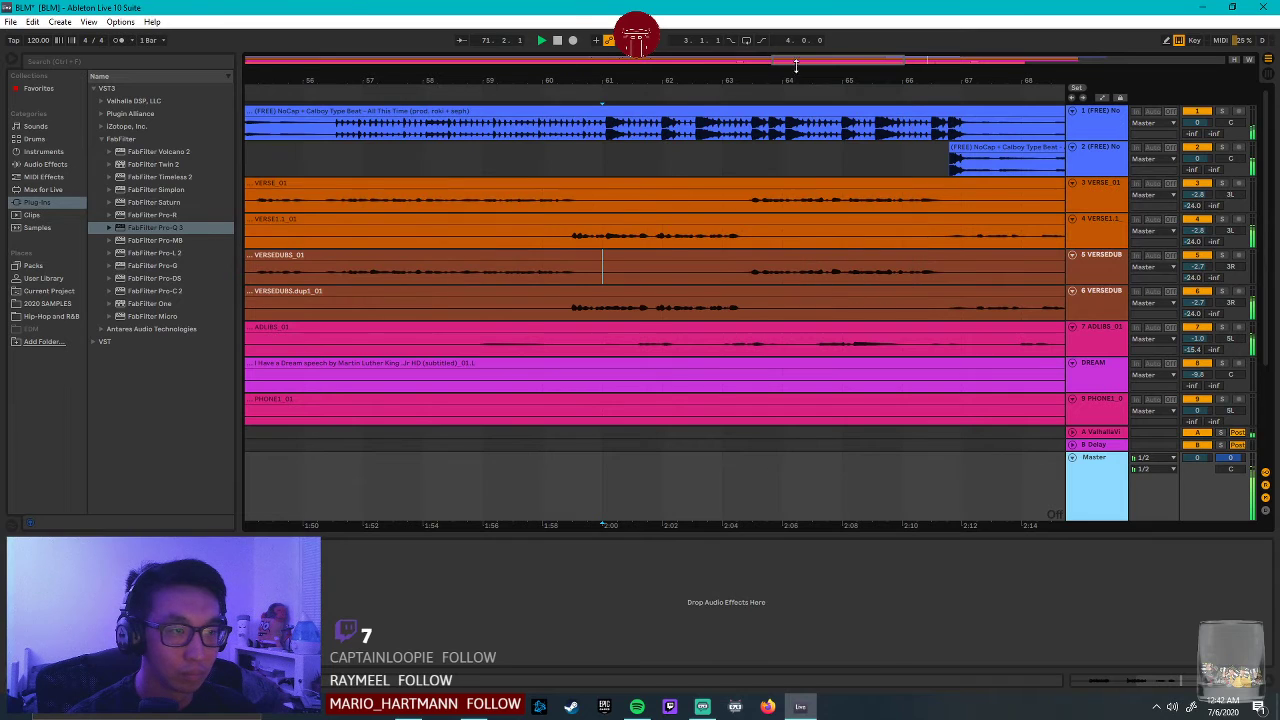
Listen to the ending of the song through the last PHONE vocals with the whole arrangement in view.
{"action": "key", "text": "ctrl+minus"}
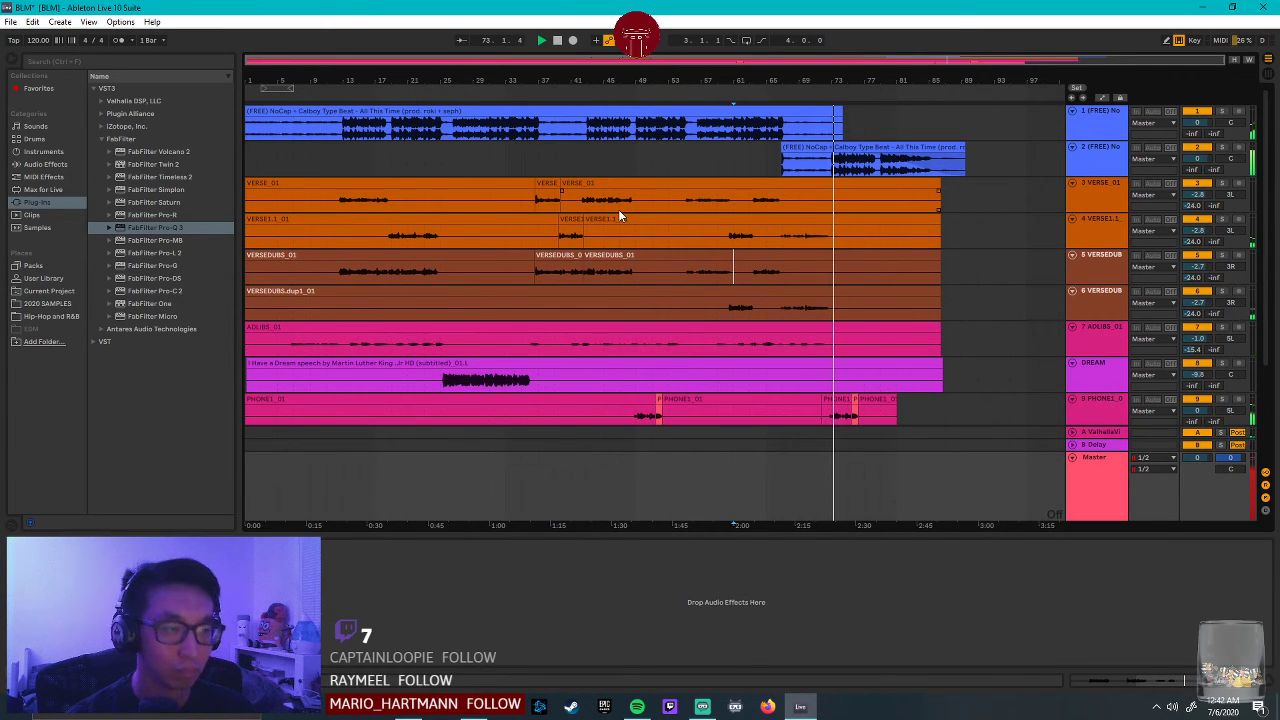
{"action": "left_click", "coordinate": [979, 157]}
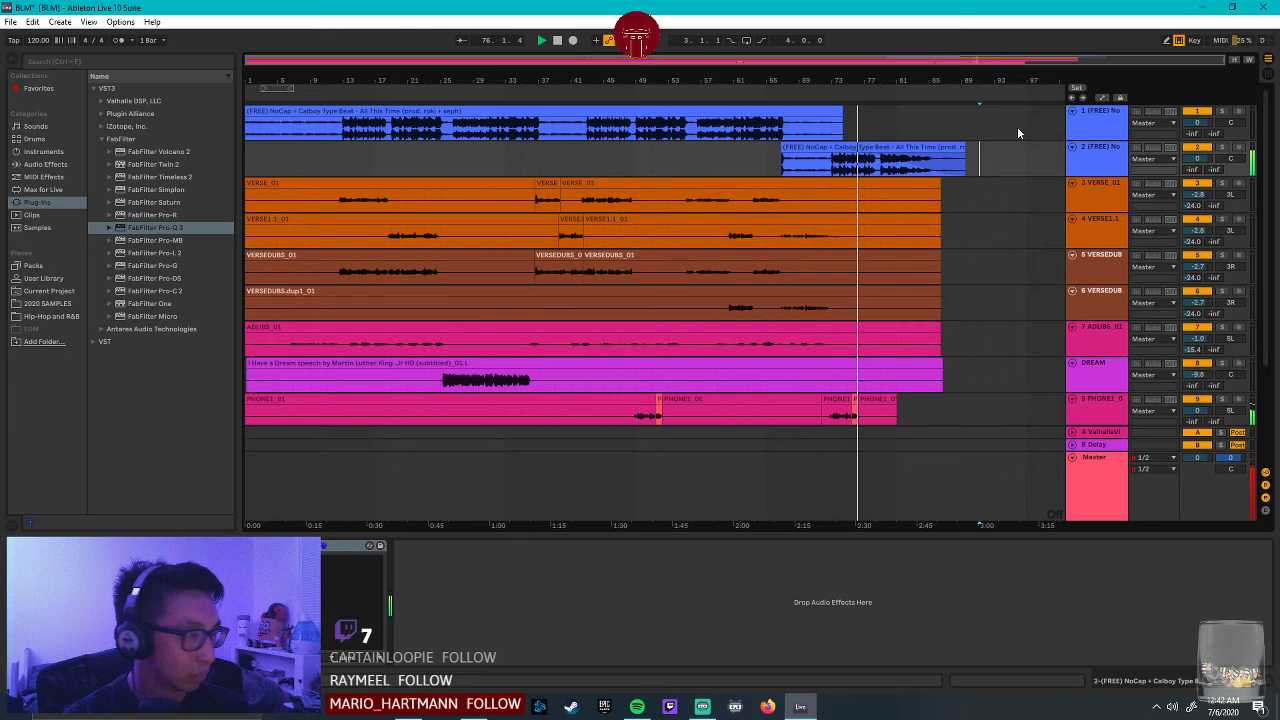
{"action": "scroll", "coordinate": [884, 243], "scroll_direction": "down", "scroll_amount": 3}
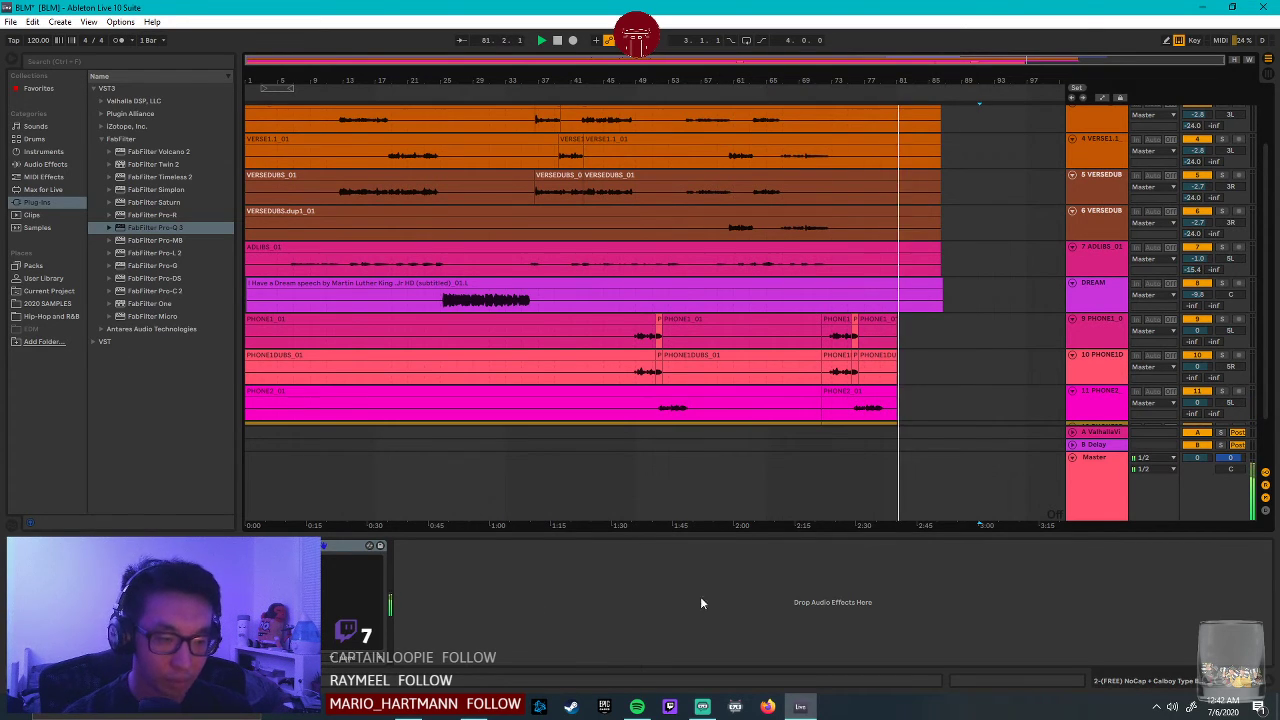
Select the Master track and collapse the FabFilter folder in the plug-in browser.
{"action": "left_click", "coordinate": [1107, 489]}
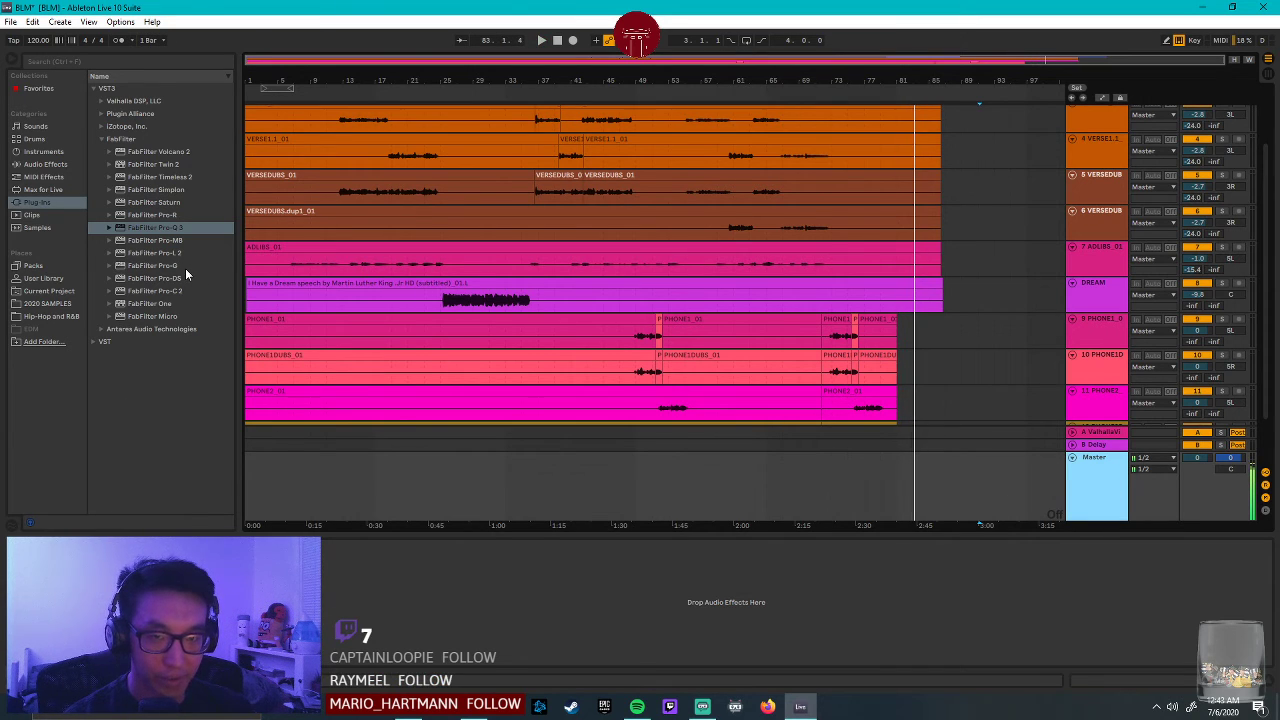
{"action": "left_click", "coordinate": [101, 140]}
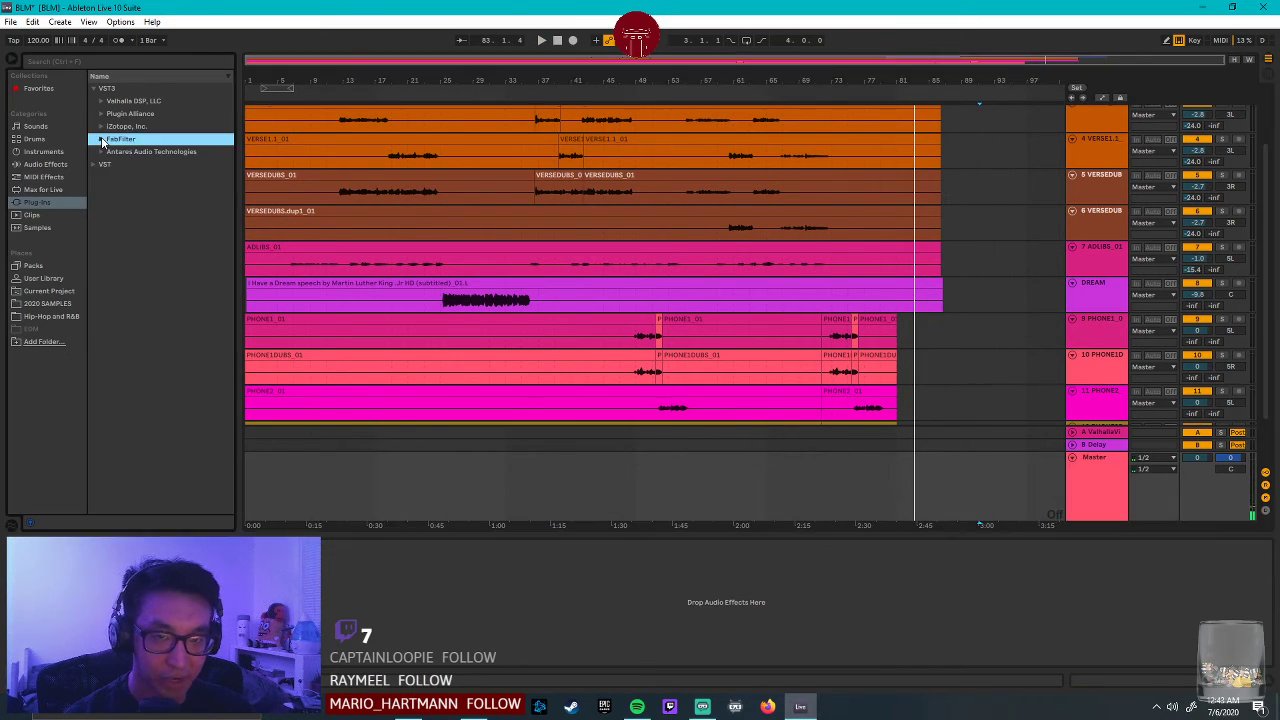
{"action": "left_click", "coordinate": [102, 101]}
{"action": "left_click", "coordinate": [101, 102]}
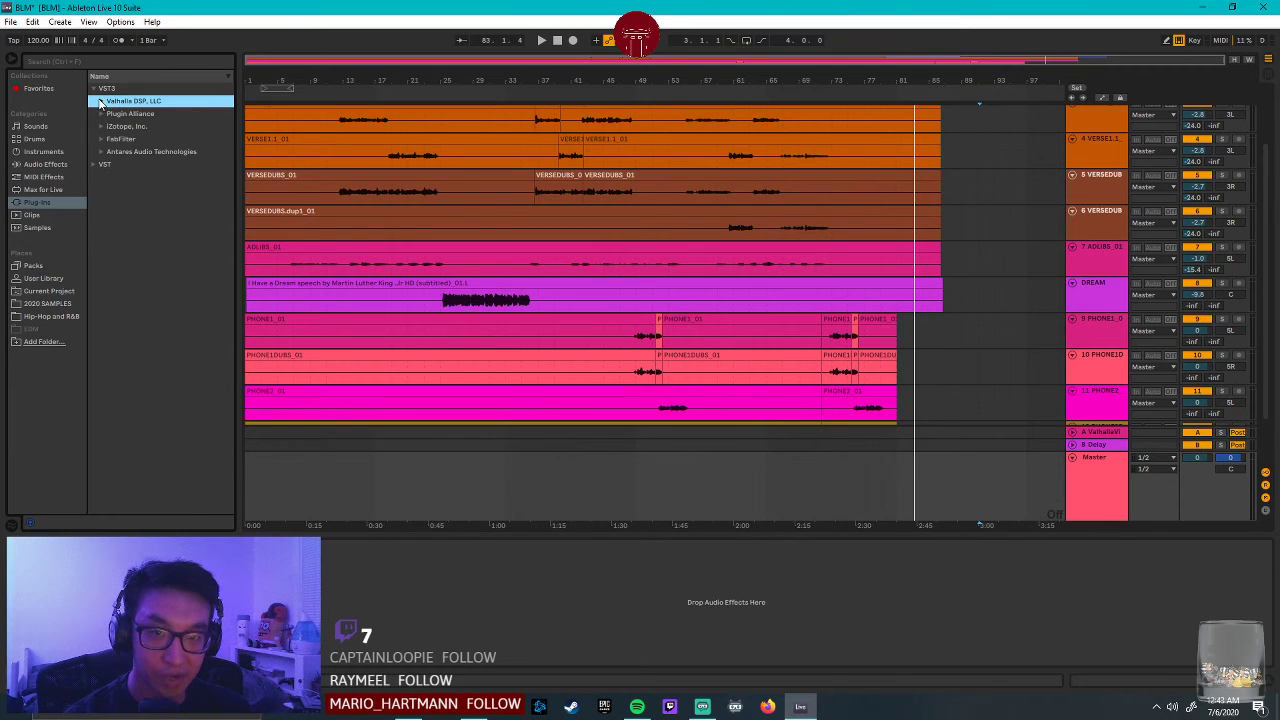
Select the main beat clip and play the song from the beginning.
{"action": "scroll", "coordinate": [709, 378], "scroll_direction": "up", "scroll_amount": 3}
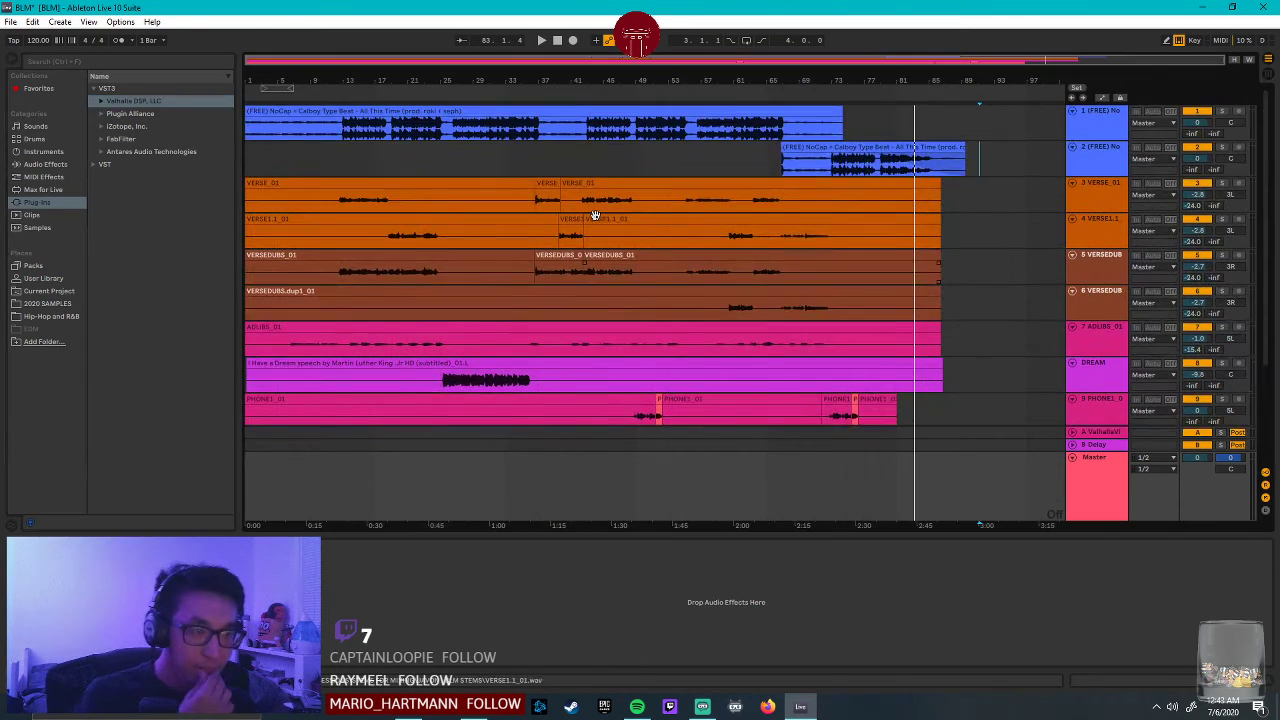
{"action": "left_click", "coordinate": [600, 186]}
{"action": "left_click", "coordinate": [424, 185]}
{"action": "left_click", "coordinate": [487, 110]}
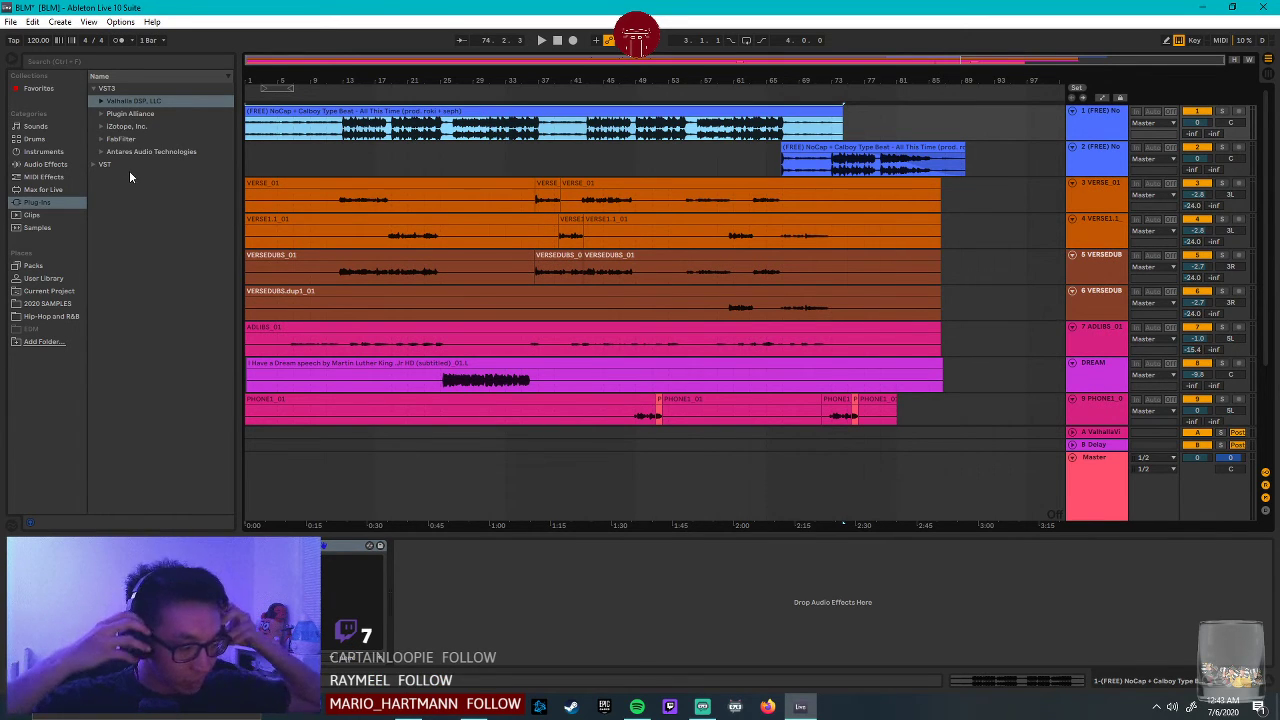
{"action": "key", "text": "space"}
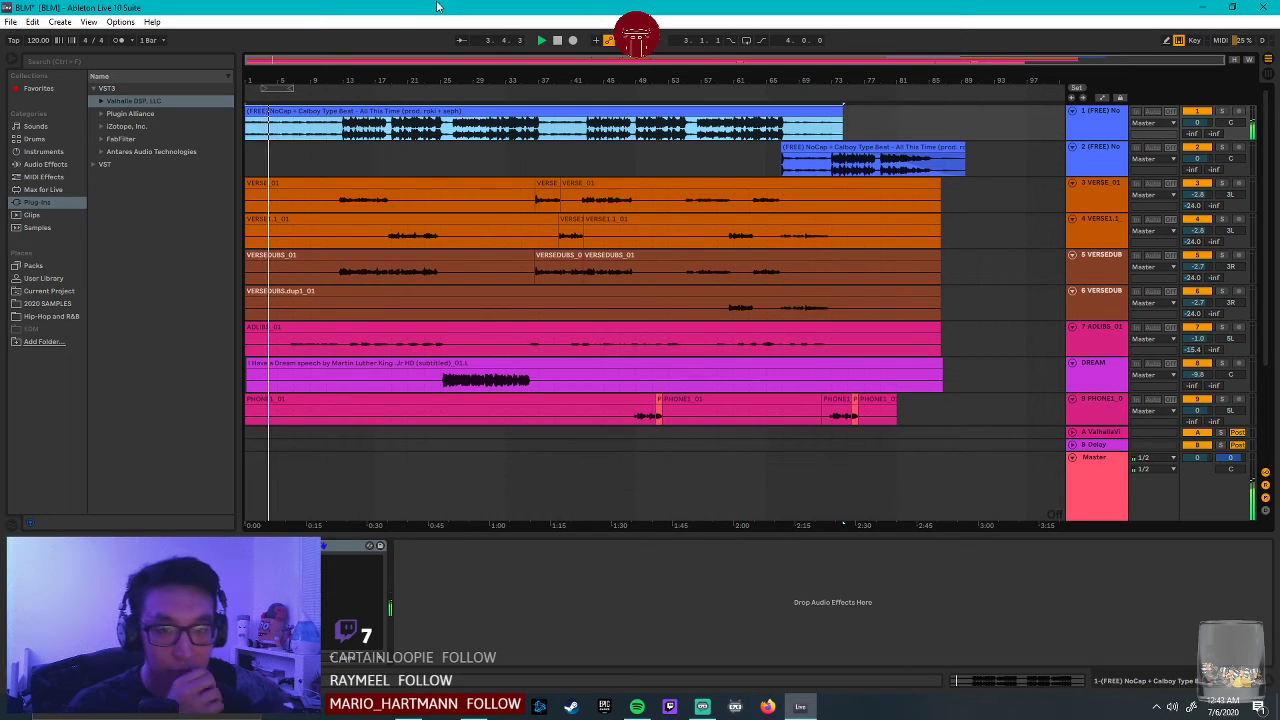
Search the plug-ins for "eq", add bx_2098 EQ to the Master track and reposition its window.
{"action": "left_click", "coordinate": [101, 114]}
{"action": "scroll", "coordinate": [186, 228], "scroll_direction": "down", "scroll_amount": 5}
{"action": "scroll", "coordinate": [170, 245], "scroll_direction": "down", "scroll_amount": 3}
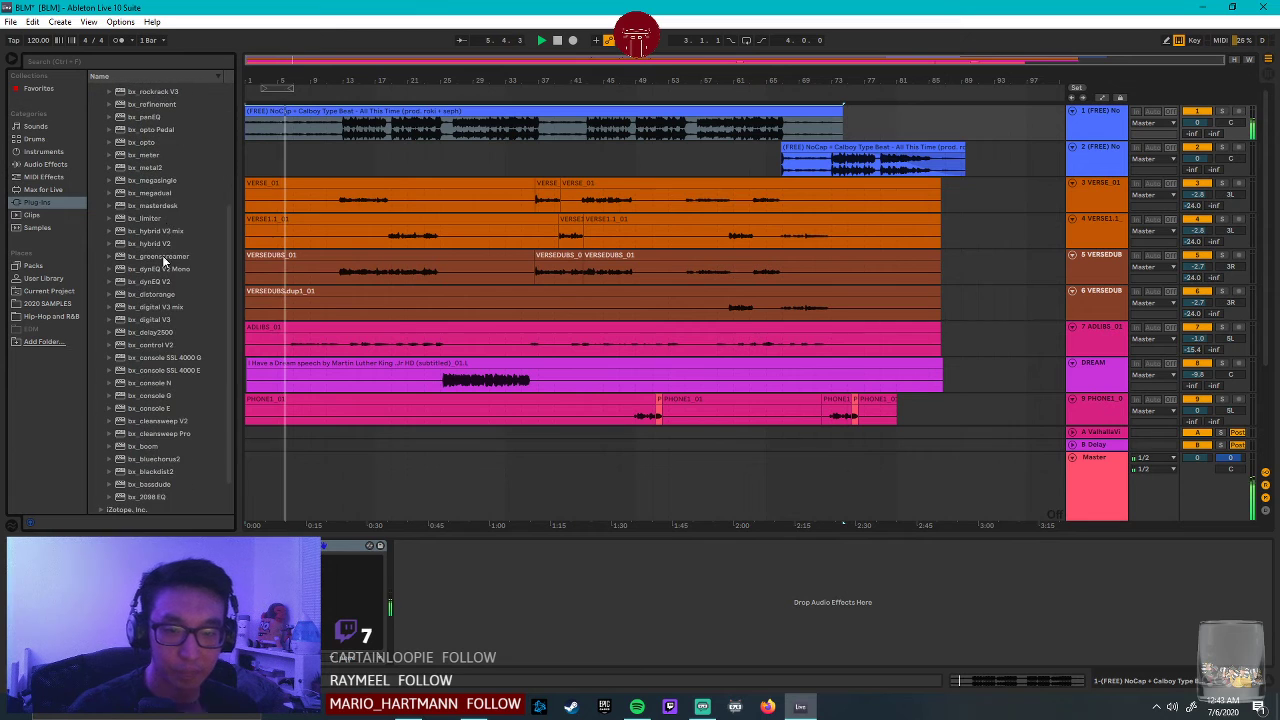
{"action": "left_click", "coordinate": [167, 58]}
{"action": "type", "text": "eq"}
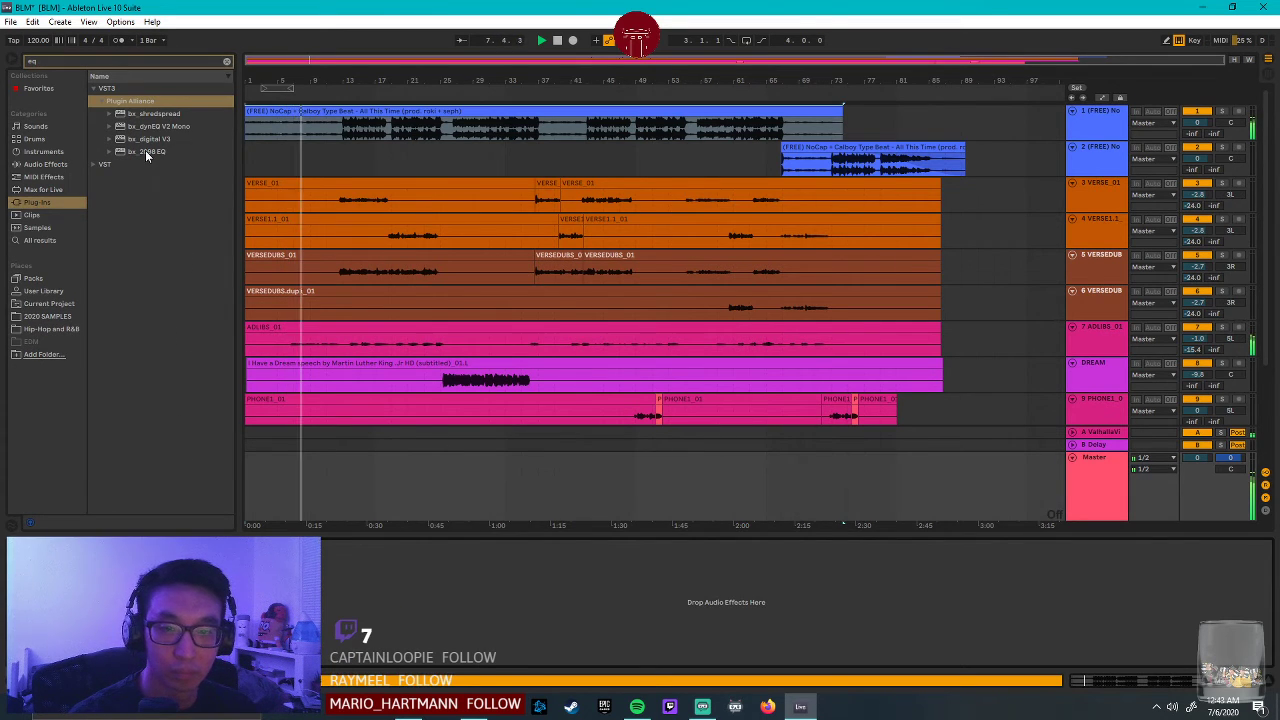
{"action": "double_click", "coordinate": [145, 151]}
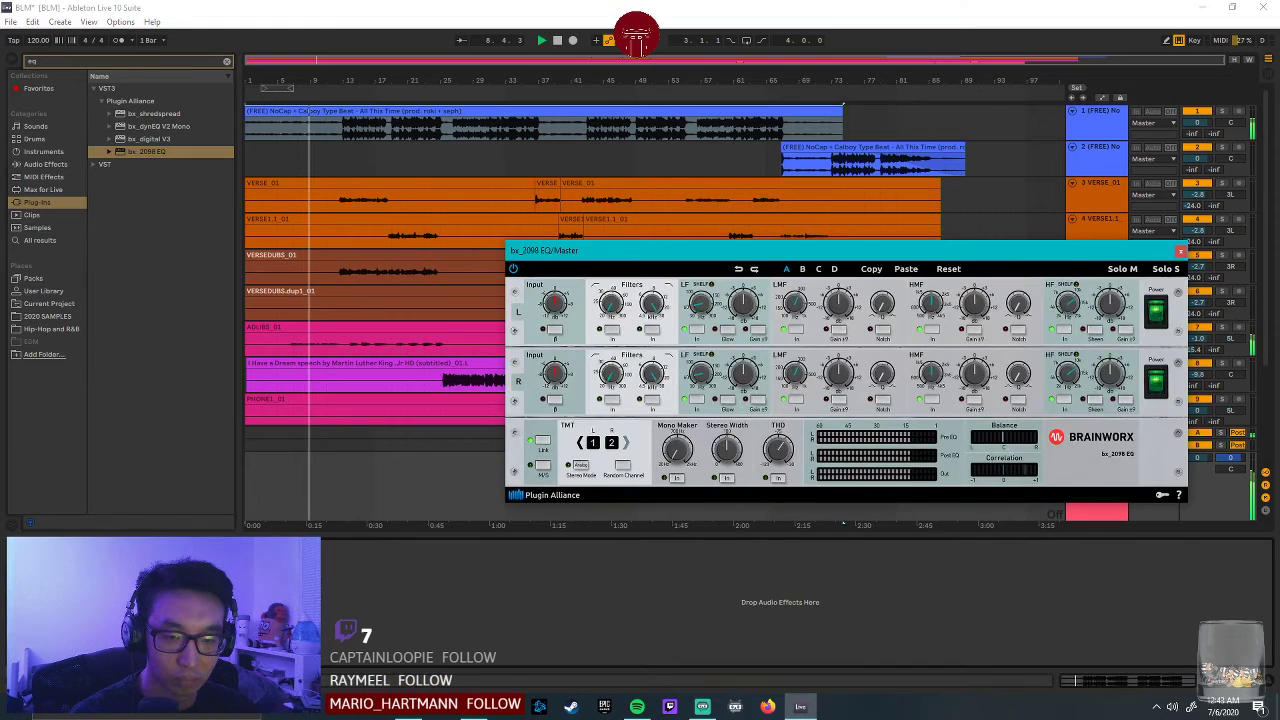
{"action": "left_click_drag", "start_coordinate": [958, 255], "coordinate": [861, 164]}
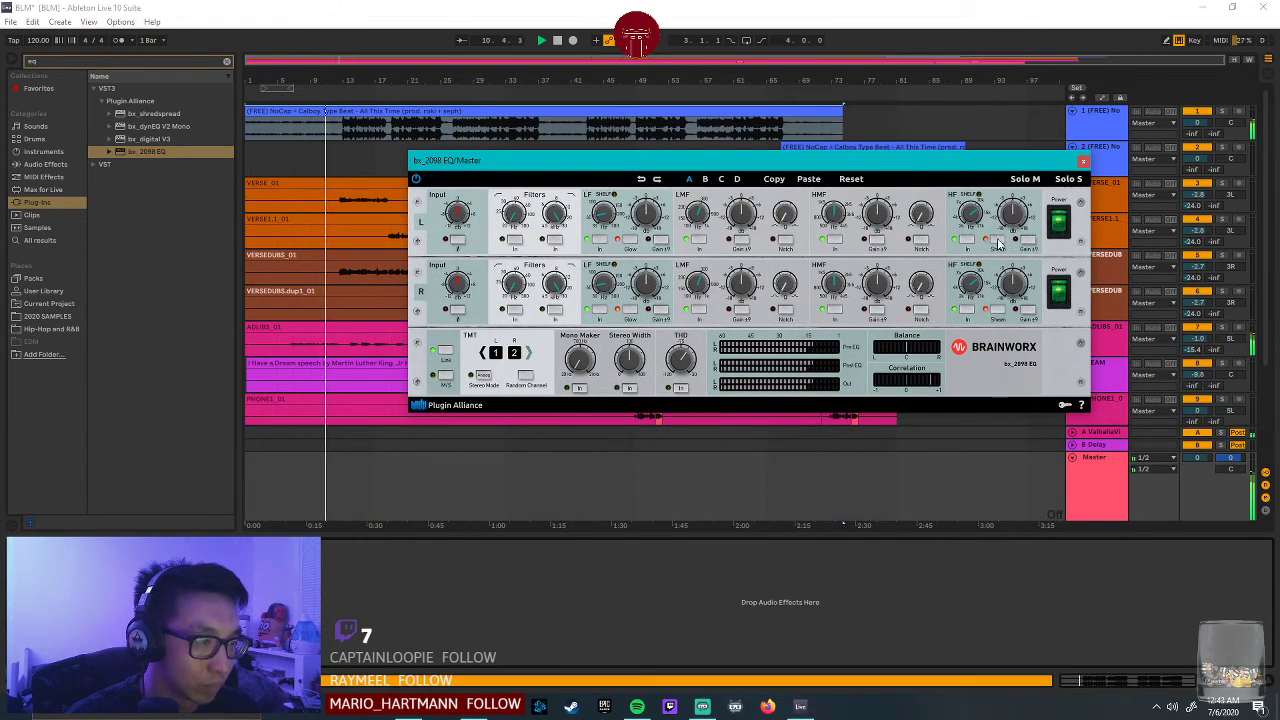
Raise the HF shelf gain slightly on the Master's bx_2098 EQ, try an LMF boost around 404 Hz and reset the LMF gain.
{"action": "mouse_move", "coordinate": [1012, 205]}
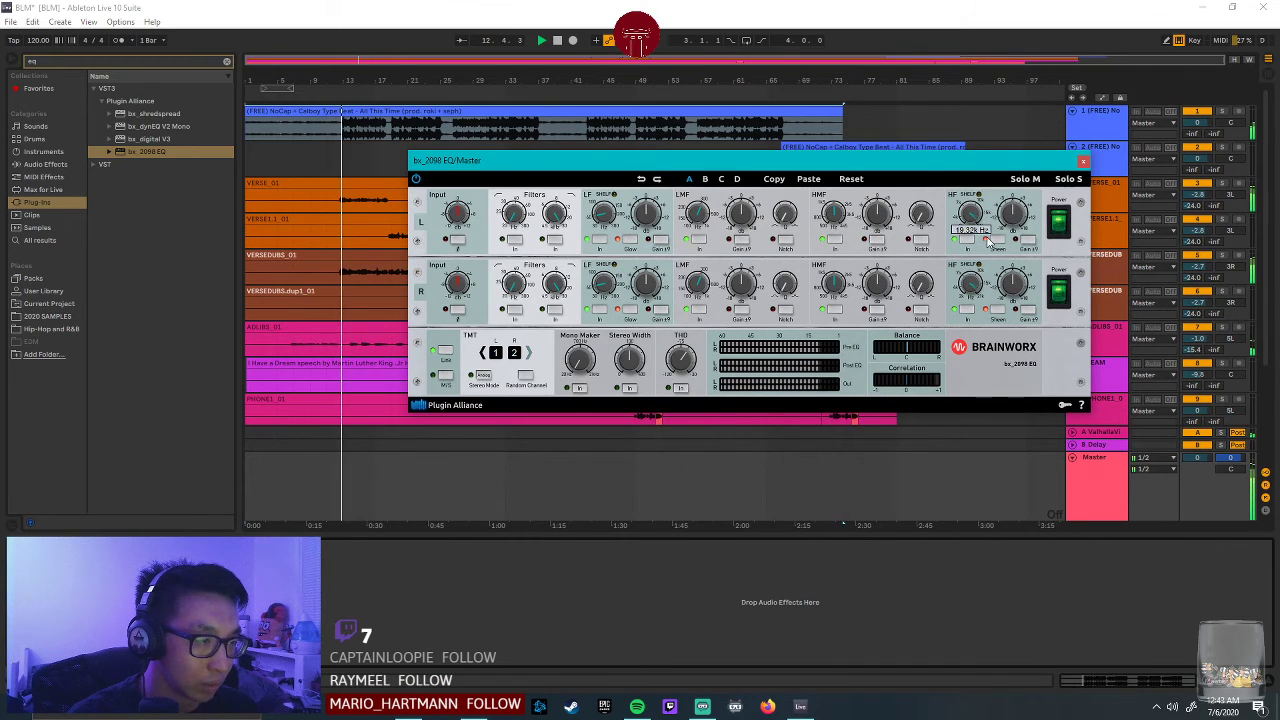
{"action": "left_click_drag", "start_coordinate": [1016, 207], "coordinate": [1016, 196]}
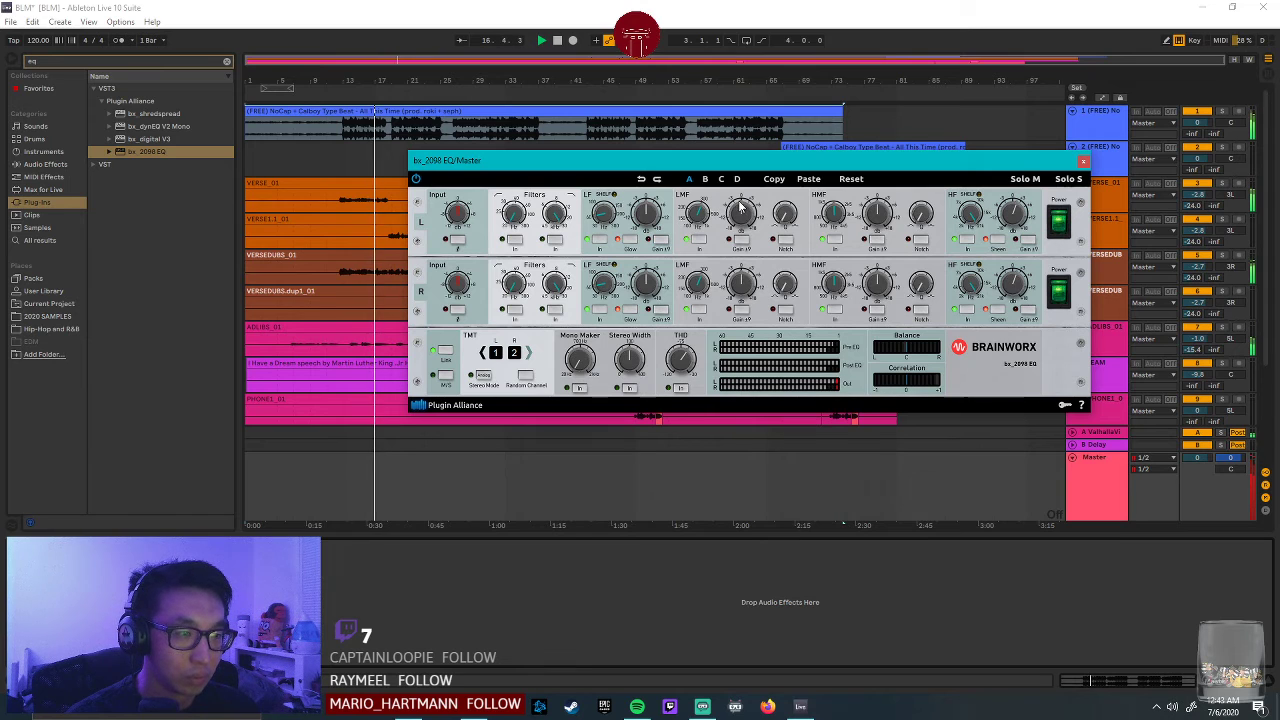
{"action": "left_click_drag", "start_coordinate": [752, 208], "coordinate": [755, 205]}
{"action": "mouse_move", "coordinate": [714, 215]}
{"action": "scroll", "coordinate": [714, 215], "scroll_direction": "up", "scroll_amount": 3}
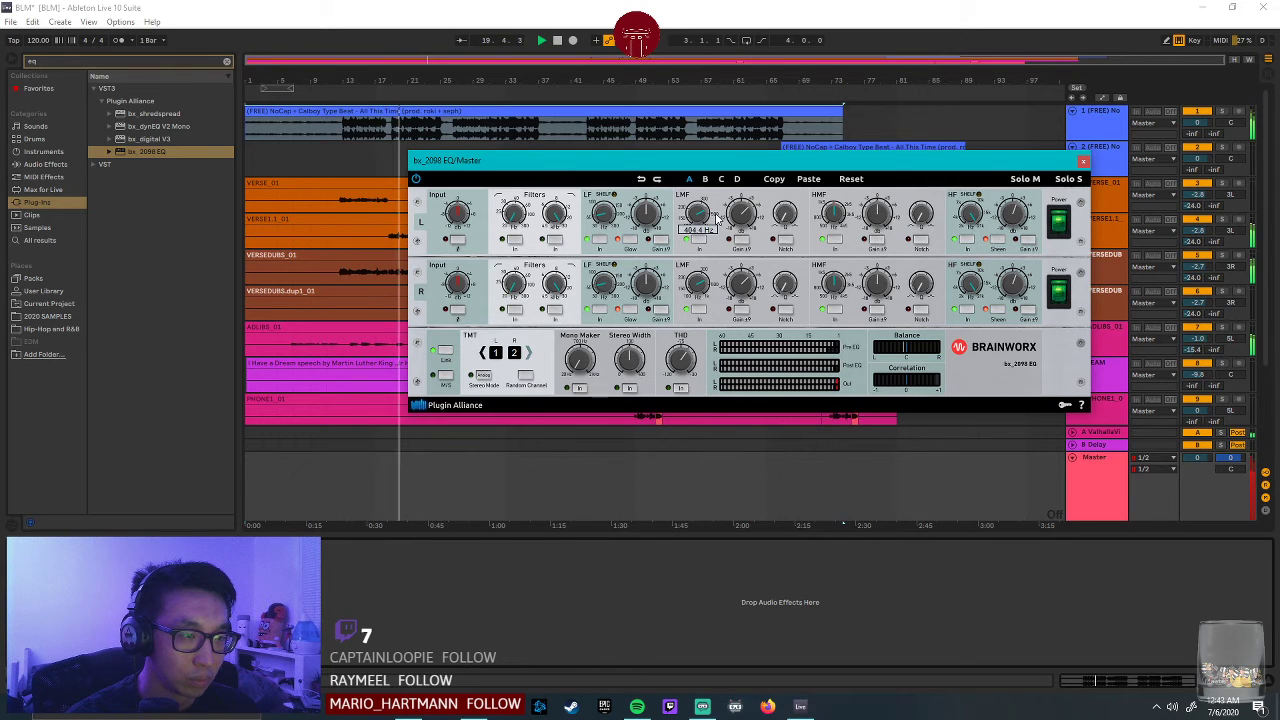
{"action": "double_click", "coordinate": [742, 207]}
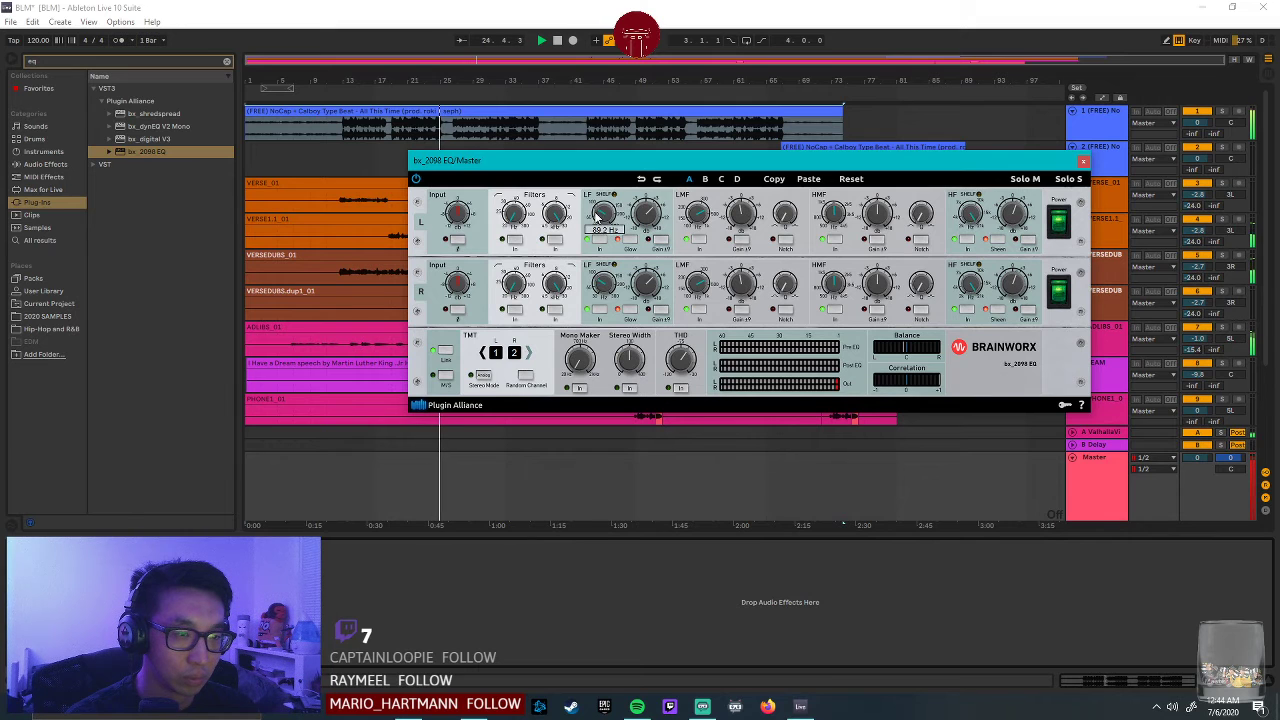
Set the Master EQ's LF band to 126.3 Hz with +1.1 dB of gain and close the plug-in window.
{"action": "left_click_drag", "start_coordinate": [597, 213], "coordinate": [600, 210]}
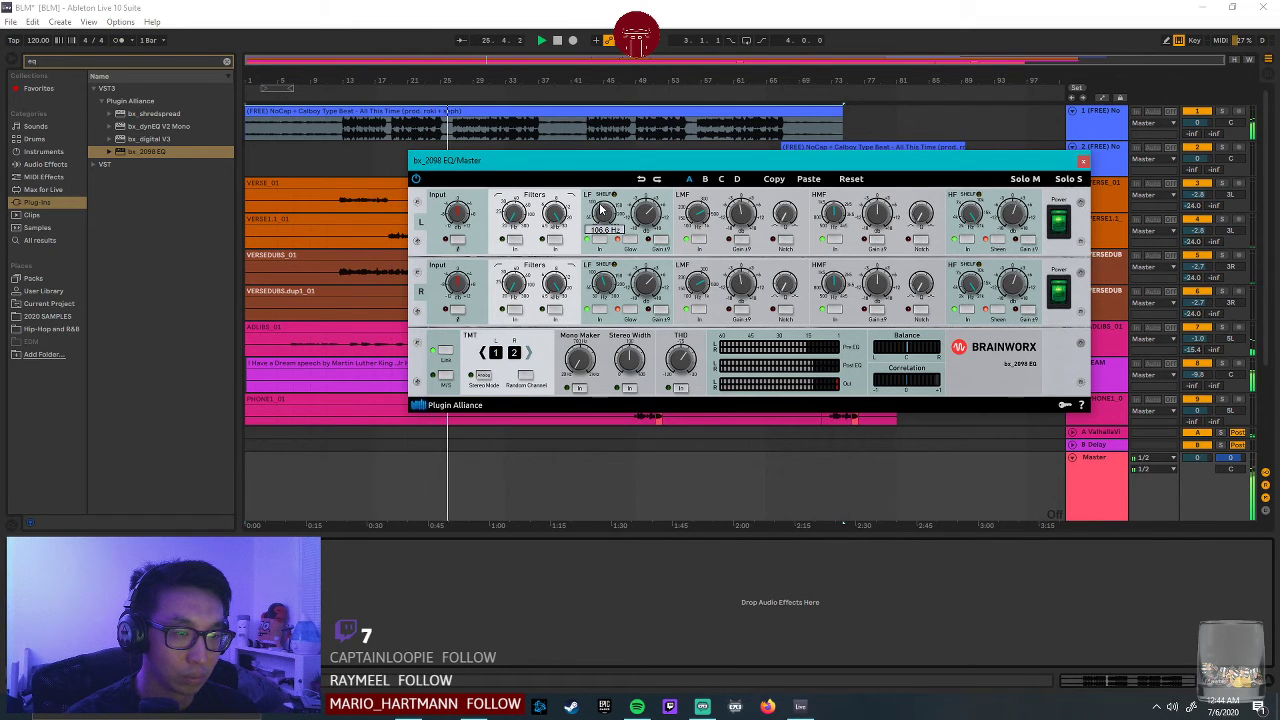
{"action": "left_click_drag", "start_coordinate": [529, 157], "coordinate": [634, 230]}
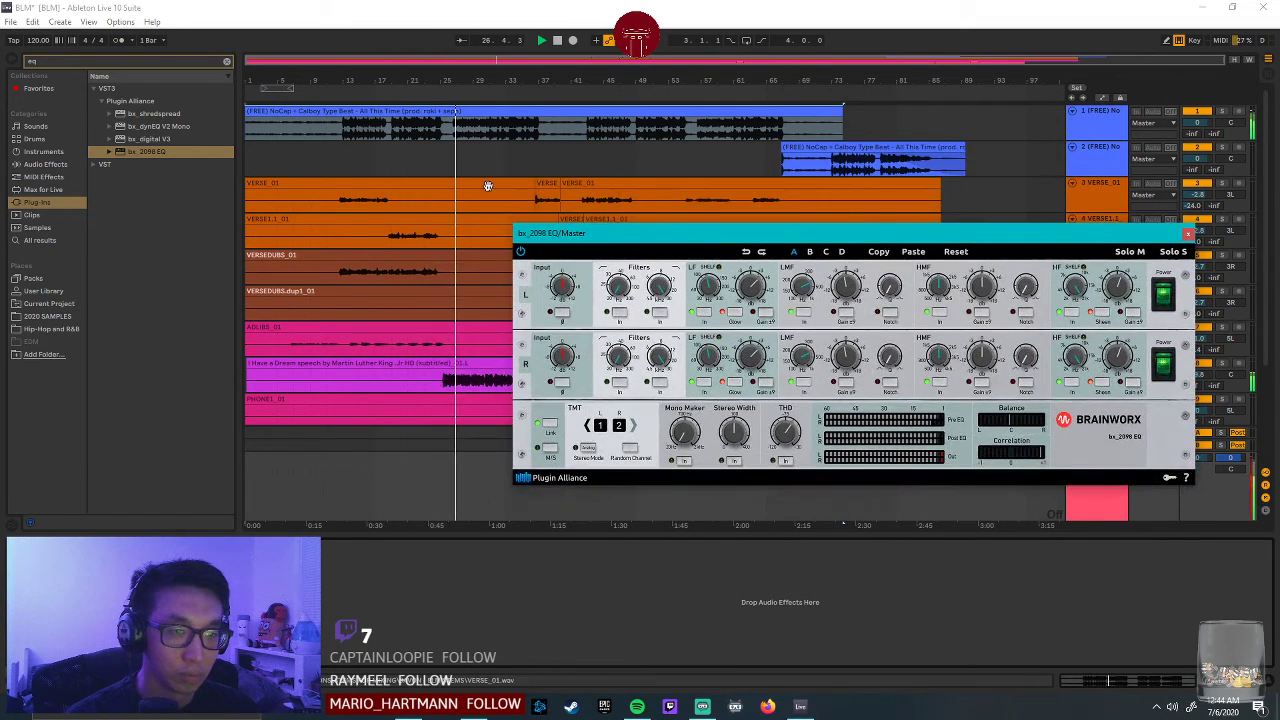
{"action": "mouse_move", "coordinate": [758, 283]}
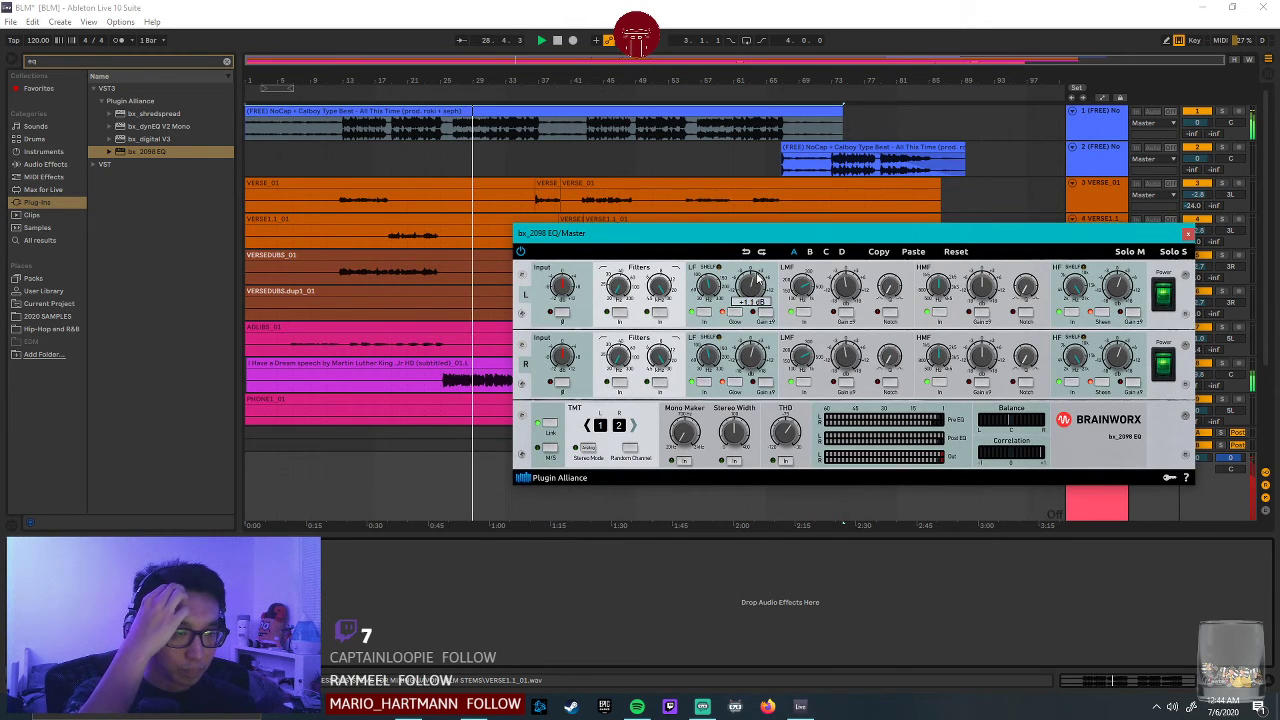
{"action": "left_click_drag", "start_coordinate": [909, 246], "coordinate": [754, 318]}
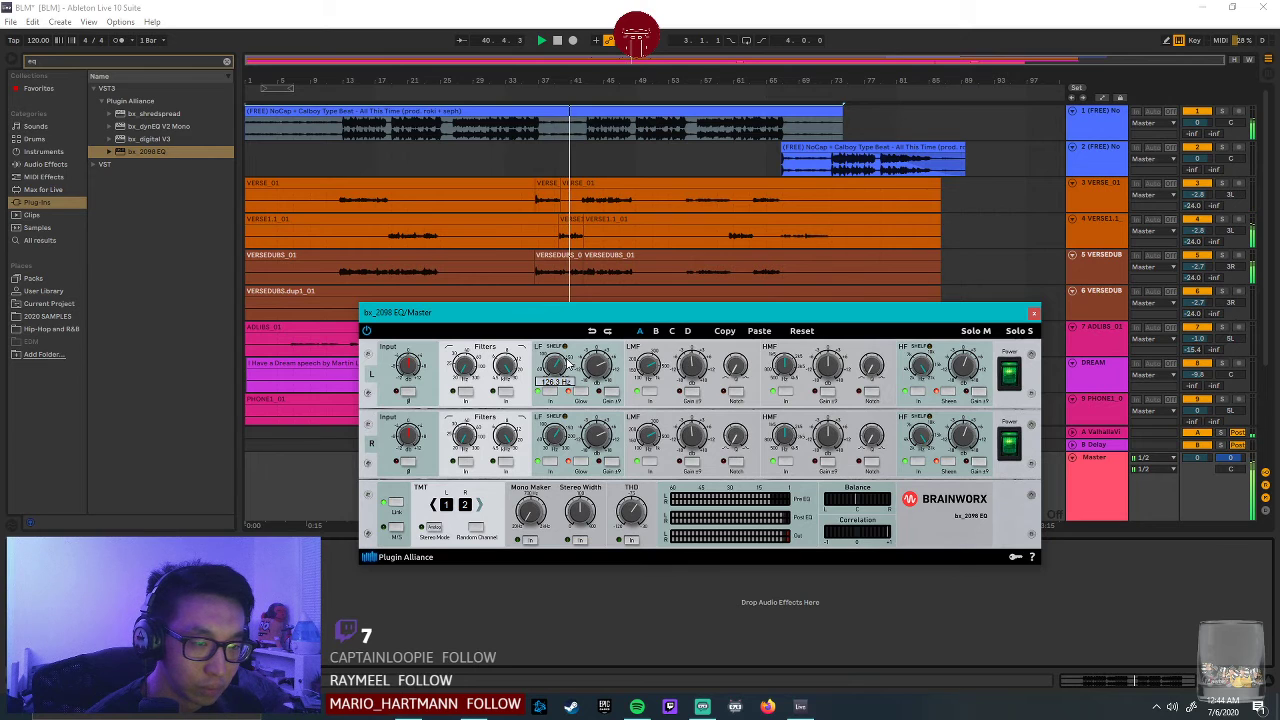
{"action": "left_click_drag", "start_coordinate": [612, 367], "coordinate": [611, 358]}
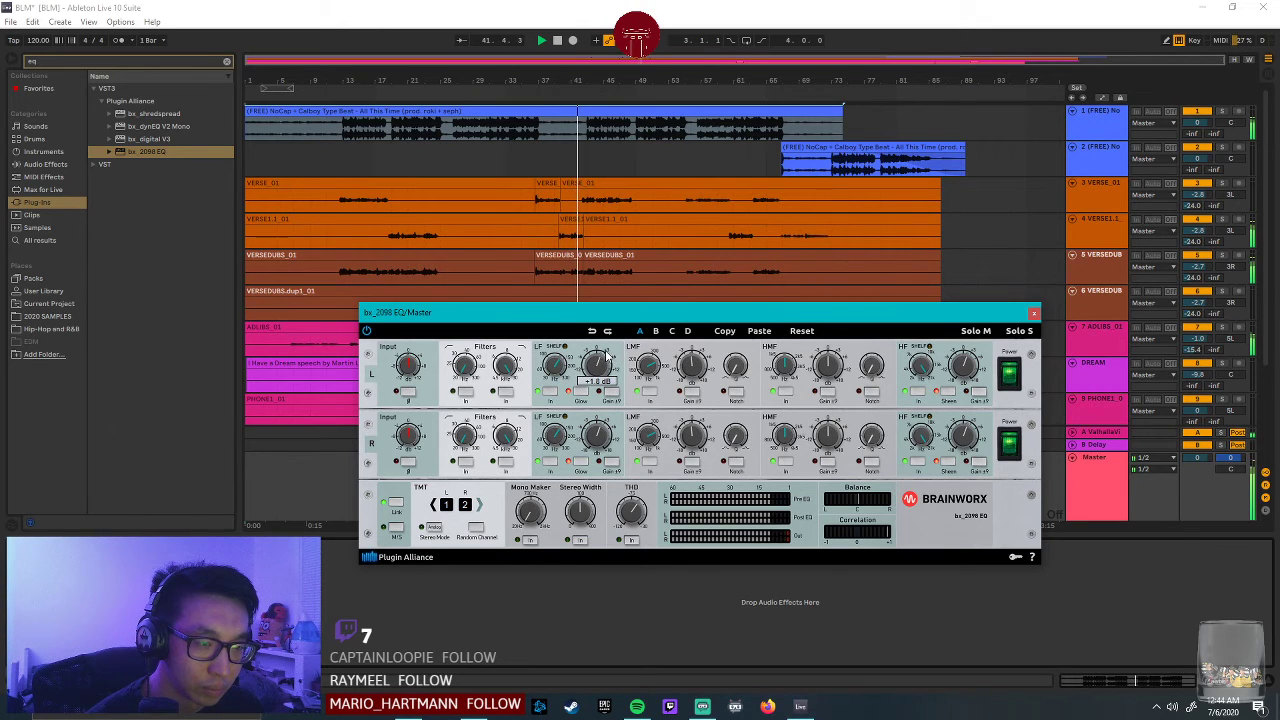
{"action": "scroll", "coordinate": [605, 350], "scroll_direction": "down", "scroll_amount": 1}
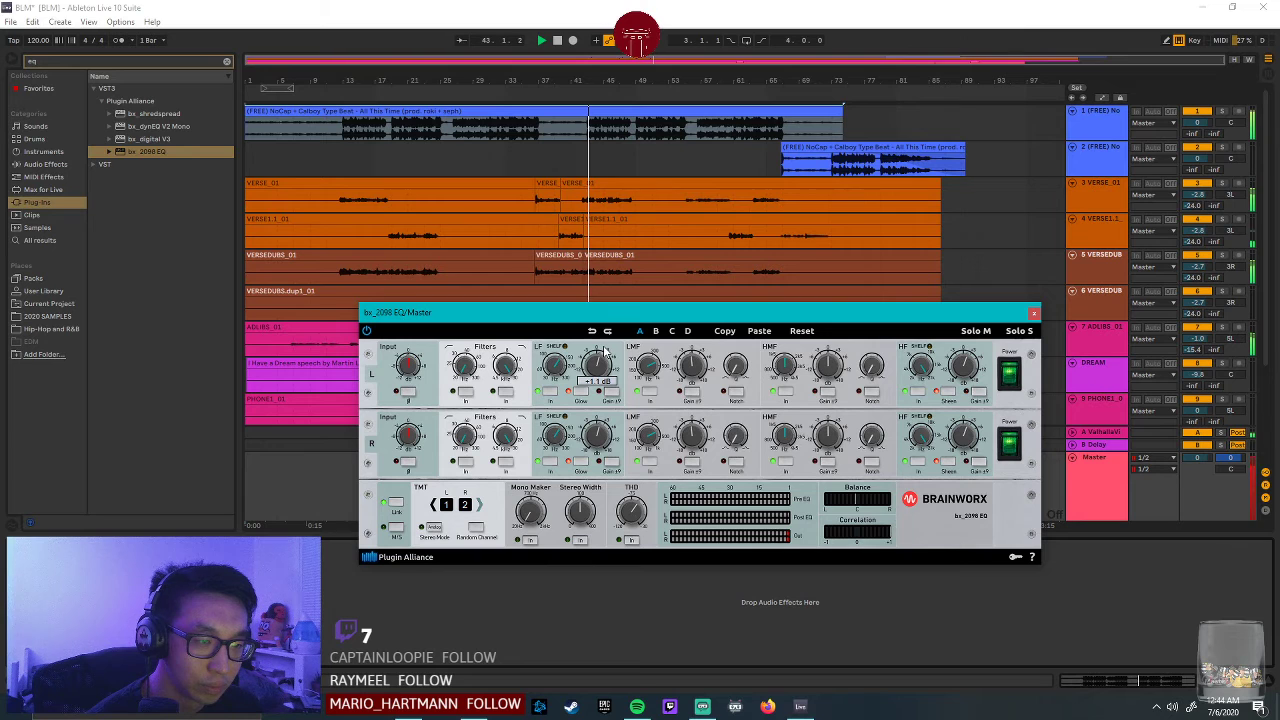
{"action": "left_click", "coordinate": [1034, 314]}
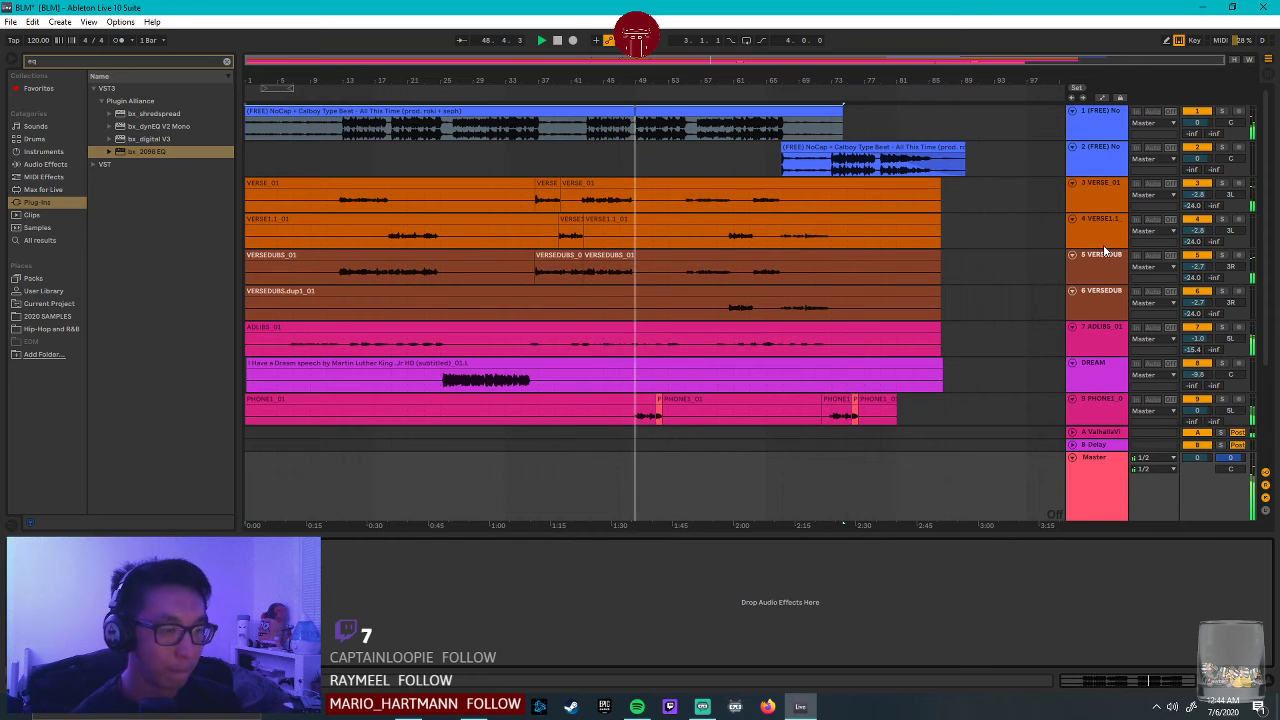
Check the effect chains on the PHONE2 and PHONE2DUBS tracks while the song plays.
{"action": "scroll", "coordinate": [953, 340], "scroll_direction": "down", "scroll_amount": 3}
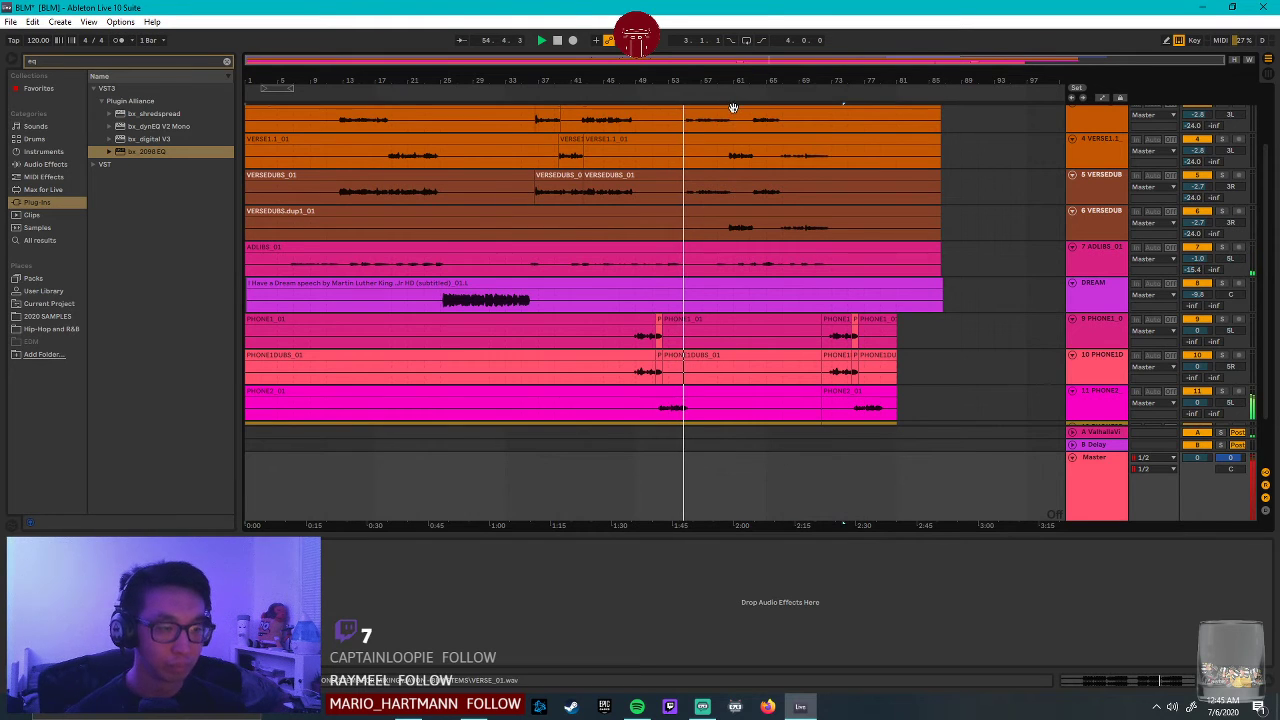
{"action": "scroll", "coordinate": [753, 196], "scroll_direction": "up", "scroll_amount": 2}
{"action": "scroll", "coordinate": [842, 207], "scroll_direction": "down", "scroll_amount": 1}
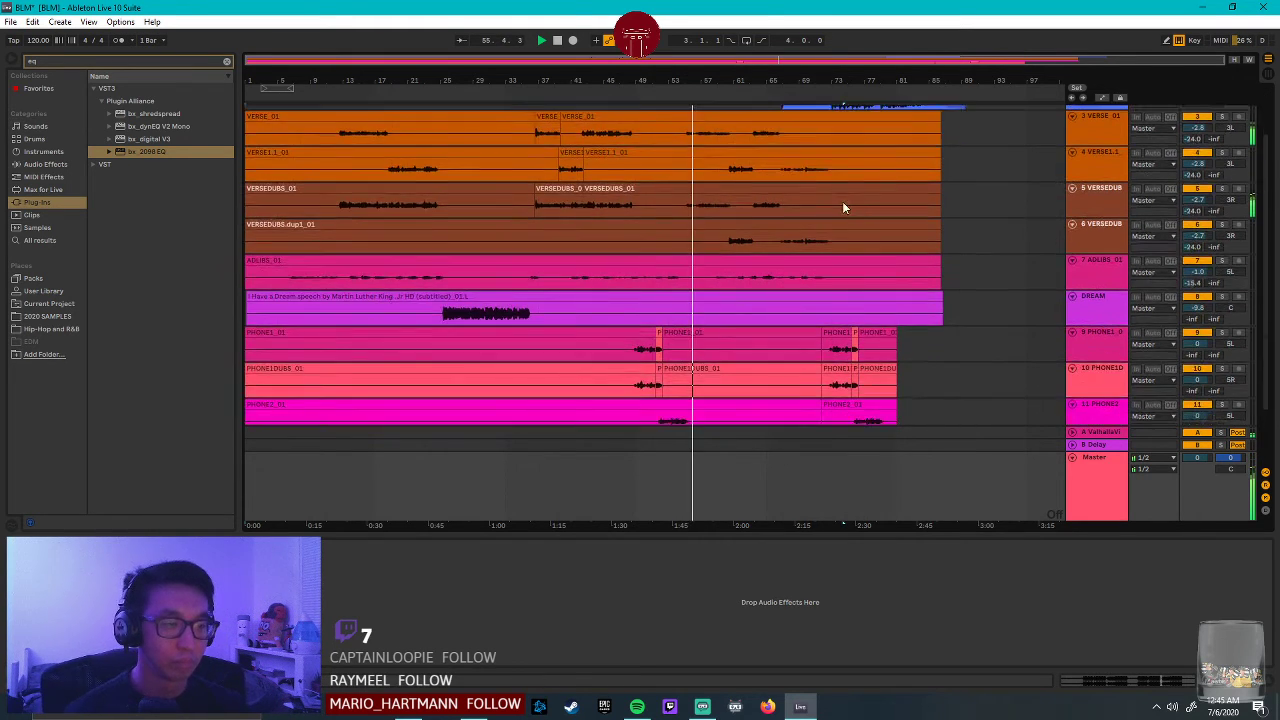
{"action": "scroll", "coordinate": [842, 207], "scroll_direction": "down", "scroll_amount": 2}
{"action": "left_click", "coordinate": [1100, 340]}
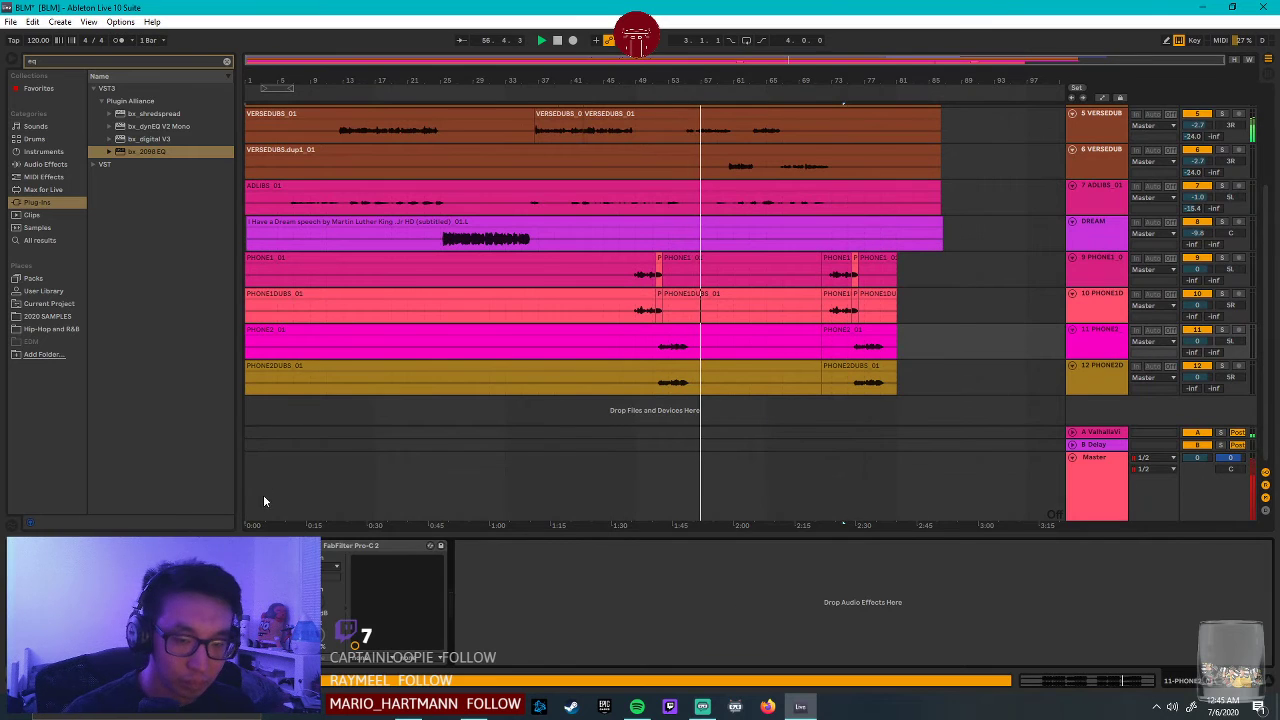
{"action": "left_click", "coordinate": [161, 546]}
{"action": "left_click_drag", "start_coordinate": [967, 310], "coordinate": [973, 319]}
{"action": "left_click", "coordinate": [1210, 209]}
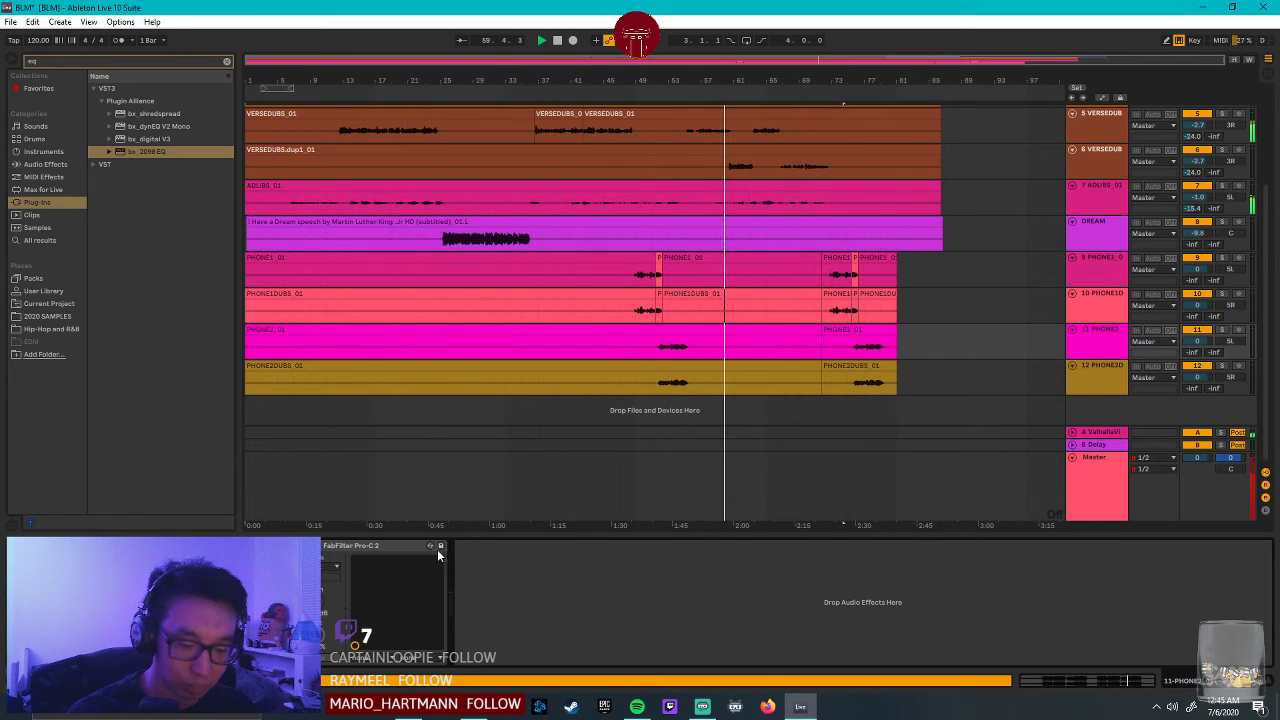
{"action": "left_click", "coordinate": [1095, 375]}
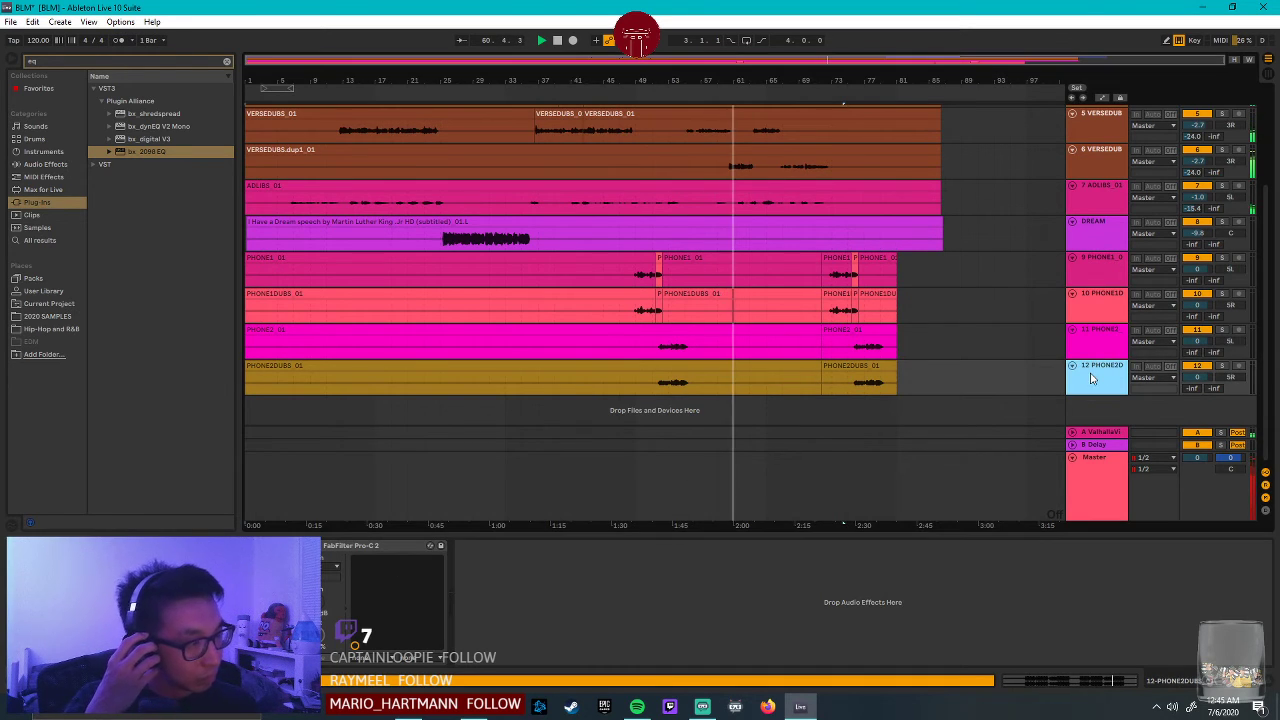
{"action": "left_click", "coordinate": [508, 559]}
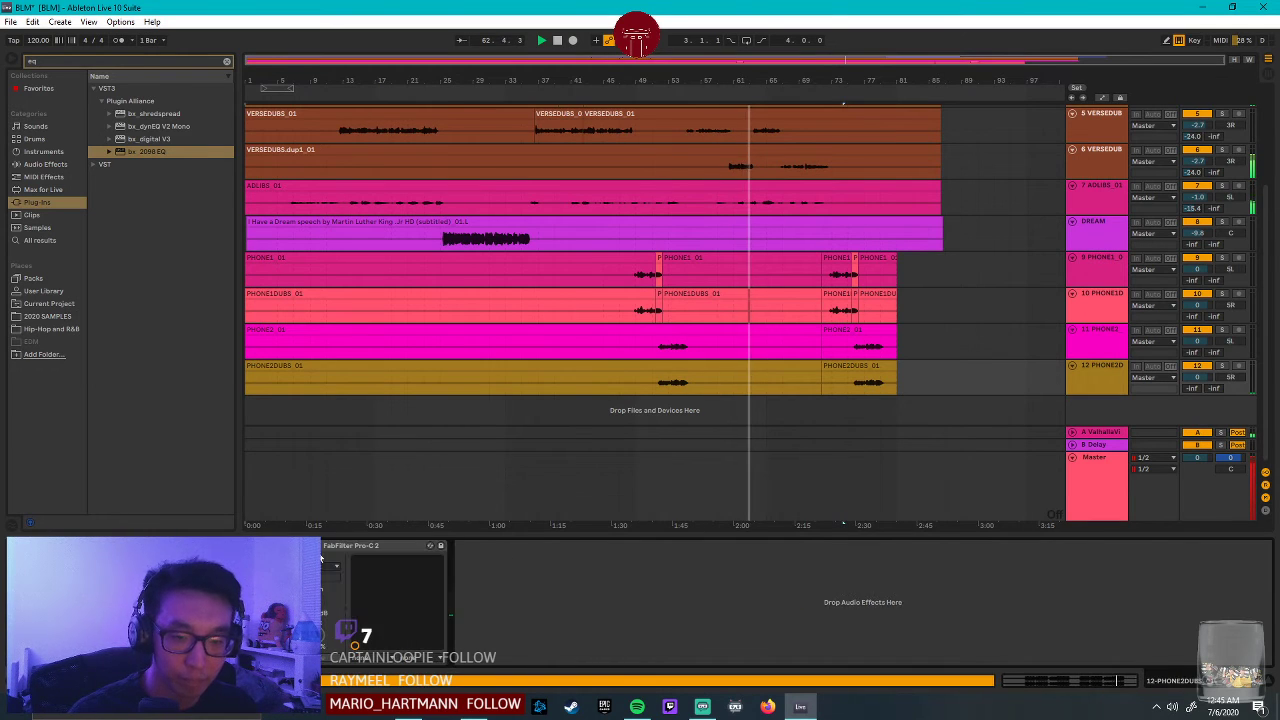
Listen through the last PHONE vocals to the end of the song and stop playback.
{"action": "left_click", "coordinate": [950, 412]}
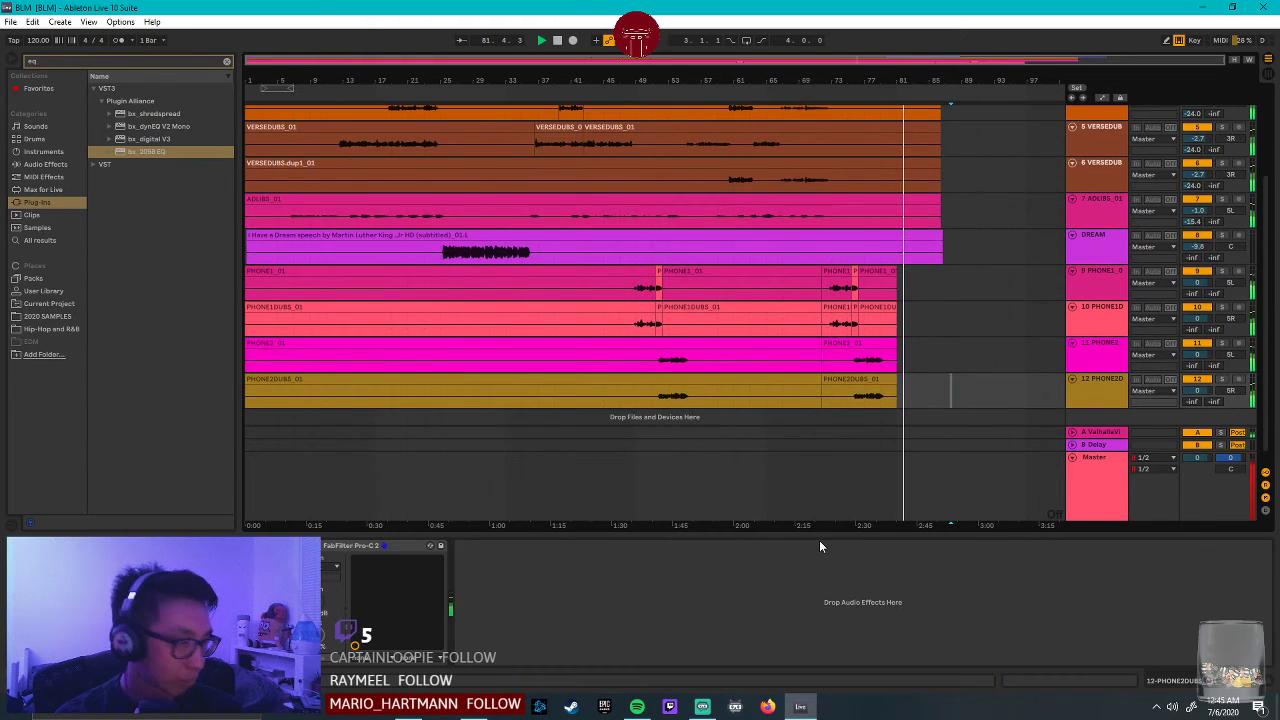
{"action": "scroll", "coordinate": [933, 444], "scroll_direction": "up", "scroll_amount": 3}
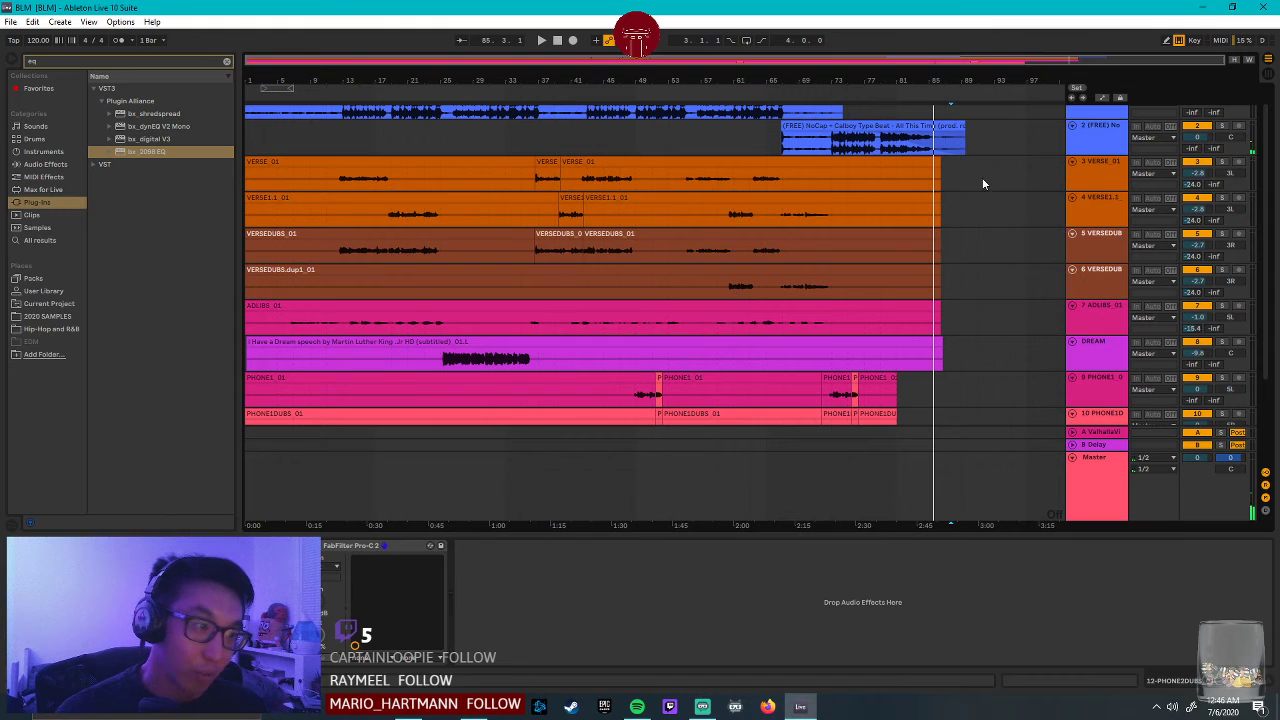
{"action": "key", "text": "space"}
{"action": "left_click_drag", "start_coordinate": [984, 150], "coordinate": [249, 112]}
{"action": "left_click", "coordinate": [351, 162]}
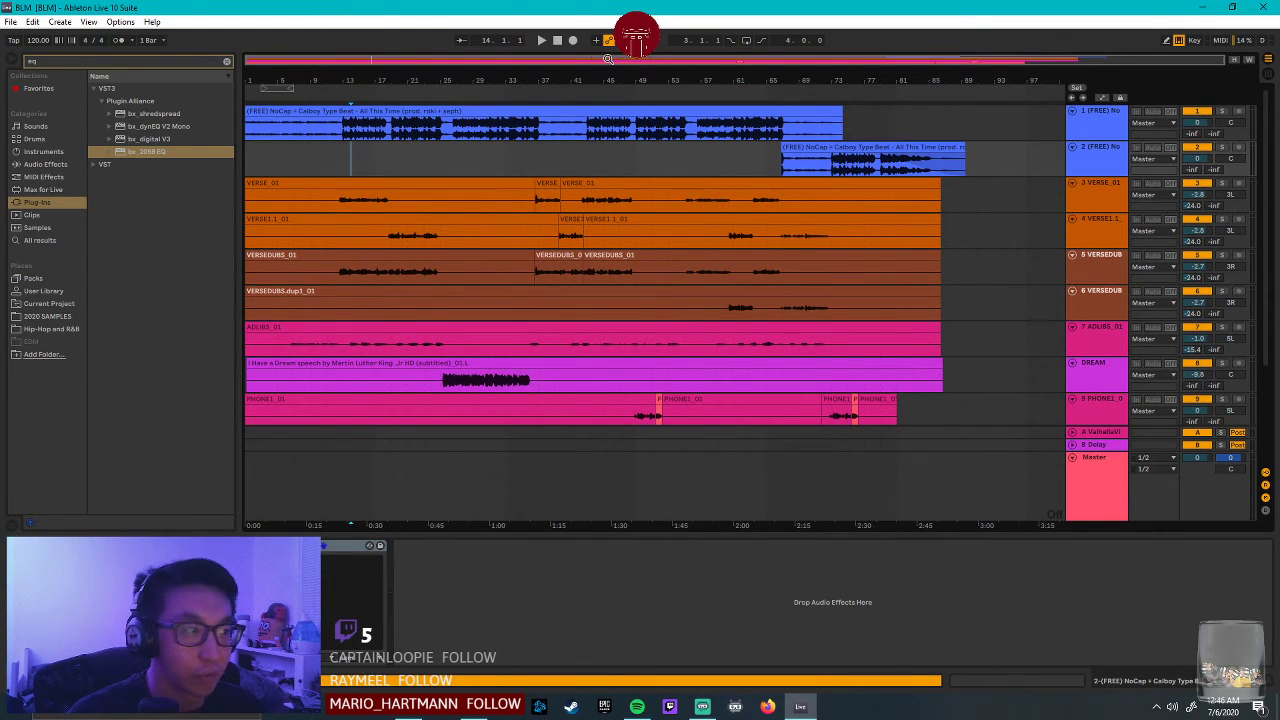
{"action": "scroll", "coordinate": [832, 222], "scroll_direction": "down", "scroll_amount": 2}
{"action": "scroll", "coordinate": [714, 289], "scroll_direction": "up", "scroll_amount": 2}
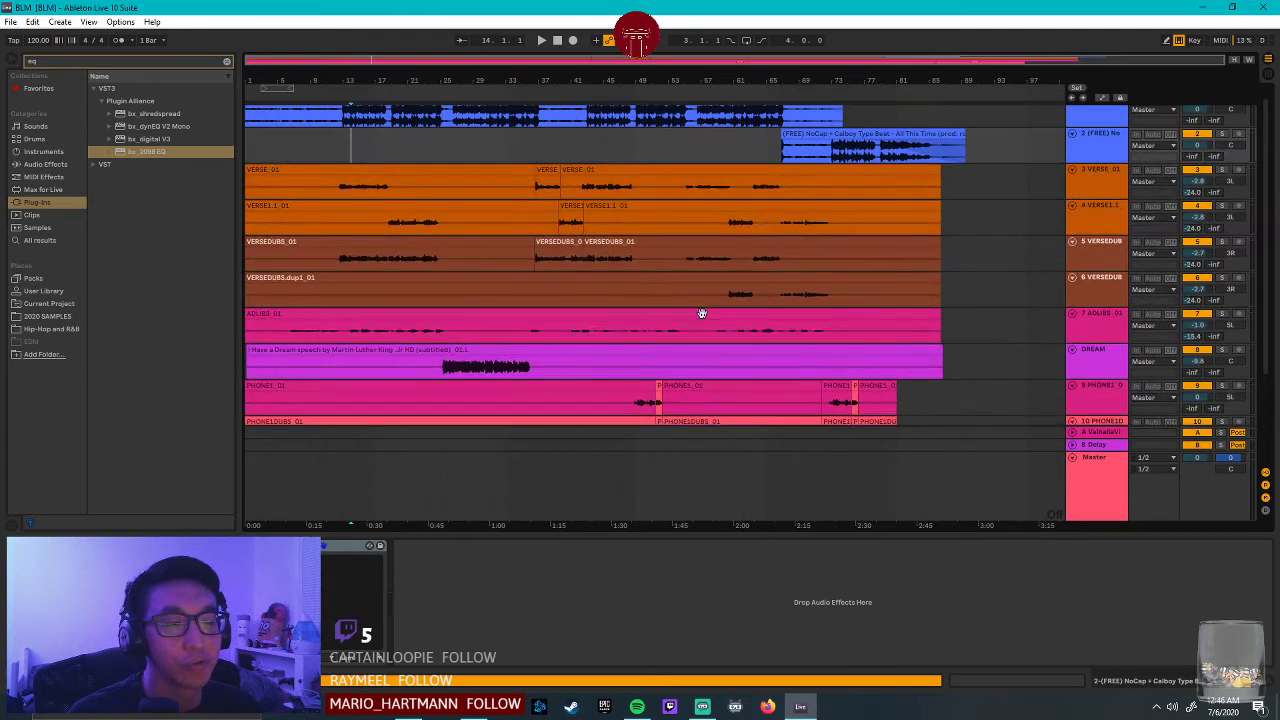
{"action": "left_click_drag", "start_coordinate": [336, 197], "coordinate": [245, 203]}
{"action": "left_click", "coordinate": [333, 197]}
{"action": "left_click_drag", "start_coordinate": [333, 197], "coordinate": [245, 210]}
{"action": "left_click", "coordinate": [333, 196]}
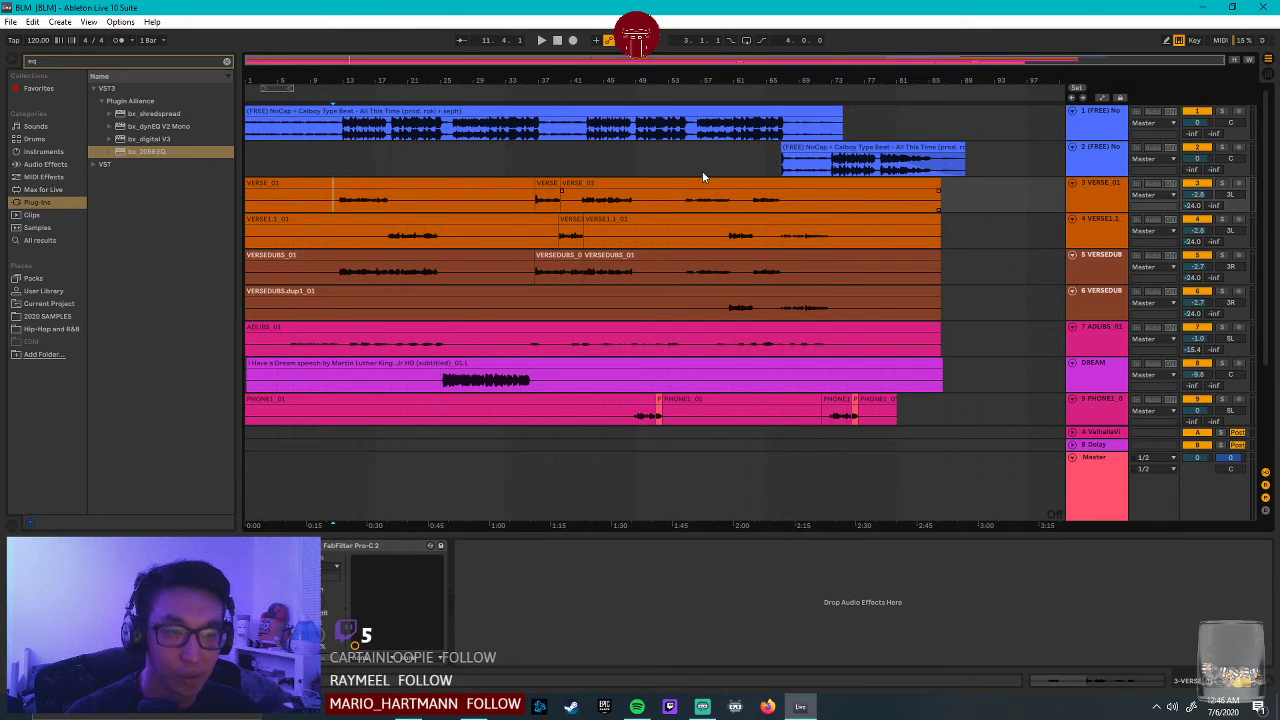
{"action": "left_click_drag", "start_coordinate": [992, 156], "coordinate": [228, 97]}
{"action": "left_click", "coordinate": [970, 122]}
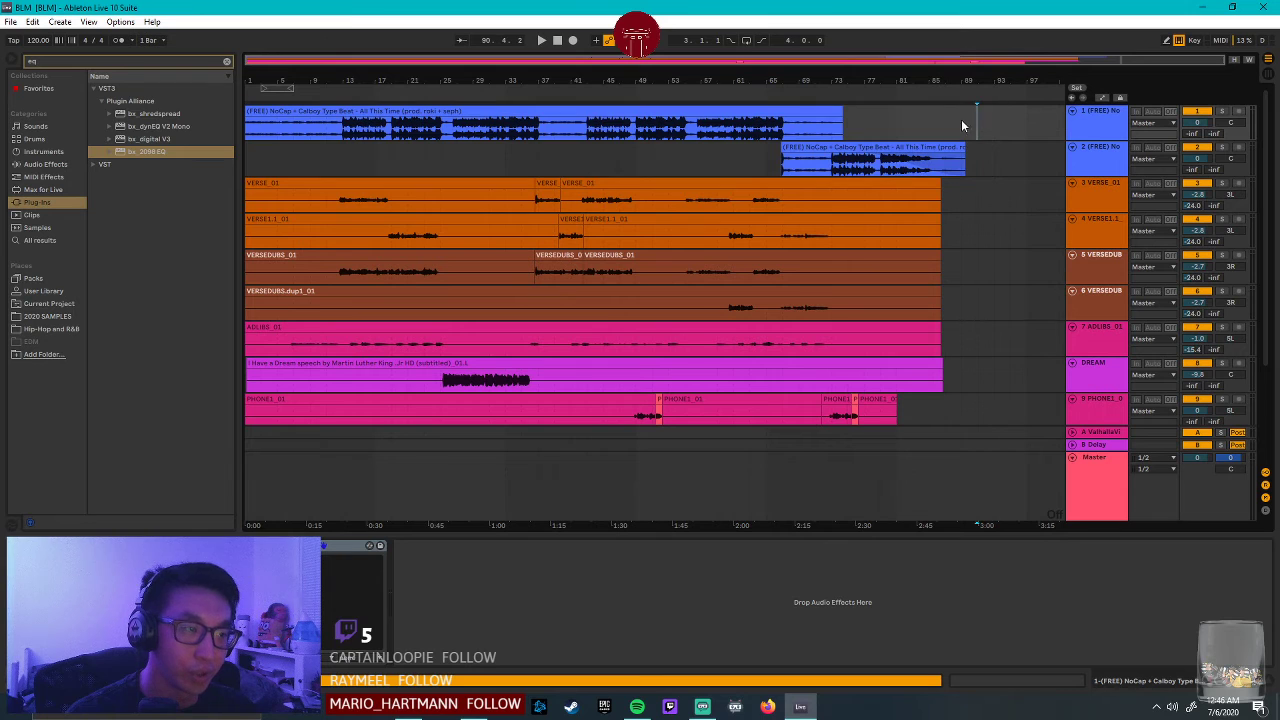
{"action": "left_click_drag", "start_coordinate": [970, 122], "coordinate": [230, 378]}
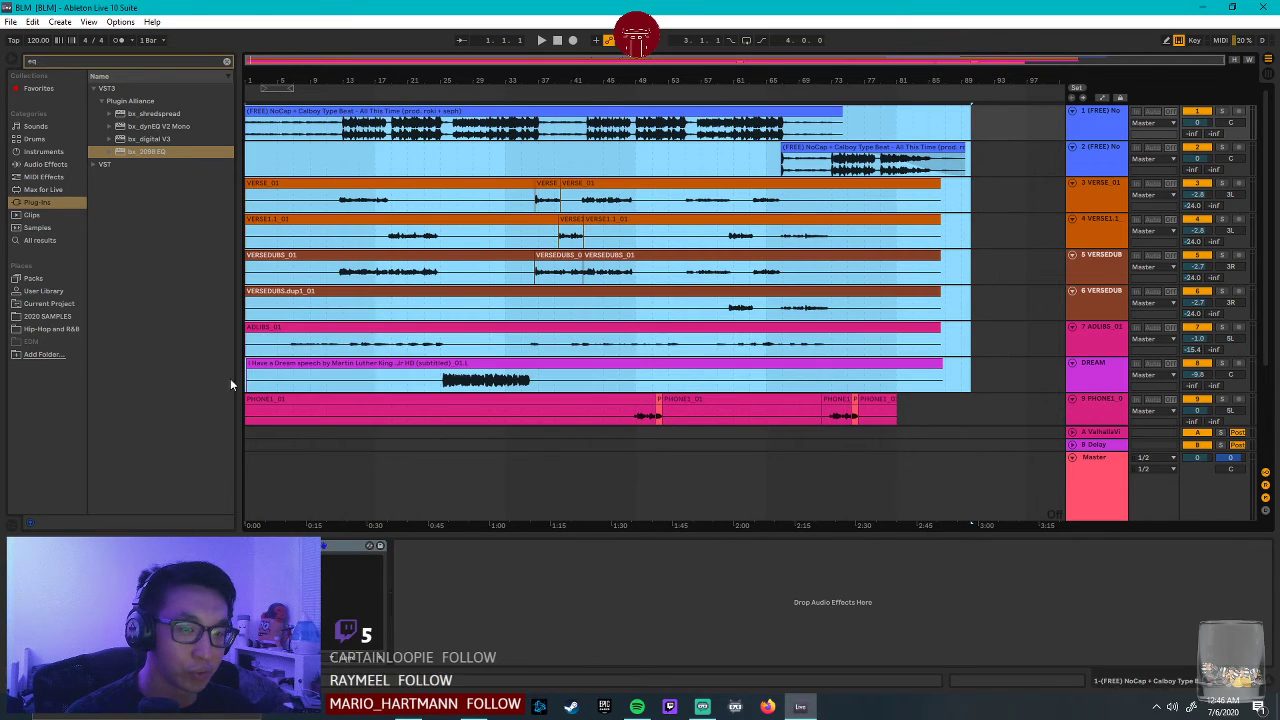
{"action": "left_click", "coordinate": [958, 388]}
{"action": "scroll", "coordinate": [990, 366], "scroll_direction": "down", "scroll_amount": 3}
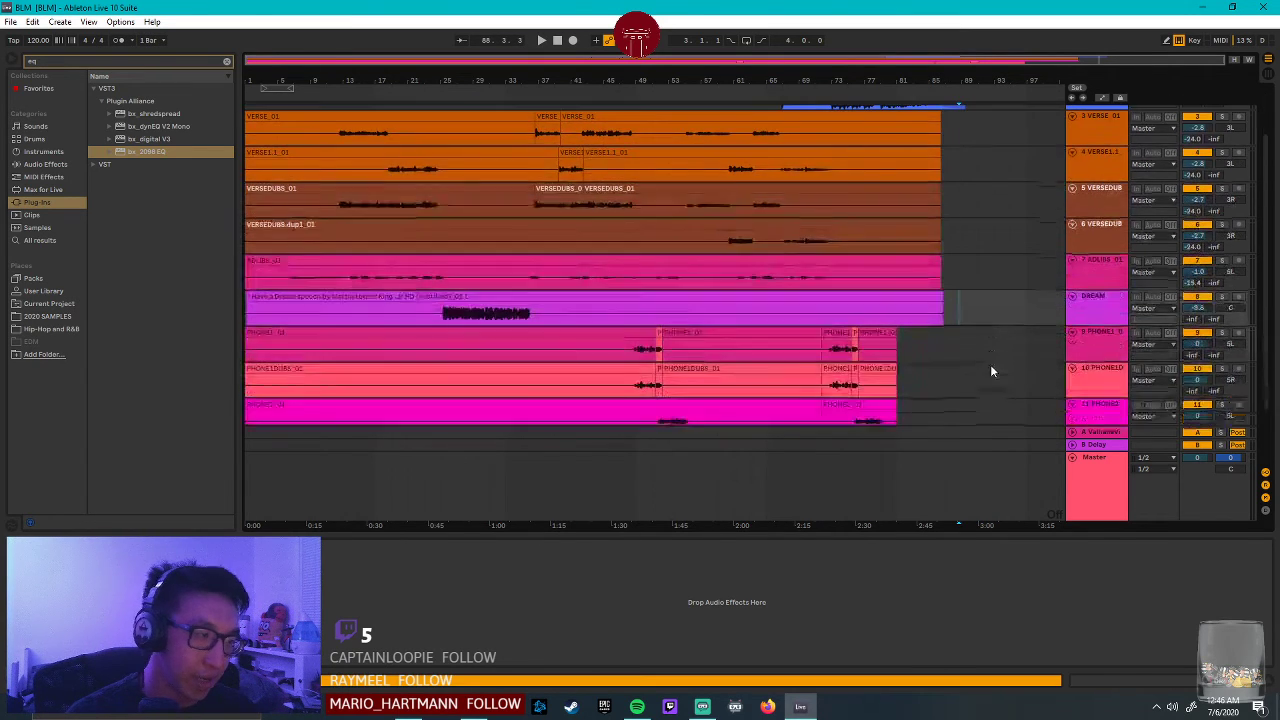
Check the effect chain on the VERSE_01 track, review the bx_2098 EQ on the Master and close its window.
{"action": "scroll", "coordinate": [995, 352], "scroll_direction": "up", "scroll_amount": 4}
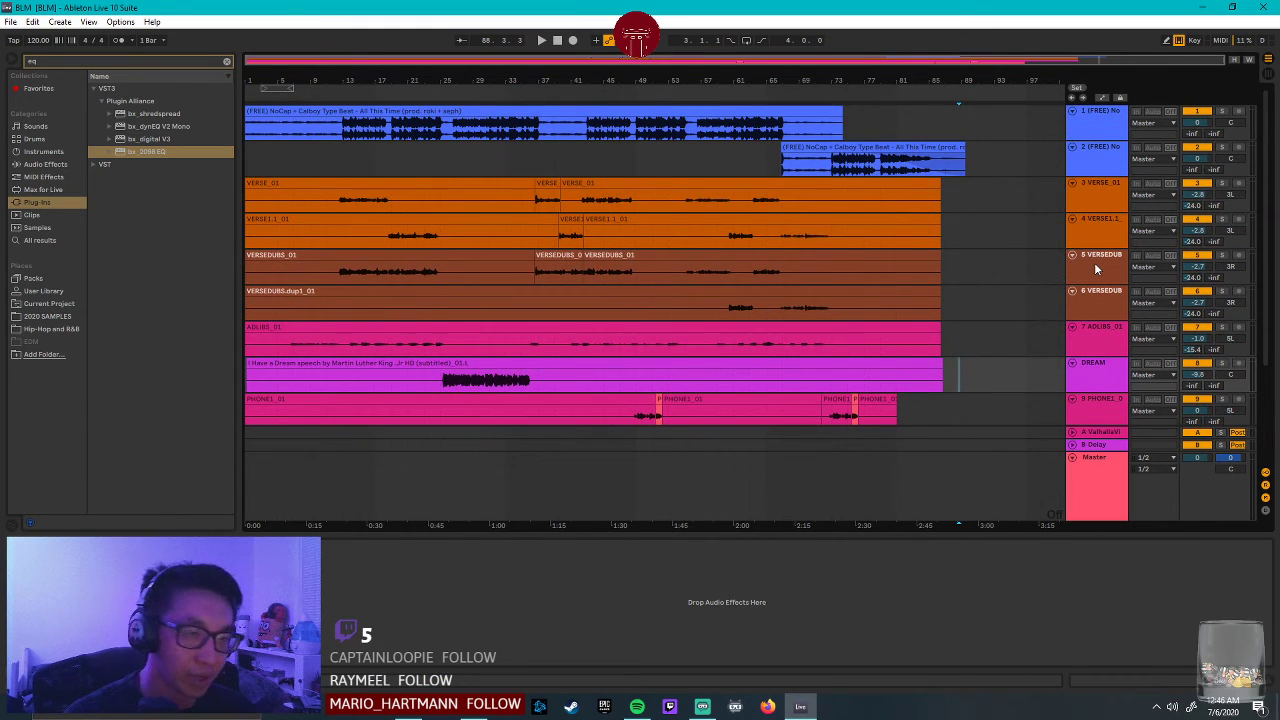
{"action": "left_click", "coordinate": [1103, 200]}
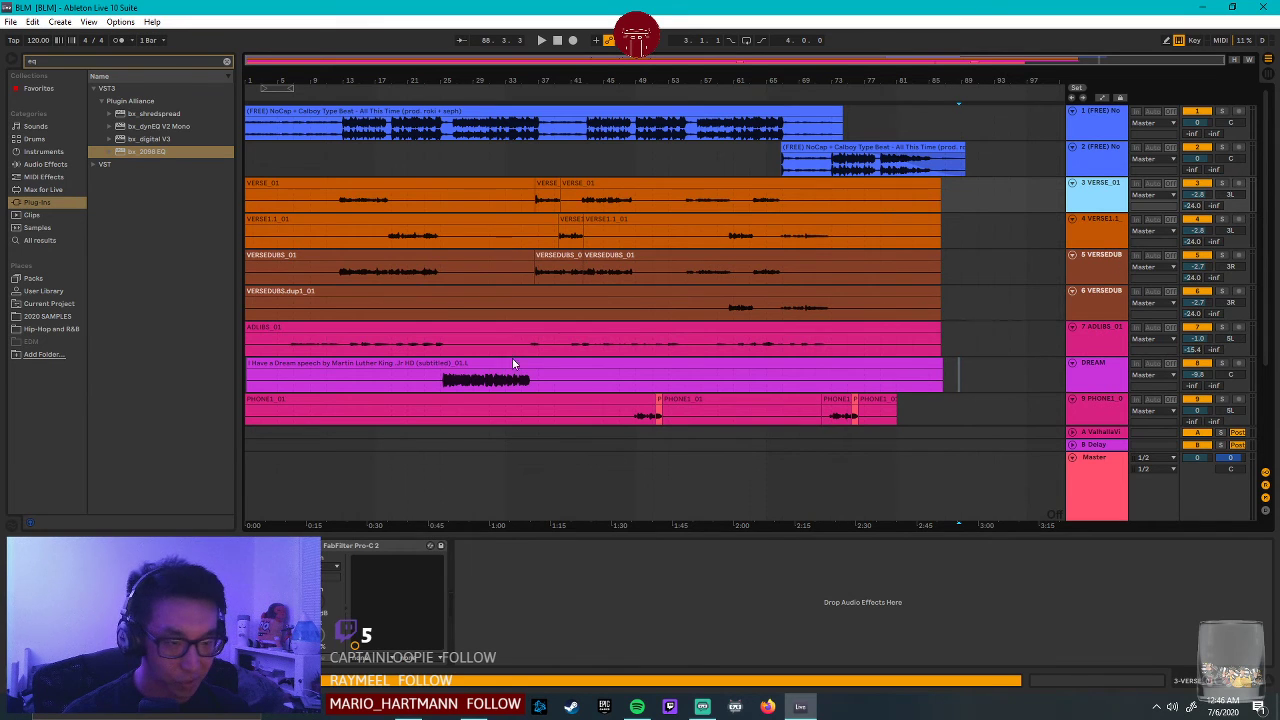
{"action": "scroll", "coordinate": [513, 363], "scroll_direction": "down", "scroll_amount": 2}
{"action": "scroll", "coordinate": [510, 345], "scroll_direction": "down", "scroll_amount": 2}
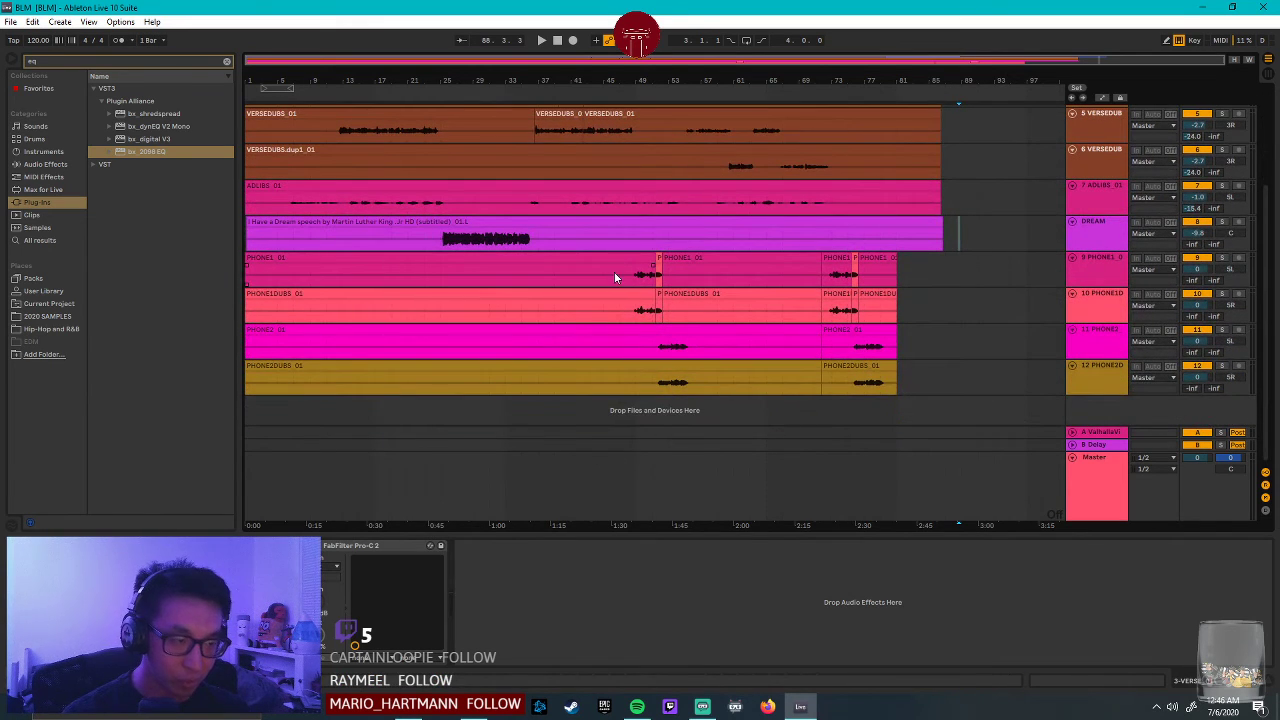
{"action": "left_click", "coordinate": [1105, 488]}
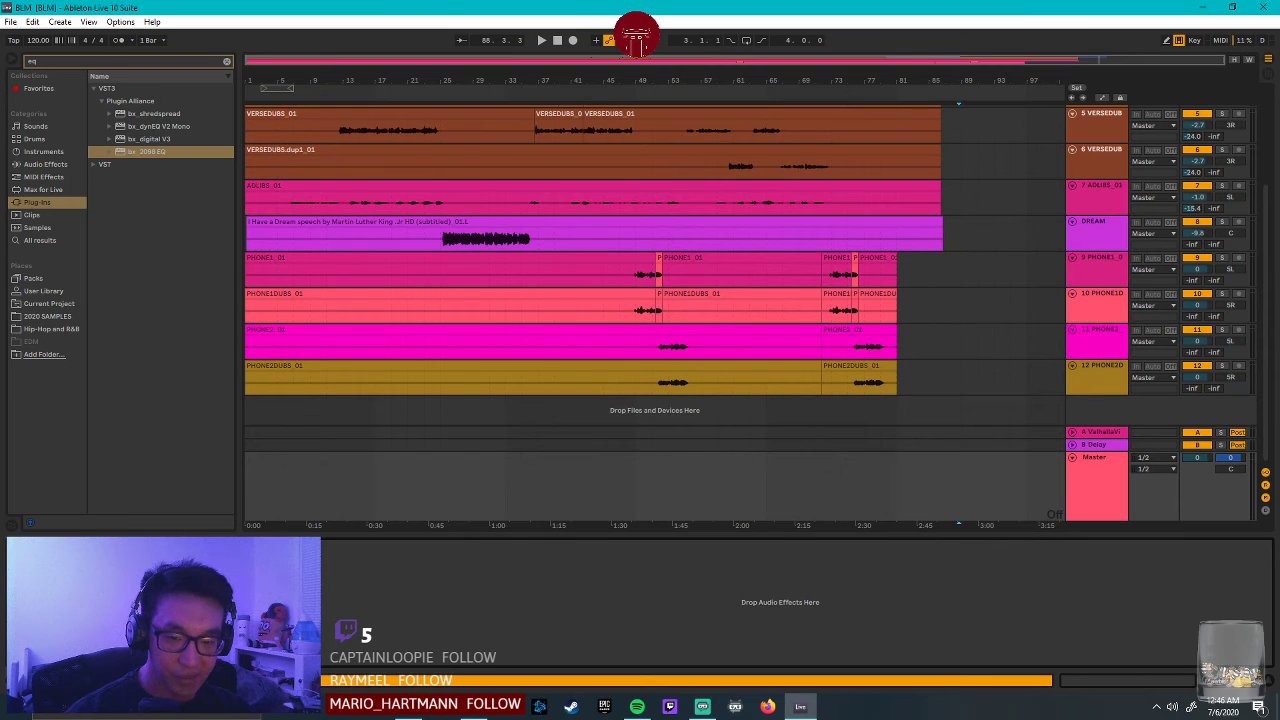
{"action": "left_click_drag", "start_coordinate": [145, 151], "coordinate": [463, 463]}
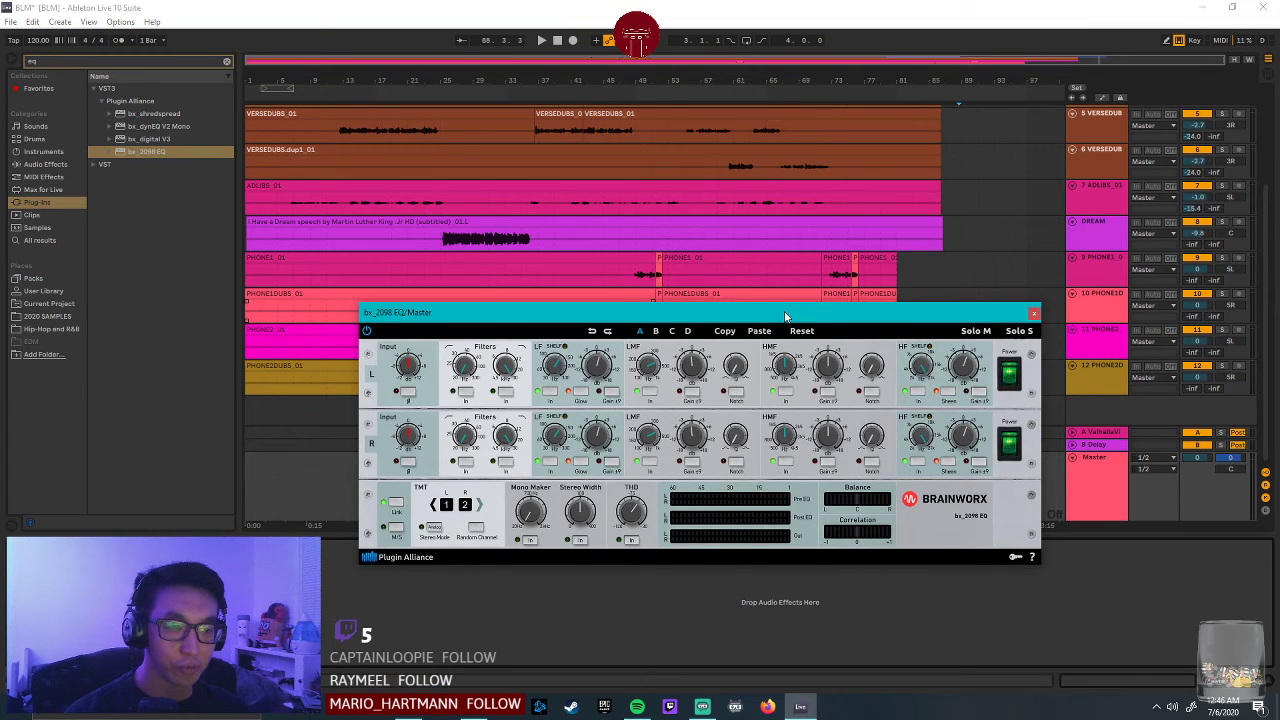
{"action": "left_click_drag", "start_coordinate": [789, 314], "coordinate": [811, 201]}
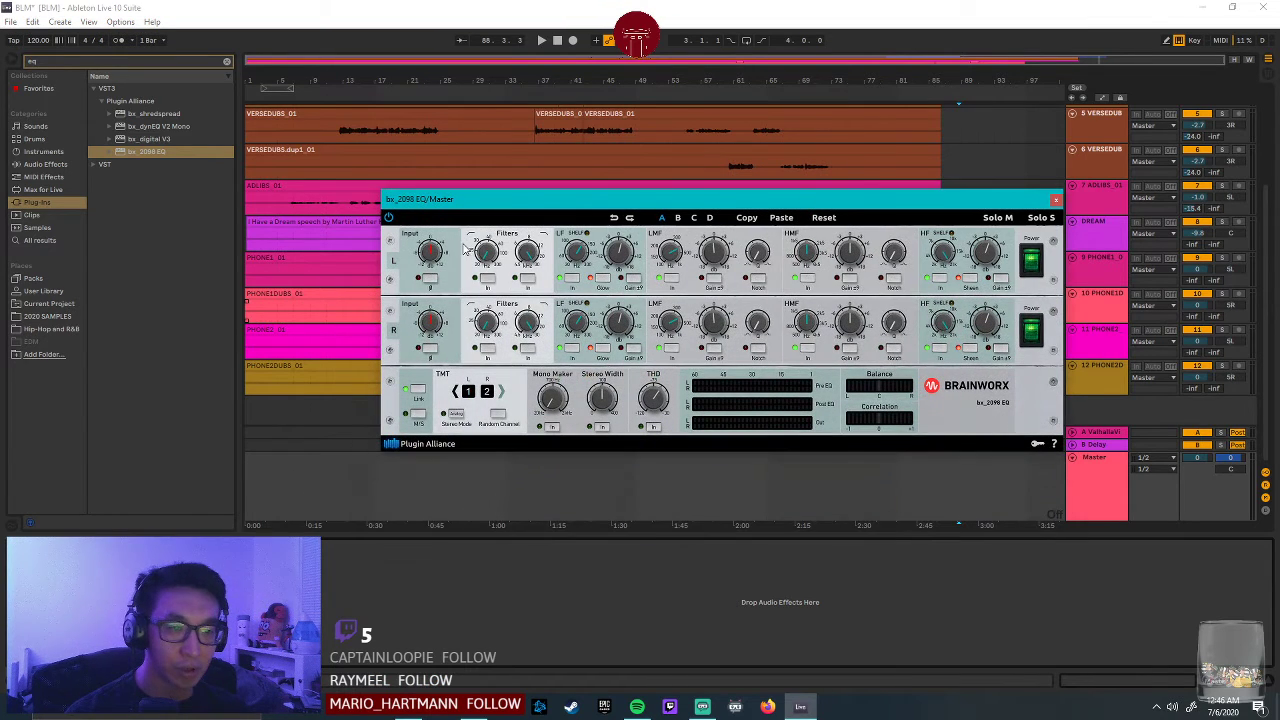
{"action": "left_click", "coordinate": [1058, 200]}
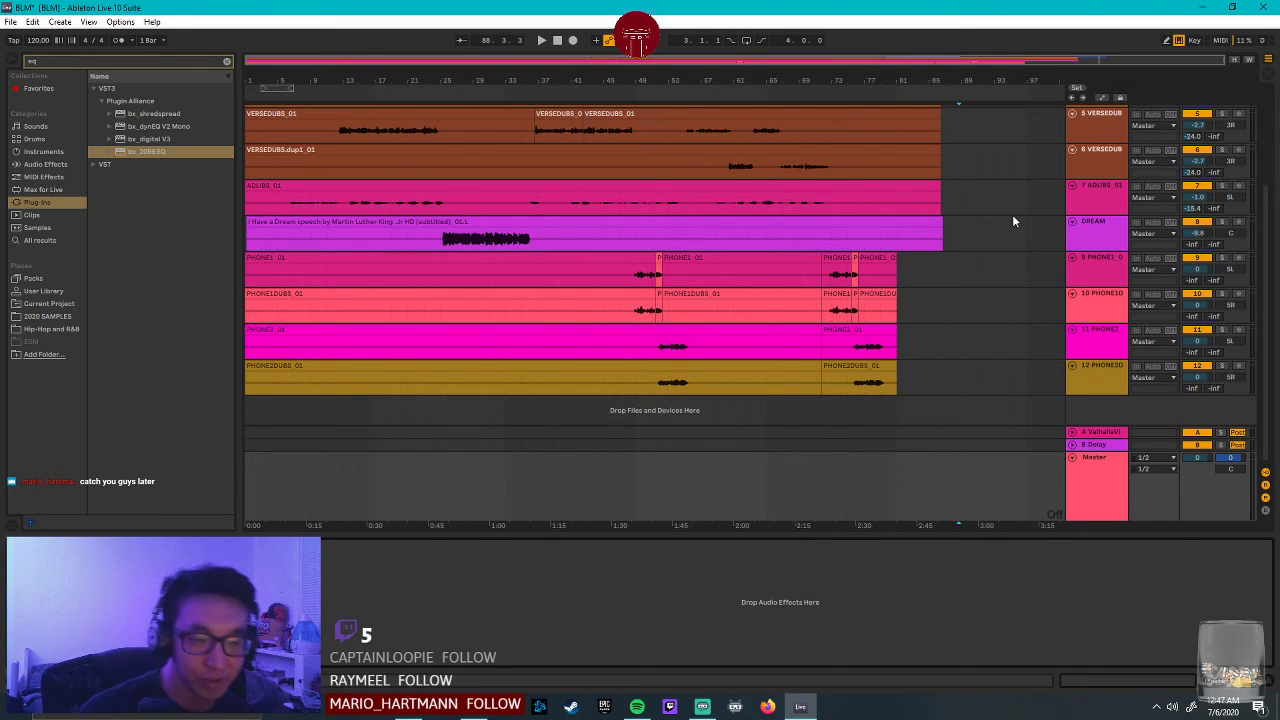
Clear the plug-in search in the browser and place the insert marker past the end of the ADLIBS clip.
{"action": "scroll", "coordinate": [439, 65], "scroll_direction": "up", "scroll_amount": 3}
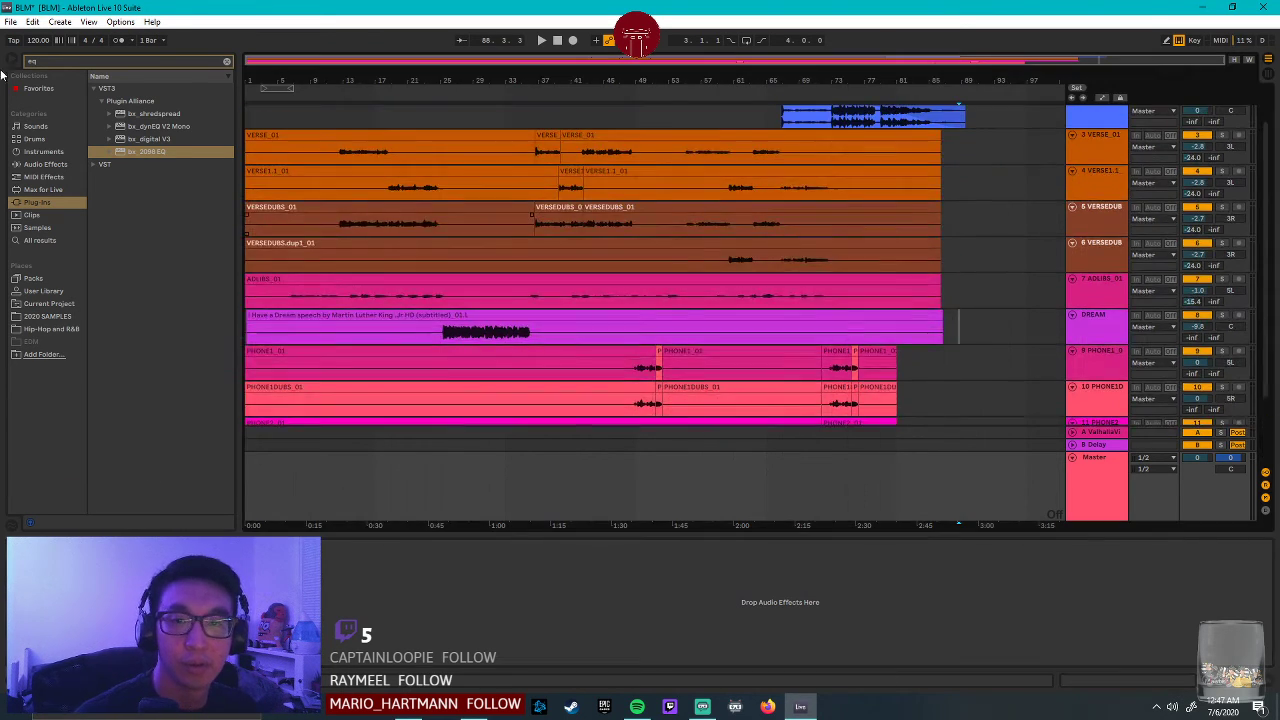
{"action": "left_click", "coordinate": [227, 62]}
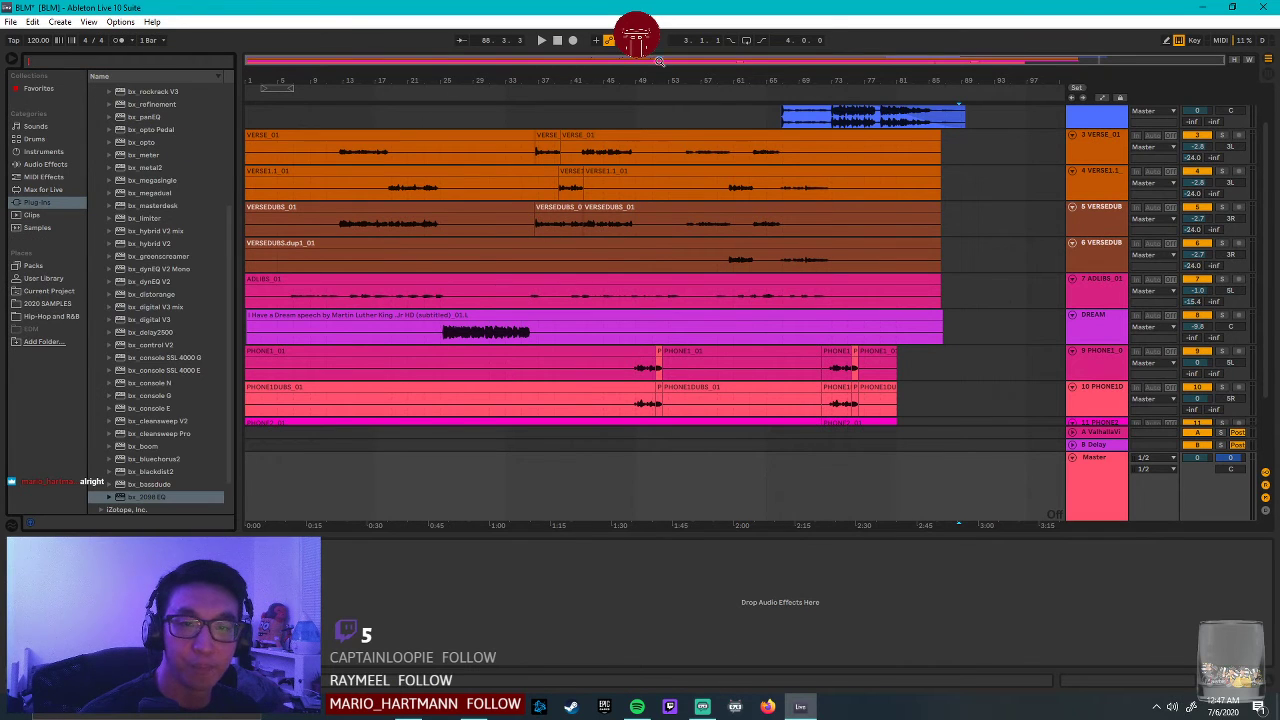
{"action": "left_click", "coordinate": [963, 282]}
Open the recent set GO DUMB.als, saving the changes to BLM before it closes.
{"action": "left_click", "coordinate": [32, 21]}
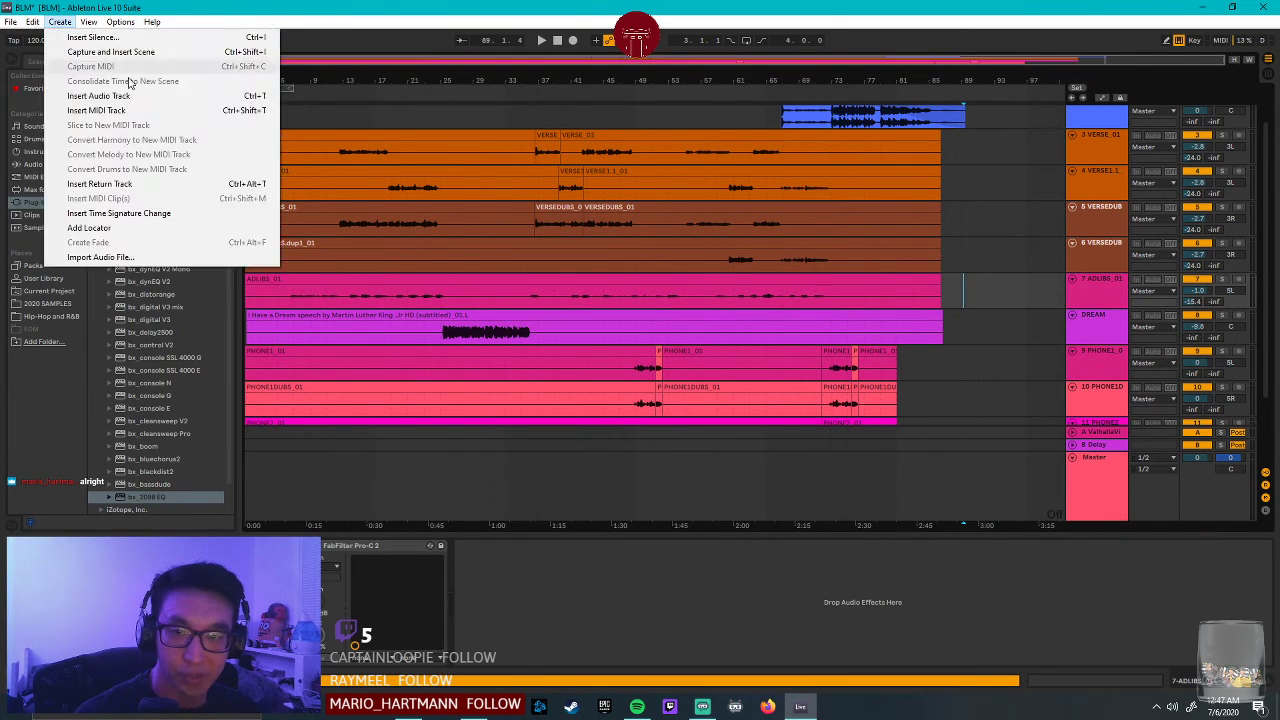
{"action": "mouse_move", "coordinate": [10, 21]}
{"action": "mouse_move", "coordinate": [27, 66]}
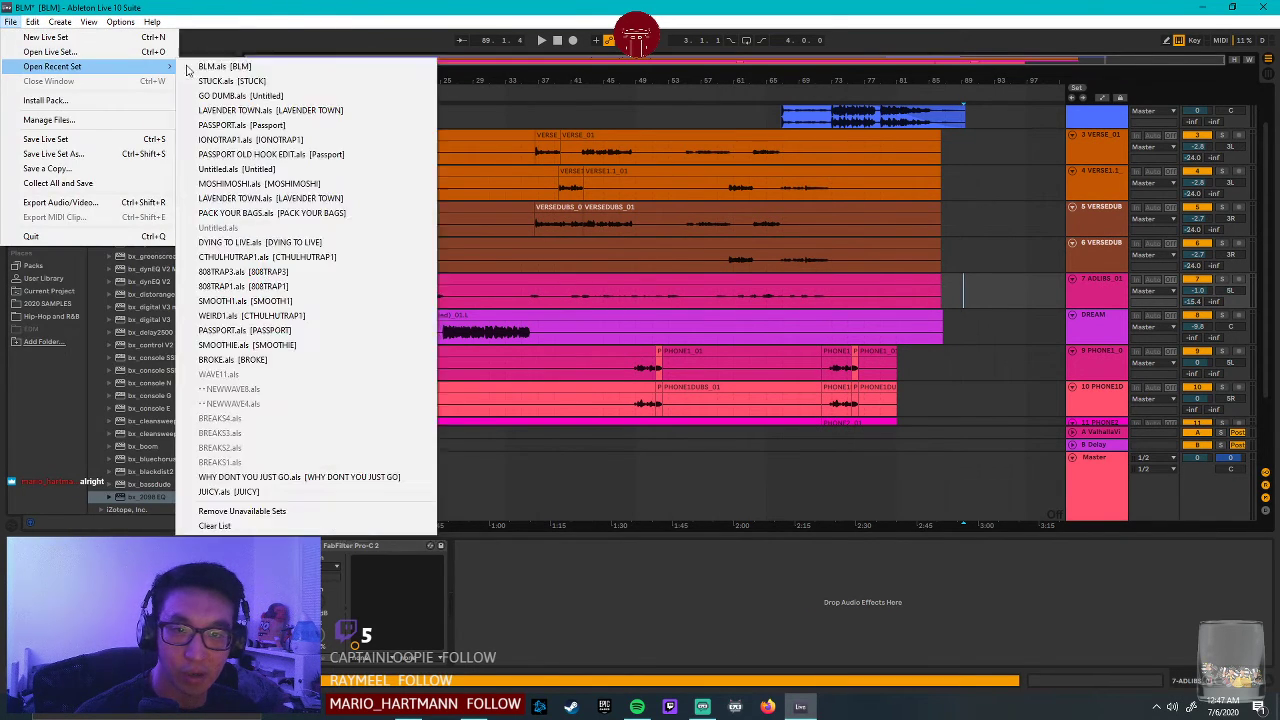
{"action": "left_click", "coordinate": [296, 95]}
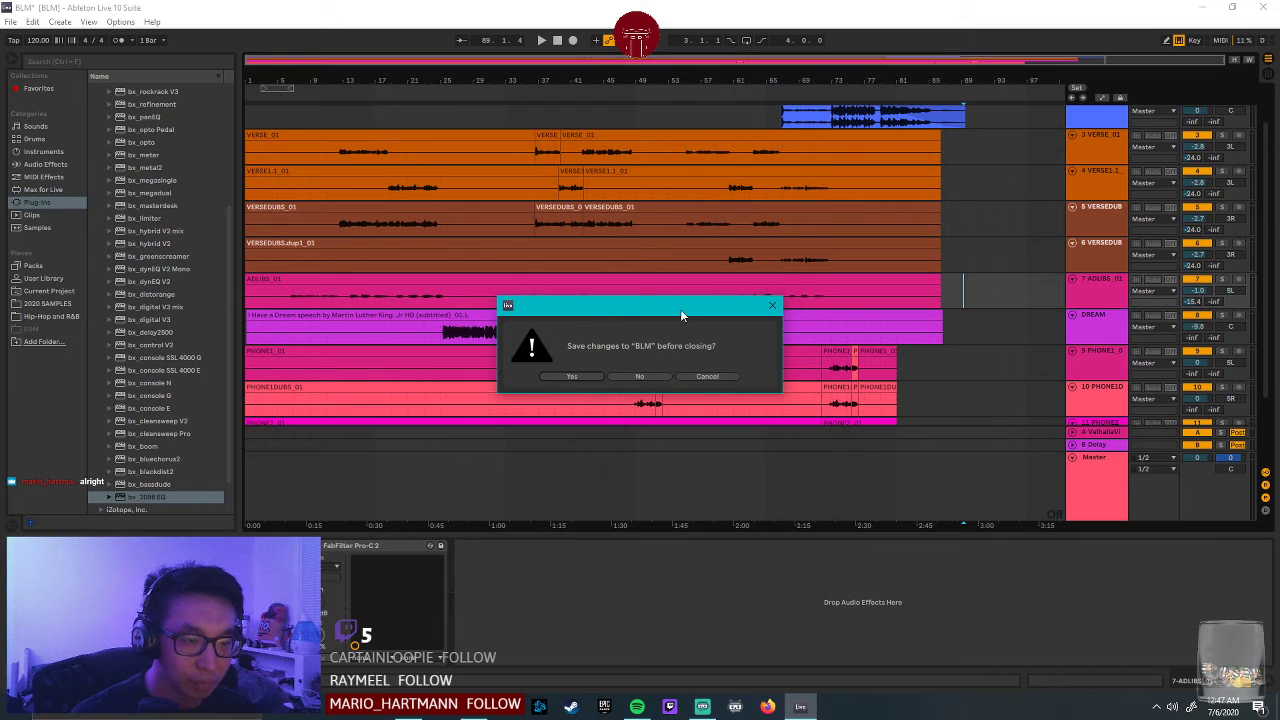
{"action": "left_click", "coordinate": [571, 376]}
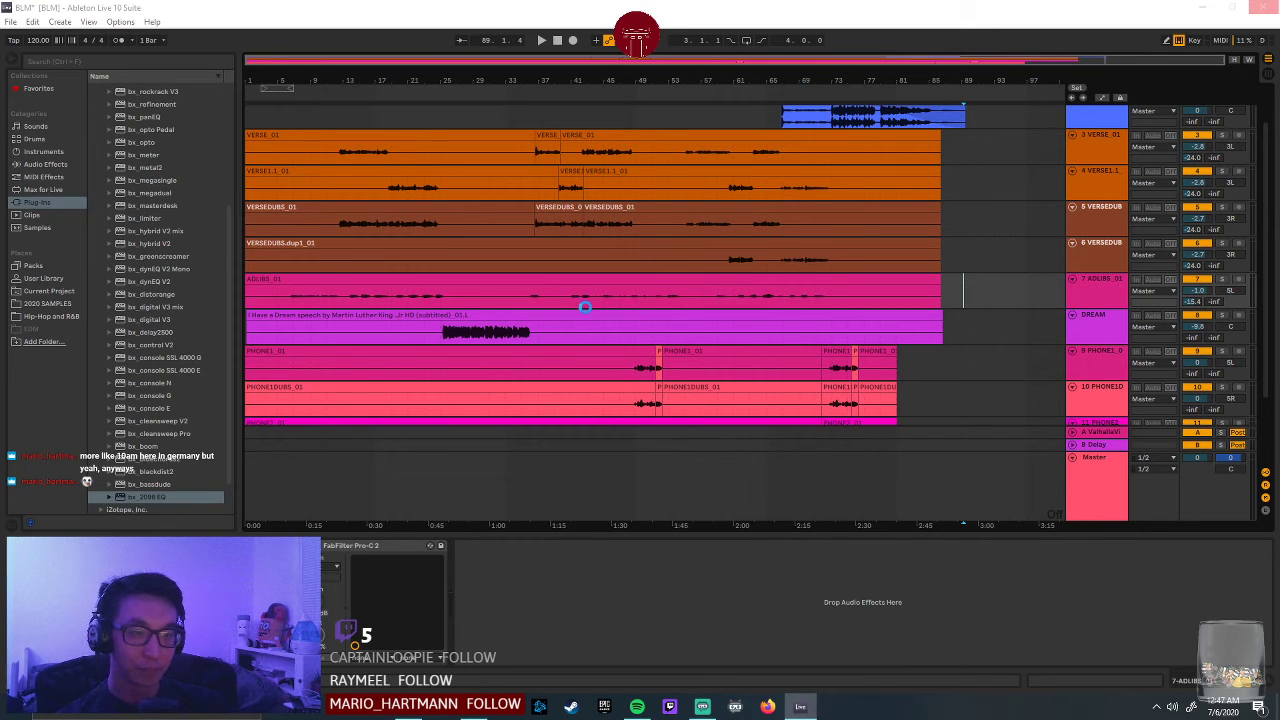
Switch to Spotify, play music and browse the Twitch Playlist while the GO DUMB set loads.
{"action": "left_click", "coordinate": [637, 706]}
{"action": "key", "text": "space"}
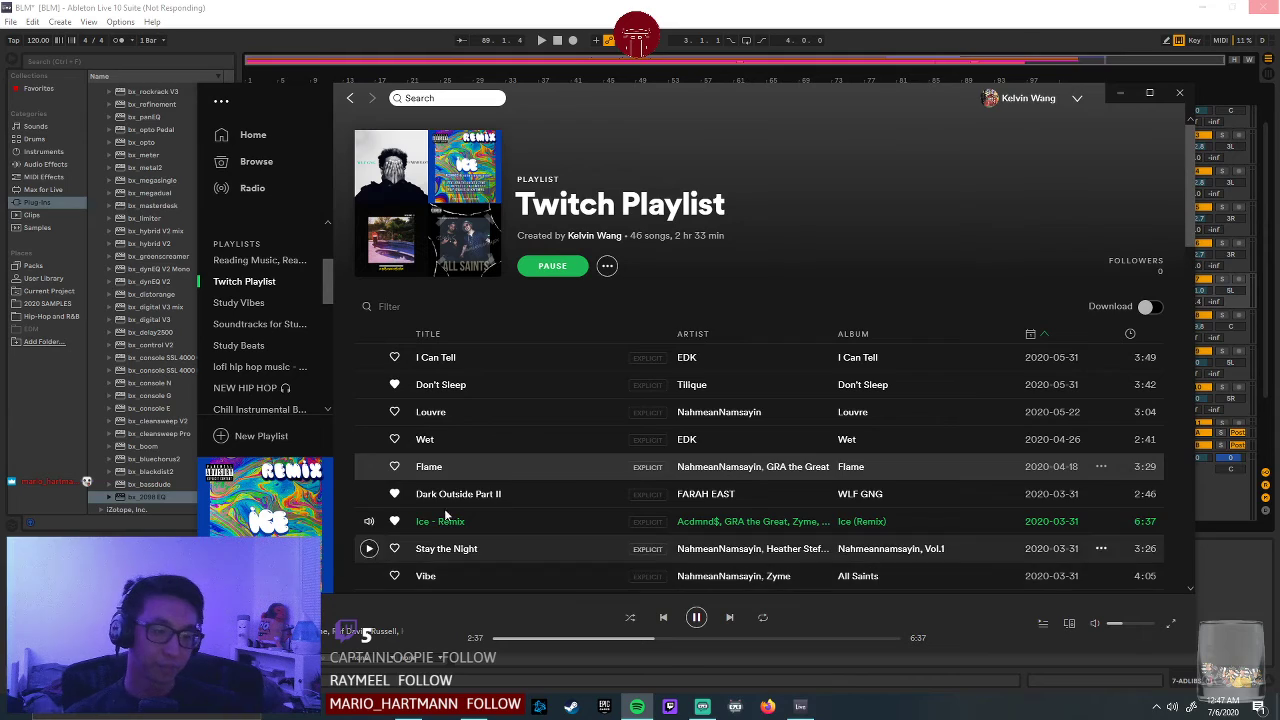
{"action": "scroll", "coordinate": [512, 515], "scroll_direction": "down", "scroll_amount": 4}
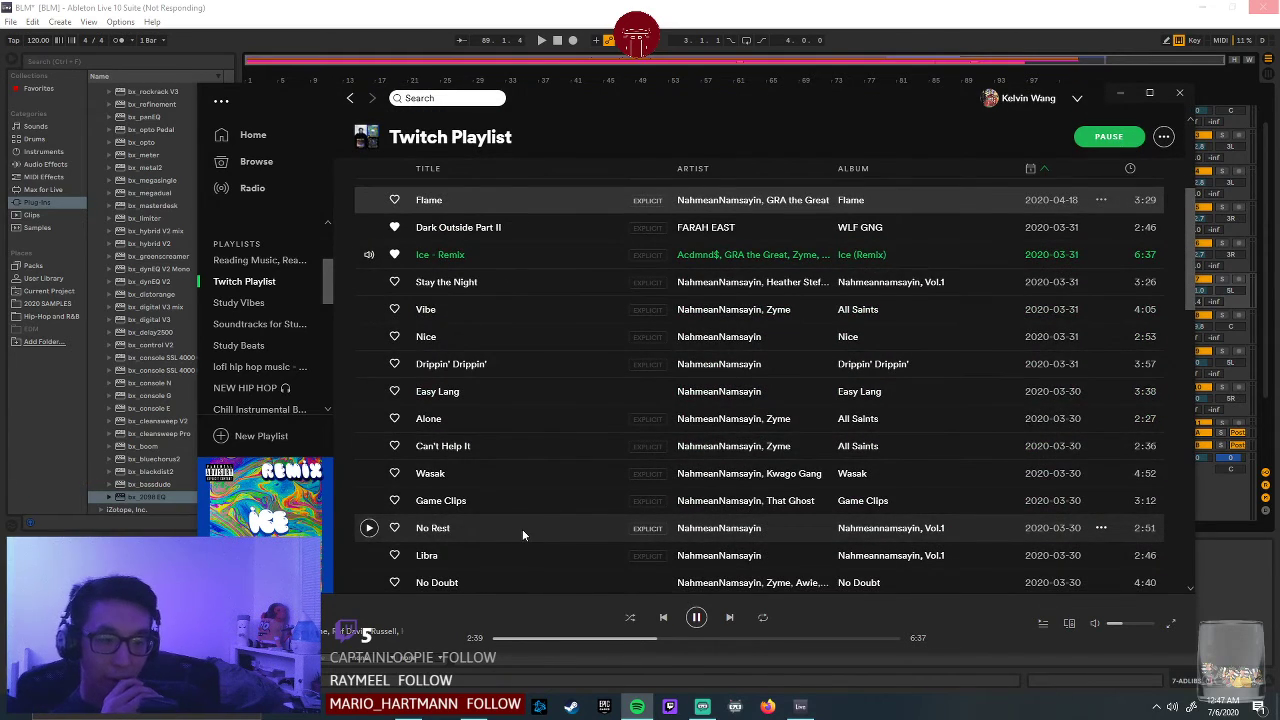
{"action": "scroll", "coordinate": [546, 471], "scroll_direction": "down", "scroll_amount": 10}
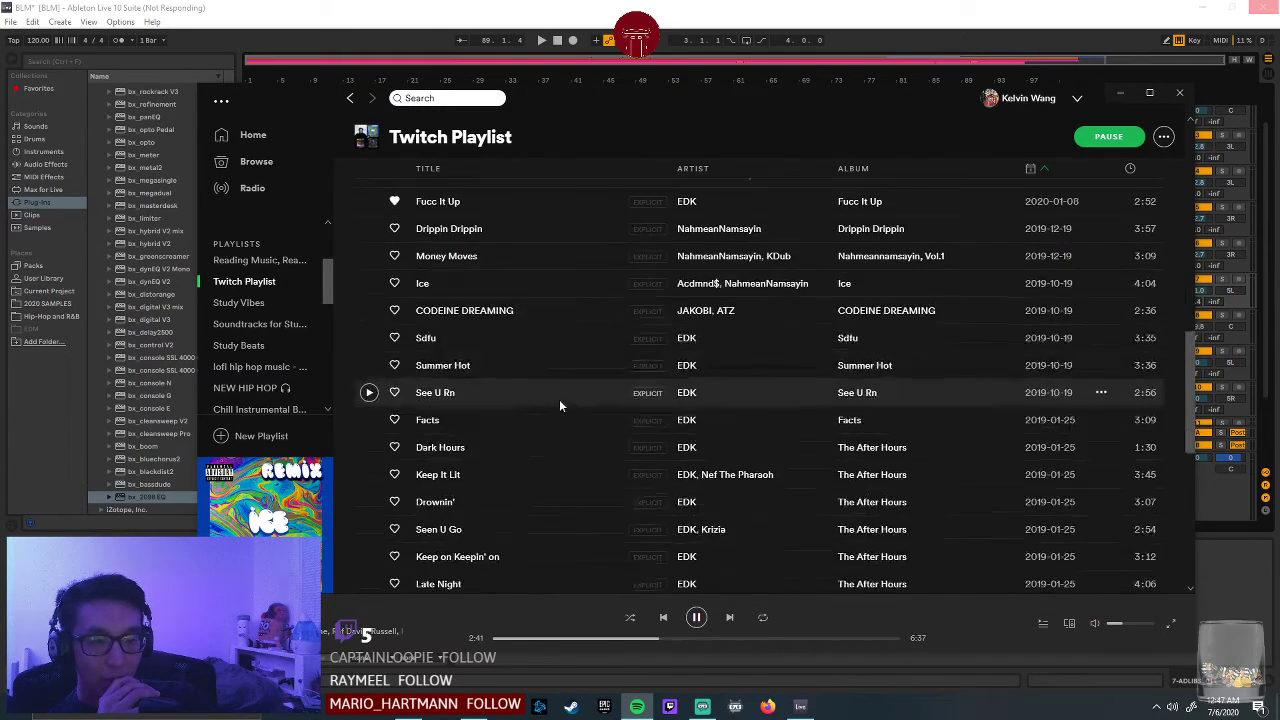
{"action": "scroll", "coordinate": [561, 395], "scroll_direction": "down", "scroll_amount": 3}
{"action": "scroll", "coordinate": [562, 397], "scroll_direction": "up", "scroll_amount": 2}
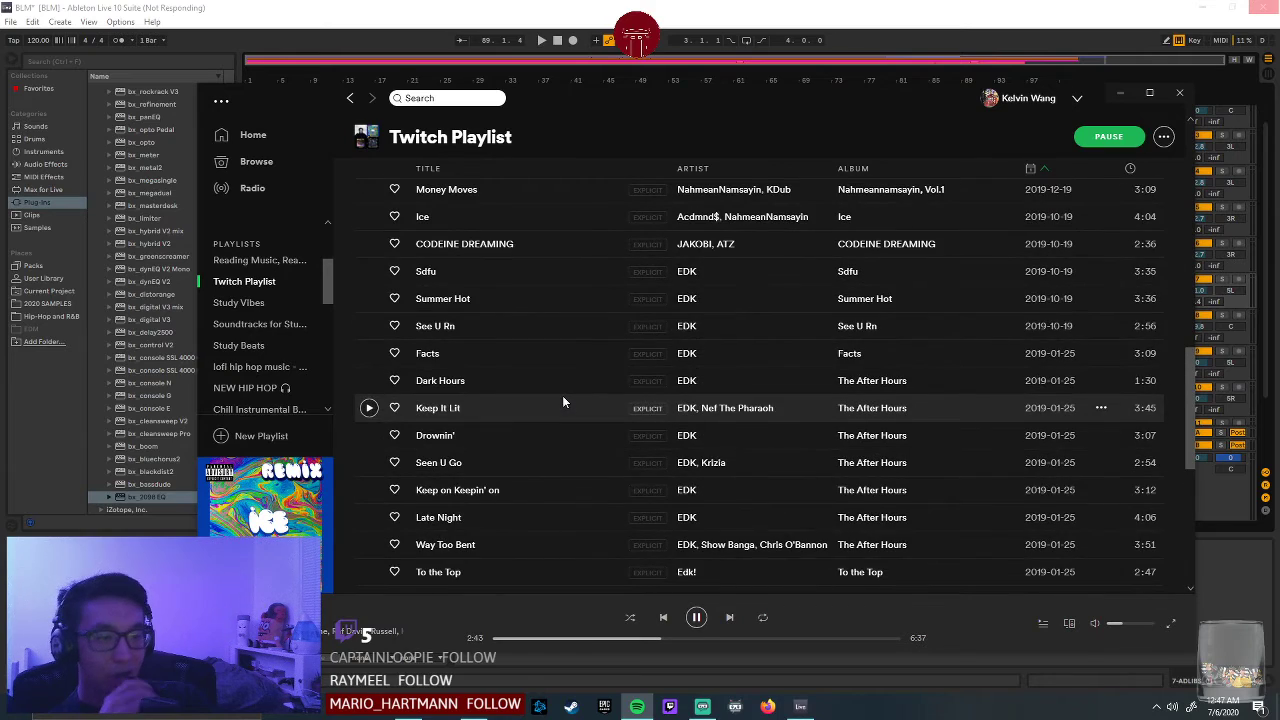
{"action": "scroll", "coordinate": [562, 395], "scroll_direction": "up", "scroll_amount": 10}
{"action": "left_click", "coordinate": [409, 7]}
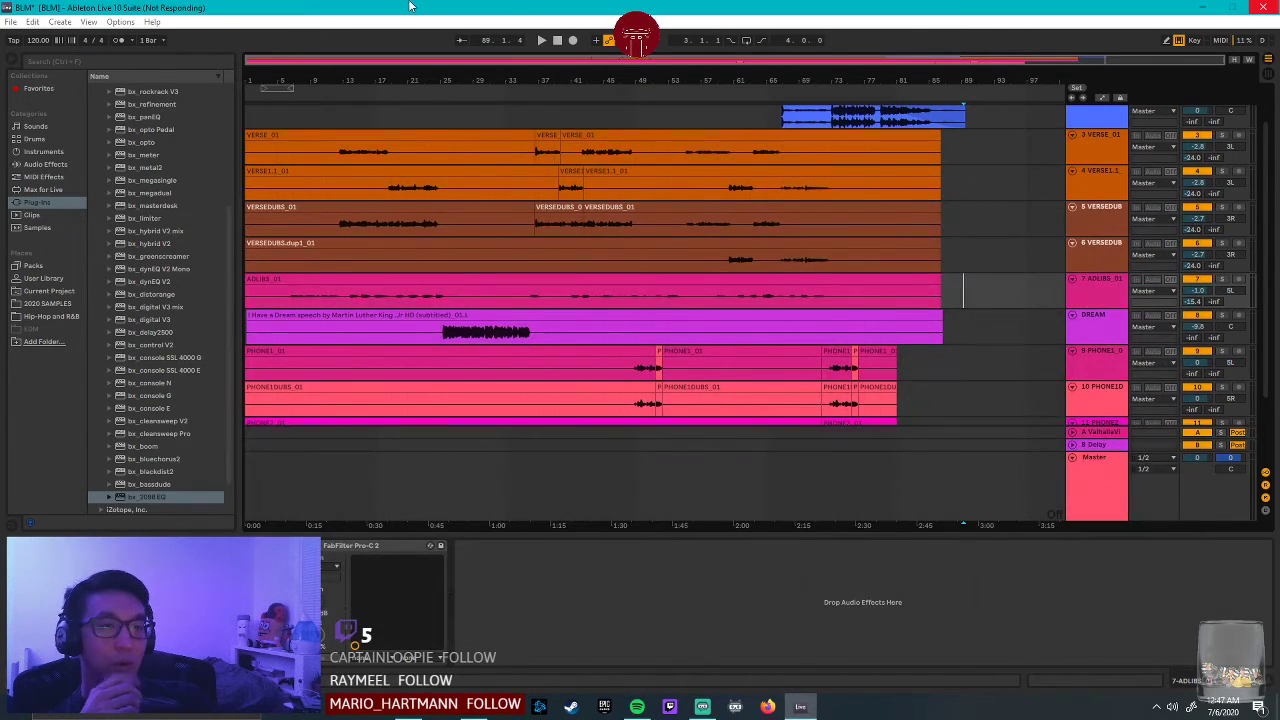
{"action": "left_click", "coordinate": [637, 706]}
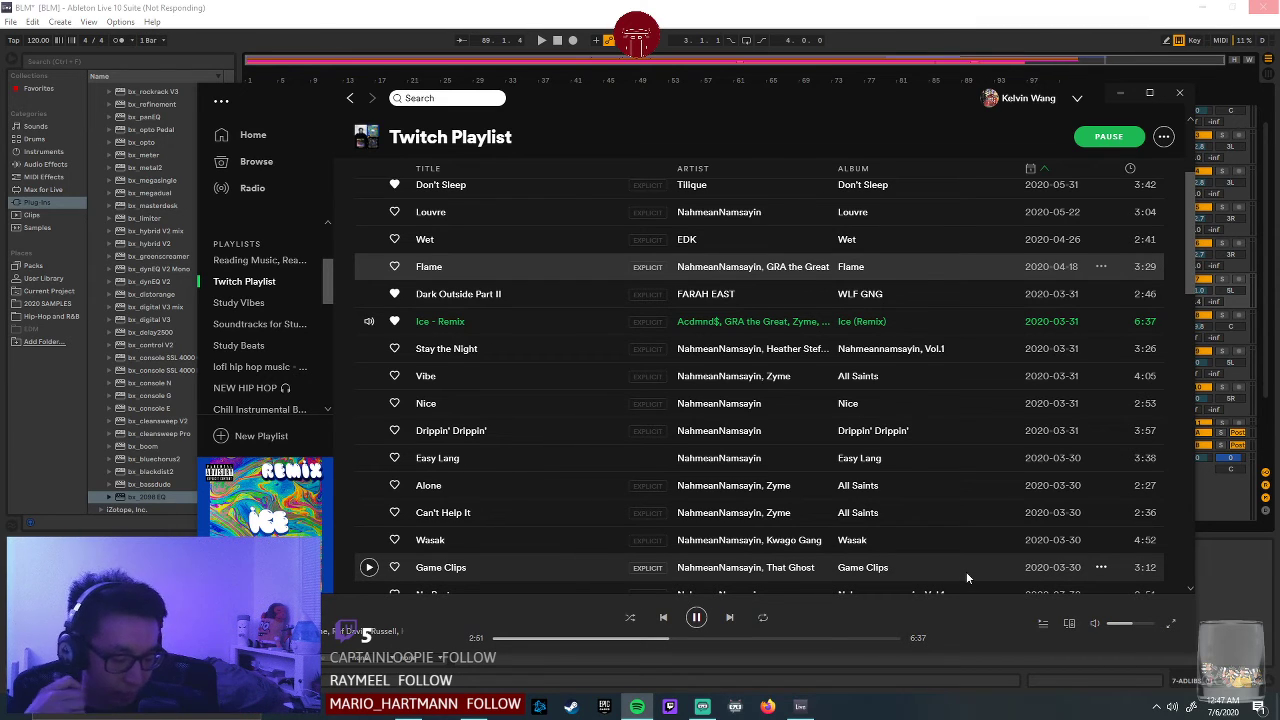
{"action": "left_click", "coordinate": [1227, 598]}
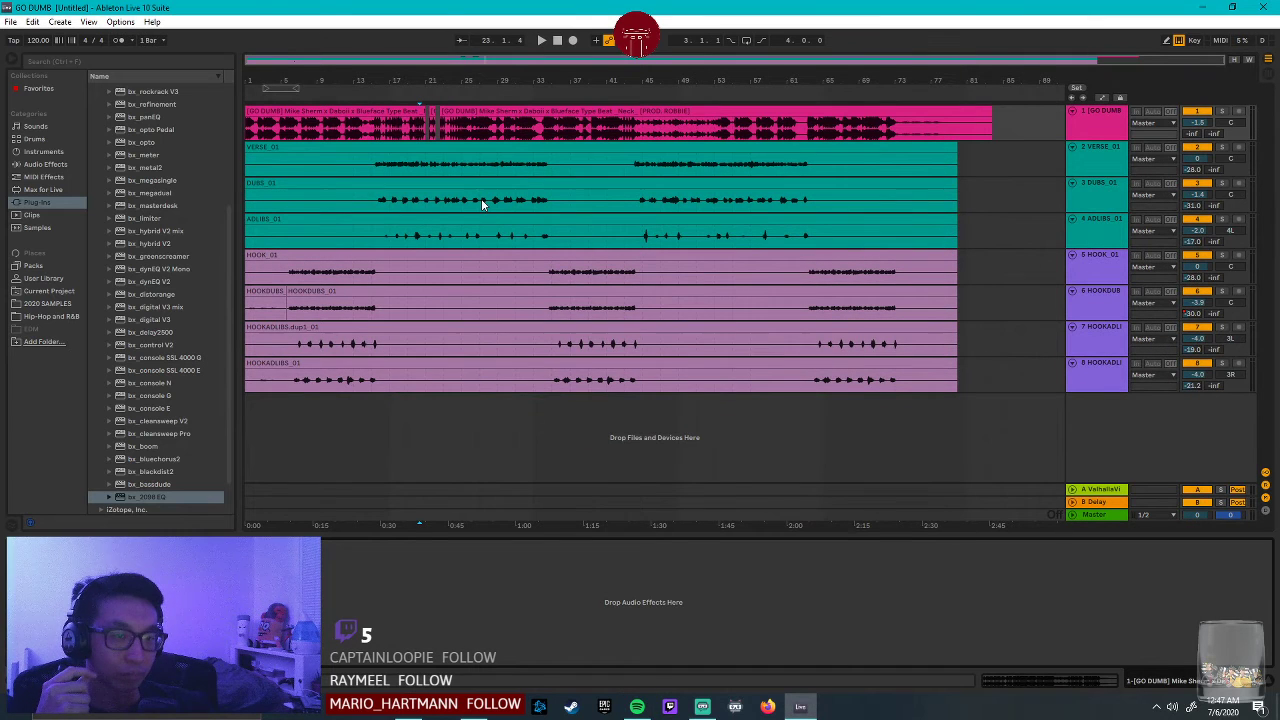
Pause the music in Spotify and return to the GO DUMB set in Ableton Live.
{"action": "left_click", "coordinate": [637, 706]}
{"action": "left_click", "coordinate": [696, 617]}
{"action": "key", "text": "alt+Tab"}
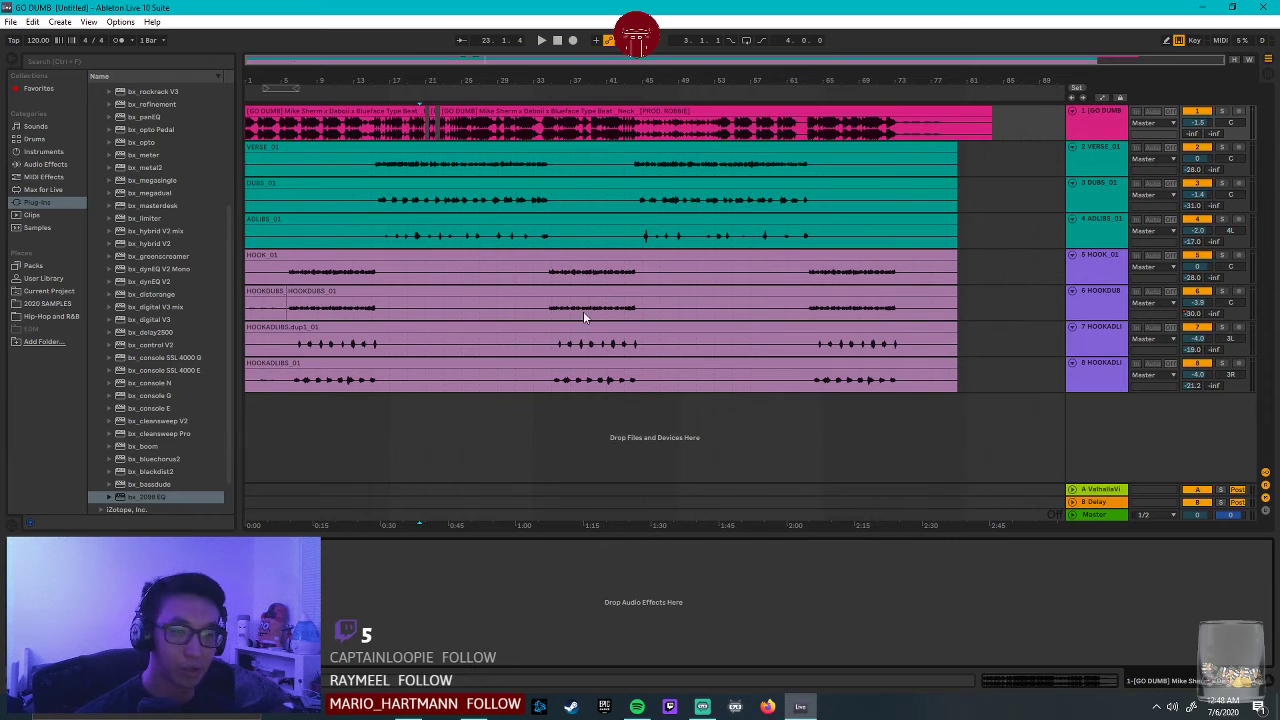
Look over the beat clips on track 1 and the start of the VERSE_01 clip.
{"action": "left_click", "coordinate": [499, 110]}
{"action": "left_click", "coordinate": [315, 113], "text": "shift"}
{"action": "left_click", "coordinate": [337, 155]}
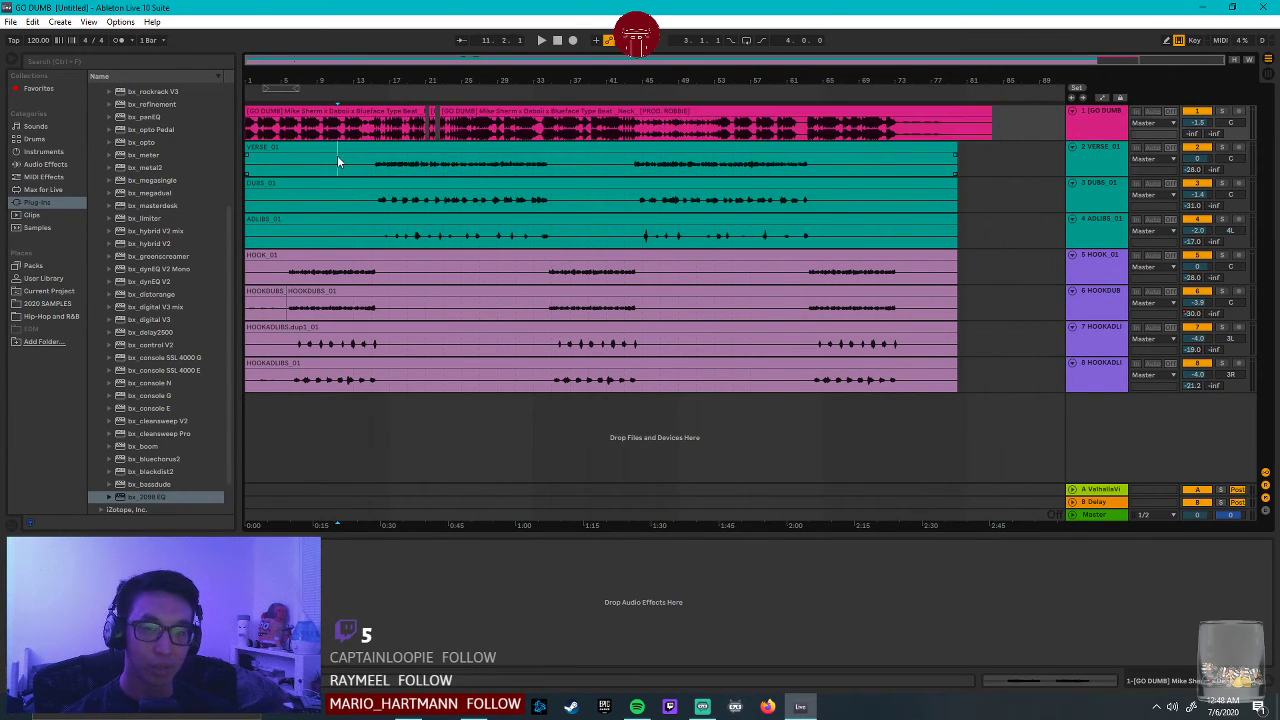
{"action": "left_click", "coordinate": [296, 106]}
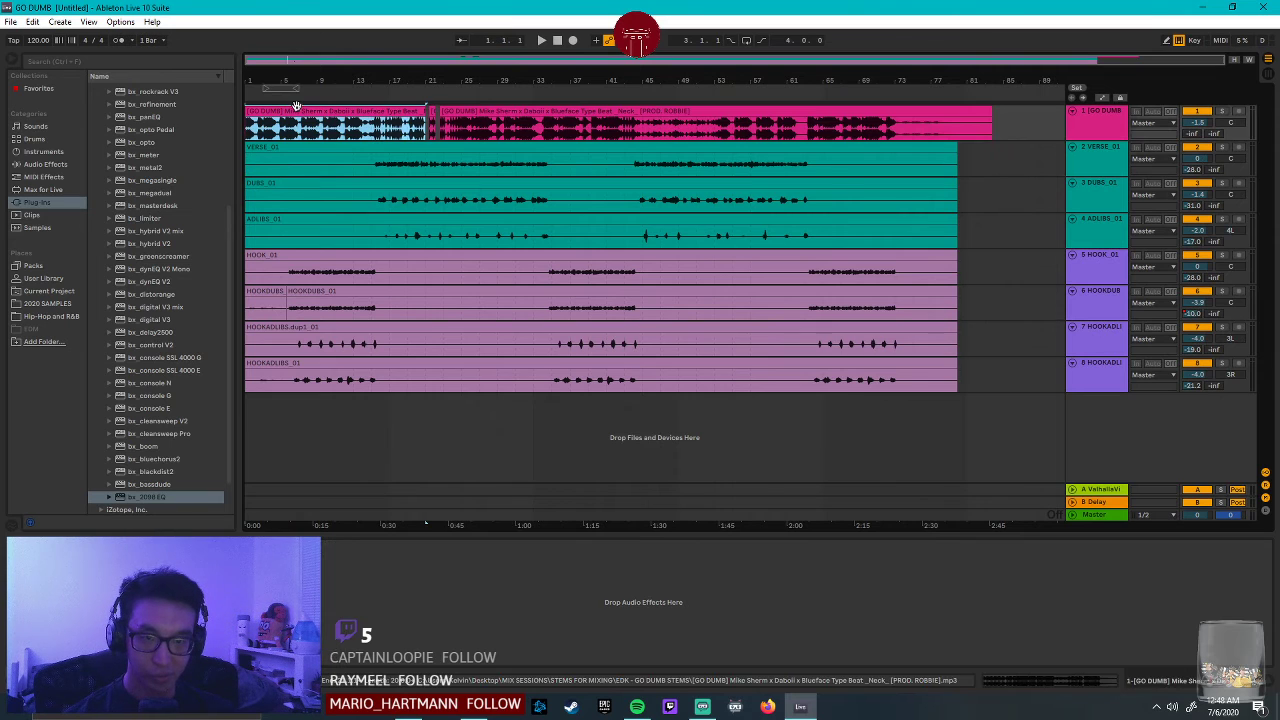
{"action": "left_click", "coordinate": [249, 172]}
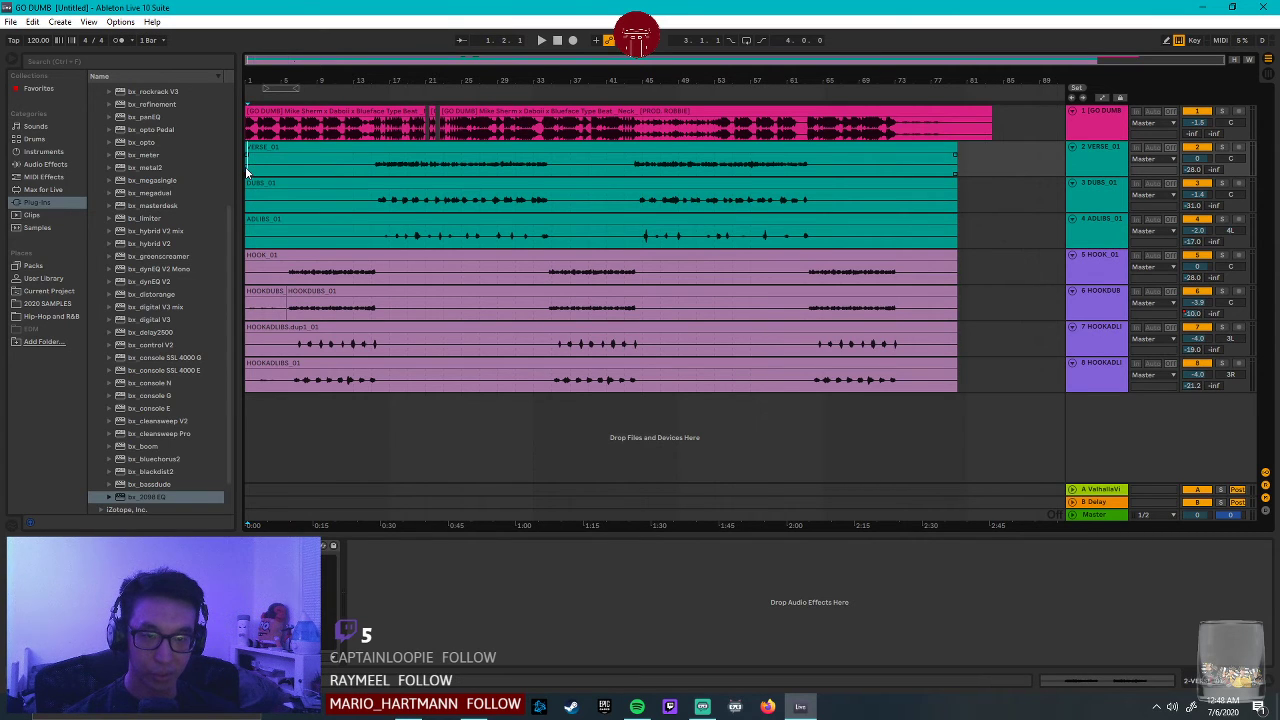
{"action": "left_click", "coordinate": [277, 110]}
Review the FabFilter Pro-Q 3 curve on the VERSE_01 track and close the plug-in window.
{"action": "left_click", "coordinate": [1103, 165]}
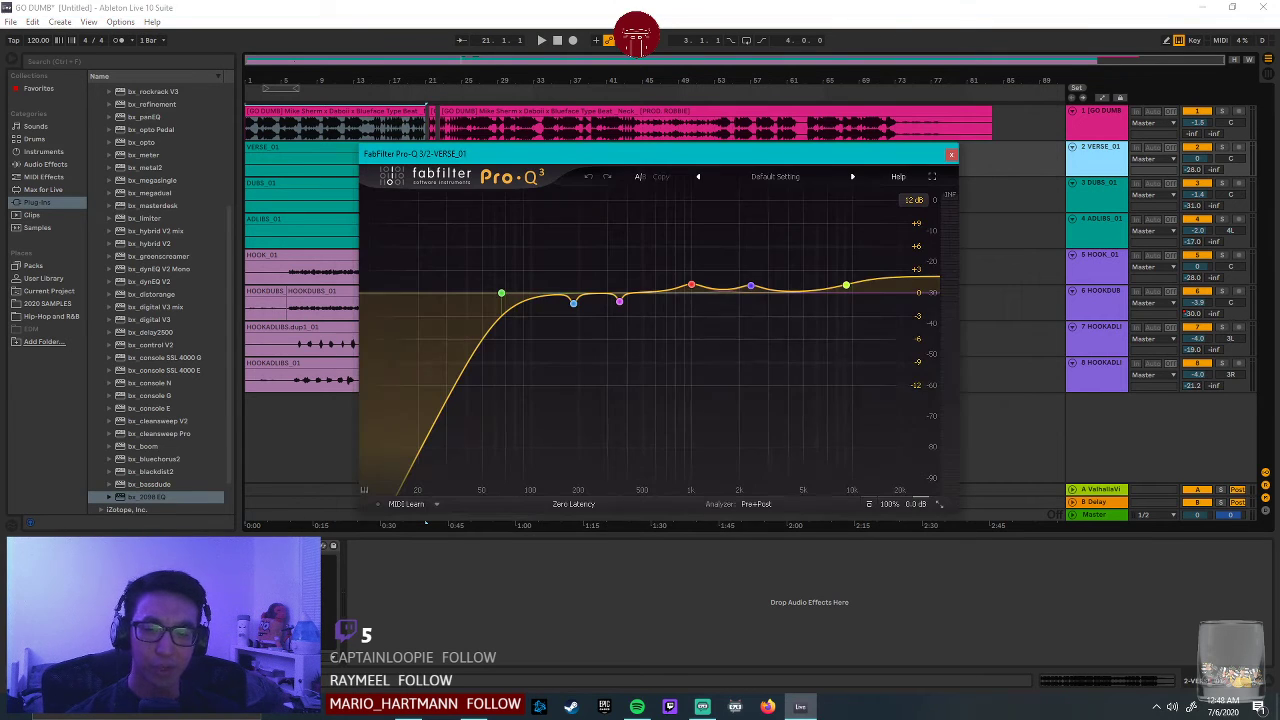
{"action": "left_click", "coordinate": [242, 546]}
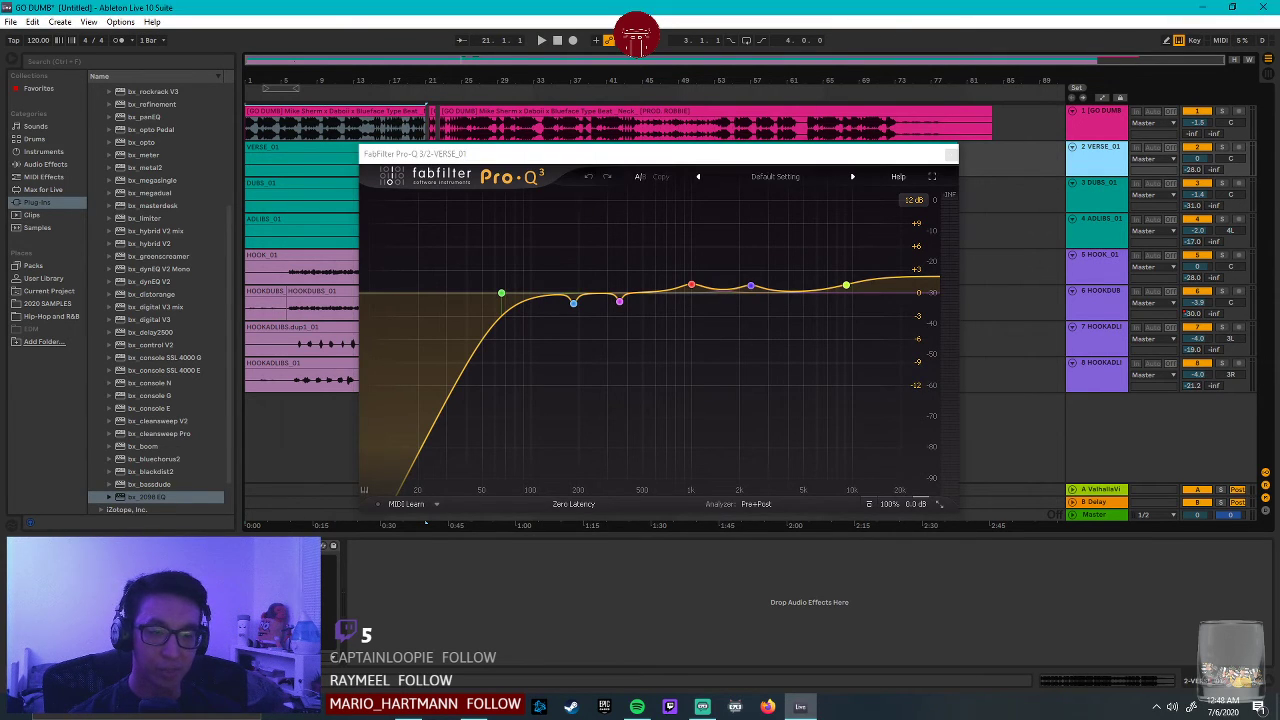
{"action": "left_click", "coordinate": [242, 546]}
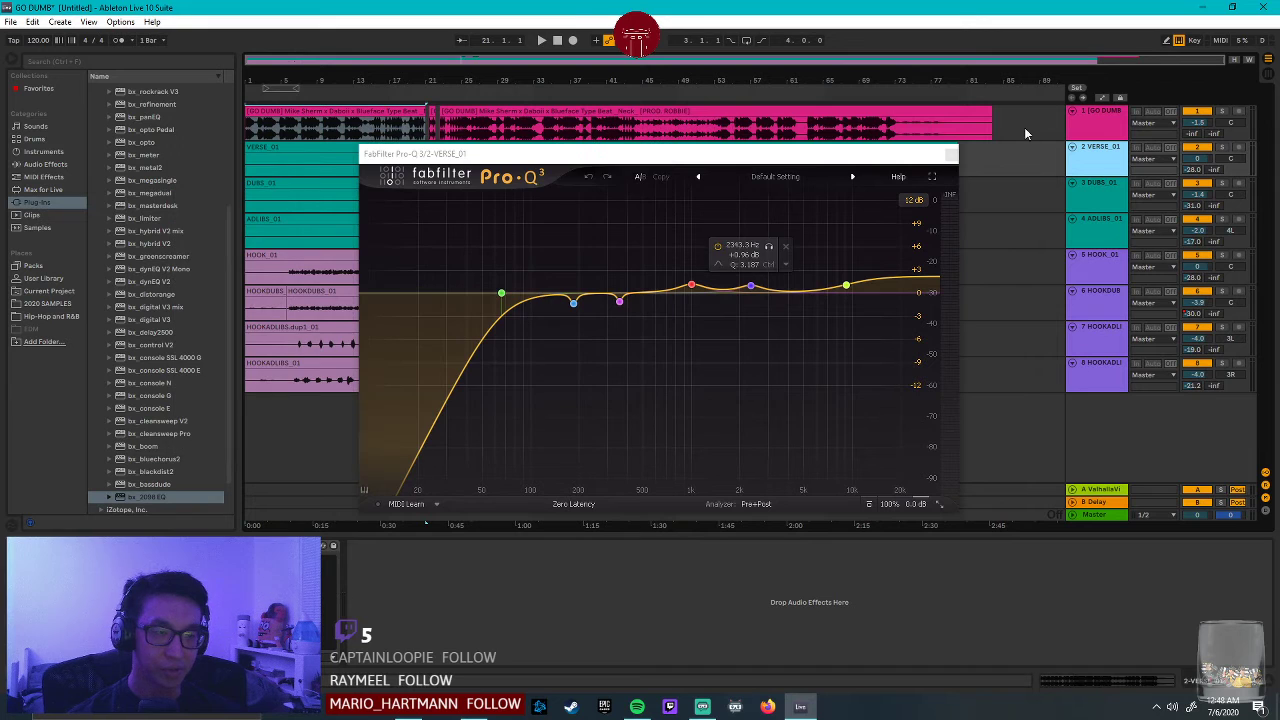
{"action": "left_click", "coordinate": [950, 153]}
Select all the beat clips on track 1 and play the song to hear the mix.
{"action": "left_click", "coordinate": [864, 109]}
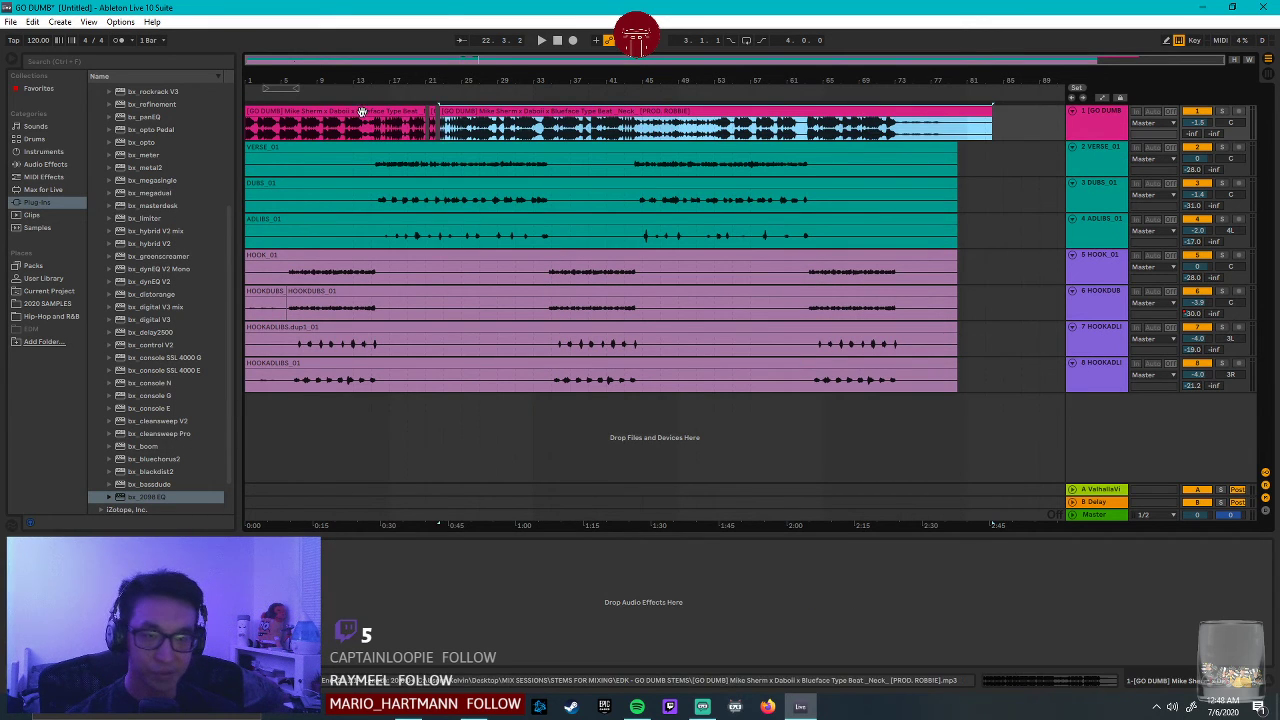
{"action": "left_click", "coordinate": [434, 120], "text": "shift"}
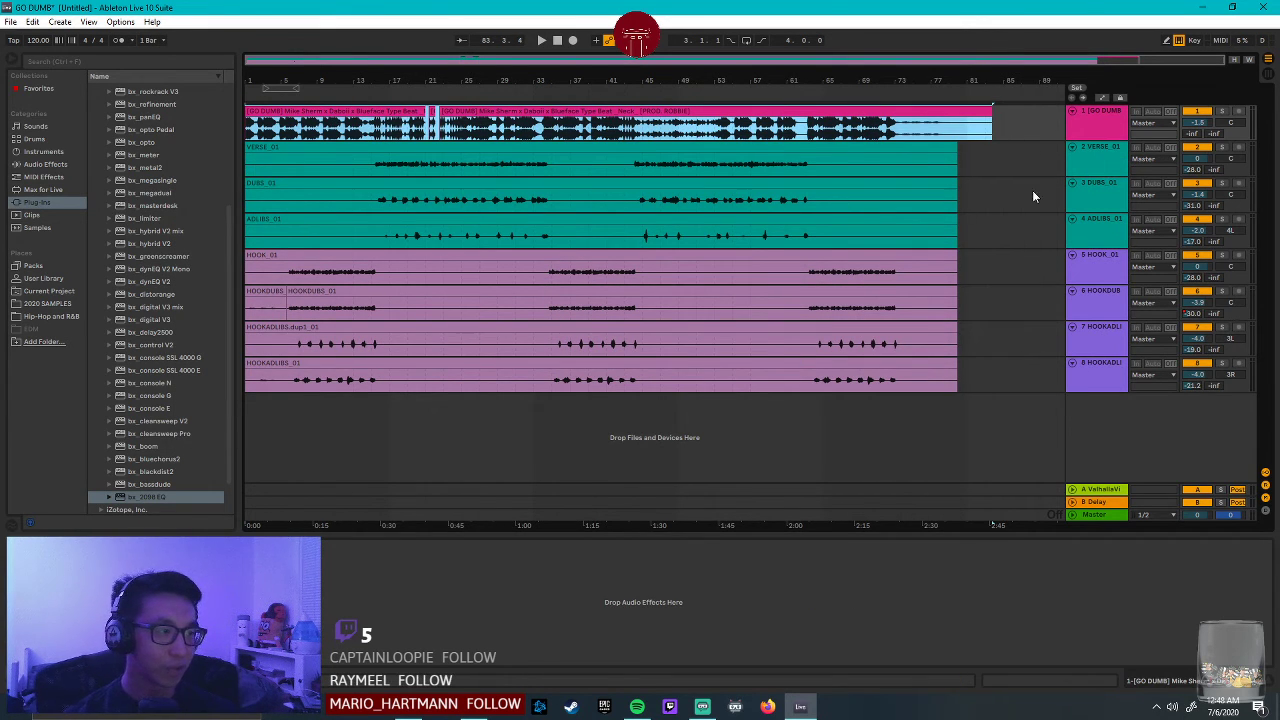
{"action": "key", "text": "space"}
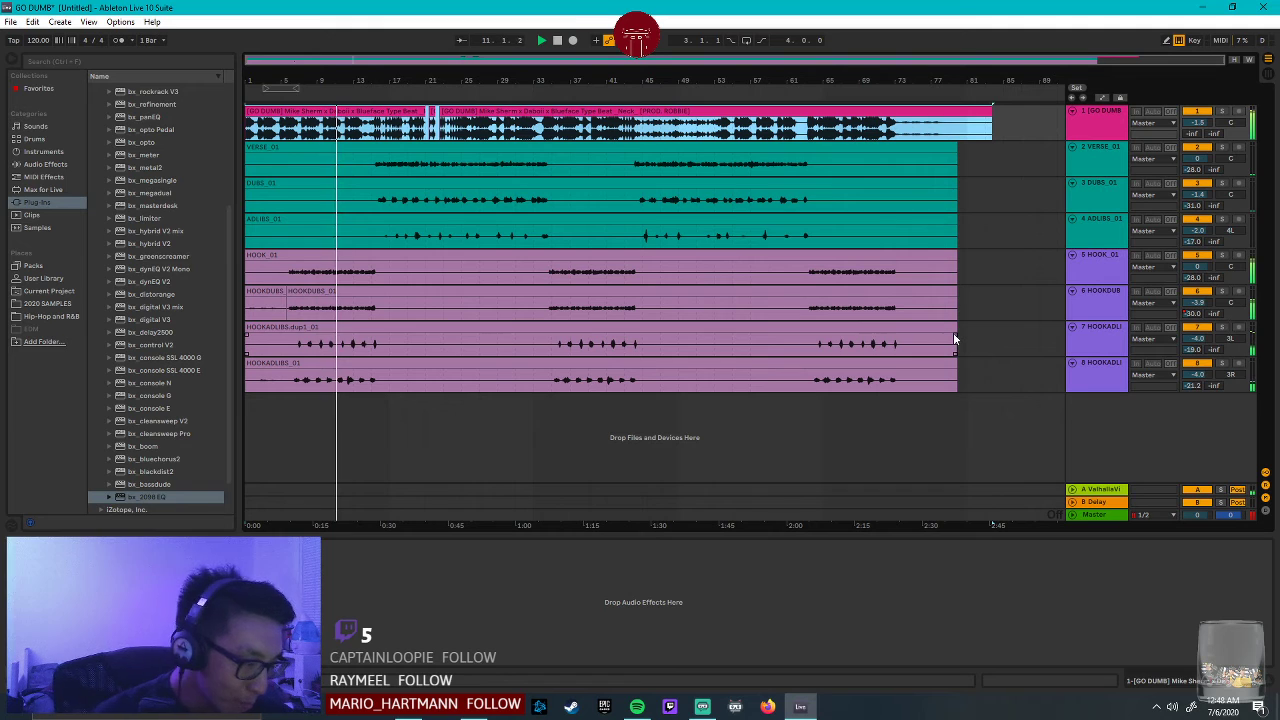
Check the FabFilter Pro-C 2 settings on the HOOK_01 track during playback and hide the plug-in window.
{"action": "left_click", "coordinate": [1102, 264]}
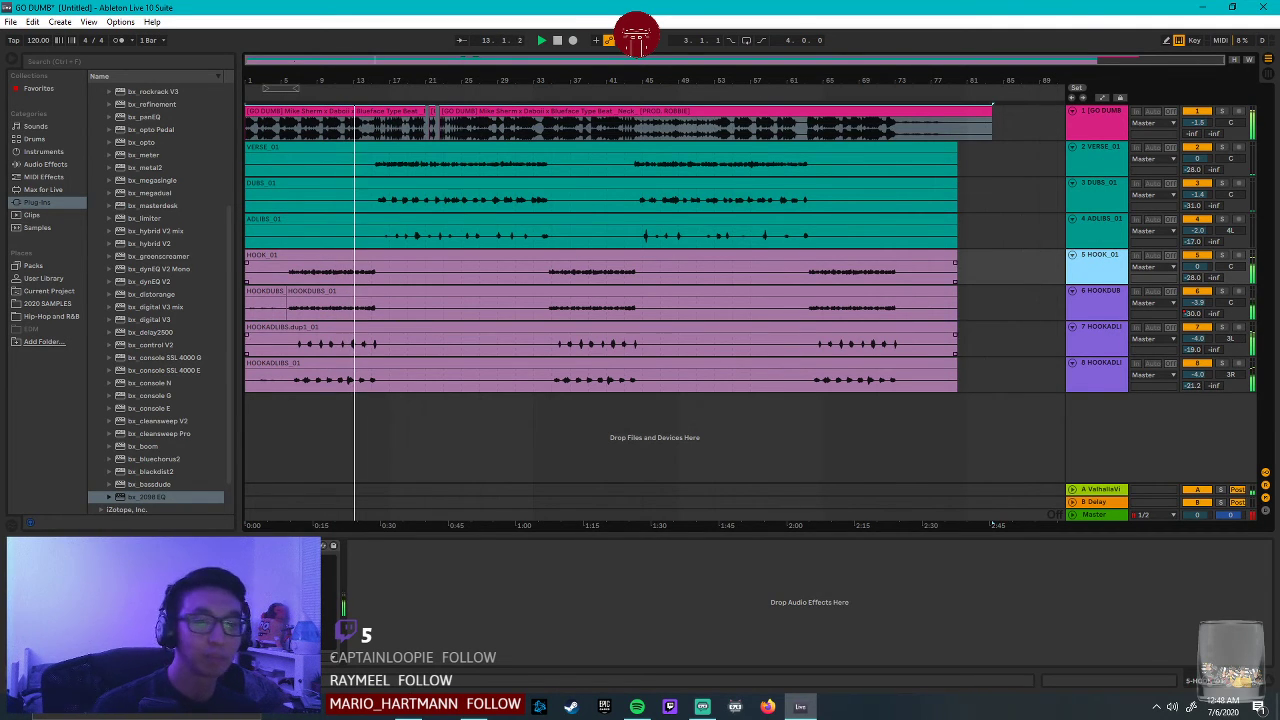
{"action": "key", "text": "ctrl+alt+p"}
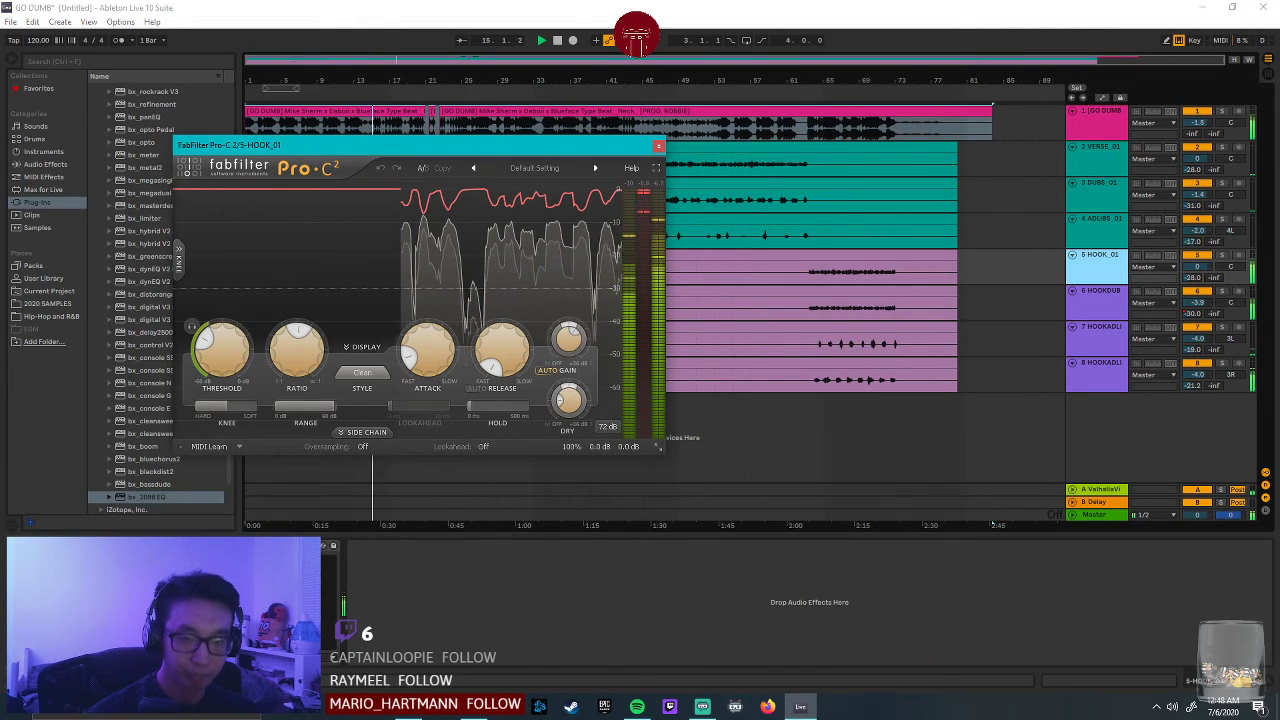
{"action": "mouse_move", "coordinate": [227, 359]}
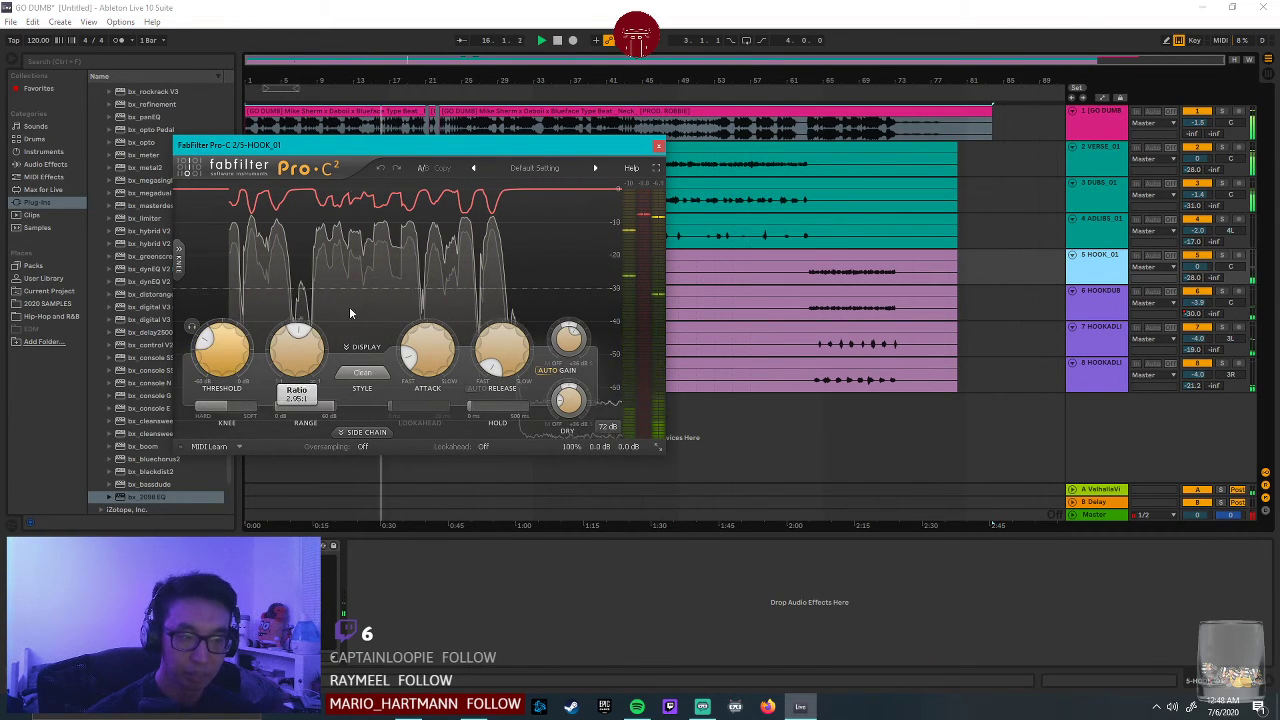
{"action": "key", "text": "ctrl+alt+p"}
Check the cuts in the beat around bars 20 to 24 and the Master and VERSE_01 device chains during playback.
{"action": "left_click", "coordinate": [1112, 158]}
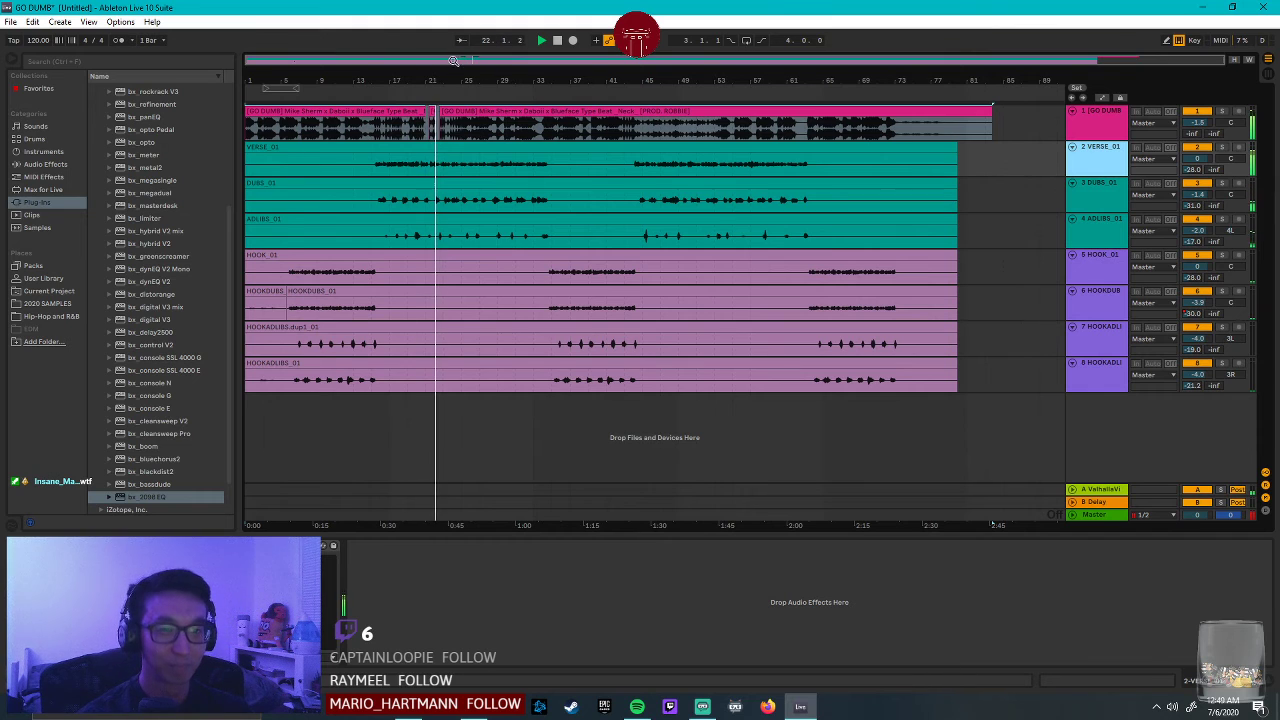
{"action": "scroll", "coordinate": [460, 149], "scroll_direction": "up", "scroll_amount": 5}
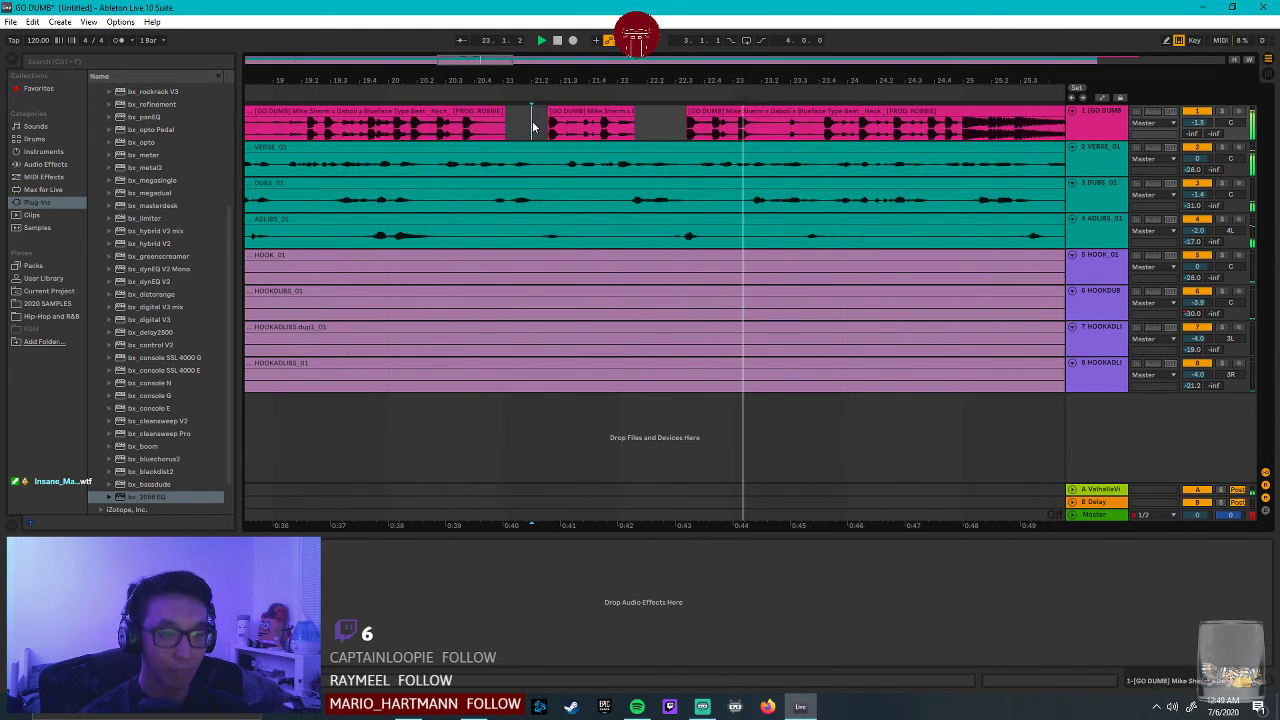
{"action": "scroll", "coordinate": [688, 60], "scroll_direction": "down", "scroll_amount": 5}
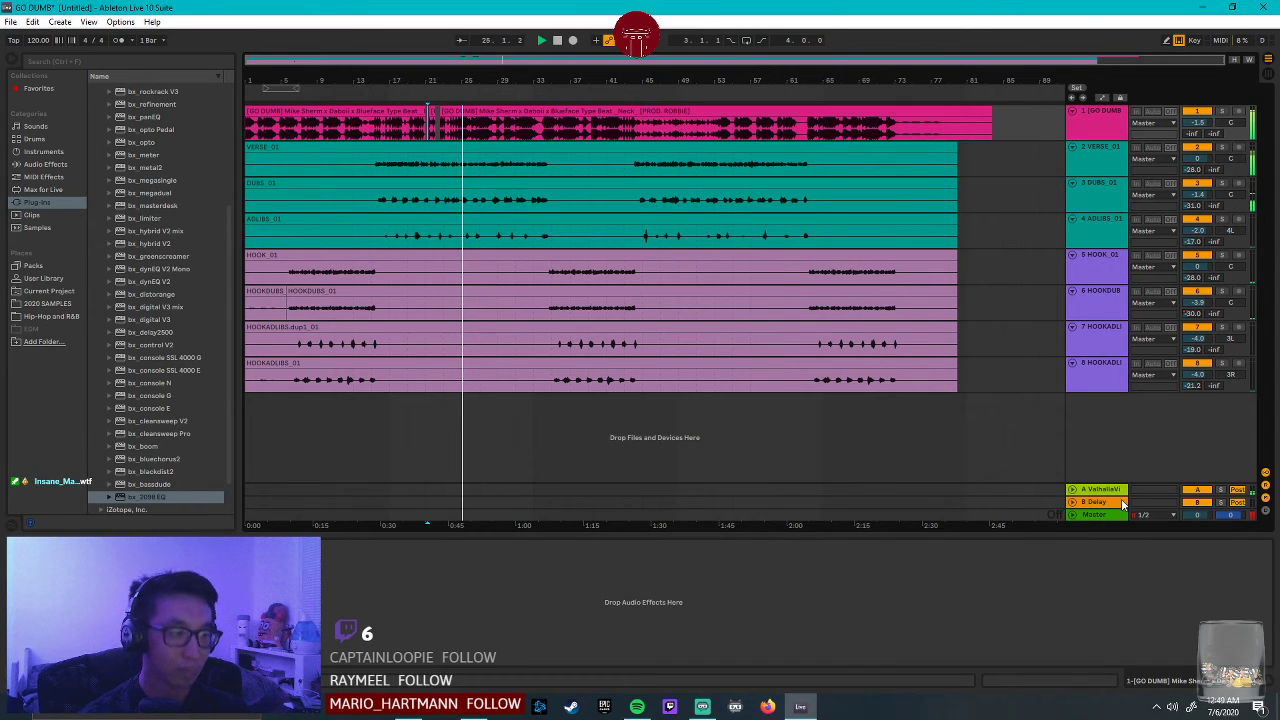
{"action": "left_click", "coordinate": [1095, 514]}
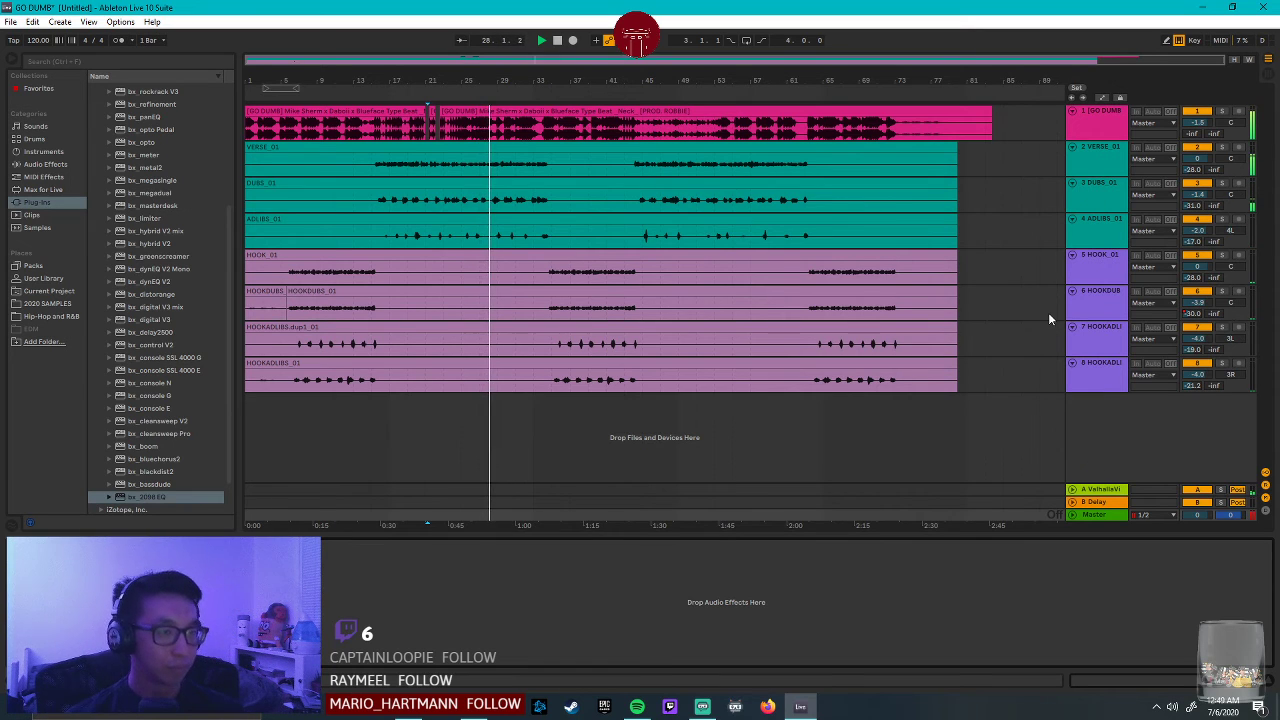
{"action": "left_click", "coordinate": [1095, 155]}
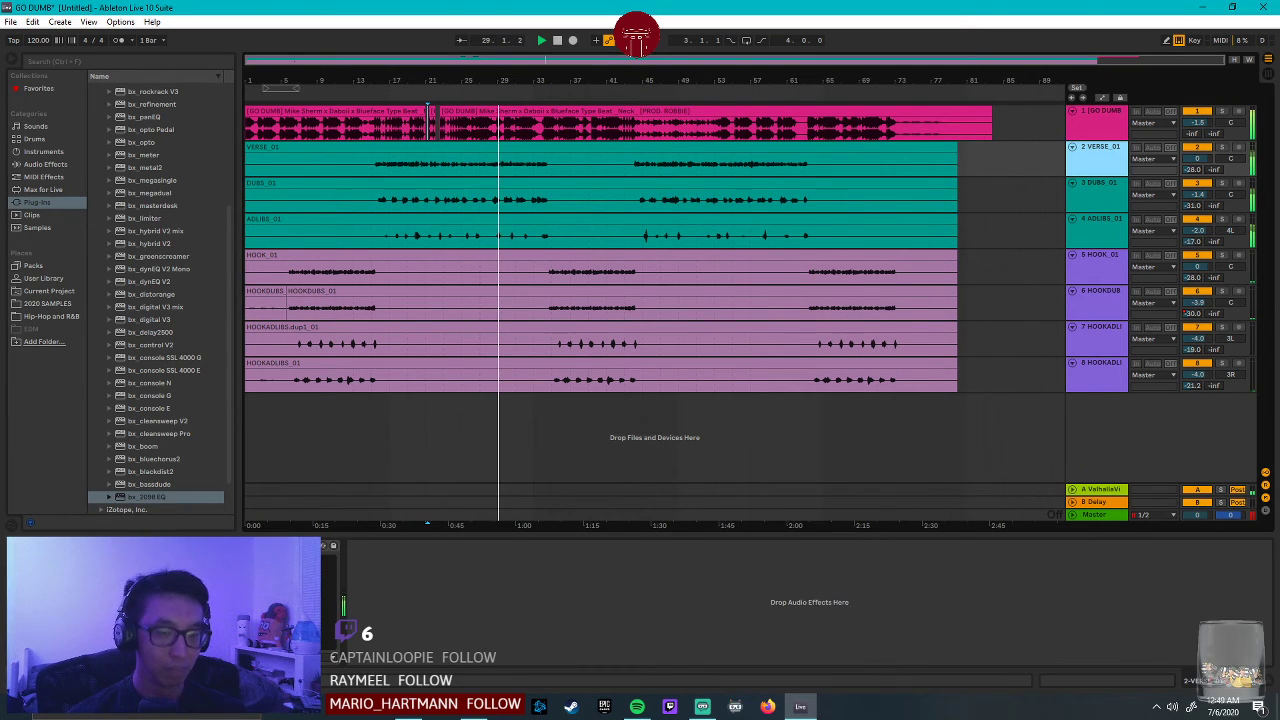
Widen and deepen the two low-mid cuts in DUBS_01's Pro-Q 3, setting band 3 to 353.43 Hz, -1.40 dB and Q 3.433.
{"action": "left_click", "coordinate": [1091, 192]}
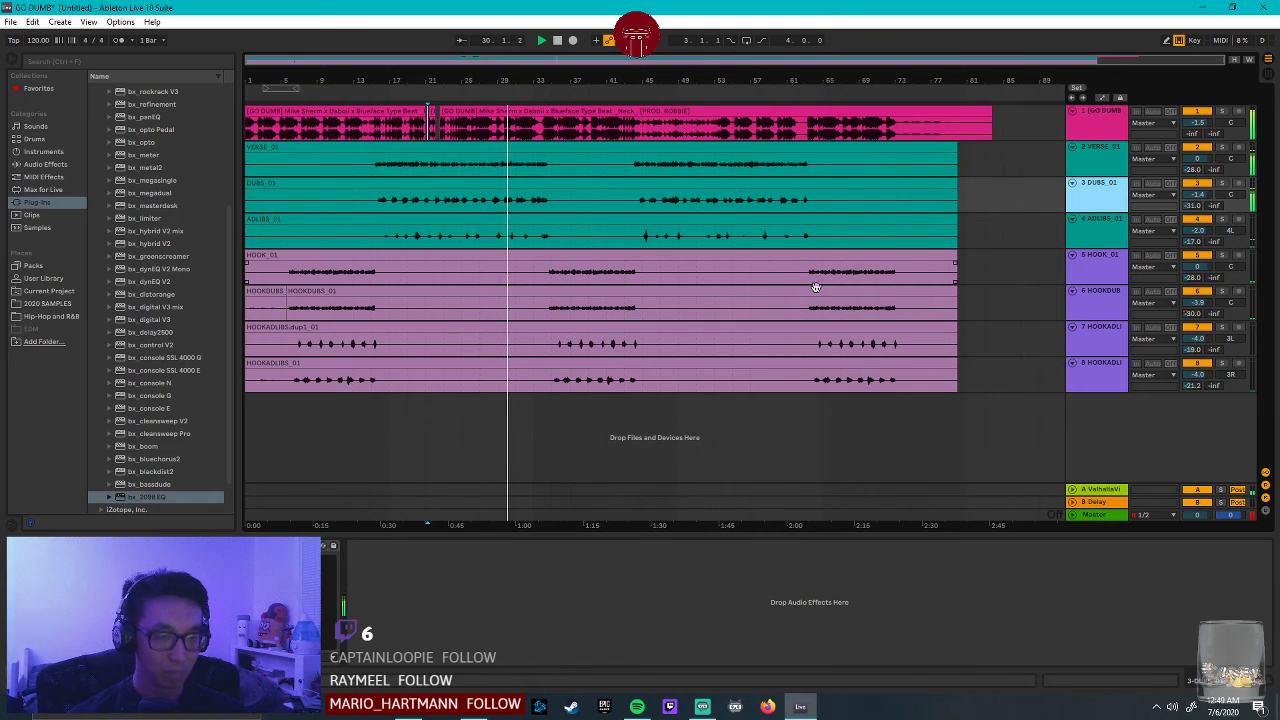
{"action": "left_click", "coordinate": [38, 546]}
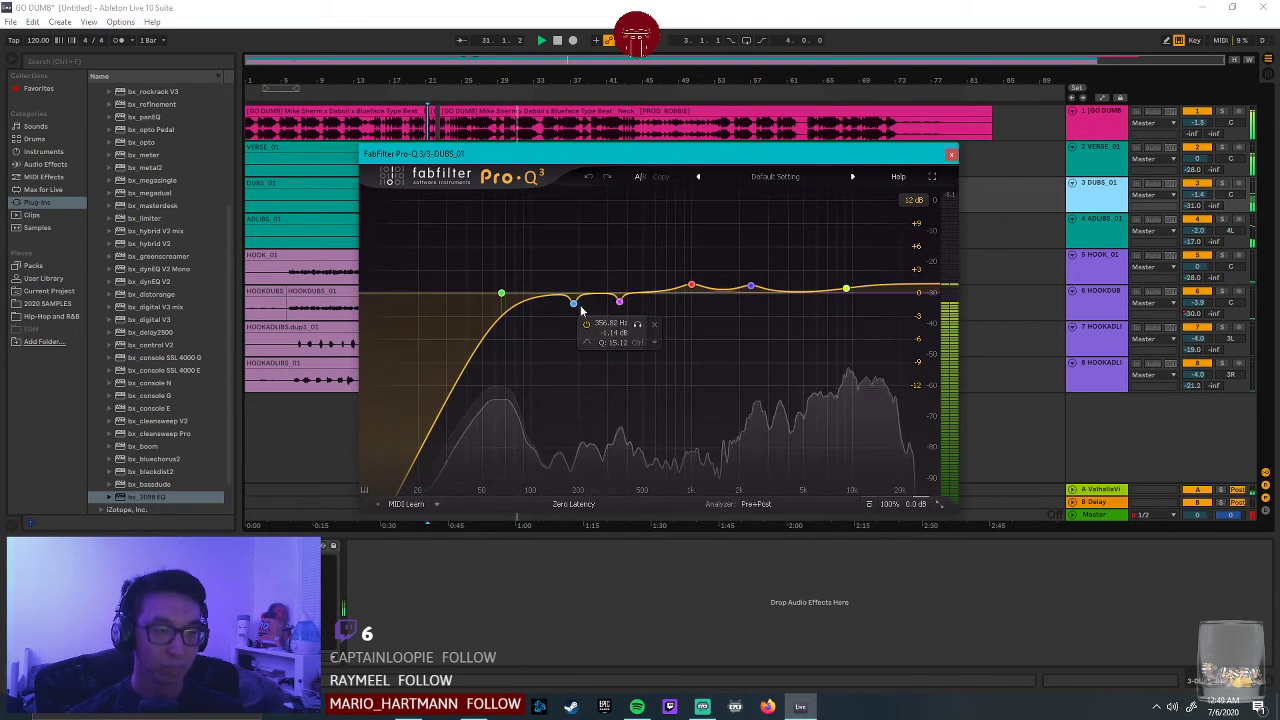
{"action": "left_click", "coordinate": [574, 303]}
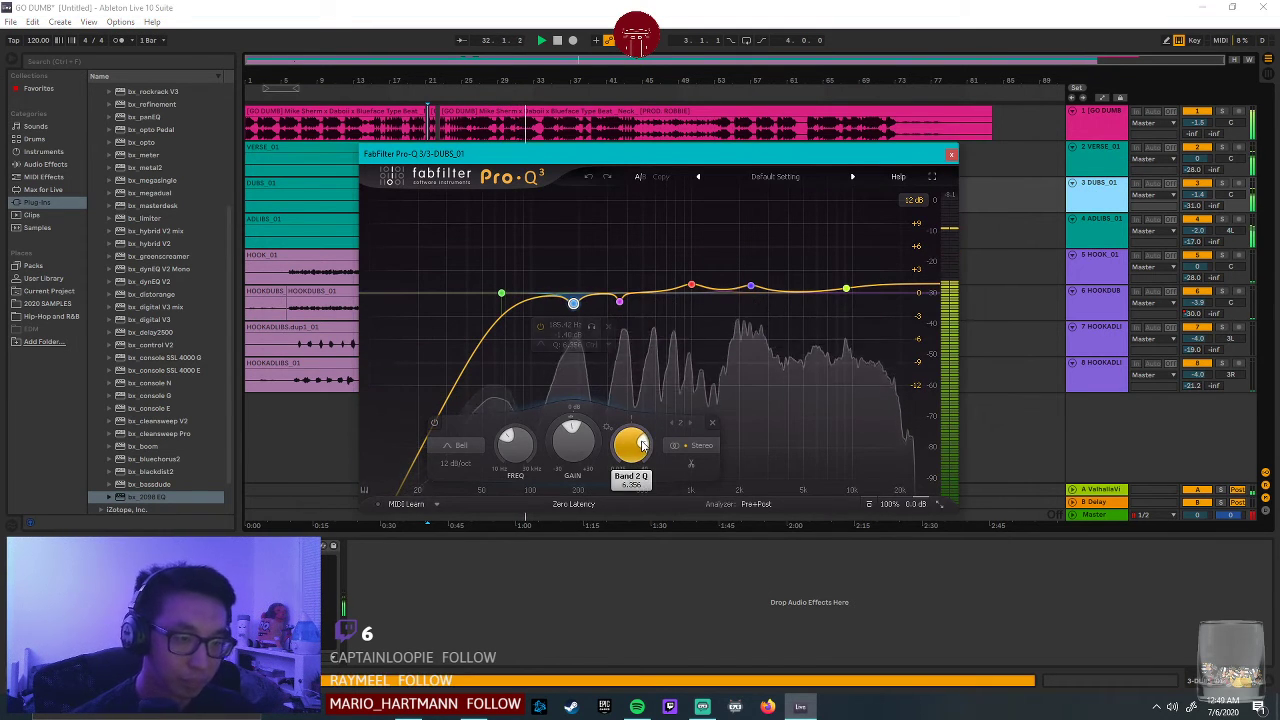
{"action": "left_click", "coordinate": [620, 301]}
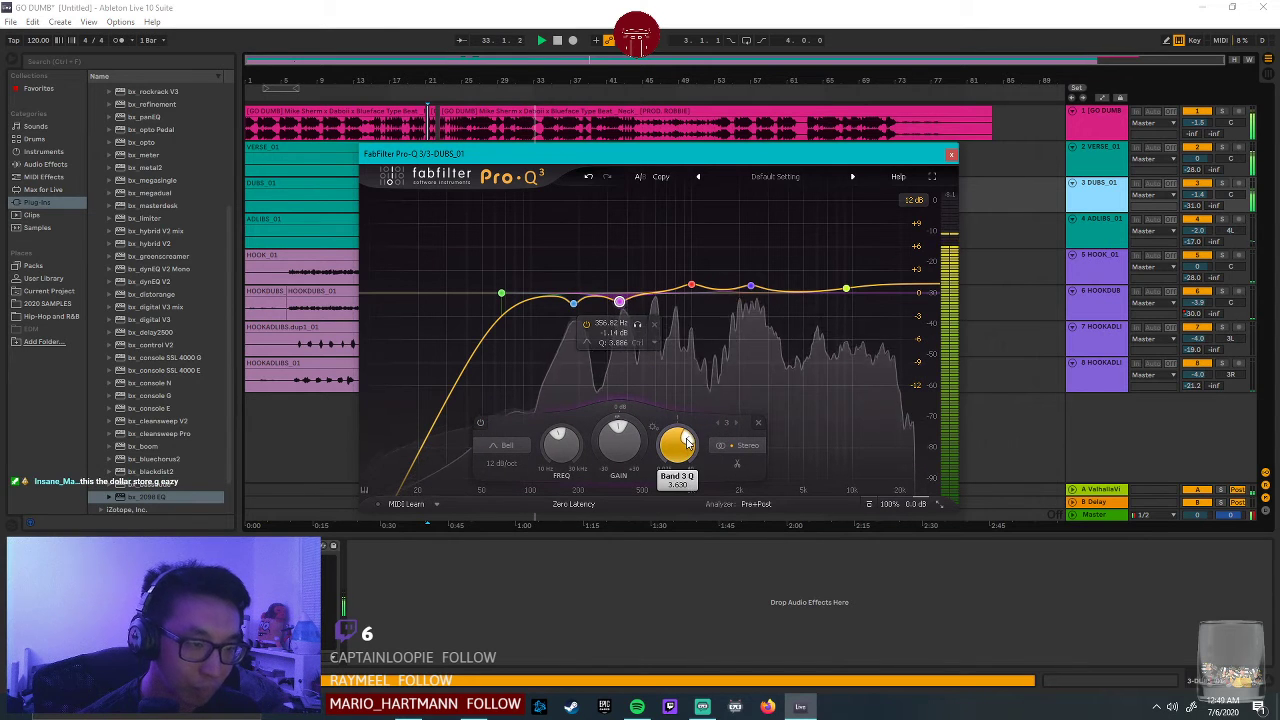
{"action": "left_click", "coordinate": [573, 303]}
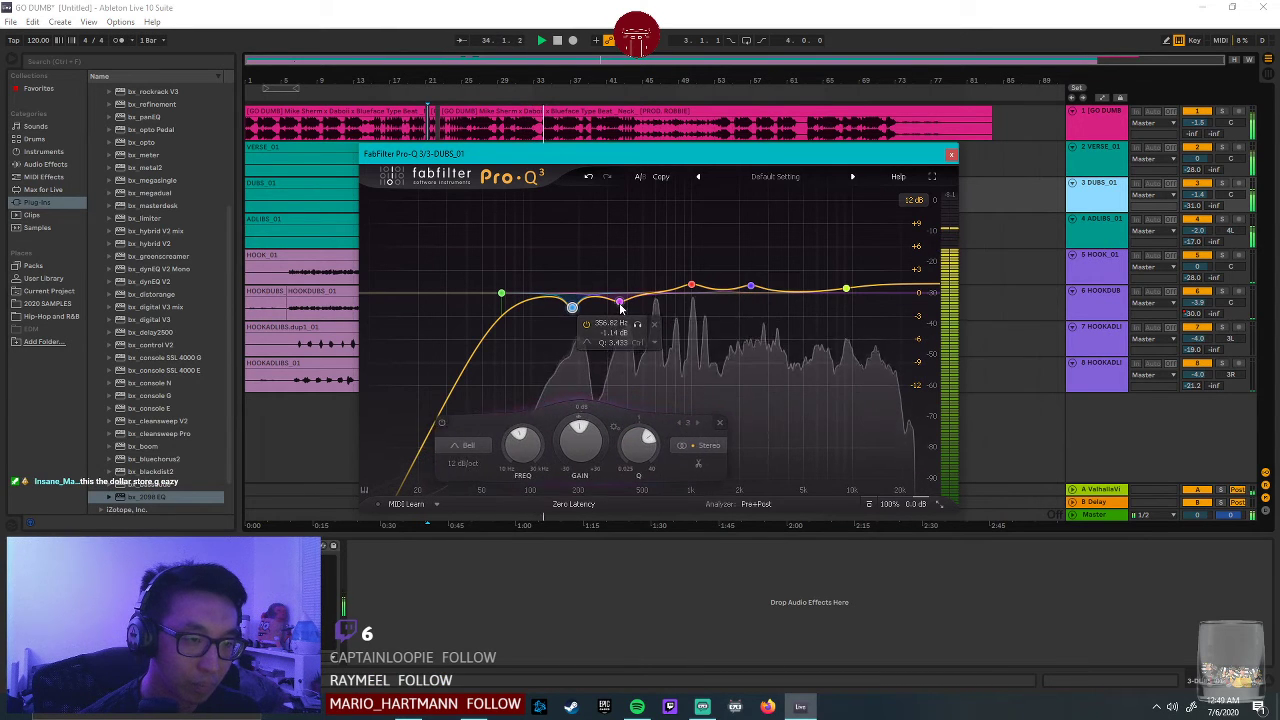
{"action": "left_click", "coordinate": [619, 303]}
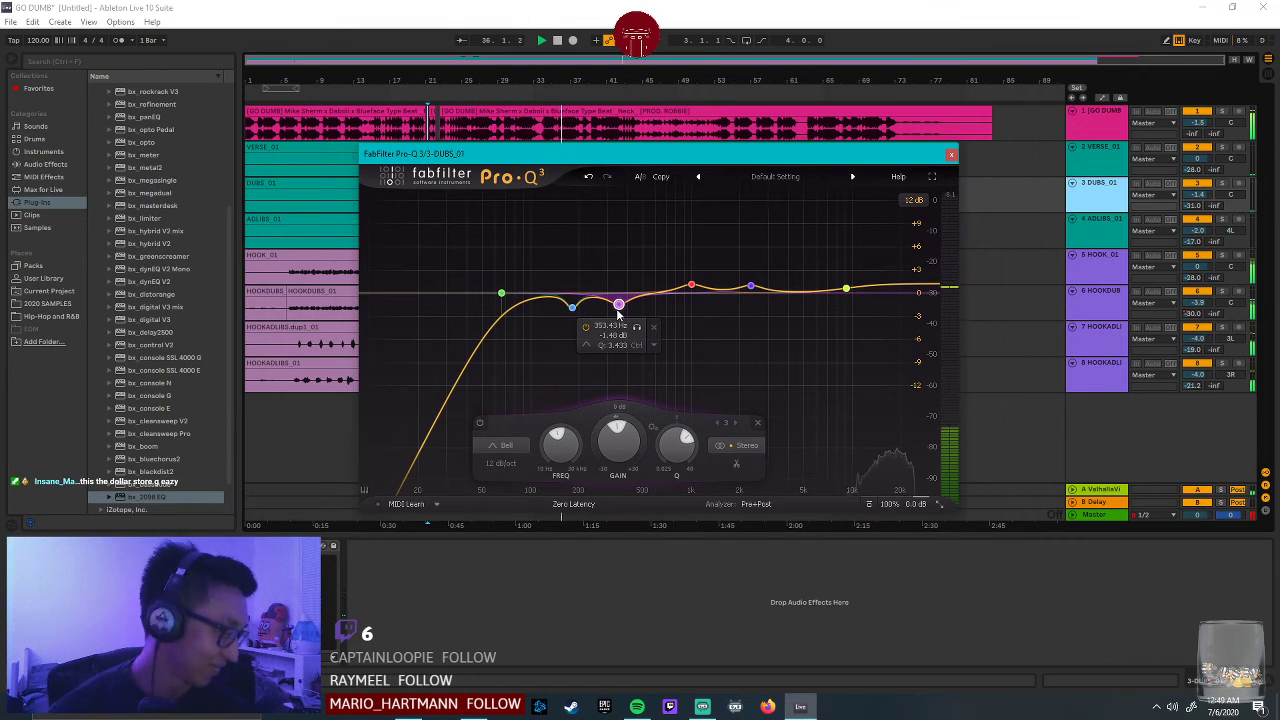
{"action": "left_click", "coordinate": [952, 156]}
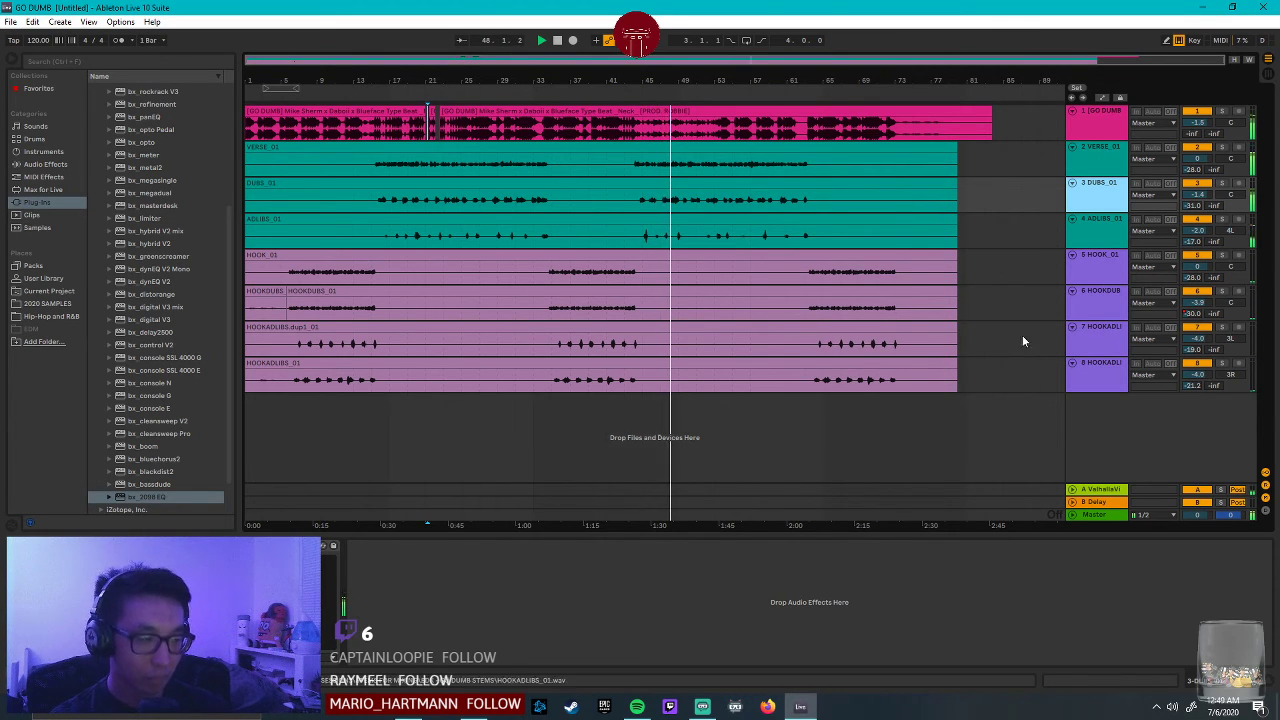
Duplicate the VERSE_01 track and deactivate the copy.
{"action": "left_click", "coordinate": [1103, 375]}
{"action": "mouse_move", "coordinate": [603, 81]}
{"action": "left_mouse_down"}
{"action": "mouse_move", "coordinate": [603, 130]}
{"action": "mouse_move", "coordinate": [603, 81]}
{"action": "left_mouse_up"}
{"action": "left_click", "coordinate": [1094, 153]}
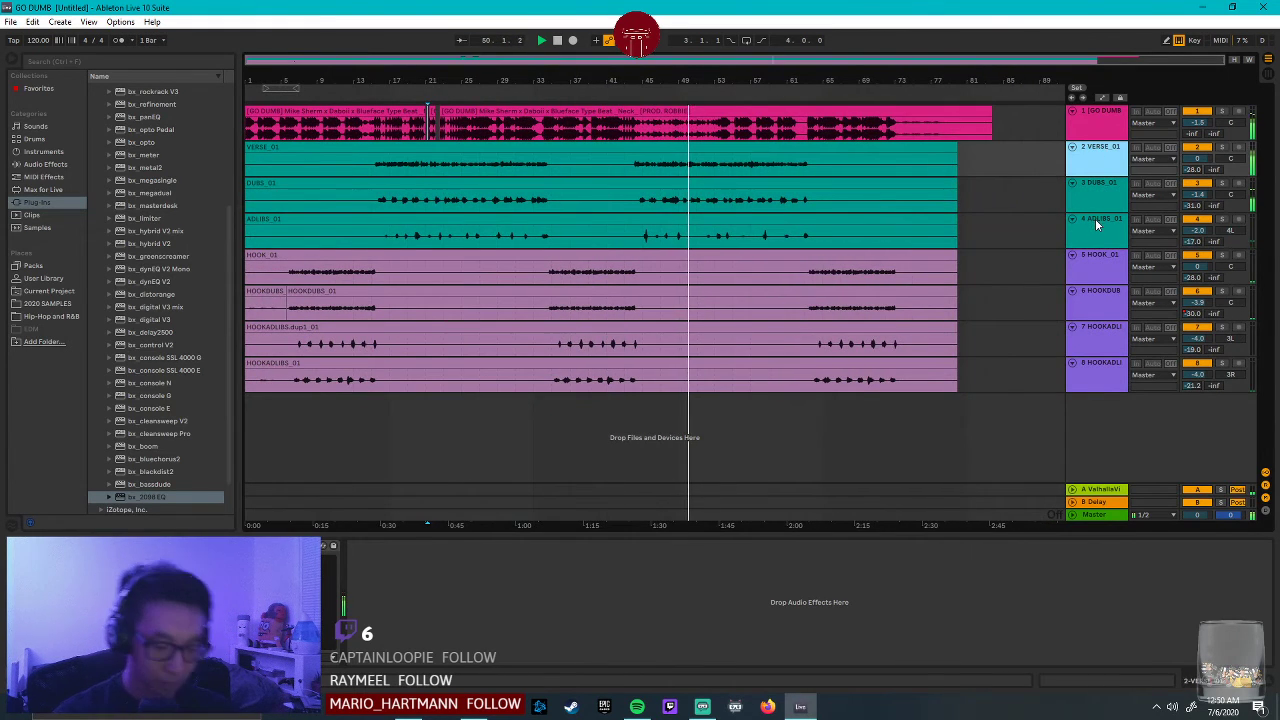
{"action": "key", "text": "ctrl+d"}
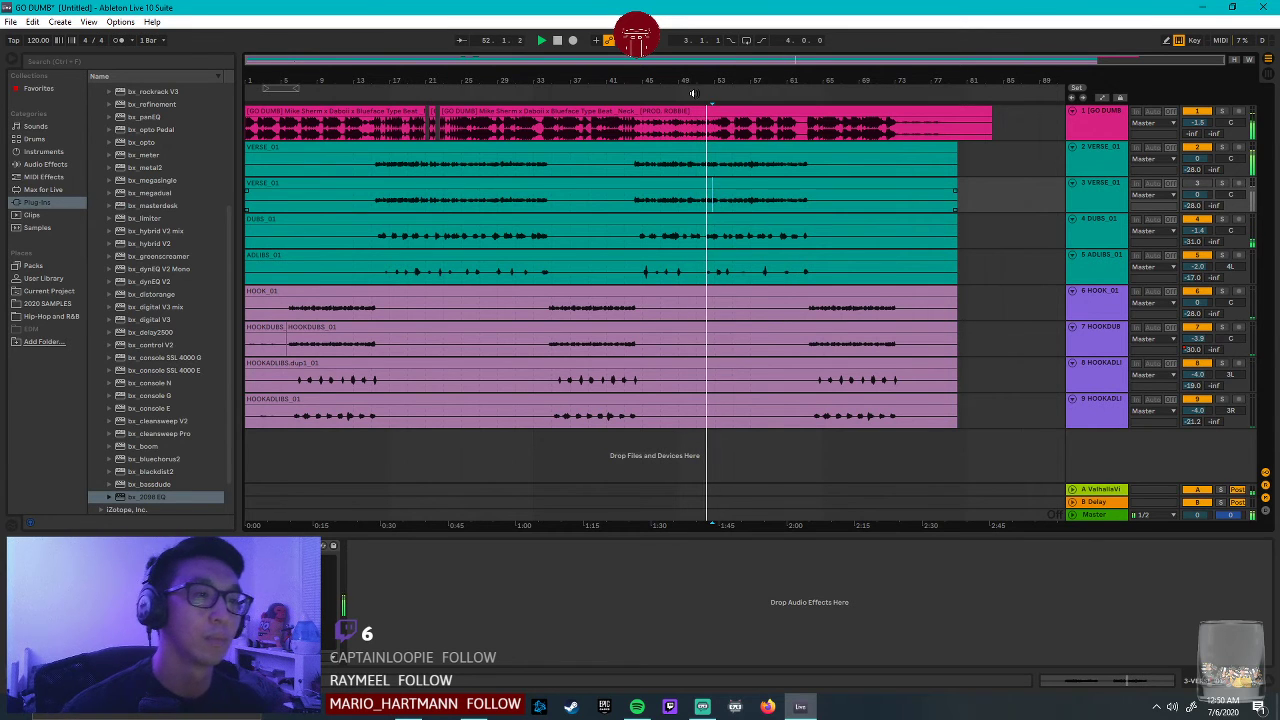
{"action": "left_click_drag", "start_coordinate": [700, 82], "coordinate": [662, 134]}
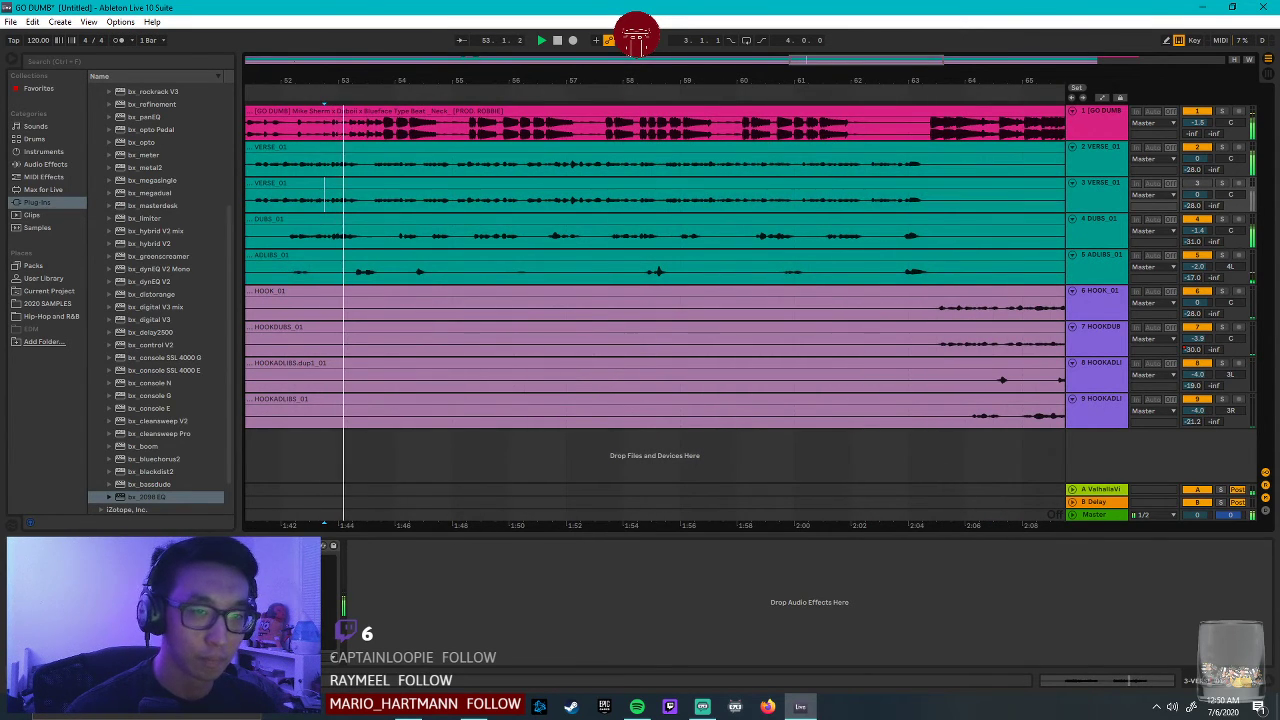
{"action": "left_click_drag", "start_coordinate": [490, 82], "coordinate": [730, 112]}
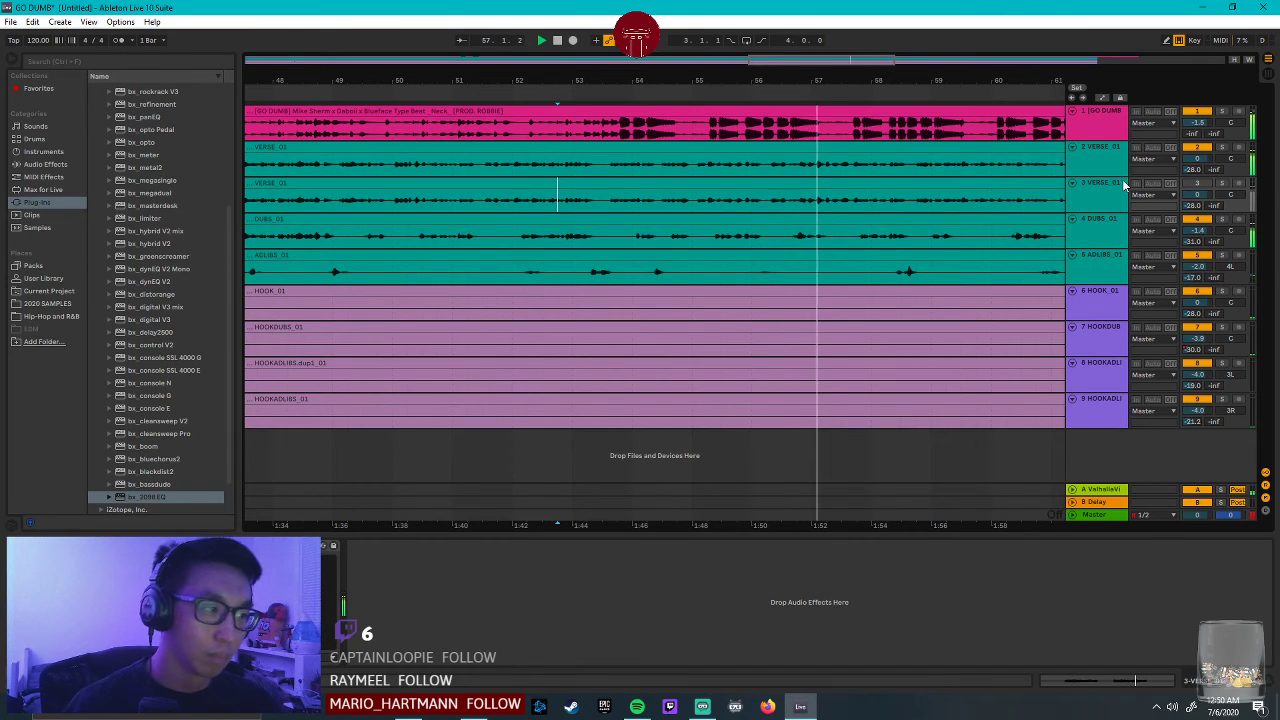
Delete the VERSE_01 clip from the duplicate track and rename that track GHOST.
{"action": "left_click_drag", "start_coordinate": [1118, 180], "coordinate": [1018, 190]}
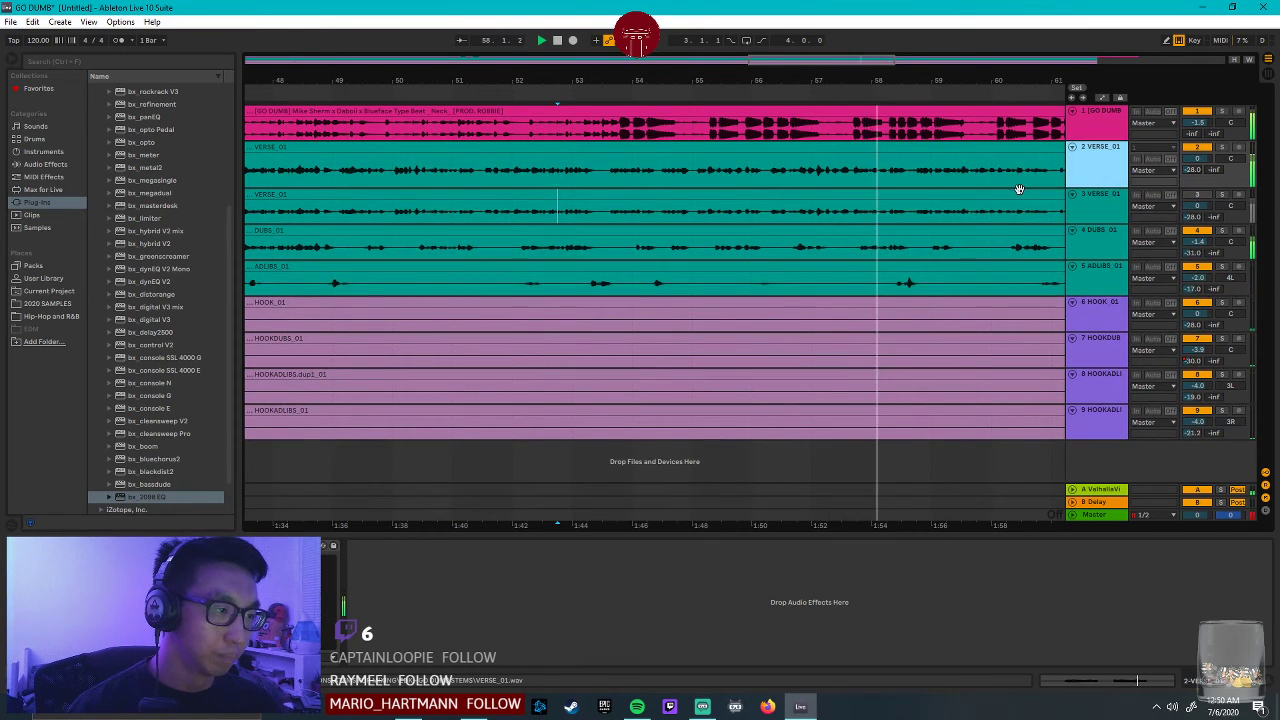
{"action": "left_click", "coordinate": [1024, 197]}
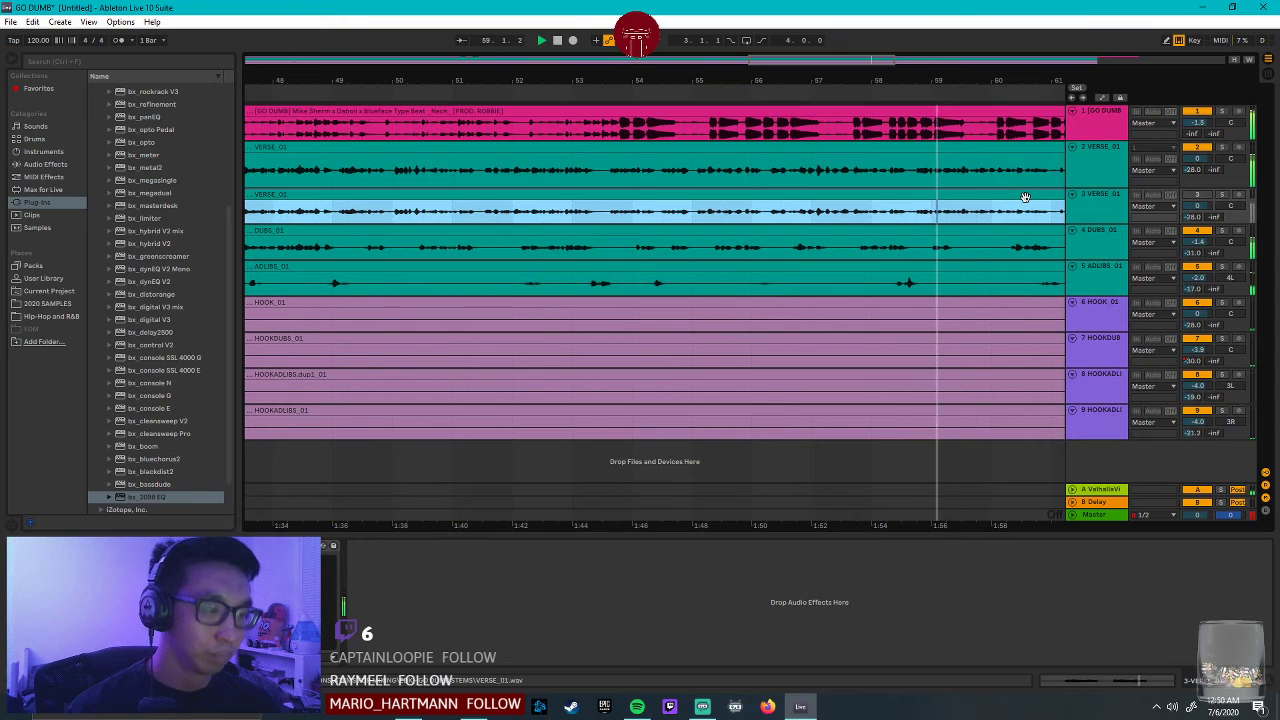
{"action": "key", "text": "Delete"}
{"action": "scroll", "coordinate": [1024, 197], "scroll_direction": "down", "scroll_amount": 2}
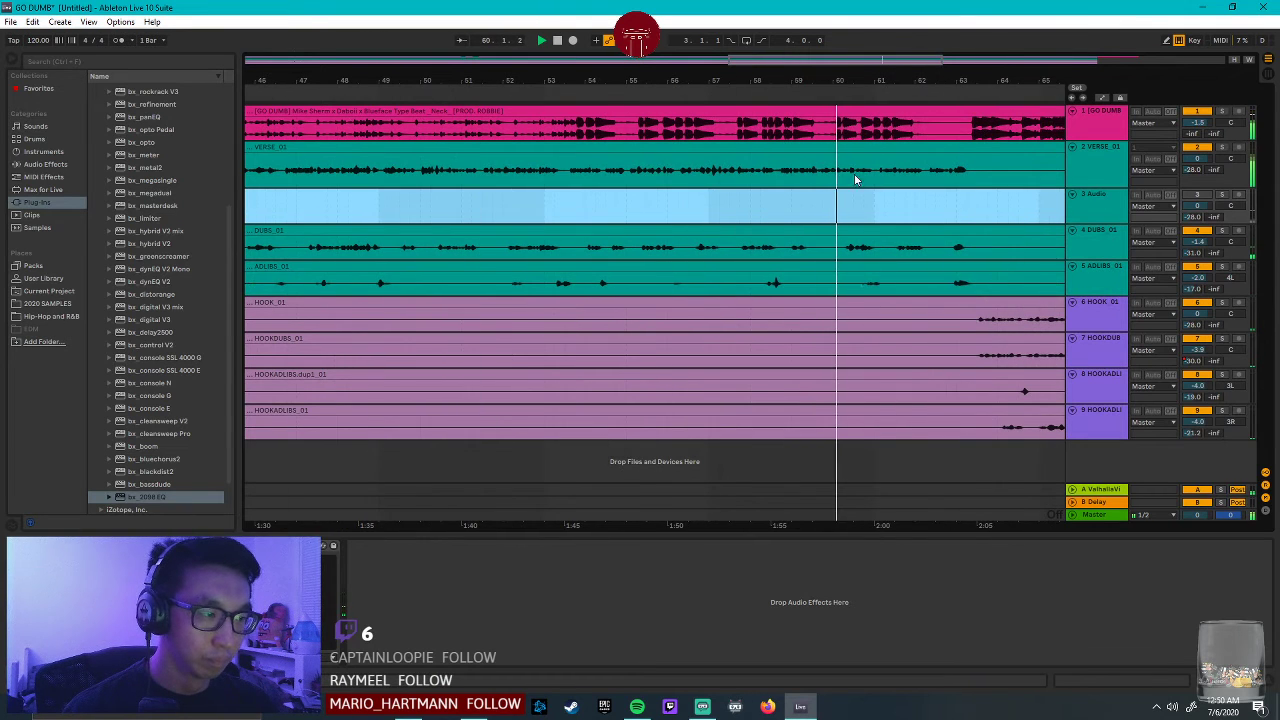
{"action": "left_click", "coordinate": [1095, 200]}
{"action": "type", "text": "GHOST"}
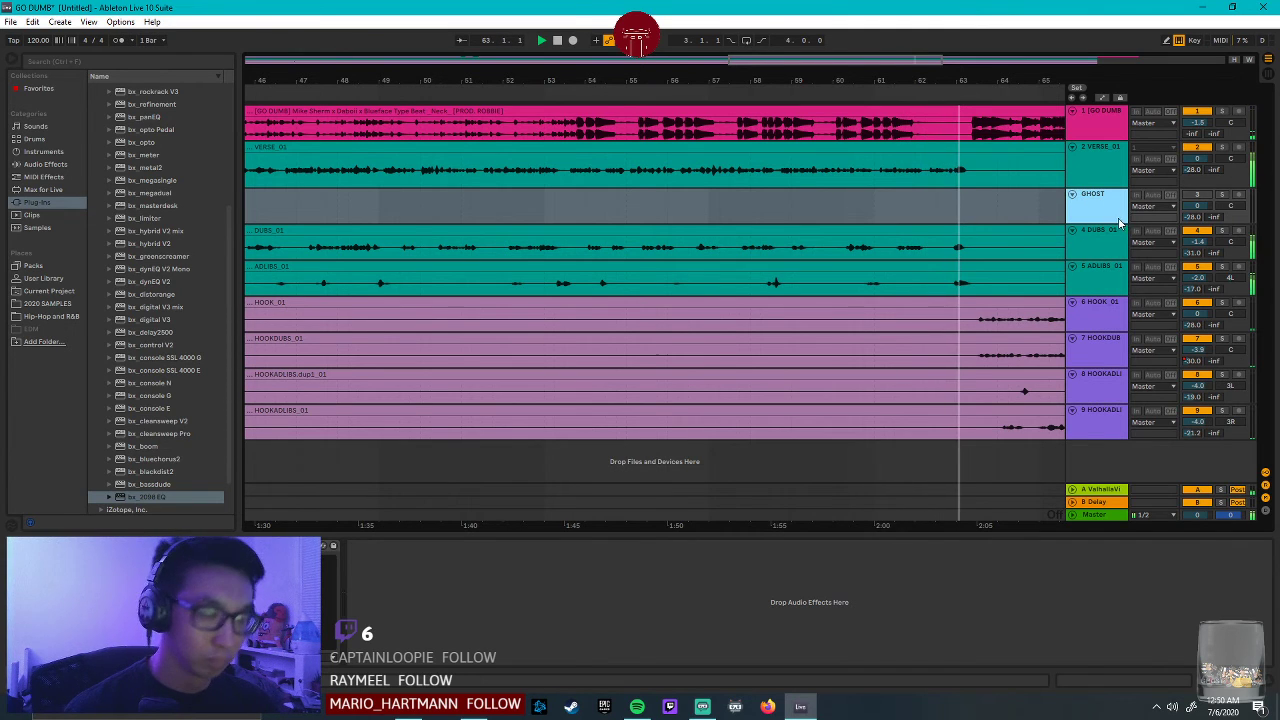
Insert a new audio track below GHOST, name it GHOSTPRINT and color it magenta.
{"action": "key", "text": "ctrl+t"}
{"action": "key", "text": "ctrl+r"}
{"action": "type", "text": "GHOSTPRINT"}
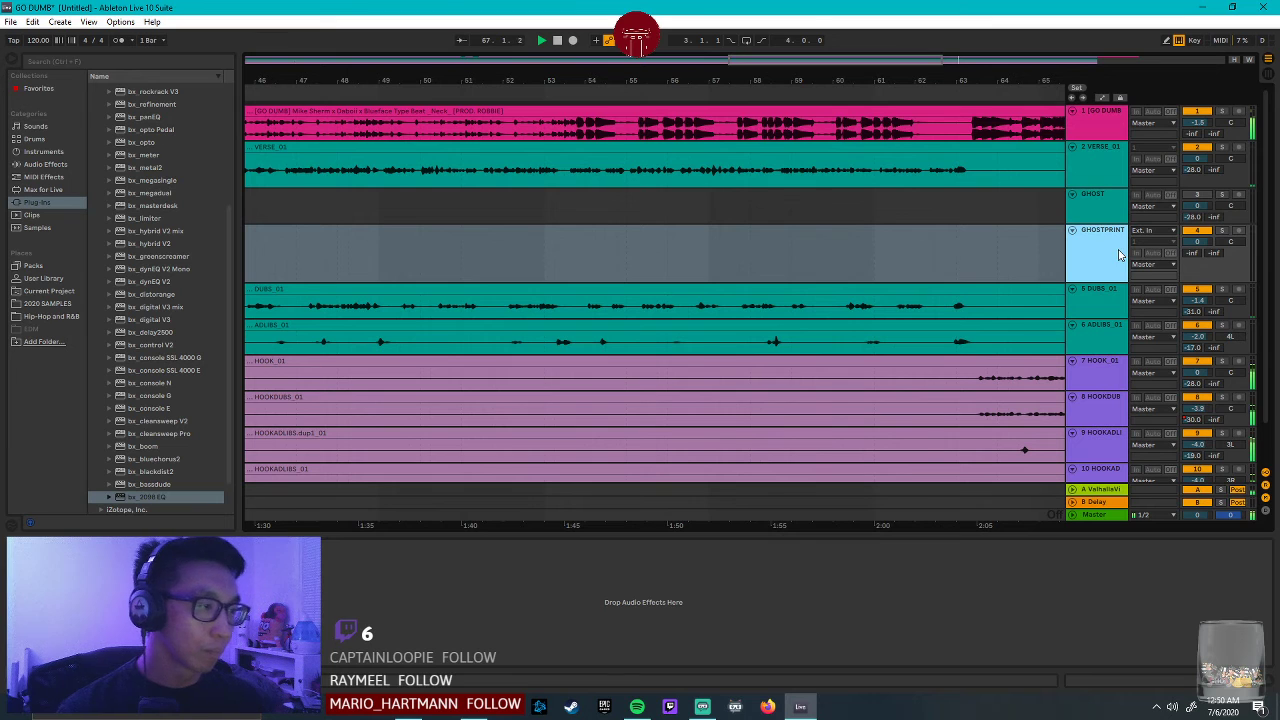
{"action": "left_click_drag", "start_coordinate": [824, 60], "coordinate": [824, 35]}
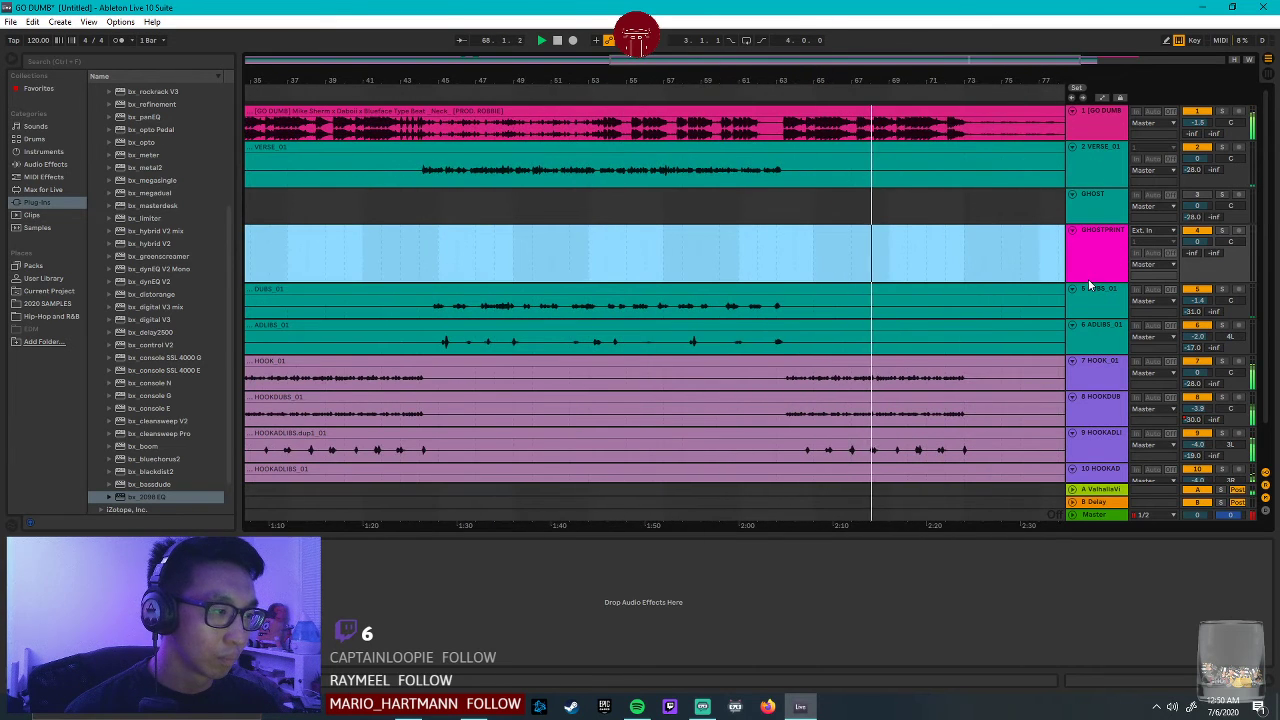
{"action": "left_click", "coordinate": [1102, 212]}
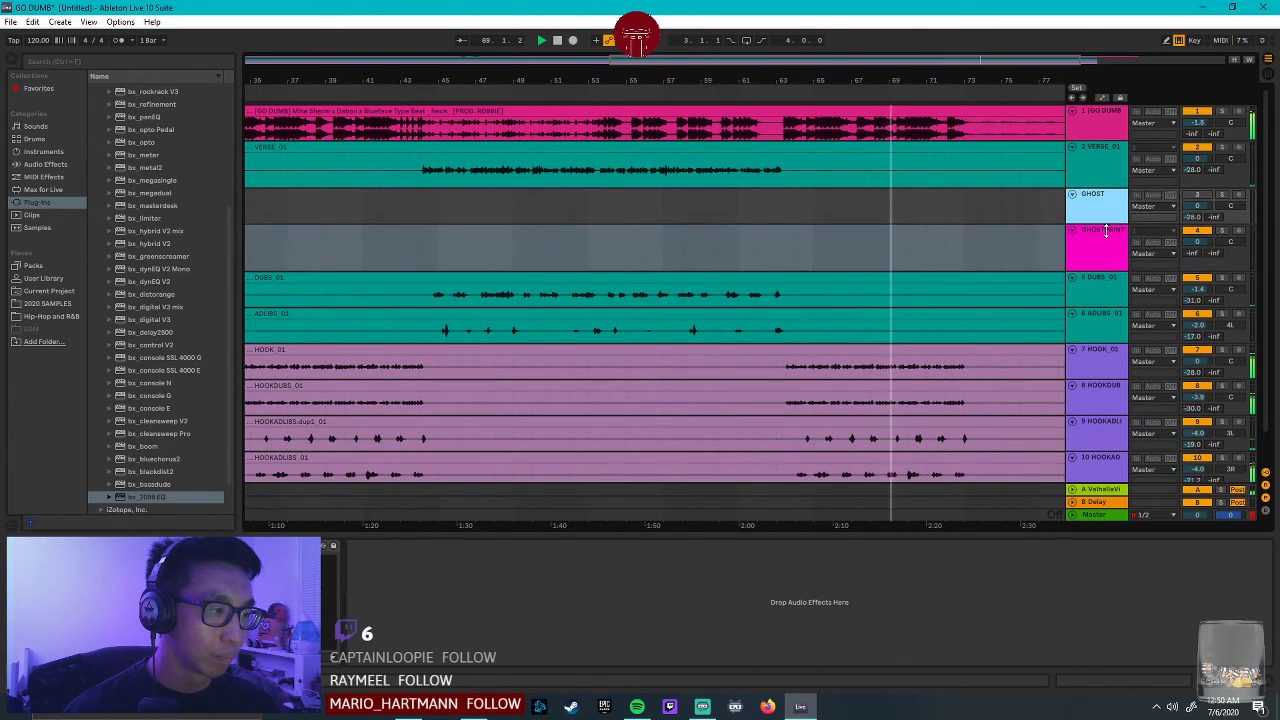
{"action": "left_click", "coordinate": [874, 224]}
{"action": "key", "text": "minus"}
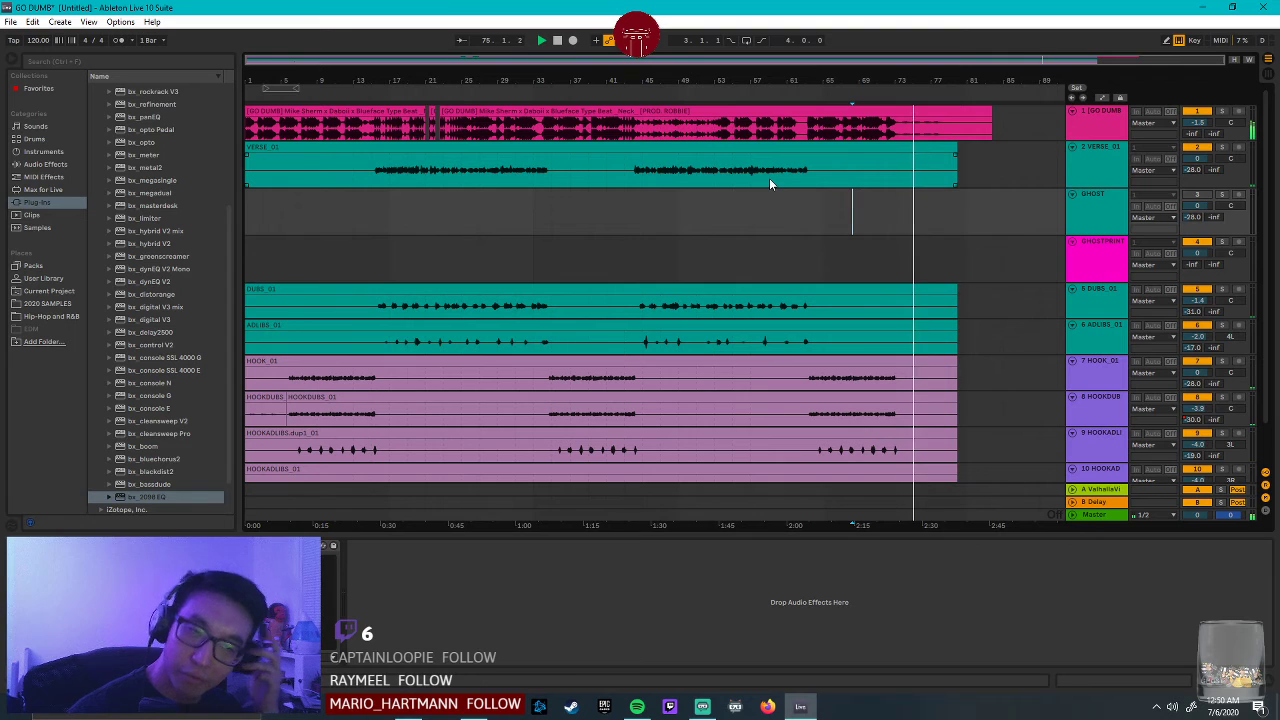
Stop playback and look over the start of the first verse and the VERSE_01, Valhalla return and GHOST device chains.
{"action": "left_click", "coordinate": [692, 194]}
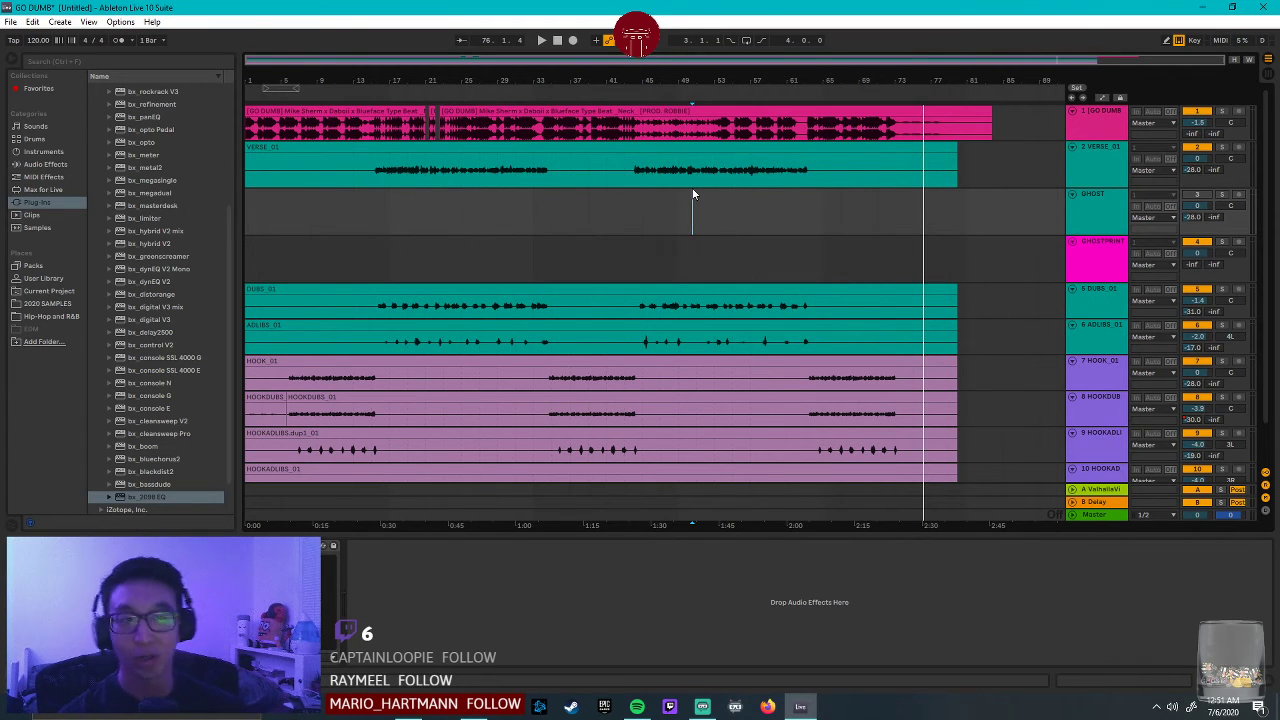
{"action": "left_click", "coordinate": [1104, 163]}
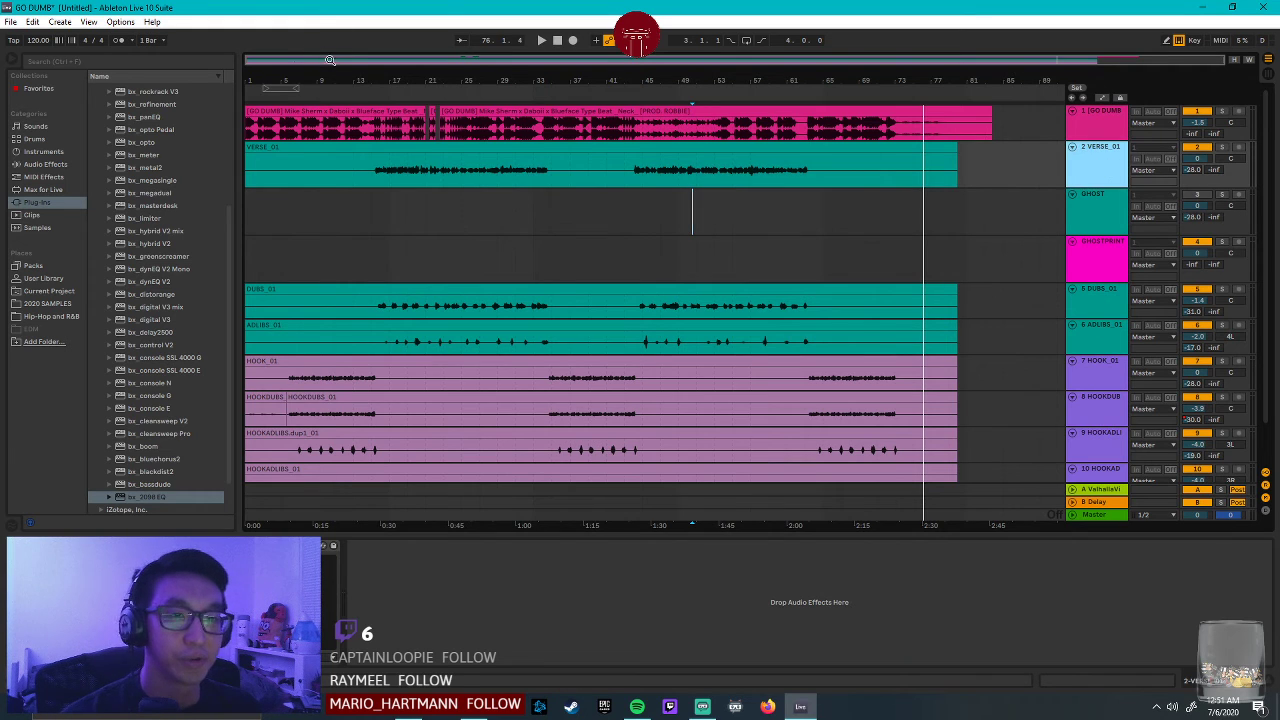
{"action": "key", "text": "plus"}
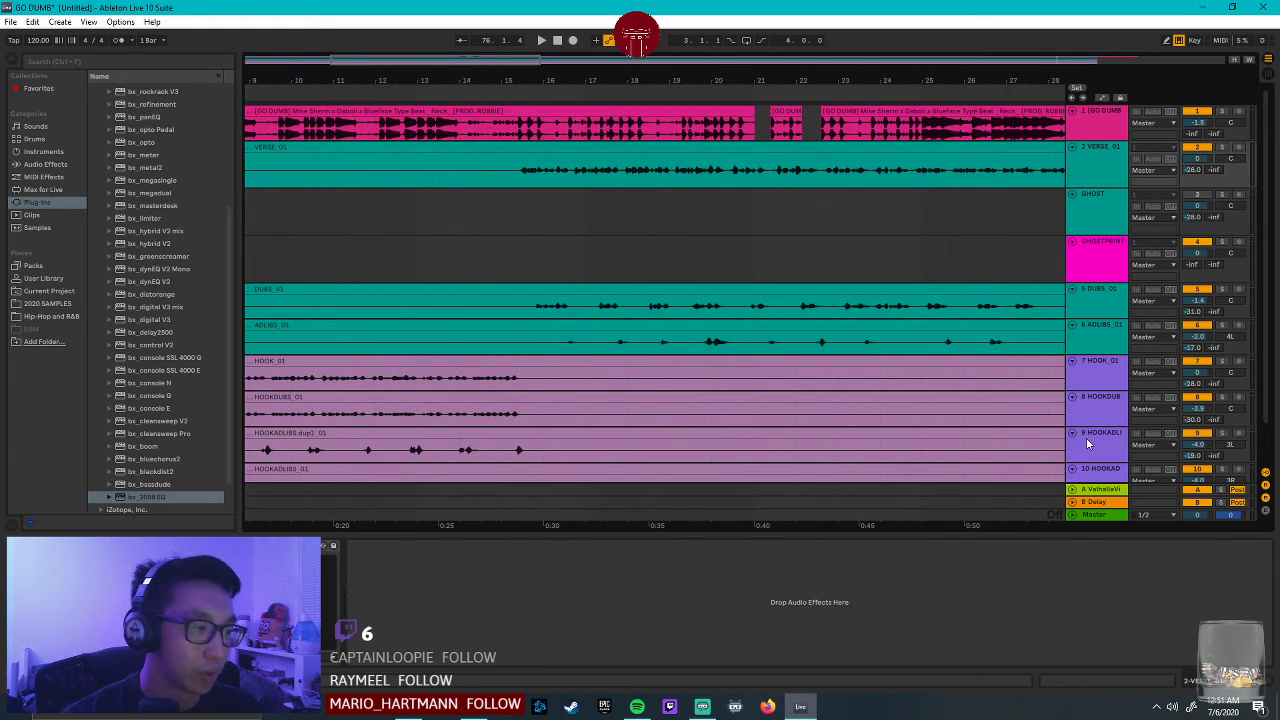
{"action": "left_click", "coordinate": [1100, 489]}
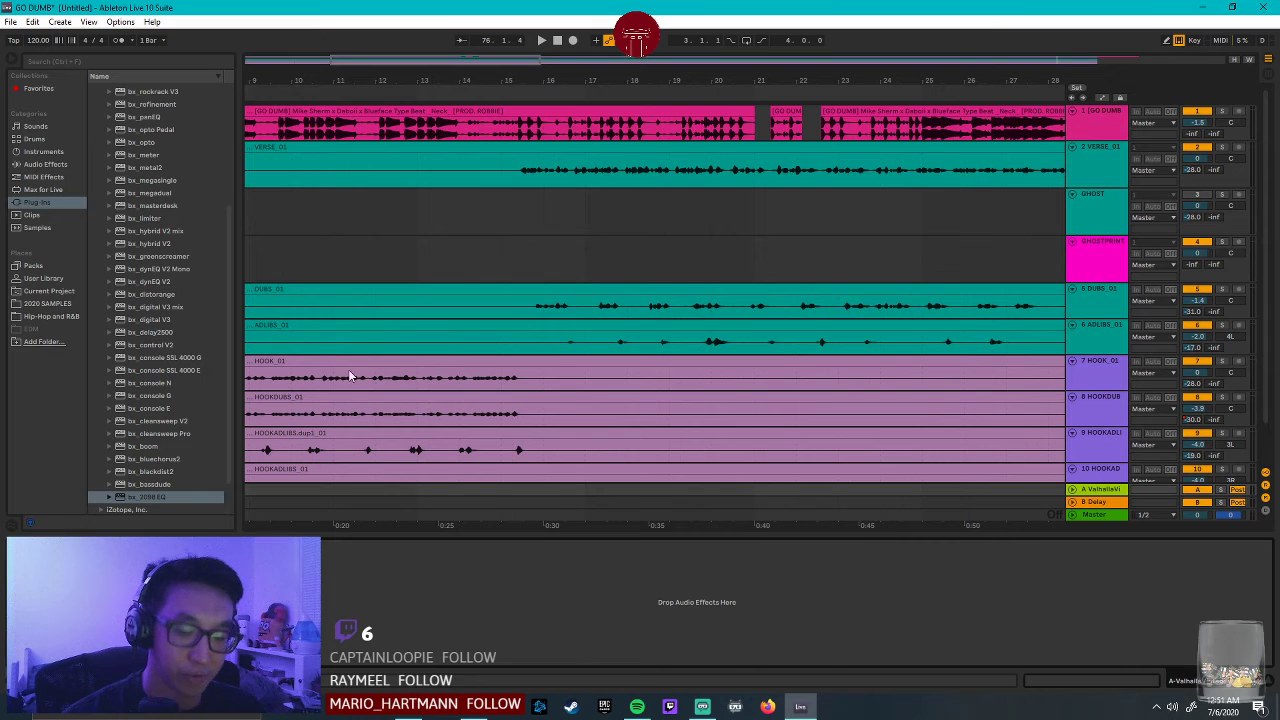
{"action": "left_click", "coordinate": [1097, 161]}
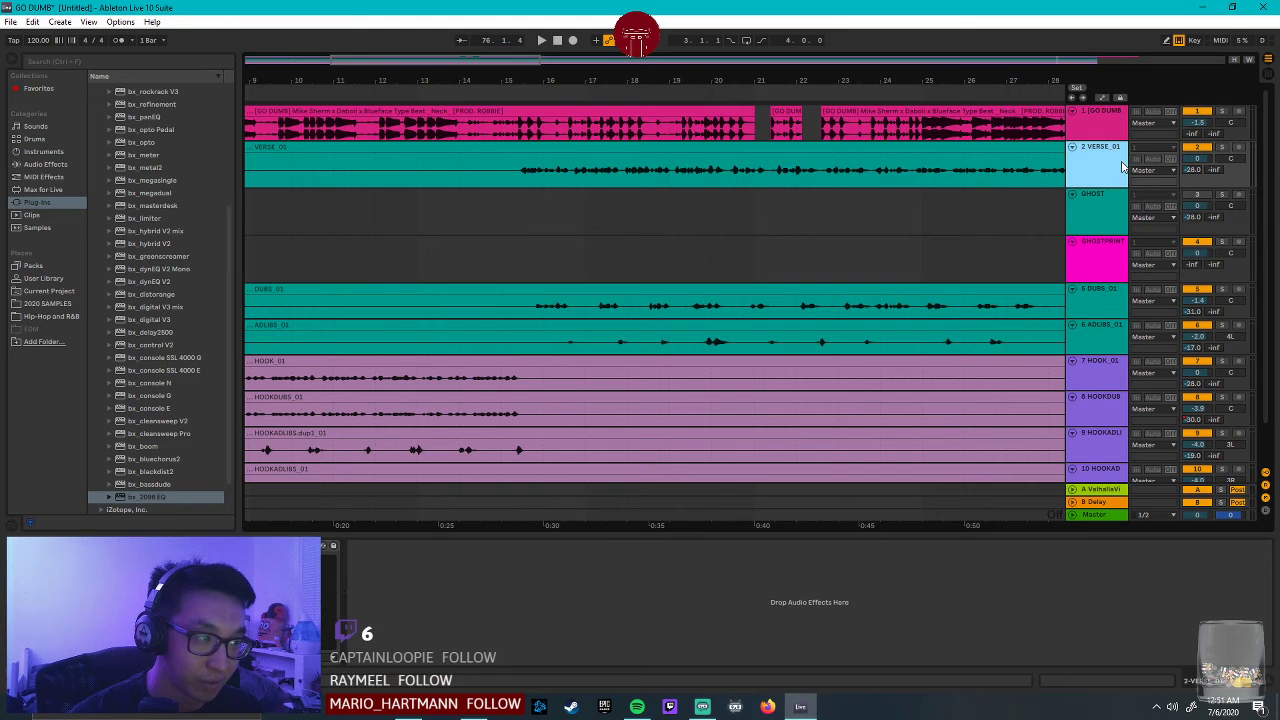
{"action": "left_click", "coordinate": [1093, 218]}
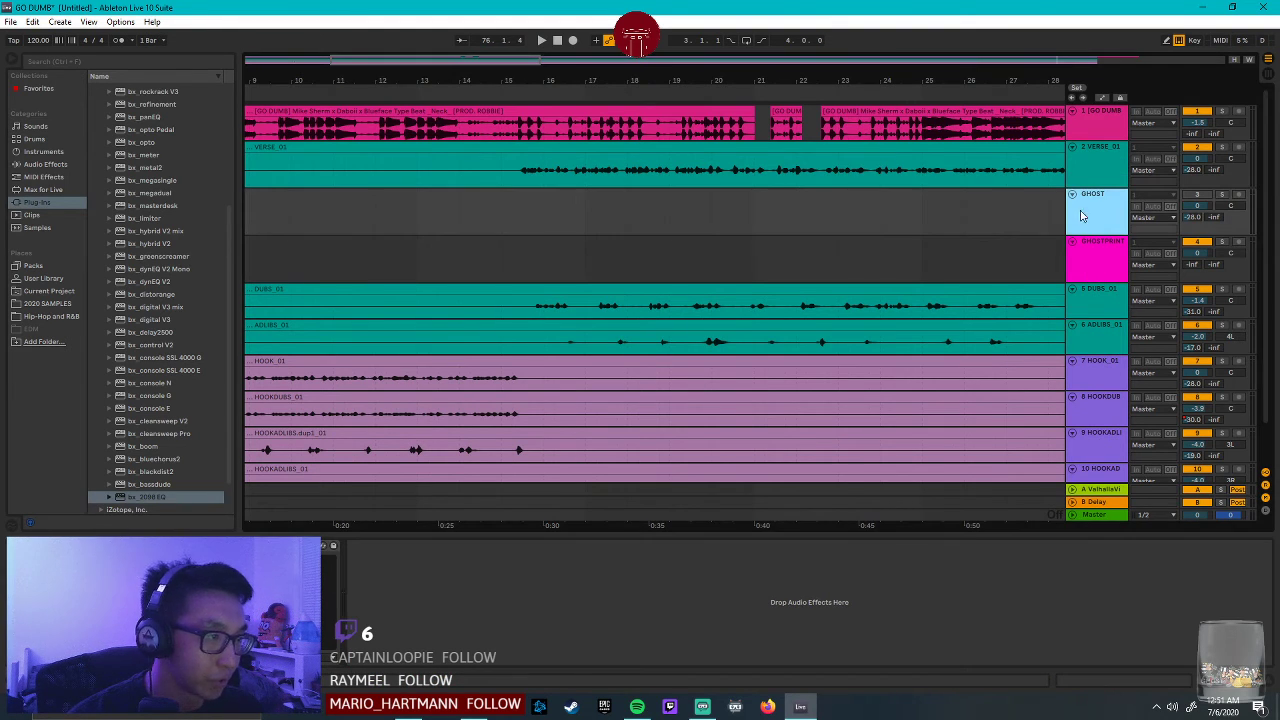
Split off the first short vocal phrase of VERSE_01 near bar 15.3 and copy it onto the GHOST track.
{"action": "left_click", "coordinate": [519, 173]}
{"action": "left_click_drag", "start_coordinate": [490, 68], "coordinate": [410, 62]}
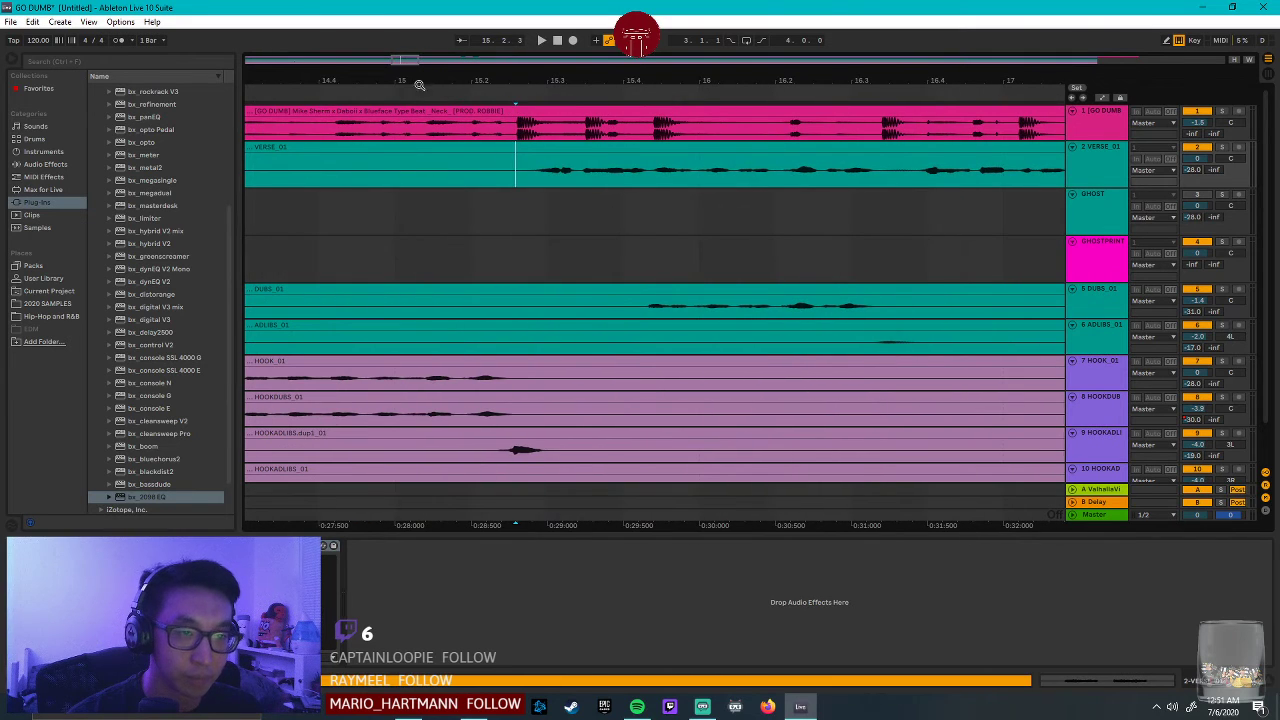
{"action": "key", "text": "space"}
{"action": "left_click", "coordinate": [576, 170]}
{"action": "key", "text": "space"}
{"action": "mouse_move", "coordinate": [576, 170]}
{"action": "left_mouse_down"}
{"action": "mouse_move", "coordinate": [529, 170]}
{"action": "mouse_move", "coordinate": [574, 191]}
{"action": "mouse_move", "coordinate": [566, 212]}
{"action": "left_mouse_up"}
{"action": "key", "text": "ctrl+e"}
{"action": "left_click", "coordinate": [761, 222]}
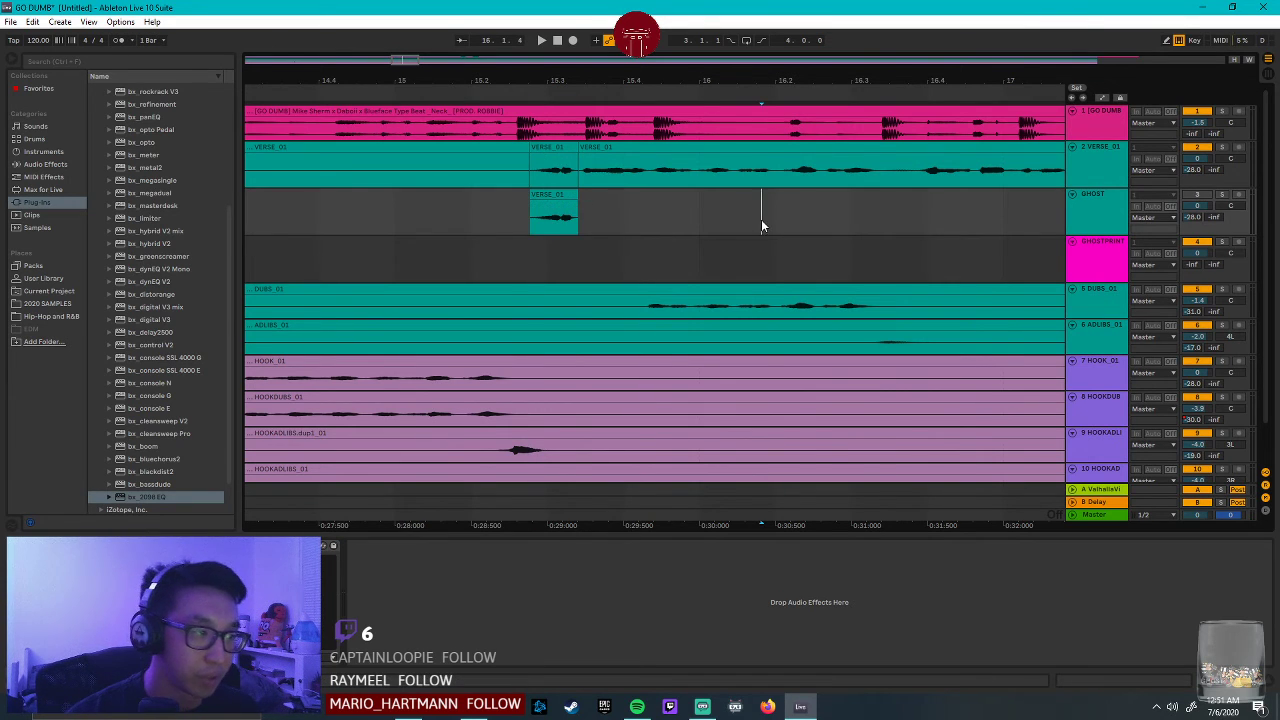
Copy the Valhalla reverb device from return track A into the GHOST track's effect chain.
{"action": "left_click", "coordinate": [586, 546]}
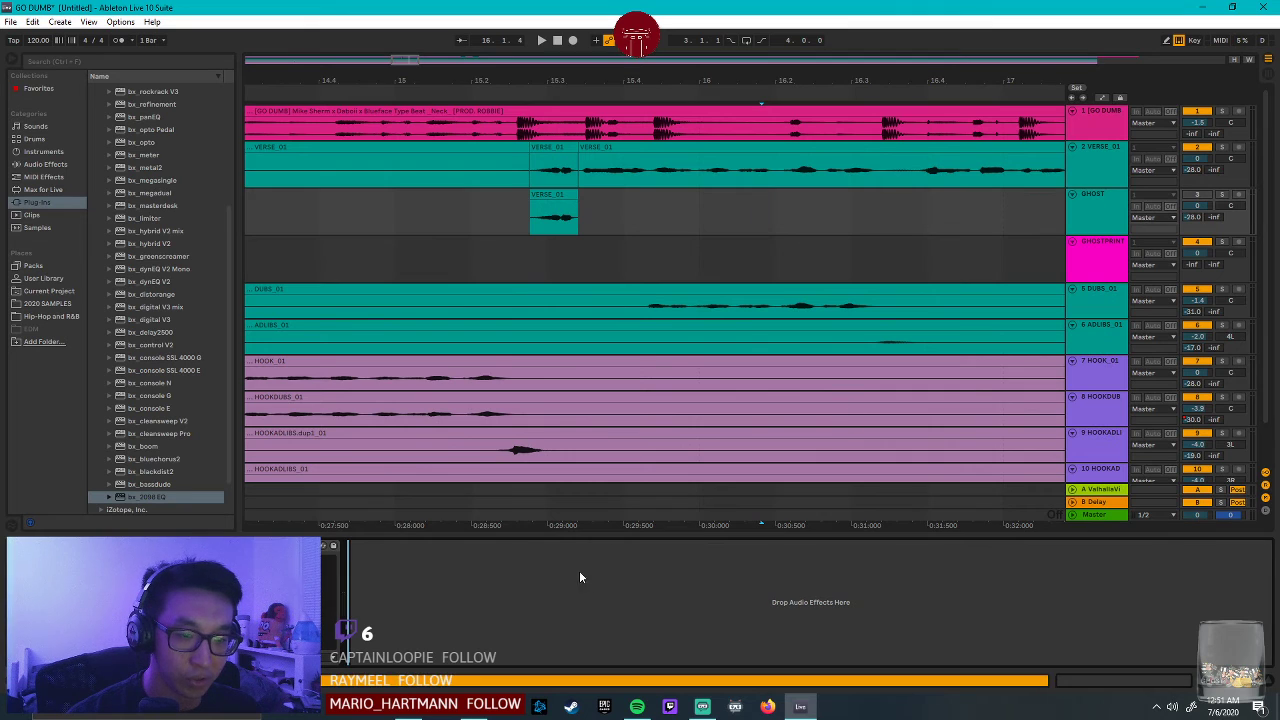
{"action": "left_click", "coordinate": [1090, 490]}
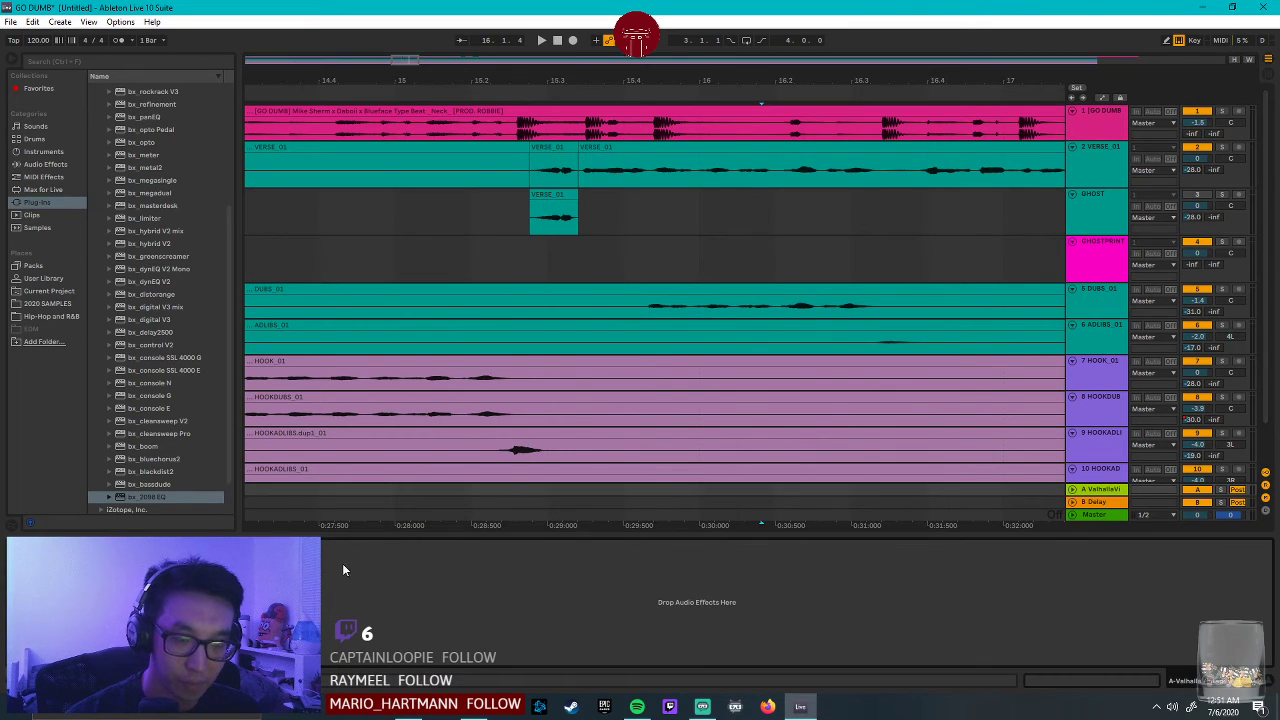
{"action": "left_click", "coordinate": [1110, 491]}
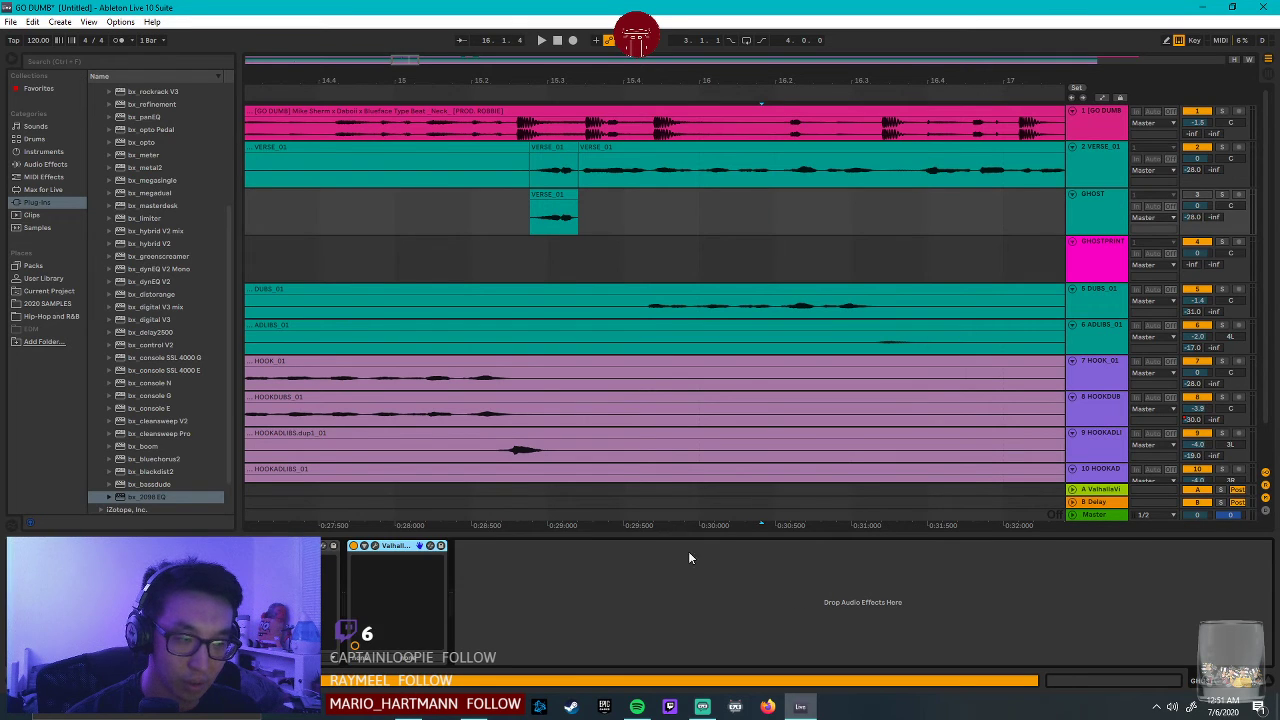
Find ValhallaVintageVerb among the Valhalla DSP VST3 plug-ins and add a fresh instance to the GHOST track.
{"action": "left_click", "coordinate": [1119, 492]}
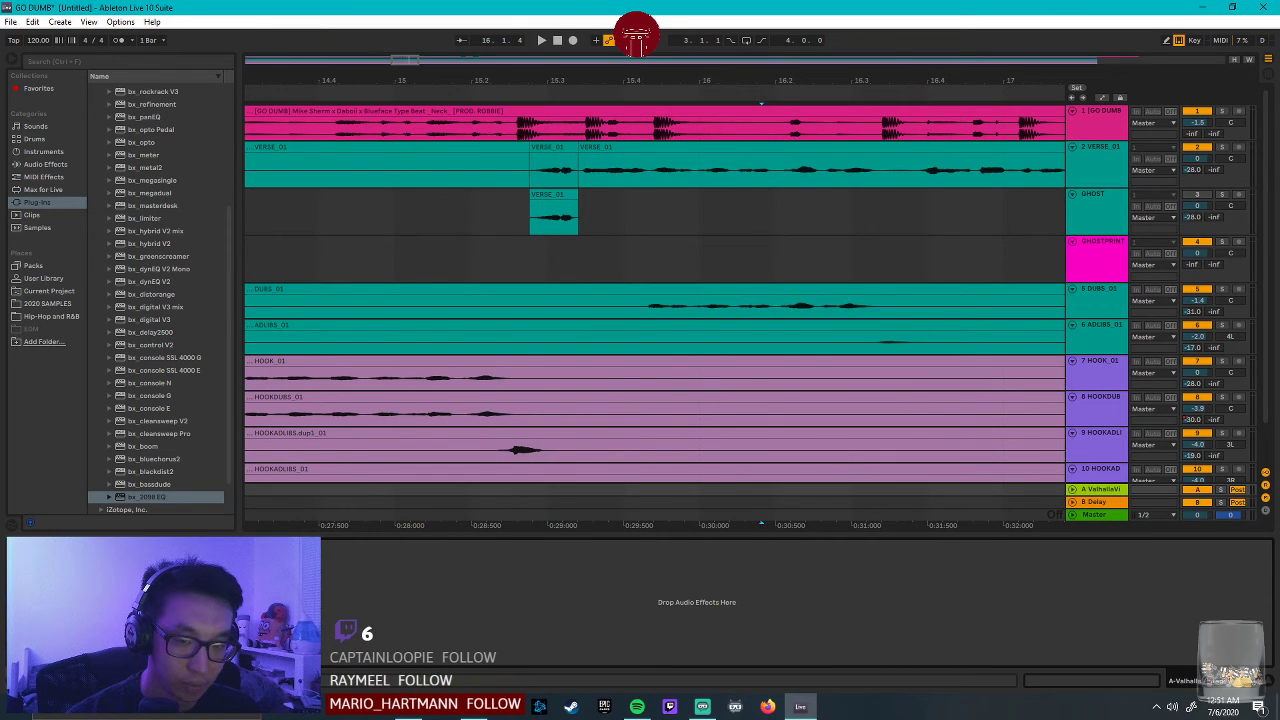
{"action": "scroll", "coordinate": [150, 240], "scroll_direction": "up", "scroll_amount": 5}
{"action": "left_click", "coordinate": [106, 114]}
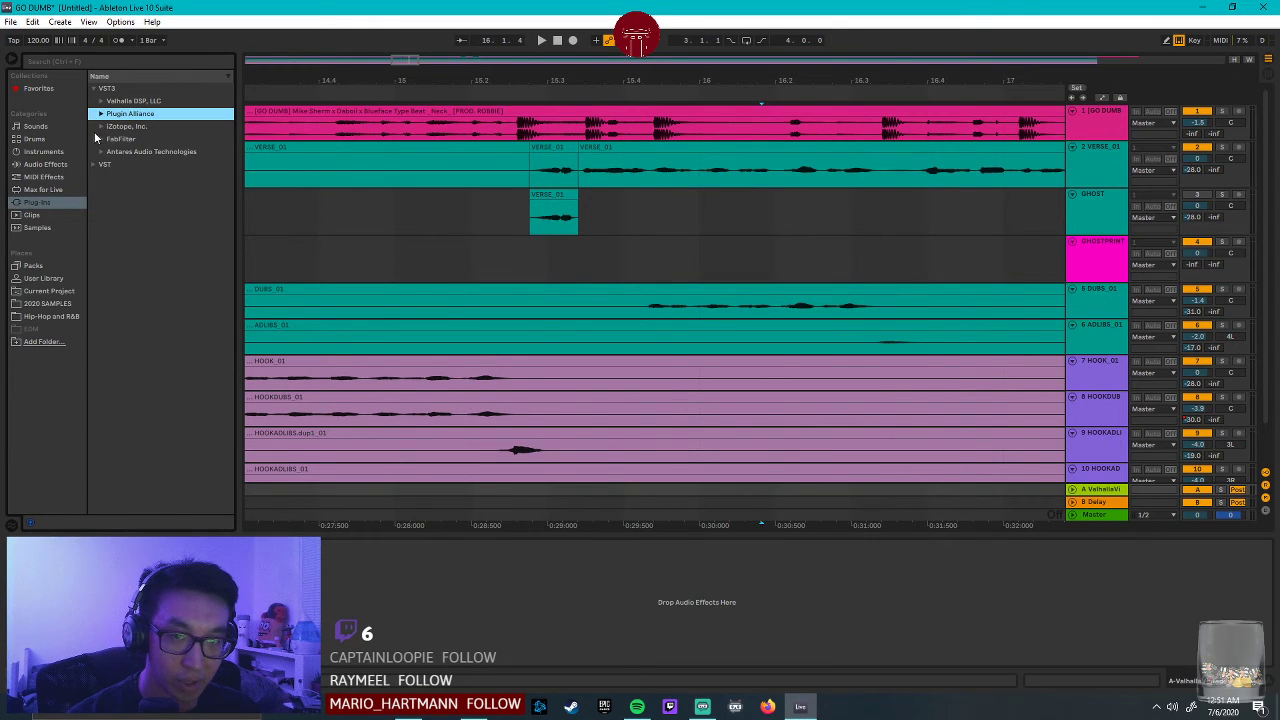
{"action": "left_click", "coordinate": [101, 139]}
{"action": "left_click", "coordinate": [101, 139]}
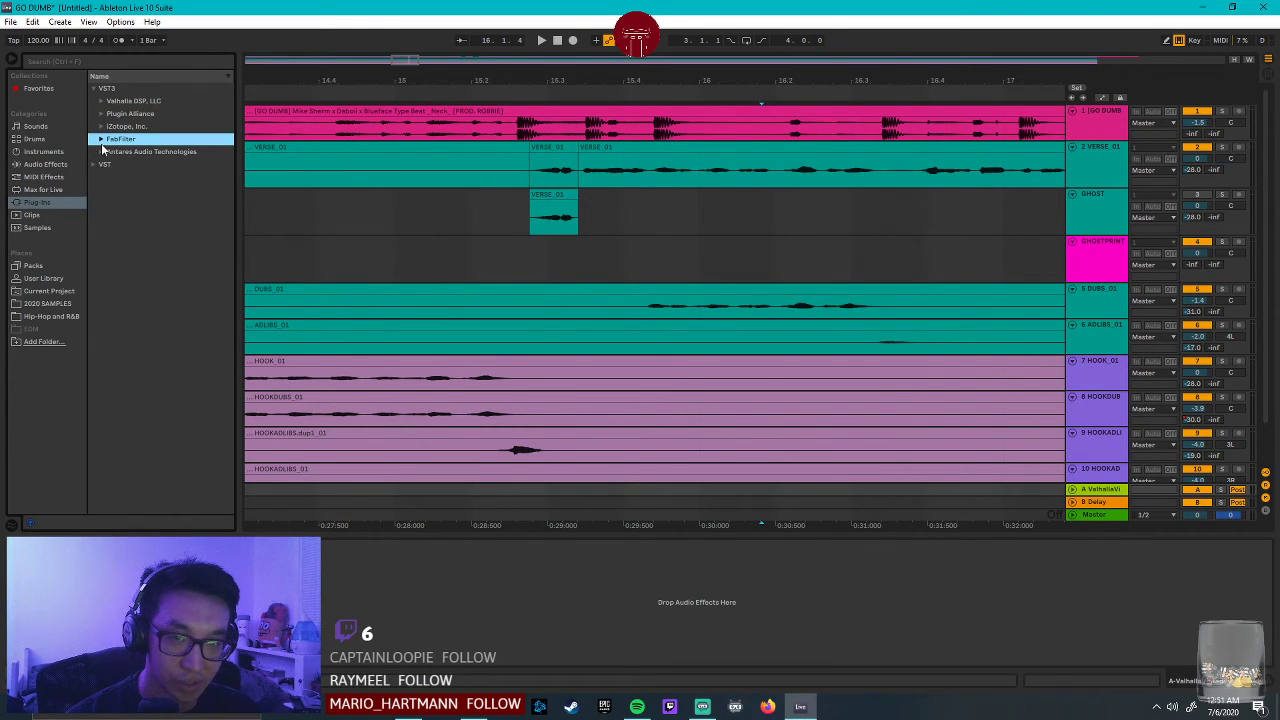
{"action": "left_click", "coordinate": [101, 152]}
{"action": "left_click", "coordinate": [95, 164]}
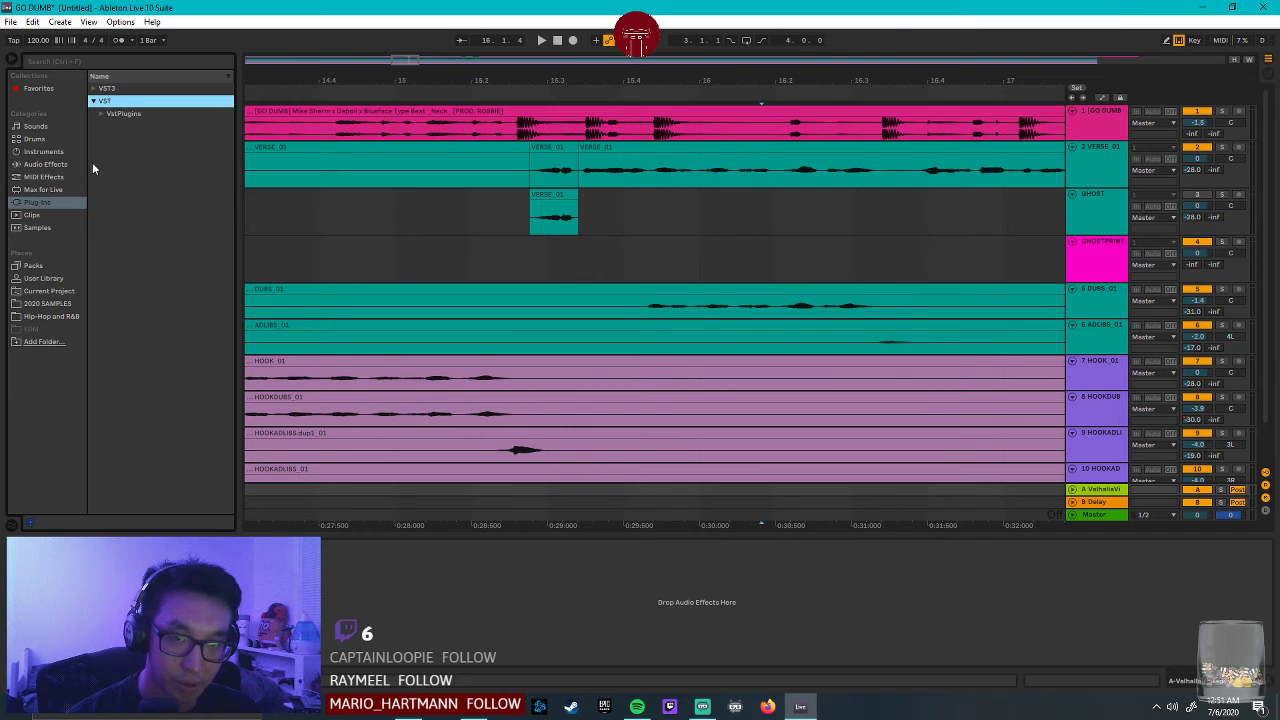
{"action": "left_click", "coordinate": [93, 88]}
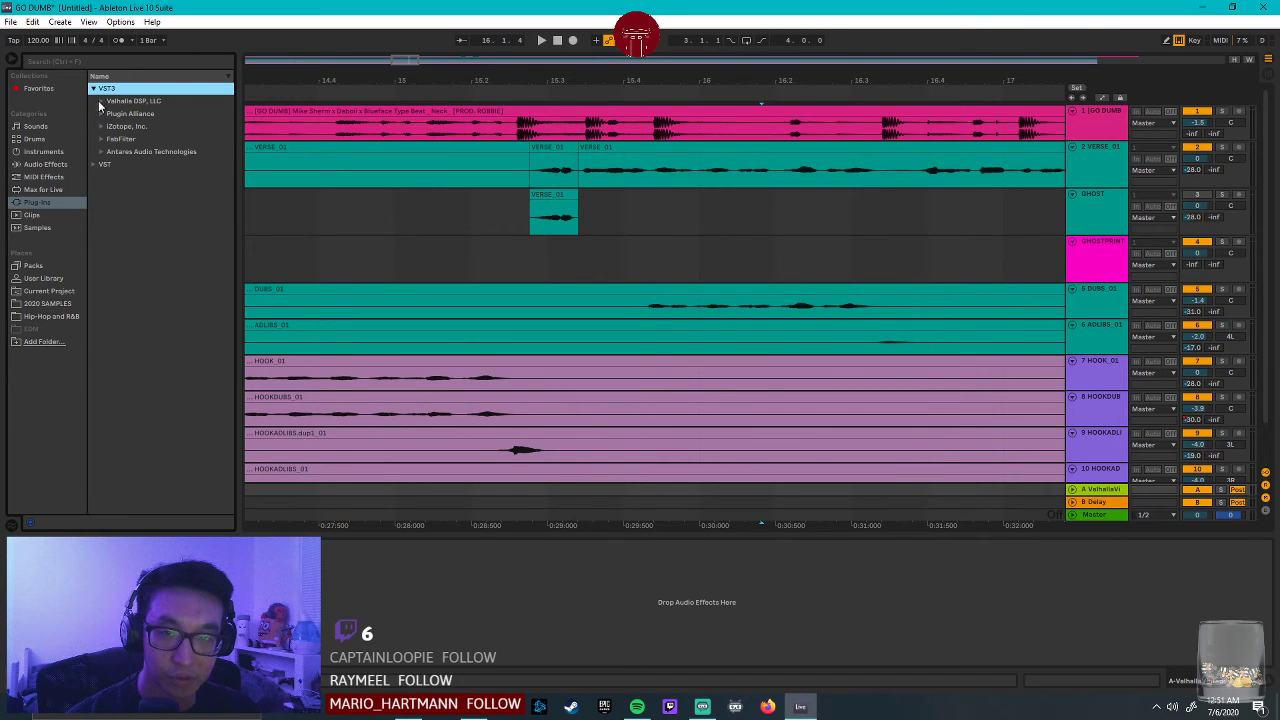
{"action": "left_click", "coordinate": [110, 101]}
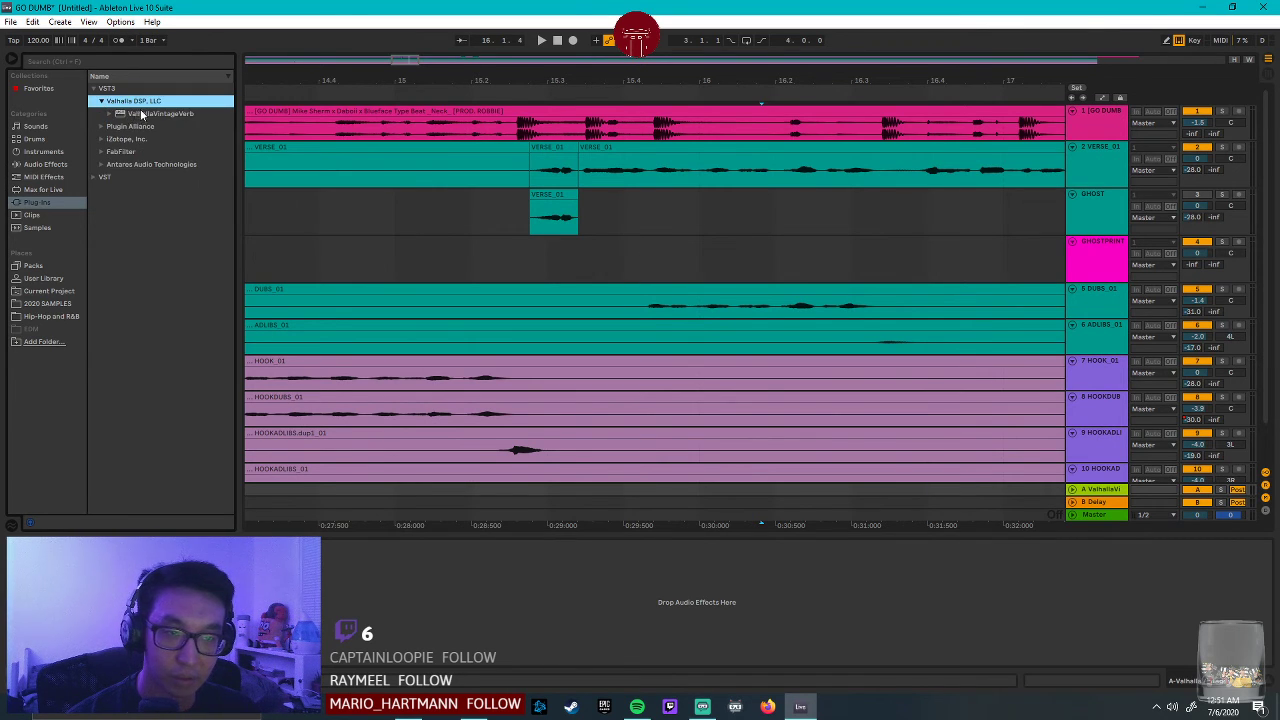
{"action": "left_click", "coordinate": [141, 114]}
{"action": "left_click_drag", "start_coordinate": [558, 215], "coordinate": [559, 217]}
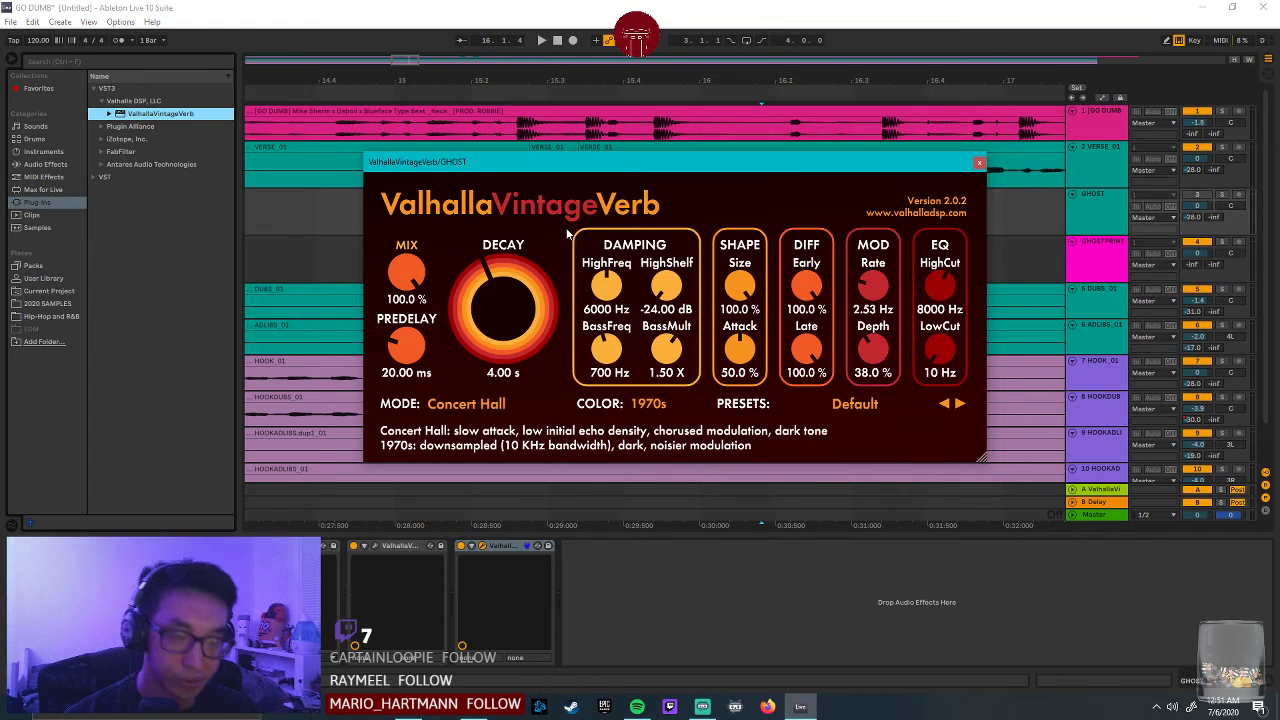
Consult the return A reverb's settings and set GHOST's new ValhallaVintageVerb to a 13.34 ms predelay and 2.37 s decay.
{"action": "left_click", "coordinate": [1105, 490]}
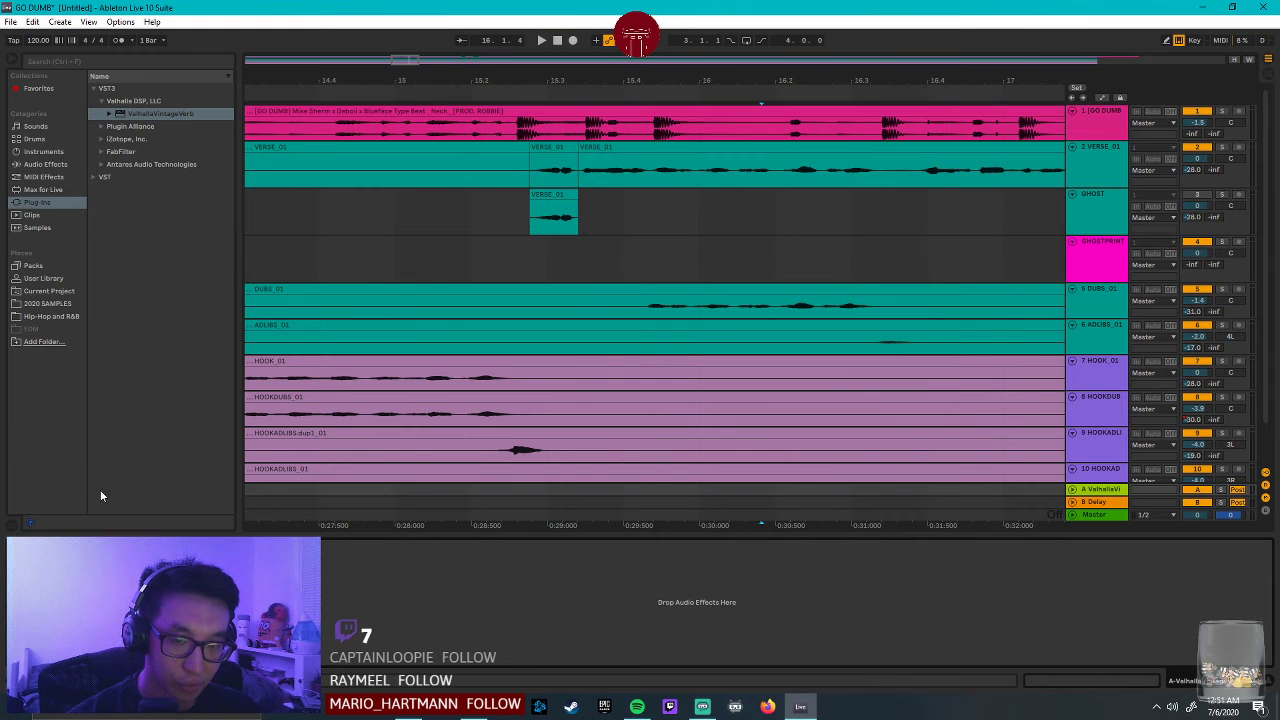
{"action": "key", "text": "ctrl+alt+p"}
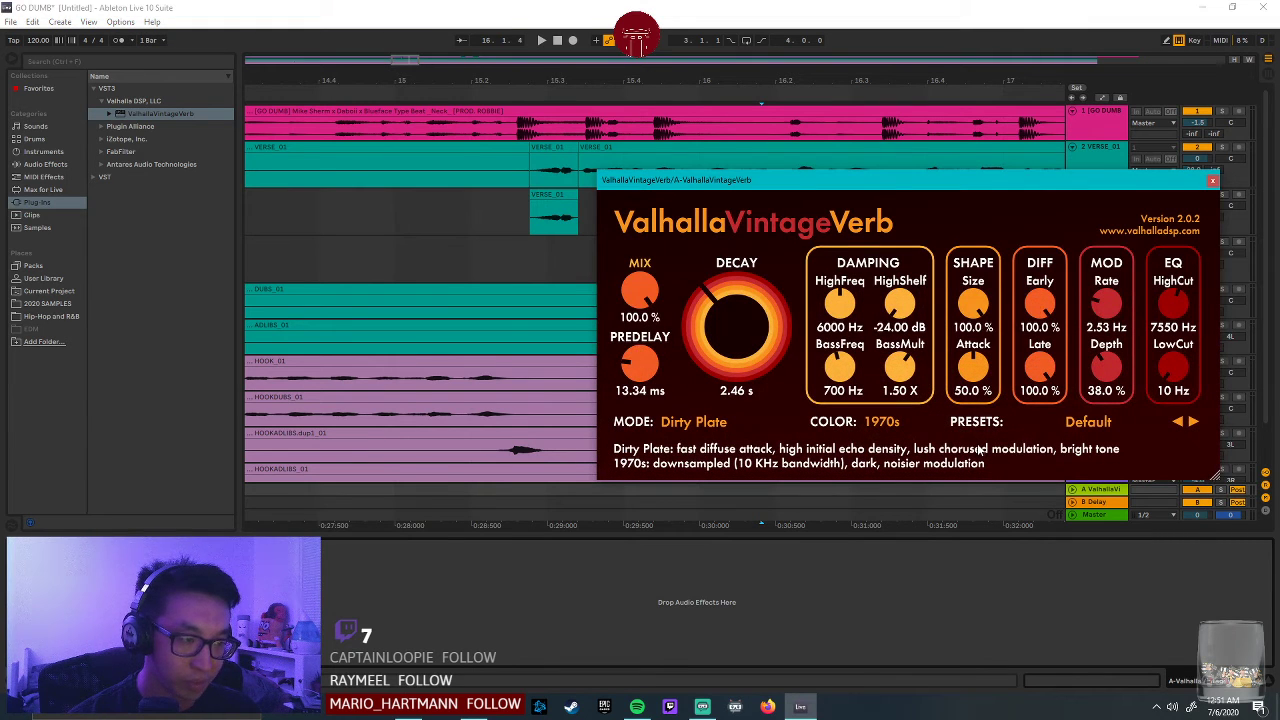
{"action": "left_click_drag", "start_coordinate": [931, 172], "coordinate": [673, 303]}
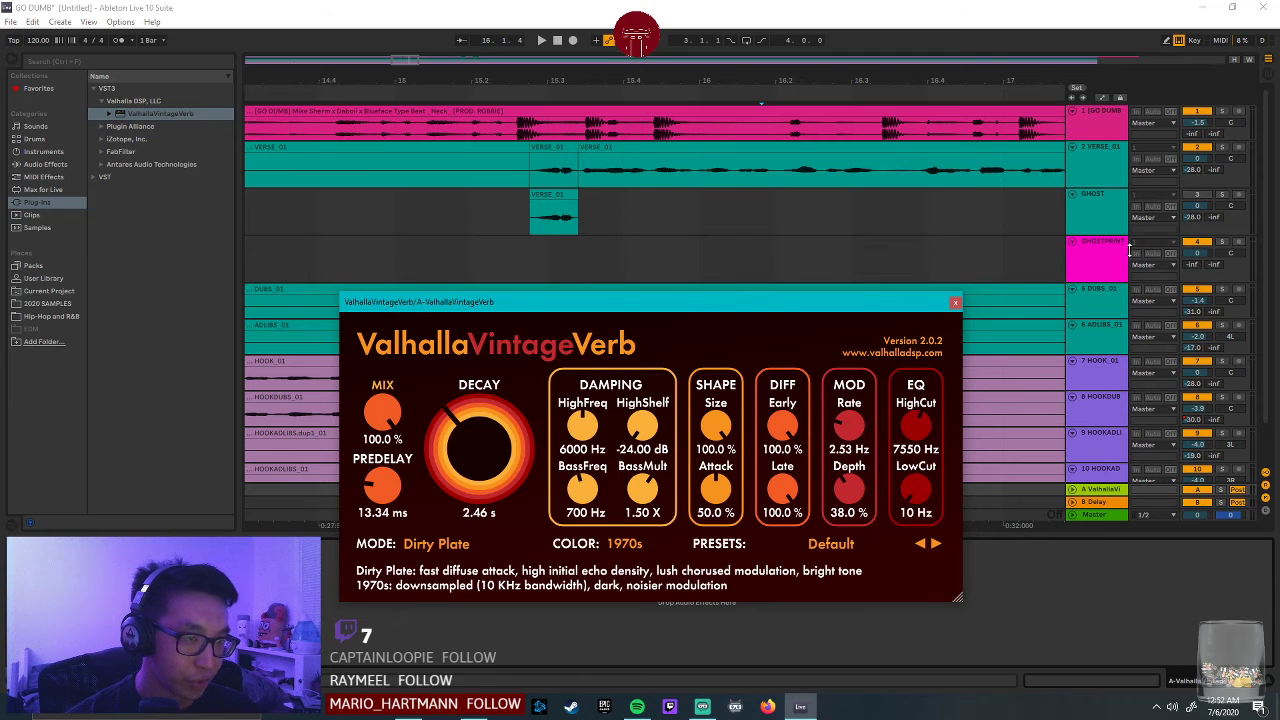
{"action": "left_click", "coordinate": [1104, 218]}
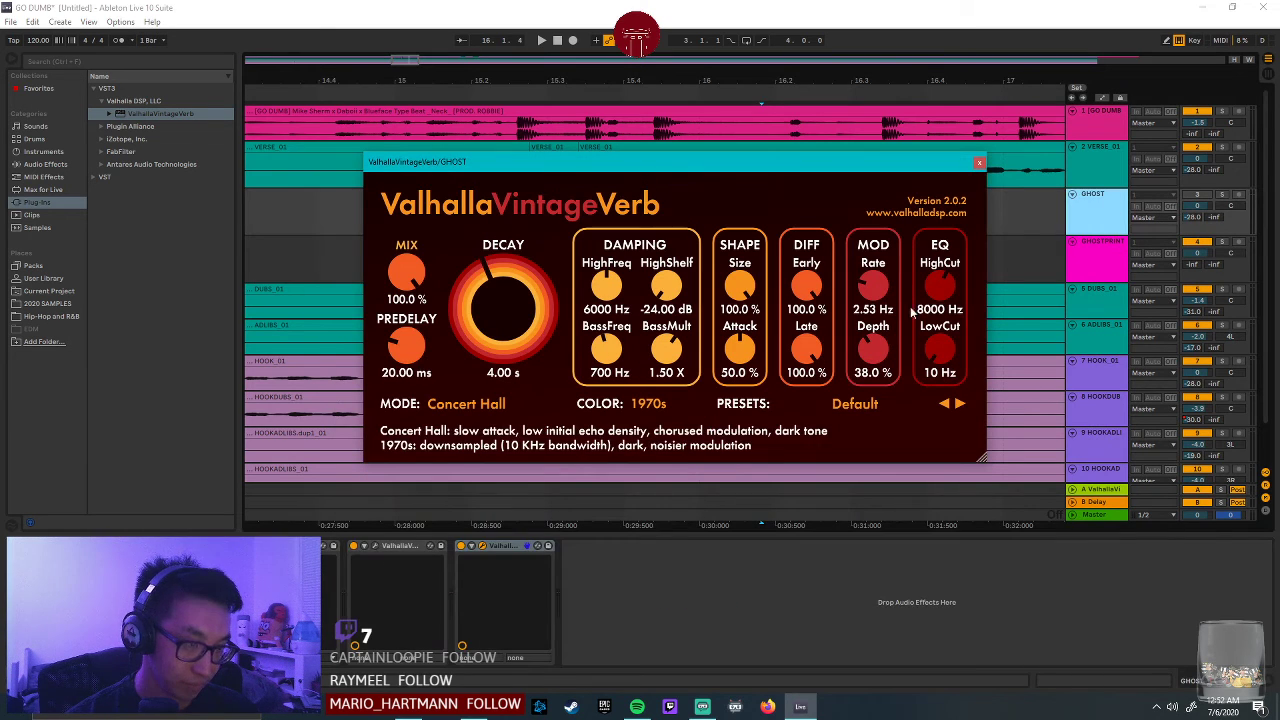
{"action": "scroll", "coordinate": [488, 330], "scroll_direction": "down", "scroll_amount": 3}
{"action": "left_click_drag", "start_coordinate": [491, 336], "coordinate": [413, 363]}
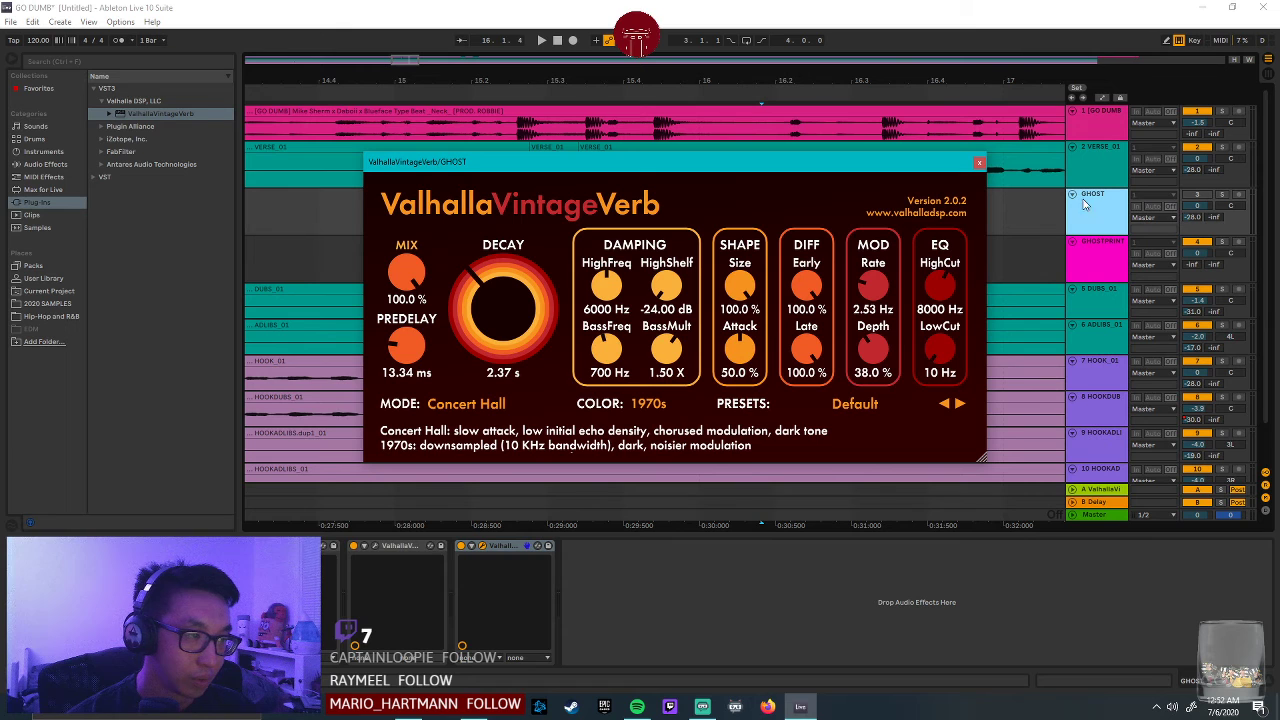
Recheck the return A reverb and set the HighCut of GHOST's new ValhallaVintageVerb to 7550 Hz.
{"action": "left_click", "coordinate": [1108, 513]}
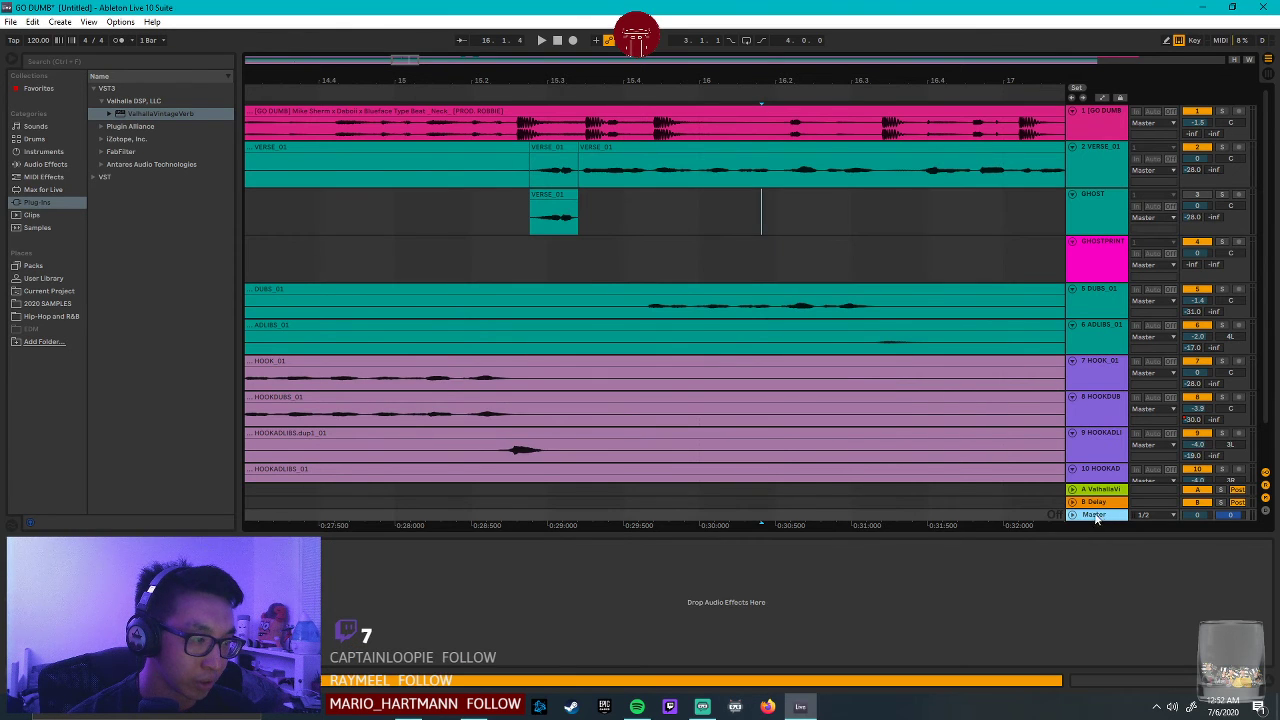
{"action": "left_click", "coordinate": [1100, 489]}
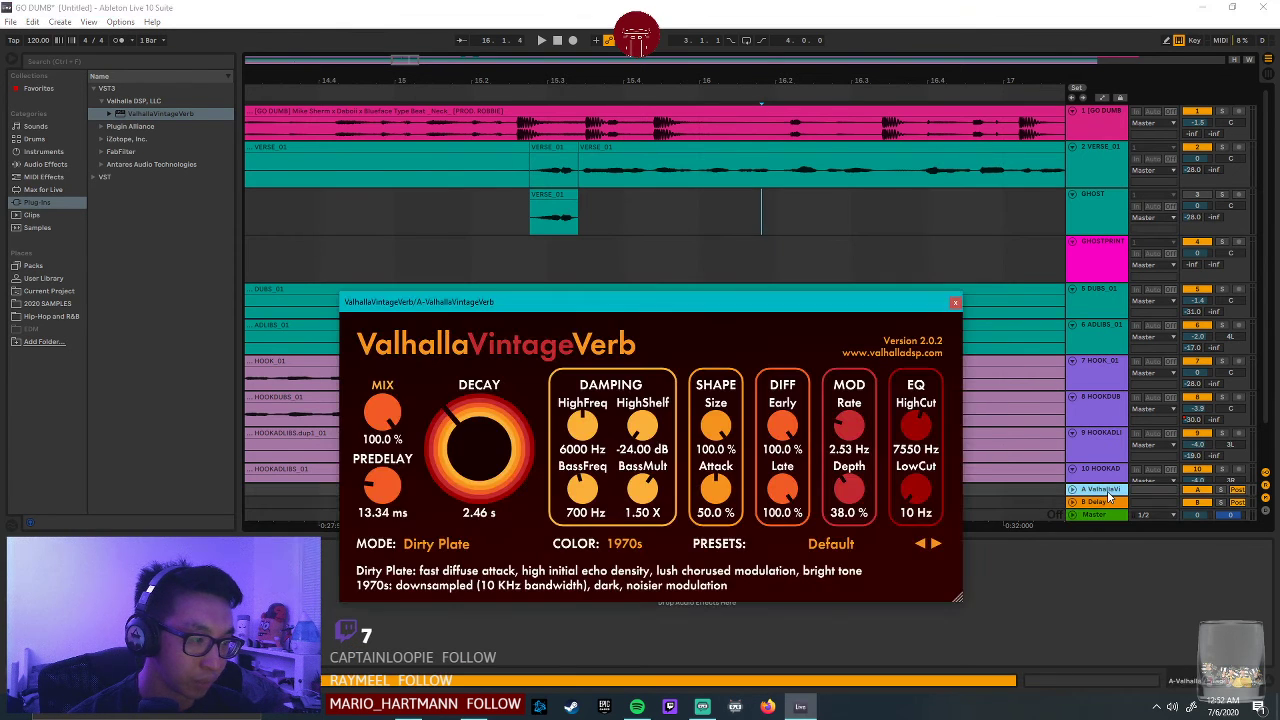
{"action": "left_click", "coordinate": [1102, 260]}
{"action": "left_click", "coordinate": [1115, 208]}
{"action": "left_click_drag", "start_coordinate": [942, 292], "coordinate": [946, 297]}
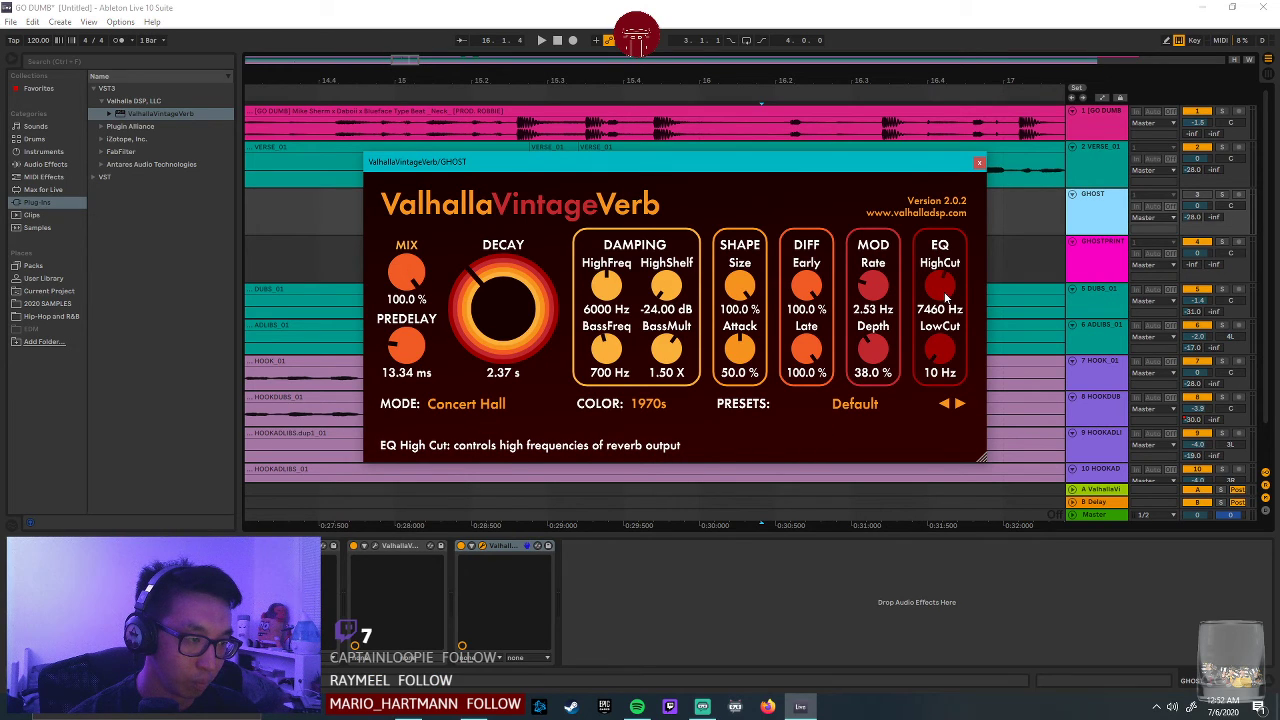
{"action": "left_click", "coordinate": [978, 164]}
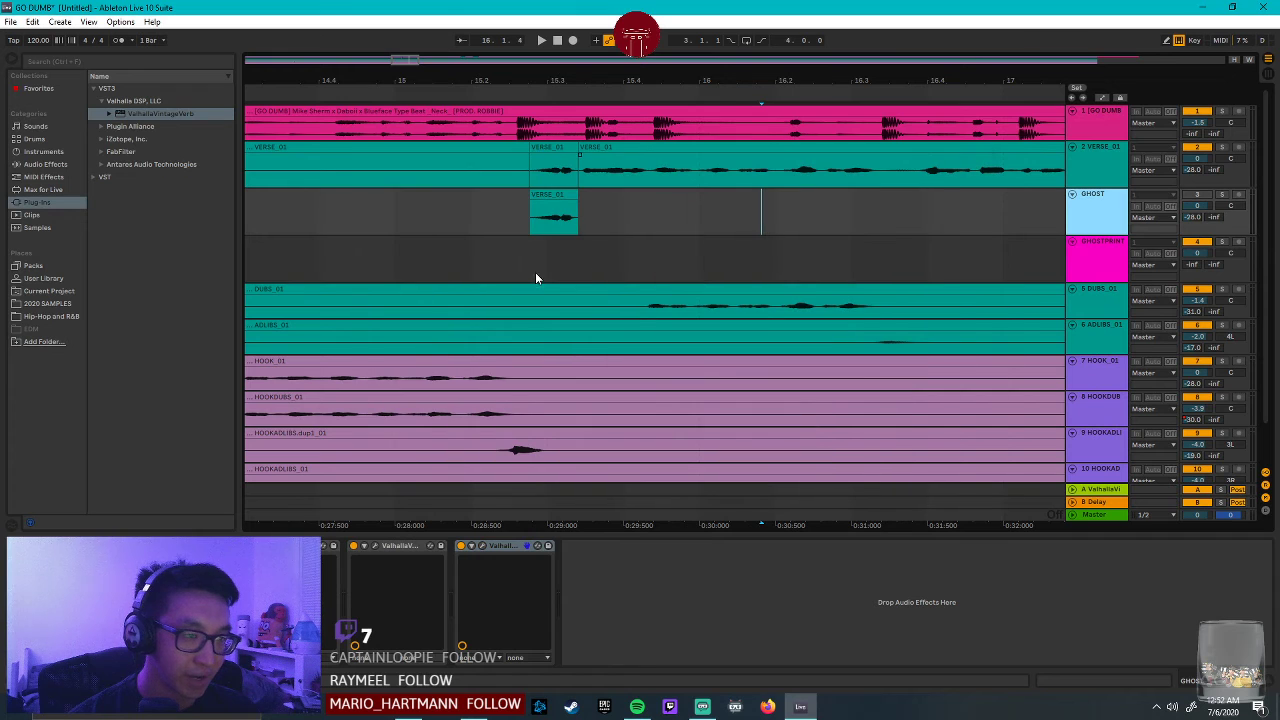
Delete the earlier copied Valhalla device from GHOST's chain, keeping the newly adjusted instance, and close its plug-in window.
{"action": "left_click", "coordinate": [483, 546]}
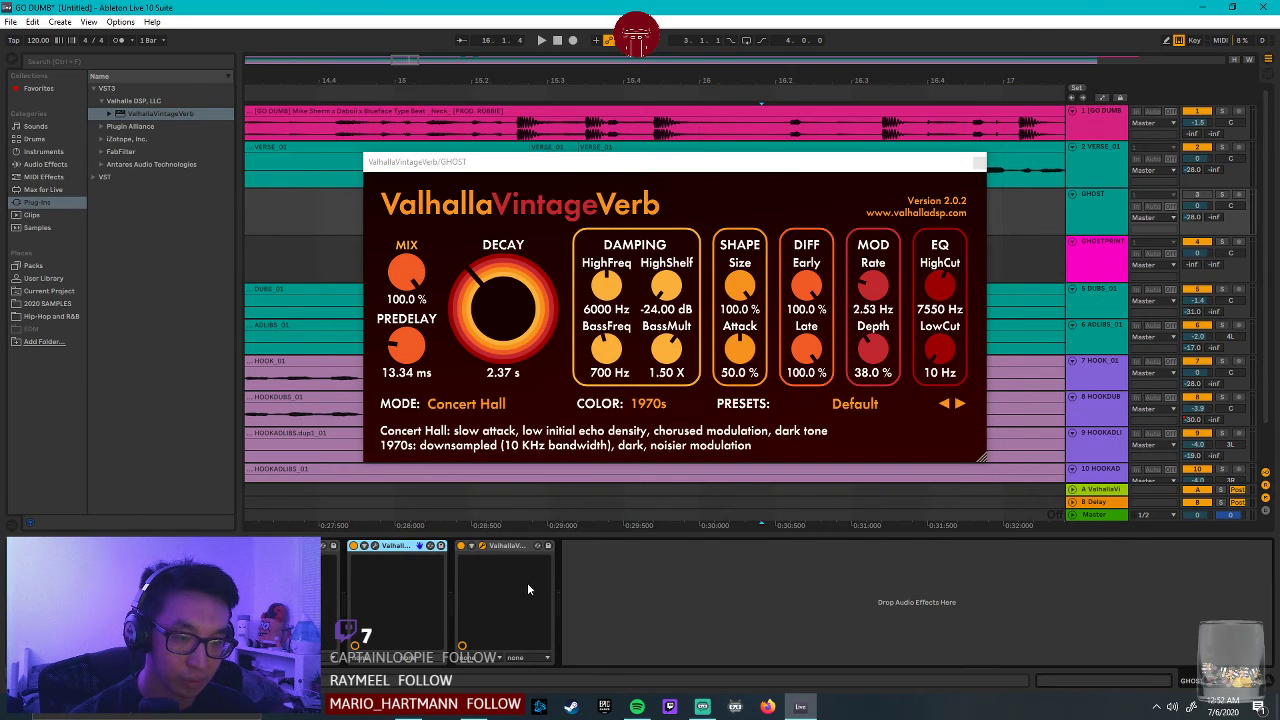
{"action": "left_click", "coordinate": [515, 547]}
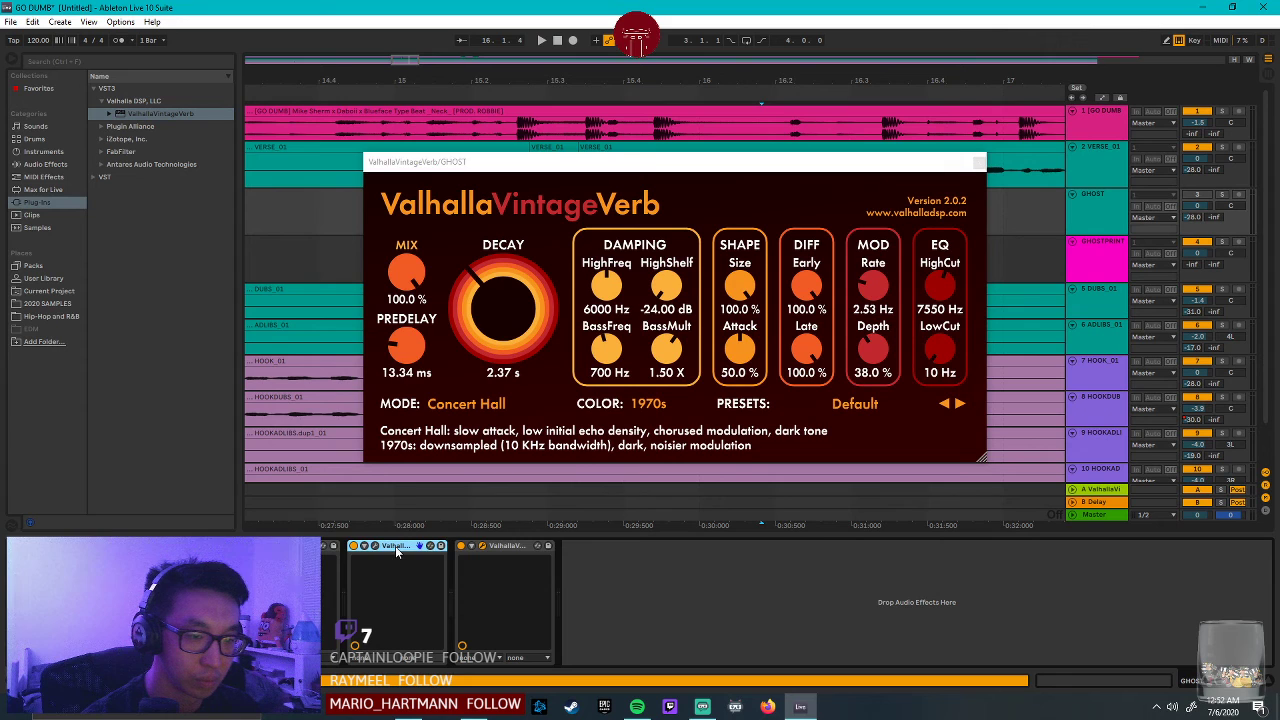
{"action": "key", "text": "Delete"}
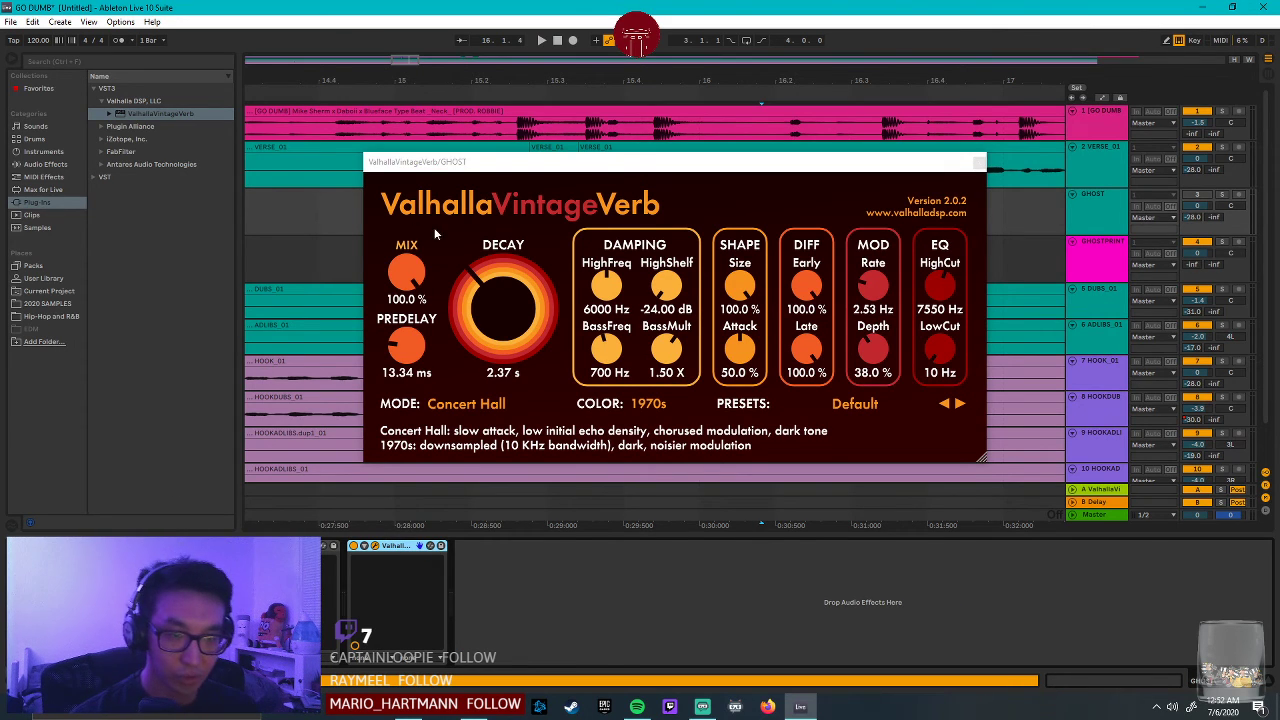
{"action": "left_click", "coordinate": [970, 164]}
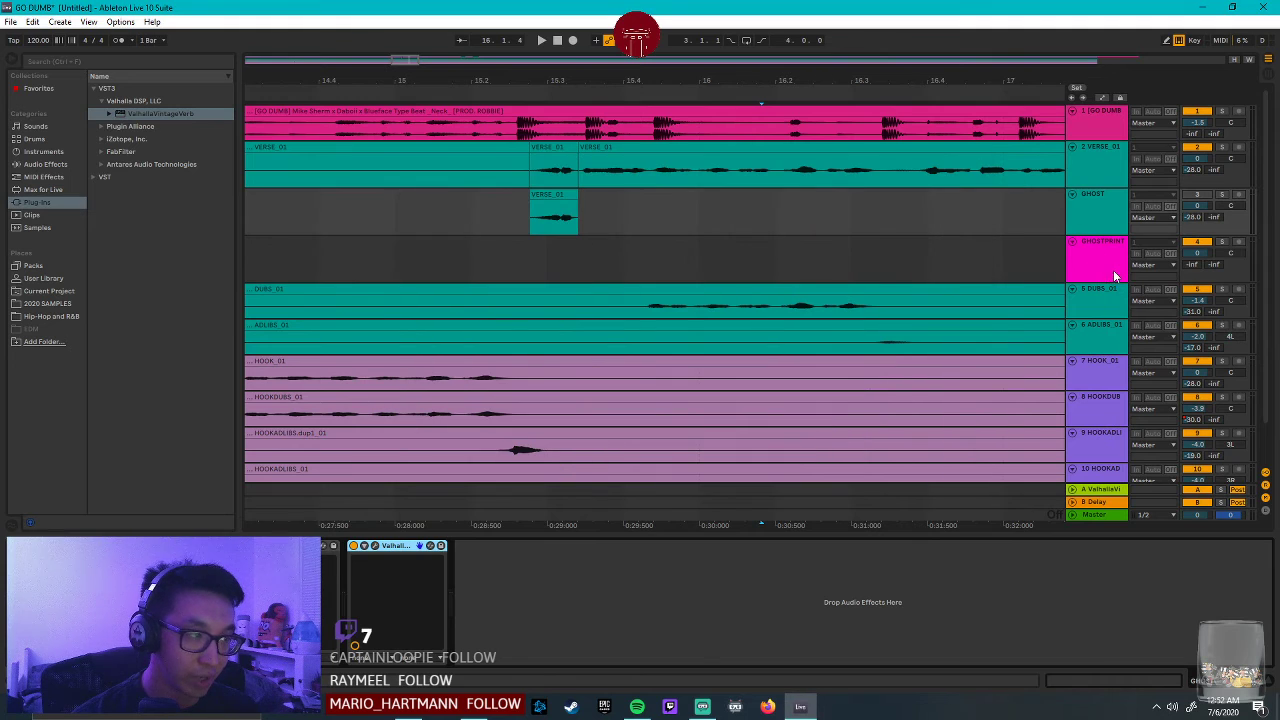
Route the GHOST track's audio output to GHOSTPRINT's Track In.
{"action": "left_click", "coordinate": [1127, 218]}
{"action": "left_click", "coordinate": [1090, 256]}
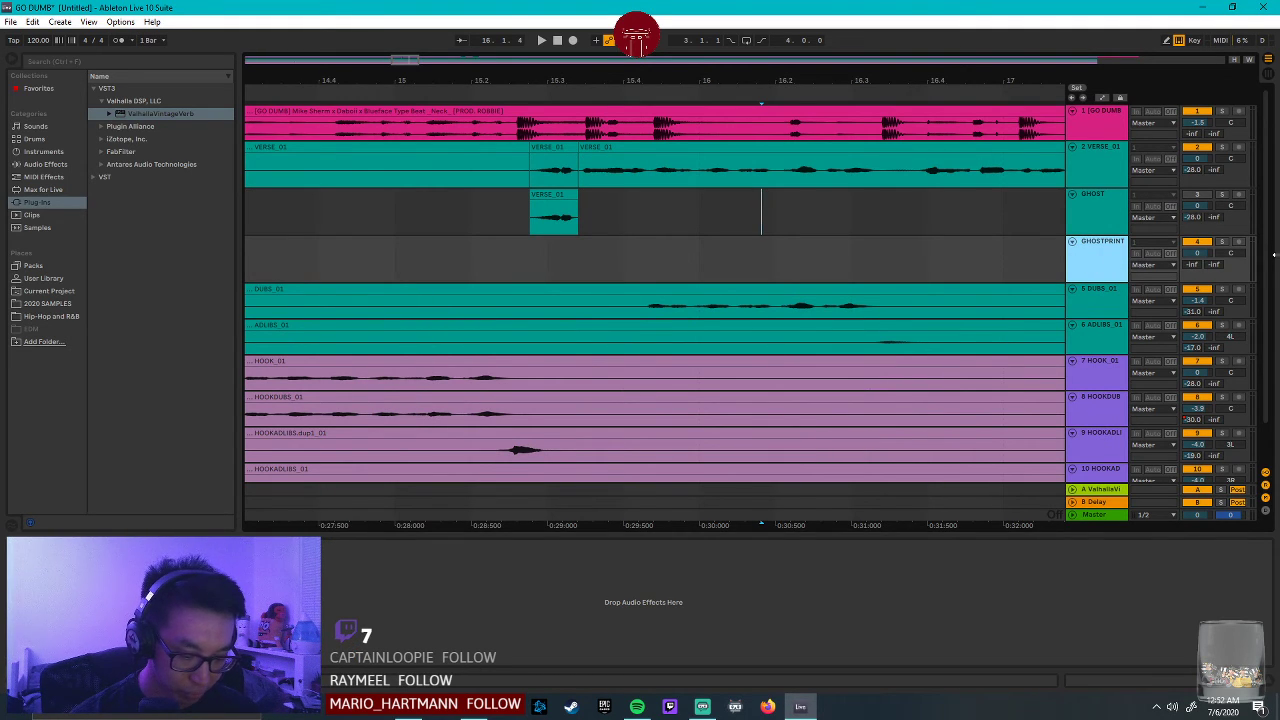
{"action": "left_click", "coordinate": [1170, 218]}
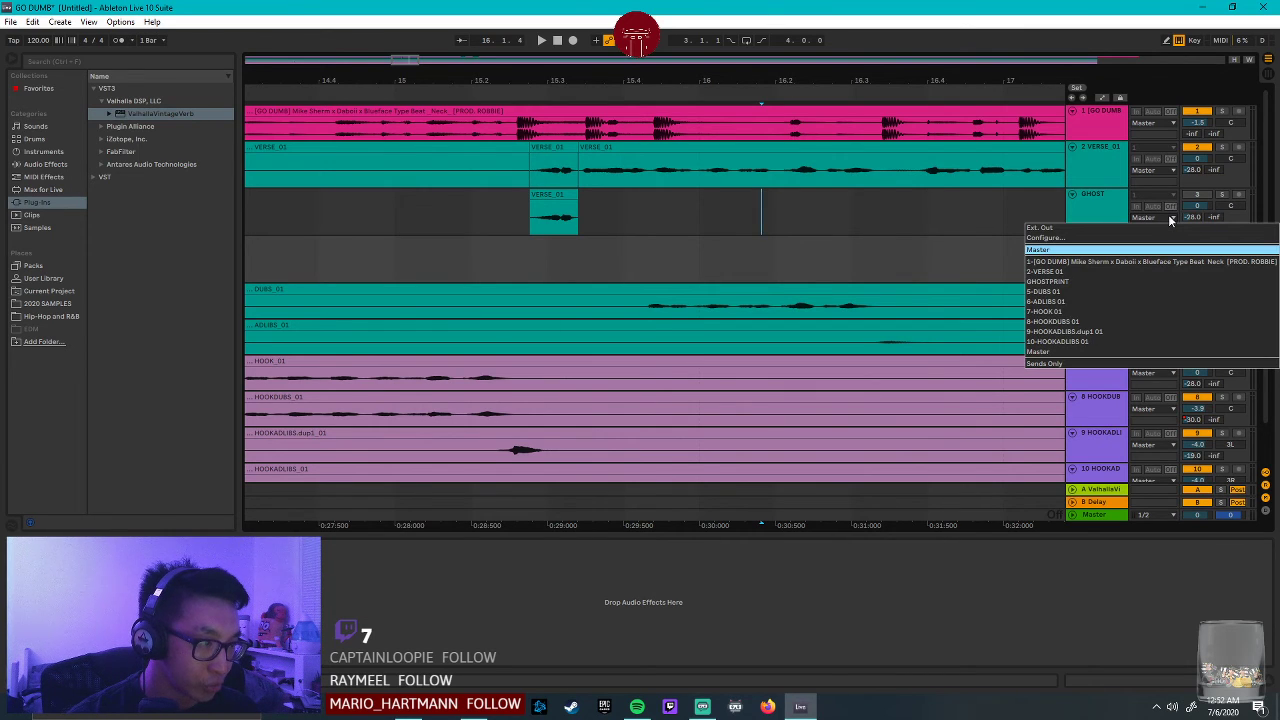
{"action": "left_click", "coordinate": [1180, 283]}
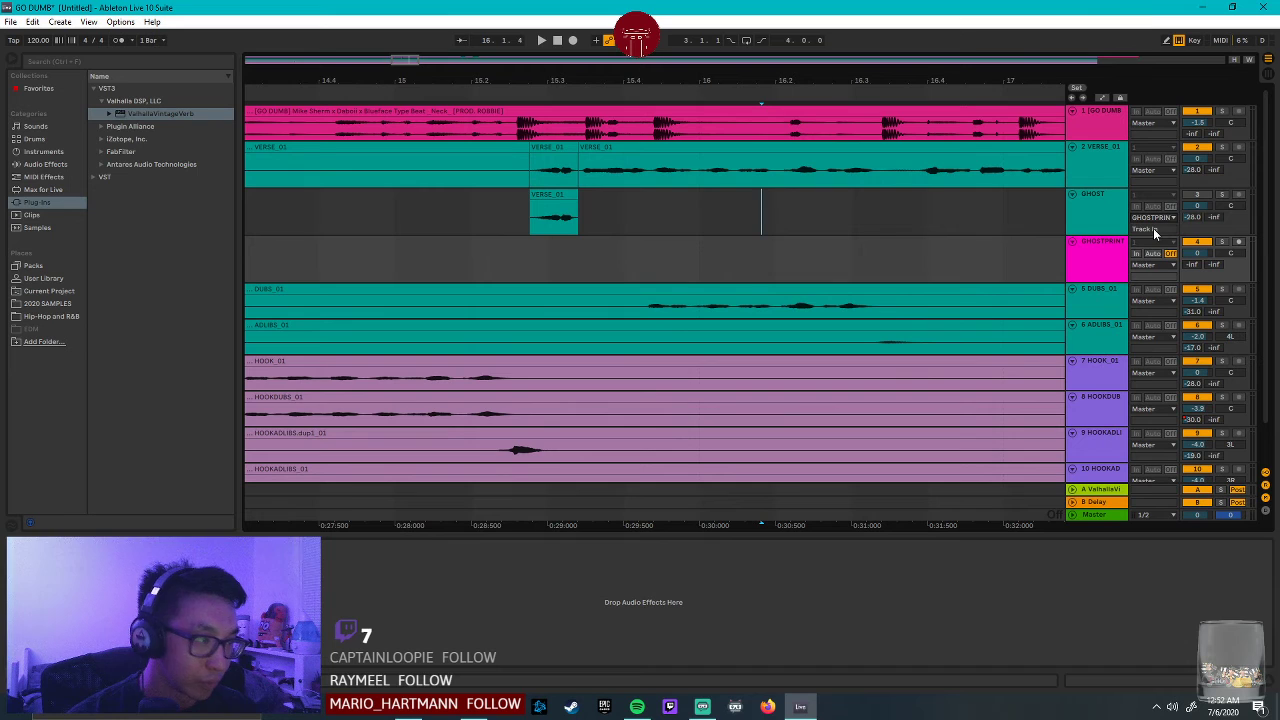
{"action": "key", "text": "Up"}
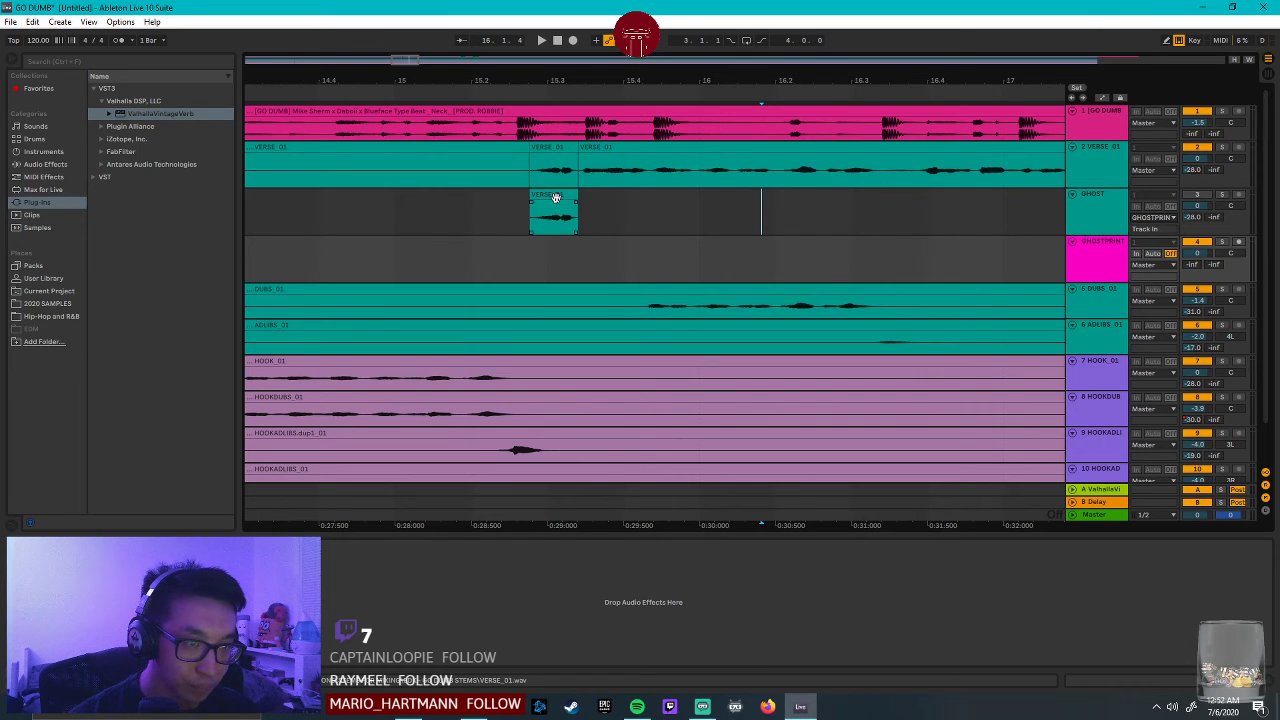
Solo GHOST and GHOSTPRINT, arm GHOSTPRINT and record the phrase's reverb from just before the clip to about bar 17.1.
{"action": "left_click", "coordinate": [1222, 196]}
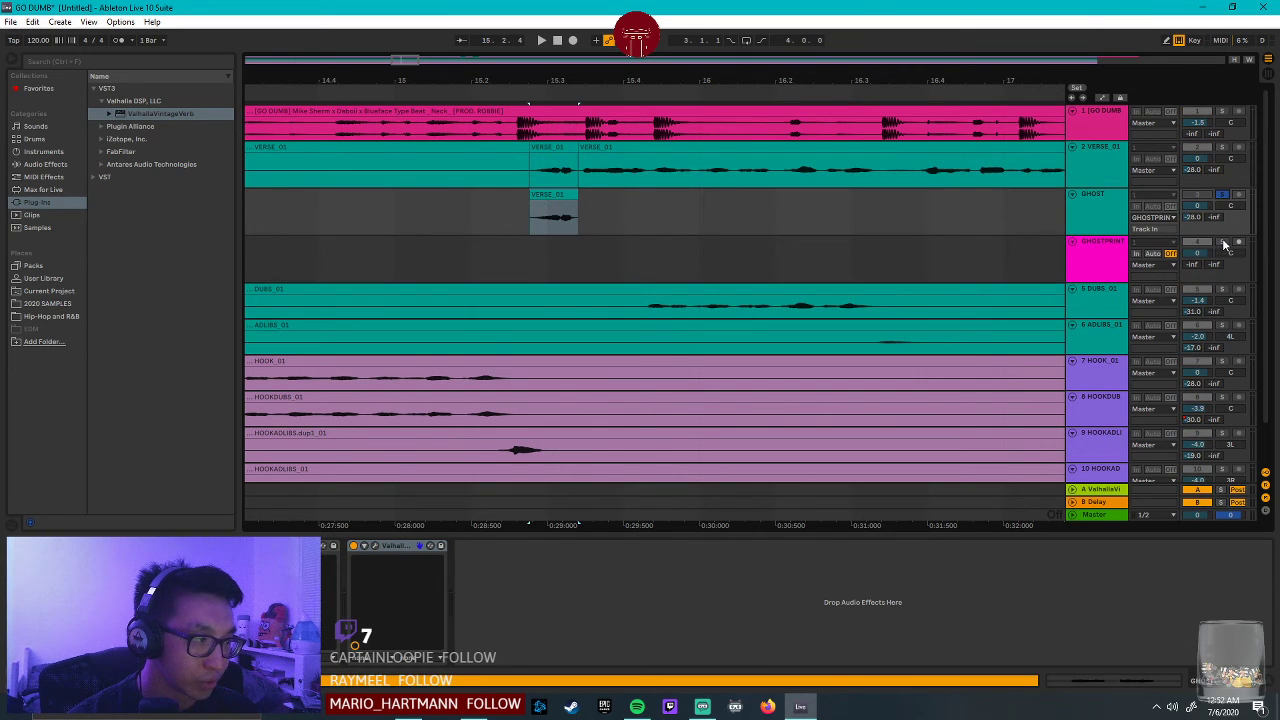
{"action": "left_click", "coordinate": [555, 216]}
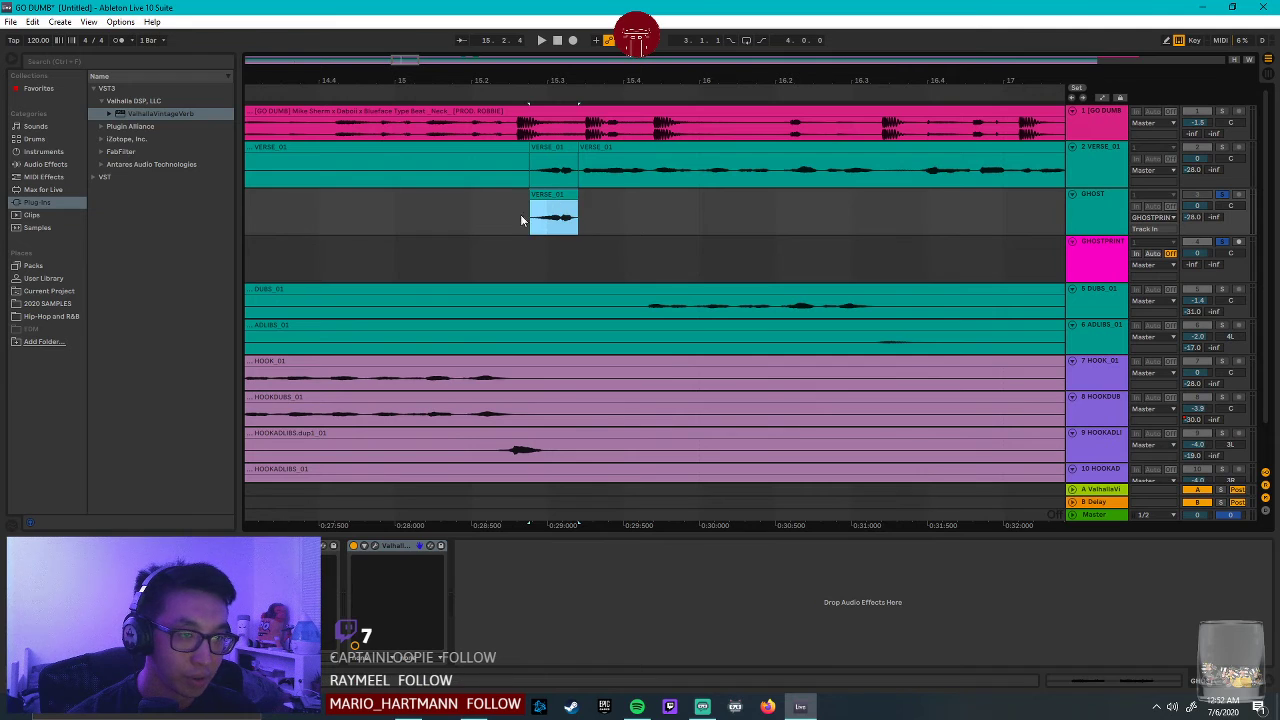
{"action": "left_click", "coordinate": [517, 206]}
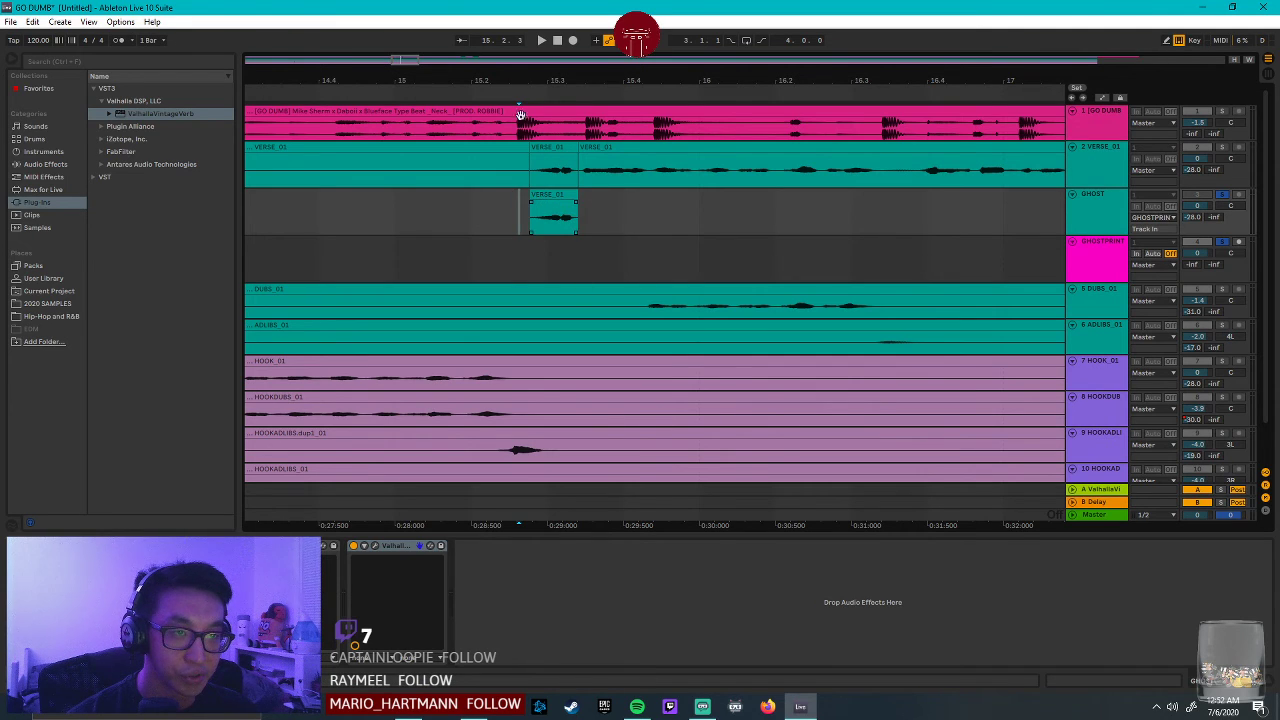
{"action": "left_click", "coordinate": [520, 253]}
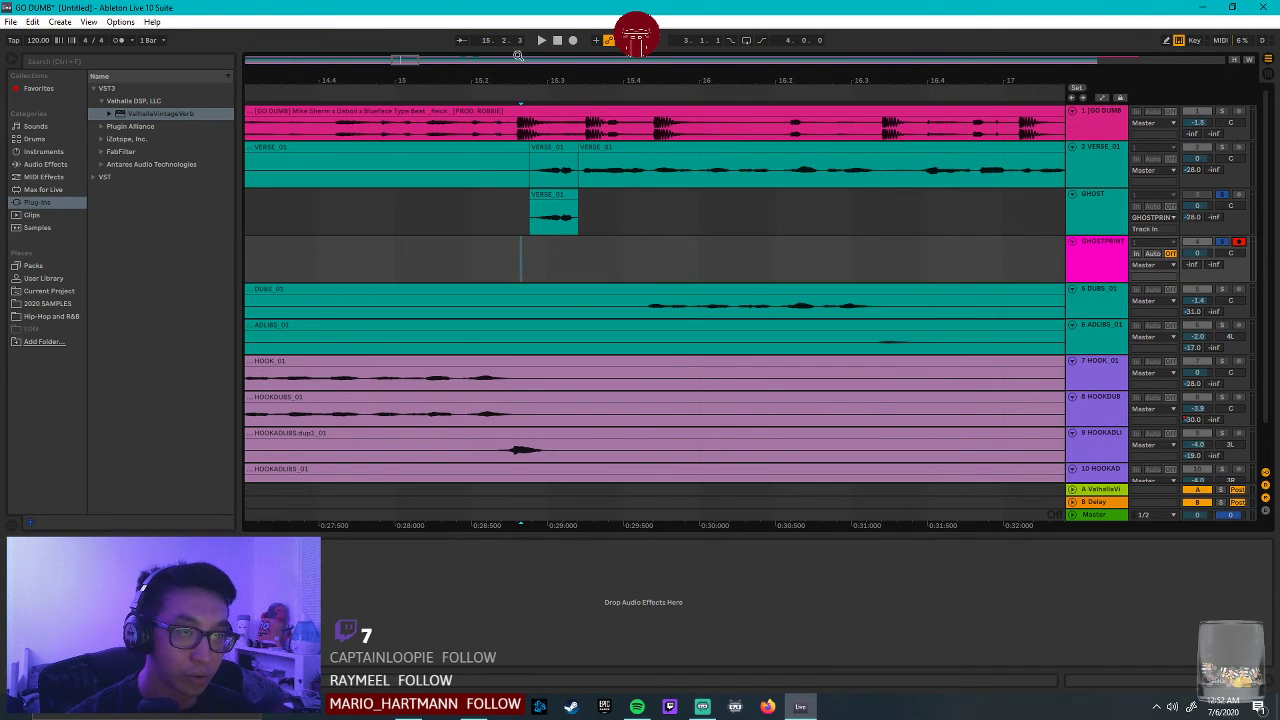
{"action": "left_click", "coordinate": [570, 41]}
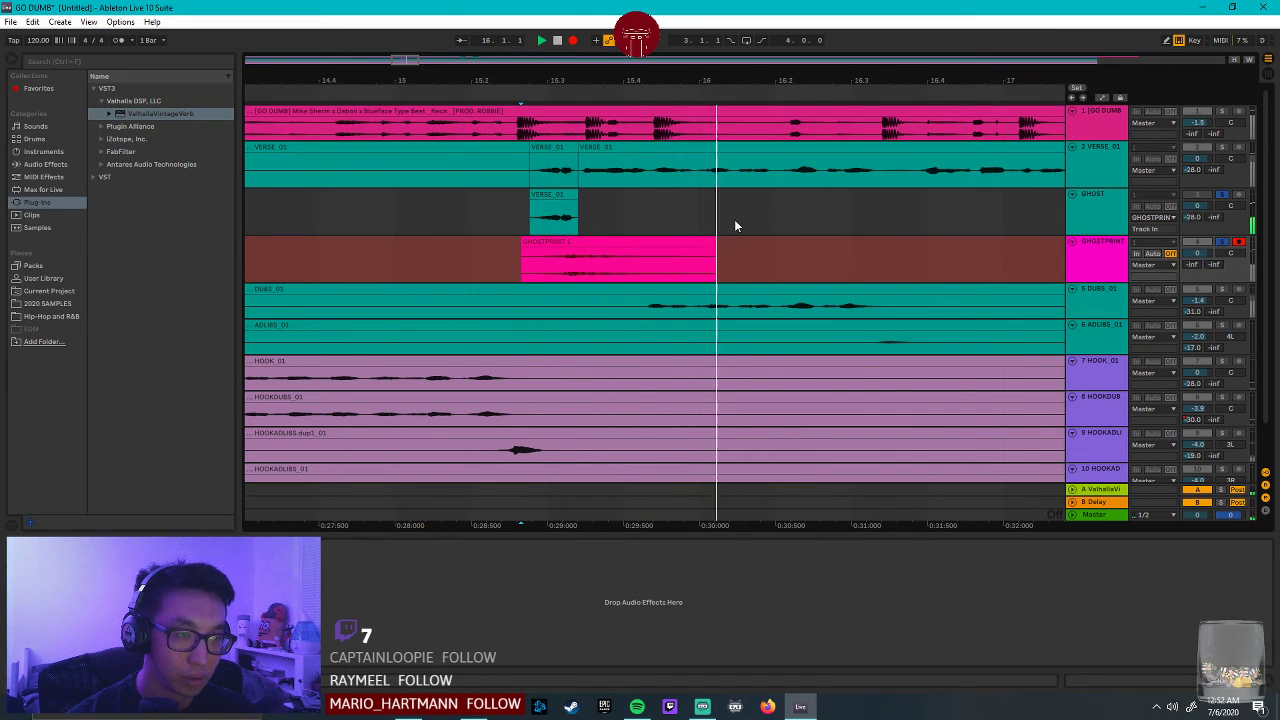
{"action": "key", "text": "space"}
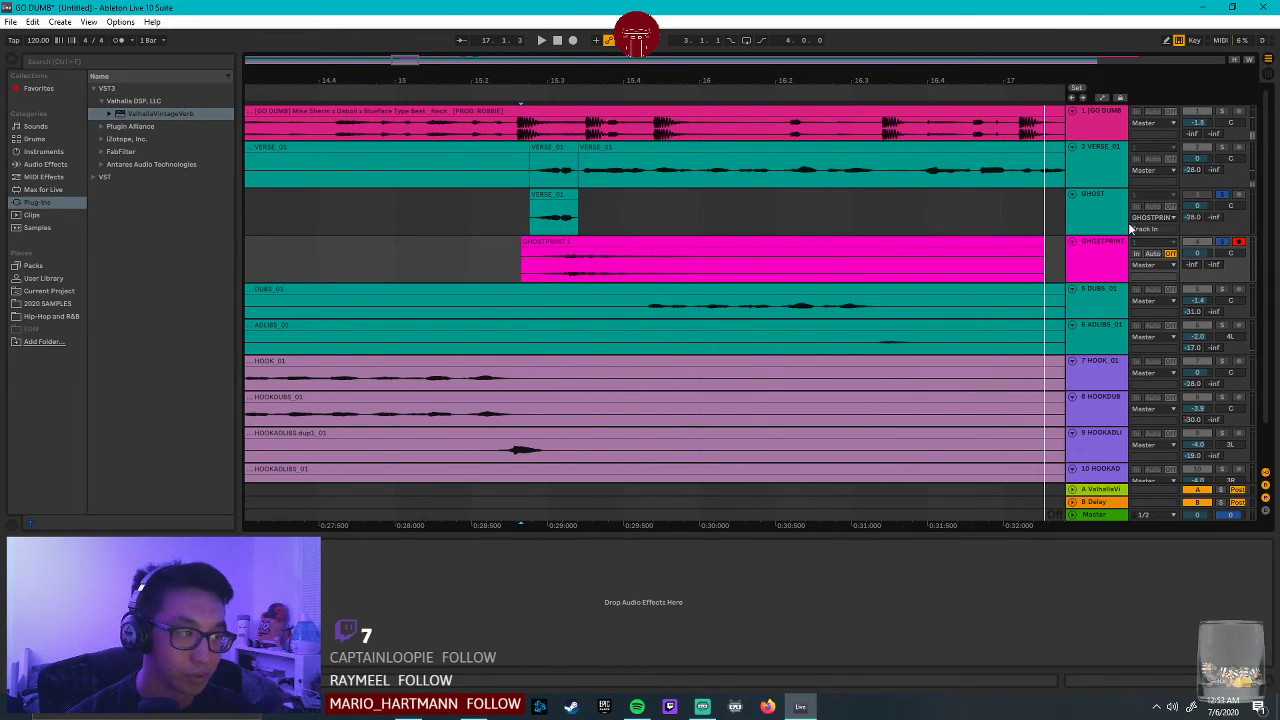
Delete the source phrase clip from GHOST, disarm and solo GHOSTPRINT, and play back the recorded reverb.
{"action": "left_click", "coordinate": [555, 210]}
{"action": "left_click", "coordinate": [1220, 243]}
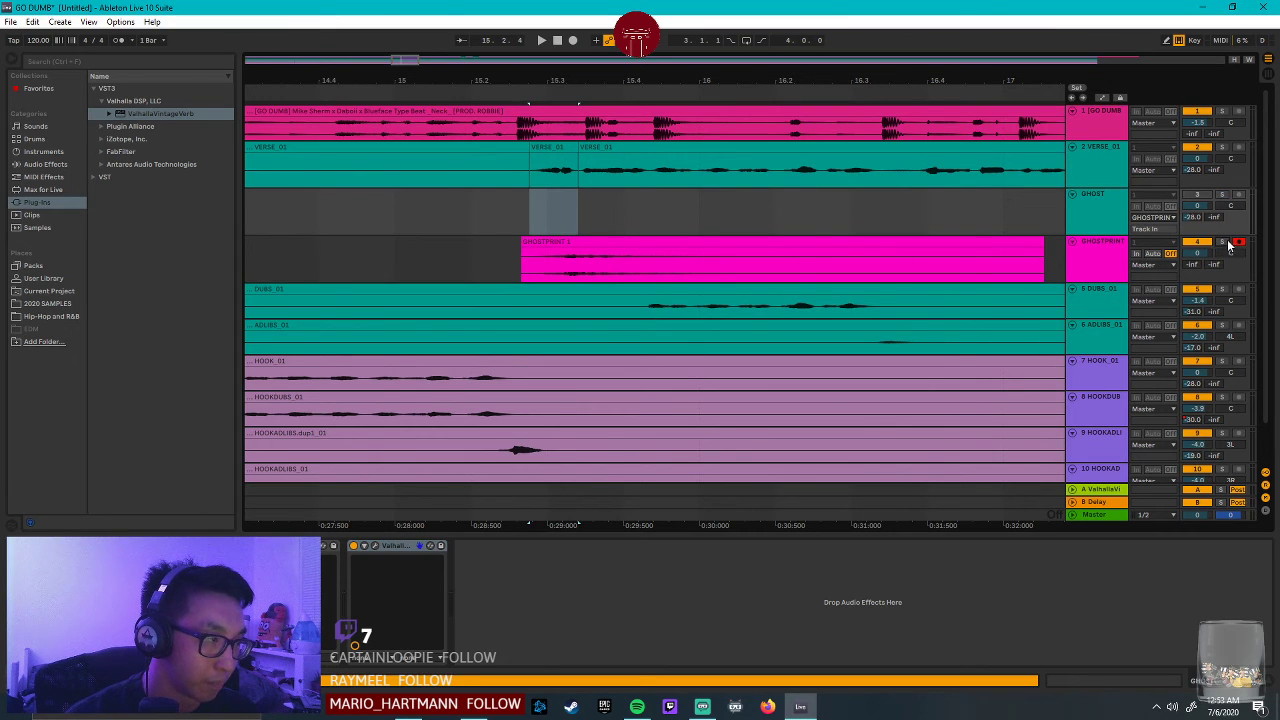
{"action": "left_click", "coordinate": [1237, 244]}
{"action": "key", "text": "space"}
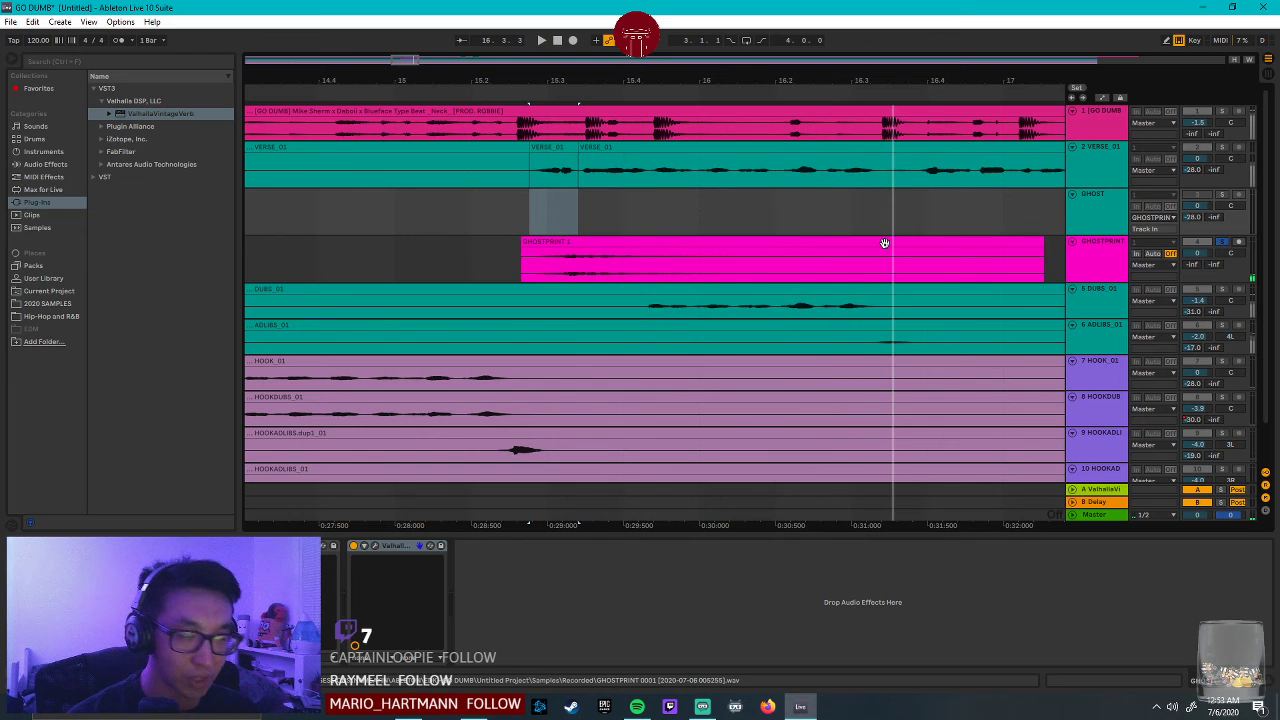
Examine the tail of the GHOSTPRINT recording and listen to it again from just before the clip's start.
{"action": "left_click_drag", "start_coordinate": [616, 259], "coordinate": [1051, 271]}
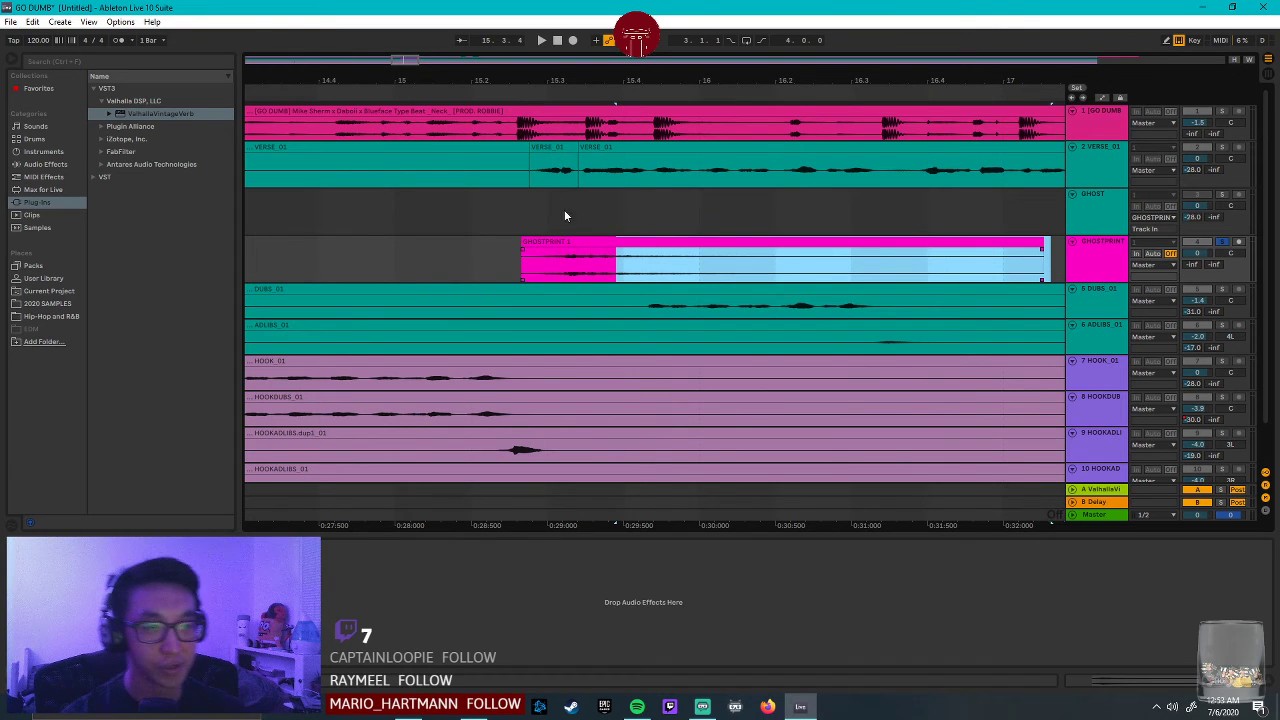
{"action": "left_click", "coordinate": [506, 259]}
{"action": "key", "text": "space"}
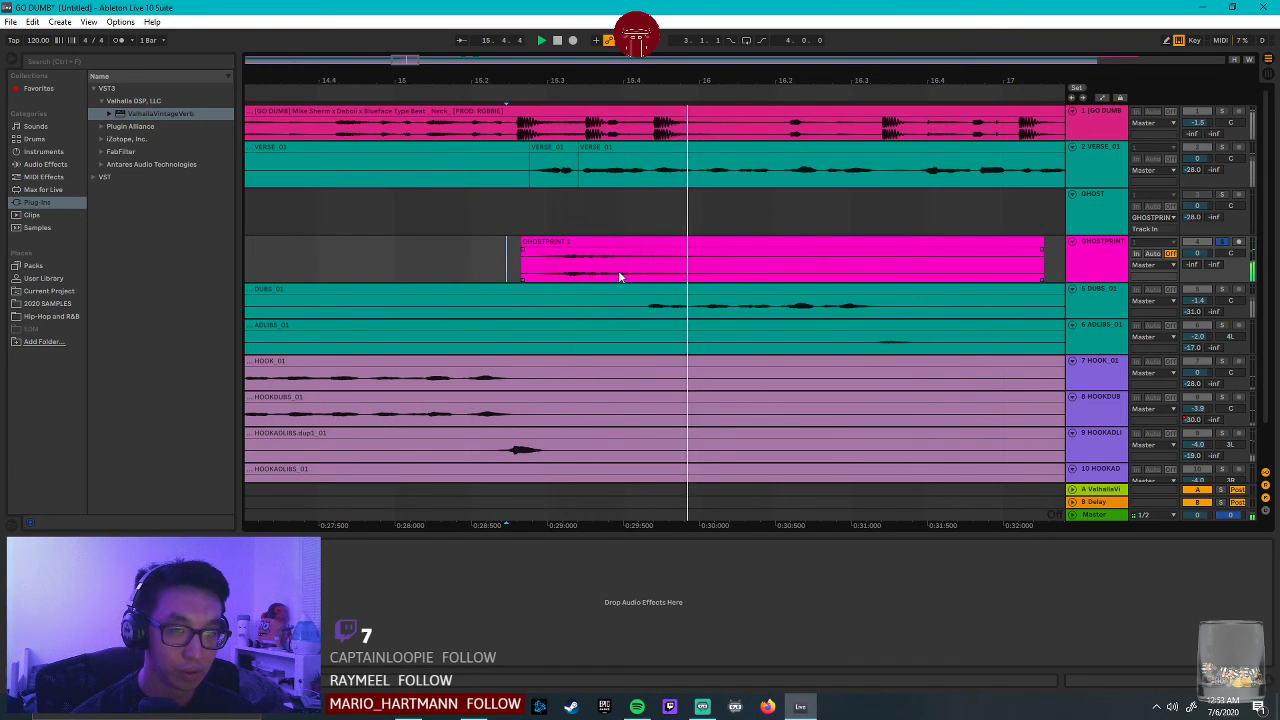
{"action": "left_click", "coordinate": [1095, 205]}
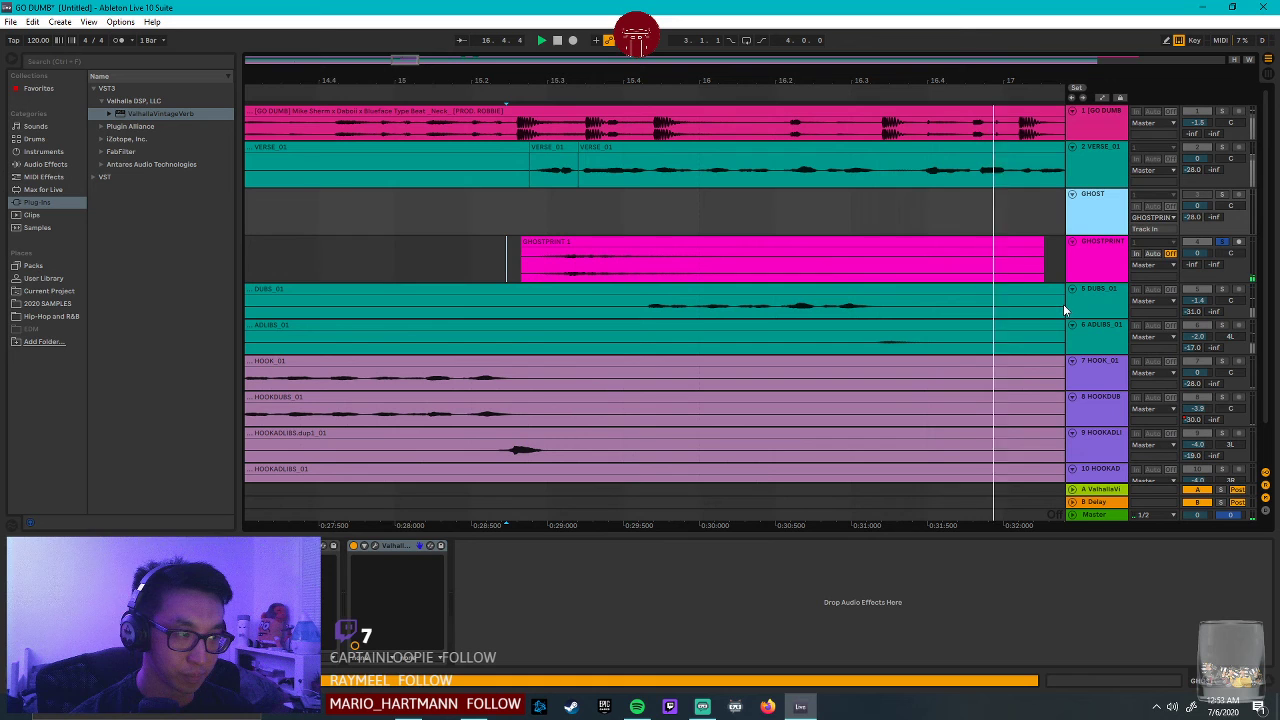
Split the second verse's opening phrase on VERSE_01, around bar 44.1 to 44.2, into its own clip.
{"action": "double_click", "coordinate": [414, 62]}
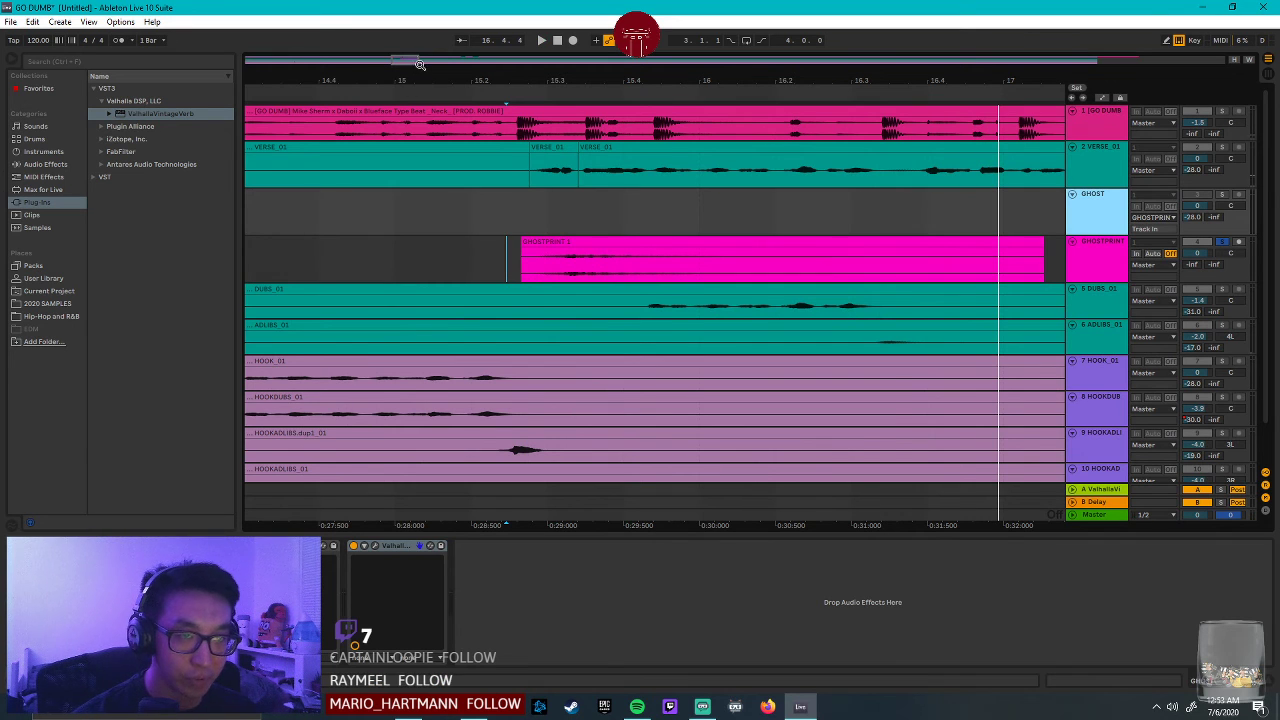
{"action": "left_click", "coordinate": [638, 169]}
{"action": "mouse_move", "coordinate": [626, 76]}
{"action": "left_mouse_down"}
{"action": "mouse_move", "coordinate": [626, 200]}
{"action": "mouse_move", "coordinate": [699, 172]}
{"action": "left_mouse_up"}
{"action": "left_click", "coordinate": [683, 172]}
{"action": "left_click", "coordinate": [726, 172], "text": "shift"}
{"action": "key", "text": "ctrl+e"}
Audition the split phrase and copy it onto the GHOST track at the same position.
{"action": "left_click", "coordinate": [680, 198]}
{"action": "key", "text": "space"}
{"action": "key", "text": "space"}
{"action": "left_click", "coordinate": [703, 145]}
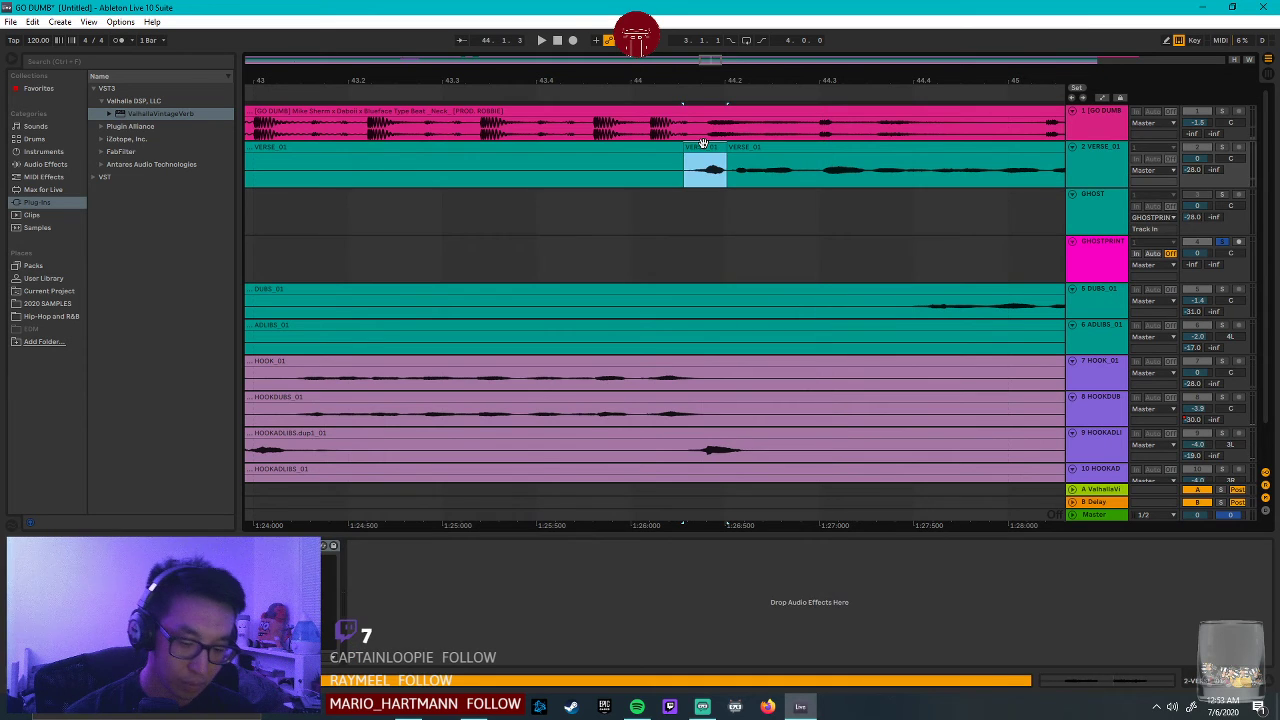
{"action": "key", "text": "ctrl+c"}
{"action": "key", "text": "ctrl+v"}
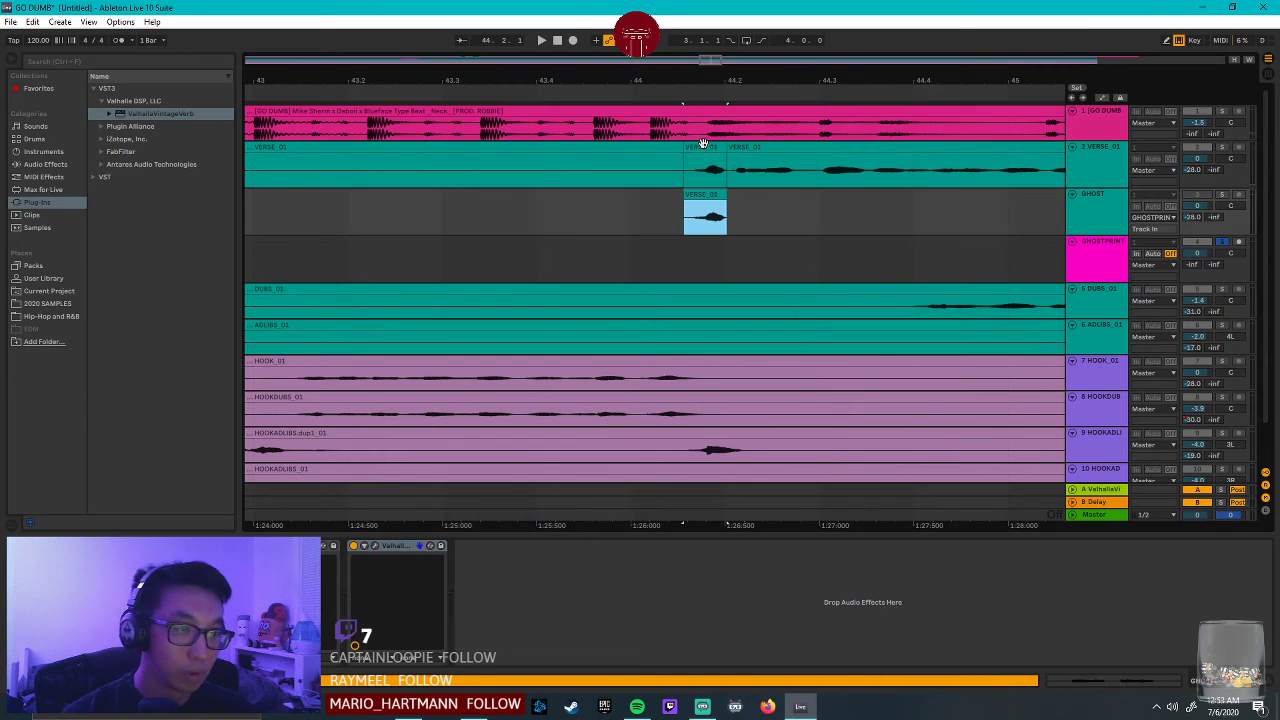
Solo GHOST and GHOSTPRINT, arm GHOSTPRINT and record the phrase's reverb from just before the clip near bar 44.1.
{"action": "left_click", "coordinate": [675, 272]}
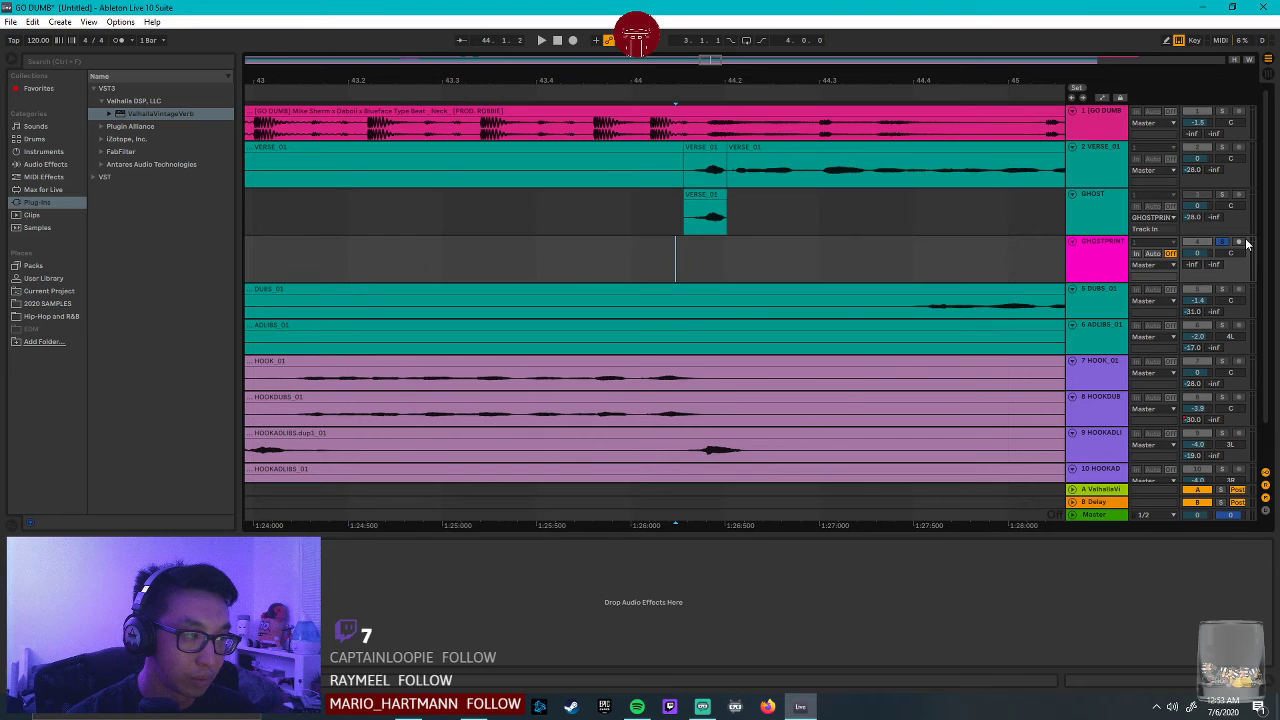
{"action": "left_click", "coordinate": [574, 40]}
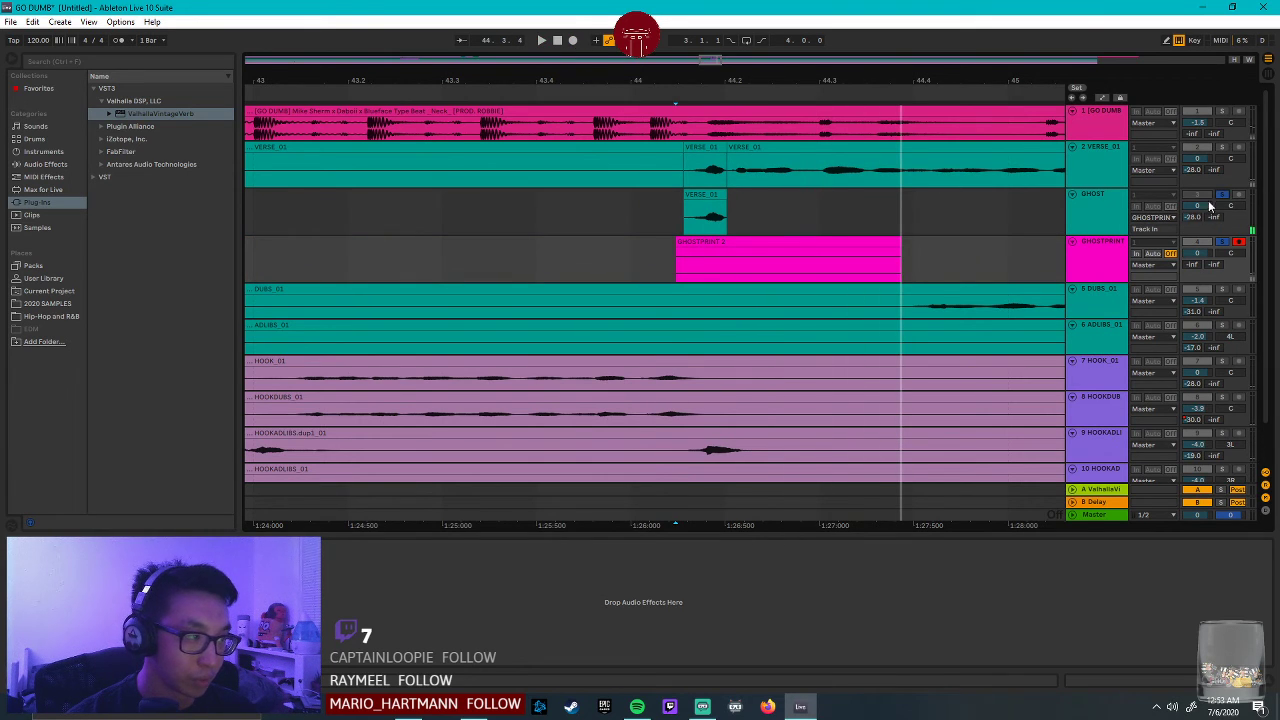
{"action": "left_click", "coordinate": [574, 40]}
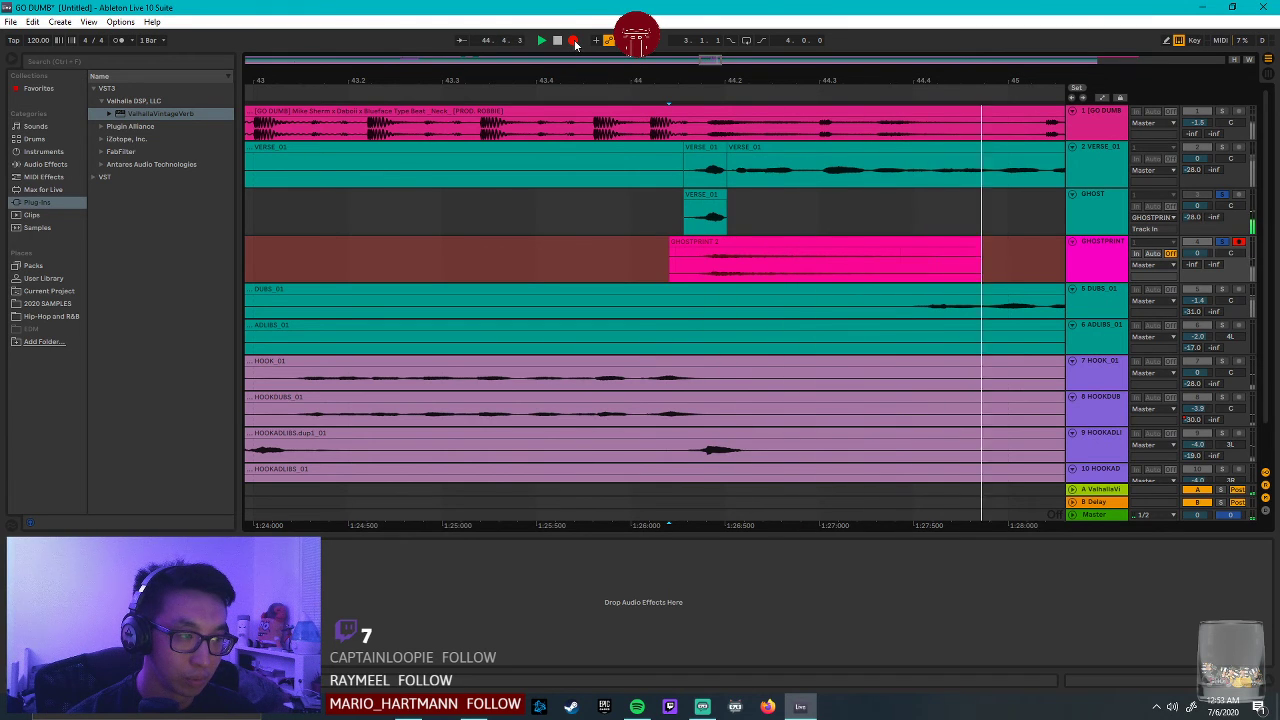
{"action": "key", "text": "space"}
Disarm GHOSTPRINT, keep only that track soloed and play back the newly recorded reverb.
{"action": "left_click", "coordinate": [1241, 245]}
{"action": "left_click", "coordinate": [1222, 242]}
{"action": "key", "text": "space"}
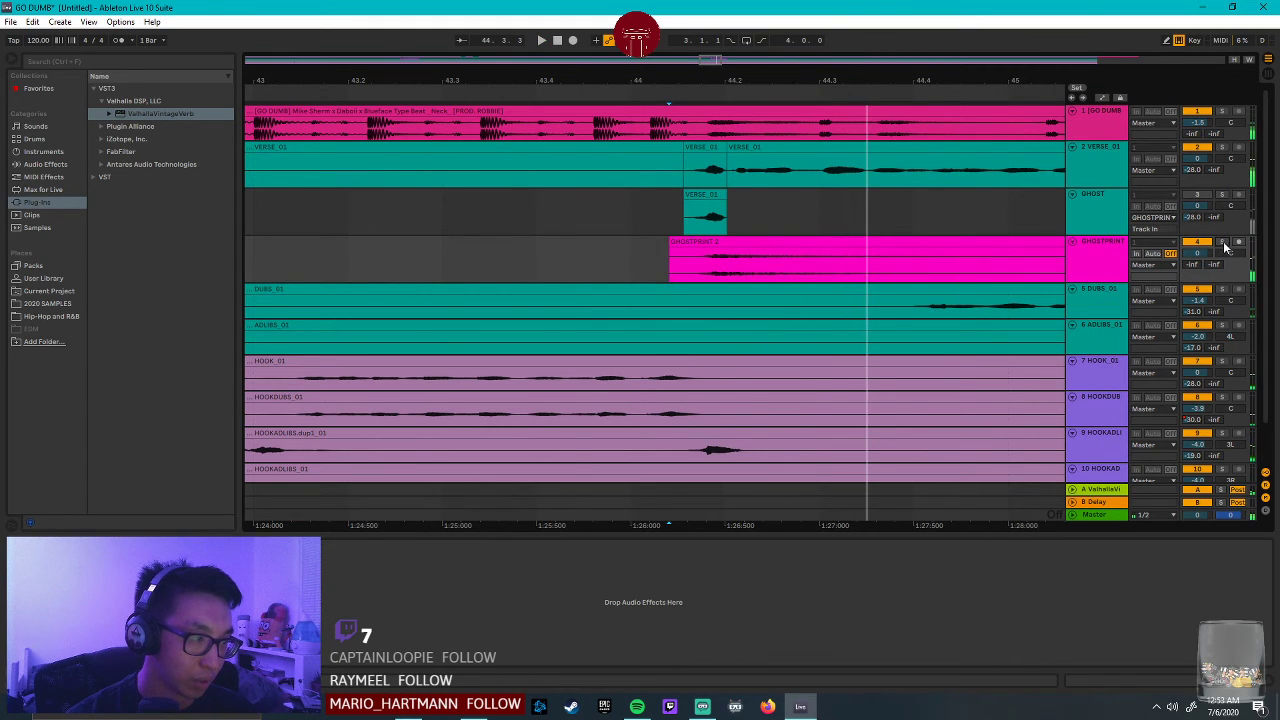
{"action": "left_click", "coordinate": [743, 243]}
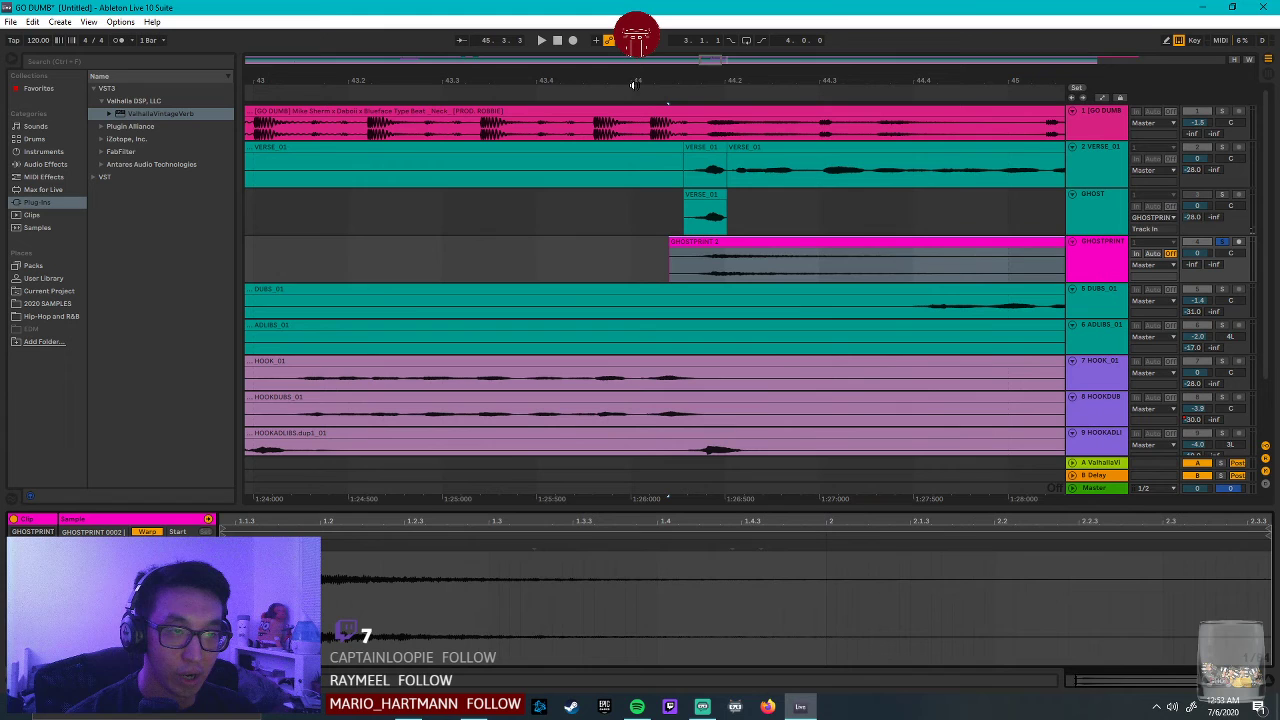
{"action": "left_click", "coordinate": [719, 195]}
{"action": "key", "text": "space"}
{"action": "key", "text": "space"}
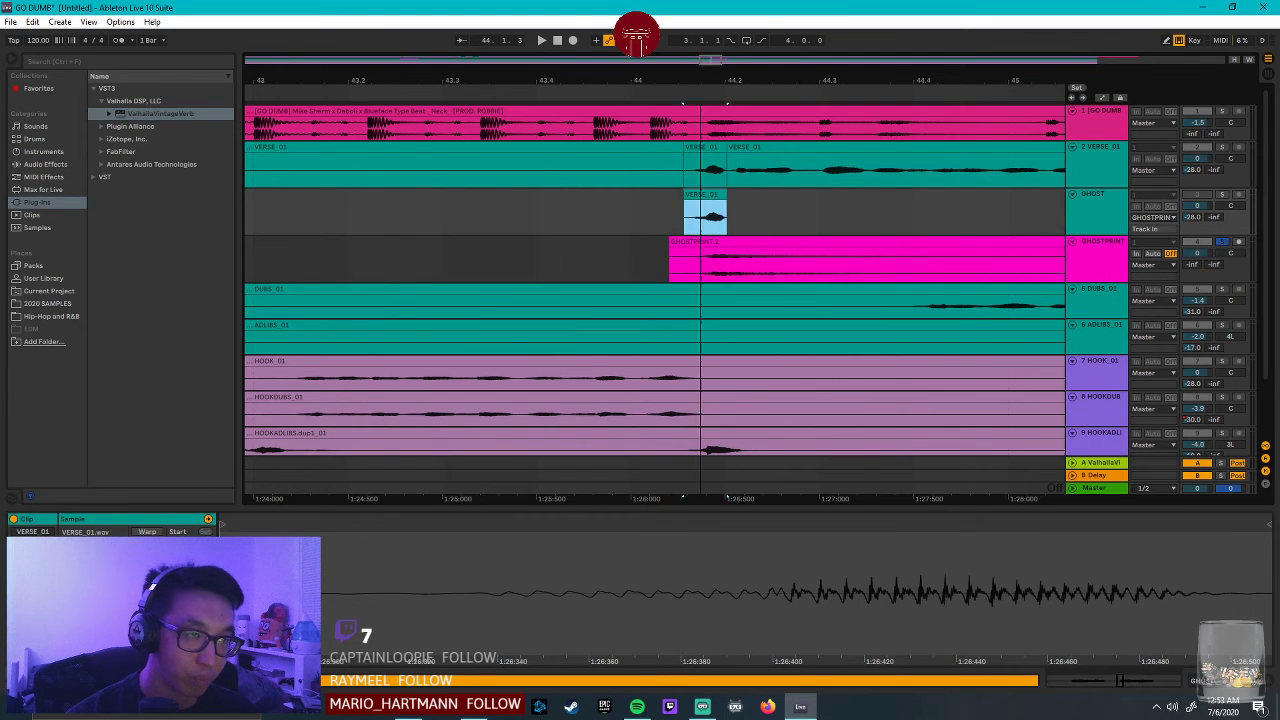
Delete the GHOST track, keeping both printed reverb clips on GHOSTPRINT.
{"action": "left_click_drag", "start_coordinate": [716, 66], "coordinate": [778, 58]}
{"action": "left_click_drag", "start_coordinate": [592, 212], "coordinate": [736, 212]}
{"action": "left_click", "coordinate": [734, 212]}
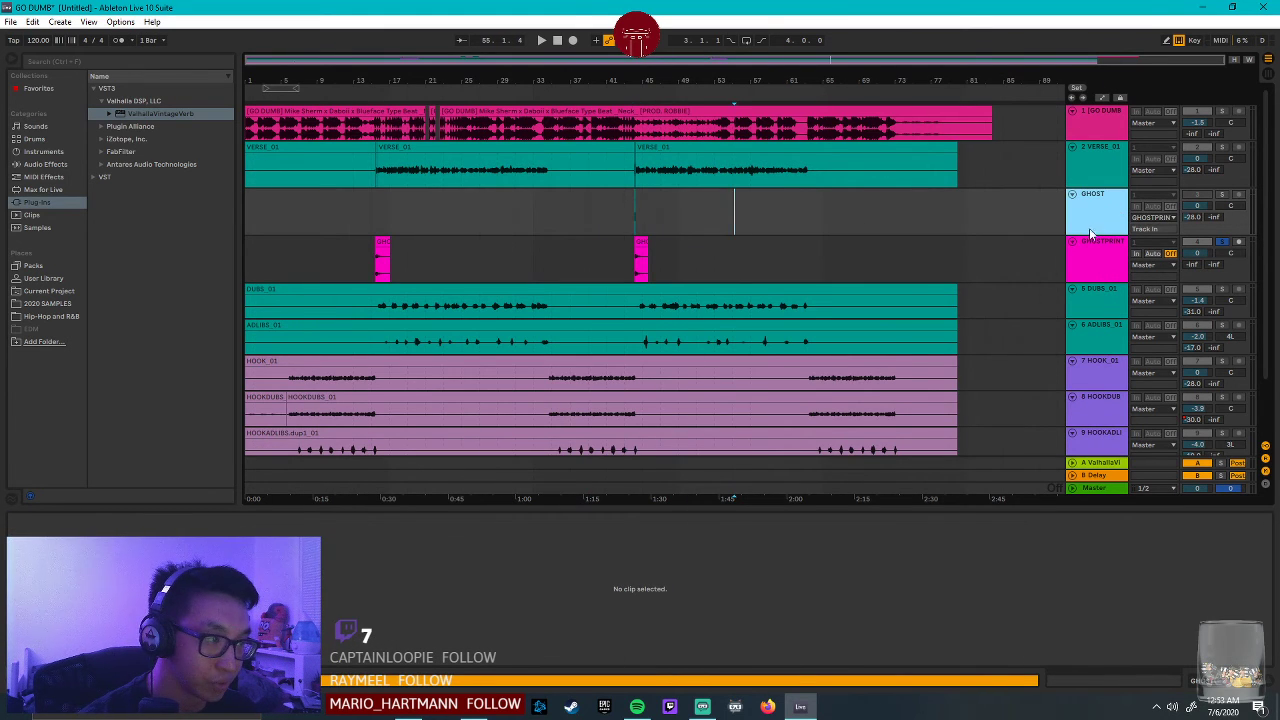
{"action": "key", "text": "Delete"}
Reverse both printed reverb clips on the GHOSTPRINT track.
{"action": "left_click_drag", "start_coordinate": [452, 62], "coordinate": [404, 62]}
{"action": "left_click", "coordinate": [408, 192]}
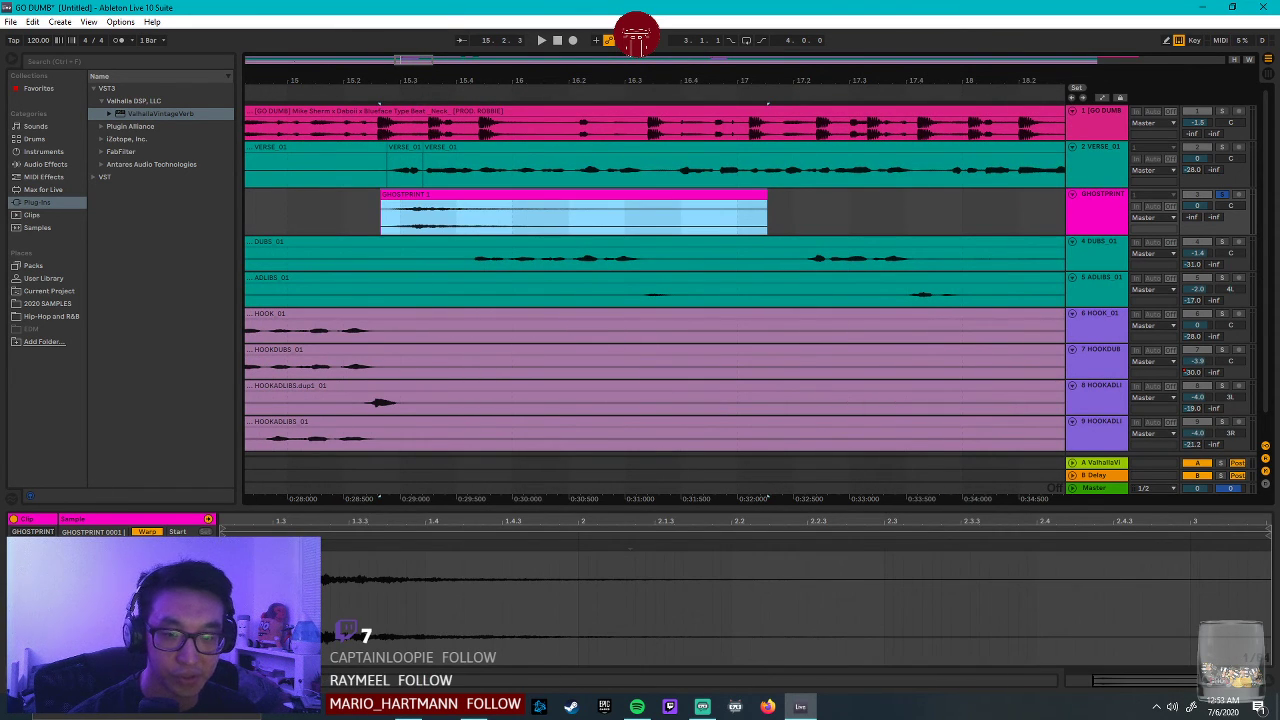
{"action": "key", "text": "r"}
{"action": "left_click_drag", "start_coordinate": [397, 58], "coordinate": [677, 59]}
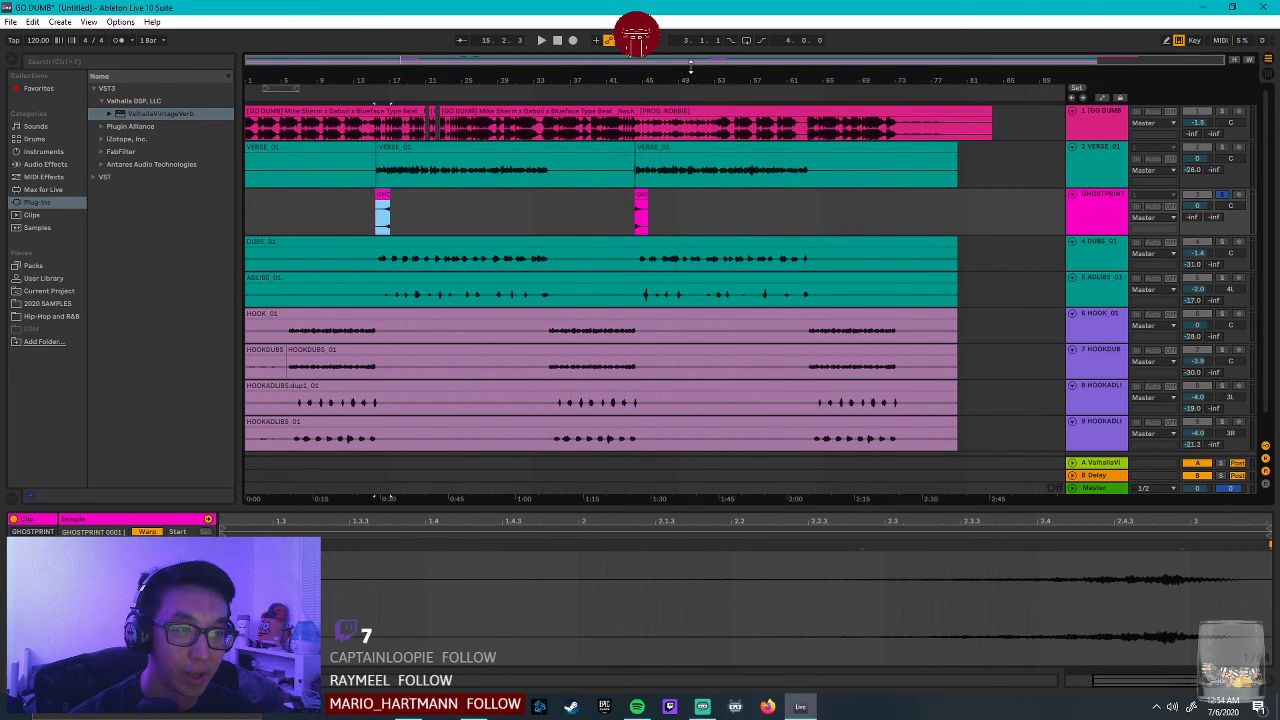
{"action": "left_click", "coordinate": [638, 194]}
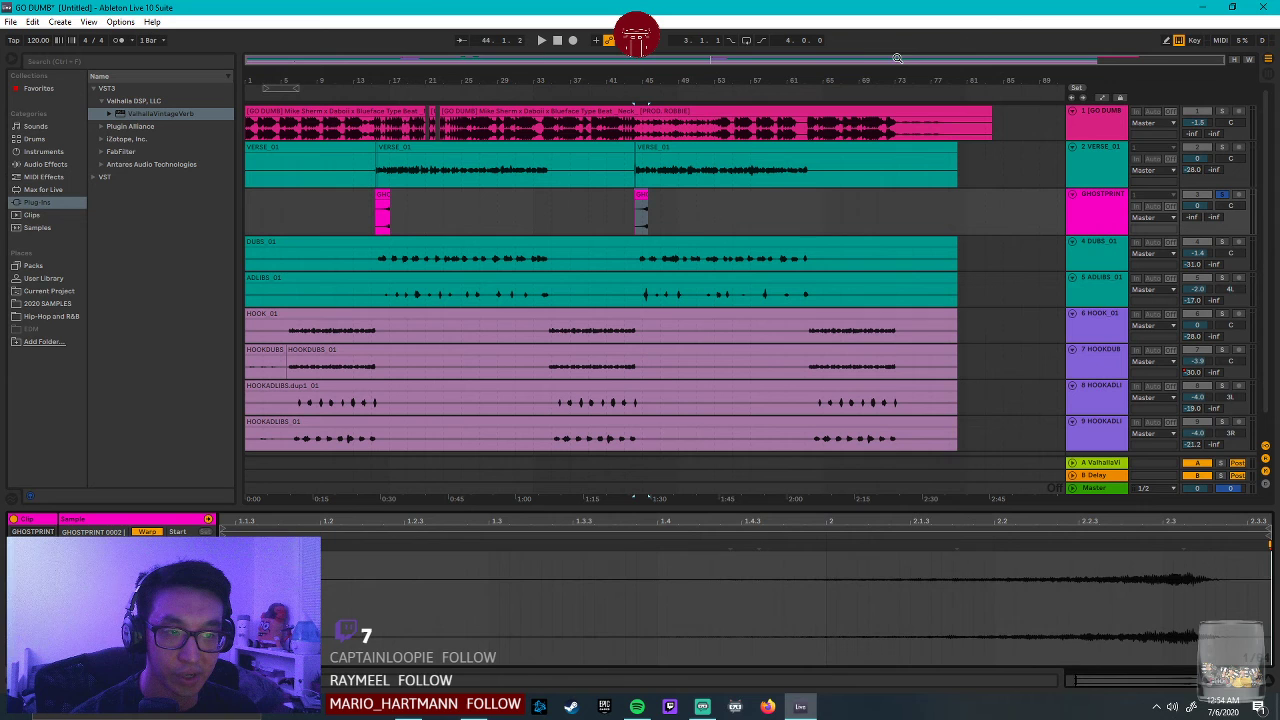
Move the first reversed GHOSTPRINT clip earlier so it ends with the verse's opening phrase, just after bar 15.3.
{"action": "left_click_drag", "start_coordinate": [409, 61], "coordinate": [718, 130]}
{"action": "left_click_drag", "start_coordinate": [1020, 197], "coordinate": [627, 206]}
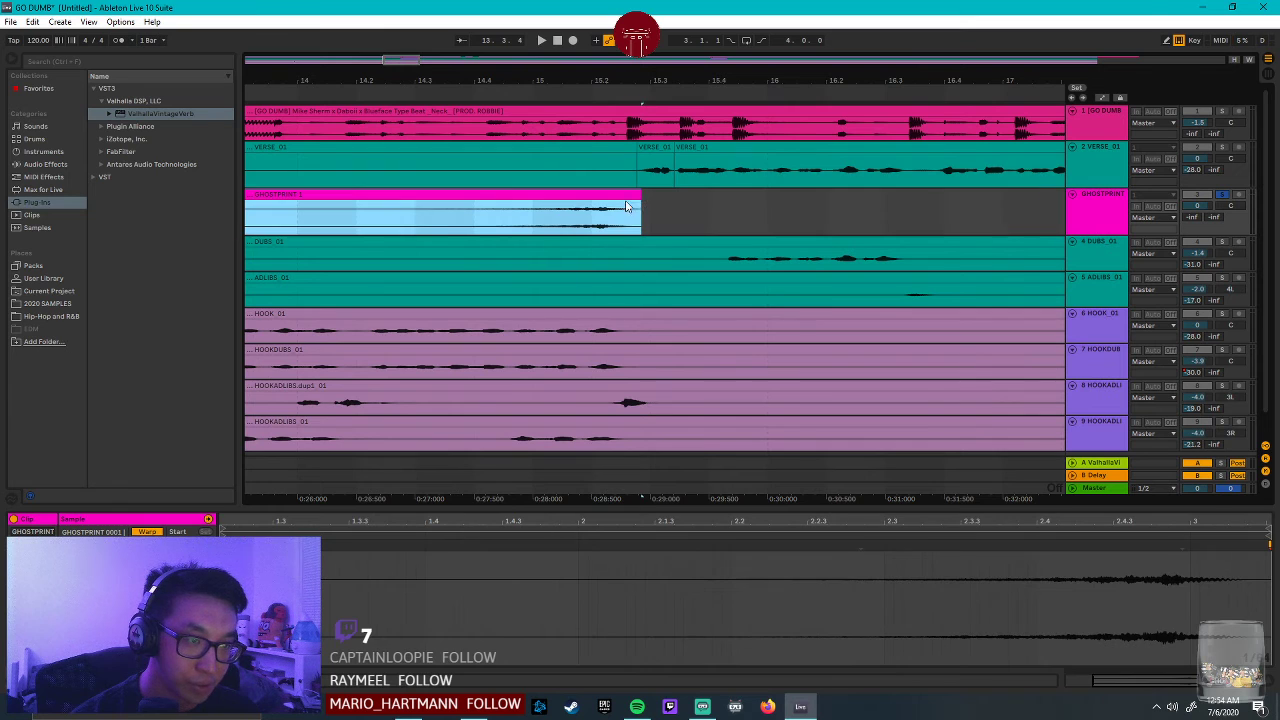
{"action": "left_click_drag", "start_coordinate": [405, 62], "coordinate": [672, 209]}
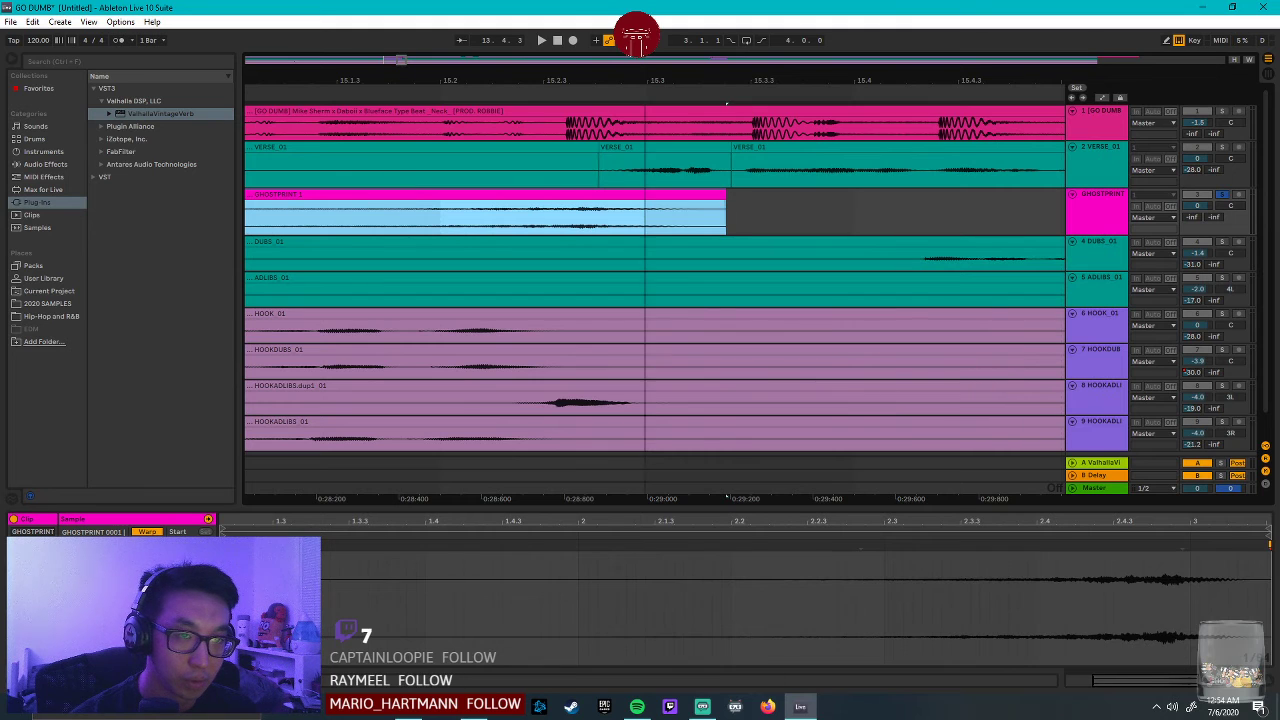
Play the first reversed reverb into the verse, soloing VERSE_01 alongside GHOSTPRINT to check the timing.
{"action": "scroll", "coordinate": [645, 210], "scroll_direction": "down", "scroll_amount": 5}
{"action": "left_click", "coordinate": [515, 214]}
{"action": "key", "text": "space"}
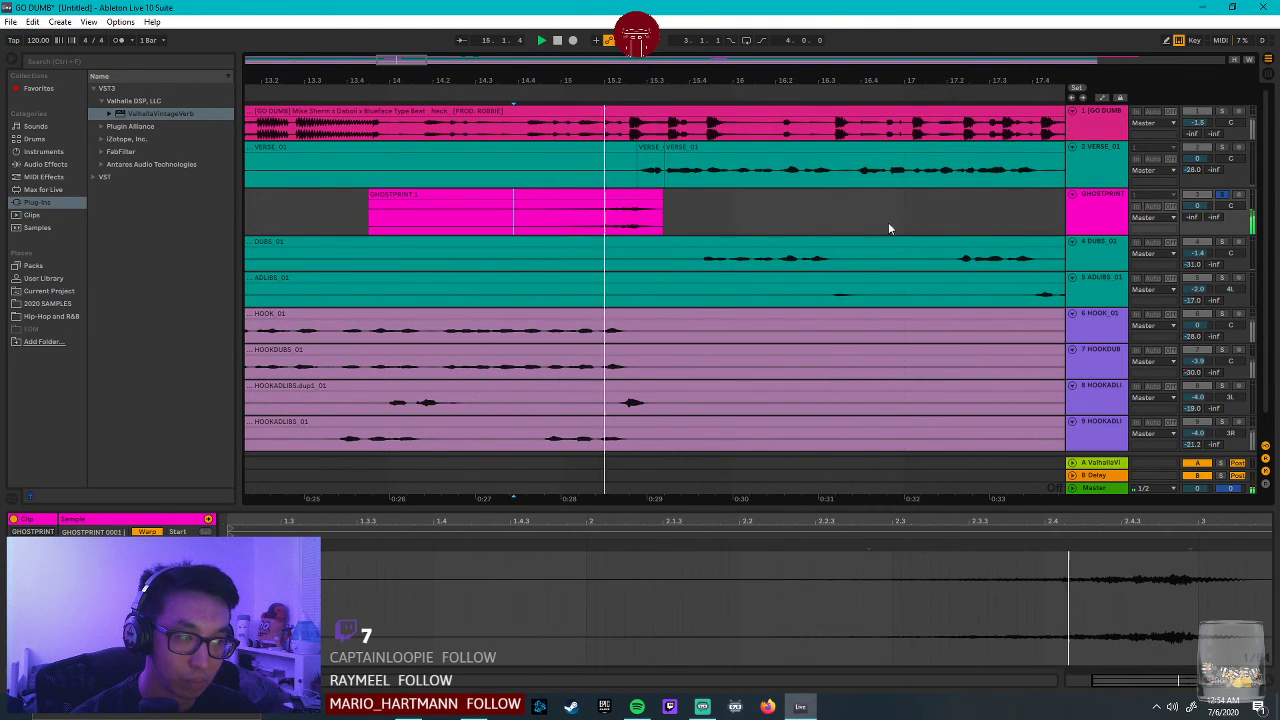
{"action": "key", "text": "space"}
{"action": "key", "text": "space"}
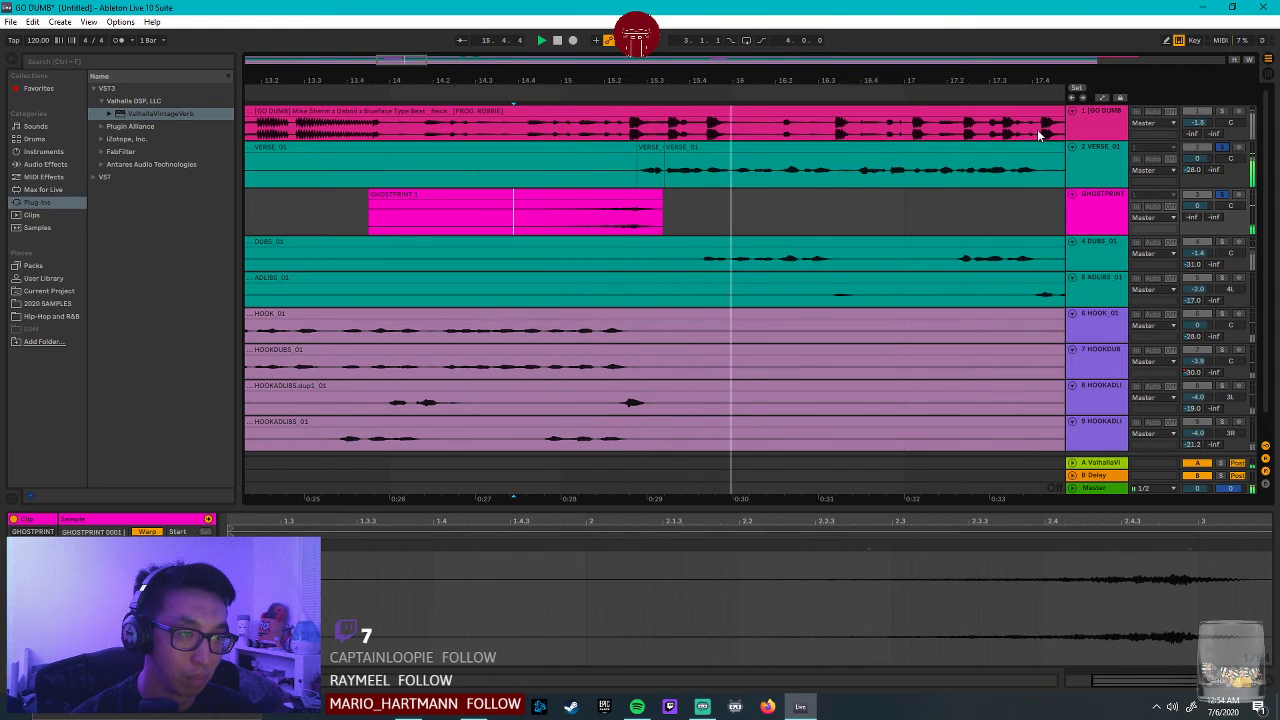
Nudge the first reversed GHOSTPRINT clip slightly later and trim its end to just inside the verse's opening phrase.
{"action": "left_click", "coordinate": [654, 202]}
{"action": "left_click", "coordinate": [655, 201]}
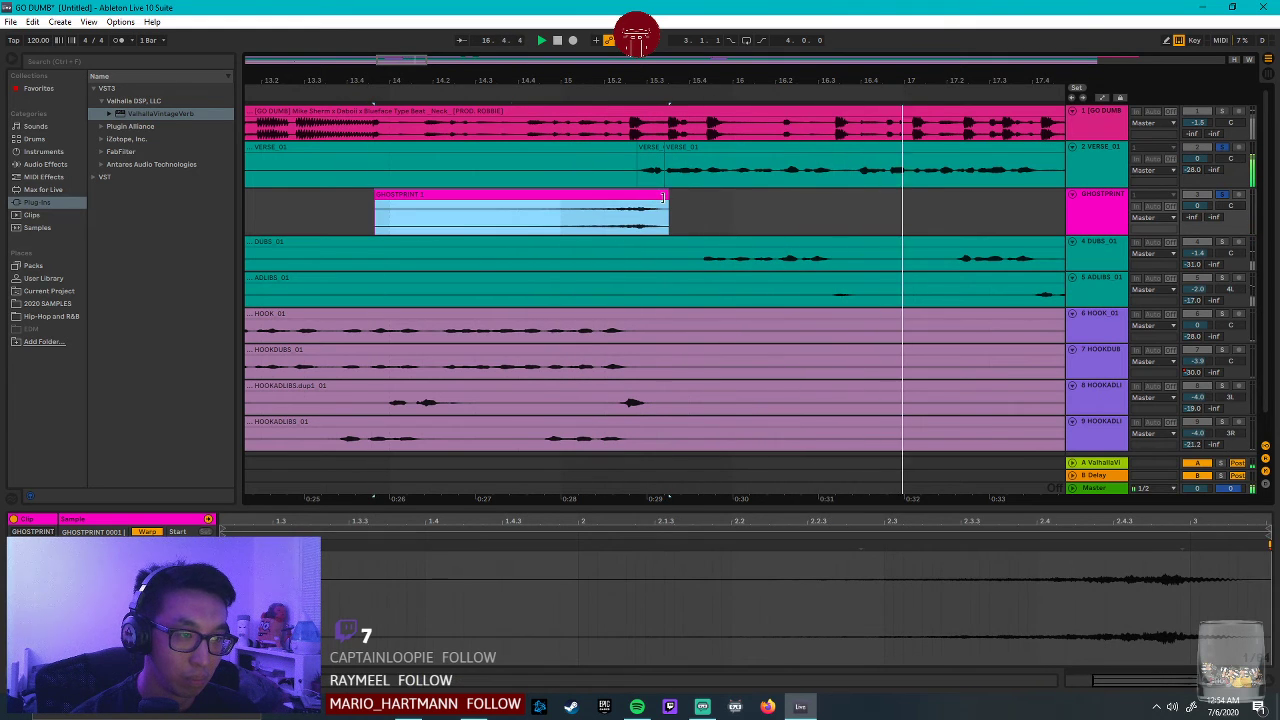
{"action": "left_click_drag", "start_coordinate": [664, 194], "coordinate": [645, 197]}
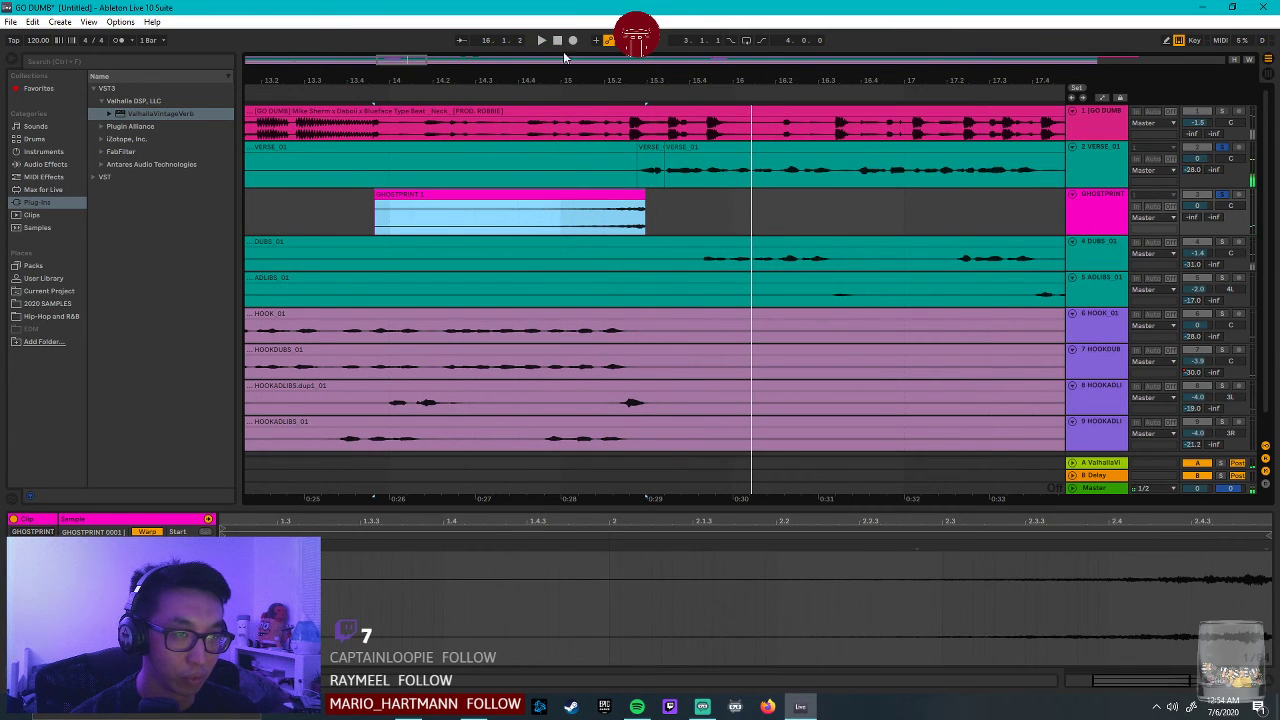
Trim the first reversed clip's end back to the start of the verse's opening phrase and listen to the transition.
{"action": "key", "text": "plus"}
{"action": "key", "text": "plus"}
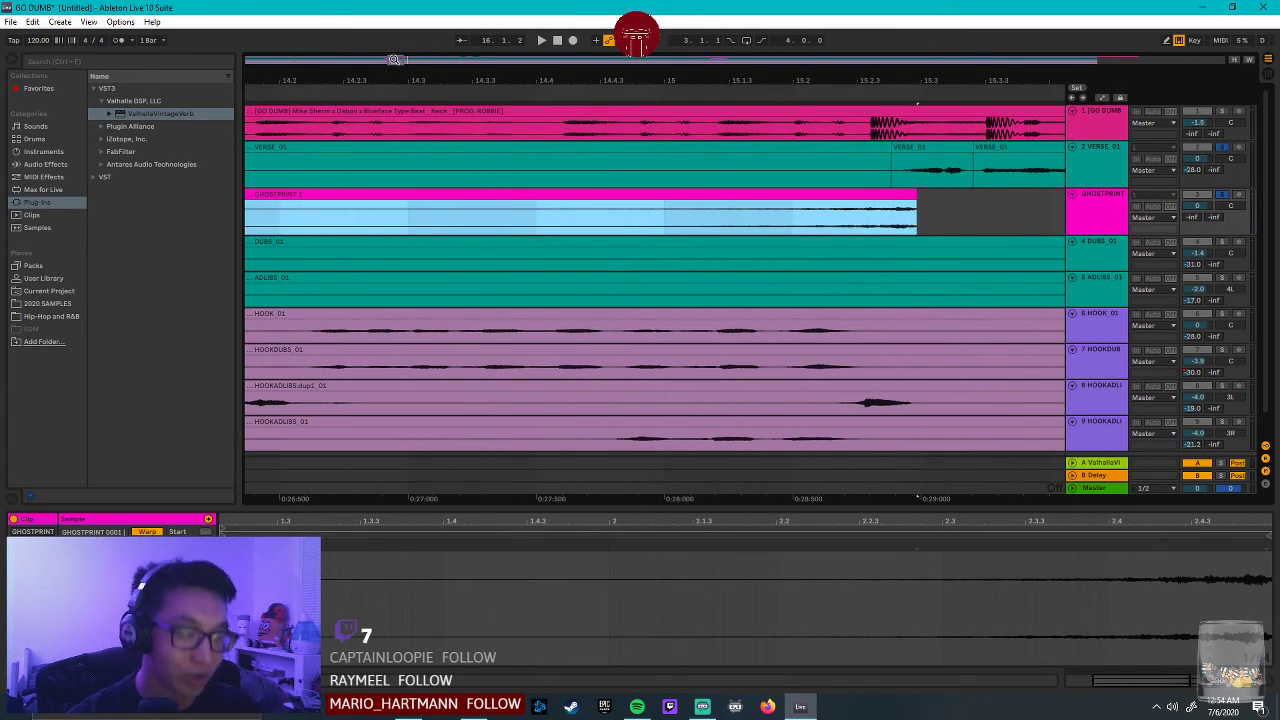
{"action": "left_click_drag", "start_coordinate": [913, 190], "coordinate": [889, 190]}
{"action": "left_click", "coordinate": [636, 208]}
{"action": "key", "text": "space"}
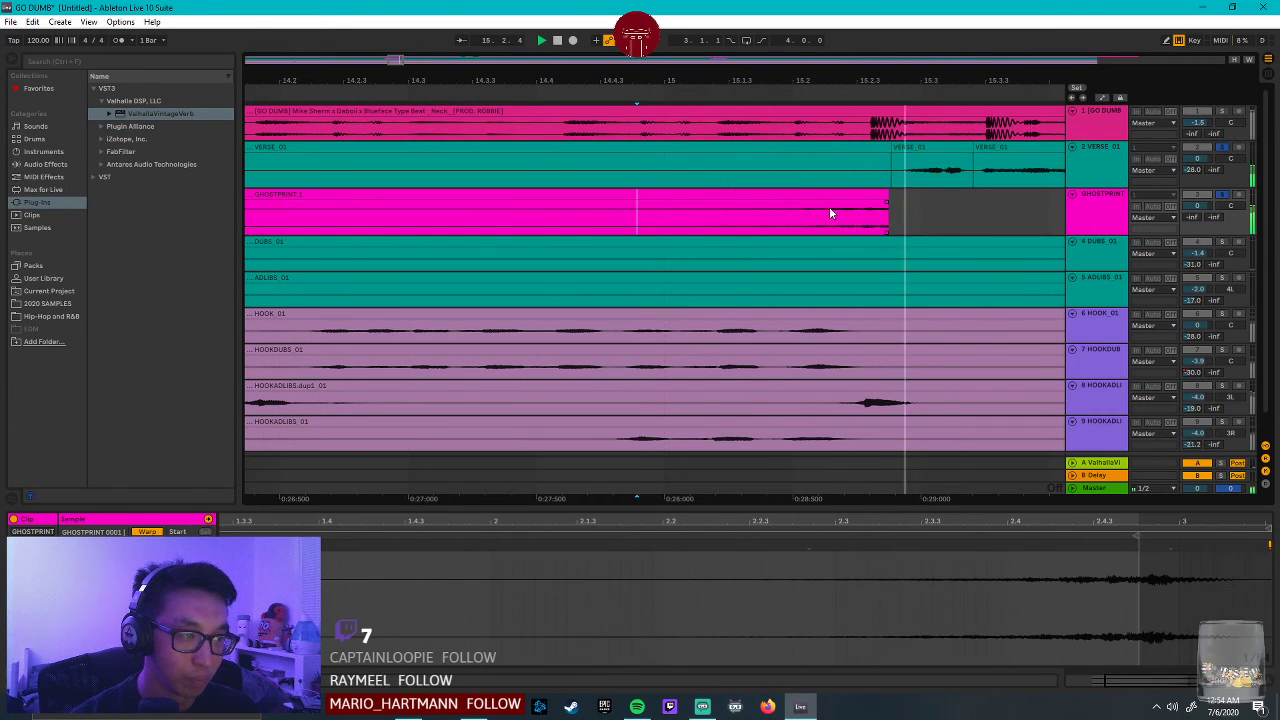
{"action": "key", "text": "space"}
Nudge the trimmed clip later to end just past bar 15.3, extend its end slightly and listen after each adjustment.
{"action": "left_click_drag", "start_coordinate": [826, 194], "coordinate": [862, 200]}
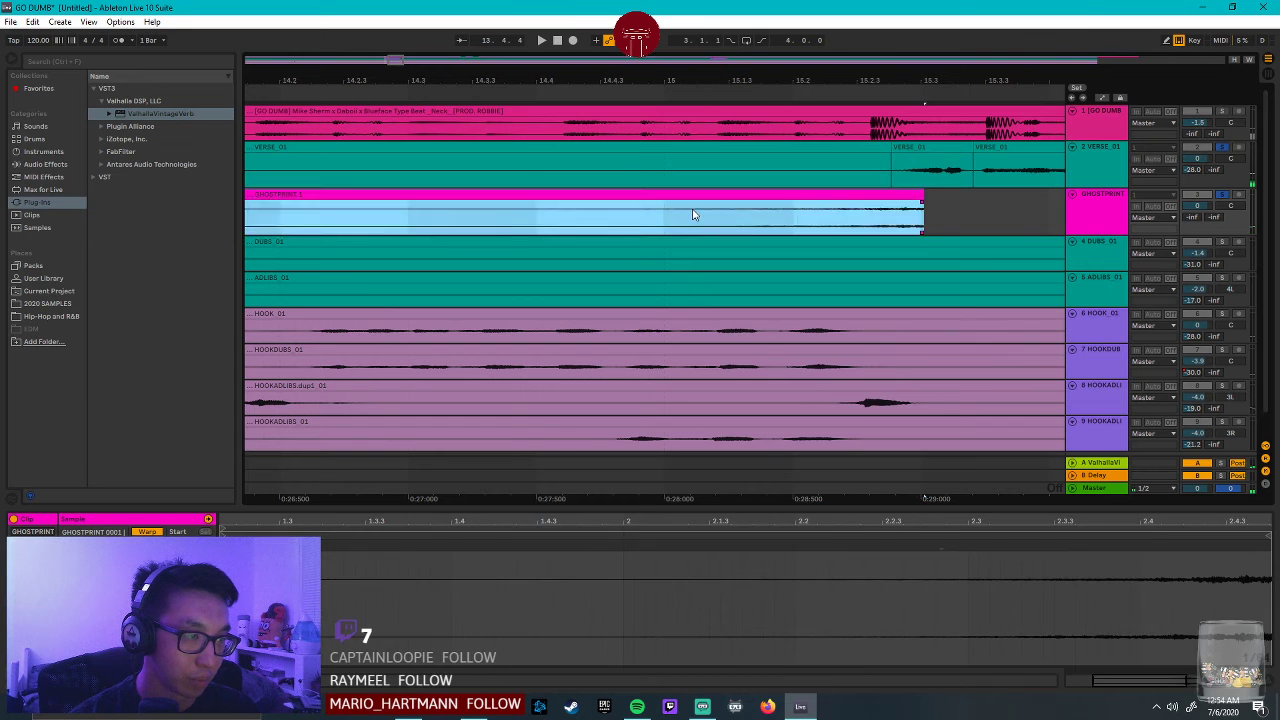
{"action": "left_click", "coordinate": [692, 209]}
{"action": "key", "text": "space"}
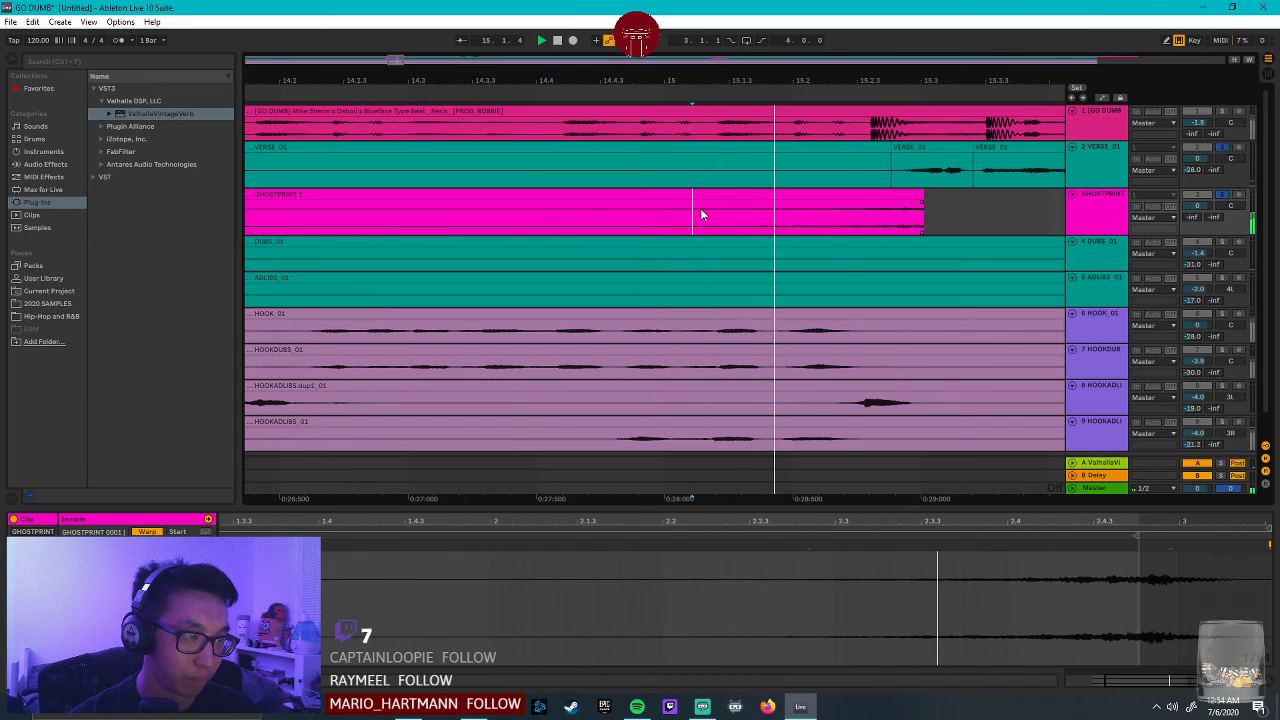
{"action": "left_click", "coordinate": [904, 196]}
{"action": "key", "text": "r"}
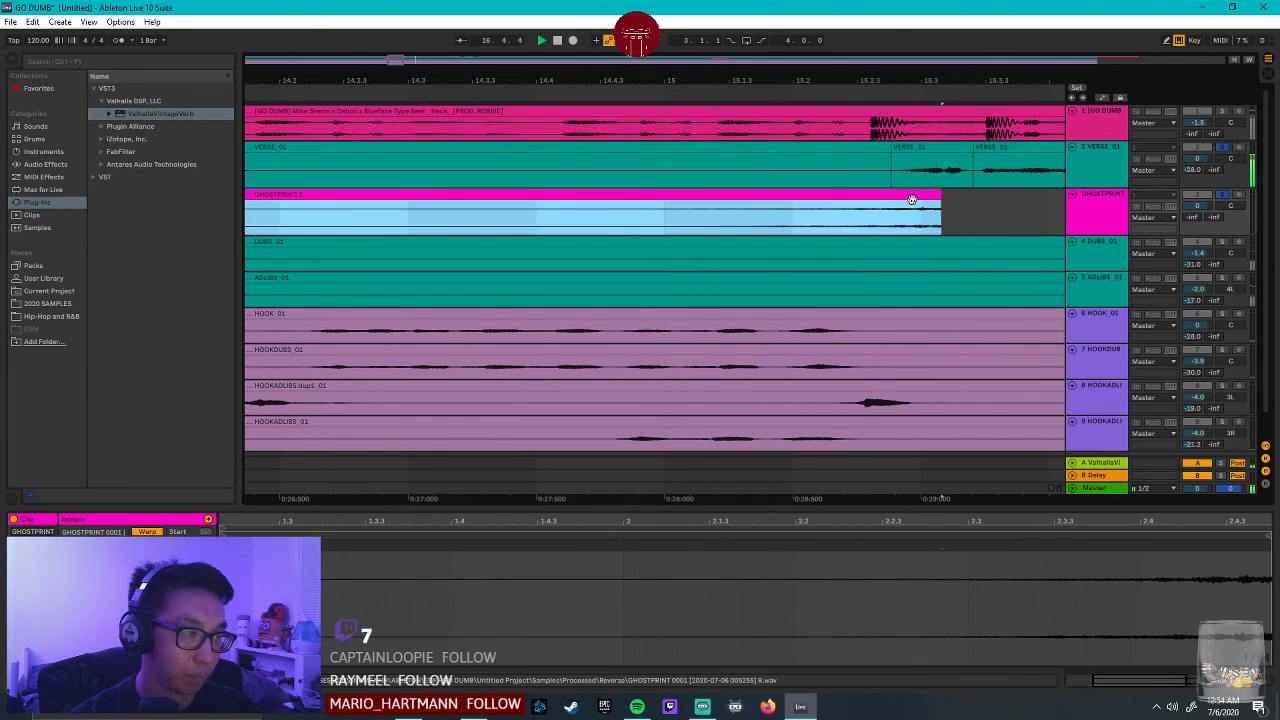
{"action": "left_click", "coordinate": [766, 225]}
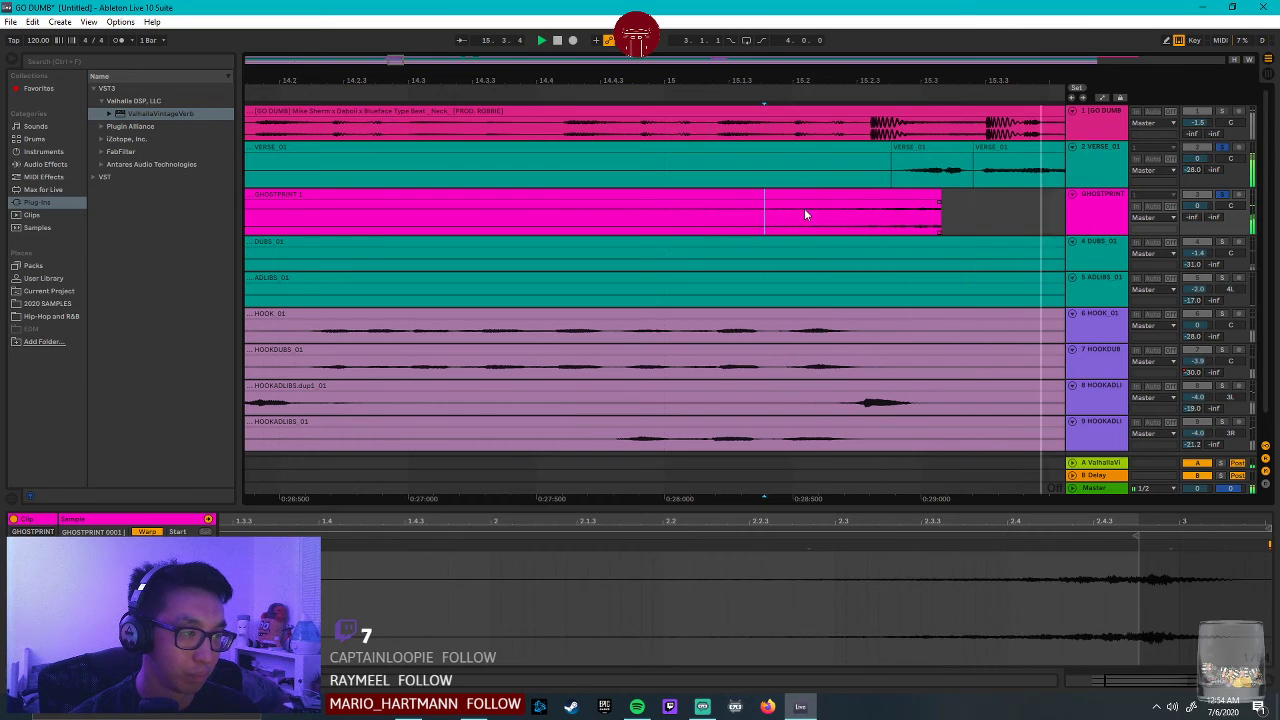
{"action": "left_click", "coordinate": [935, 195]}
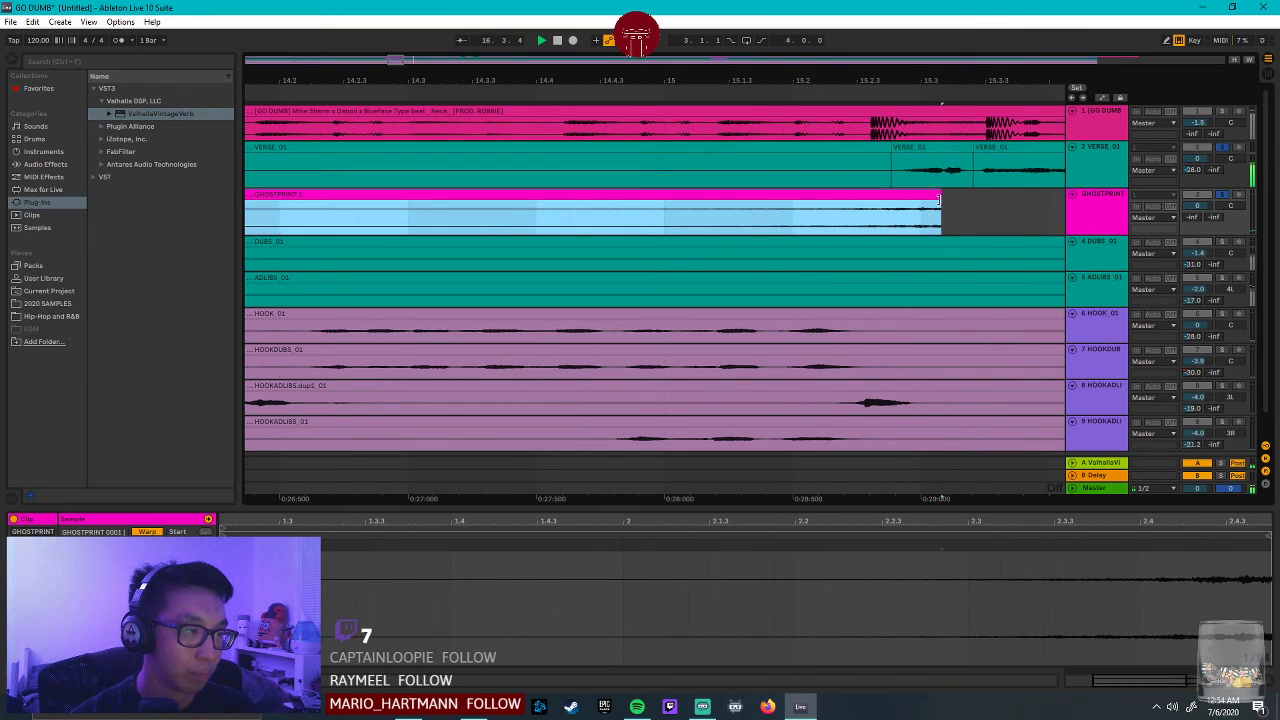
{"action": "left_click", "coordinate": [697, 224]}
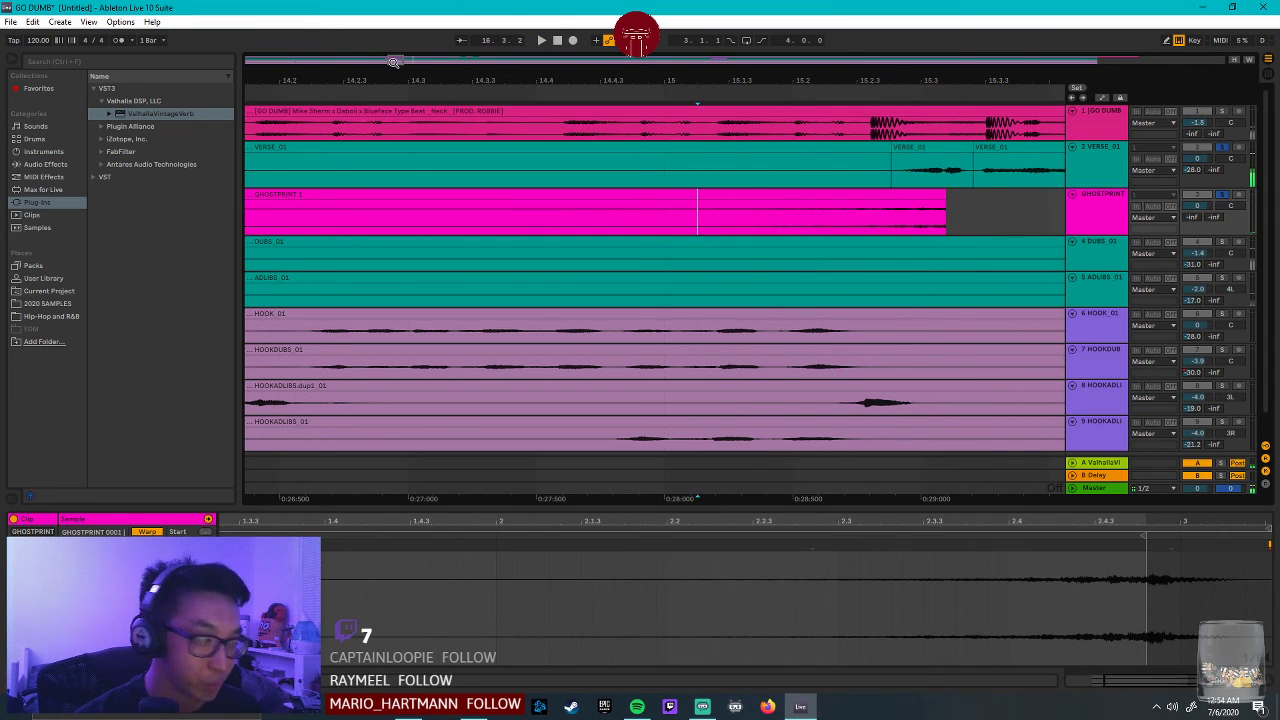
Turn off the solos and play the full mix from just before the first GHOSTPRINT clip.
{"action": "left_click", "coordinate": [1224, 195]}
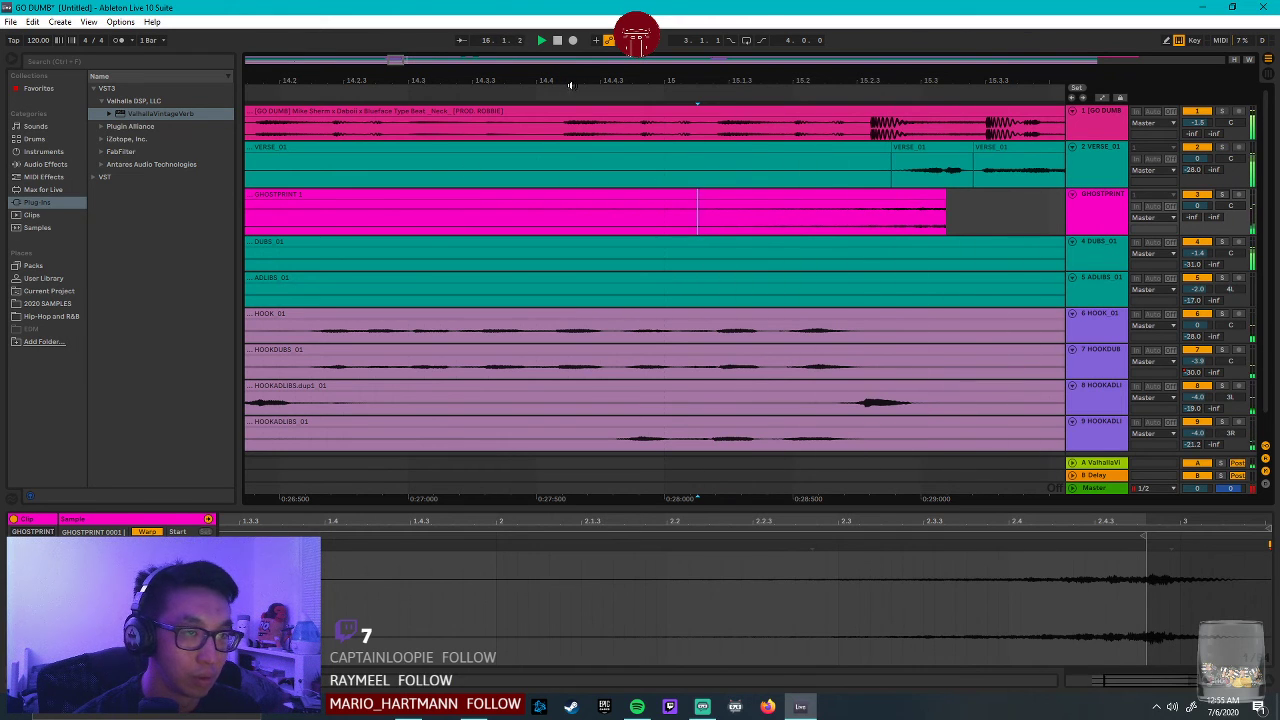
{"action": "double_click", "coordinate": [391, 60]}
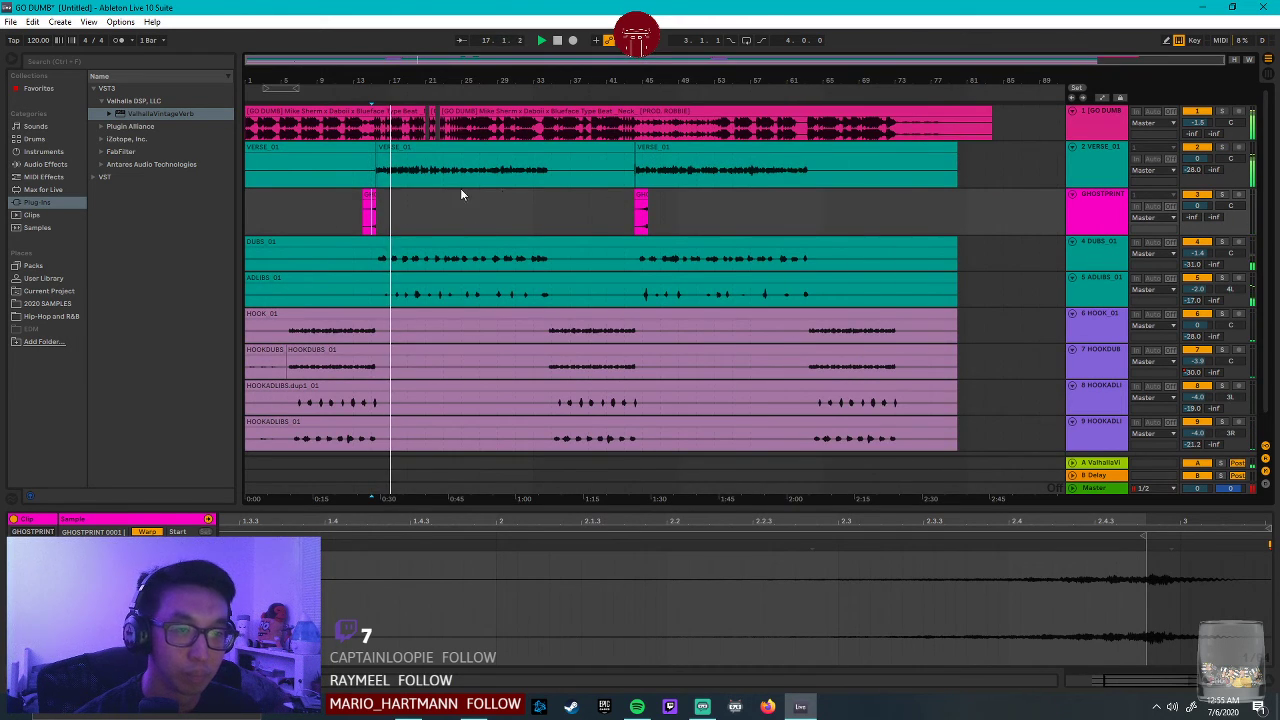
{"action": "left_click", "coordinate": [361, 218]}
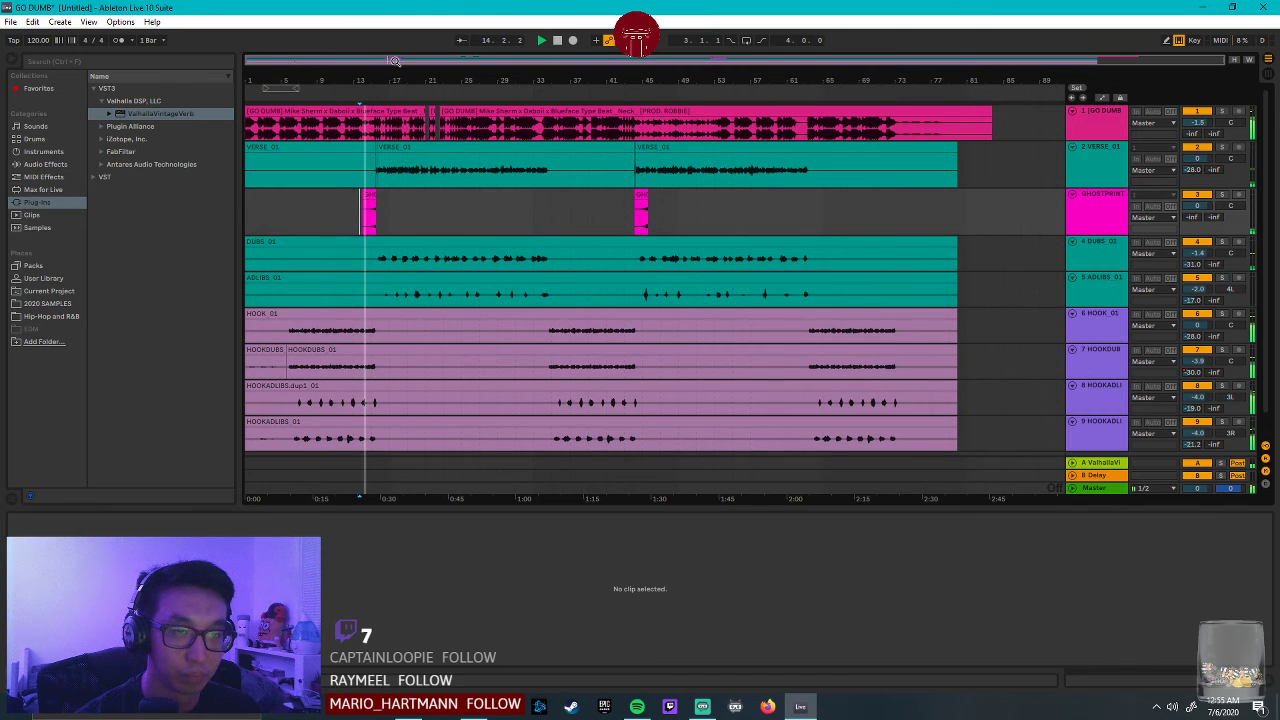
Set GHOSTPRINT's send to the Valhalla reverb return to -32.5 while the mix plays.
{"action": "key", "text": "plus"}
{"action": "key", "text": "plus"}
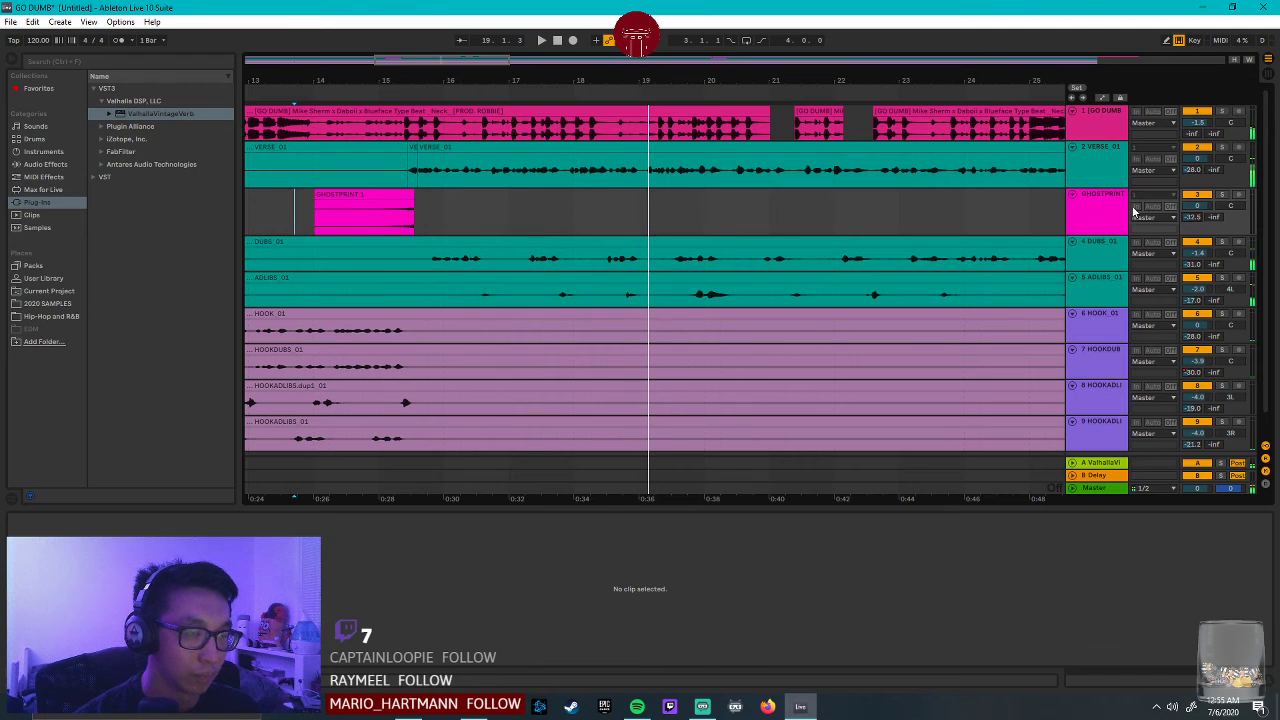
{"action": "left_click", "coordinate": [1097, 200]}
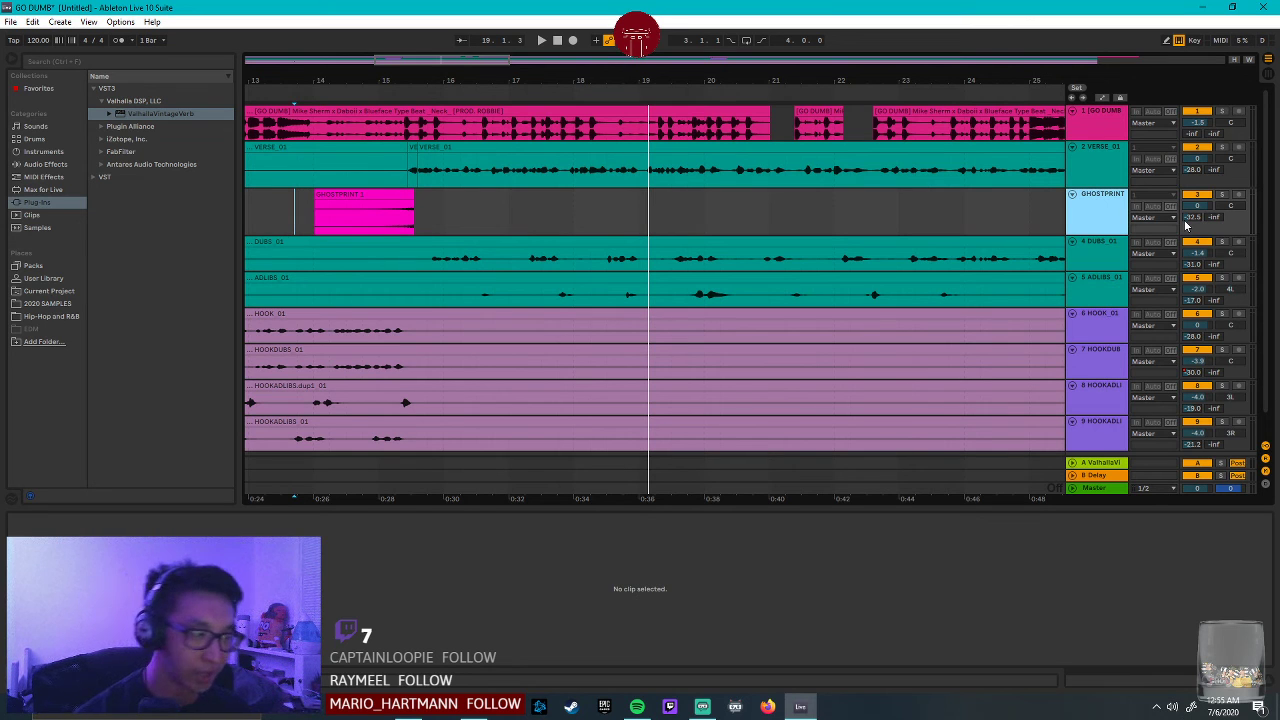
Move the second reversed GHOSTPRINT clip back to about bar 42.4, trimming its end to finish within the second verse's opening phrase.
{"action": "left_click_drag", "start_coordinate": [436, 84], "coordinate": [716, 63]}
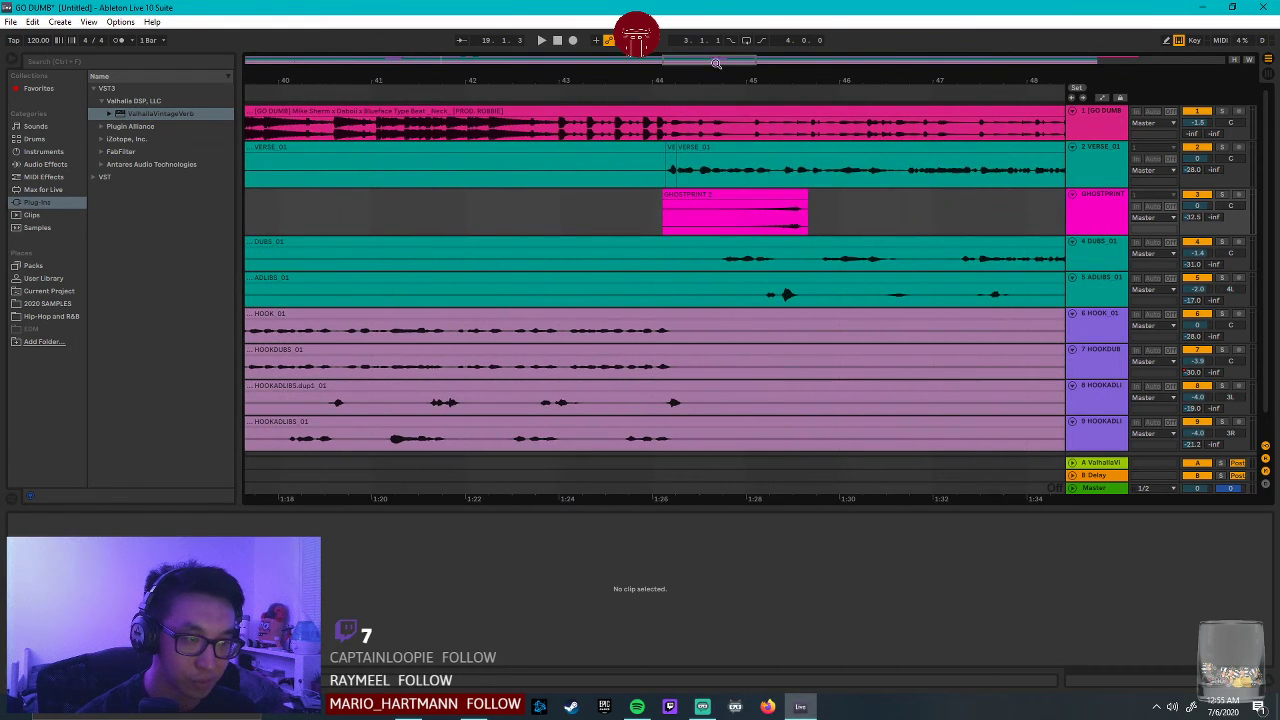
{"action": "left_click", "coordinate": [790, 205]}
{"action": "left_click_drag", "start_coordinate": [790, 205], "coordinate": [665, 206]}
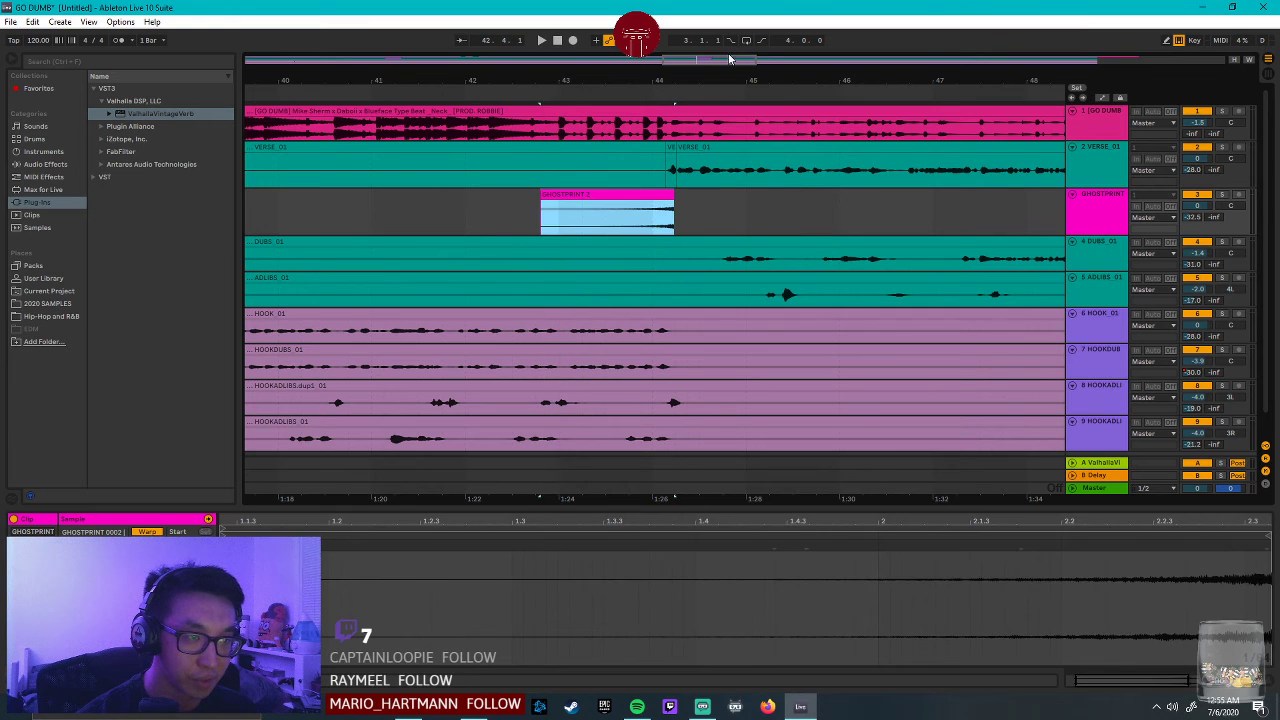
{"action": "left_click_drag", "start_coordinate": [724, 60], "coordinate": [777, 189]}
{"action": "left_click_drag", "start_coordinate": [677, 200], "coordinate": [660, 200]}
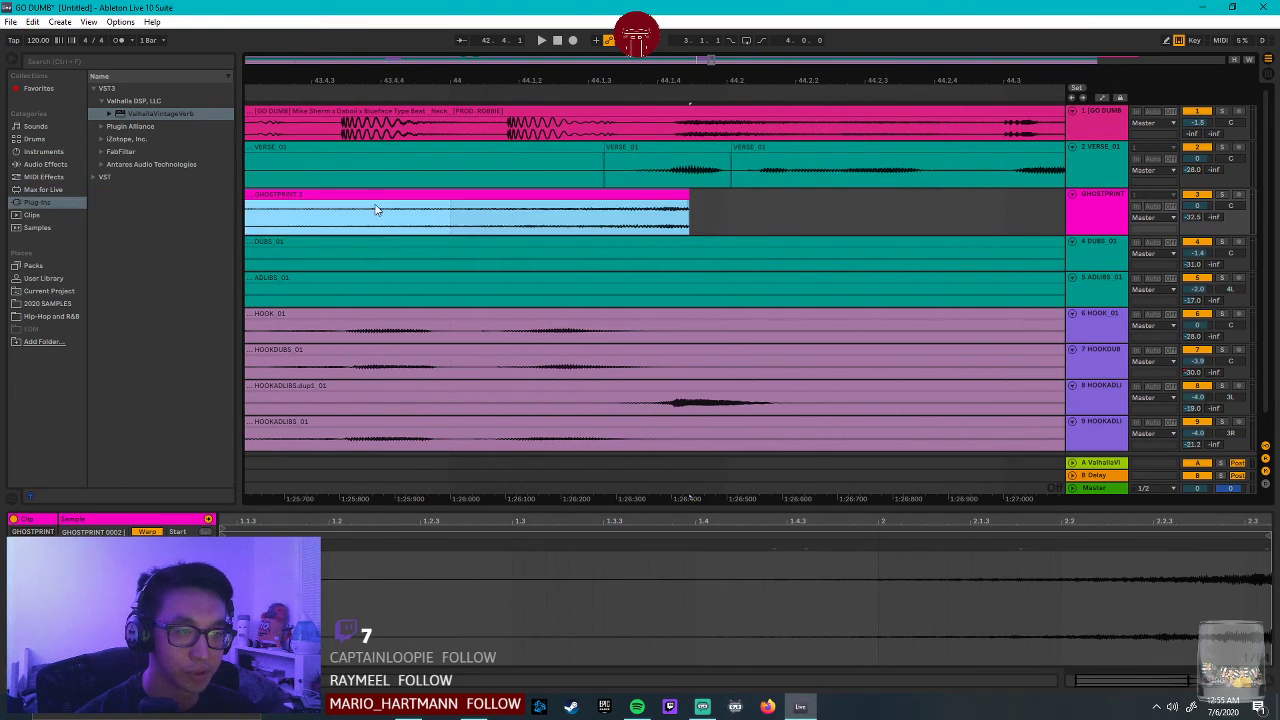
Play the mix from just before bar 43.3 to hear the second reversed GHOSTPRINT clip lead into the second verse.
{"action": "left_click_drag", "start_coordinate": [711, 61], "coordinate": [700, 40]}
{"action": "left_click", "coordinate": [385, 215]}
{"action": "key", "text": "space"}
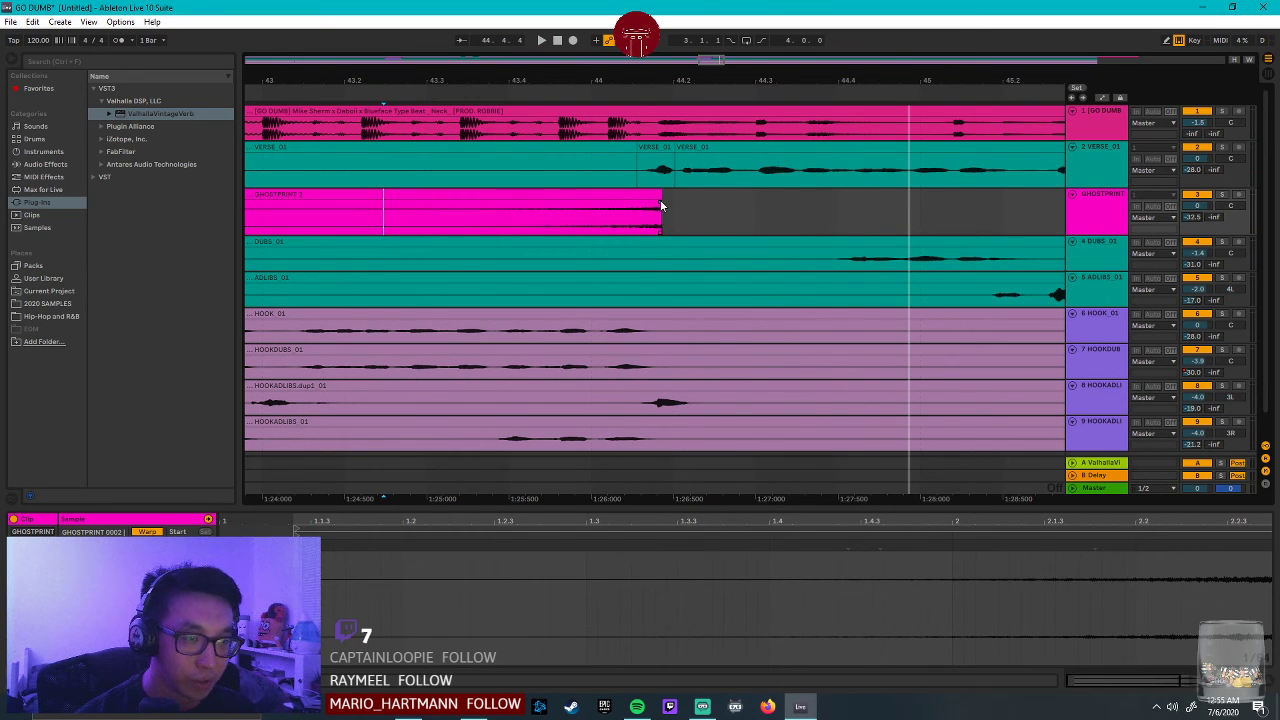
Check the first GHOSTPRINT clip's end against the first verse's opening, then save the project.
{"action": "left_click_drag", "start_coordinate": [705, 58], "coordinate": [393, 61]}
{"action": "left_click", "coordinate": [712, 199]}
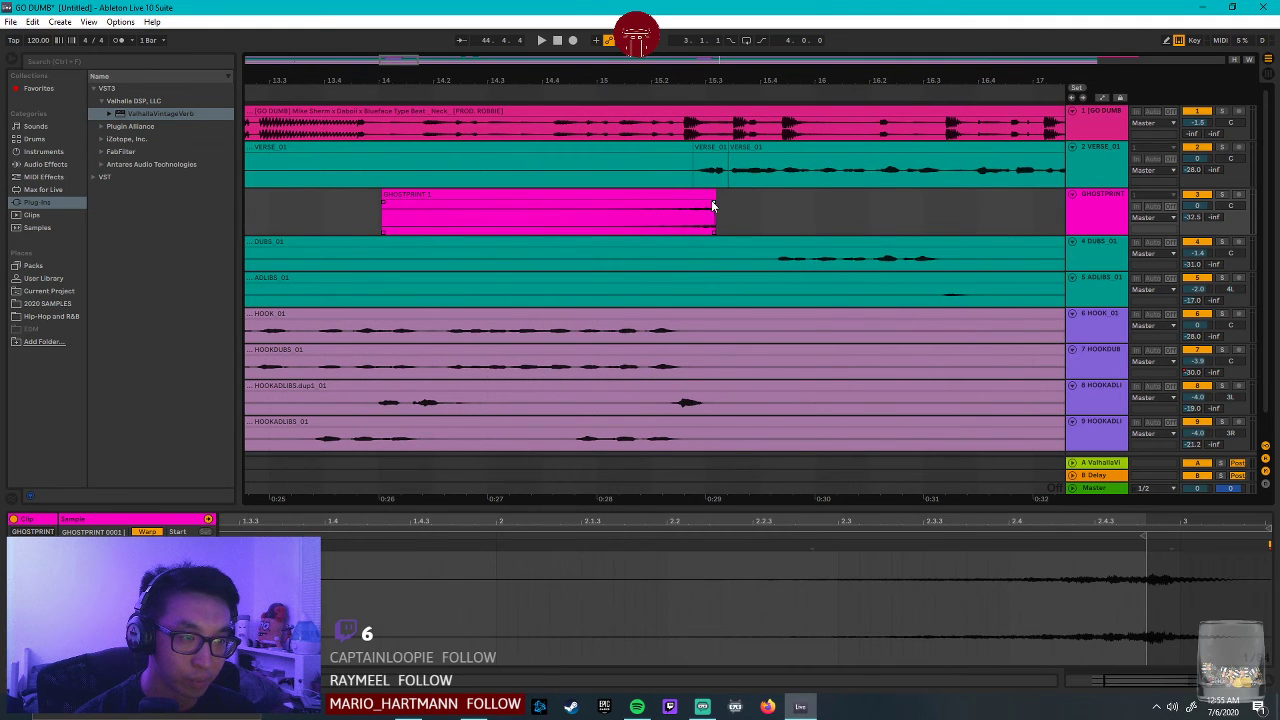
{"action": "double_click", "coordinate": [389, 61]}
{"action": "key", "text": "ctrl+s"}
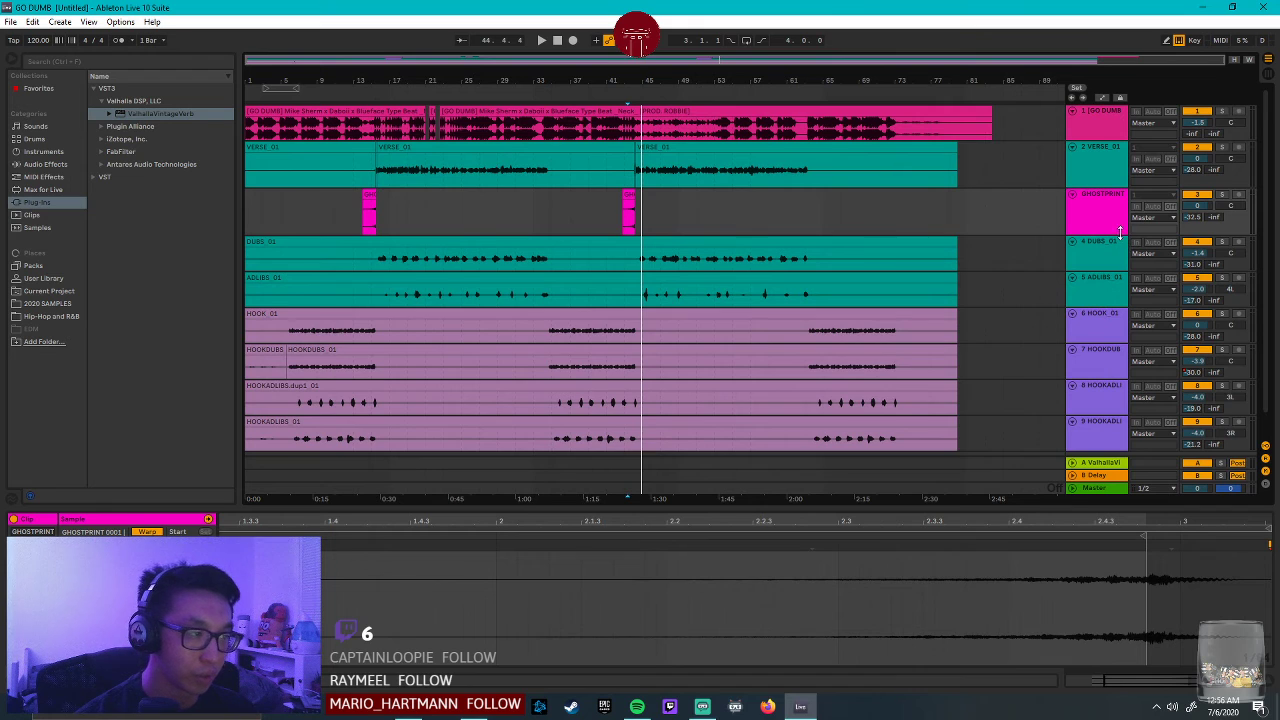
Reduce the GHOSTPRINT track's height and play the full mix from bar 13.
{"action": "left_click_drag", "start_coordinate": [1120, 232], "coordinate": [1112, 207]}
{"action": "left_click", "coordinate": [334, 200]}
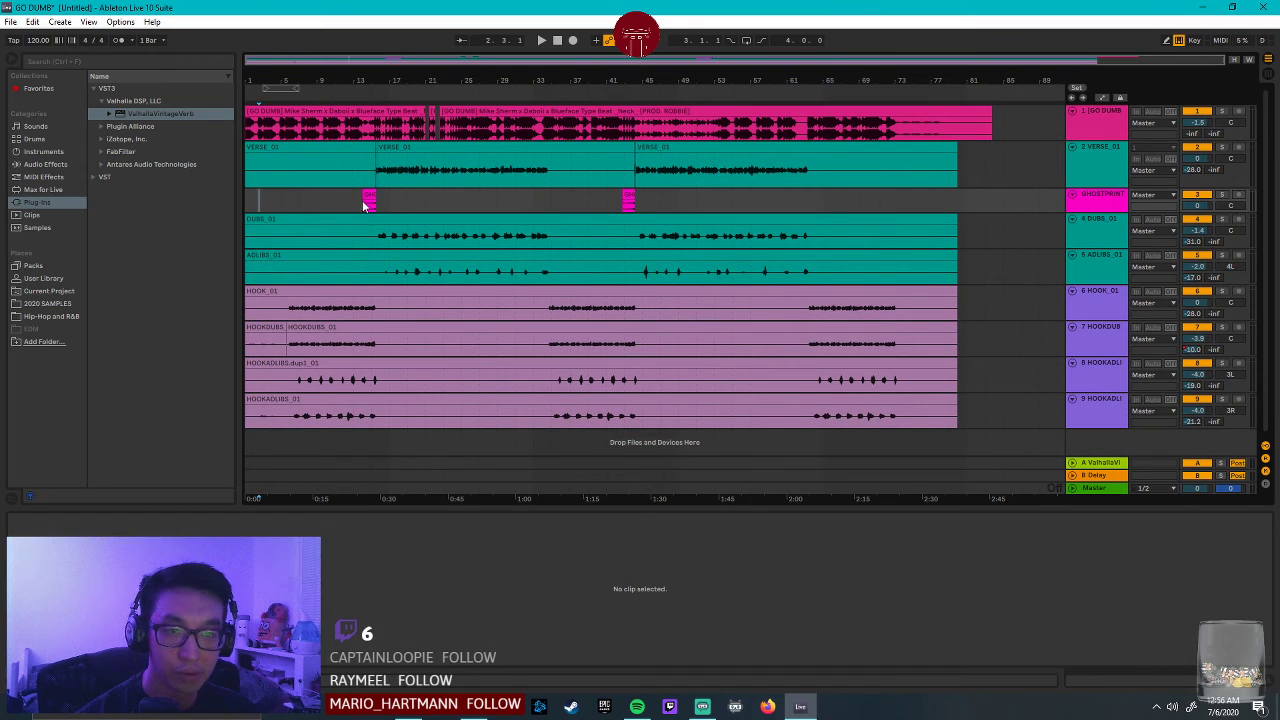
{"action": "key", "text": "space"}
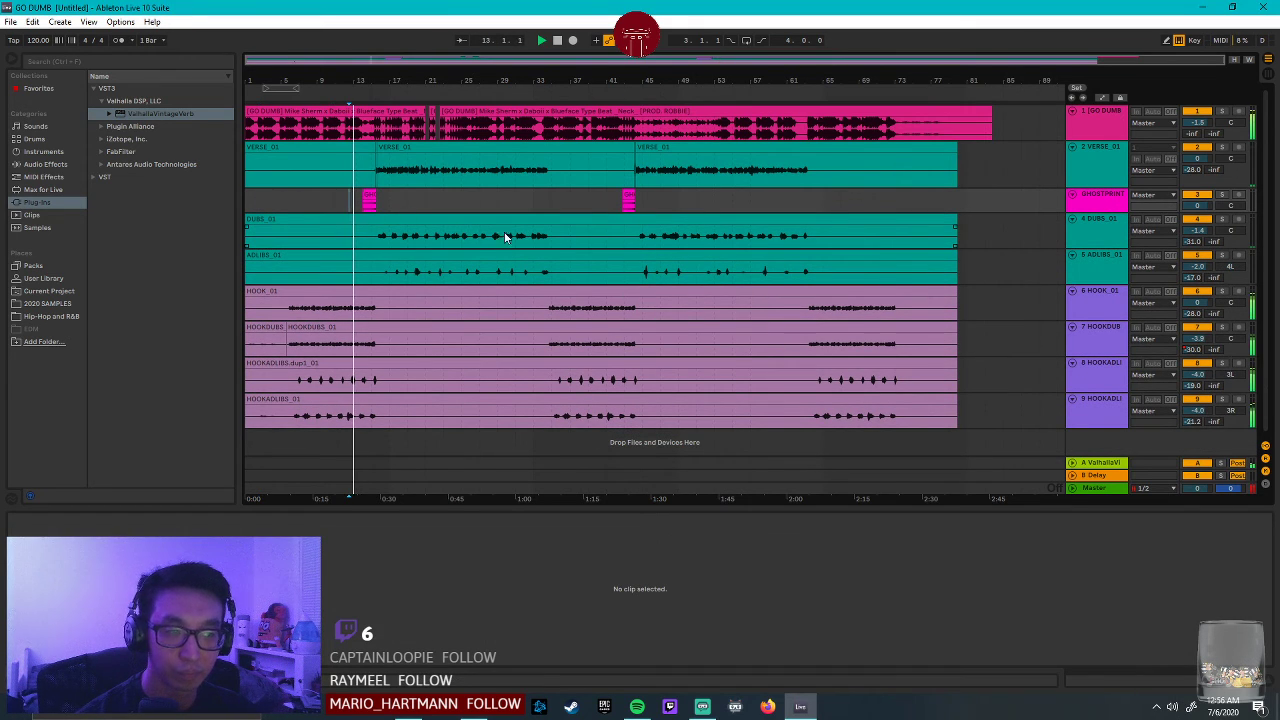
Look over the device chains of GHOSTPRINT, VERSE_01 and ADLIBS_01 while listening to the mix.
{"action": "double_click", "coordinate": [1115, 199]}
{"action": "left_click", "coordinate": [1110, 170]}
{"action": "left_click", "coordinate": [256, 546]}
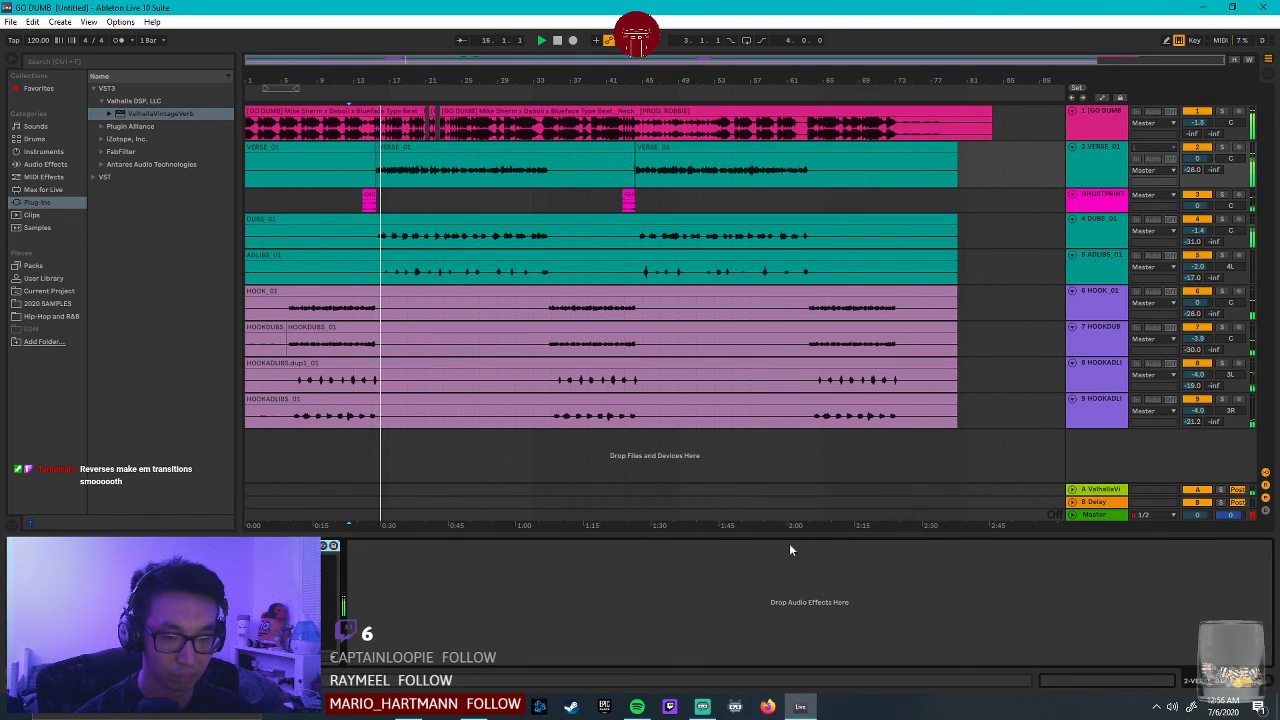
{"action": "left_click", "coordinate": [1077, 273]}
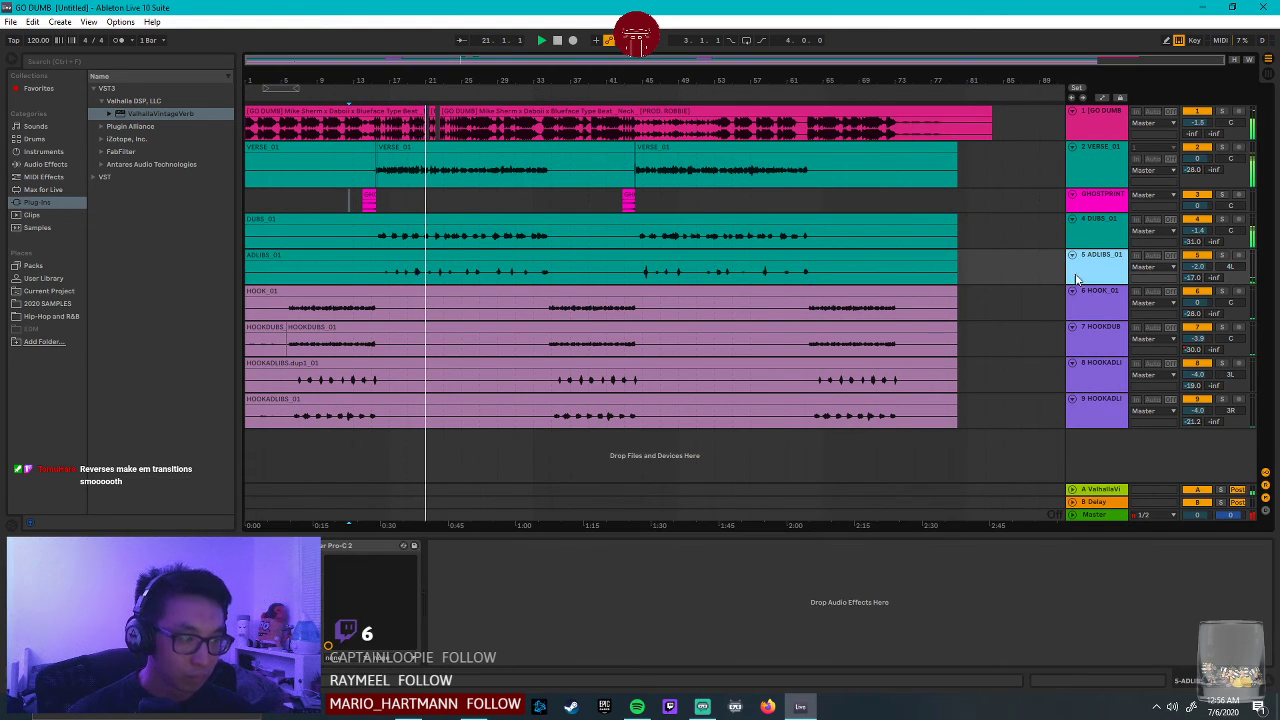
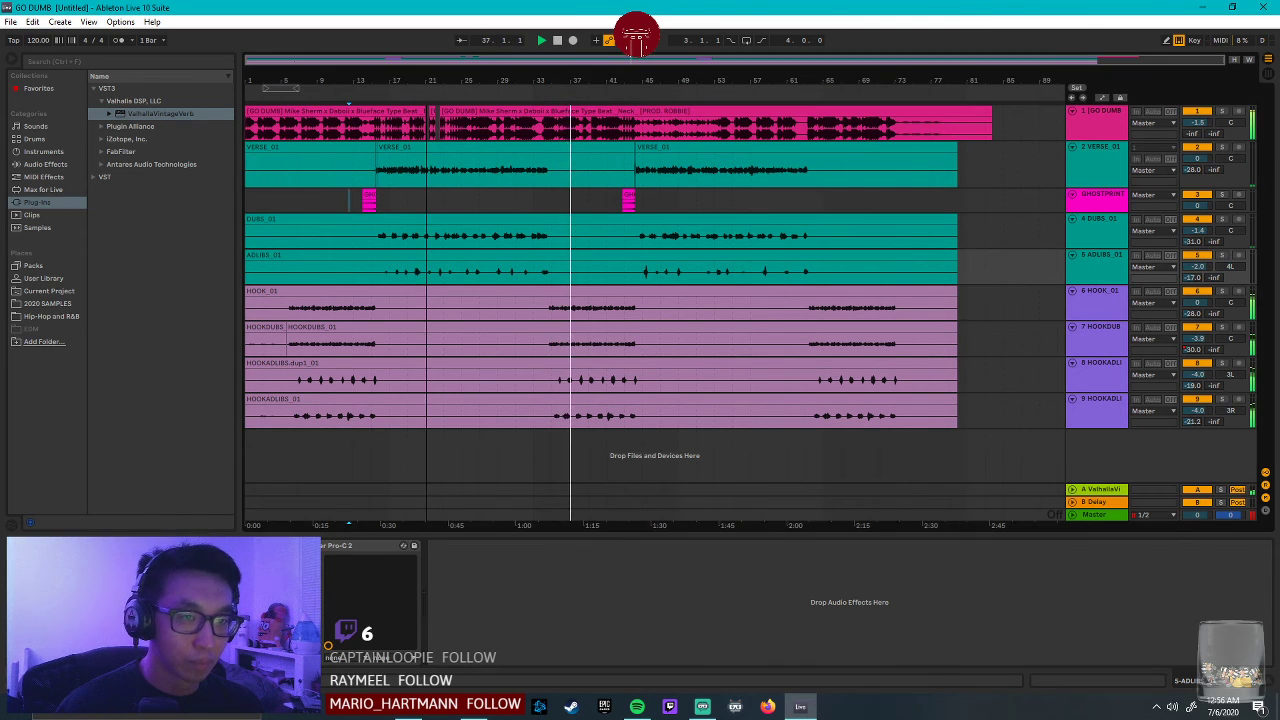
{"action": "scroll", "coordinate": [464, 58], "scroll_direction": "up", "scroll_amount": 3}
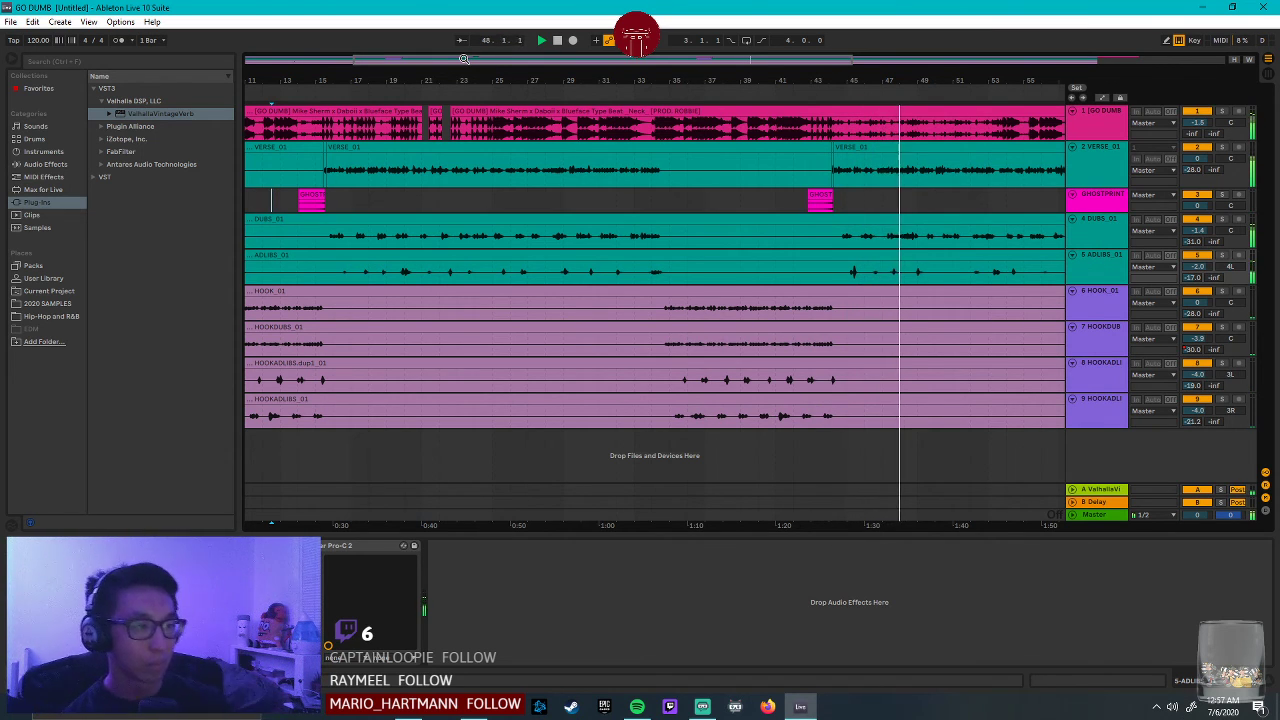
Enlarge the GHOSTPRINT track's height and select its first clip, which starts at bar 14.
{"action": "left_click", "coordinate": [1095, 208]}
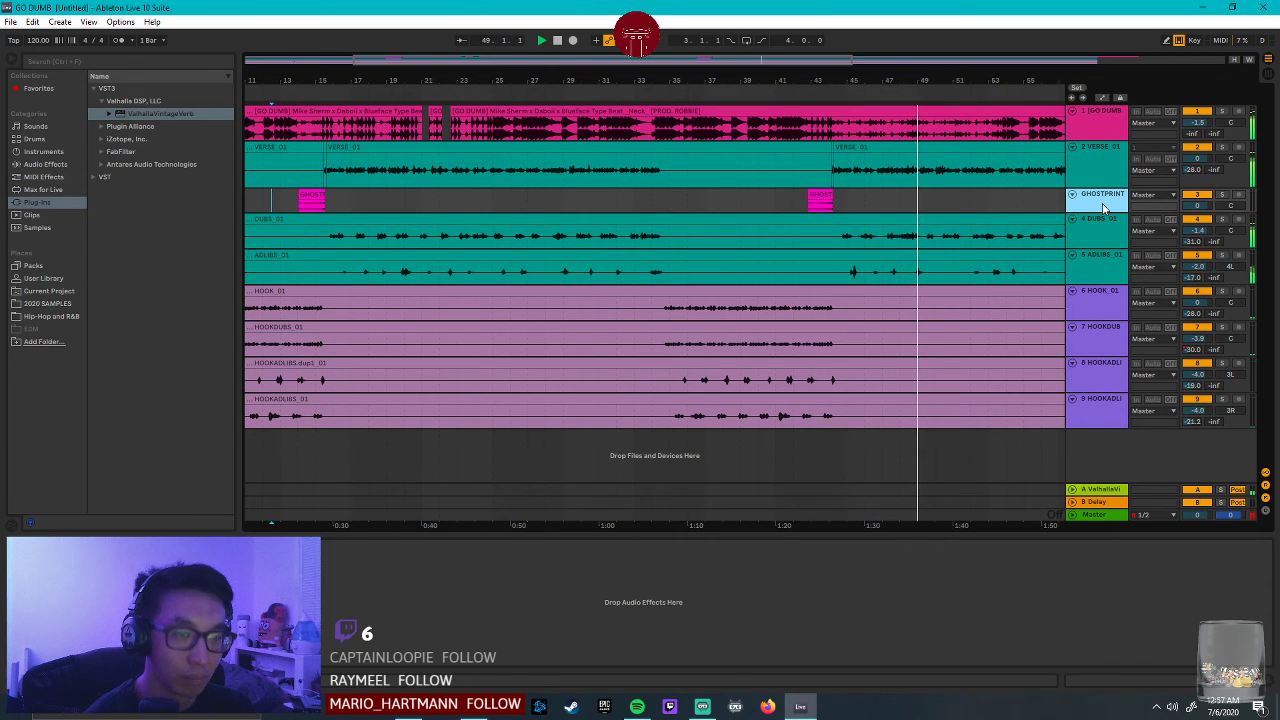
{"action": "left_click_drag", "start_coordinate": [1122, 214], "coordinate": [1122, 270]}
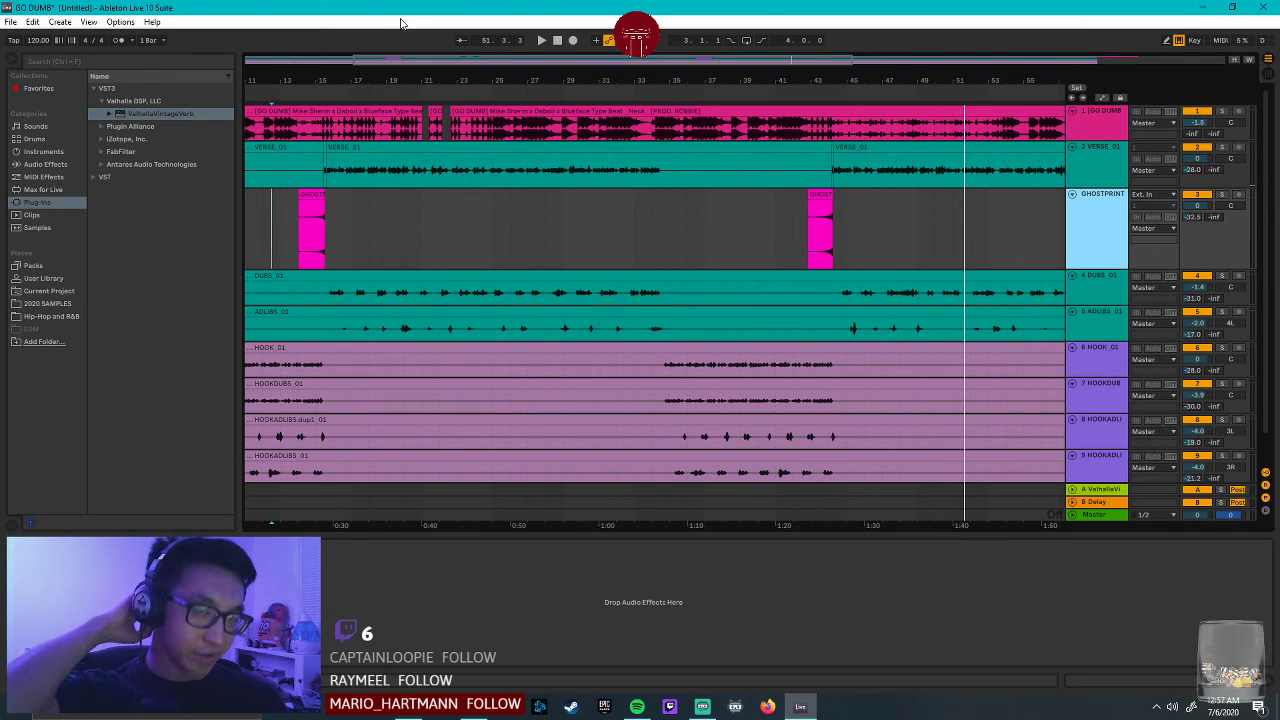
{"action": "left_click_drag", "start_coordinate": [369, 58], "coordinate": [630, 202]}
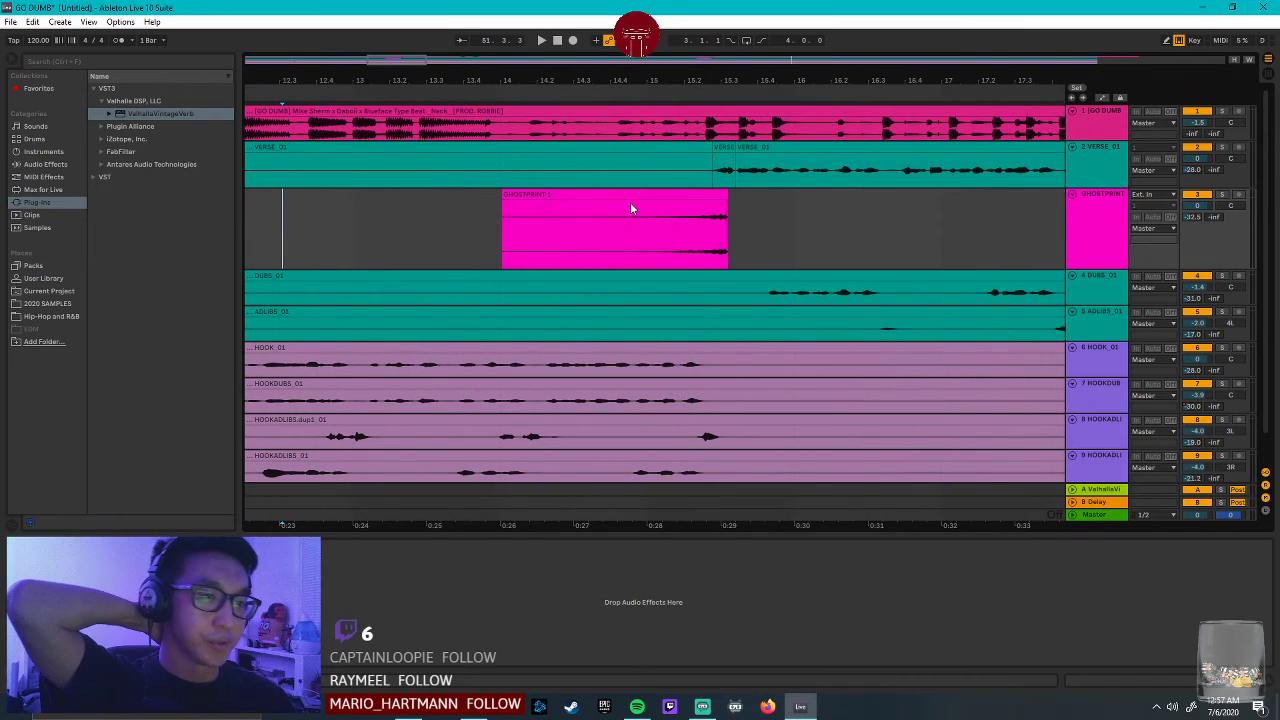
{"action": "left_click", "coordinate": [1120, 250]}
{"action": "left_click", "coordinate": [674, 192]}
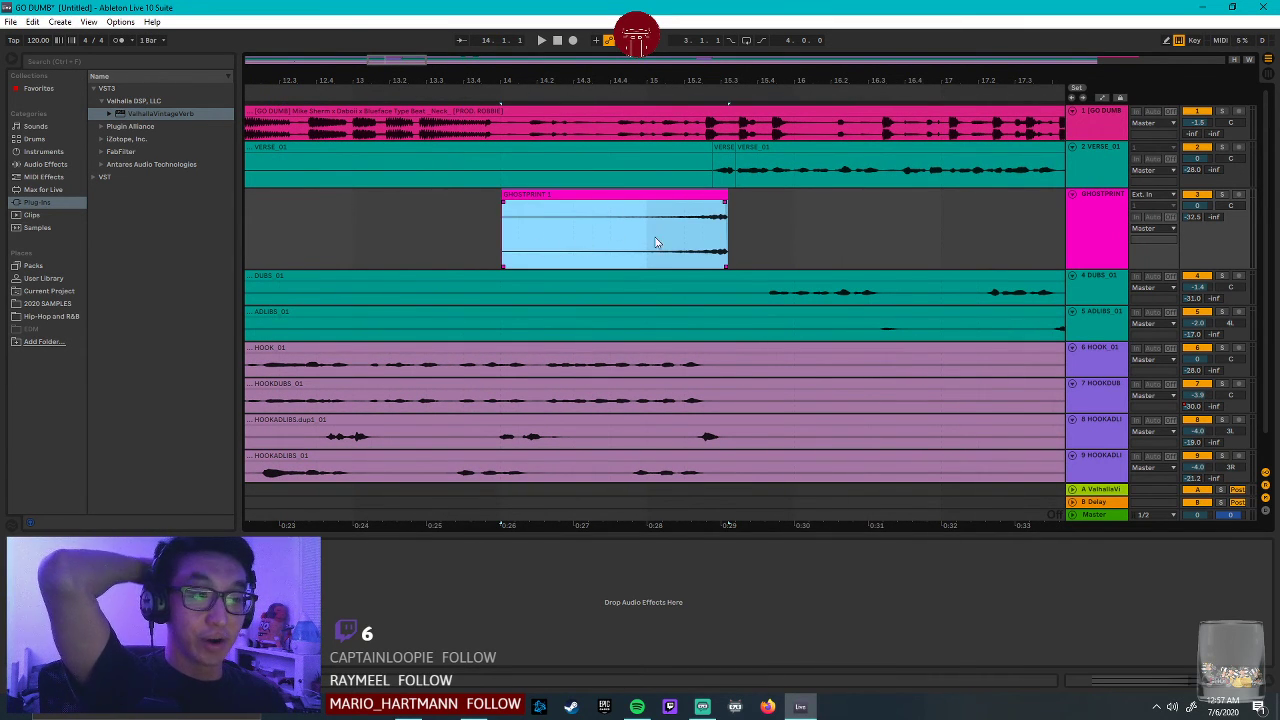
Add Plugin Alliance's bx_stereomaker to the GHOSTPRINT track and move its window below the track's clips.
{"action": "left_click_drag", "start_coordinate": [604, 177], "coordinate": [957, 178]}
{"action": "left_click", "coordinate": [901, 174]}
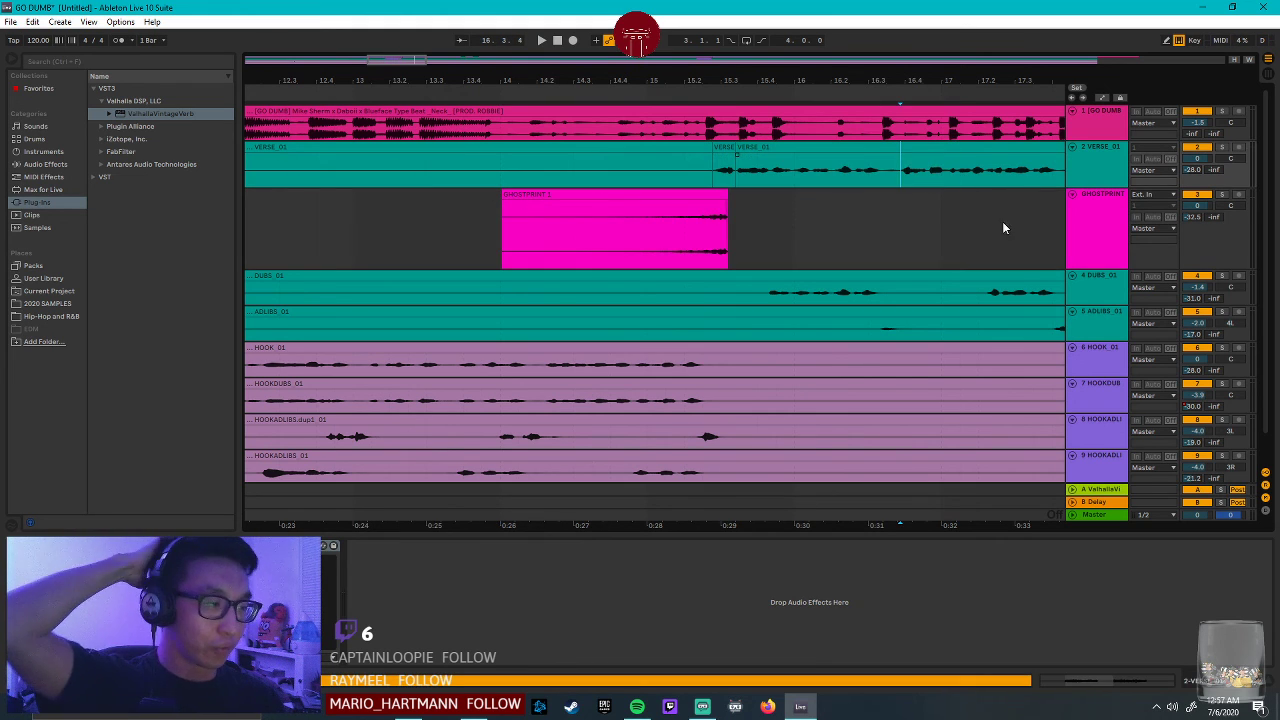
{"action": "left_click", "coordinate": [1094, 232]}
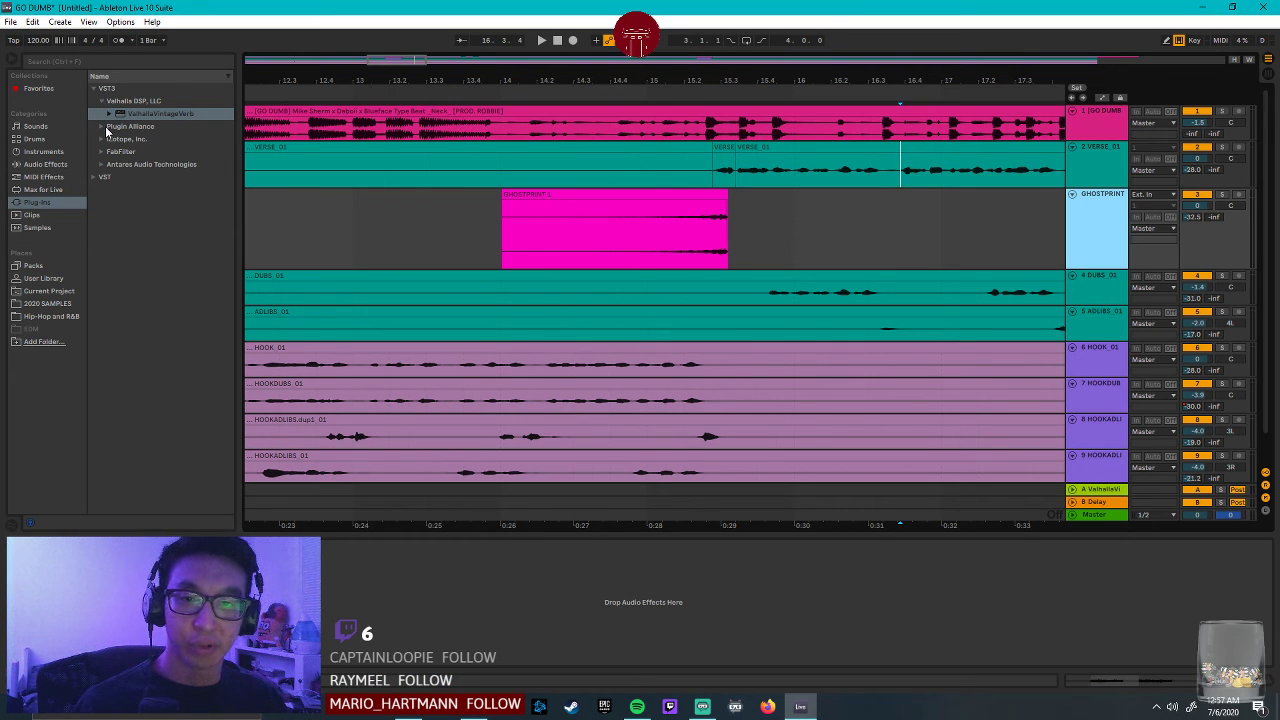
{"action": "left_click", "coordinate": [101, 127]}
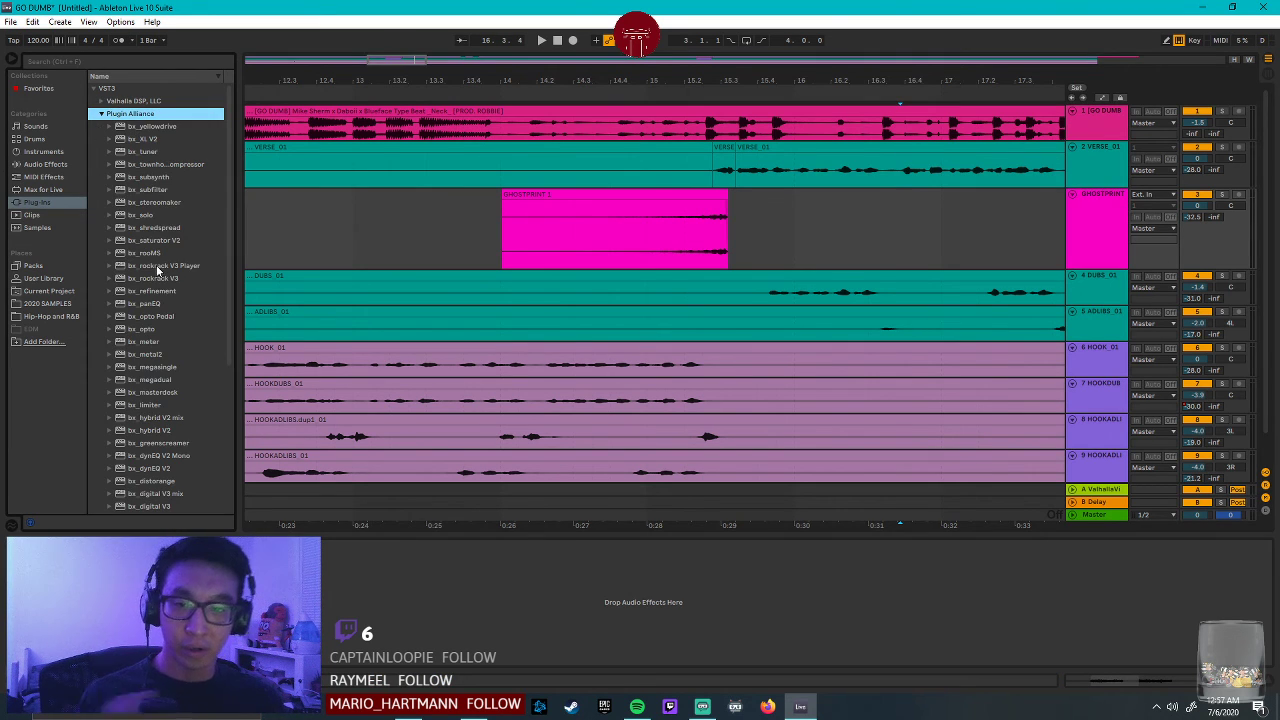
{"action": "left_click_drag", "start_coordinate": [168, 203], "coordinate": [200, 204]}
{"action": "left_click_drag", "start_coordinate": [969, 230], "coordinate": [969, 230]}
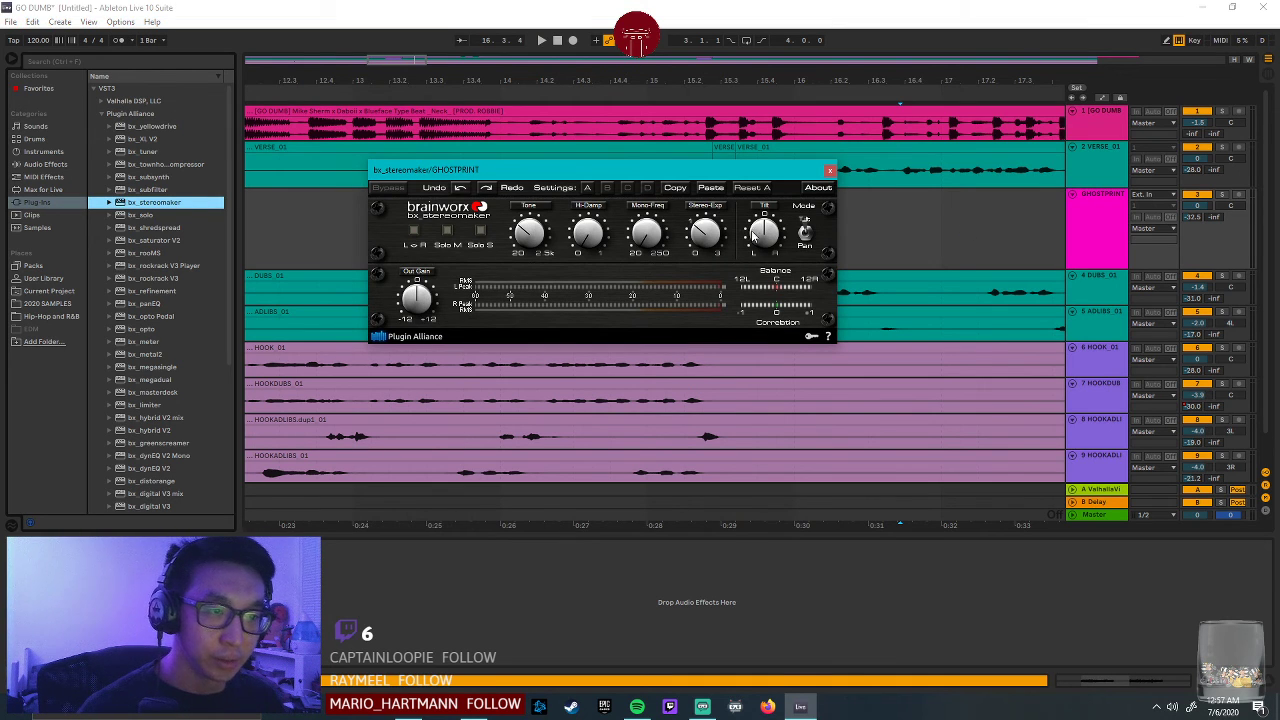
{"action": "left_click_drag", "start_coordinate": [701, 169], "coordinate": [838, 296]}
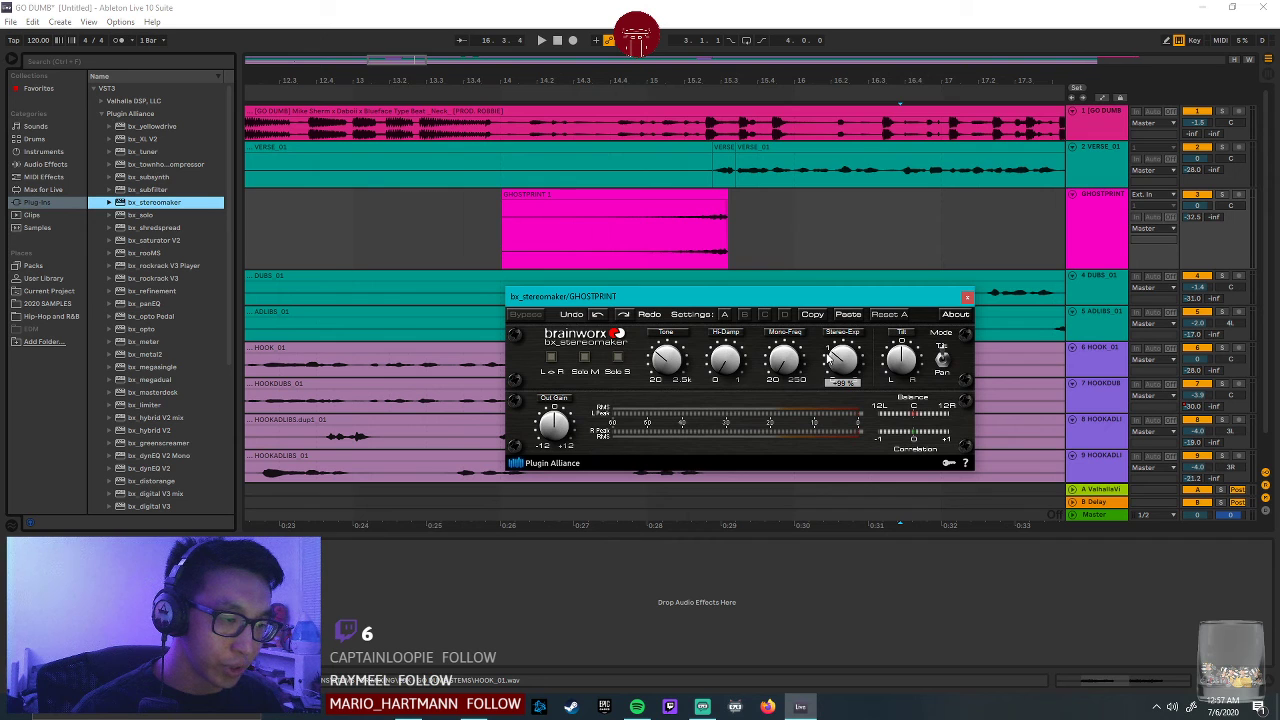
Turn on automation mode for the arrangement and bring the bx_stereomaker window back up.
{"action": "left_click", "coordinate": [120, 21]}
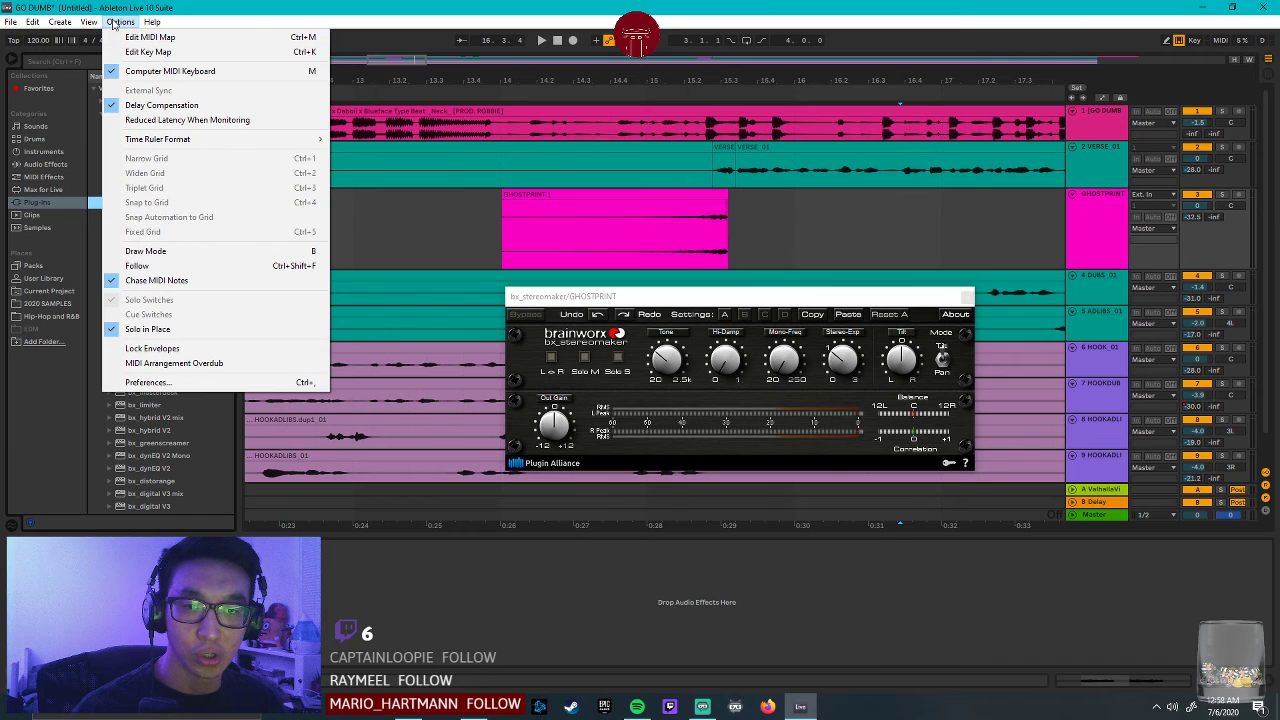
{"action": "left_click", "coordinate": [113, 23]}
{"action": "left_click", "coordinate": [965, 296]}
{"action": "left_click", "coordinate": [118, 22]}
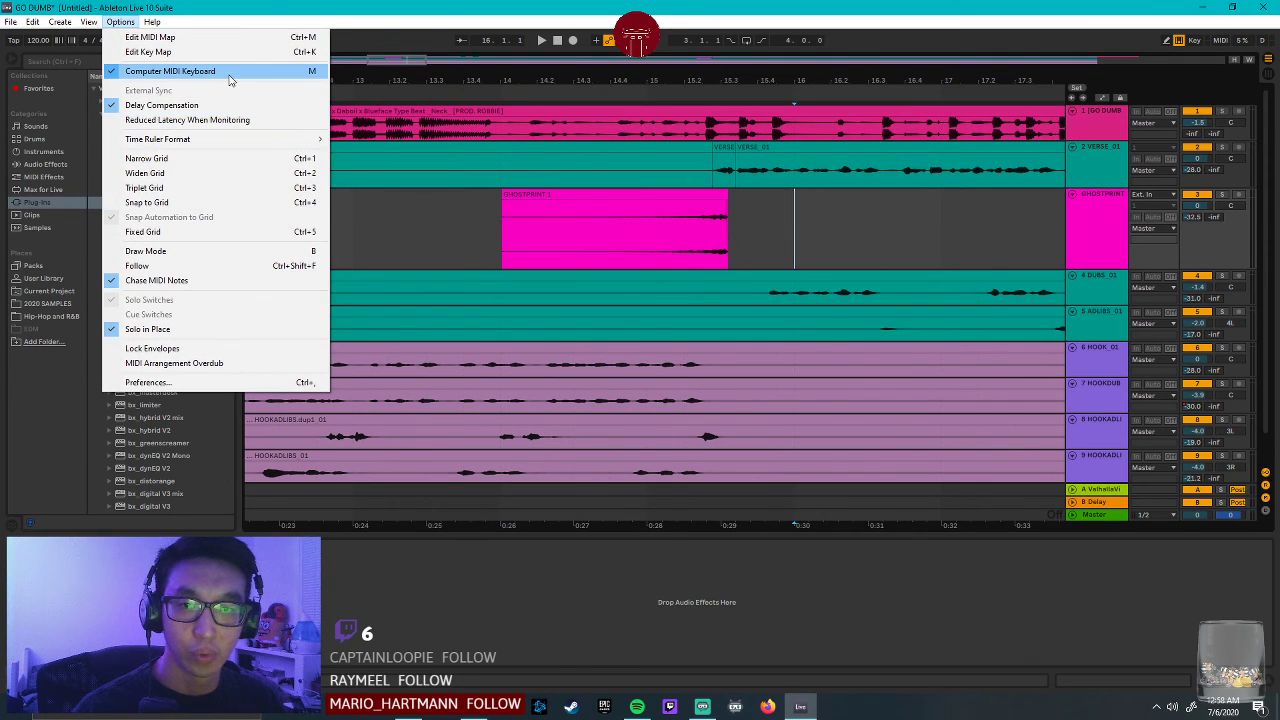
{"action": "mouse_move", "coordinate": [89, 21]}
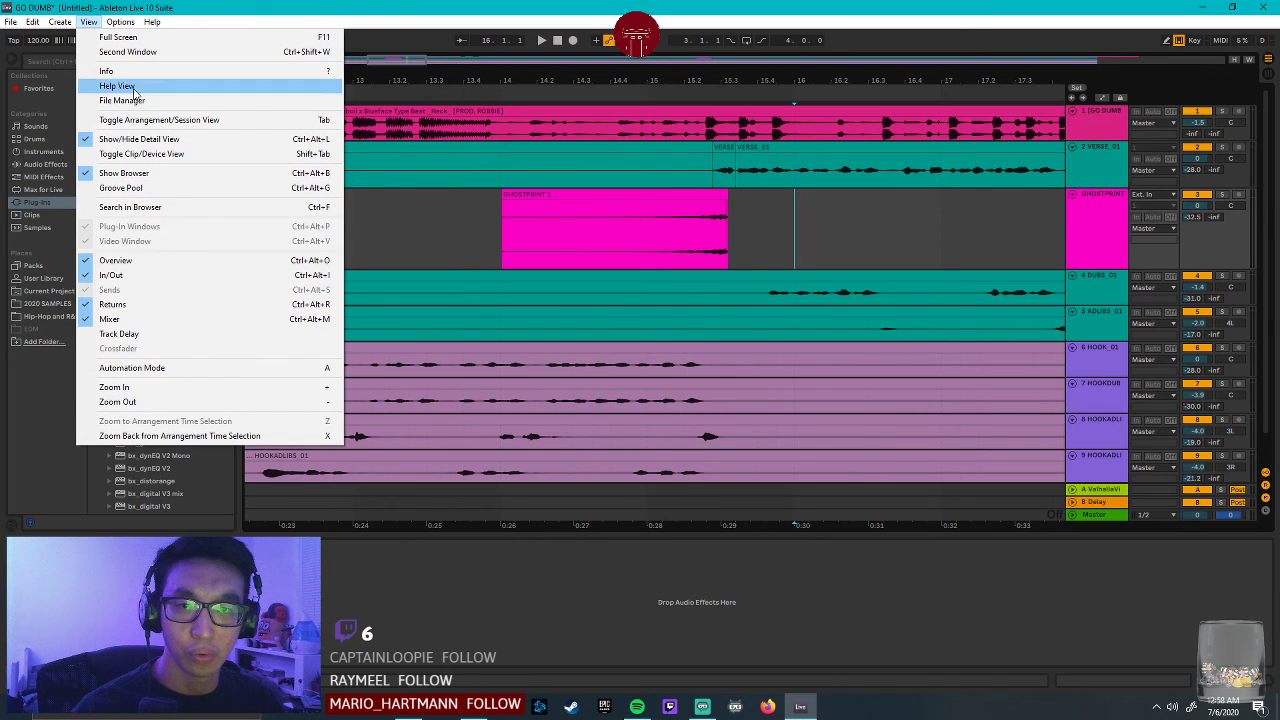
{"action": "left_click", "coordinate": [132, 367]}
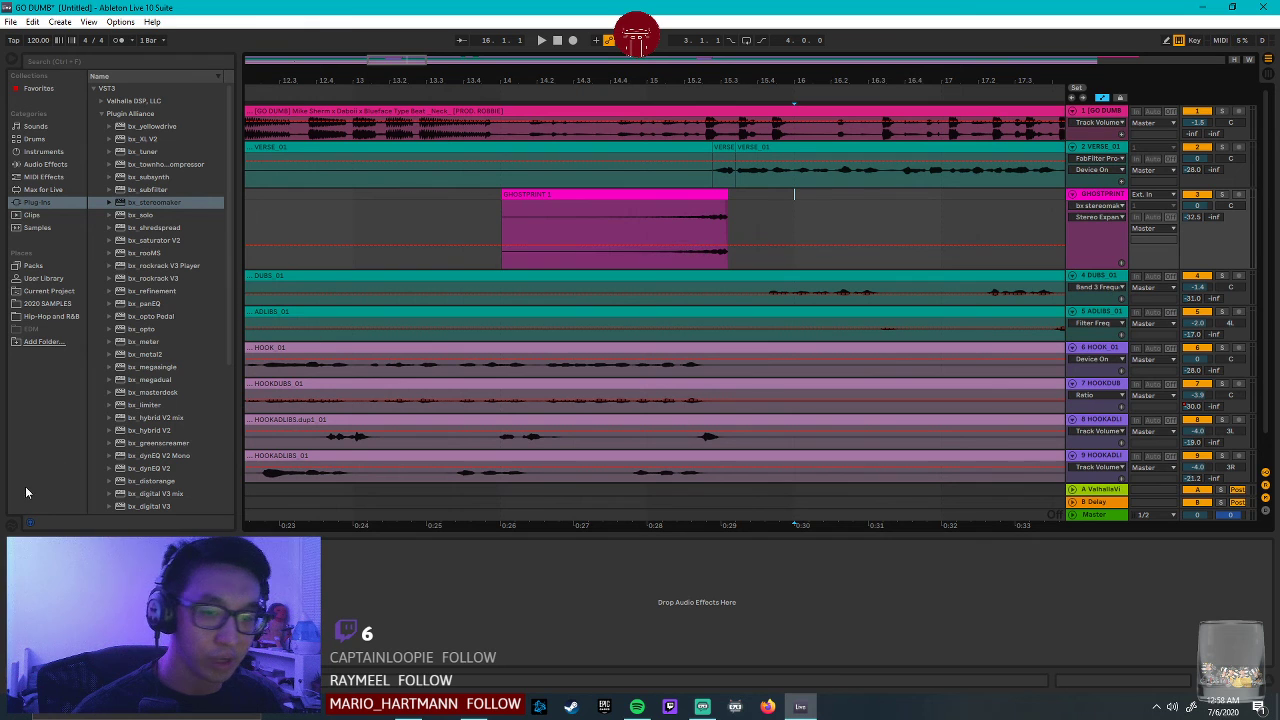
{"action": "key", "text": "ctrl+alt+p"}
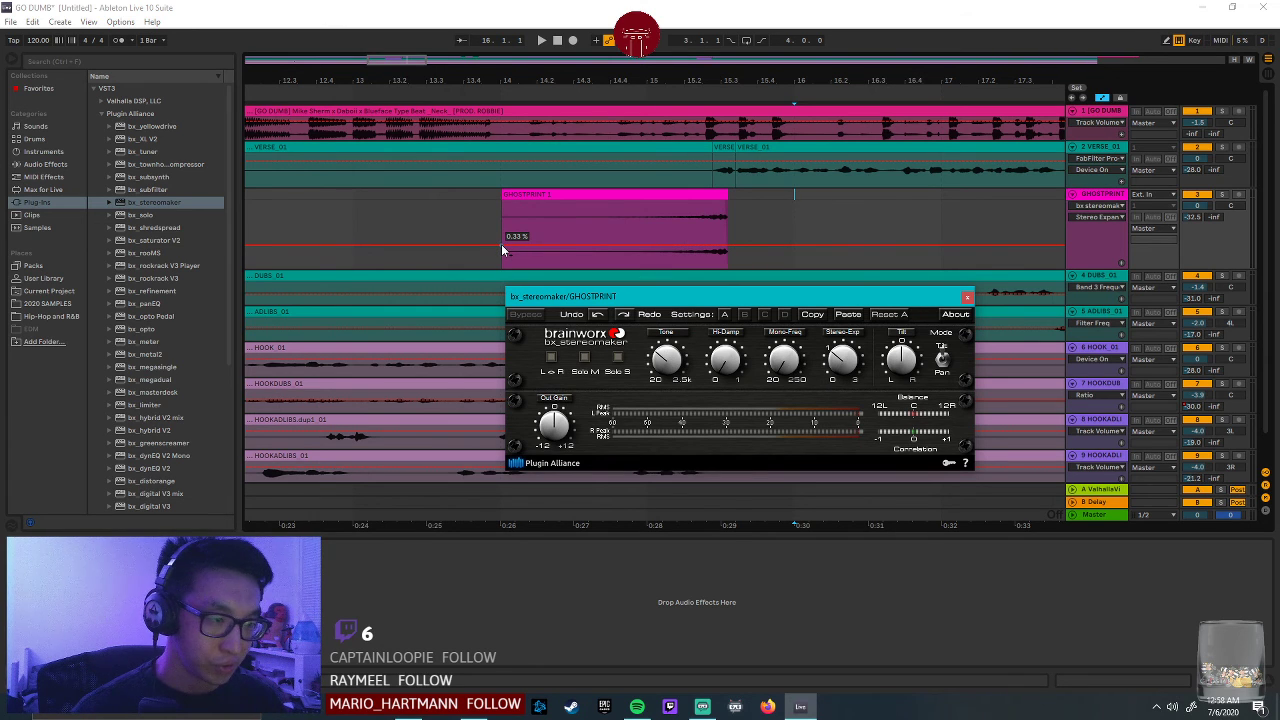
Automate GHOSTPRINT's Stereo Expansion to ramp to 1.00 % across the first clip, dropping to about 0.34 % just past its end, and play it.
{"action": "left_click", "coordinate": [1105, 217]}
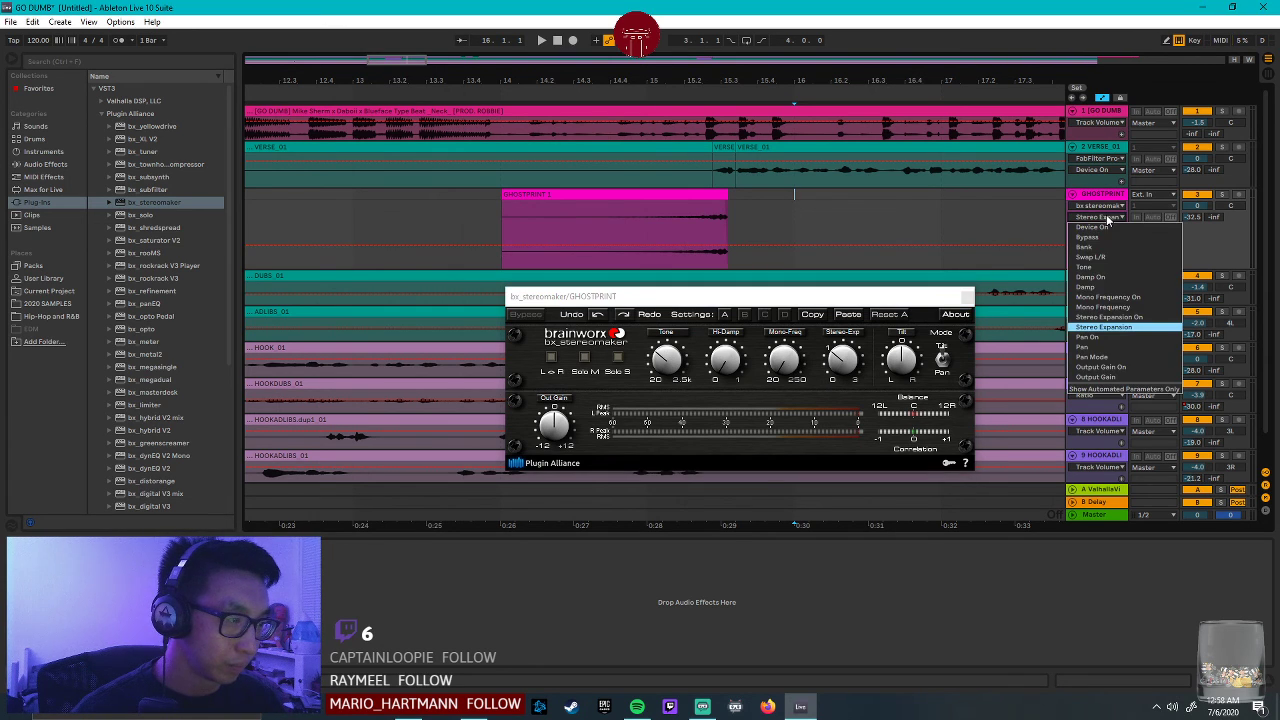
{"action": "left_click", "coordinate": [1106, 214]}
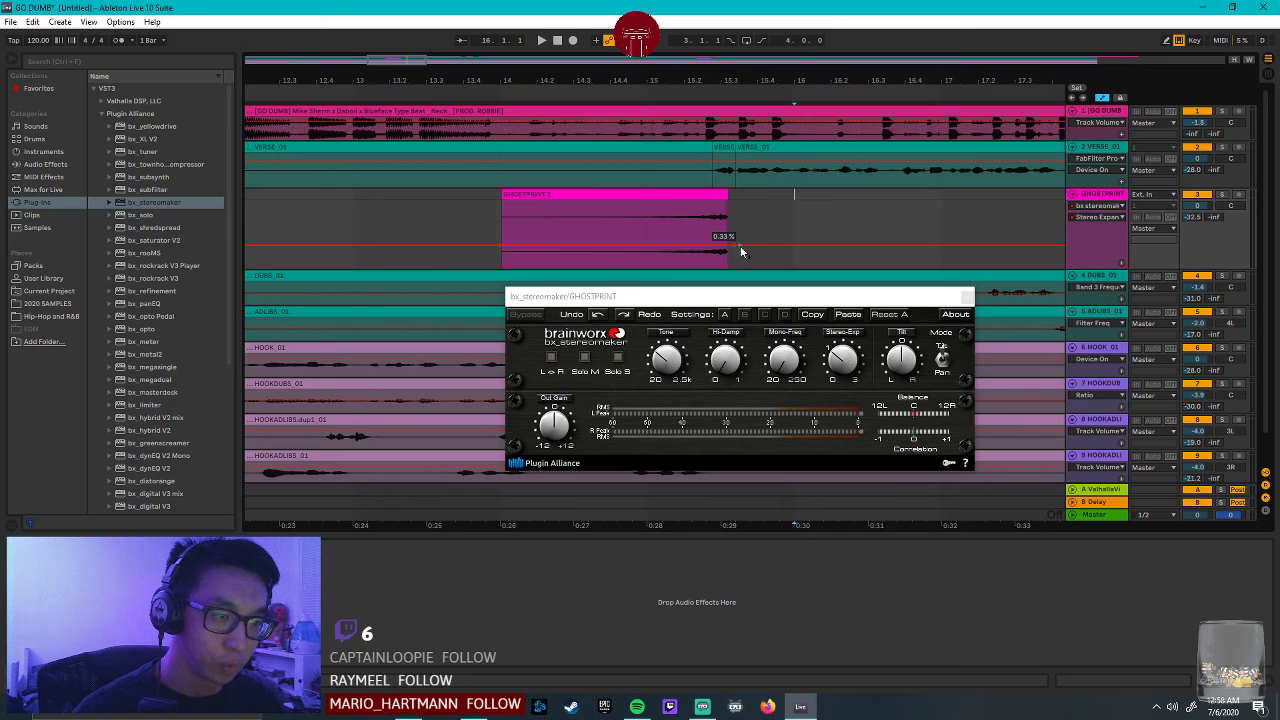
{"action": "left_click_drag", "start_coordinate": [728, 245], "coordinate": [716, 205]}
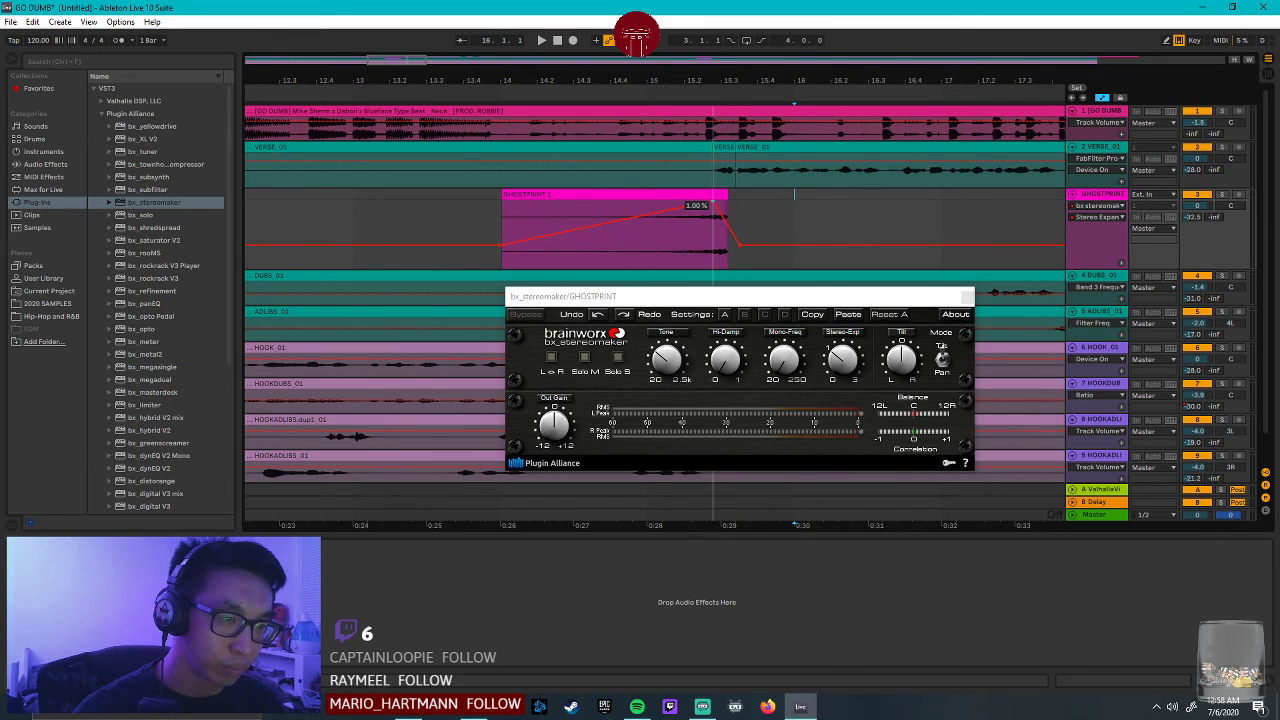
{"action": "left_click_drag", "start_coordinate": [740, 247], "coordinate": [730, 203]}
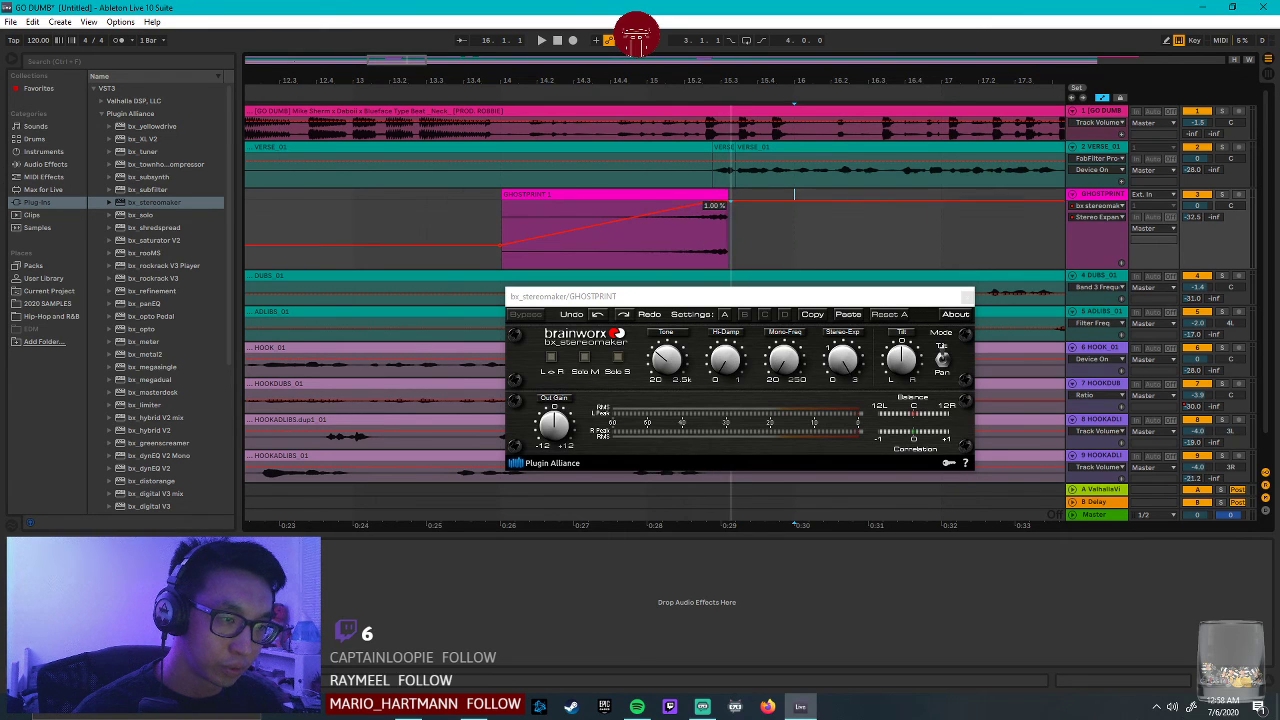
{"action": "left_click_drag", "start_coordinate": [740, 205], "coordinate": [738, 247]}
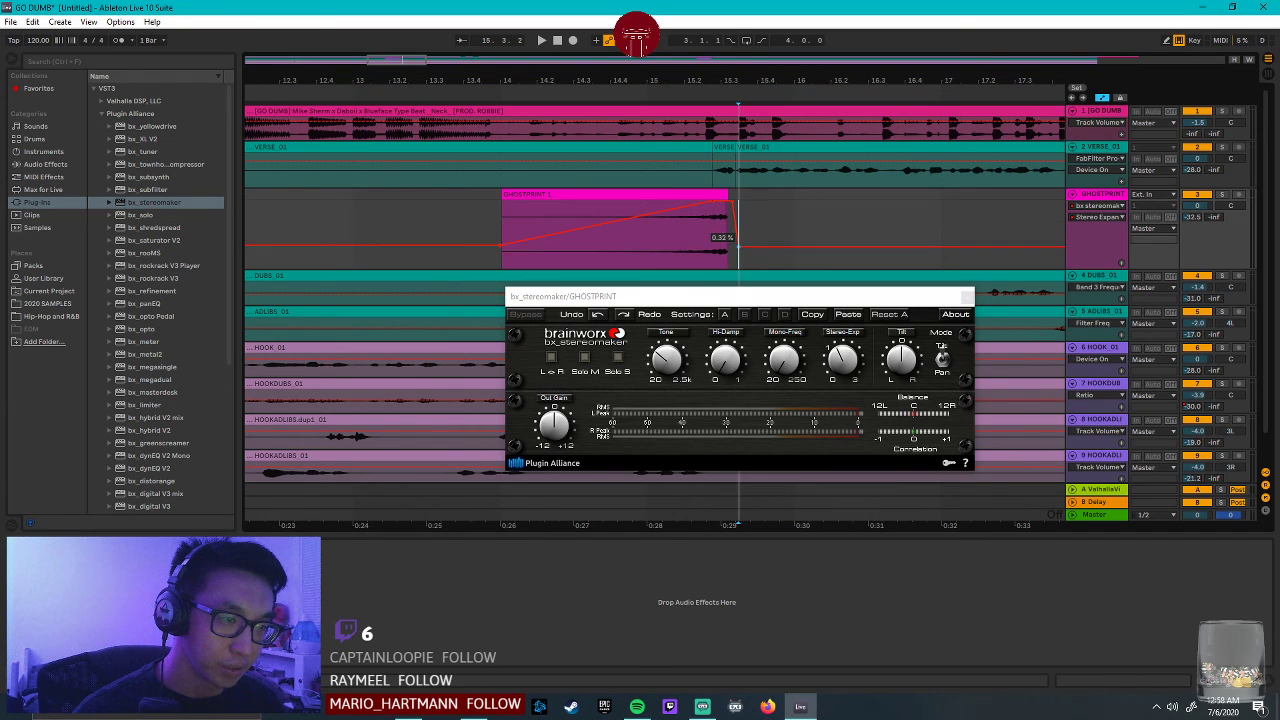
{"action": "left_click_drag", "start_coordinate": [738, 247], "coordinate": [731, 245]}
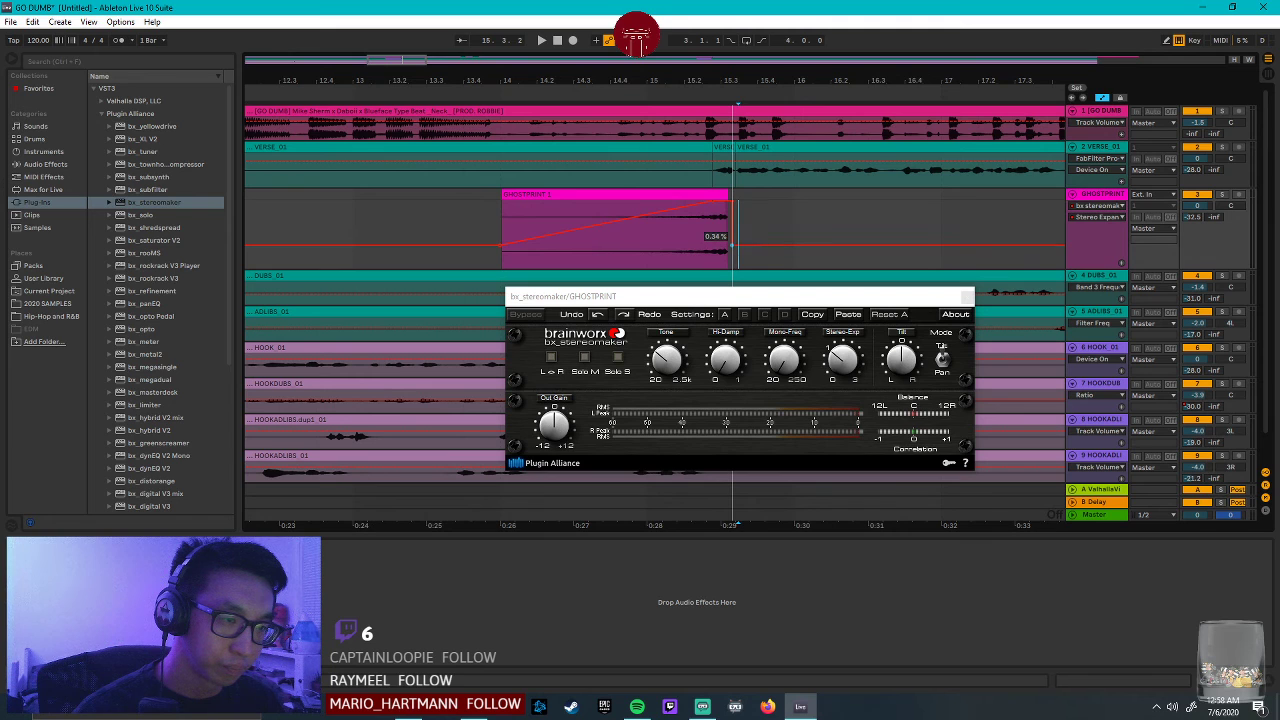
{"action": "left_click", "coordinate": [474, 218]}
{"action": "key", "text": "space"}
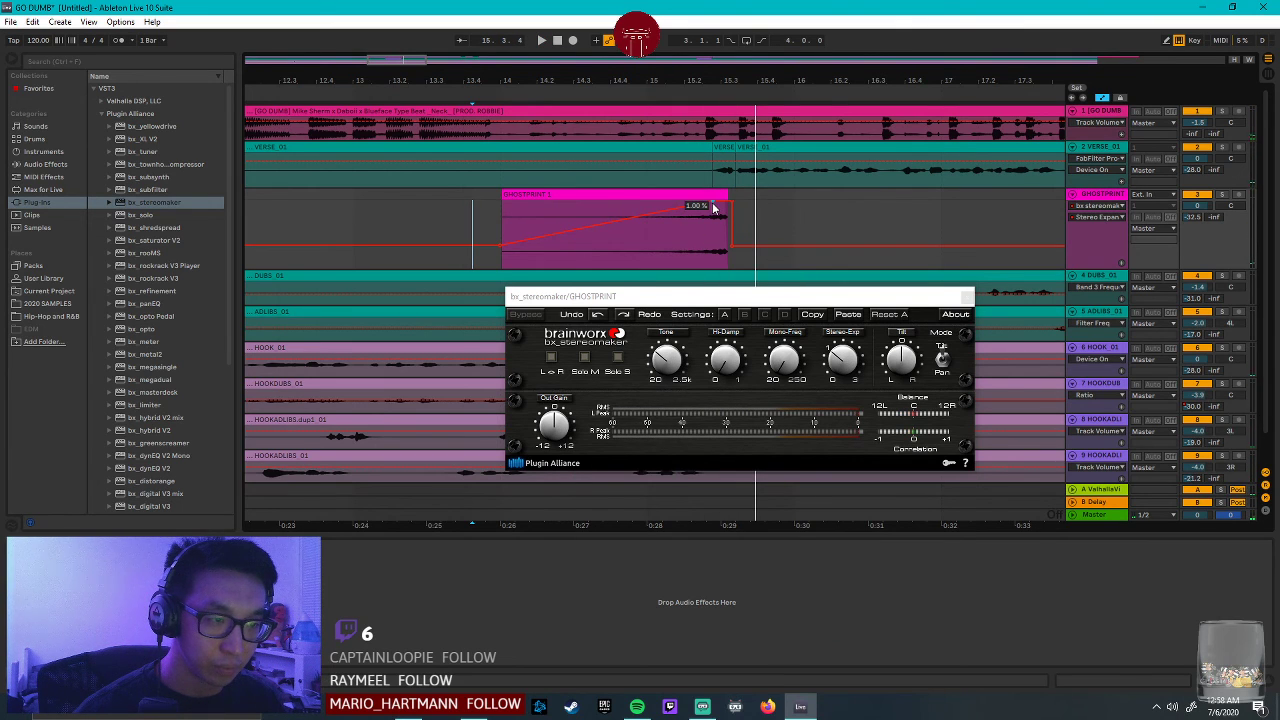
Reshape the Stereo Expansion ramp to fall from a raised point at bar 14 to 0.00 % at the clip's end, returning to 0.33 %, and listen.
{"action": "left_click_drag", "start_coordinate": [716, 226], "coordinate": [716, 260]}
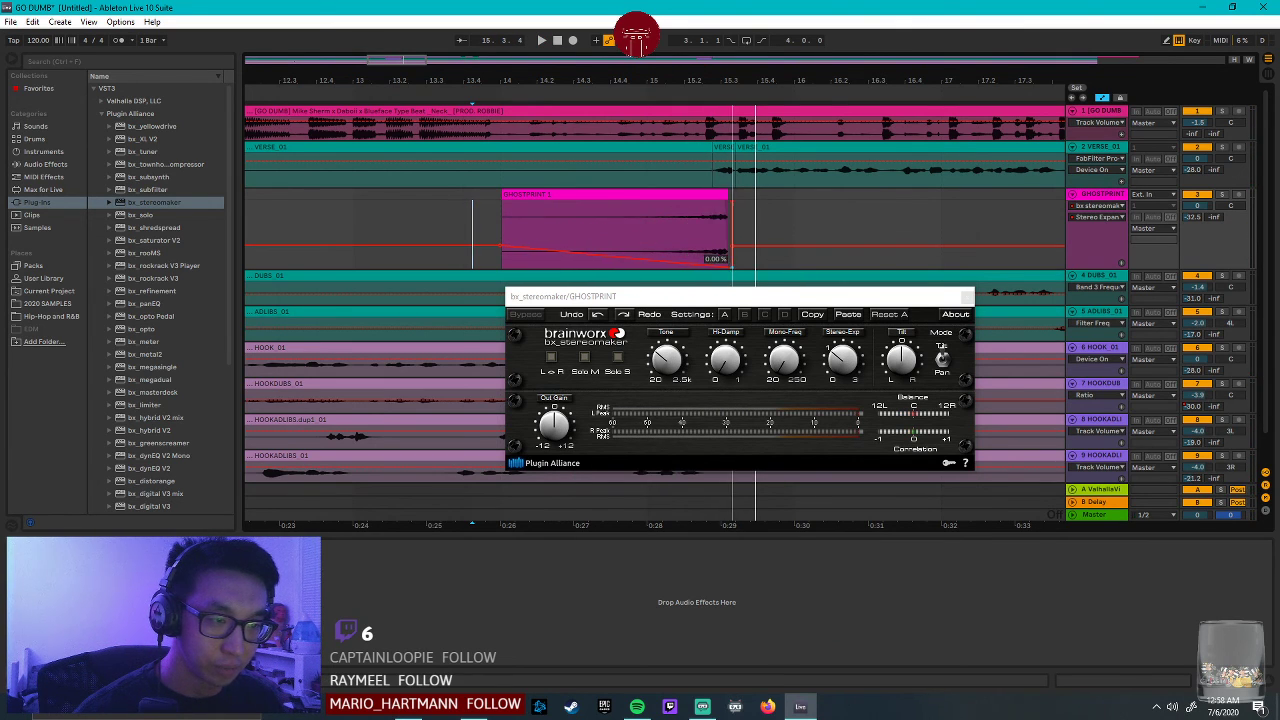
{"action": "key", "text": "space"}
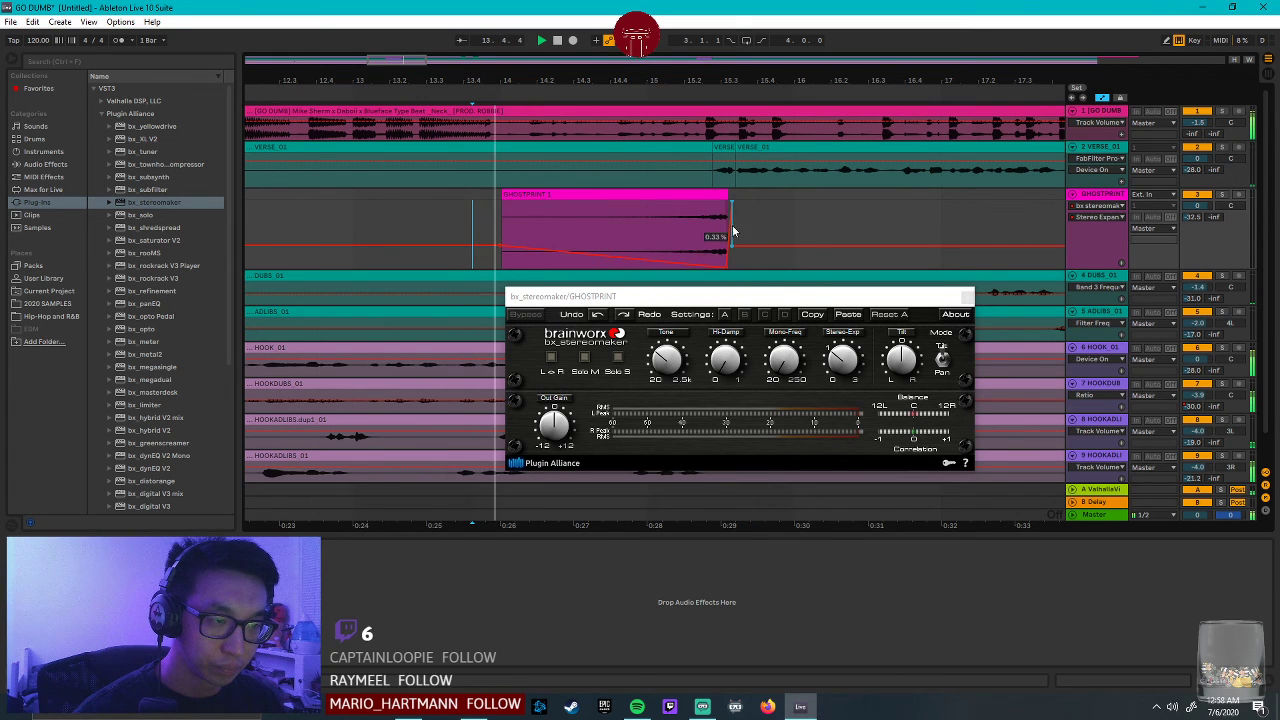
{"action": "left_click_drag", "start_coordinate": [731, 258], "coordinate": [733, 249]}
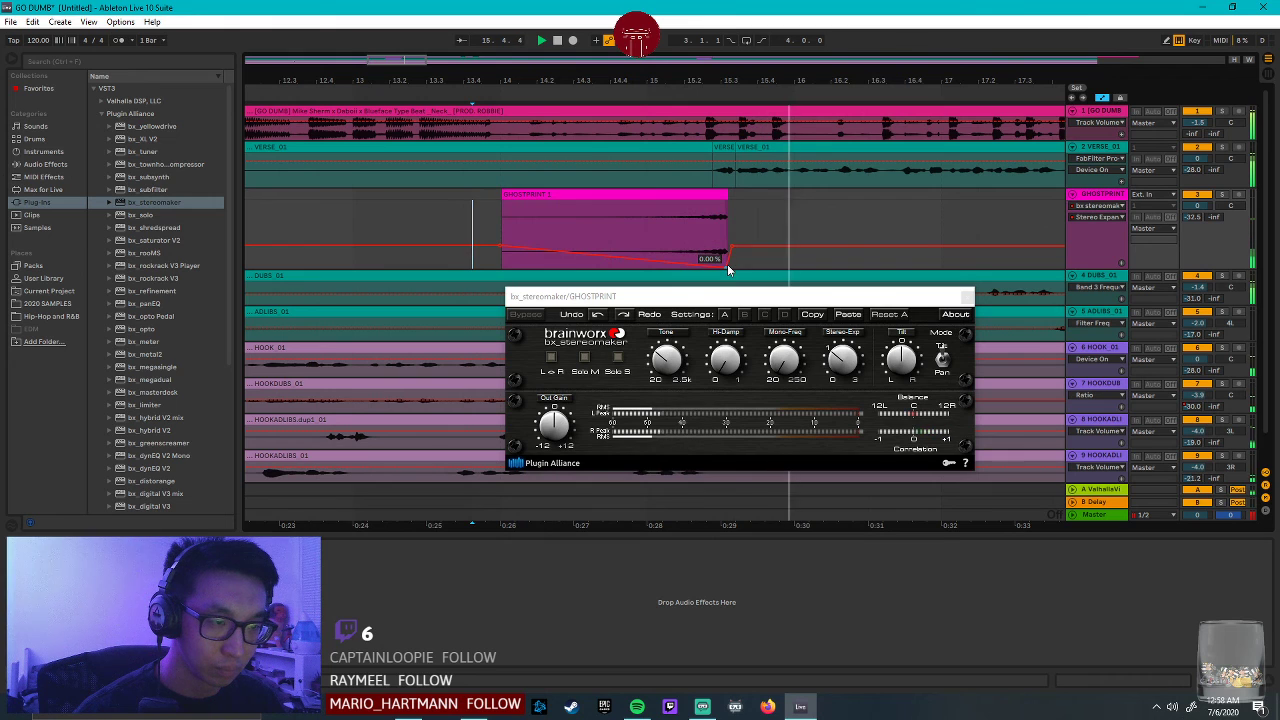
{"action": "left_click_drag", "start_coordinate": [732, 244], "coordinate": [730, 260]}
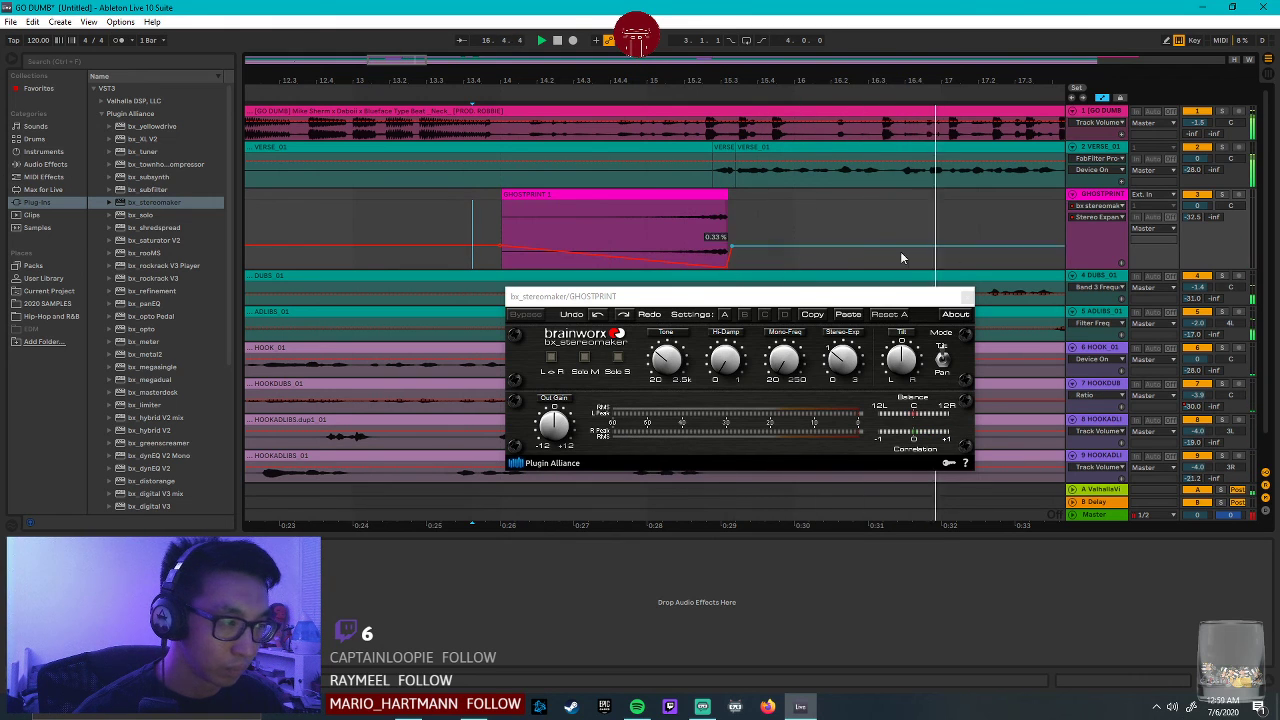
{"action": "left_click_drag", "start_coordinate": [501, 243], "coordinate": [501, 213]}
{"action": "key", "text": "space"}
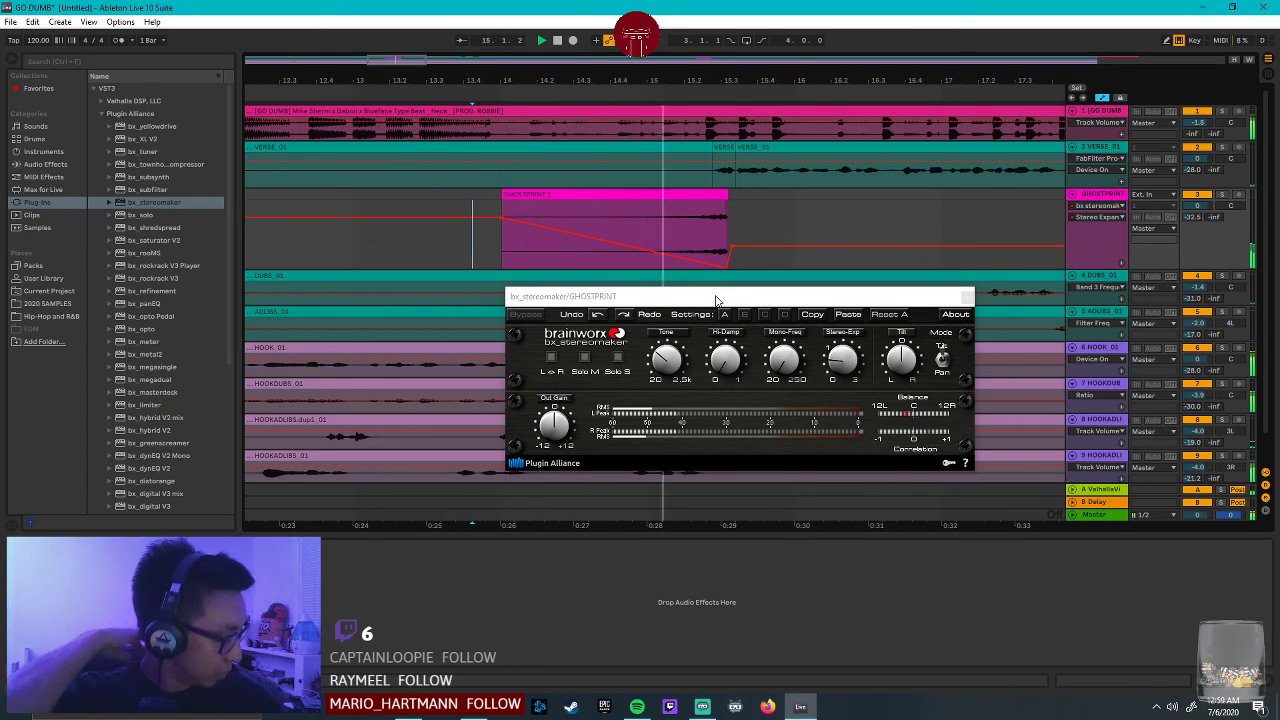
Move the Stereo Expansion return point onto the first GHOSTPRINT clip's end so the line jumps straight up to 0.34 %.
{"action": "mouse_move", "coordinate": [730, 250]}
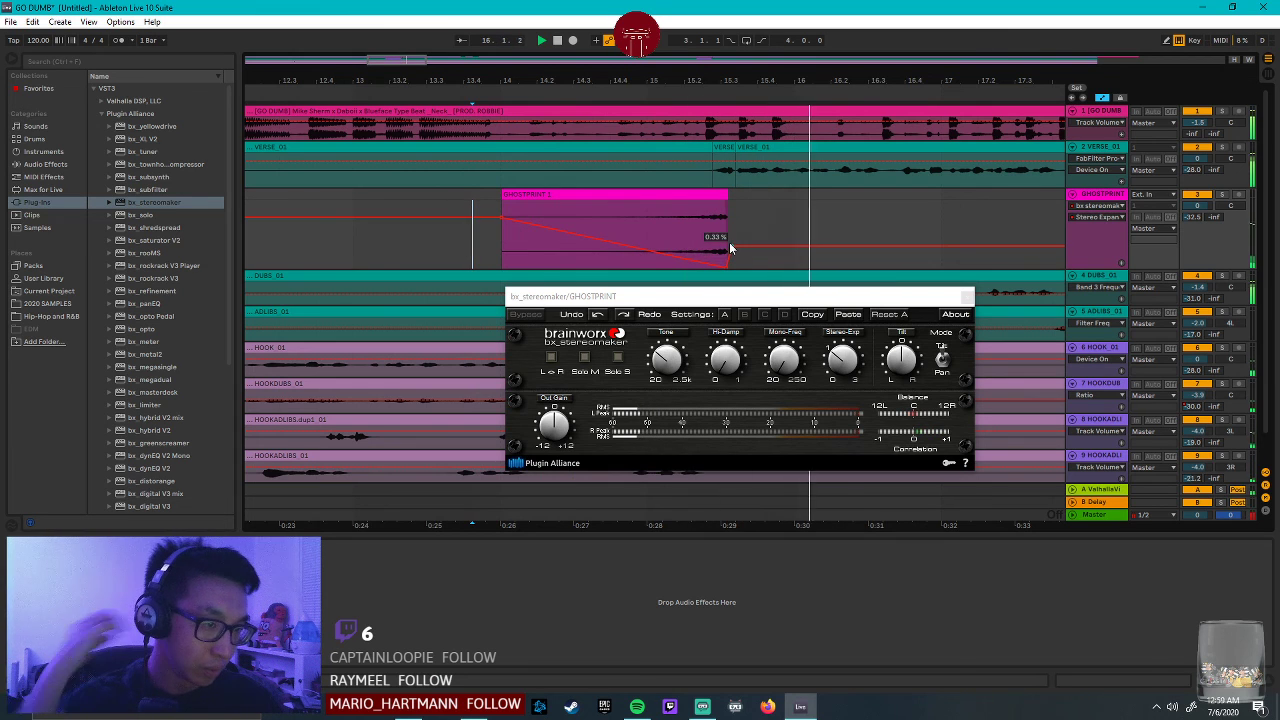
{"action": "left_click_drag", "start_coordinate": [730, 250], "coordinate": [727, 245]}
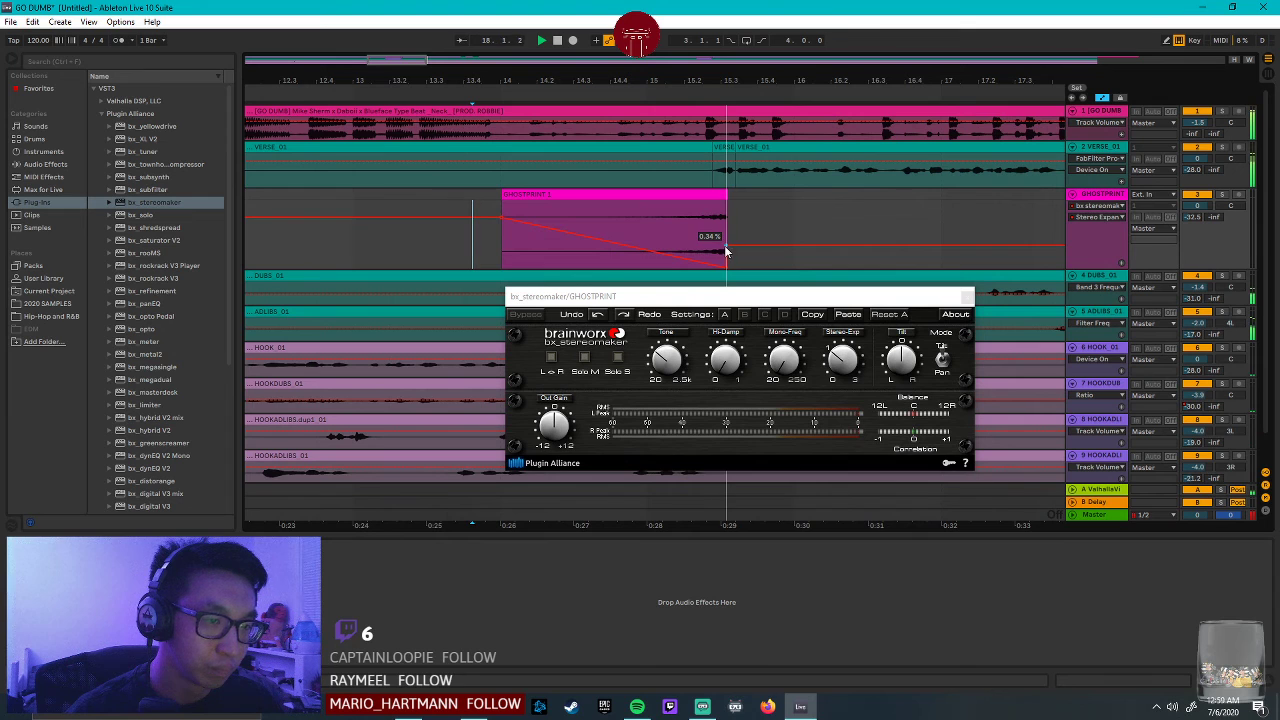
Automate Stereo Expansion on the second GHOSTPRINT clip to fall from a raised point just before it to 0.00 % at its end, jumping back up there.
{"action": "key", "text": "minus"}
{"action": "key", "text": "minus"}
{"action": "key", "text": "minus"}
{"action": "key", "text": "minus"}
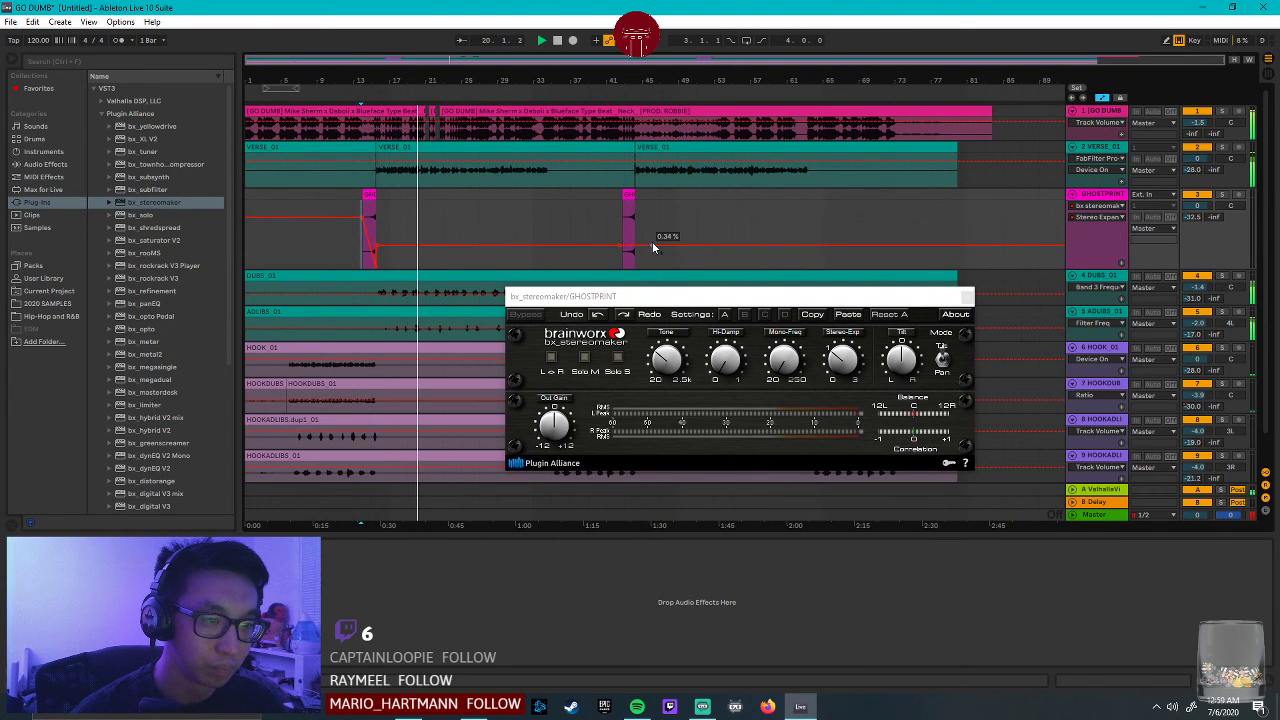
{"action": "left_click_drag", "start_coordinate": [619, 242], "coordinate": [624, 214]}
{"action": "left_click_drag", "start_coordinate": [648, 63], "coordinate": [709, 83]}
{"action": "left_click_drag", "start_coordinate": [778, 244], "coordinate": [710, 262]}
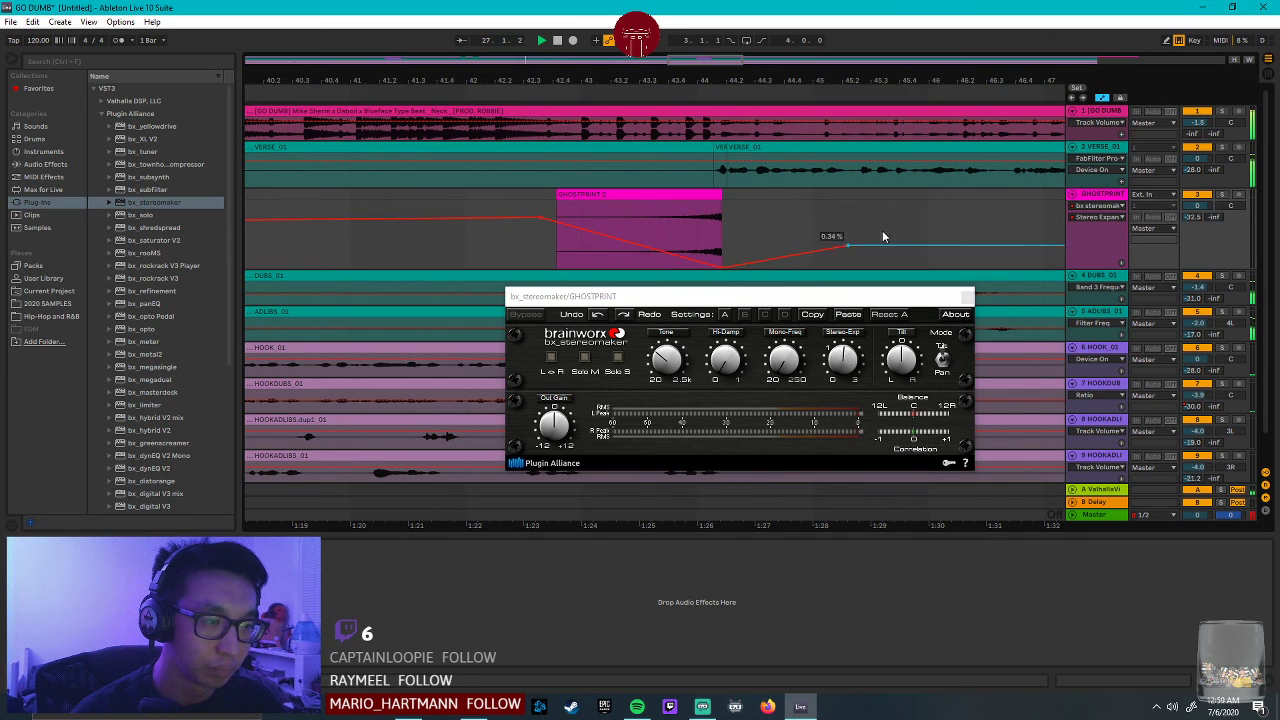
{"action": "left_click_drag", "start_coordinate": [846, 245], "coordinate": [724, 240]}
{"action": "left_click", "coordinate": [724, 270]}
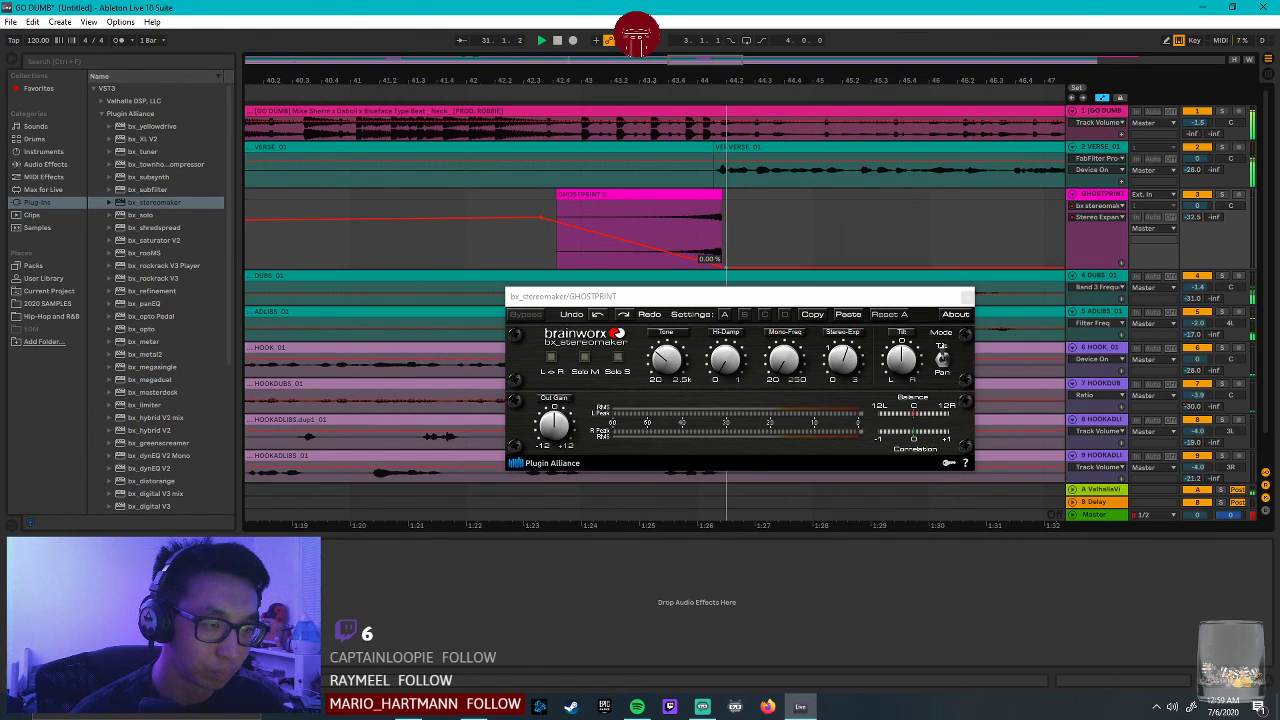
{"action": "key", "text": "ctrl+z"}
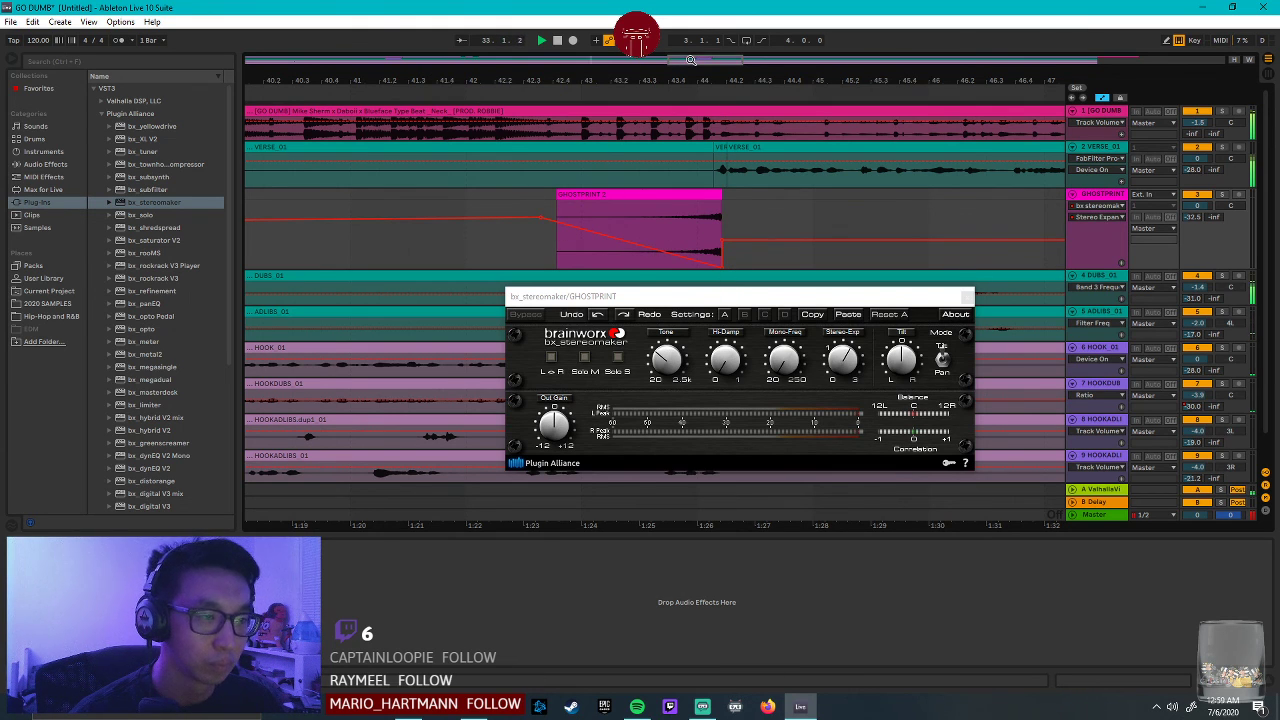
Reduce the GHOSTPRINT track's height and close the bx_stereomaker window.
{"action": "left_click_drag", "start_coordinate": [690, 60], "coordinate": [538, 60]}
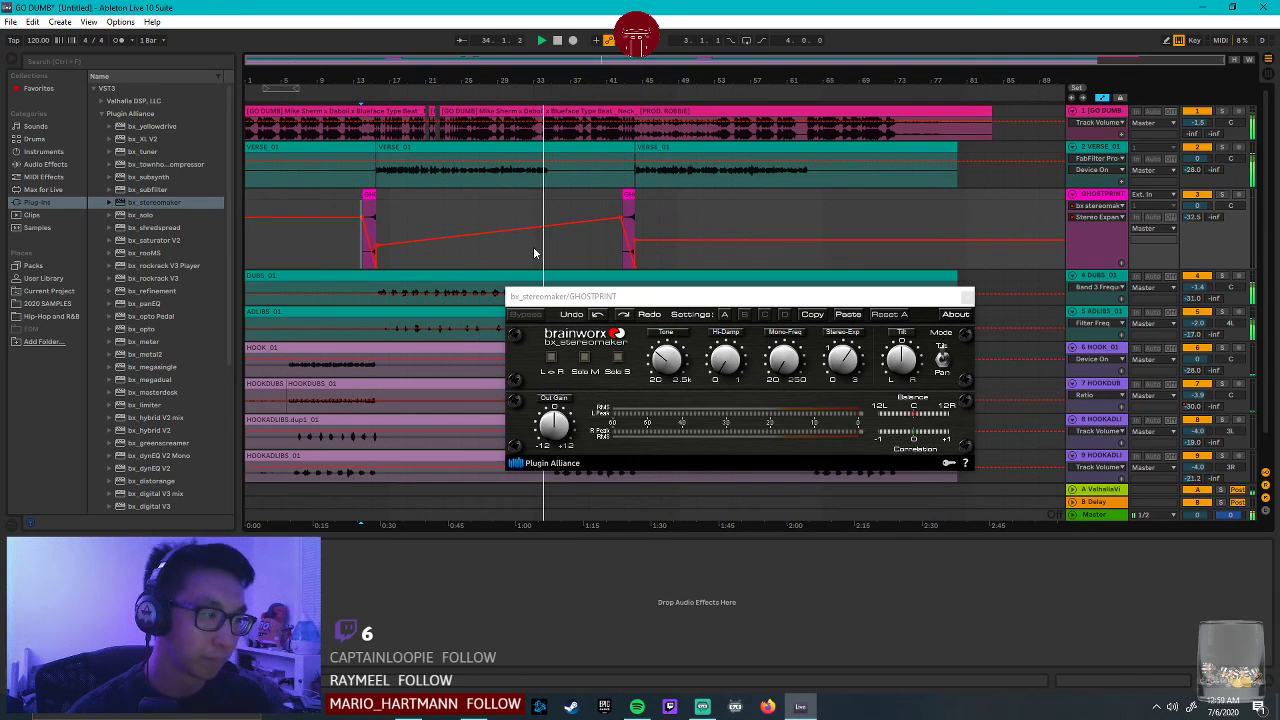
{"action": "left_click_drag", "start_coordinate": [1092, 270], "coordinate": [1092, 217]}
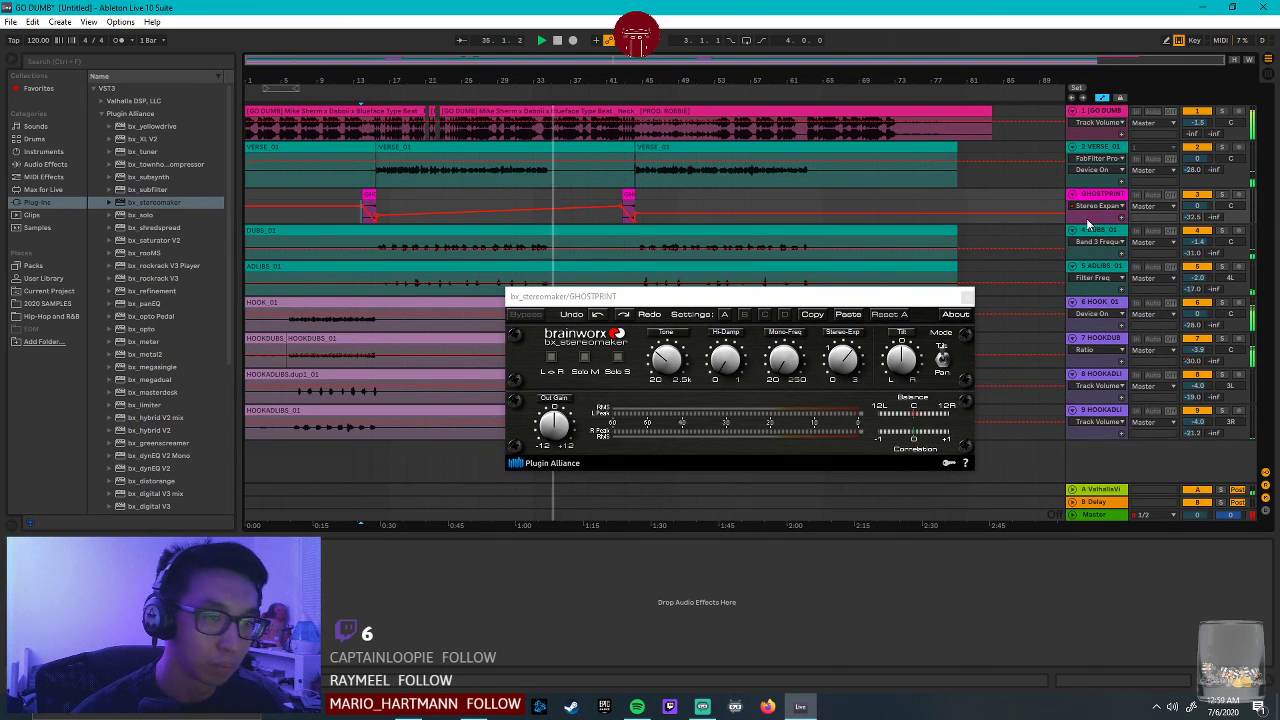
{"action": "left_click", "coordinate": [967, 298]}
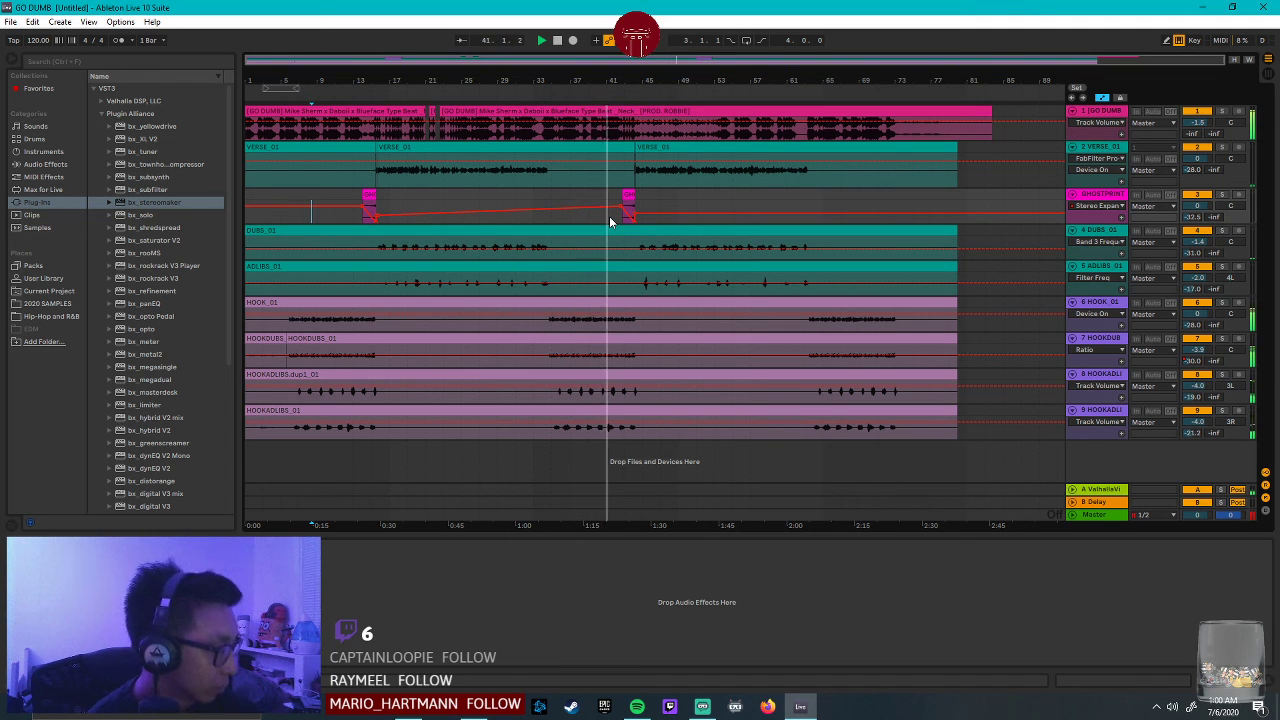
{"action": "mouse_move", "coordinate": [643, 218]}
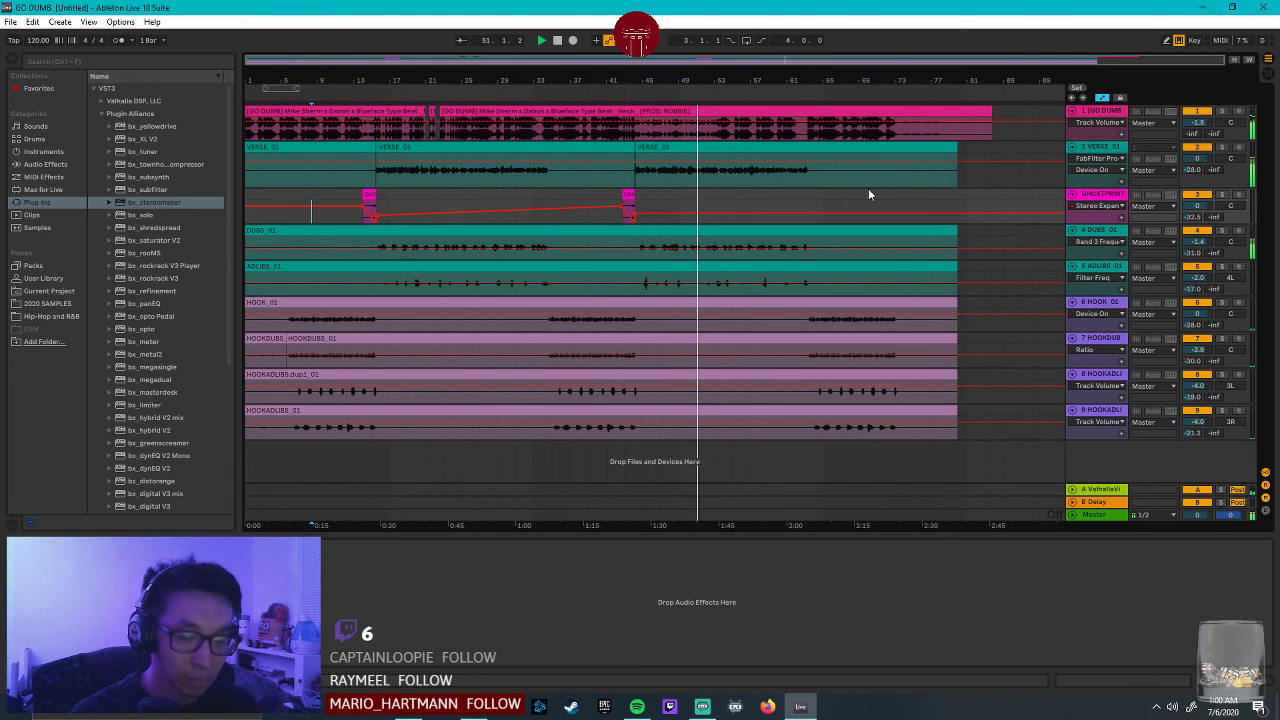
Open Pro-C 2 and Pro-Q 3 on VERSE_01 and shift the EQ boost near 1 kHz slightly higher in frequency.
{"action": "left_click", "coordinate": [1092, 147]}
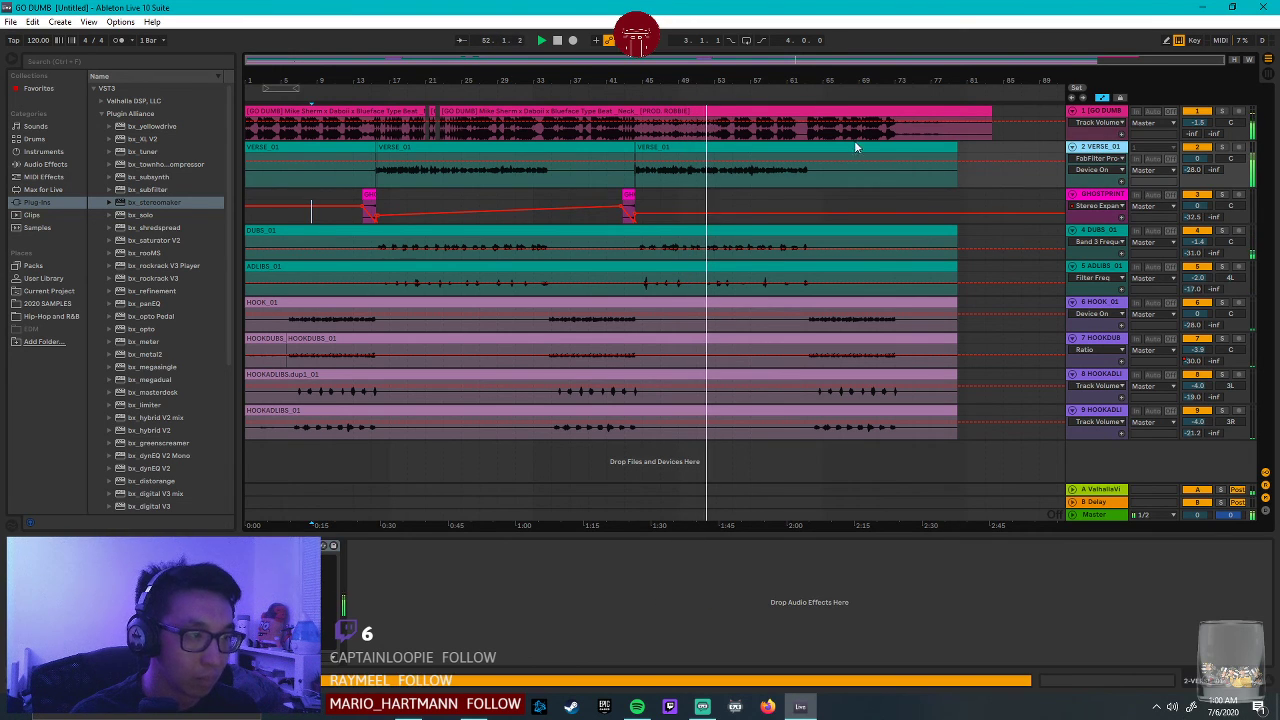
{"action": "left_click", "coordinate": [248, 546]}
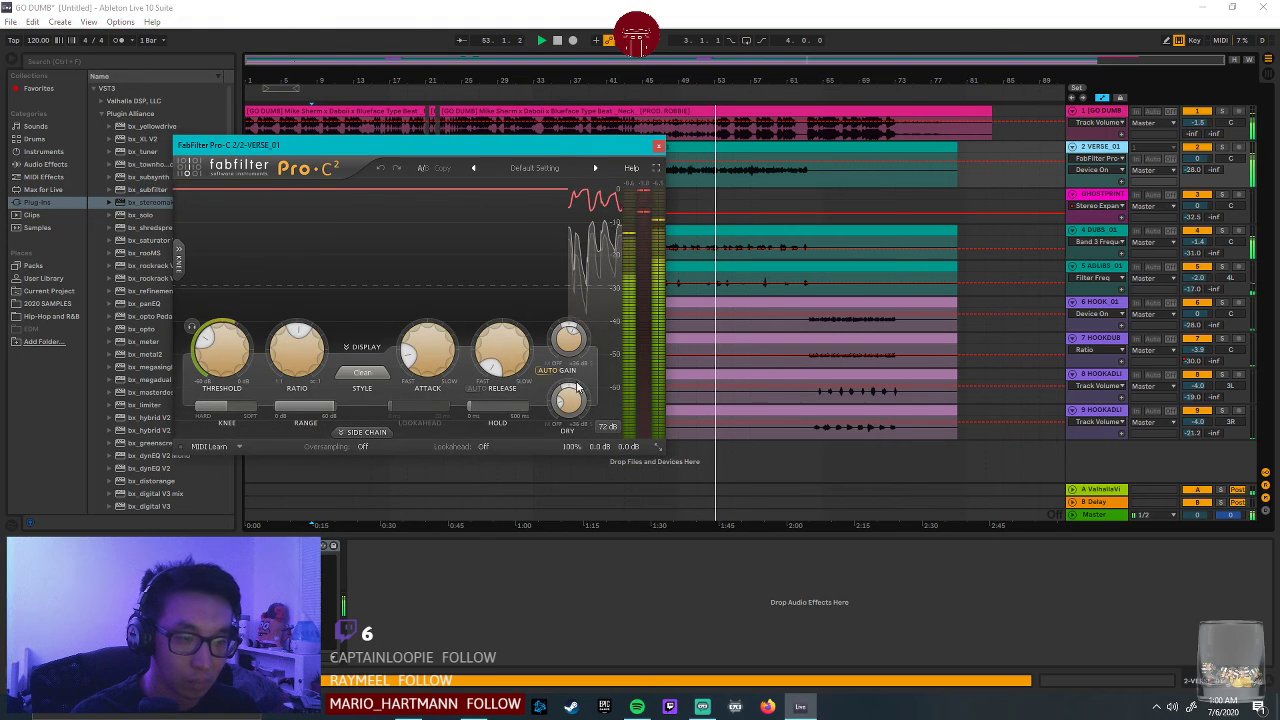
{"action": "mouse_move", "coordinate": [568, 372]}
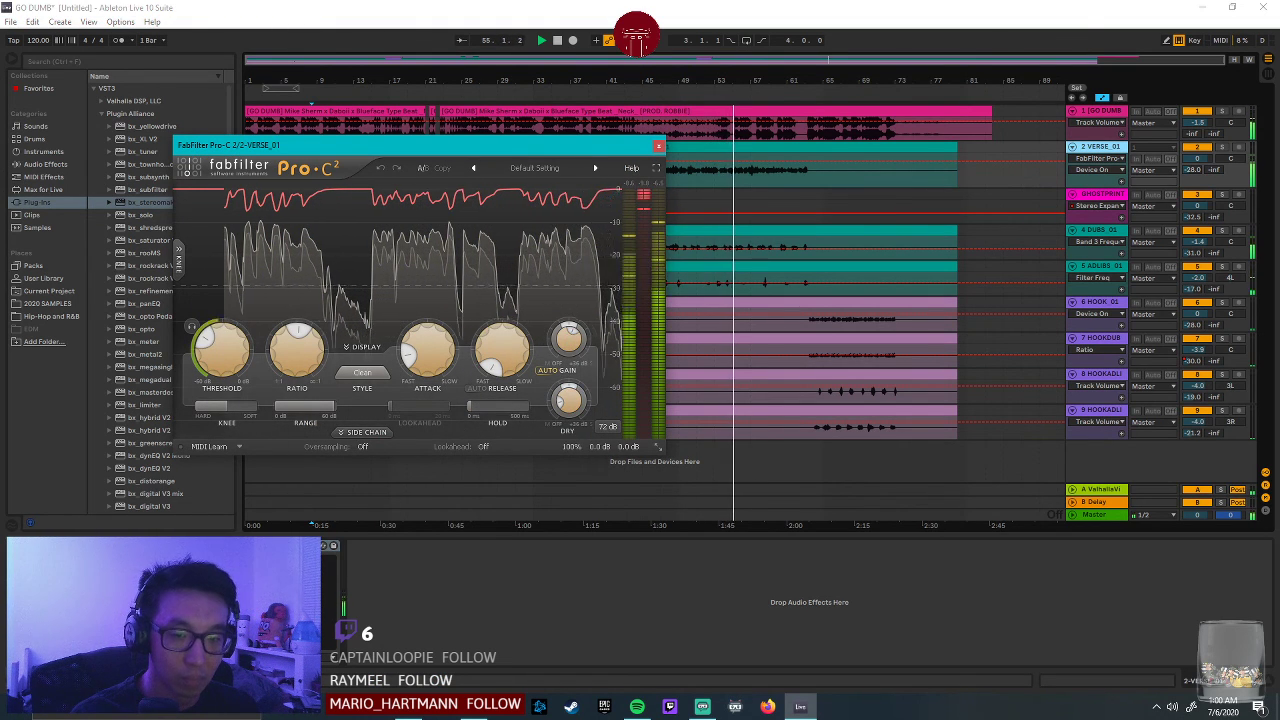
{"action": "left_click", "coordinate": [112, 546]}
{"action": "mouse_move", "coordinate": [705, 283]}
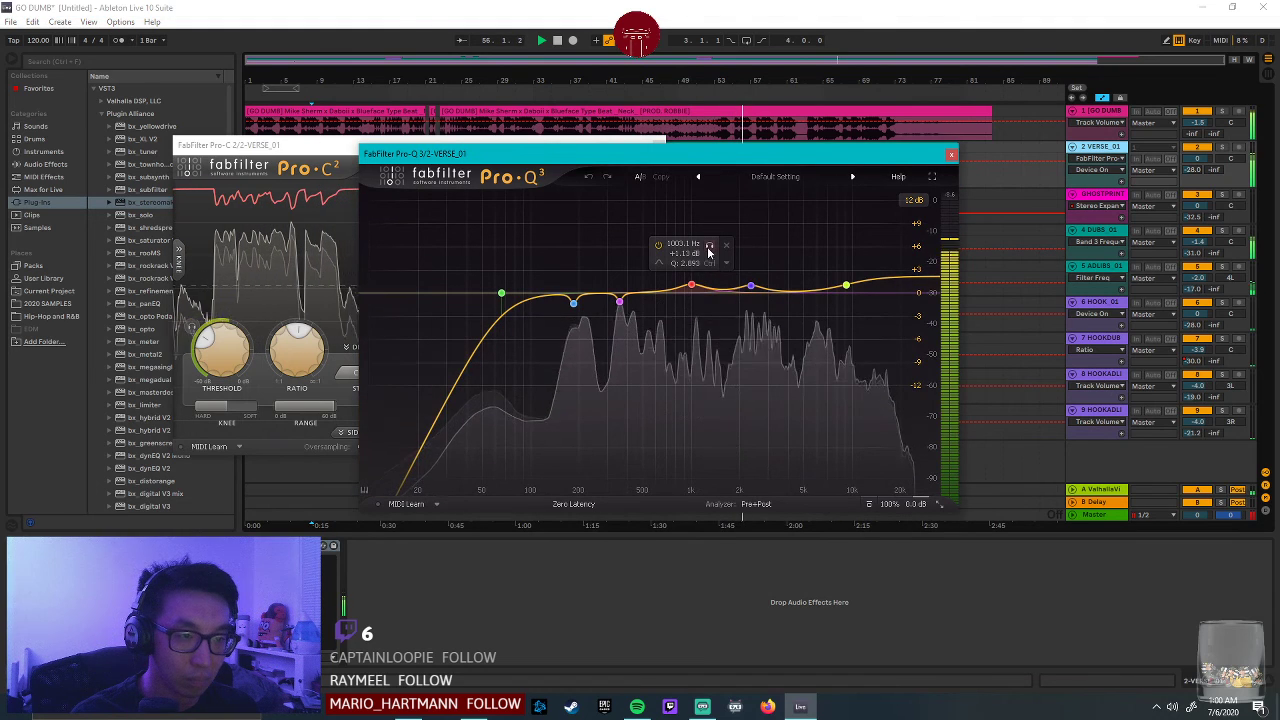
{"action": "left_click_drag", "start_coordinate": [709, 251], "coordinate": [720, 252]}
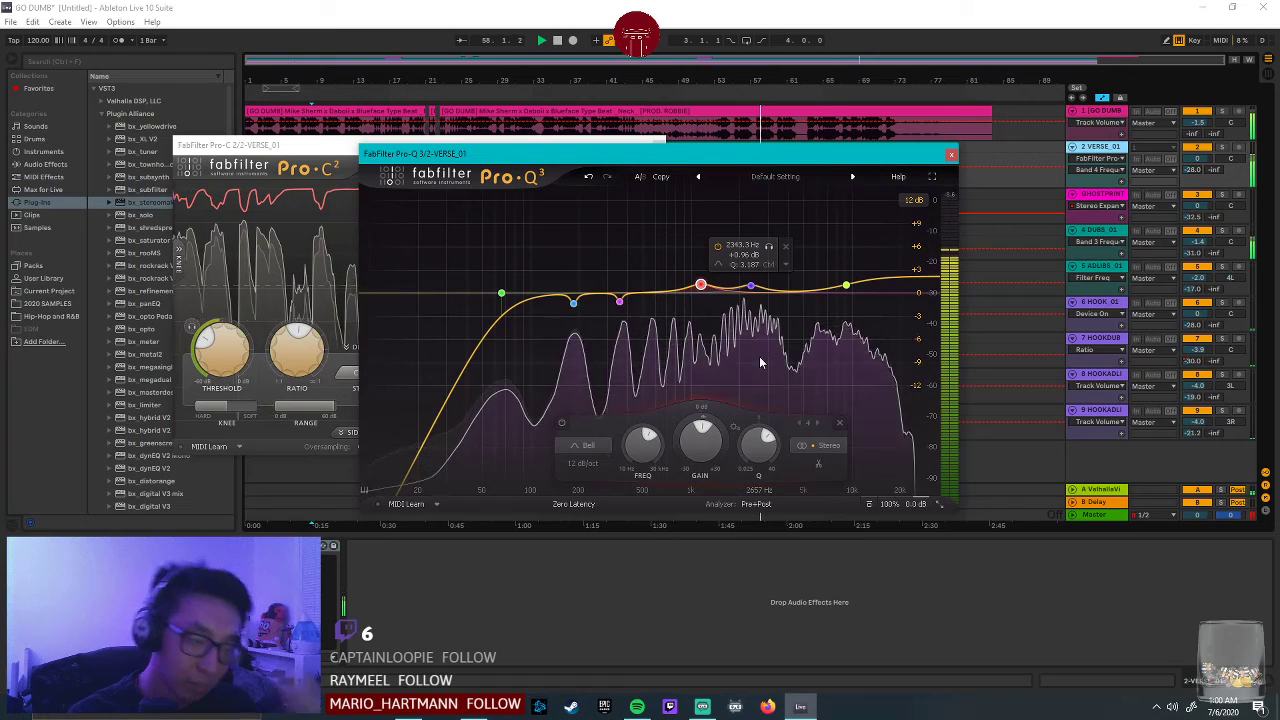
Audition VERSE_01's EQ boost near 2.3 kHz, nudge it slightly higher in frequency, and close both plug-in windows.
{"action": "mouse_move", "coordinate": [759, 356]}
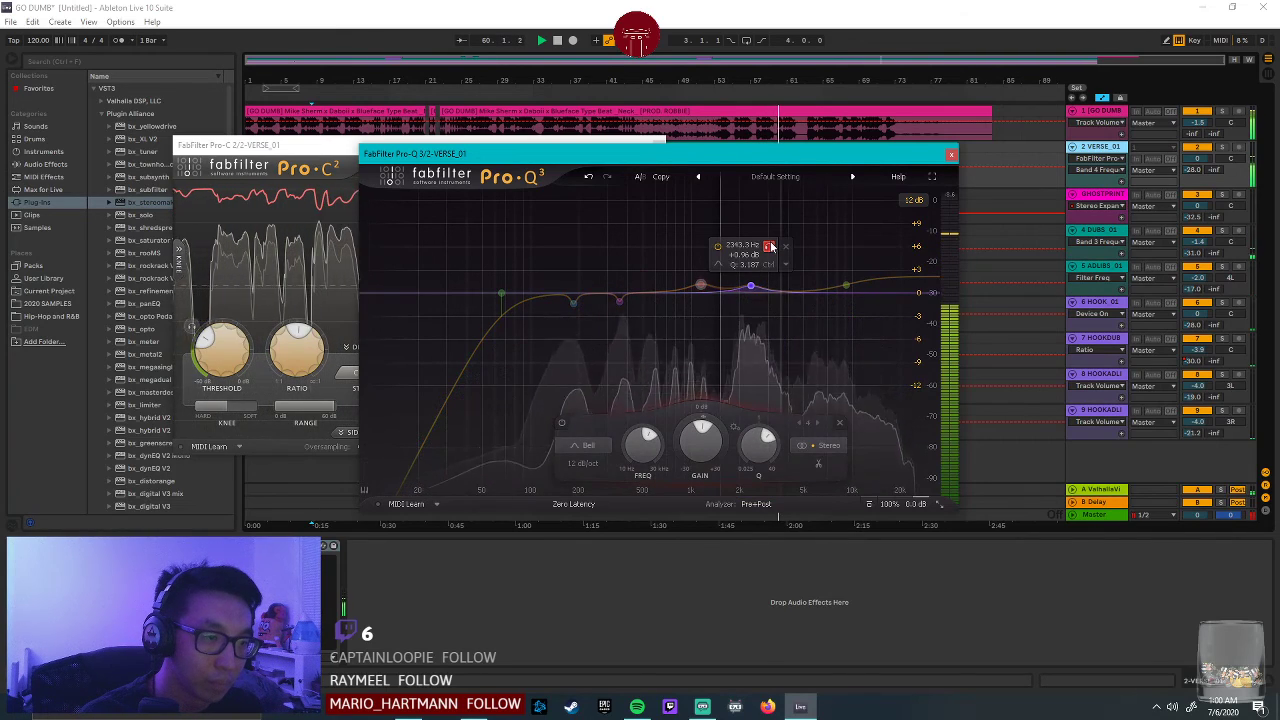
{"action": "left_click_drag", "start_coordinate": [750, 287], "coordinate": [758, 287]}
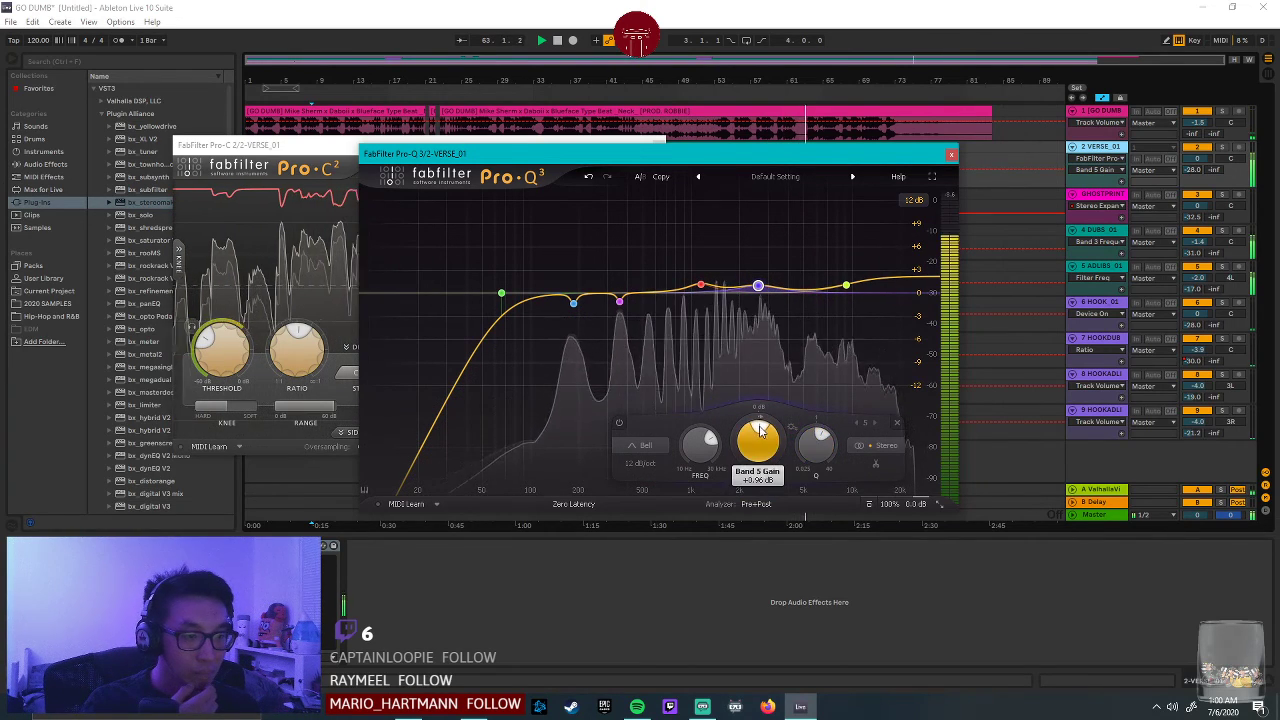
{"action": "scroll", "coordinate": [760, 430], "scroll_direction": "up", "scroll_amount": 3}
{"action": "scroll", "coordinate": [760, 430], "scroll_direction": "up", "scroll_amount": 2}
{"action": "left_click", "coordinate": [951, 157]}
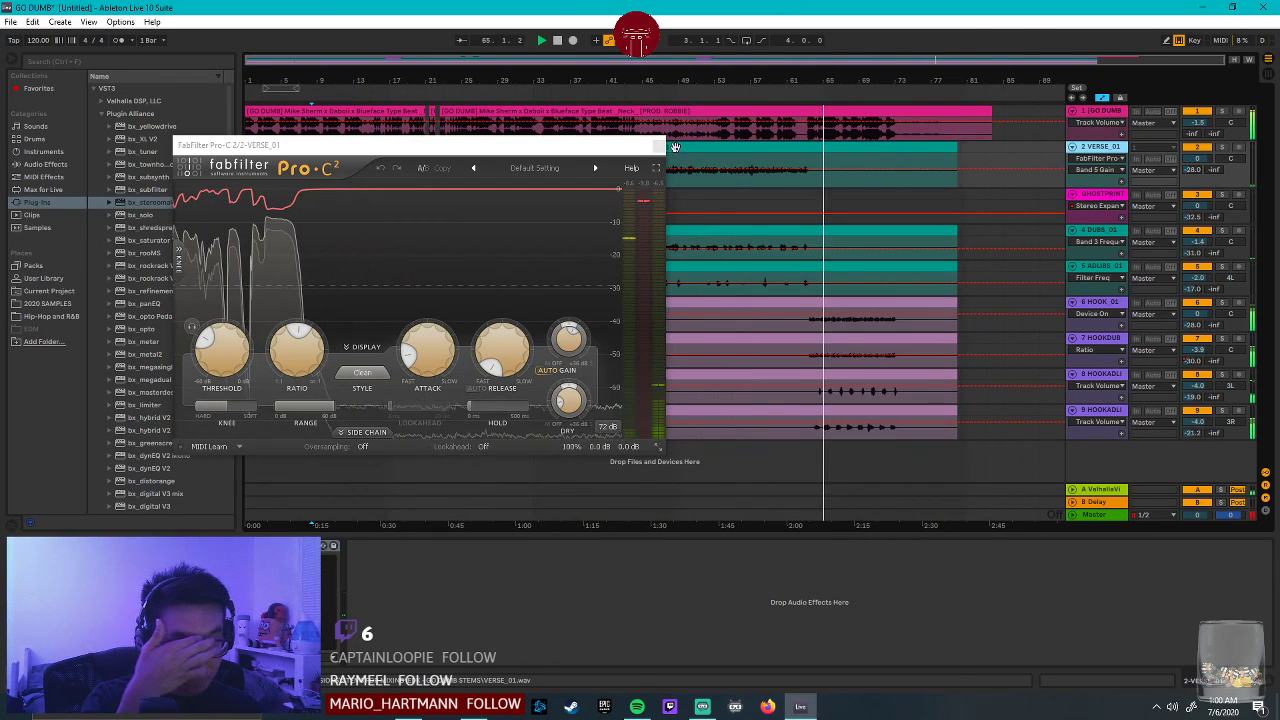
{"action": "left_click", "coordinate": [659, 146]}
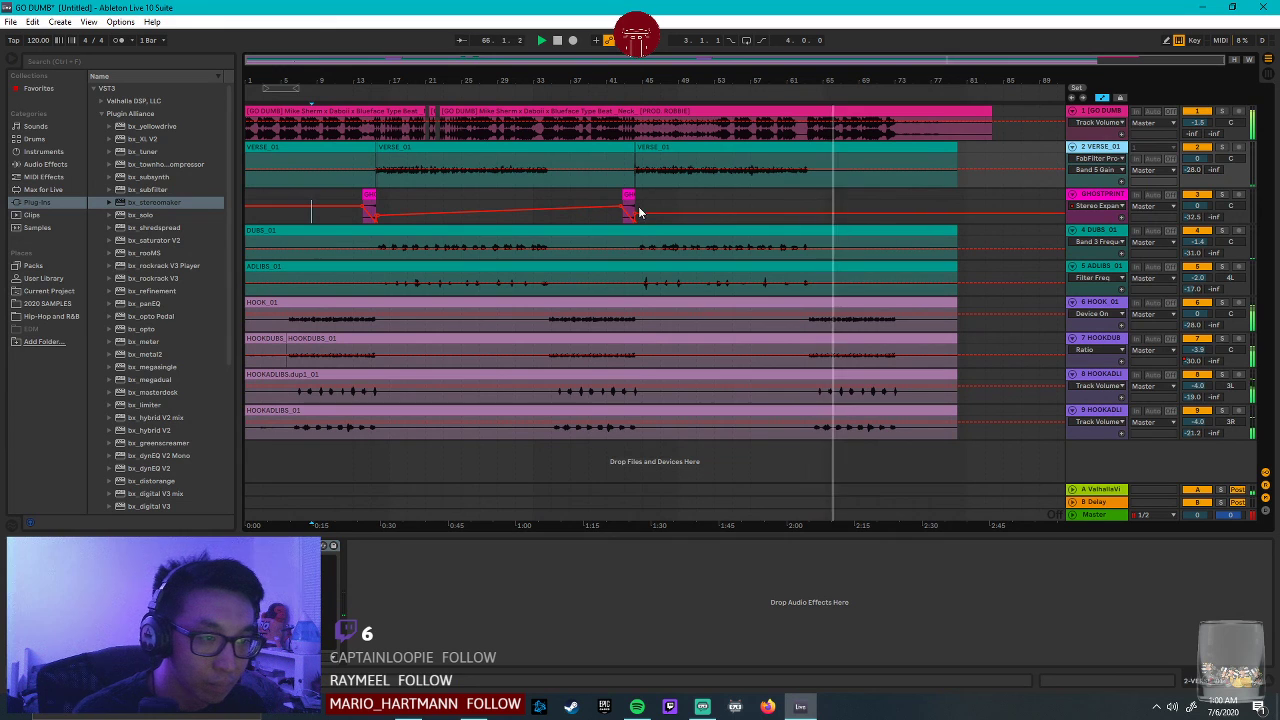
Play from the start of the second verse and turn off automation mode for the arrangement.
{"action": "left_click", "coordinate": [638, 210]}
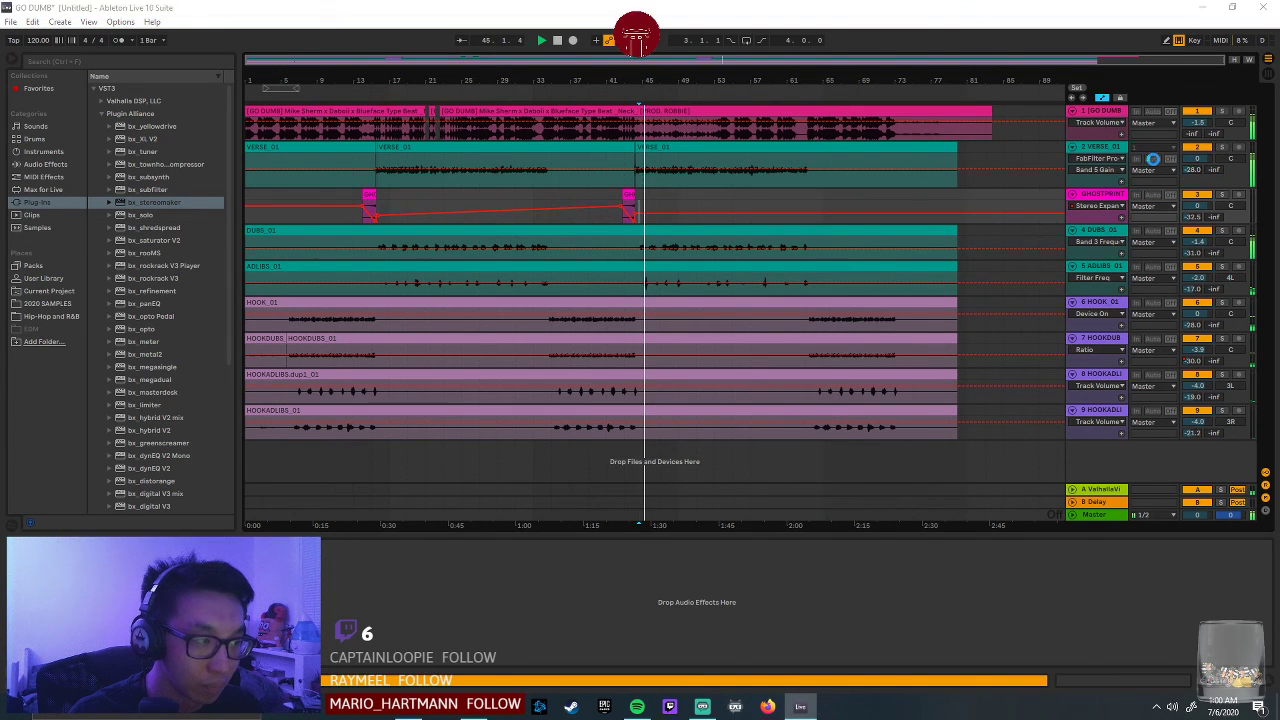
{"action": "left_click", "coordinate": [11, 21]}
{"action": "left_click", "coordinate": [88, 21]}
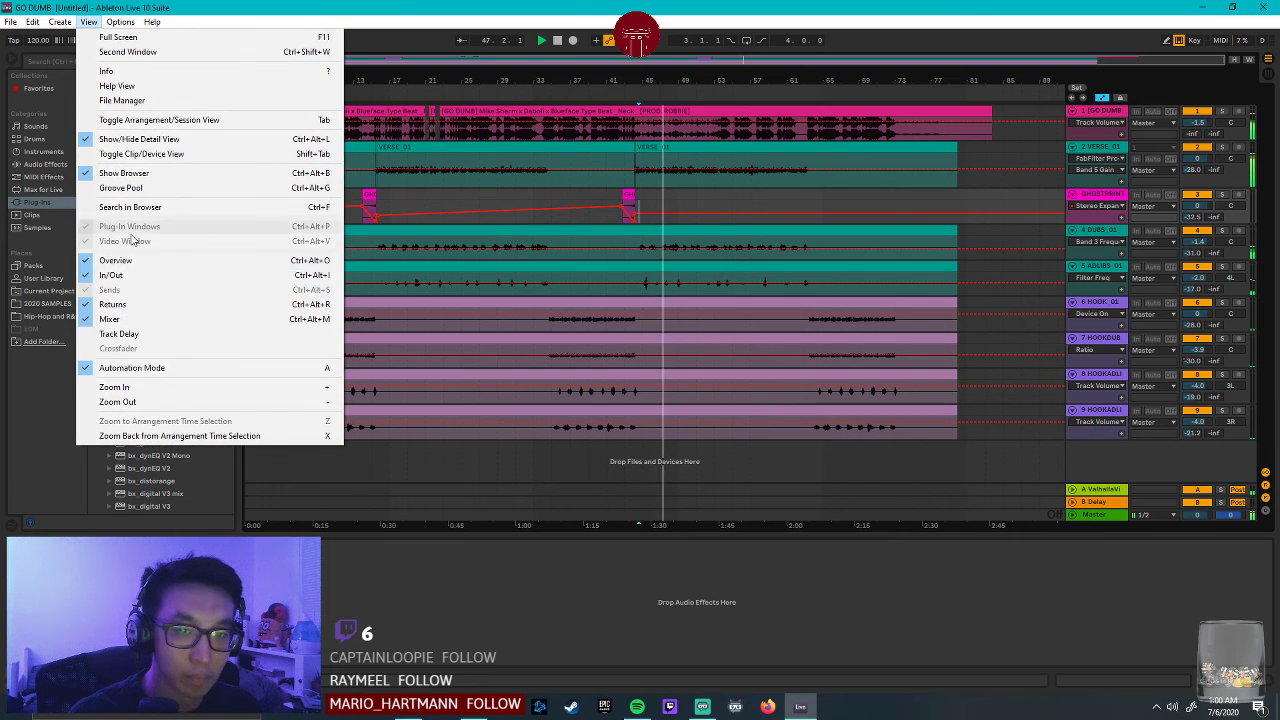
{"action": "left_click", "coordinate": [148, 369]}
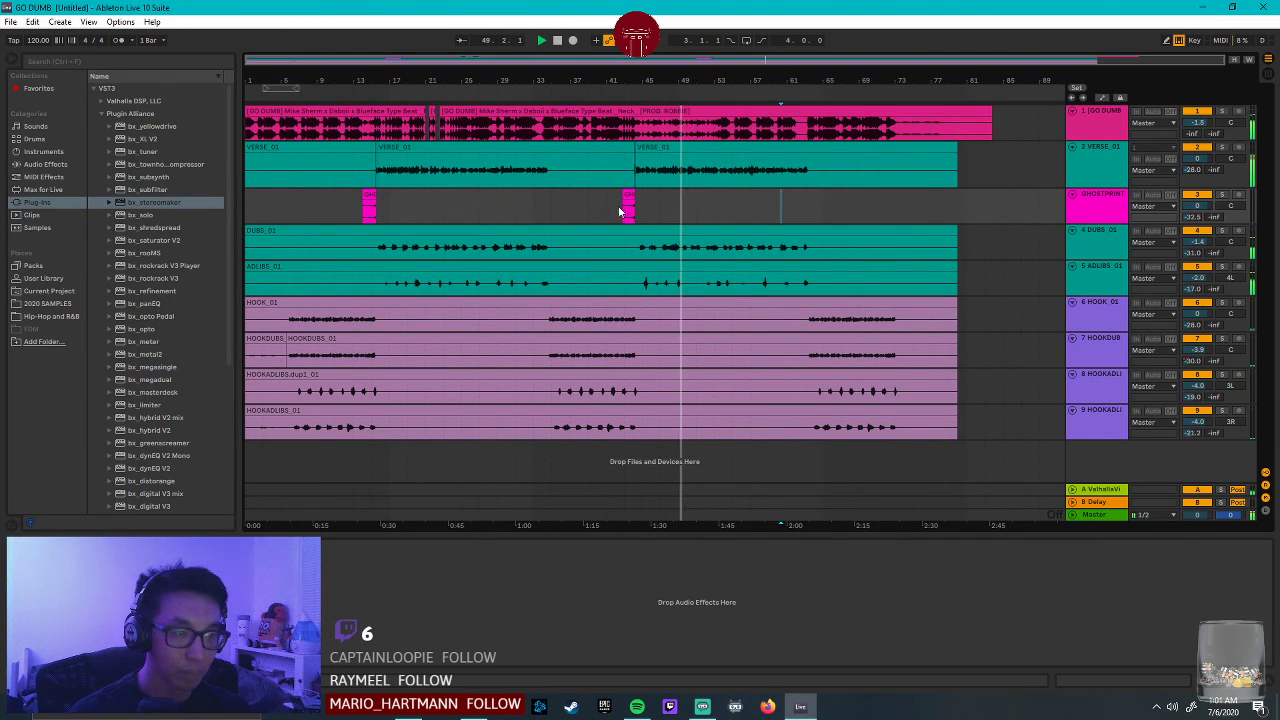
Adjust the midrange boost, low-mid cut and 10 kHz high shelf in DUBS_01's Pro-Q 3, and close it.
{"action": "left_click", "coordinate": [1108, 245]}
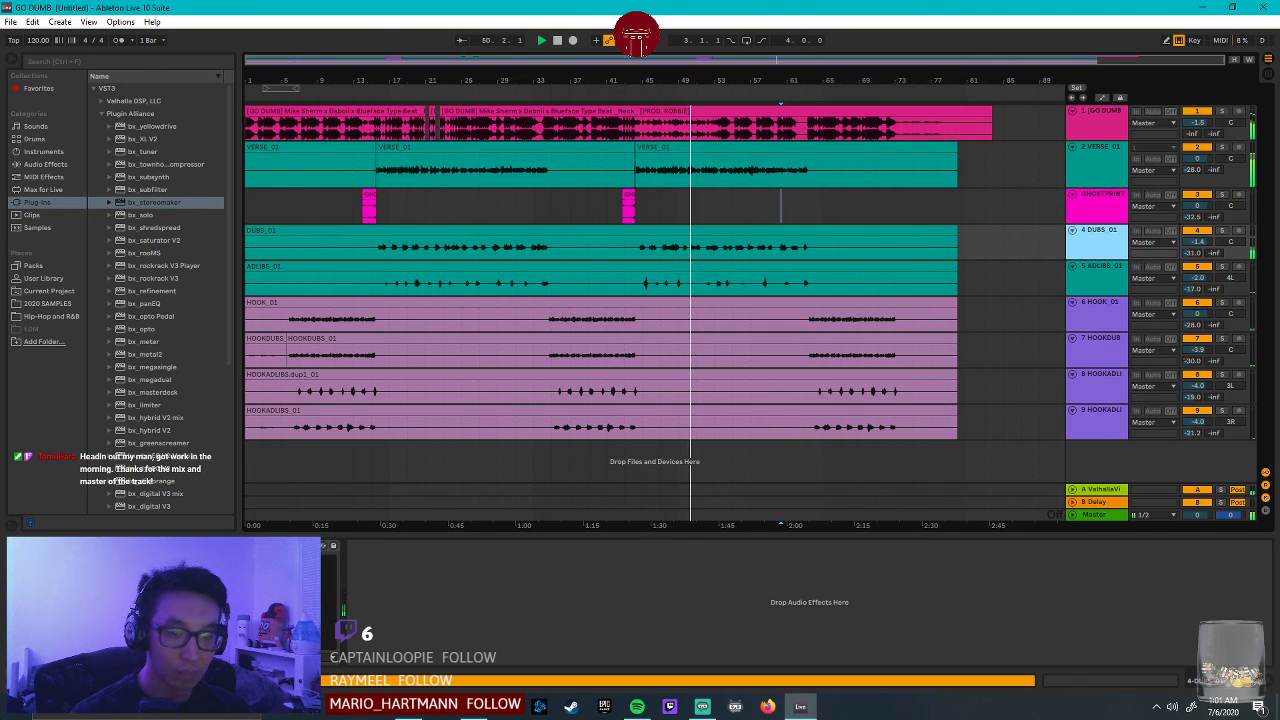
{"action": "left_click_drag", "start_coordinate": [752, 289], "coordinate": [718, 285]}
{"action": "left_click_drag", "start_coordinate": [619, 303], "coordinate": [619, 313]}
{"action": "left_click", "coordinate": [847, 288]}
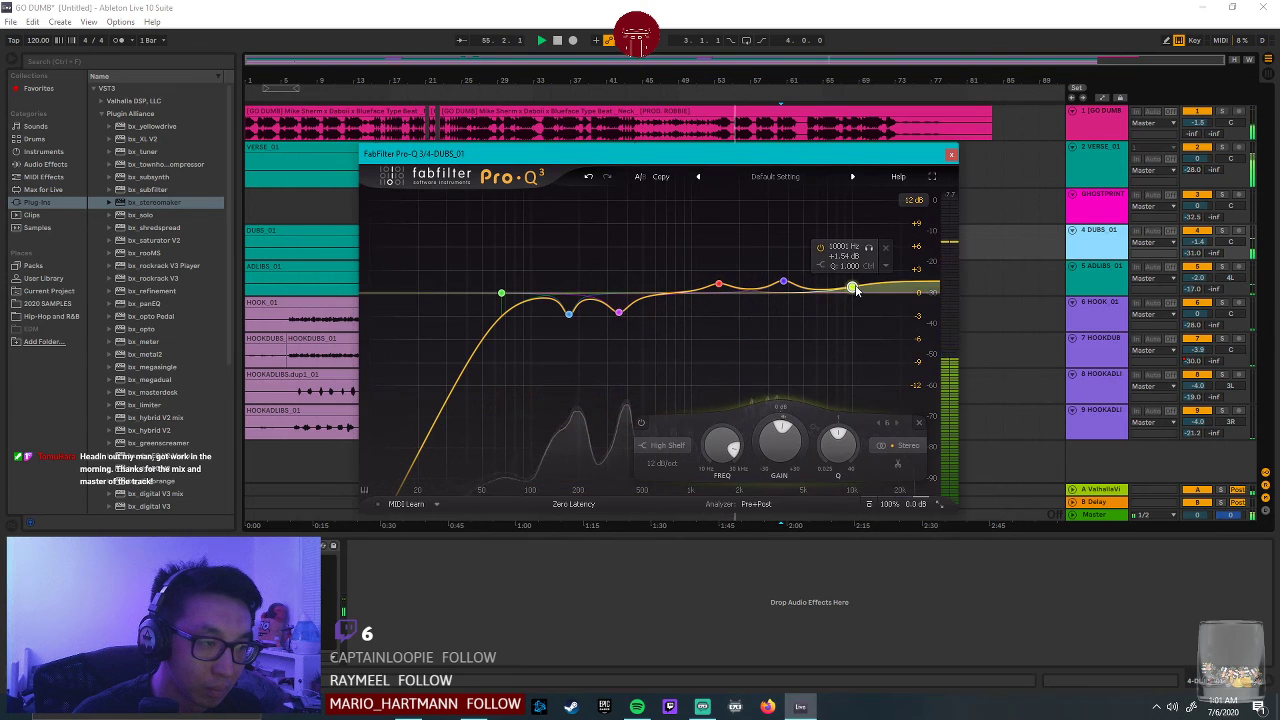
{"action": "left_click", "coordinate": [952, 157]}
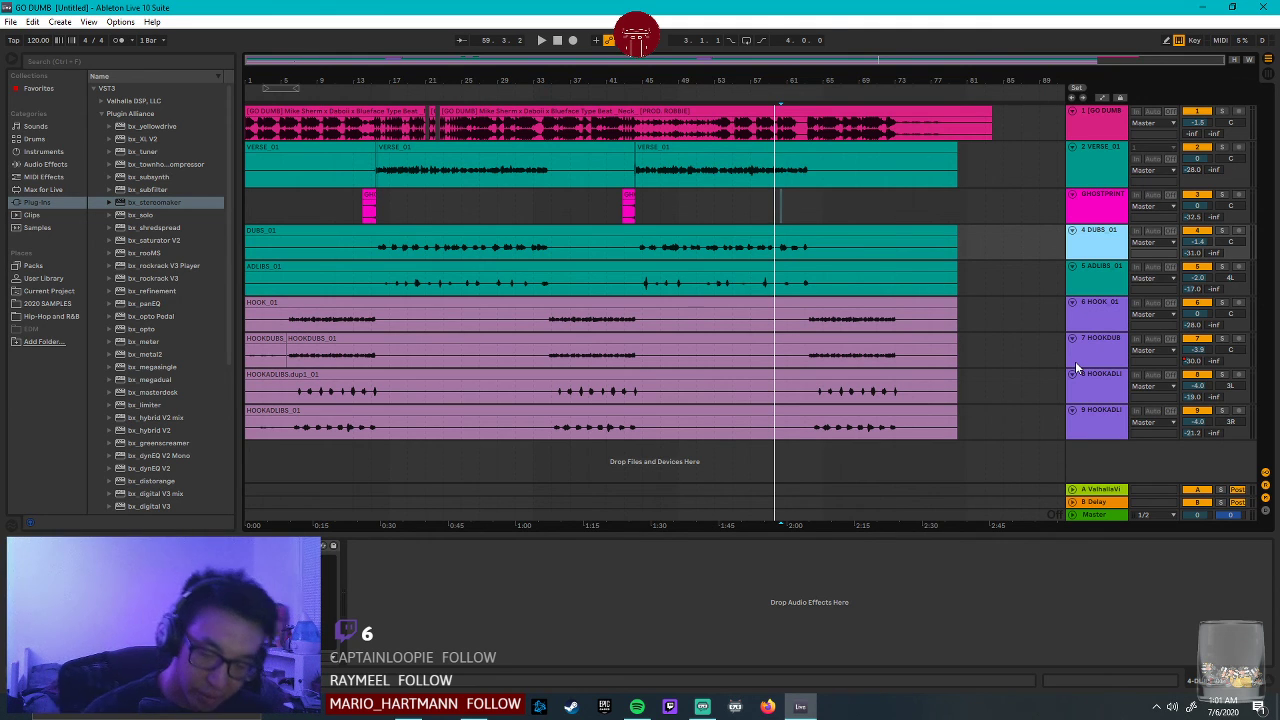
Play the end of the second verse into the last hook and check the bx_townhouse Buss Compressor on the Master.
{"action": "key", "text": "space"}
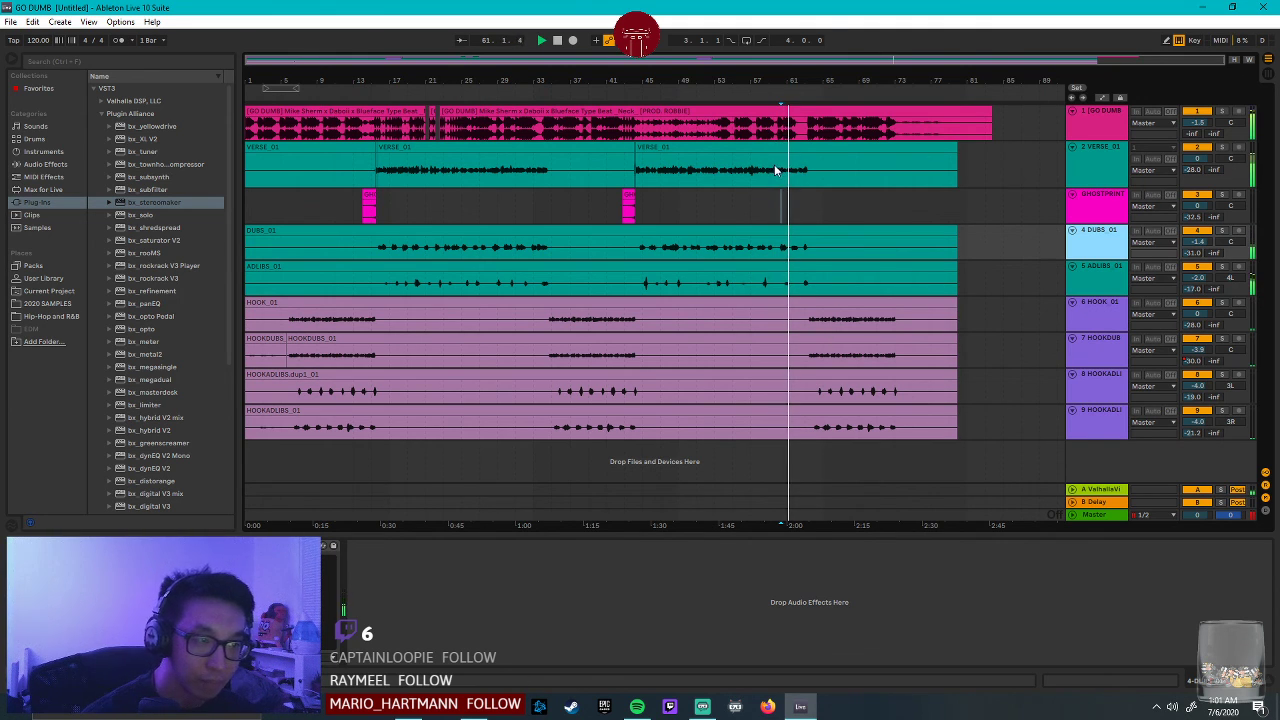
{"action": "left_click", "coordinate": [773, 192]}
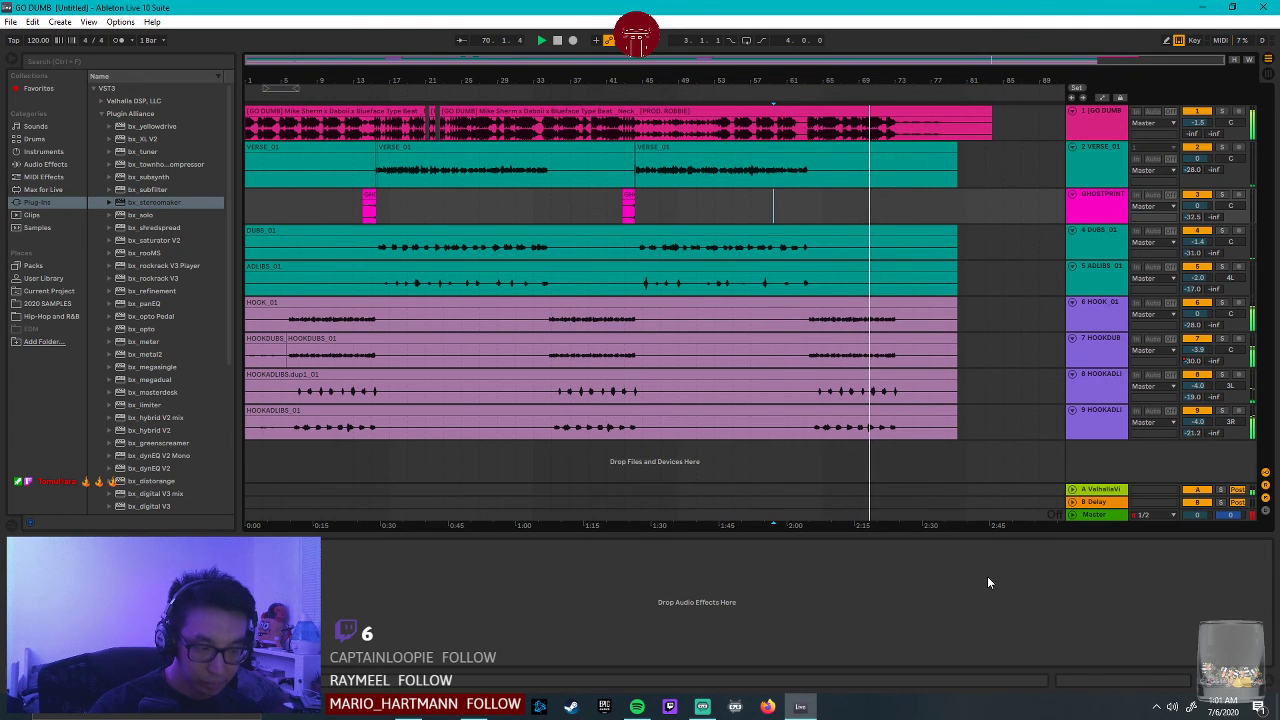
{"action": "left_click", "coordinate": [1094, 514]}
{"action": "left_click", "coordinate": [36, 549]}
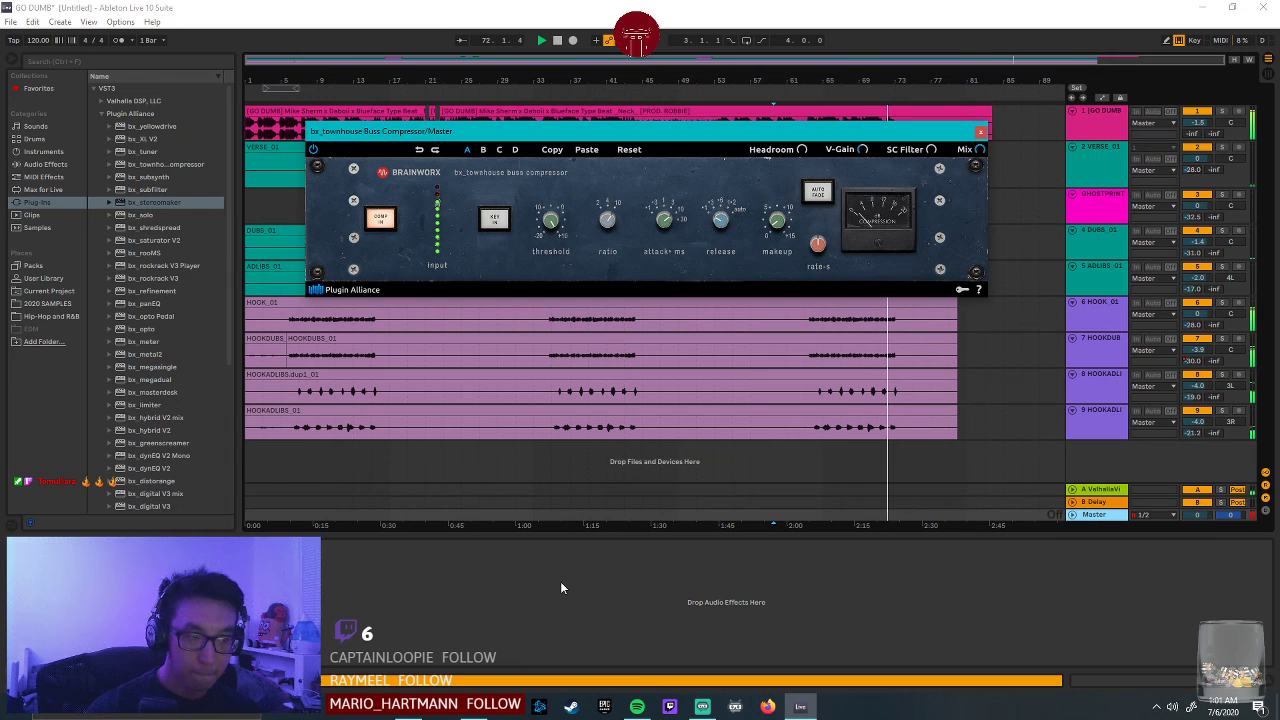
{"action": "left_click", "coordinate": [979, 132]}
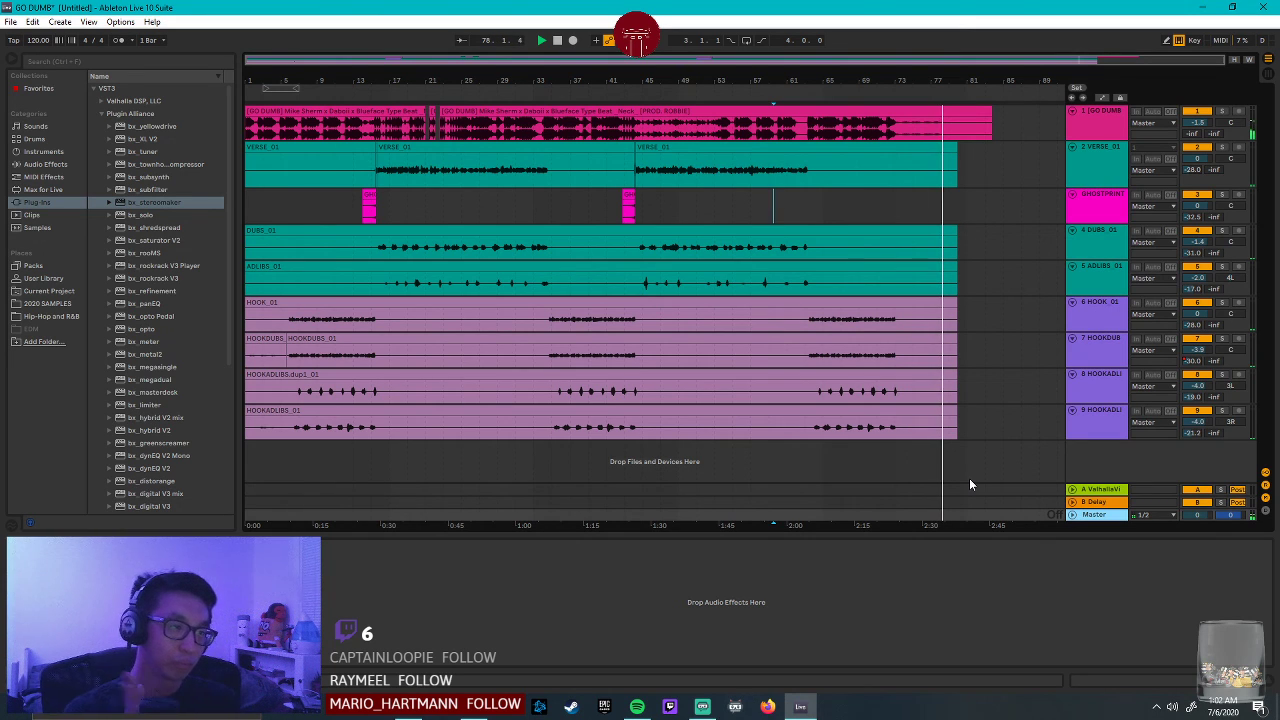
Stop playback and switch to Streamlabs OBS.
{"action": "key", "text": "space"}
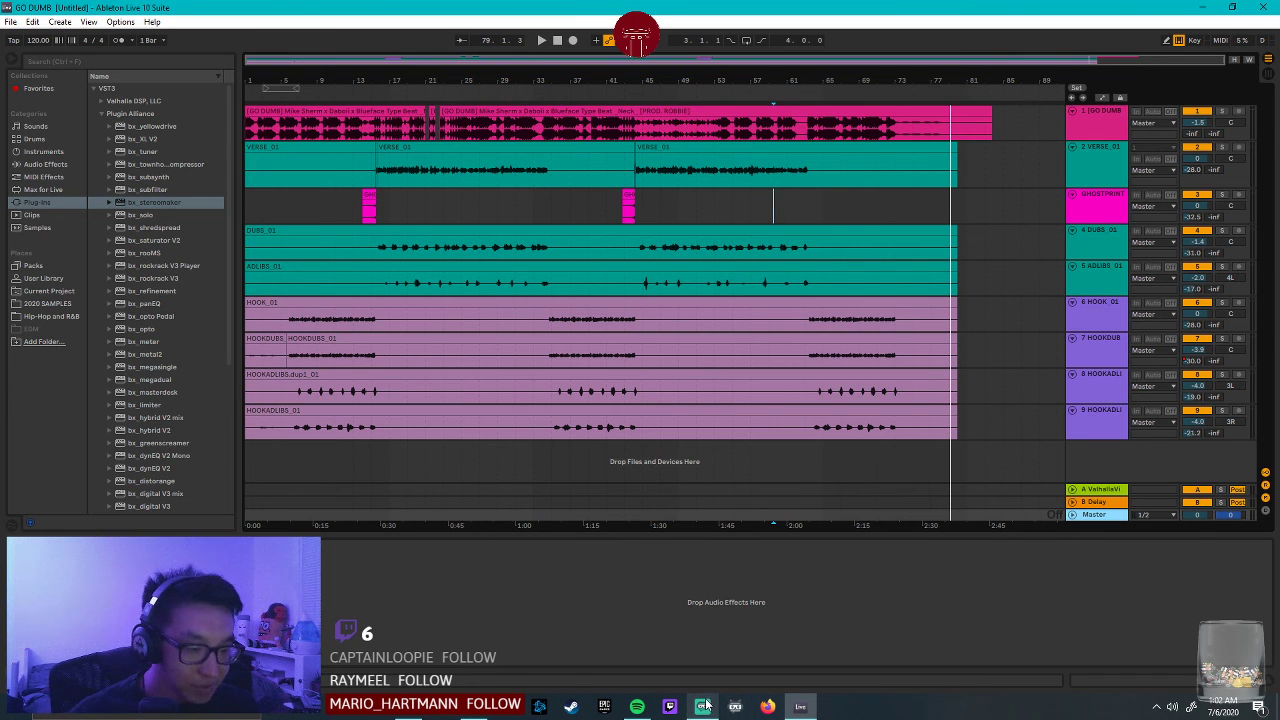
{"action": "key", "text": "alt+Tab"}
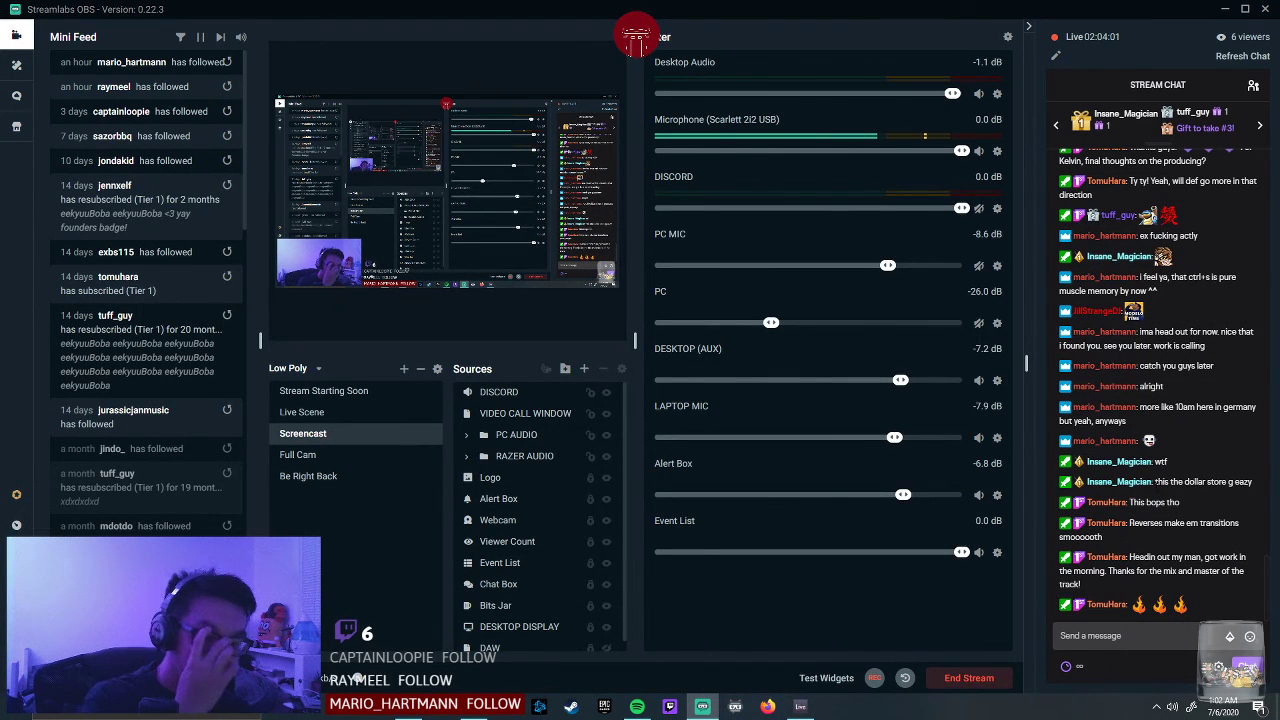